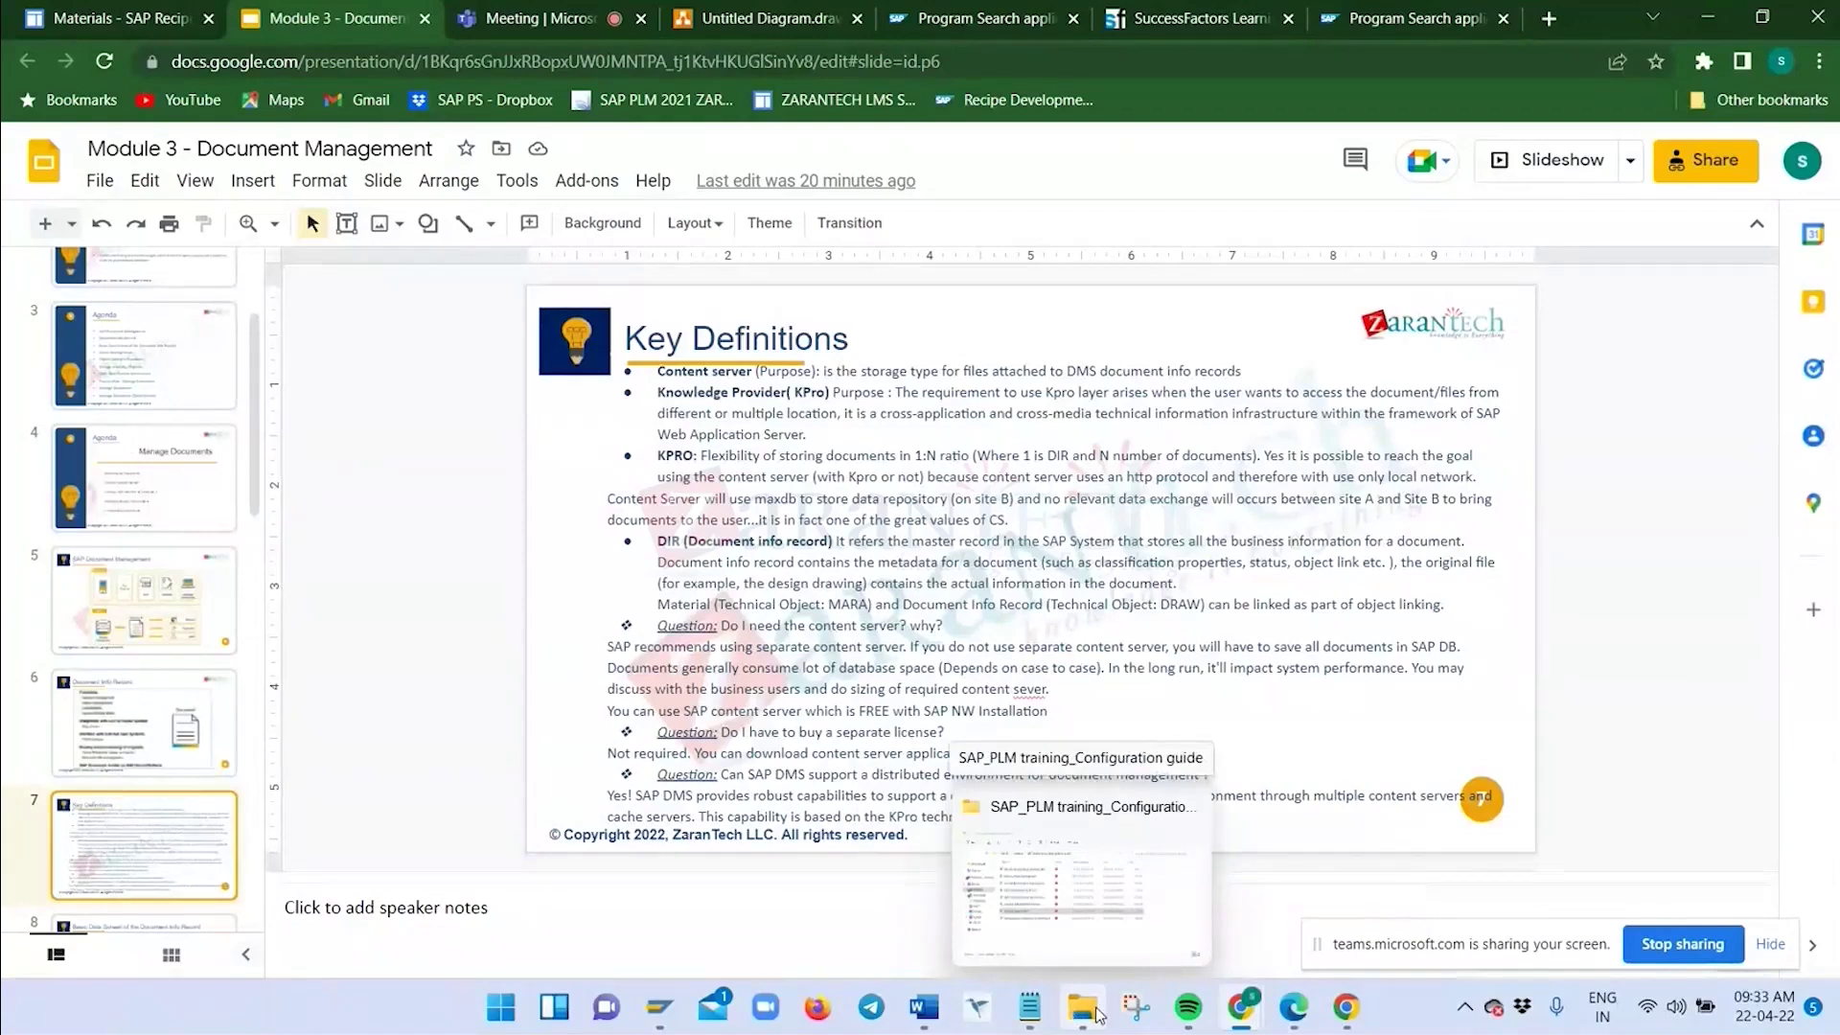
Open the "Customizing for DMS" Word document from the "SAP_PLM training_Configuration guide" folder
{"action": "mouse_move", "coordinate": [1241, 1006]}
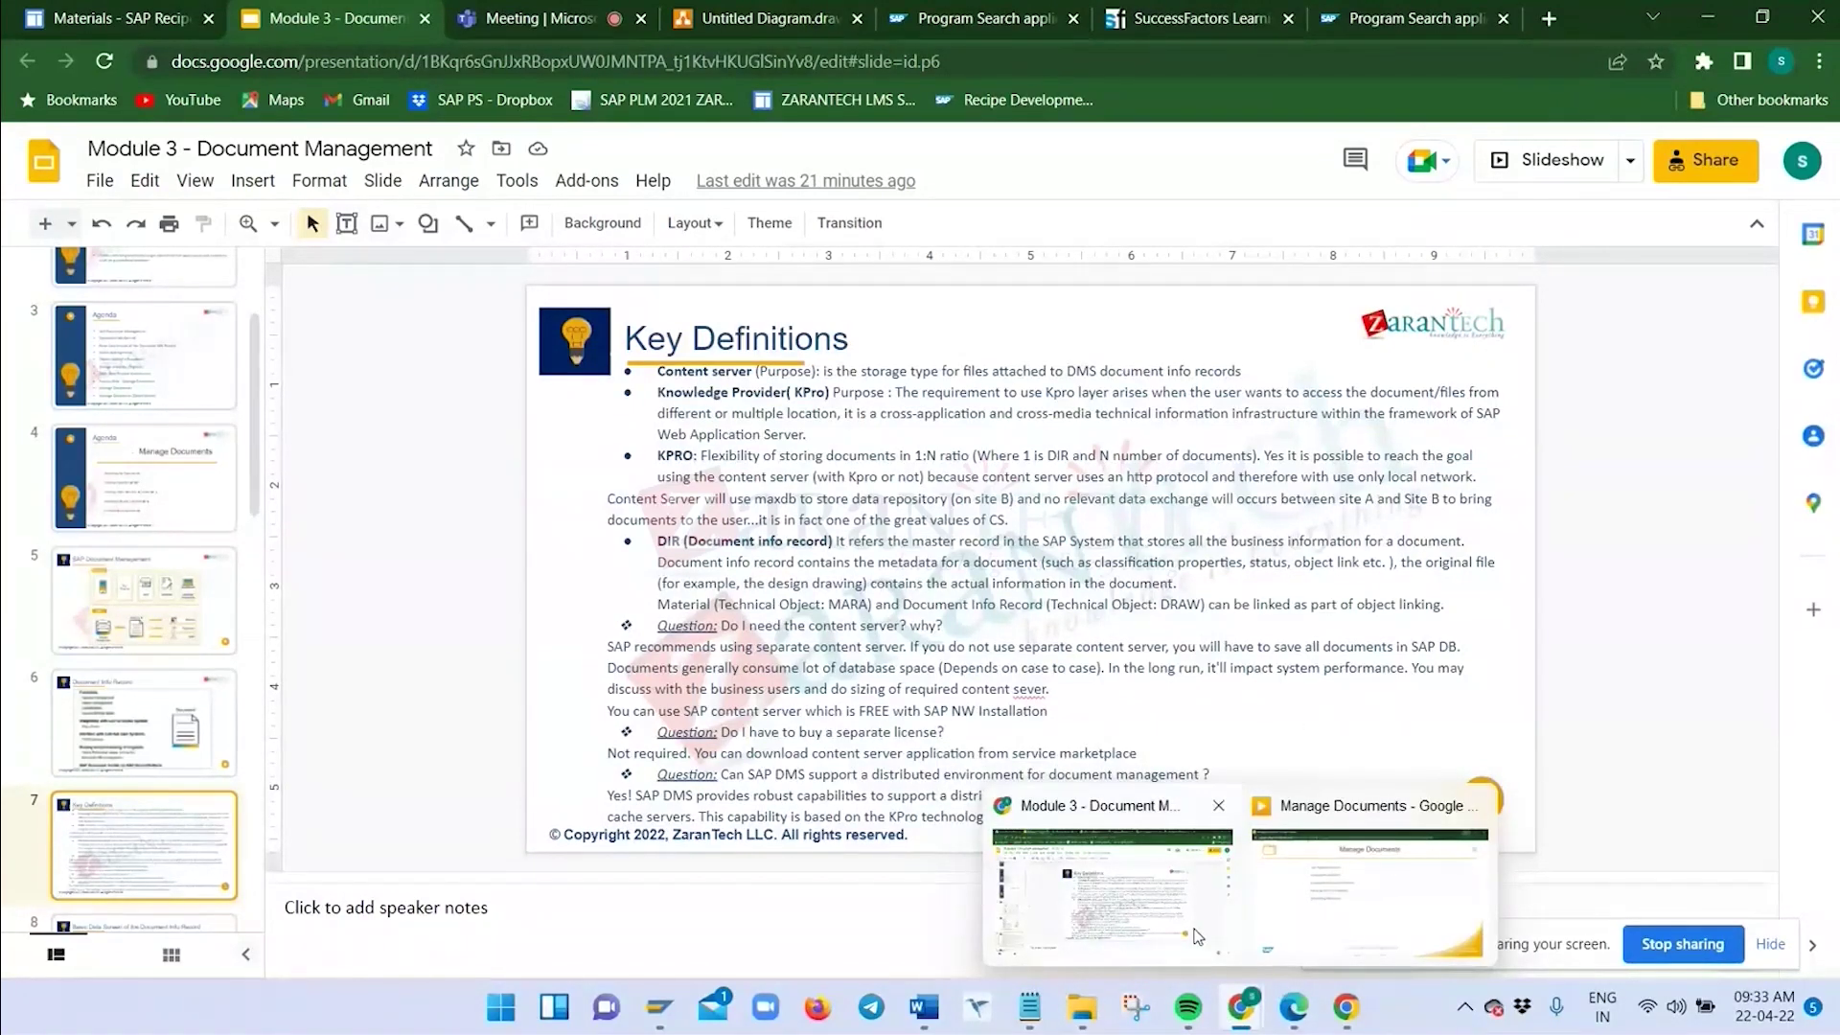
{"action": "mouse_move", "coordinate": [1082, 1006]}
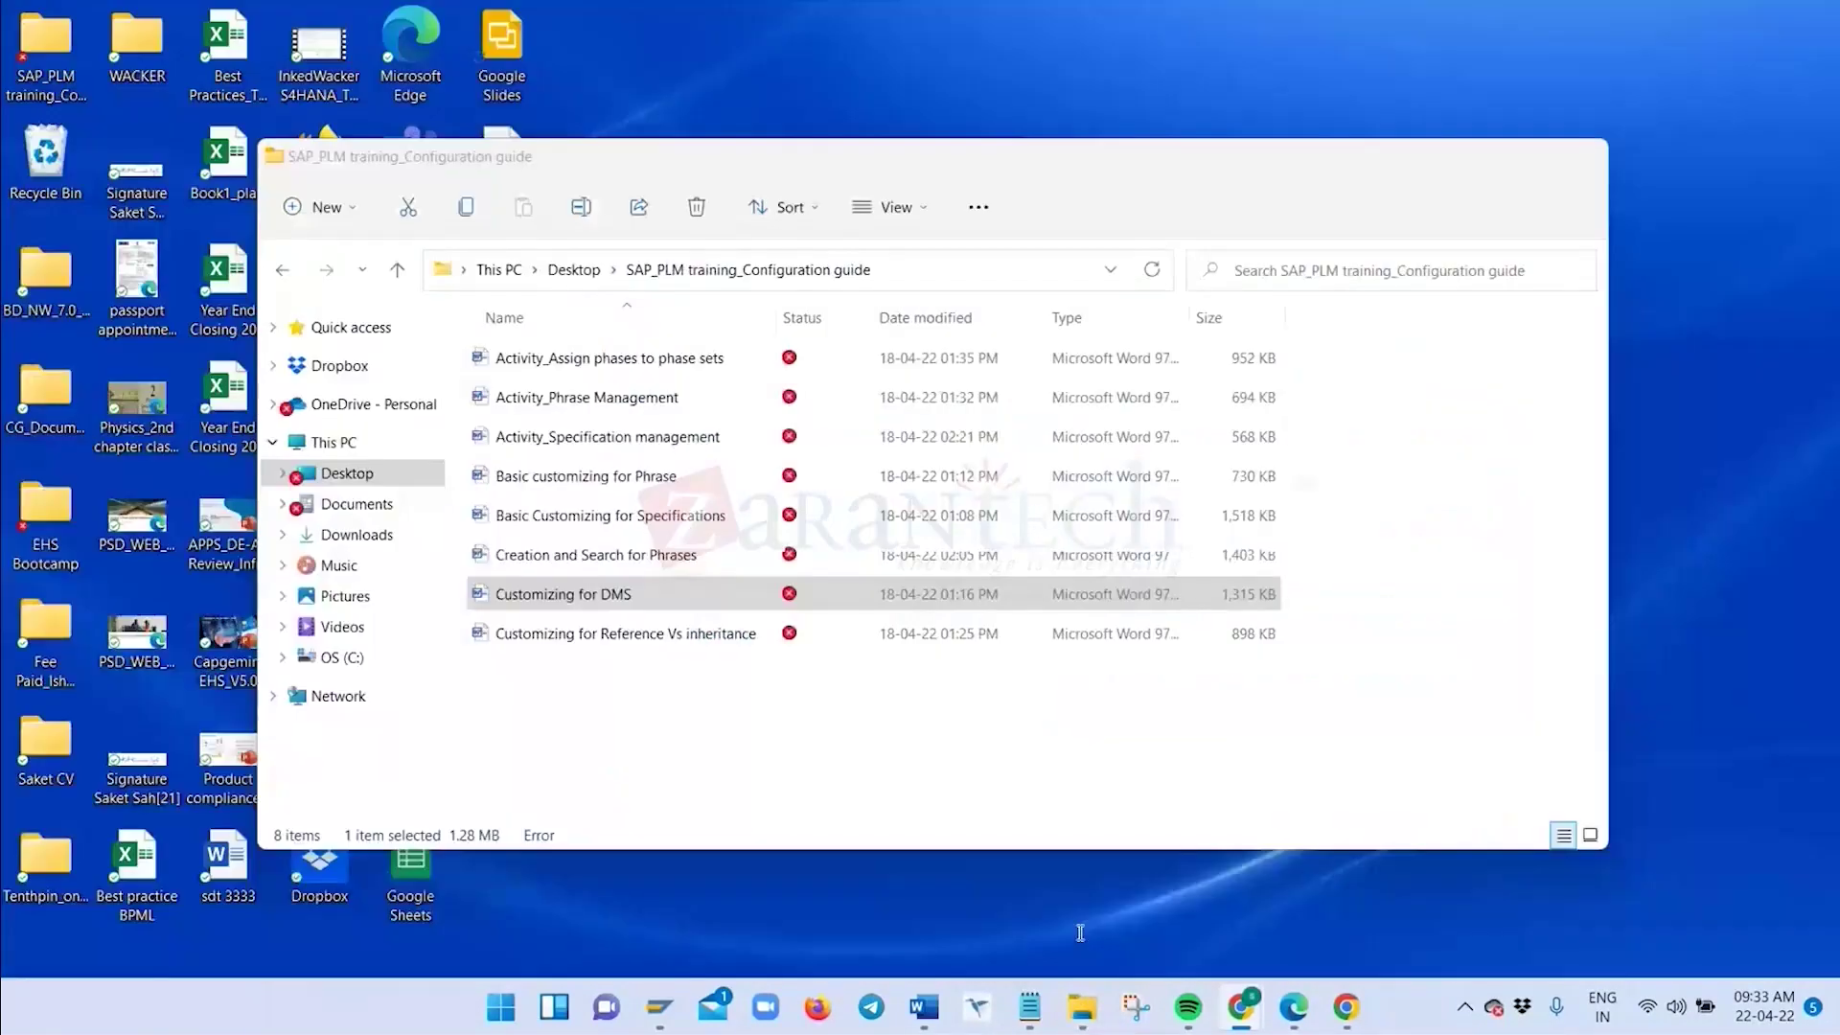
{"action": "left_click", "coordinate": [1077, 952]}
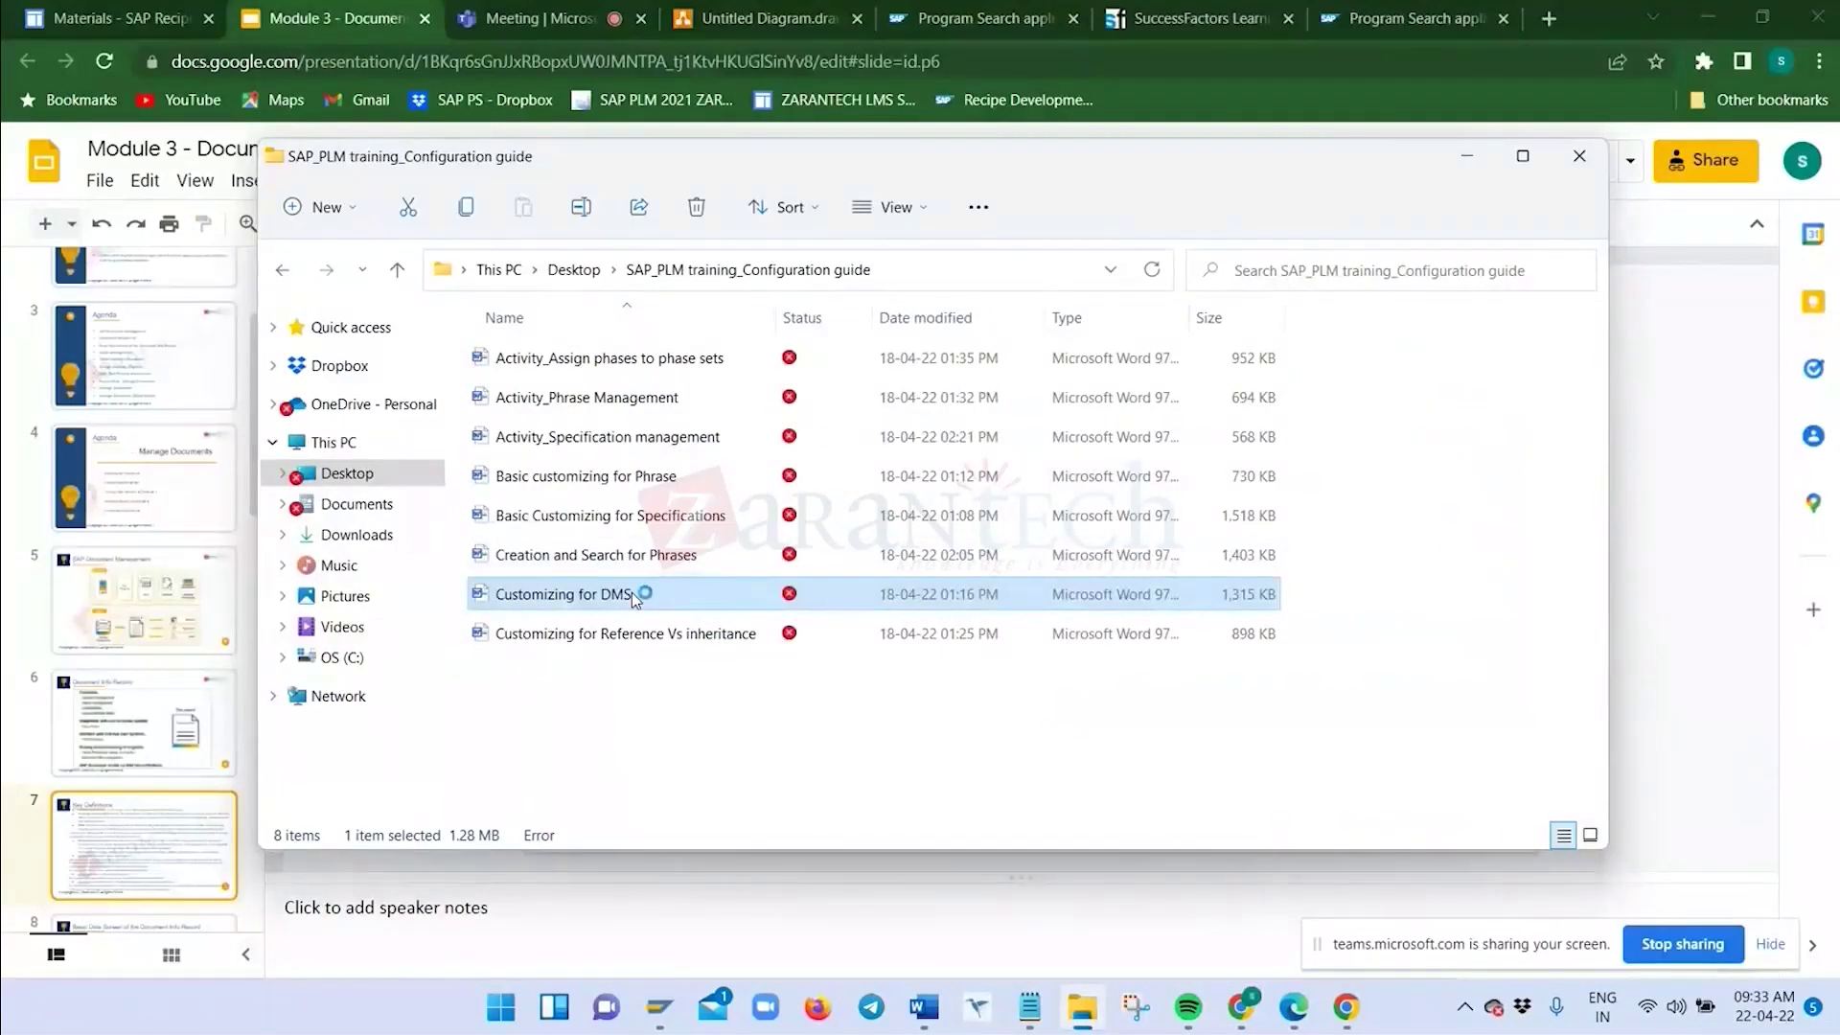
{"action": "double_click", "coordinate": [630, 593]}
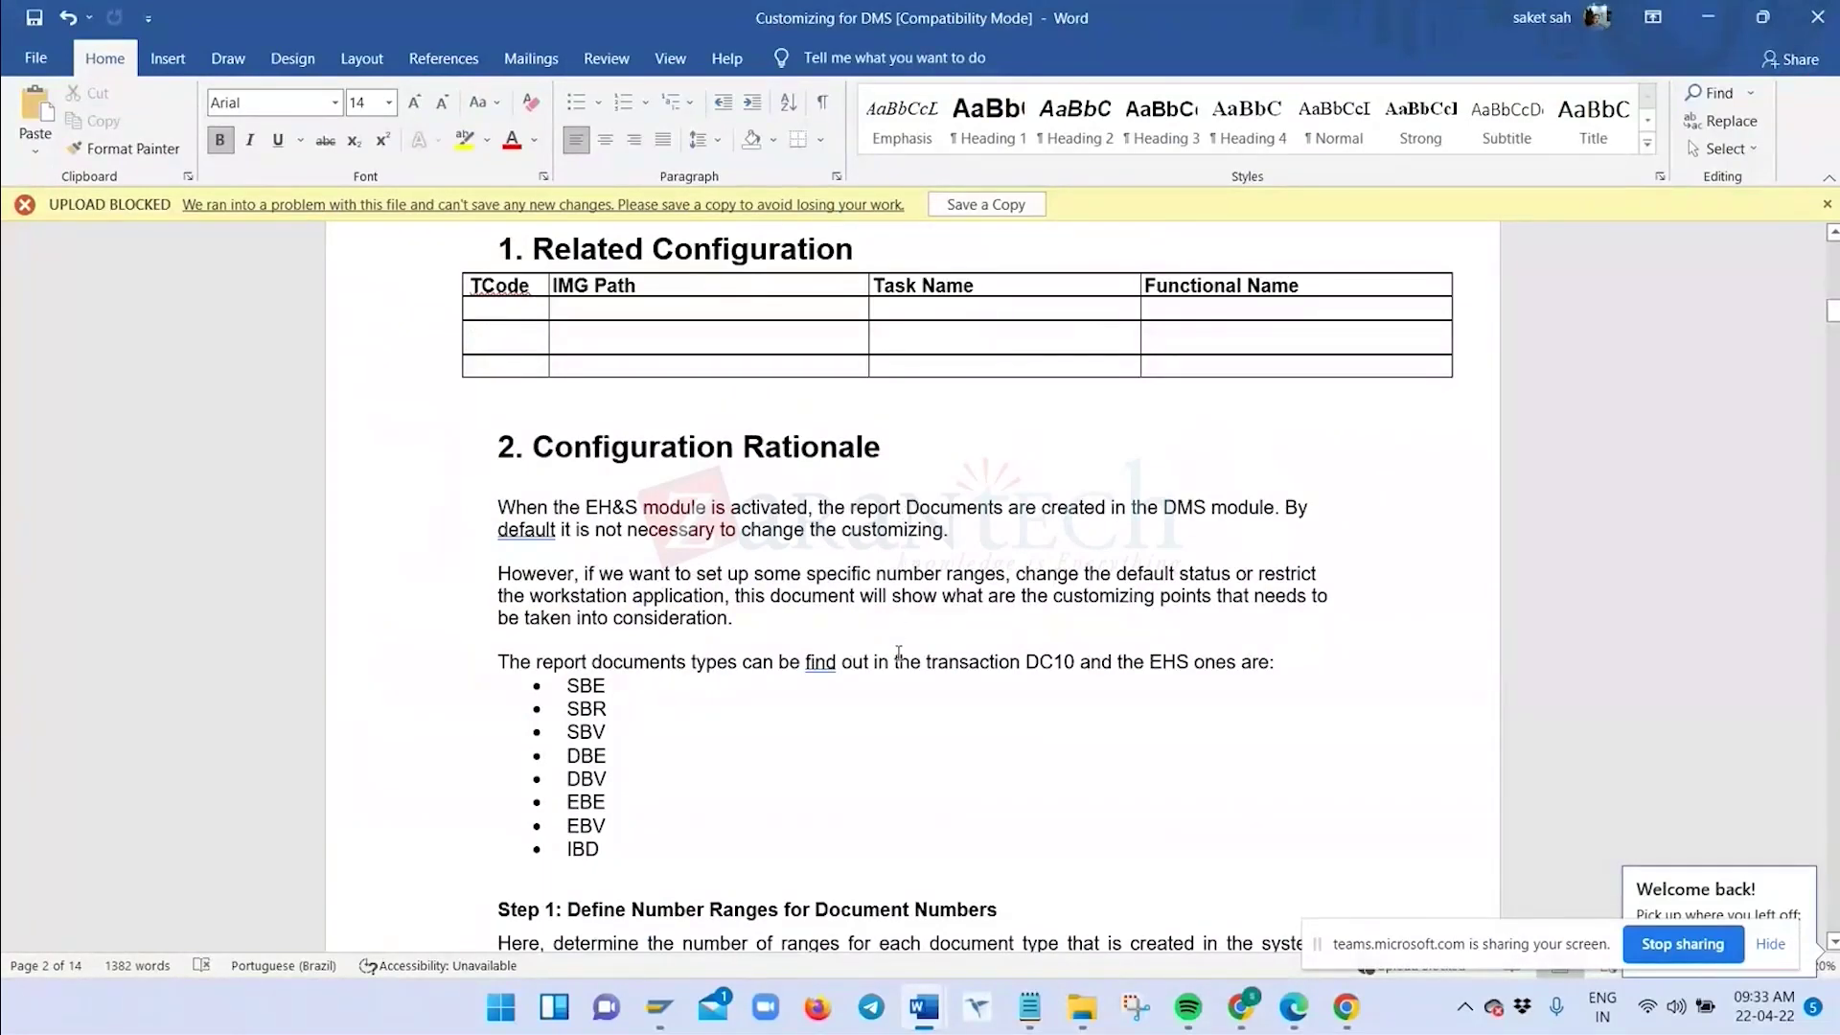
Examine the Configuration Rationale section, especially the list of EHS report document types for transaction DC10
{"action": "scroll", "coordinate": [897, 656], "scroll_direction": "up", "scroll_amount": 7}
{"action": "scroll", "coordinate": [888, 668], "scroll_direction": "up", "scroll_amount": 5}
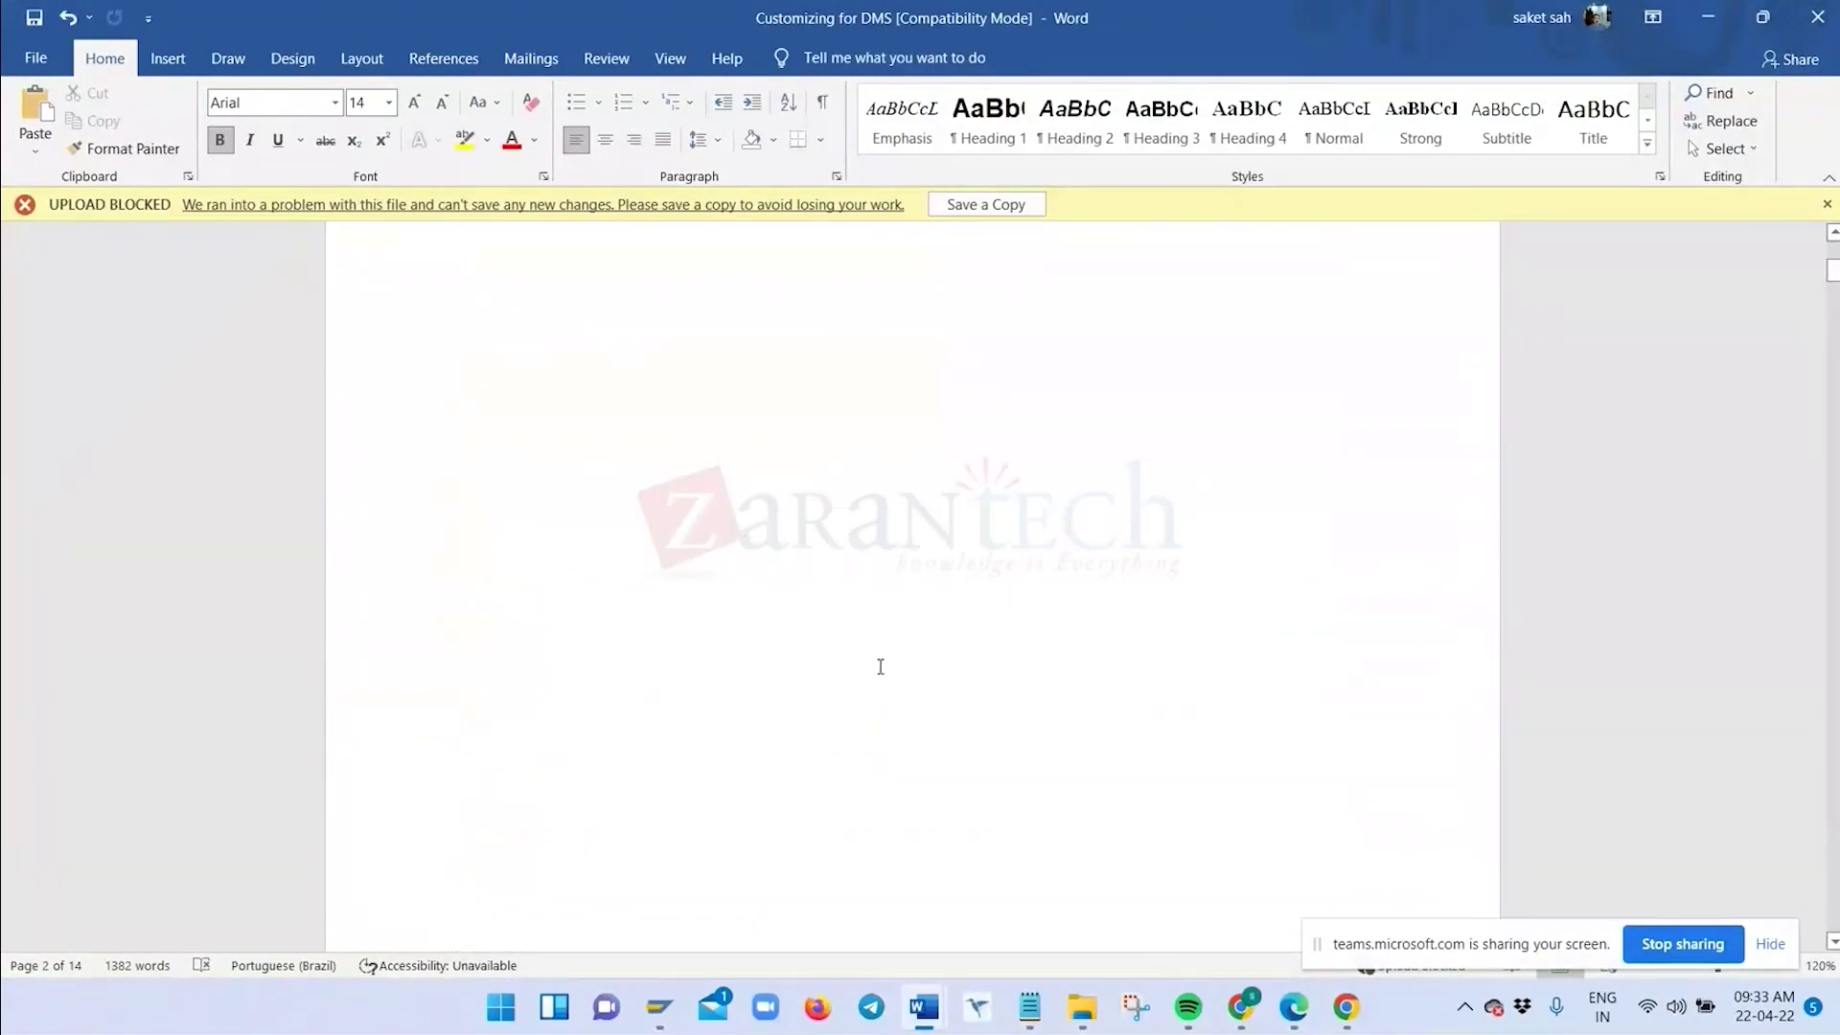
{"action": "scroll", "coordinate": [881, 668], "scroll_direction": "down", "scroll_amount": 5}
{"action": "scroll", "coordinate": [880, 668], "scroll_direction": "down", "scroll_amount": 7}
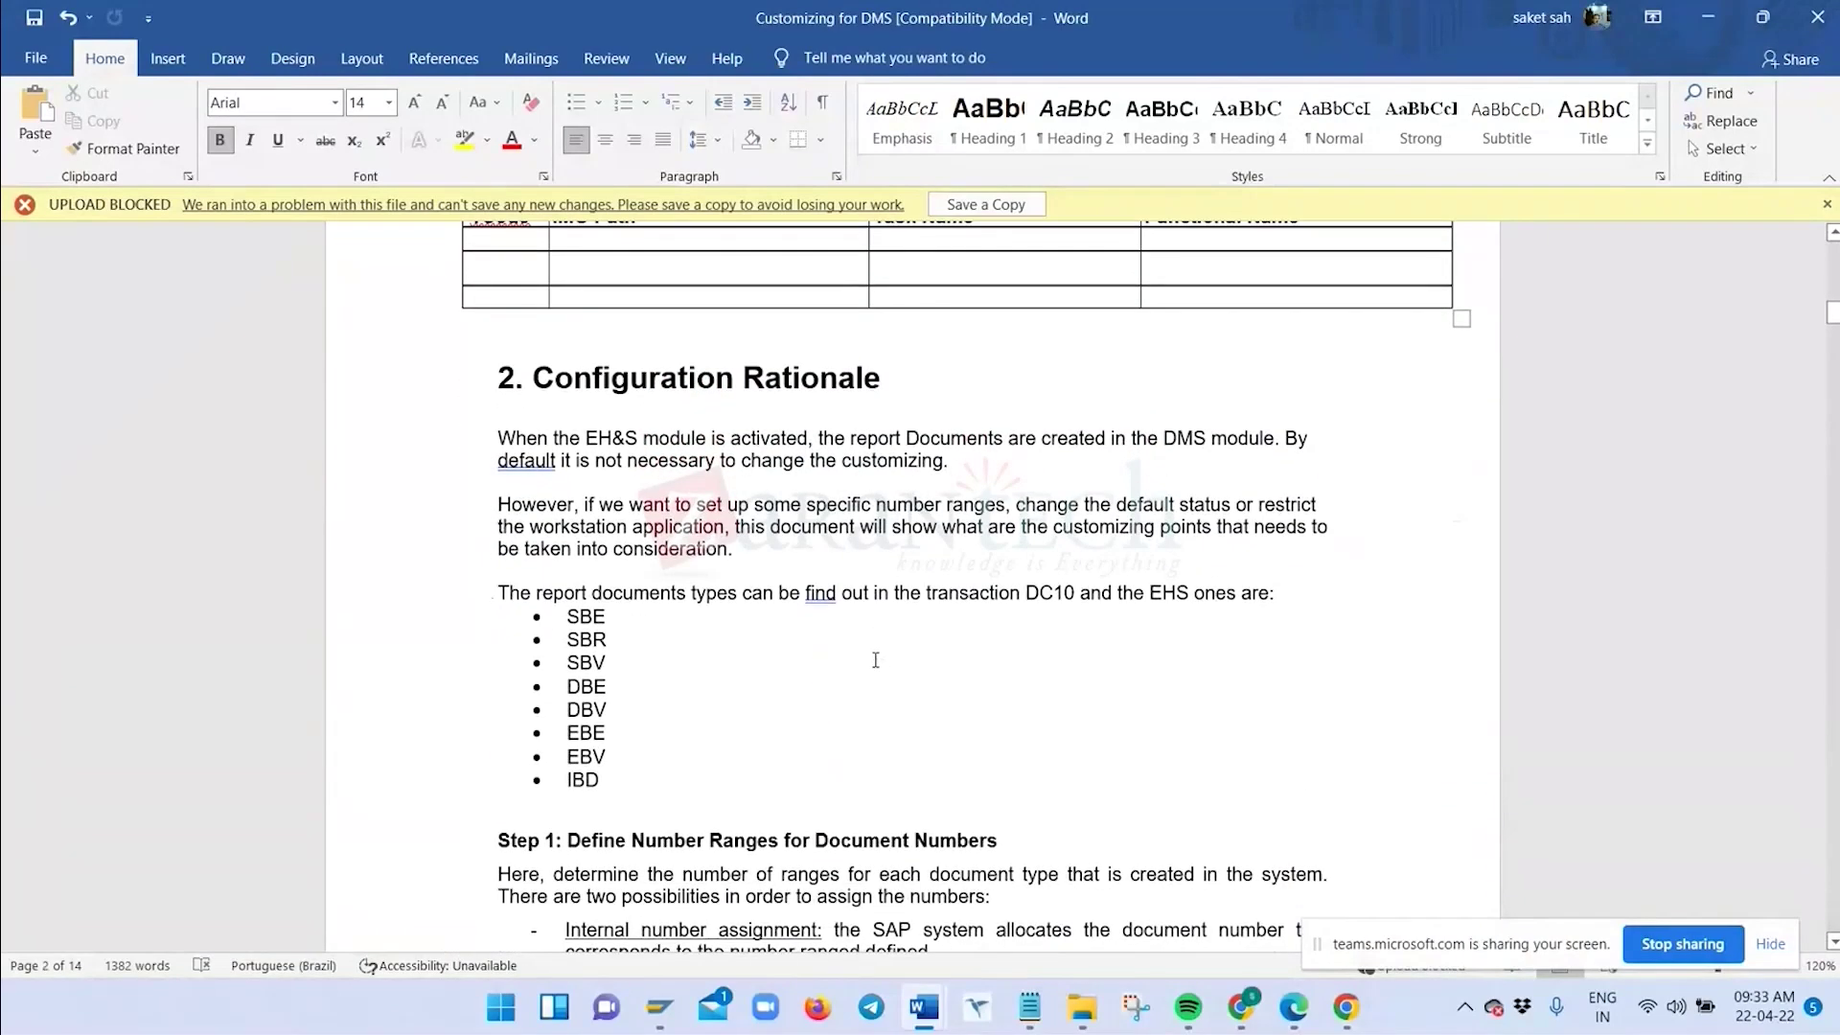
{"action": "scroll", "coordinate": [875, 659], "scroll_direction": "up", "scroll_amount": 3}
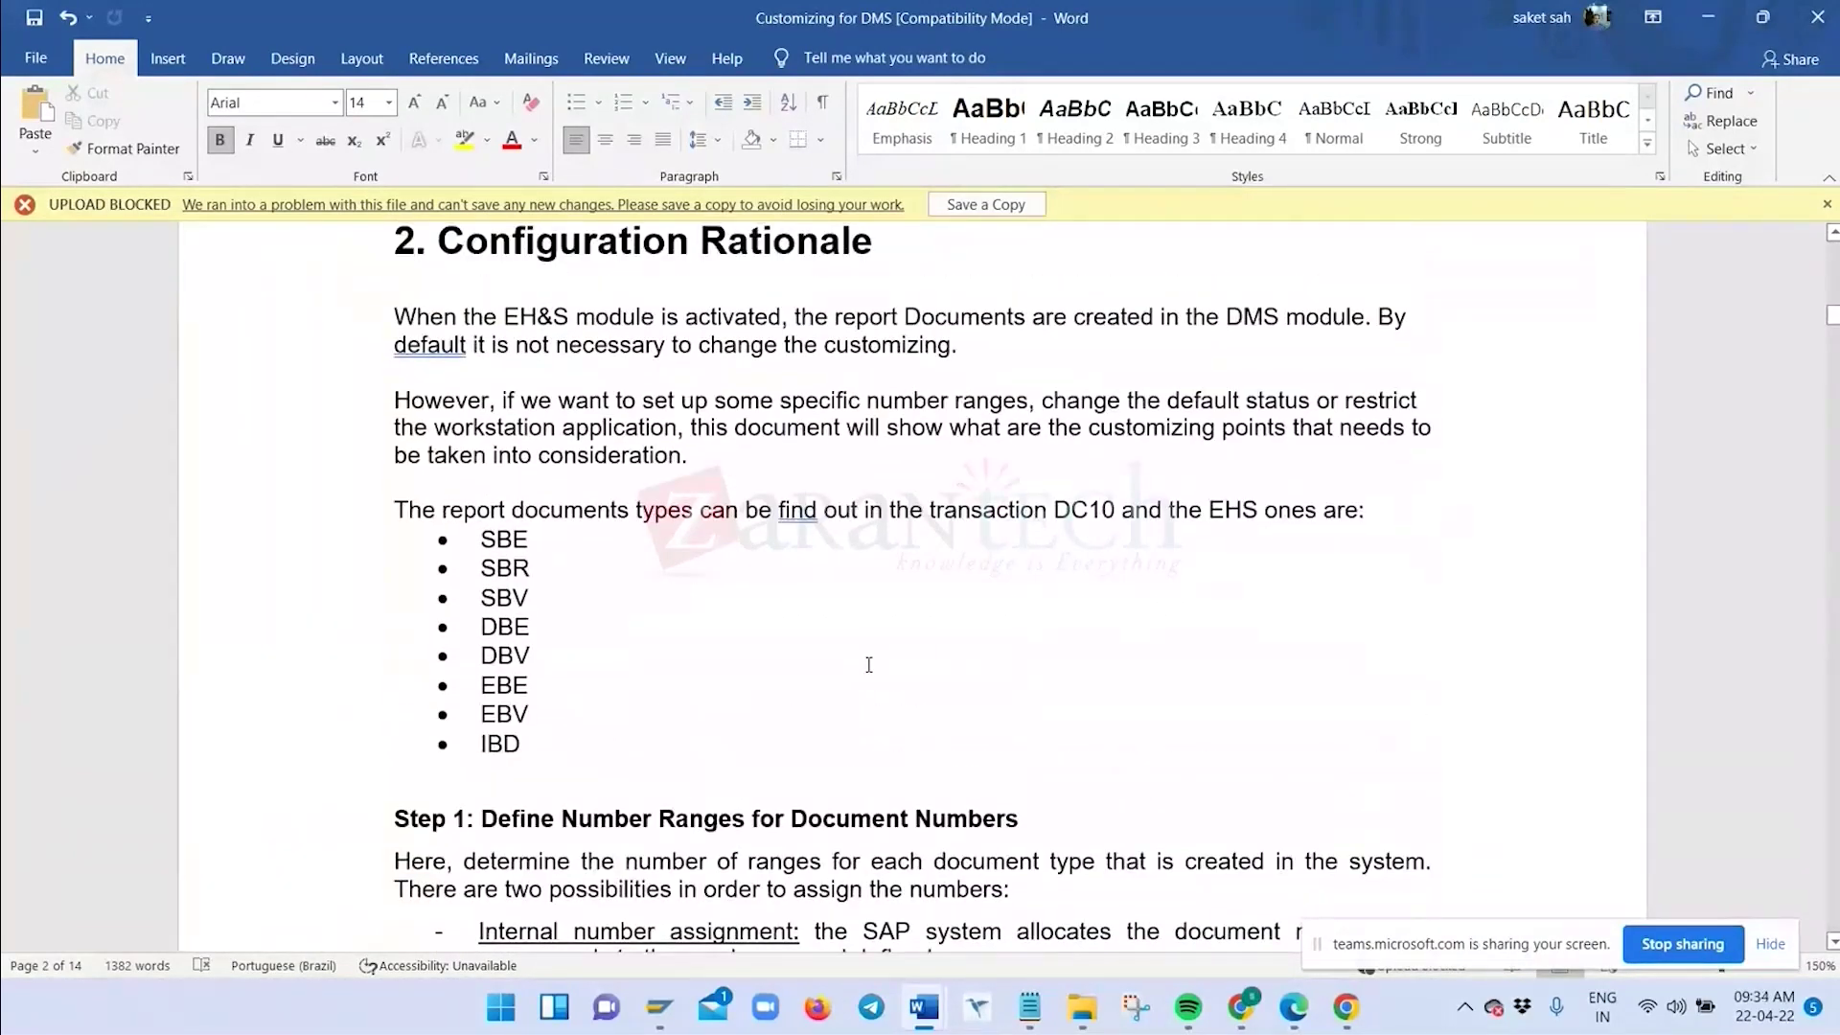
{"action": "left_click_drag", "start_coordinate": [483, 541], "coordinate": [516, 739]}
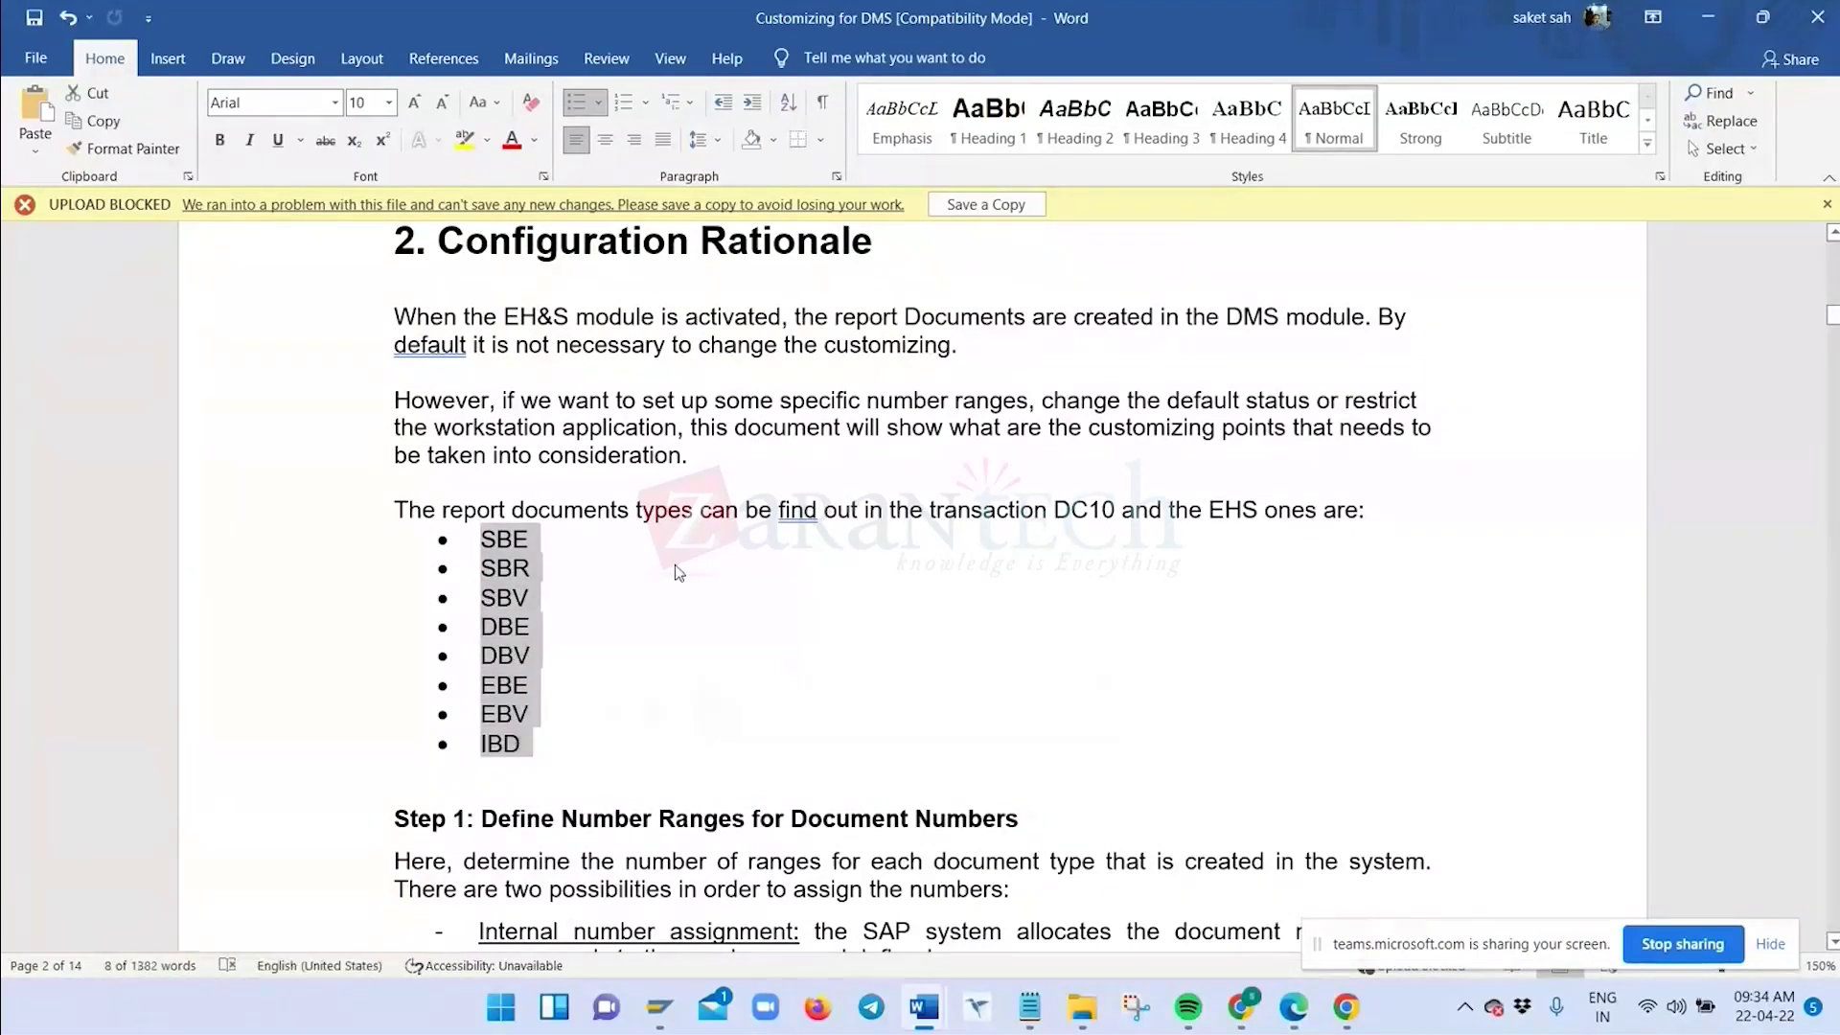
{"action": "left_click", "coordinate": [579, 575]}
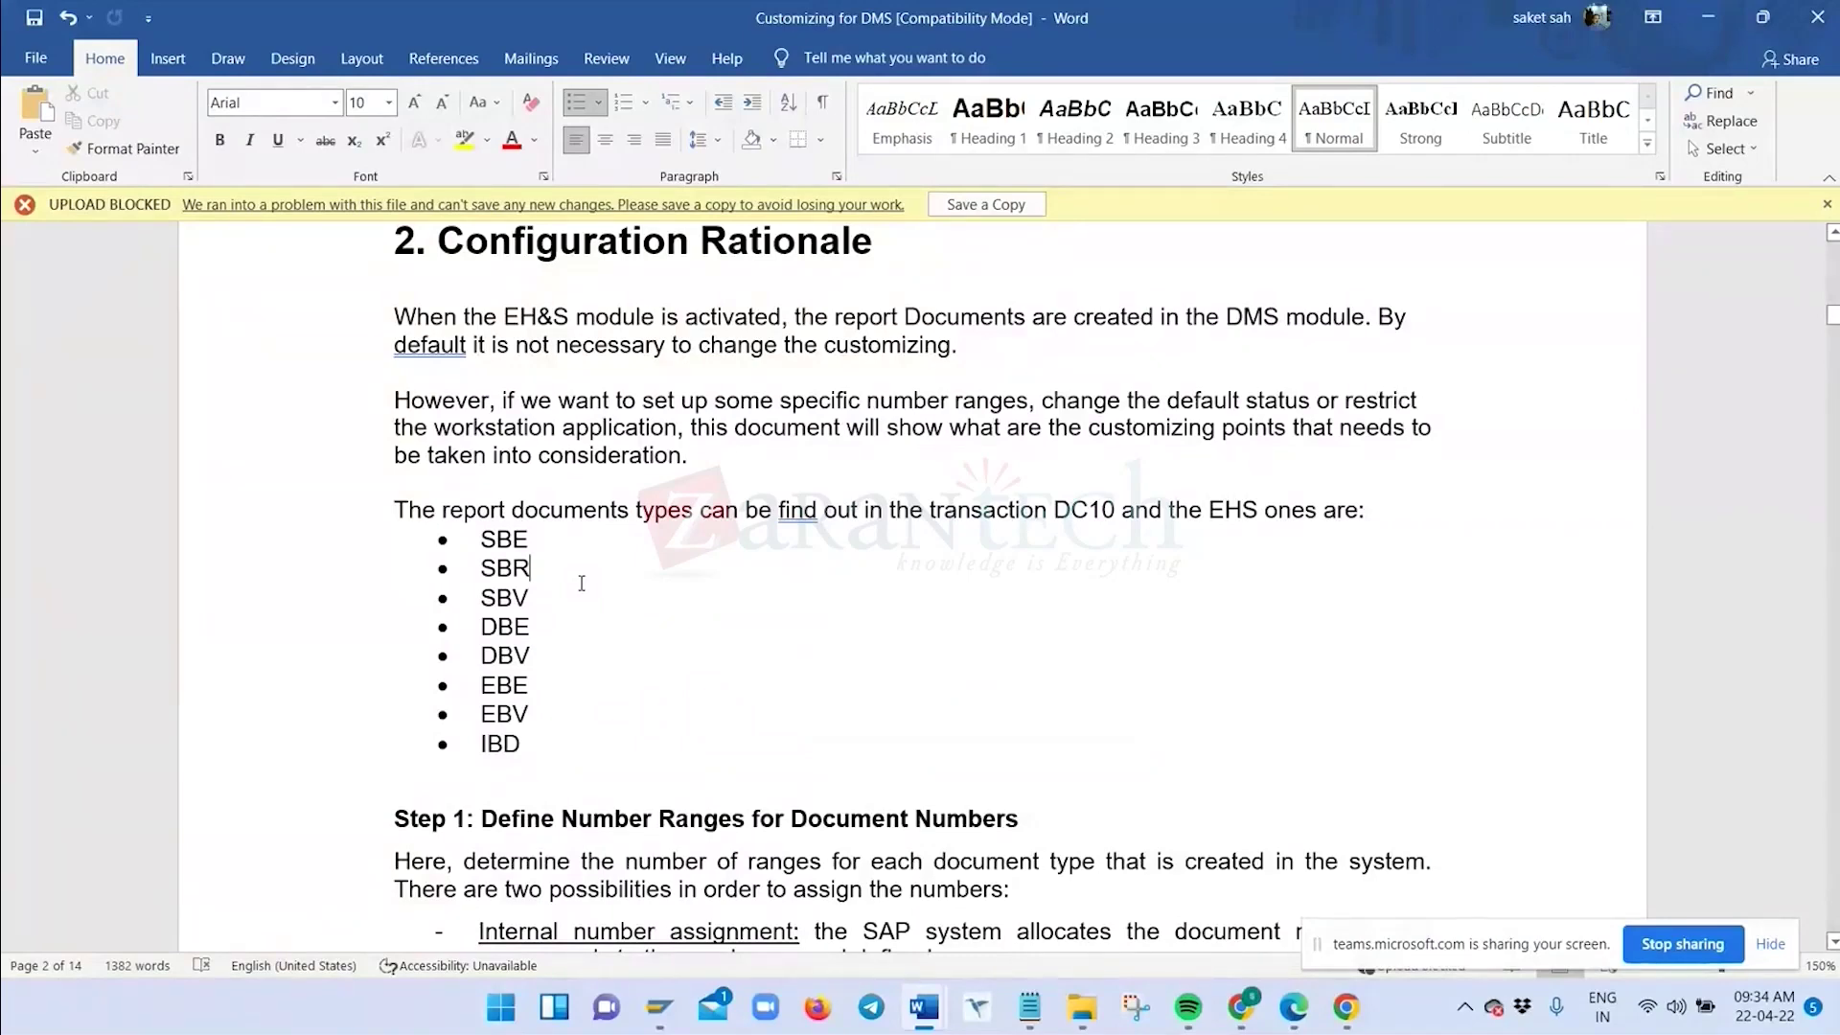
{"action": "scroll", "coordinate": [584, 731], "scroll_direction": "down", "scroll_amount": 1}
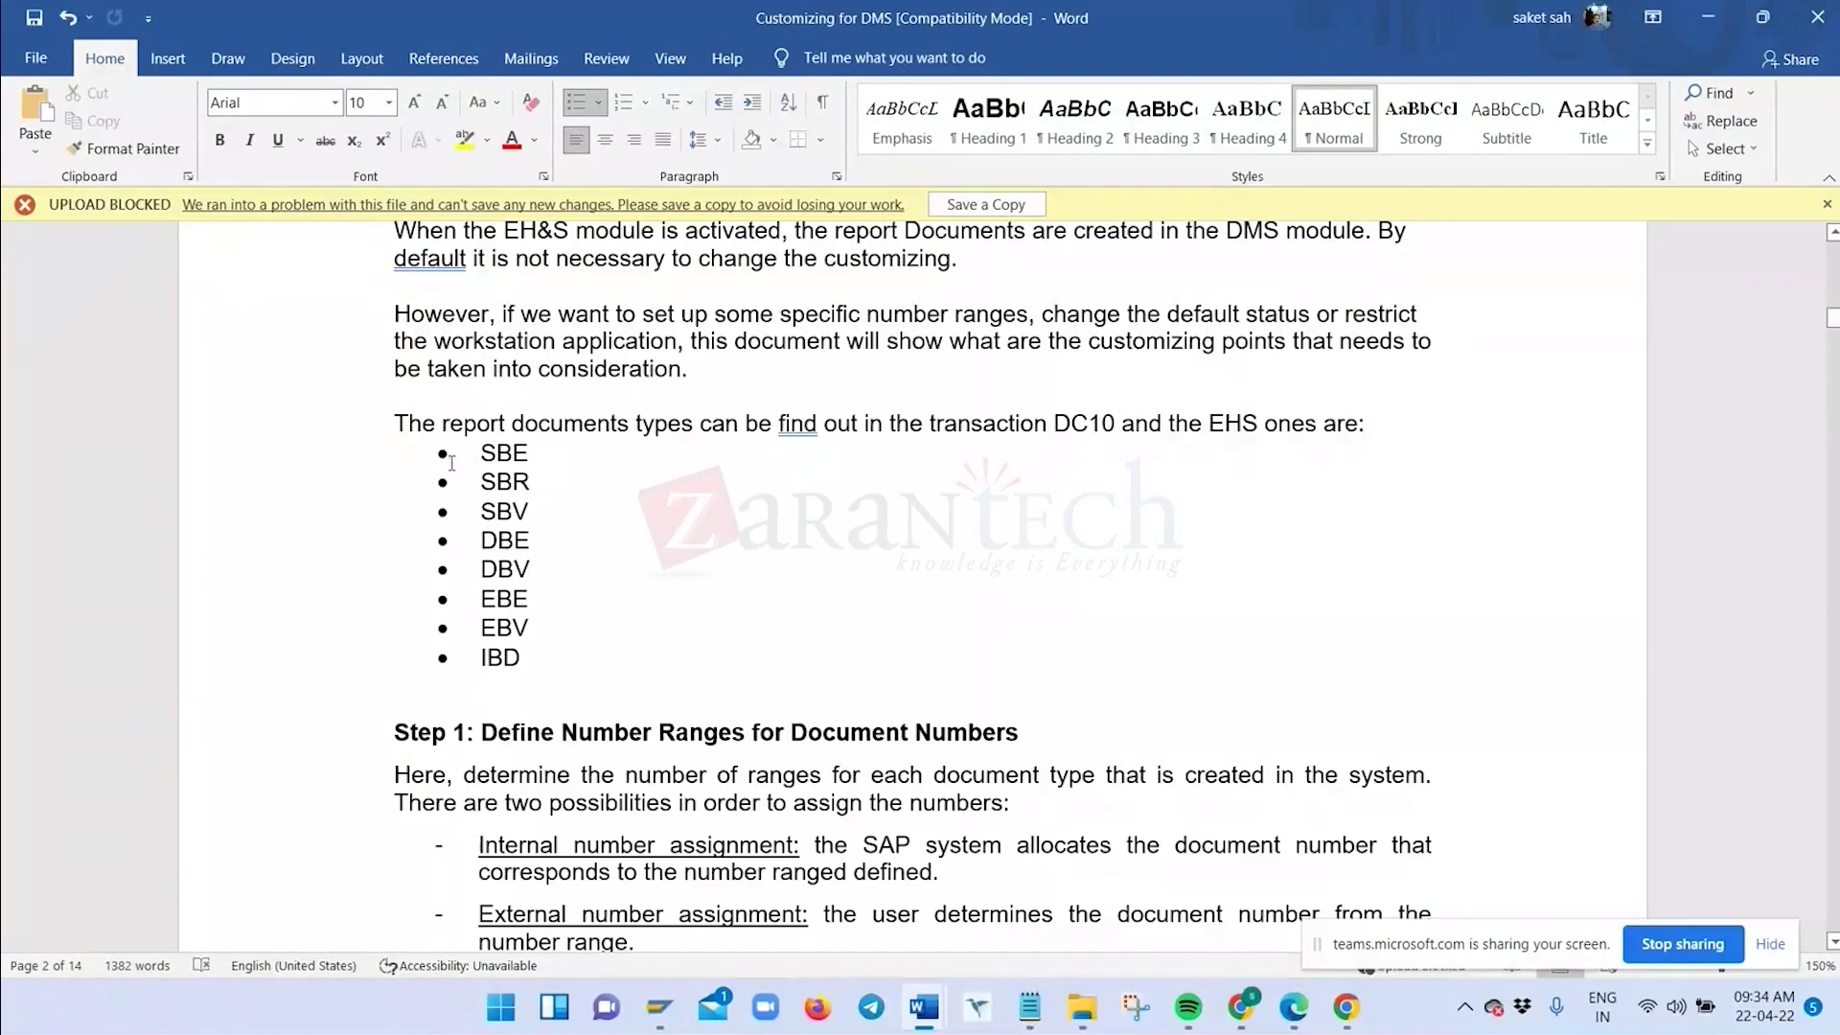
{"action": "left_click", "coordinate": [552, 496]}
{"action": "scroll", "coordinate": [571, 553], "scroll_direction": "down", "scroll_amount": 1}
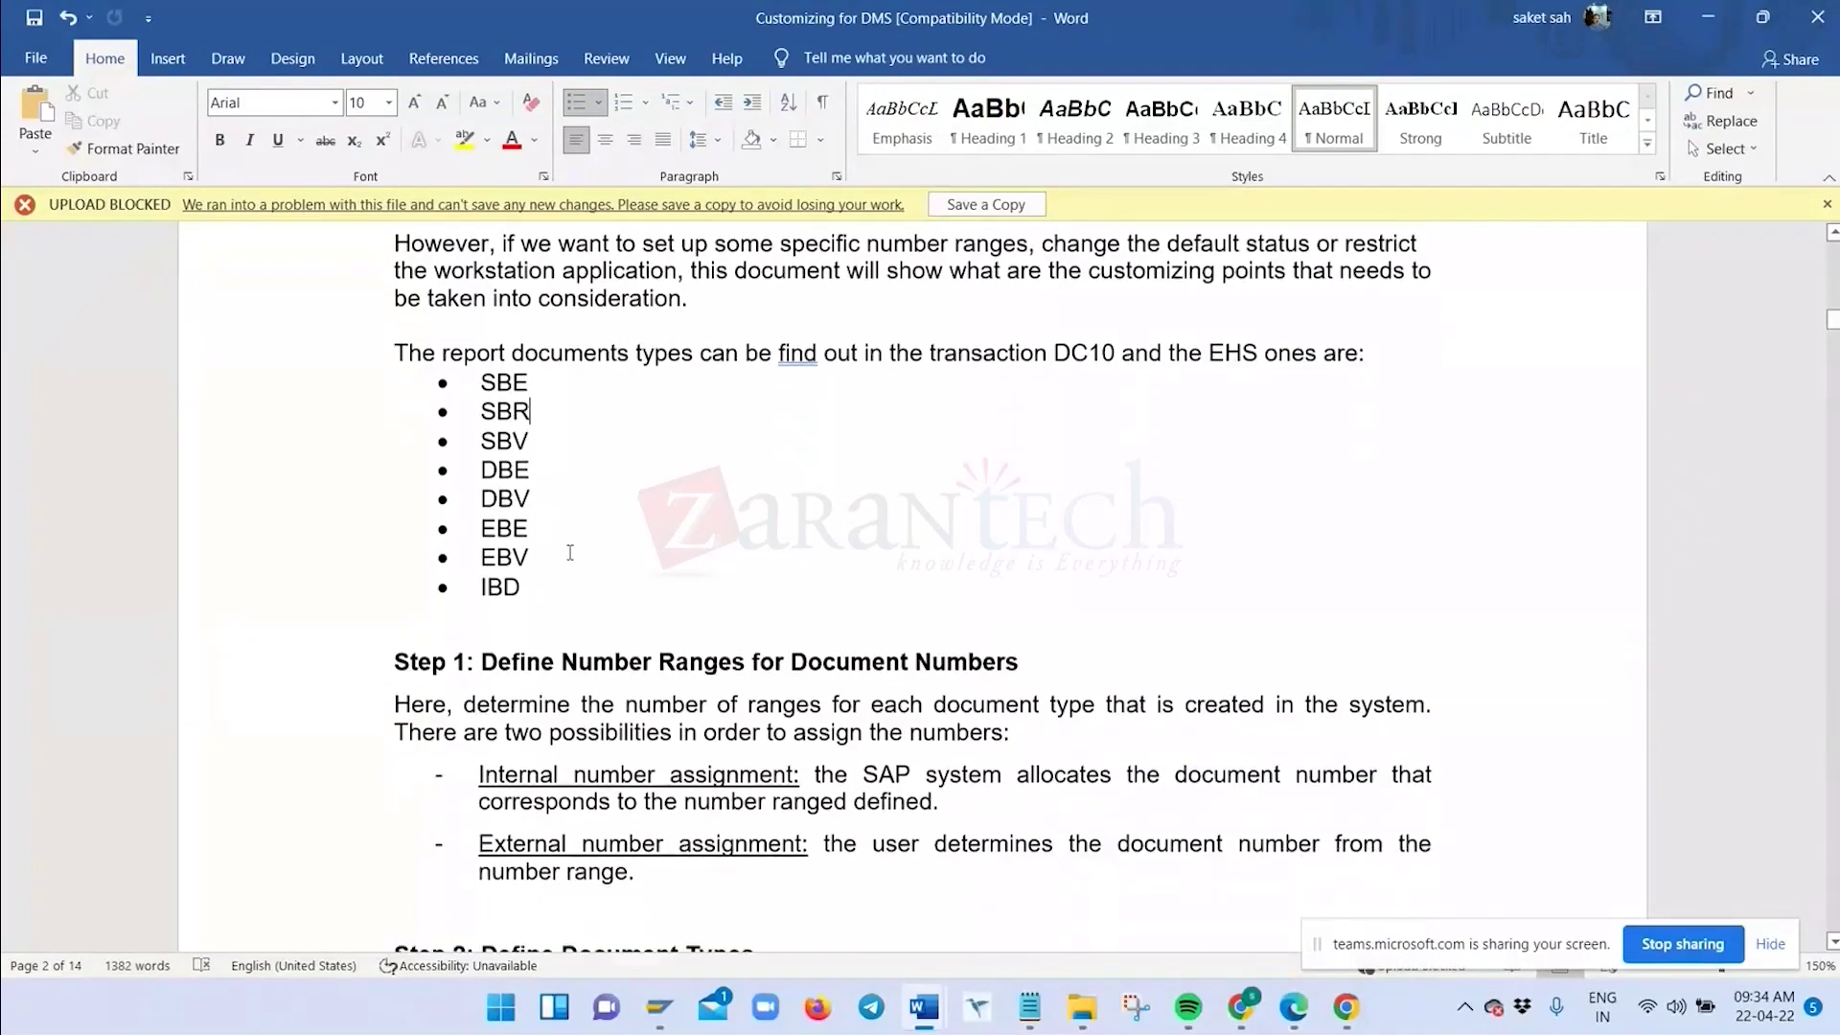
{"action": "scroll", "coordinate": [570, 553], "scroll_direction": "up", "scroll_amount": 1}
{"action": "left_click_drag", "start_coordinate": [469, 452], "coordinate": [512, 657]}
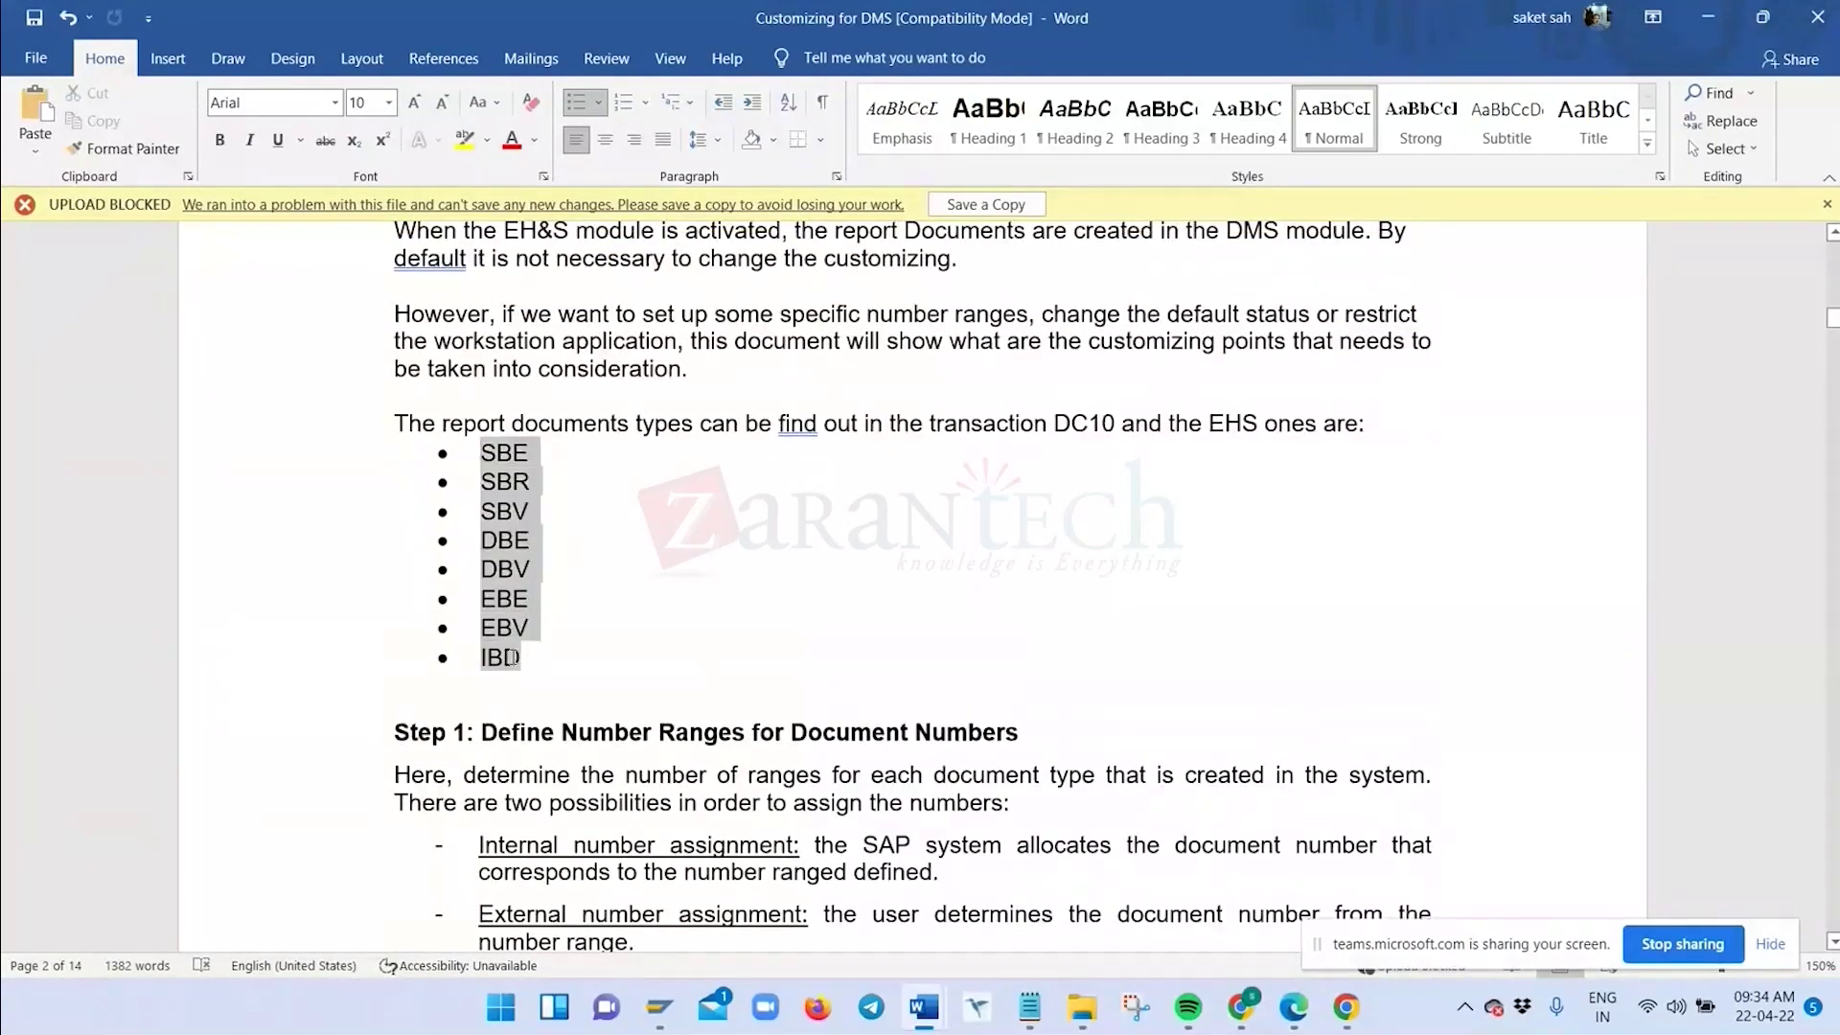
{"action": "left_click", "coordinate": [678, 473]}
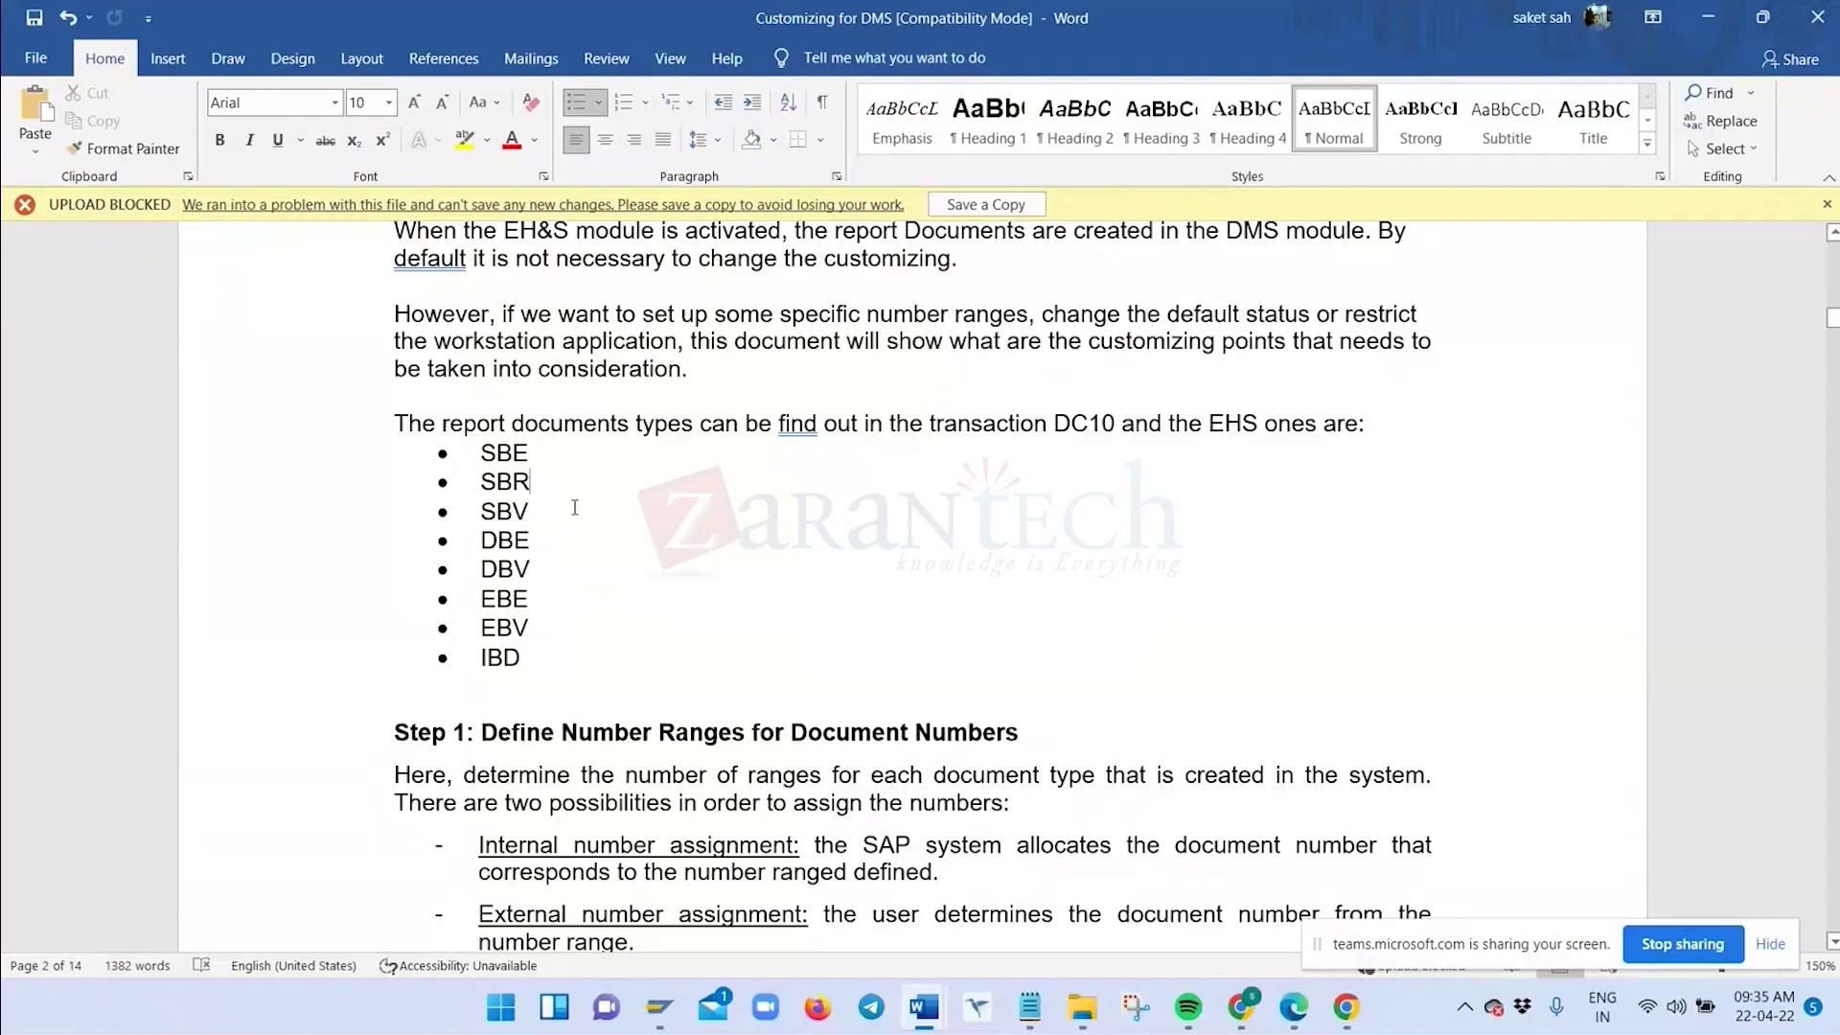
{"action": "left_click_drag", "start_coordinate": [1121, 425], "coordinate": [1047, 424]}
{"action": "left_click", "coordinate": [491, 595]}
Display the document's heading outline and use it to go to the Task Description section
{"action": "key", "text": "ctrl+f"}
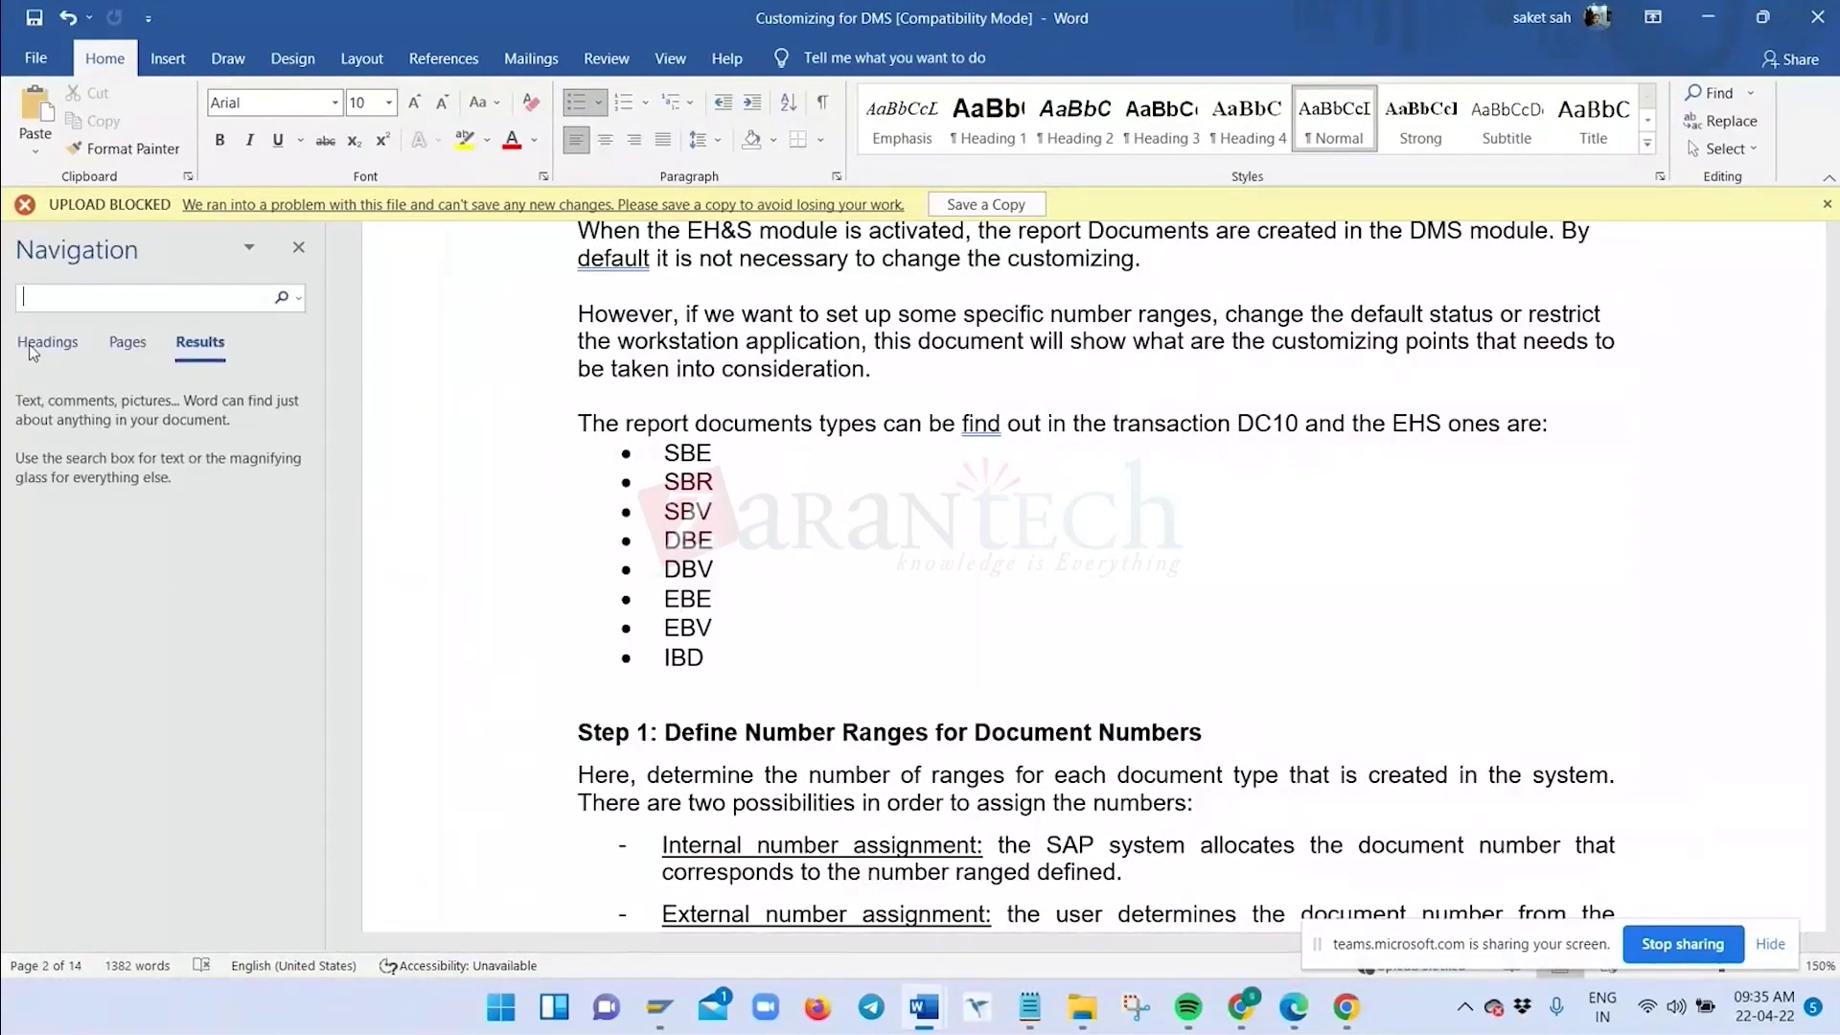
{"action": "left_click", "coordinate": [46, 342]}
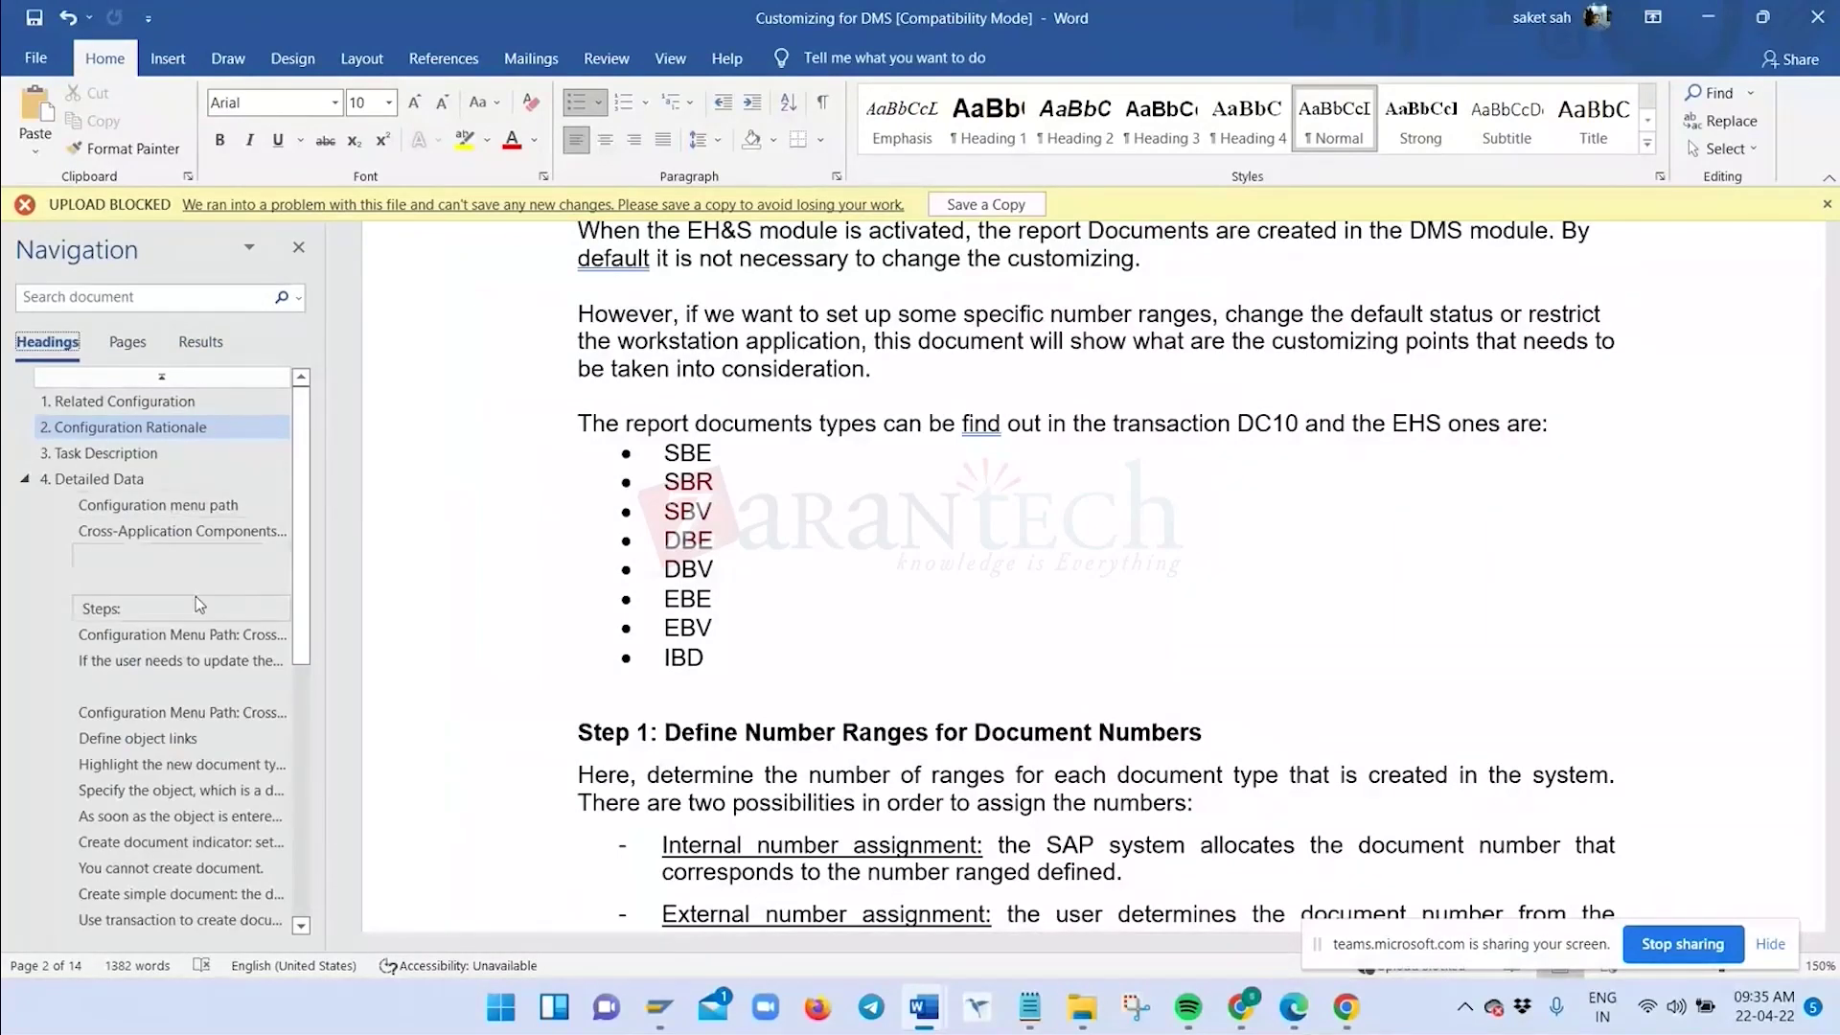
{"action": "left_click", "coordinate": [26, 478]}
{"action": "left_click", "coordinate": [26, 478]}
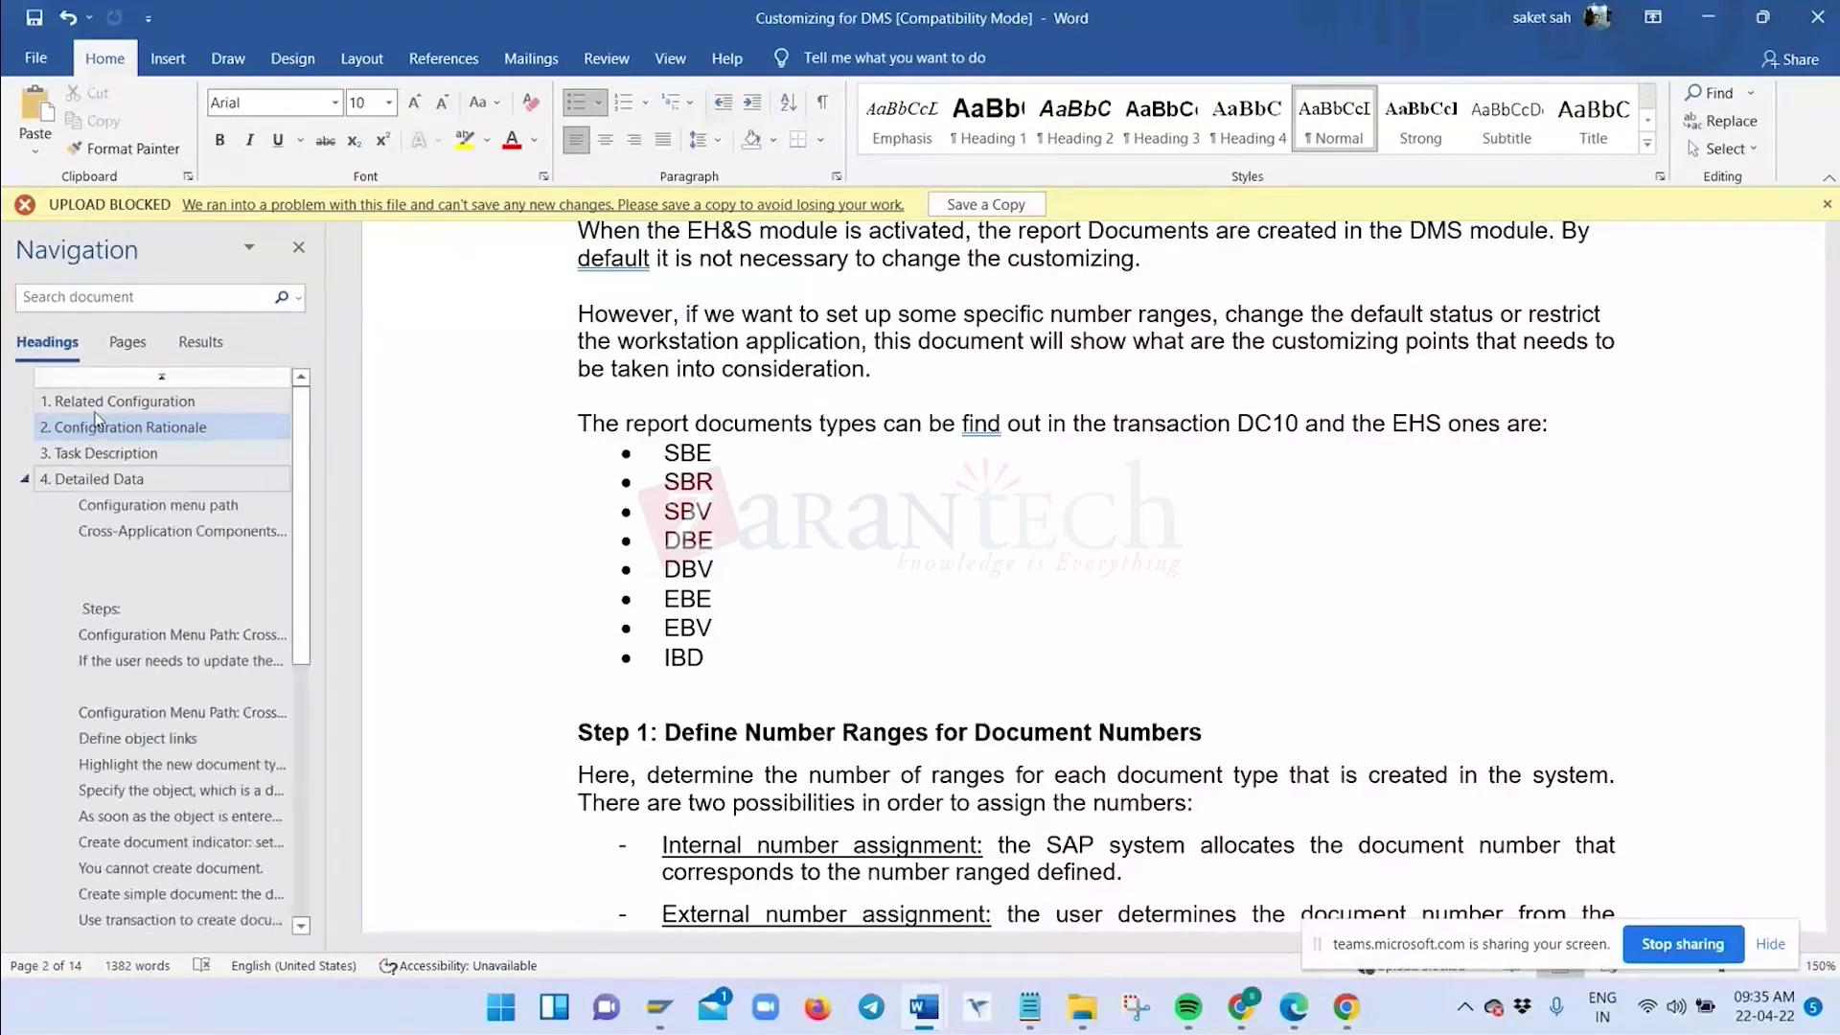
{"action": "left_click", "coordinate": [113, 455]}
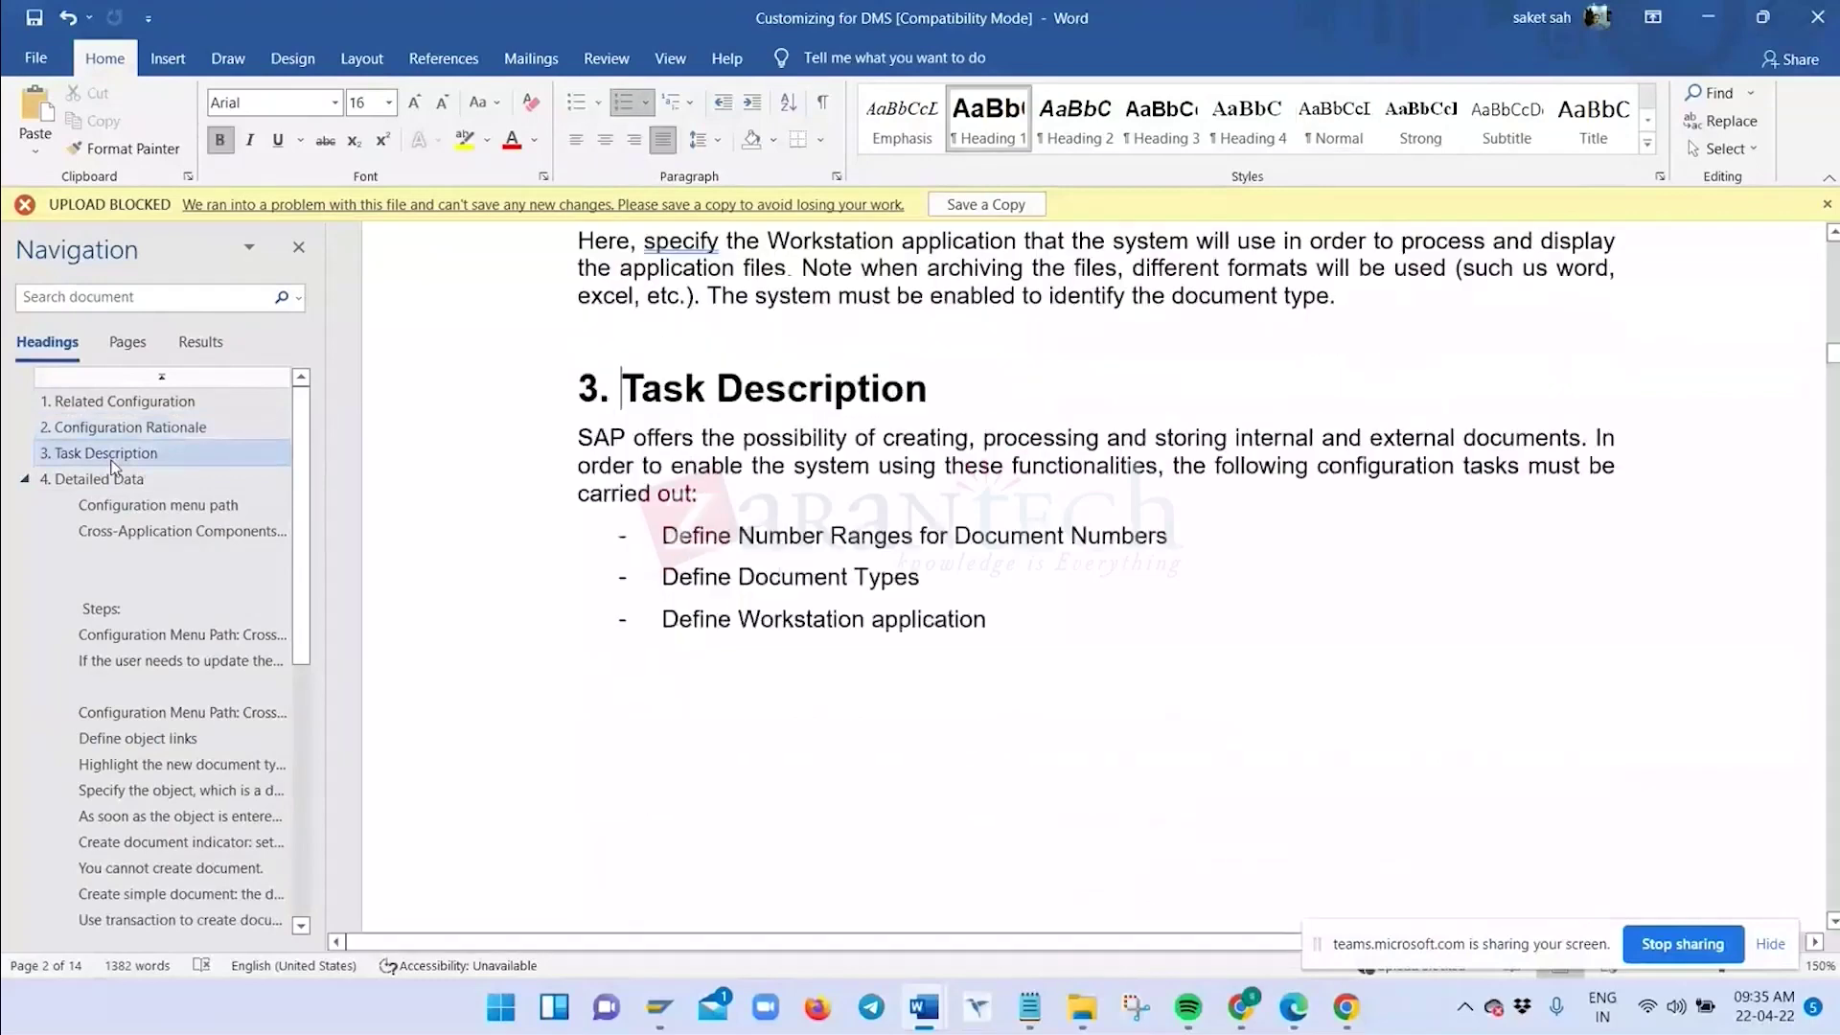
Look over the configuration menu path under Detailed Data, and return to the document types list in Configuration Rationale
{"action": "scroll", "coordinate": [803, 479], "scroll_direction": "down", "scroll_amount": 10}
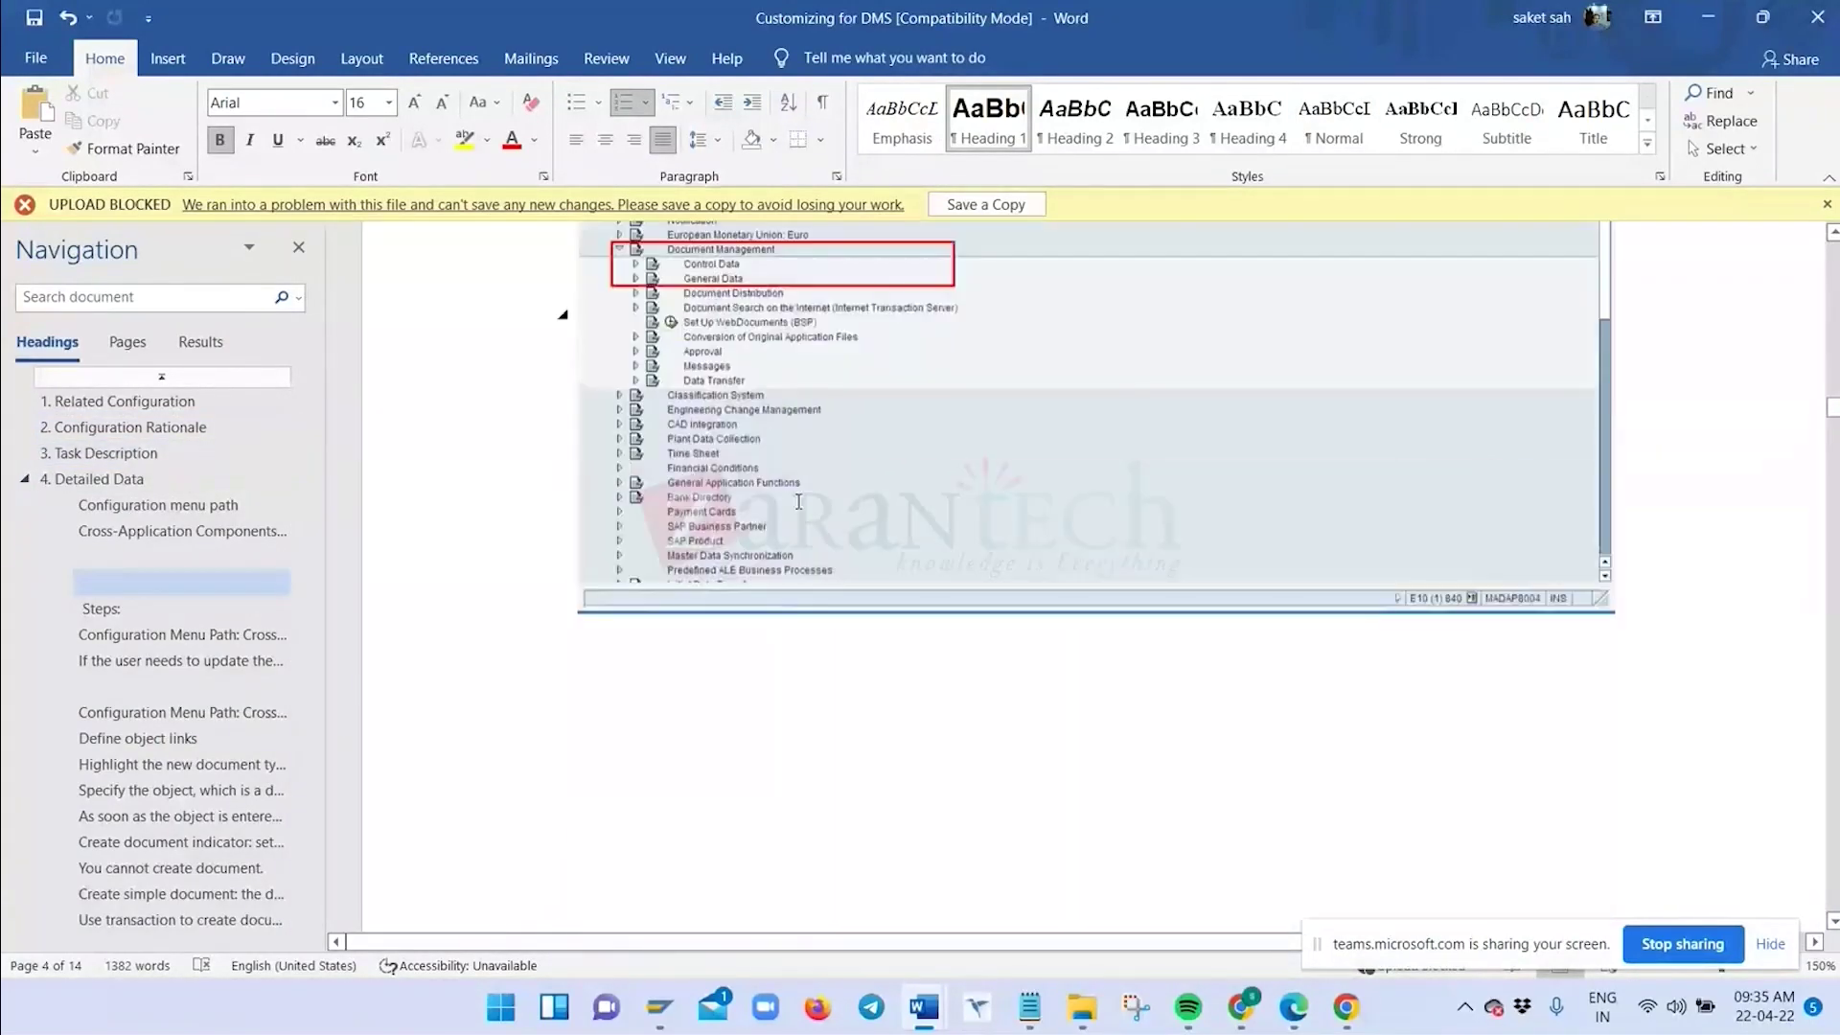
{"action": "scroll", "coordinate": [798, 502], "scroll_direction": "up", "scroll_amount": 1}
{"action": "scroll", "coordinate": [805, 501], "scroll_direction": "up", "scroll_amount": 5}
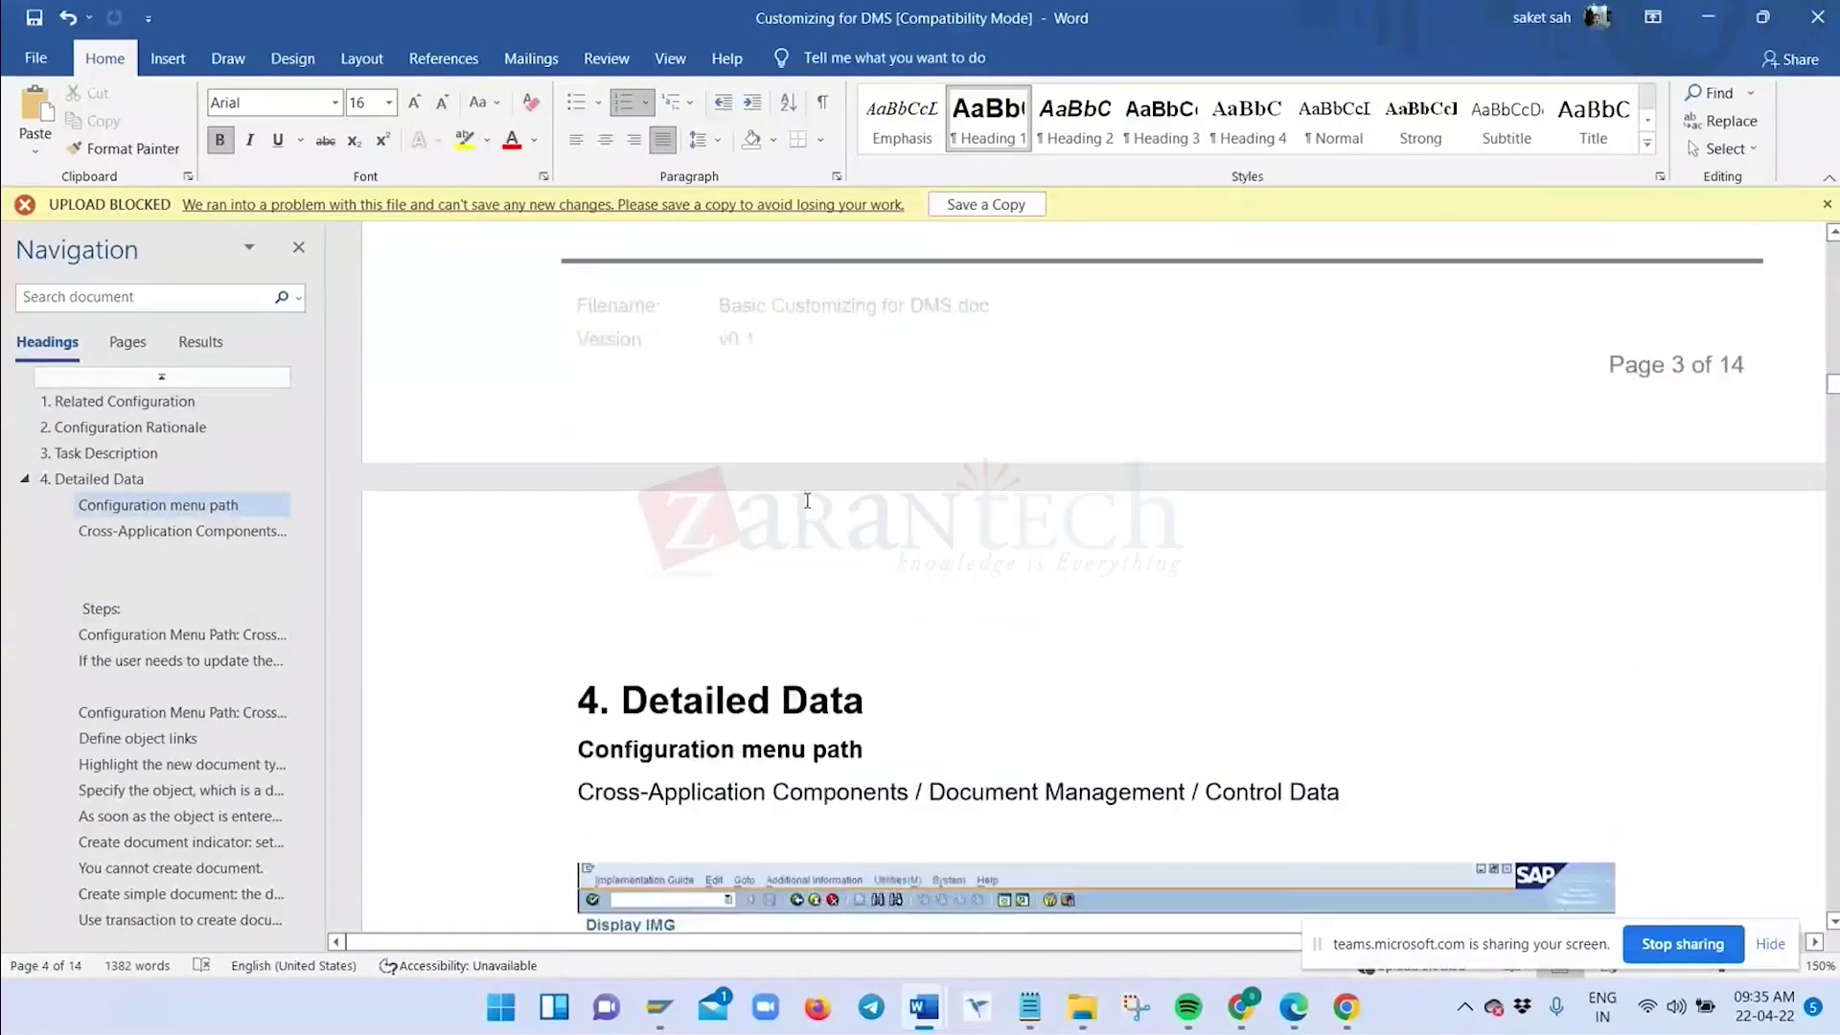
{"action": "scroll", "coordinate": [807, 500], "scroll_direction": "up", "scroll_amount": 20}
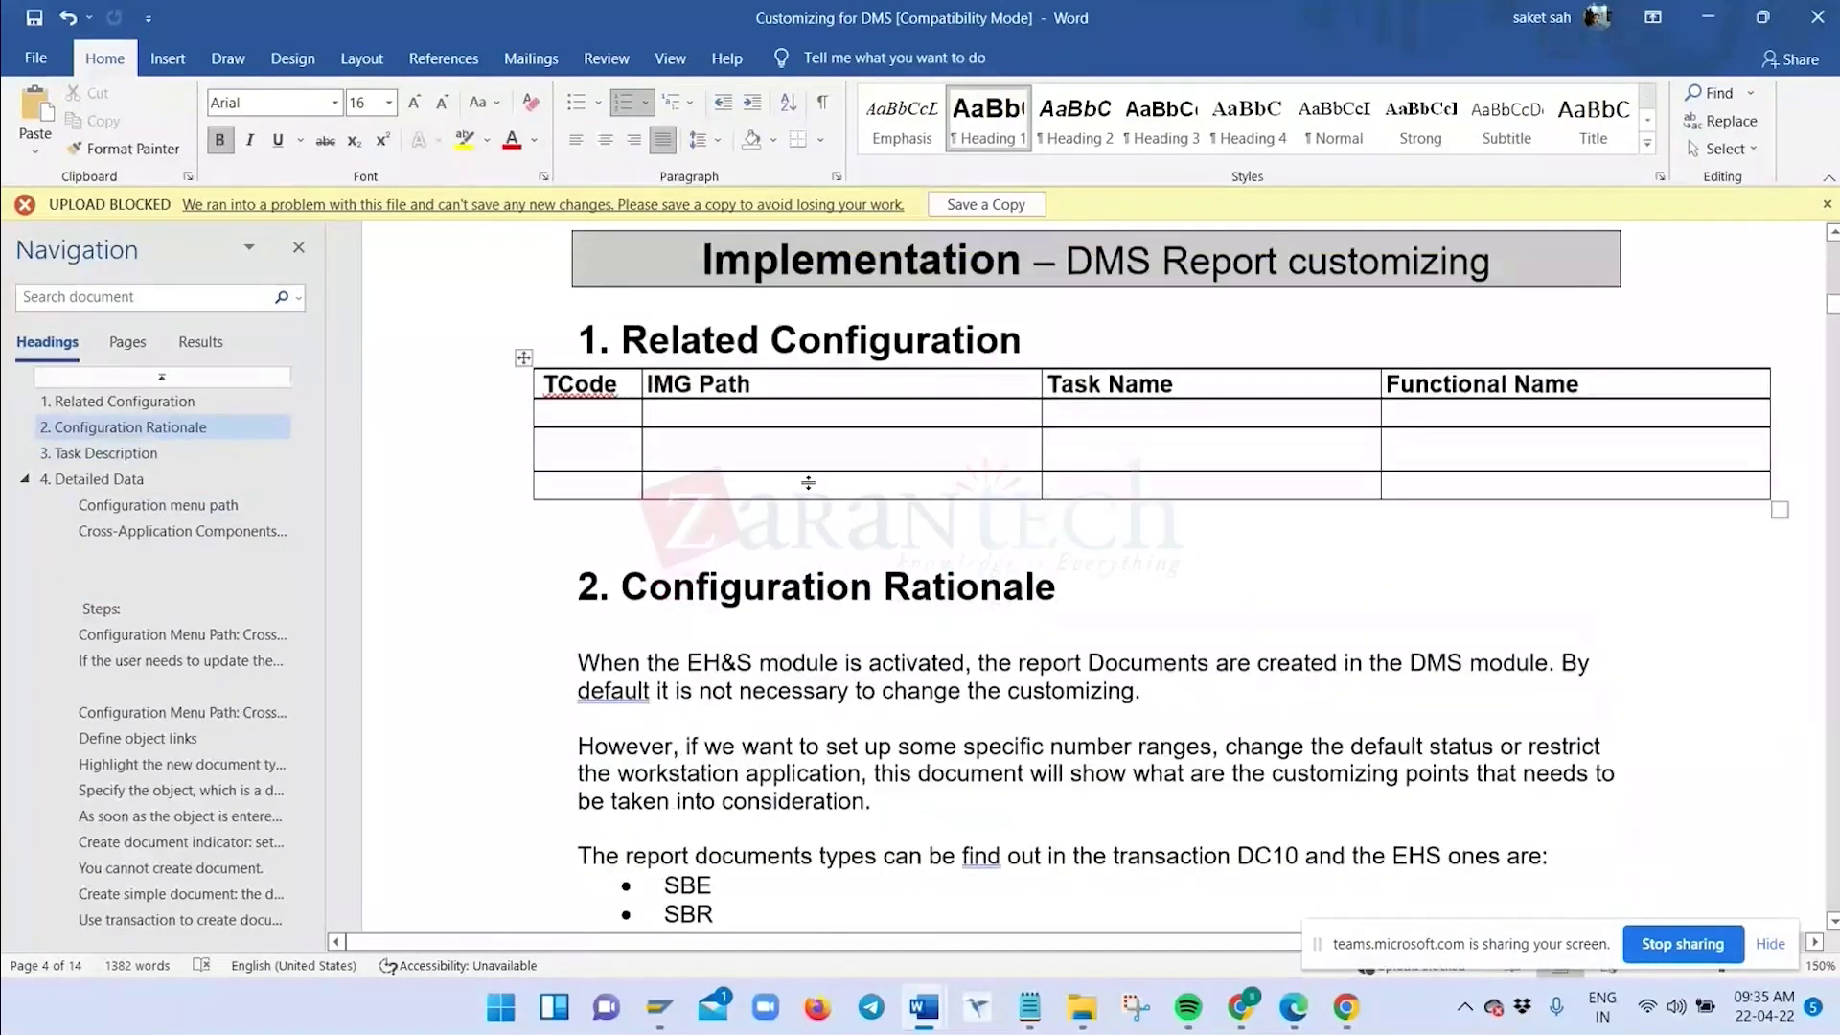
{"action": "scroll", "coordinate": [808, 482], "scroll_direction": "down", "scroll_amount": 5}
{"action": "scroll", "coordinate": [810, 483], "scroll_direction": "up", "scroll_amount": 1}
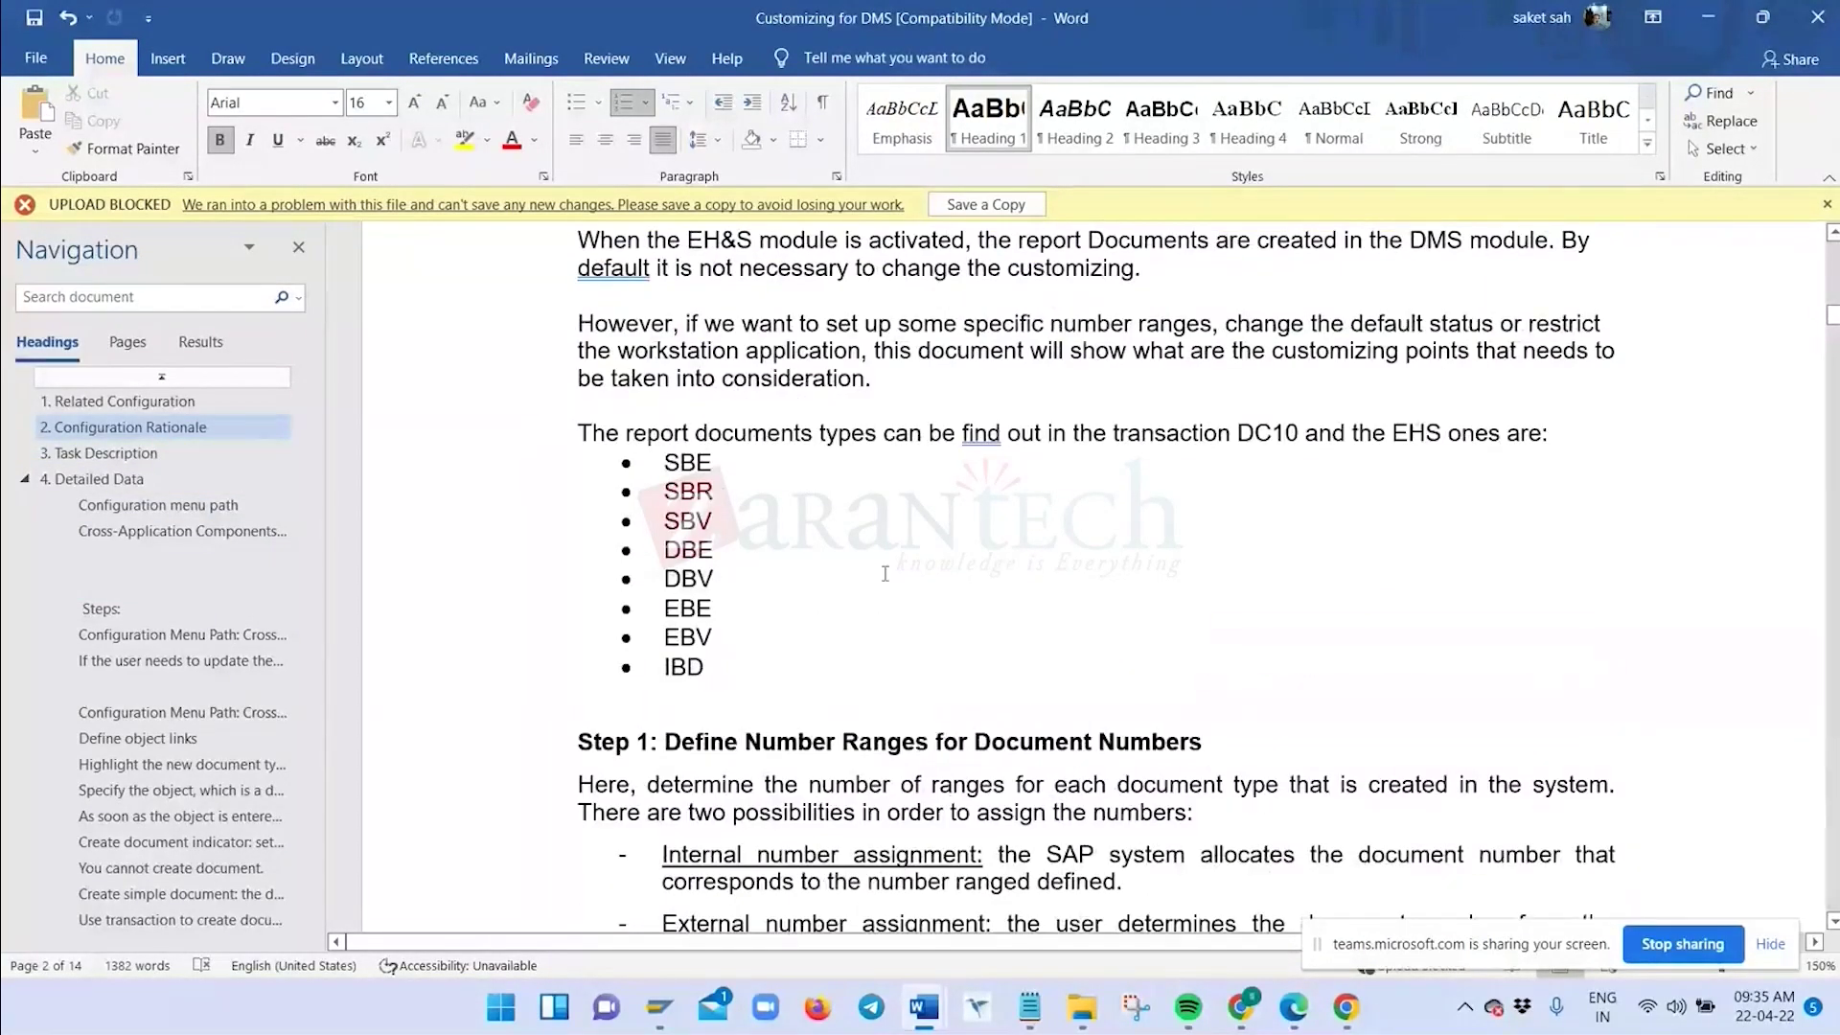
Switch to Chrome, open the bookmarked SAP PLM 2021 Fiori launchpad and log on with the user ID and account password
{"action": "mouse_move", "coordinate": [1301, 1017]}
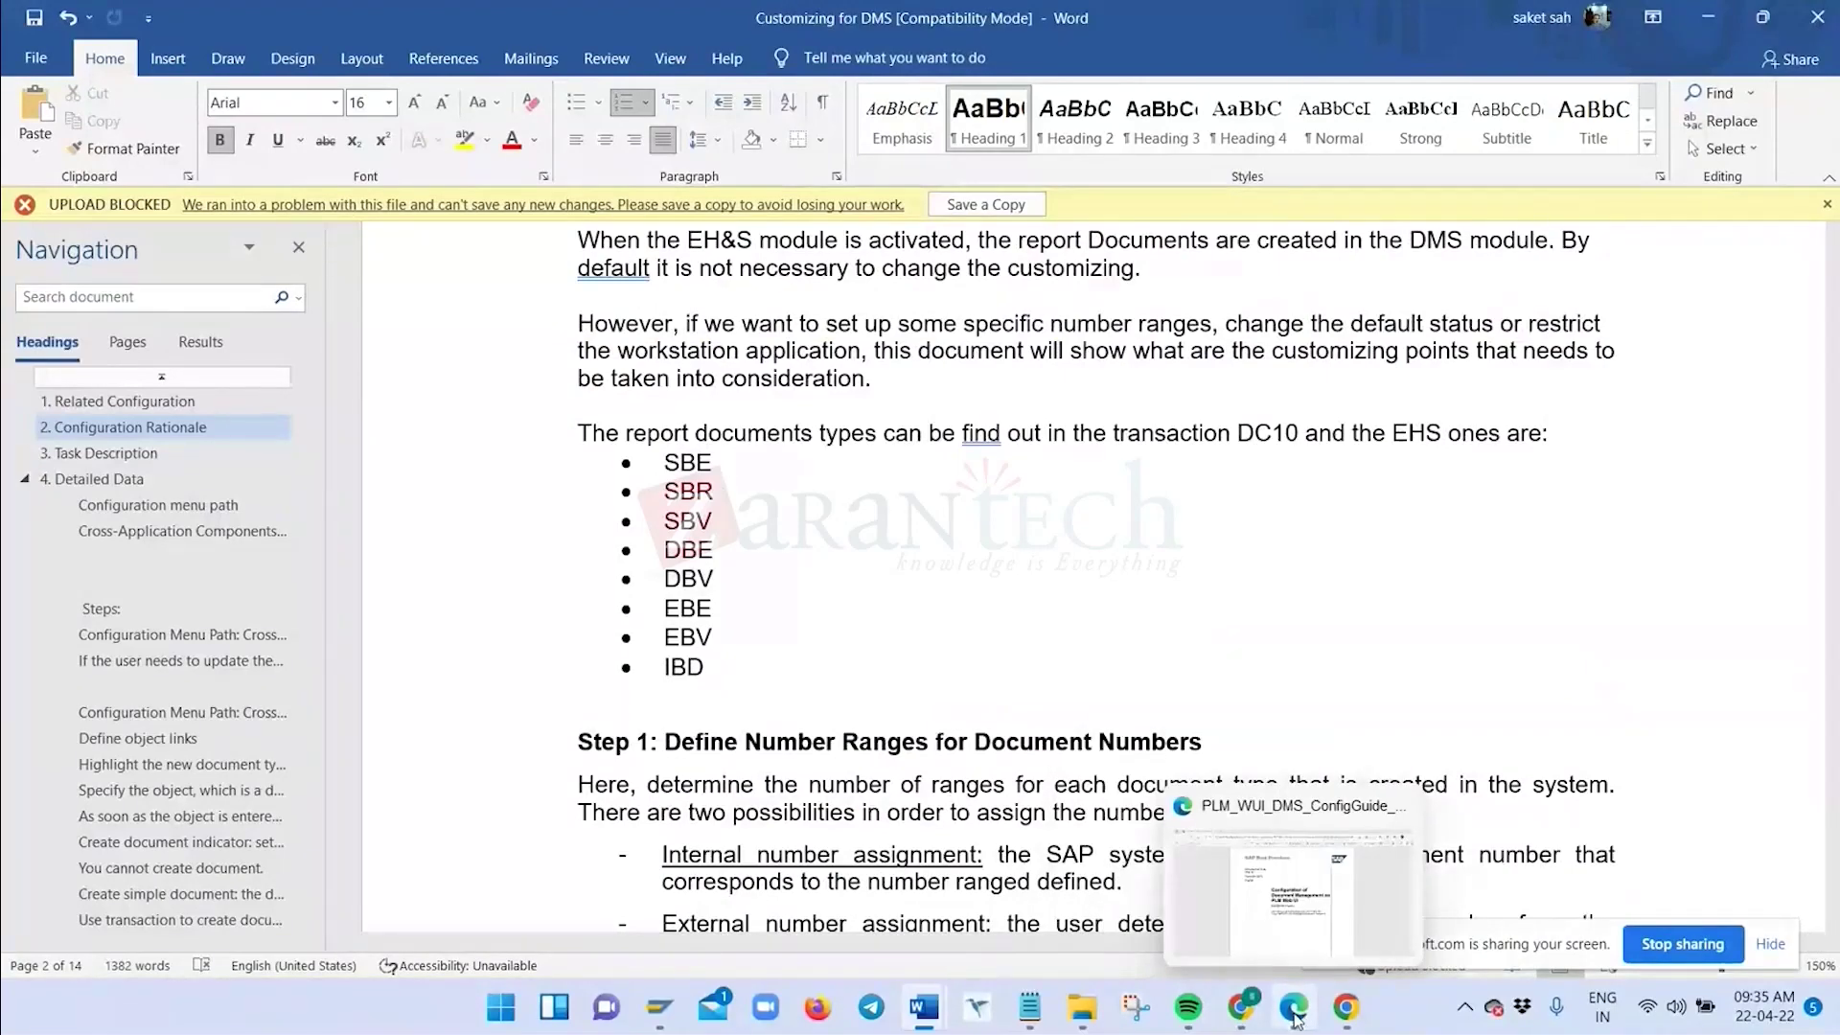
{"action": "mouse_move", "coordinate": [1241, 1011]}
{"action": "left_click", "coordinate": [1102, 892]}
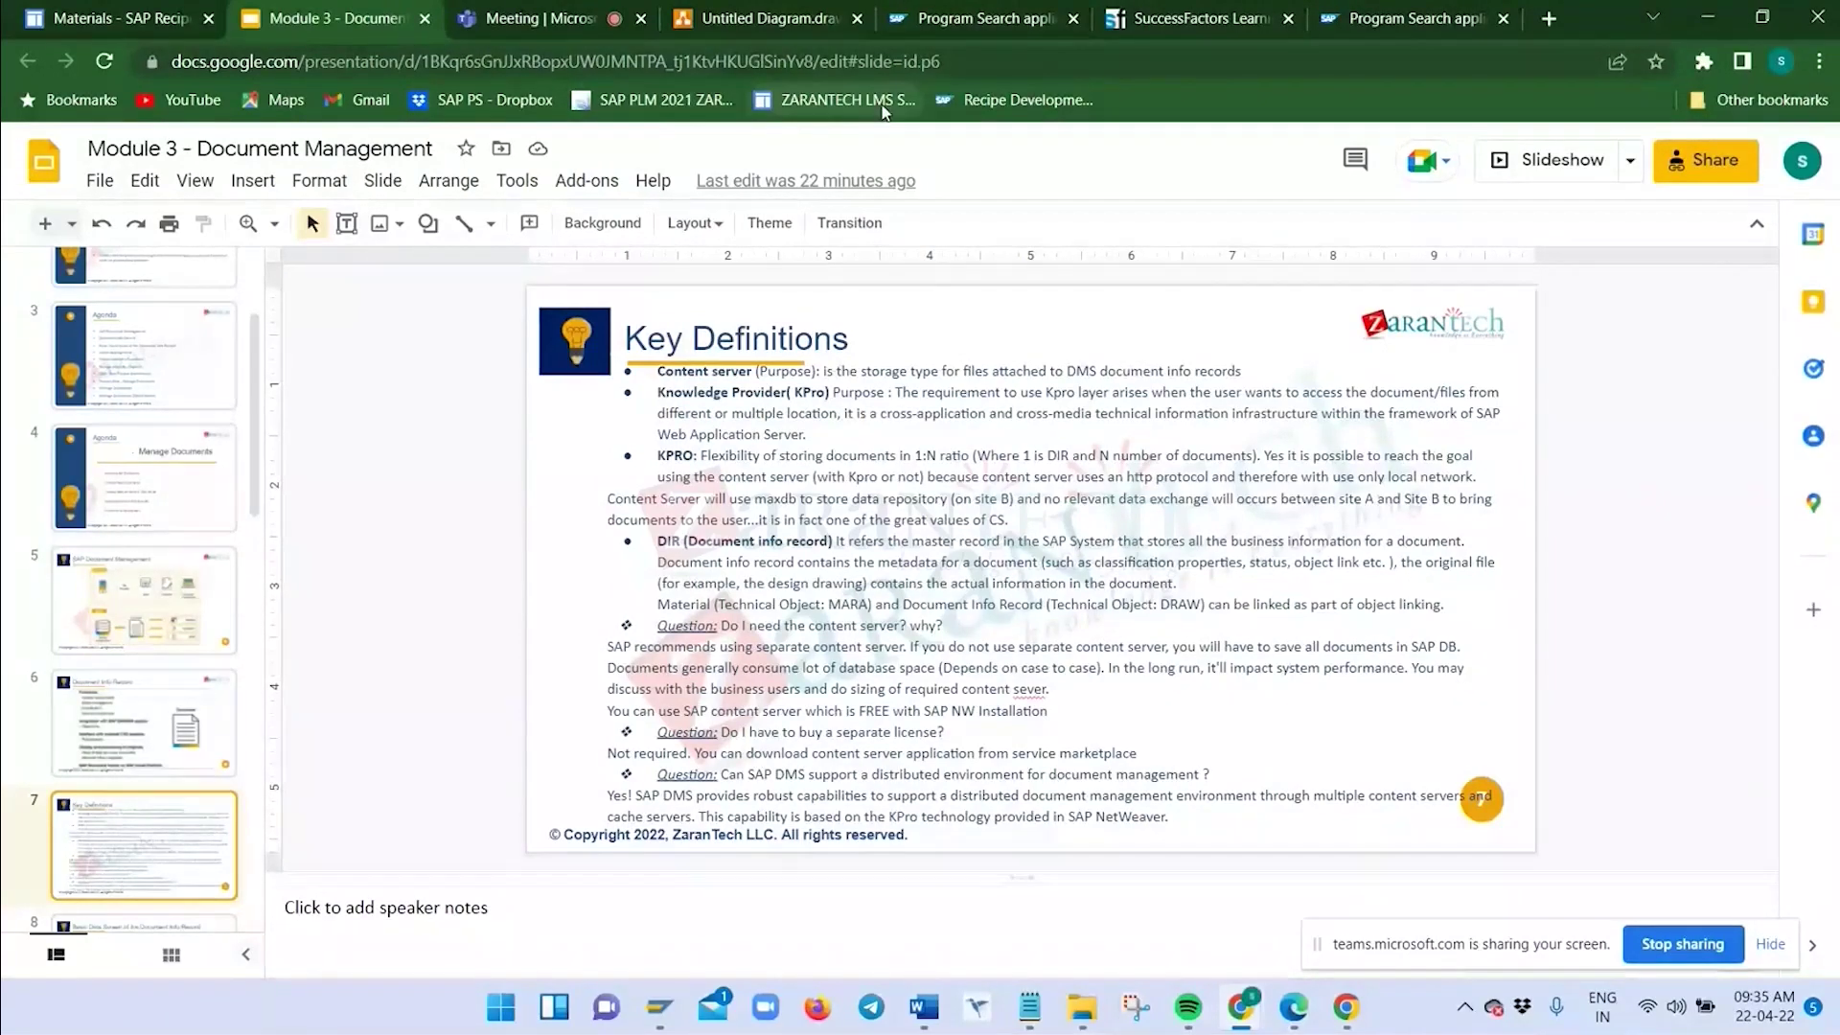
{"action": "left_click", "coordinate": [663, 91]}
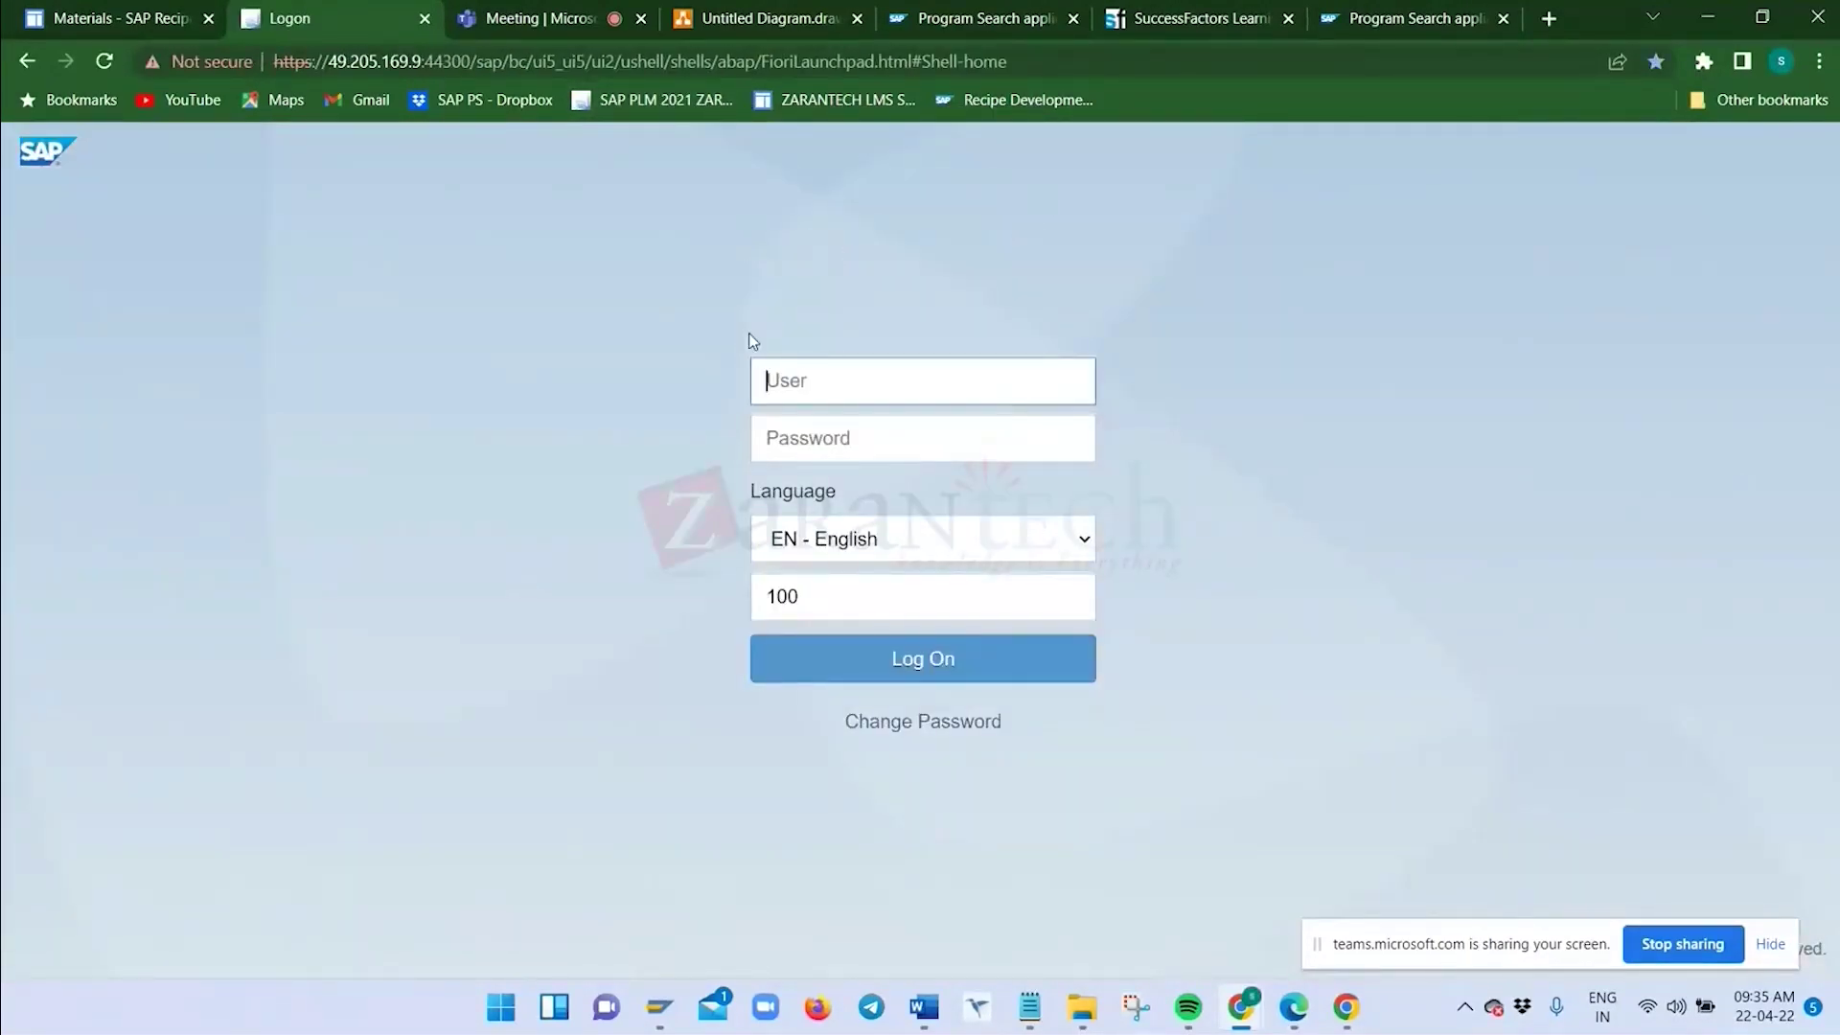
{"action": "type", "text": "S4H_PLM0"}
{"action": "left_click", "coordinate": [811, 428]}
{"action": "type", "text": "••••••••"}
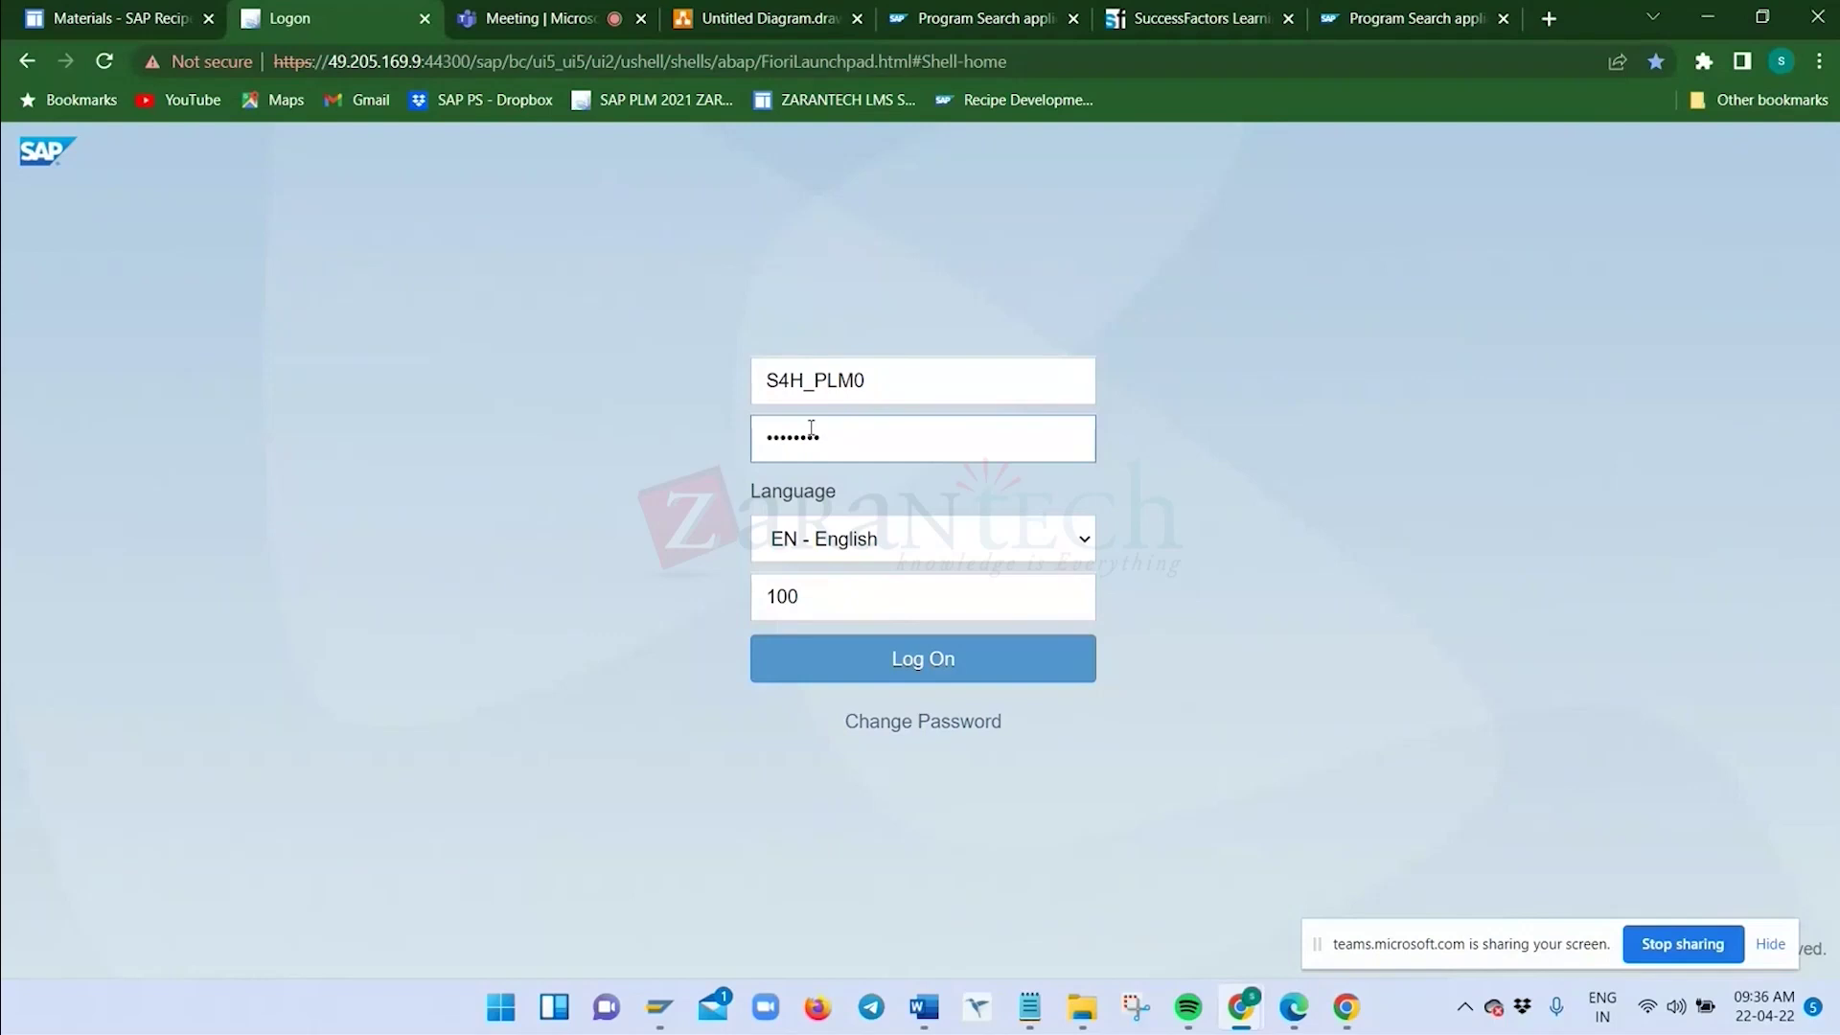
{"action": "left_click", "coordinate": [843, 647]}
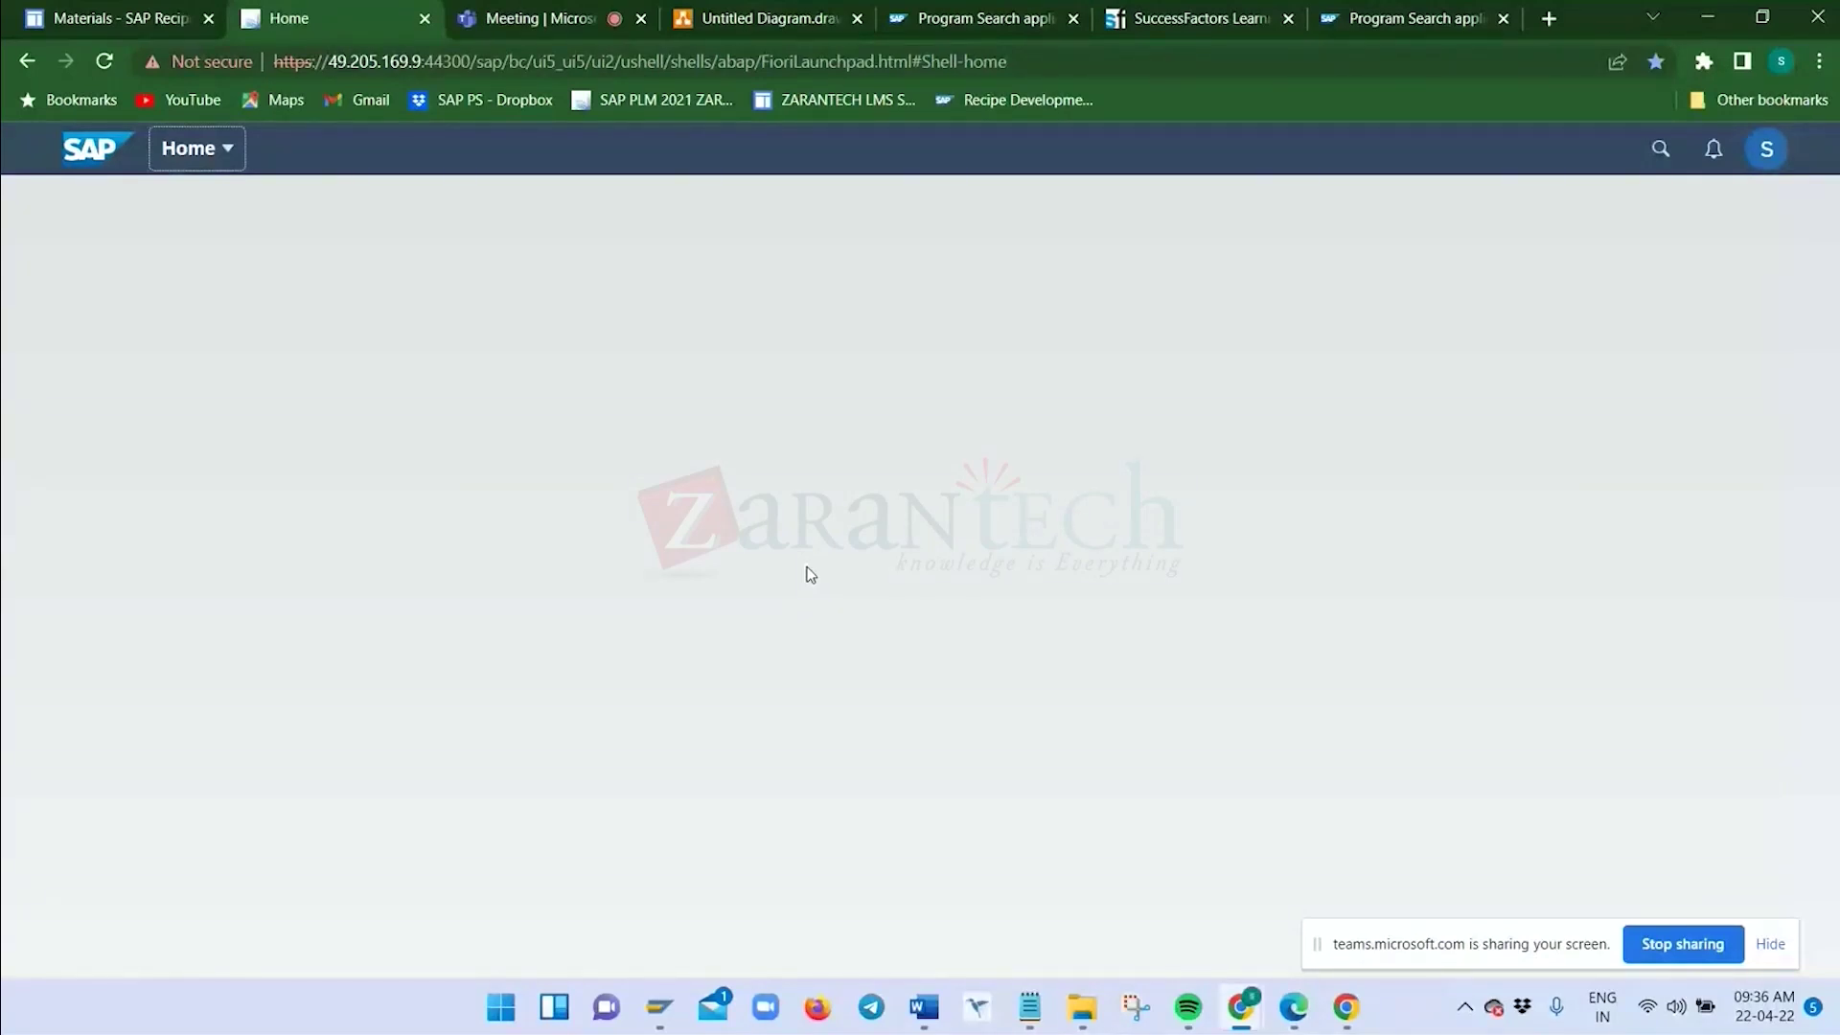
Switch to SAP Logon, open the S4H system connection and log on to client 100 with the user ID and account password
{"action": "key", "text": "super+8"}
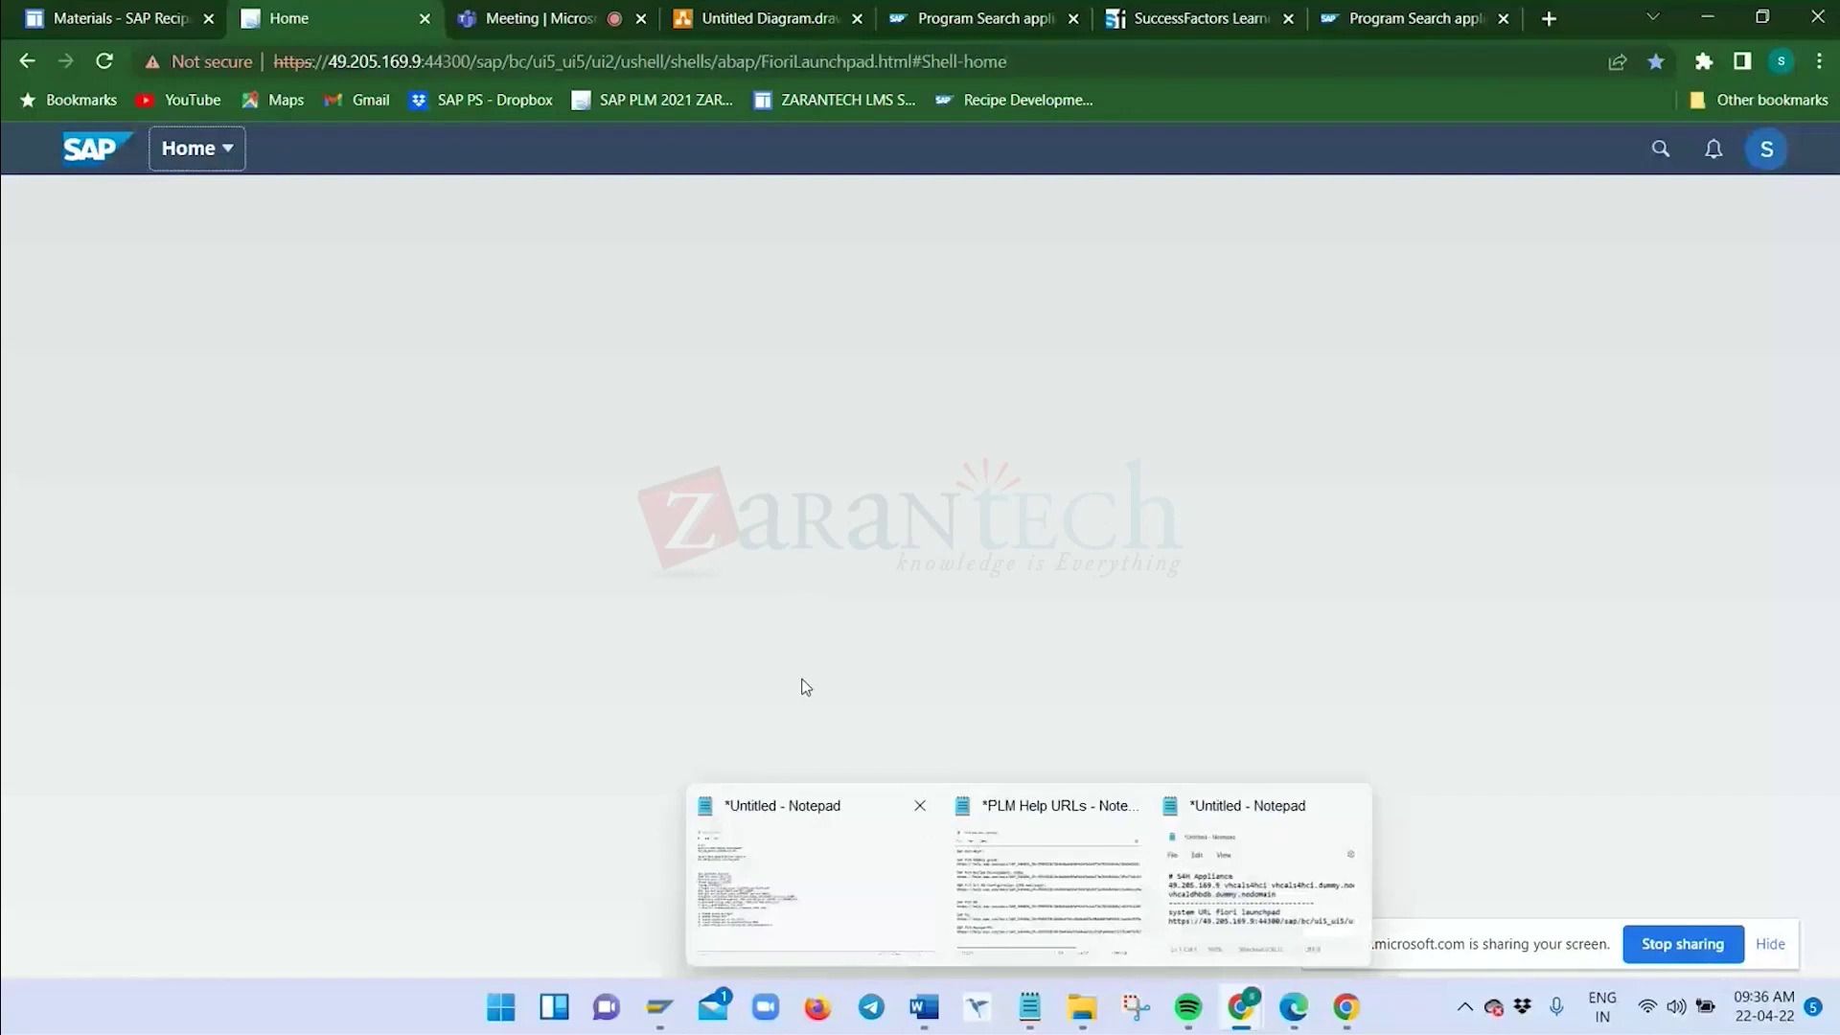
{"action": "key", "text": "Escape"}
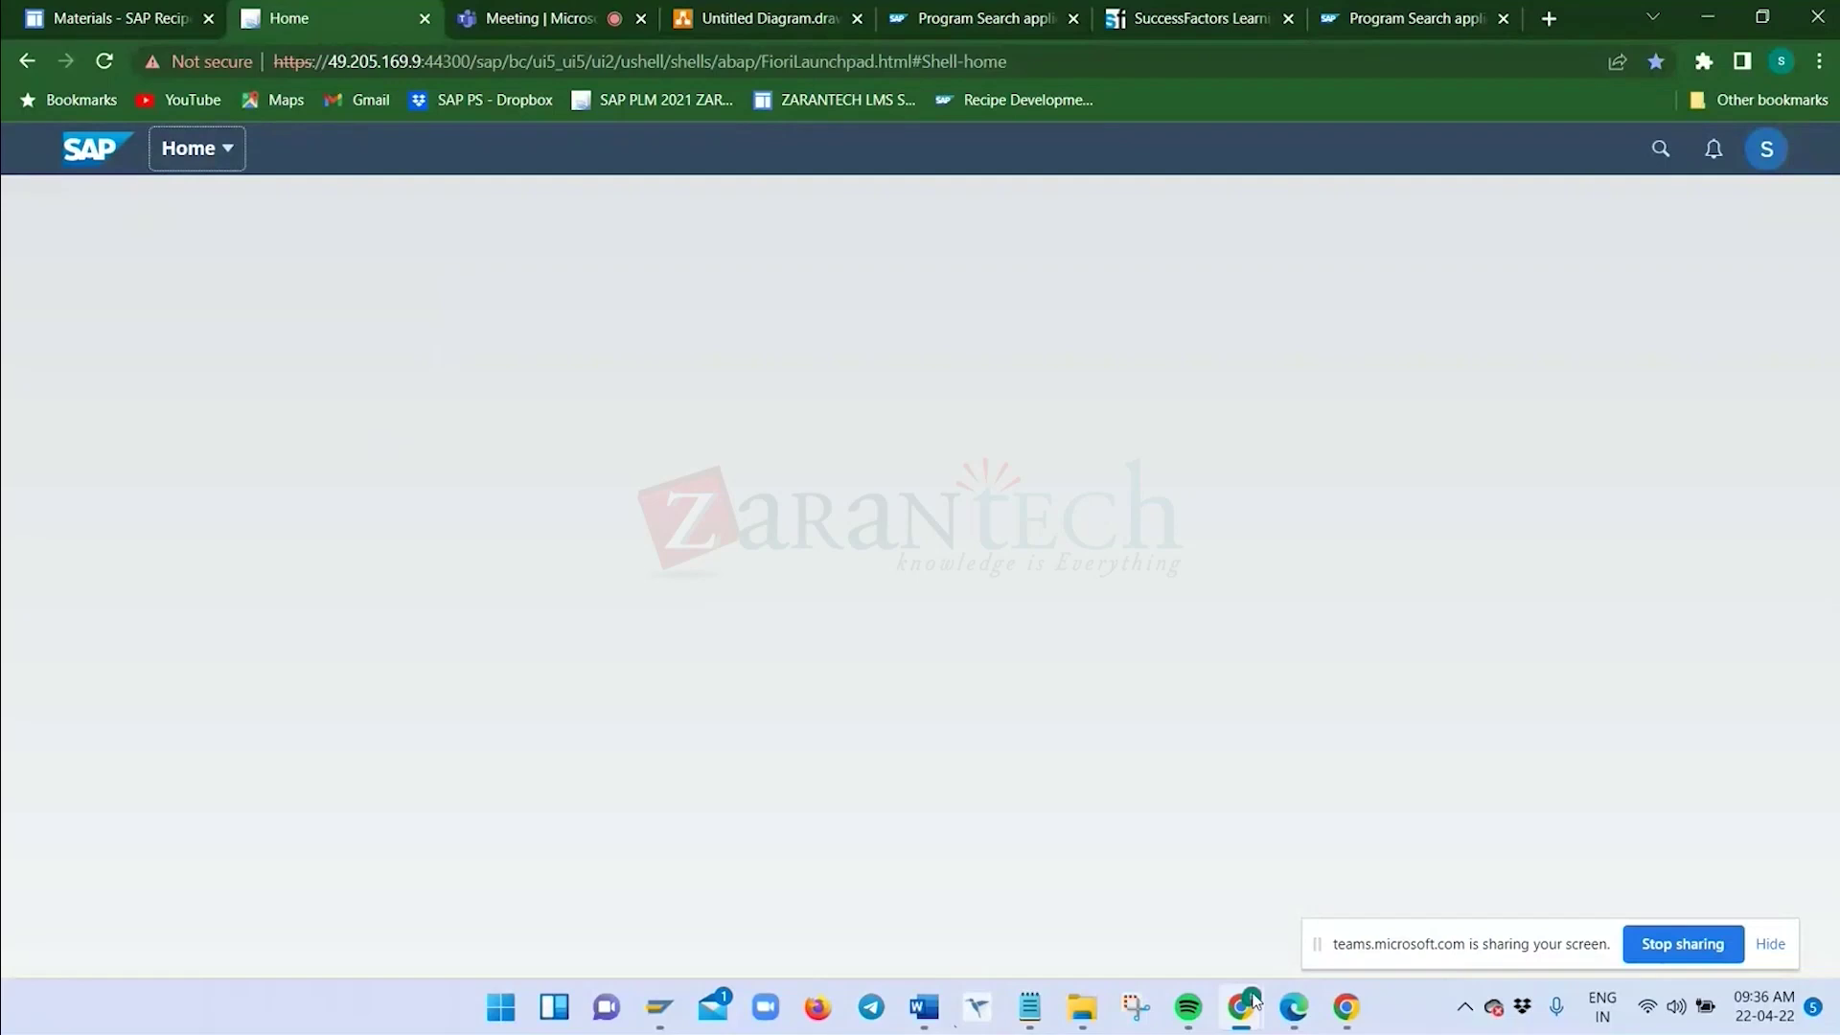
{"action": "mouse_move", "coordinate": [663, 1013]}
{"action": "left_click", "coordinate": [692, 825]}
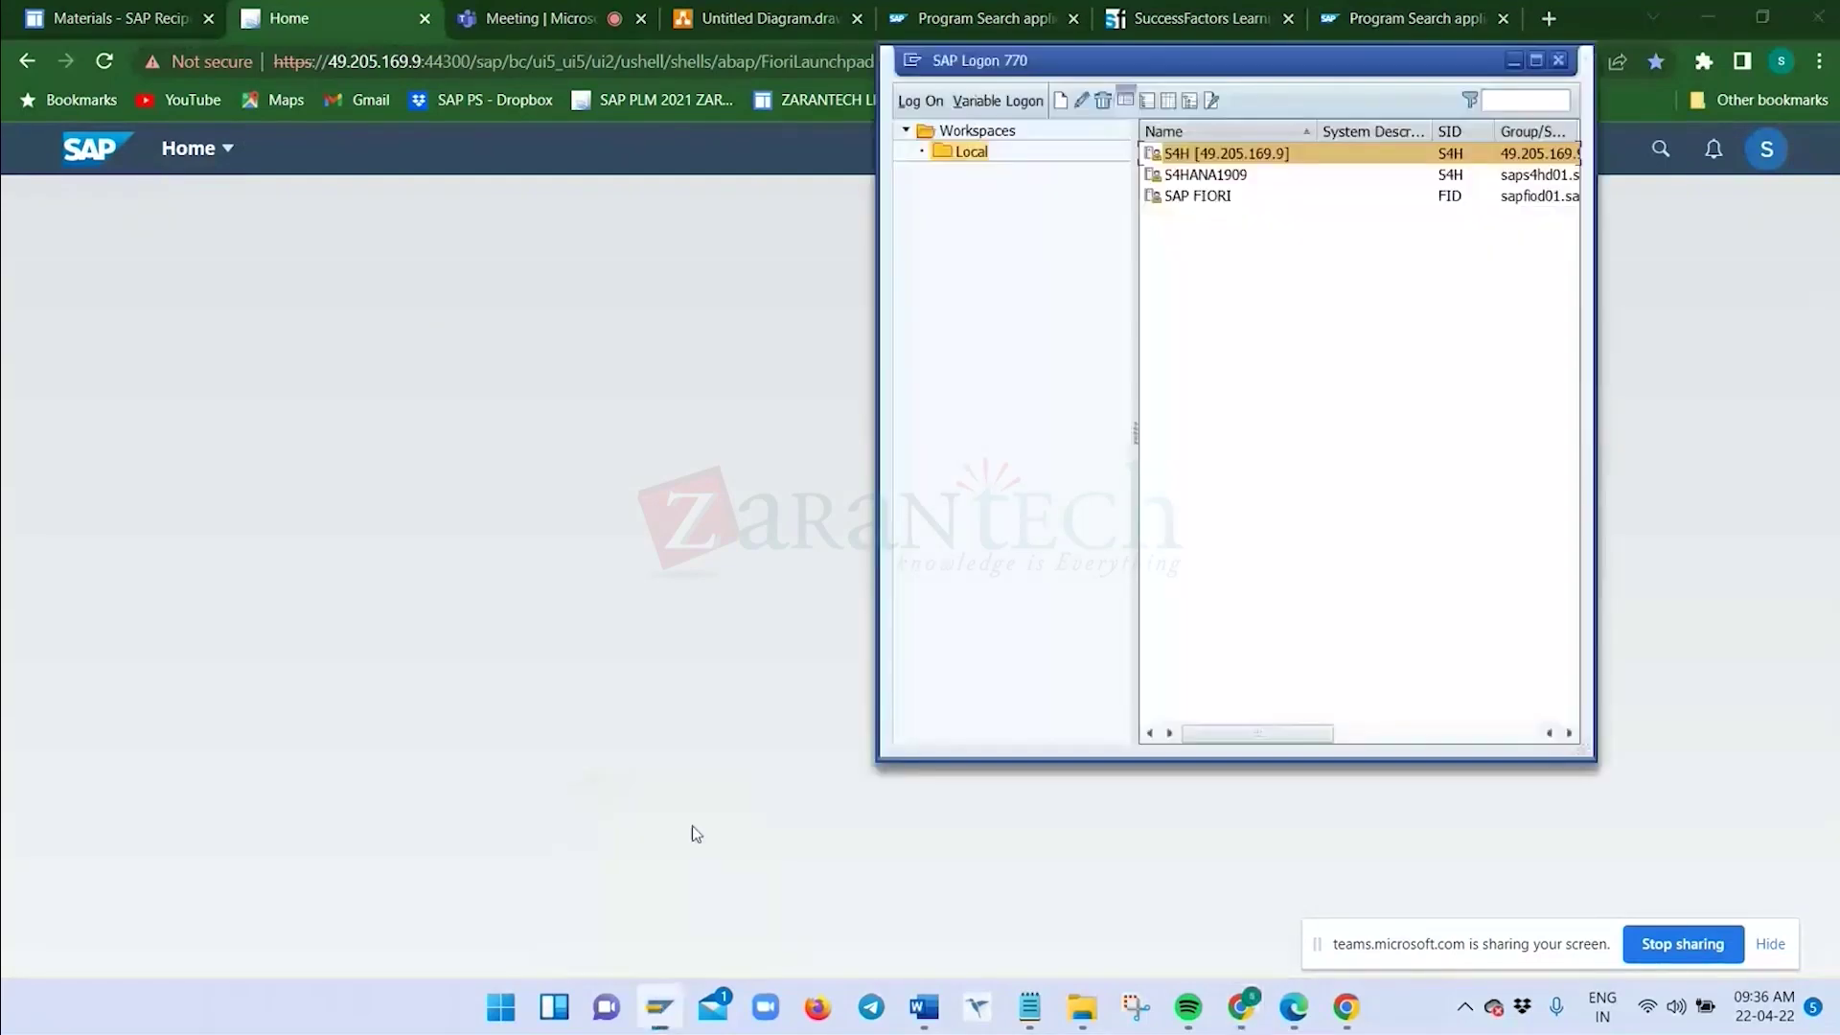
{"action": "double_click", "coordinate": [1289, 155]}
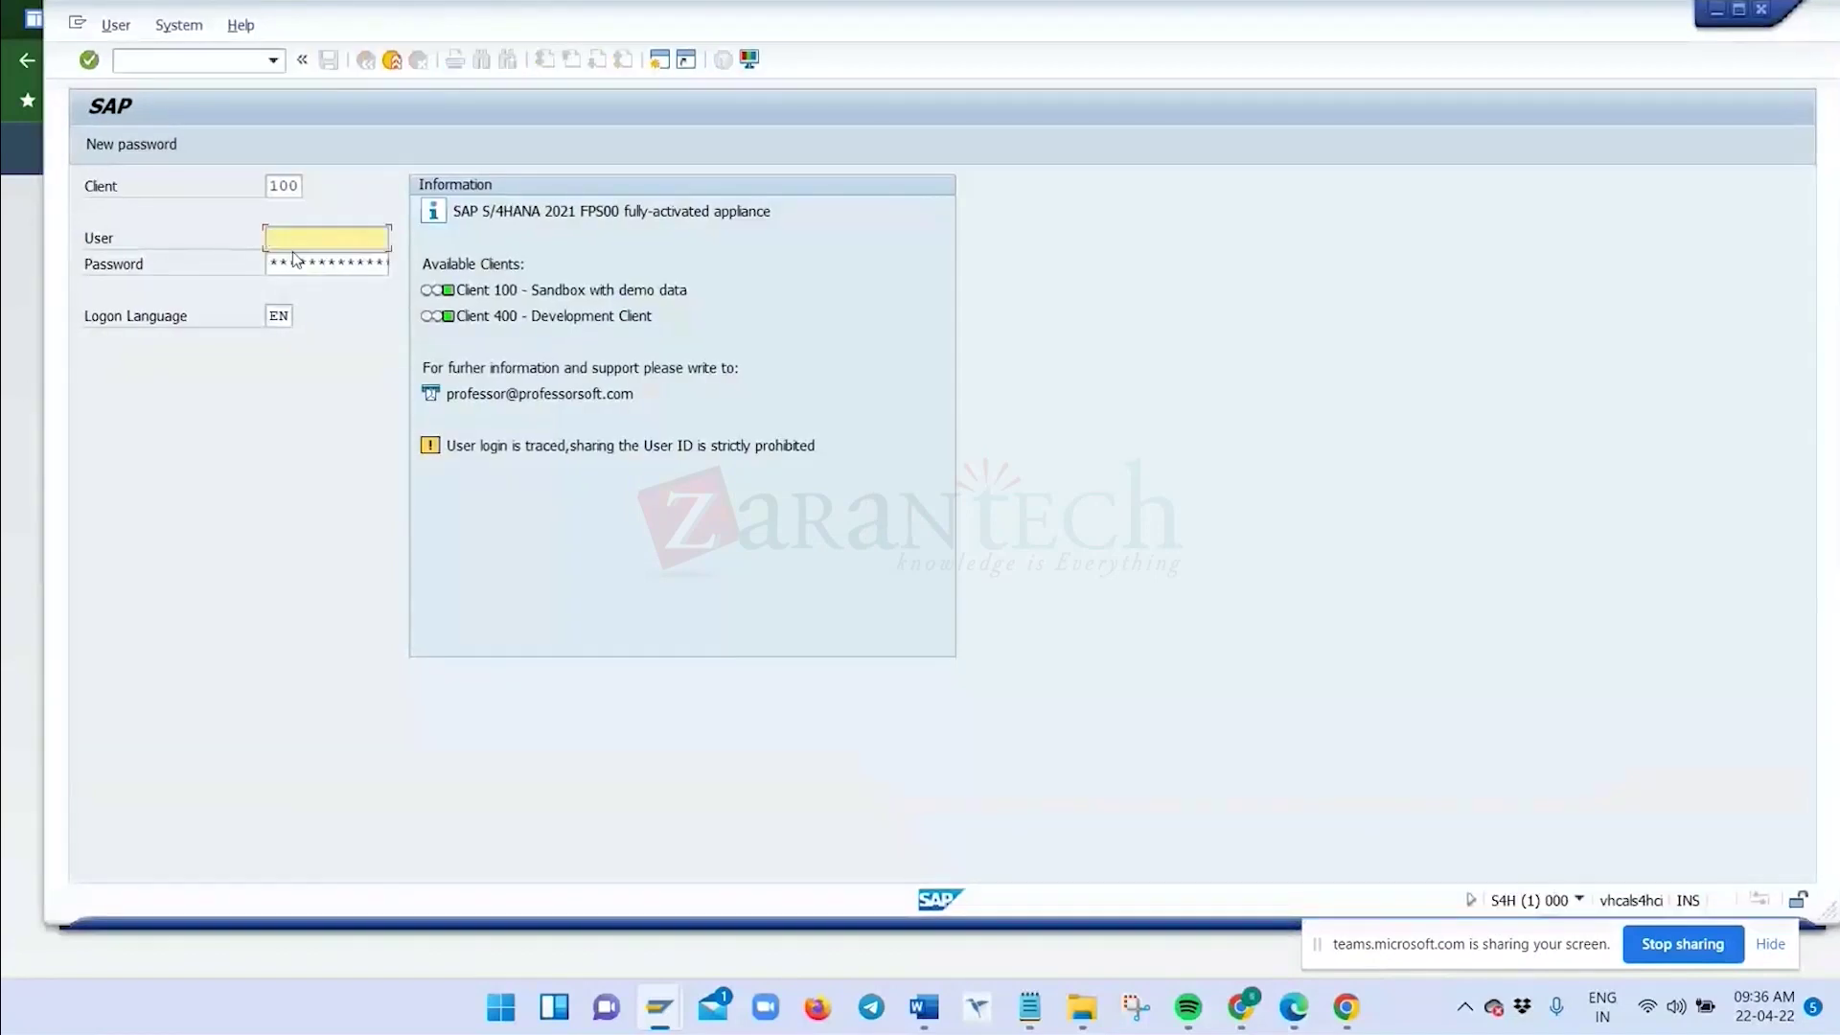
{"action": "type", "text": "S4H_PLM0"}
{"action": "left_click", "coordinate": [331, 259]}
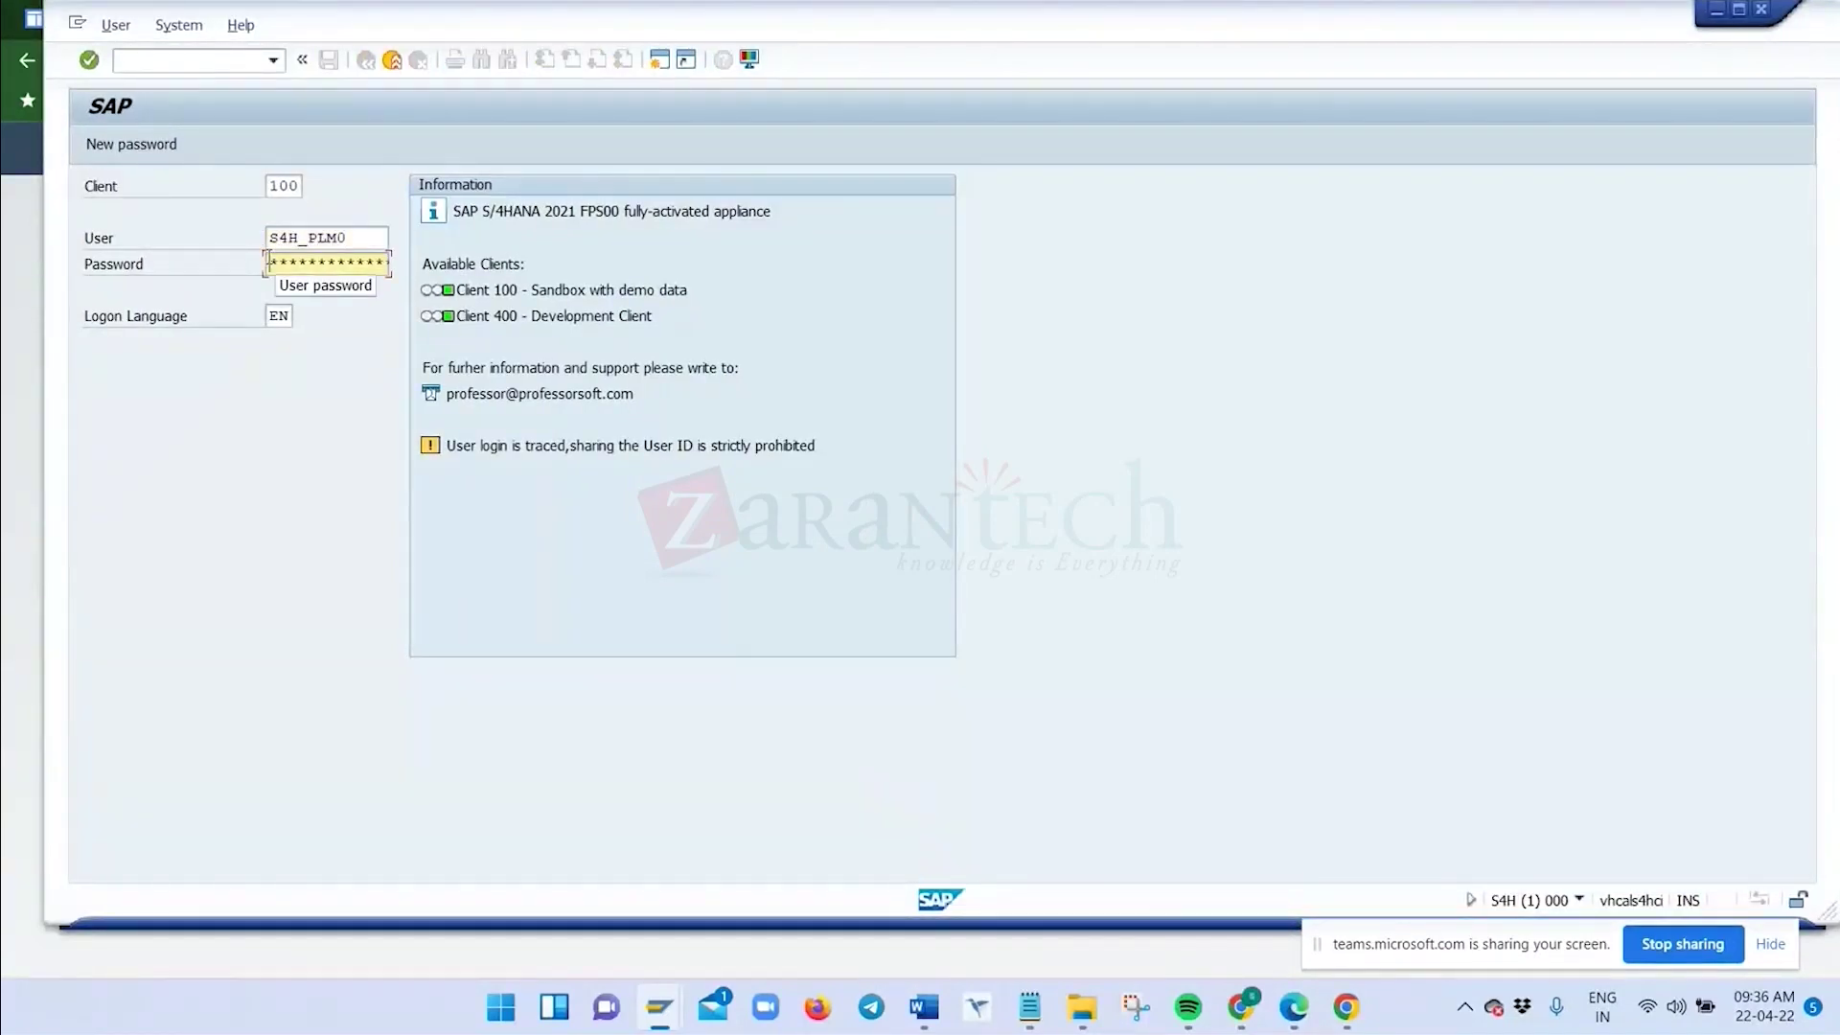
{"action": "type", "text": "***"}
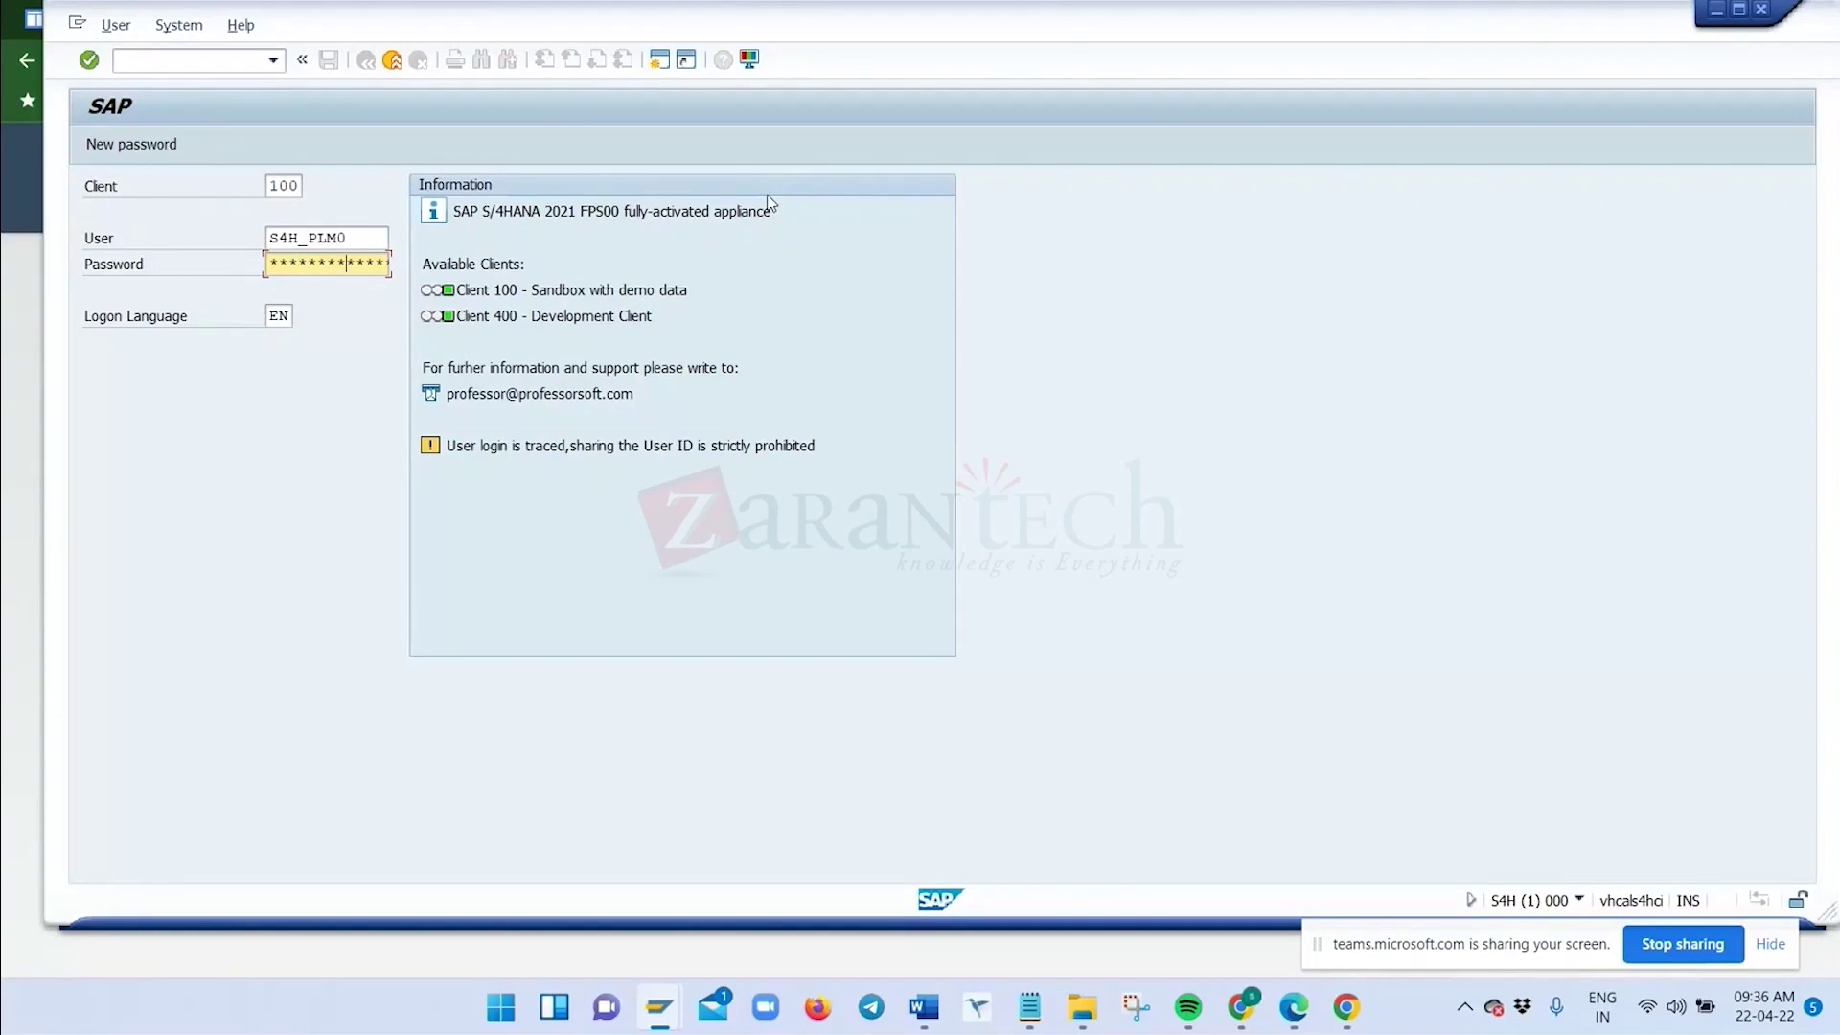
{"action": "key", "text": "Return"}
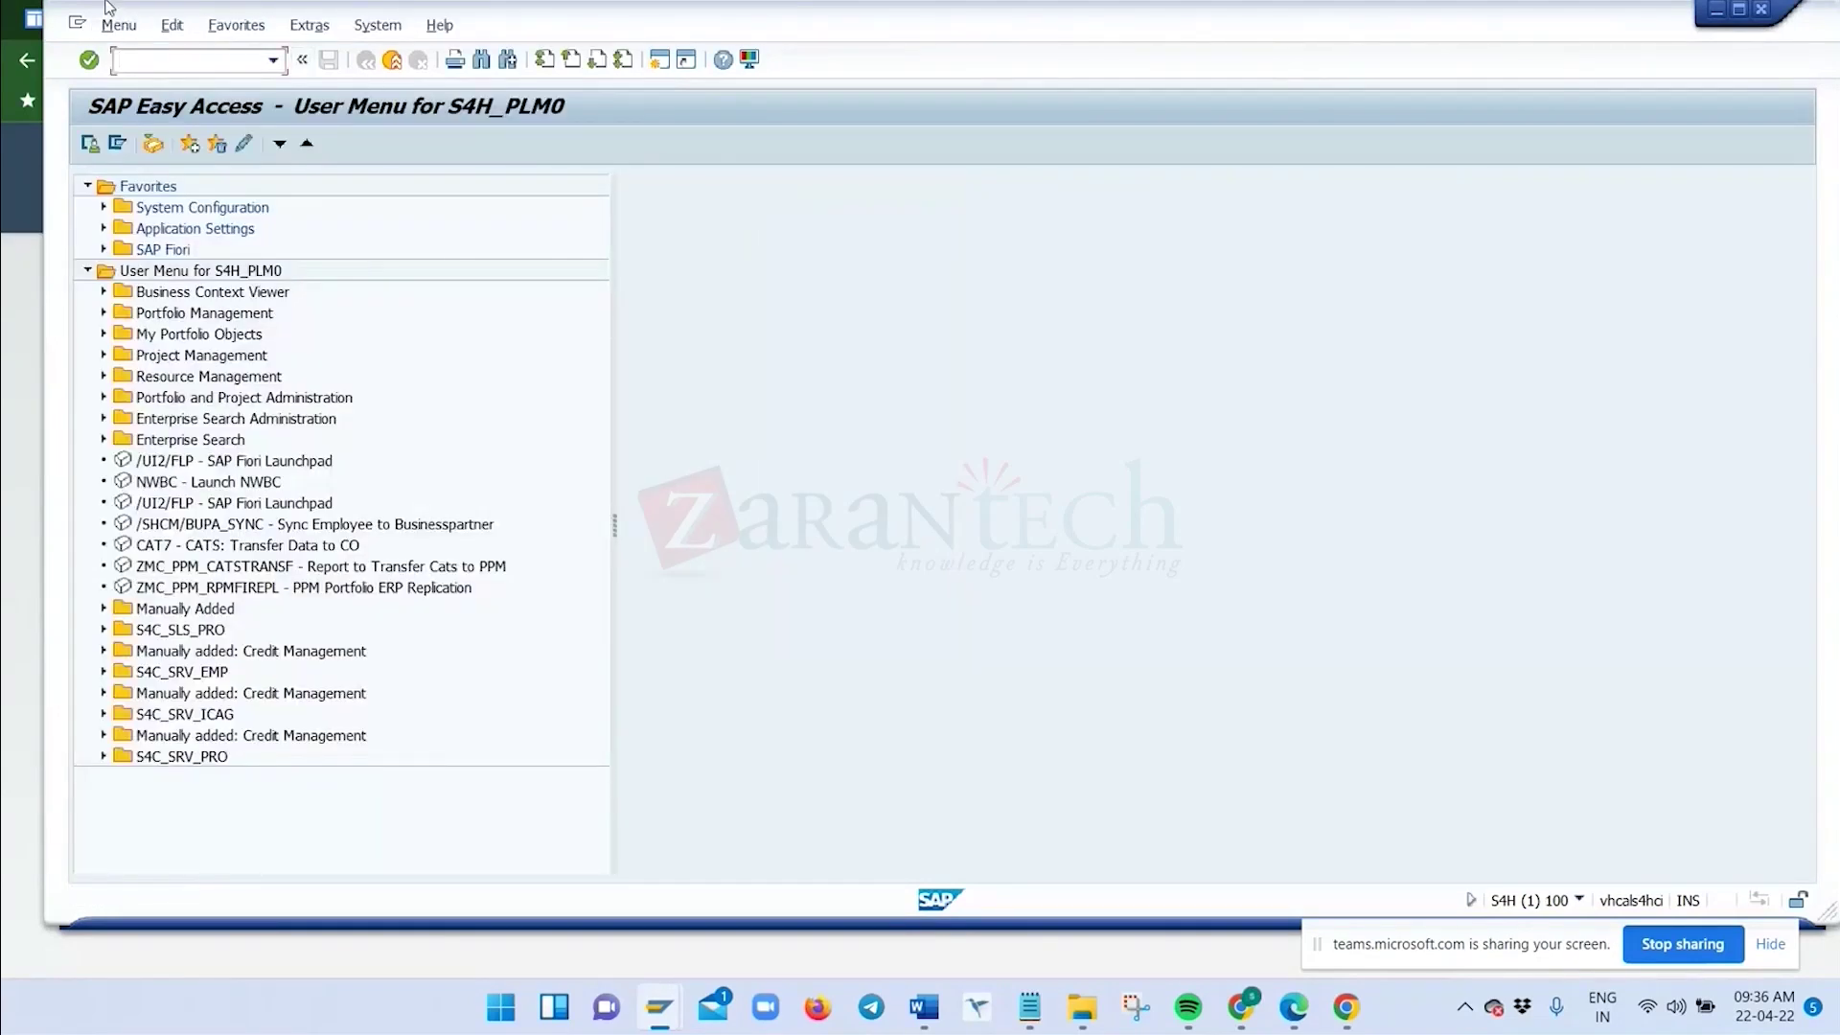
Switch back to the Fiori launchpad in Chrome and show the Document Management group
{"action": "key", "text": "alt+Tab"}
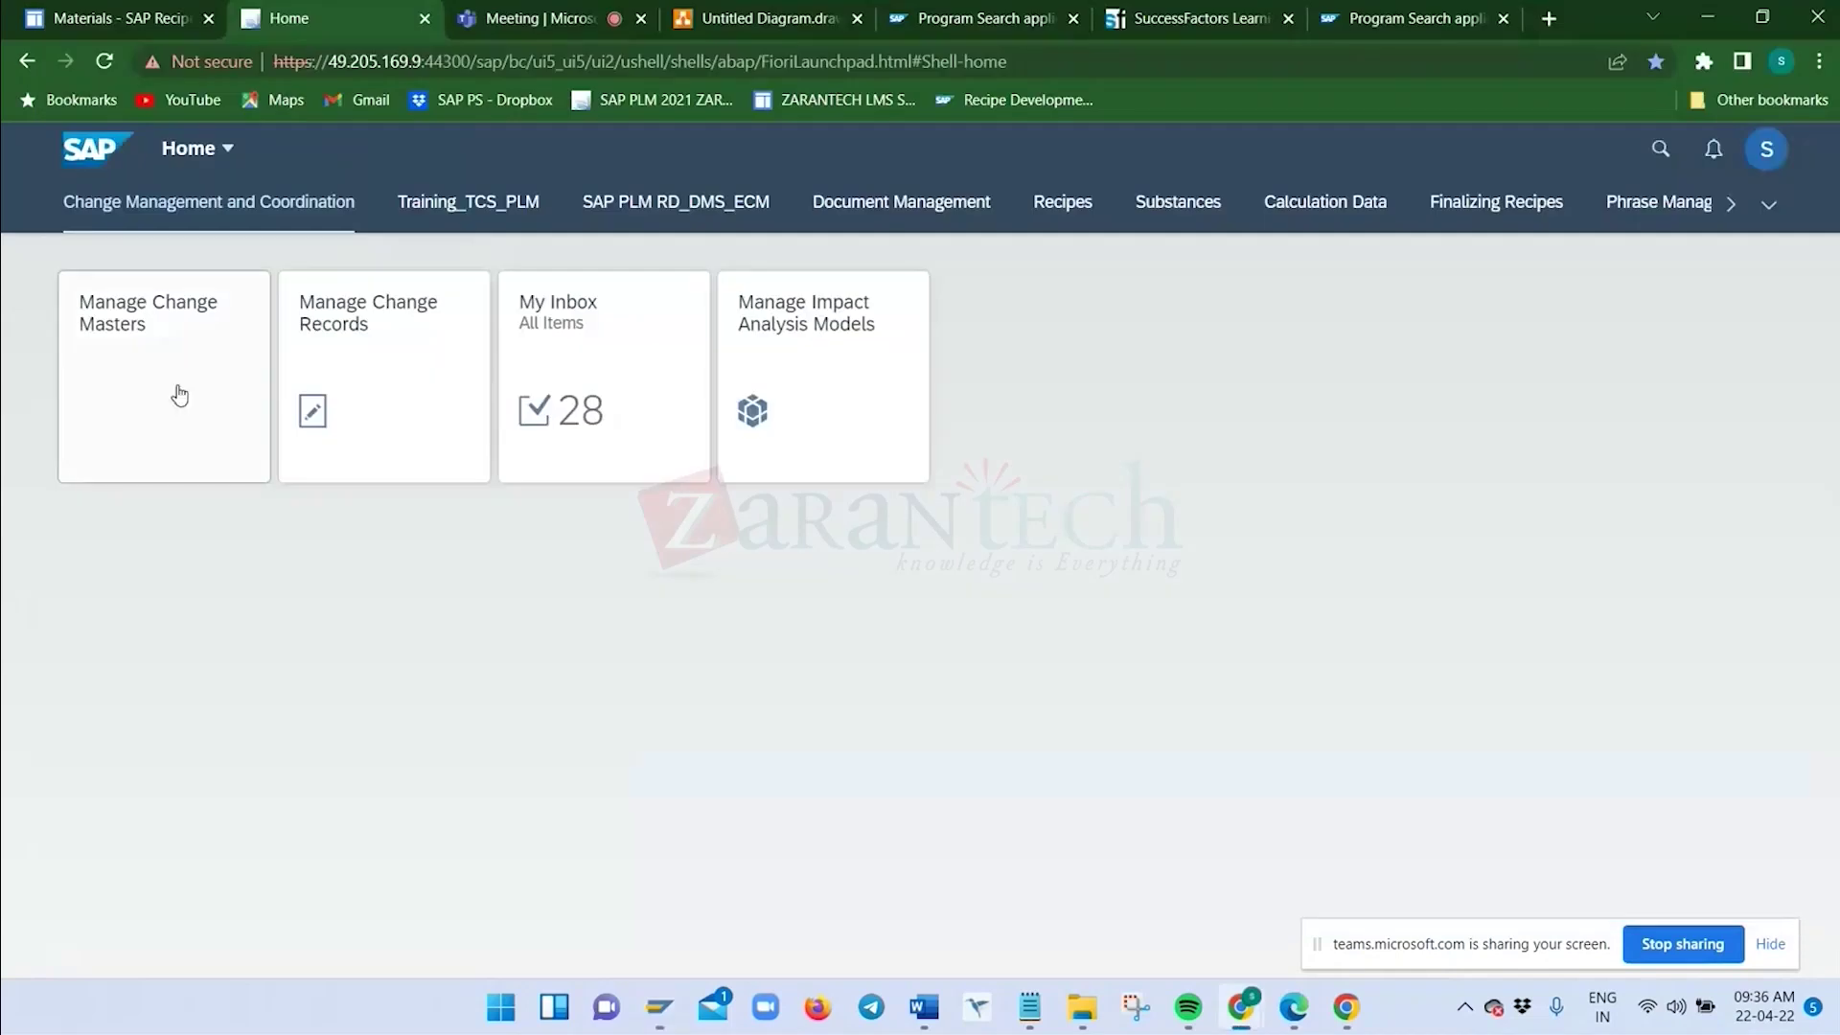
{"action": "left_click", "coordinate": [926, 218]}
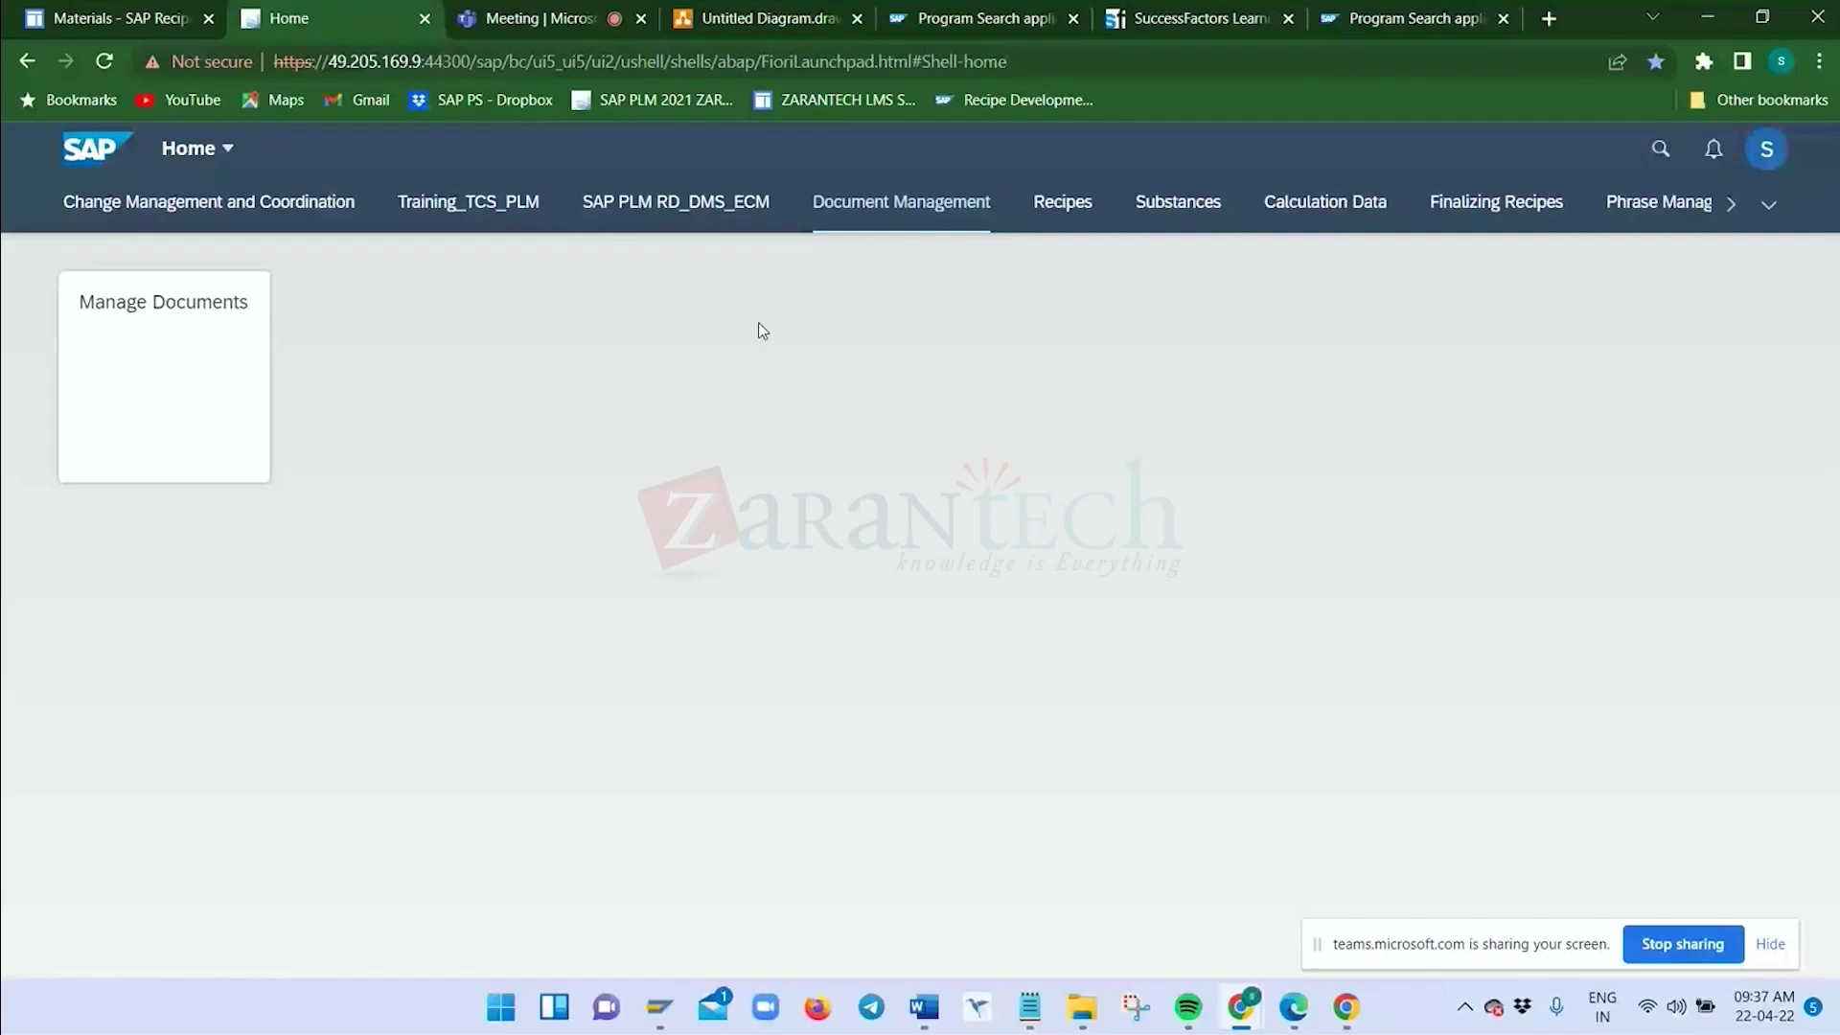
Bring up the Notepad notes, enlarge the window, look through the listed business roles and class entries, and minimize it
{"action": "left_click", "coordinate": [1032, 1006]}
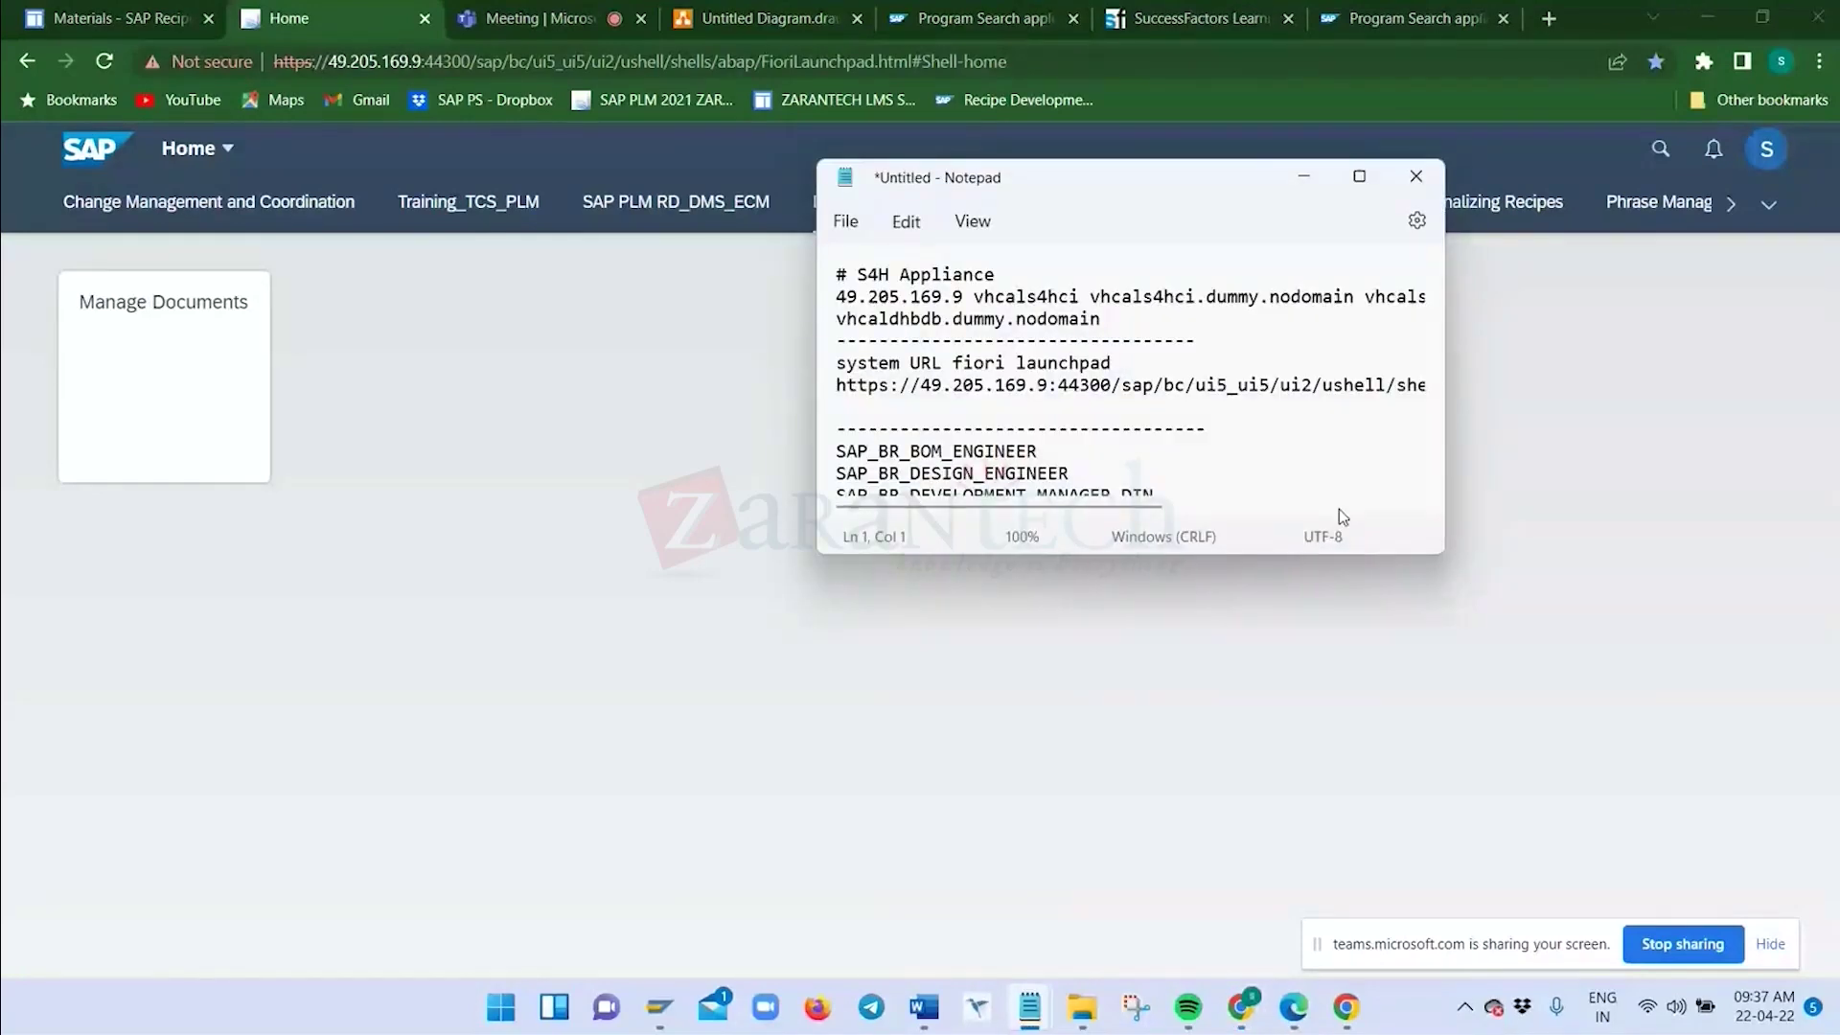
{"action": "left_click_drag", "start_coordinate": [1442, 552], "coordinate": [1737, 847]}
{"action": "scroll", "coordinate": [1003, 575], "scroll_direction": "down", "scroll_amount": 3}
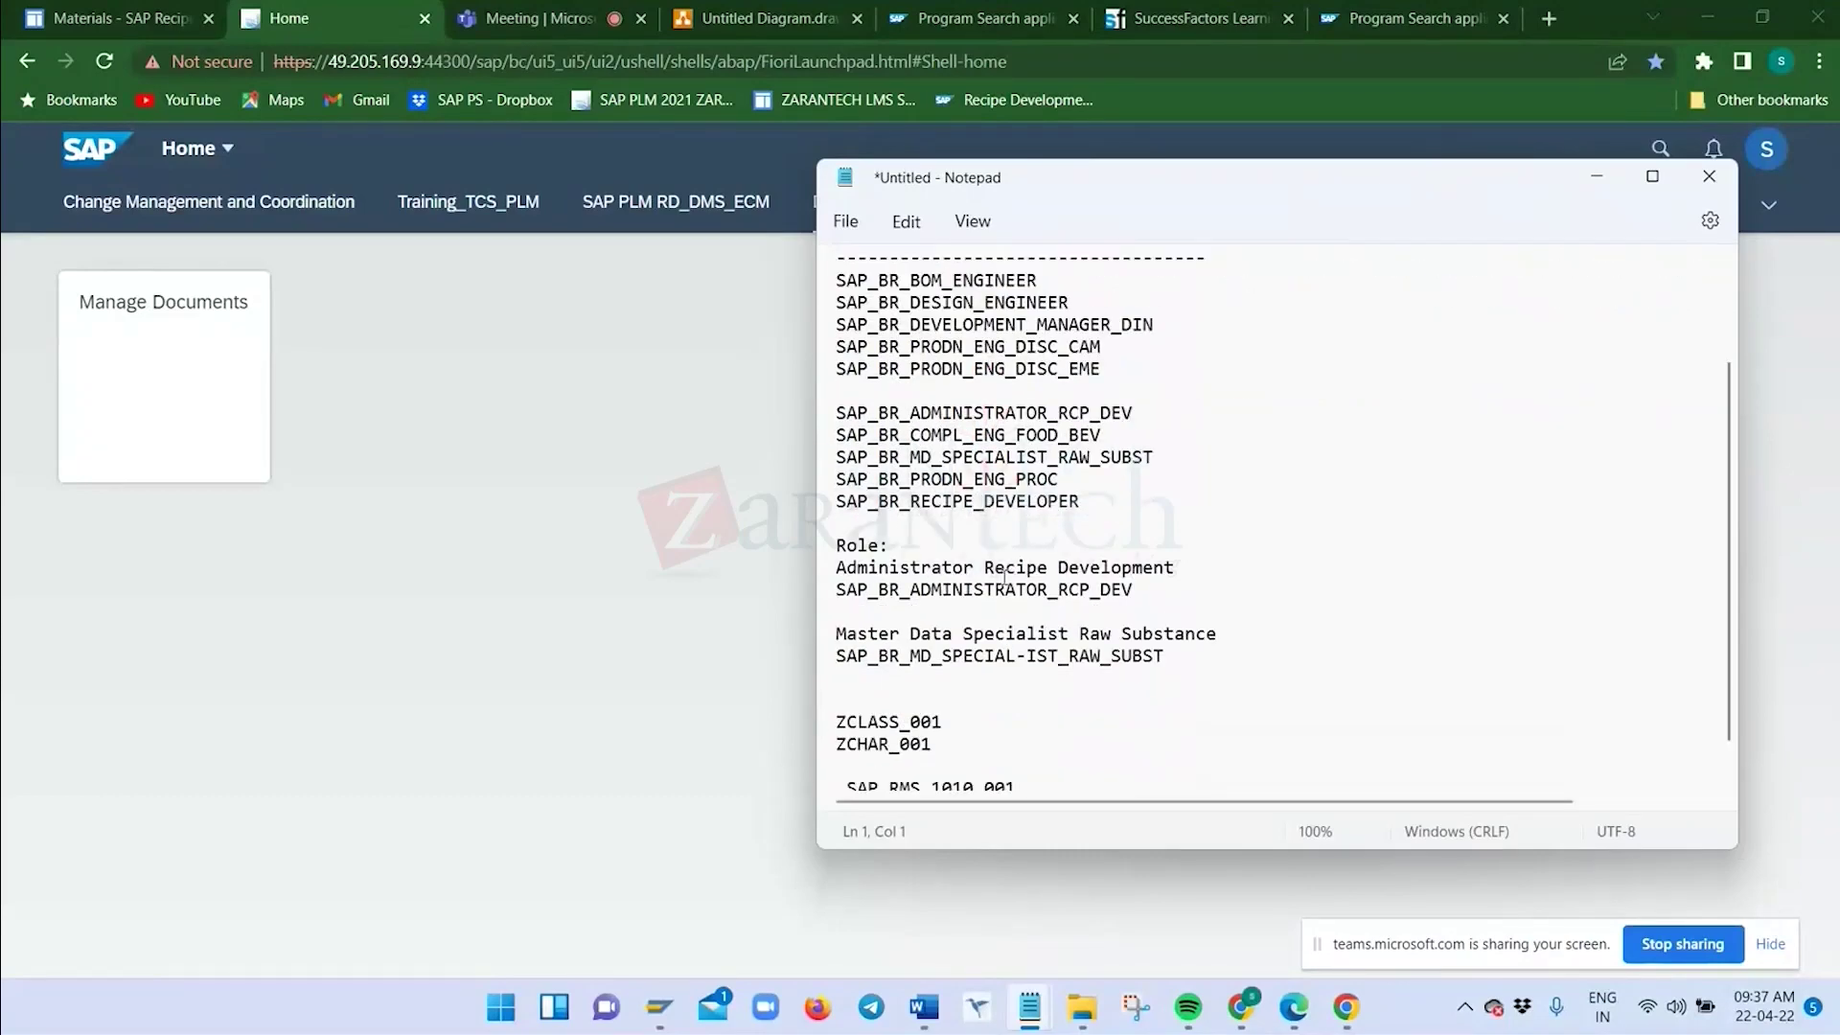
{"action": "scroll", "coordinate": [1003, 575], "scroll_direction": "down", "scroll_amount": 1}
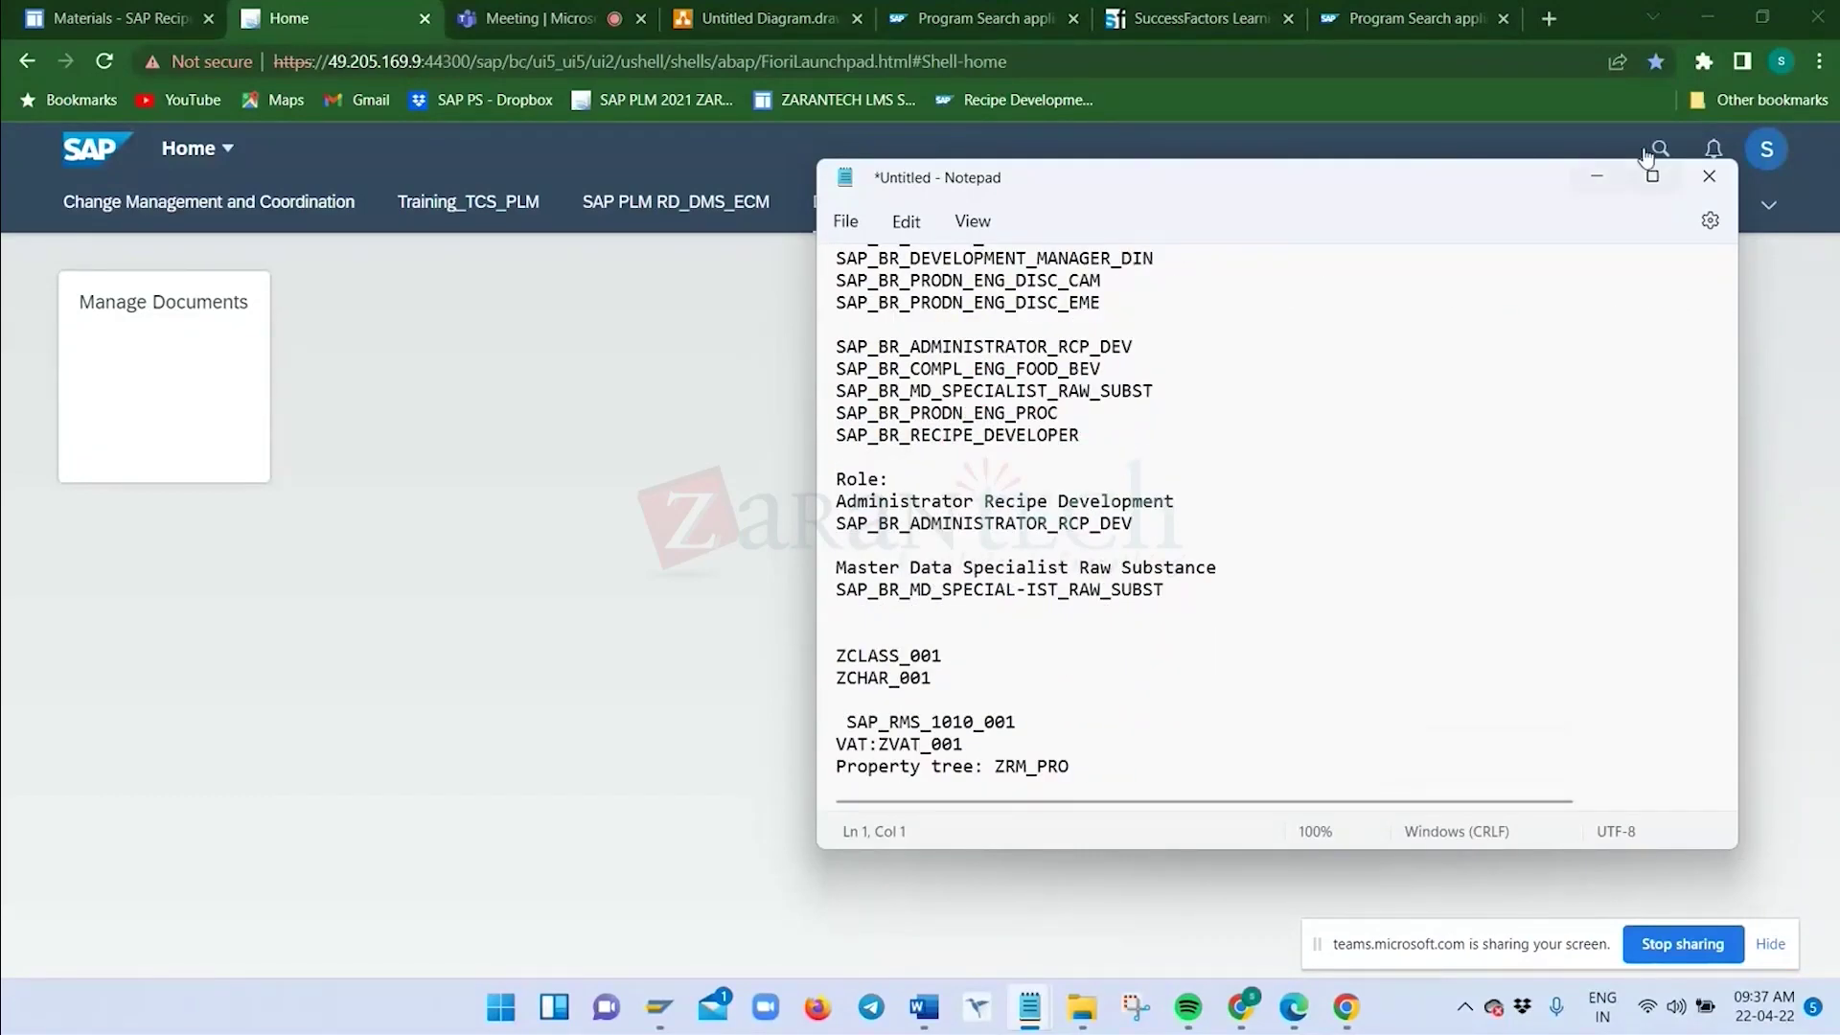
{"action": "left_click", "coordinate": [1598, 175]}
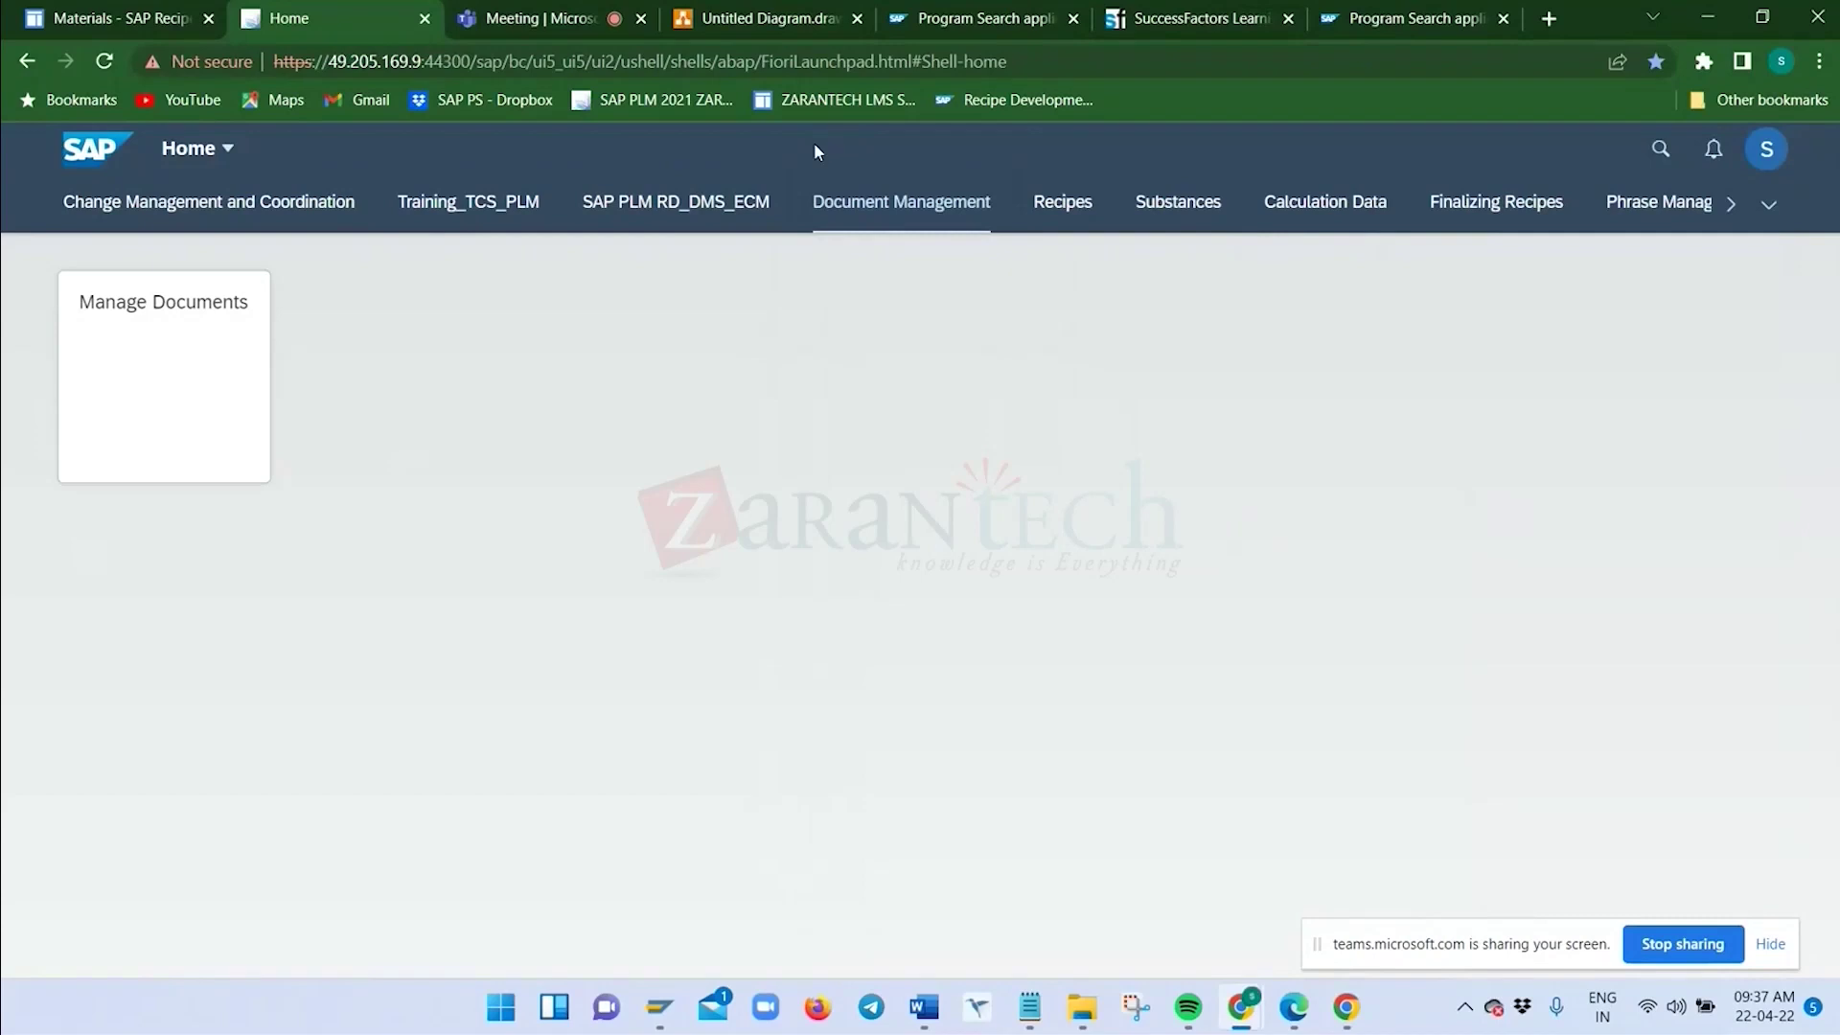
Show the SAP PLM RD_DMS_ECM group on the launchpad and open the Manage Documents app
{"action": "left_click", "coordinate": [648, 212]}
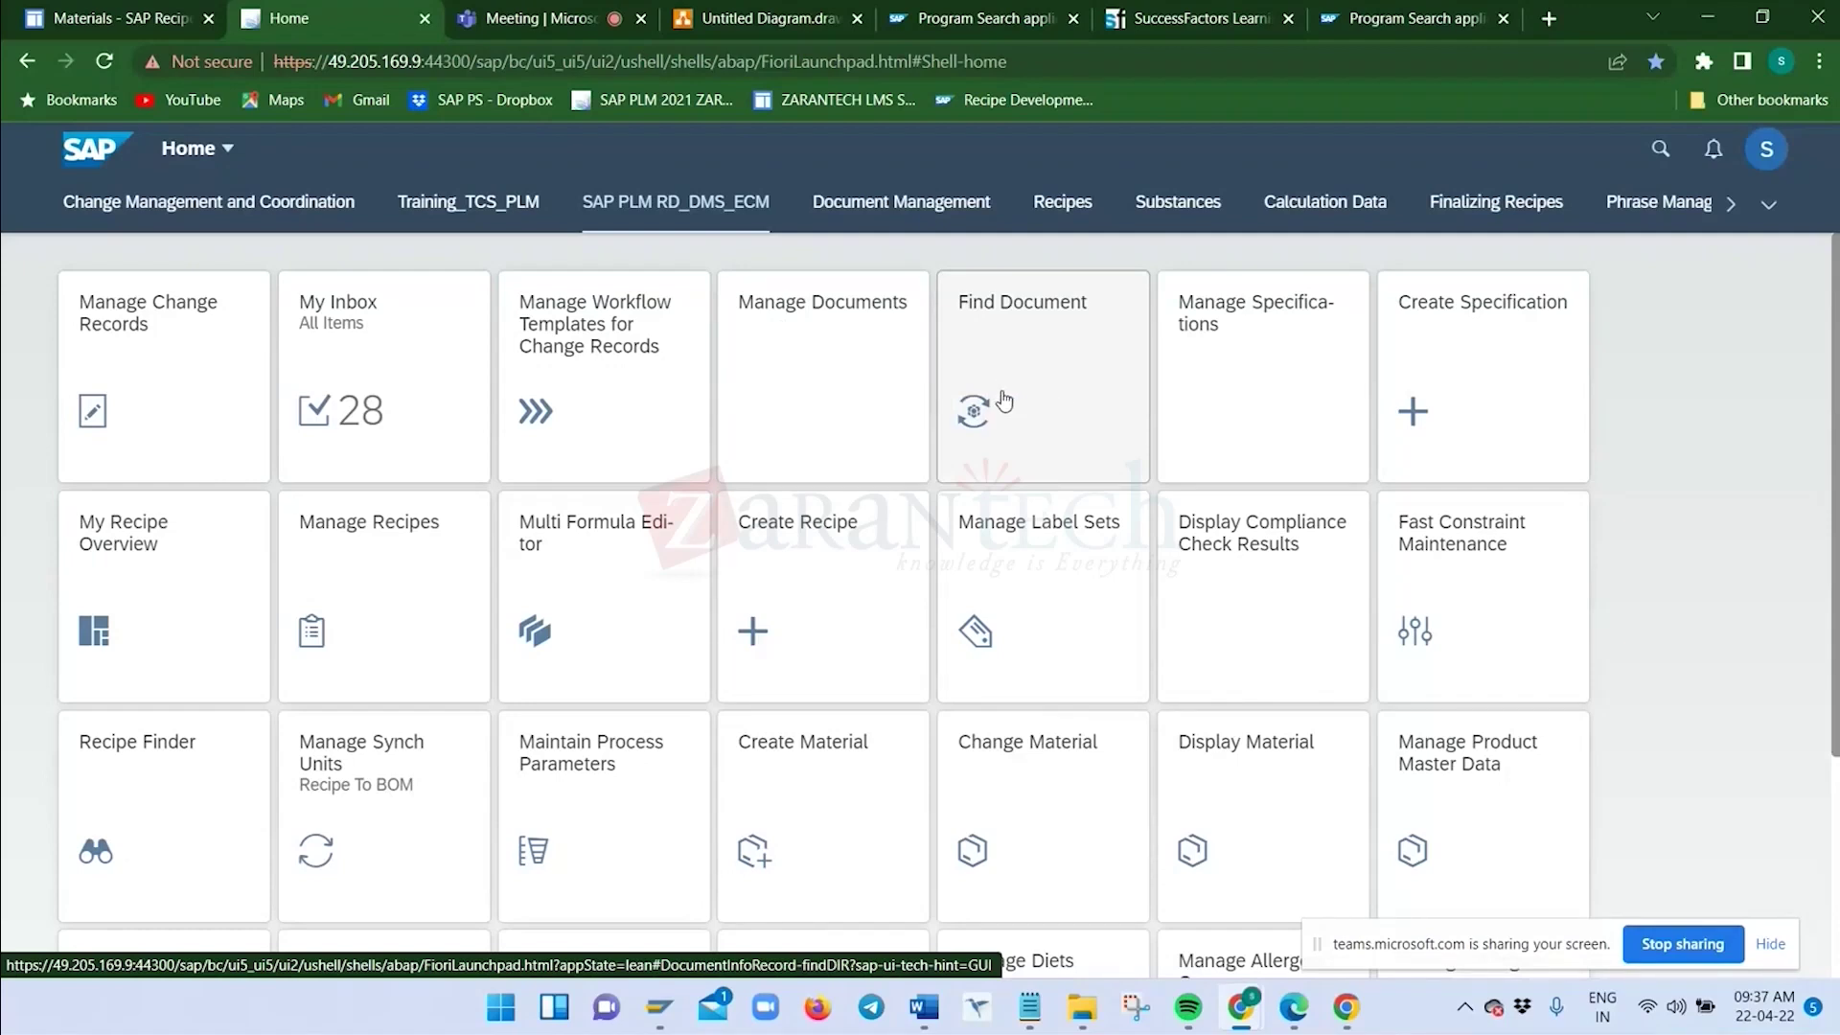
{"action": "left_click", "coordinate": [843, 398]}
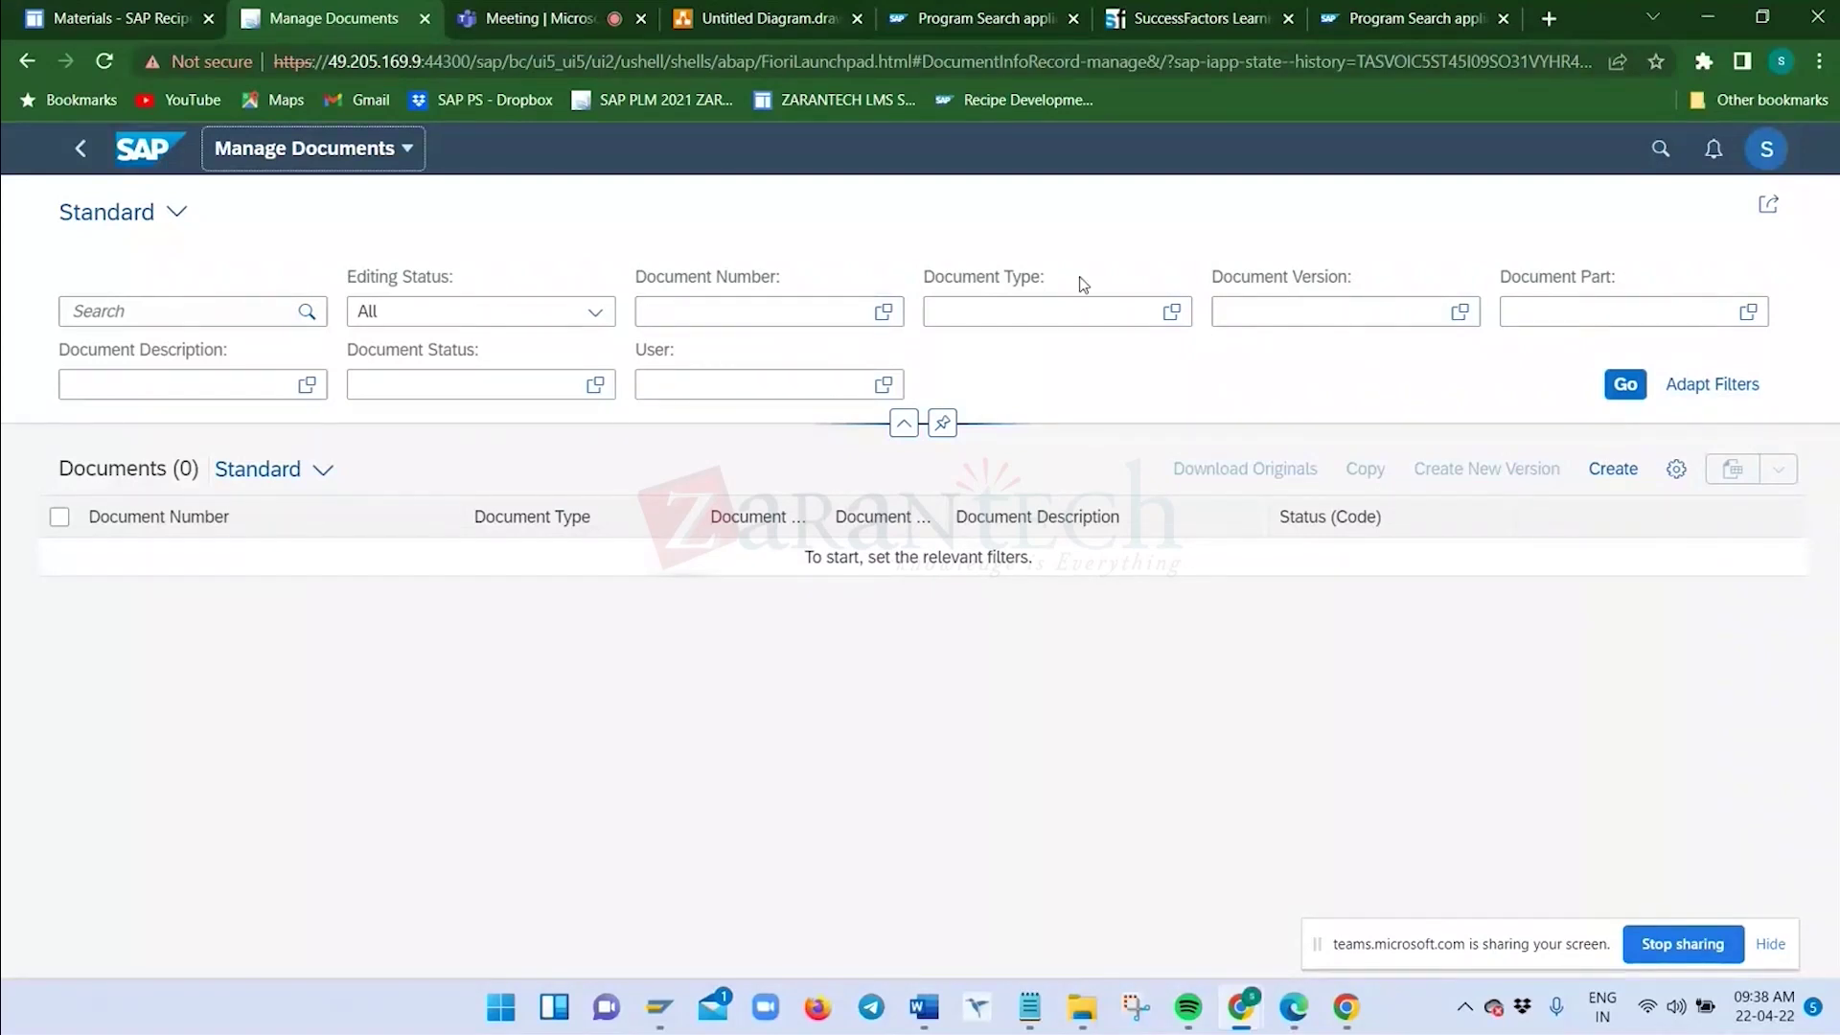
Switch to the DMS customizing guide in Word and highlight the EHS report document types from SBE to IBD
{"action": "key", "text": "alt+Tab"}
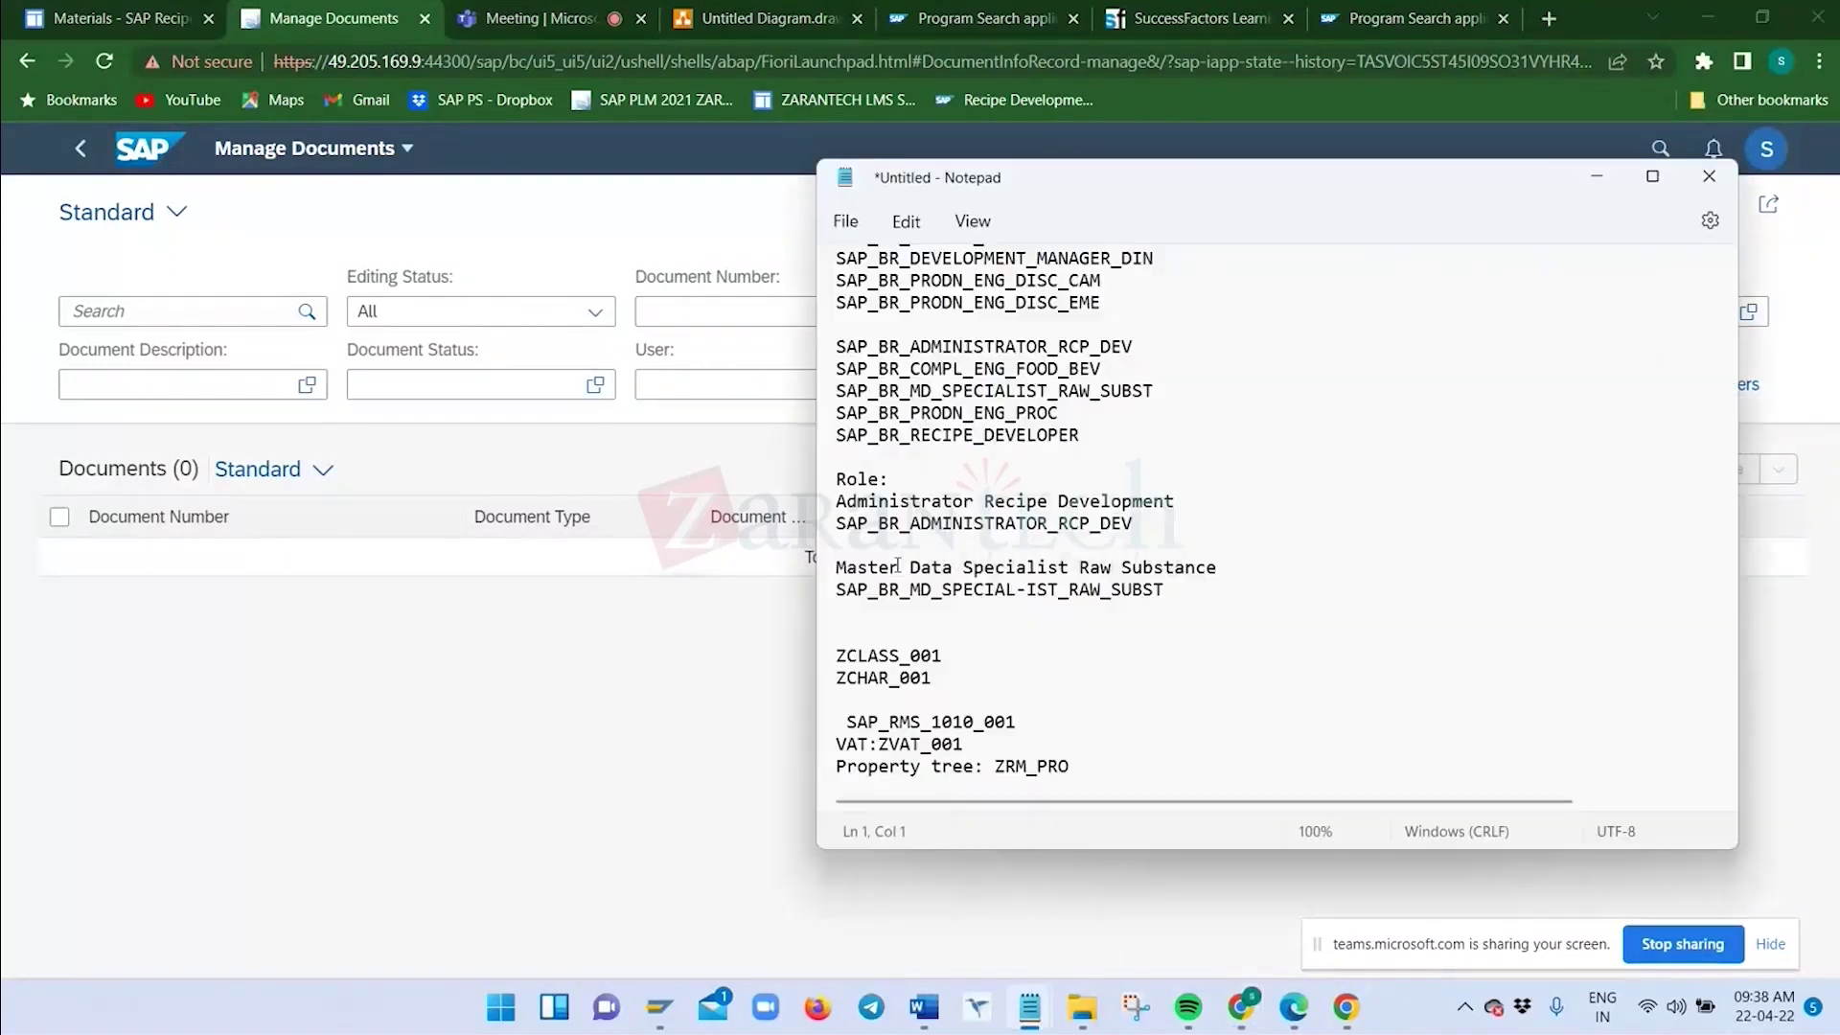
{"action": "key", "text": "alt+Tab"}
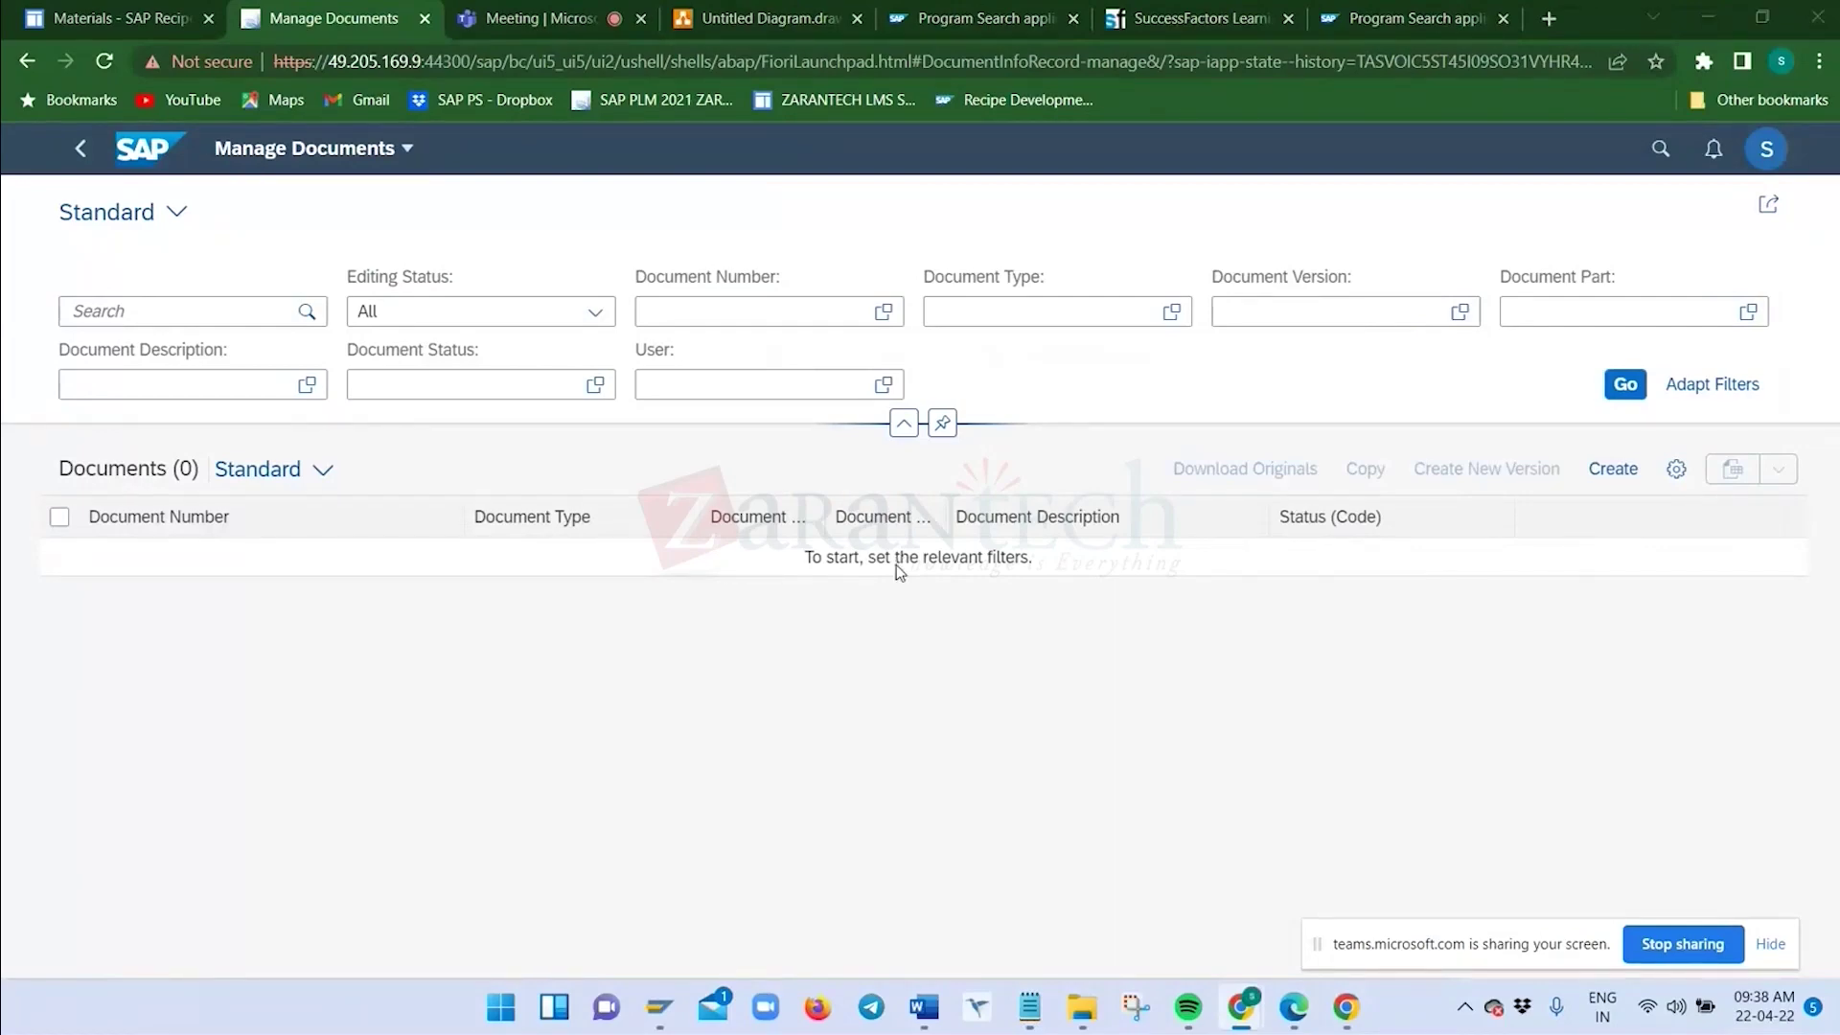
{"action": "key", "text": "alt+Tab"}
{"action": "key", "text": "alt+Tab"}
{"action": "key", "text": "alt+Tab"}
{"action": "key", "text": "alt+Tab"}
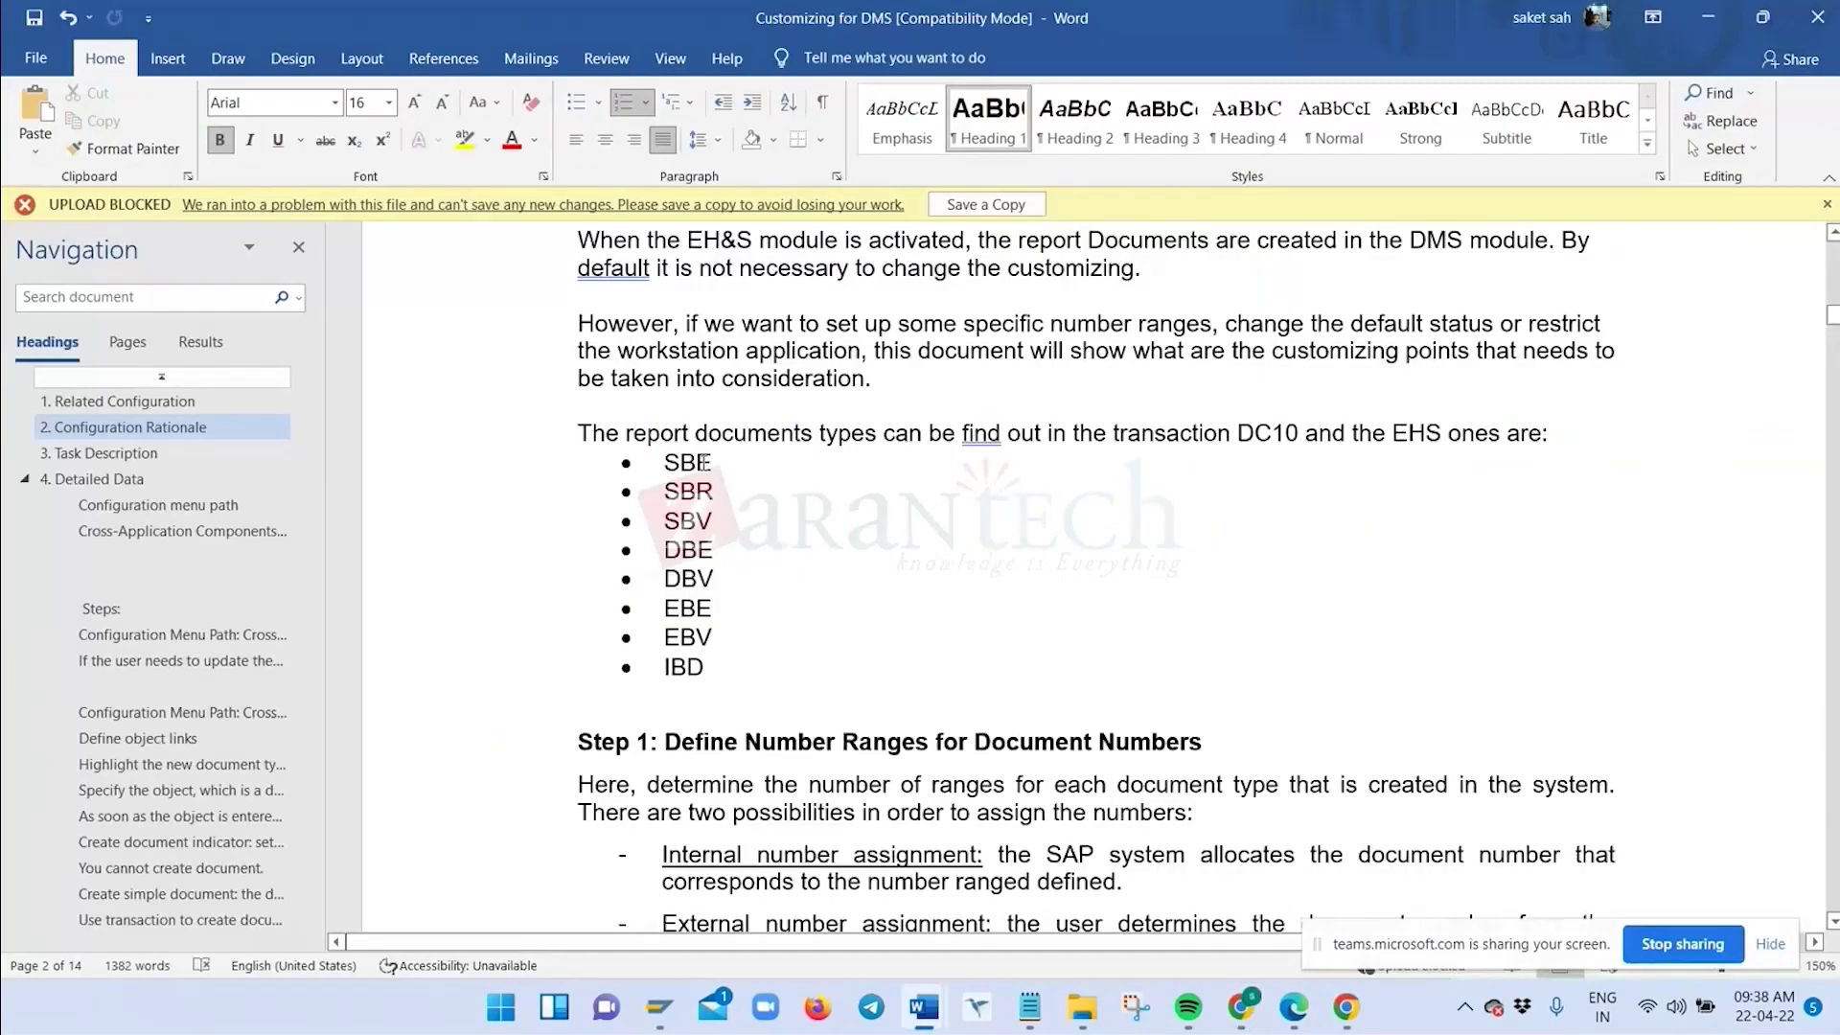
{"action": "left_click_drag", "start_coordinate": [673, 461], "coordinate": [724, 671]}
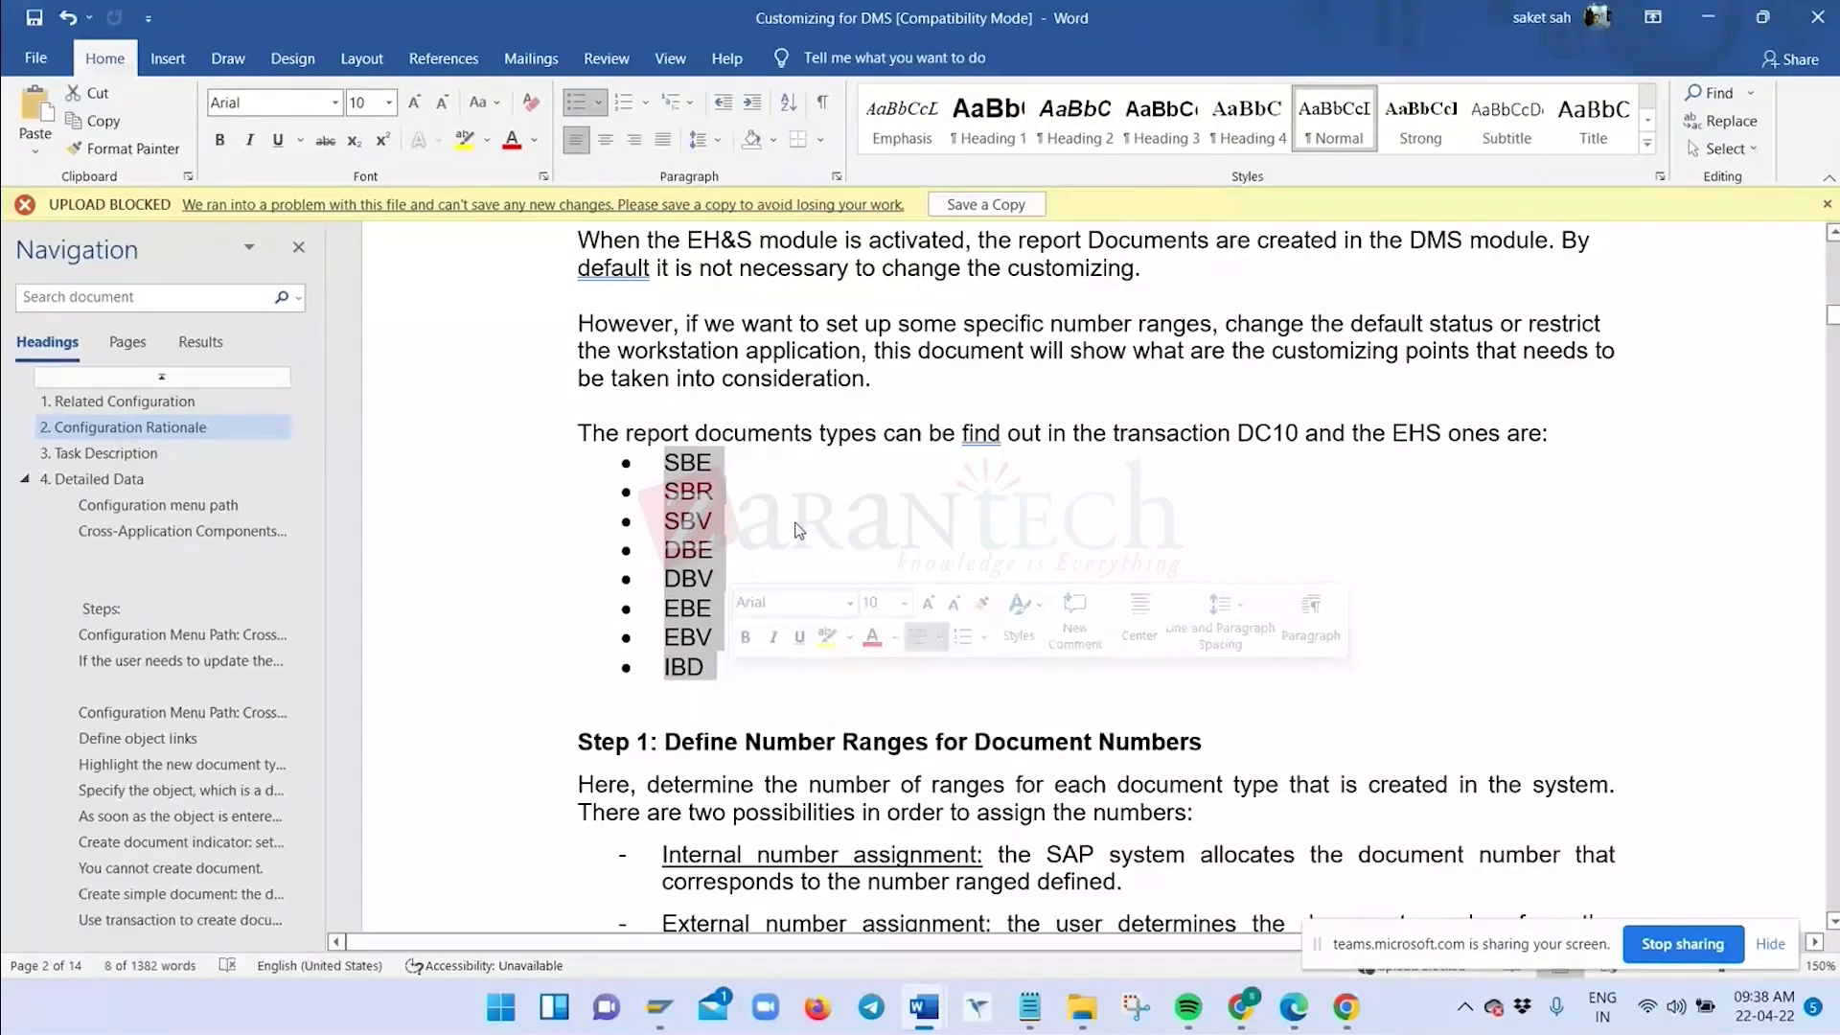
Switch back to Manage Documents, open the value help for Document Type and look through the available types
{"action": "key", "text": "alt+Tab"}
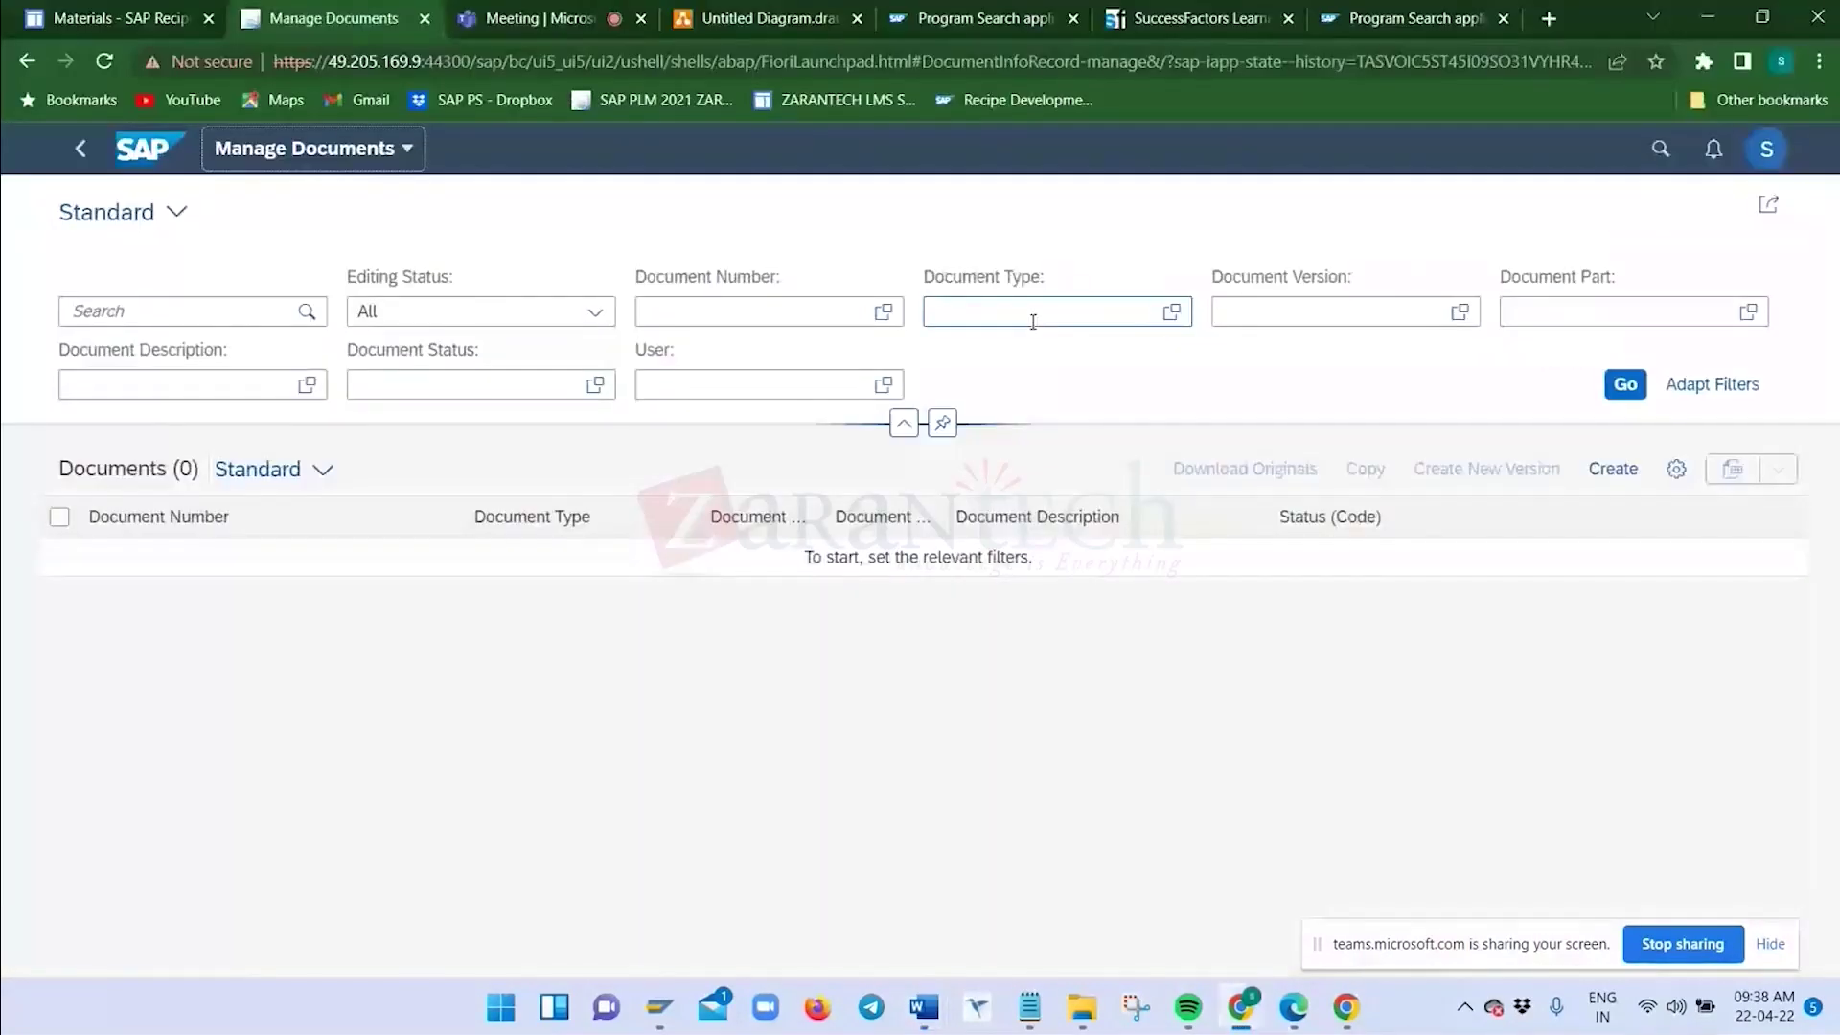
{"action": "left_click", "coordinate": [1171, 311]}
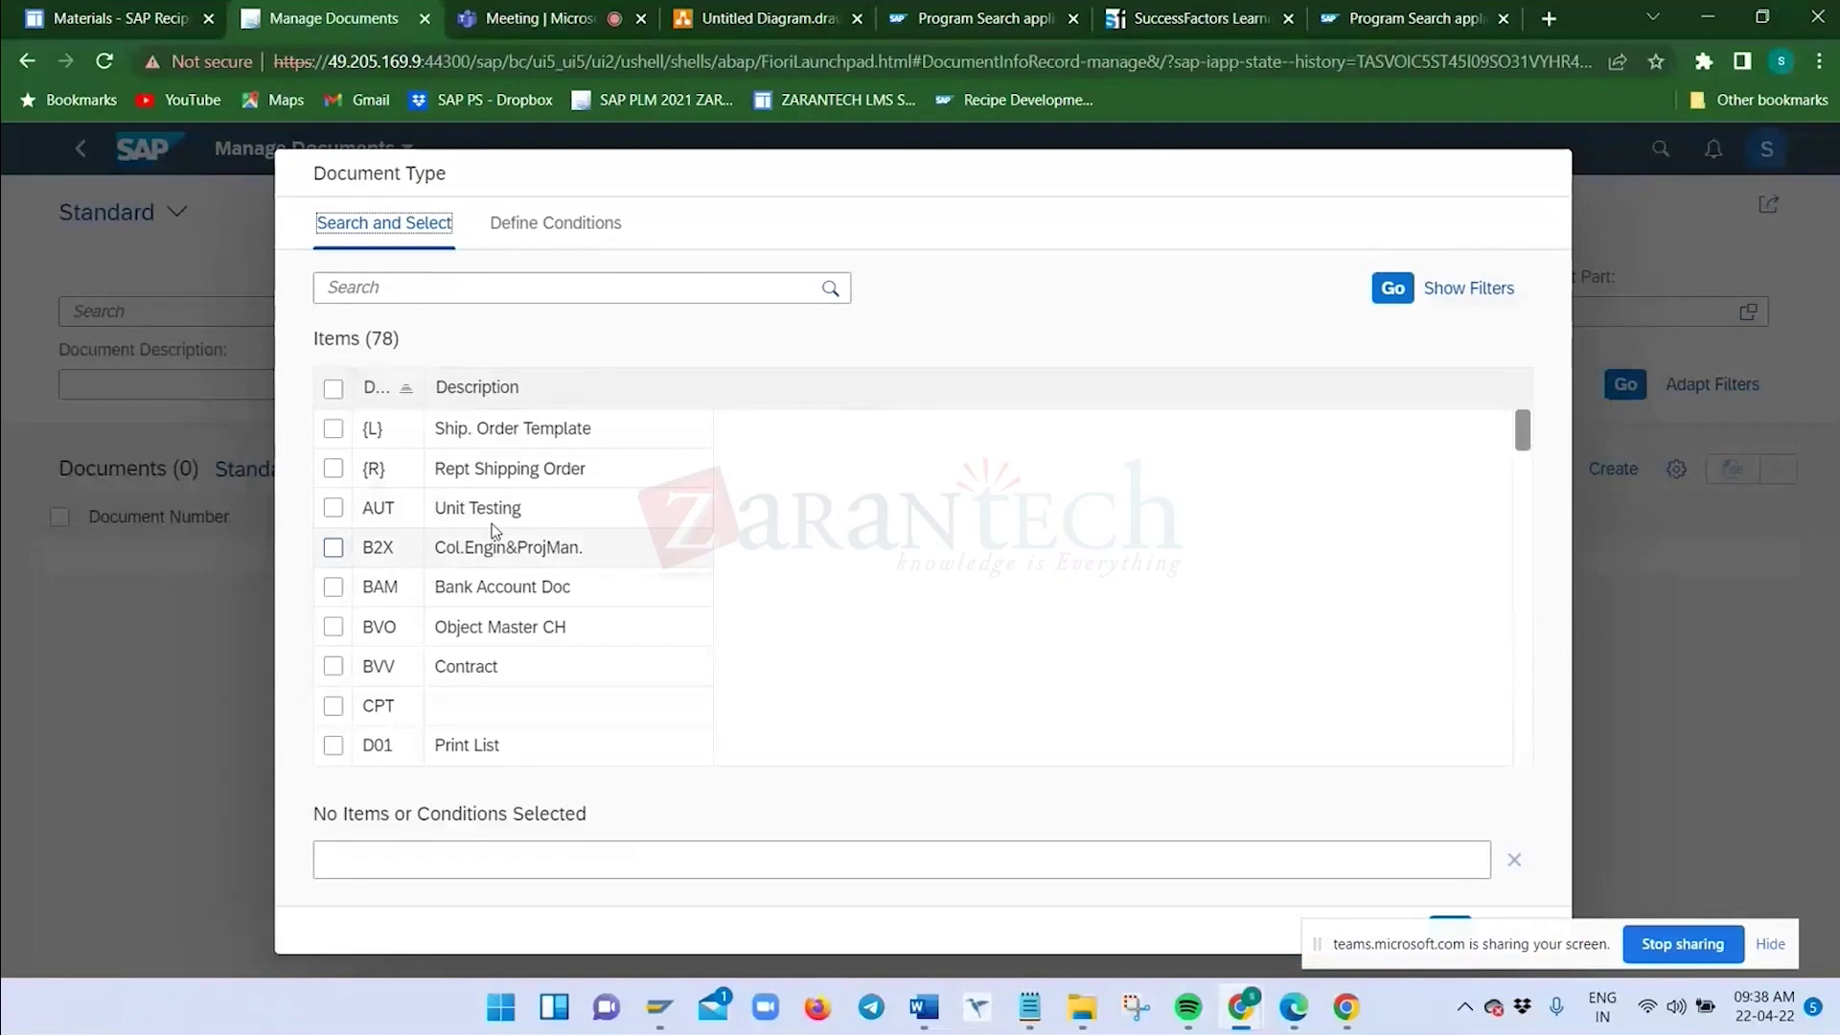
{"action": "scroll", "coordinate": [489, 556], "scroll_direction": "down", "scroll_amount": 10}
{"action": "scroll", "coordinate": [506, 544], "scroll_direction": "down", "scroll_amount": 3}
{"action": "scroll", "coordinate": [508, 537], "scroll_direction": "up", "scroll_amount": 12}
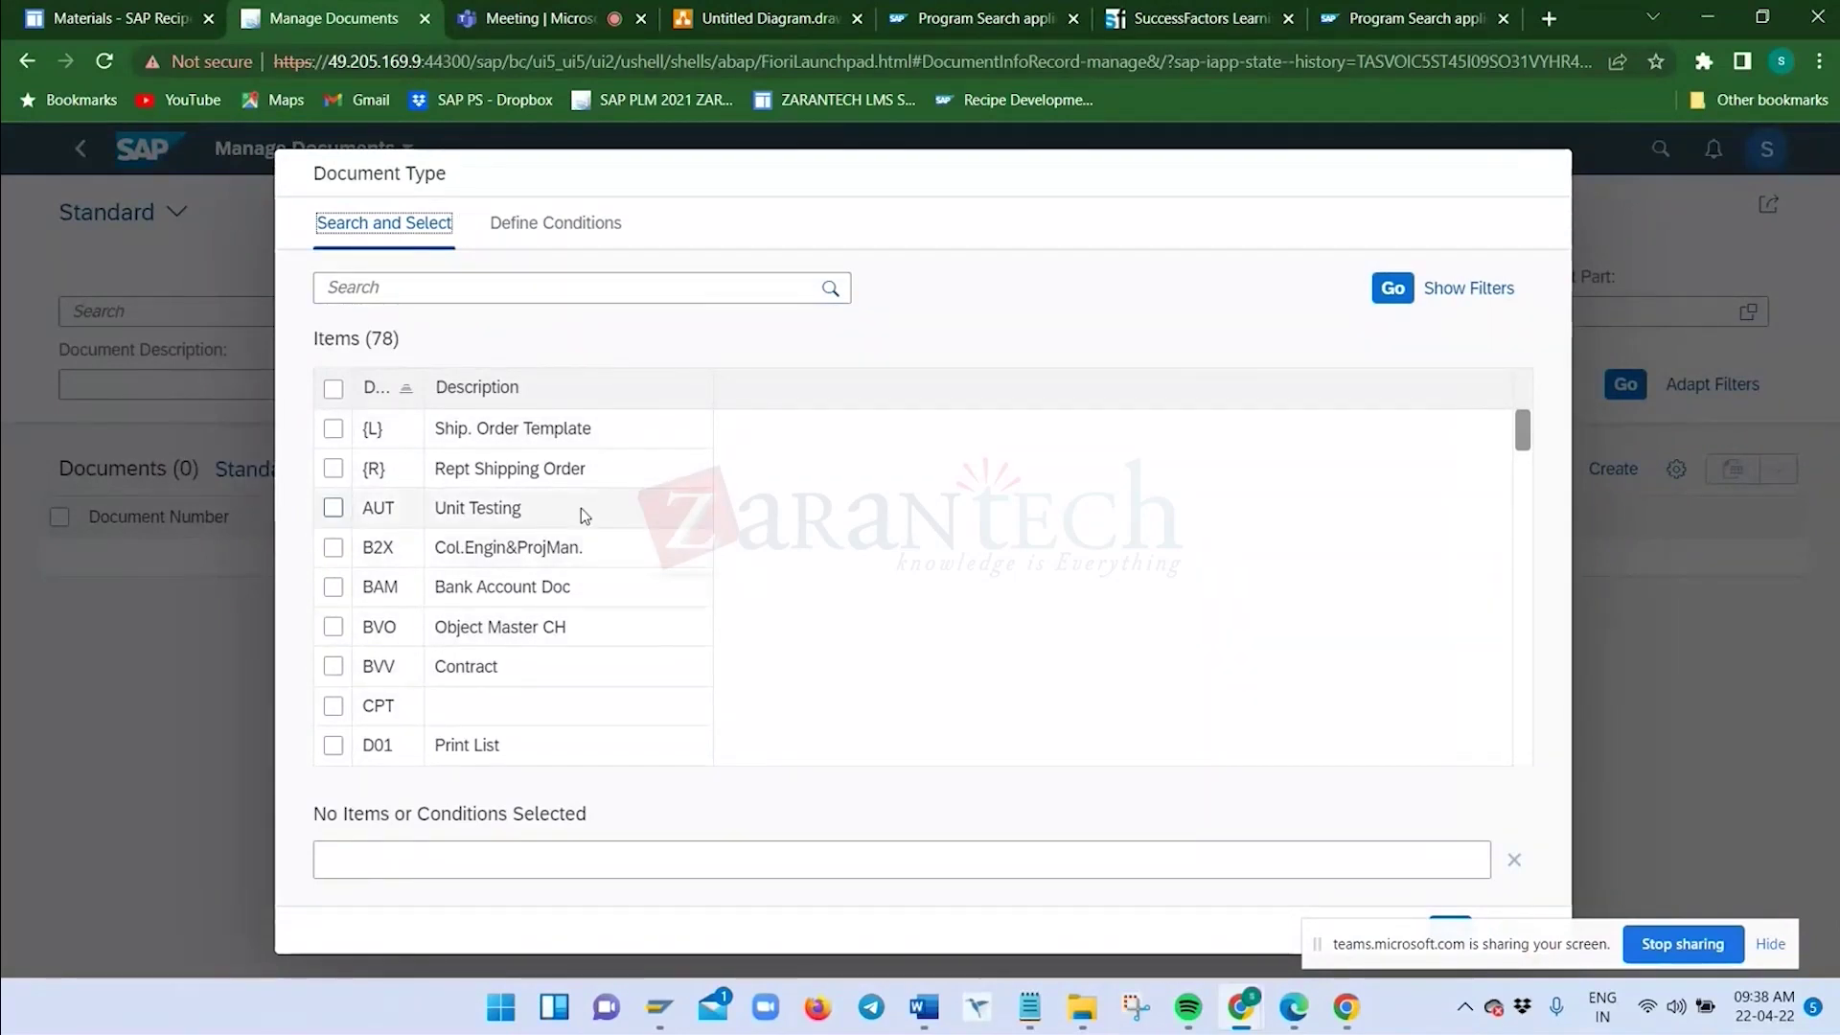
{"action": "scroll", "coordinate": [585, 601], "scroll_direction": "down", "scroll_amount": 4}
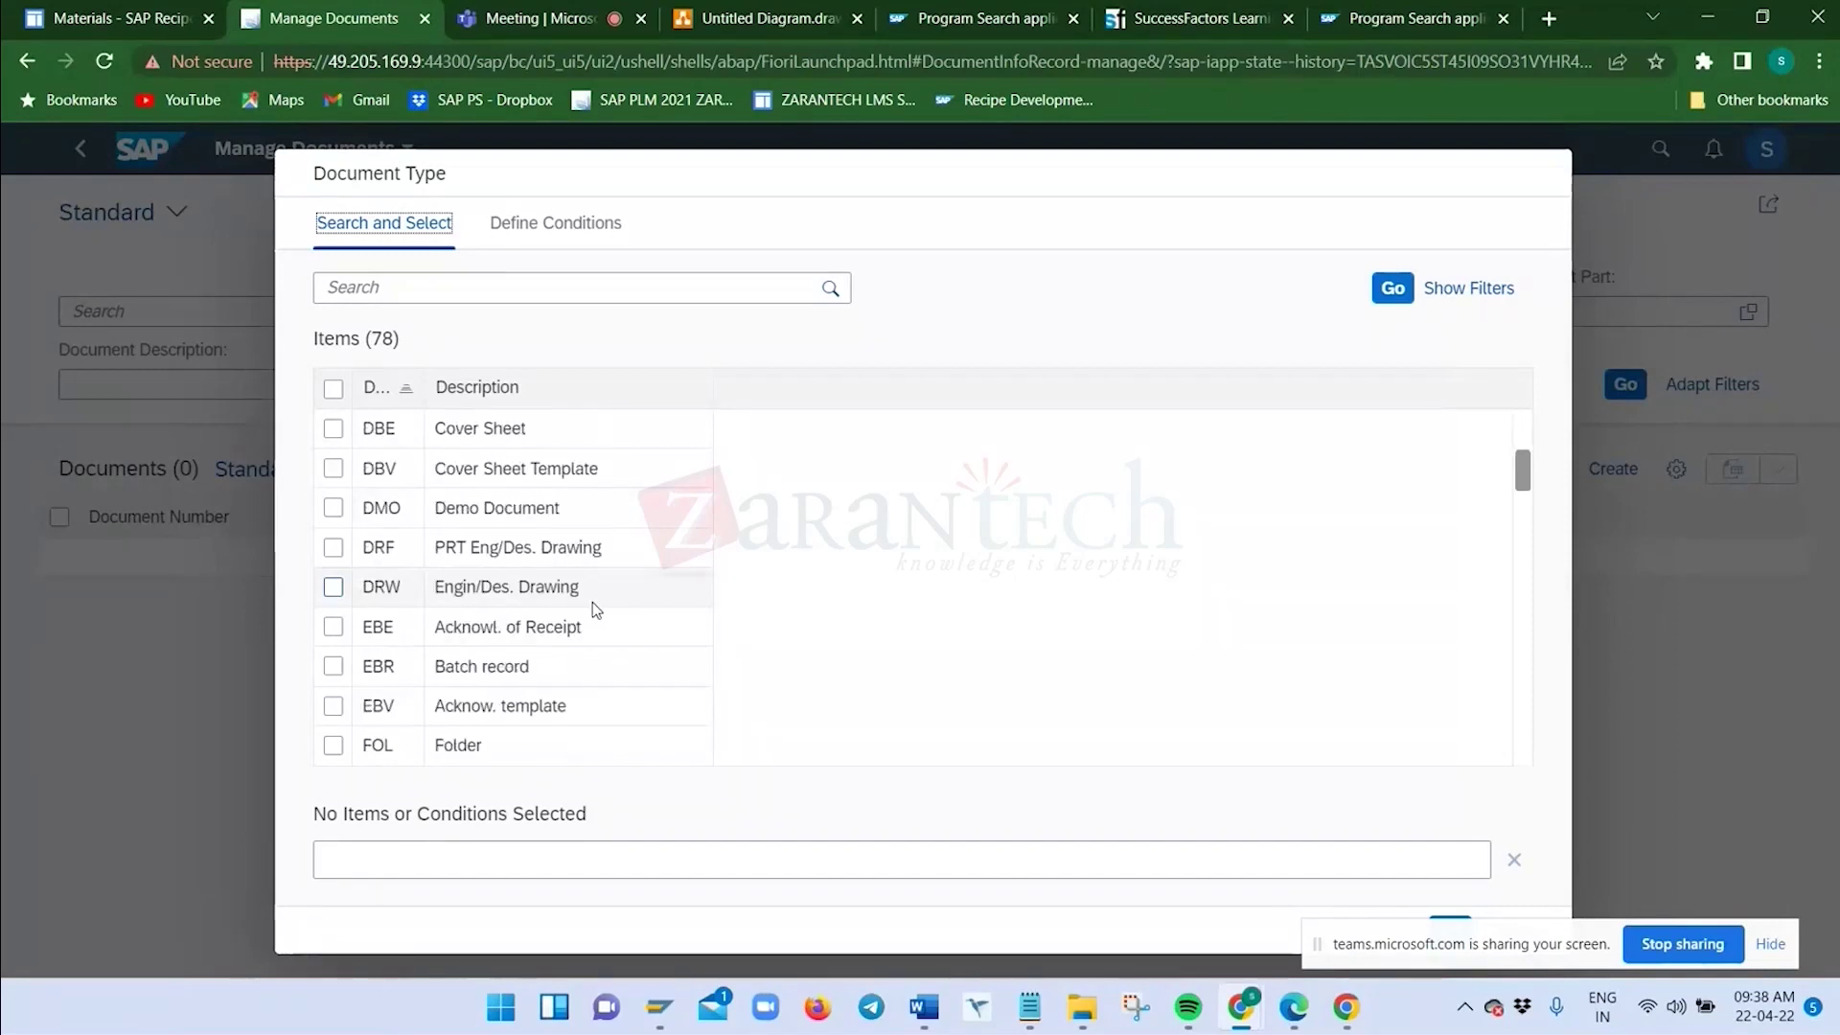
{"action": "scroll", "coordinate": [592, 601], "scroll_direction": "down", "scroll_amount": 8}
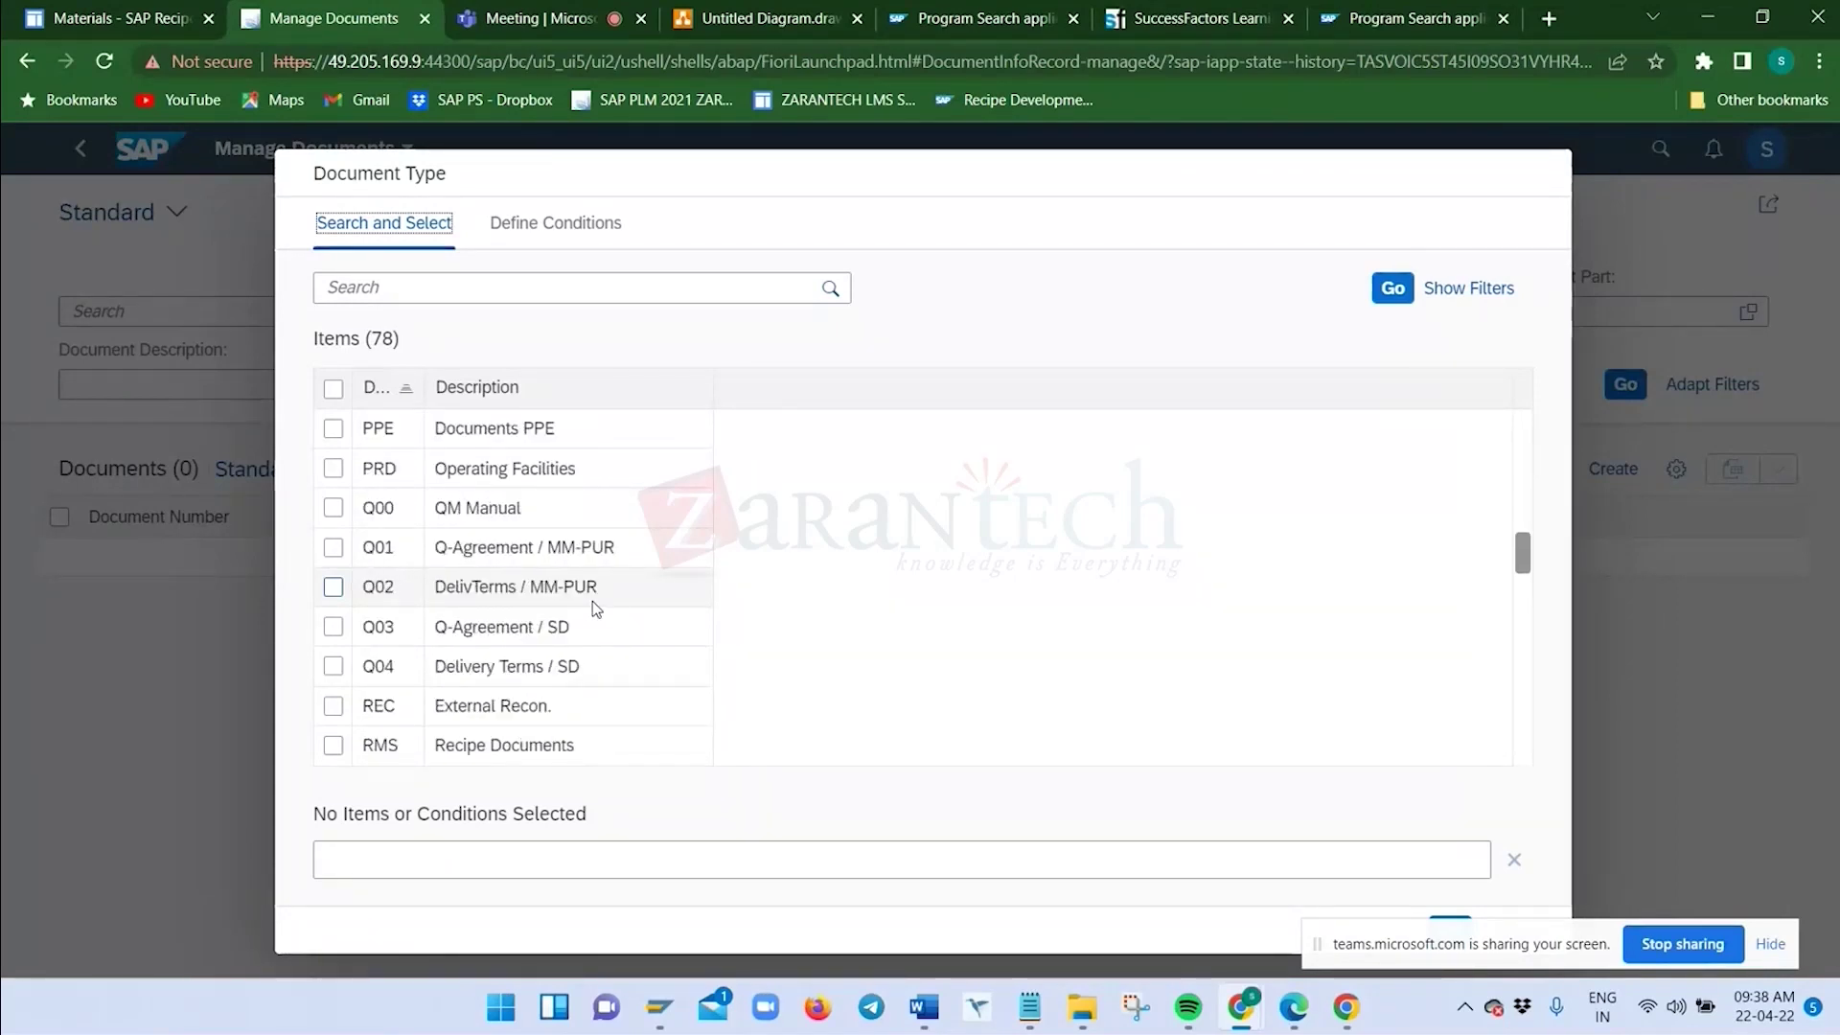
Return to the Word guide and highlight the SBE to IBD document types again for comparison
{"action": "key", "text": "alt+Tab"}
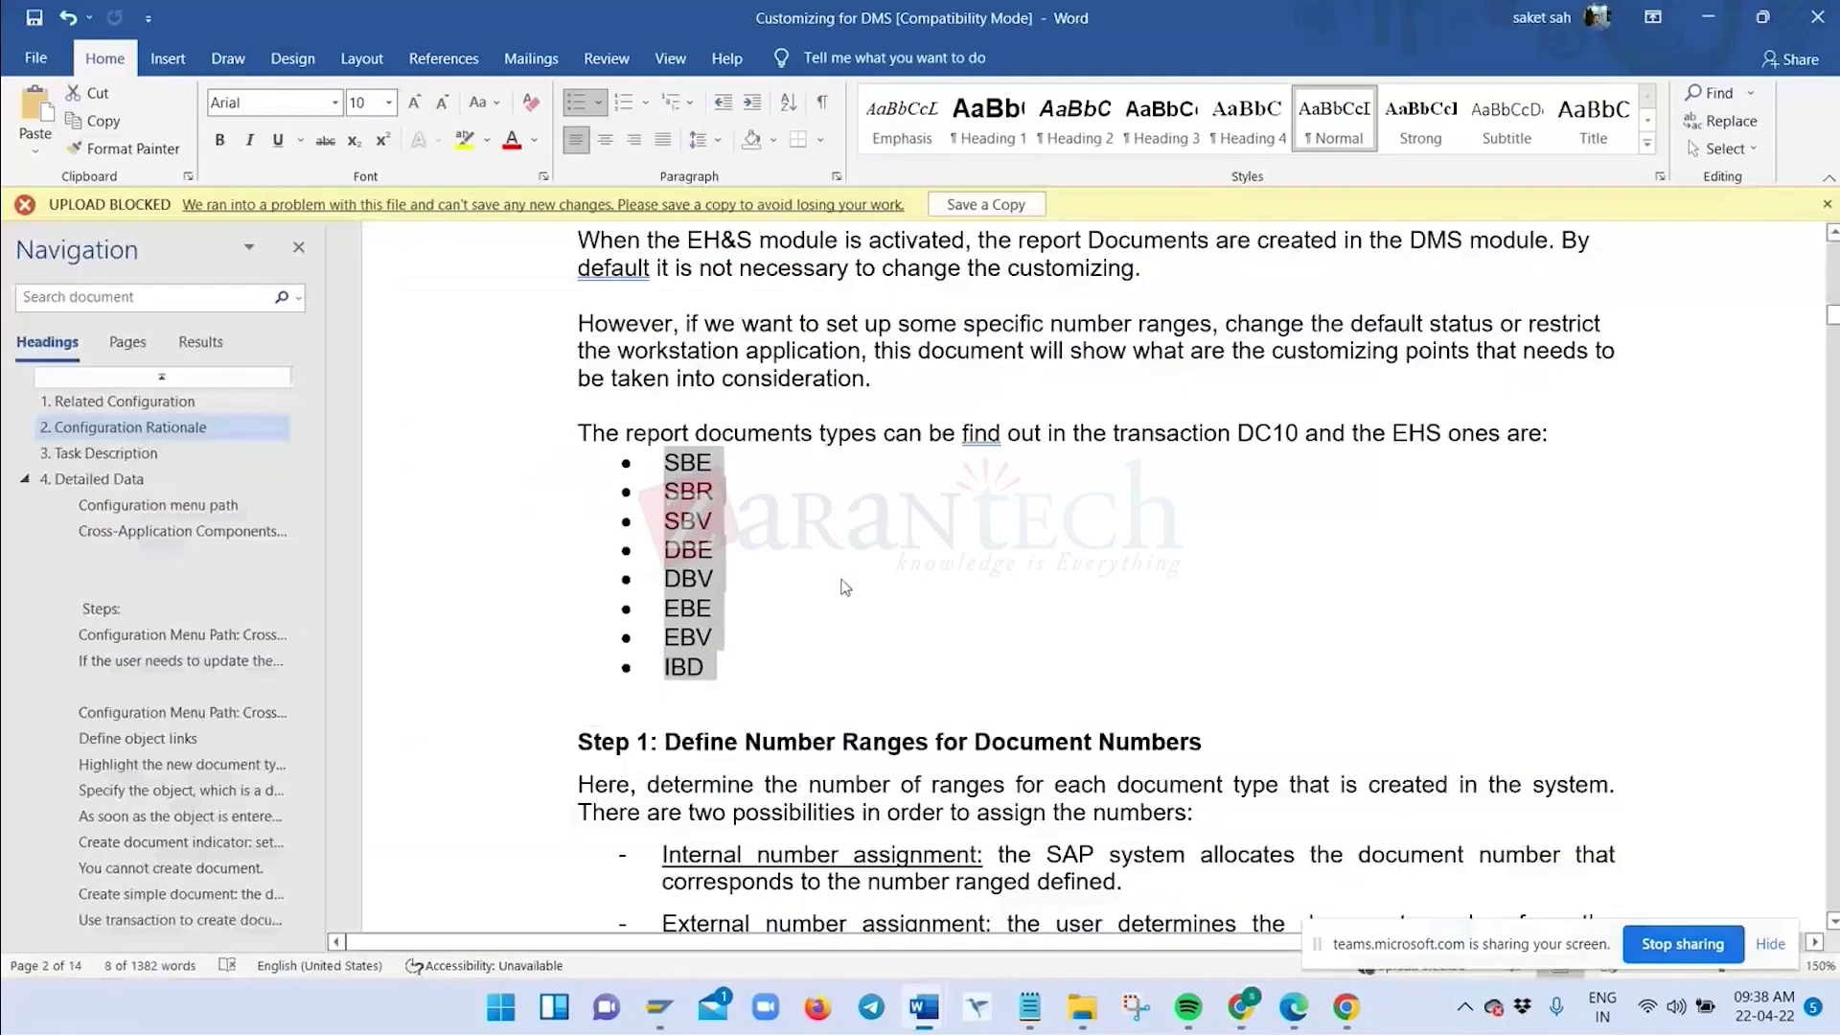
{"action": "left_click_drag", "start_coordinate": [662, 460], "coordinate": [725, 580]}
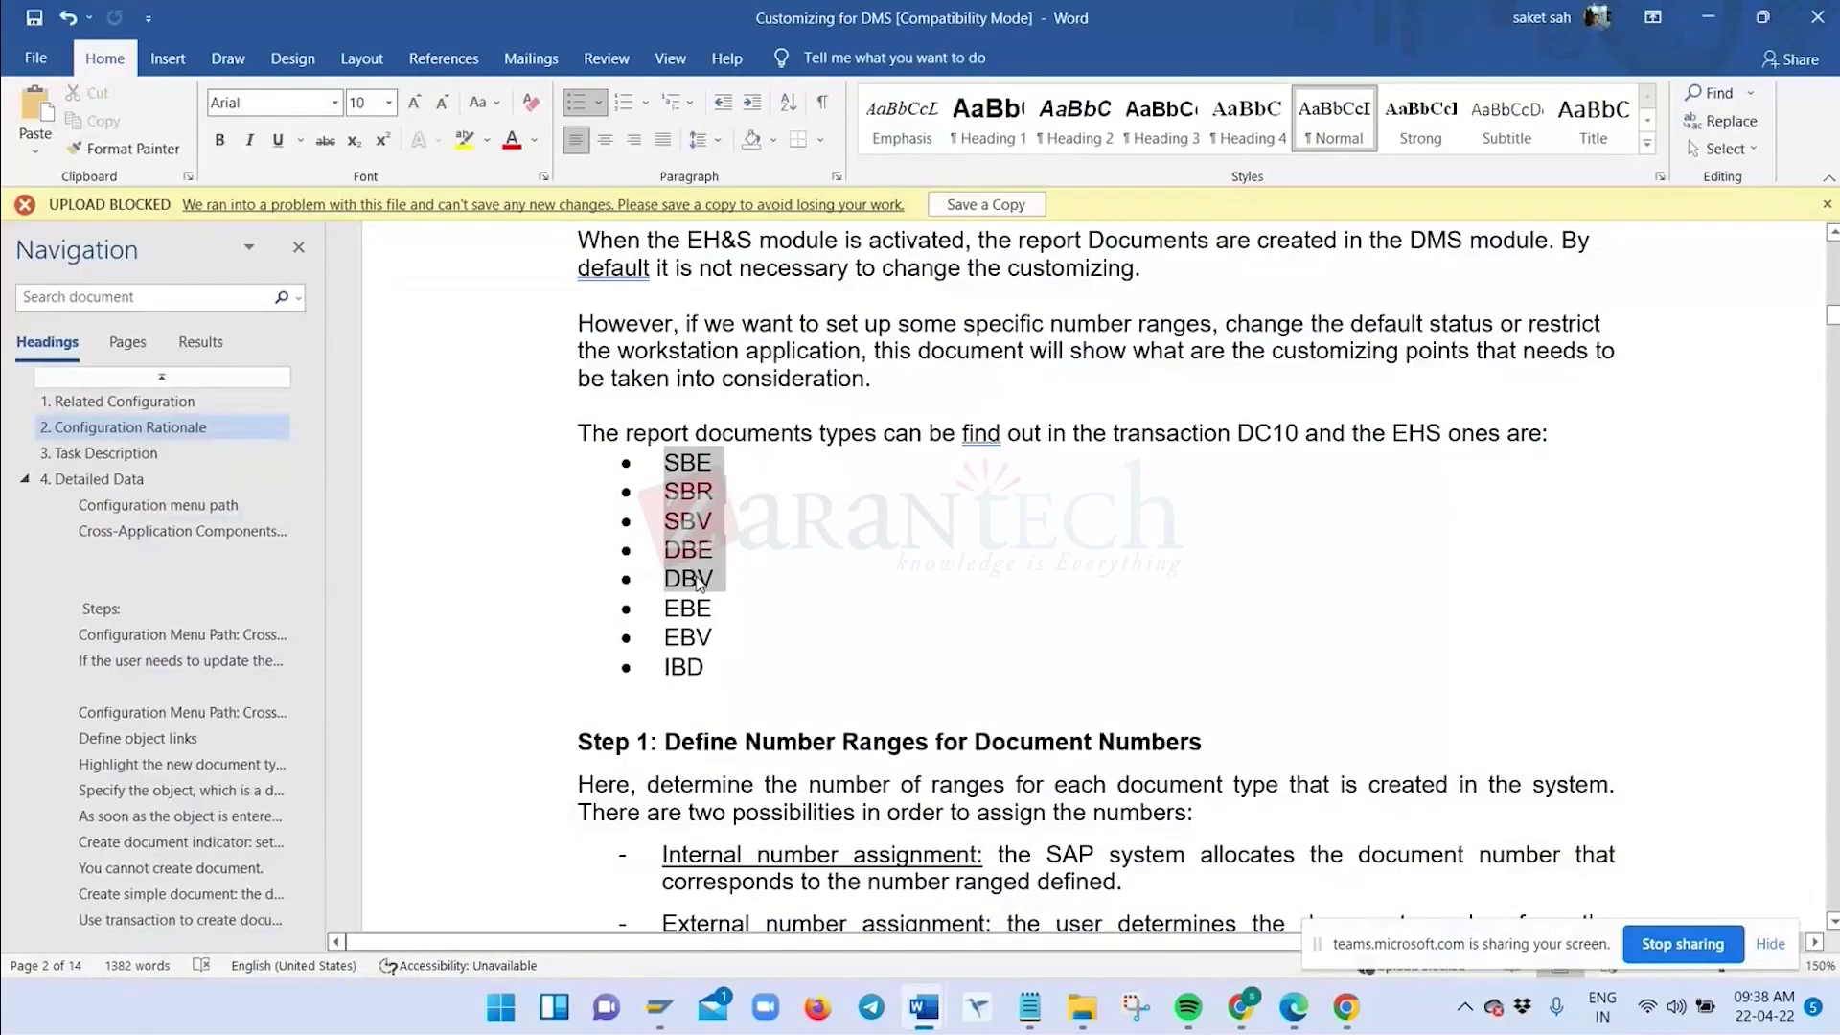
{"action": "left_click", "coordinate": [695, 433]}
{"action": "scroll", "coordinate": [697, 422], "scroll_direction": "down", "scroll_amount": 1}
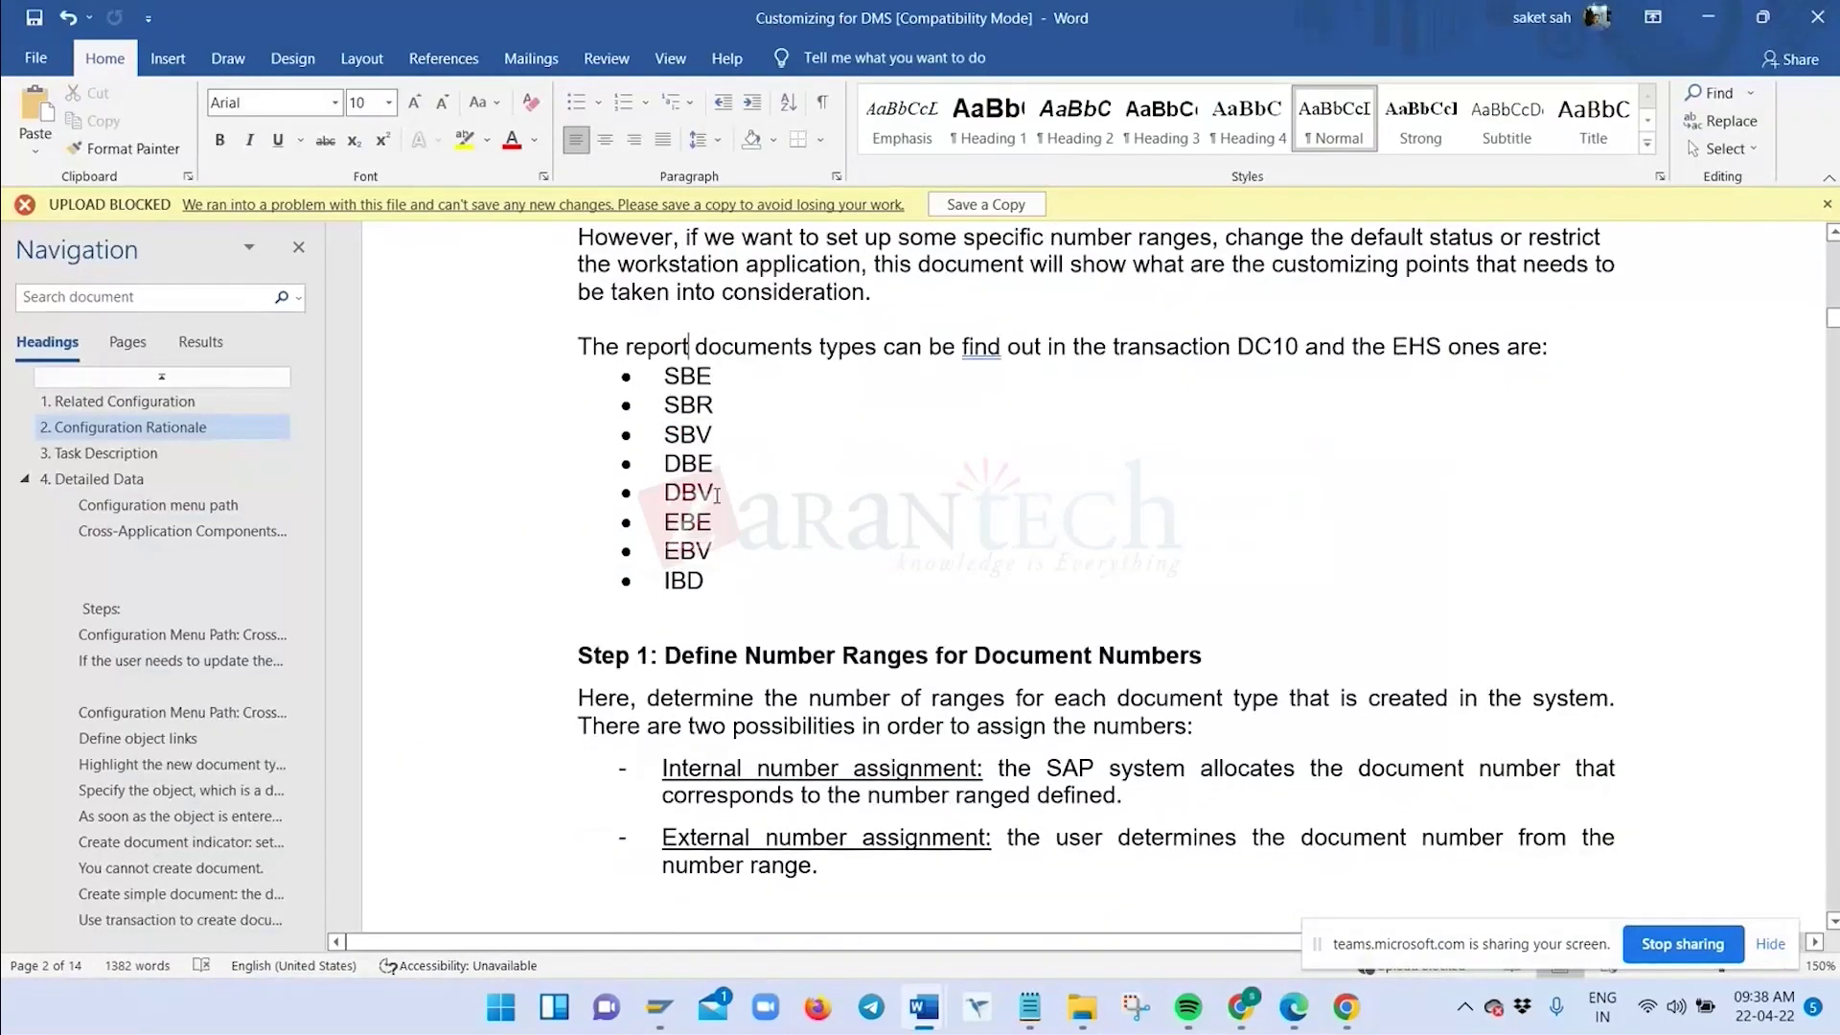
{"action": "left_click_drag", "start_coordinate": [664, 372], "coordinate": [709, 584]}
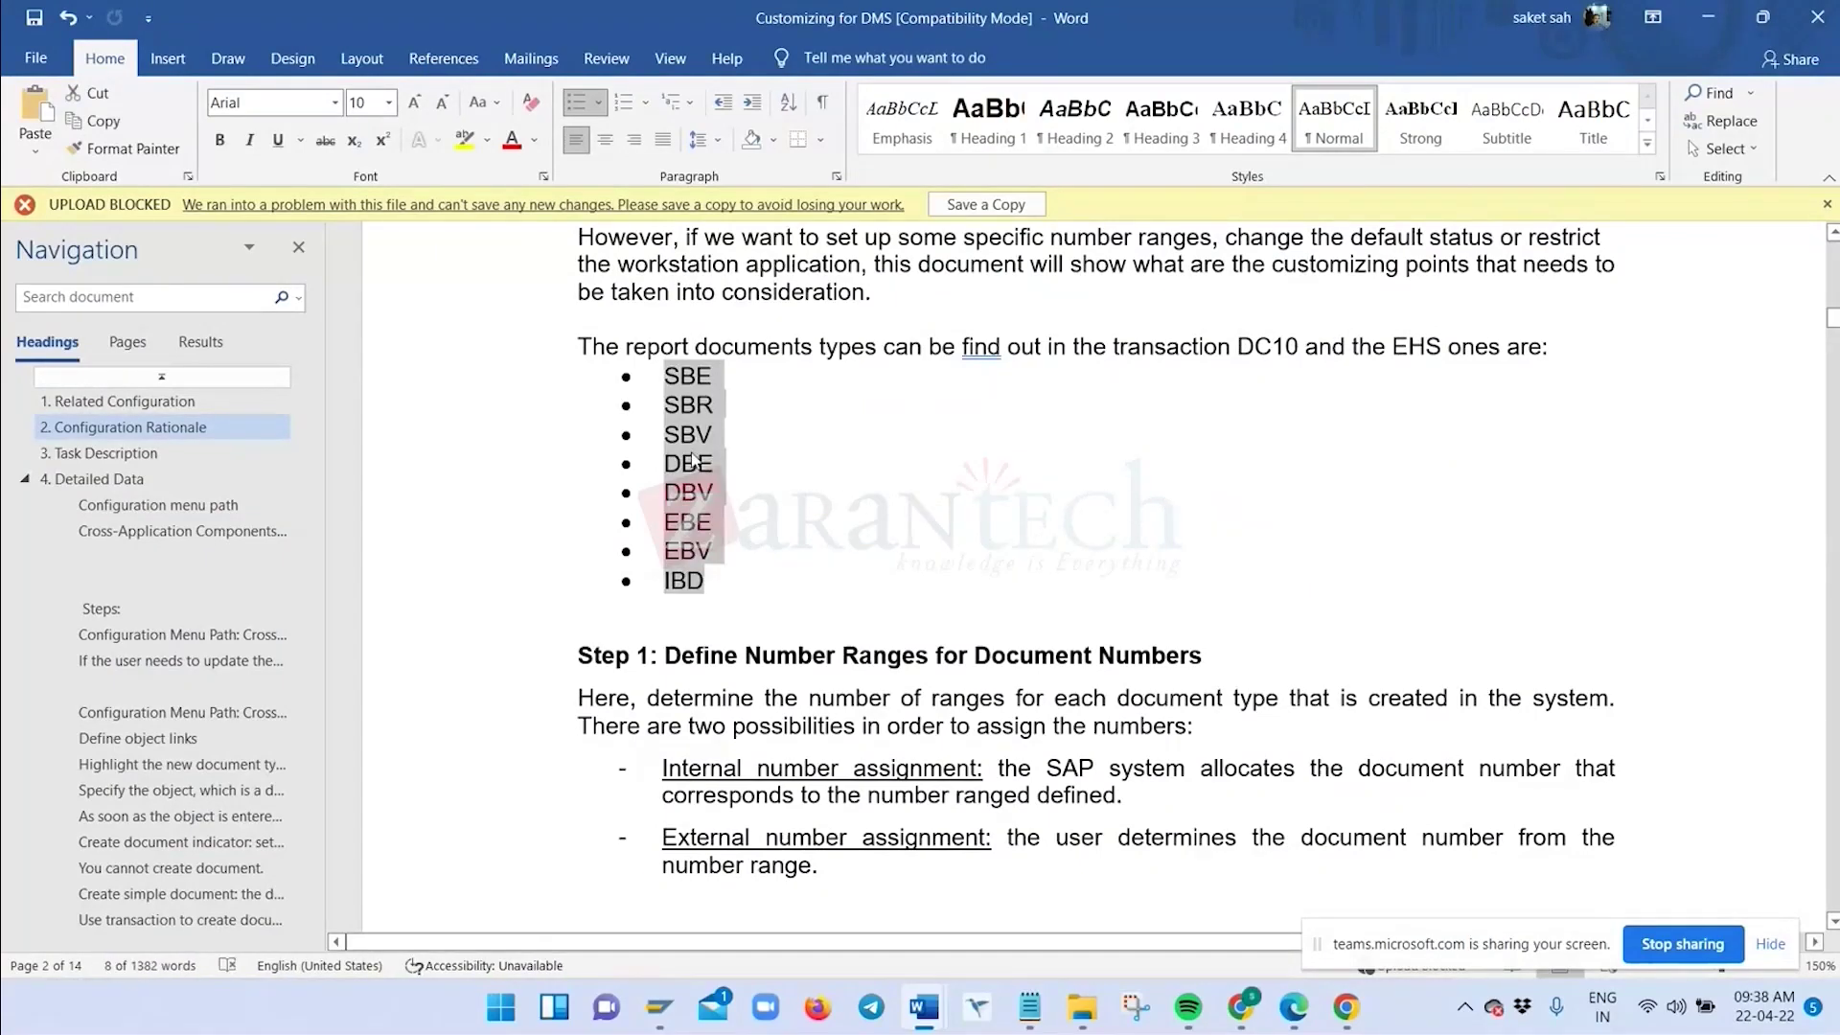
Switch back to the Document Type value help and examine the whole list of document types from start to end
{"action": "key", "text": "alt+Tab"}
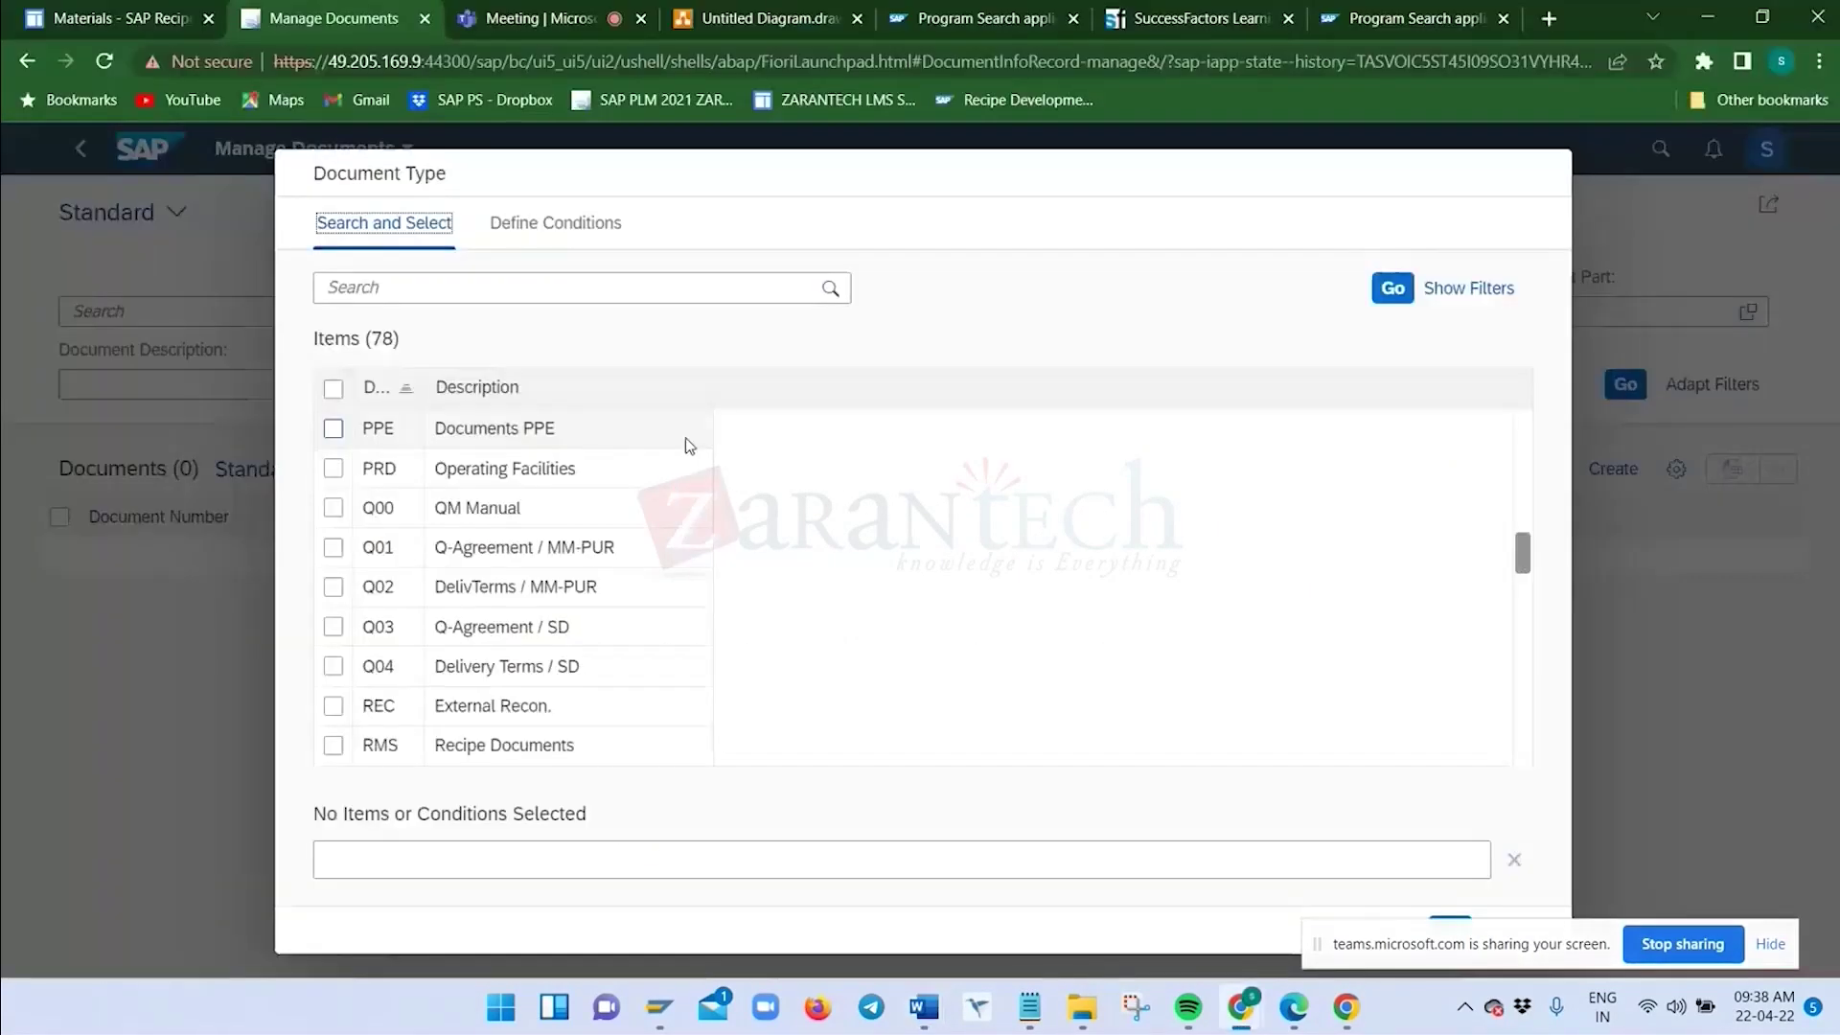
{"action": "scroll", "coordinate": [573, 555], "scroll_direction": "up", "scroll_amount": 10}
{"action": "scroll", "coordinate": [575, 562], "scroll_direction": "up", "scroll_amount": 1}
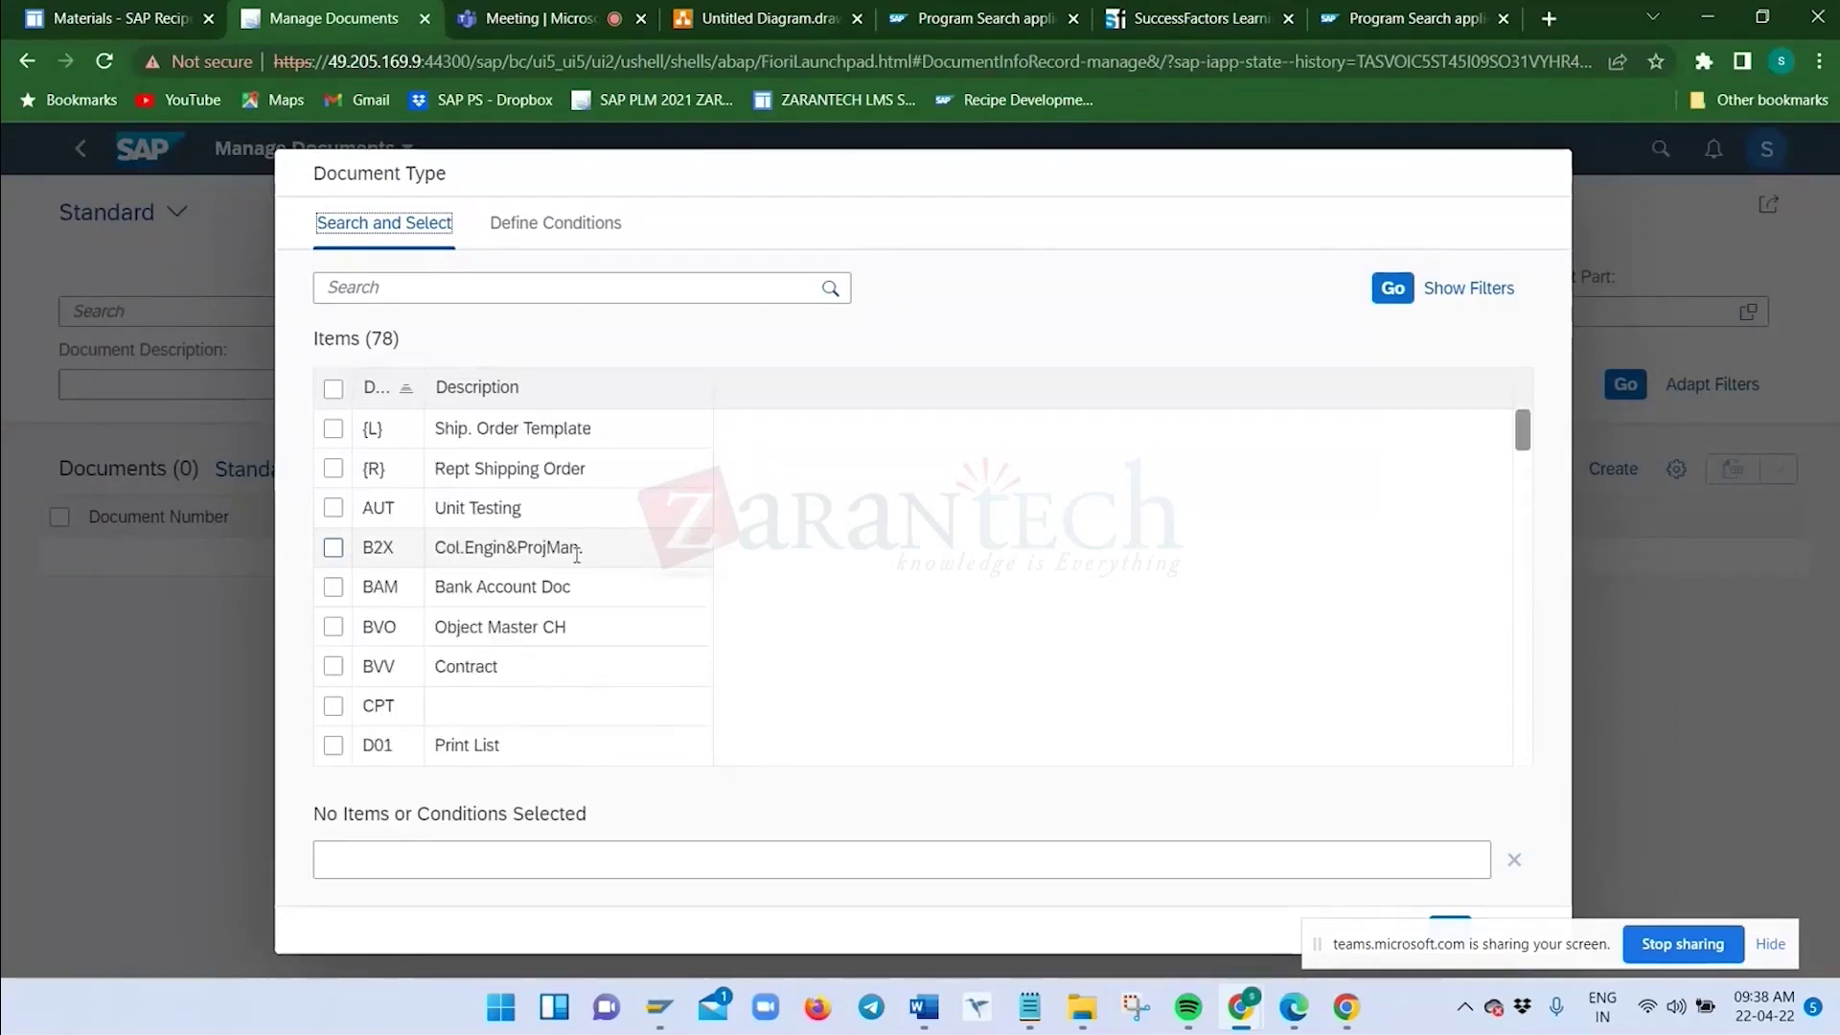
{"action": "scroll", "coordinate": [515, 564], "scroll_direction": "down", "scroll_amount": 3}
{"action": "scroll", "coordinate": [515, 562], "scroll_direction": "down", "scroll_amount": 3}
{"action": "scroll", "coordinate": [515, 561], "scroll_direction": "up", "scroll_amount": 1}
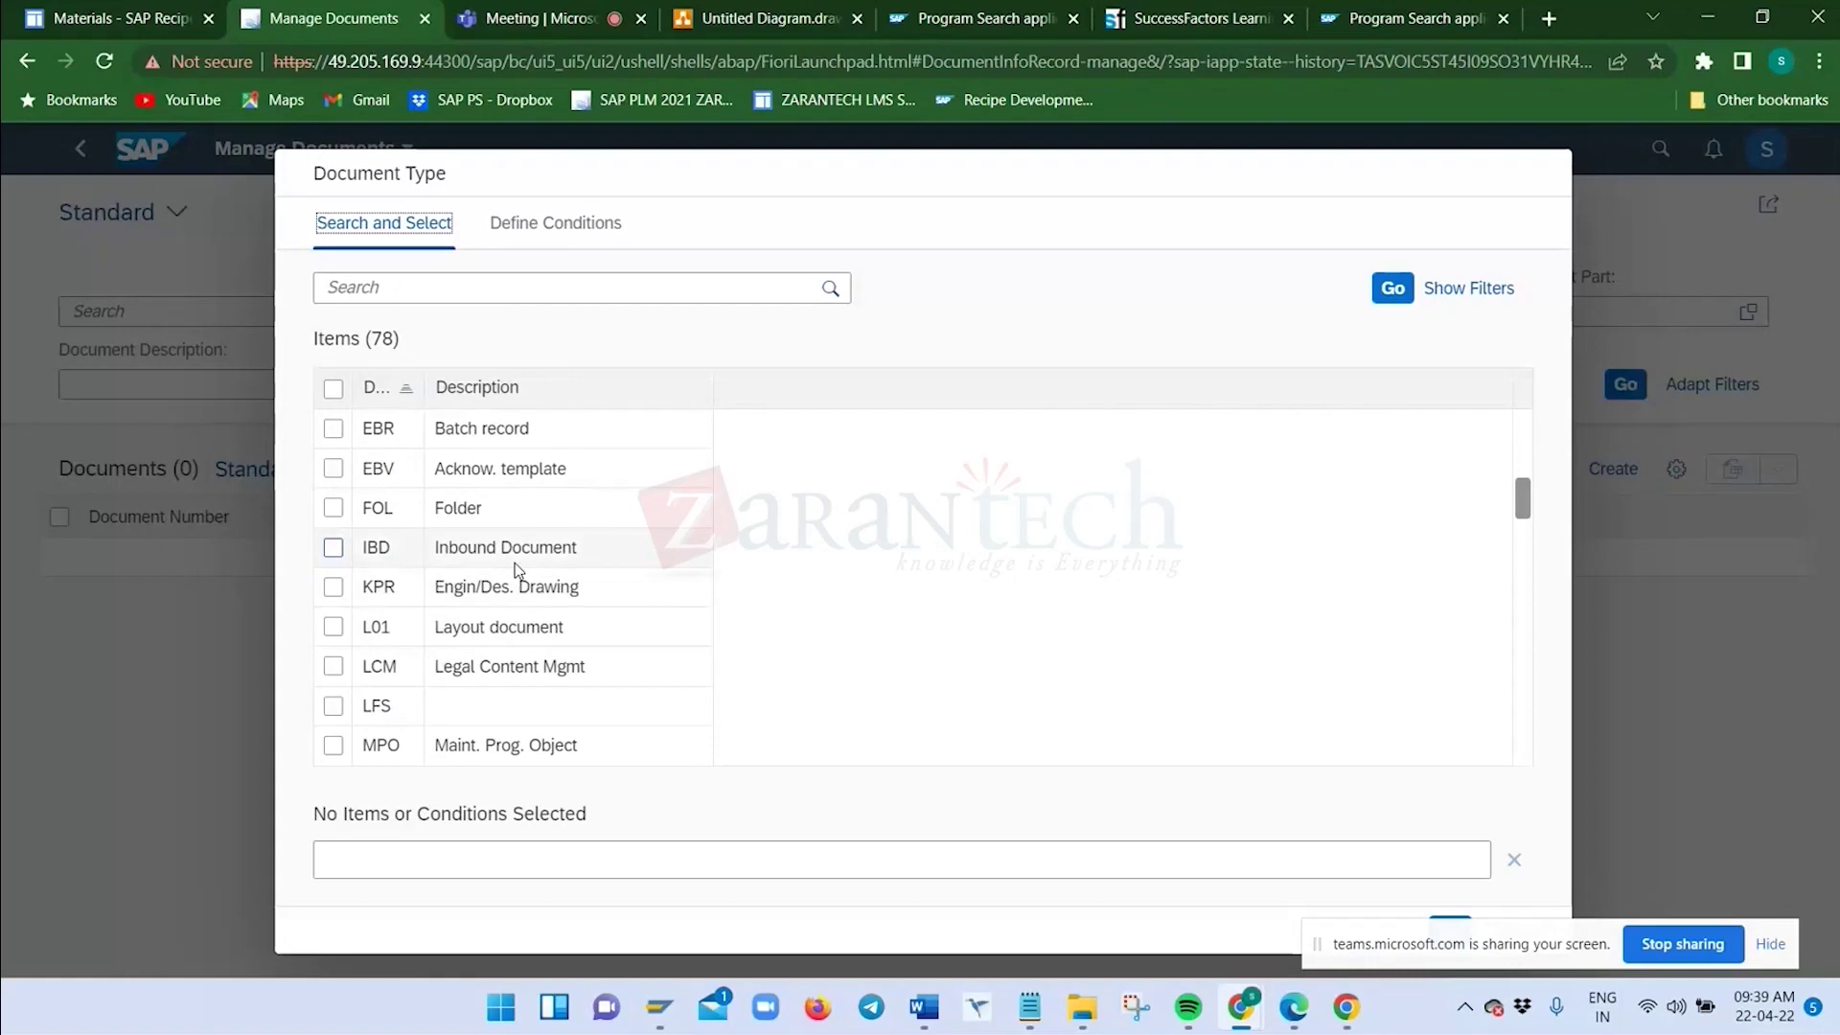
{"action": "scroll", "coordinate": [515, 565], "scroll_direction": "down", "scroll_amount": 1}
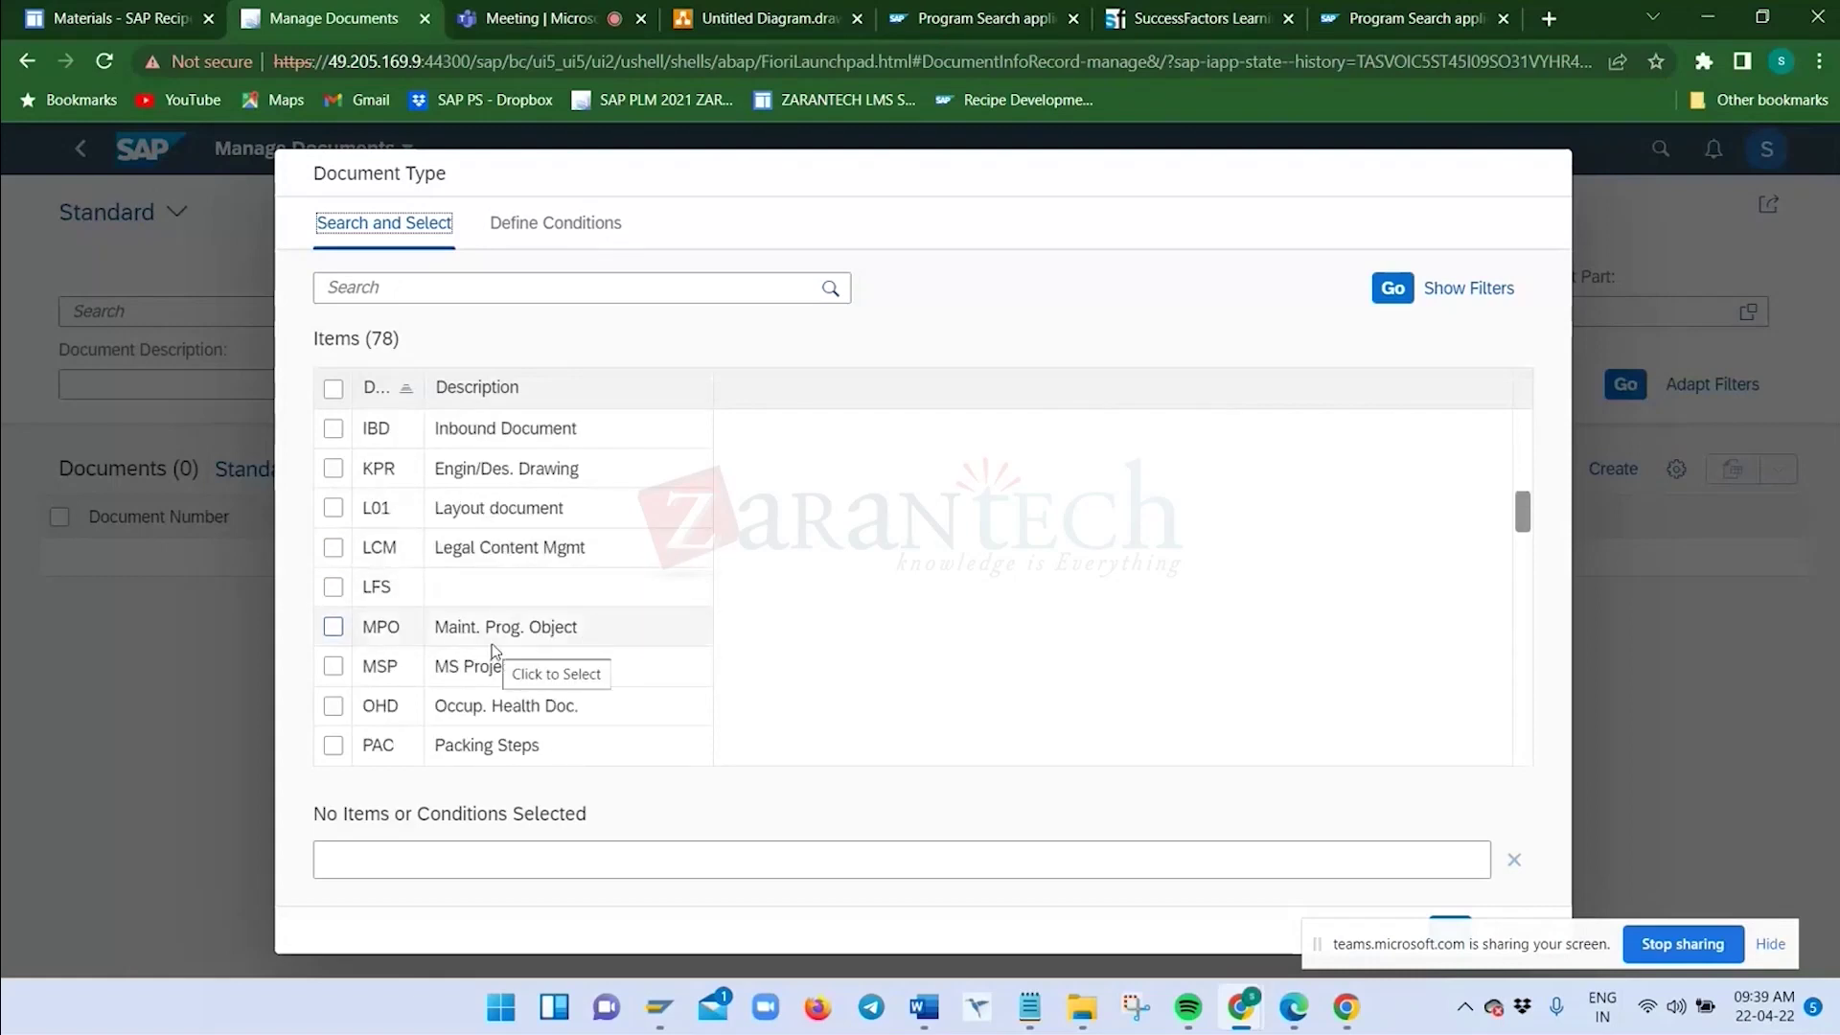
{"action": "scroll", "coordinate": [478, 586], "scroll_direction": "down", "scroll_amount": 1}
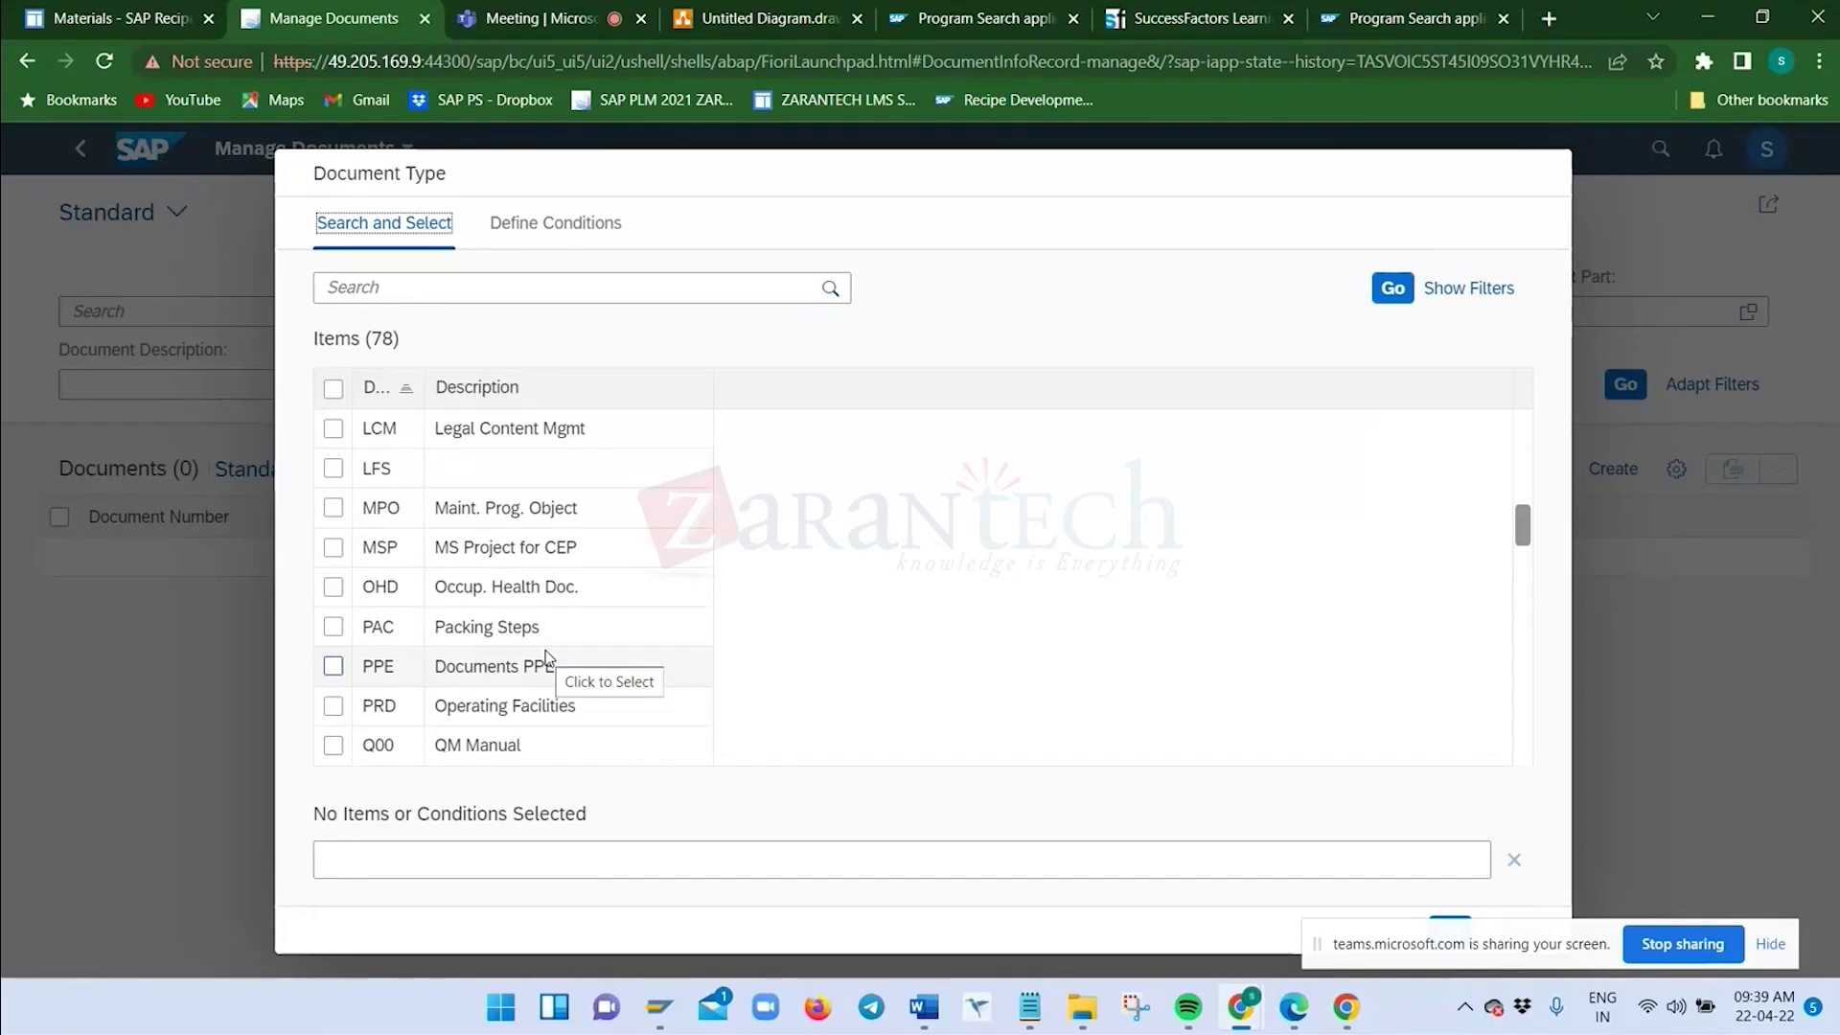
{"action": "scroll", "coordinate": [548, 658], "scroll_direction": "down", "scroll_amount": 6}
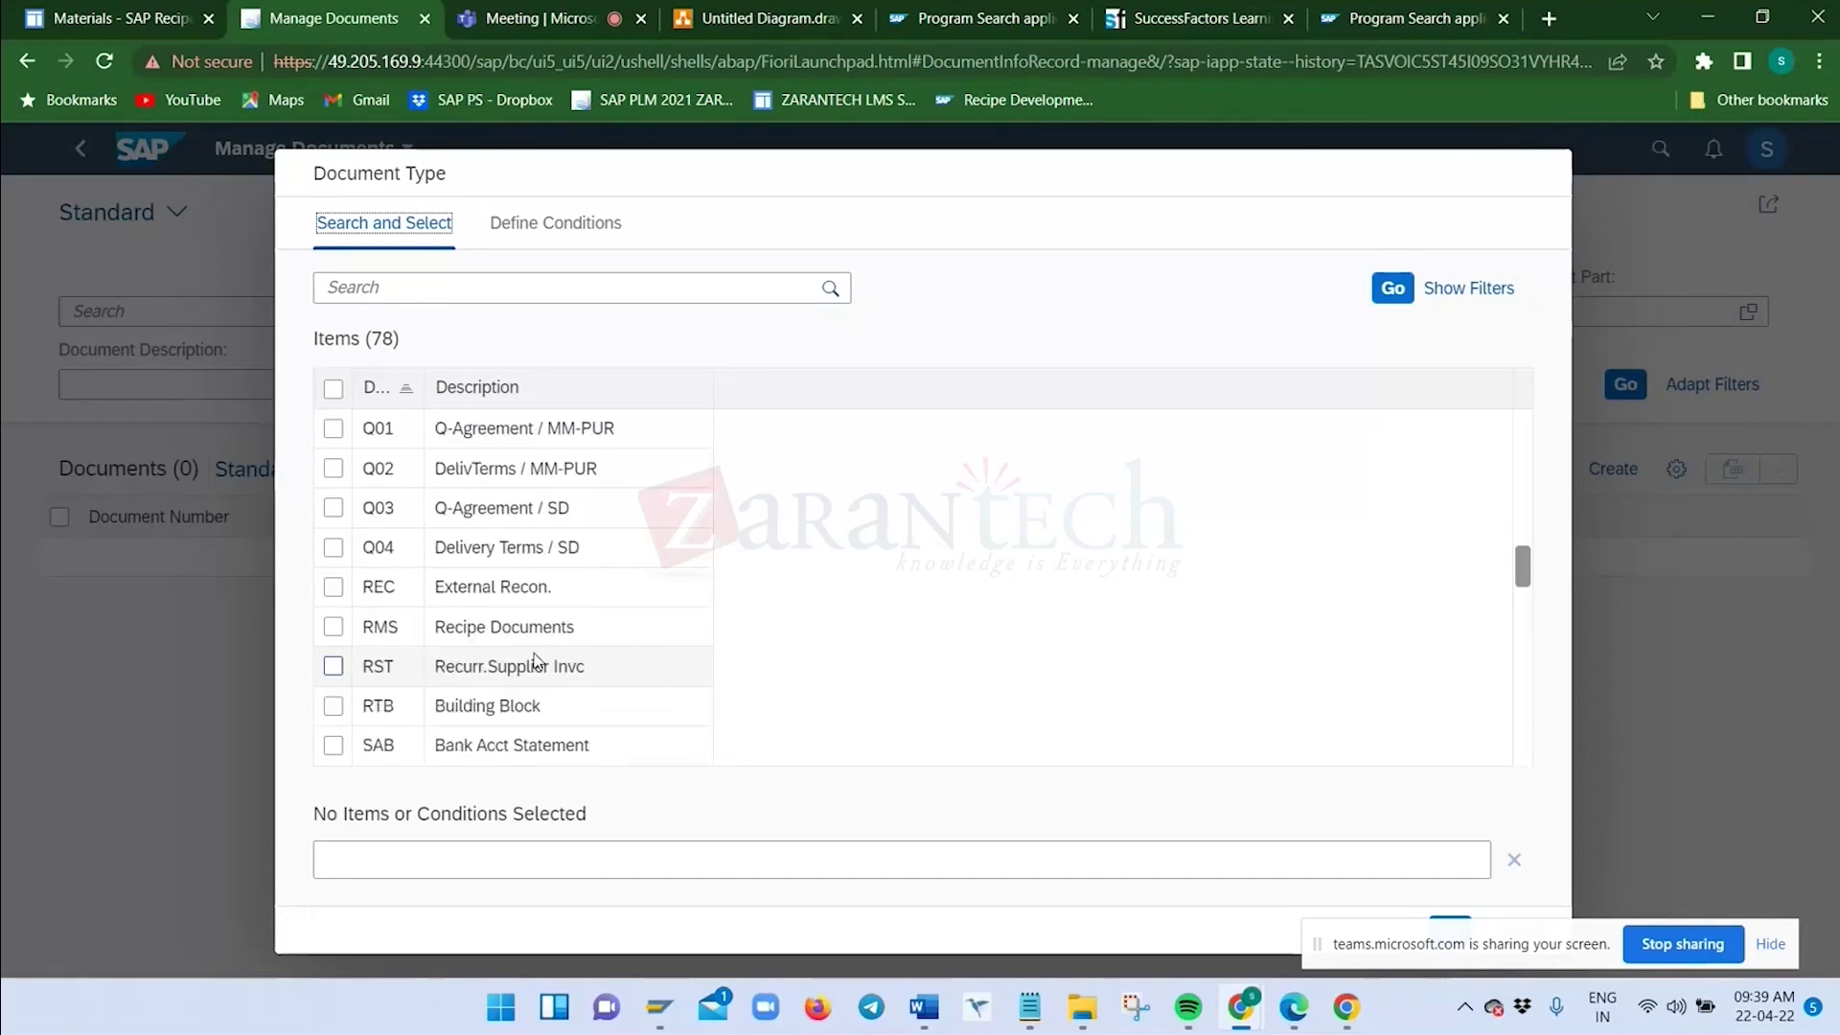
{"action": "scroll", "coordinate": [535, 659], "scroll_direction": "down", "scroll_amount": 1}
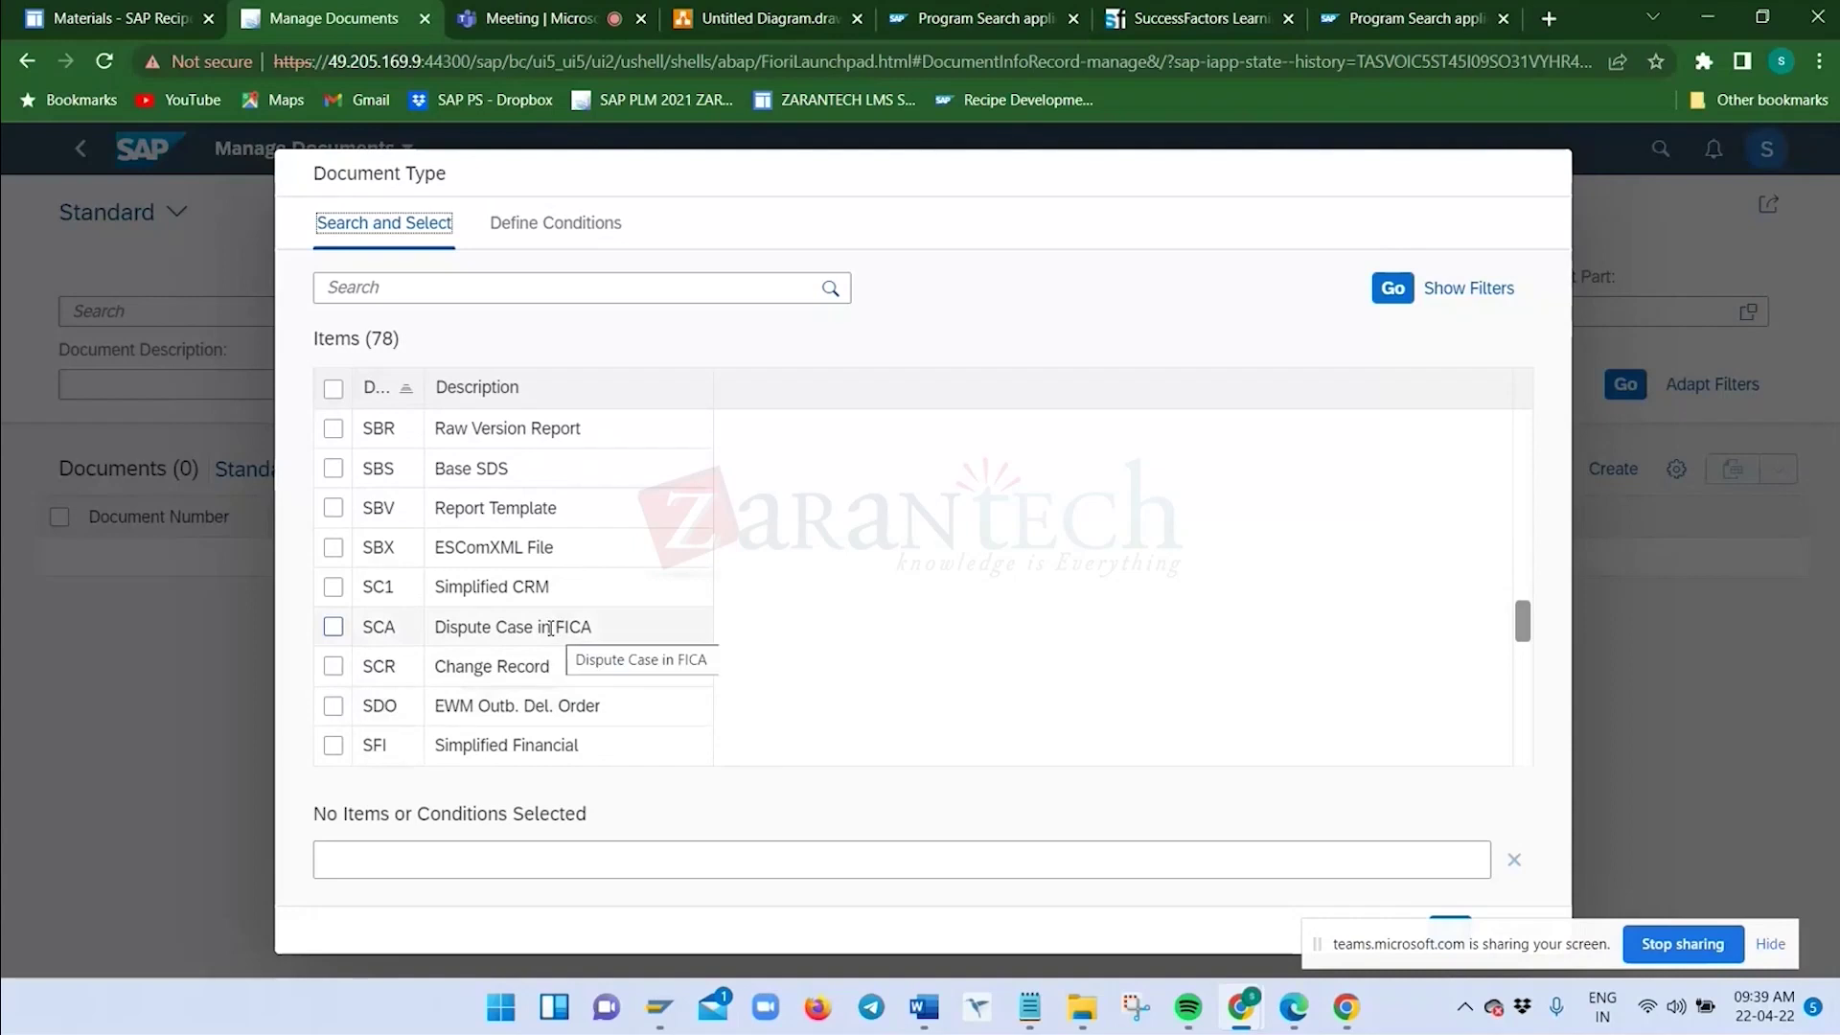
{"action": "scroll", "coordinate": [546, 651], "scroll_direction": "down", "scroll_amount": 2}
{"action": "scroll", "coordinate": [547, 652], "scroll_direction": "down", "scroll_amount": 2}
{"action": "scroll", "coordinate": [546, 652], "scroll_direction": "down", "scroll_amount": 1}
{"action": "scroll", "coordinate": [549, 652], "scroll_direction": "down", "scroll_amount": 4}
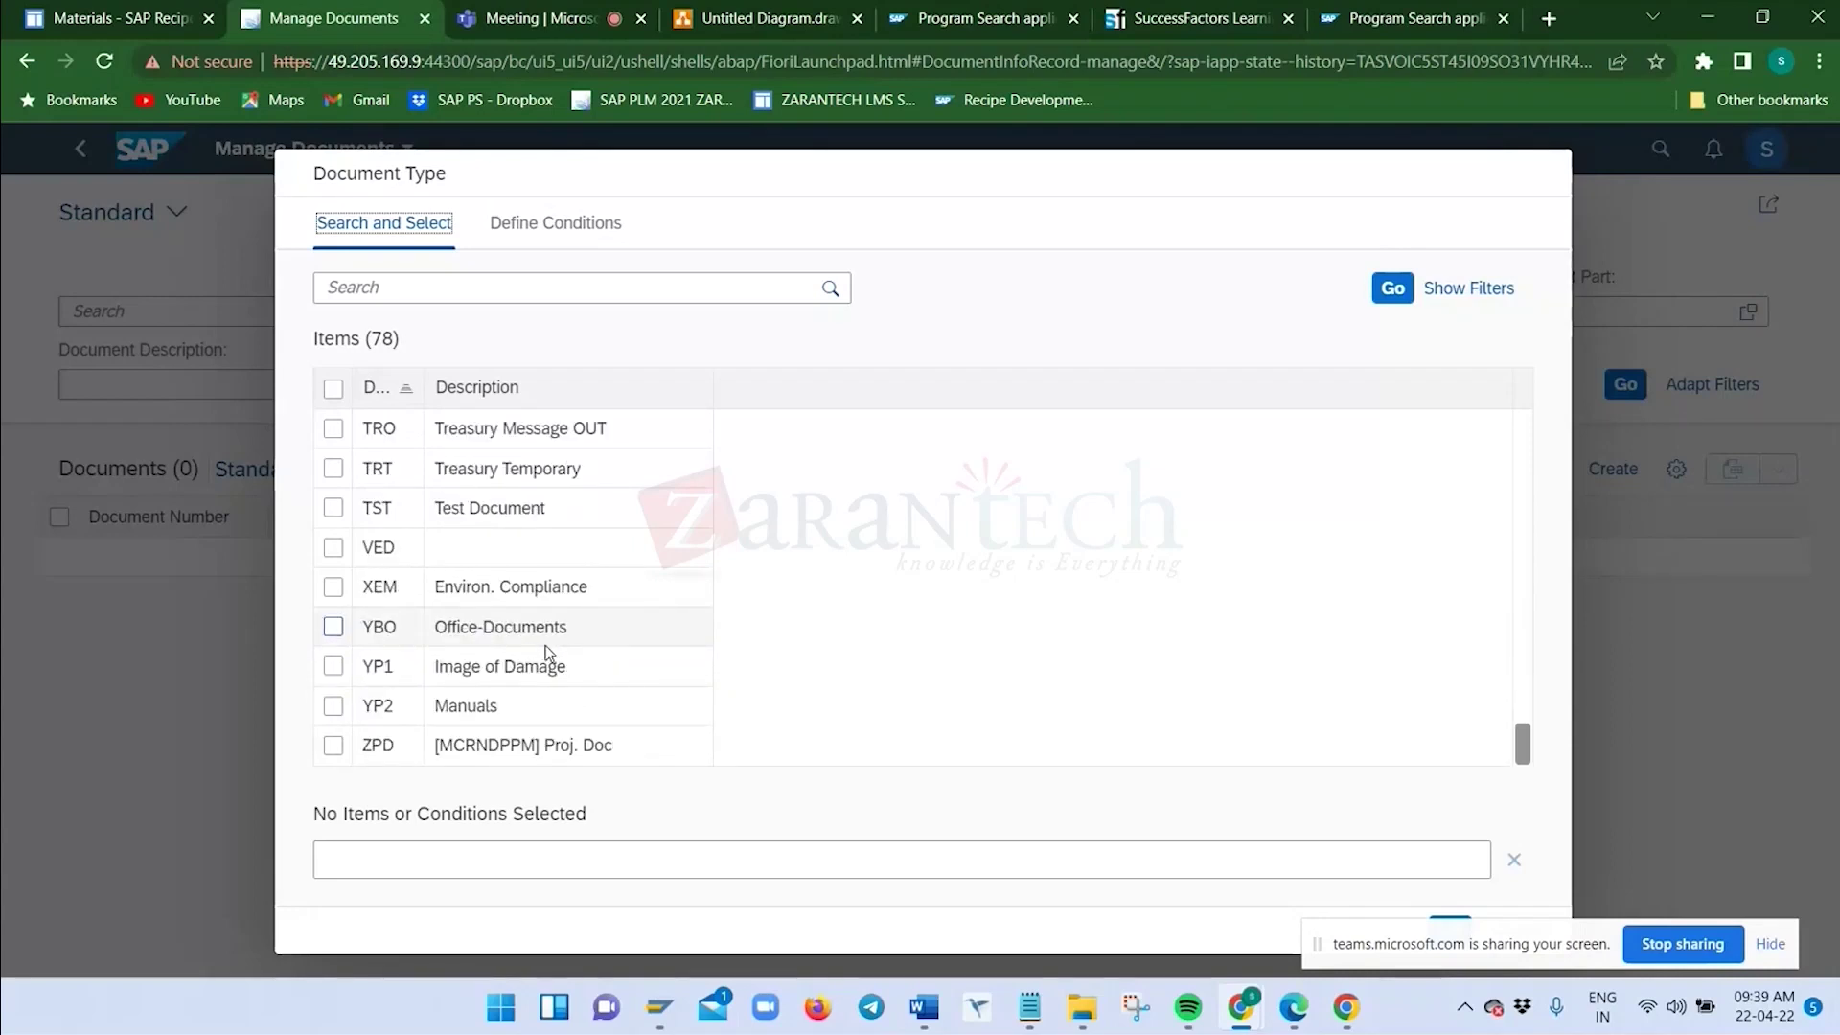
Choose Recipe Documents (RMS) as the Document Type filter, closing the SupportAssist pop-up that covers the dialog
{"action": "scroll", "coordinate": [544, 650], "scroll_direction": "up", "scroll_amount": 5}
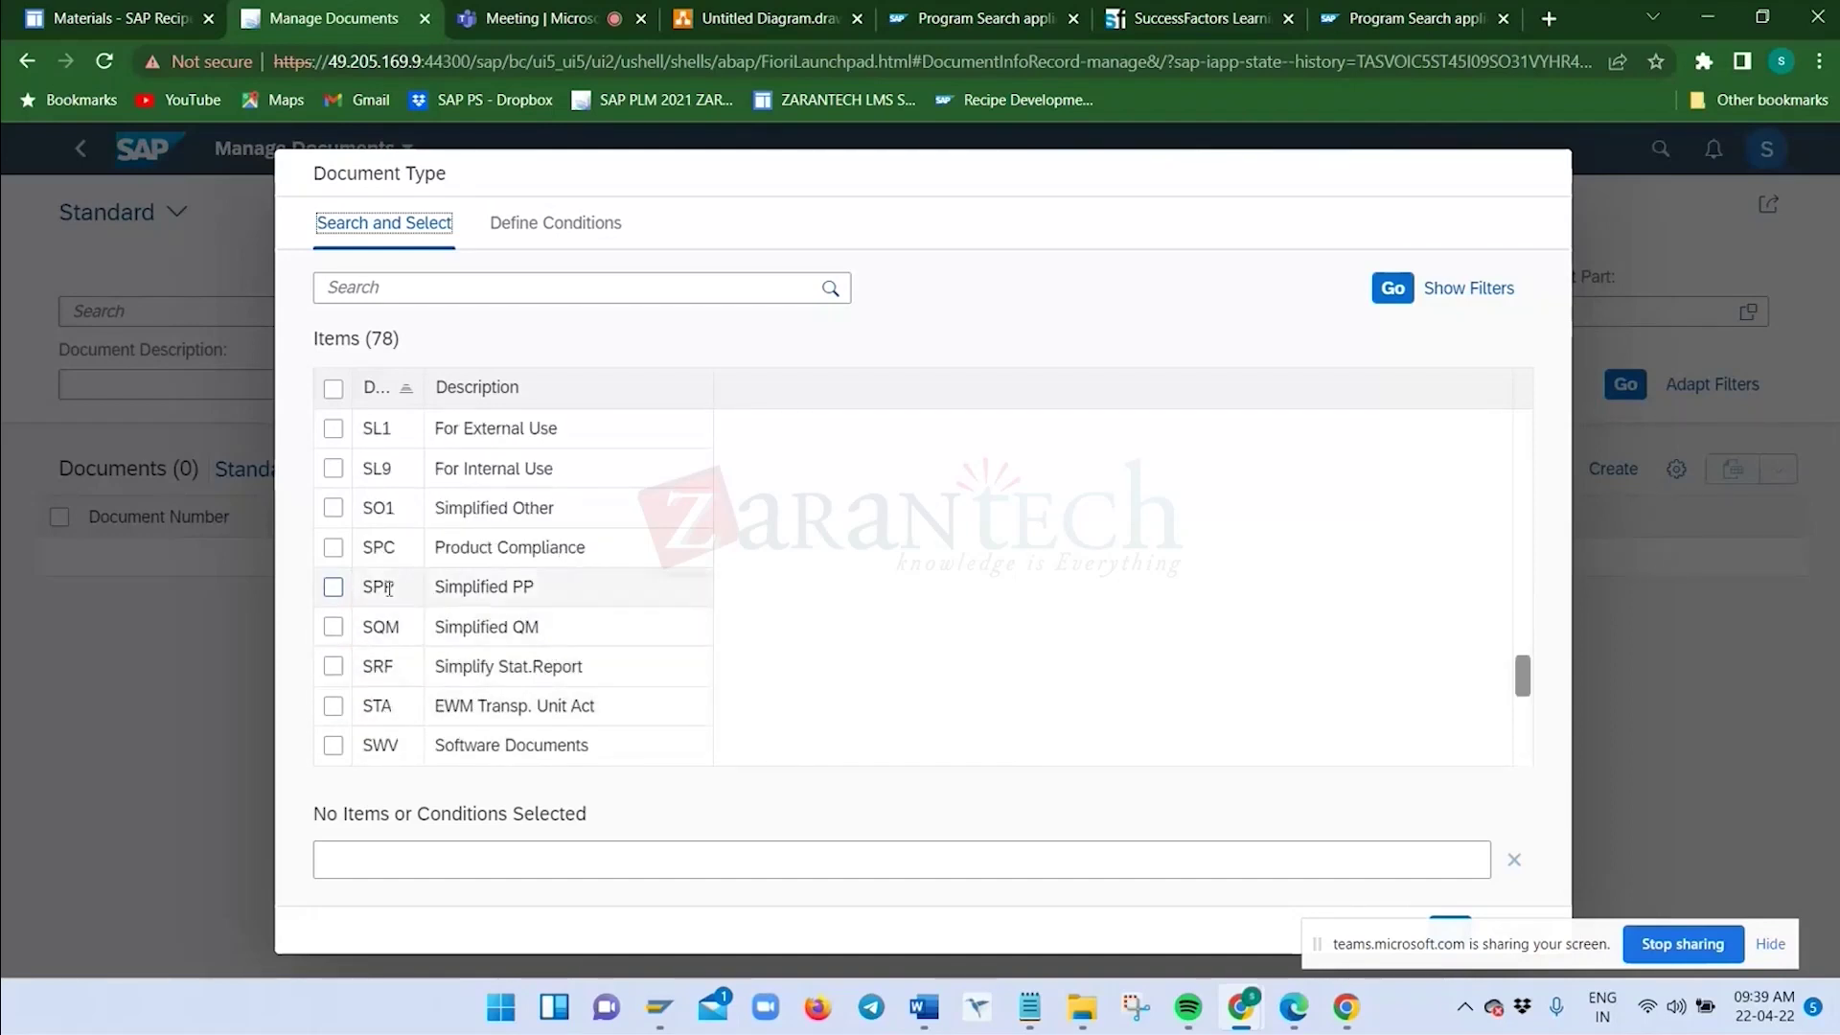
{"action": "scroll", "coordinate": [422, 576], "scroll_direction": "up", "scroll_amount": 10}
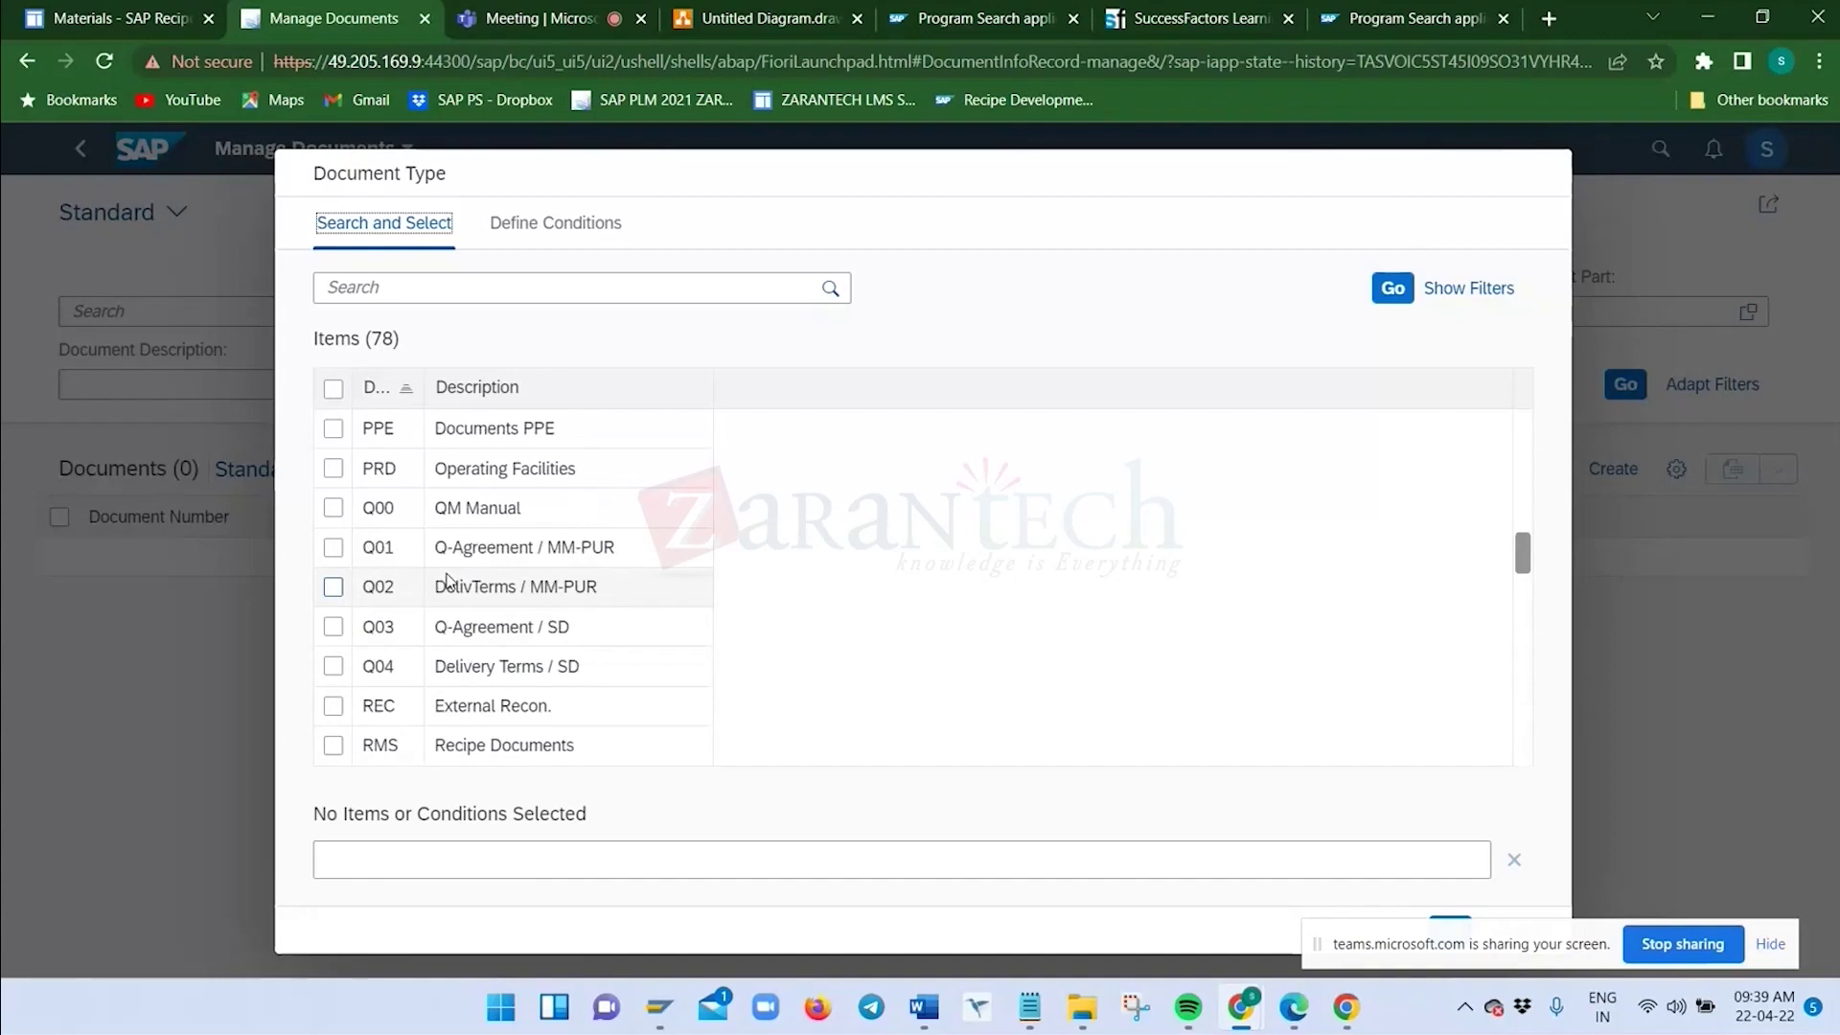
{"action": "scroll", "coordinate": [447, 575], "scroll_direction": "up", "scroll_amount": 1}
{"action": "scroll", "coordinate": [470, 652], "scroll_direction": "down", "scroll_amount": 3}
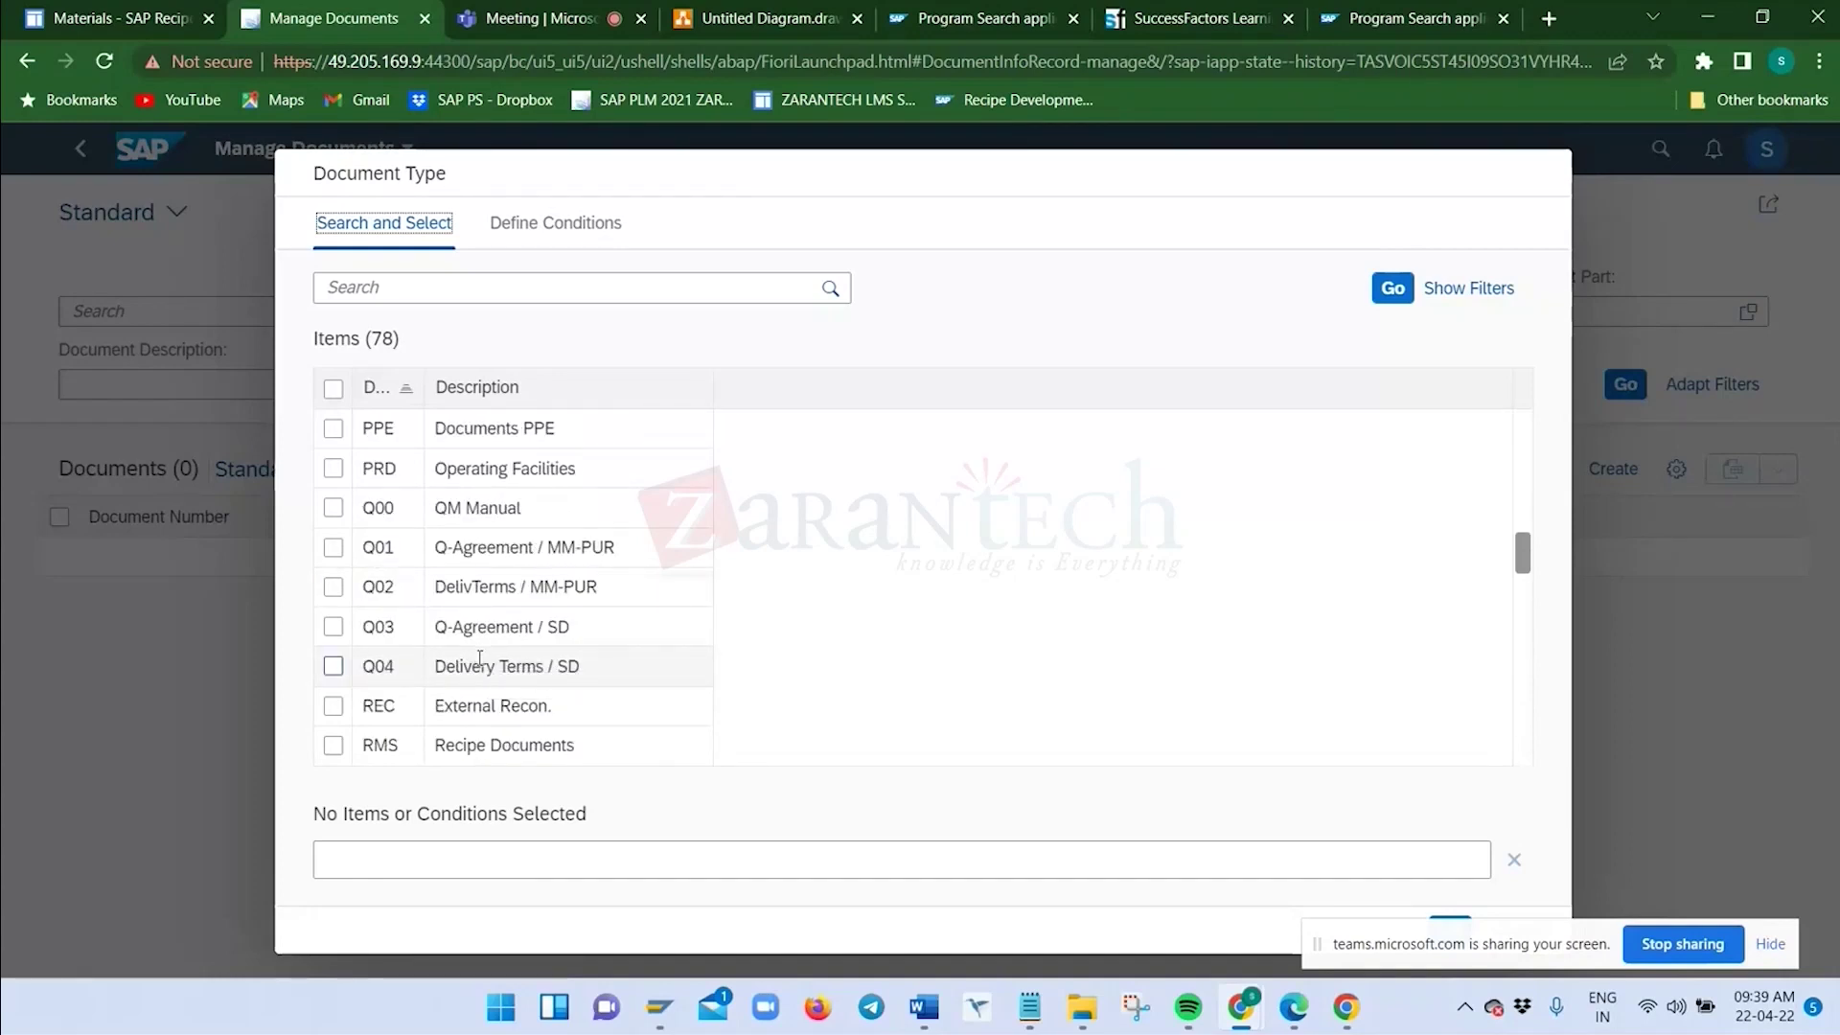
{"action": "scroll", "coordinate": [479, 657], "scroll_direction": "down", "scroll_amount": 1}
{"action": "left_click", "coordinate": [333, 626]}
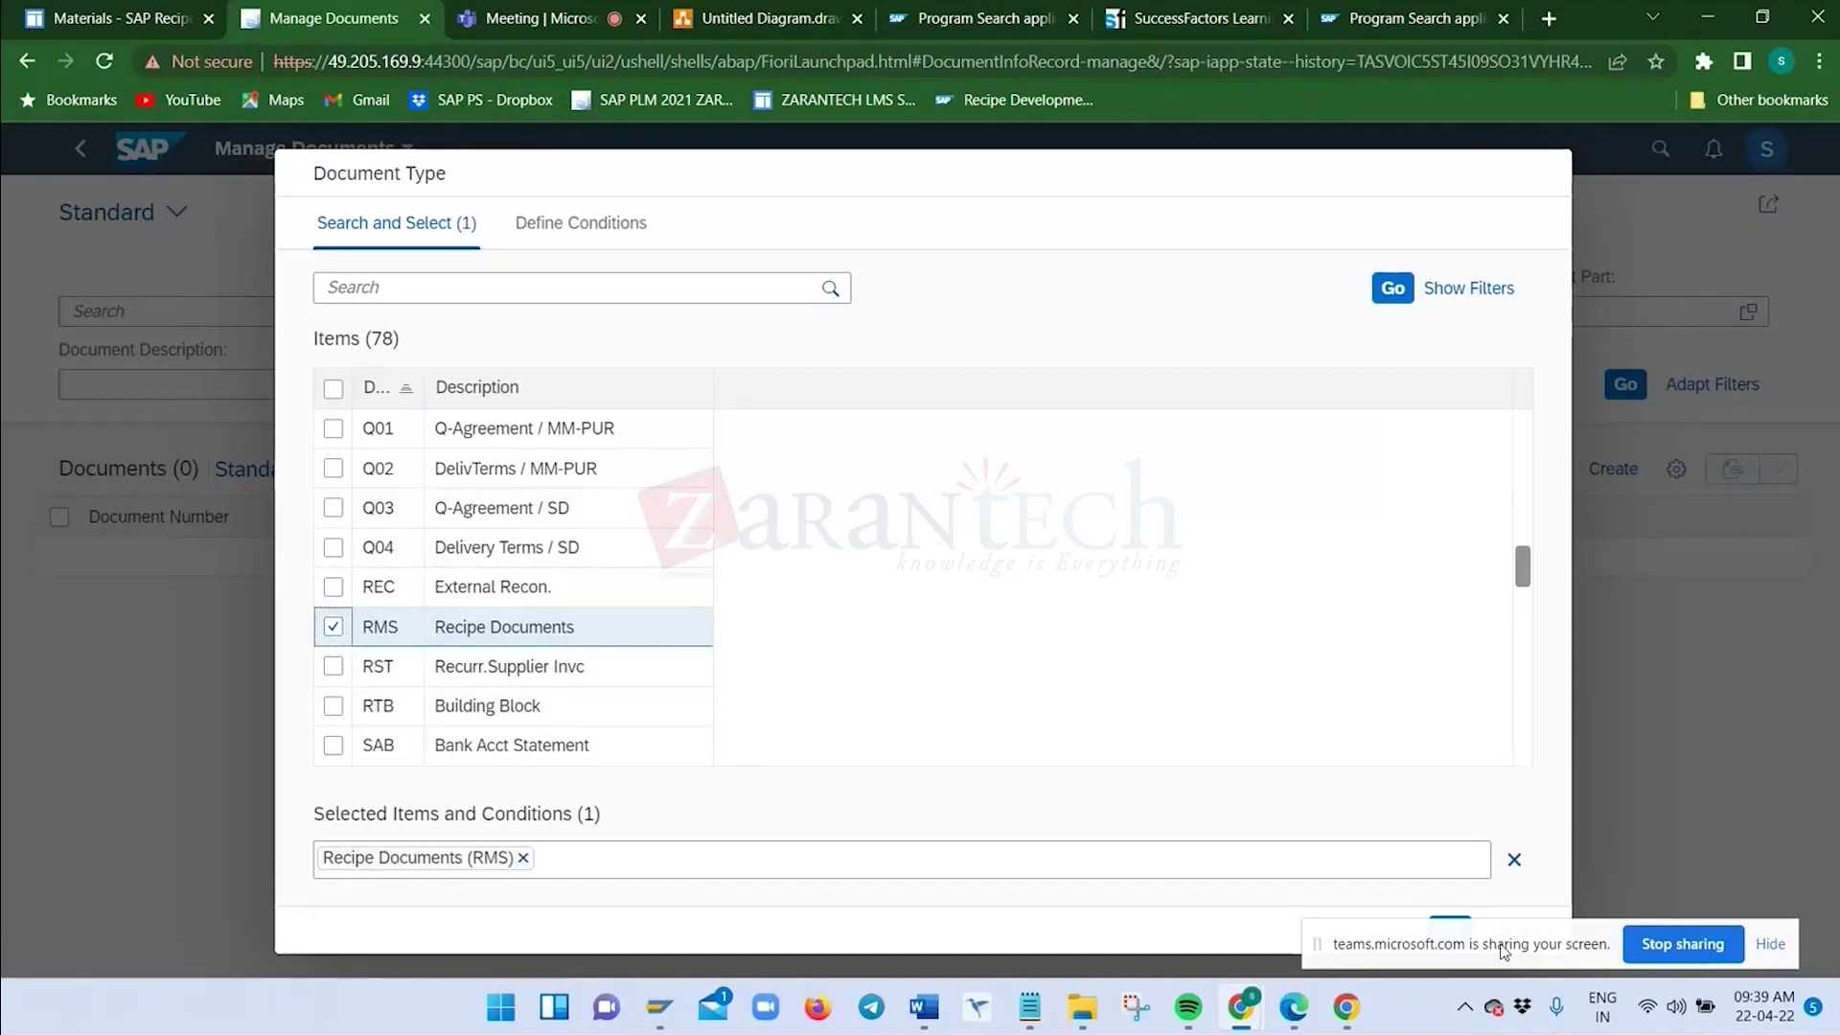
{"action": "left_click_drag", "start_coordinate": [1500, 948], "coordinate": [1669, 796]}
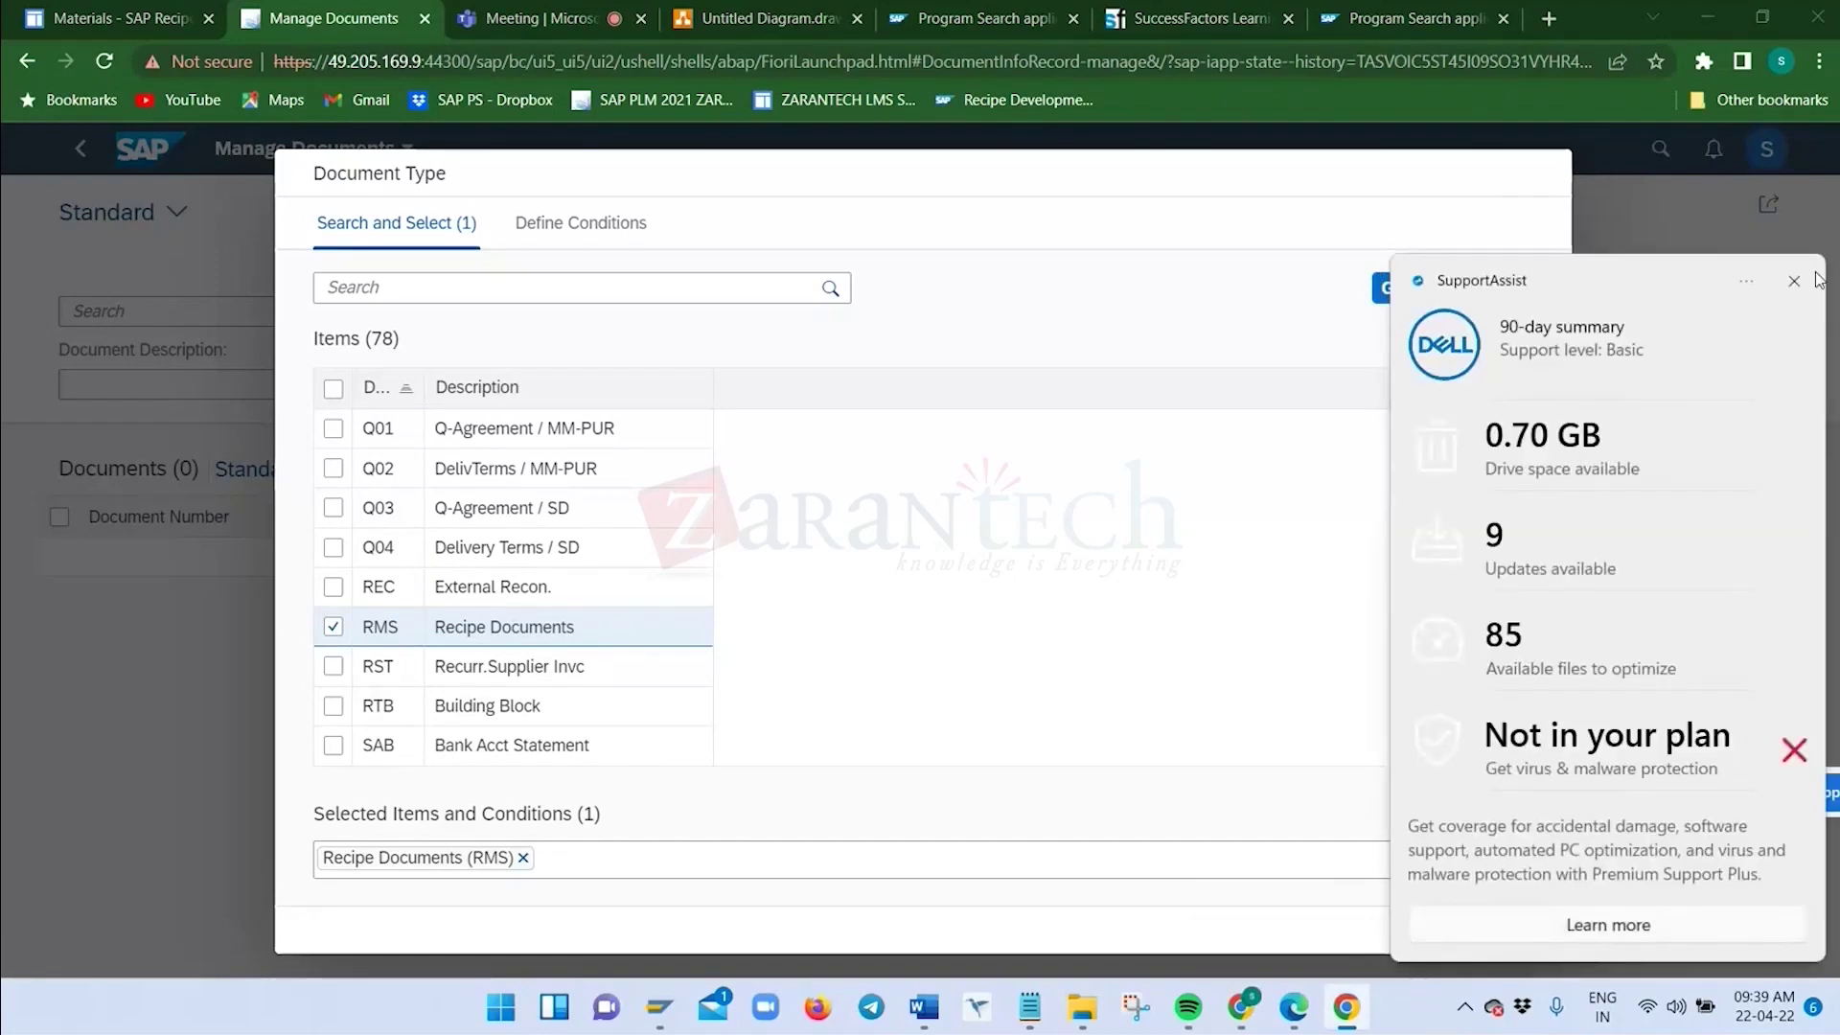
{"action": "left_click", "coordinate": [1796, 281]}
{"action": "left_click", "coordinate": [1448, 926]}
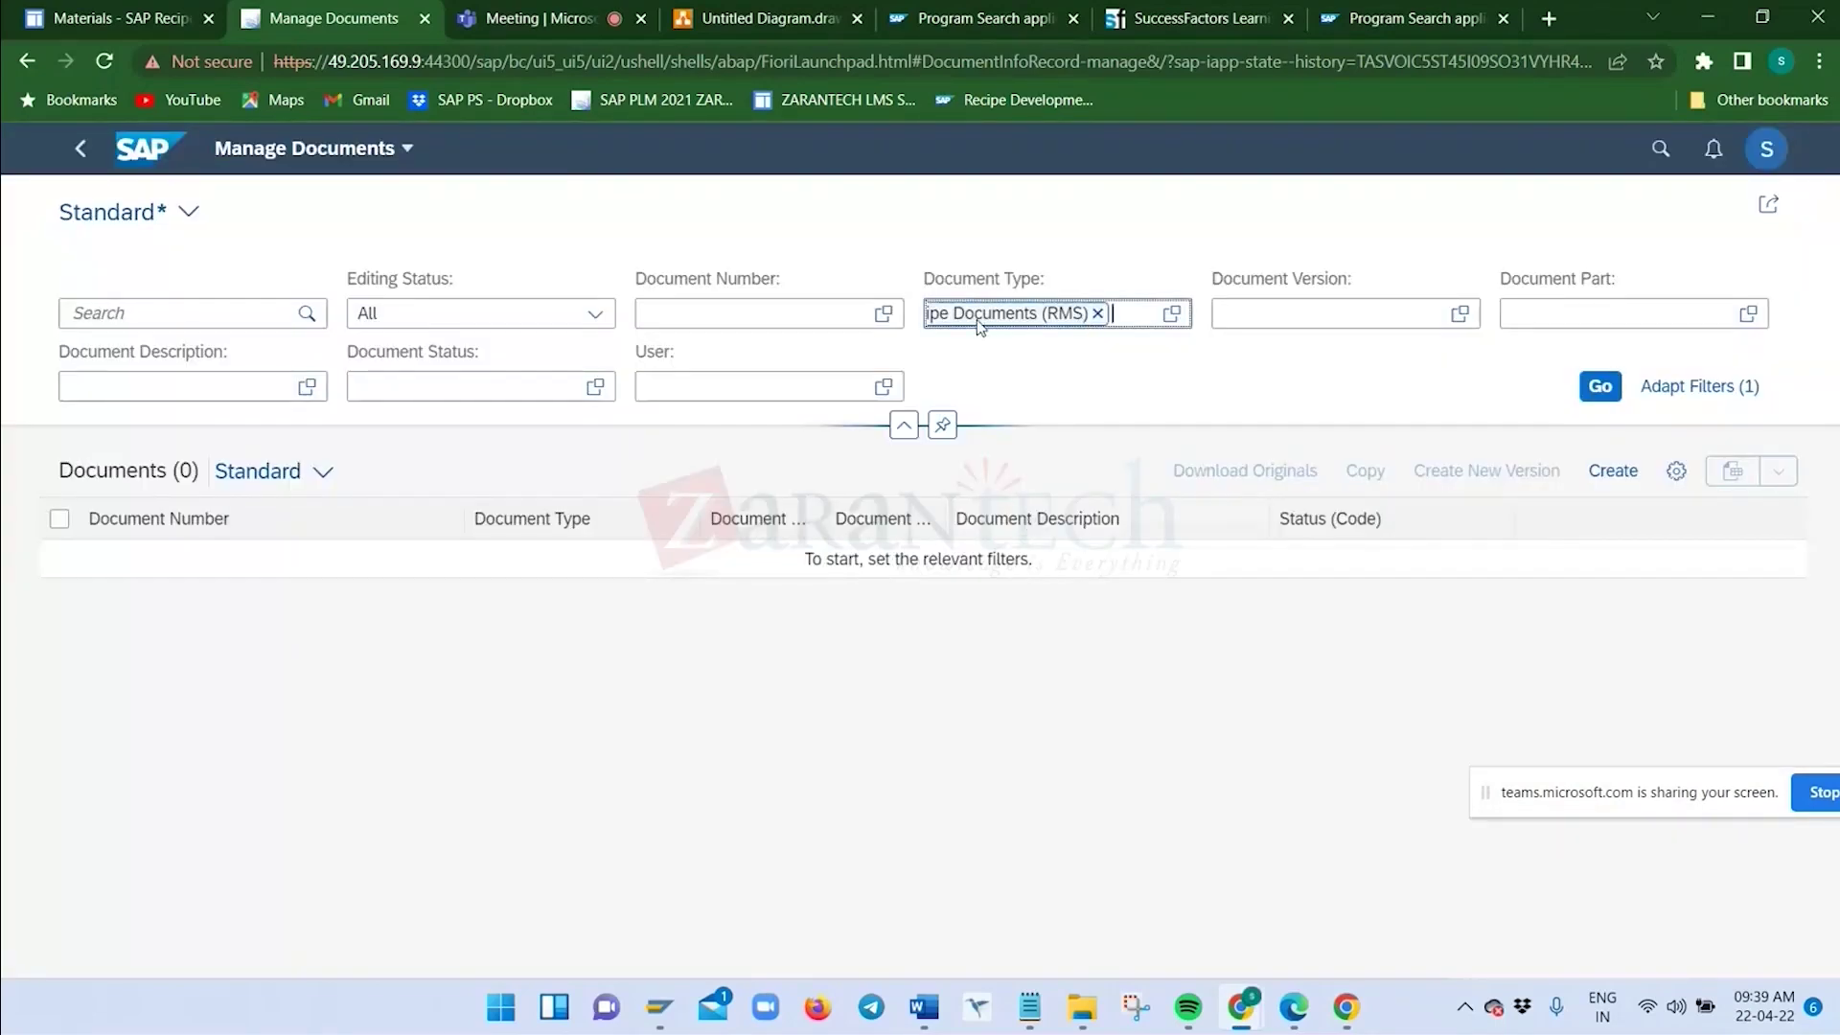
Run the filtered document search and select the document PLMPI_RW in the results
{"action": "left_click", "coordinate": [1596, 388]}
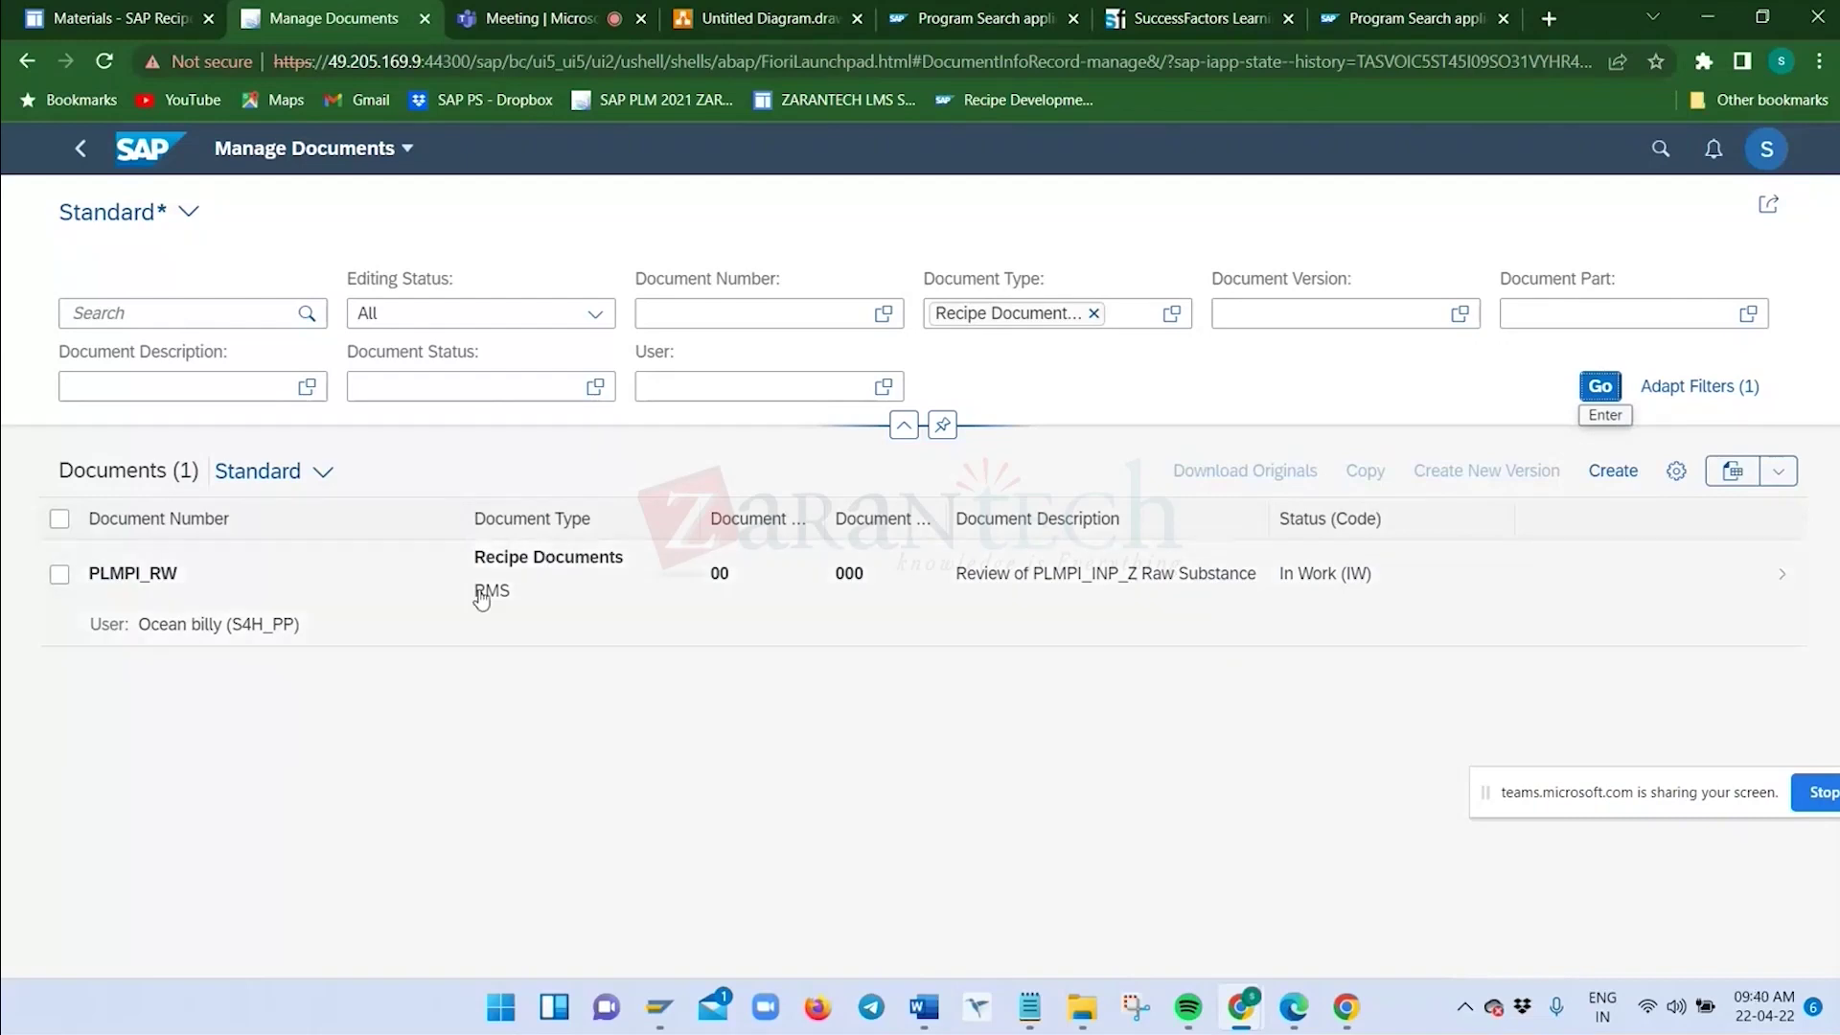
{"action": "left_click", "coordinate": [63, 575]}
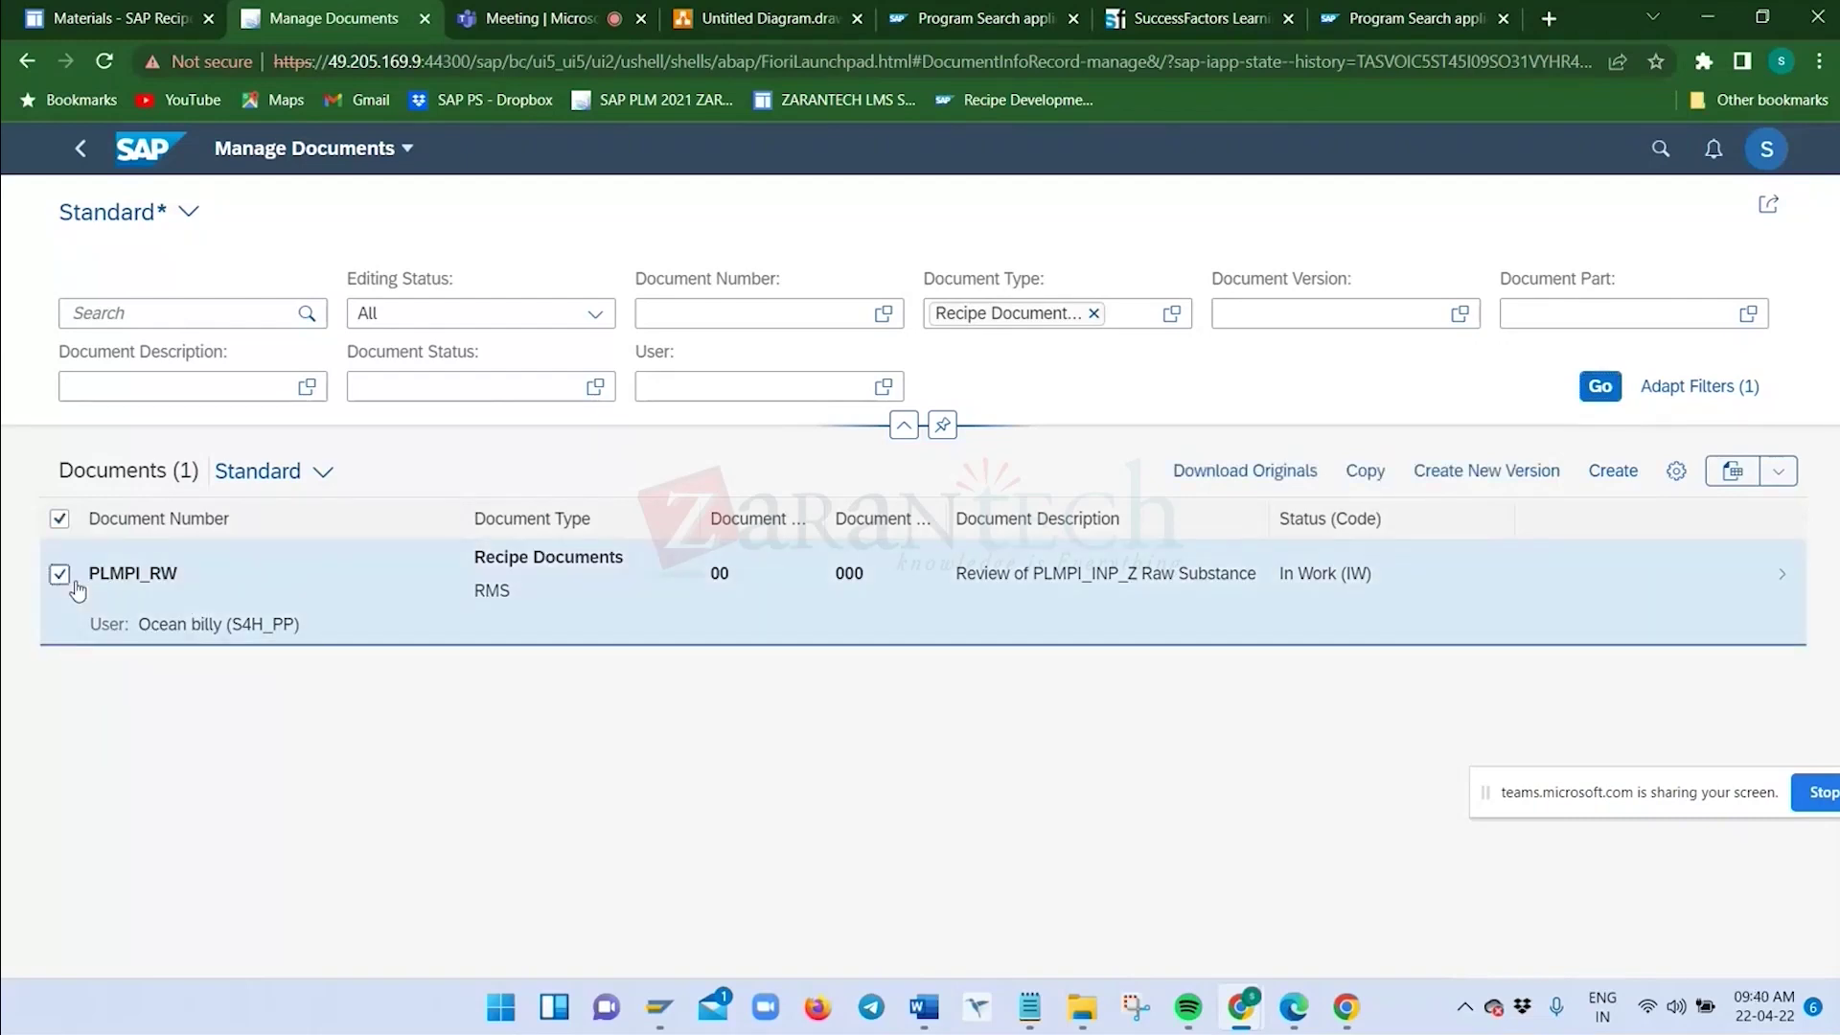
Open the details of recipe document PLMPI_RW and review its linked substance master objects and document data
{"action": "left_click", "coordinate": [1762, 575]}
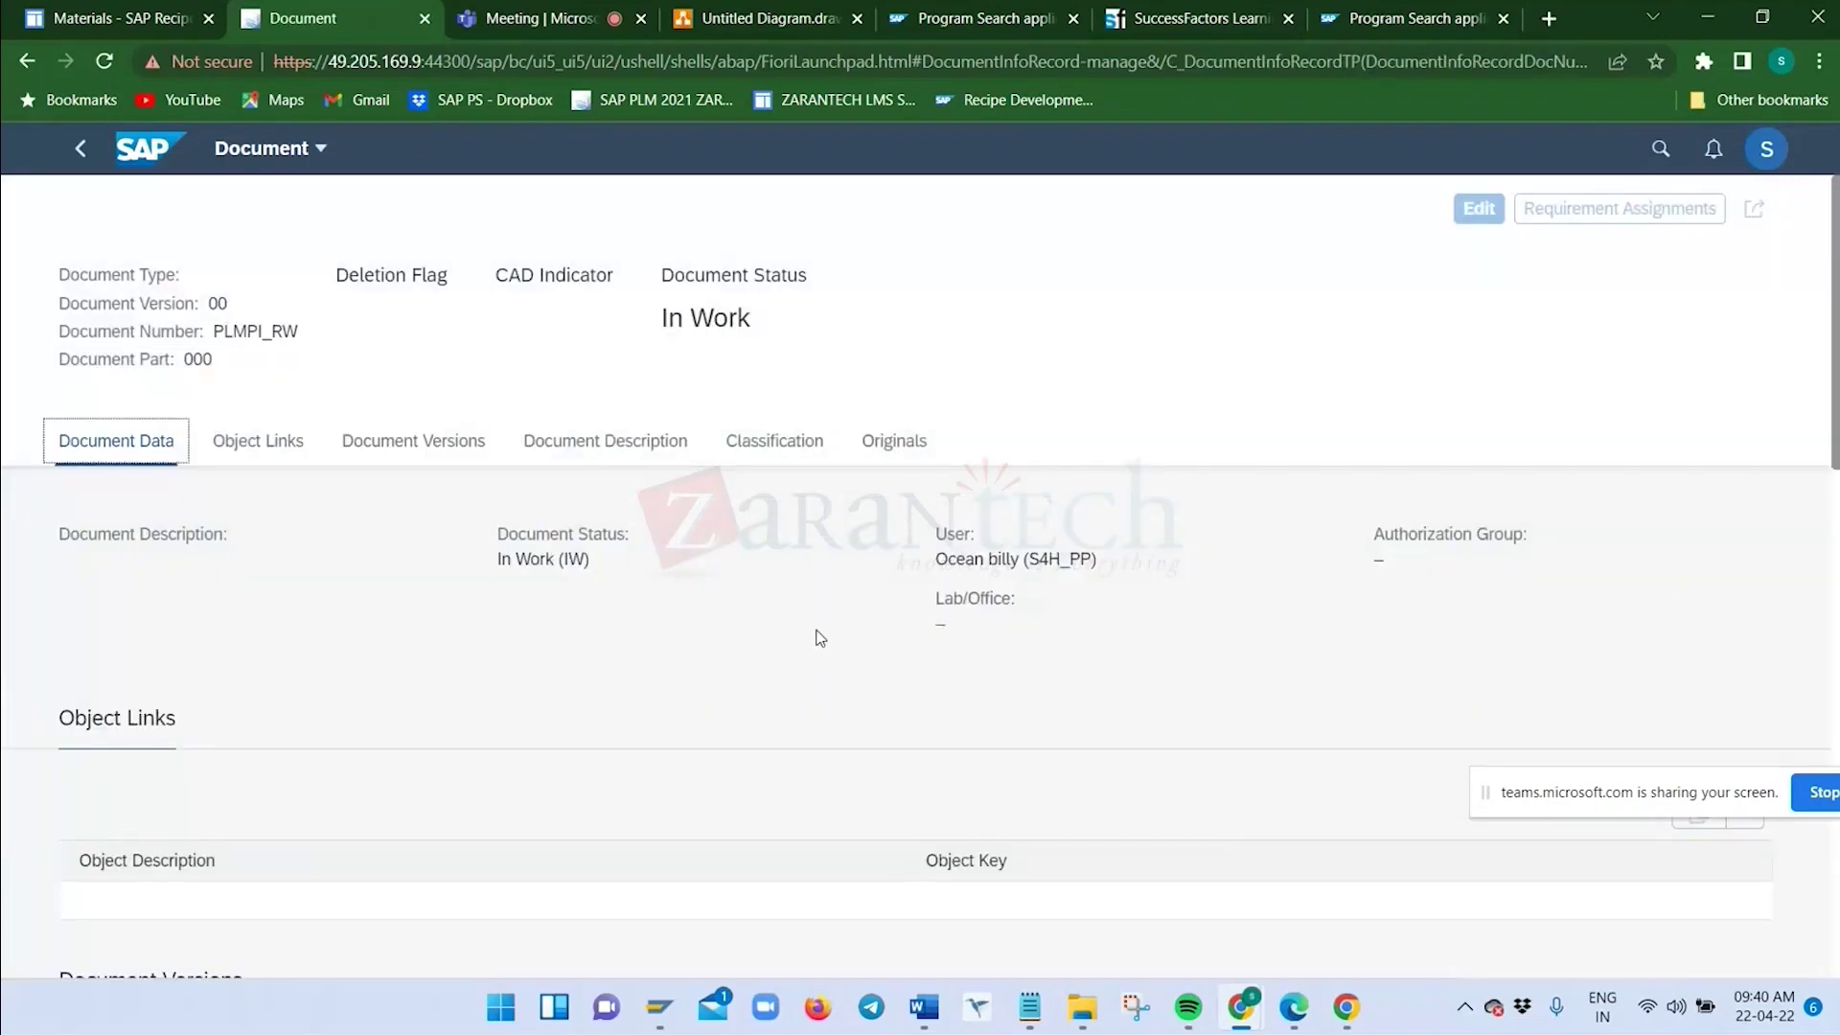
{"action": "scroll", "coordinate": [819, 637], "scroll_direction": "down", "scroll_amount": 5}
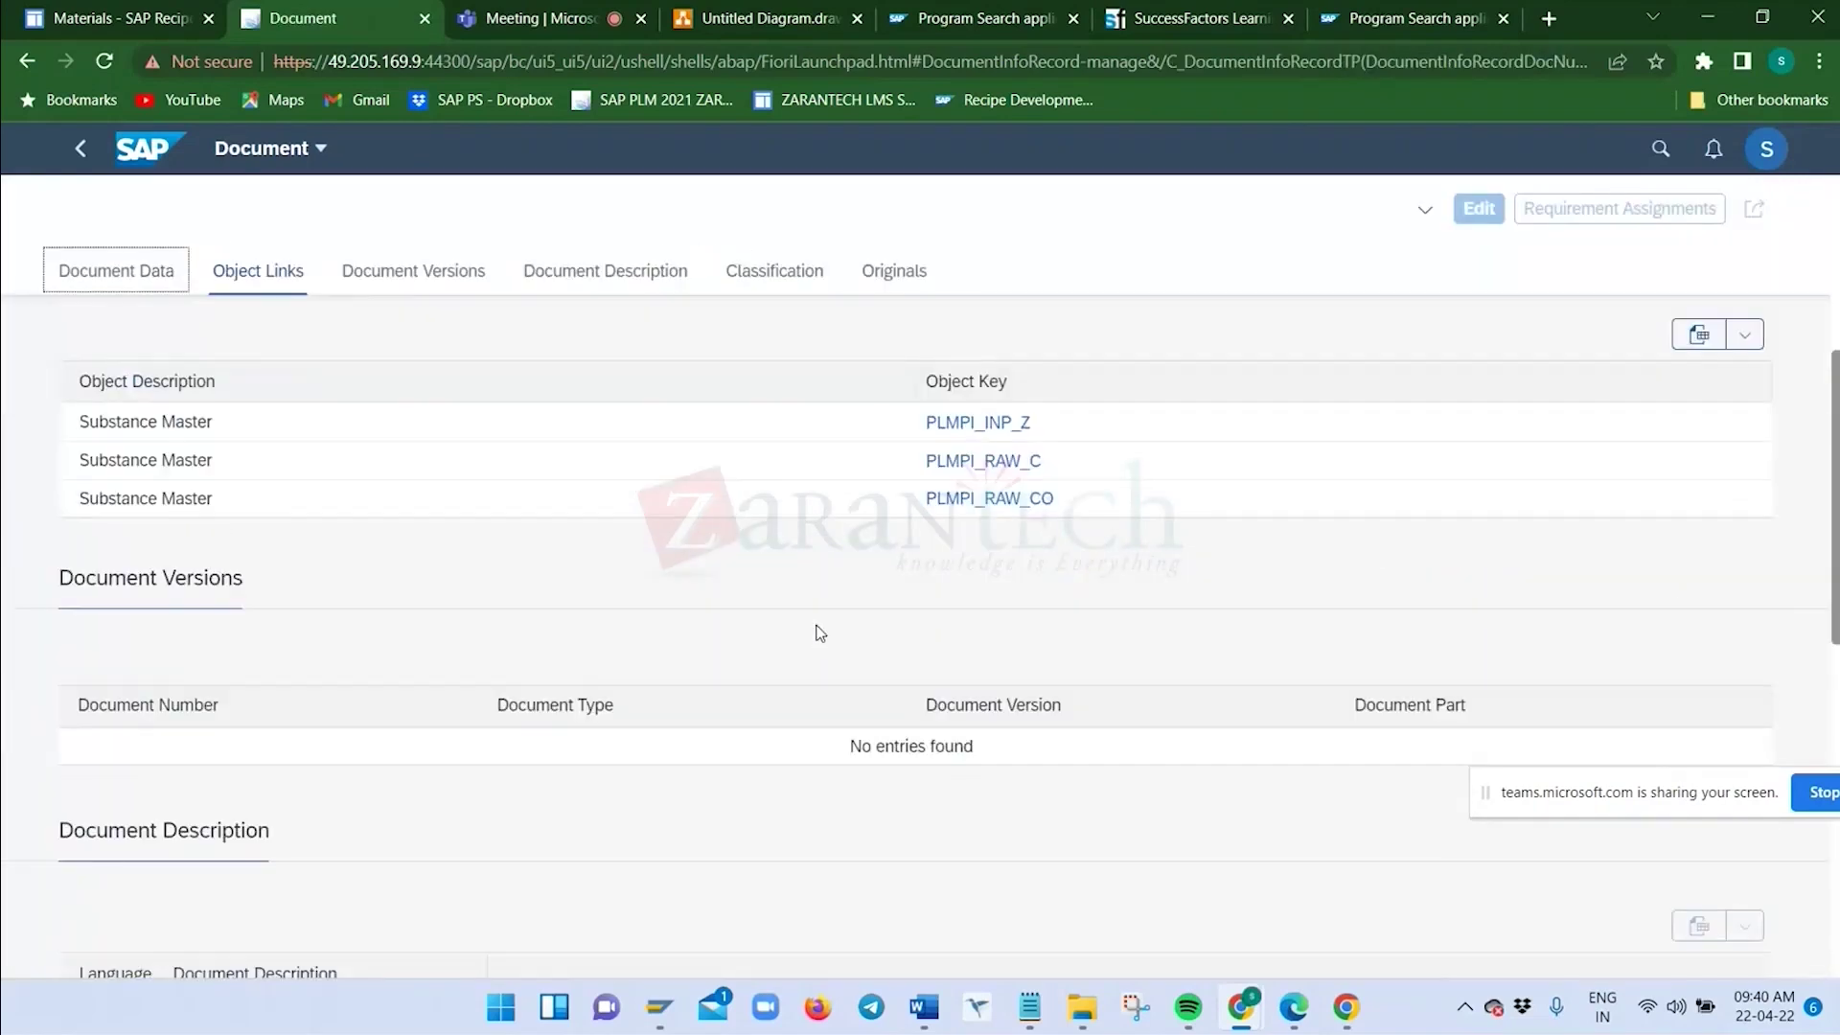
{"action": "scroll", "coordinate": [820, 633], "scroll_direction": "up", "scroll_amount": 5}
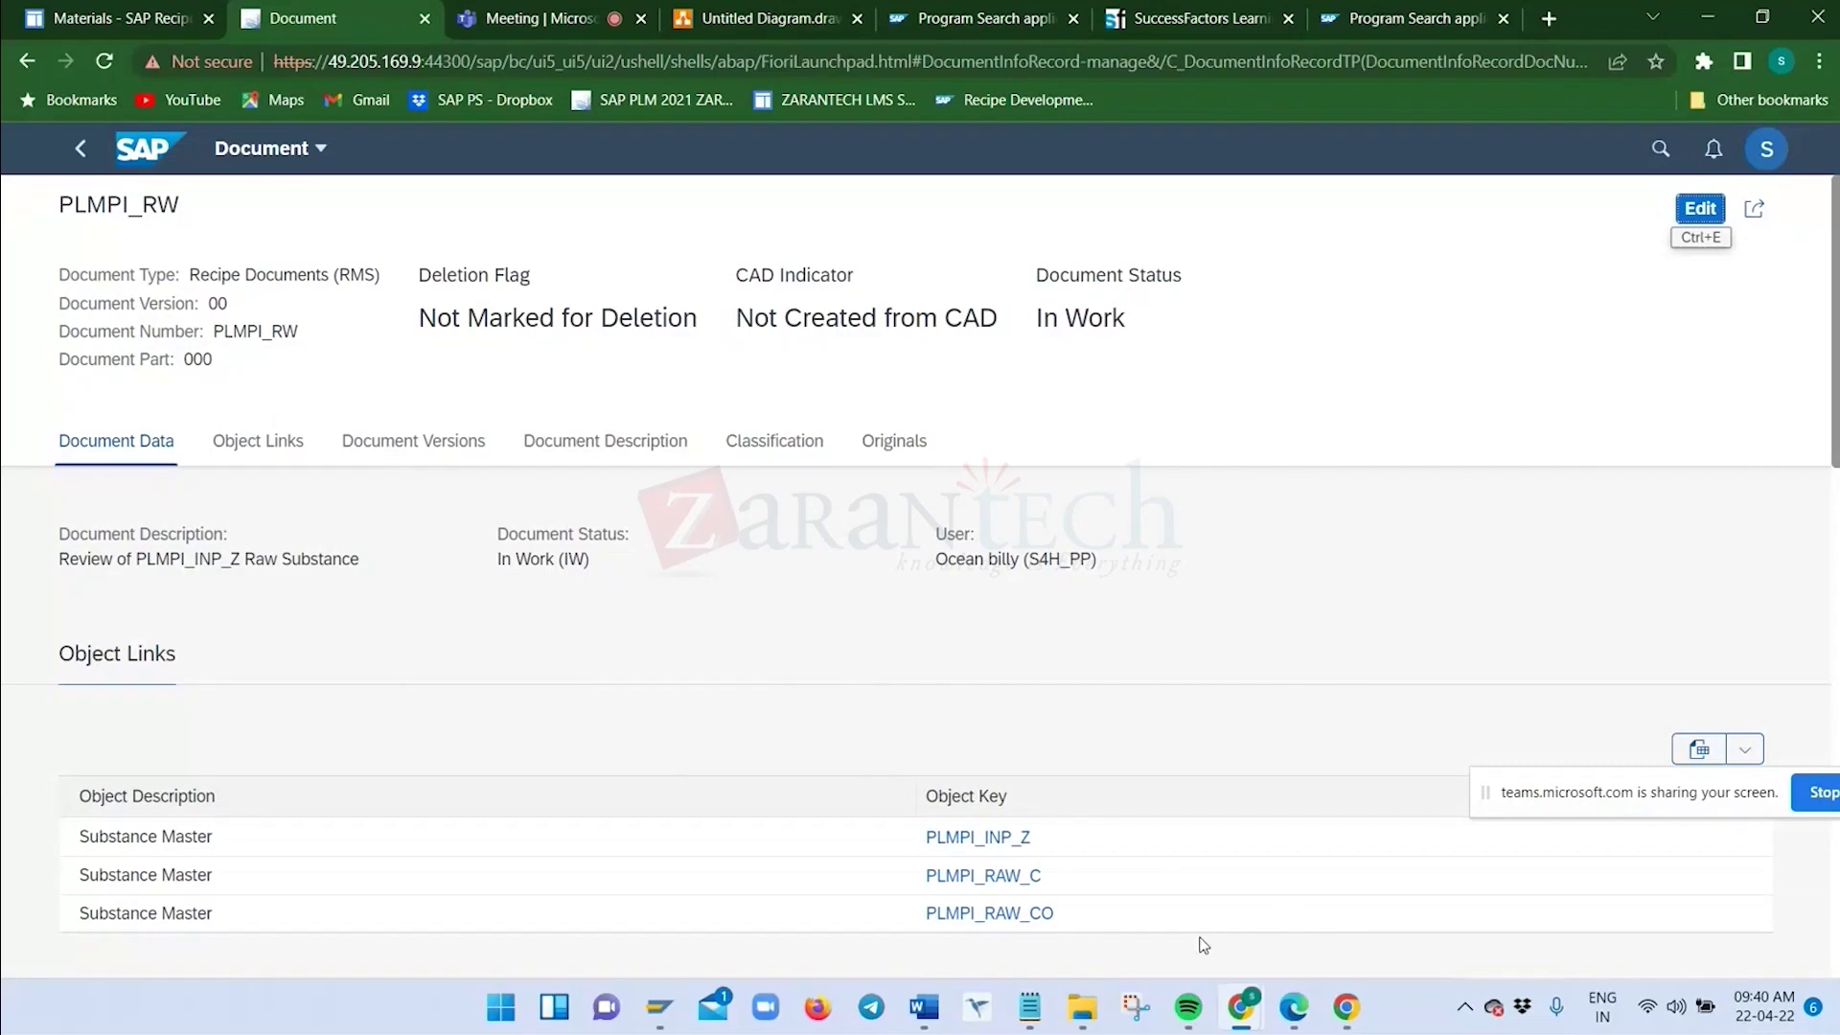
Switch to SAP GUI, run transaction spro and display the SAP Customizing Implementation Guide
{"action": "key", "text": "alt+Tab"}
{"action": "key", "text": "alt+Tab"}
{"action": "key", "text": "alt+Tab"}
{"action": "key", "text": "alt+Tab"}
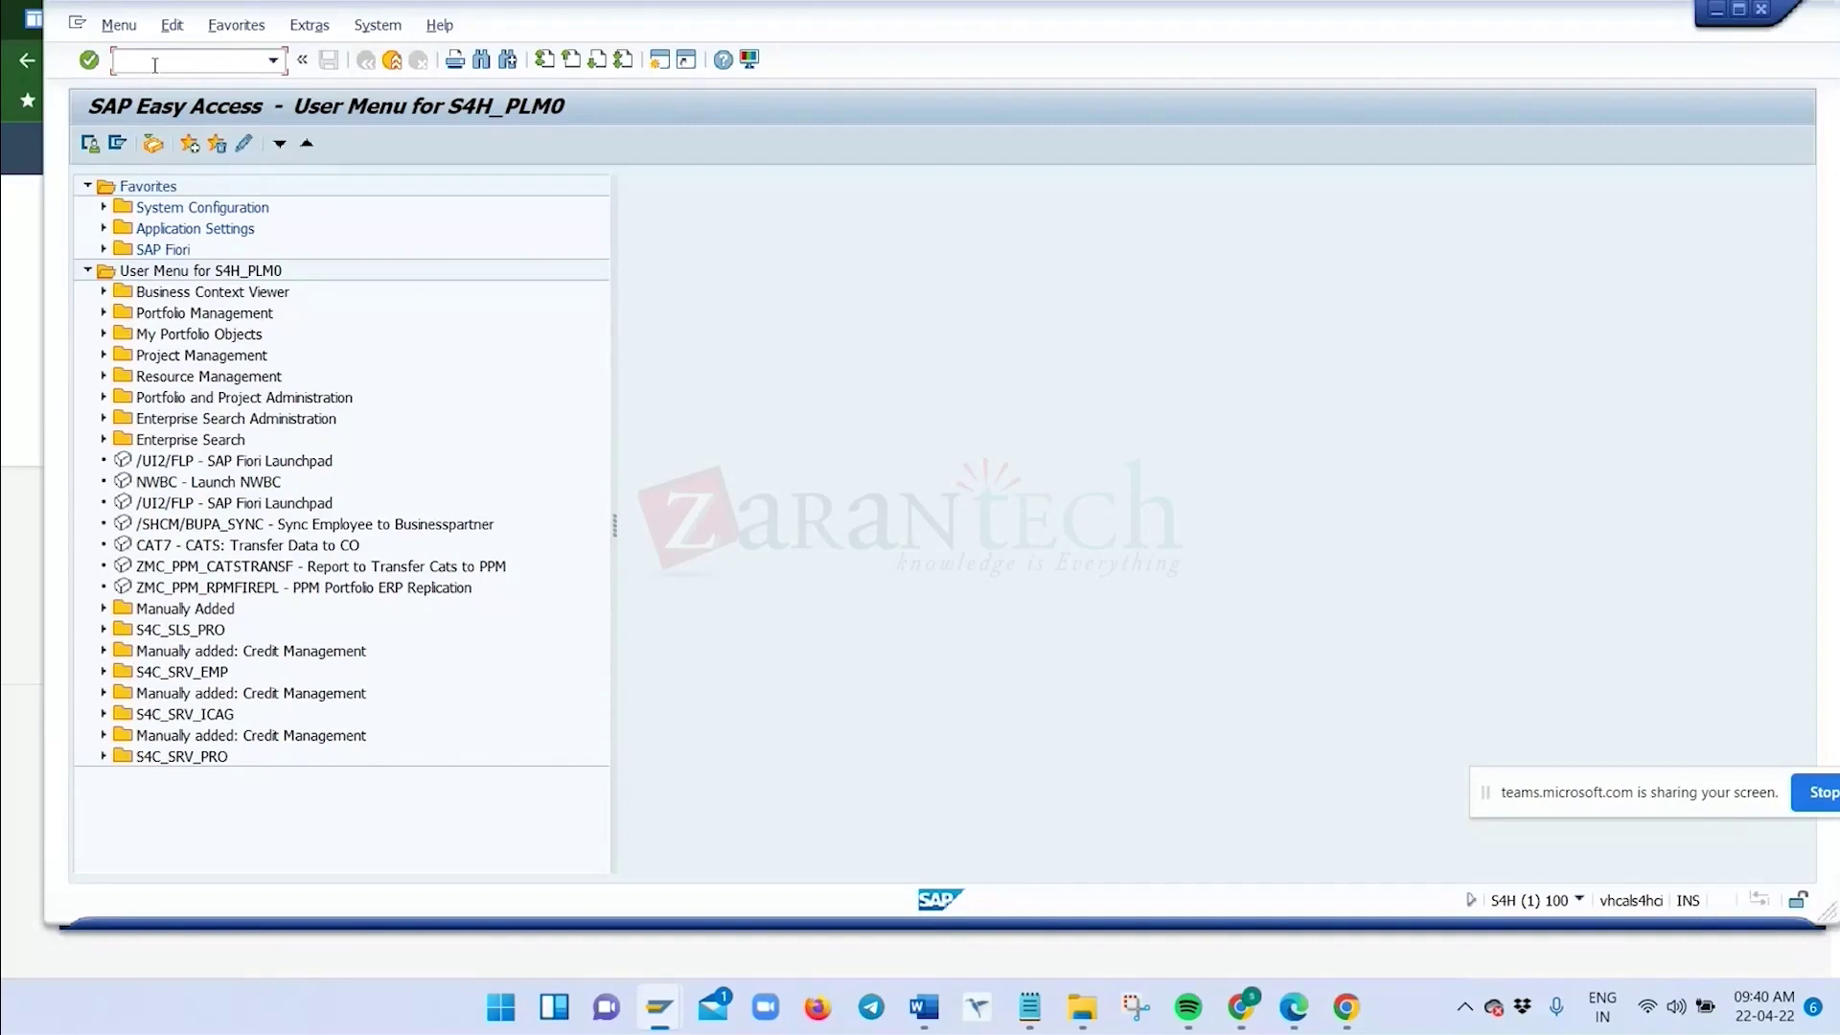
{"action": "left_click", "coordinate": [153, 64]}
{"action": "type", "text": "spro"}
{"action": "key", "text": "Return"}
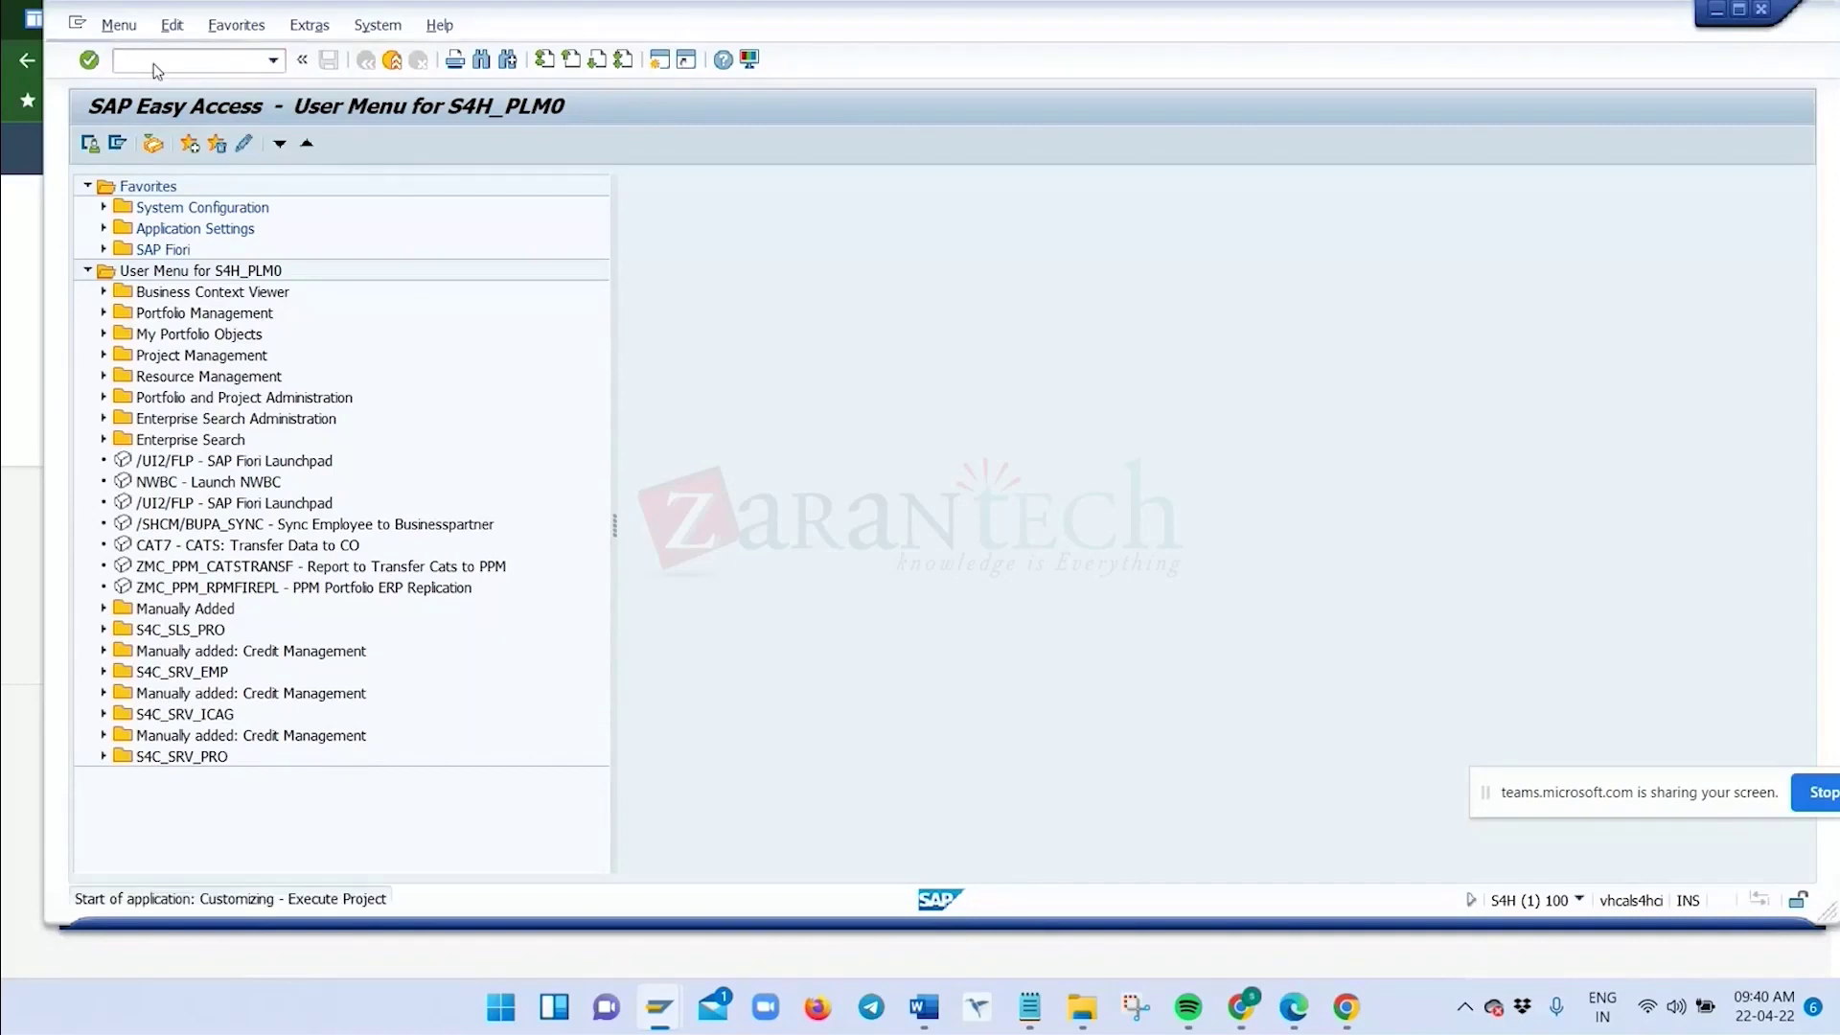
{"action": "left_click", "coordinate": [177, 141]}
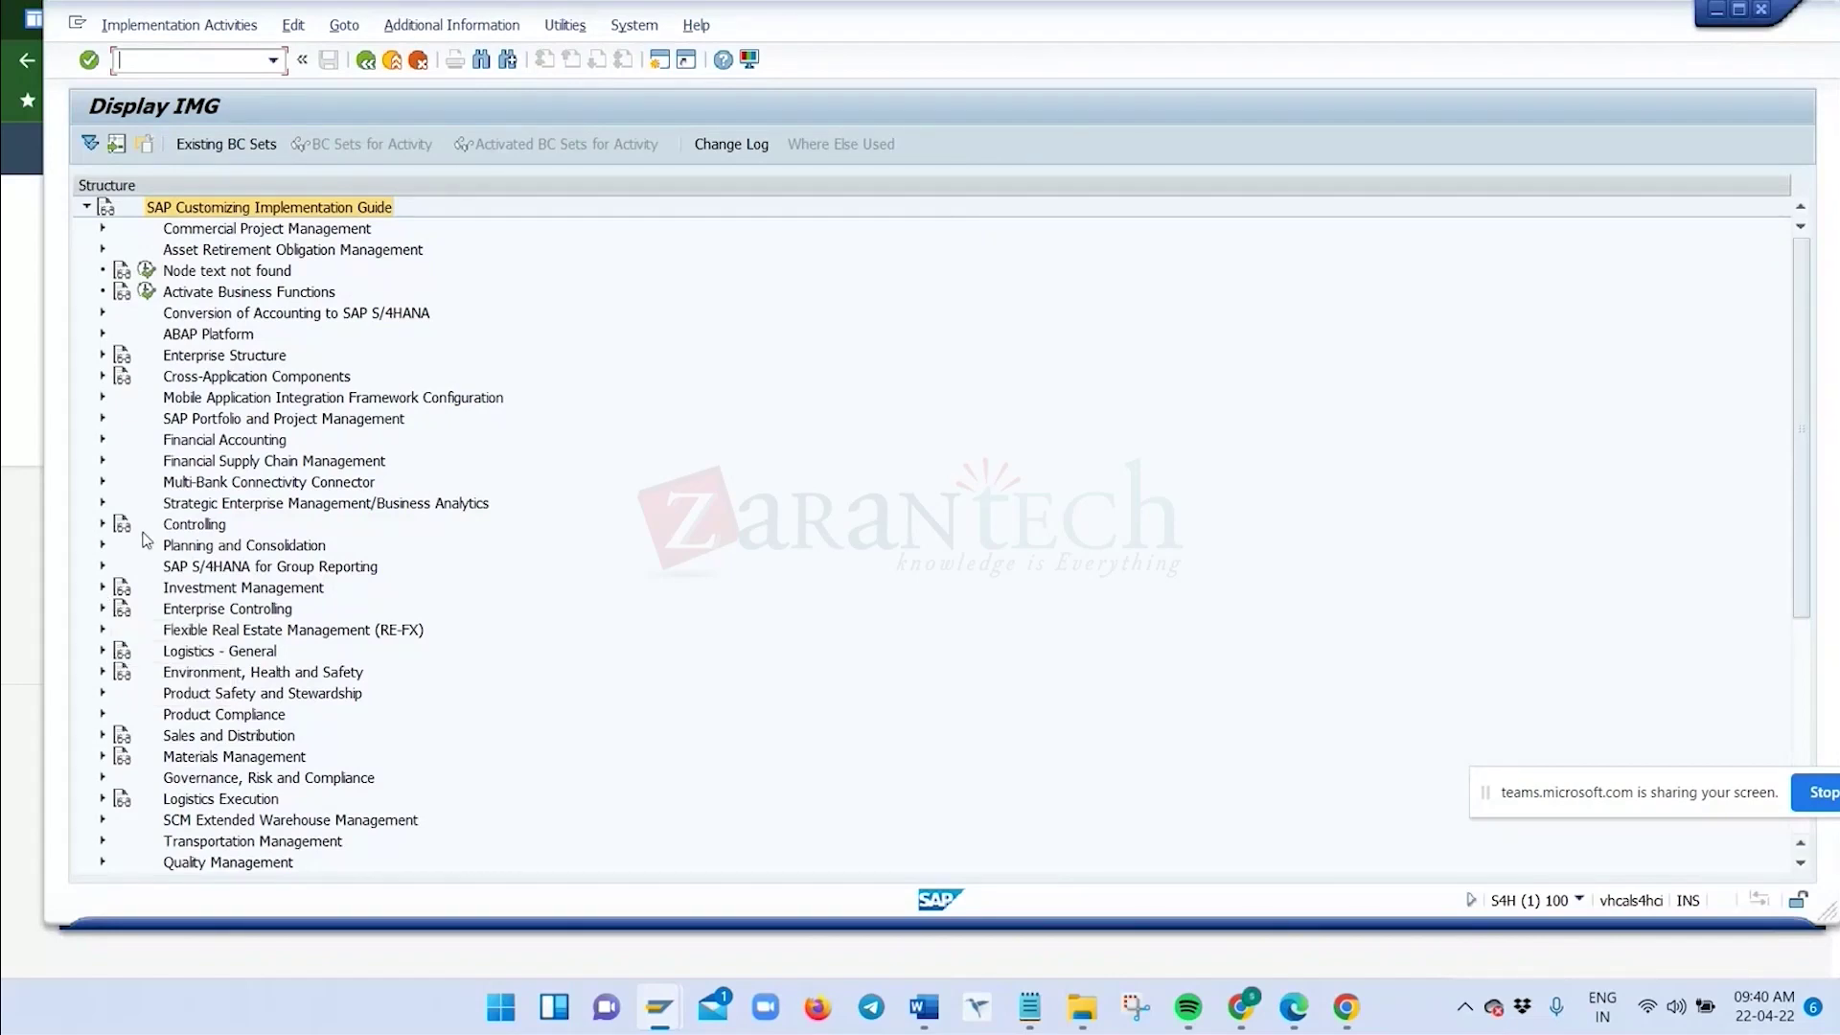
Expand Cross-Application Components, Document Management and Control Data in the implementation guide structure
{"action": "scroll", "coordinate": [126, 426], "scroll_direction": "down", "scroll_amount": 1}
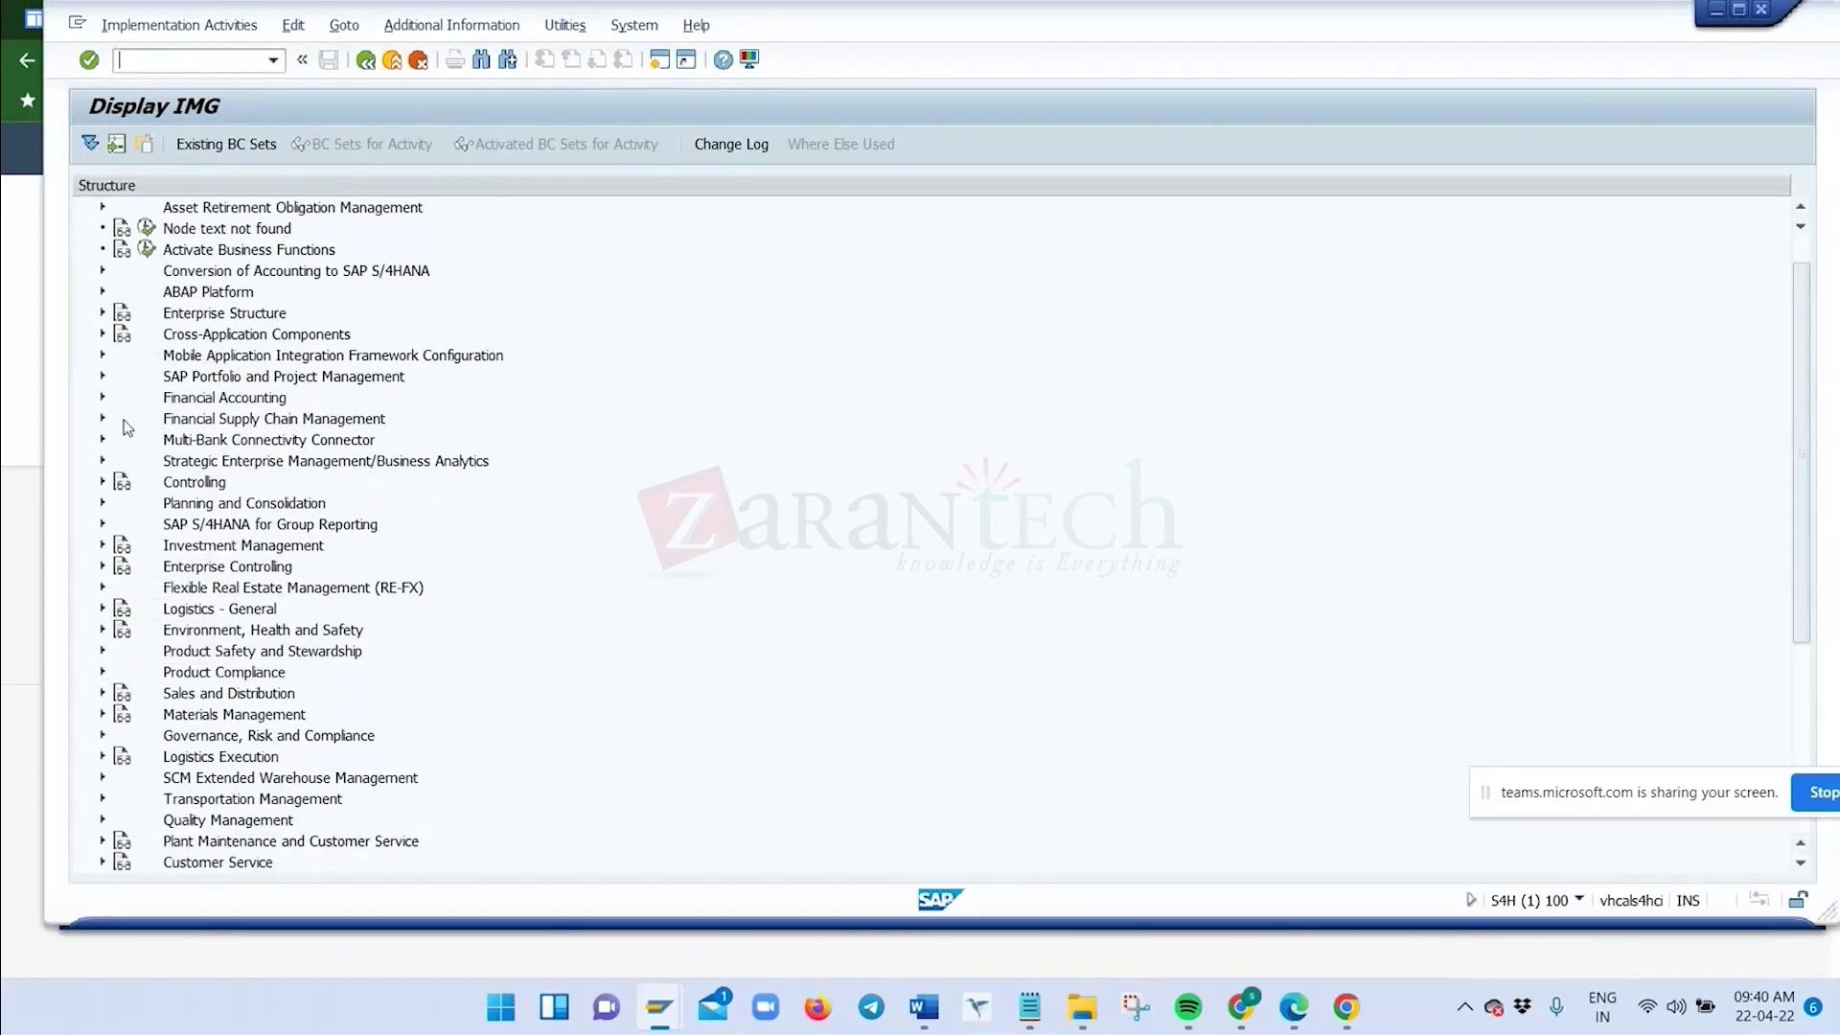
{"action": "scroll", "coordinate": [140, 611], "scroll_direction": "down", "scroll_amount": 1}
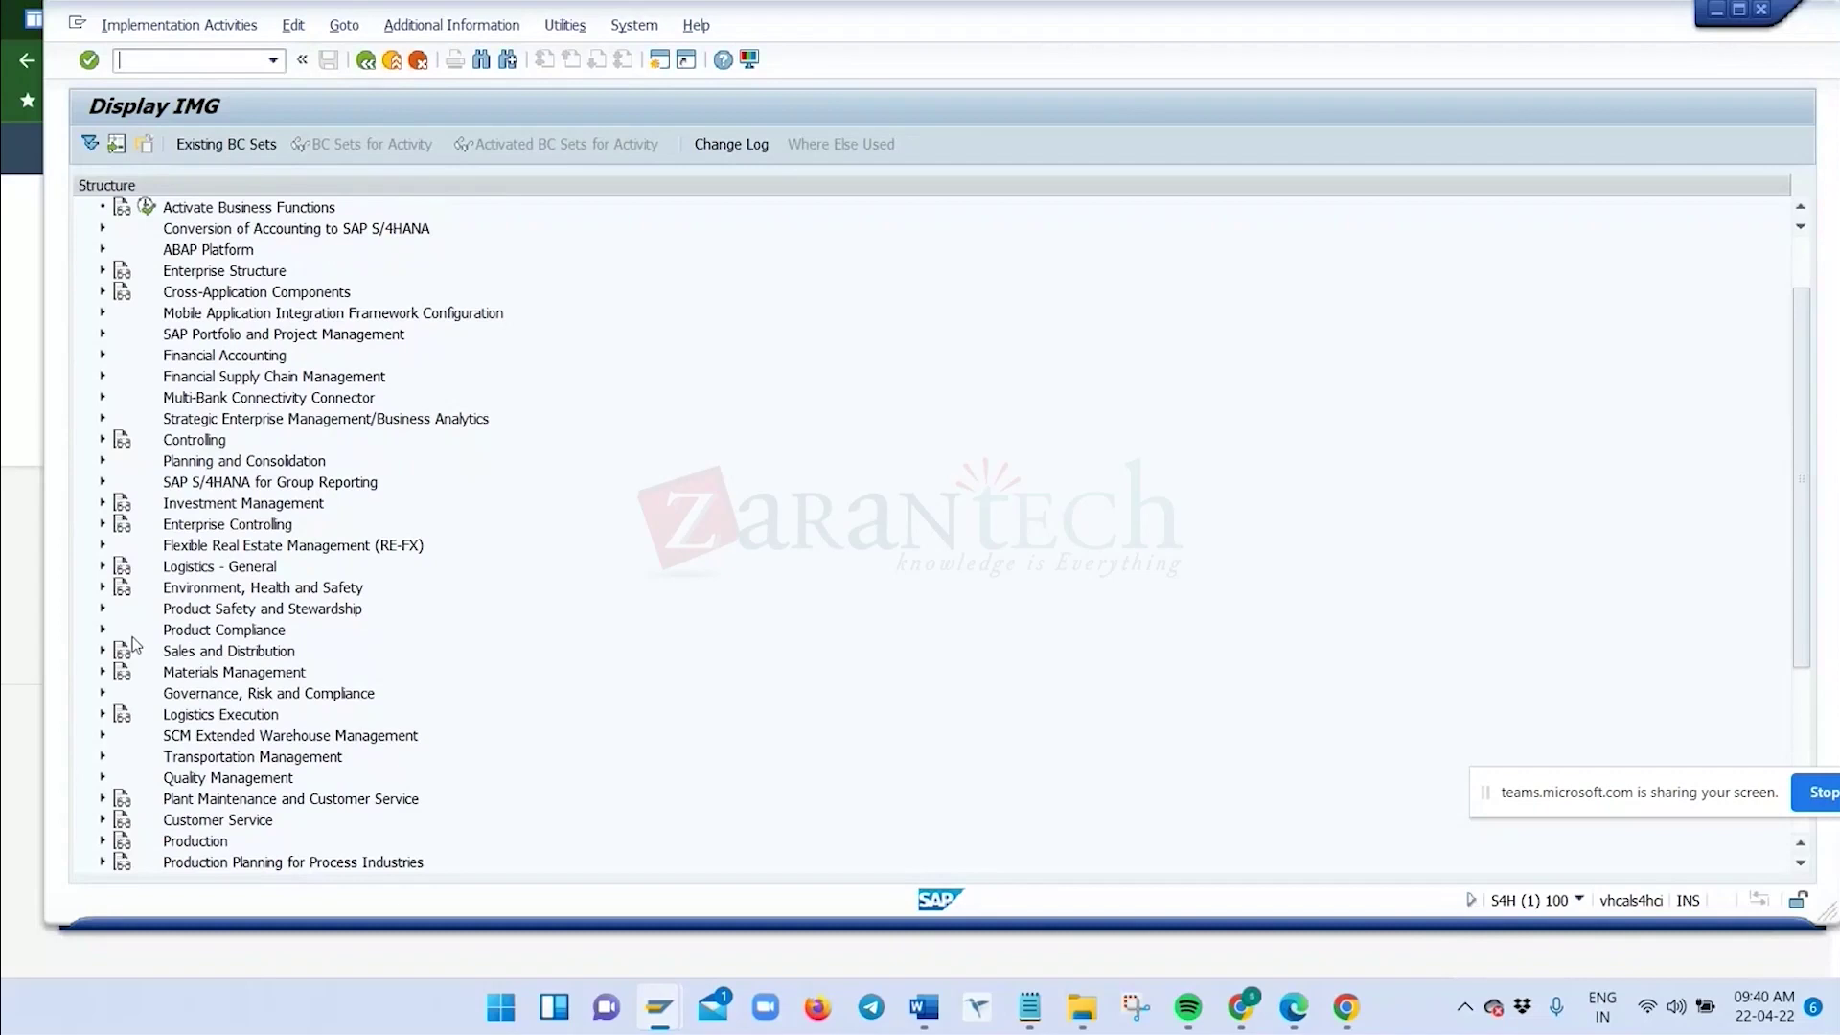
{"action": "scroll", "coordinate": [119, 575], "scroll_direction": "up", "scroll_amount": 2}
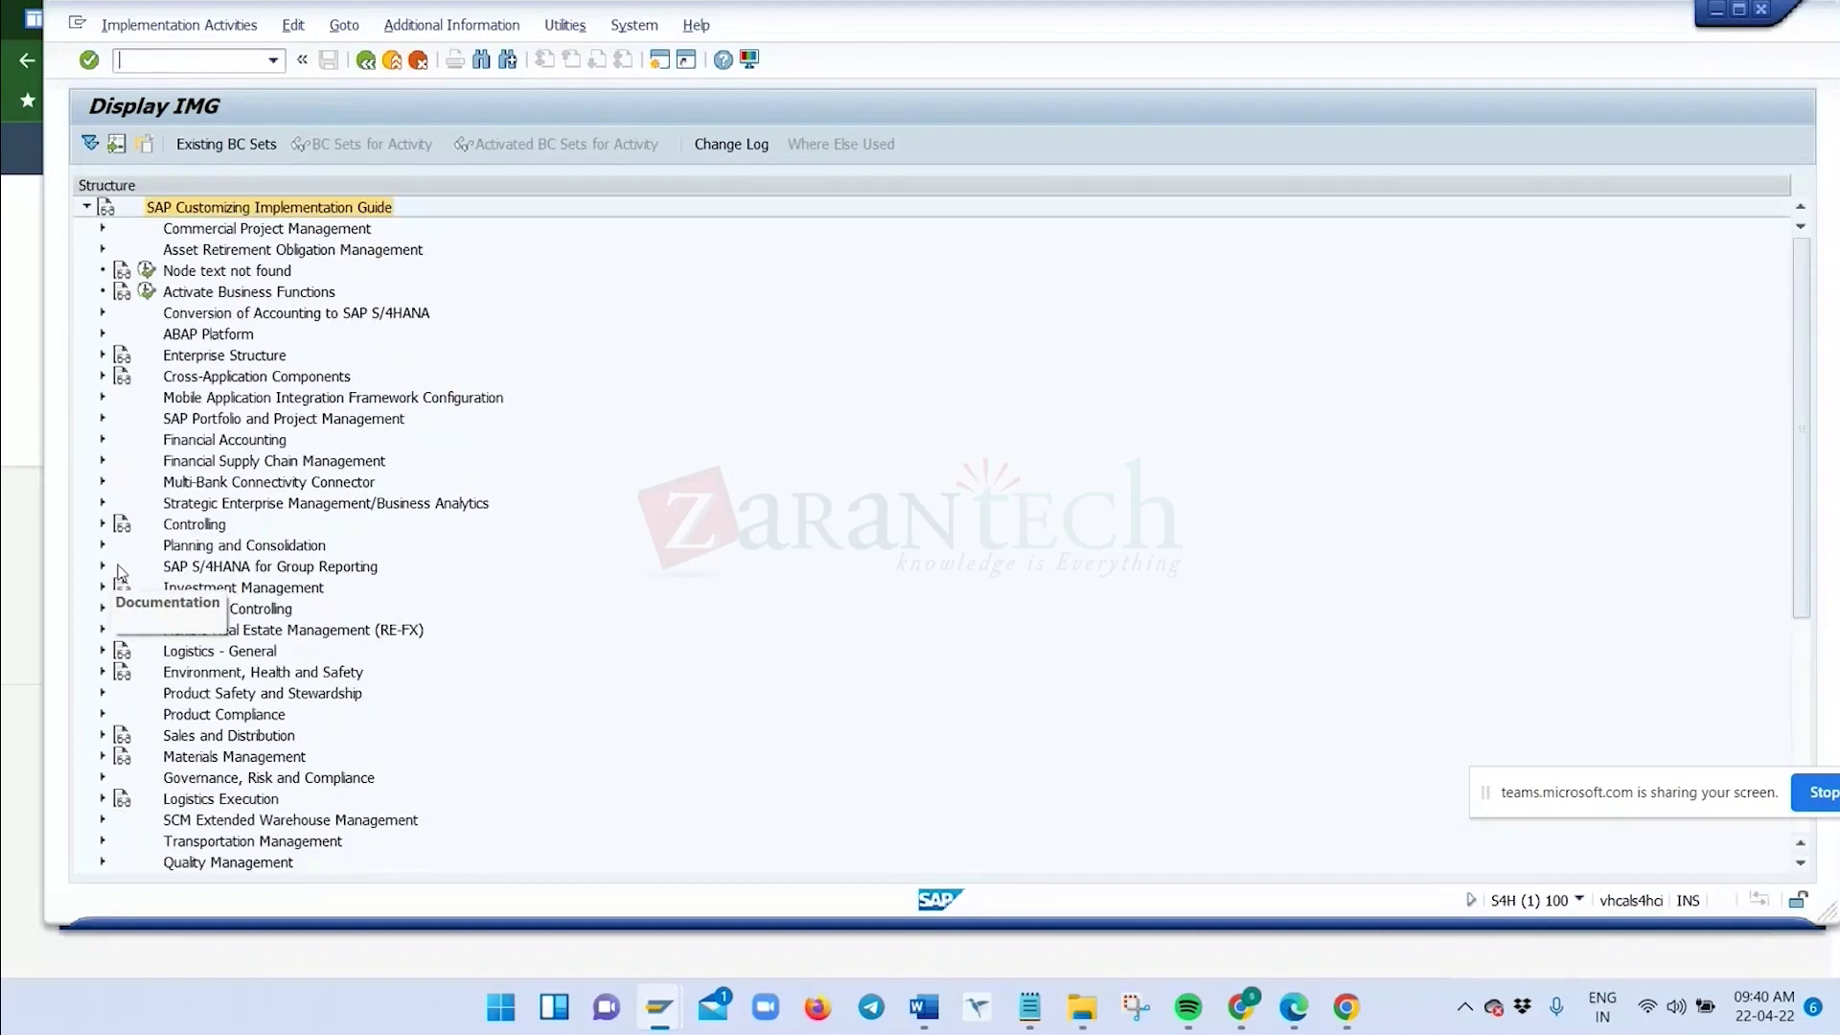
{"action": "left_click", "coordinate": [102, 375]}
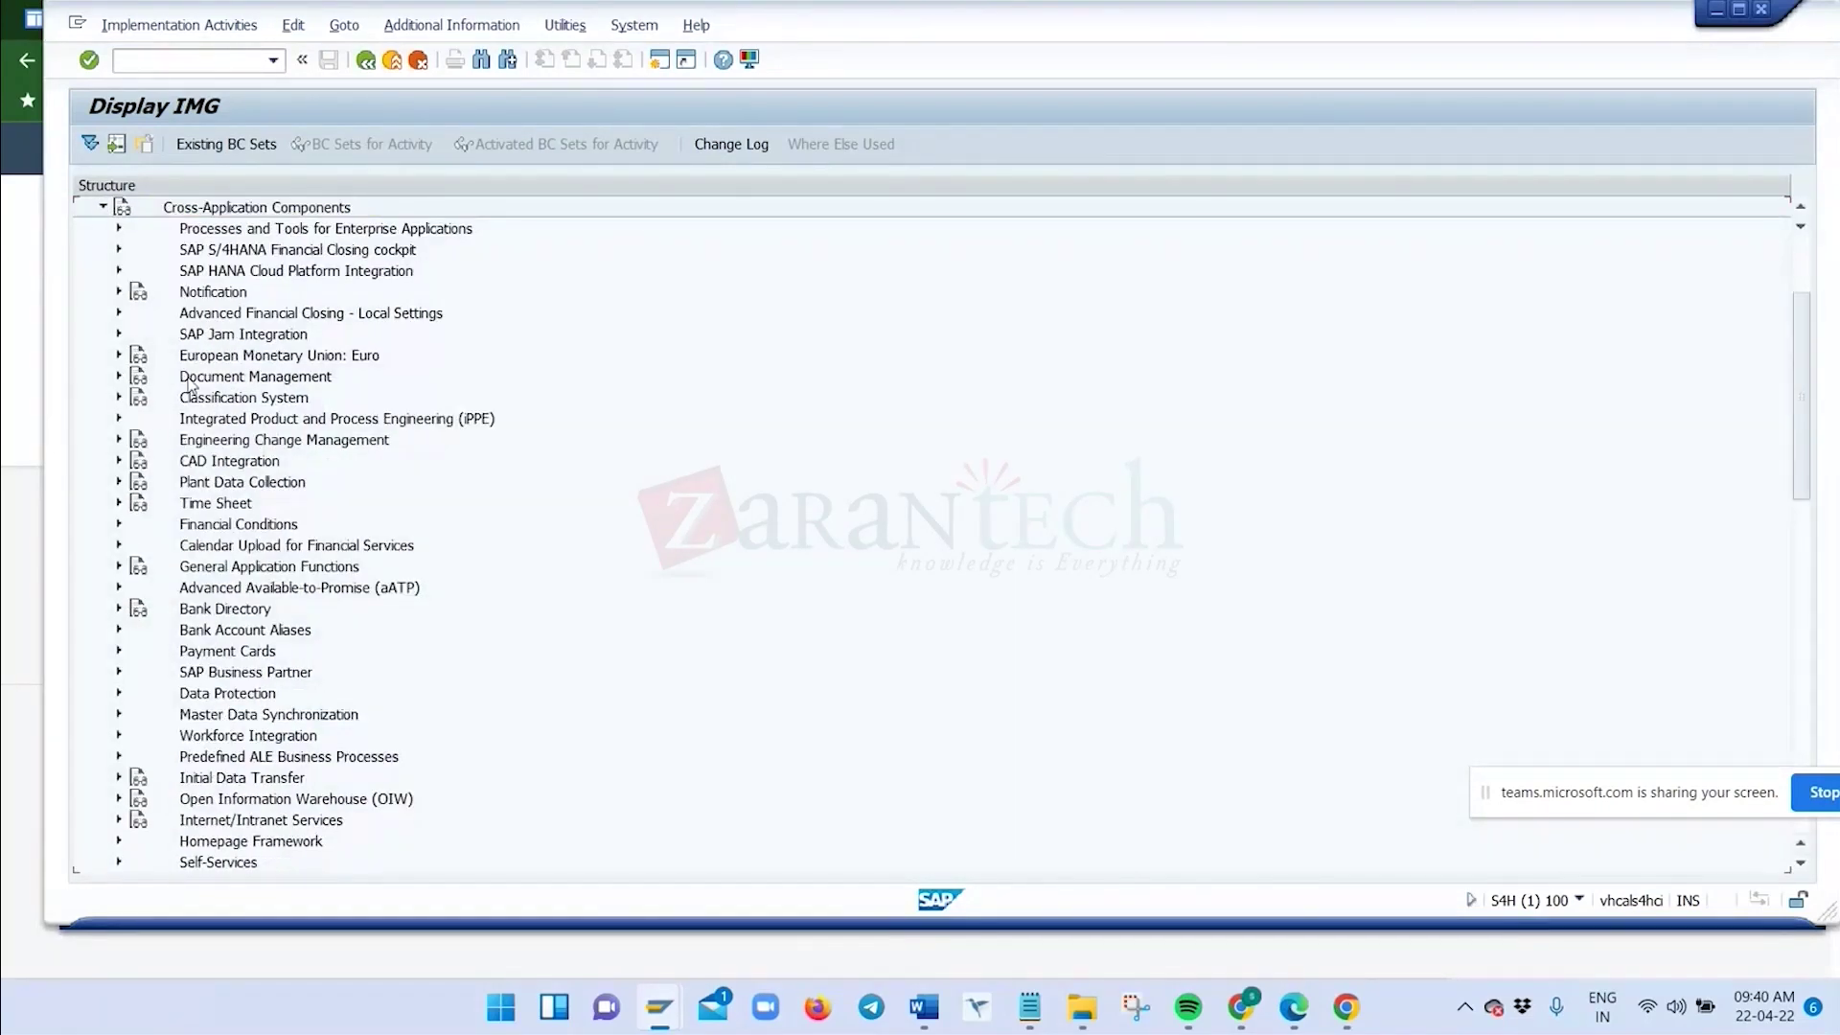
{"action": "left_click", "coordinate": [119, 376]}
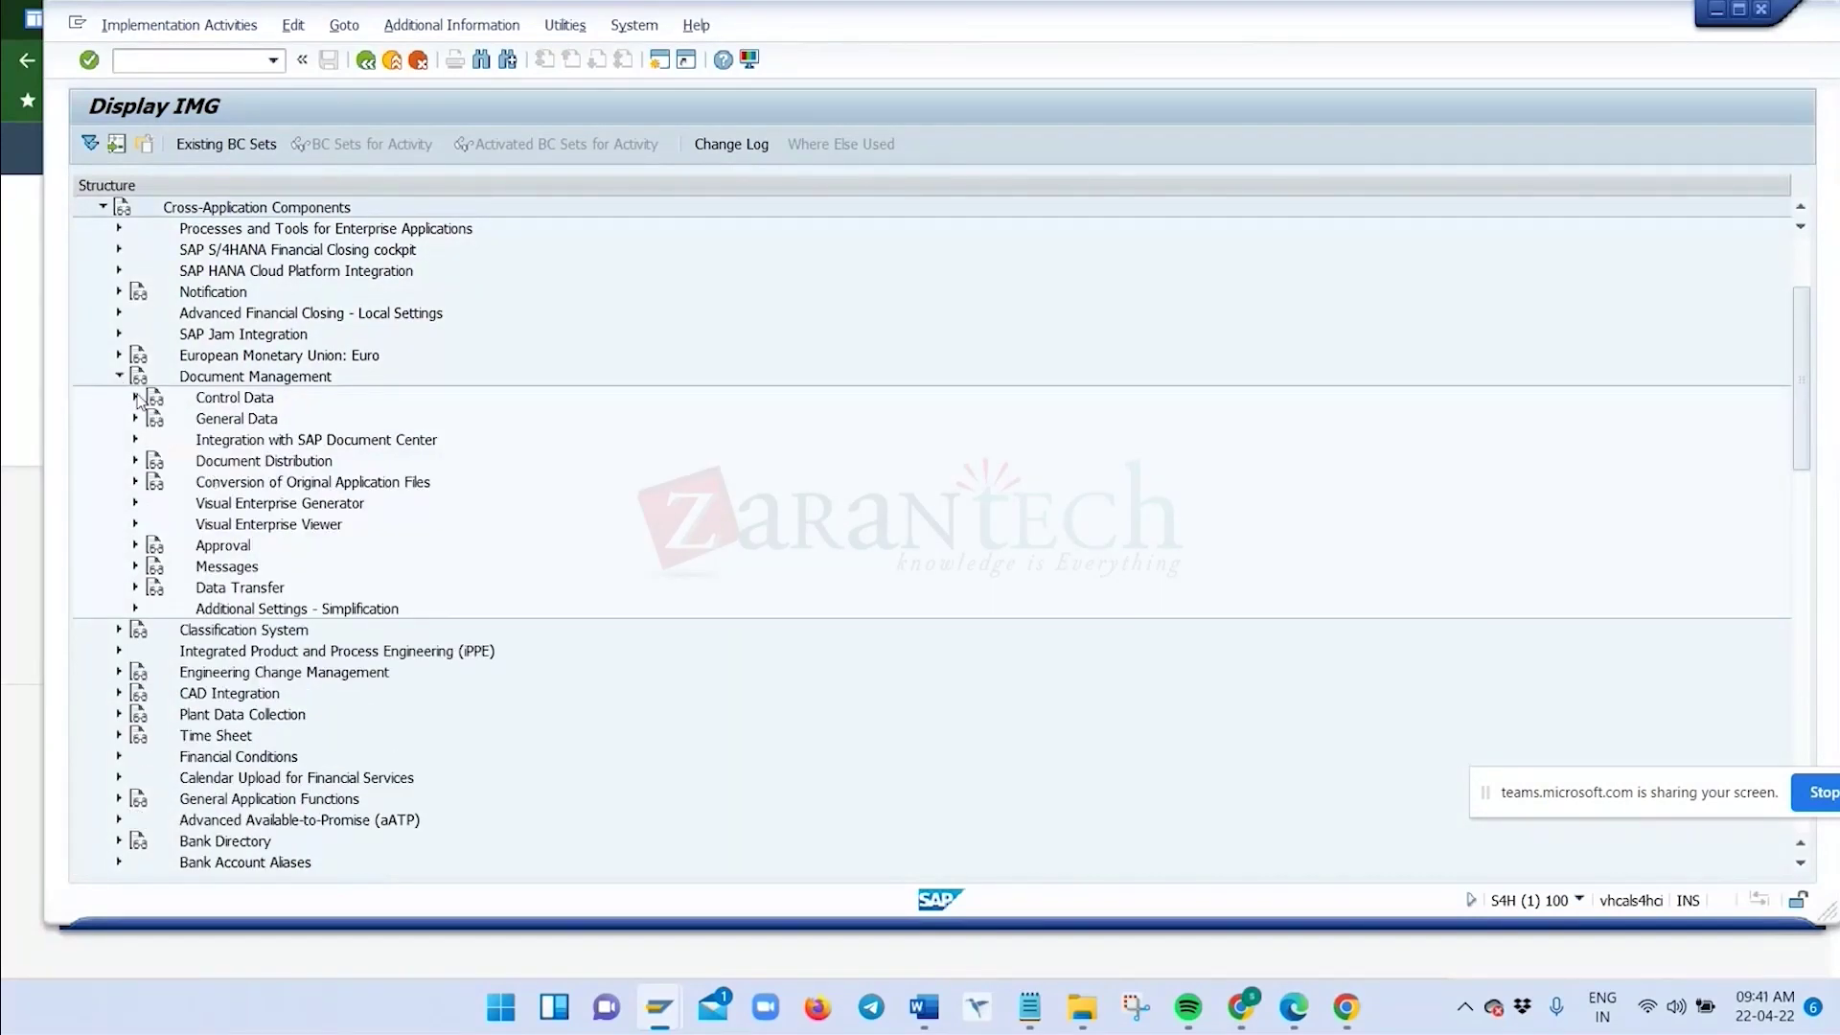
{"action": "left_click", "coordinate": [135, 397]}
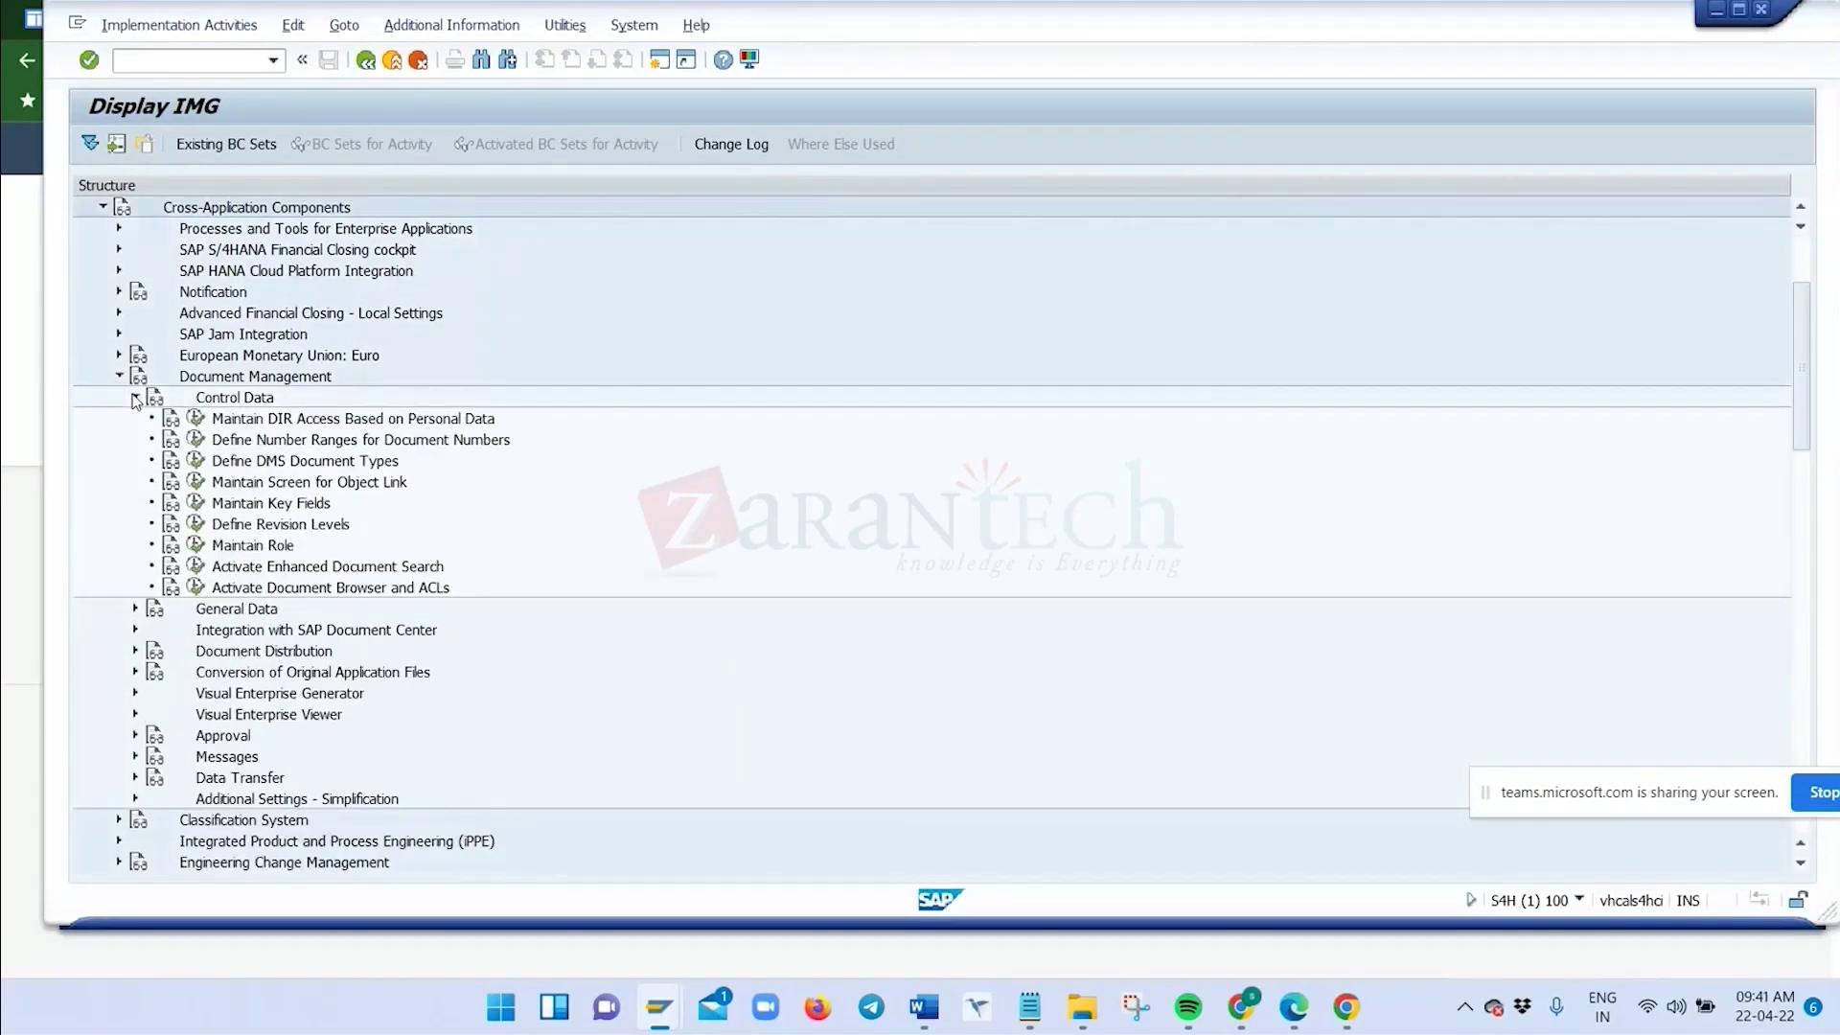
Look through the General Data activities of Document Management, including Settings for Storage Systems, and show the Control Data activities again
{"action": "left_click", "coordinate": [135, 397]}
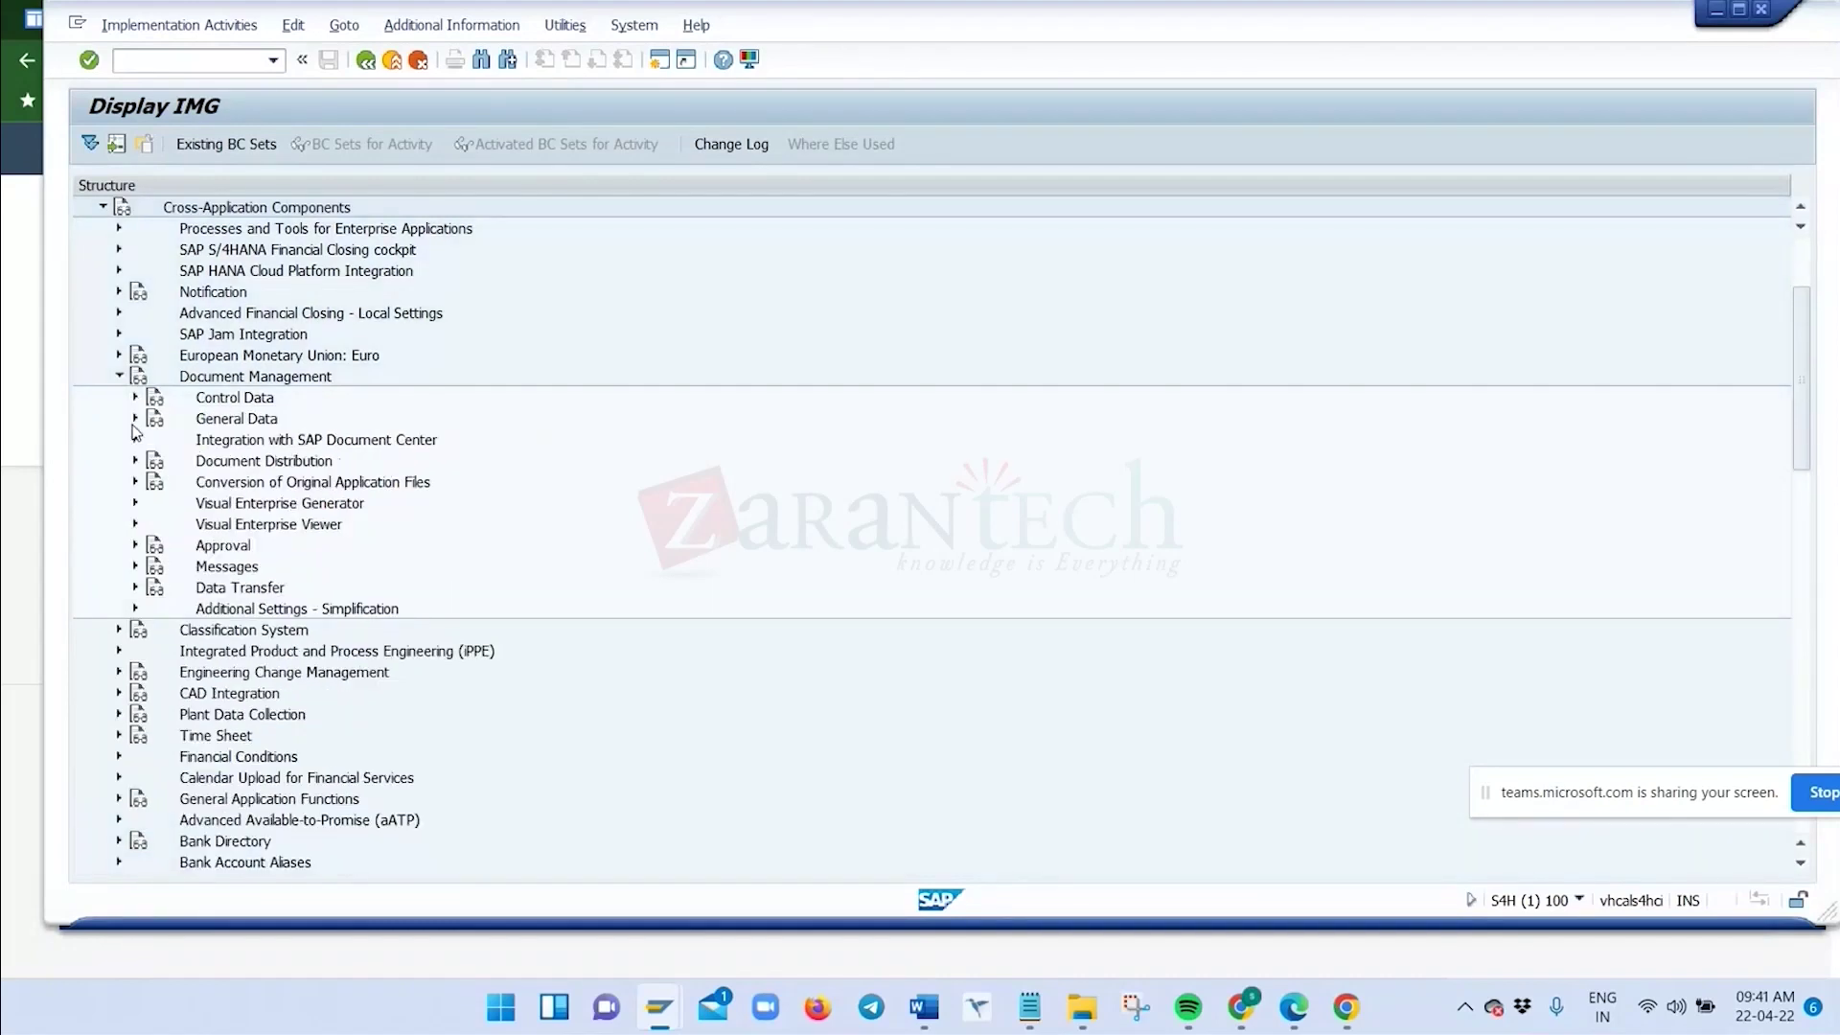
{"action": "left_click", "coordinate": [135, 418]}
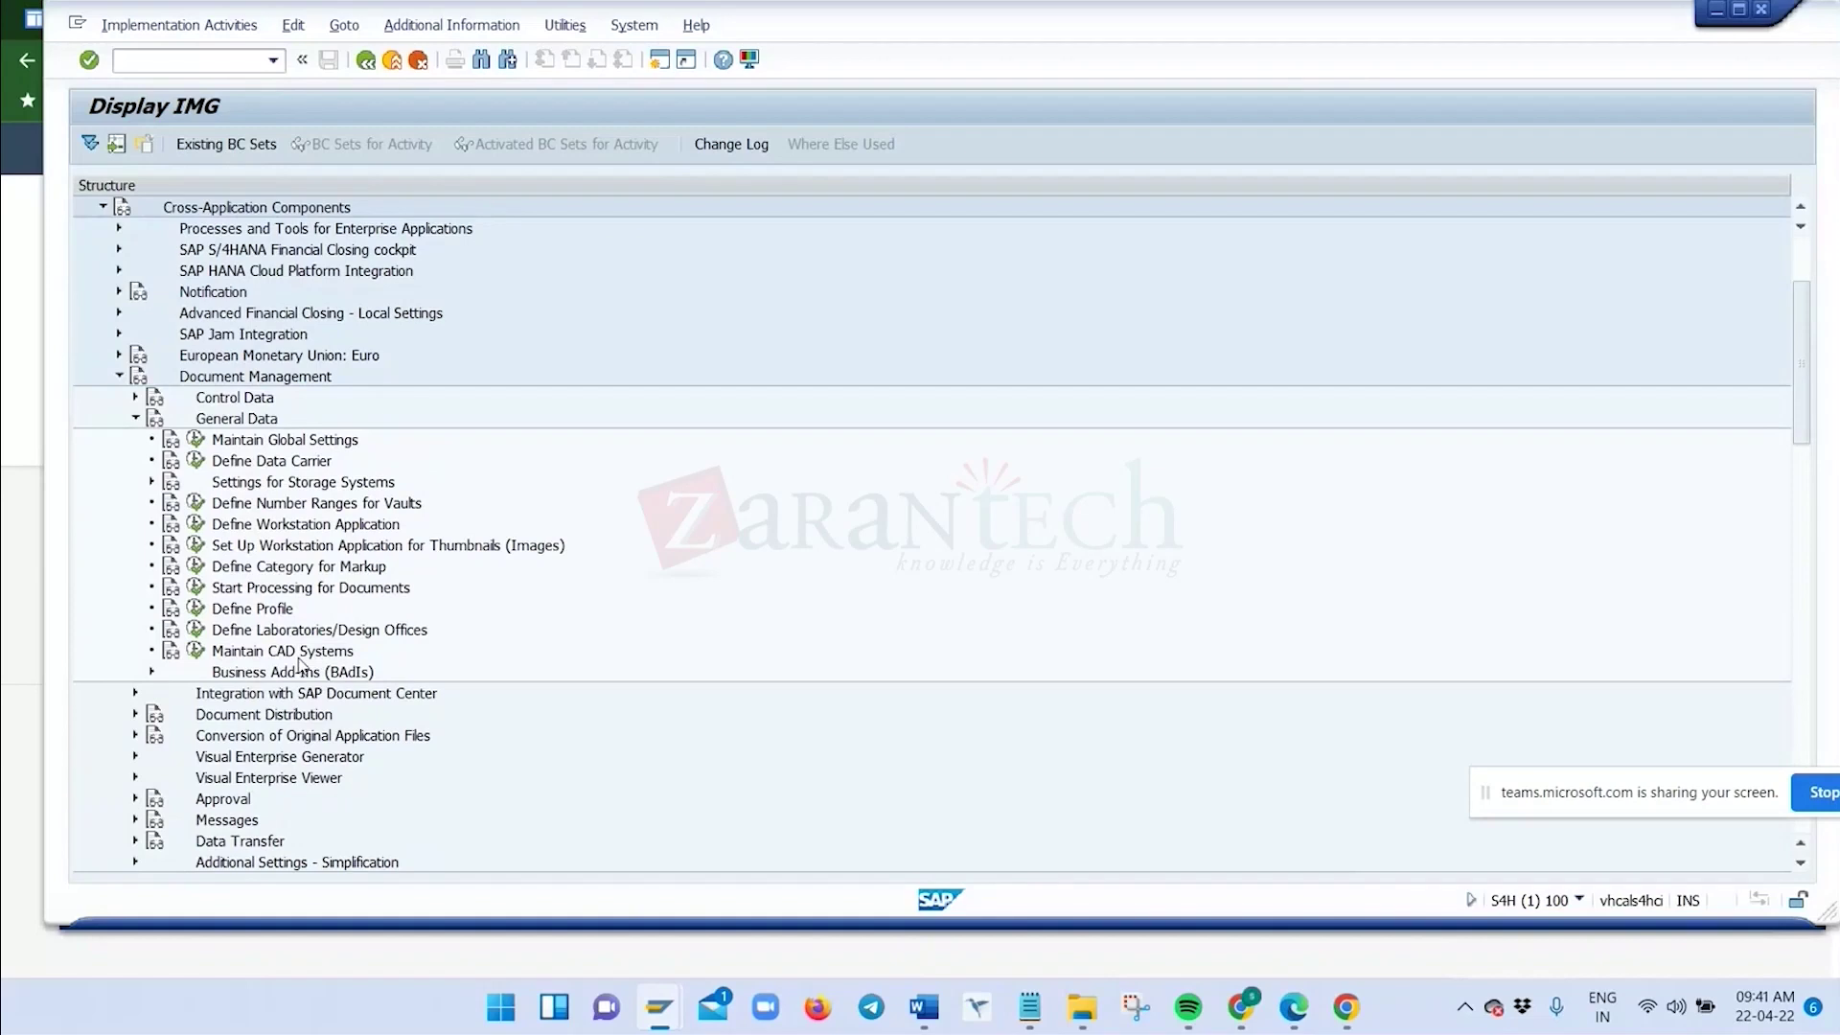
{"action": "left_click", "coordinate": [151, 482]}
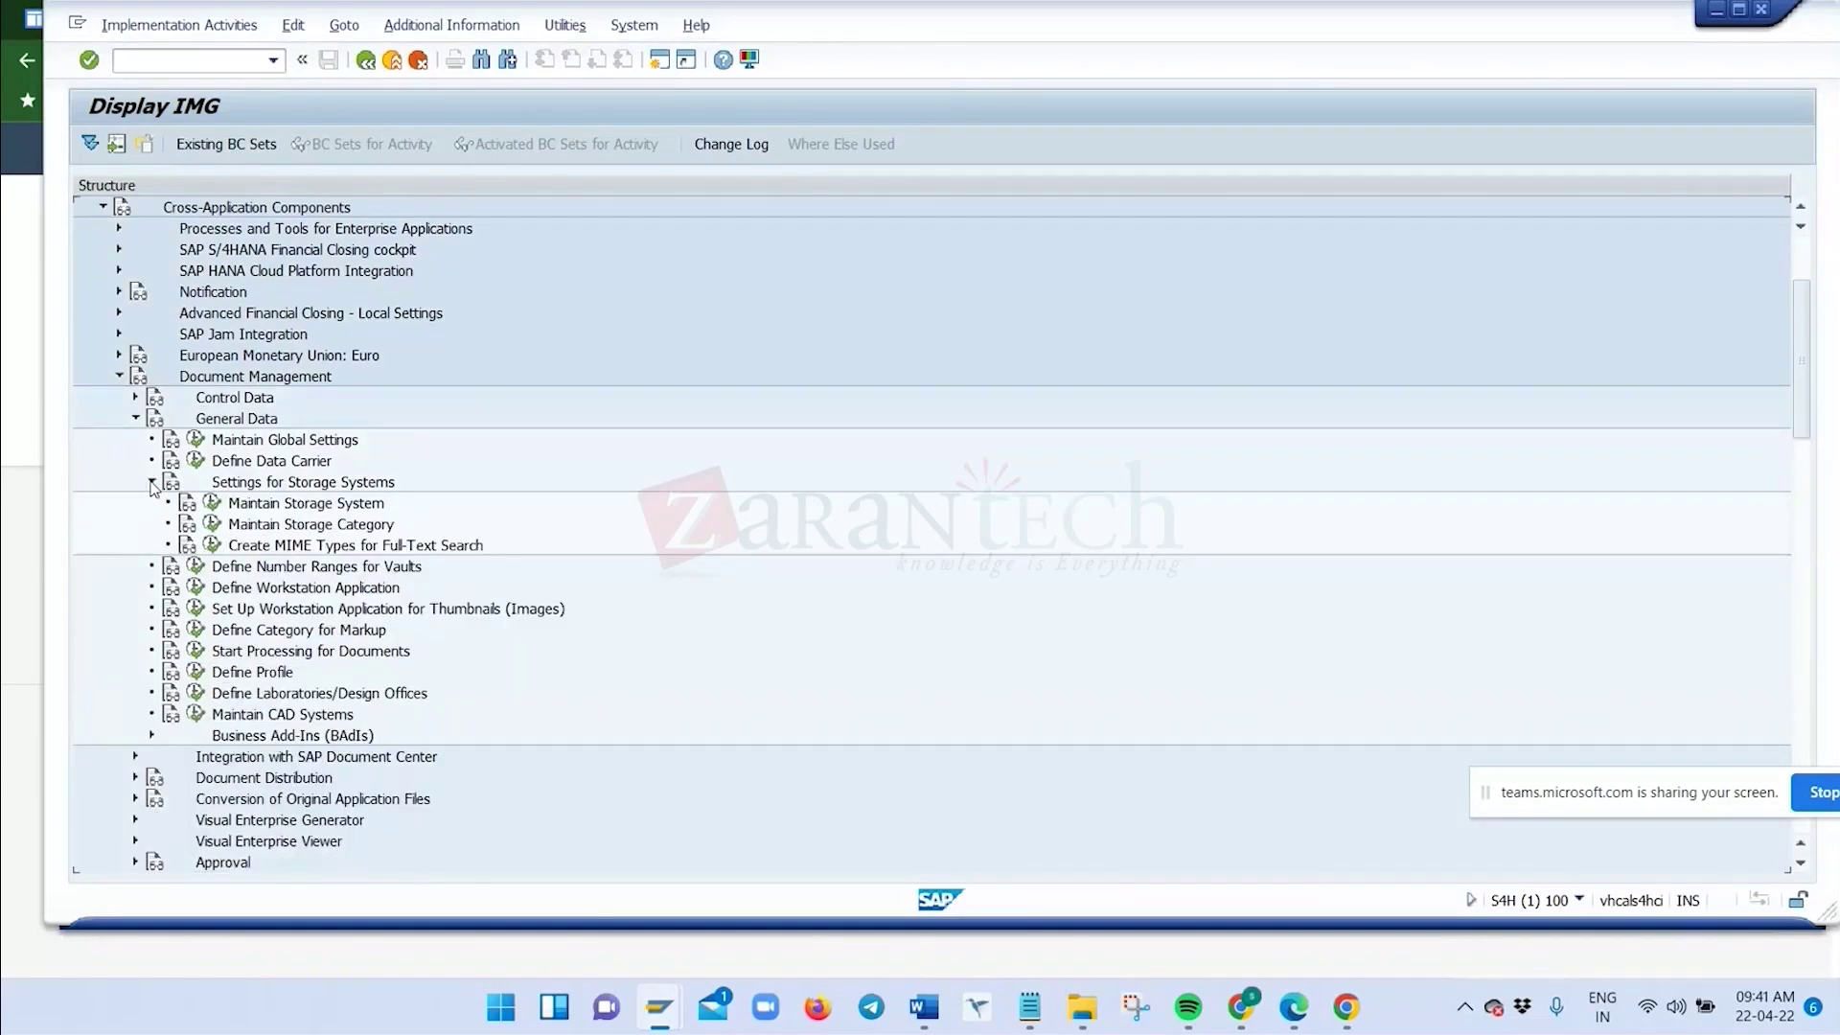
{"action": "left_click", "coordinate": [151, 482]}
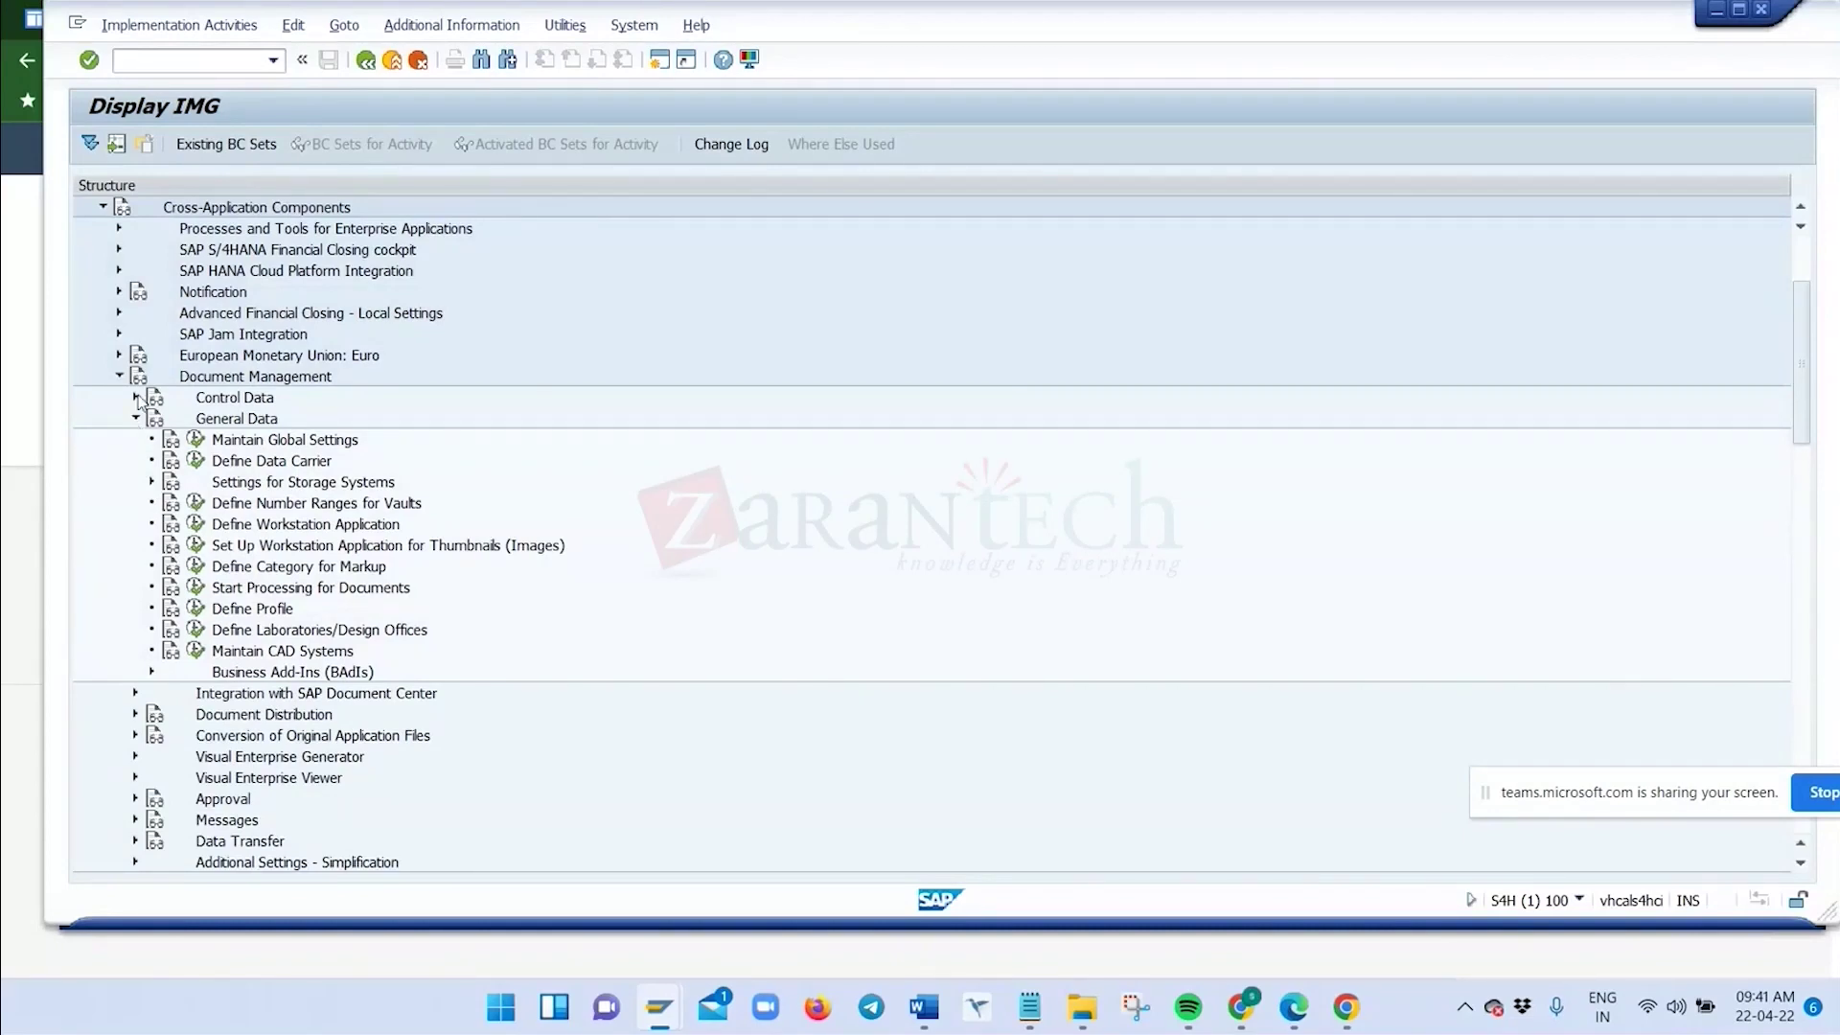
{"action": "left_click", "coordinate": [135, 397]}
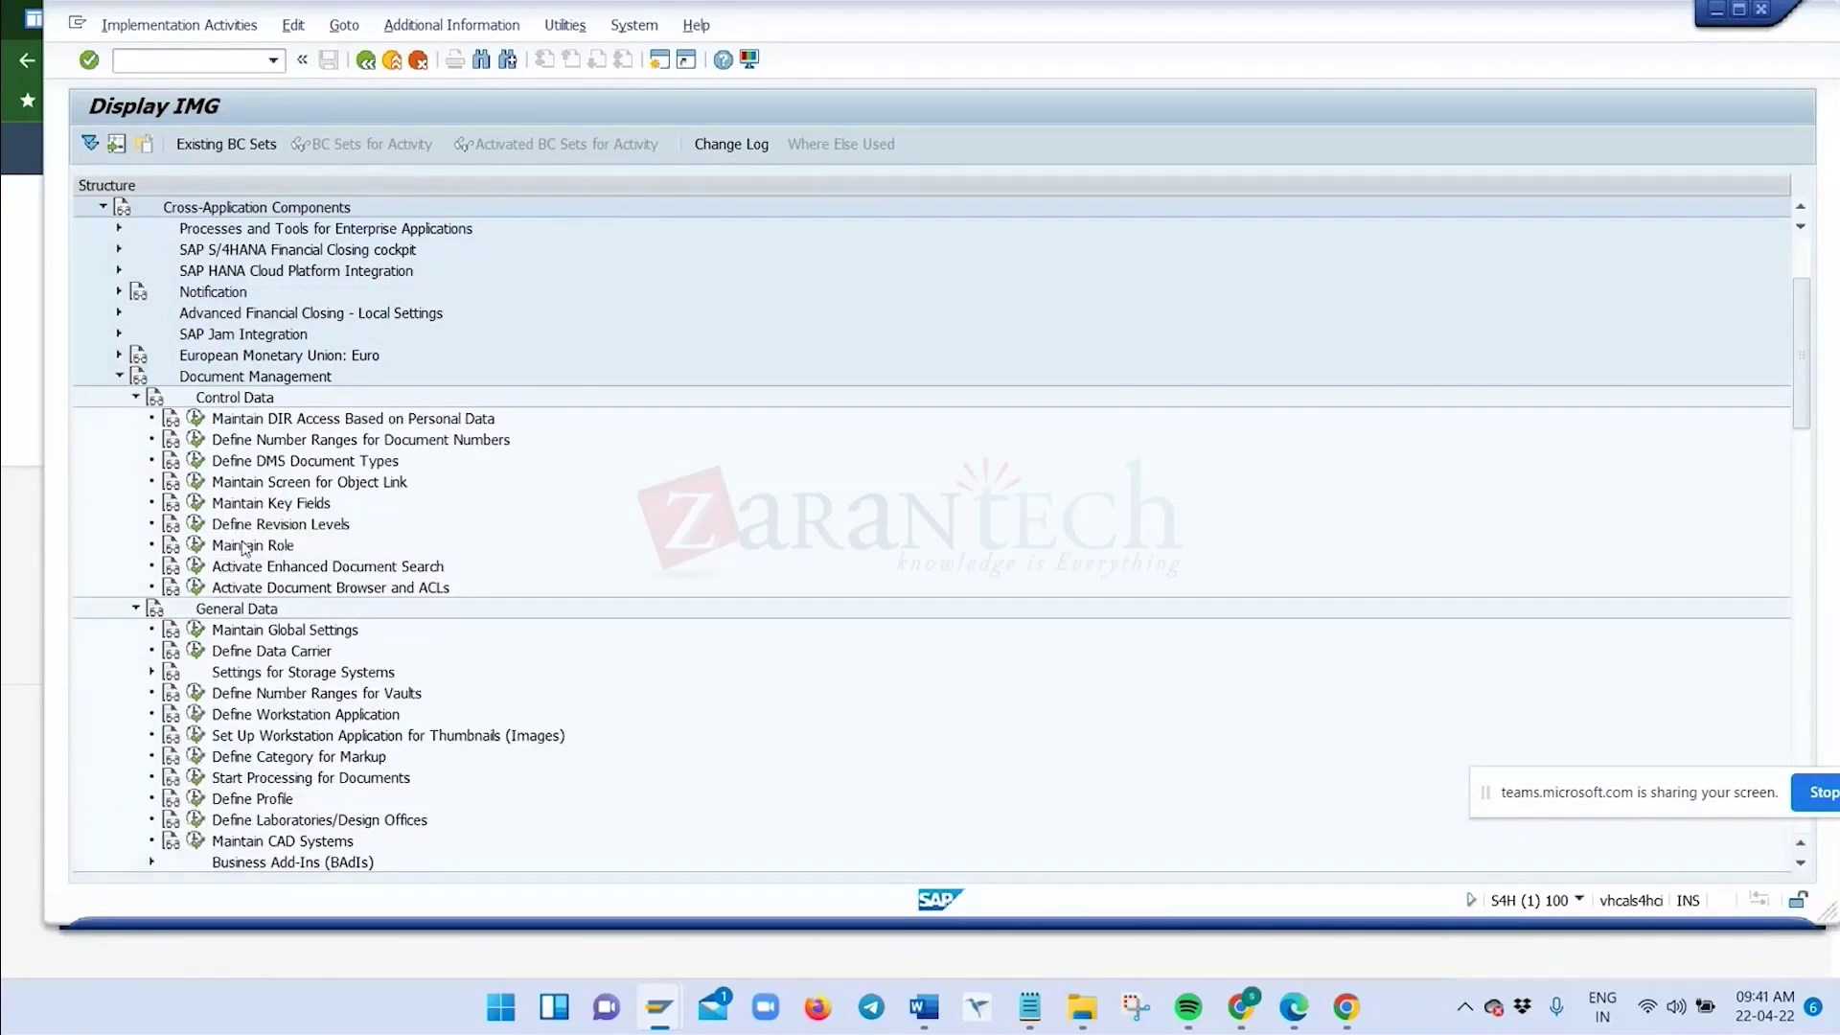
Execute the Define DMS Document Types activity and widen the Dialog Structure area so its node names are readable
{"action": "left_click", "coordinate": [234, 464]}
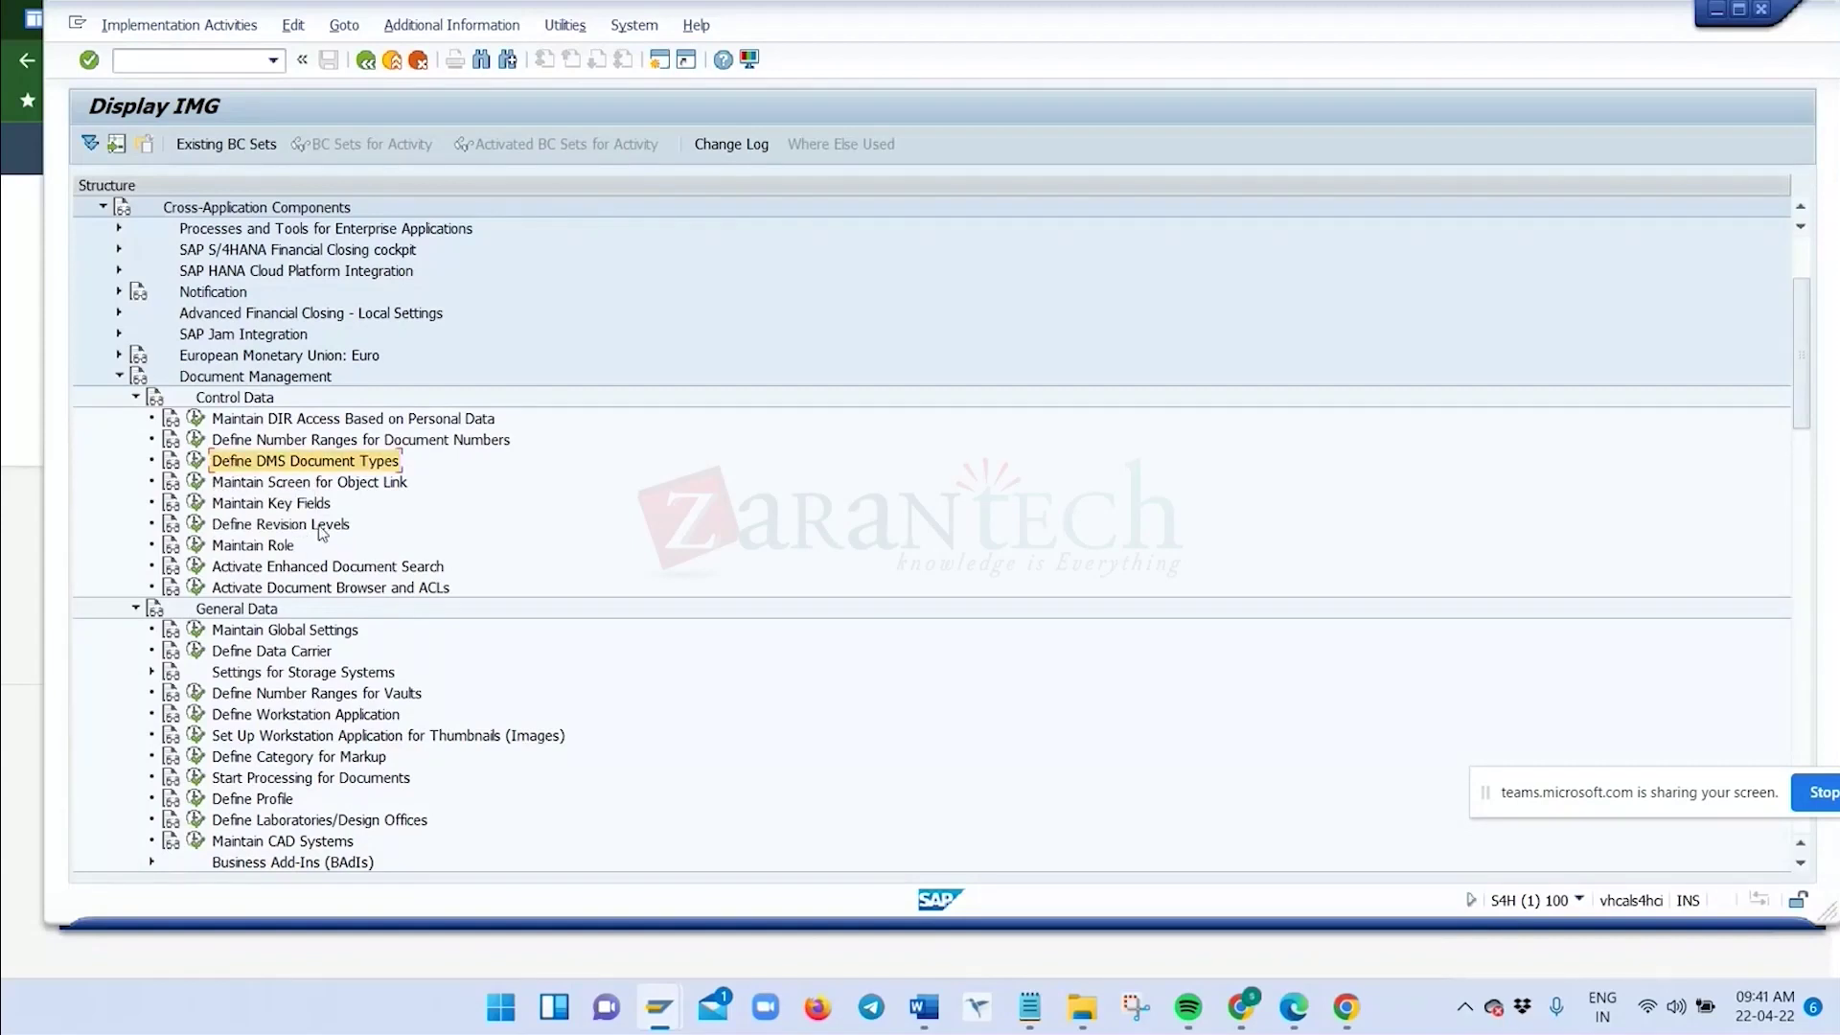
{"action": "left_click", "coordinate": [196, 461]}
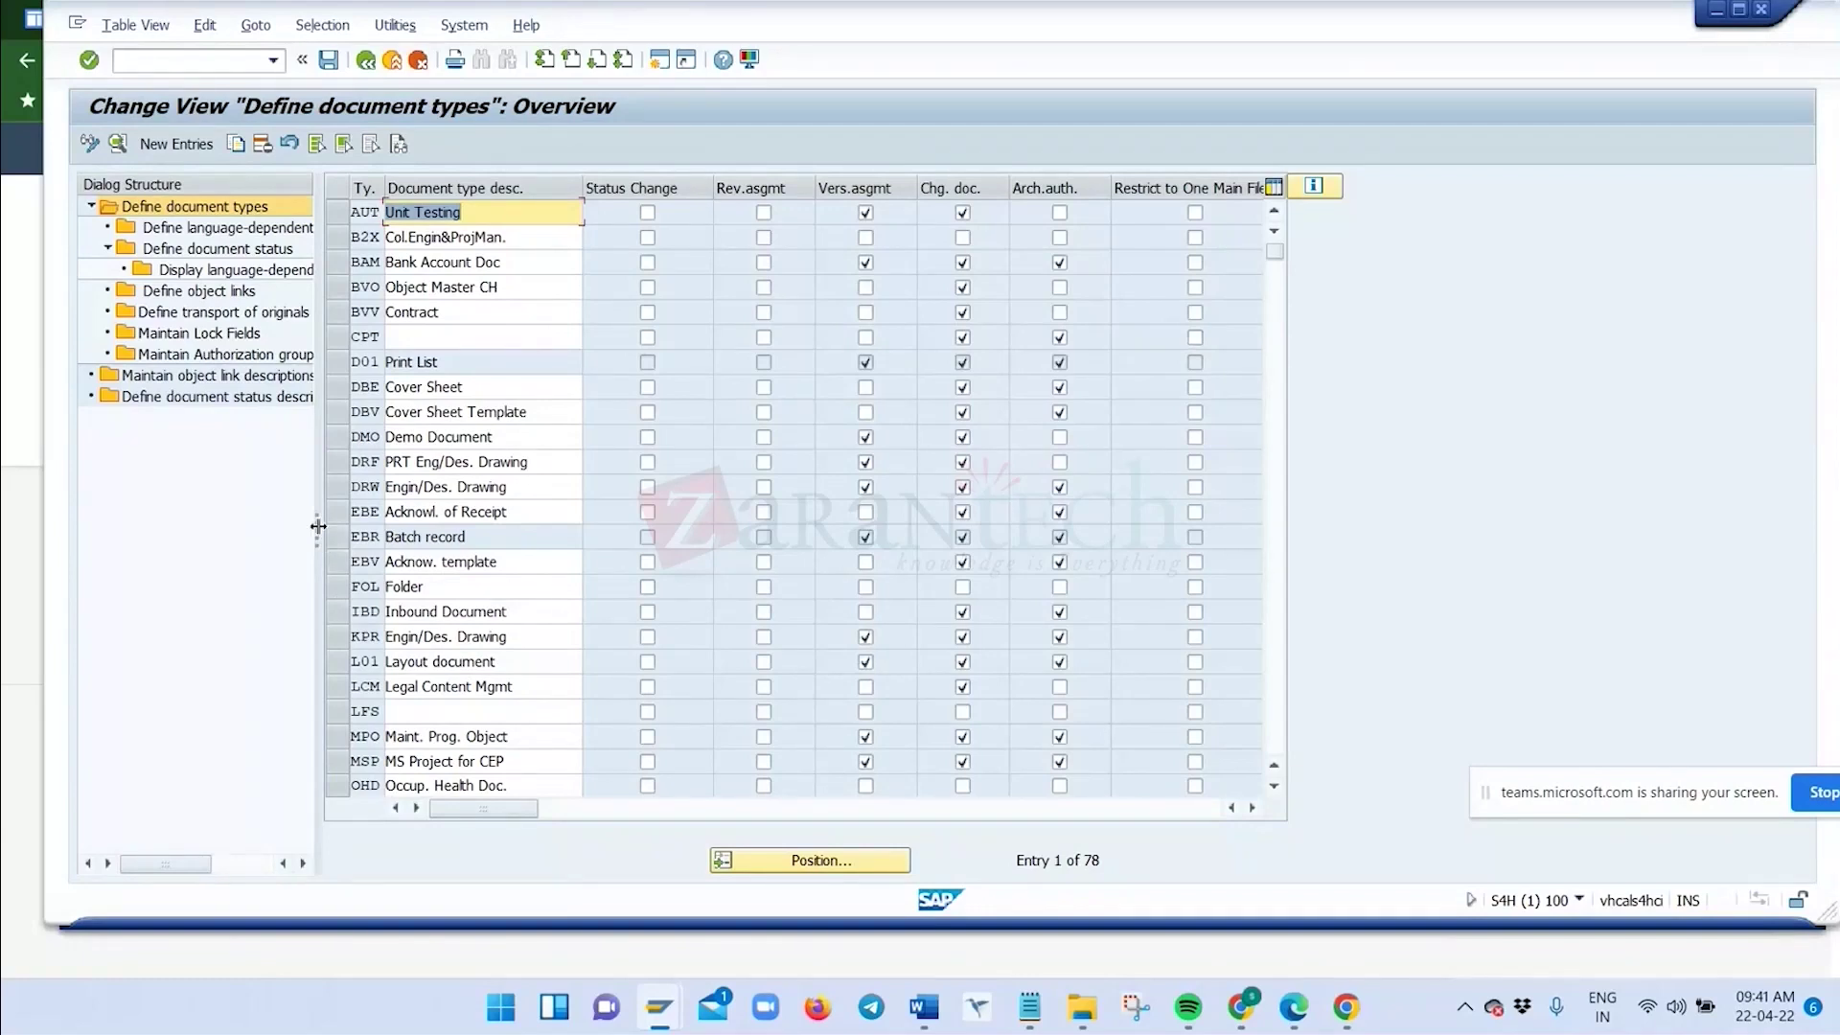
{"action": "left_click_drag", "start_coordinate": [318, 526], "coordinate": [487, 532]}
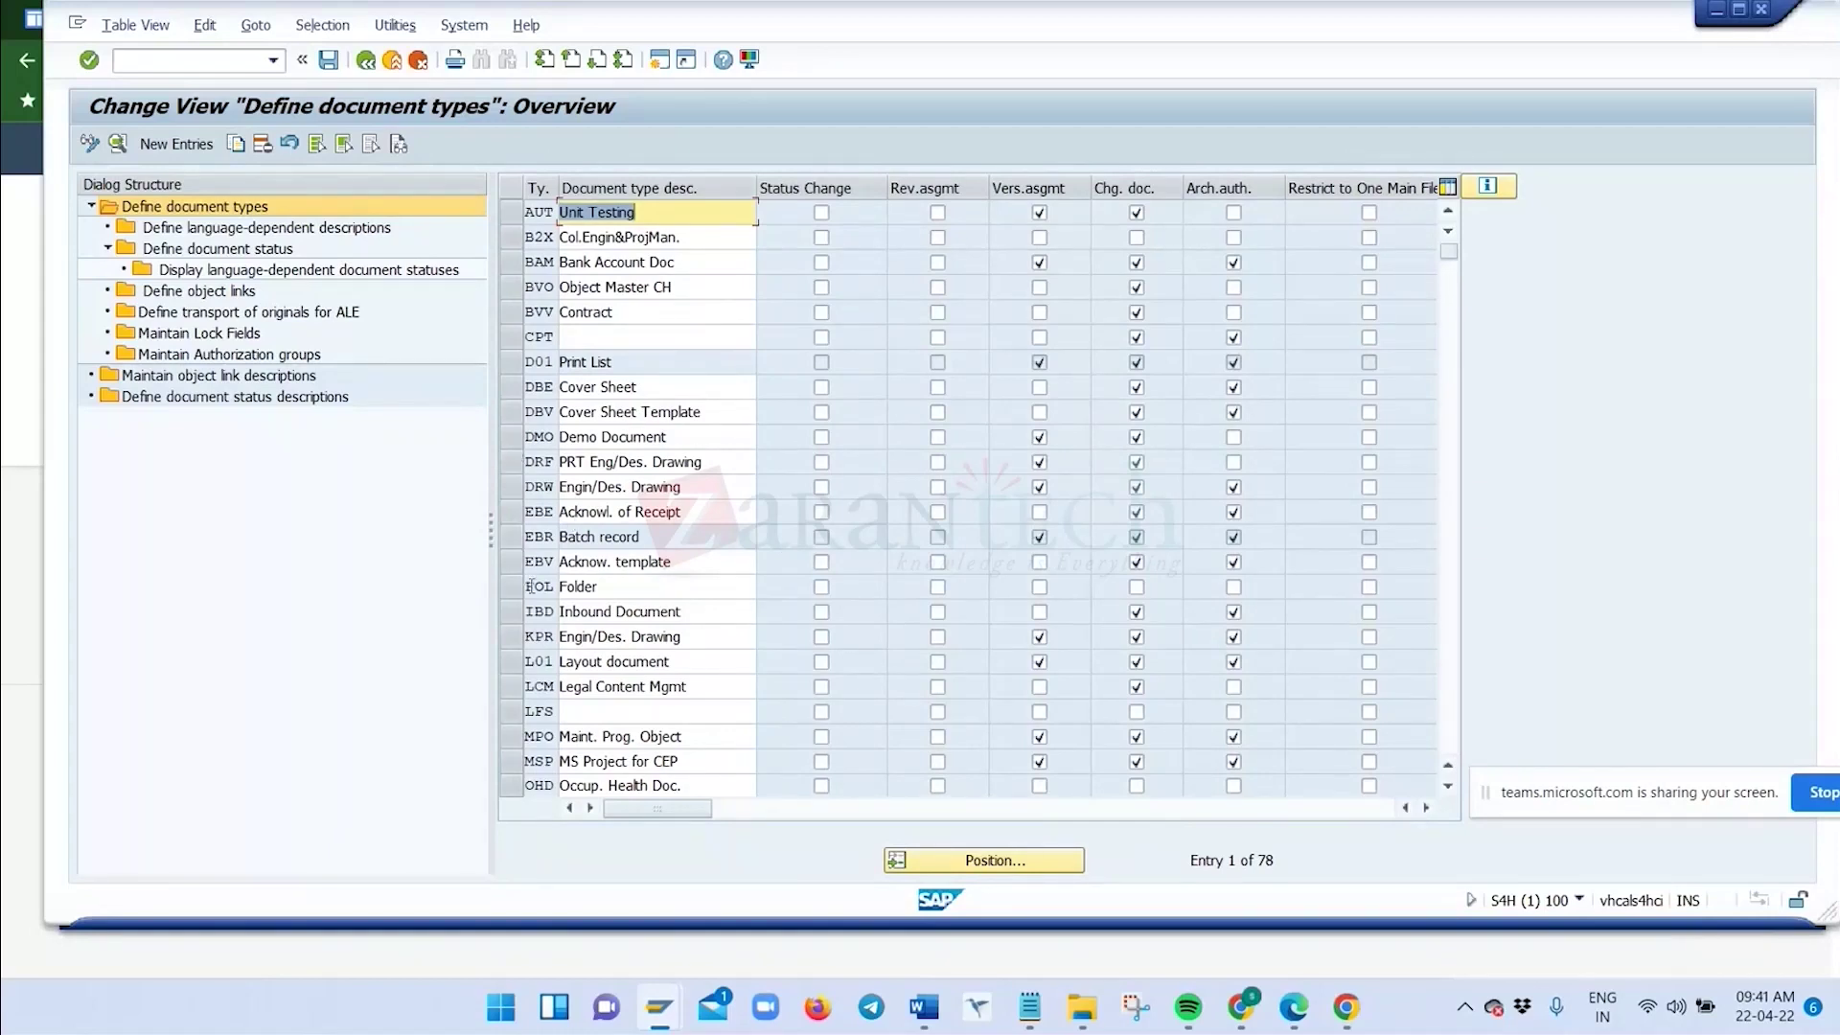
Select document type DRW (Engin/Des. Drawing) and open its detailed settings
{"action": "left_click", "coordinate": [512, 486]}
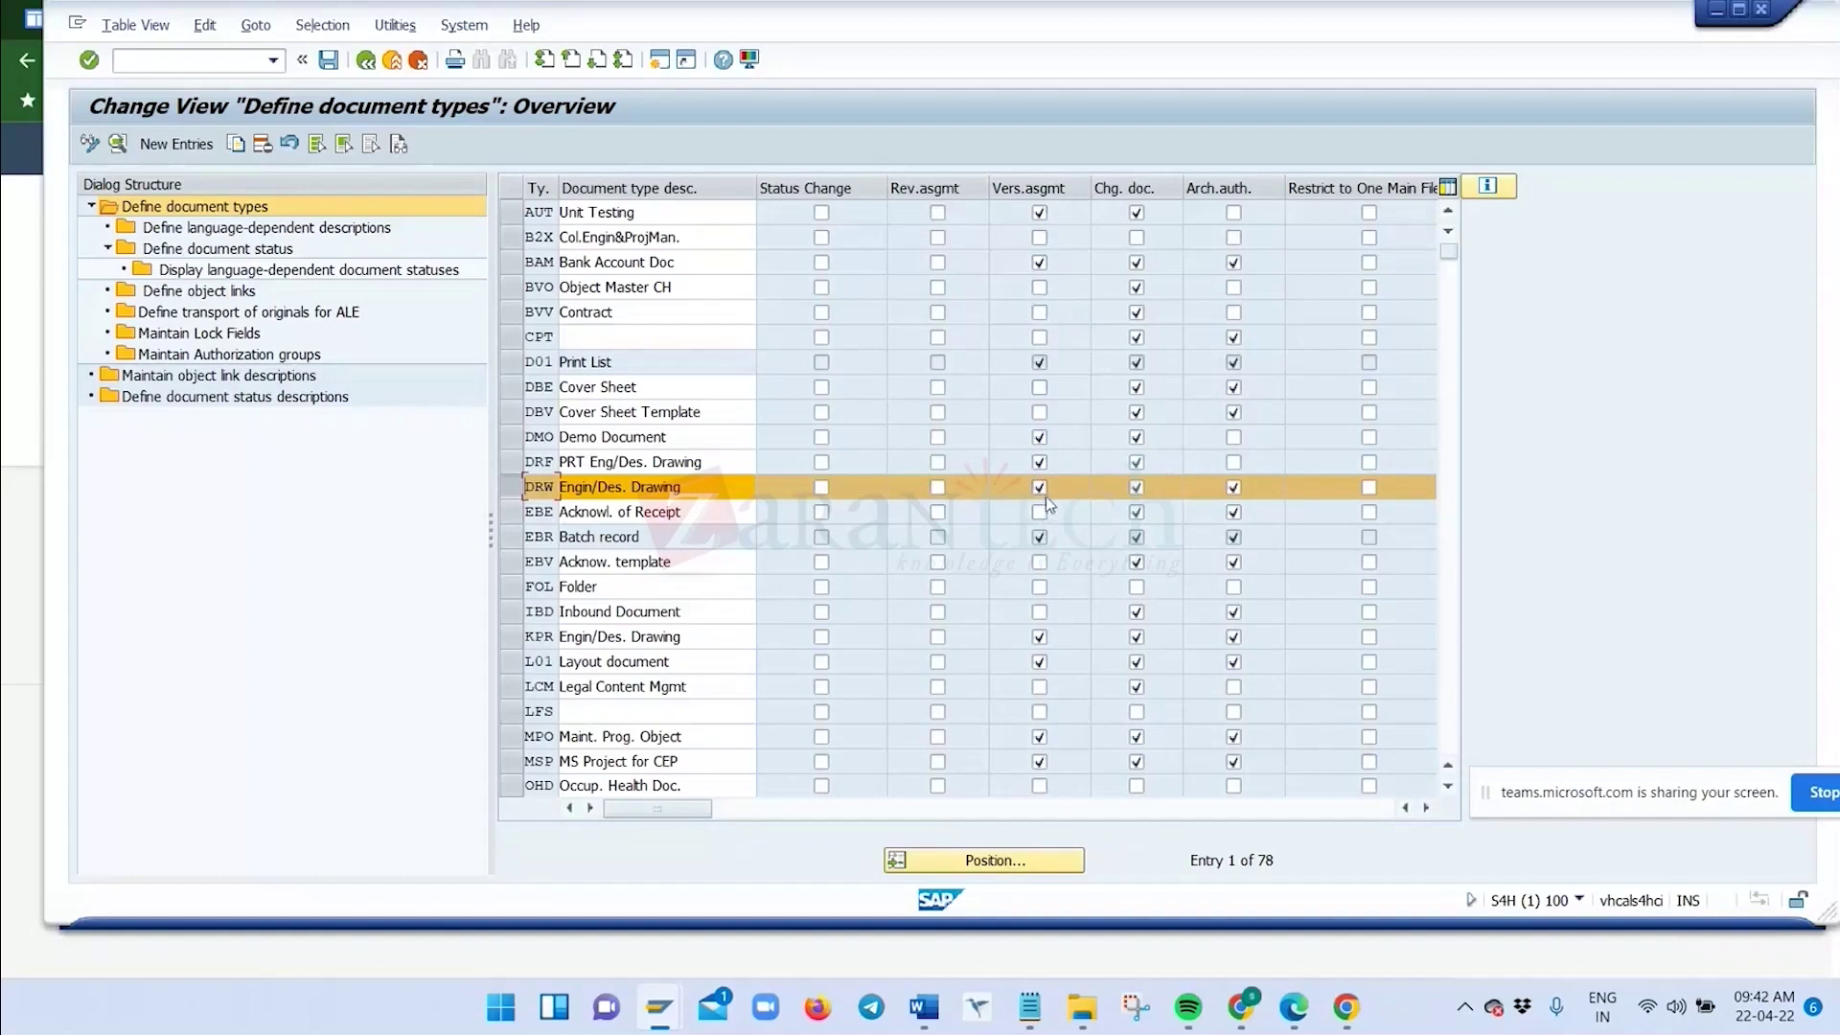
{"action": "left_click", "coordinate": [1430, 813]}
{"action": "left_click", "coordinate": [1405, 808]}
{"action": "left_click", "coordinate": [512, 487]}
{"action": "left_click", "coordinate": [117, 145]}
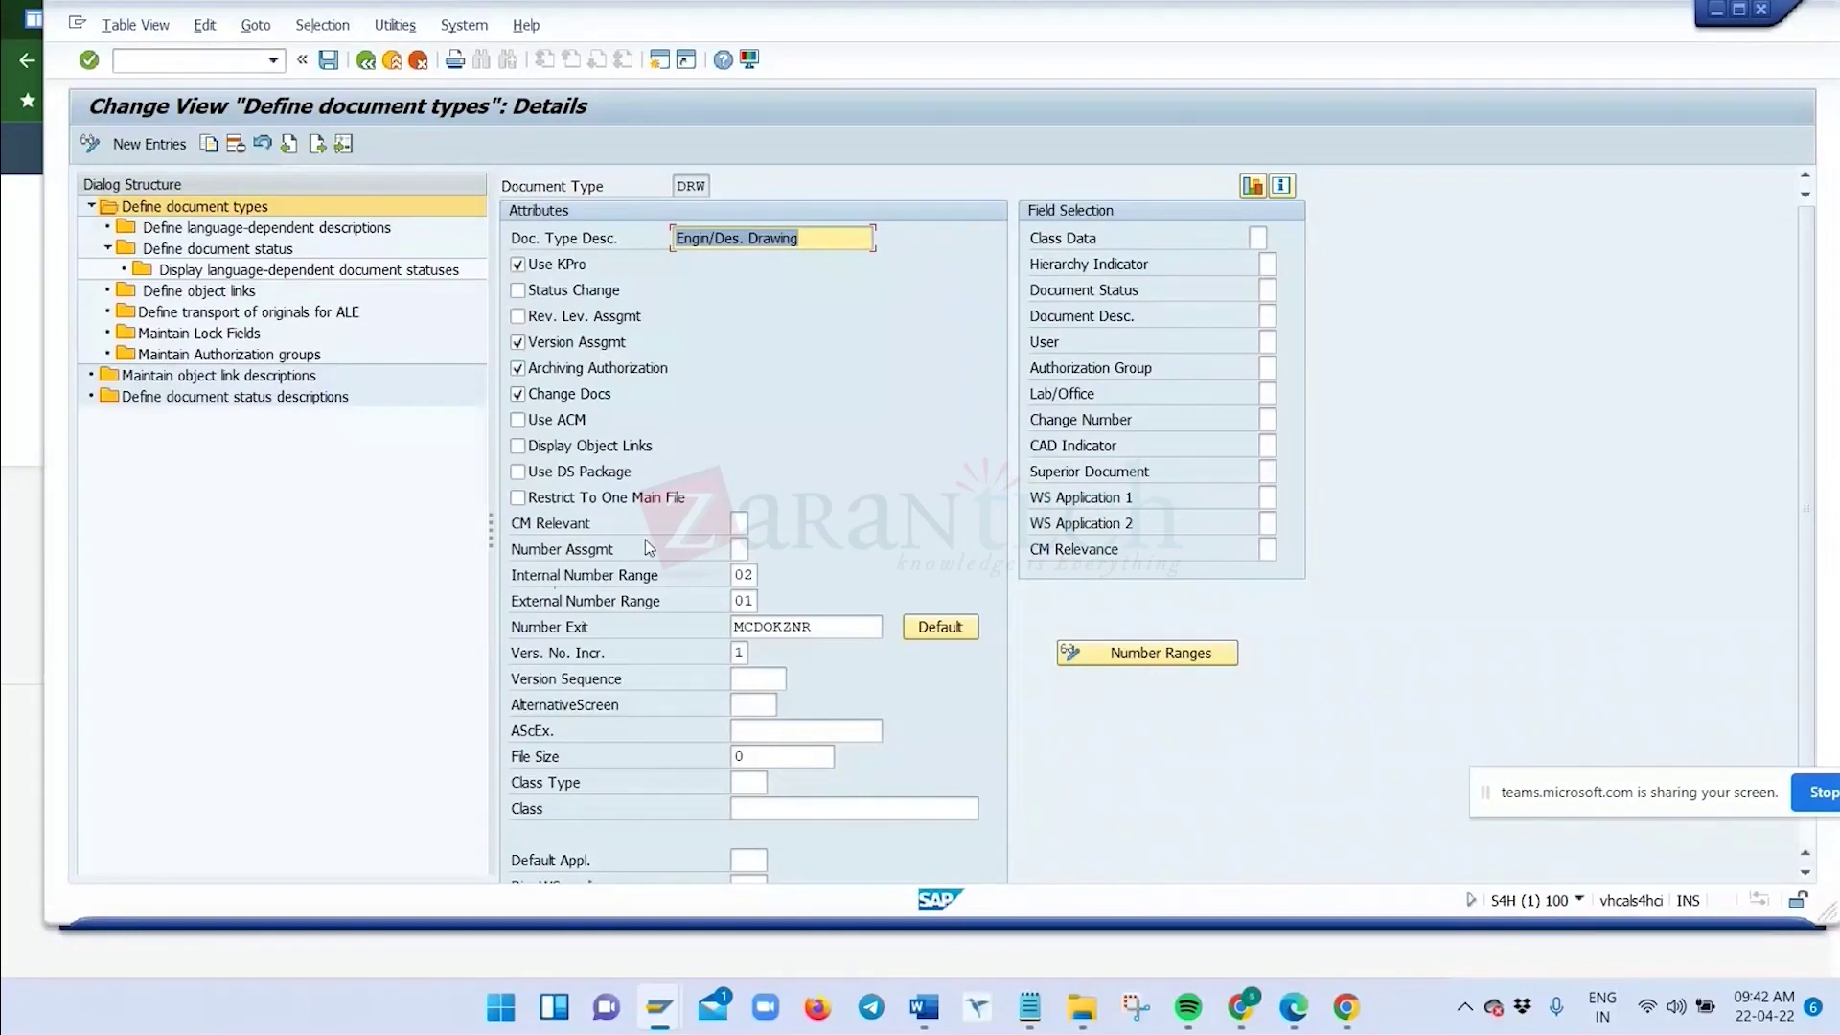
Examine the DRW attributes, especially the internal and external number ranges, and return to the implementation guide
{"action": "scroll", "coordinate": [670, 572], "scroll_direction": "down", "scroll_amount": 1}
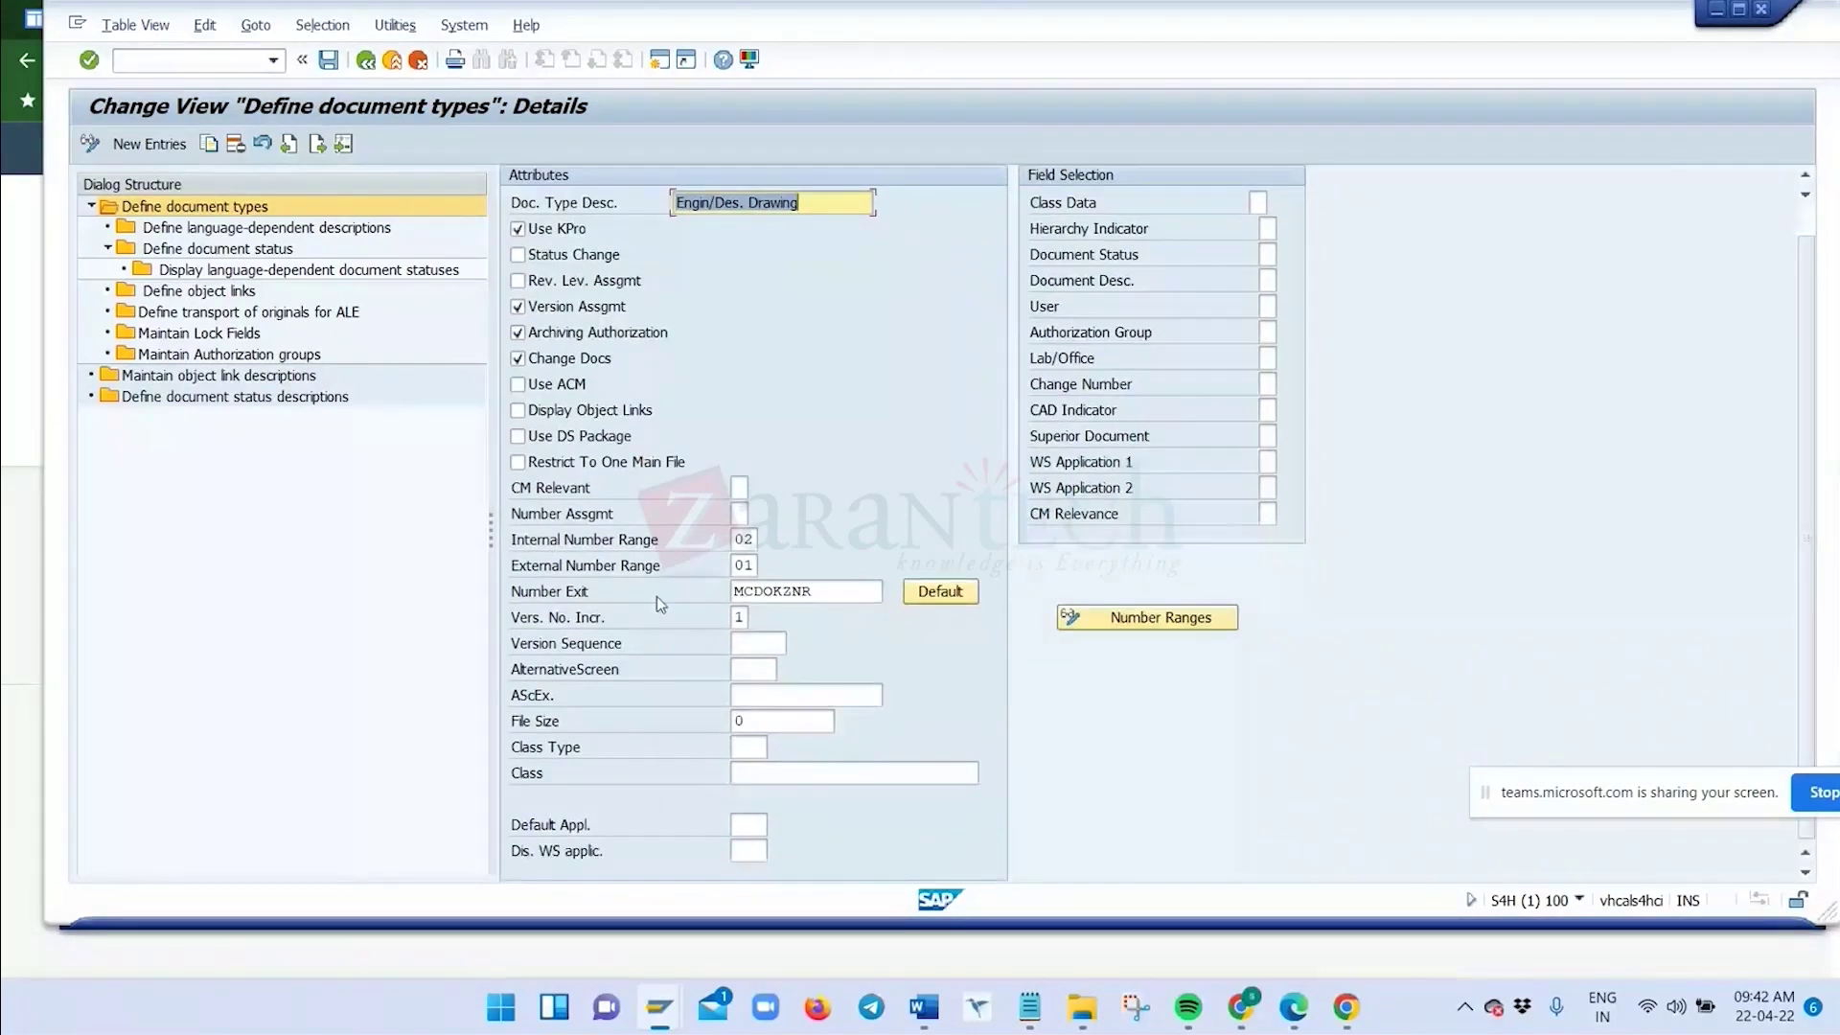
{"action": "scroll", "coordinate": [659, 604], "scroll_direction": "up", "scroll_amount": 1}
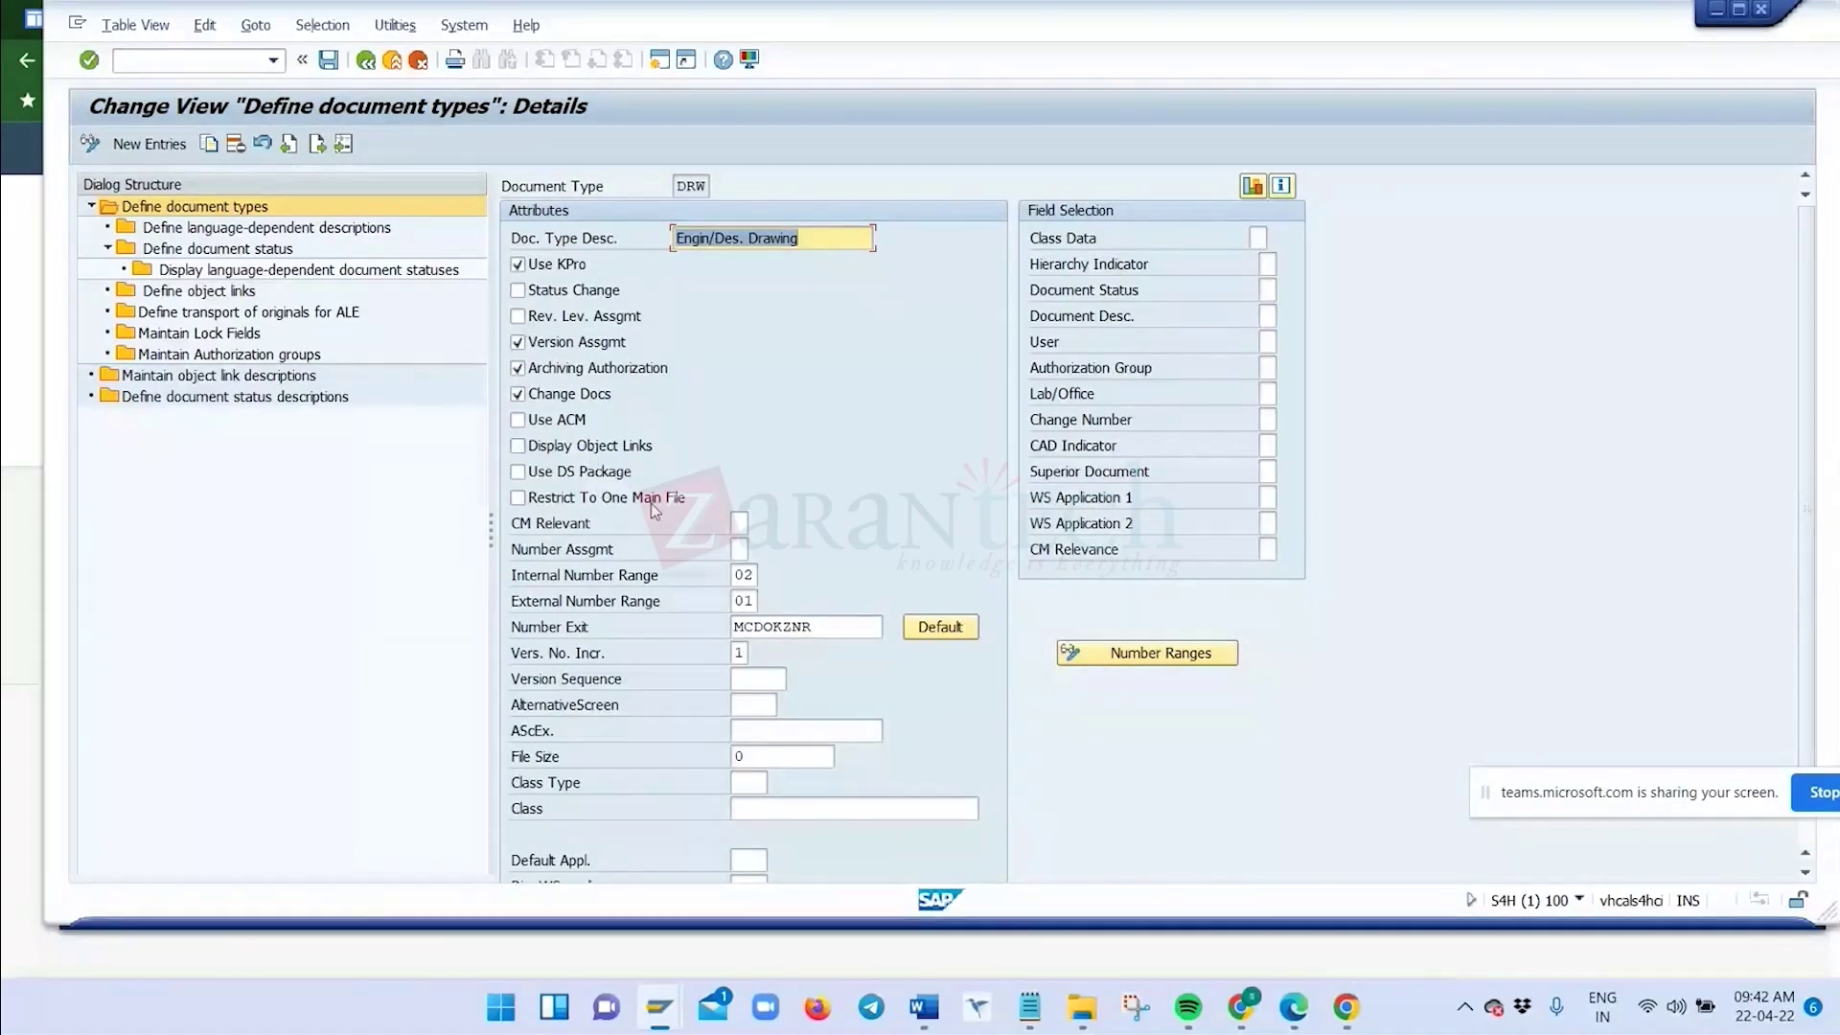
{"action": "left_click", "coordinate": [753, 576]}
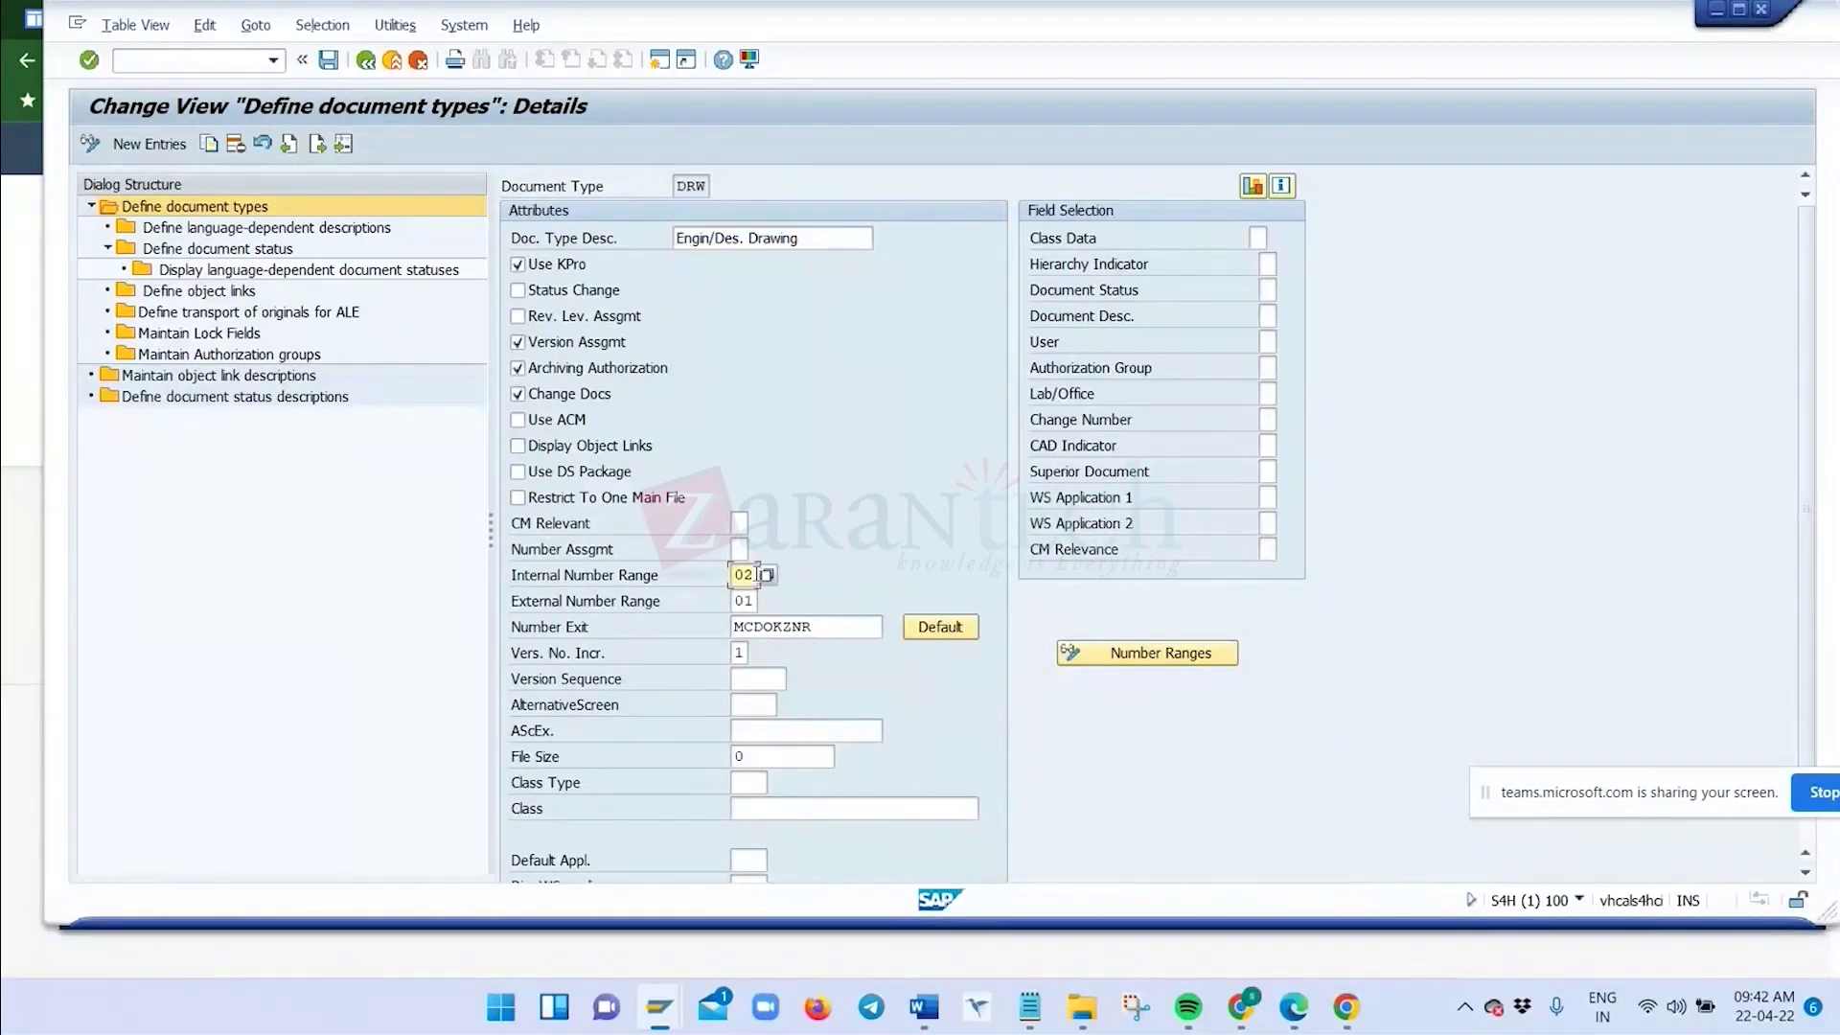
{"action": "left_click", "coordinate": [755, 602]}
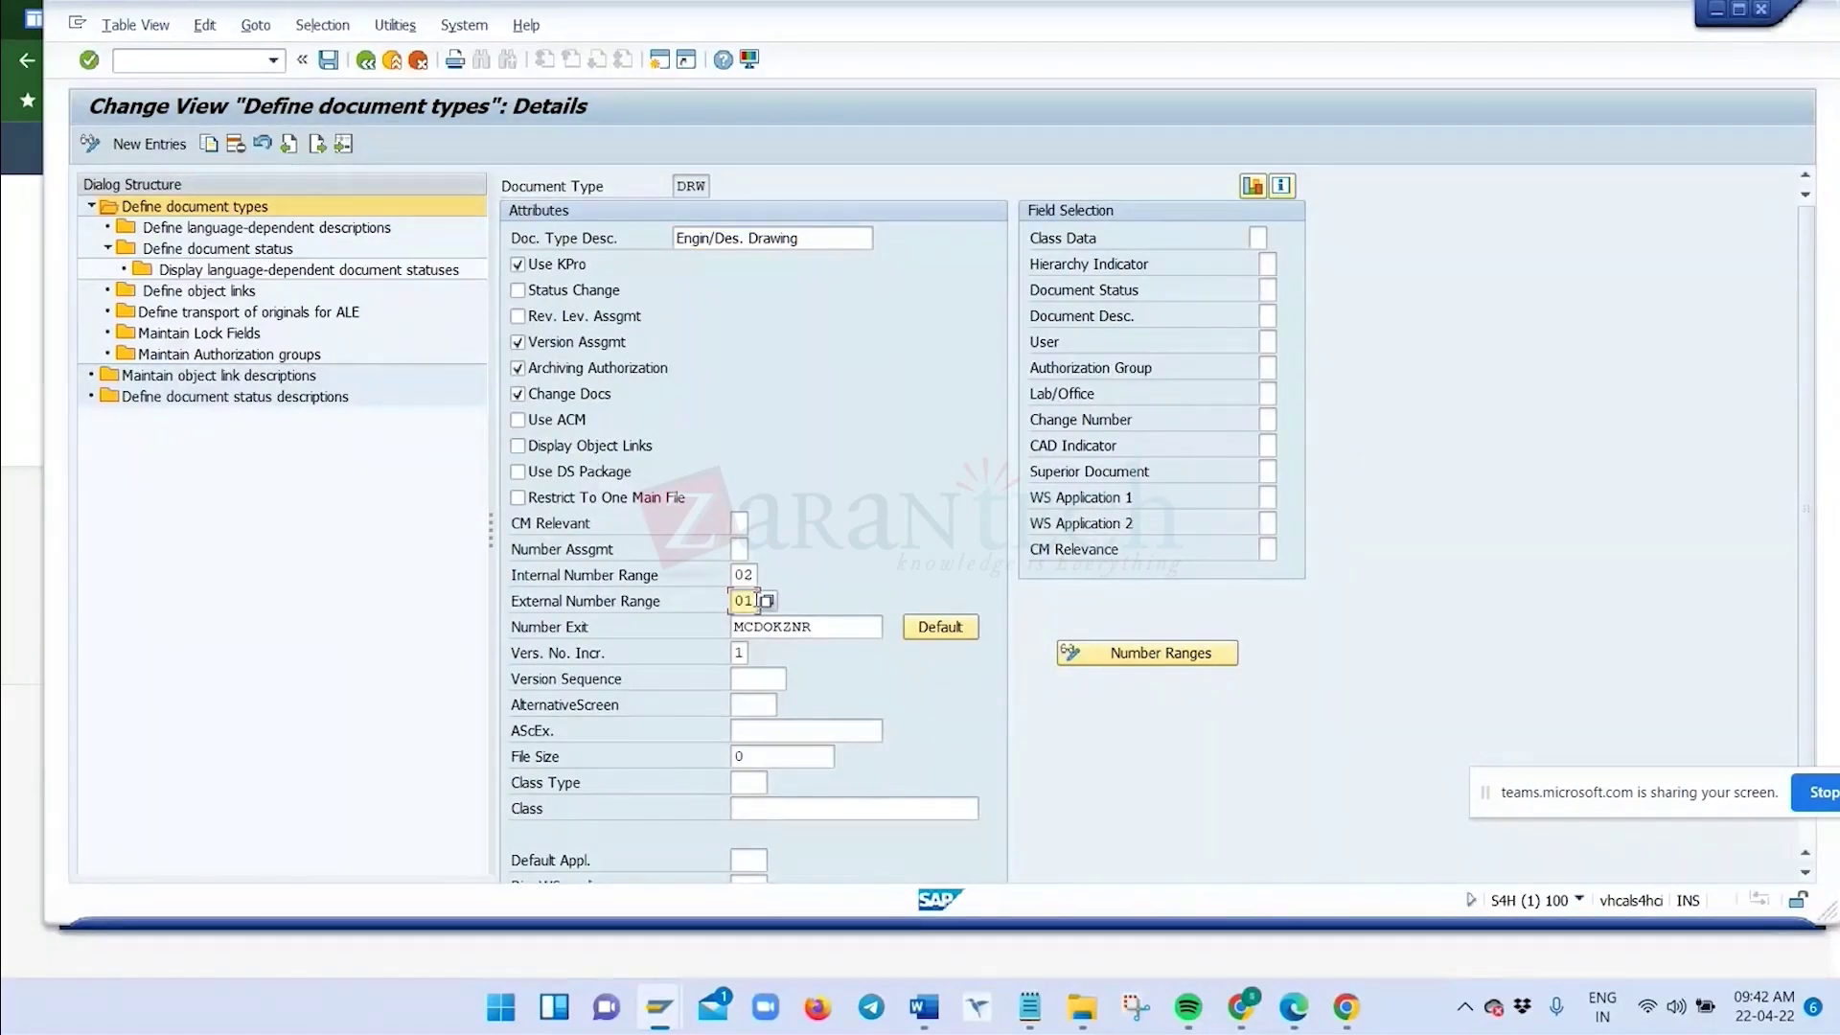
{"action": "left_click", "coordinate": [753, 575]}
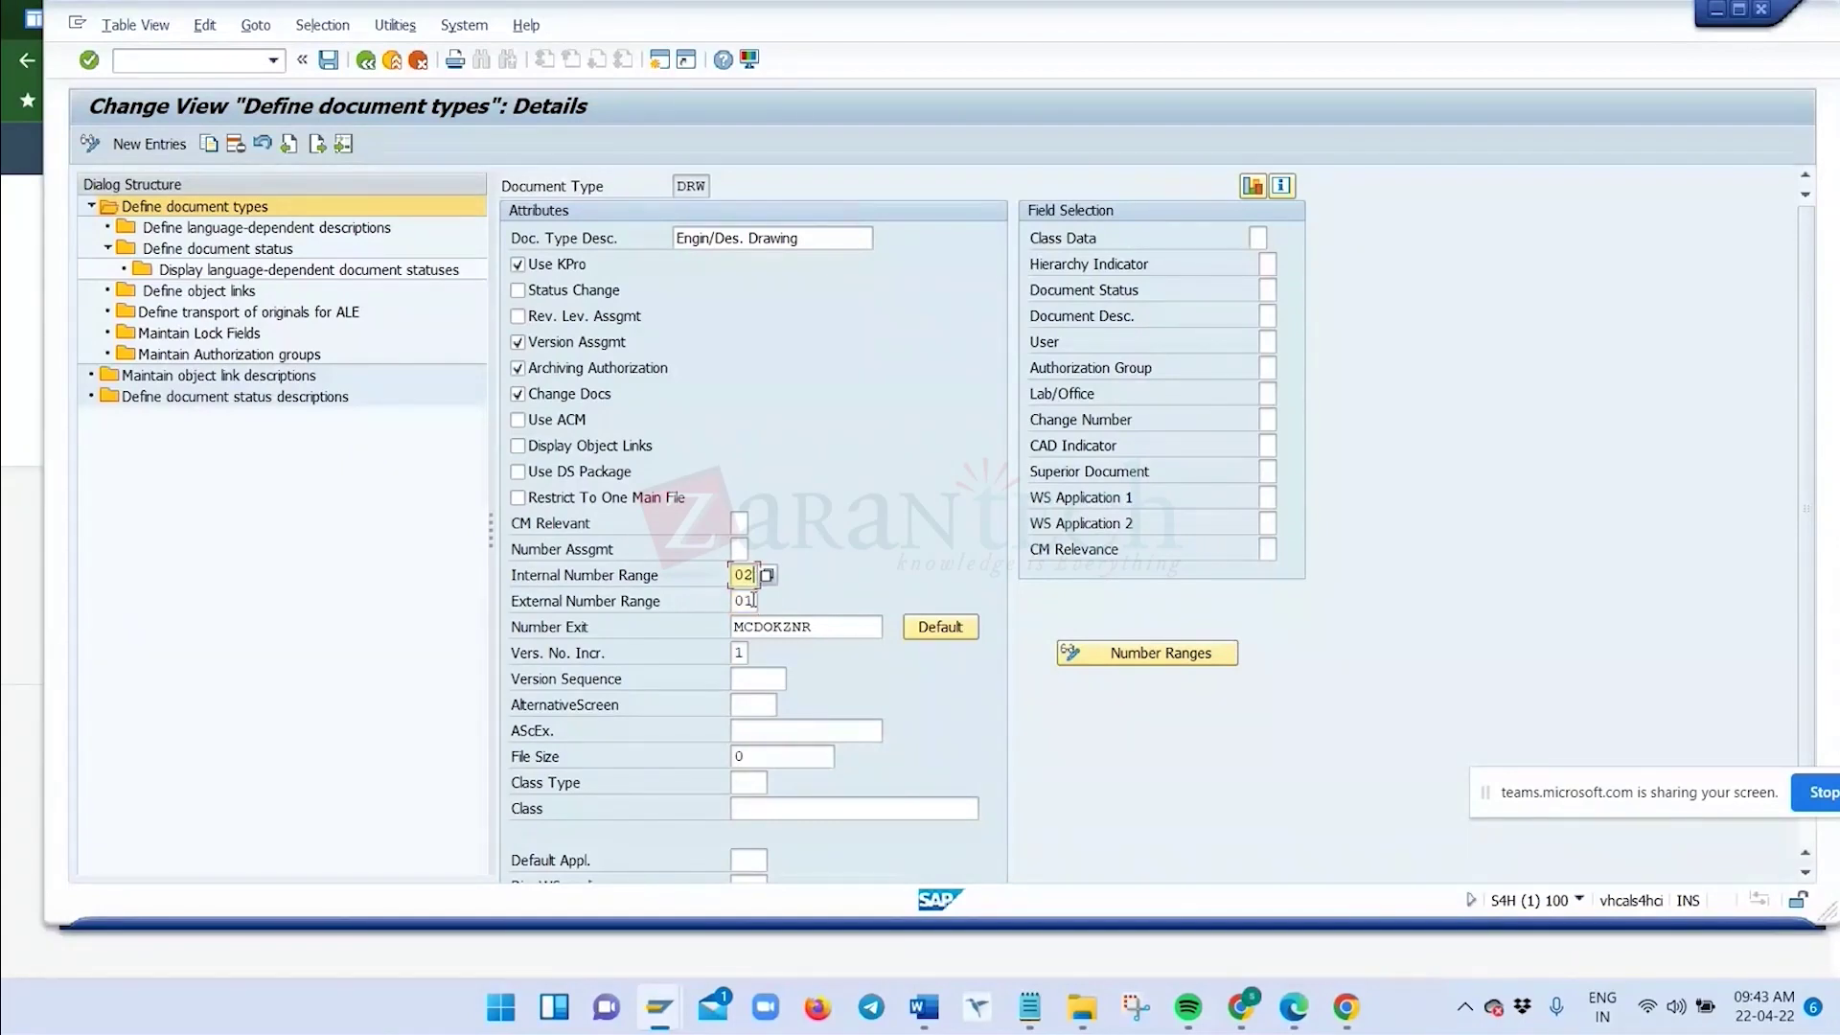
{"action": "left_click", "coordinate": [741, 601]}
{"action": "left_click", "coordinate": [753, 574]}
{"action": "key", "text": "Tab"}
{"action": "left_click", "coordinate": [365, 62]}
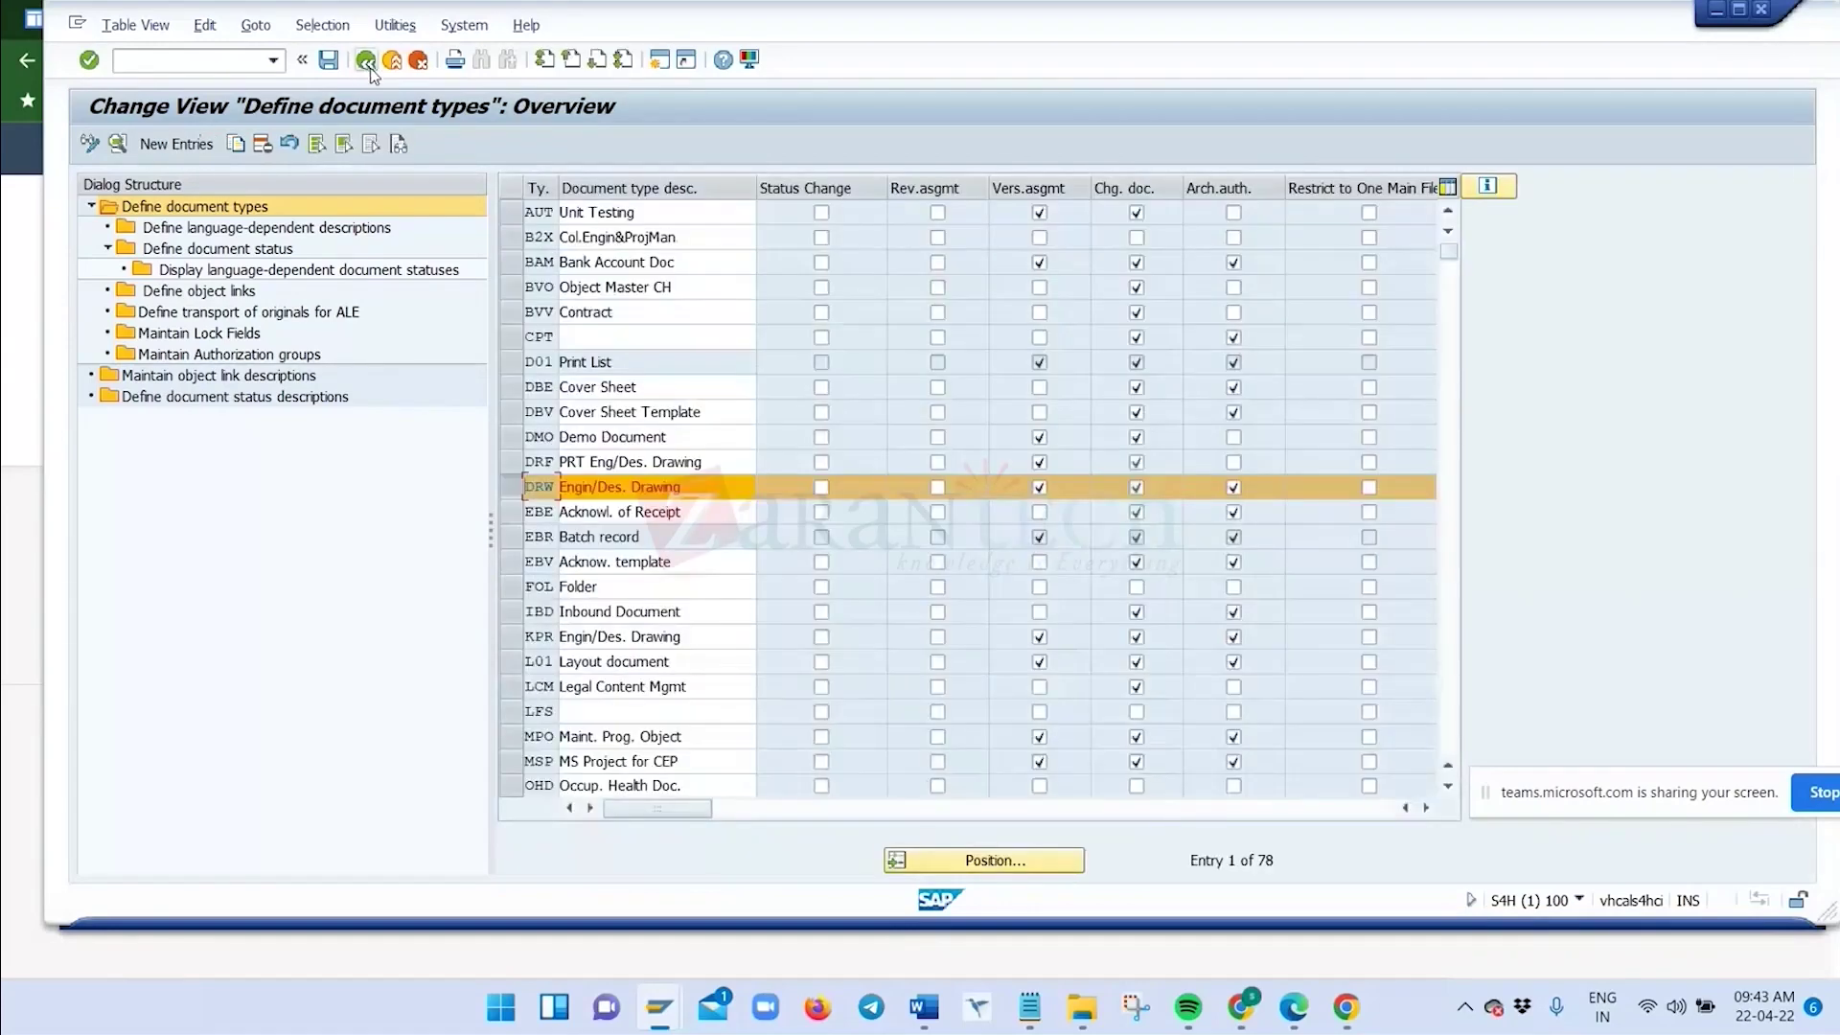
{"action": "left_click", "coordinate": [367, 61]}
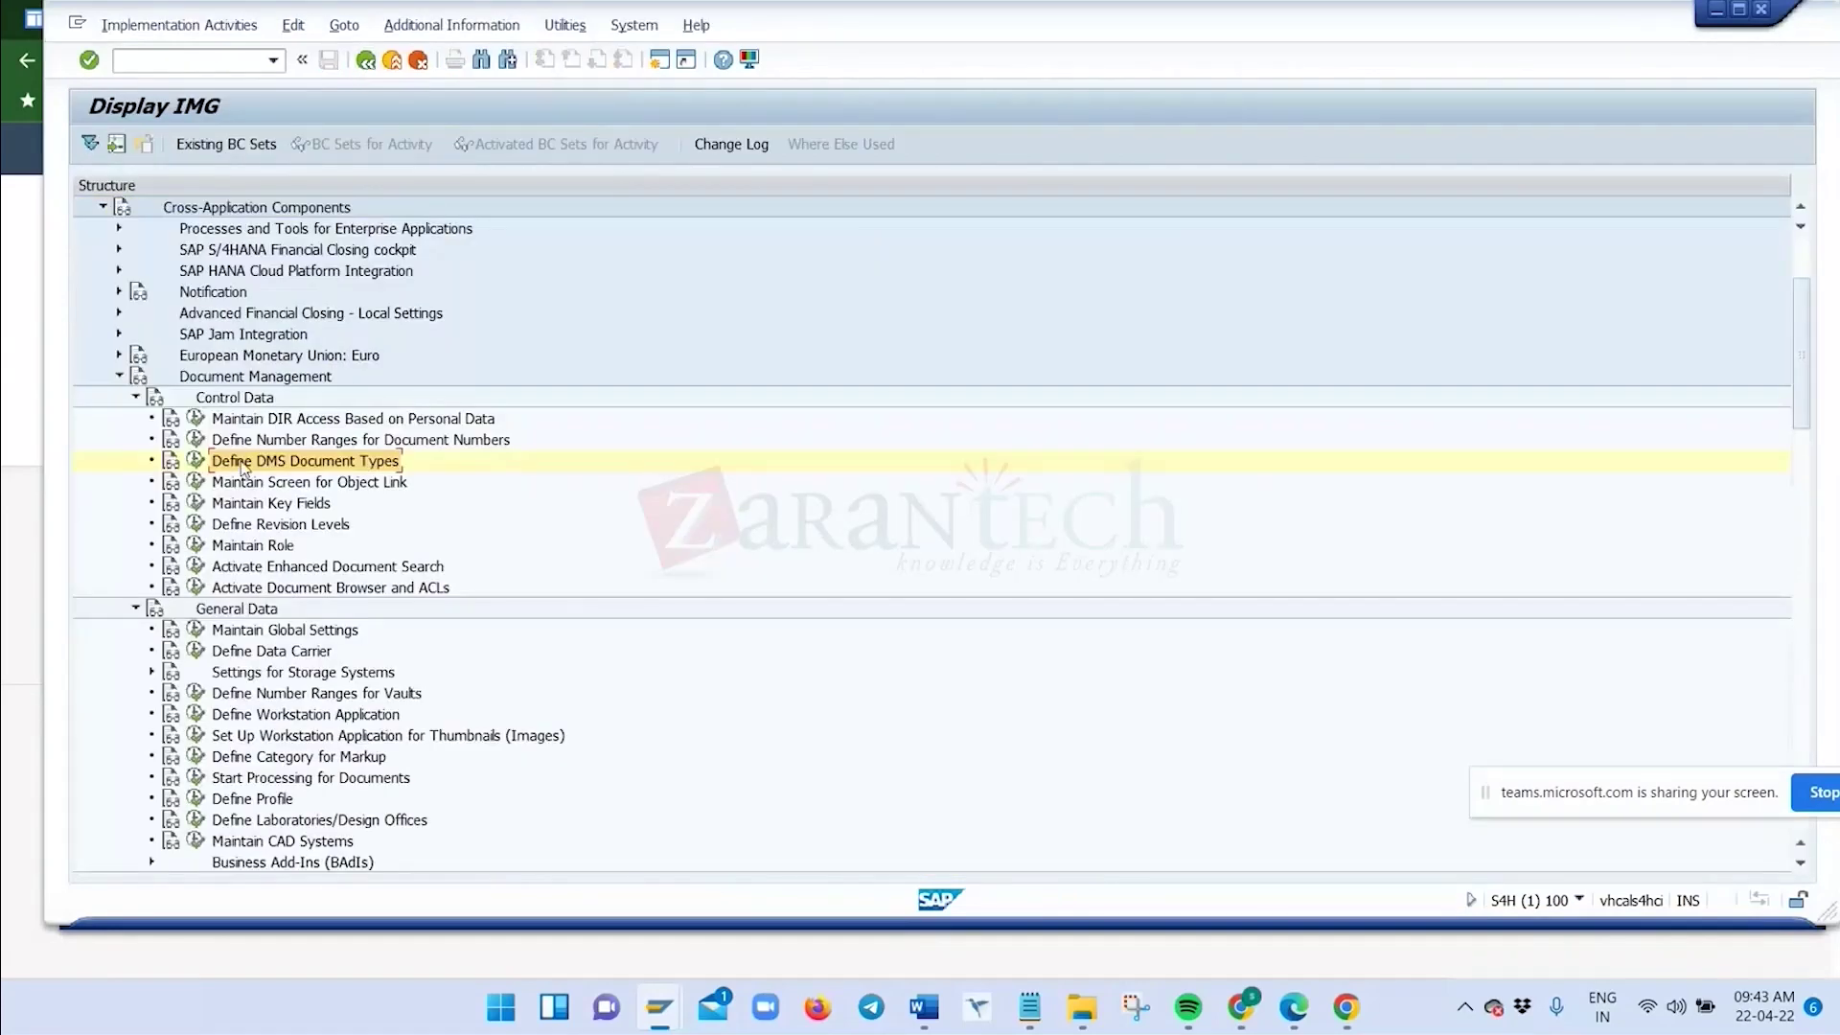
Display the number range intervals for document numbers, examine range 04 with its starting number, and return to the implementation guide
{"action": "left_click", "coordinate": [195, 441]}
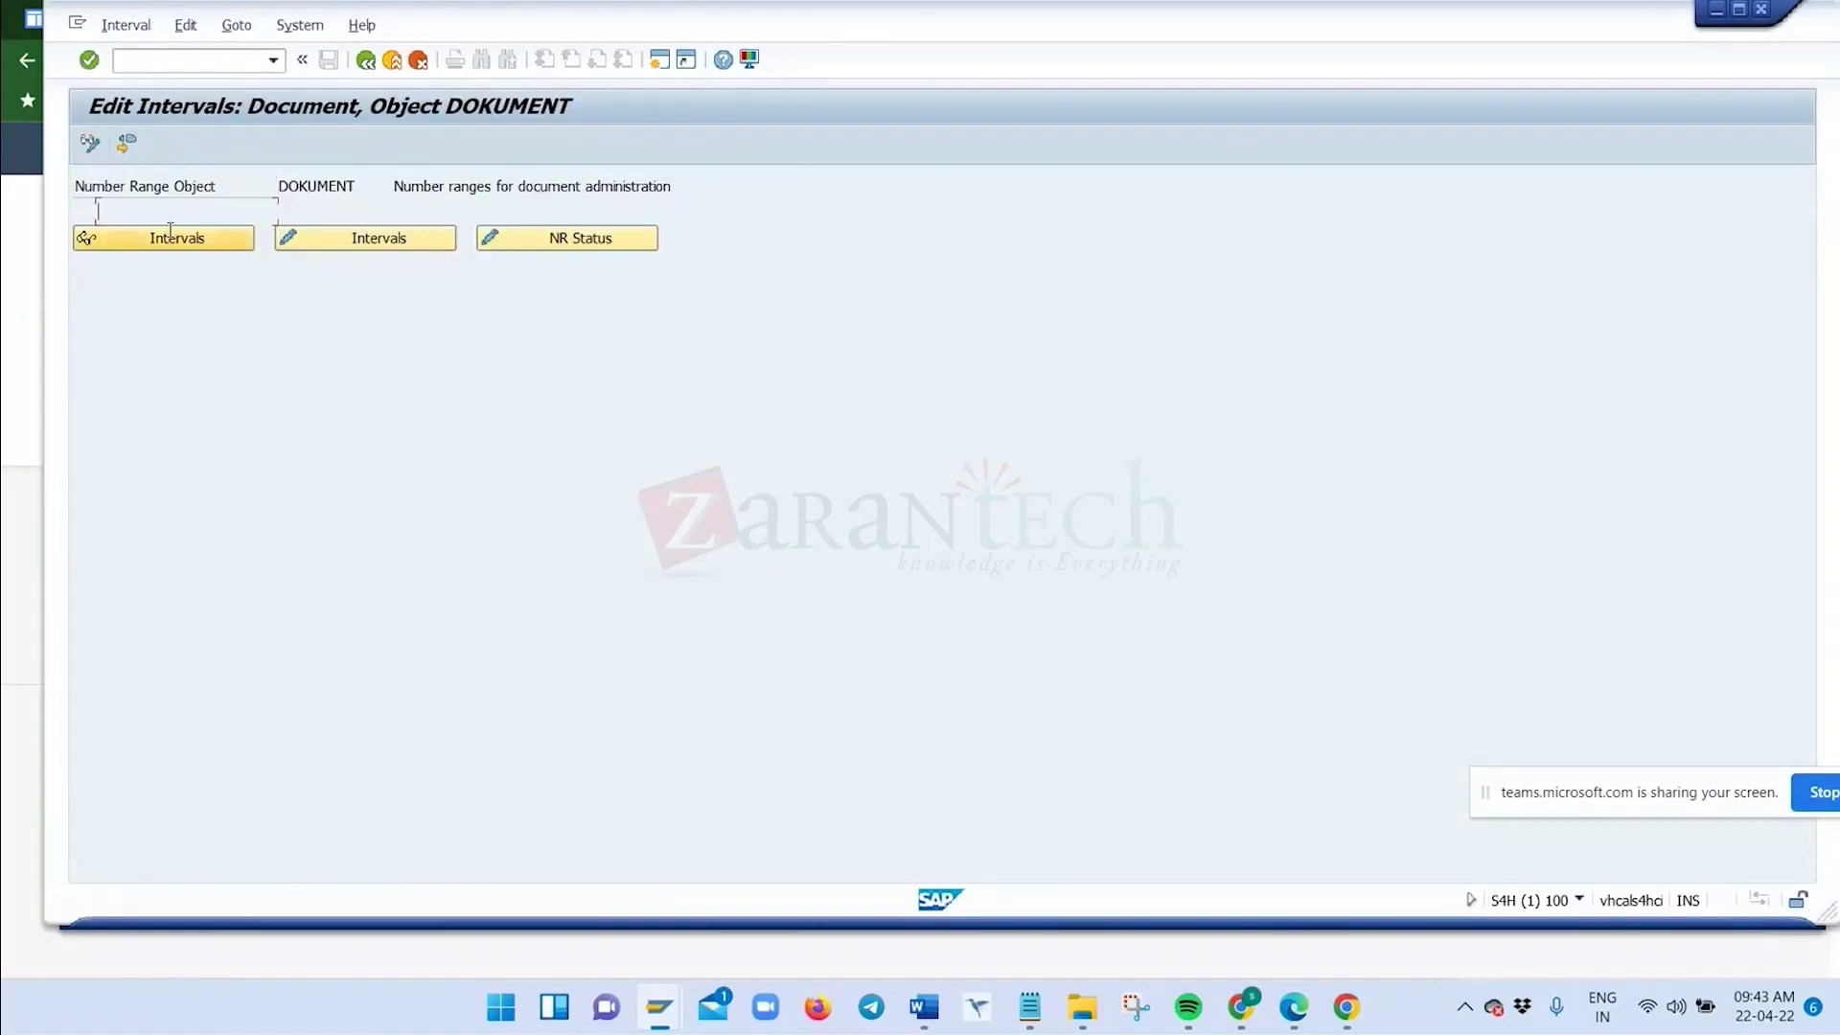
{"action": "left_click", "coordinate": [170, 234]}
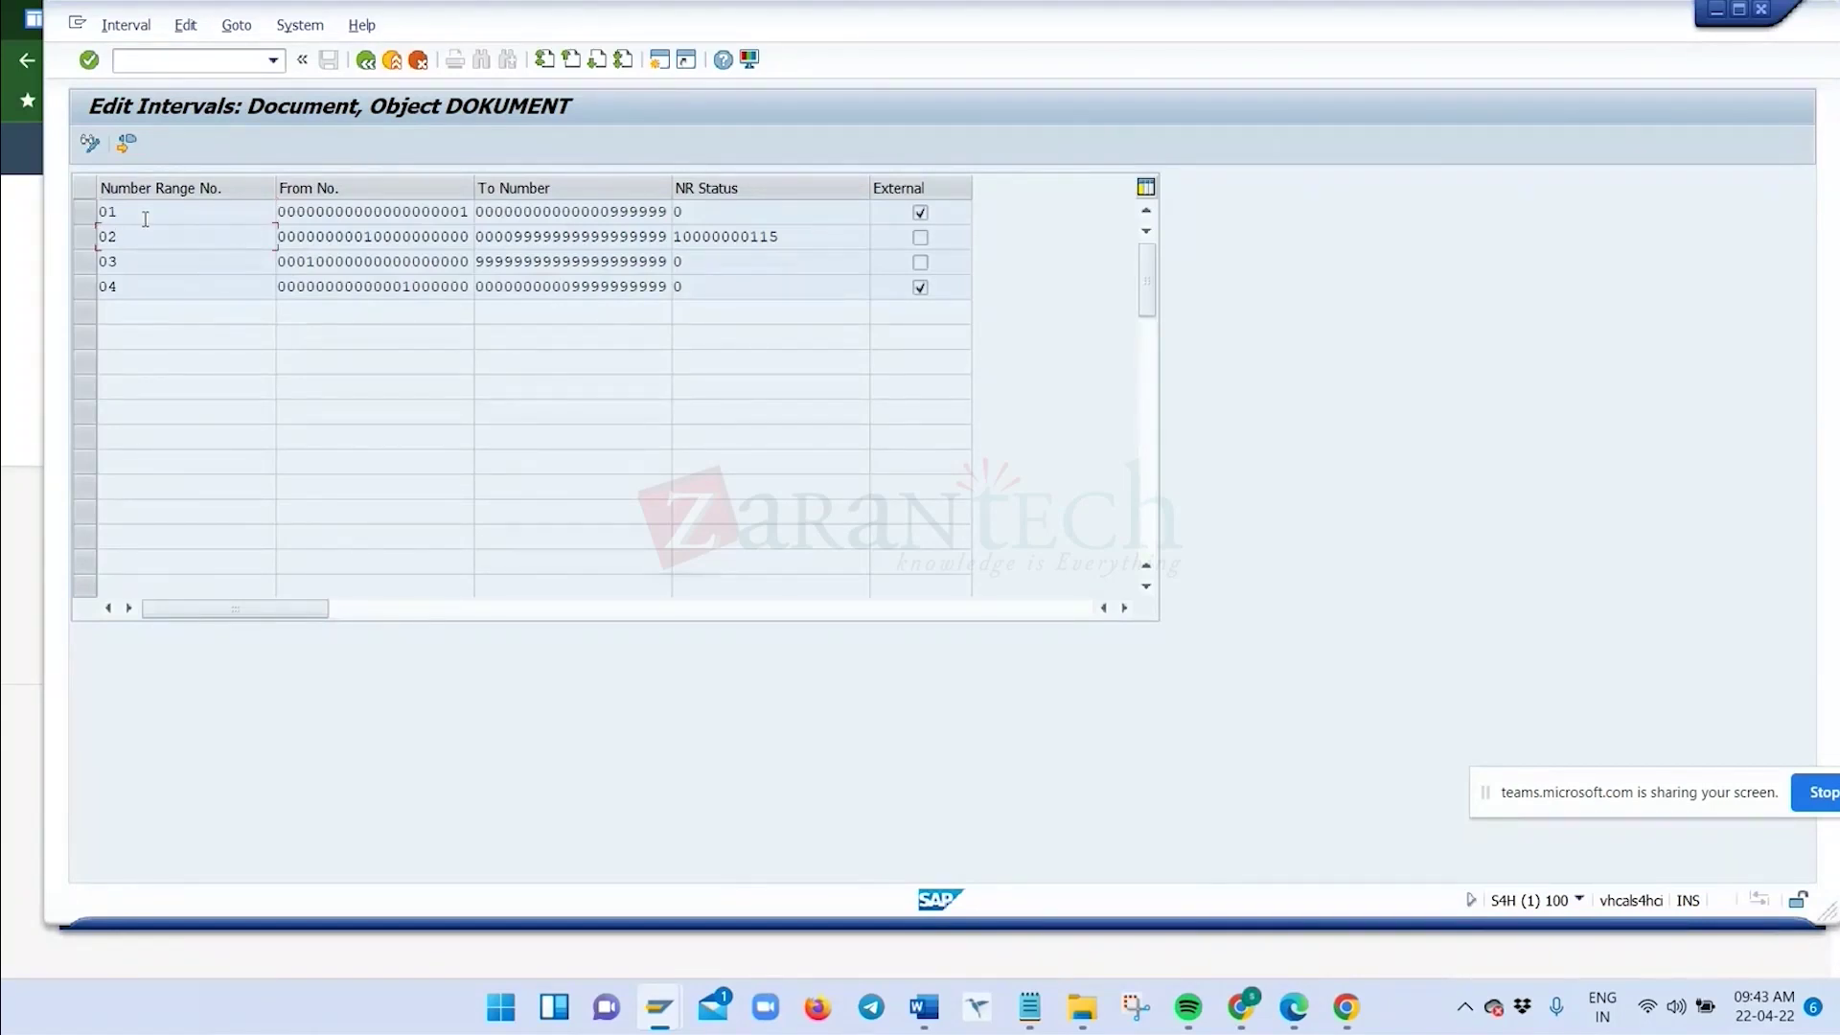
{"action": "left_click", "coordinate": [132, 285]}
{"action": "double_click", "coordinate": [133, 284]}
{"action": "left_click", "coordinate": [281, 285]}
{"action": "left_click_drag", "start_coordinate": [280, 286], "coordinate": [477, 299]}
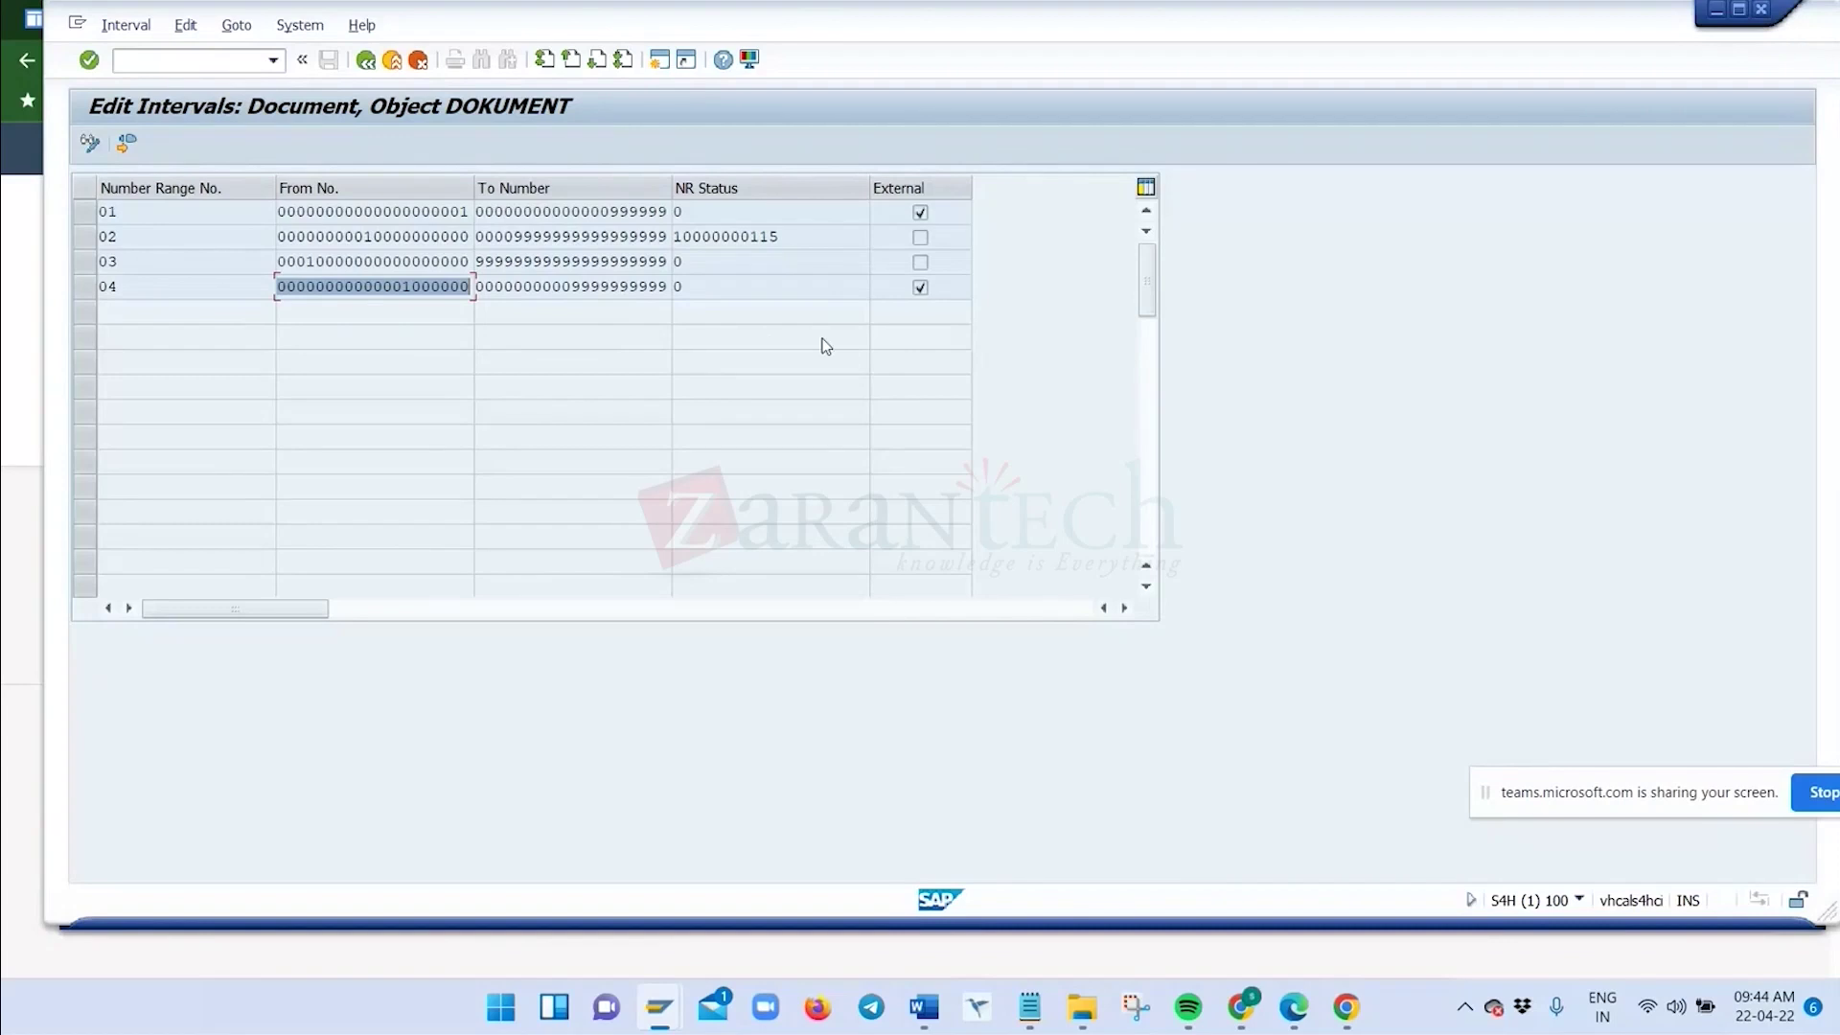
{"action": "left_click", "coordinate": [165, 288]}
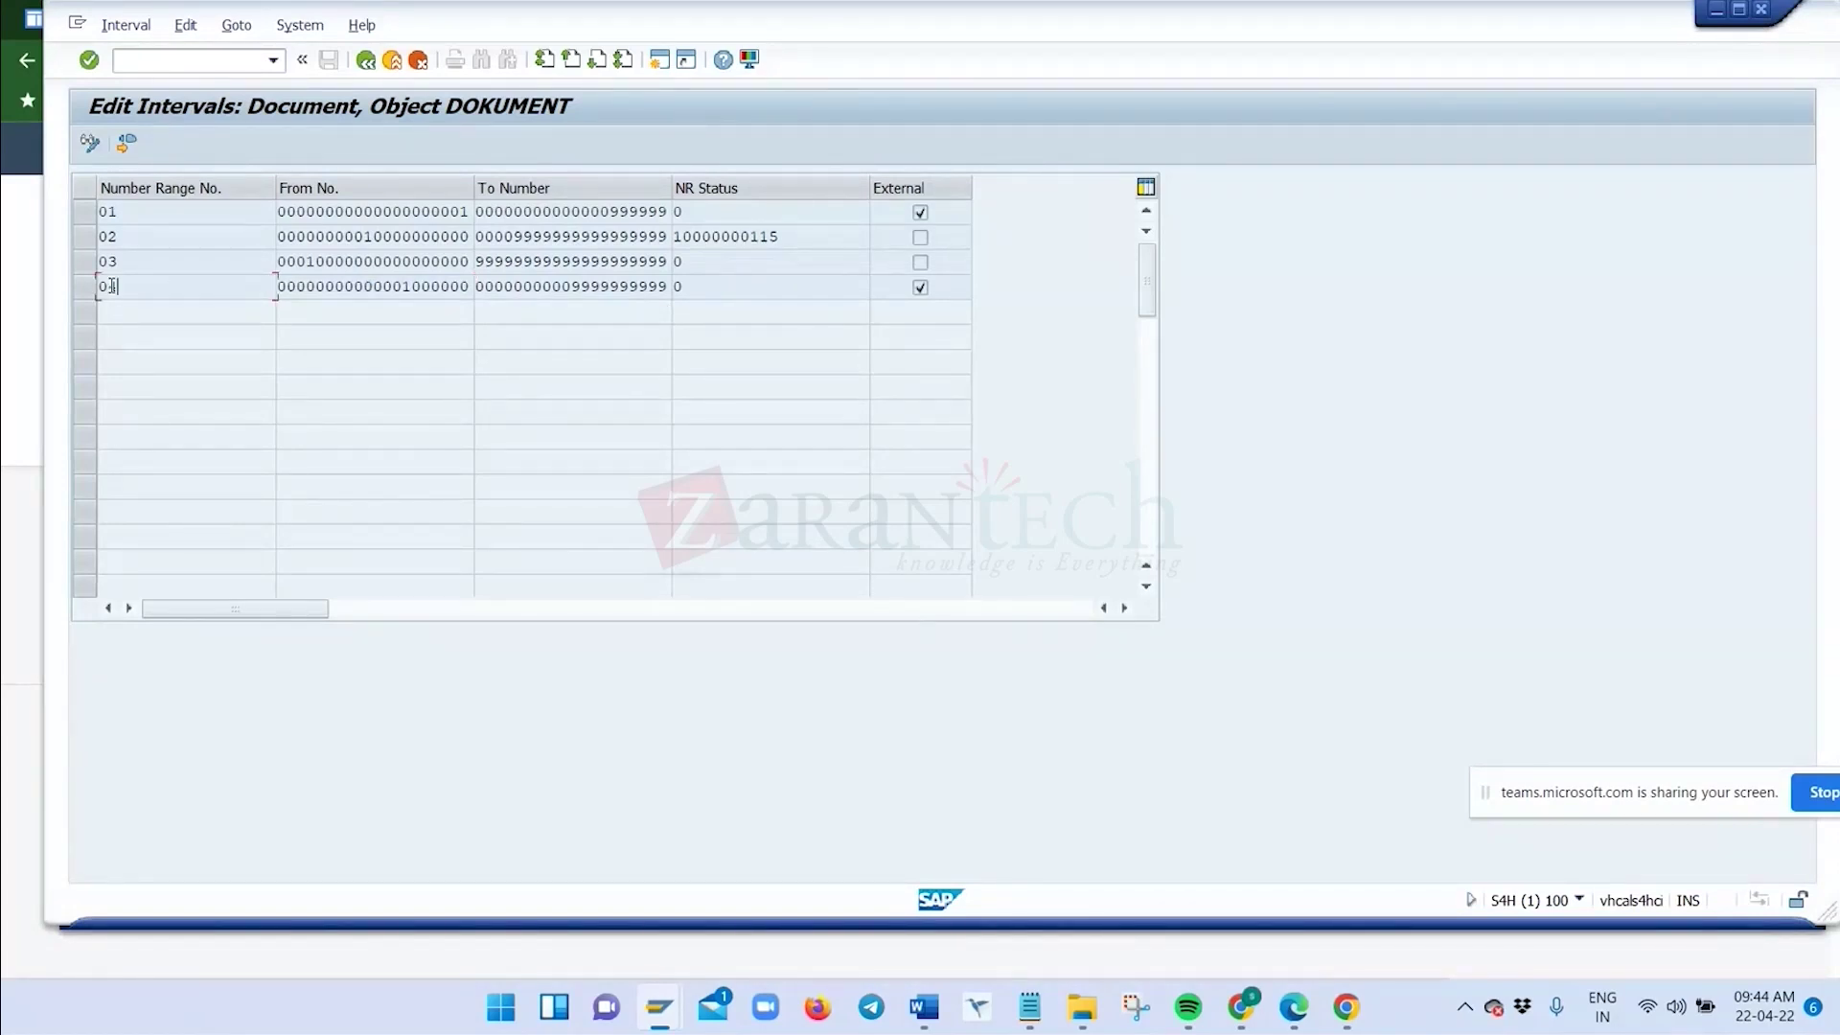
{"action": "left_click", "coordinate": [366, 61]}
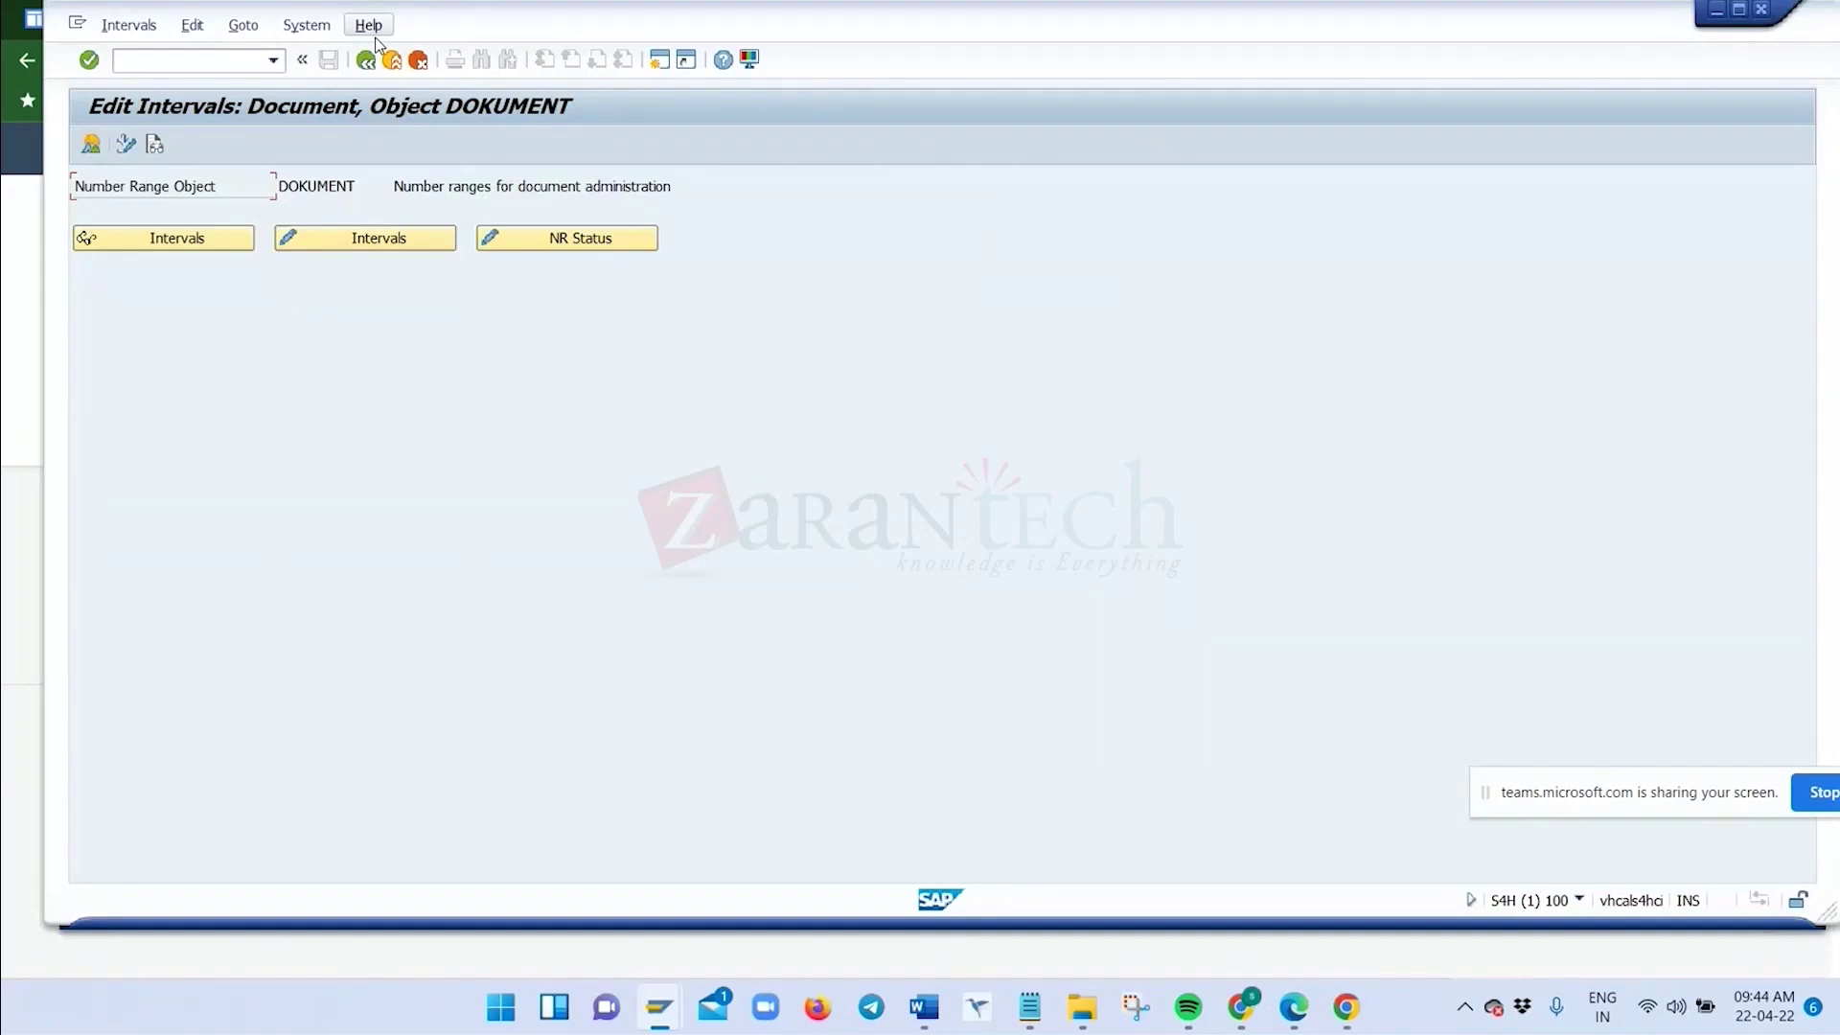
{"action": "left_click", "coordinate": [366, 60]}
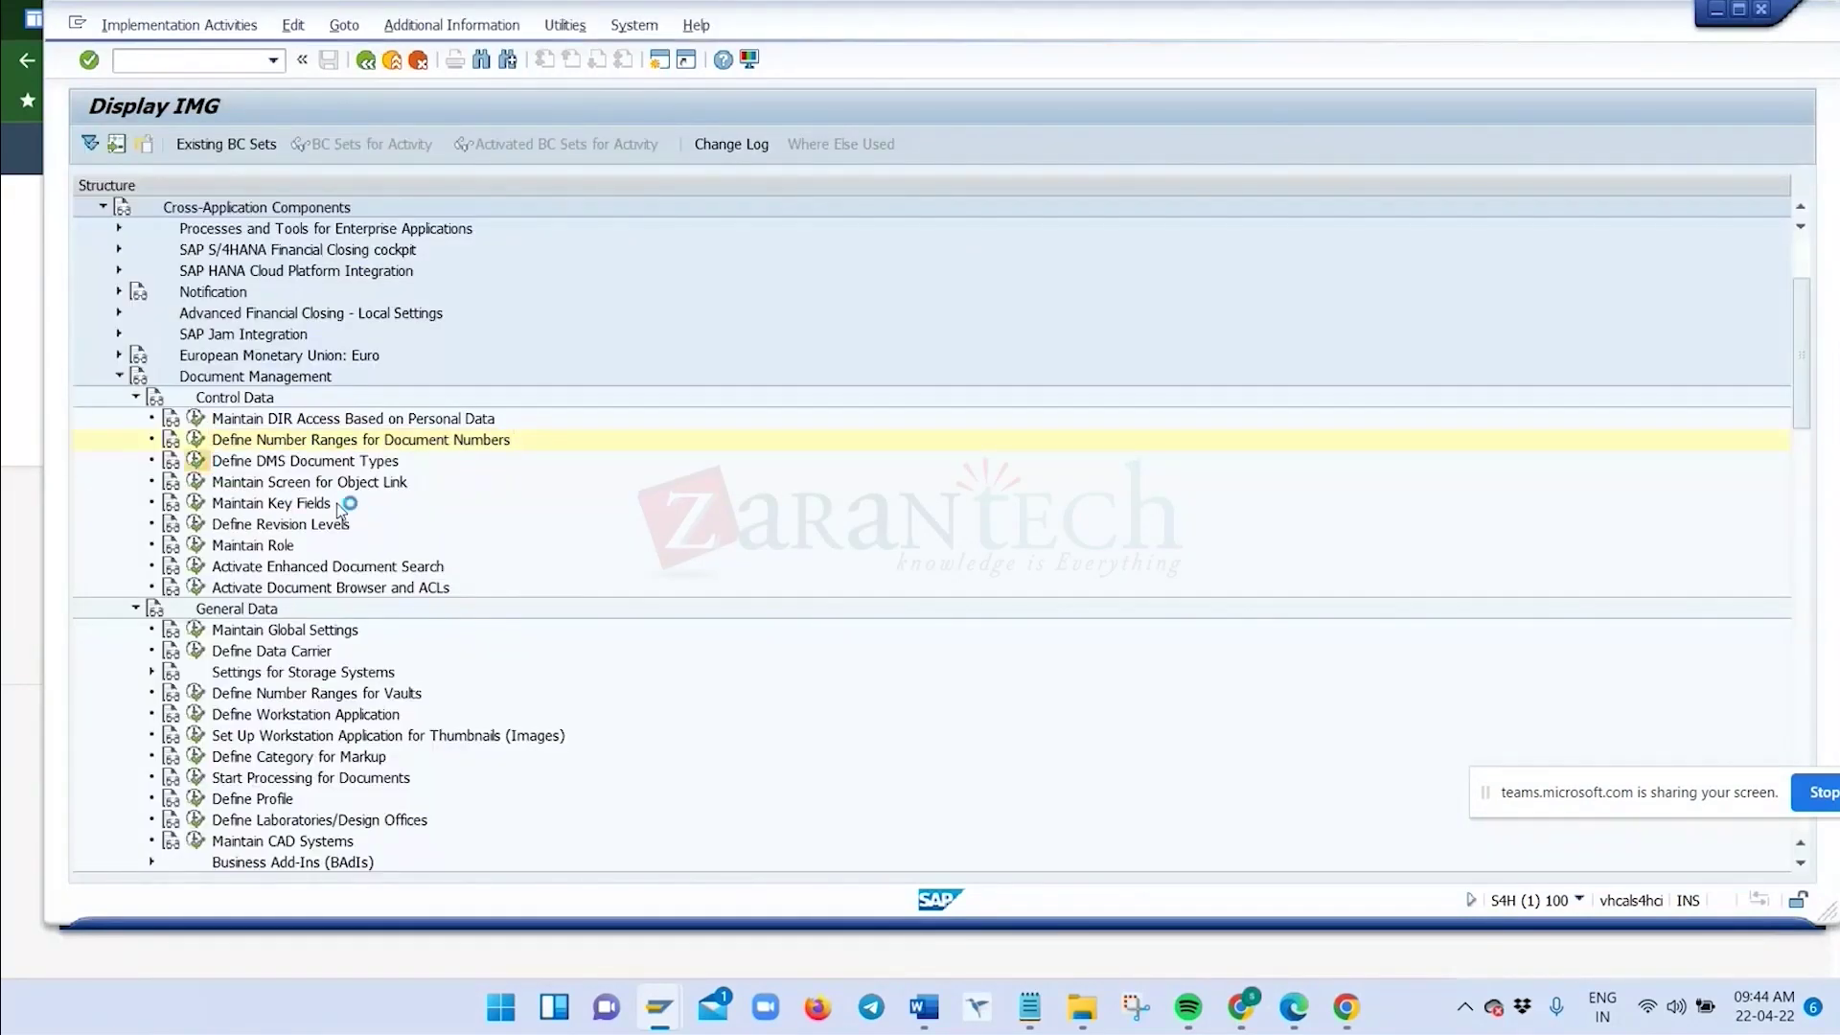
Look through the full list of DMS document types for the recipe-related type, covering entries from AUT to the end
{"action": "scroll", "coordinate": [382, 609], "scroll_direction": "down", "scroll_amount": 4}
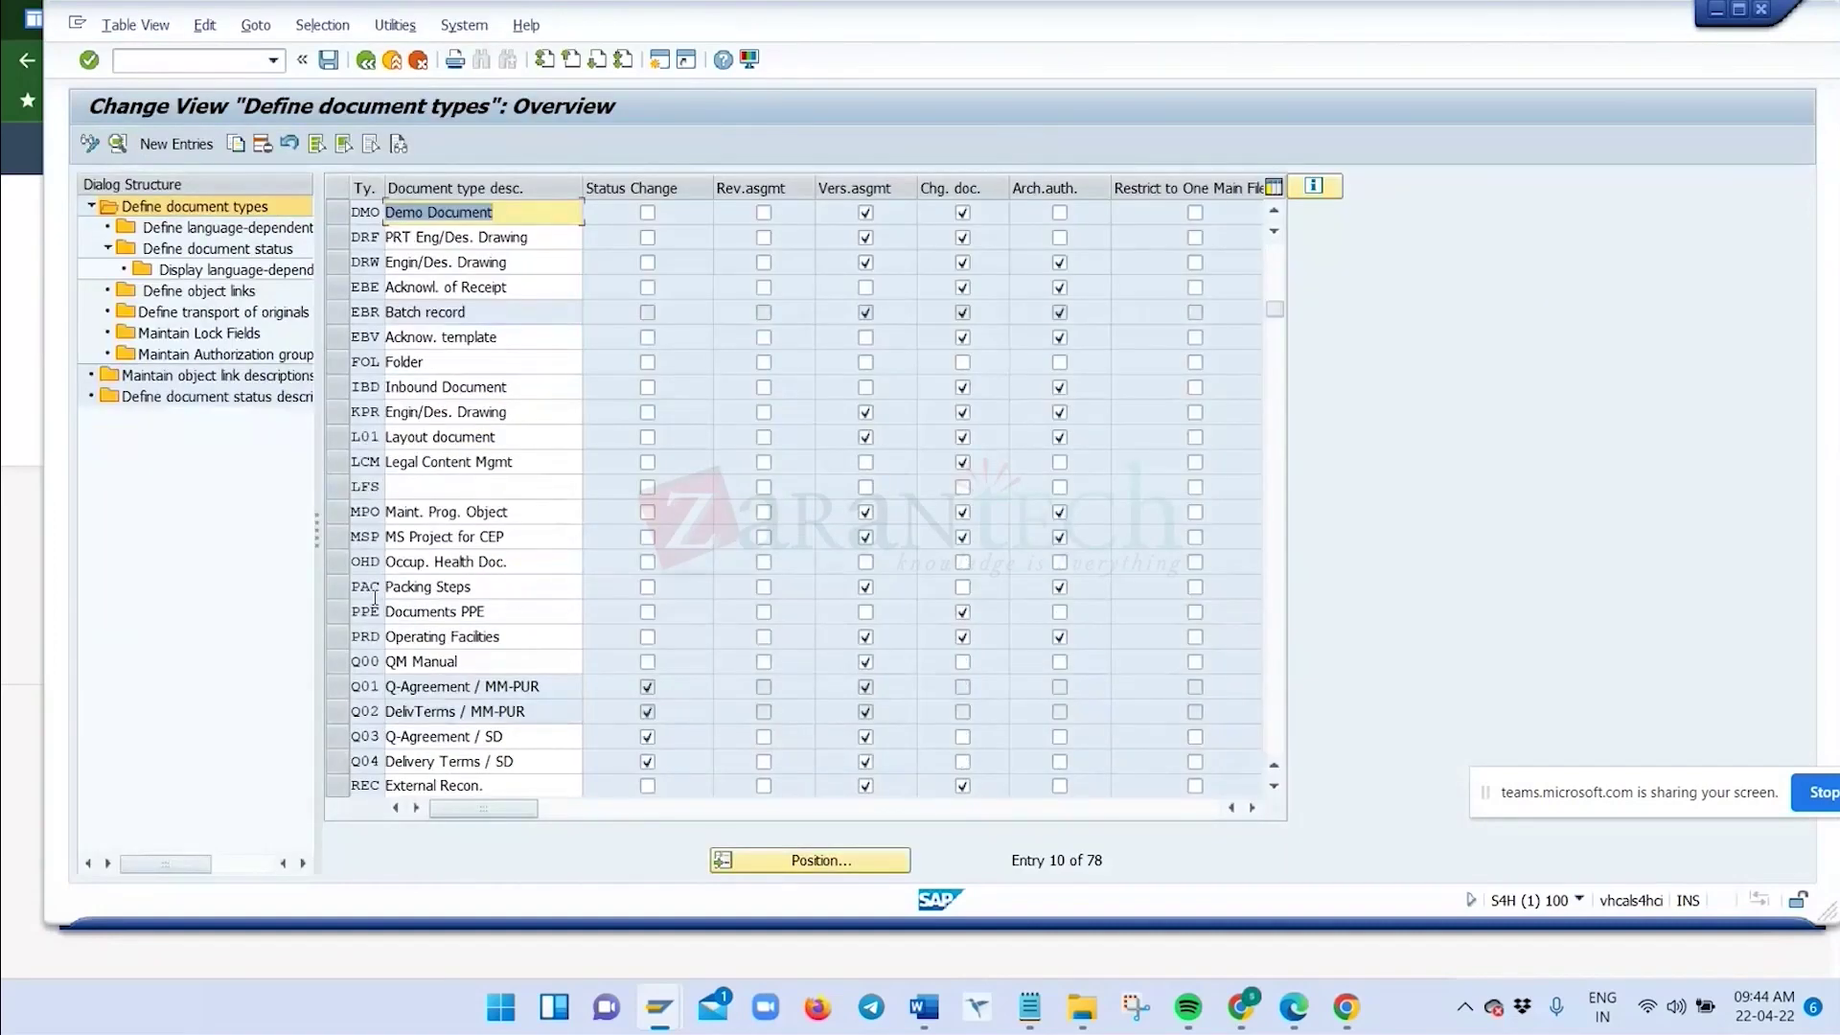
{"action": "scroll", "coordinate": [375, 599], "scroll_direction": "down", "scroll_amount": 4}
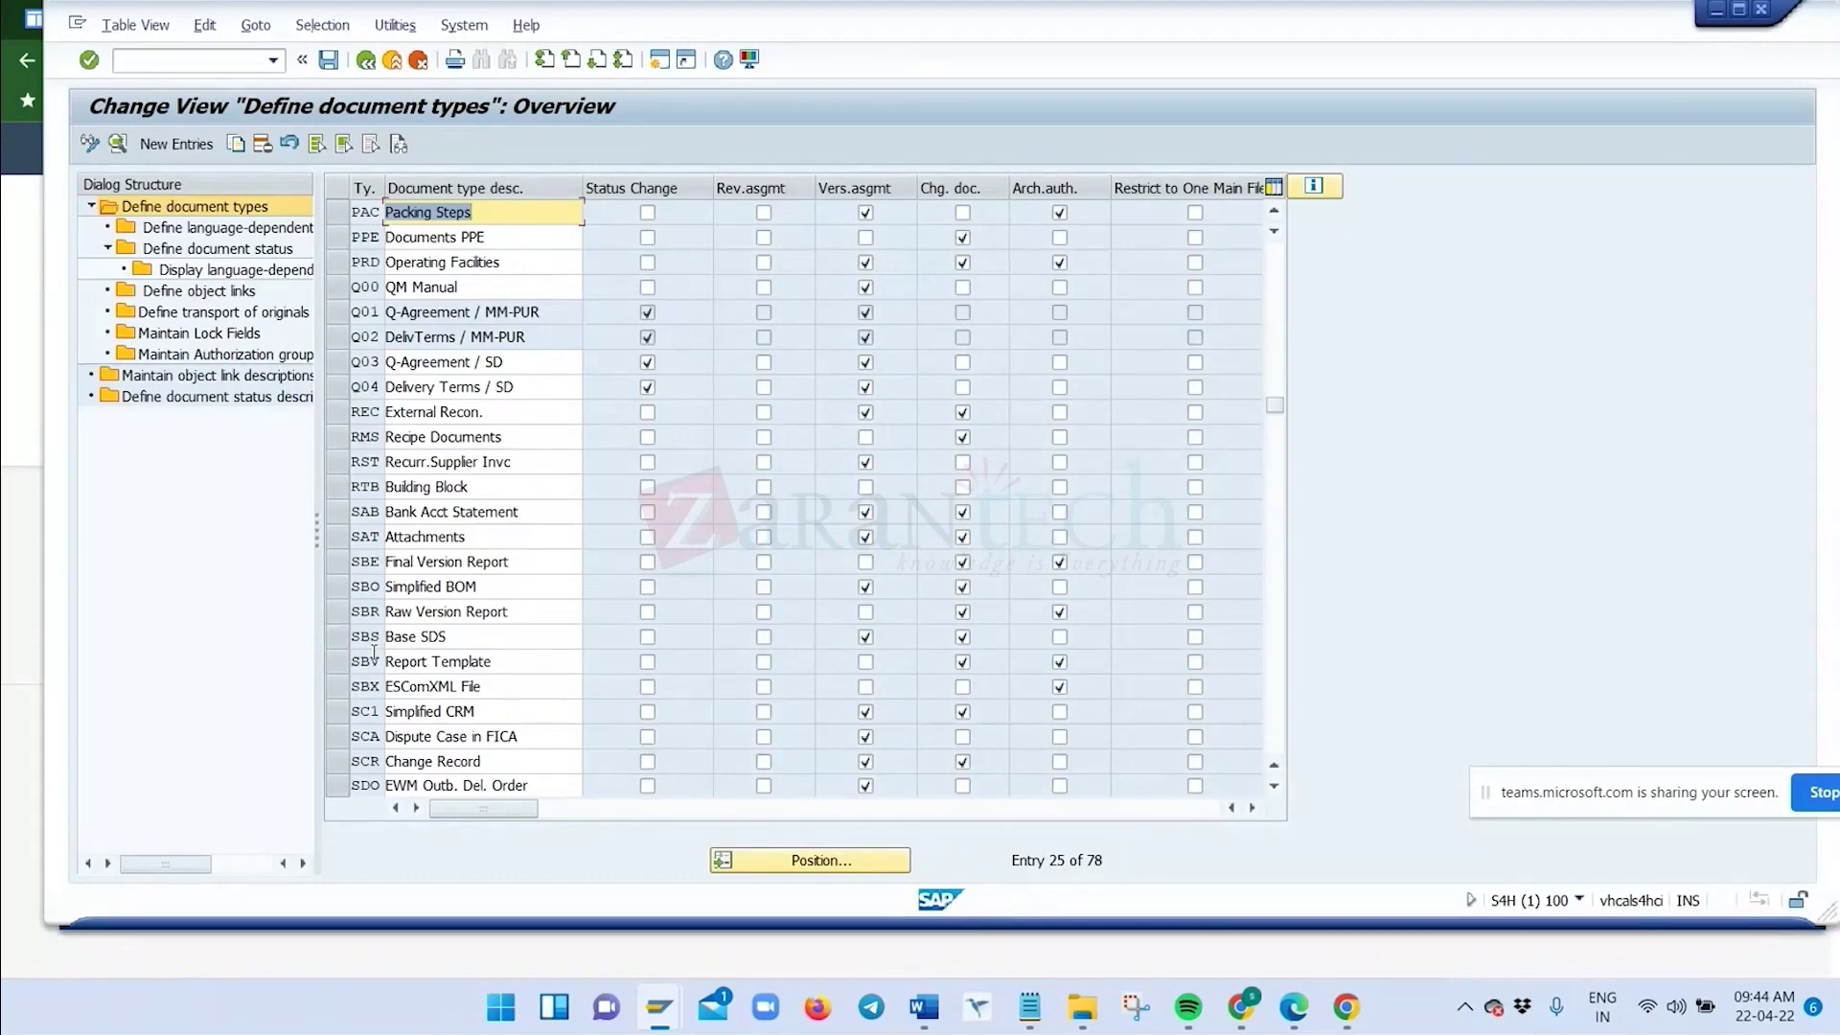
{"action": "scroll", "coordinate": [372, 659], "scroll_direction": "down", "scroll_amount": 2}
{"action": "scroll", "coordinate": [375, 661], "scroll_direction": "down", "scroll_amount": 2}
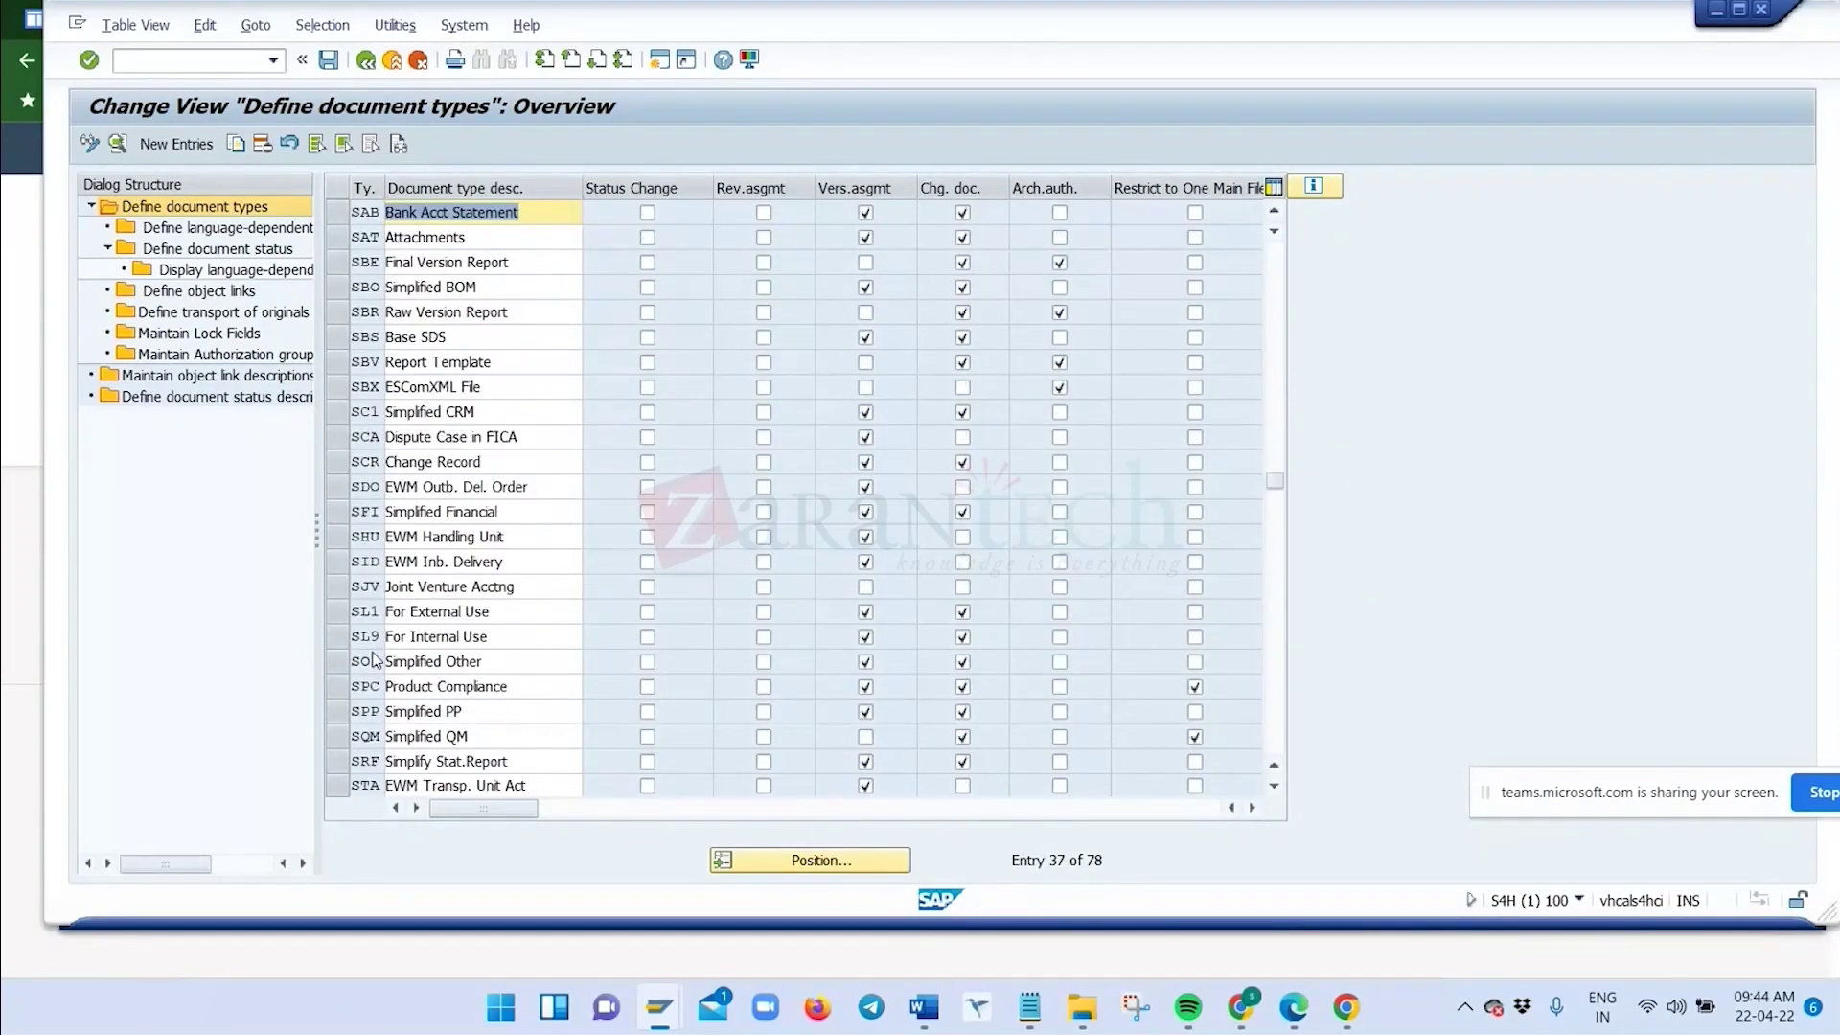
{"action": "scroll", "coordinate": [375, 660], "scroll_direction": "down", "scroll_amount": 7}
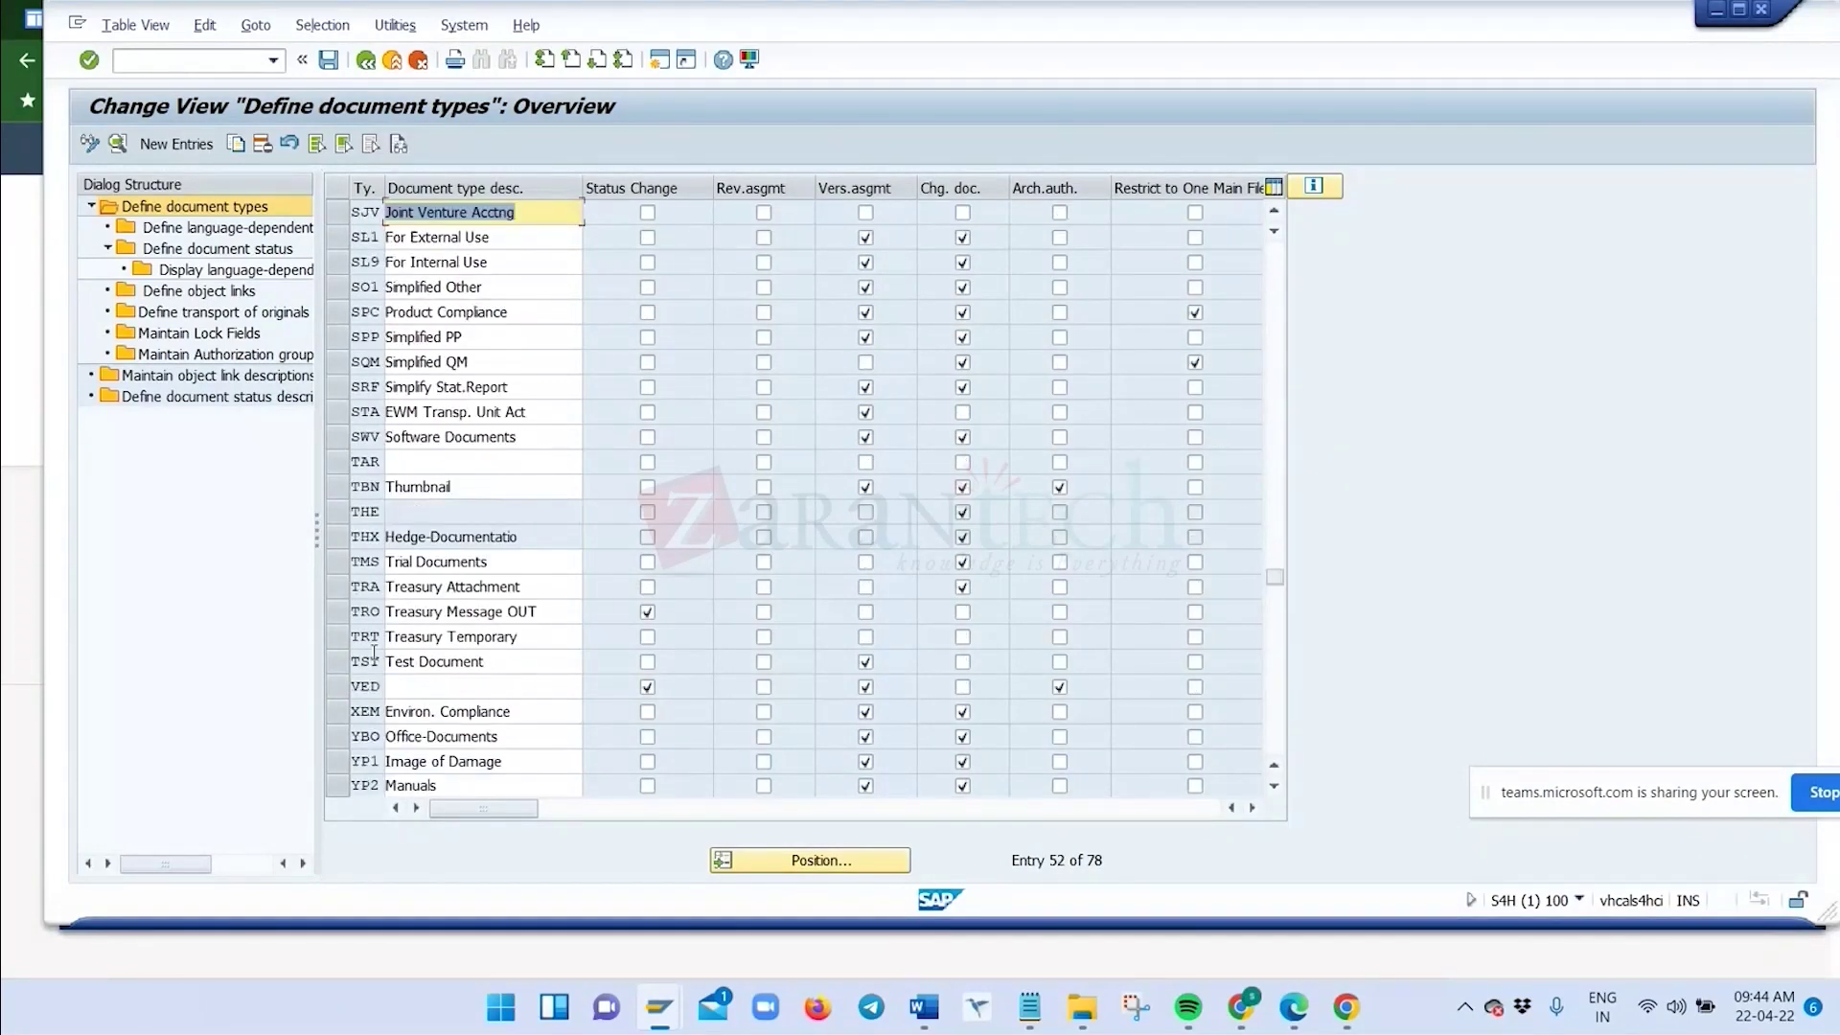
{"action": "scroll", "coordinate": [374, 660], "scroll_direction": "down", "scroll_amount": 1}
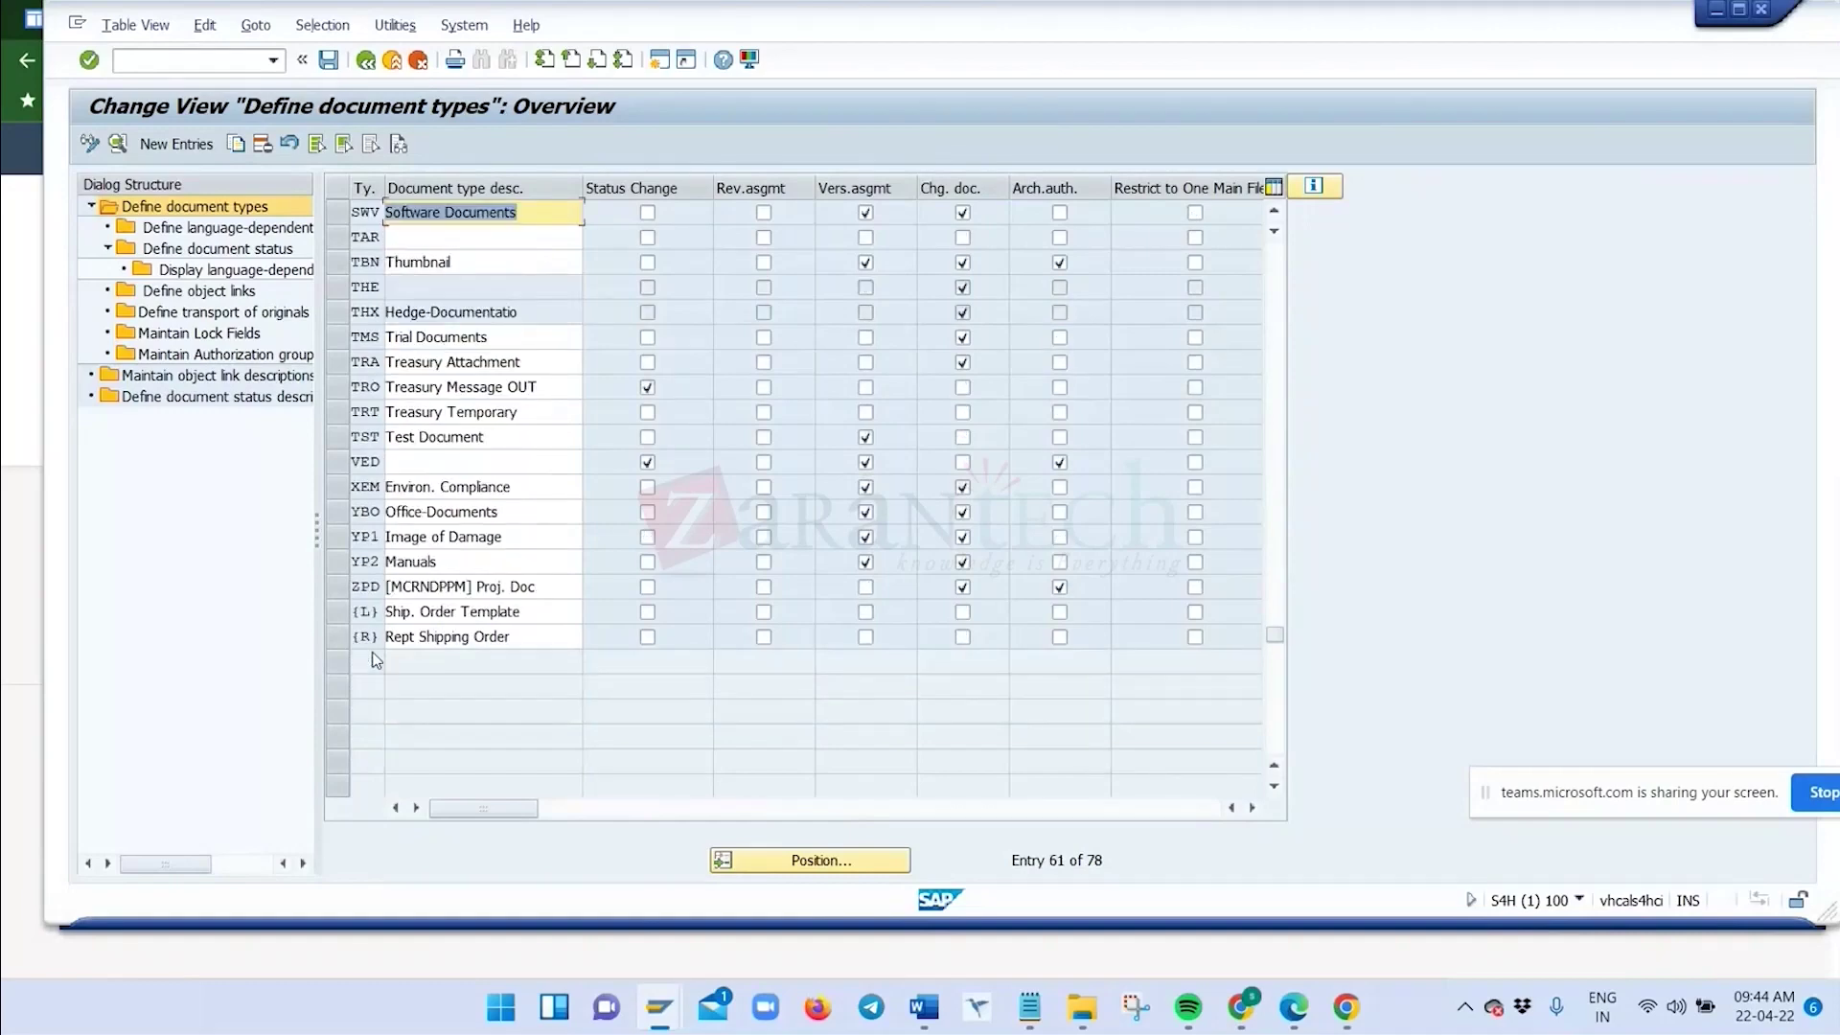
{"action": "scroll", "coordinate": [375, 660], "scroll_direction": "up", "scroll_amount": 2}
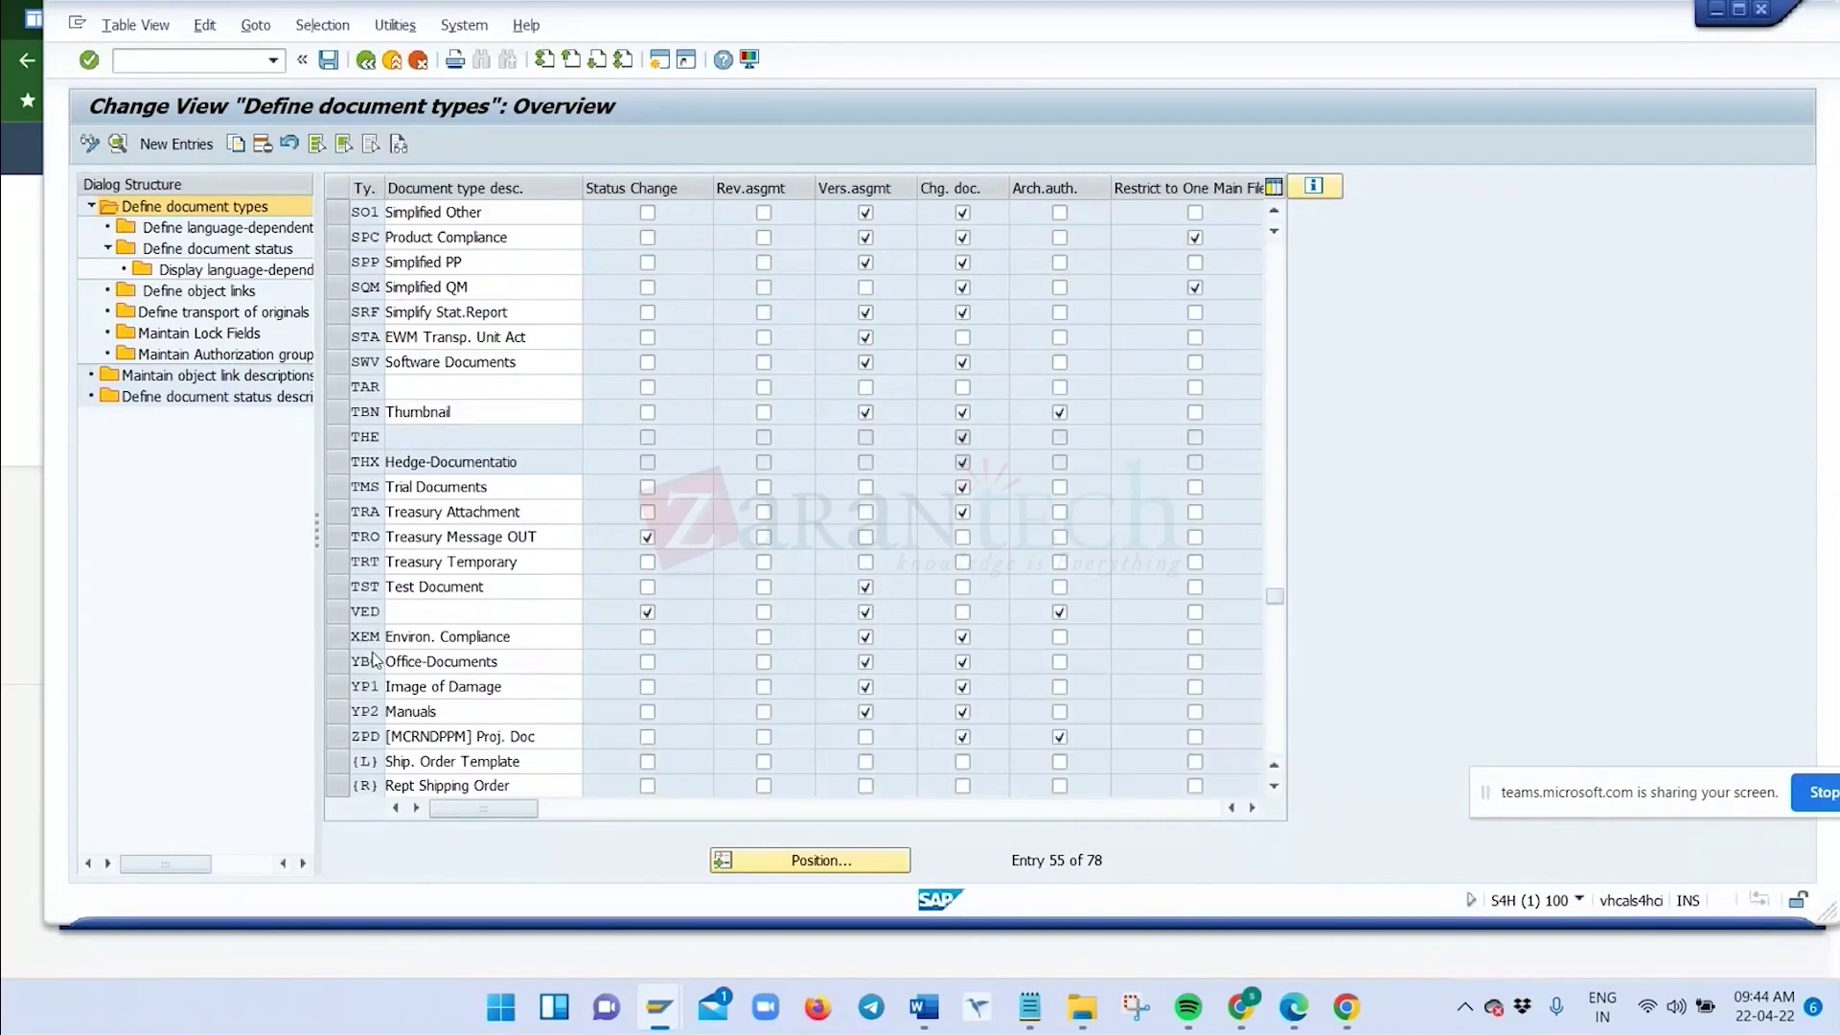
{"action": "scroll", "coordinate": [375, 661], "scroll_direction": "up", "scroll_amount": 4}
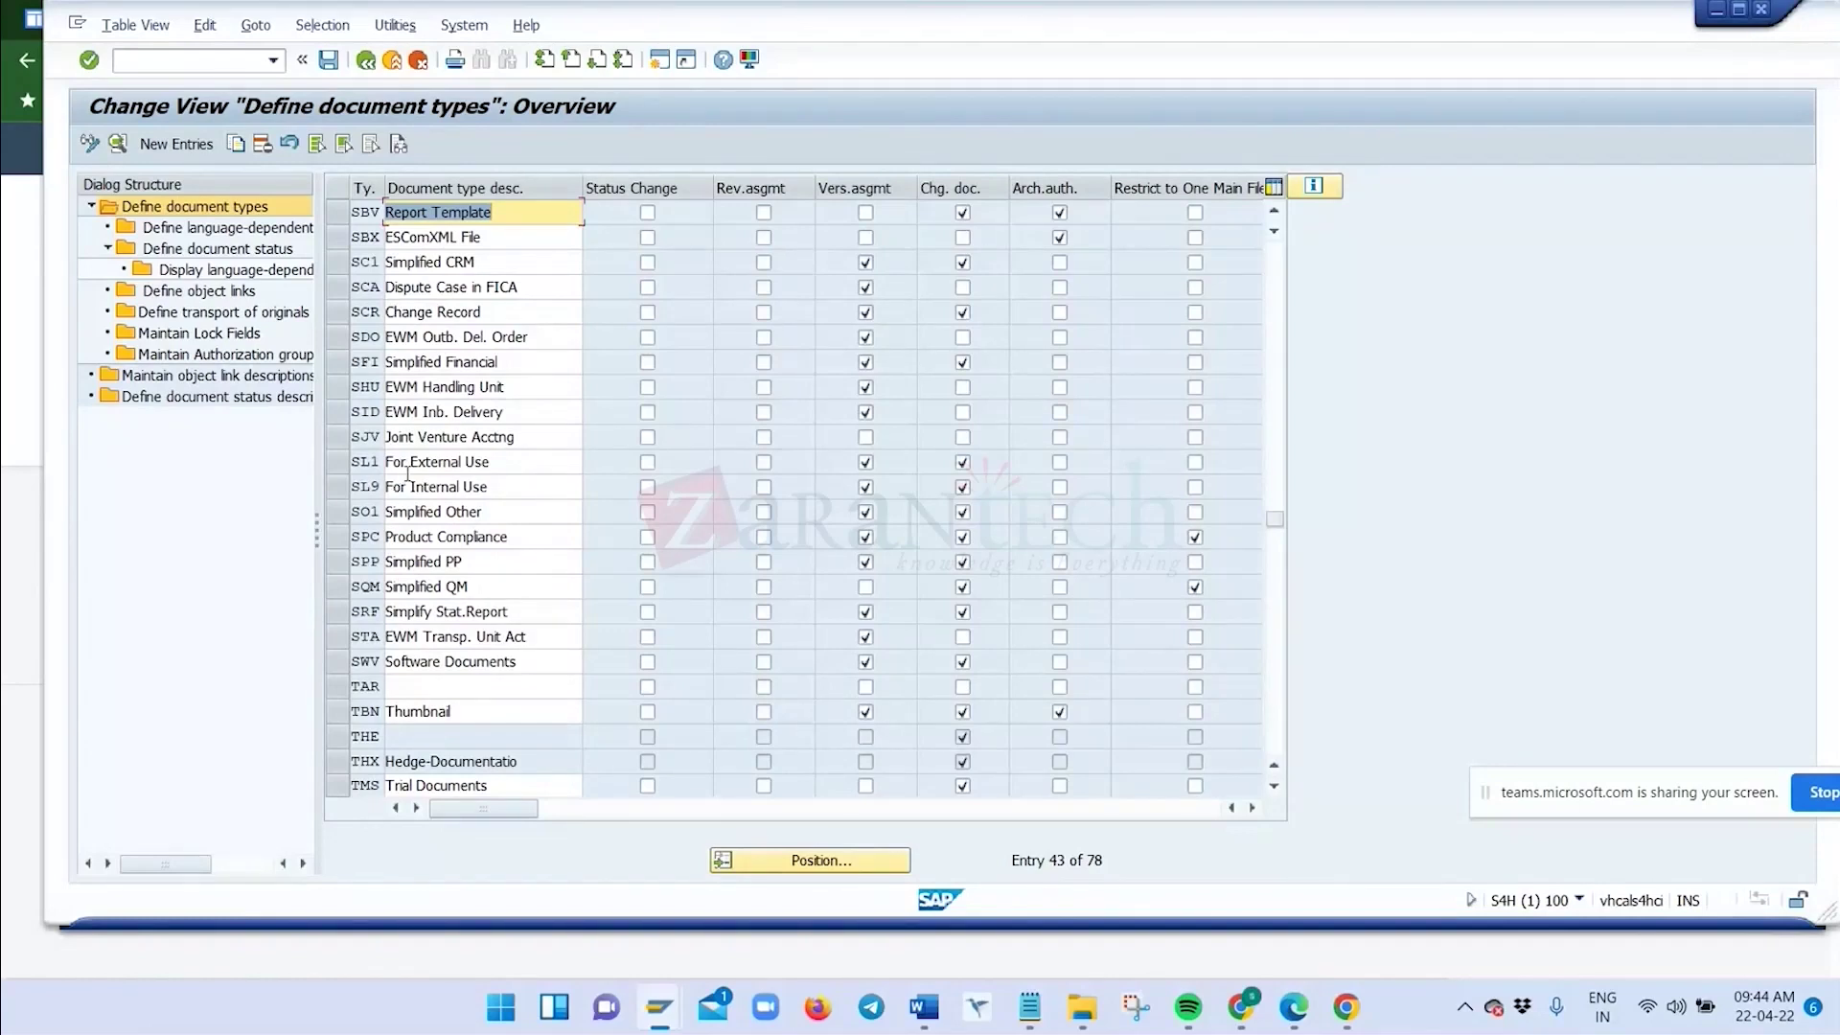
{"action": "scroll", "coordinate": [408, 473], "scroll_direction": "up", "scroll_amount": 1}
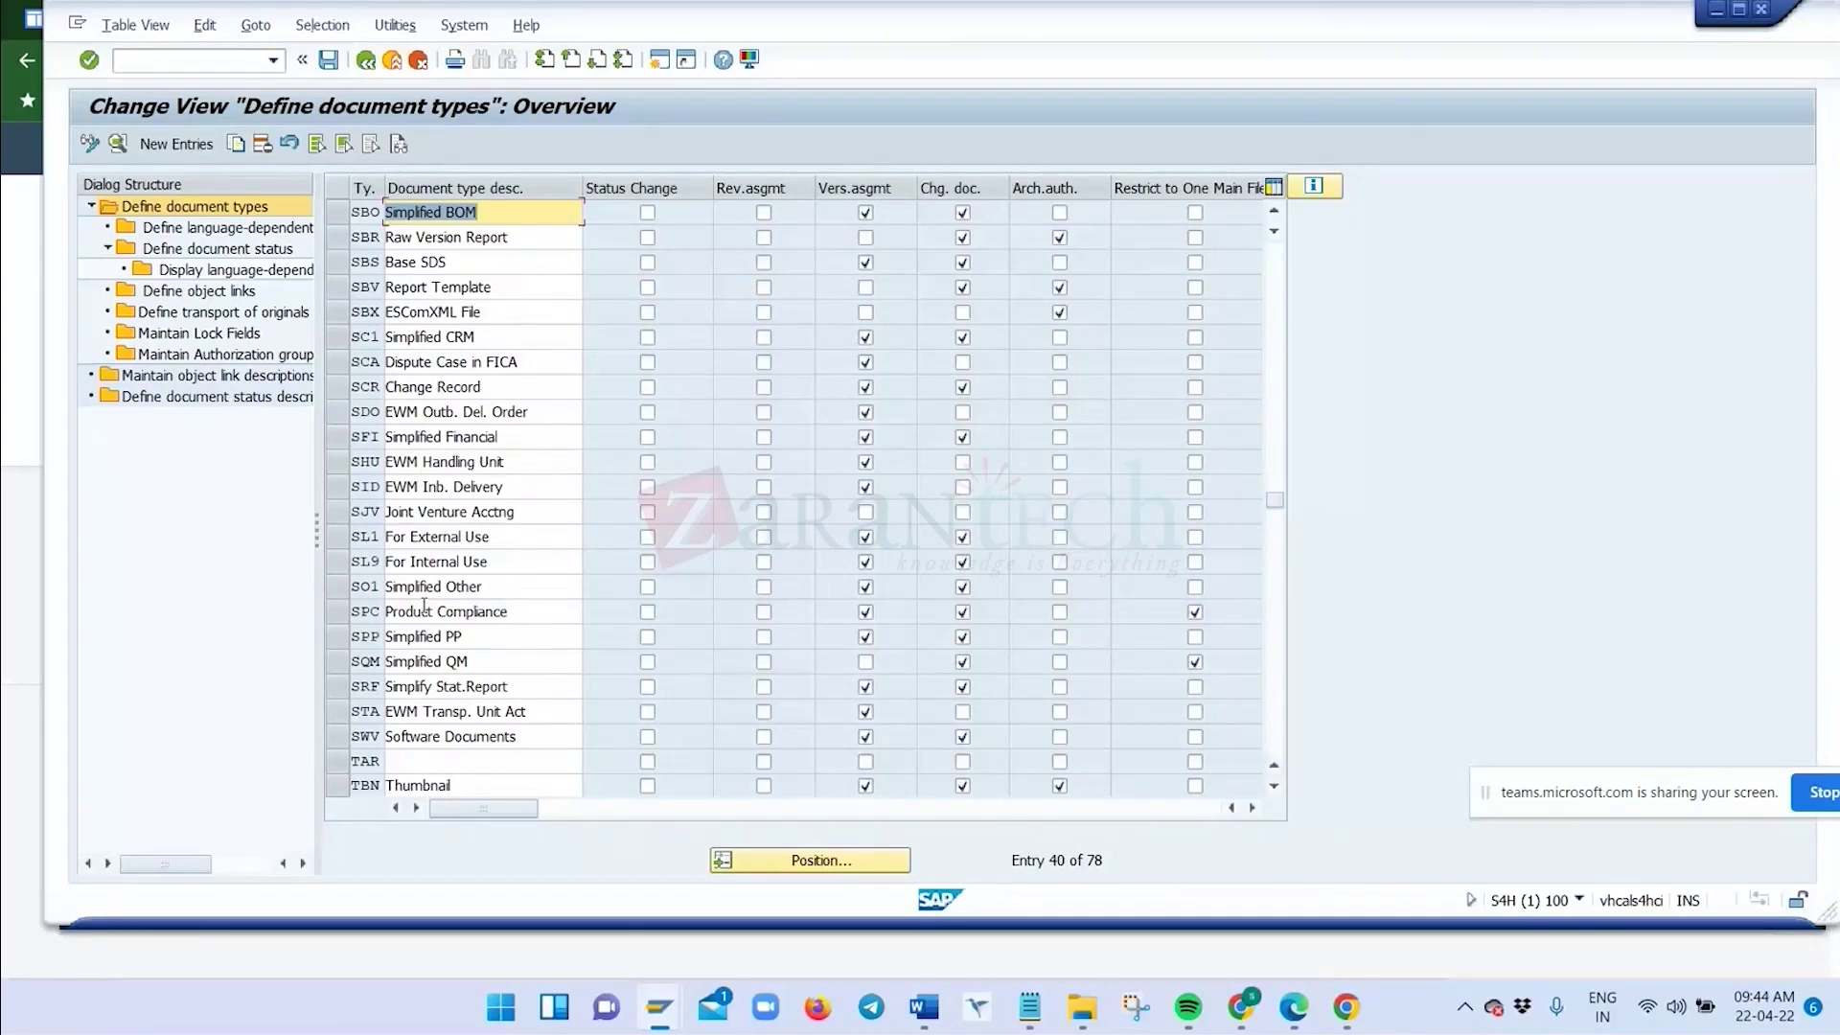
{"action": "scroll", "coordinate": [425, 606], "scroll_direction": "up", "scroll_amount": 3}
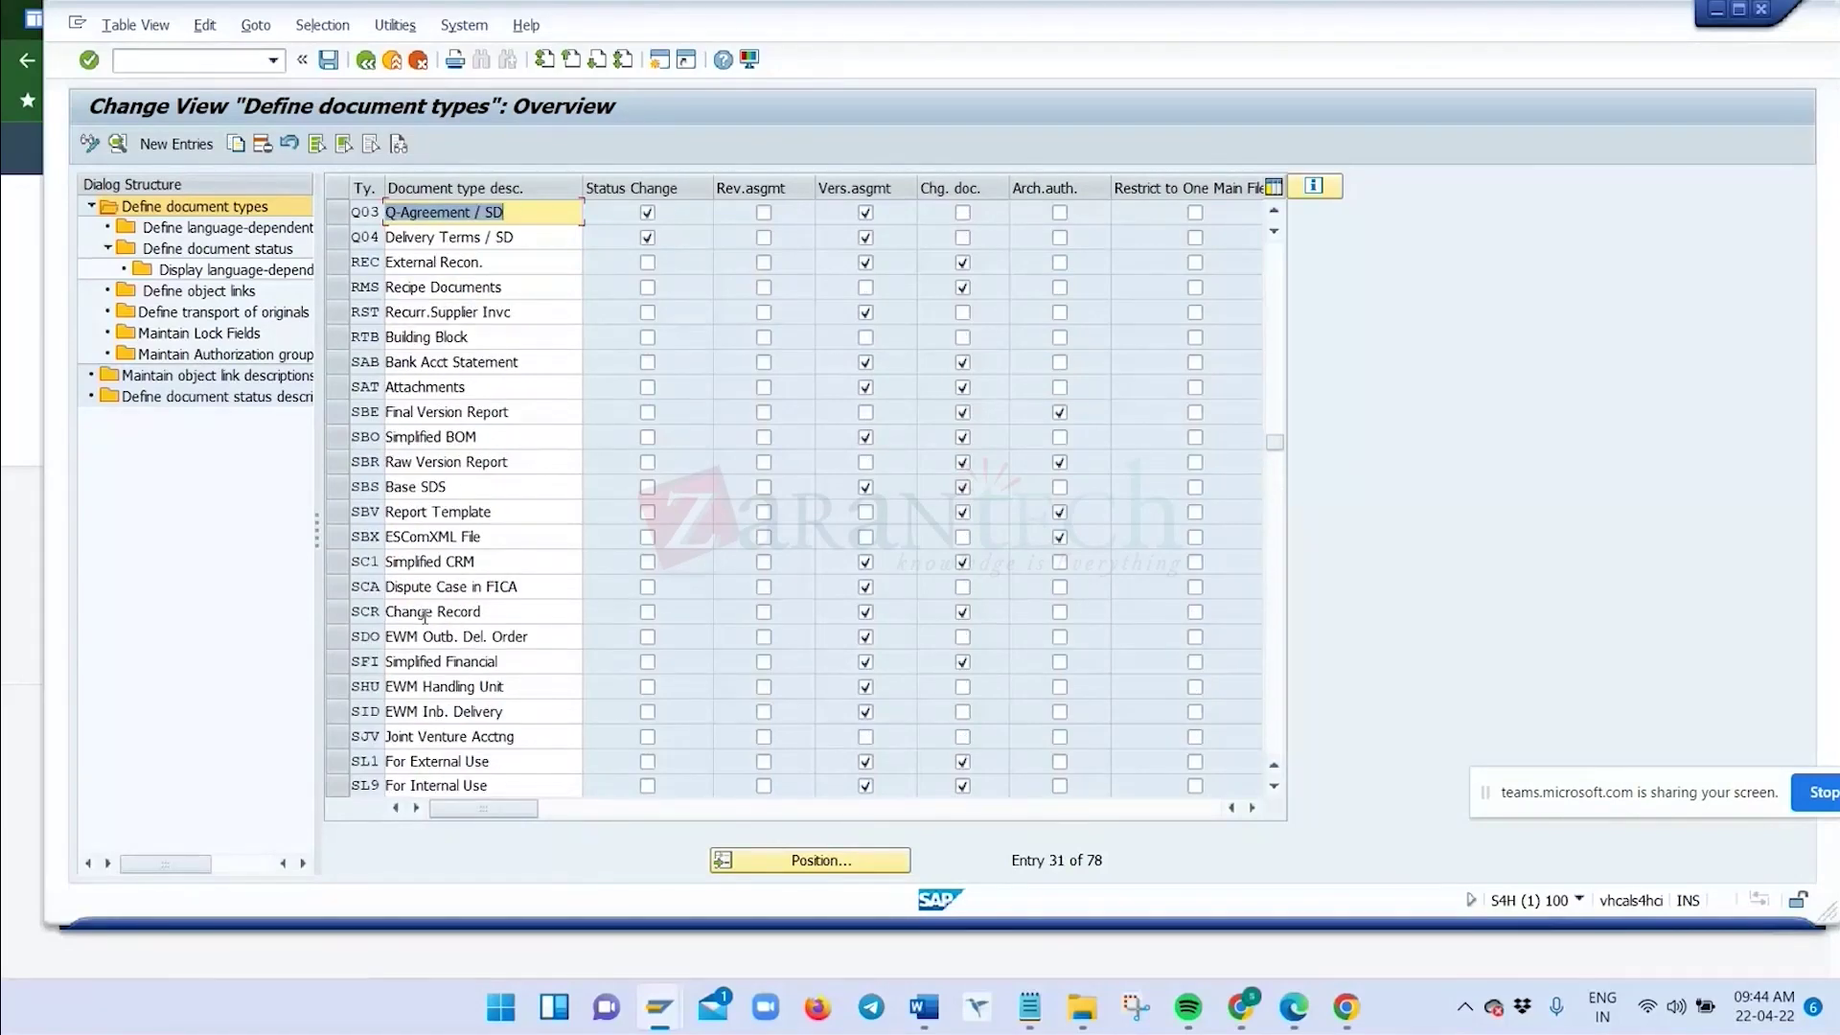
{"action": "scroll", "coordinate": [424, 616], "scroll_direction": "up", "scroll_amount": 2}
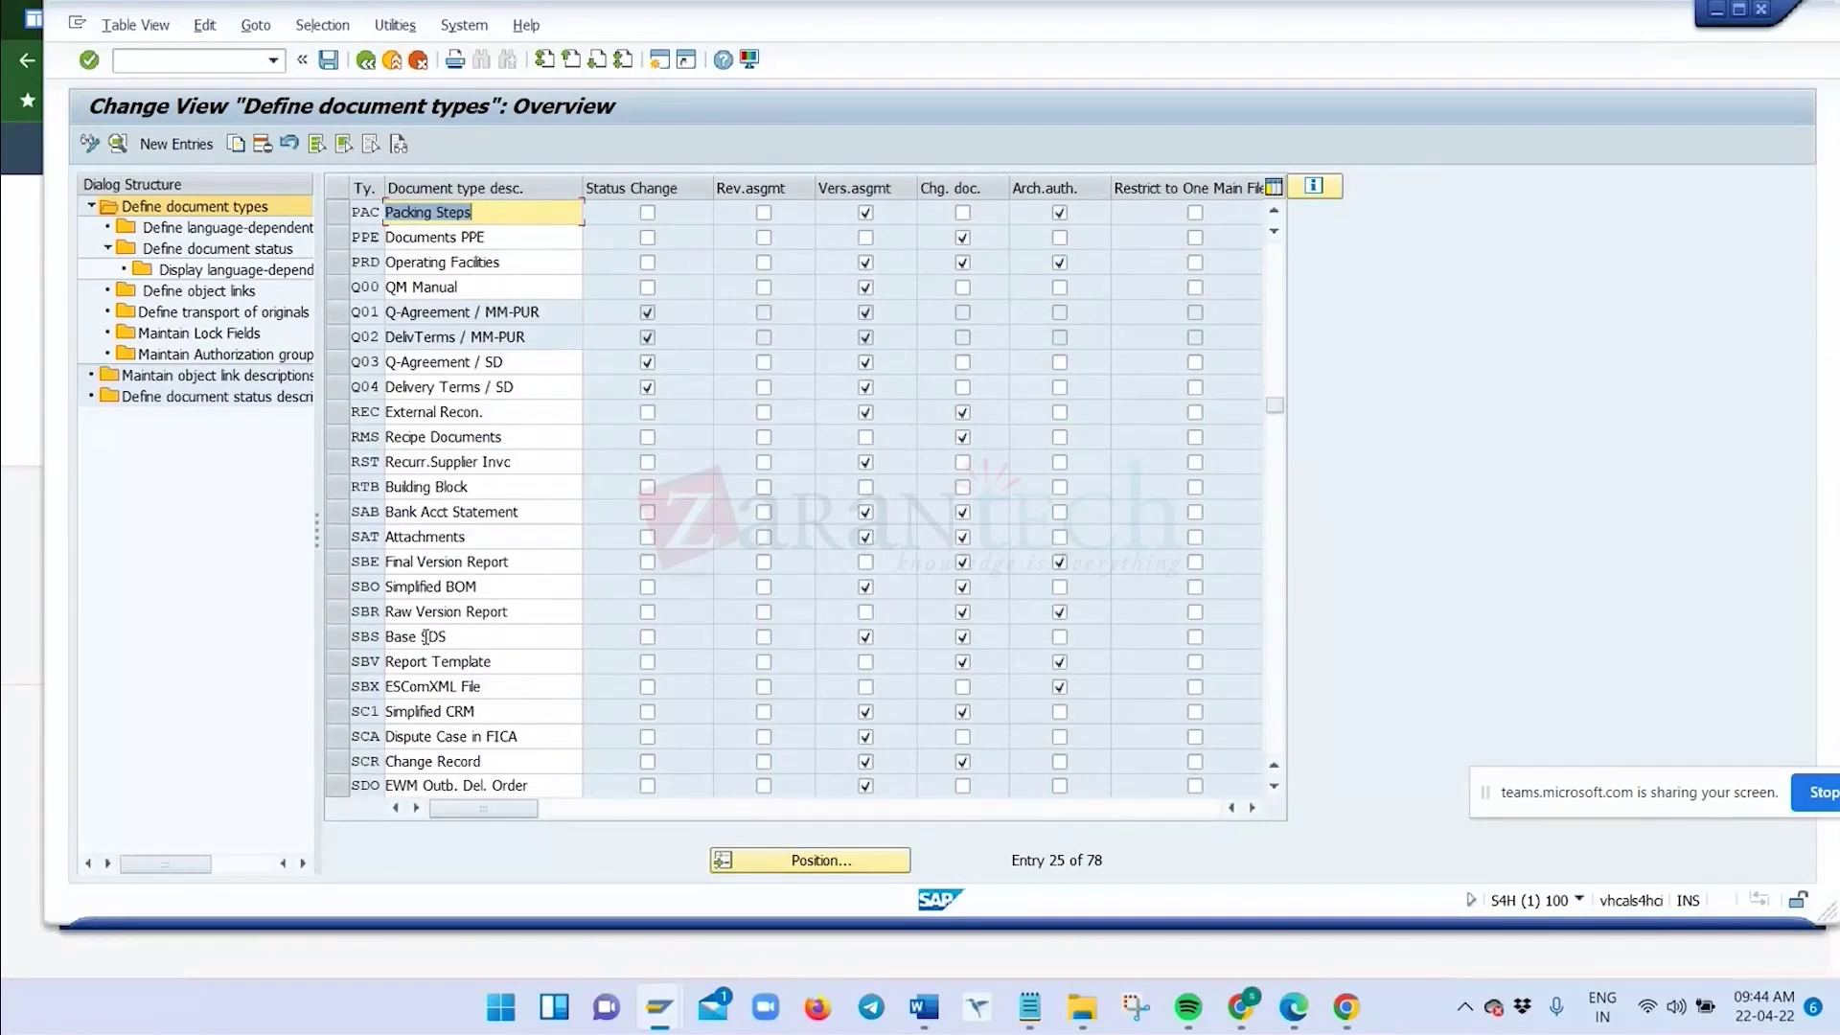
{"action": "scroll", "coordinate": [430, 647], "scroll_direction": "up", "scroll_amount": 3}
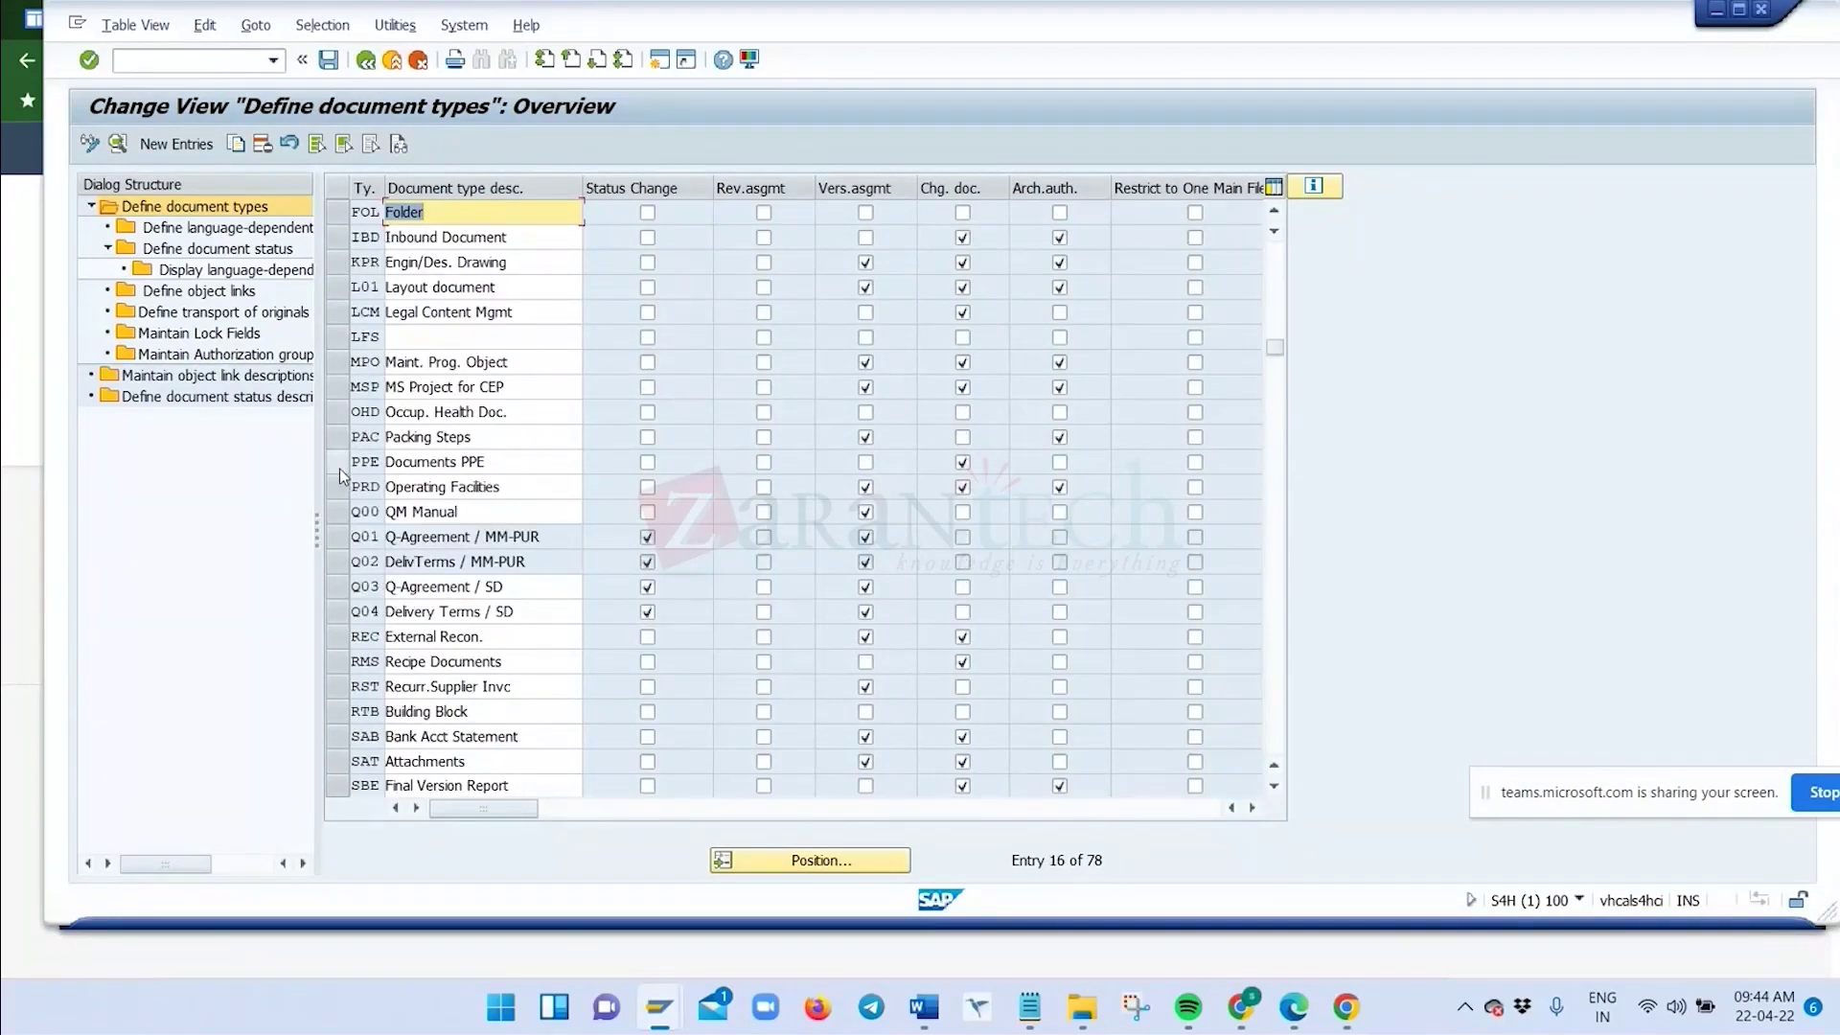
{"action": "scroll", "coordinate": [456, 544], "scroll_direction": "down", "scroll_amount": 2}
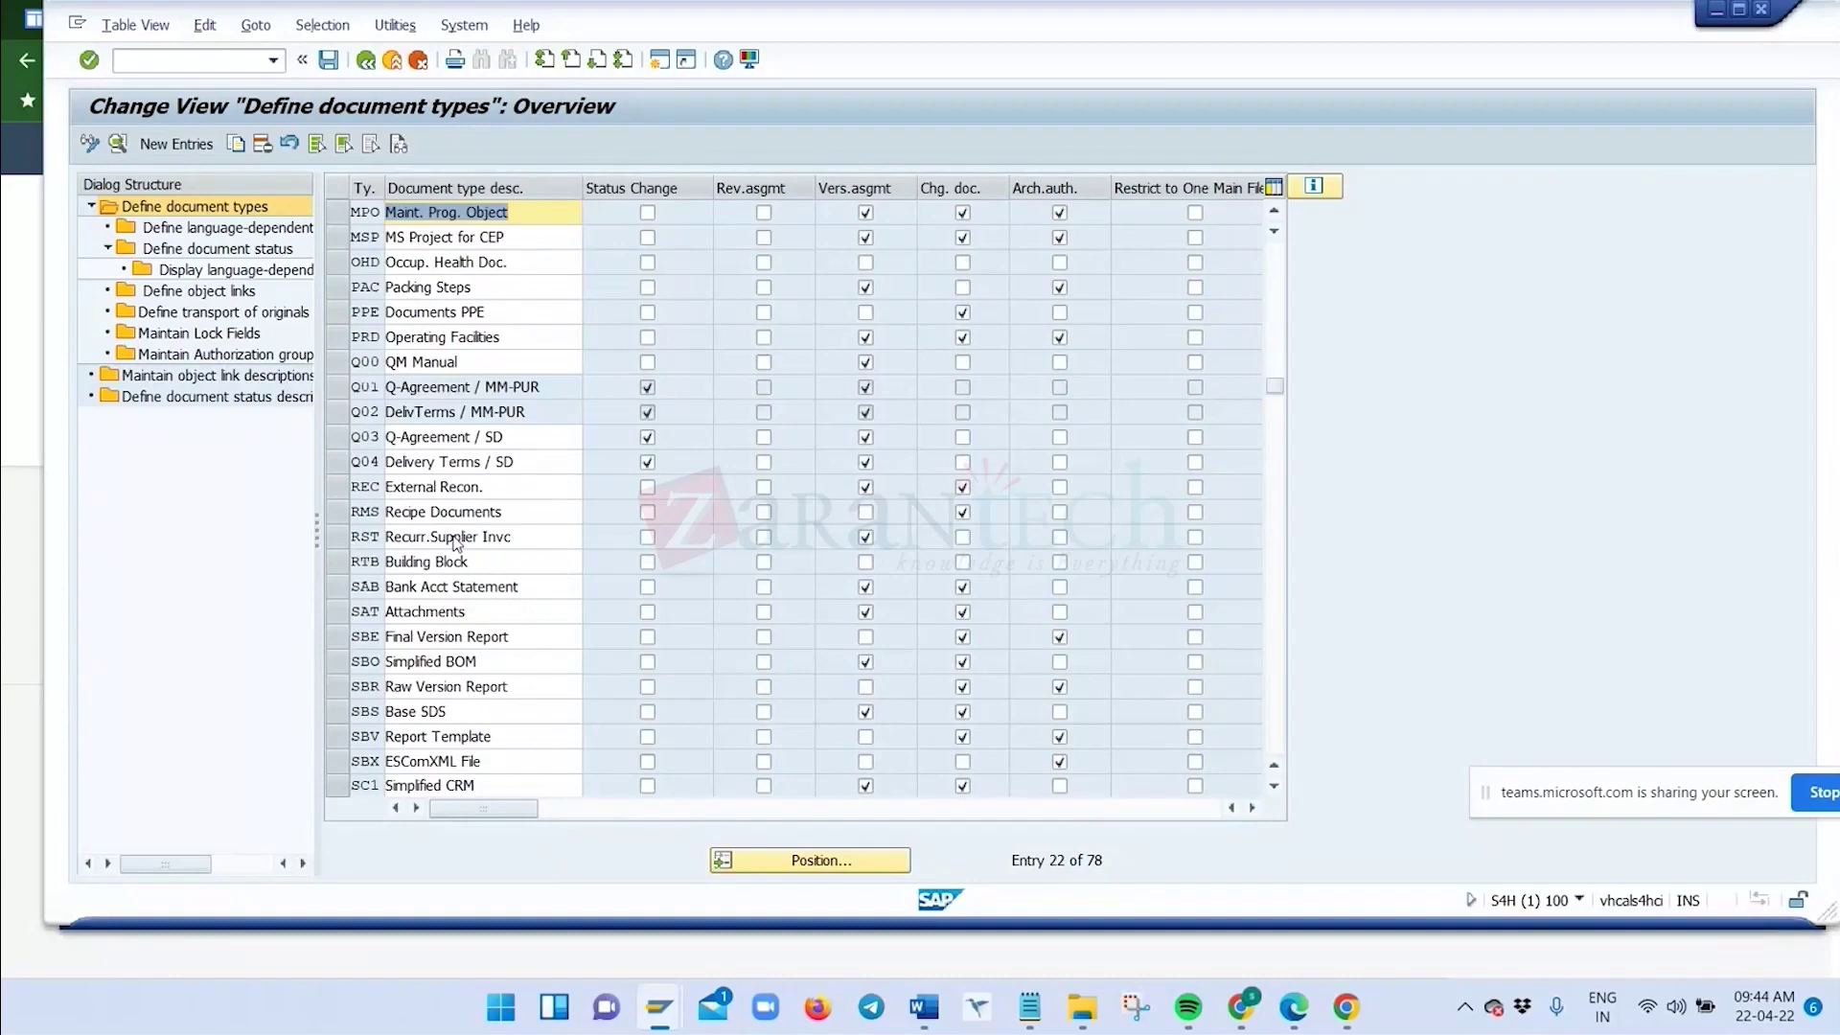
{"action": "scroll", "coordinate": [456, 543], "scroll_direction": "down", "scroll_amount": 3}
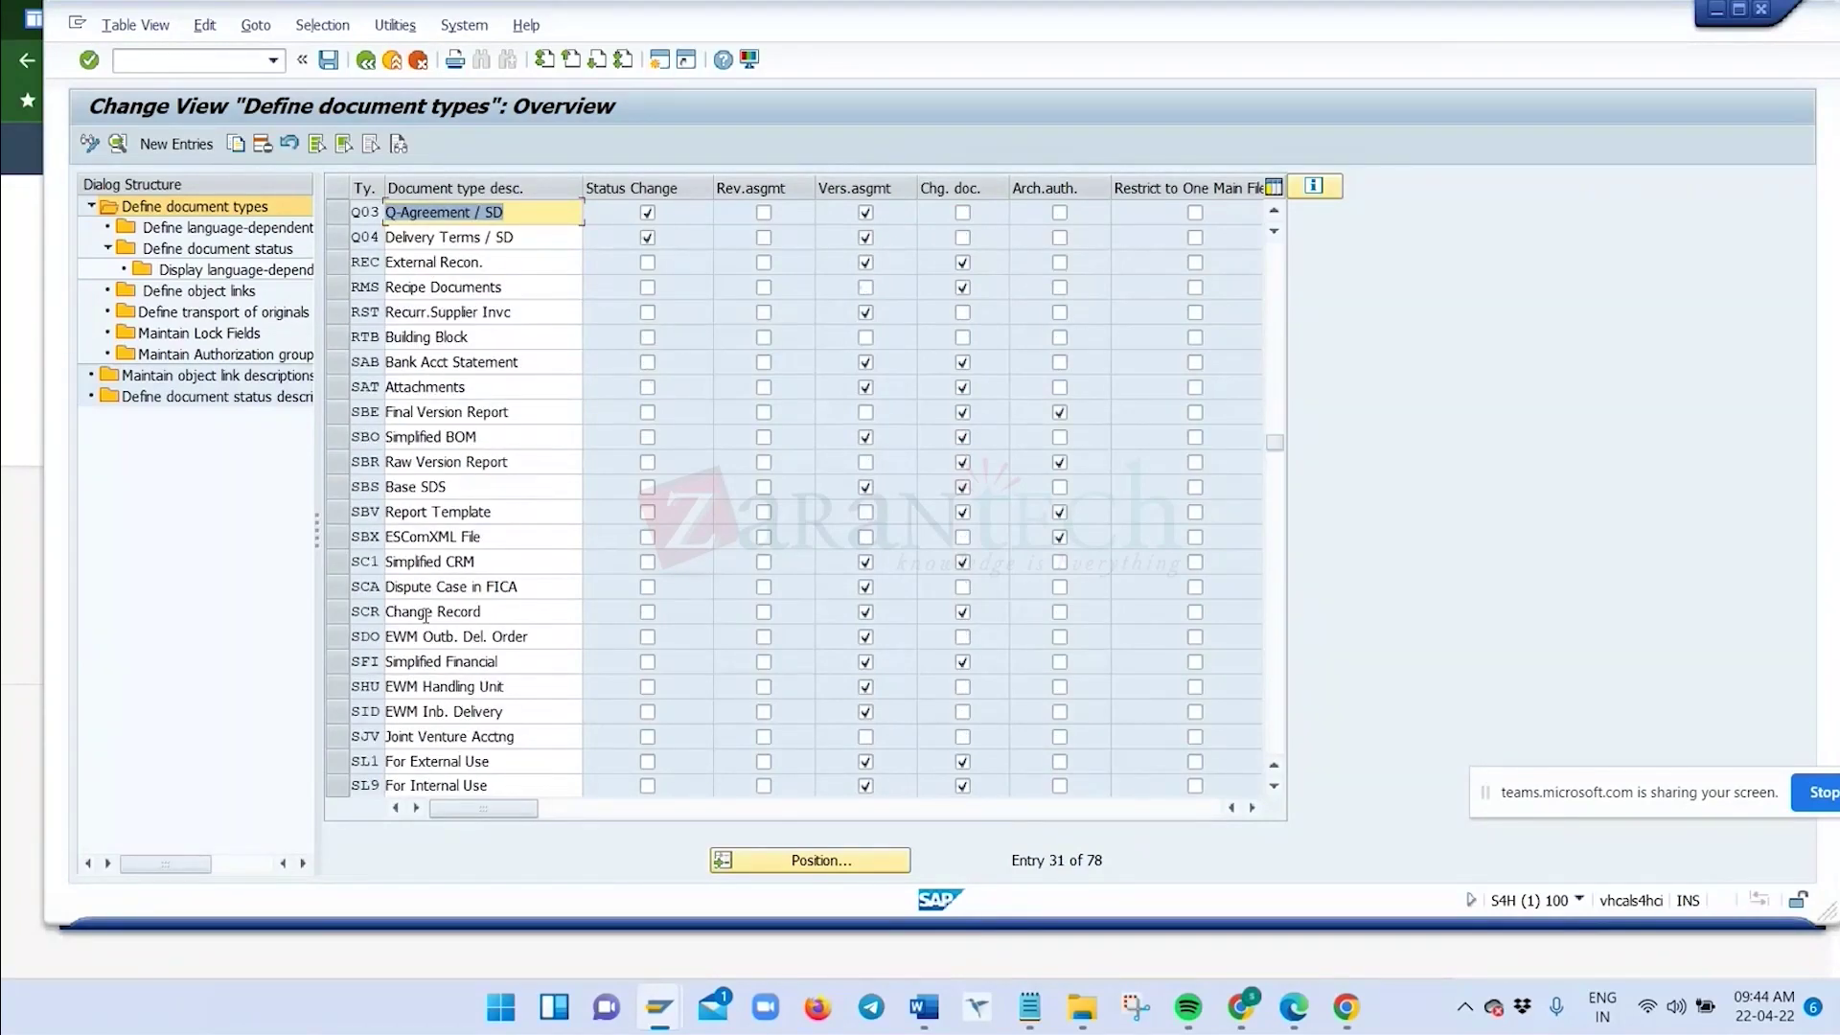
{"action": "left_click", "coordinate": [426, 616]}
{"action": "scroll", "coordinate": [425, 618], "scroll_direction": "down", "scroll_amount": 3}
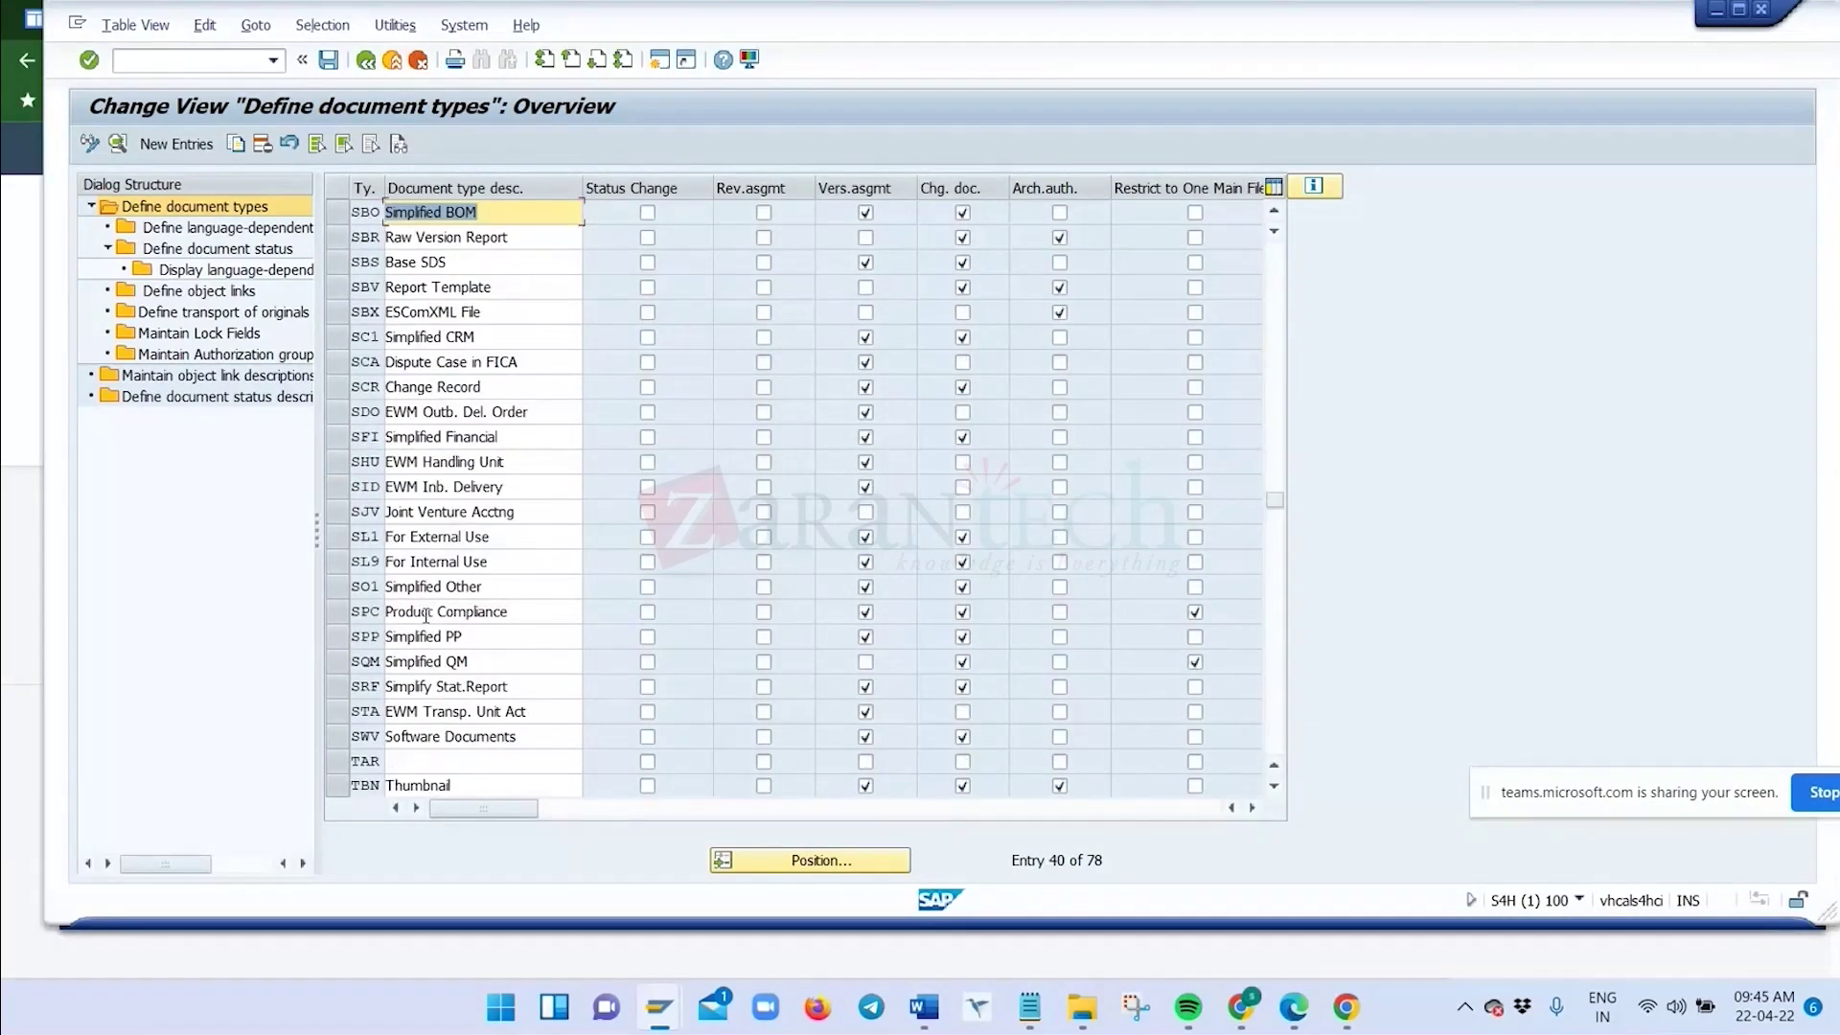
{"action": "scroll", "coordinate": [426, 616], "scroll_direction": "down", "scroll_amount": 3}
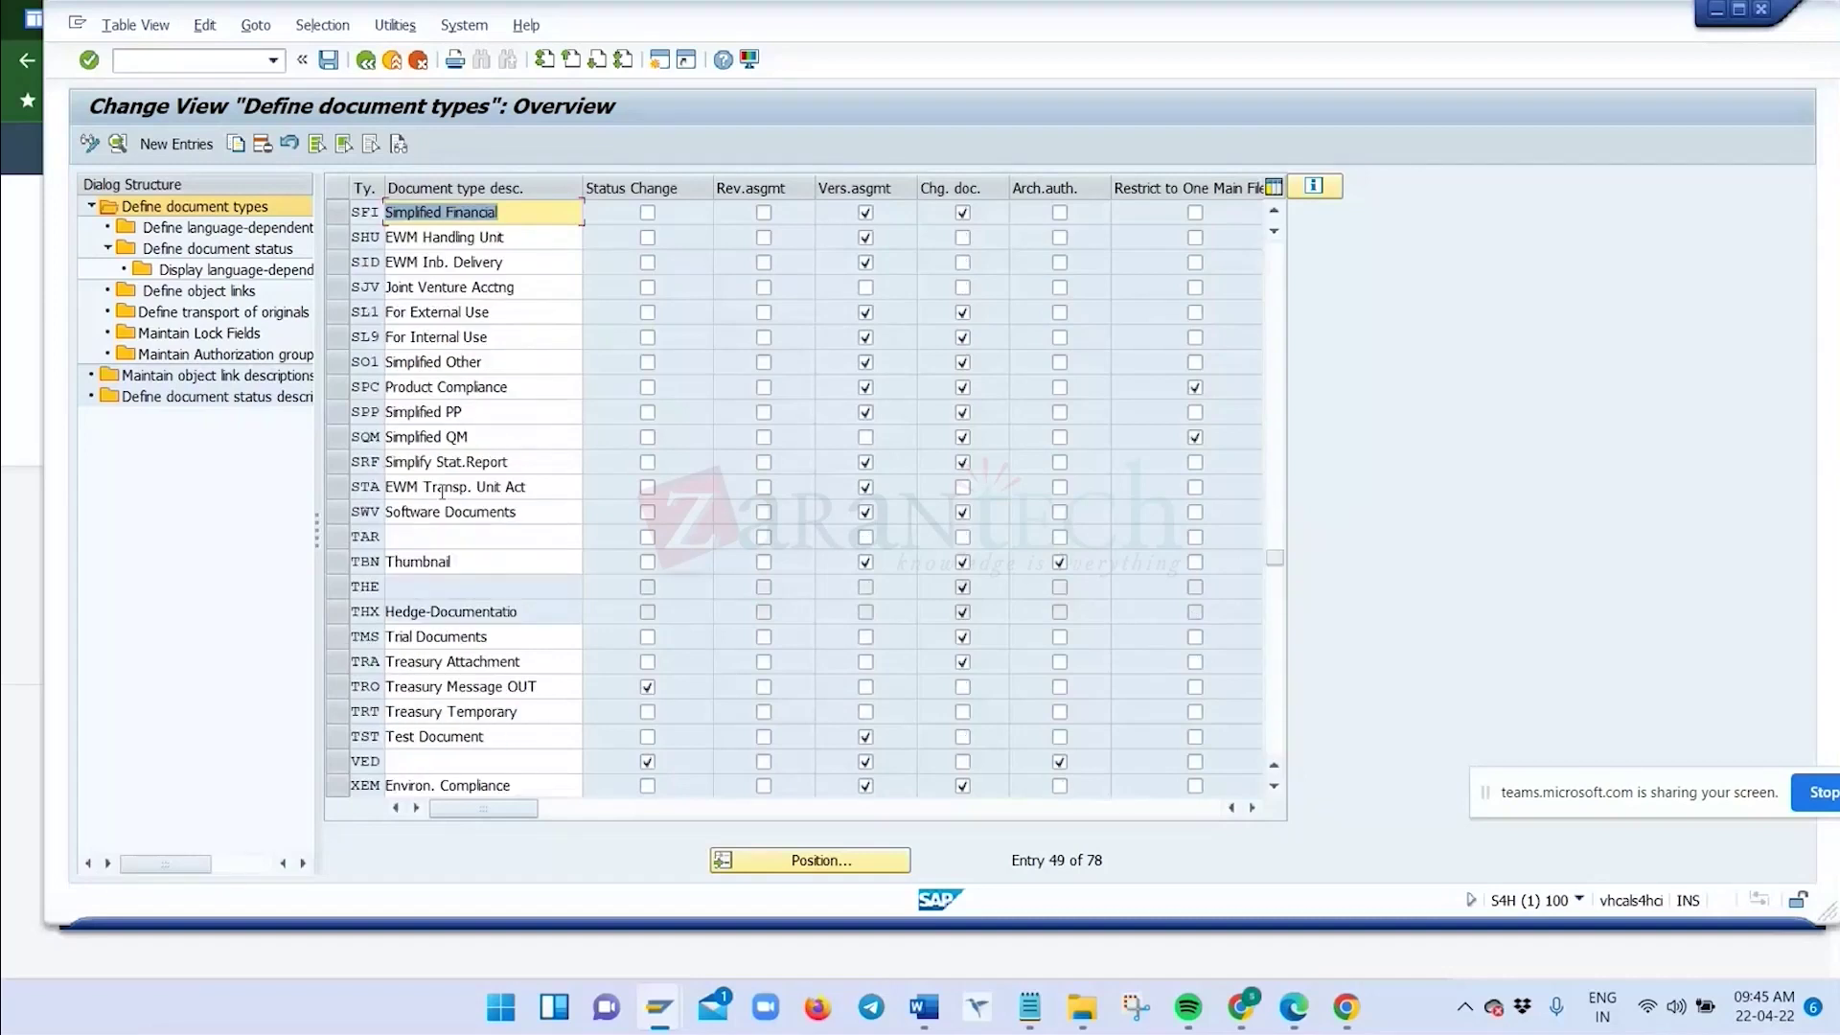
{"action": "scroll", "coordinate": [403, 642], "scroll_direction": "down", "scroll_amount": 4}
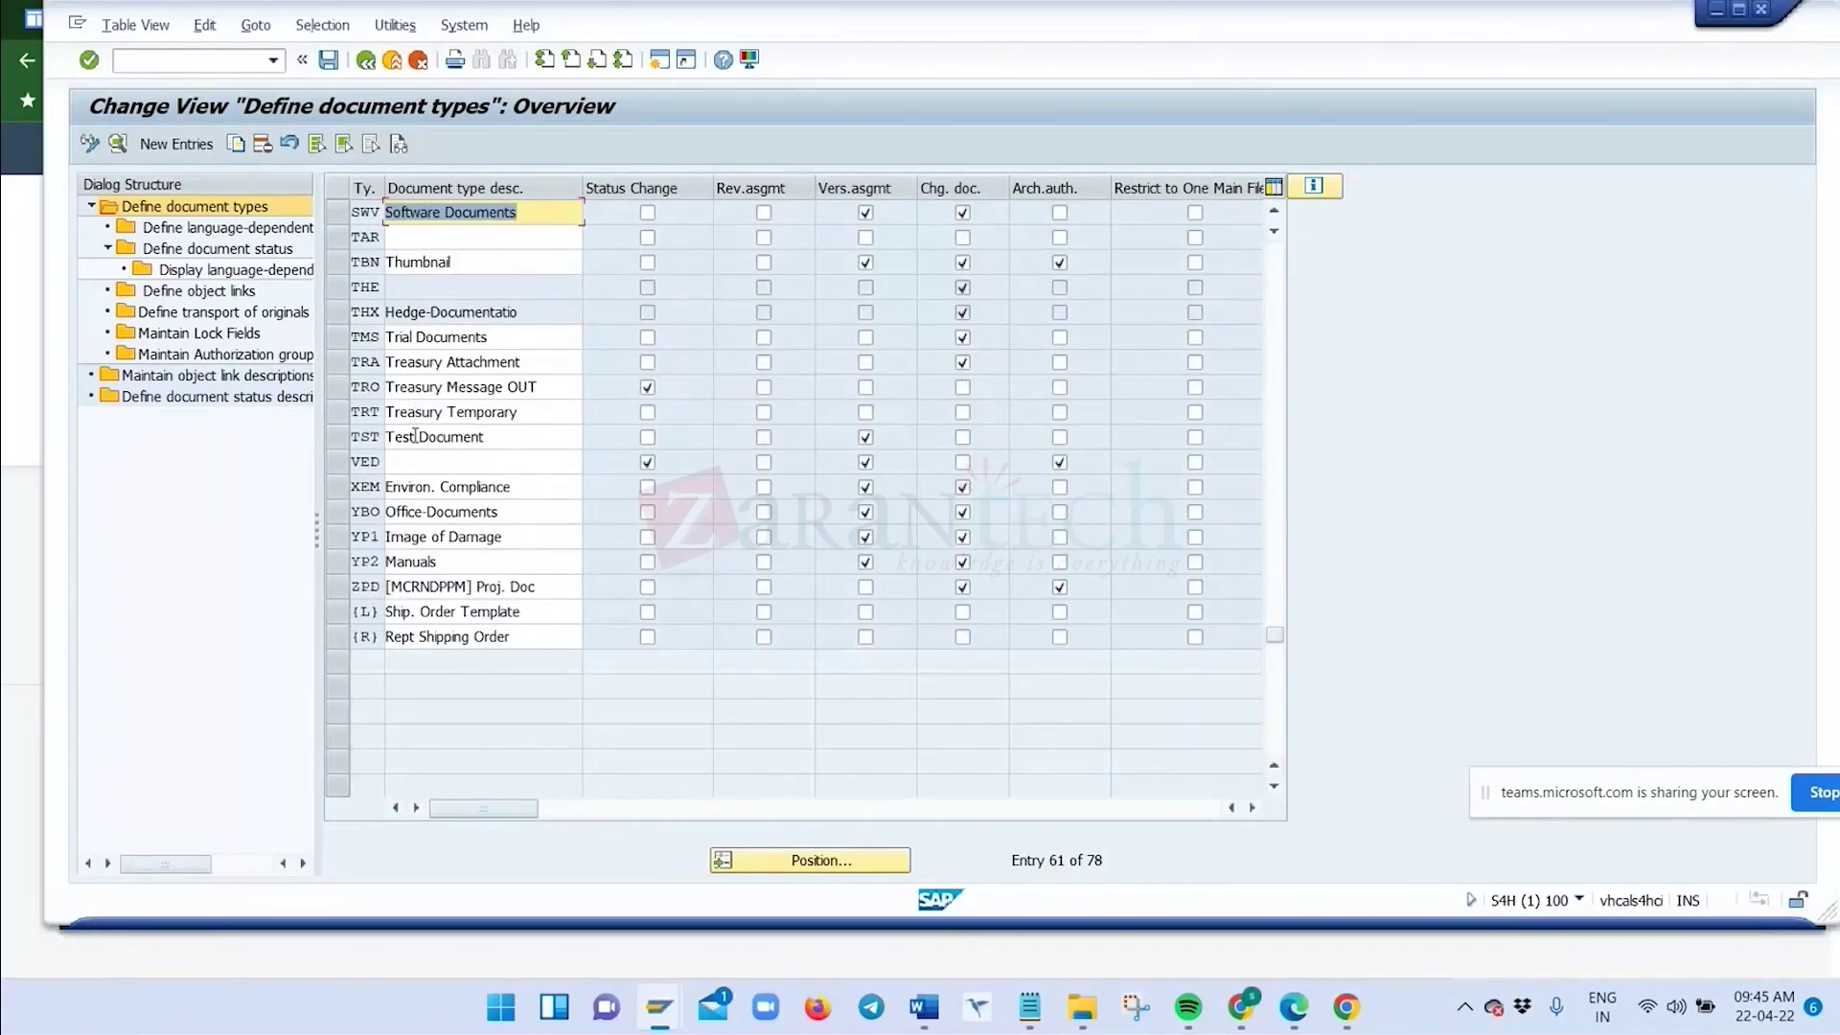
{"action": "scroll", "coordinate": [445, 438], "scroll_direction": "up", "scroll_amount": 9}
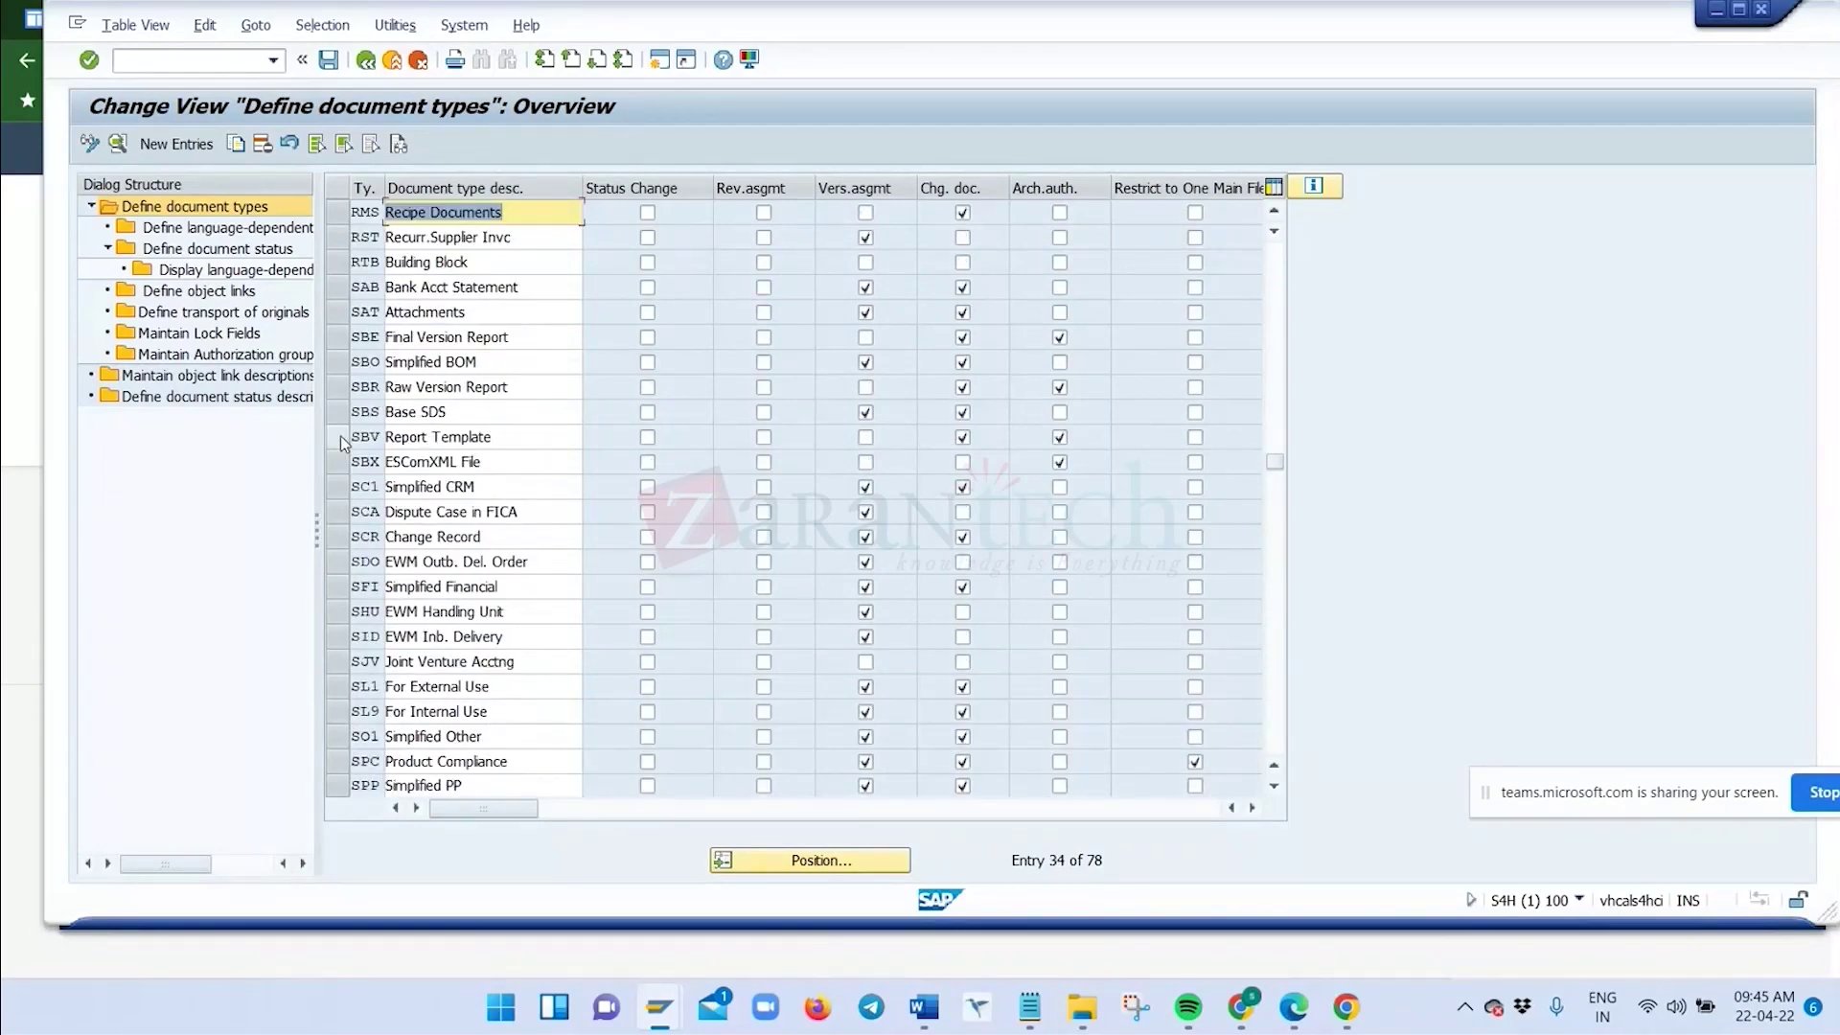
{"action": "scroll", "coordinate": [426, 465], "scroll_direction": "up", "scroll_amount": 6}
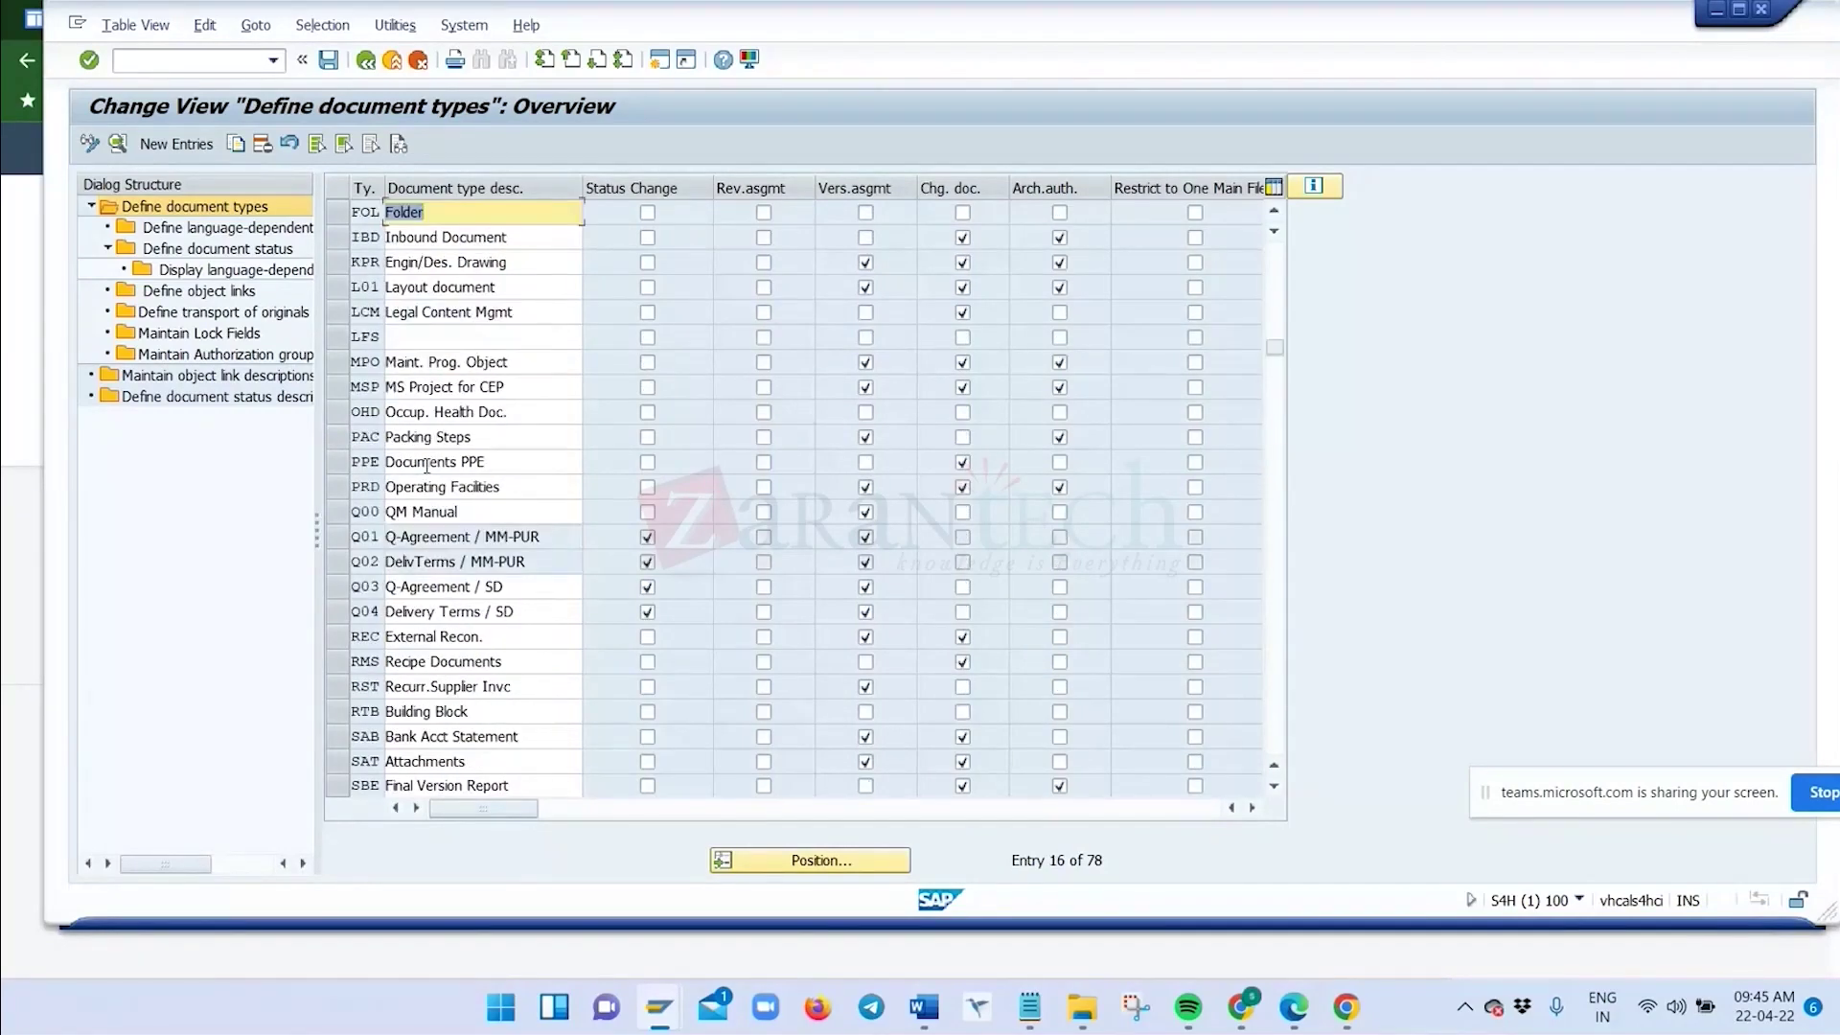
{"action": "scroll", "coordinate": [426, 466], "scroll_direction": "up", "scroll_amount": 3}
{"action": "scroll", "coordinate": [428, 472], "scroll_direction": "up", "scroll_amount": 2}
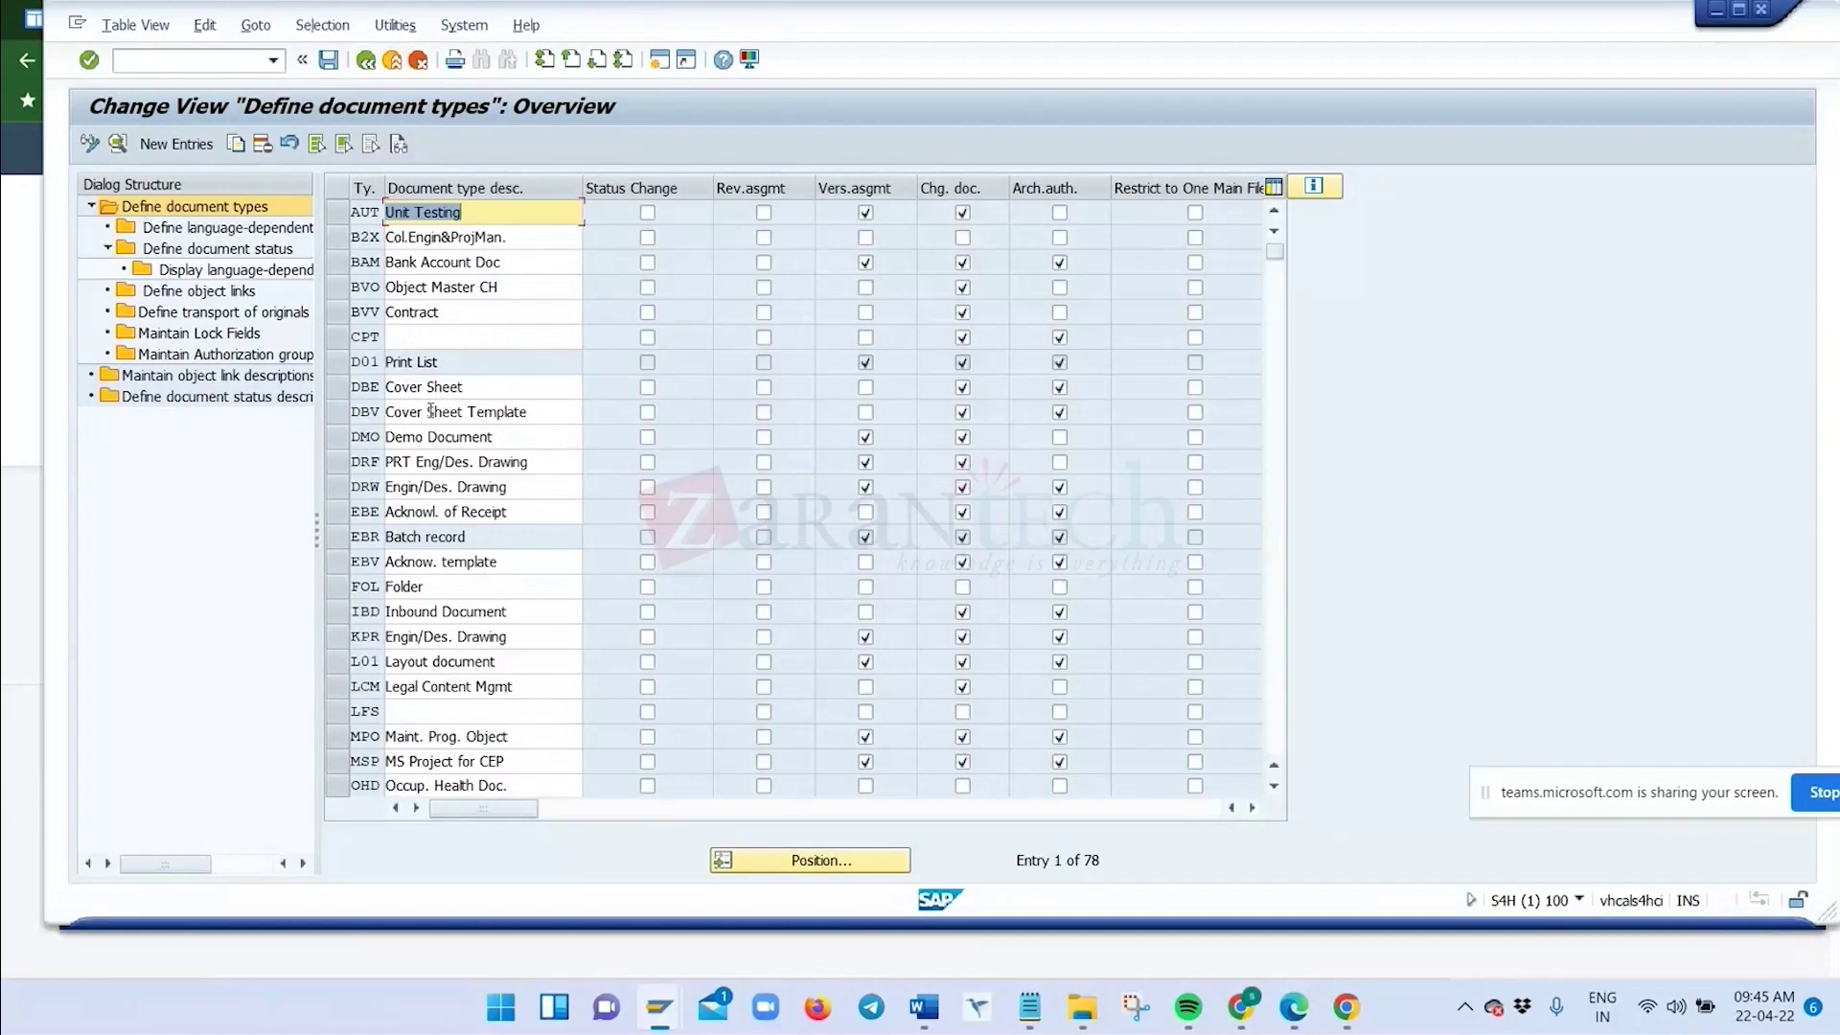
Select document type RMS (Recipe Documents) and open its detailed settings
{"action": "left_click", "coordinate": [356, 437]}
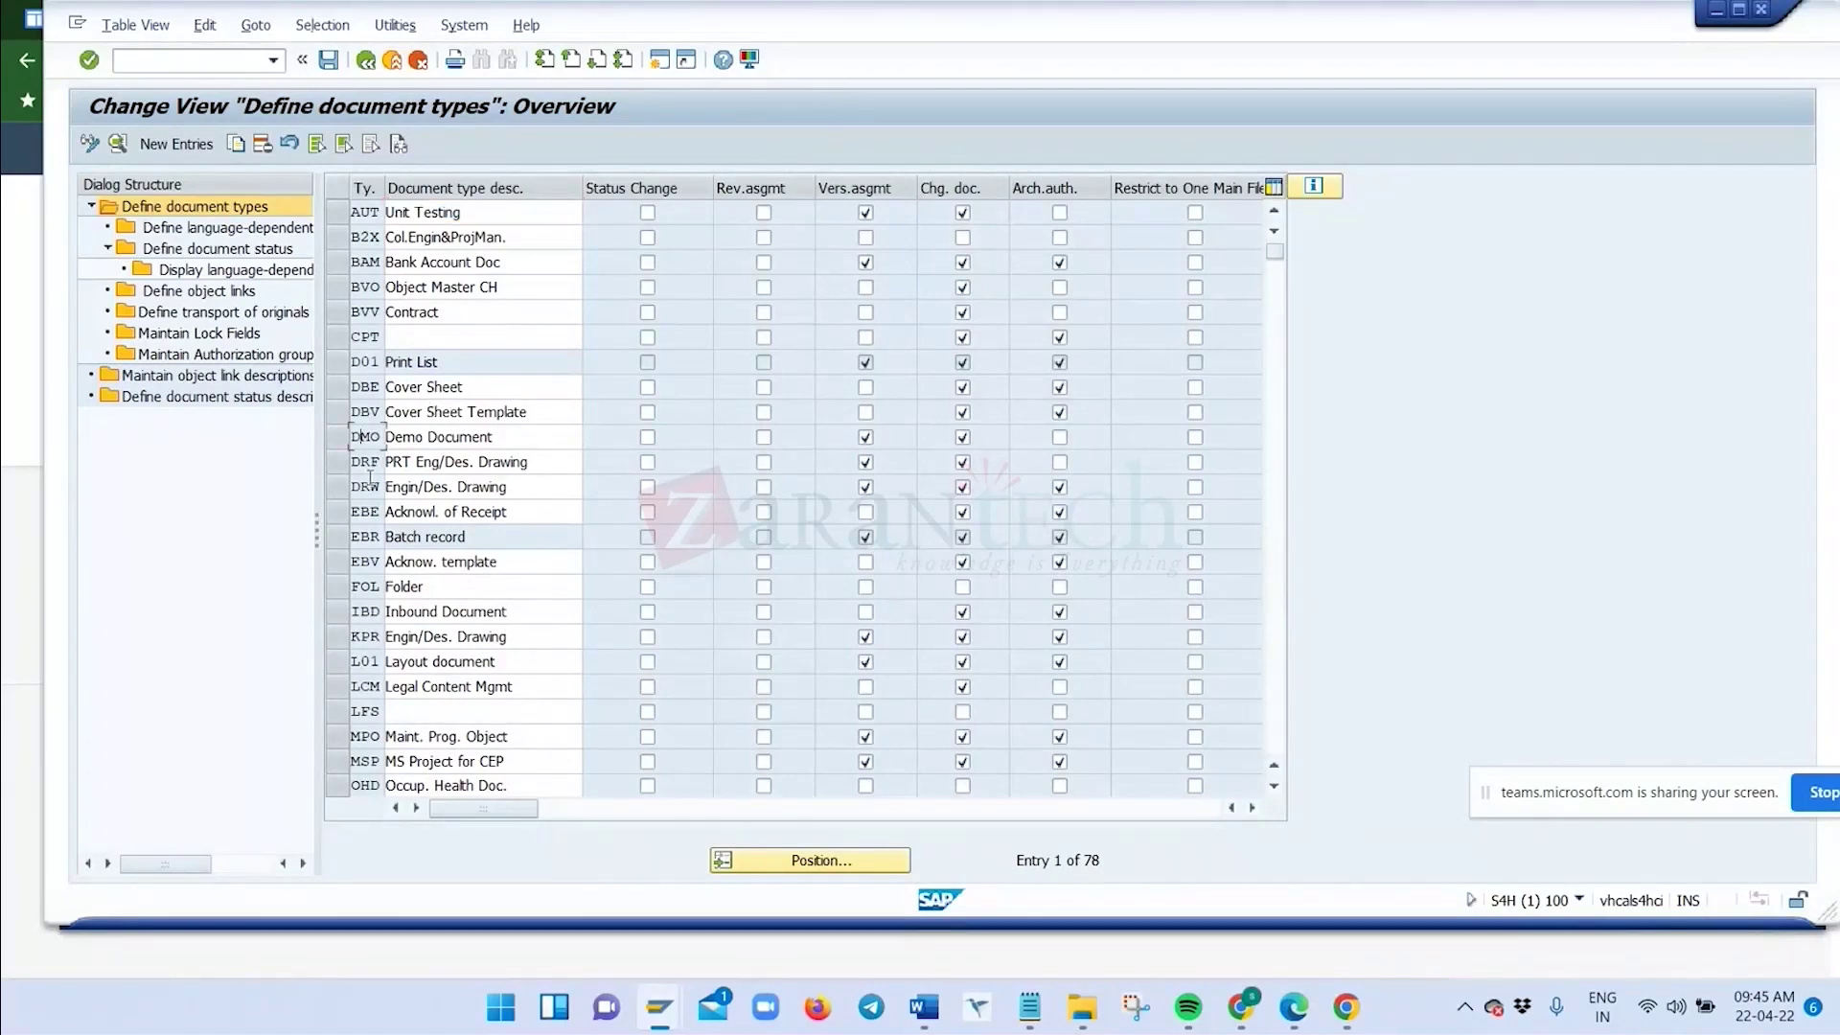
{"action": "left_click", "coordinate": [370, 686]}
{"action": "scroll", "coordinate": [375, 687], "scroll_direction": "down", "scroll_amount": 1}
{"action": "scroll", "coordinate": [379, 694], "scroll_direction": "down", "scroll_amount": 3}
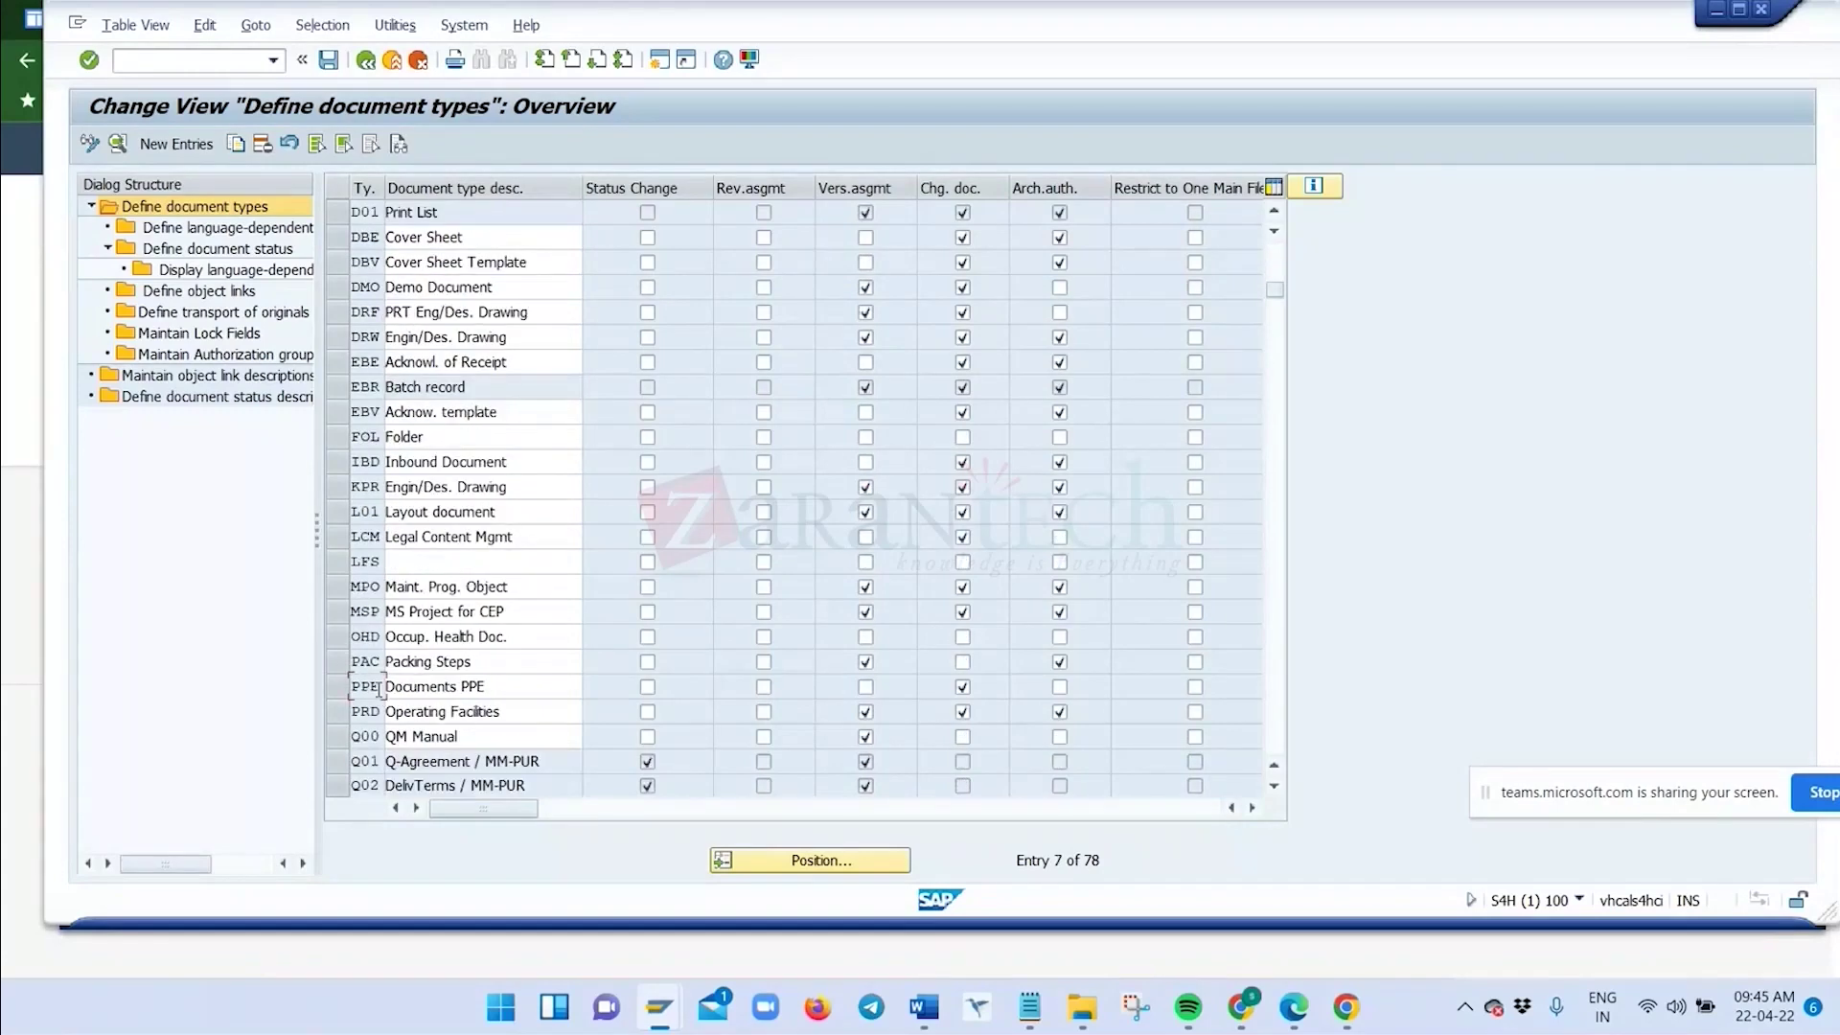
{"action": "left_click", "coordinate": [383, 563]}
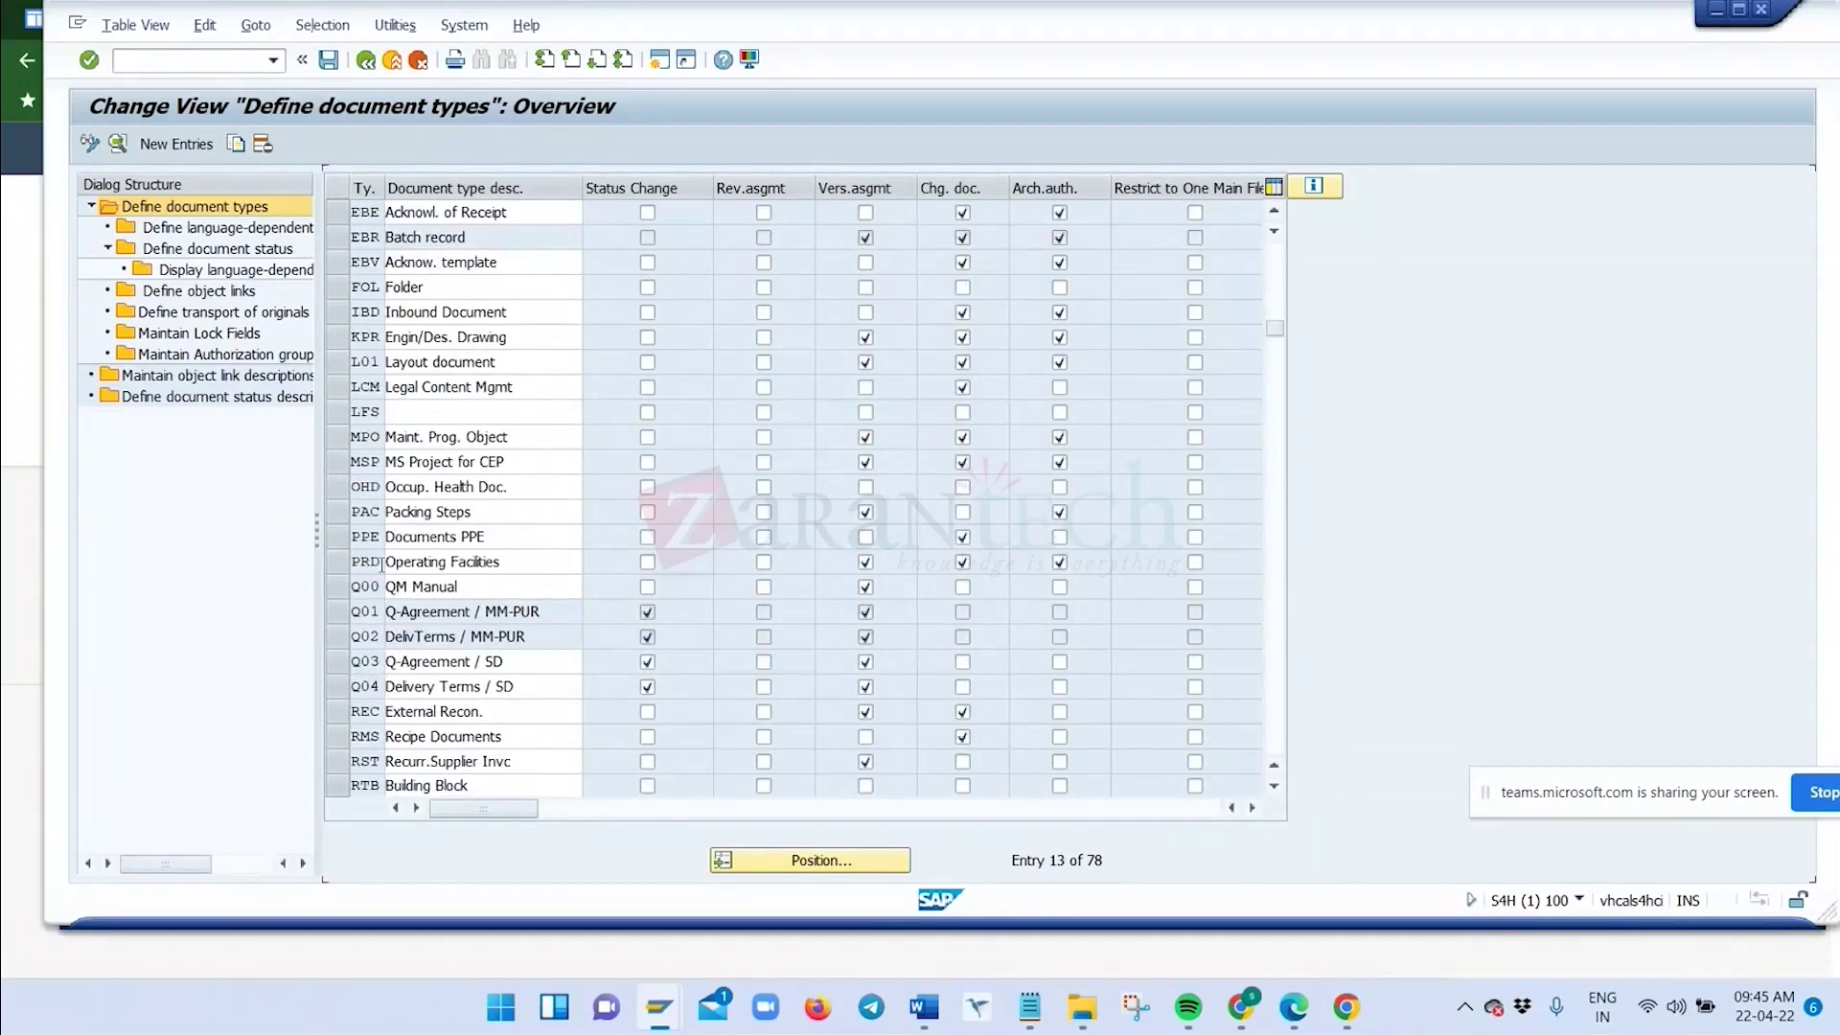
{"action": "scroll", "coordinate": [383, 563], "scroll_direction": "down", "scroll_amount": 2}
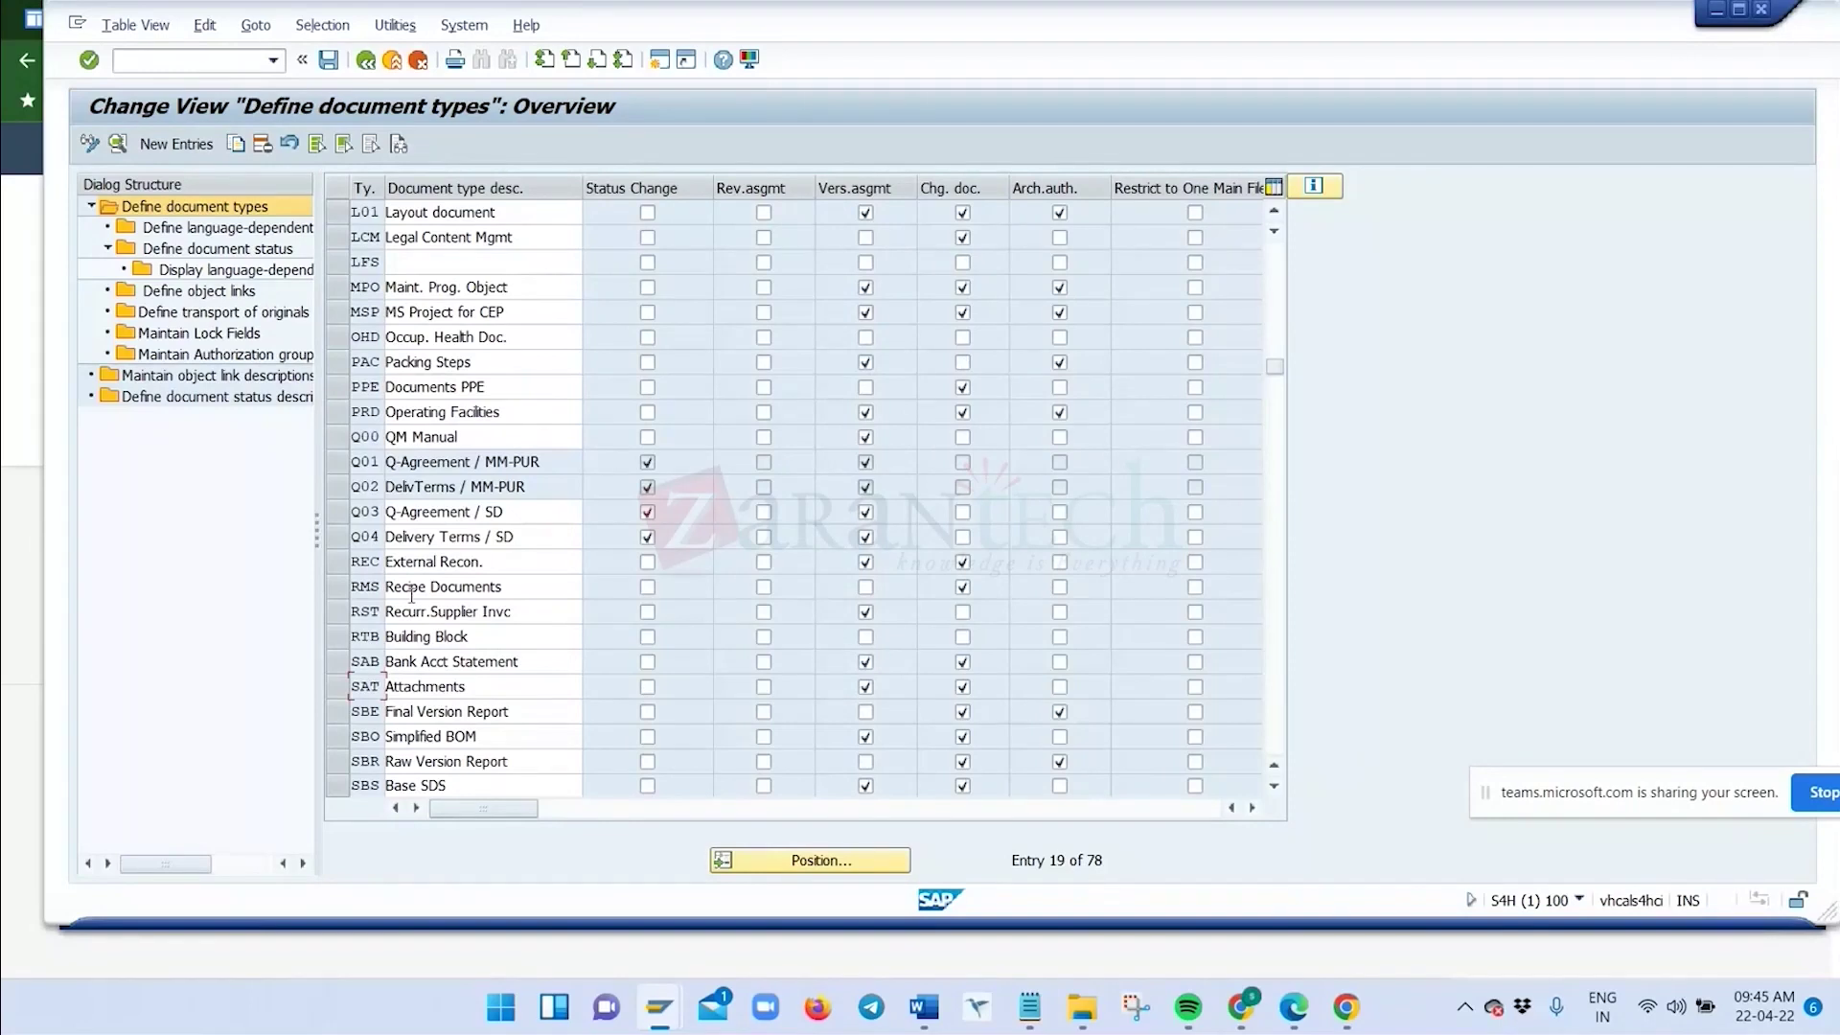
{"action": "left_click", "coordinate": [412, 589]}
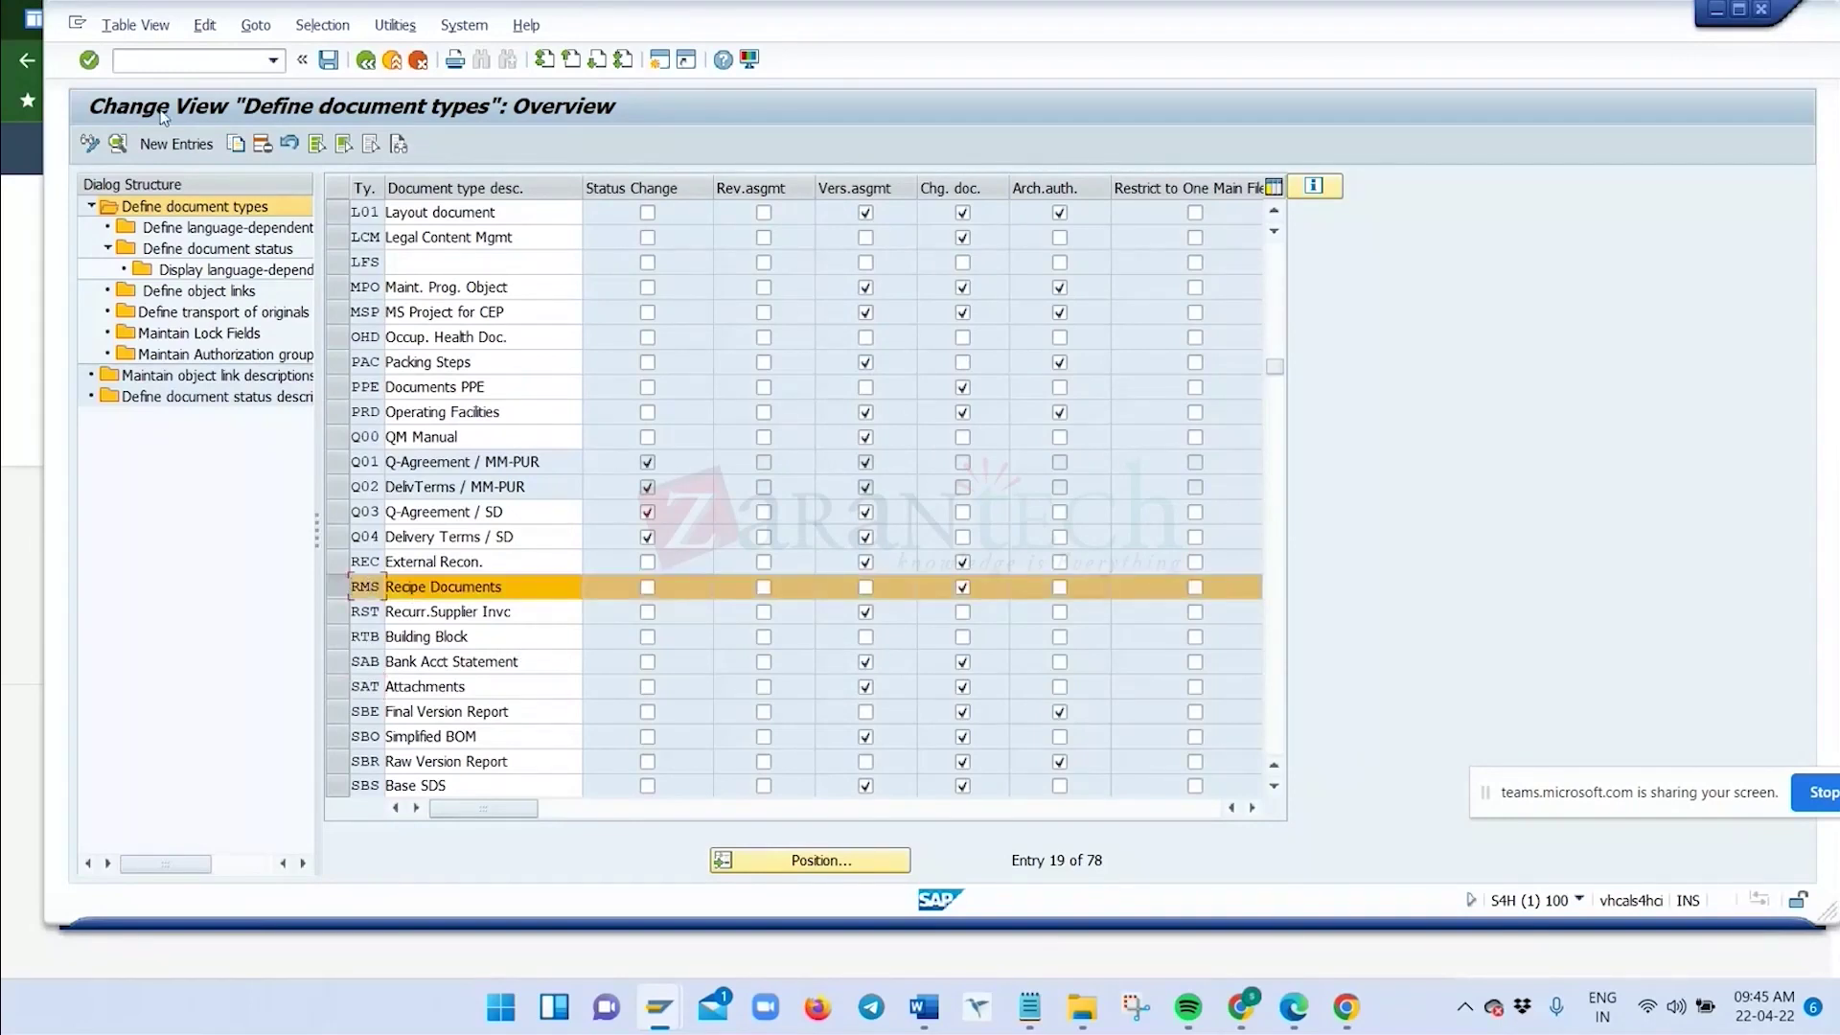
{"action": "left_click", "coordinate": [118, 143]}
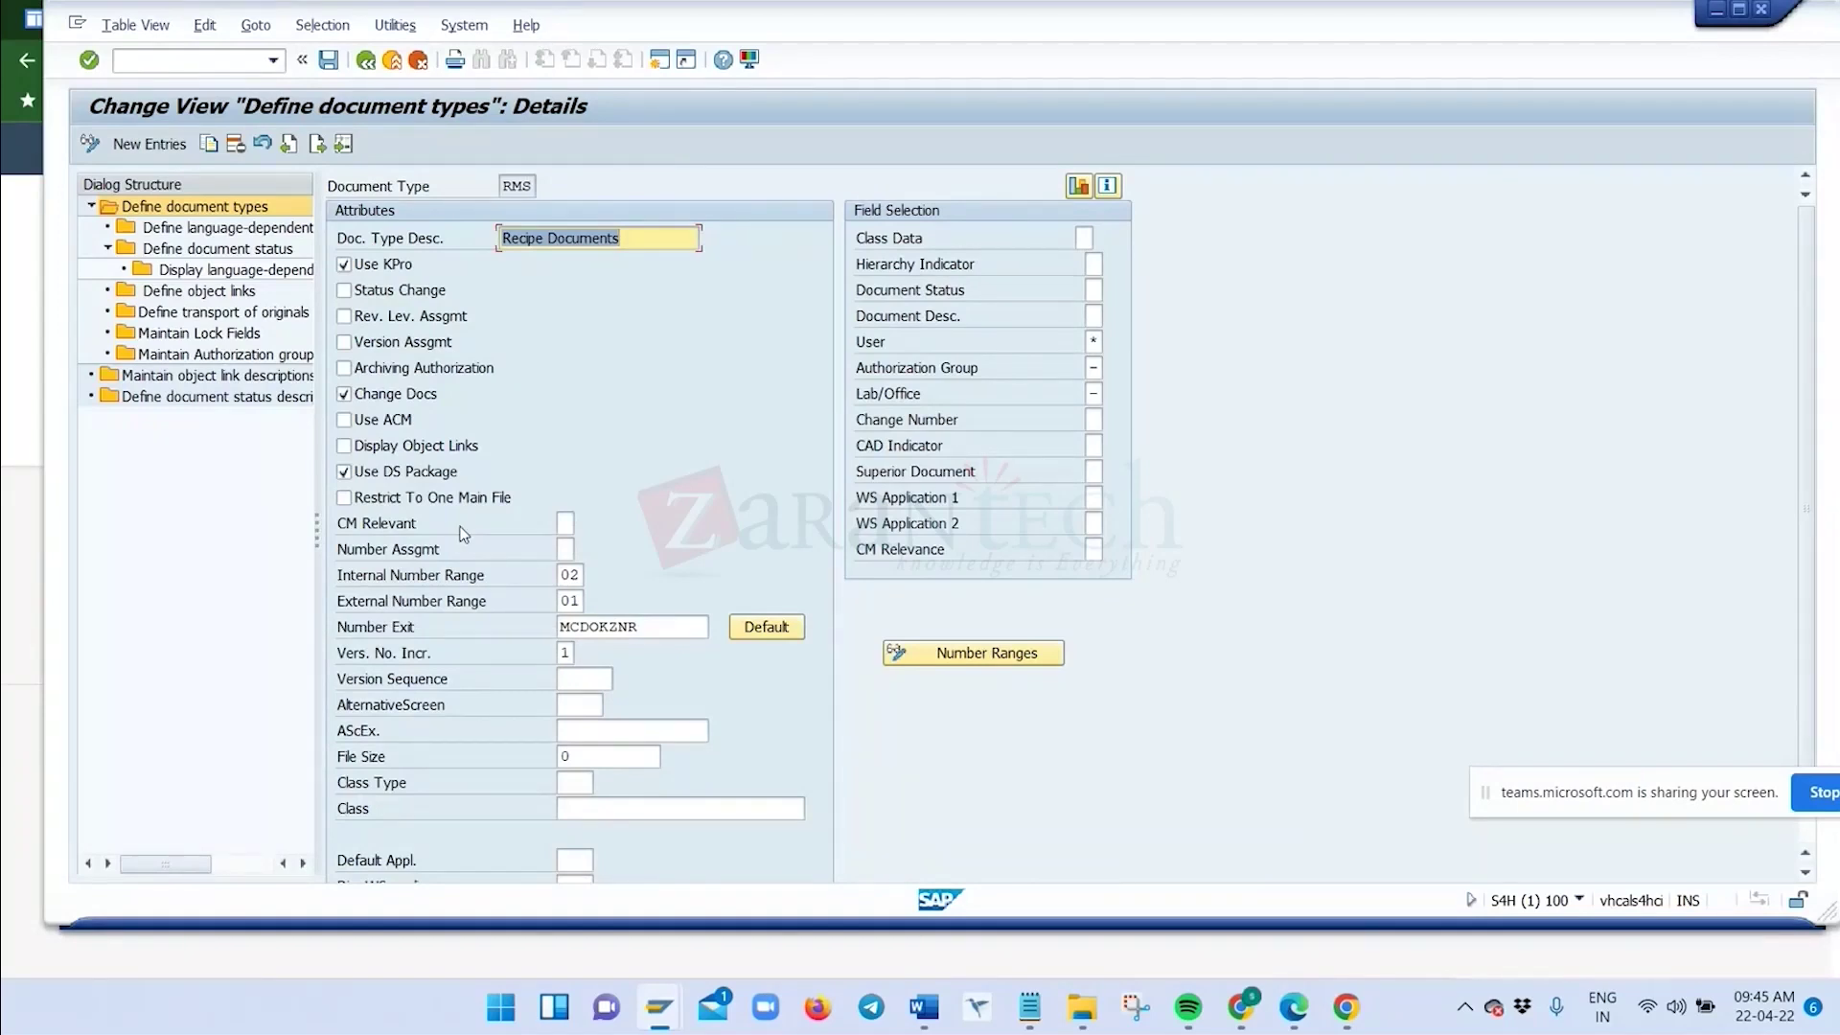
Examine the RMS attributes, including the internal and external number ranges and the User field selection
{"action": "left_click", "coordinate": [573, 577]}
{"action": "left_click", "coordinate": [577, 601]}
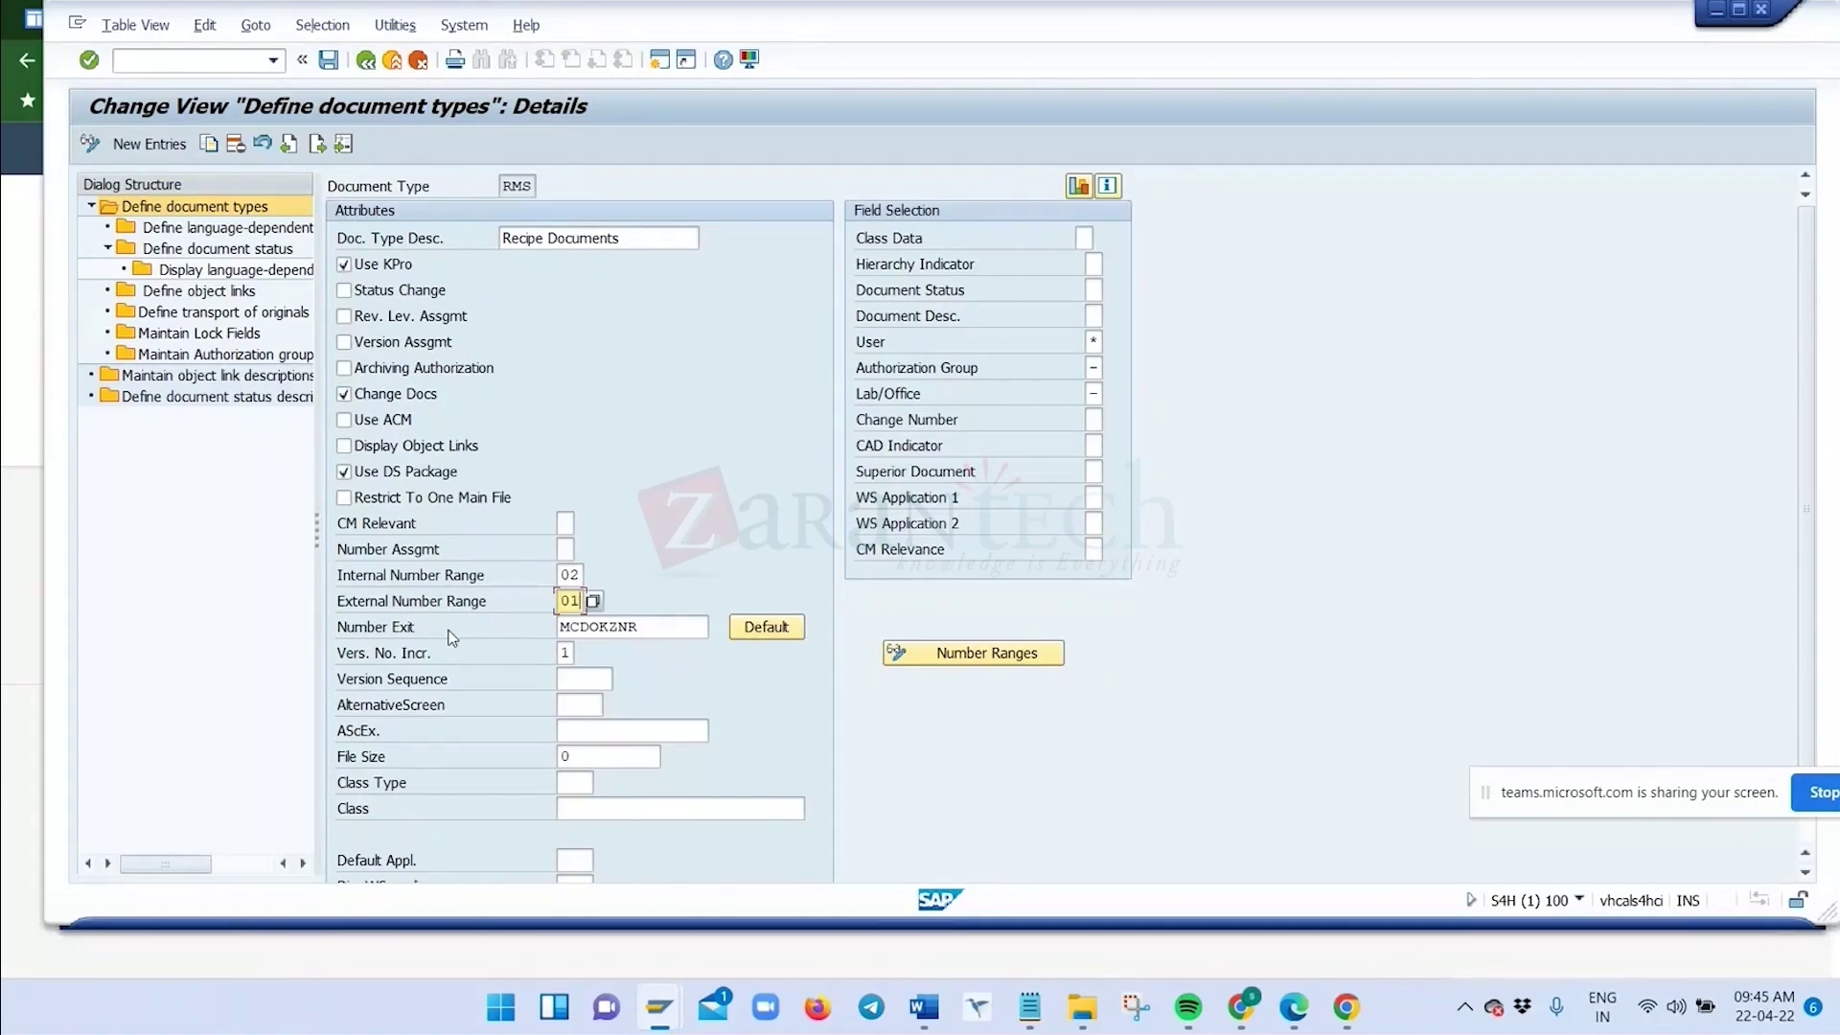
{"action": "left_click", "coordinate": [1092, 341]}
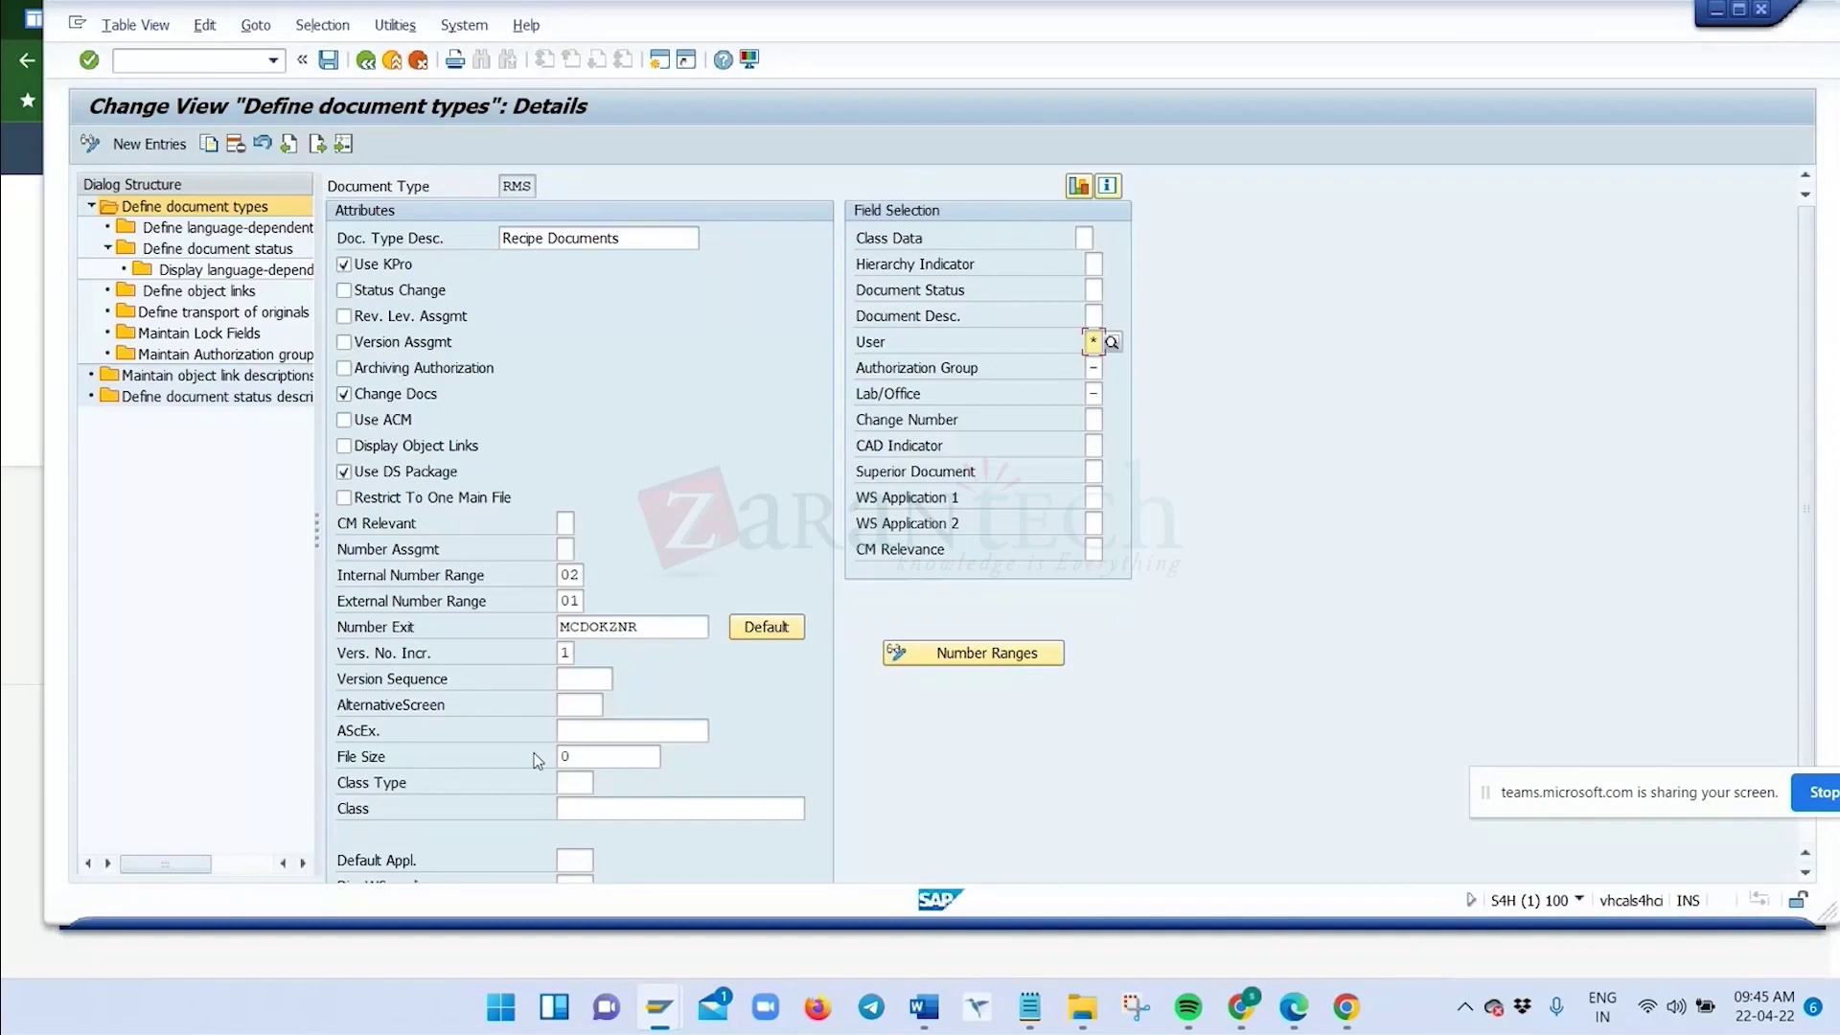
{"action": "scroll", "coordinate": [591, 759], "scroll_direction": "down", "scroll_amount": 1}
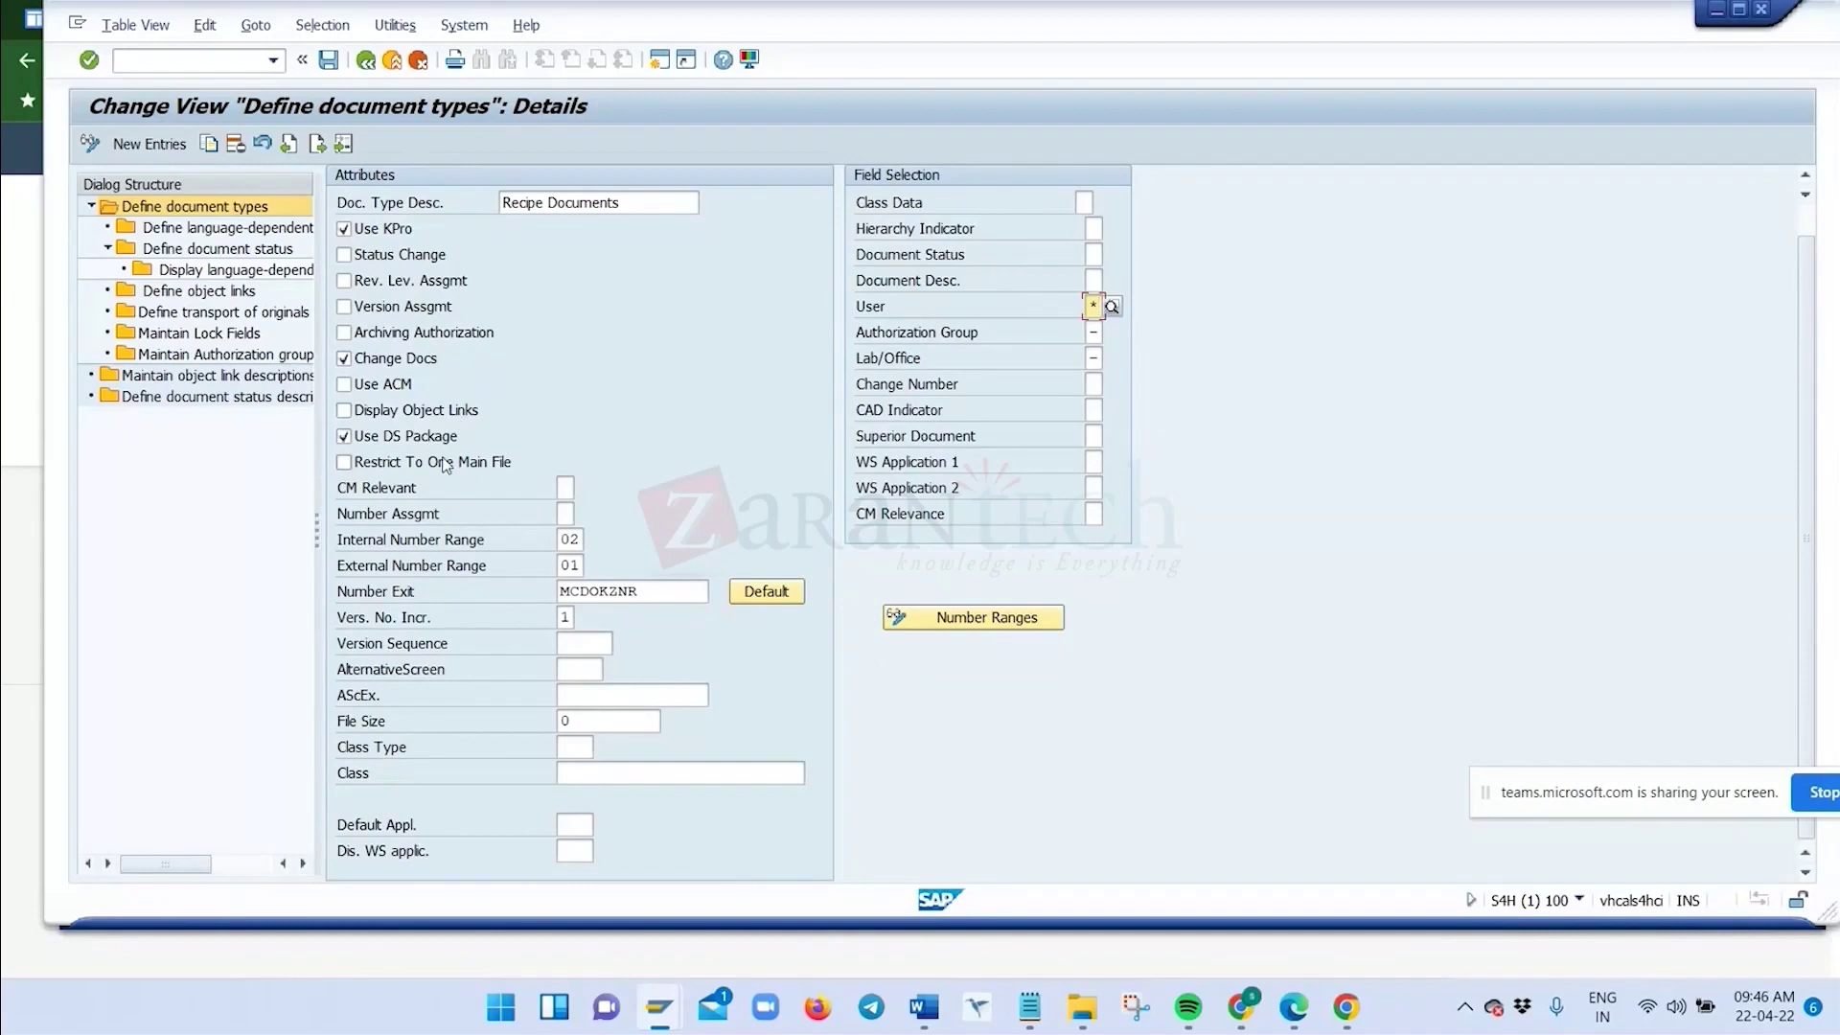
{"action": "scroll", "coordinate": [618, 426], "scroll_direction": "up", "scroll_amount": 1}
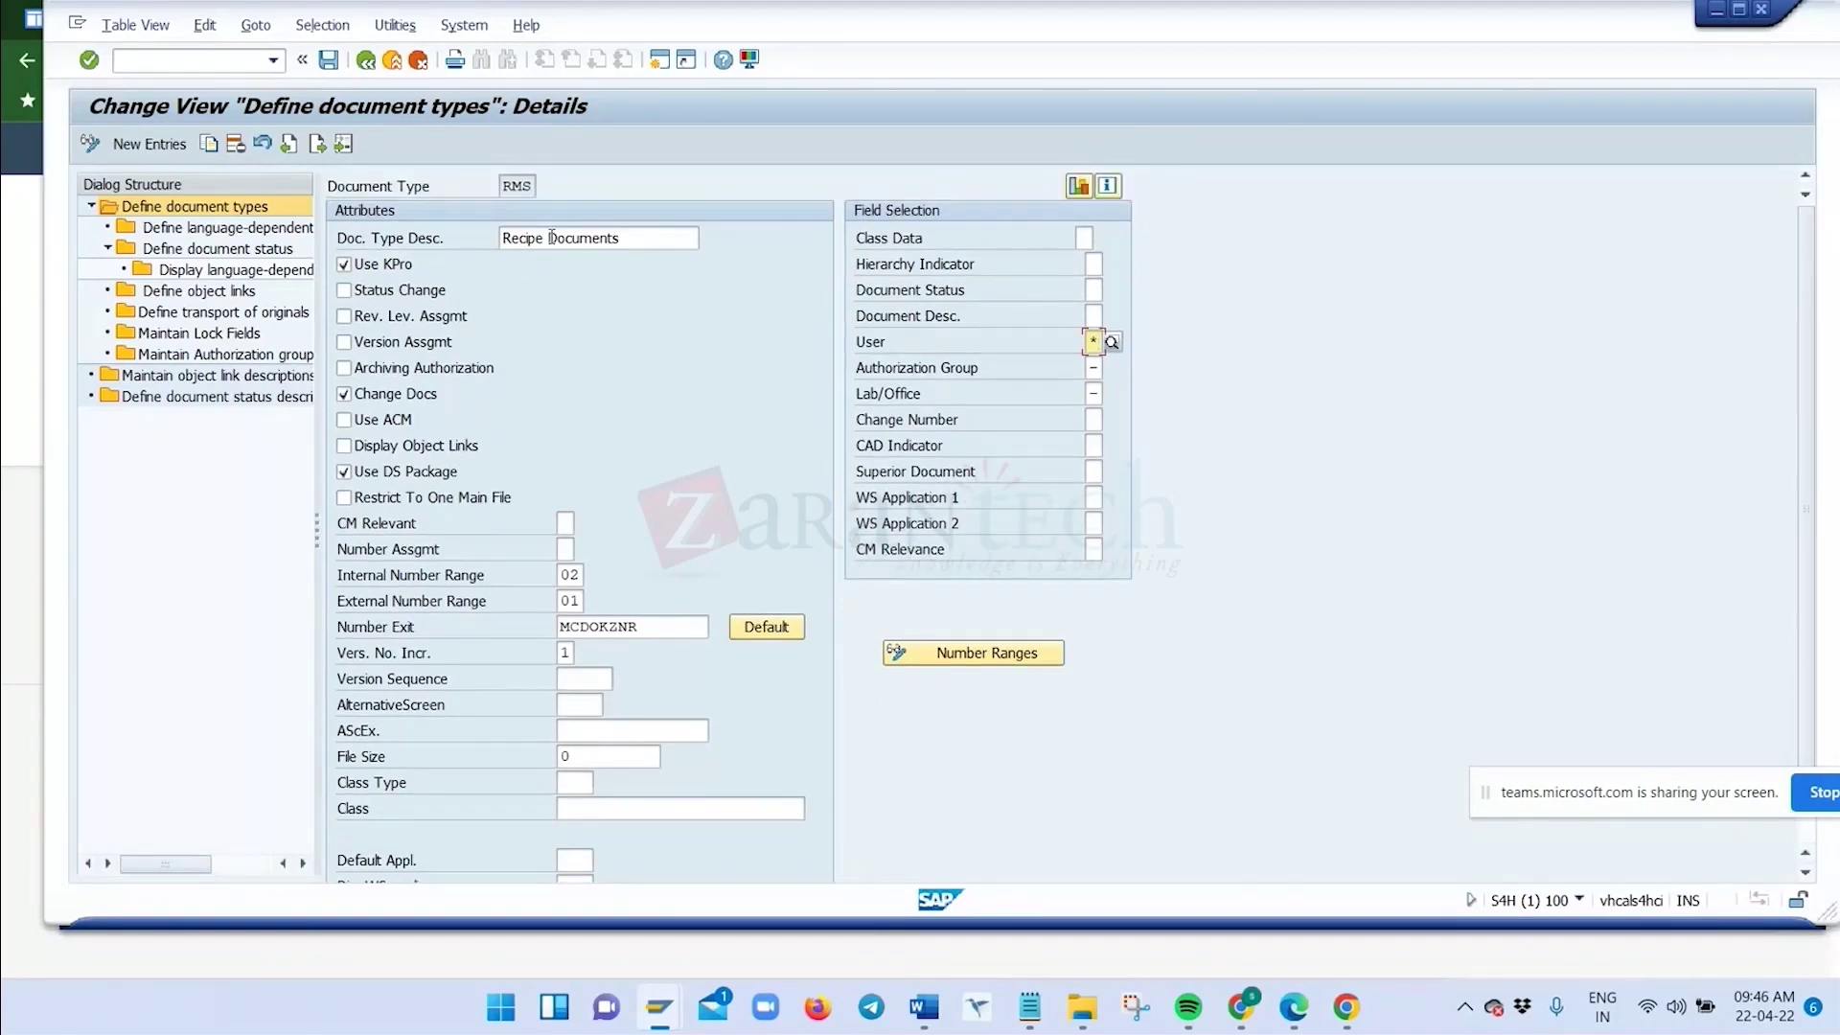
Display the language-dependent descriptions of document type RMS and look through the language entries
{"action": "left_click", "coordinate": [185, 236]}
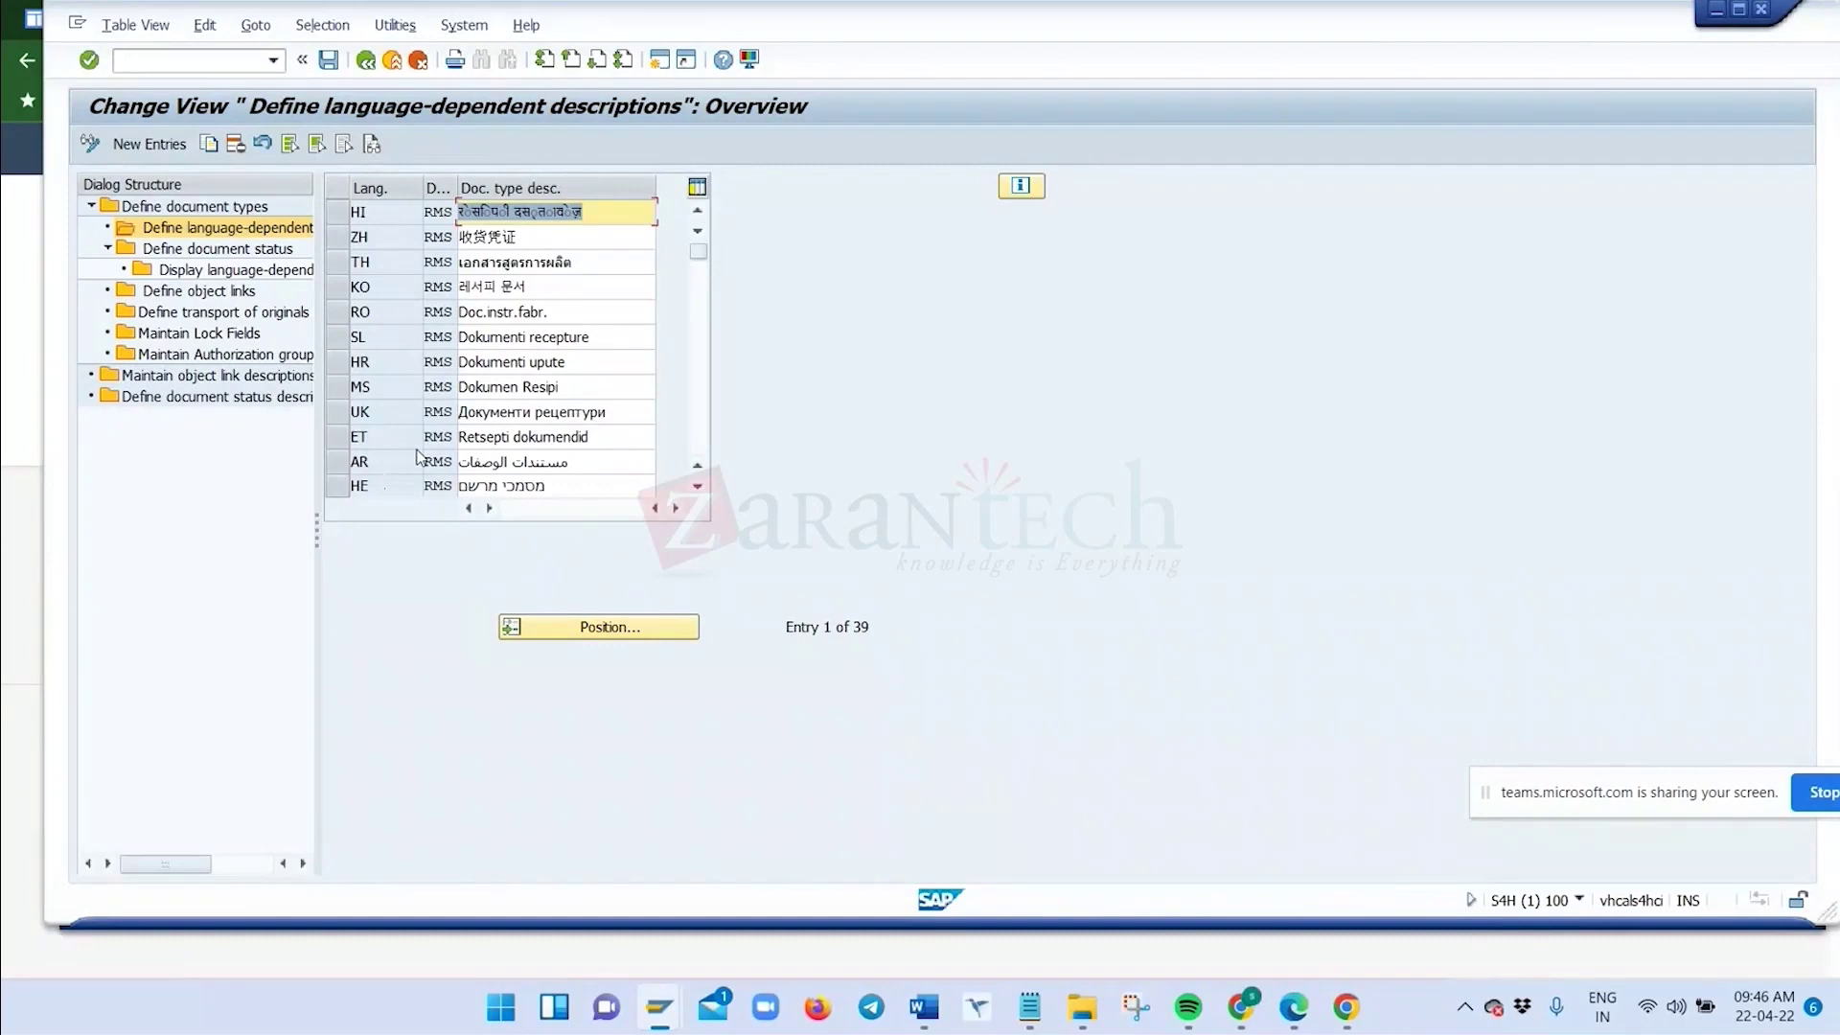
{"action": "scroll", "coordinate": [418, 408], "scroll_direction": "down", "scroll_amount": 1}
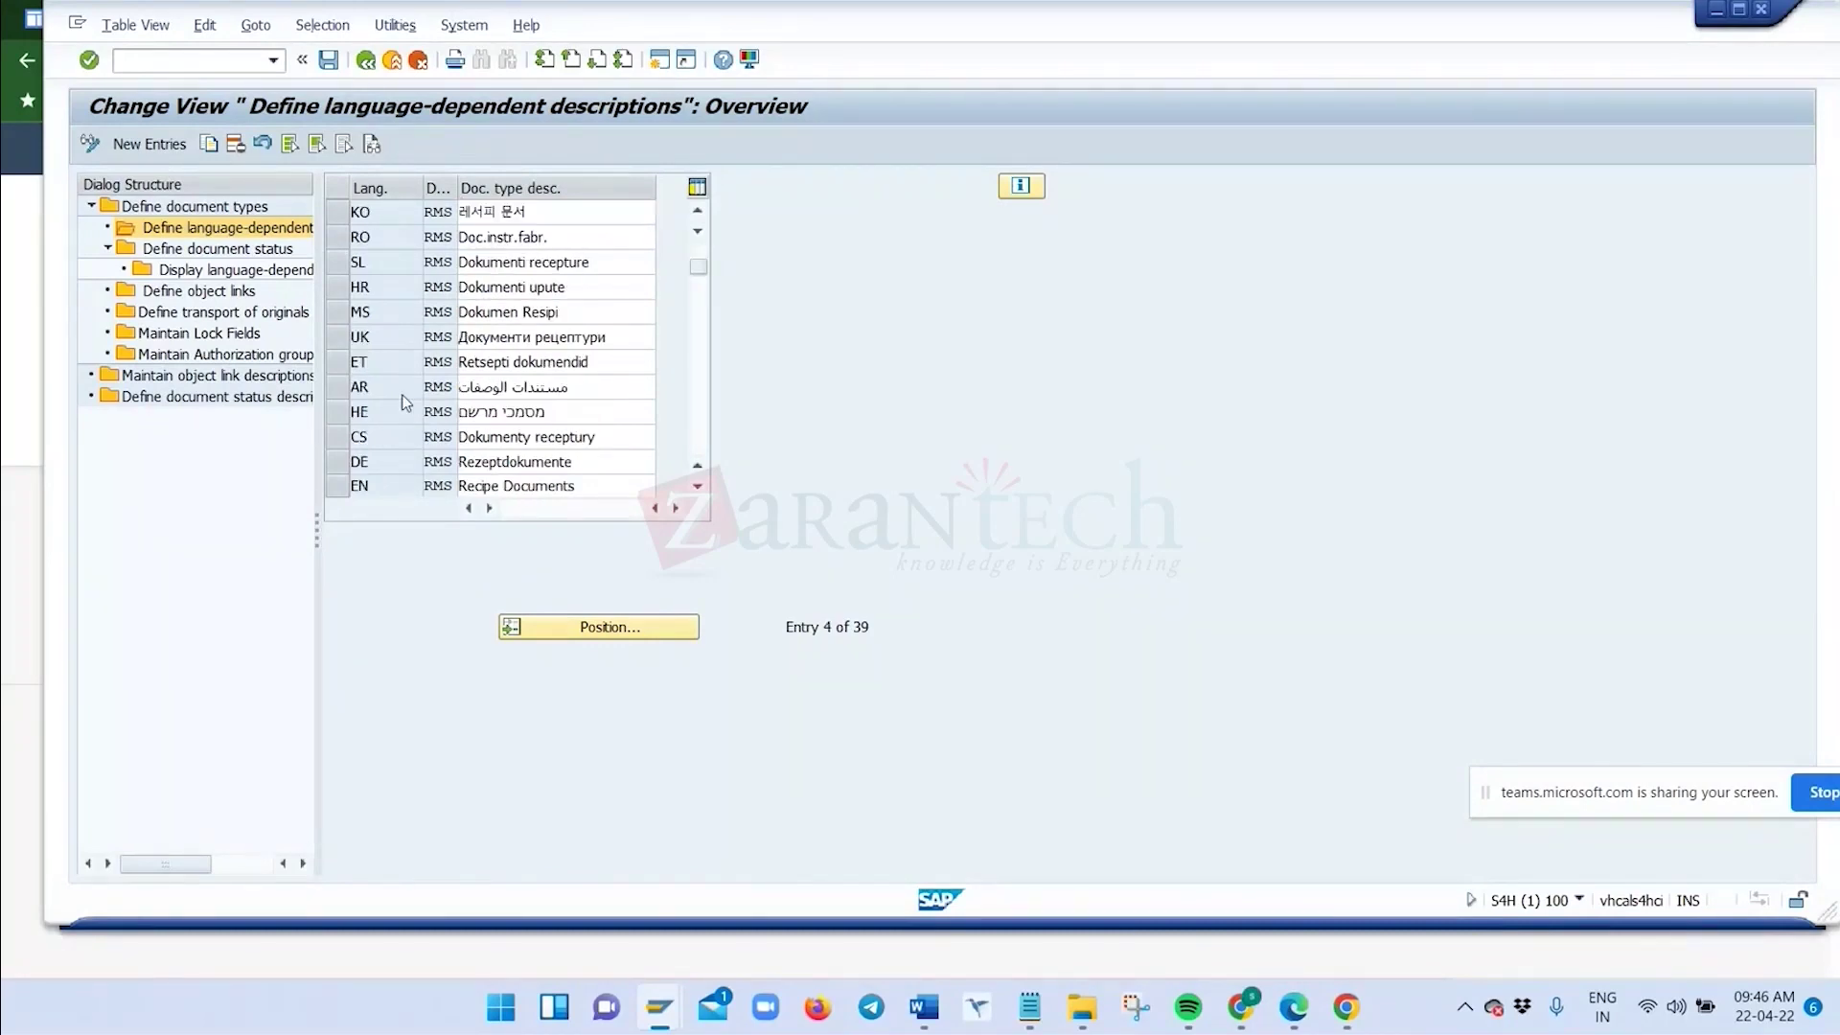
{"action": "key", "text": "Page_Down"}
{"action": "key", "text": "Page_Up"}
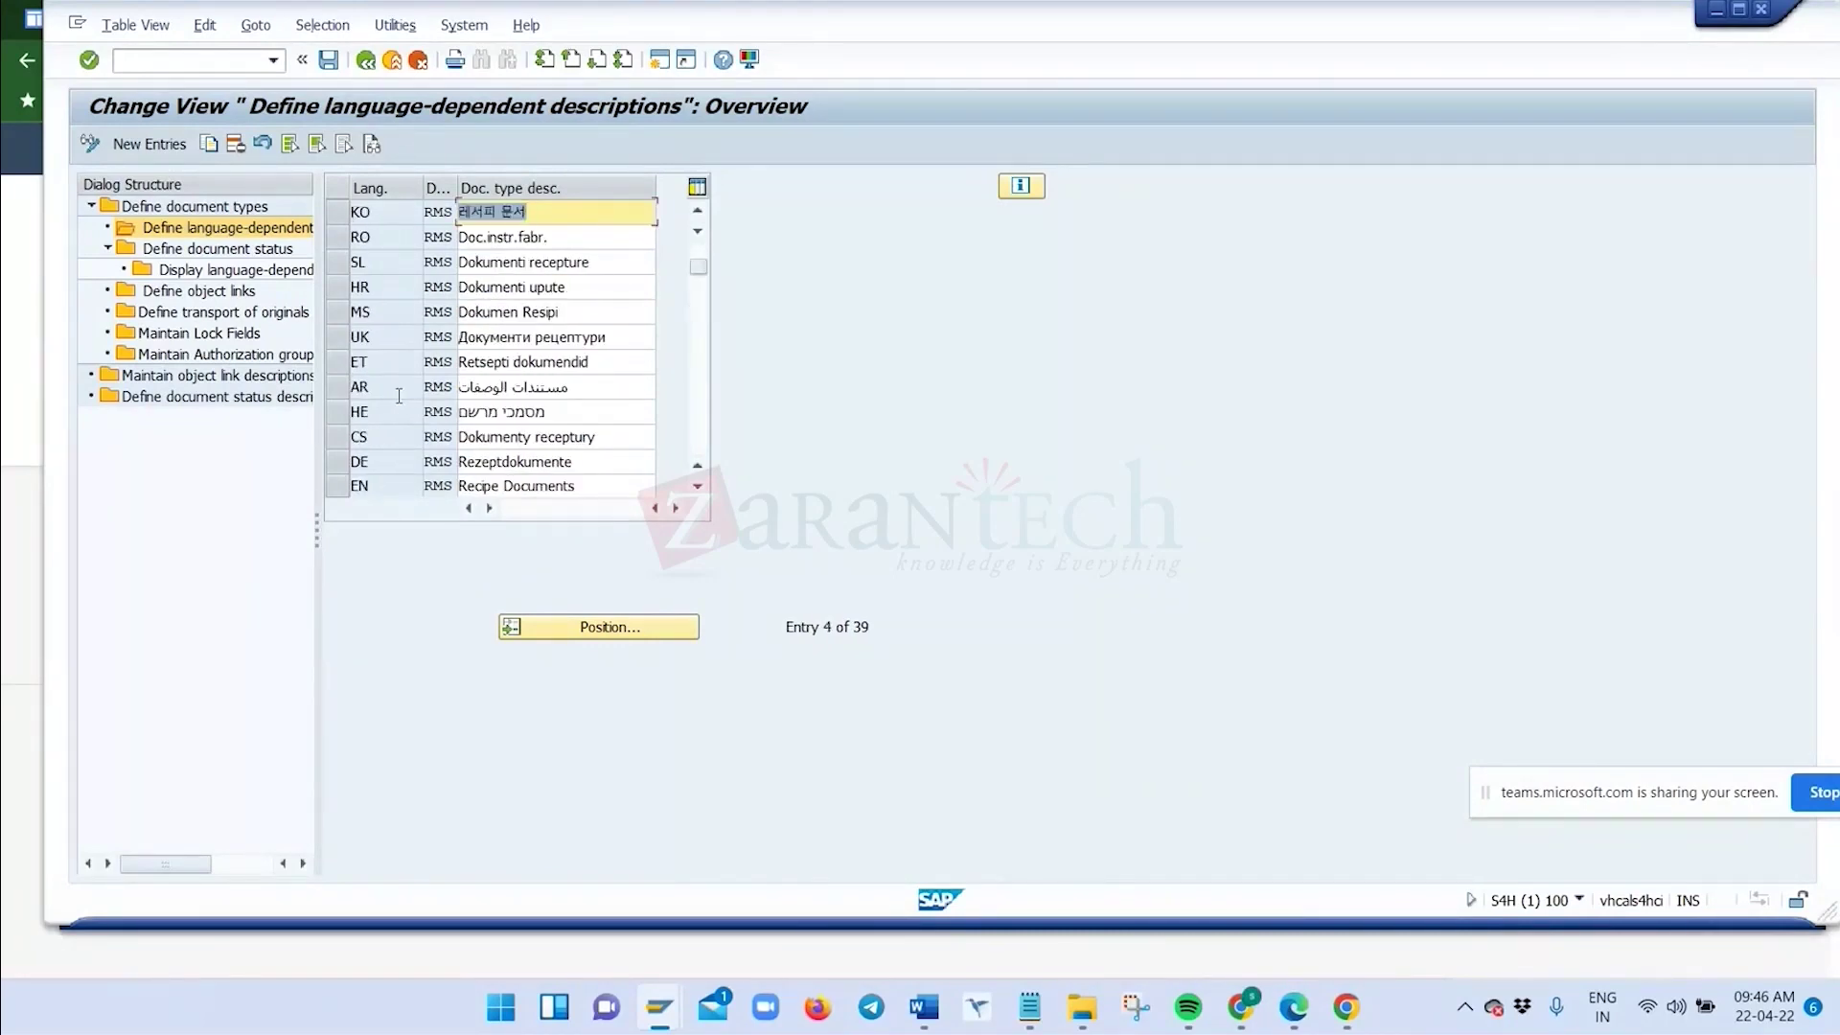
Display the document statuses defined for RMS, examine the Released and In Work entries, and switch to the PLMPI_RW document in Fiori
{"action": "double_click", "coordinate": [206, 249]}
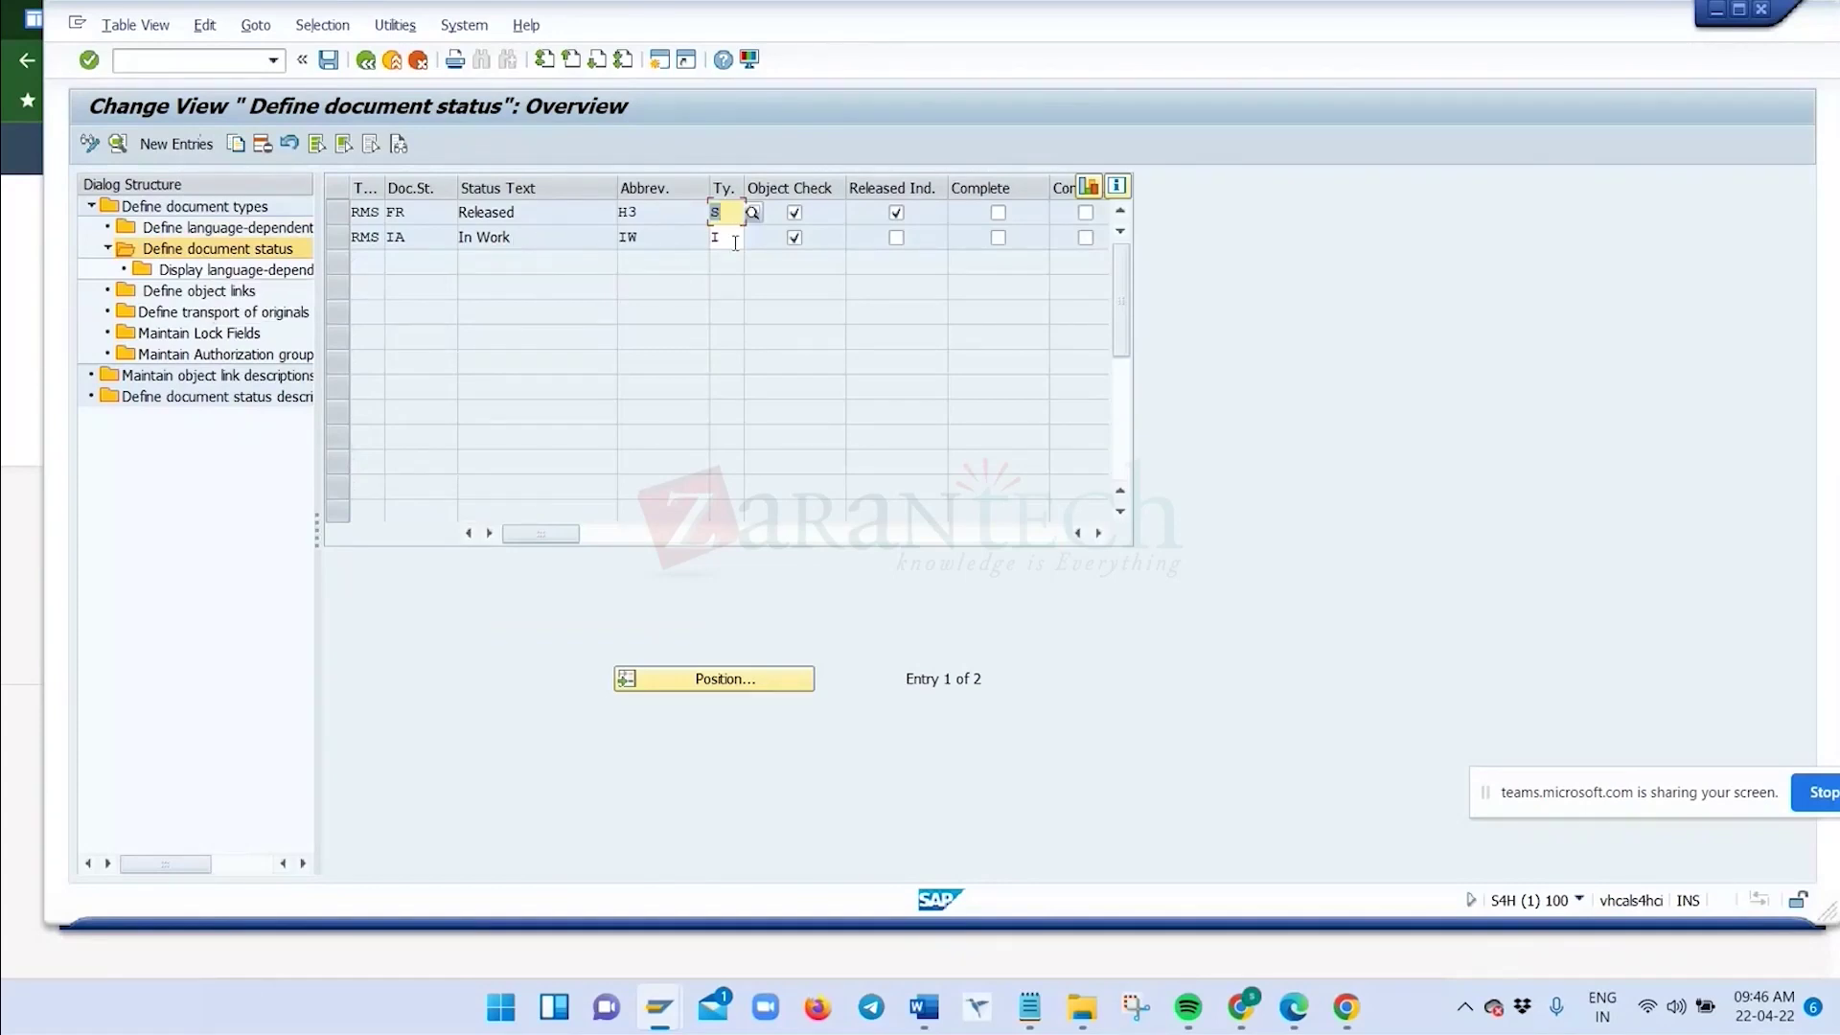
{"action": "left_click", "coordinate": [554, 218]}
{"action": "left_click", "coordinate": [553, 246]}
{"action": "key", "text": "Up"}
{"action": "left_click", "coordinate": [524, 241]}
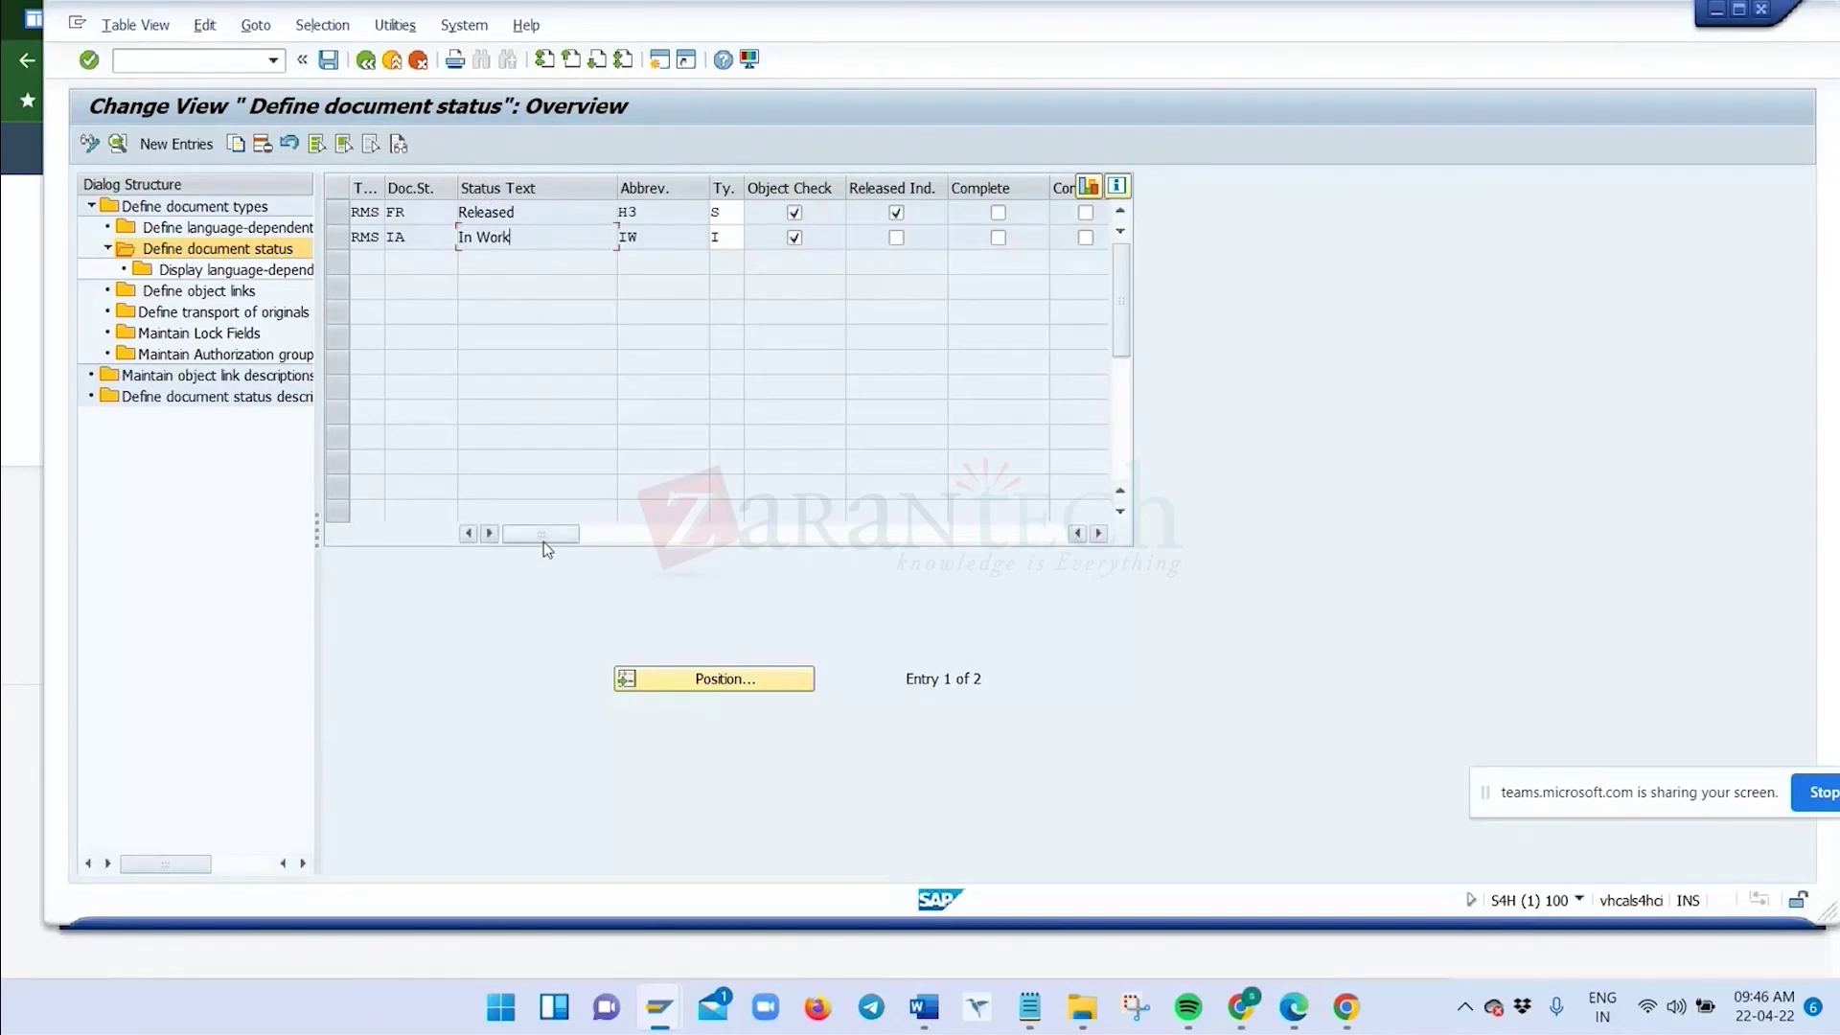
{"action": "key", "text": "alt+Tab"}
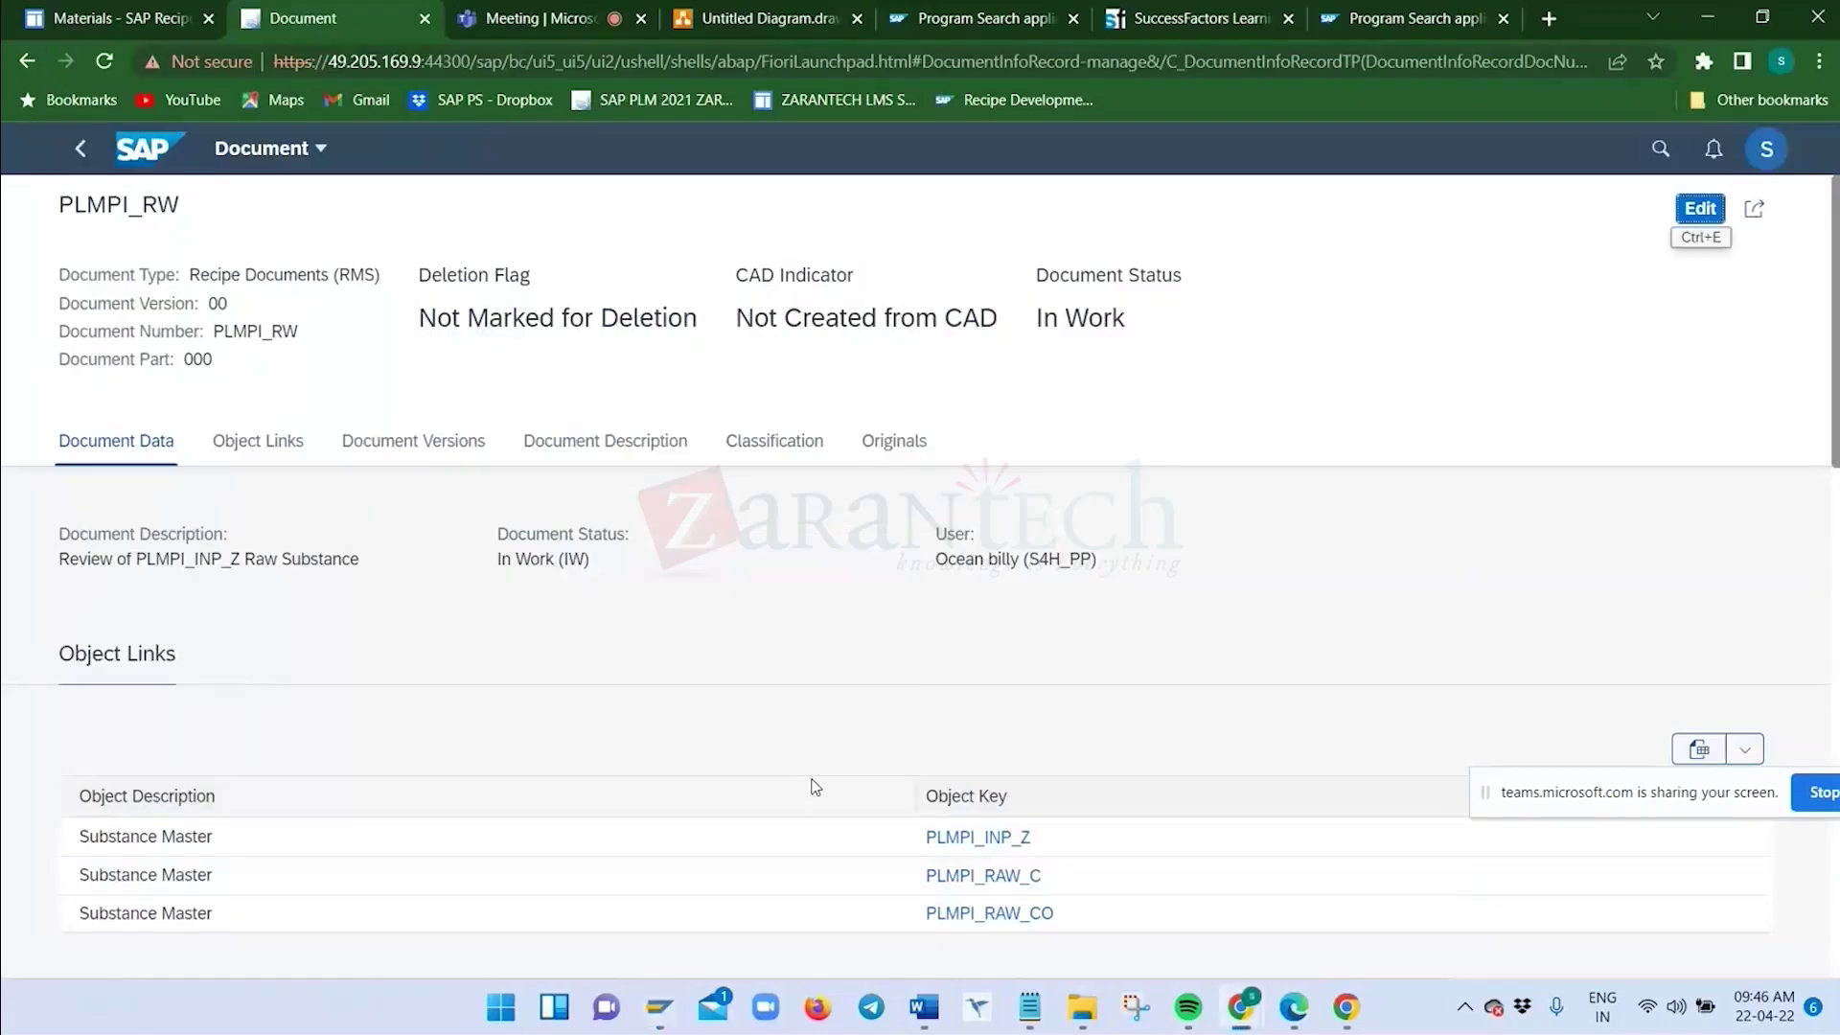
Examine document PLMPI_RW in Fiori, covering its object links, versions, description, classification and attached originals
{"action": "scroll", "coordinate": [814, 786], "scroll_direction": "down", "scroll_amount": 3}
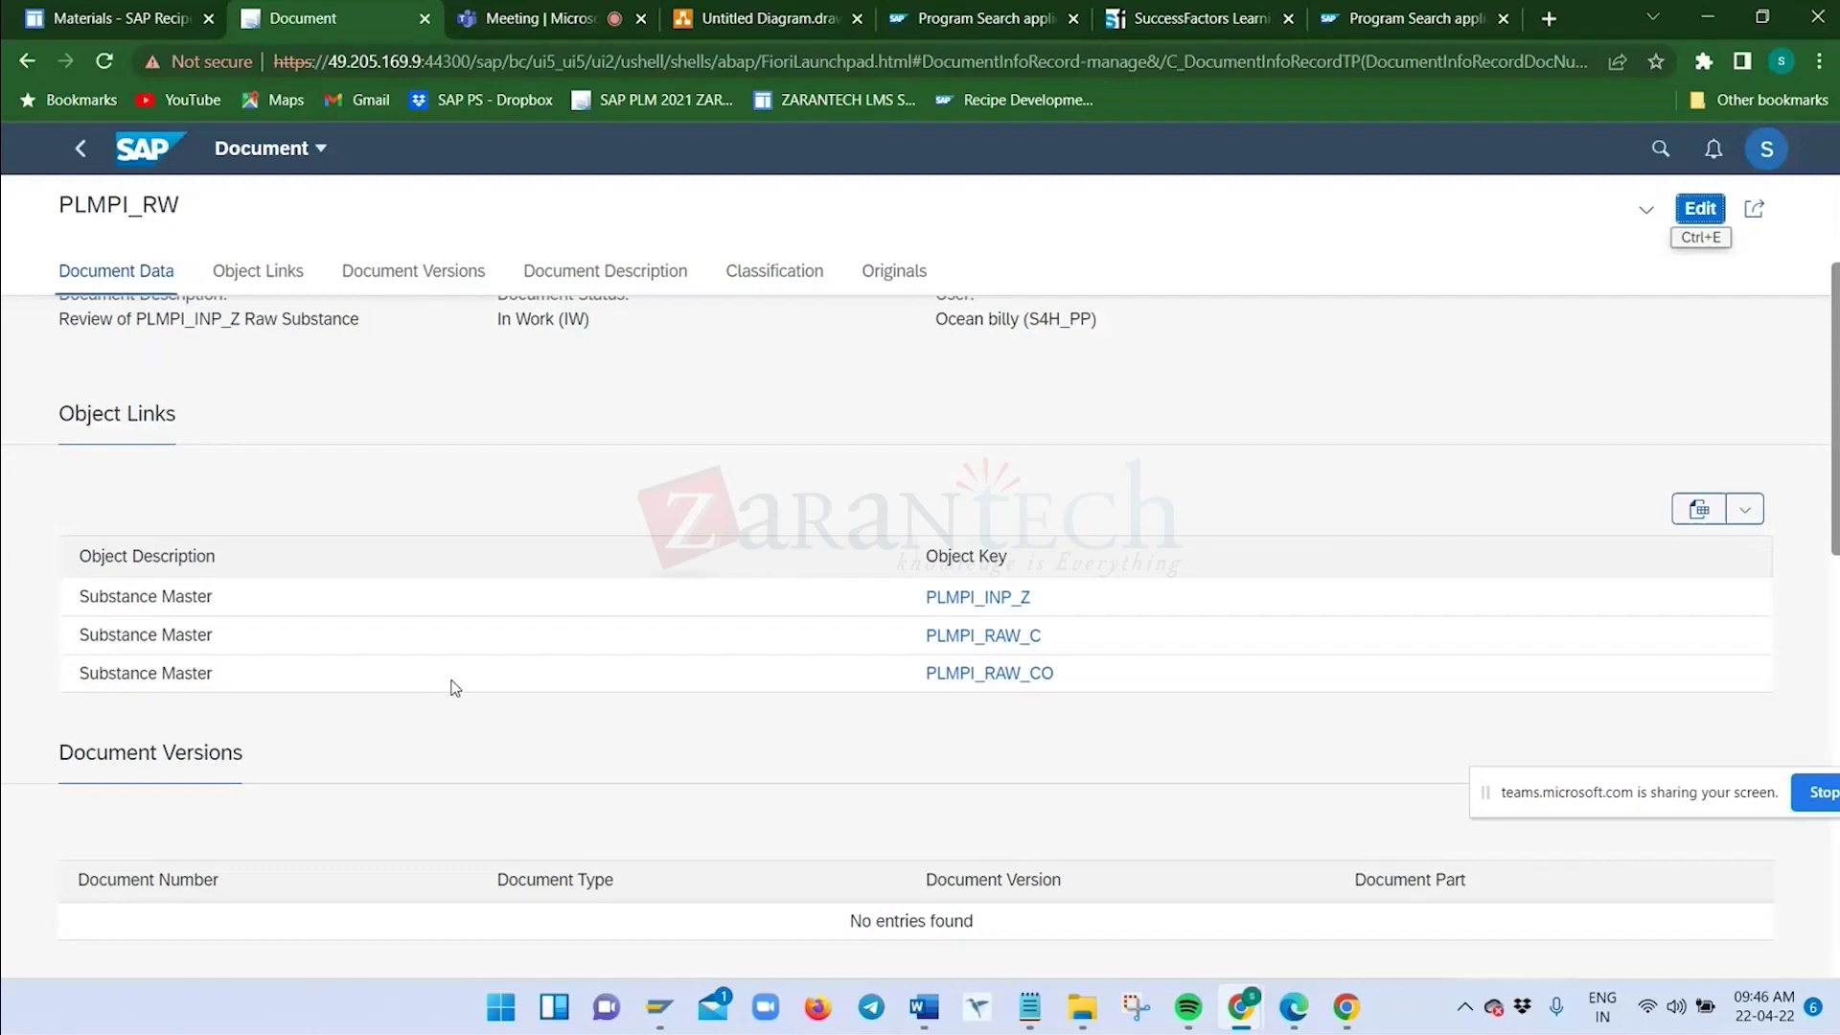
{"action": "scroll", "coordinate": [460, 688], "scroll_direction": "down", "scroll_amount": 10}
{"action": "scroll", "coordinate": [497, 696], "scroll_direction": "up", "scroll_amount": 5}
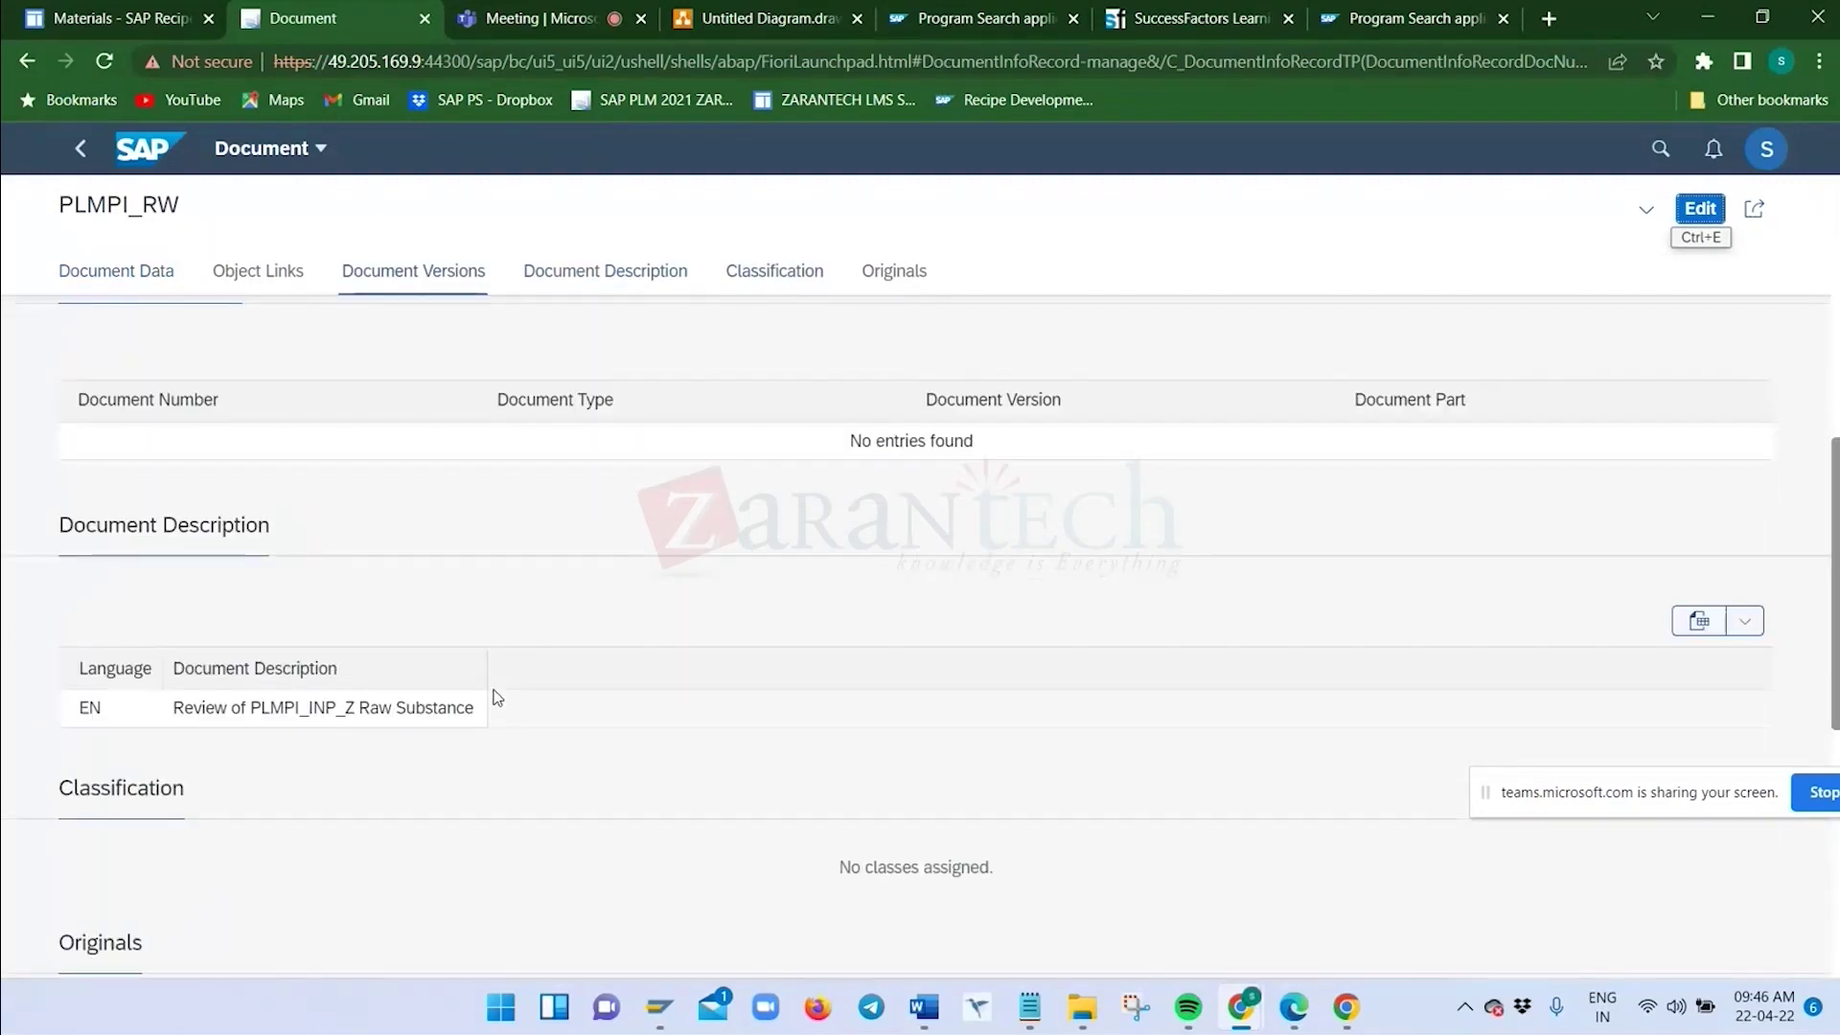
{"action": "scroll", "coordinate": [500, 697], "scroll_direction": "up", "scroll_amount": 5}
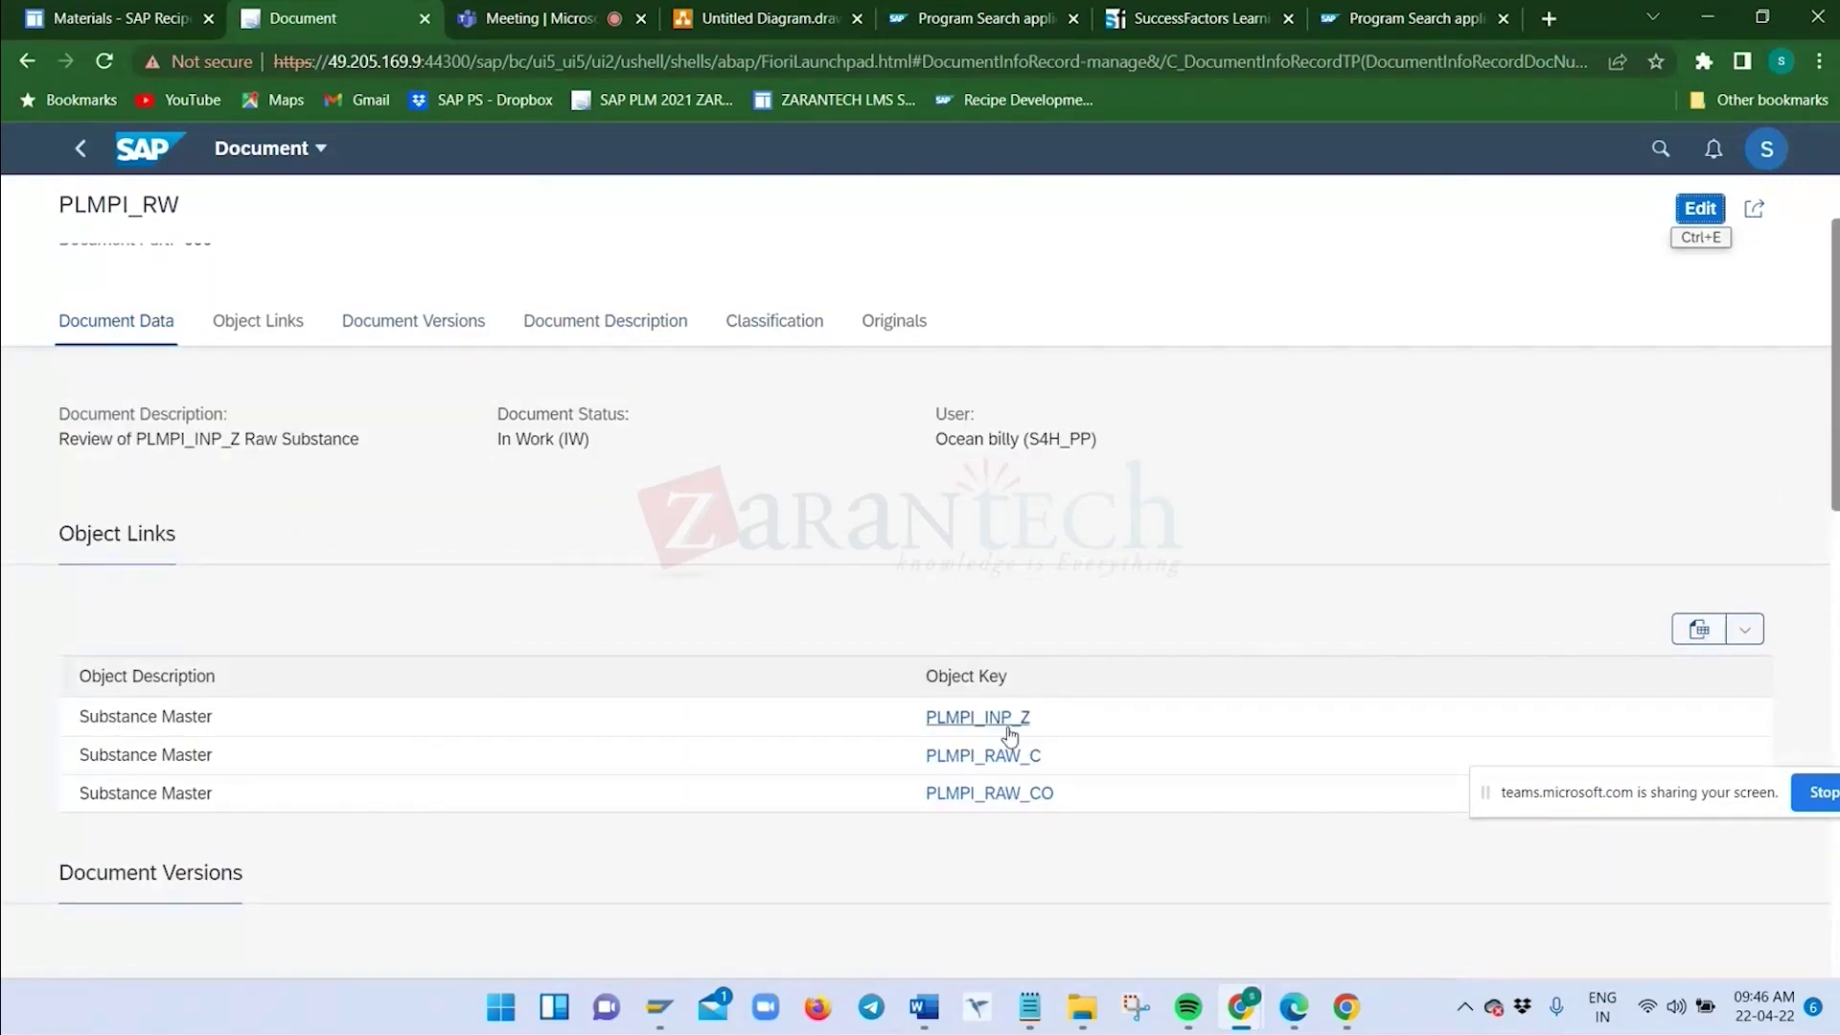
{"action": "scroll", "coordinate": [862, 724], "scroll_direction": "up", "scroll_amount": 2}
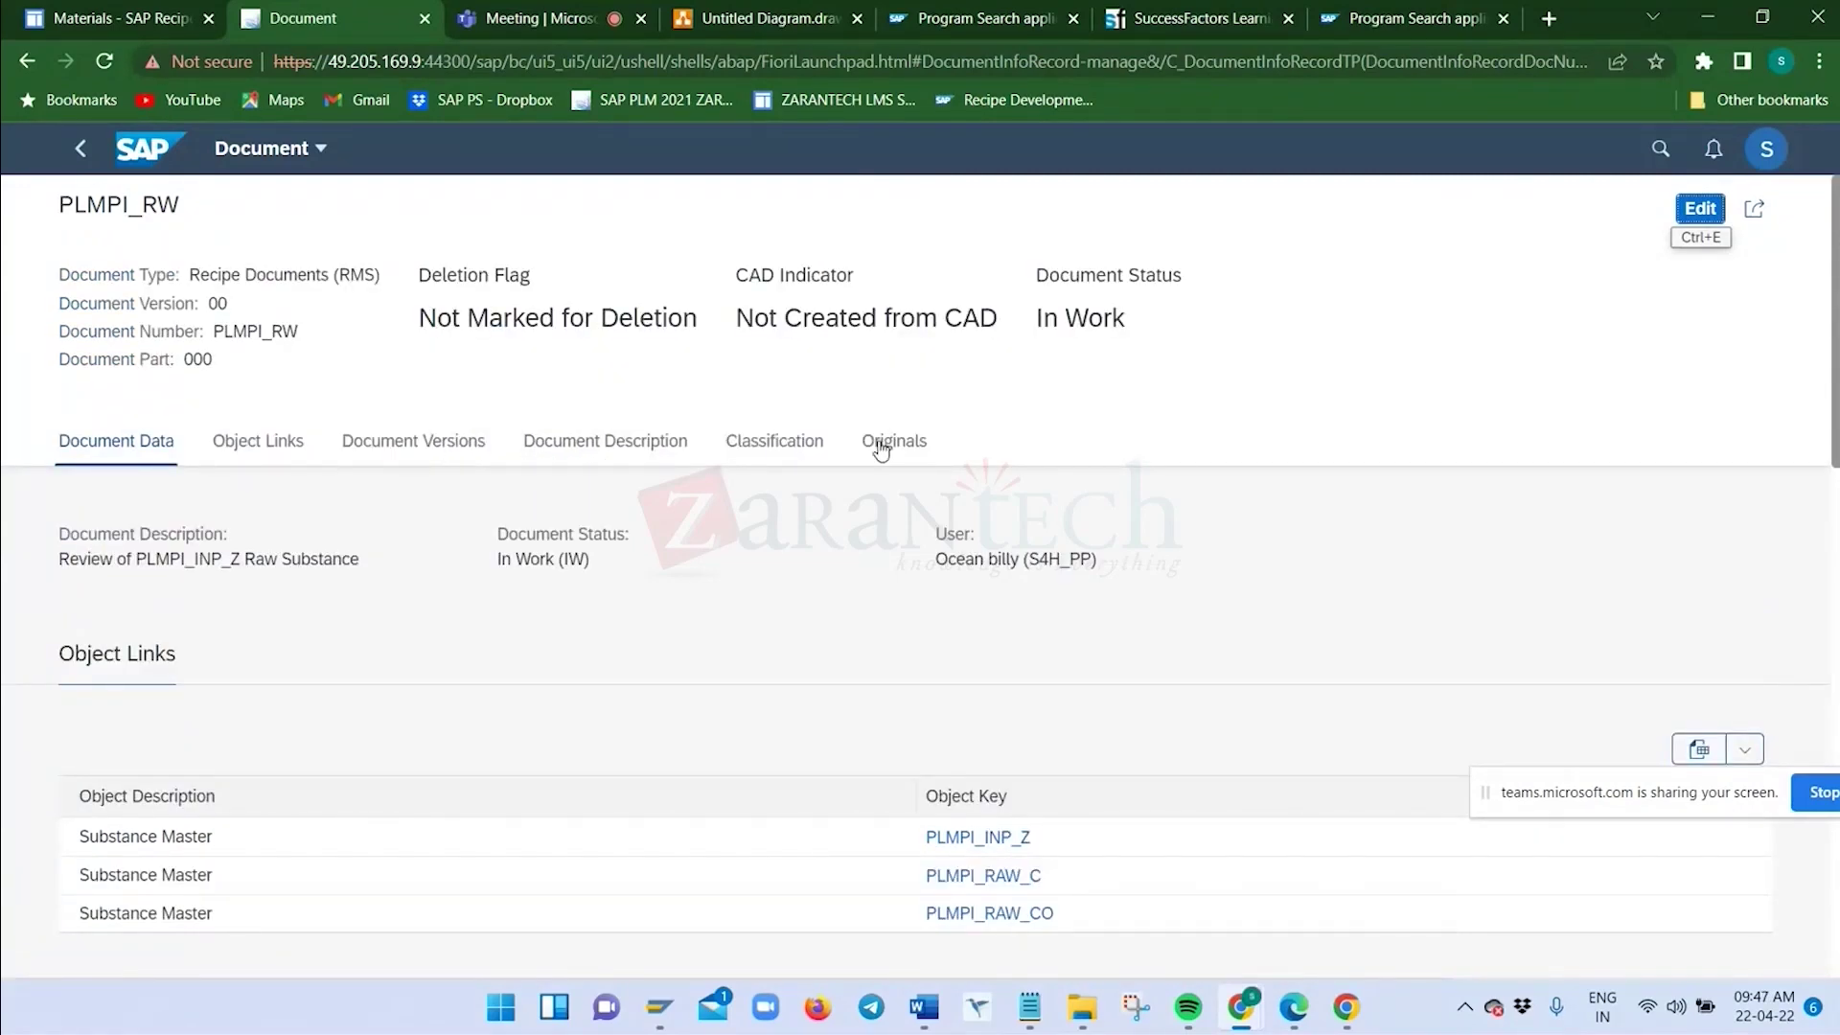
{"action": "scroll", "coordinate": [831, 442], "scroll_direction": "down", "scroll_amount": 5}
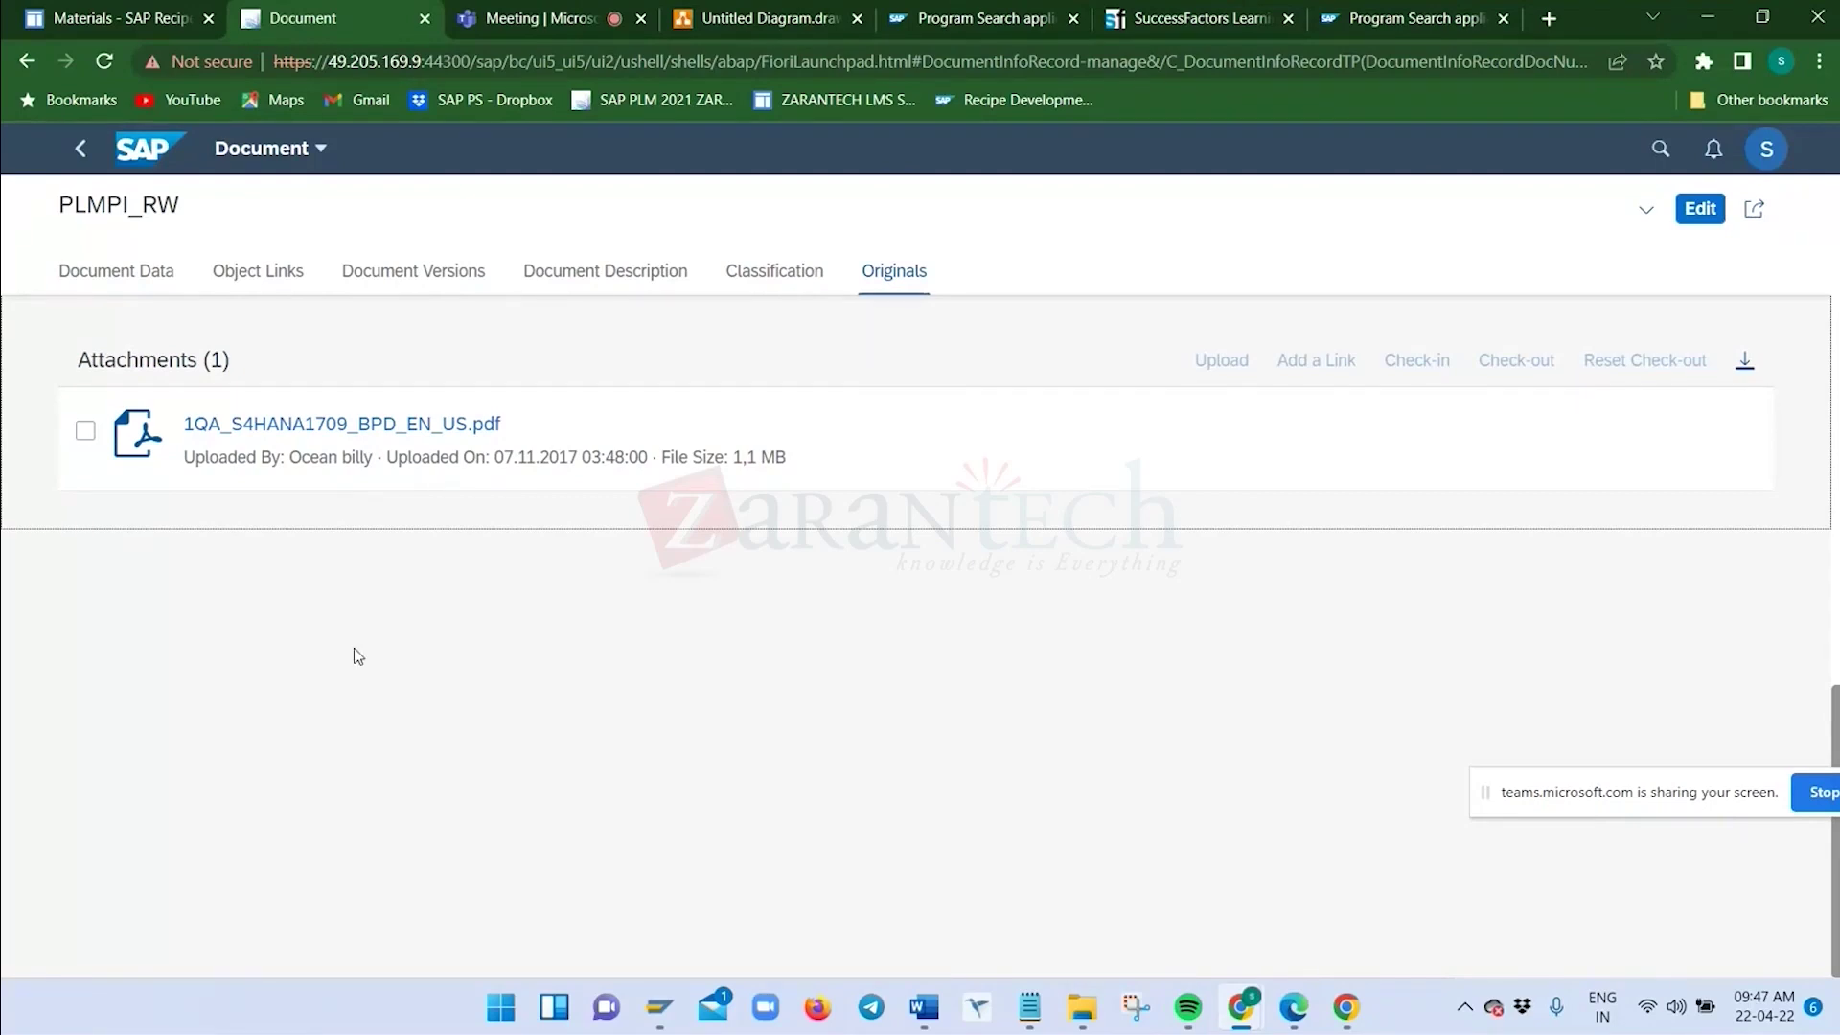
{"action": "scroll", "coordinate": [538, 632], "scroll_direction": "up", "scroll_amount": 10}
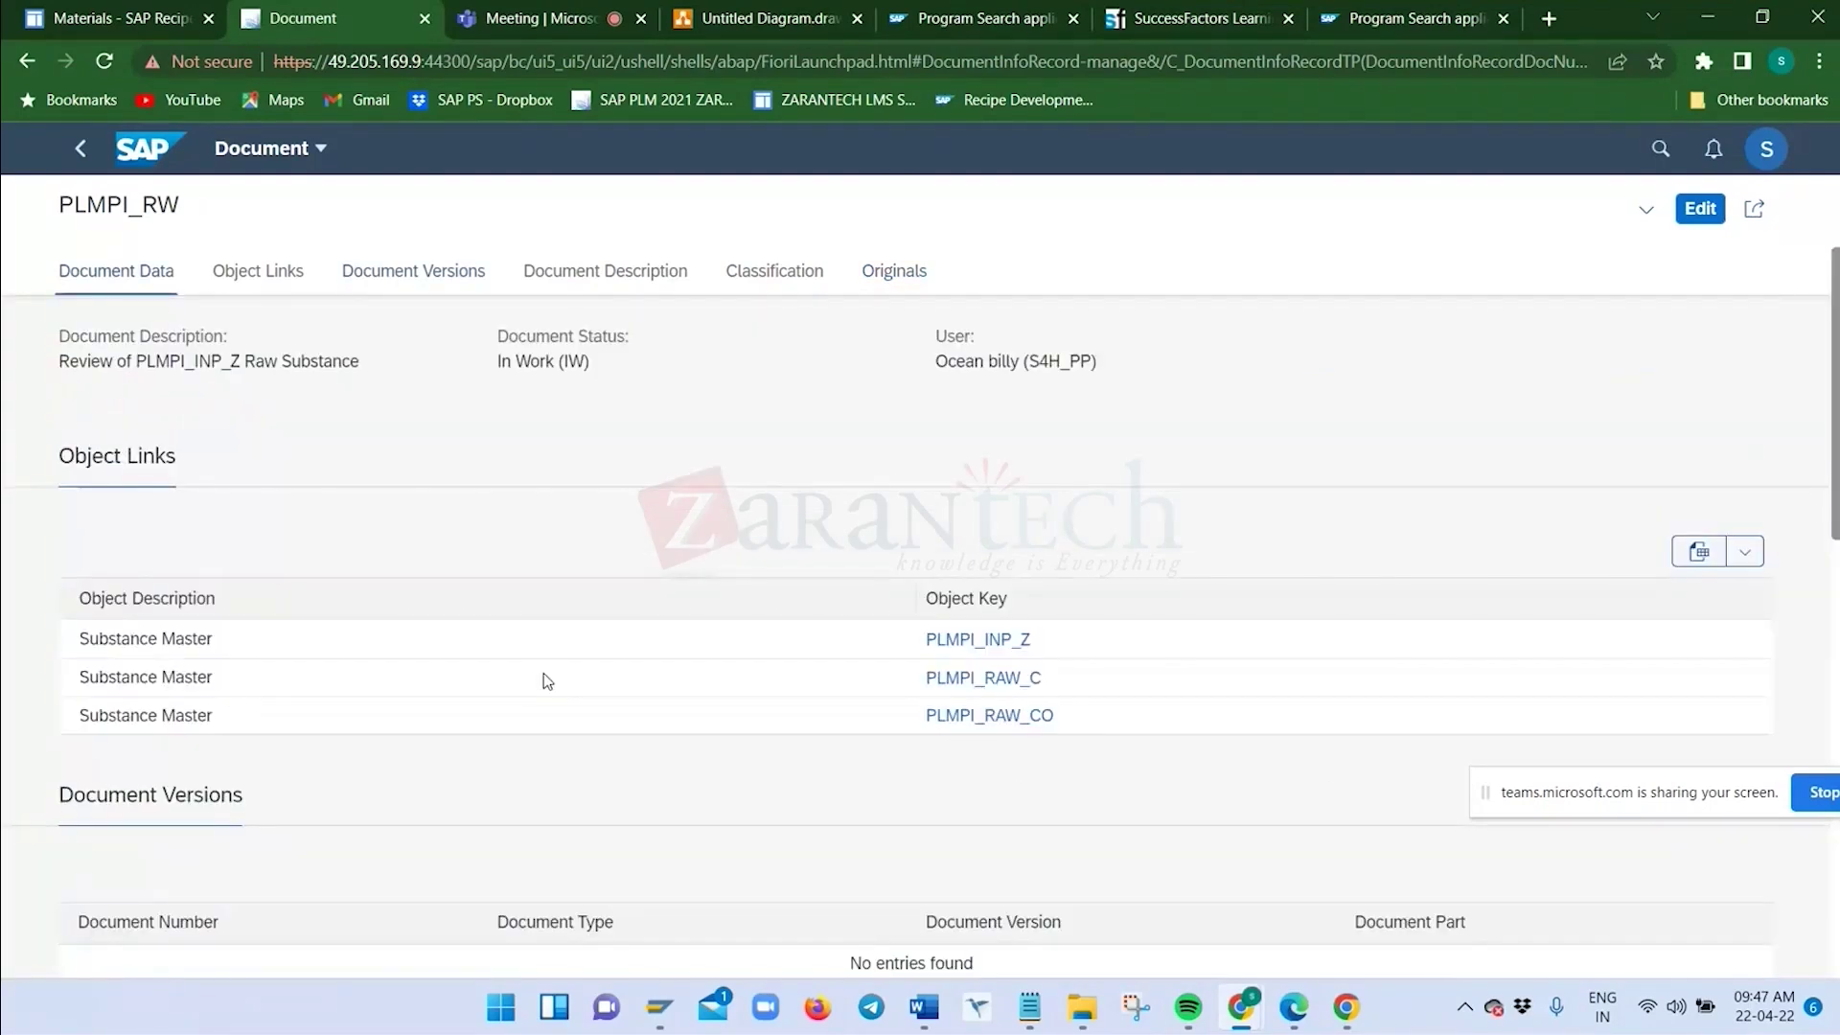
{"action": "scroll", "coordinate": [544, 676], "scroll_direction": "up", "scroll_amount": 2}
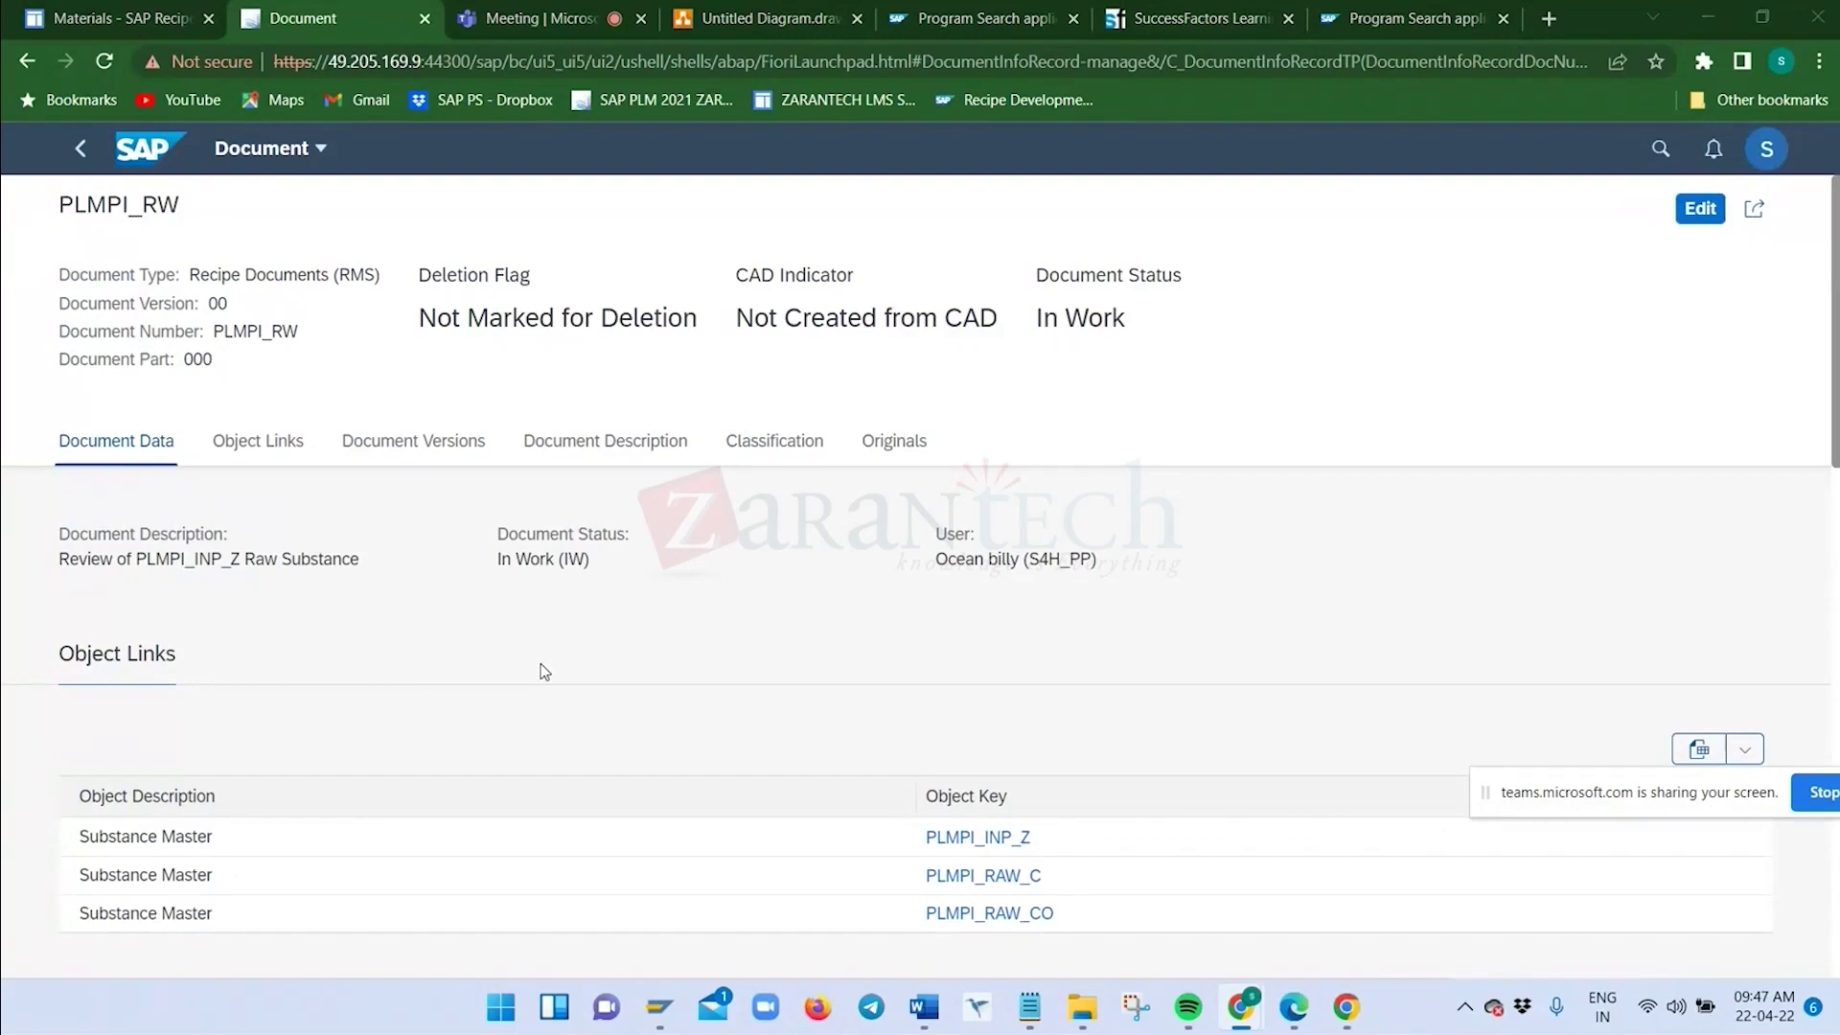
Switch back to SAP GUI and display the object links defined for document type RMS
{"action": "key", "text": "alt+Tab"}
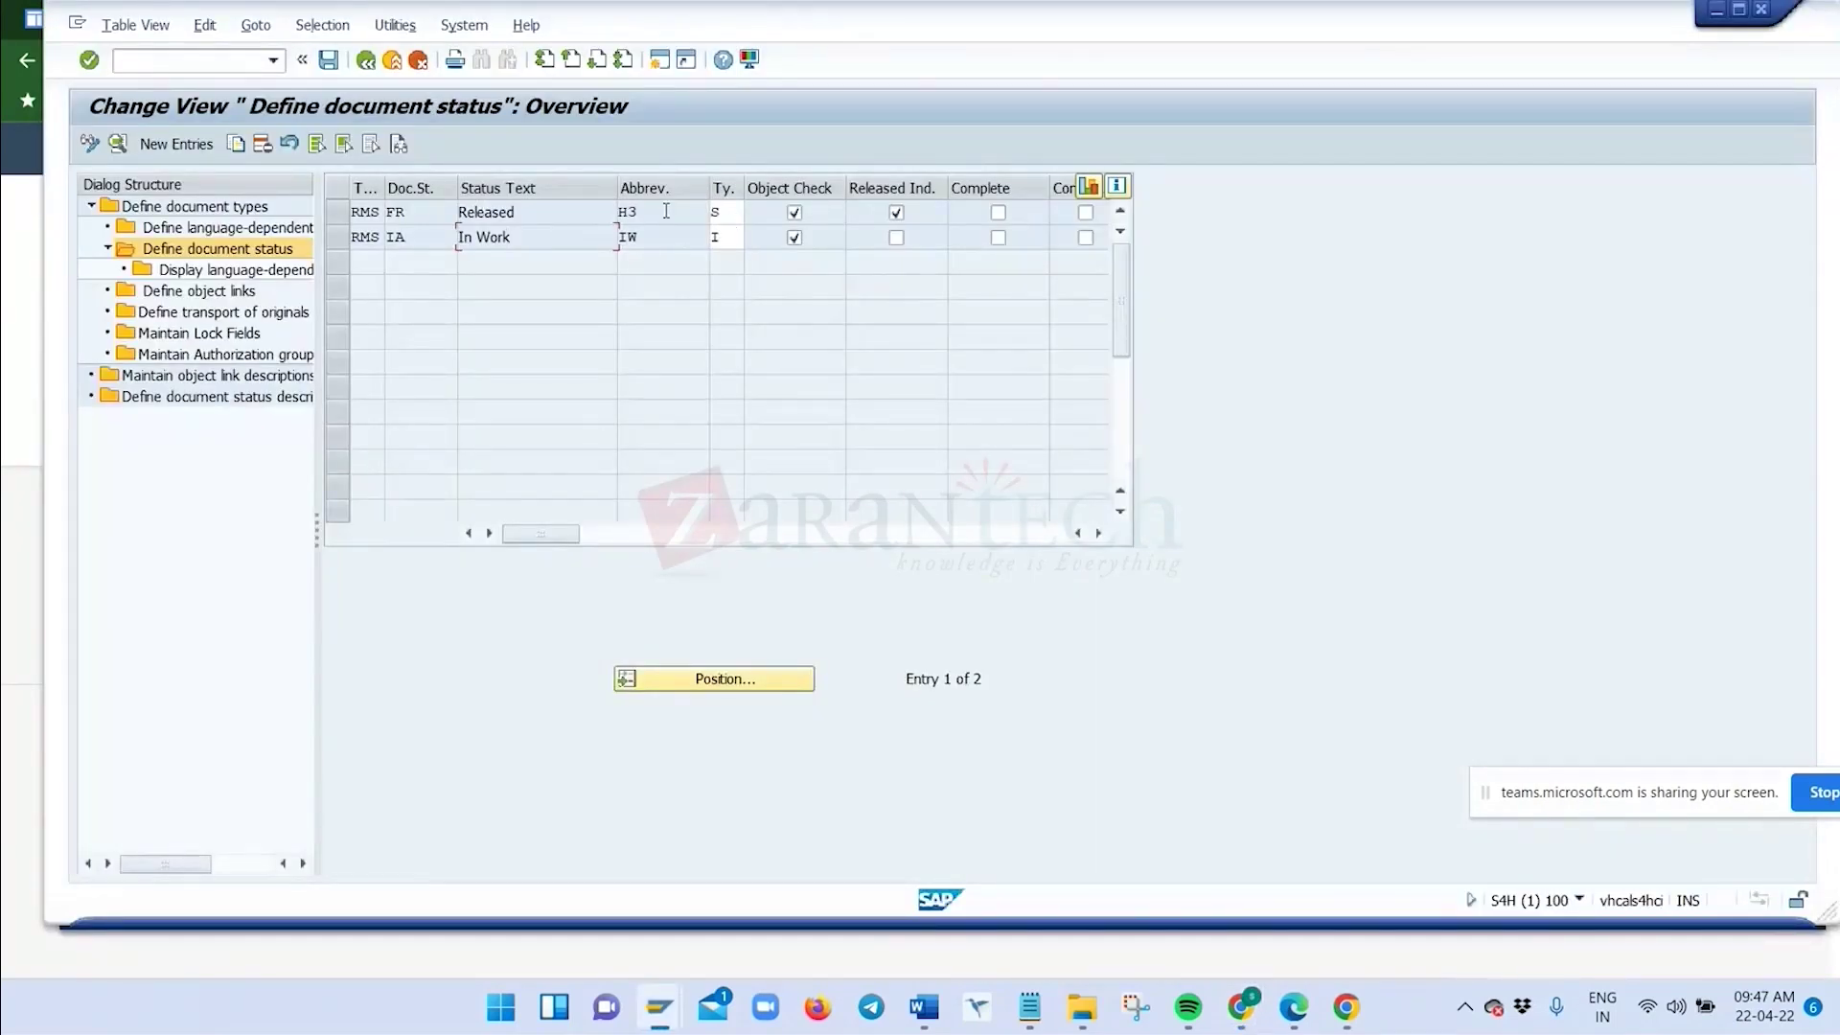
{"action": "left_click", "coordinate": [660, 244]}
{"action": "left_click", "coordinate": [536, 207]}
{"action": "double_click", "coordinate": [226, 291]}
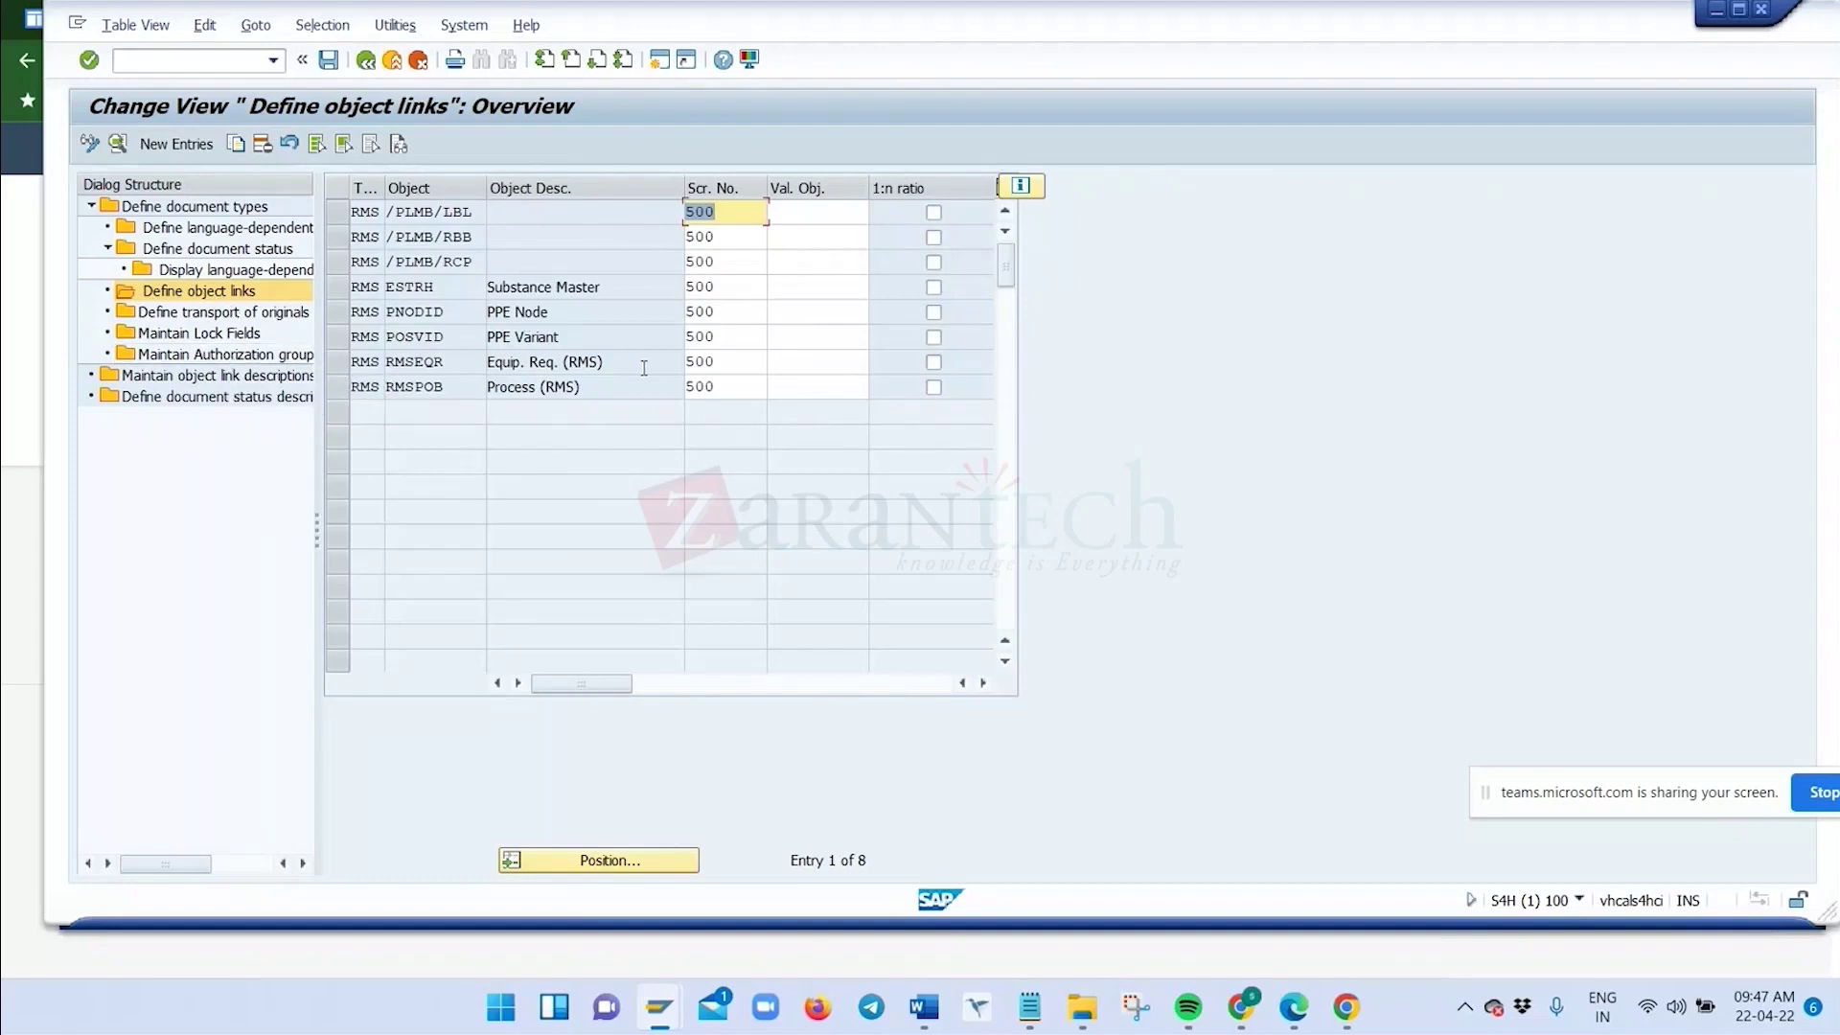
{"action": "key", "text": "Down"}
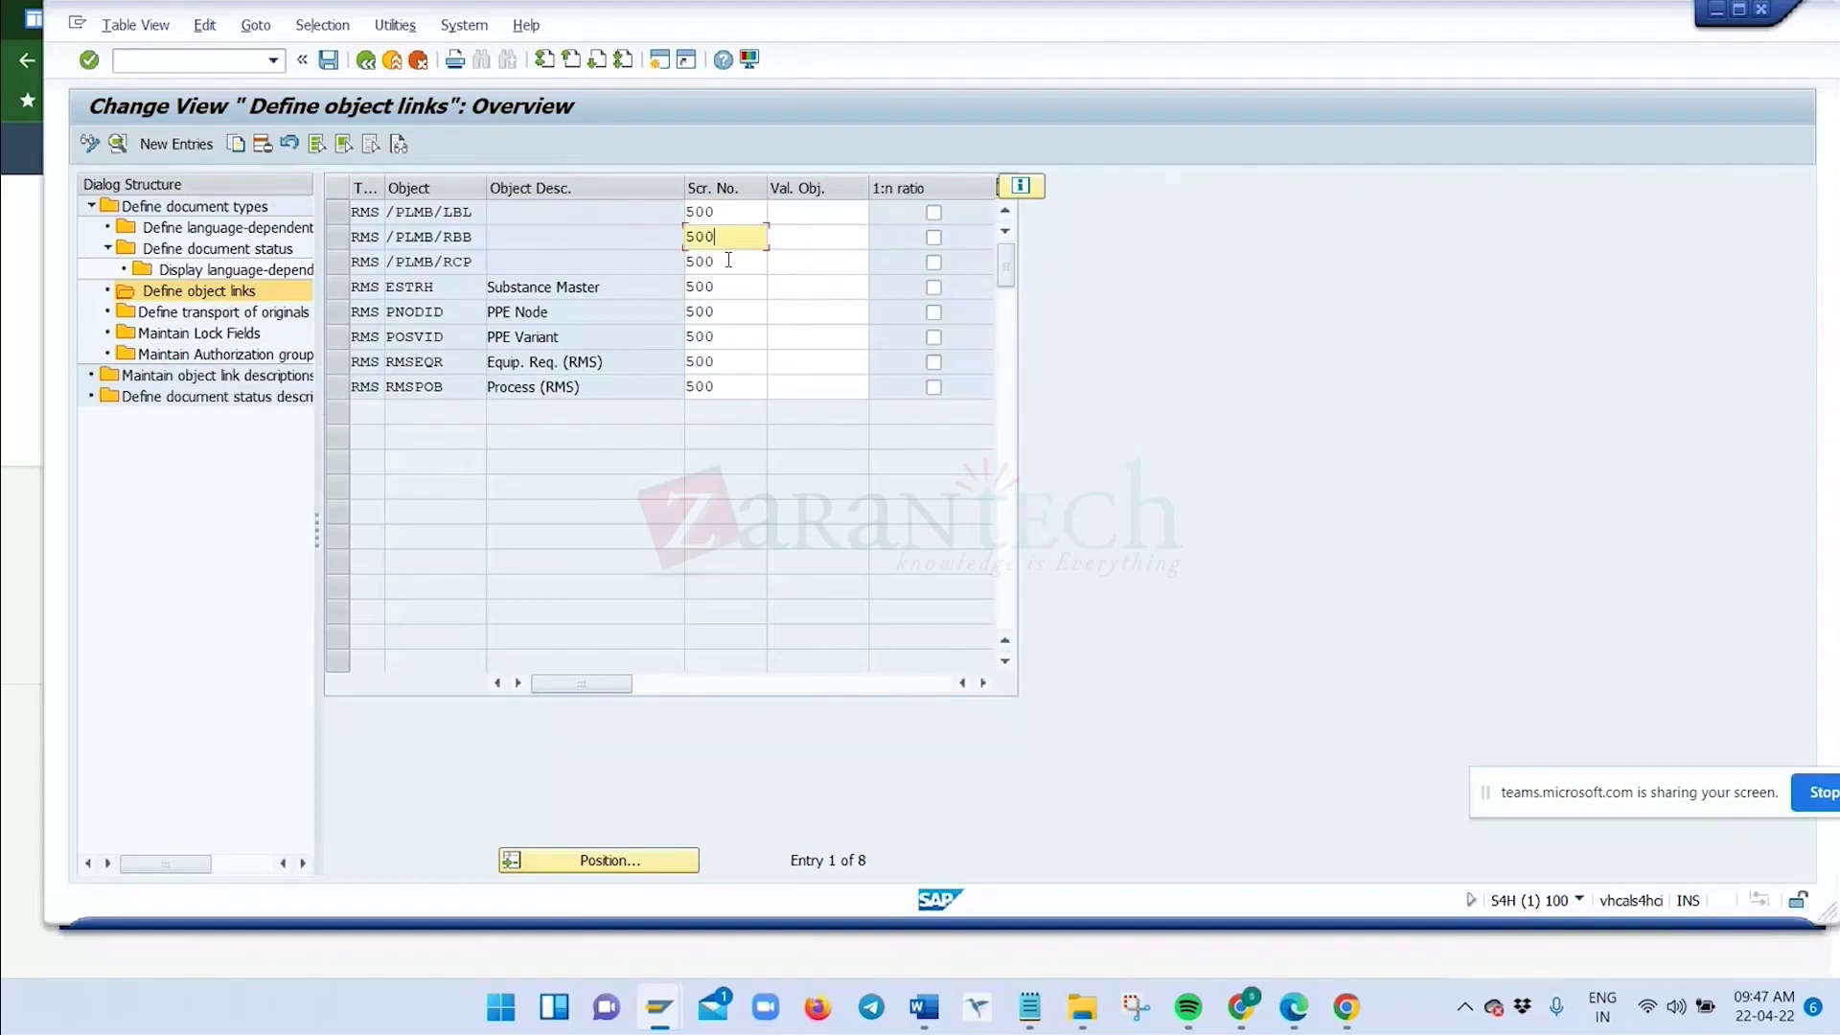
{"action": "key", "text": "Down"}
{"action": "key", "text": "Down"}
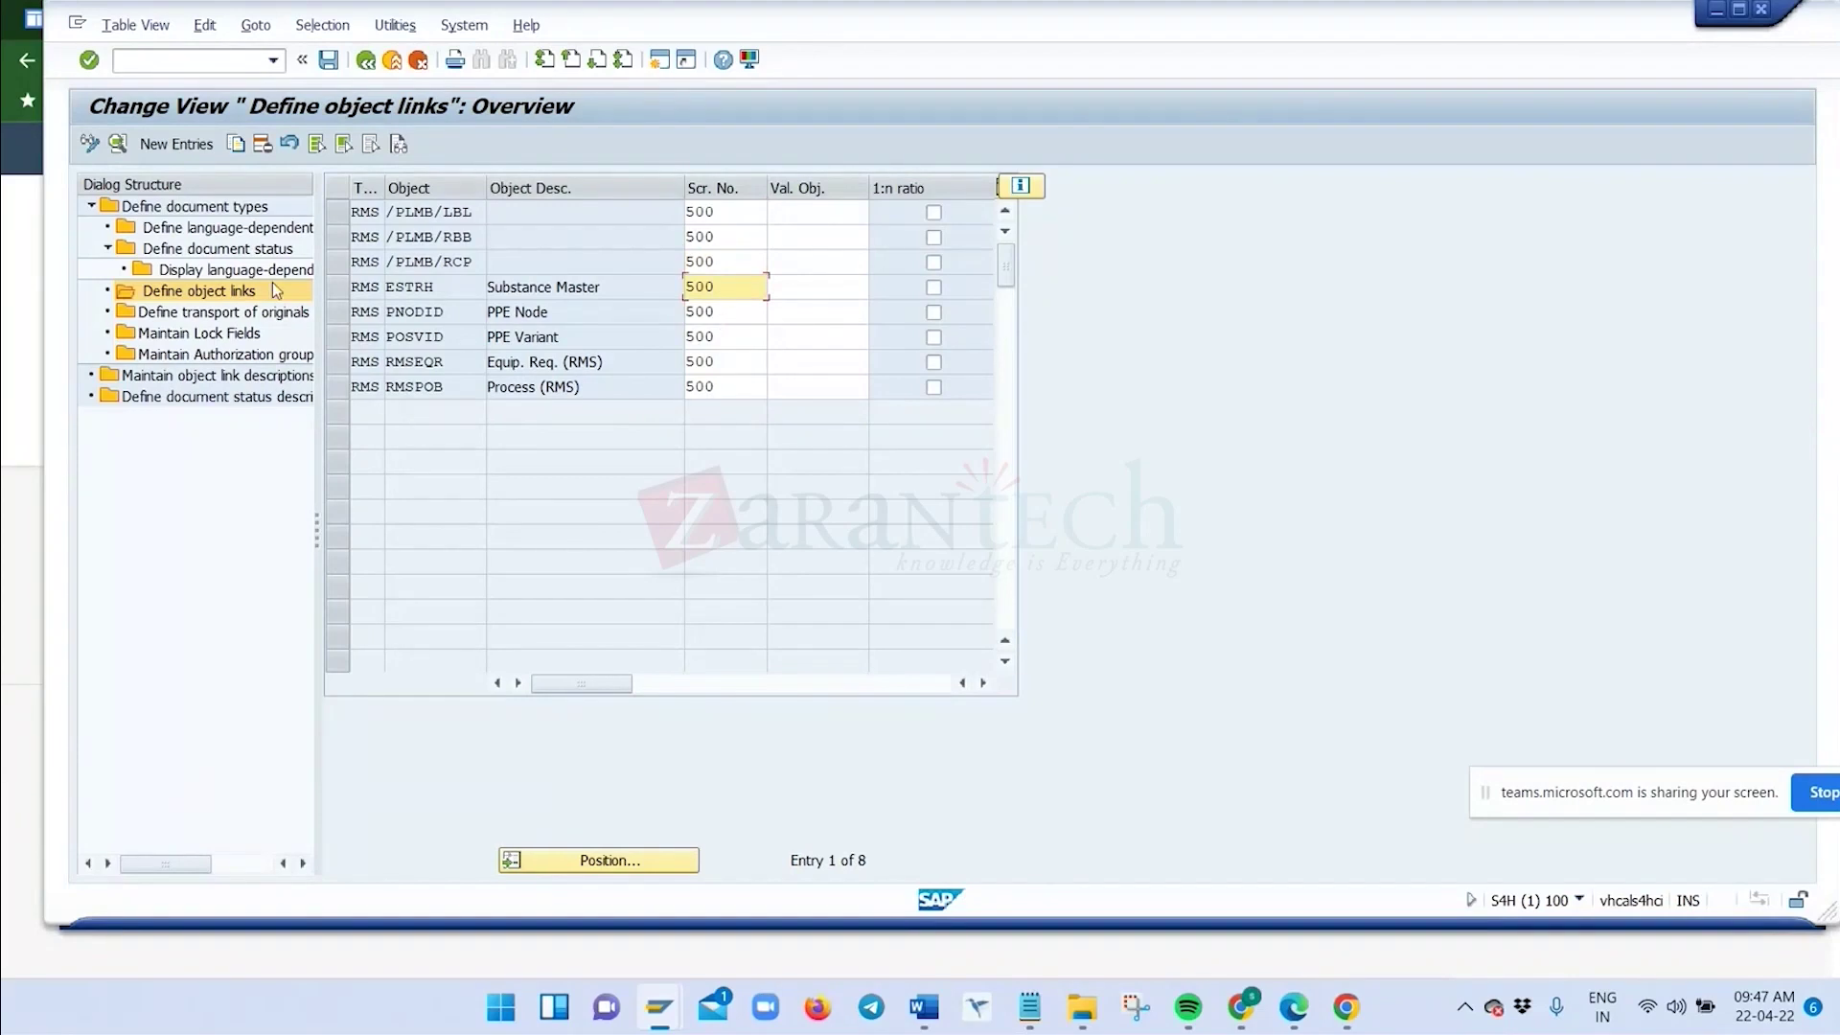
Examine the /PLMB/LBL, /PLMB/RBB and /PLMB/RCP object links of RMS by highlighting their rows, then clear the selection
{"action": "left_click", "coordinate": [335, 258]}
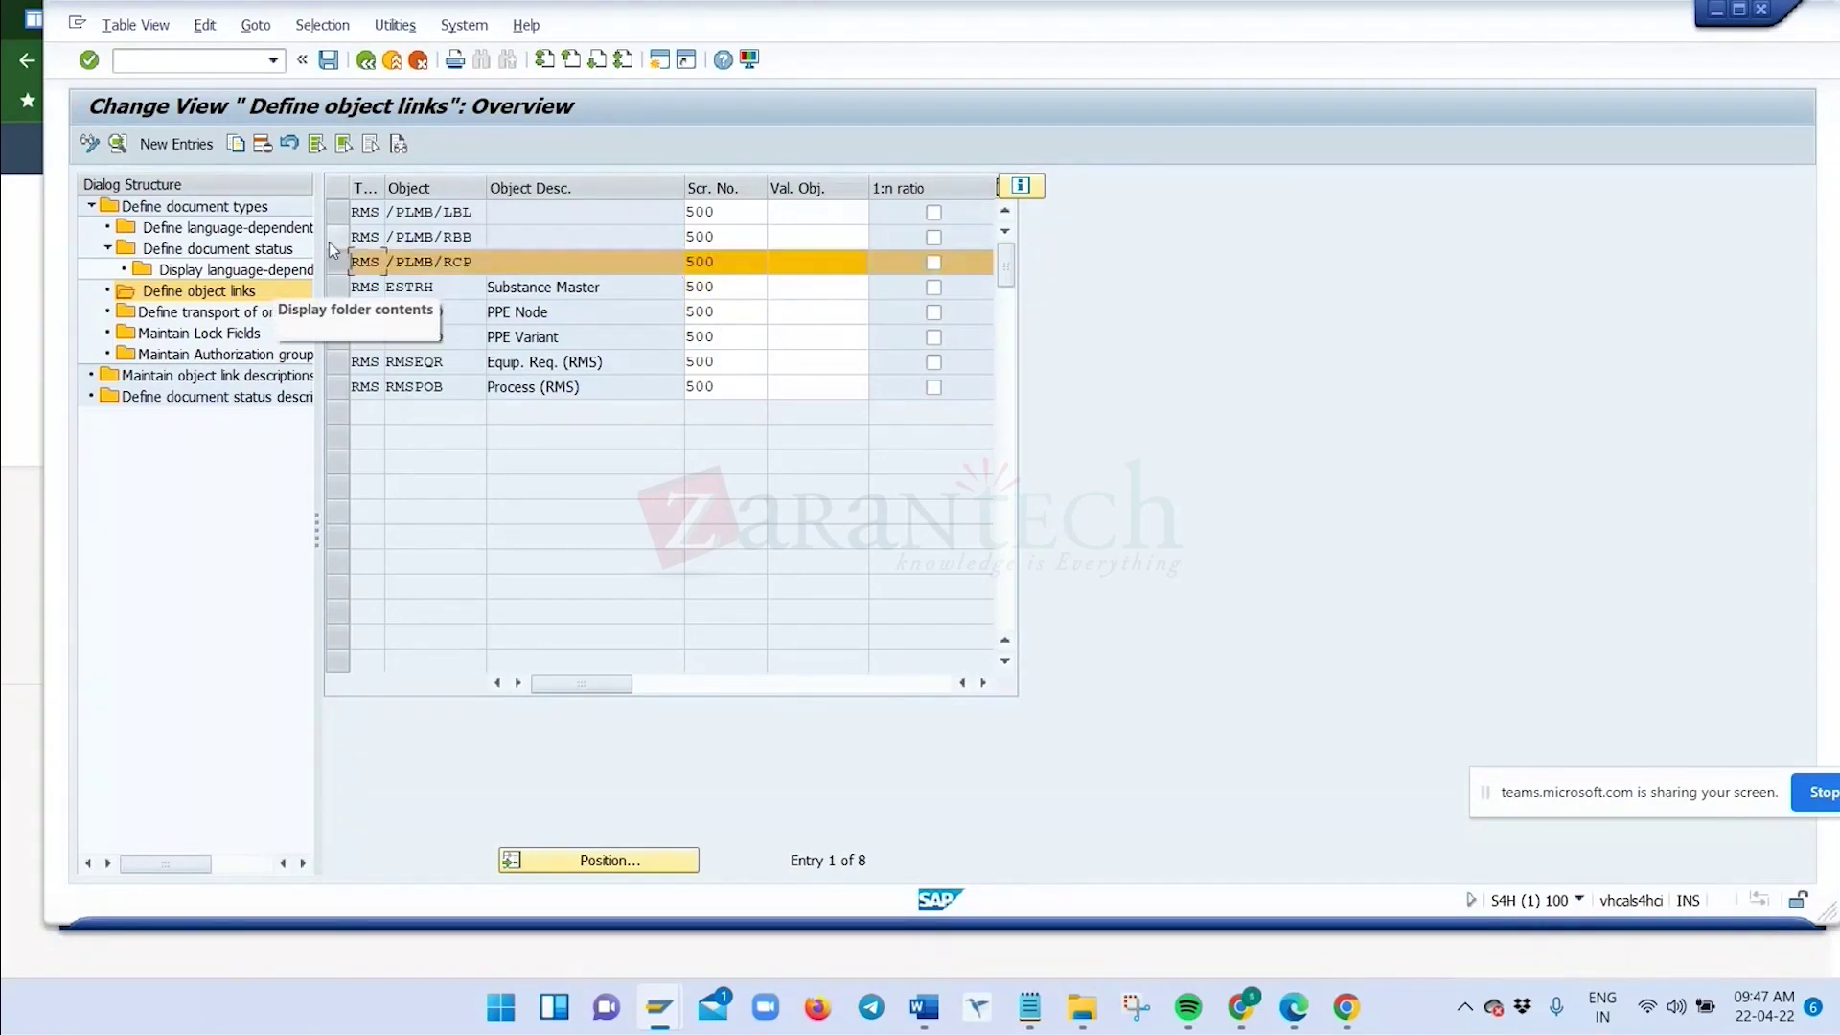
{"action": "left_click", "coordinate": [335, 237], "text": "shift"}
{"action": "left_click", "coordinate": [336, 212], "text": "shift"}
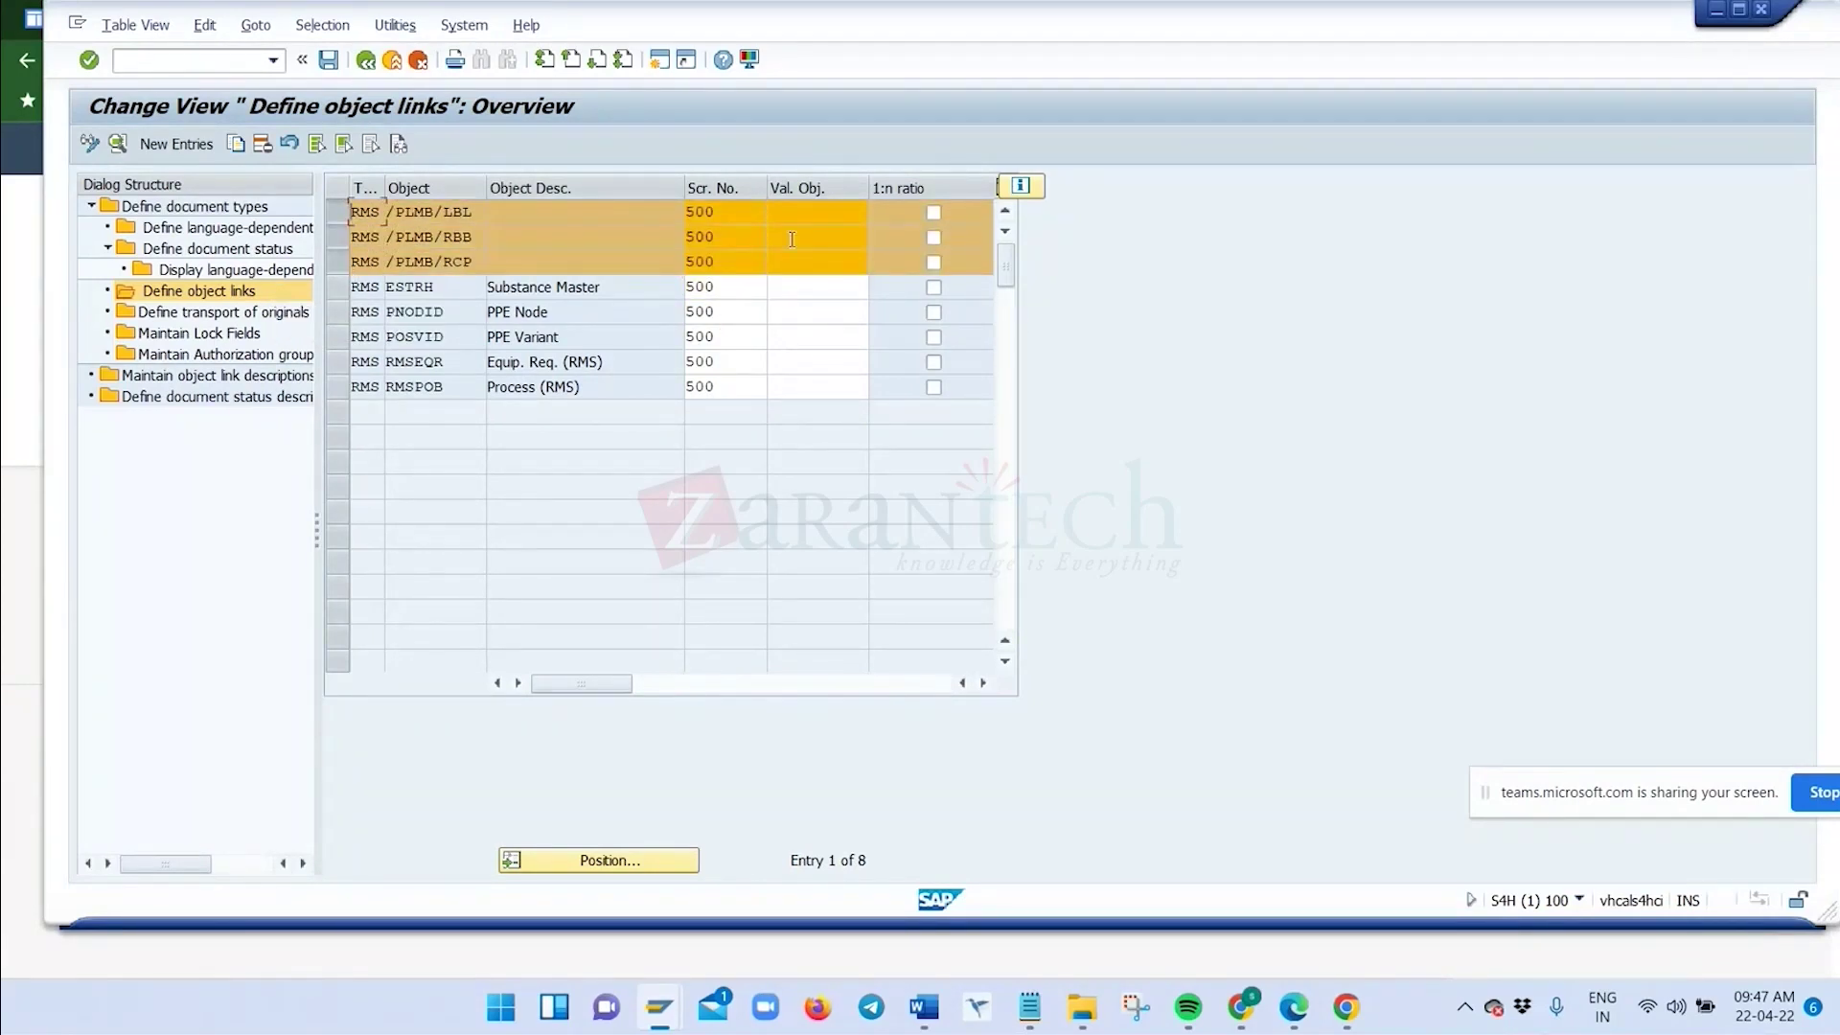
{"action": "left_click", "coordinate": [740, 254]}
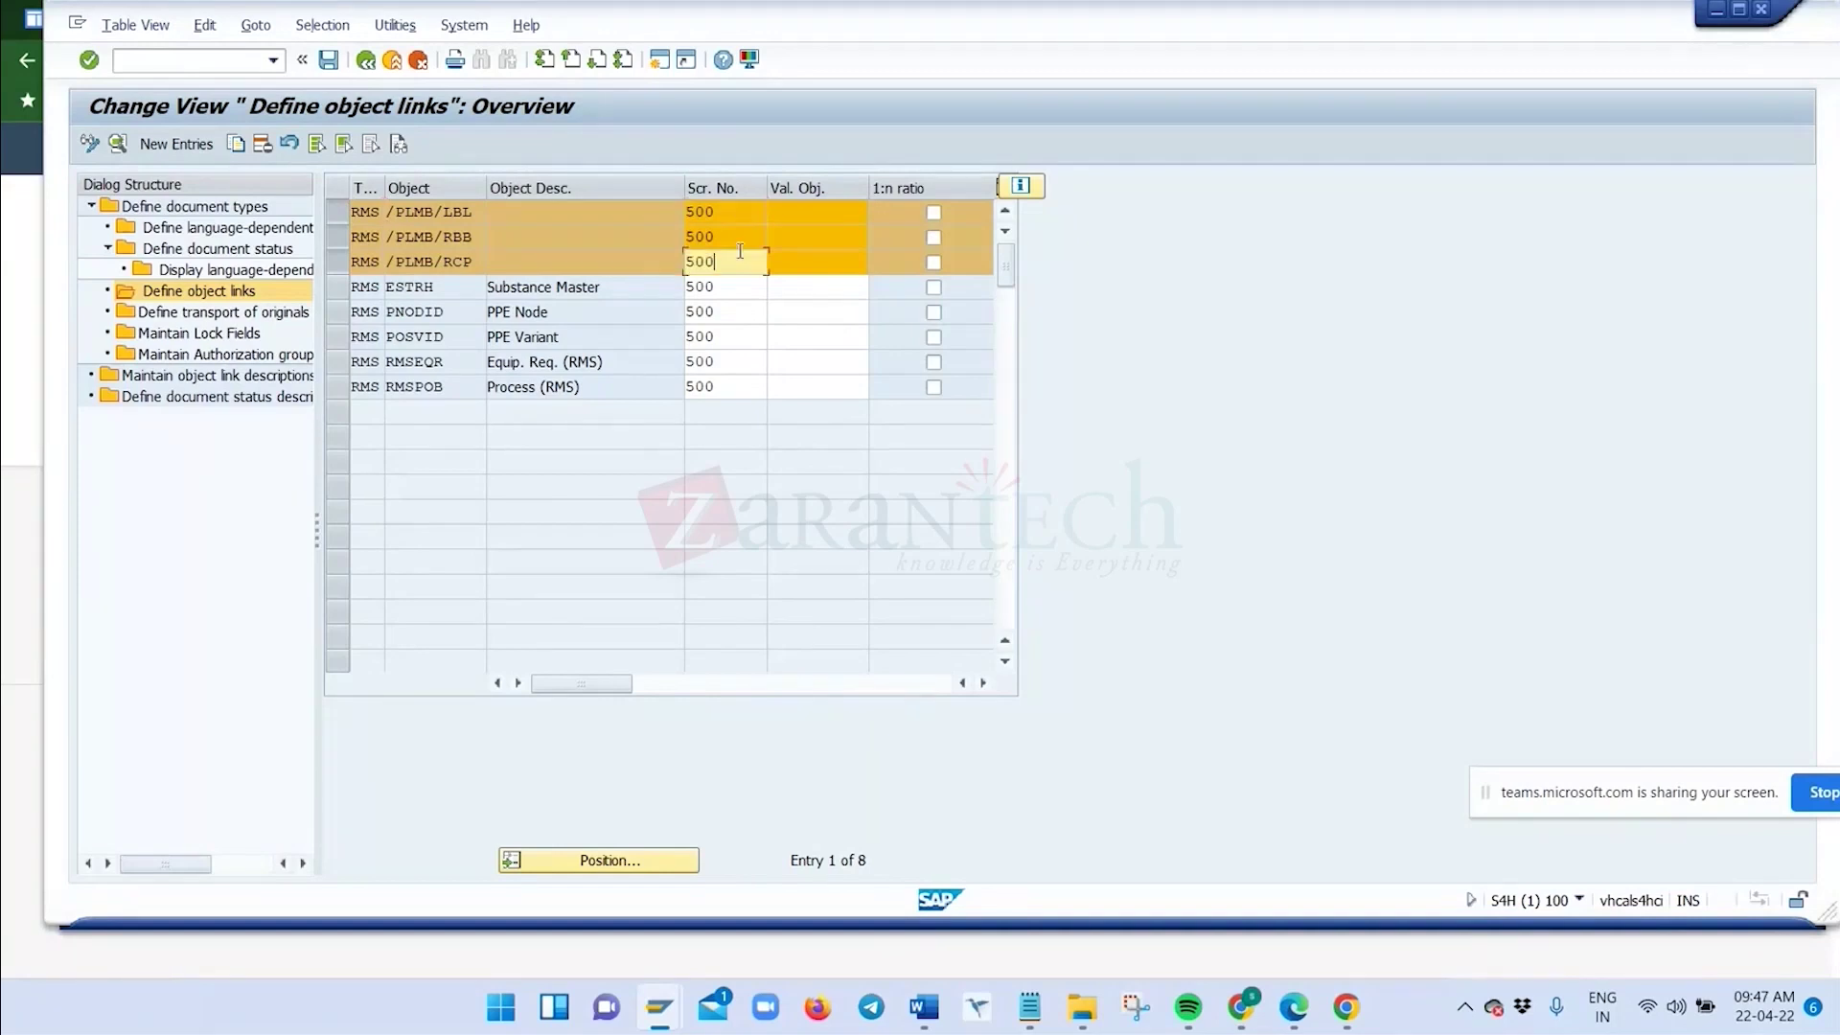
{"action": "left_click", "coordinate": [336, 261]}
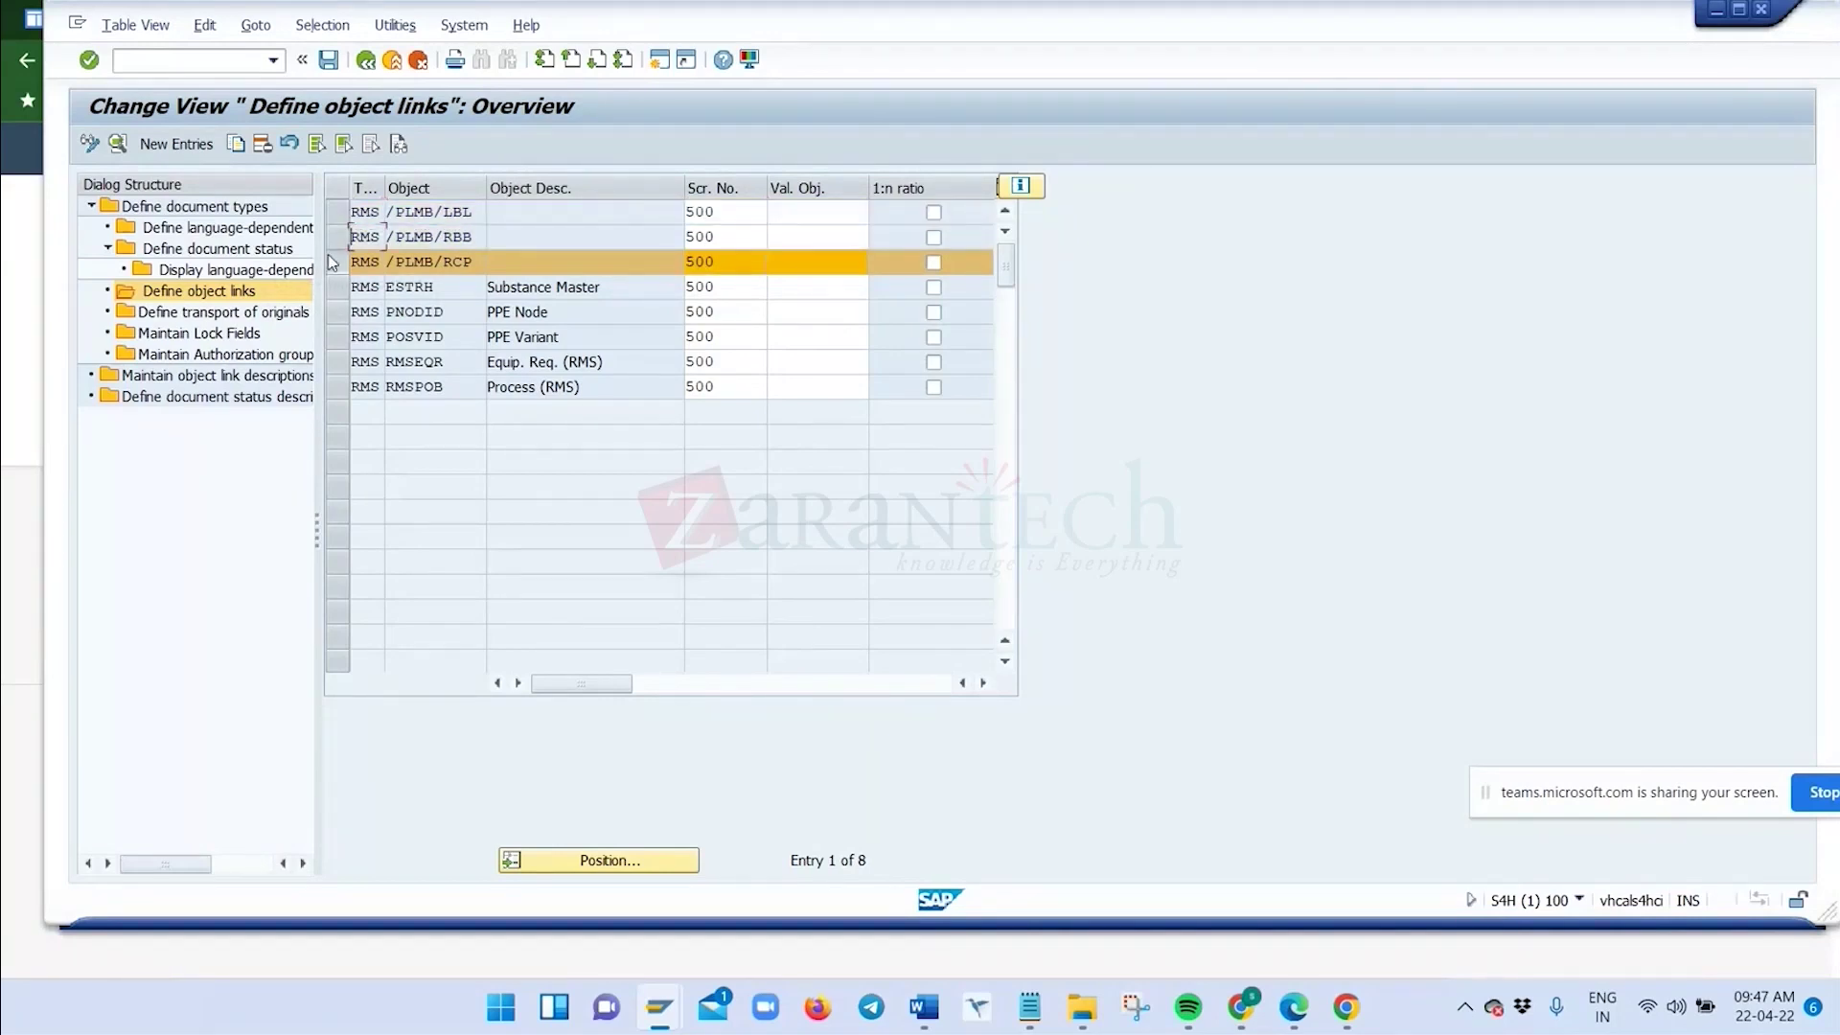
{"action": "left_click", "coordinate": [333, 261]}
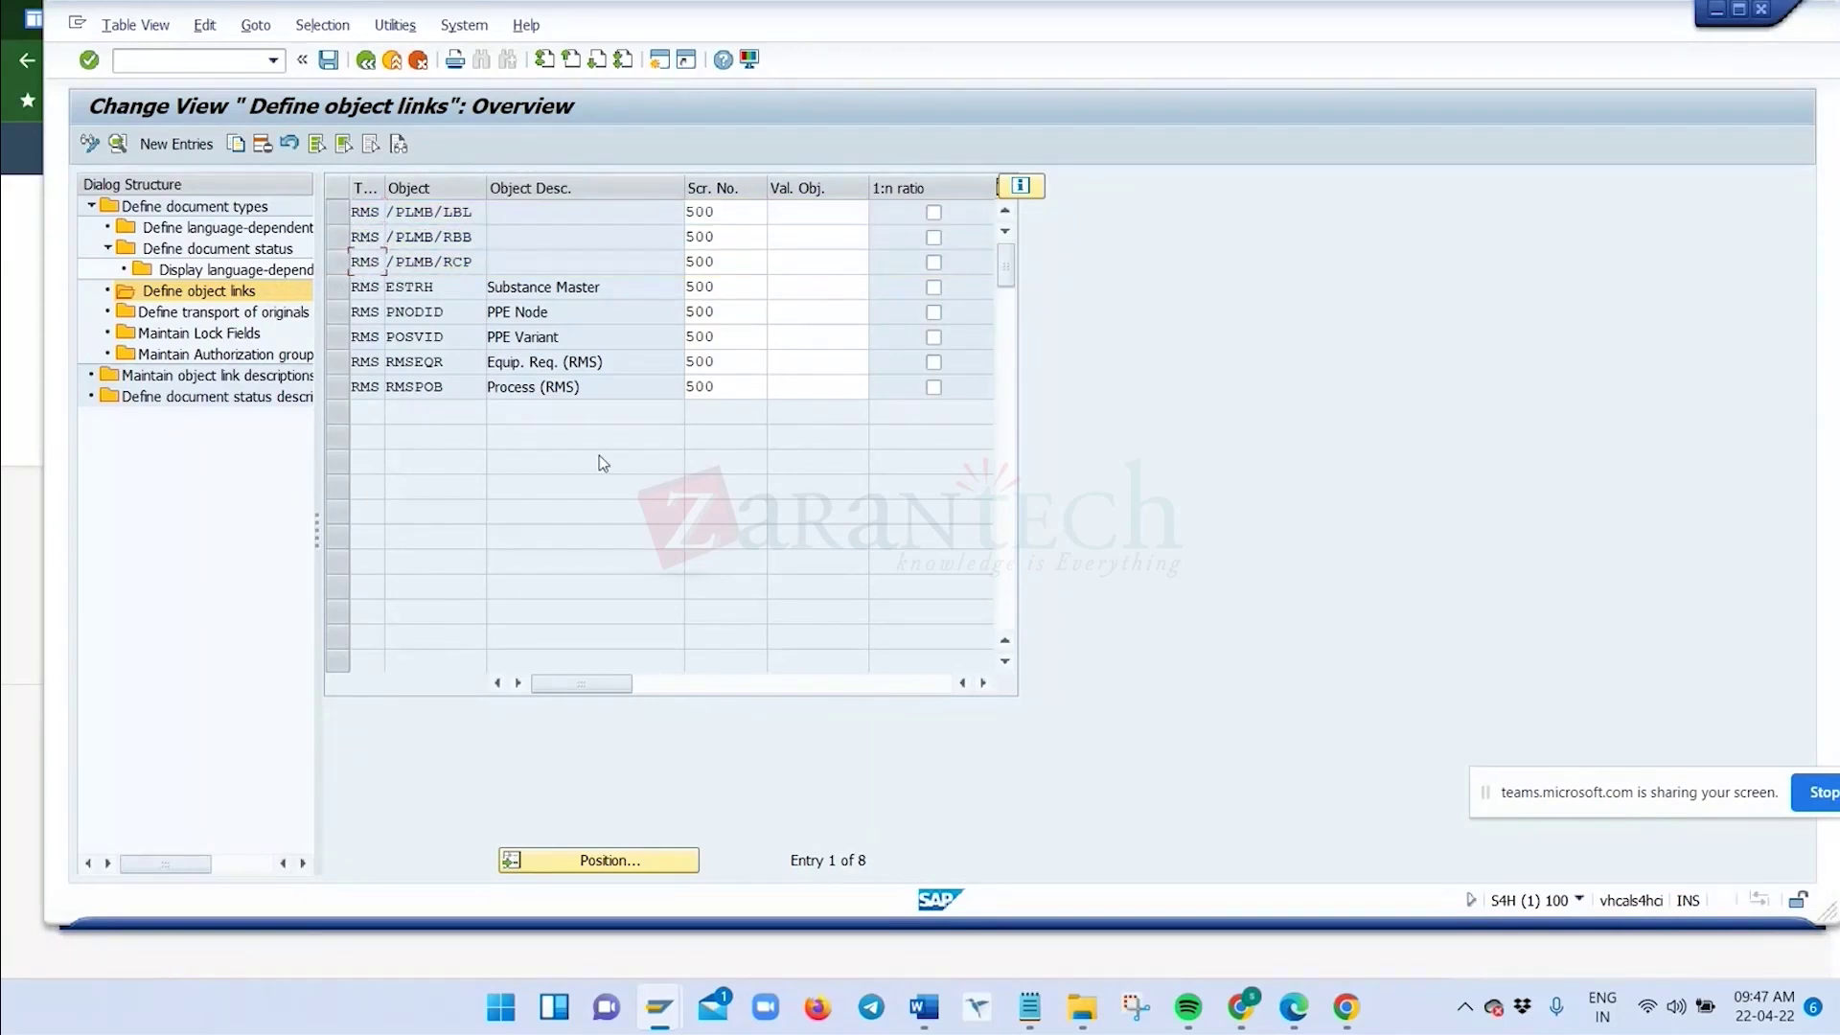
Examine the Substance Master (ESTRH) and Equip. Req. (RMSEQR) object link entries, leaving no row selected
{"action": "left_click", "coordinate": [338, 288]}
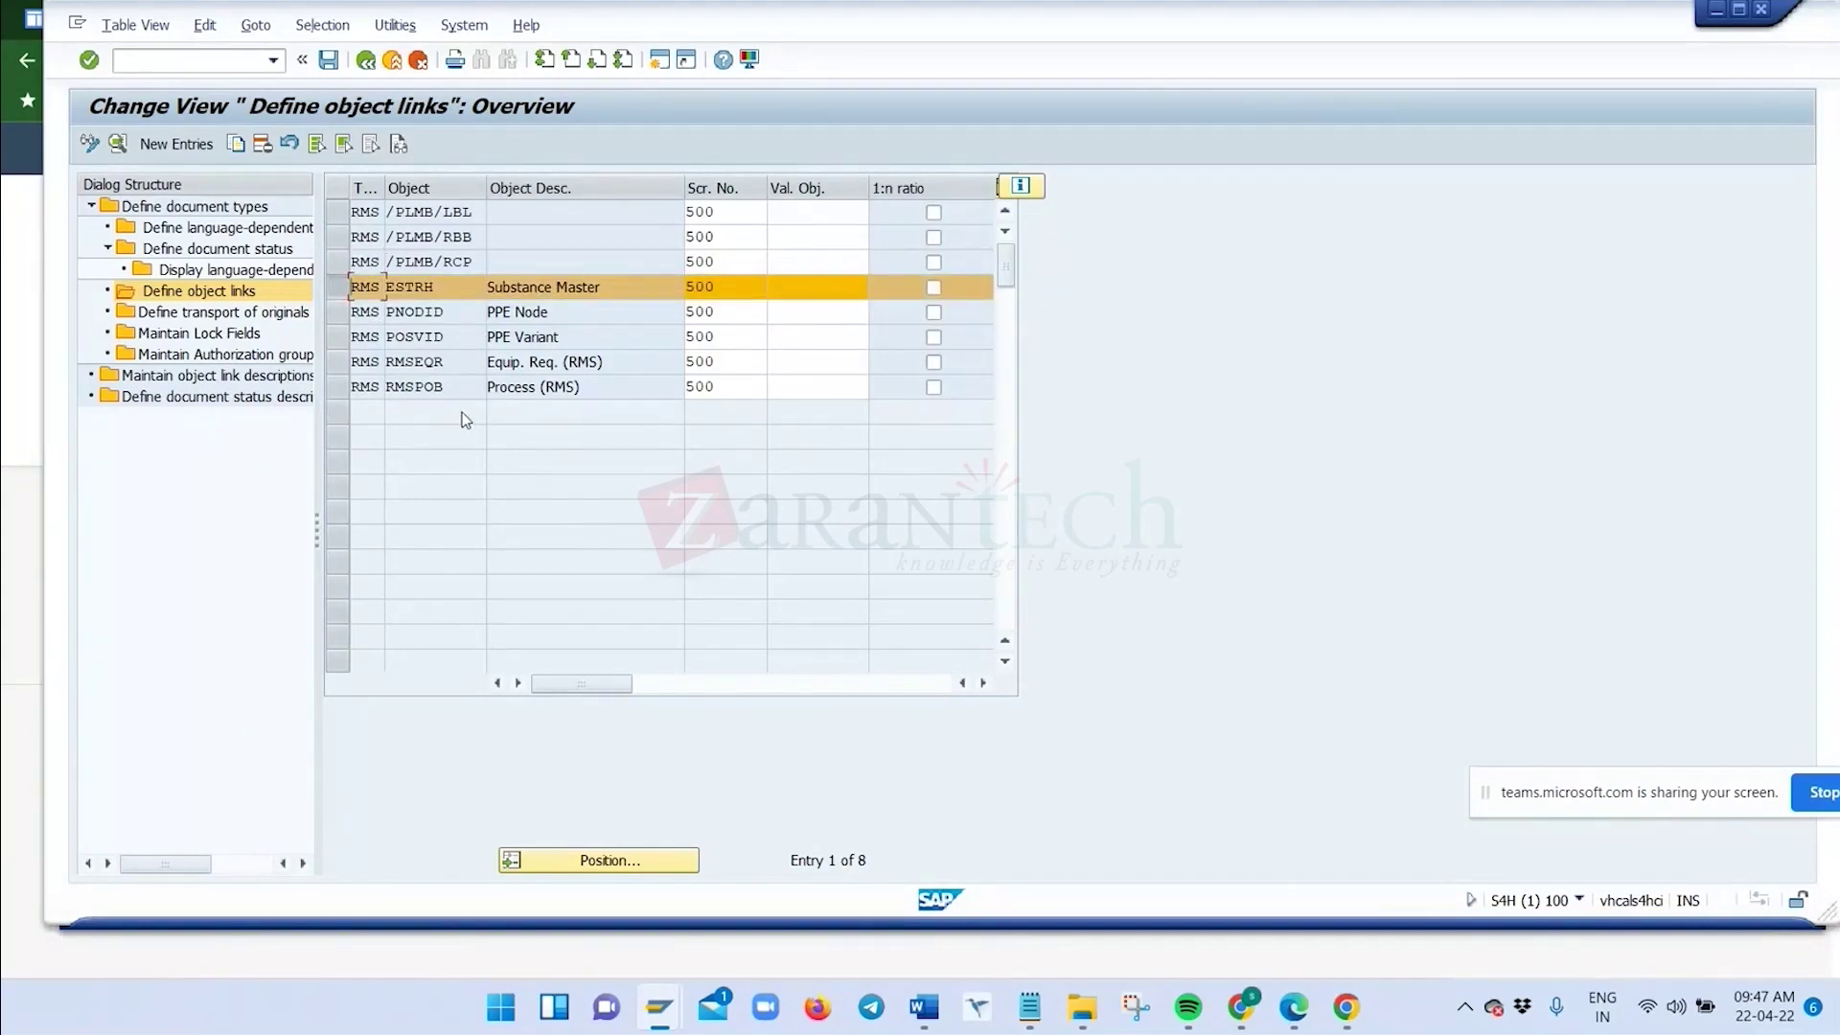
{"action": "left_click", "coordinate": [339, 293]}
{"action": "left_click", "coordinate": [338, 362]}
{"action": "left_click", "coordinate": [338, 365]}
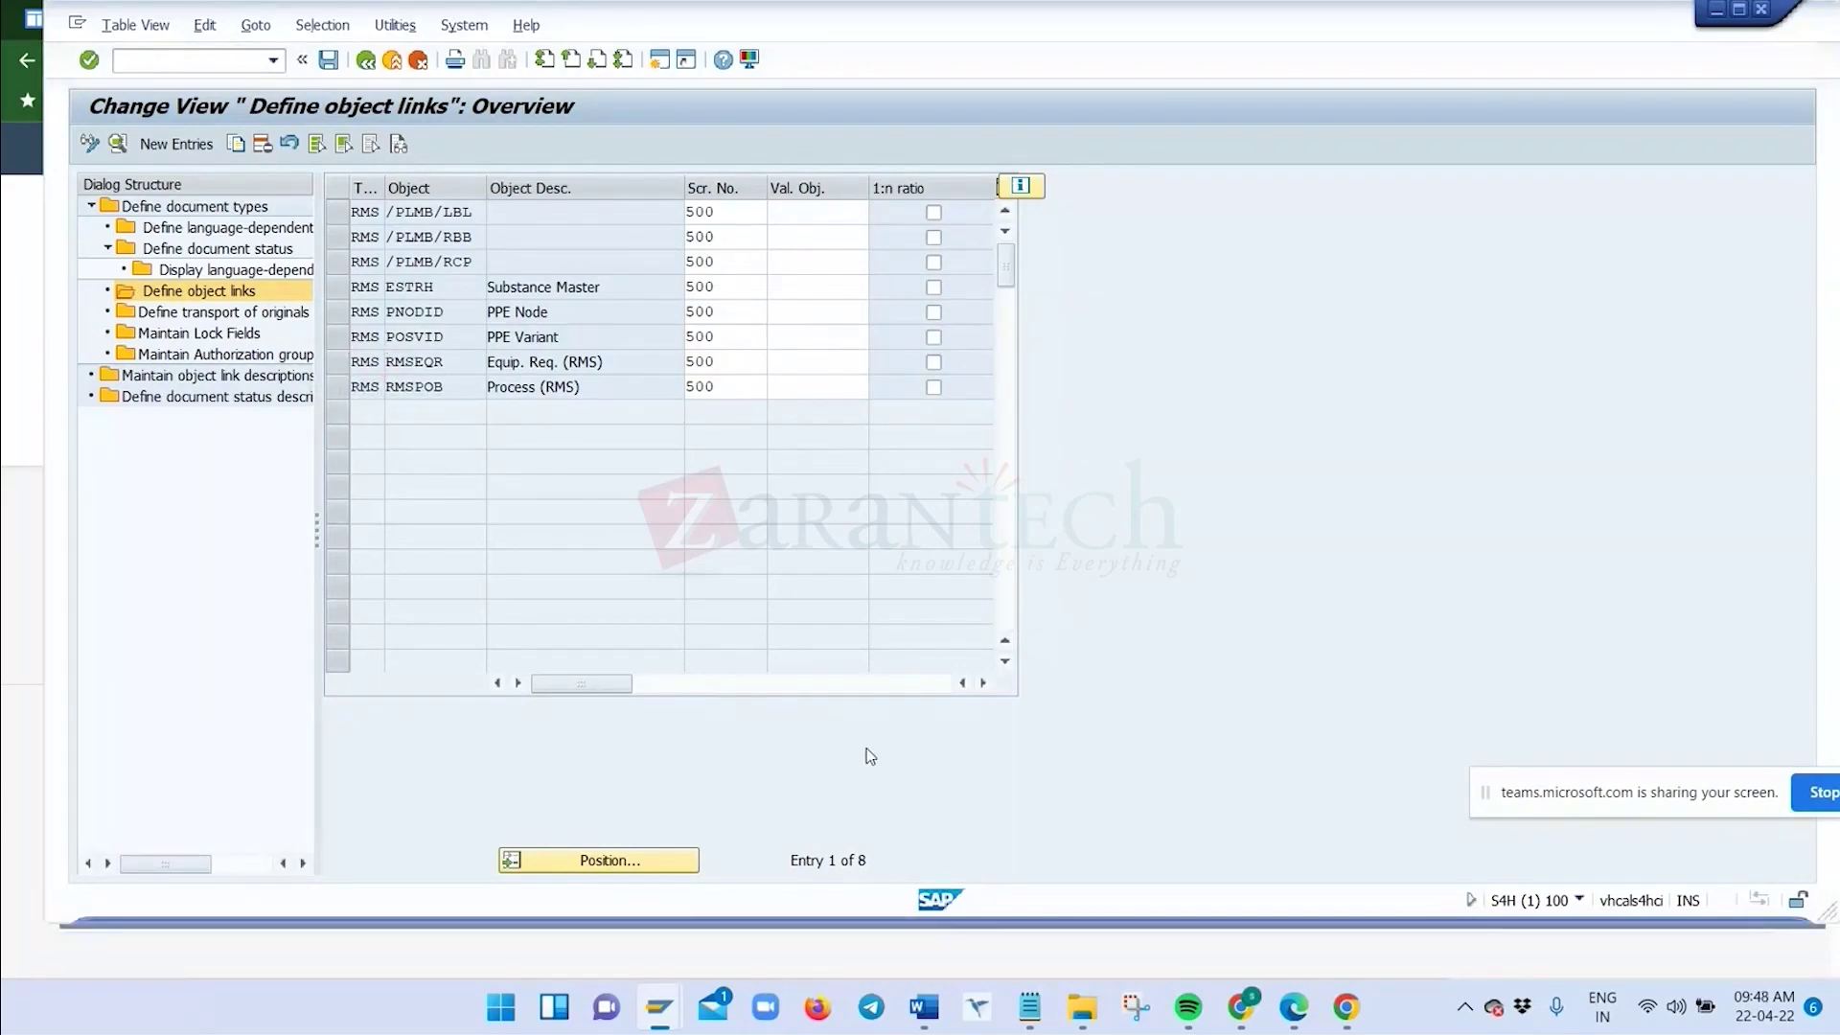
Switch to the Customizing for DMS document in Word and highlight the Step 1 explanation of internal and external number assignment
{"action": "key", "text": "alt+Tab"}
{"action": "key", "text": "alt+Tab"}
{"action": "key", "text": "alt+Tab"}
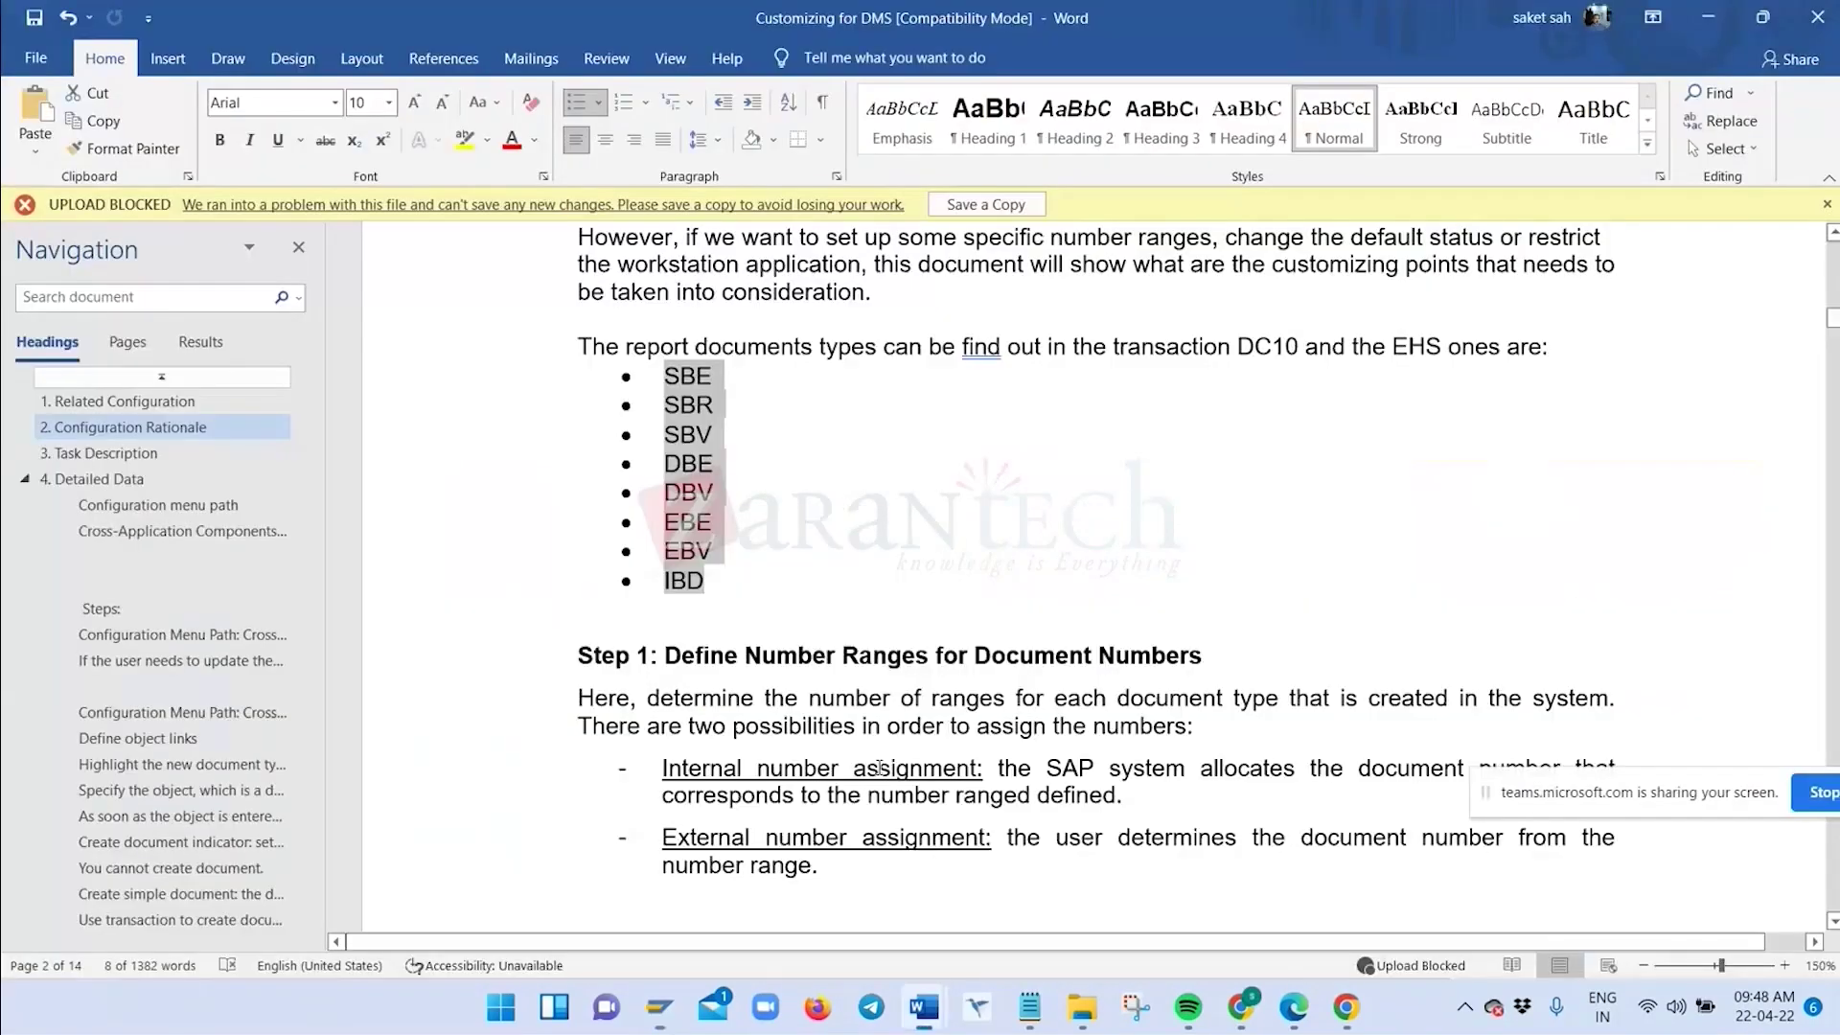
{"action": "scroll", "coordinate": [879, 767], "scroll_direction": "down", "scroll_amount": 3}
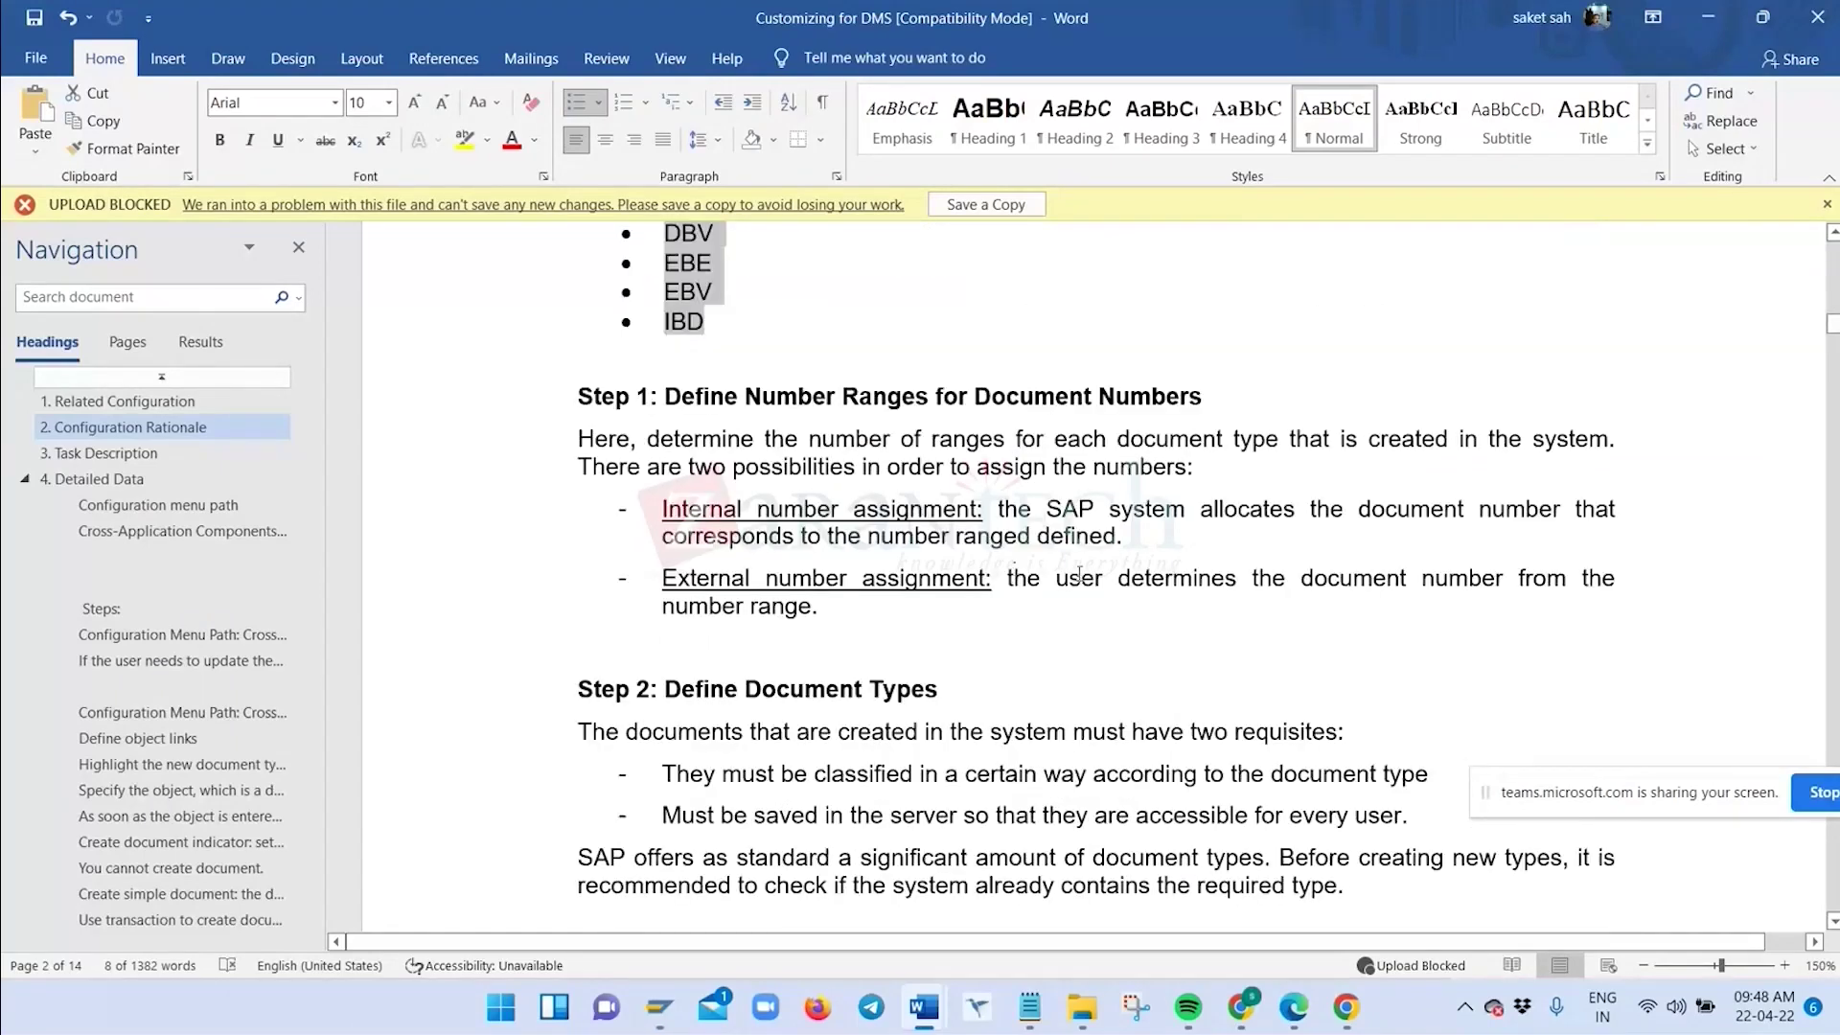
{"action": "left_click", "coordinate": [1080, 577]}
{"action": "left_click_drag", "start_coordinate": [578, 438], "coordinate": [846, 614]}
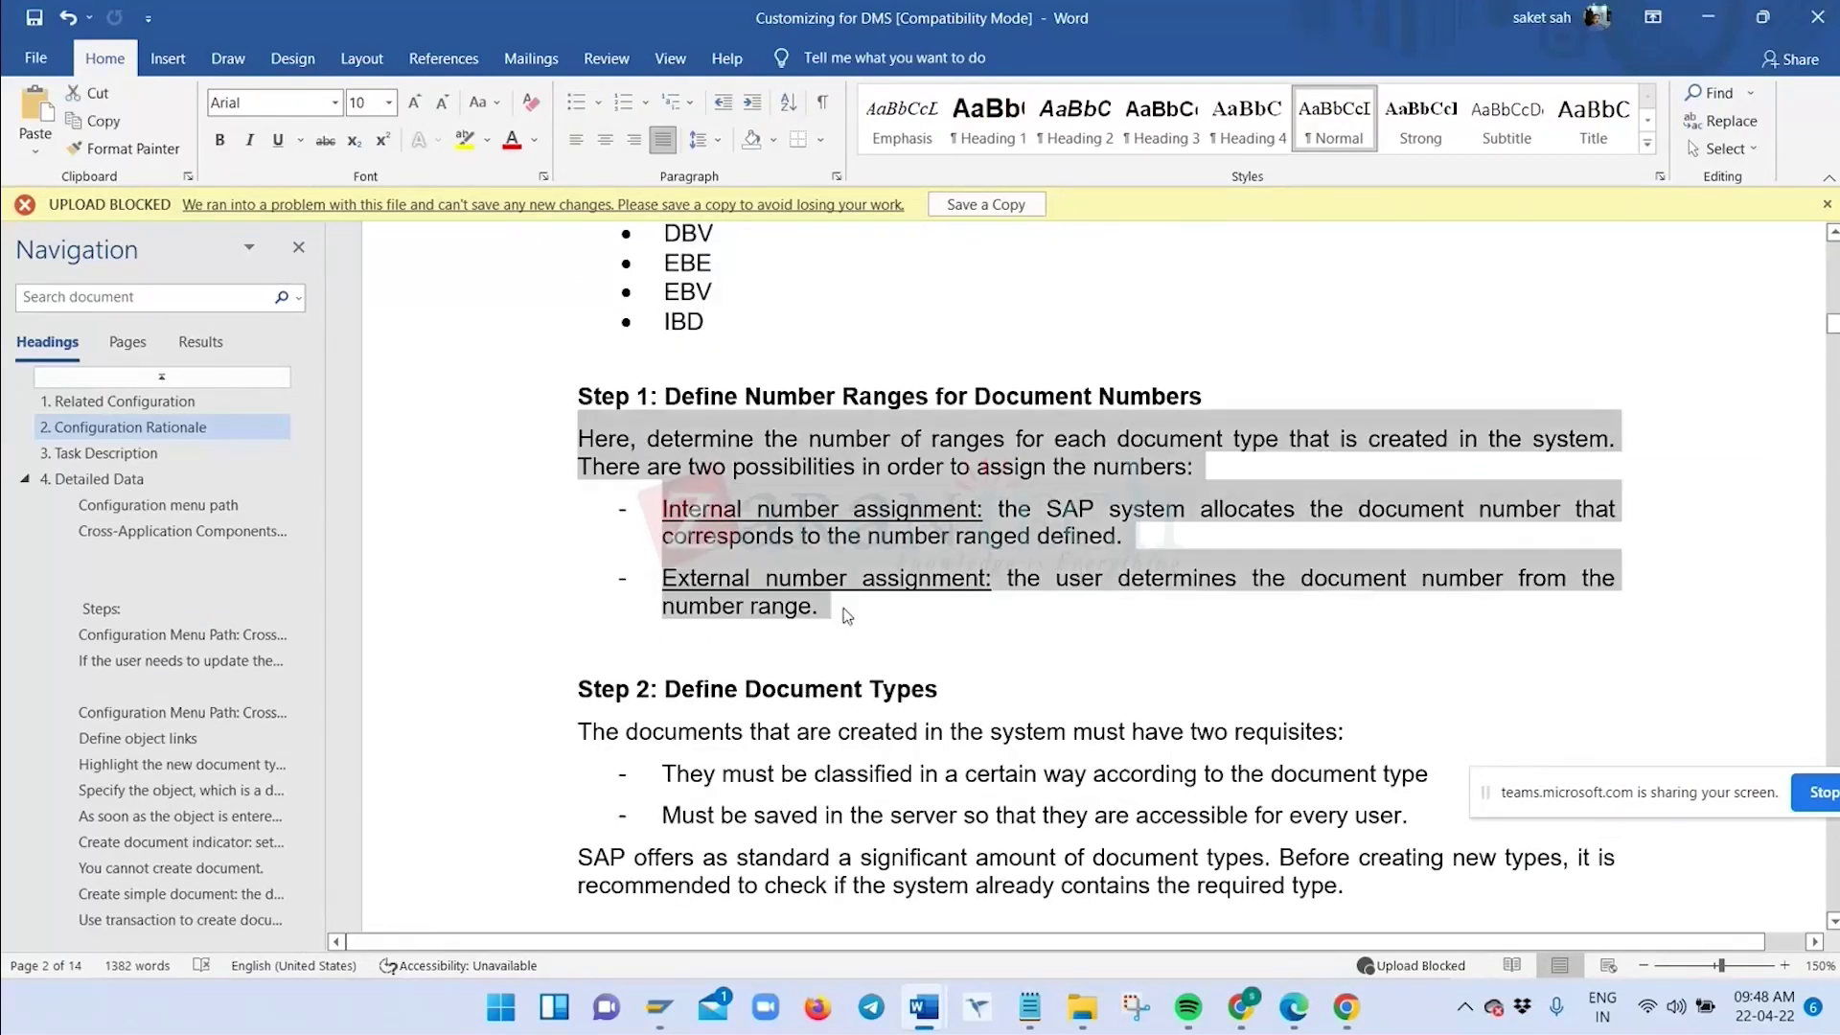
Read the guide's Step 2, Step 3 and Task Description sections, and highlight the Define Workstation application paragraph
{"action": "scroll", "coordinate": [824, 402], "scroll_direction": "down", "scroll_amount": 4}
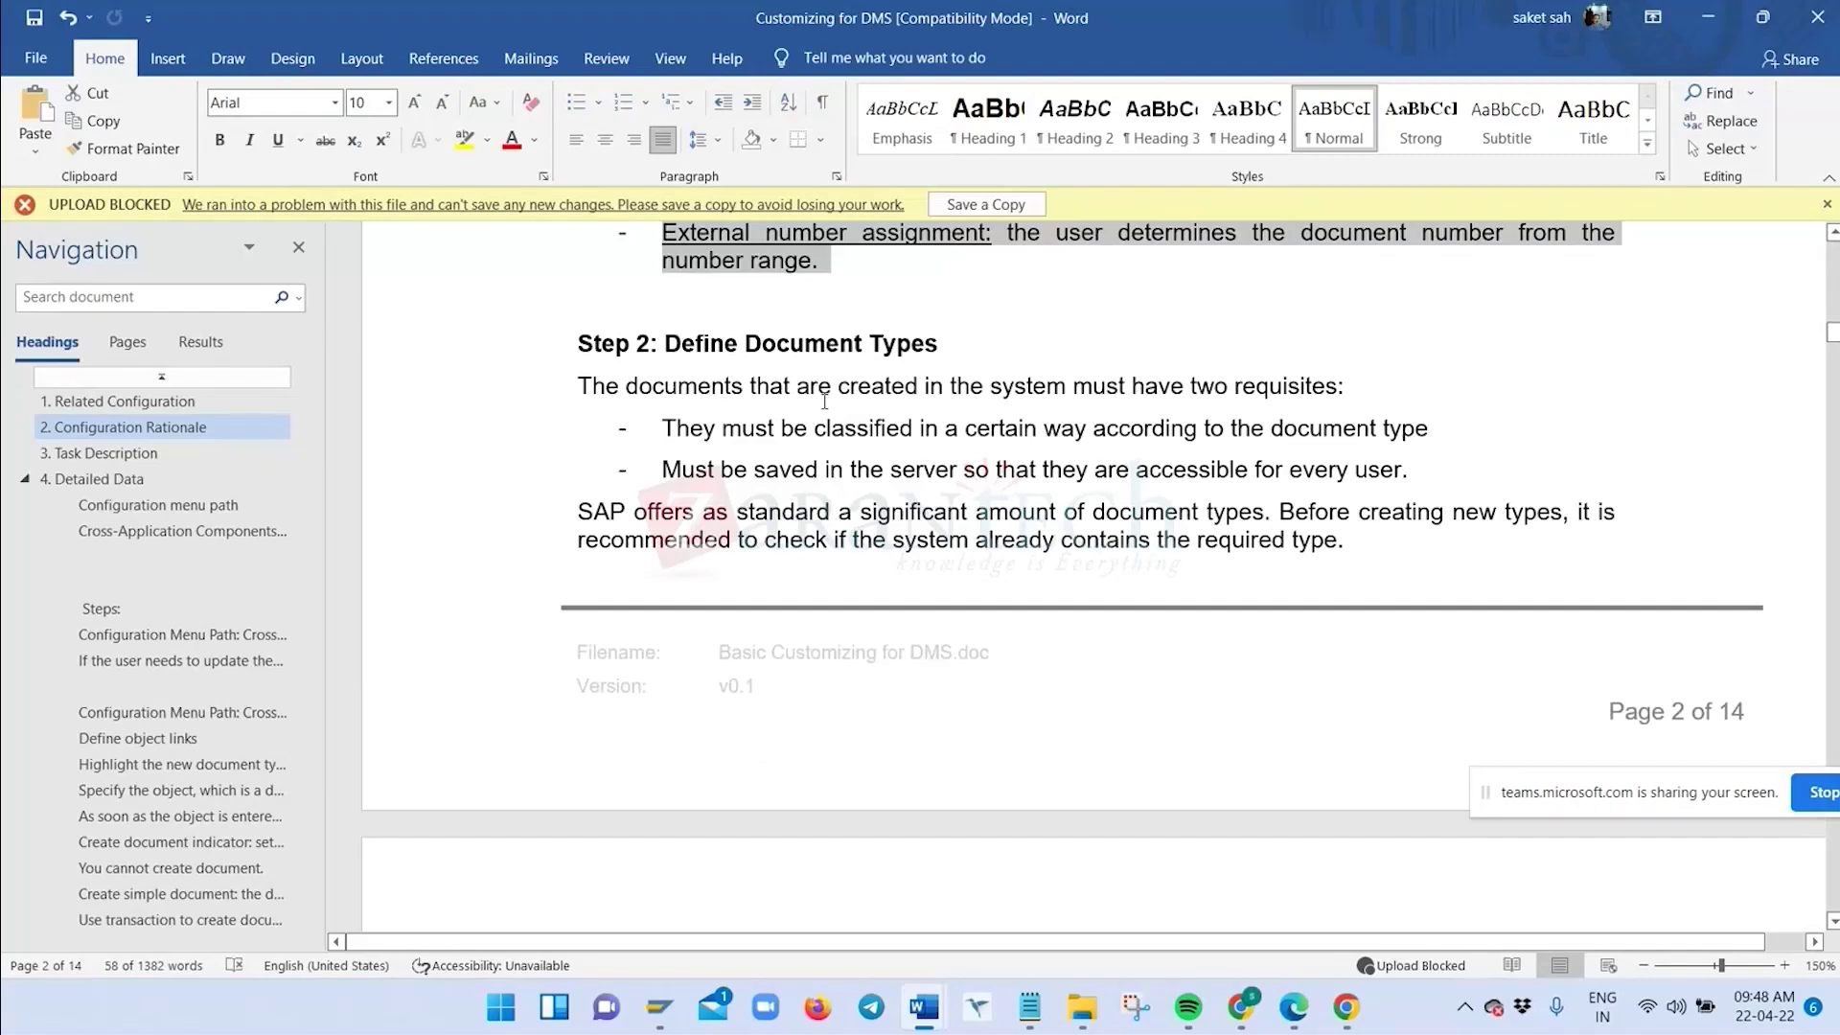
{"action": "scroll", "coordinate": [826, 418], "scroll_direction": "down", "scroll_amount": 7}
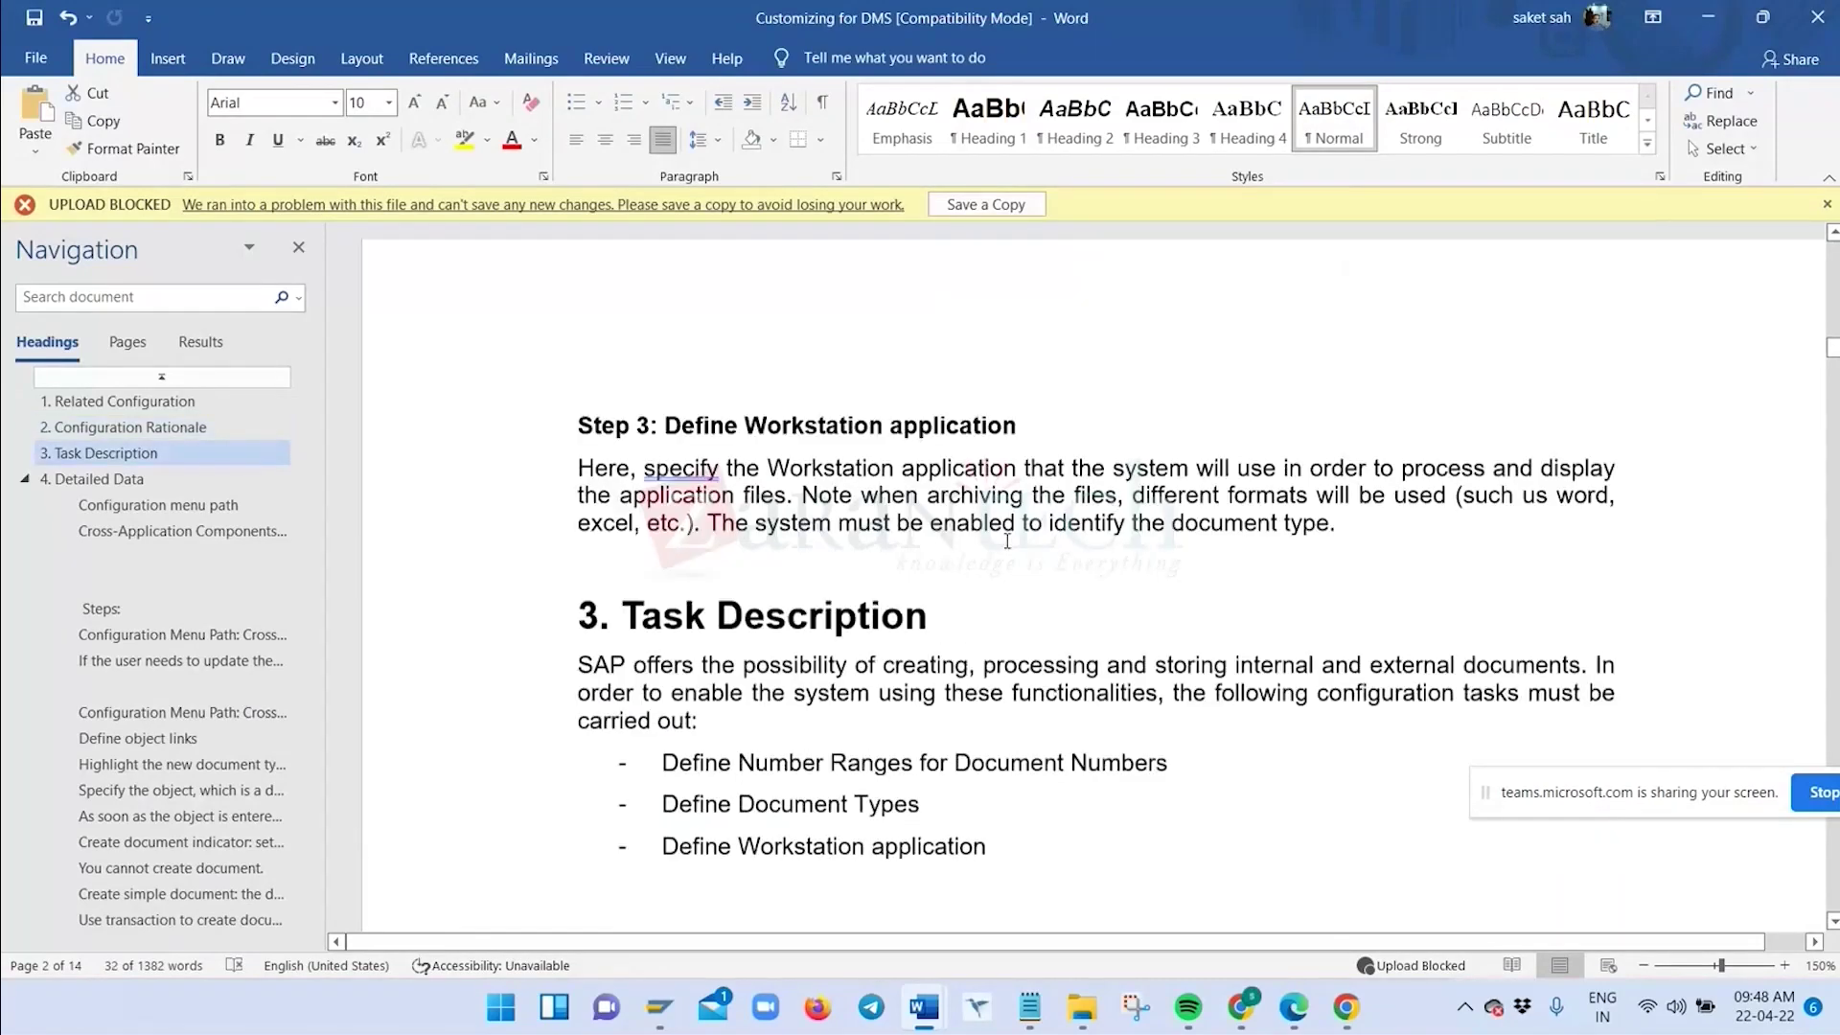
{"action": "scroll", "coordinate": [1003, 536], "scroll_direction": "down", "scroll_amount": 3}
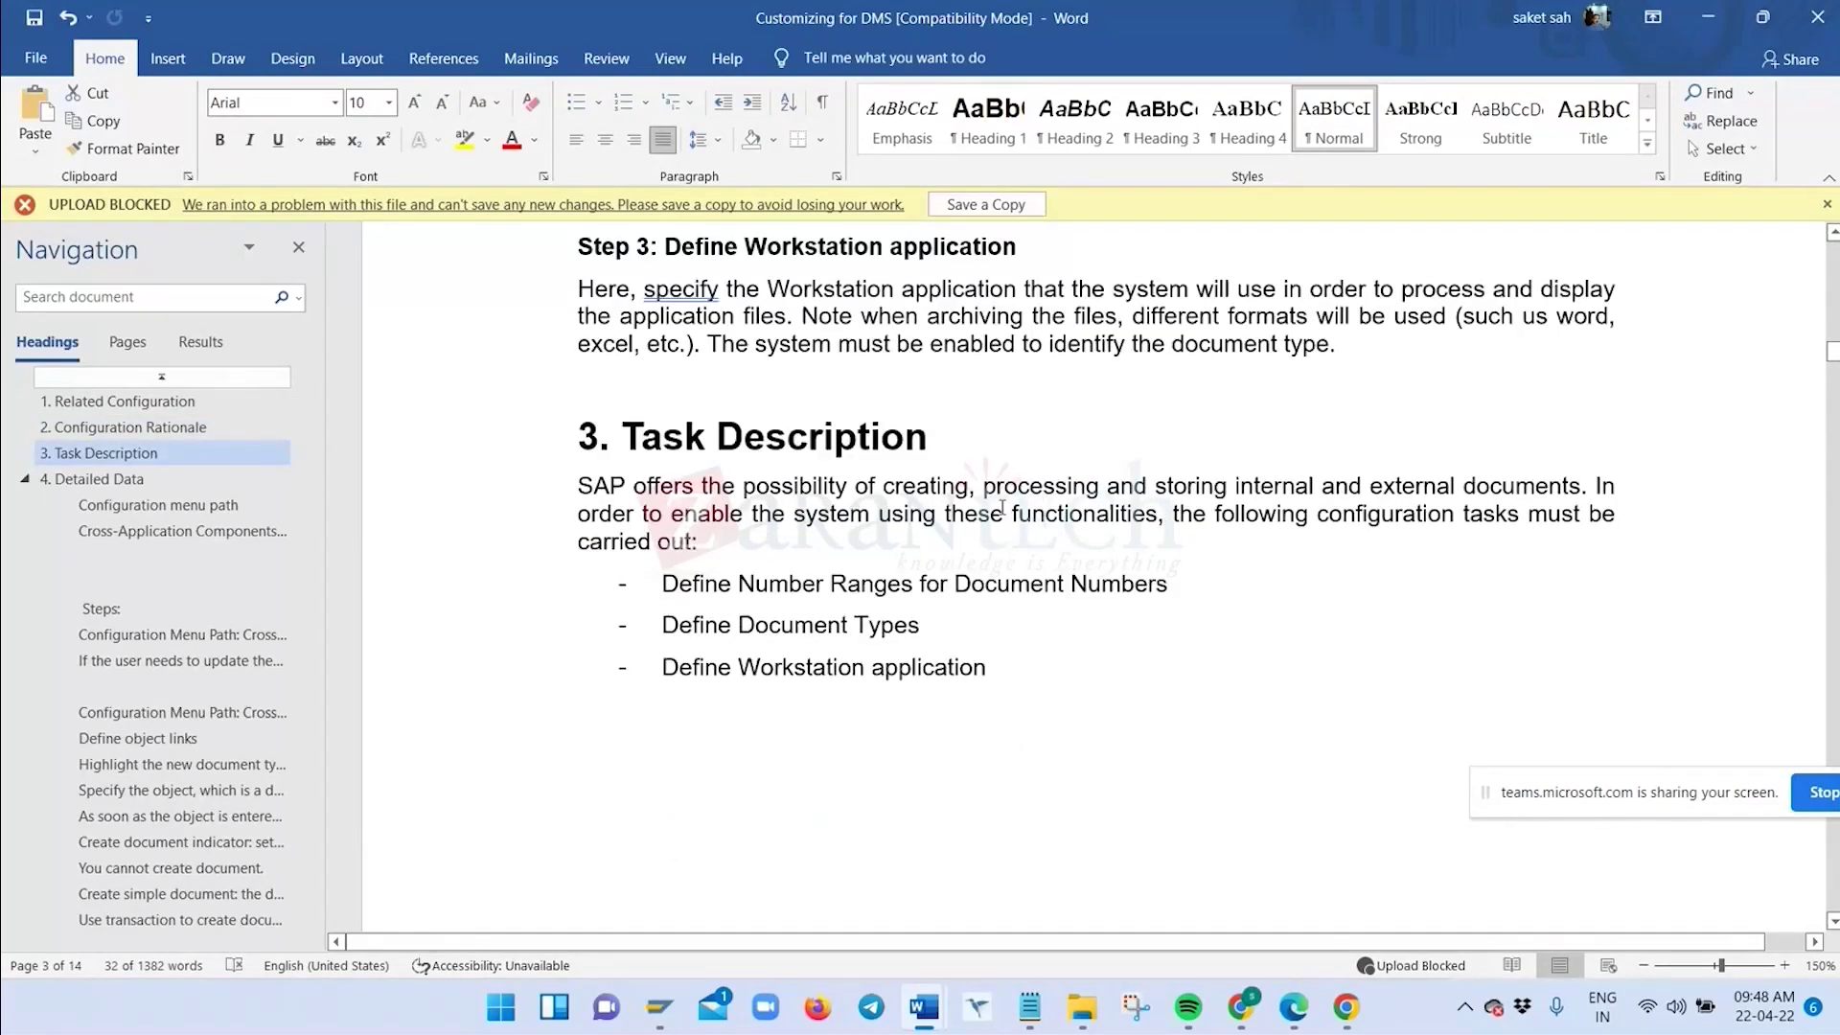
{"action": "scroll", "coordinate": [1003, 508], "scroll_direction": "up", "scroll_amount": 3}
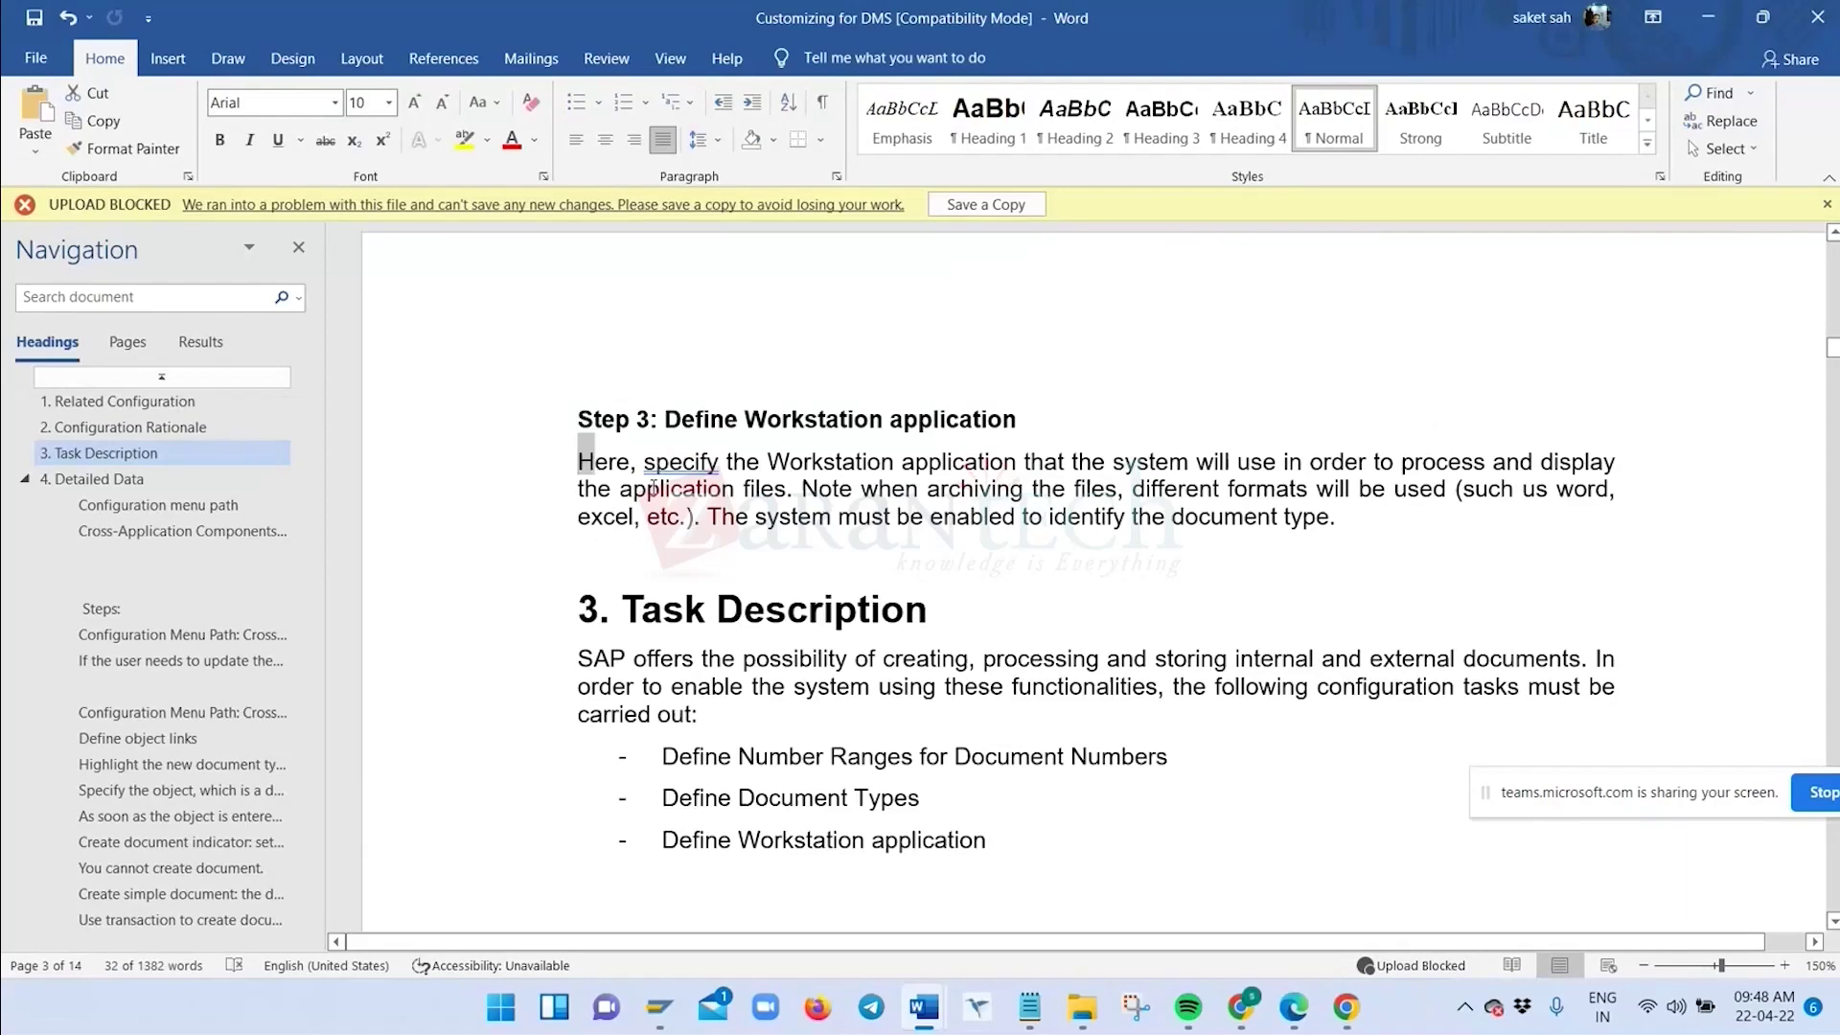
{"action": "left_click_drag", "start_coordinate": [579, 458], "coordinate": [1290, 532]}
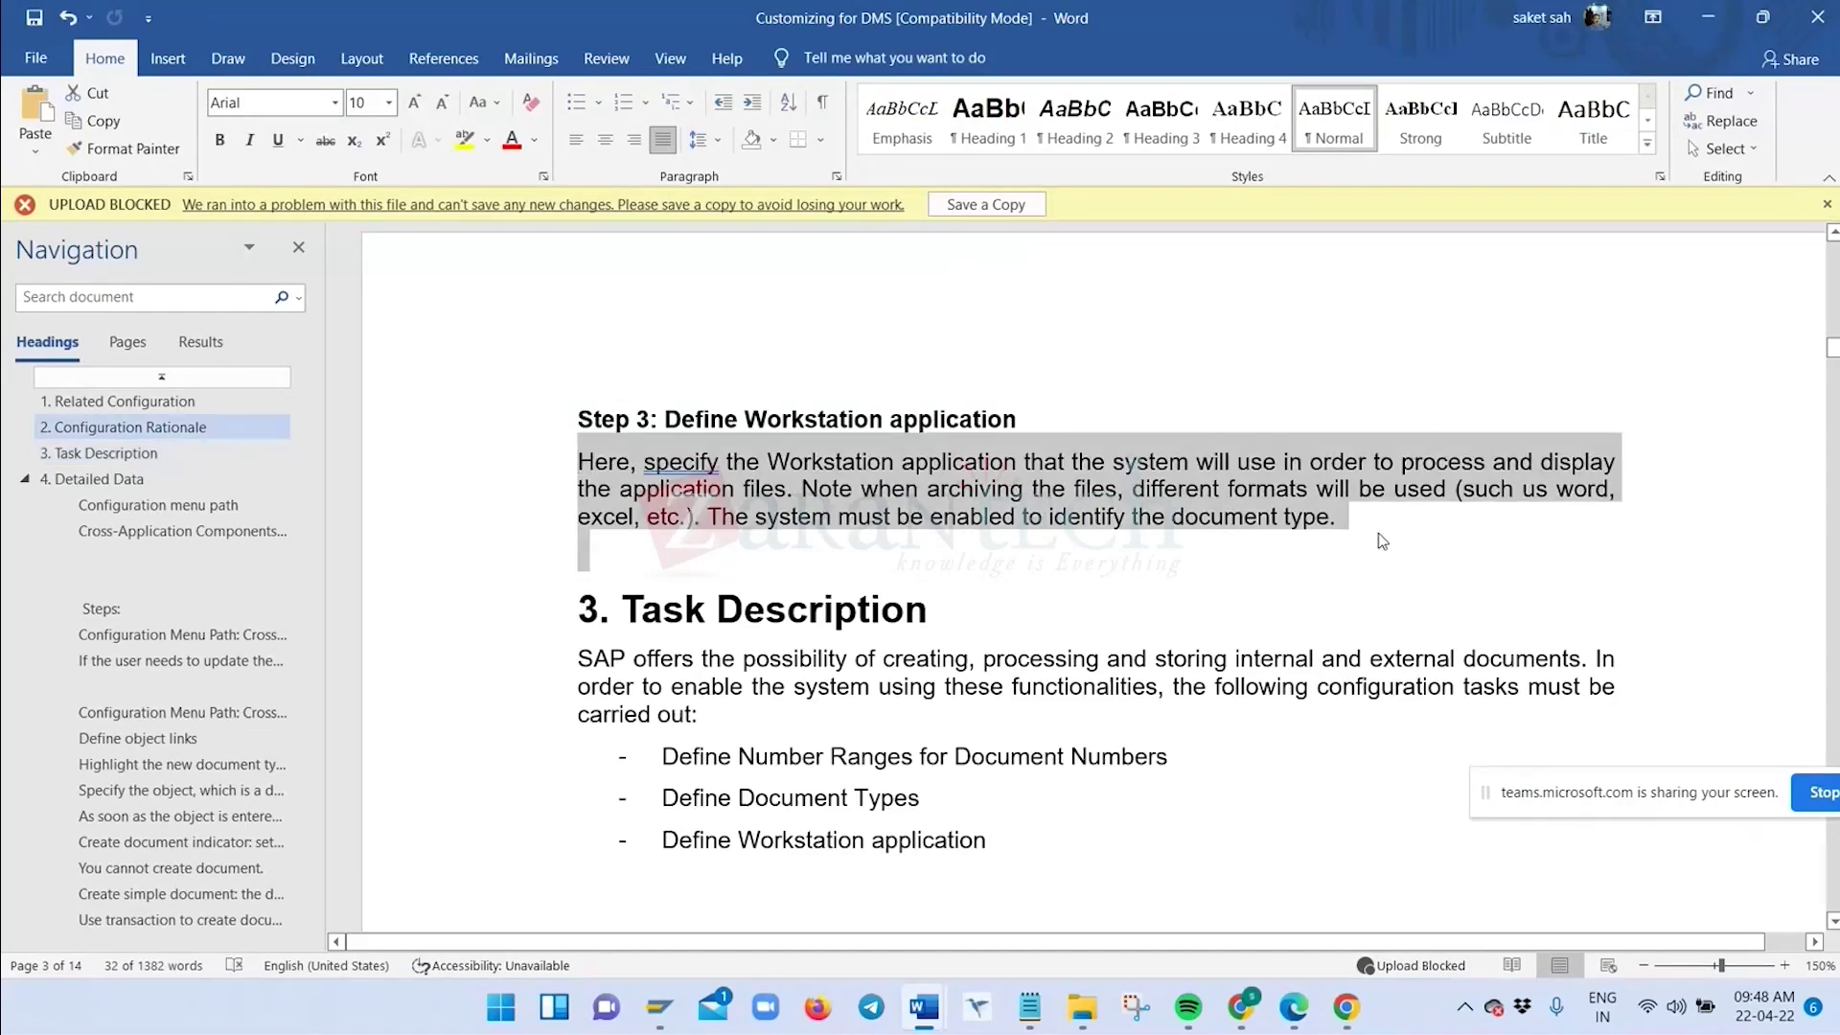
Return to SAP GUI, leave the document type customizing and open the Define Workstation Application activity under General Data
{"action": "key", "text": "alt+Tab"}
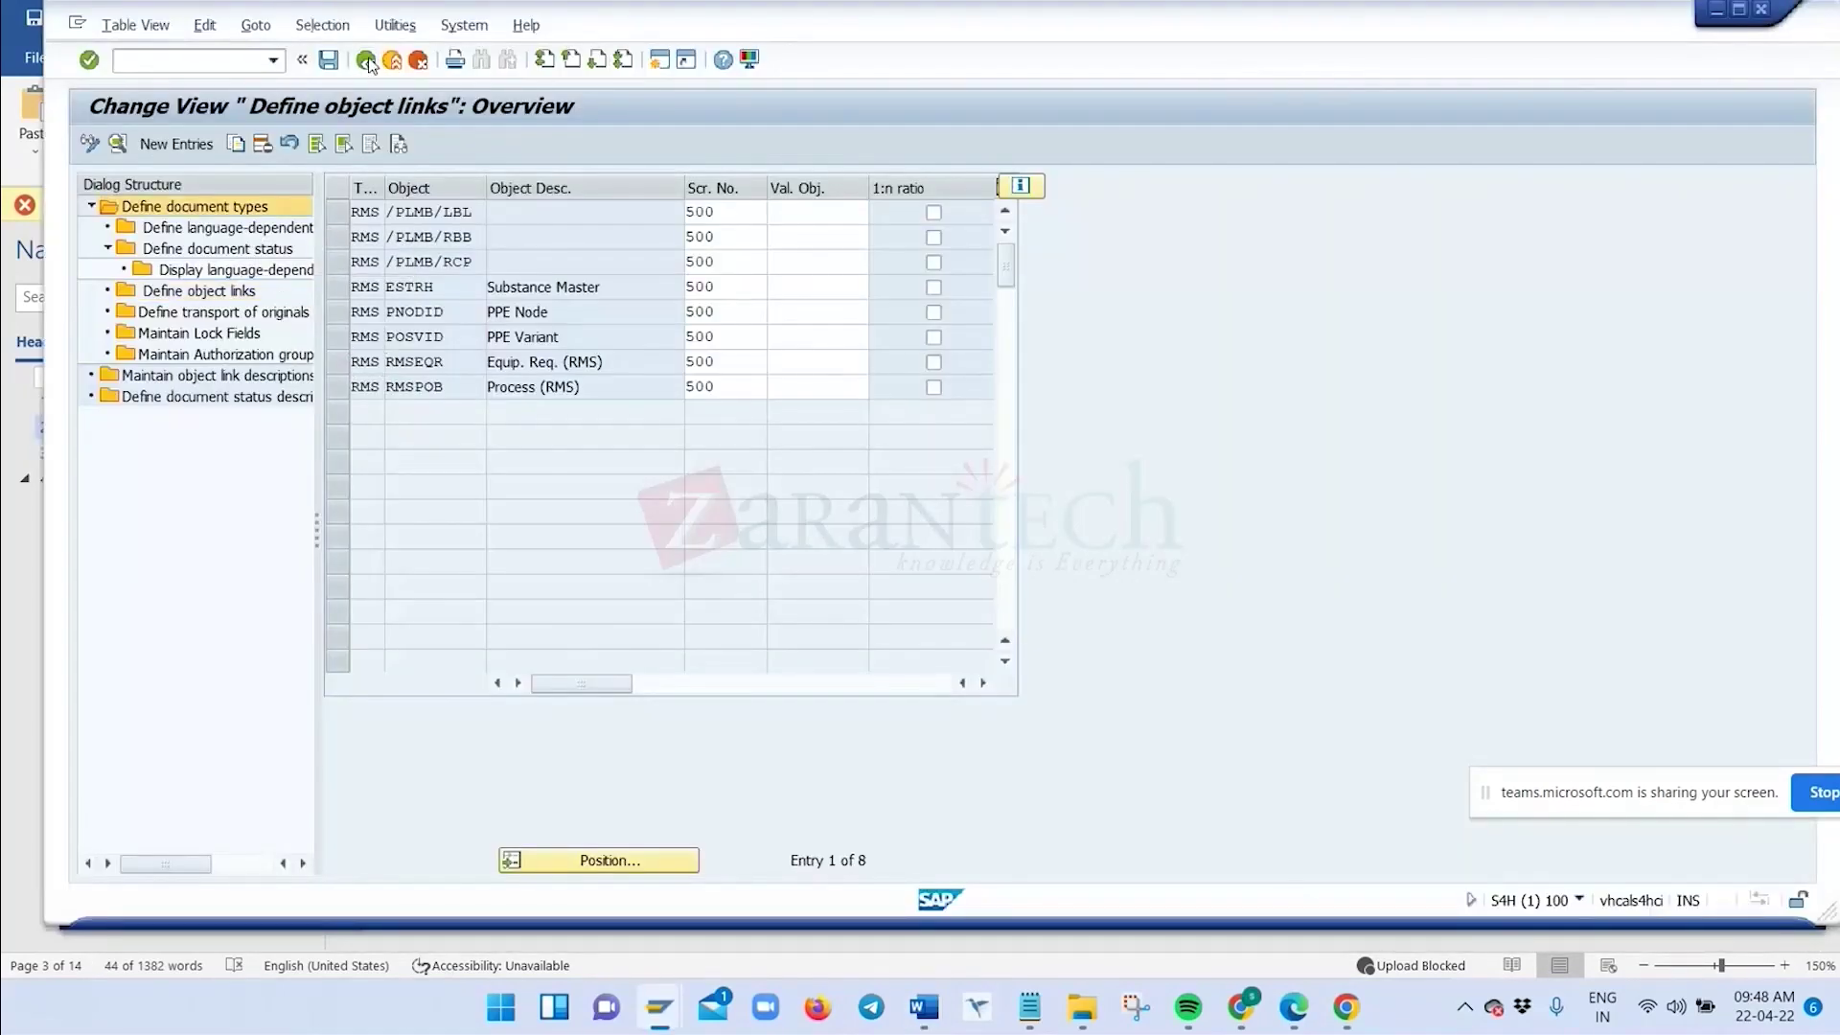
{"action": "left_click", "coordinate": [367, 61]}
{"action": "left_click", "coordinate": [367, 61]}
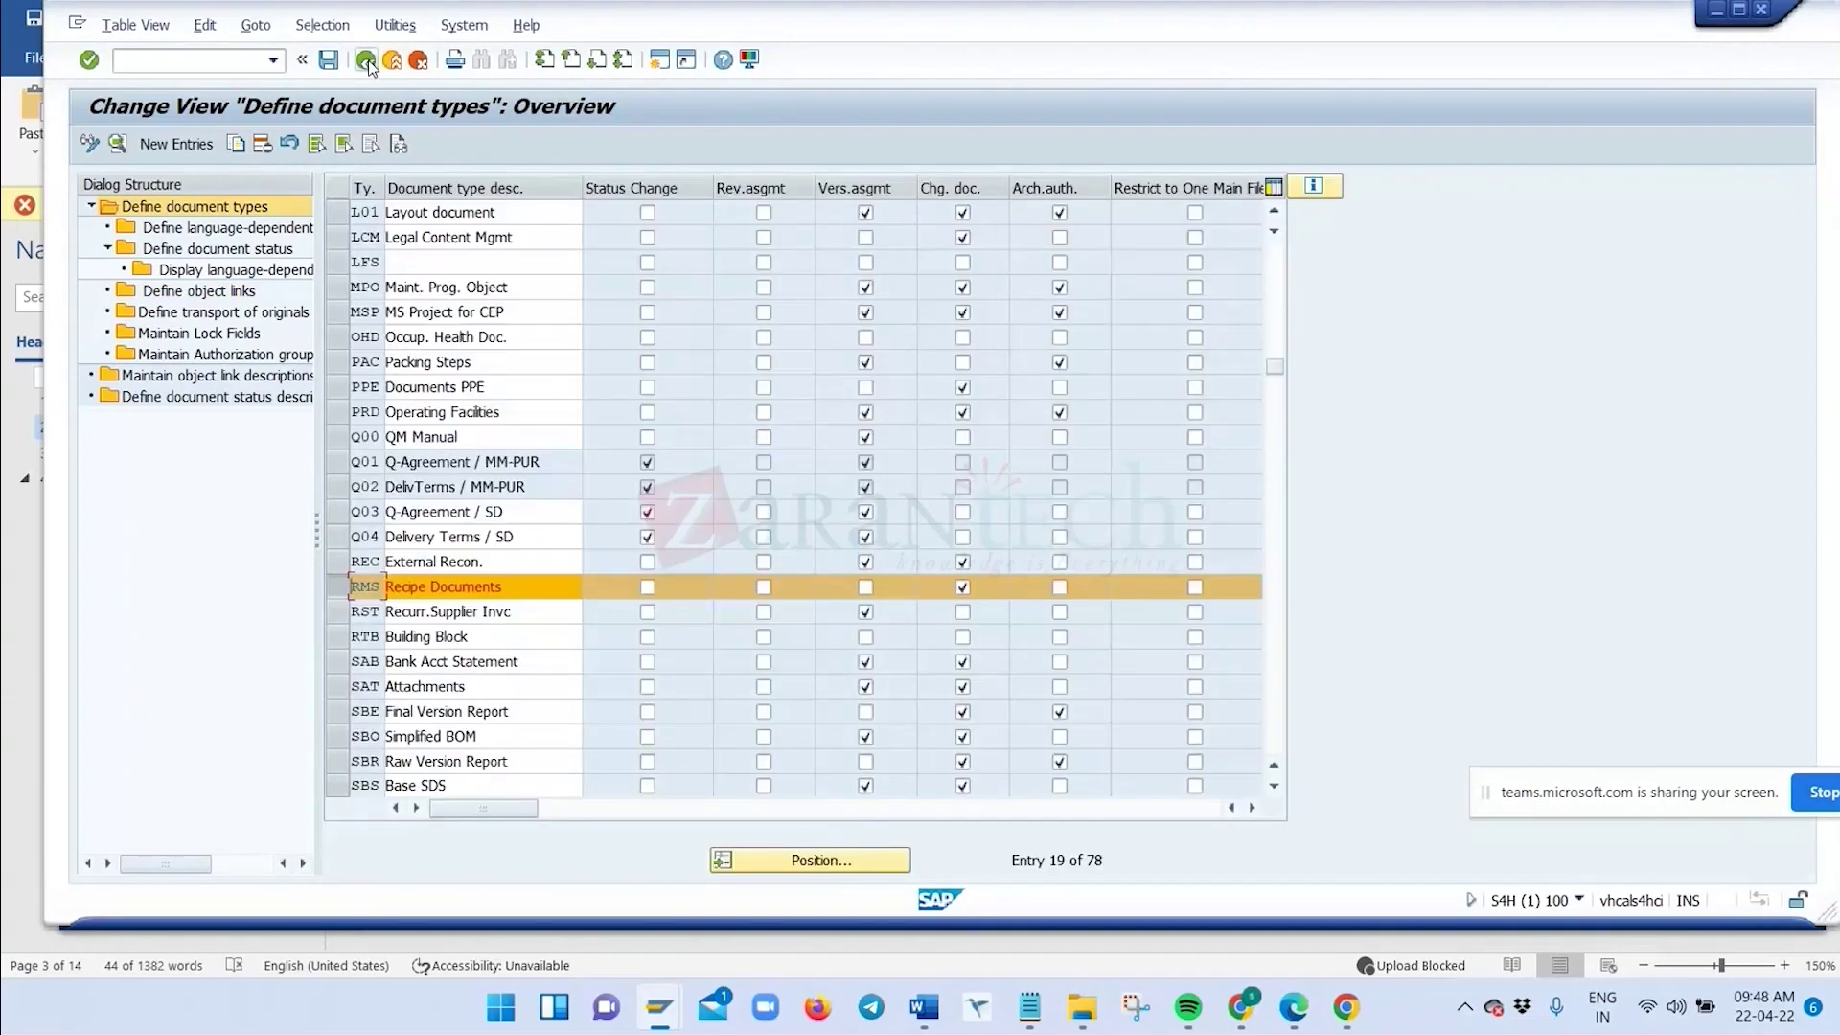
{"action": "left_click", "coordinate": [367, 61]}
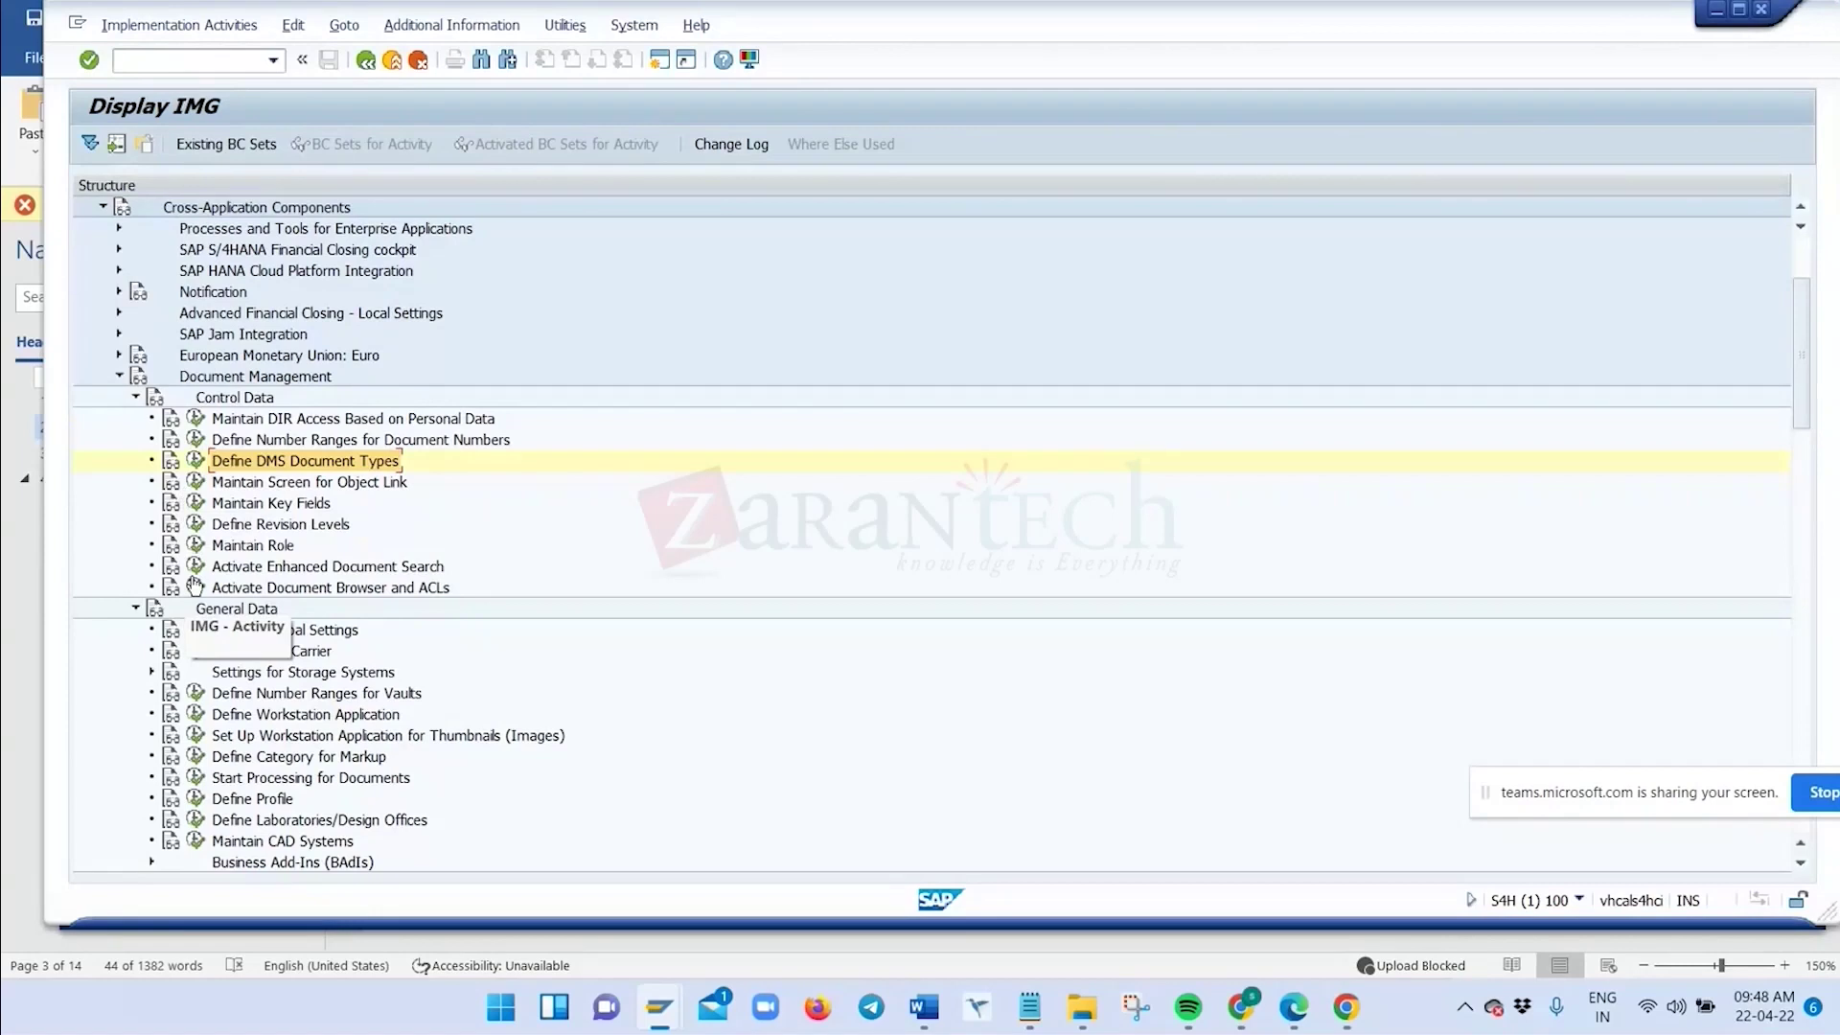
{"action": "left_click", "coordinate": [201, 718]}
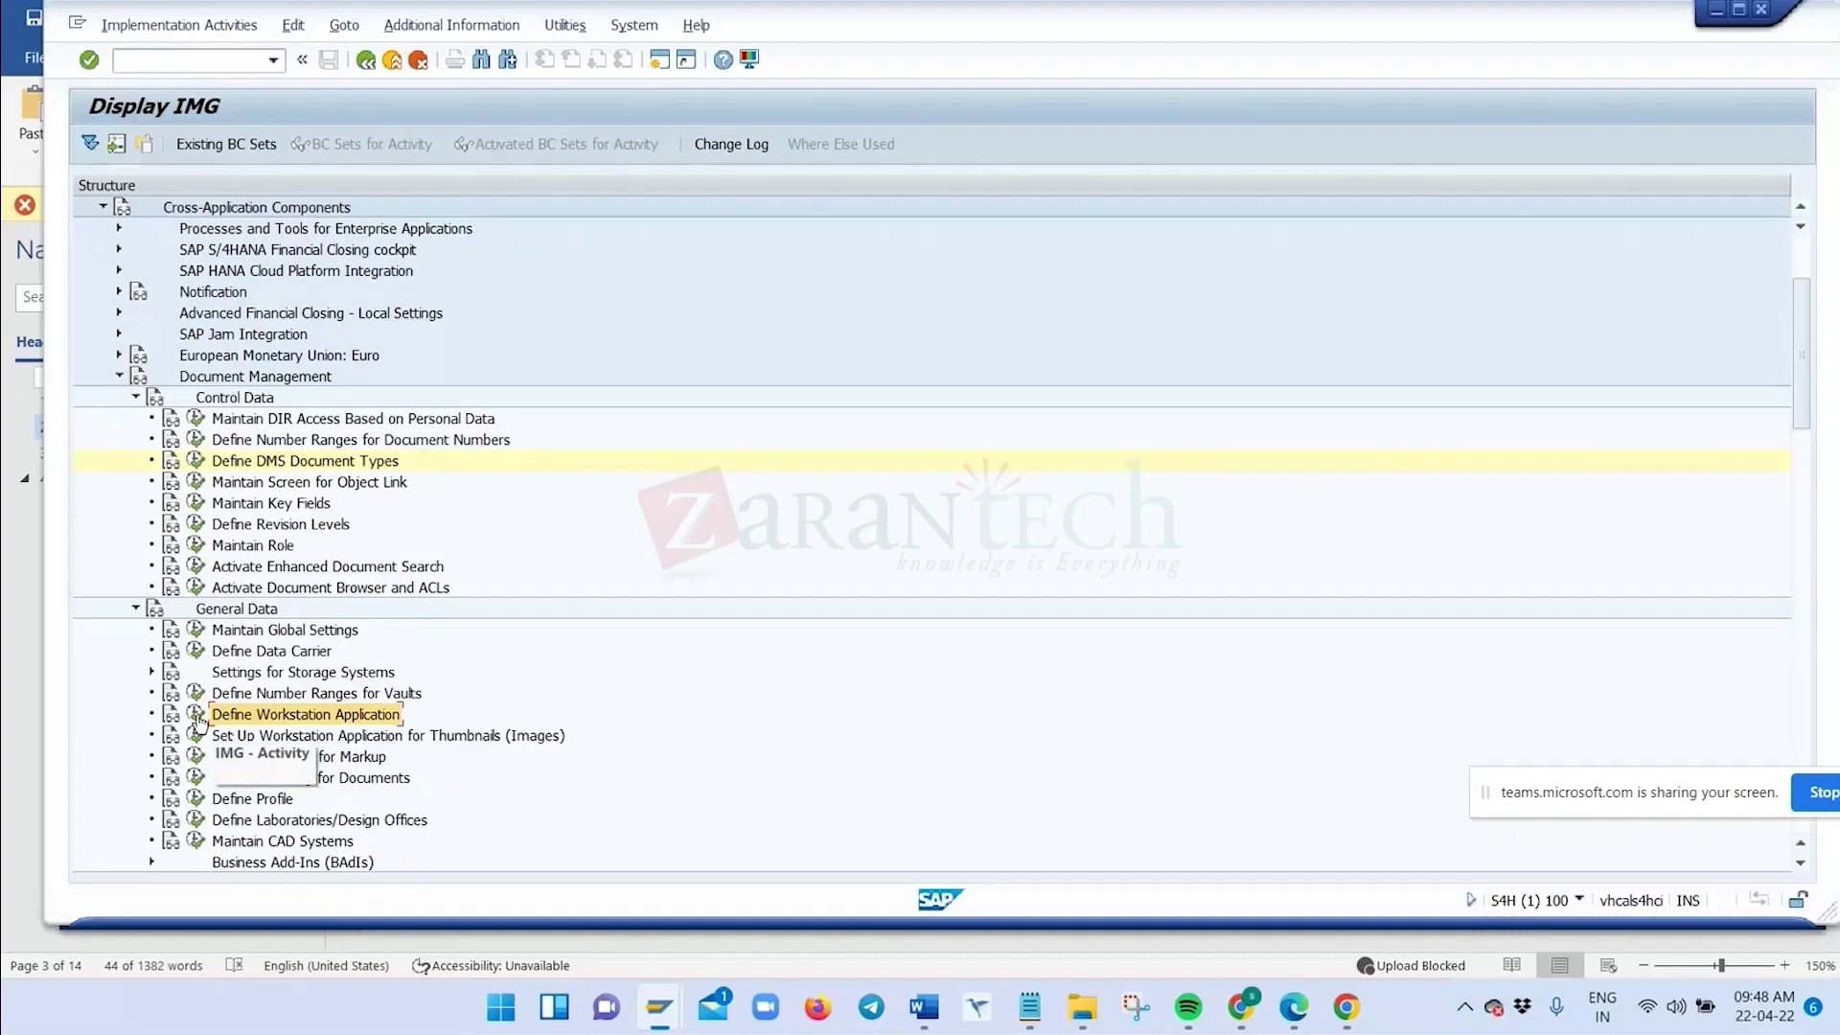
{"action": "left_click", "coordinate": [196, 716]}
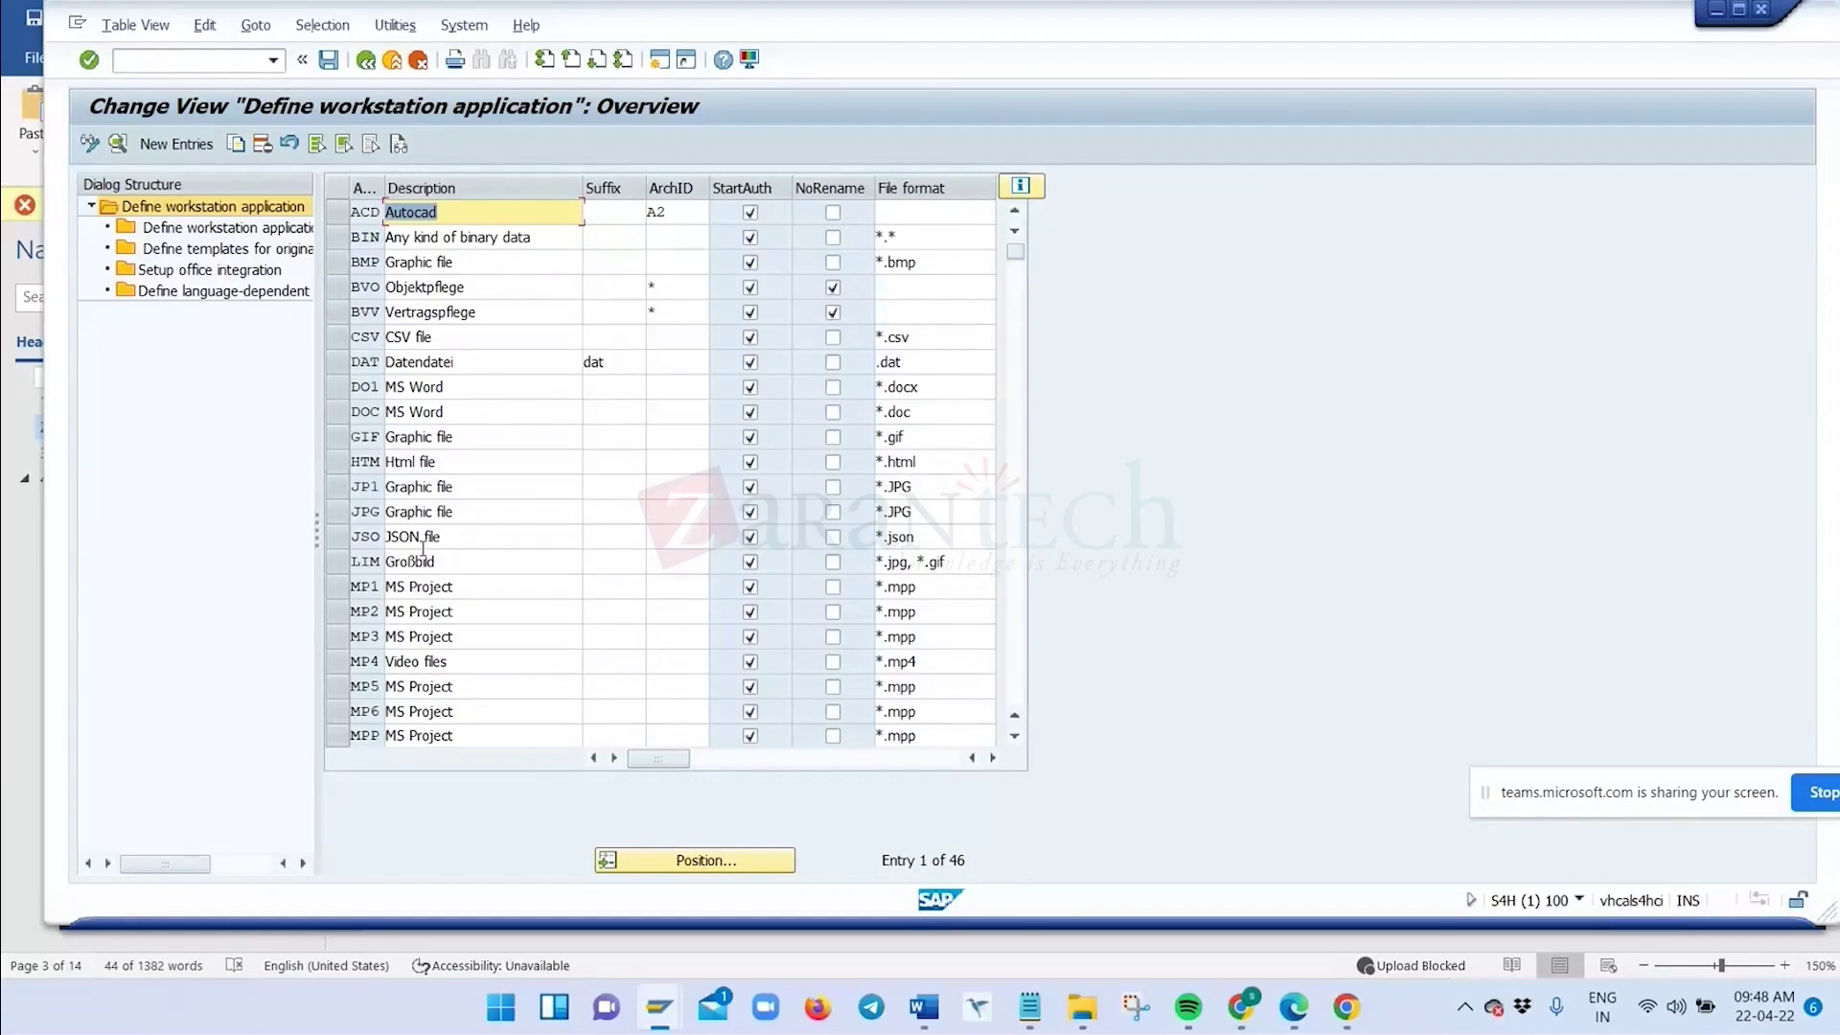
Look through the workstation applications, widen the application code column and select the TIF Graphic file entry
{"action": "scroll", "coordinate": [608, 623], "scroll_direction": "down", "scroll_amount": 3}
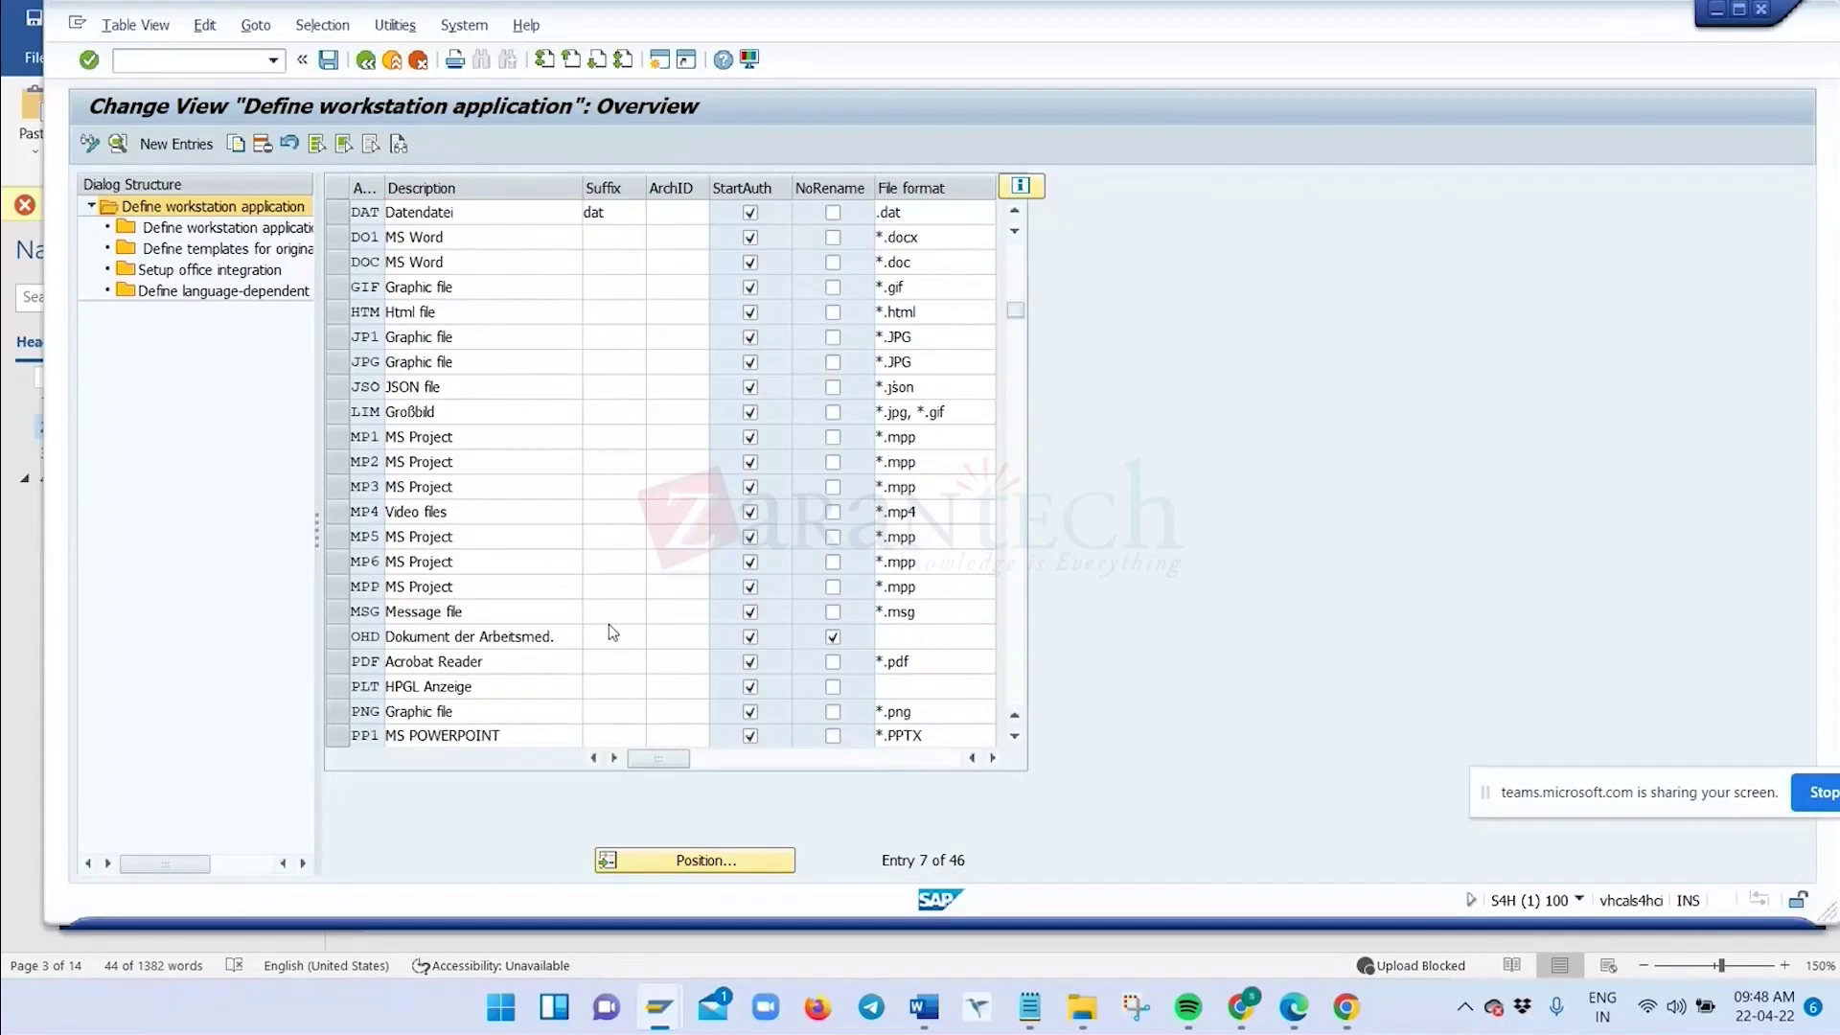
{"action": "scroll", "coordinate": [612, 633], "scroll_direction": "down", "scroll_amount": 2}
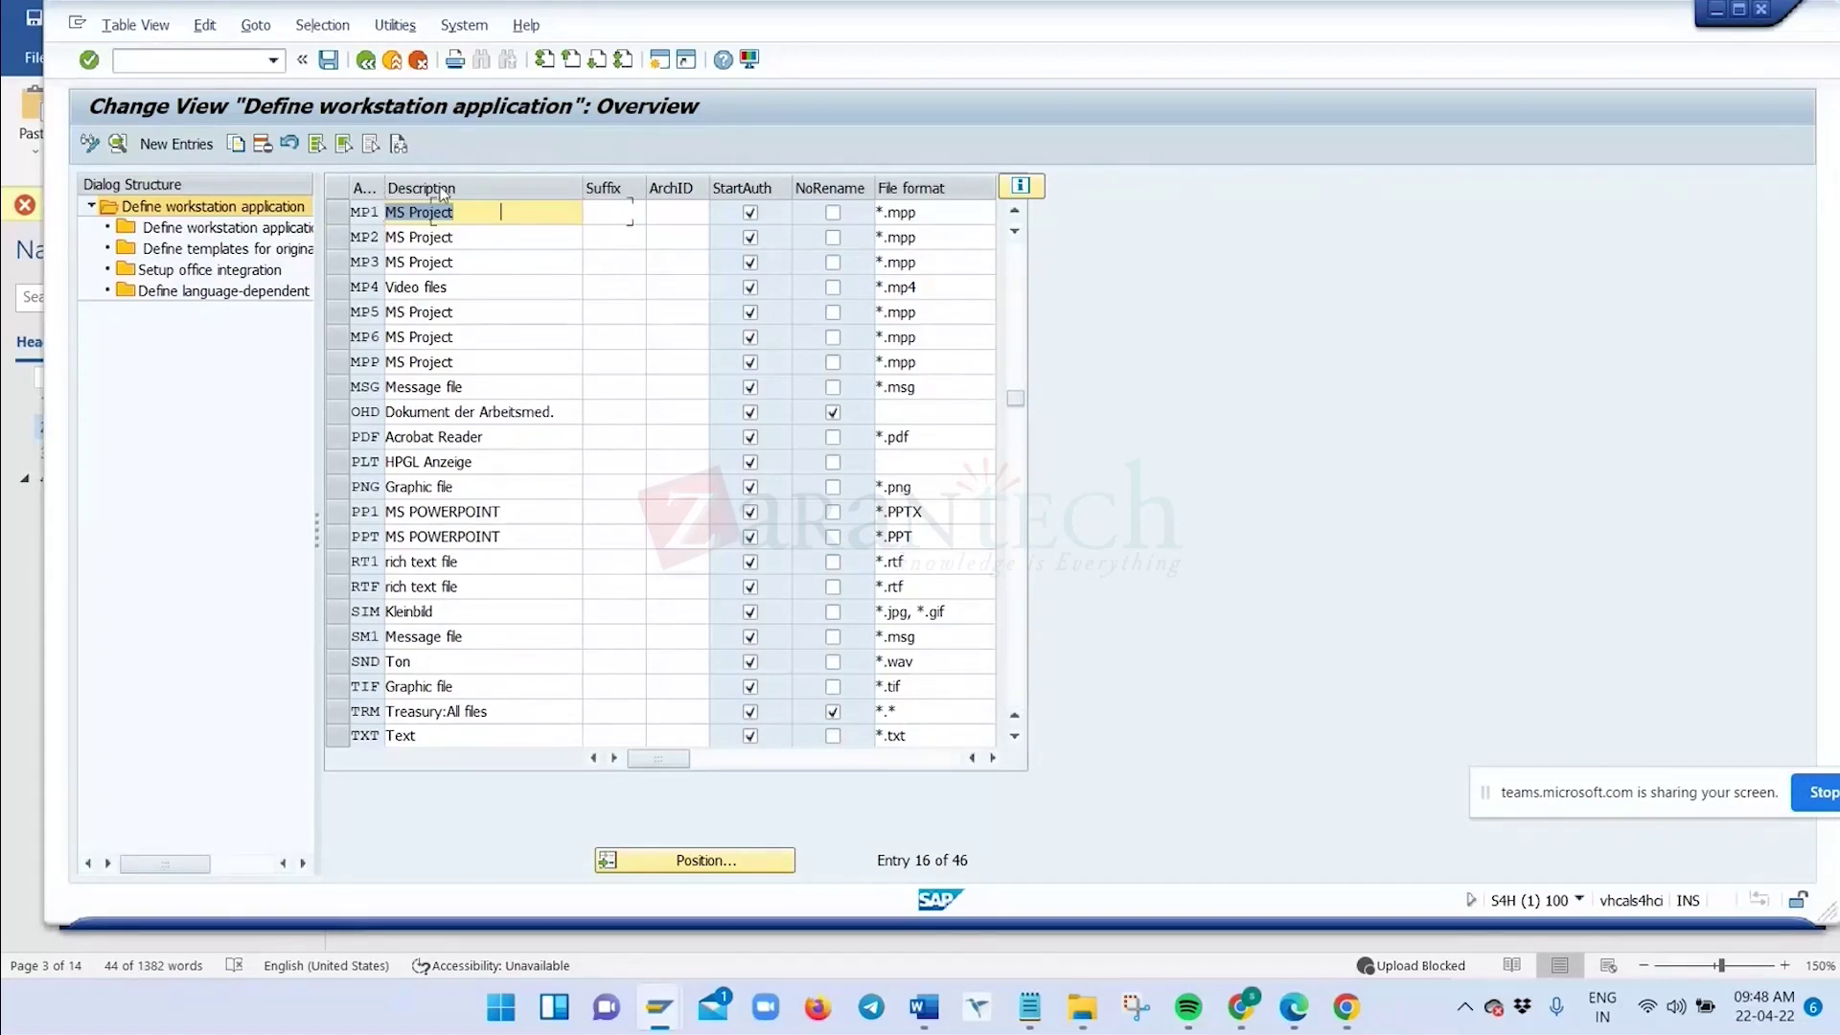
{"action": "left_click_drag", "start_coordinate": [383, 188], "coordinate": [431, 187]}
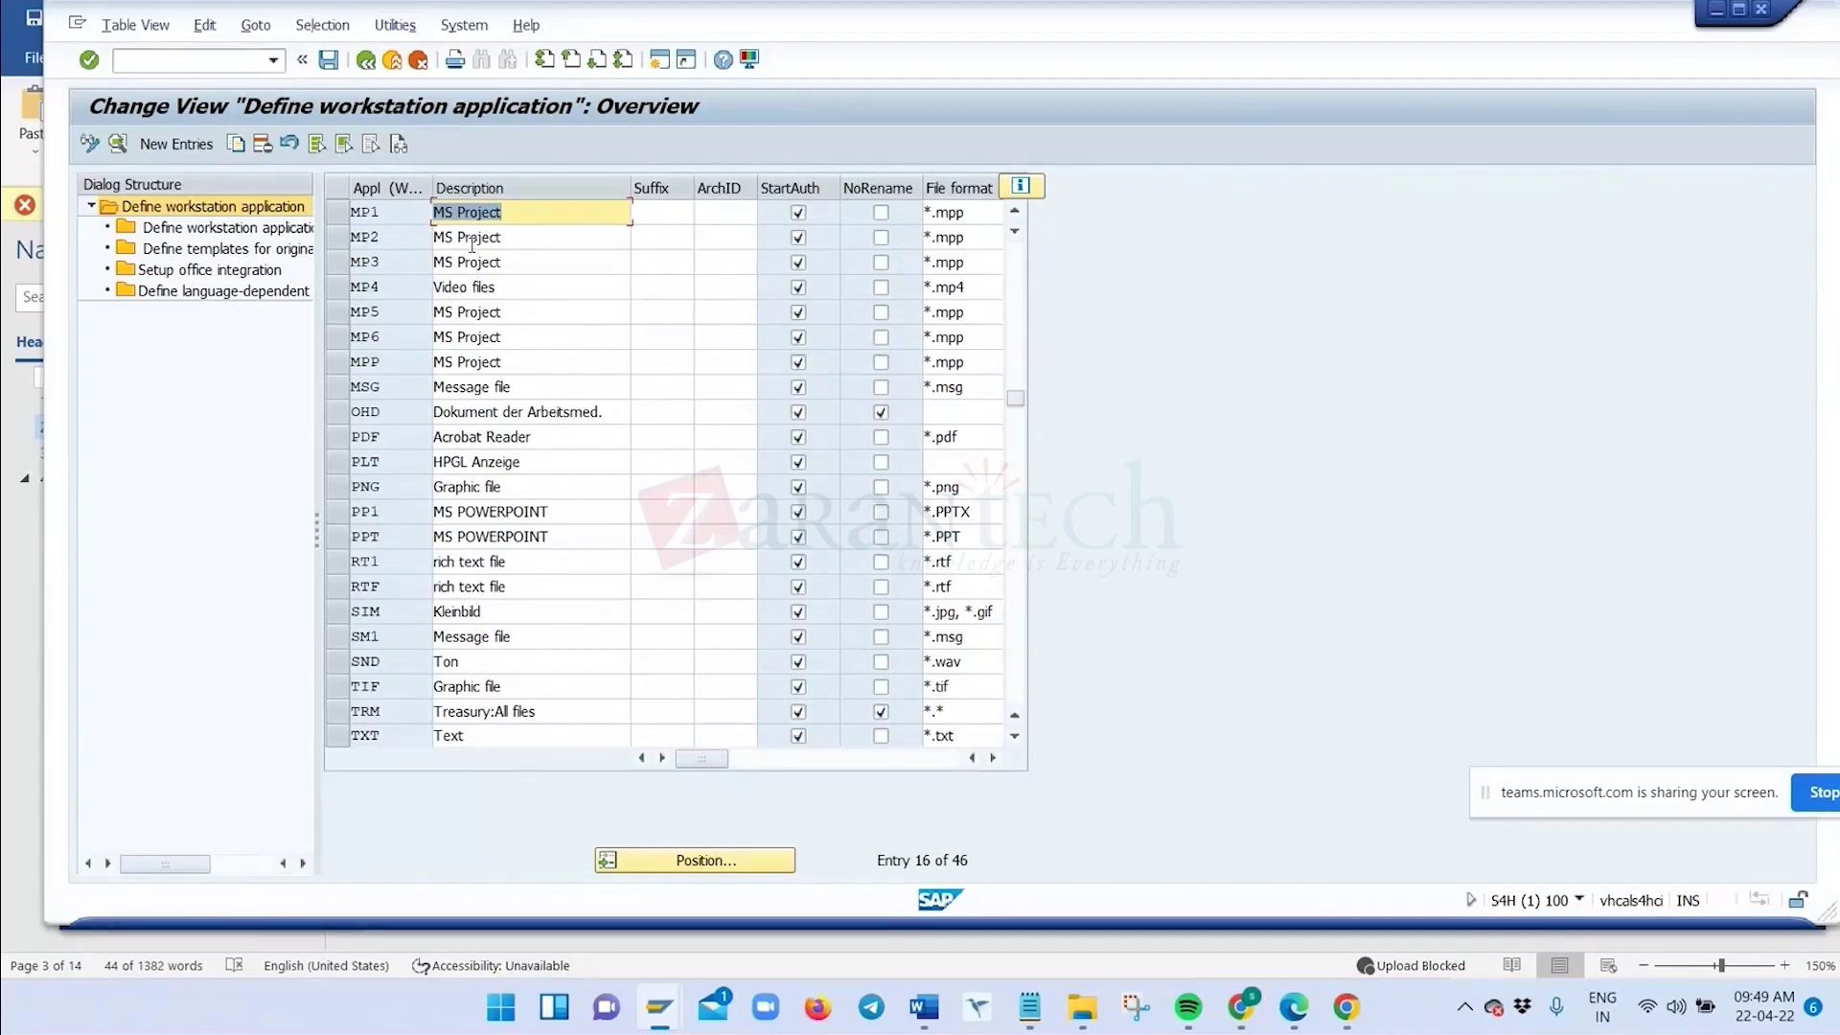
{"action": "left_click", "coordinate": [327, 690]}
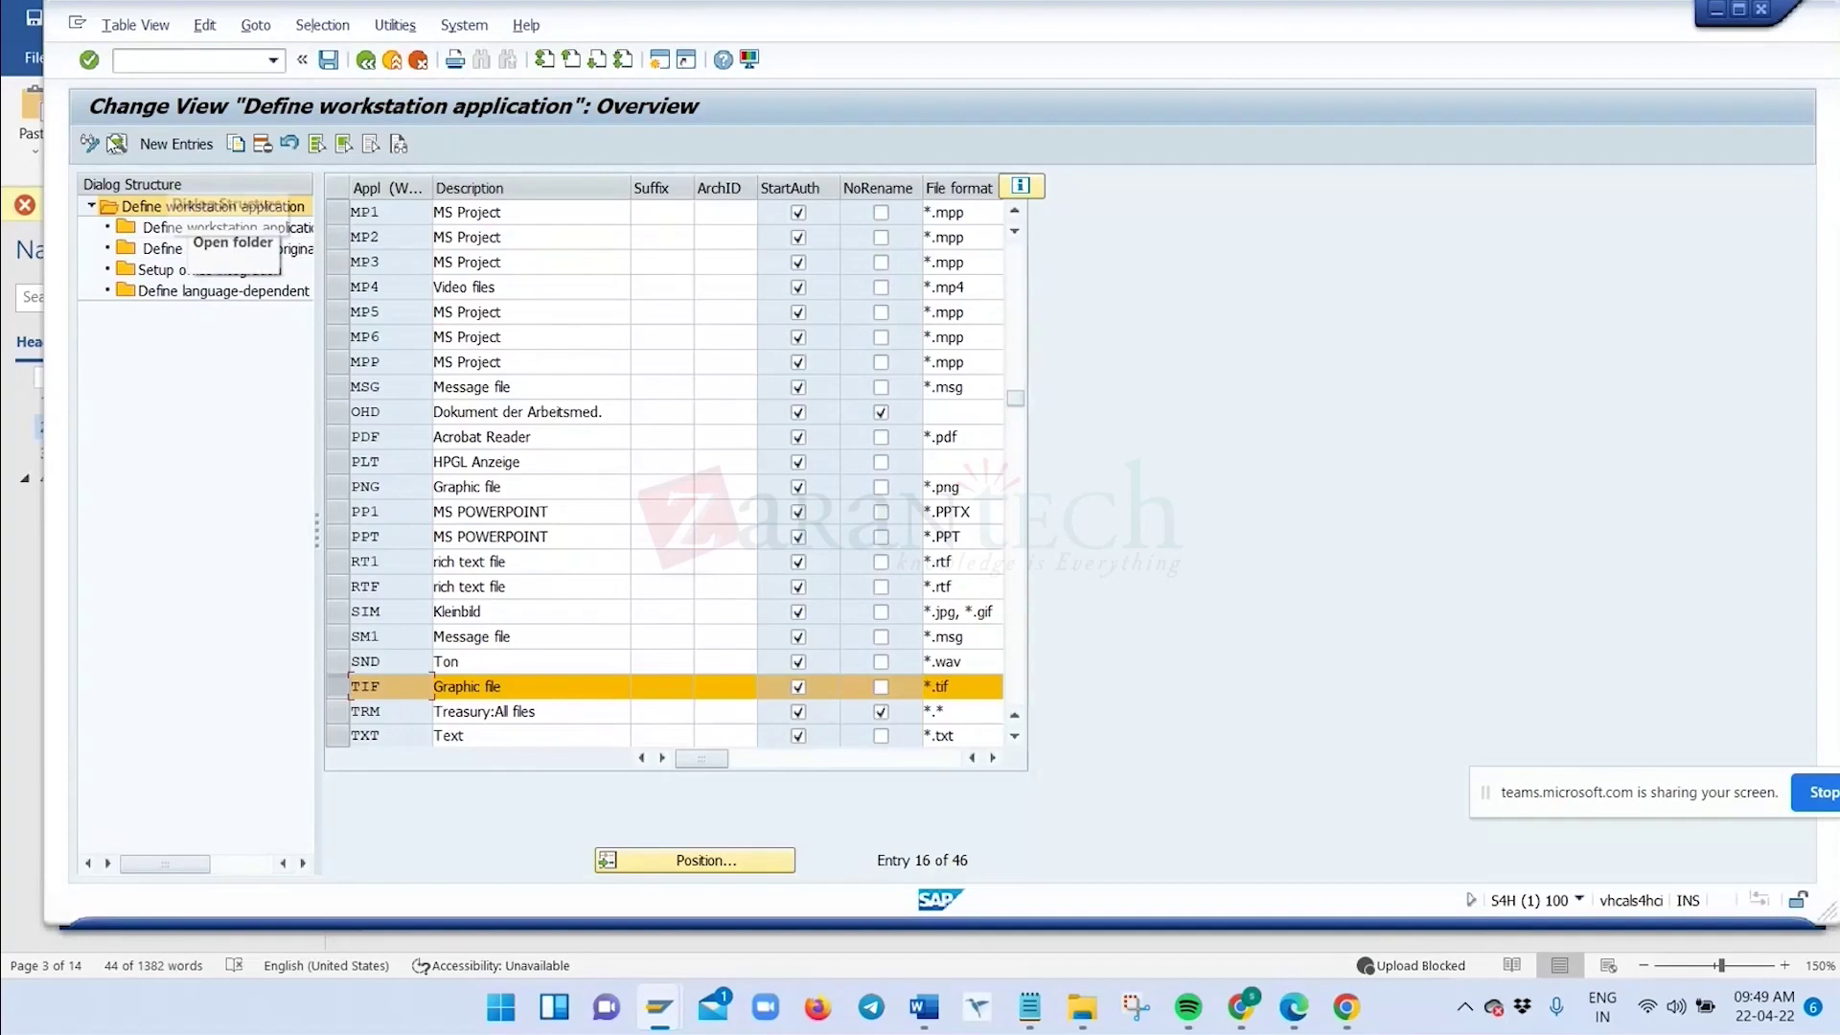
Open the TIF workstation application's details, check its file format, and review its workstation application in network entries with the code columns widened
{"action": "left_click", "coordinate": [116, 144]}
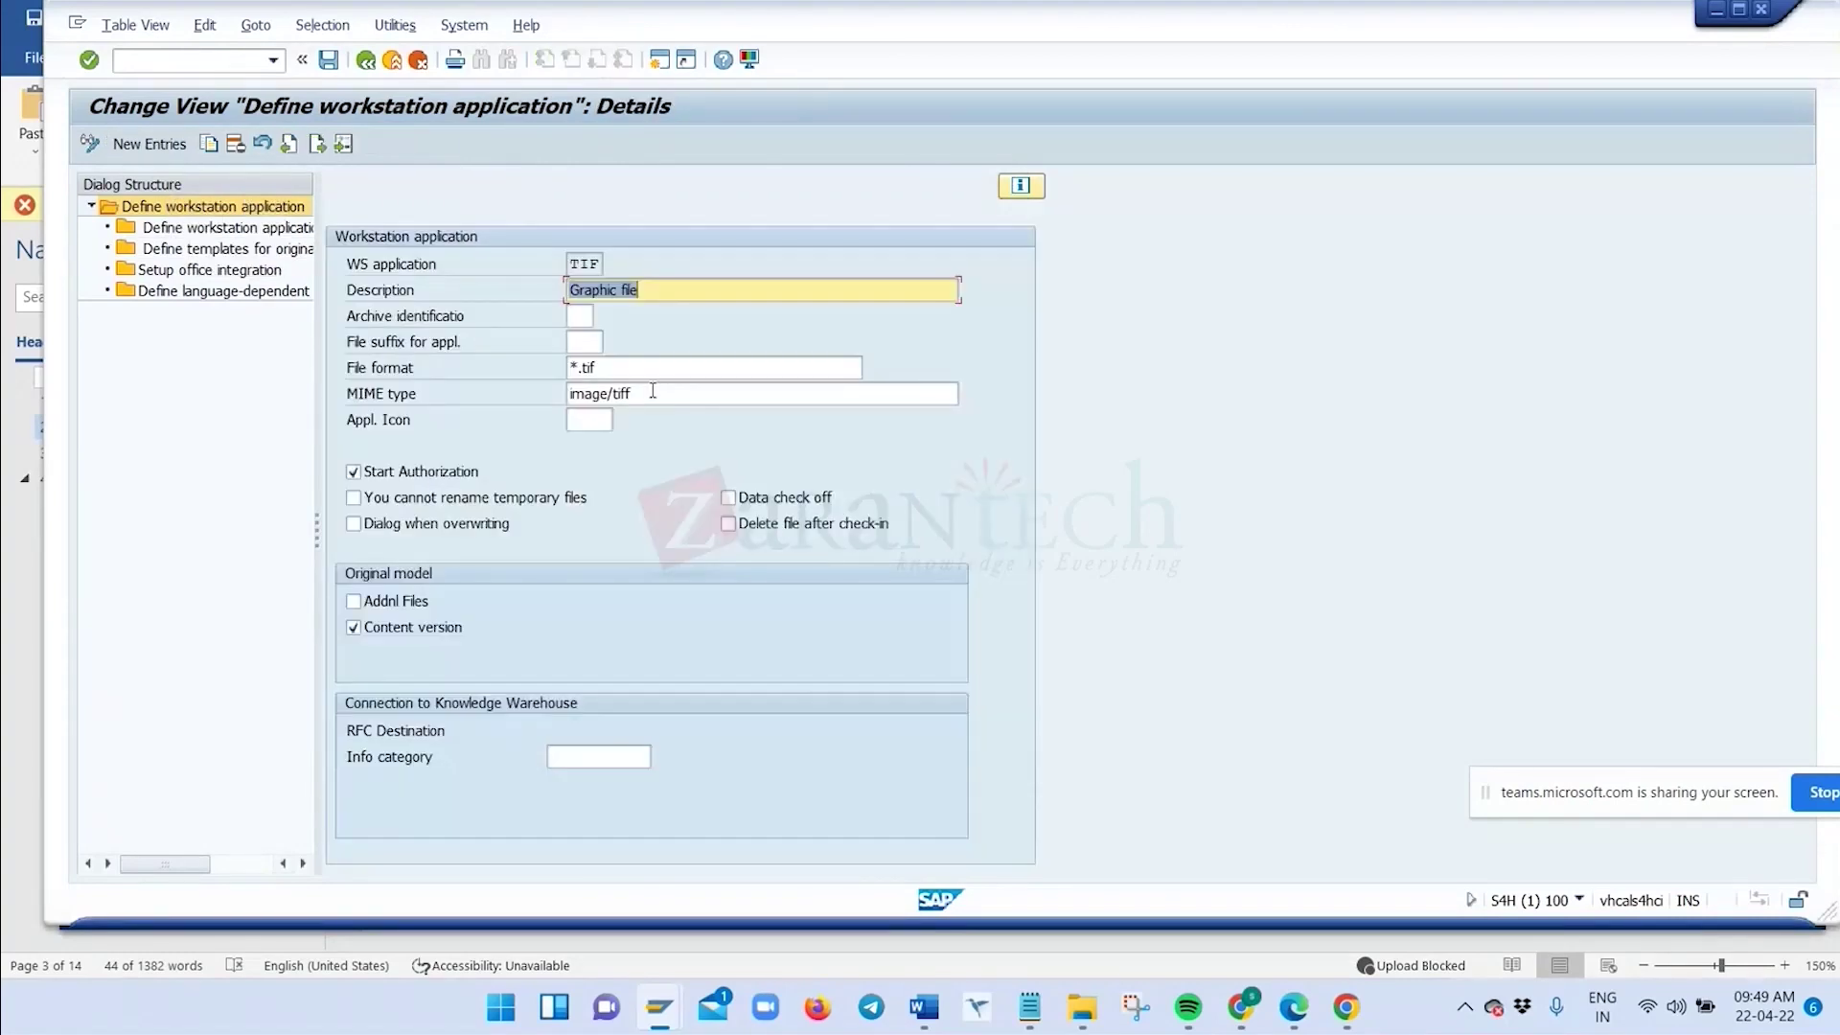
{"action": "left_click", "coordinate": [623, 367]}
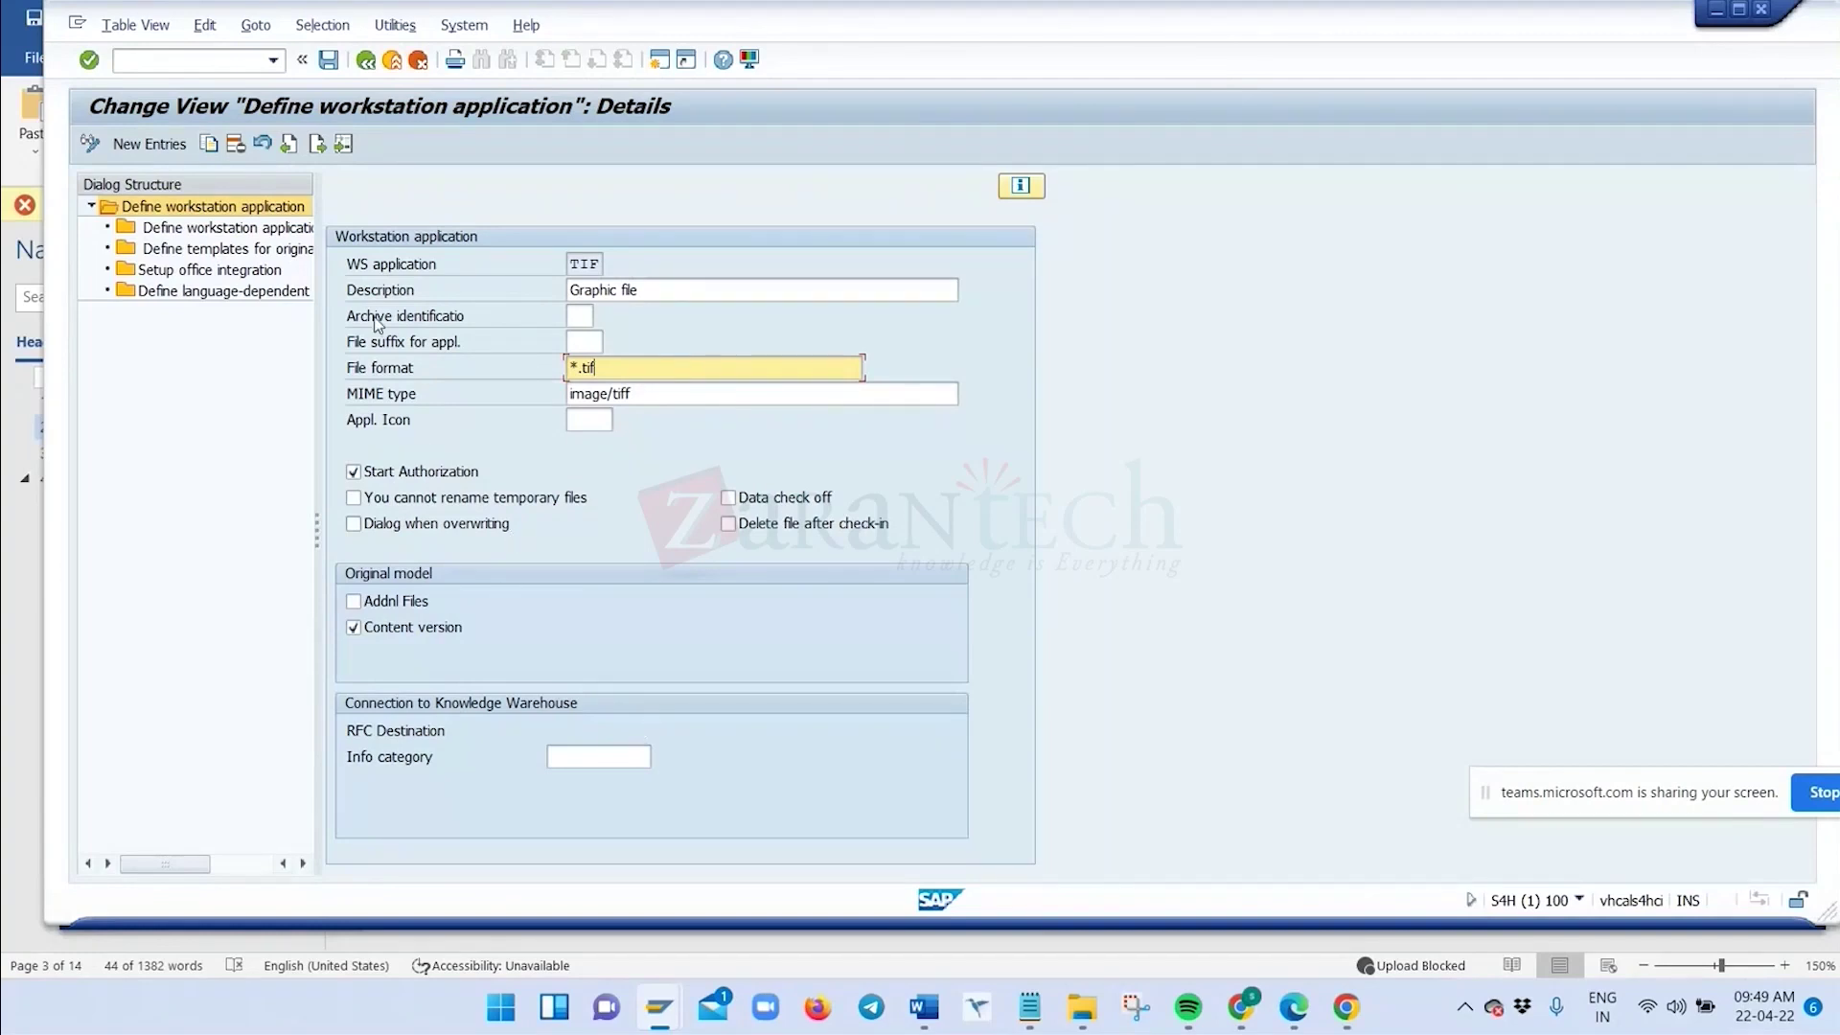
{"action": "double_click", "coordinate": [232, 235]}
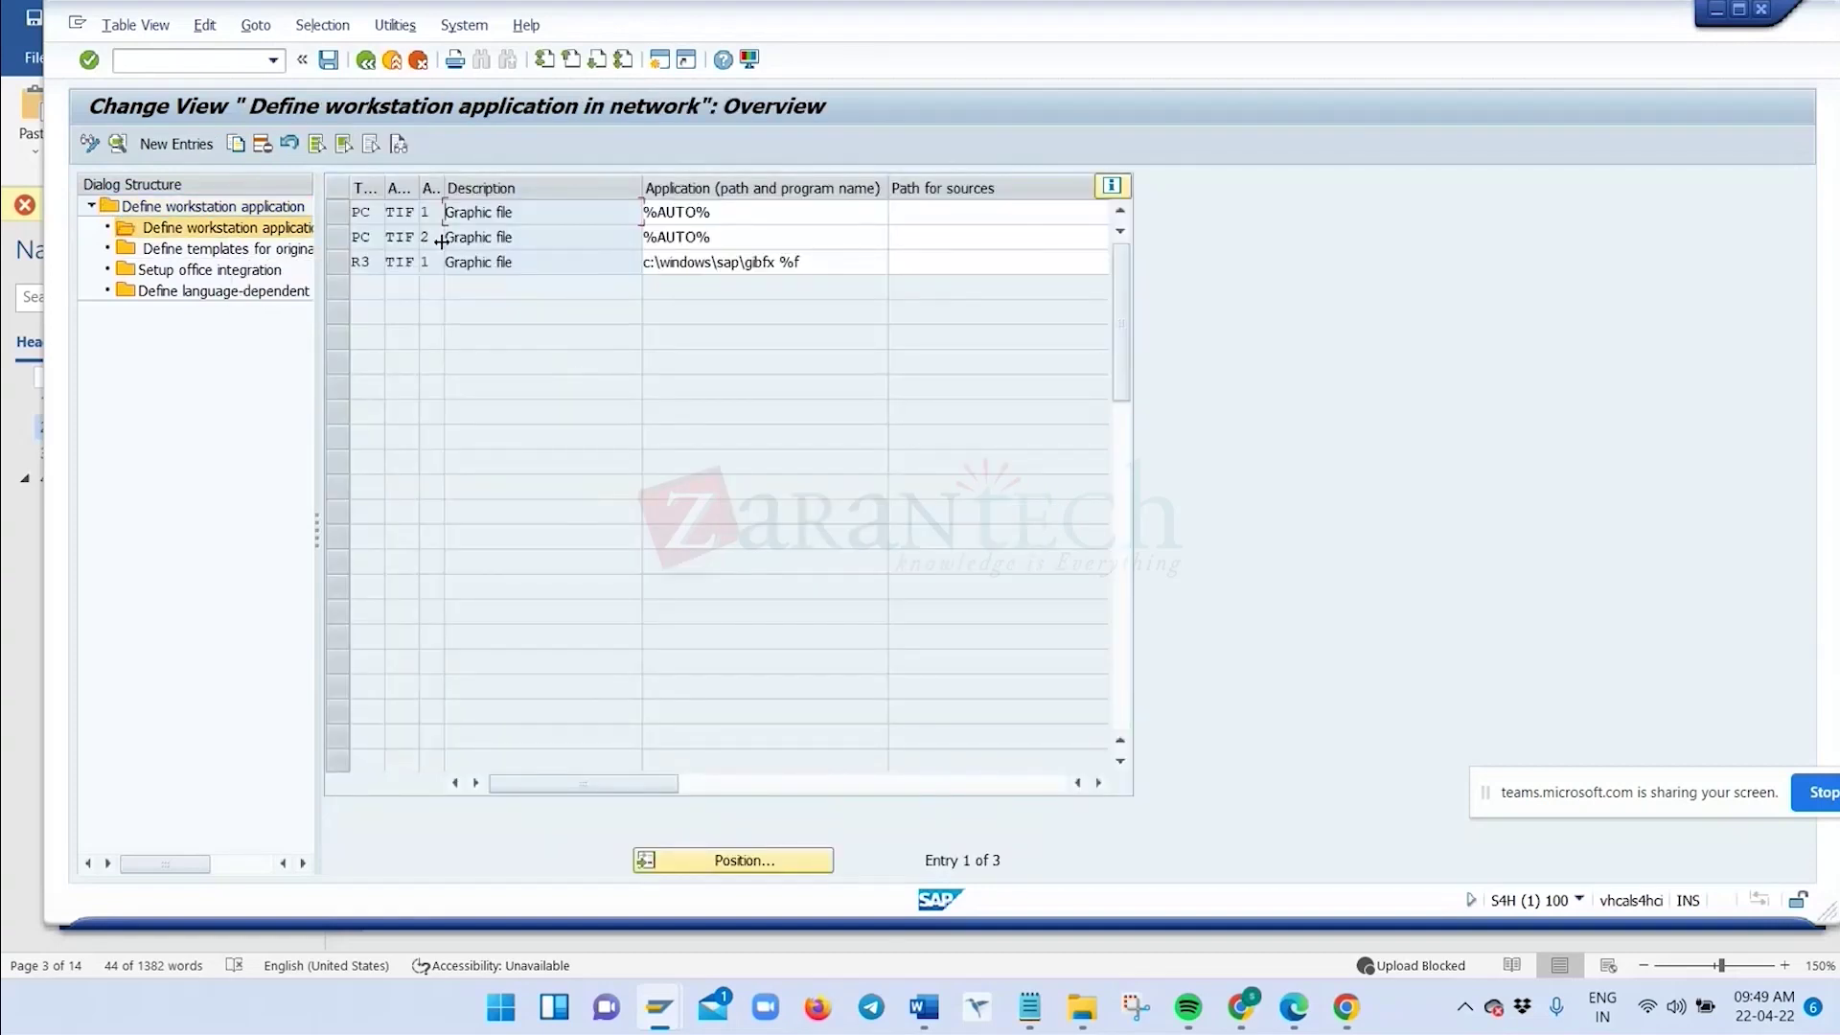
{"action": "mouse_move", "coordinate": [418, 188]}
{"action": "left_mouse_down"}
{"action": "mouse_move", "coordinate": [404, 188]}
{"action": "mouse_move", "coordinate": [457, 187]}
{"action": "mouse_move", "coordinate": [413, 180]}
{"action": "left_mouse_up"}
{"action": "left_click", "coordinate": [446, 213]}
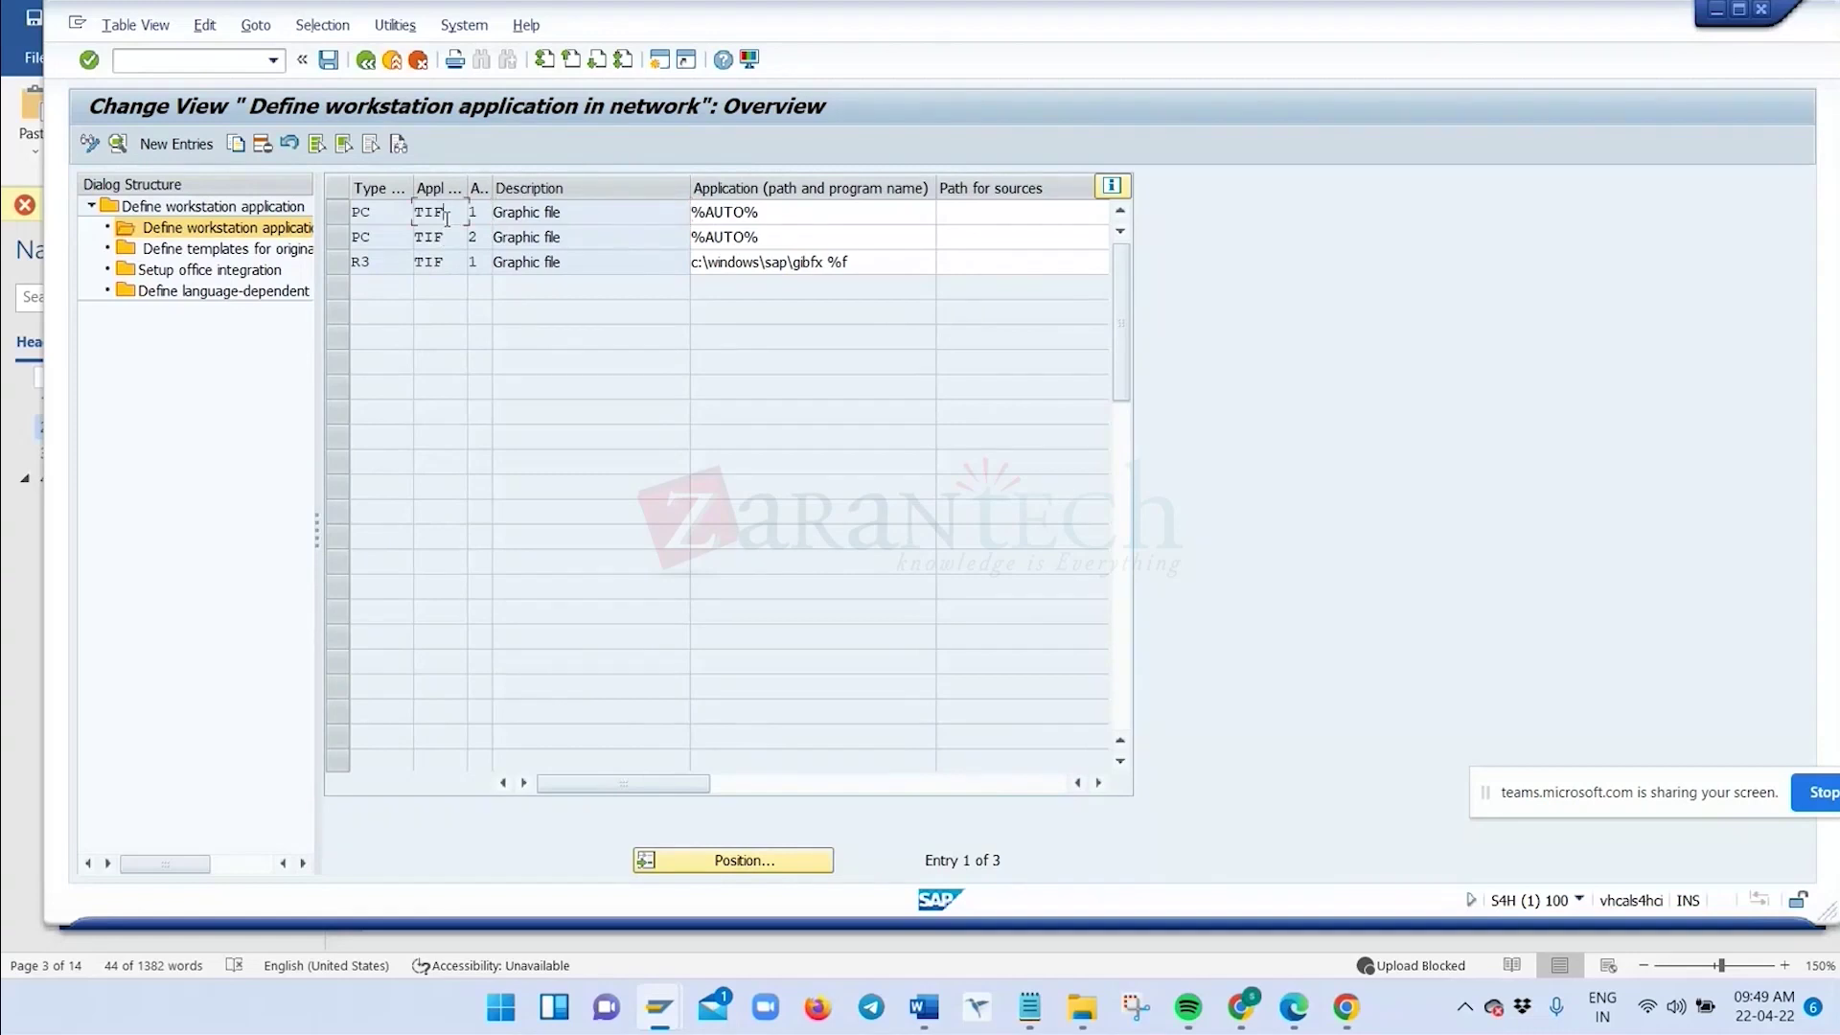
Check the templates for original files defined for TIF, and return to the workstation application overview
{"action": "double_click", "coordinate": [182, 248]}
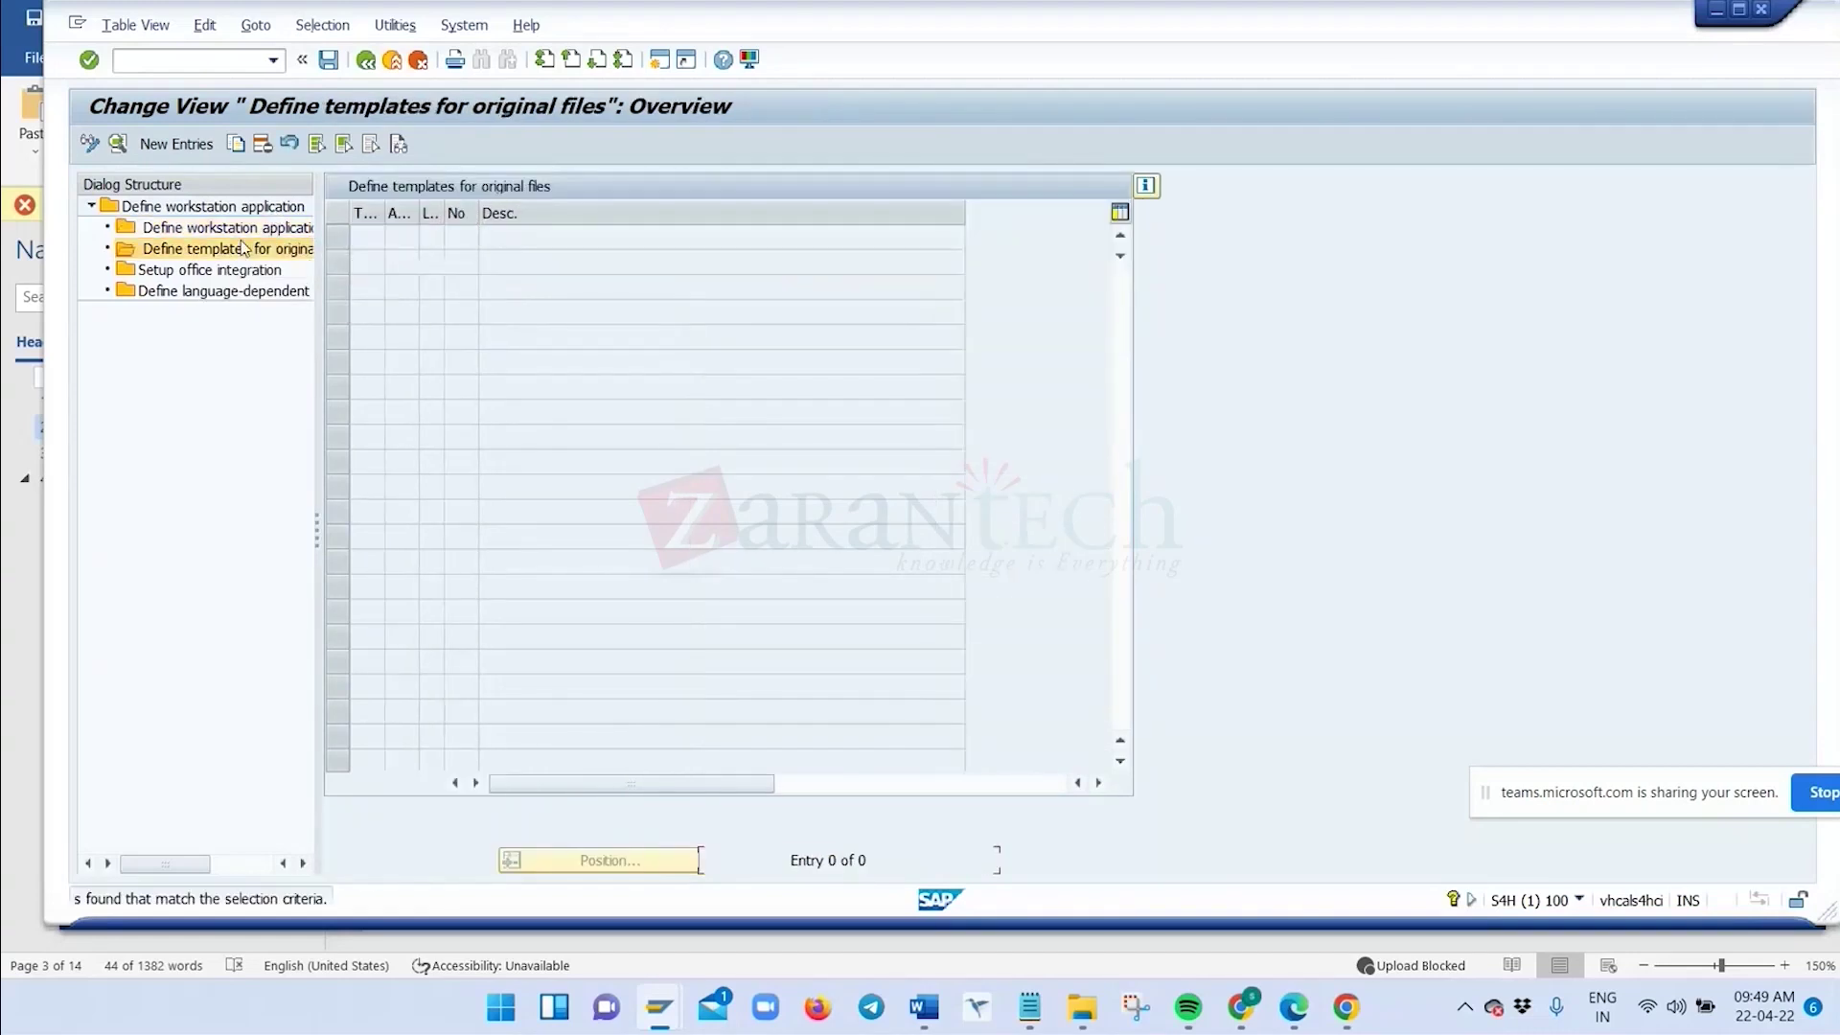
{"action": "left_click", "coordinate": [365, 60]}
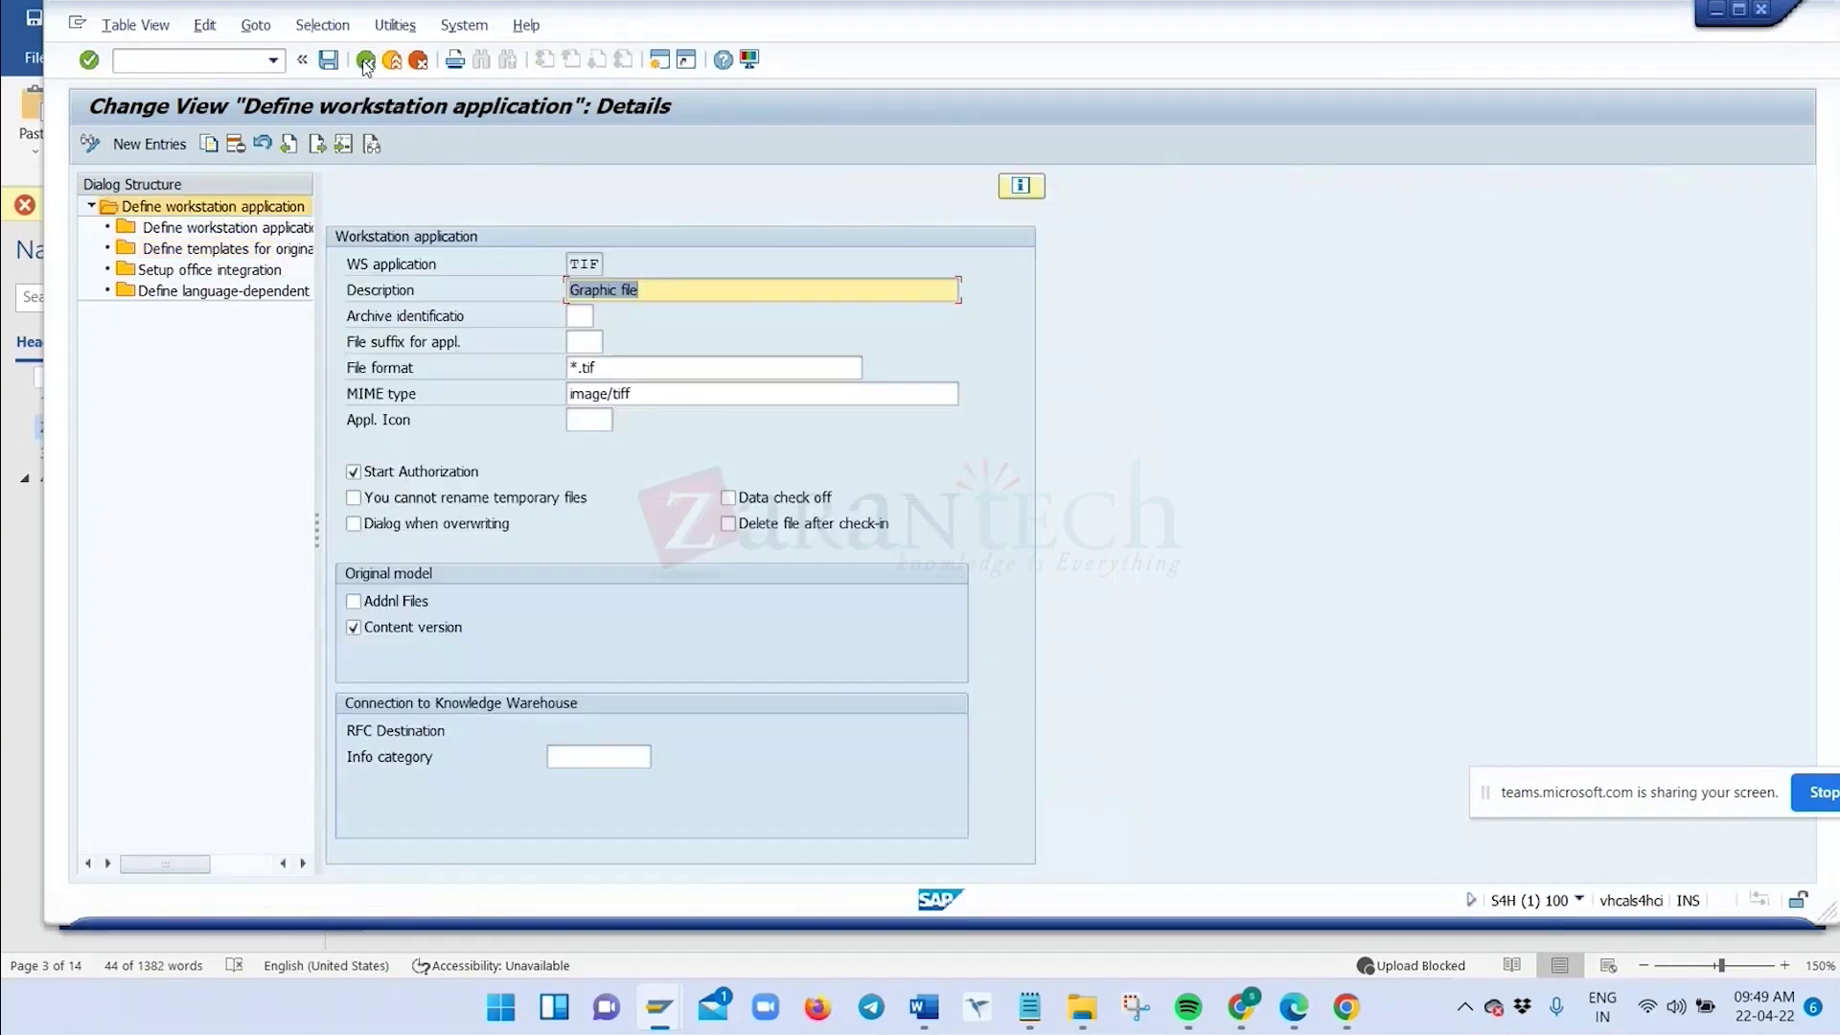
{"action": "left_click", "coordinate": [365, 61]}
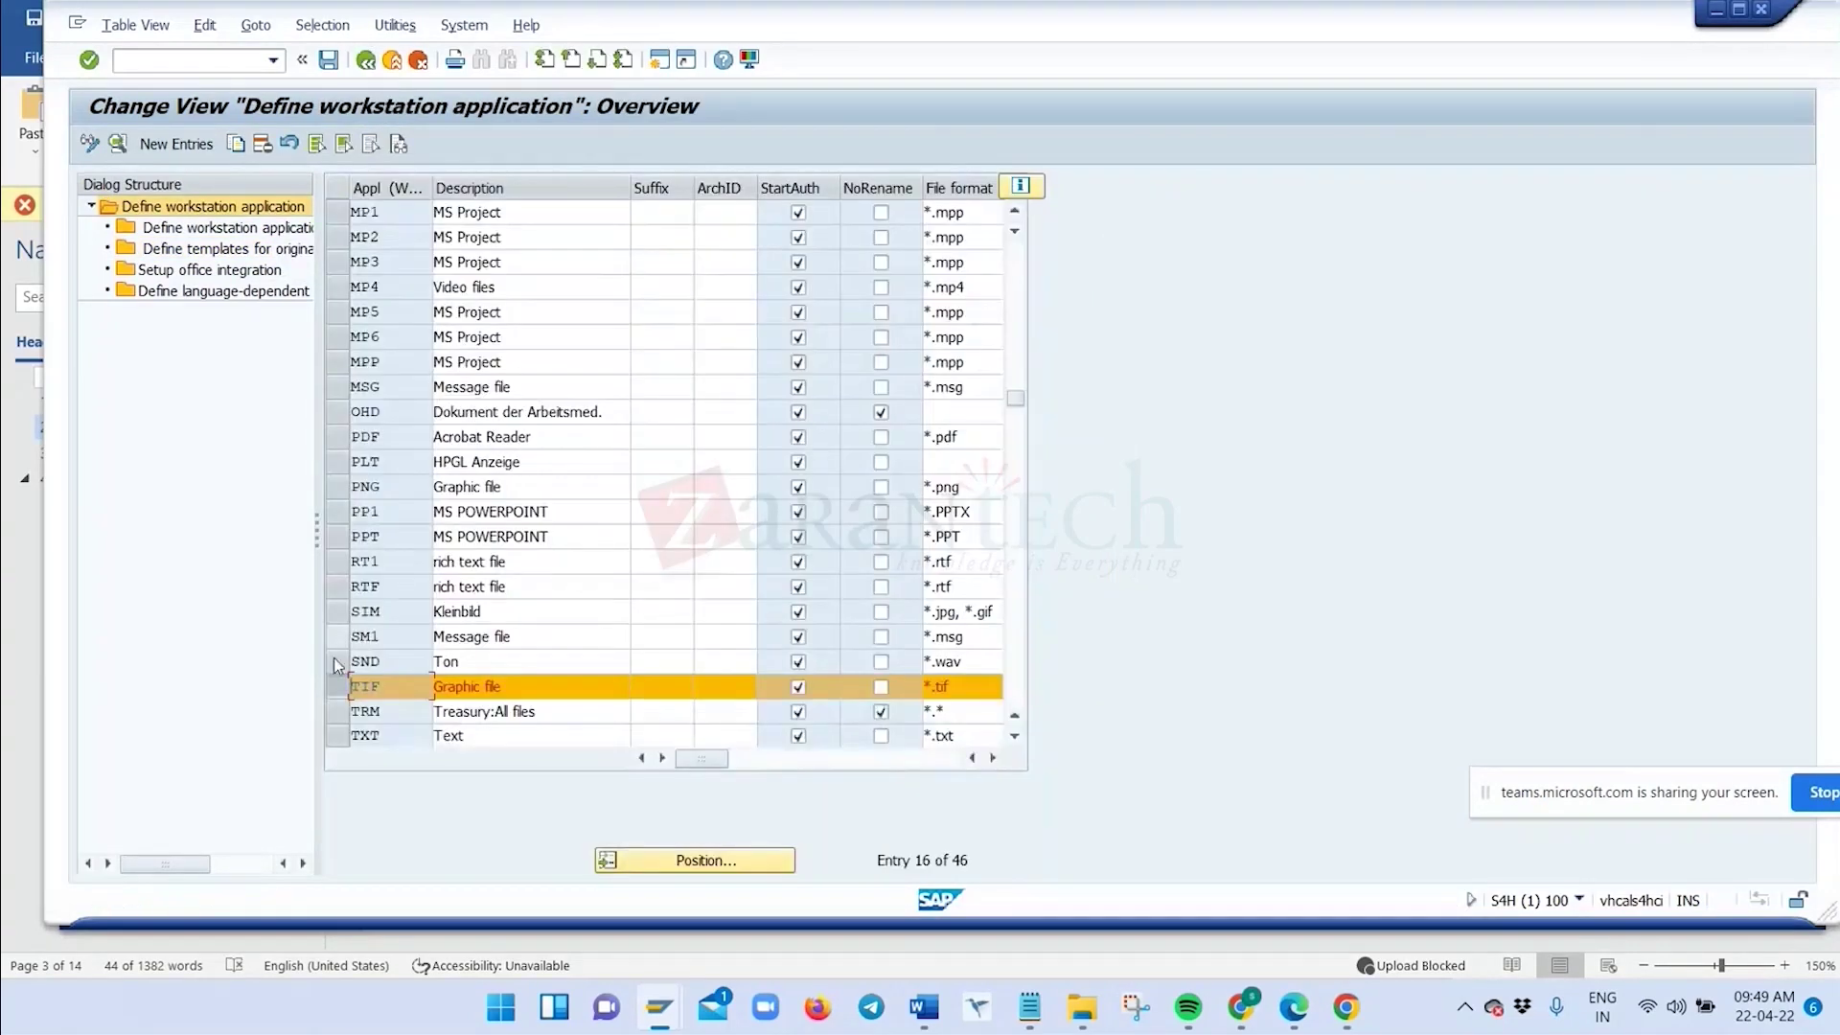
Look through the workstation applications, inspect the file format in the MP3 MS Project details, and return to the overview
{"action": "scroll", "coordinate": [391, 433], "scroll_direction": "down", "scroll_amount": 3}
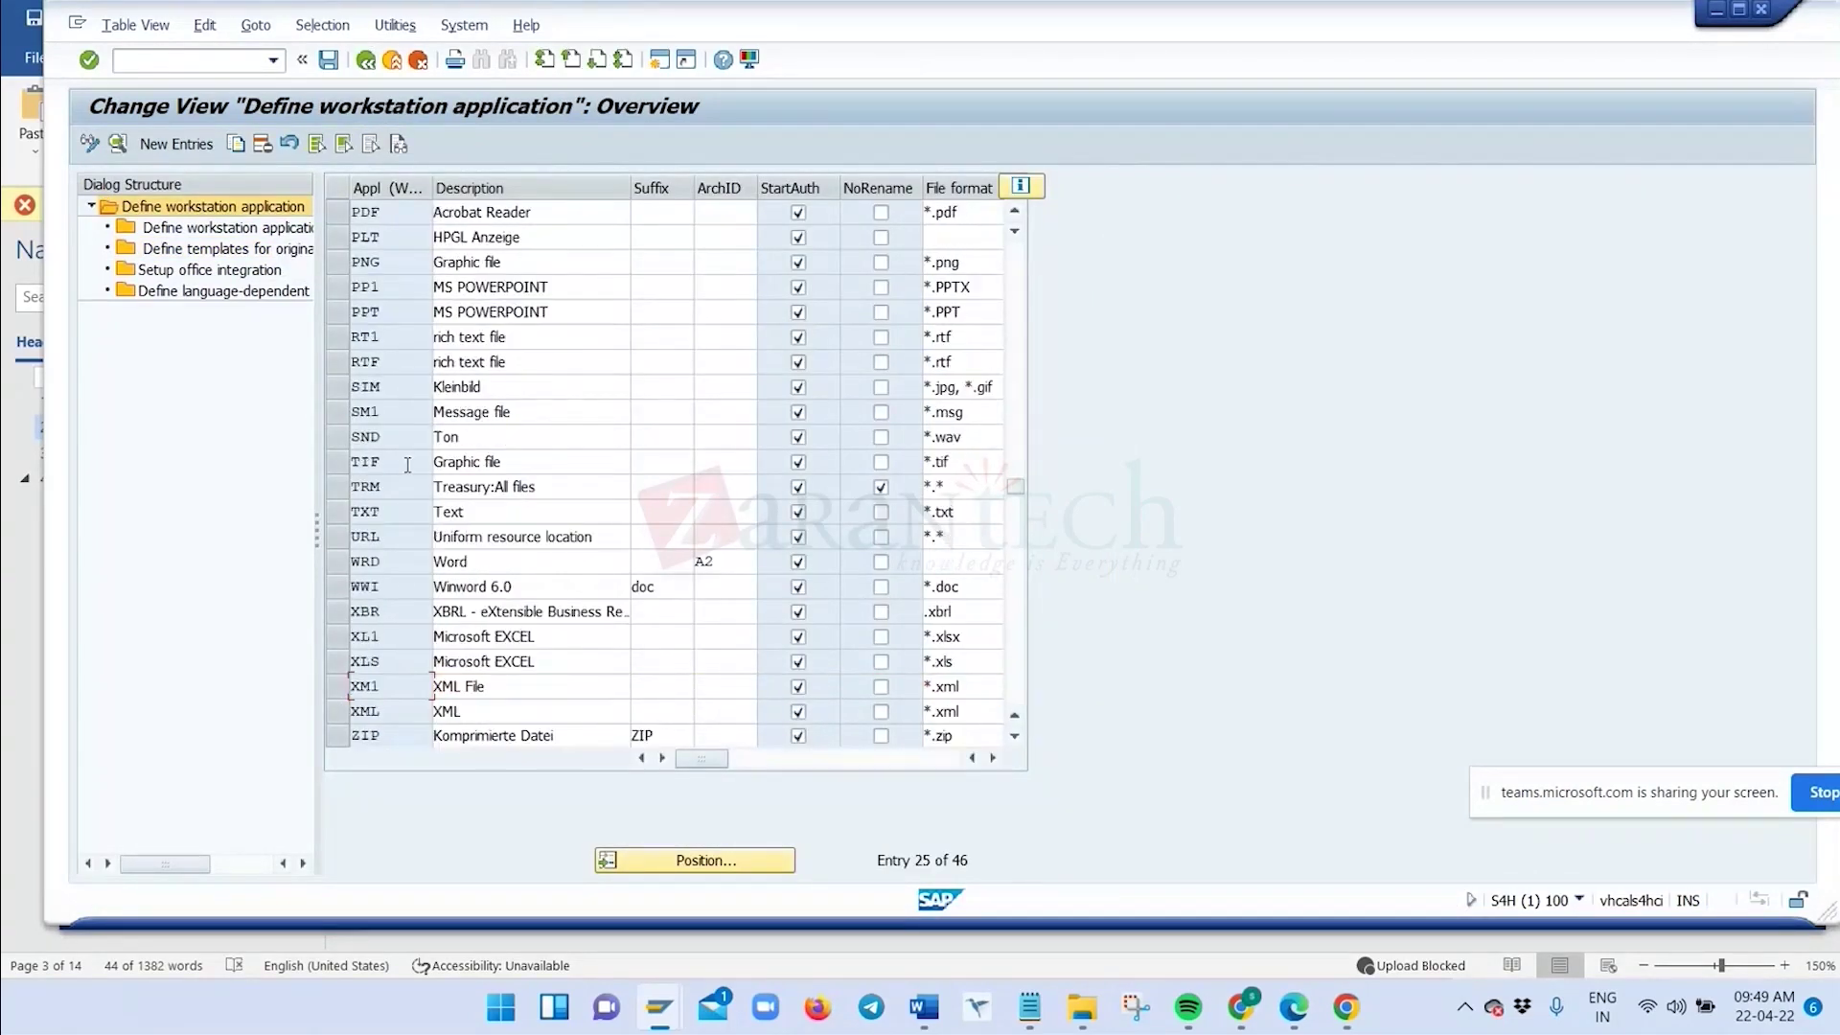
{"action": "scroll", "coordinate": [407, 468], "scroll_direction": "up", "scroll_amount": 1}
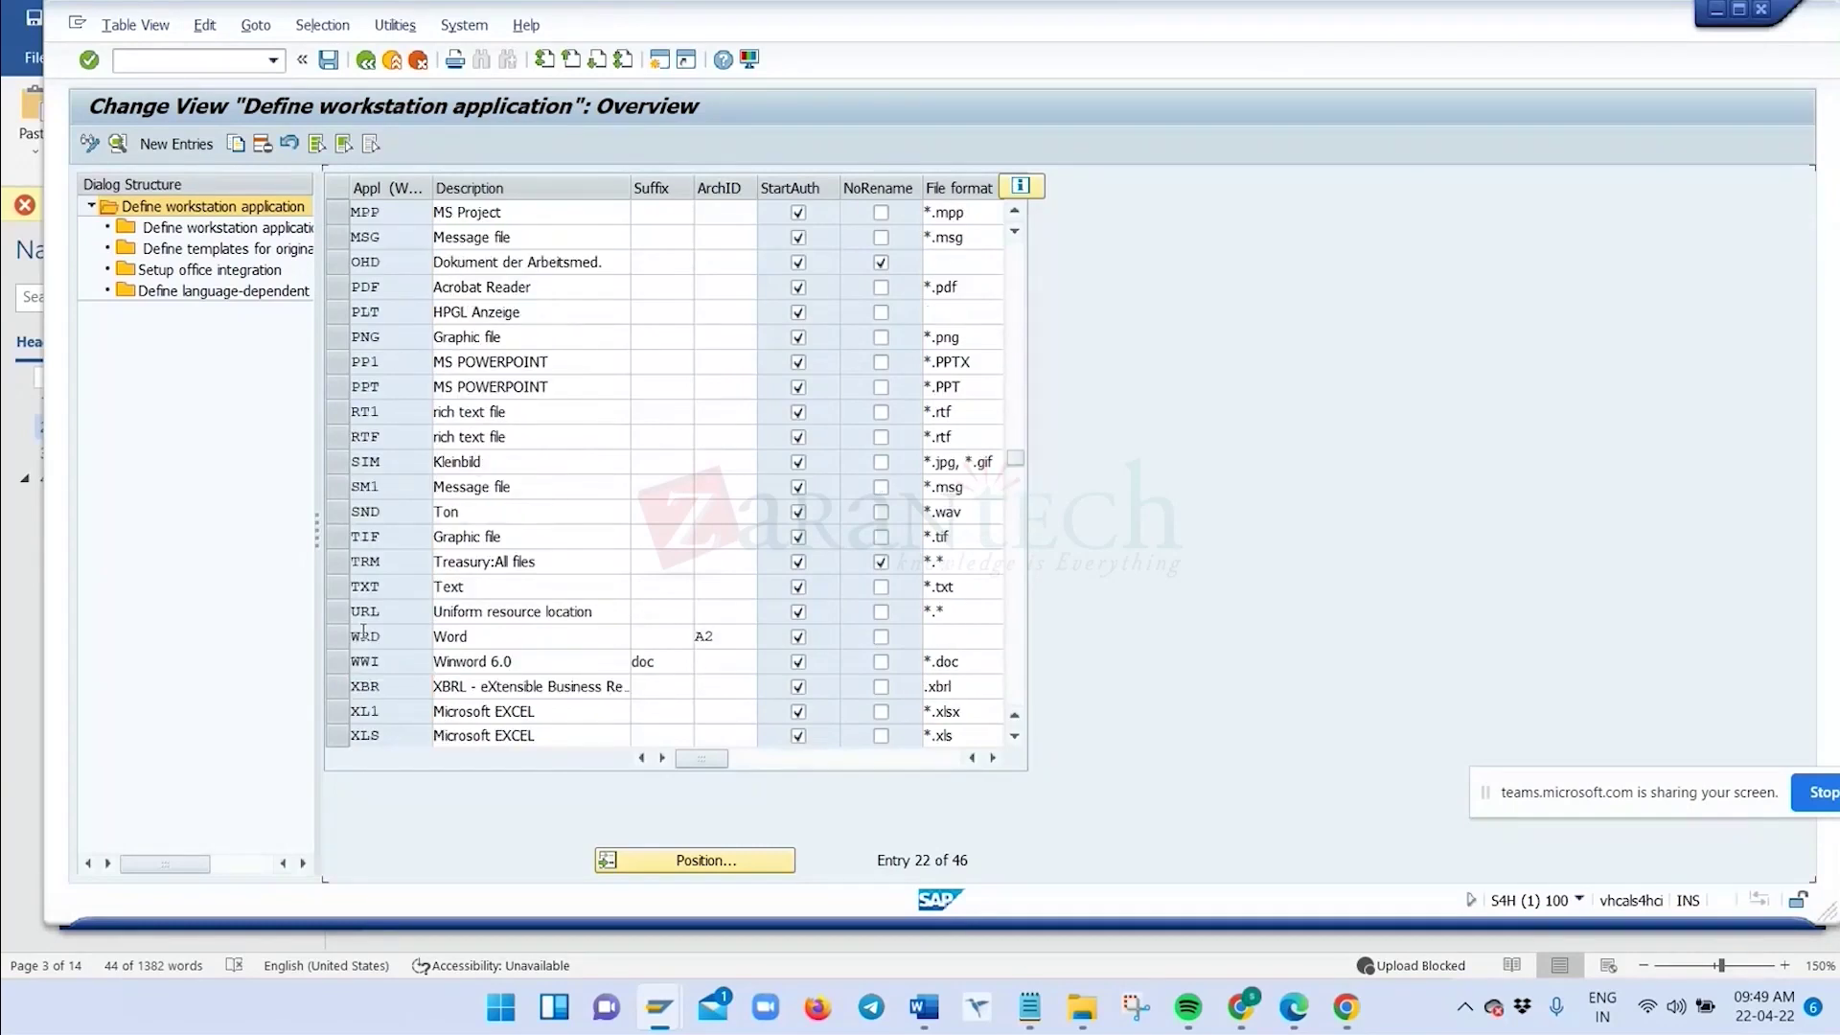
{"action": "scroll", "coordinate": [363, 632], "scroll_direction": "up", "scroll_amount": 2}
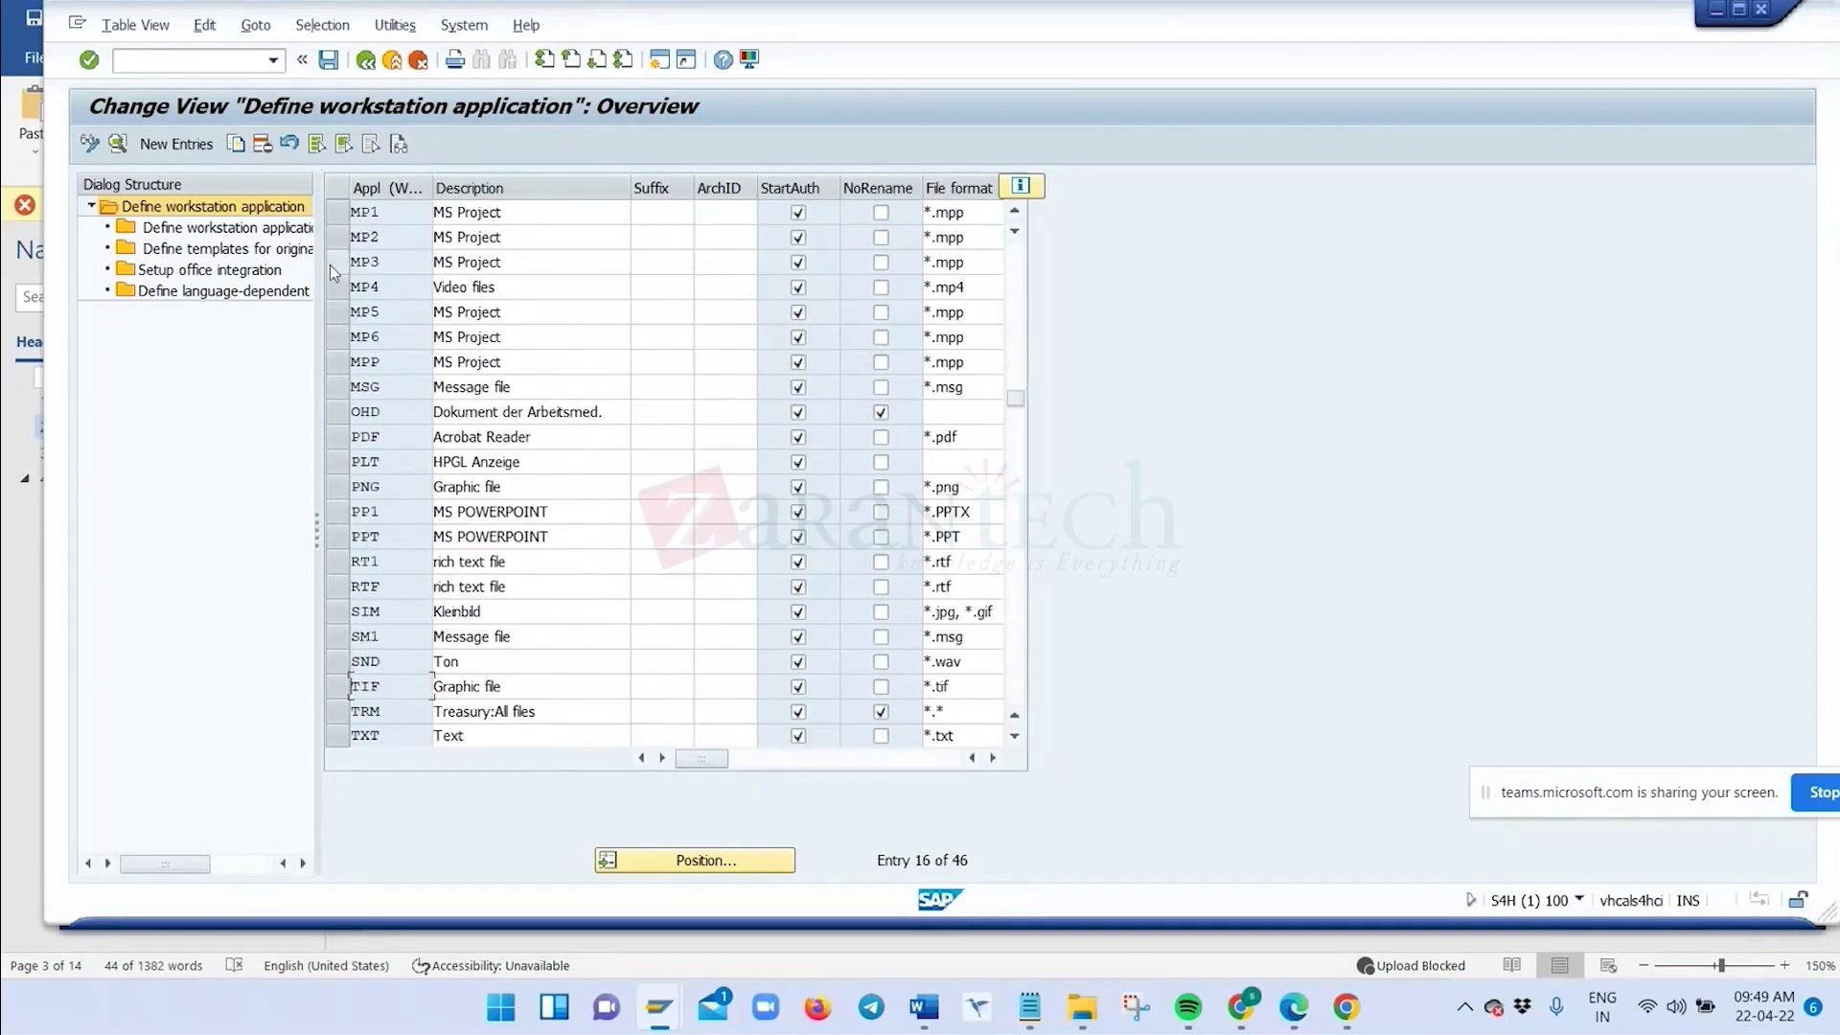
{"action": "left_click", "coordinate": [118, 144]}
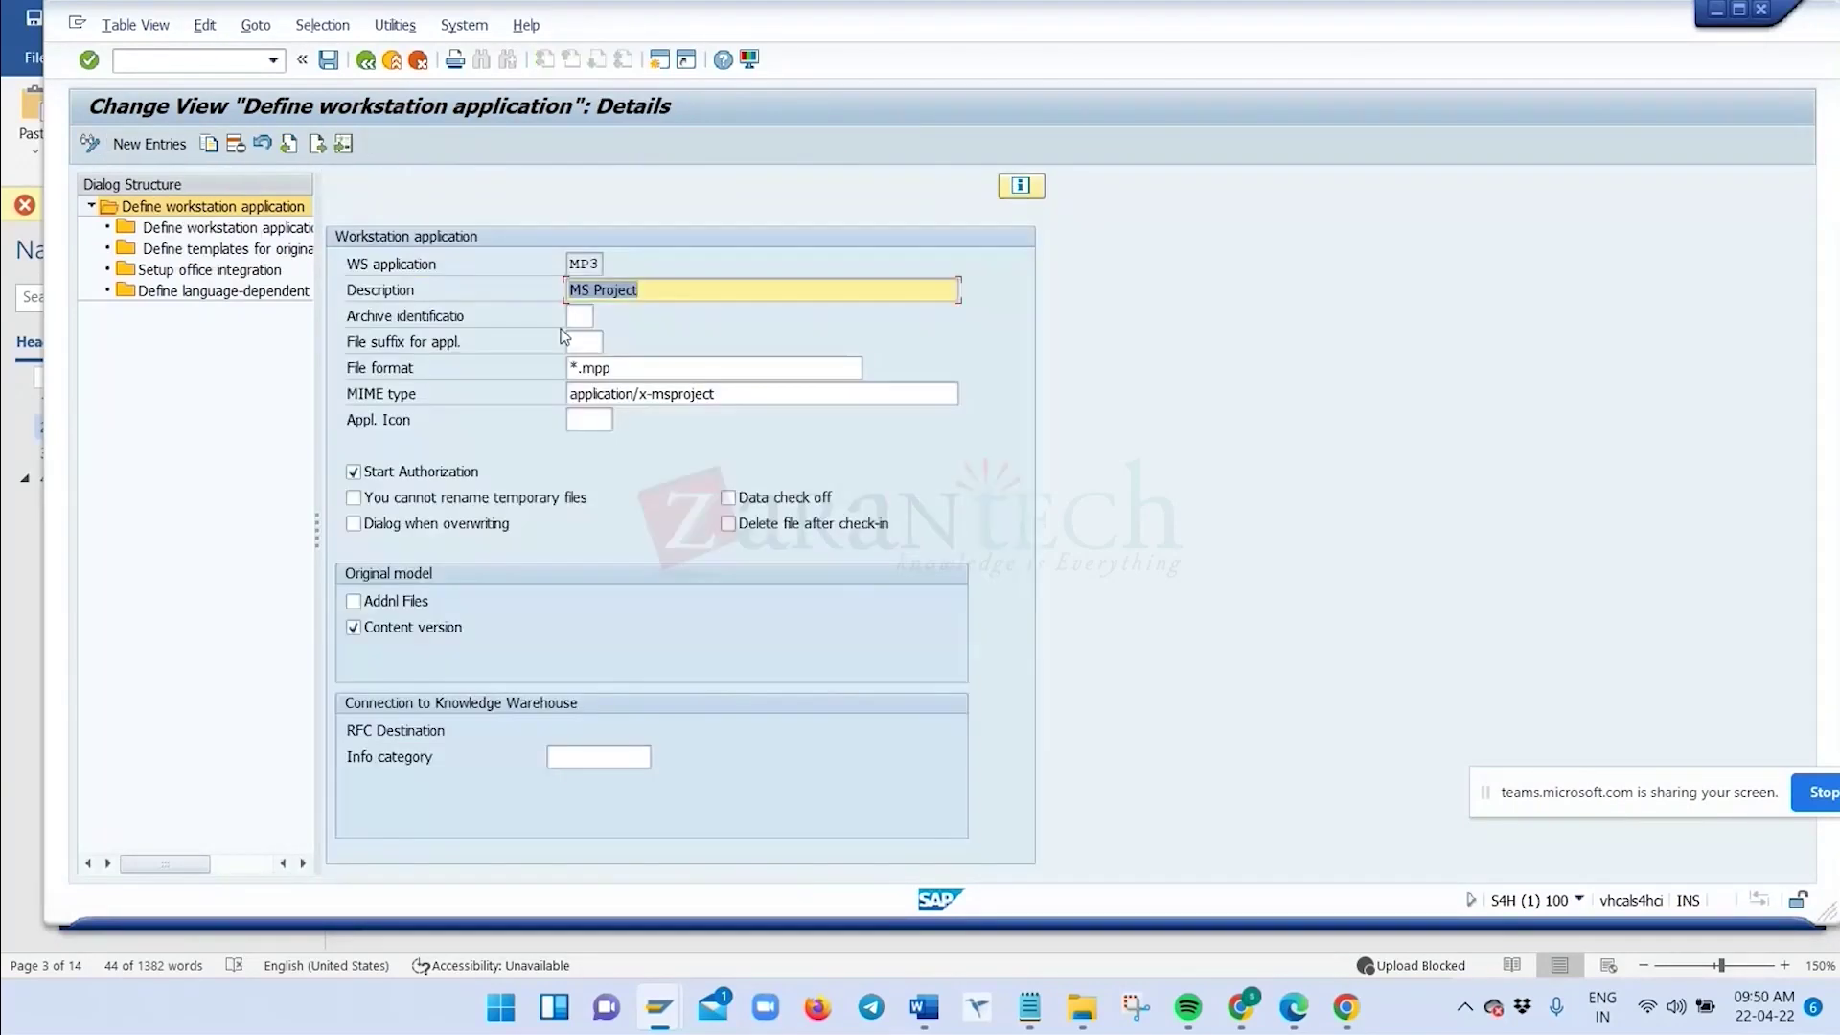
{"action": "left_click", "coordinate": [627, 369]}
{"action": "left_click", "coordinate": [365, 60]}
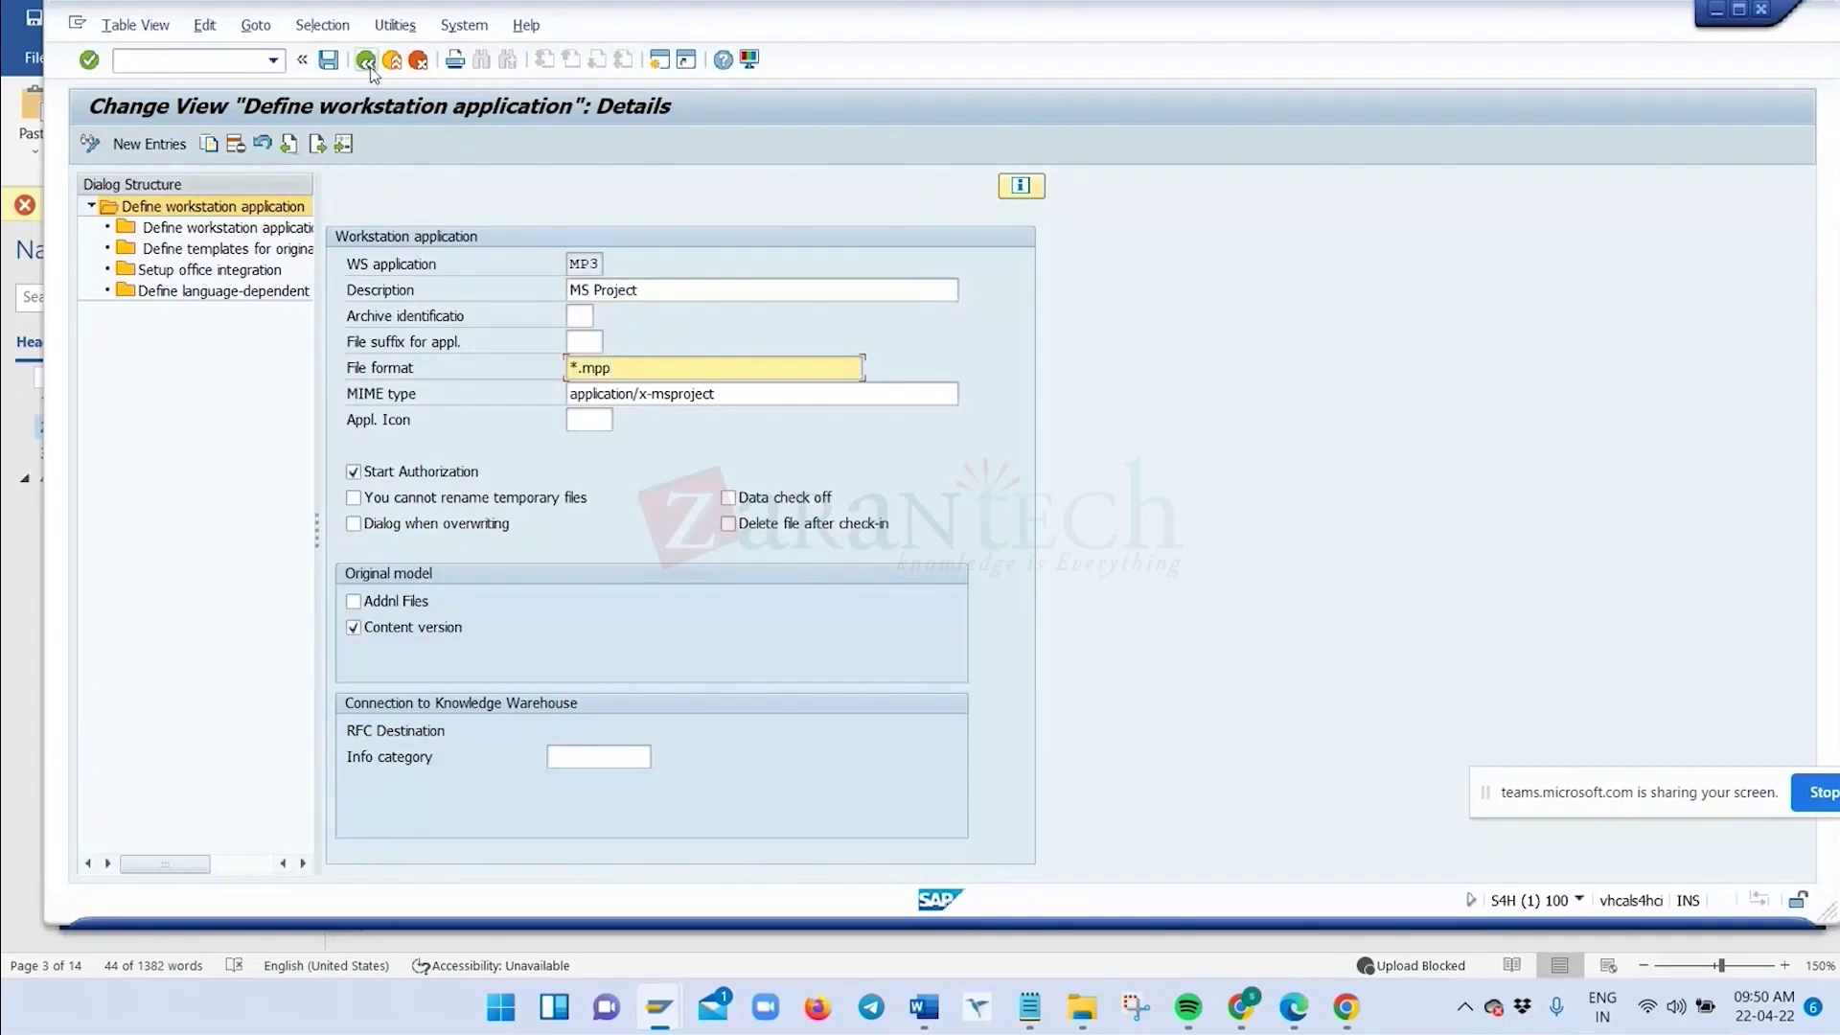
Find the WWI Winword 6.0 workstation application, inspect the file format in its details, and return to the overview
{"action": "scroll", "coordinate": [578, 539], "scroll_direction": "down", "scroll_amount": 1}
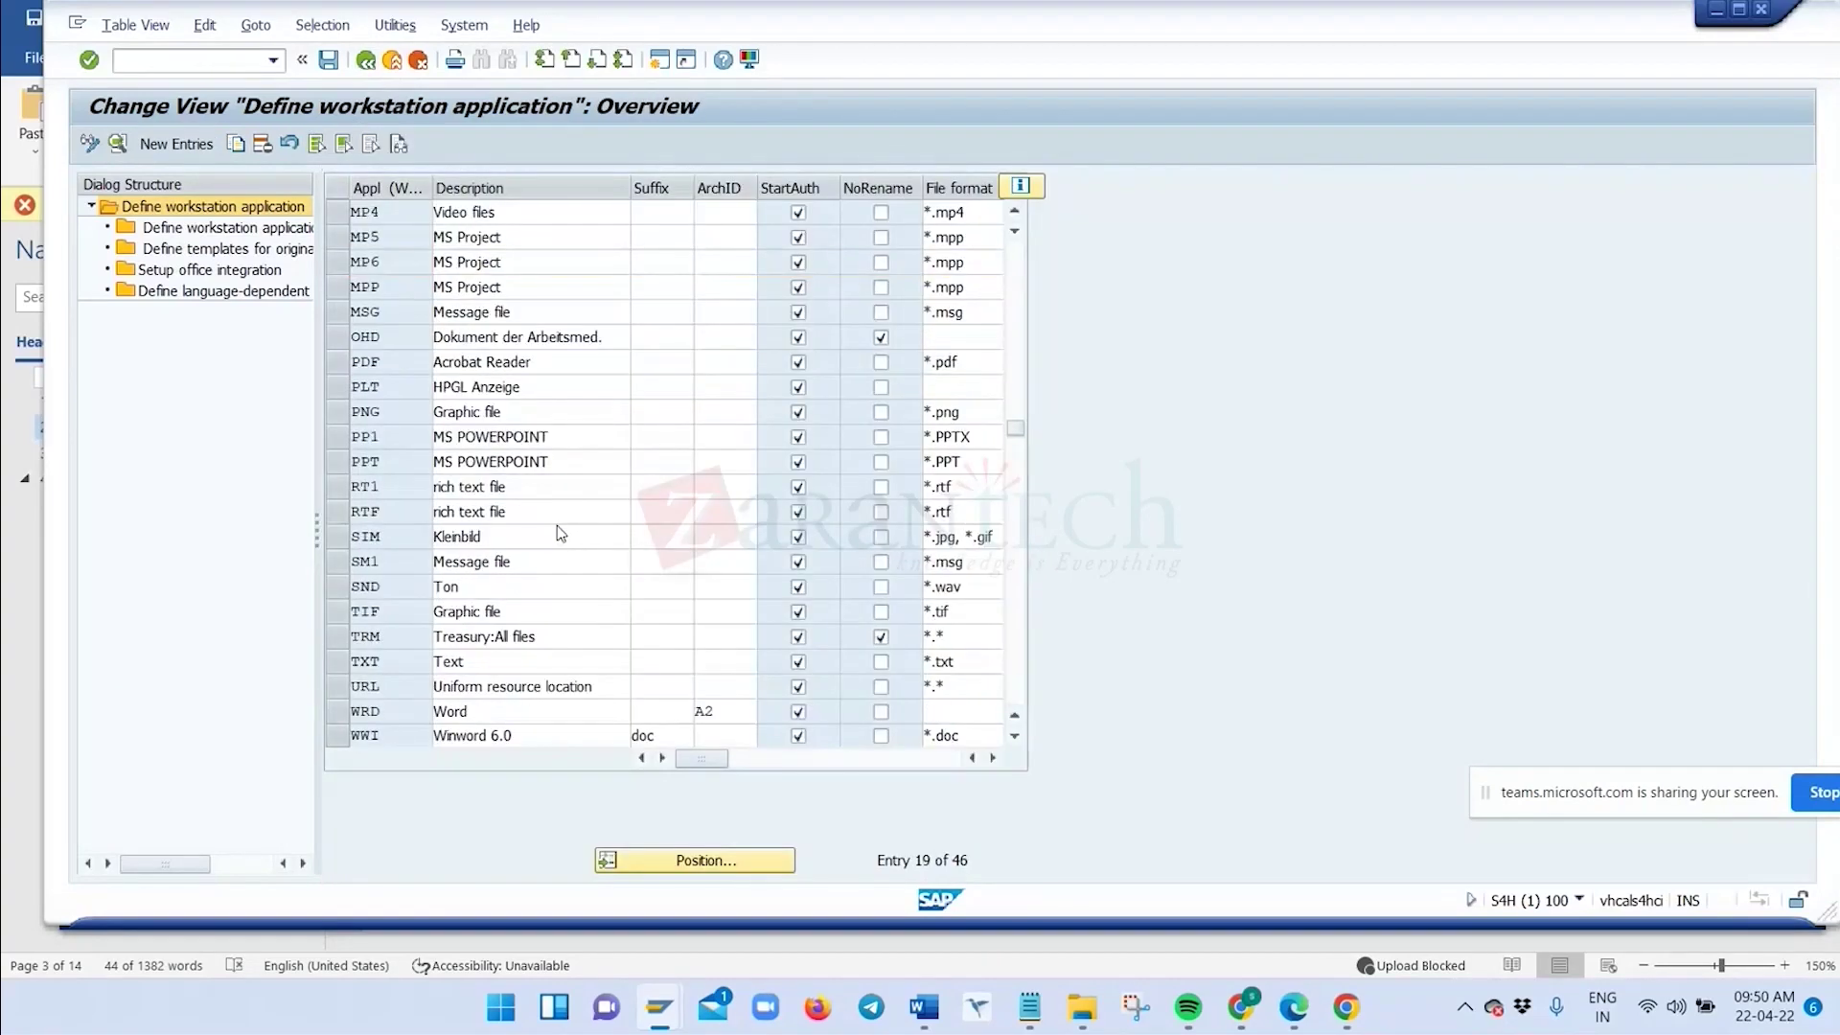
{"action": "scroll", "coordinate": [337, 246], "scroll_direction": "up", "scroll_amount": 1}
{"action": "scroll", "coordinate": [489, 458], "scroll_direction": "down", "scroll_amount": 1}
{"action": "scroll", "coordinate": [489, 458], "scroll_direction": "down", "scroll_amount": 4}
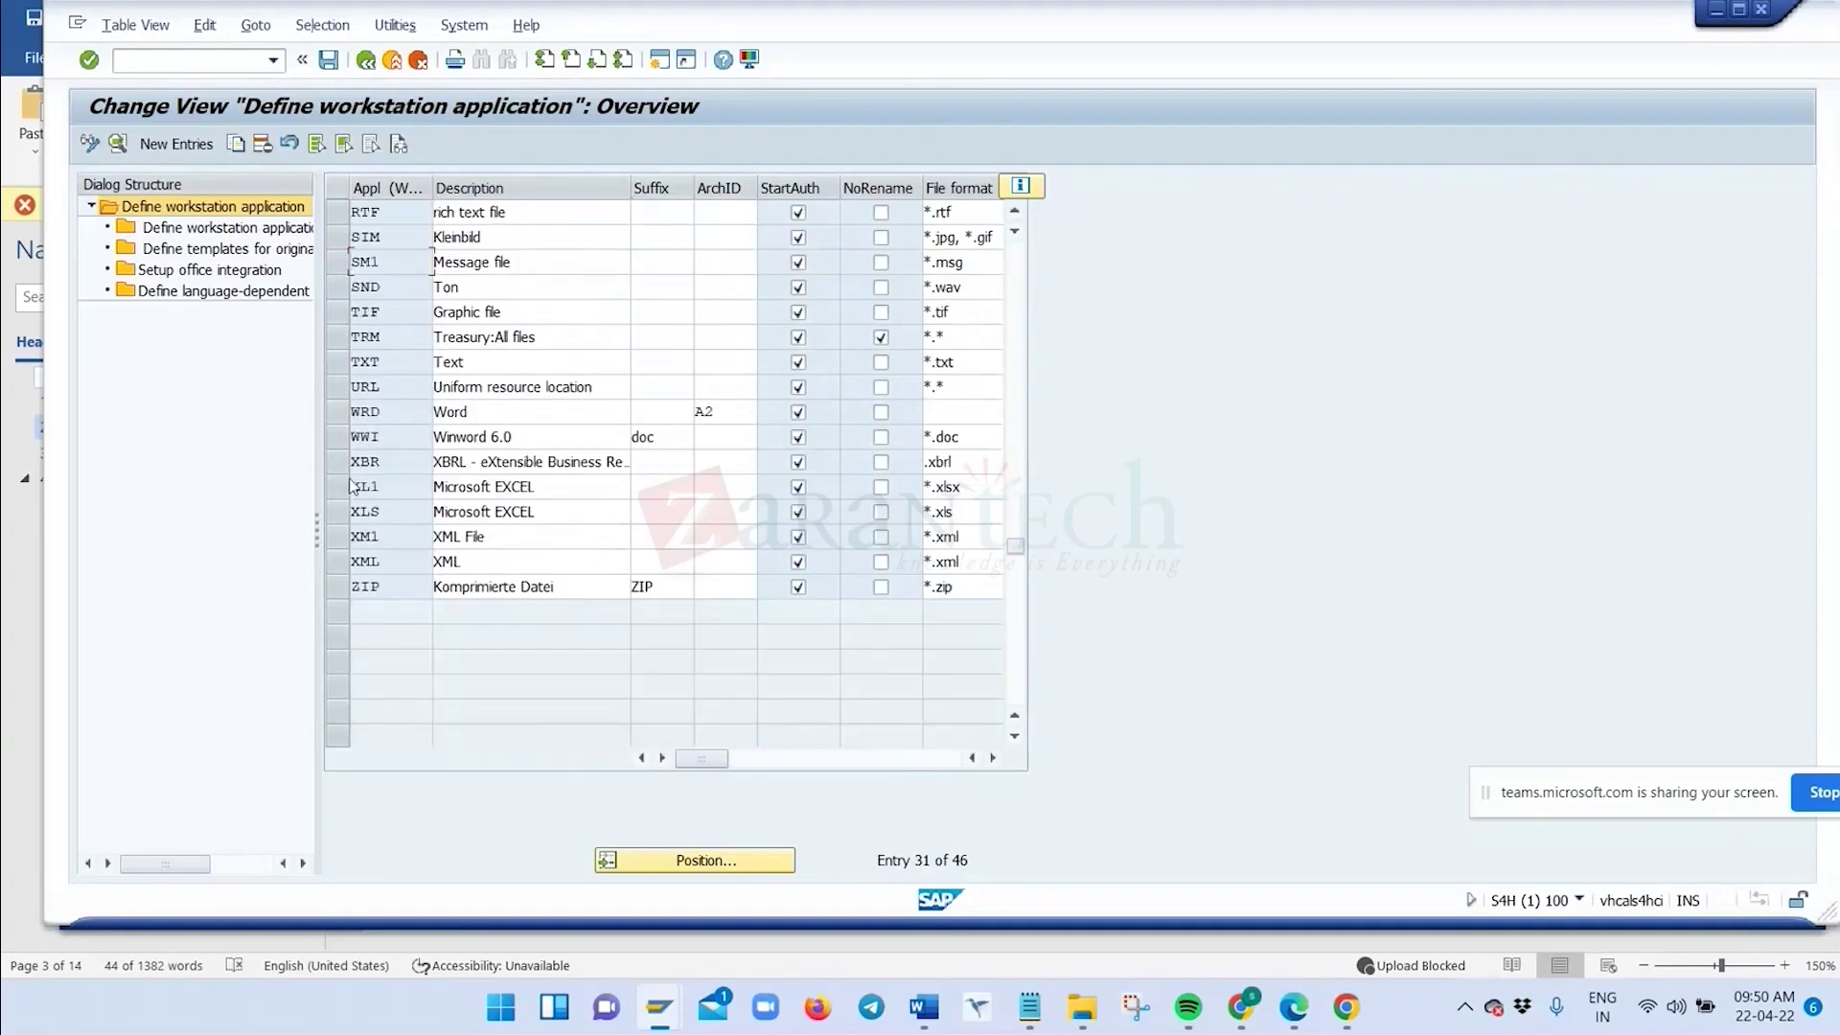
{"action": "left_click", "coordinate": [341, 441]}
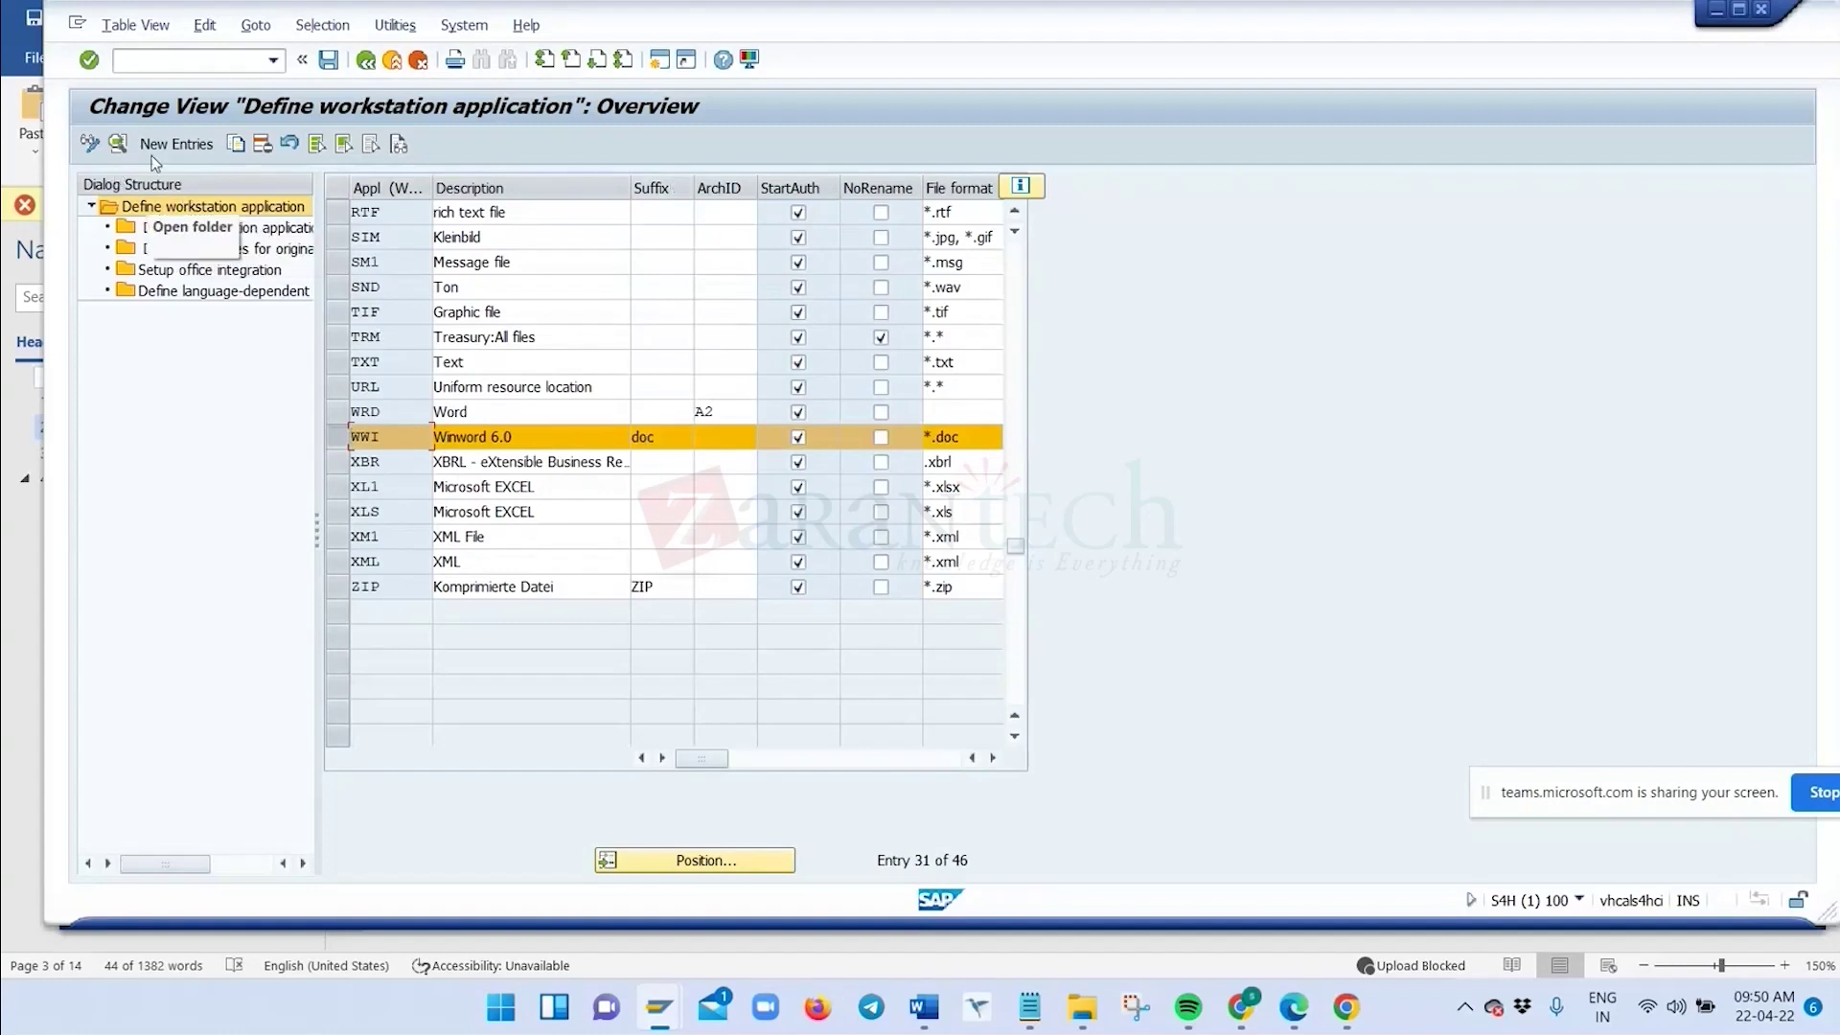
{"action": "left_click", "coordinate": [118, 145]}
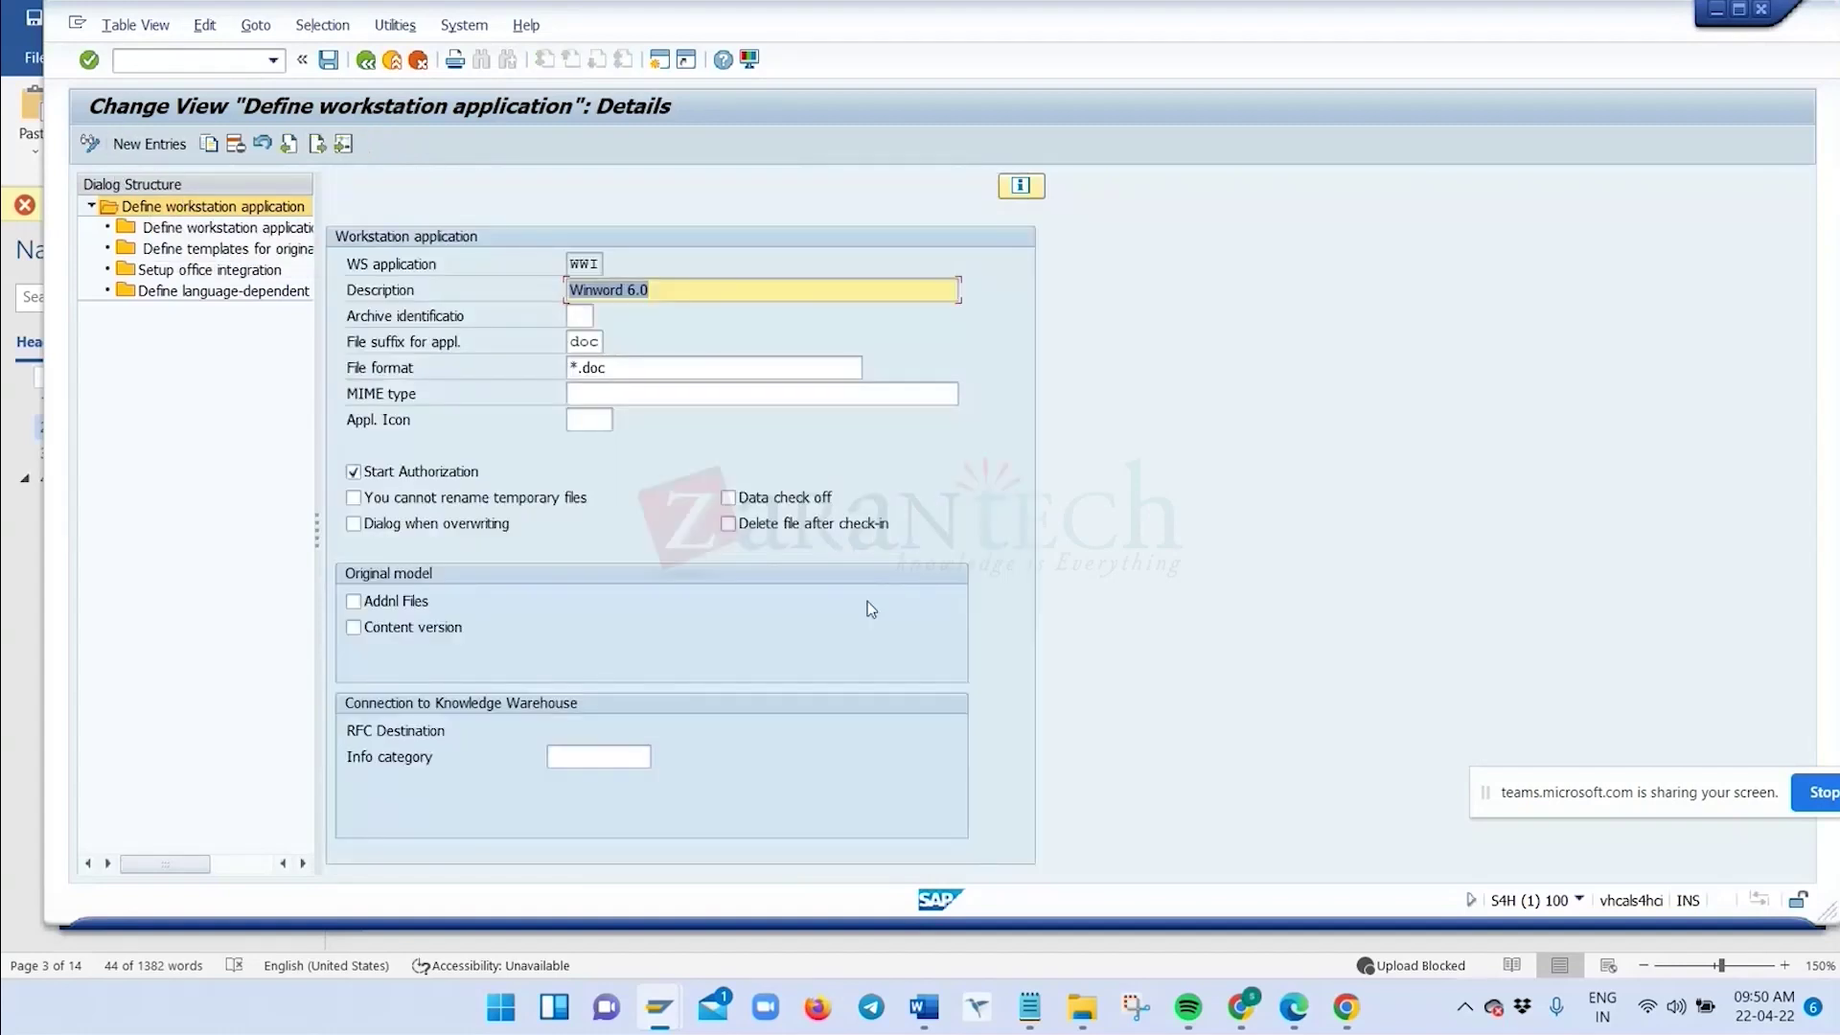
{"action": "left_click", "coordinate": [628, 368]}
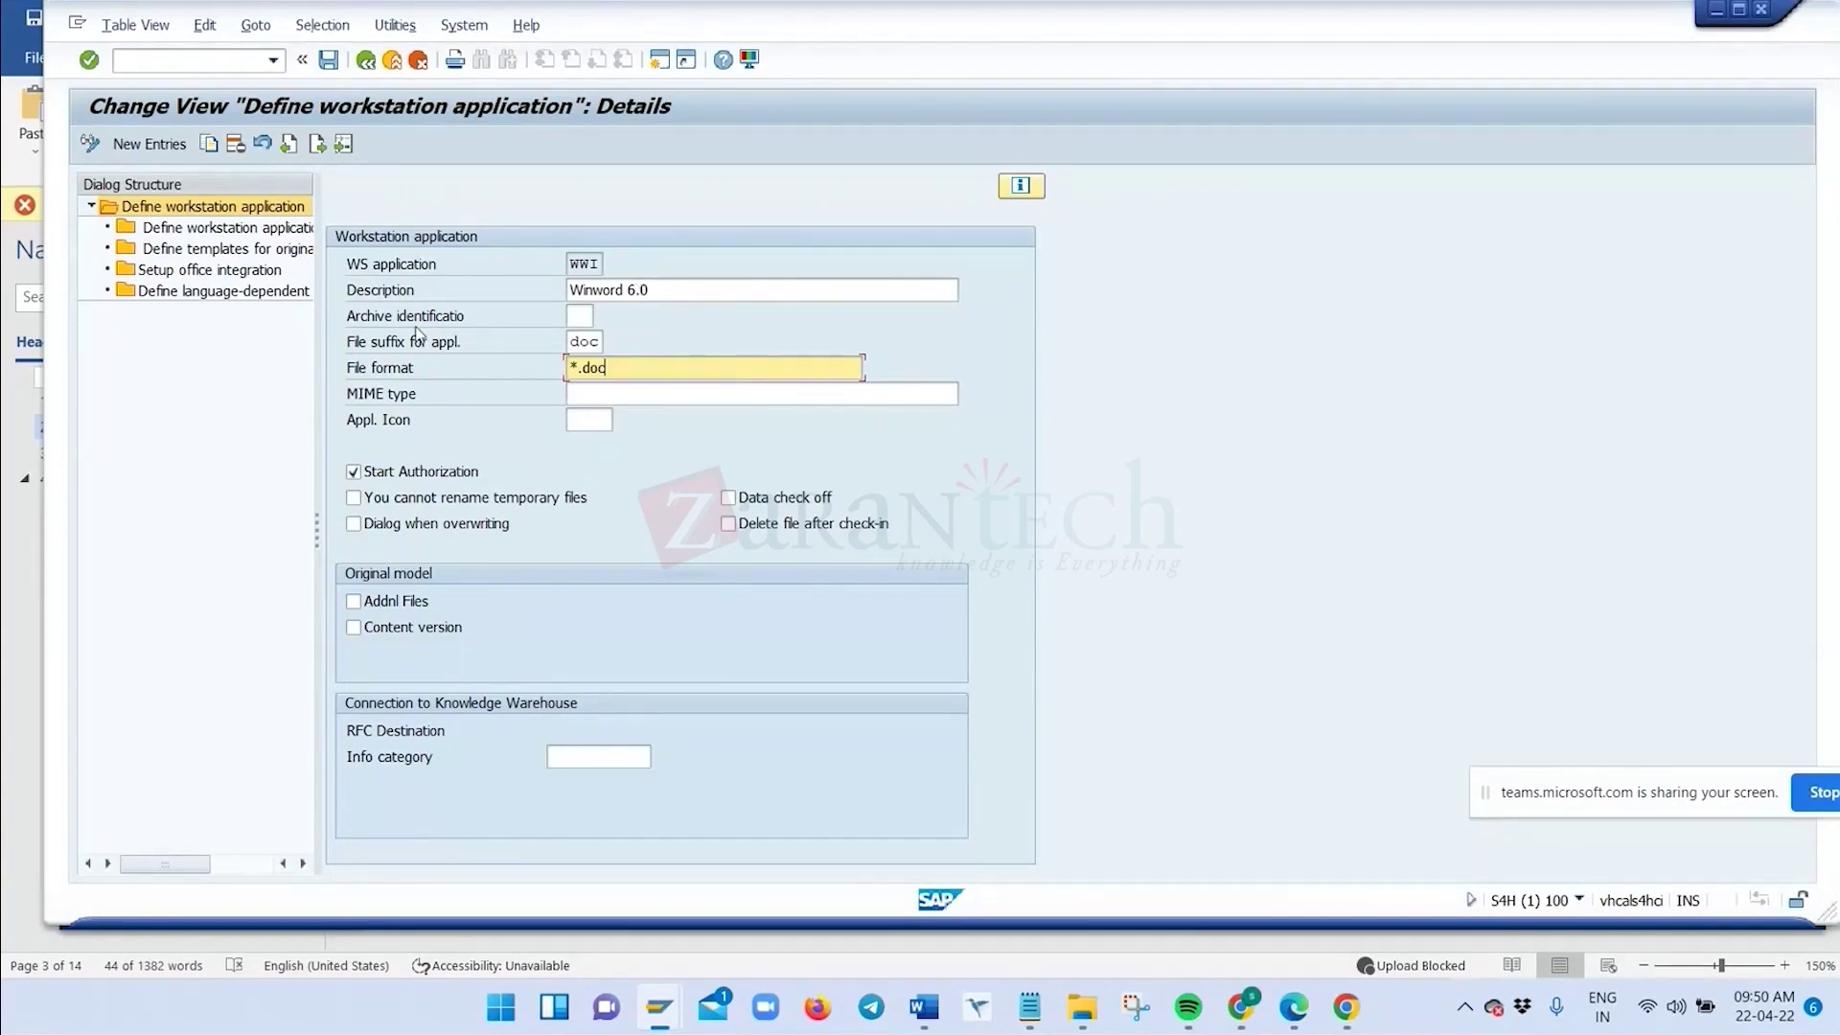
{"action": "left_click", "coordinate": [366, 61]}
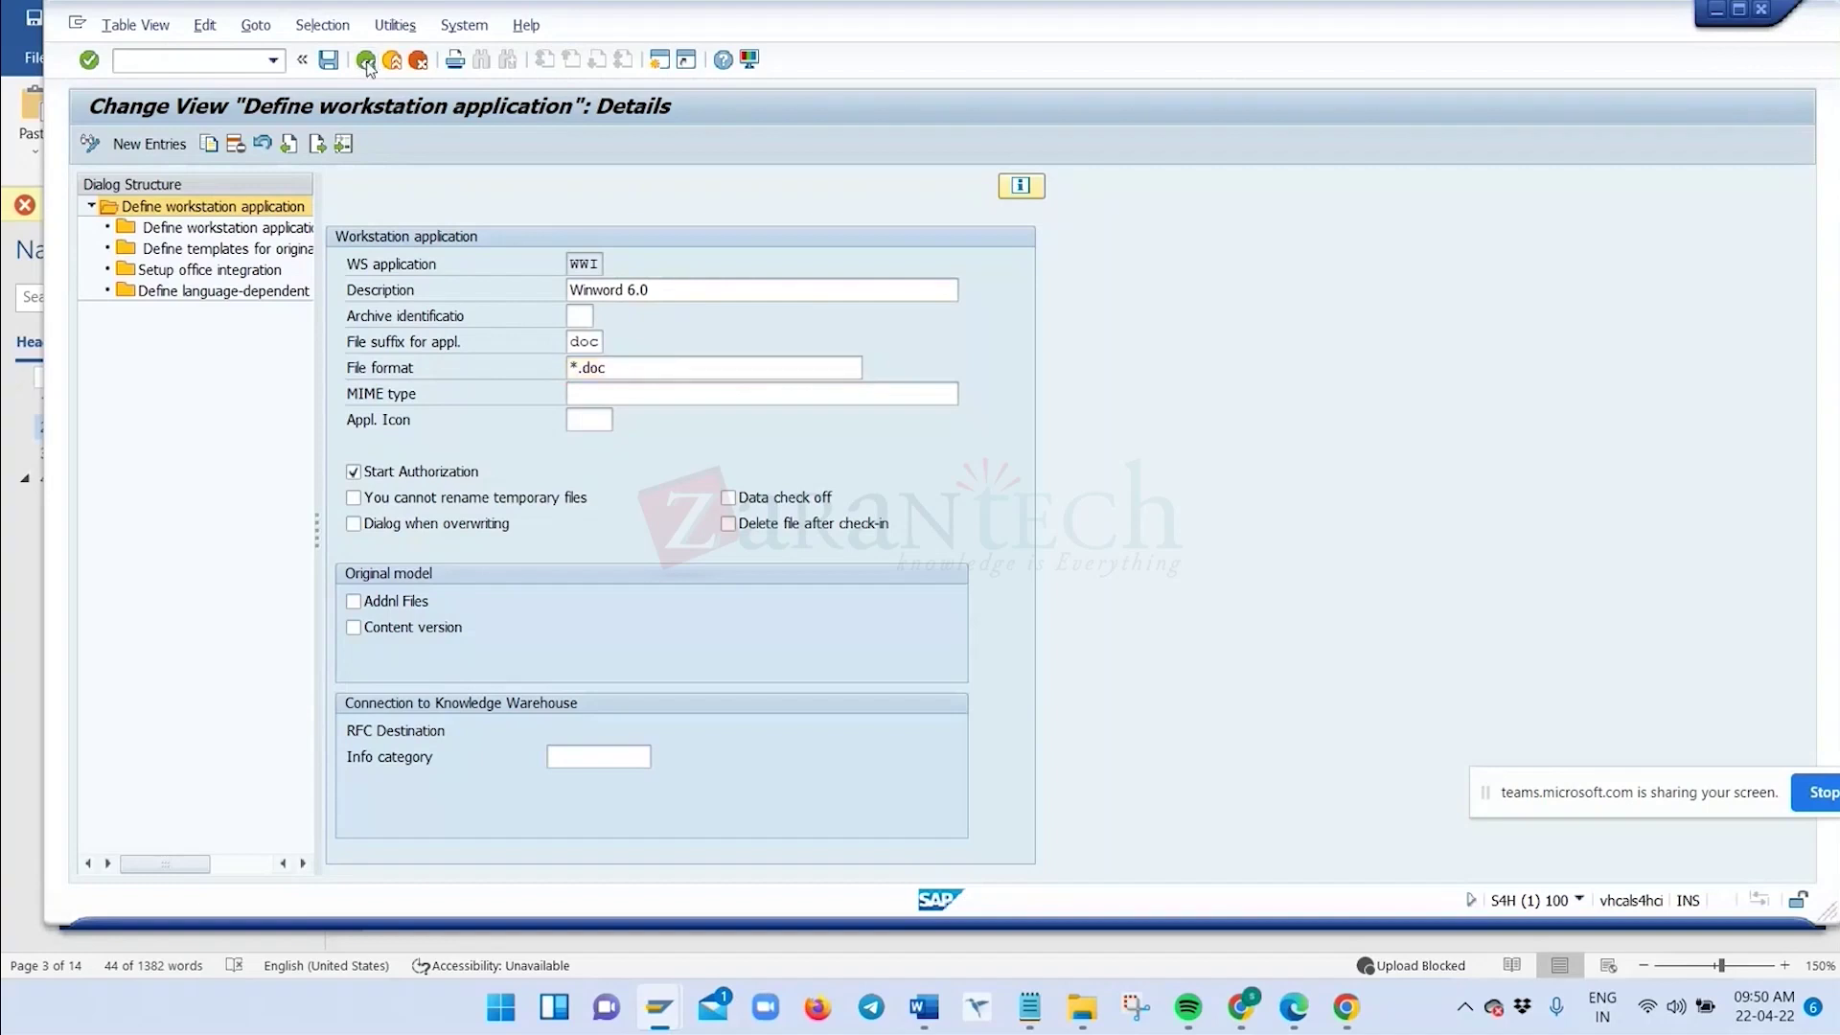
{"action": "left_click", "coordinate": [342, 449]}
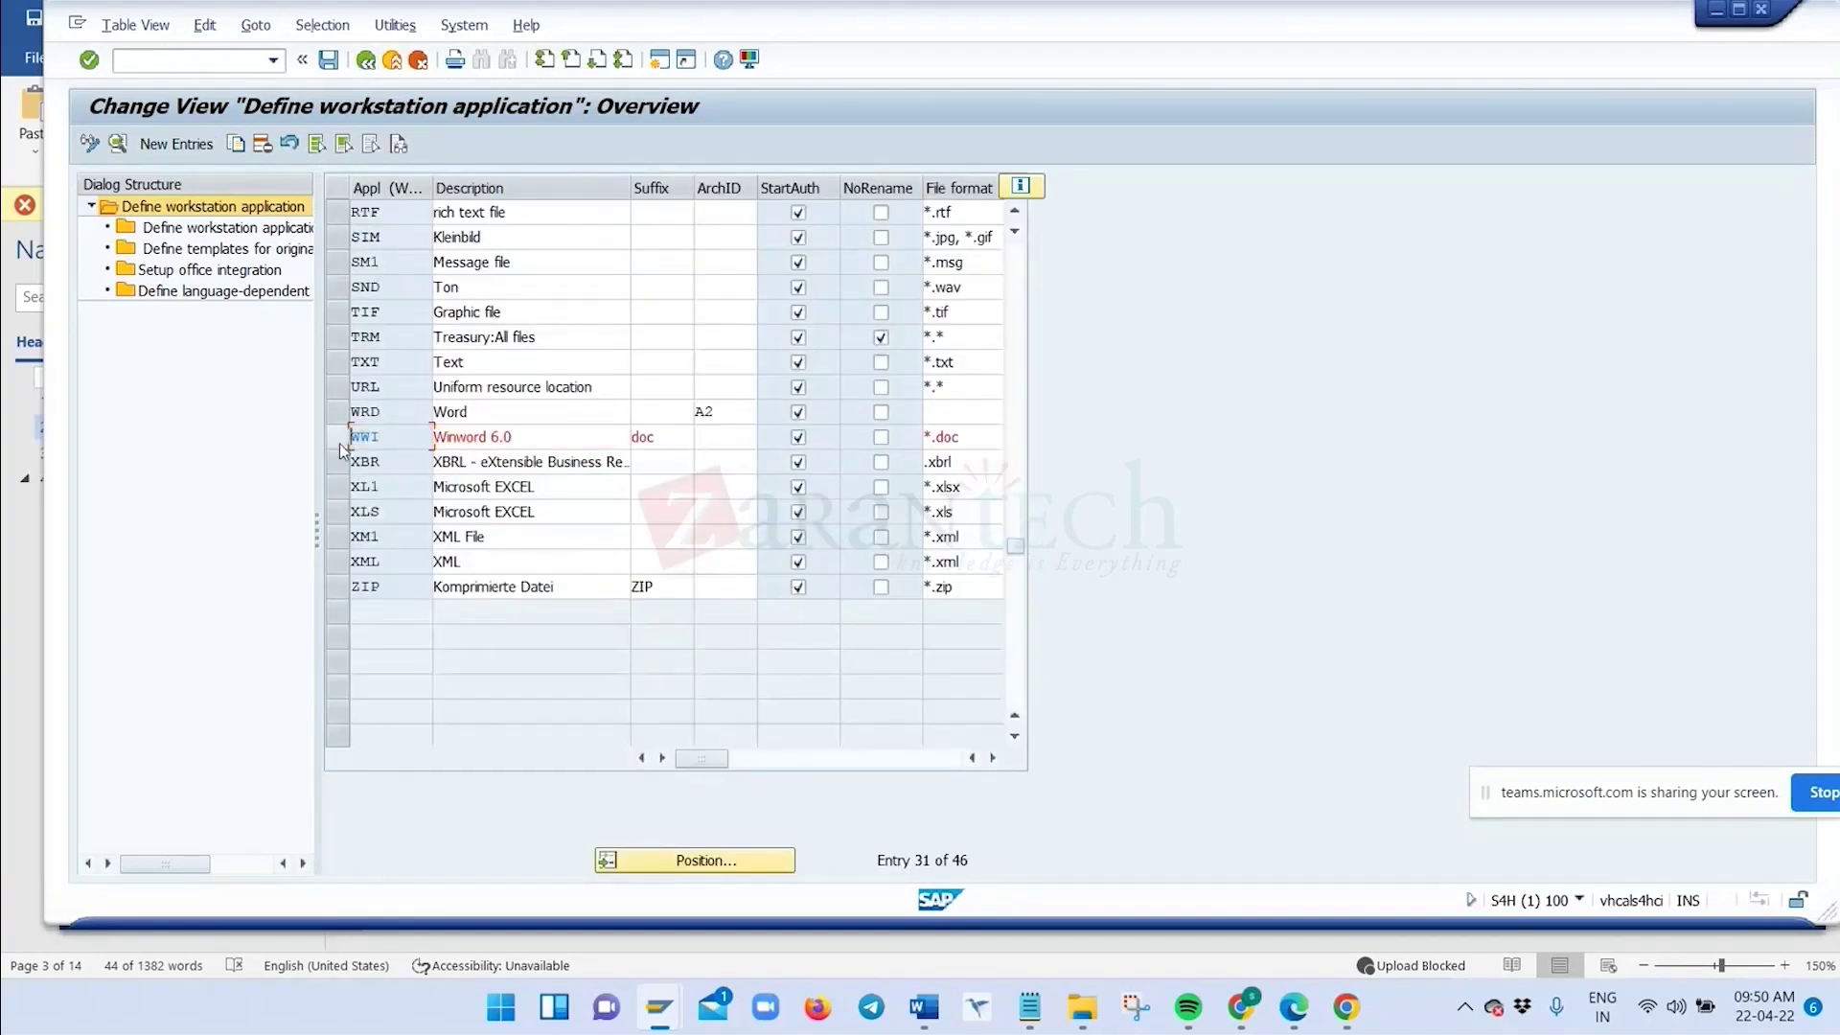
Switch to the Customizing for DMS document in Word and highlight the Step 3 Define Workstation application paragraph while reading it
{"action": "key", "text": "alt+Tab"}
{"action": "left_click", "coordinate": [757, 512]}
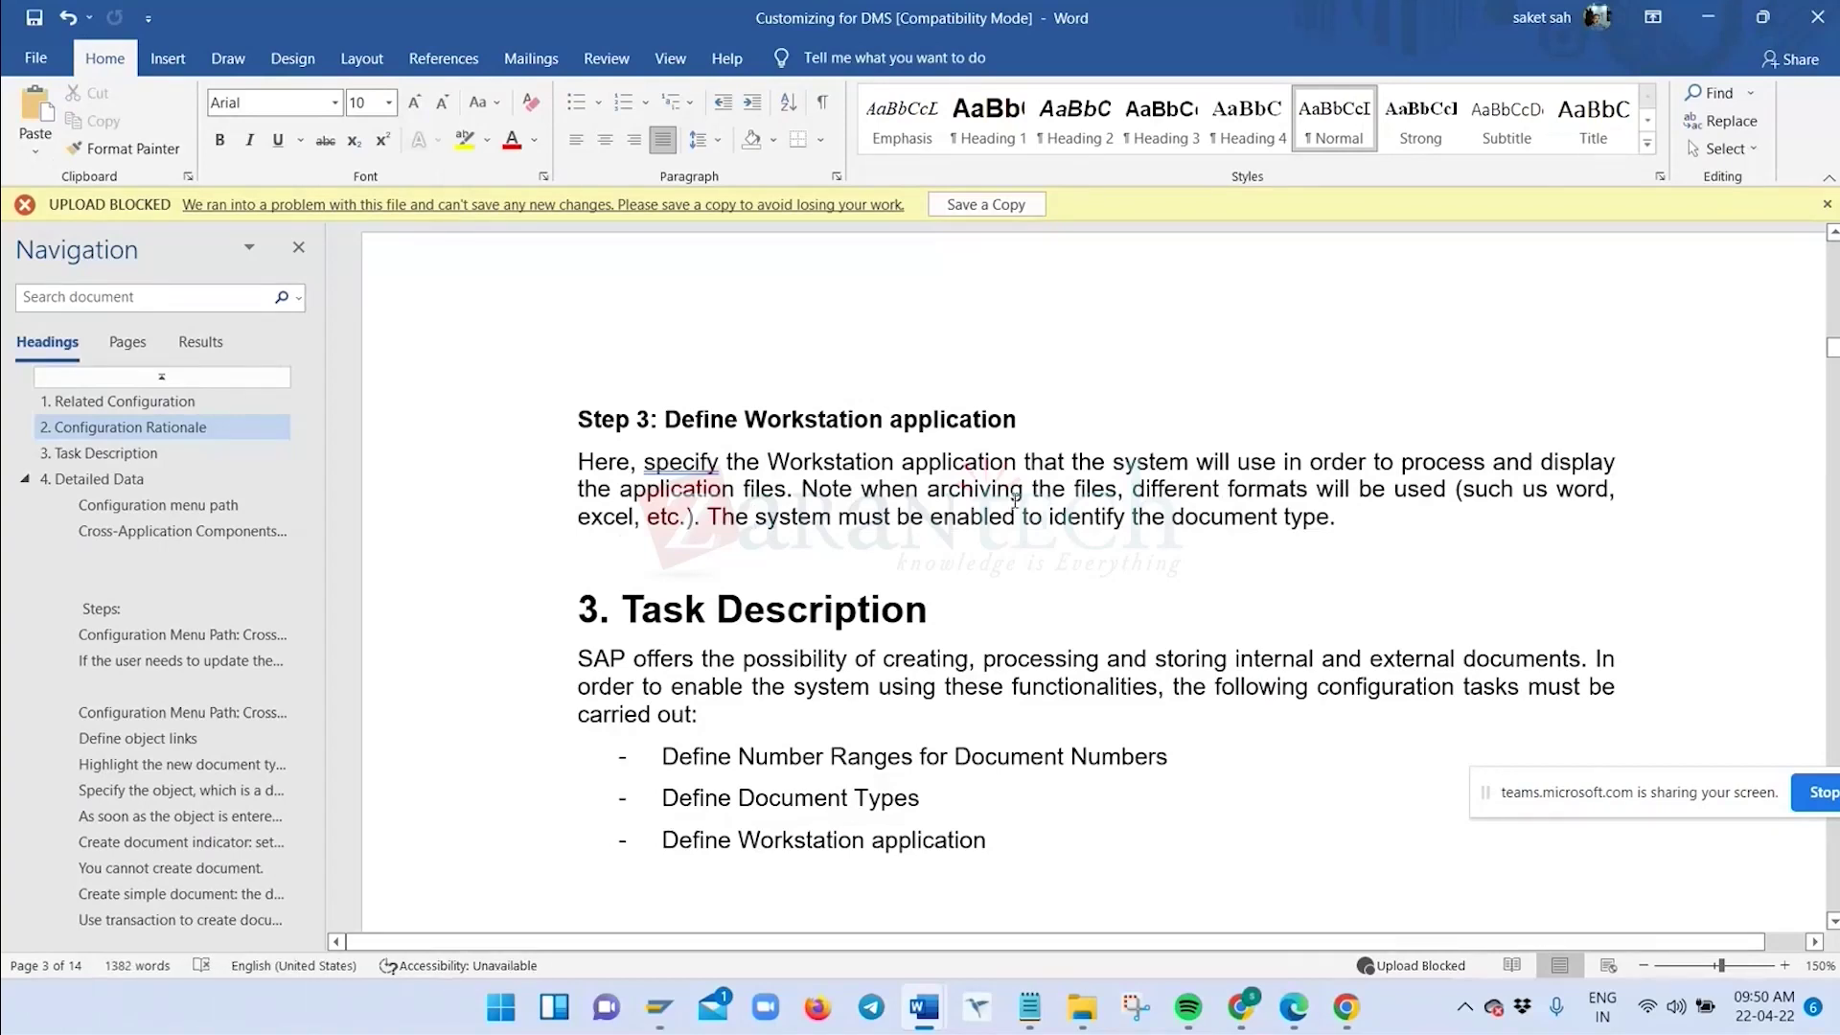
{"action": "left_click_drag", "start_coordinate": [672, 465], "coordinate": [1353, 523]}
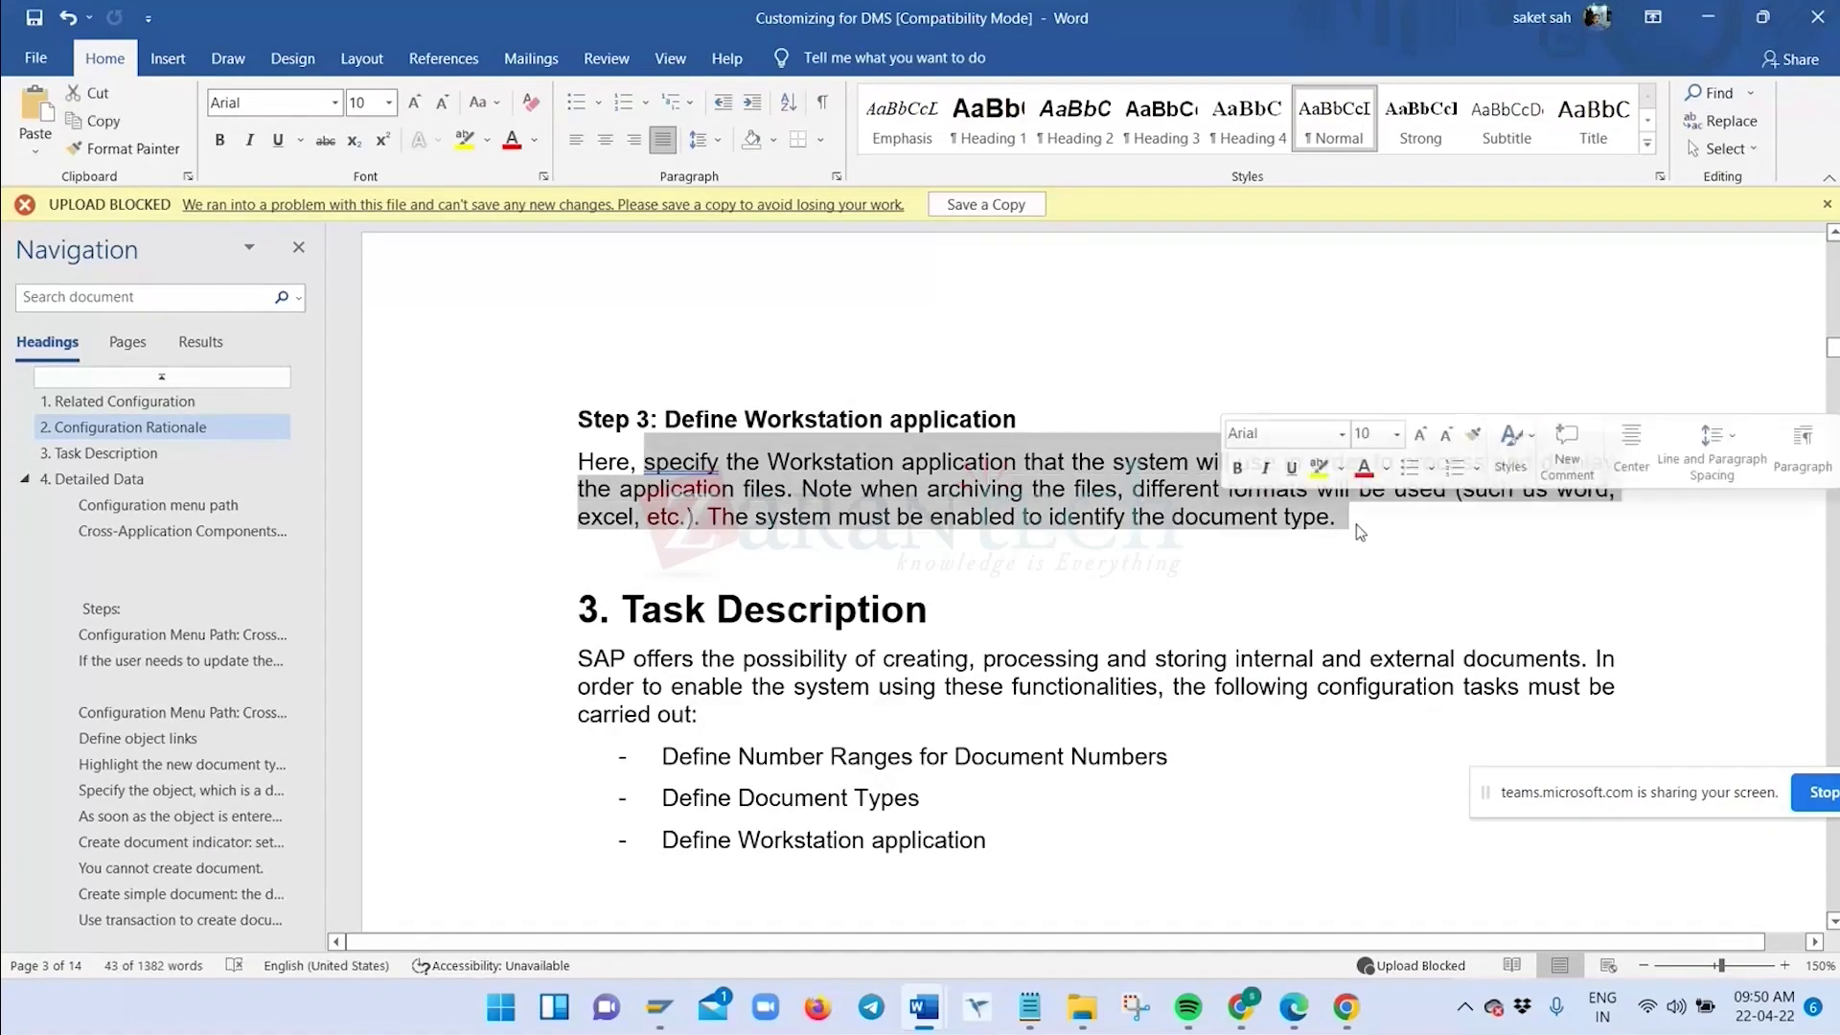
{"action": "left_click", "coordinate": [986, 566]}
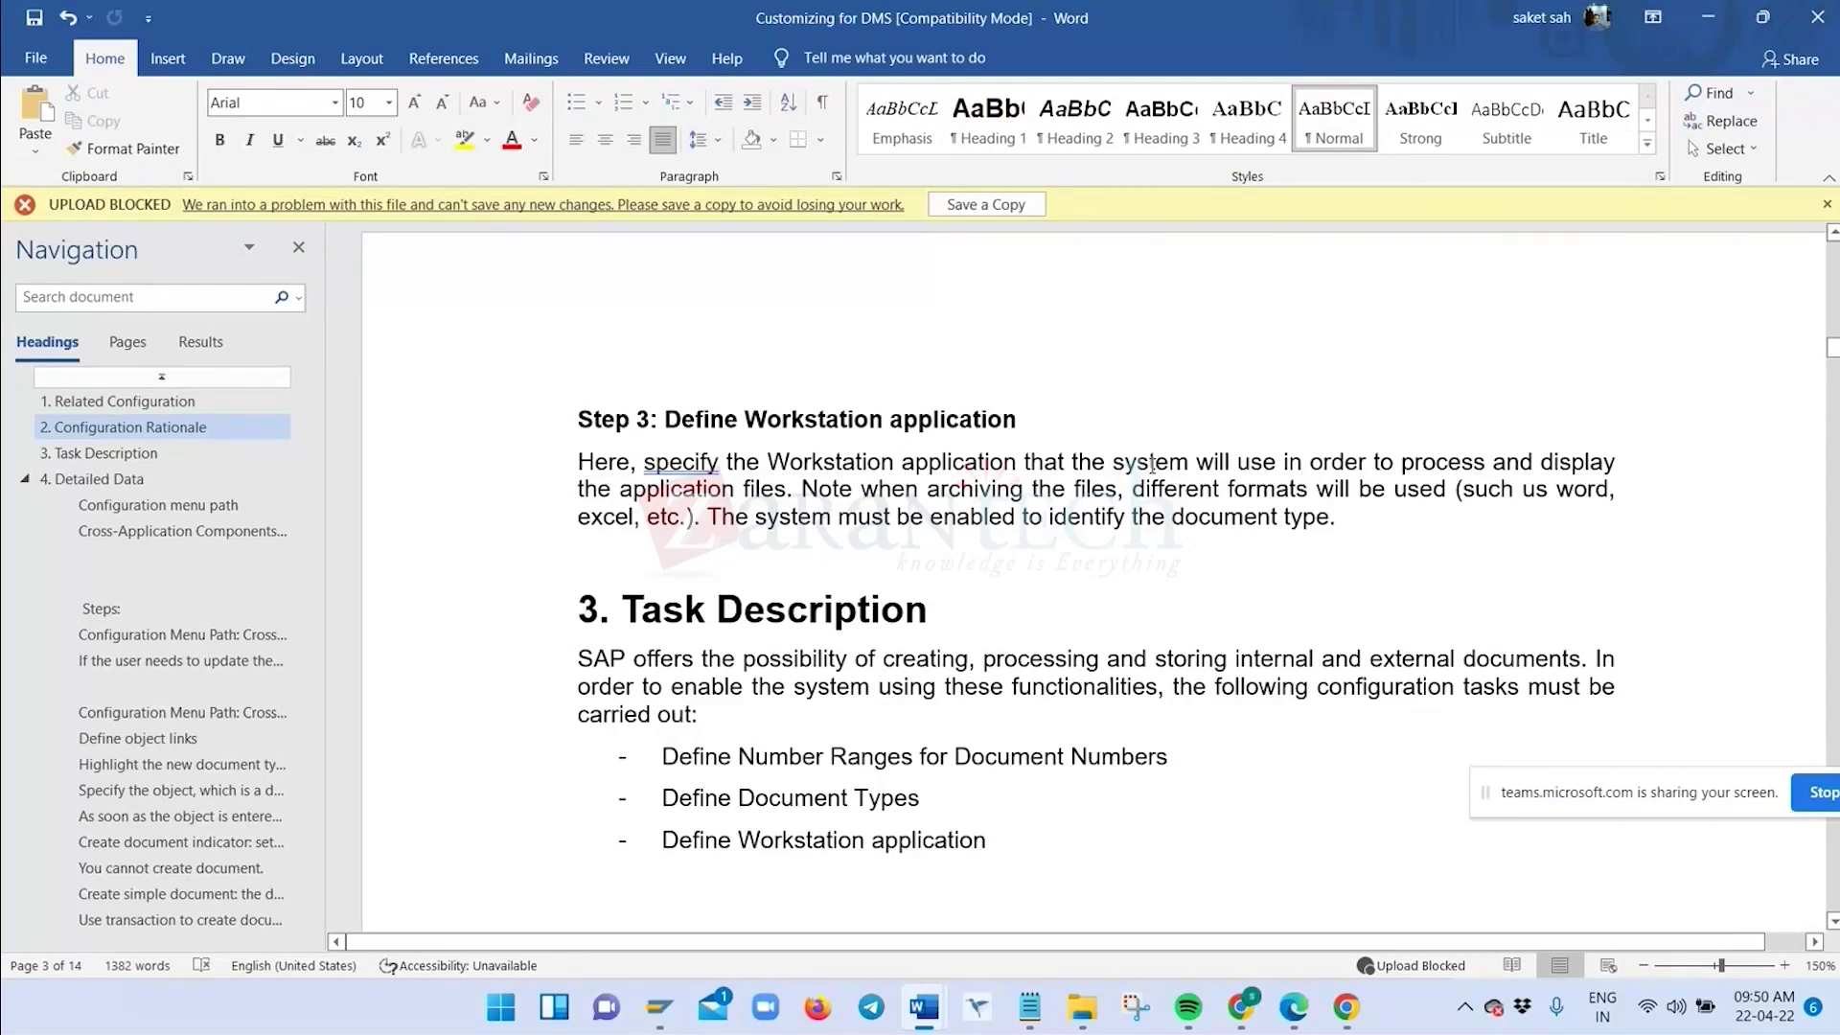
{"action": "left_click", "coordinate": [1299, 480]}
{"action": "left_click_drag", "start_coordinate": [580, 489], "coordinate": [741, 492]}
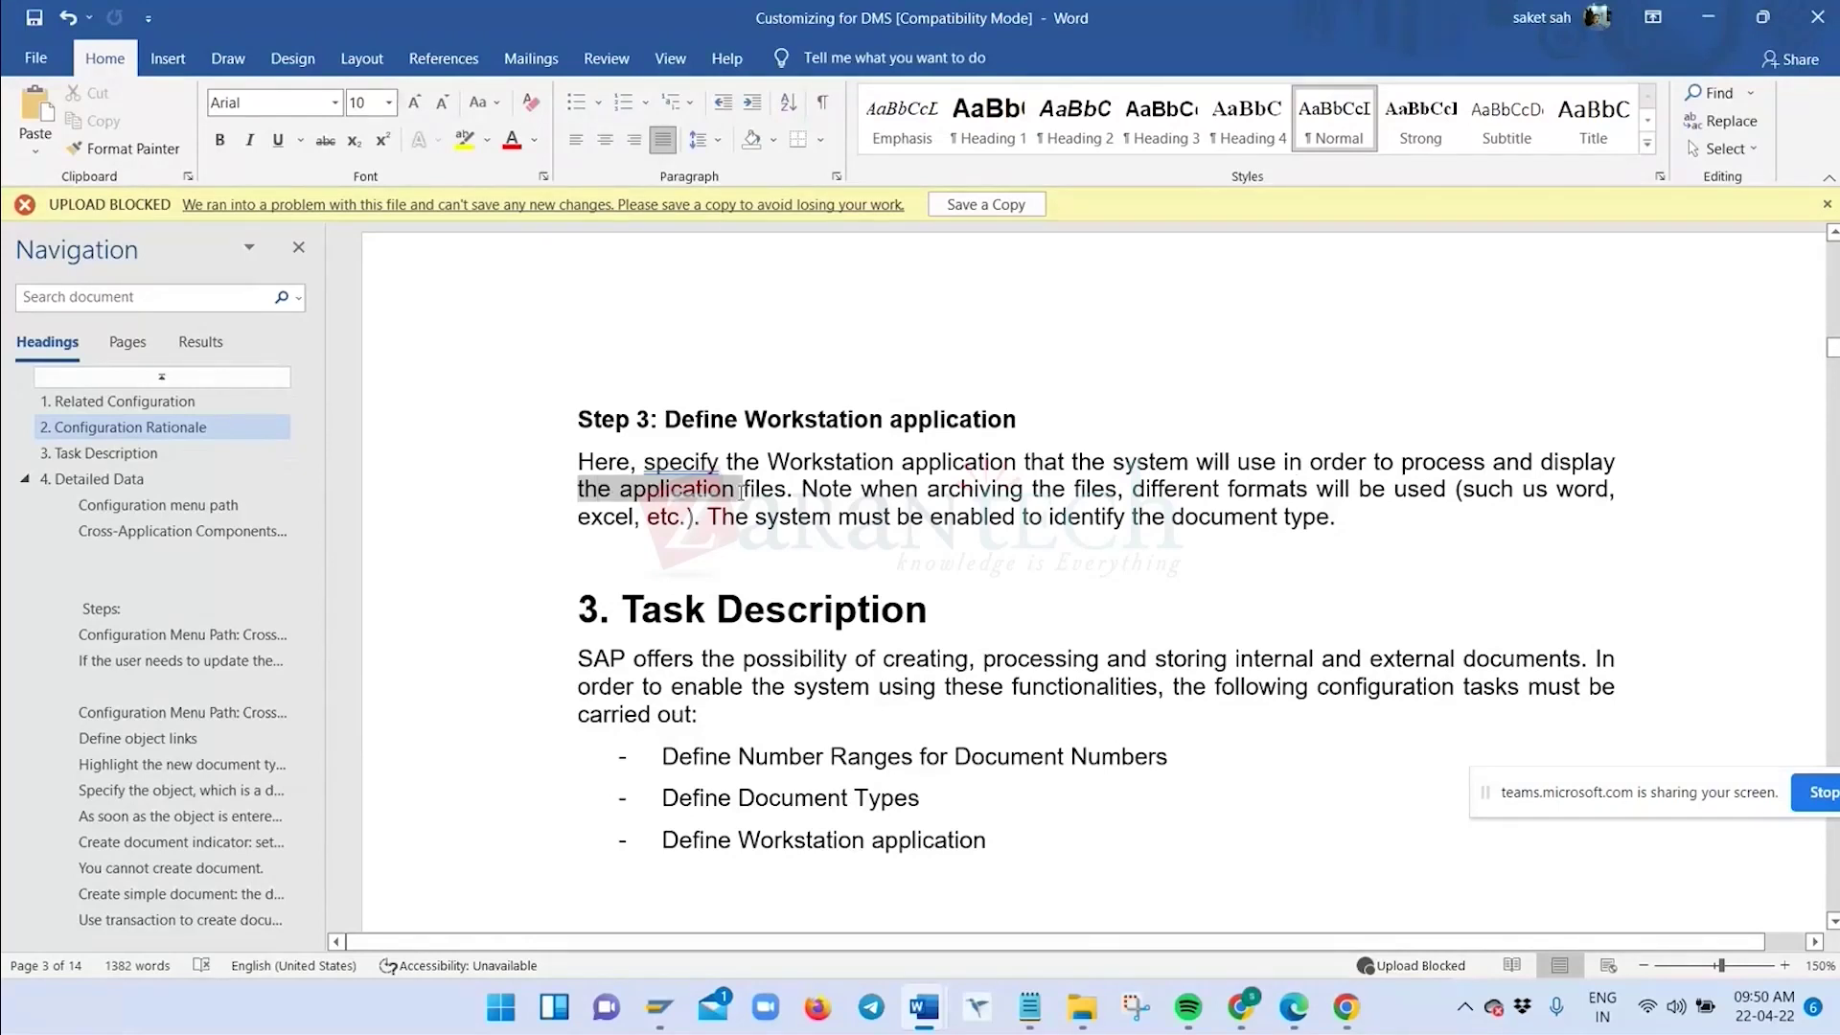
{"action": "left_click_drag", "start_coordinate": [741, 492], "coordinate": [743, 492]}
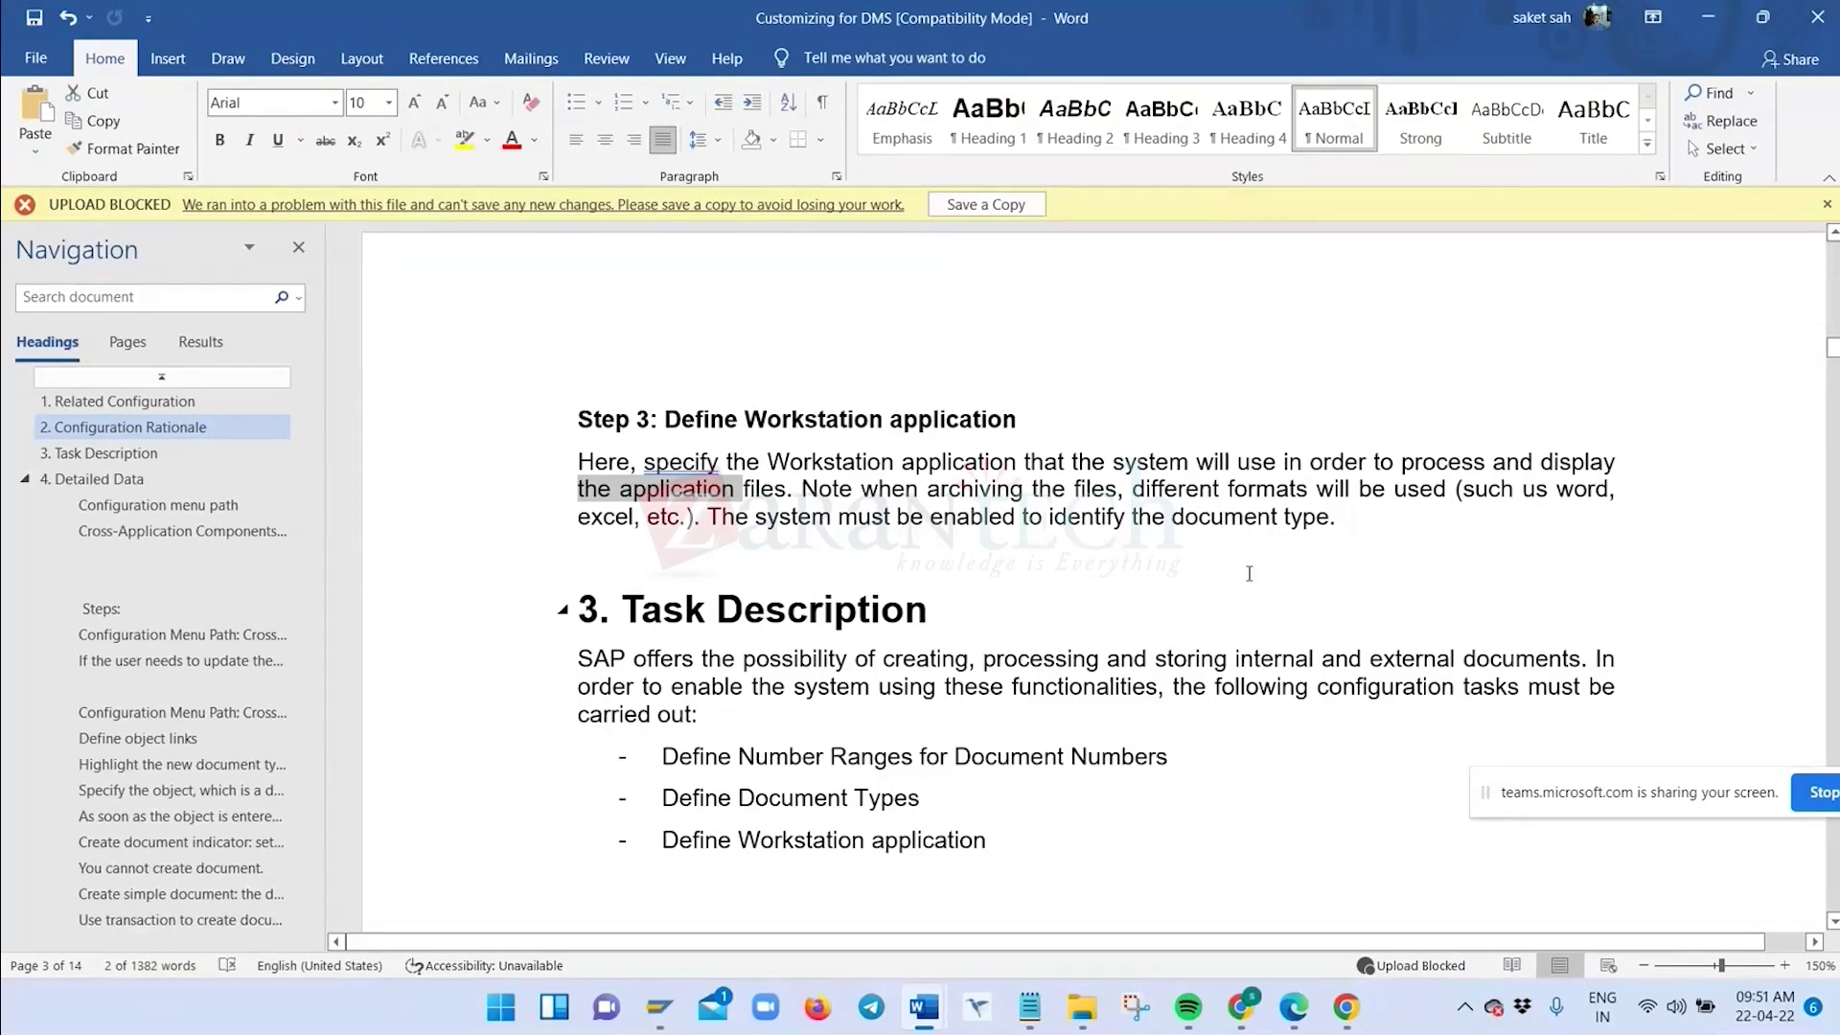
{"action": "left_click", "coordinate": [1117, 550]}
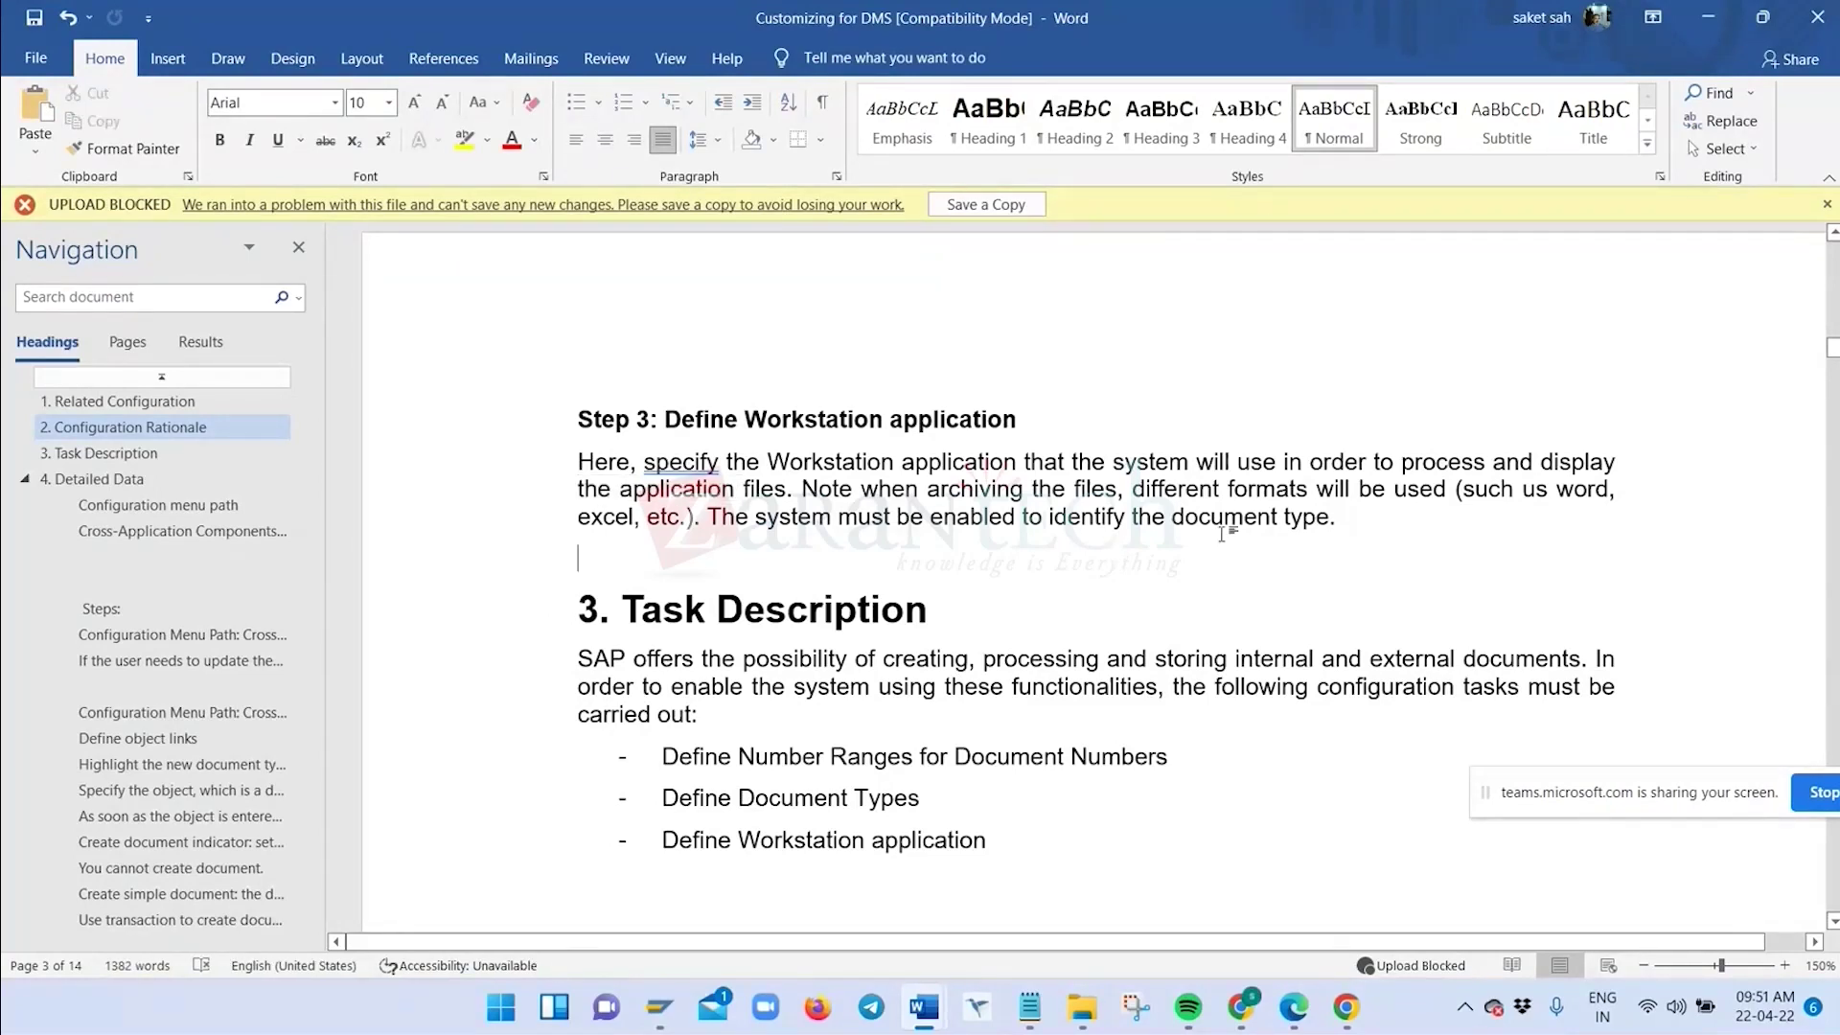
{"action": "triple_click", "coordinate": [1348, 520]}
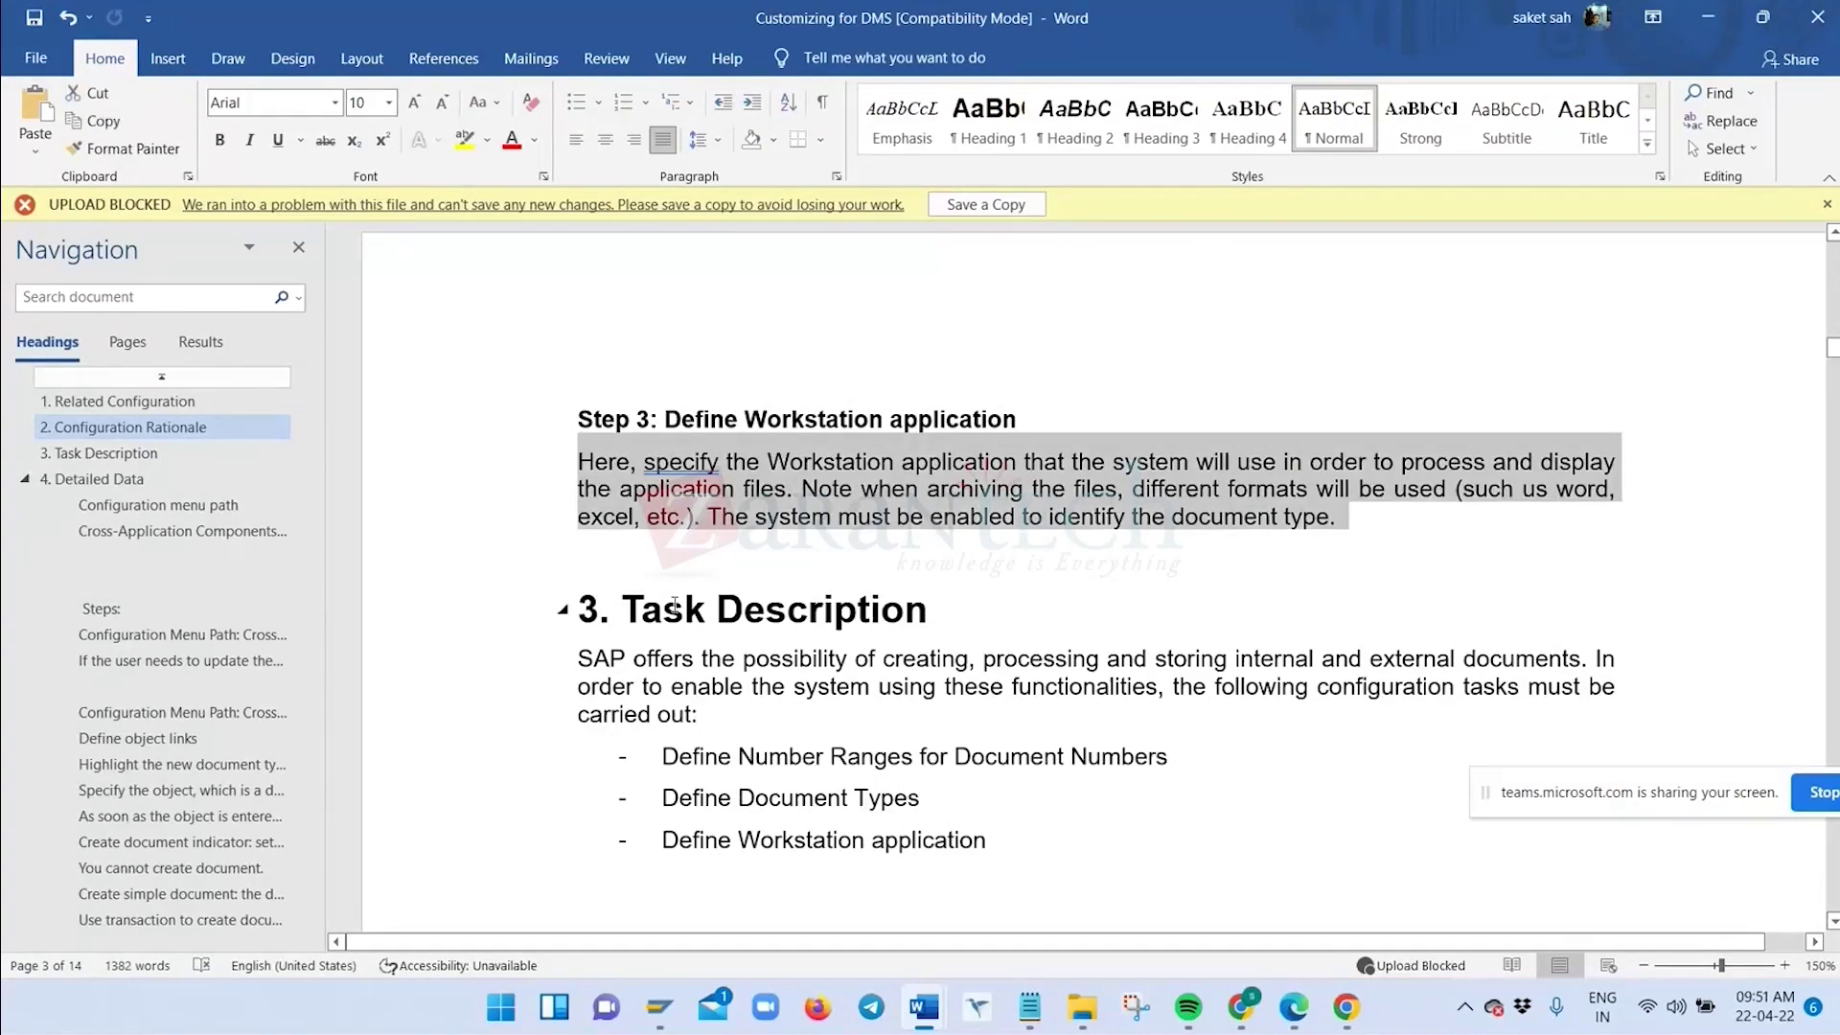
Read on through the guide's Document Management menu path and its number range sections, up to the Maintain Number Range Intervals screenshot
{"action": "scroll", "coordinate": [997, 633], "scroll_direction": "down", "scroll_amount": 2}
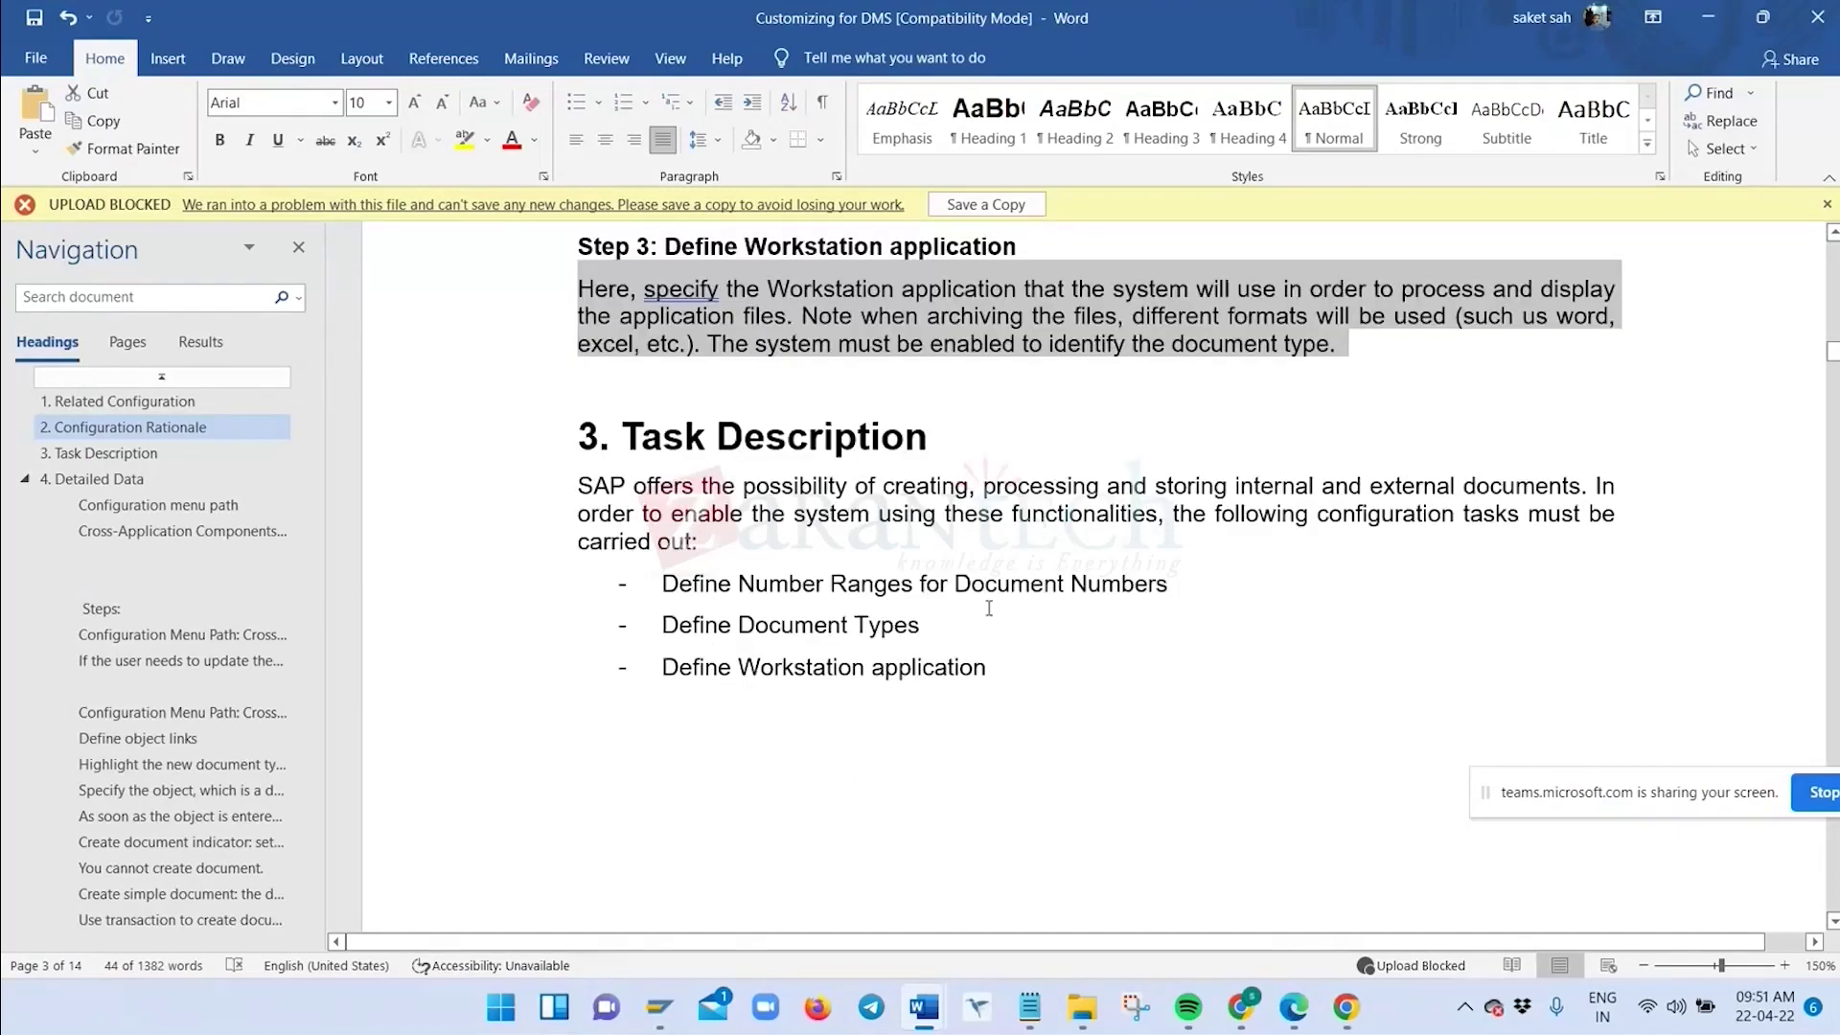
{"action": "scroll", "coordinate": [961, 598], "scroll_direction": "down", "scroll_amount": 12}
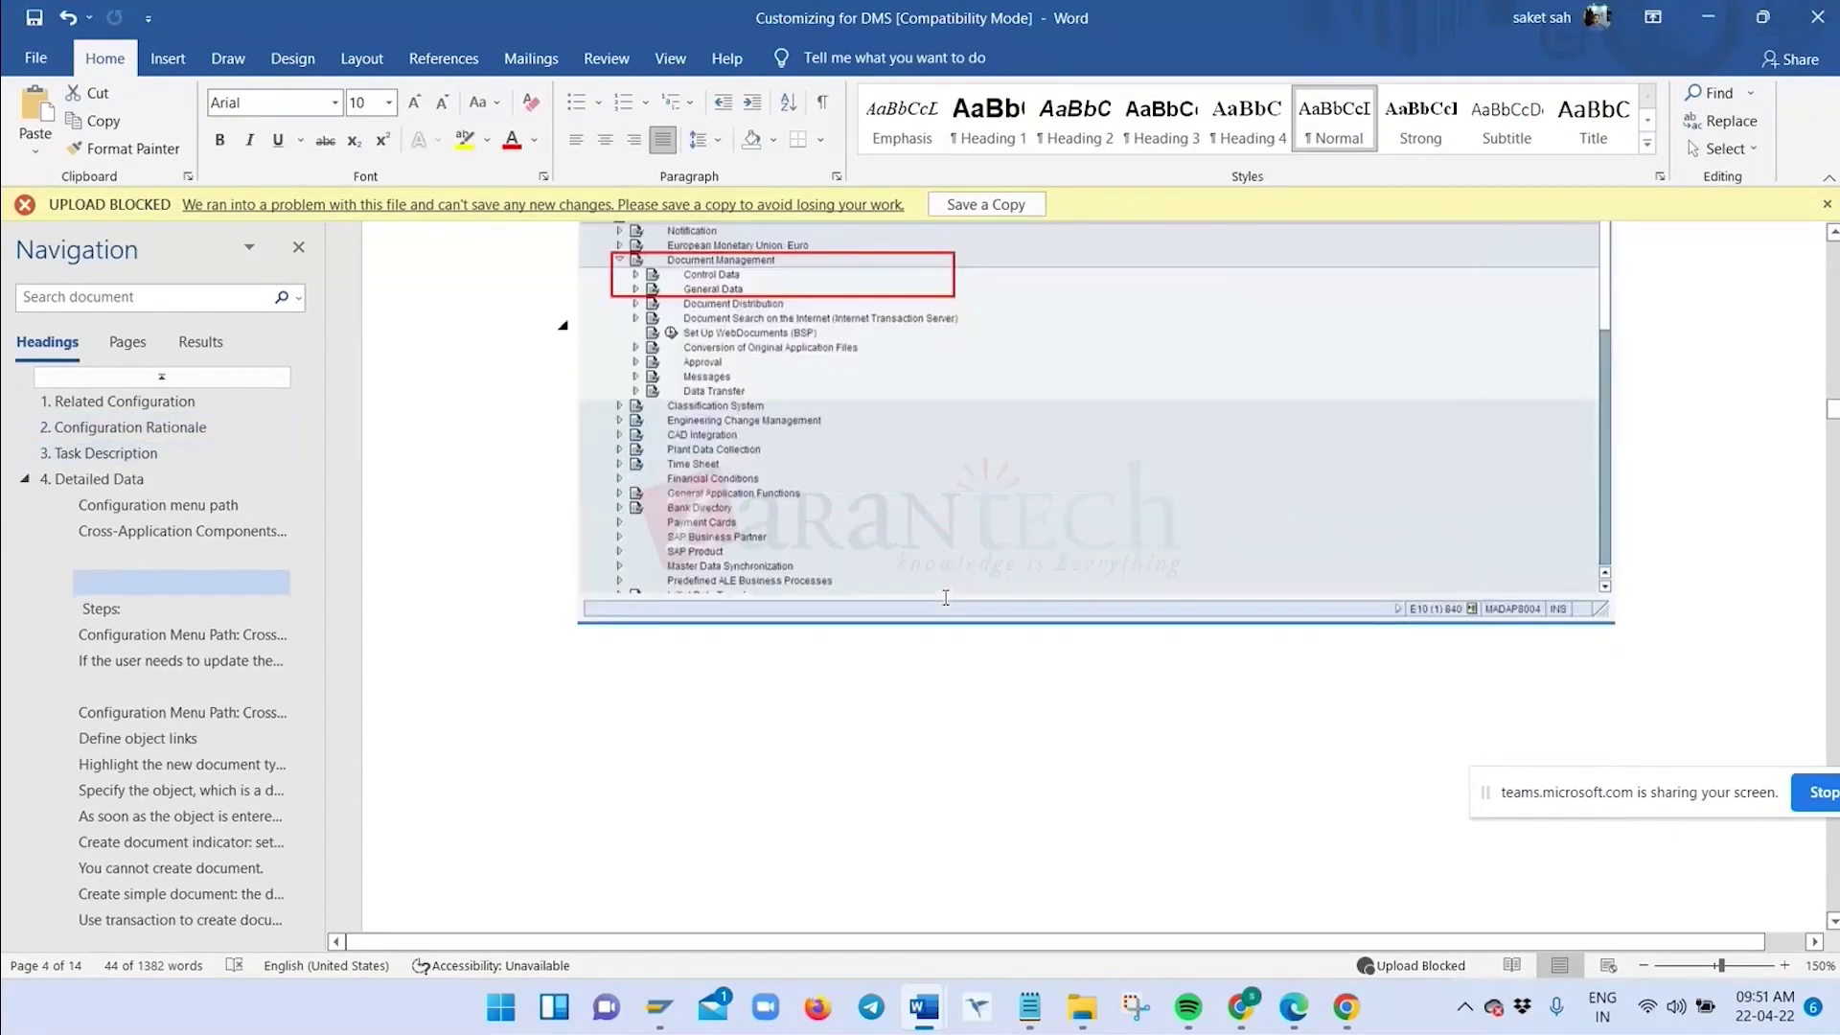
{"action": "scroll", "coordinate": [930, 596], "scroll_direction": "up", "scroll_amount": 2}
{"action": "scroll", "coordinate": [886, 565], "scroll_direction": "up", "scroll_amount": 1}
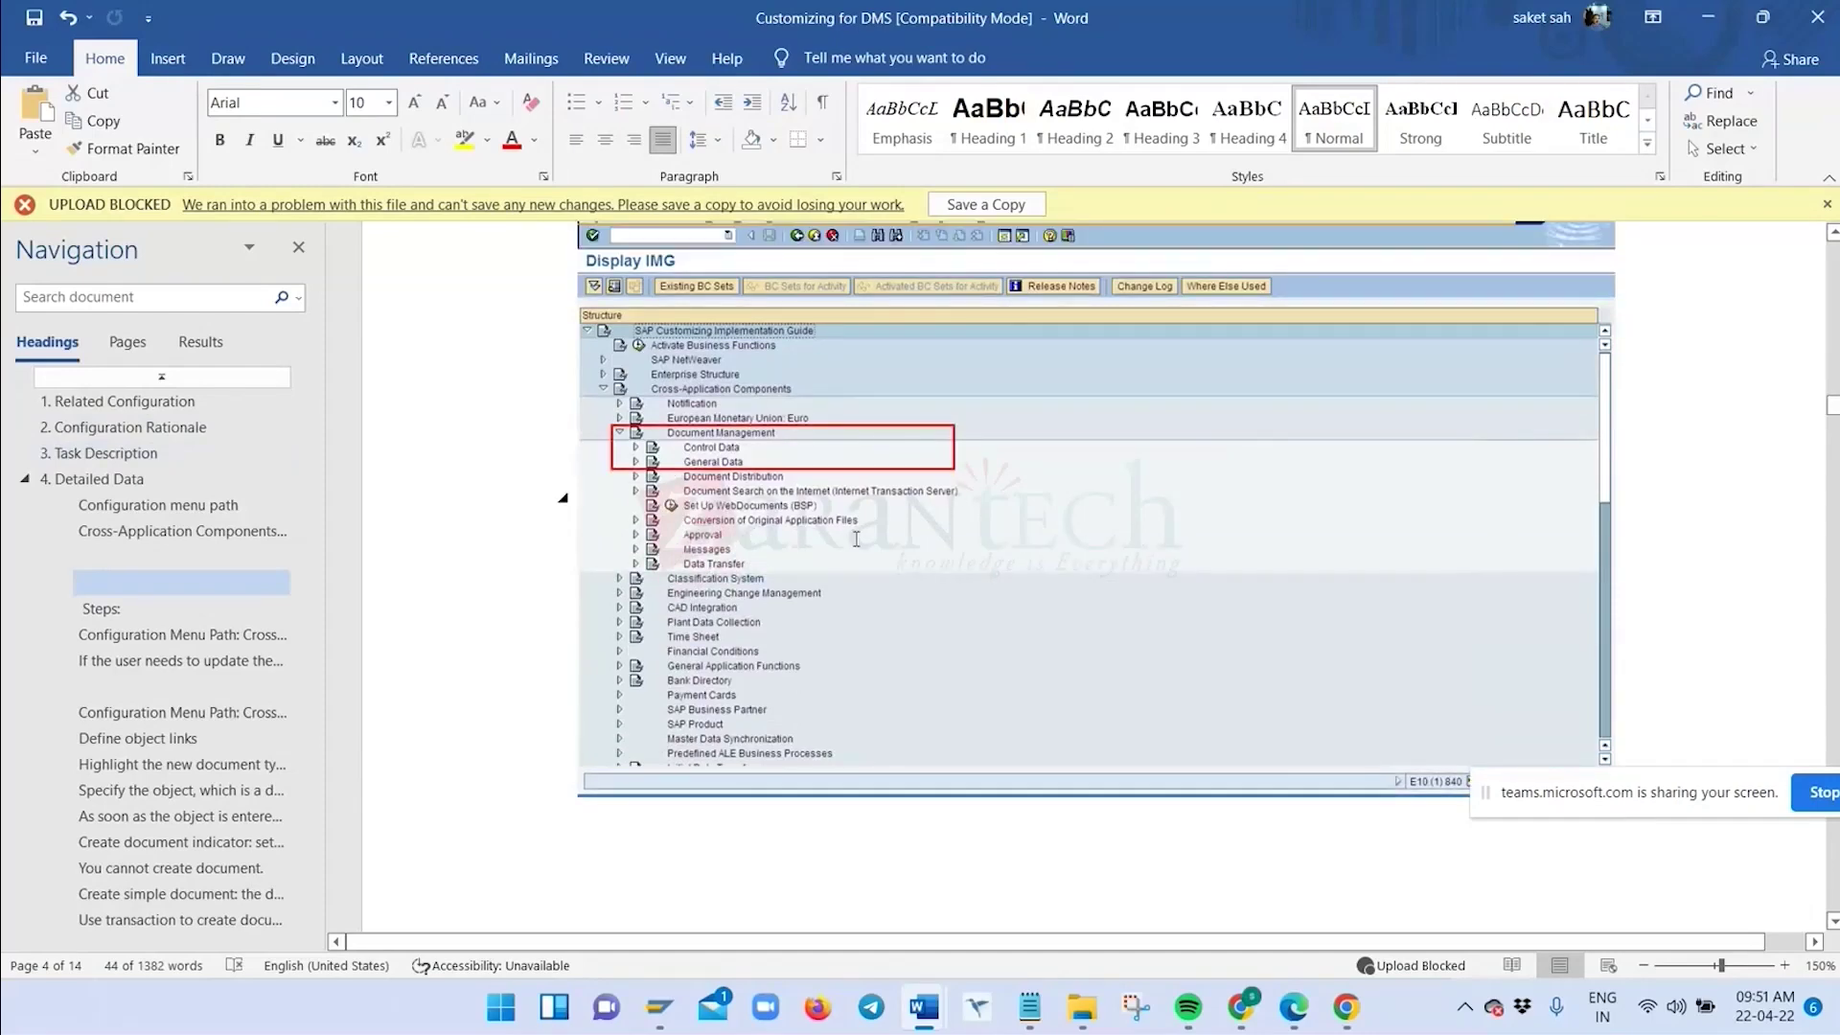
{"action": "scroll", "coordinate": [725, 545], "scroll_direction": "down", "scroll_amount": 2}
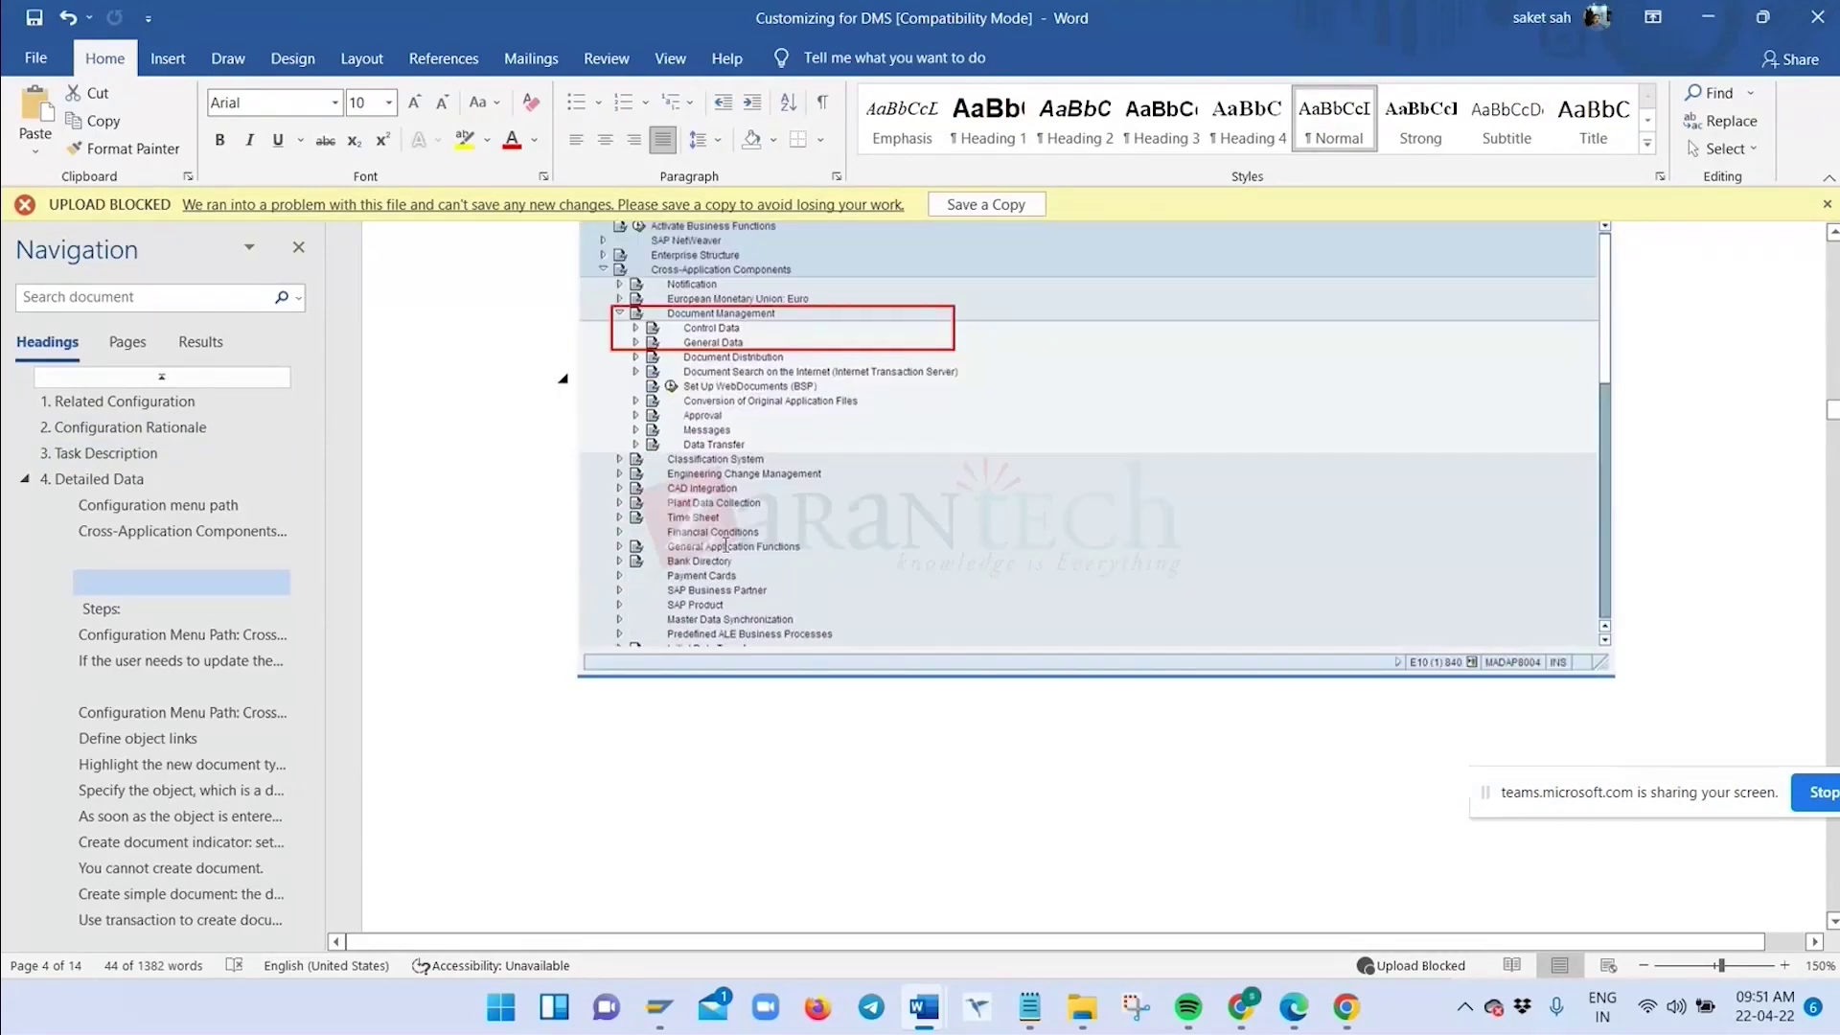
{"action": "scroll", "coordinate": [725, 544], "scroll_direction": "down", "scroll_amount": 5}
{"action": "scroll", "coordinate": [728, 553], "scroll_direction": "down", "scroll_amount": 5}
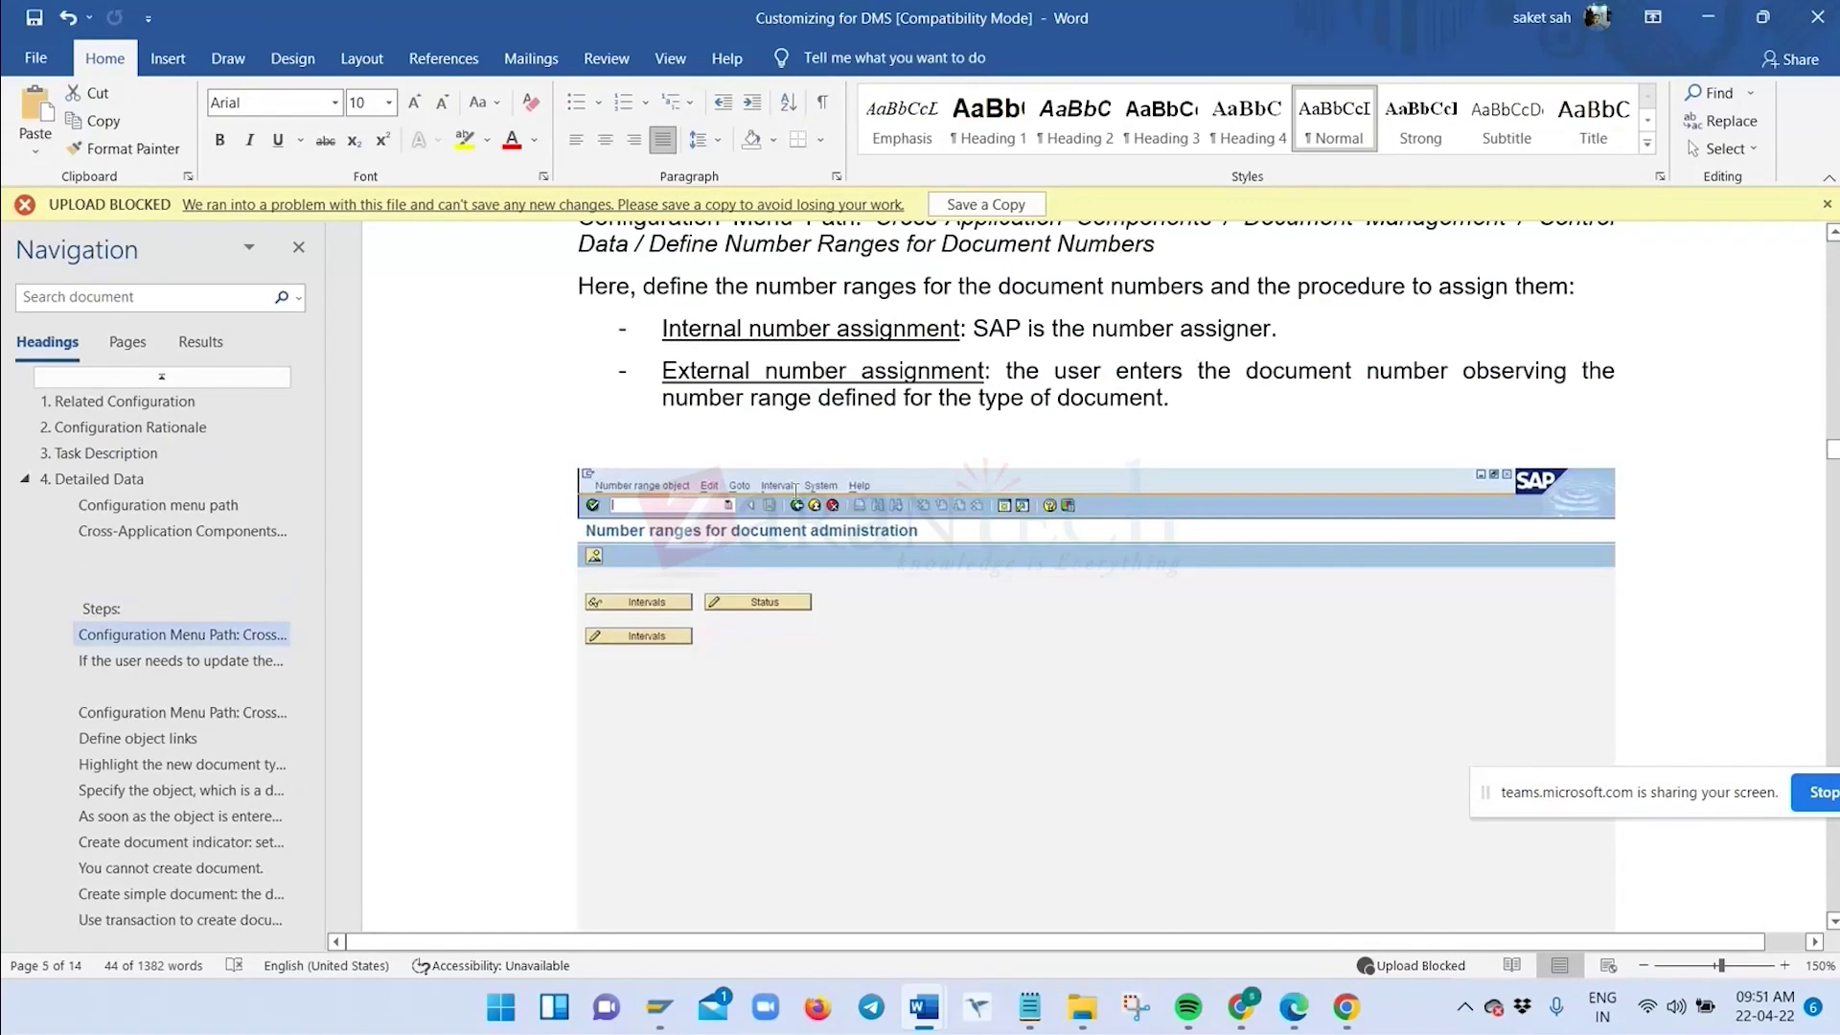
{"action": "scroll", "coordinate": [814, 484], "scroll_direction": "down", "scroll_amount": 10}
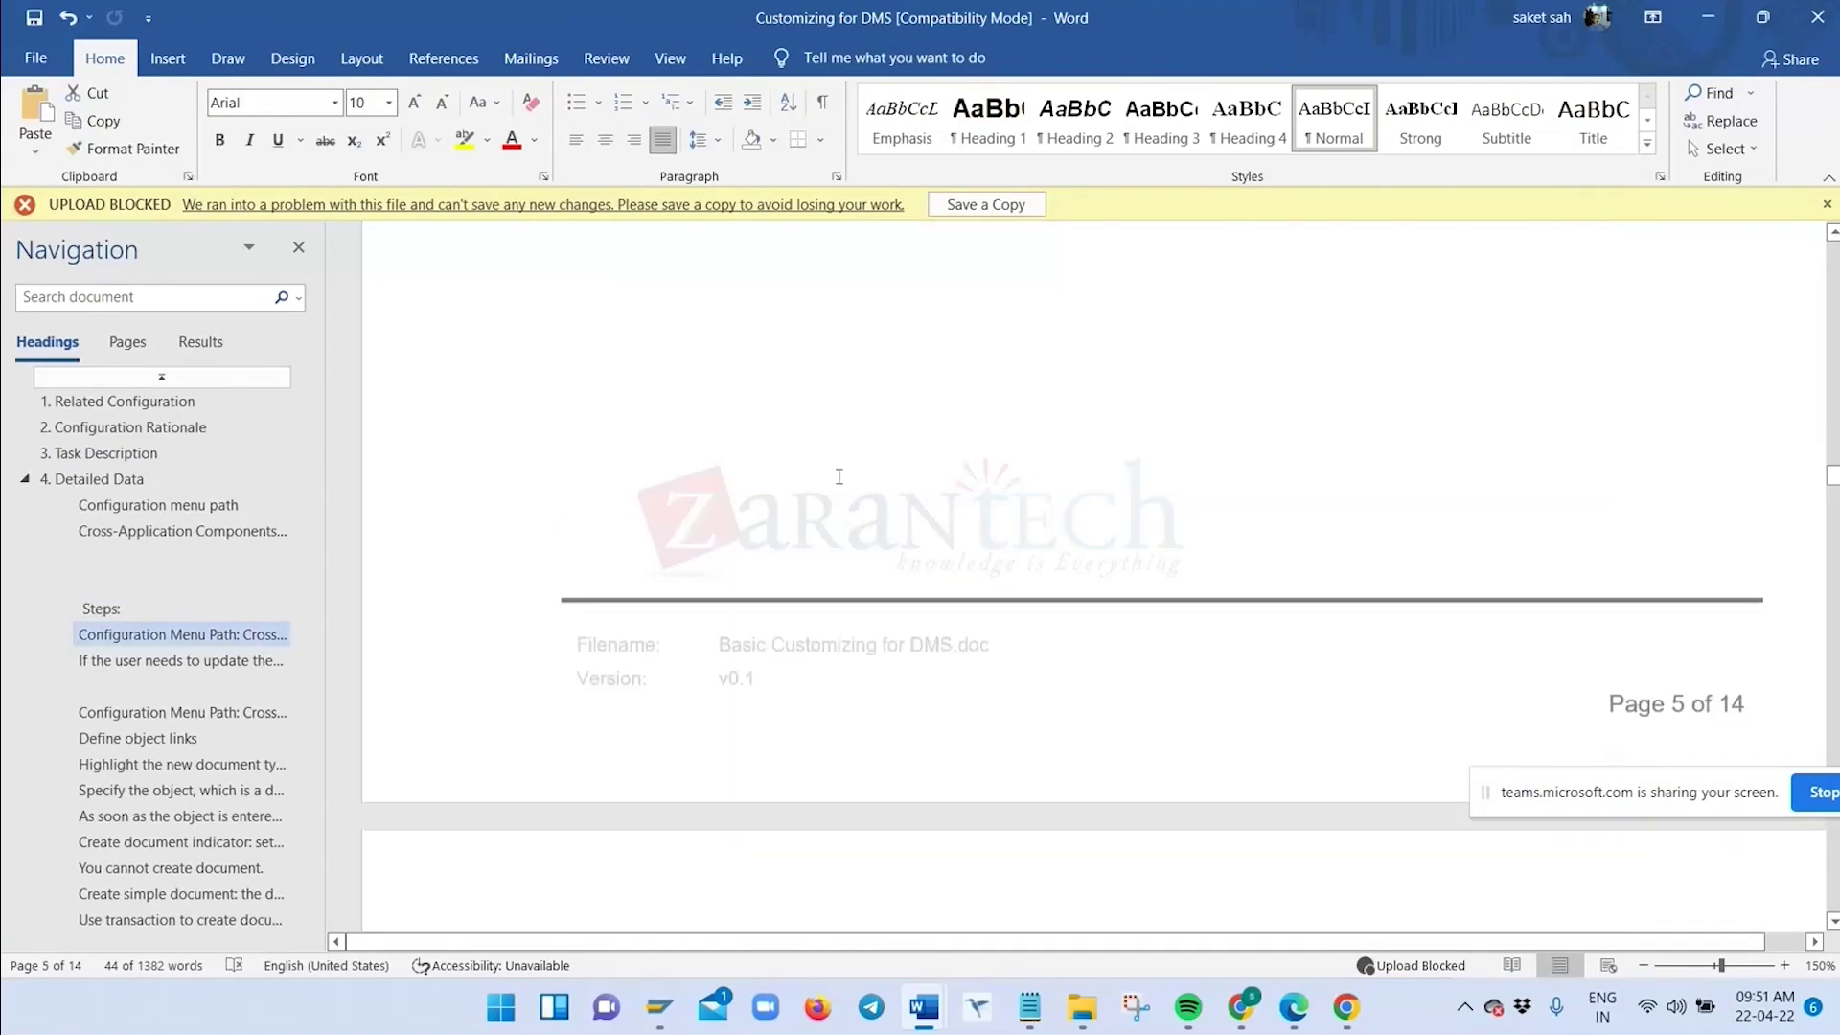
{"action": "scroll", "coordinate": [836, 472], "scroll_direction": "down", "scroll_amount": 4}
{"action": "scroll", "coordinate": [837, 472], "scroll_direction": "down", "scroll_amount": 6}
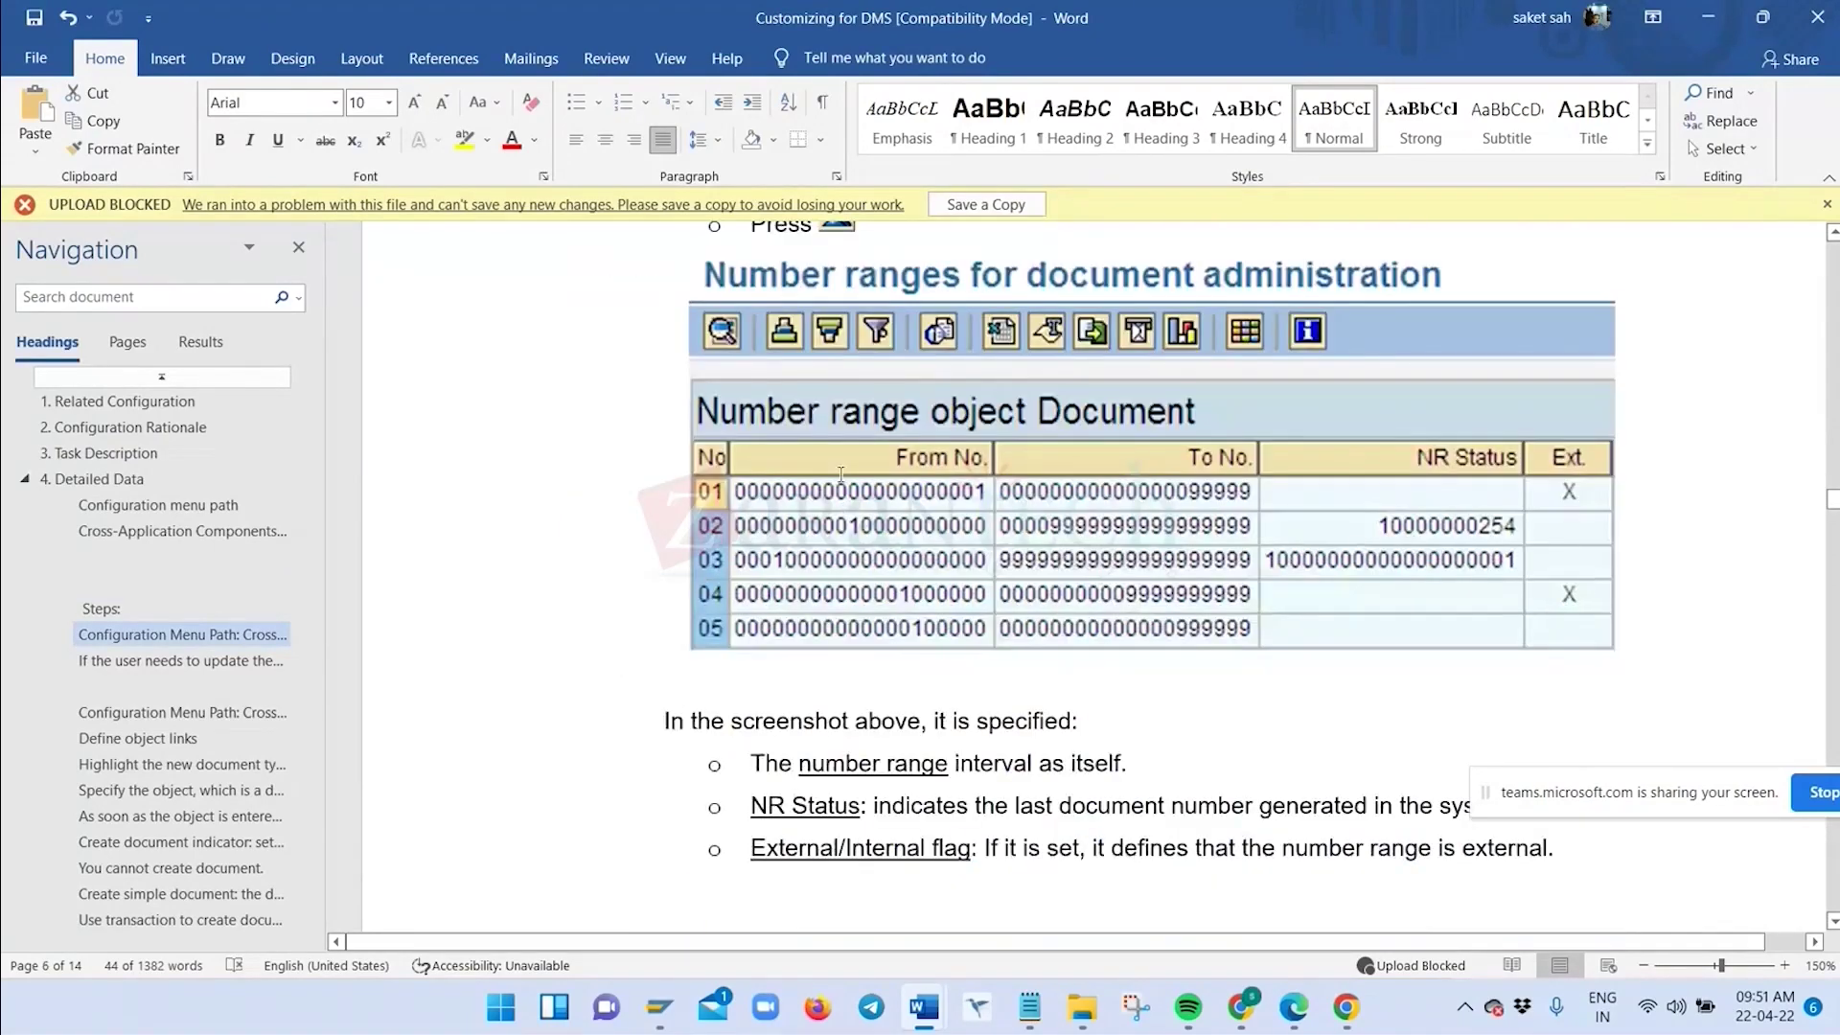
{"action": "scroll", "coordinate": [841, 474], "scroll_direction": "down", "scroll_amount": 1}
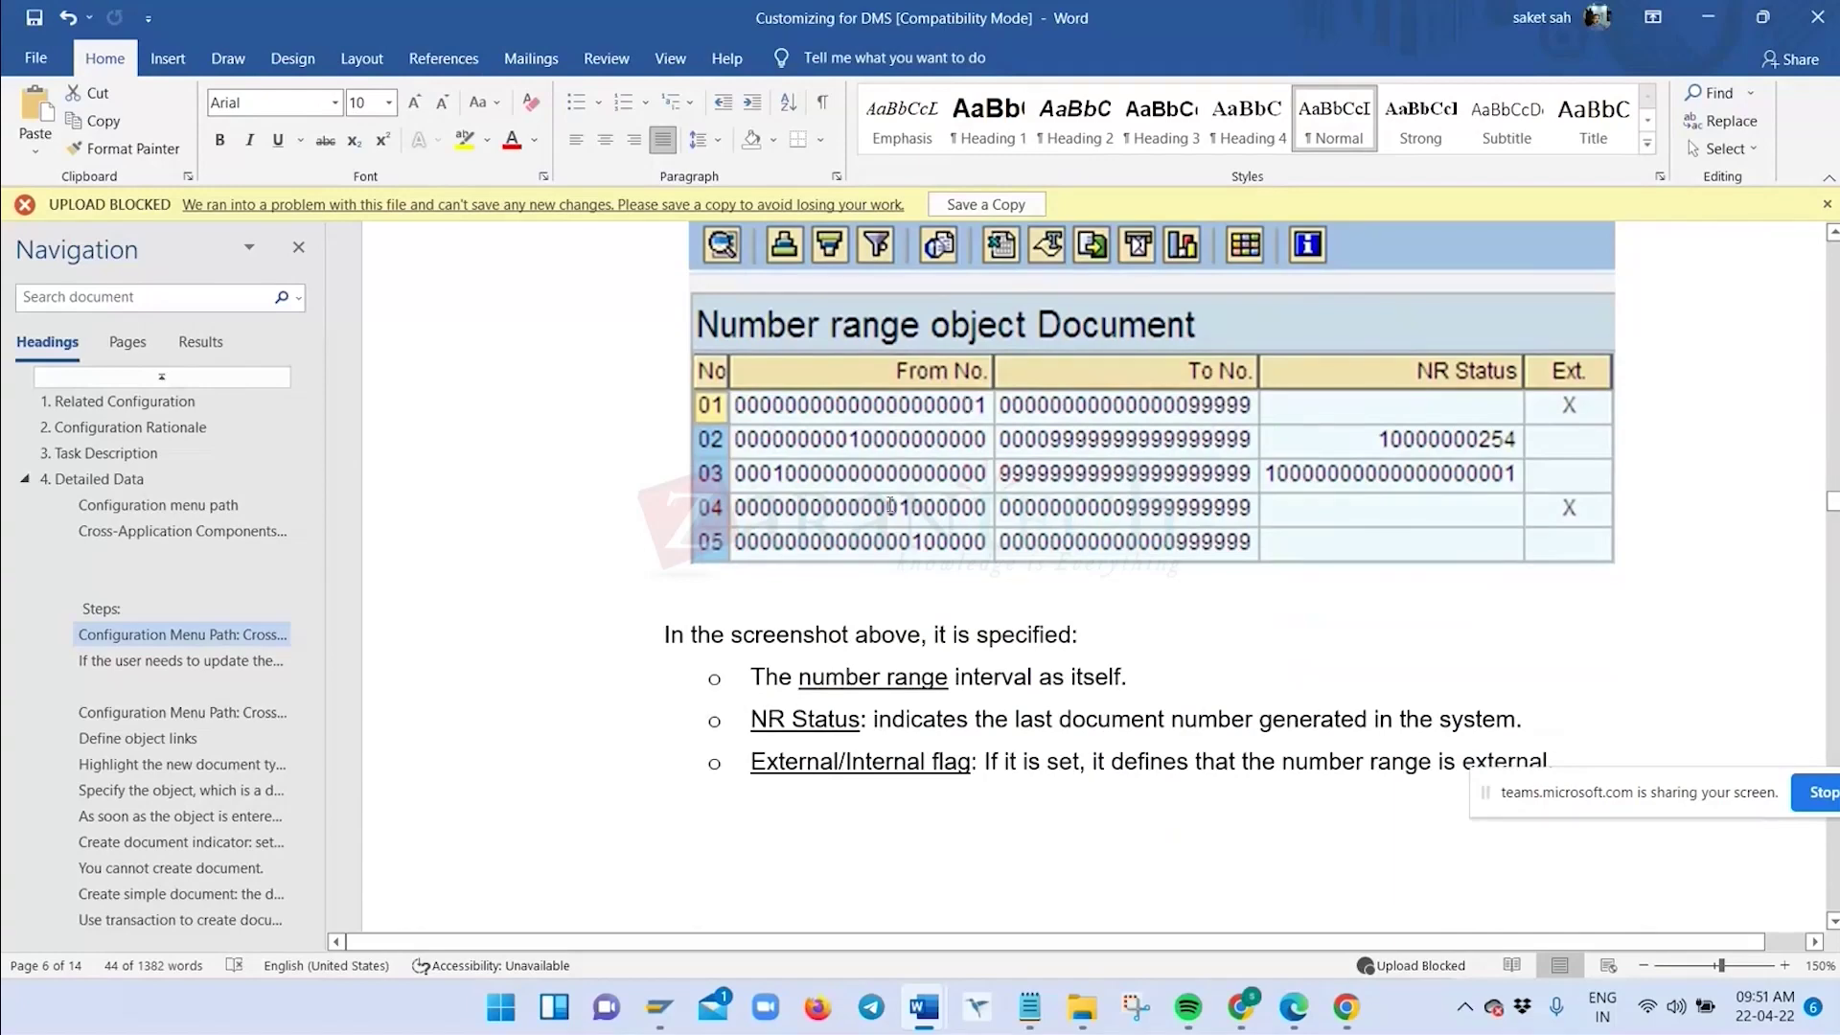
{"action": "scroll", "coordinate": [992, 544], "scroll_direction": "down", "scroll_amount": 9}
{"action": "scroll", "coordinate": [992, 545], "scroll_direction": "down", "scroll_amount": 13}
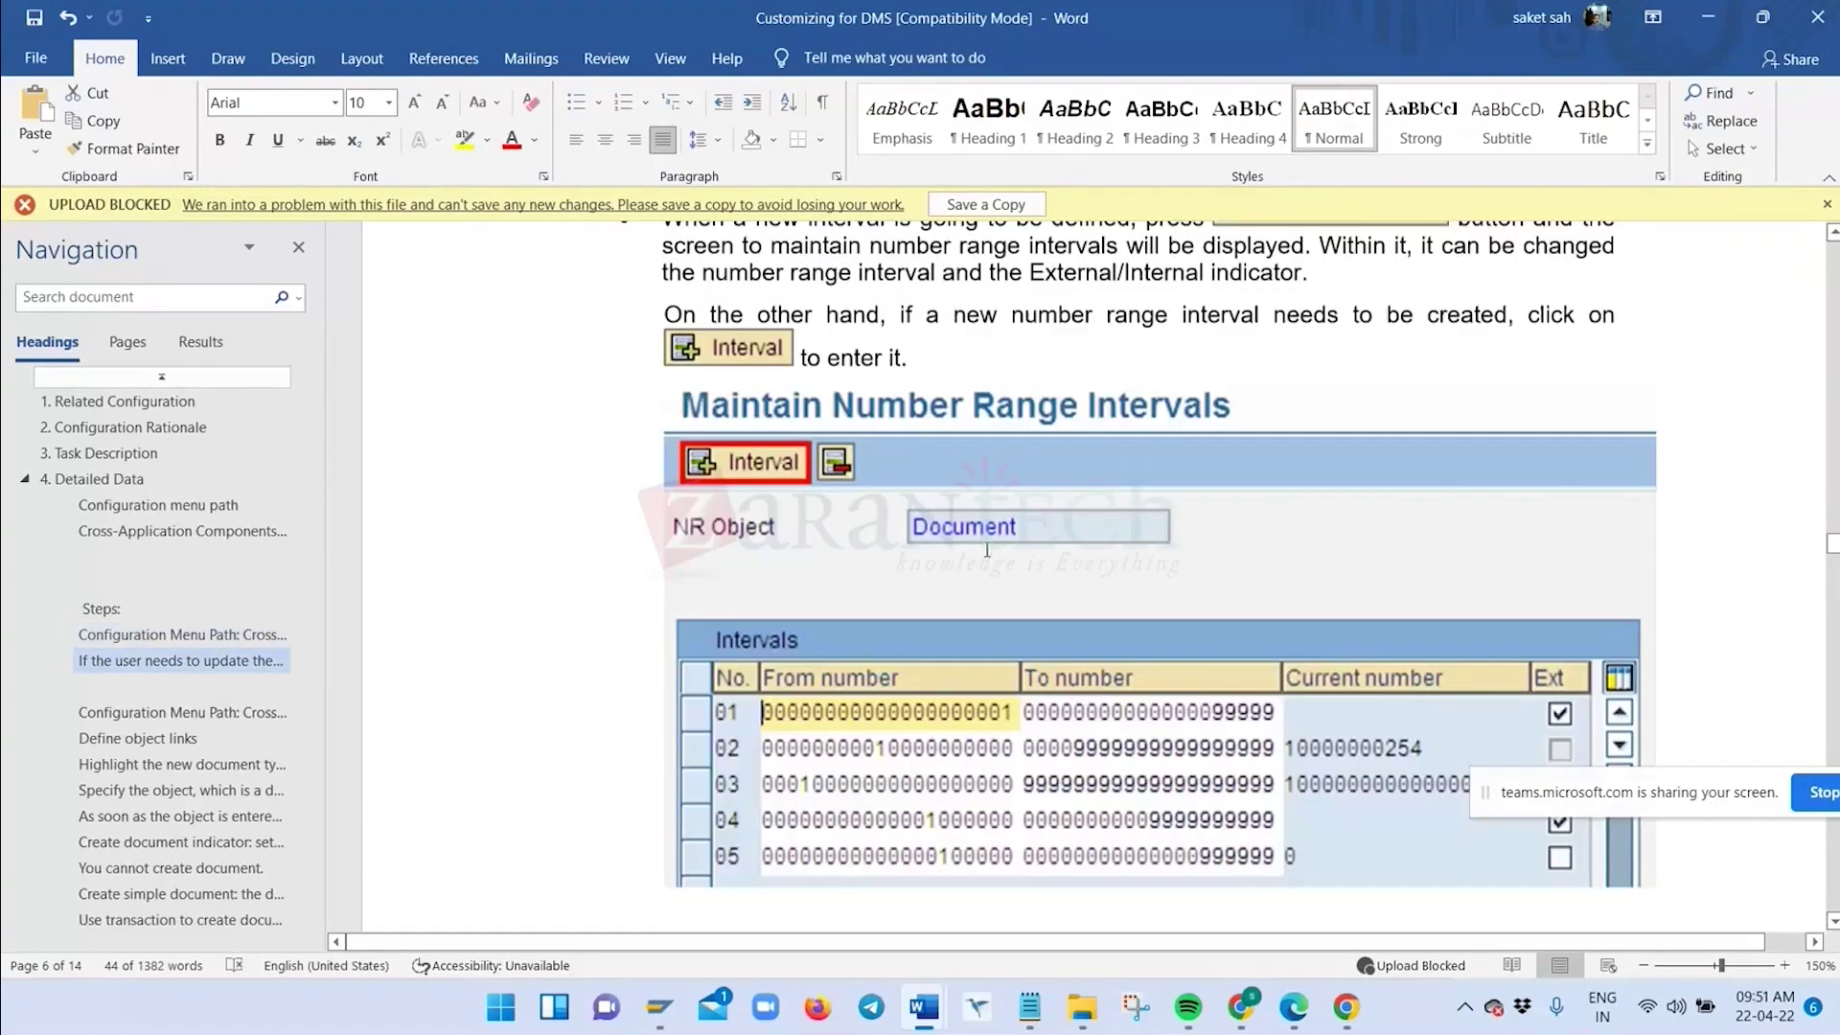
Read on through the rest of the number range section and Step 2 Define Document Types, including the fields to maintain for a new document type
{"action": "scroll", "coordinate": [892, 499], "scroll_direction": "down", "scroll_amount": 3}
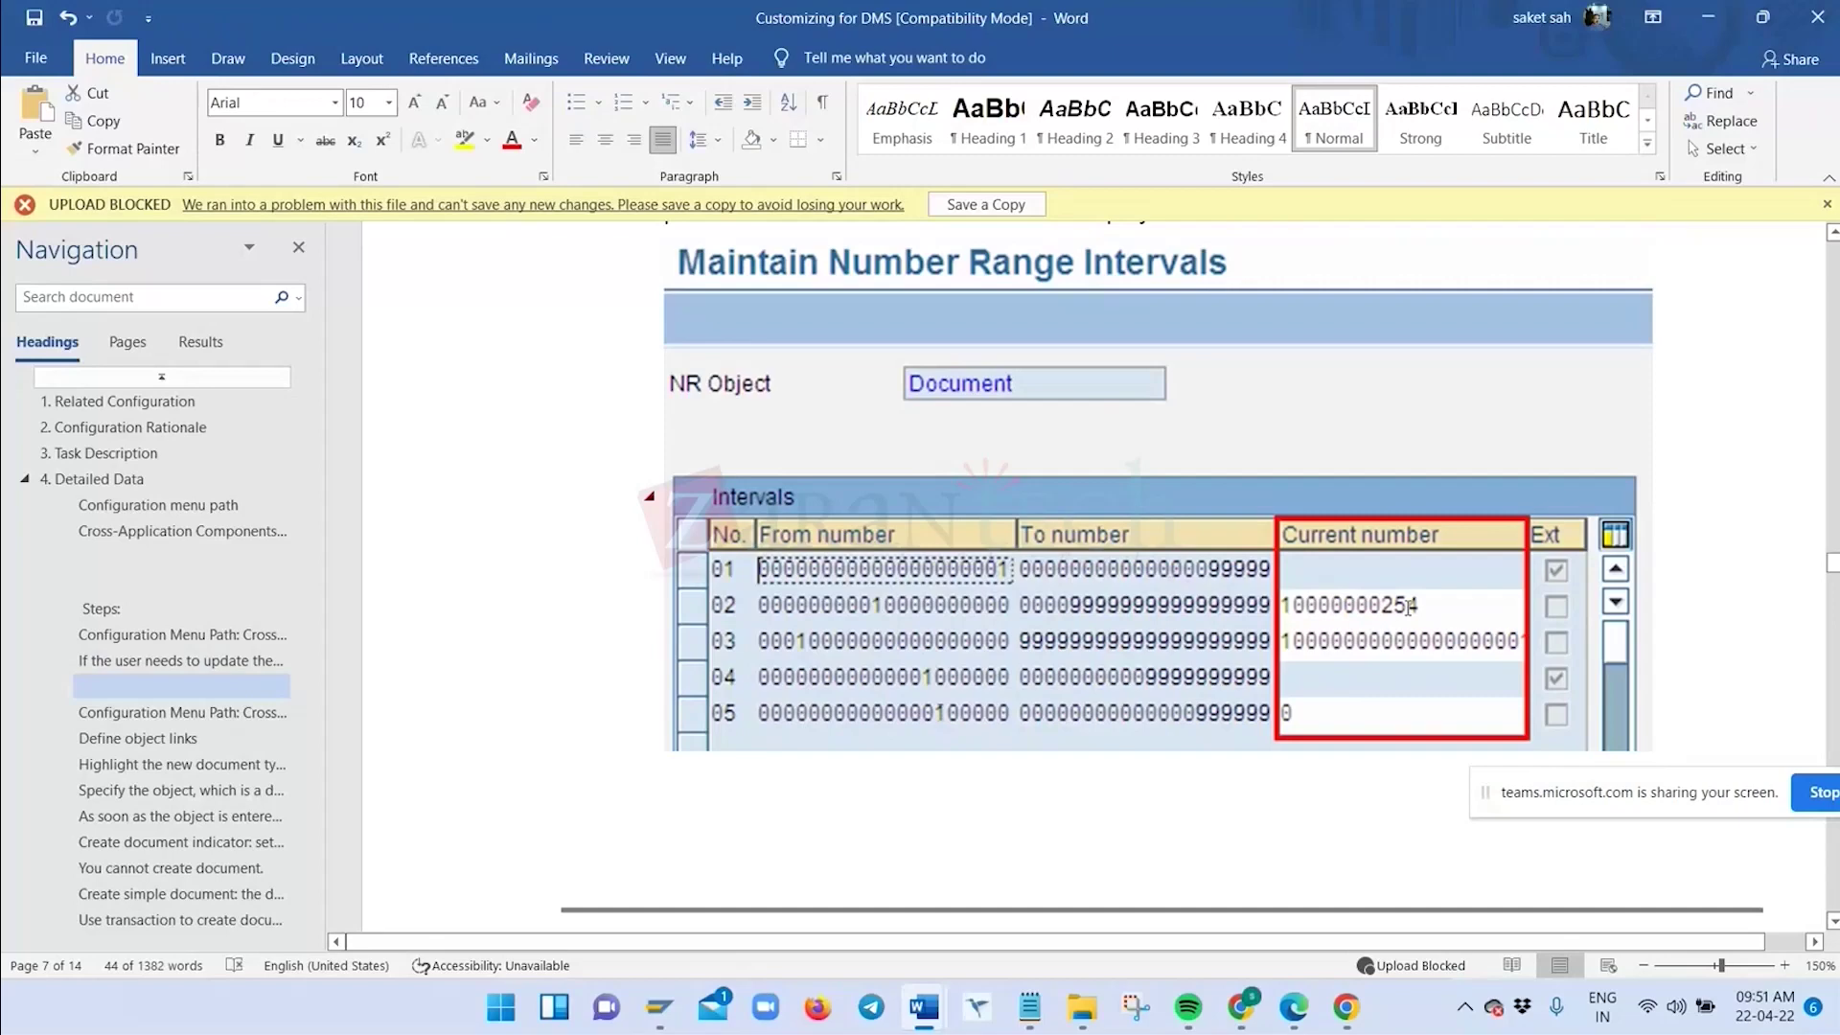
{"action": "scroll", "coordinate": [1380, 610], "scroll_direction": "down", "scroll_amount": 5}
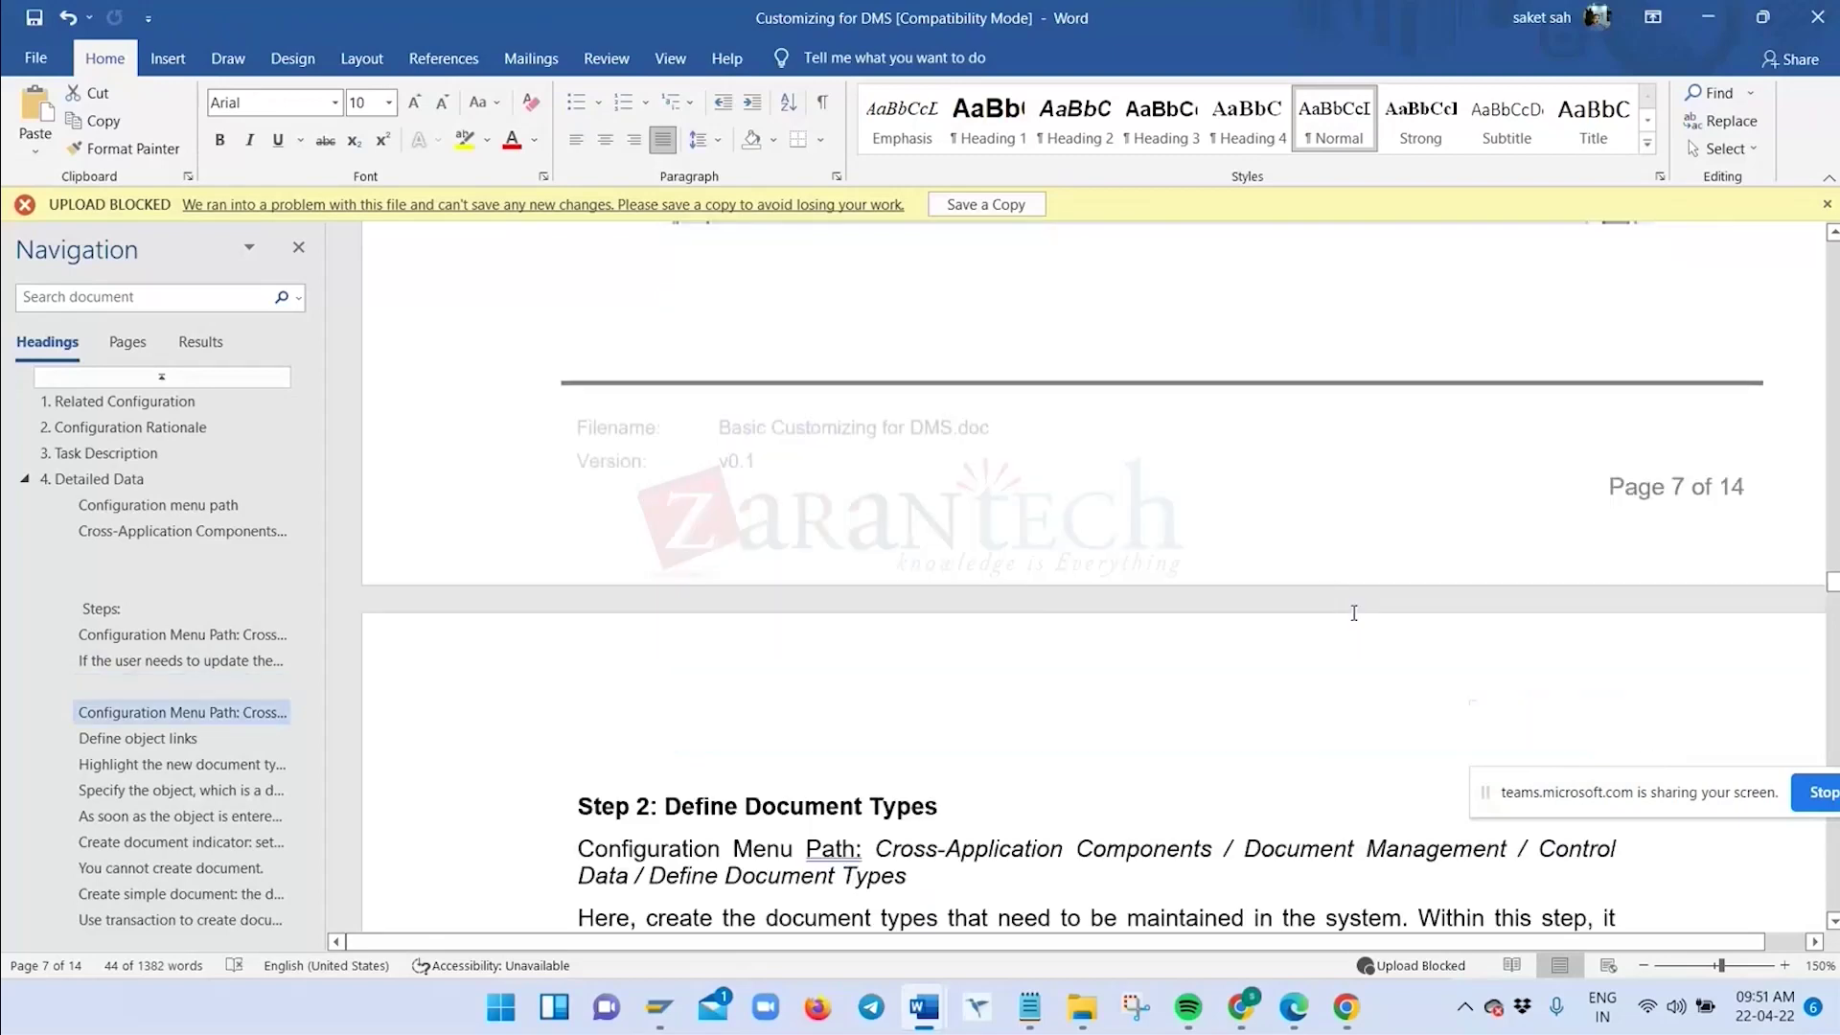
{"action": "scroll", "coordinate": [1354, 612], "scroll_direction": "down", "scroll_amount": 8}
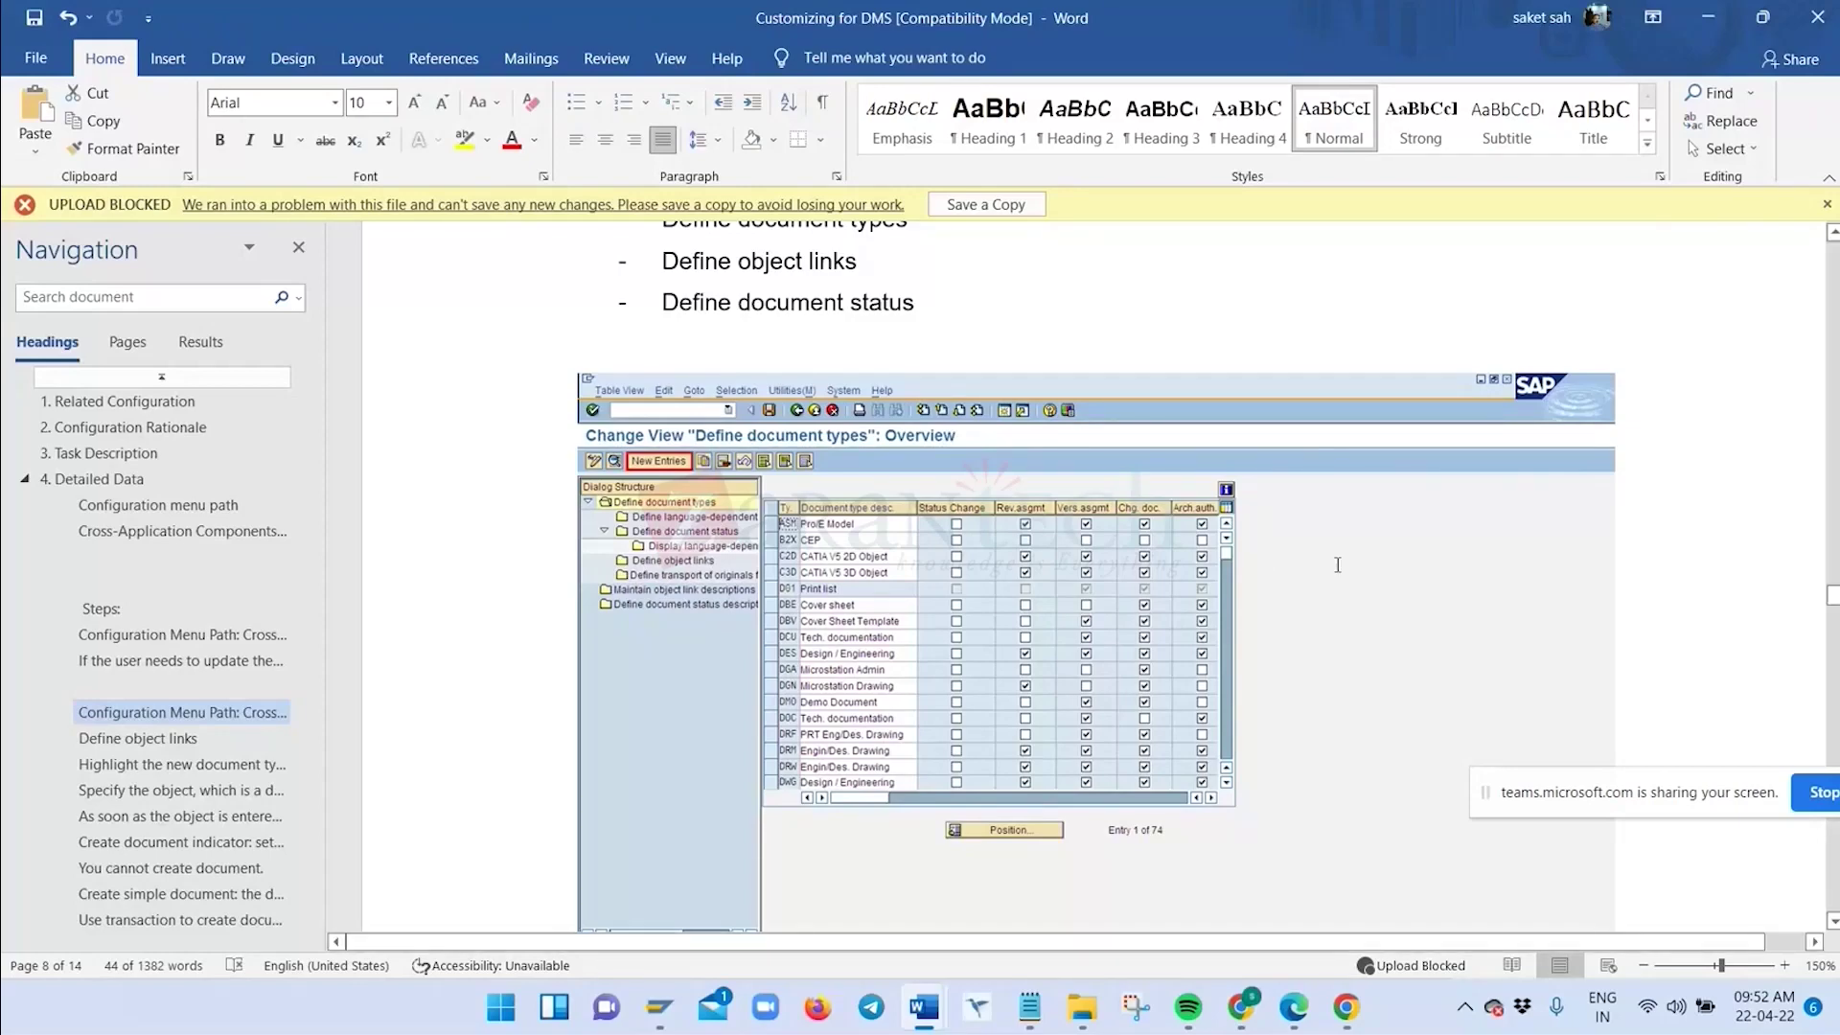
{"action": "scroll", "coordinate": [1092, 633], "scroll_direction": "down", "scroll_amount": 3}
{"action": "scroll", "coordinate": [1093, 634], "scroll_direction": "down", "scroll_amount": 8}
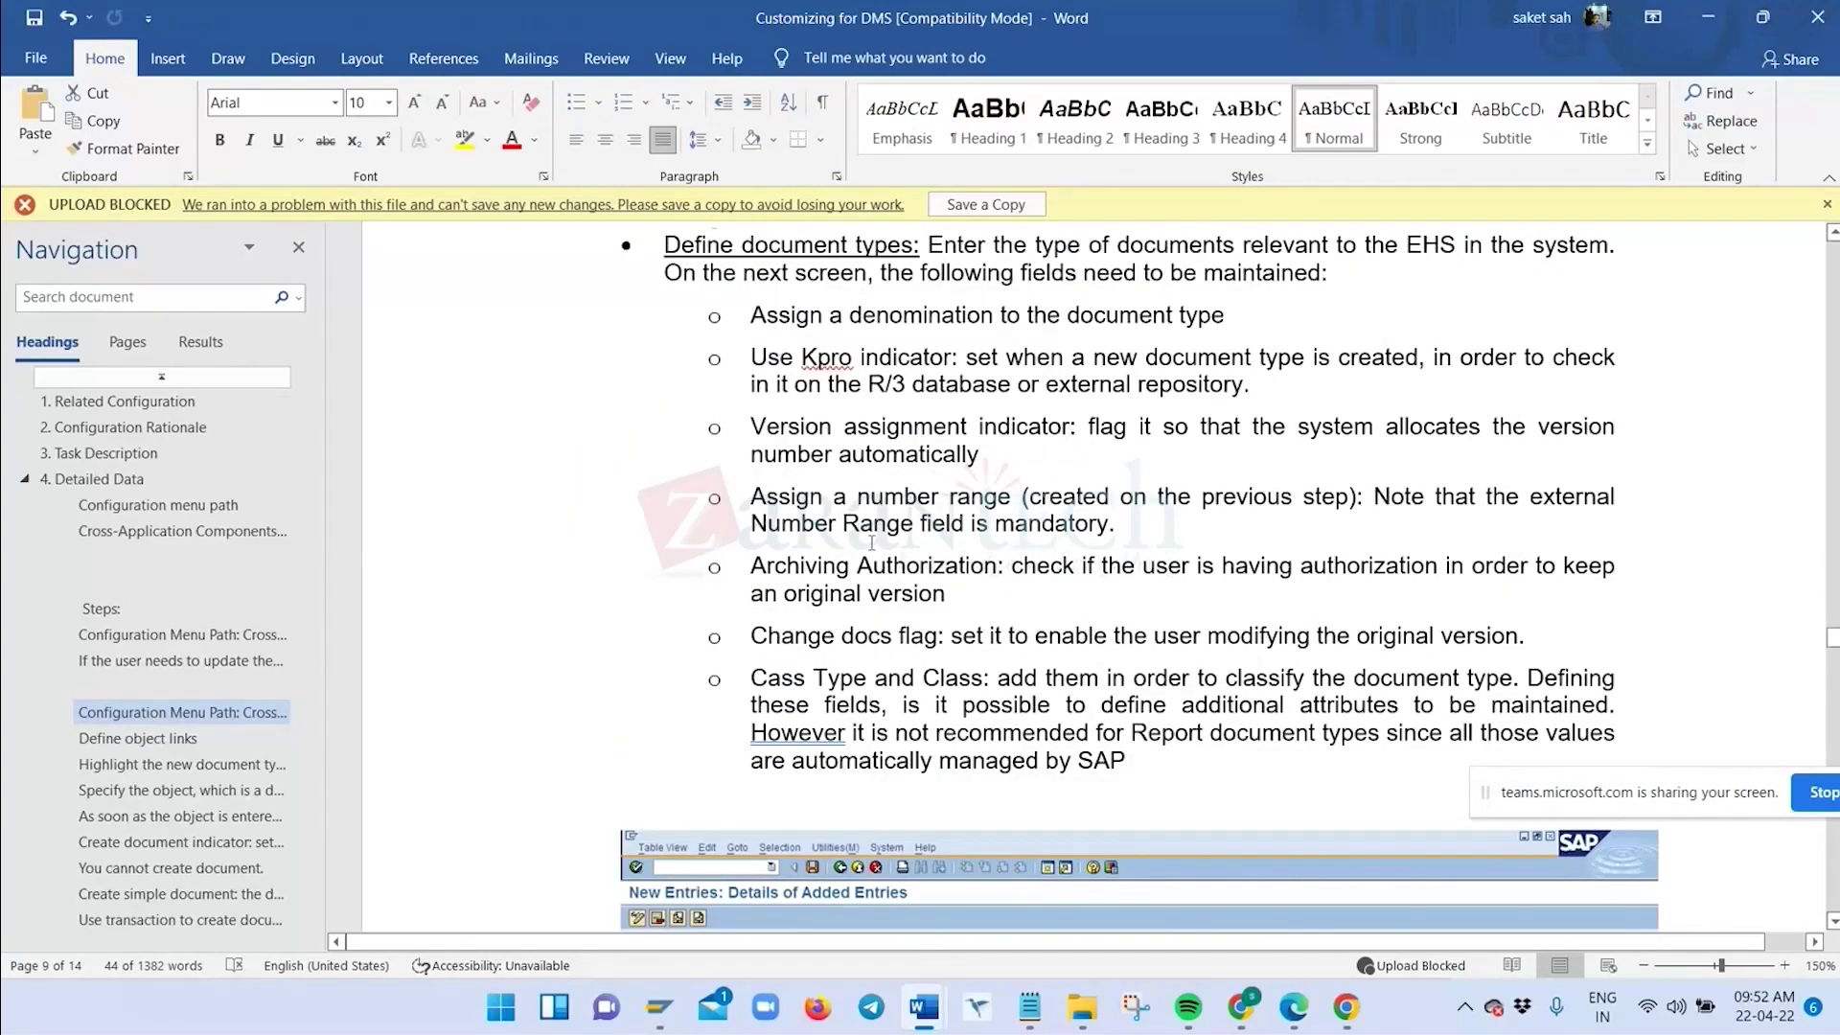
{"action": "scroll", "coordinate": [838, 560], "scroll_direction": "down", "scroll_amount": 3}
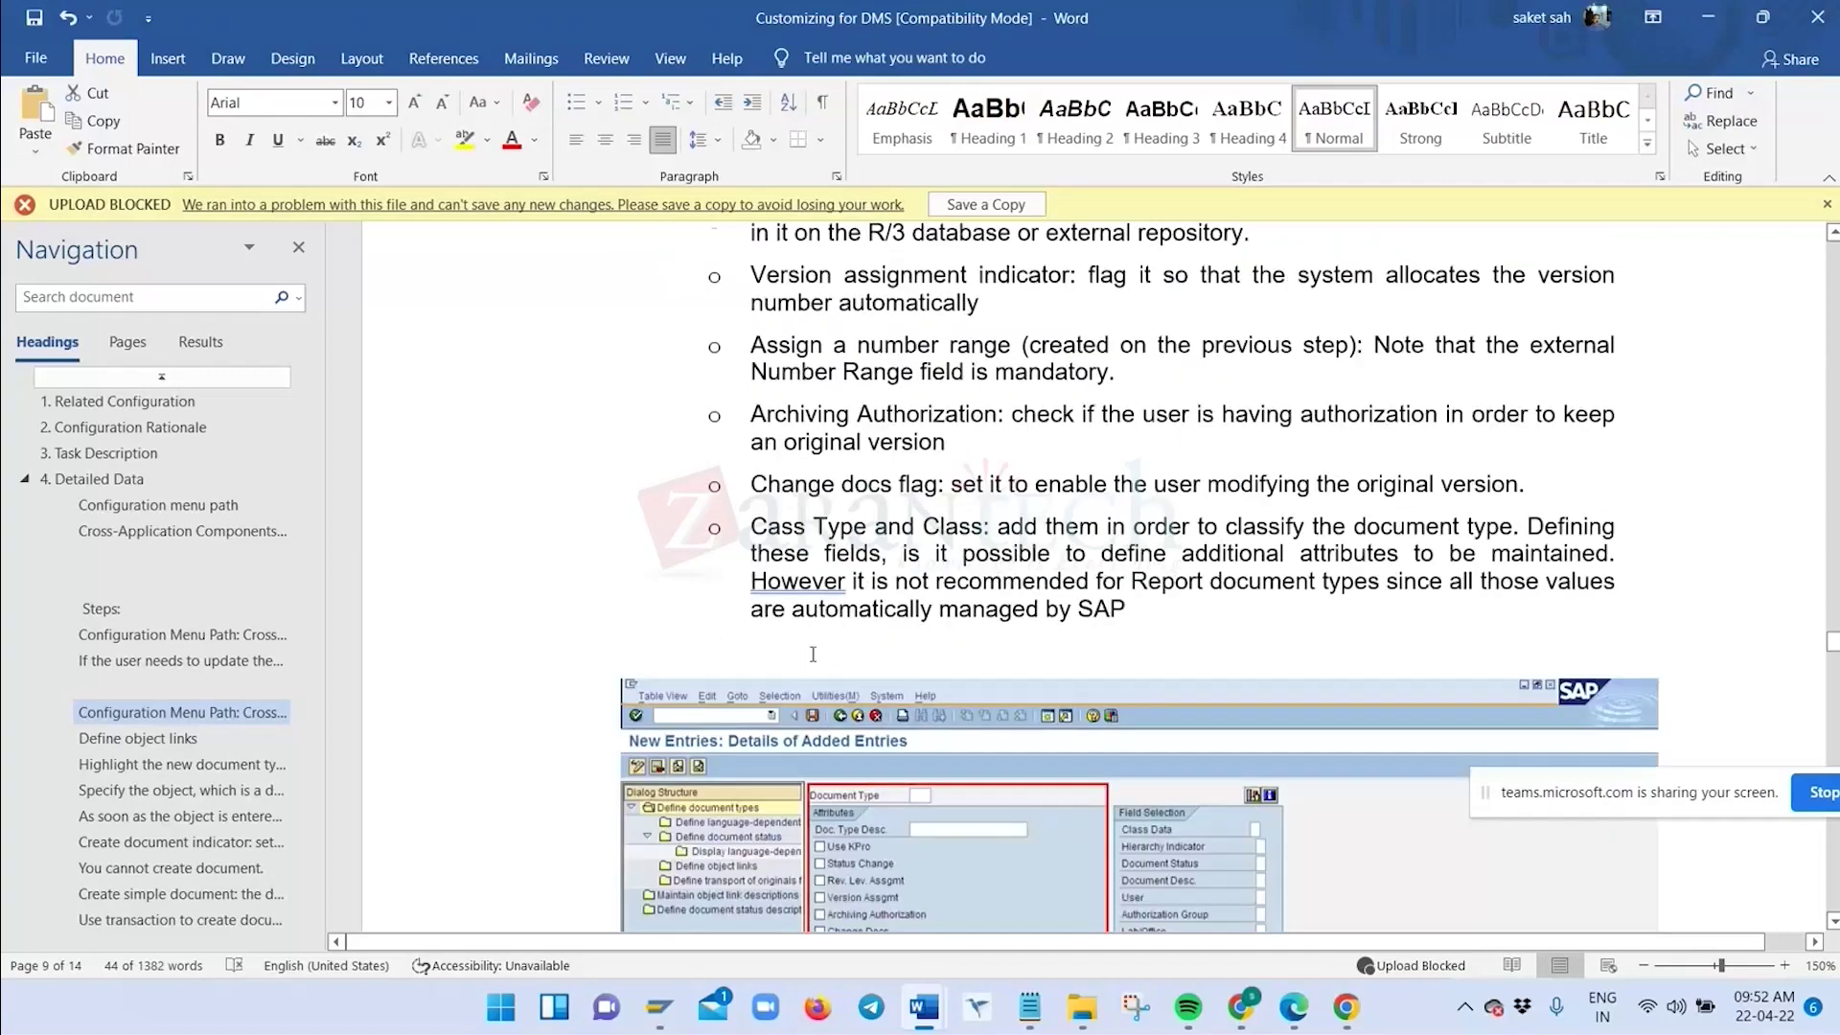
{"action": "scroll", "coordinate": [1022, 484], "scroll_direction": "down", "scroll_amount": 3}
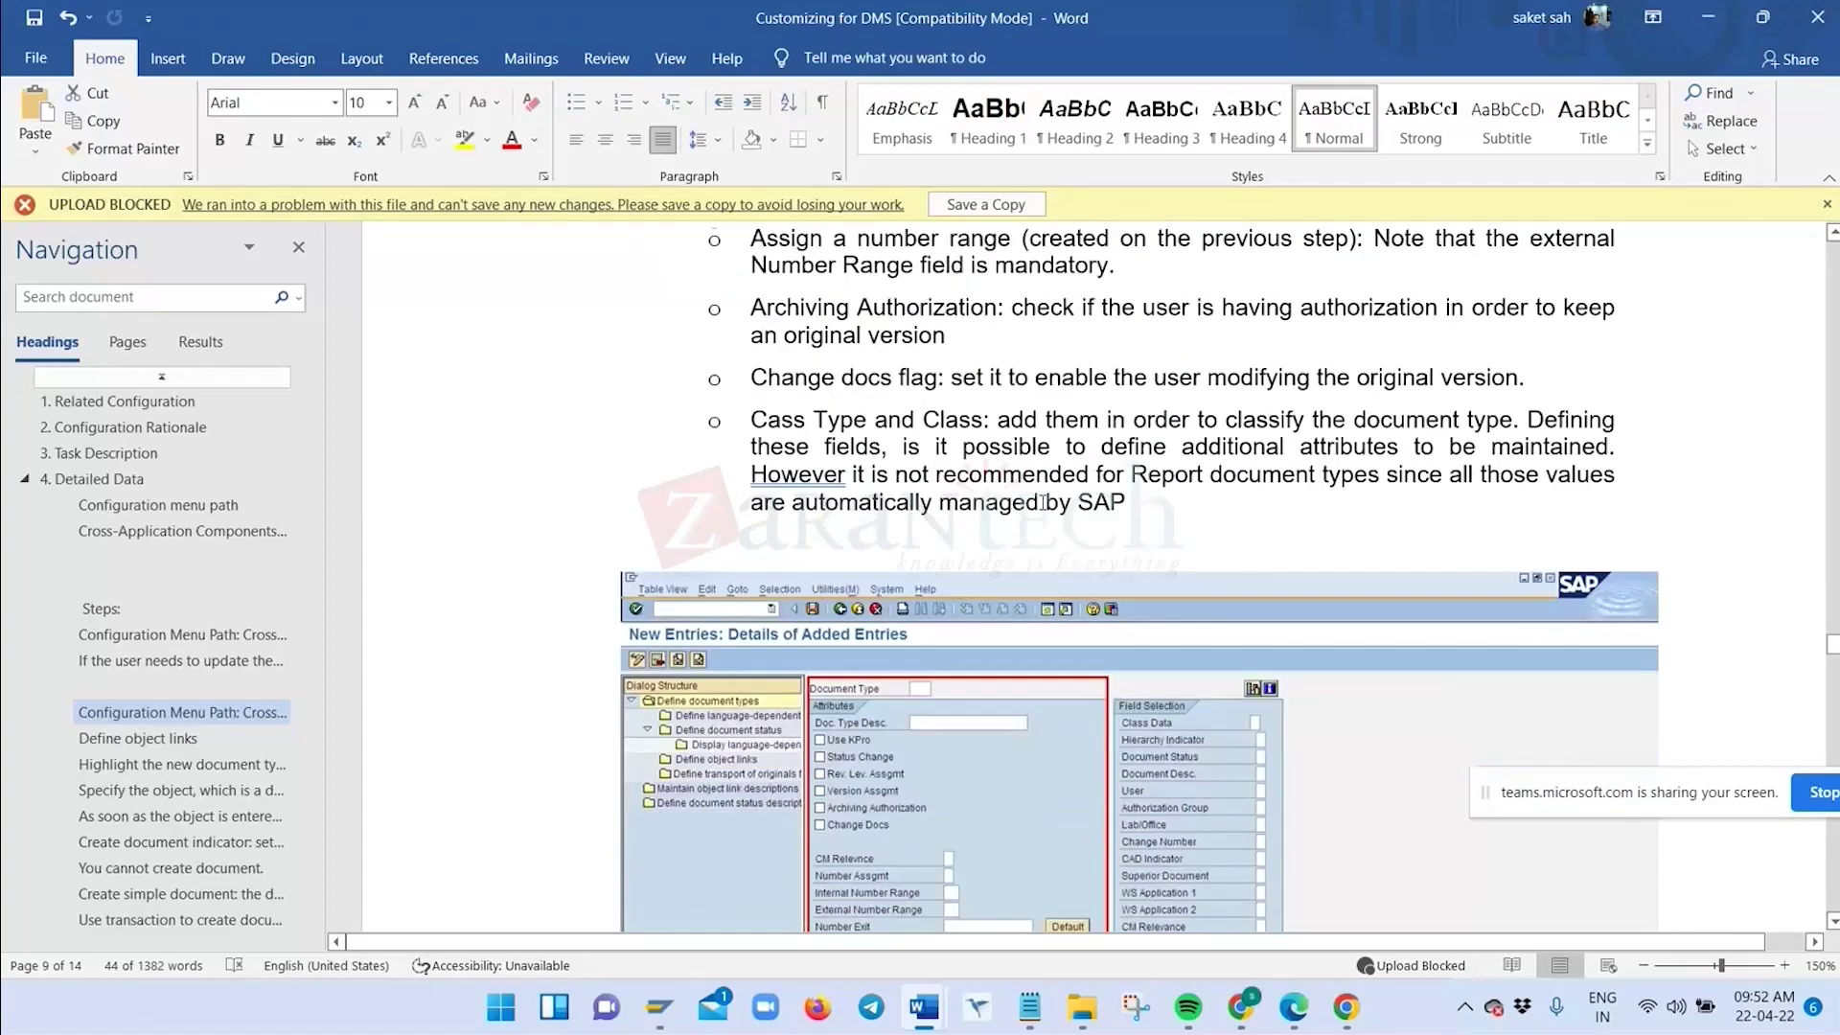
{"action": "scroll", "coordinate": [1042, 504], "scroll_direction": "down", "scroll_amount": 2}
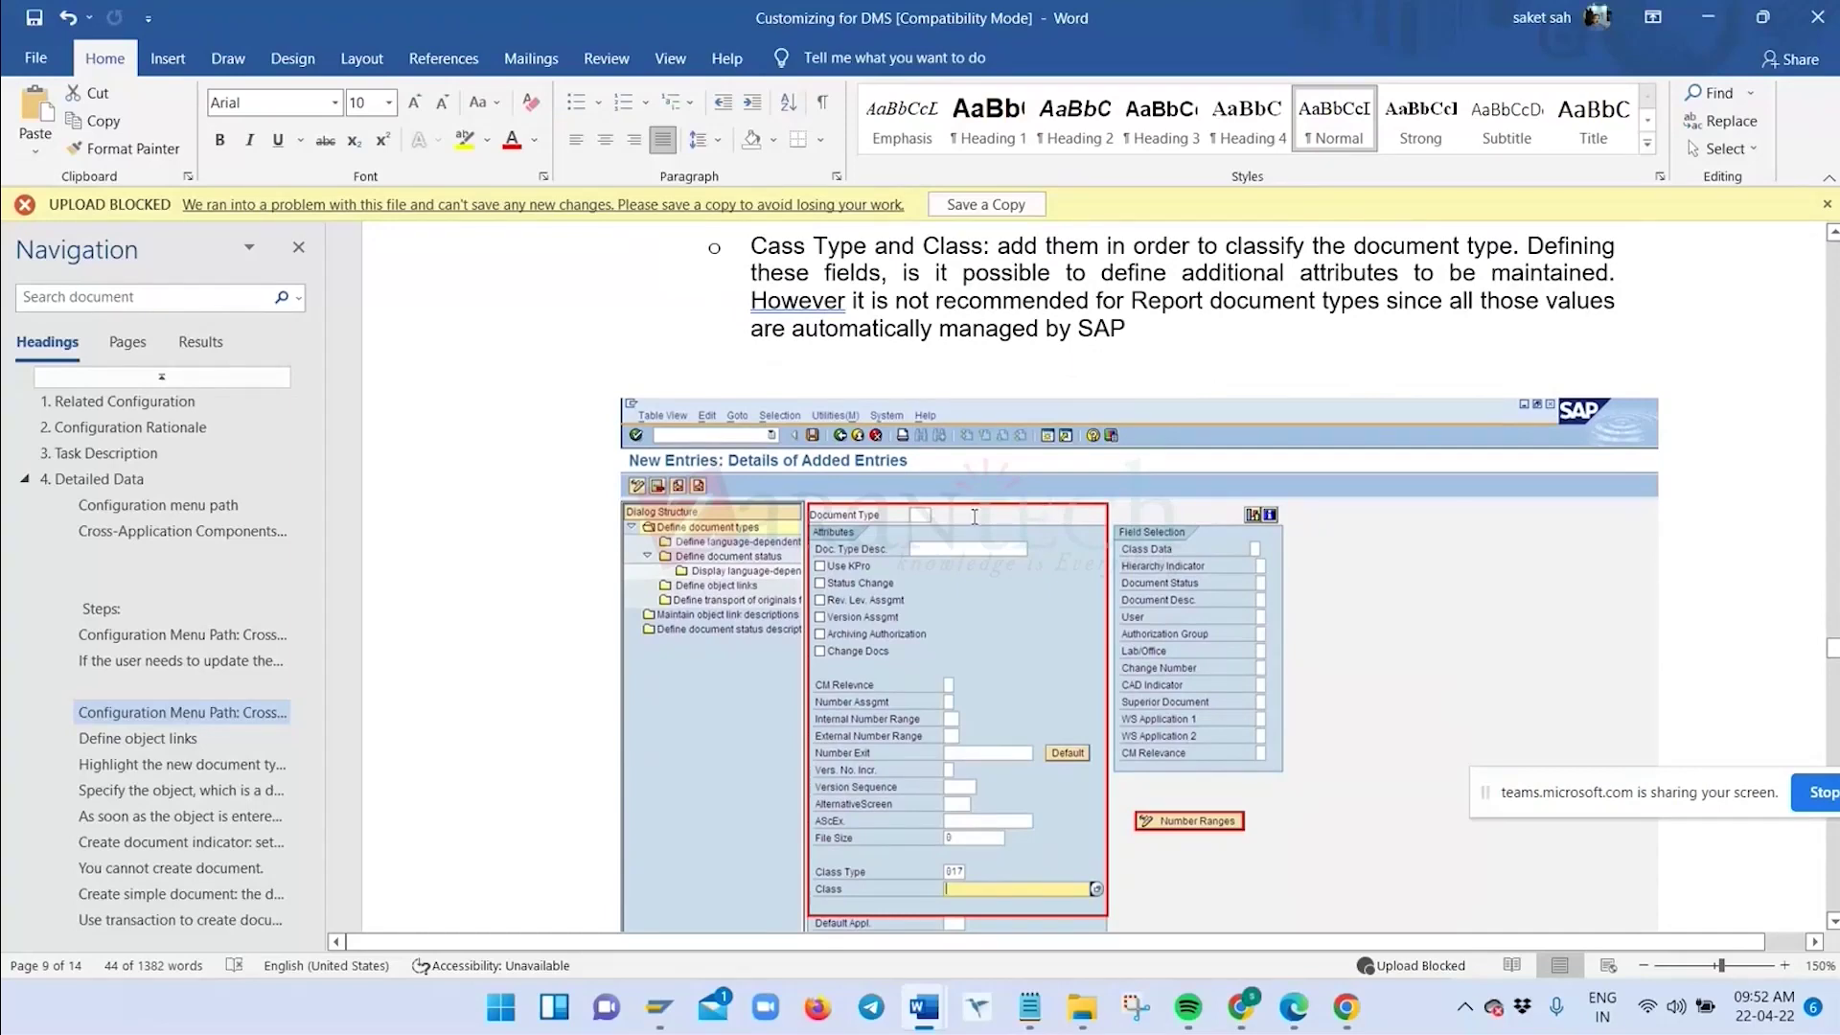
Go to the guide's Define object links section, look over its screenshot, and highlight the introductory paragraph while reading
{"action": "scroll", "coordinate": [973, 517], "scroll_direction": "down", "scroll_amount": 15}
{"action": "scroll", "coordinate": [981, 533], "scroll_direction": "up", "scroll_amount": 4}
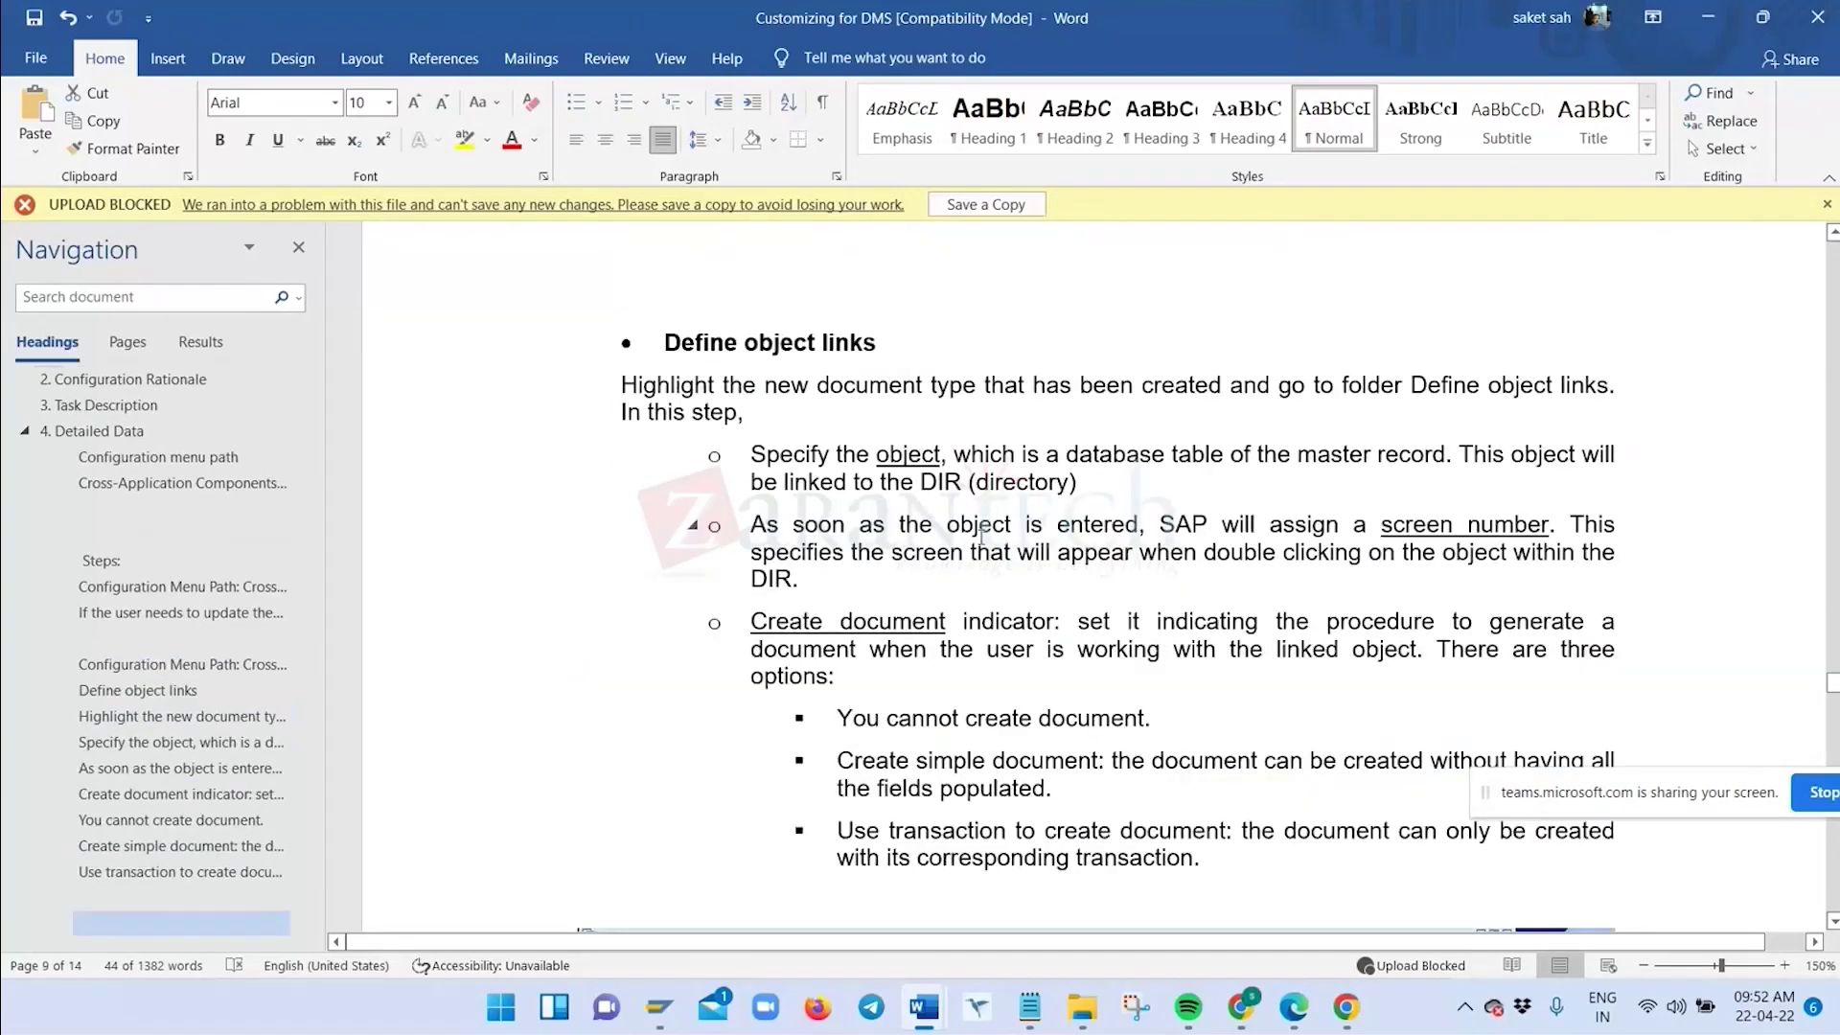
{"action": "scroll", "coordinate": [981, 535], "scroll_direction": "down", "scroll_amount": 1}
{"action": "scroll", "coordinate": [982, 542], "scroll_direction": "down", "scroll_amount": 4}
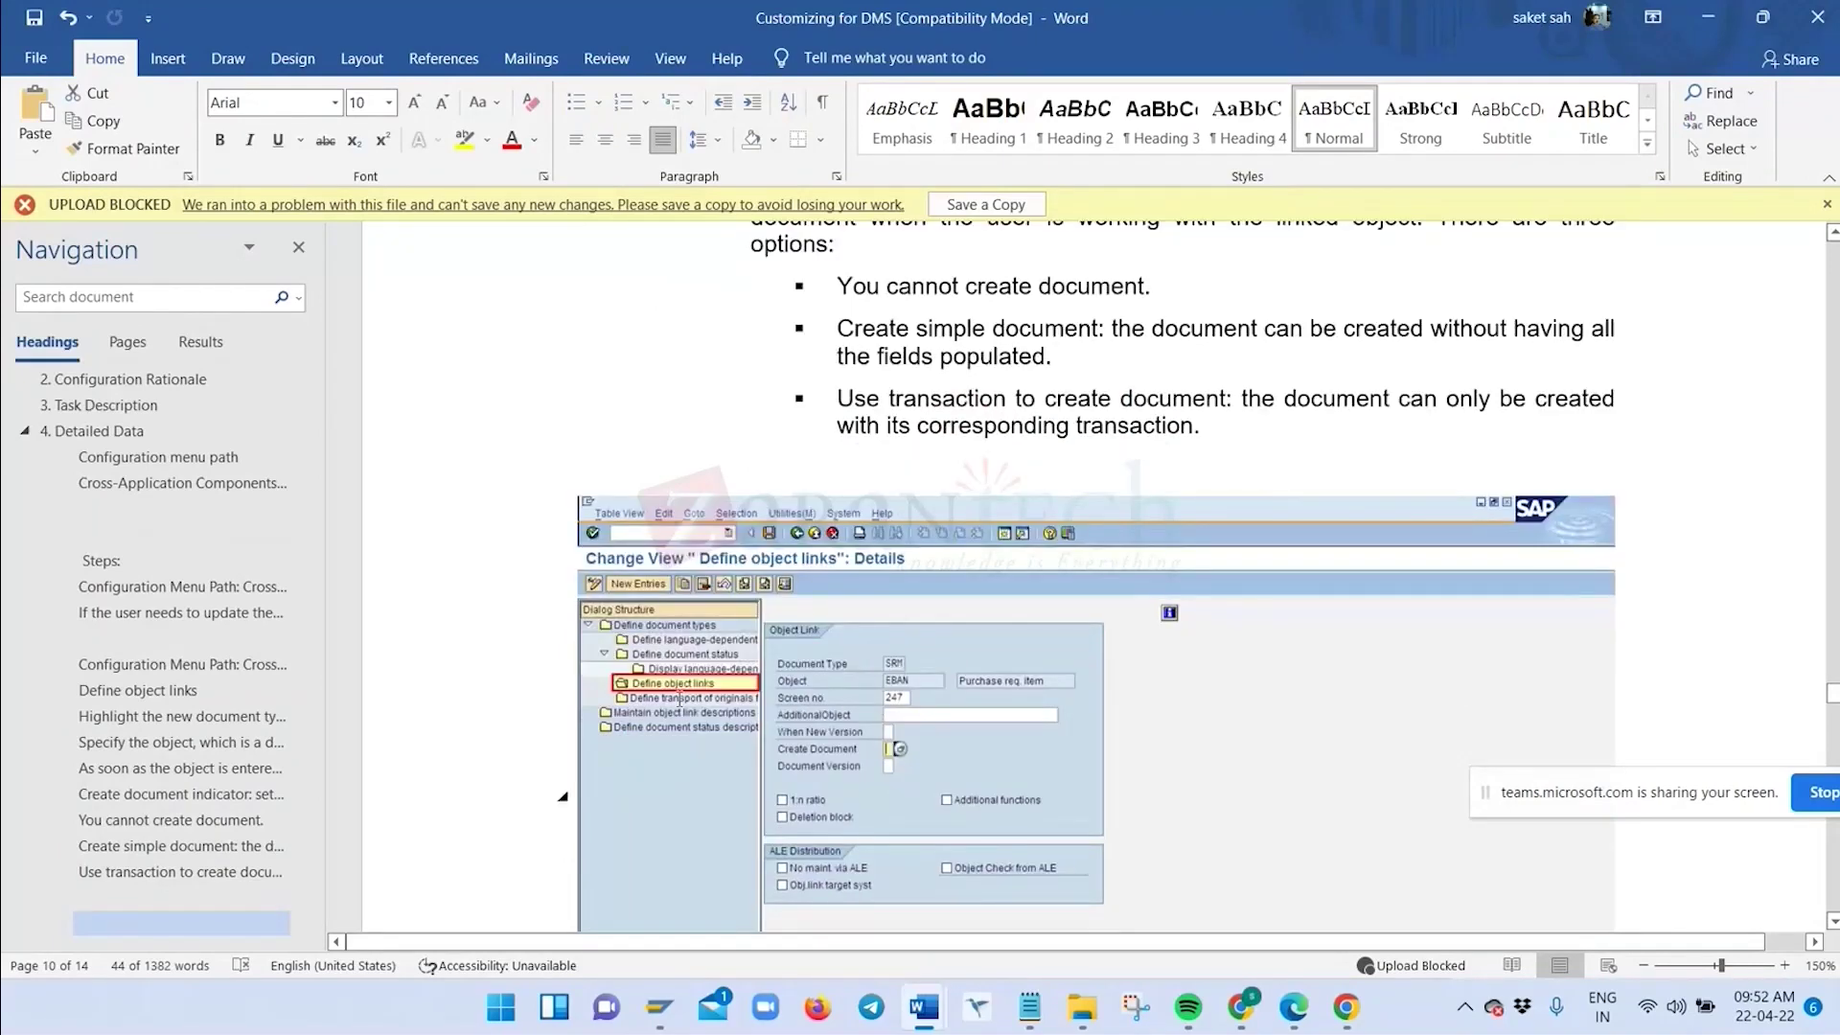
{"action": "scroll", "coordinate": [784, 661], "scroll_direction": "up", "scroll_amount": 3}
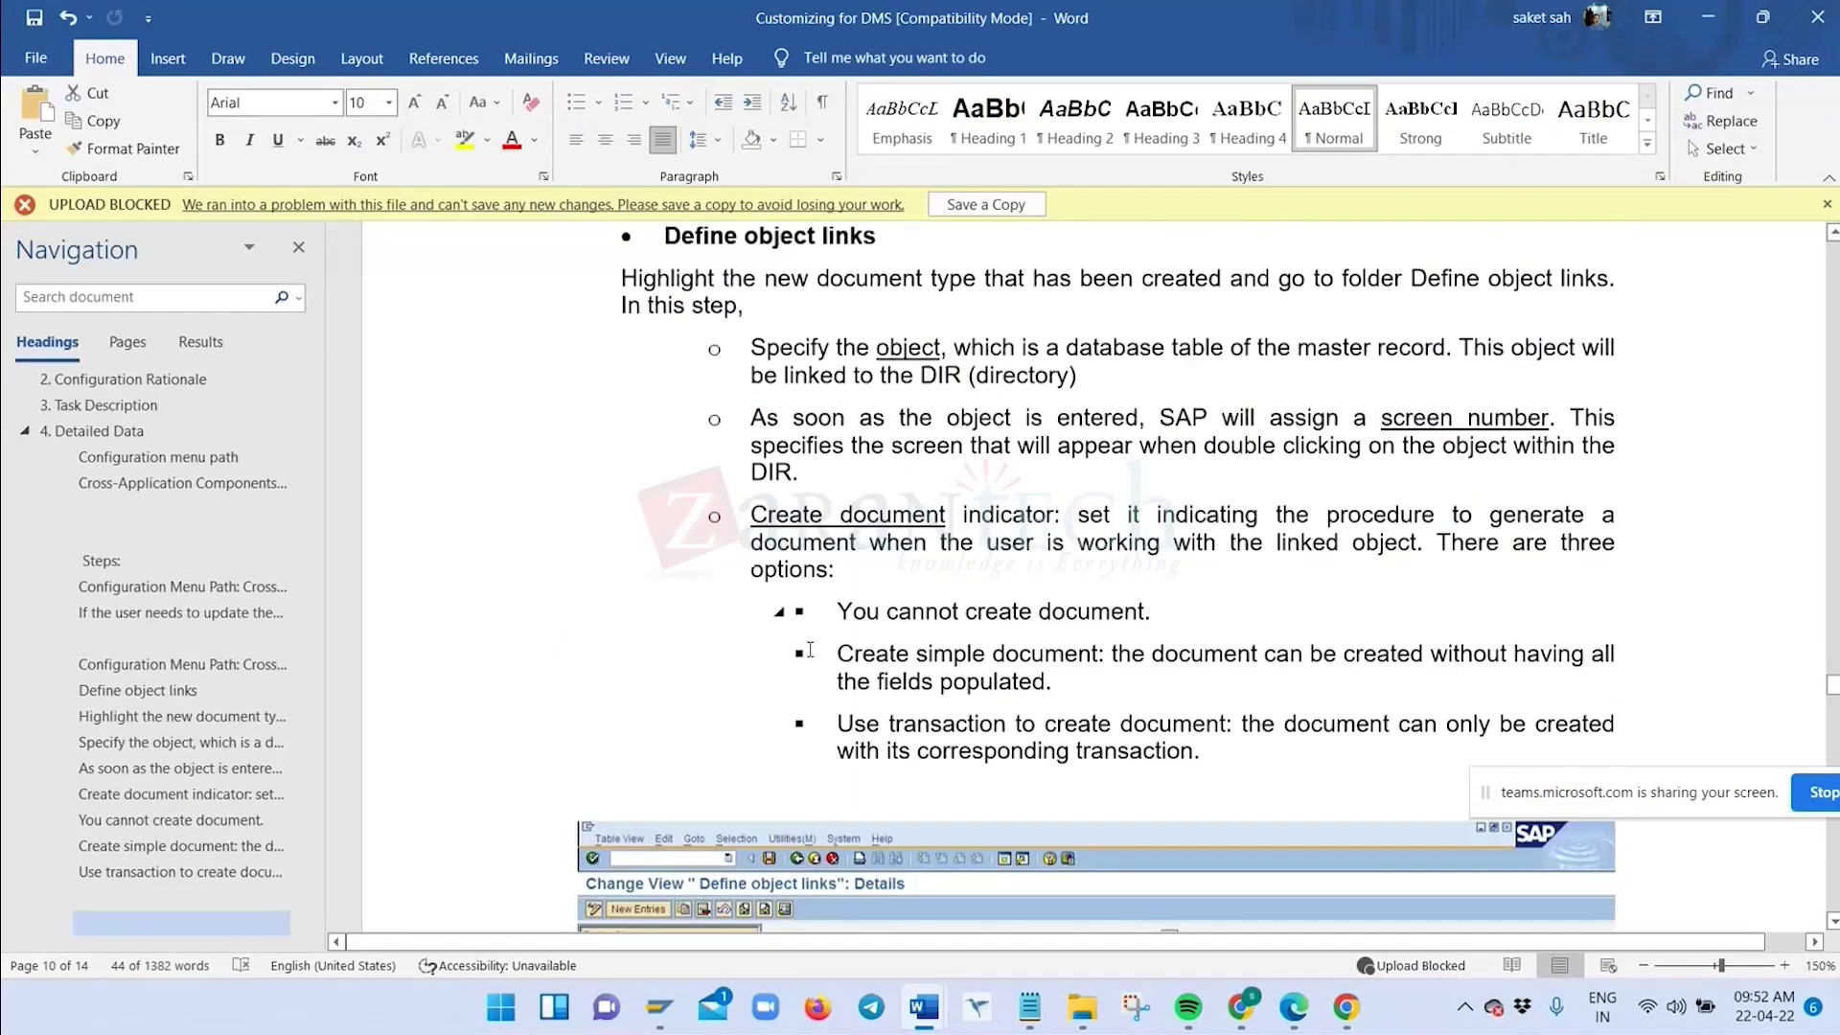
{"action": "scroll", "coordinate": [810, 651], "scroll_direction": "up", "scroll_amount": 1}
{"action": "triple_click", "coordinate": [634, 383]}
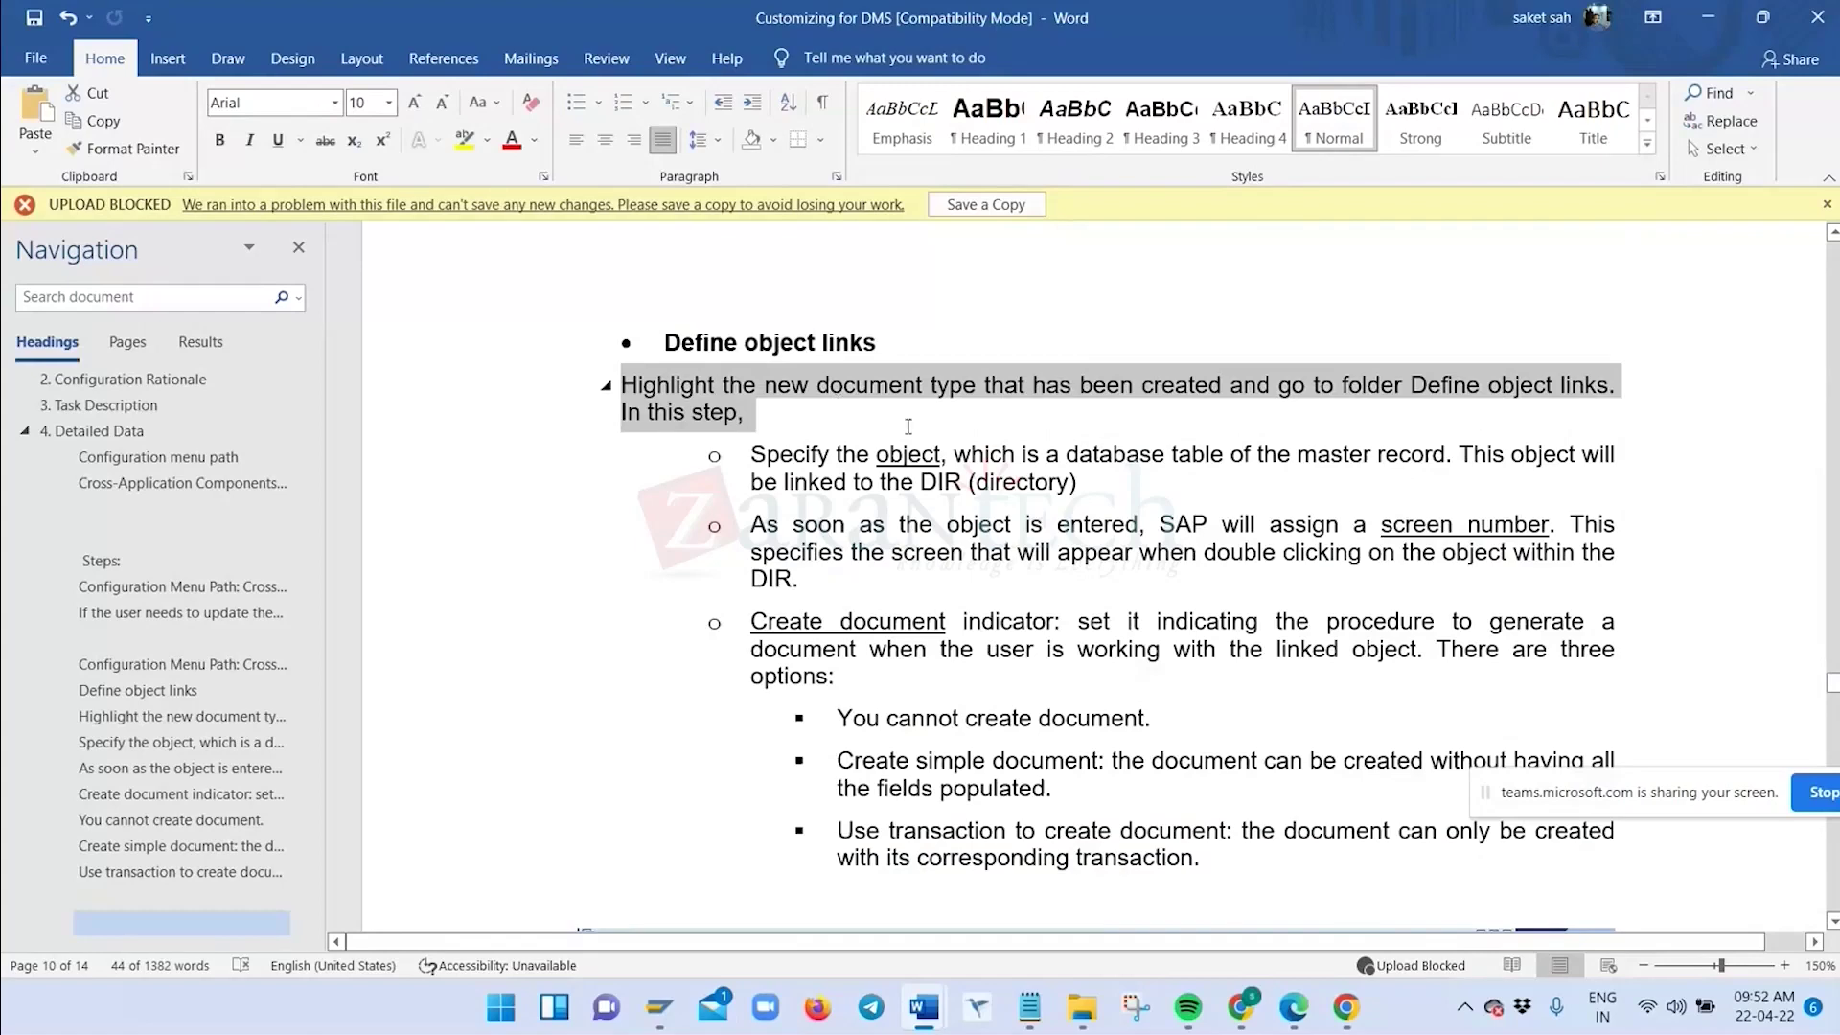
{"action": "scroll", "coordinate": [1010, 657], "scroll_direction": "down", "scroll_amount": 1}
{"action": "scroll", "coordinate": [1025, 692], "scroll_direction": "up", "scroll_amount": 1}
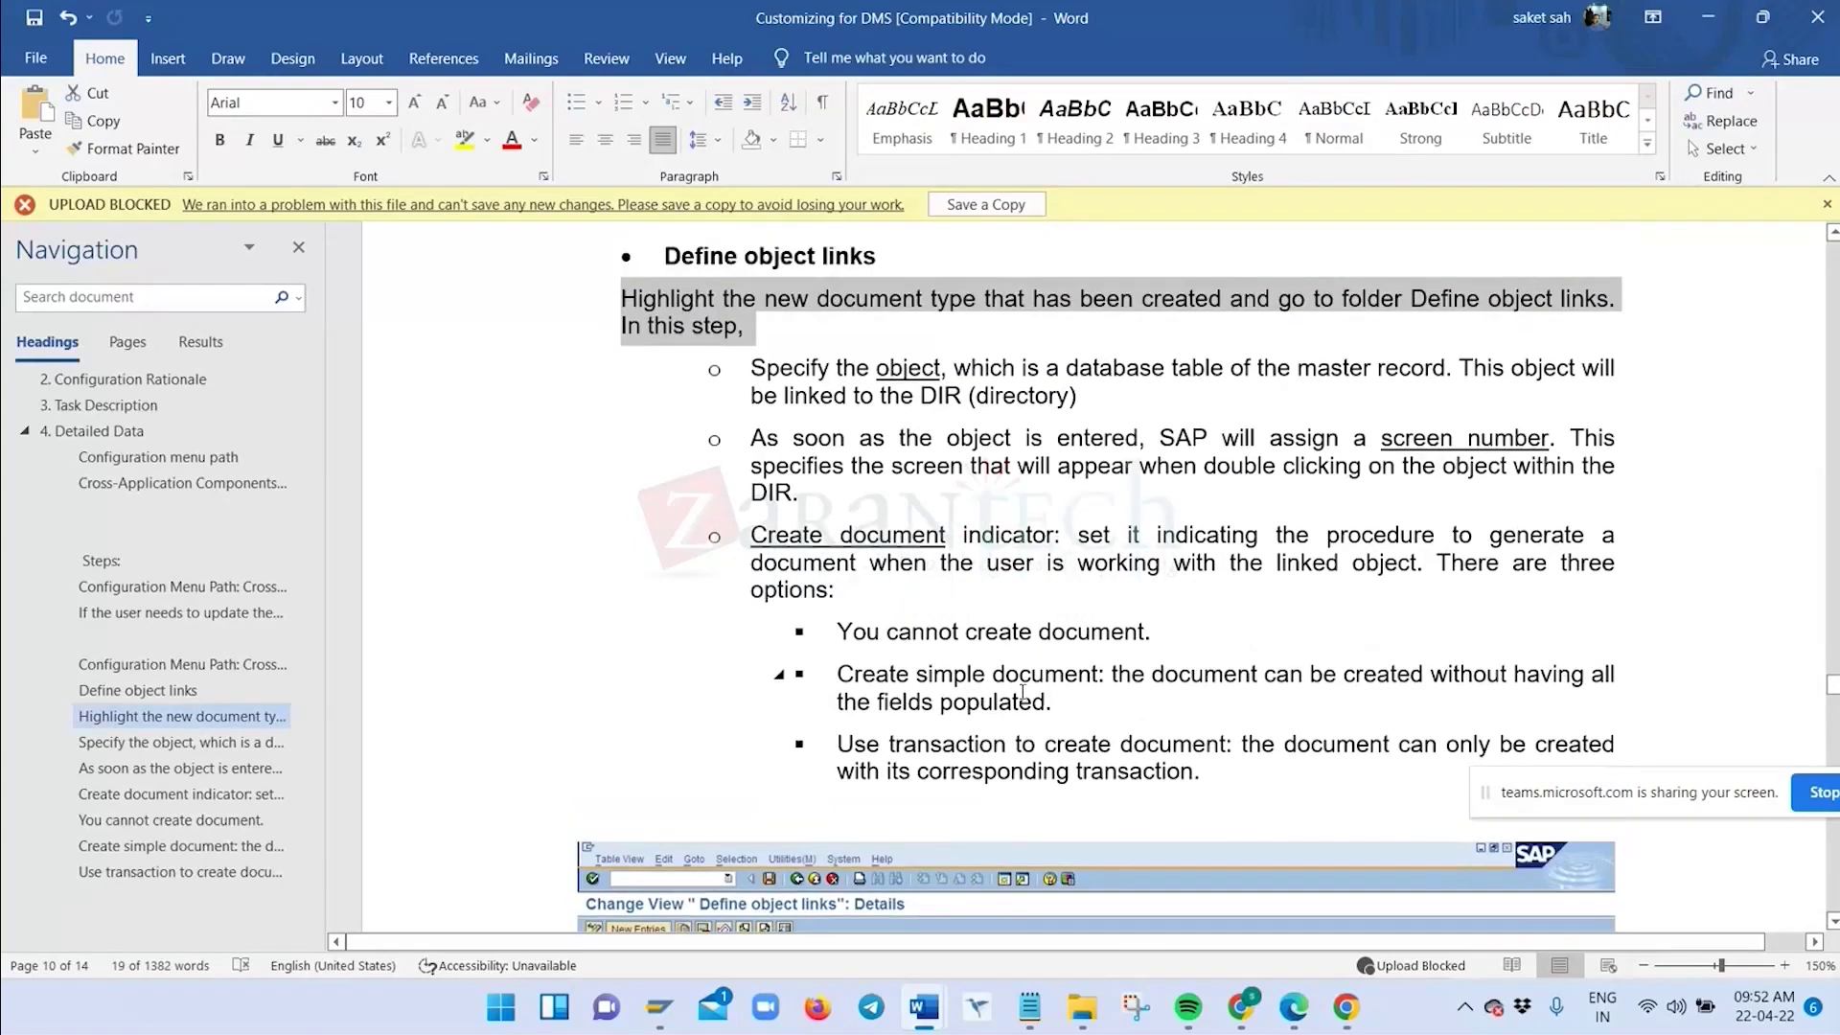
Read the bullet on specifying the object under Define object links, highlighting the master record database table and DIR link text
{"action": "scroll", "coordinate": [1023, 692], "scroll_direction": "down", "scroll_amount": 1}
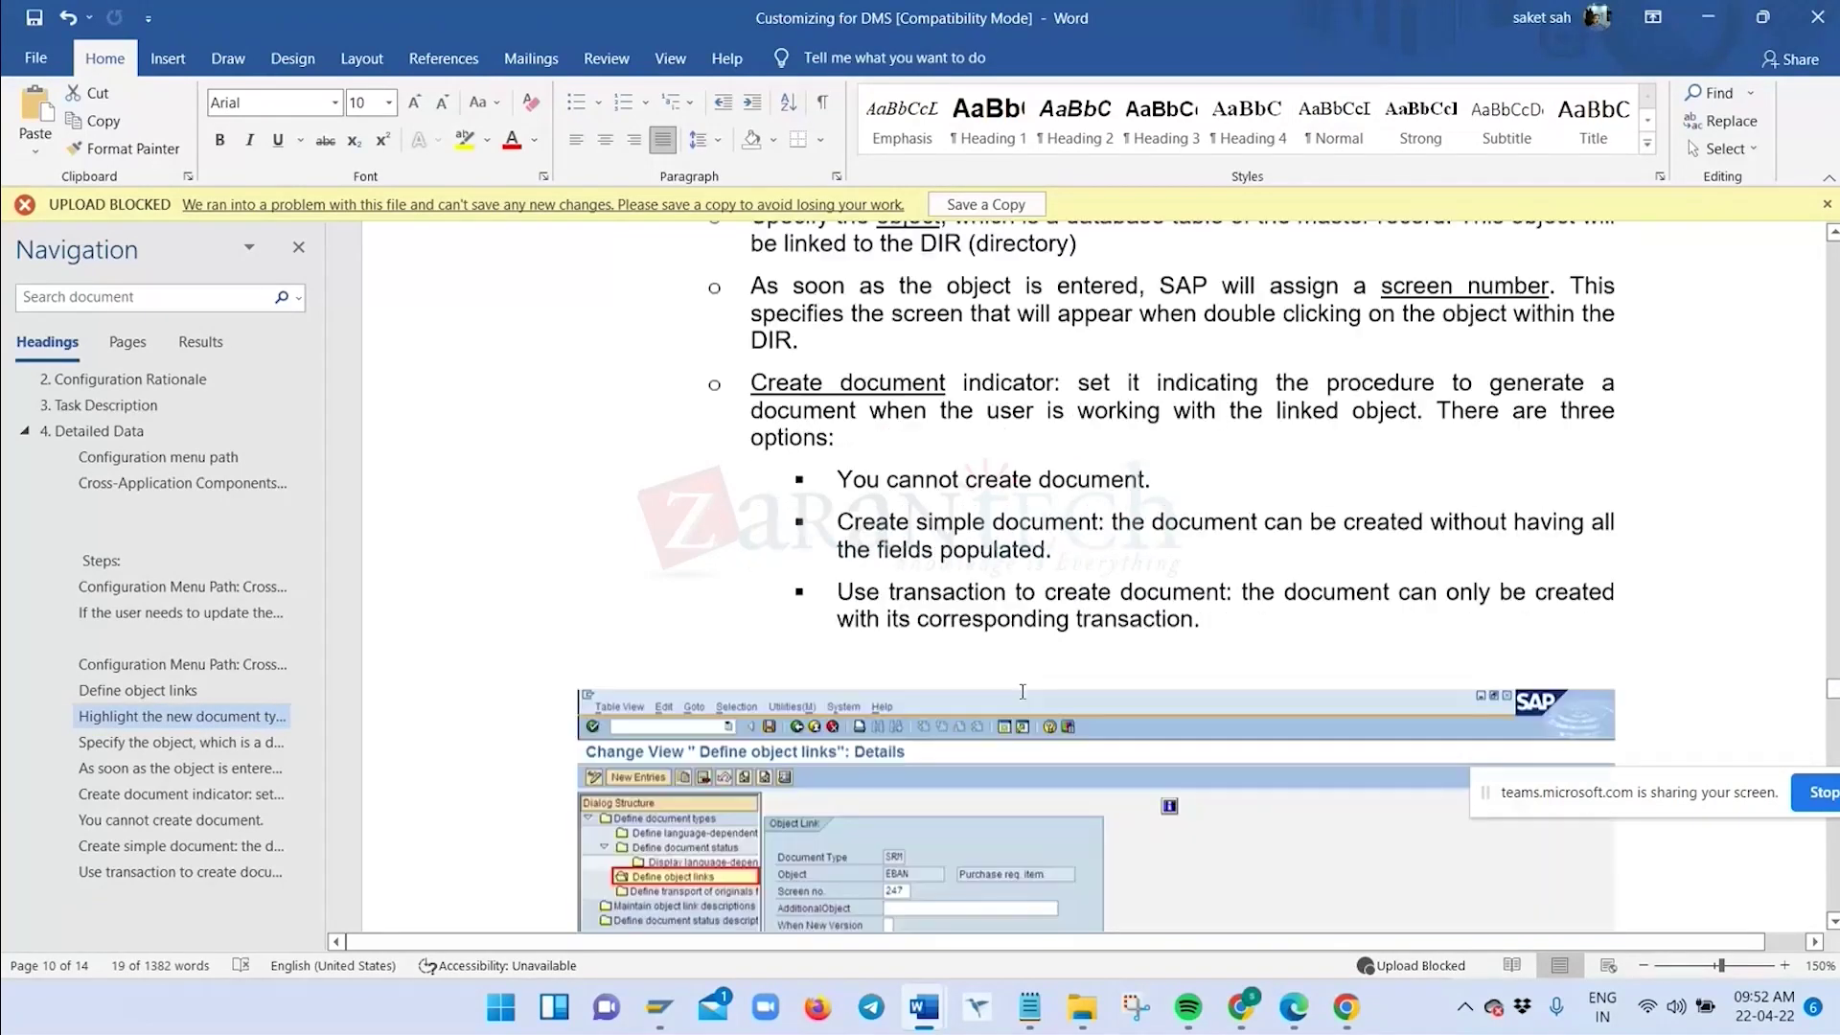
{"action": "scroll", "coordinate": [1022, 692], "scroll_direction": "down", "scroll_amount": 1}
{"action": "scroll", "coordinate": [1021, 692], "scroll_direction": "up", "scroll_amount": 2}
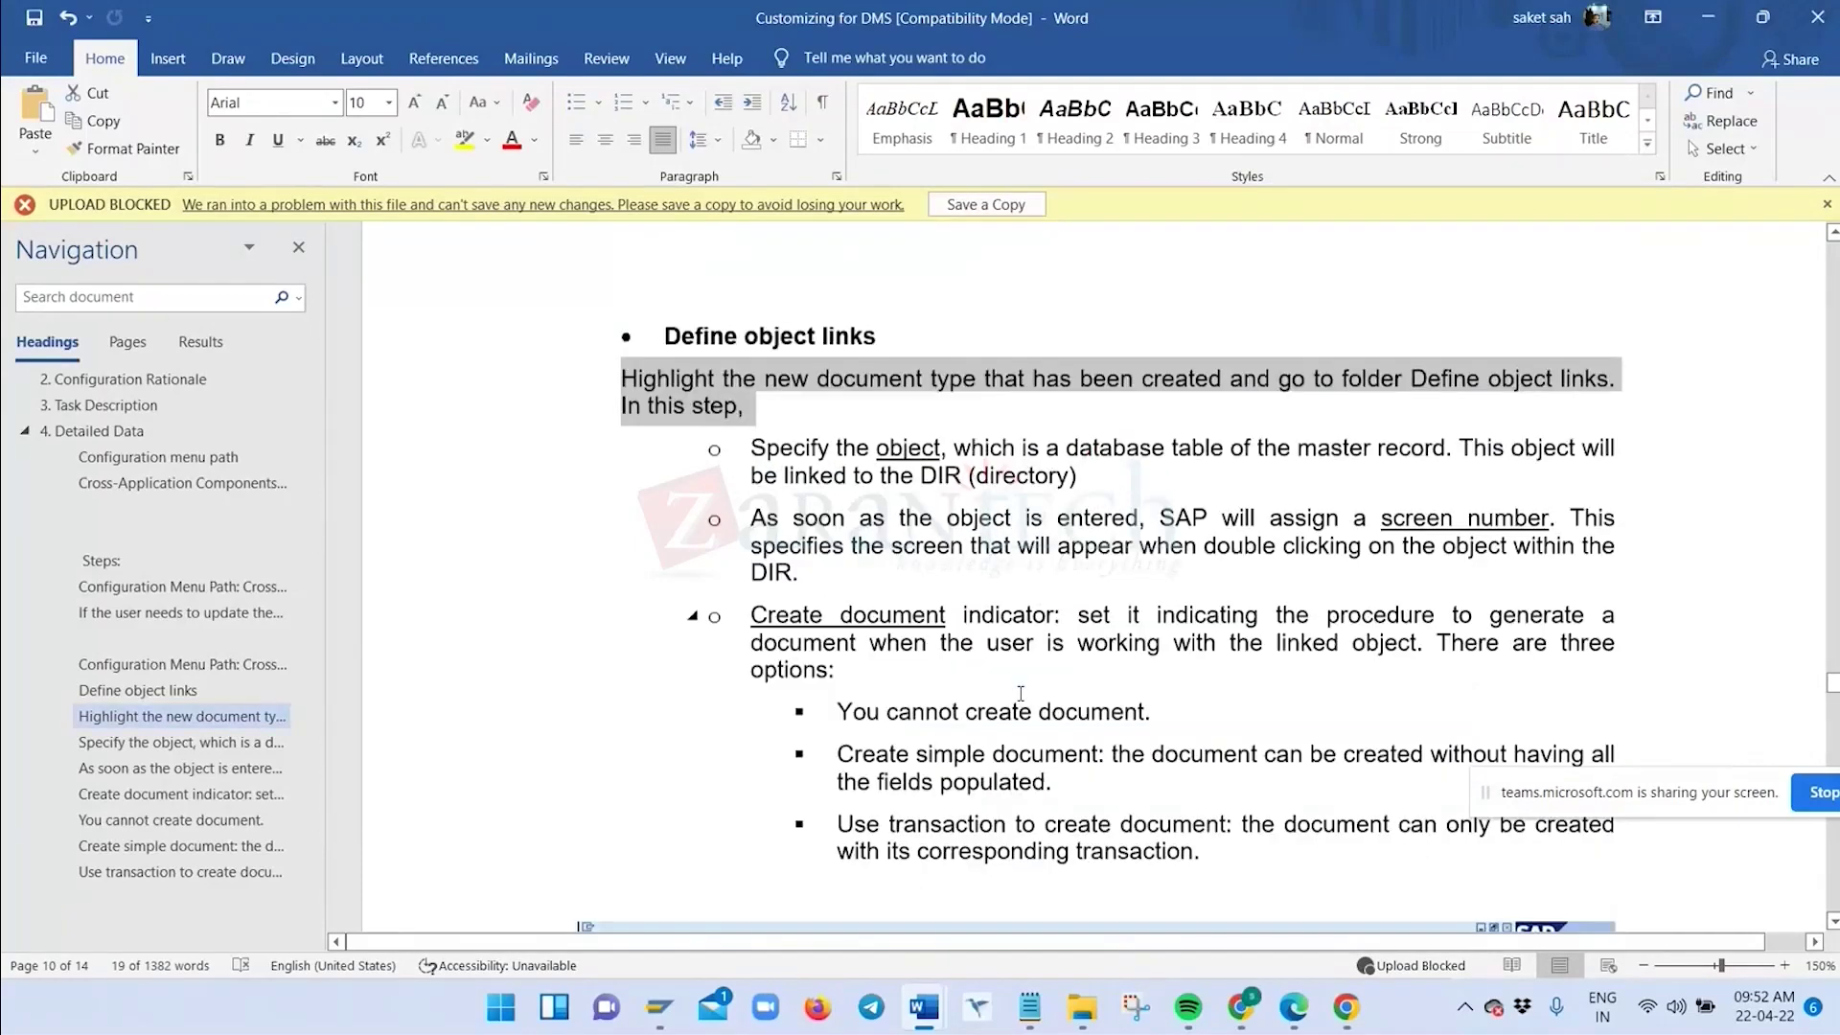
{"action": "left_click", "coordinate": [794, 454]}
{"action": "left_click_drag", "start_coordinate": [811, 451], "coordinate": [1413, 450]}
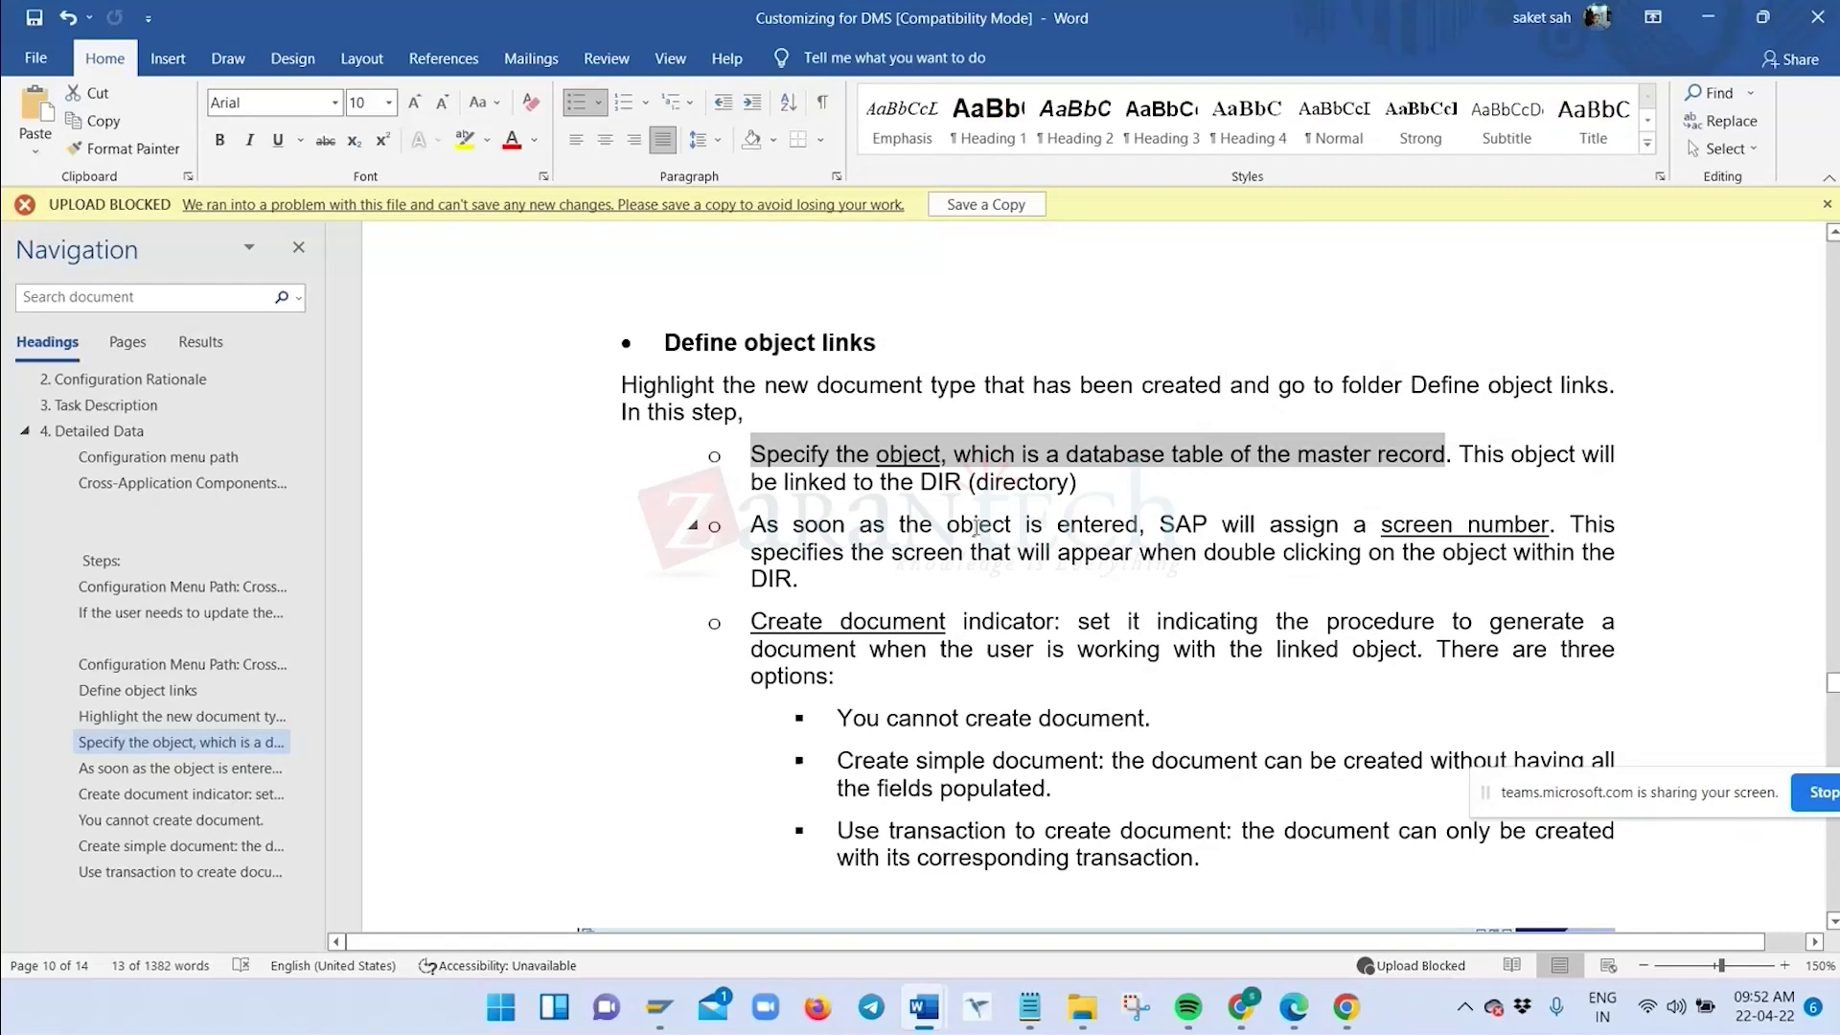
{"action": "left_click_drag", "start_coordinate": [1069, 454], "coordinate": [1078, 482]}
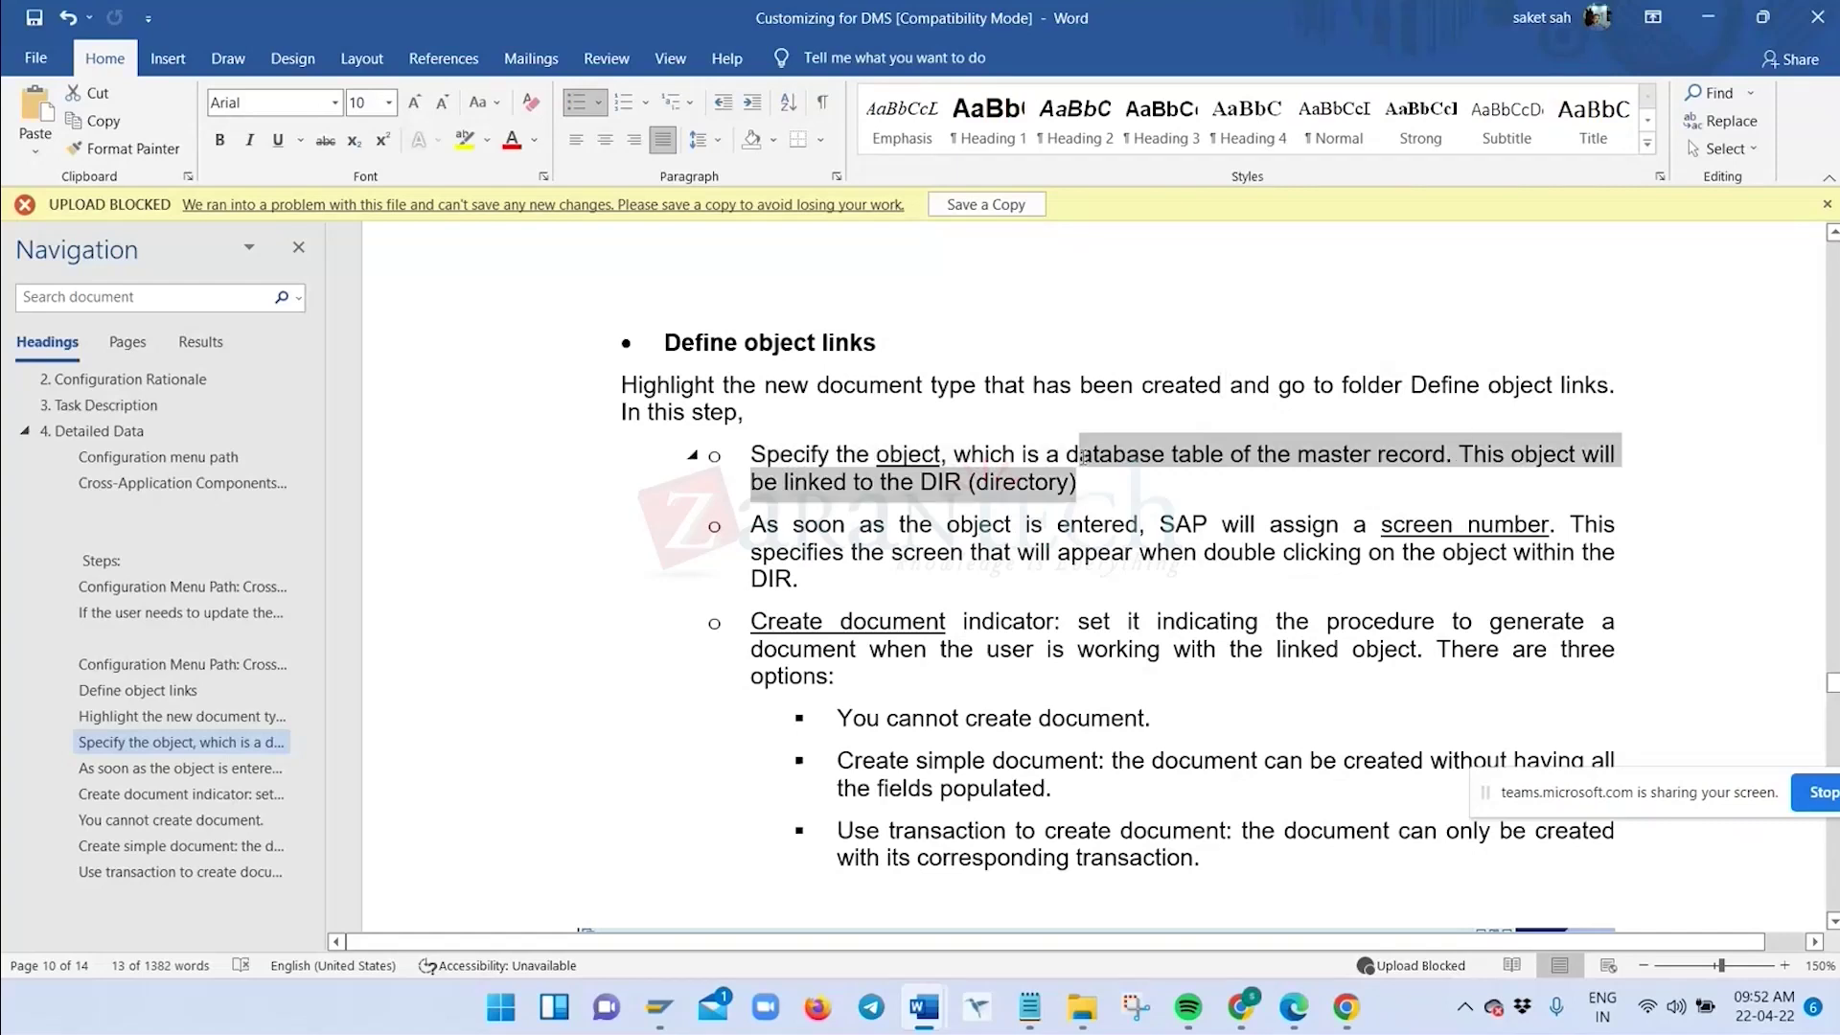
{"action": "left_click", "coordinate": [972, 575]}
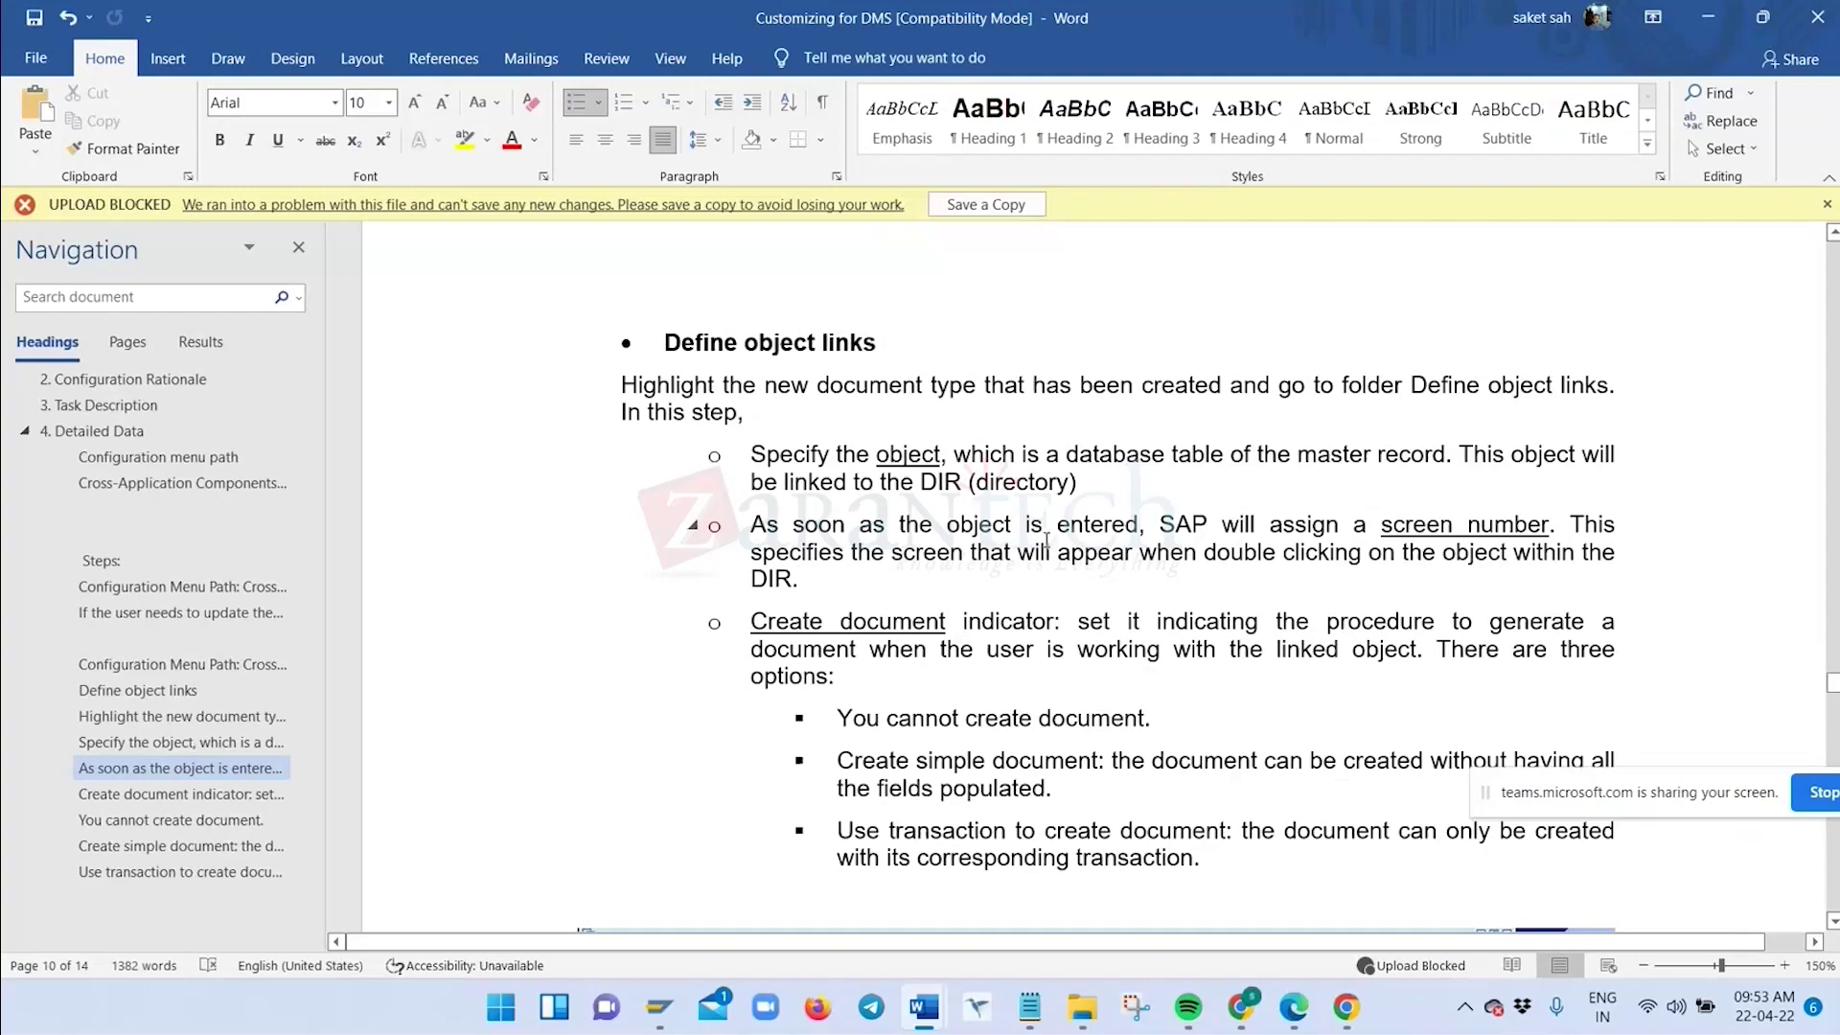
Read the Create document indicator bullet, highlighting its name and description and comparing it with the Define object links screenshot
{"action": "scroll", "coordinate": [1046, 539], "scroll_direction": "down", "scroll_amount": 3}
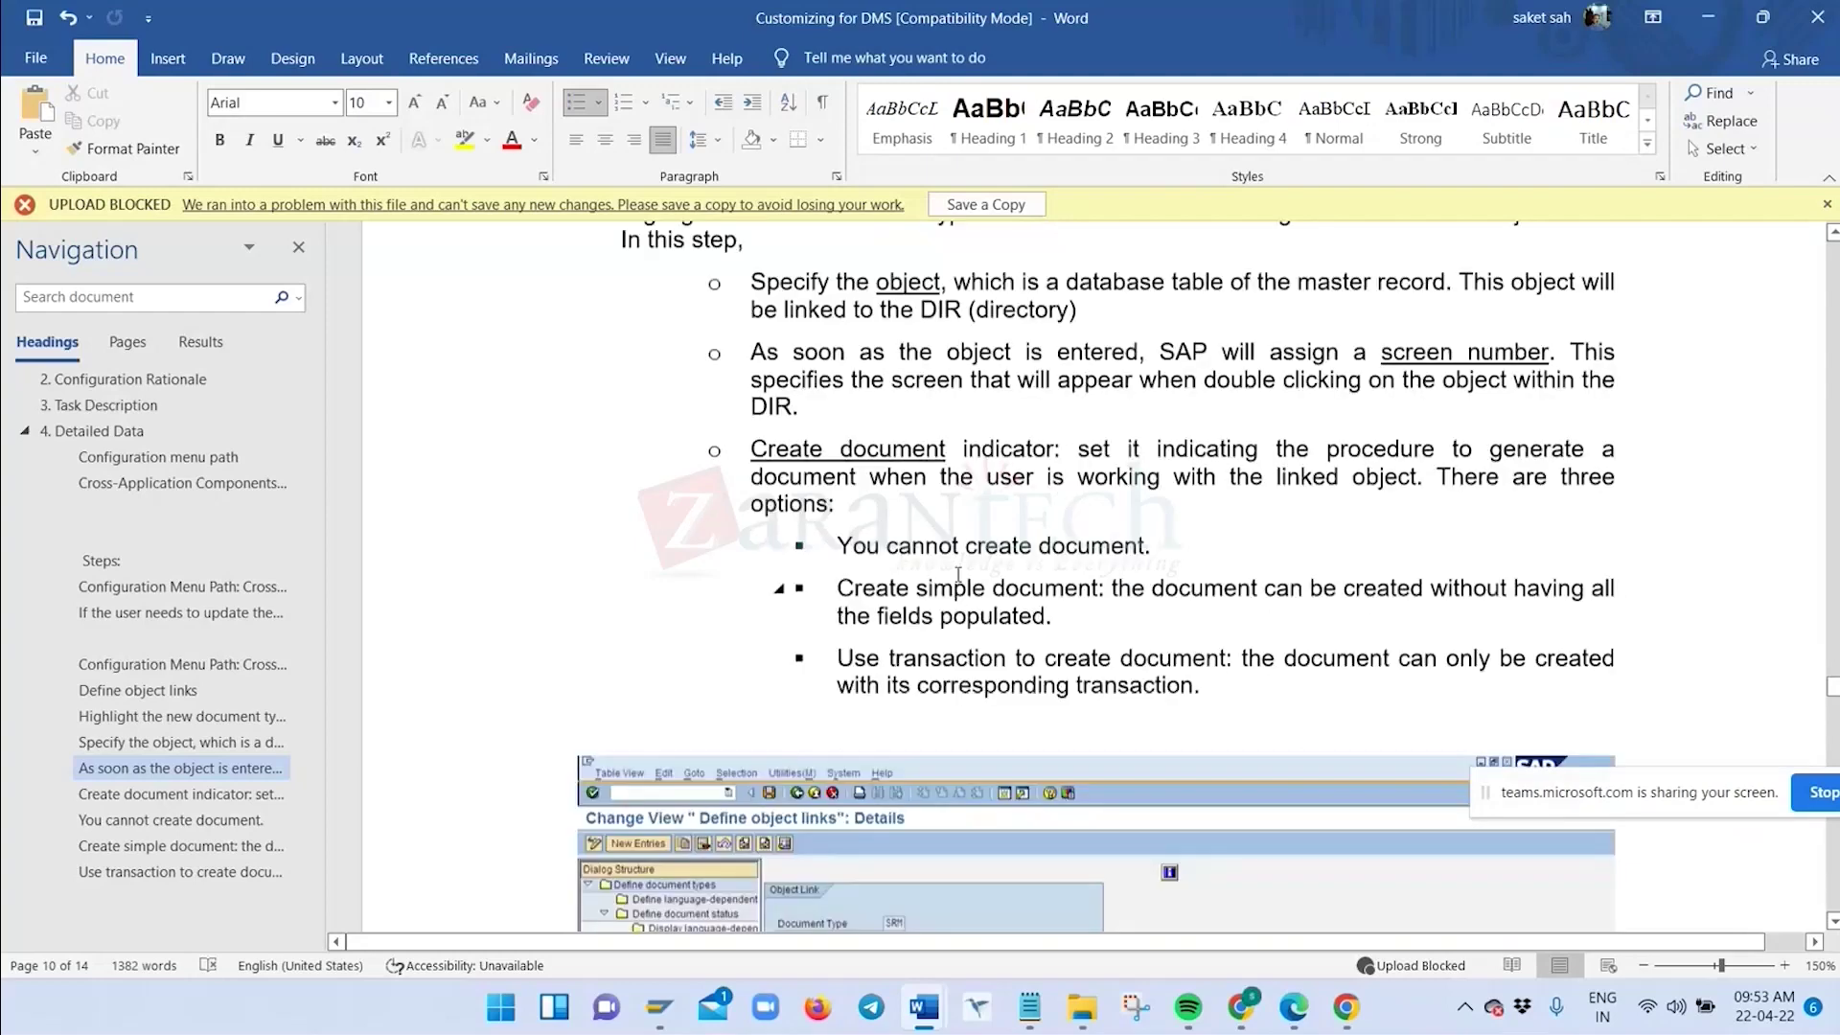
{"action": "left_click", "coordinate": [843, 546]}
{"action": "left_click_drag", "start_coordinate": [821, 441], "coordinate": [1052, 448]}
{"action": "scroll", "coordinate": [978, 584], "scroll_direction": "down", "scroll_amount": 1}
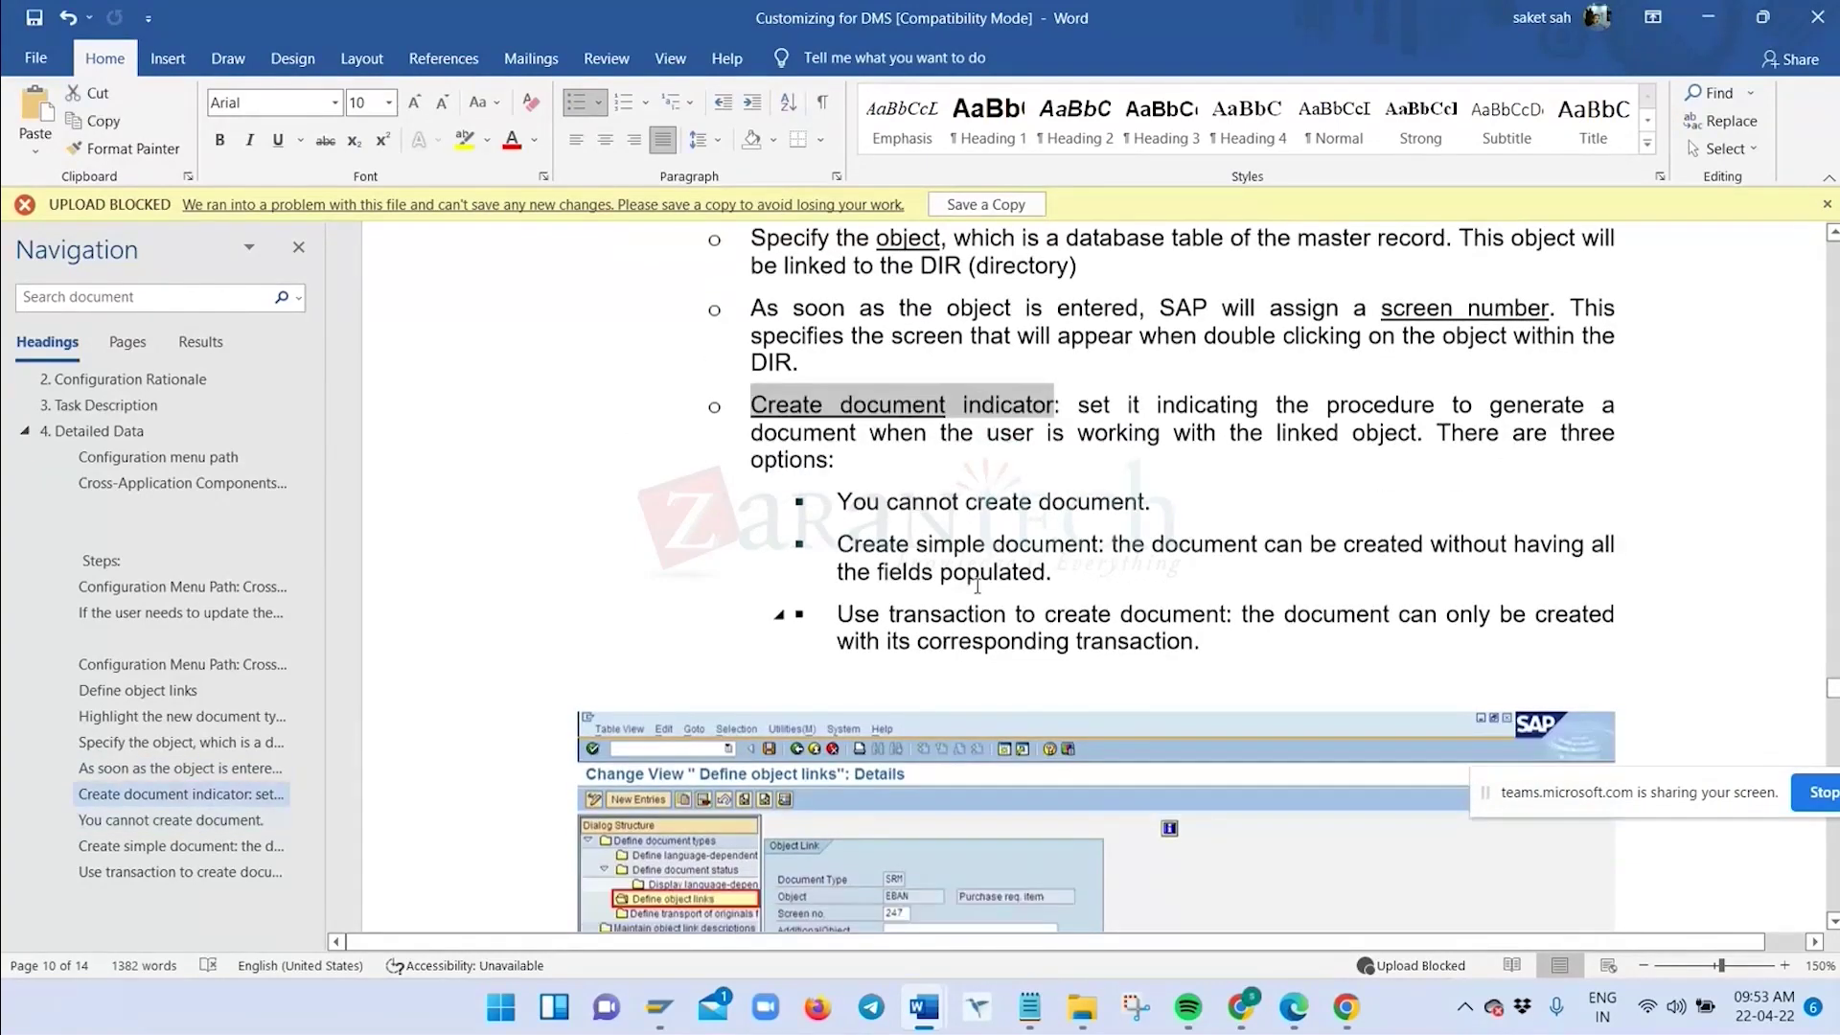
{"action": "scroll", "coordinate": [977, 585], "scroll_direction": "down", "scroll_amount": 4}
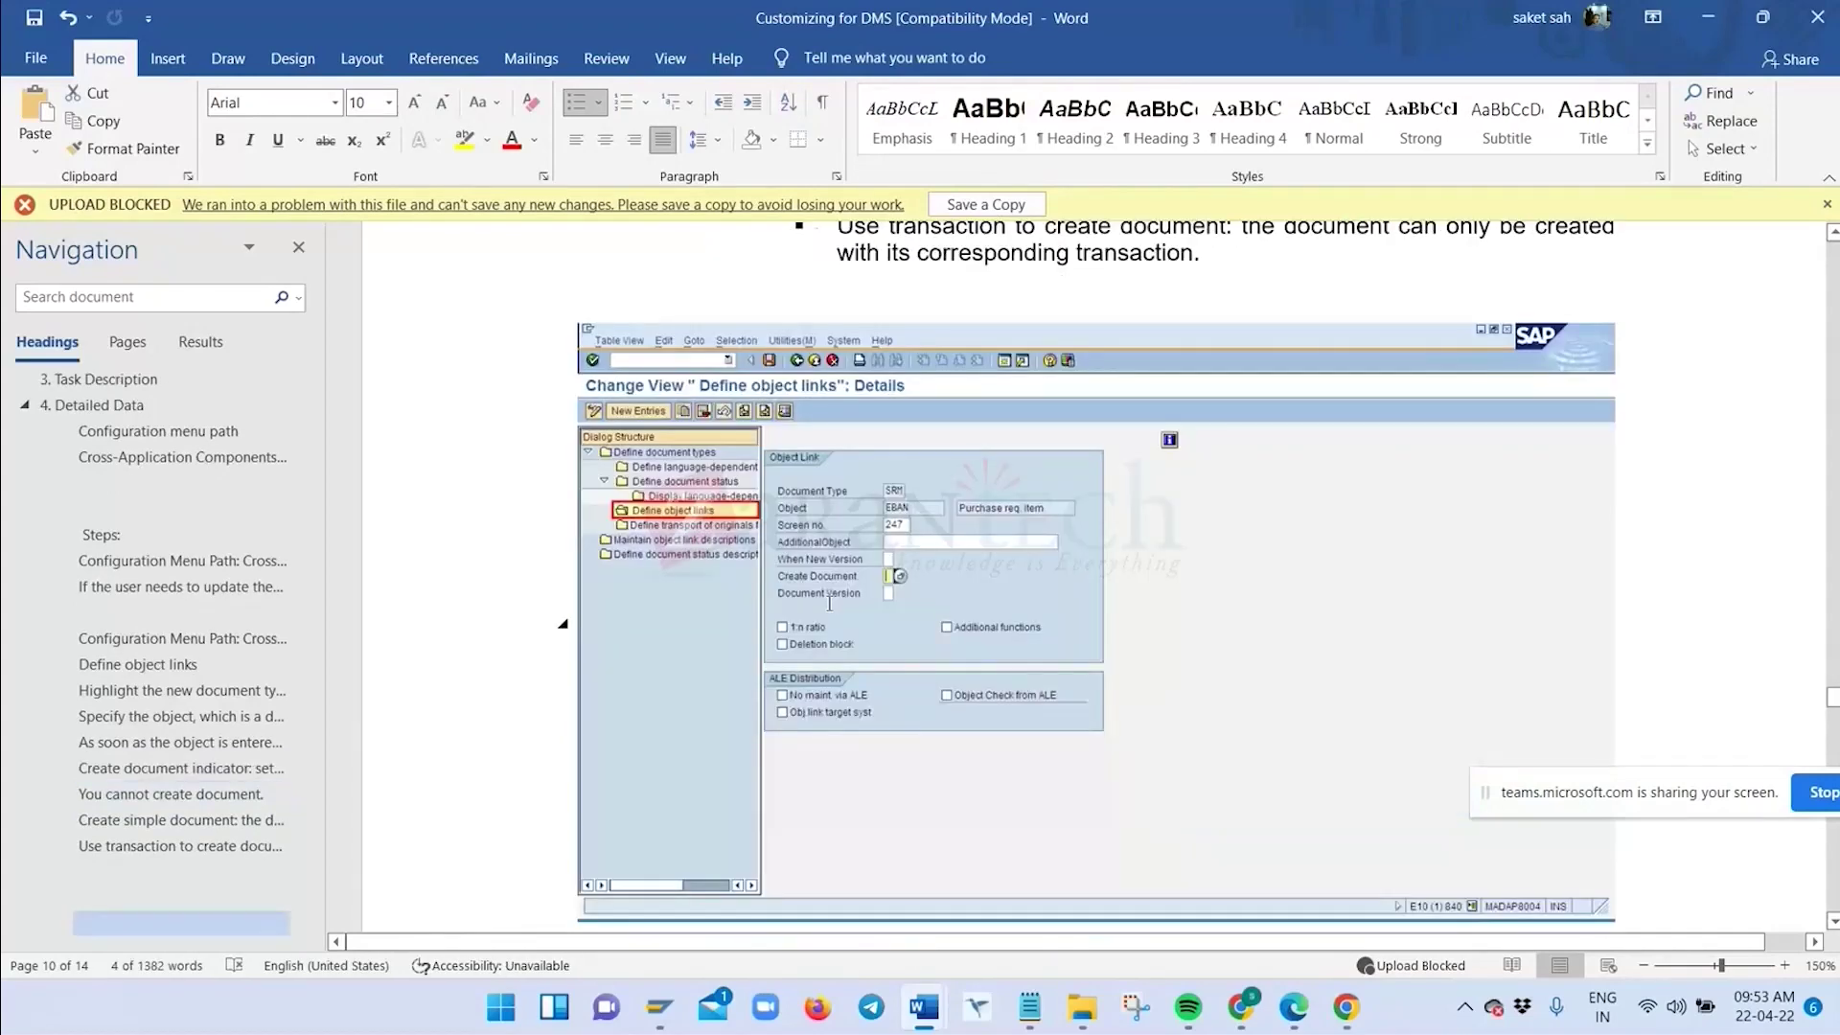
{"action": "scroll", "coordinate": [897, 593], "scroll_direction": "up", "scroll_amount": 2}
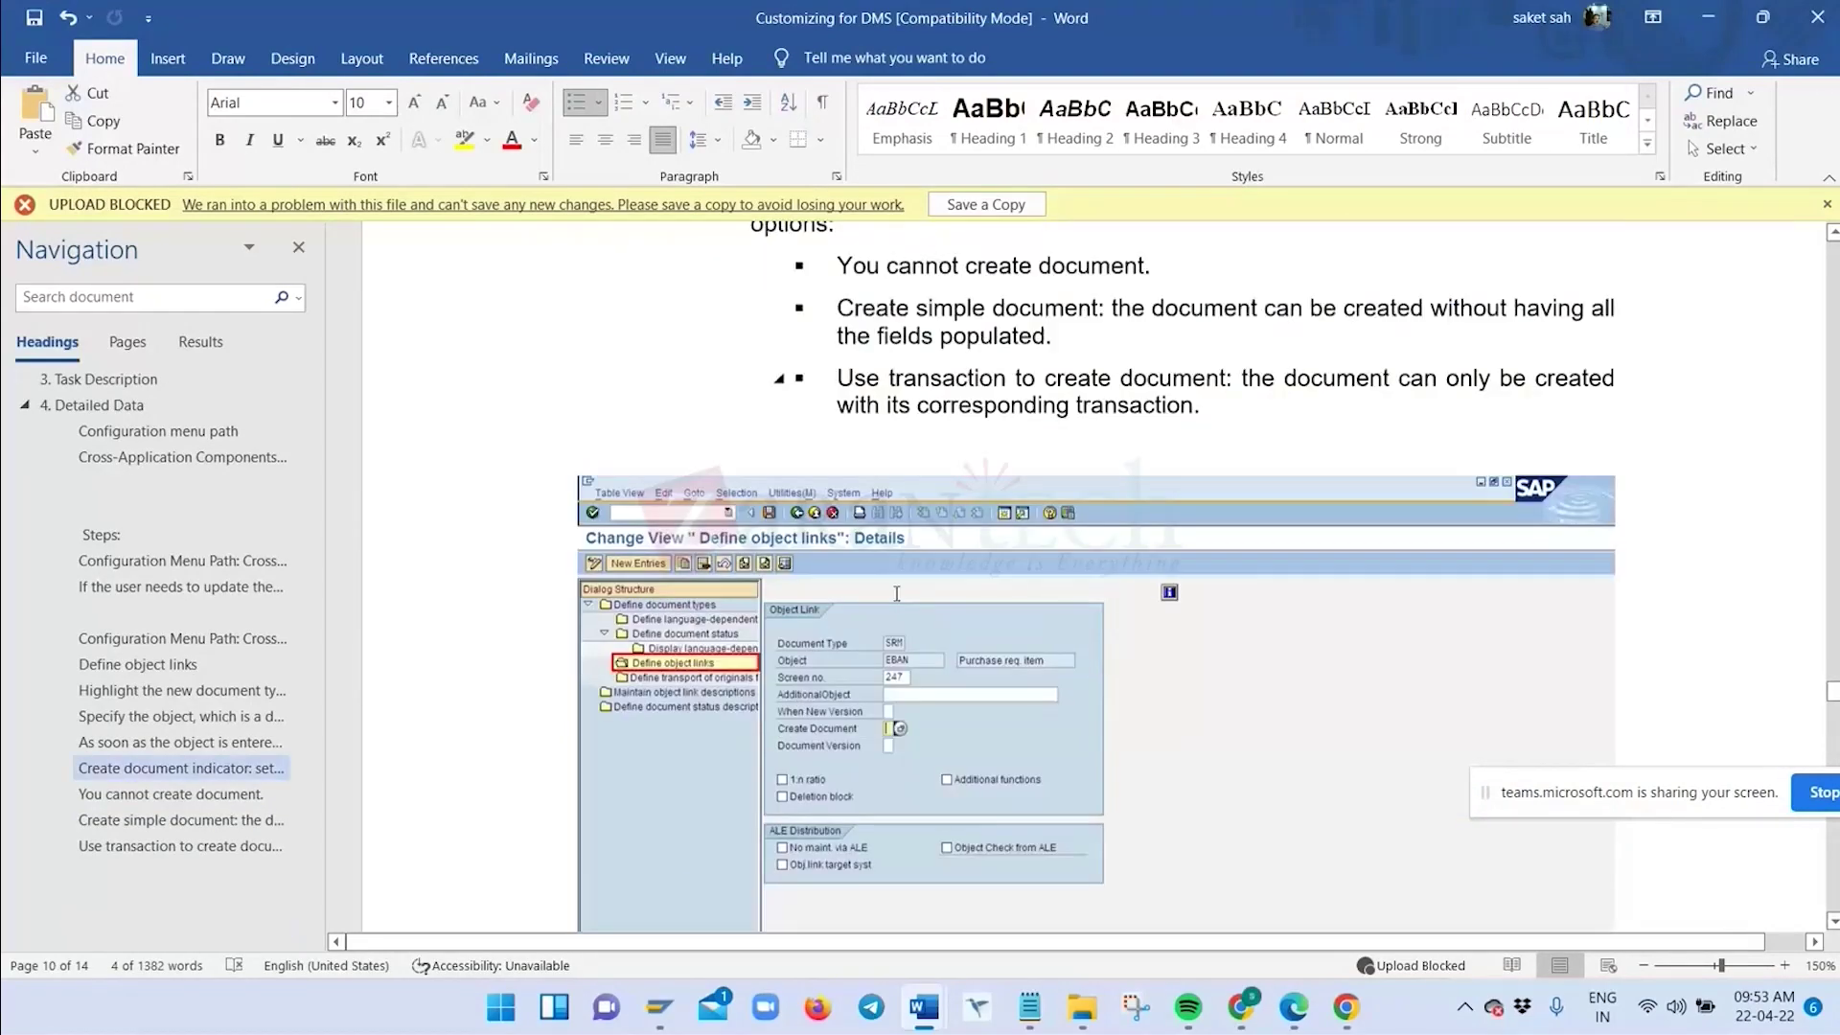
{"action": "scroll", "coordinate": [897, 593], "scroll_direction": "up", "scroll_amount": 2}
{"action": "left_click_drag", "start_coordinate": [1131, 364], "coordinate": [1161, 459]}
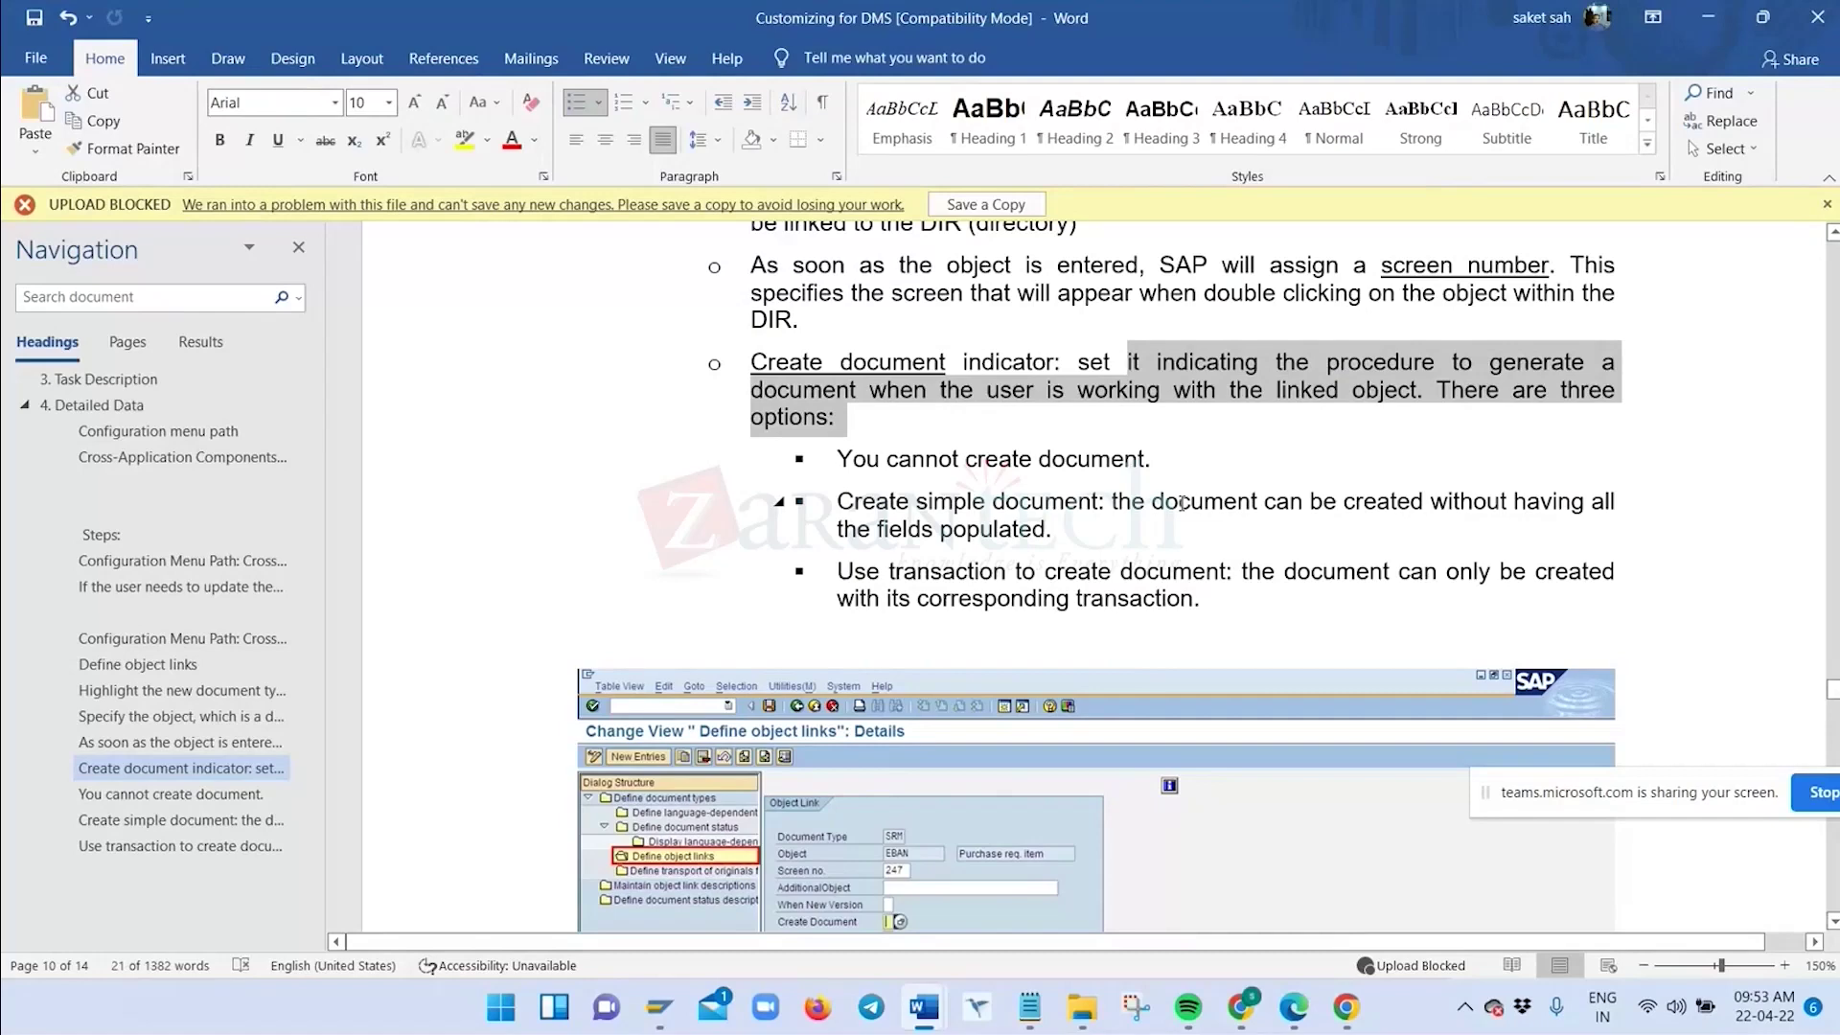
Highlight the three Create document options one after another while reading: cannot create, create simple document, and use transaction to create document
{"action": "scroll", "coordinate": [1182, 502], "scroll_direction": "down", "scroll_amount": 2}
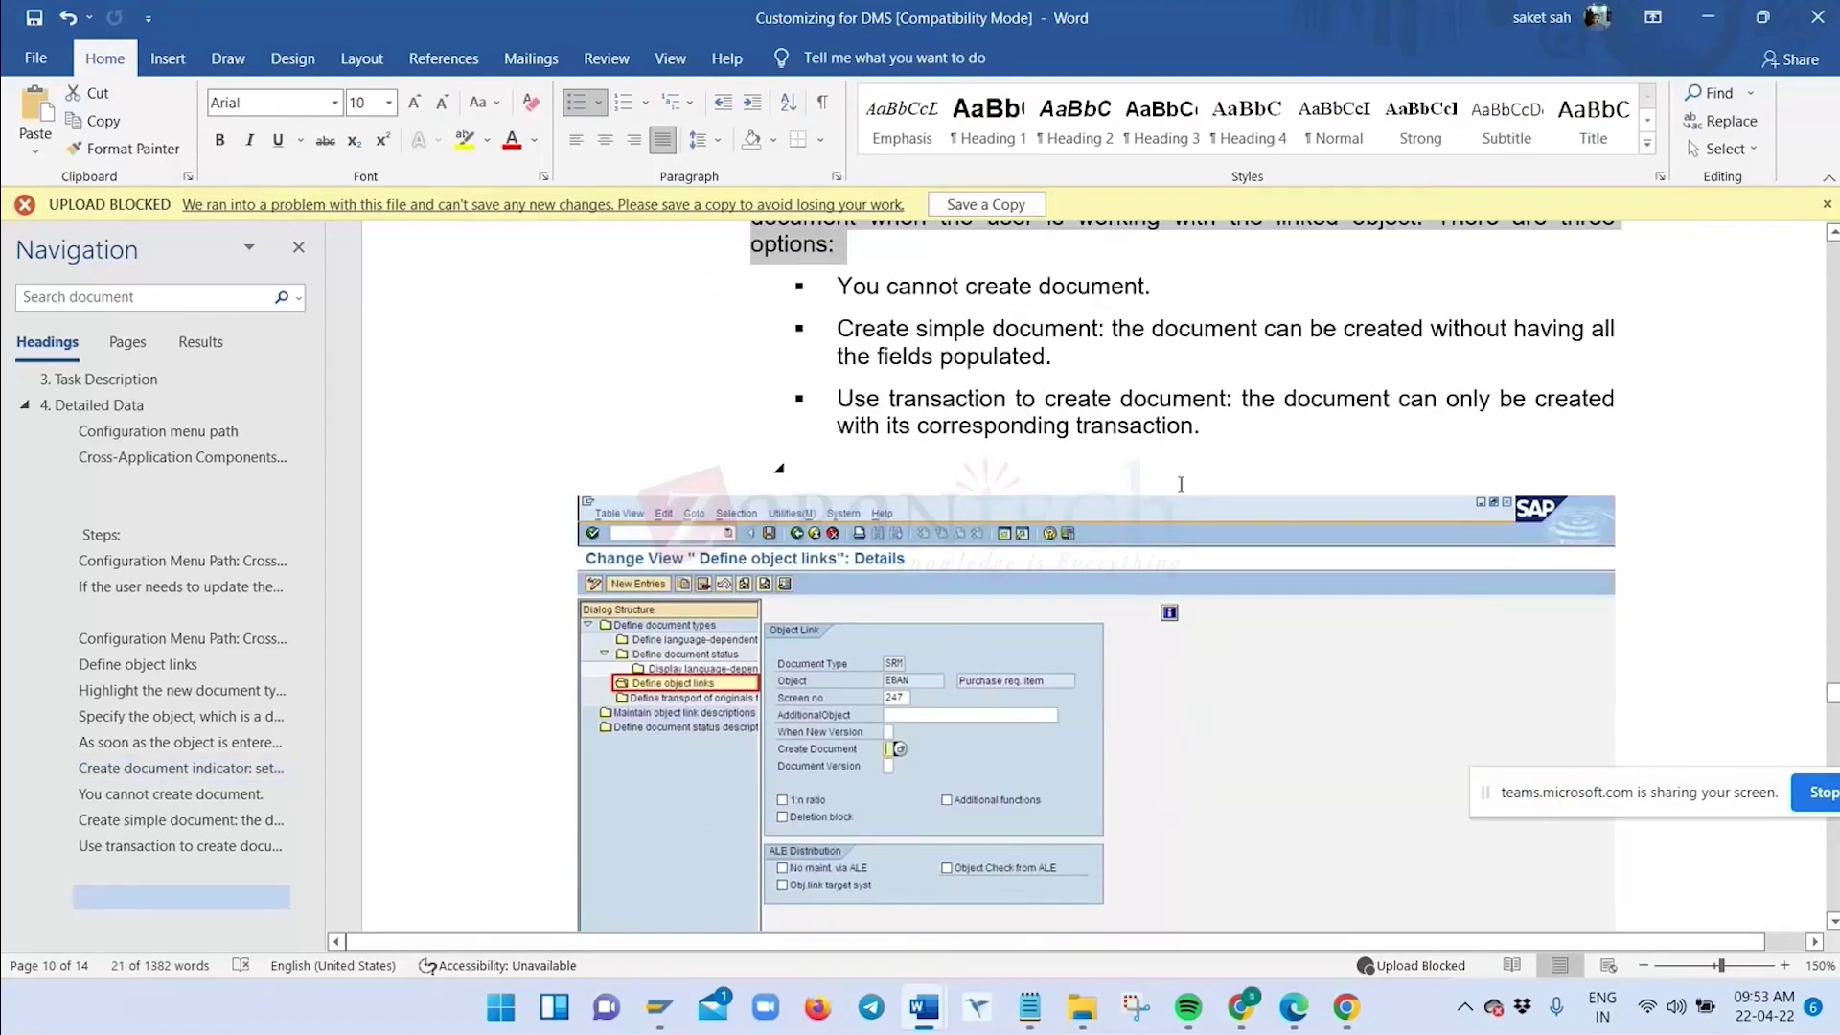
{"action": "triple_click", "coordinate": [944, 286]}
{"action": "left_click_drag", "start_coordinate": [1052, 356], "coordinate": [939, 357]}
{"action": "triple_click", "coordinate": [925, 355]}
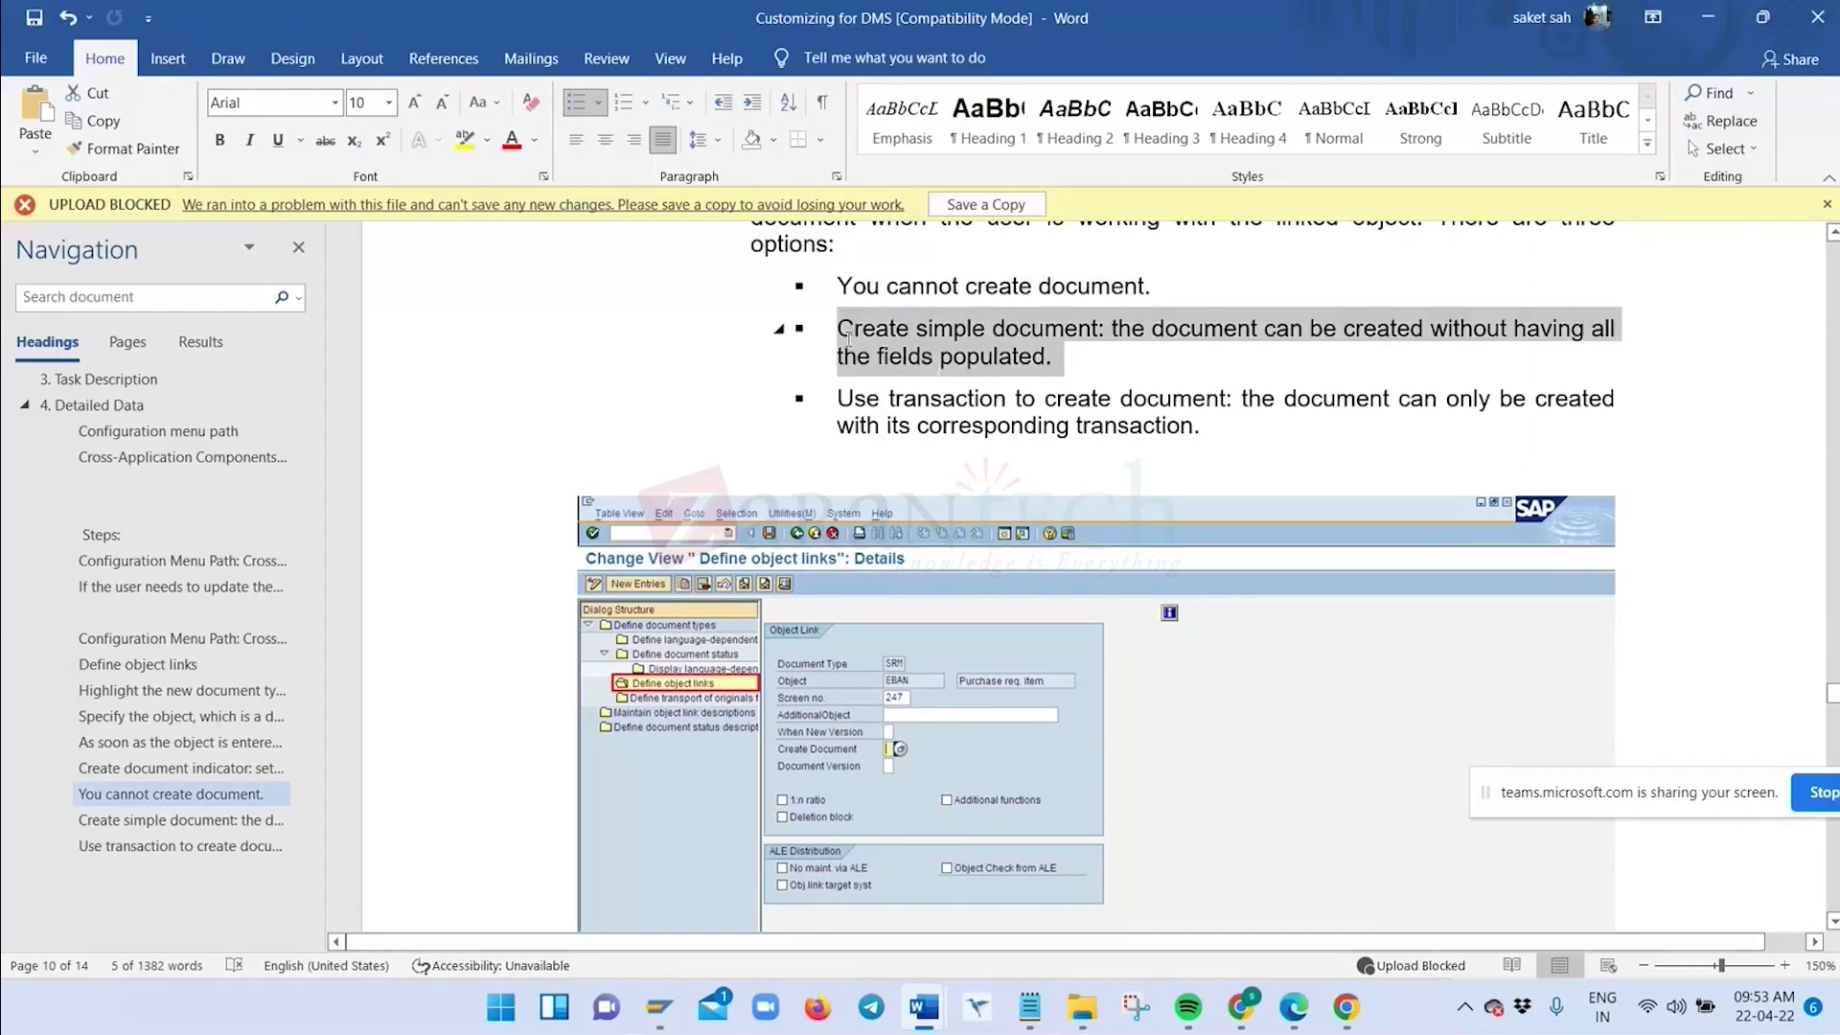
{"action": "left_click_drag", "start_coordinate": [1155, 424], "coordinate": [839, 398]}
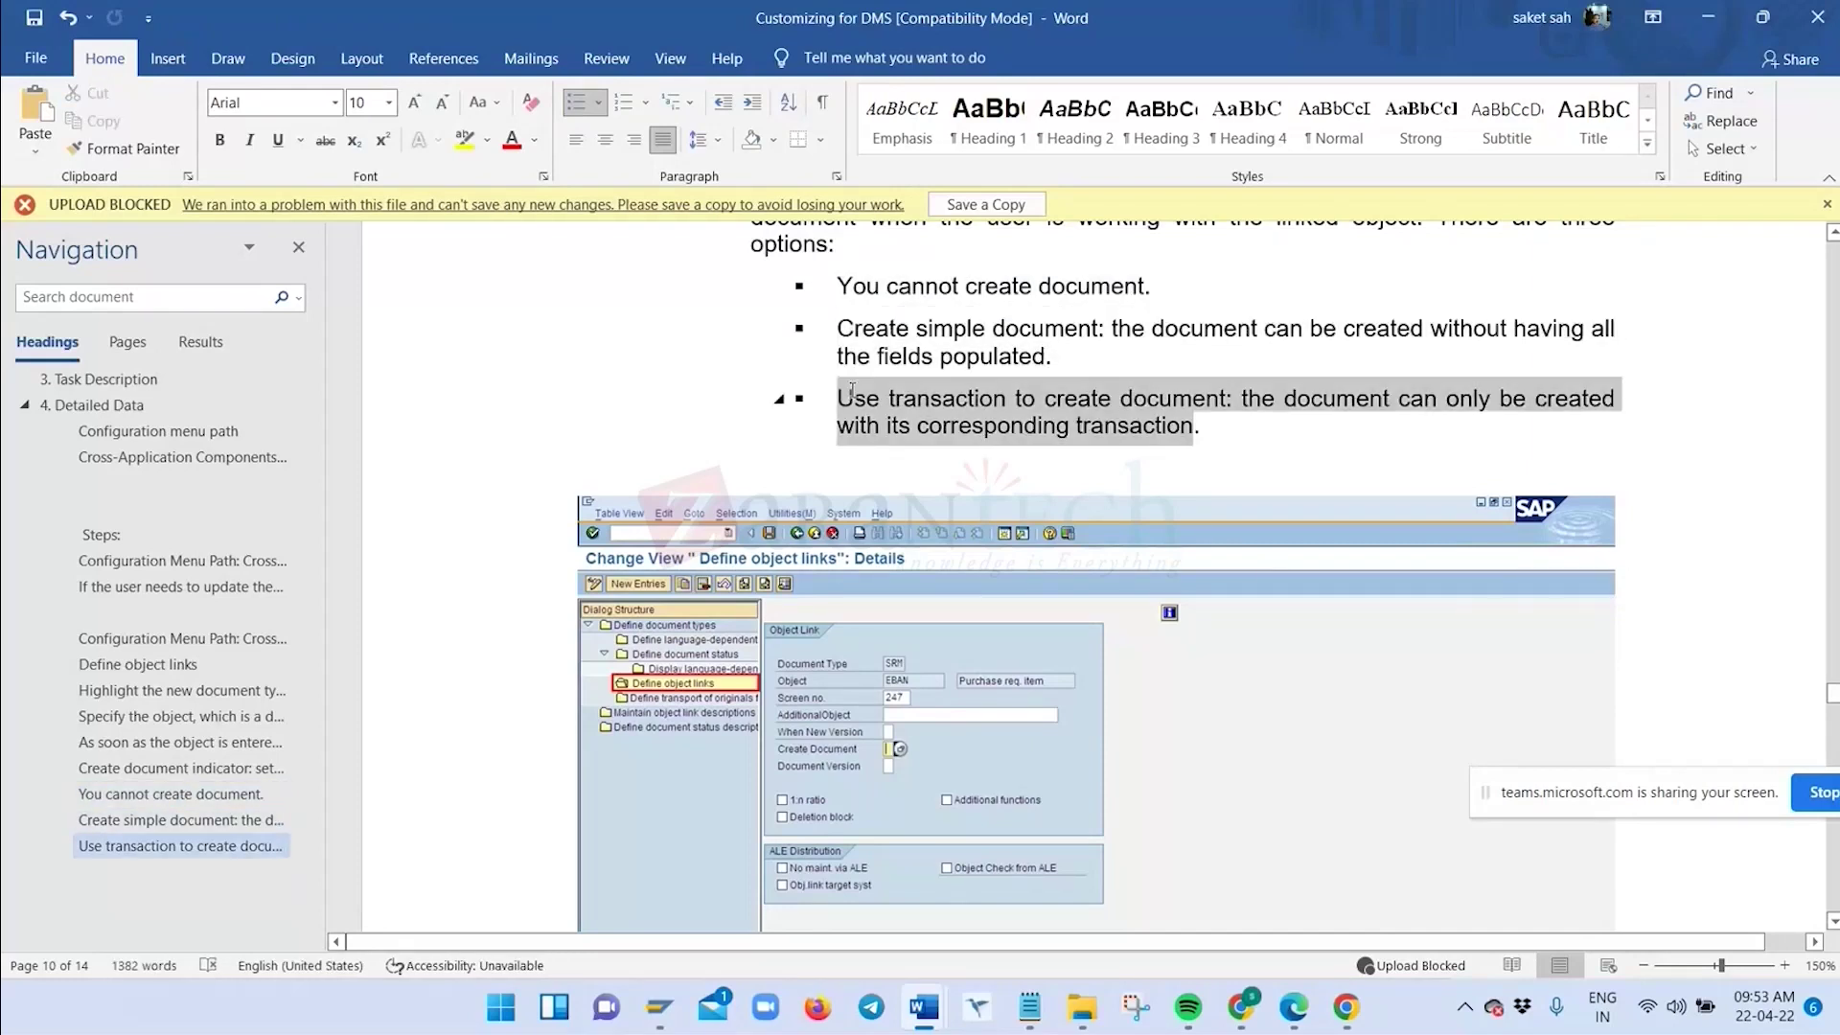
Read the Define document status section, highlighting "status network for", and continue through the status attributes to the Define document status overview screenshot
{"action": "scroll", "coordinate": [1083, 564], "scroll_direction": "down", "scroll_amount": 3}
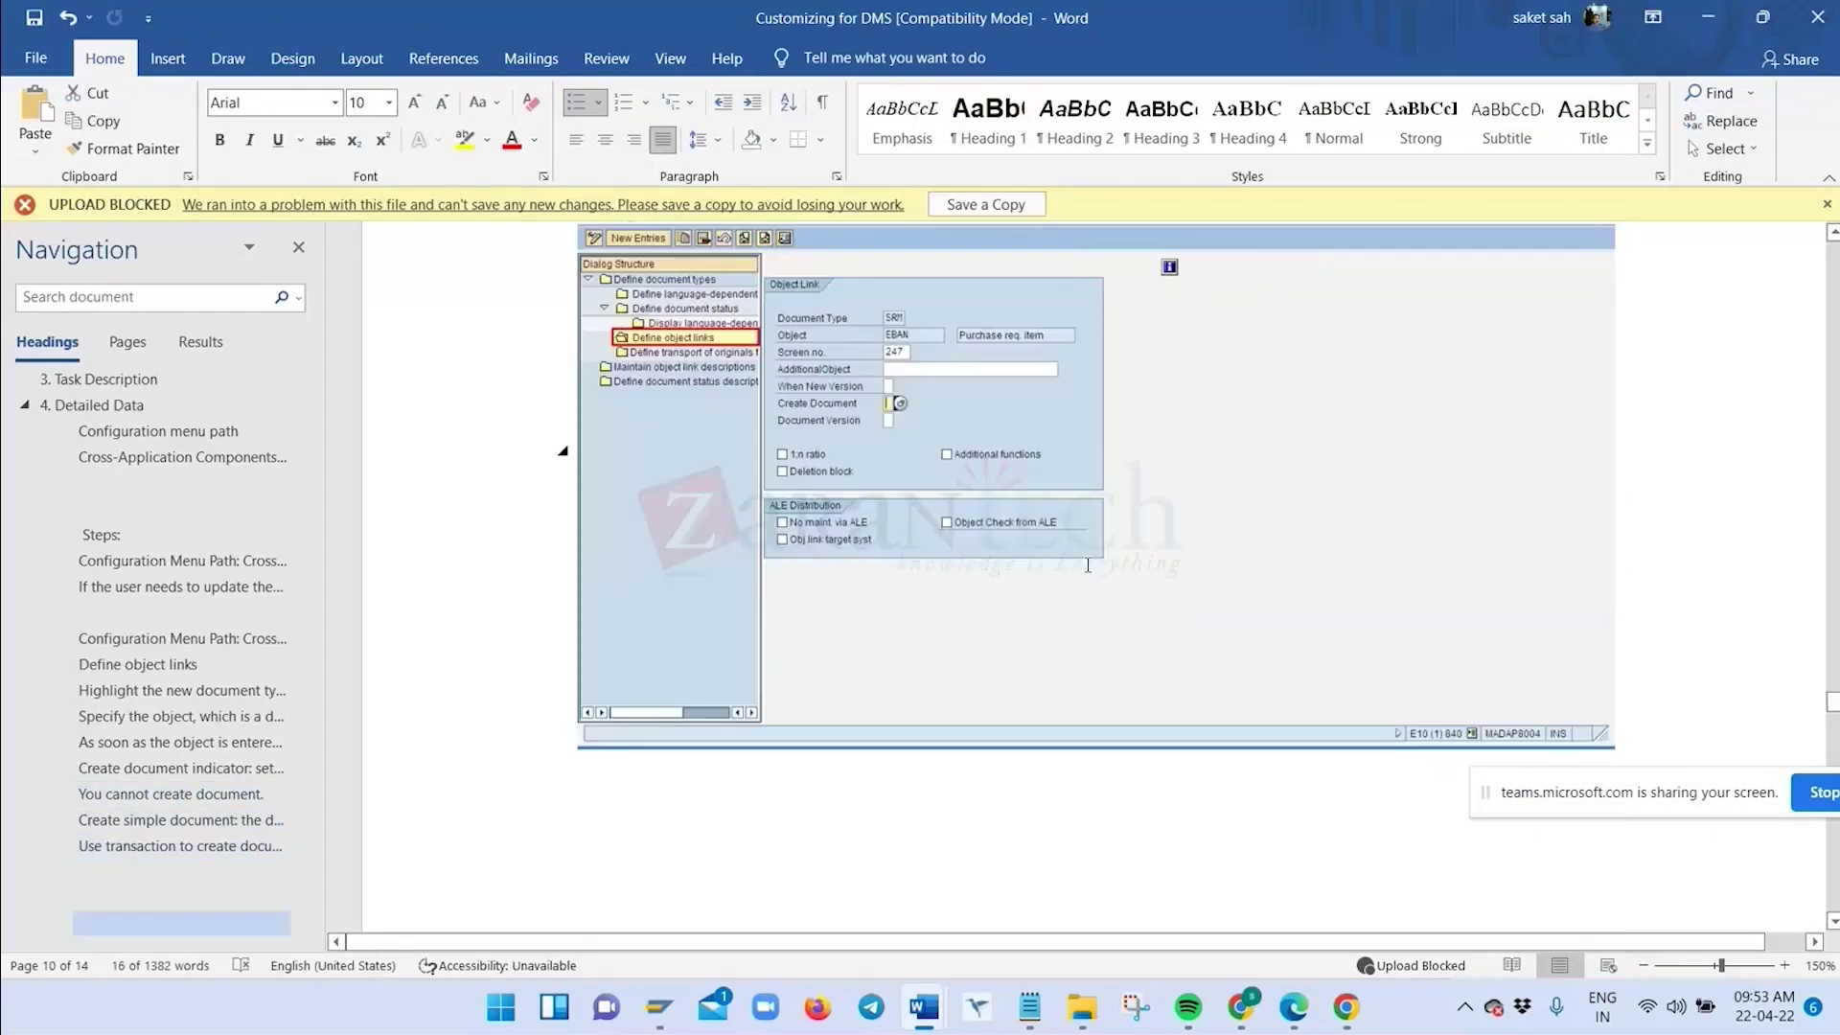
{"action": "scroll", "coordinate": [1087, 565], "scroll_direction": "down", "scroll_amount": 3}
{"action": "scroll", "coordinate": [1090, 576], "scroll_direction": "down", "scroll_amount": 5}
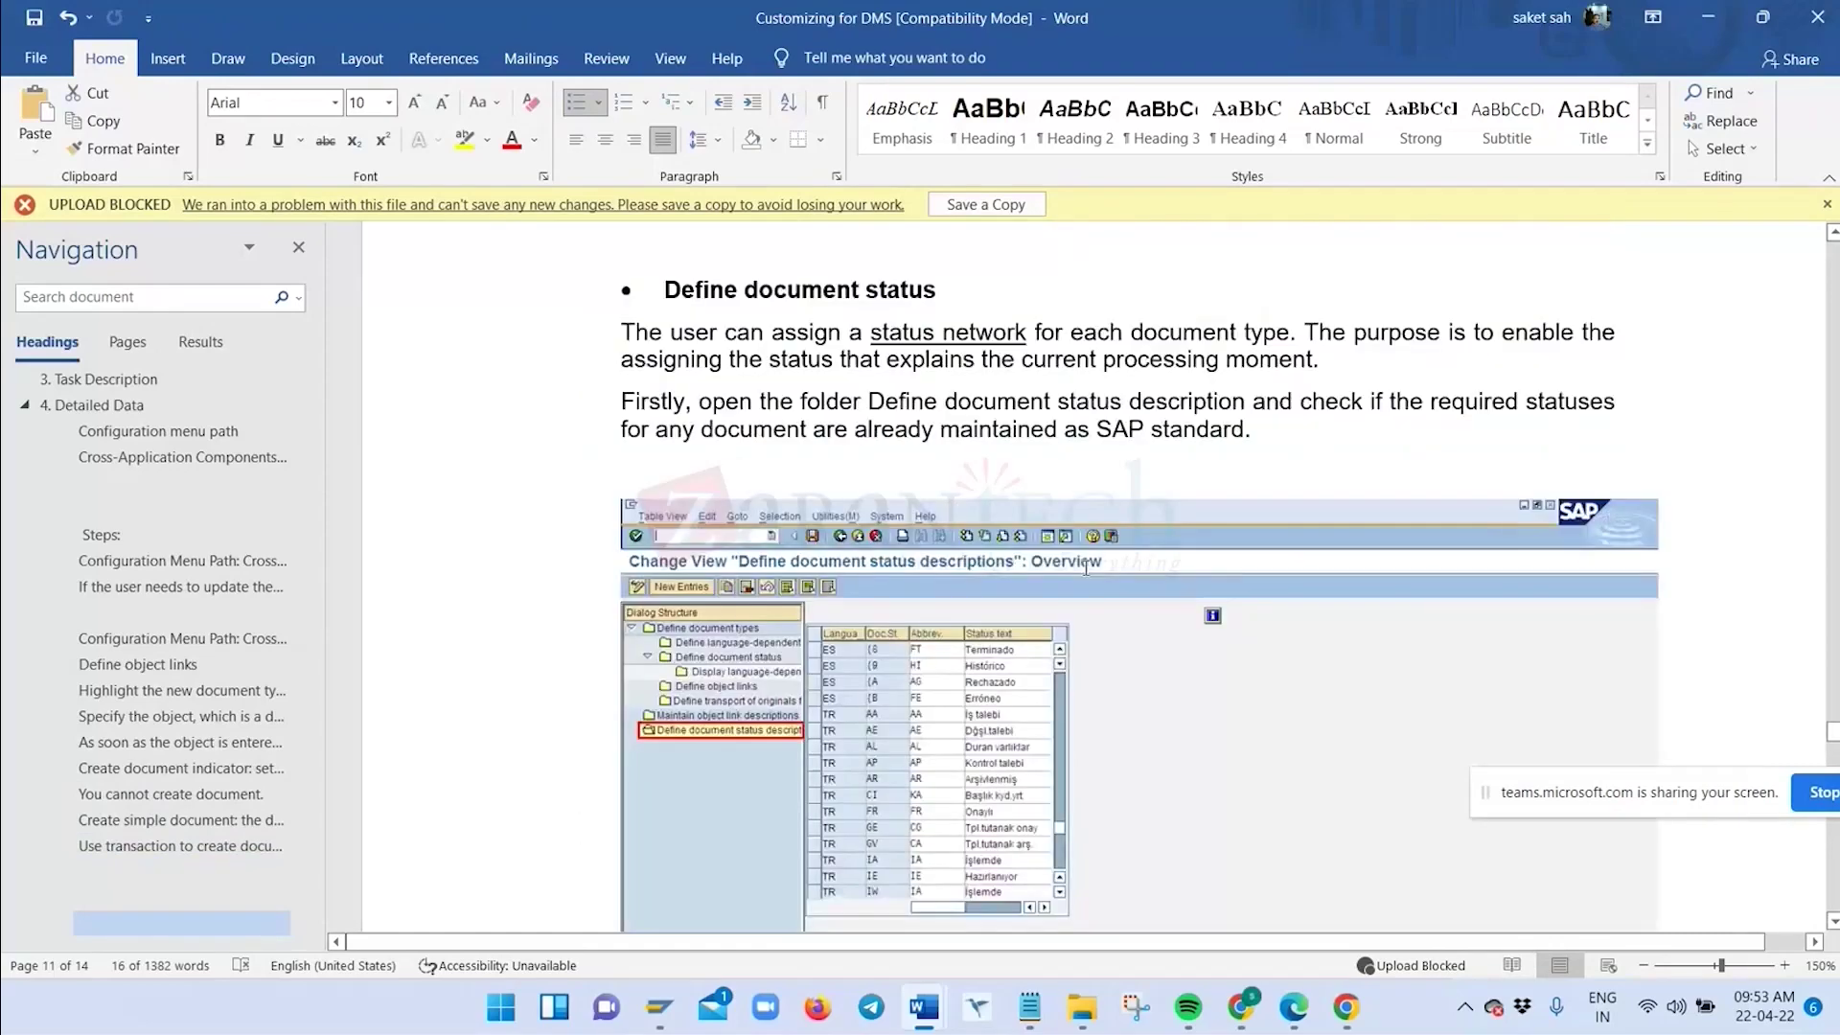
{"action": "scroll", "coordinate": [1086, 564], "scroll_direction": "down", "scroll_amount": 1}
{"action": "scroll", "coordinate": [1084, 564], "scroll_direction": "up", "scroll_amount": 2}
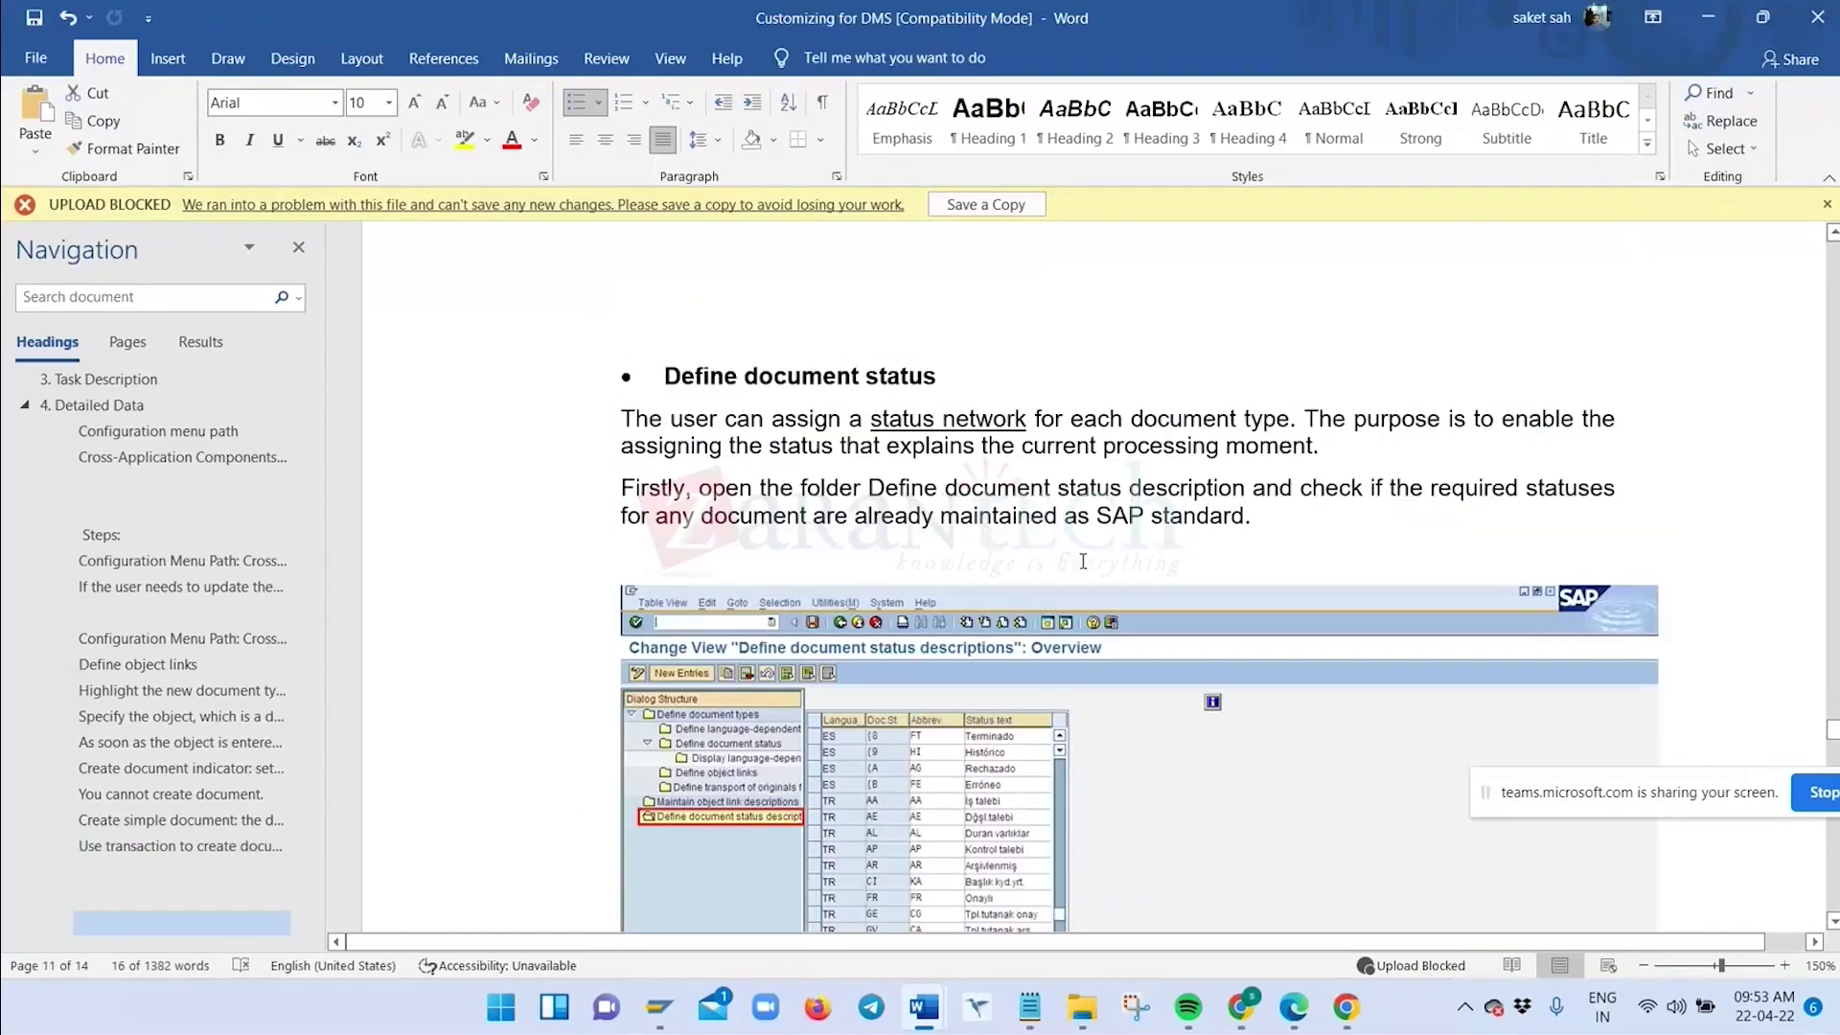
{"action": "scroll", "coordinate": [1083, 568], "scroll_direction": "down", "scroll_amount": 1}
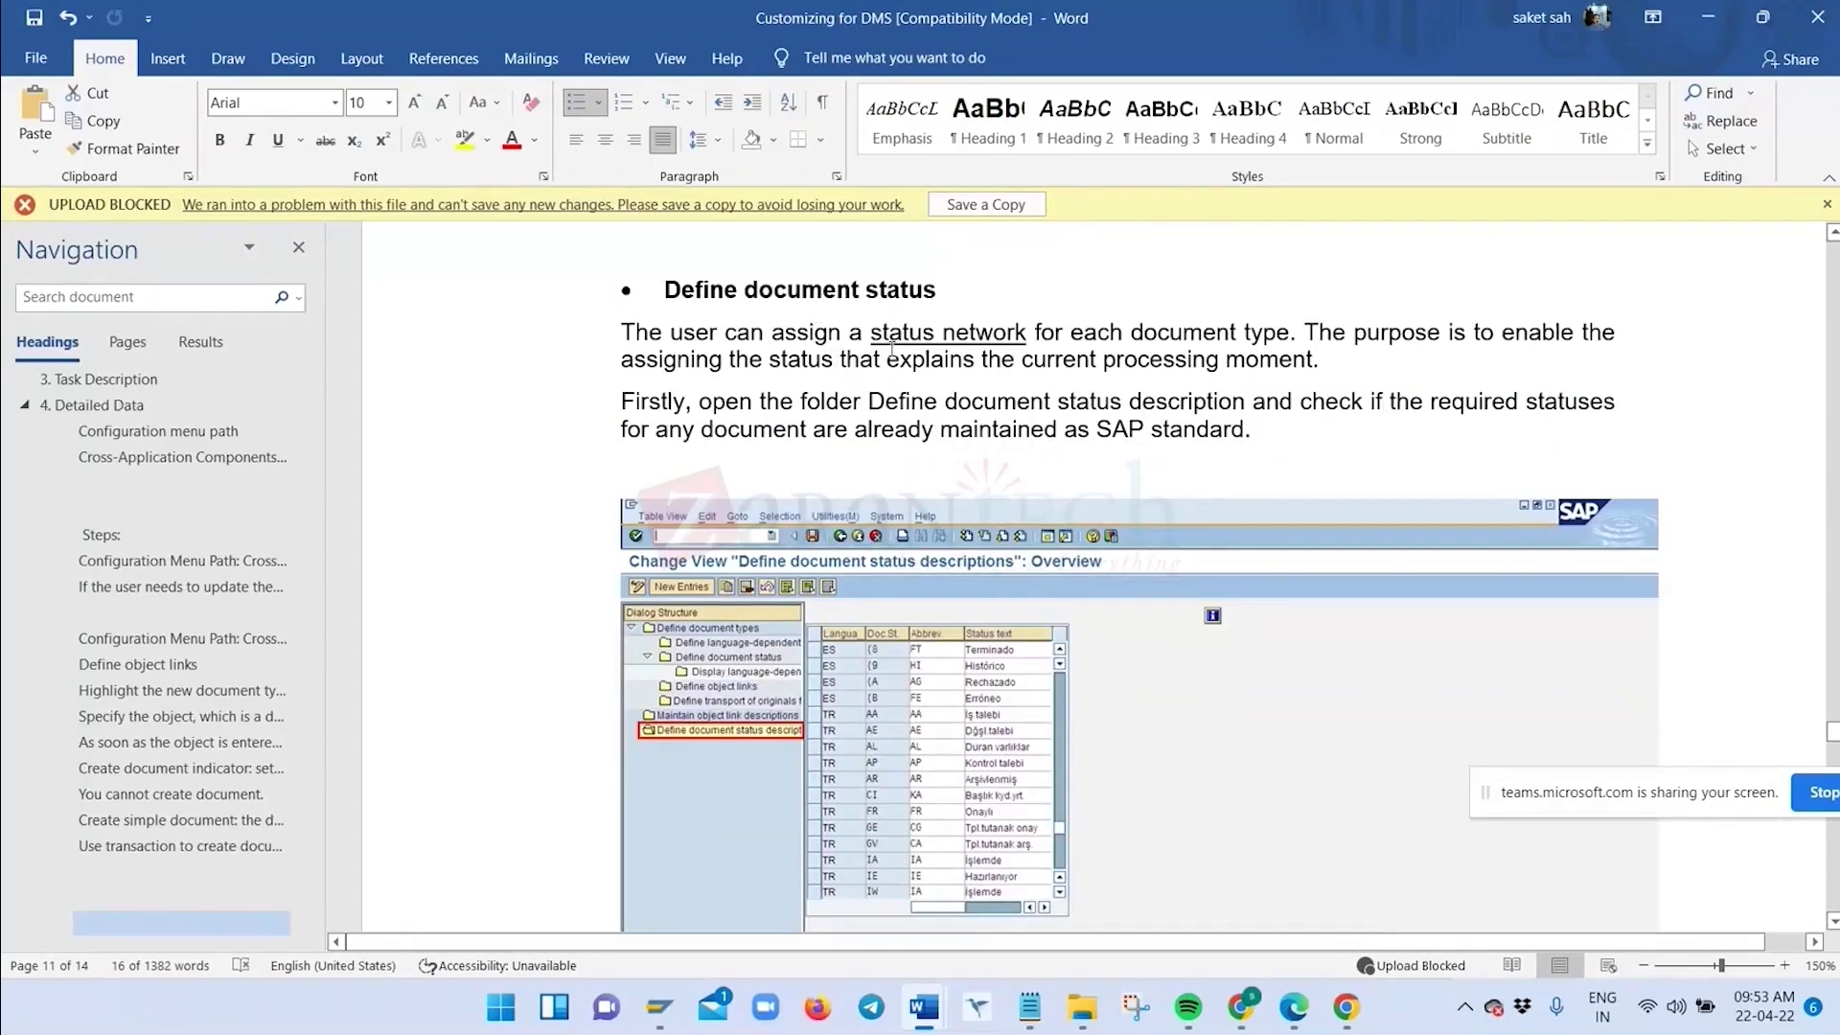
{"action": "left_click_drag", "start_coordinate": [878, 332], "coordinate": [1065, 333]}
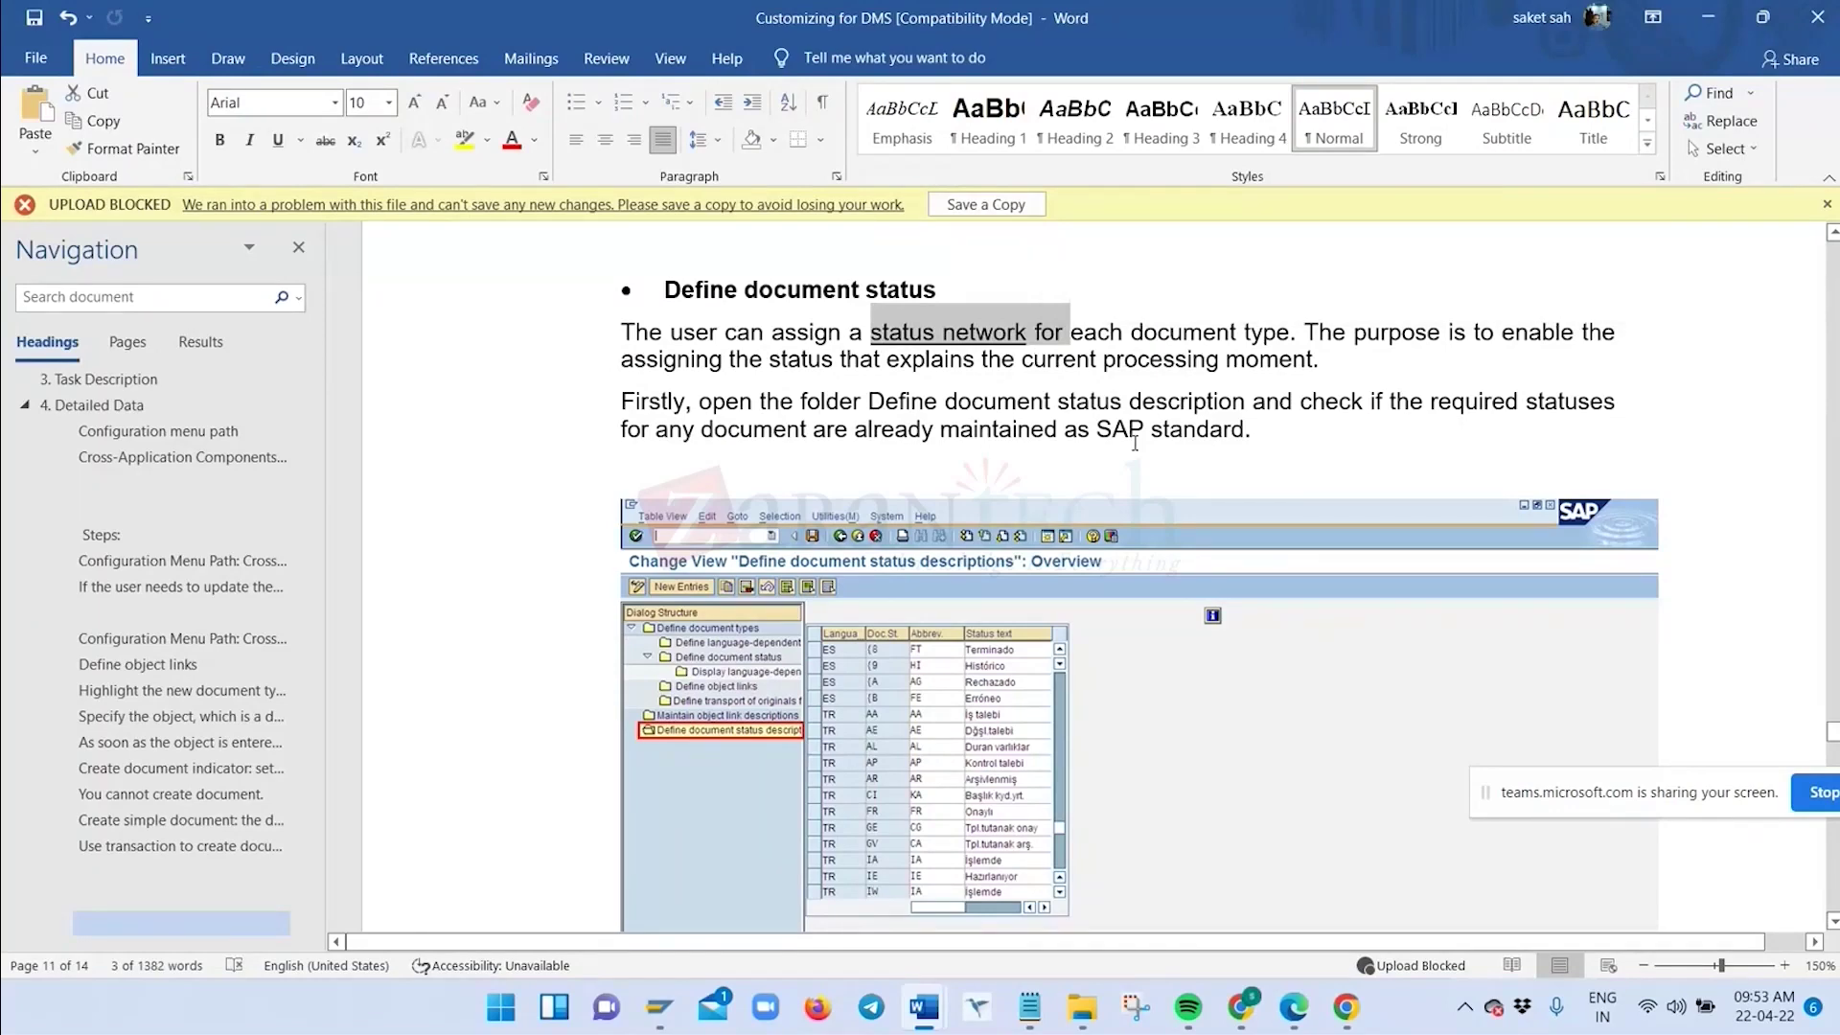
{"action": "scroll", "coordinate": [1135, 443], "scroll_direction": "down", "scroll_amount": 5}
{"action": "scroll", "coordinate": [1205, 470], "scroll_direction": "down", "scroll_amount": 2}
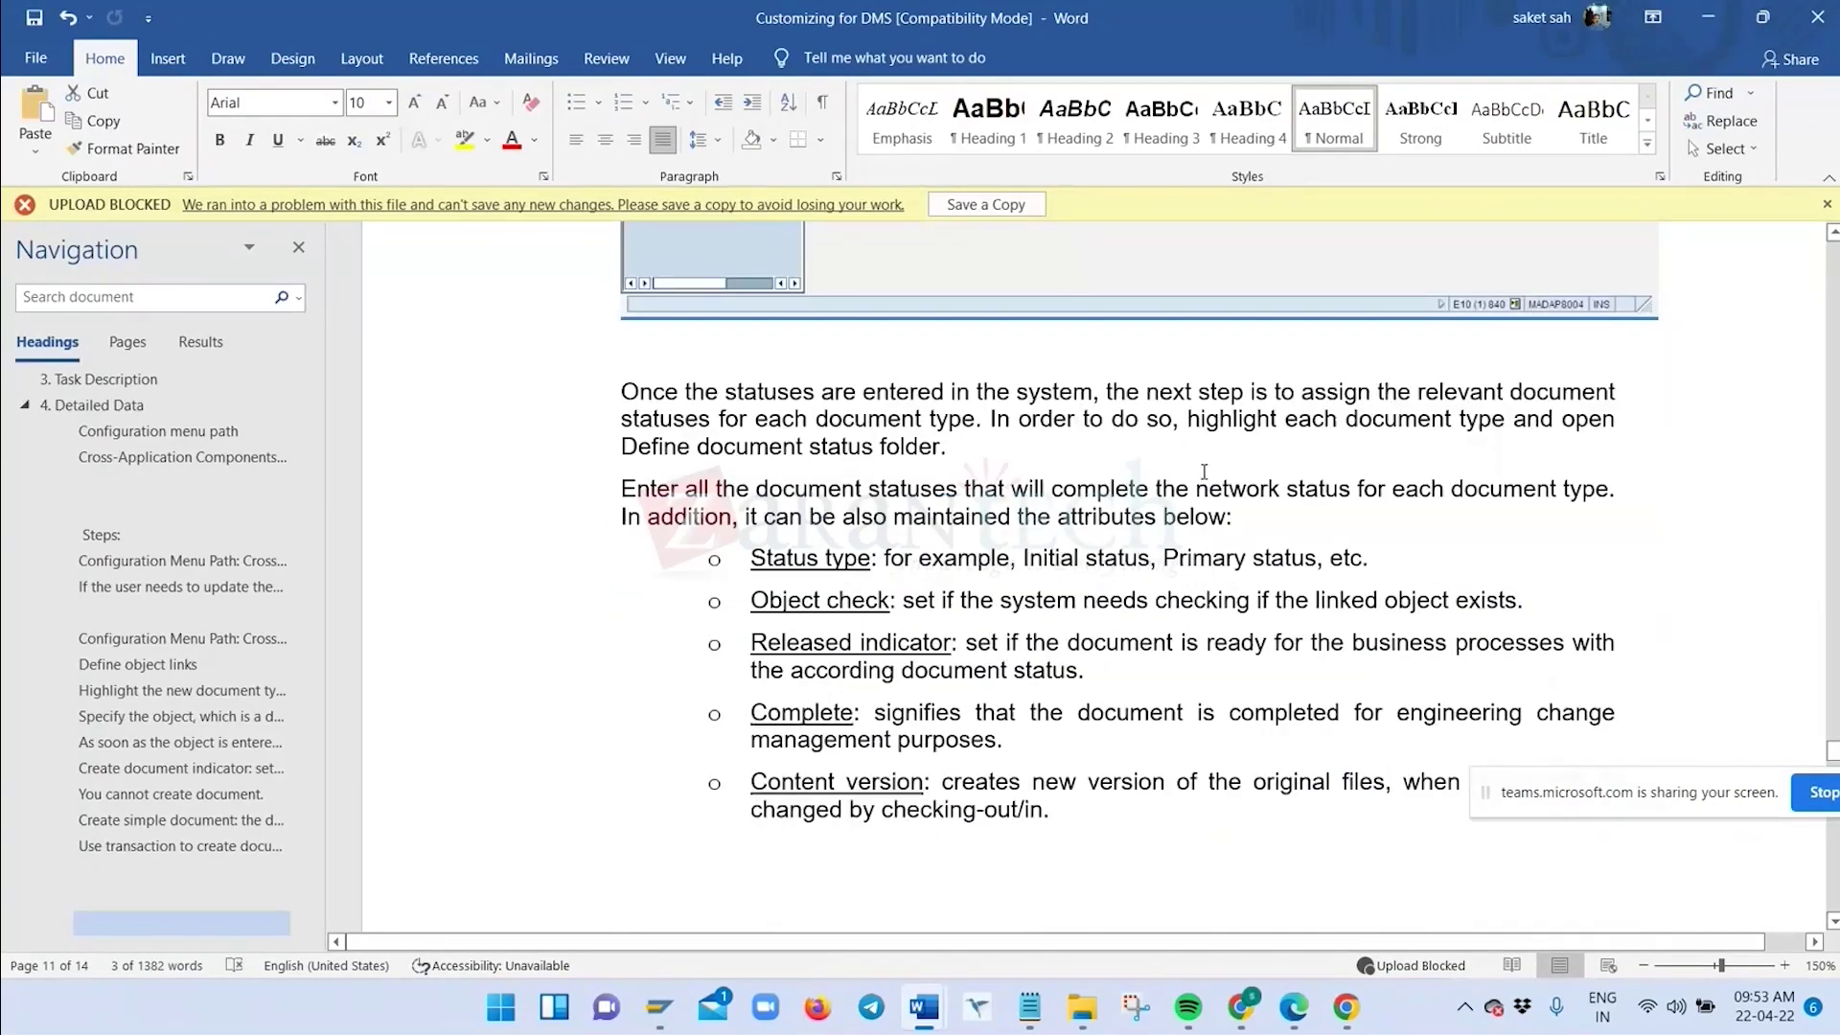
{"action": "scroll", "coordinate": [1204, 471], "scroll_direction": "down", "scroll_amount": 5}
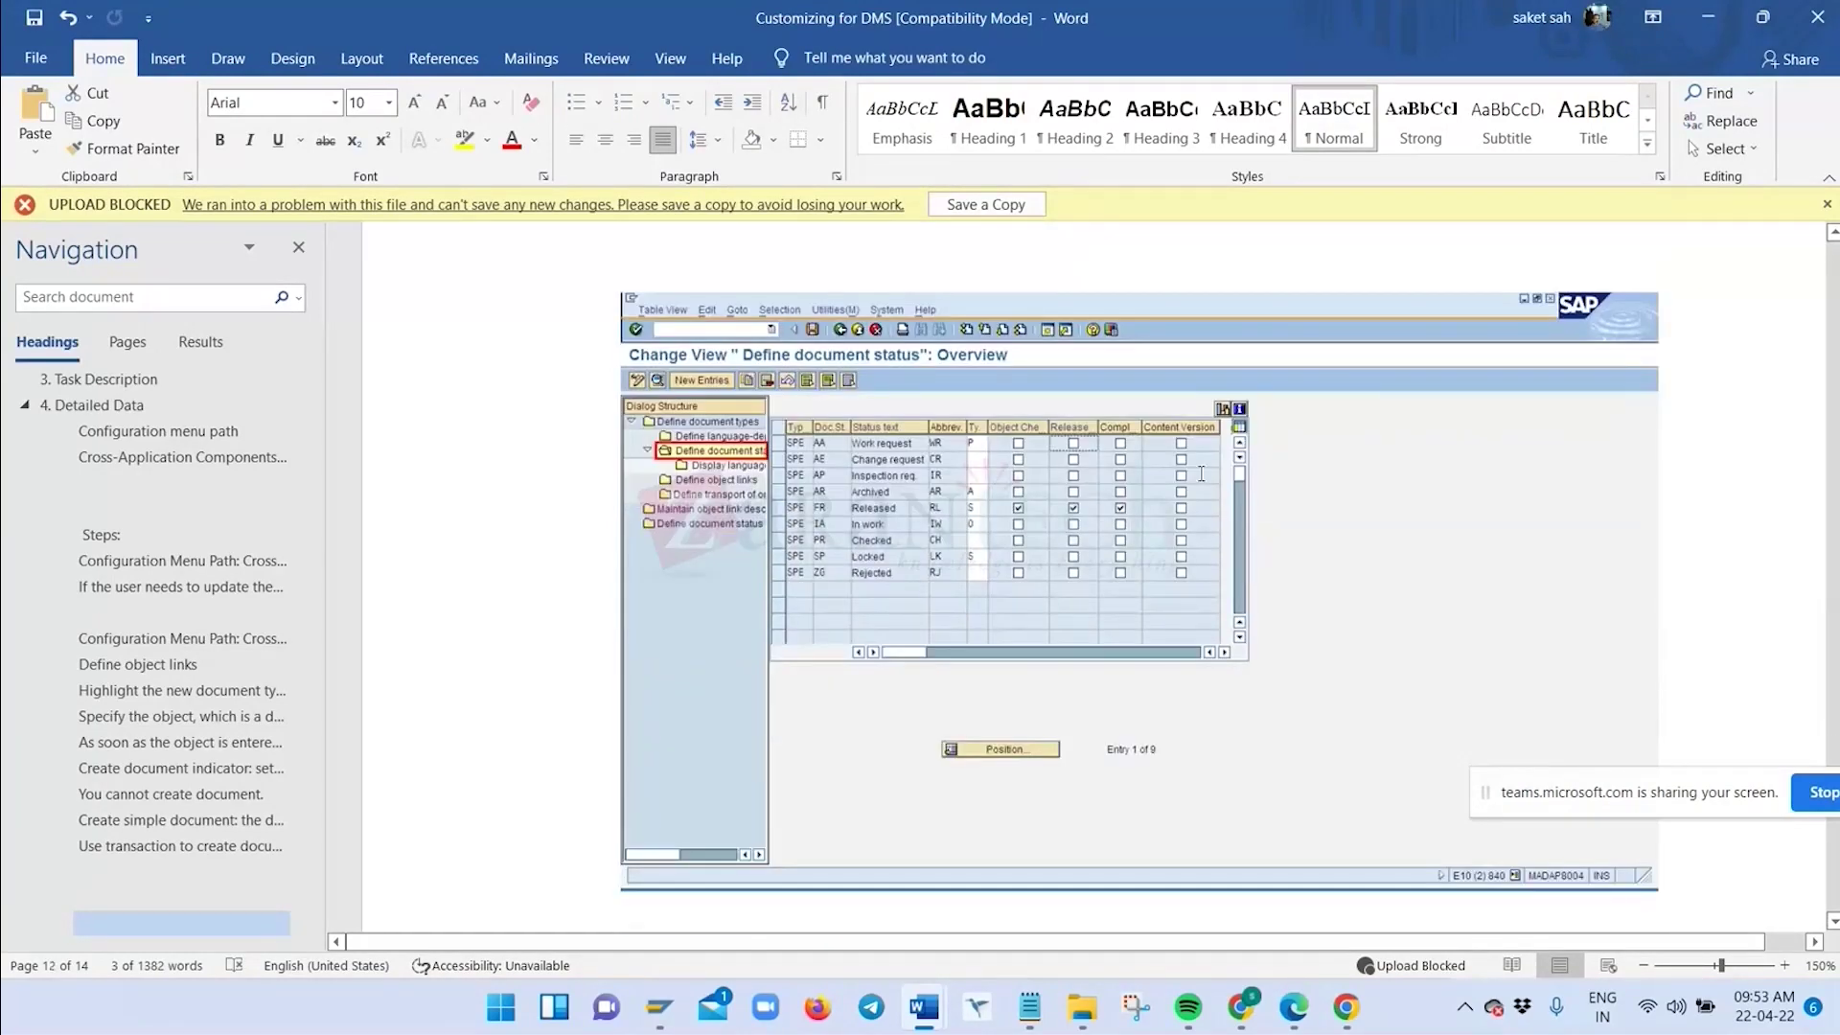
Switch to SAP GUI, leave the workstation application view for the Display IMG structure, and open a new SAP session
{"action": "key", "text": "alt+Tab"}
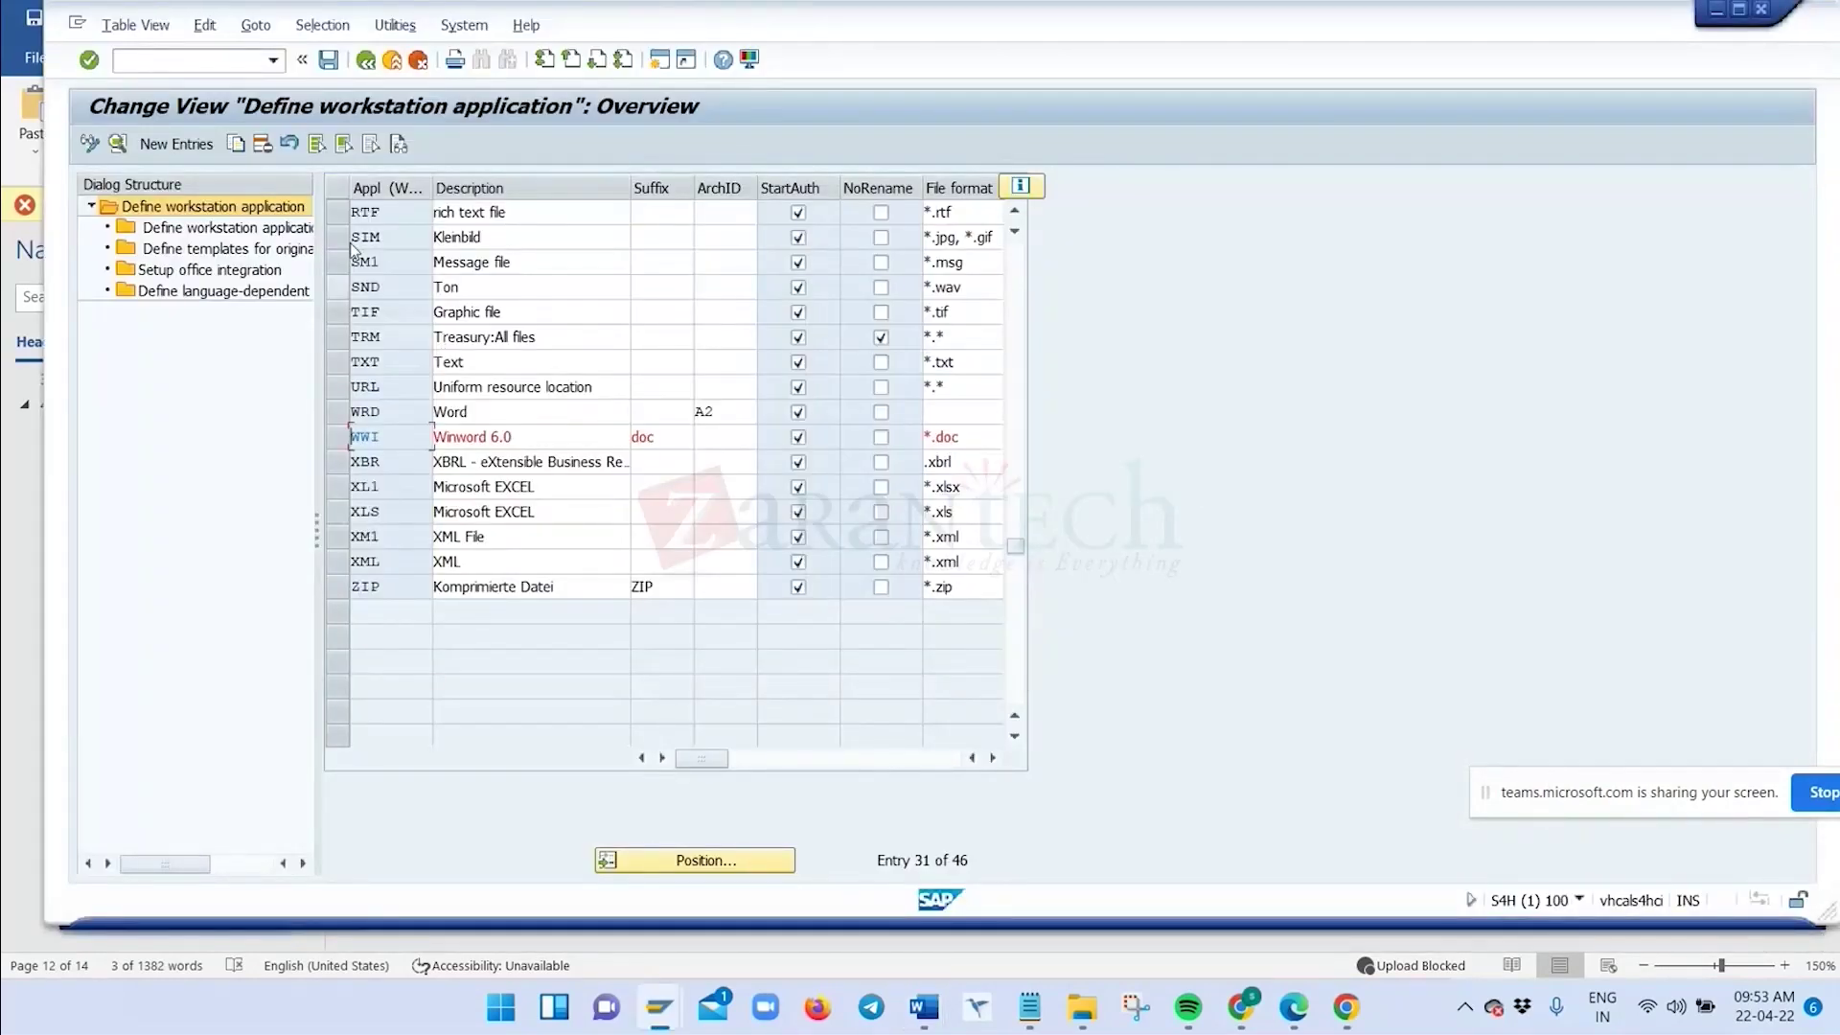
{"action": "left_click", "coordinate": [365, 60]}
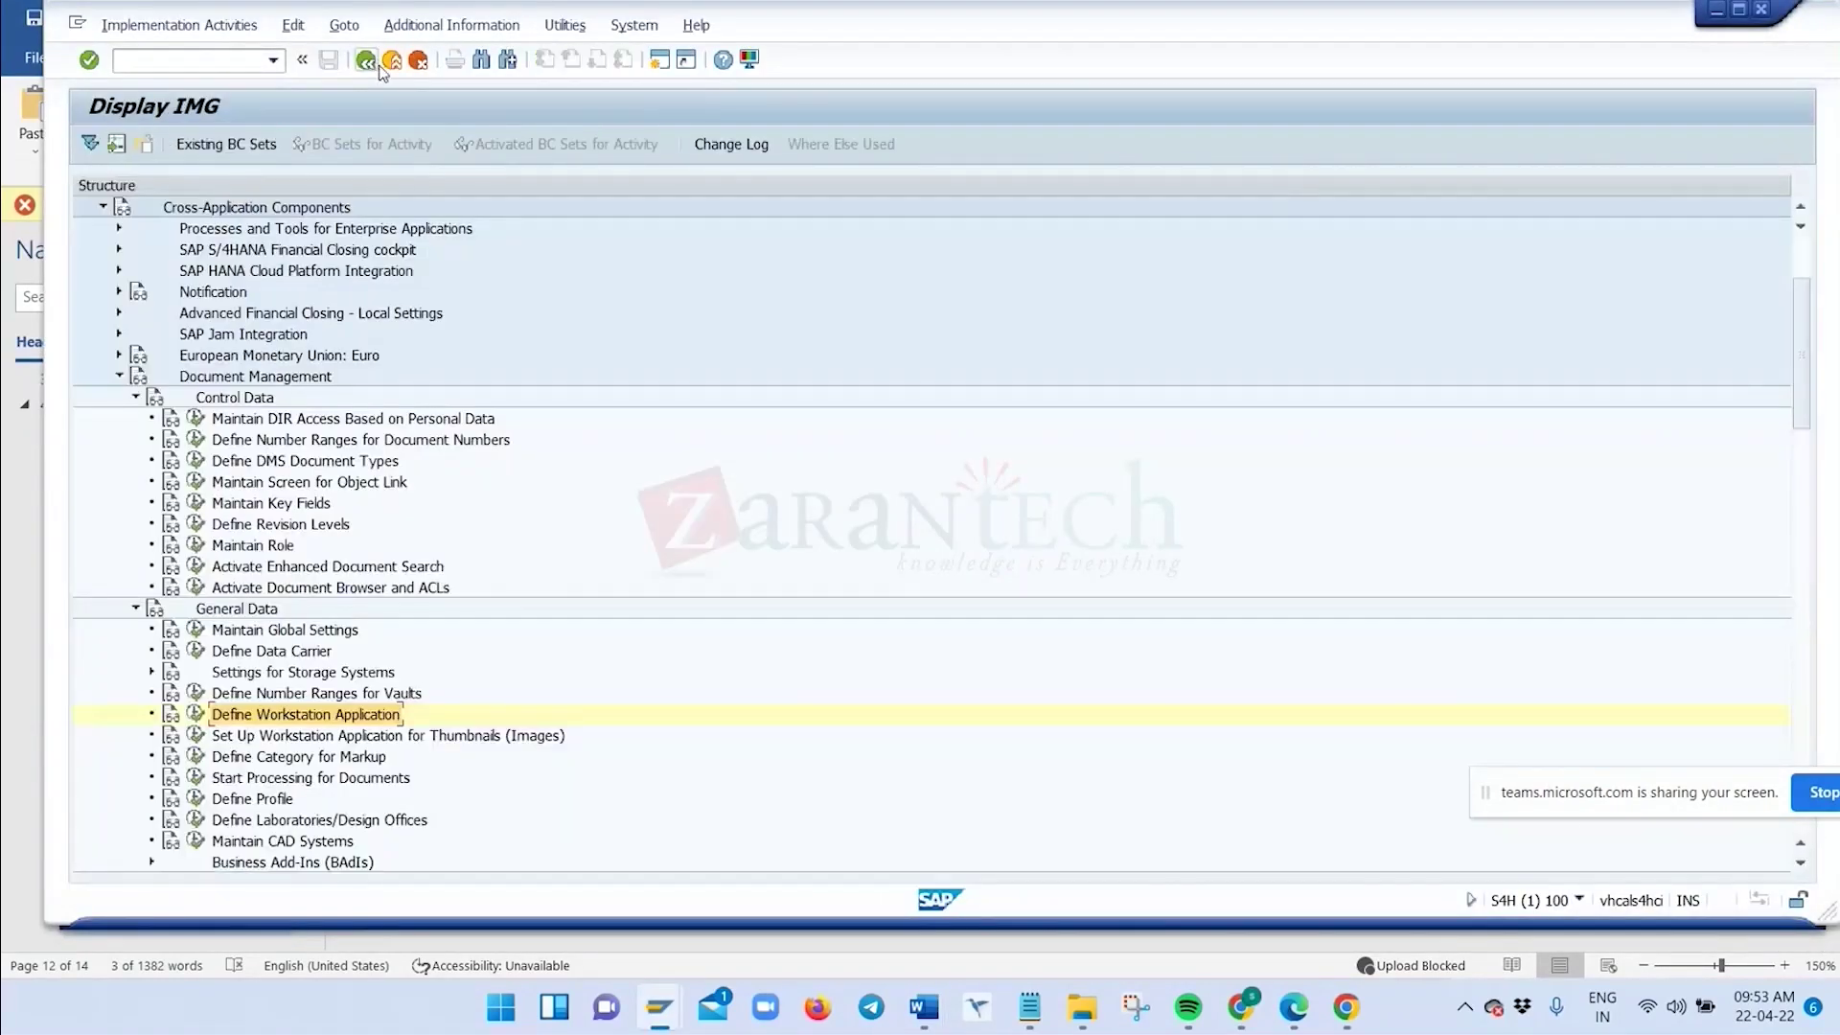
{"action": "left_click", "coordinate": [658, 60]}
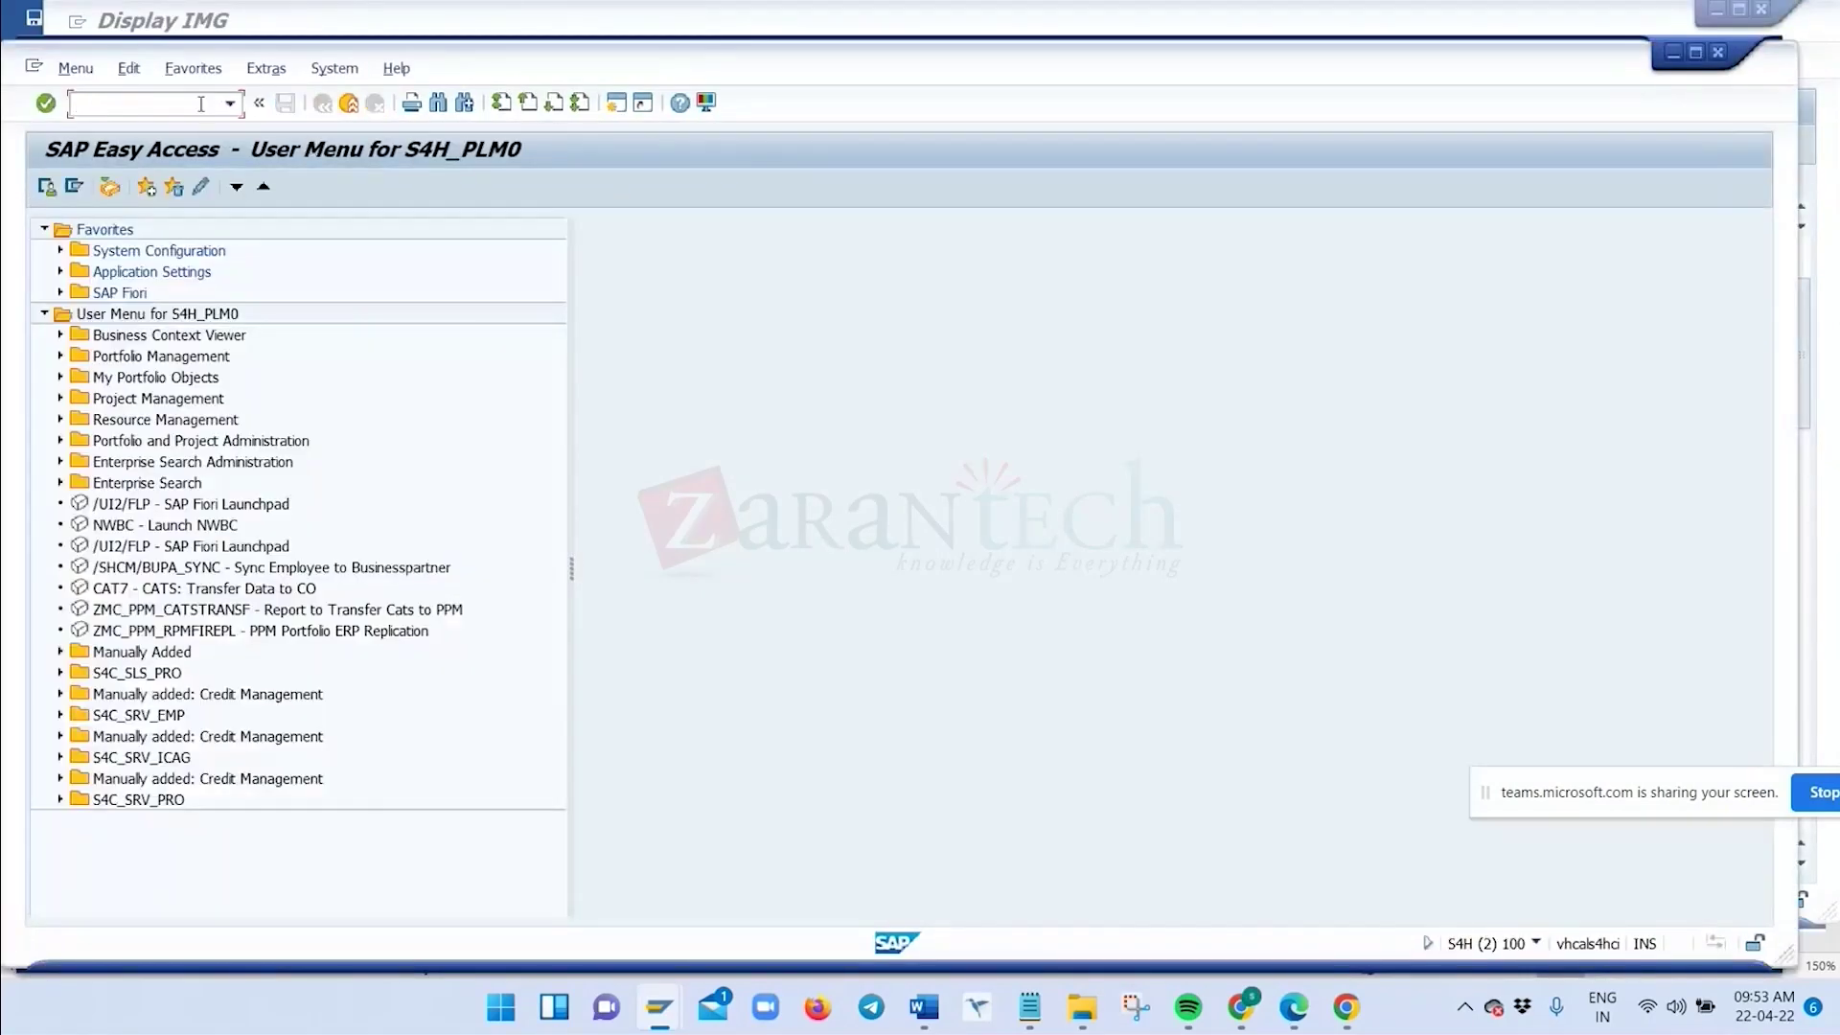
Enter transaction code cv01n in the SAP command field without running it, and switch to the Fiori document page in Chrome
{"action": "type", "text": "cv01n"}
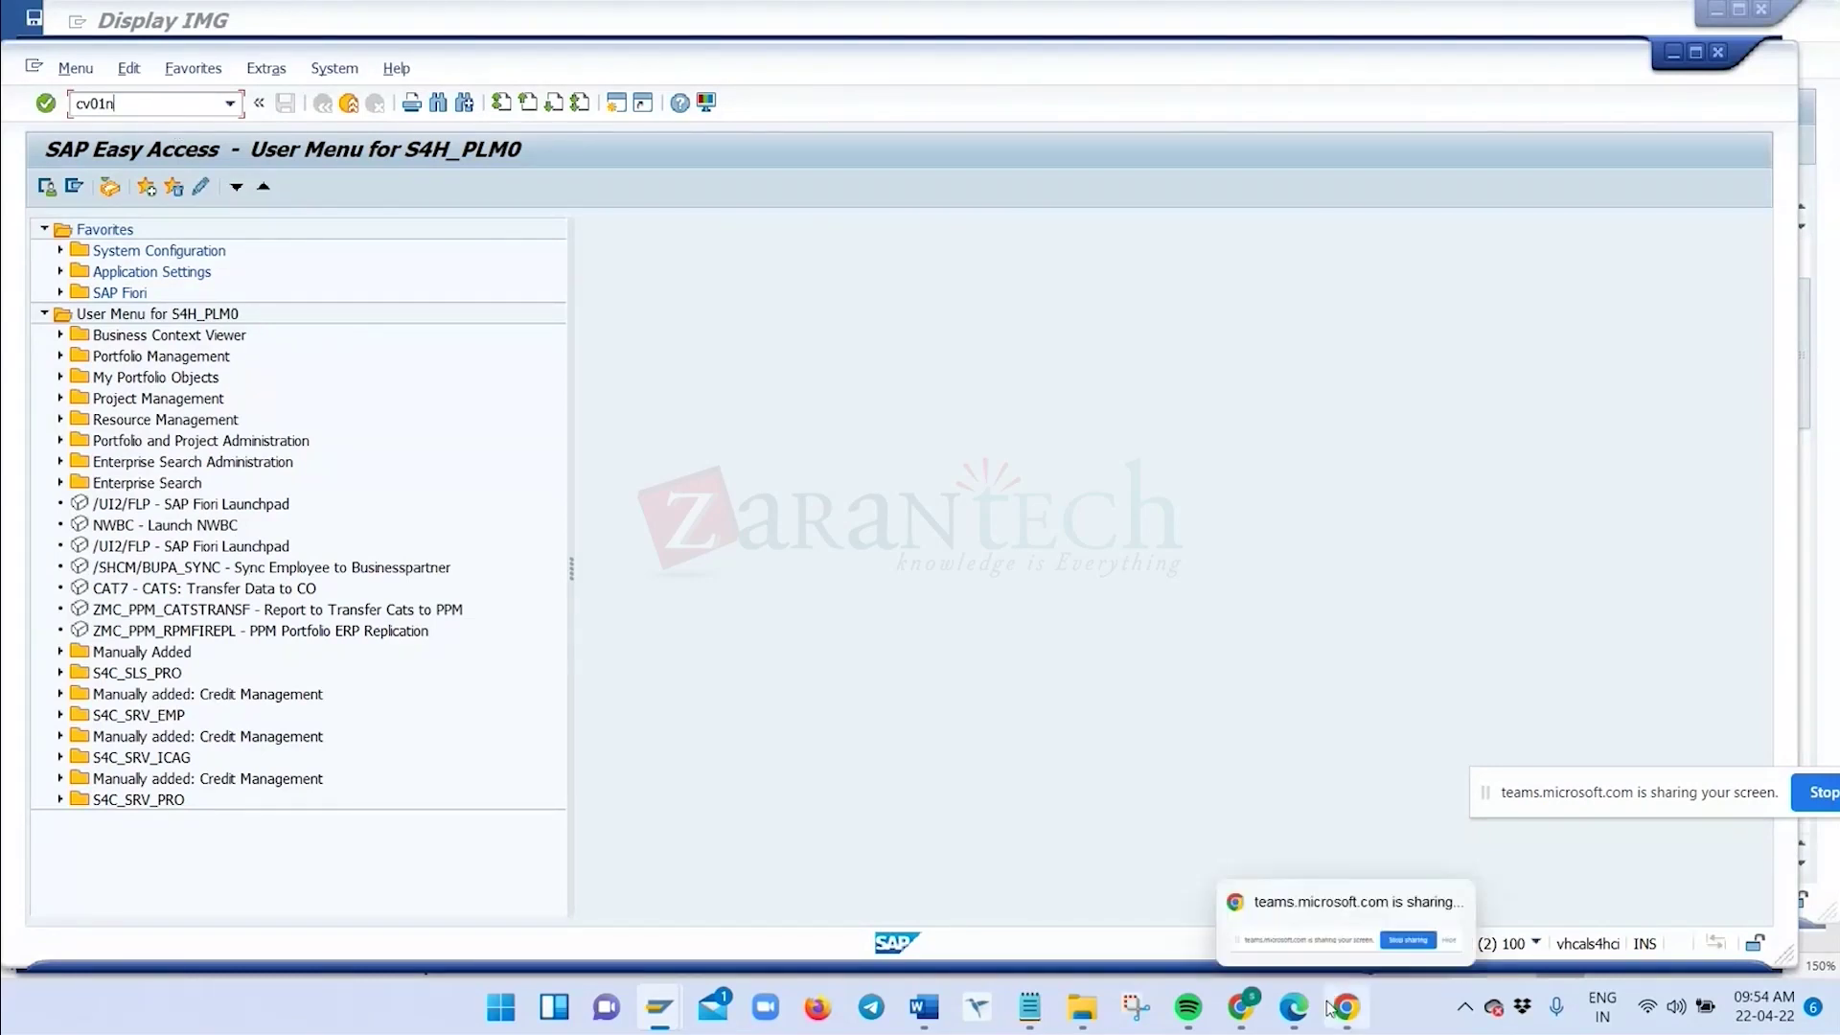
{"action": "key", "text": "alt+Tab"}
{"action": "key", "text": "Tab"}
{"action": "key", "text": "Tab"}
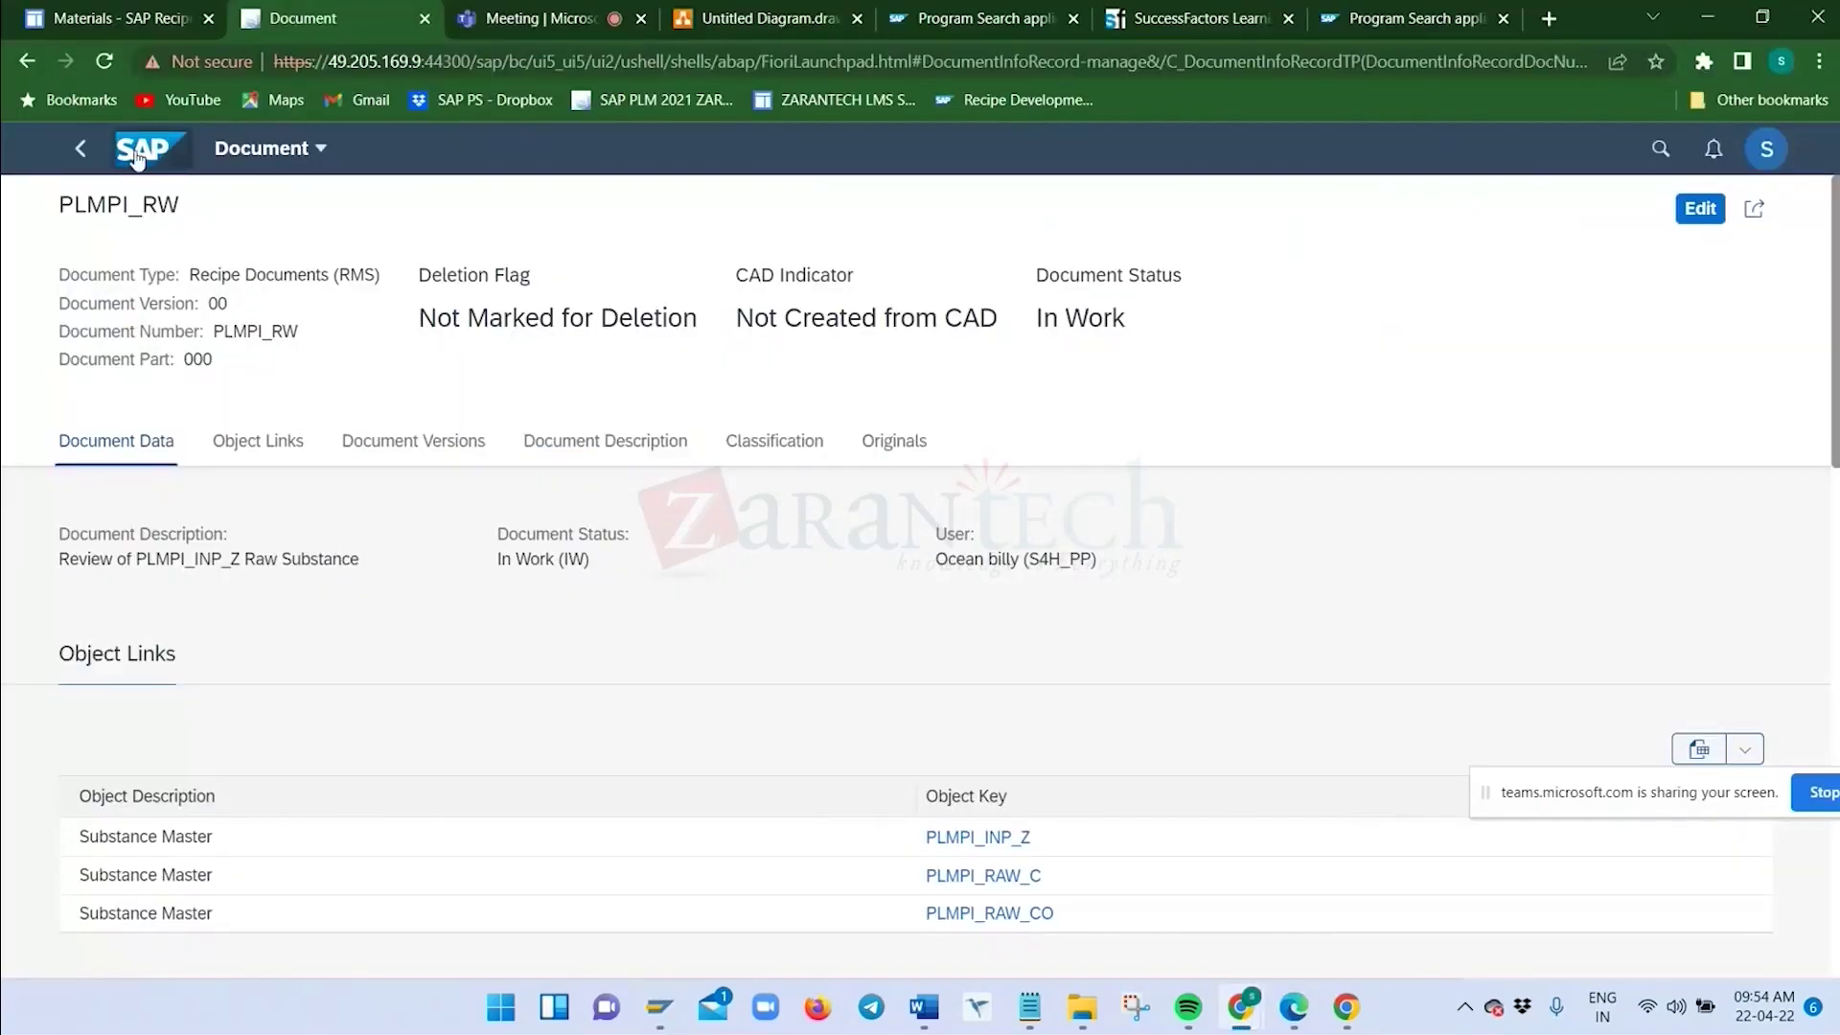
Return to the Fiori home page, start a new document in Manage Documents, and look over the form, highlighting the Document Type label
{"action": "left_click", "coordinate": [137, 156]}
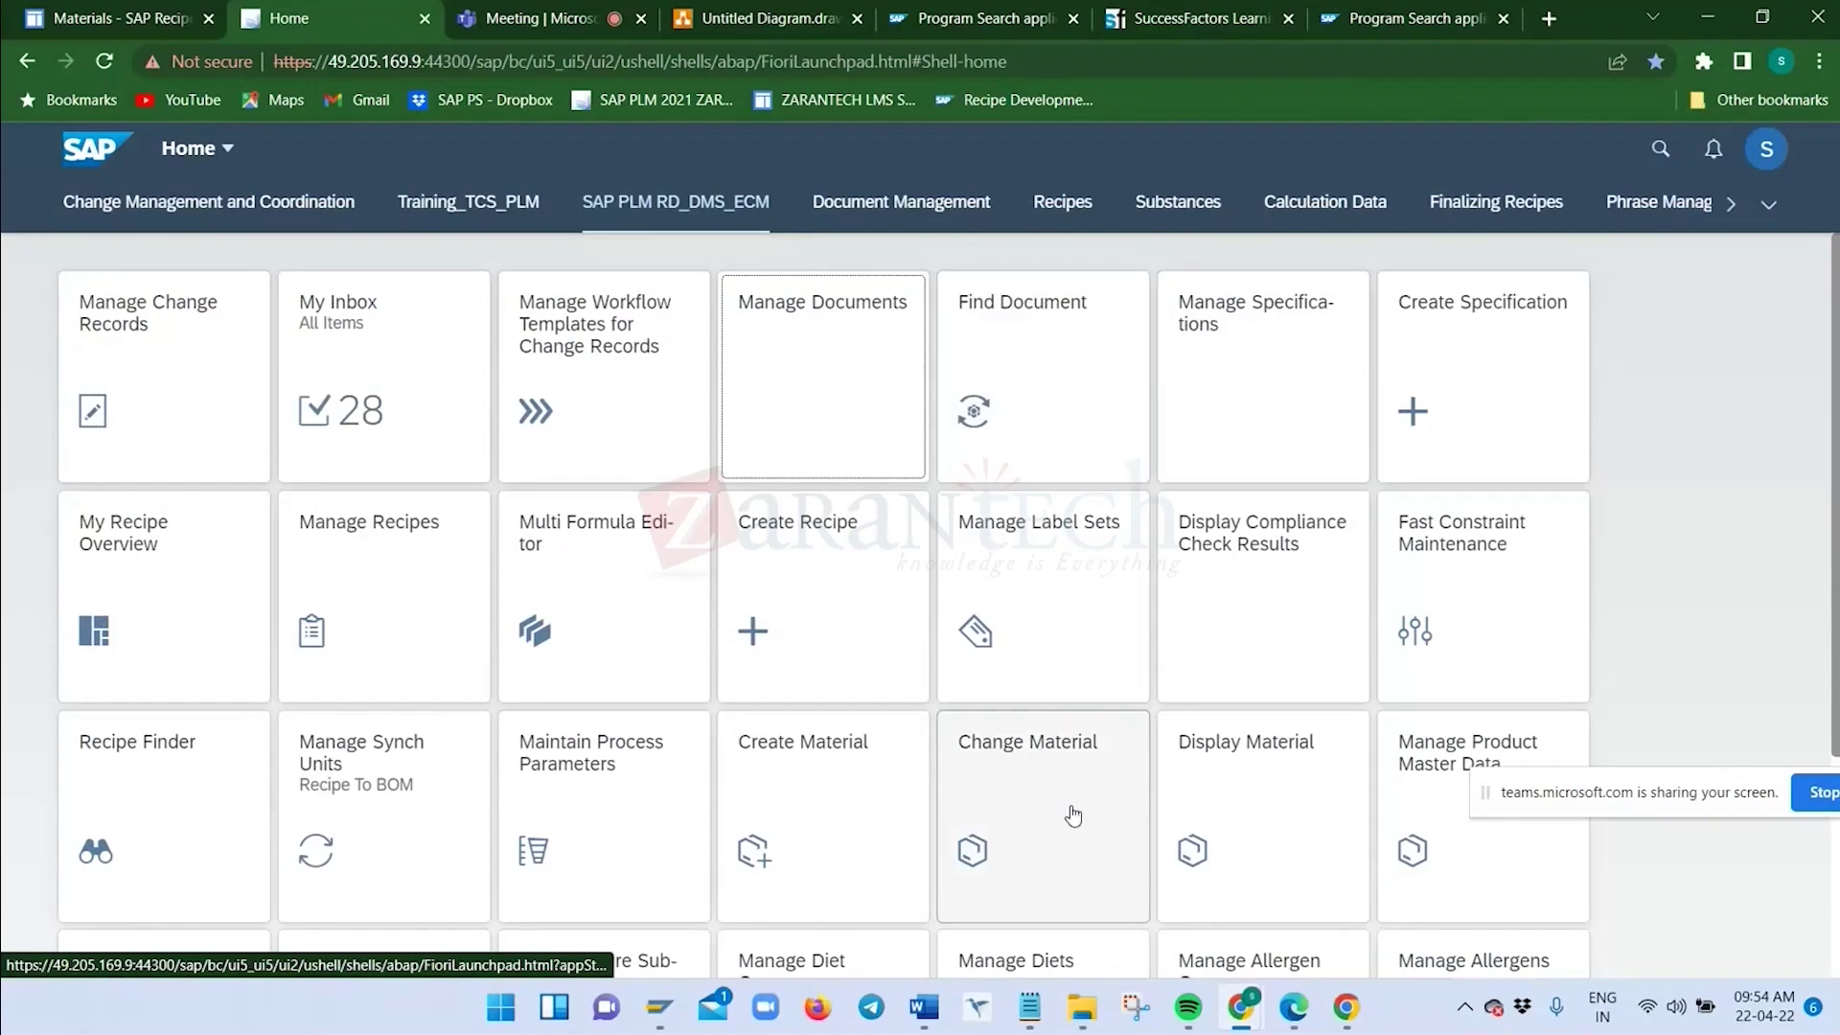
{"action": "left_click", "coordinate": [812, 372]}
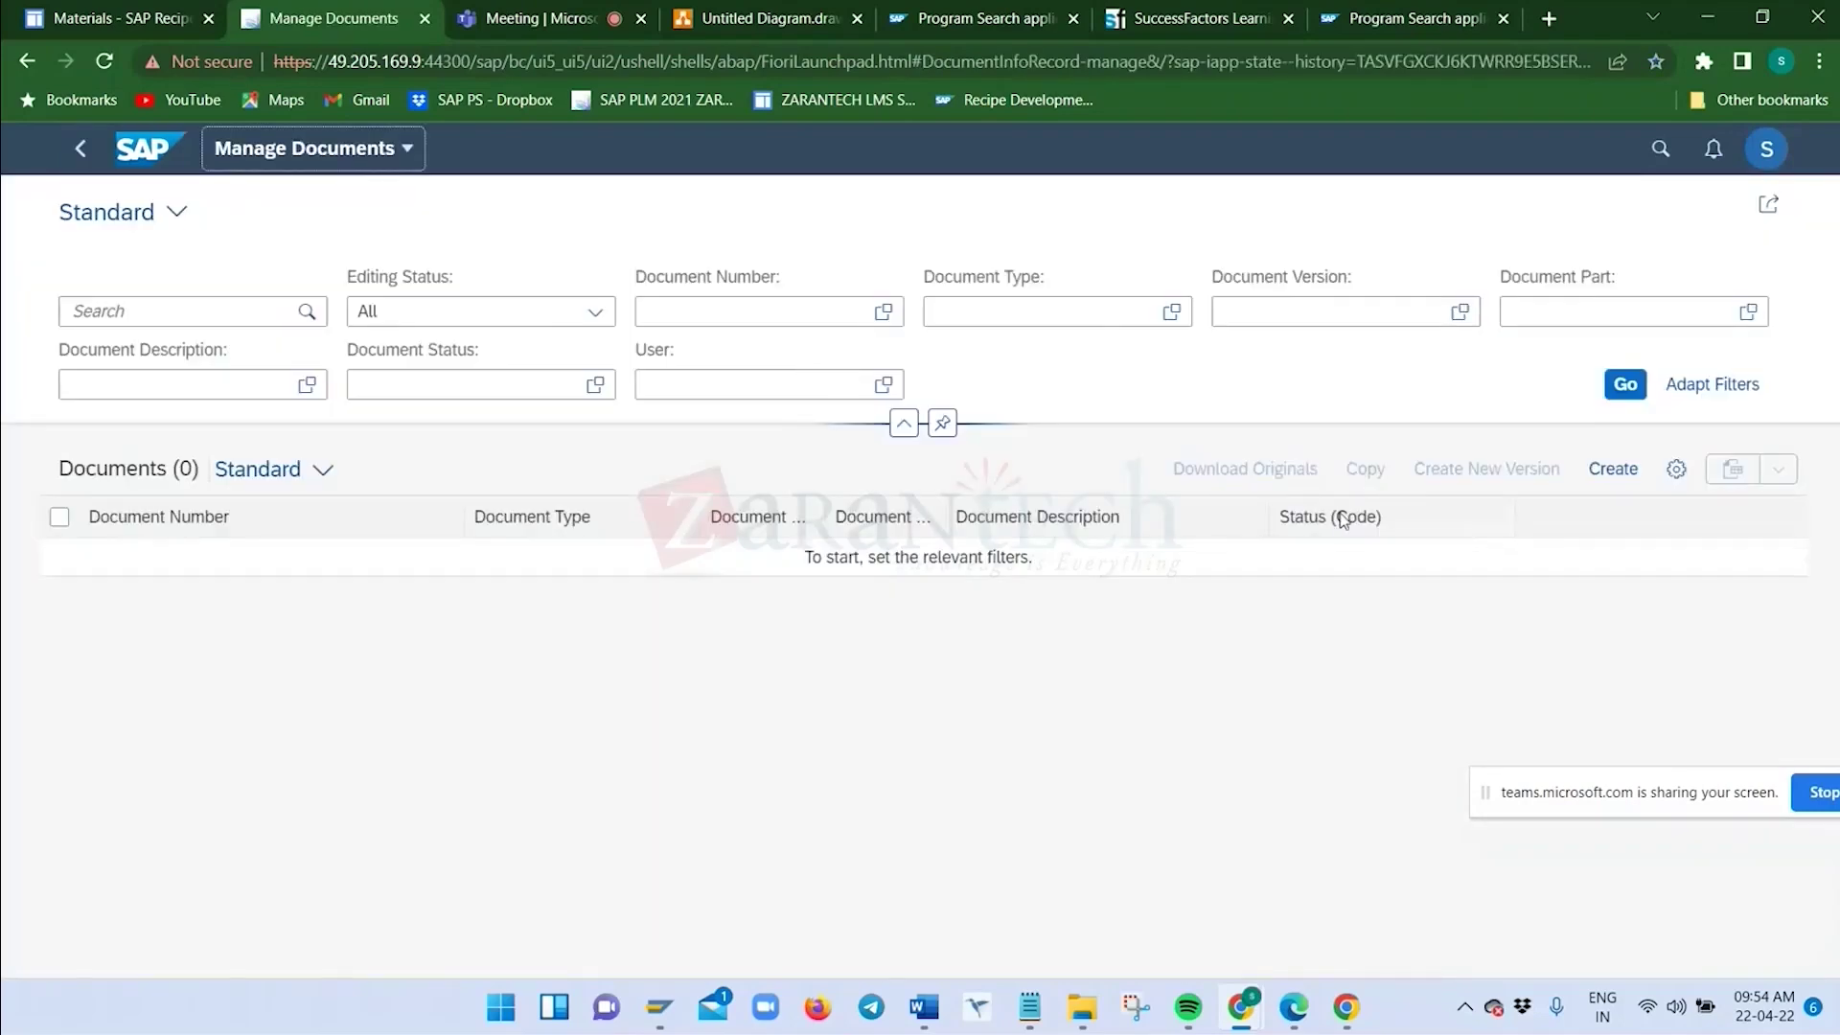
{"action": "left_click", "coordinate": [1610, 471]}
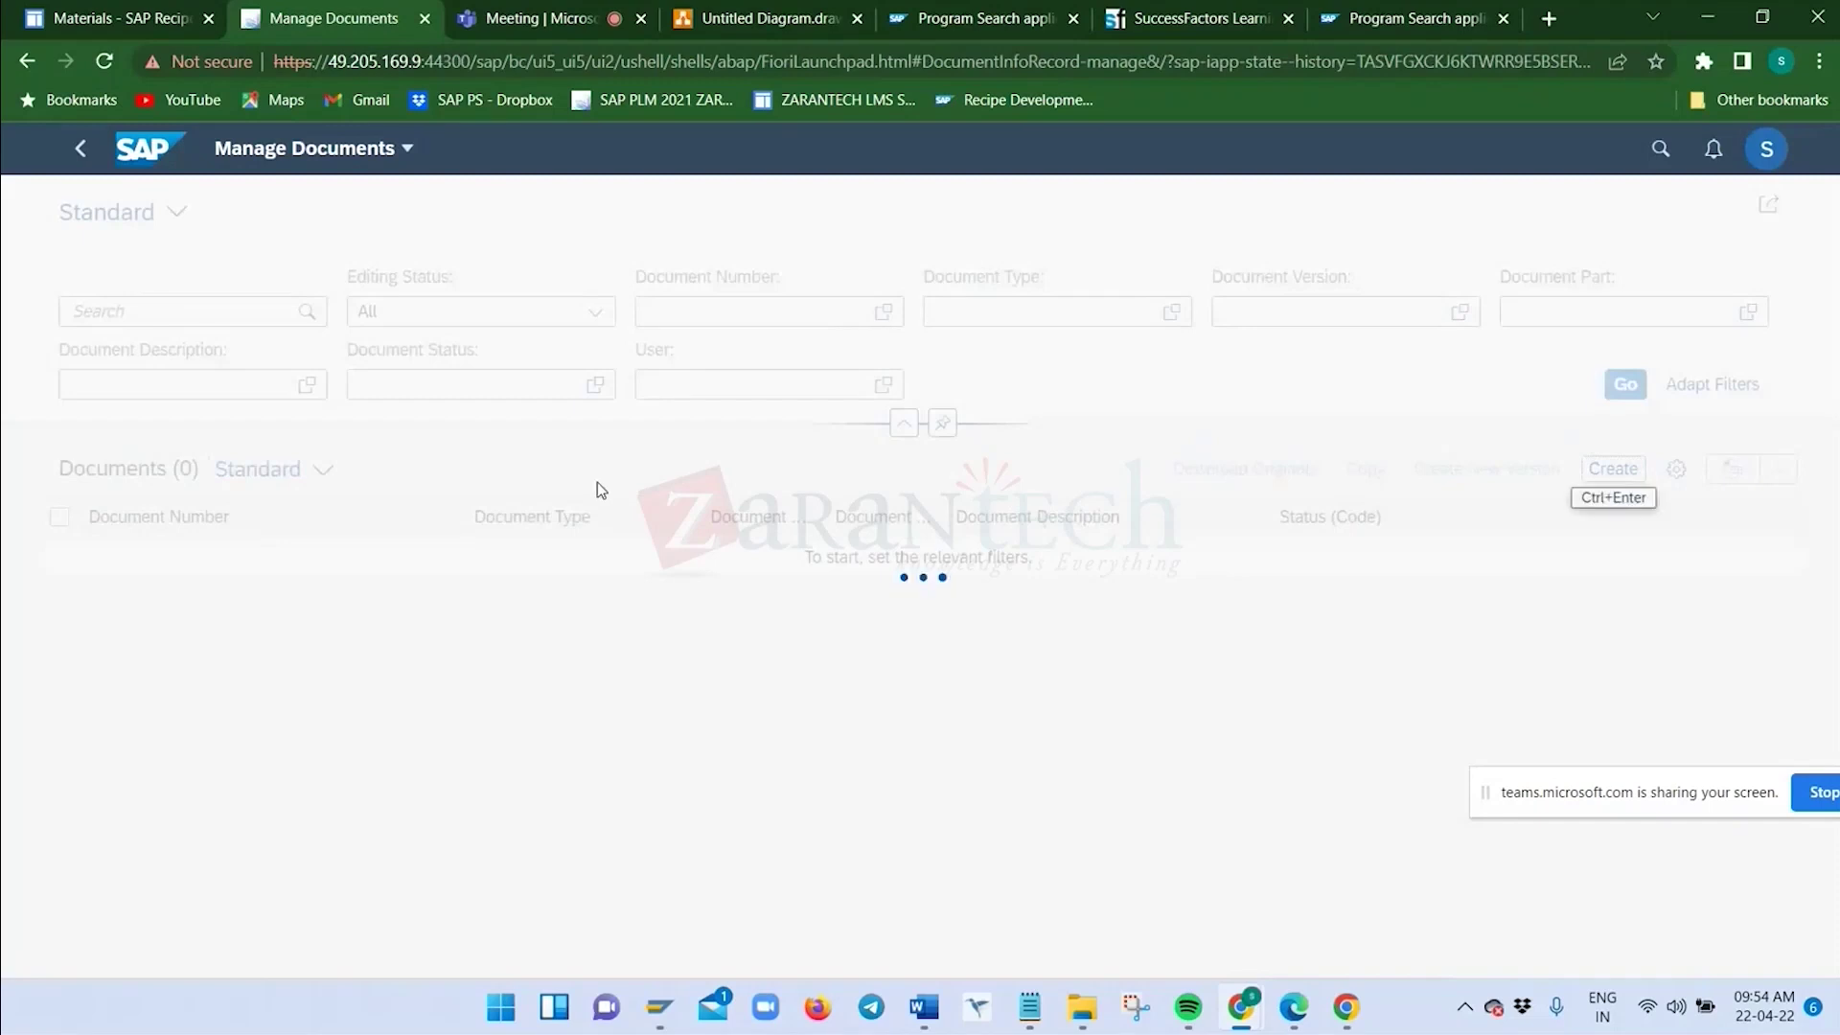
{"action": "left_click", "coordinate": [233, 393]}
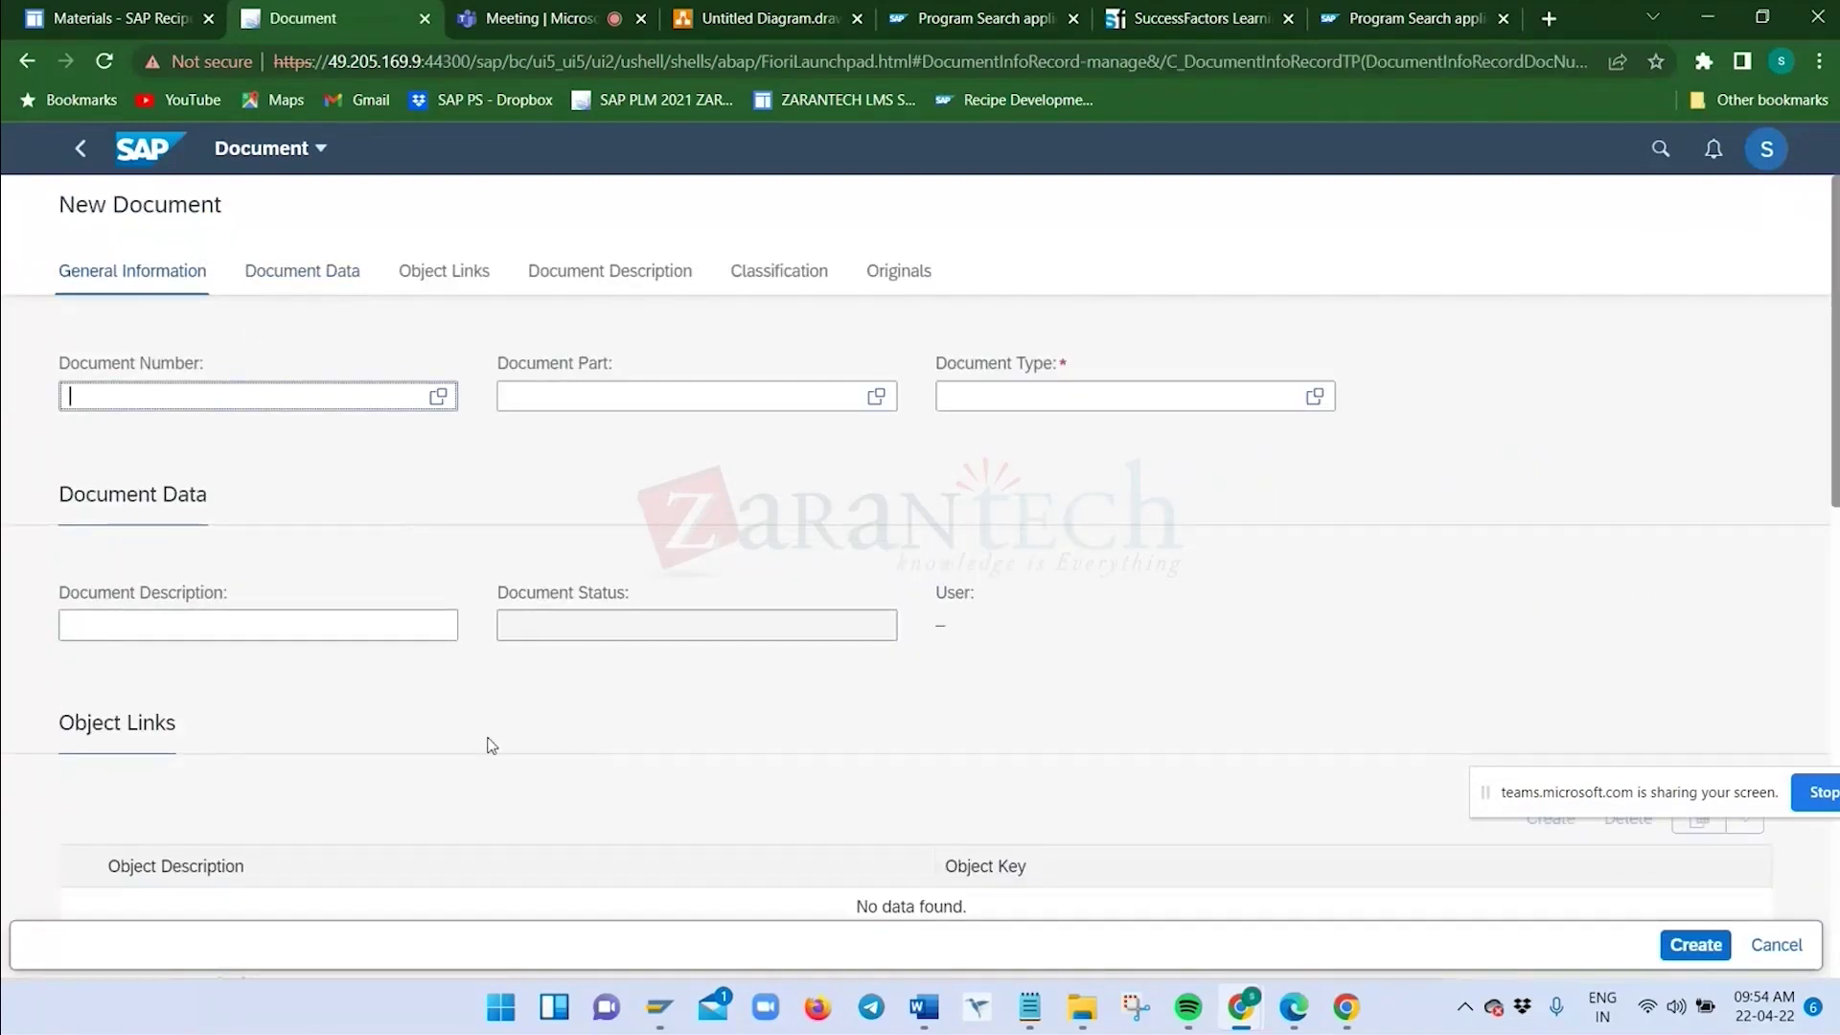
{"action": "scroll", "coordinate": [498, 781], "scroll_direction": "down", "scroll_amount": 1}
{"action": "scroll", "coordinate": [494, 779], "scroll_direction": "down", "scroll_amount": 5}
{"action": "scroll", "coordinate": [481, 763], "scroll_direction": "up", "scroll_amount": 5}
{"action": "left_click_drag", "start_coordinate": [1060, 363], "coordinate": [912, 370]}
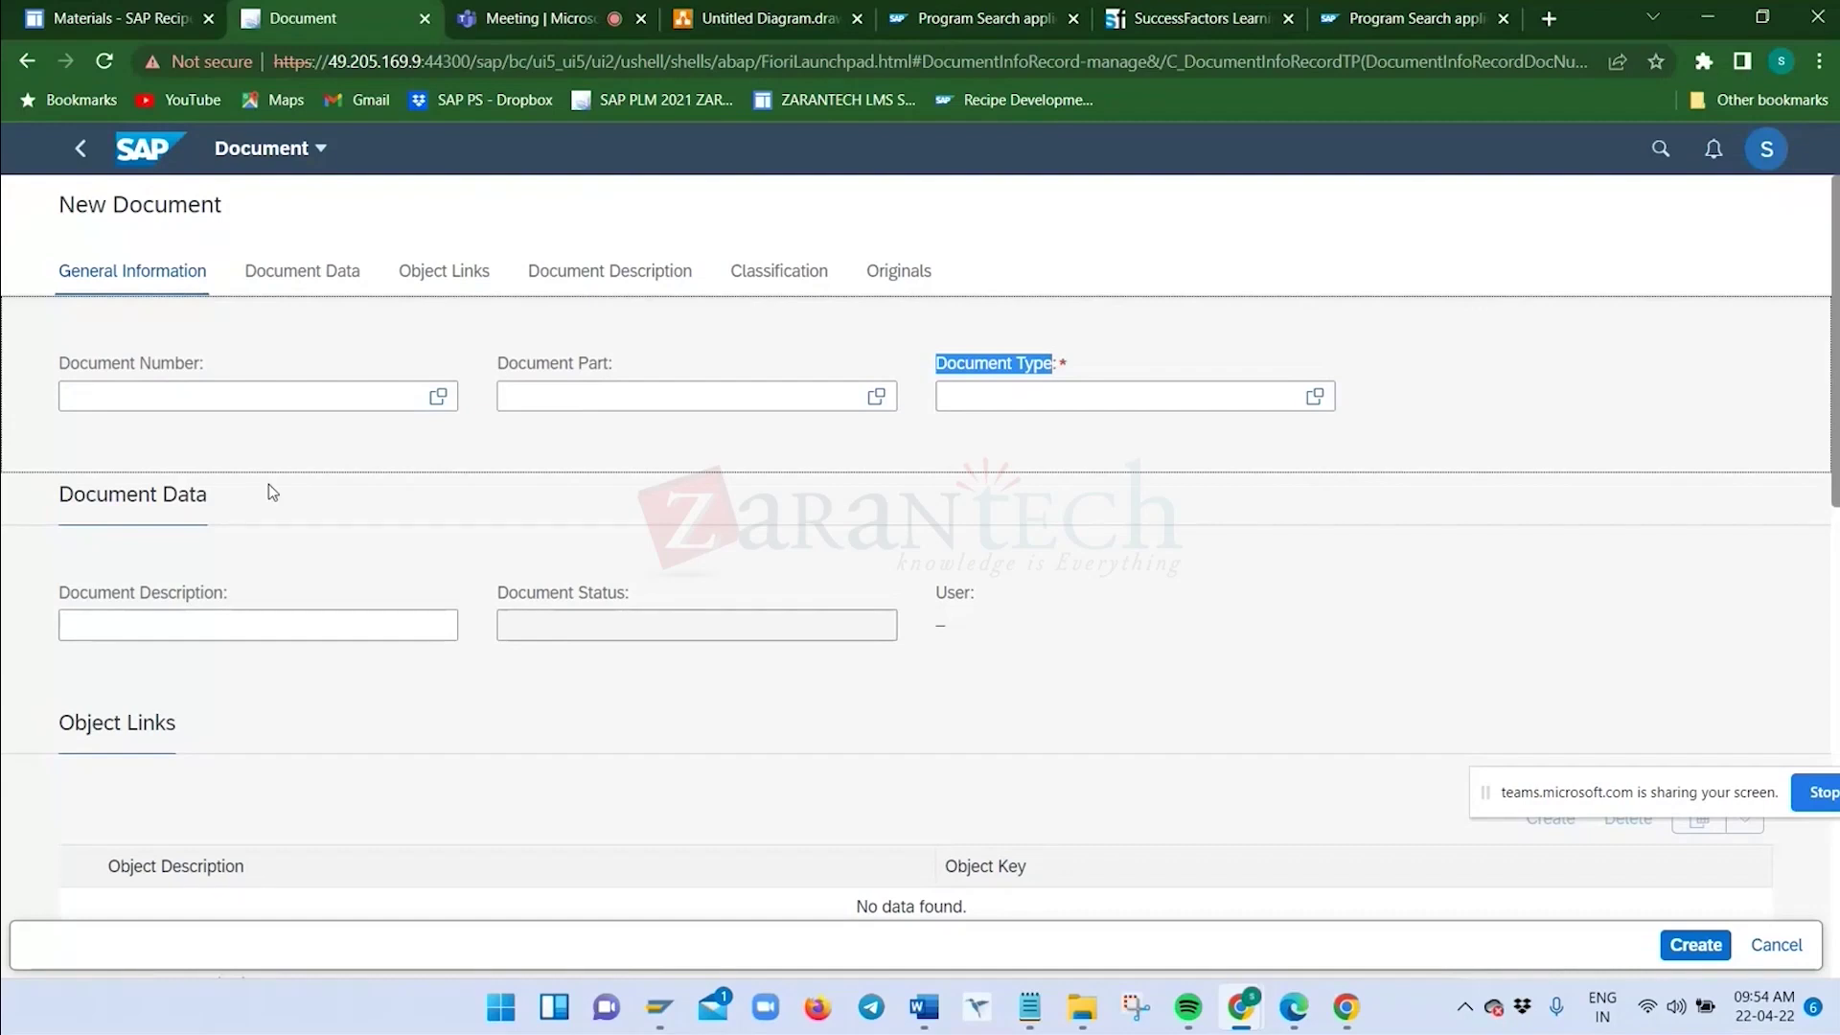
Browse the available document types and choose RMS, Recipe Documents, for the new document
{"action": "left_click", "coordinate": [1312, 403]}
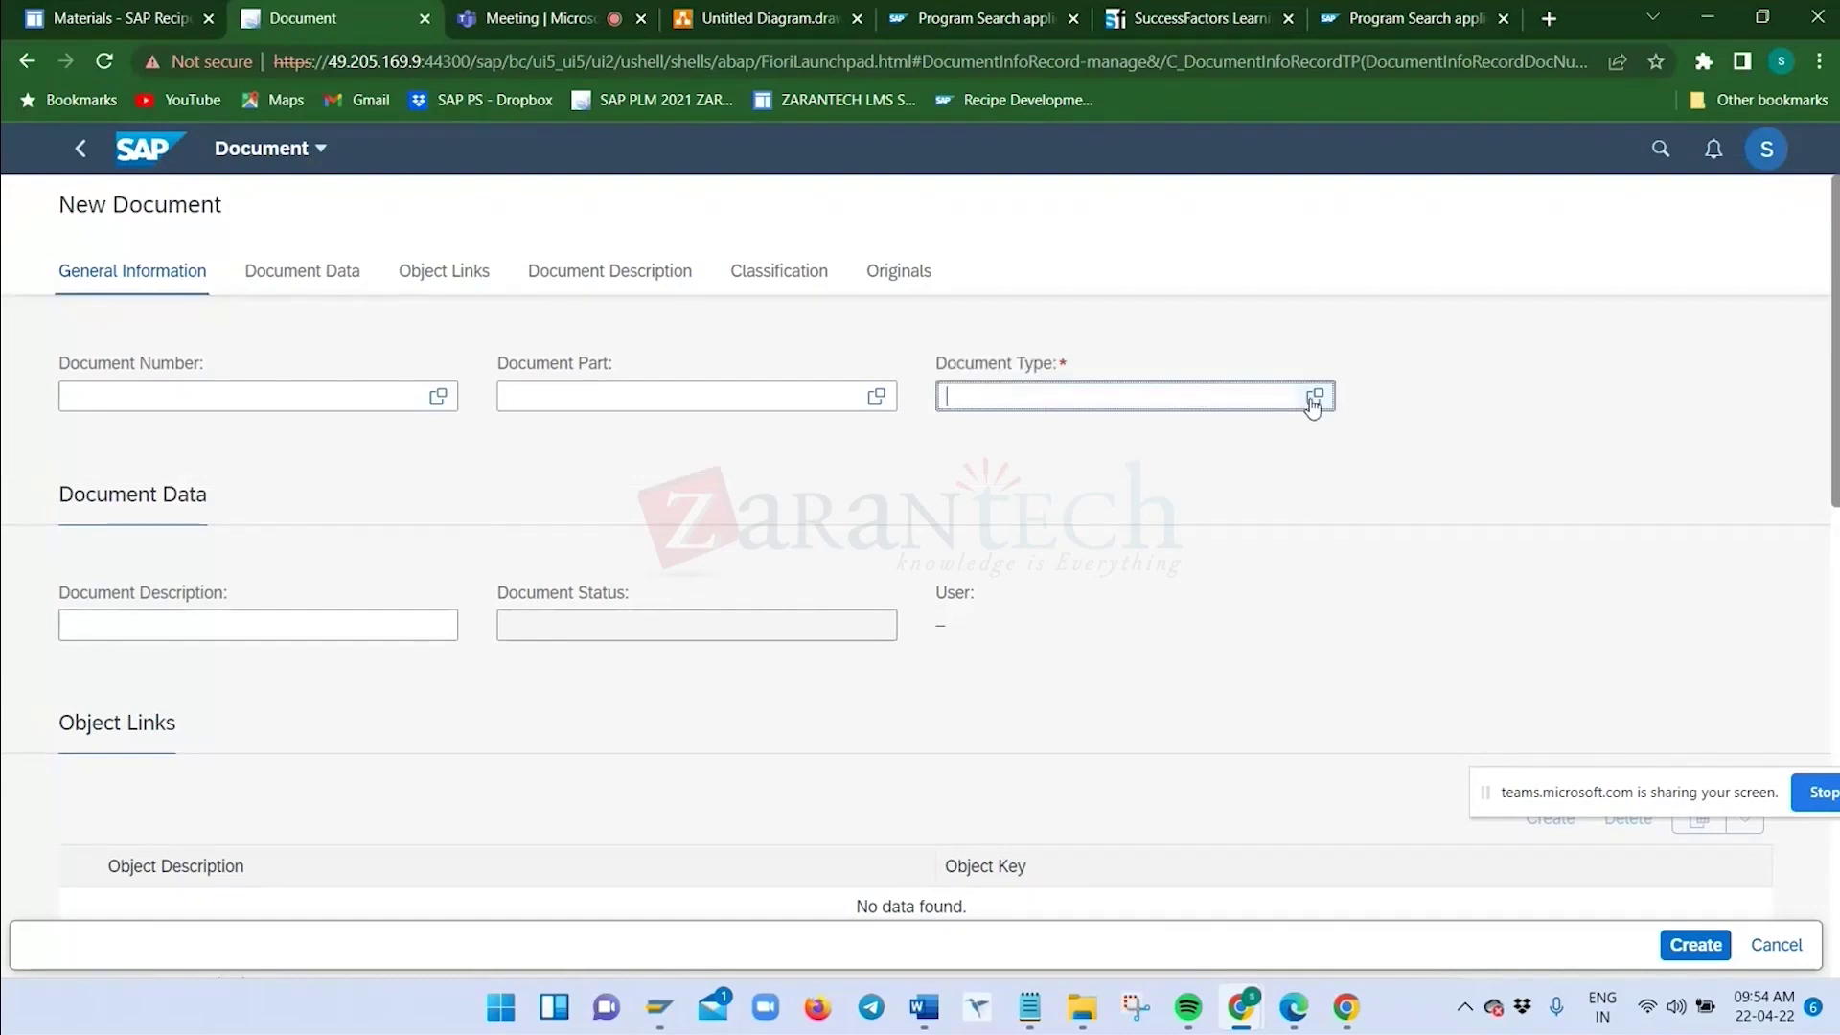
{"action": "scroll", "coordinate": [432, 561], "scroll_direction": "down", "scroll_amount": 3}
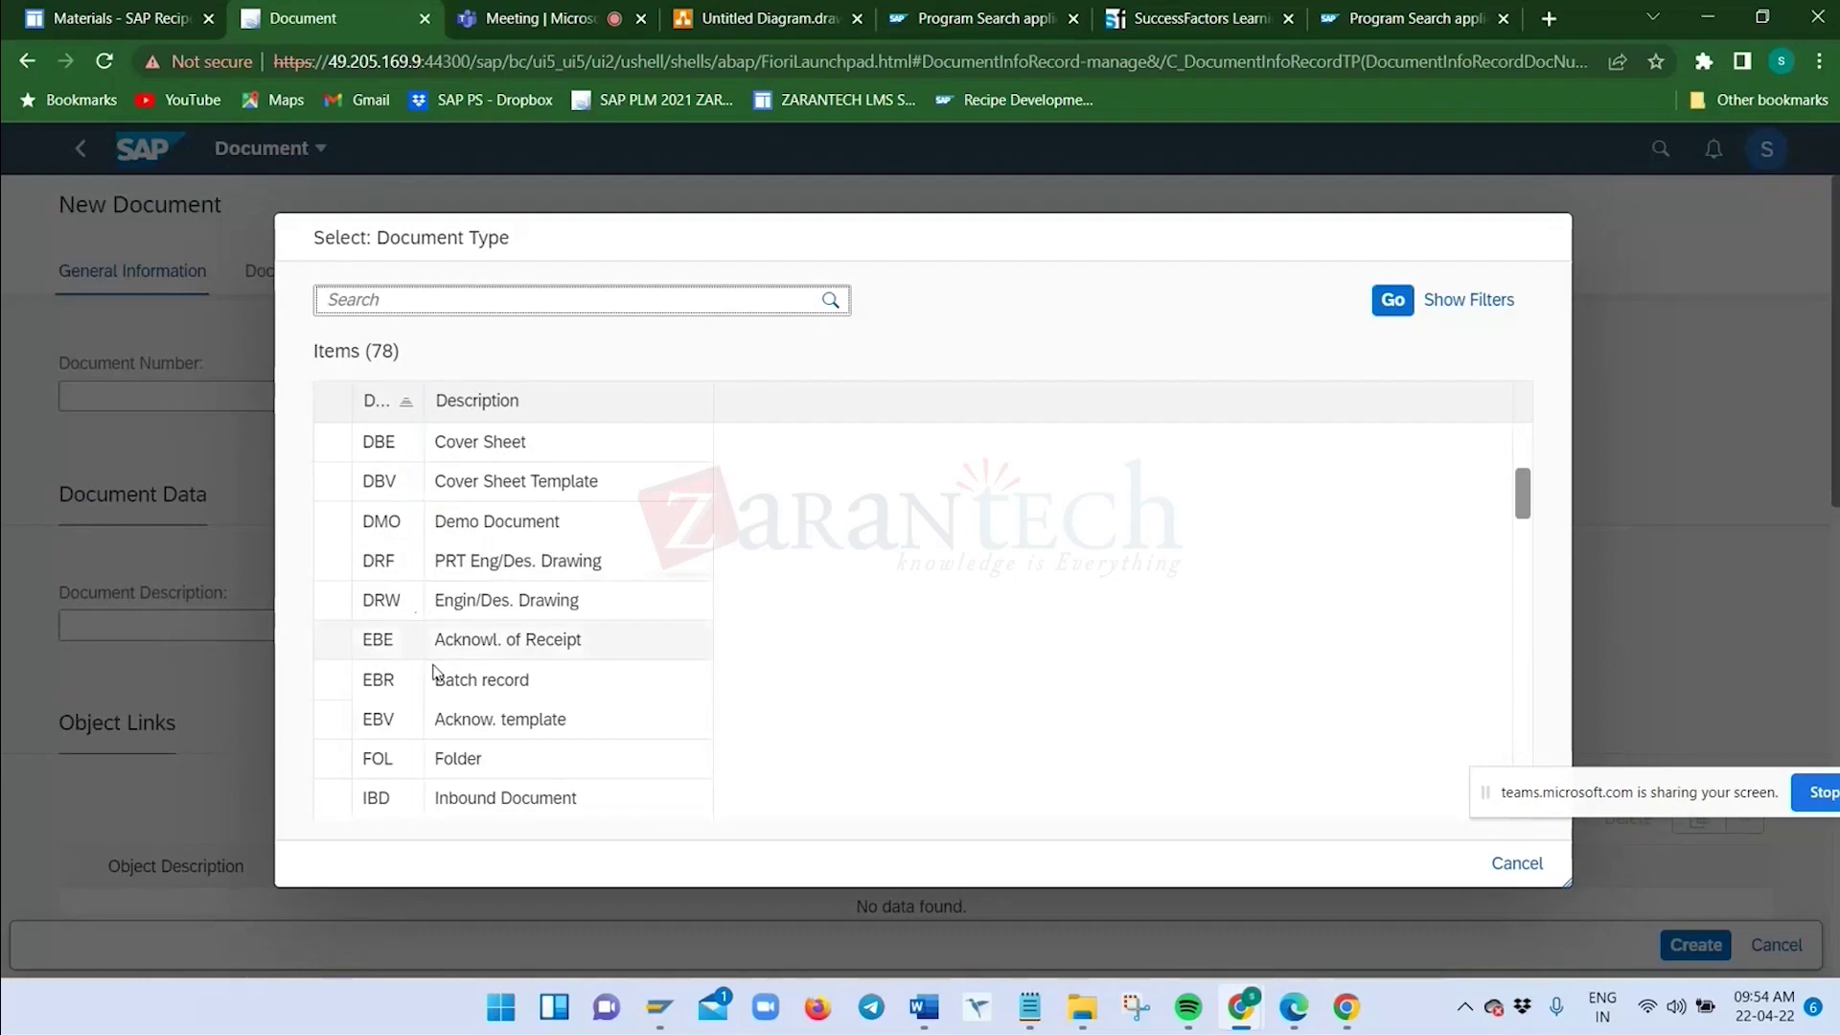
{"action": "scroll", "coordinate": [477, 690], "scroll_direction": "down", "scroll_amount": 4}
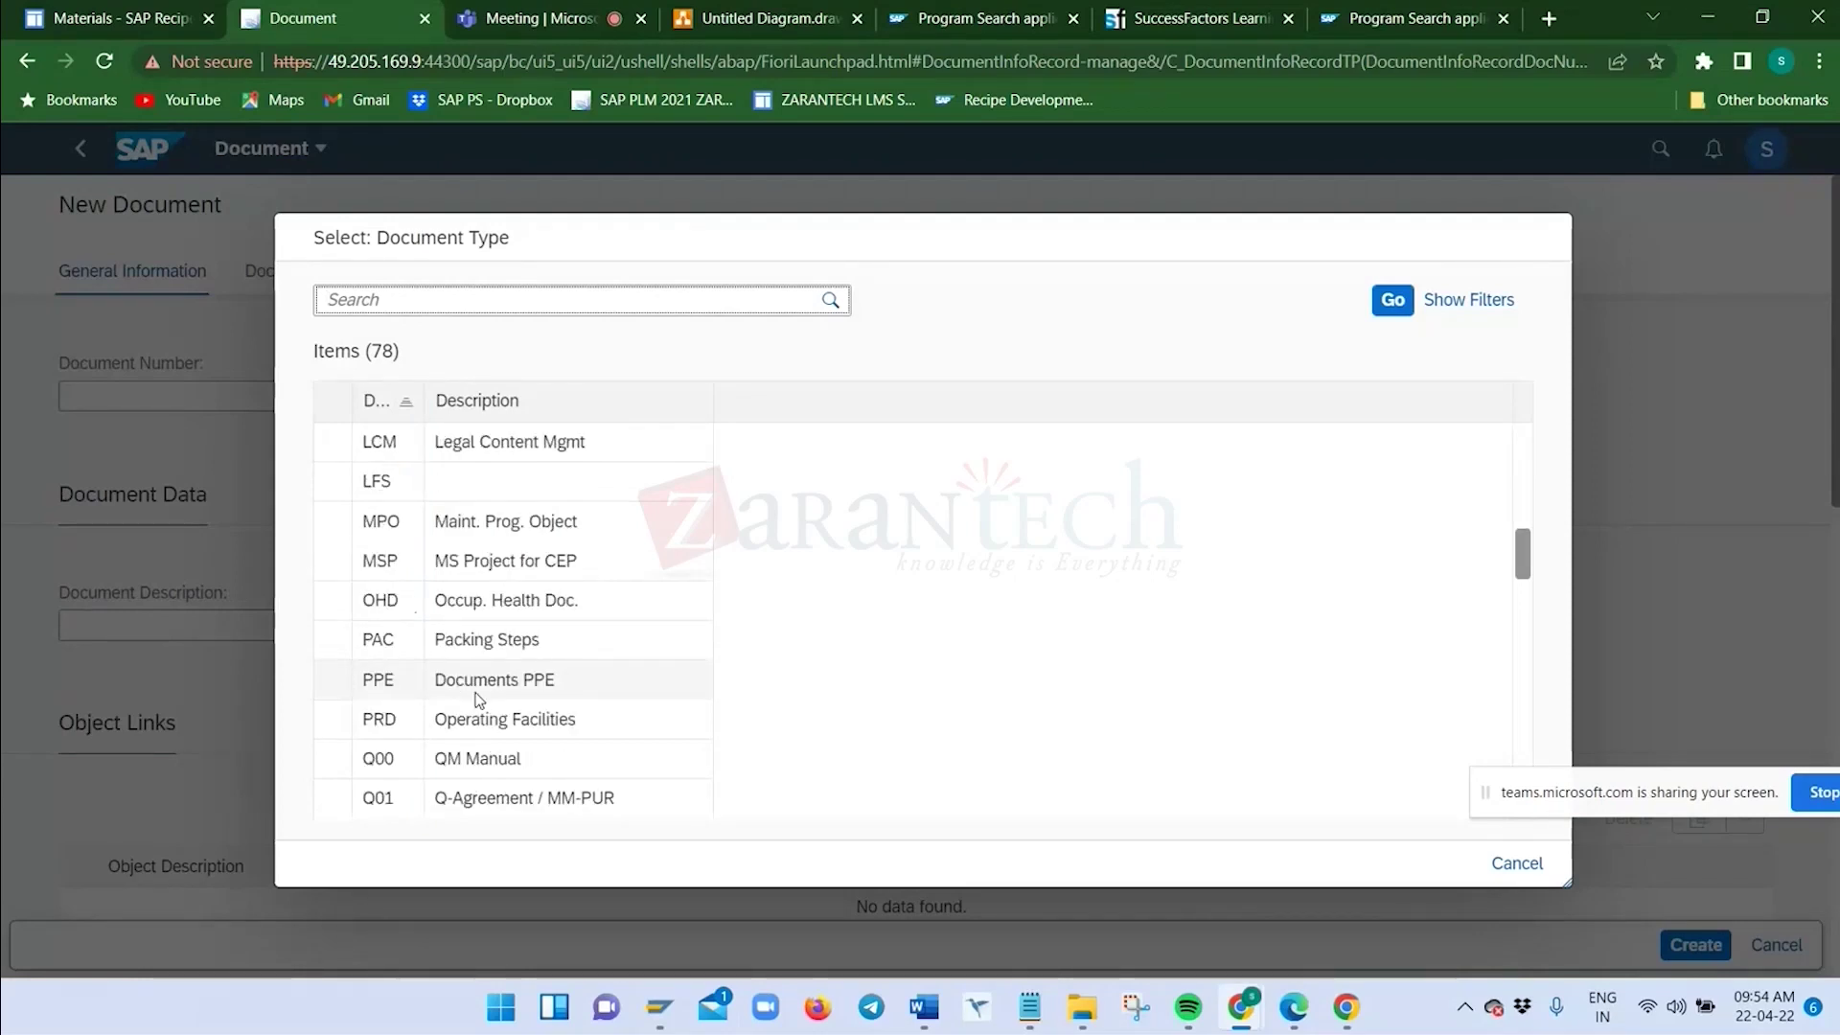
{"action": "scroll", "coordinate": [477, 698], "scroll_direction": "down", "scroll_amount": 2}
{"action": "scroll", "coordinate": [478, 699], "scroll_direction": "down", "scroll_amount": 2}
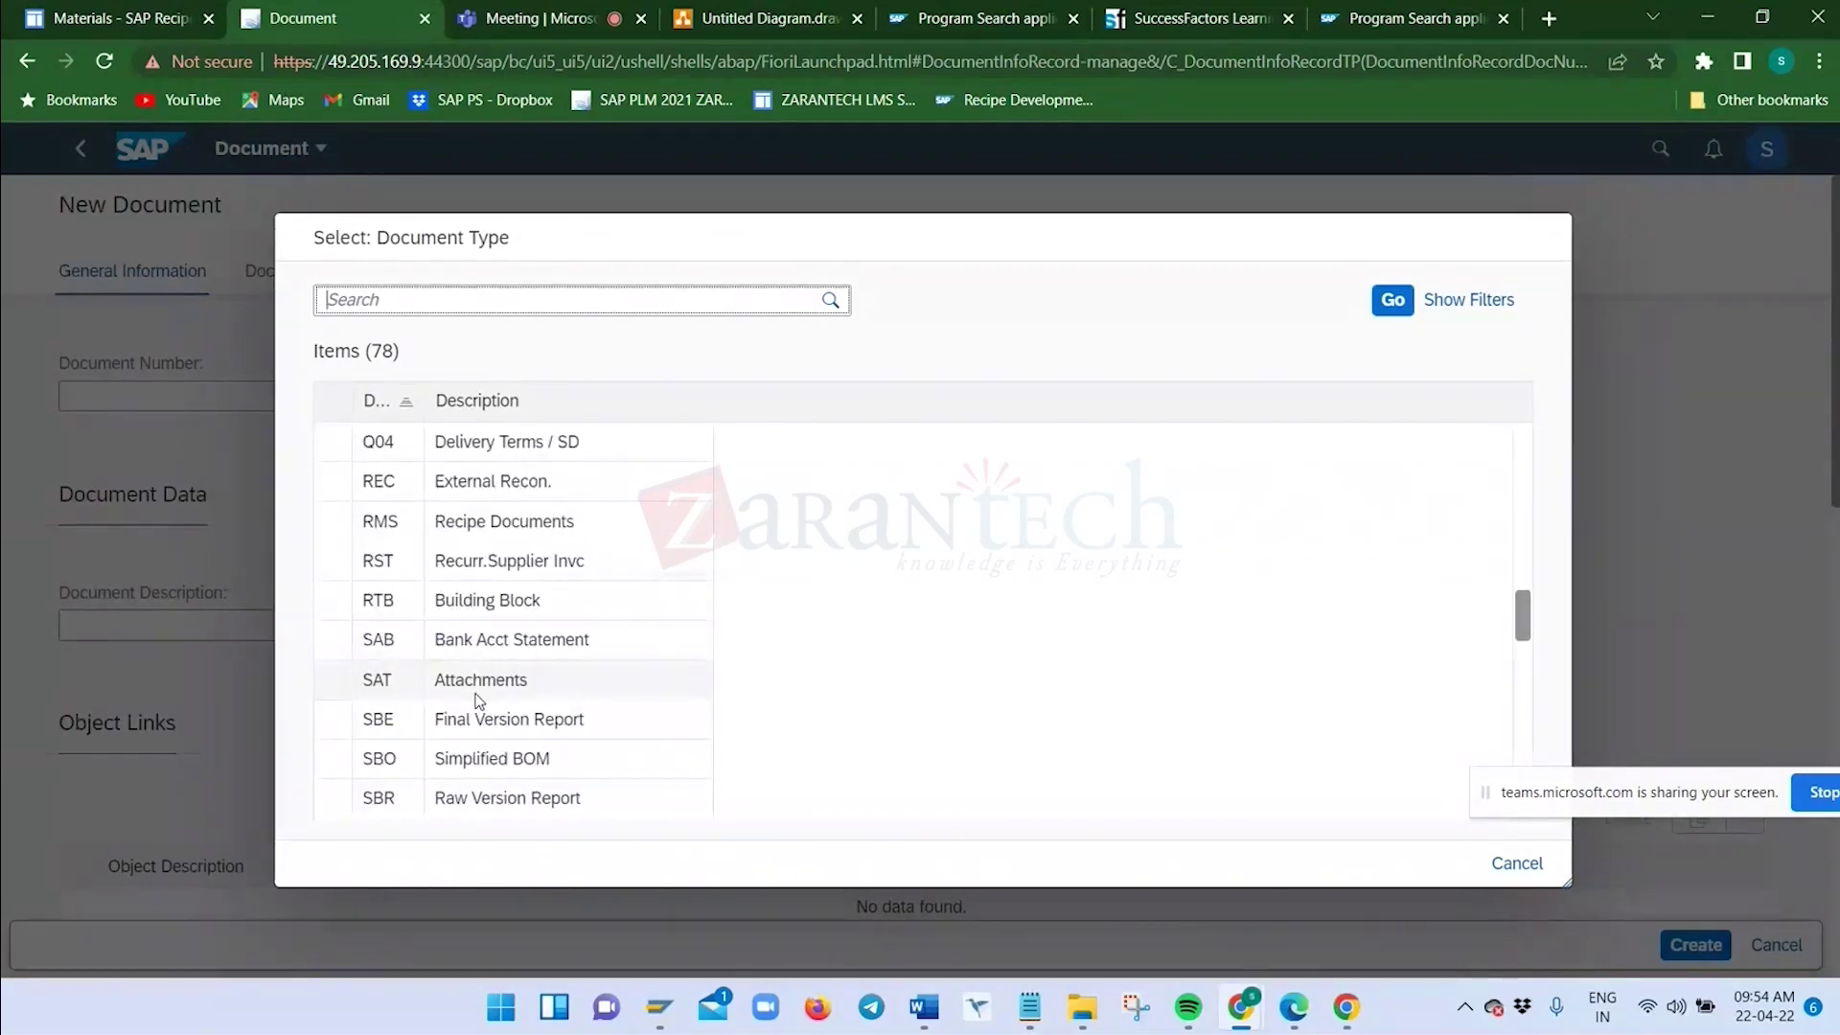
{"action": "scroll", "coordinate": [478, 699], "scroll_direction": "down", "scroll_amount": 1}
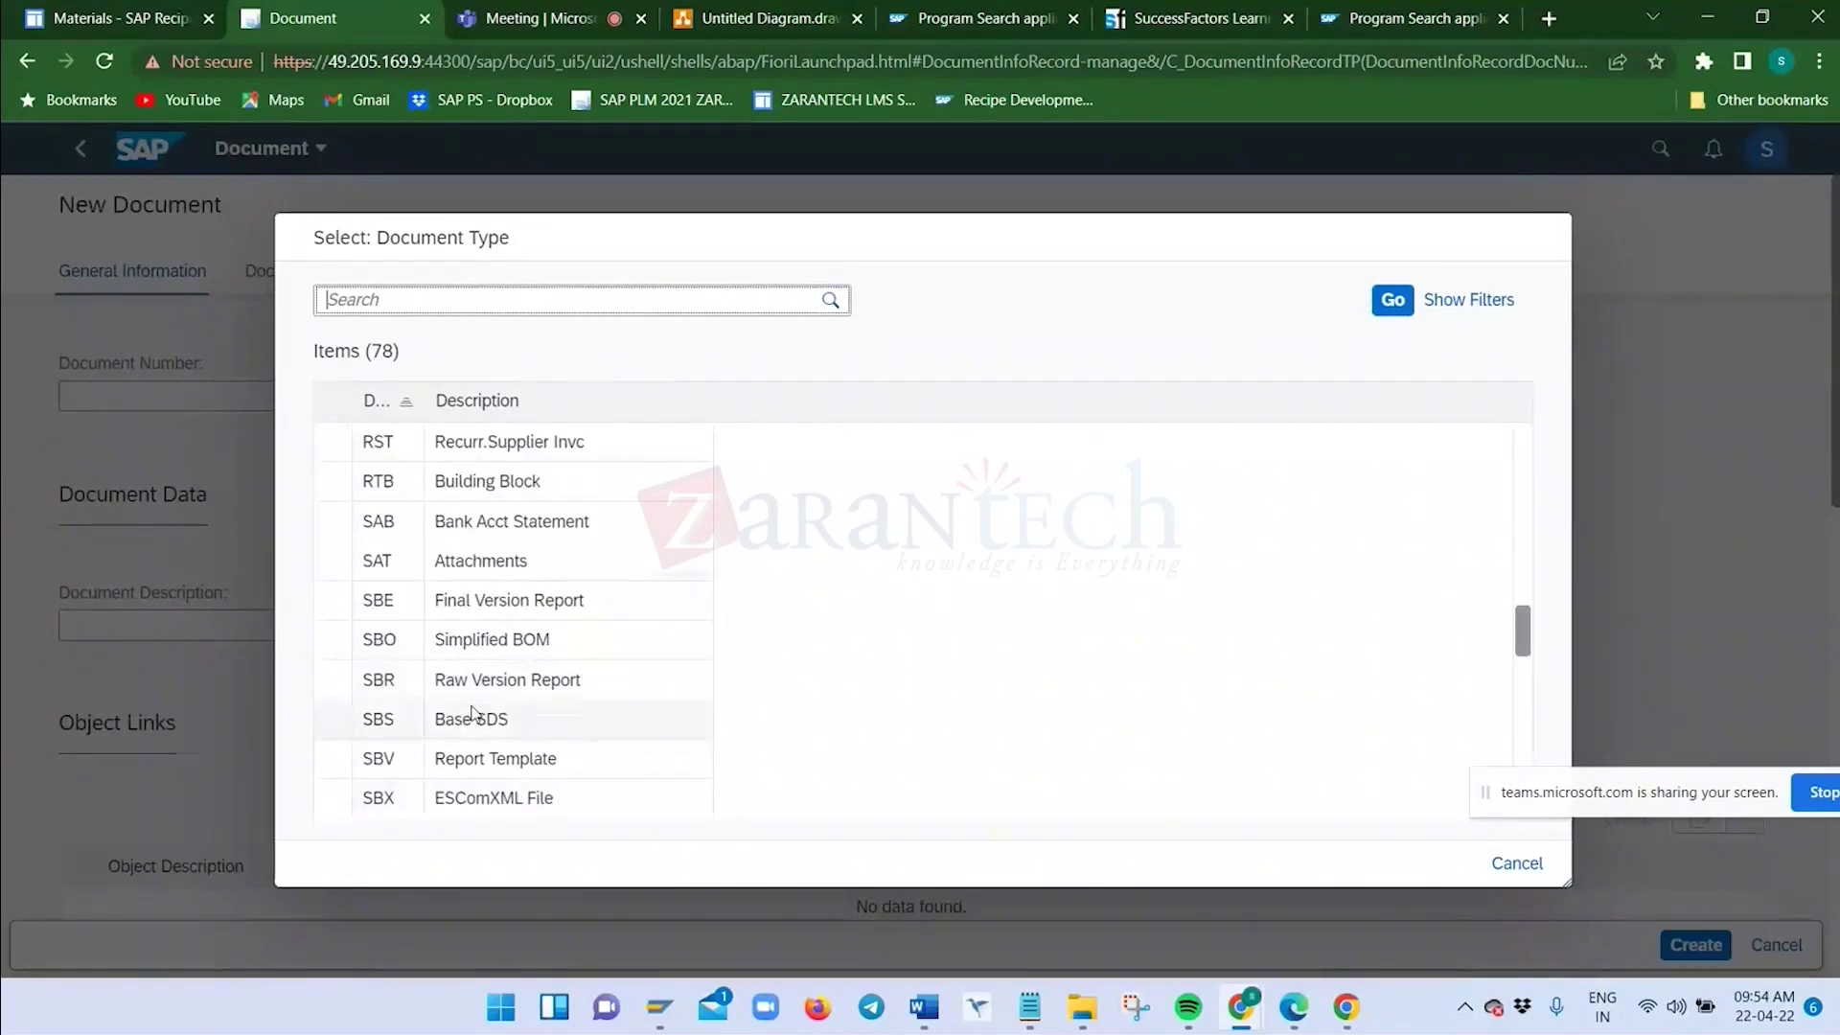
{"action": "scroll", "coordinate": [473, 712], "scroll_direction": "down", "scroll_amount": 4}
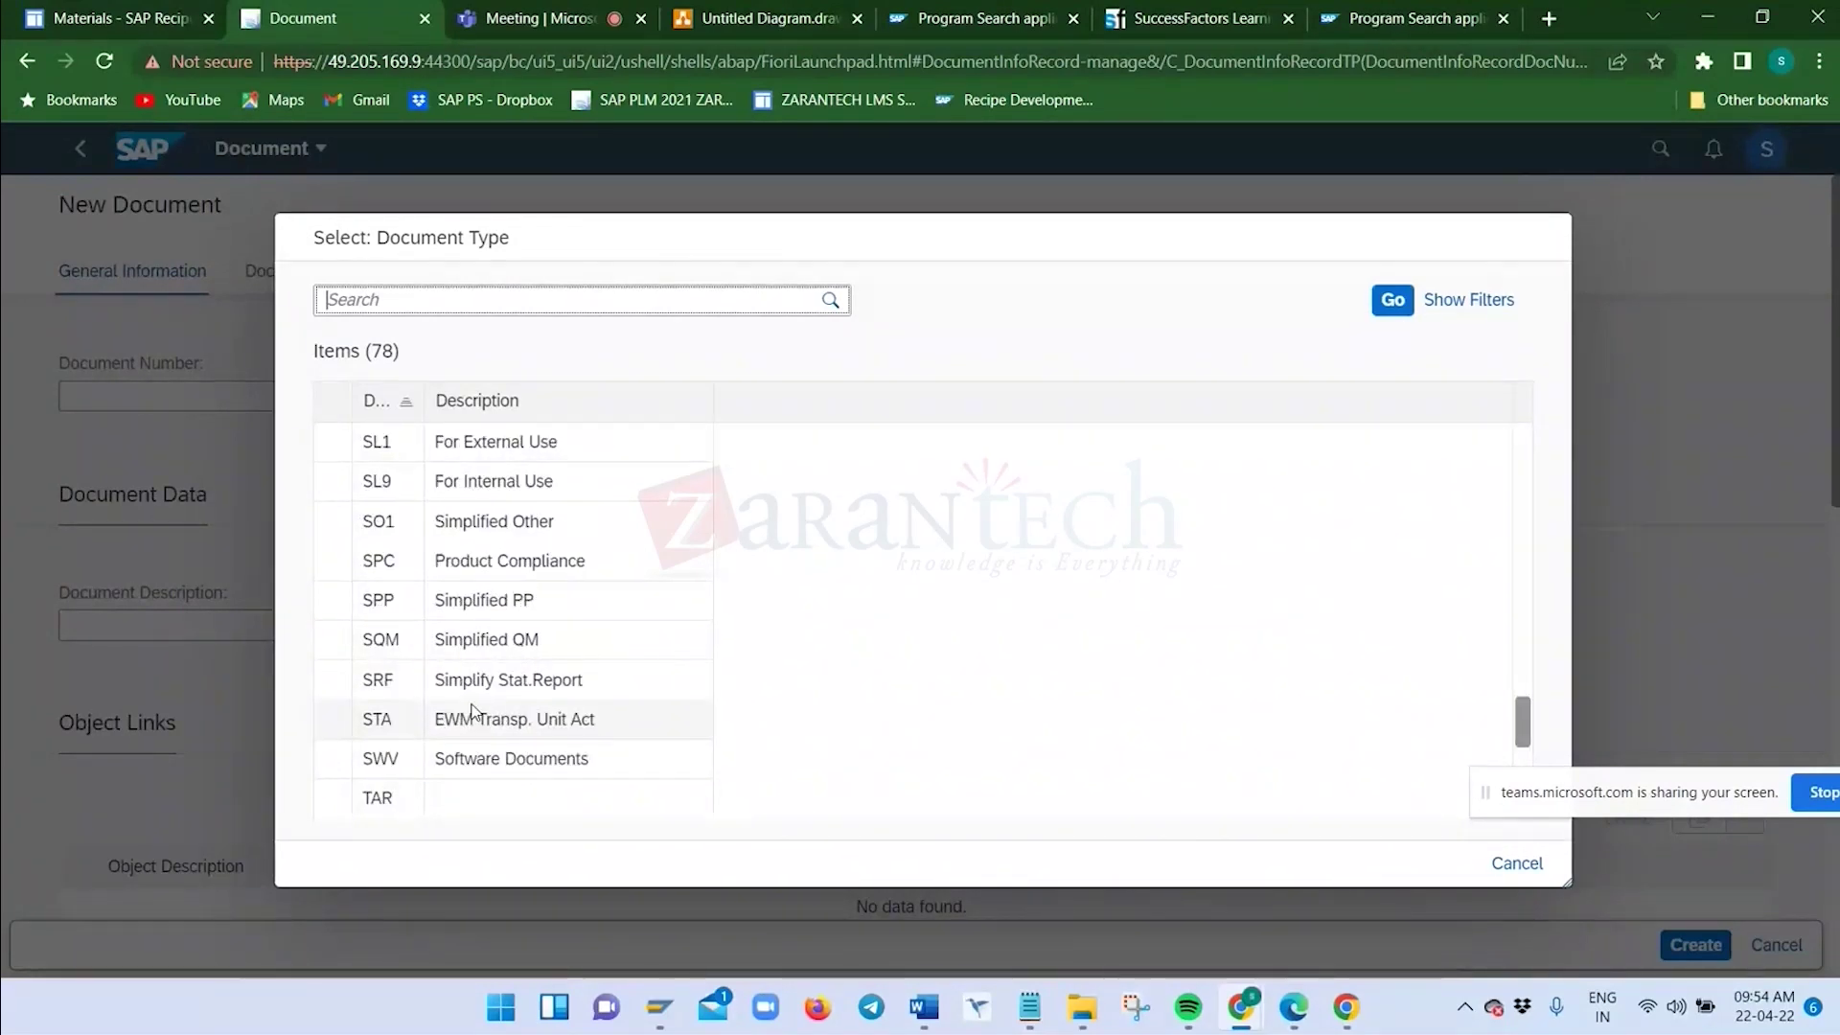
{"action": "scroll", "coordinate": [471, 711], "scroll_direction": "down", "scroll_amount": 4}
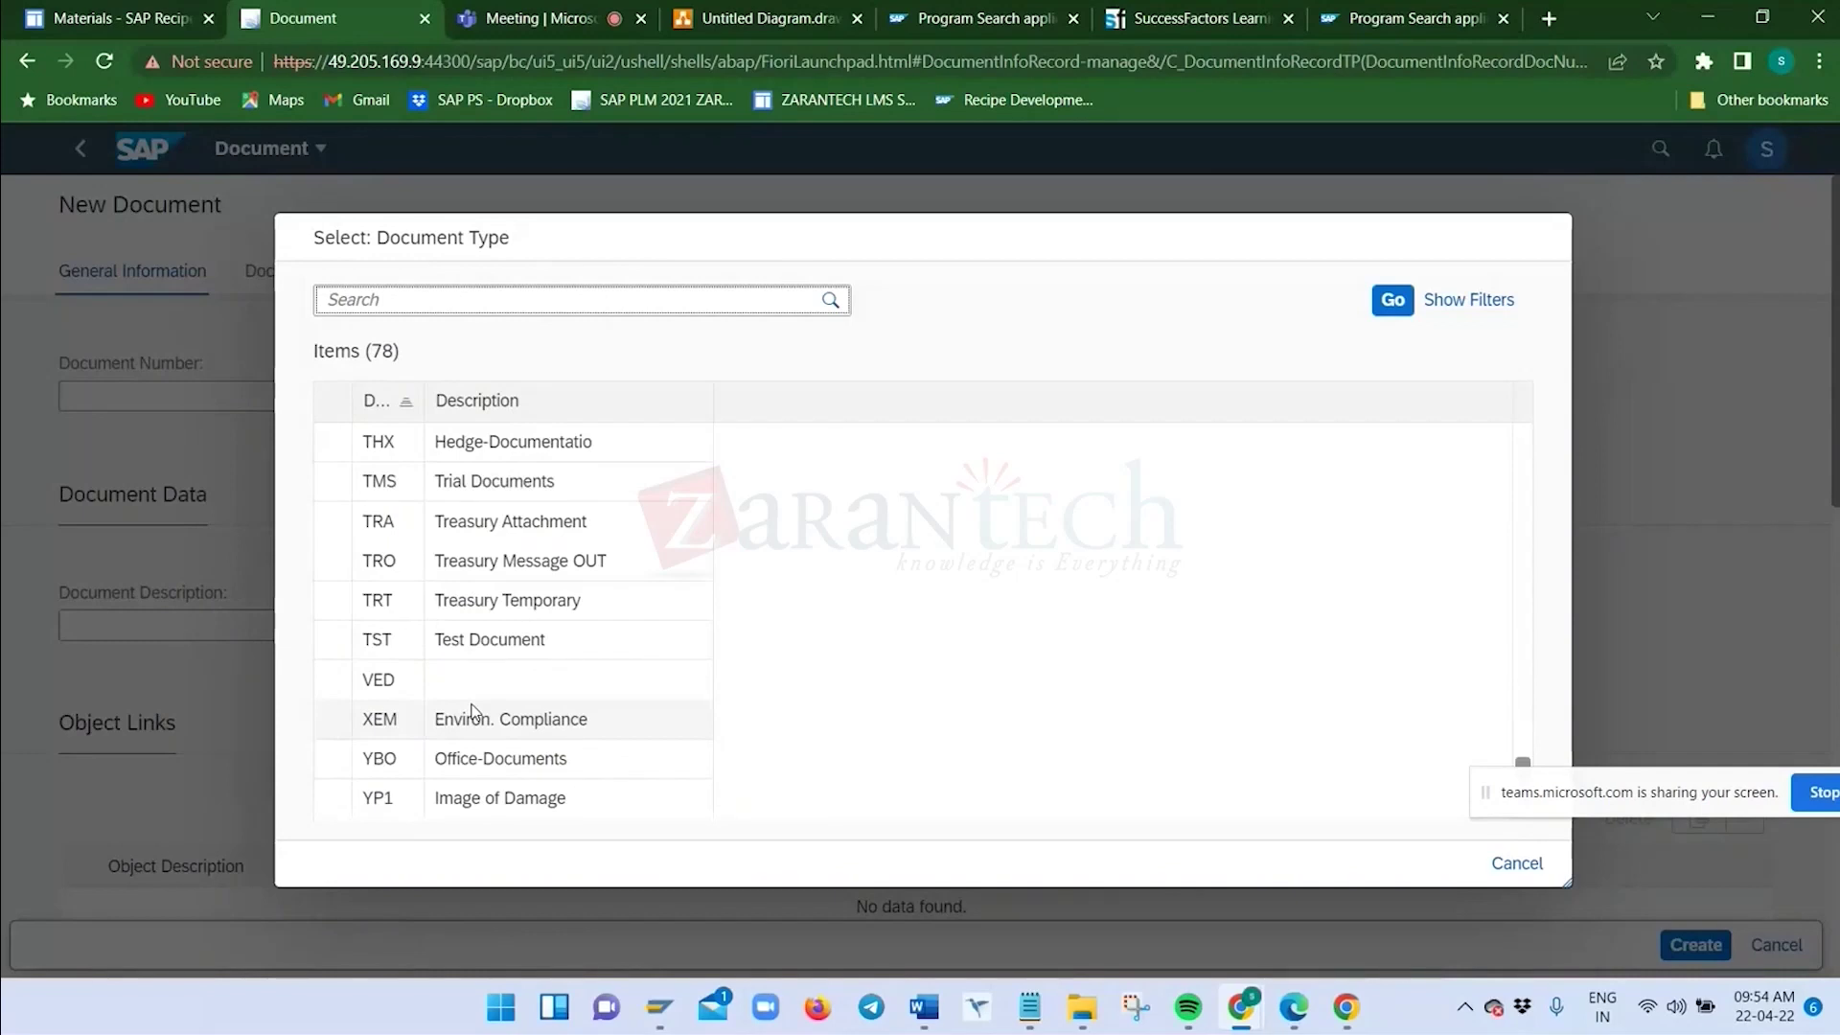
{"action": "scroll", "coordinate": [471, 710], "scroll_direction": "down", "scroll_amount": 1}
{"action": "scroll", "coordinate": [471, 710], "scroll_direction": "up", "scroll_amount": 3}
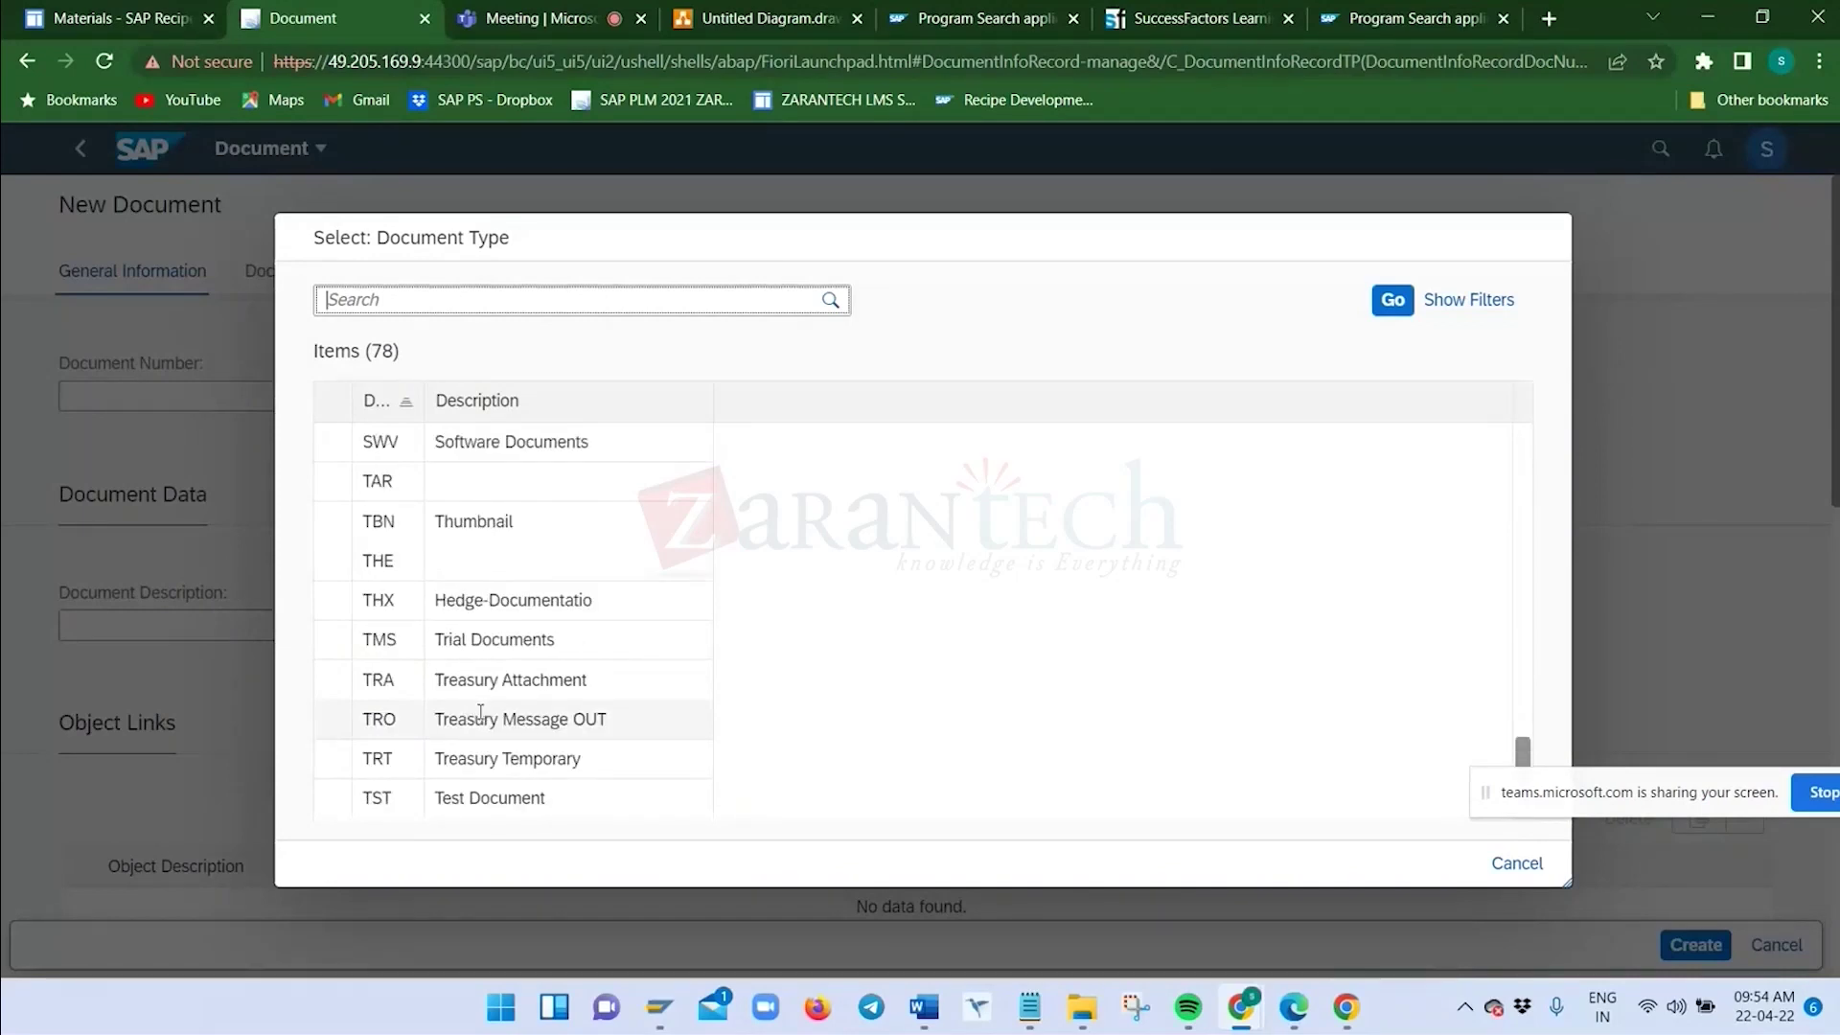
{"action": "scroll", "coordinate": [474, 714], "scroll_direction": "up", "scroll_amount": 3}
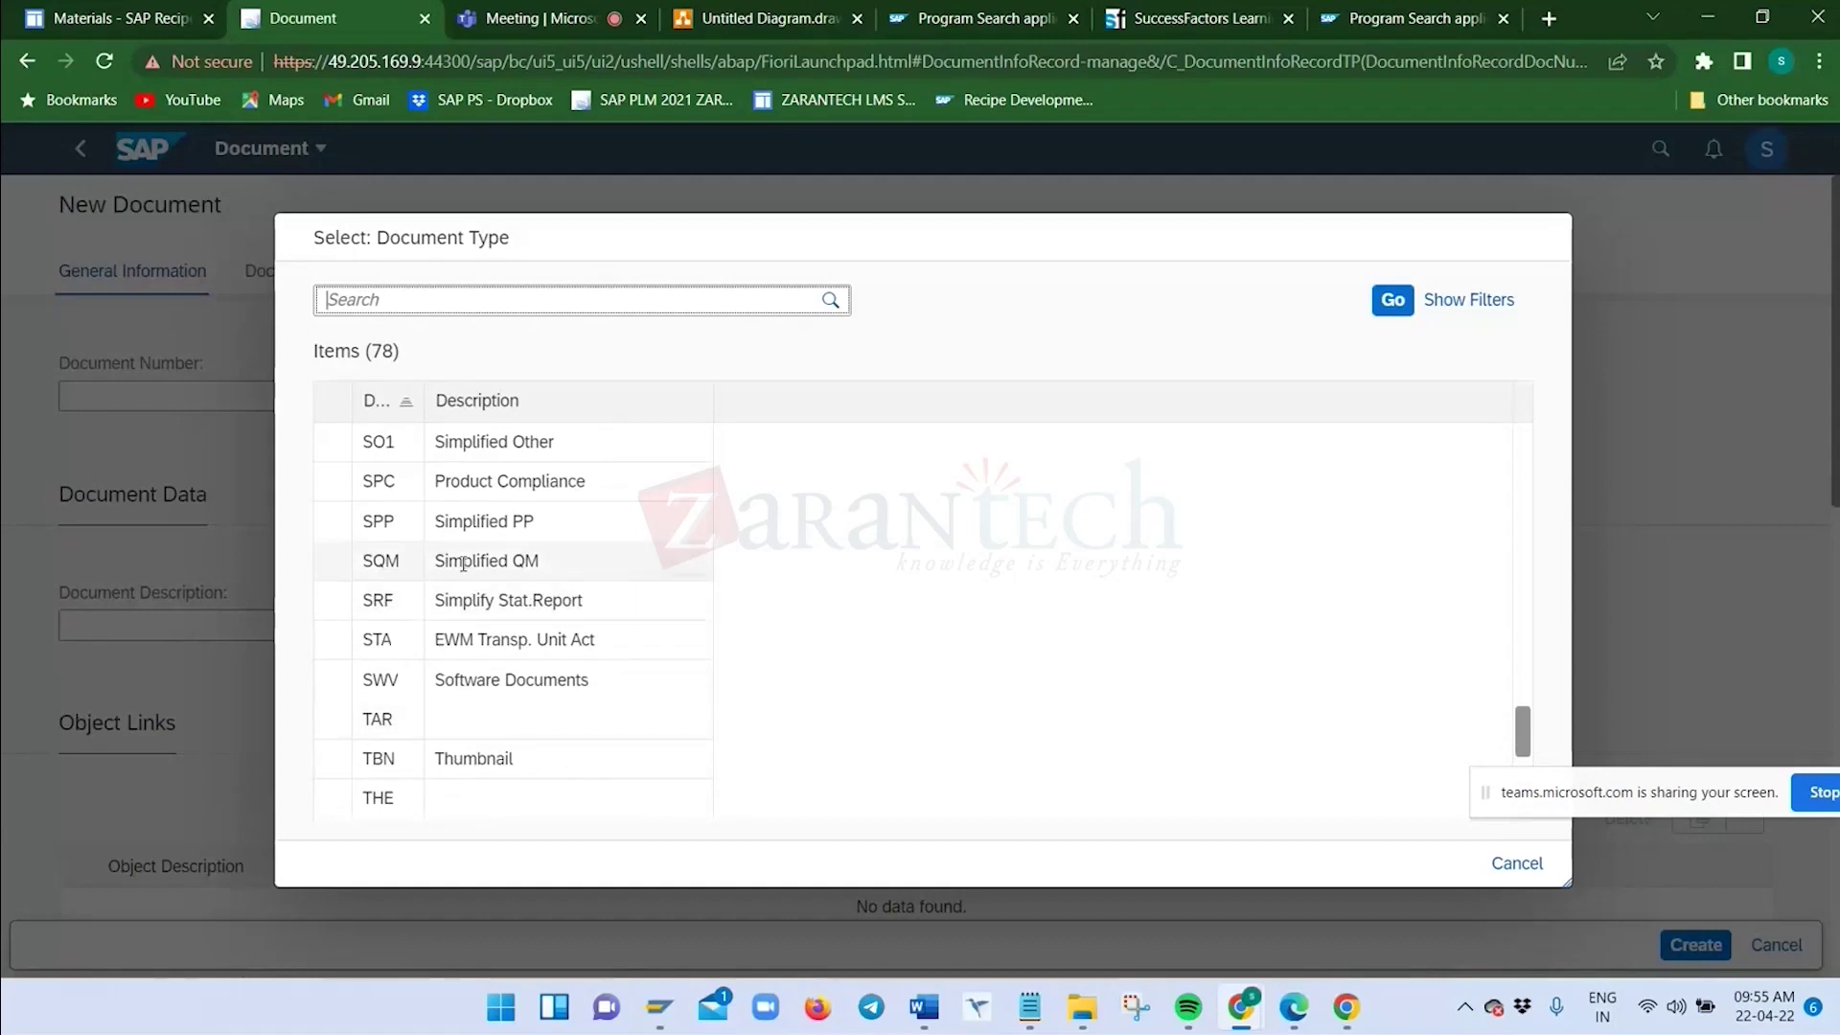
{"action": "scroll", "coordinate": [463, 564], "scroll_direction": "up", "scroll_amount": 2}
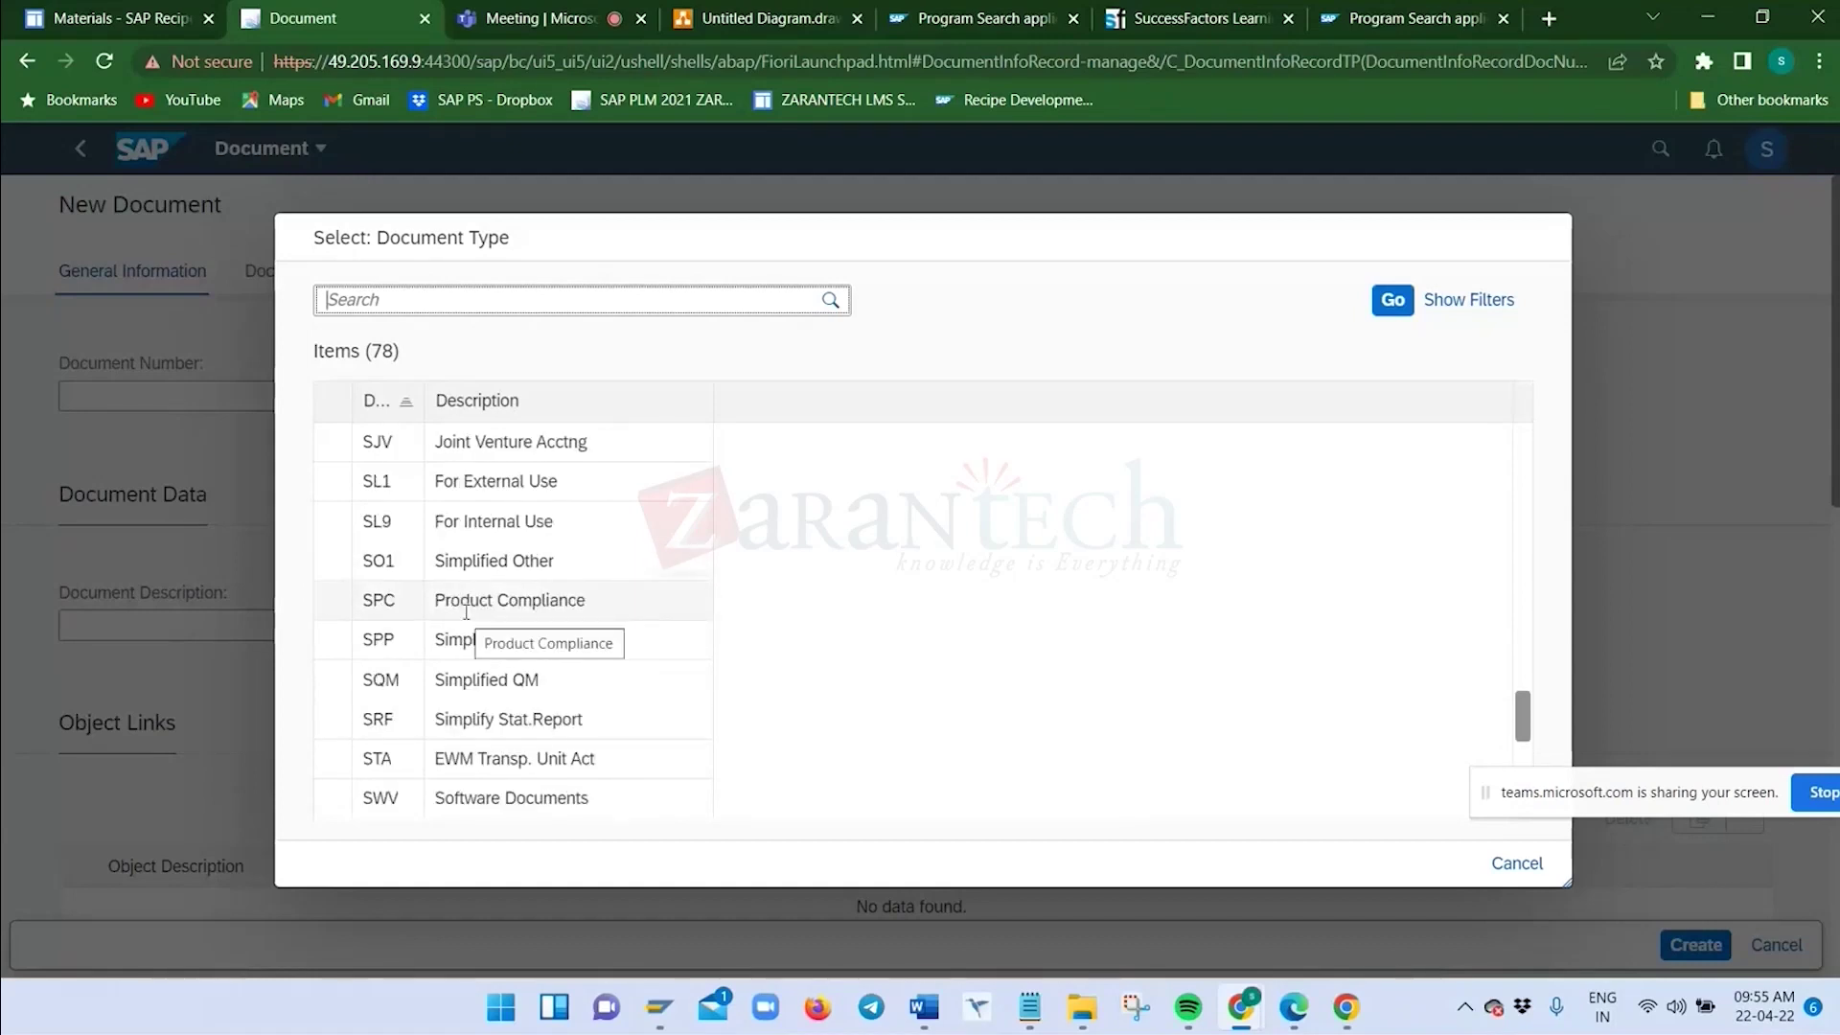
{"action": "scroll", "coordinate": [518, 599], "scroll_direction": "up", "scroll_amount": 3}
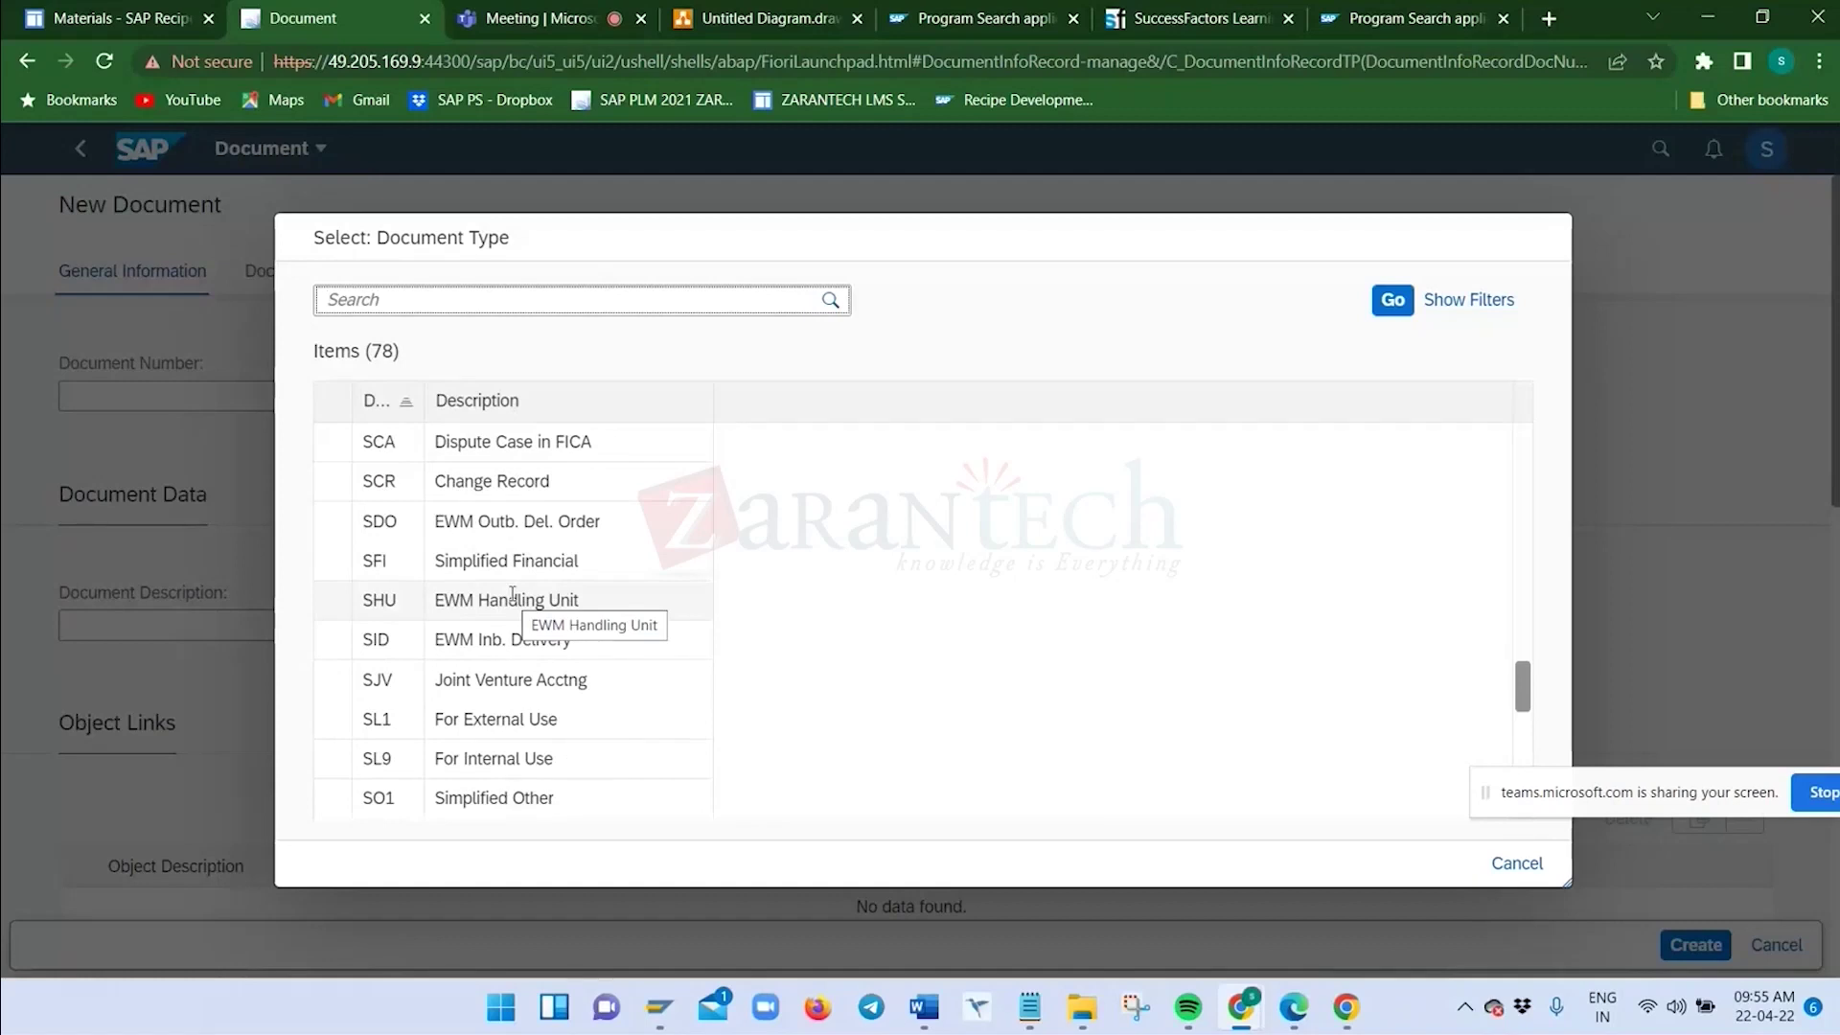
{"action": "scroll", "coordinate": [513, 595], "scroll_direction": "up", "scroll_amount": 2}
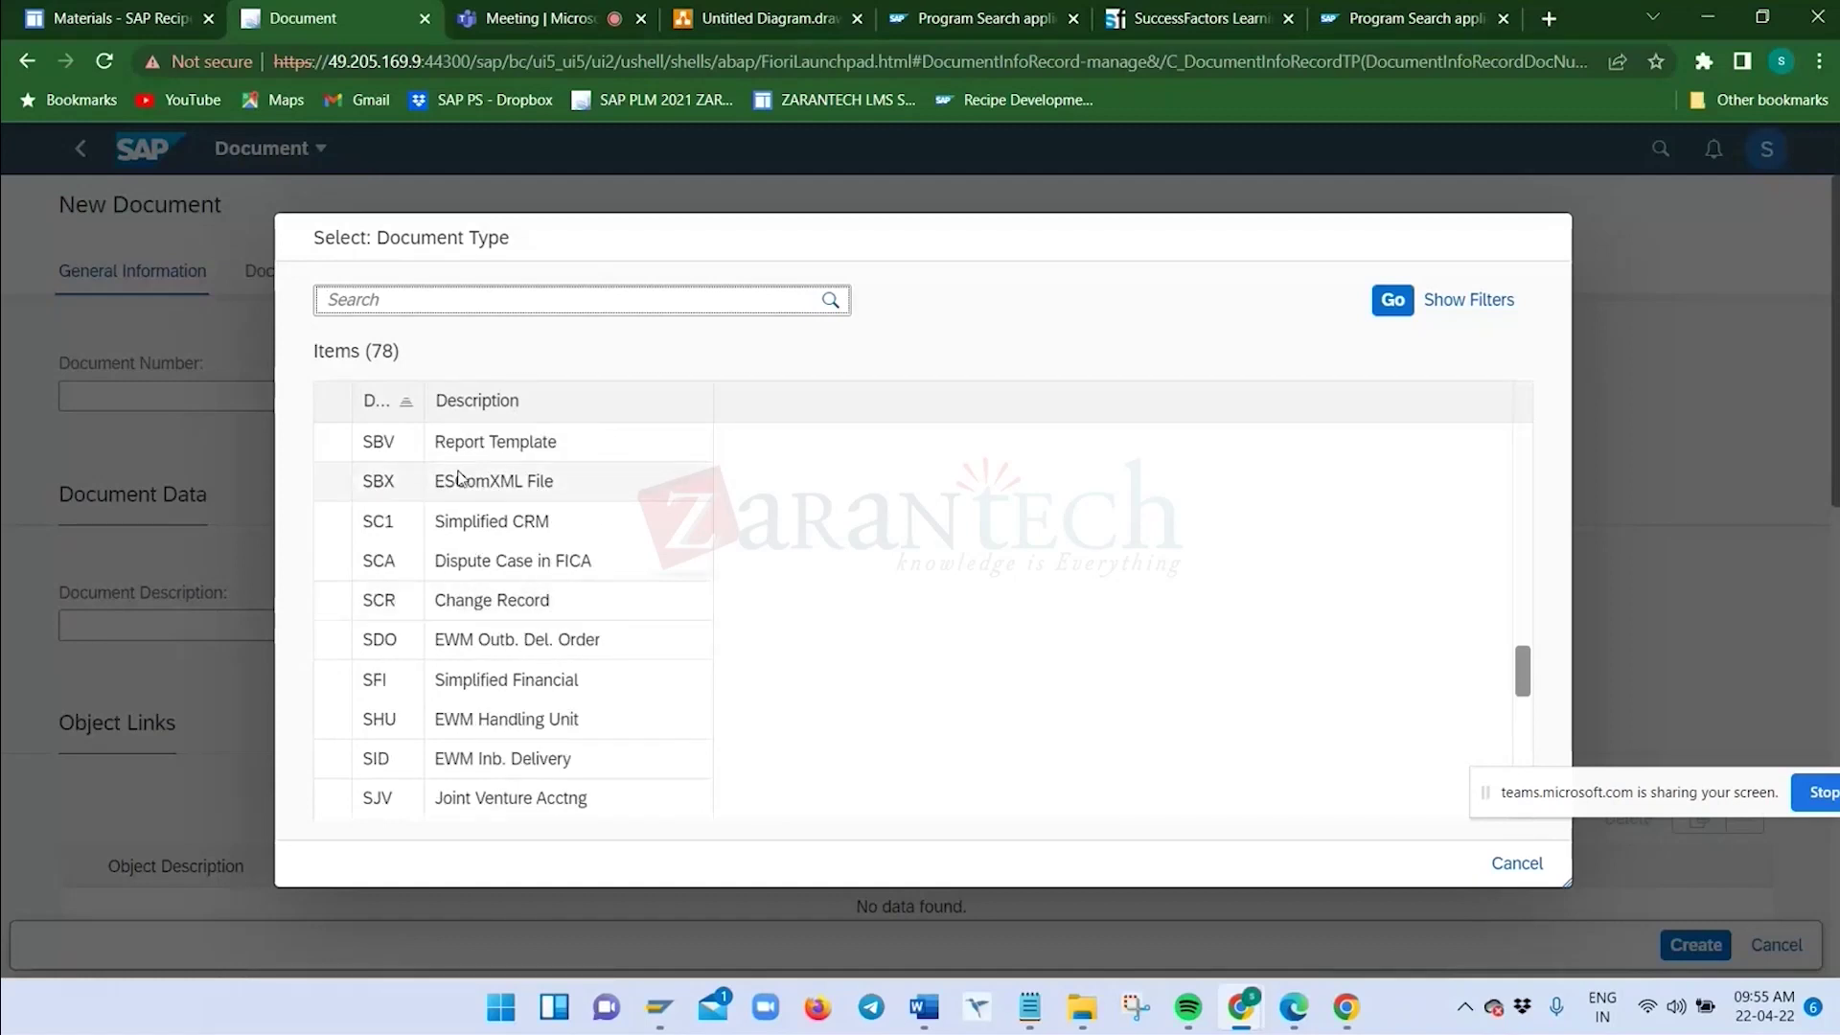
{"action": "scroll", "coordinate": [458, 478], "scroll_direction": "up", "scroll_amount": 2}
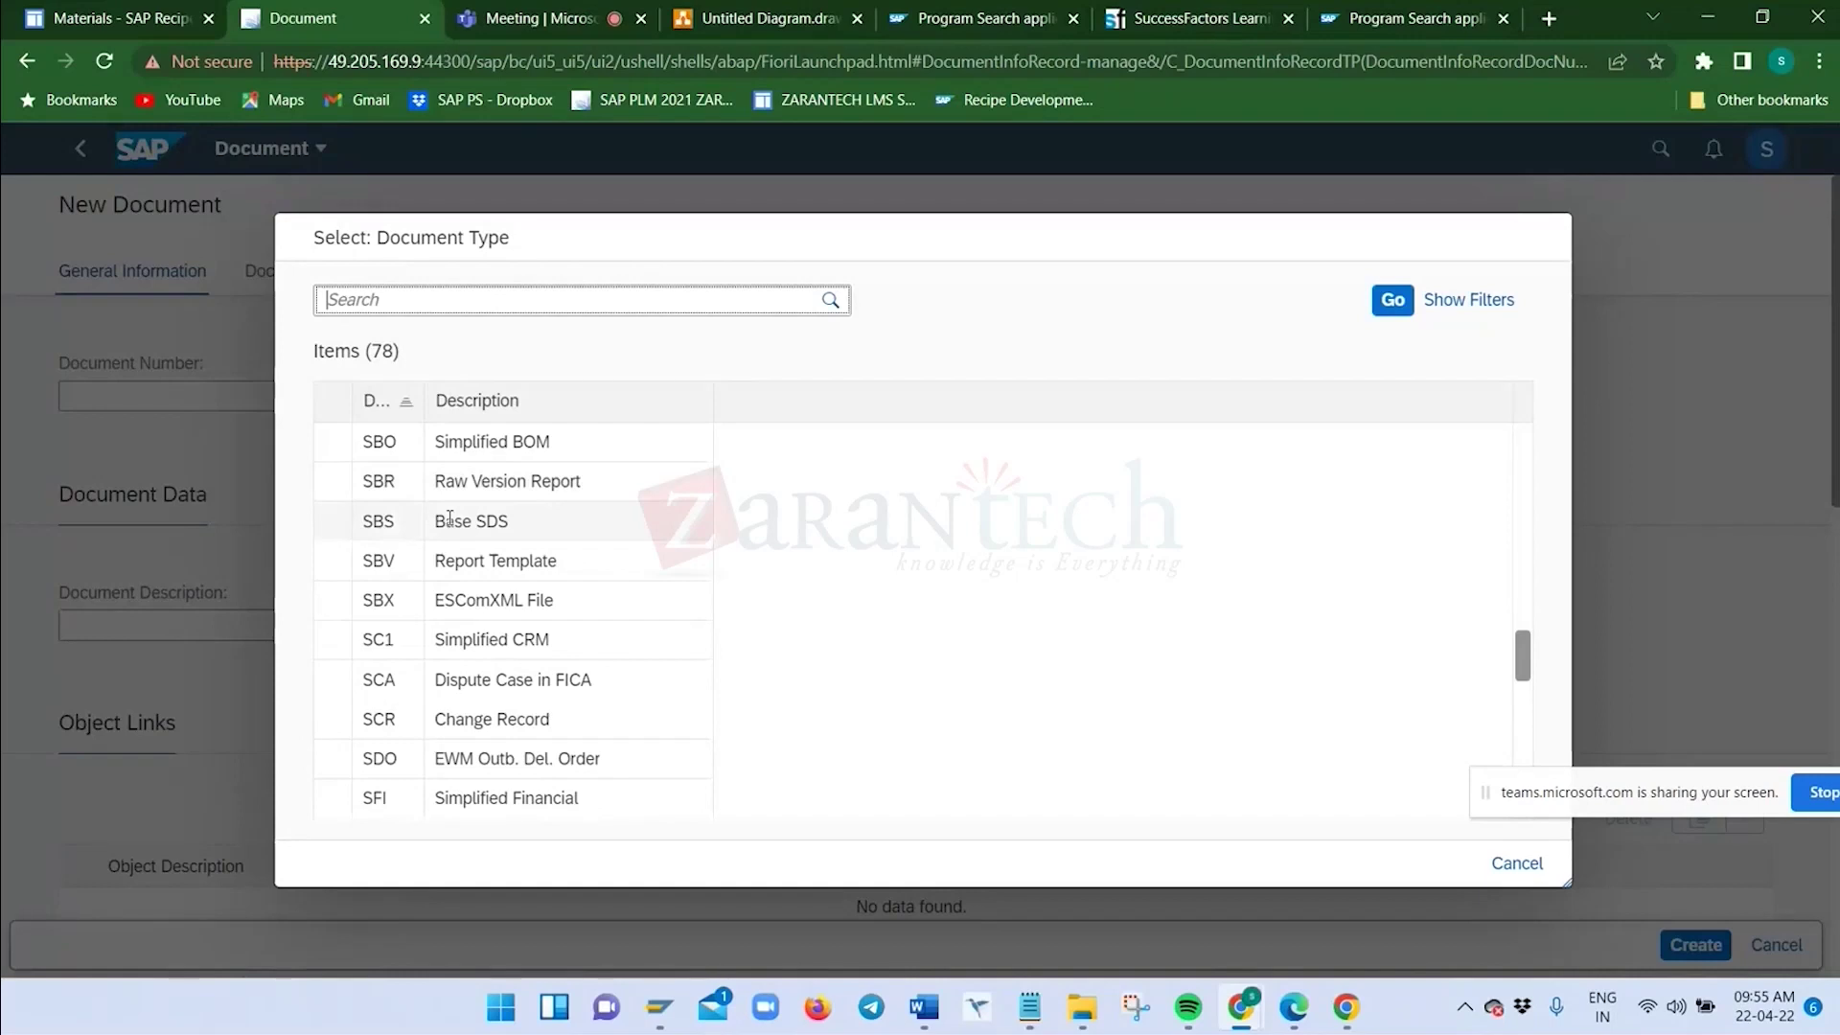
{"action": "scroll", "coordinate": [461, 512], "scroll_direction": "up", "scroll_amount": 4}
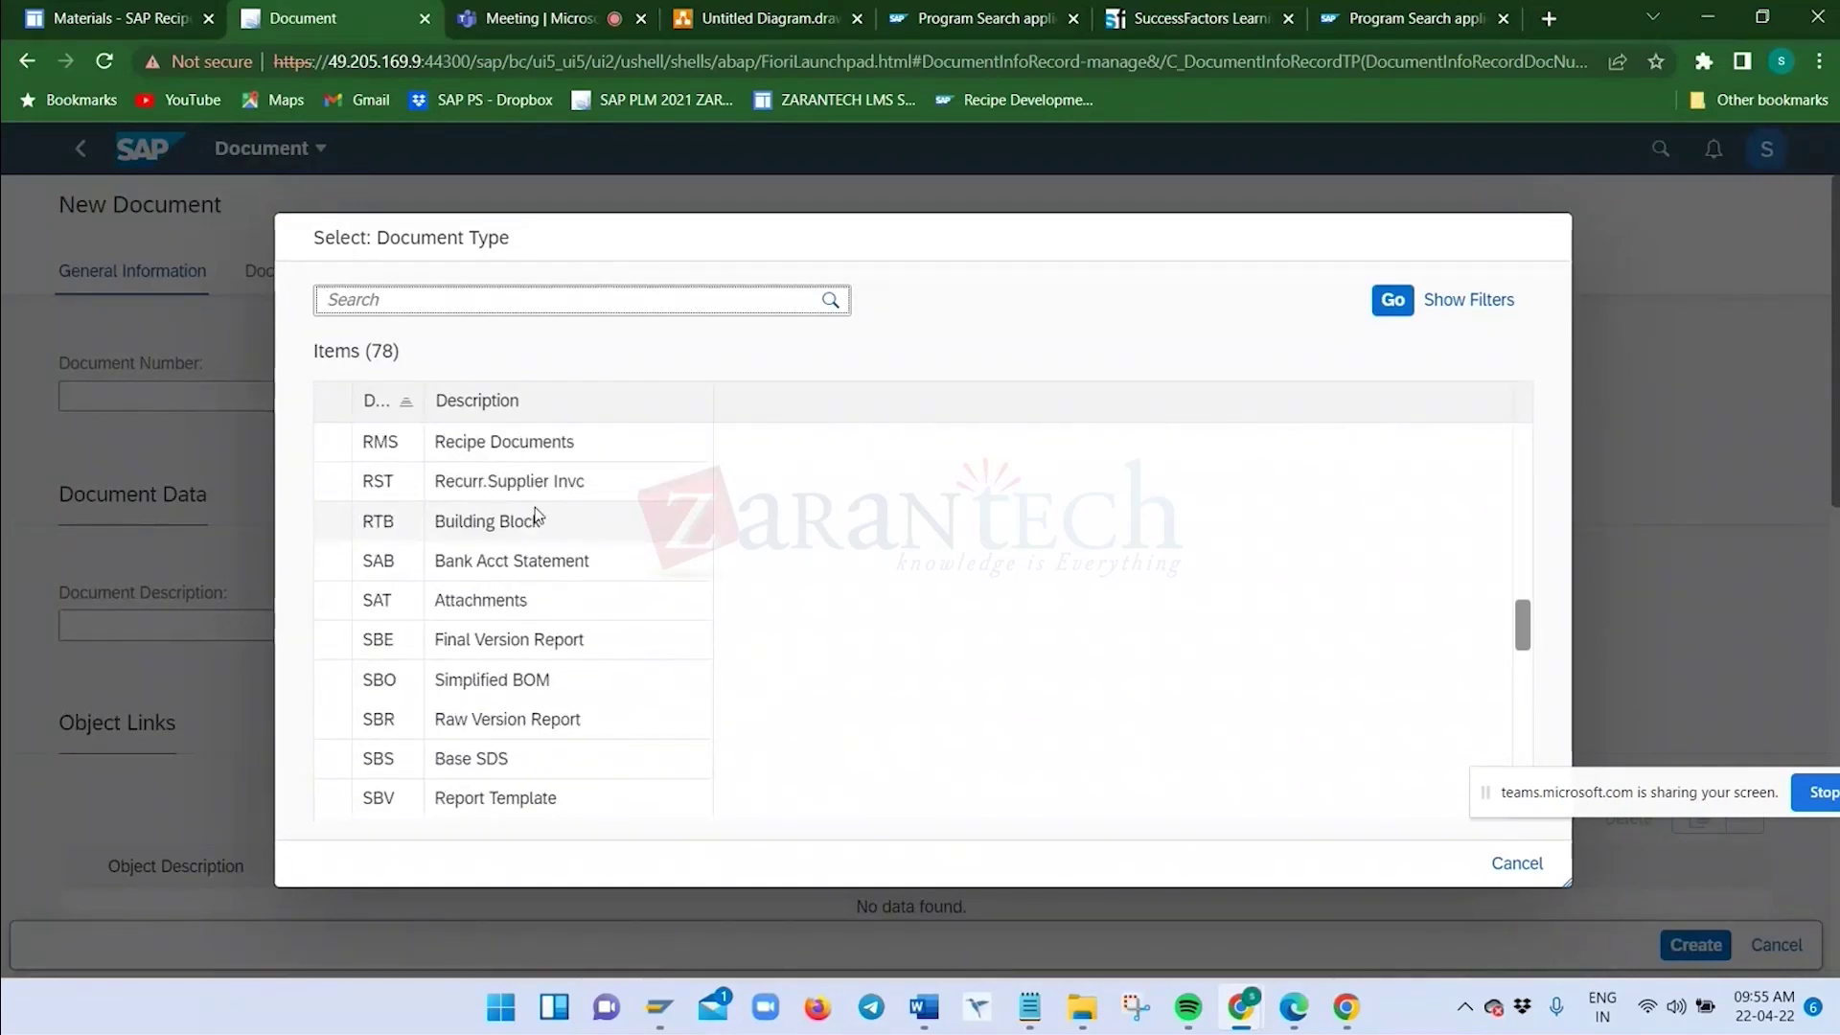
{"action": "left_click", "coordinate": [377, 439]}
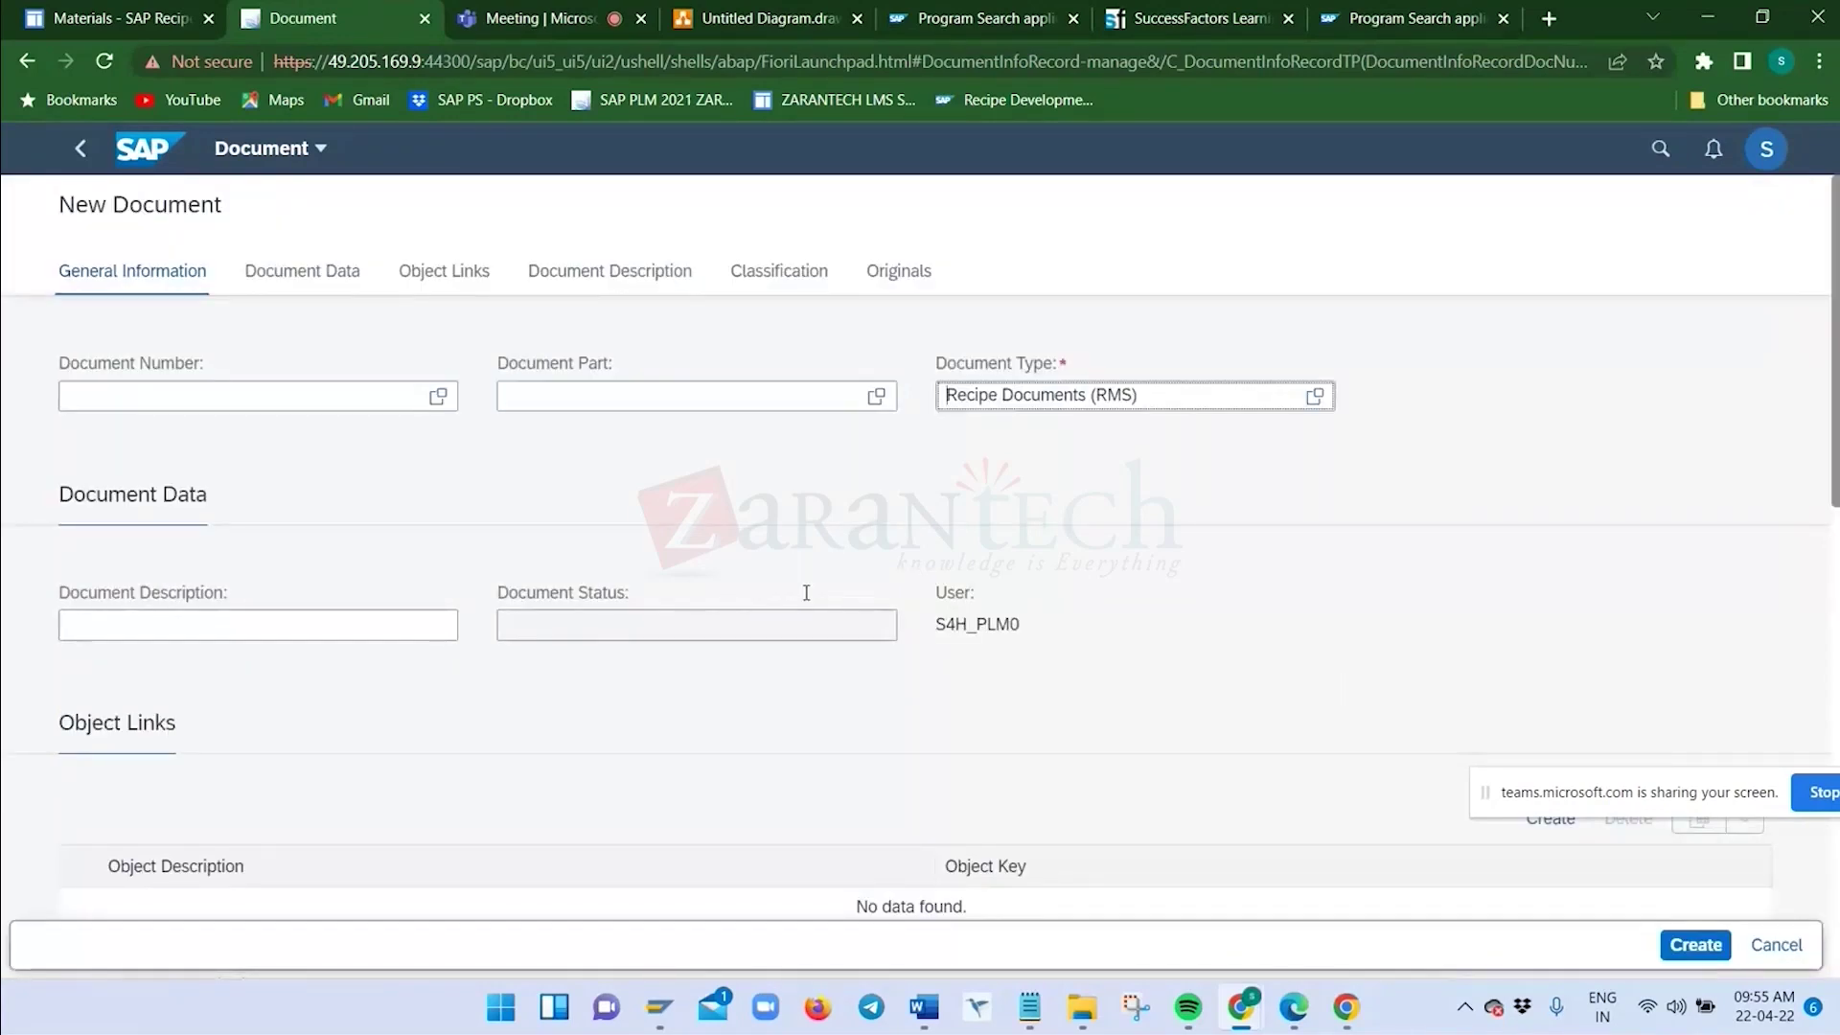
Set the document description to "Test document for DM1" and look through the remaining form sections down to Originals
{"action": "left_click", "coordinate": [378, 622]}
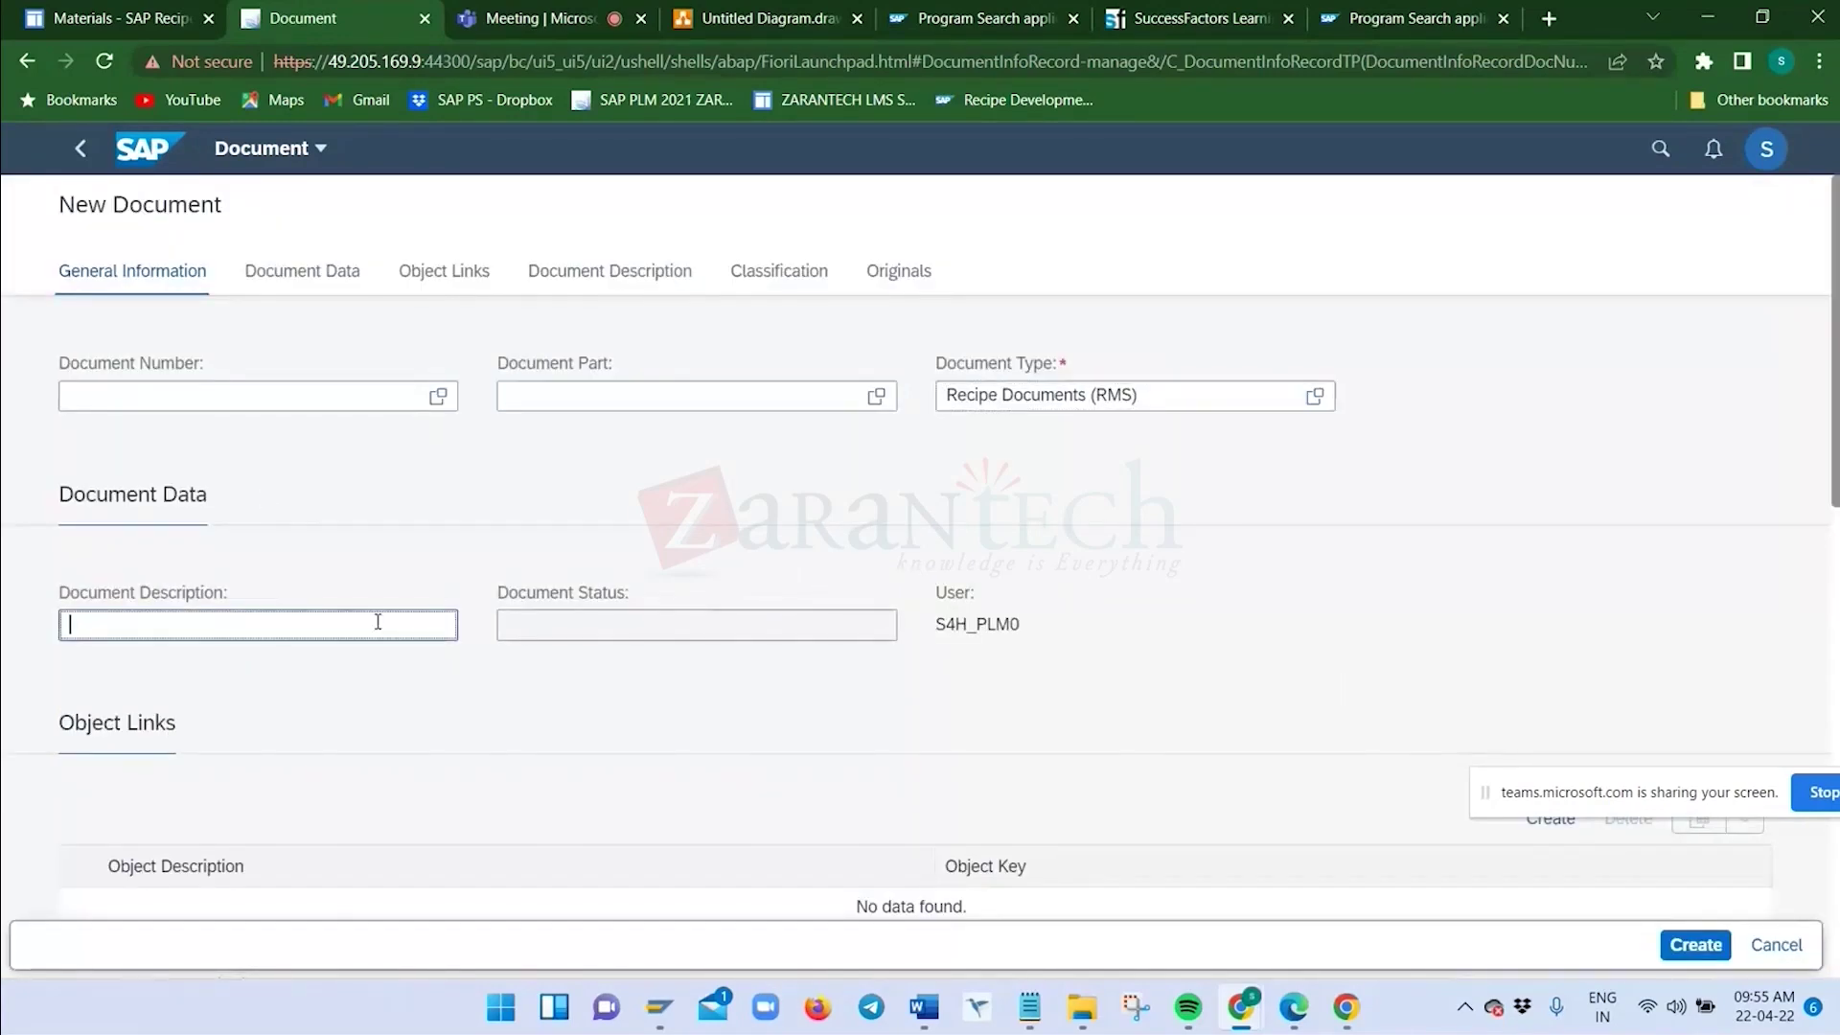
{"action": "type", "text": "Test document for DM1"}
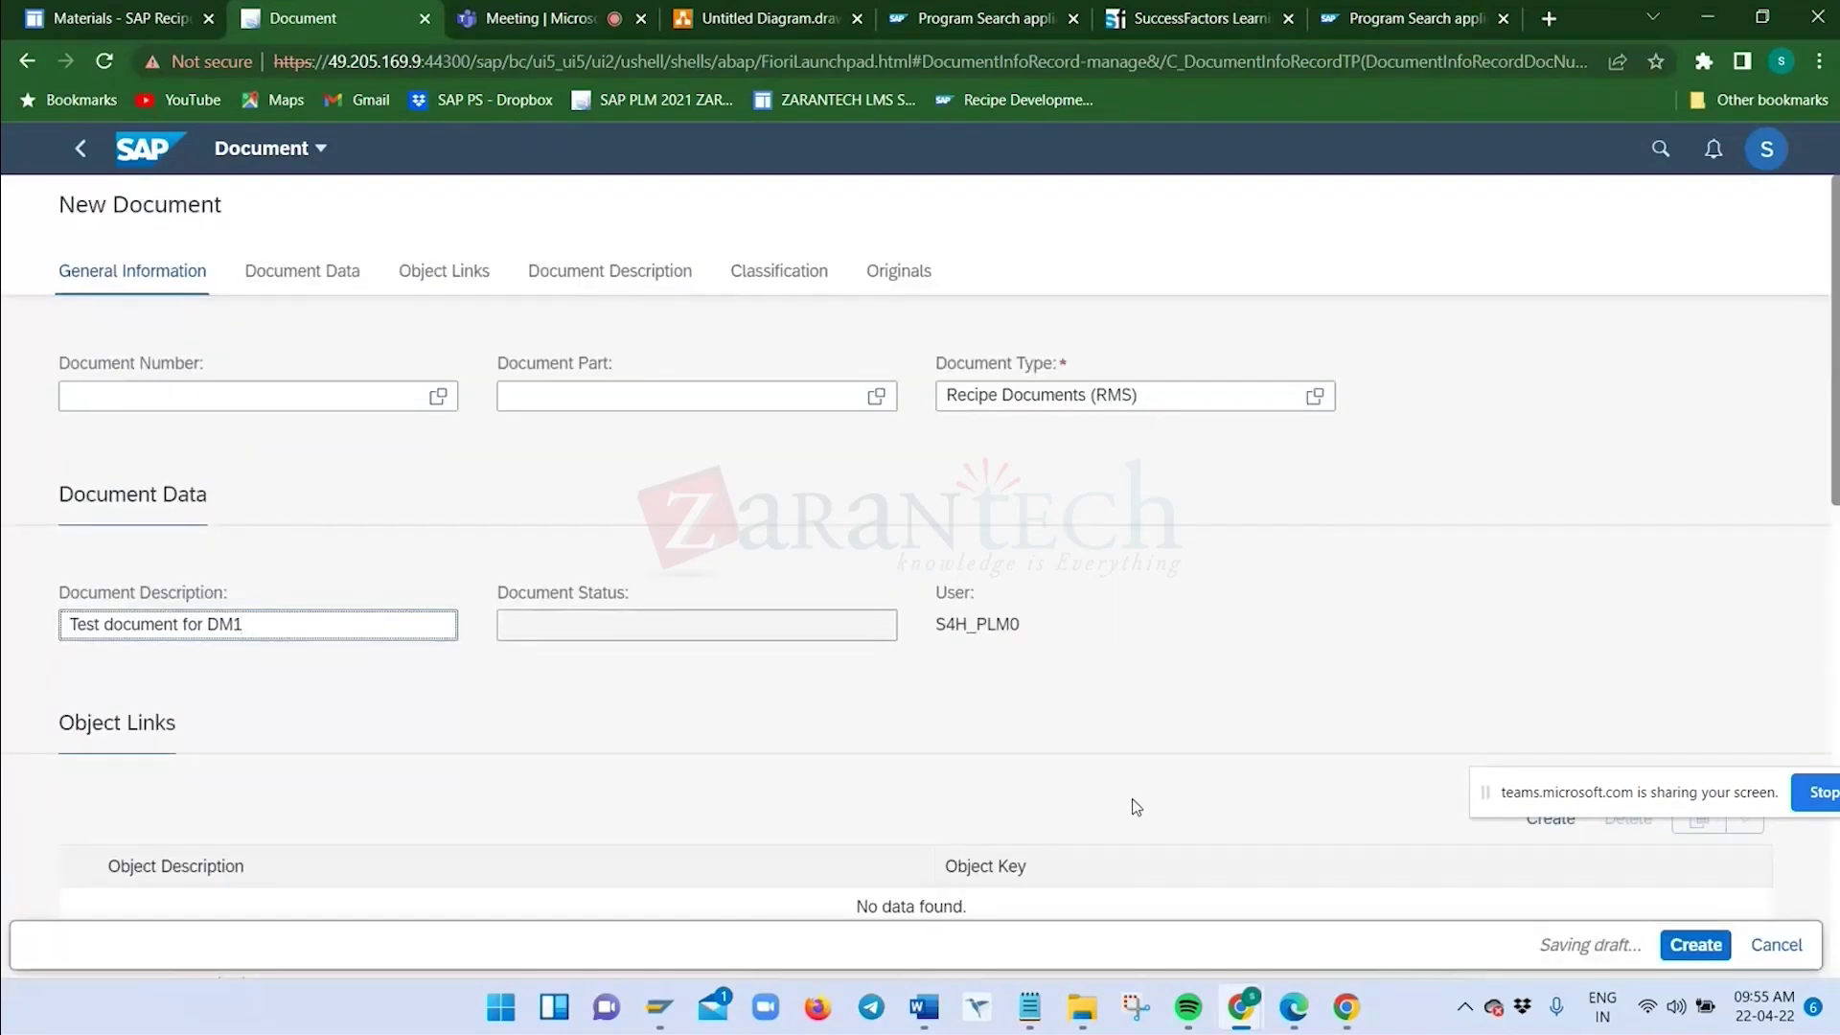
{"action": "scroll", "coordinate": [1135, 807], "scroll_direction": "down", "scroll_amount": 5}
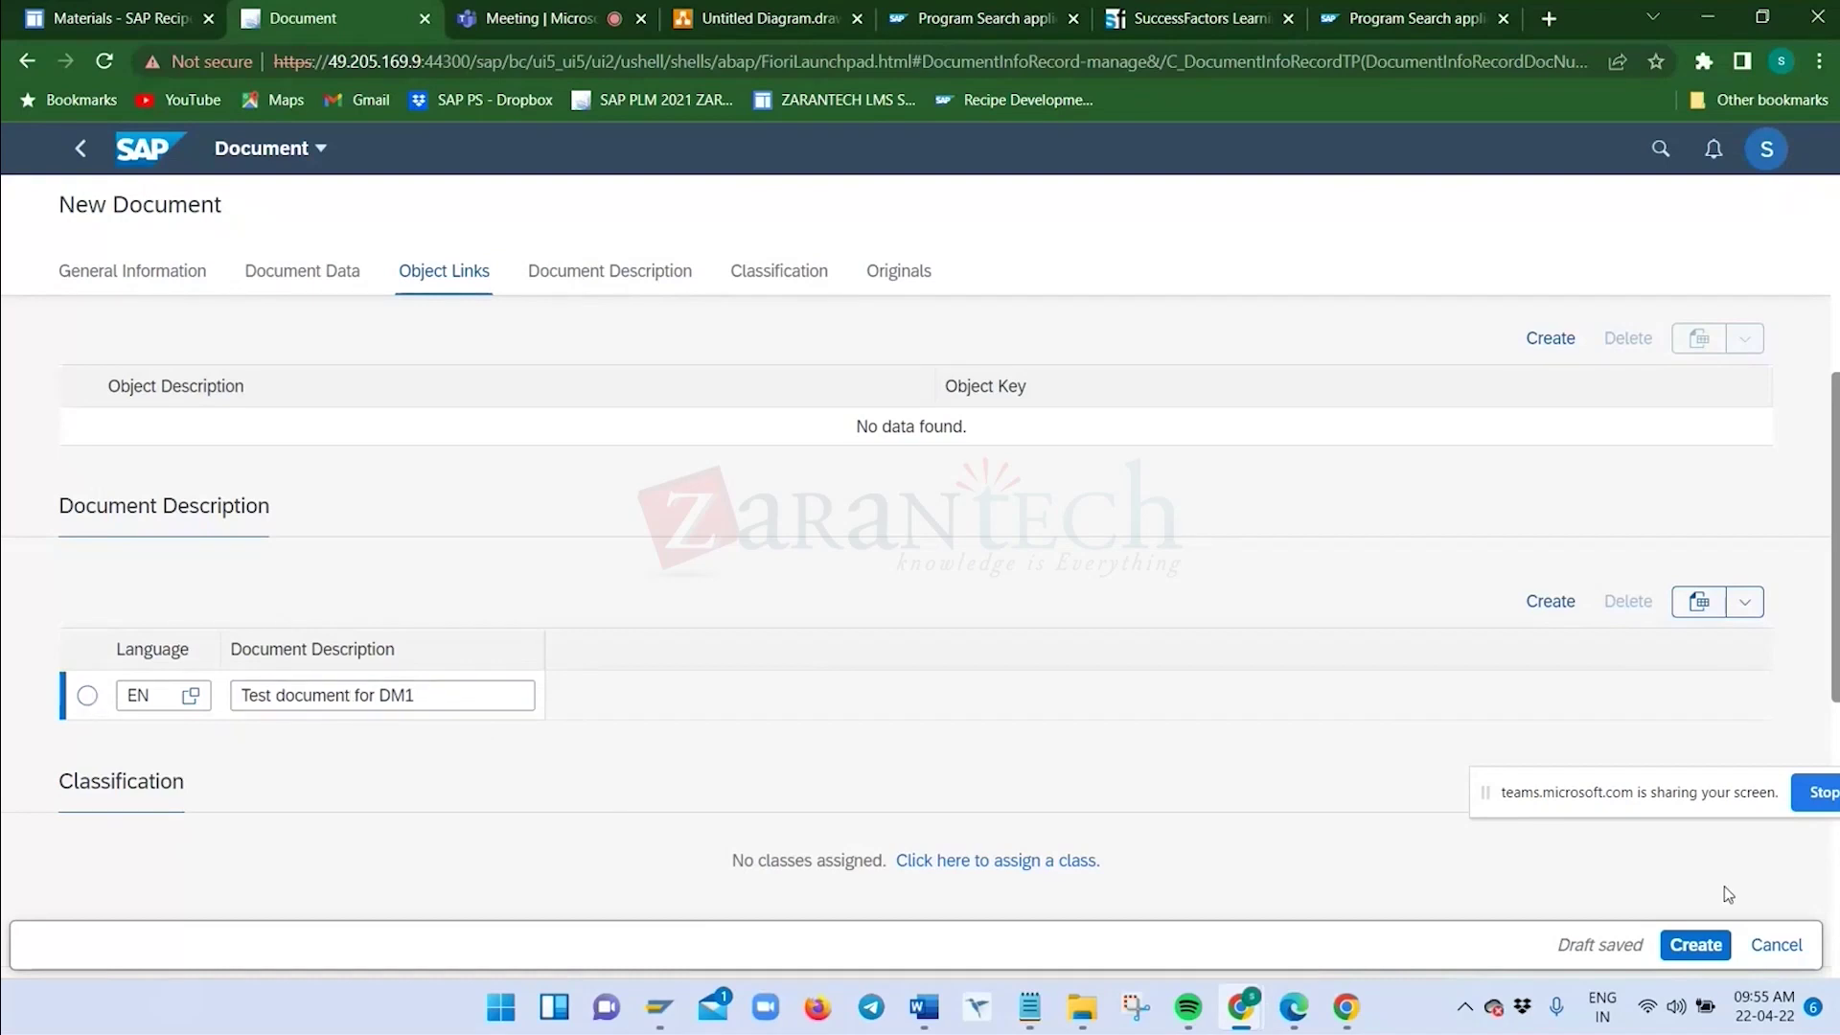
{"action": "scroll", "coordinate": [1165, 801], "scroll_direction": "down", "scroll_amount": 4}
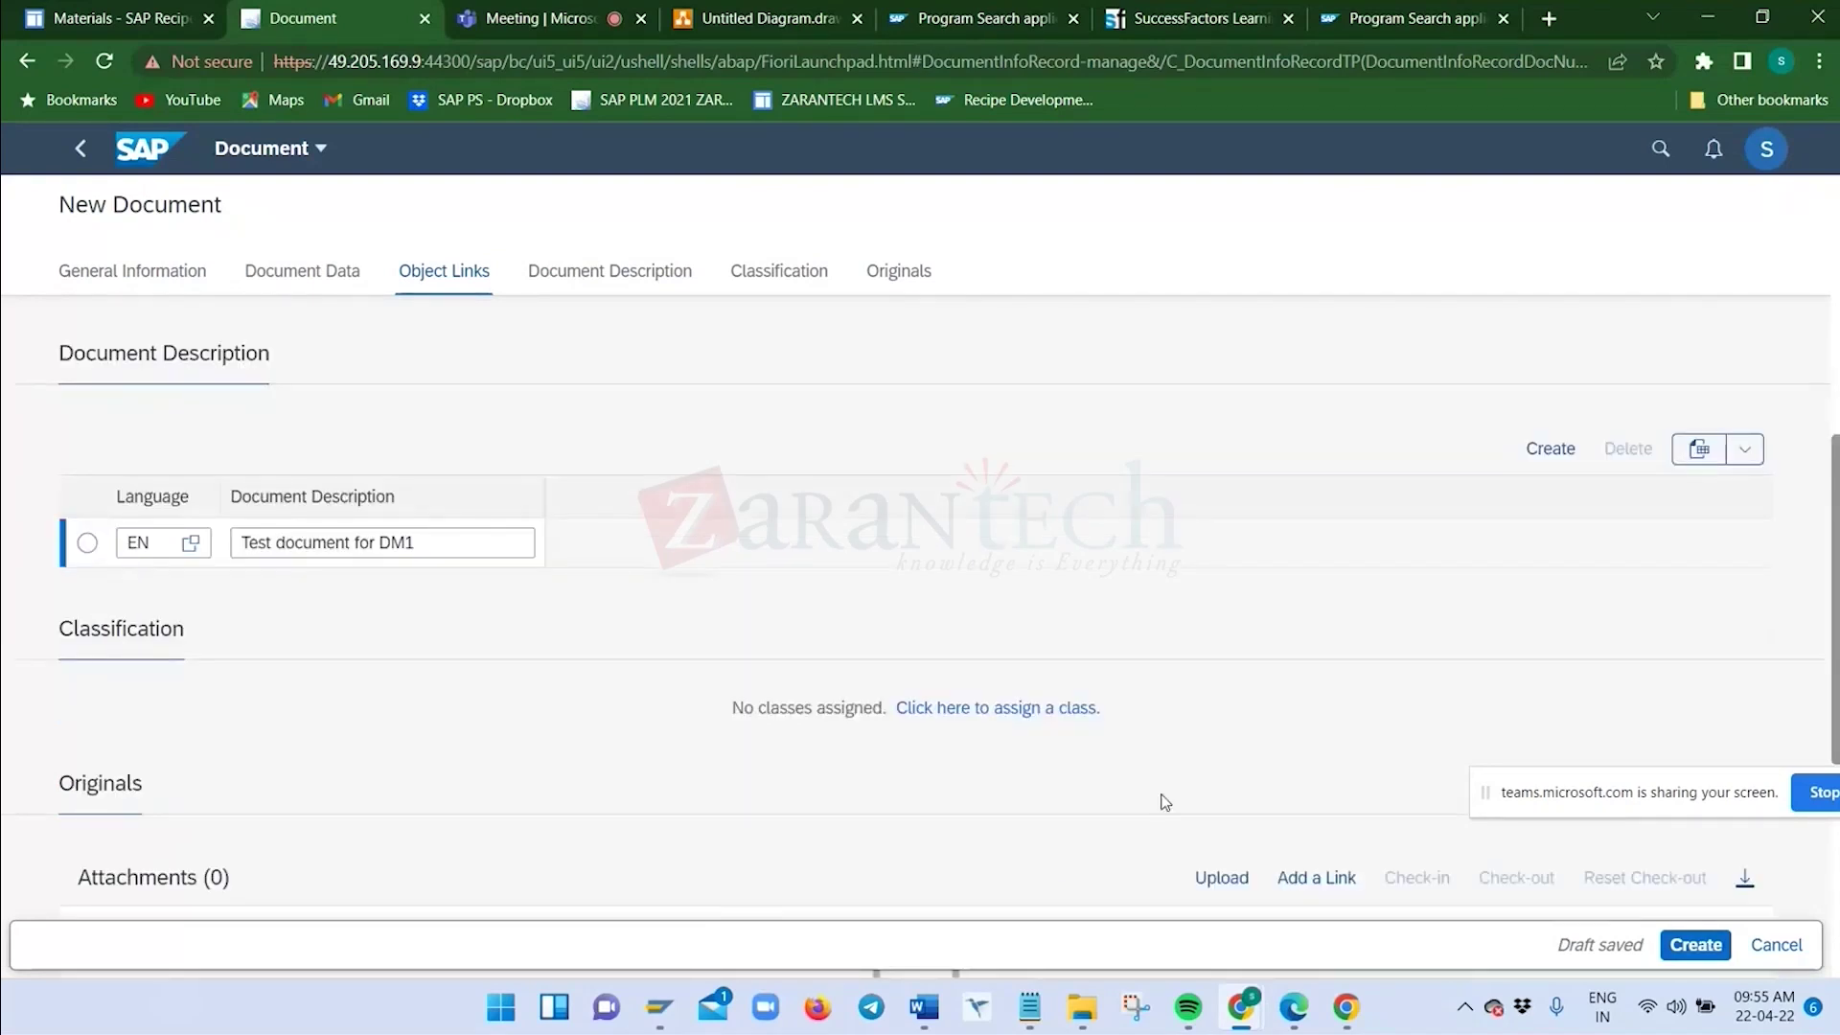
{"action": "scroll", "coordinate": [120, 764], "scroll_direction": "down", "scroll_amount": 2}
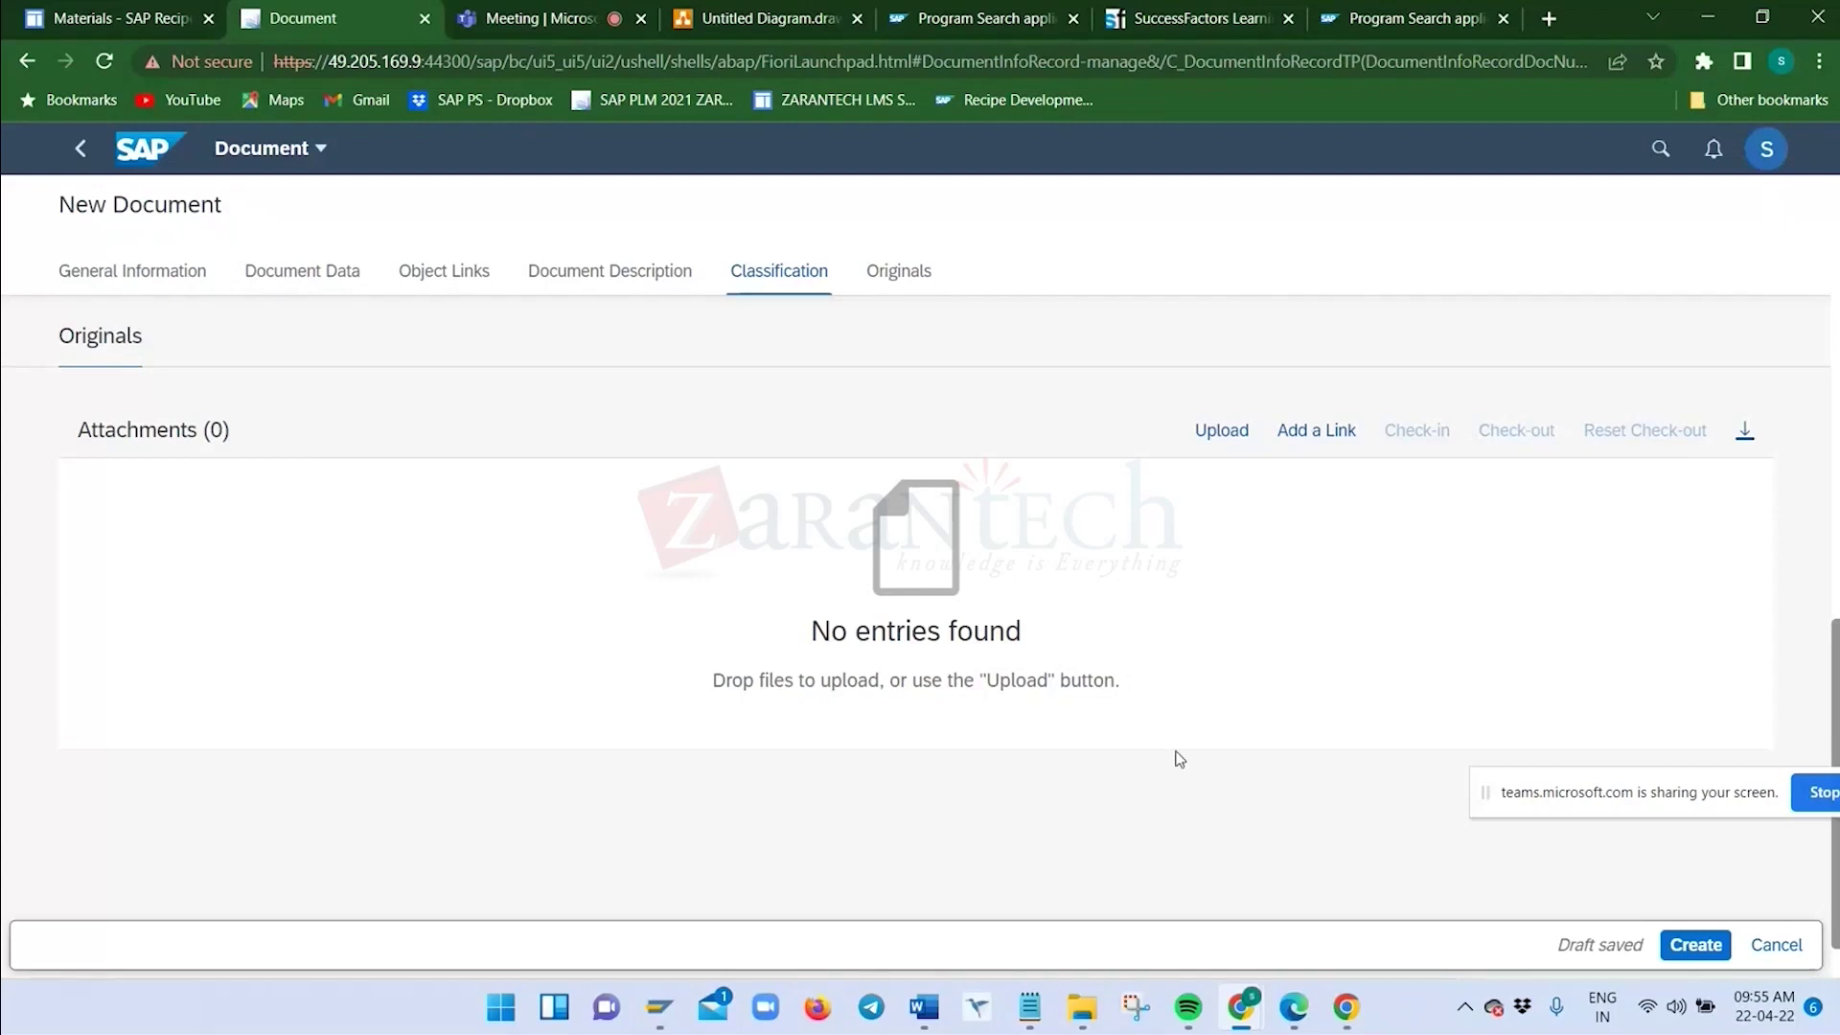
{"action": "scroll", "coordinate": [1150, 743], "scroll_direction": "up", "scroll_amount": 5}
{"action": "scroll", "coordinate": [1124, 728], "scroll_direction": "up", "scroll_amount": 4}
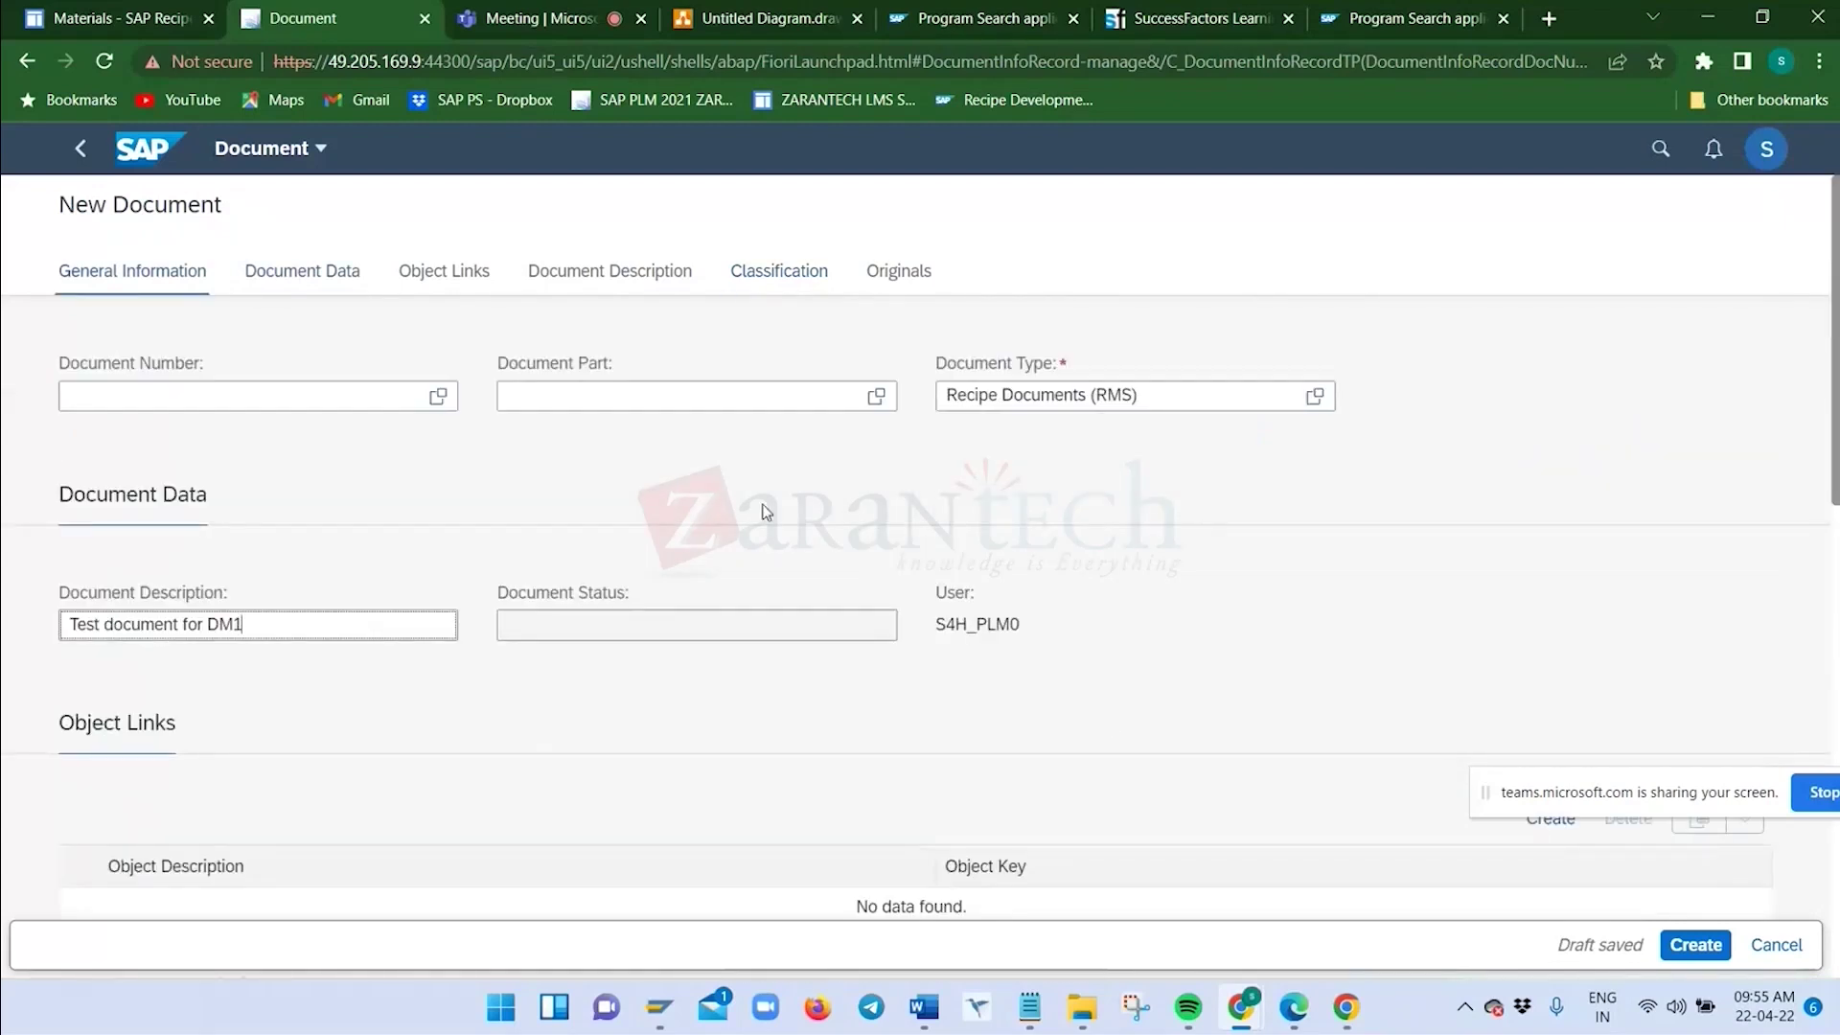
Review the Document Data, Object Links, Document Description, Classification and Originals sections one after another, and create the document
{"action": "left_click", "coordinate": [299, 275]}
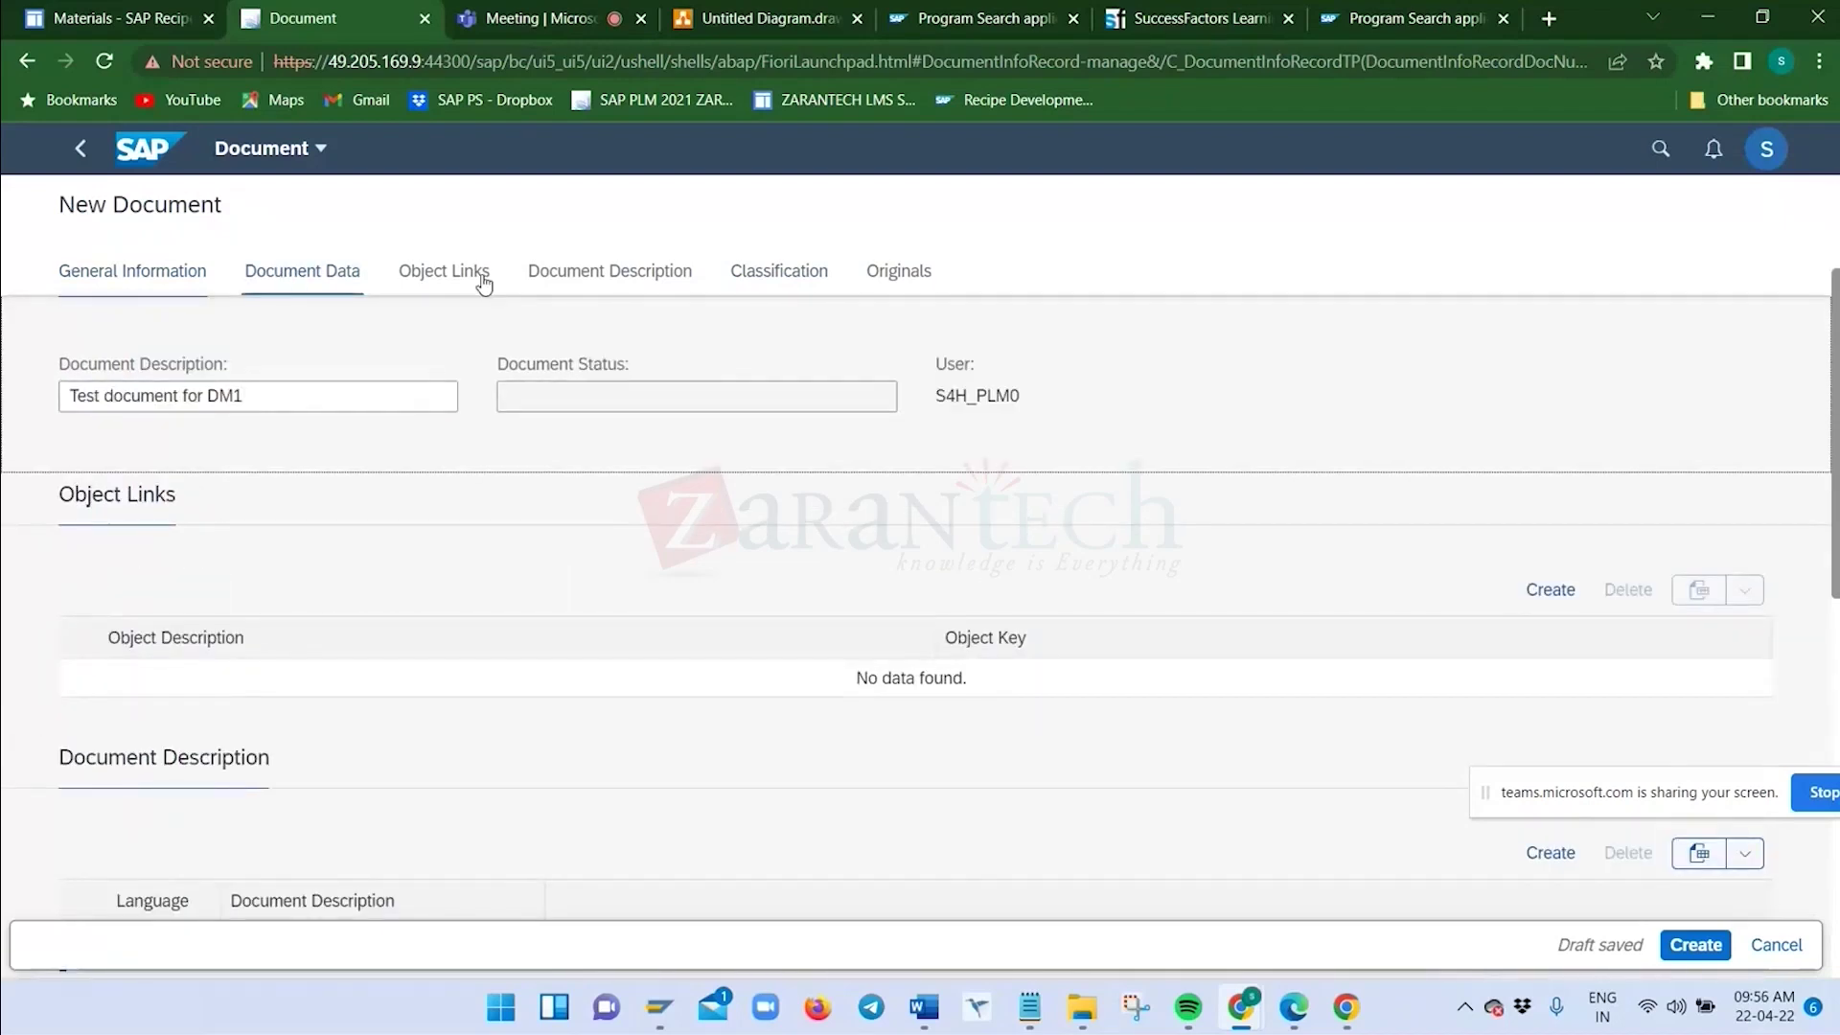
{"action": "left_click", "coordinate": [472, 278]}
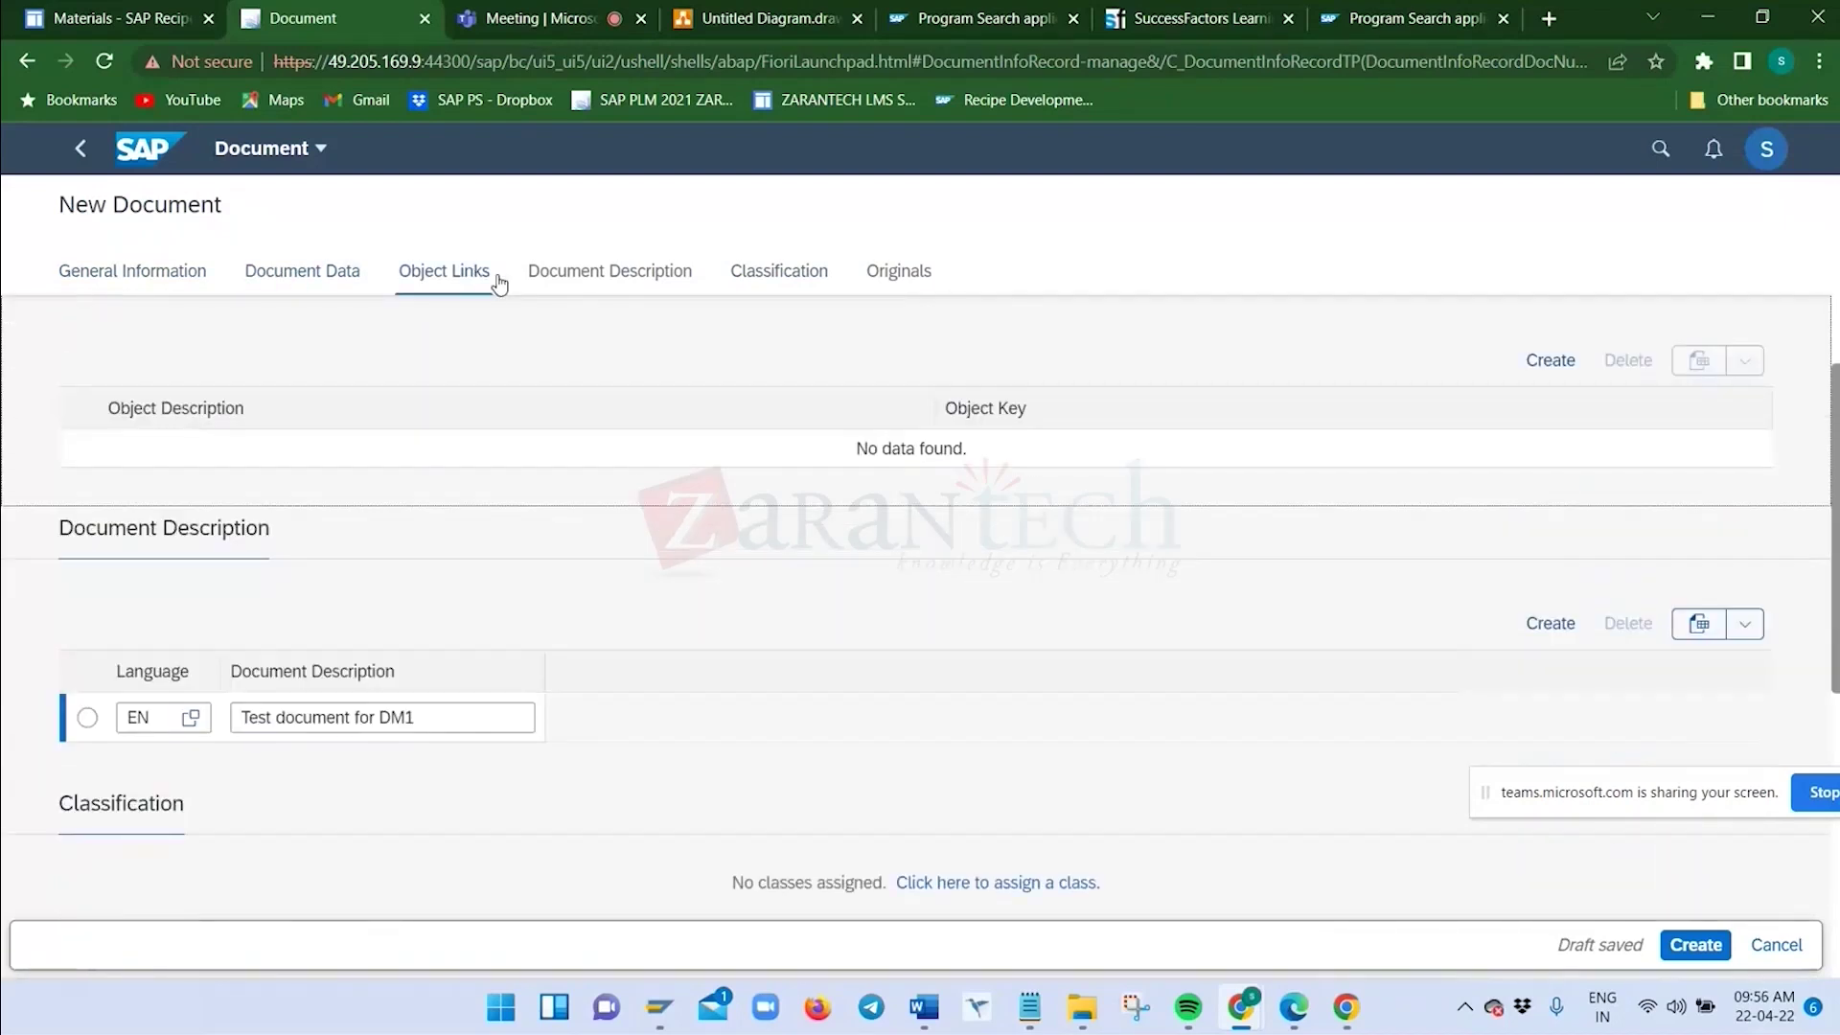
{"action": "left_click", "coordinate": [609, 278]}
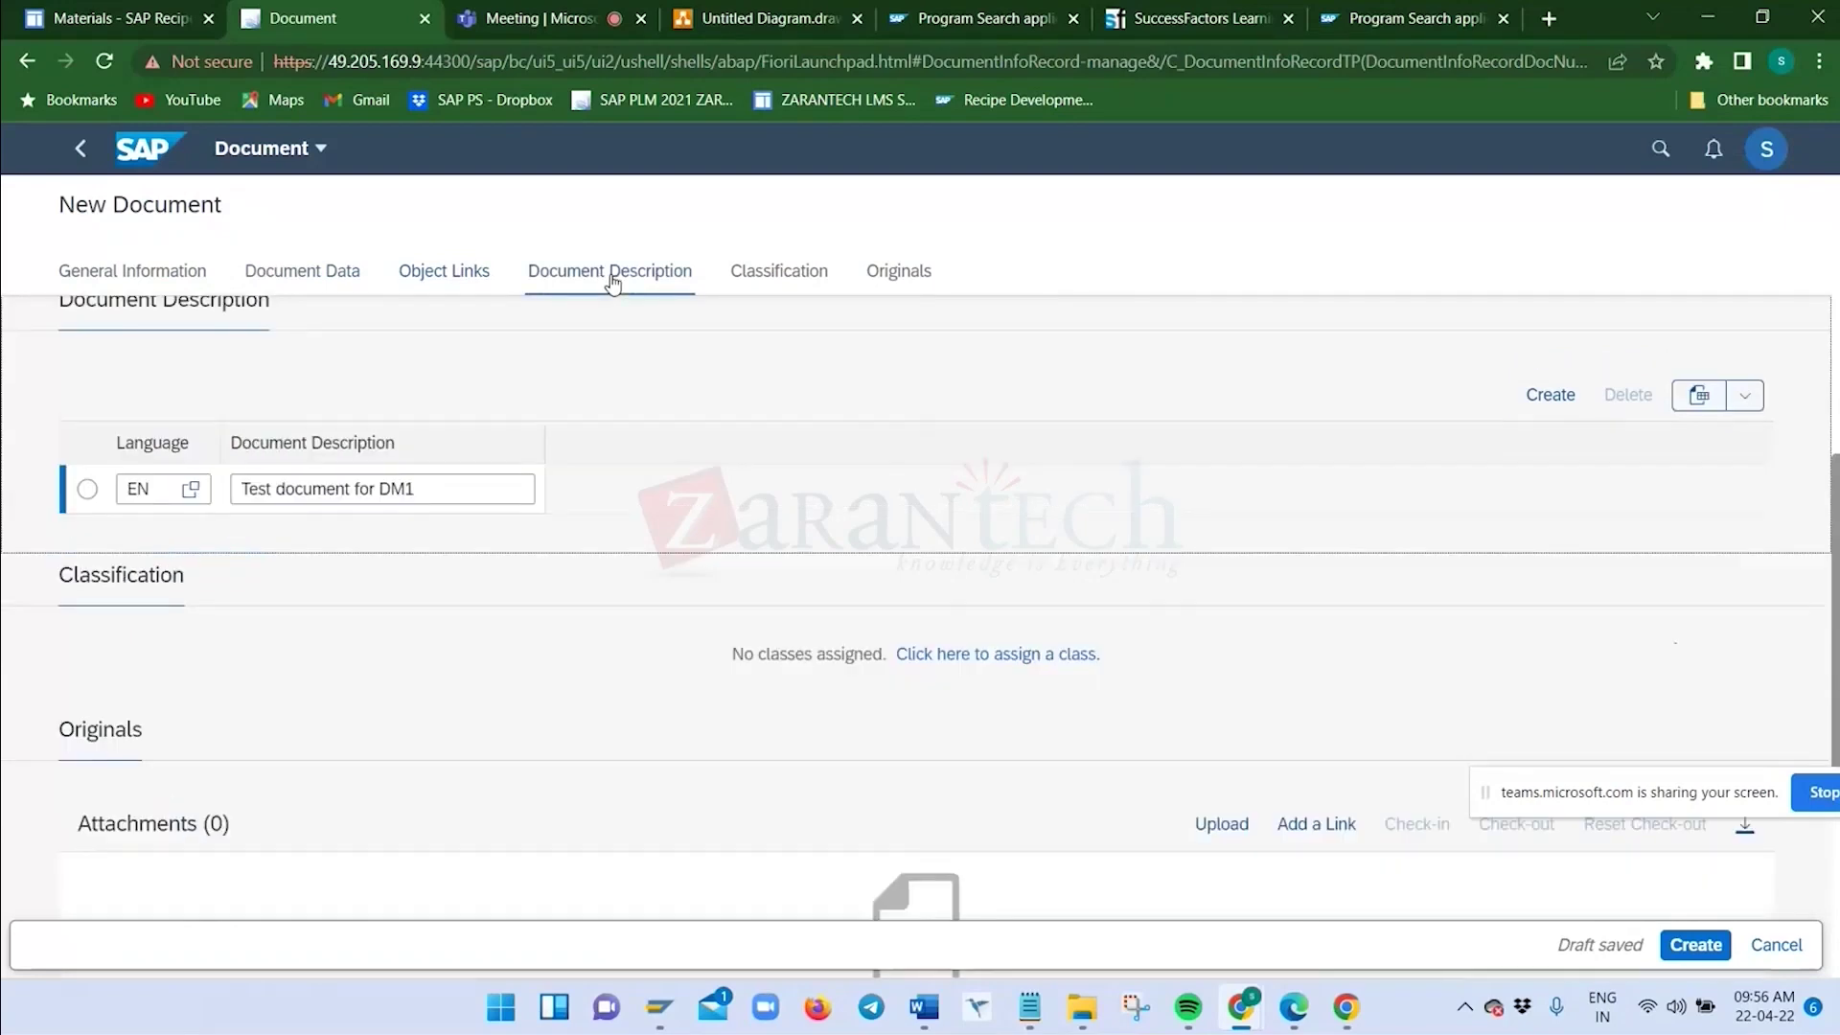
{"action": "left_click", "coordinate": [804, 274]}
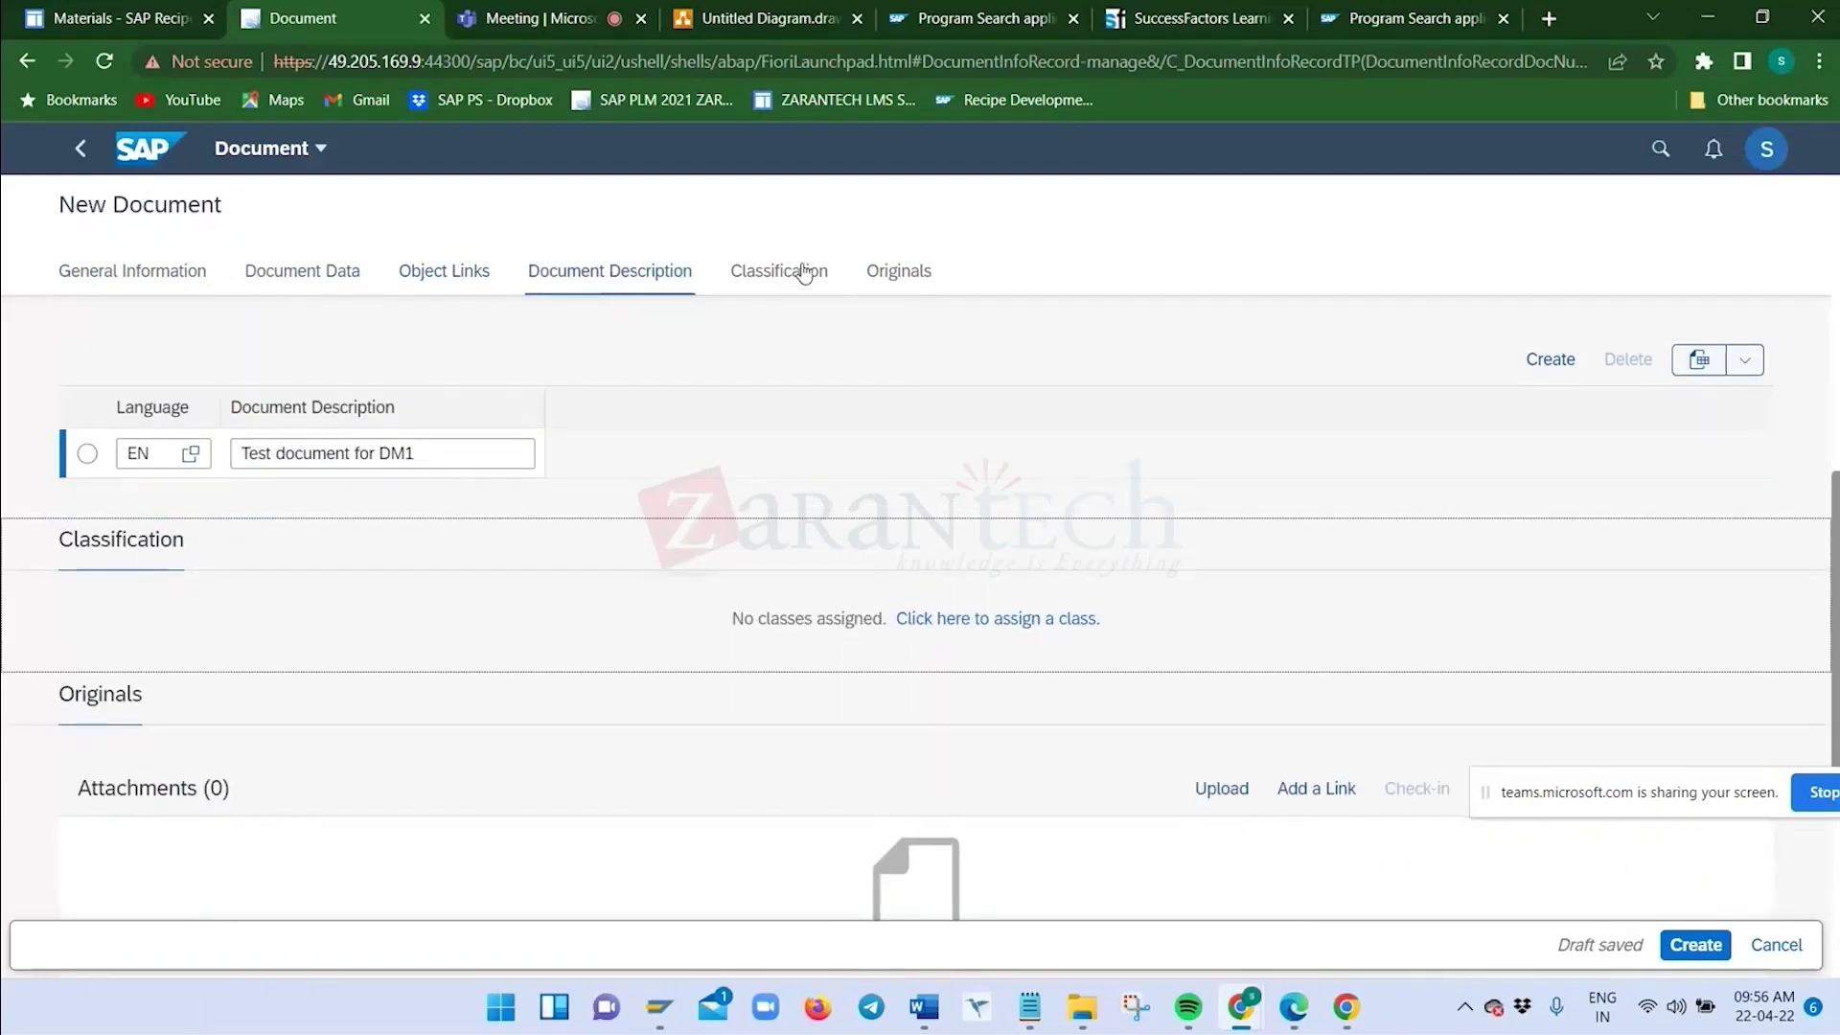
{"action": "left_click", "coordinate": [918, 280]}
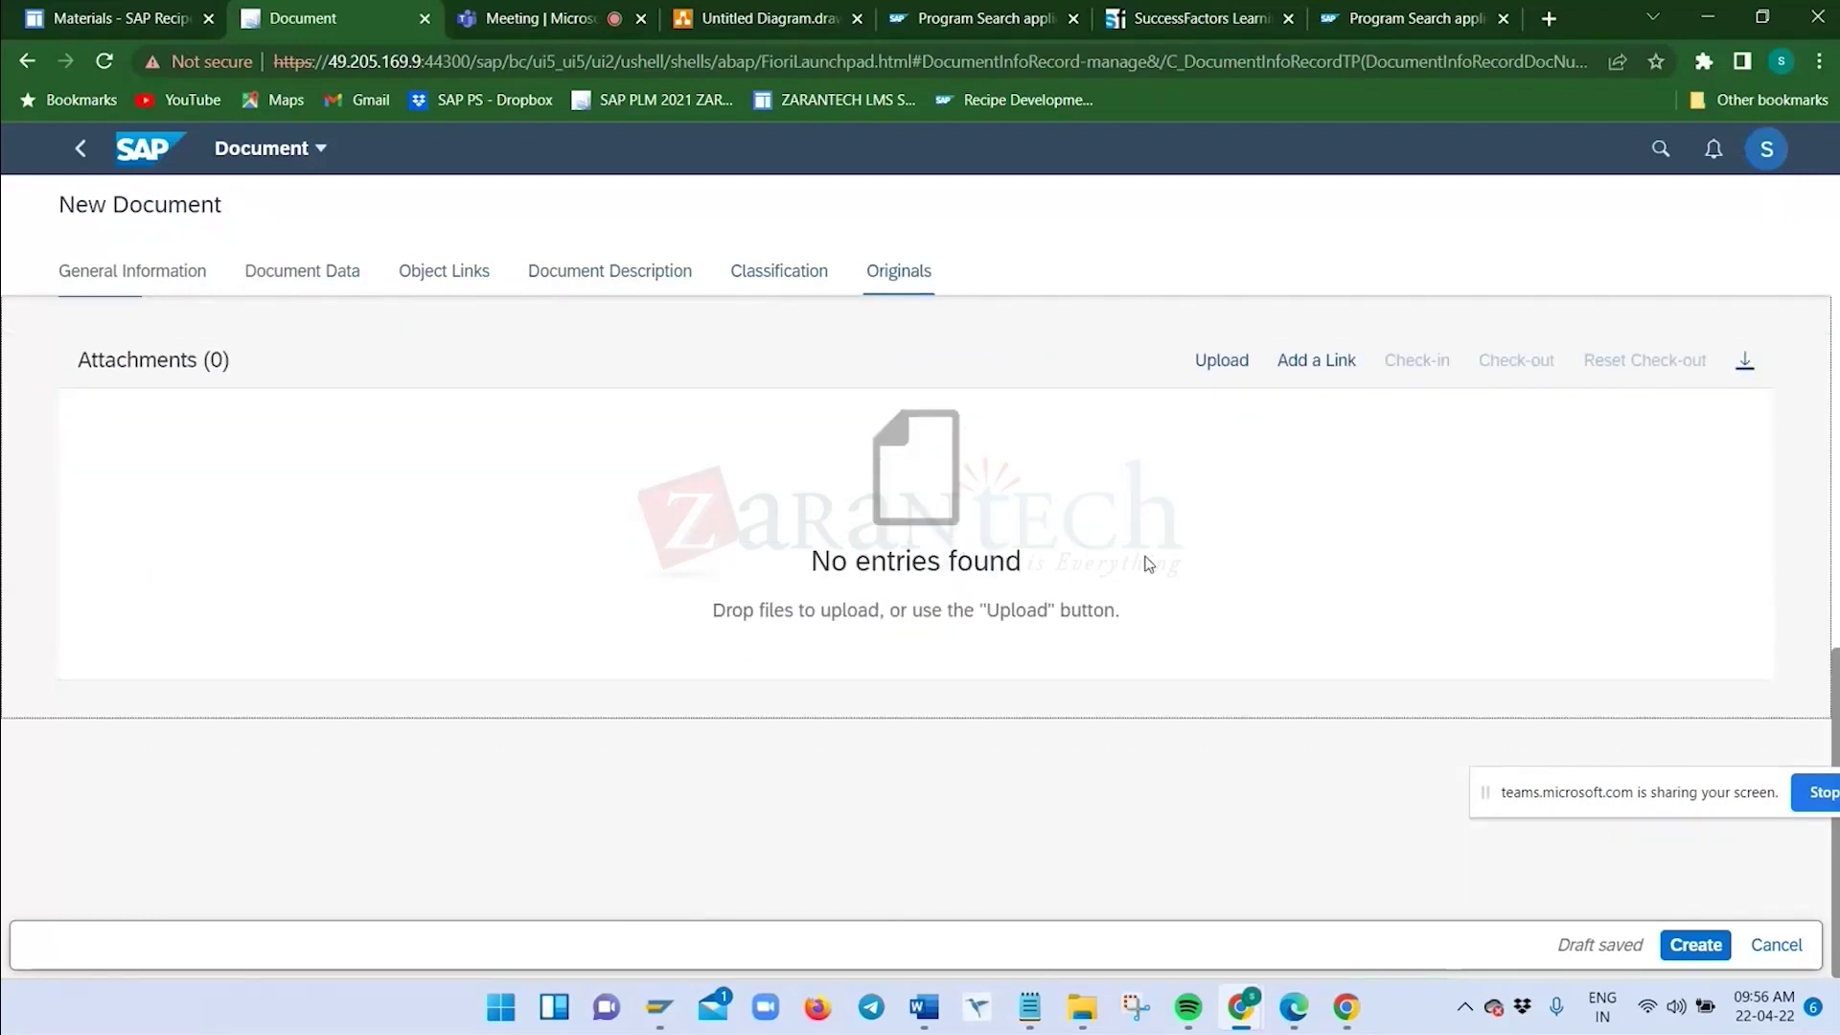
{"action": "scroll", "coordinate": [846, 501], "scroll_direction": "up", "scroll_amount": 10}
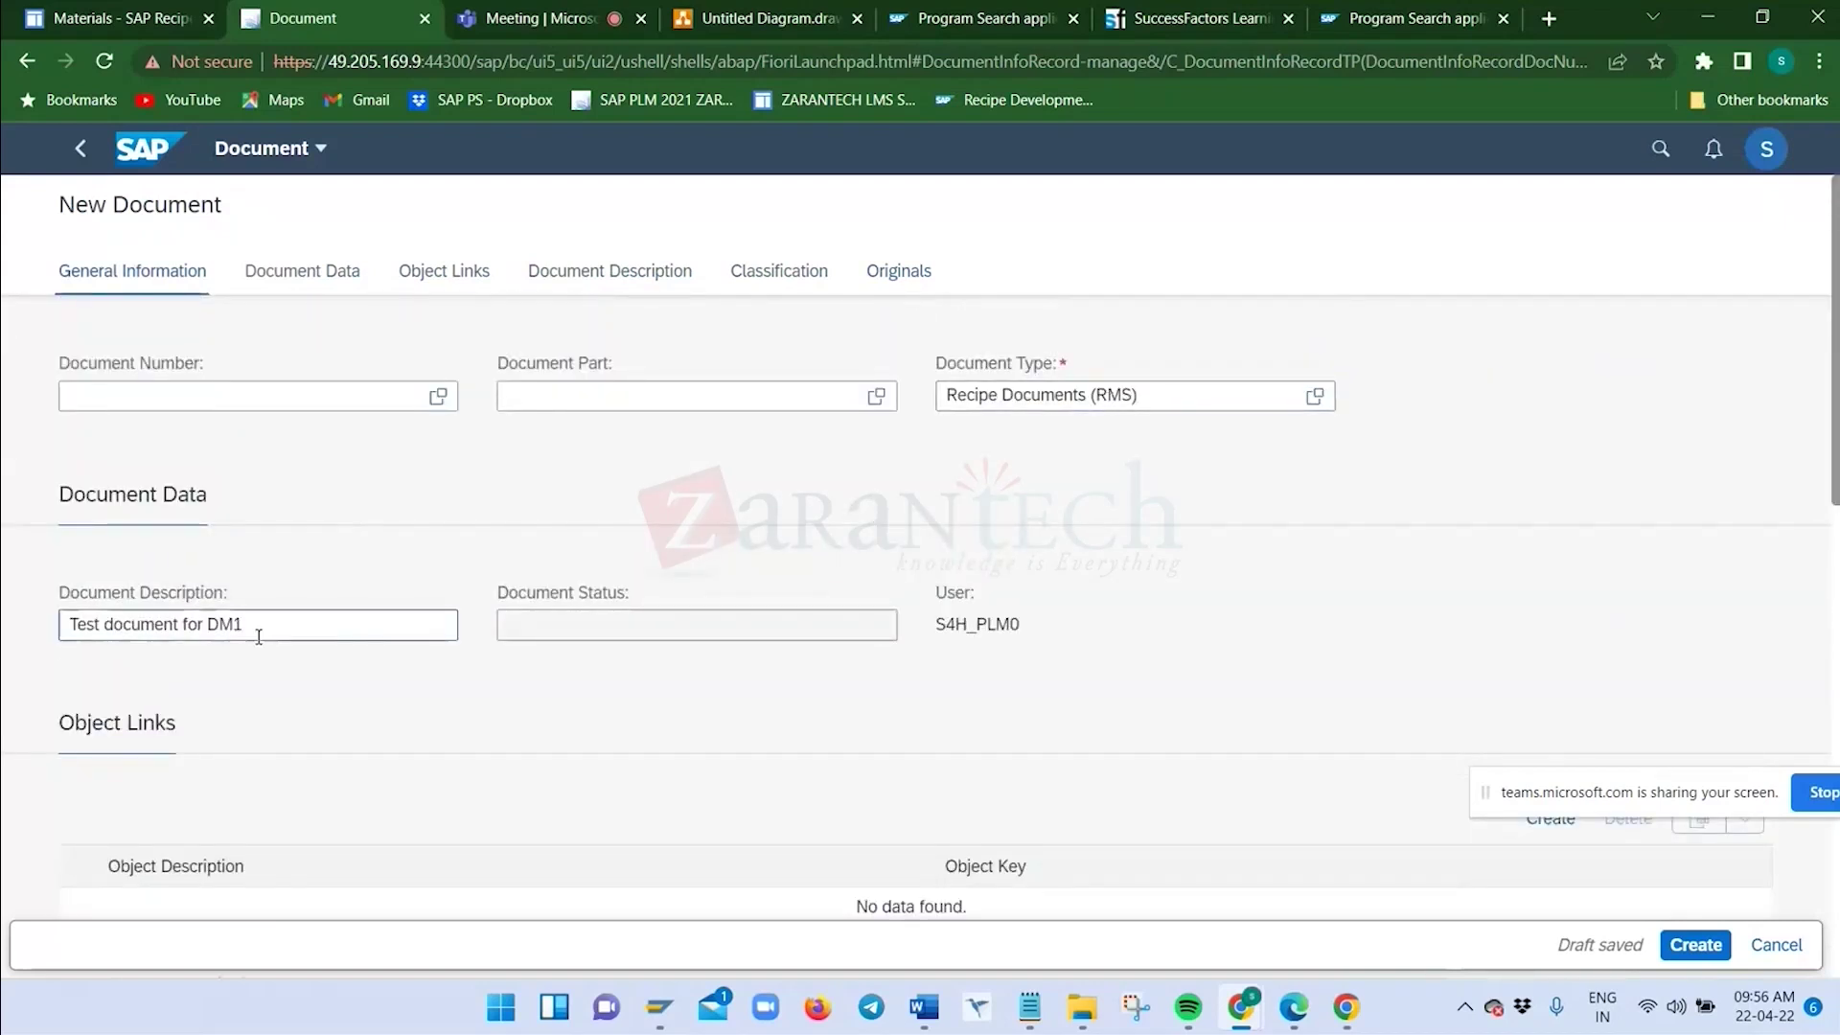
{"action": "left_click", "coordinate": [1694, 945]}
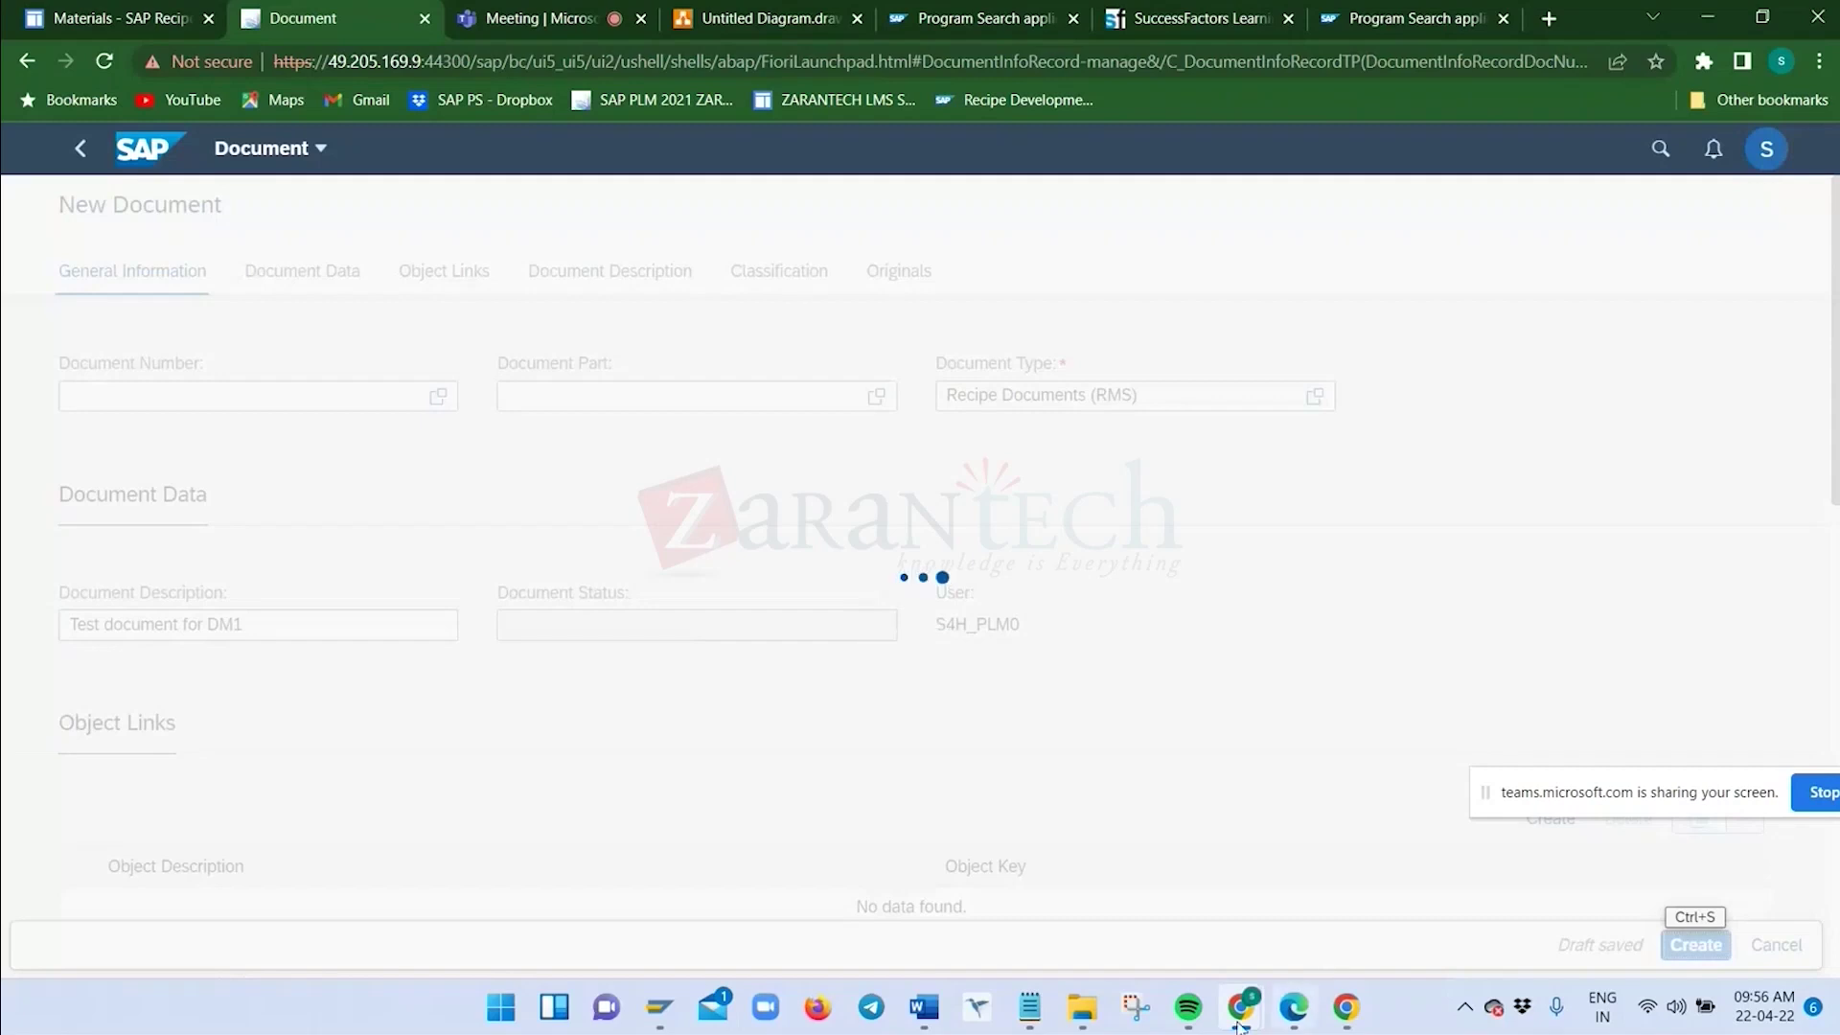
Switch to the SAP GUI window, run transaction spro, and open the SAP Reference IMG
{"action": "mouse_move", "coordinate": [1241, 1007]}
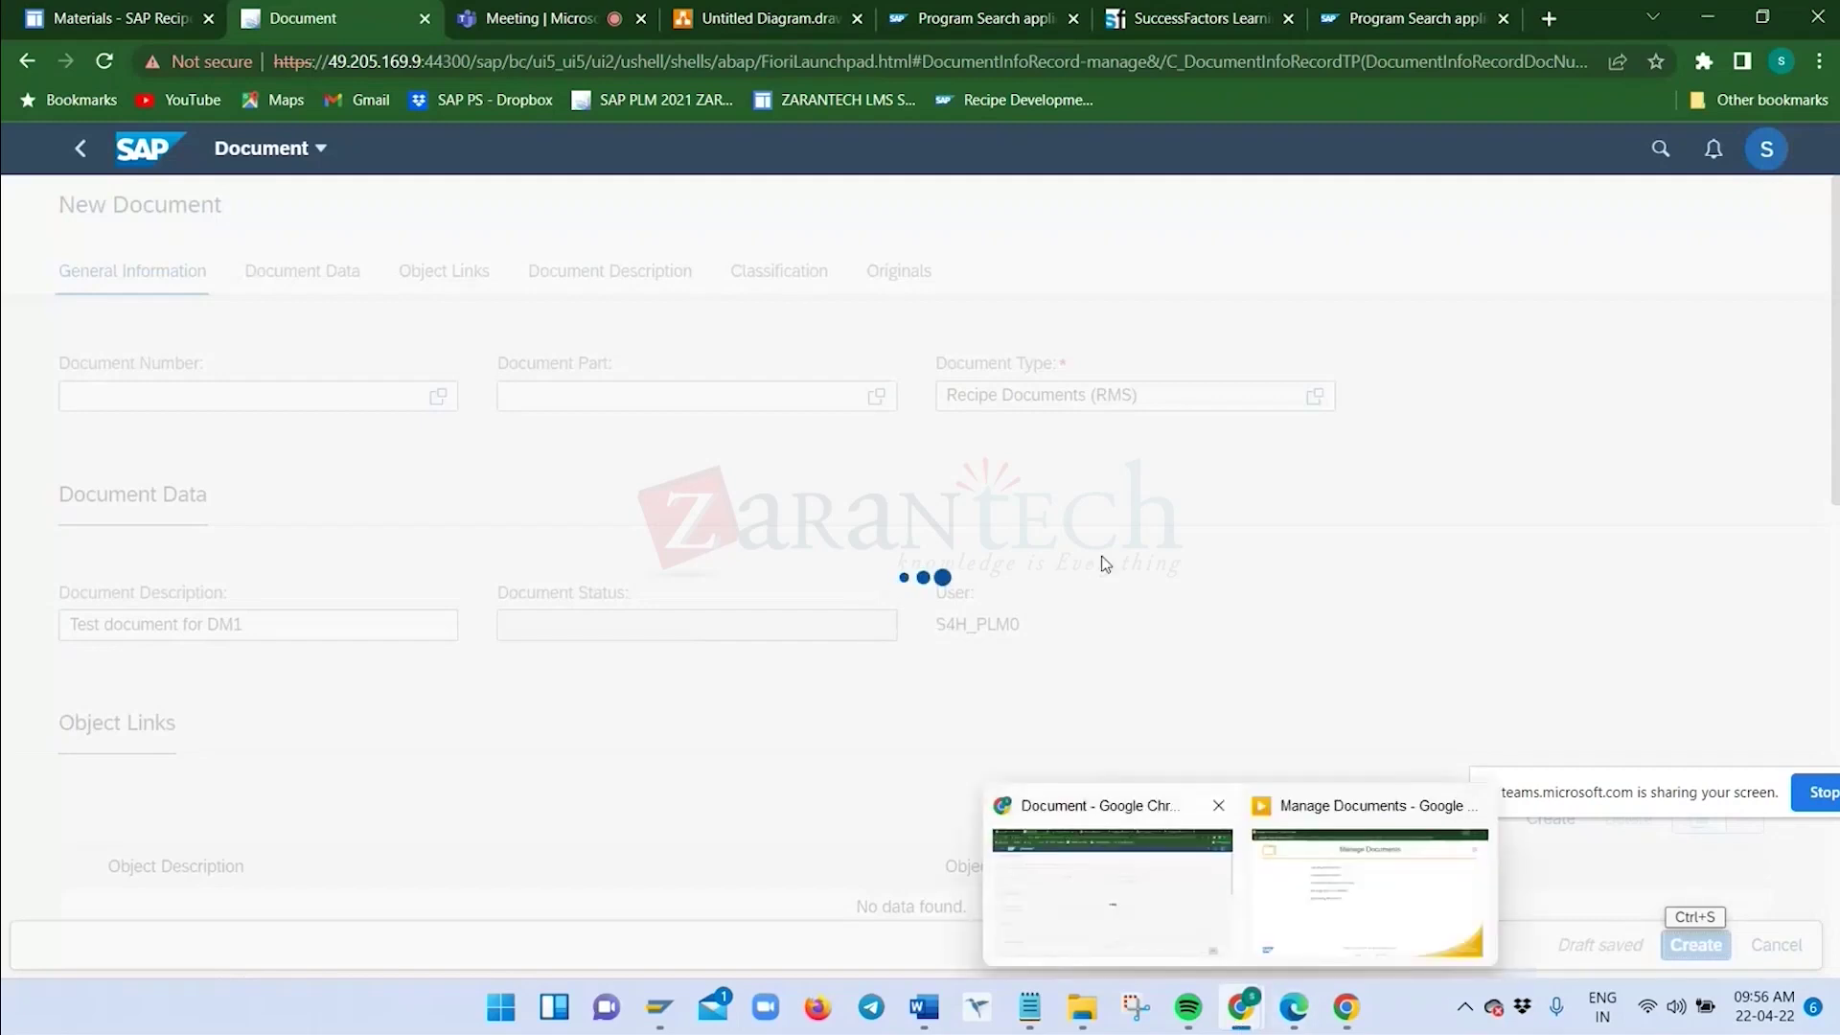
{"action": "key", "text": "alt+Tab"}
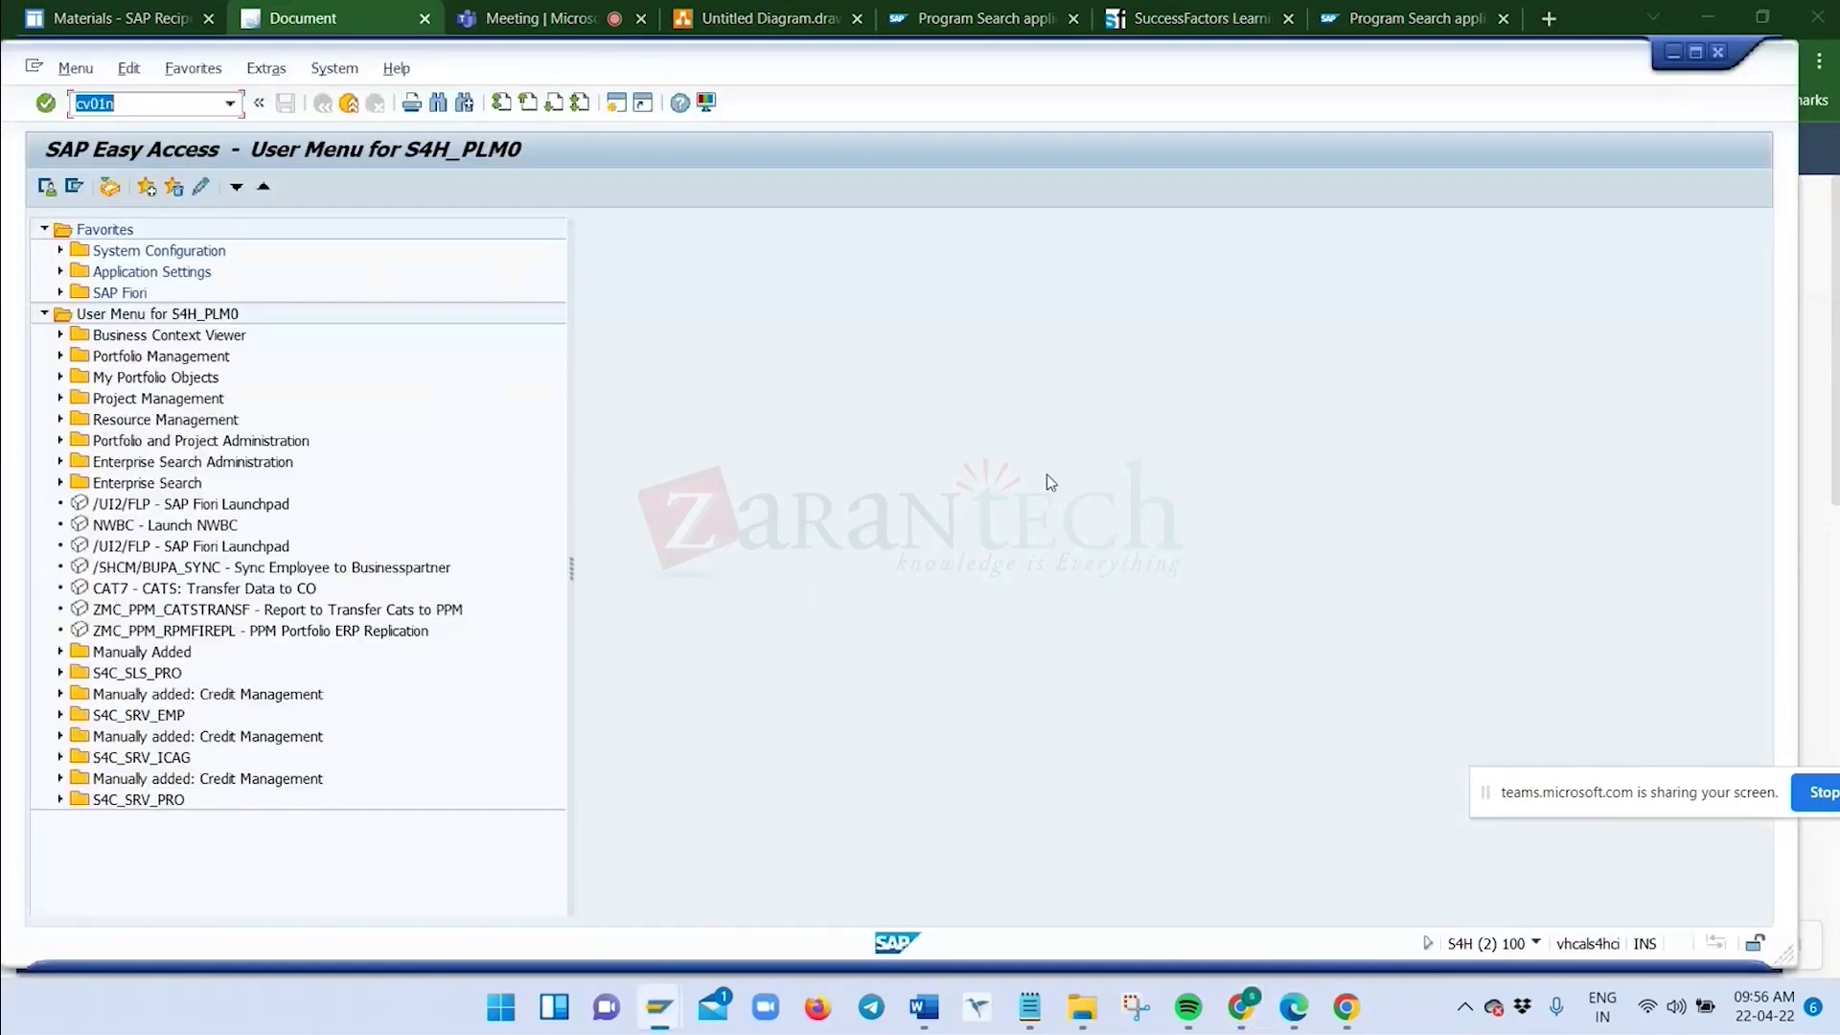
{"action": "left_click", "coordinate": [163, 101]}
{"action": "key", "text": "BackSpace"}
{"action": "key", "text": "BackSpace"}
{"action": "key", "text": "BackSpace"}
{"action": "key", "text": "BackSpace"}
{"action": "key", "text": "BackSpace"}
{"action": "type", "text": "spro"}
{"action": "key", "text": "Return"}
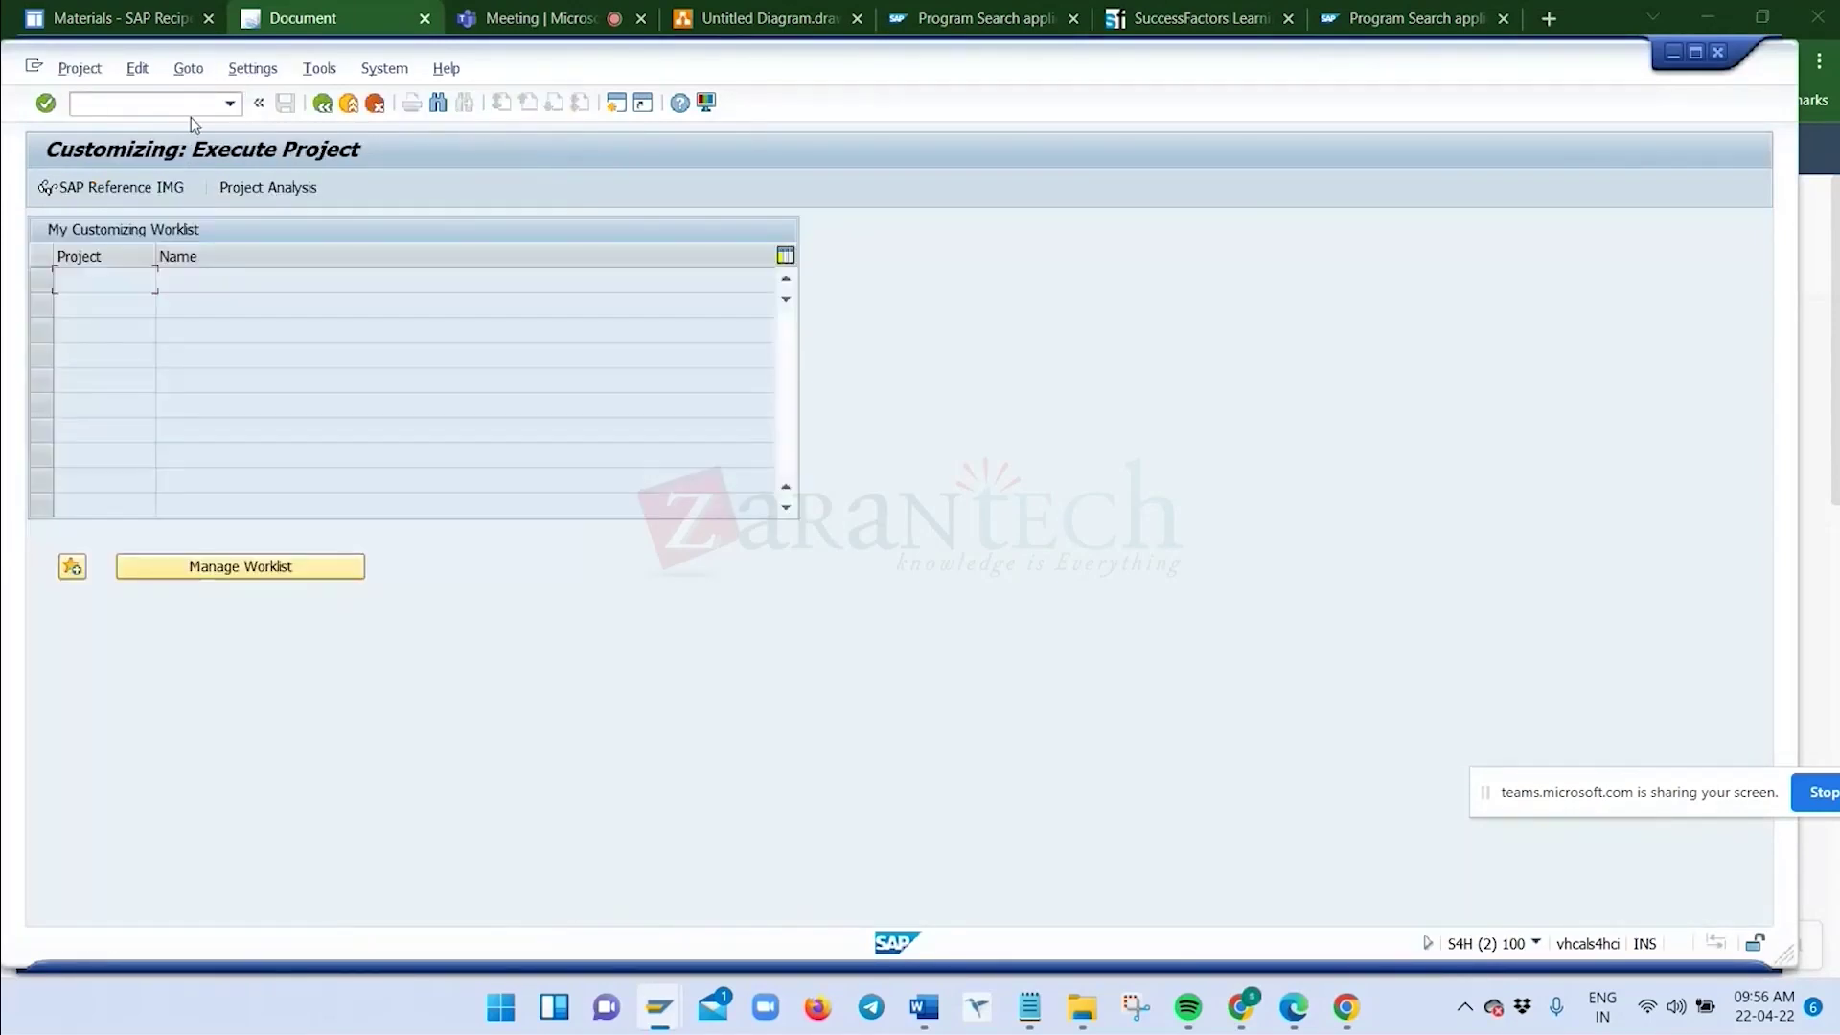
{"action": "key", "text": "alt+Tab"}
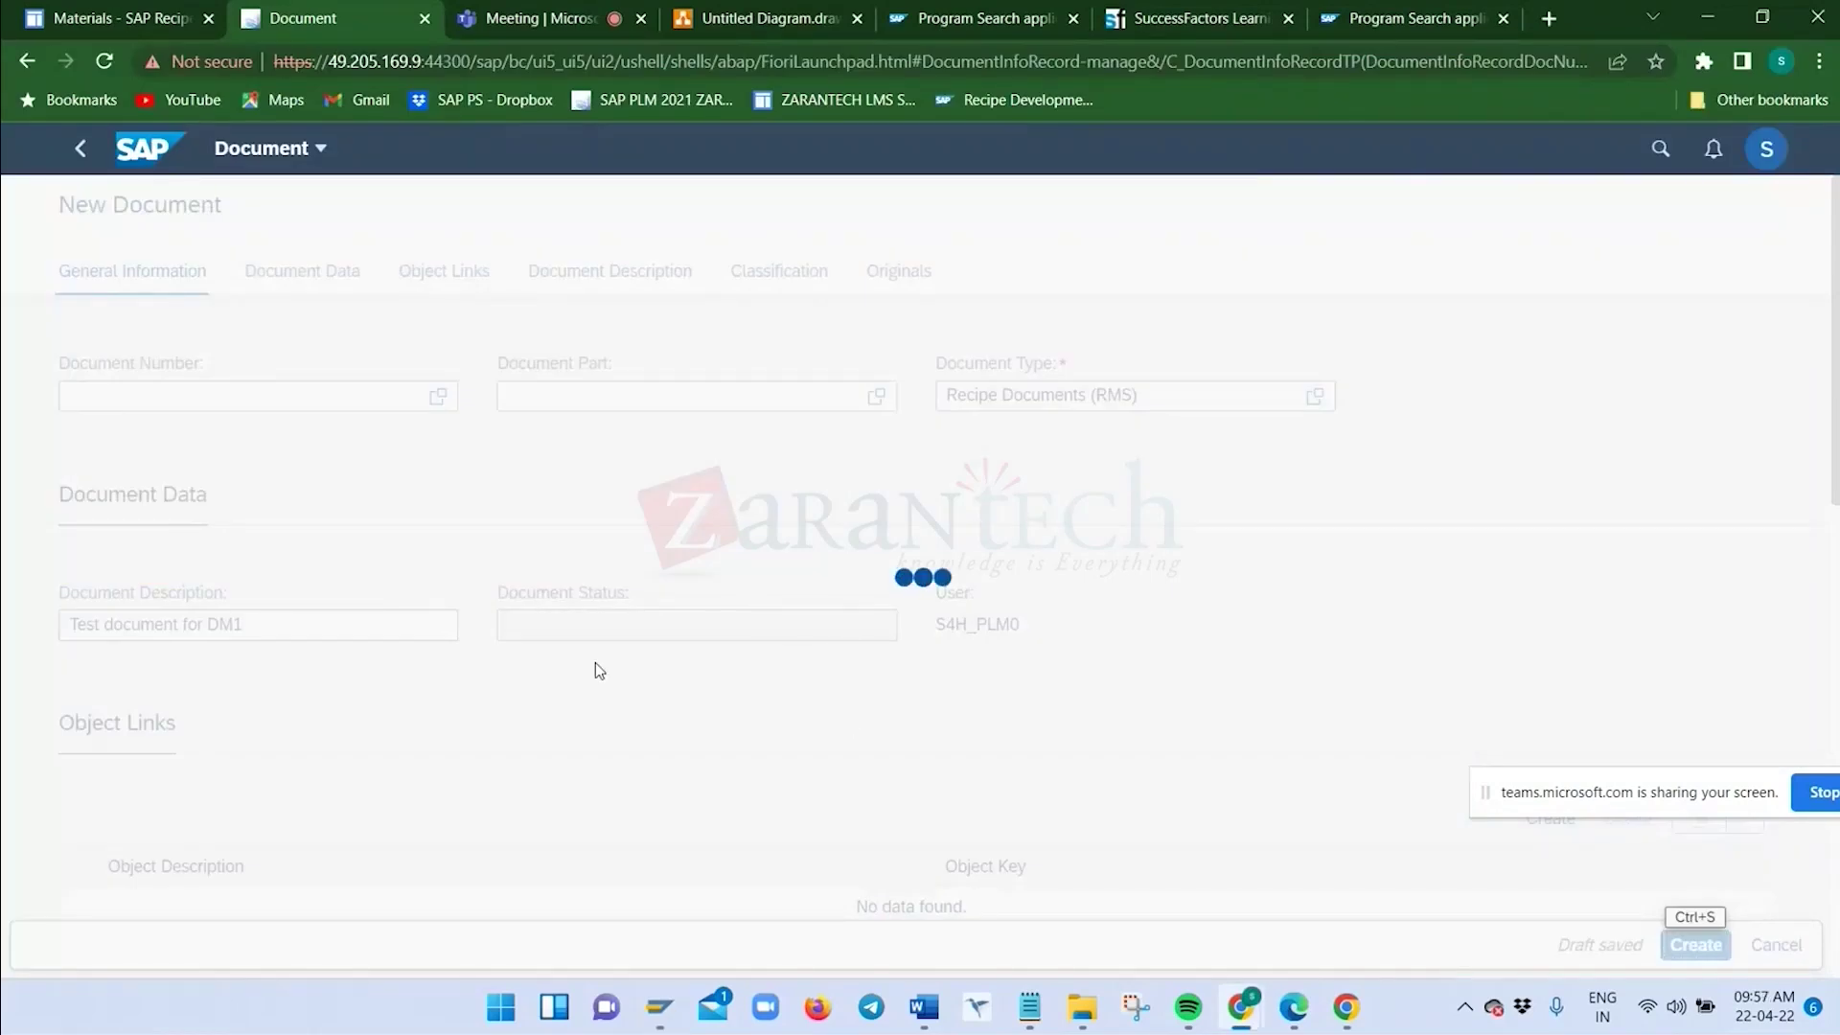
{"action": "key", "text": "alt+Tab"}
{"action": "left_click", "coordinate": [193, 185]}
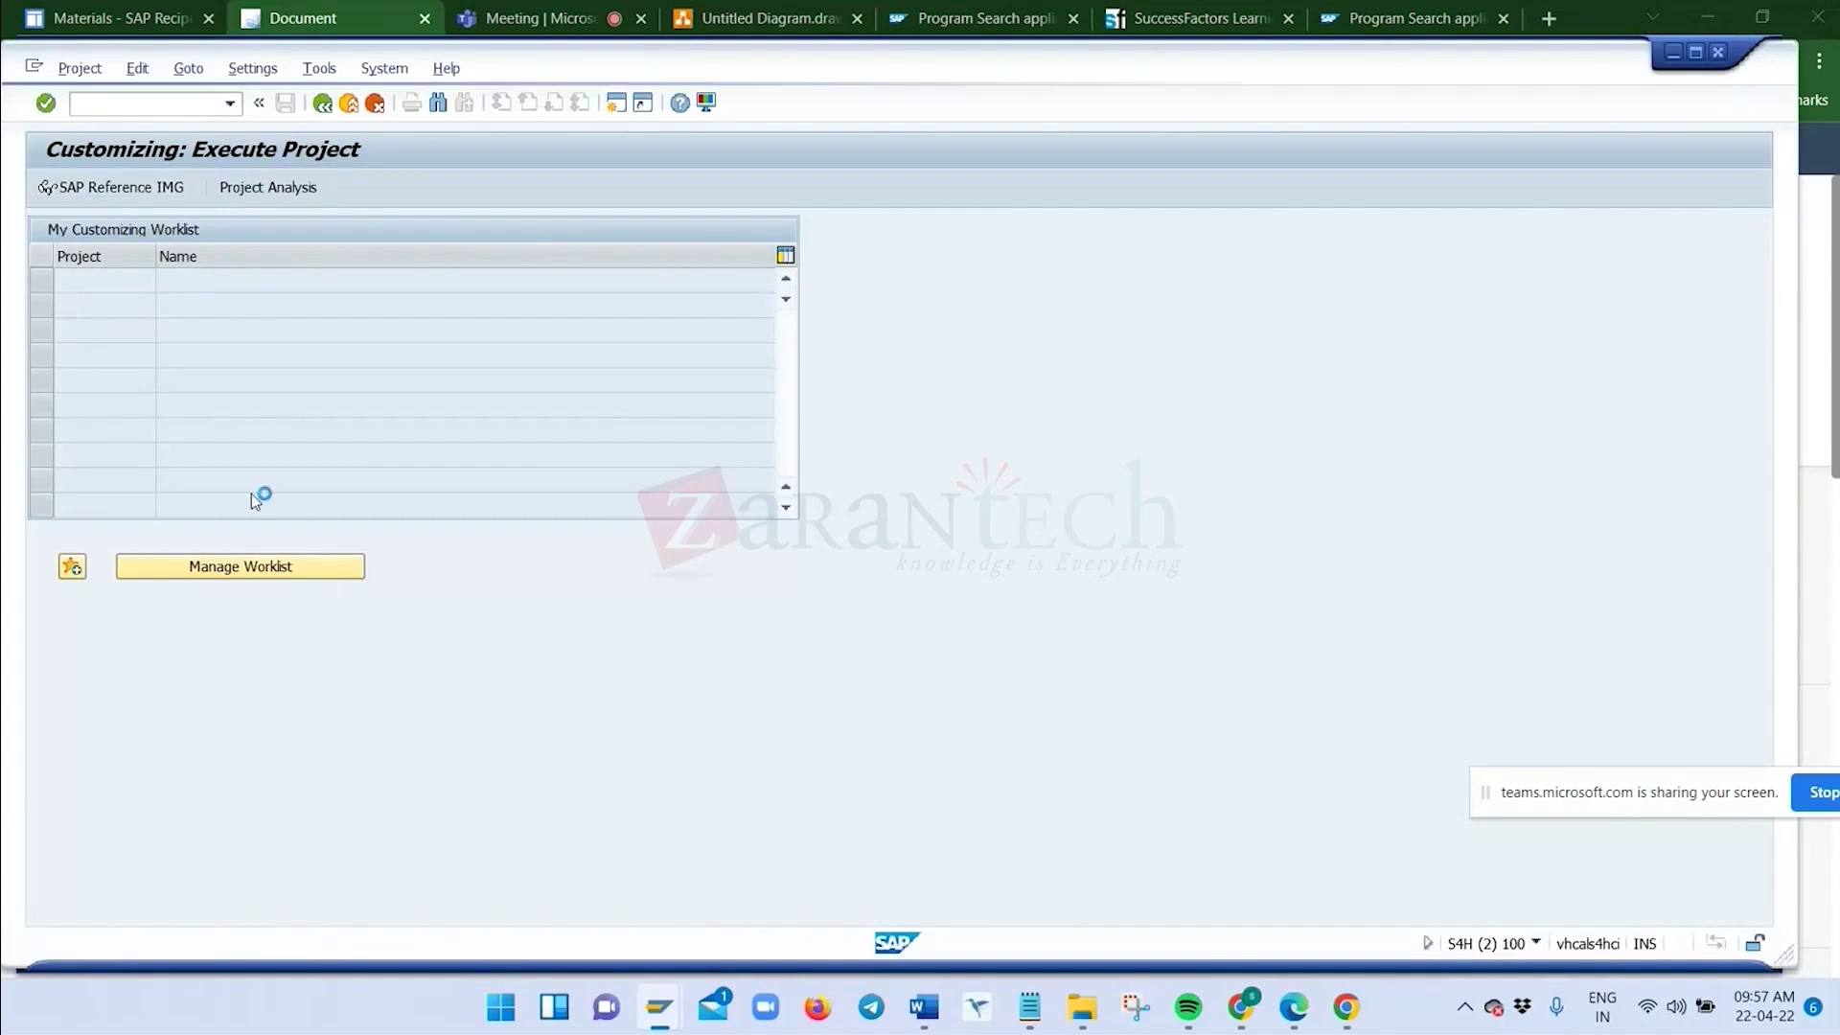
Highlight the created document's number and status in the browser, checking the status against the Define document status table in the DMS guide
{"action": "key", "text": "alt+Tab"}
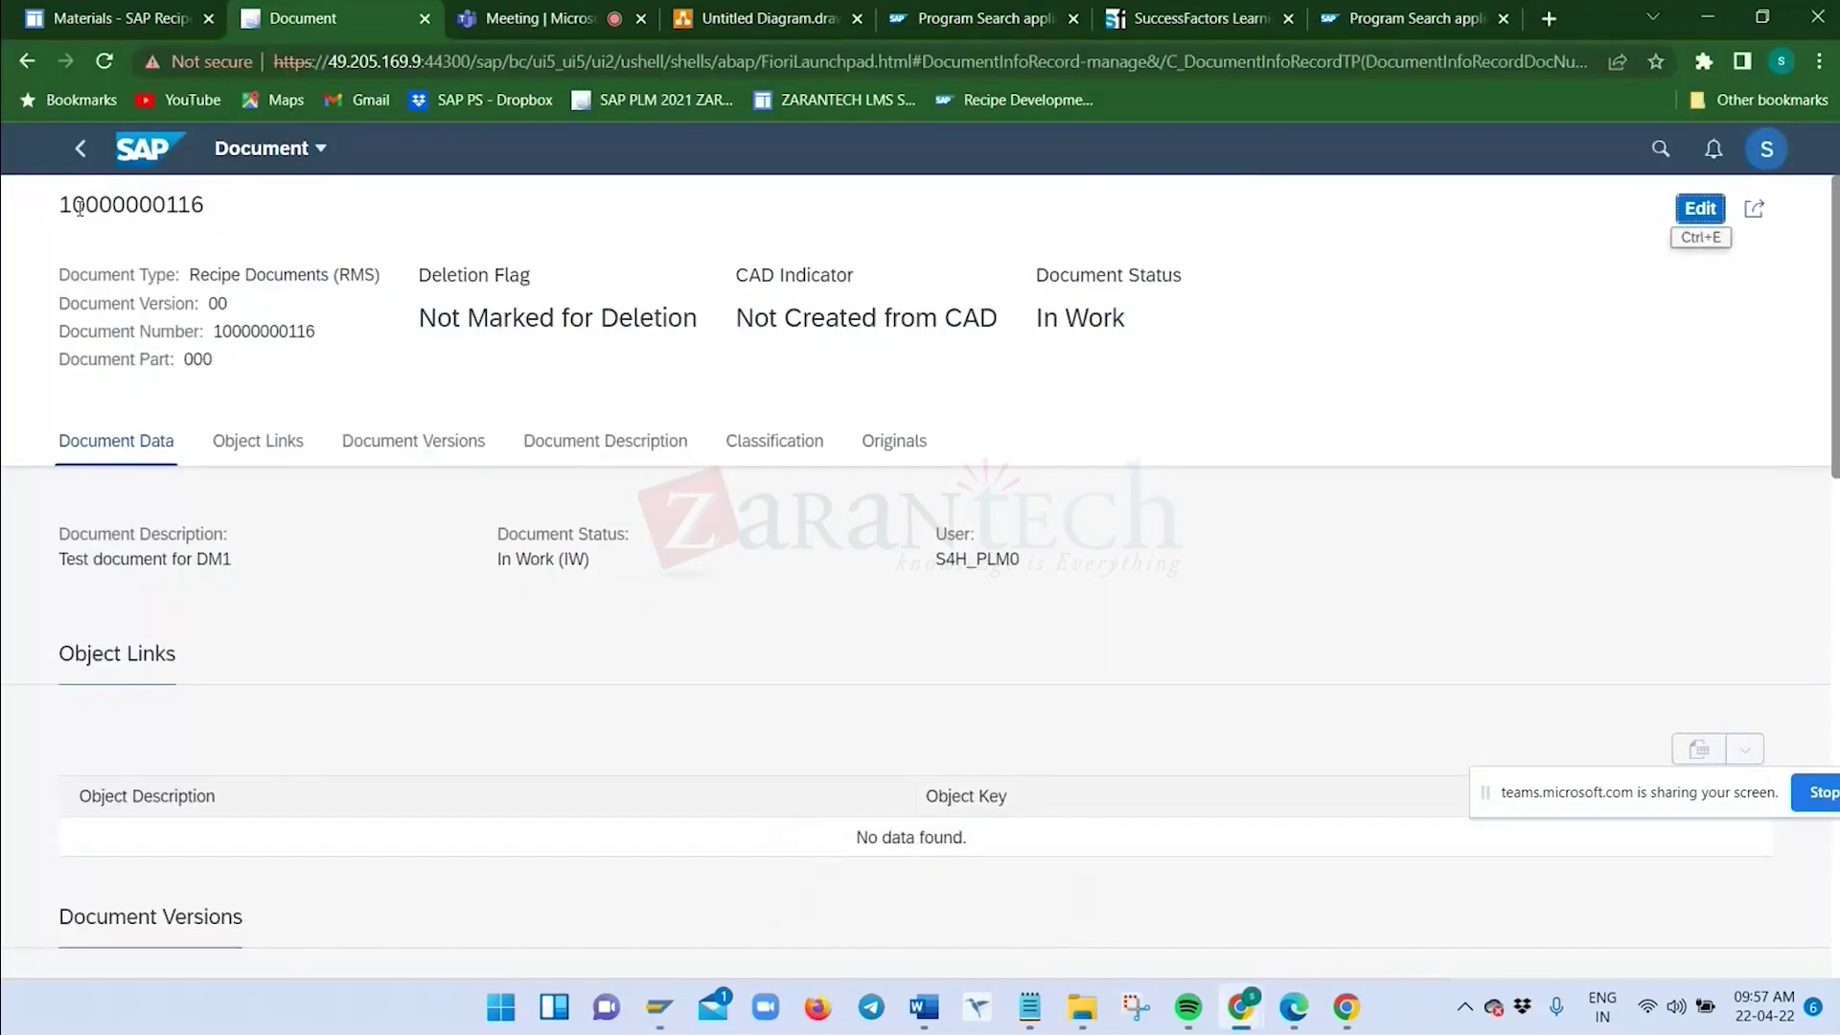
{"action": "left_click_drag", "start_coordinate": [60, 204], "coordinate": [191, 208]}
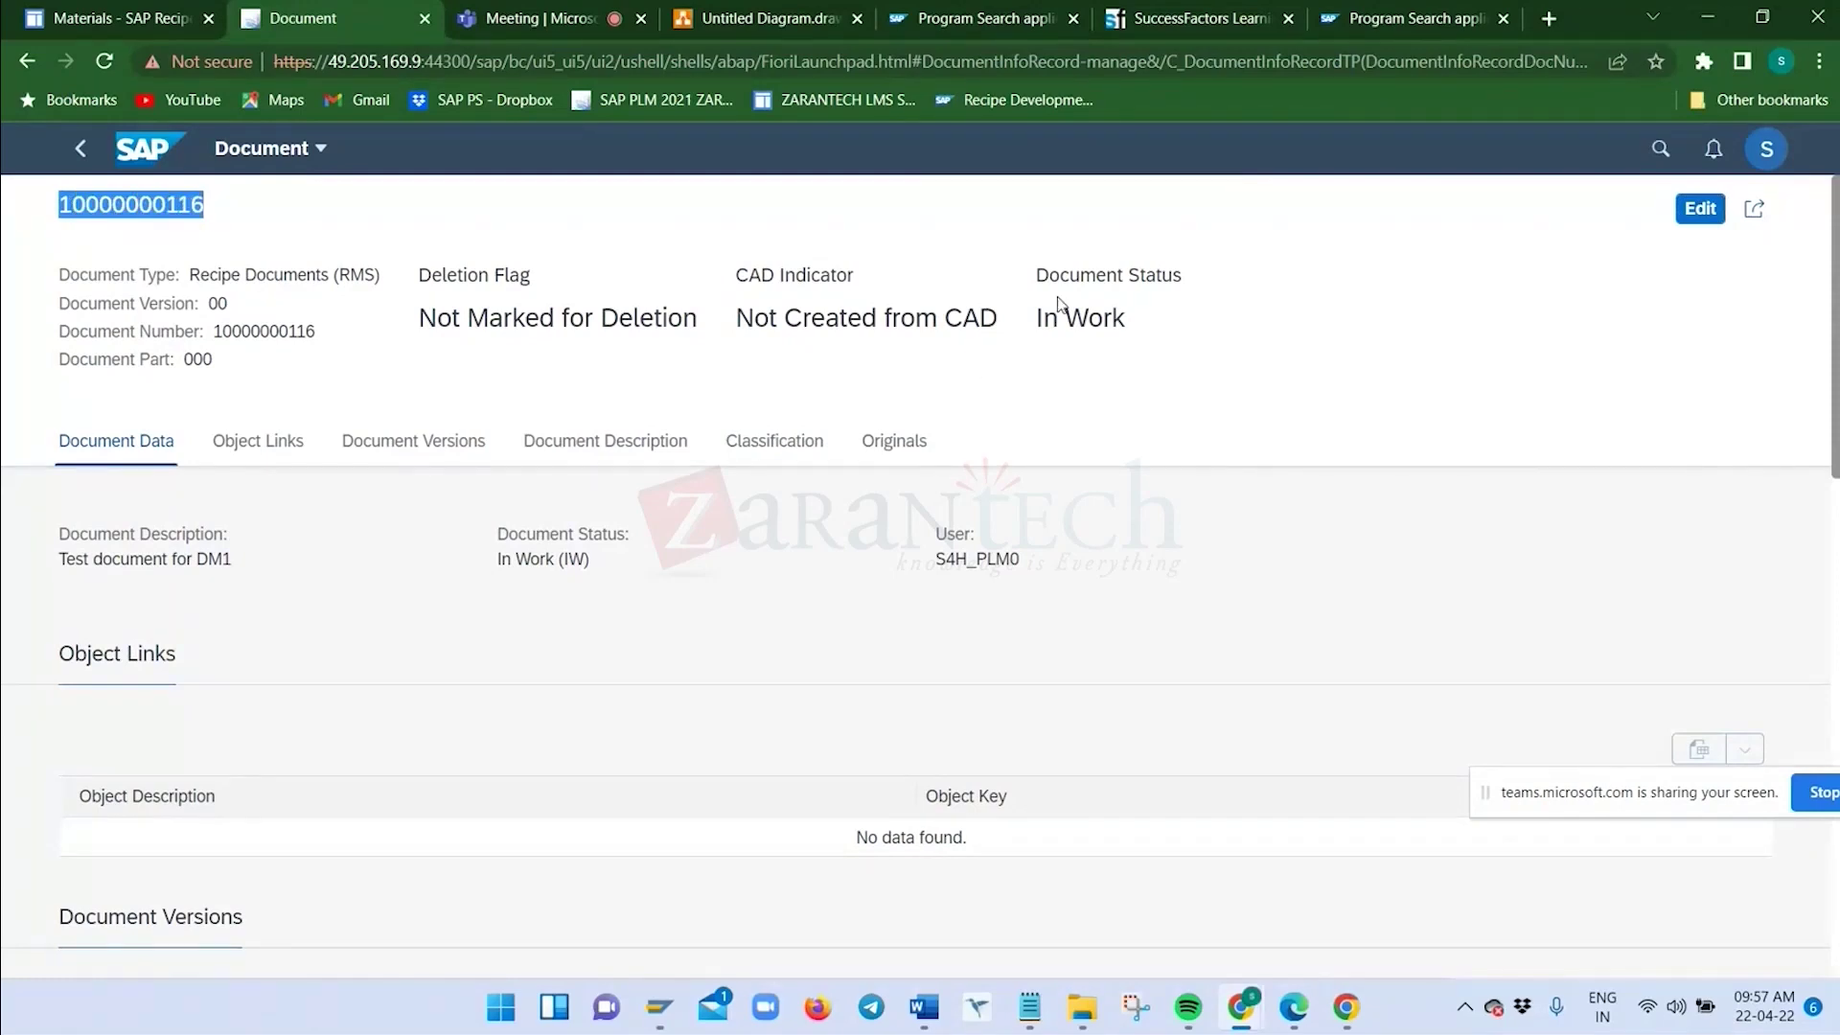
{"action": "left_click_drag", "start_coordinate": [1036, 276], "coordinate": [1021, 325]}
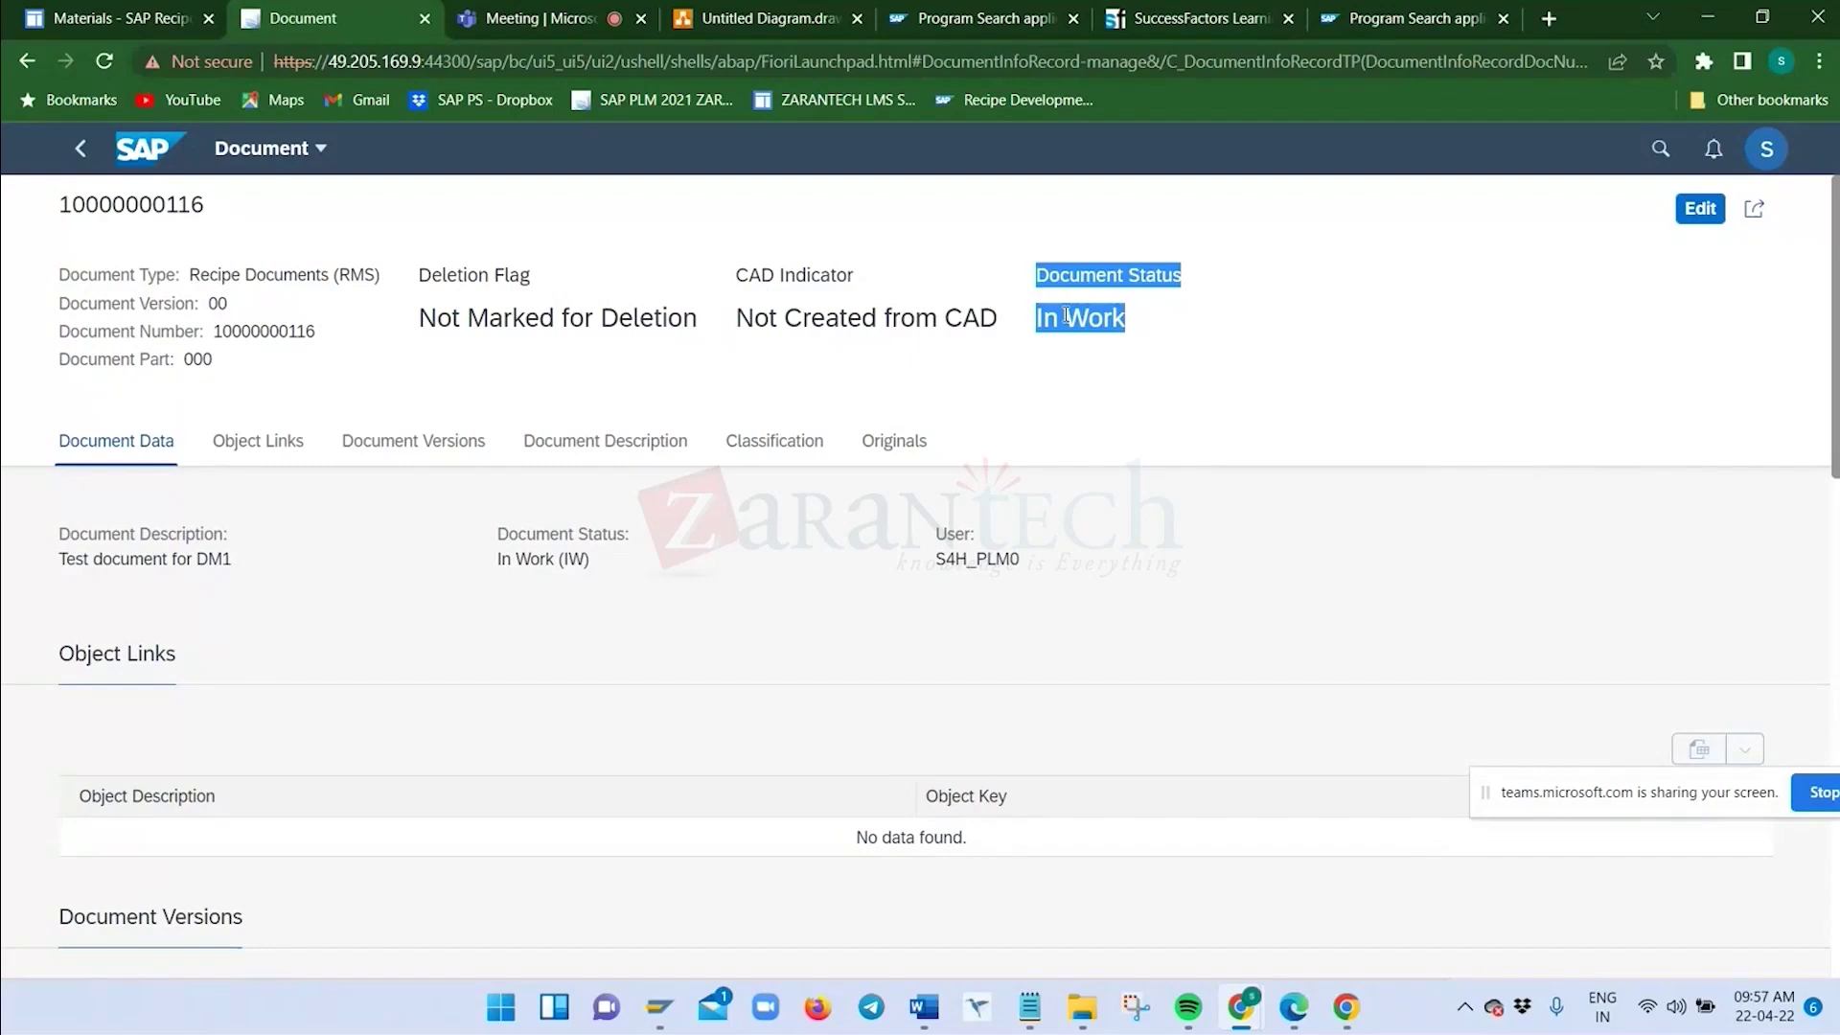
{"action": "left_click", "coordinate": [1066, 315]}
{"action": "key", "text": "alt+Tab"}
{"action": "key", "text": "alt+Tab"}
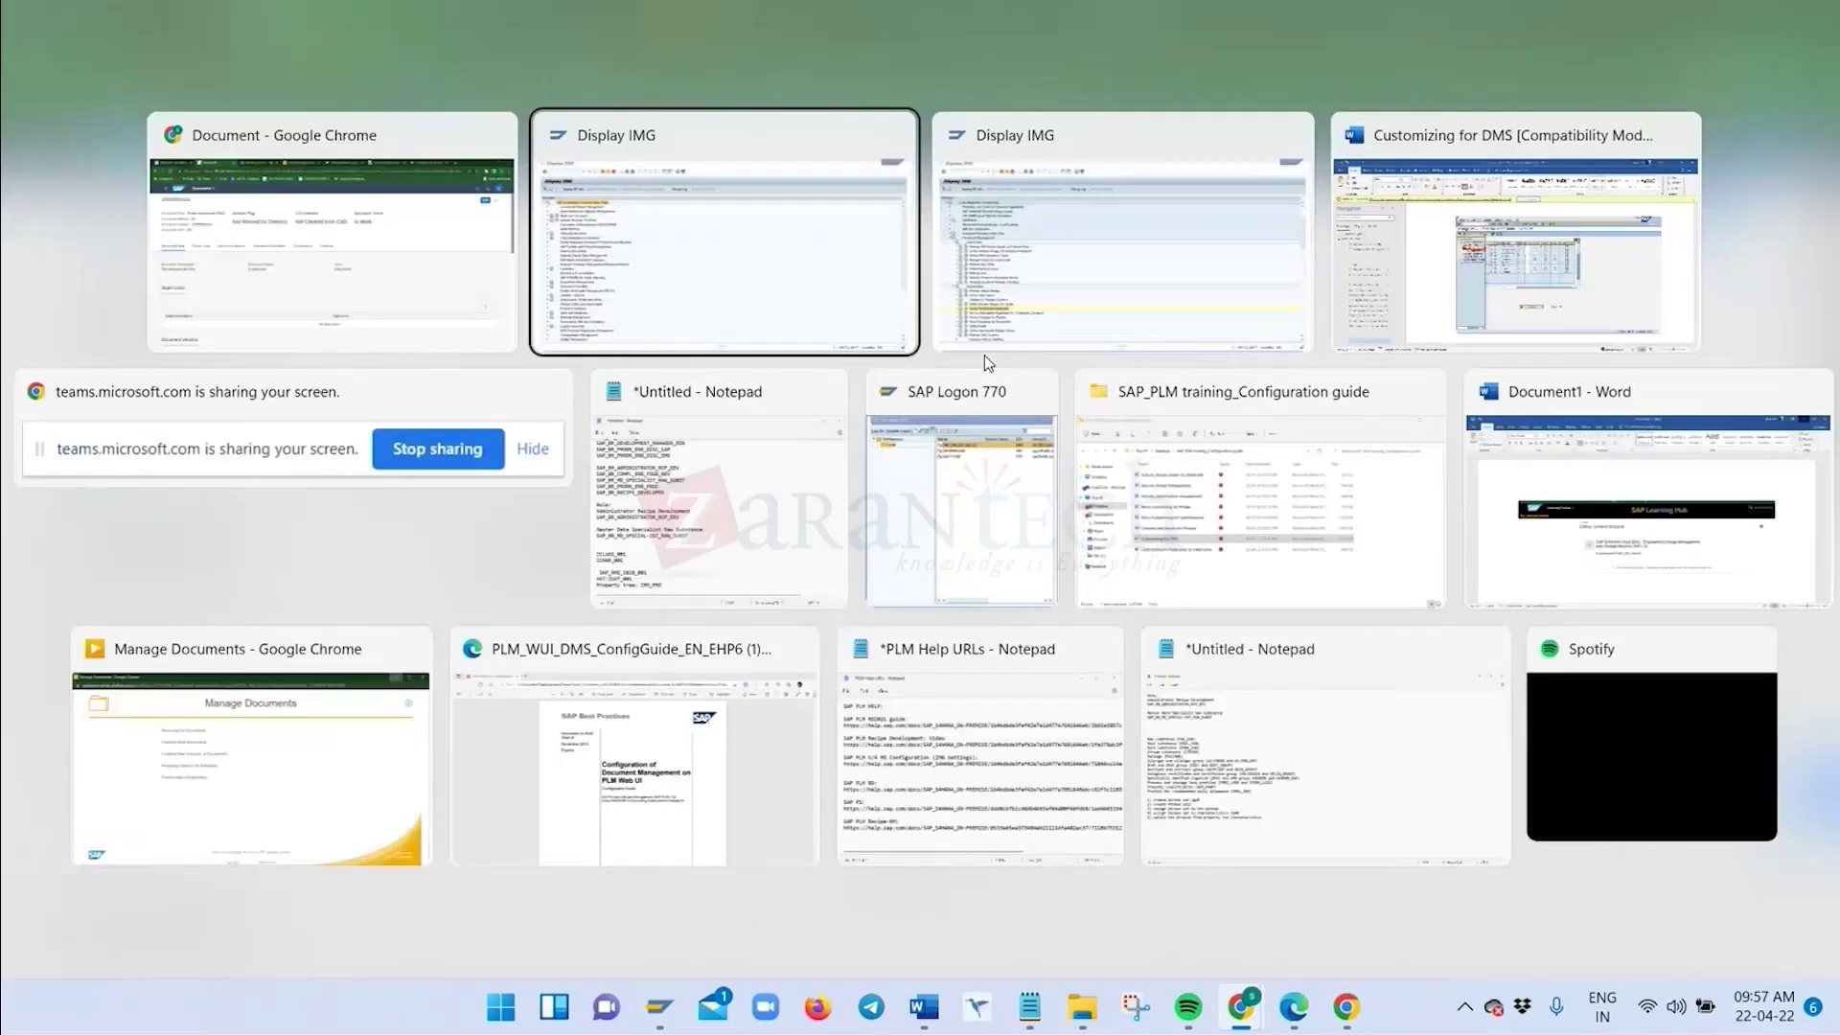
{"action": "key", "text": "alt+Tab"}
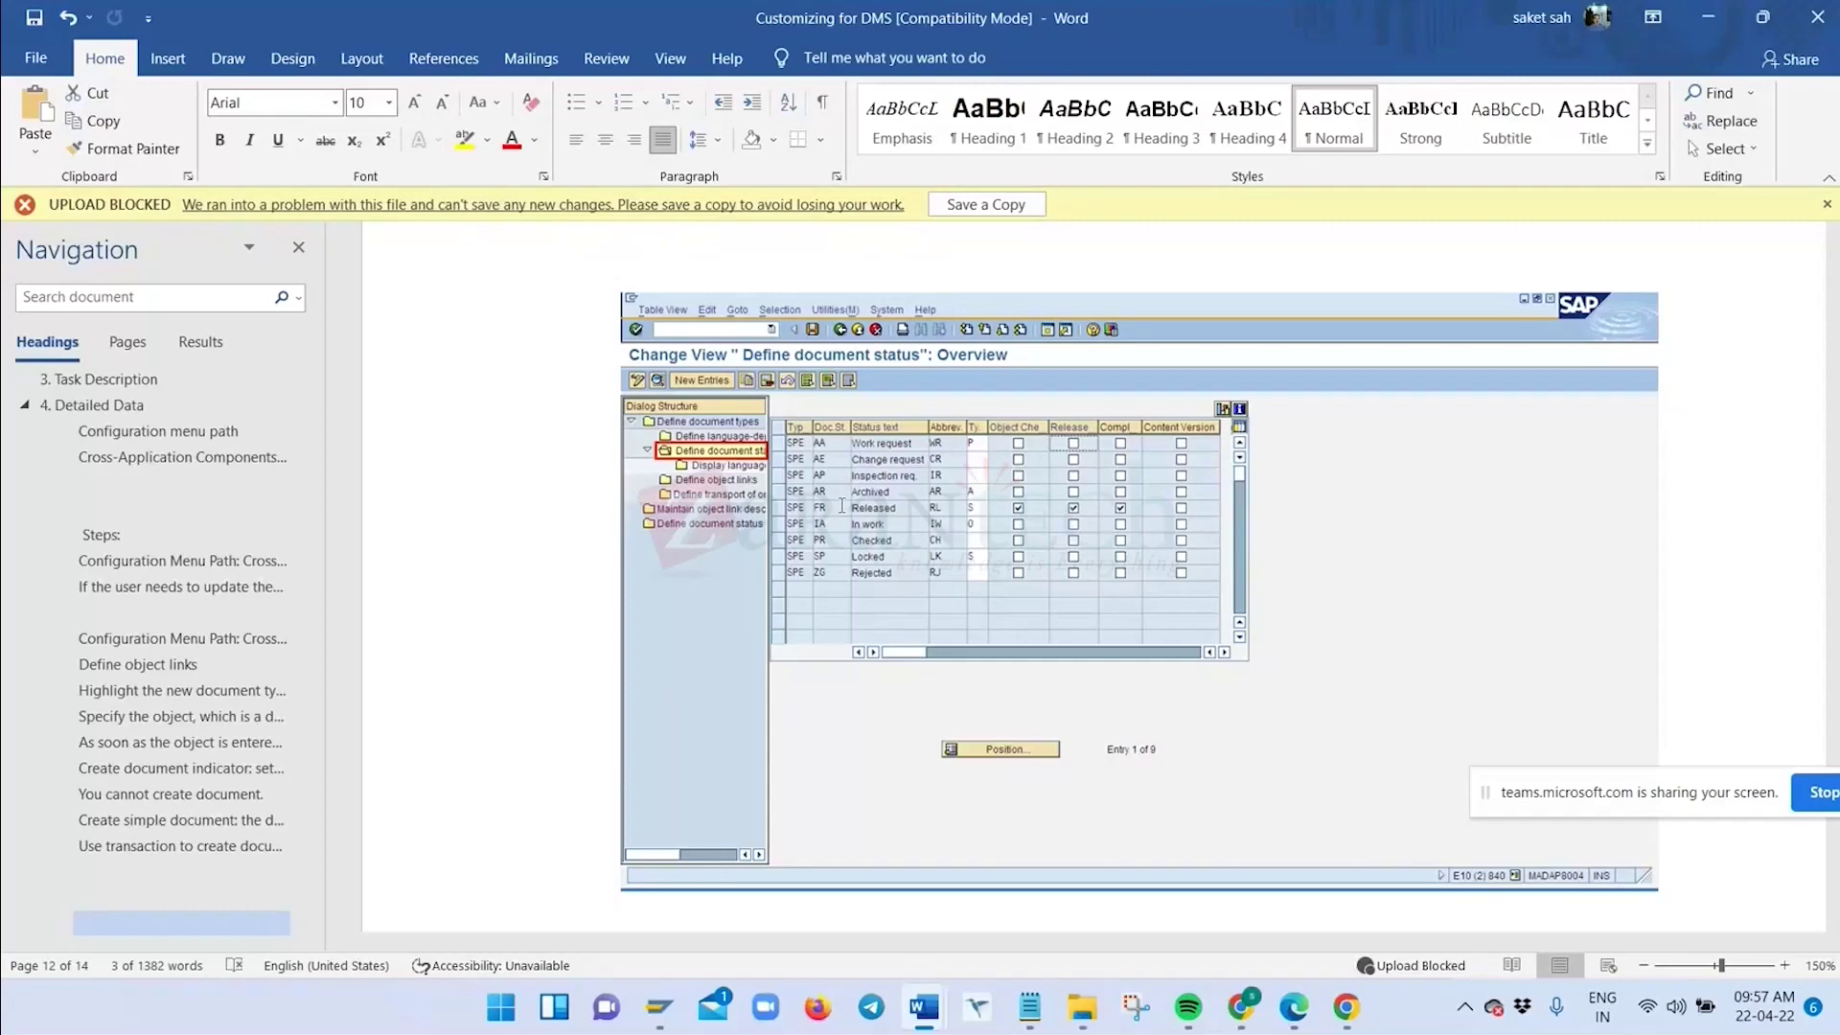
{"action": "key", "text": "alt+Tab"}
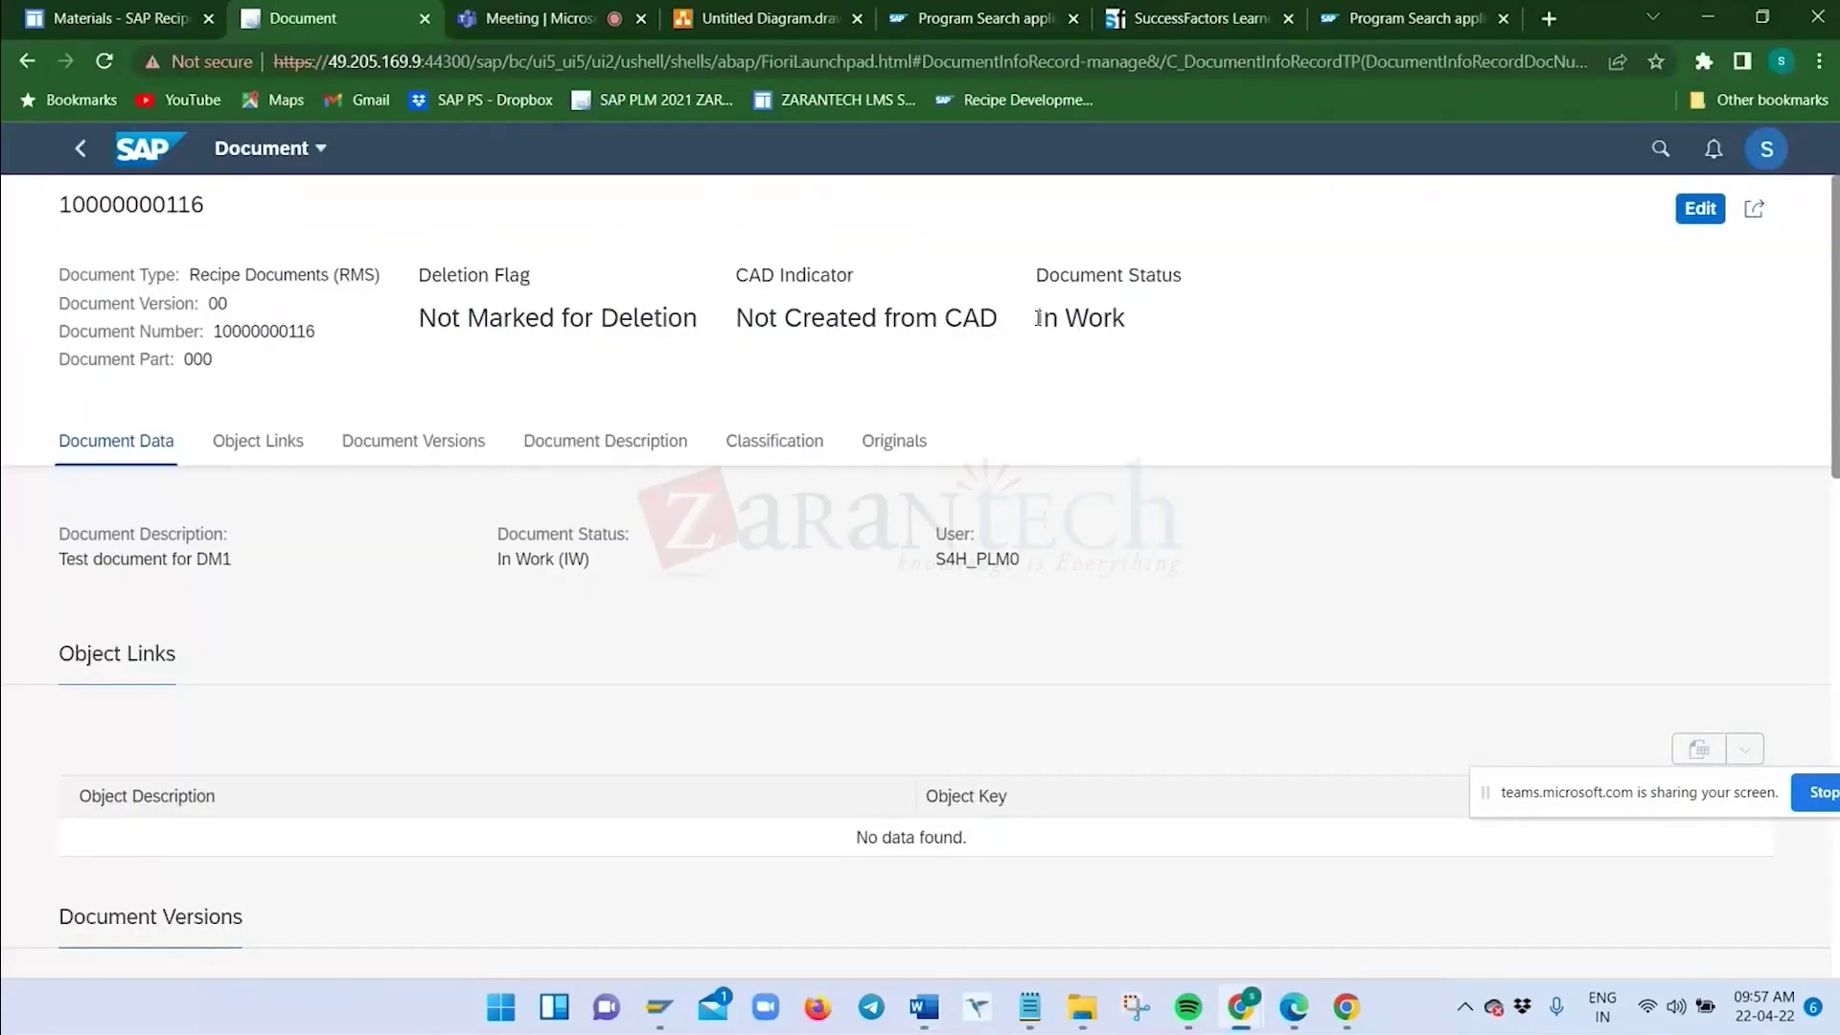
{"action": "left_click_drag", "start_coordinate": [1039, 319], "coordinate": [1127, 321]}
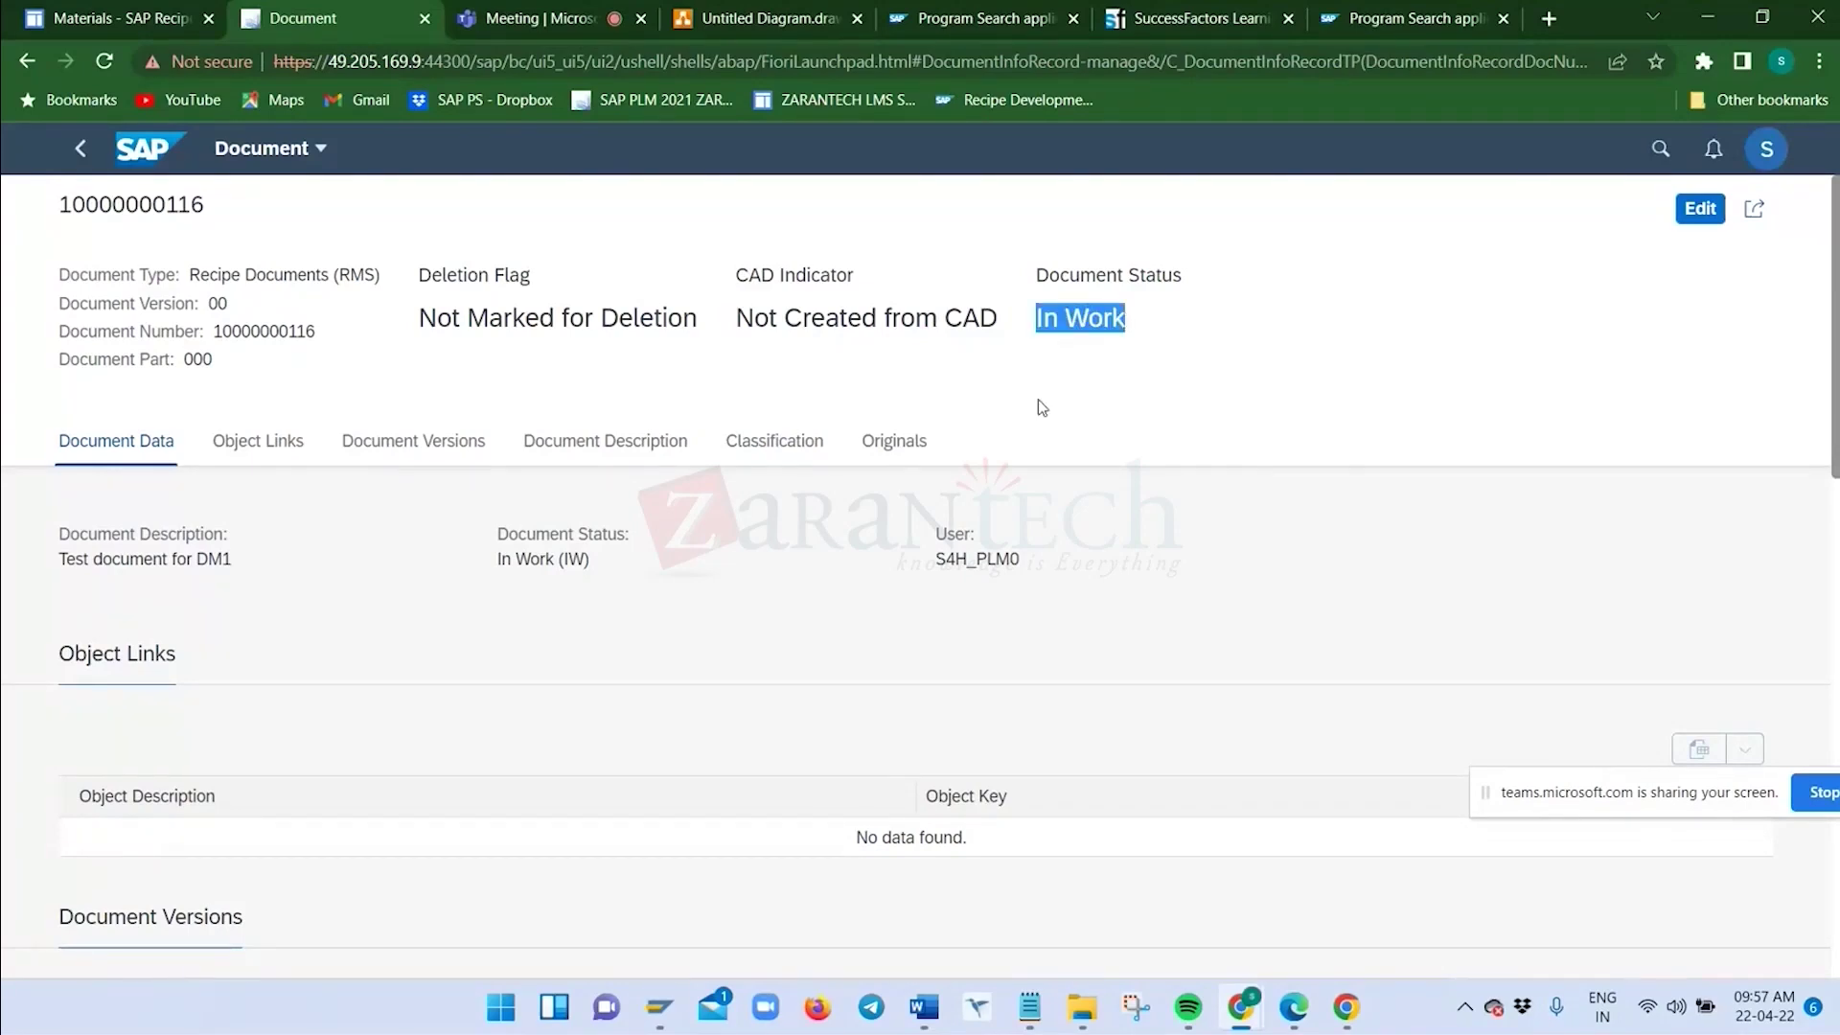
Look through the created document's sections and highlight its document type and document number
{"action": "scroll", "coordinate": [1038, 399], "scroll_direction": "down", "scroll_amount": 10}
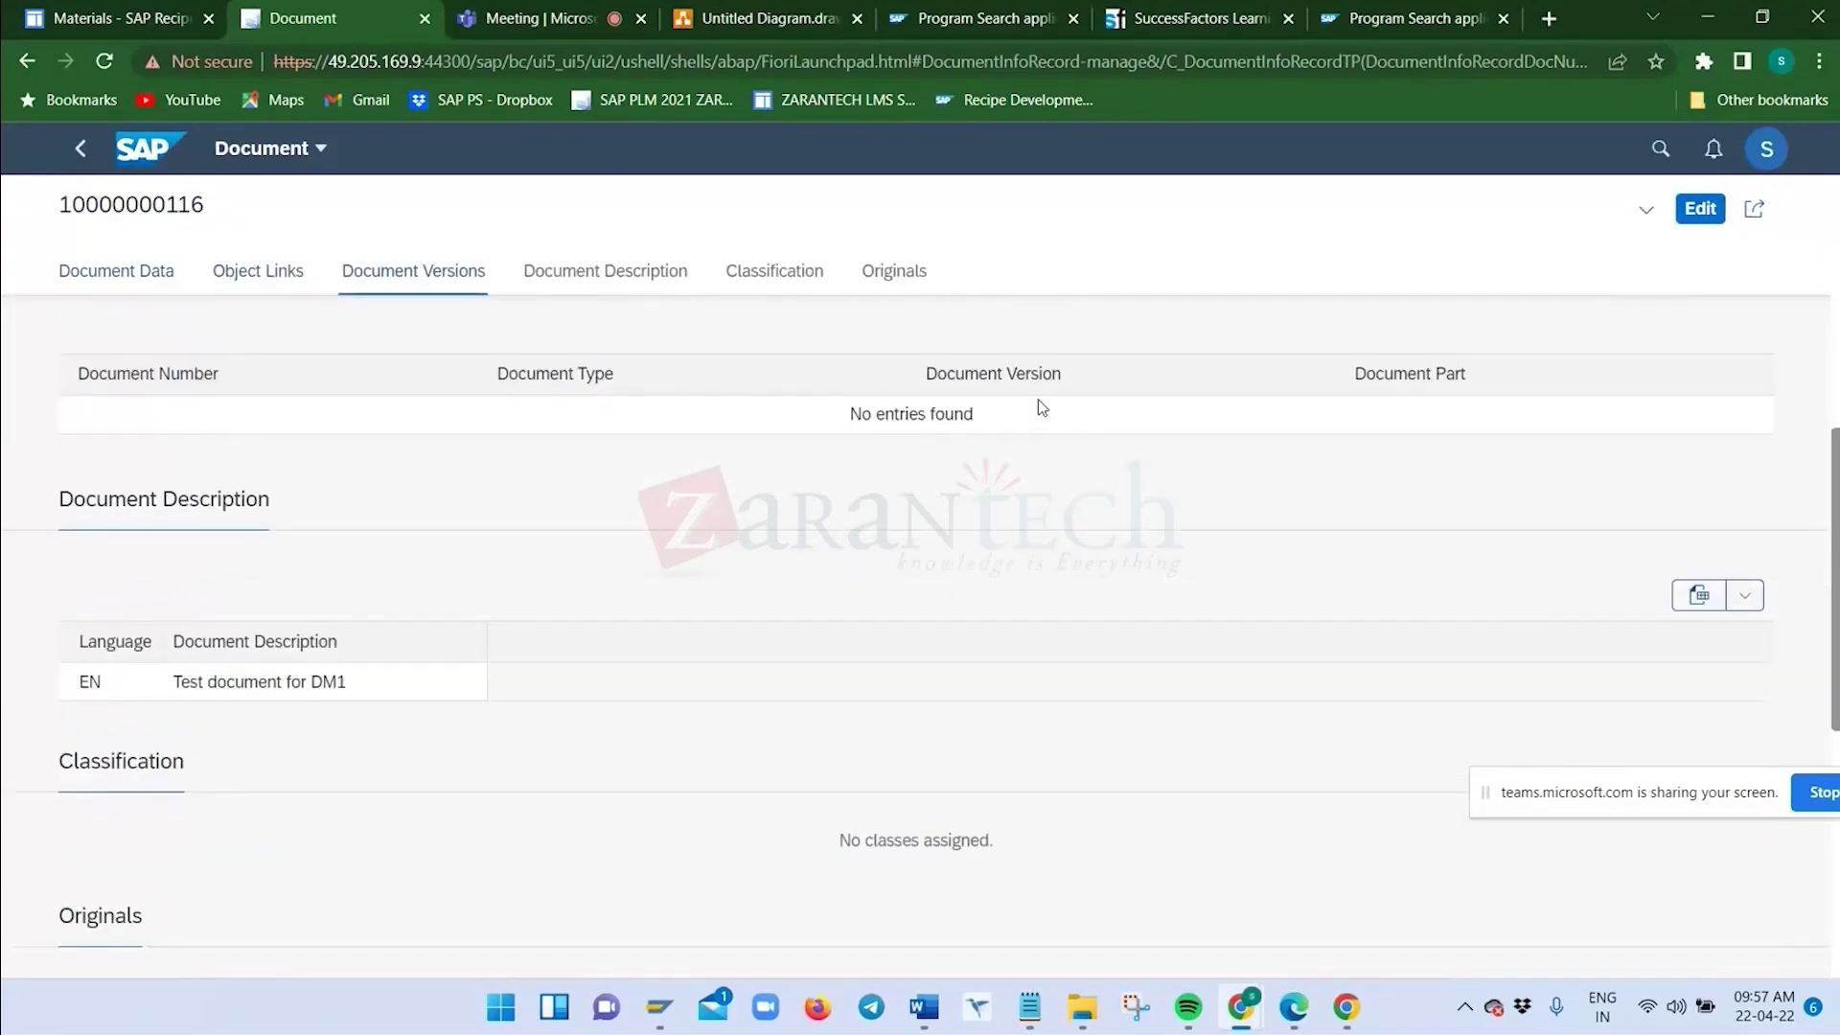
{"action": "scroll", "coordinate": [1042, 408], "scroll_direction": "down", "scroll_amount": 1}
{"action": "scroll", "coordinate": [304, 599], "scroll_direction": "up", "scroll_amount": 10}
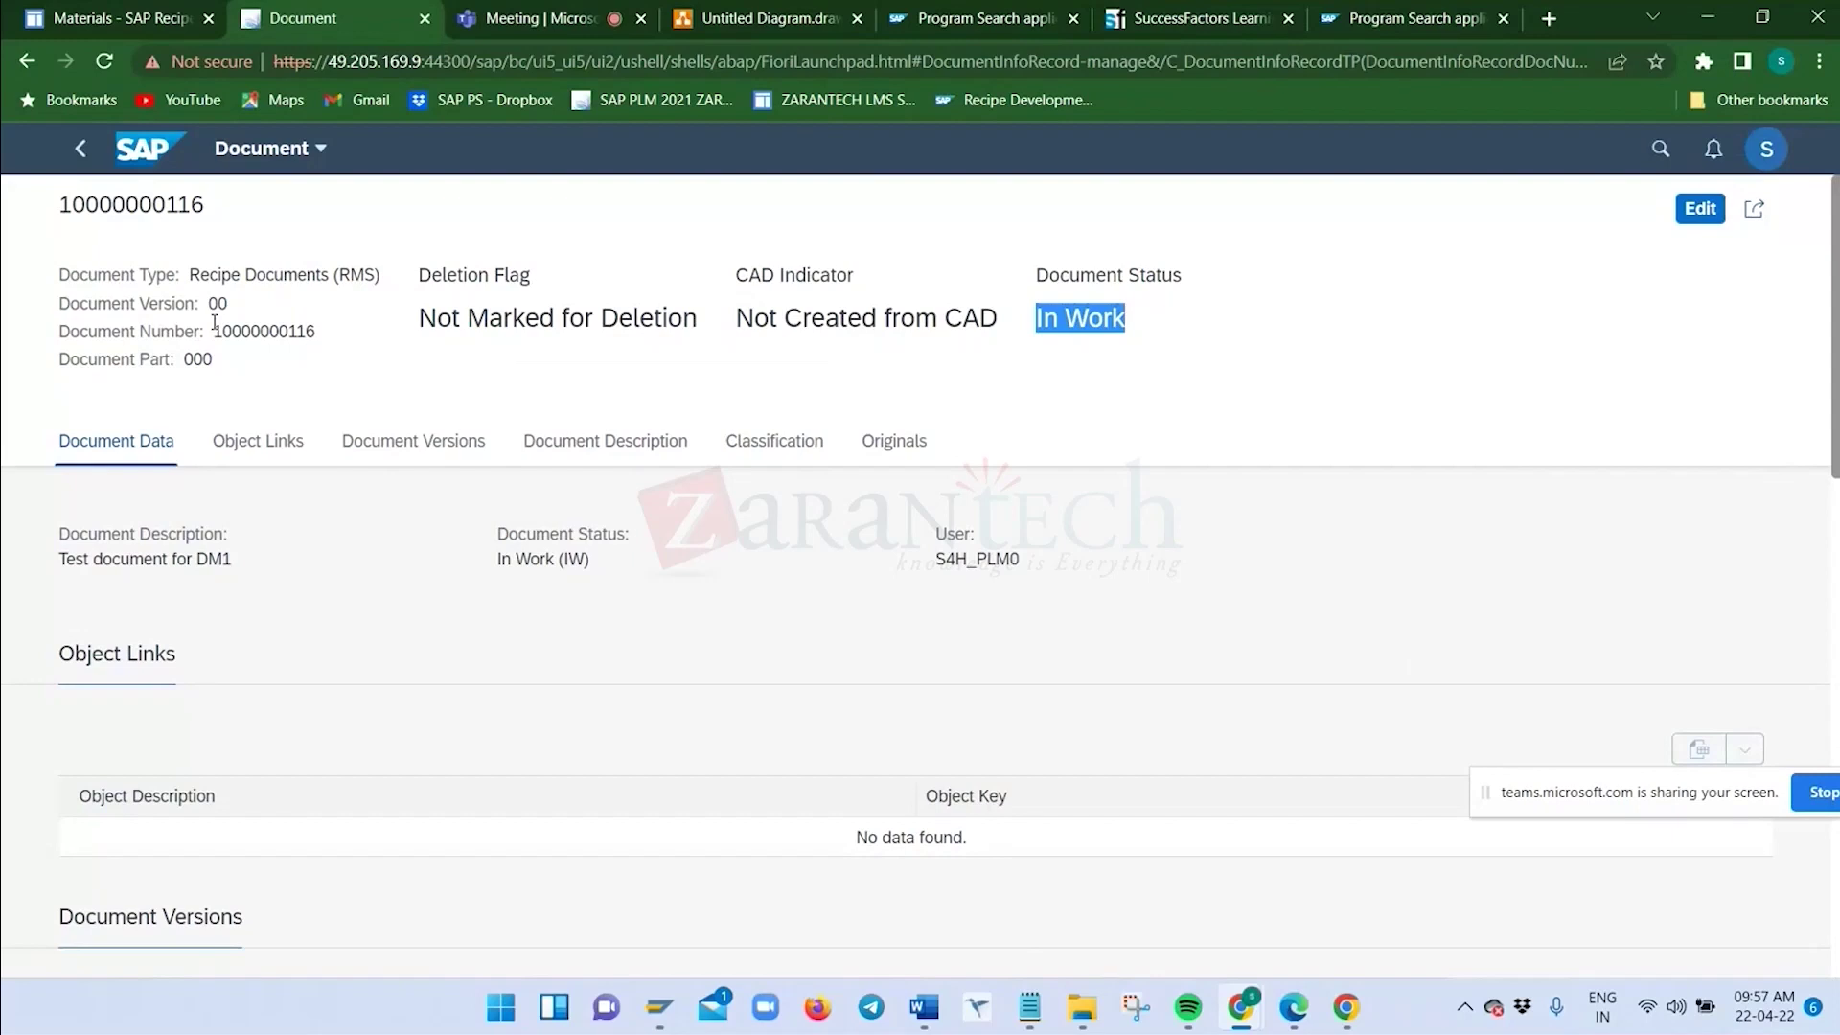
{"action": "left_click_drag", "start_coordinate": [189, 275], "coordinate": [382, 268]}
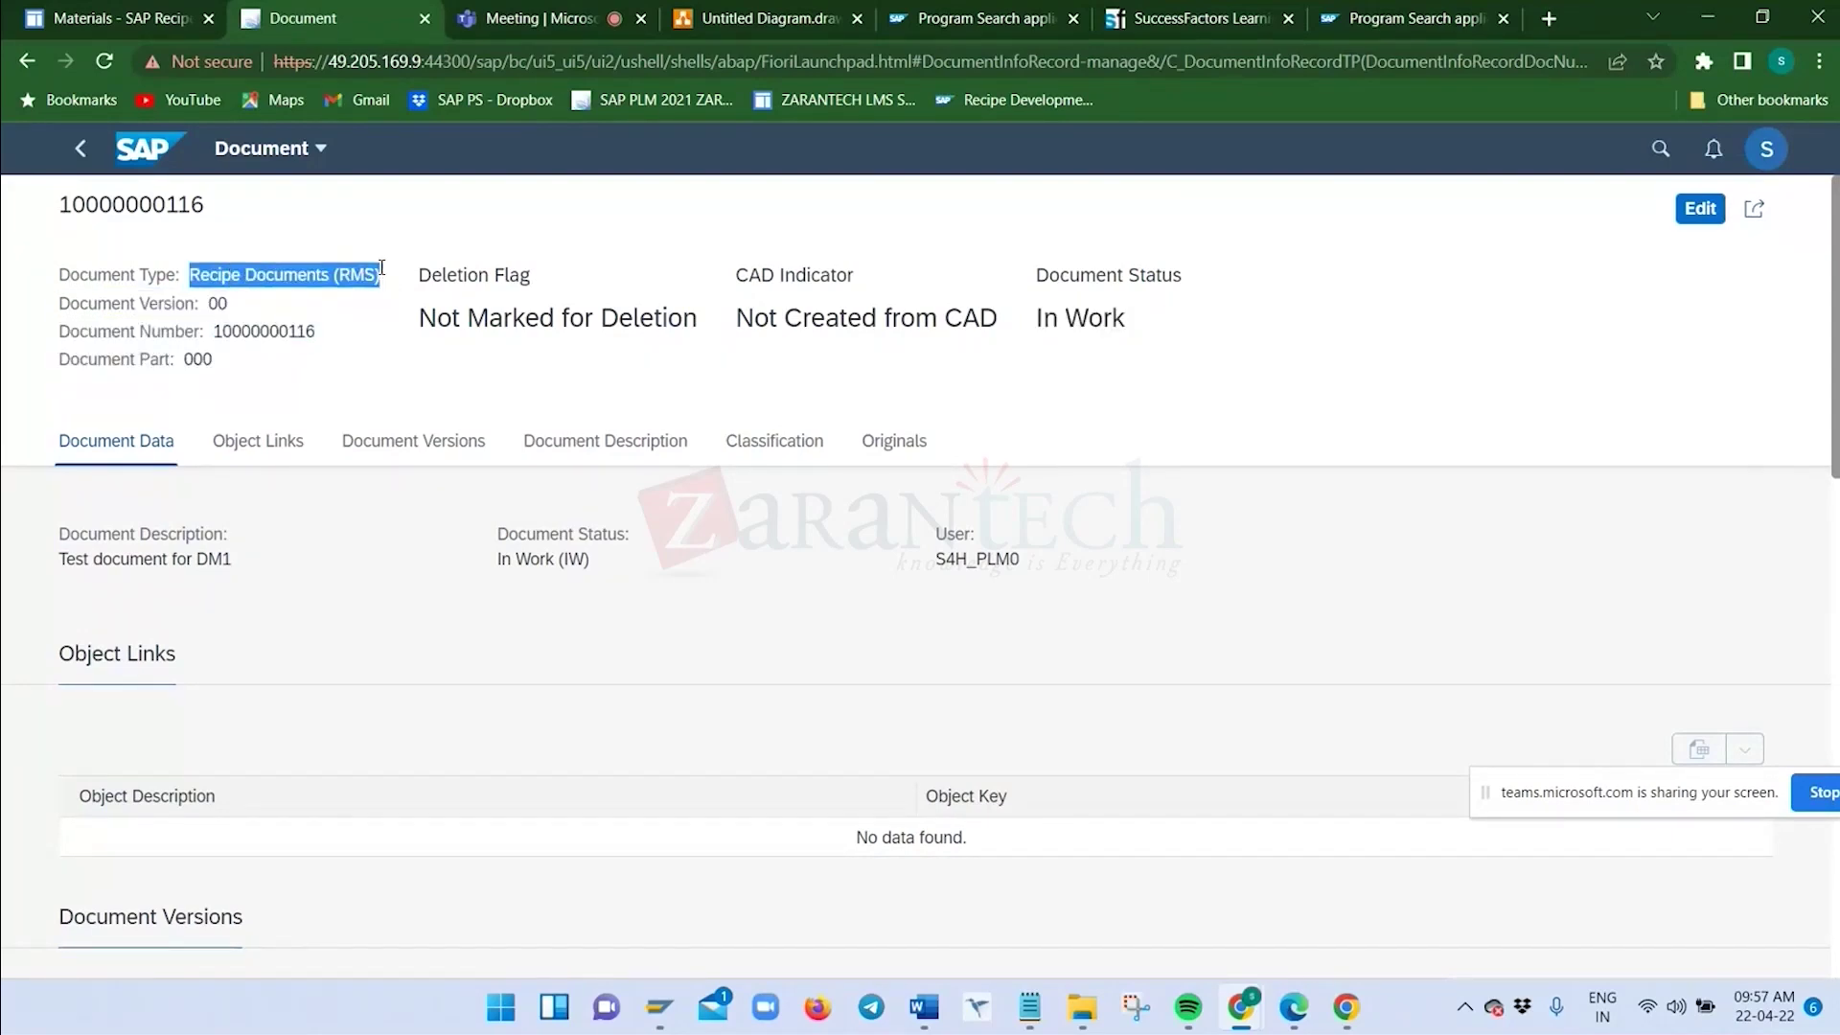
{"action": "left_click", "coordinate": [240, 373]}
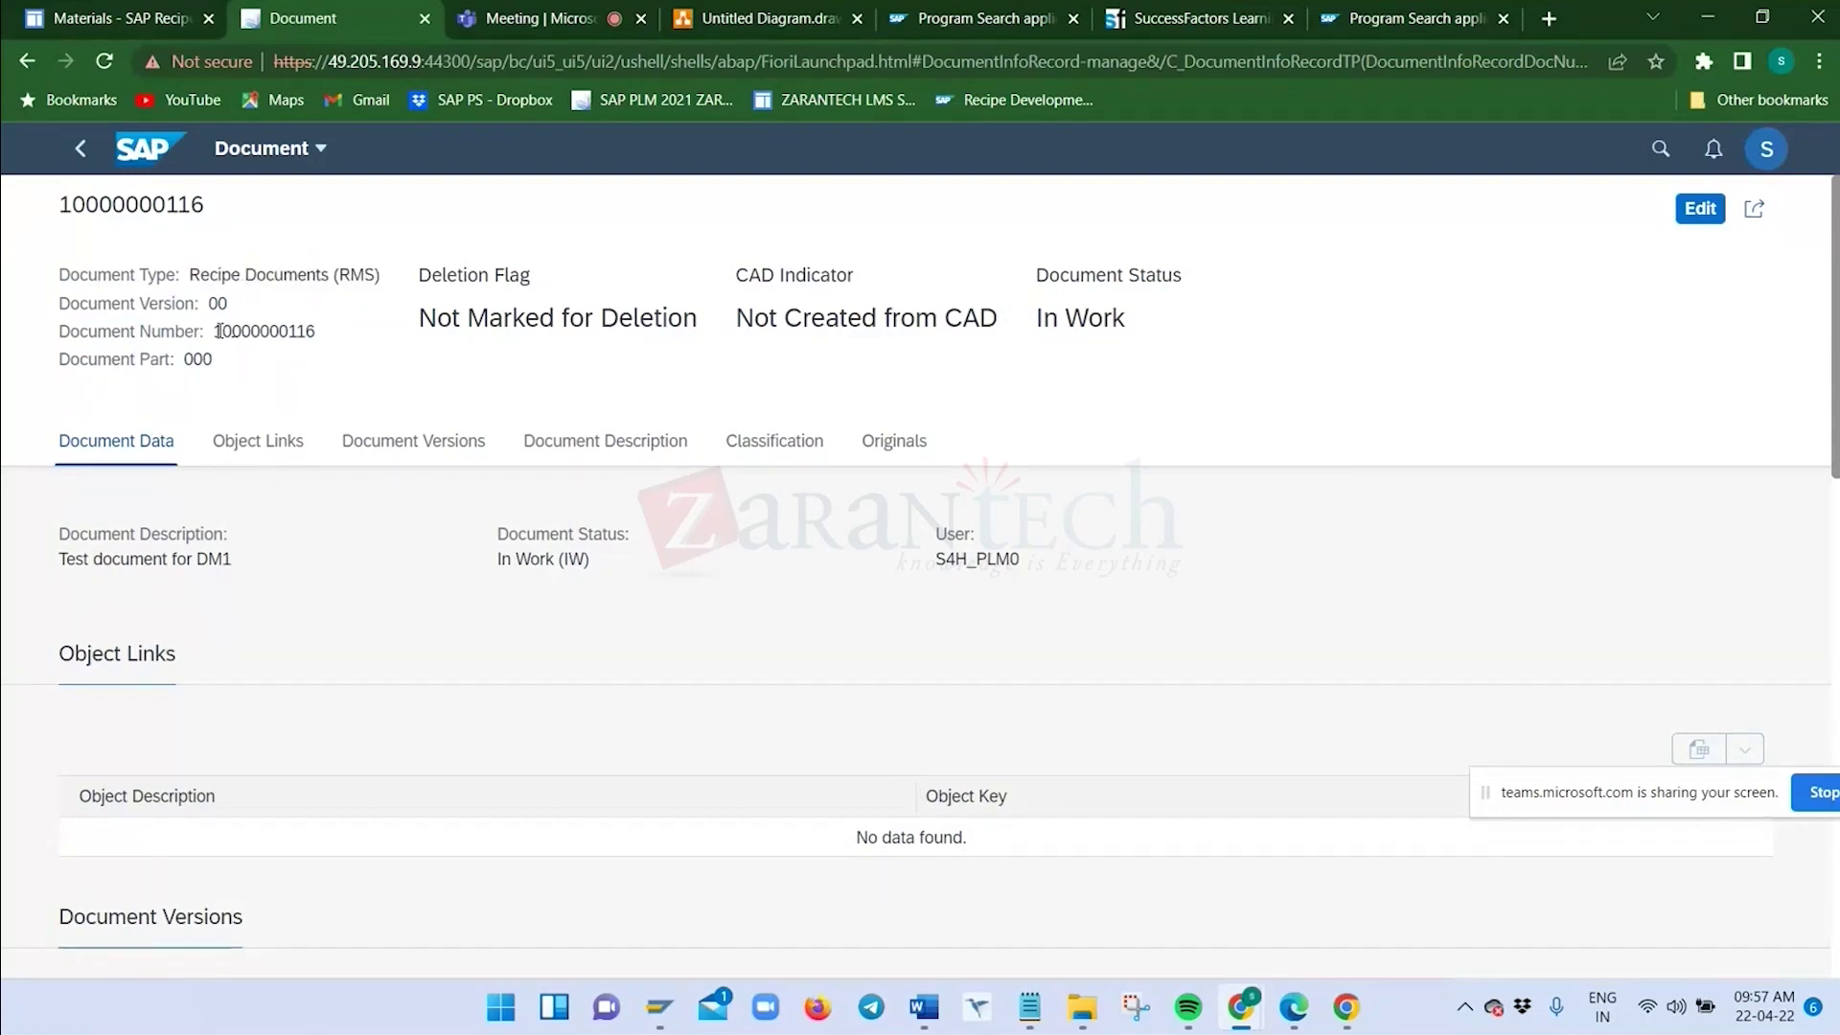
{"action": "left_click_drag", "start_coordinate": [220, 331], "coordinate": [316, 327]}
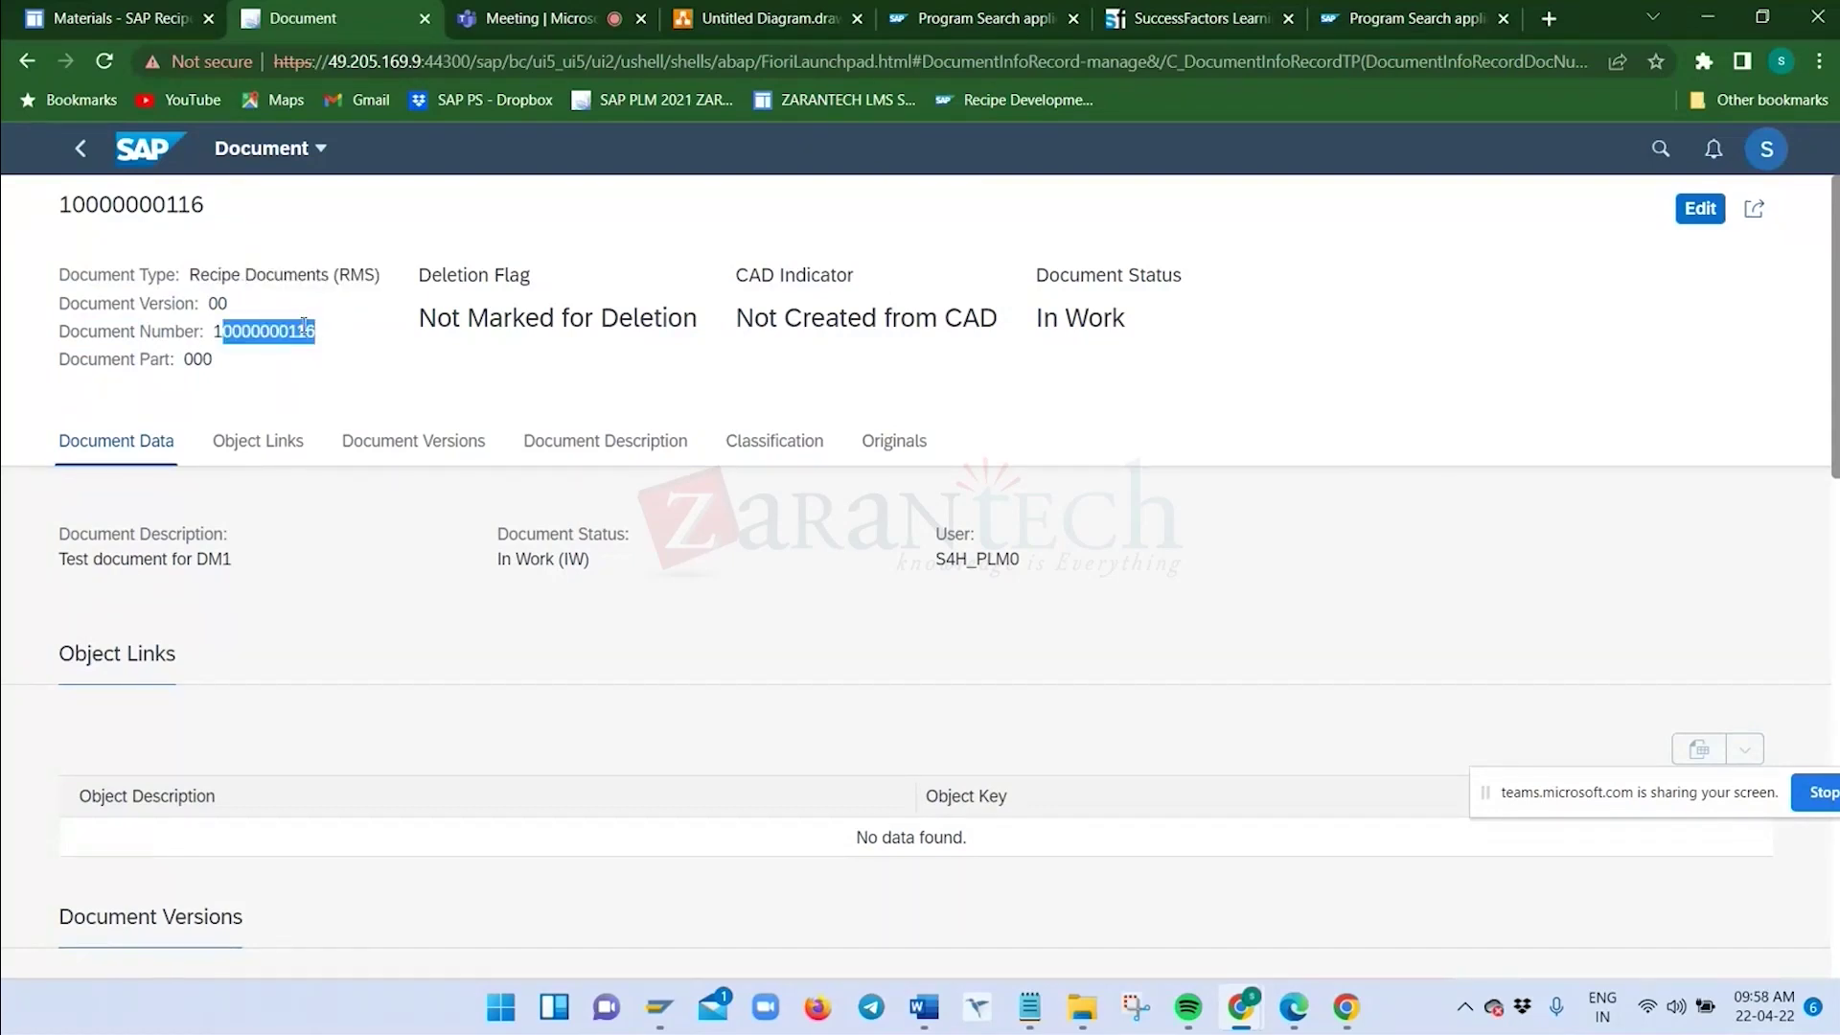
Switch to the SAP GUI Display IMG window and run Define DMS Document Types under Document Management, Control Data
{"action": "key", "text": "alt+Tab"}
{"action": "key", "text": "alt+Tab"}
{"action": "key", "text": "alt+Tab"}
{"action": "key", "text": "alt+Tab"}
{"action": "key", "text": "alt+Tab"}
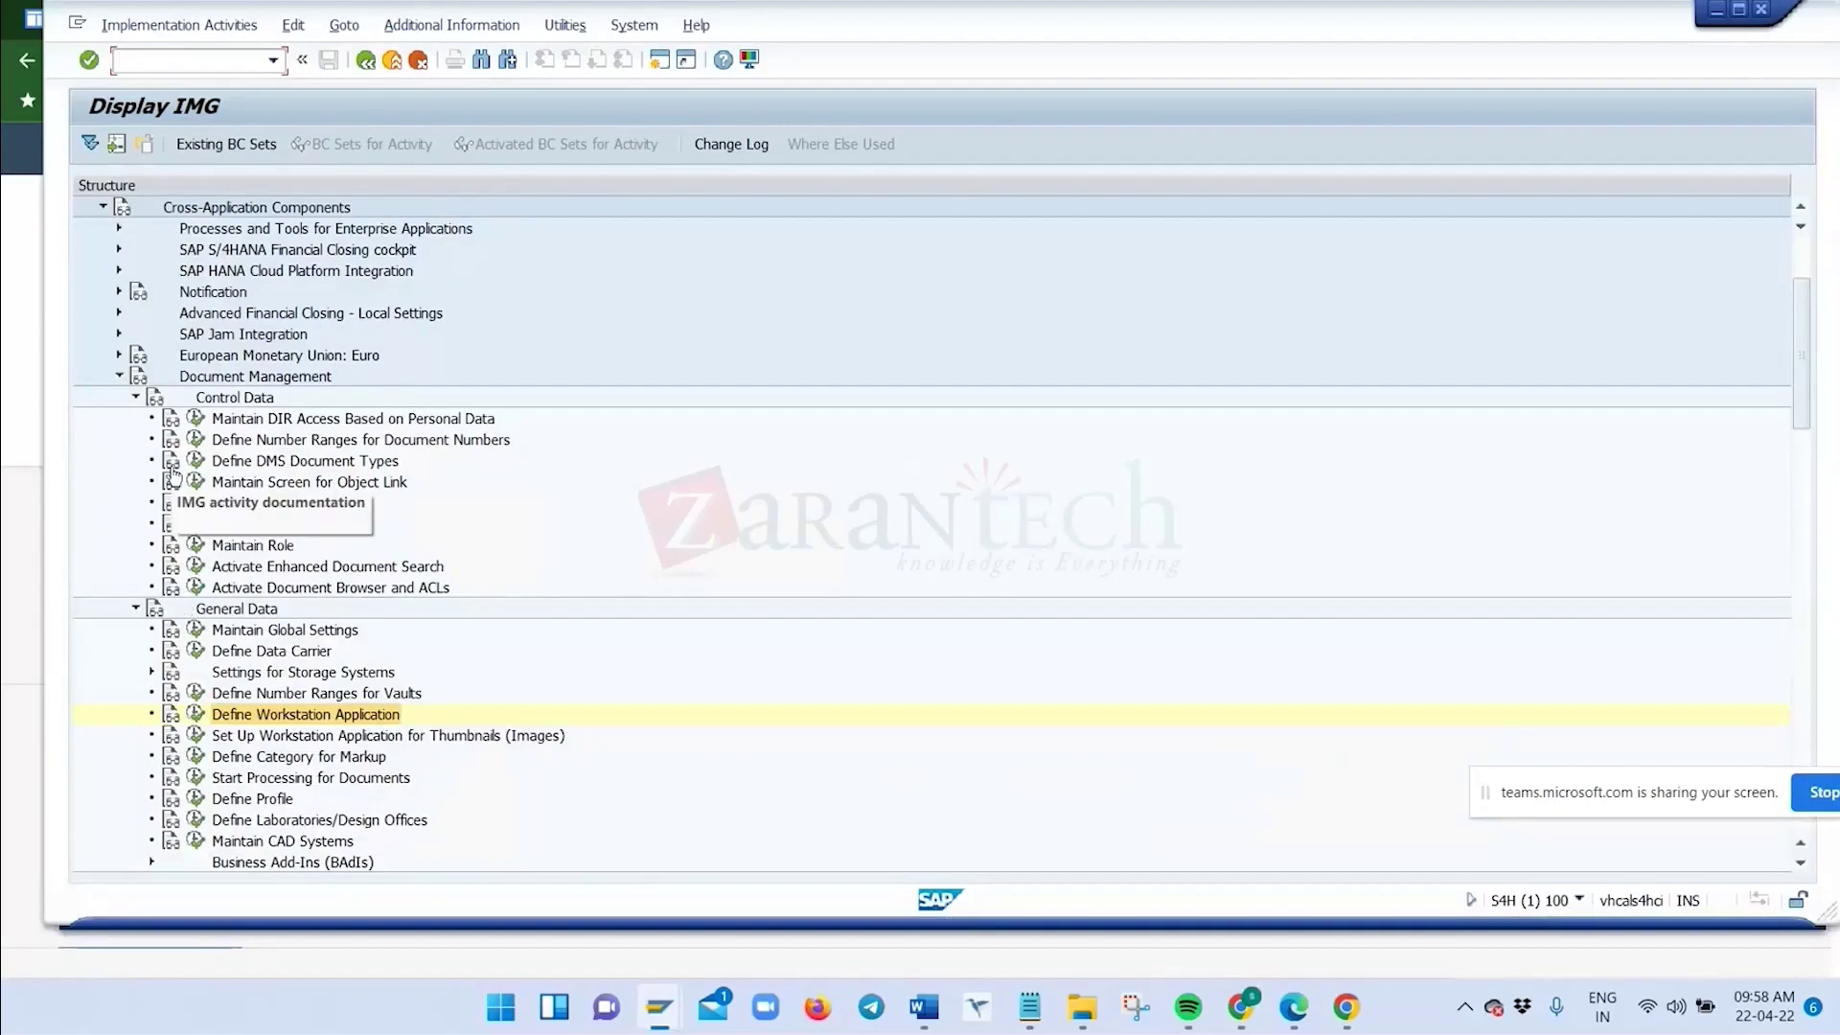
{"action": "left_click", "coordinate": [242, 464]}
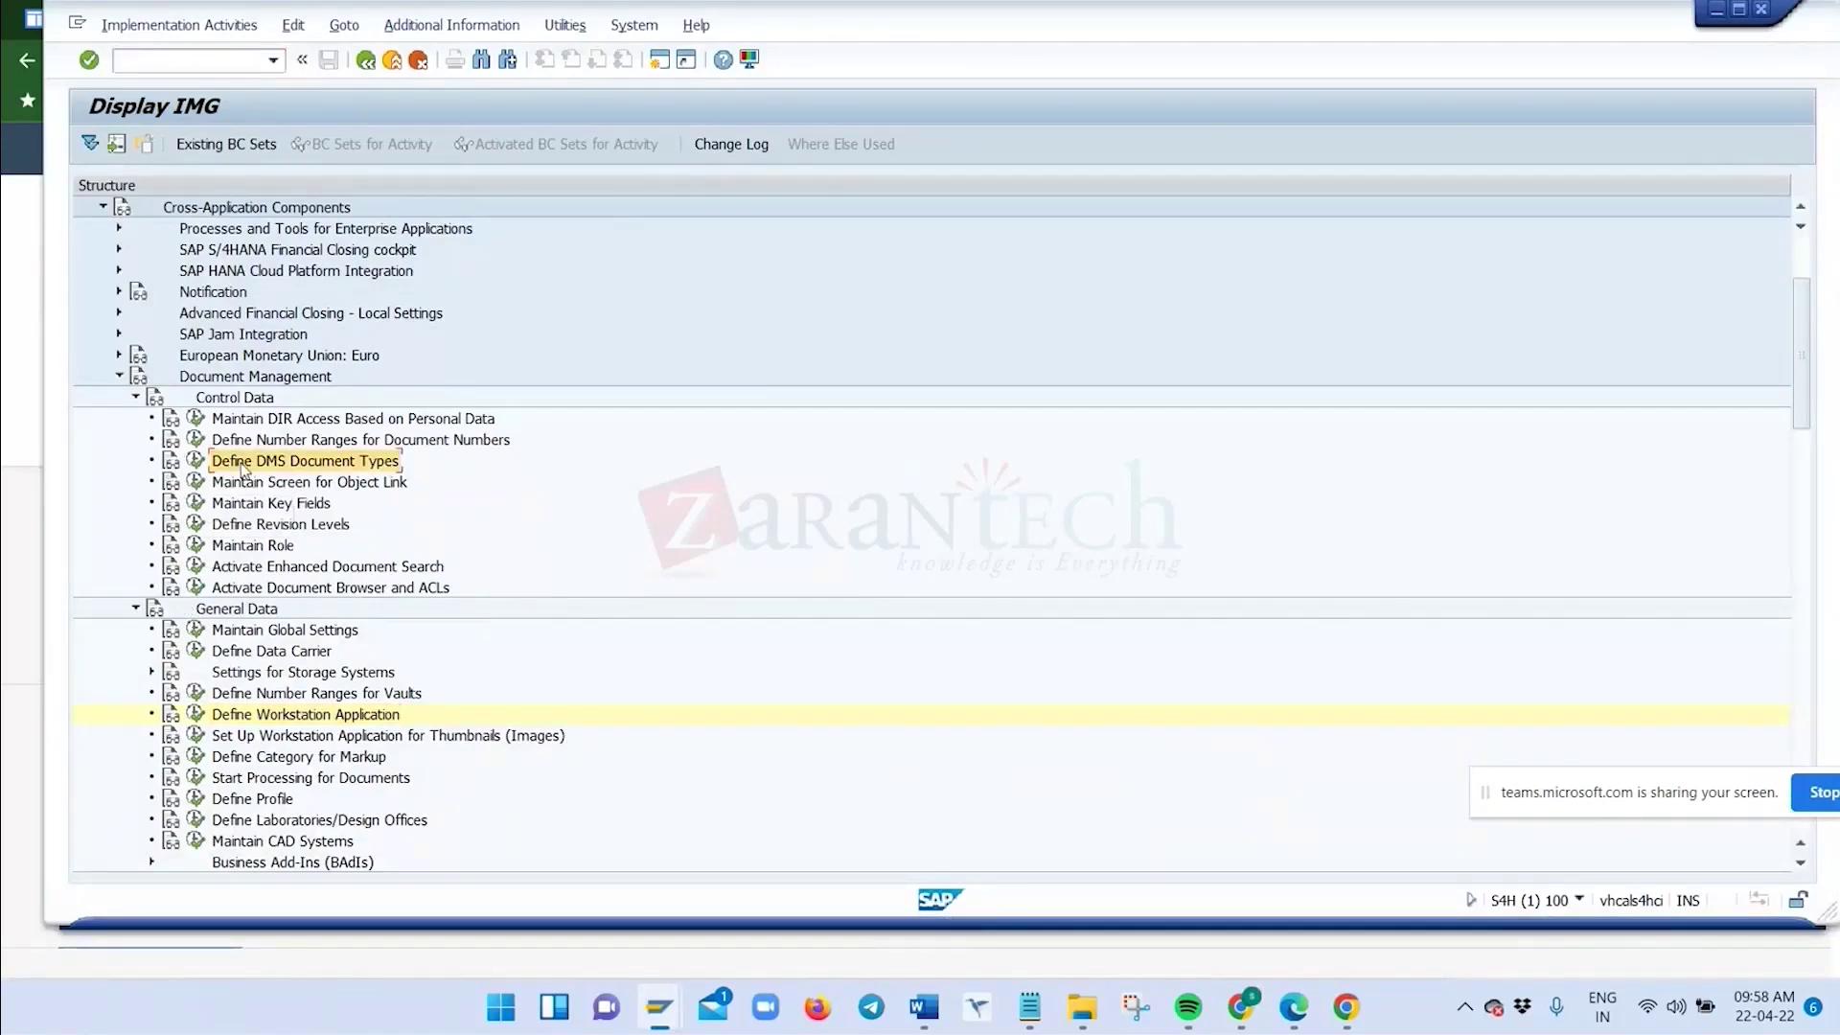
{"action": "left_click", "coordinate": [196, 461]}
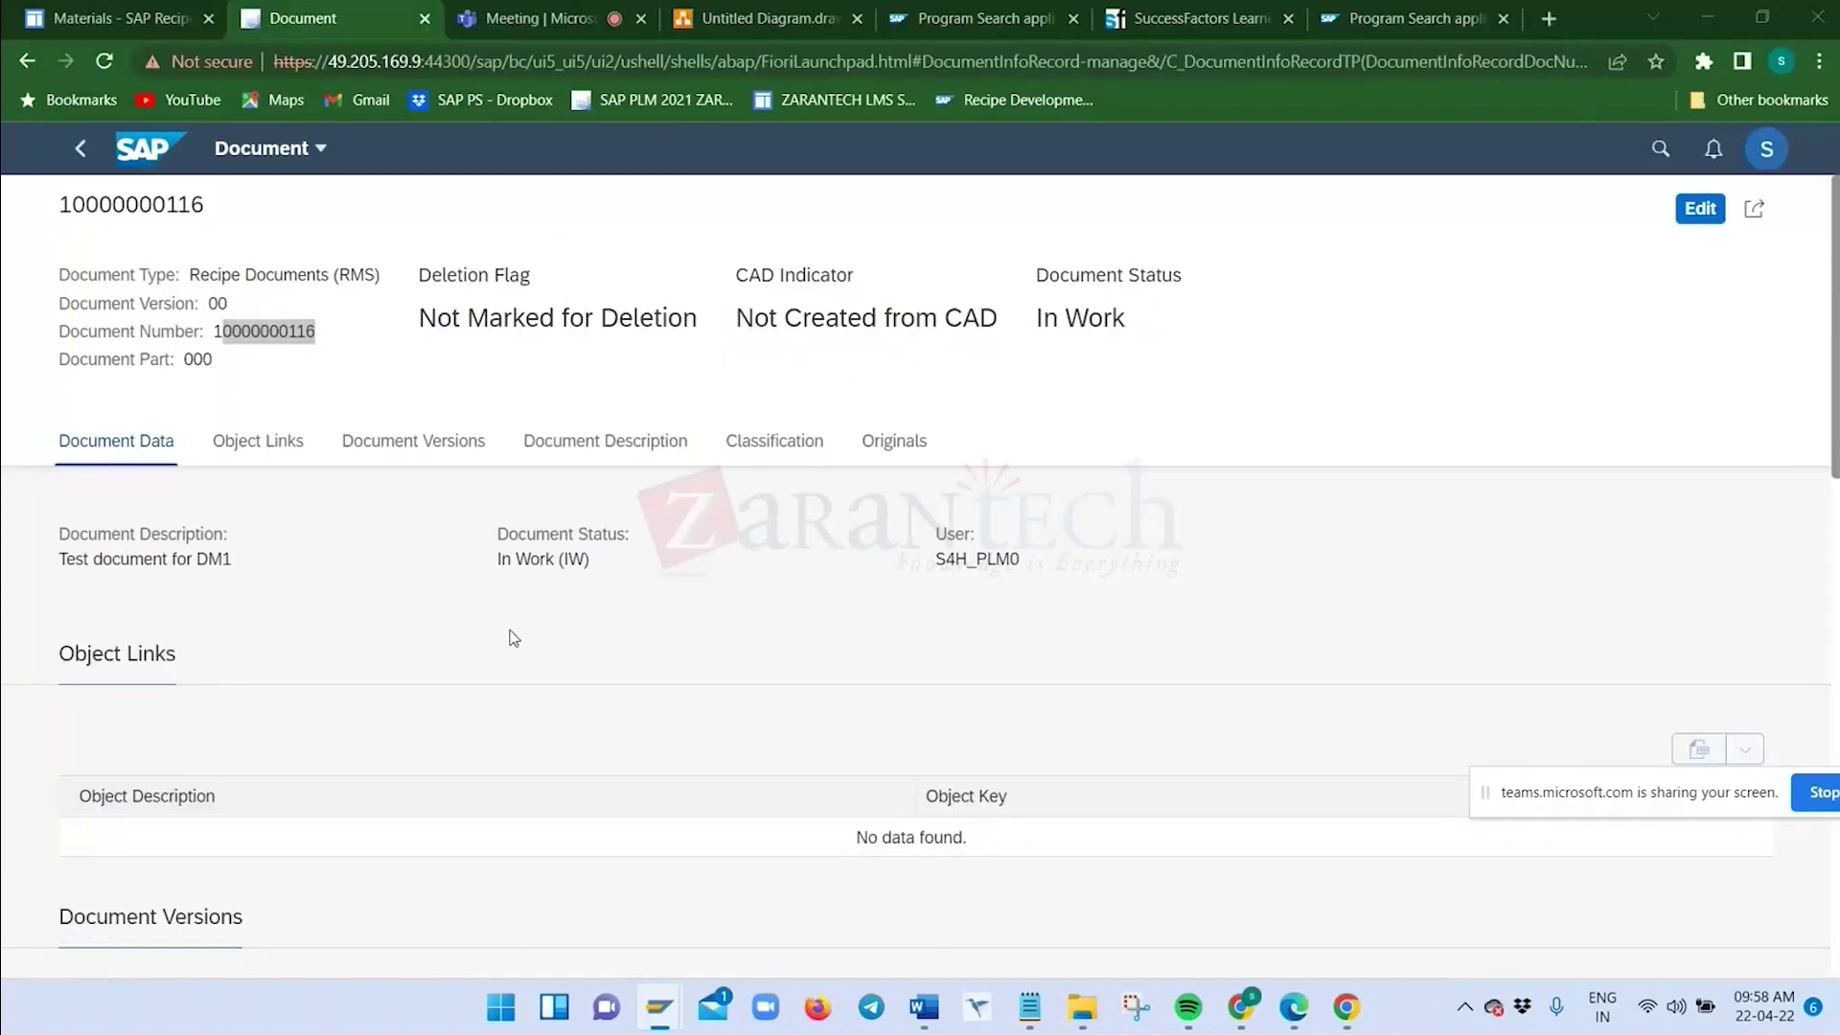
{"action": "double_click", "coordinate": [278, 325]}
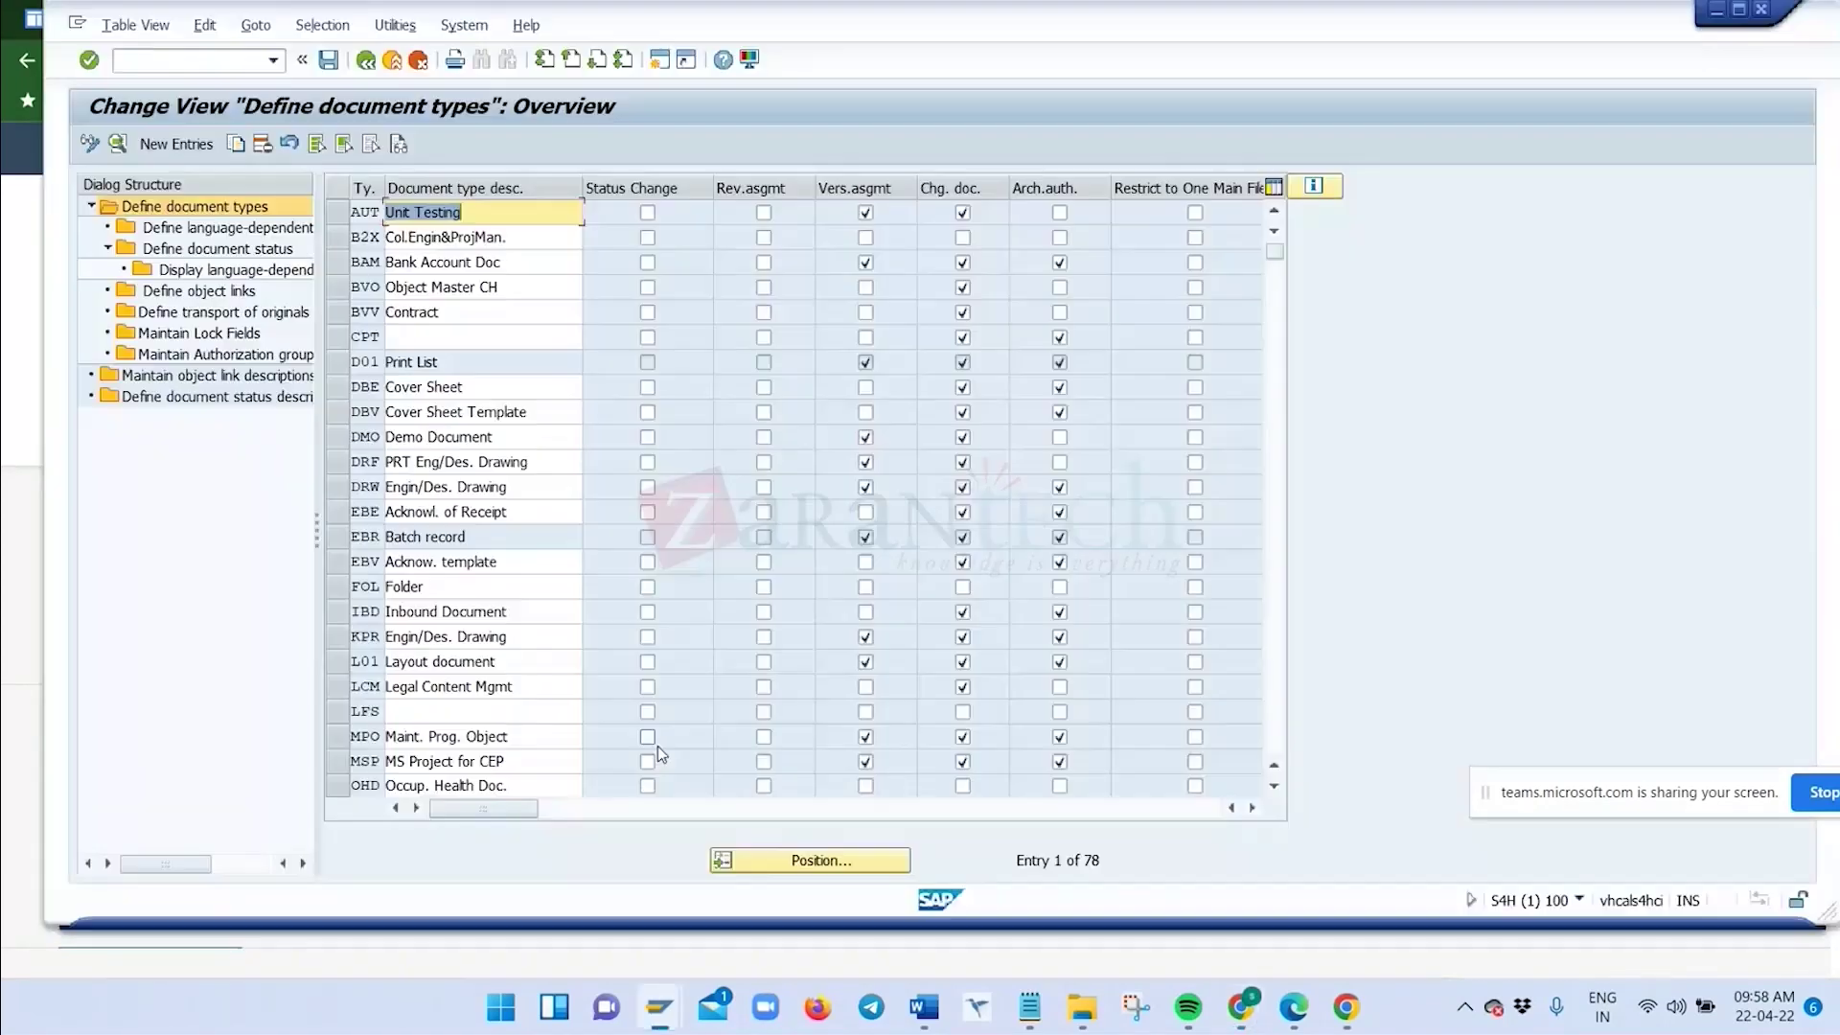
Position the document types list at RMS and open the details of Recipe Documents
{"action": "left_click", "coordinate": [810, 859]}
{"action": "type", "text": "RMS"}
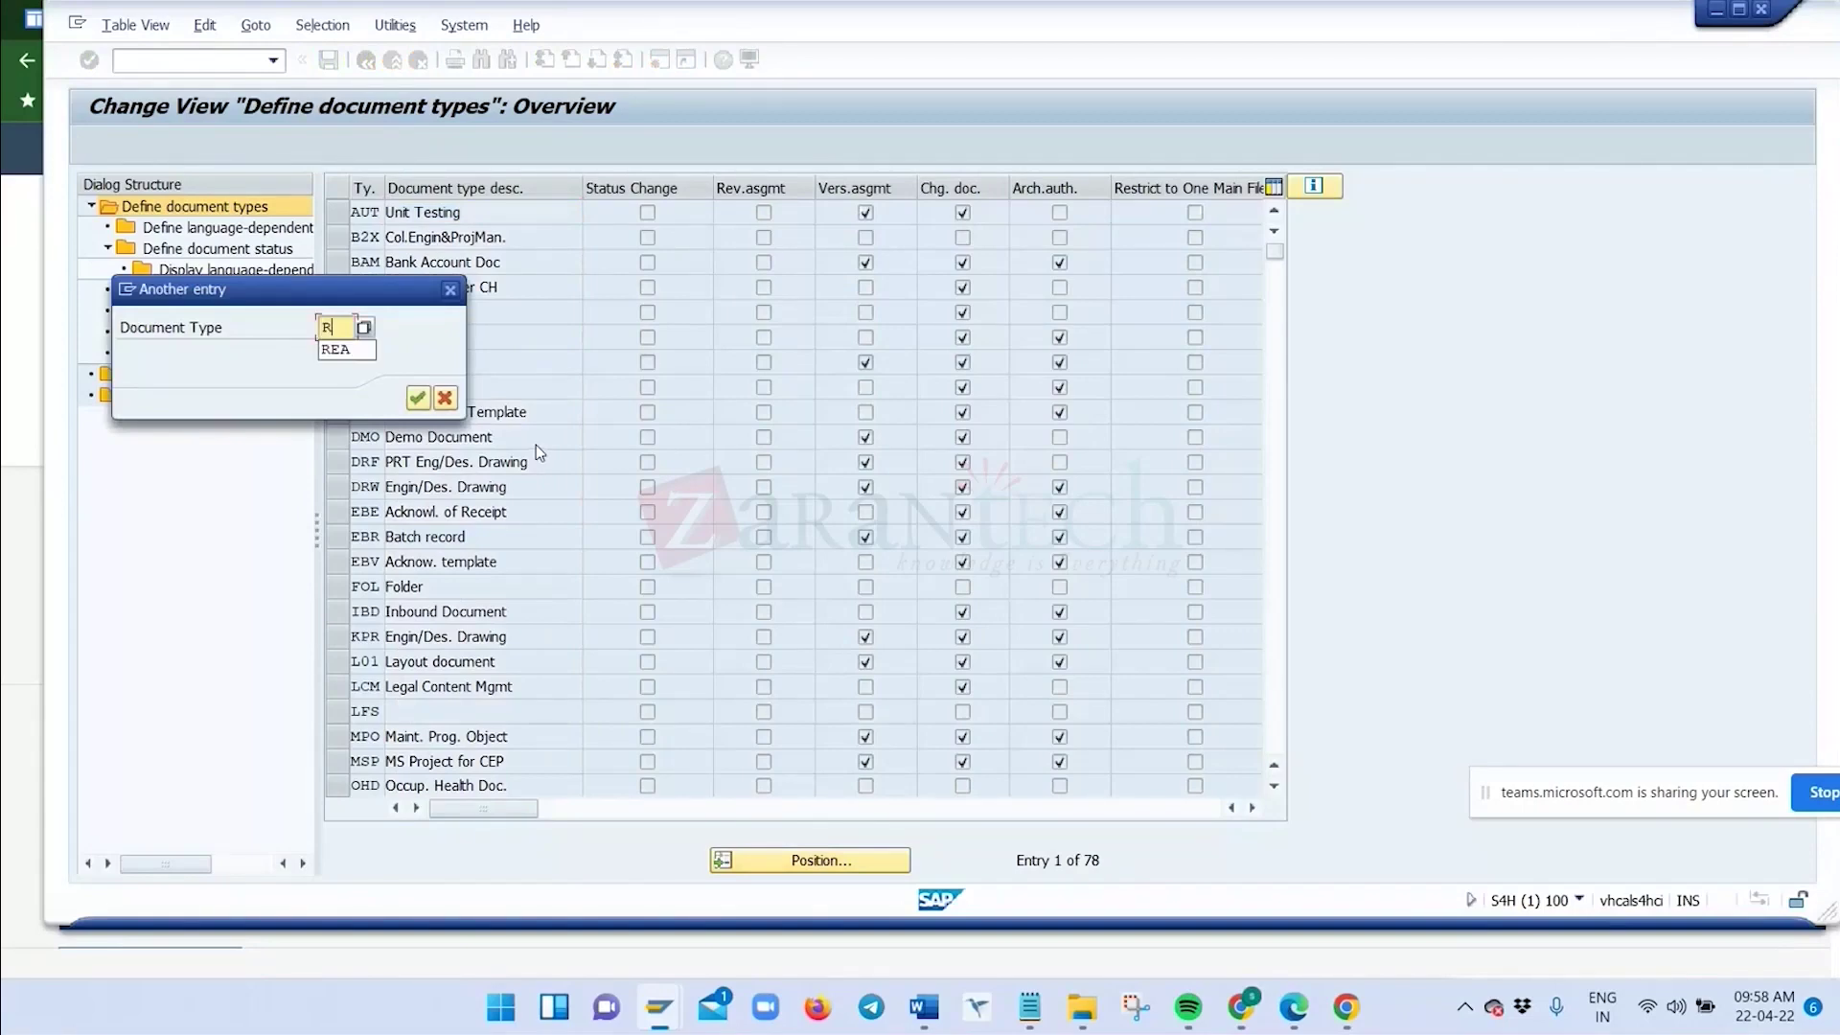
{"action": "key", "text": "Return"}
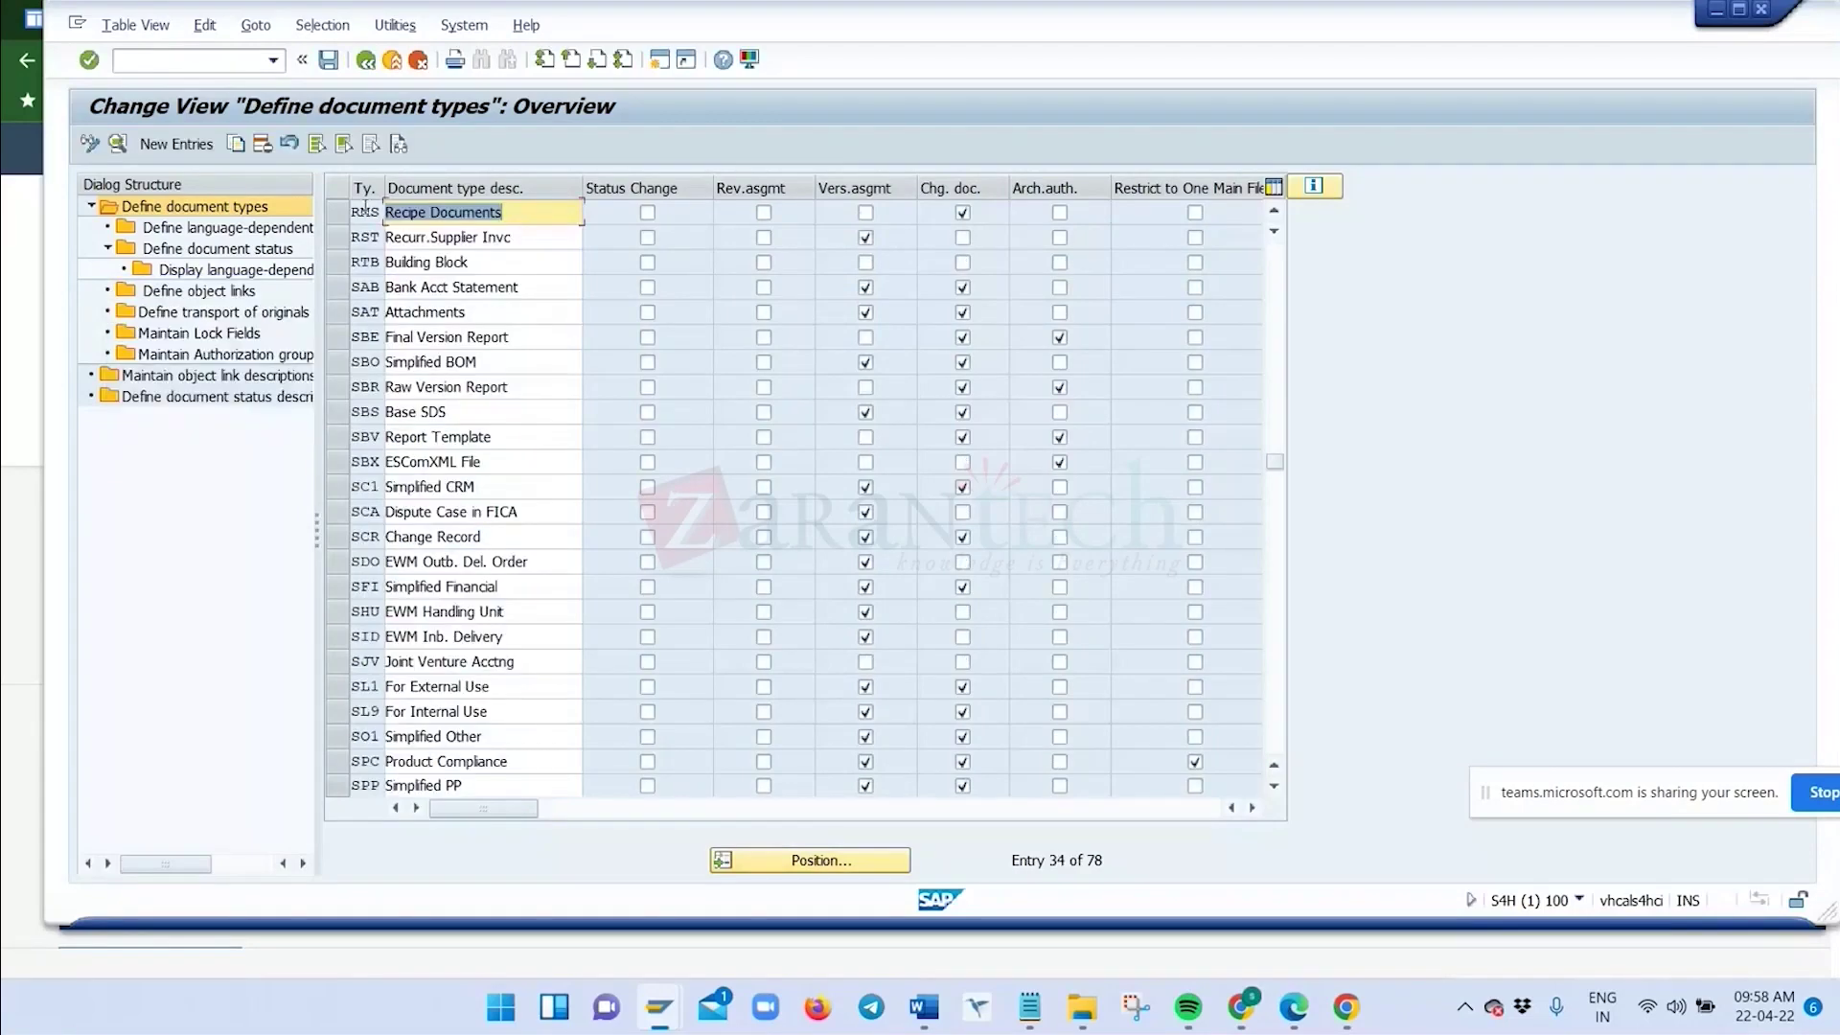
{"action": "left_click", "coordinate": [365, 213]}
{"action": "double_click", "coordinate": [366, 213]}
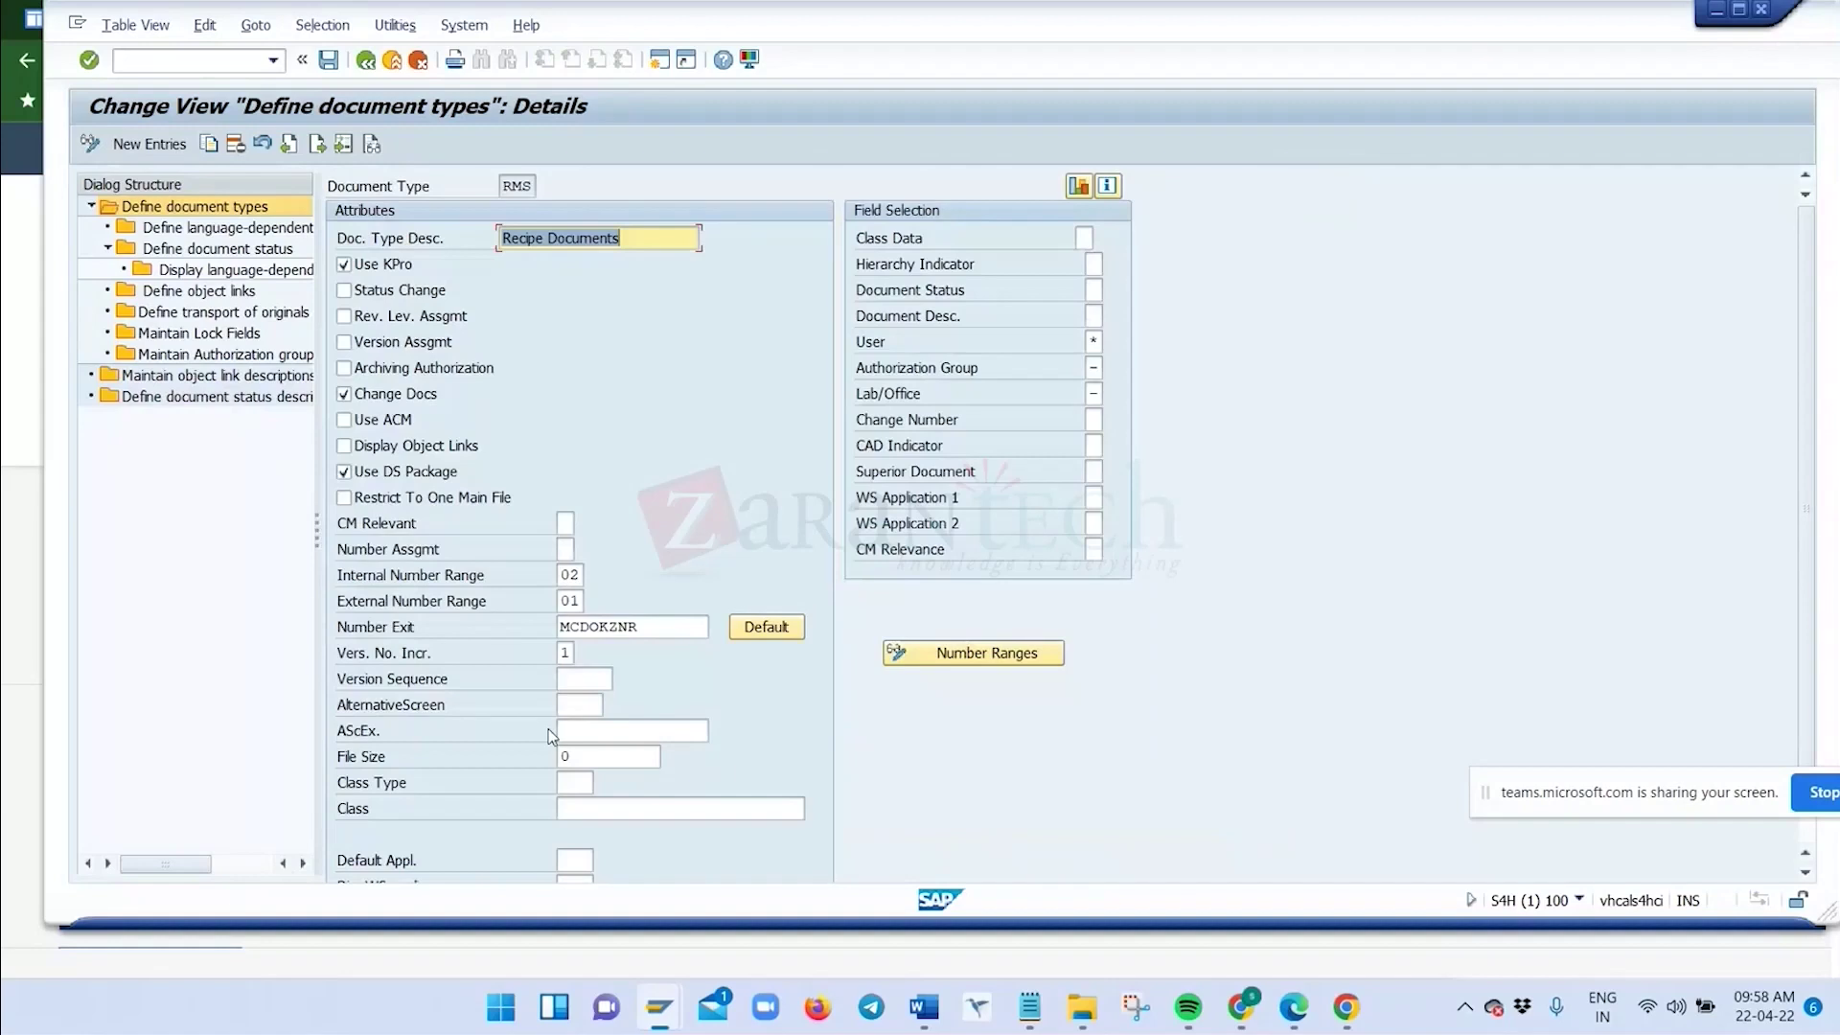
Check the RMS document type's internal number range against the created document's number in the browser
{"action": "left_click", "coordinate": [572, 575]}
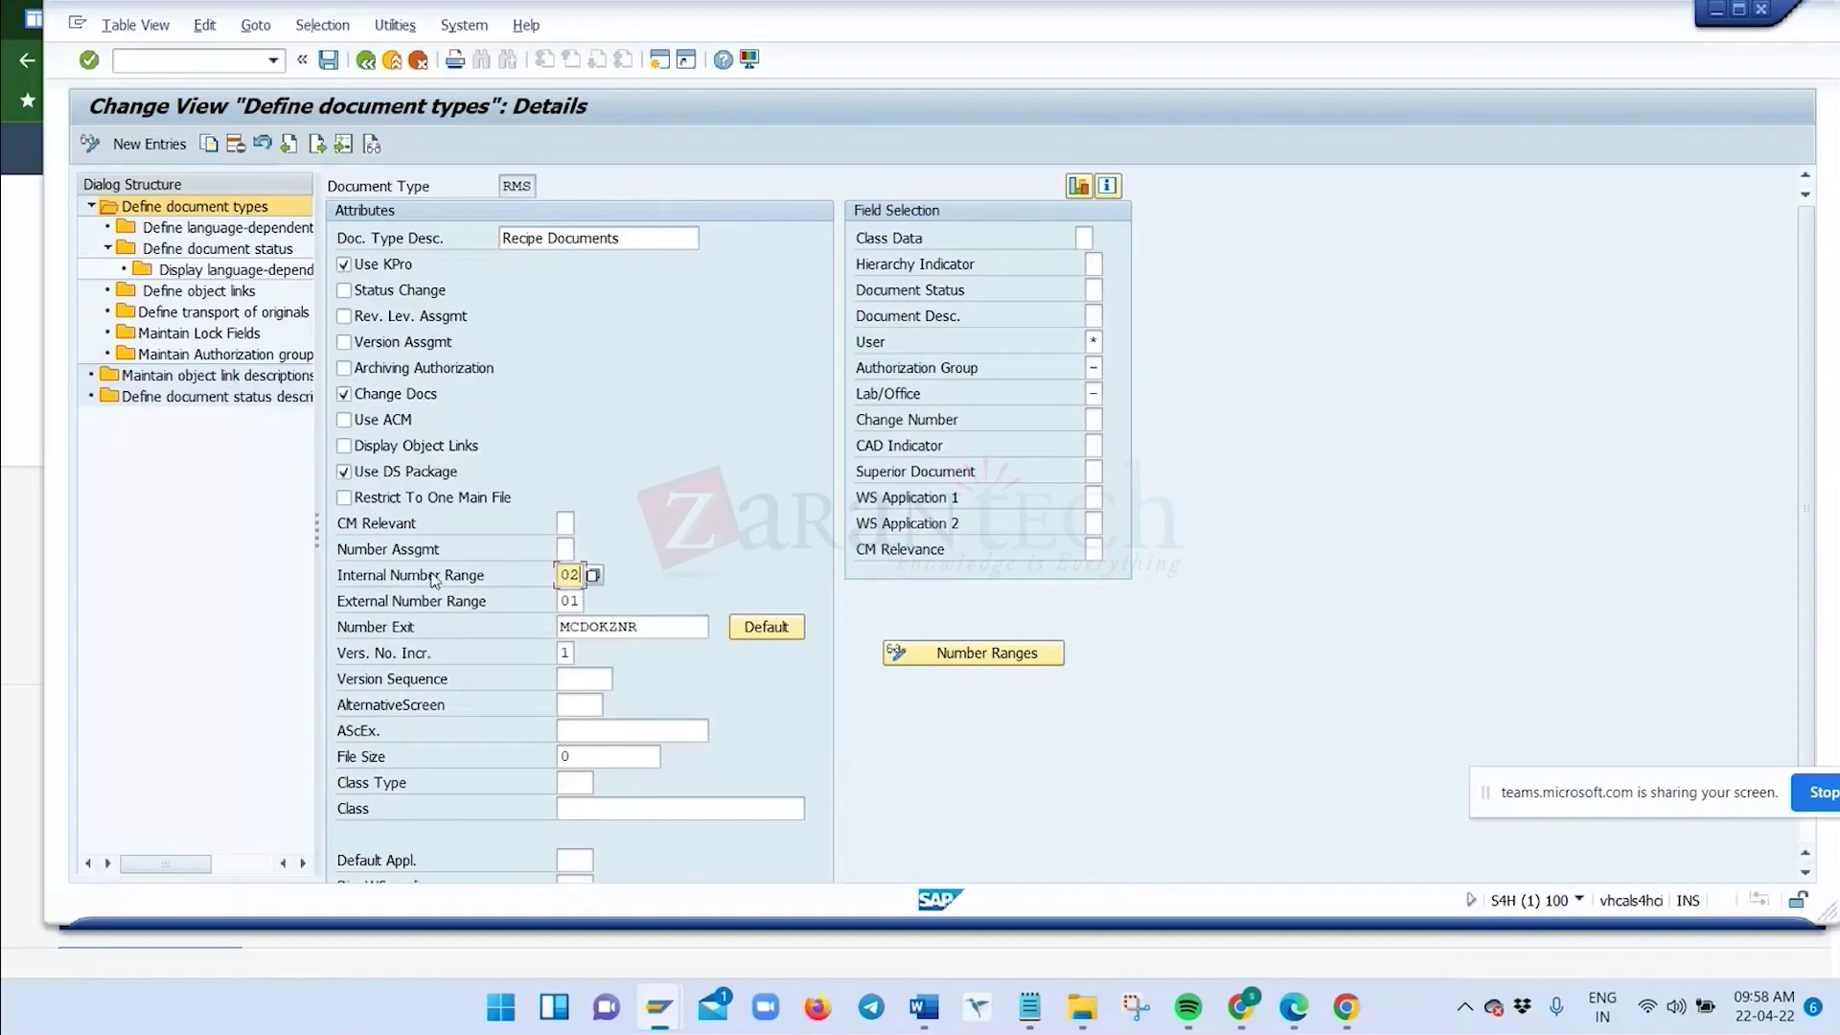
{"action": "double_click", "coordinate": [569, 575]}
{"action": "key", "text": "alt+Tab"}
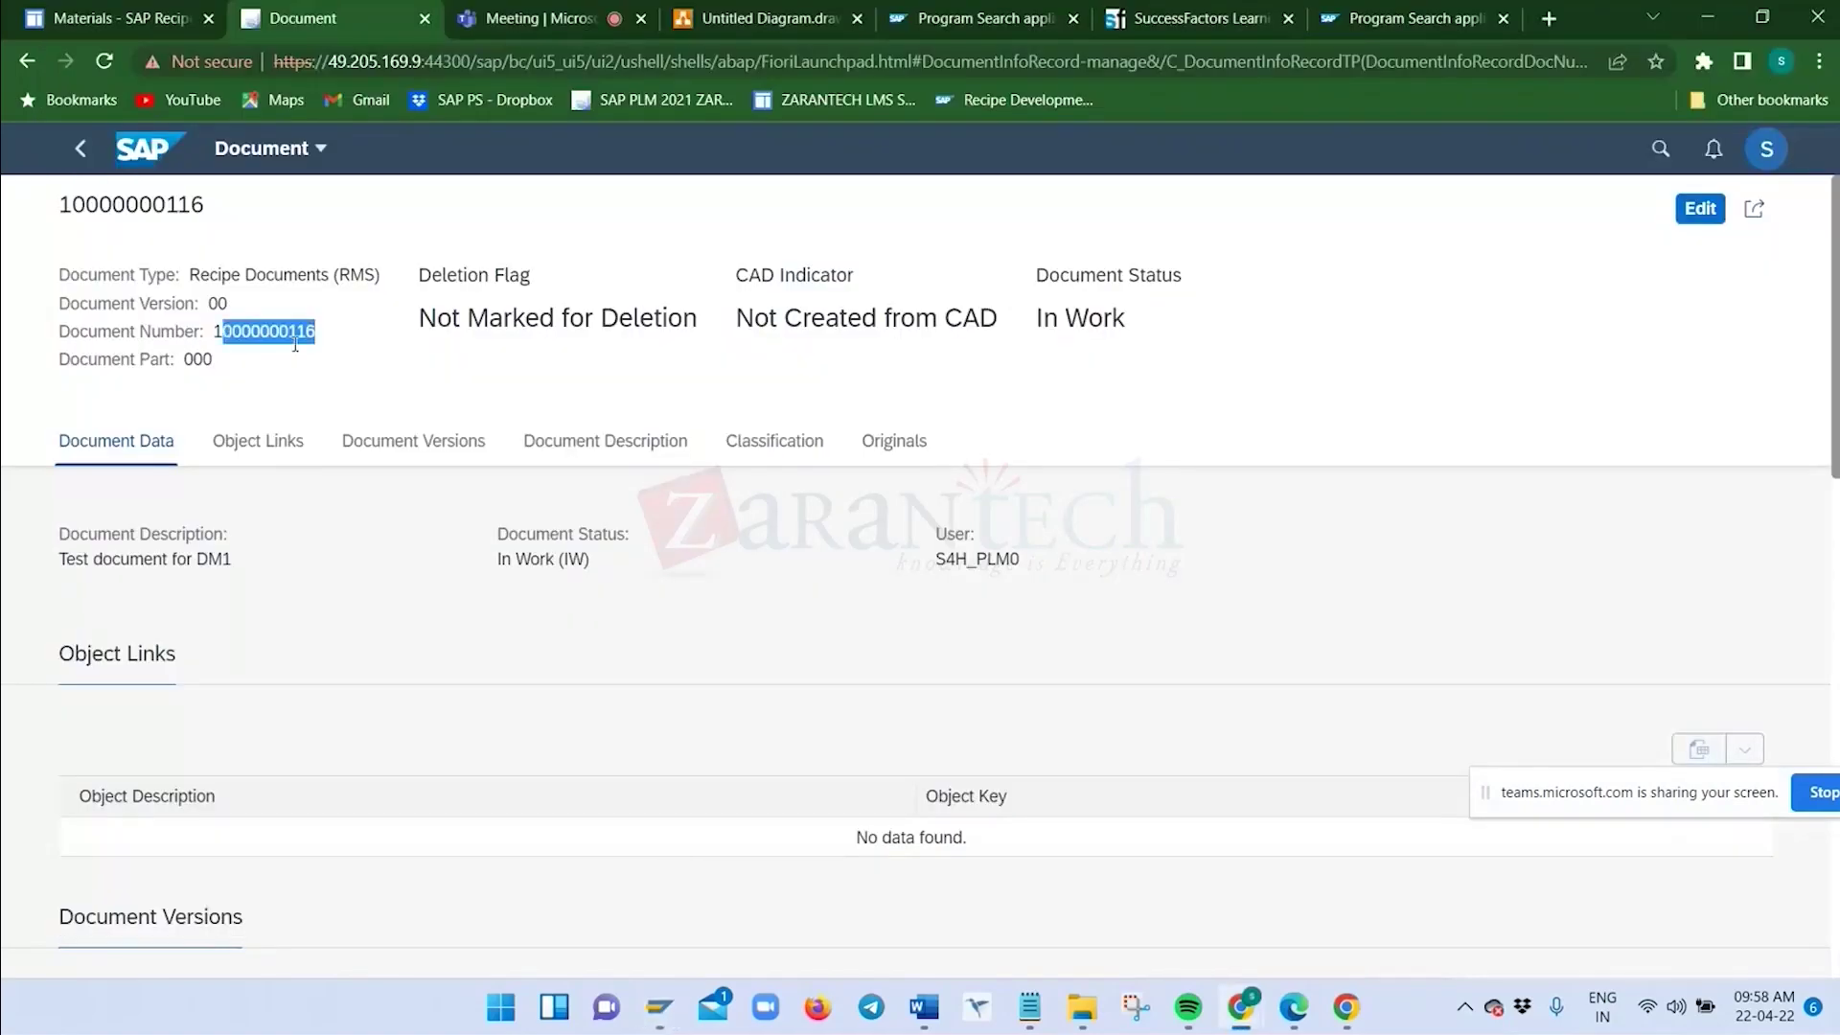
{"action": "left_click", "coordinate": [295, 345]}
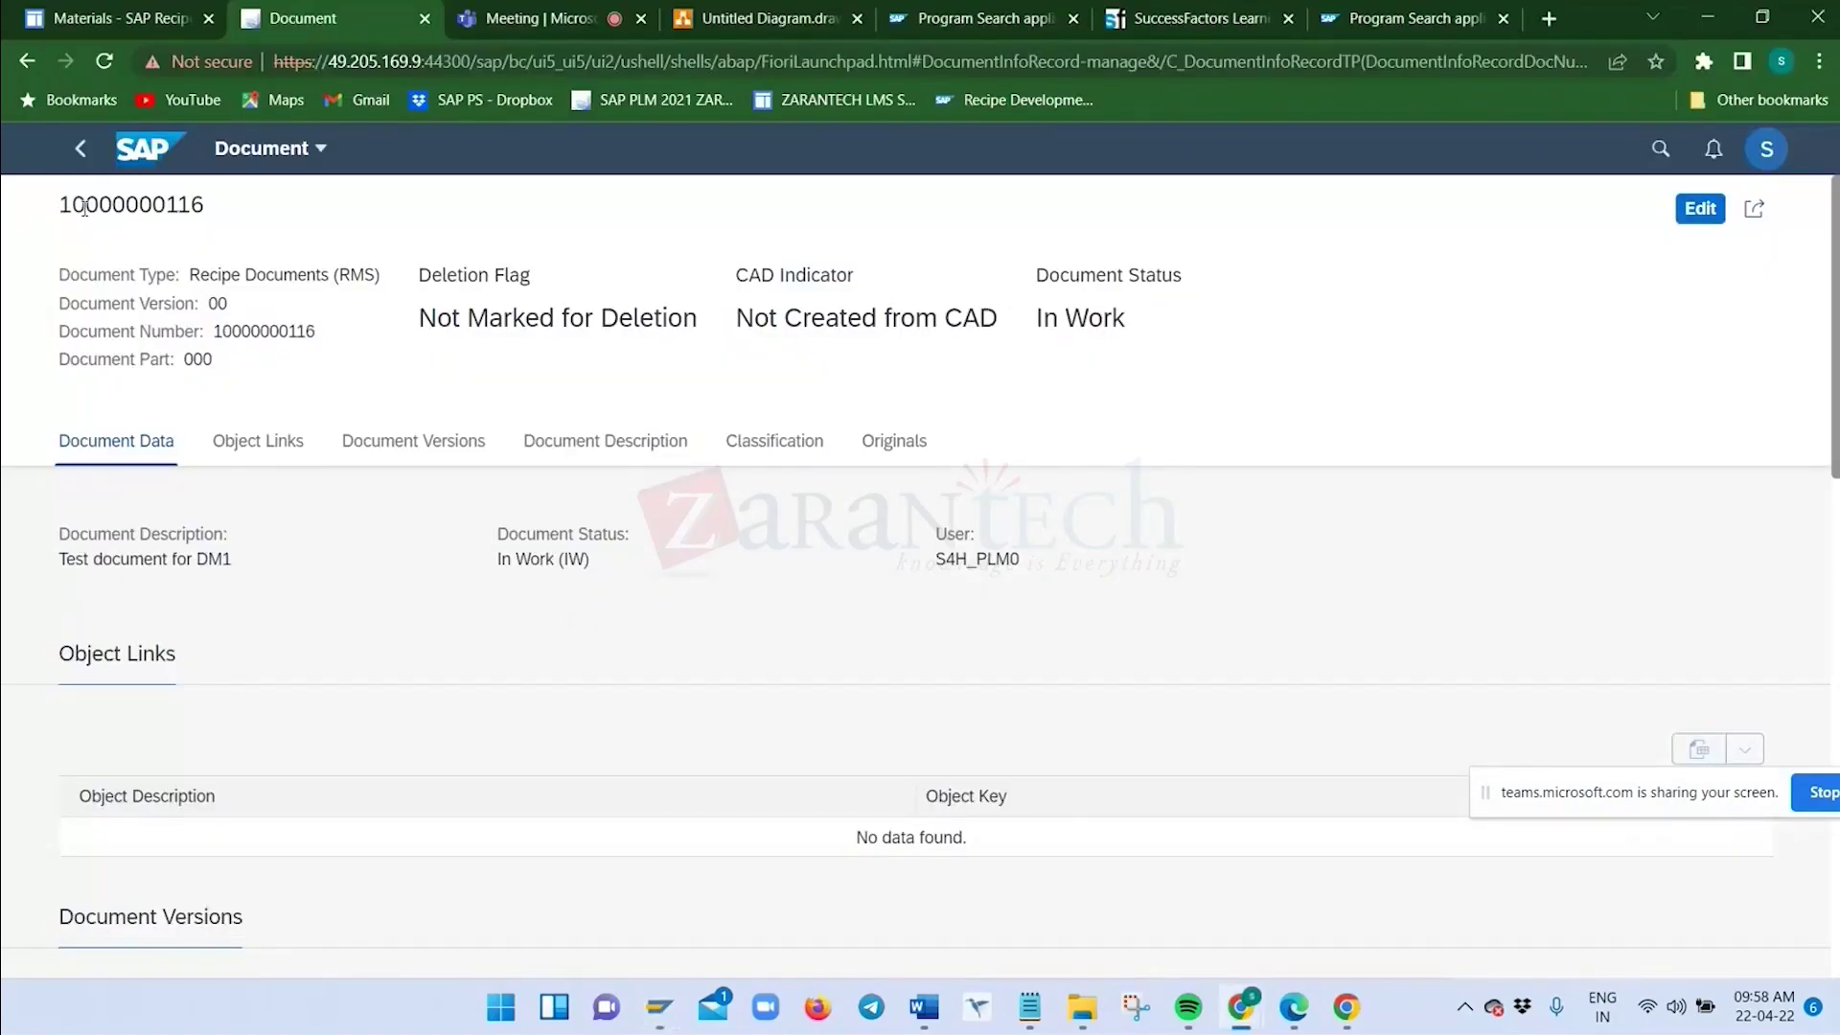
{"action": "left_click_drag", "start_coordinate": [72, 202], "coordinate": [236, 198]}
{"action": "key", "text": "alt+Tab"}
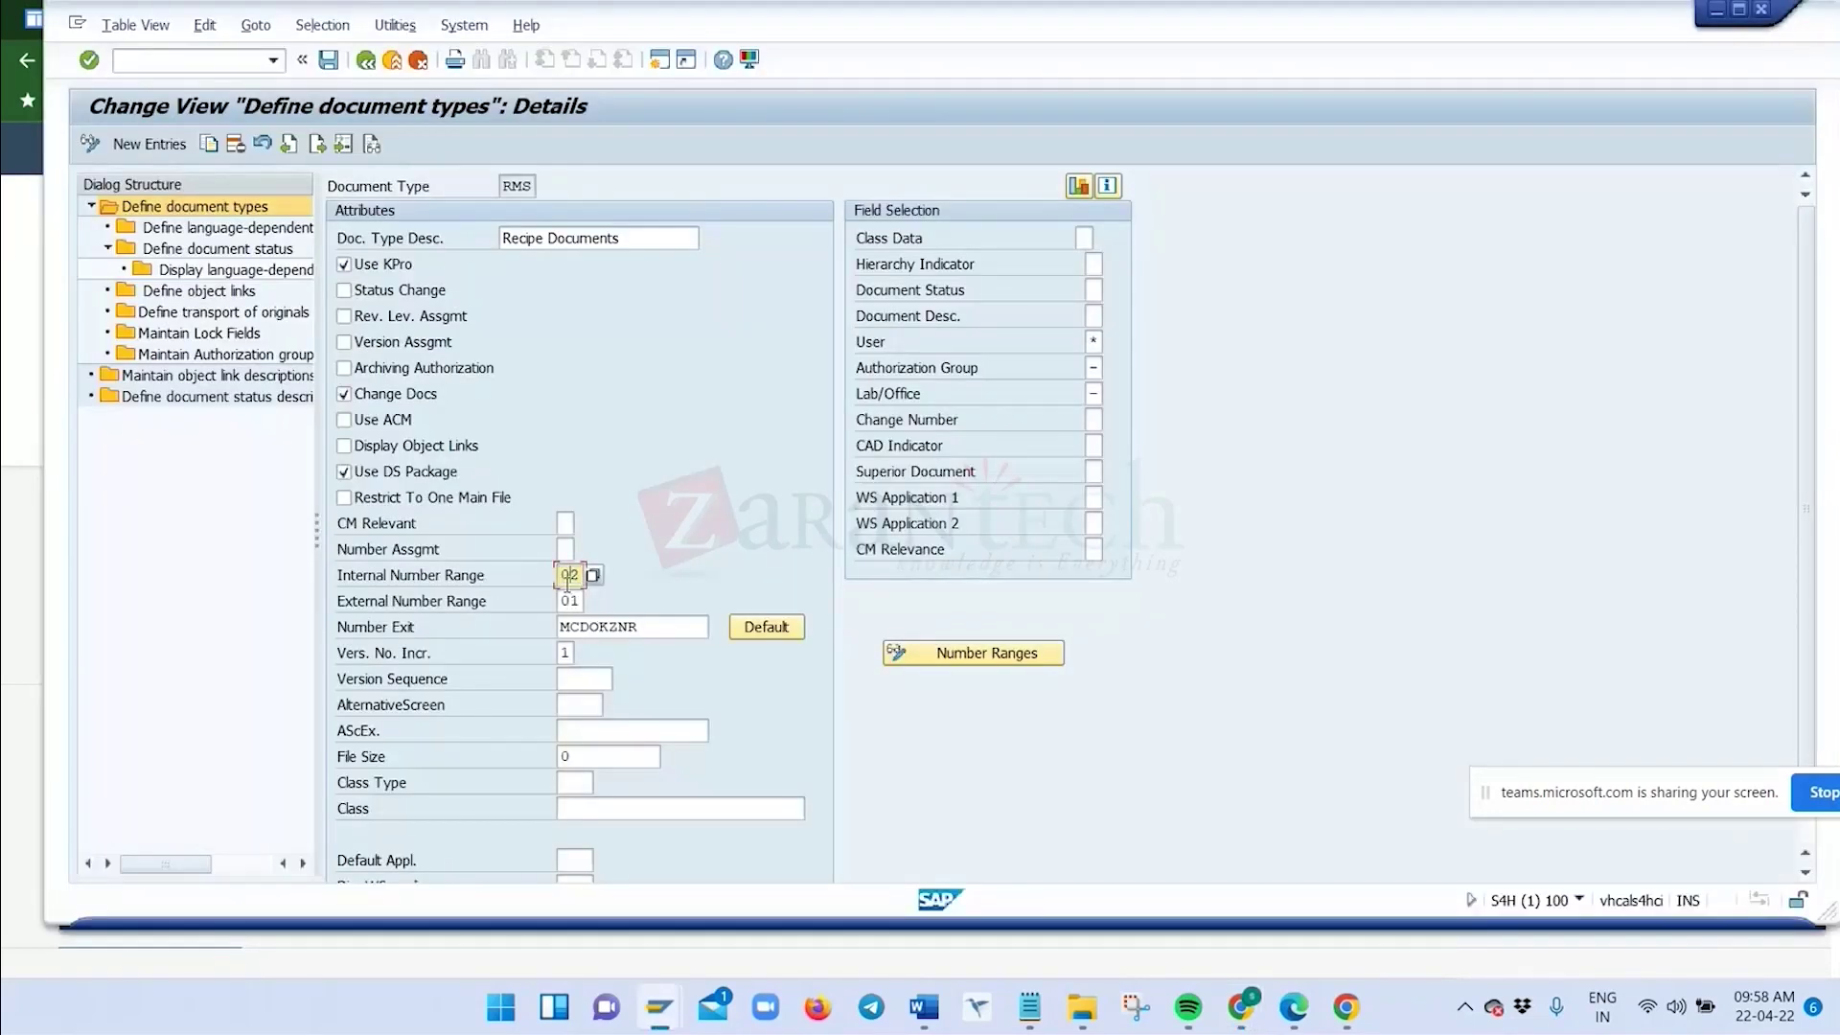
Return to the IMG structure, run Define Number Ranges for Document Numbers, and display the intervals, highlighting range 02
{"action": "left_click", "coordinate": [365, 60]}
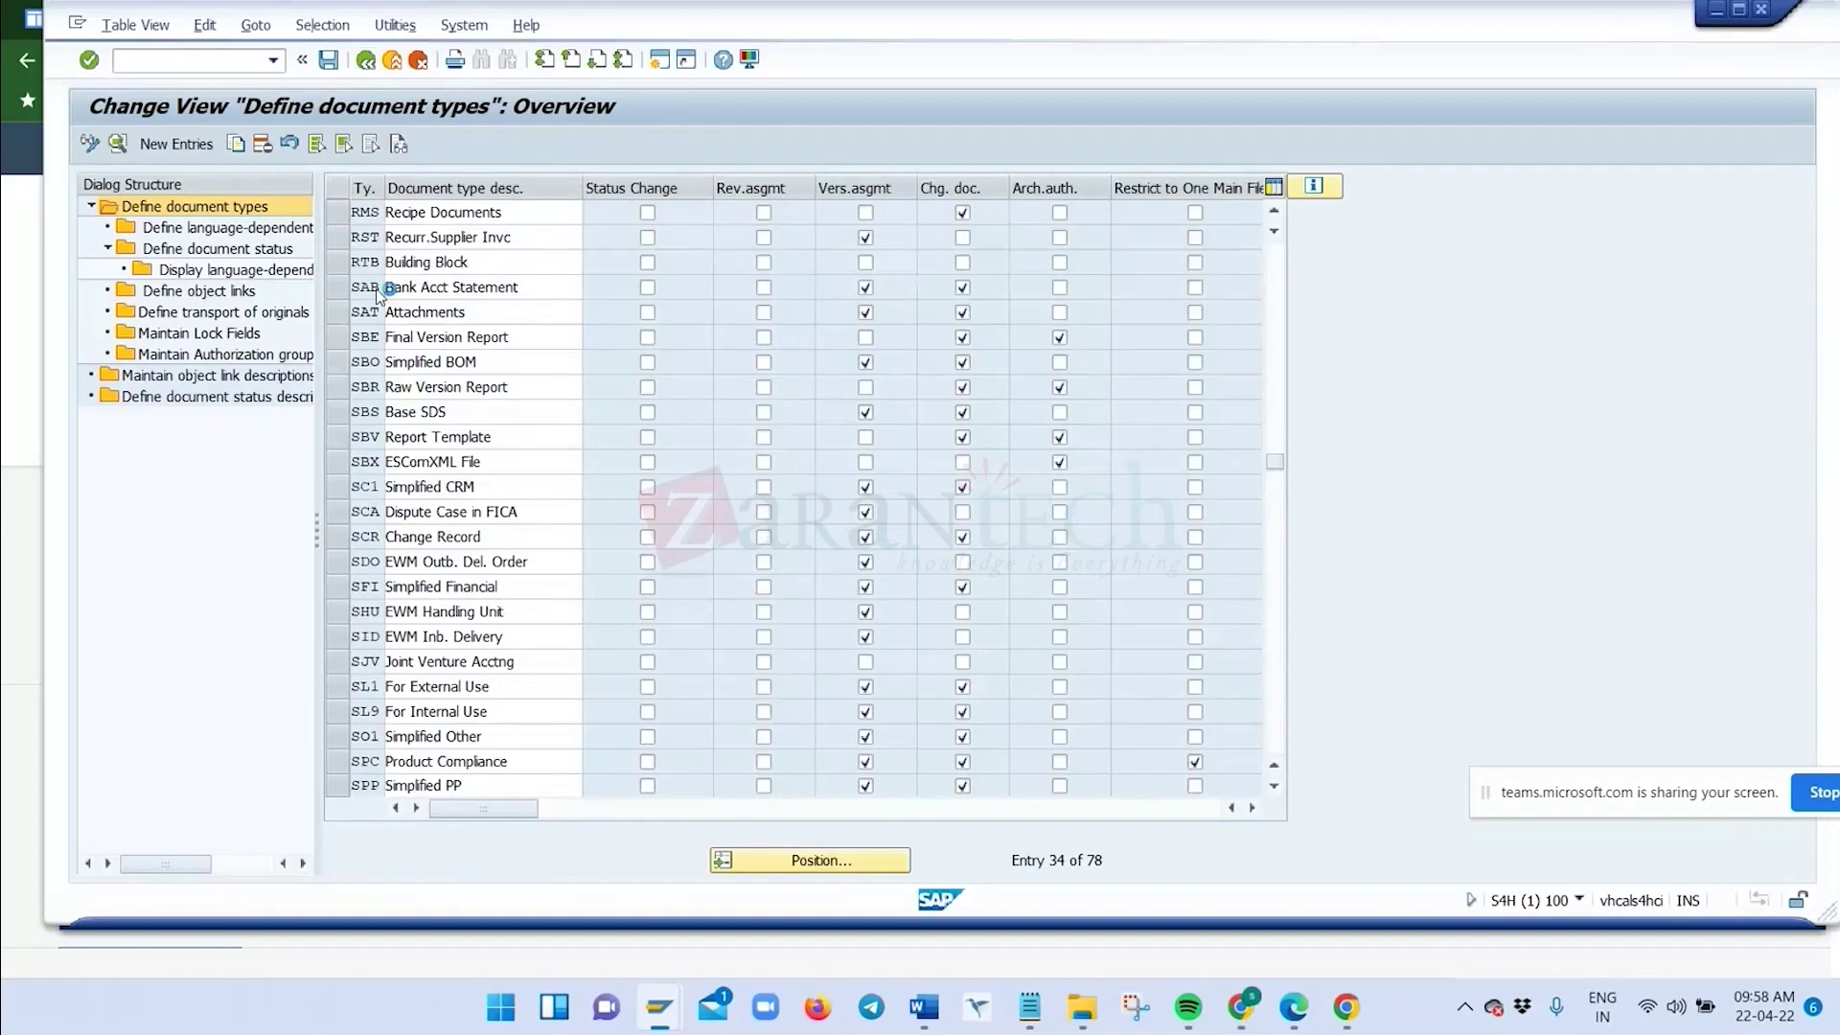
{"action": "key", "text": "F3"}
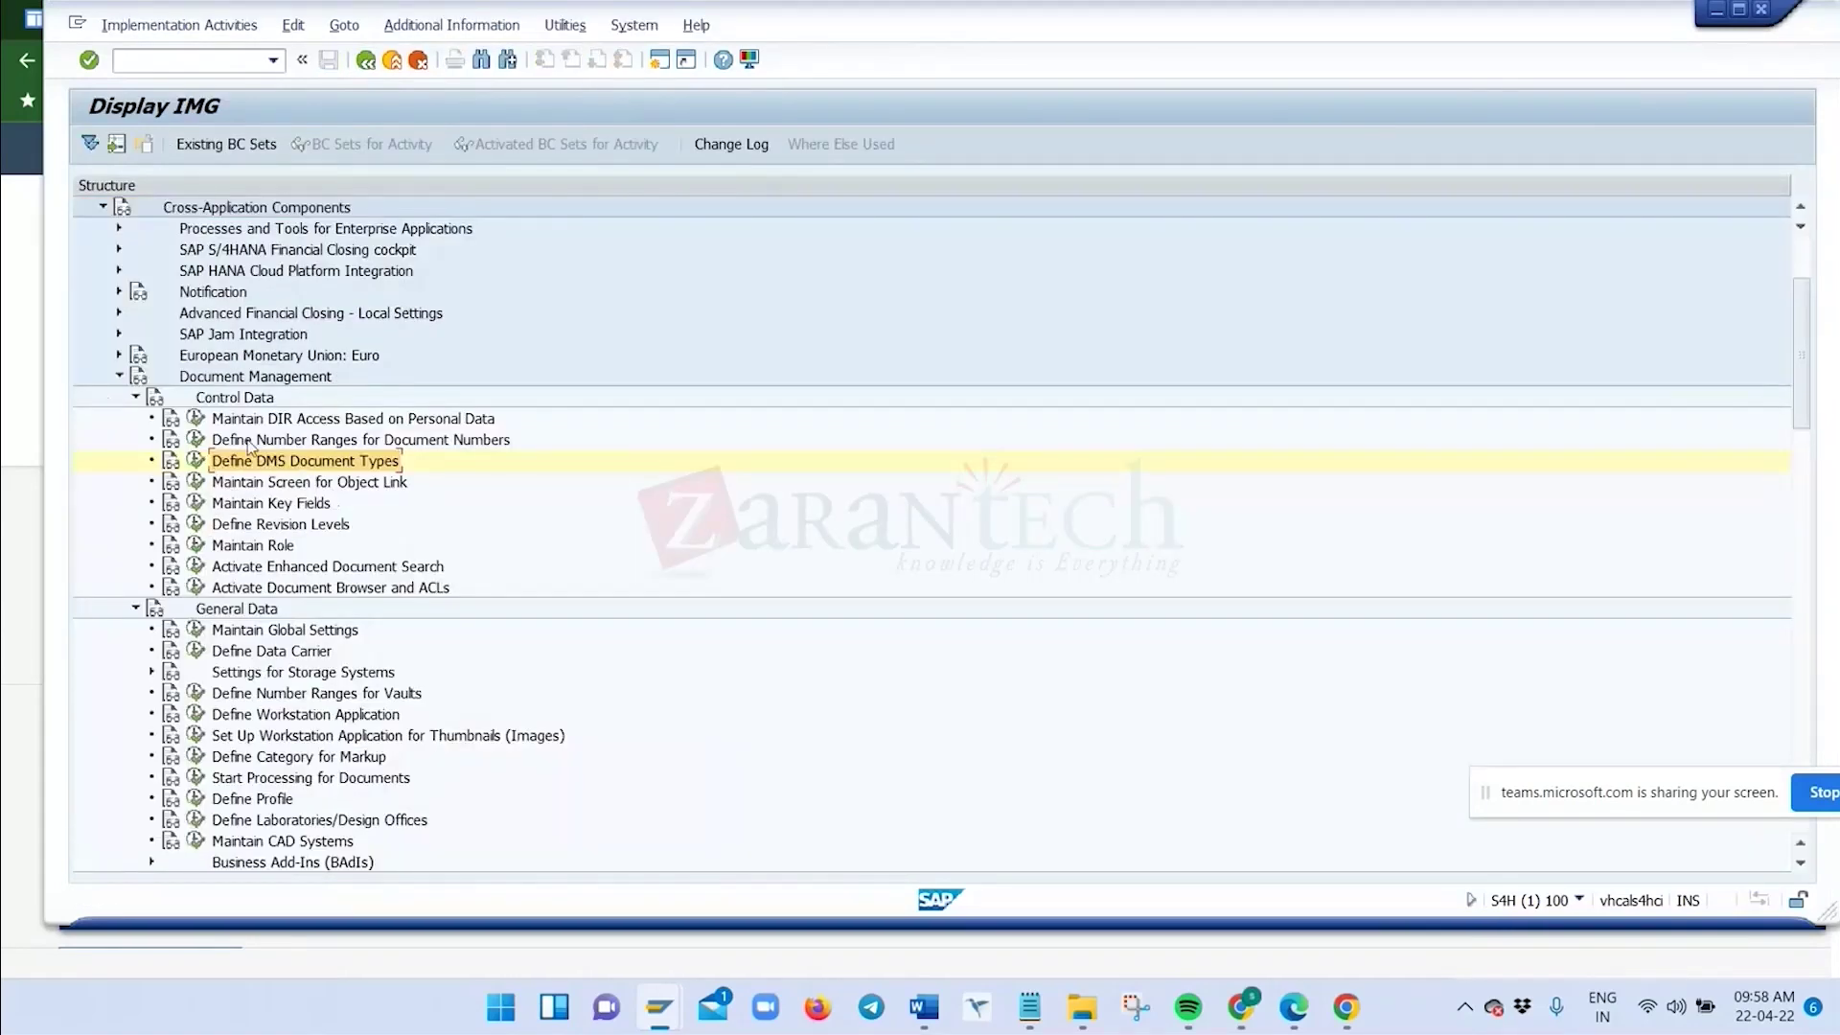
{"action": "left_click", "coordinate": [195, 439]}
{"action": "left_click", "coordinate": [197, 246]}
{"action": "left_click_drag", "start_coordinate": [126, 240], "coordinate": [98, 237]}
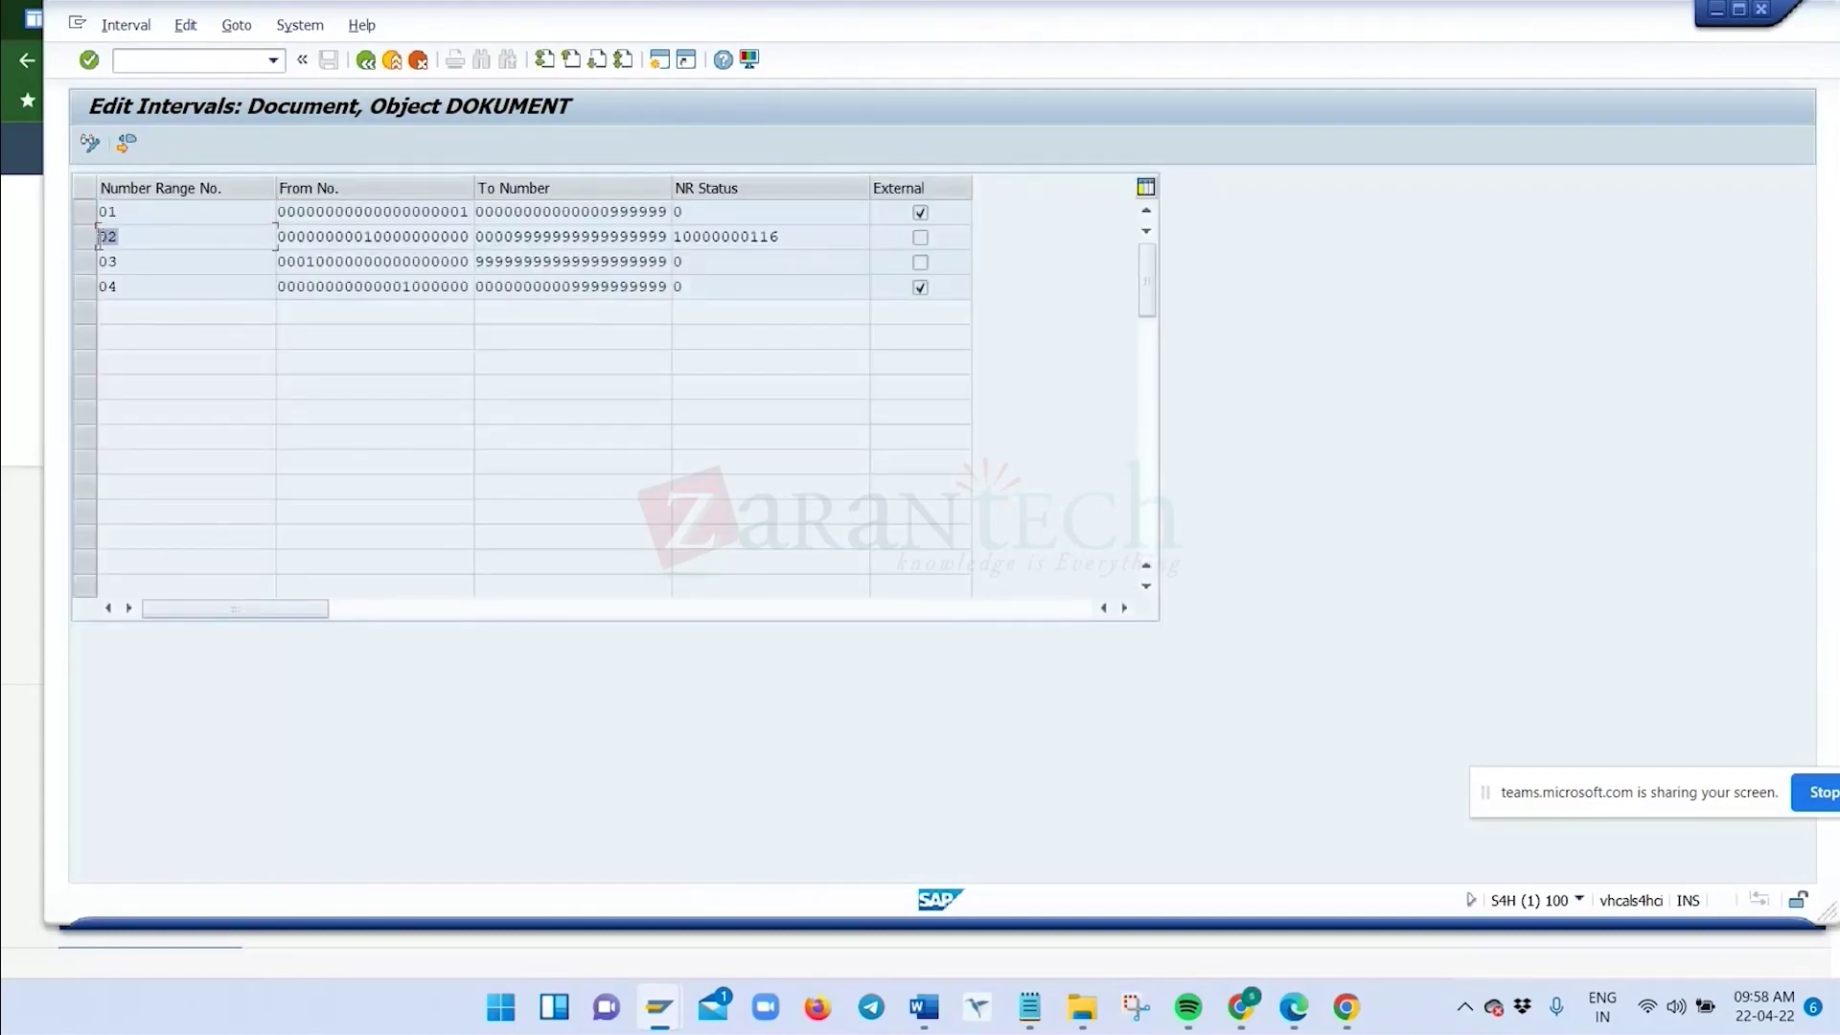
Compare range 02's starting number and NR Status with the created document's number in the browser, and leave the interval list
{"action": "left_click_drag", "start_coordinate": [361, 240], "coordinate": [481, 246]}
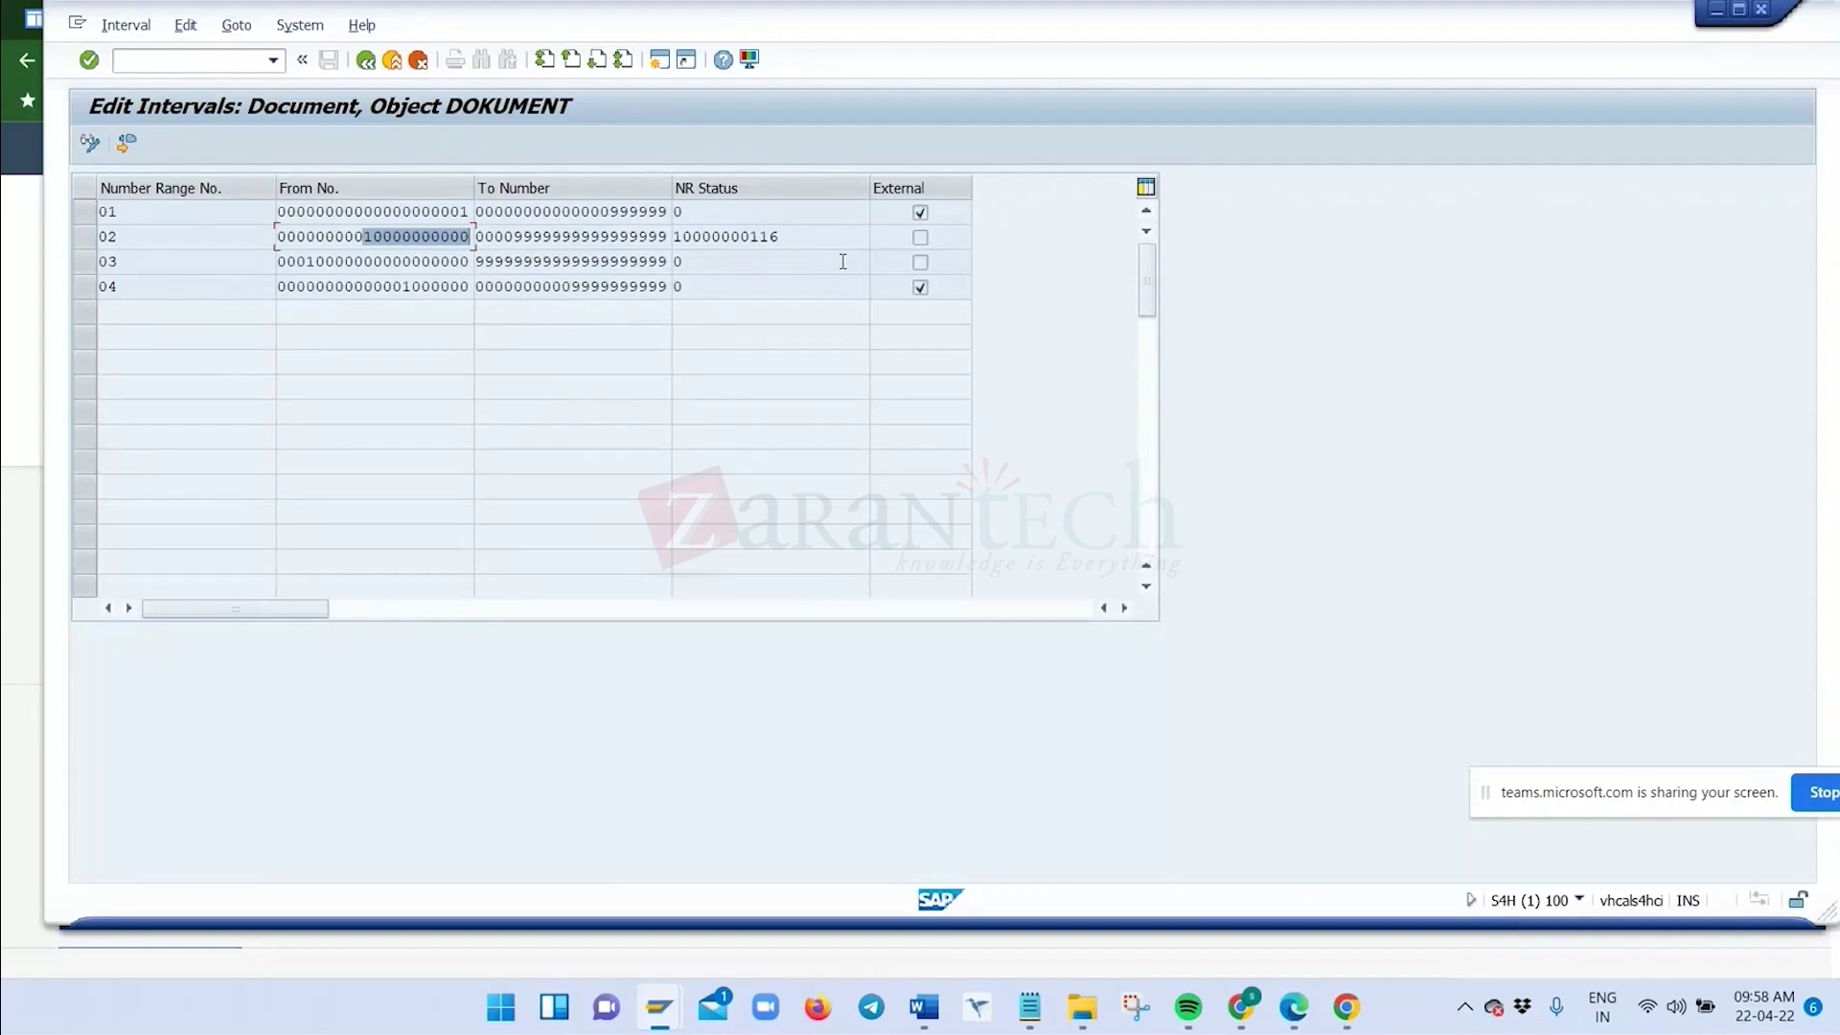
{"action": "left_click_drag", "start_coordinate": [796, 238], "coordinate": [672, 239]}
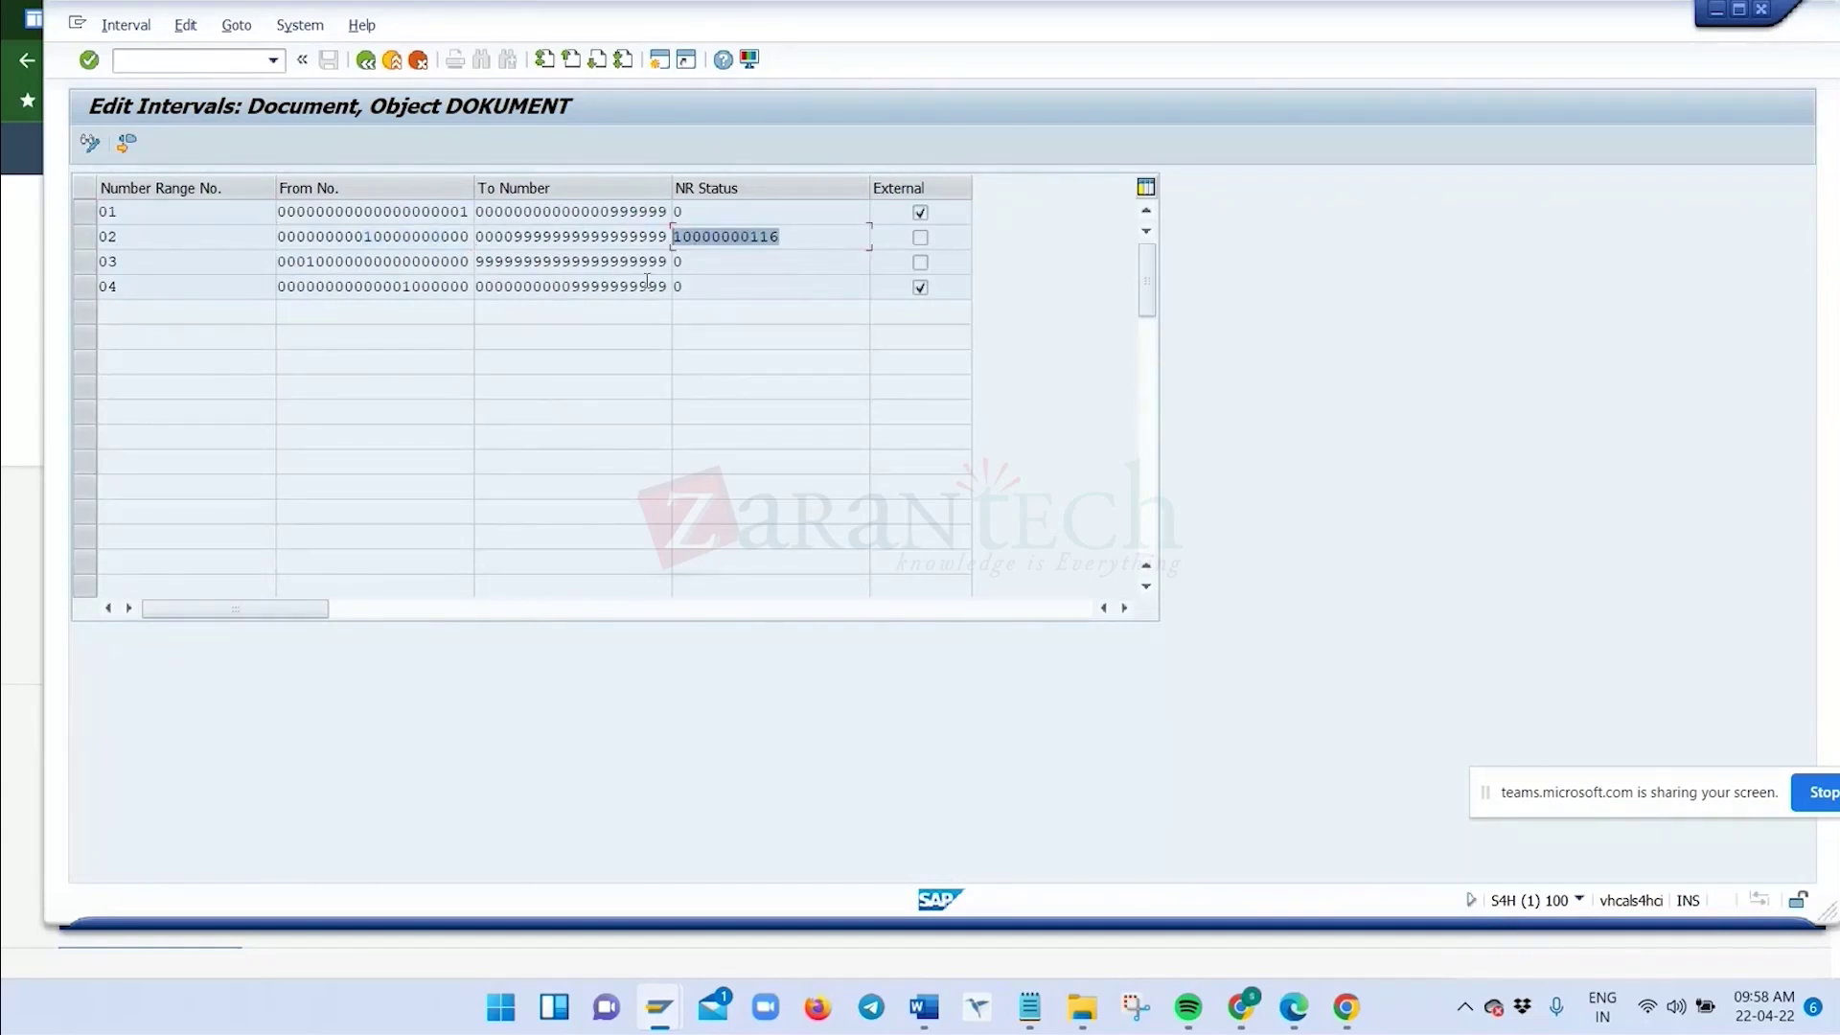
{"action": "key", "text": "alt+Tab"}
{"action": "left_click", "coordinate": [302, 236]}
{"action": "left_click_drag", "start_coordinate": [205, 204], "coordinate": [58, 206]}
{"action": "key", "text": "alt+Tab"}
{"action": "left_click_drag", "start_coordinate": [780, 238], "coordinate": [661, 239]}
{"action": "key", "text": "alt+Tab"}
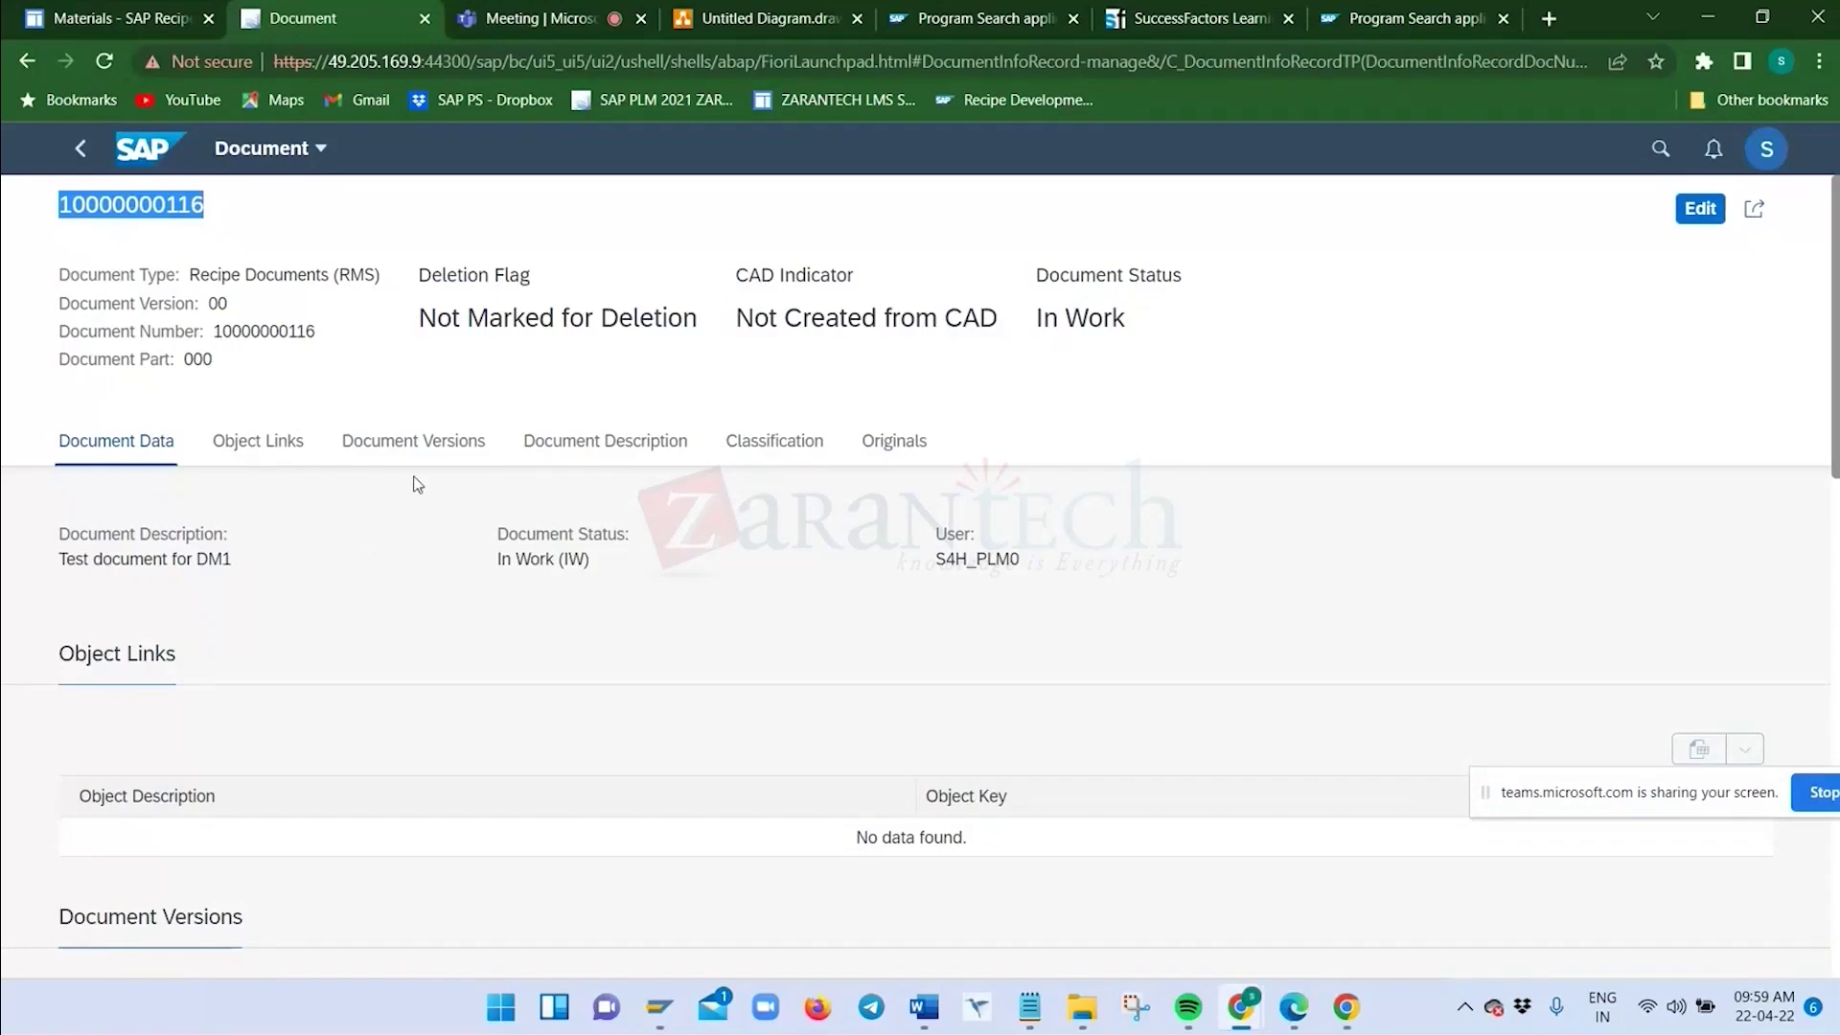
{"action": "key", "text": "alt+Tab"}
{"action": "left_click", "coordinate": [366, 62]}
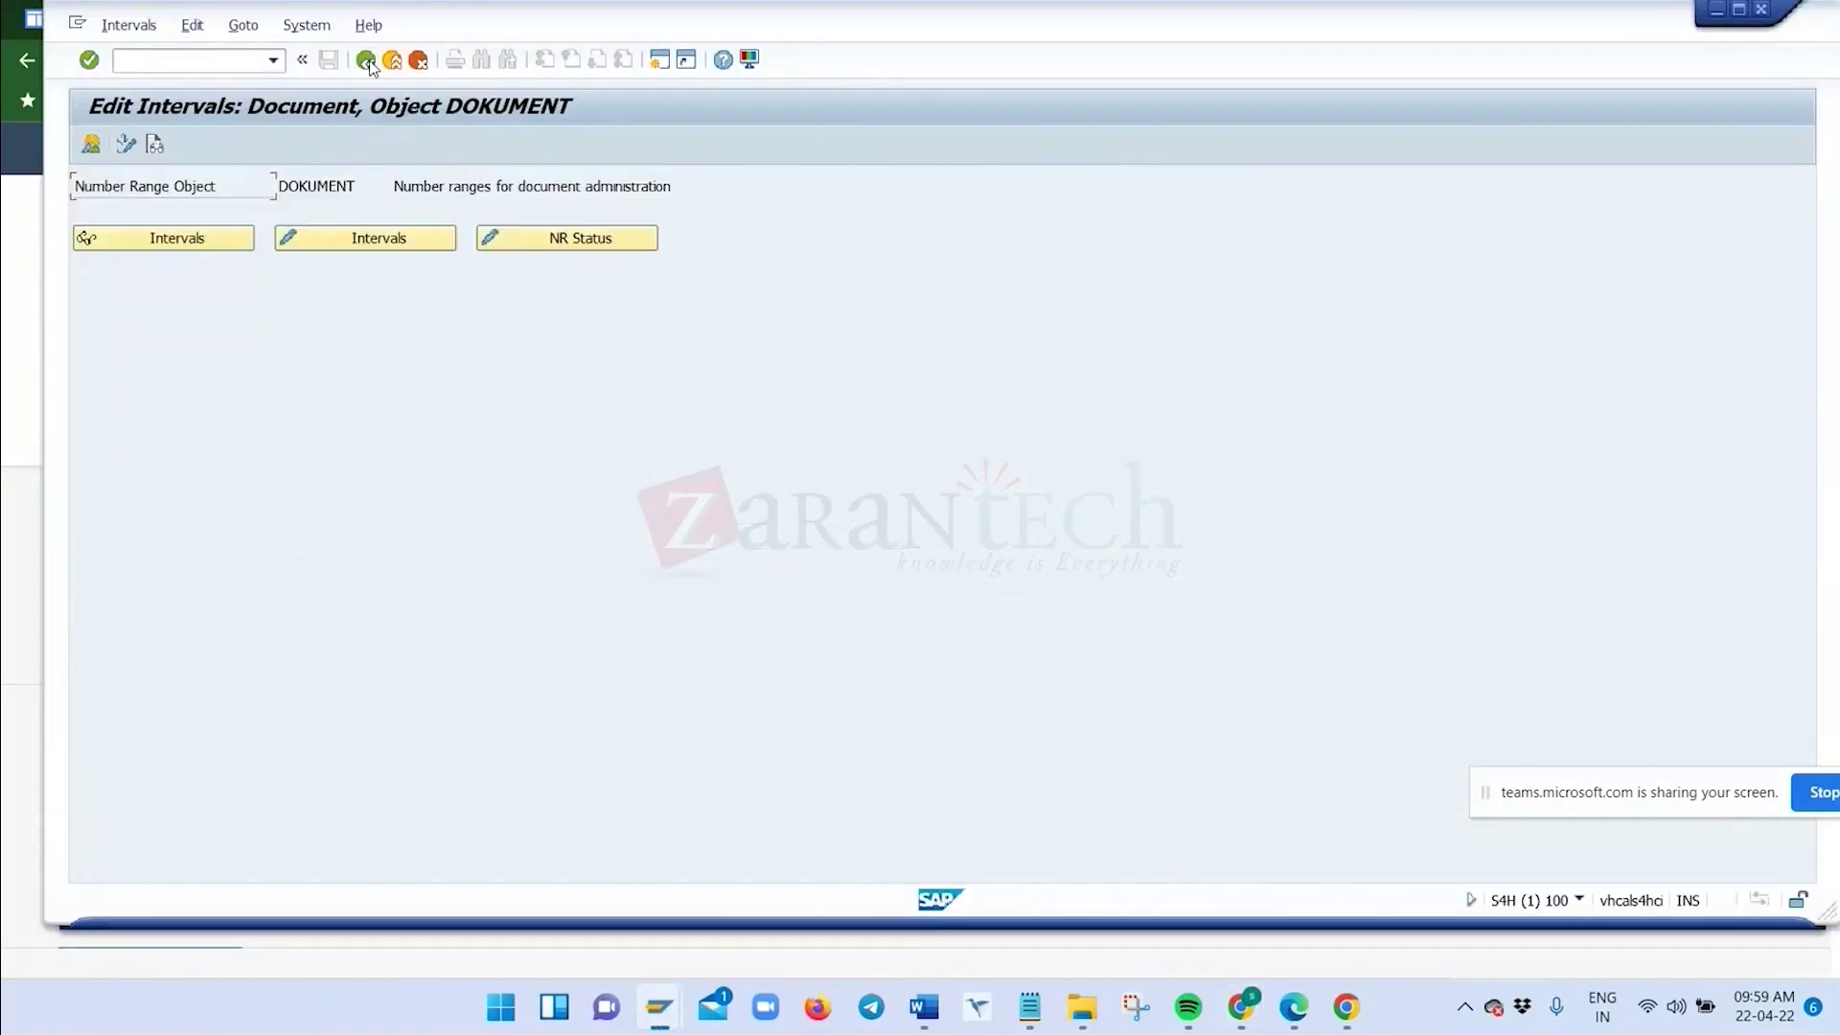
Return to the IMG structure, switch to the browser, and review the created recipe document's sections down to Classification
{"action": "left_click", "coordinate": [366, 62]}
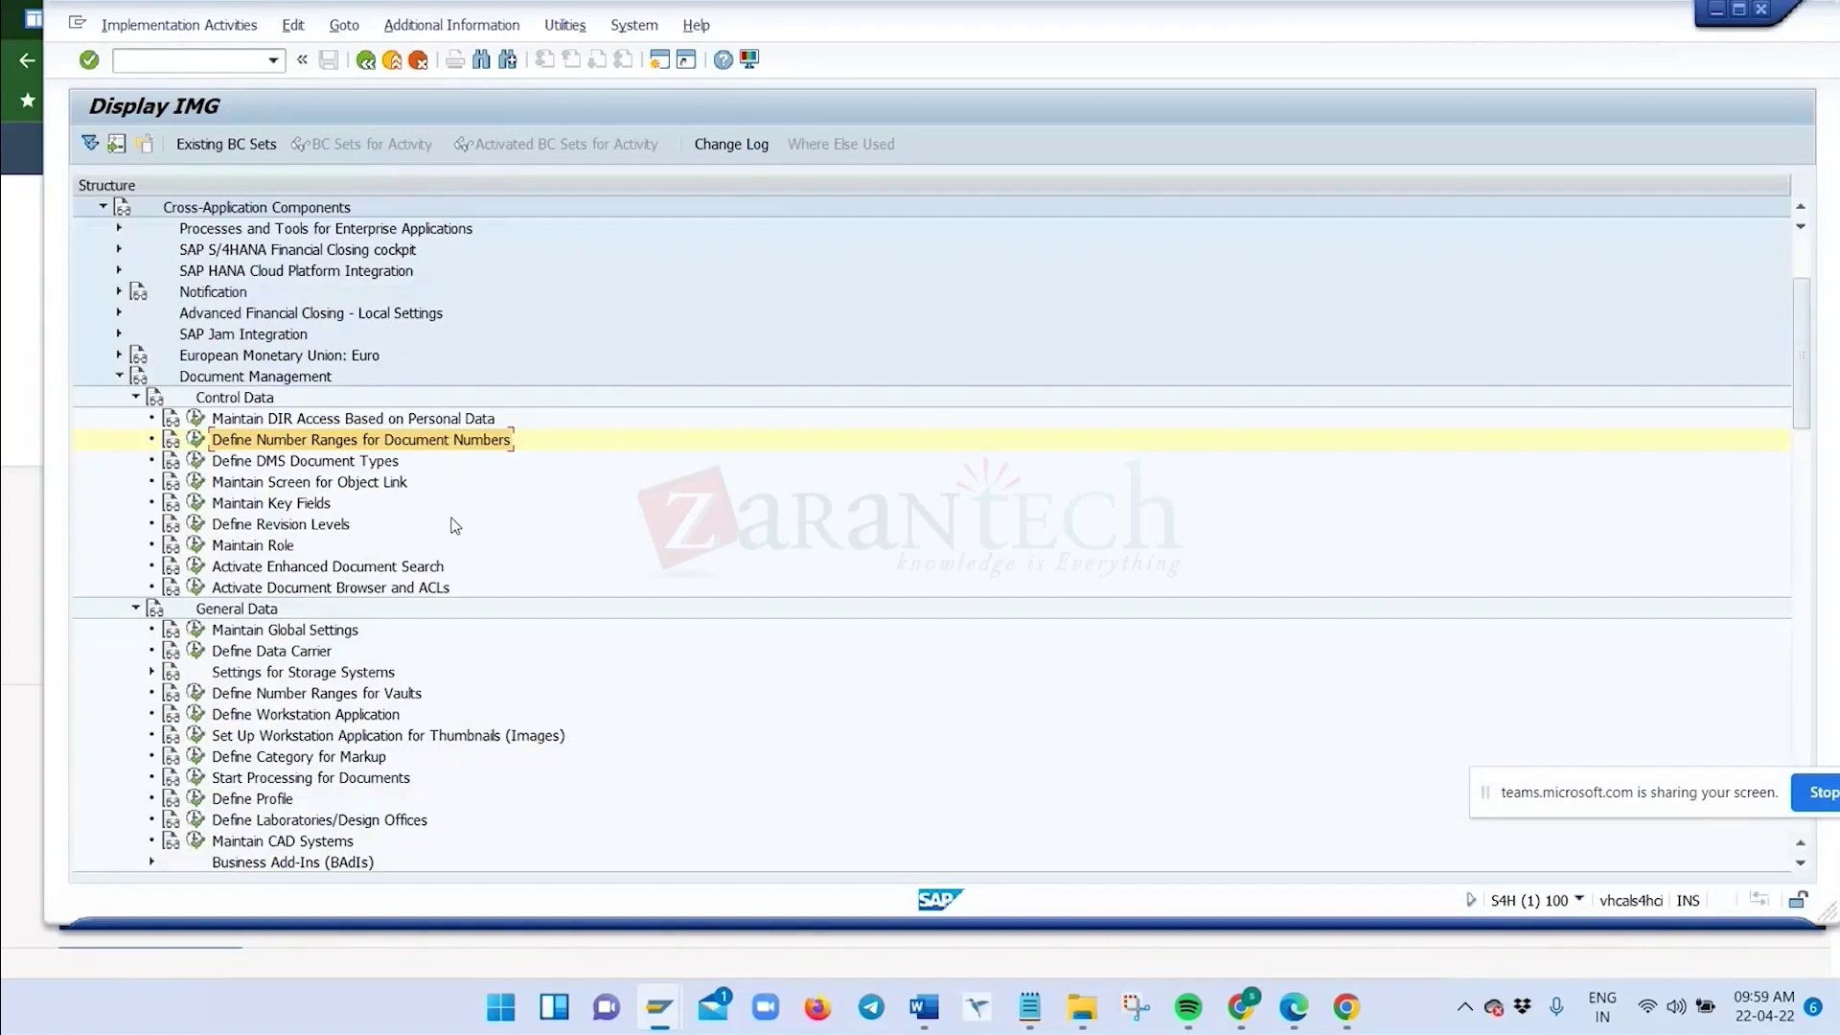
{"action": "key", "text": "alt+Tab"}
{"action": "left_click", "coordinate": [464, 262]}
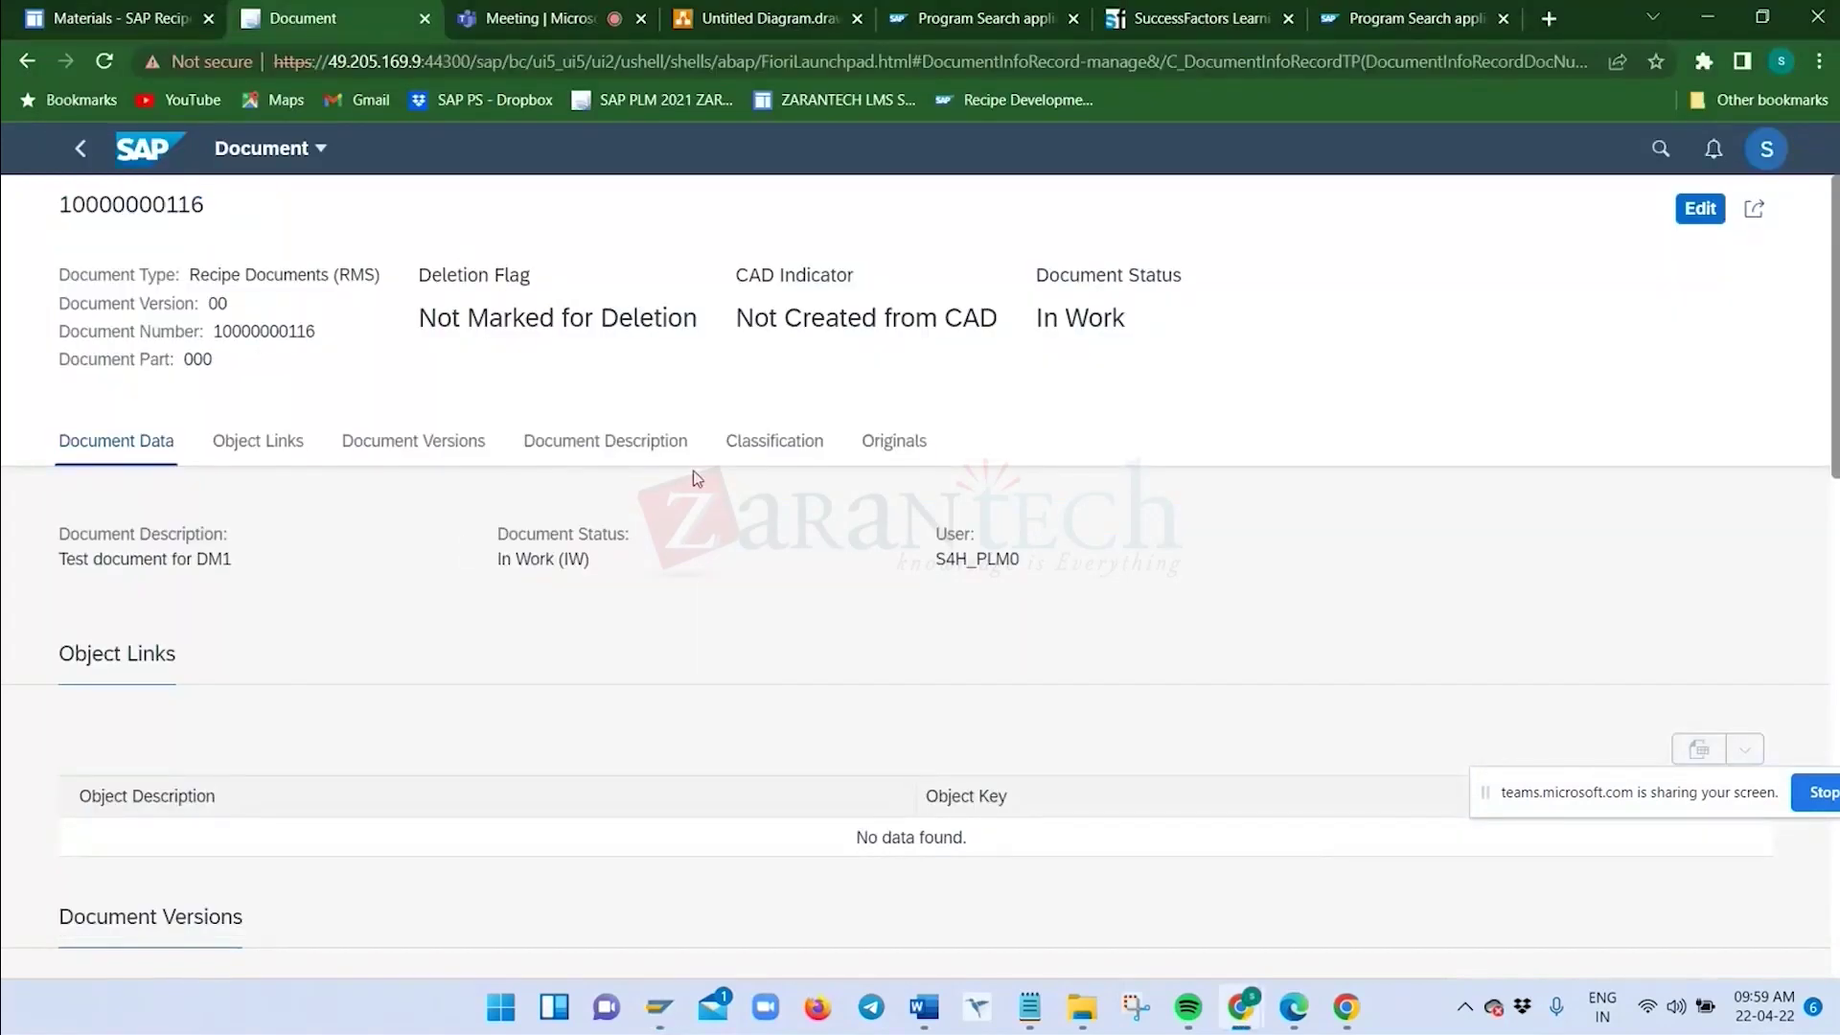
{"action": "scroll", "coordinate": [586, 541], "scroll_direction": "down", "scroll_amount": 1}
{"action": "scroll", "coordinate": [586, 541], "scroll_direction": "down", "scroll_amount": 5}
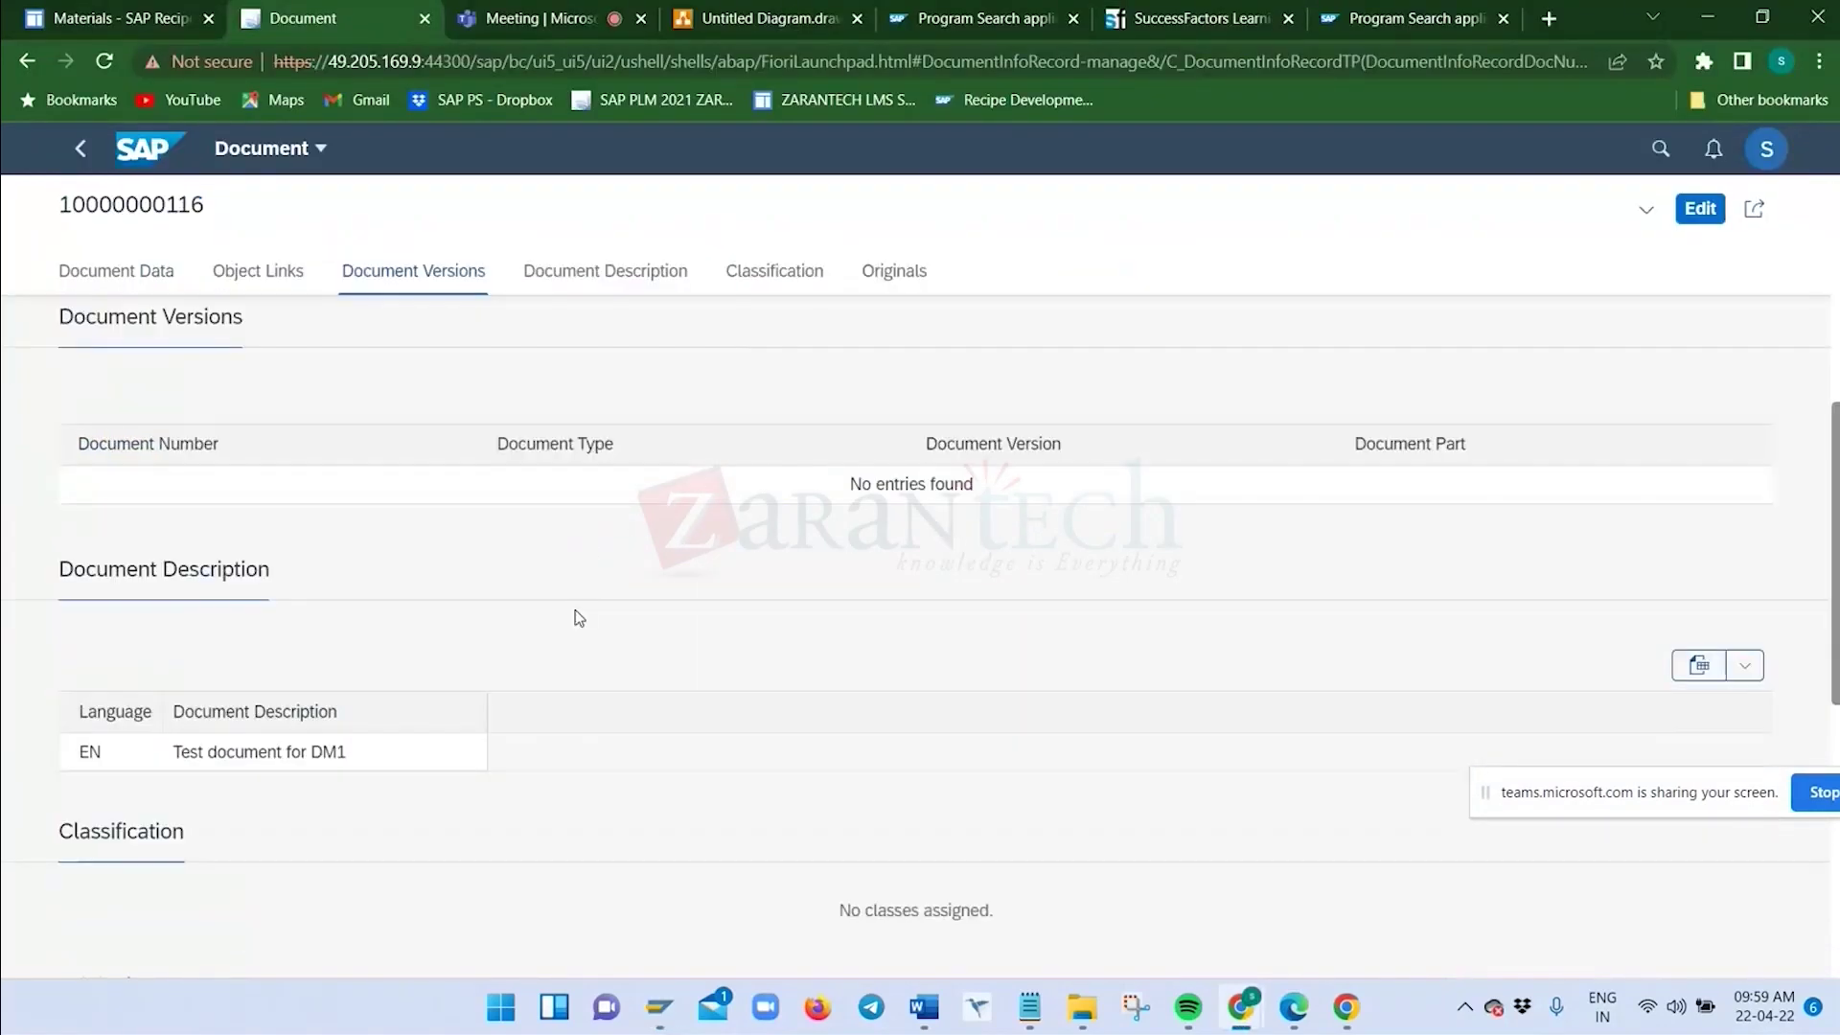
{"action": "scroll", "coordinate": [565, 633], "scroll_direction": "up", "scroll_amount": 5}
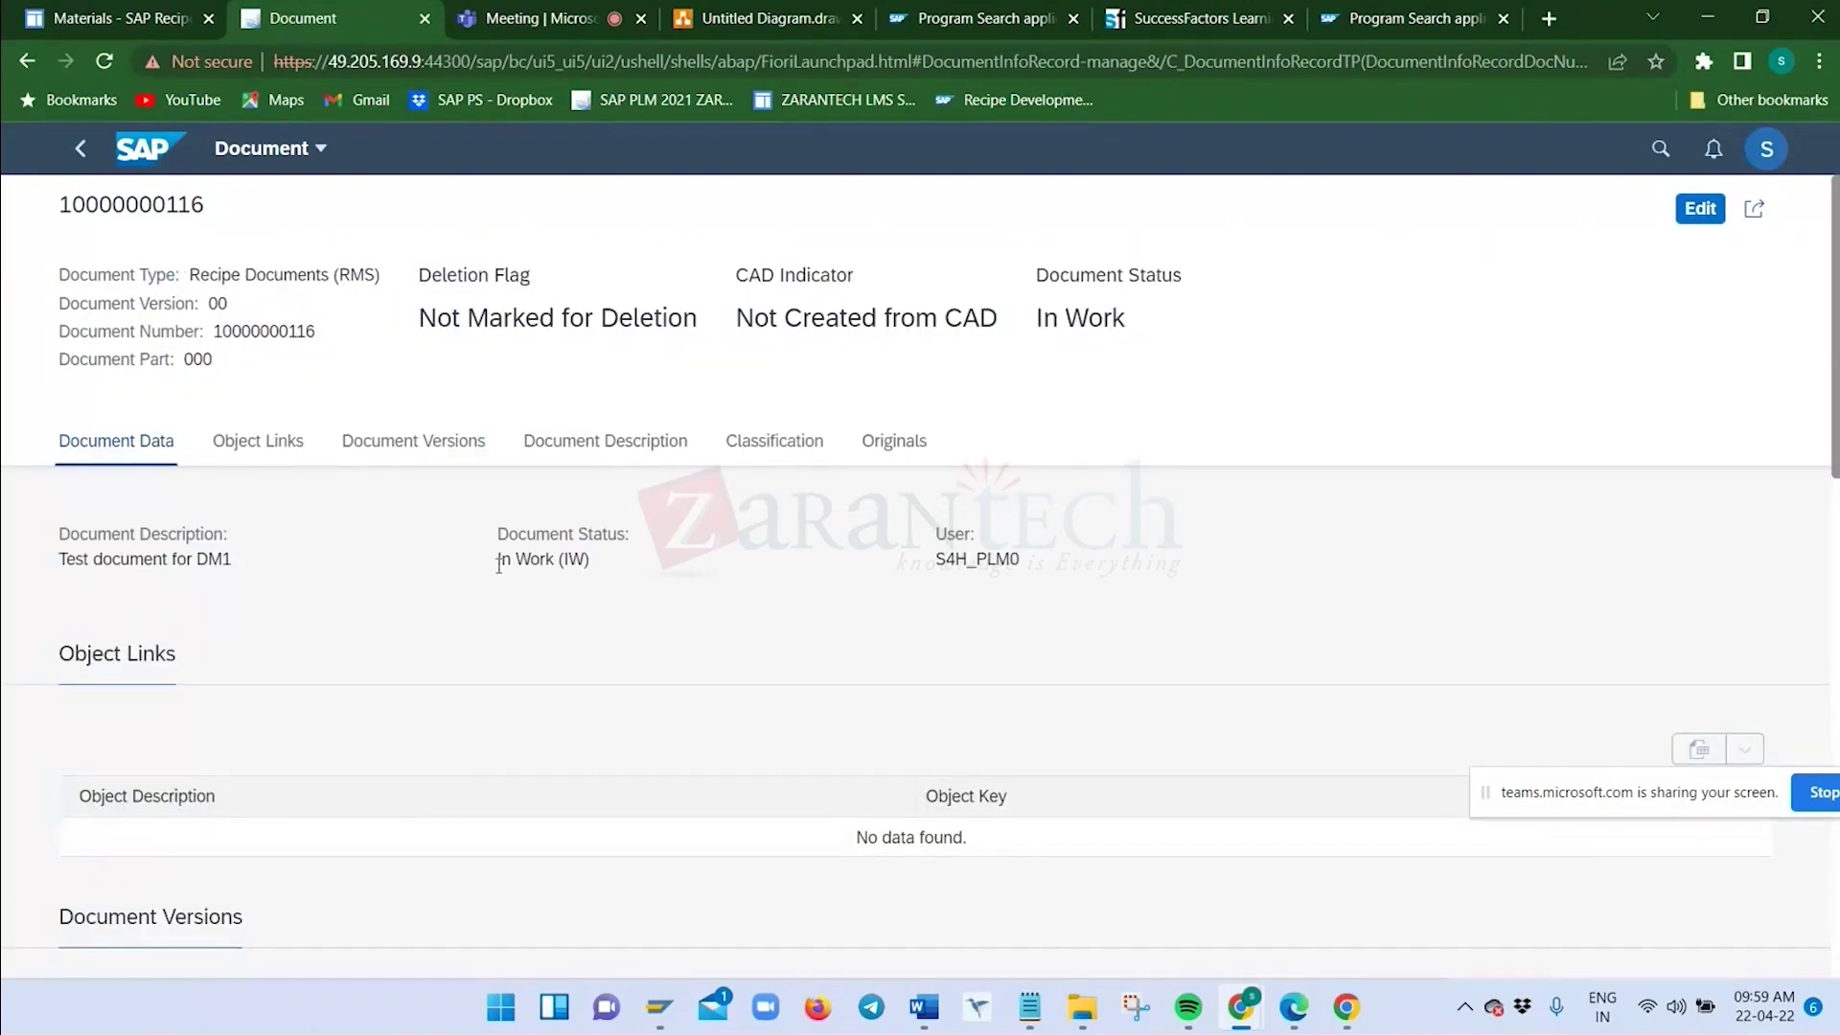
Highlight the created document's status in the Document Data section and in the document header
{"action": "left_click_drag", "start_coordinate": [497, 559], "coordinate": [598, 573]}
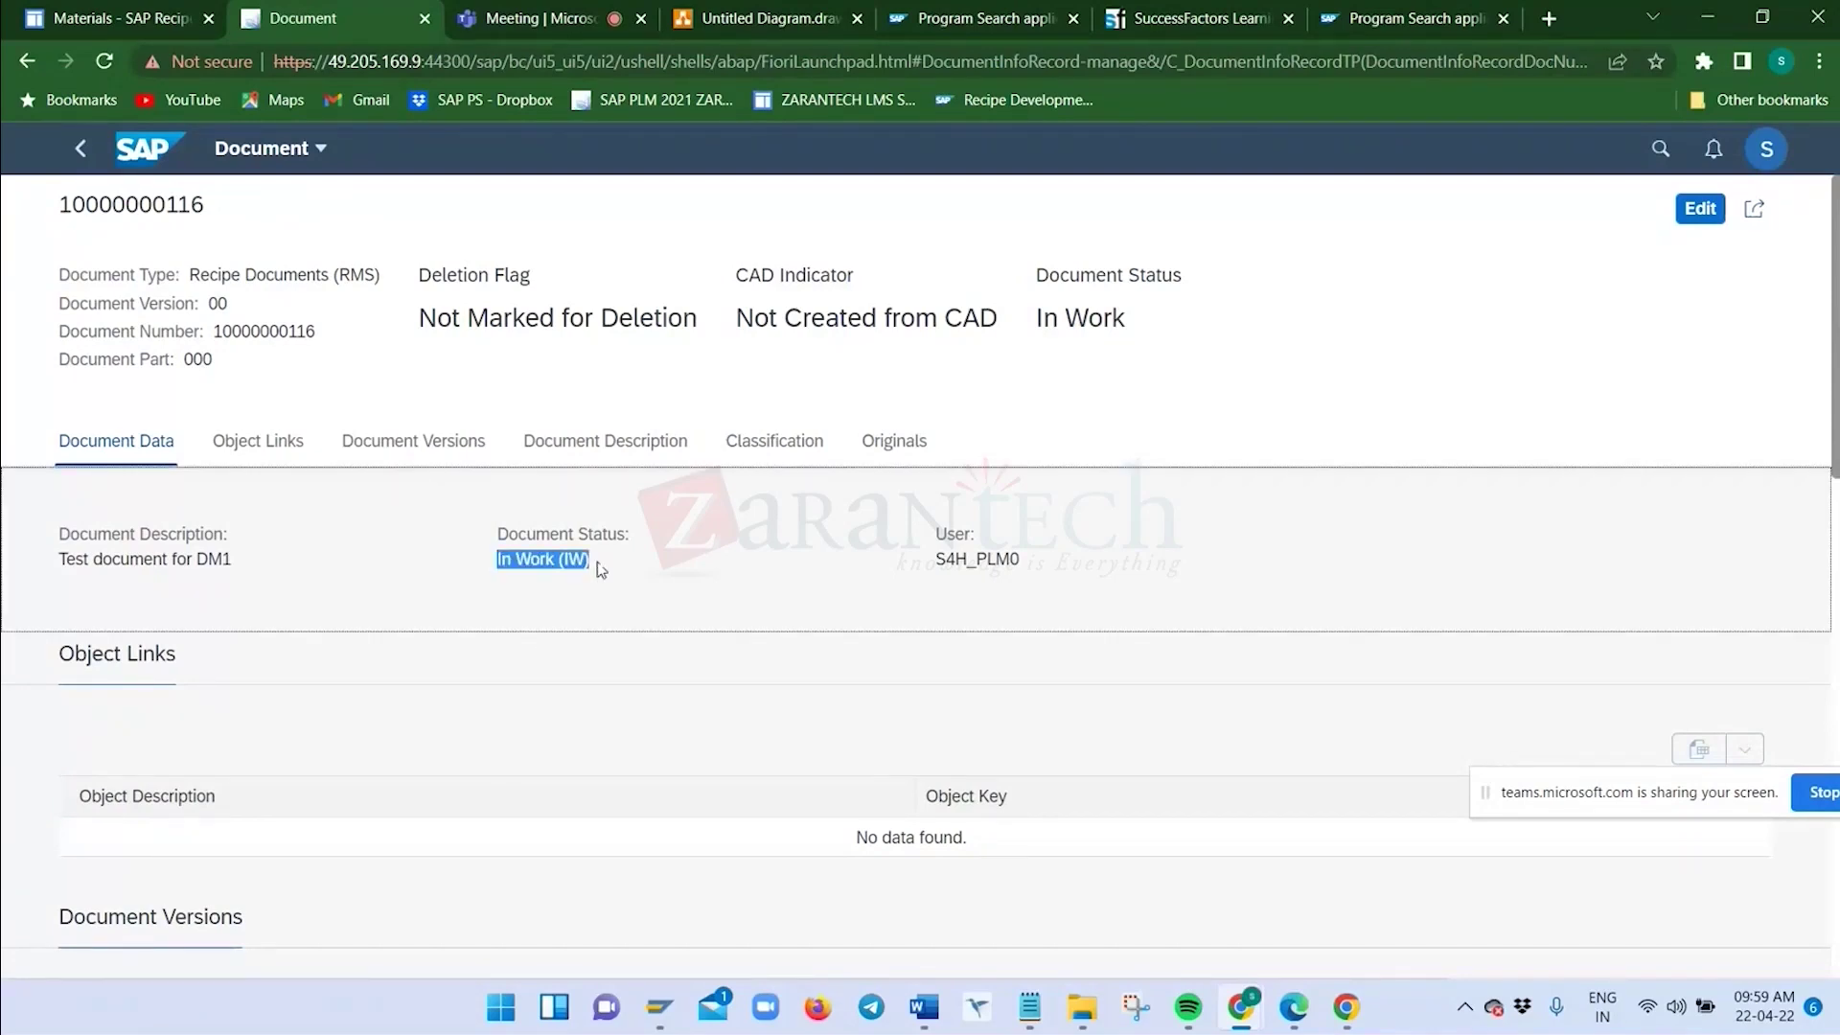
{"action": "left_click", "coordinate": [902, 450]}
{"action": "left_click_drag", "start_coordinate": [1026, 322], "coordinate": [1097, 322]}
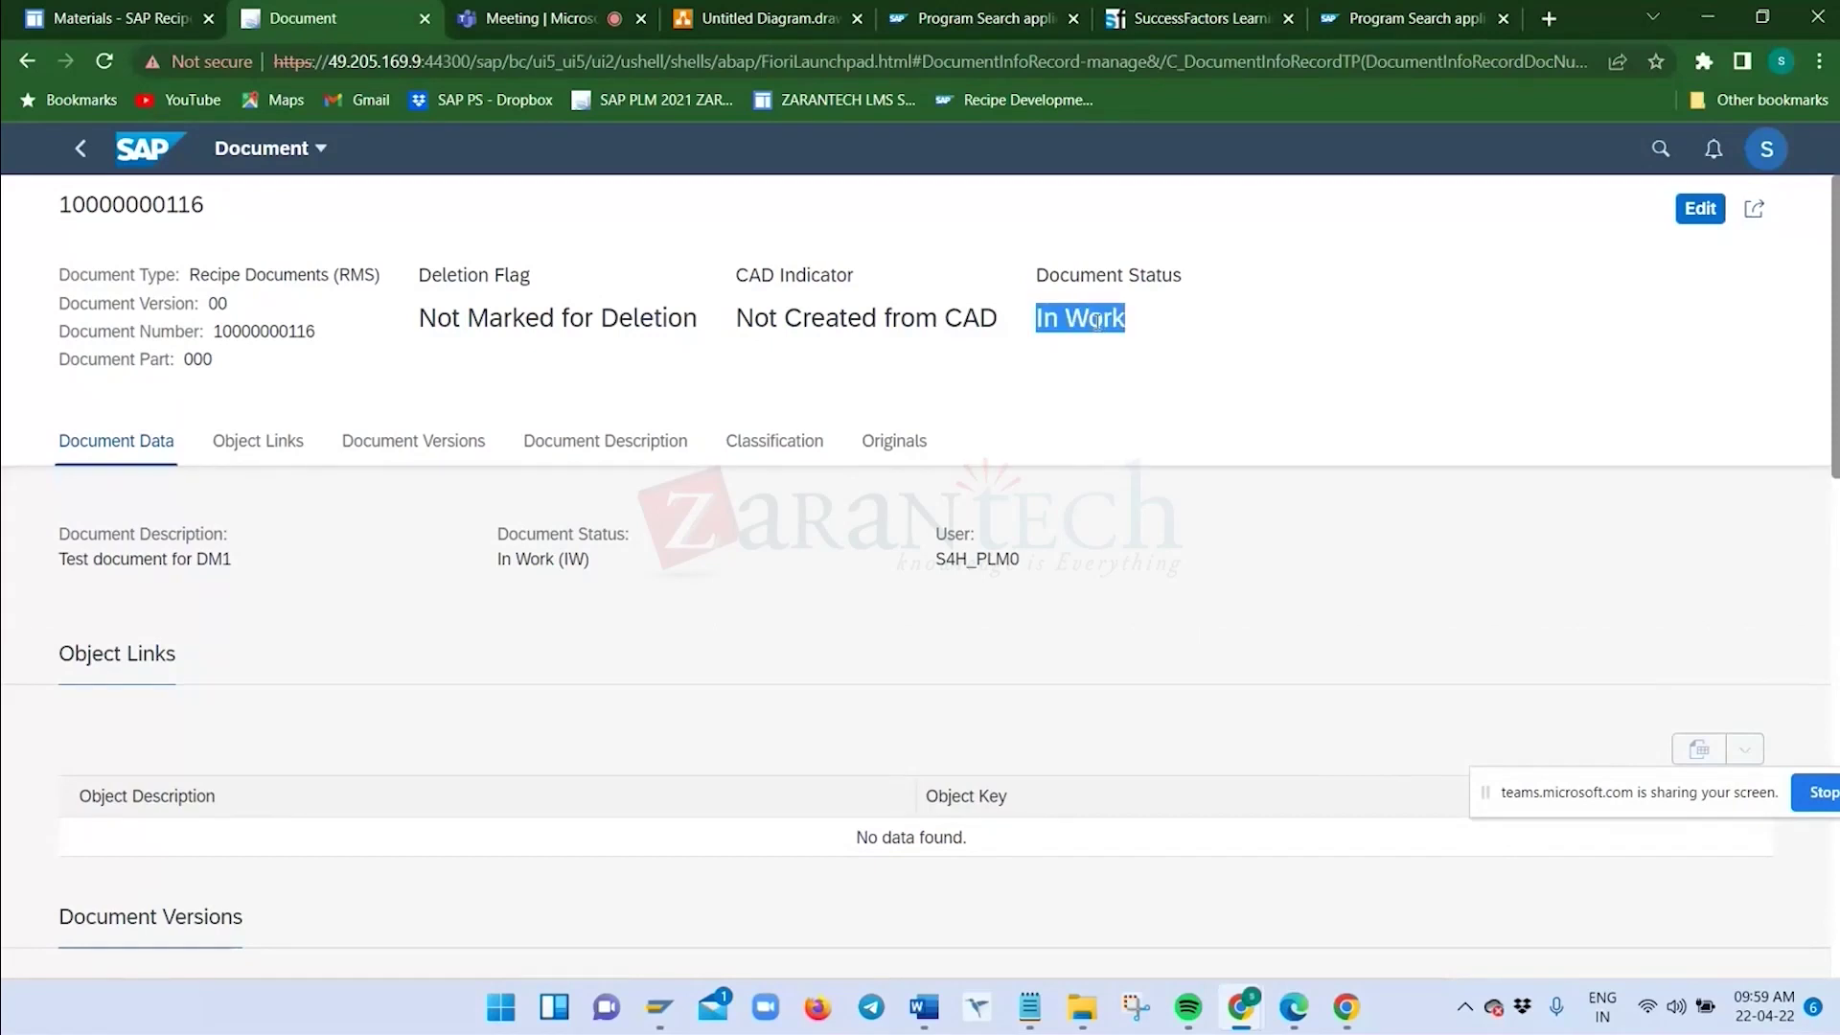
{"action": "left_click", "coordinate": [607, 550]}
Open the document for editing and inspect the selectable values for Document Status, closing the selection without choosing one
{"action": "left_click", "coordinate": [1692, 210]}
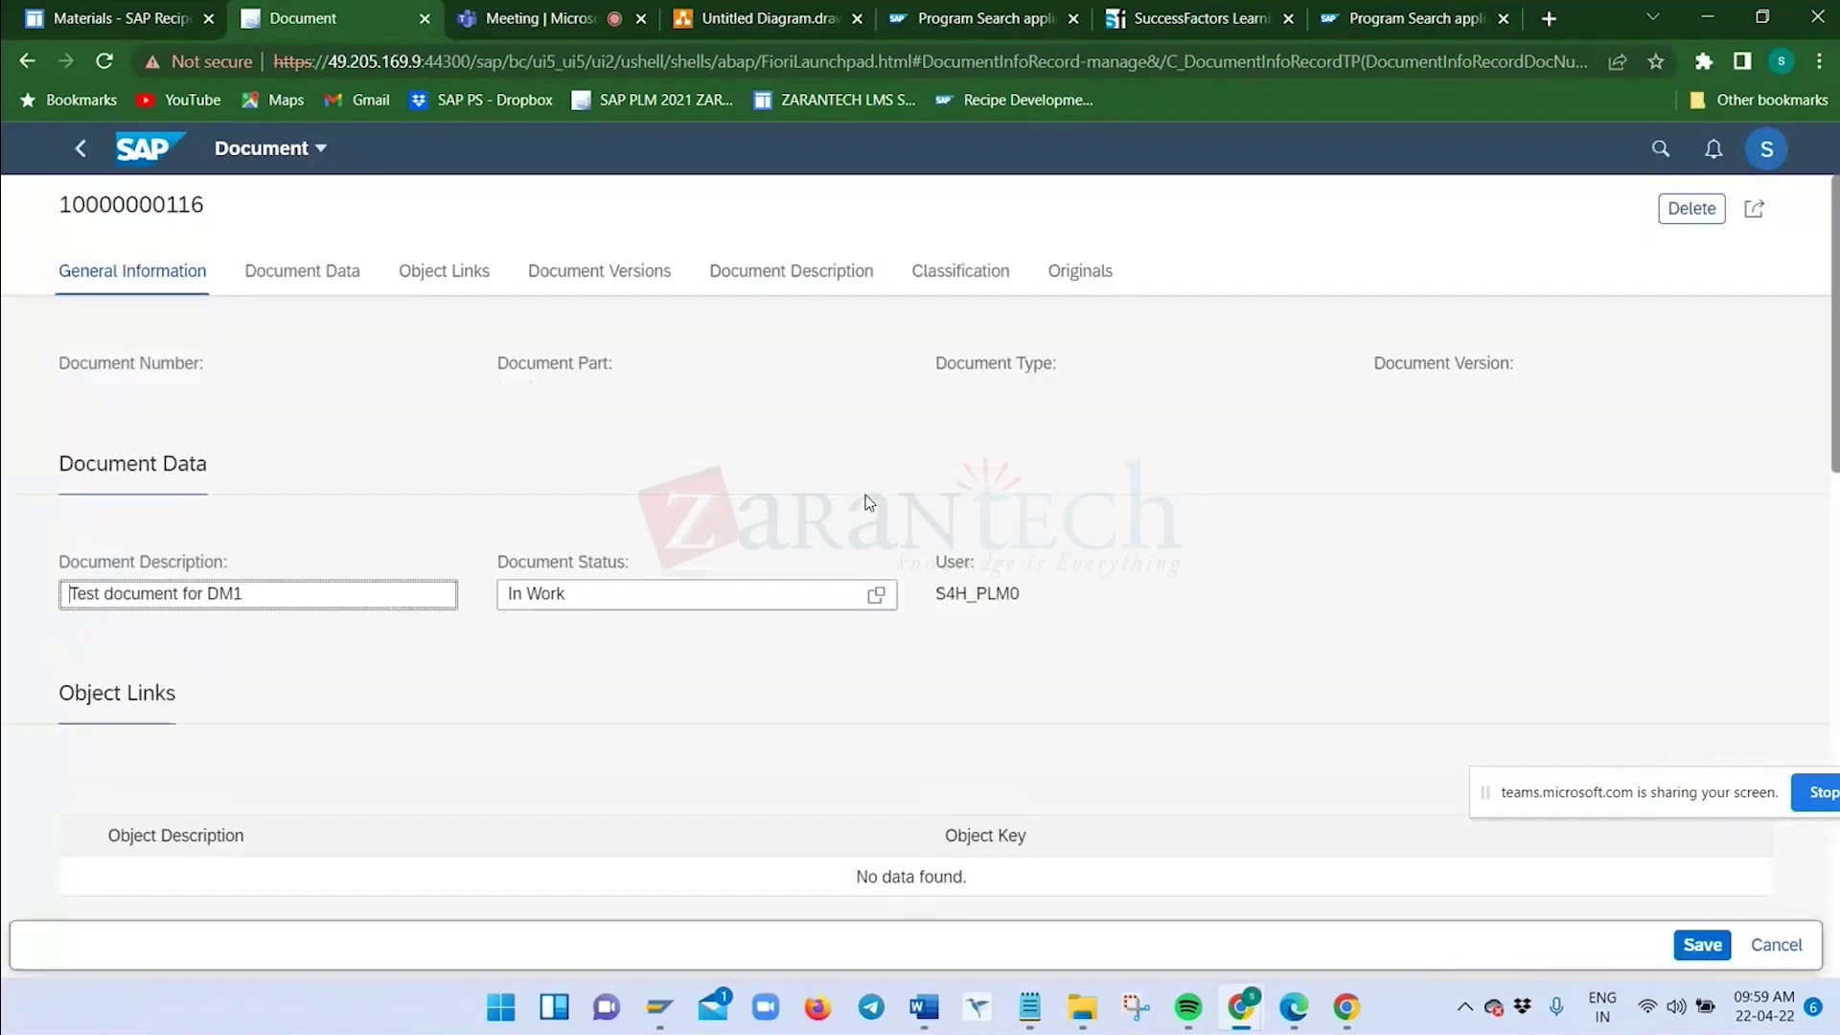
{"action": "left_click", "coordinate": [884, 618]}
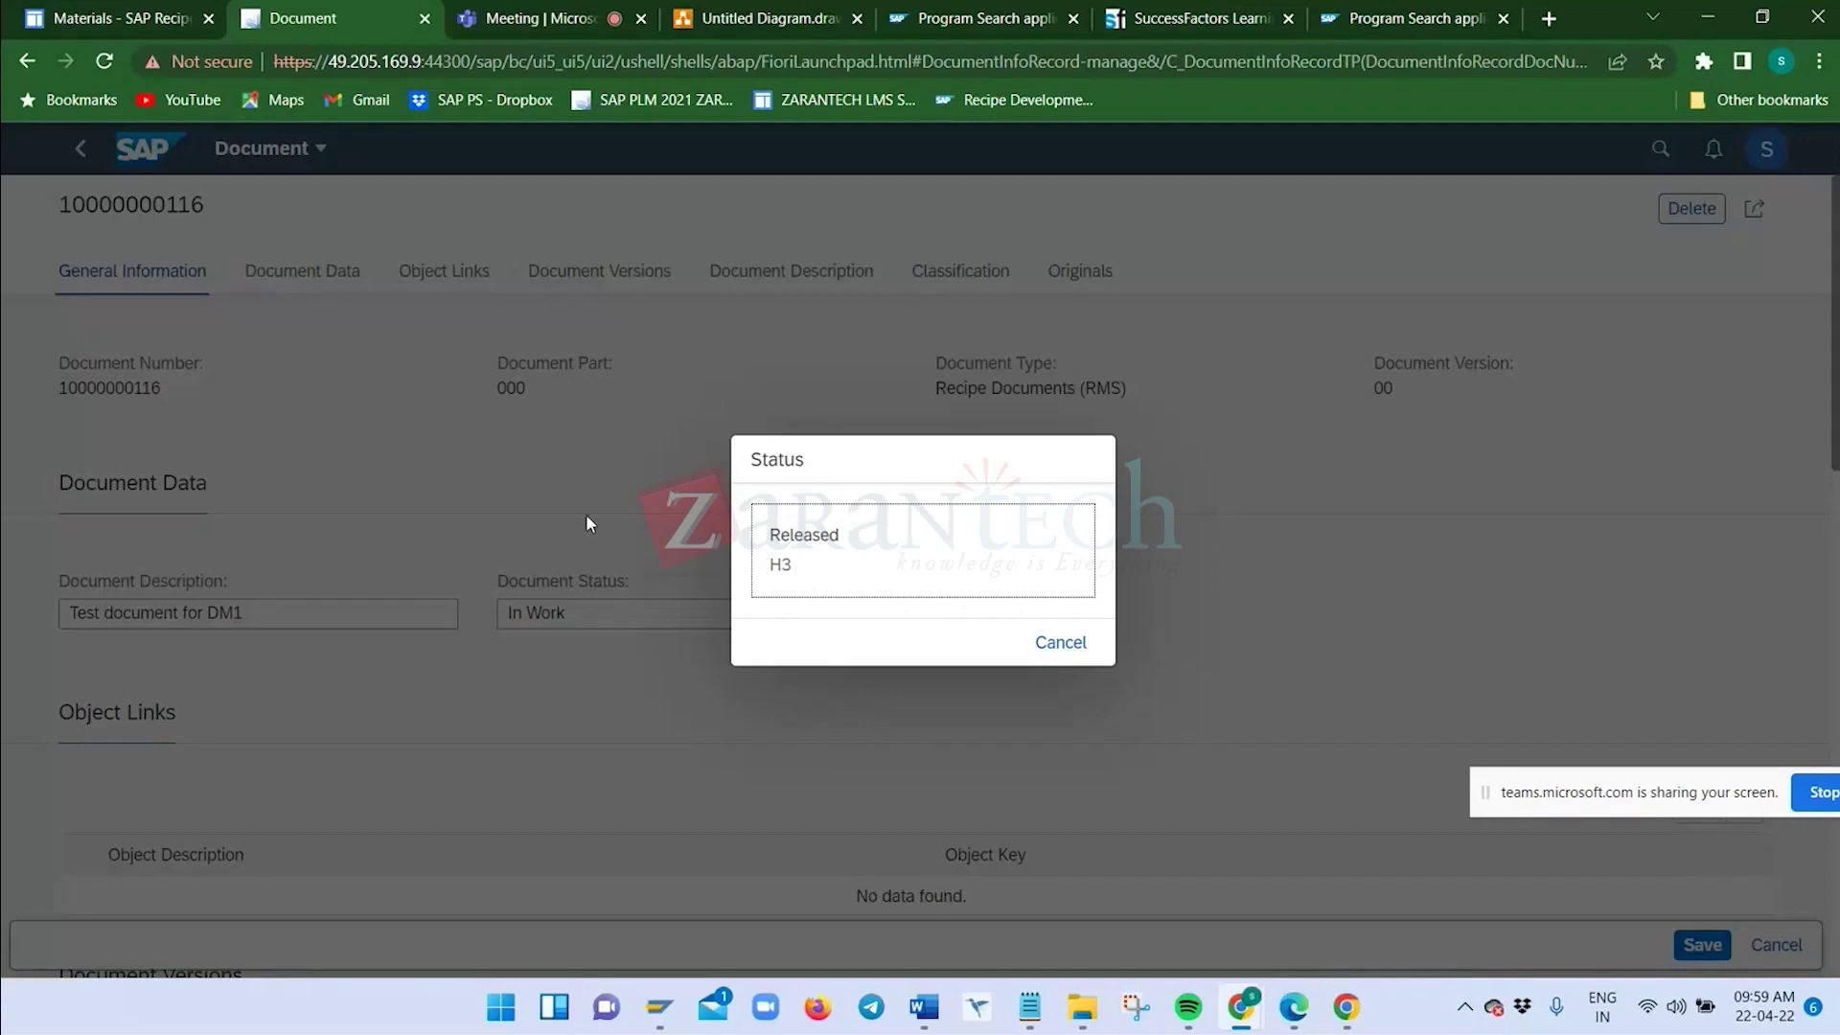
{"action": "left_click", "coordinate": [1074, 652]}
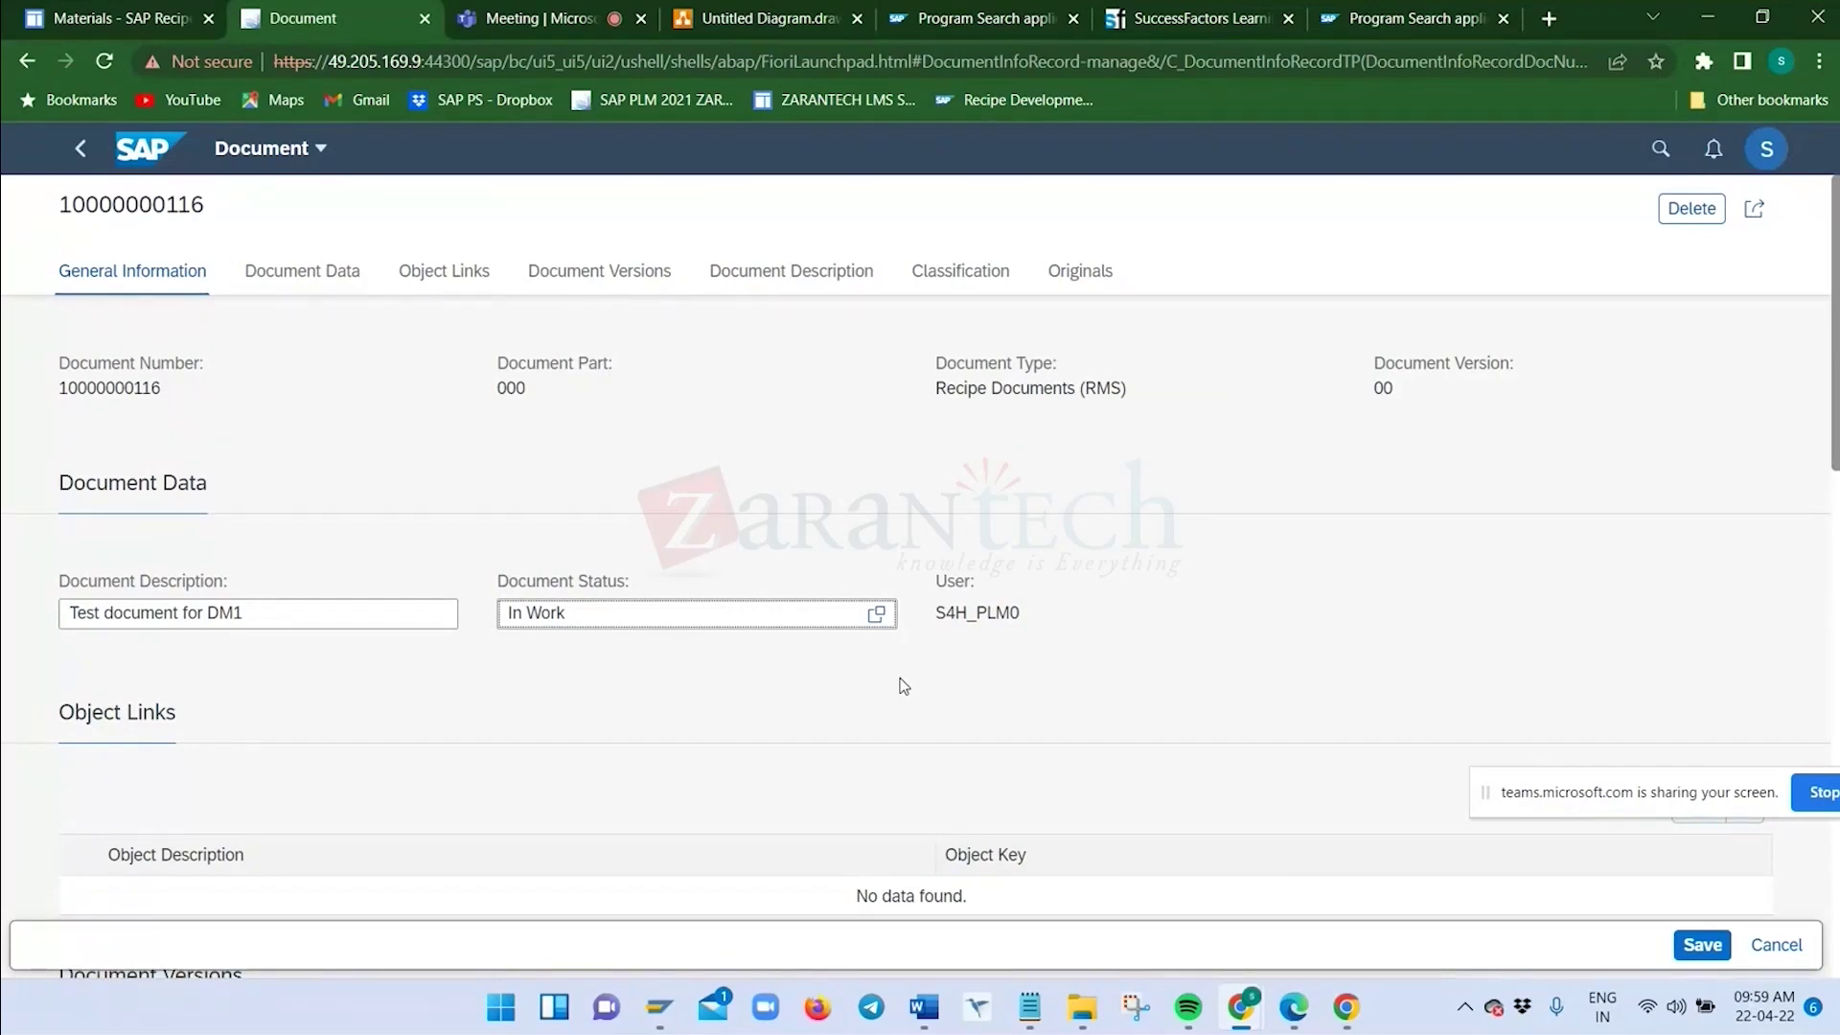
Switch to the SAP GUI customizing, open Define DMS Document Types and position the list at document type RMS
{"action": "key", "text": "alt+Tab"}
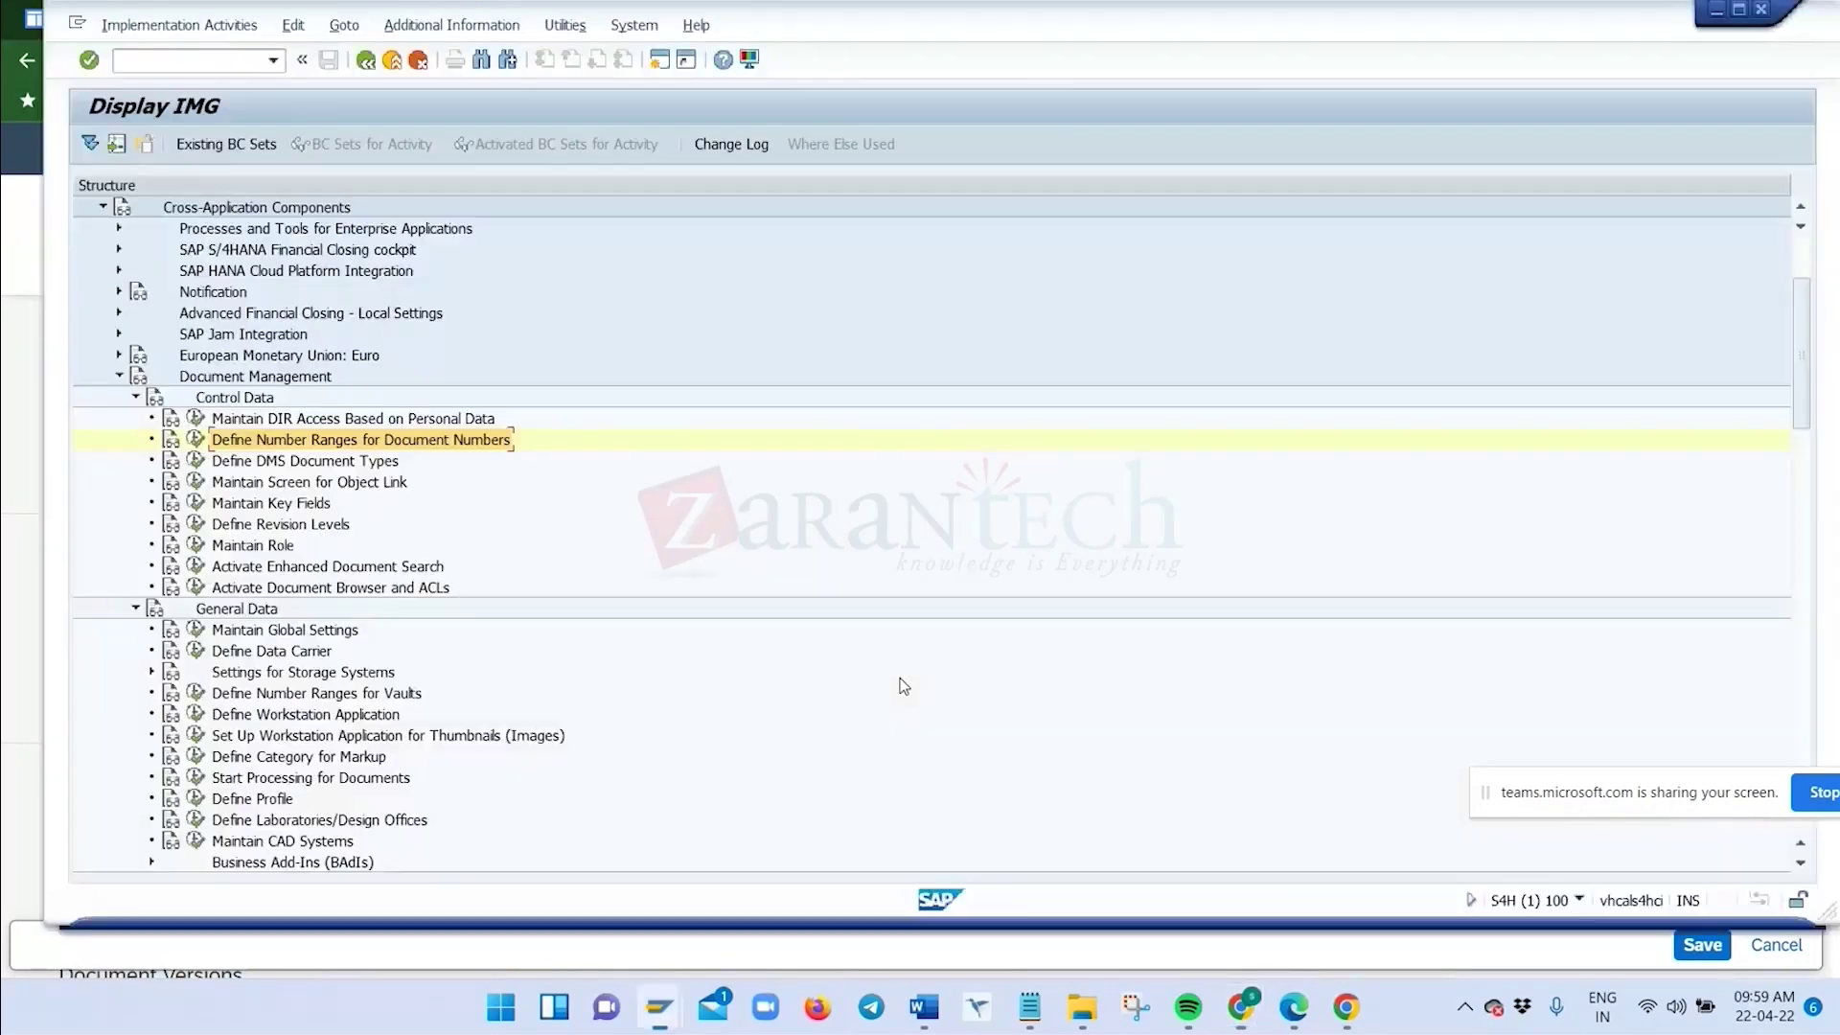
{"action": "left_click", "coordinate": [195, 460]}
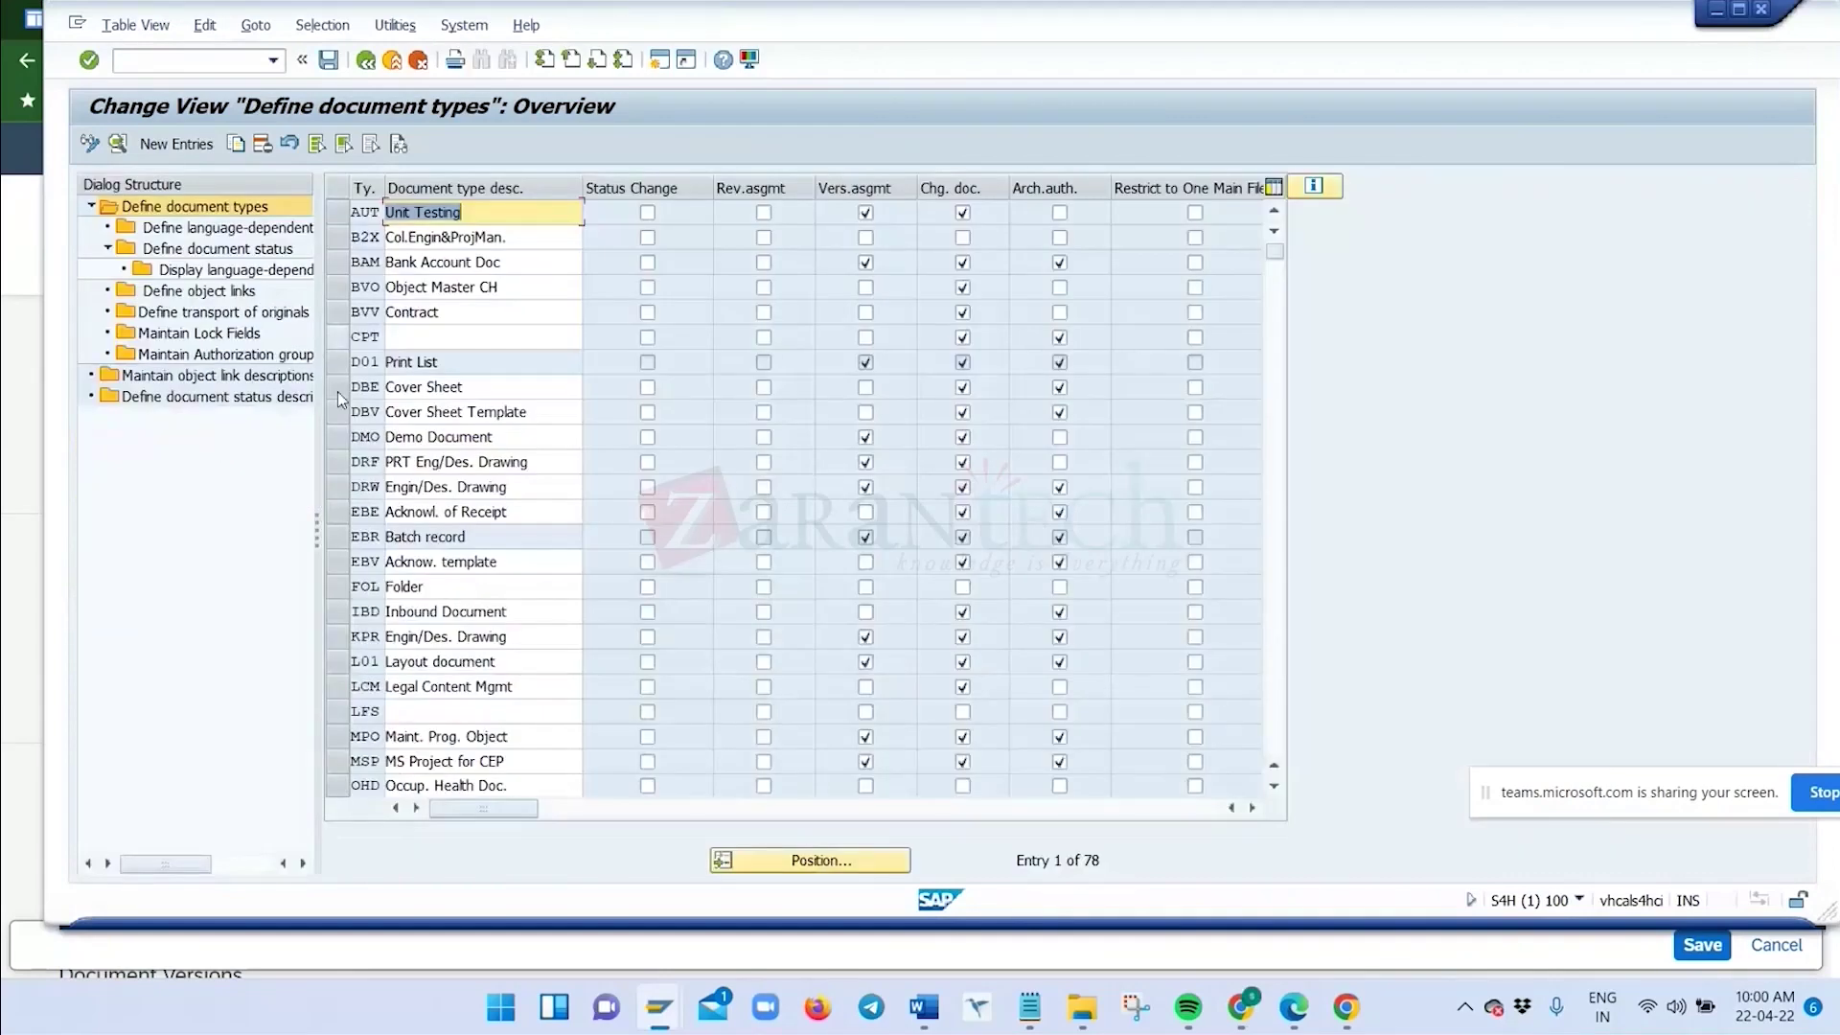
{"action": "left_click", "coordinate": [763, 867]}
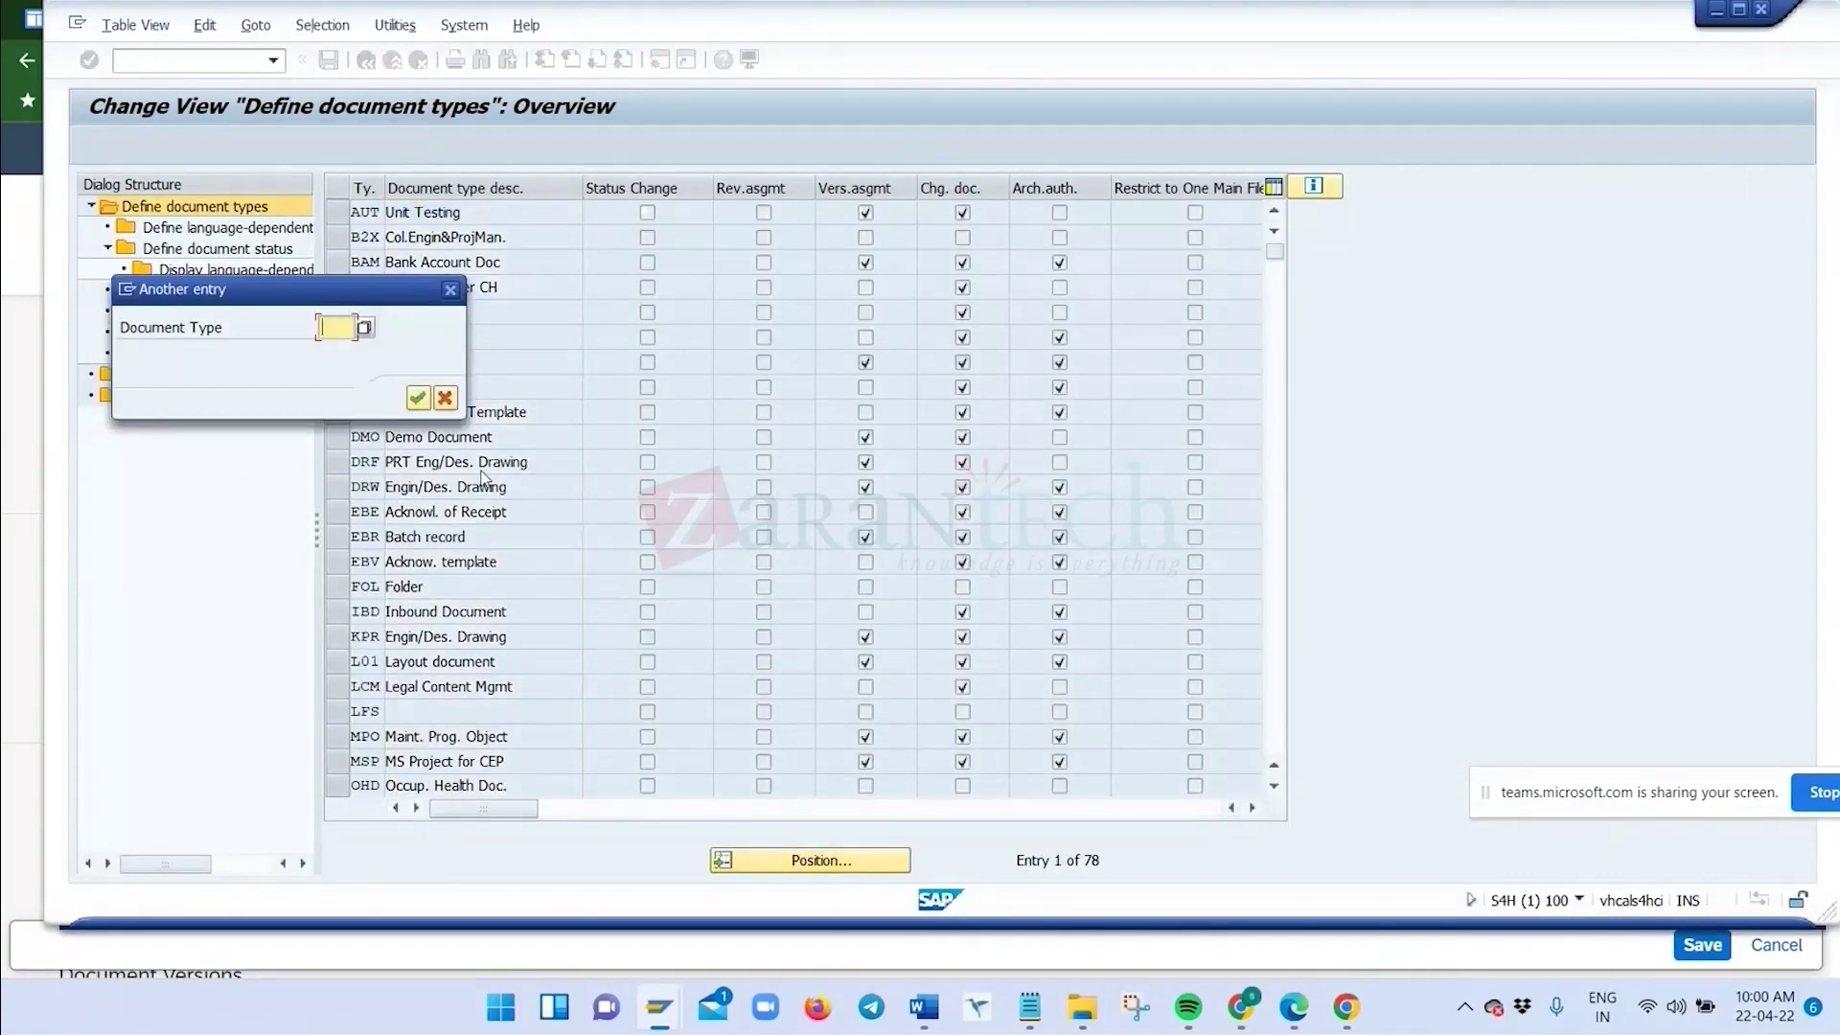
{"action": "type", "text": "R"}
{"action": "left_click", "coordinate": [336, 349]}
{"action": "key", "text": "Return"}
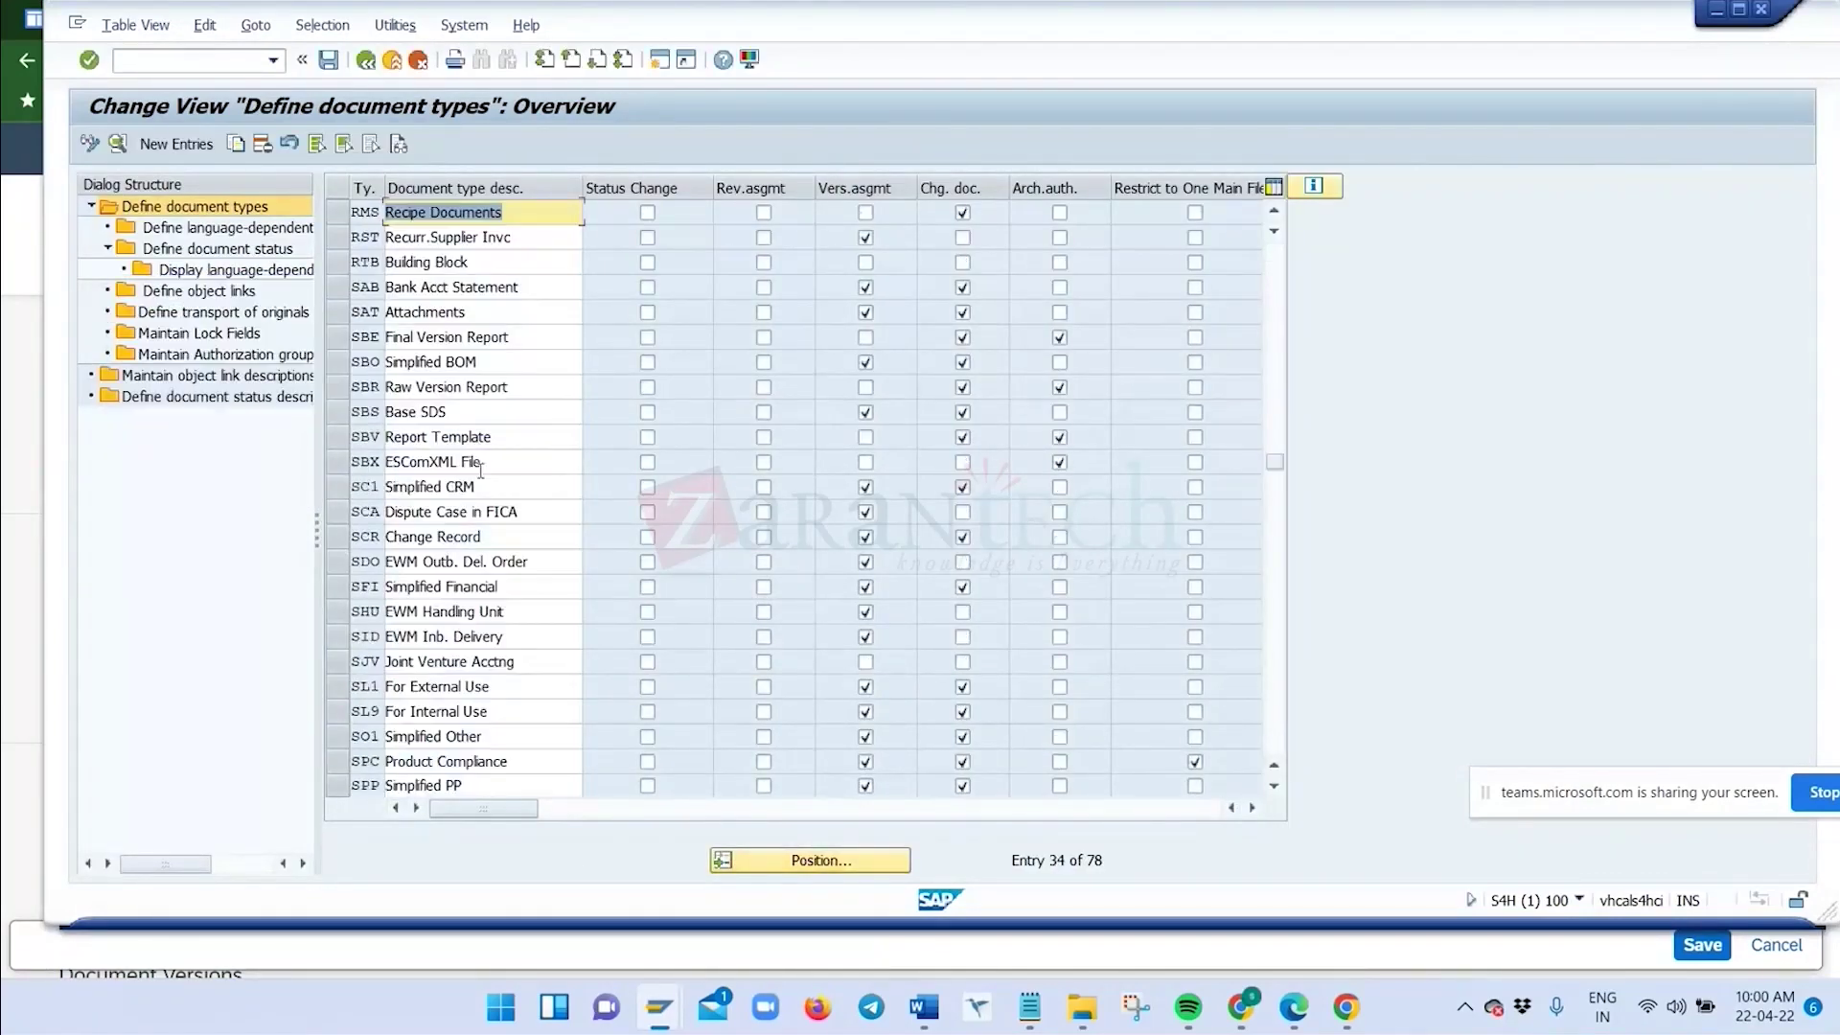
View the details of the Recipe Documents (RMS) type and display the document statuses defined for it
{"action": "left_click", "coordinate": [368, 210]}
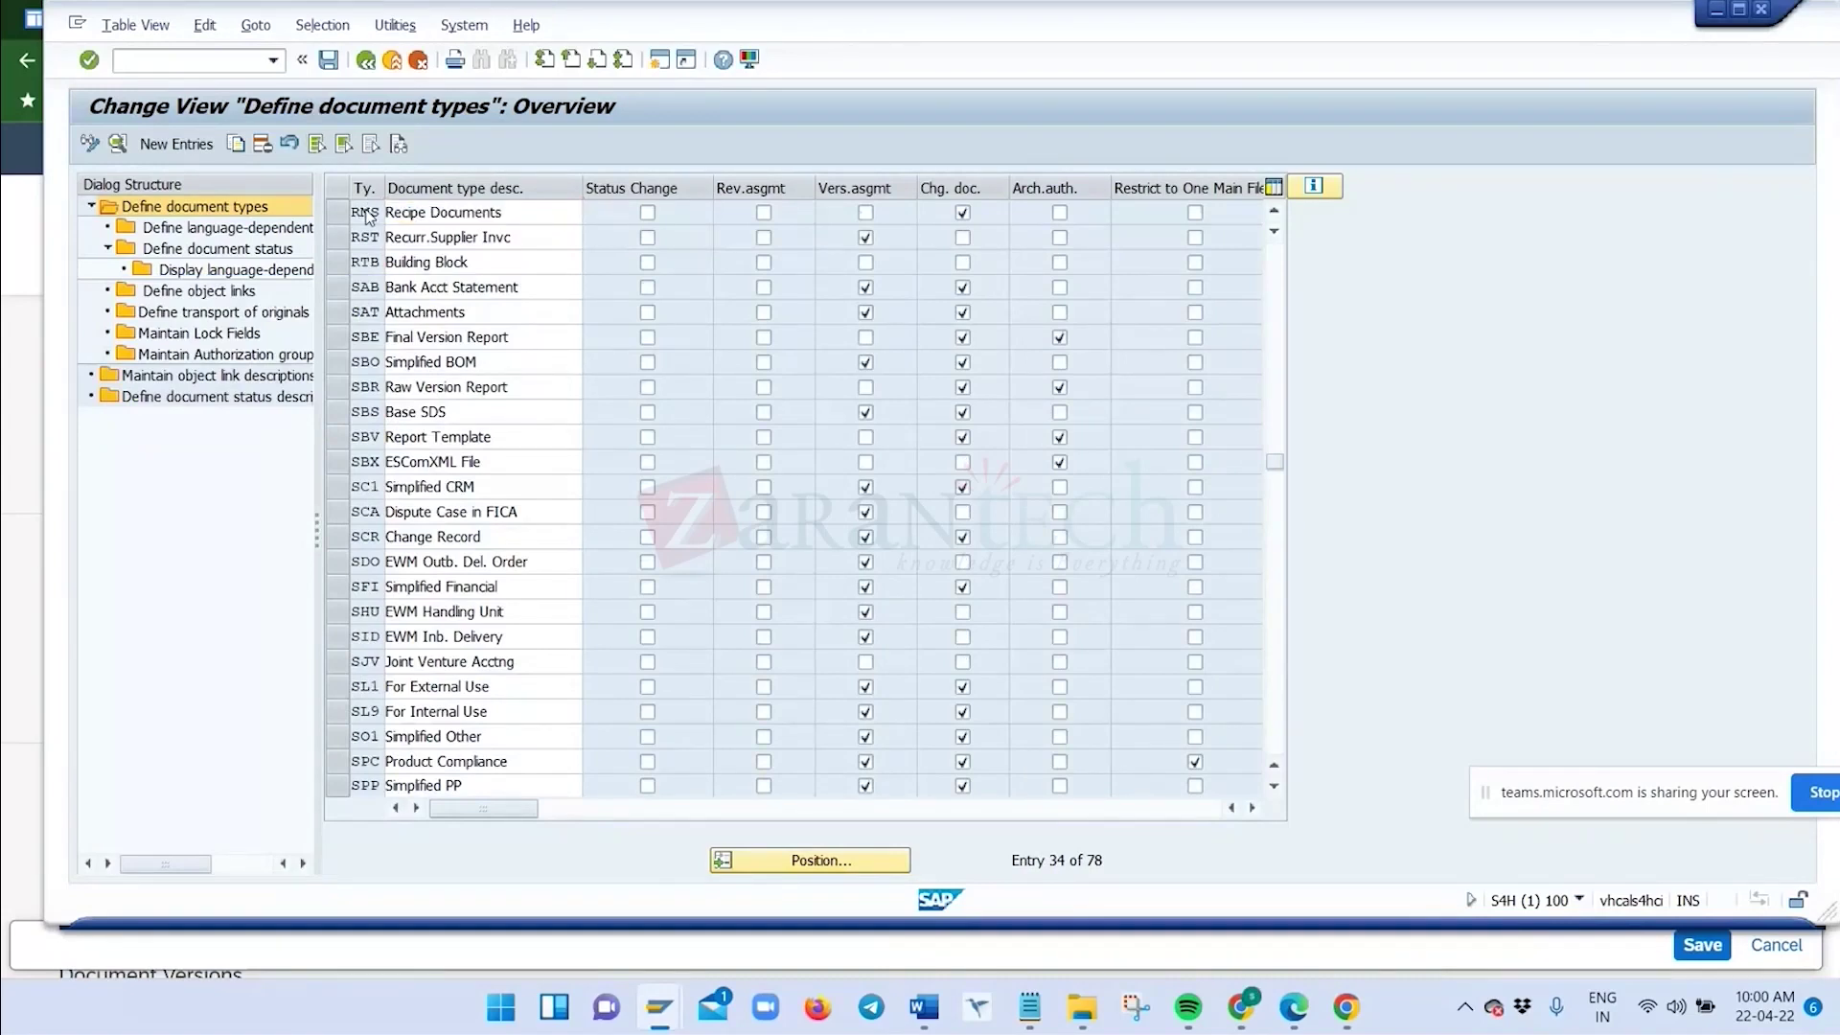
{"action": "double_click", "coordinate": [368, 217]}
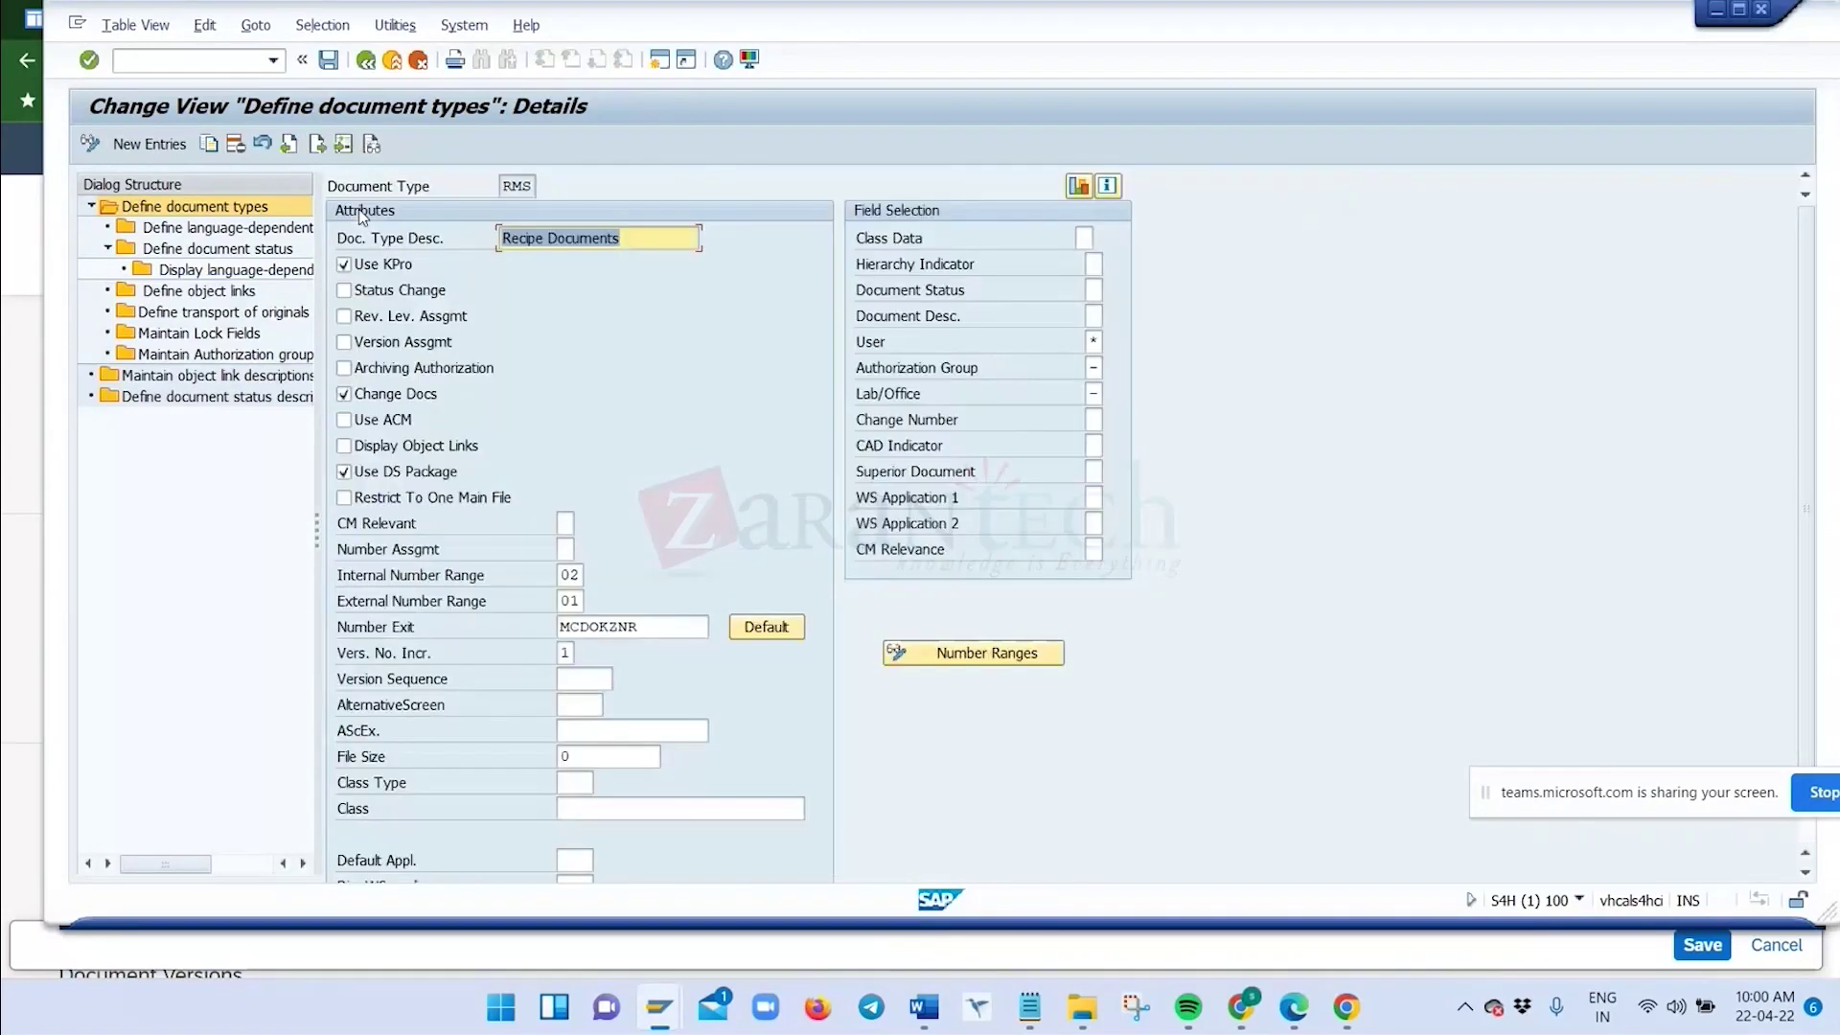
{"action": "left_click", "coordinate": [211, 249]}
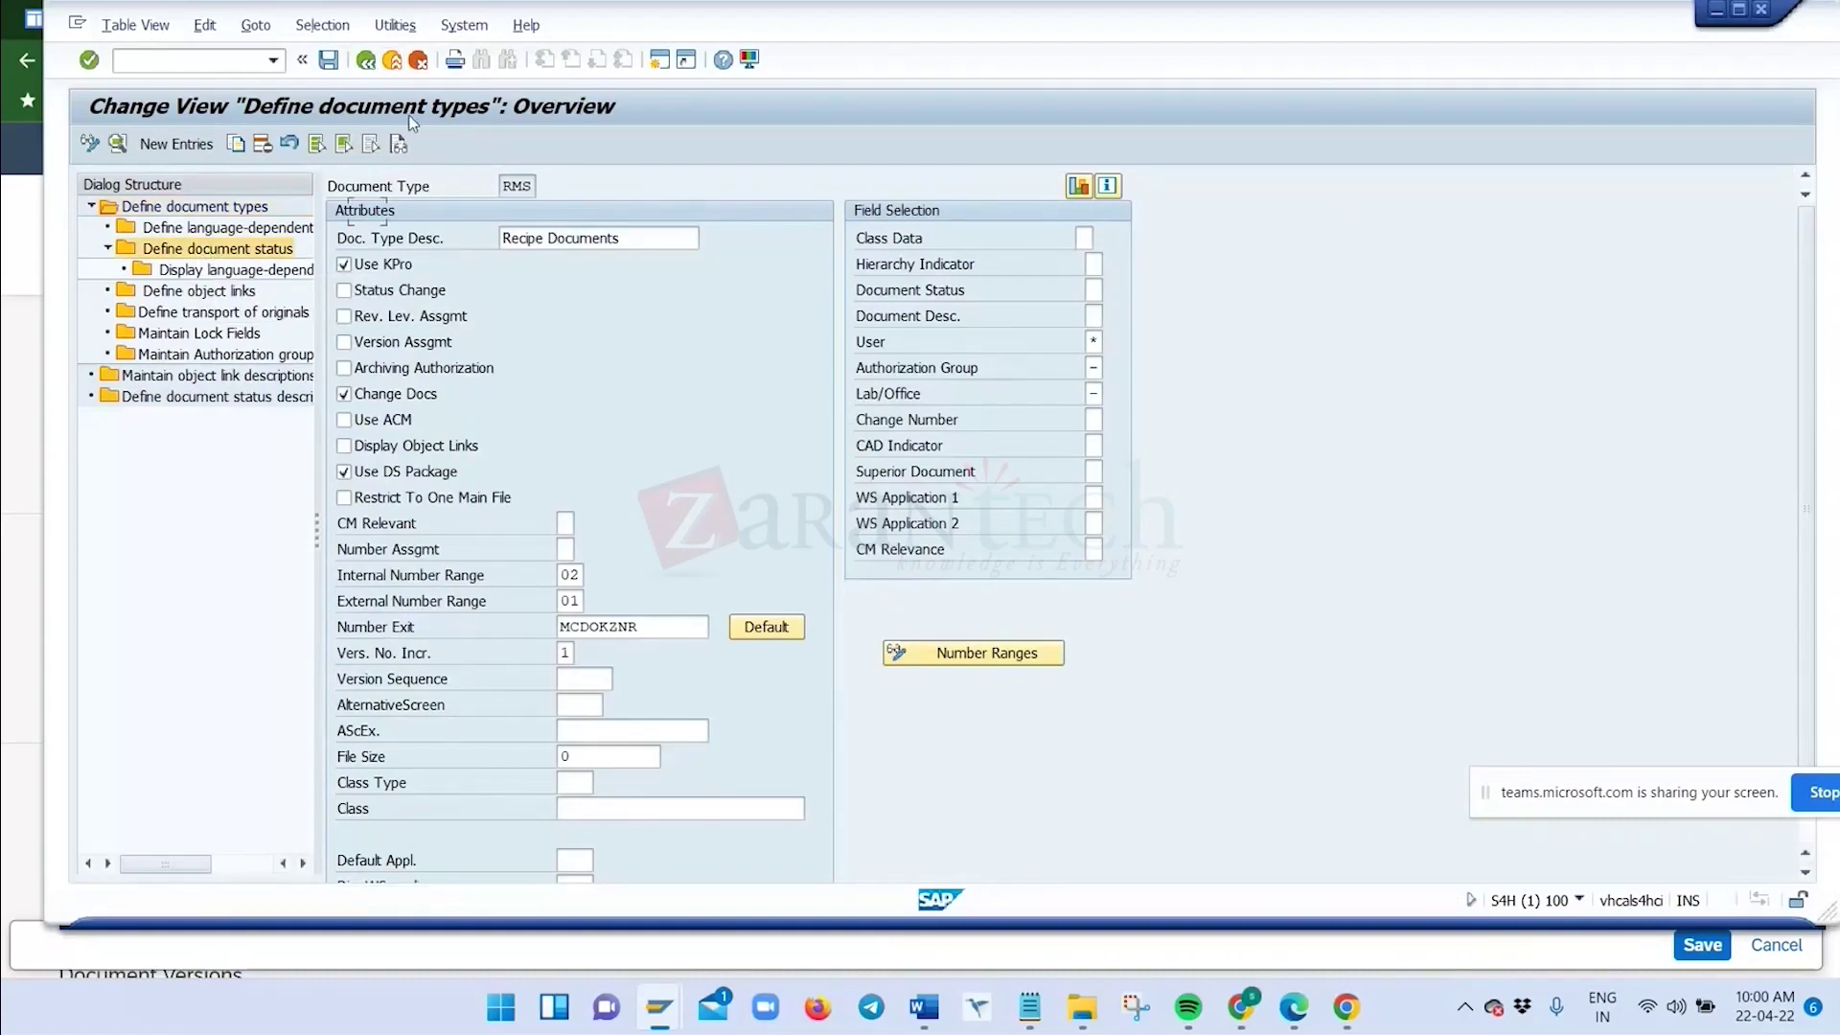
{"action": "key", "text": "F3"}
{"action": "left_click", "coordinate": [334, 212]}
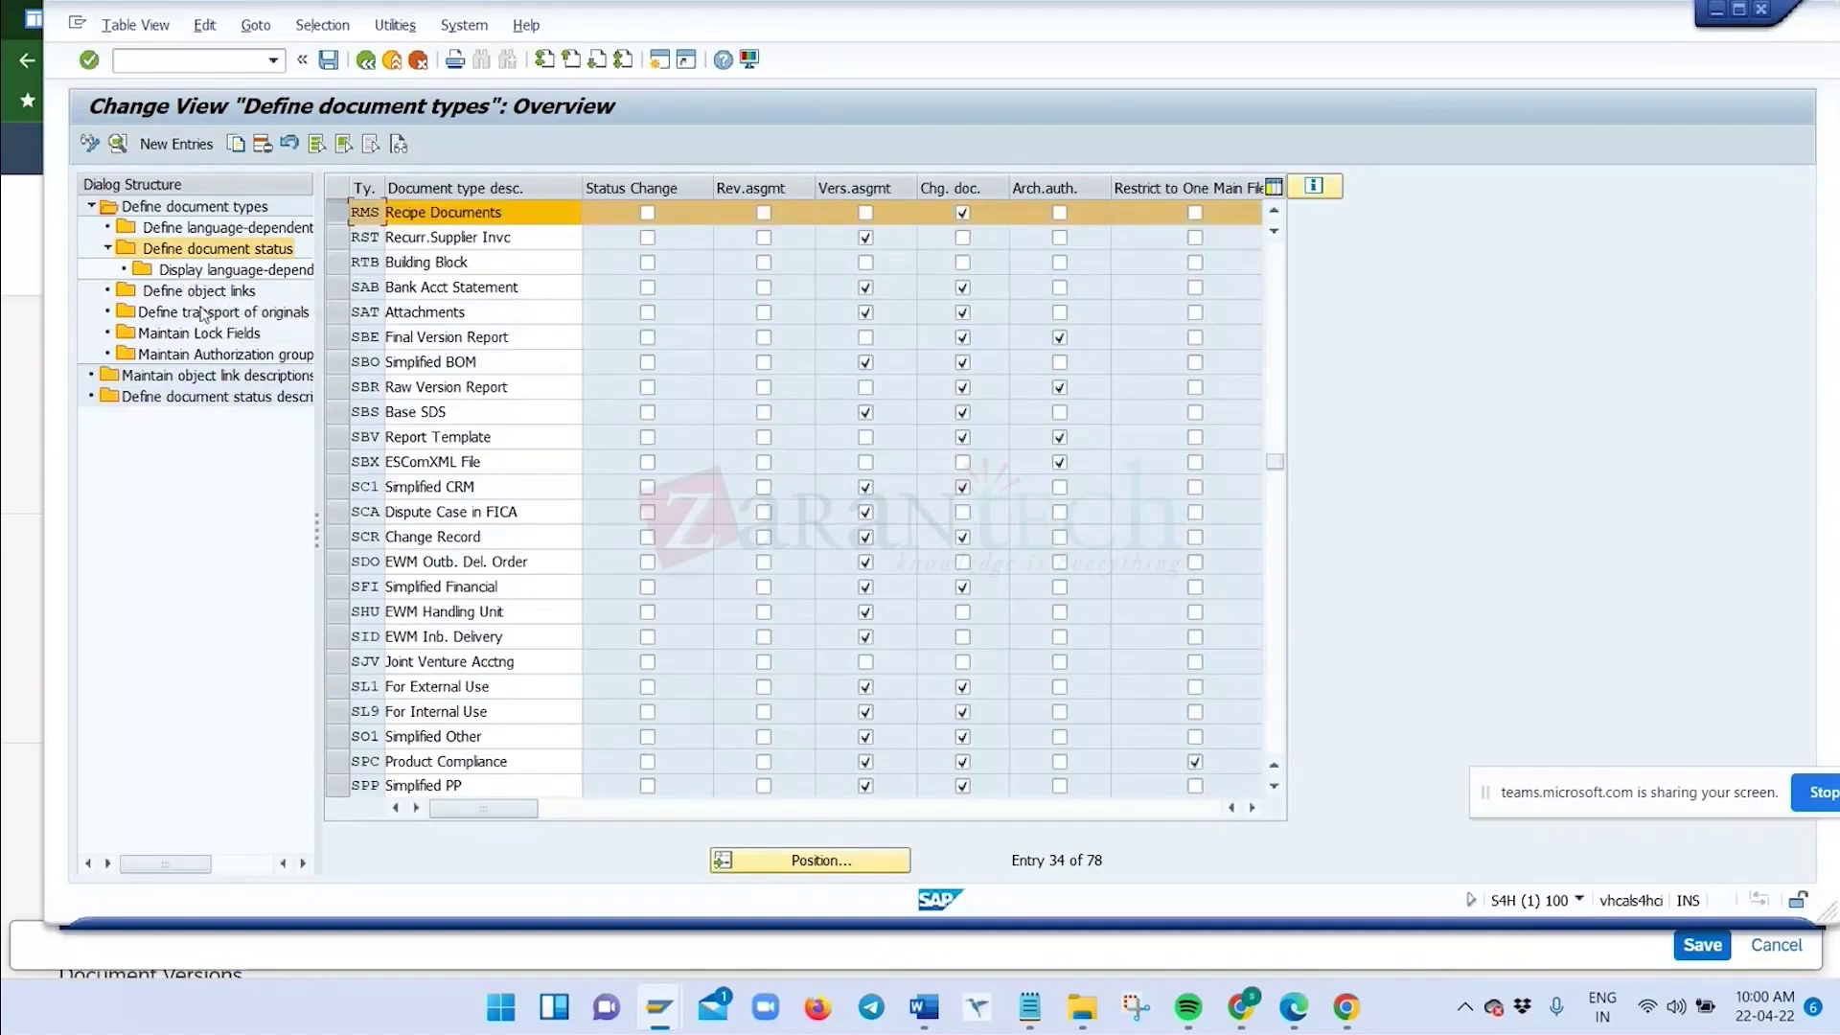
{"action": "double_click", "coordinate": [229, 251]}
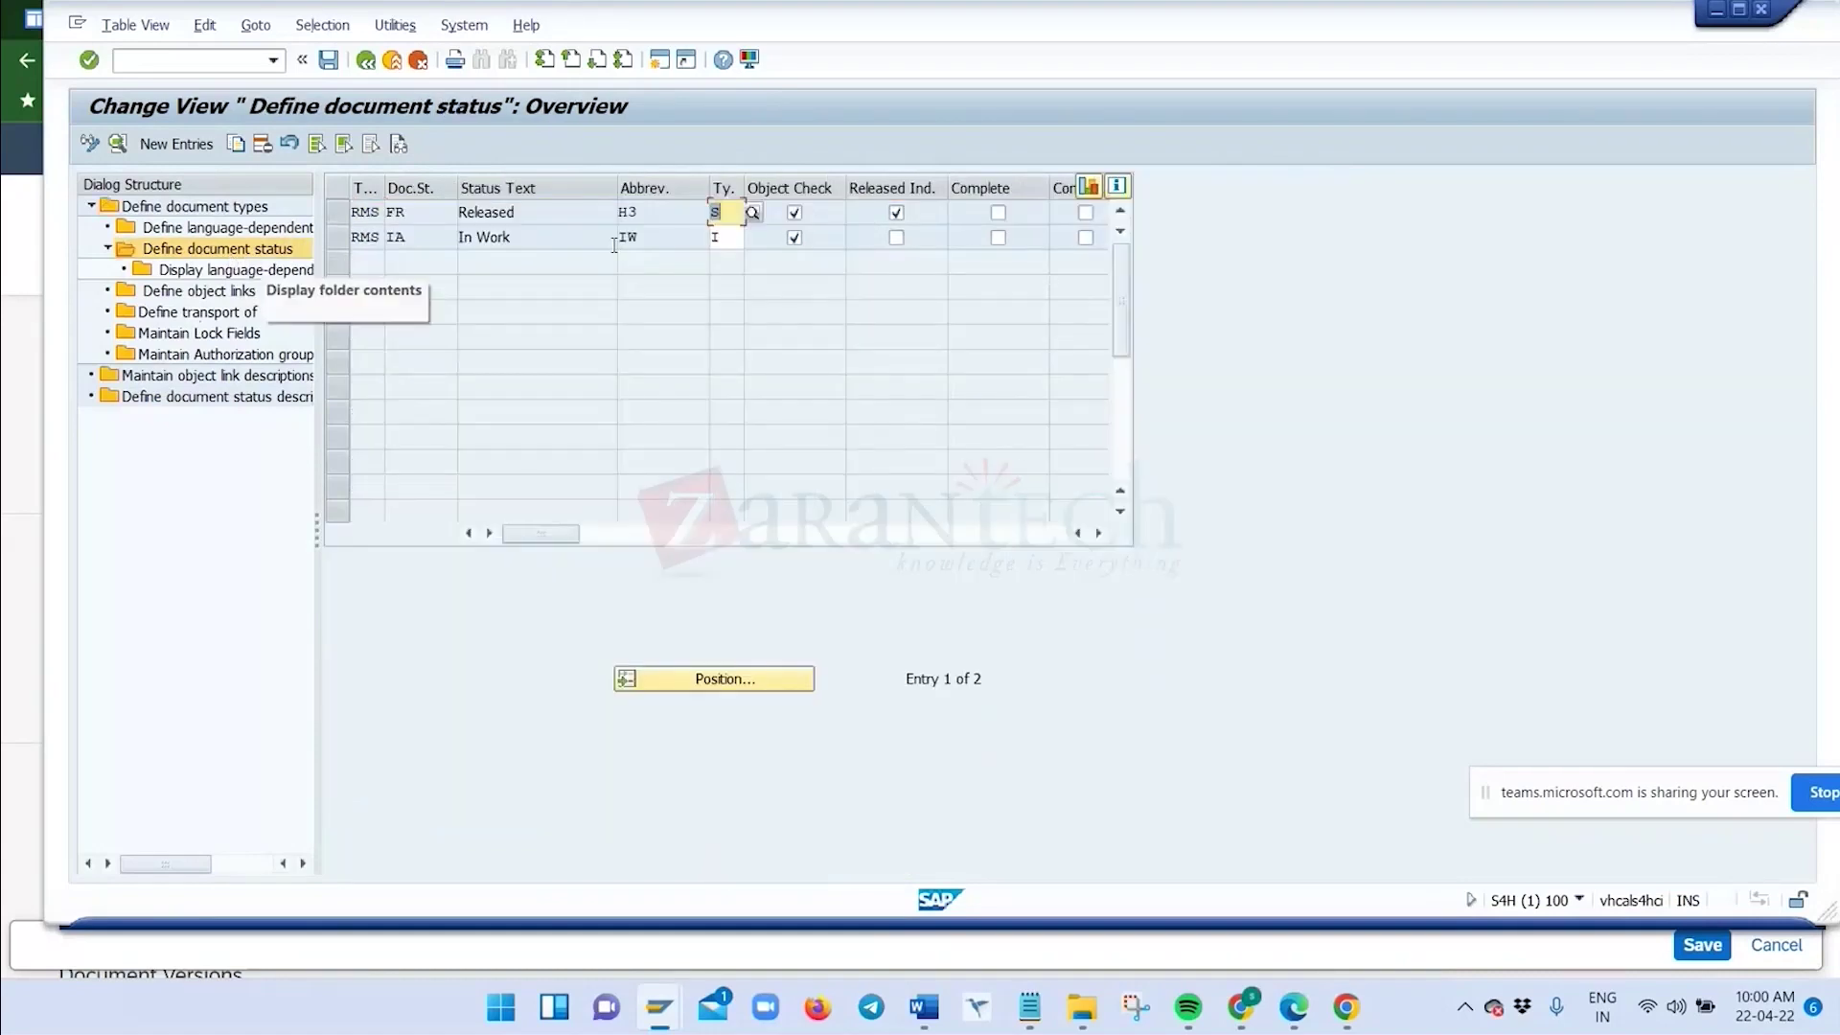
Examine the In Work and Released status entries of document type RMS
{"action": "left_click", "coordinate": [565, 239]}
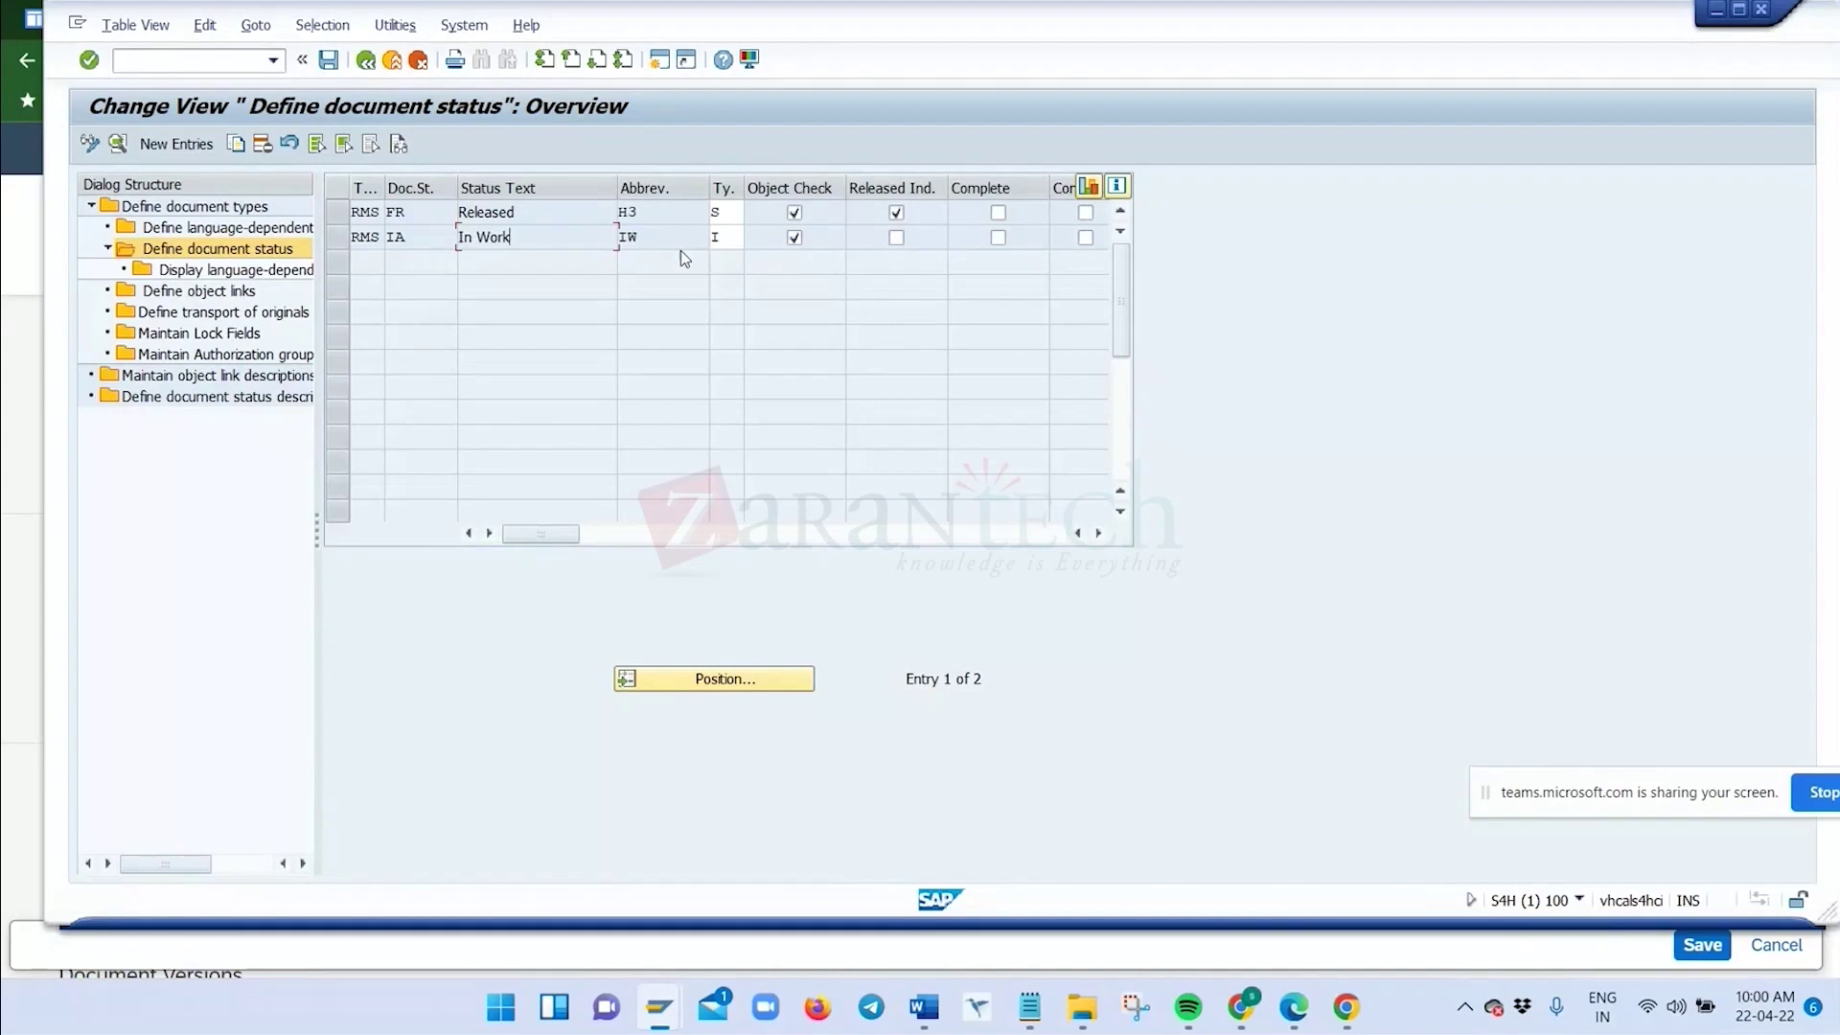
{"action": "left_click", "coordinate": [376, 220]}
{"action": "left_click", "coordinate": [540, 241]}
{"action": "left_click_drag", "start_coordinate": [524, 239], "coordinate": [433, 240]}
{"action": "double_click", "coordinate": [529, 213]}
Switch to the document in the browser and check which statuses can be chosen, leaving the selection without picking one
{"action": "key", "text": "alt+Tab"}
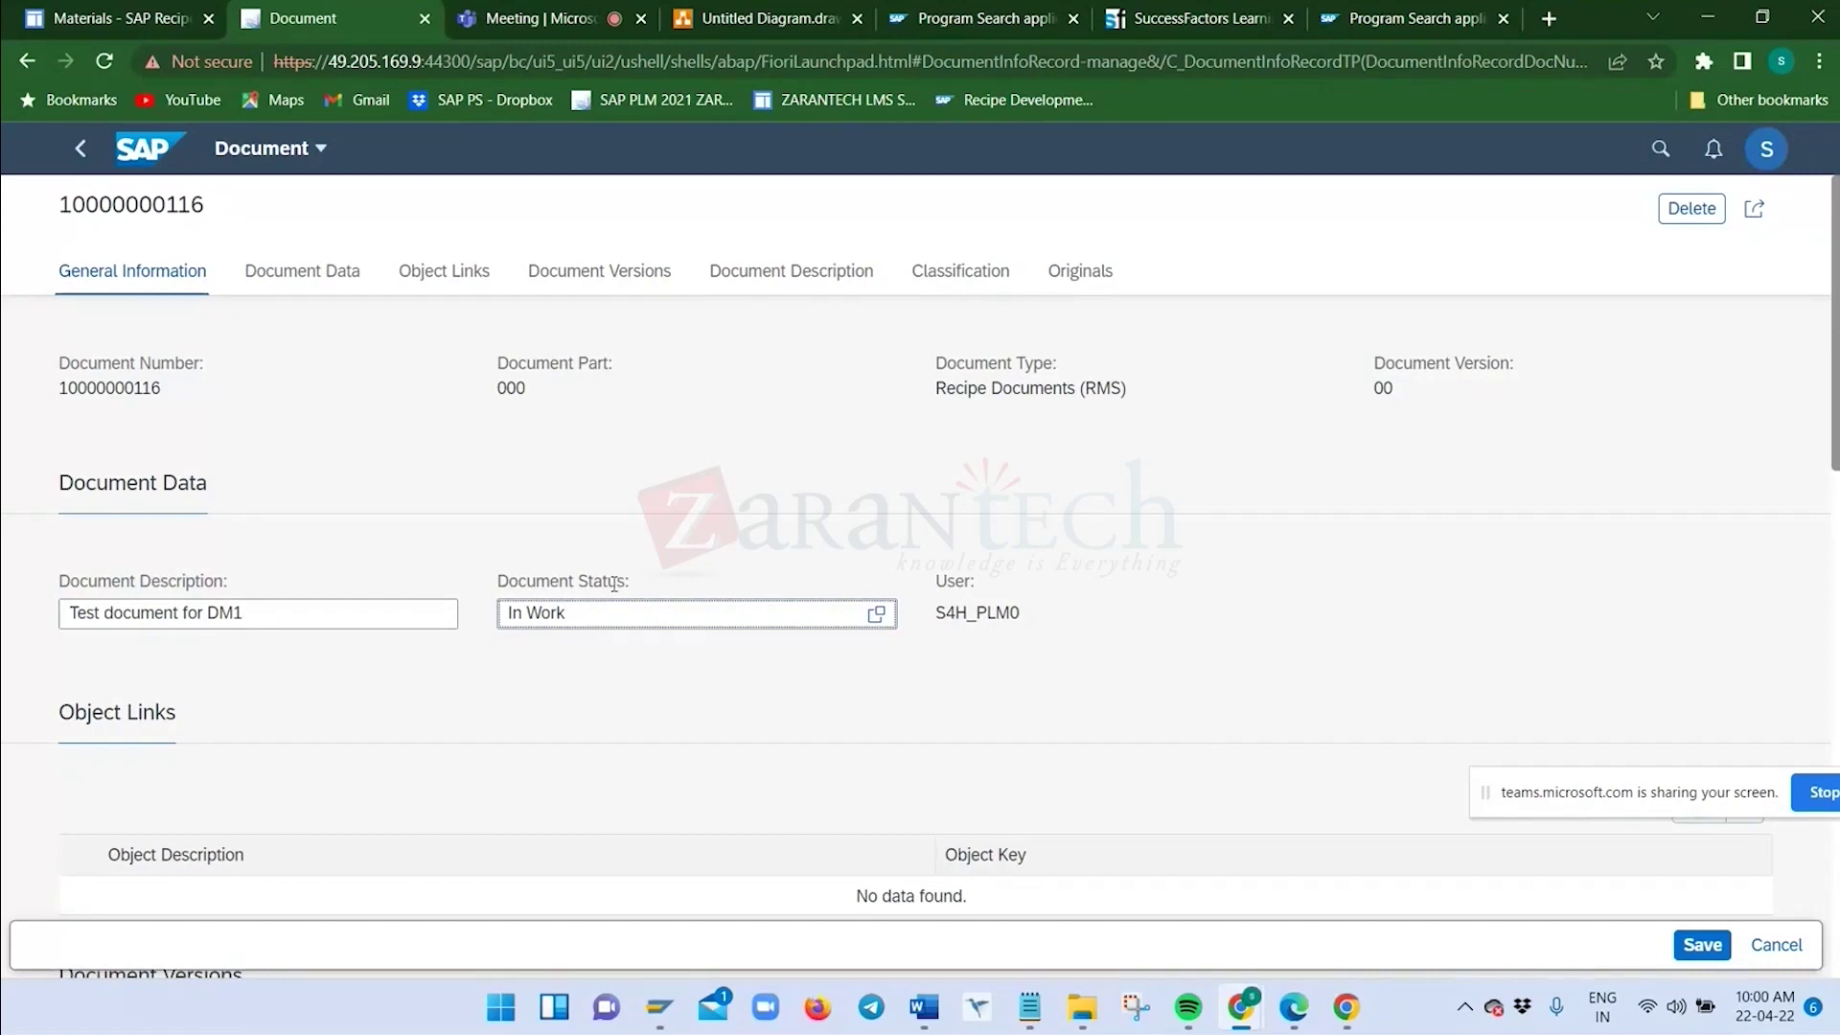
{"action": "left_click", "coordinate": [877, 615]}
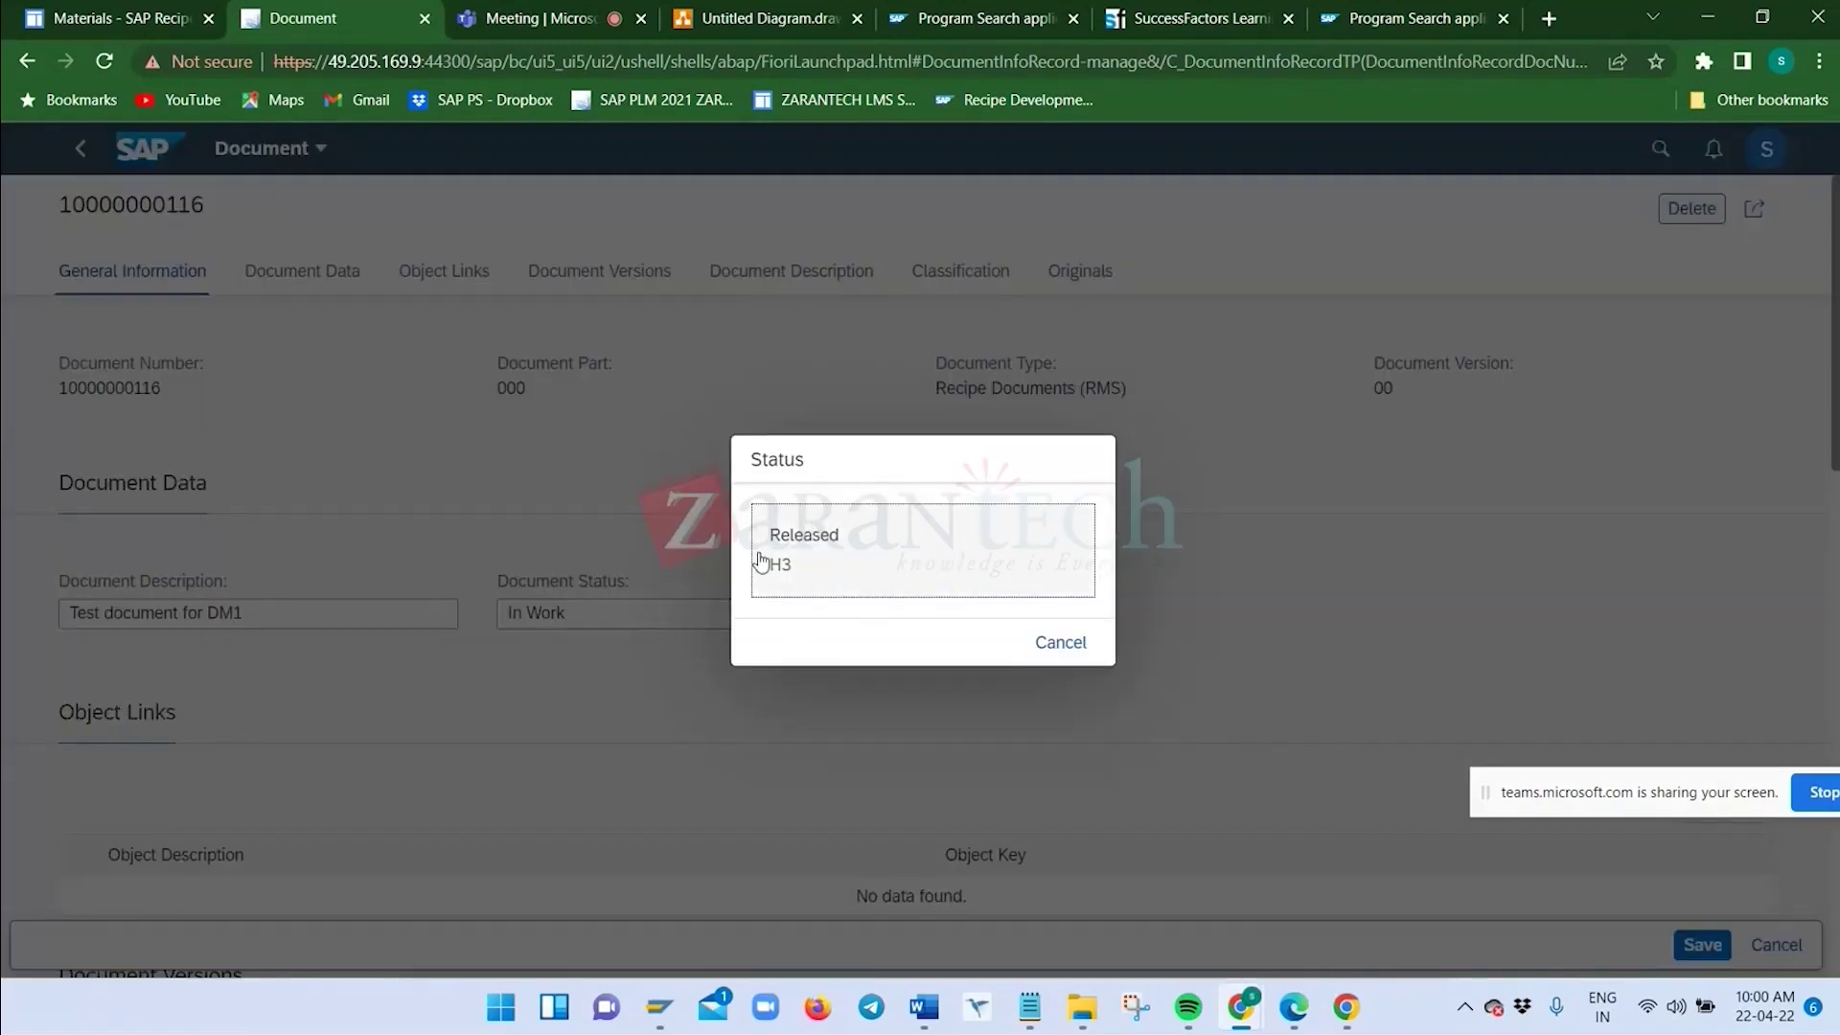
{"action": "left_click", "coordinate": [1025, 657]}
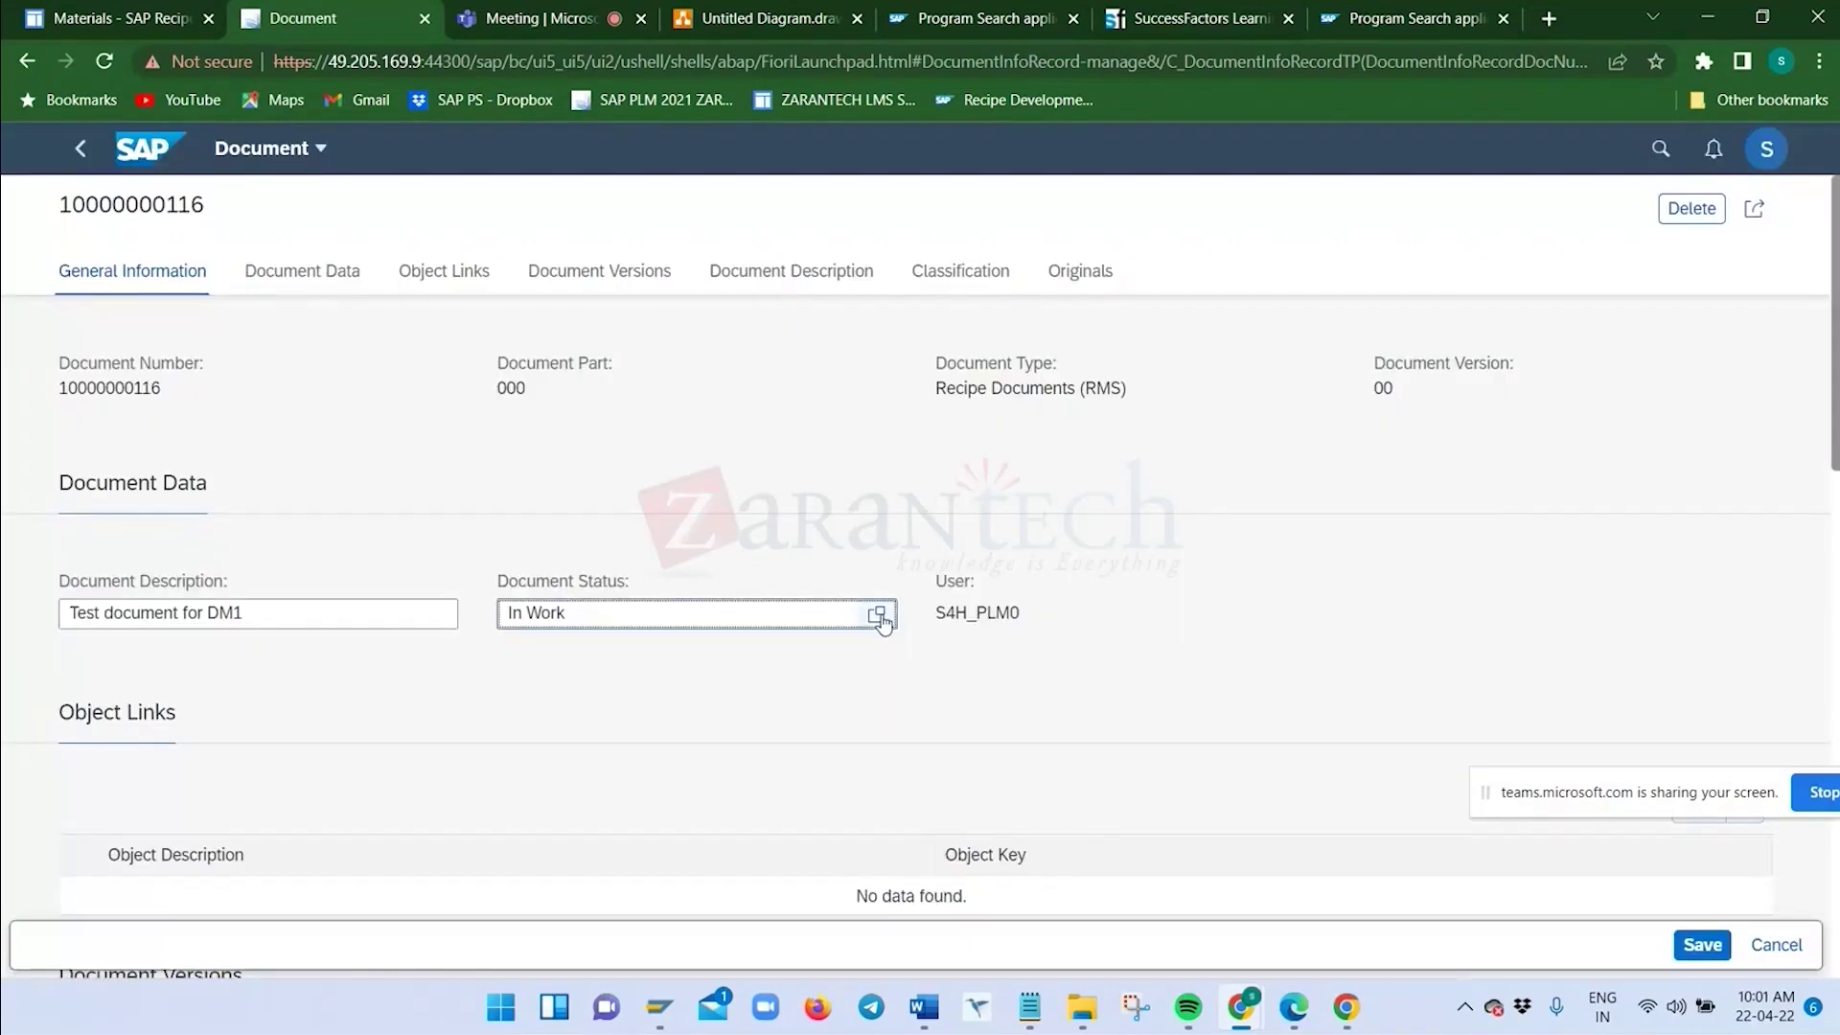
{"action": "left_click", "coordinate": [876, 615]}
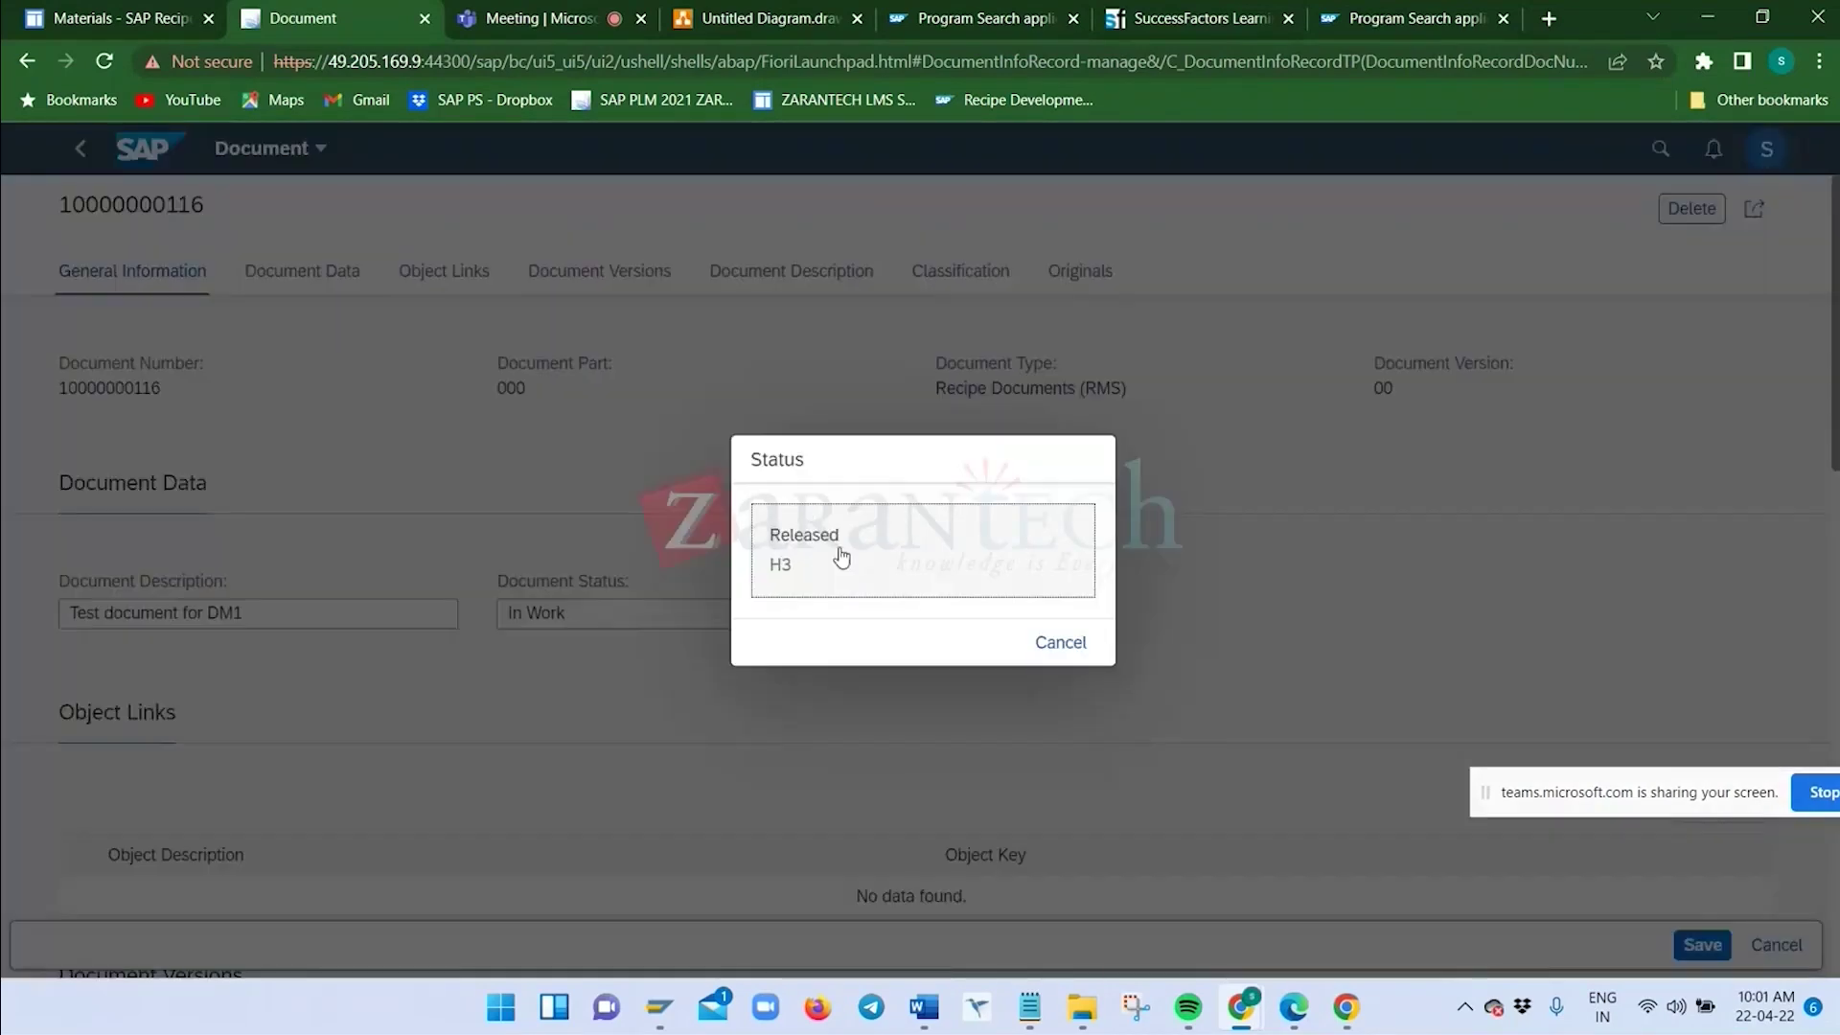
{"action": "left_click", "coordinate": [1060, 642]}
Switch back to the SAP GUI and leave the document status and document type views for the IMG structure
{"action": "key", "text": "alt+Tab"}
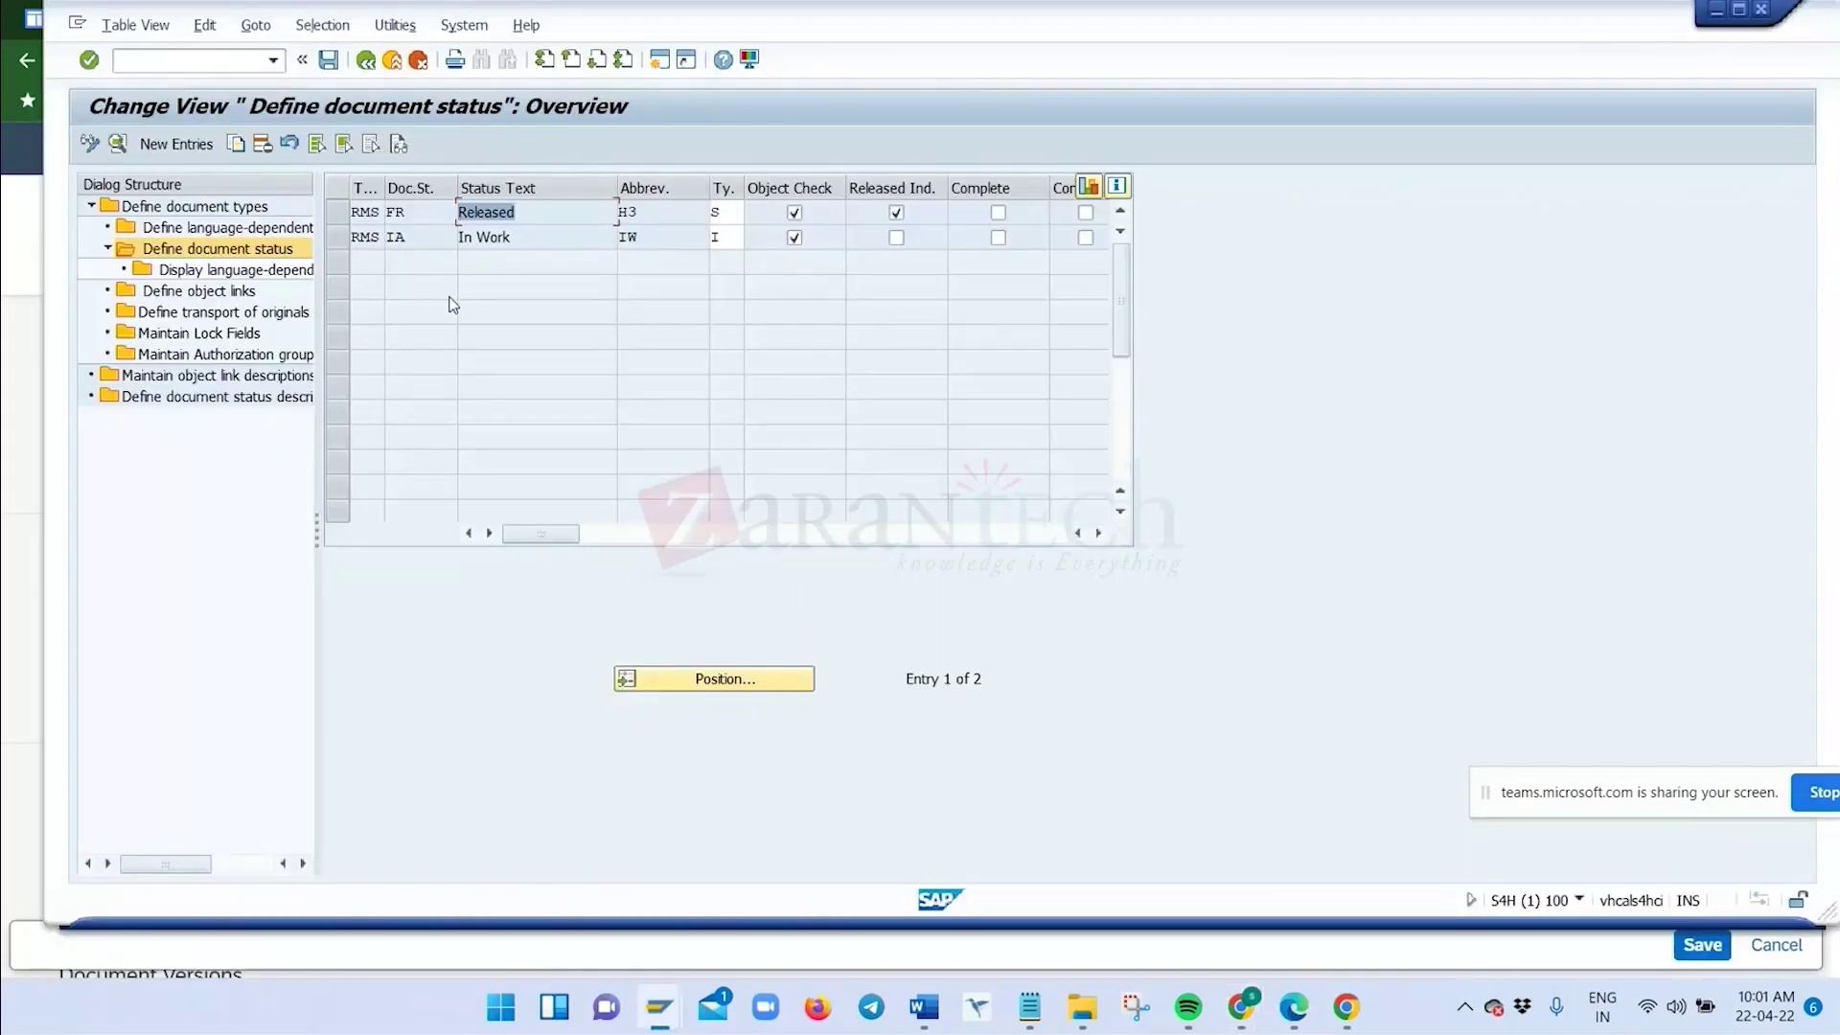
{"action": "left_click", "coordinate": [547, 217]}
{"action": "left_click", "coordinate": [365, 59]}
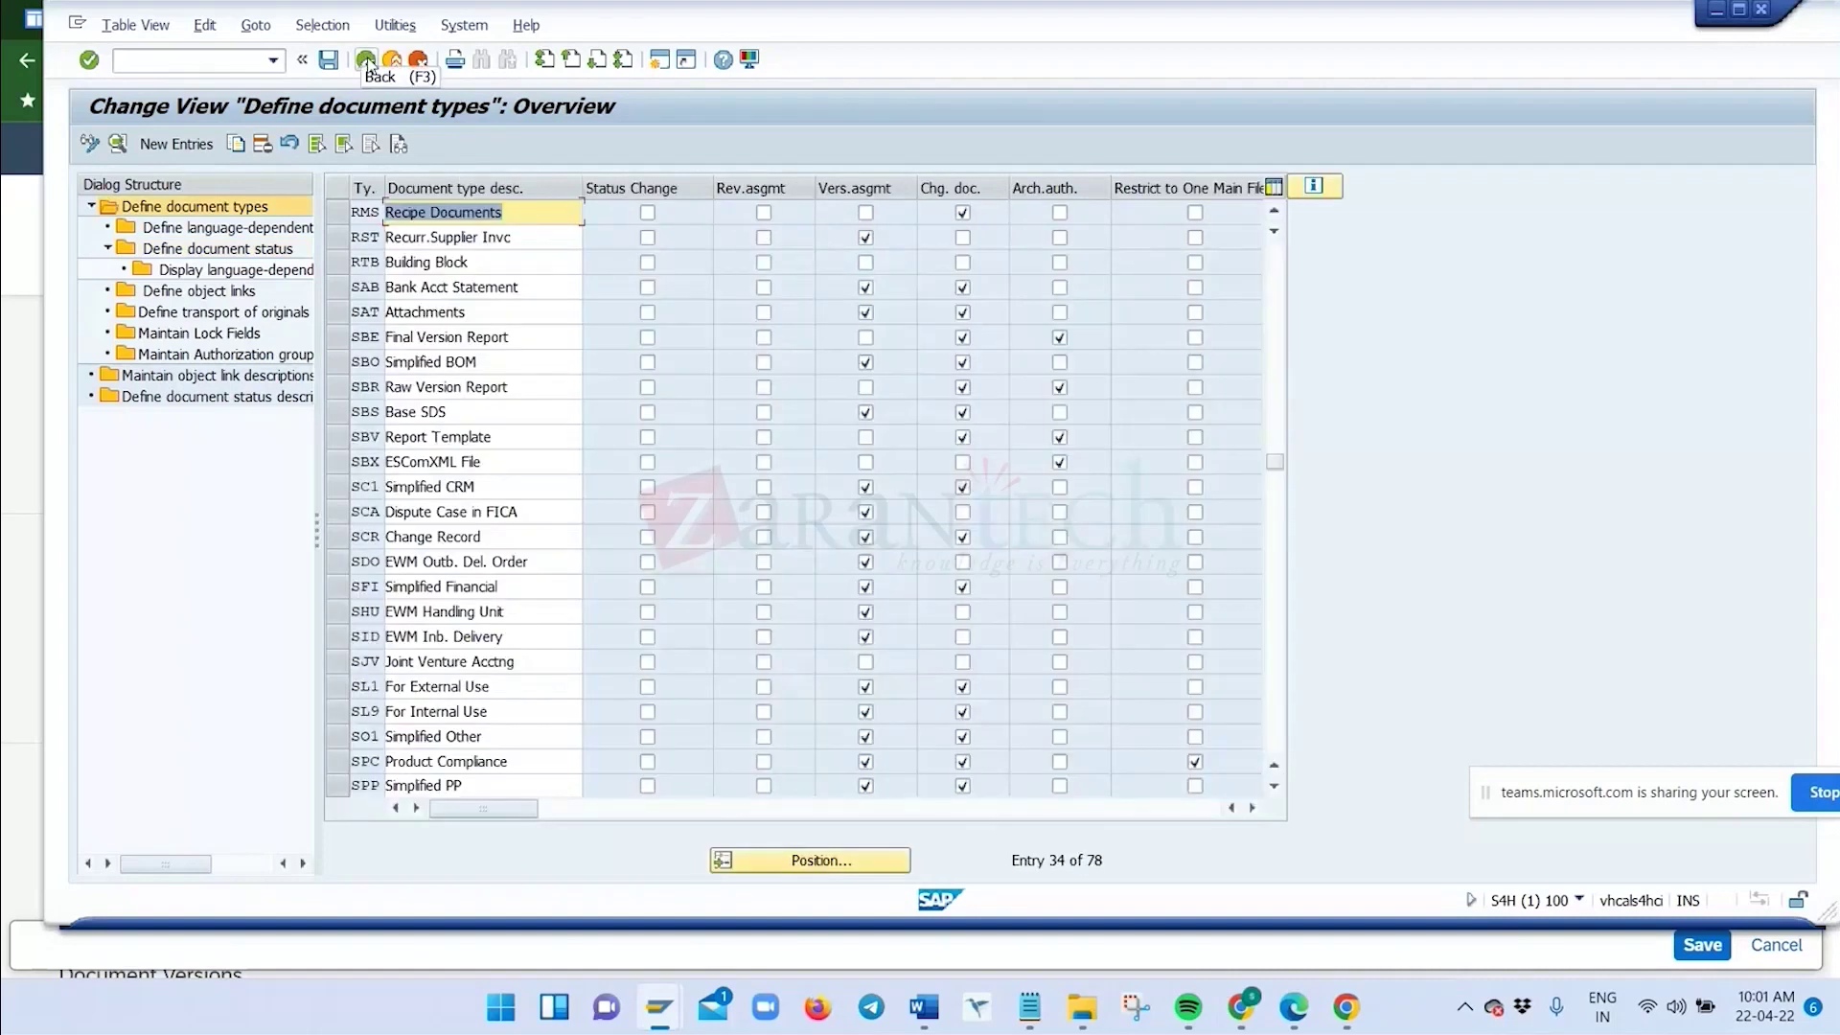
{"action": "left_click", "coordinate": [392, 60]}
Switch to the document in the browser, set its status to Released, save it and close the message details
{"action": "key", "text": "alt+Tab"}
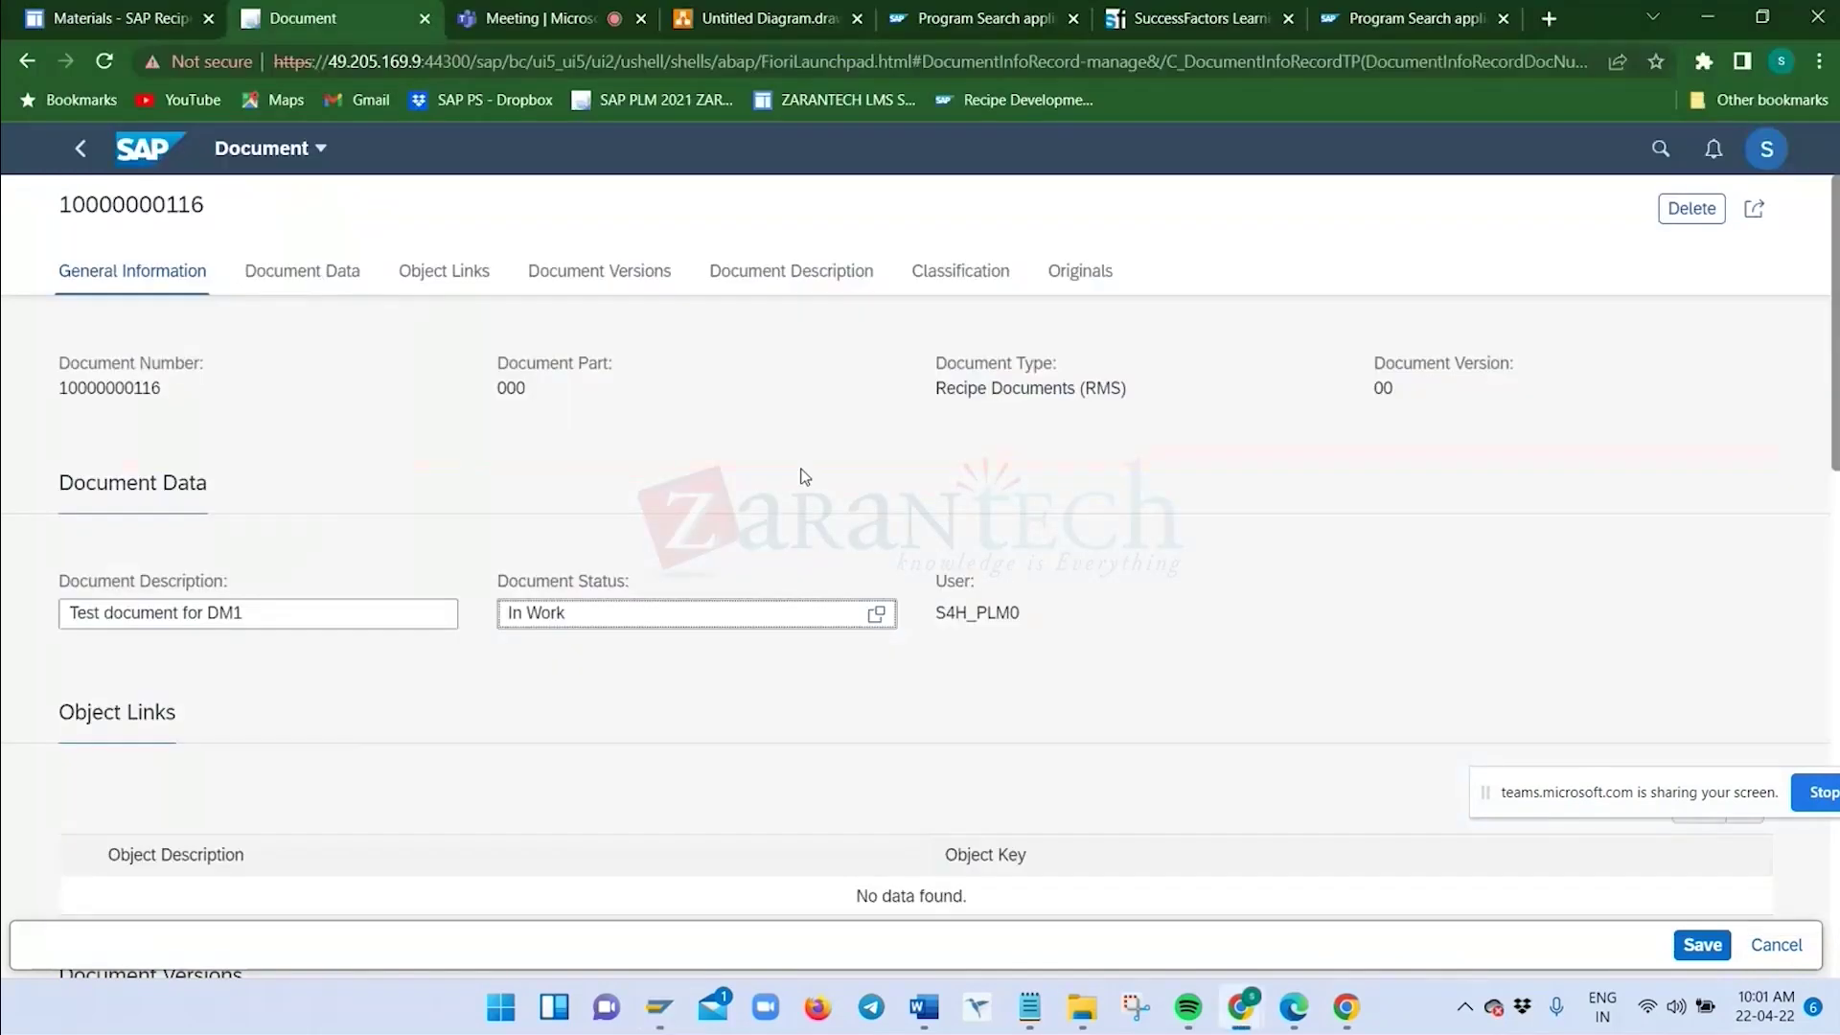
{"action": "left_click", "coordinate": [875, 617]}
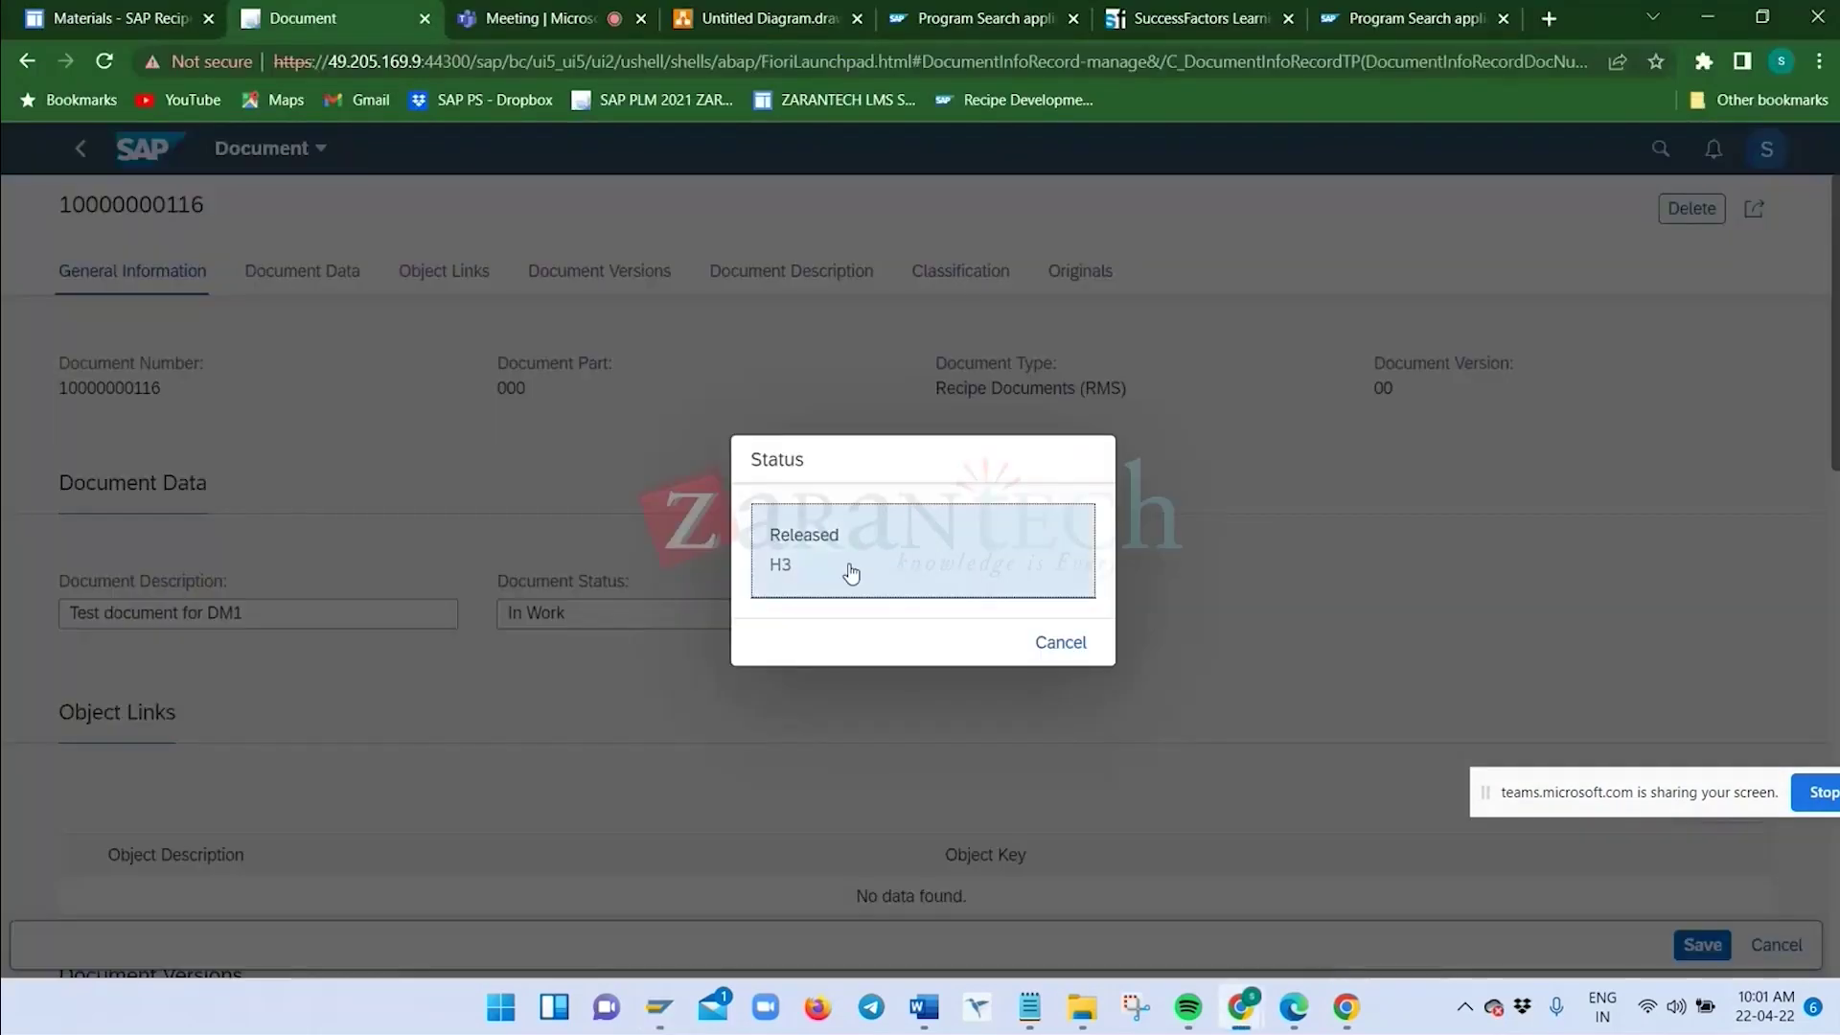
{"action": "left_click", "coordinate": [853, 570]}
{"action": "left_click", "coordinate": [1702, 945]}
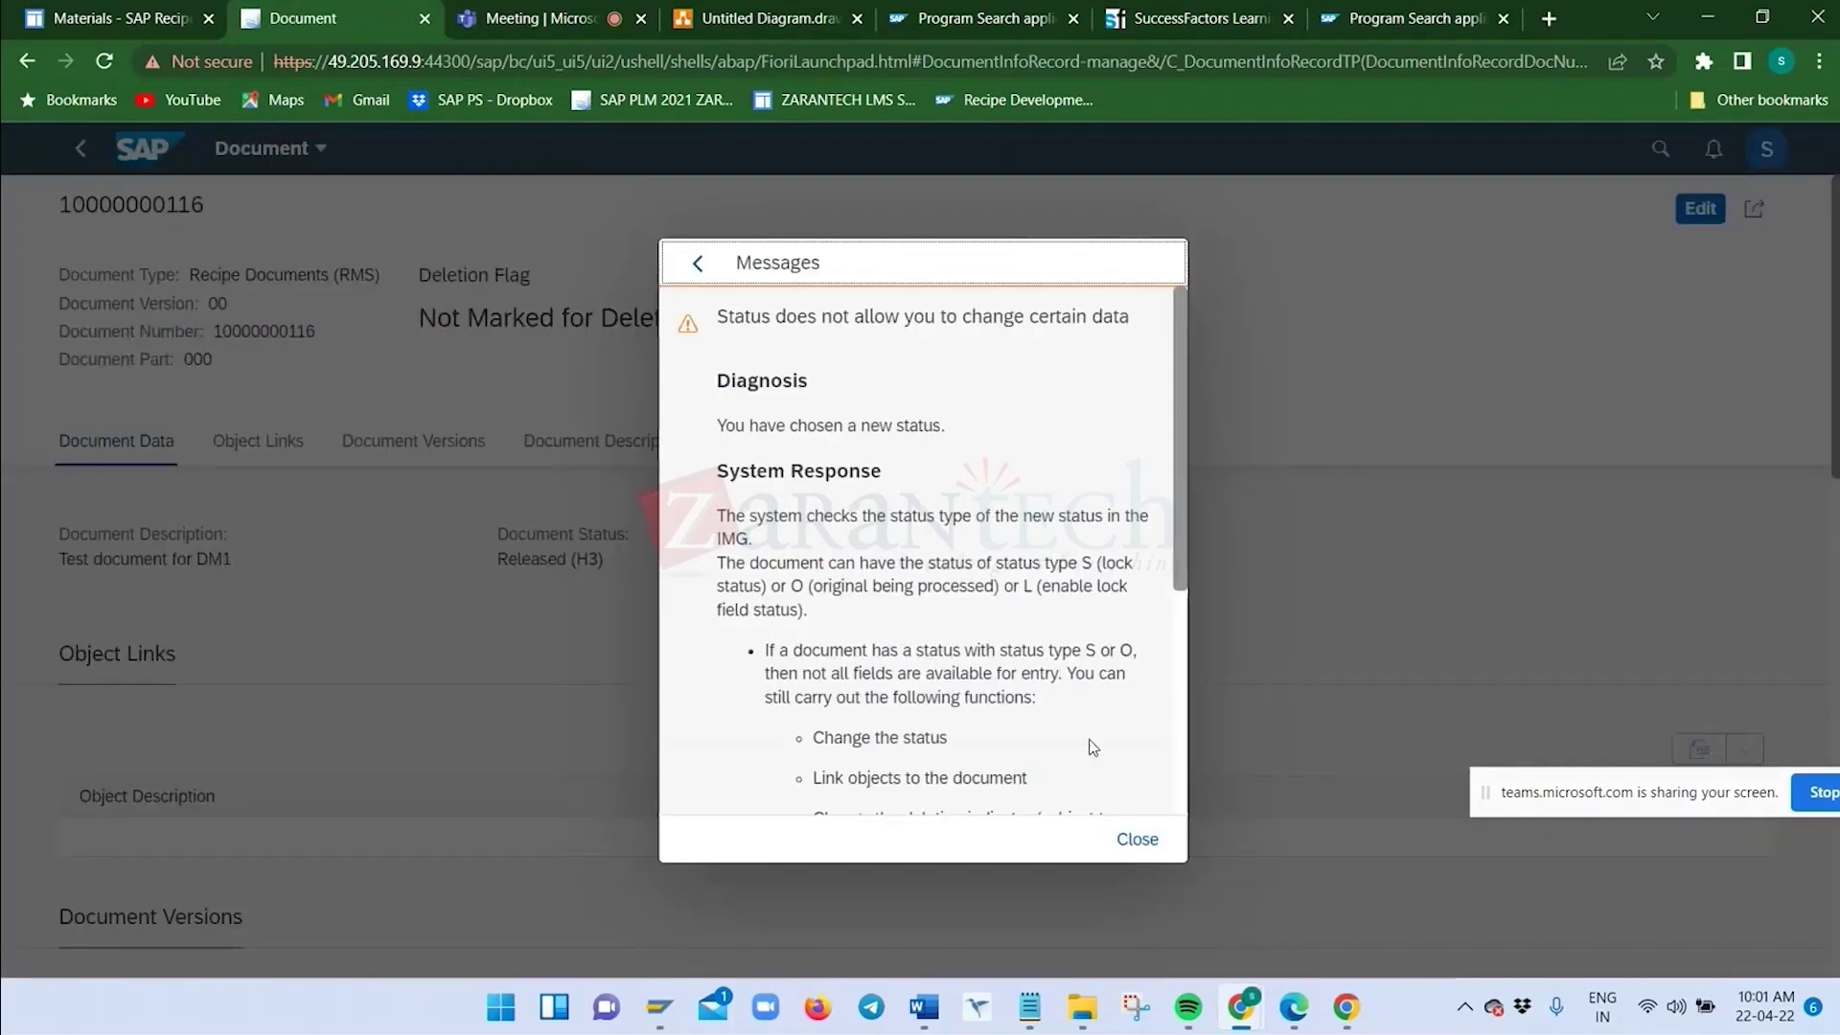
{"action": "scroll", "coordinate": [1093, 746], "scroll_direction": "down", "scroll_amount": 4}
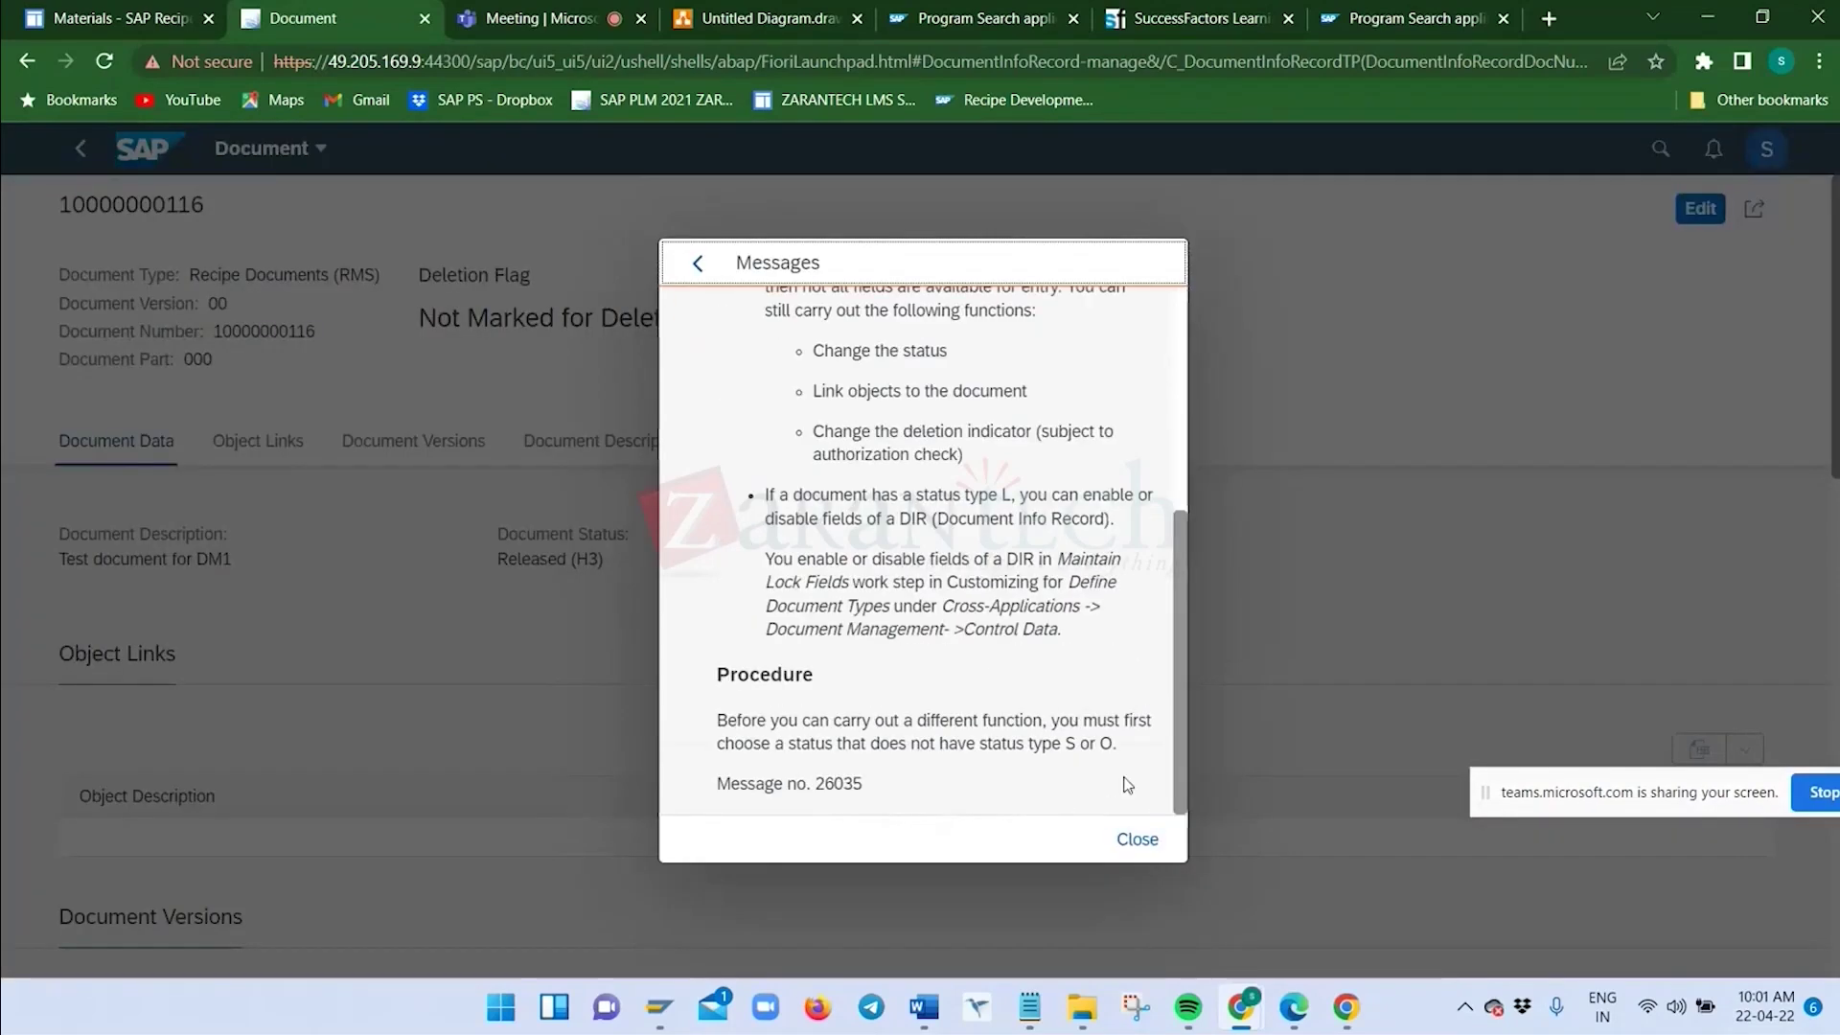
{"action": "left_click", "coordinate": [1141, 837]}
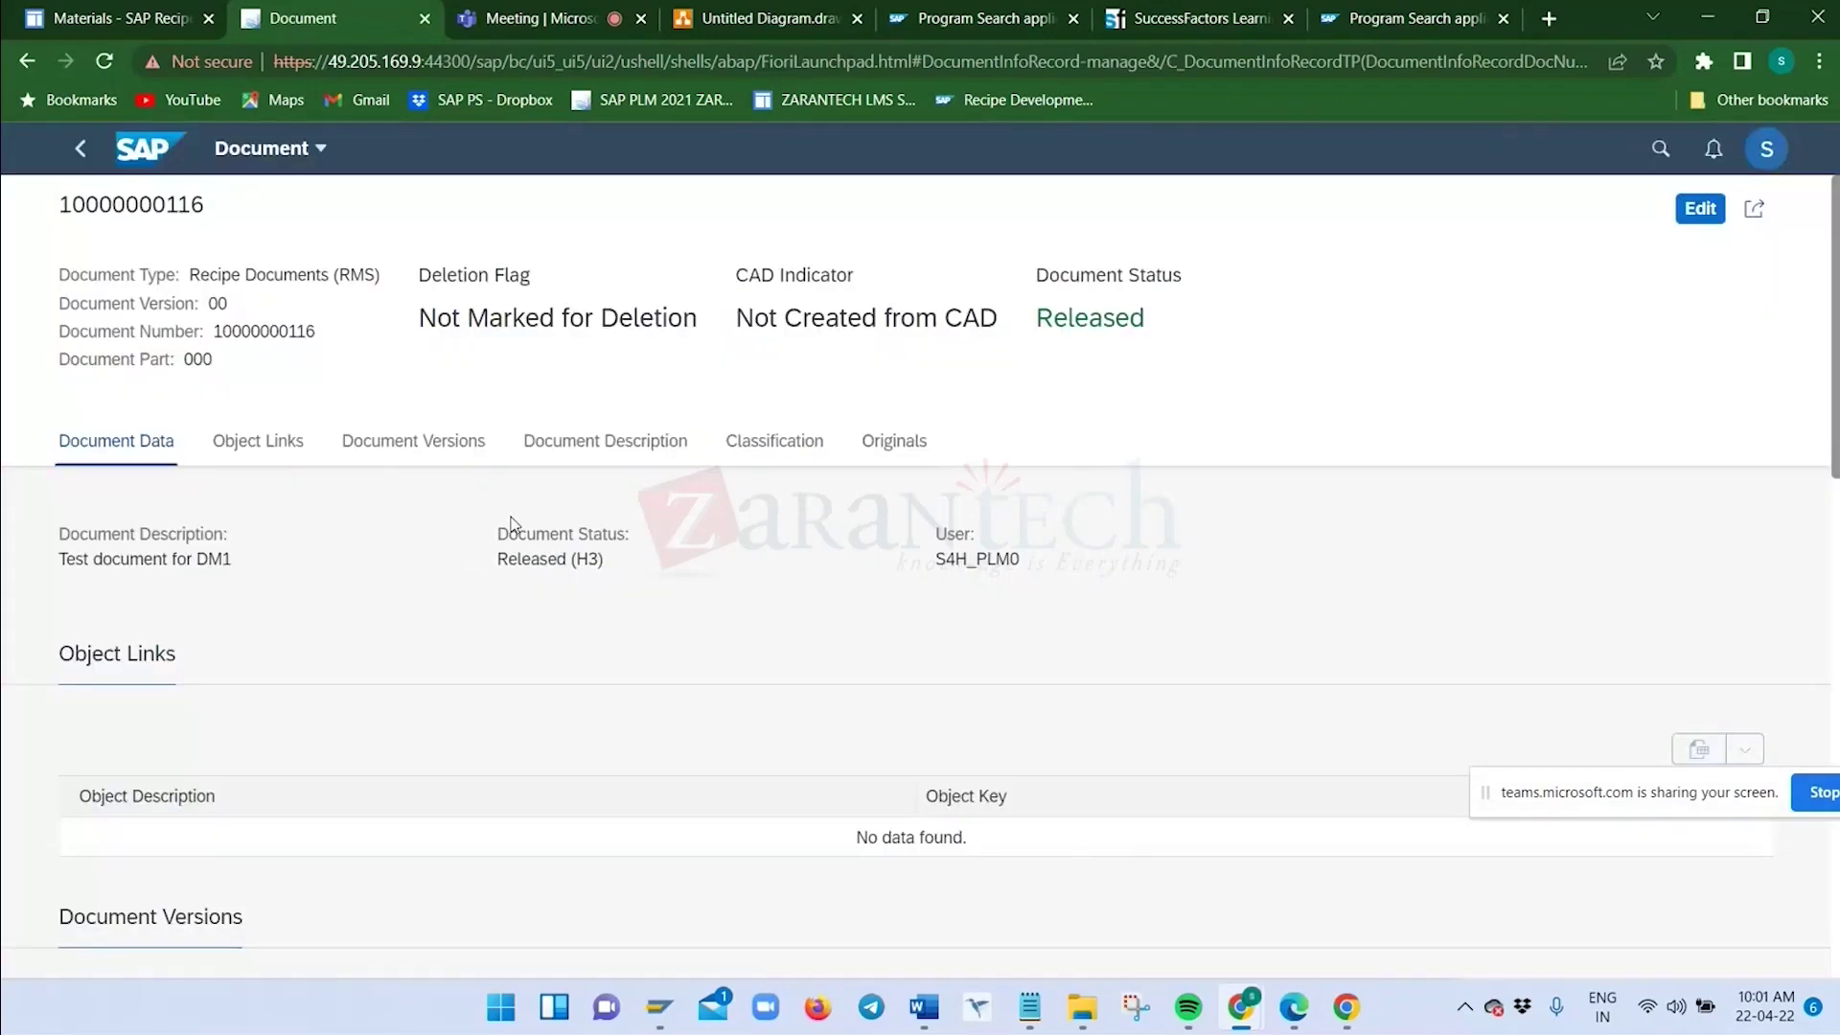
Examine the document status and document number in the saved document's header
{"action": "triple_click", "coordinate": [1047, 313]}
{"action": "left_click_drag", "start_coordinate": [1048, 314], "coordinate": [1184, 337]}
{"action": "left_click", "coordinate": [1185, 337]}
{"action": "left_click_drag", "start_coordinate": [217, 333], "coordinate": [347, 336]}
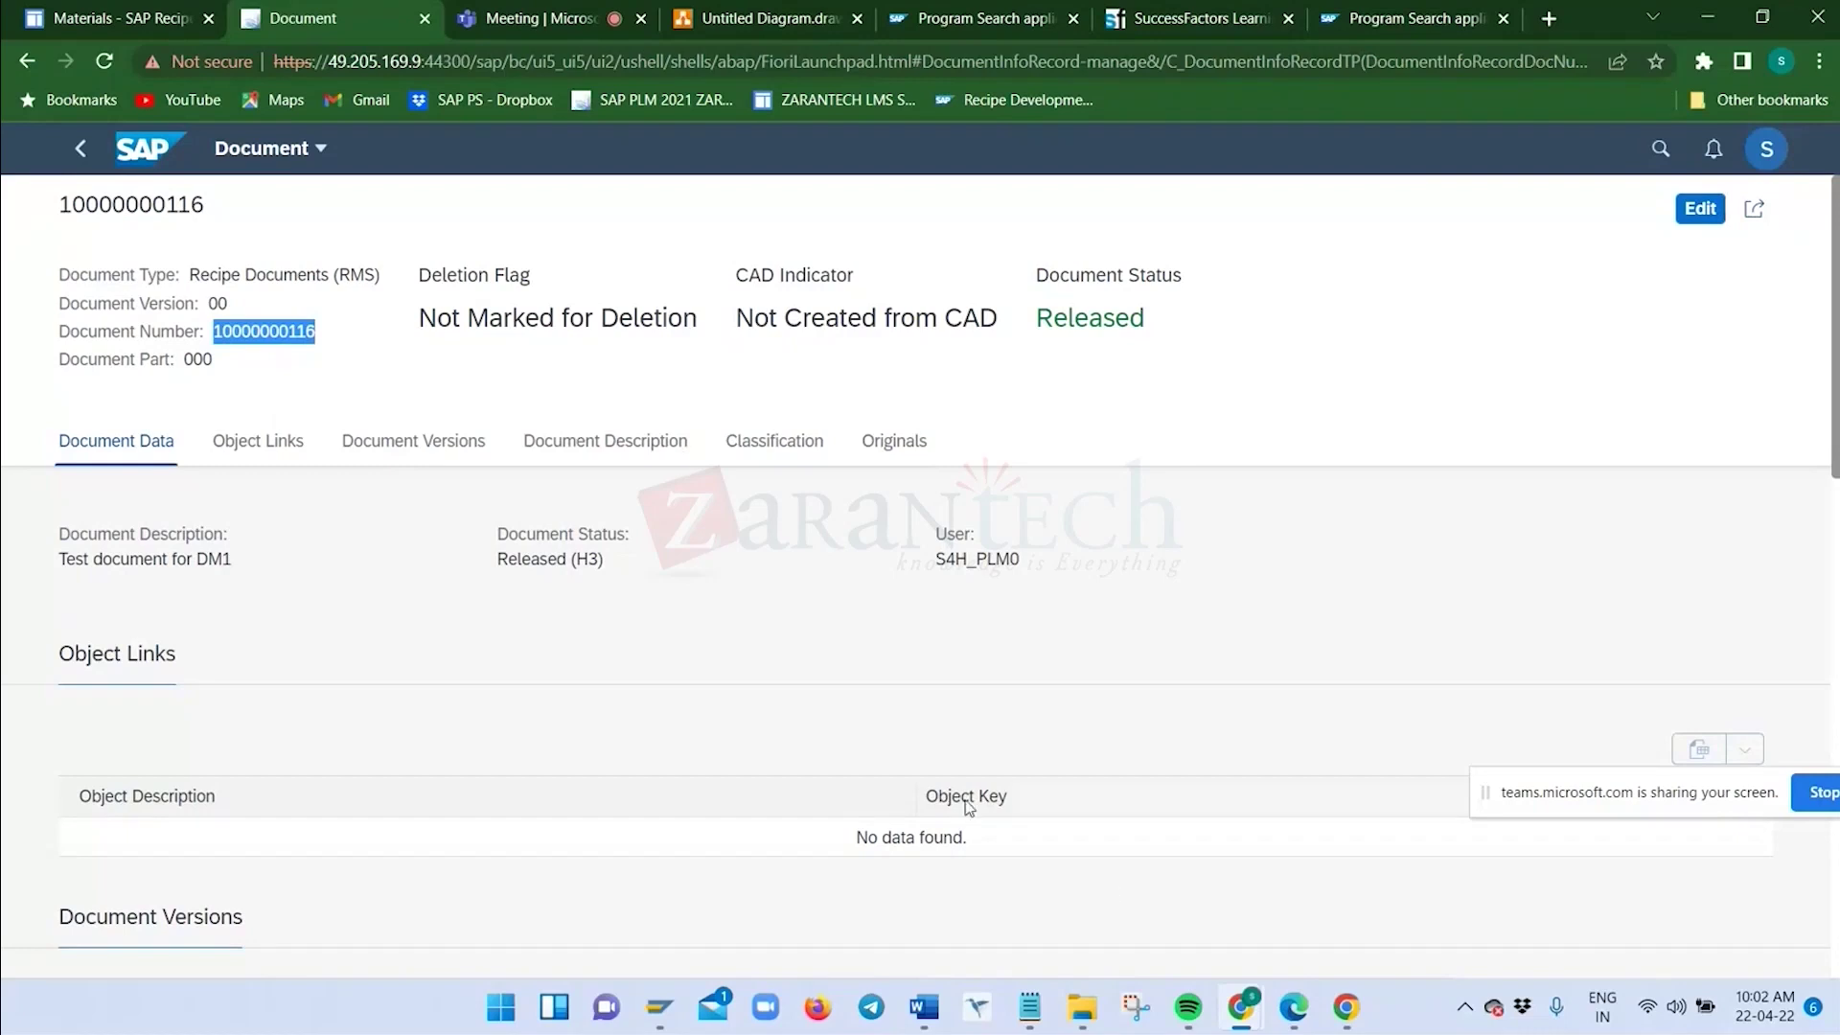
{"action": "left_click", "coordinate": [979, 333]}
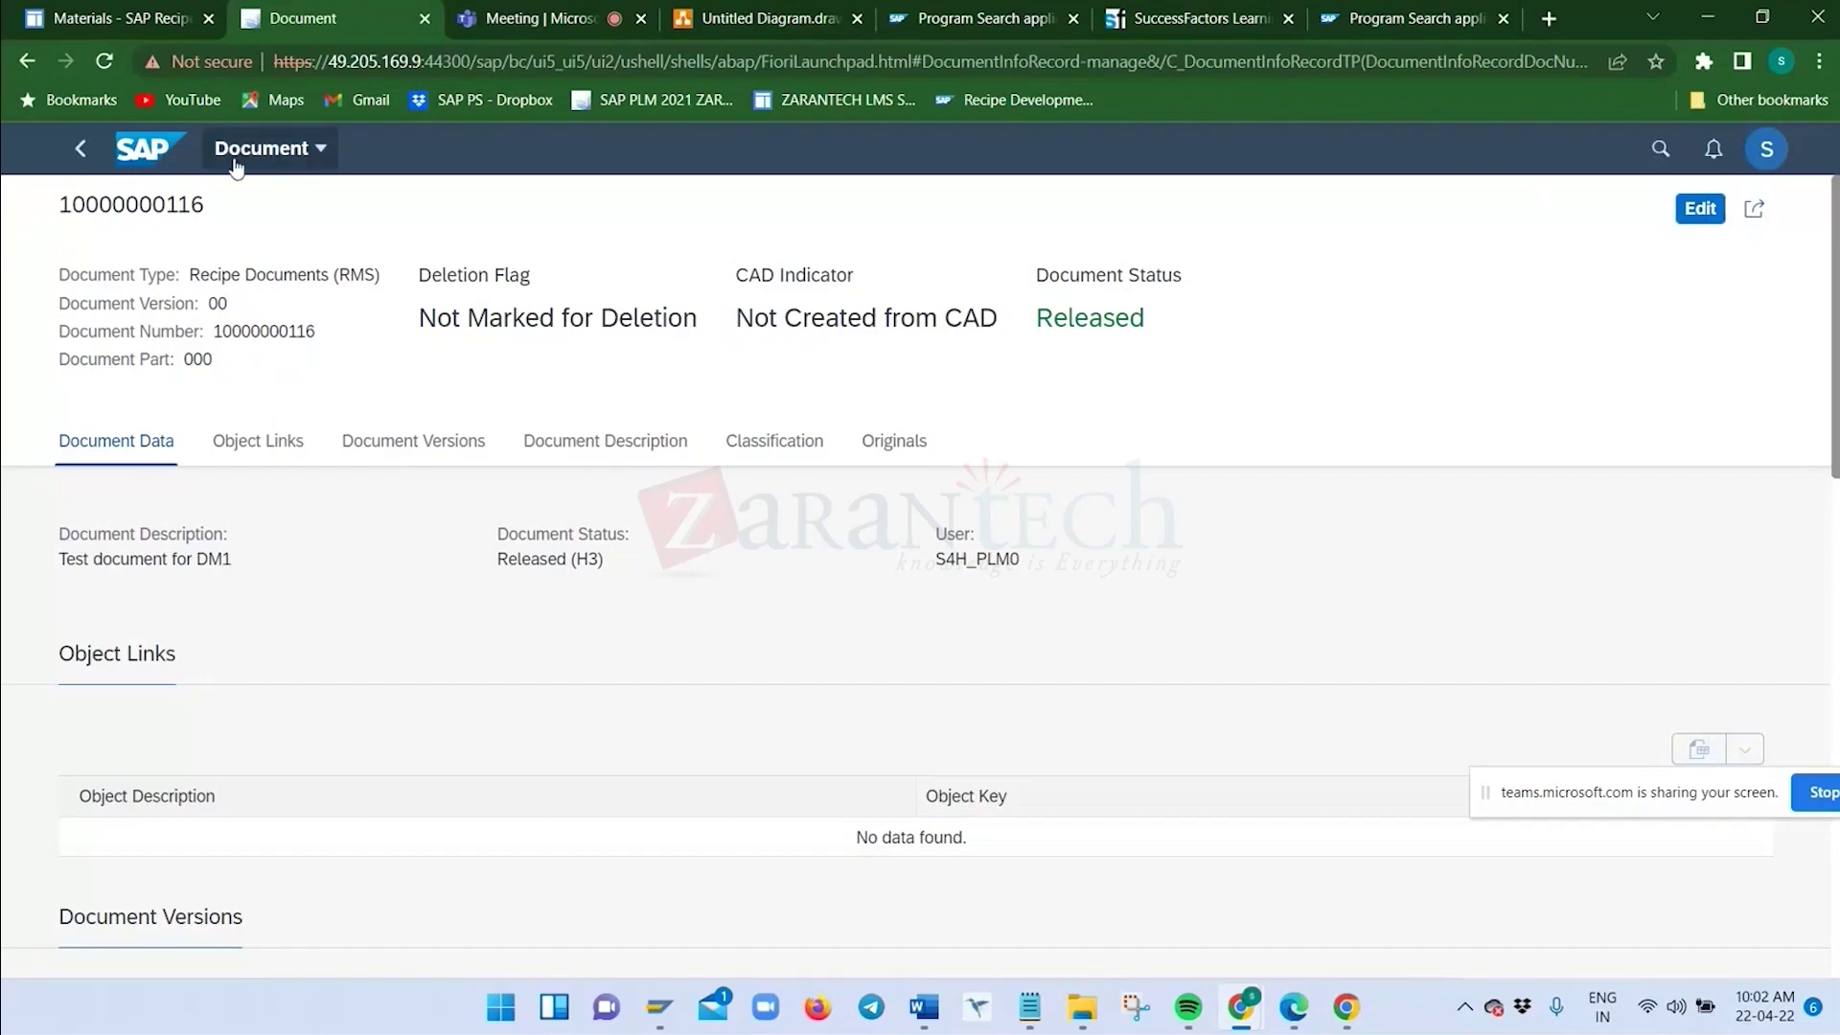
Return to Manage Documents, list all documents without filters and look through the list
{"action": "left_click", "coordinate": [85, 150]}
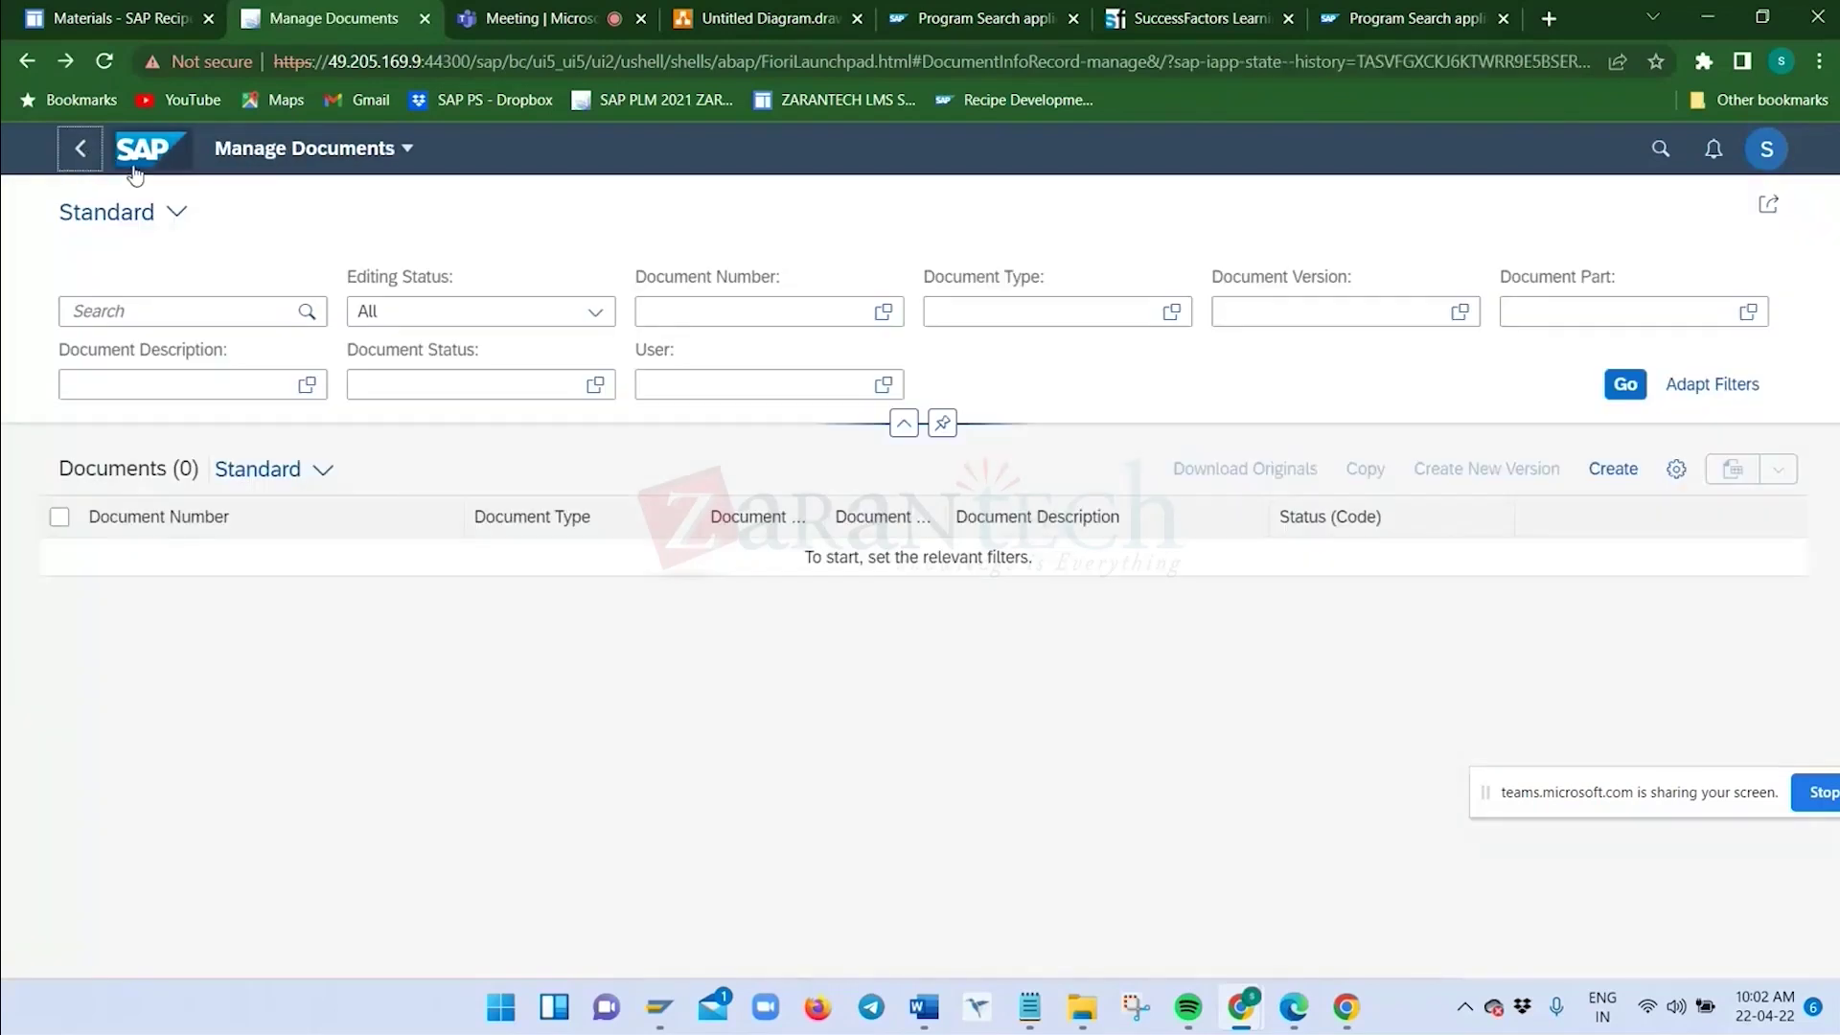
{"action": "left_click", "coordinate": [1629, 388]}
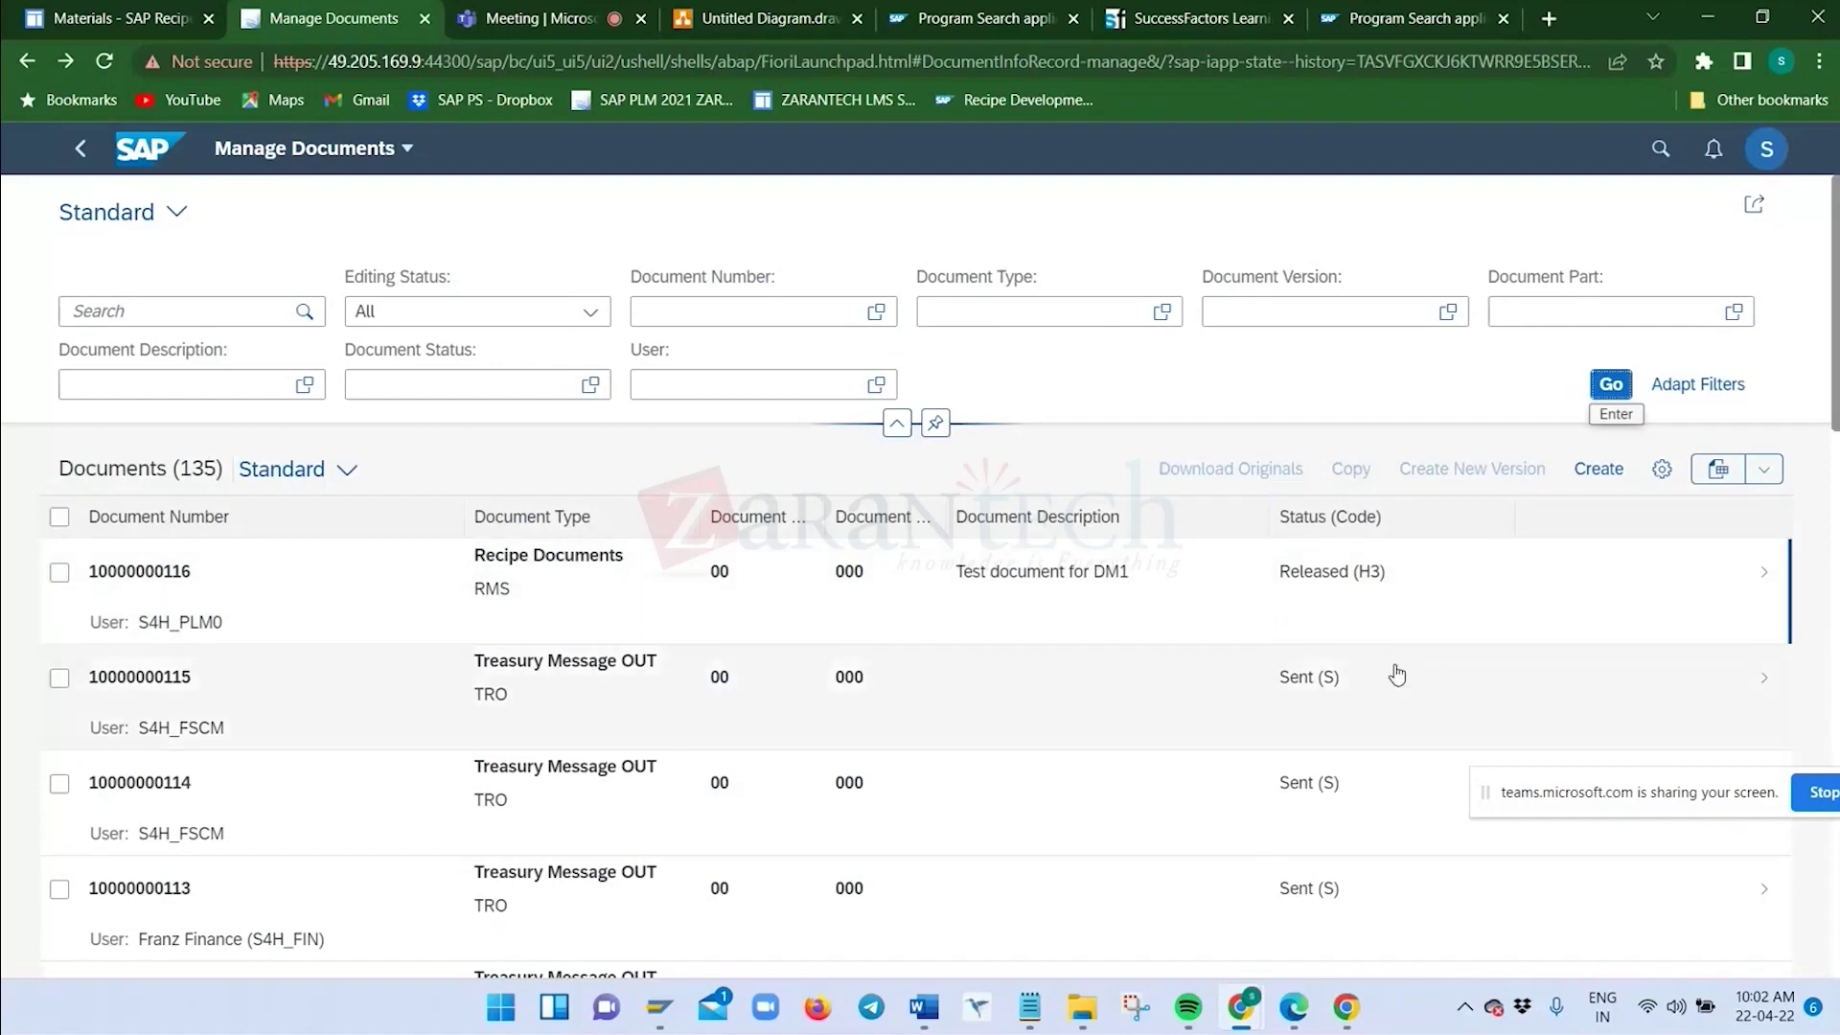
{"action": "scroll", "coordinate": [1397, 676], "scroll_direction": "down", "scroll_amount": 5}
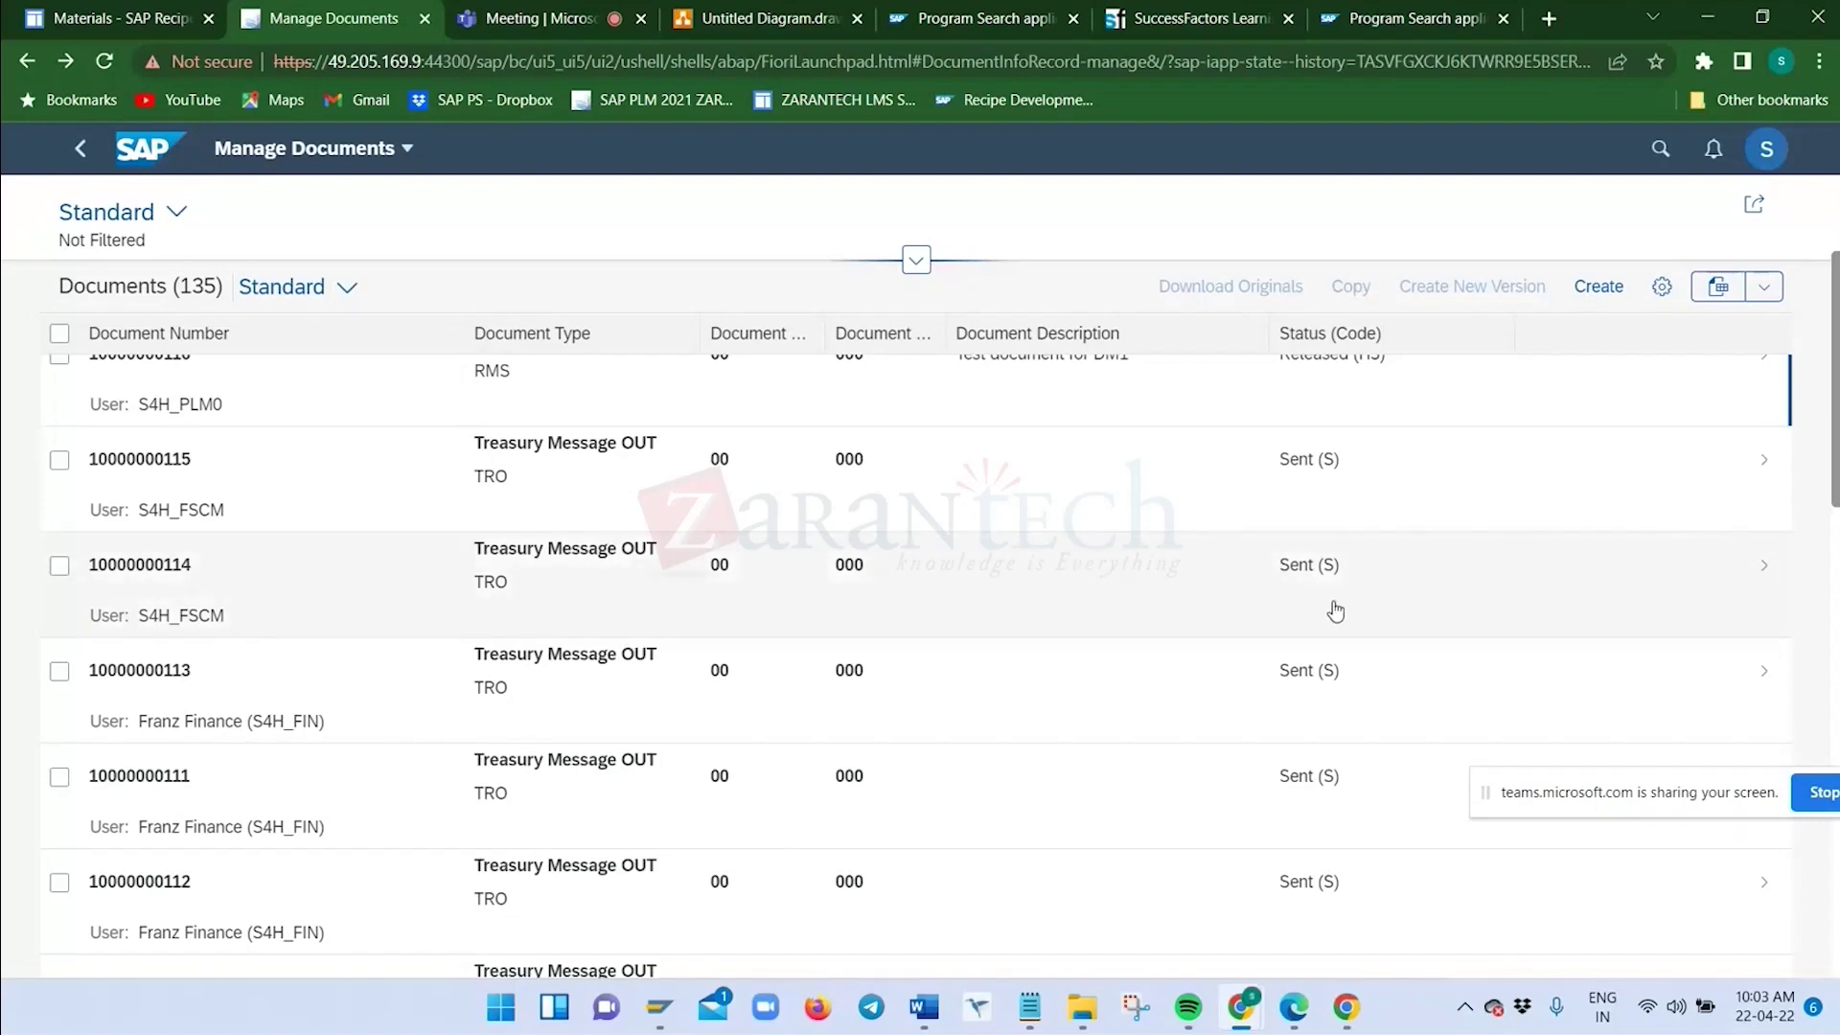
{"action": "scroll", "coordinate": [1163, 688], "scroll_direction": "down", "scroll_amount": 10}
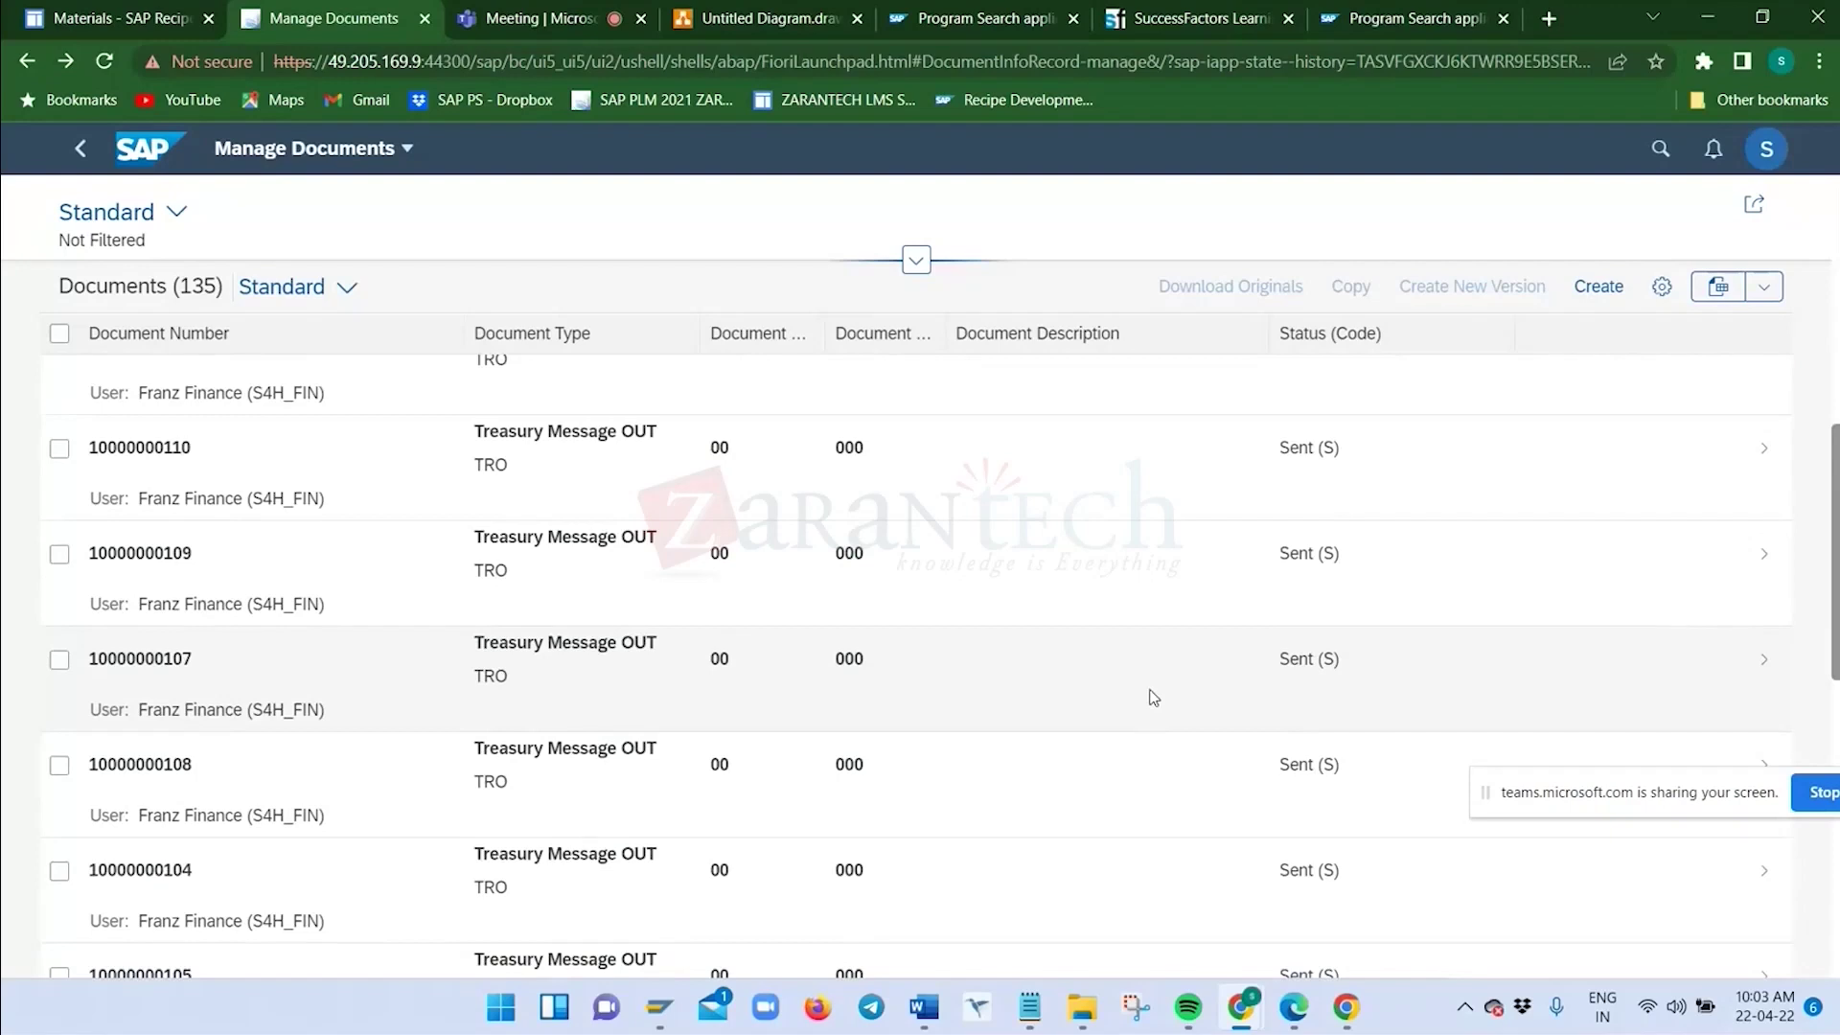
{"action": "scroll", "coordinate": [1151, 700], "scroll_direction": "down", "scroll_amount": 5}
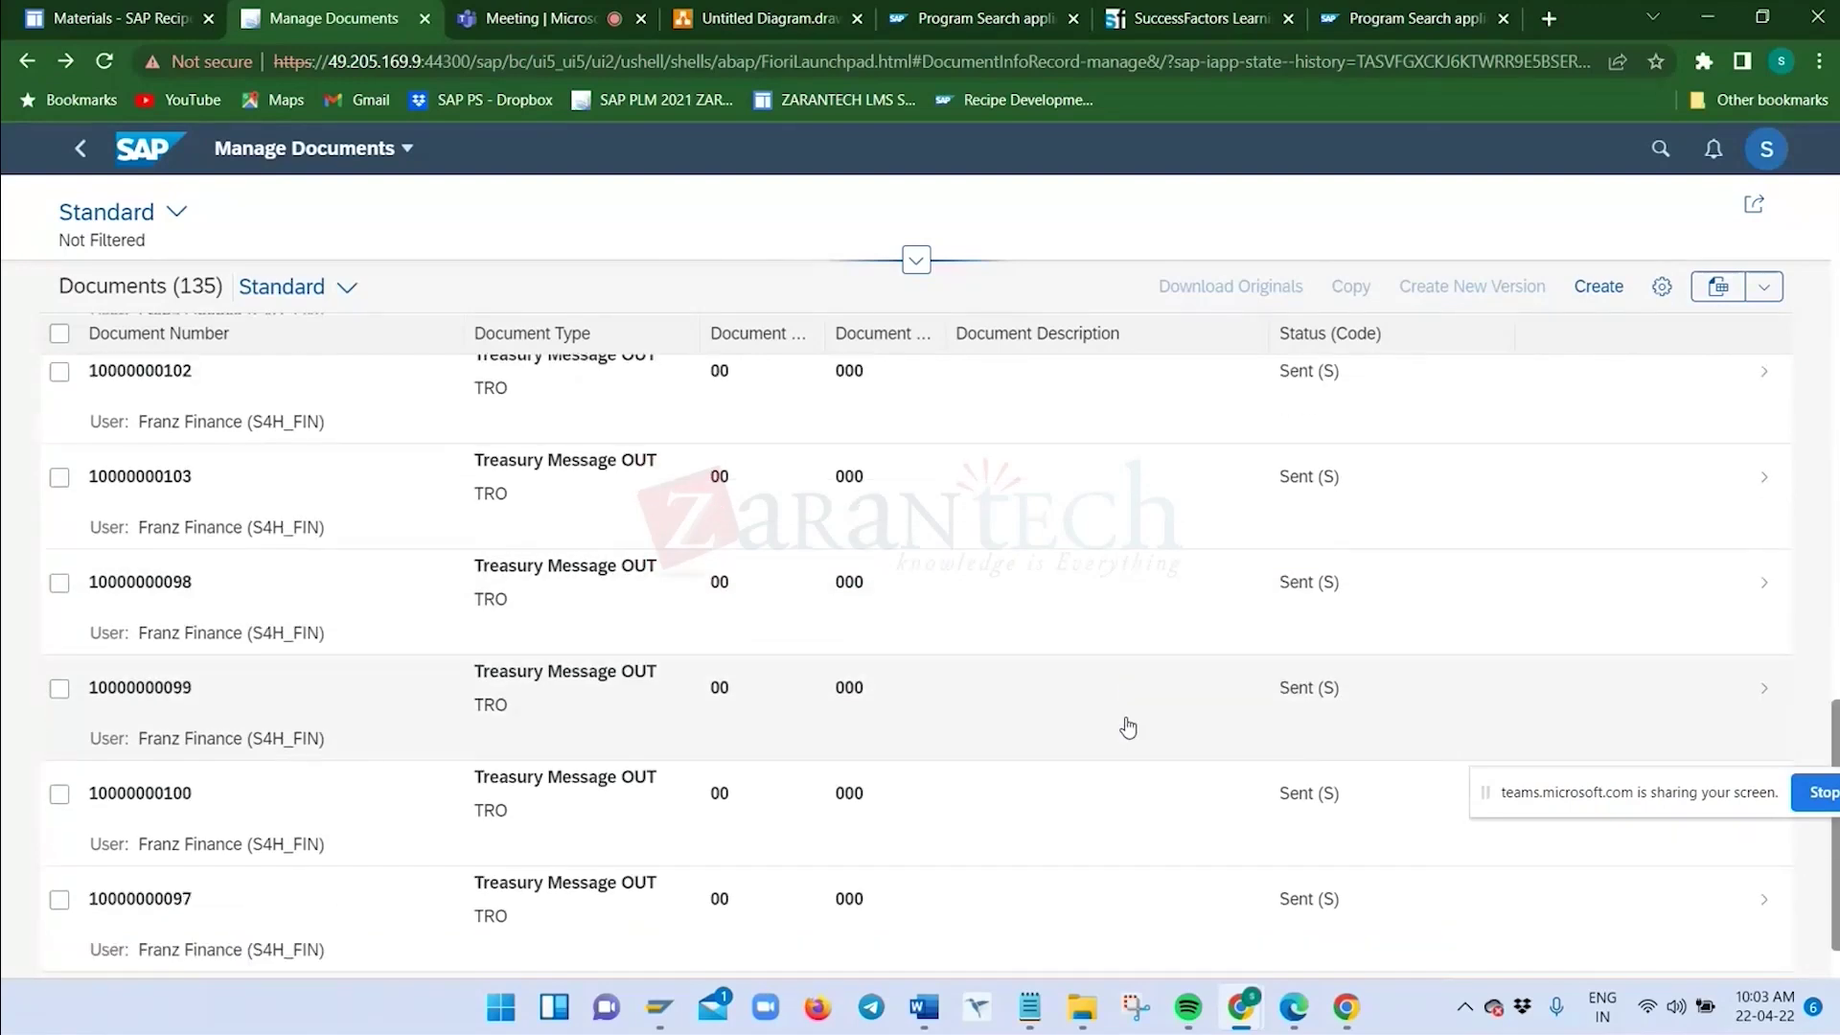
{"action": "scroll", "coordinate": [1108, 709], "scroll_direction": "up", "scroll_amount": 1}
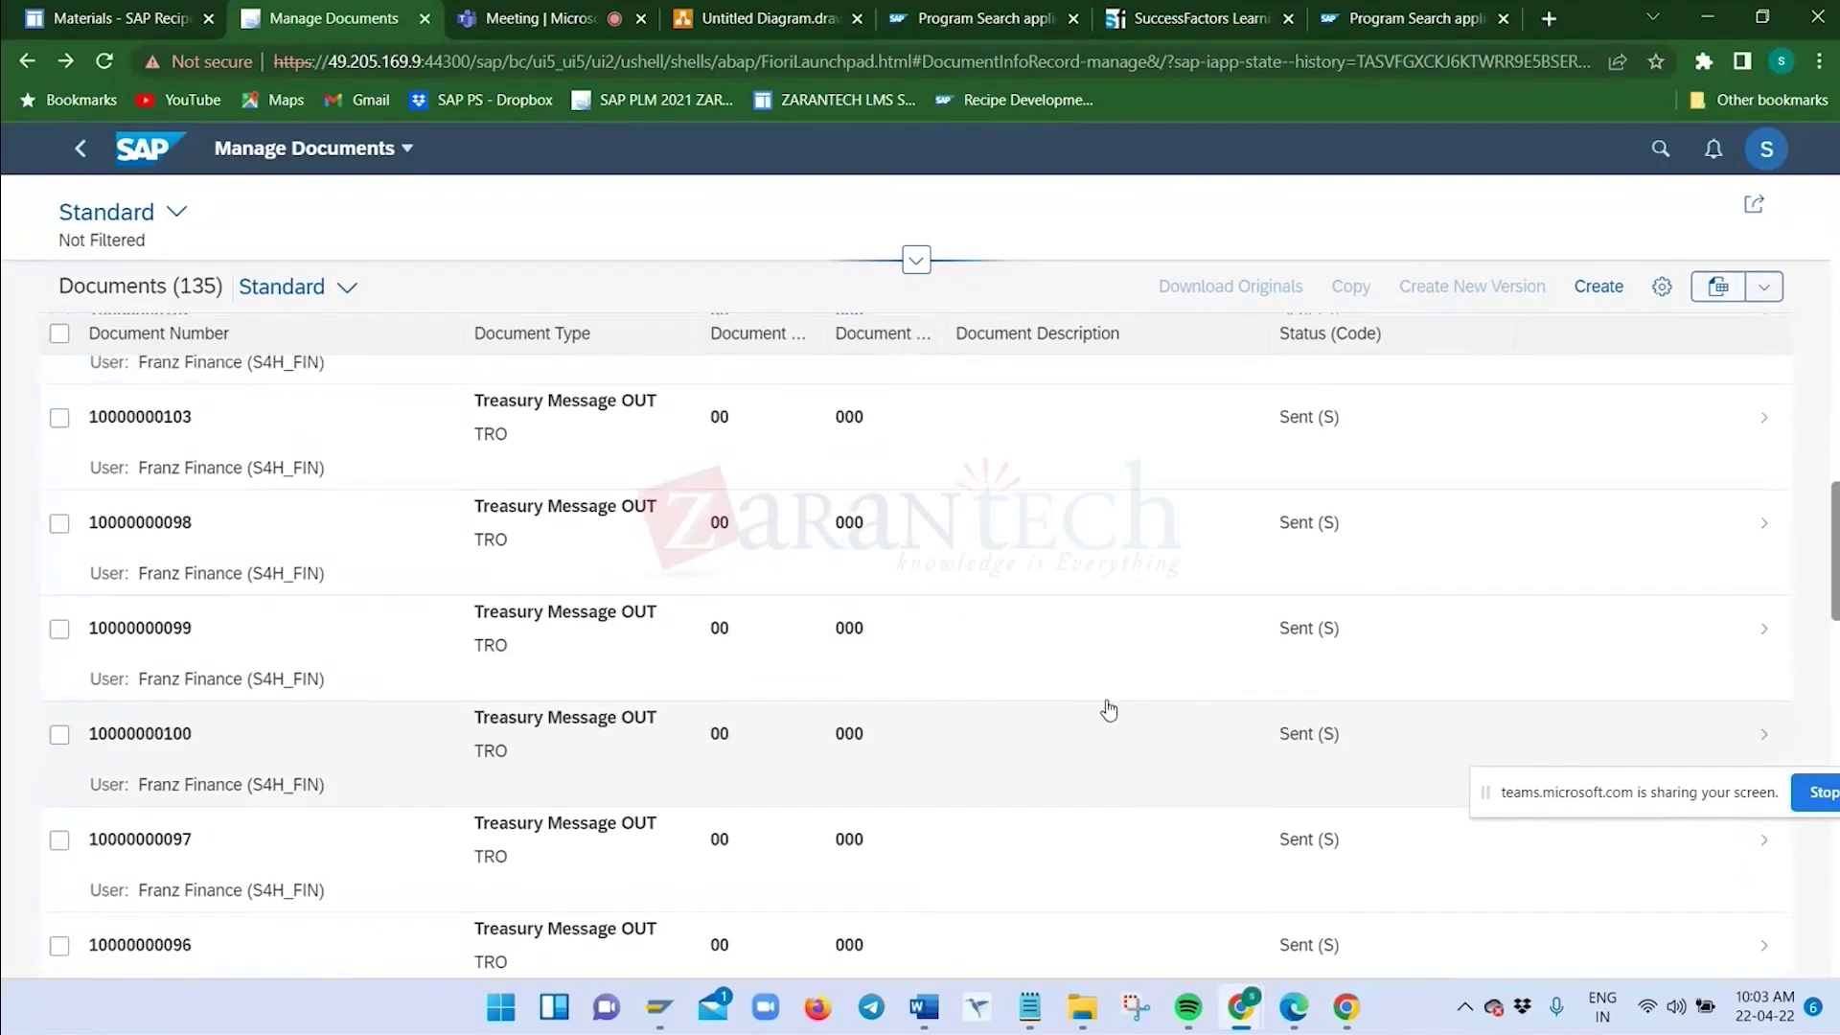
{"action": "scroll", "coordinate": [1109, 709], "scroll_direction": "up", "scroll_amount": 5}
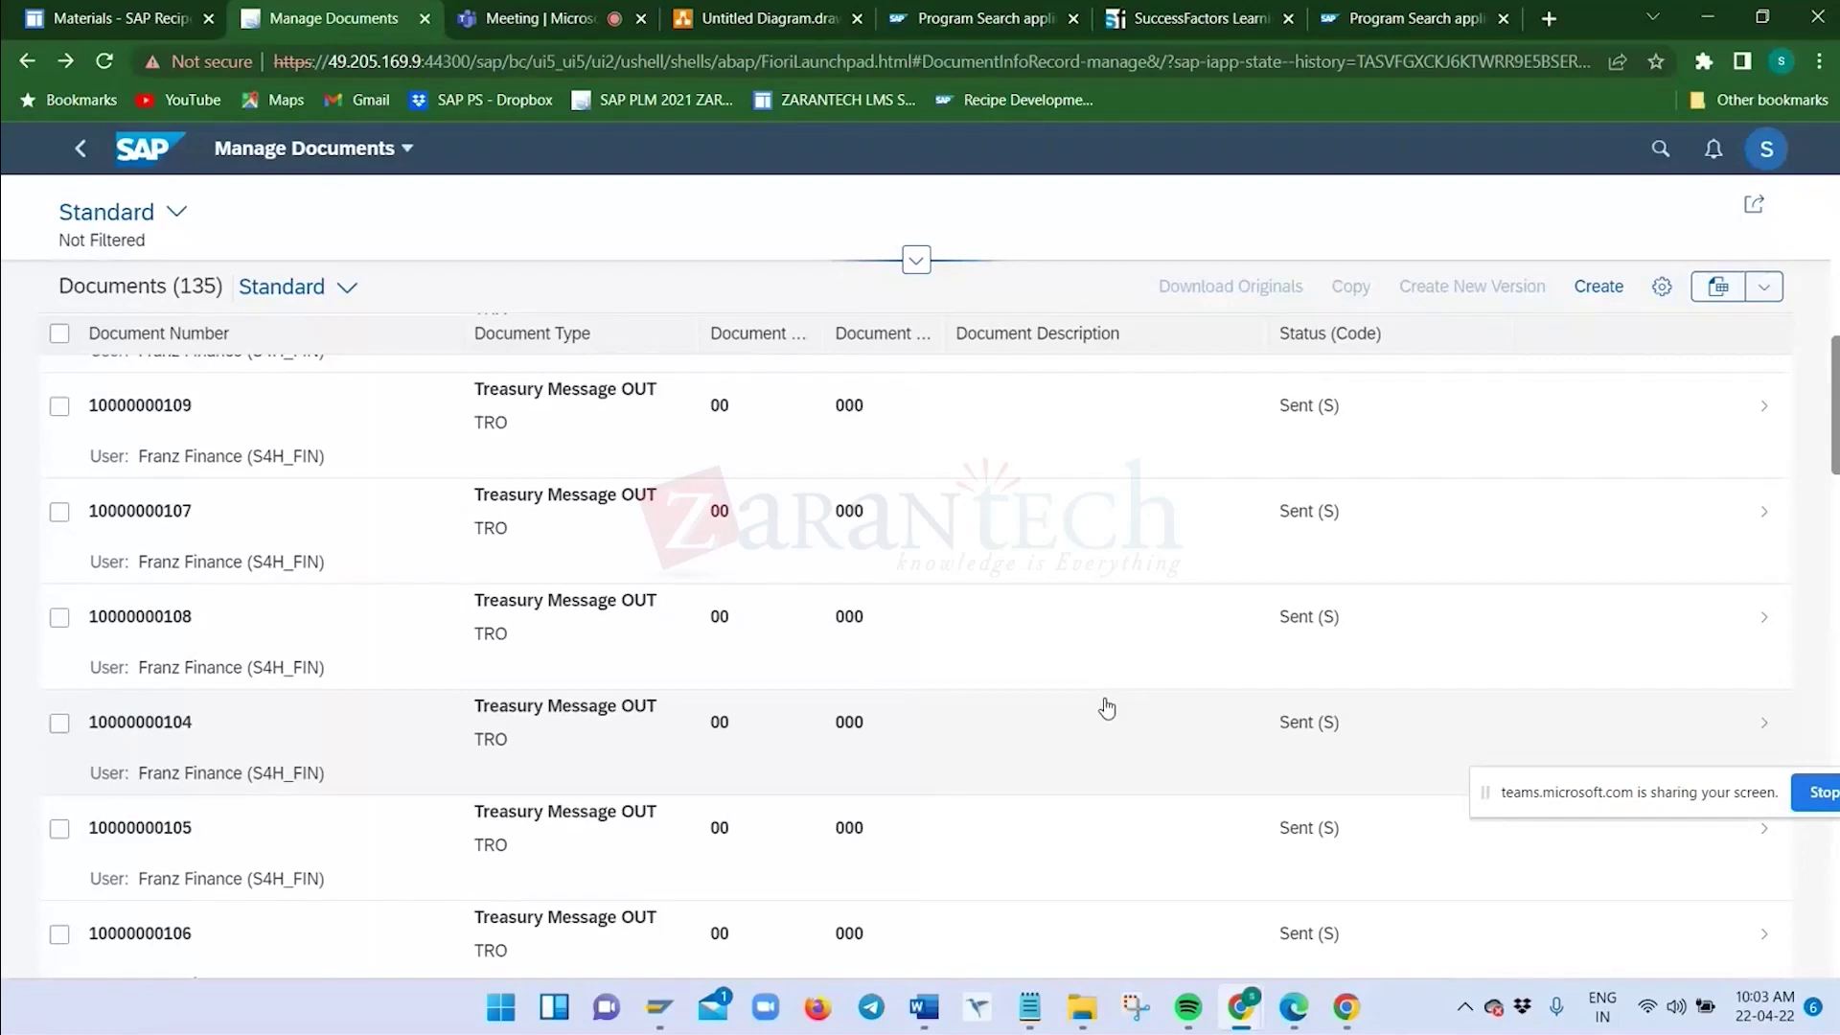
{"action": "scroll", "coordinate": [1107, 707], "scroll_direction": "up", "scroll_amount": 10}
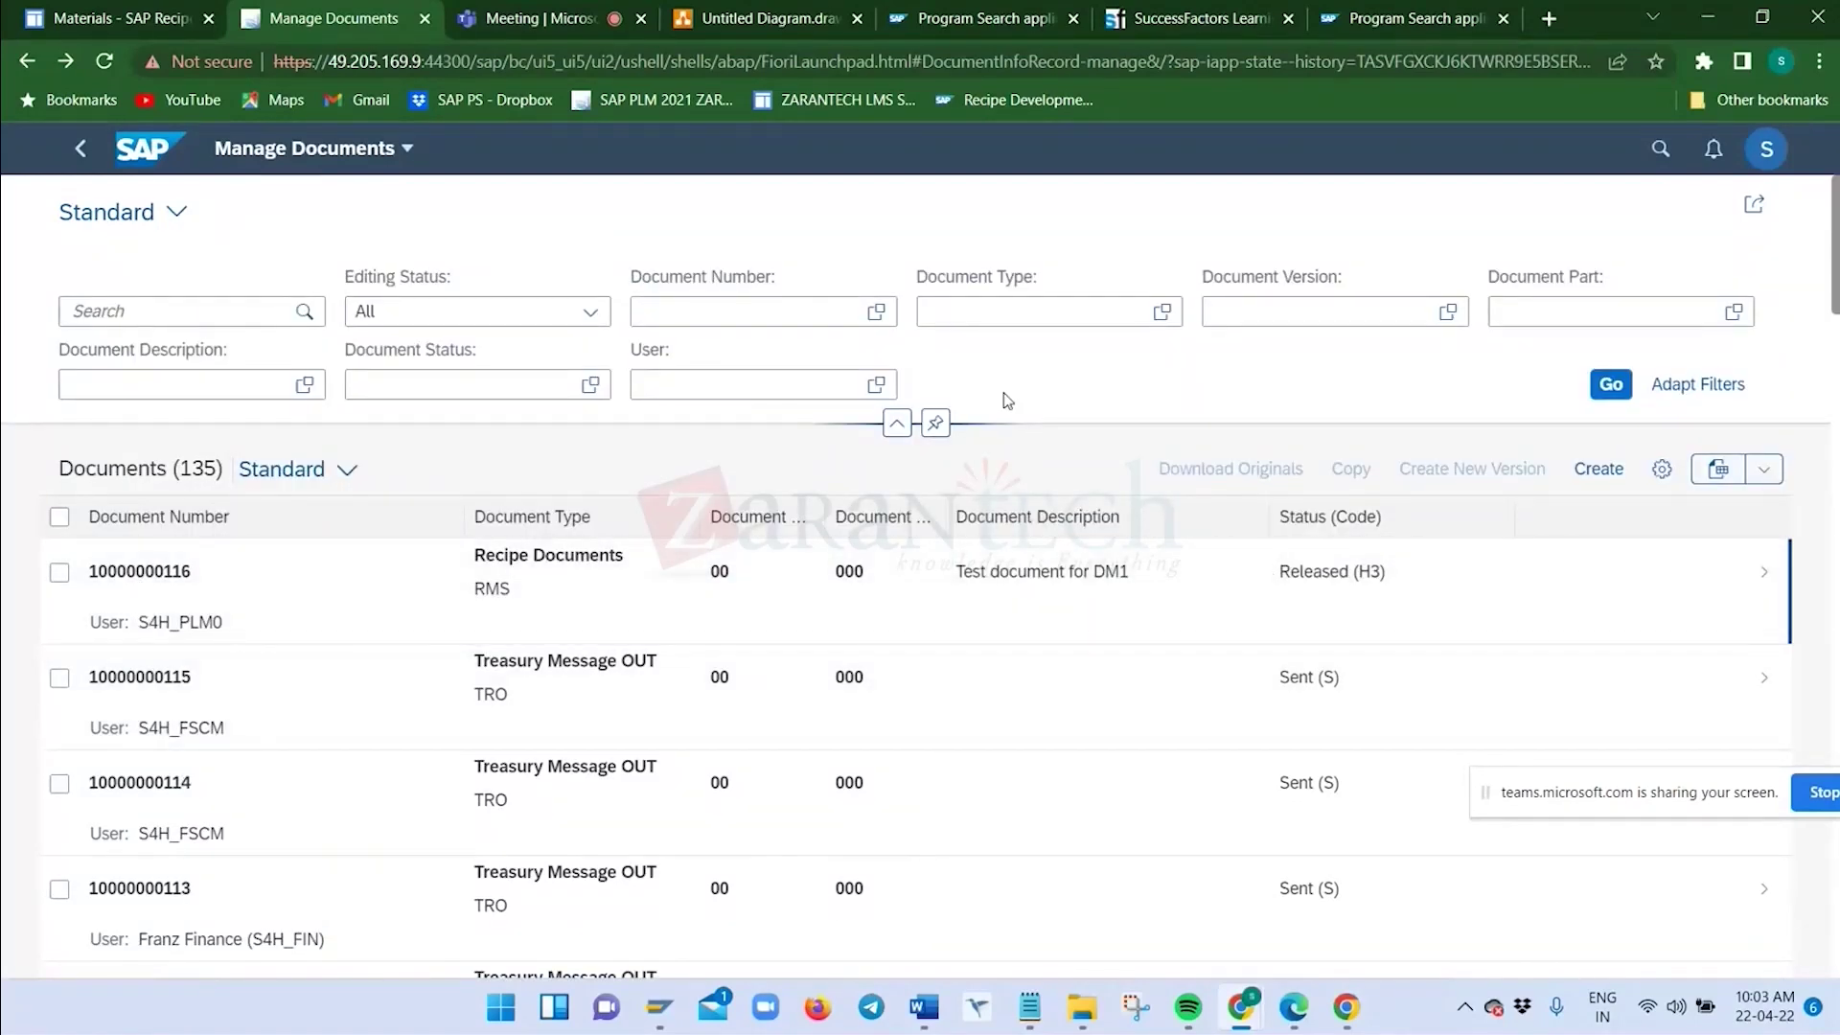
Switch to the Customizing for DMS document in Word and examine the section on previous statuses and status dependencies
{"action": "key", "text": "alt+Tab"}
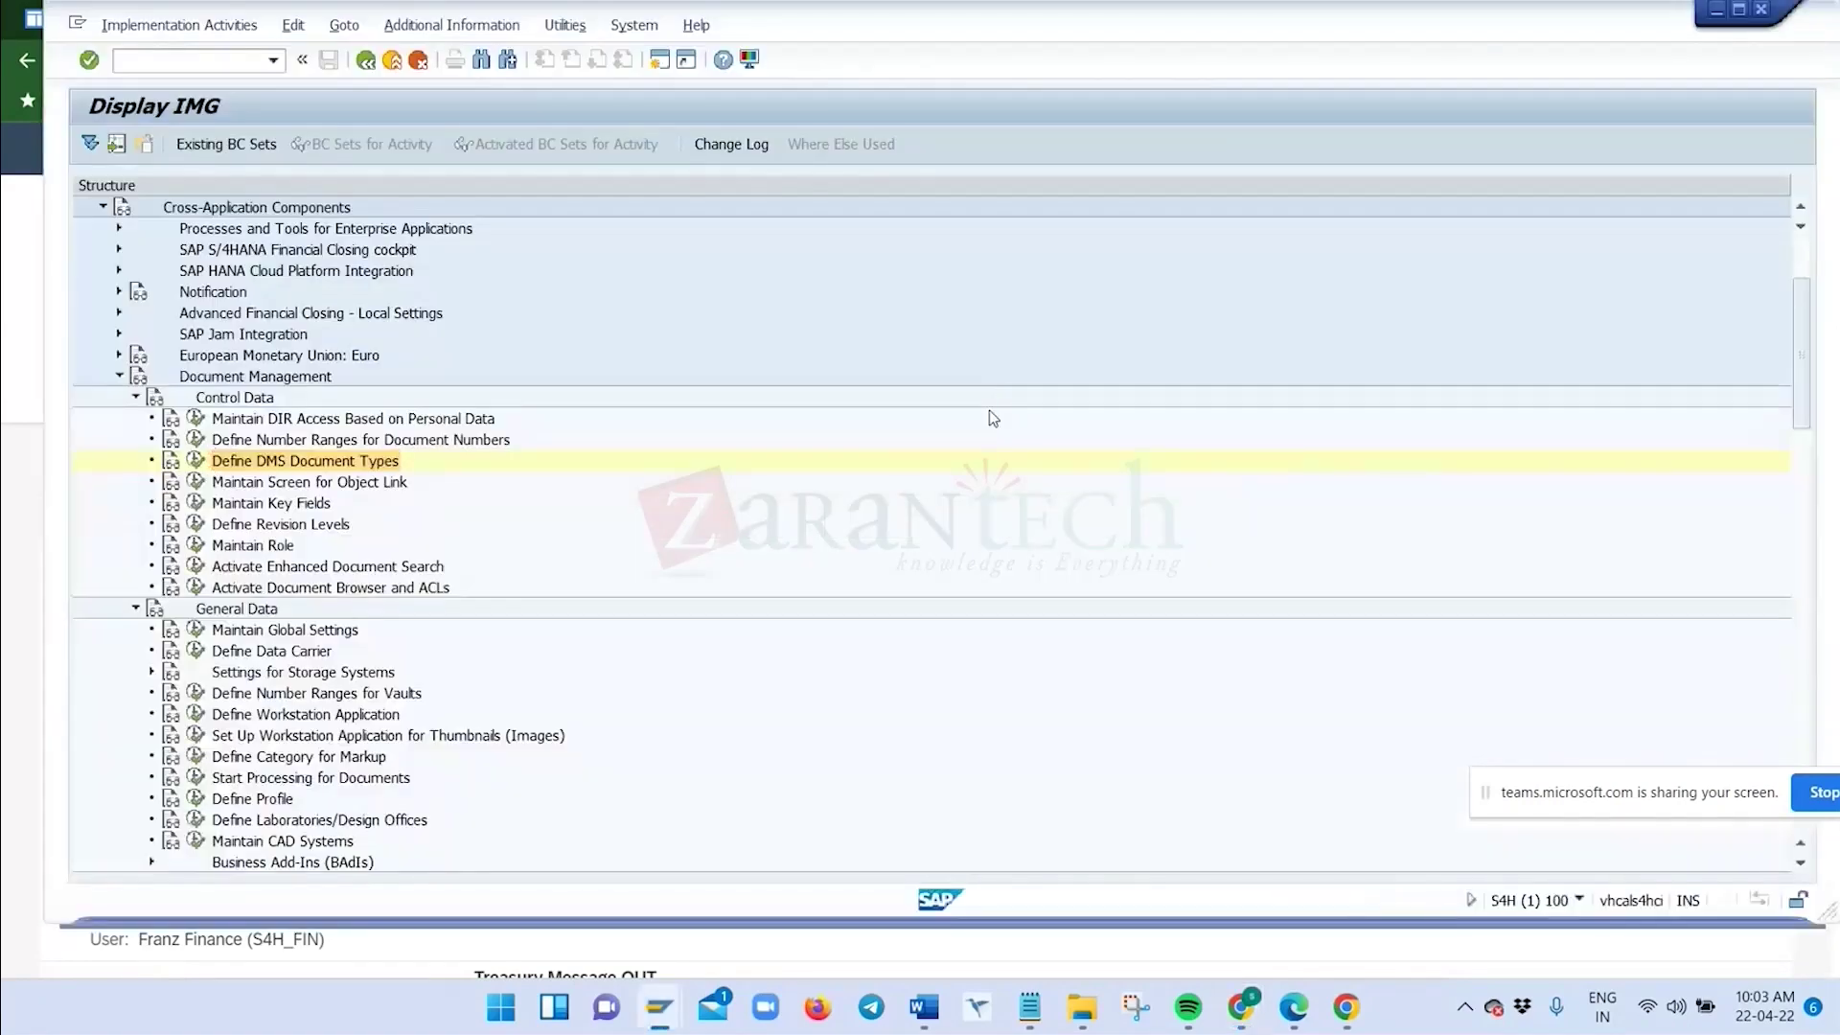
{"action": "key", "text": "alt+Tab"}
{"action": "key", "text": "alt+Tab"}
{"action": "key", "text": "alt+Tab"}
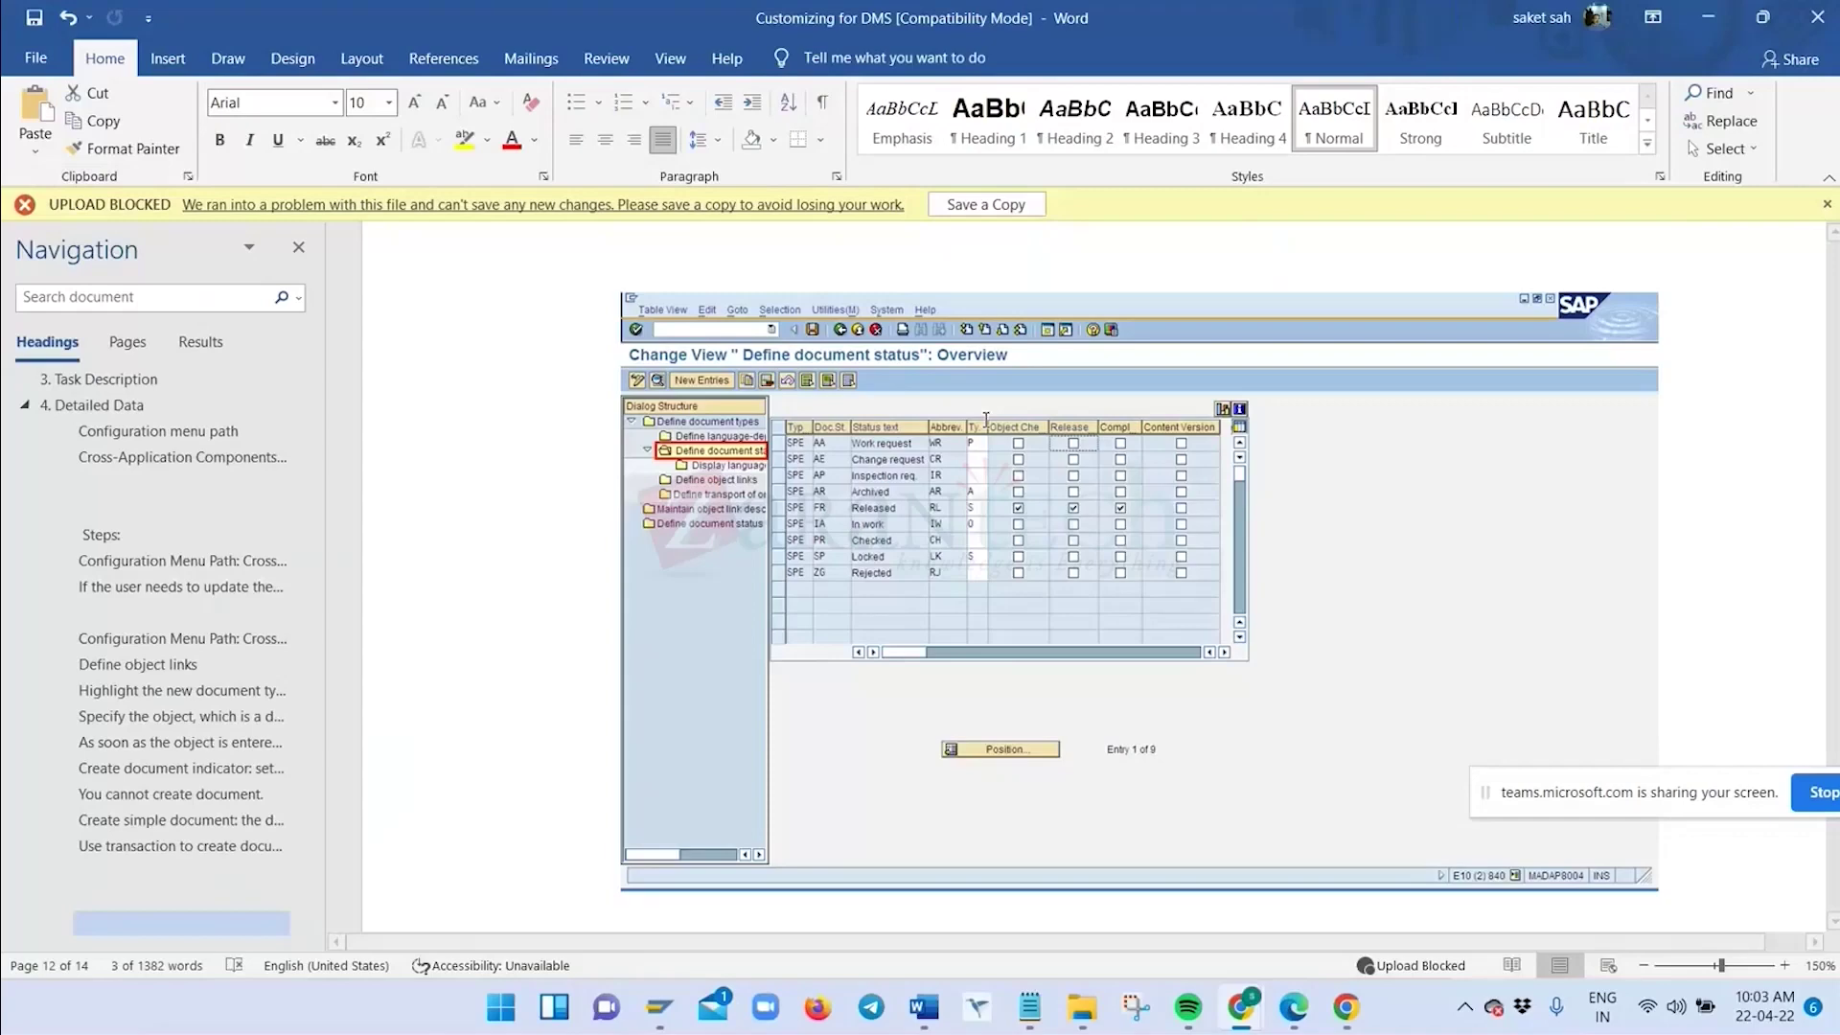
{"action": "scroll", "coordinate": [968, 507], "scroll_direction": "down", "scroll_amount": 5}
{"action": "scroll", "coordinate": [949, 606], "scroll_direction": "down", "scroll_amount": 1}
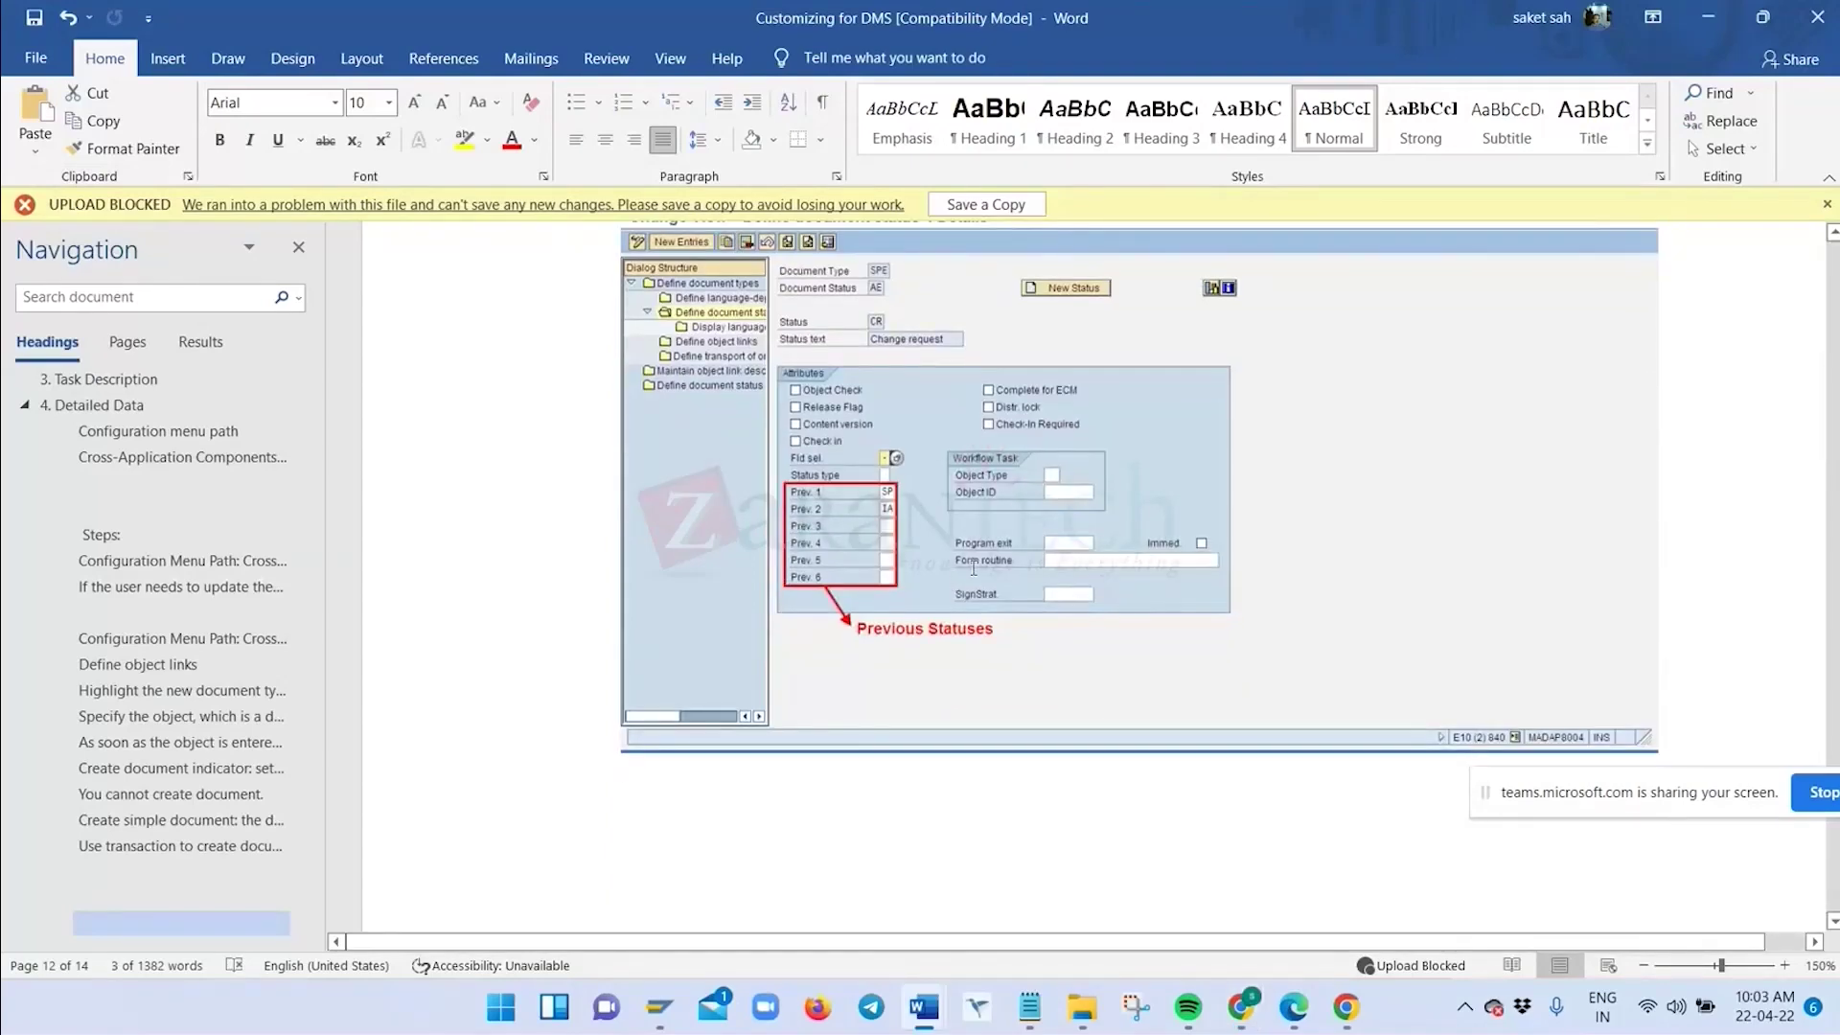
{"action": "scroll", "coordinate": [973, 569], "scroll_direction": "up", "scroll_amount": 3}
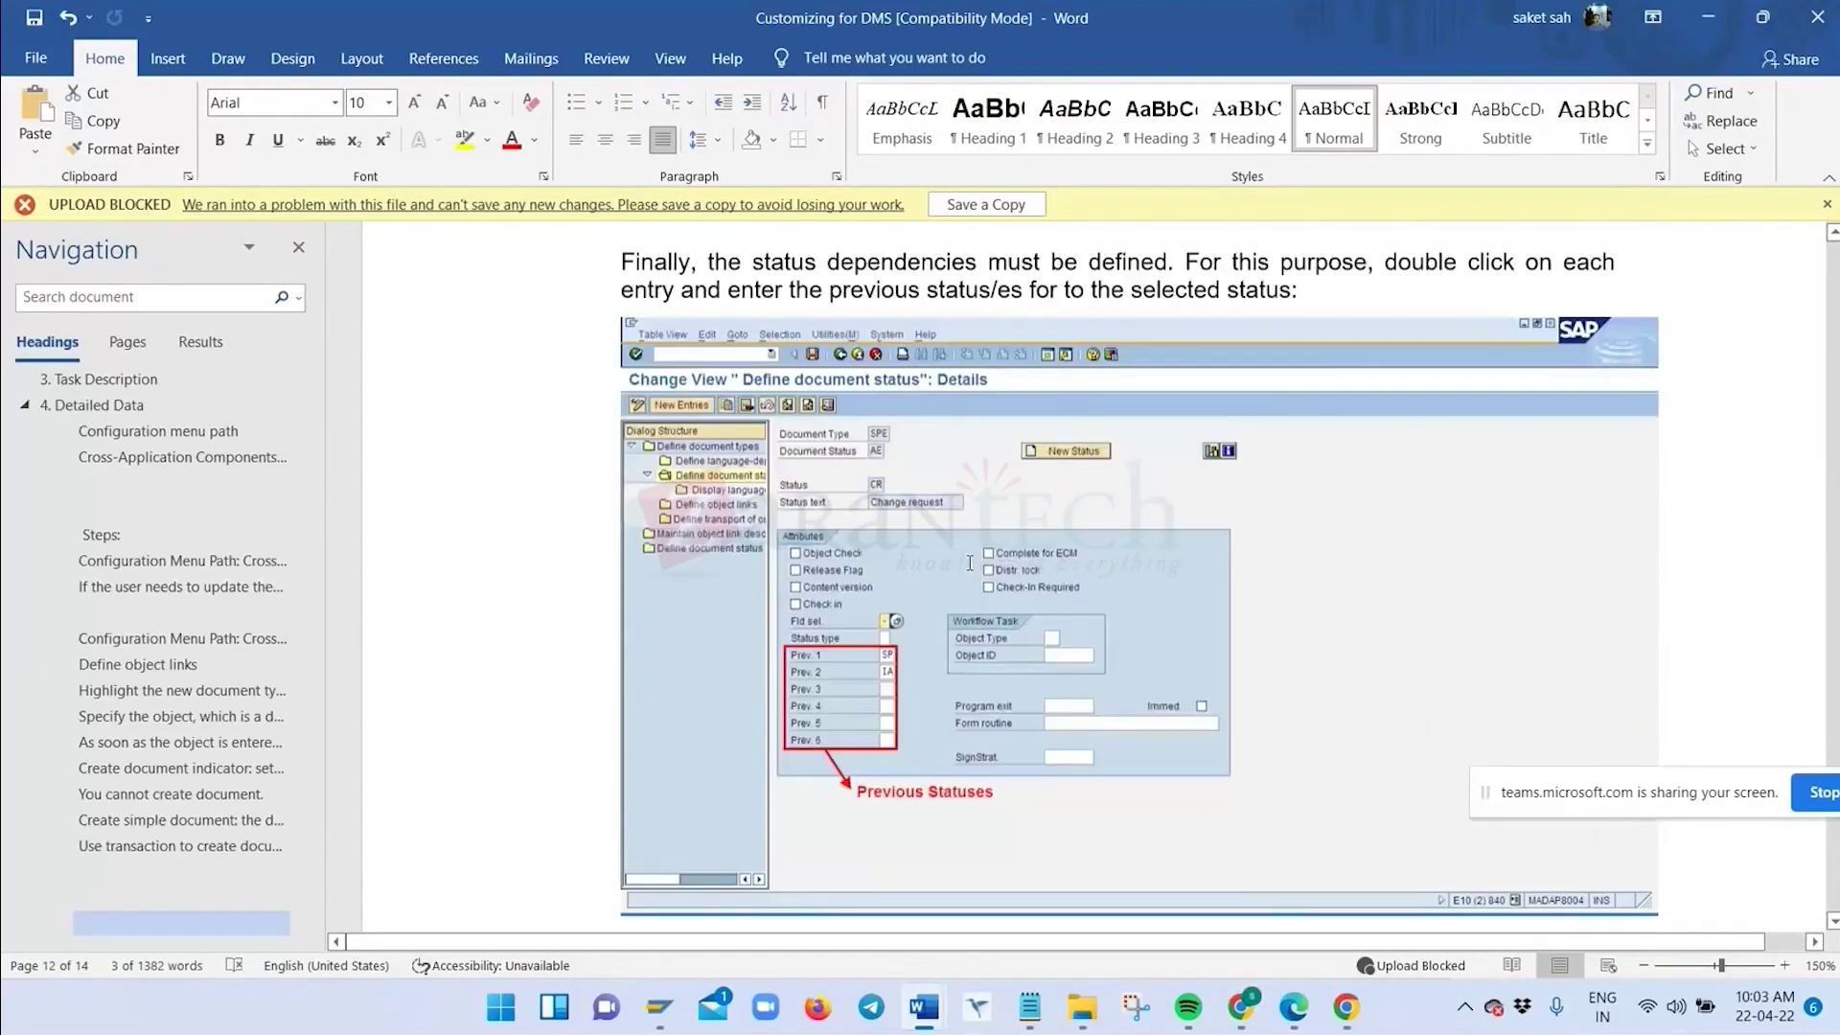
Examine Step 3, Define Workstation Application, in the Customizing for DMS document, including its configuration menu path and the fields to maintain
{"action": "scroll", "coordinate": [970, 566], "scroll_direction": "down", "scroll_amount": 10}
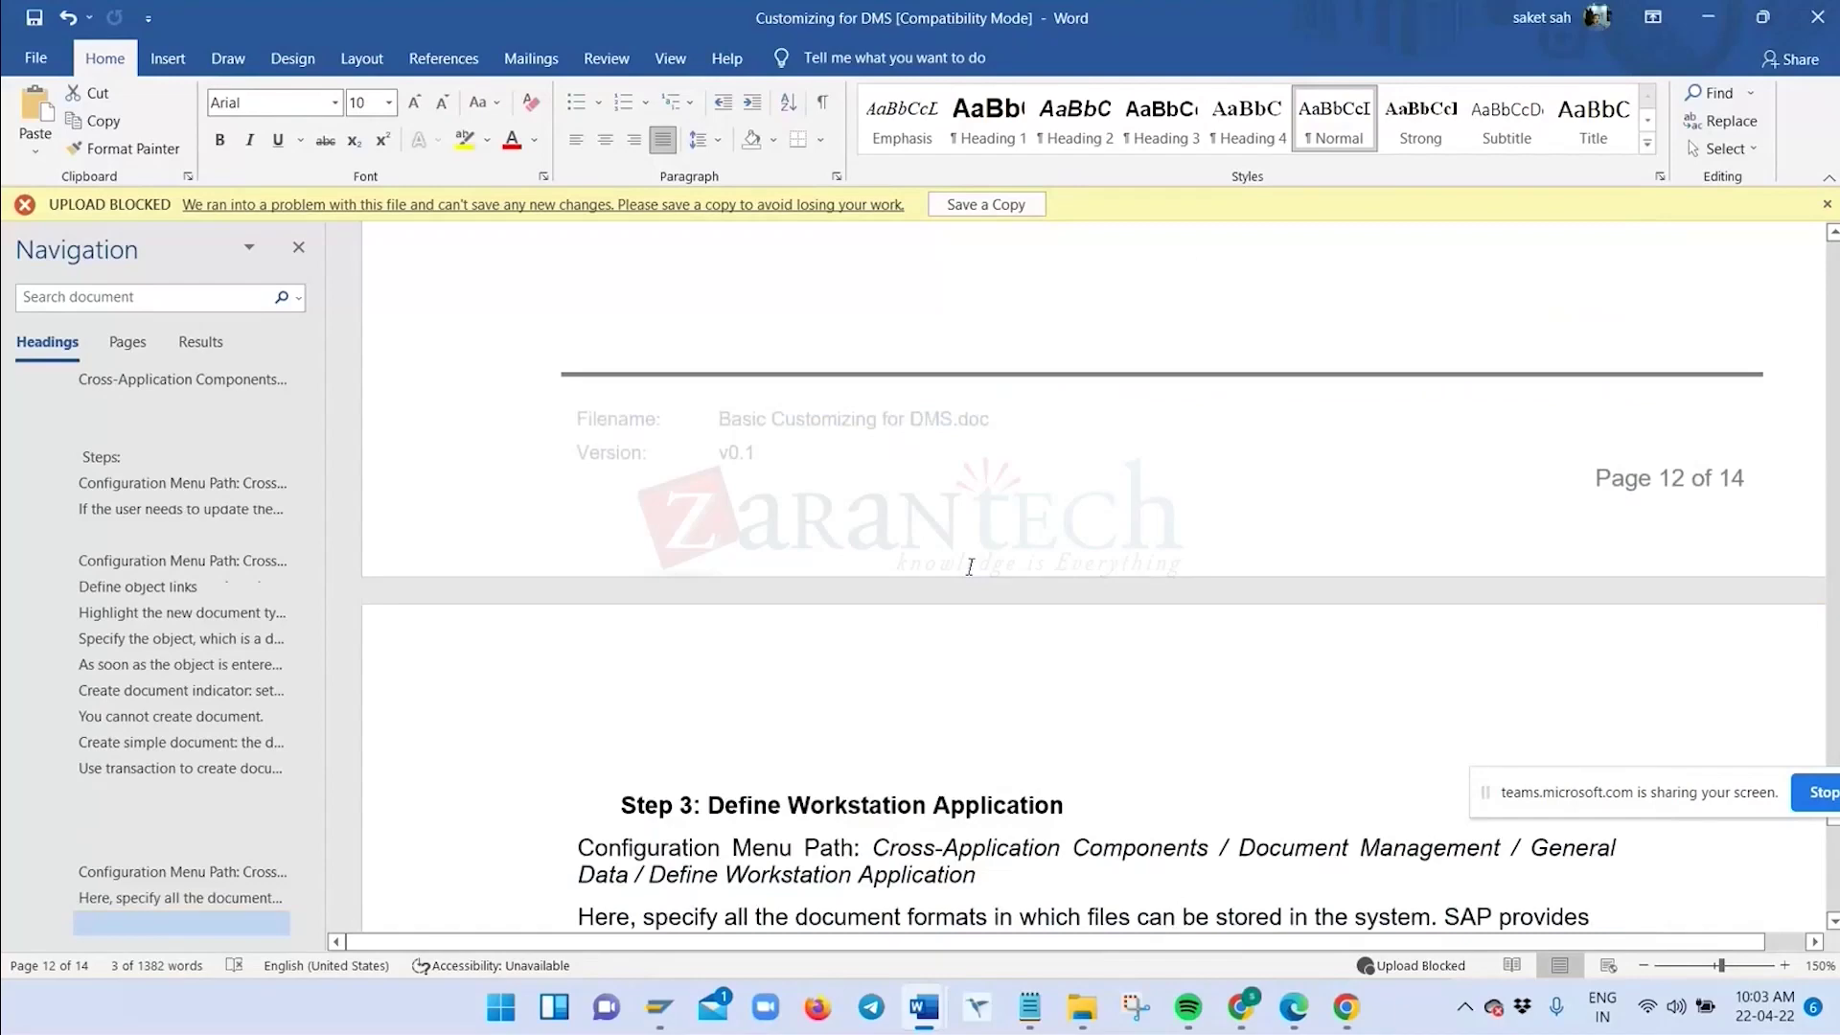
{"action": "scroll", "coordinate": [970, 566], "scroll_direction": "down", "scroll_amount": 12}
{"action": "scroll", "coordinate": [973, 568], "scroll_direction": "up", "scroll_amount": 3}
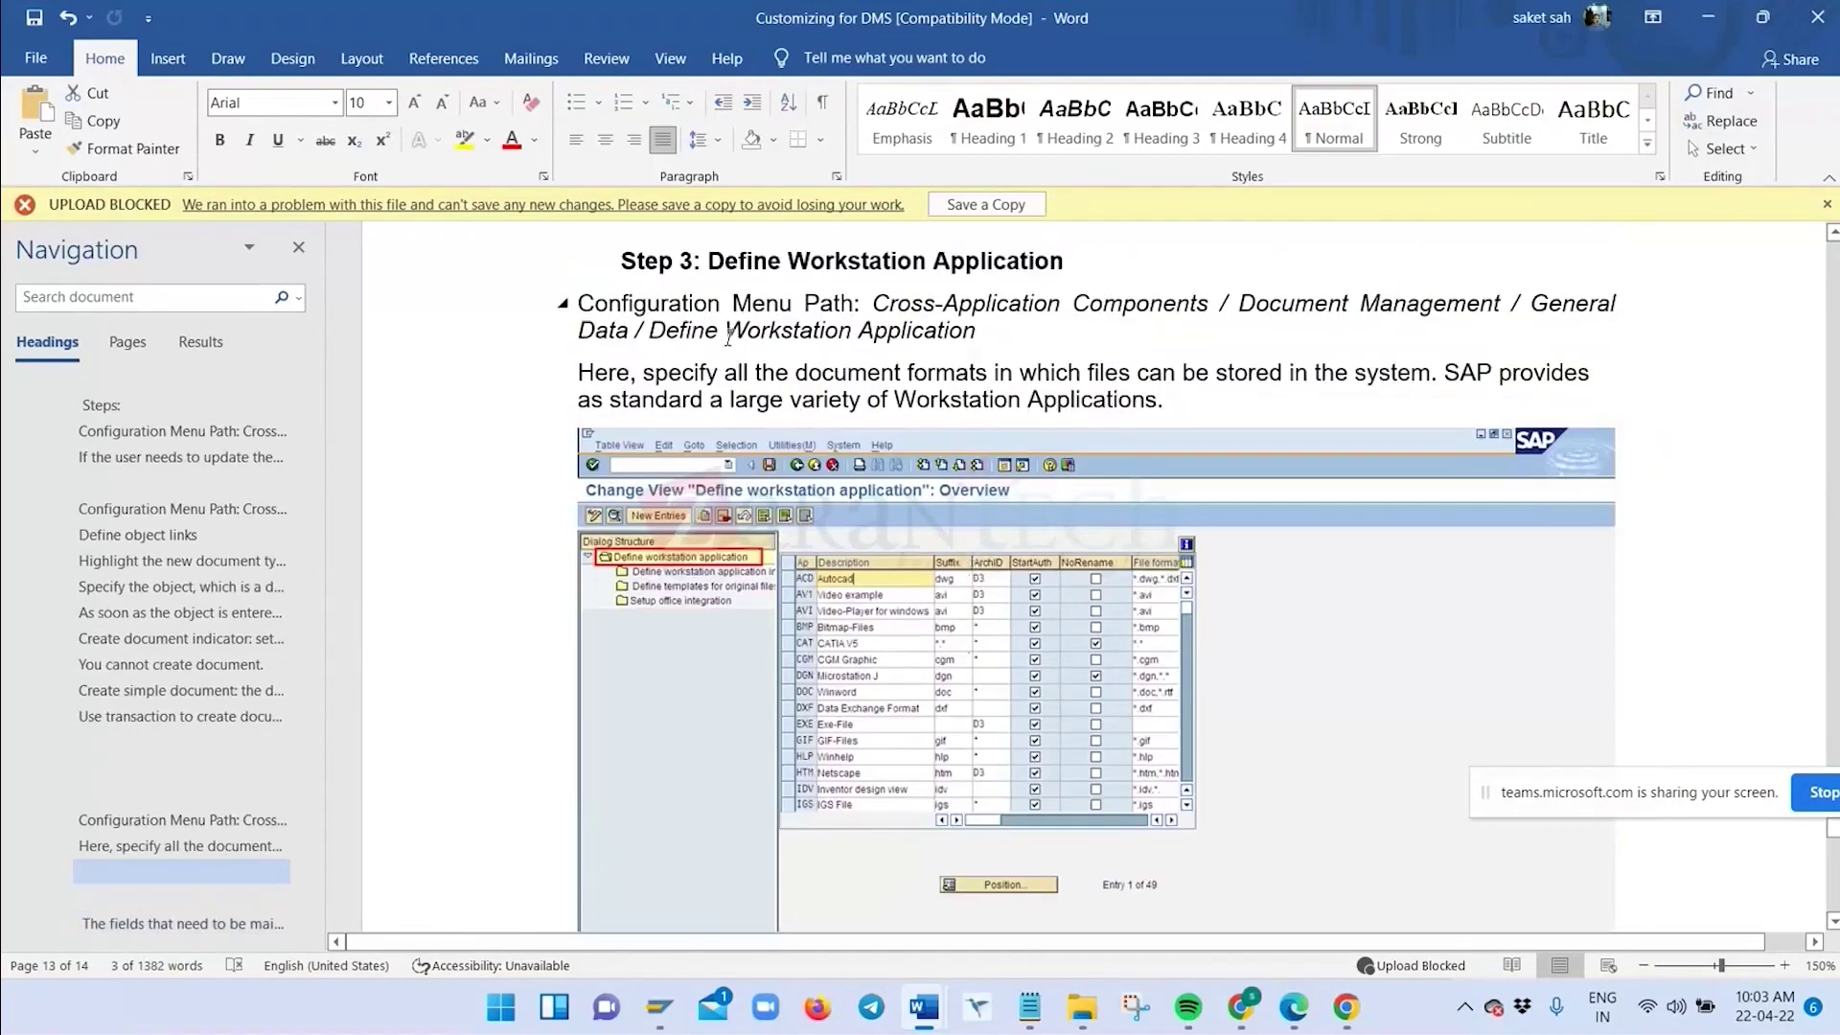
{"action": "triple_click", "coordinate": [1249, 346]}
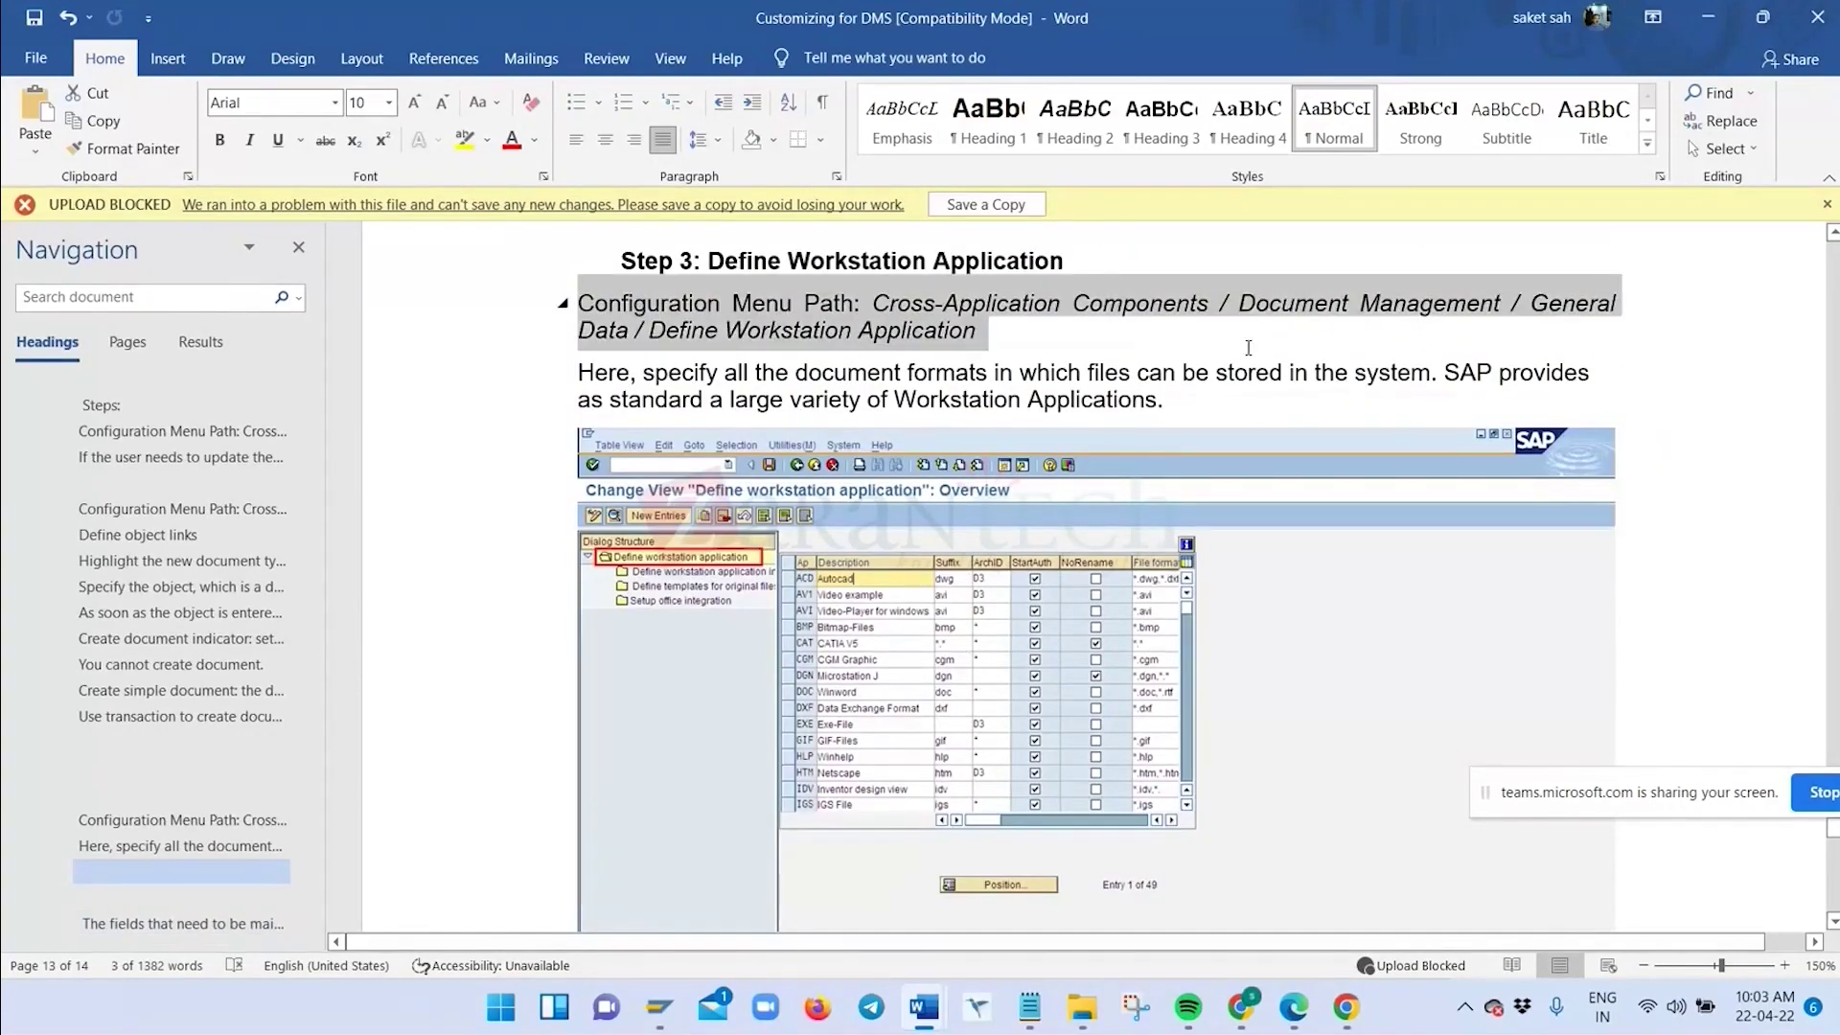
{"action": "scroll", "coordinate": [1099, 444], "scroll_direction": "down", "scroll_amount": 3}
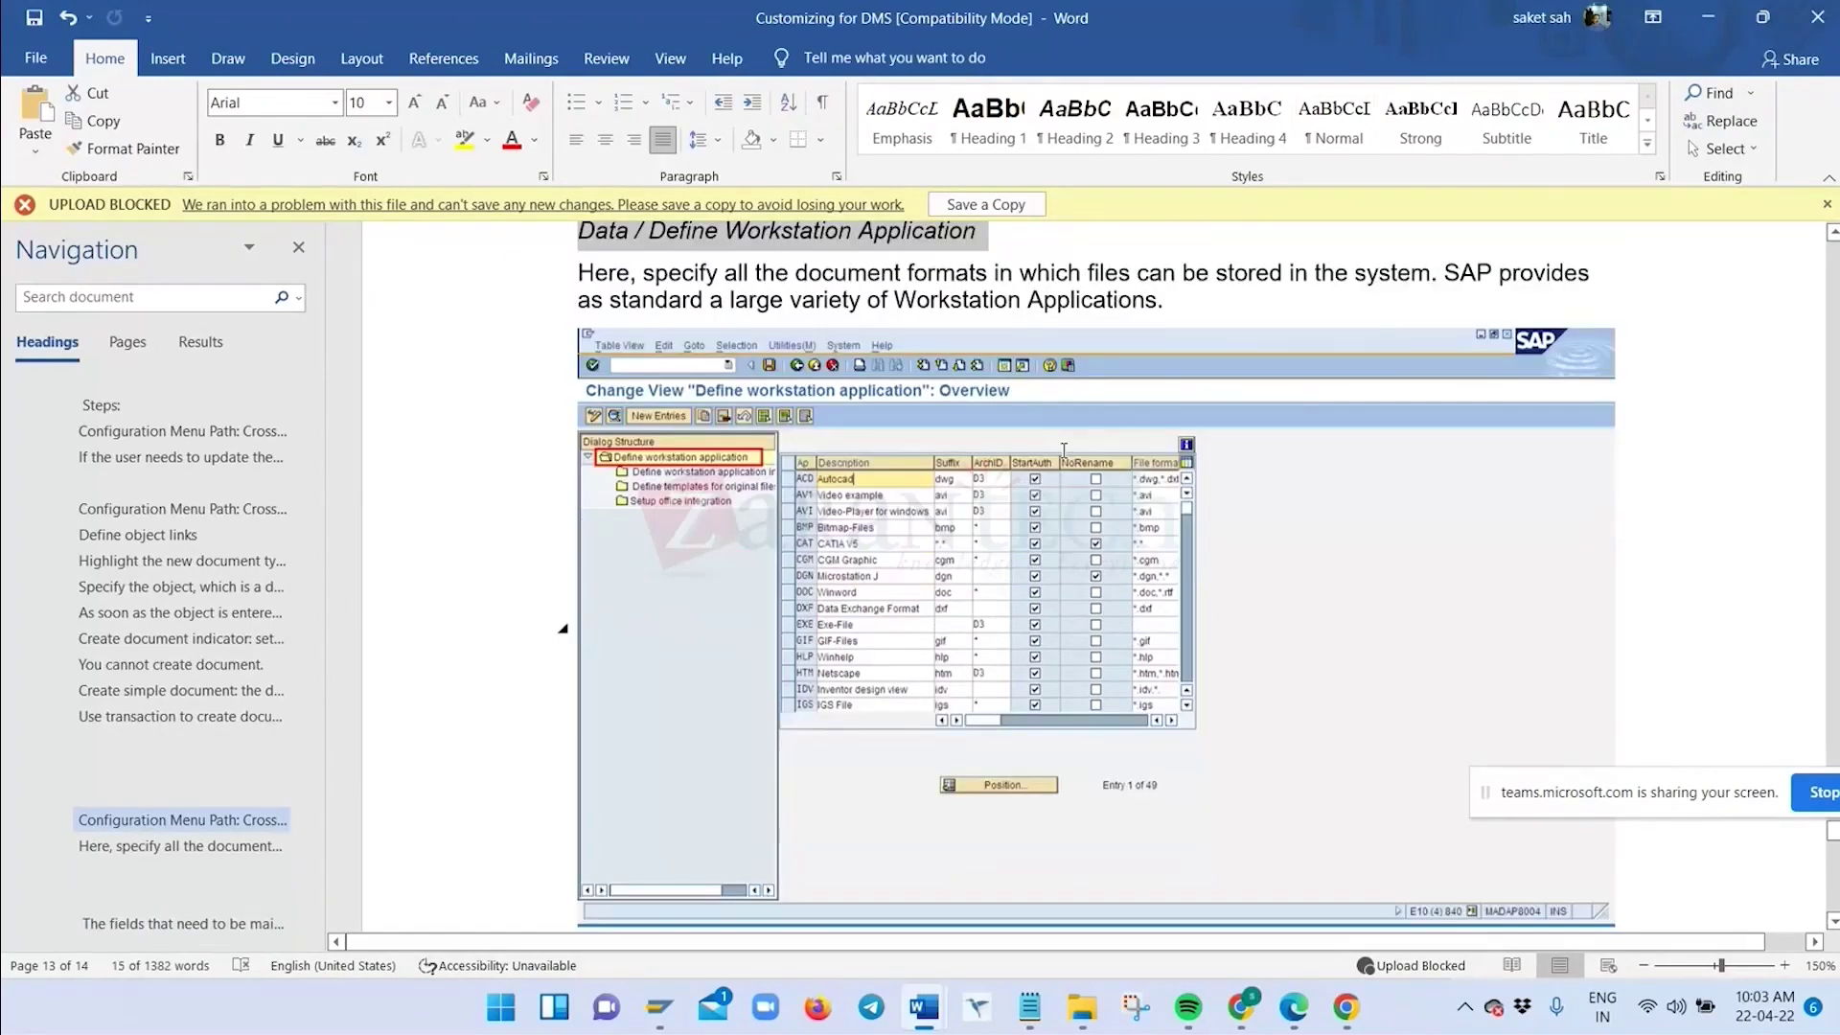
{"action": "scroll", "coordinate": [859, 425], "scroll_direction": "down", "scroll_amount": 12}
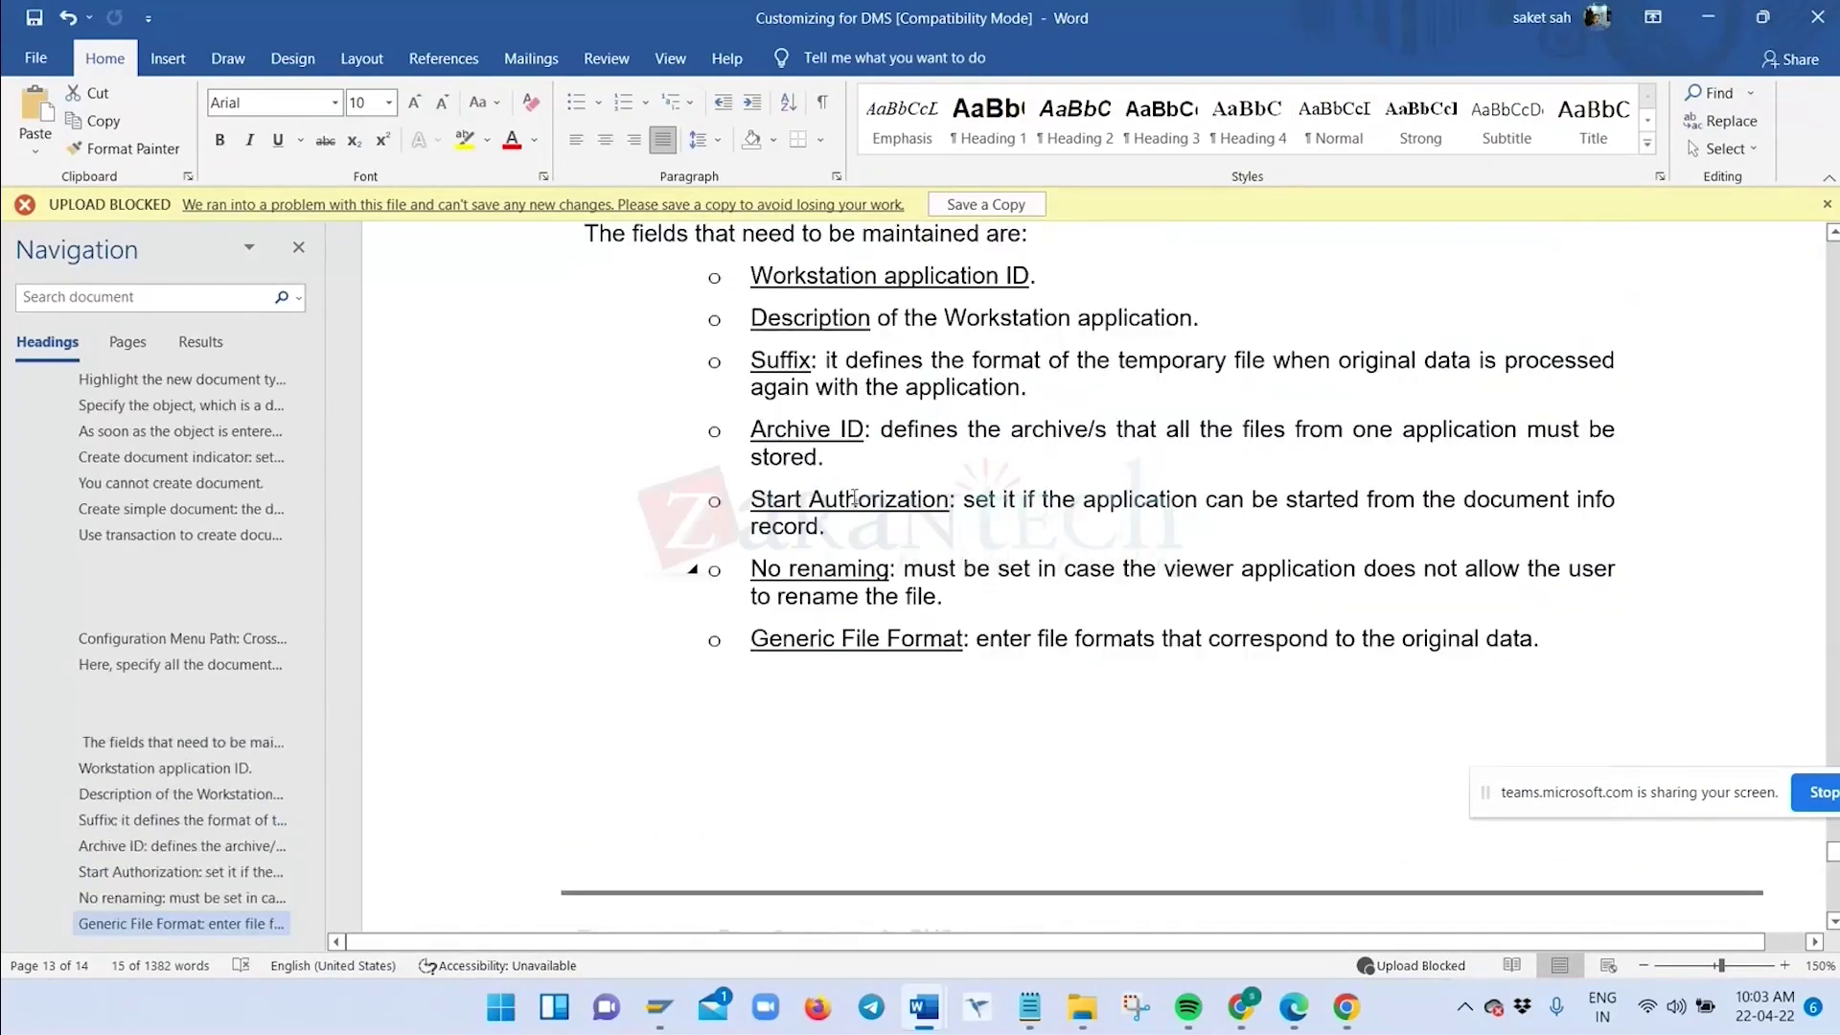
{"action": "scroll", "coordinate": [854, 498], "scroll_direction": "down", "scroll_amount": 1}
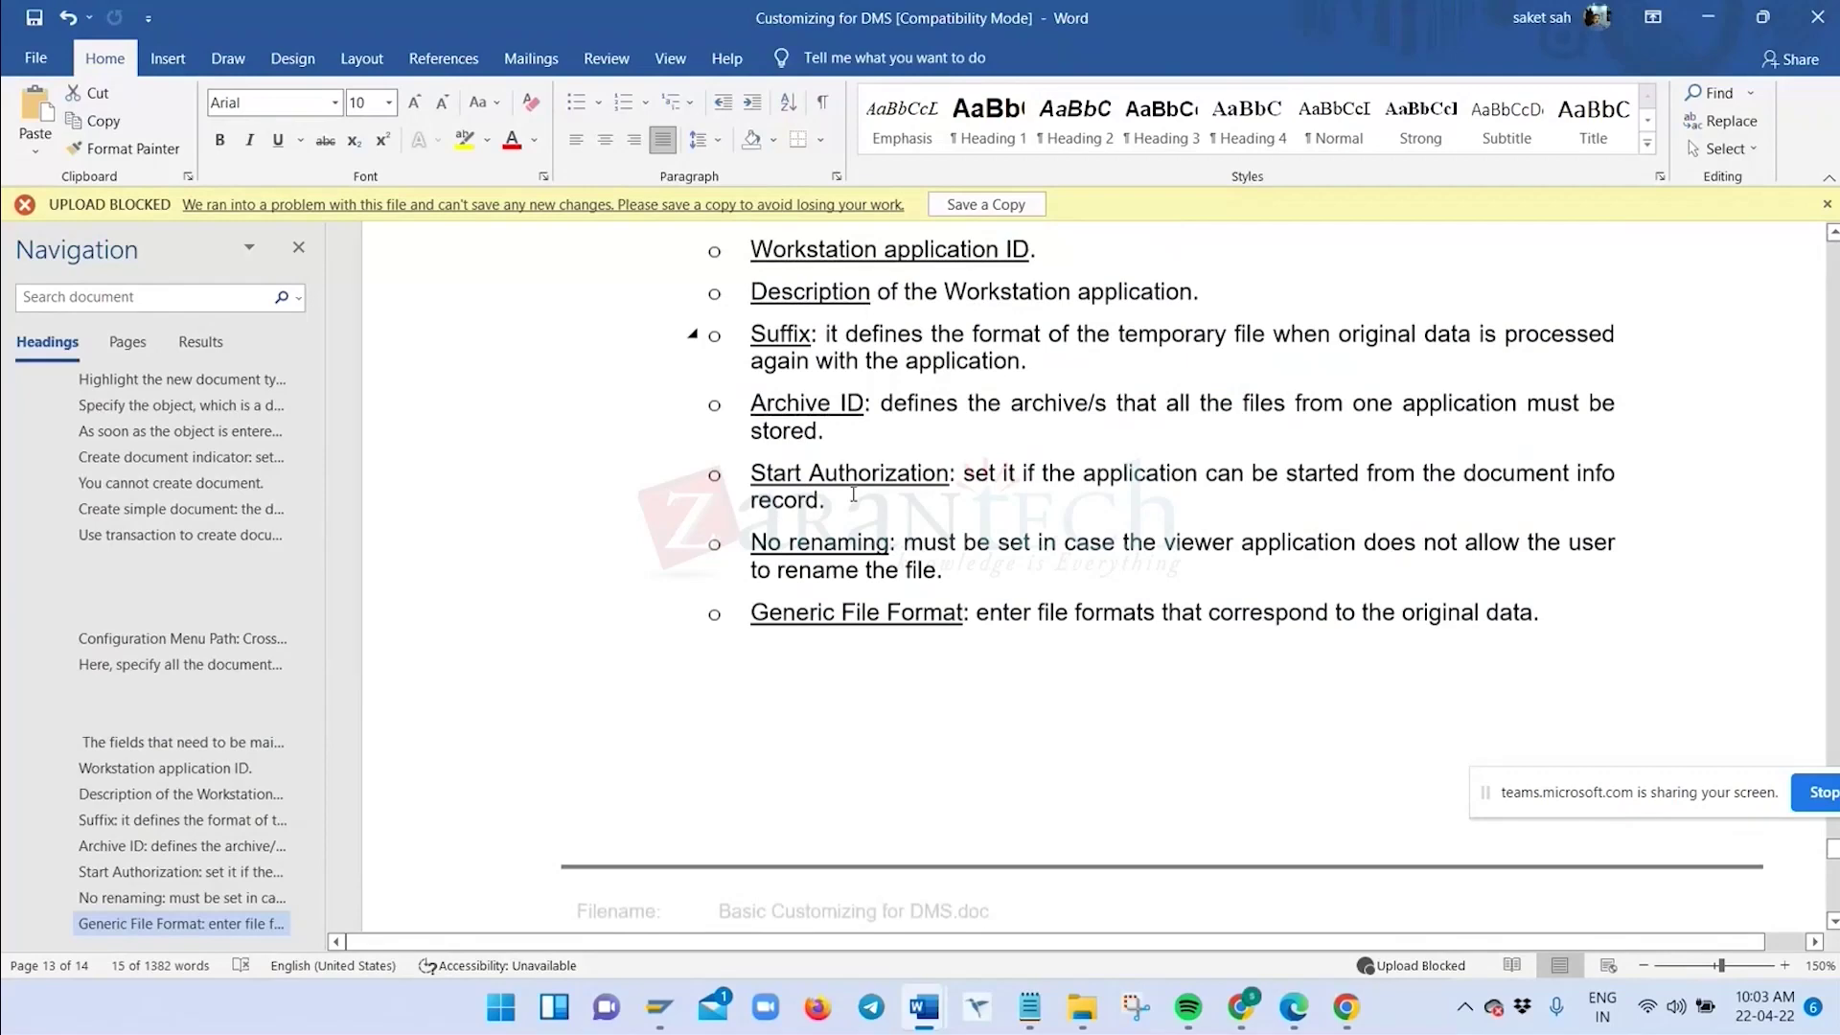
{"action": "scroll", "coordinate": [854, 495], "scroll_direction": "up", "scroll_amount": 2}
{"action": "scroll", "coordinate": [957, 492], "scroll_direction": "down", "scroll_amount": 7}
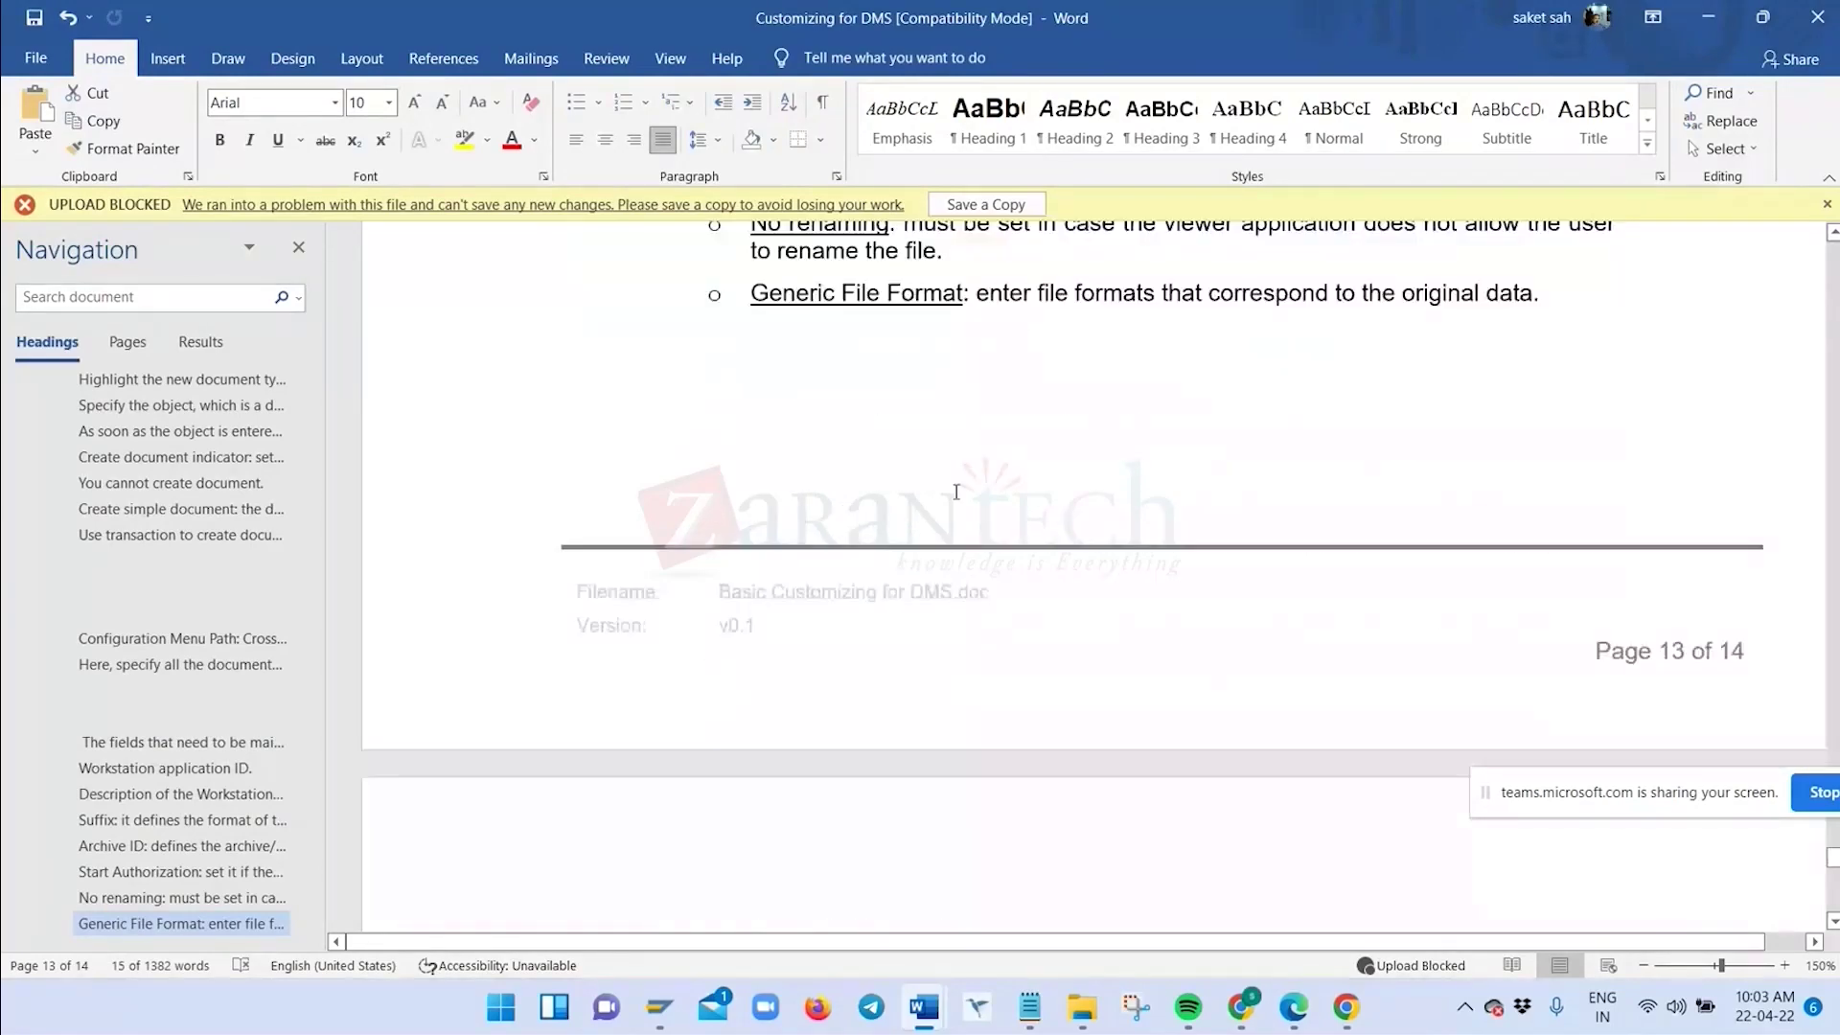
Examine the Excel workstation application details and the section on defining the workstation application in the network
{"action": "scroll", "coordinate": [957, 491], "scroll_direction": "down", "scroll_amount": 10}
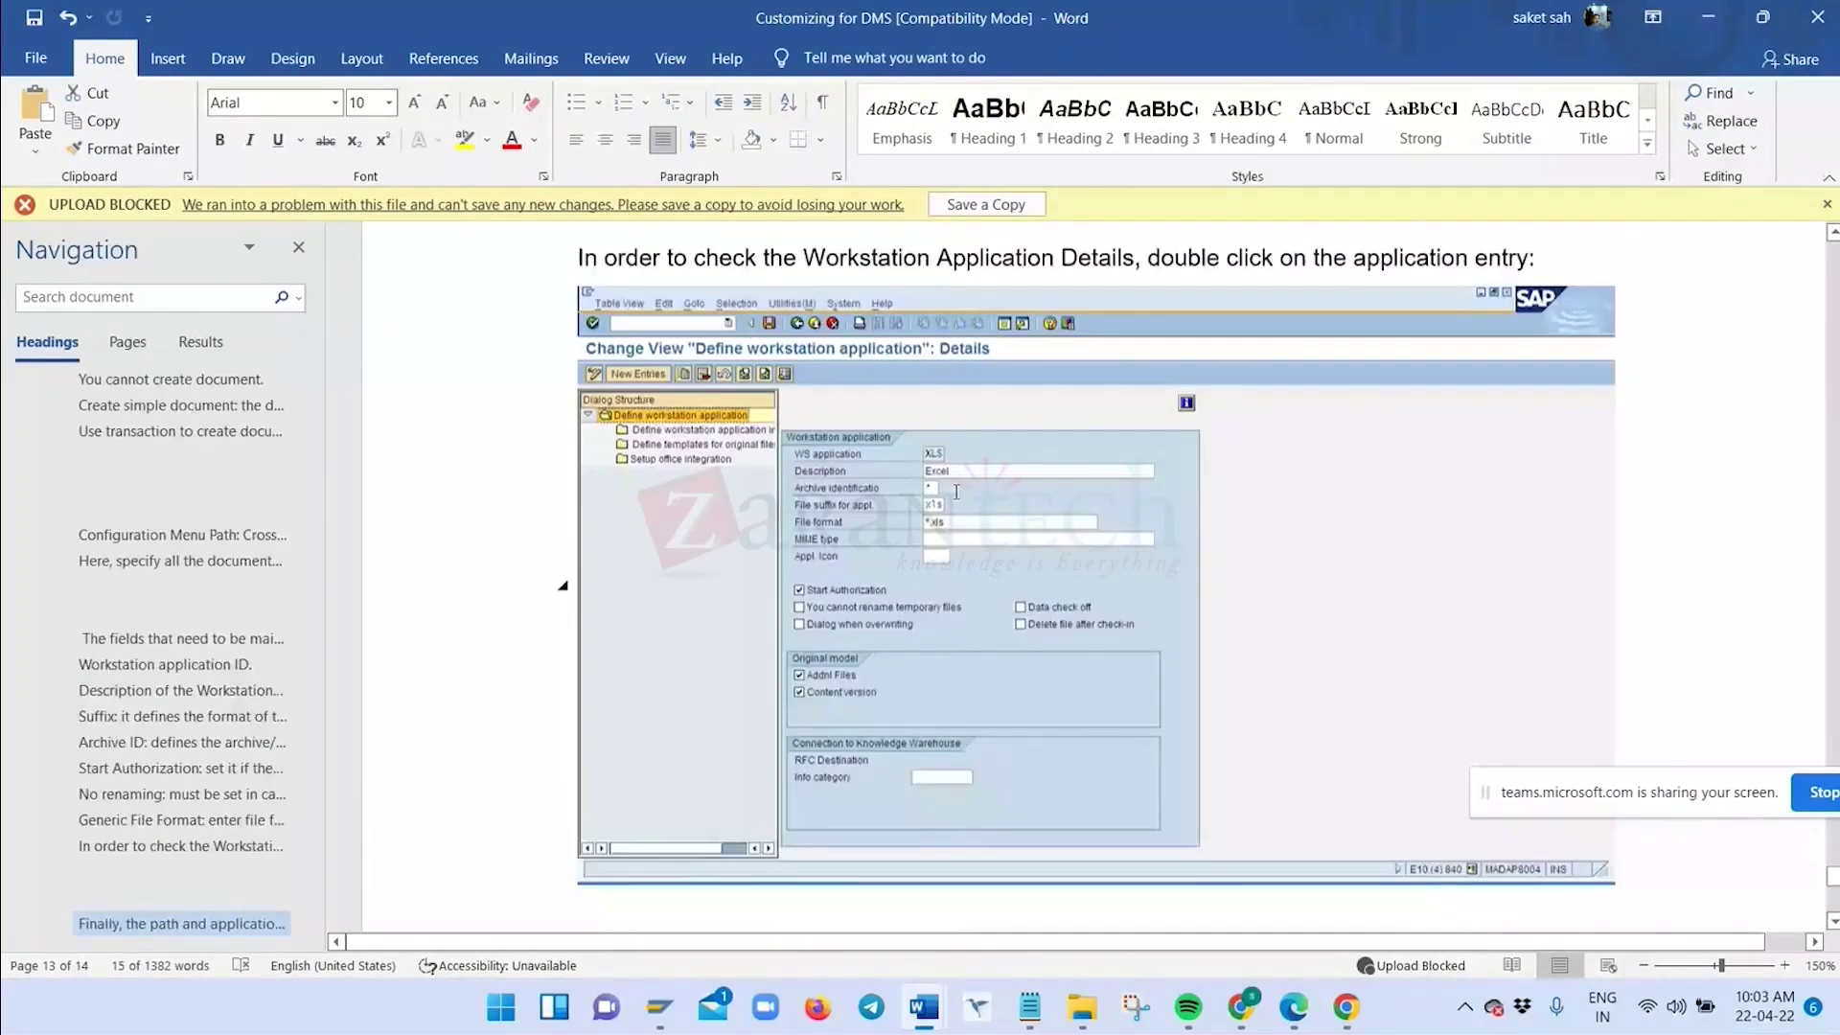
{"action": "scroll", "coordinate": [955, 492], "scroll_direction": "down", "scroll_amount": 2}
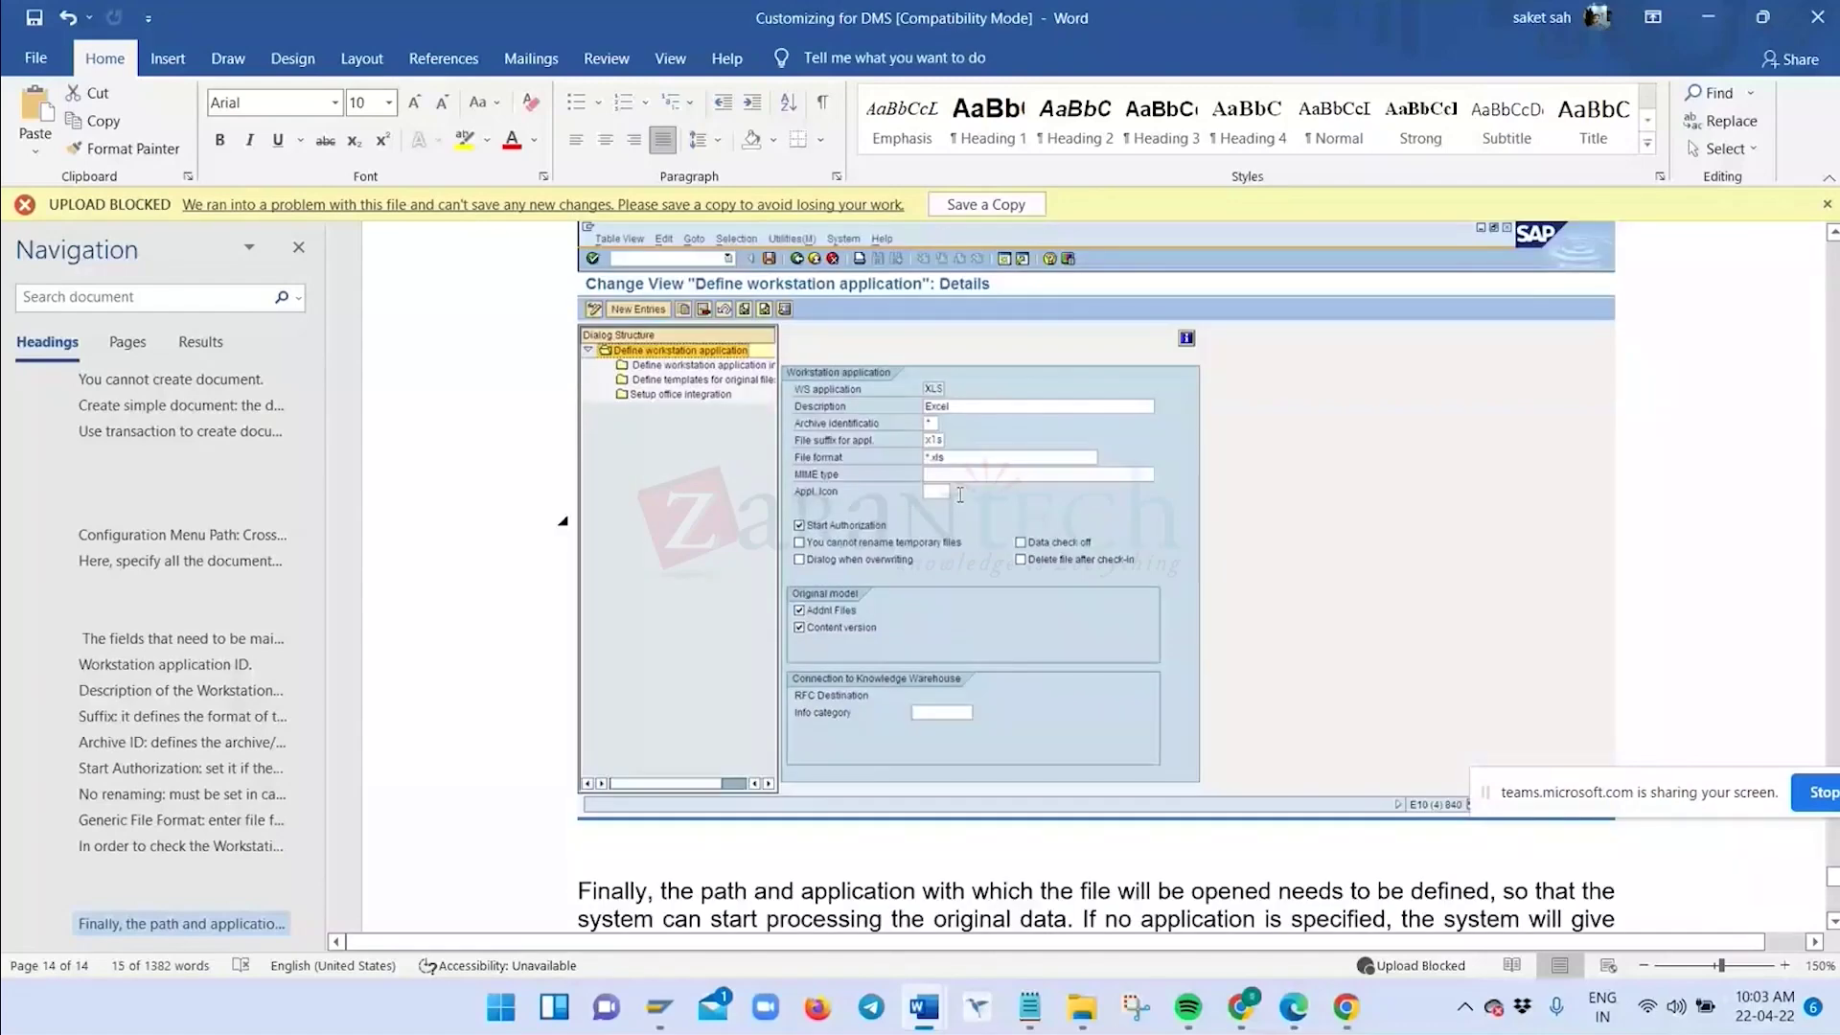
{"action": "scroll", "coordinate": [959, 495], "scroll_direction": "down", "scroll_amount": 12}
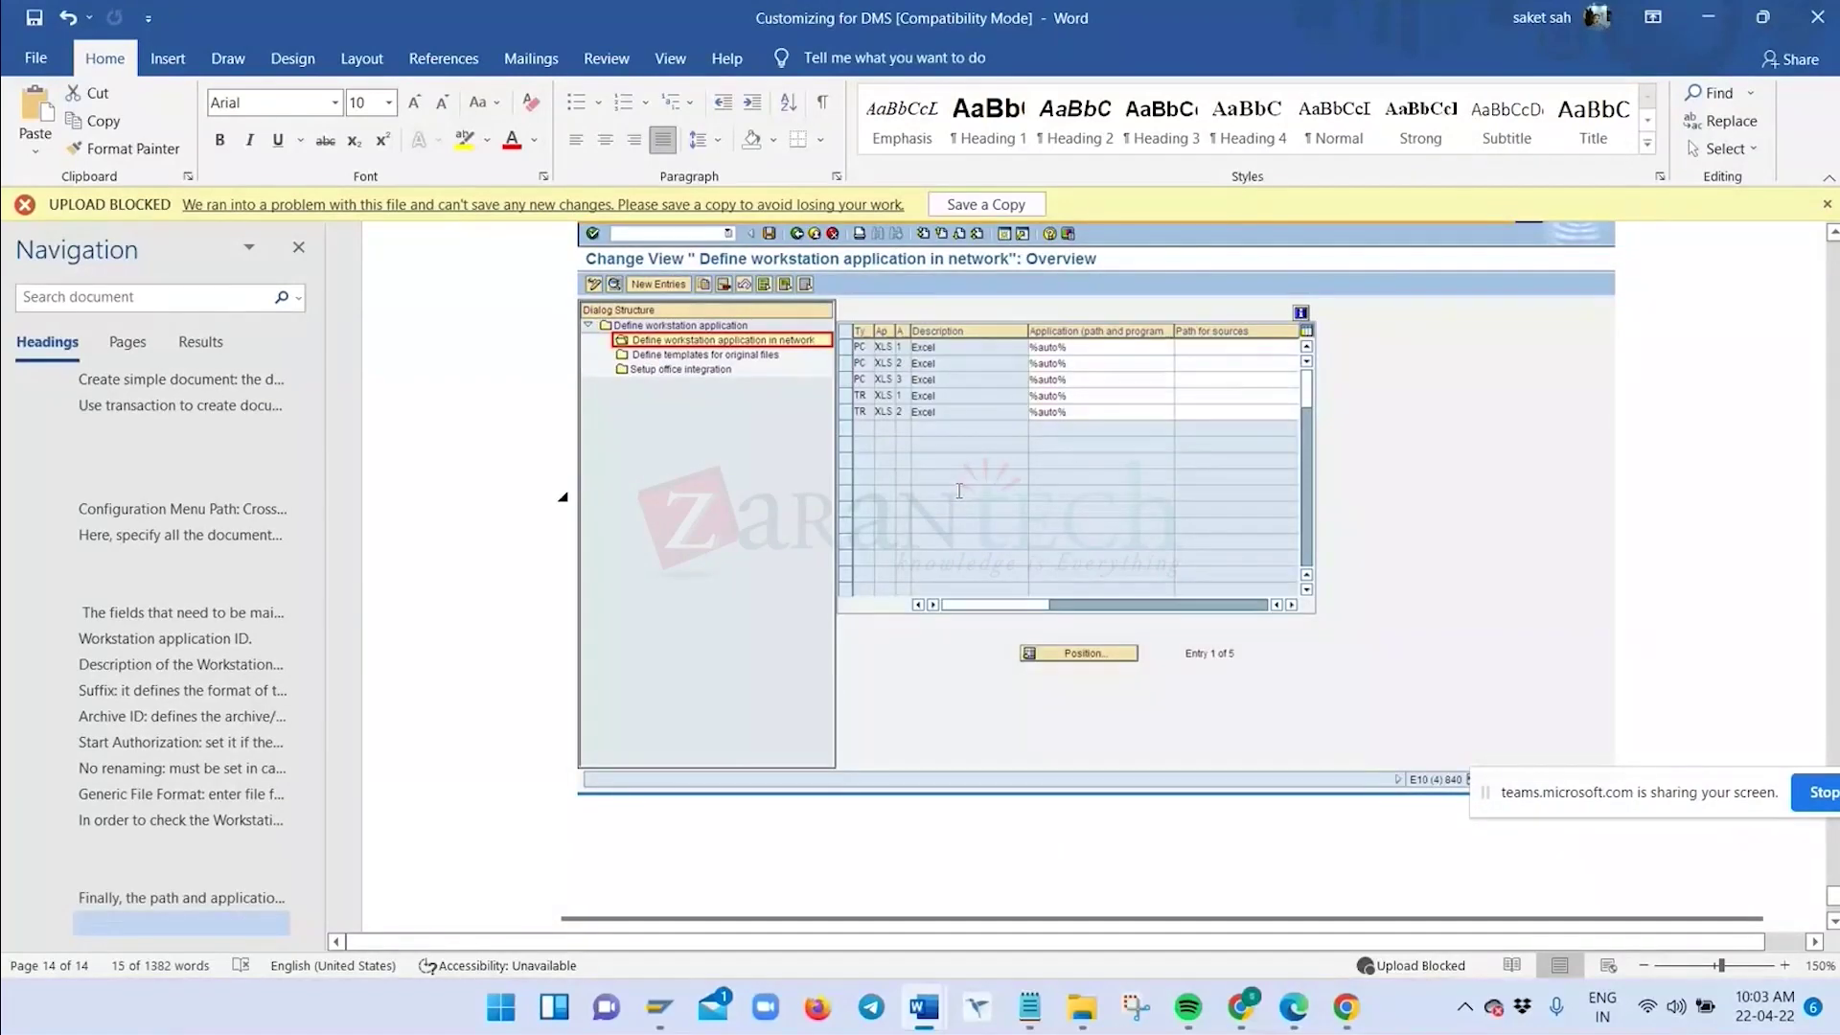
{"action": "scroll", "coordinate": [958, 503], "scroll_direction": "down", "scroll_amount": 6}
{"action": "scroll", "coordinate": [957, 504], "scroll_direction": "down", "scroll_amount": 1}
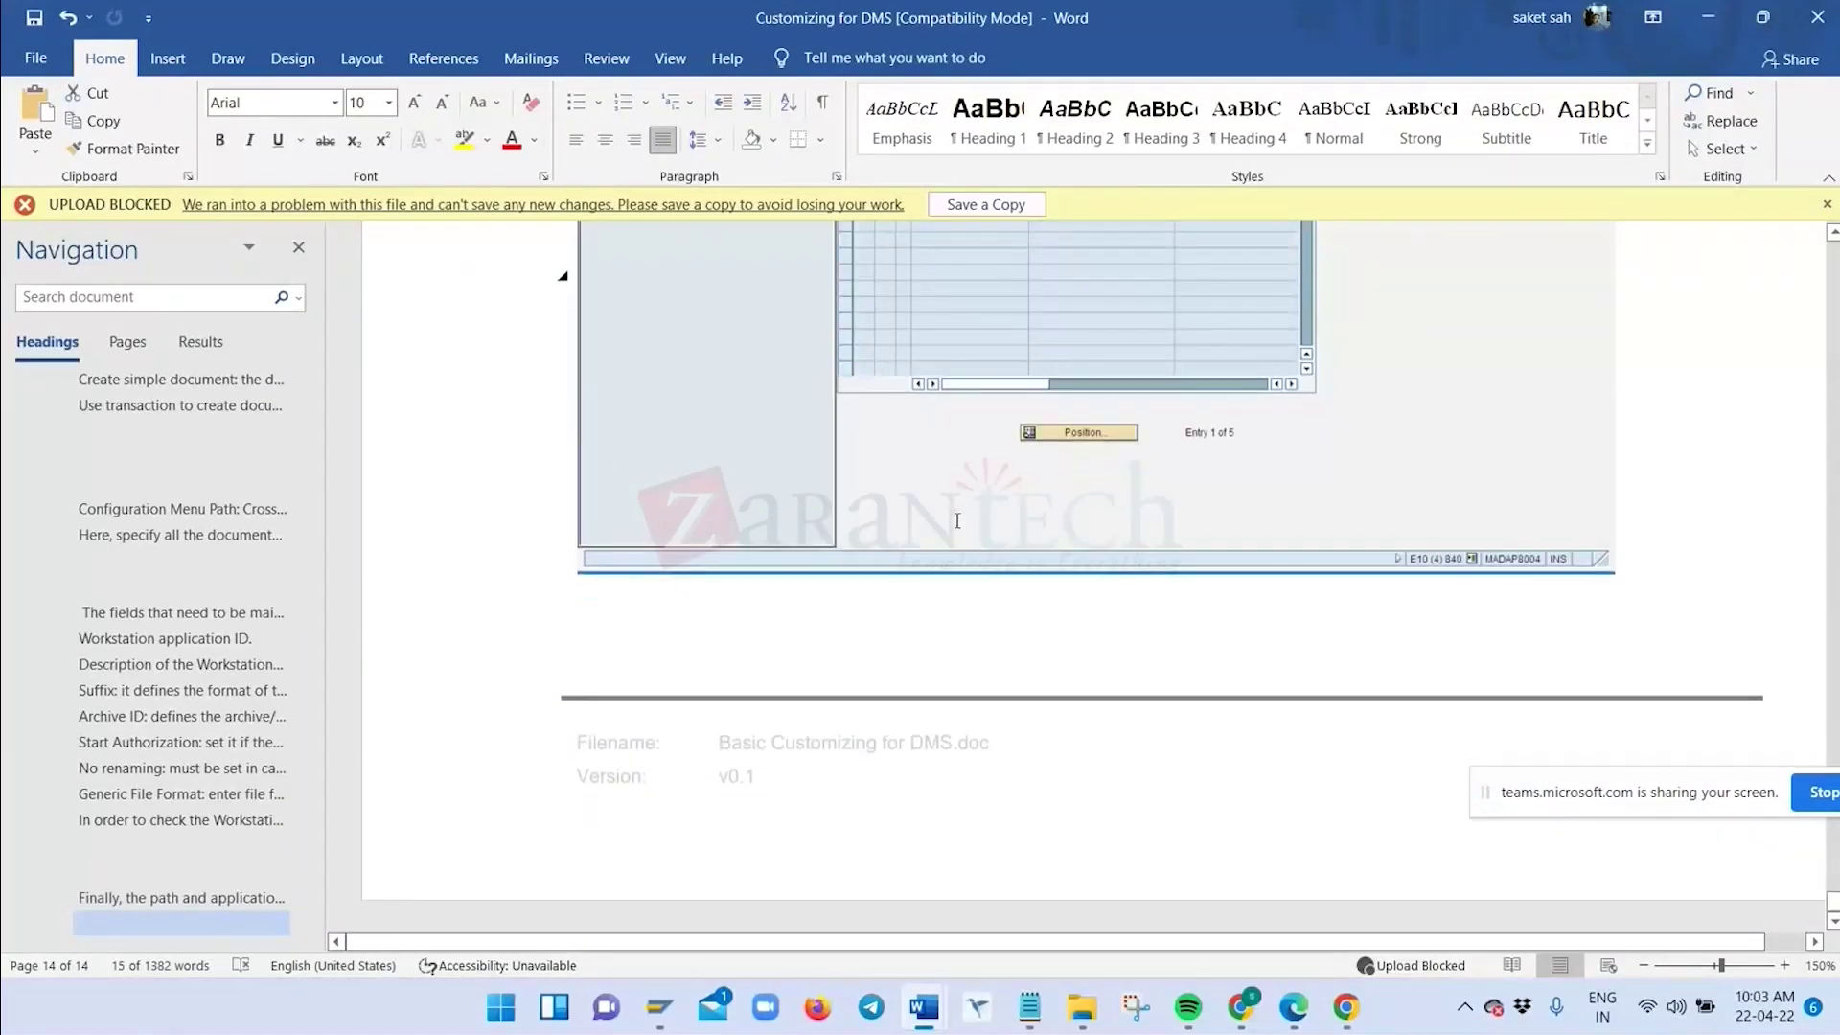
{"action": "scroll", "coordinate": [957, 520], "scroll_direction": "up", "scroll_amount": 3}
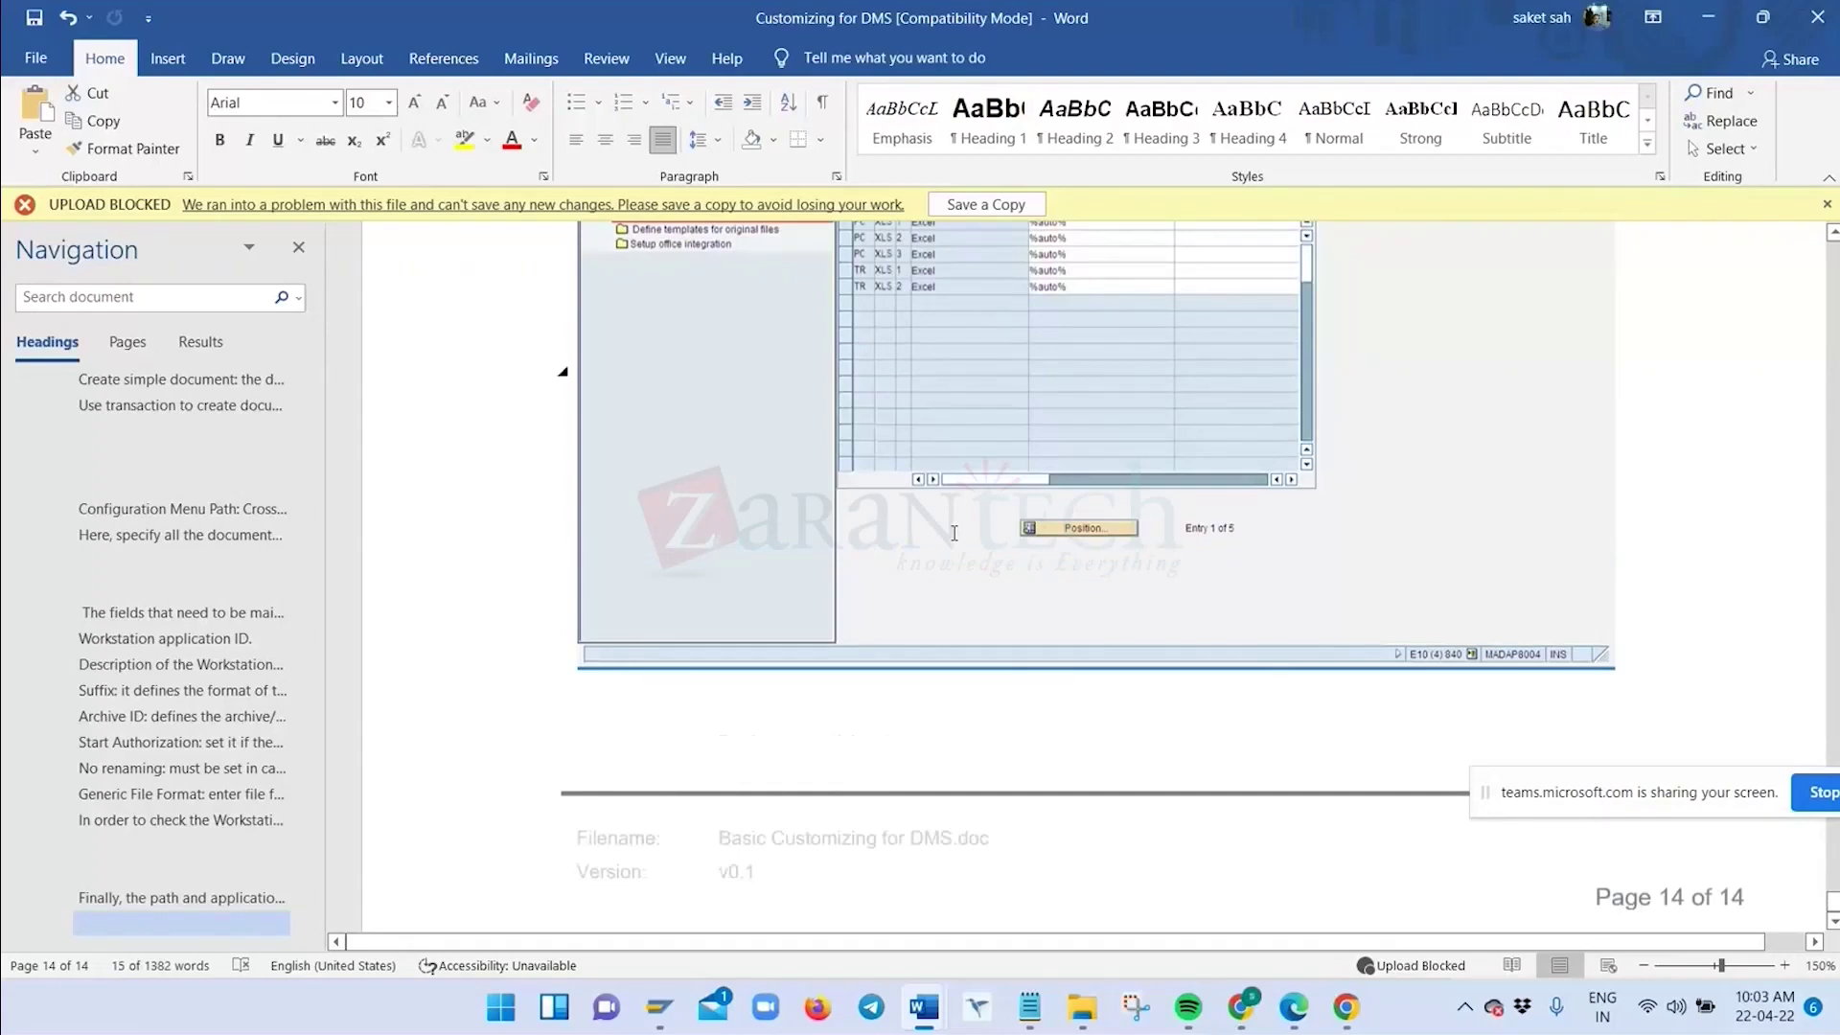
{"action": "scroll", "coordinate": [953, 533], "scroll_direction": "up", "scroll_amount": 20}
{"action": "scroll", "coordinate": [935, 368], "scroll_direction": "up", "scroll_amount": 4}
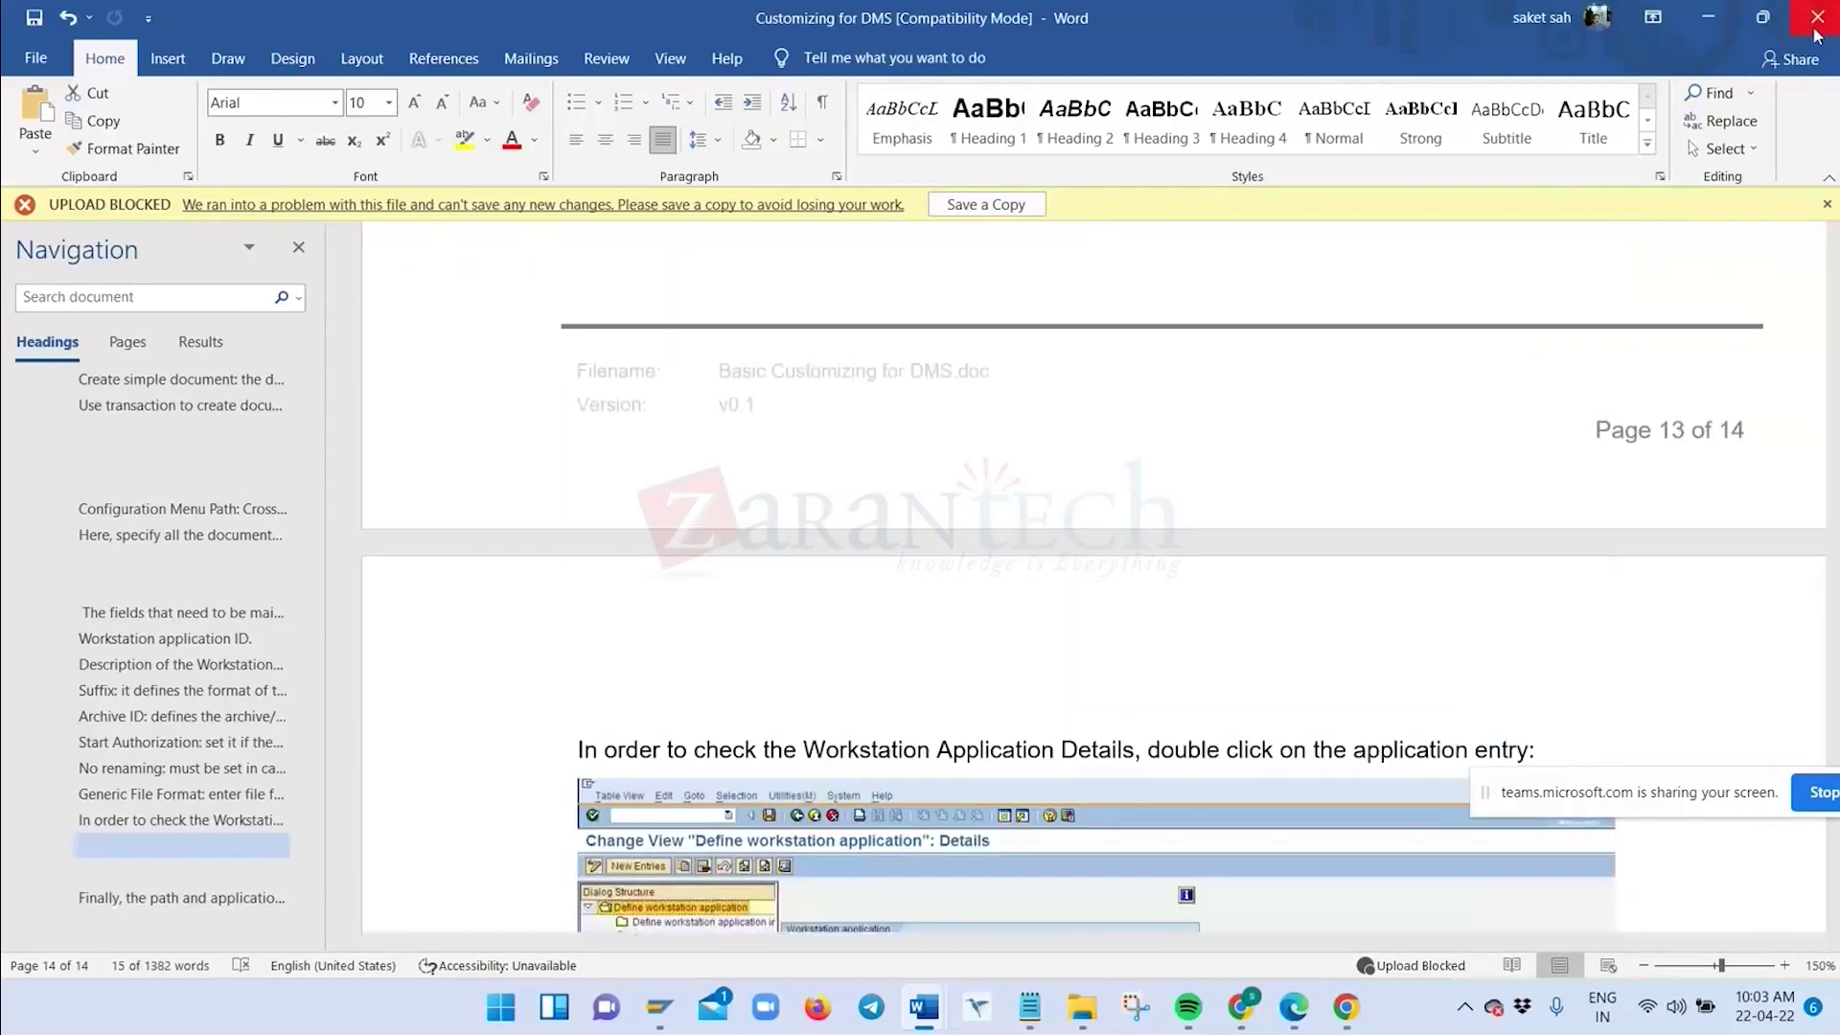
Switch from Word to Chrome, minimize the Manage Documents learning window and look through the training materials page
{"action": "left_click", "coordinate": [1815, 28]}
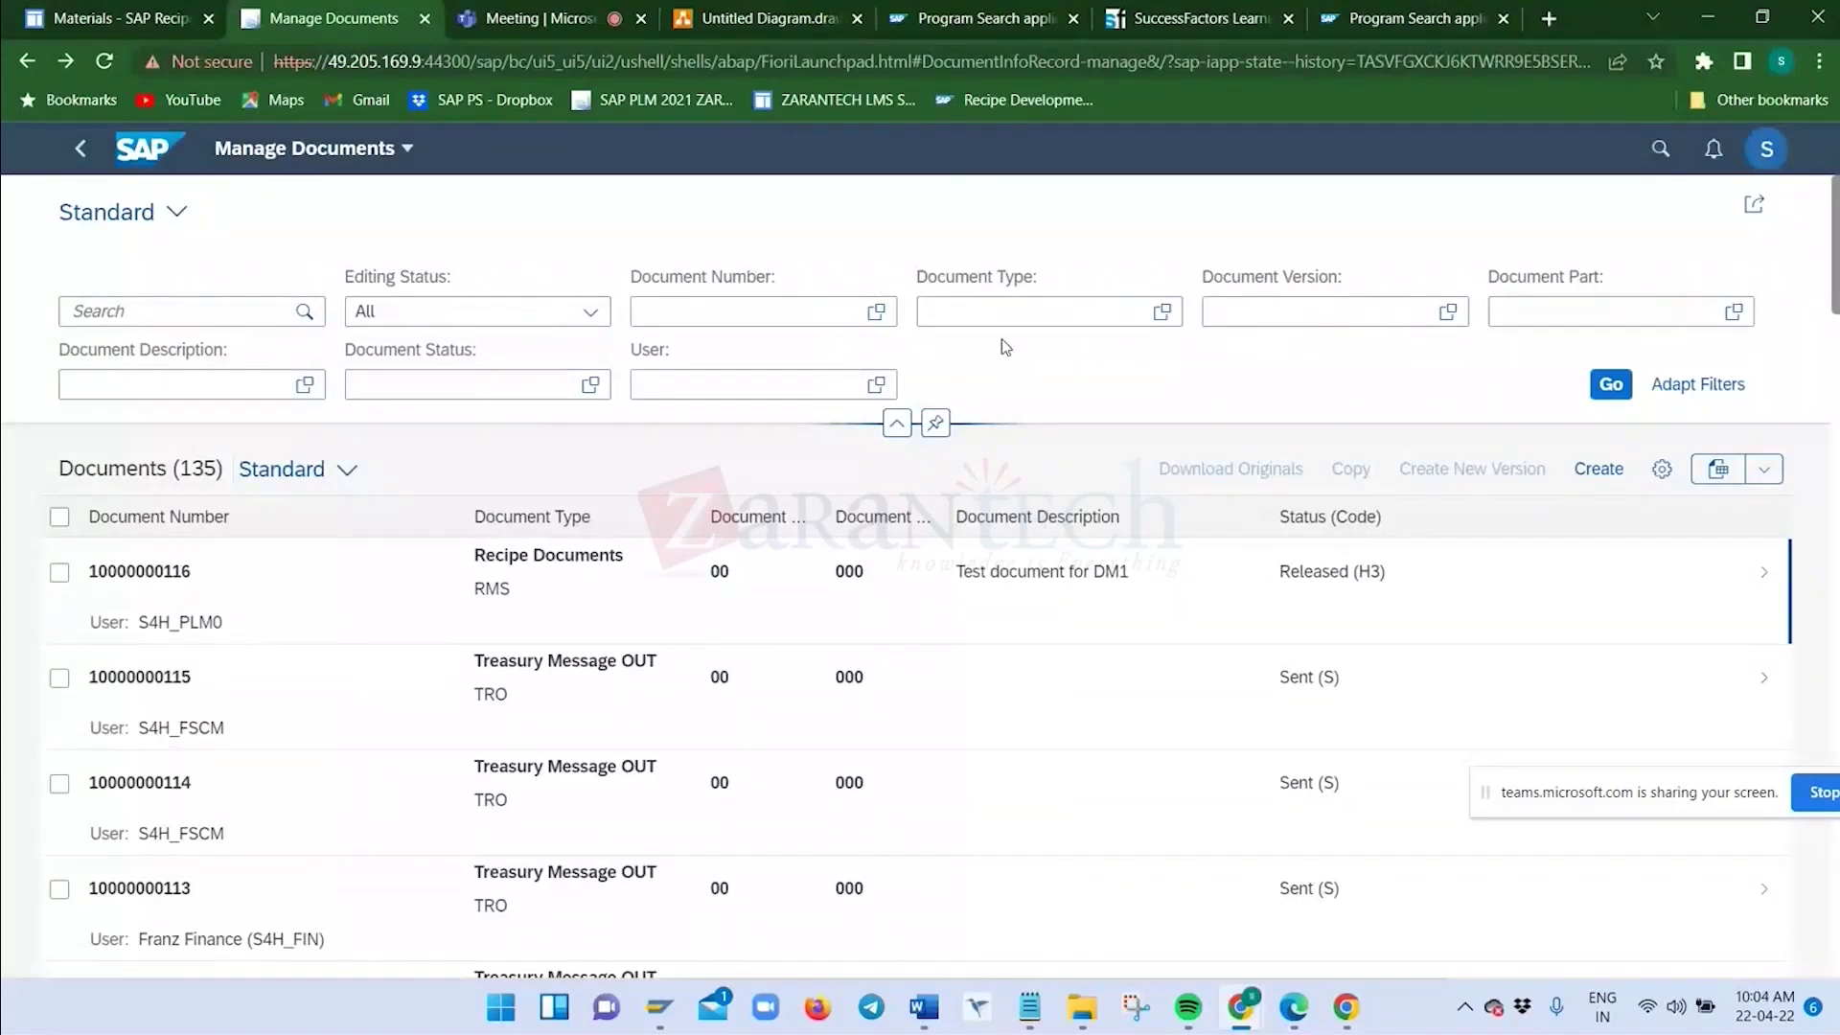
{"action": "left_click", "coordinate": [166, 25]}
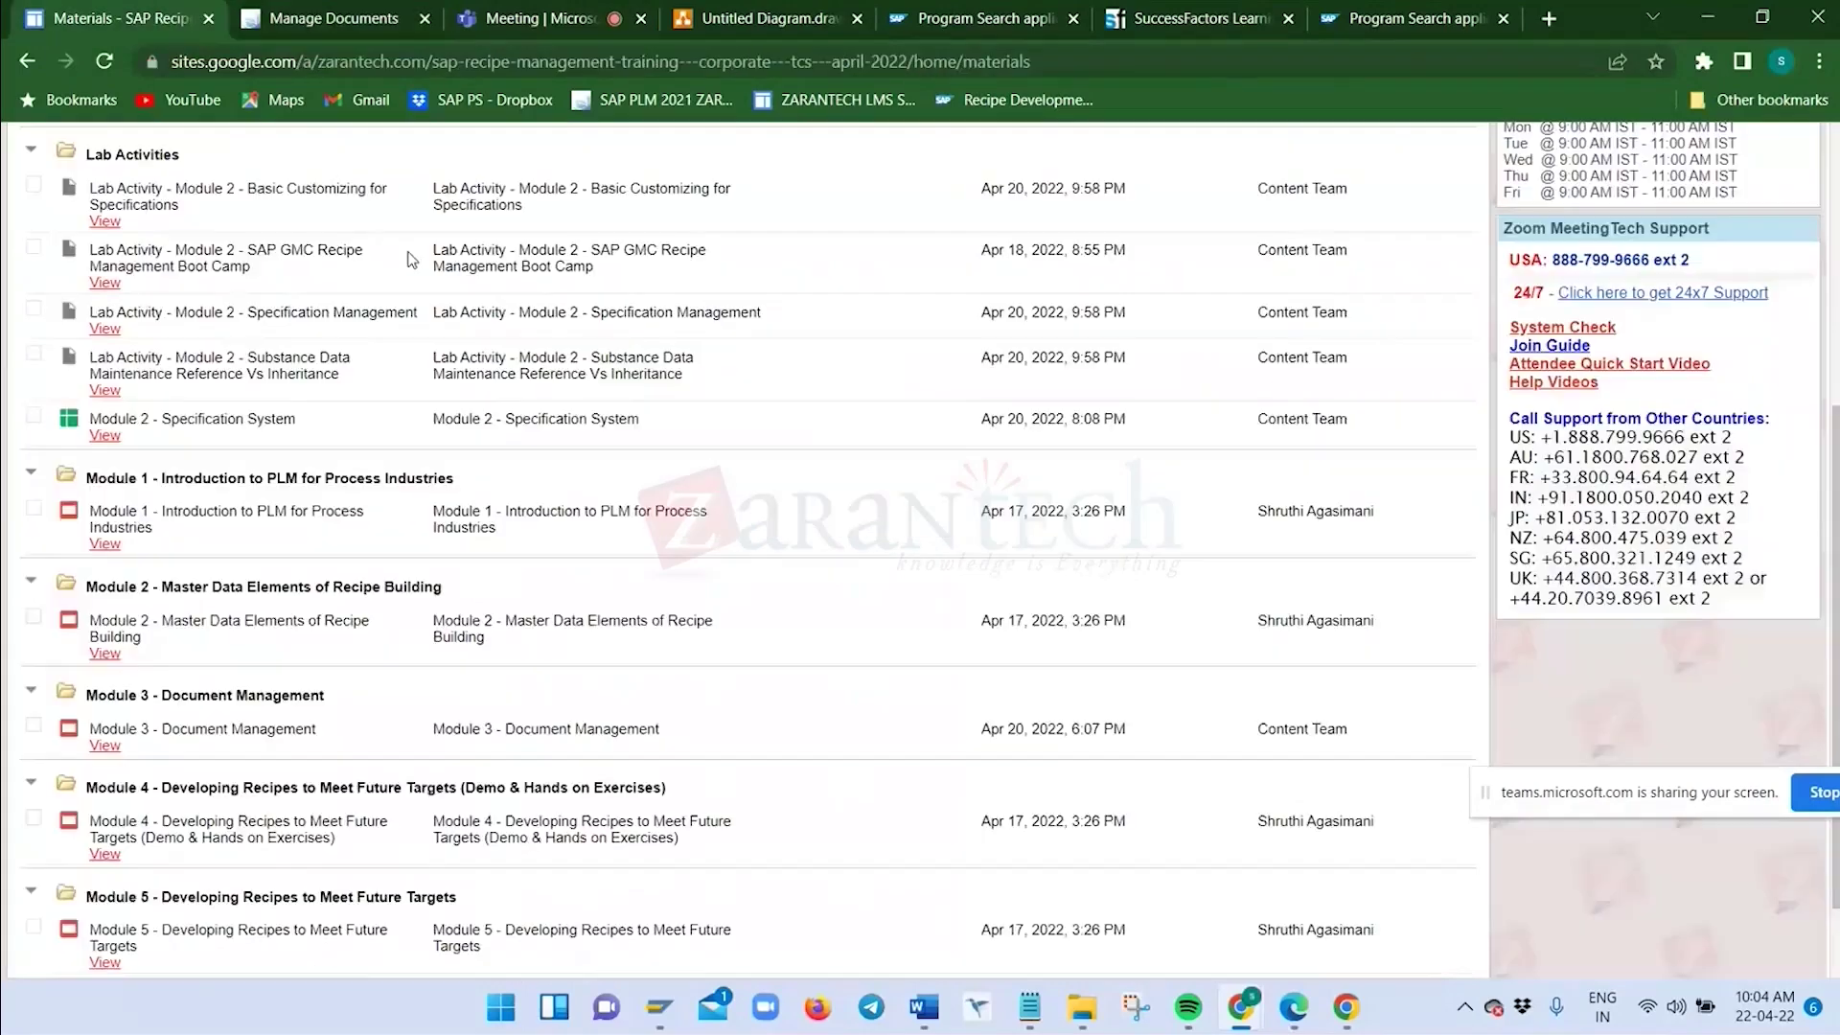
{"action": "left_click", "coordinate": [365, 19]}
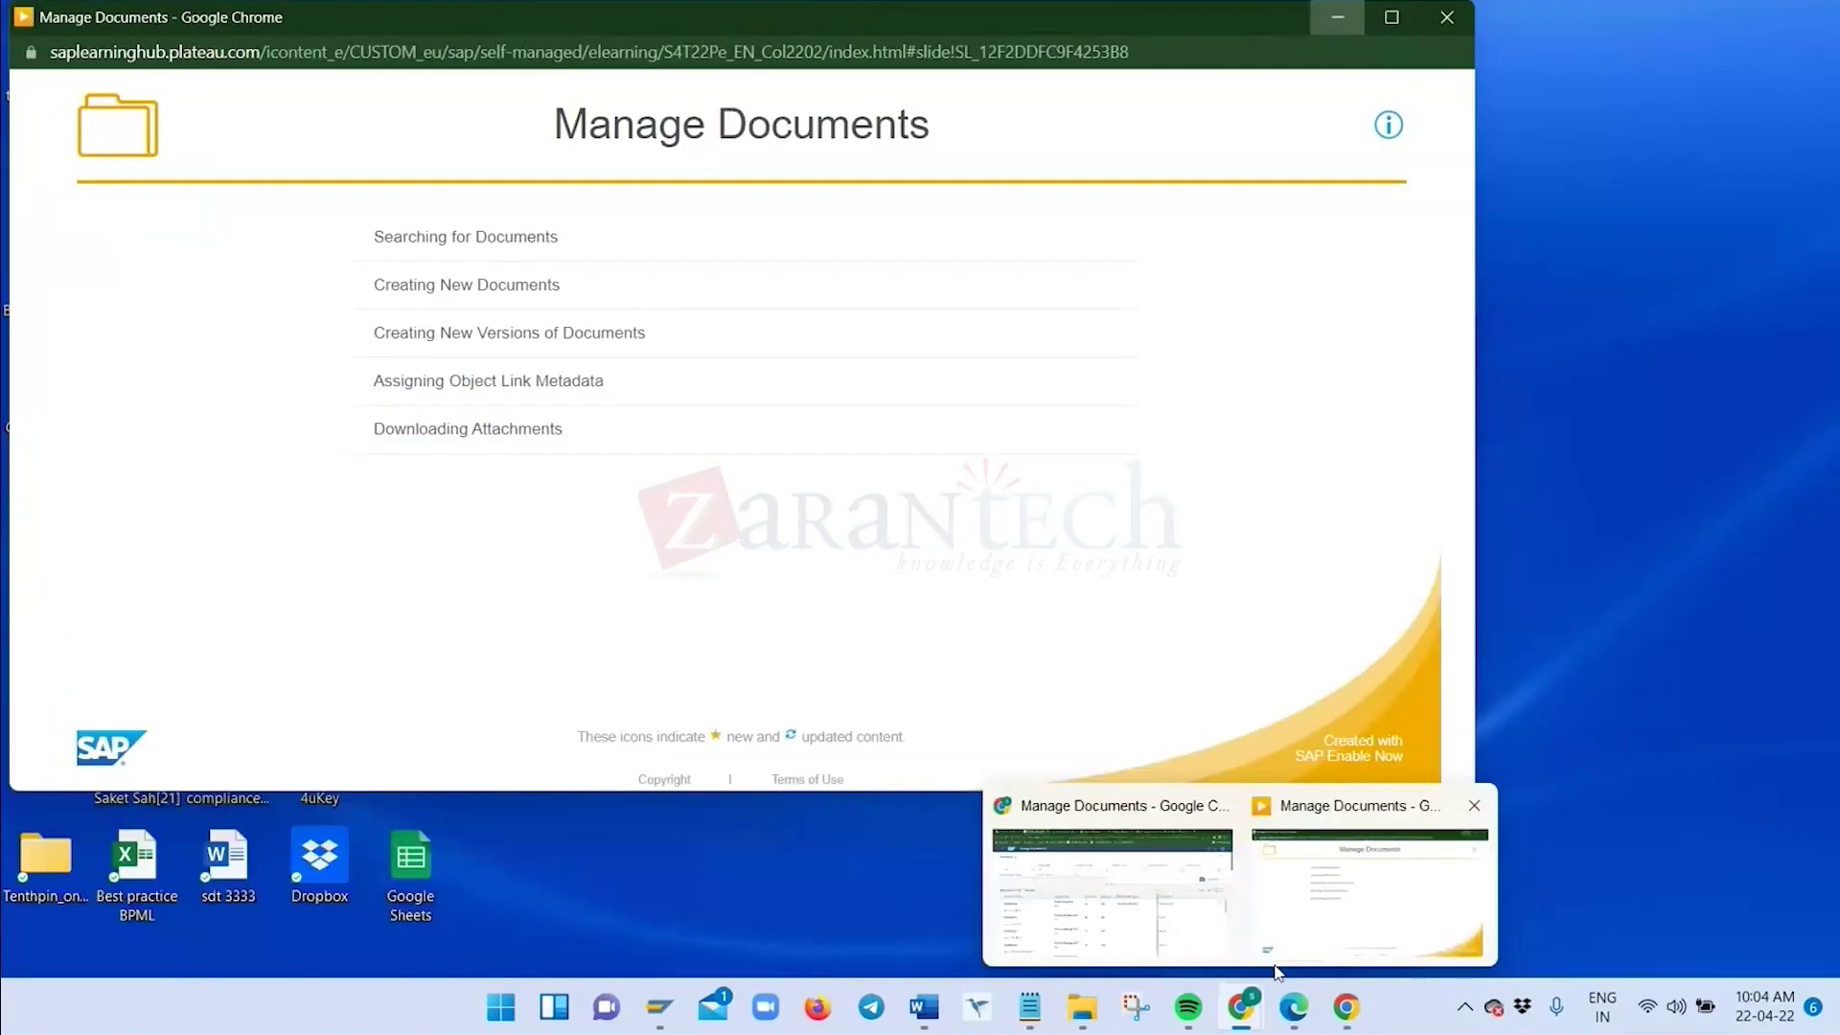
{"action": "left_click", "coordinate": [1277, 973]}
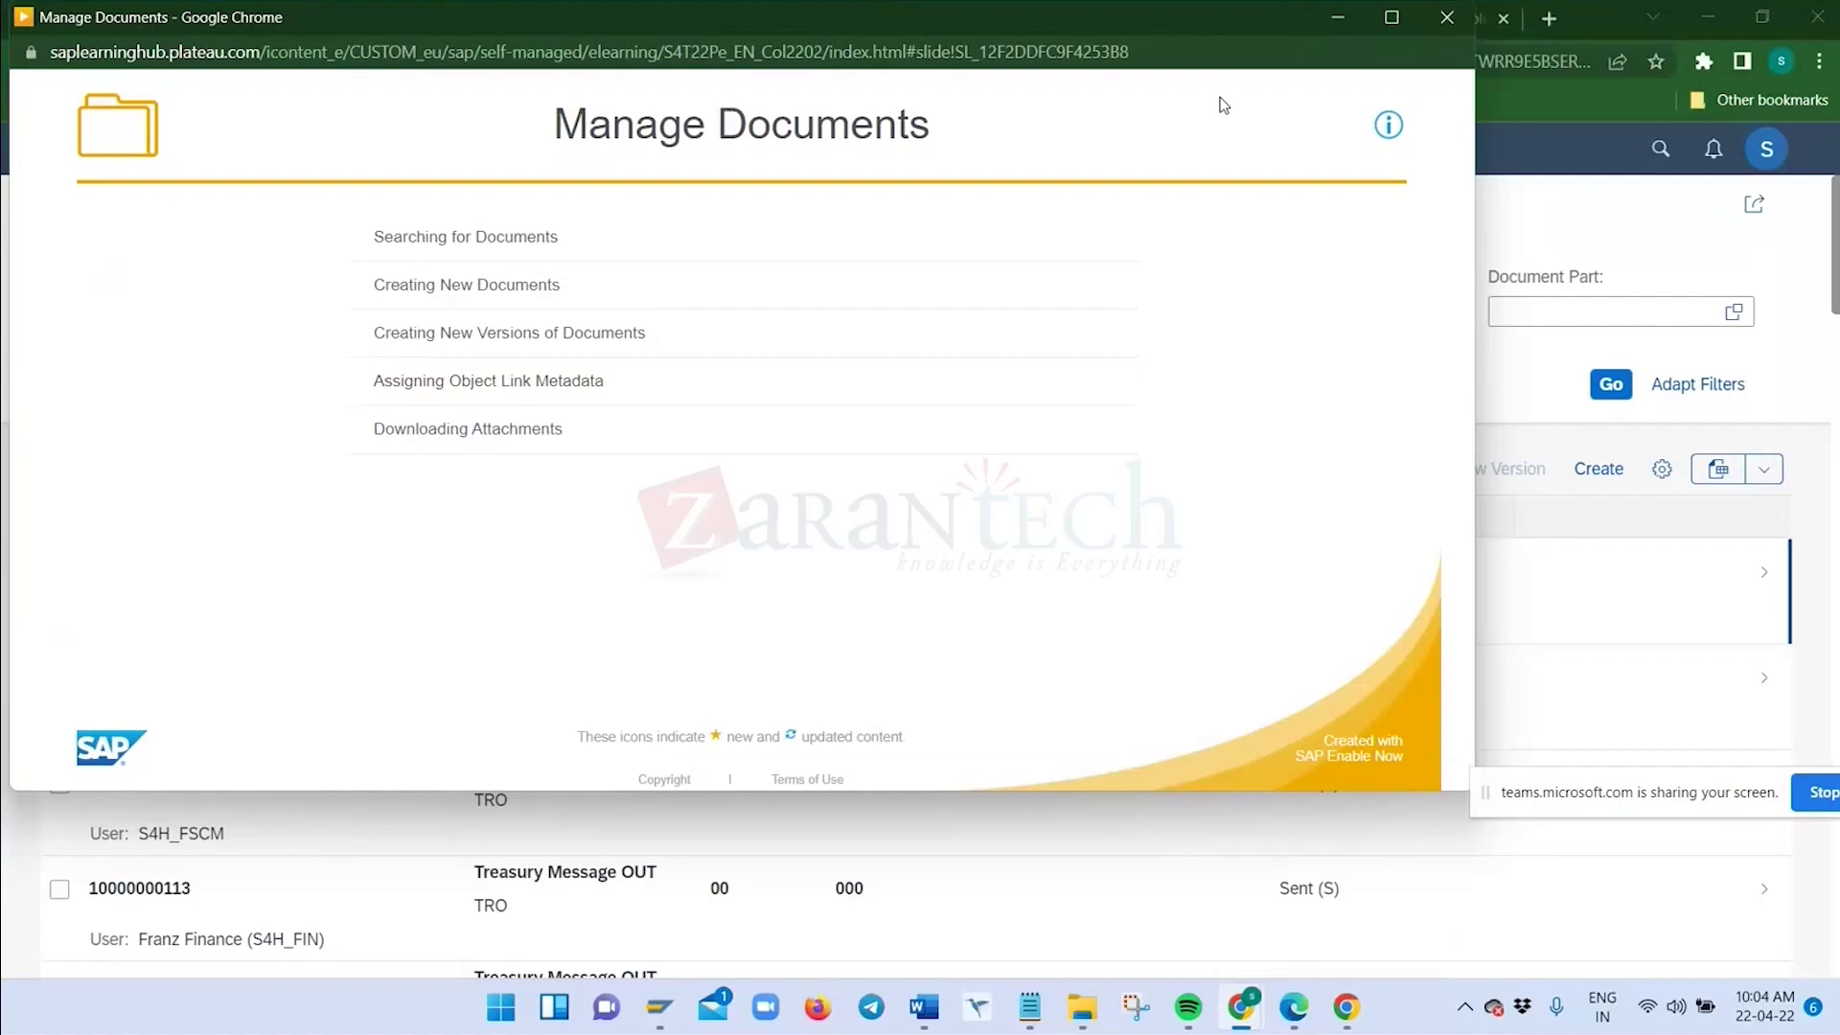
{"action": "left_click", "coordinate": [1339, 17]}
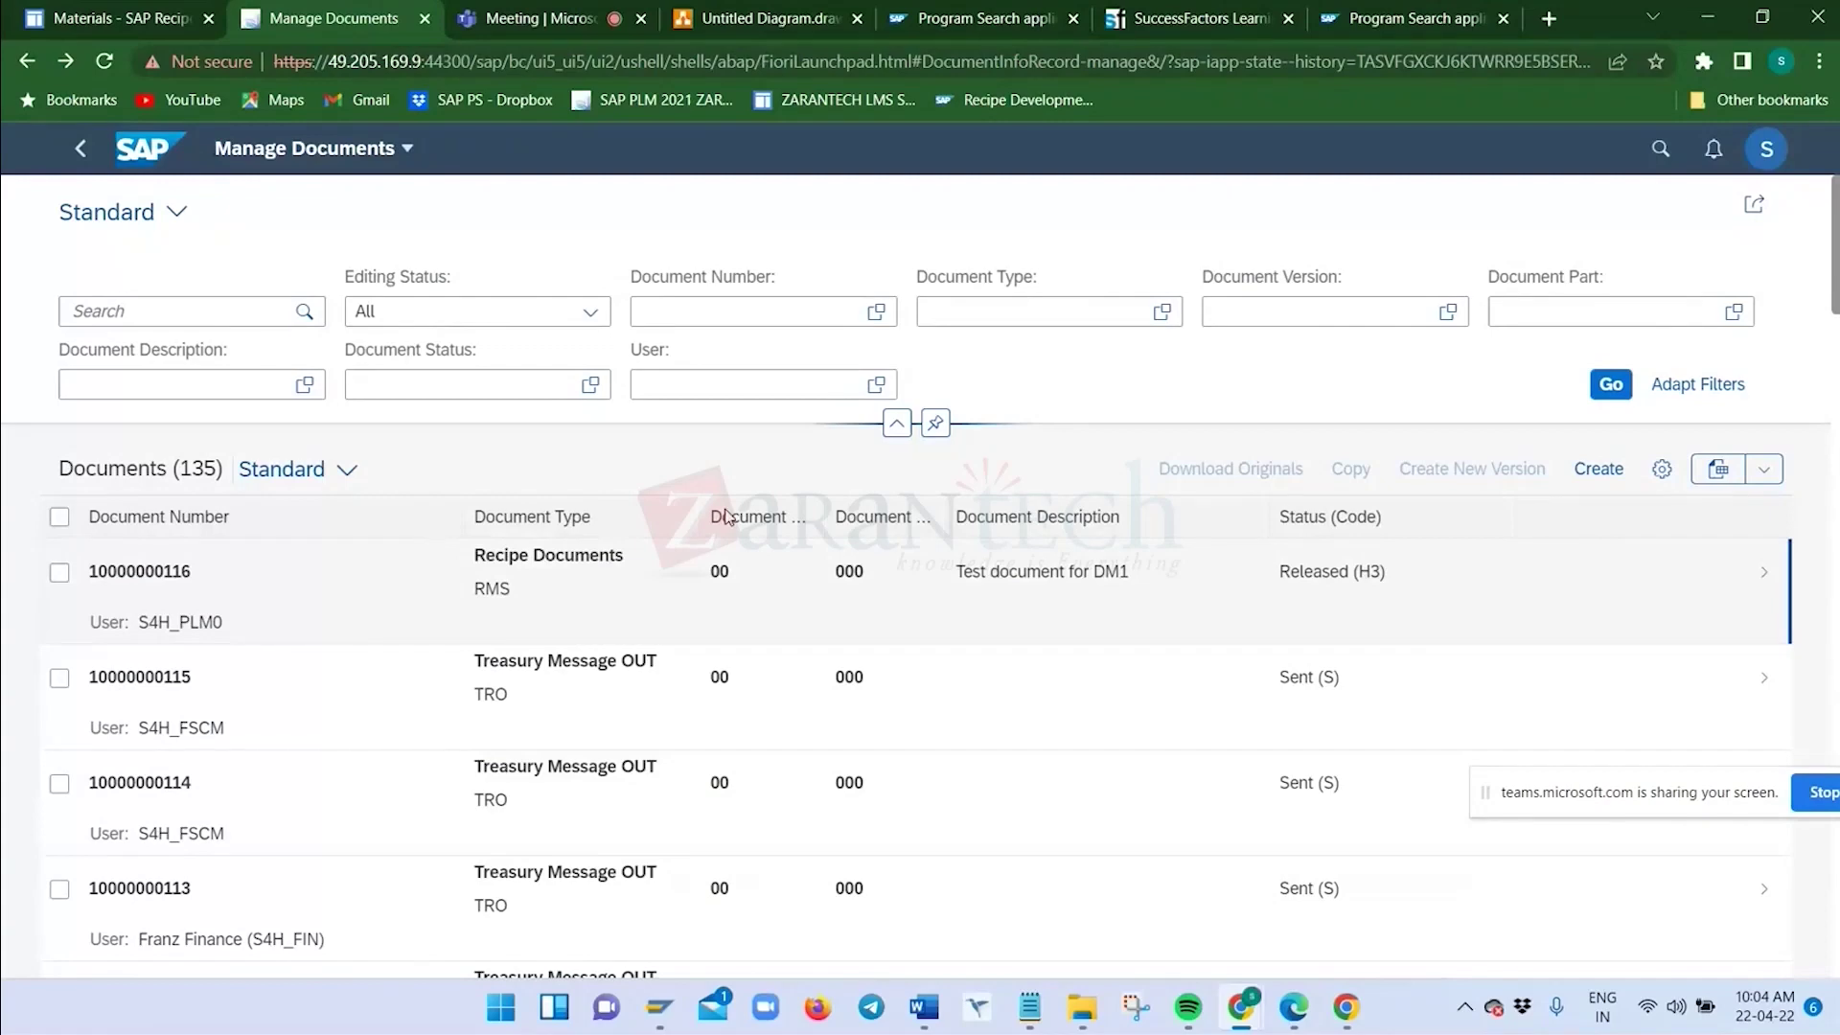
{"action": "left_click", "coordinate": [115, 20]}
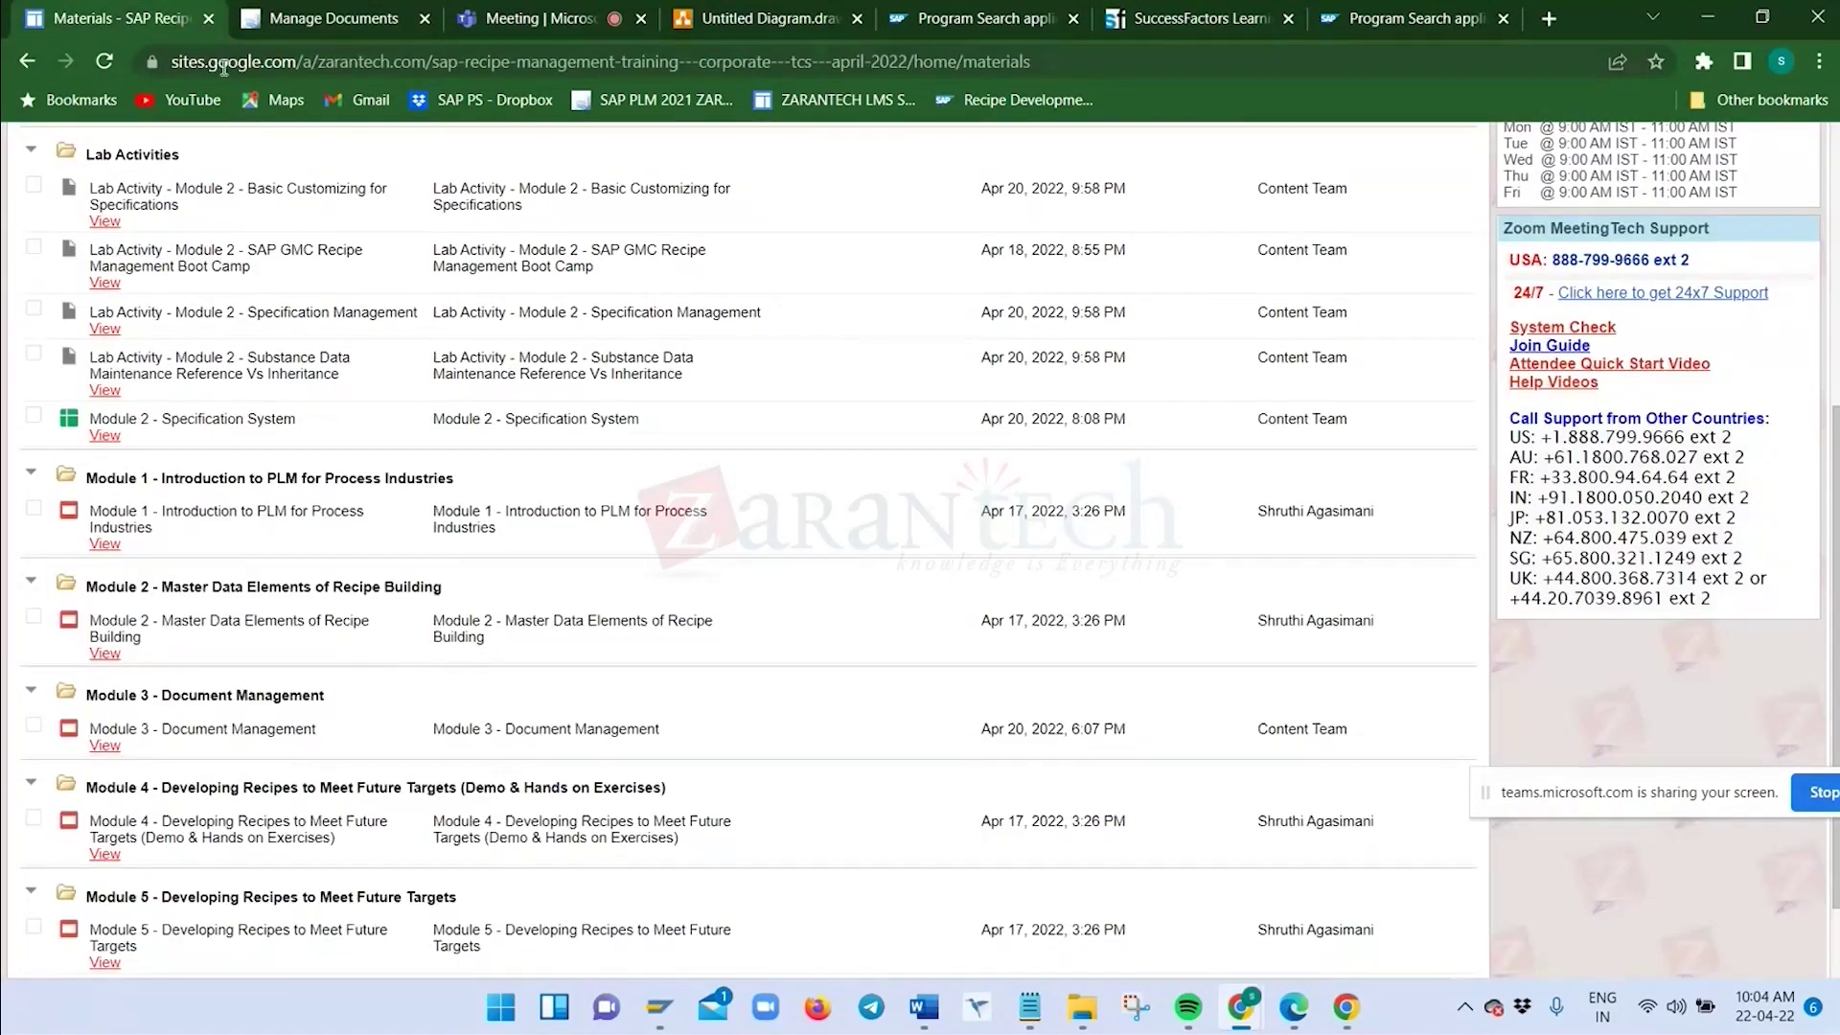
{"action": "key", "text": "super+Tab"}
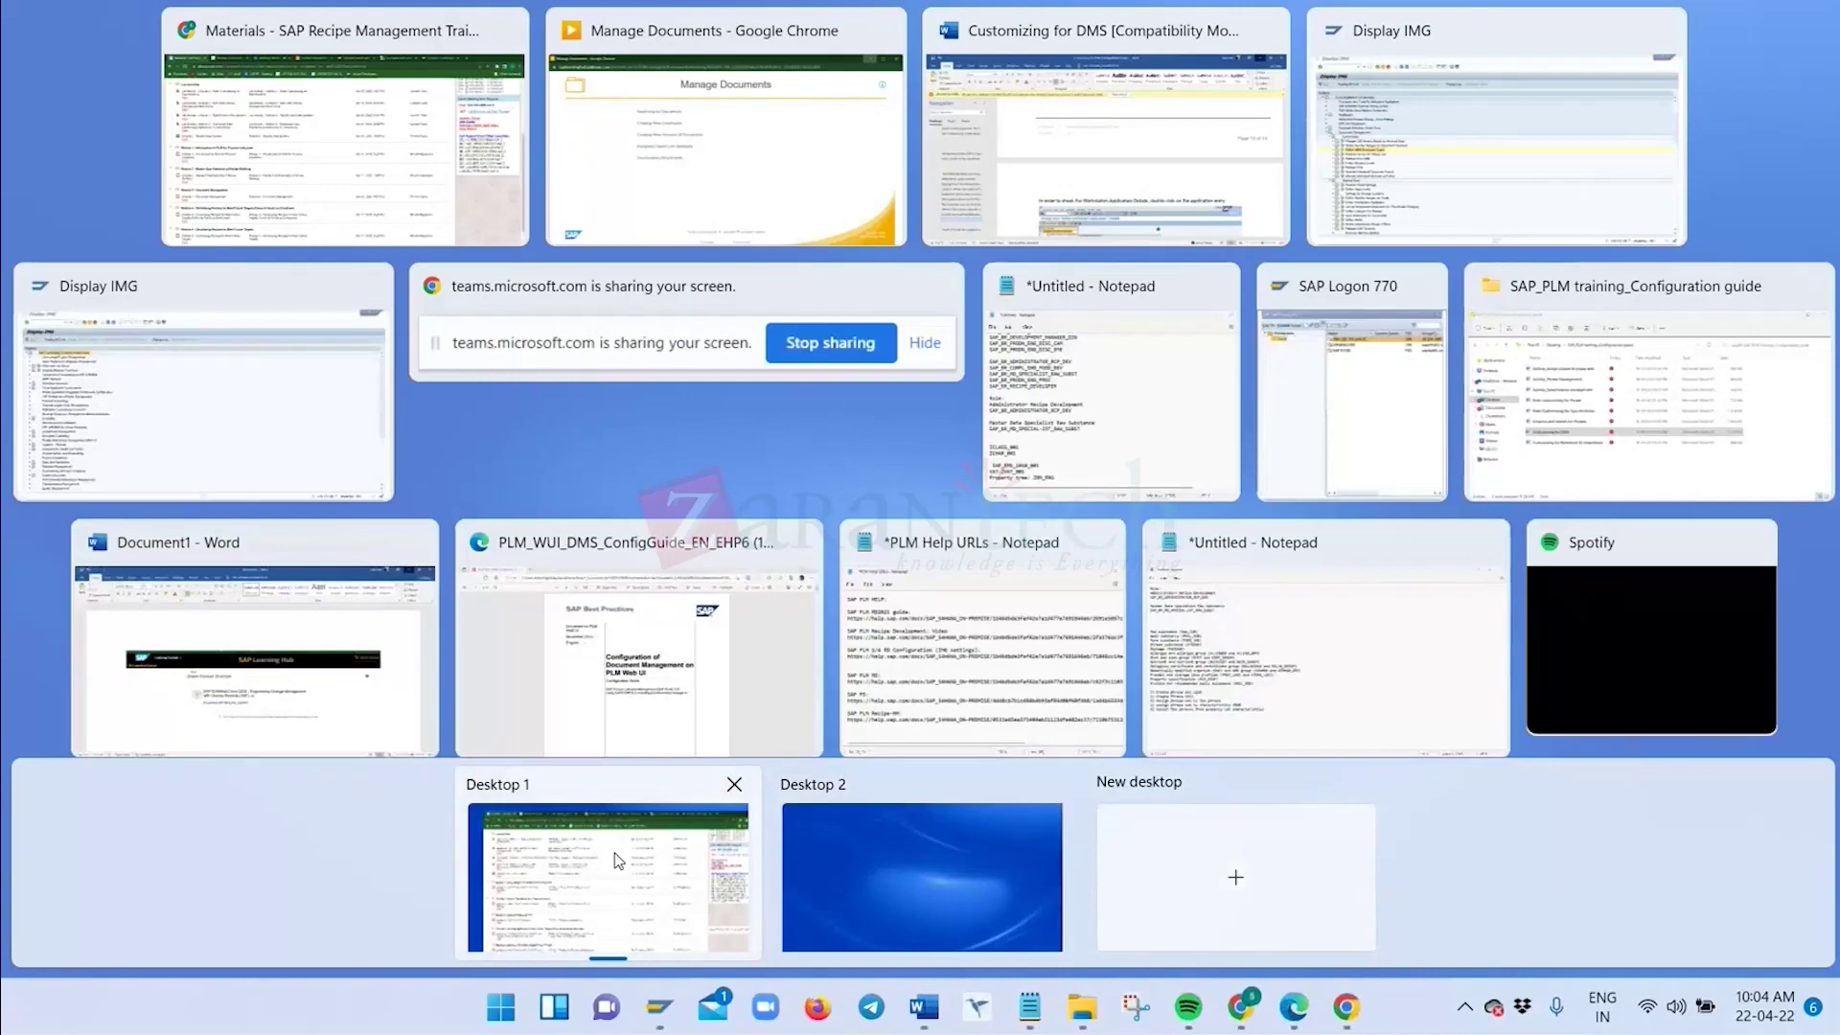
{"action": "left_click", "coordinate": [617, 860]}
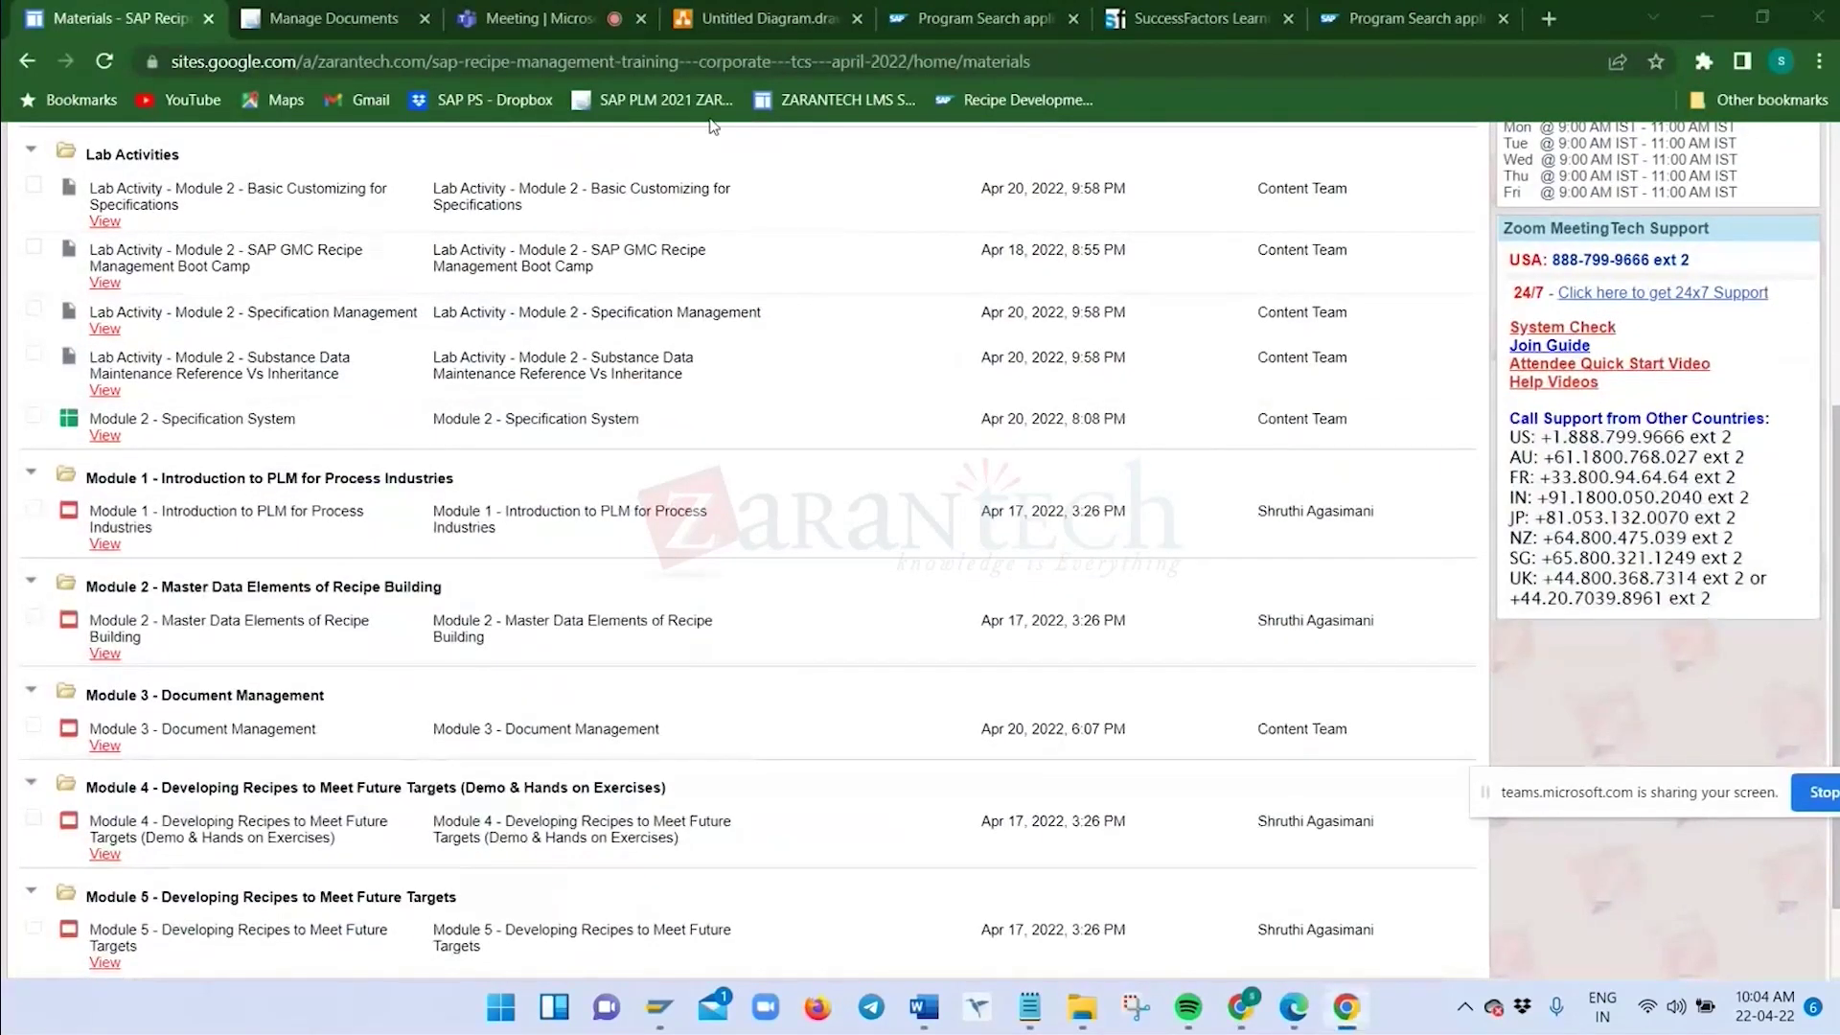
{"action": "scroll", "coordinate": [713, 126], "scroll_direction": "up", "scroll_amount": 2}
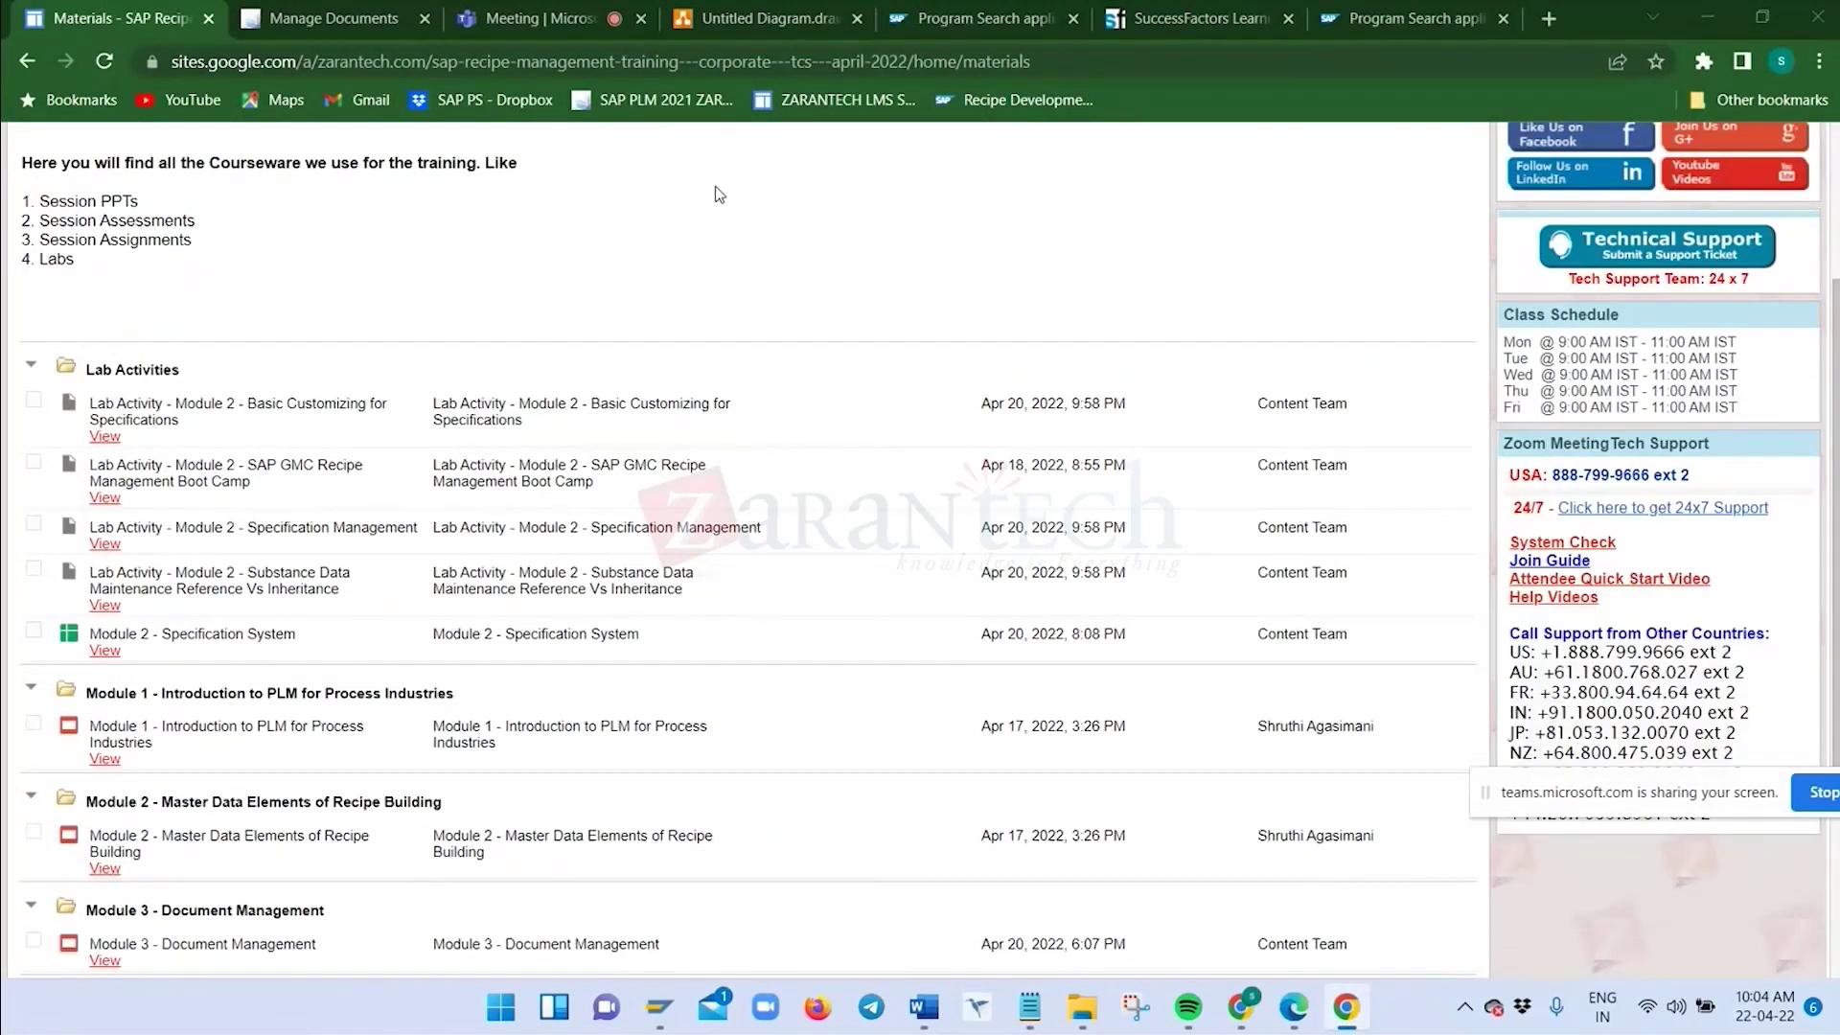
{"action": "scroll", "coordinate": [715, 187], "scroll_direction": "down", "scroll_amount": 3}
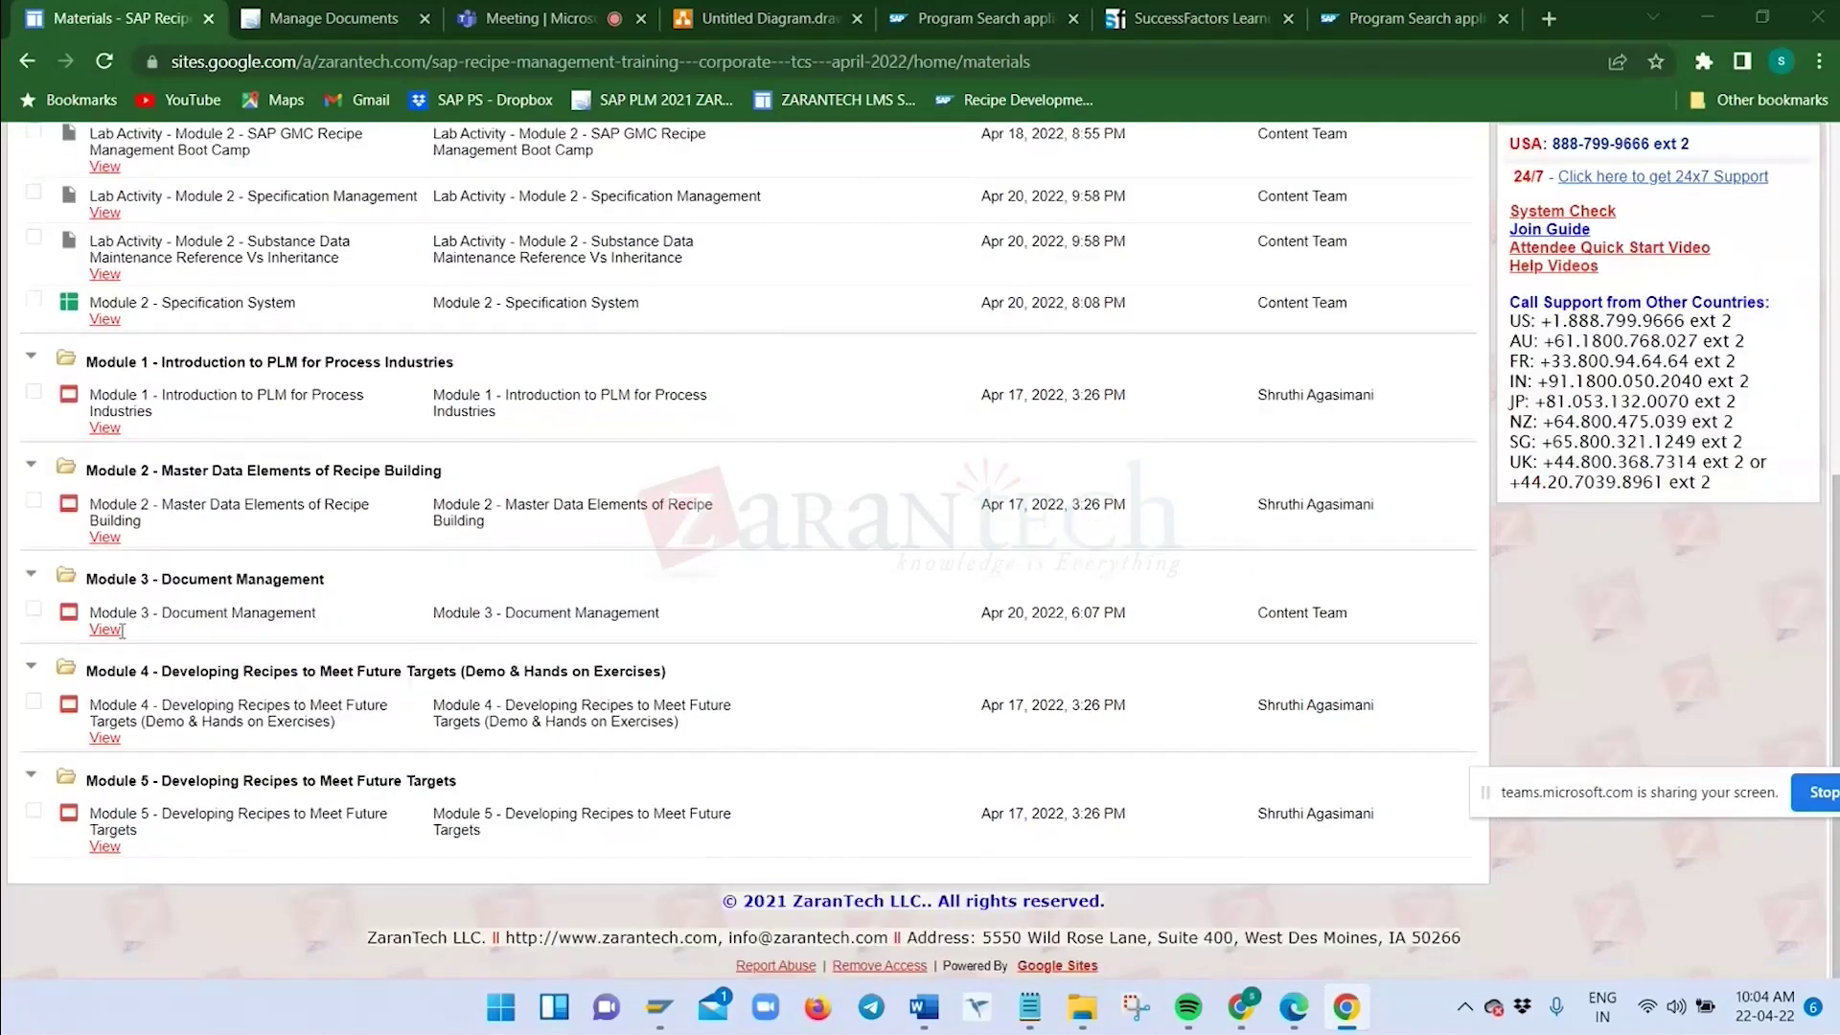
{"action": "left_click", "coordinate": [105, 537]}
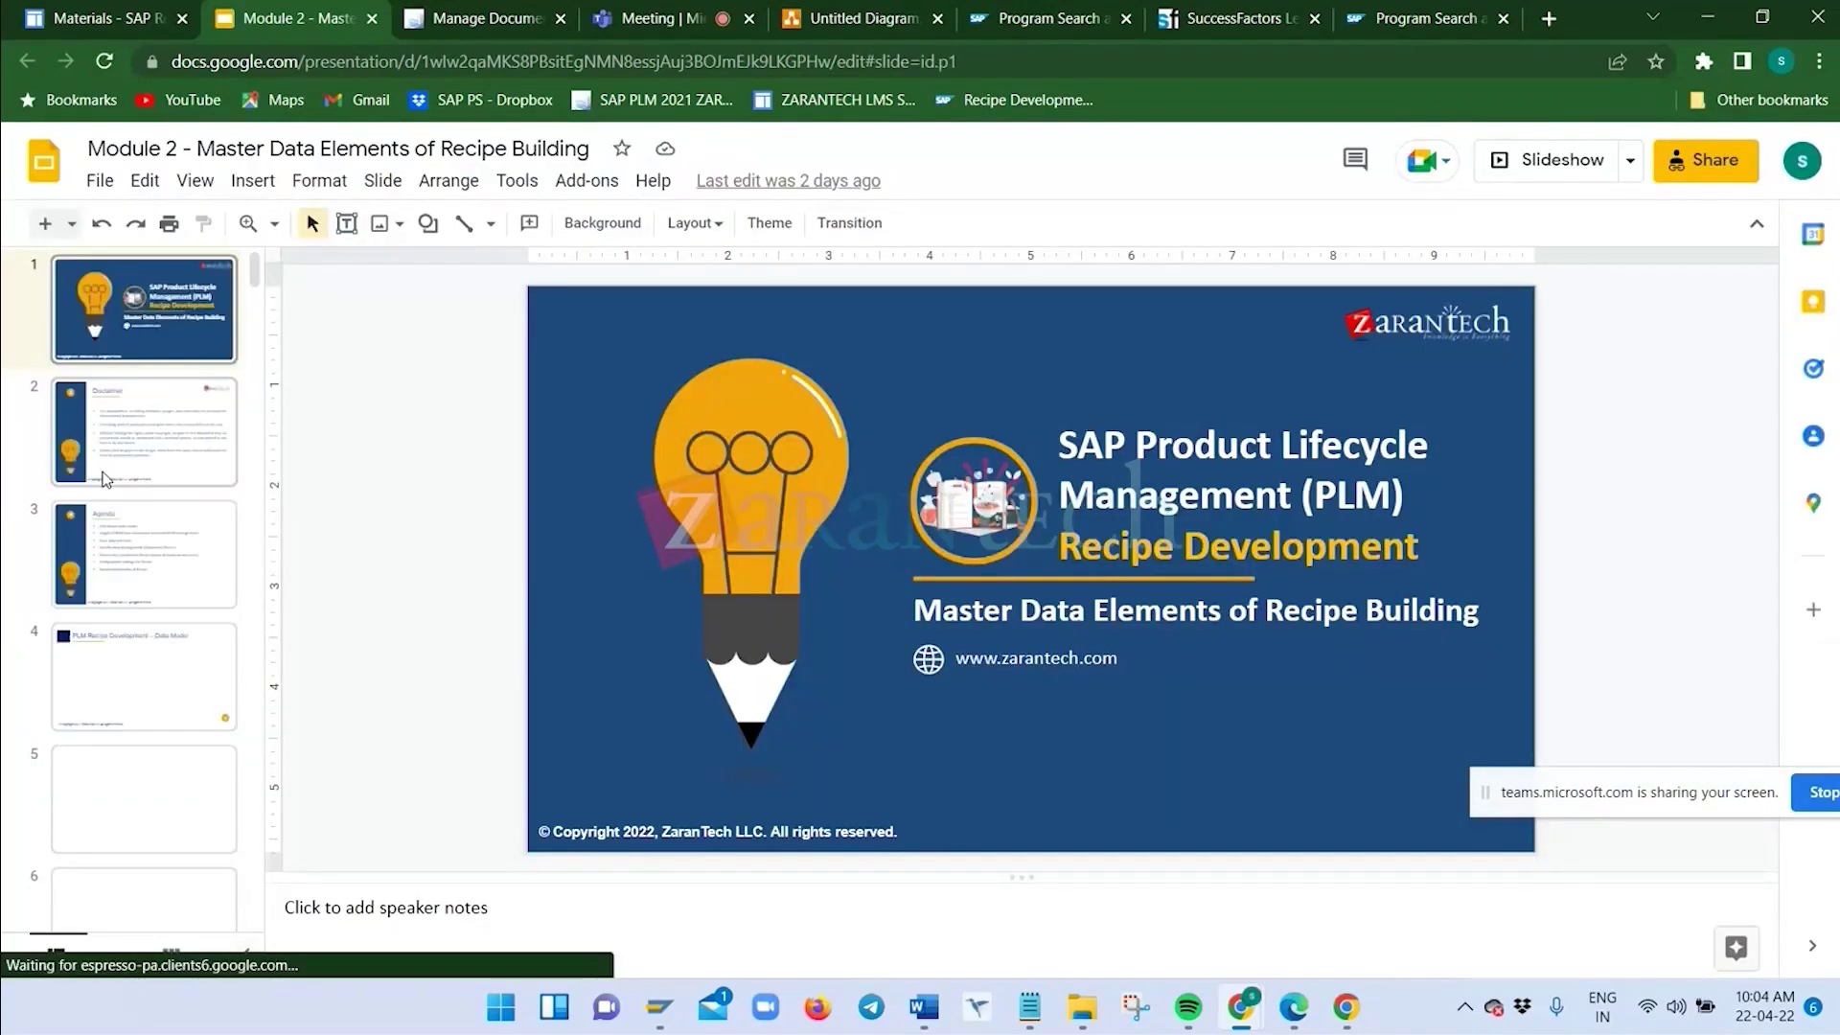
{"action": "scroll", "coordinate": [105, 479], "scroll_direction": "down", "scroll_amount": 8}
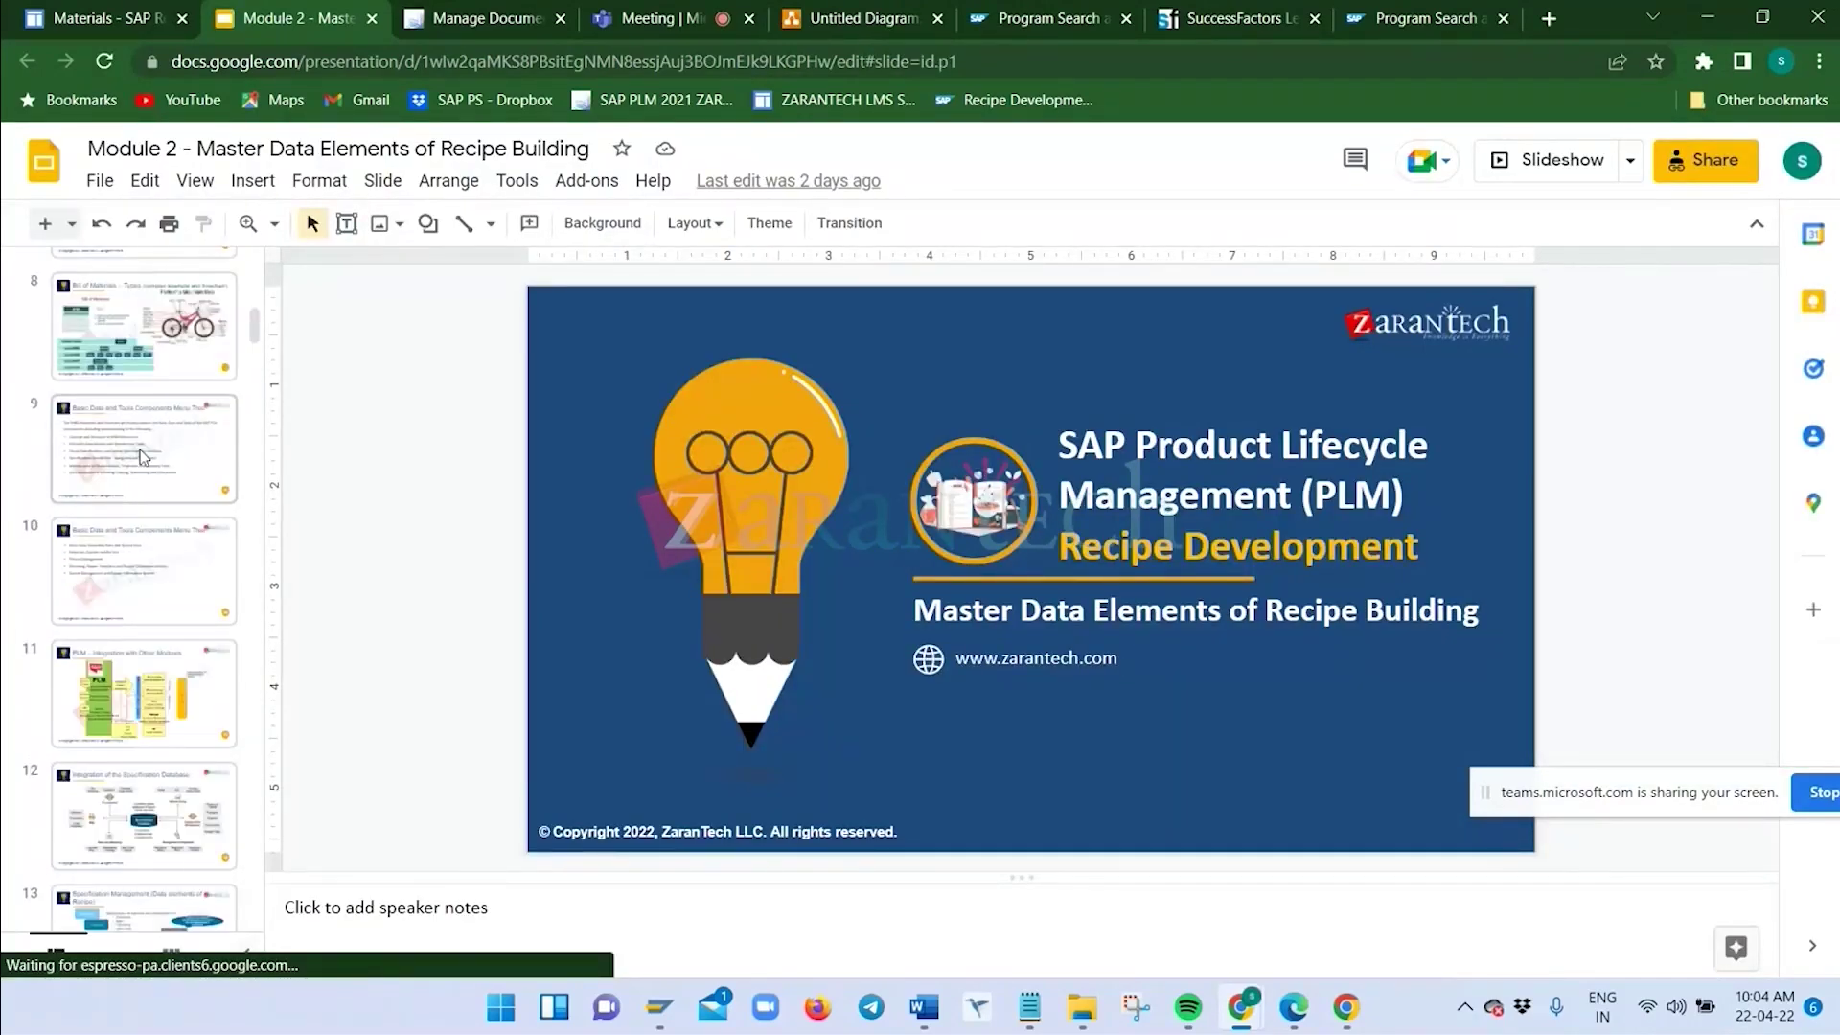
{"action": "middle_click", "coordinate": [350, 23]}
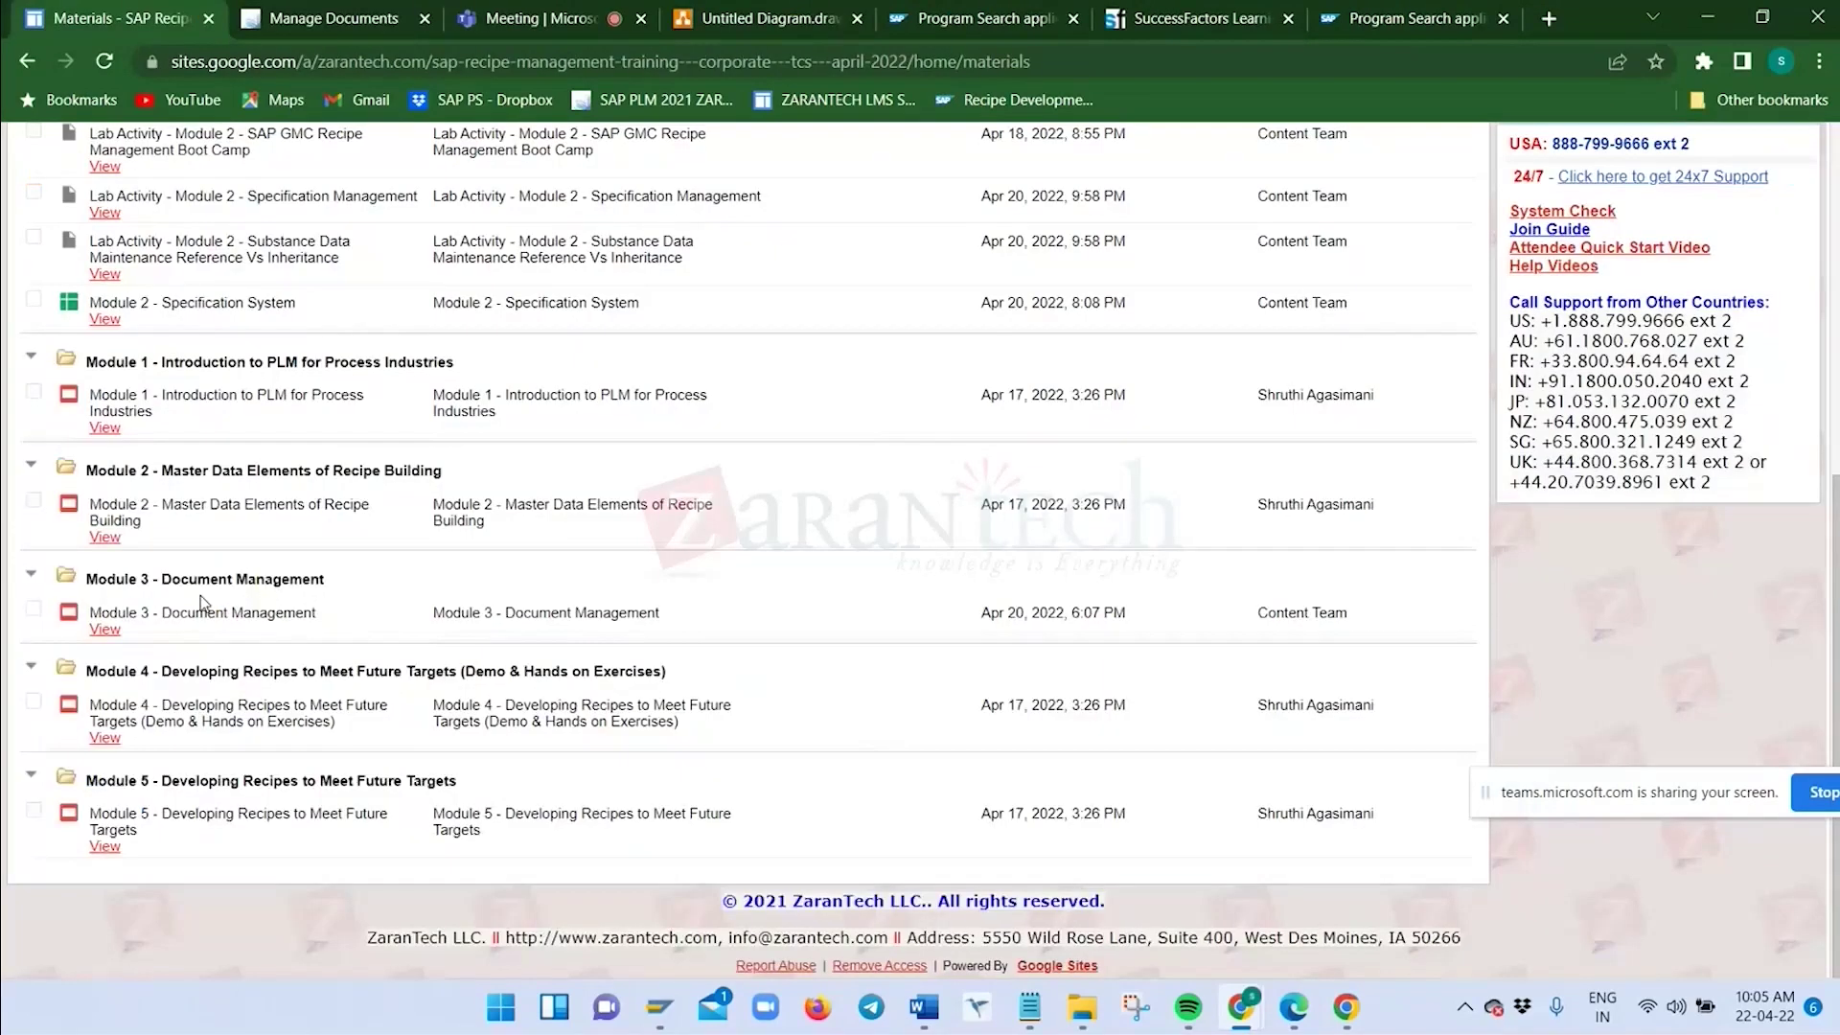
Open the Module 3 - Document Management presentation from the training materials
{"action": "left_click", "coordinate": [111, 633]}
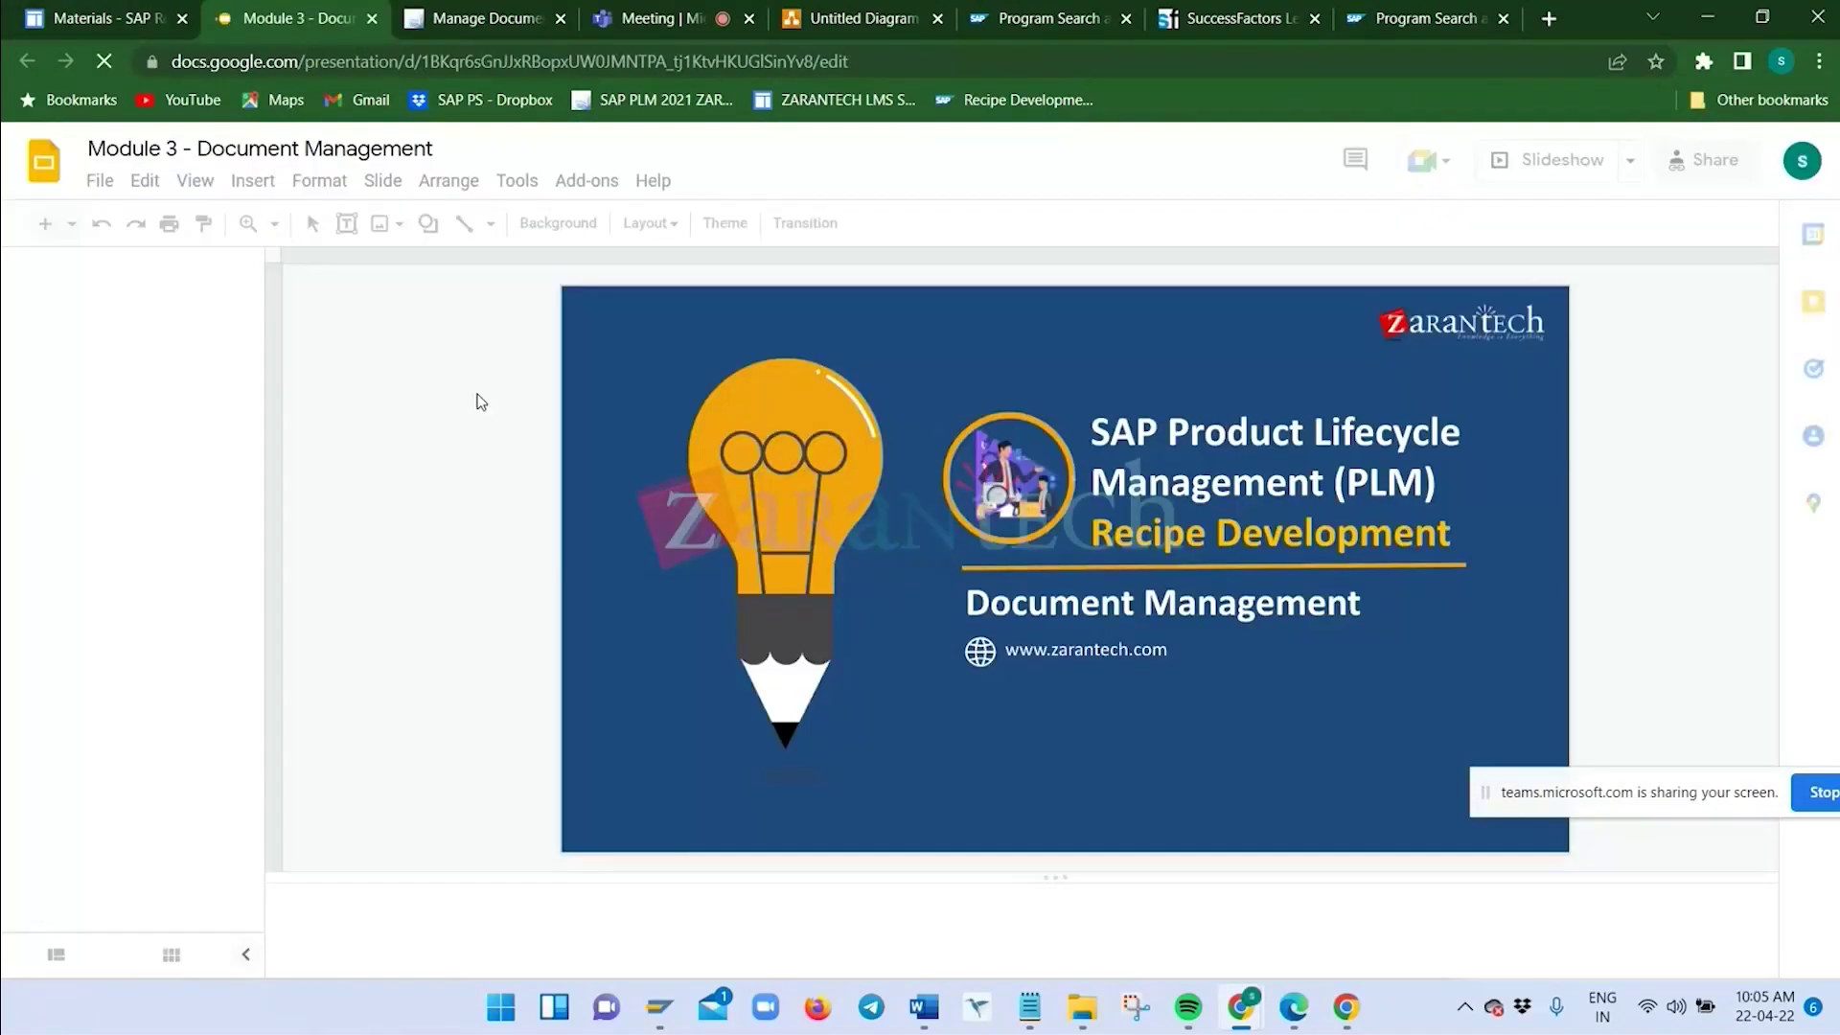
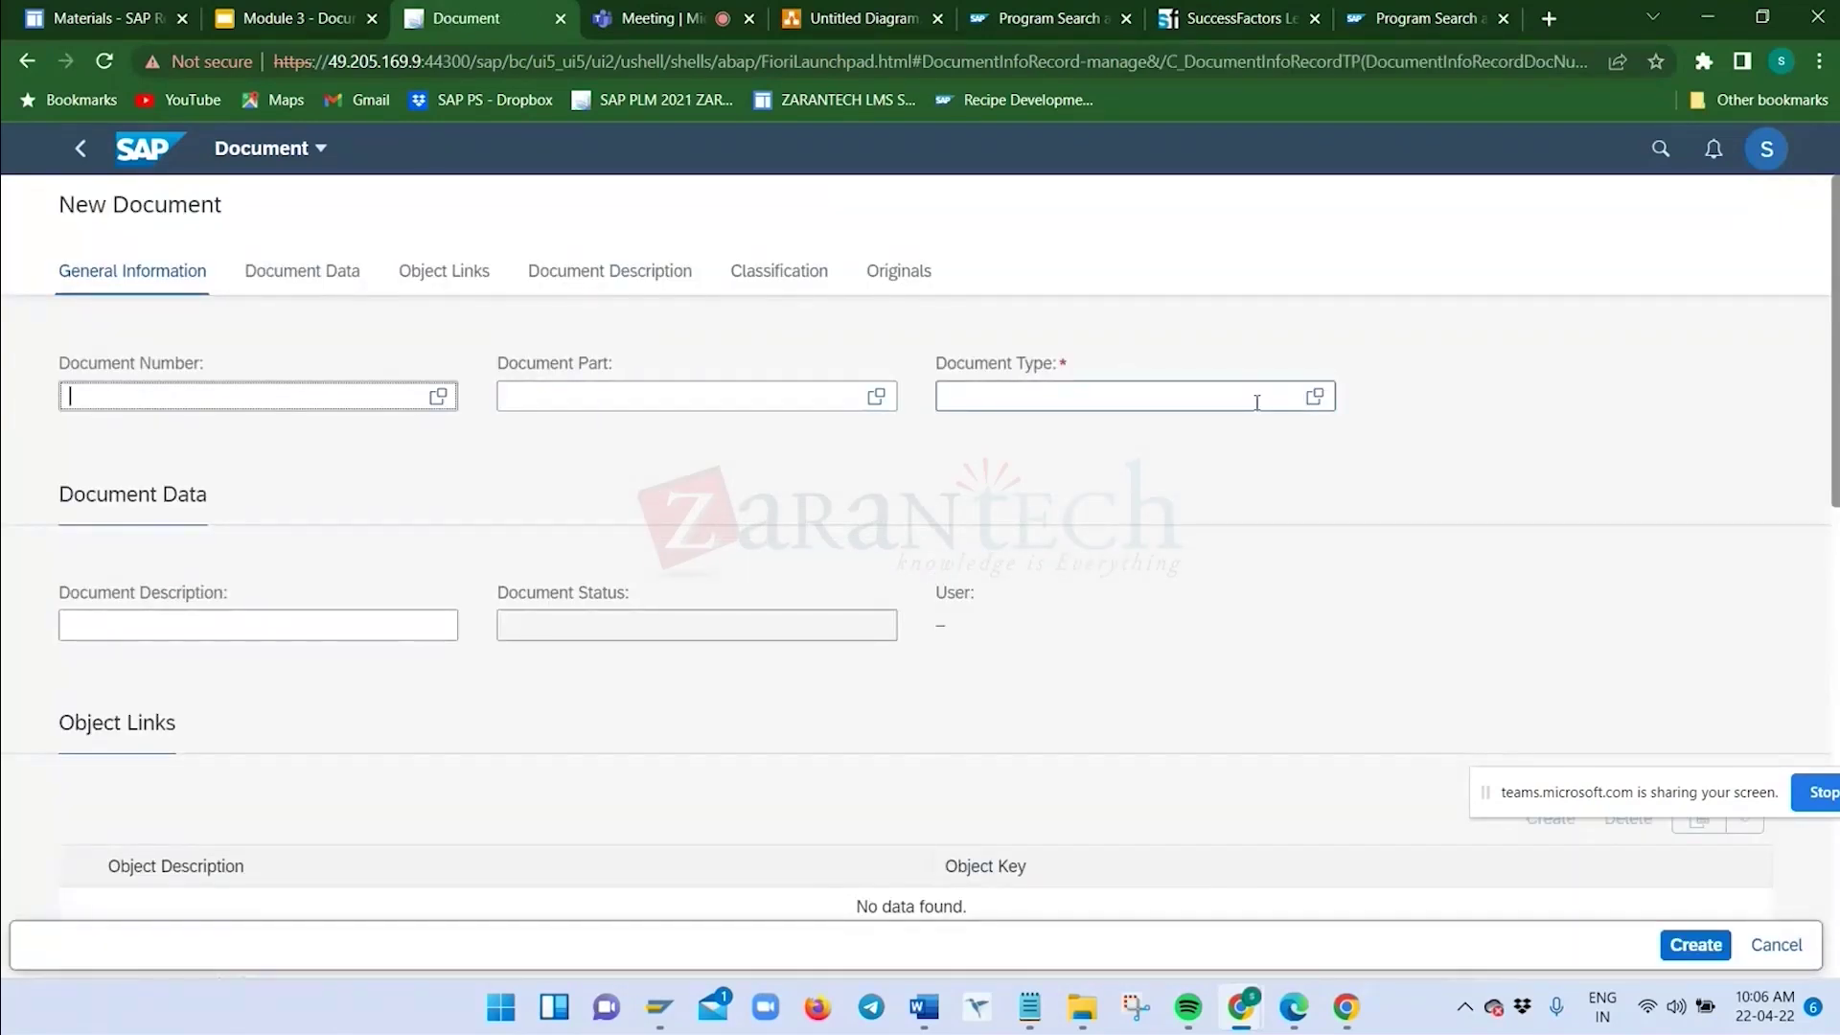
Set the new document's type to Recipe Documents (RMS) and its description to "TEST Recipe document attachment"
{"action": "left_click", "coordinate": [1314, 395]}
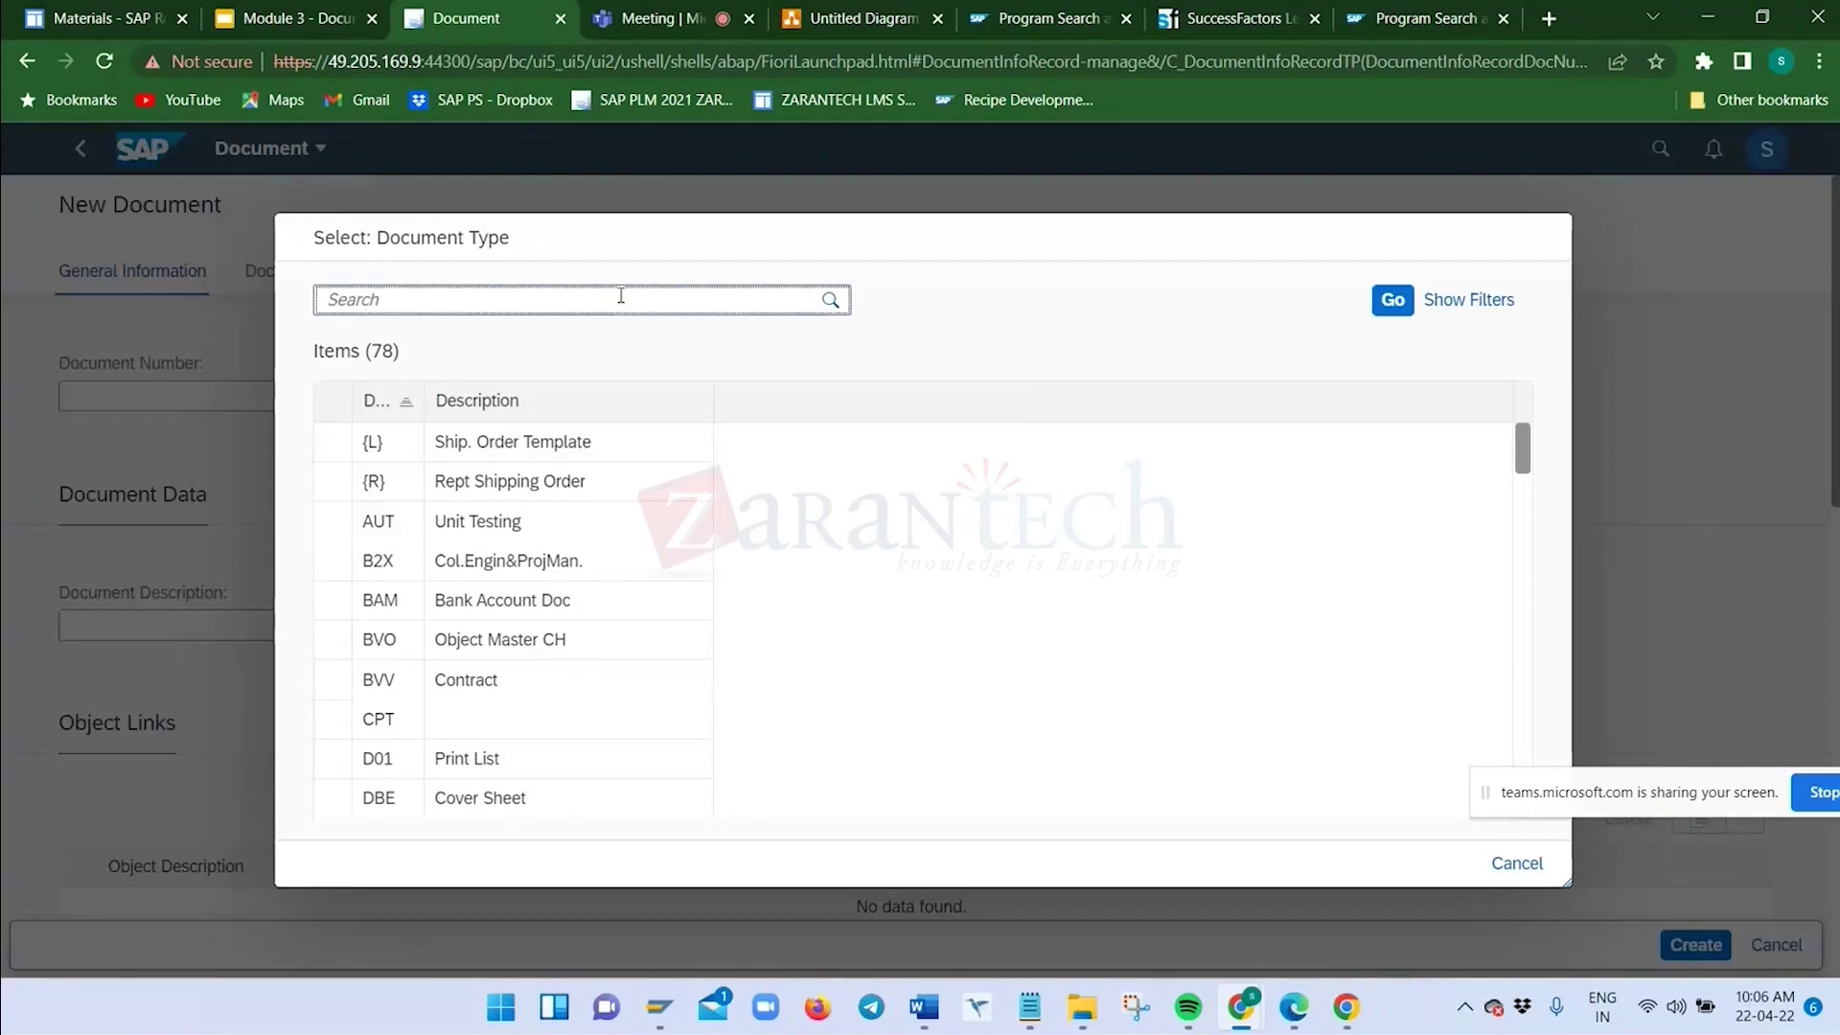
{"action": "type", "text": "RMS"}
{"action": "key", "text": "Return"}
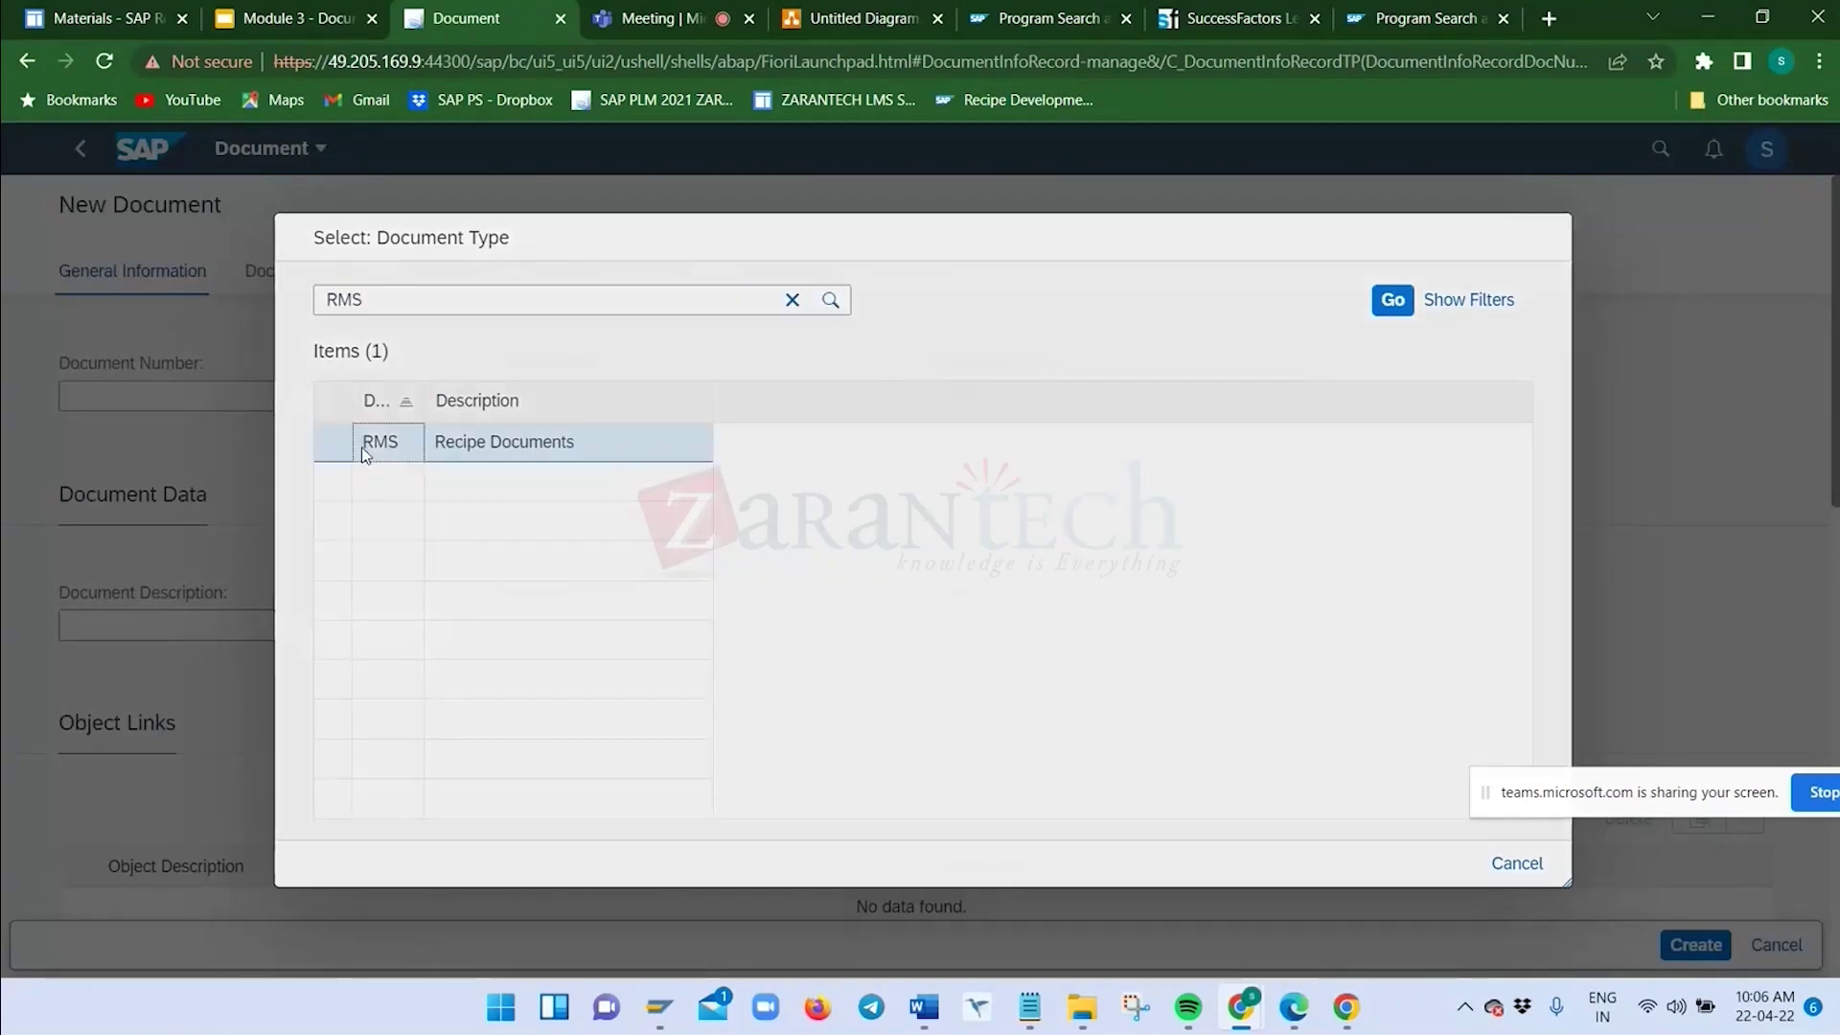
{"action": "left_click", "coordinate": [362, 449]}
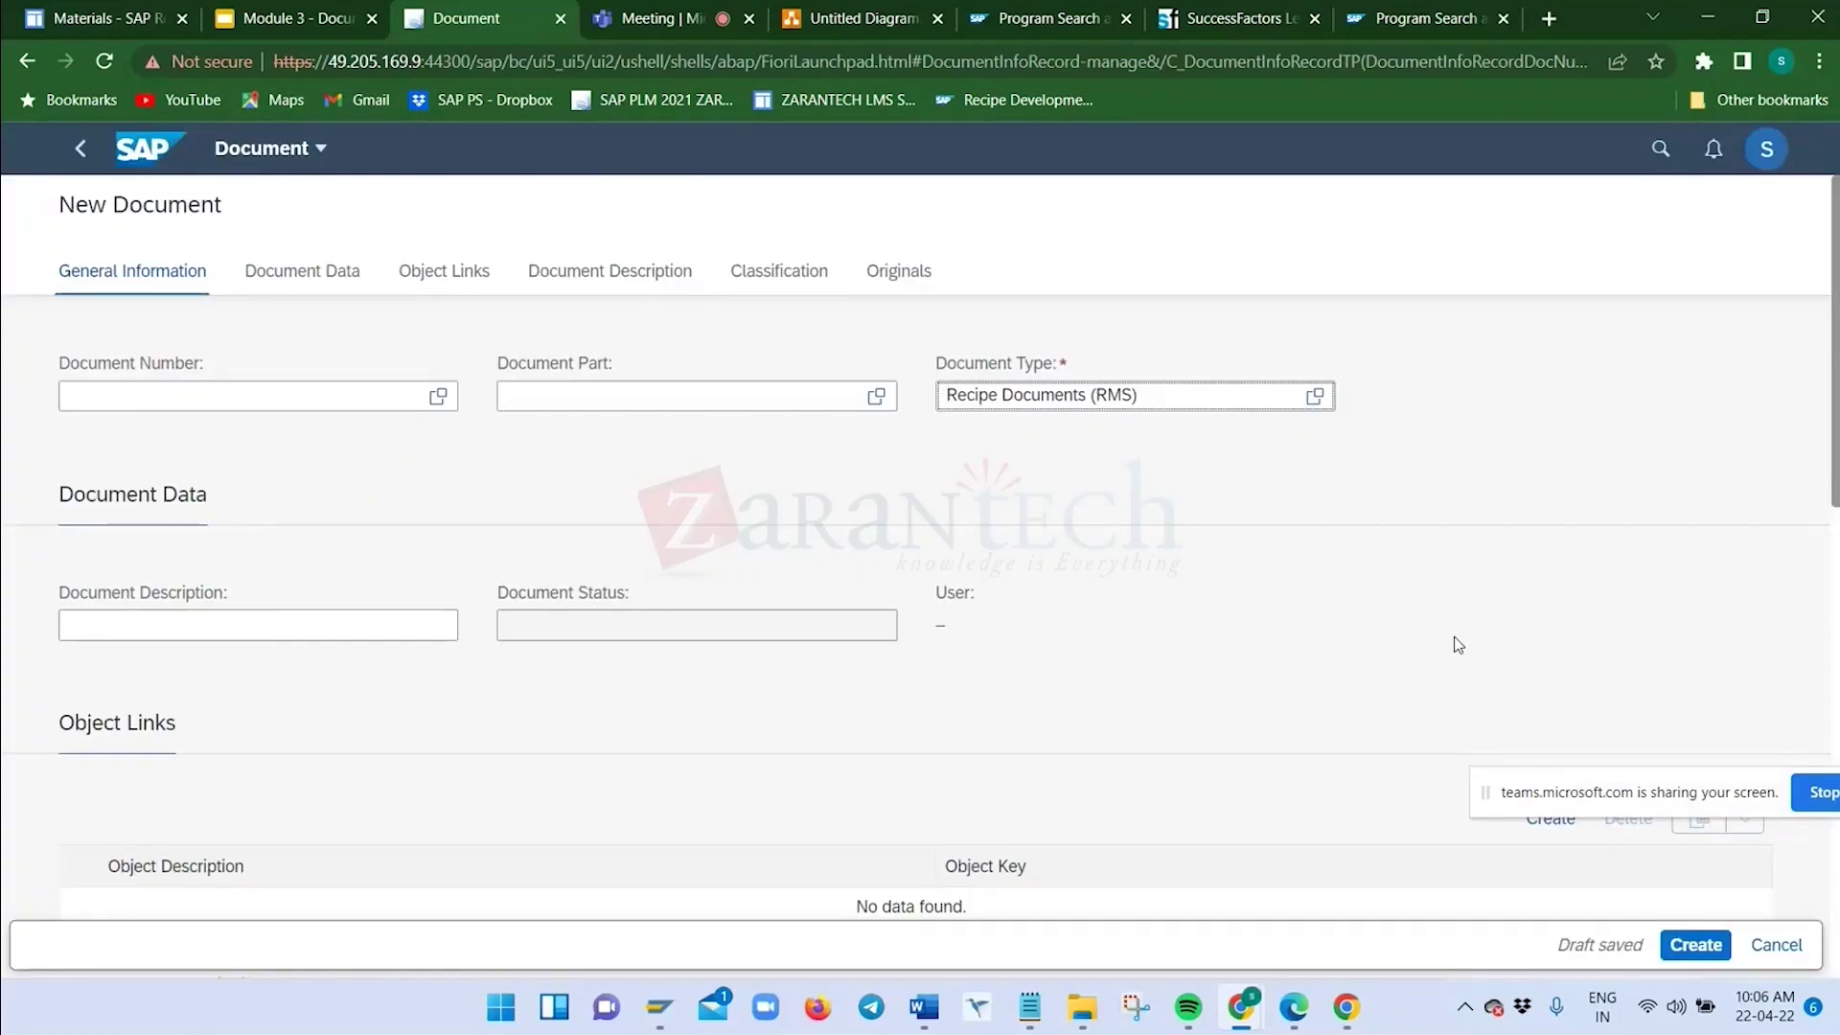
{"action": "left_click", "coordinate": [351, 632]}
{"action": "type", "text": "TE"}
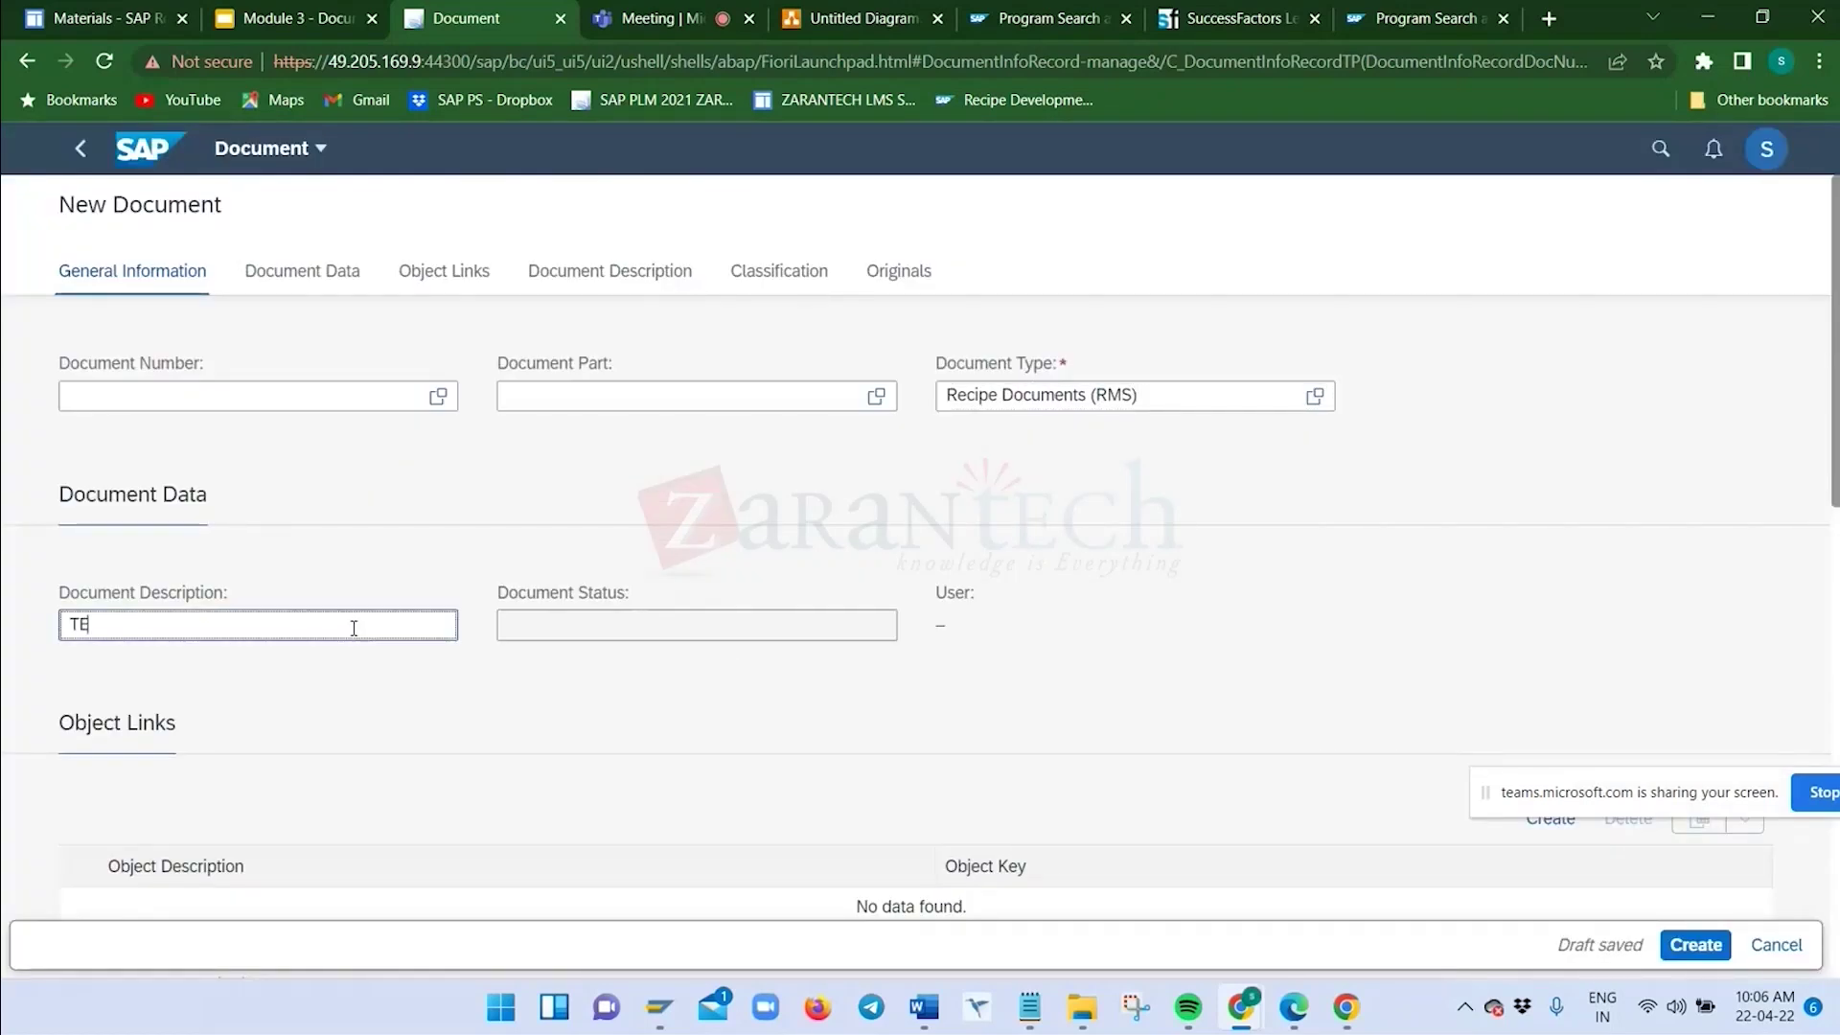
{"action": "type", "text": "ST Recipe document"}
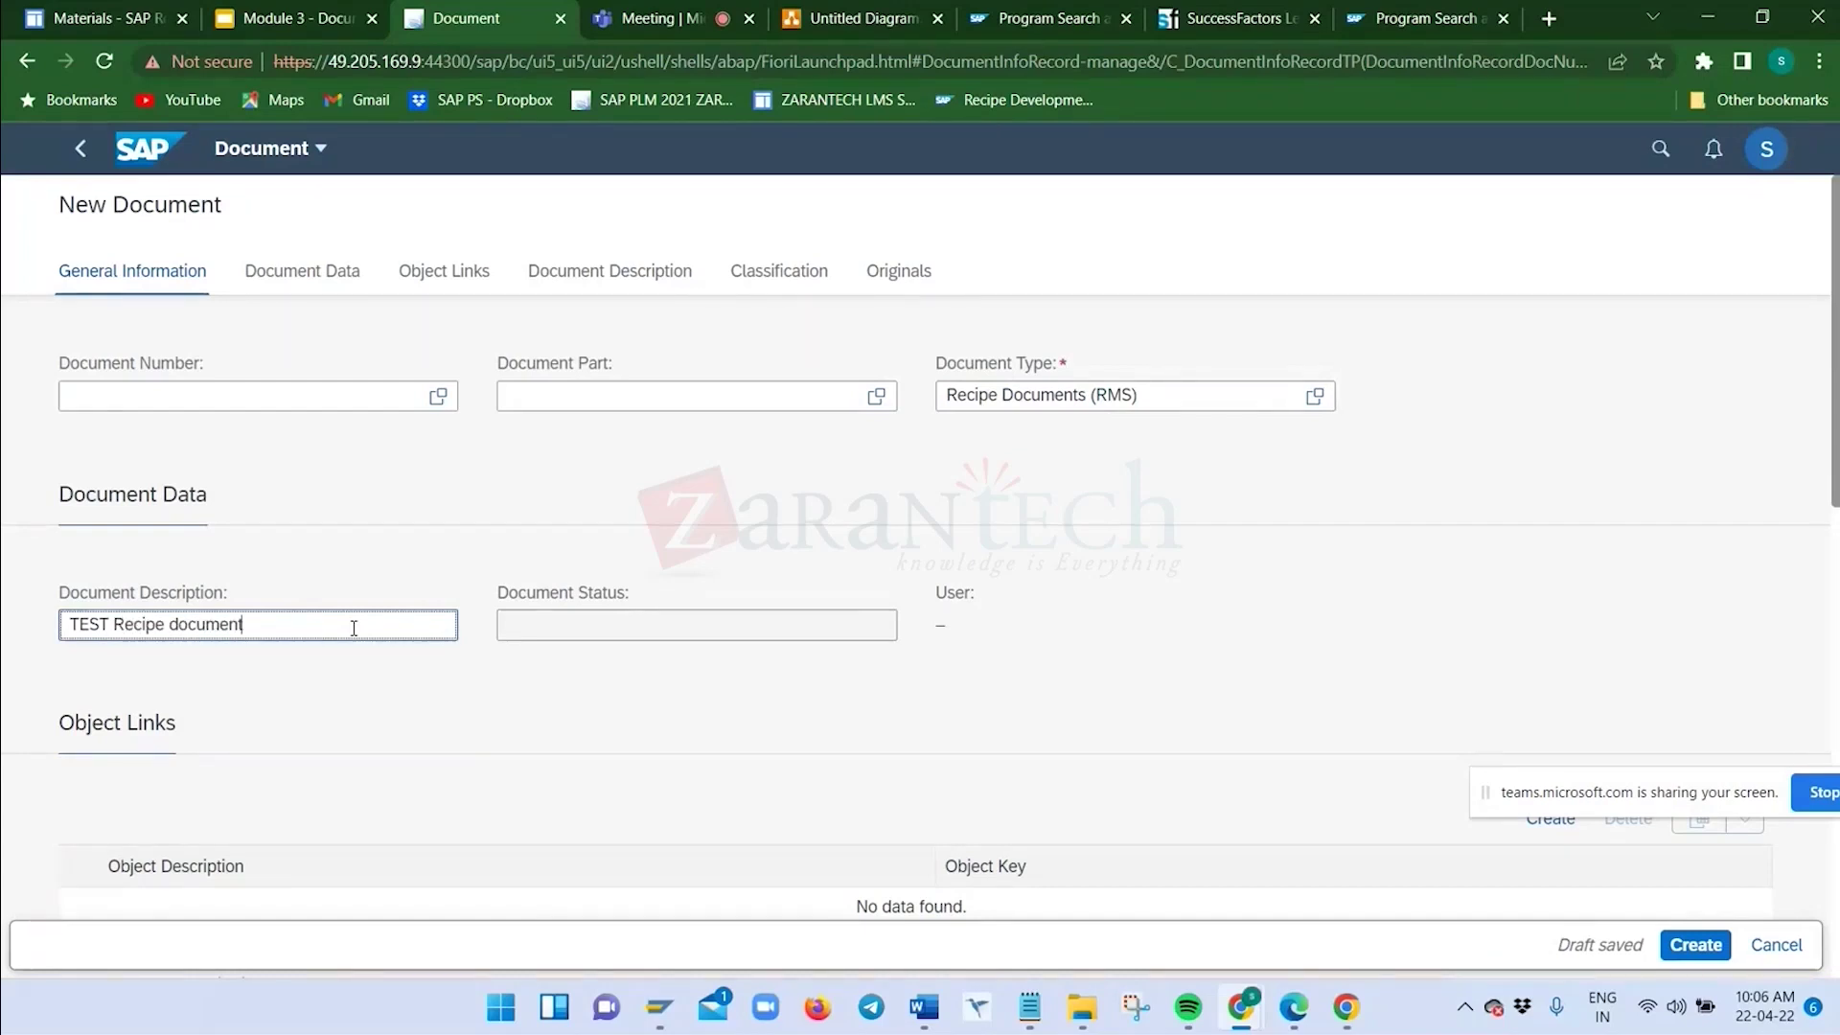
{"action": "type", "text": " attachment"}
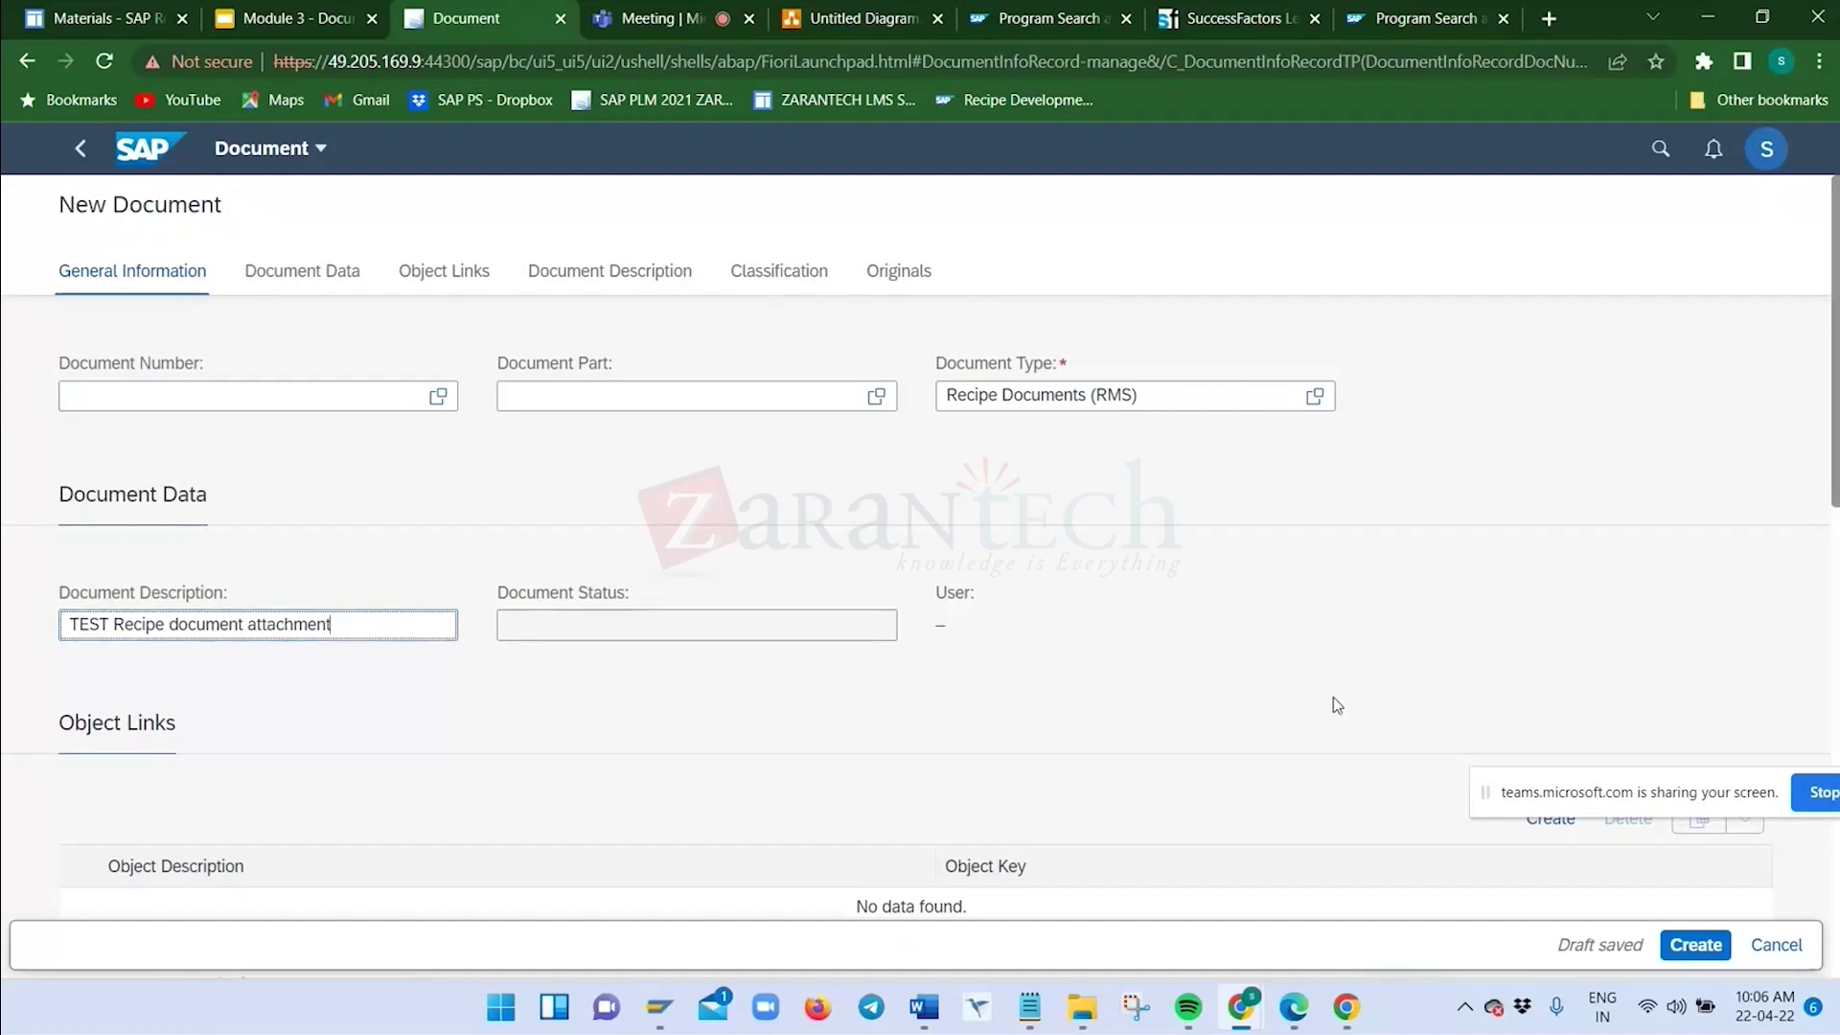
{"action": "scroll", "coordinate": [1305, 739], "scroll_direction": "down", "scroll_amount": 10}
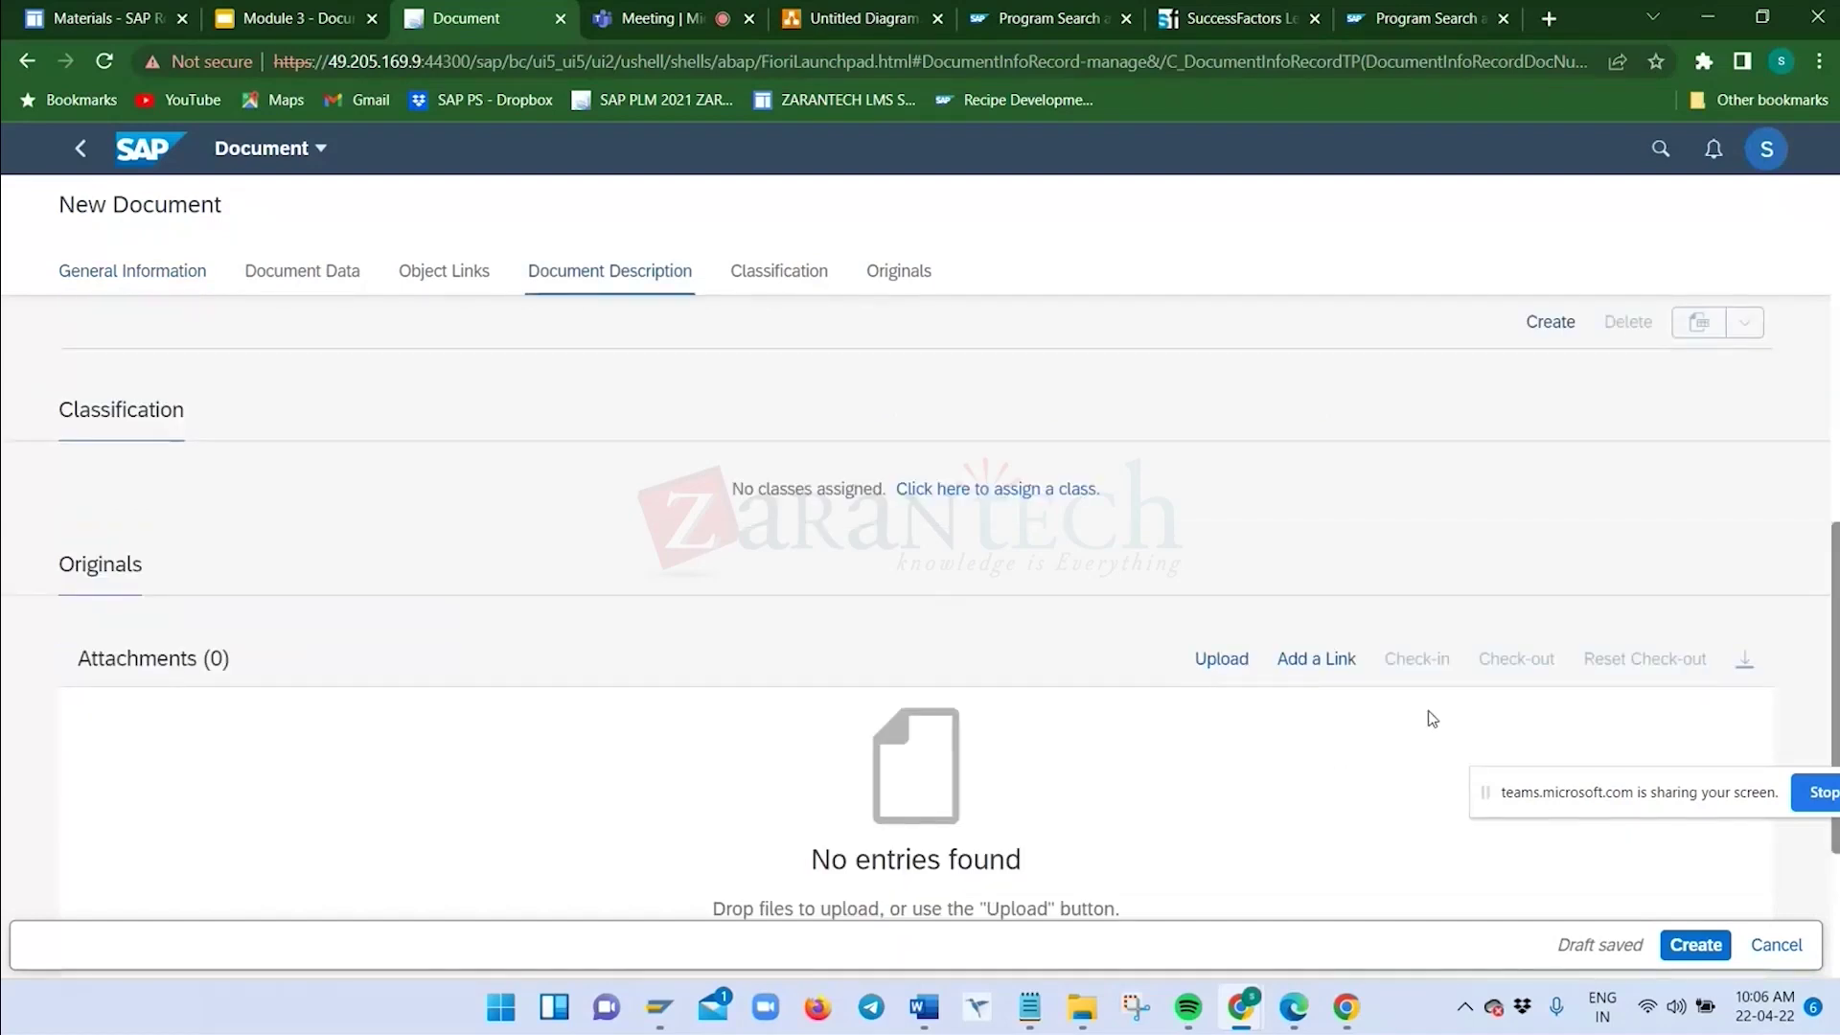
Review the filled-in sections of the new document draft and create the document
{"action": "scroll", "coordinate": [1399, 702], "scroll_direction": "up", "scroll_amount": 10}
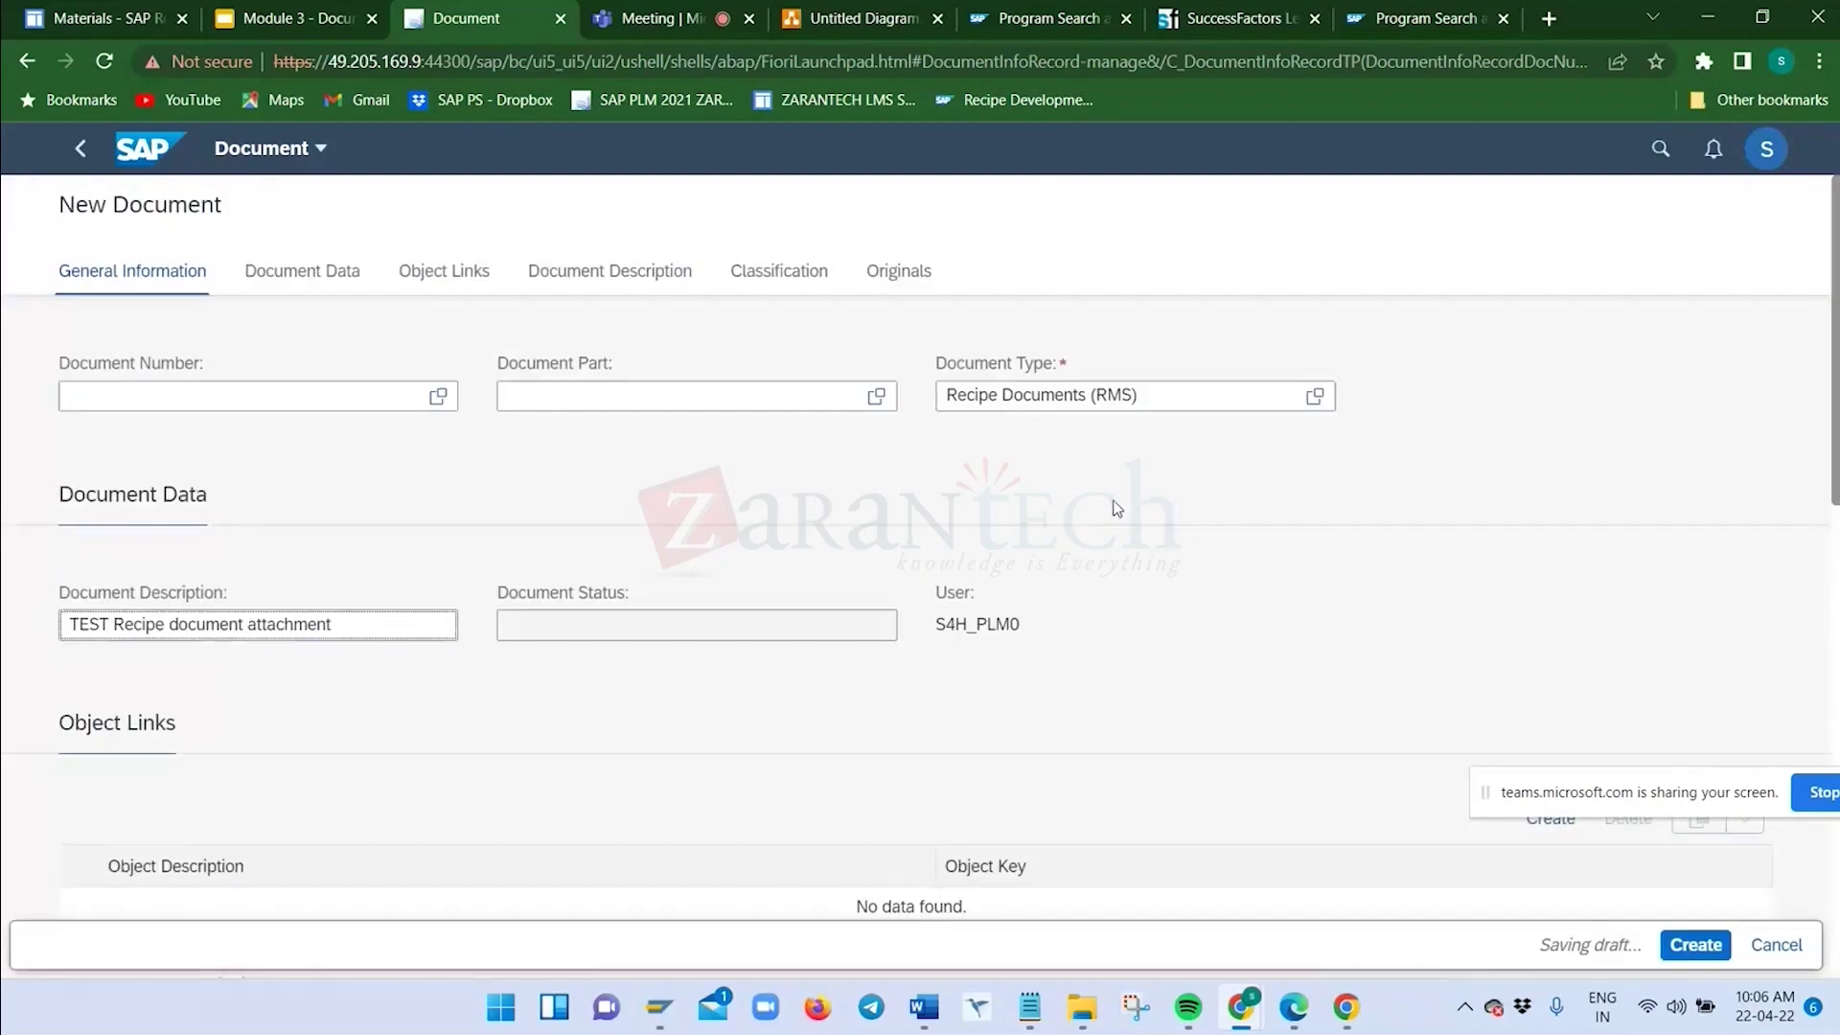
{"action": "scroll", "coordinate": [1588, 607], "scroll_direction": "down", "scroll_amount": 1}
{"action": "scroll", "coordinate": [1588, 607], "scroll_direction": "down", "scroll_amount": 5}
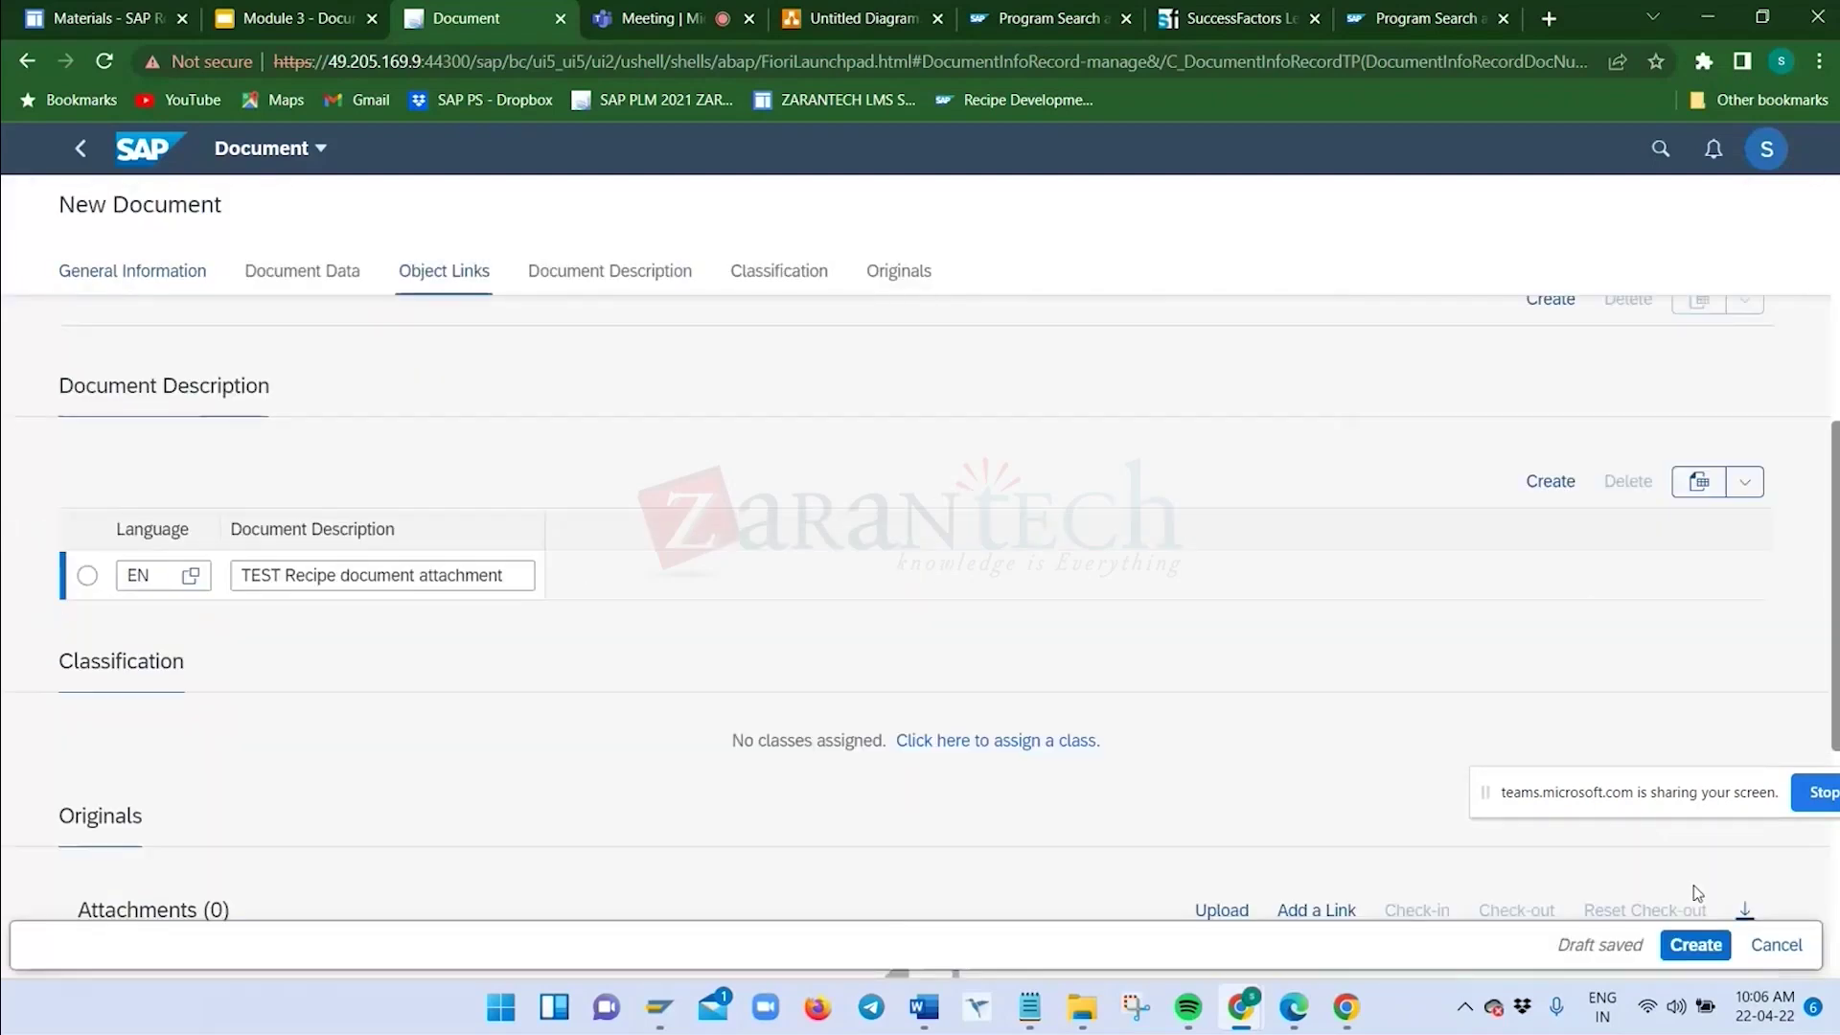
{"action": "left_click", "coordinate": [1690, 949]}
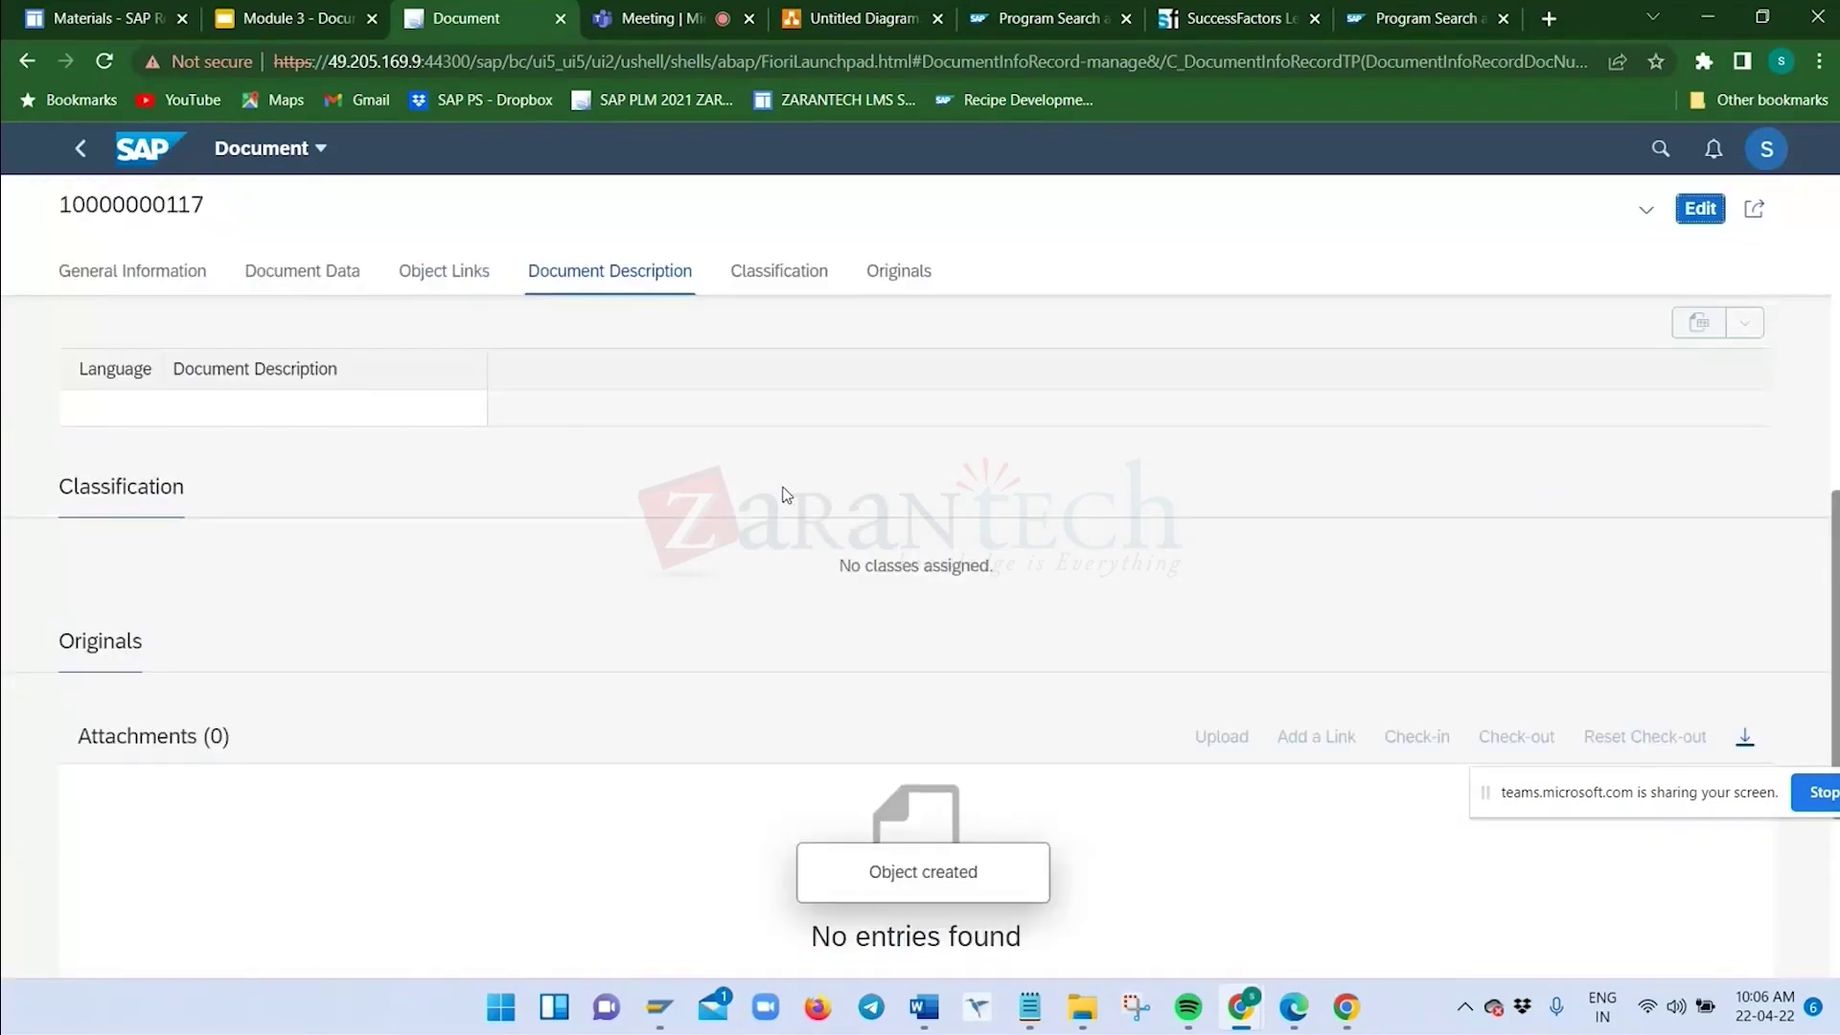
Edit the new document and upload the file "Customizing for DMS" from the SAP_PLM training_Configuration guide folder as an original
{"action": "scroll", "coordinate": [670, 642], "scroll_direction": "down", "scroll_amount": 3}
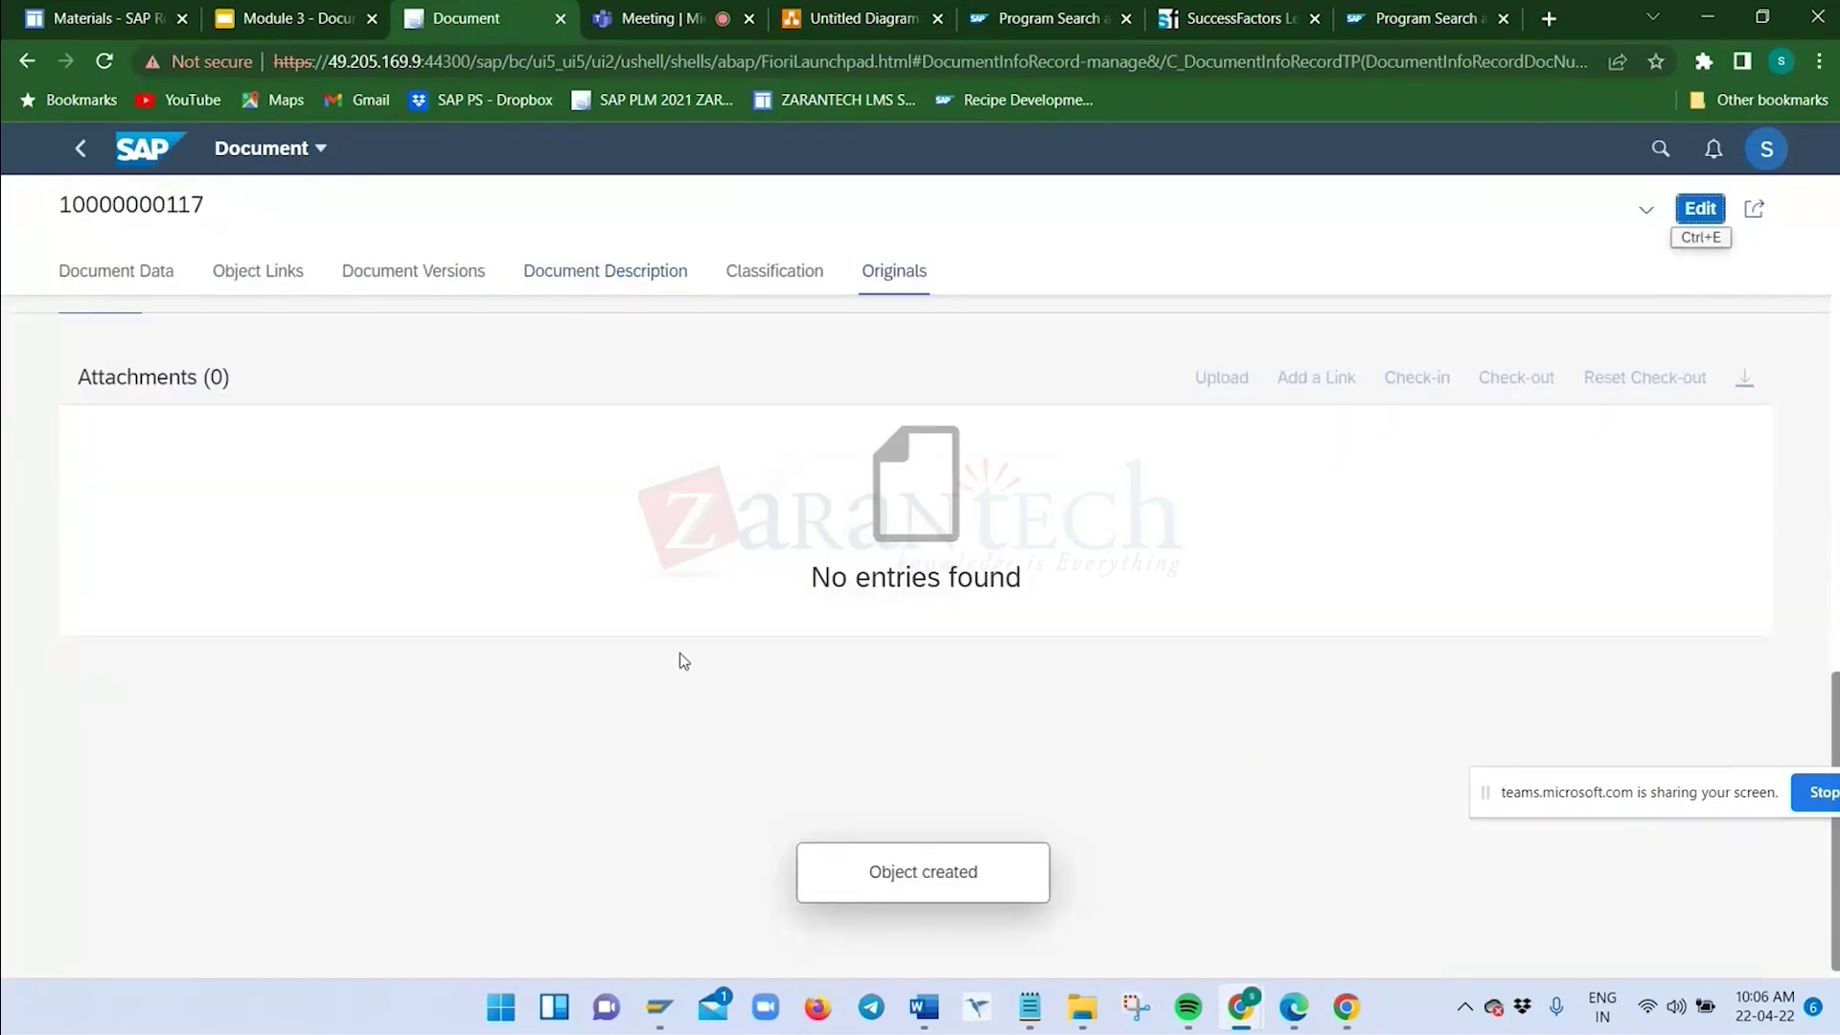
{"action": "scroll", "coordinate": [613, 560], "scroll_direction": "up", "scroll_amount": 10}
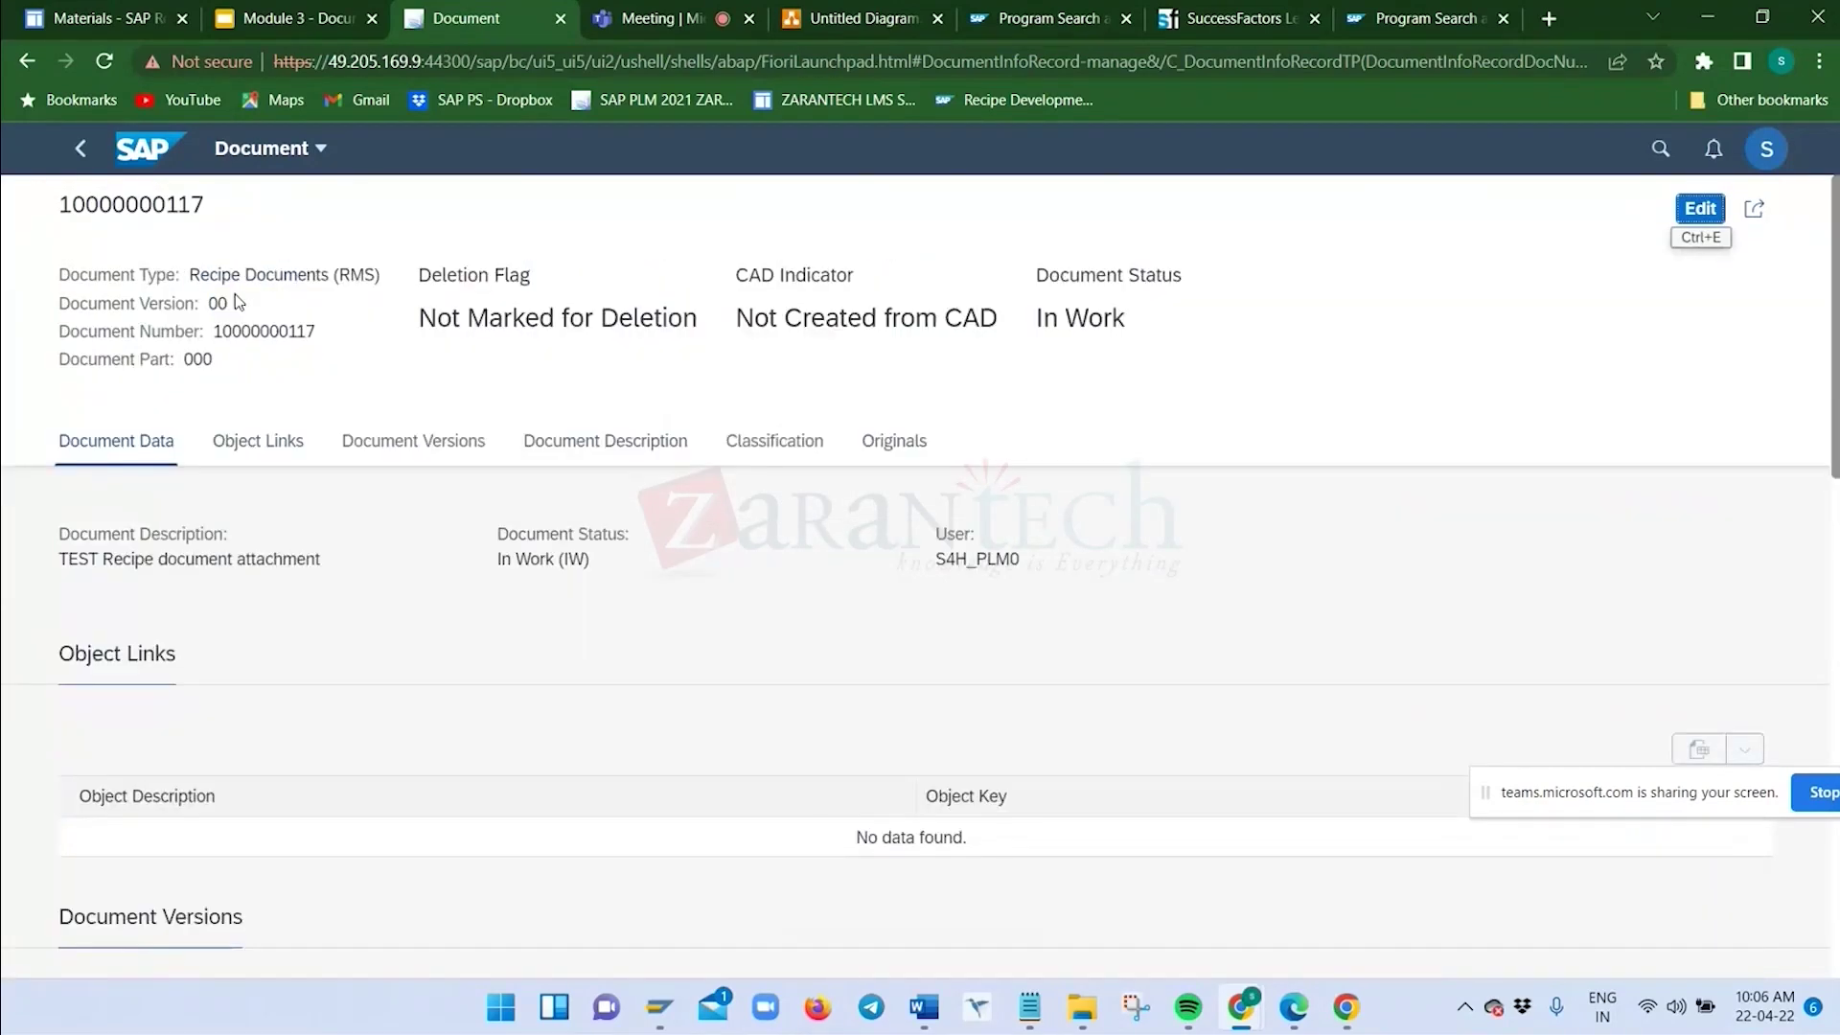
{"action": "left_click_drag", "start_coordinate": [70, 205], "coordinate": [247, 209]}
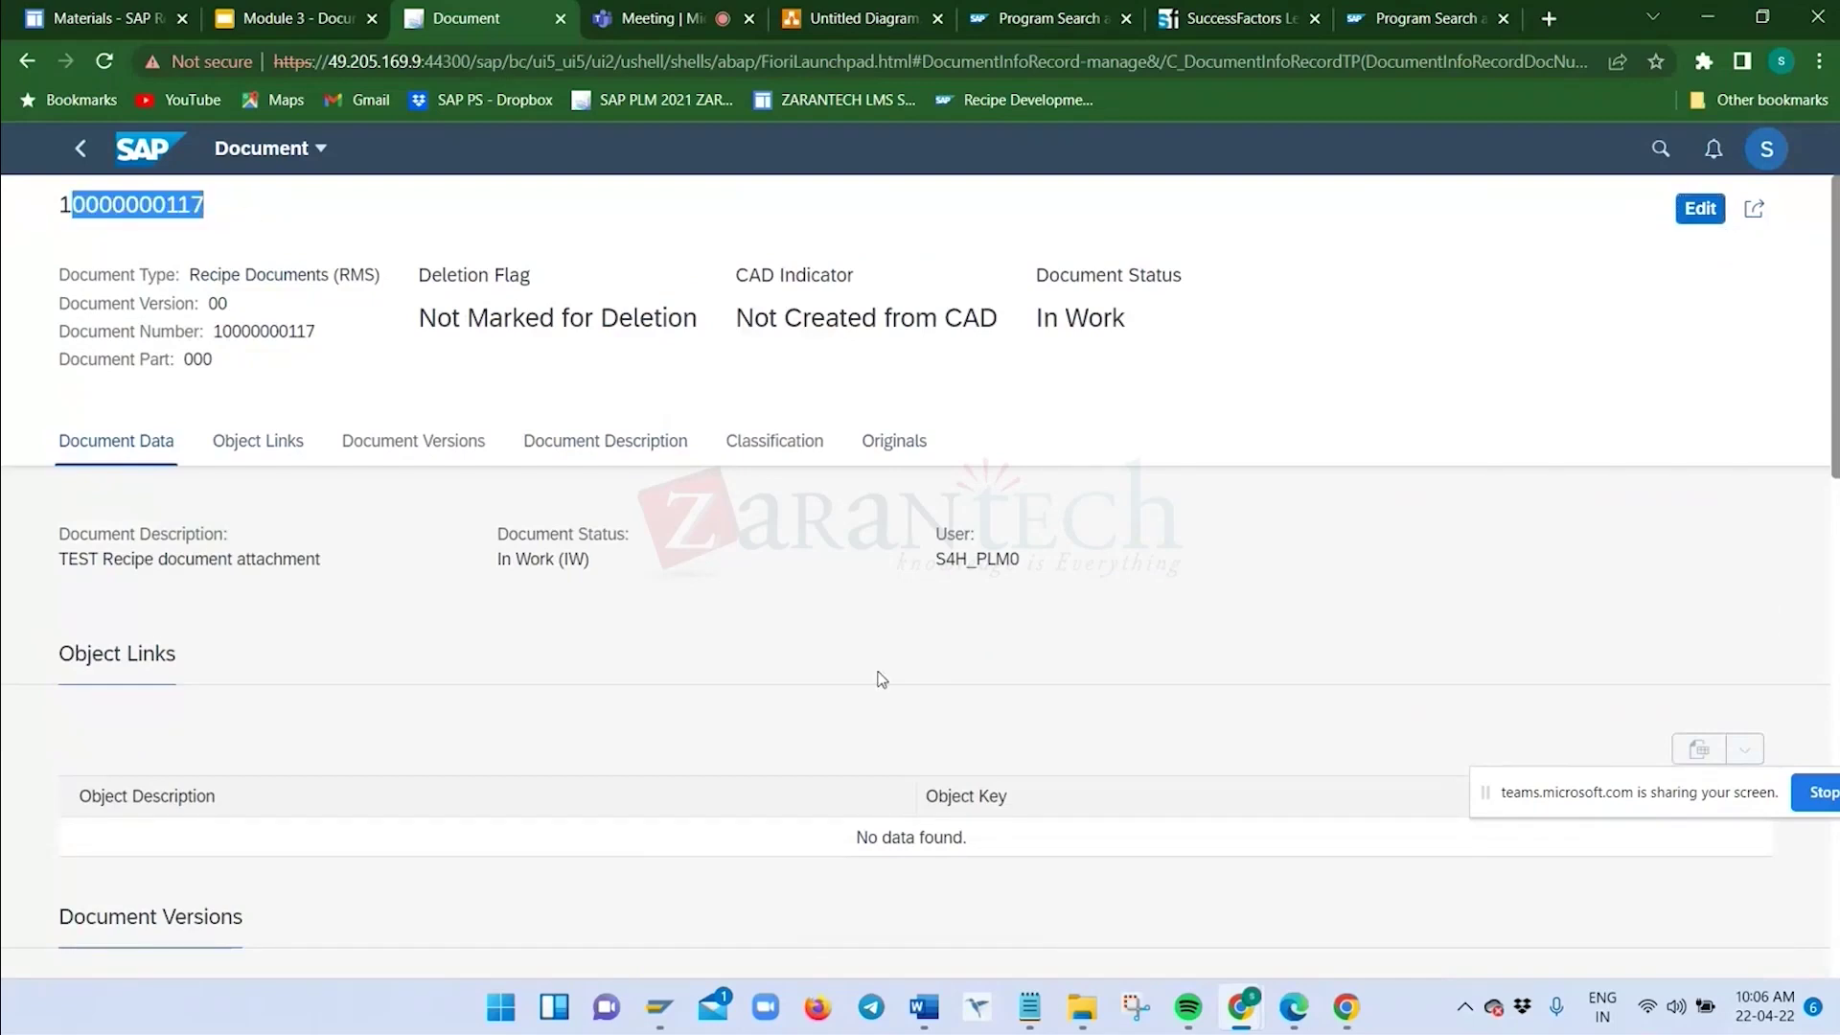
{"action": "scroll", "coordinate": [887, 676], "scroll_direction": "down", "scroll_amount": 5}
{"action": "scroll", "coordinate": [899, 674], "scroll_direction": "down", "scroll_amount": 4}
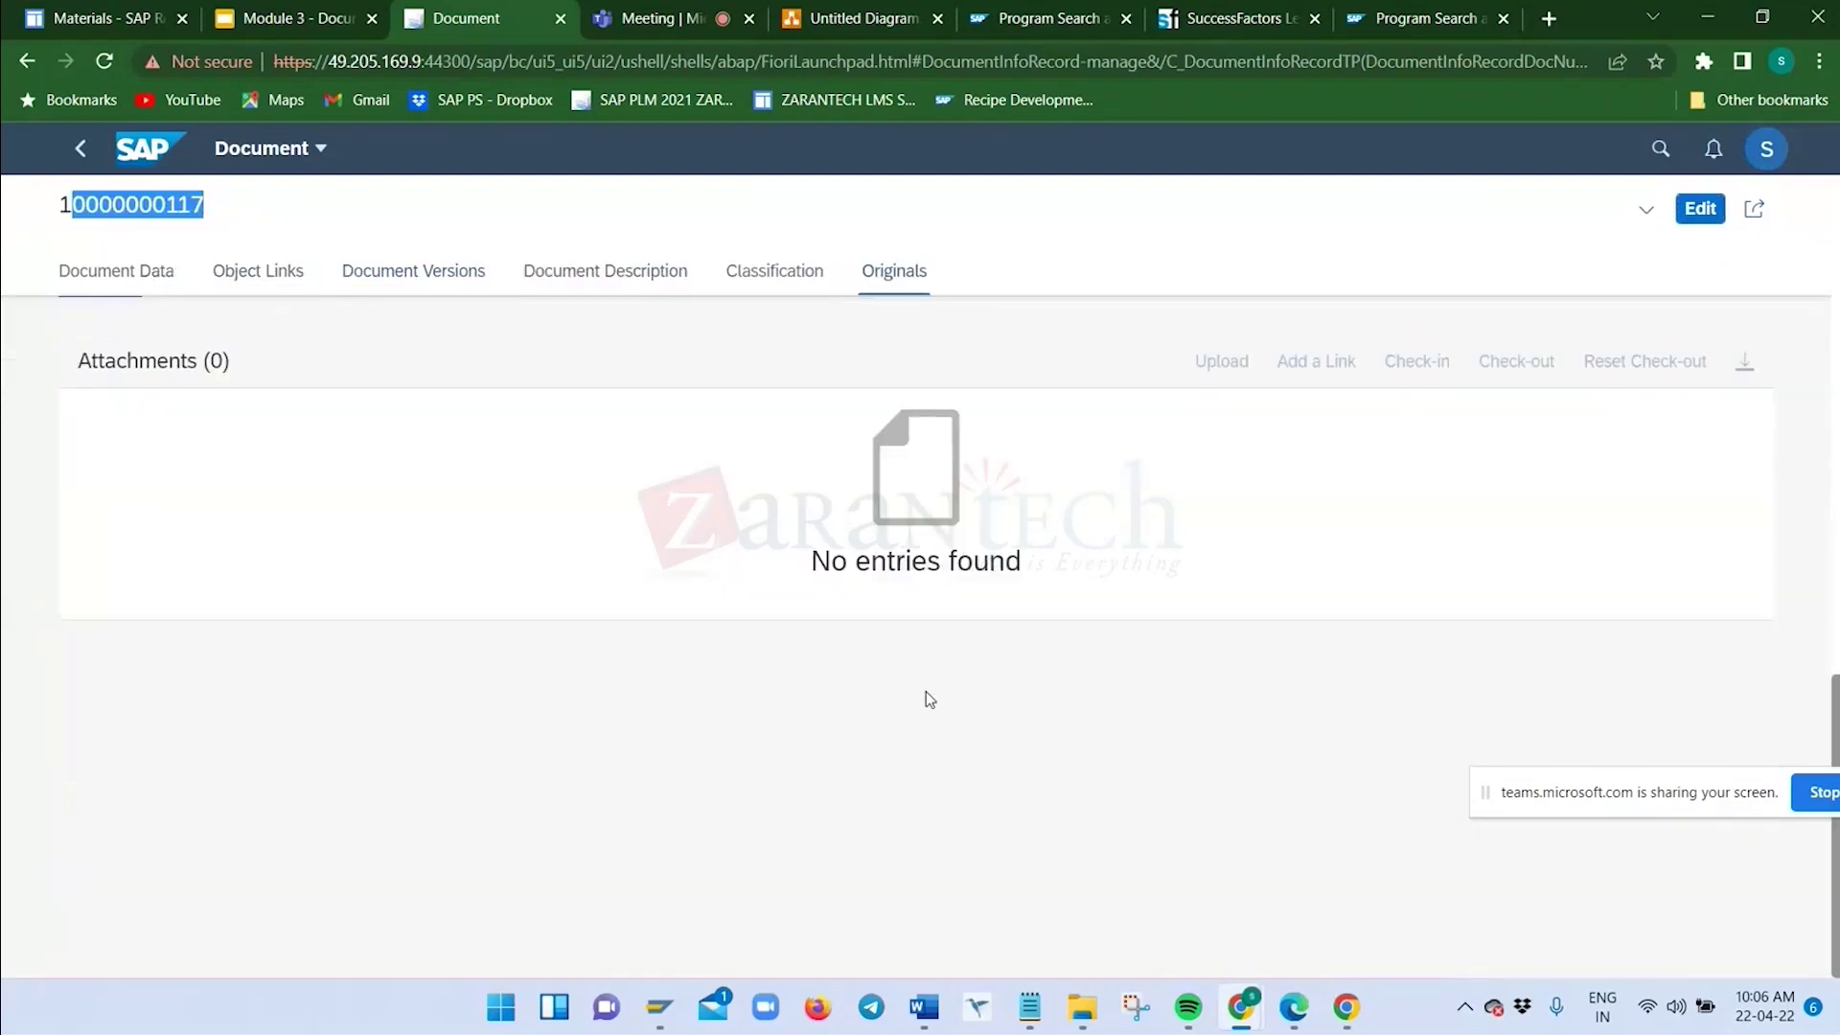
{"action": "scroll", "coordinate": [925, 692], "scroll_direction": "up", "scroll_amount": 2}
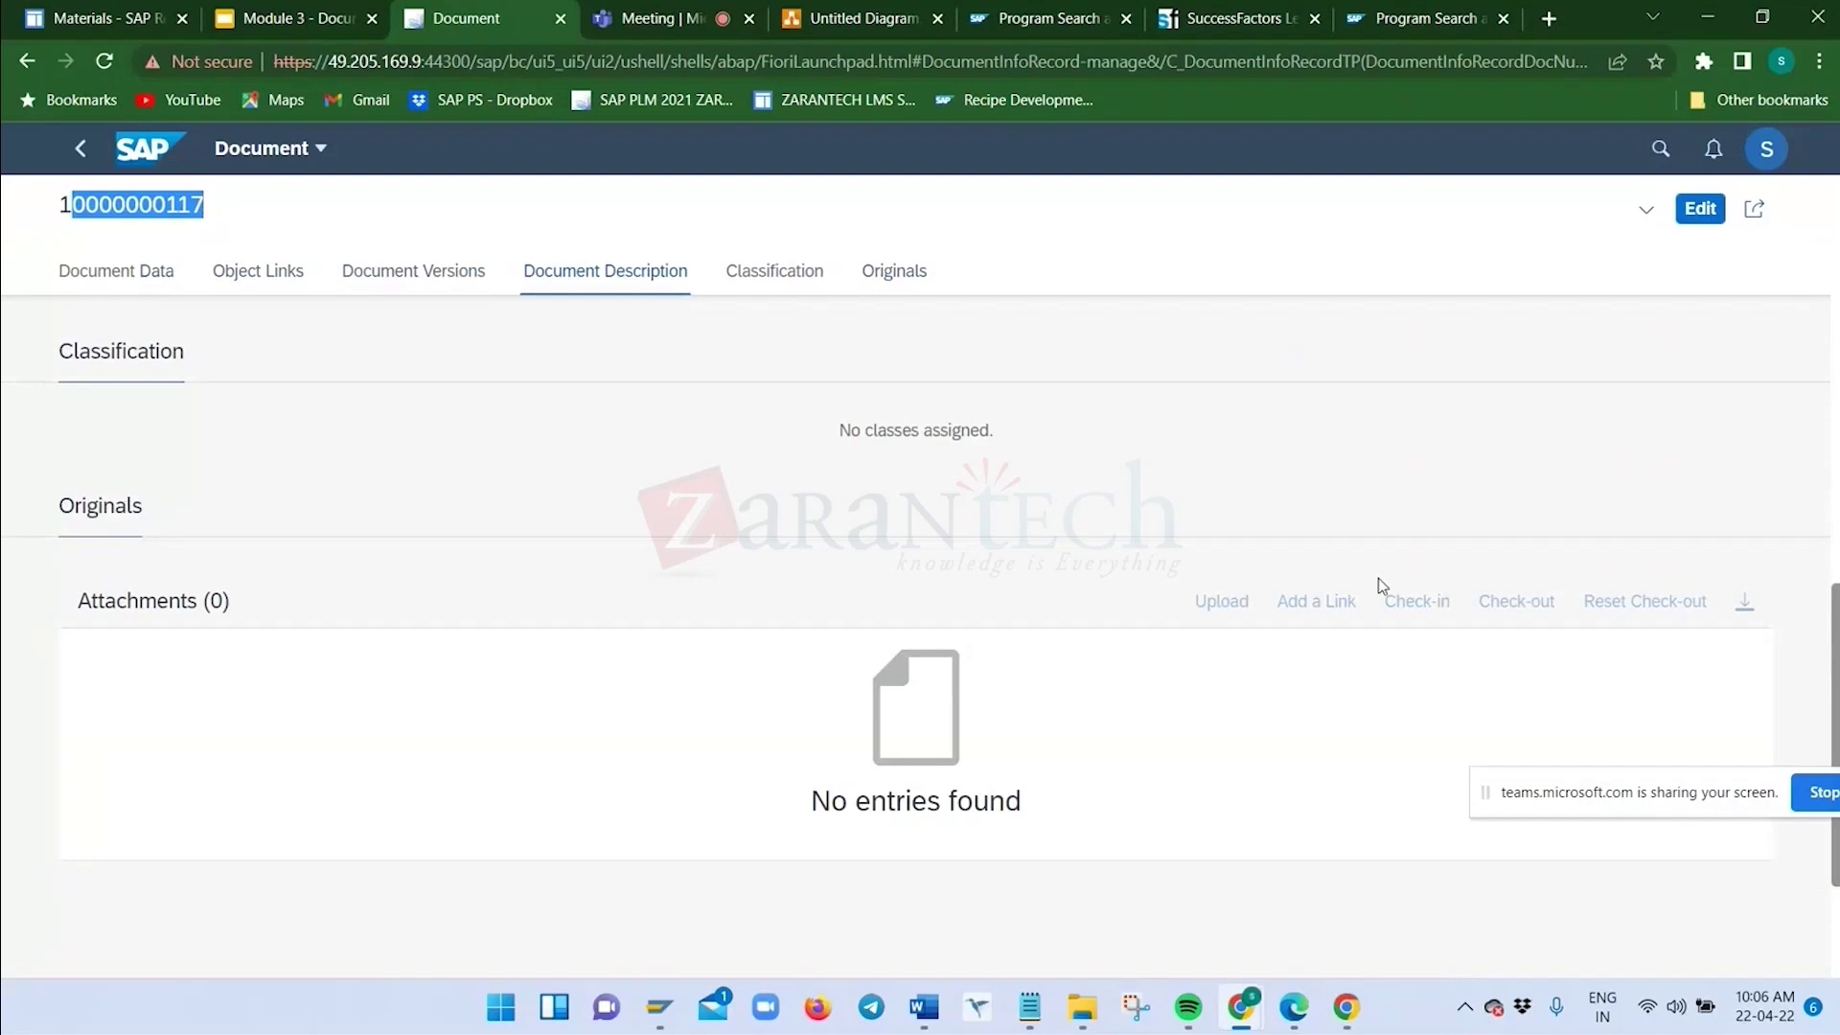
{"action": "left_click", "coordinate": [1702, 211]}
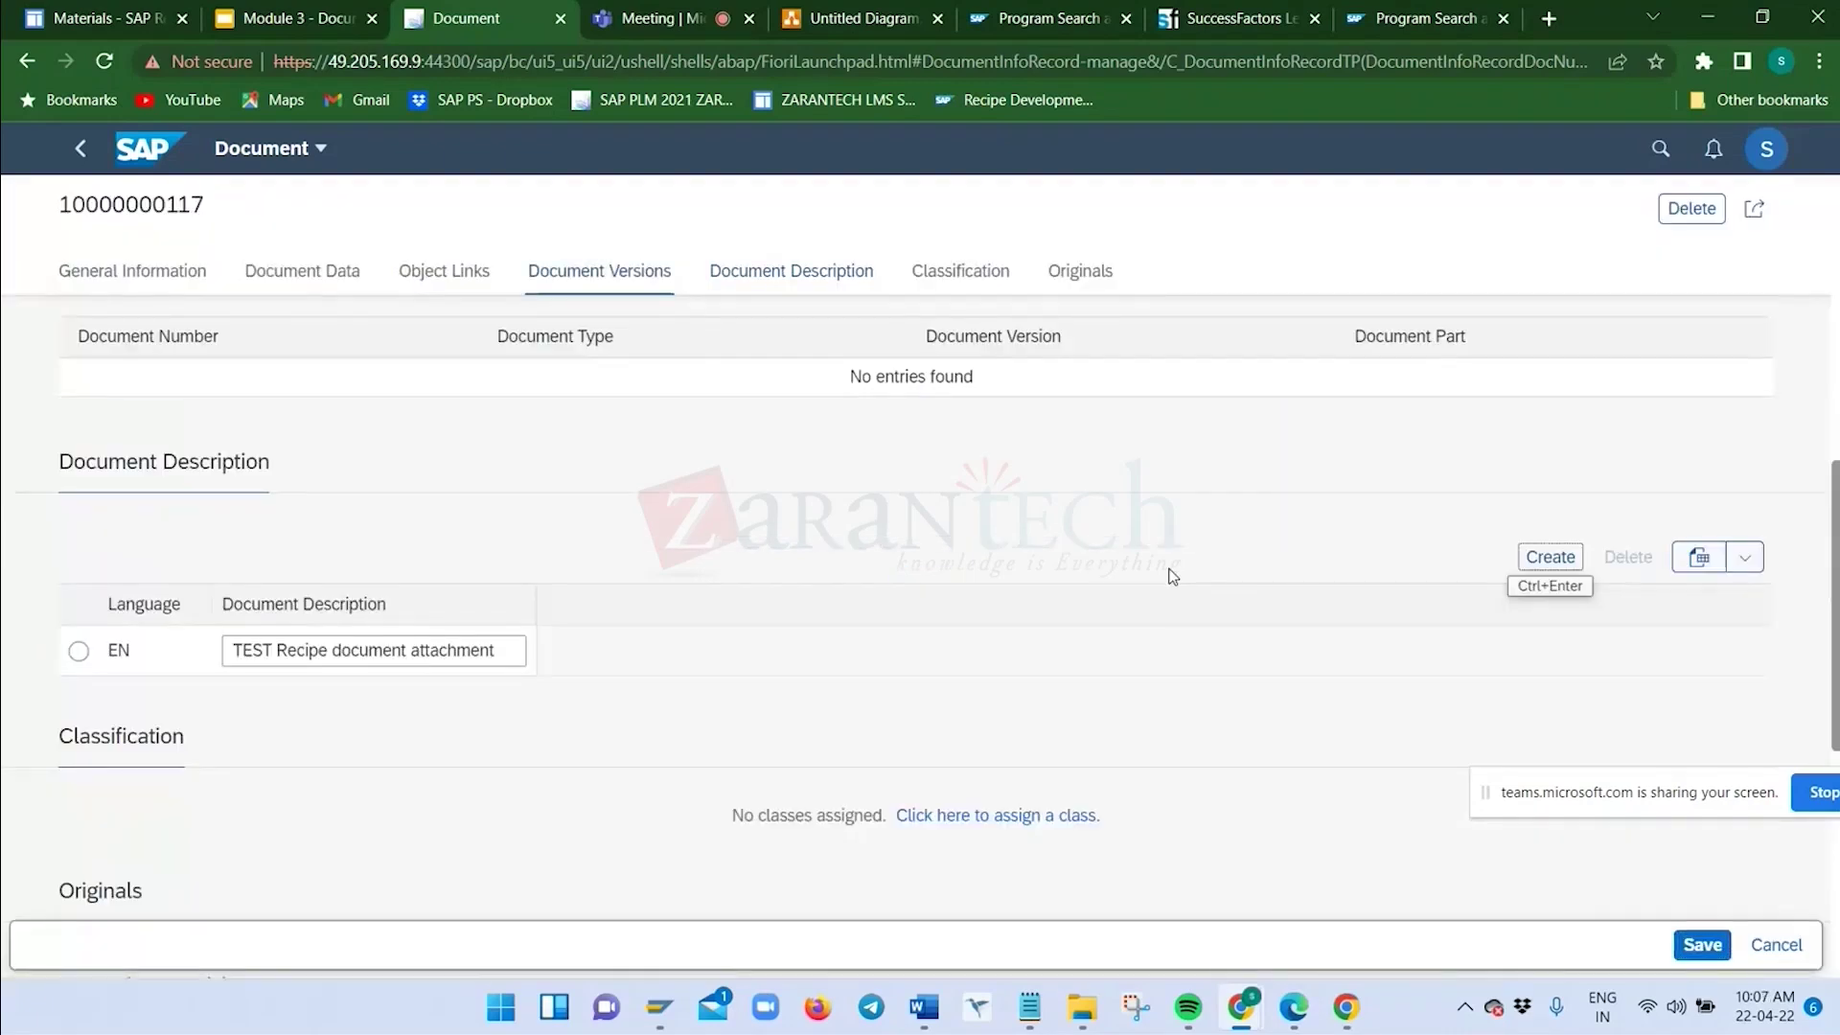
{"action": "scroll", "coordinate": [1171, 575], "scroll_direction": "down", "scroll_amount": 5}
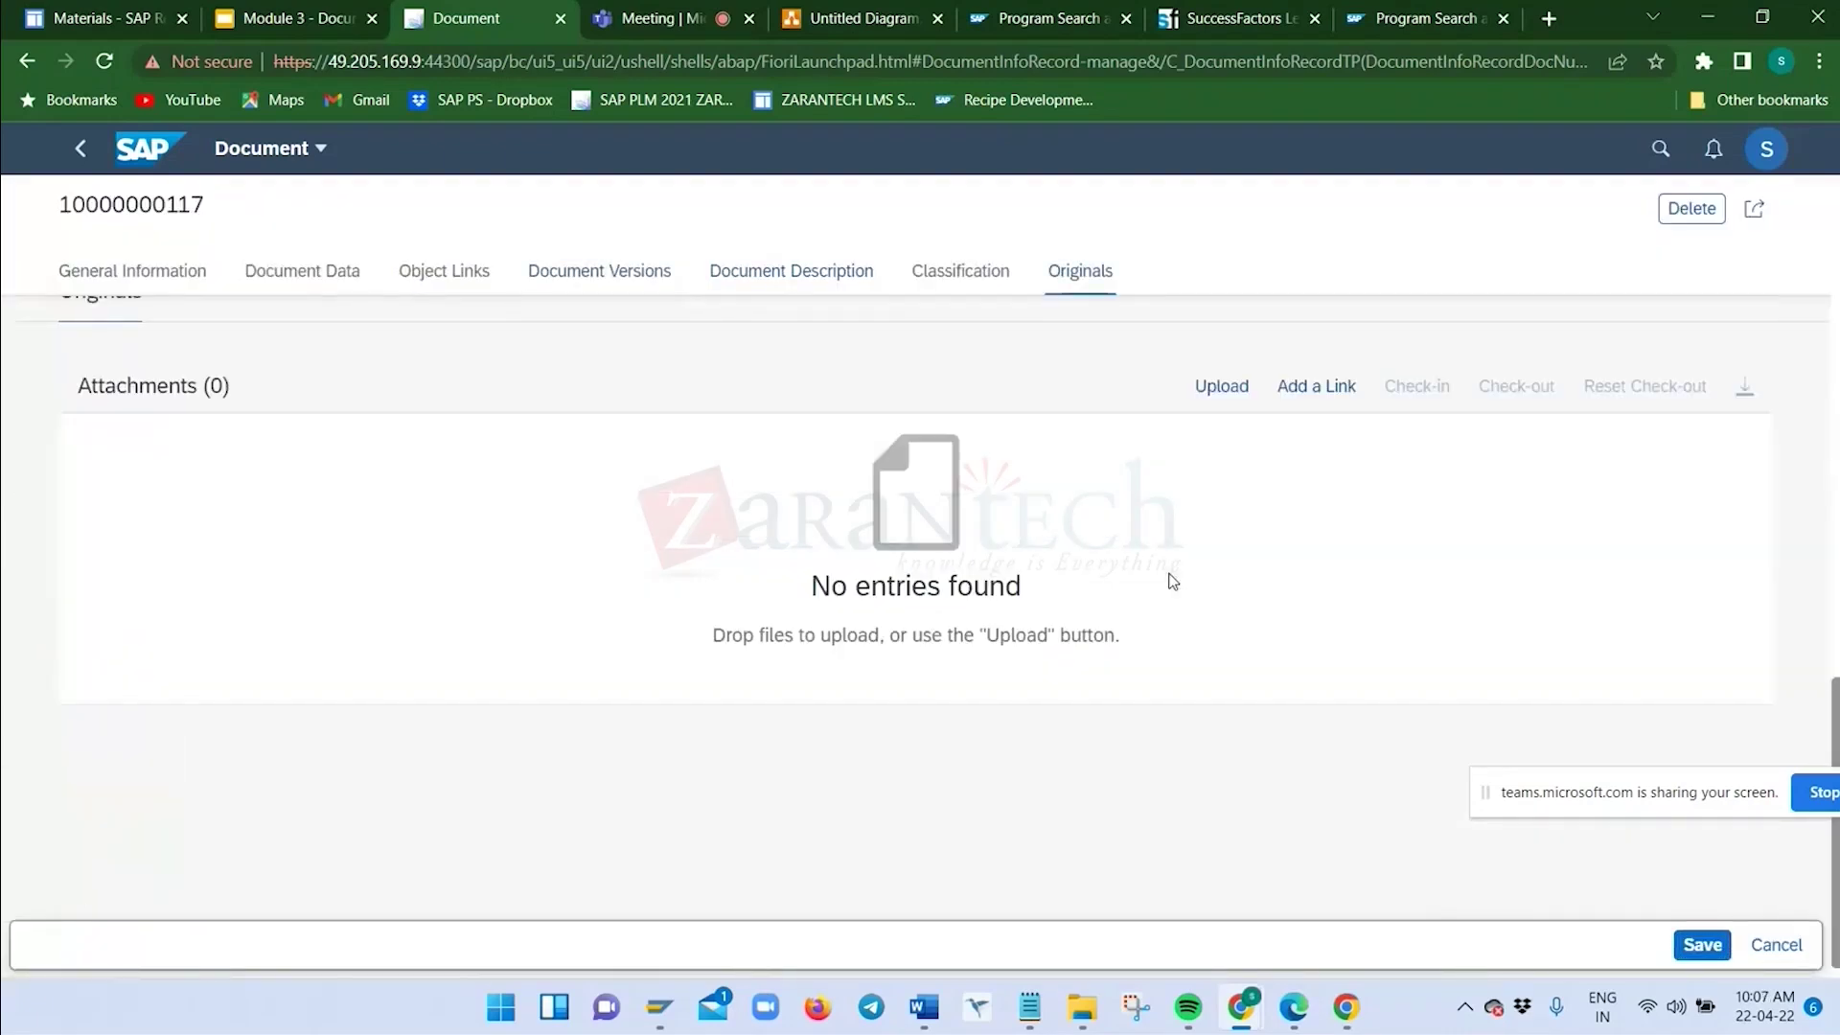
{"action": "left_click", "coordinate": [1215, 391]}
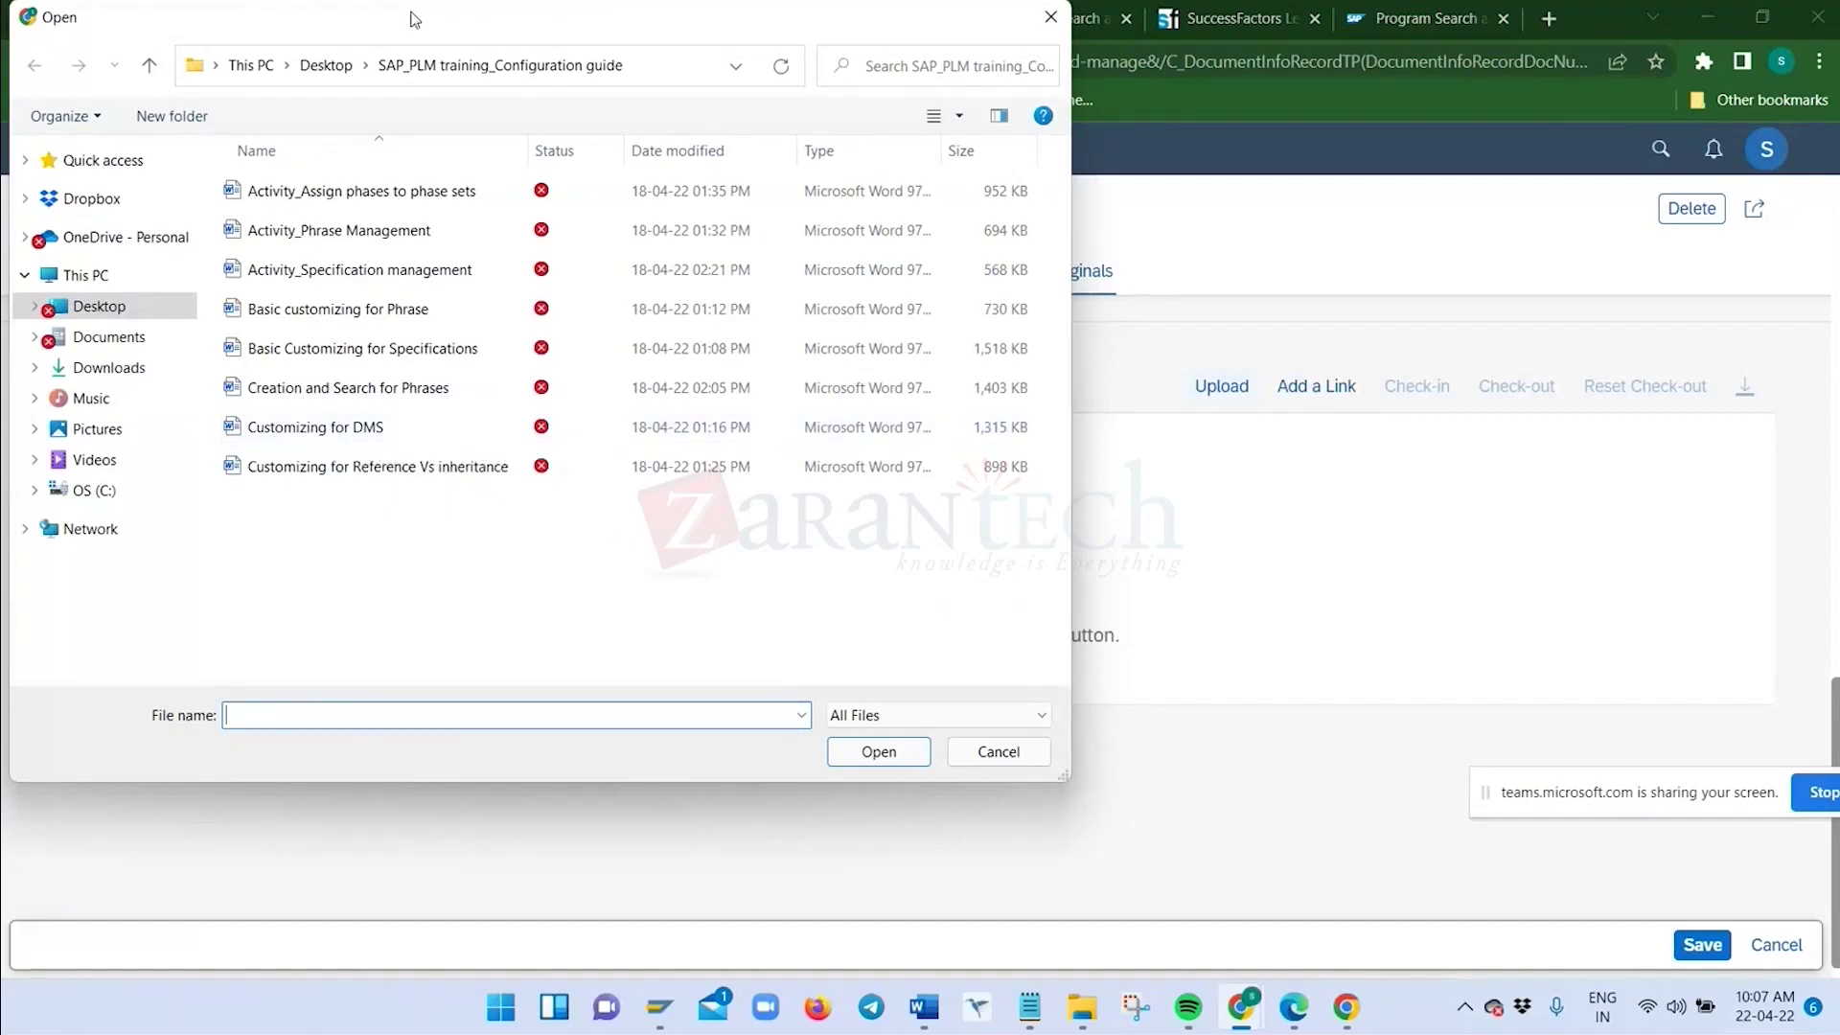
{"action": "left_click_drag", "start_coordinate": [414, 20], "coordinate": [1481, 54]}
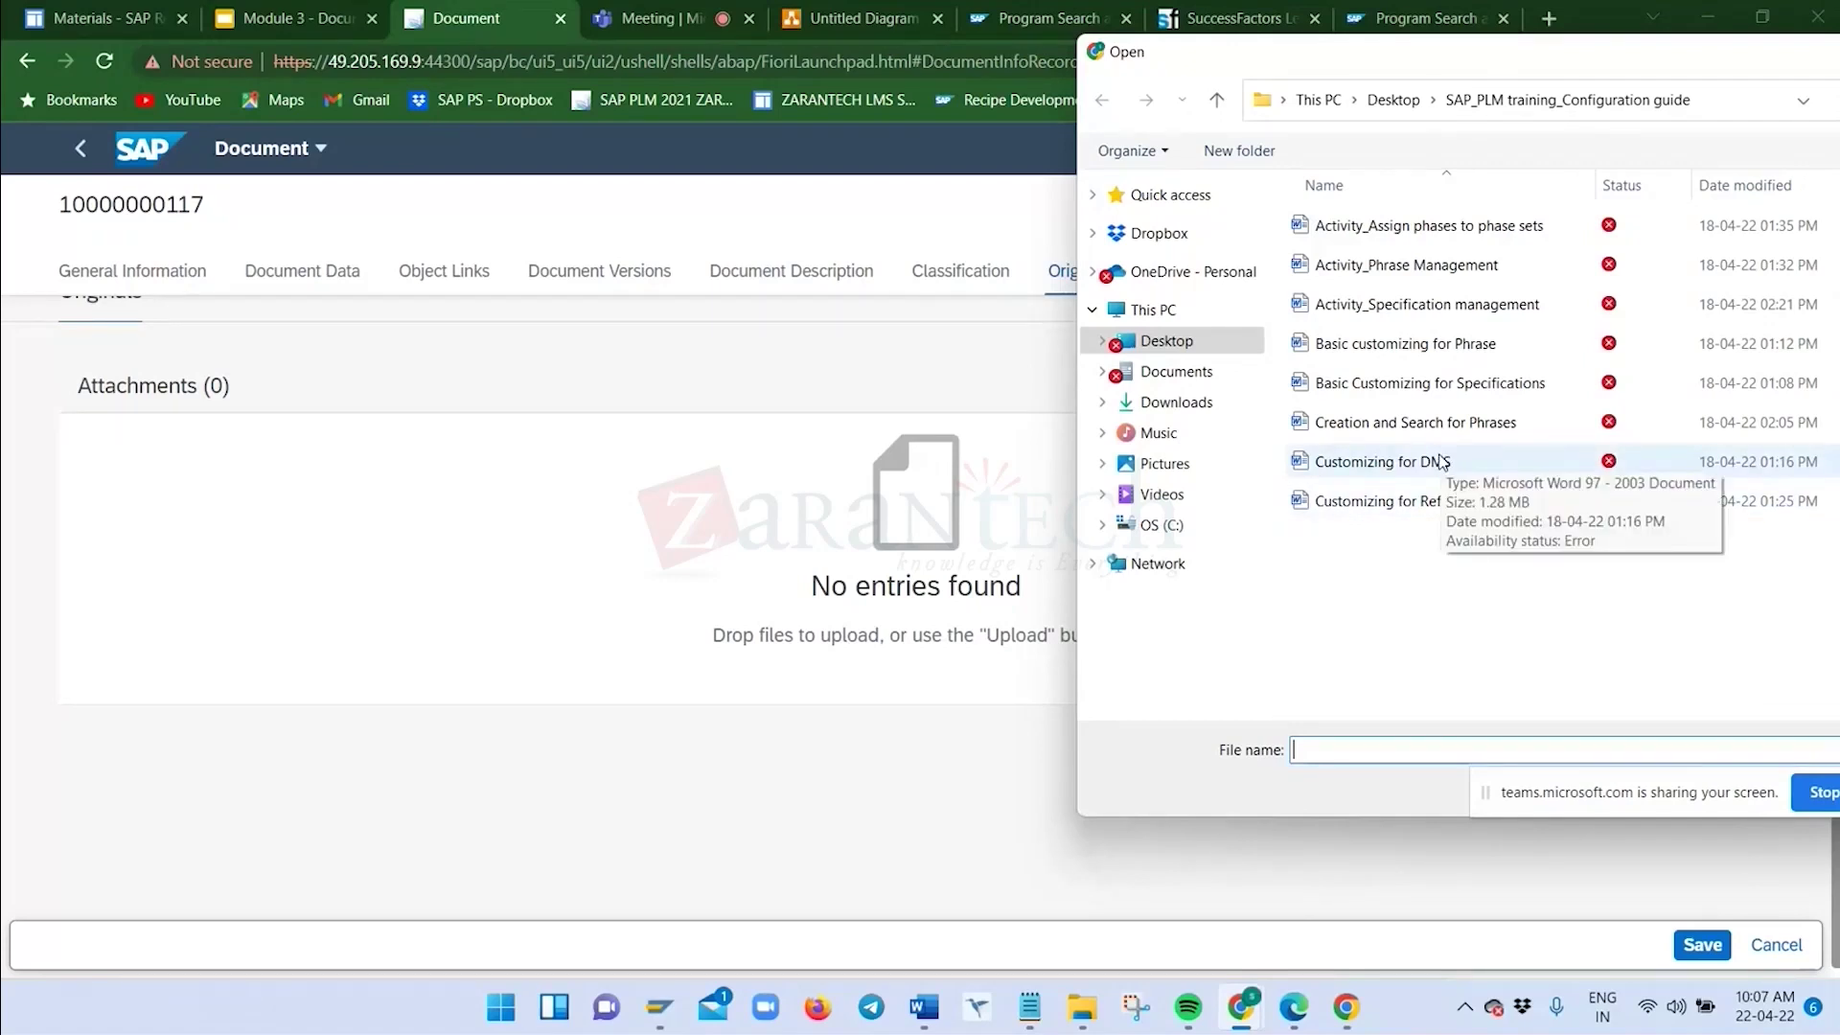
{"action": "left_click", "coordinate": [1377, 468]}
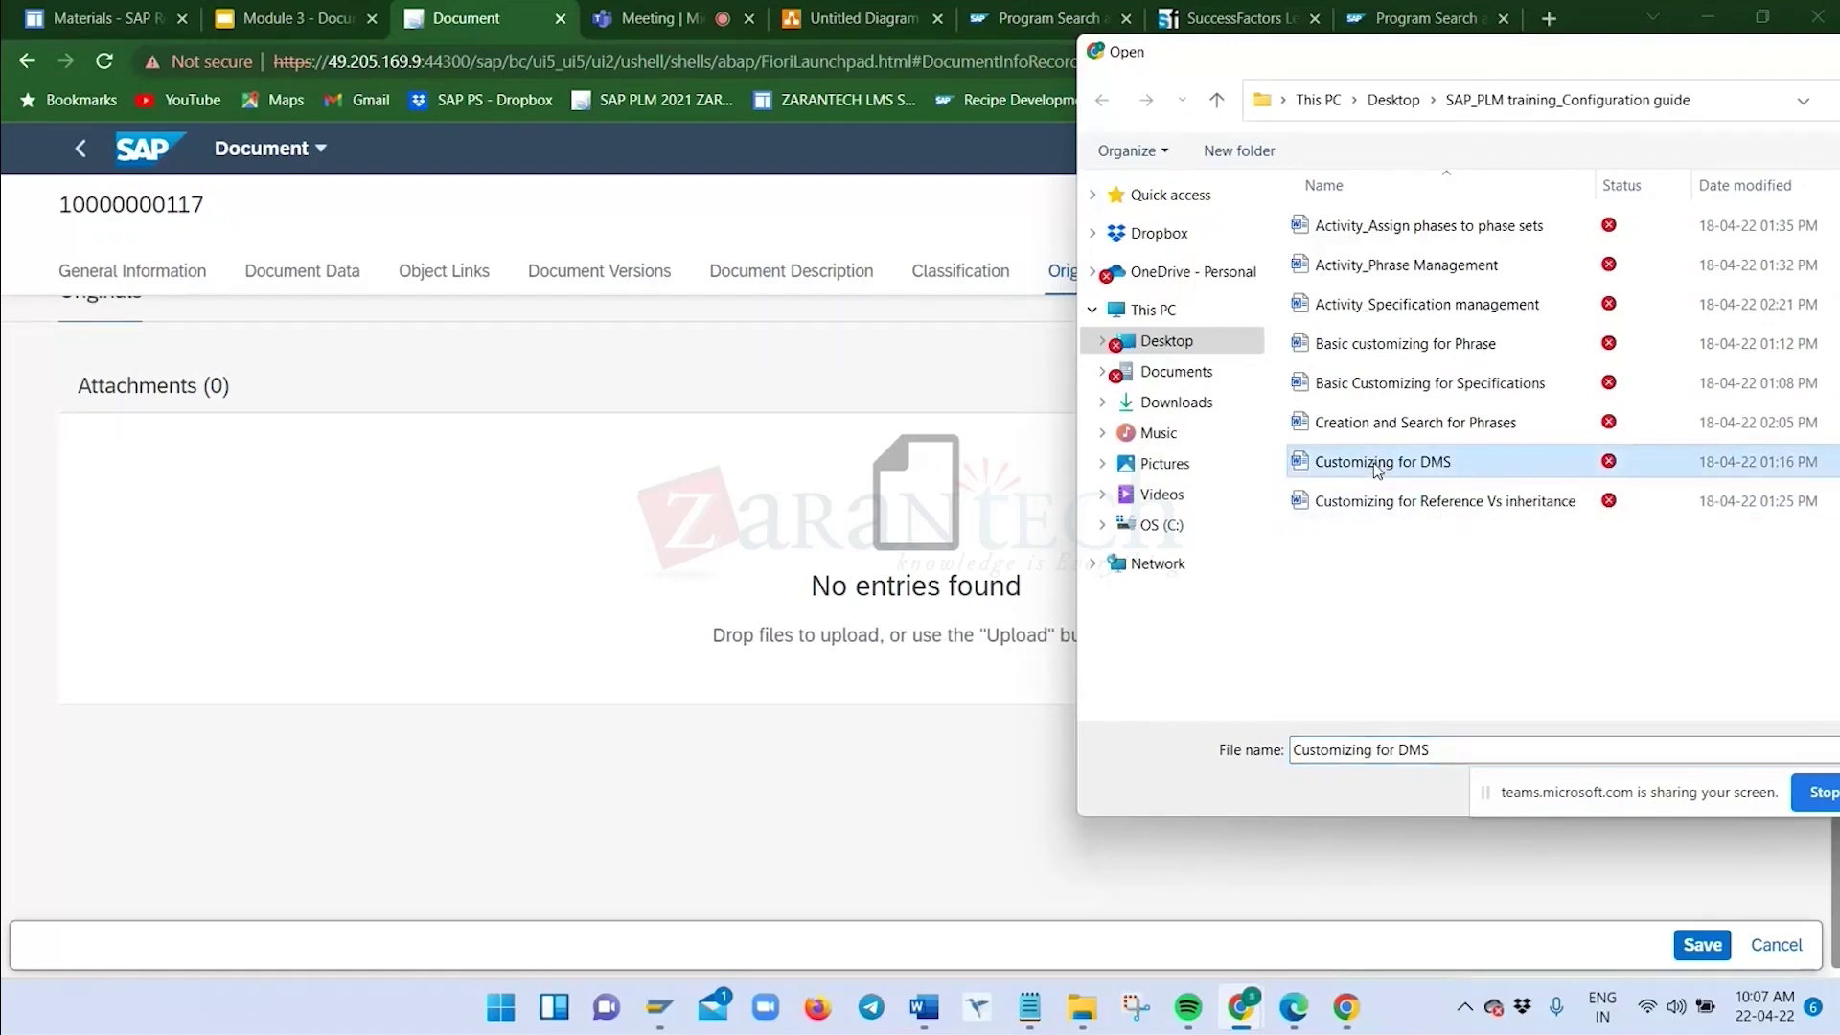
{"action": "double_click", "coordinate": [1377, 465]}
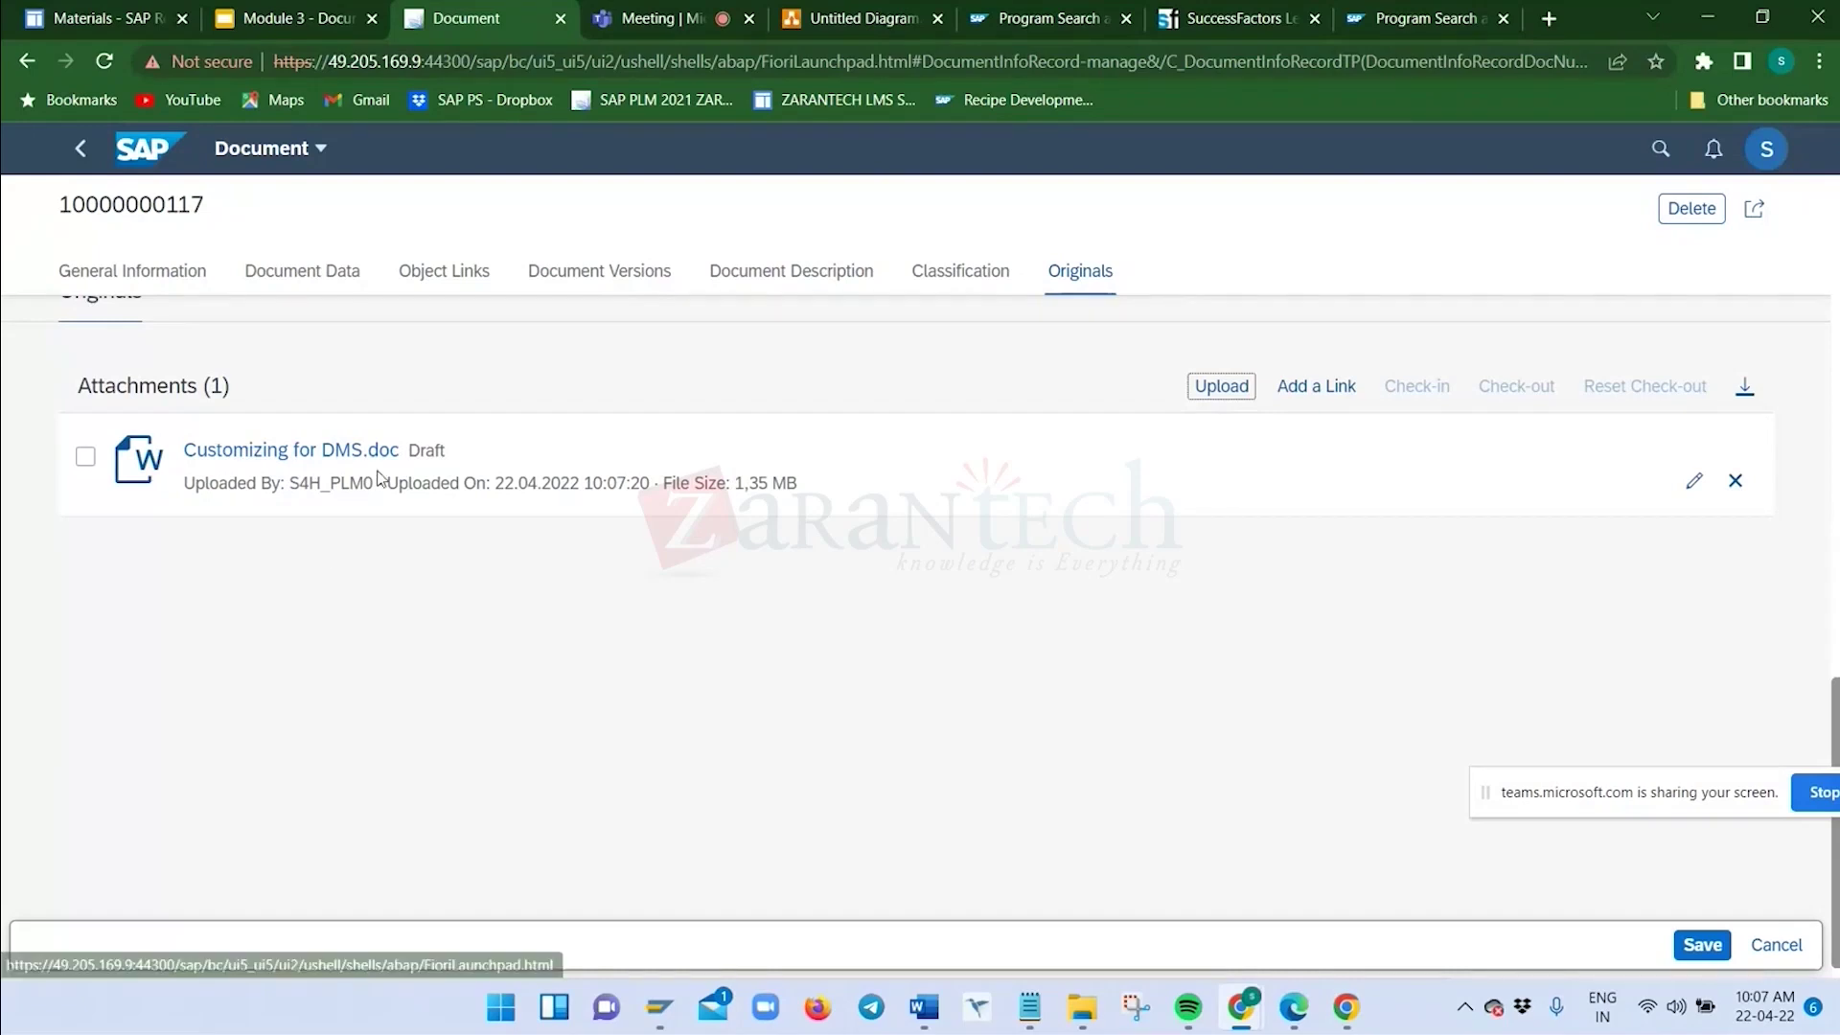
Check the document's type, number and attached original, and save the edited document
{"action": "scroll", "coordinate": [431, 624], "scroll_direction": "up", "scroll_amount": 15}
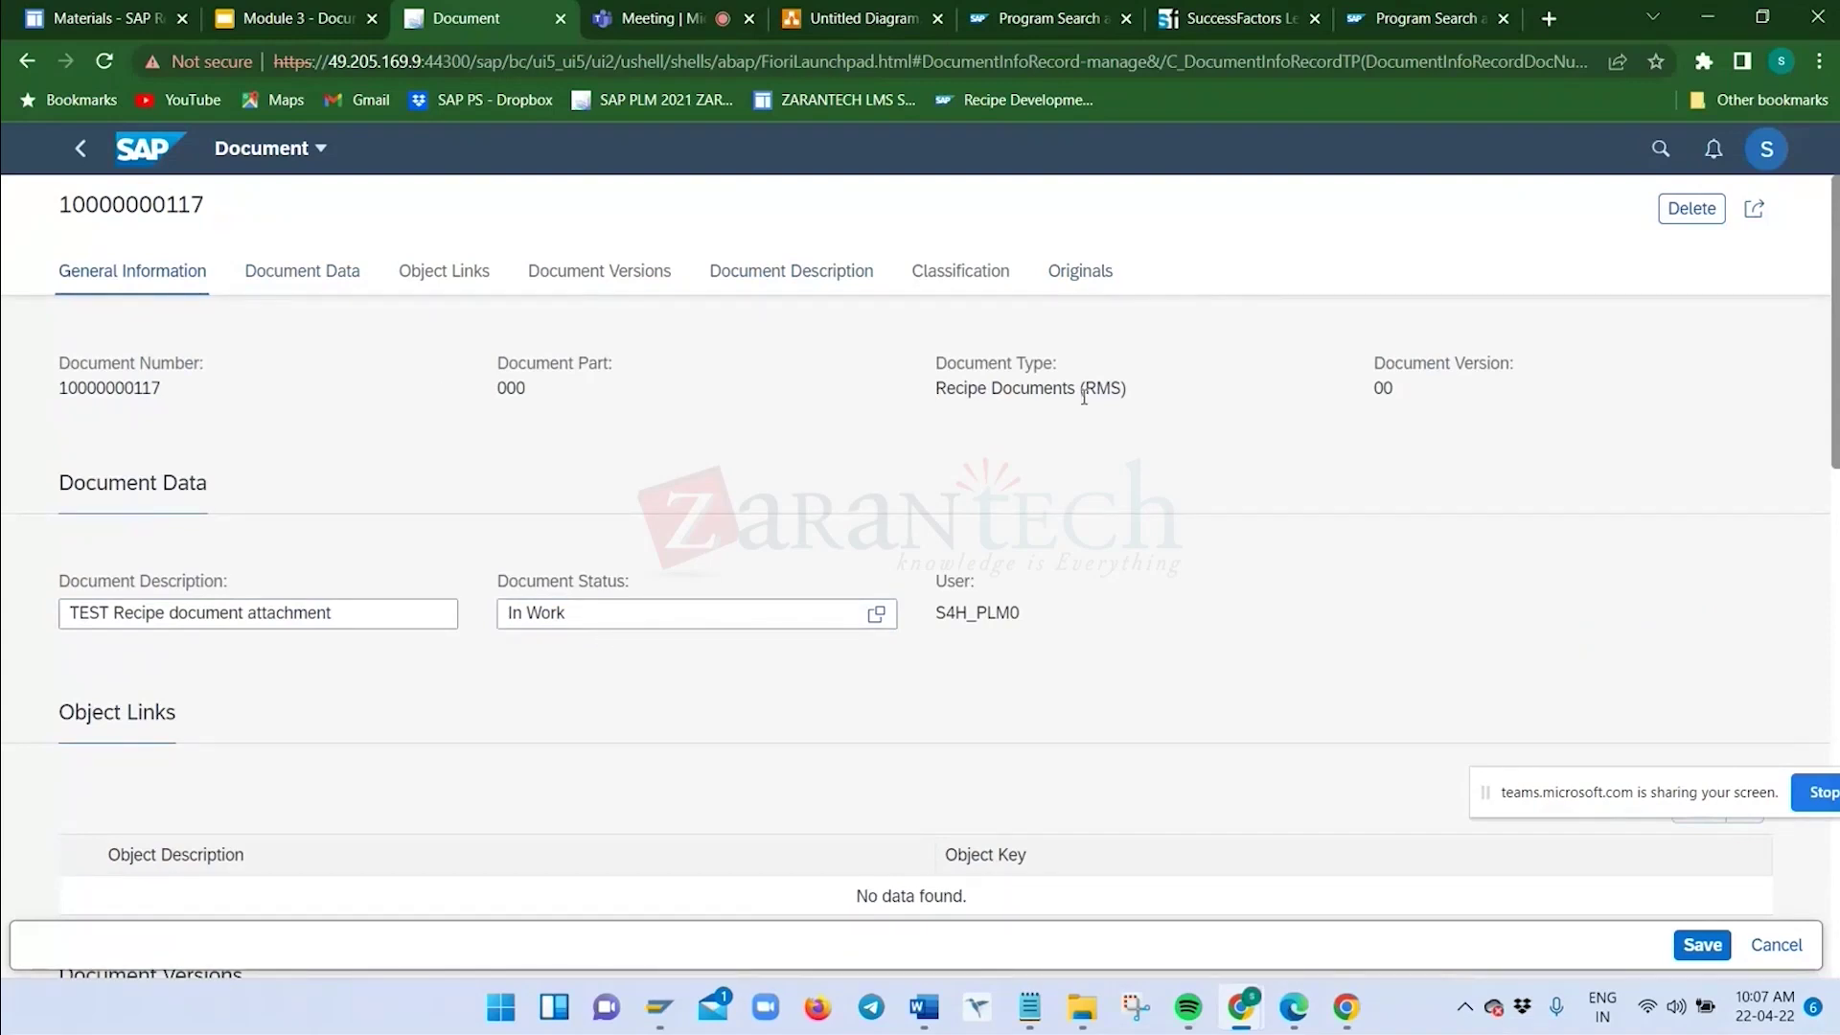
{"action": "left_click_drag", "start_coordinate": [936, 393], "coordinate": [1030, 390]}
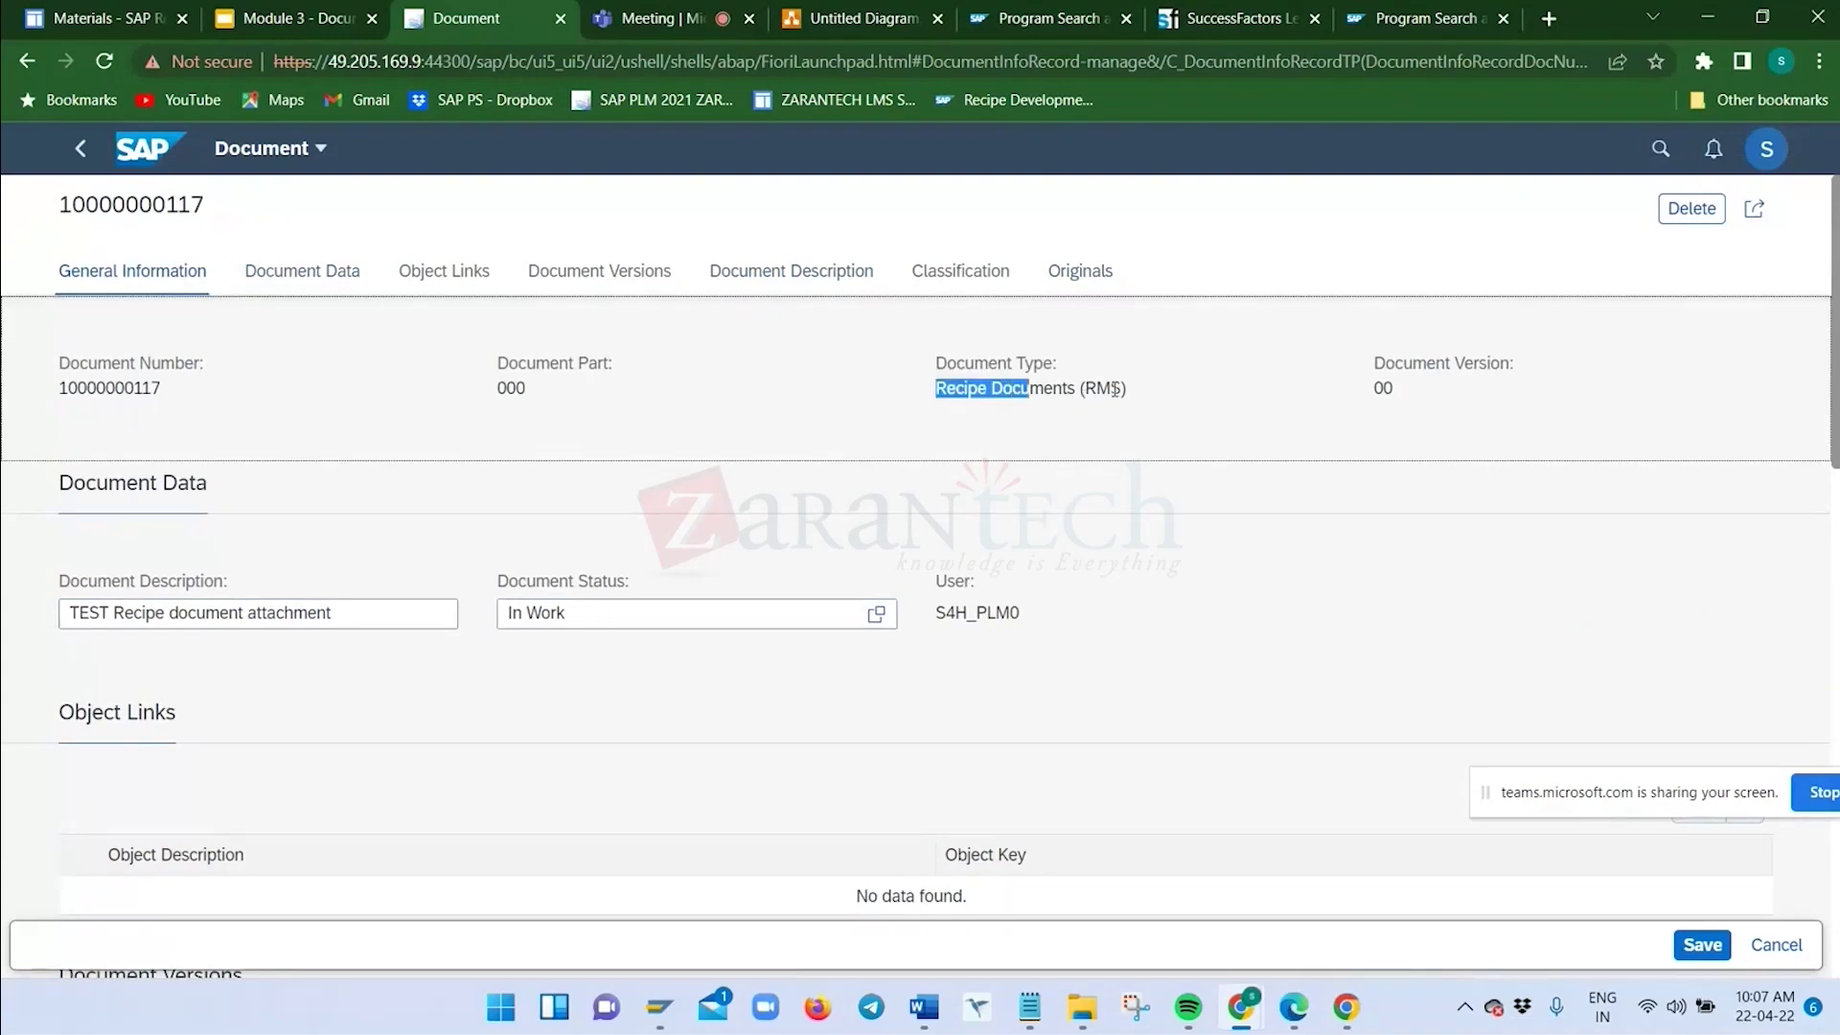
{"action": "left_click", "coordinate": [1095, 390]}
{"action": "double_click", "coordinate": [1096, 390]}
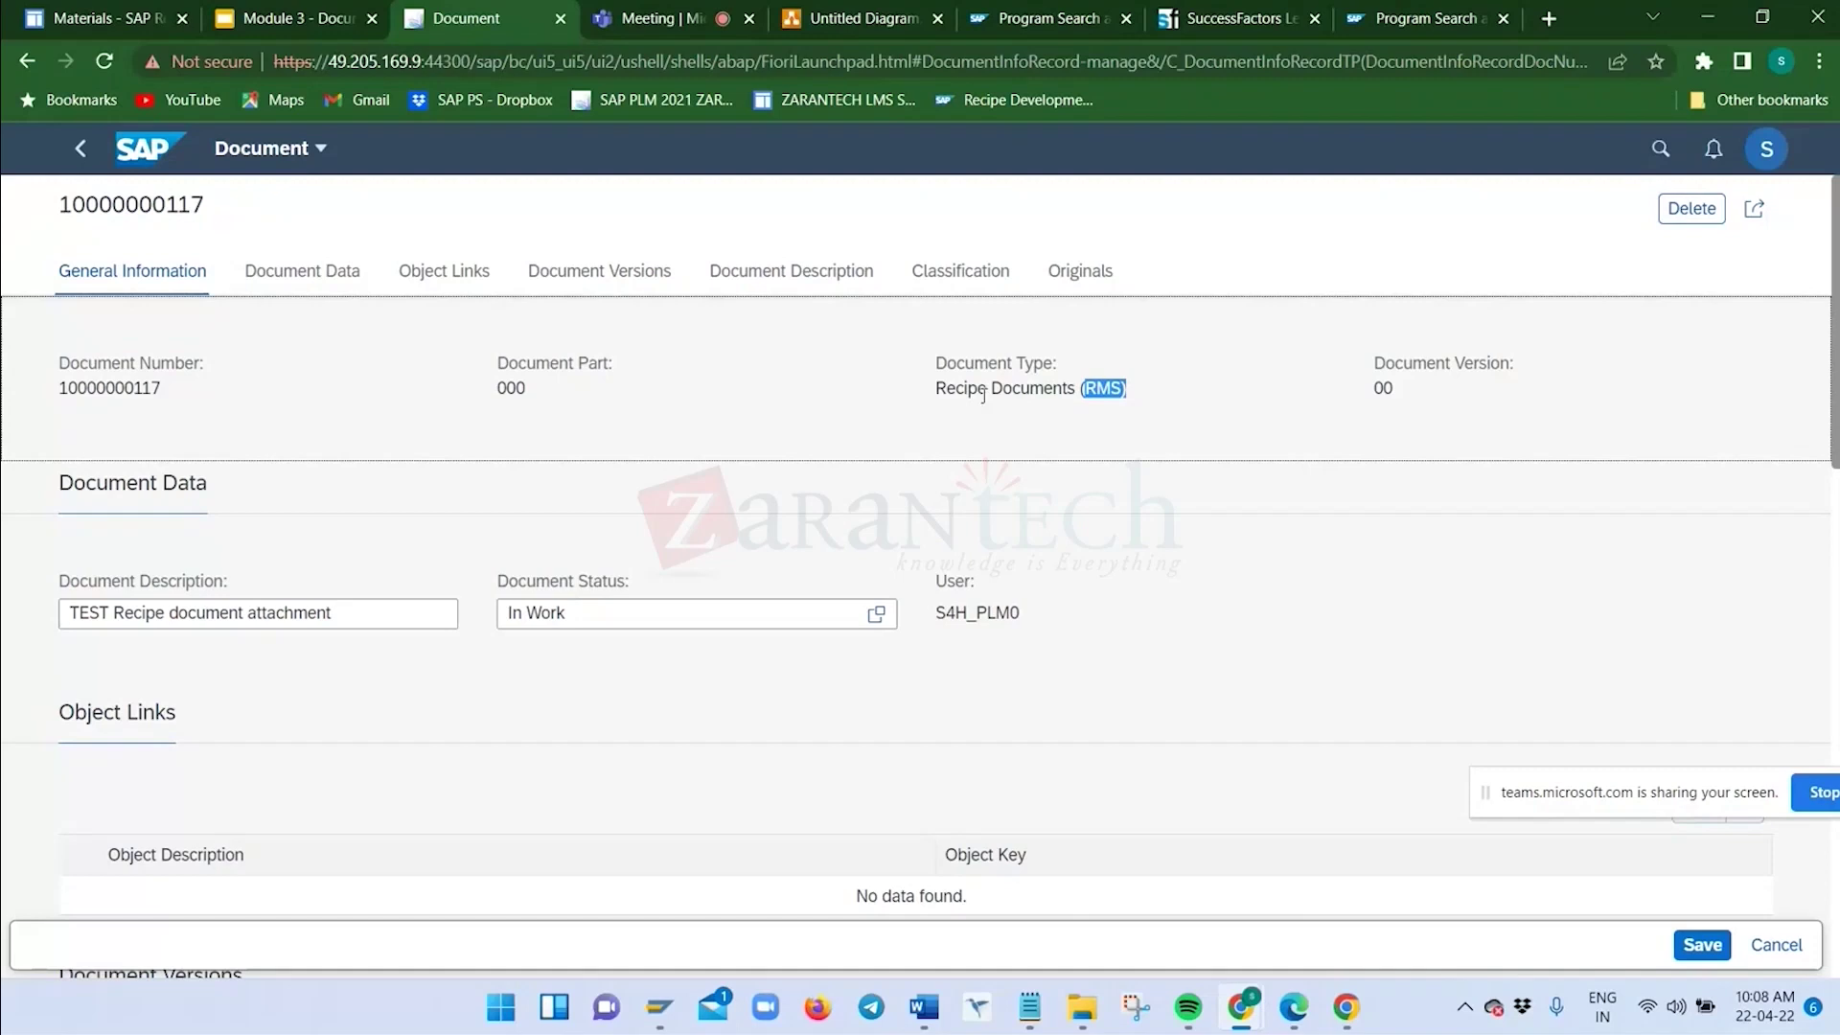
{"action": "scroll", "coordinate": [953, 444], "scroll_direction": "down", "scroll_amount": 5}
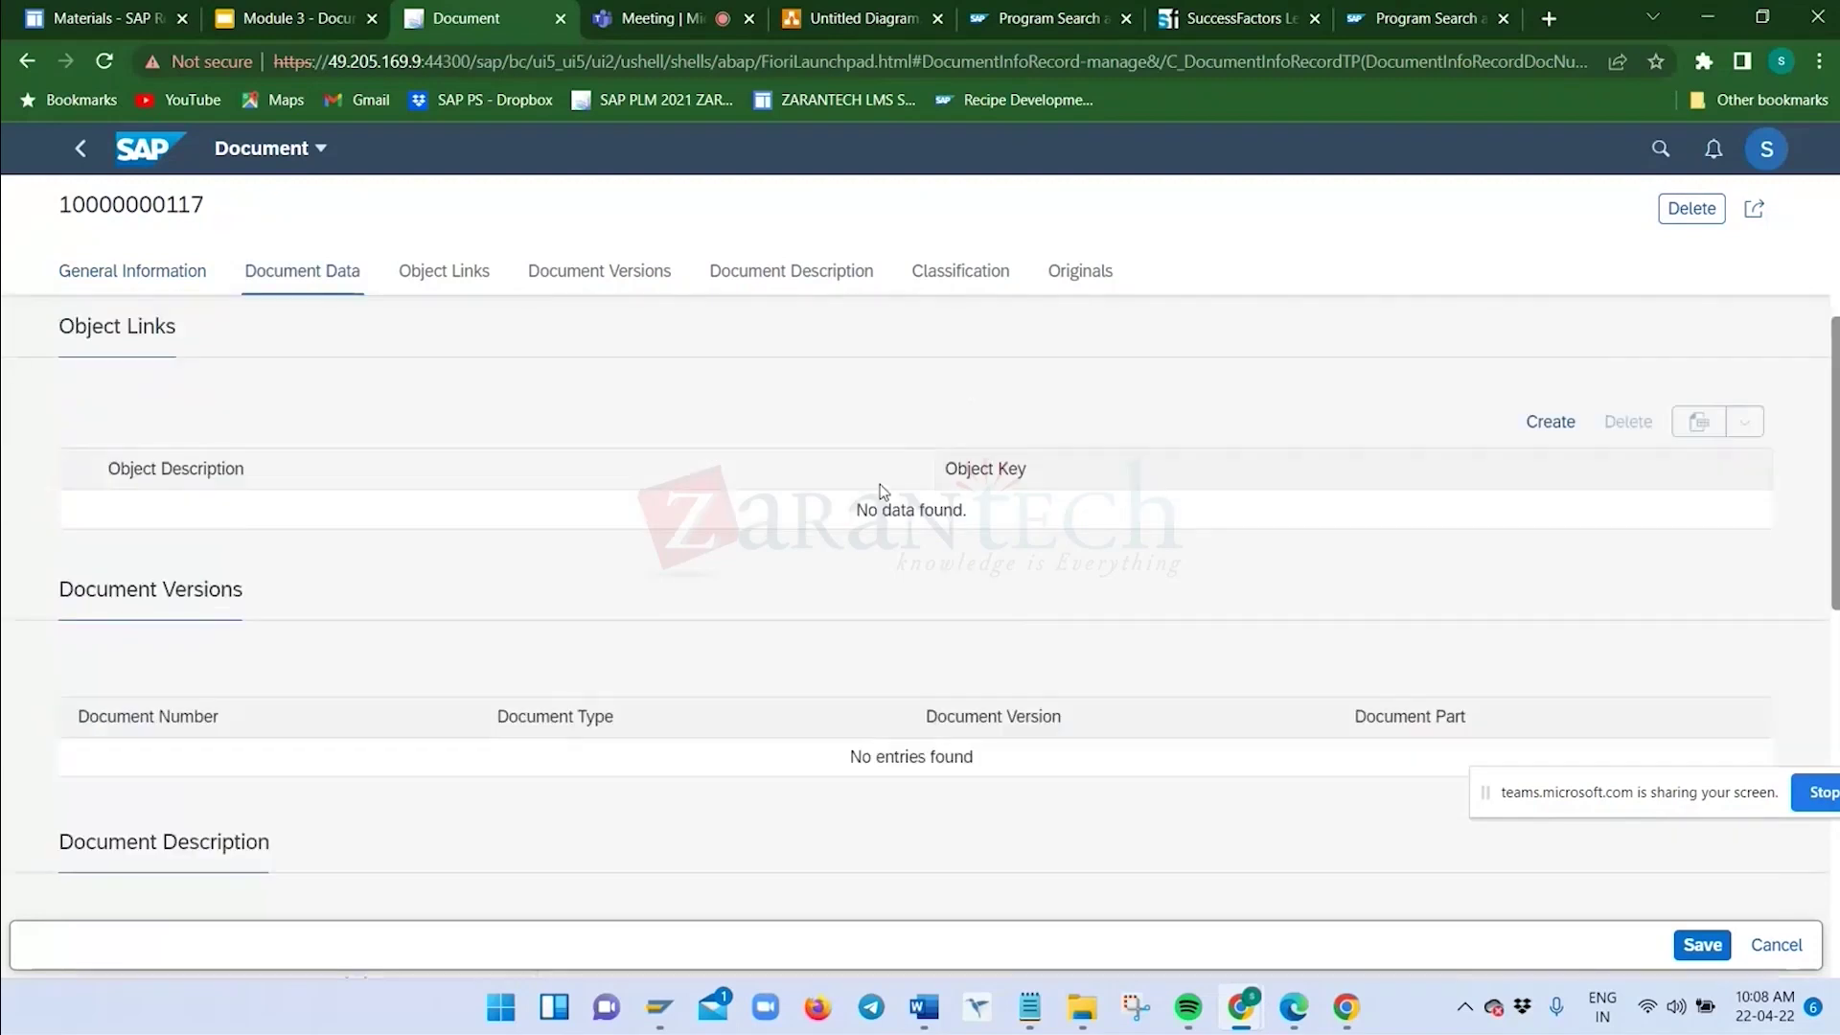
{"action": "scroll", "coordinate": [879, 485], "scroll_direction": "down", "scroll_amount": 10}
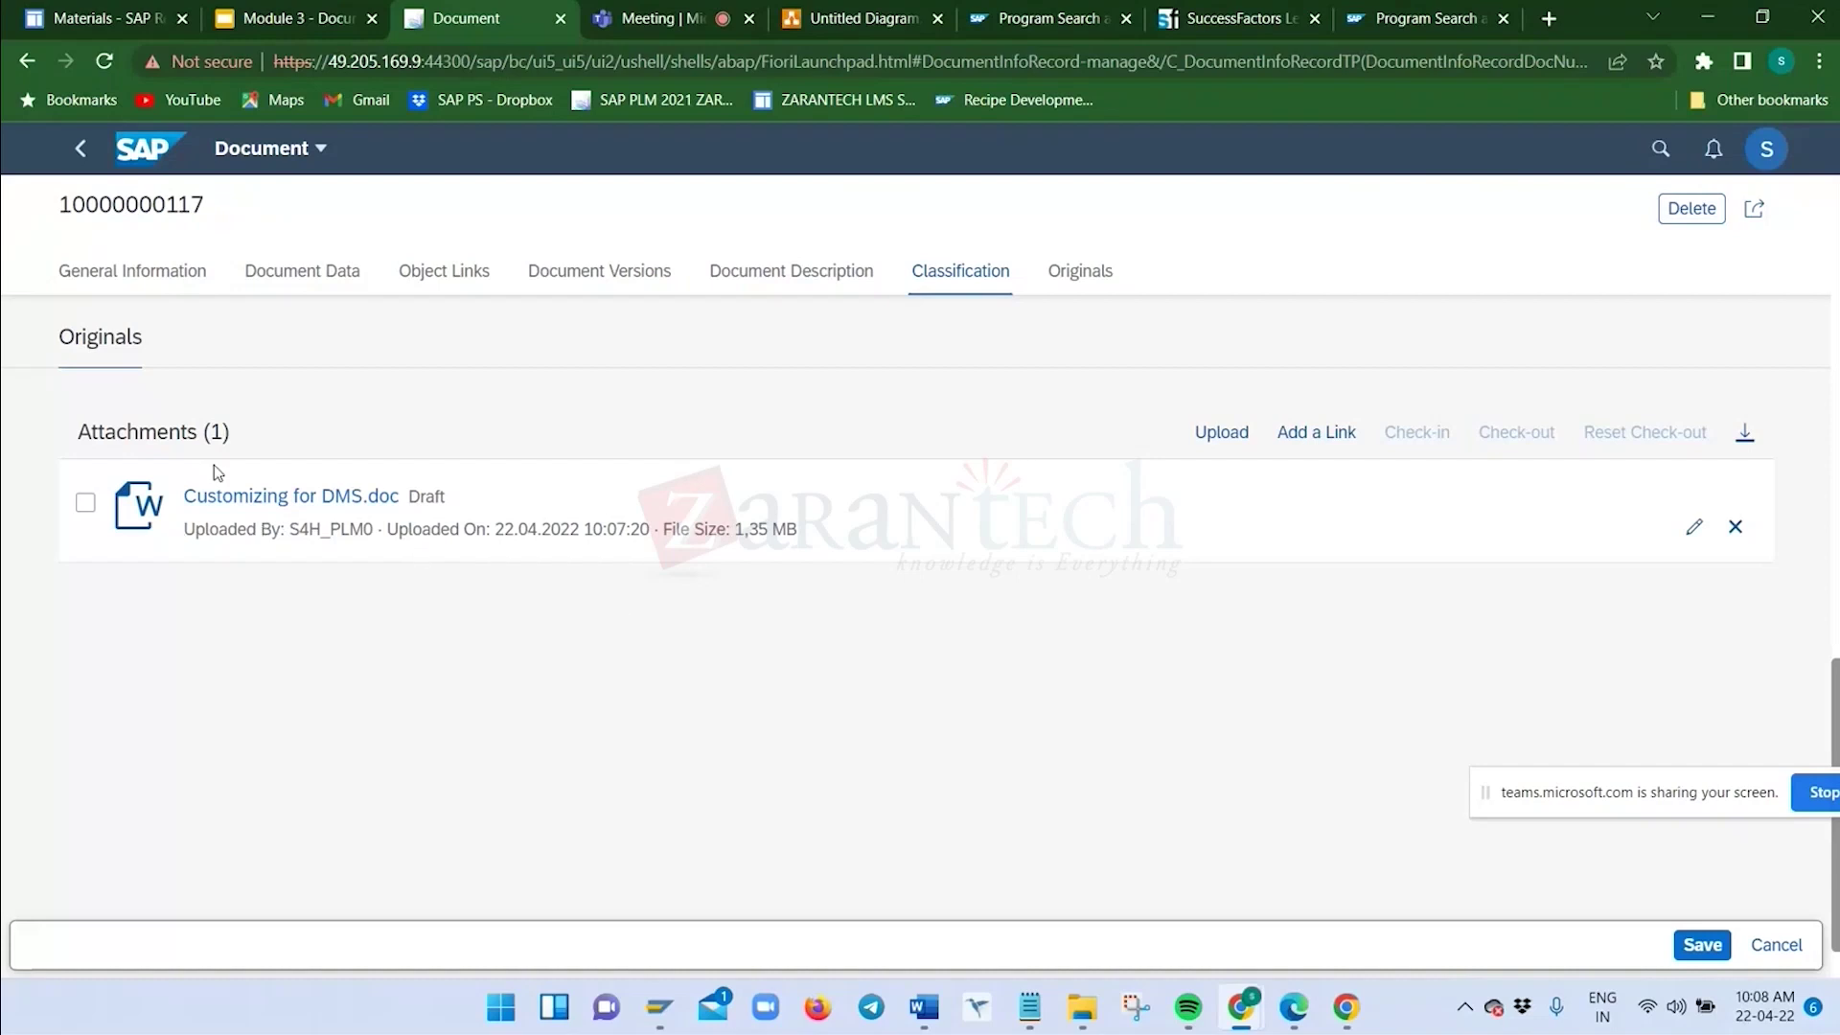
{"action": "double_click", "coordinate": [63, 204]}
{"action": "scroll", "coordinate": [881, 575], "scroll_direction": "up", "scroll_amount": 1}
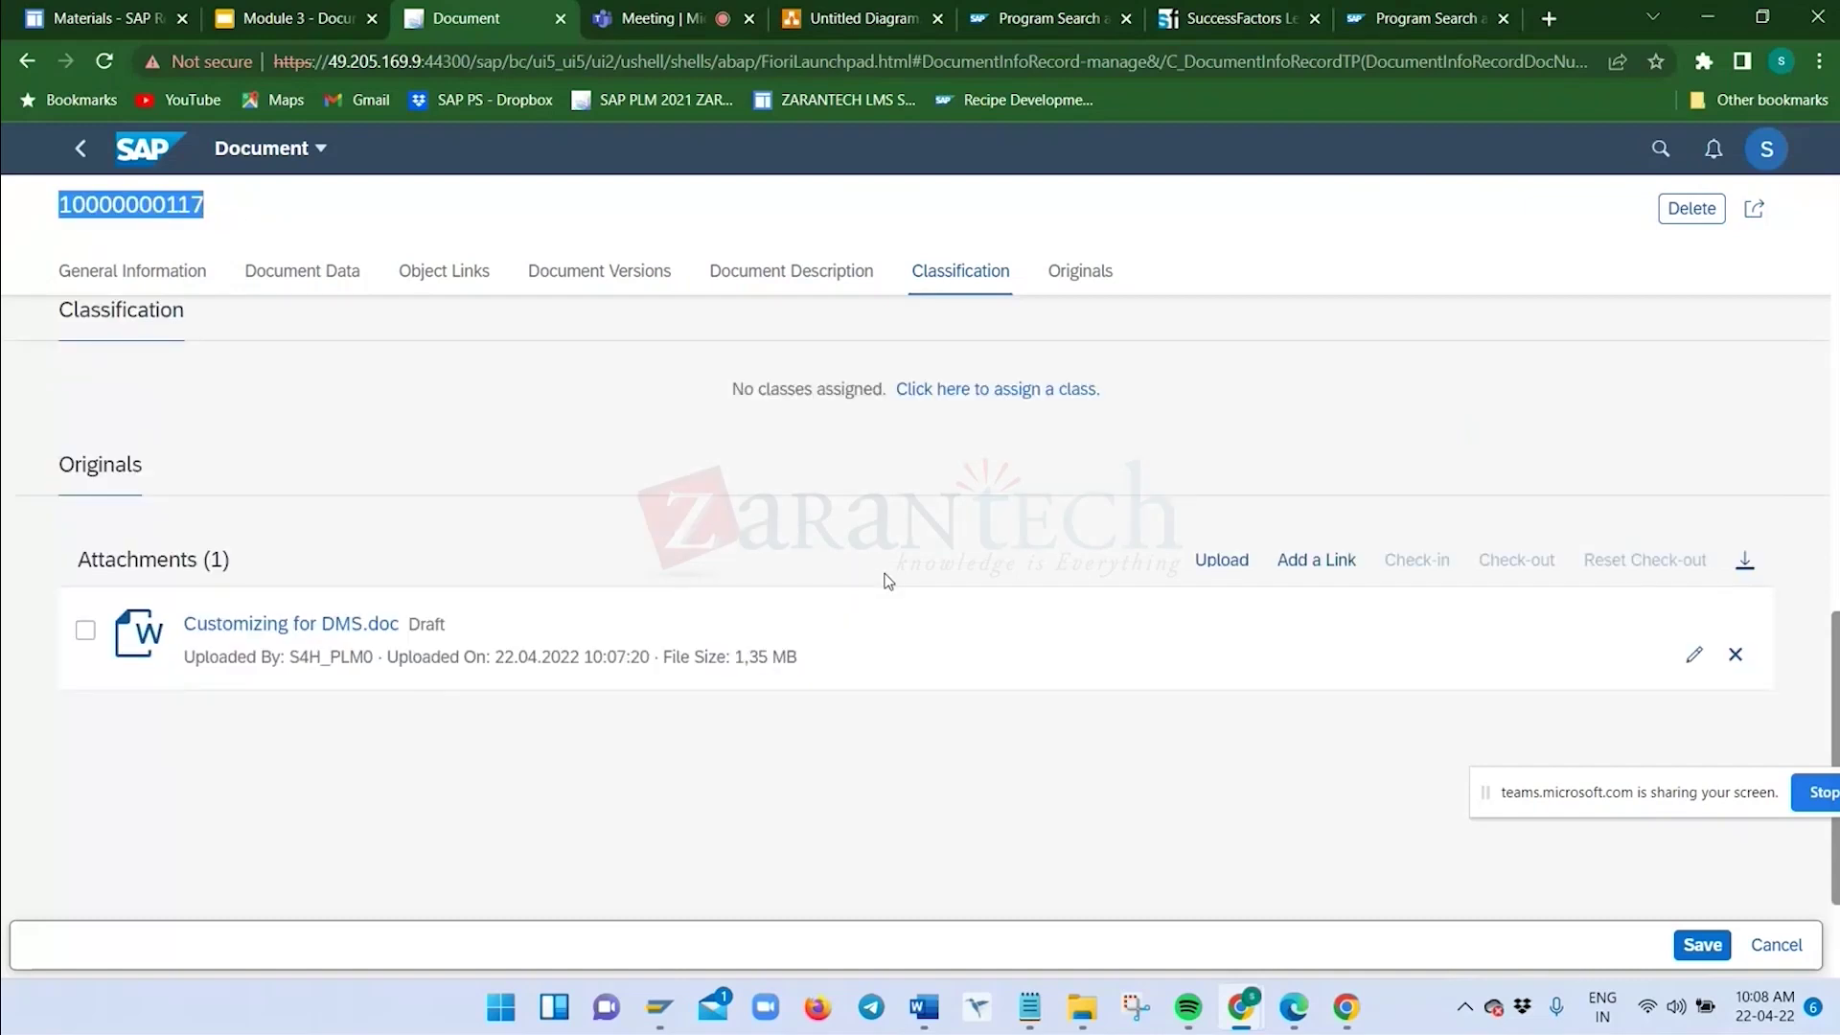
{"action": "scroll", "coordinate": [883, 579], "scroll_direction": "up", "scroll_amount": 10}
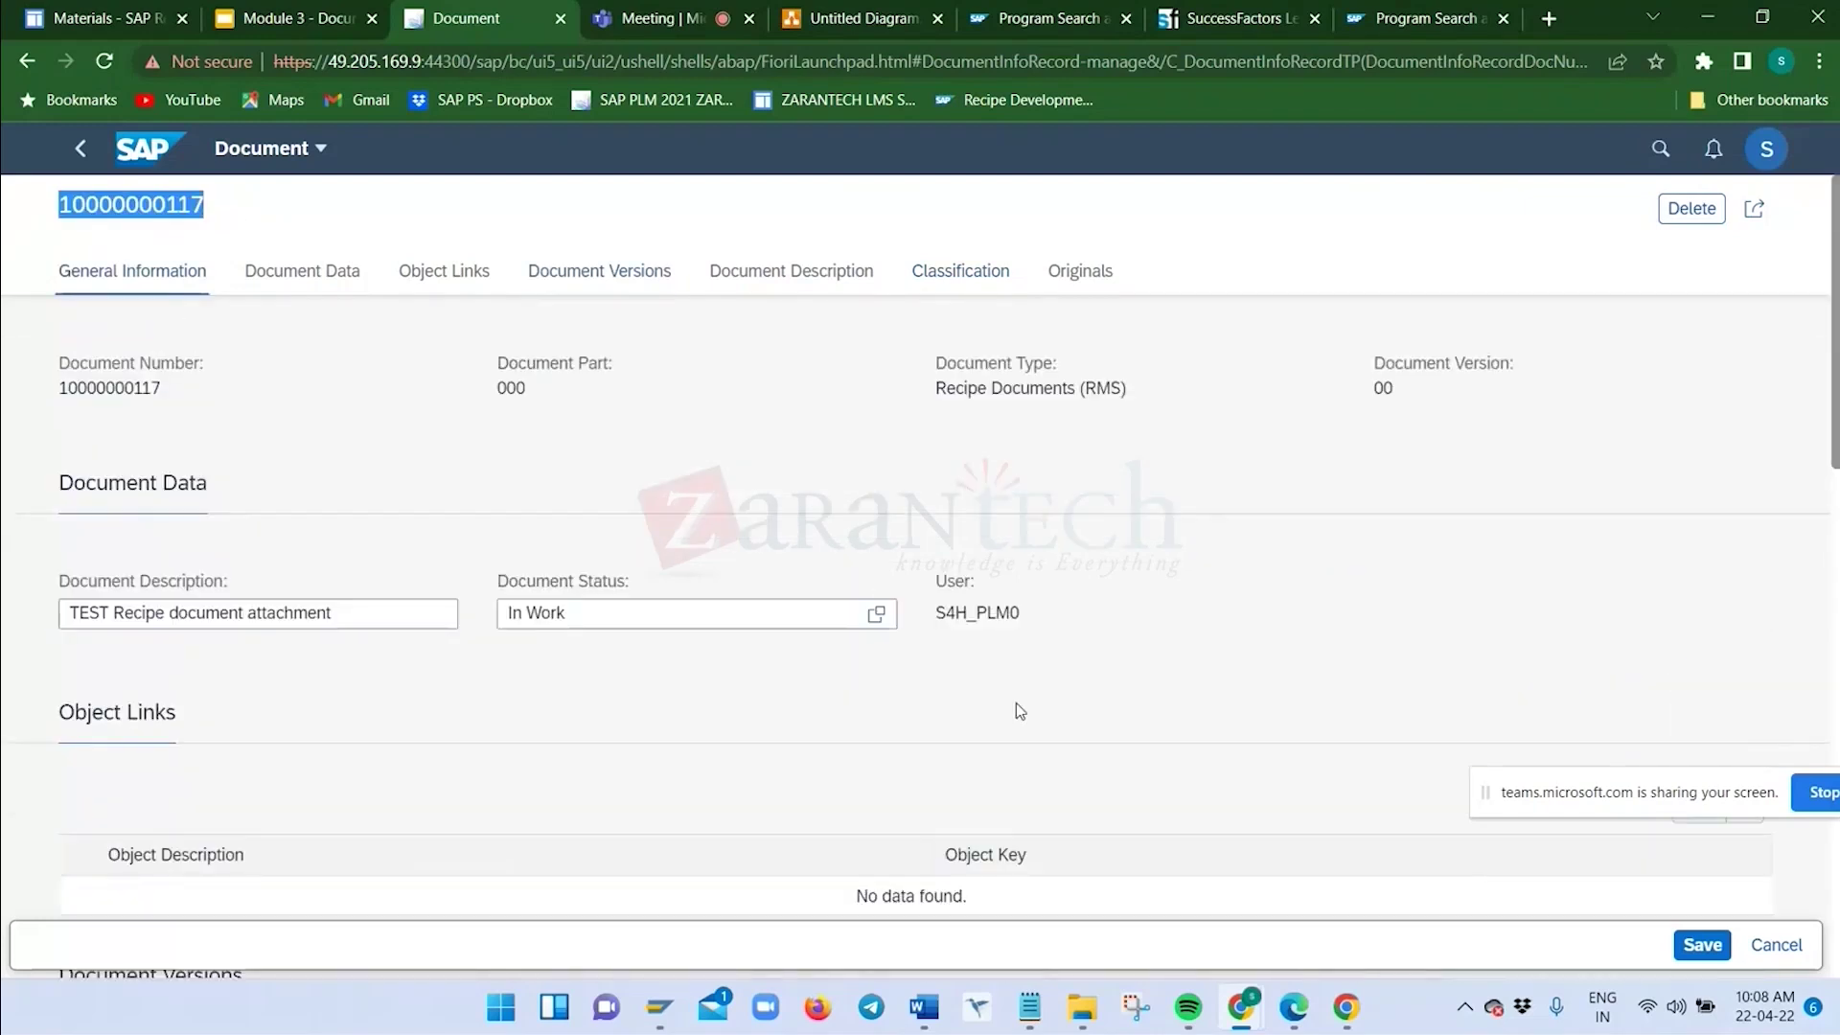
{"action": "scroll", "coordinate": [1018, 711], "scroll_direction": "down", "scroll_amount": 10}
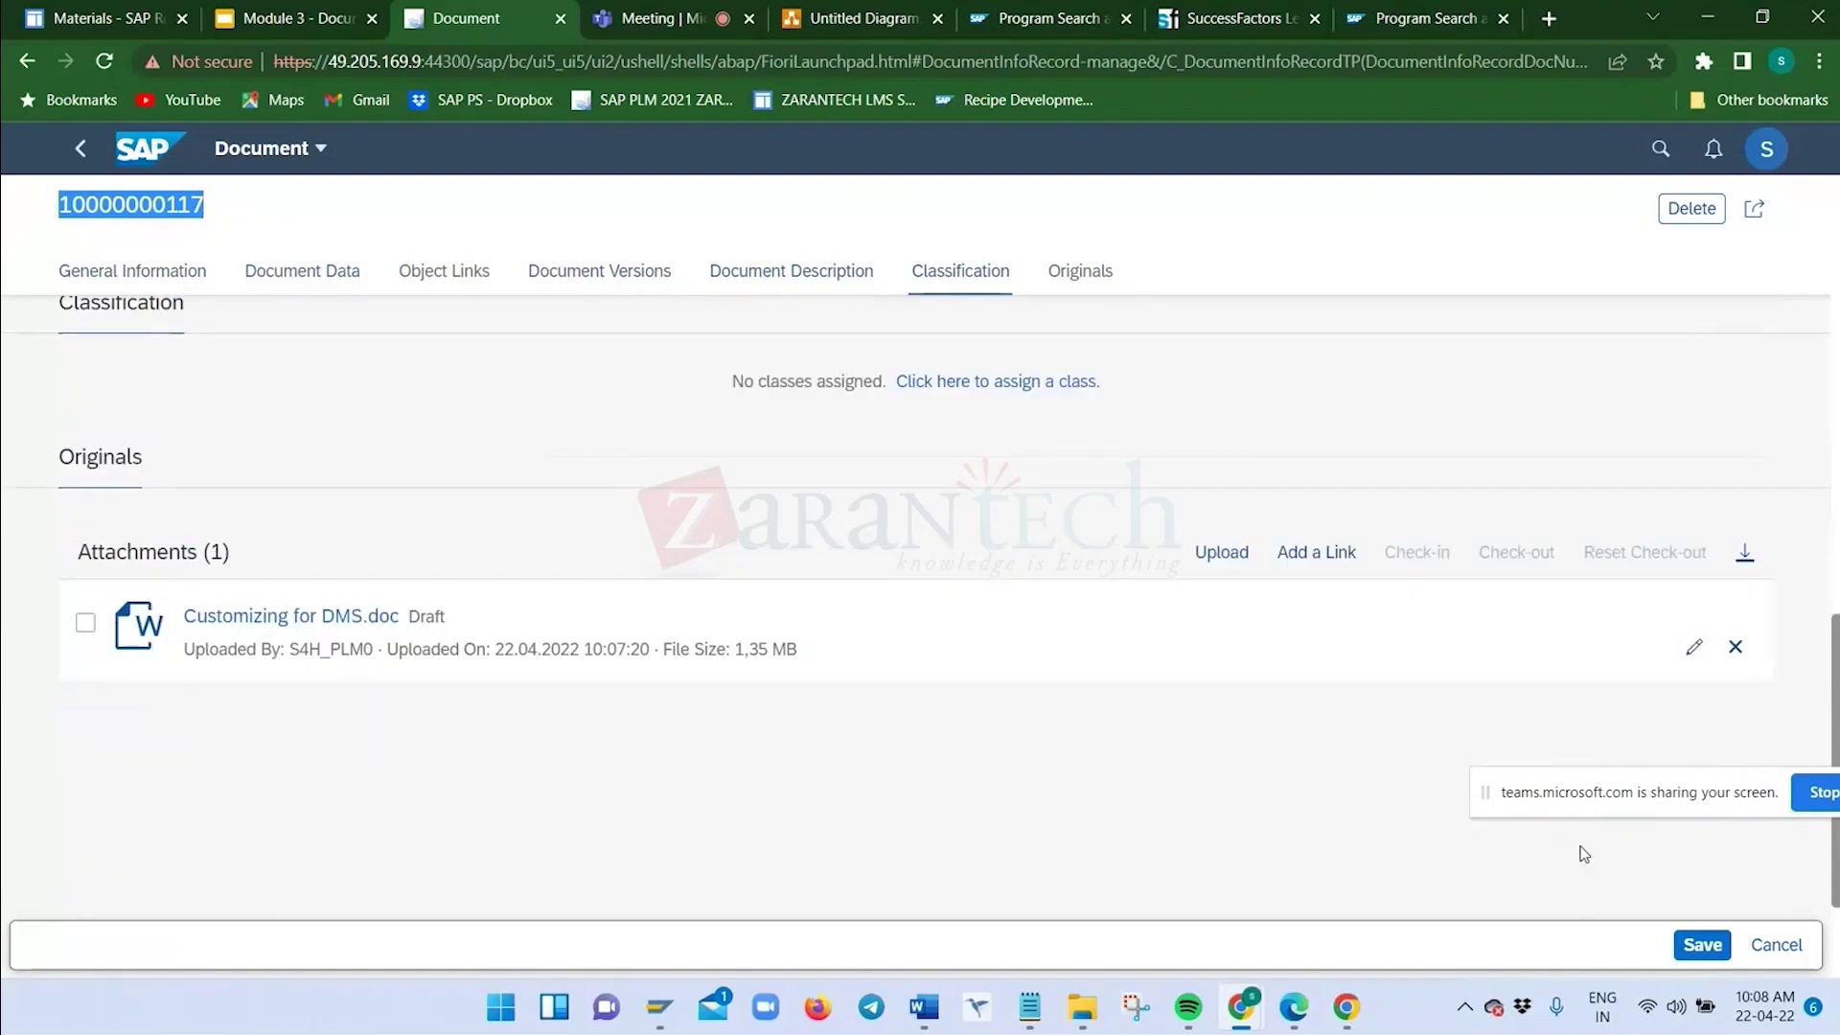
{"action": "left_click", "coordinate": [1702, 945]}
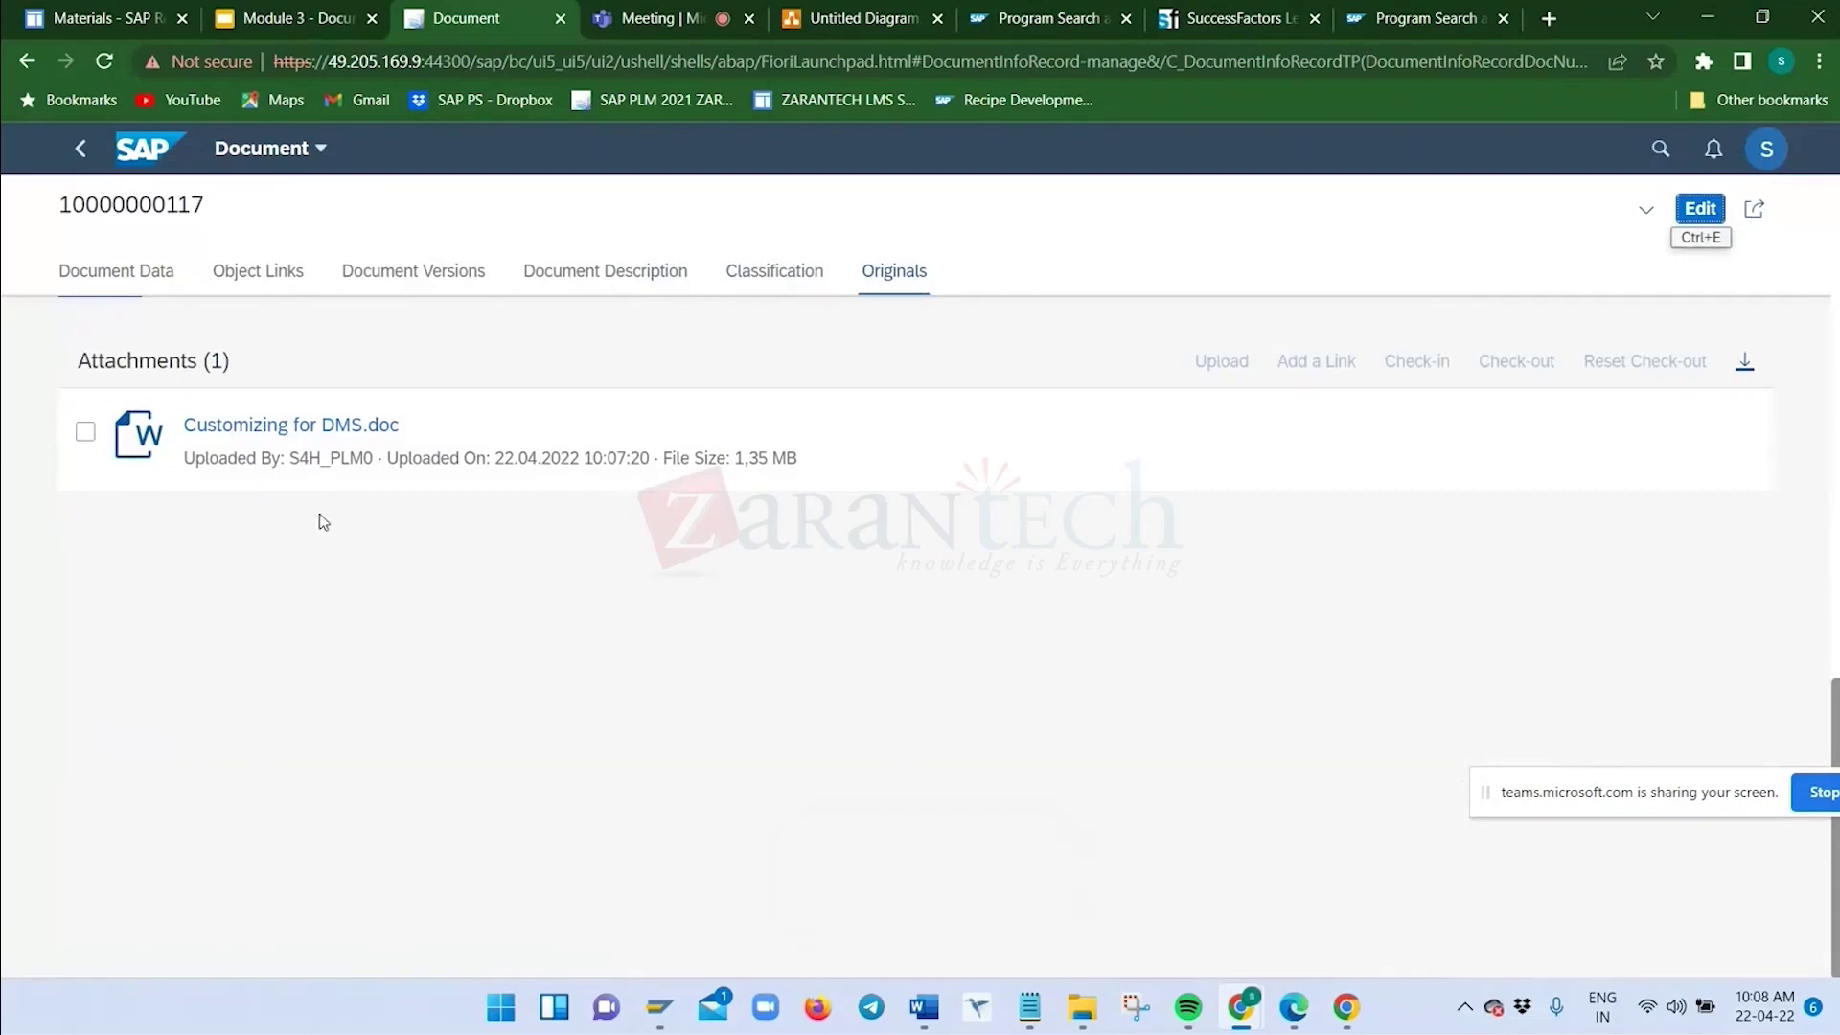
Examine the saved document's versions section and its attached original
{"action": "scroll", "coordinate": [460, 594], "scroll_direction": "up", "scroll_amount": 5}
{"action": "scroll", "coordinate": [460, 596], "scroll_direction": "down", "scroll_amount": 3}
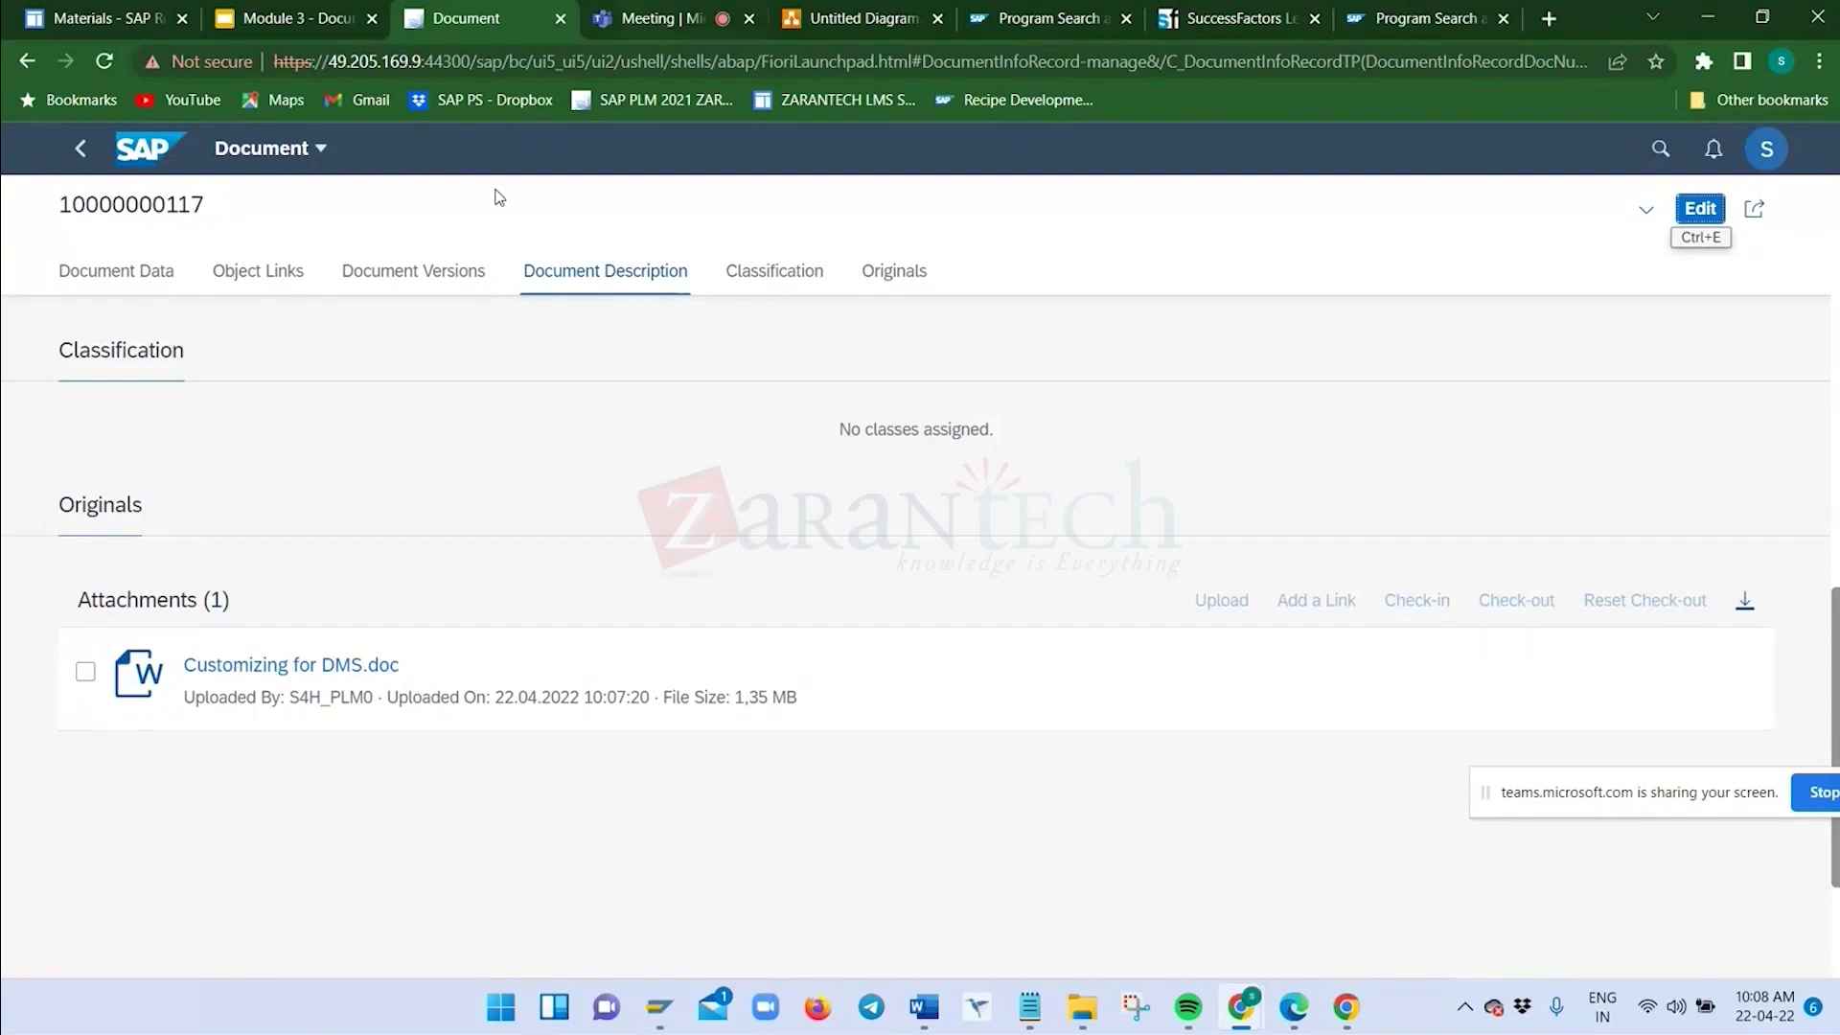
{"action": "scroll", "coordinate": [303, 439], "scroll_direction": "up", "scroll_amount": 8}
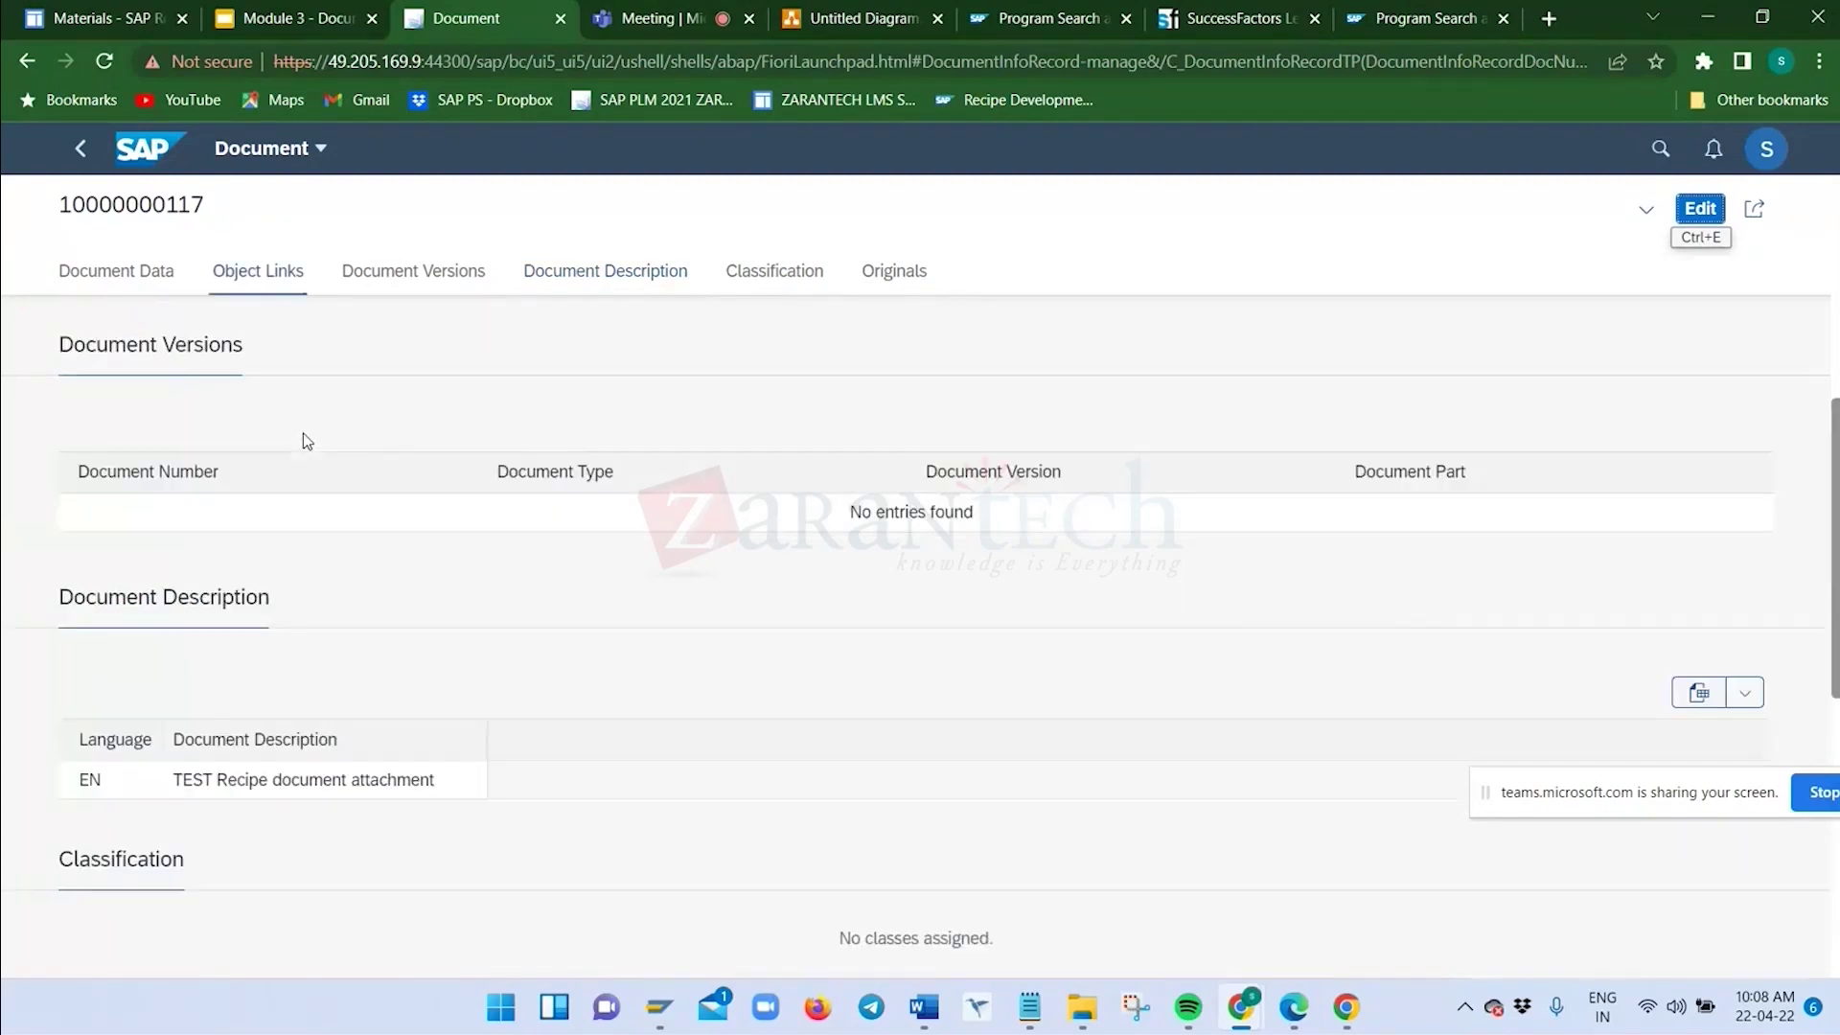
{"action": "left_click", "coordinate": [278, 439]}
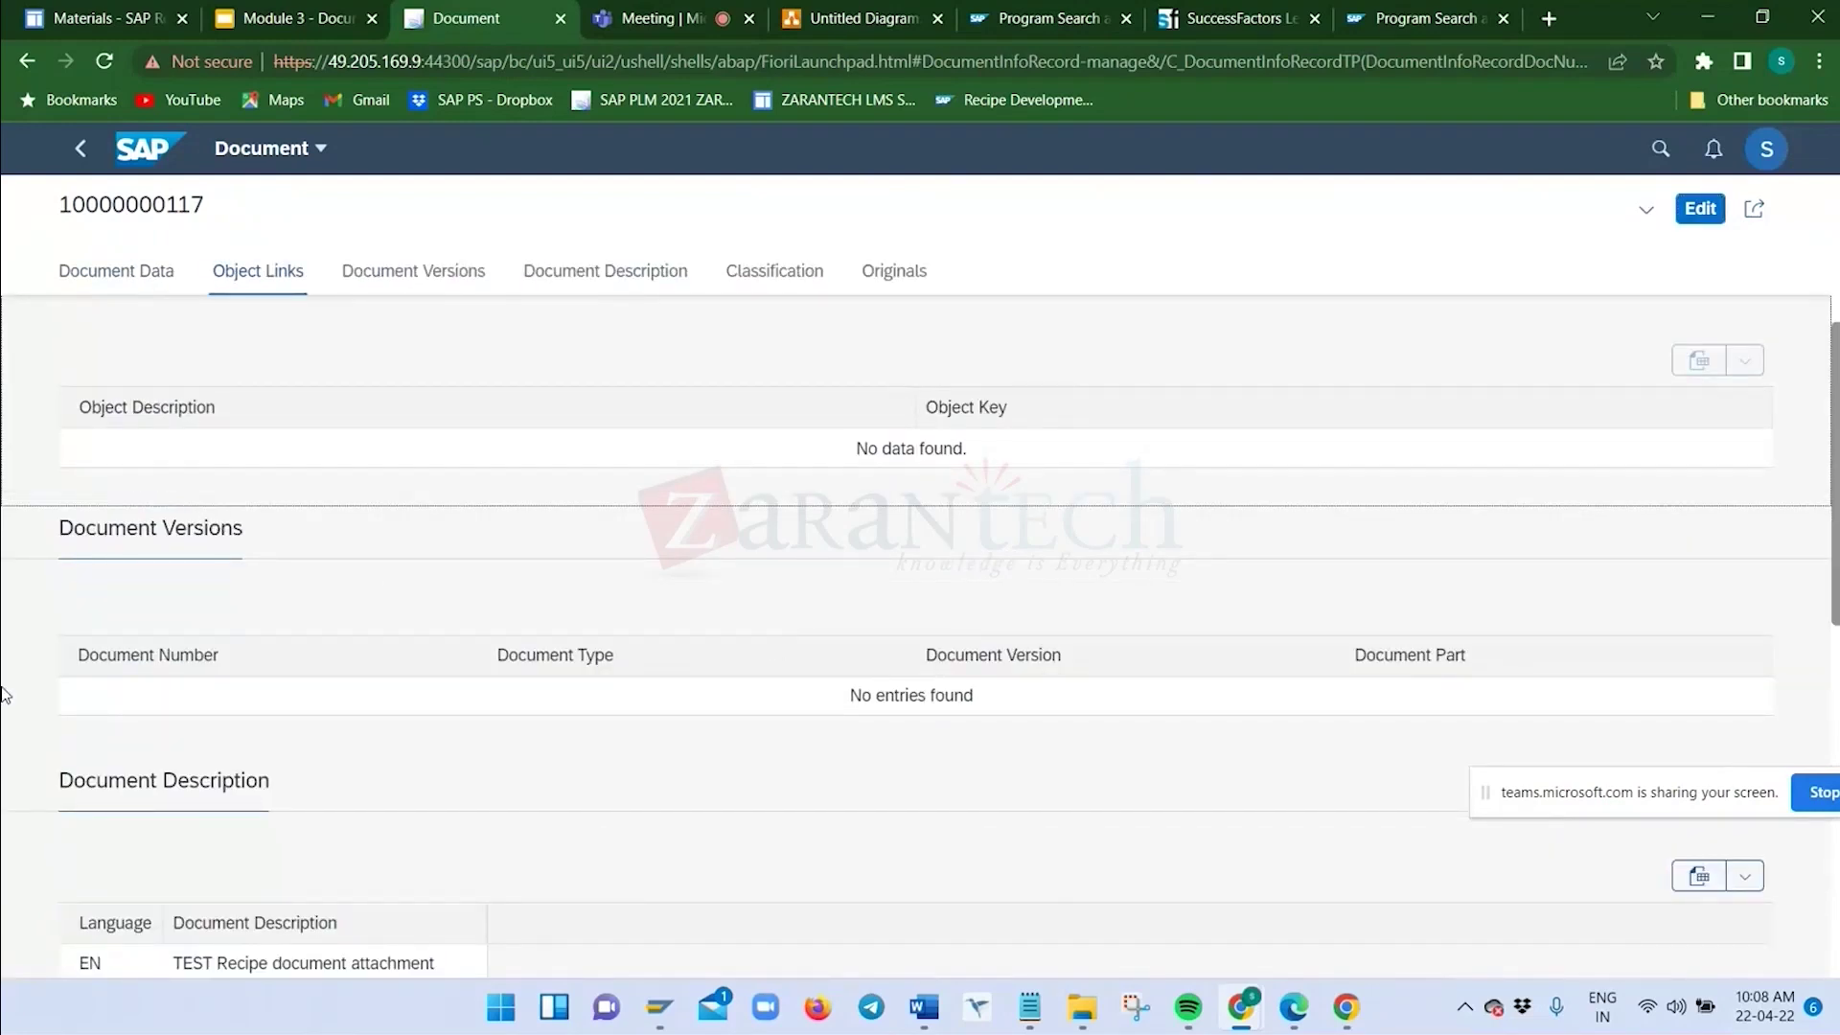
{"action": "left_click_drag", "start_coordinate": [75, 537], "coordinate": [265, 536]}
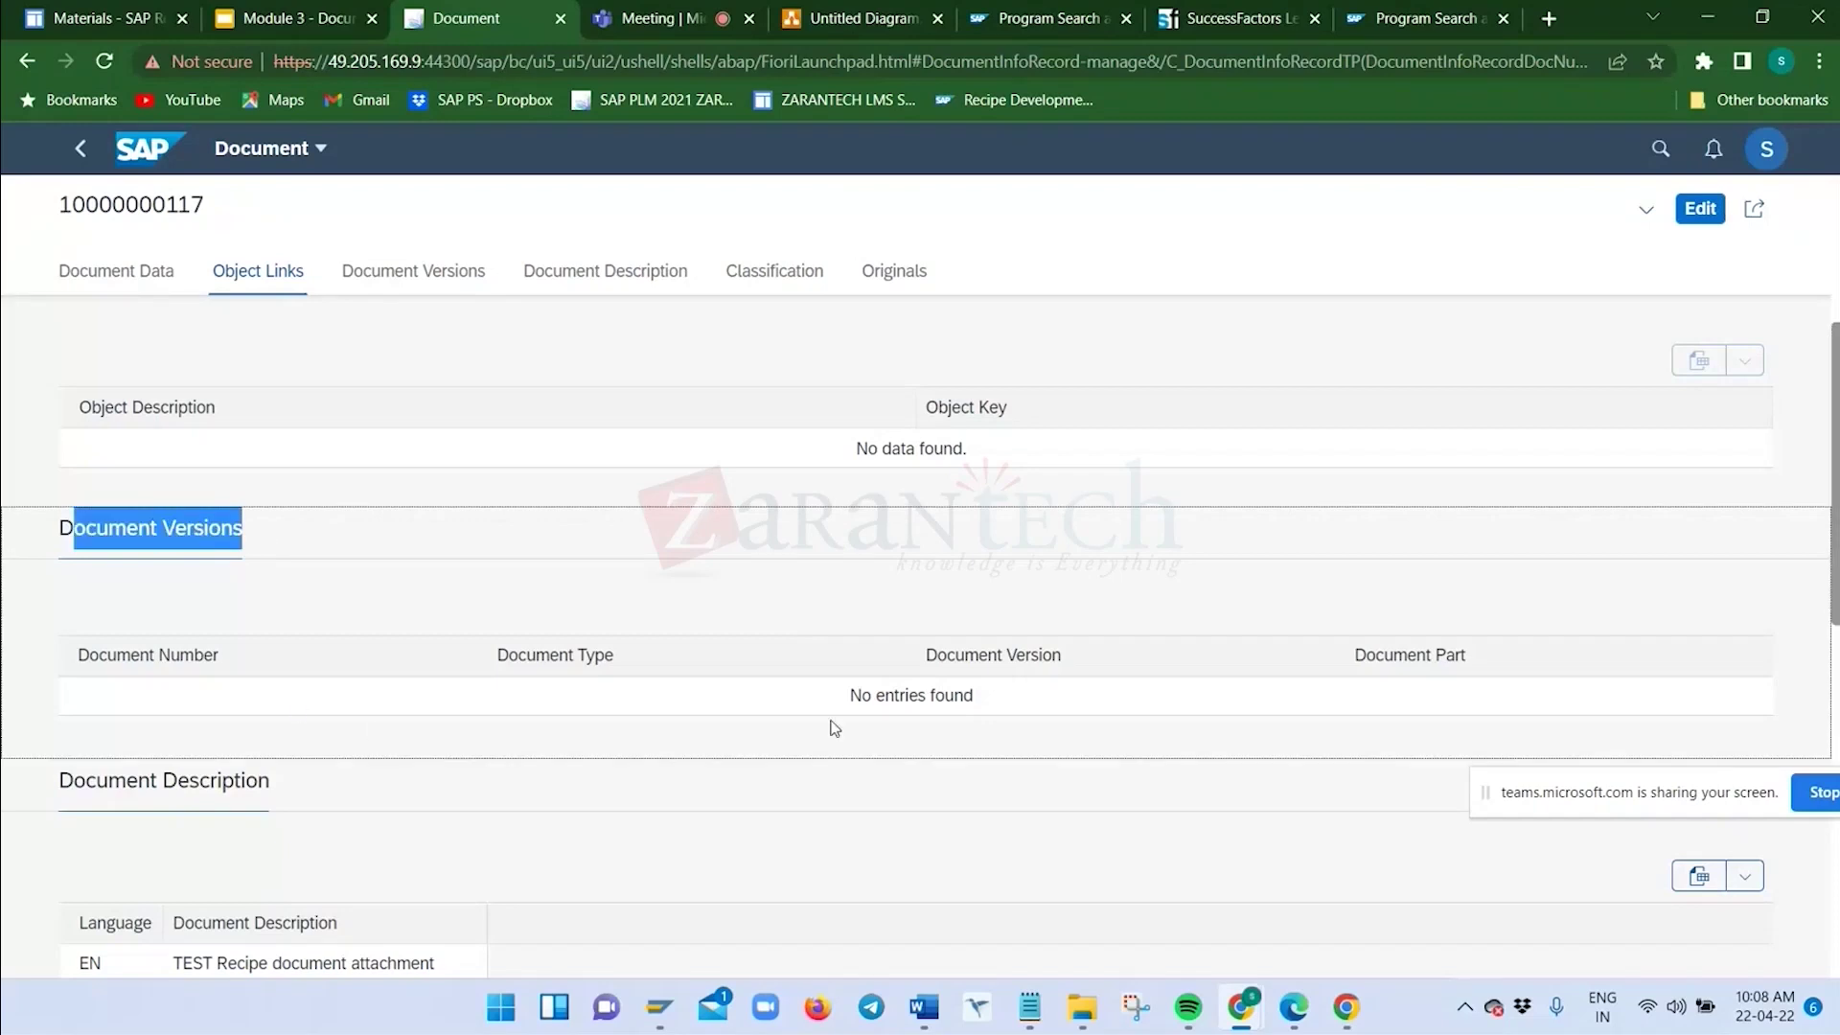
{"action": "scroll", "coordinate": [766, 723], "scroll_direction": "down", "scroll_amount": 3}
{"action": "scroll", "coordinate": [766, 726], "scroll_direction": "down", "scroll_amount": 5}
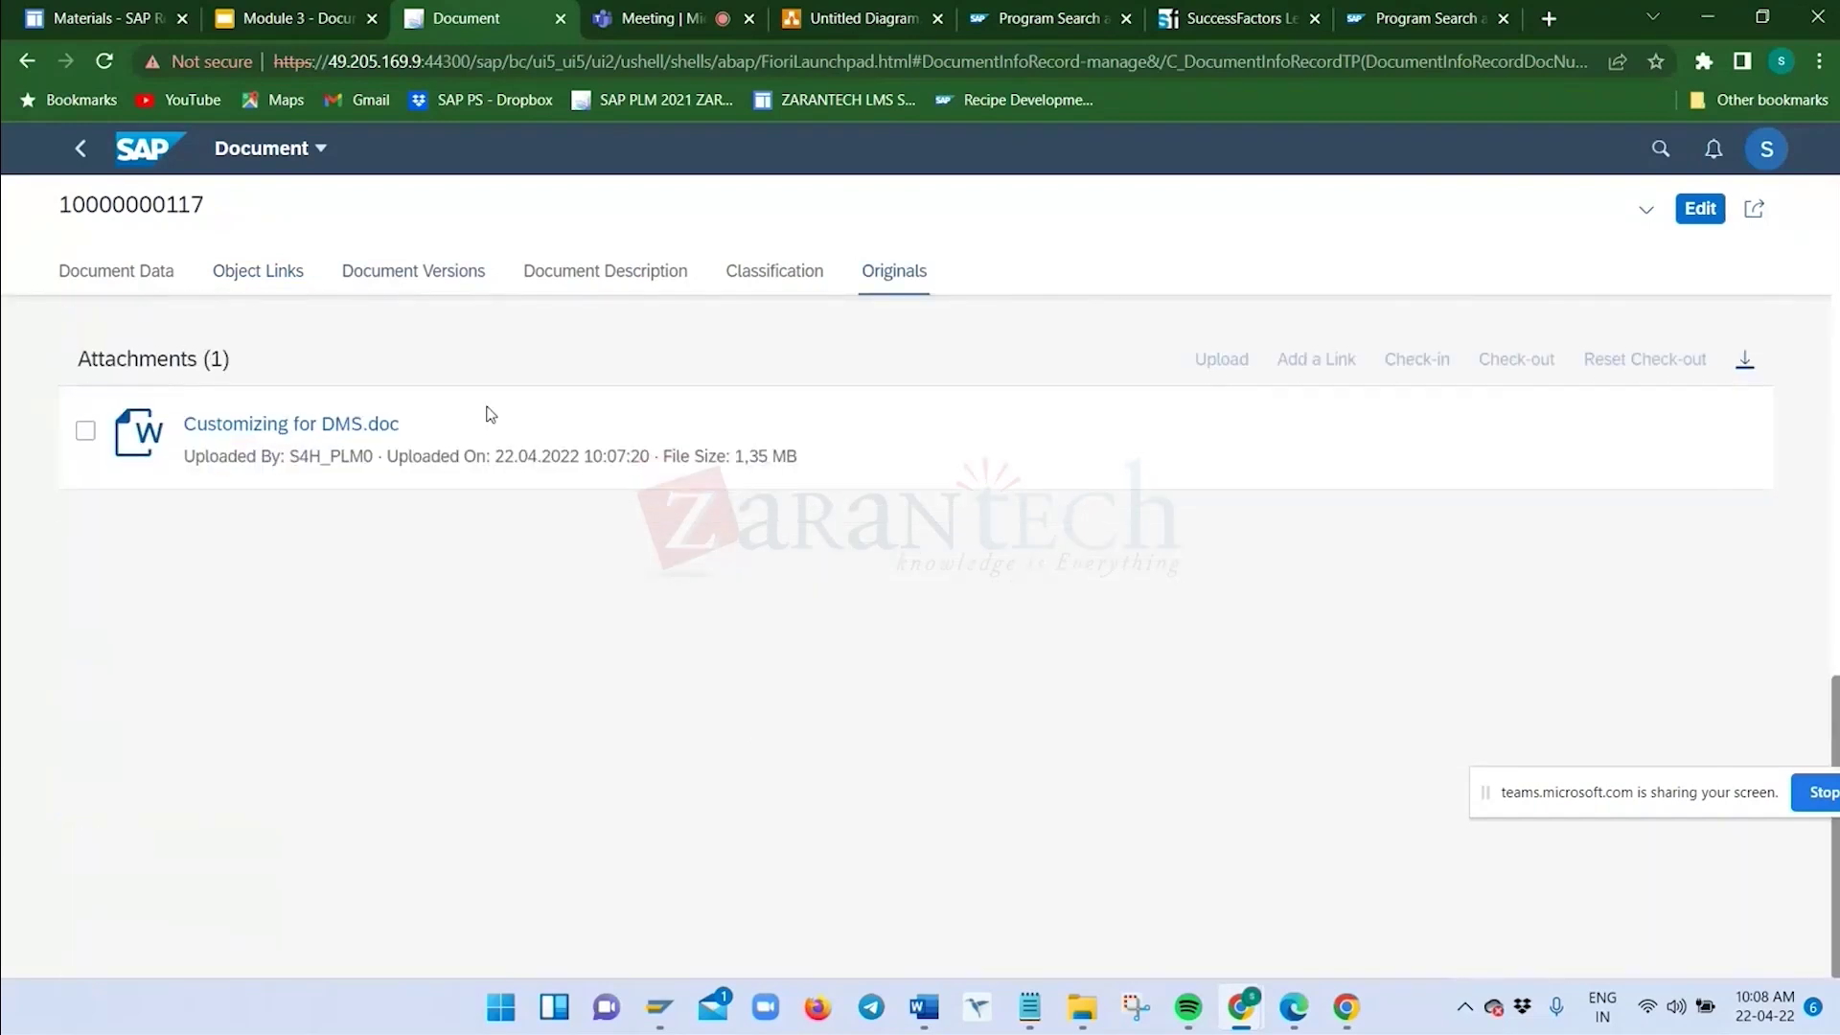
Examine the document header, comparing the document number and version and checking the document status
{"action": "left_click", "coordinate": [116, 271]}
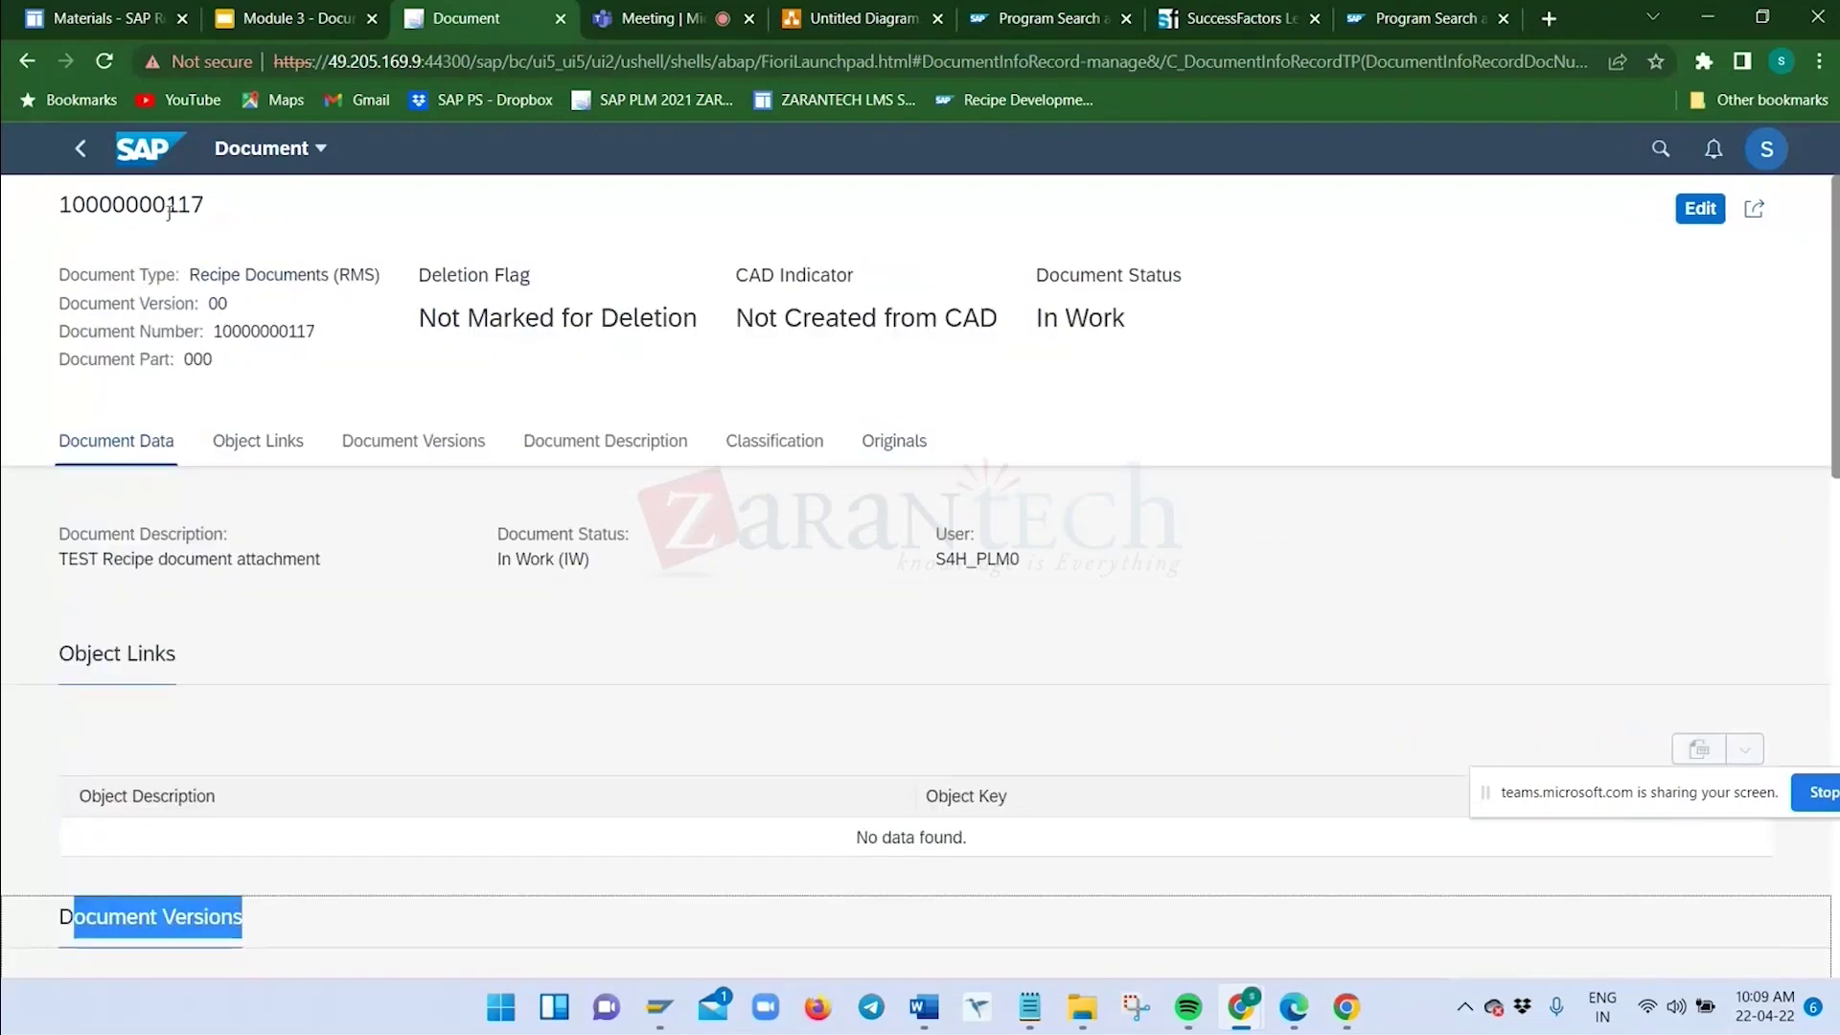
{"action": "left_click_drag", "start_coordinate": [53, 209], "coordinate": [232, 216]}
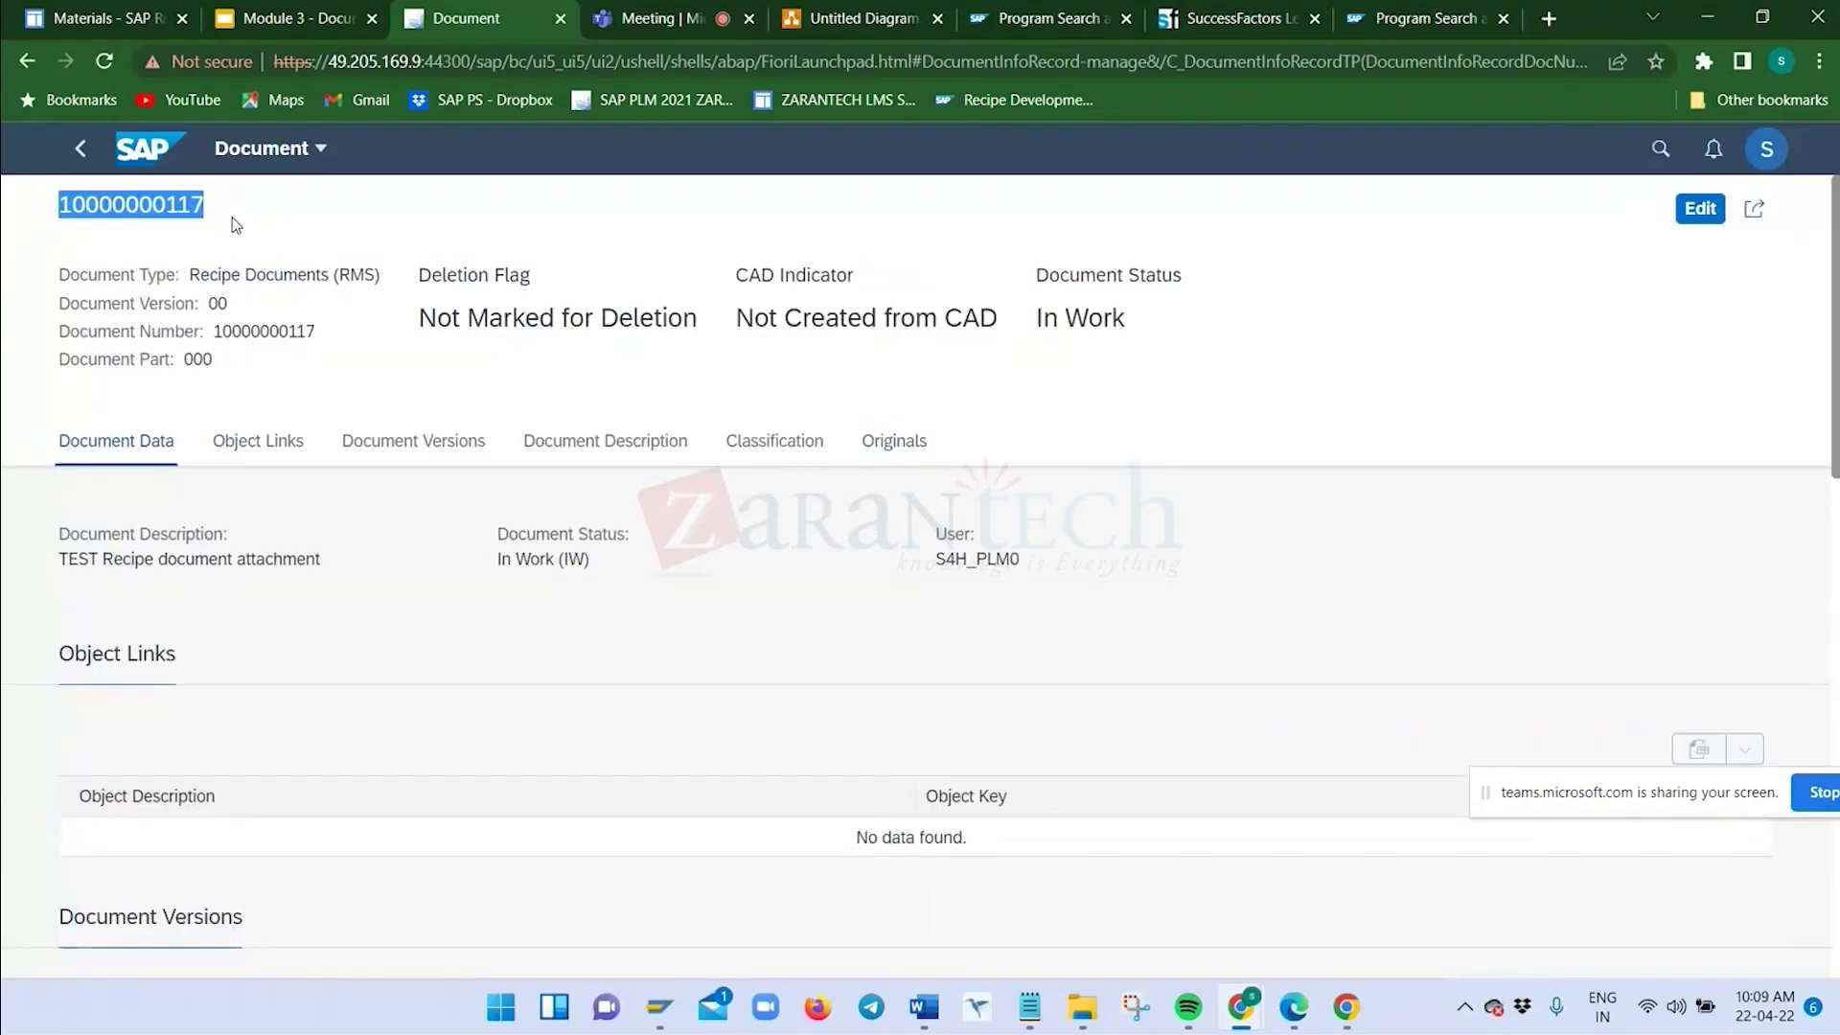
{"action": "double_click", "coordinate": [224, 304]}
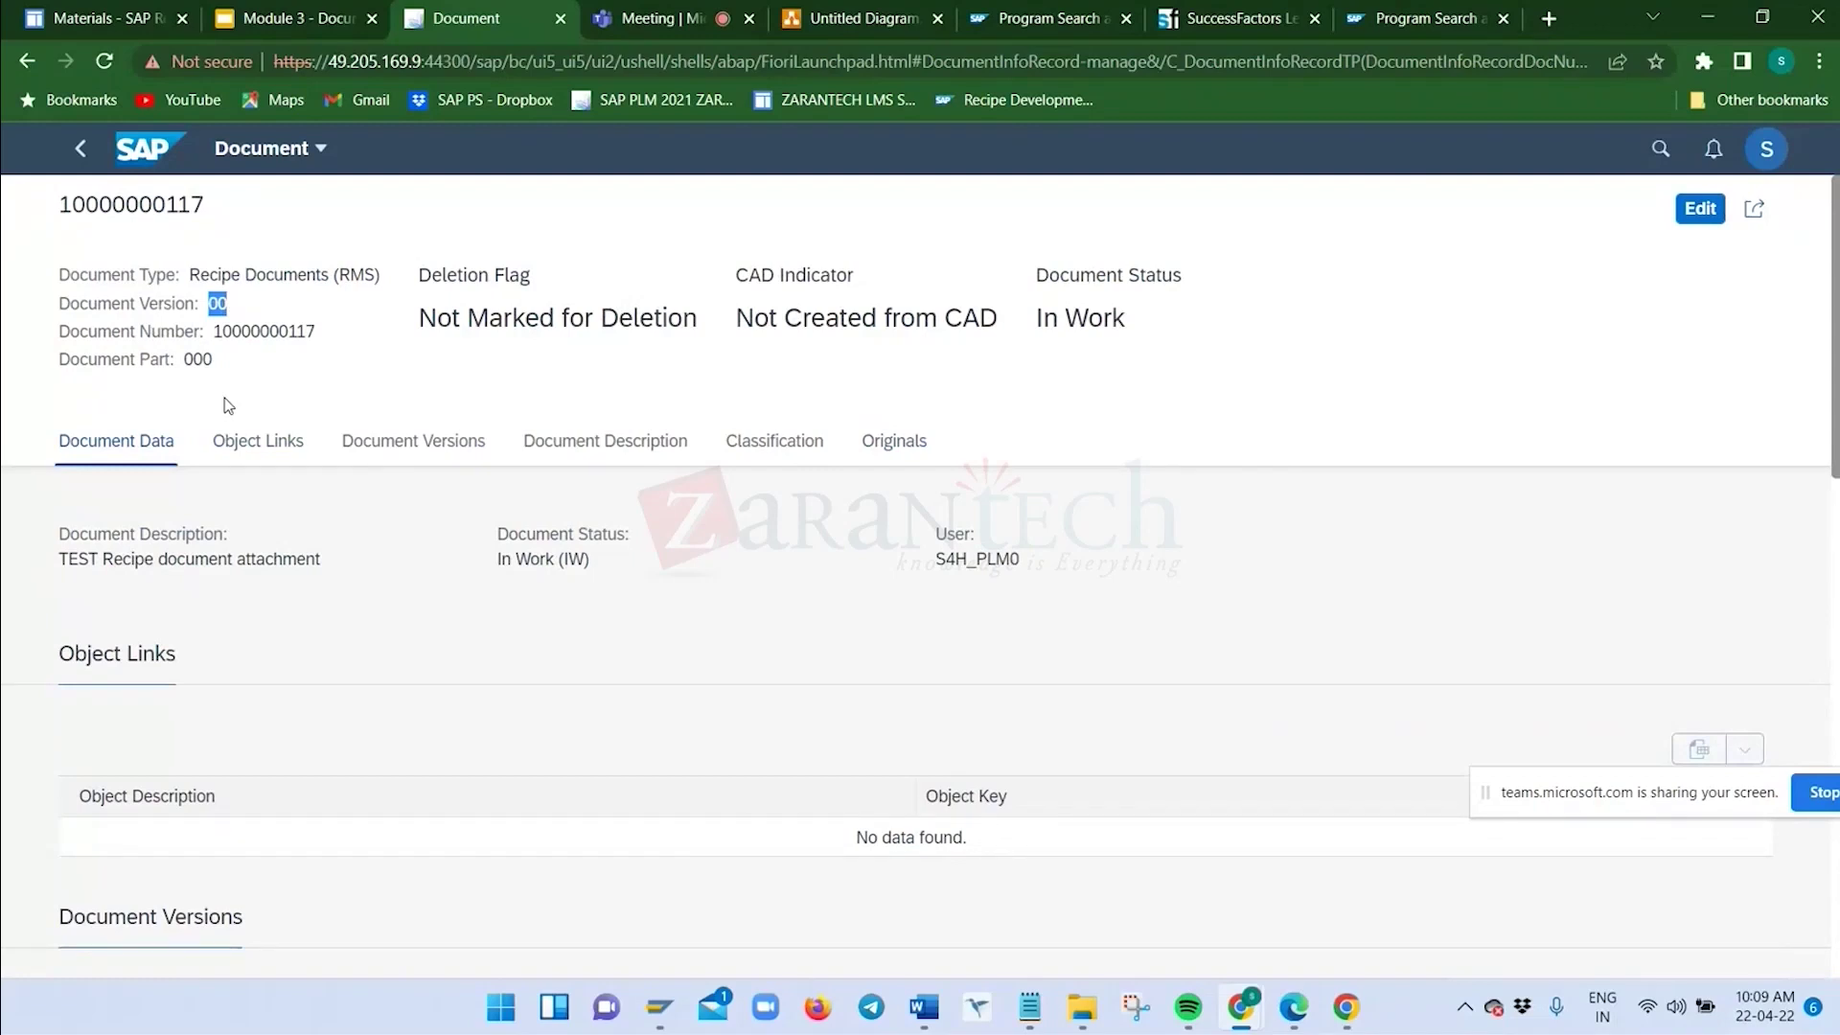
{"action": "left_click", "coordinate": [235, 313]}
{"action": "left_click_drag", "start_coordinate": [59, 197], "coordinate": [236, 212]}
{"action": "left_click_drag", "start_coordinate": [60, 204], "coordinate": [210, 205]}
{"action": "left_click_drag", "start_coordinate": [228, 303], "coordinate": [206, 305]}
{"action": "scroll", "coordinate": [320, 377], "scroll_direction": "down", "scroll_amount": 1}
{"action": "scroll", "coordinate": [239, 323], "scroll_direction": "up", "scroll_amount": 1}
{"action": "left_click", "coordinate": [230, 305]}
{"action": "double_click", "coordinate": [230, 304]}
{"action": "left_click", "coordinate": [259, 440]}
{"action": "scroll", "coordinate": [594, 493], "scroll_direction": "up", "scroll_amount": 5}
{"action": "left_click_drag", "start_coordinate": [1036, 310], "coordinate": [1171, 314]}
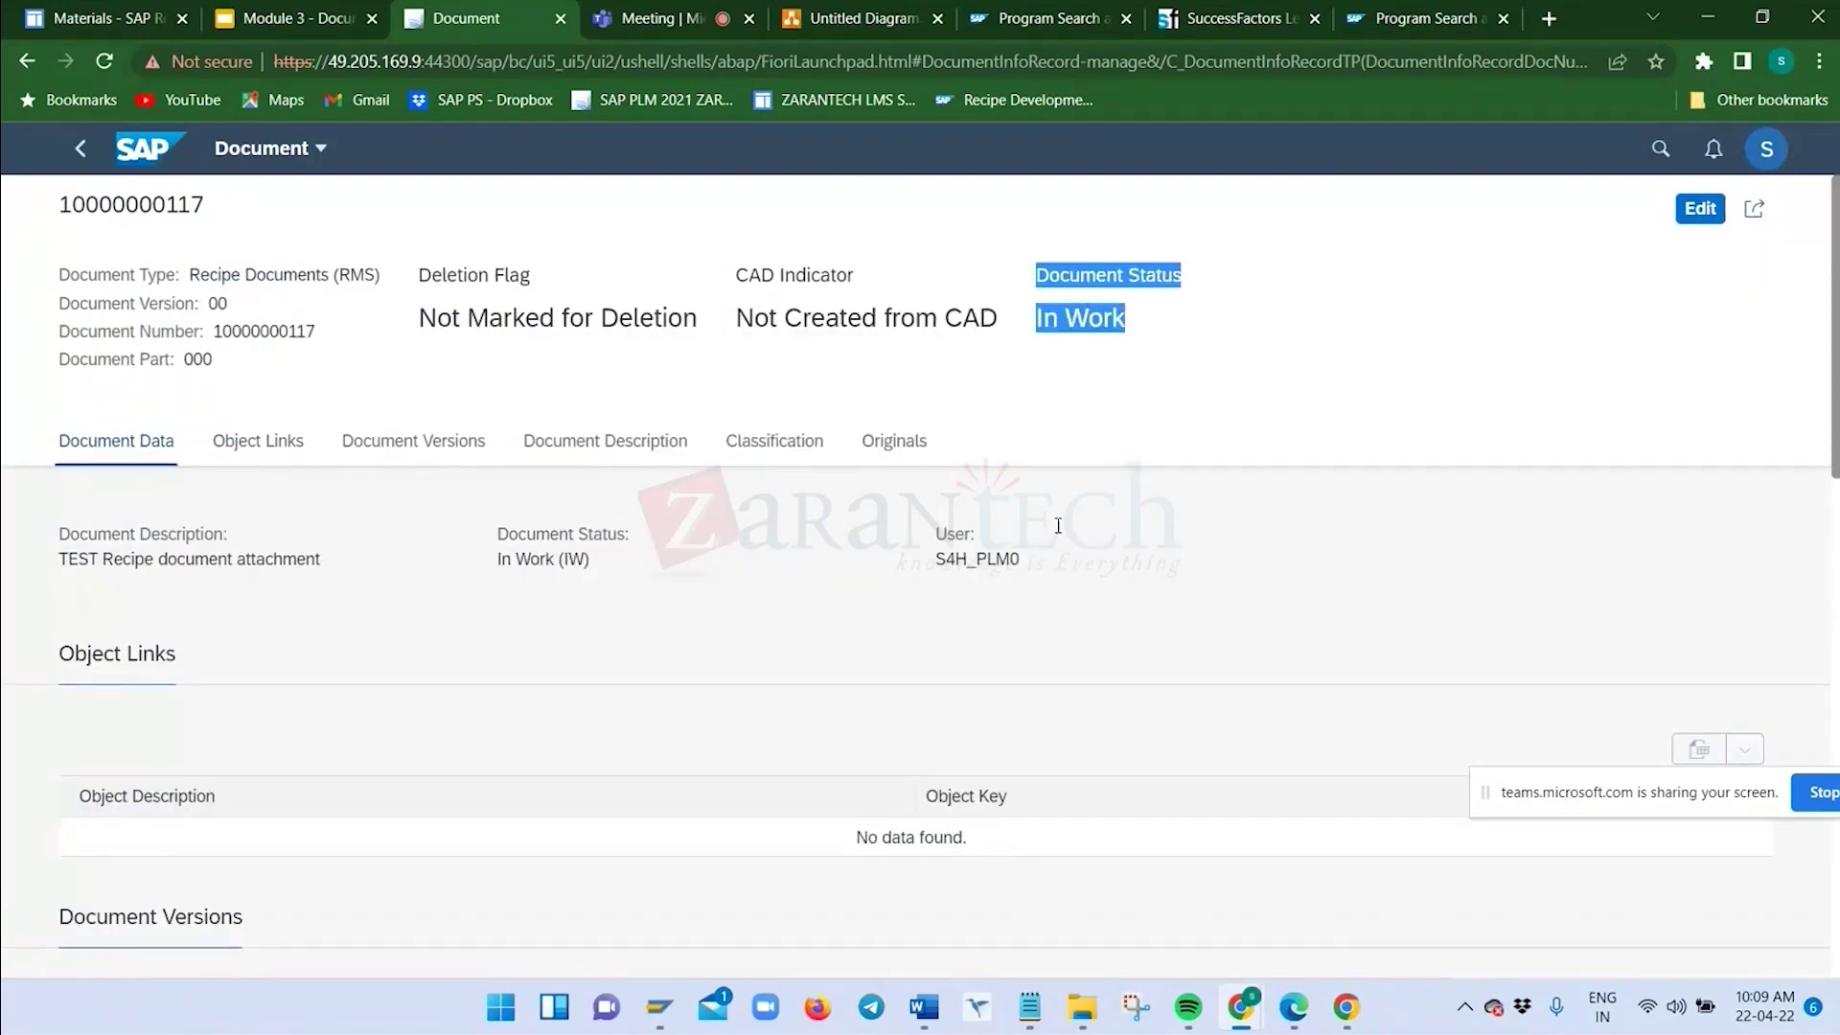
Edit the recipe document and set its document status to Released
{"action": "scroll", "coordinate": [1056, 521], "scroll_direction": "down", "scroll_amount": 10}
{"action": "scroll", "coordinate": [1520, 423], "scroll_direction": "up", "scroll_amount": 10}
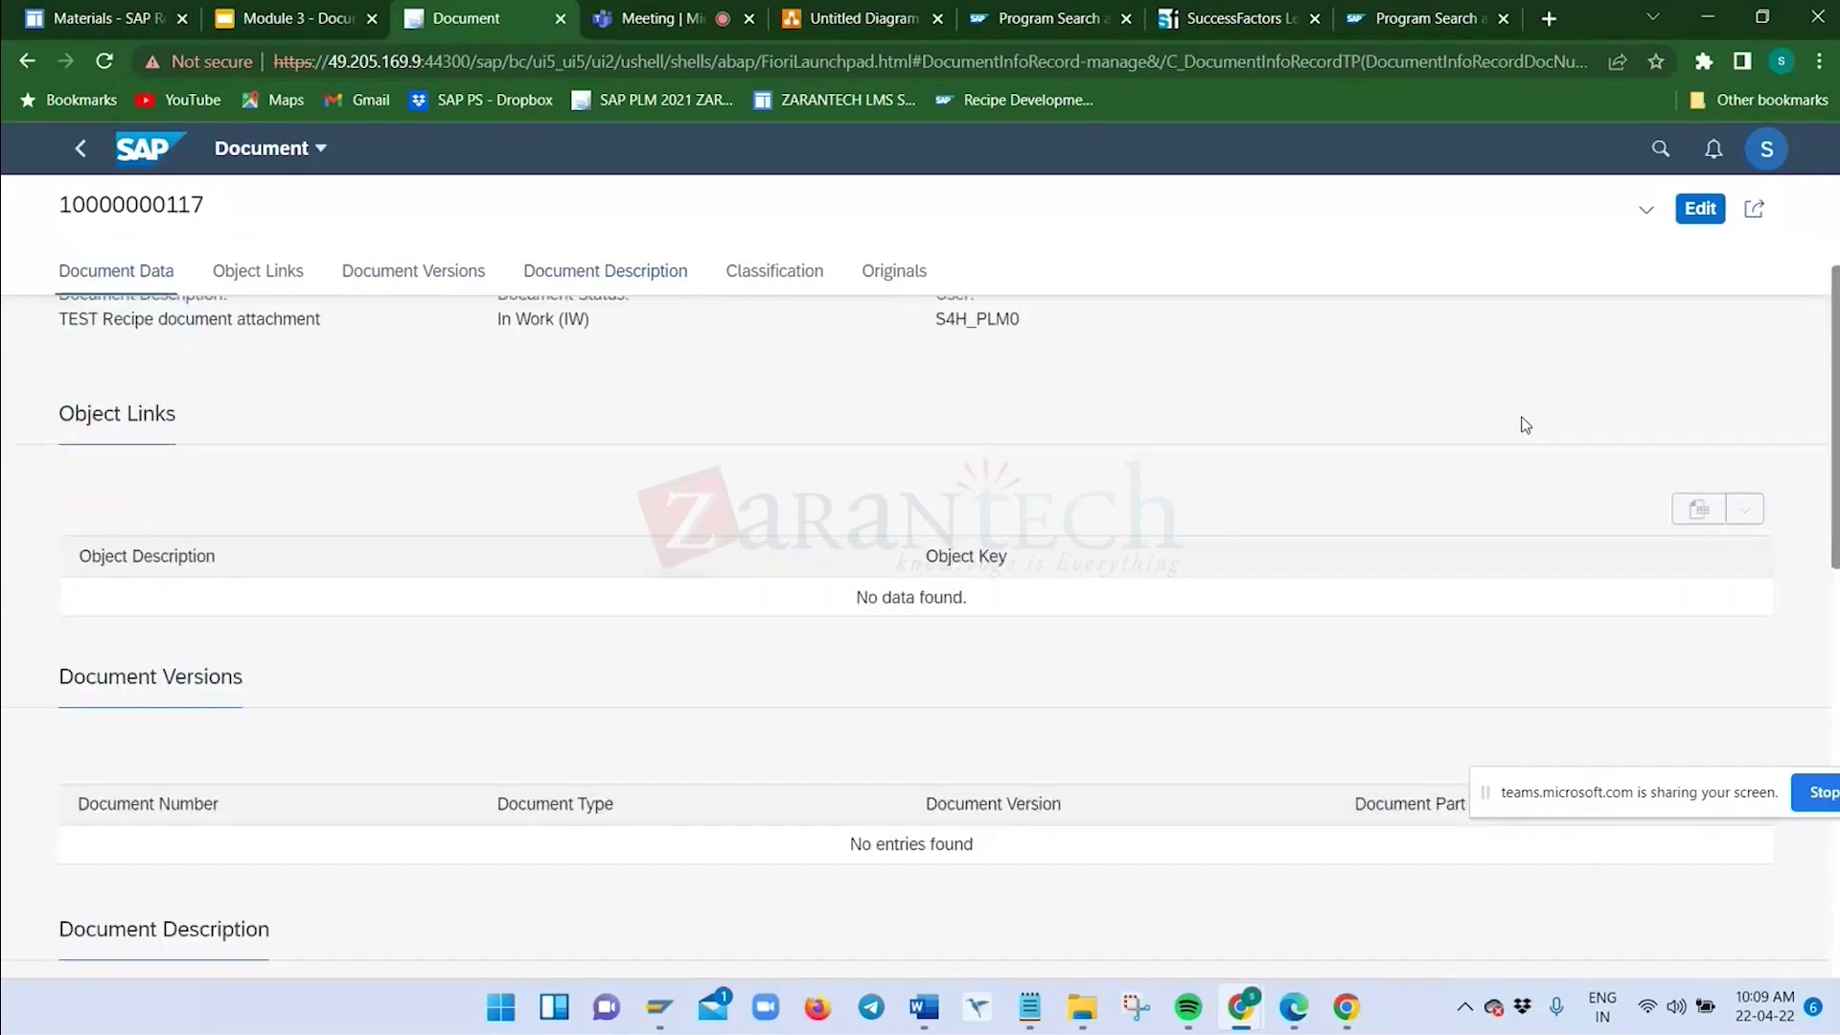
{"action": "left_click", "coordinate": [1700, 208]}
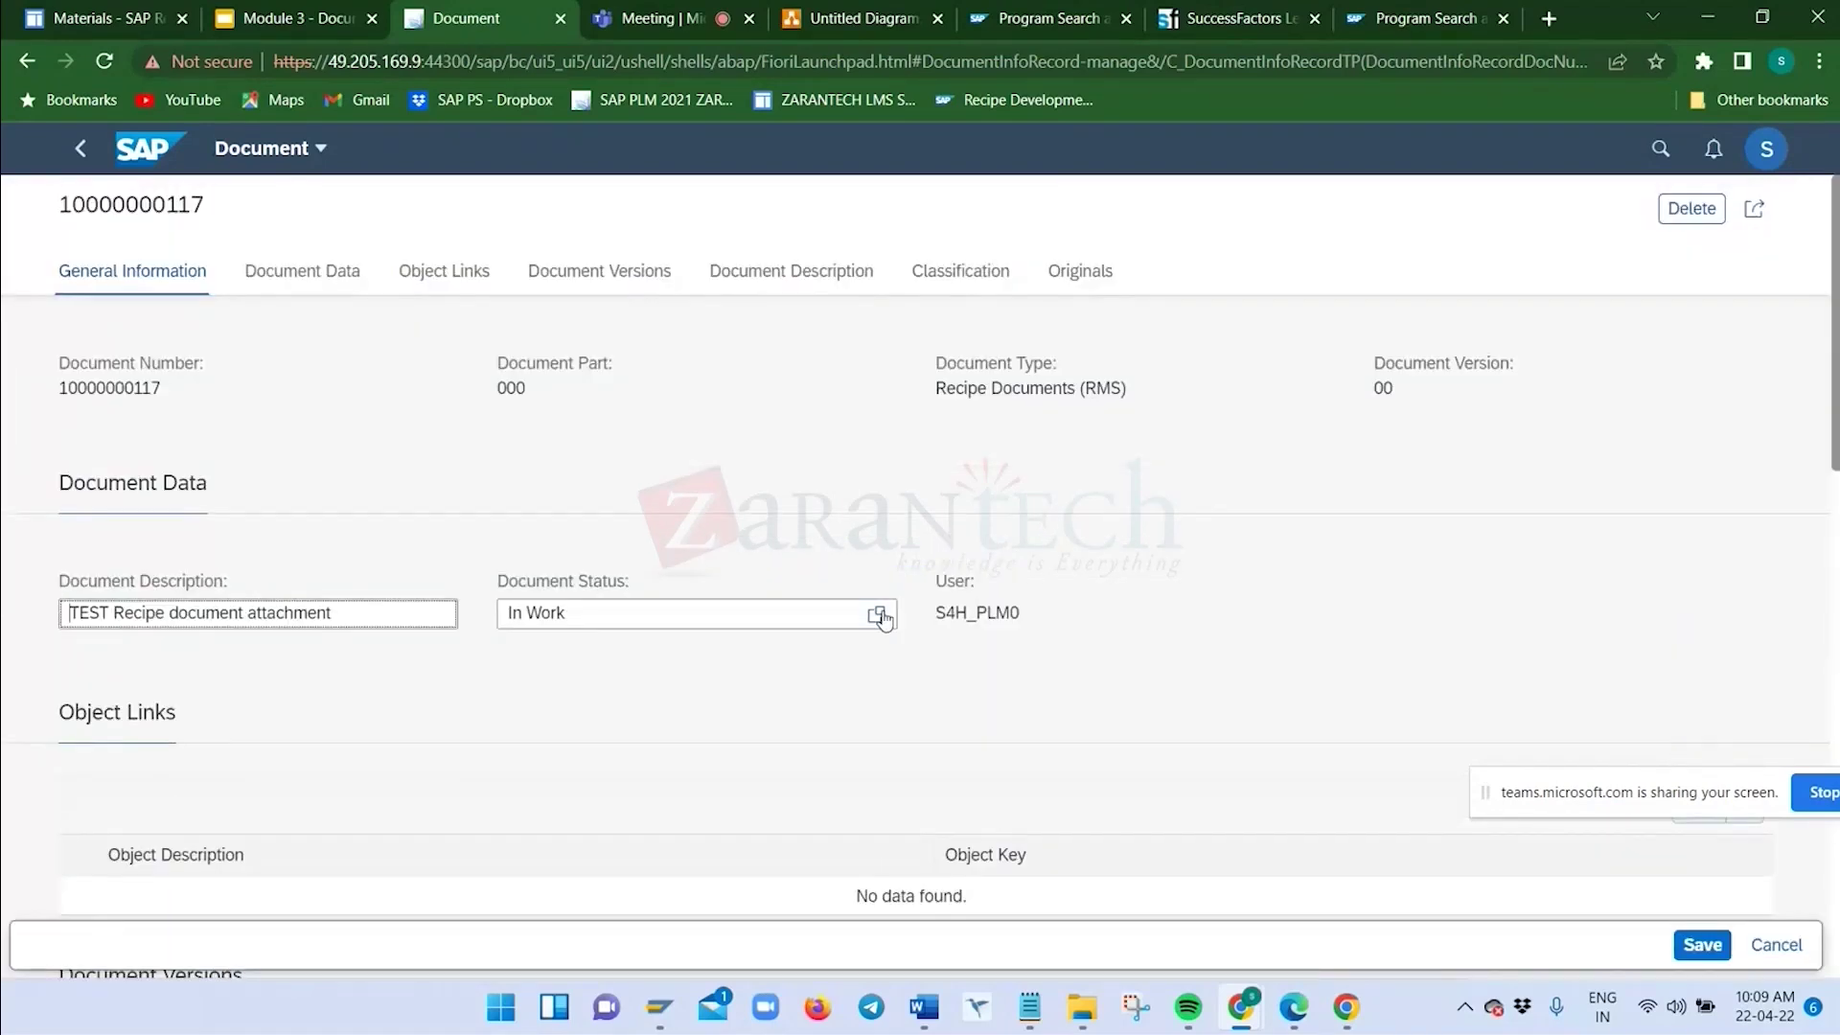
{"action": "left_click", "coordinate": [878, 615]}
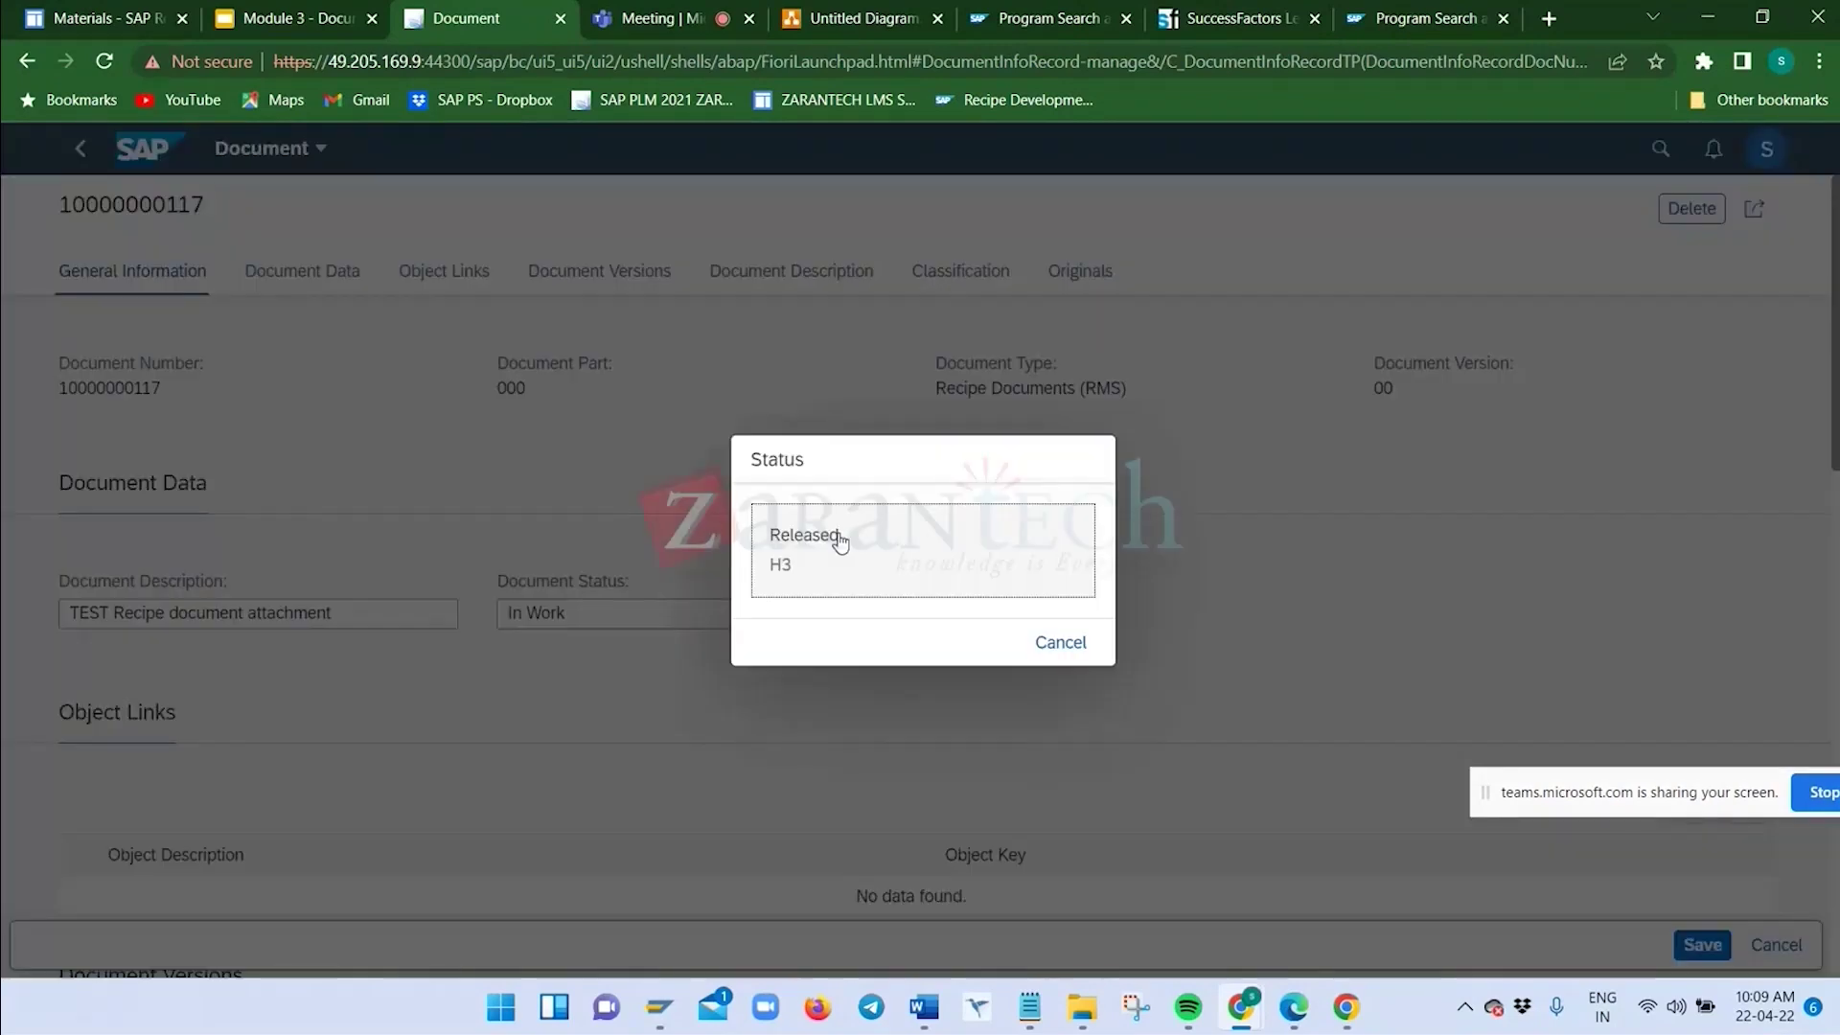
{"action": "left_click", "coordinate": [841, 544]}
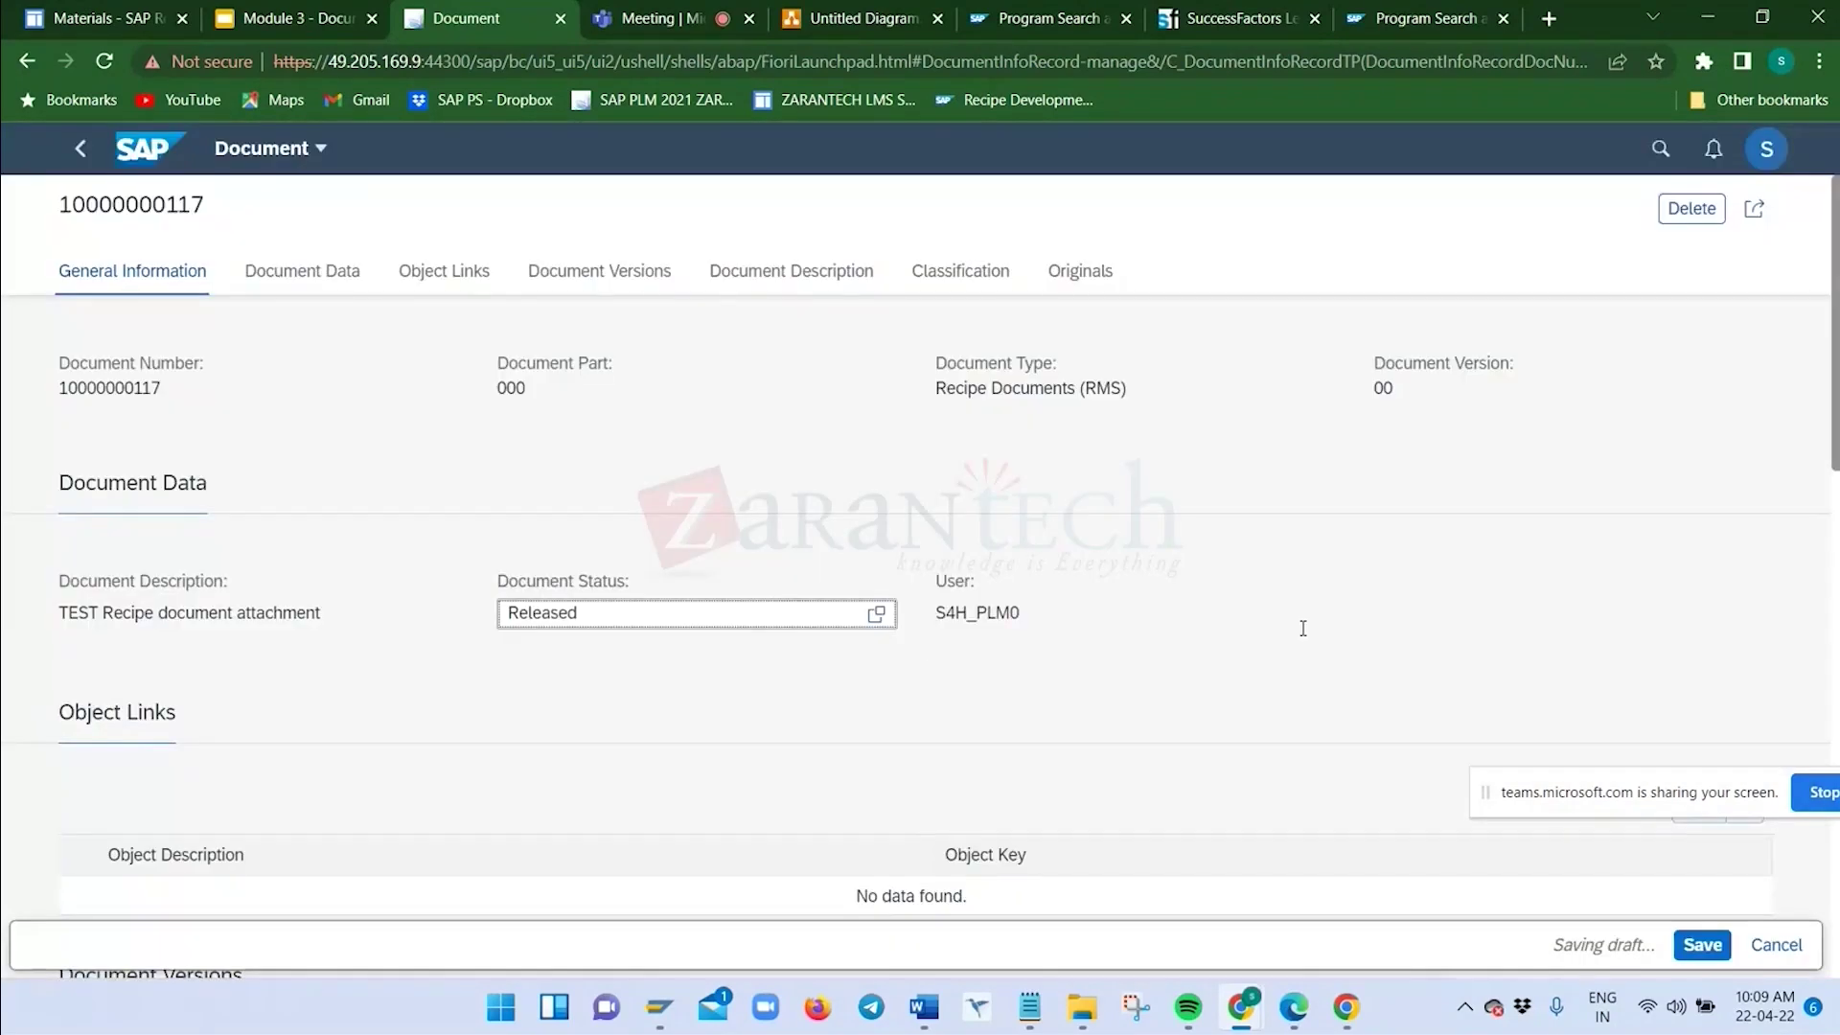
Check the document's versions and attached original, save the status change, and dismiss the message about it
{"action": "scroll", "coordinate": [1522, 591], "scroll_direction": "down", "scroll_amount": 2}
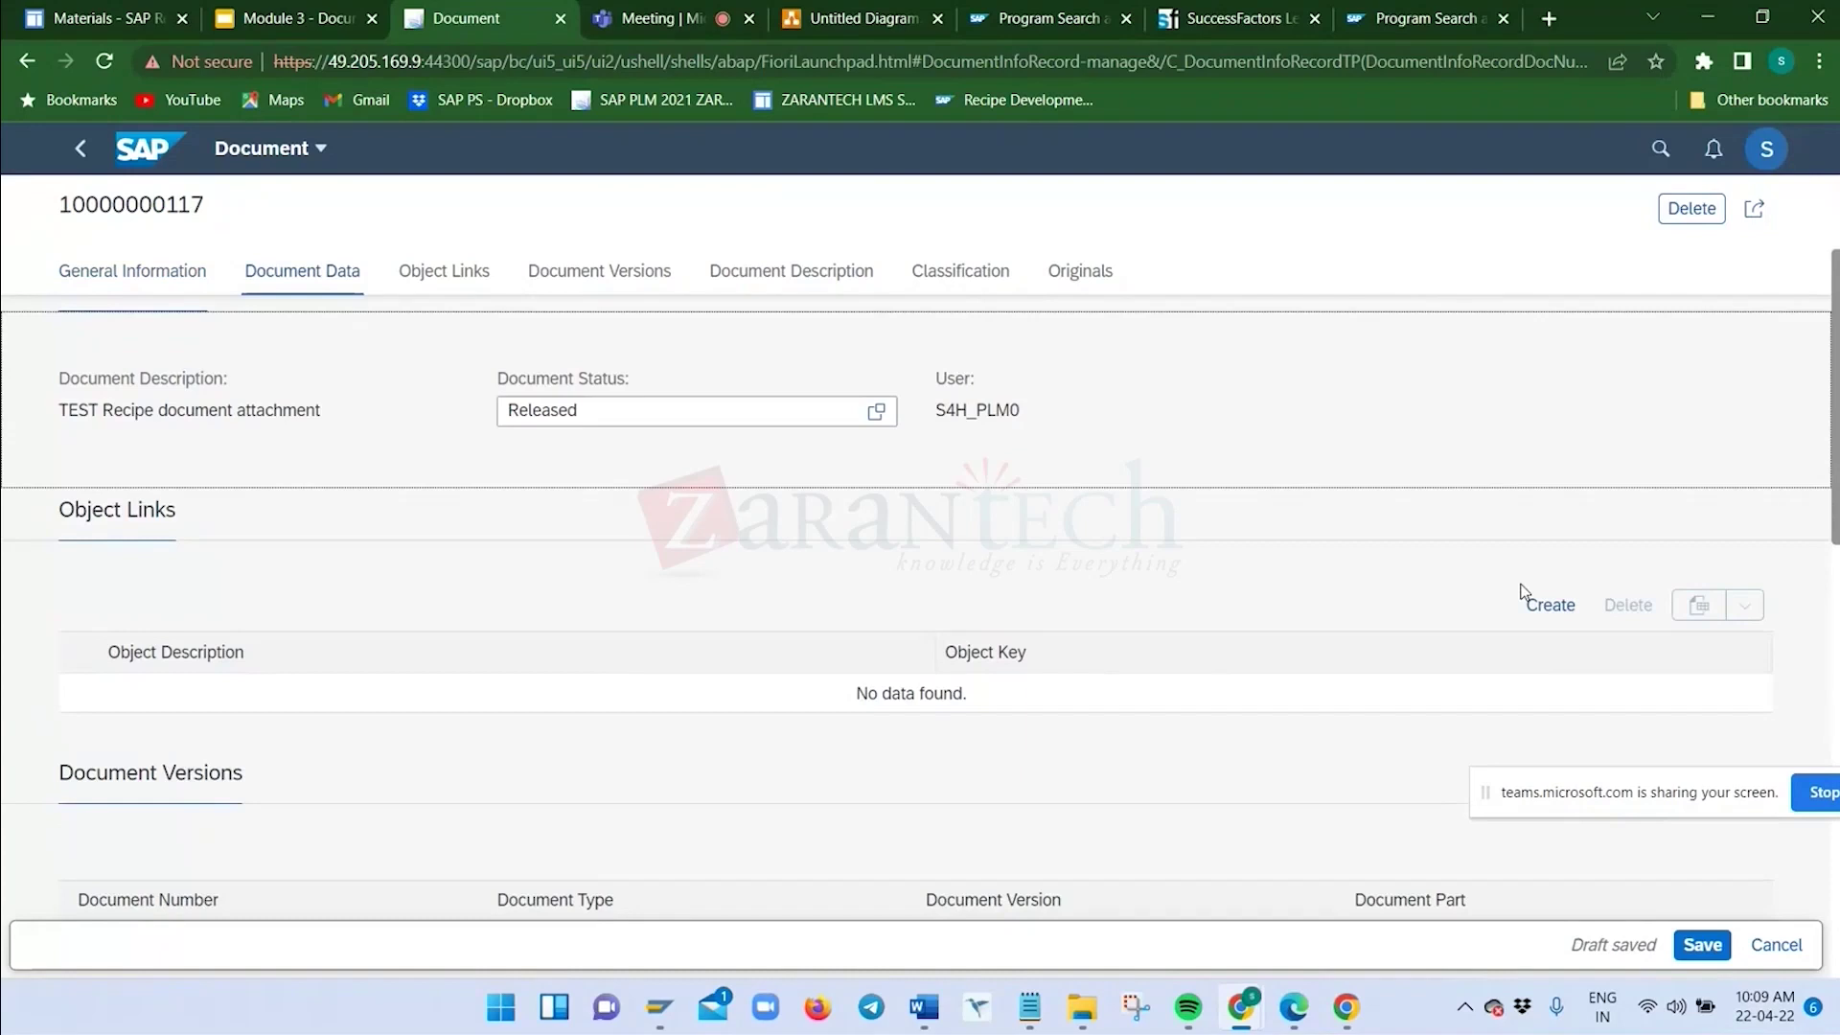
{"action": "scroll", "coordinate": [1522, 591], "scroll_direction": "down", "scroll_amount": 4}
{"action": "scroll", "coordinate": [1227, 820], "scroll_direction": "down", "scroll_amount": 5}
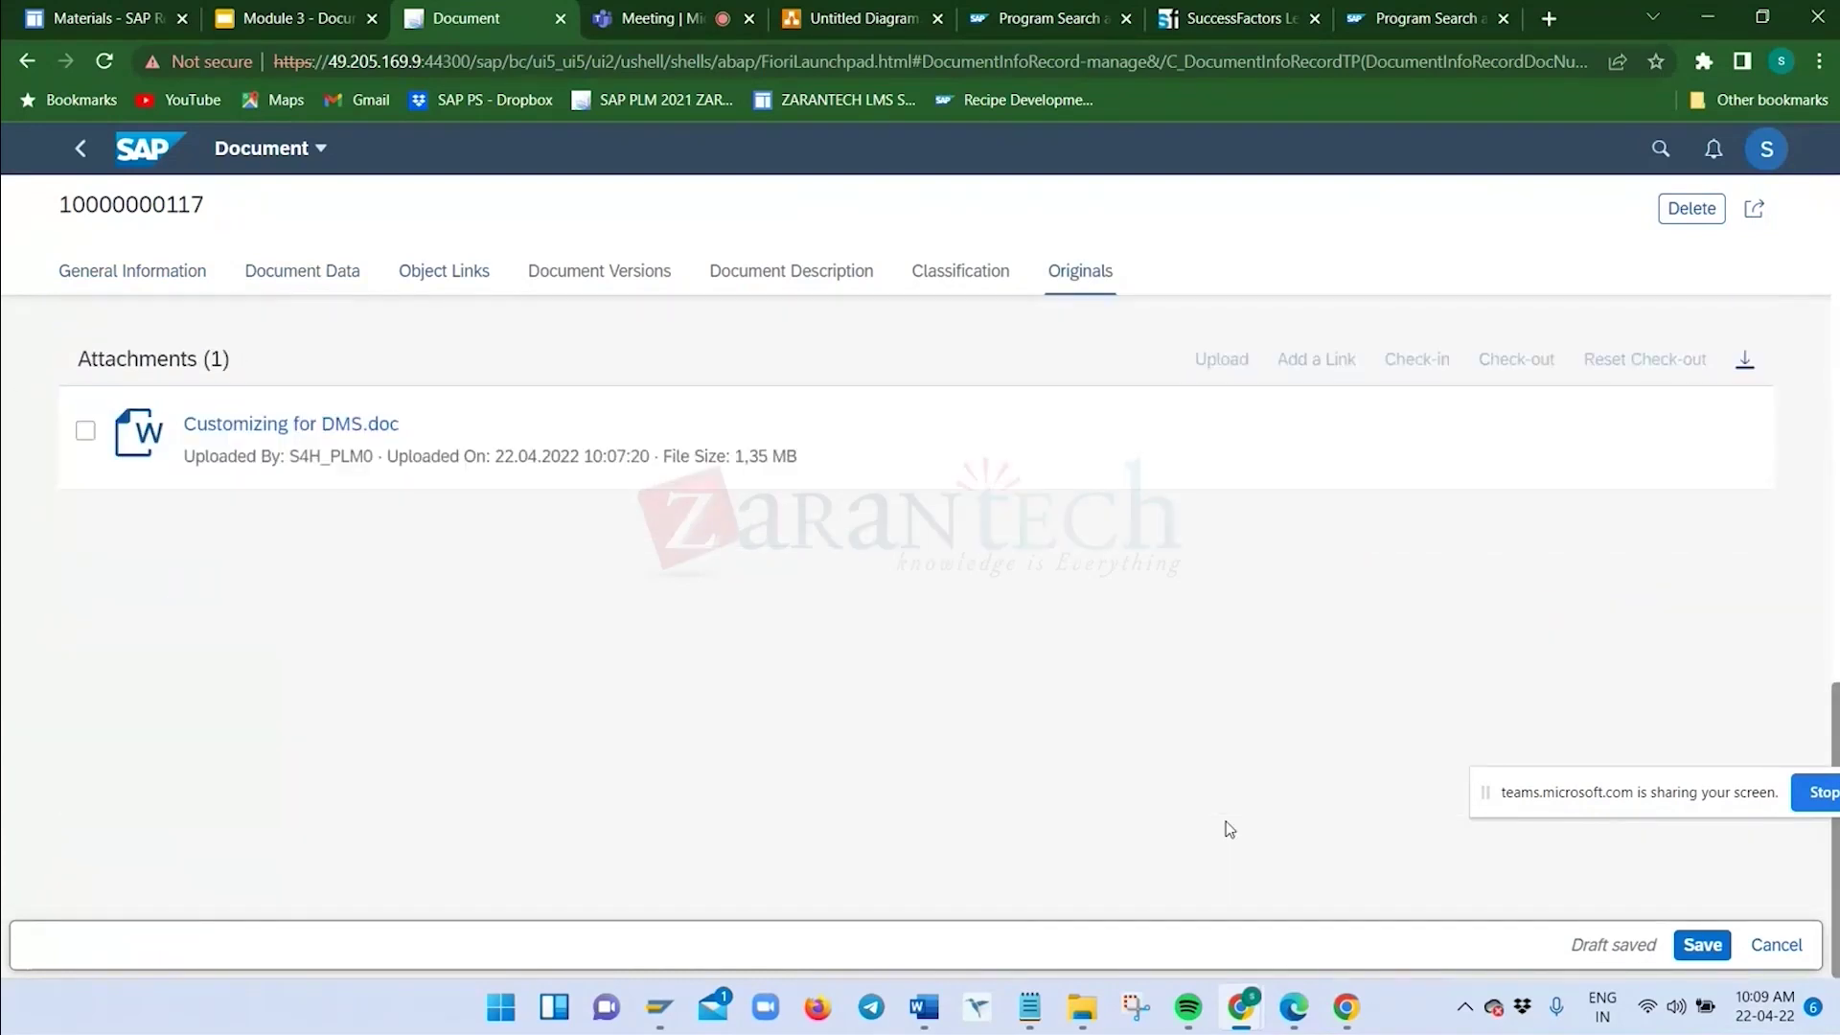
{"action": "scroll", "coordinate": [1227, 820], "scroll_direction": "up", "scroll_amount": 5}
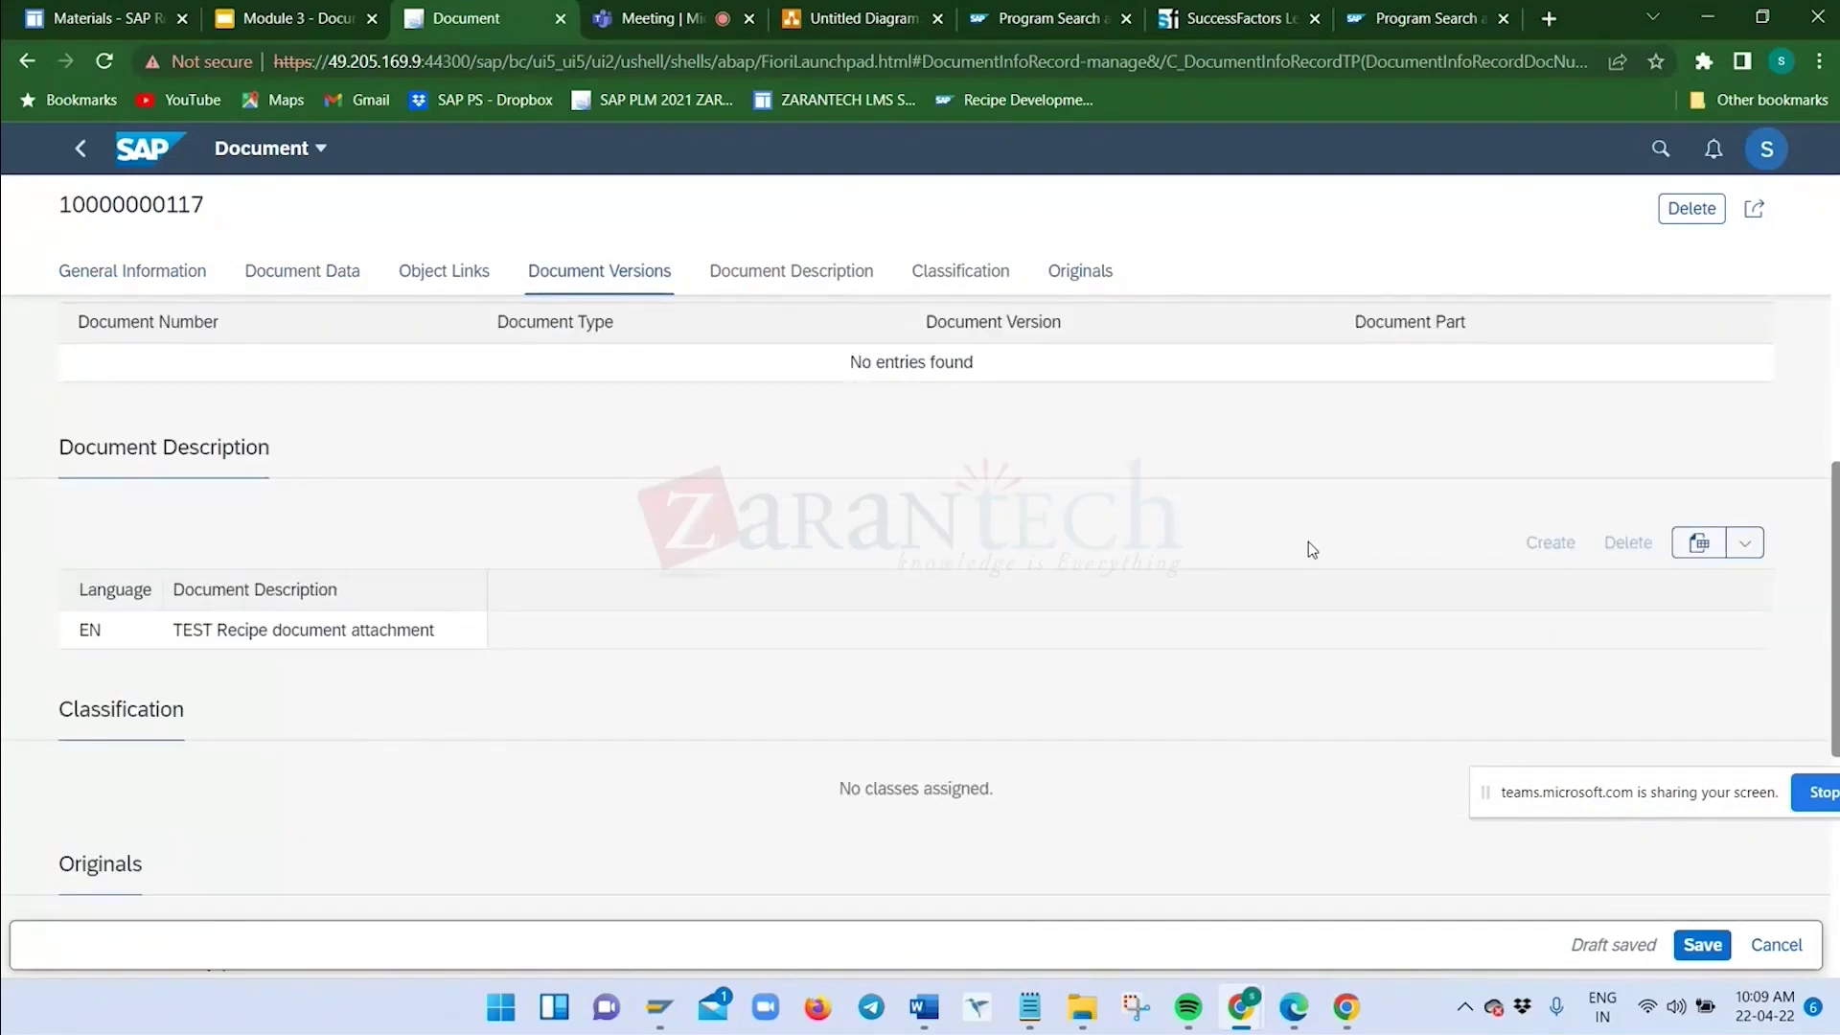
{"action": "left_click", "coordinate": [1702, 945]}
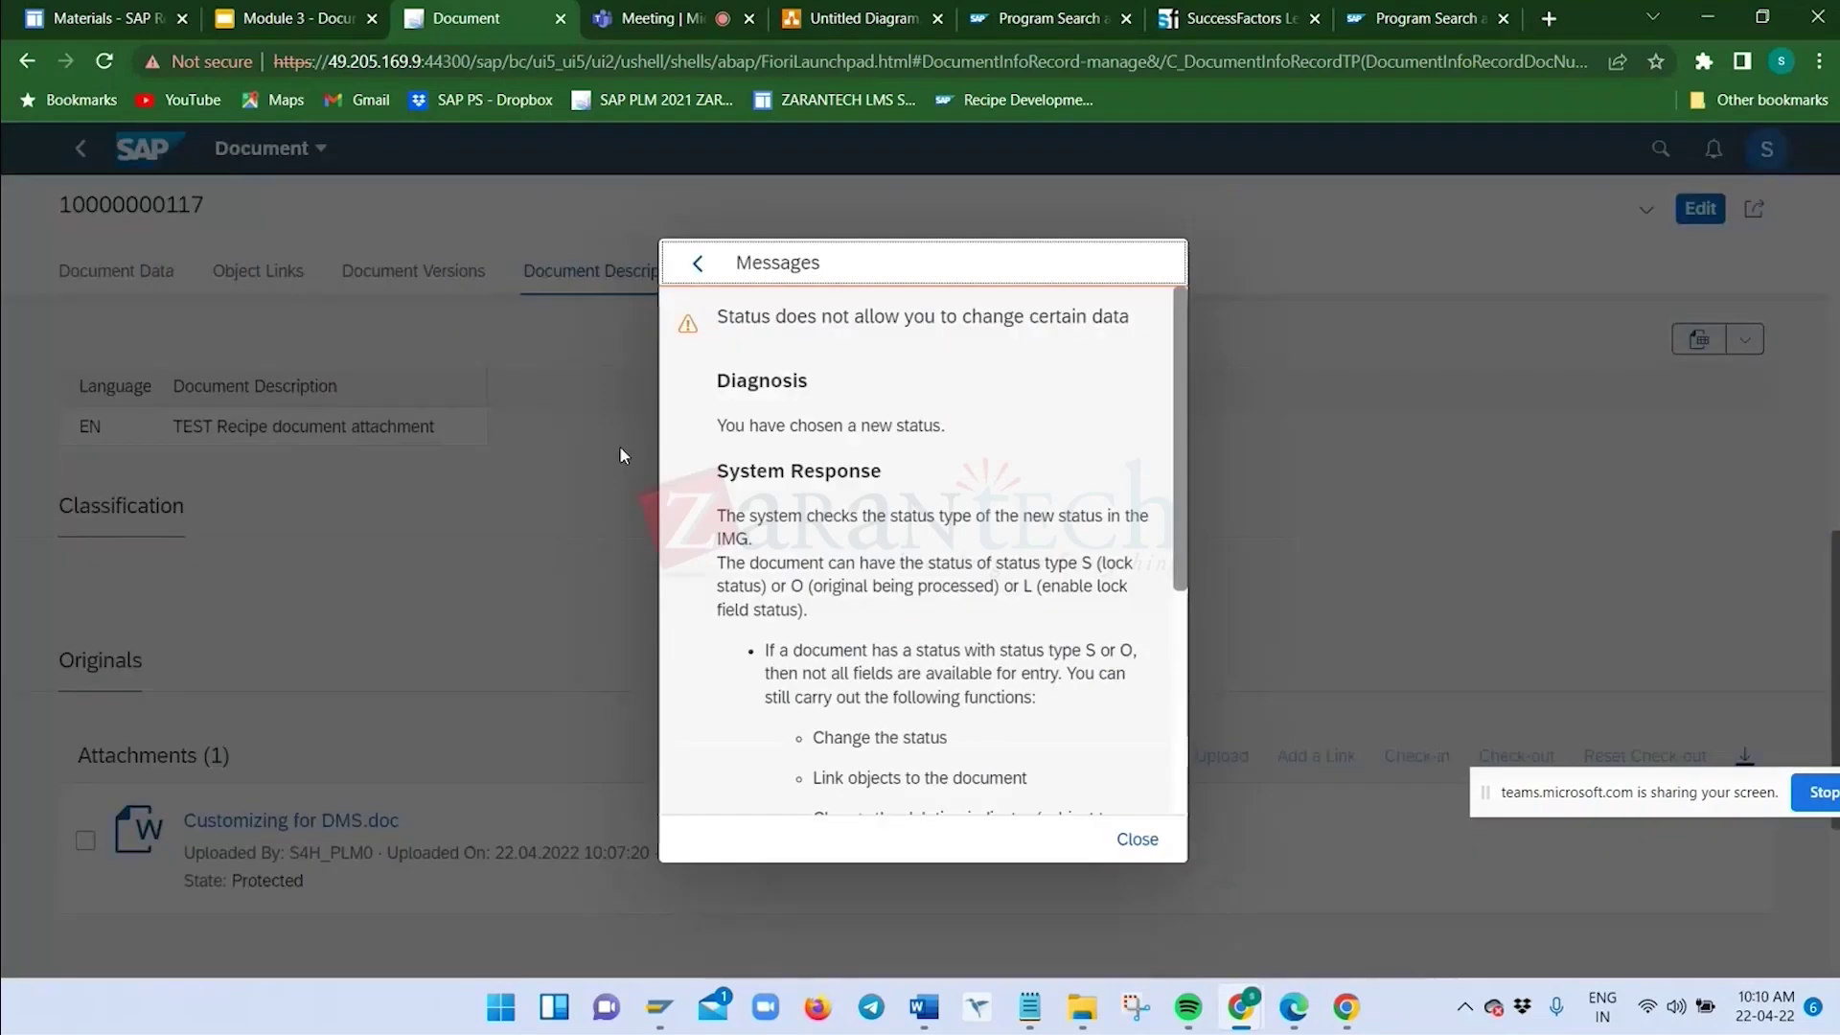
{"action": "left_click", "coordinate": [1137, 841]}
Examine the released document's header status, the state of its original, and its document versions section
{"action": "scroll", "coordinate": [692, 531], "scroll_direction": "up", "scroll_amount": 10}
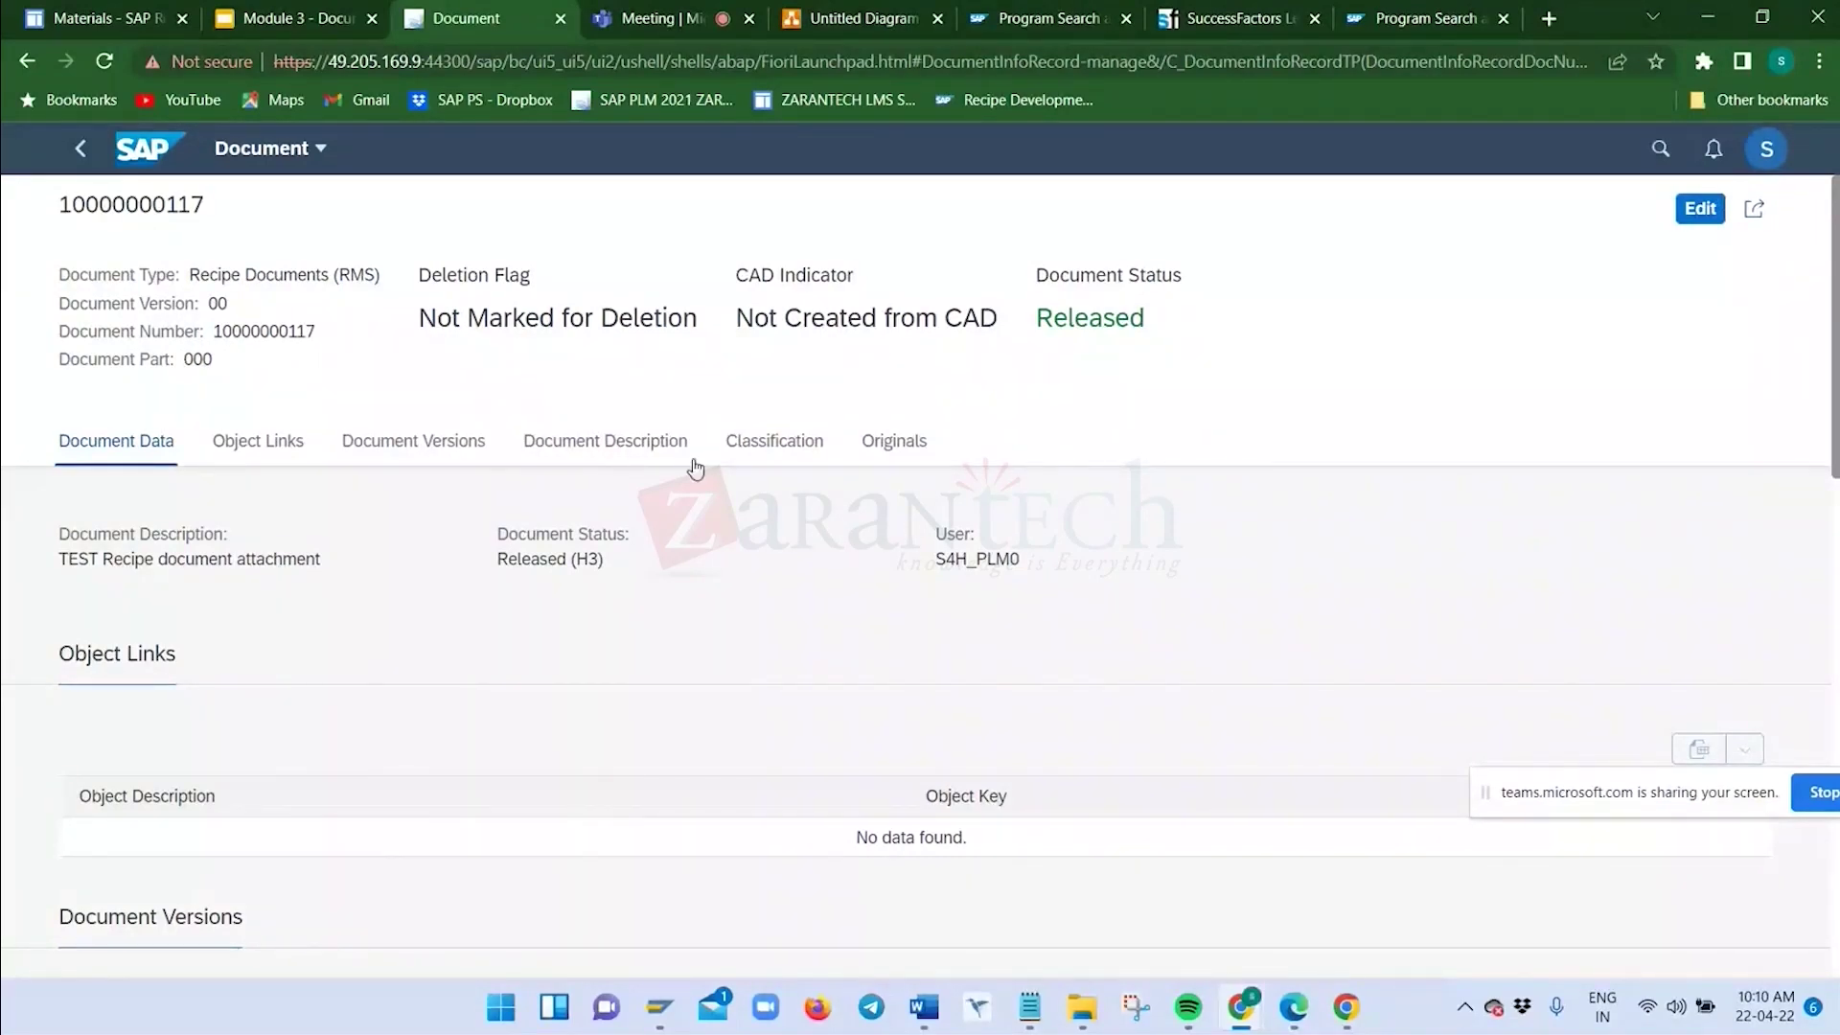
{"action": "scroll", "coordinate": [696, 469], "scroll_direction": "down", "scroll_amount": 6}
{"action": "scroll", "coordinate": [621, 509], "scroll_direction": "up", "scroll_amount": 5}
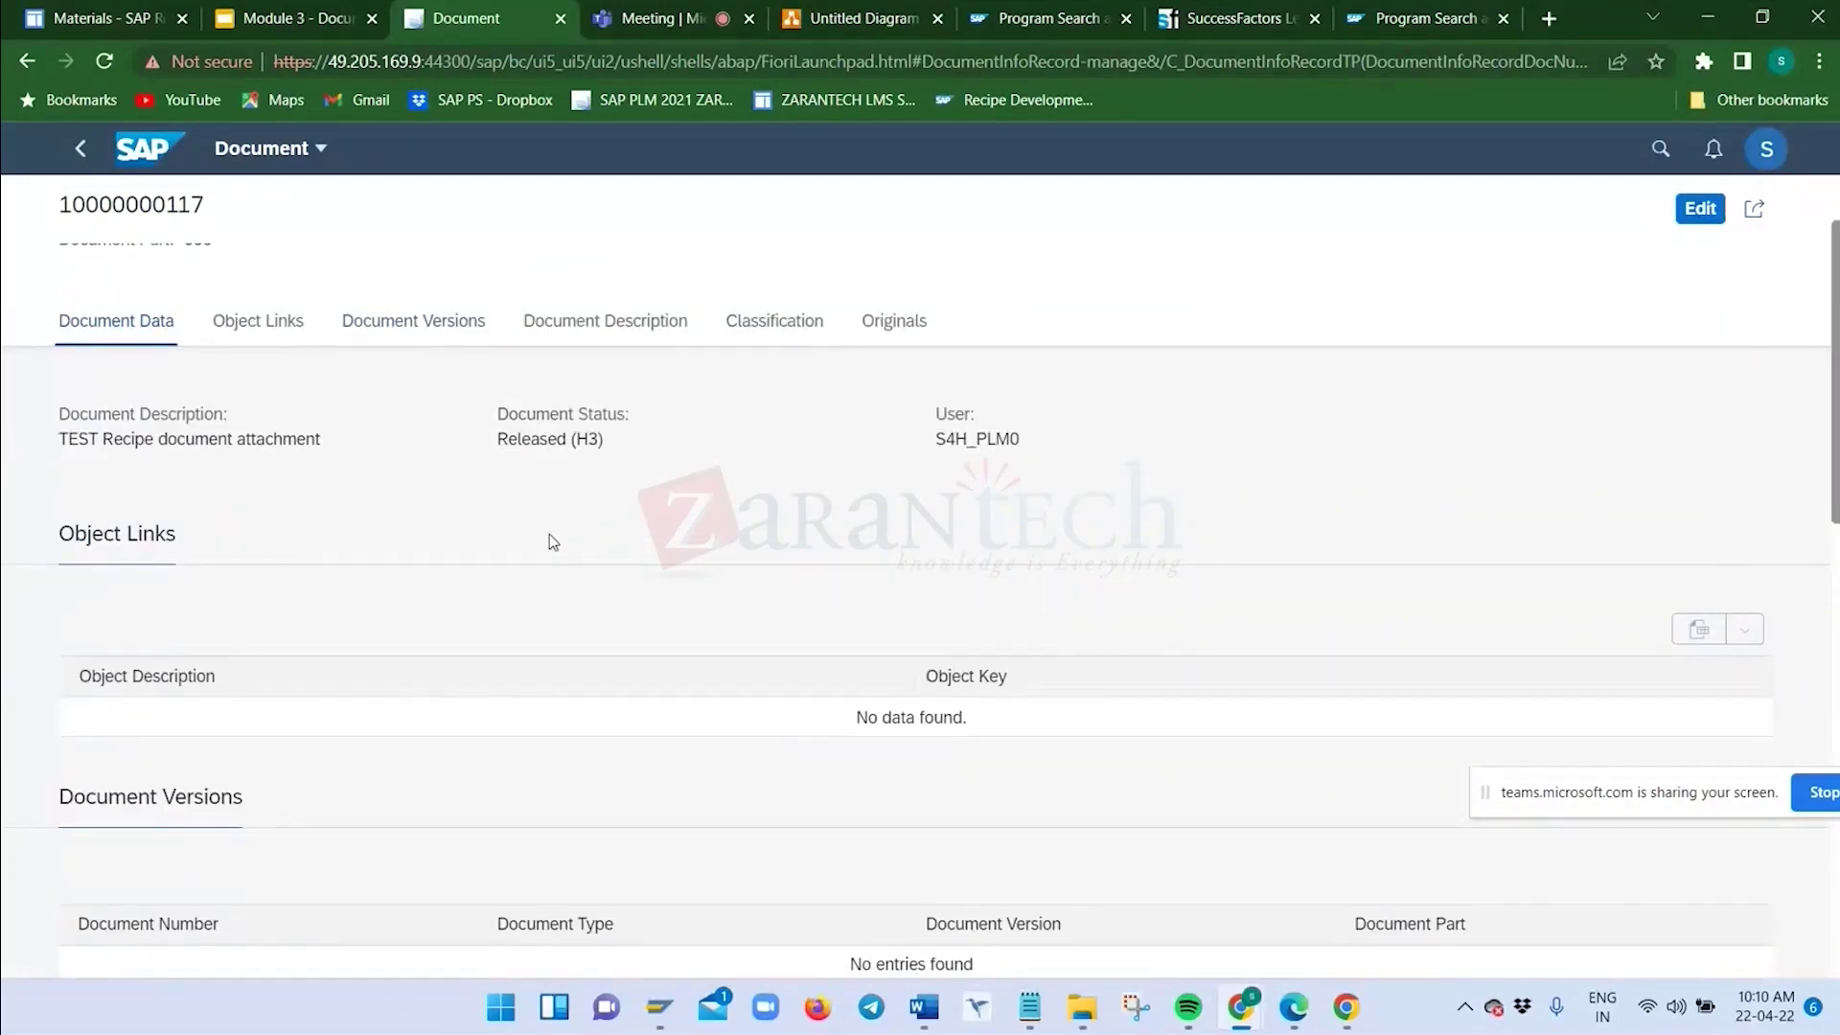
{"action": "scroll", "coordinate": [527, 402], "scroll_direction": "down", "scroll_amount": 10}
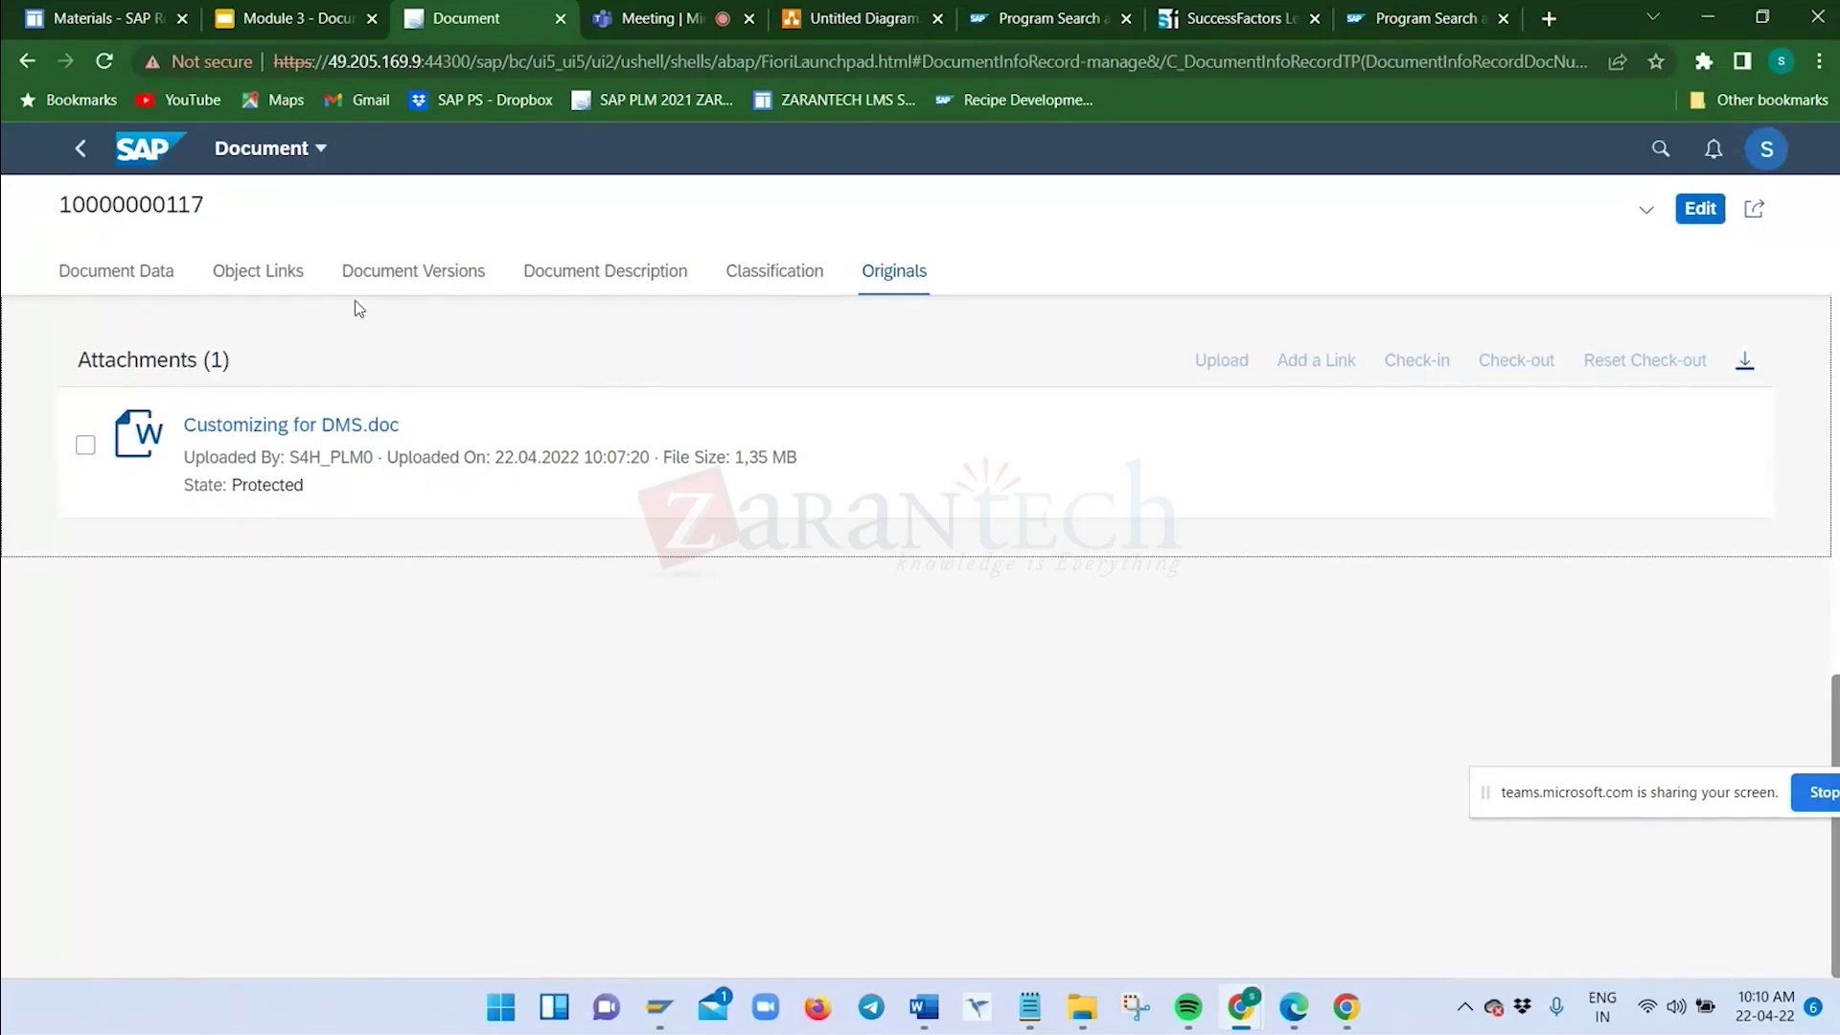
{"action": "left_click", "coordinate": [421, 268]}
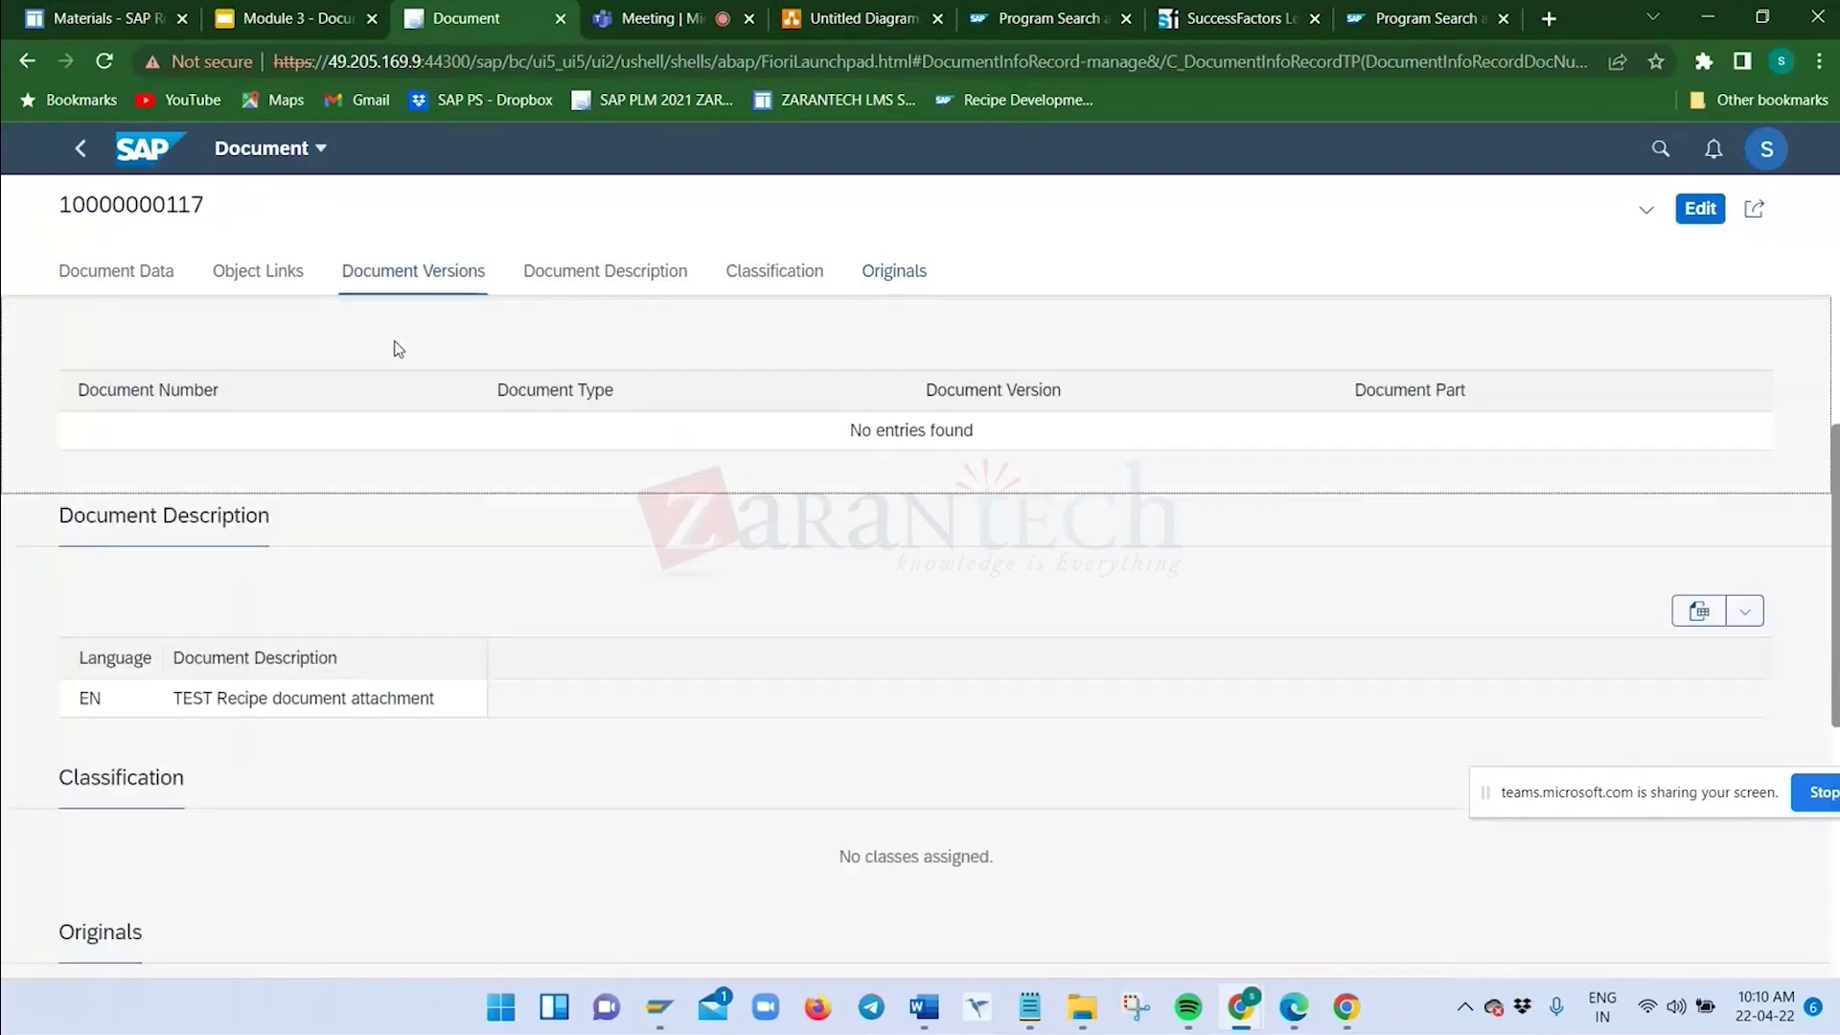
{"action": "scroll", "coordinate": [288, 474], "scroll_direction": "up", "scroll_amount": 5}
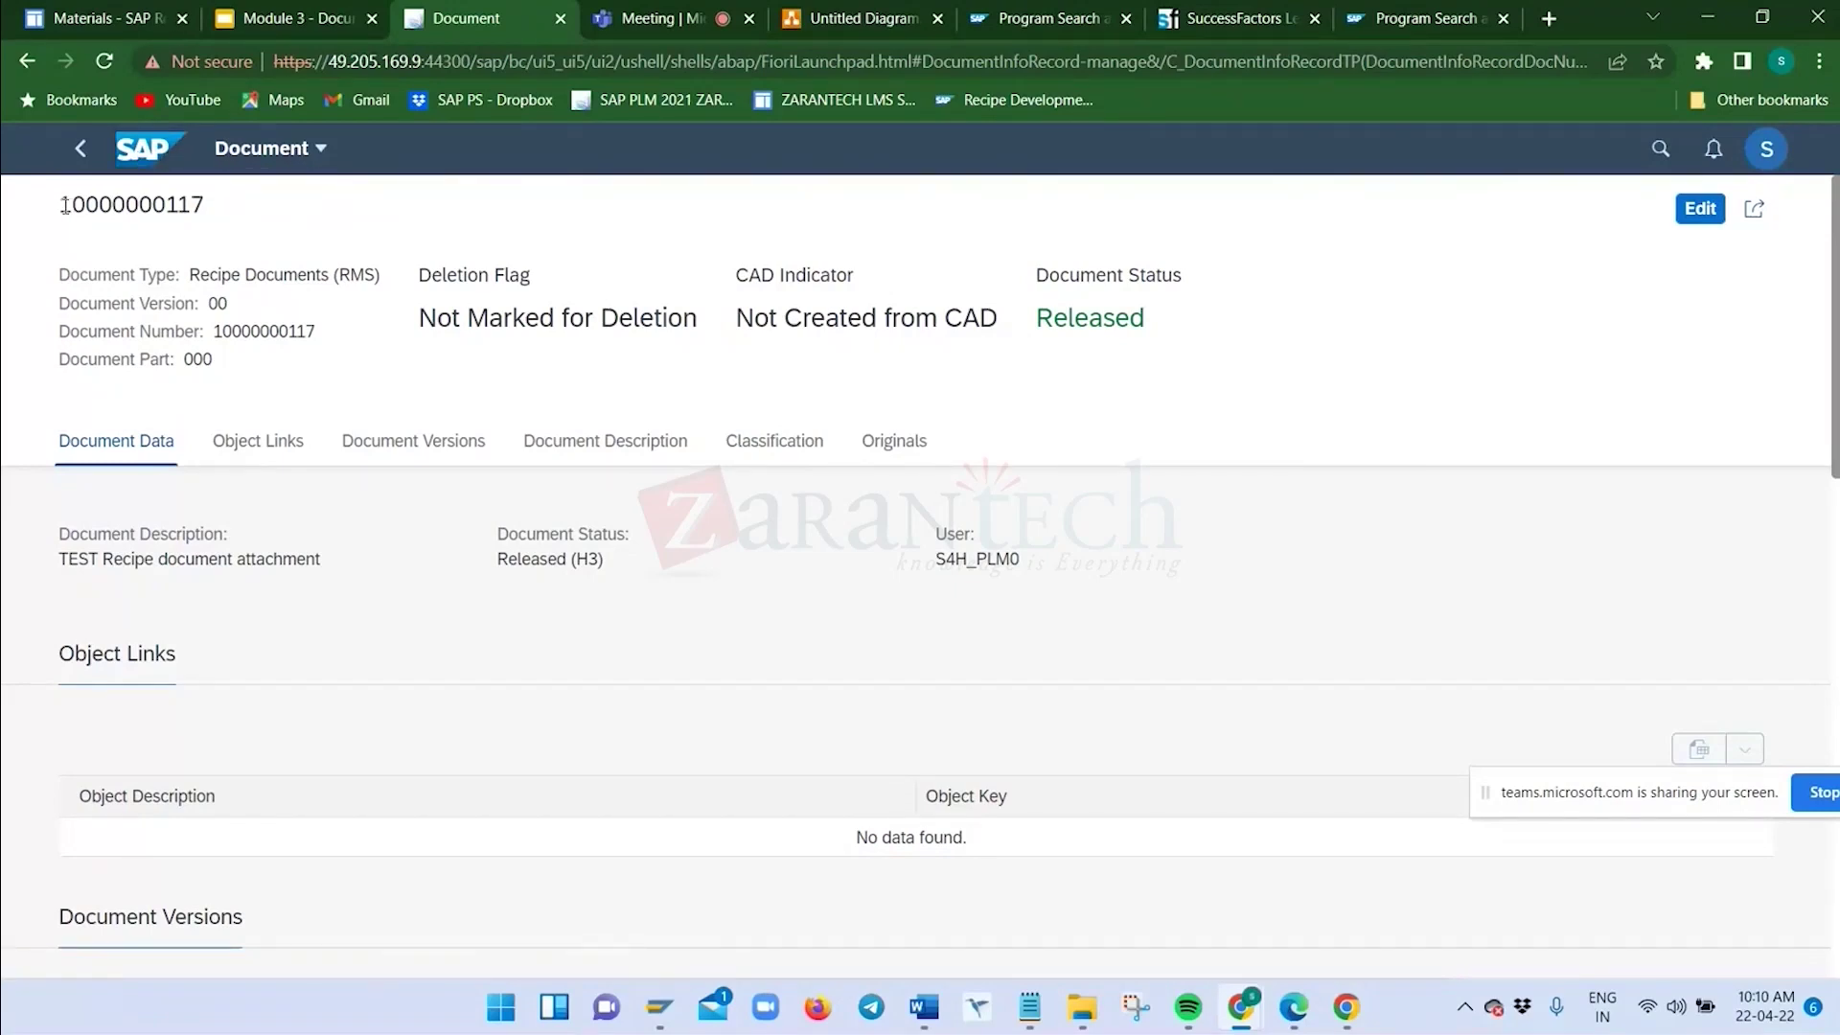
{"action": "left_click_drag", "start_coordinate": [59, 205], "coordinate": [242, 206]}
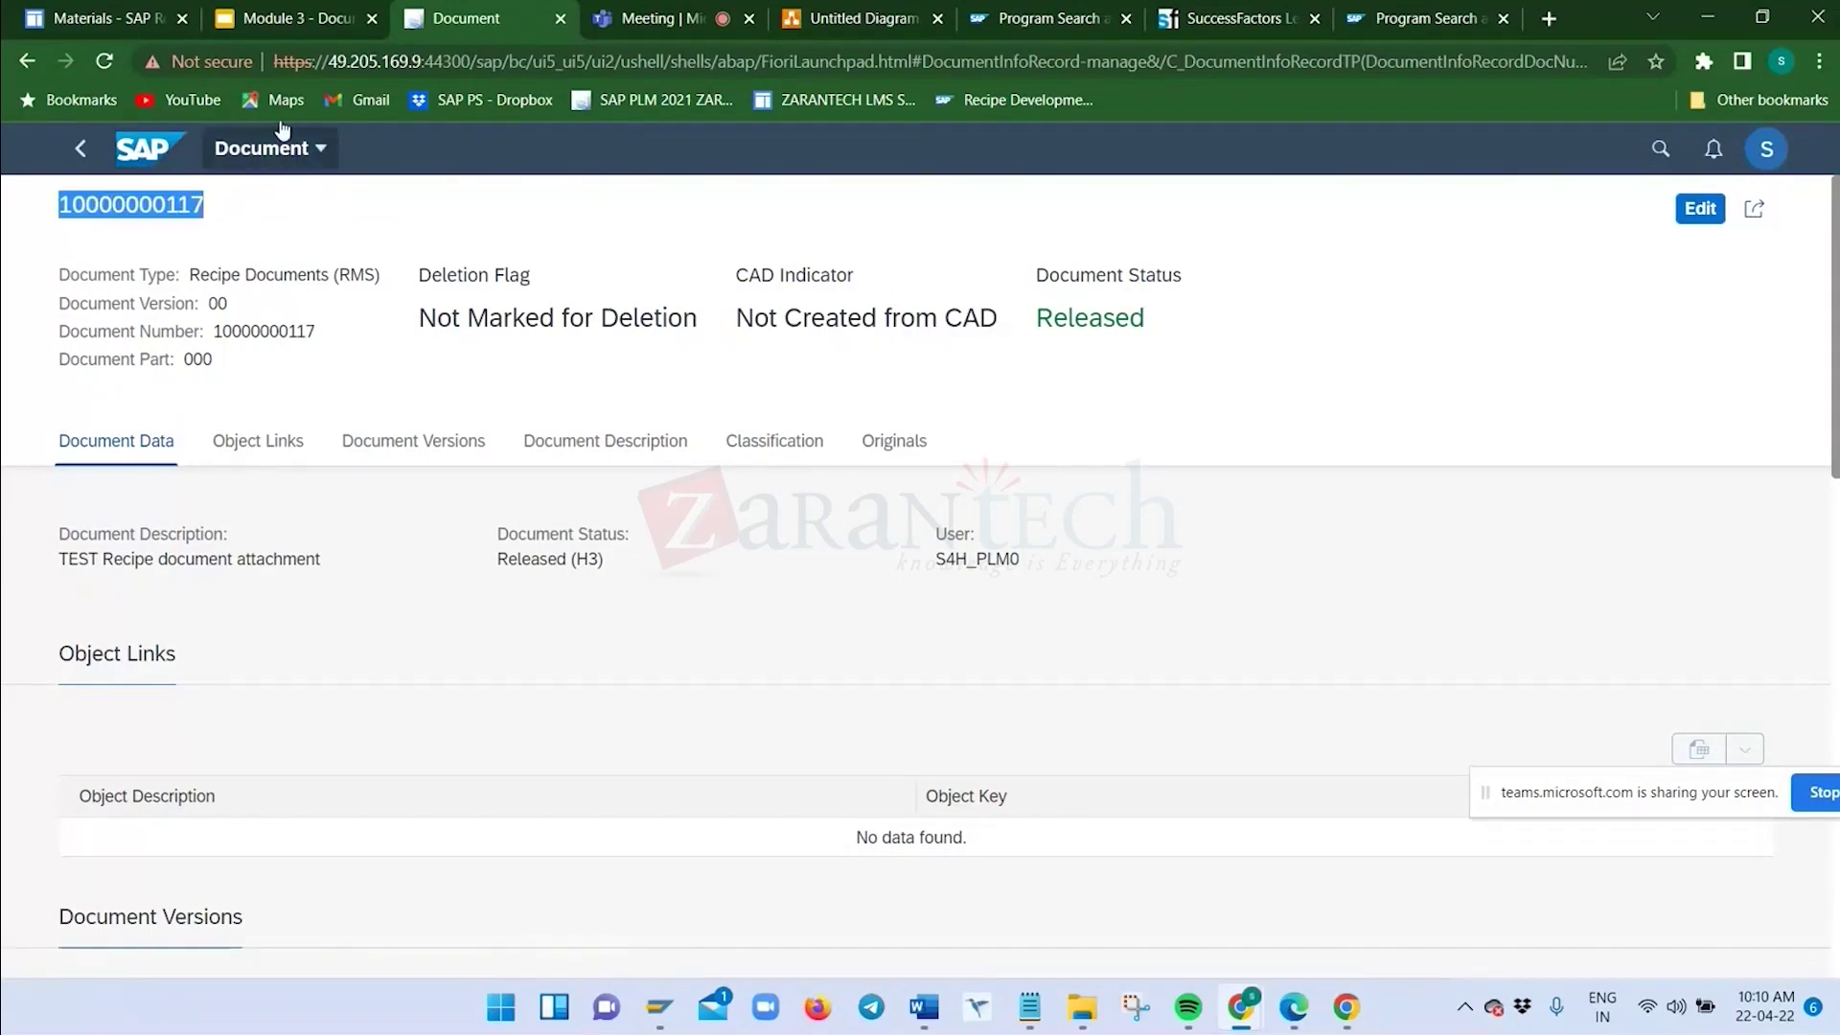
{"action": "left_click", "coordinate": [144, 148]}
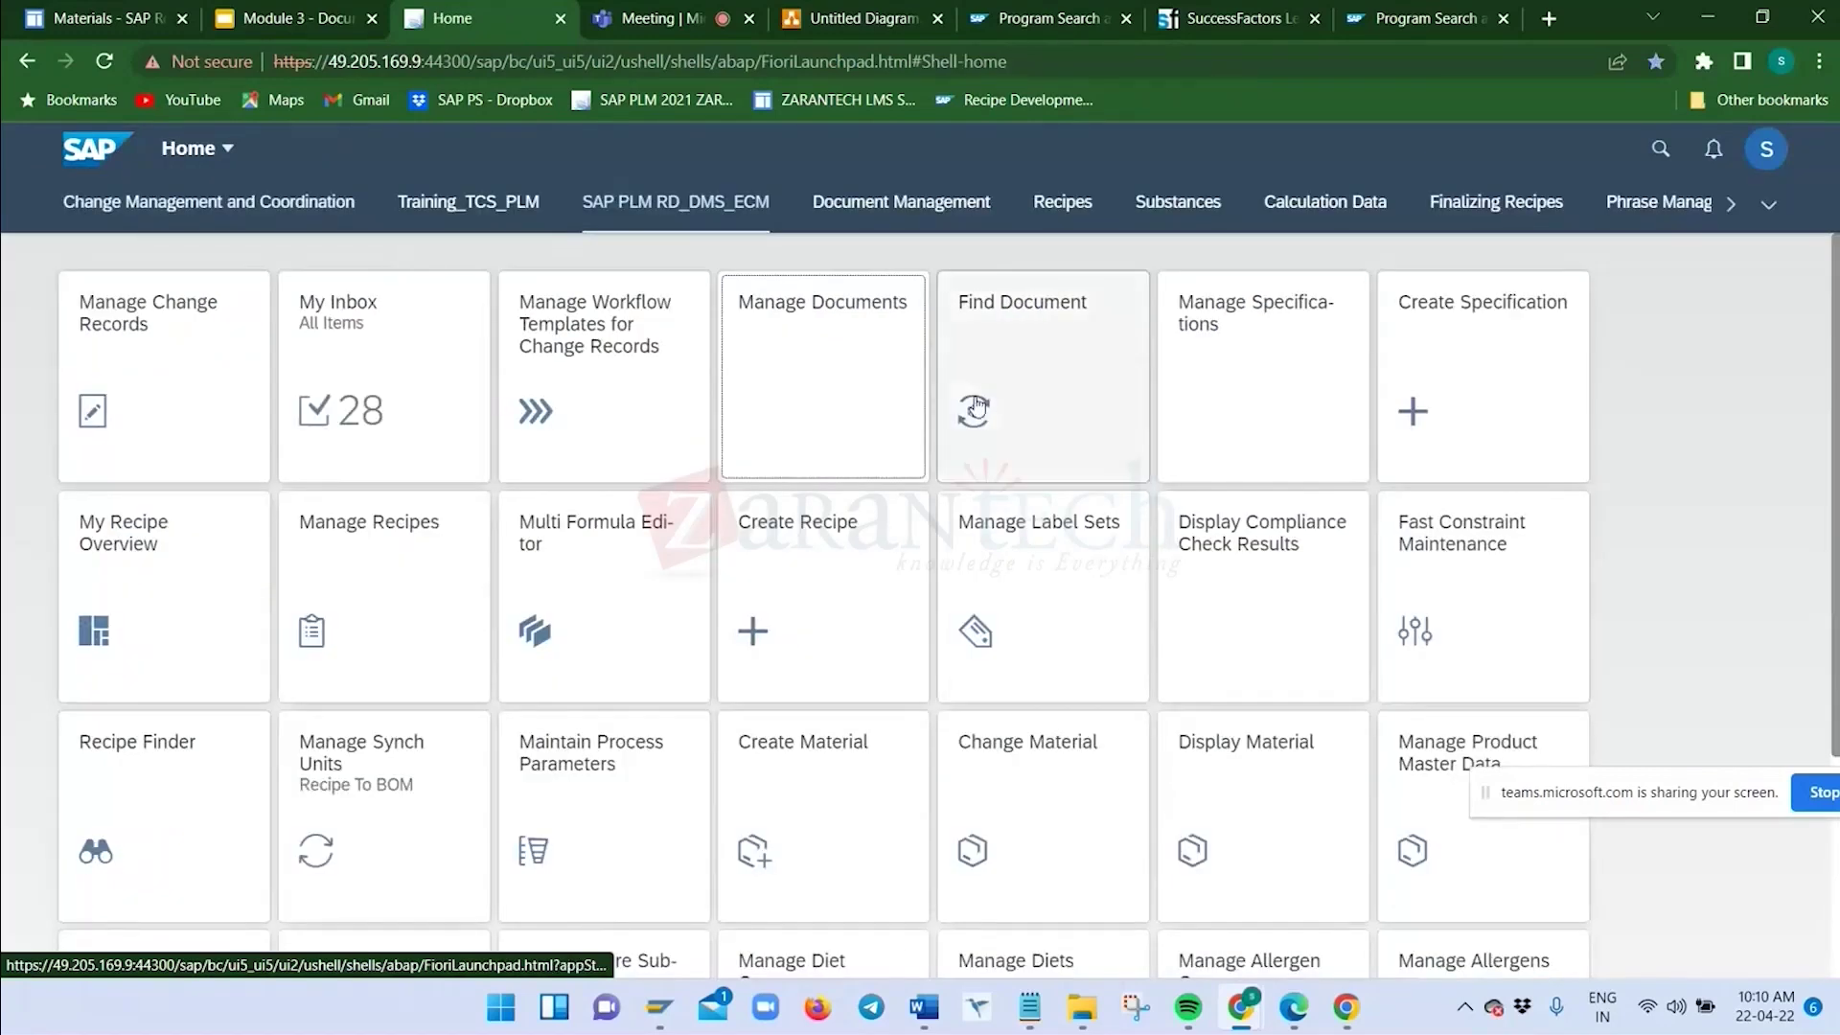
{"action": "left_click", "coordinate": [1042, 404]}
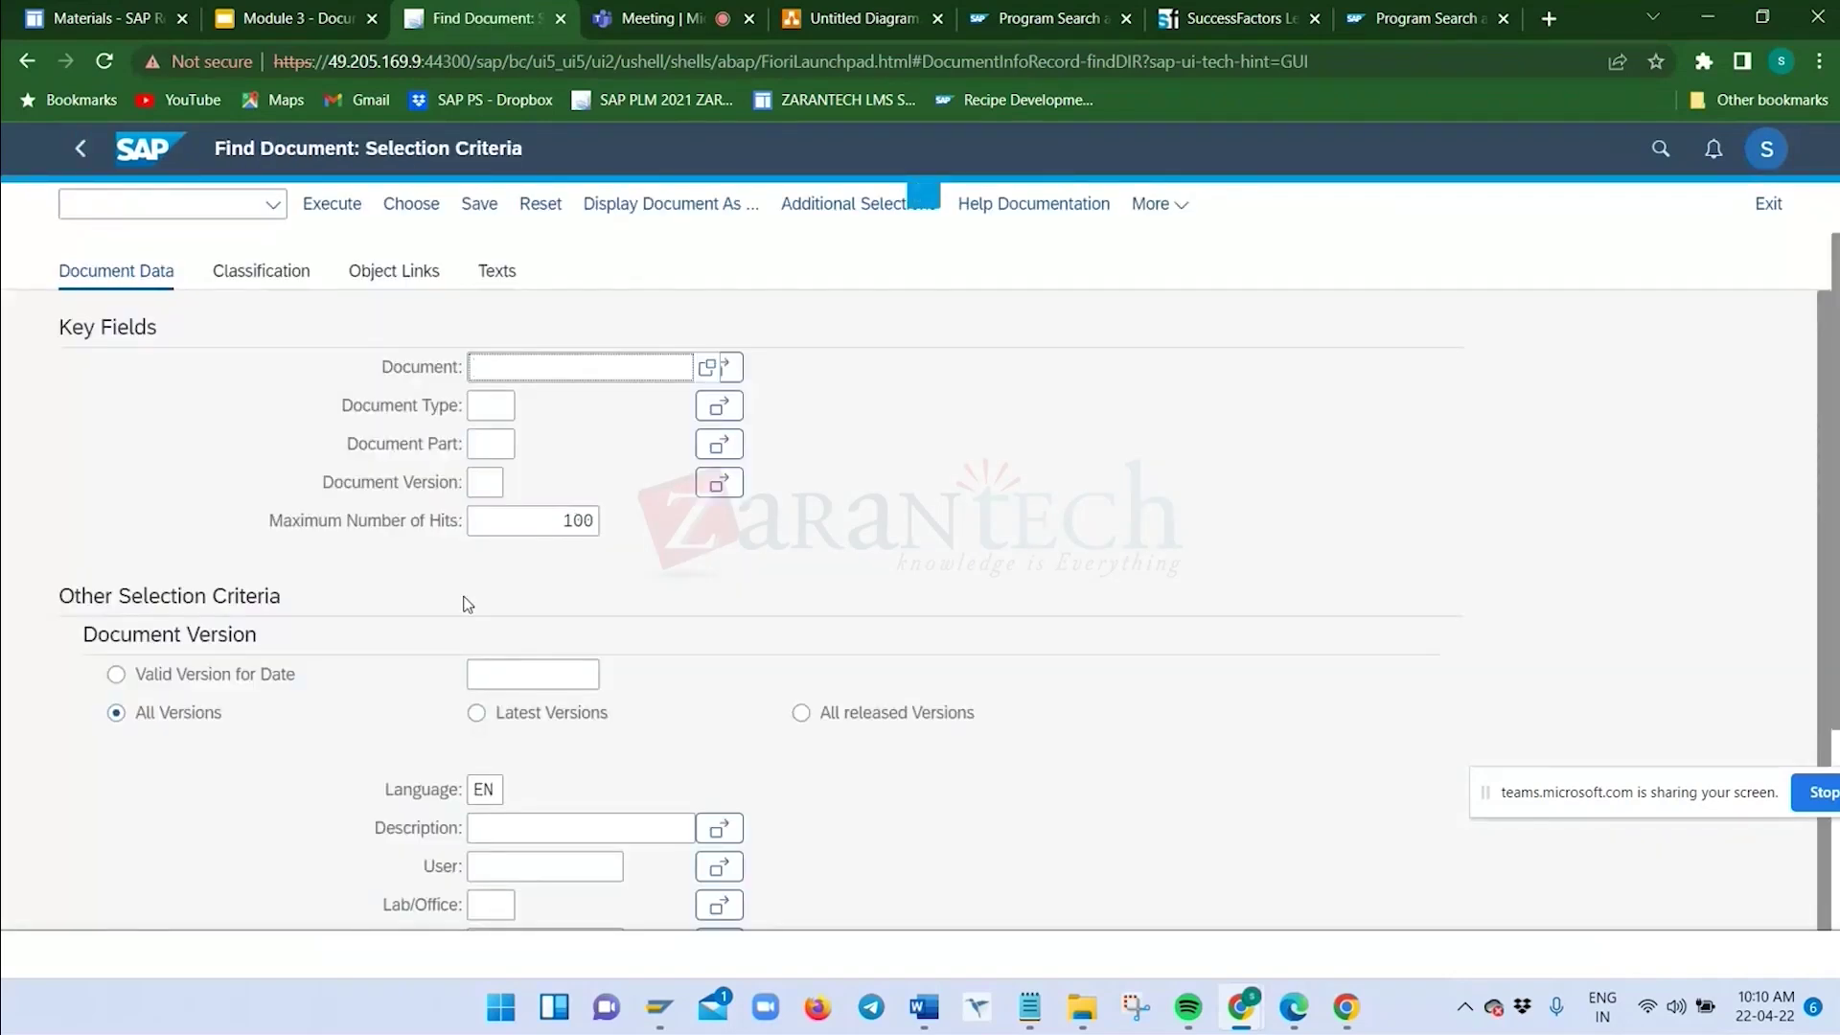
{"action": "scroll", "coordinate": [466, 604], "scroll_direction": "down", "scroll_amount": 2}
{"action": "scroll", "coordinate": [508, 614], "scroll_direction": "up", "scroll_amount": 2}
{"action": "type", "text": "10000000117"}
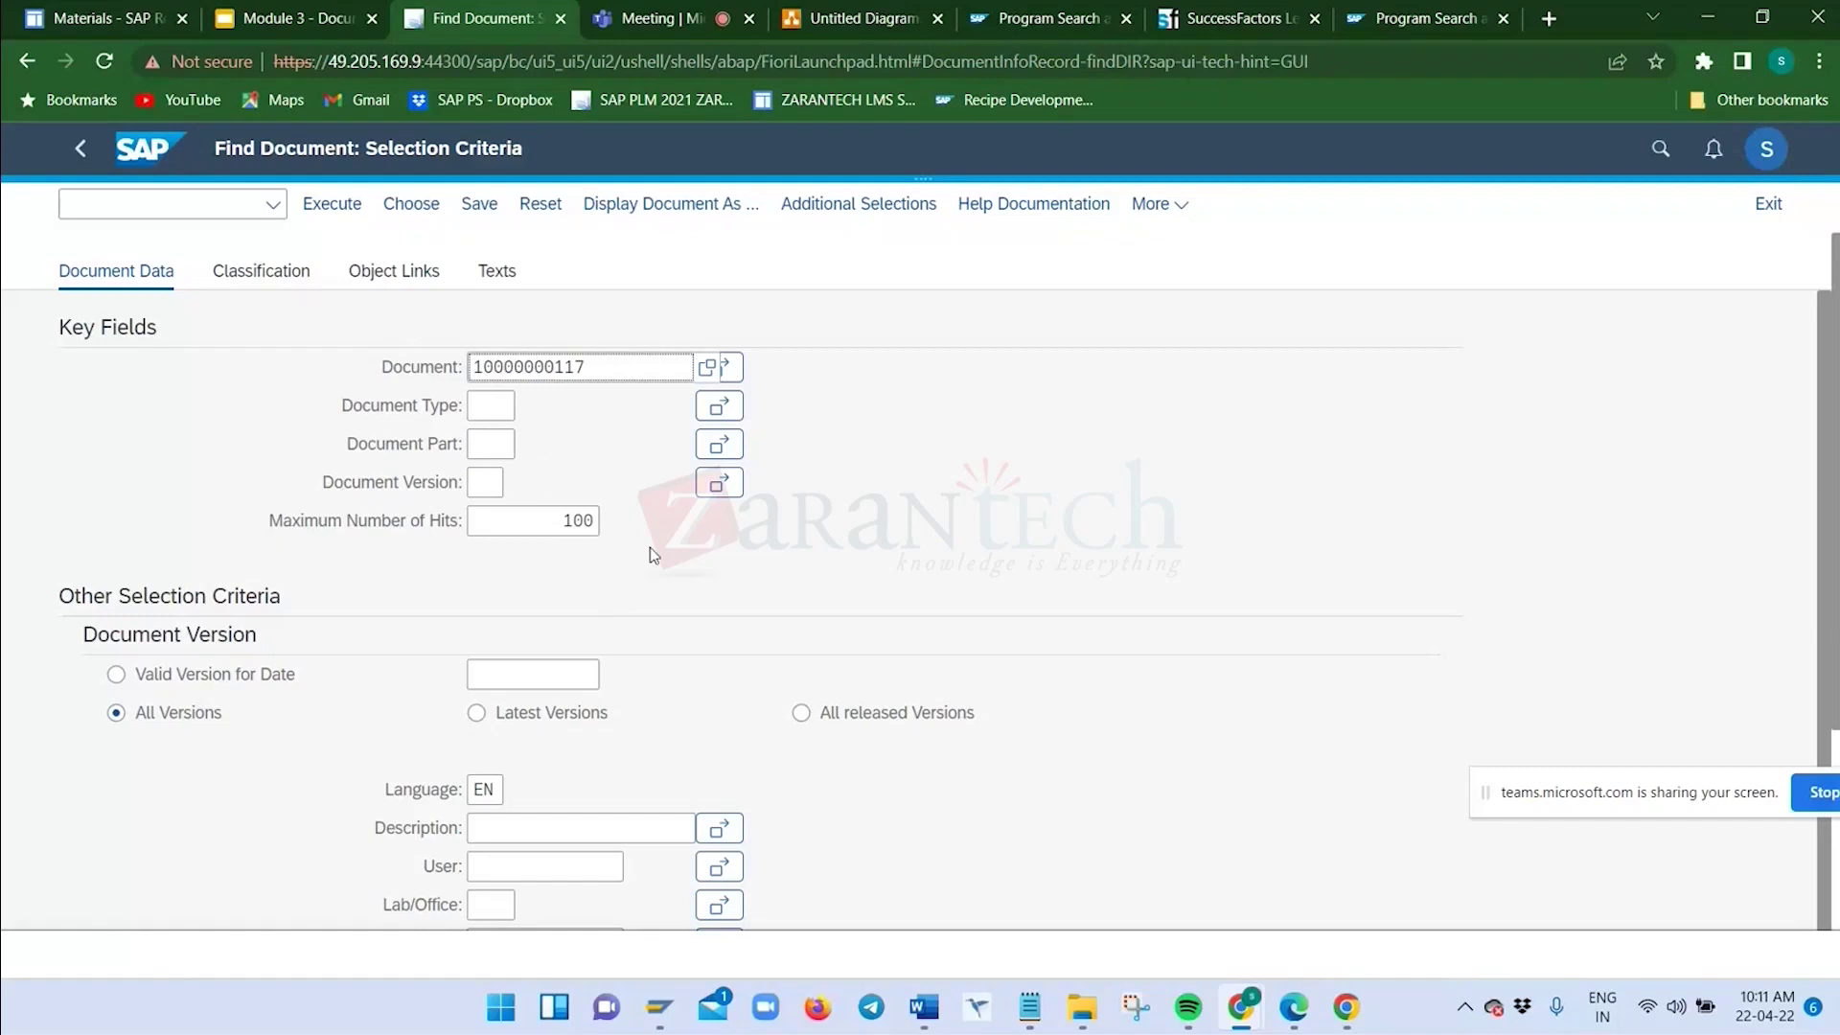
{"action": "key", "text": "Return"}
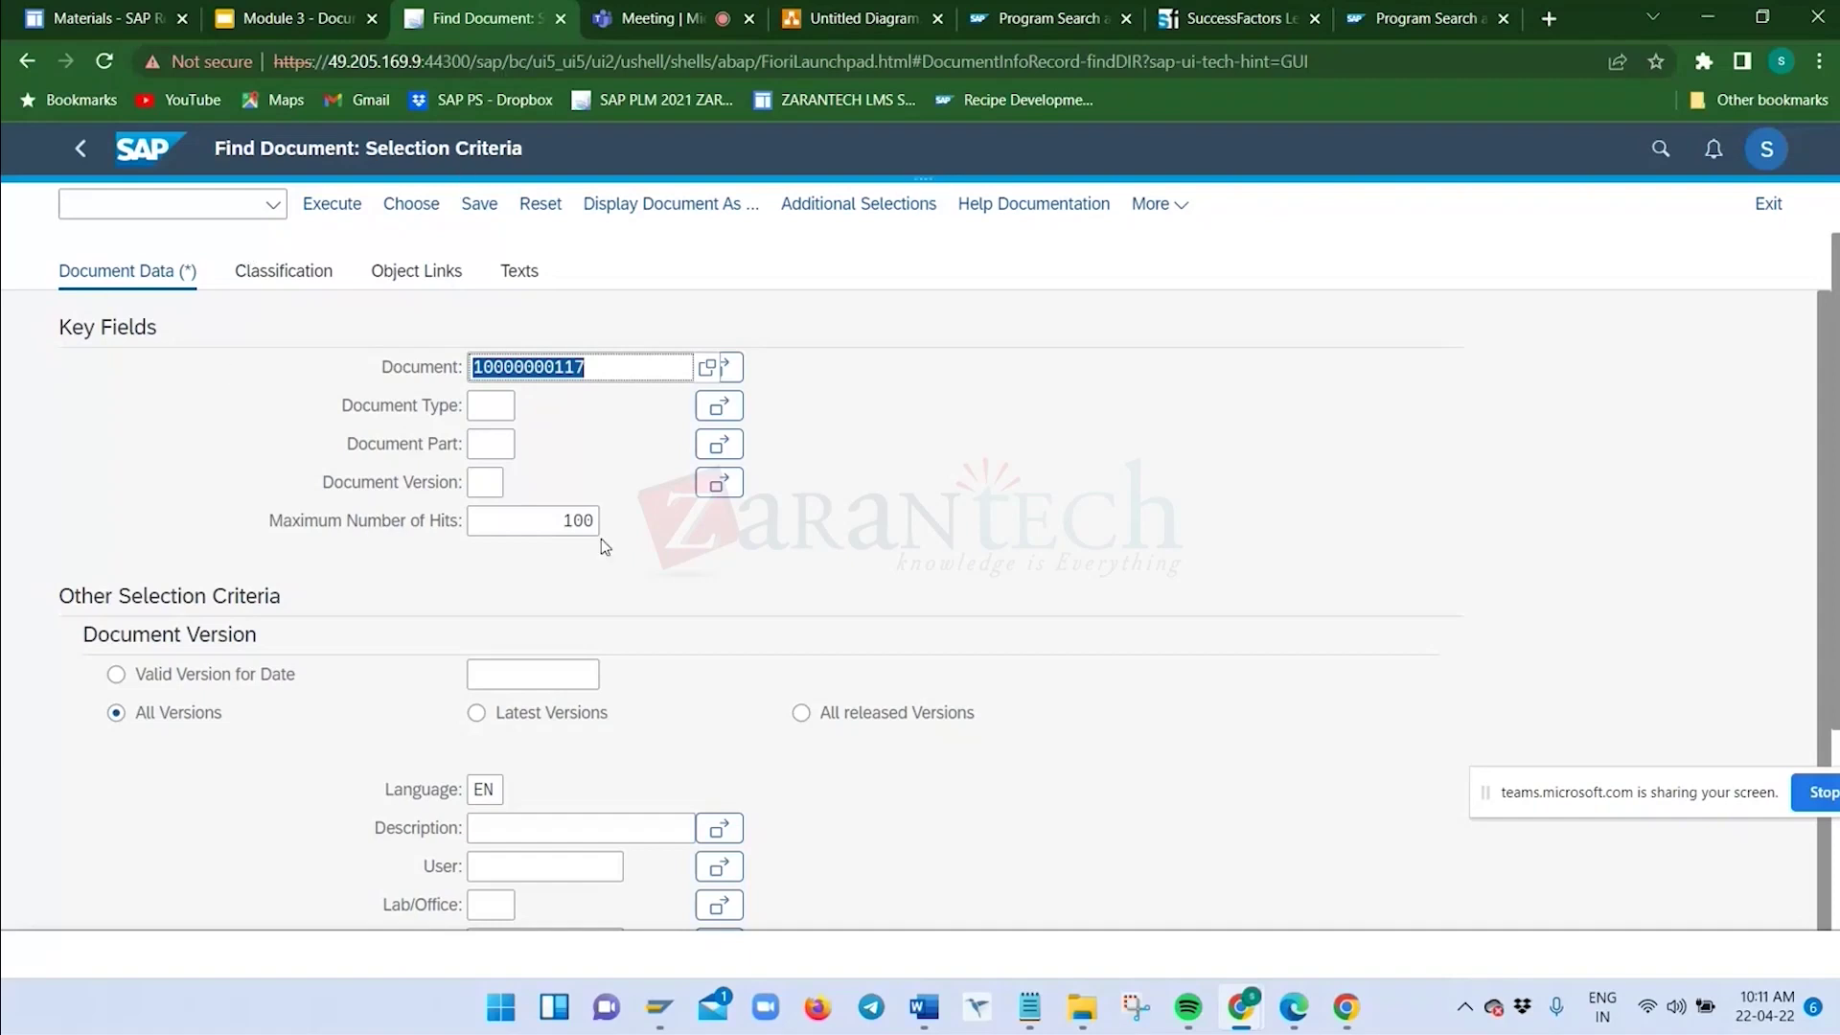
{"action": "scroll", "coordinate": [606, 556], "scroll_direction": "down", "scroll_amount": 3}
{"action": "scroll", "coordinate": [606, 556], "scroll_direction": "up", "scroll_amount": 3}
Switch to the SAP GUI window and start the document creation transaction with /ncv01n
{"action": "key", "text": "alt+Tab"}
{"action": "key", "text": "alt+Tab"}
{"action": "key", "text": "alt+Tab"}
{"action": "key", "text": "alt+Tab"}
{"action": "key", "text": "alt+Tab"}
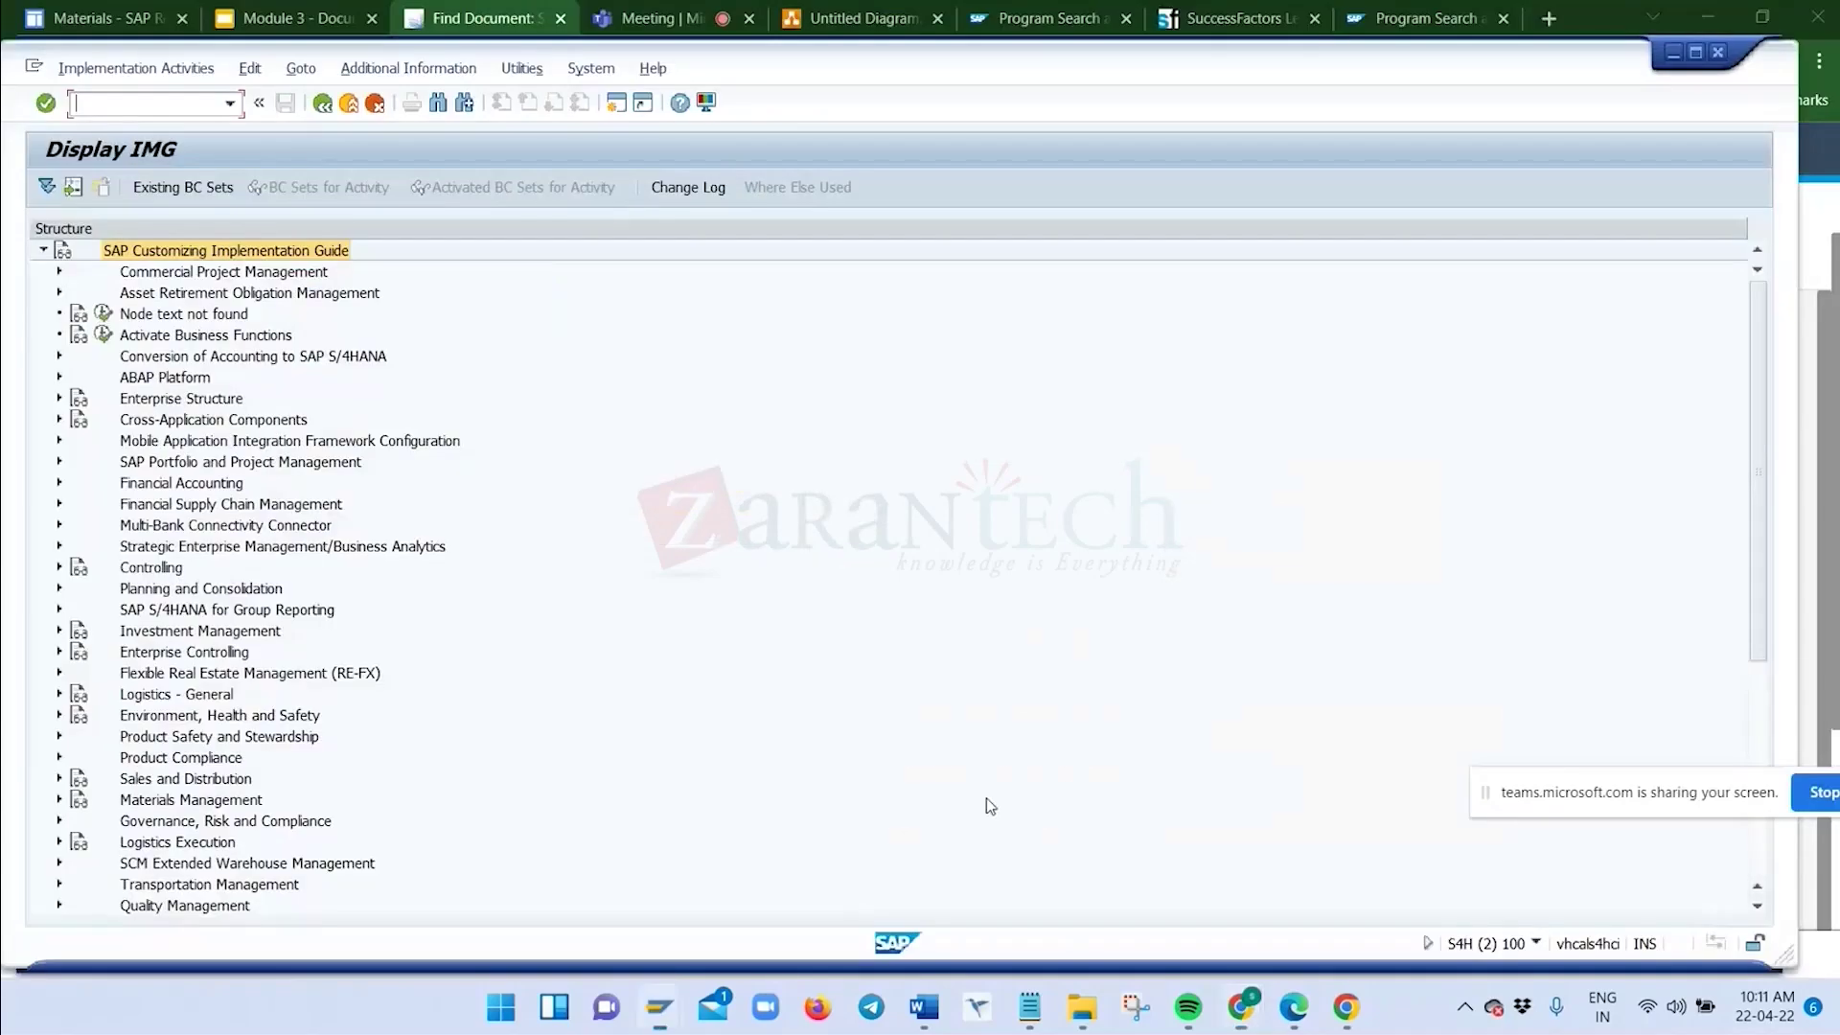
{"action": "type", "text": "/ncv0"}
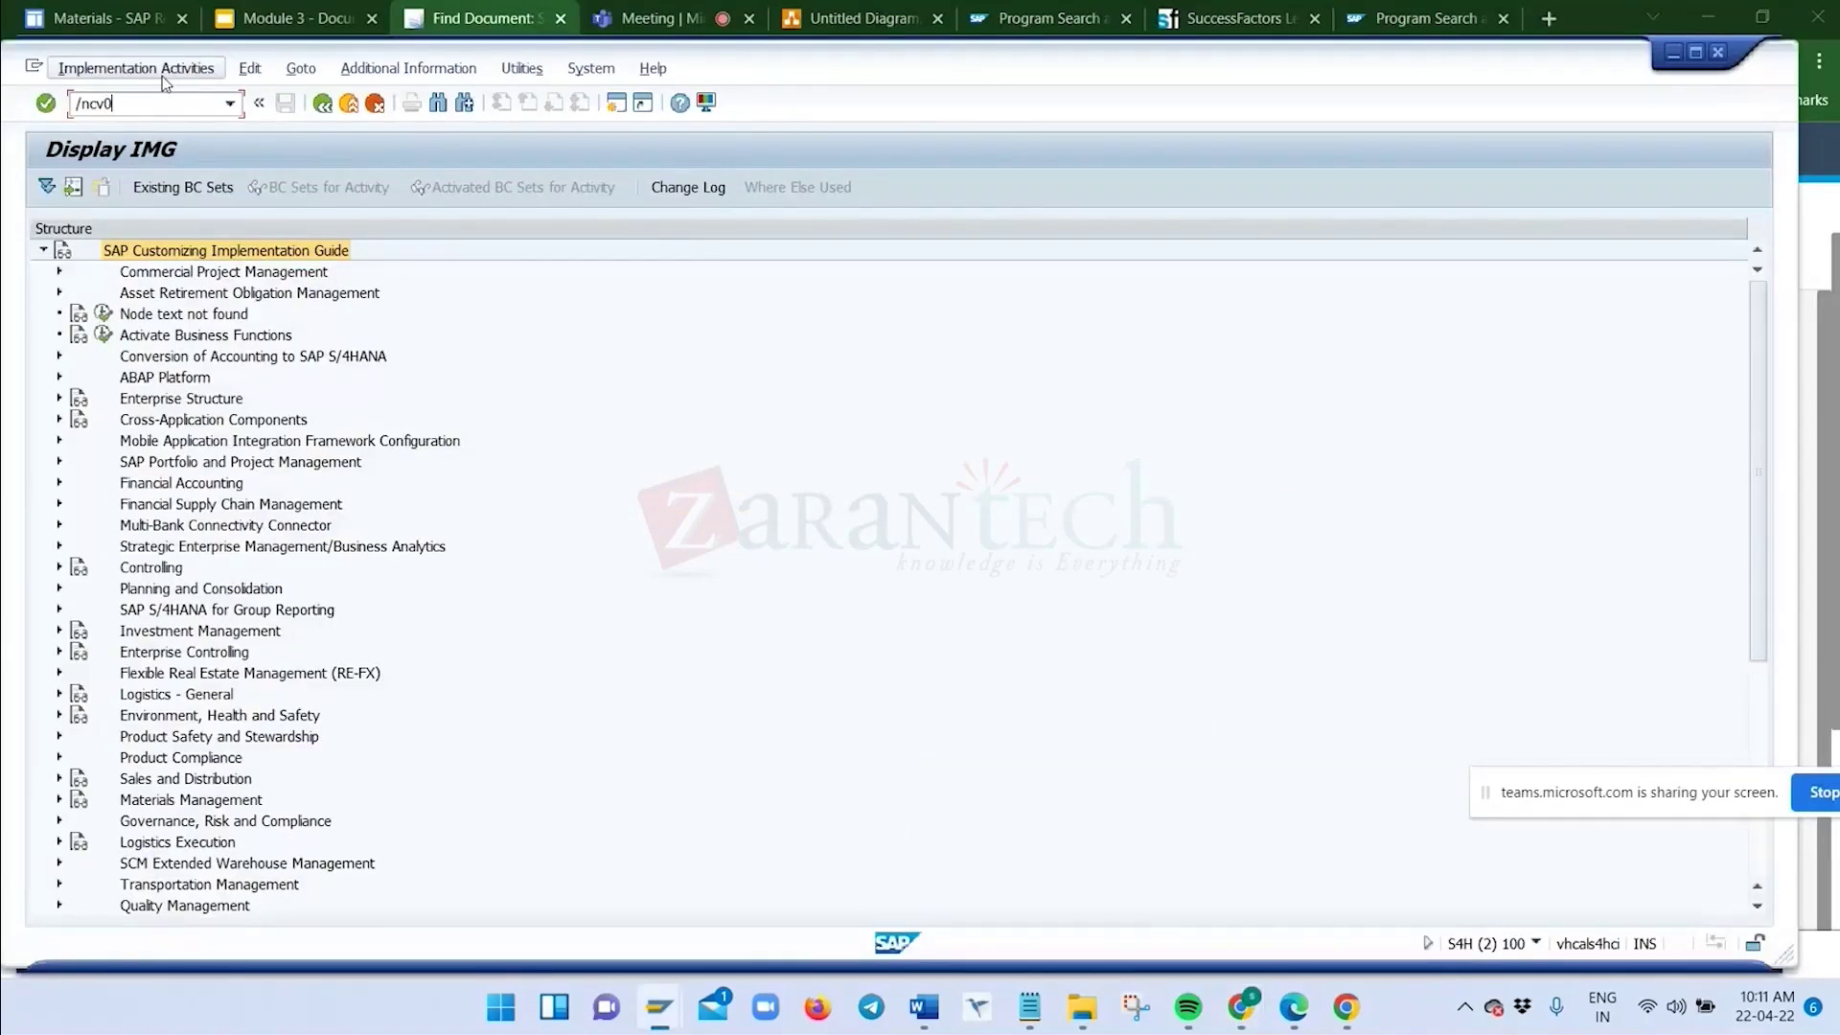
{"action": "type", "text": "1n"}
{"action": "key", "text": "Return"}
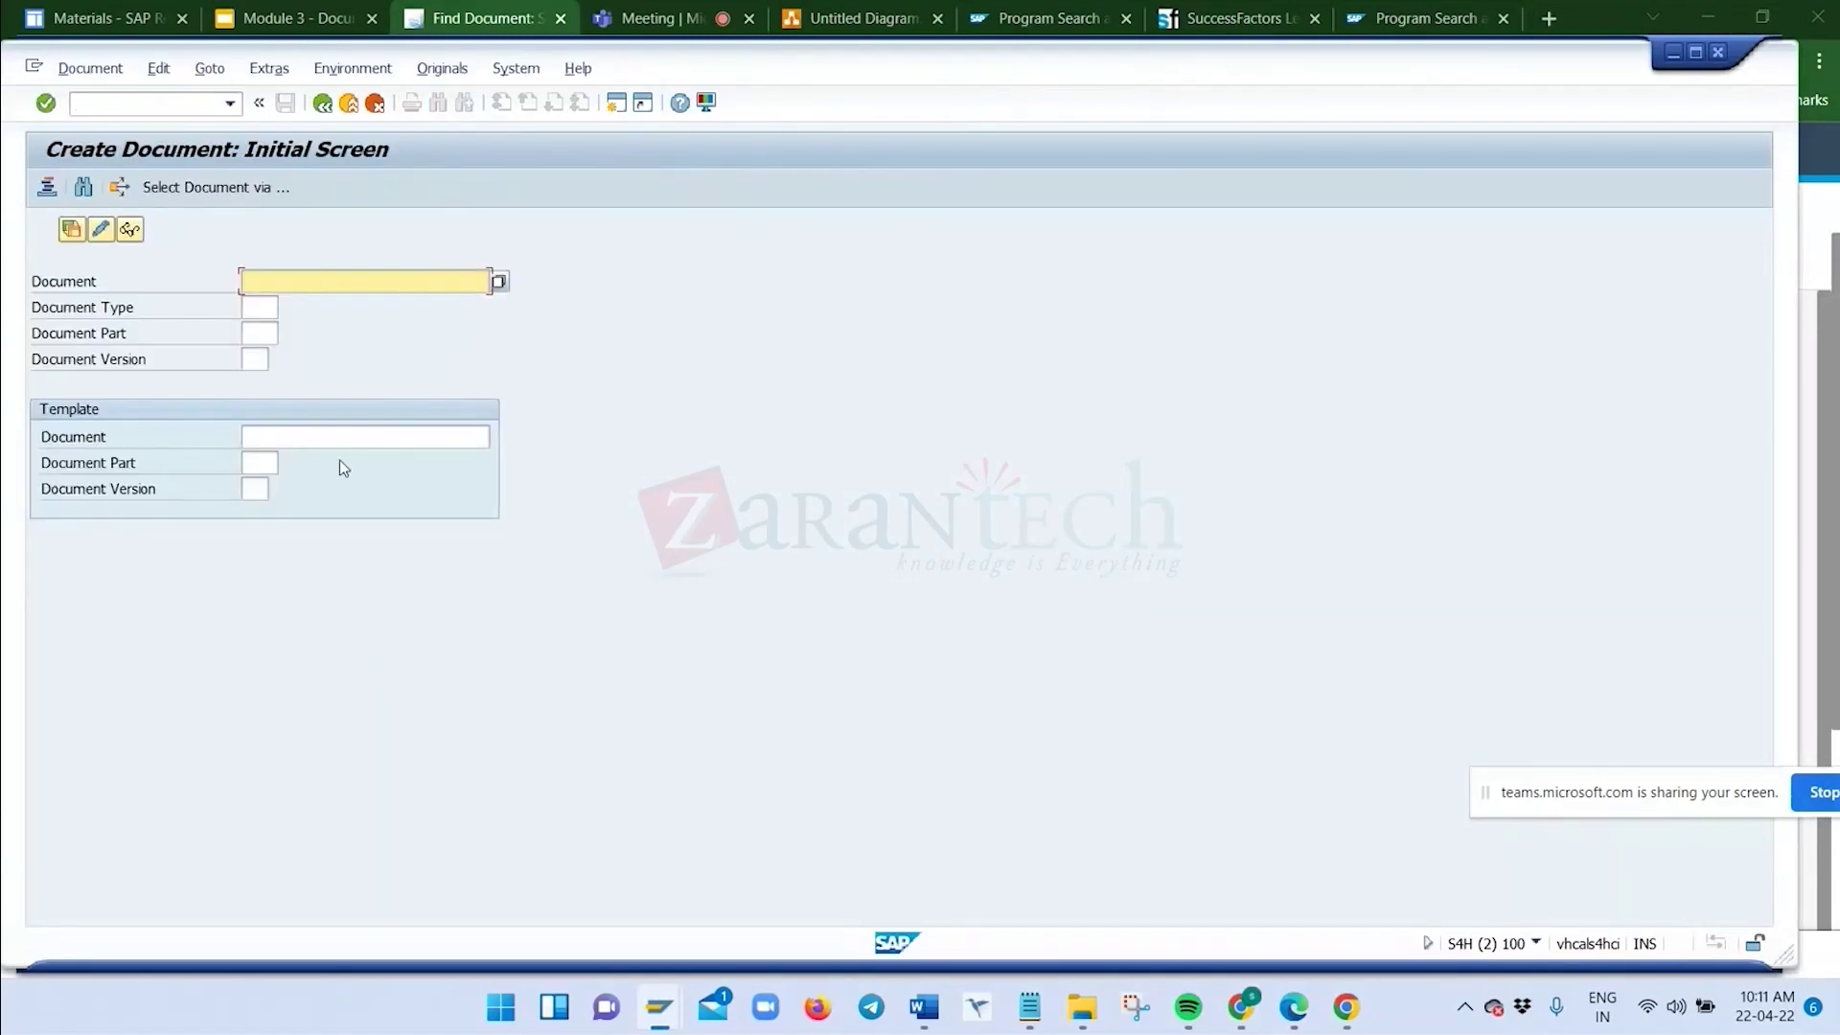
Switch to the Fiori browser window and leave Find Document for the launchpad home page
{"action": "key", "text": "alt+Tab"}
{"action": "key", "text": "alt+Tab"}
{"action": "key", "text": "alt+Tab"}
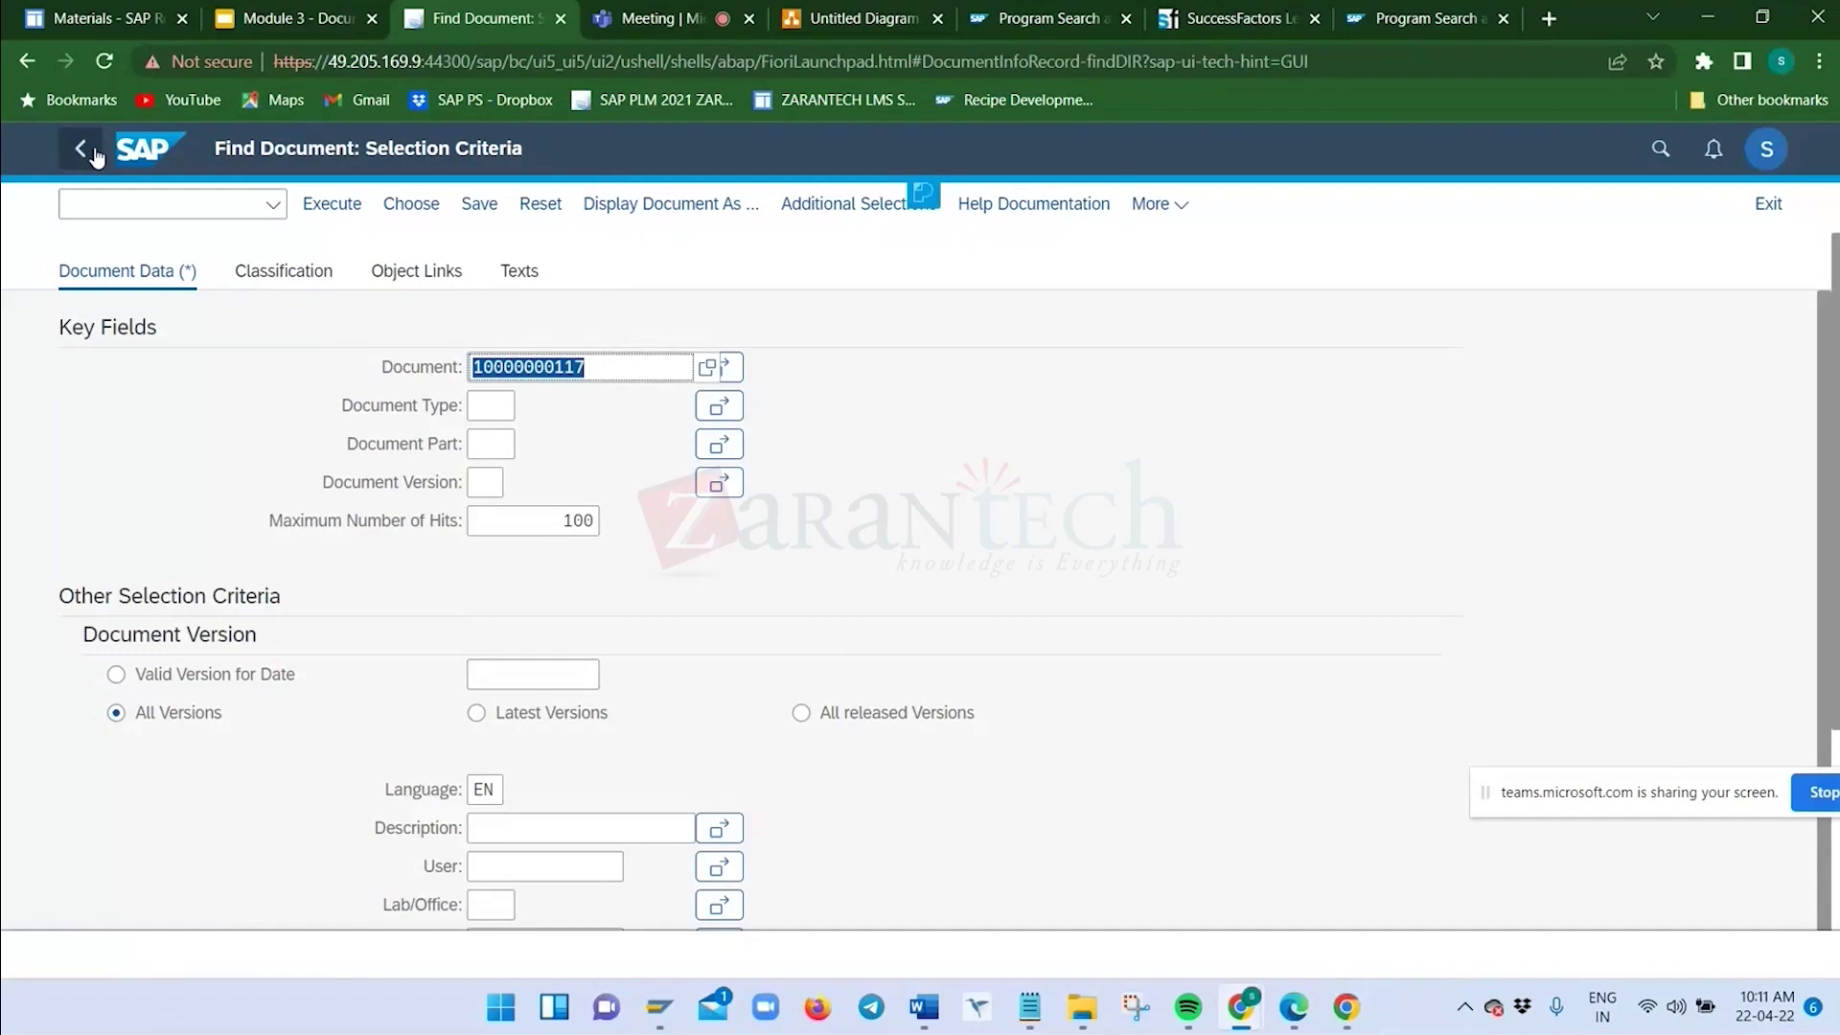
{"action": "left_click", "coordinate": [161, 151]}
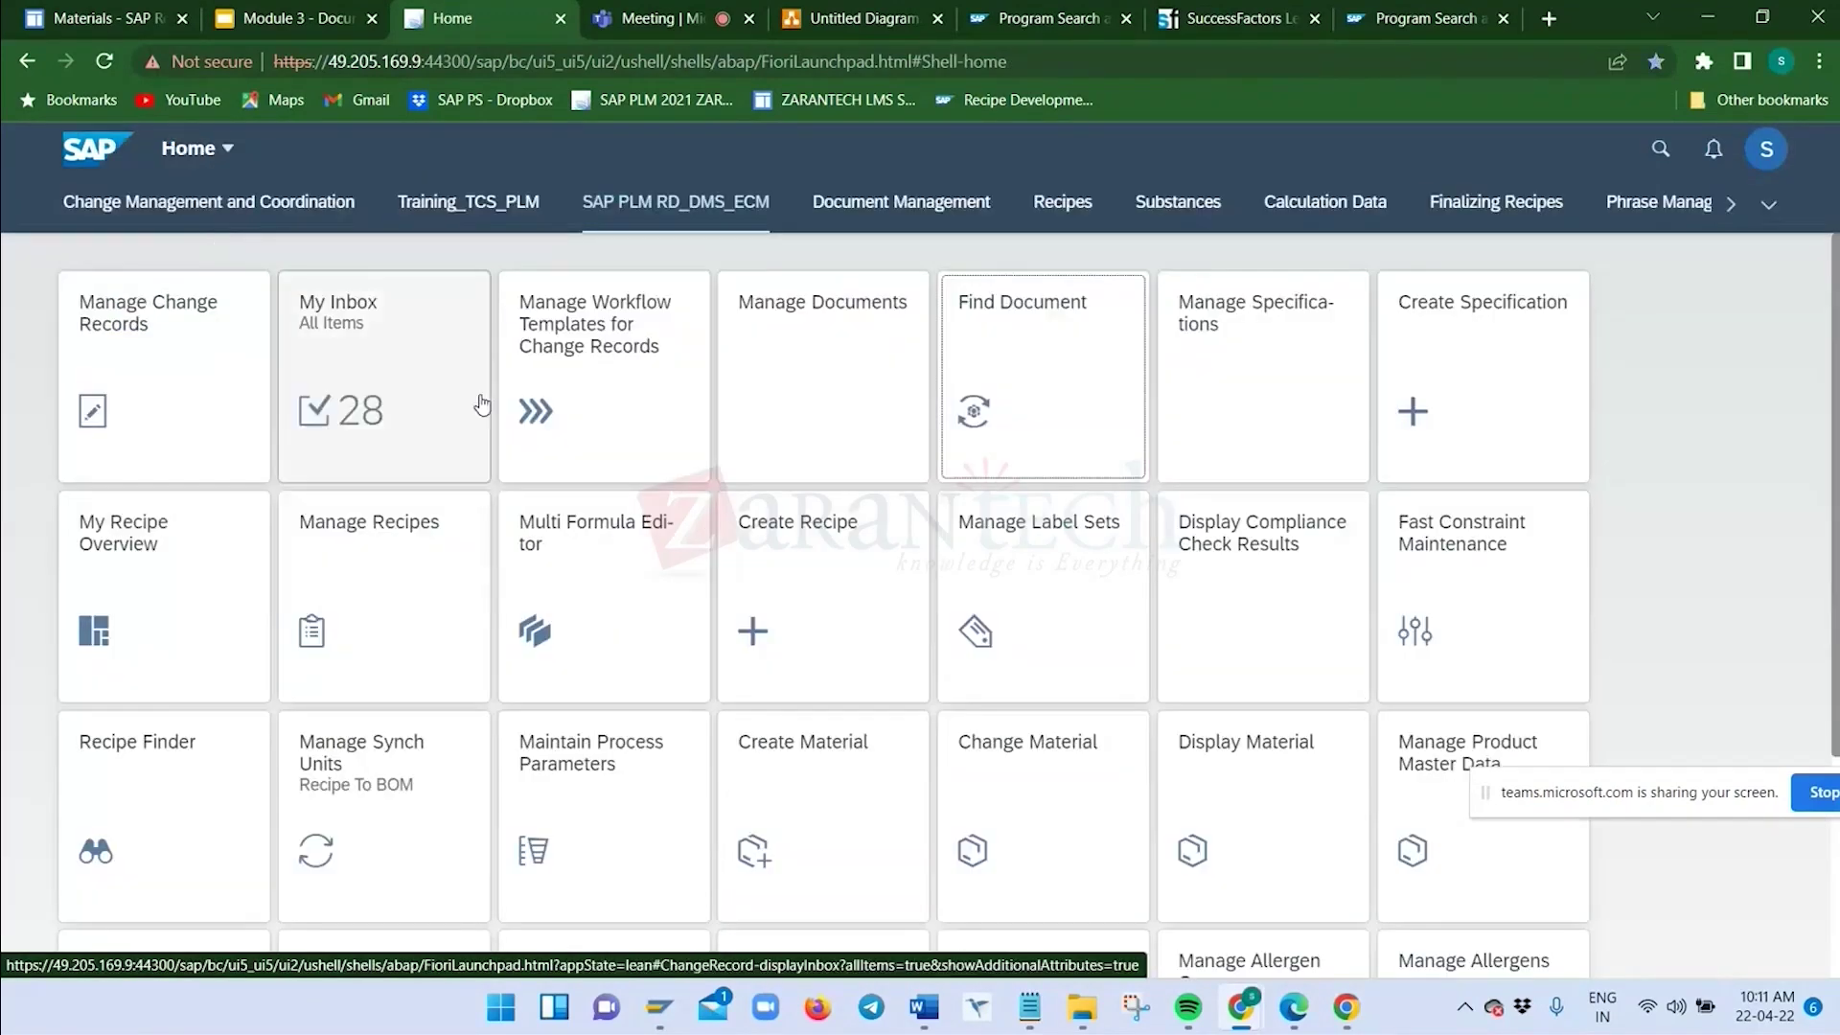
{"action": "key", "text": "alt+Tab"}
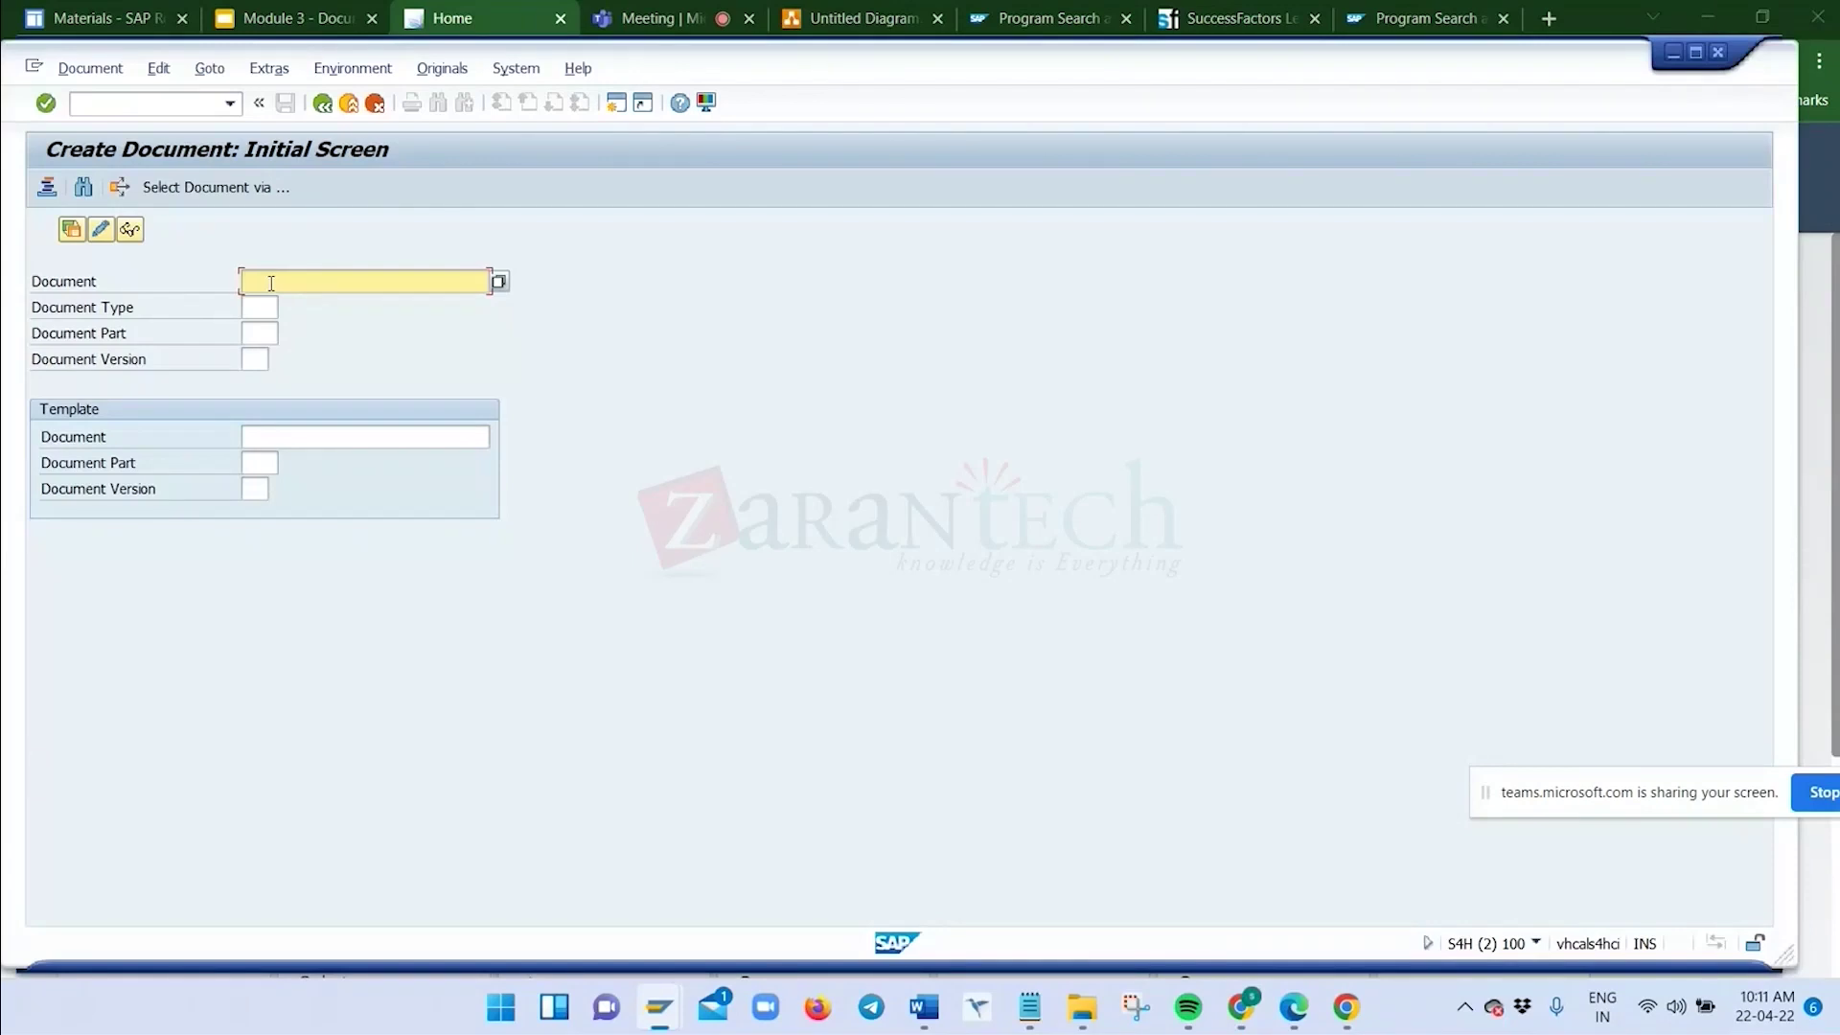
{"action": "type", "text": "10000000117"}
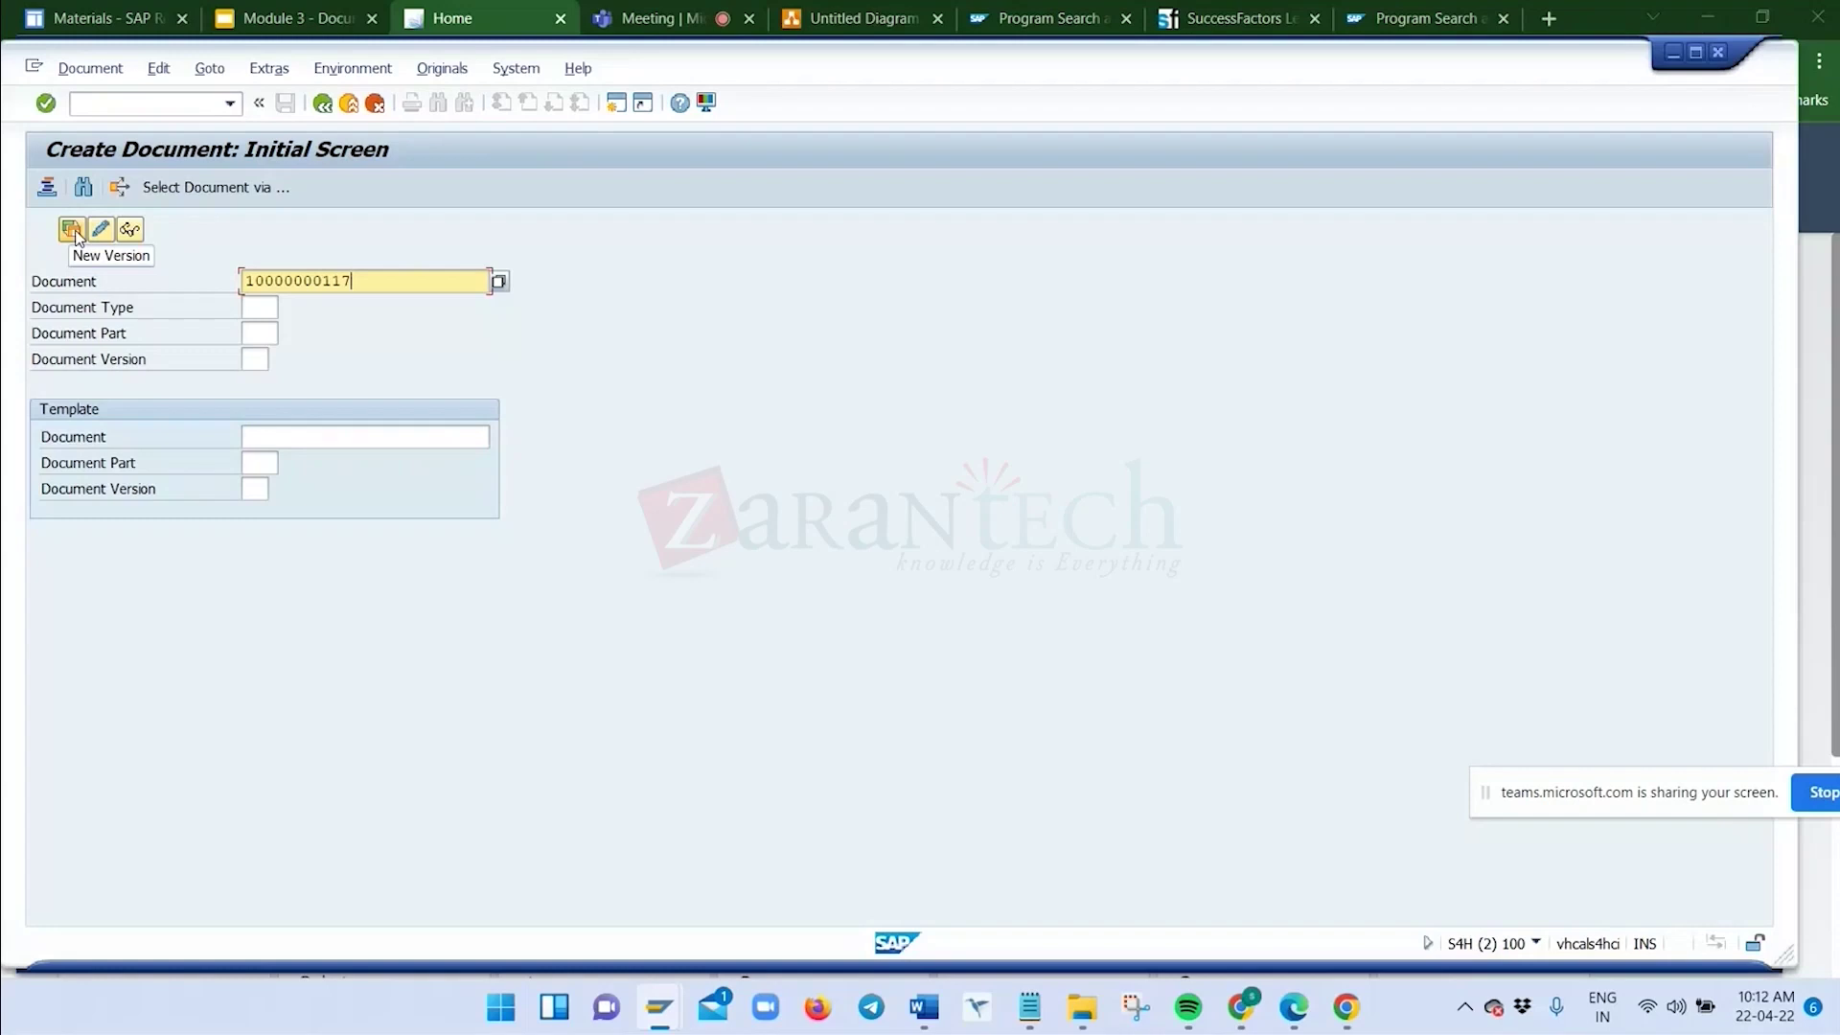
{"action": "left_click", "coordinate": [267, 310]}
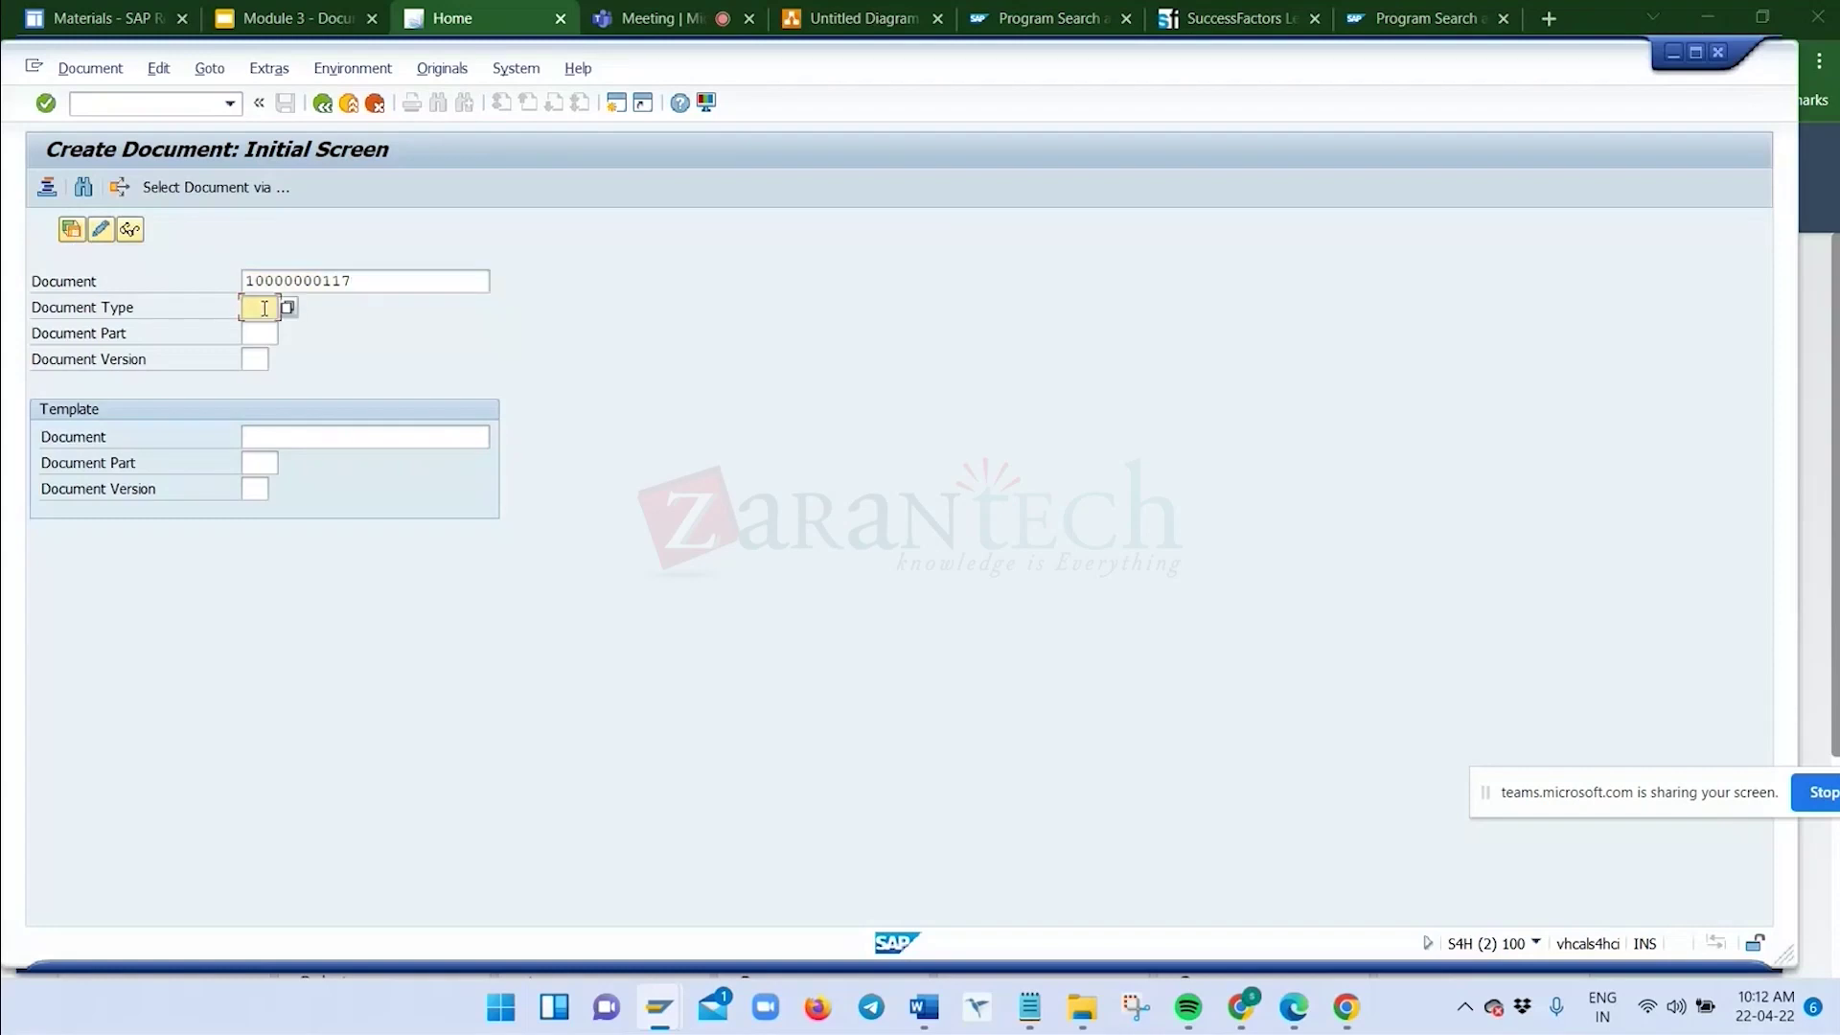
{"action": "type", "text": "RMS"}
{"action": "left_click", "coordinate": [261, 335]}
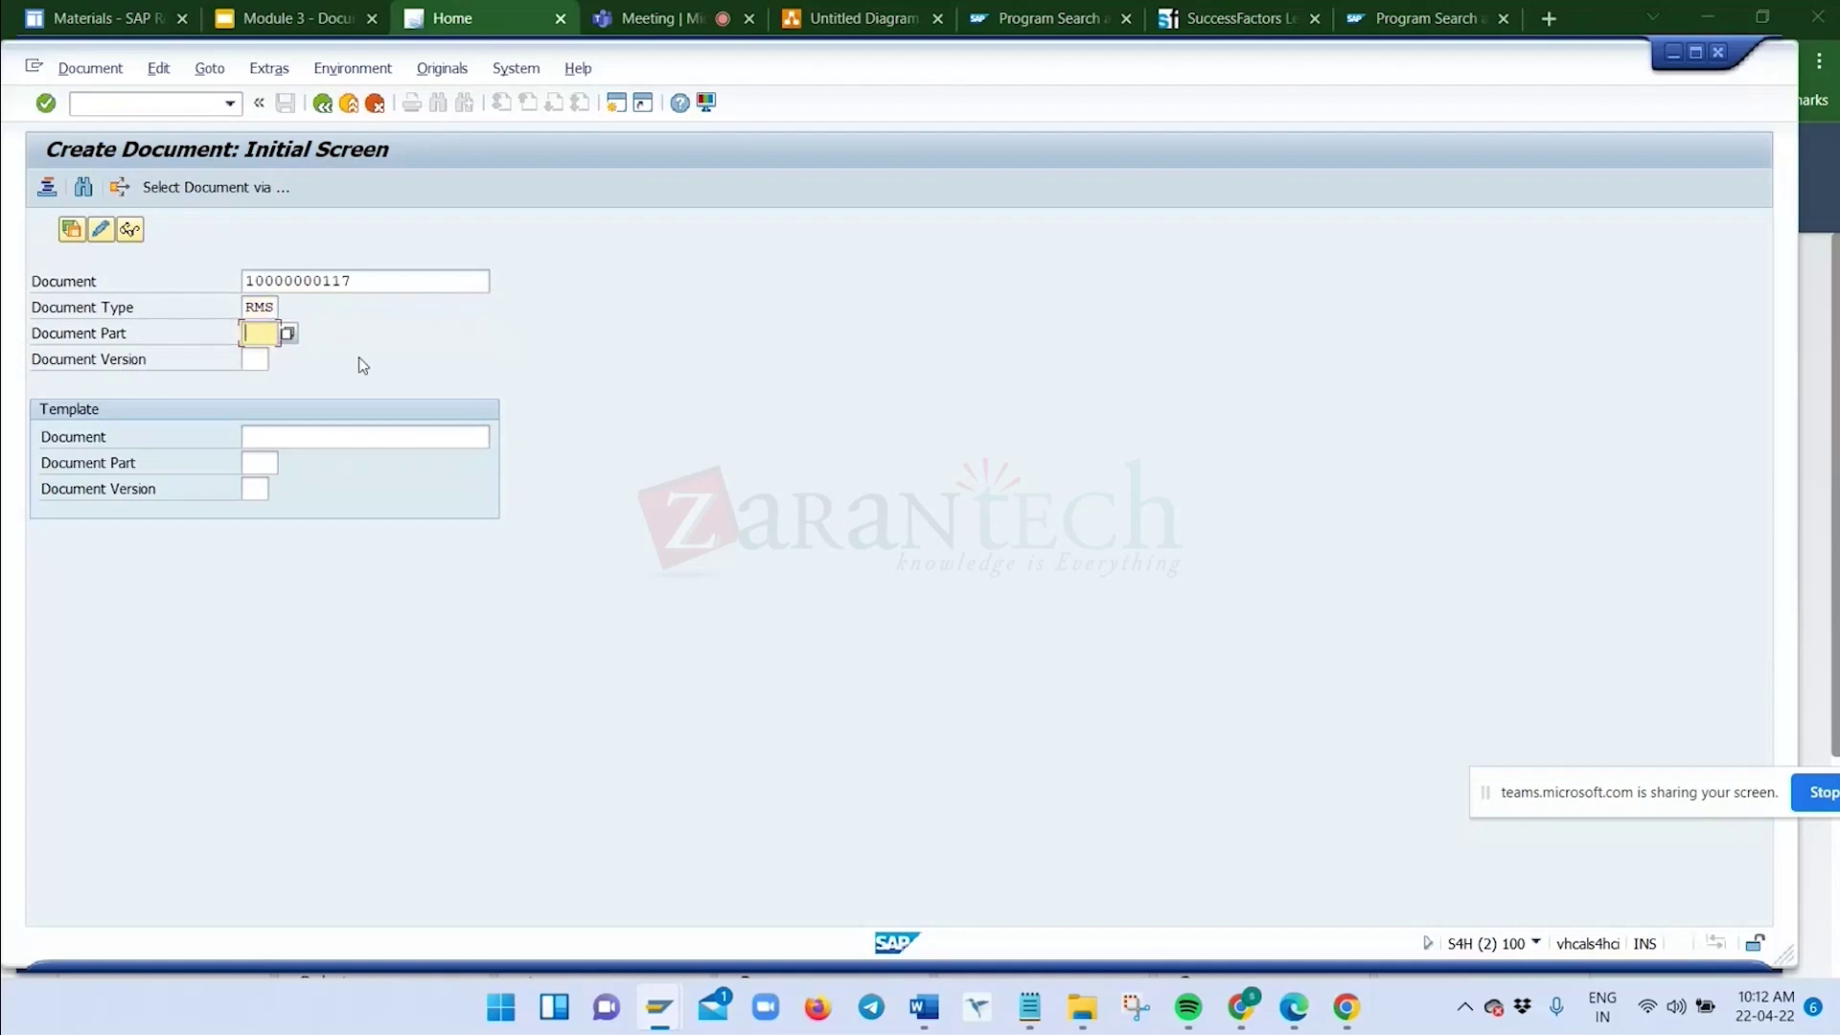
{"action": "left_click", "coordinate": [71, 230]}
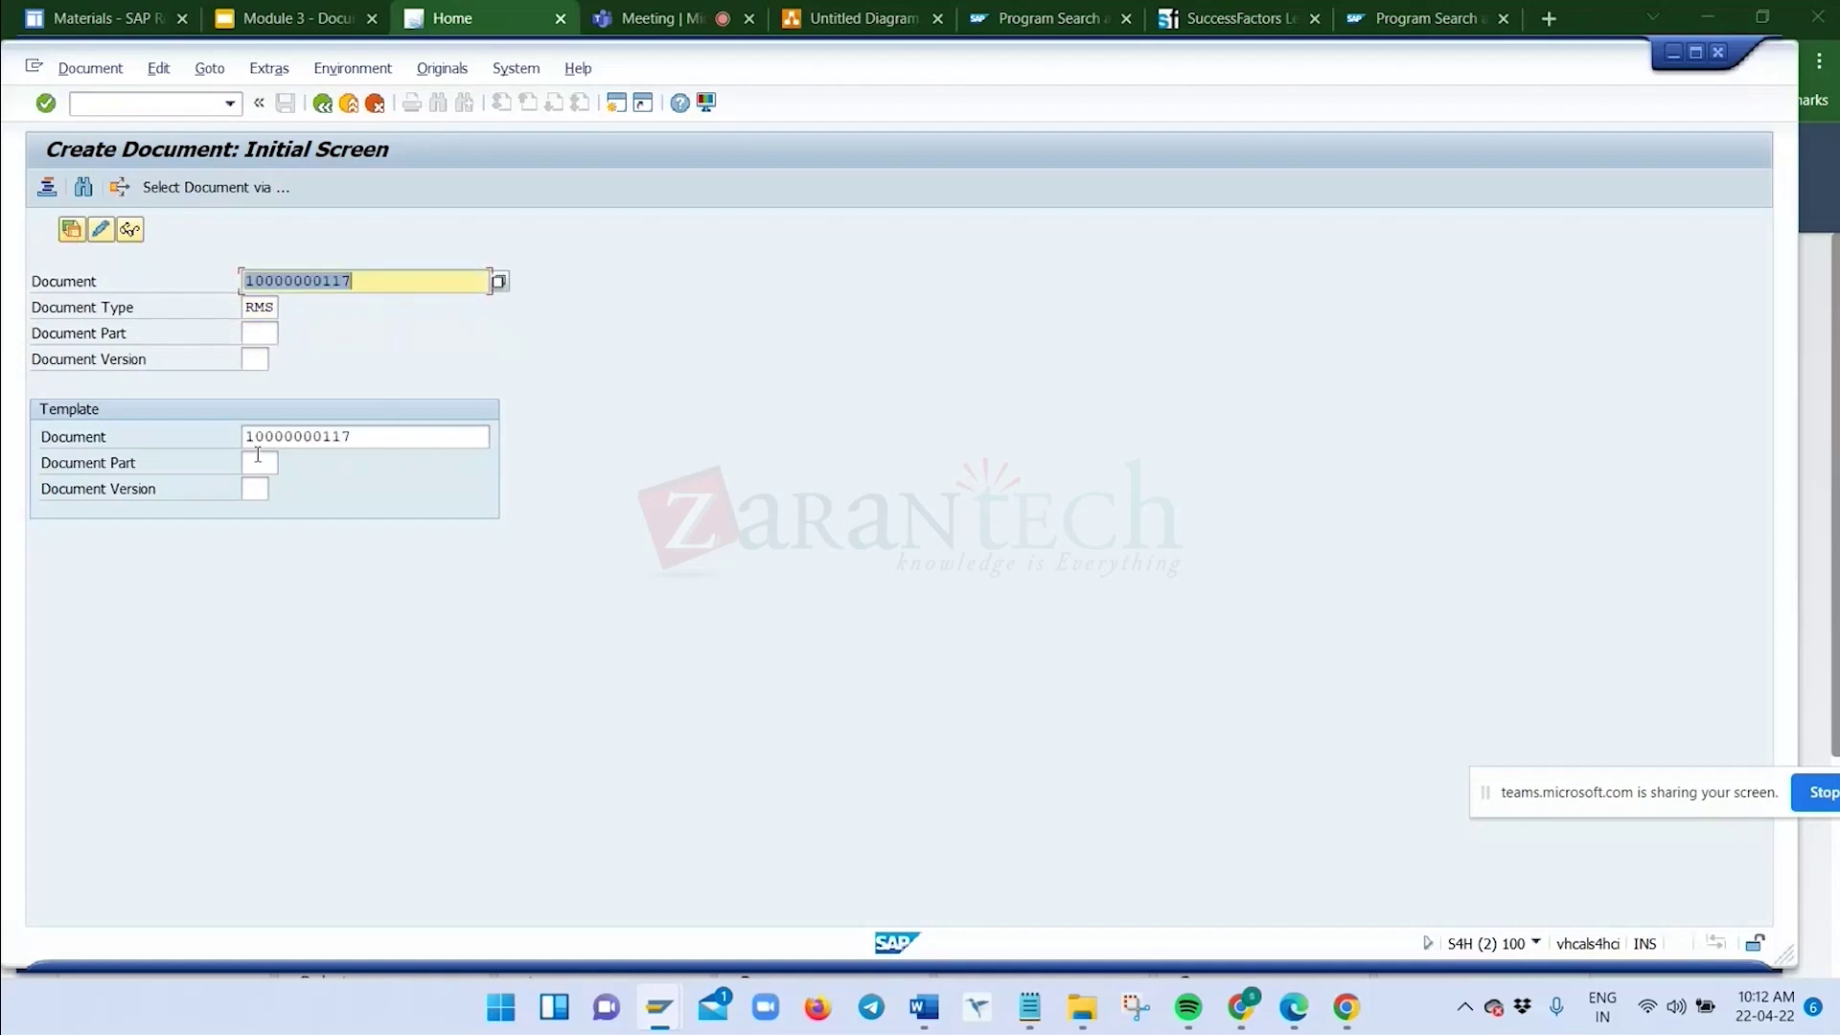
Set the document version to 01 and continue to the new version's basic data
{"action": "left_click", "coordinate": [258, 335]}
{"action": "left_click", "coordinate": [257, 359]}
{"action": "type", "text": "01"}
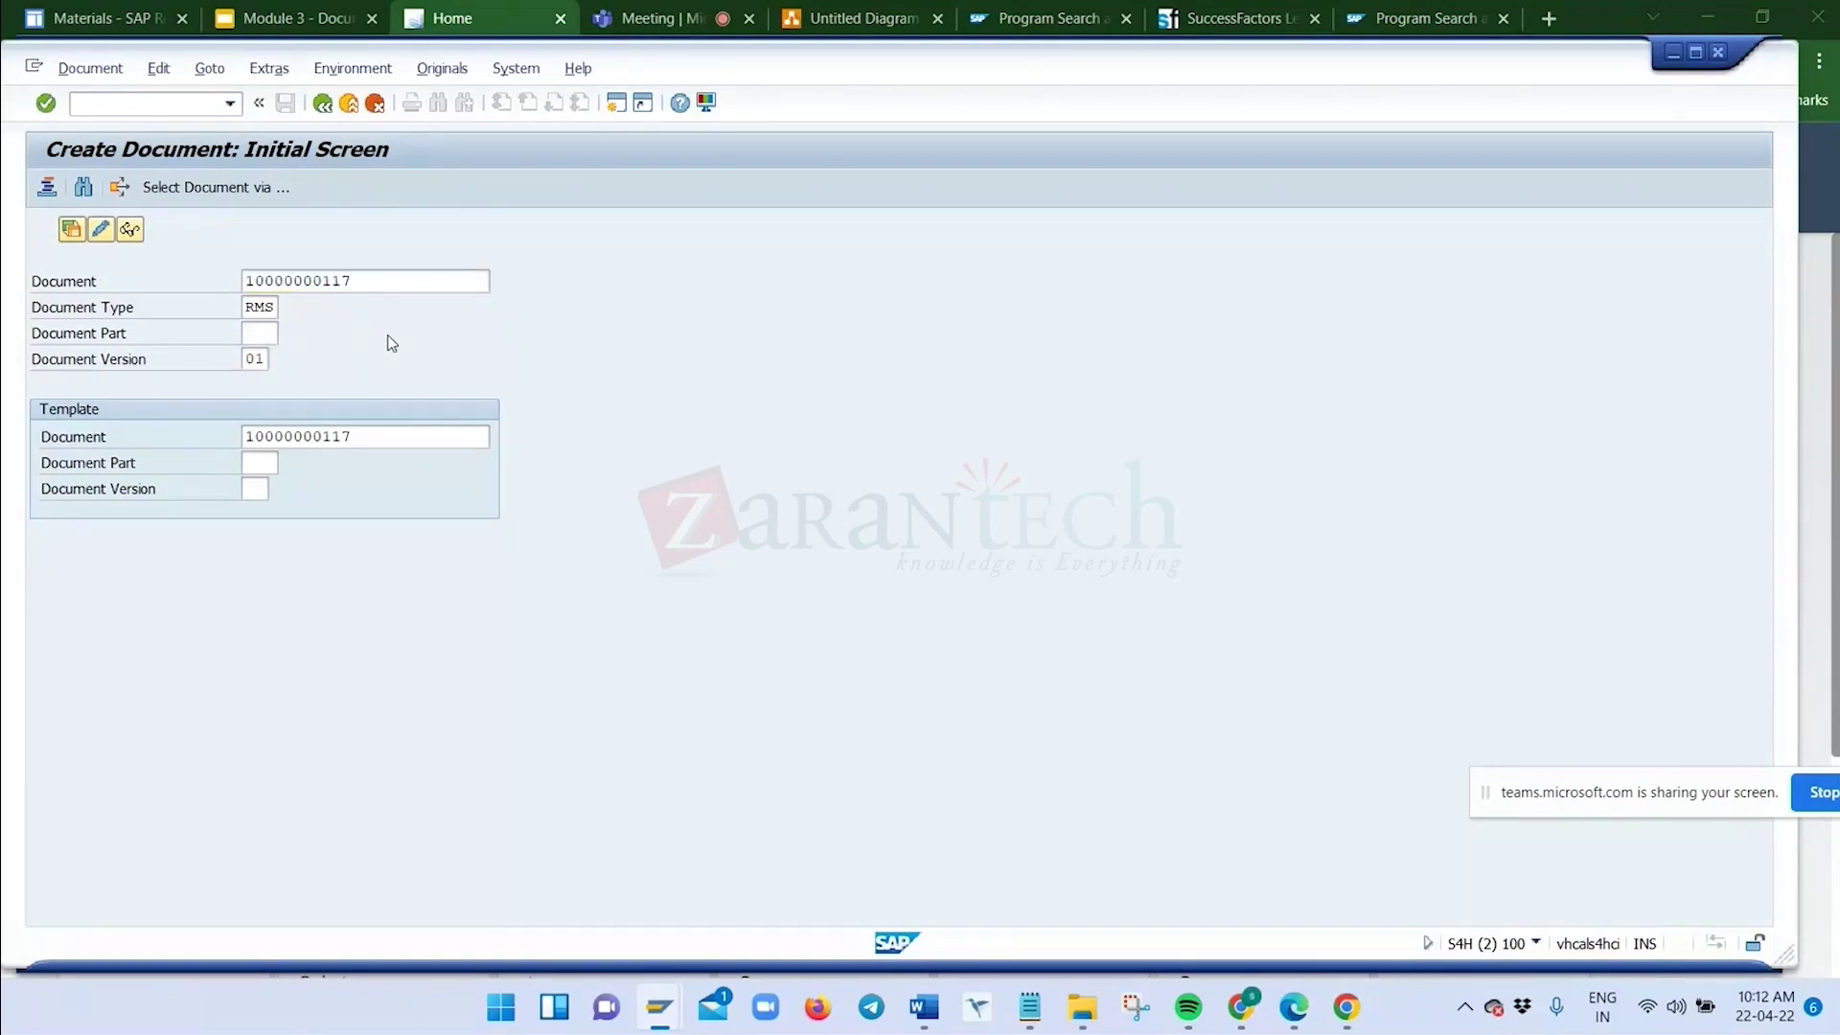
{"action": "key", "text": "Return"}
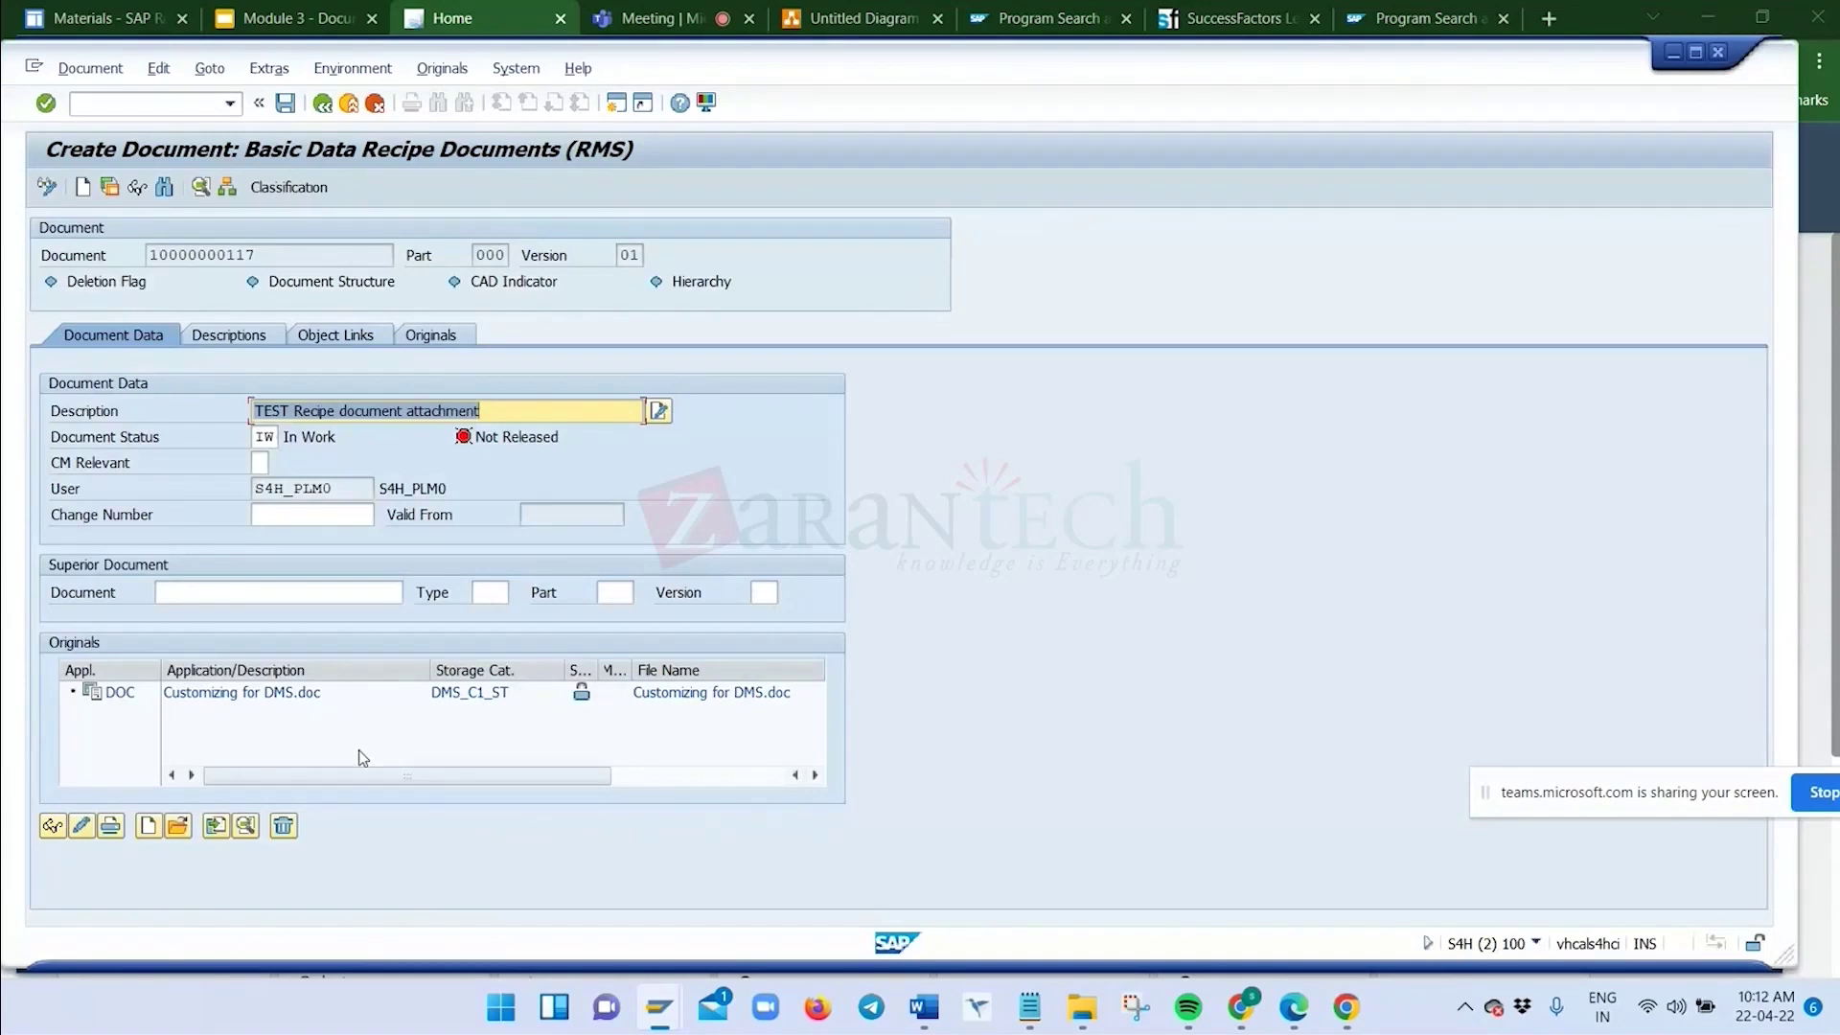
Examine the new version's document number, version and document status in its basic data
{"action": "key", "text": "alt+Tab"}
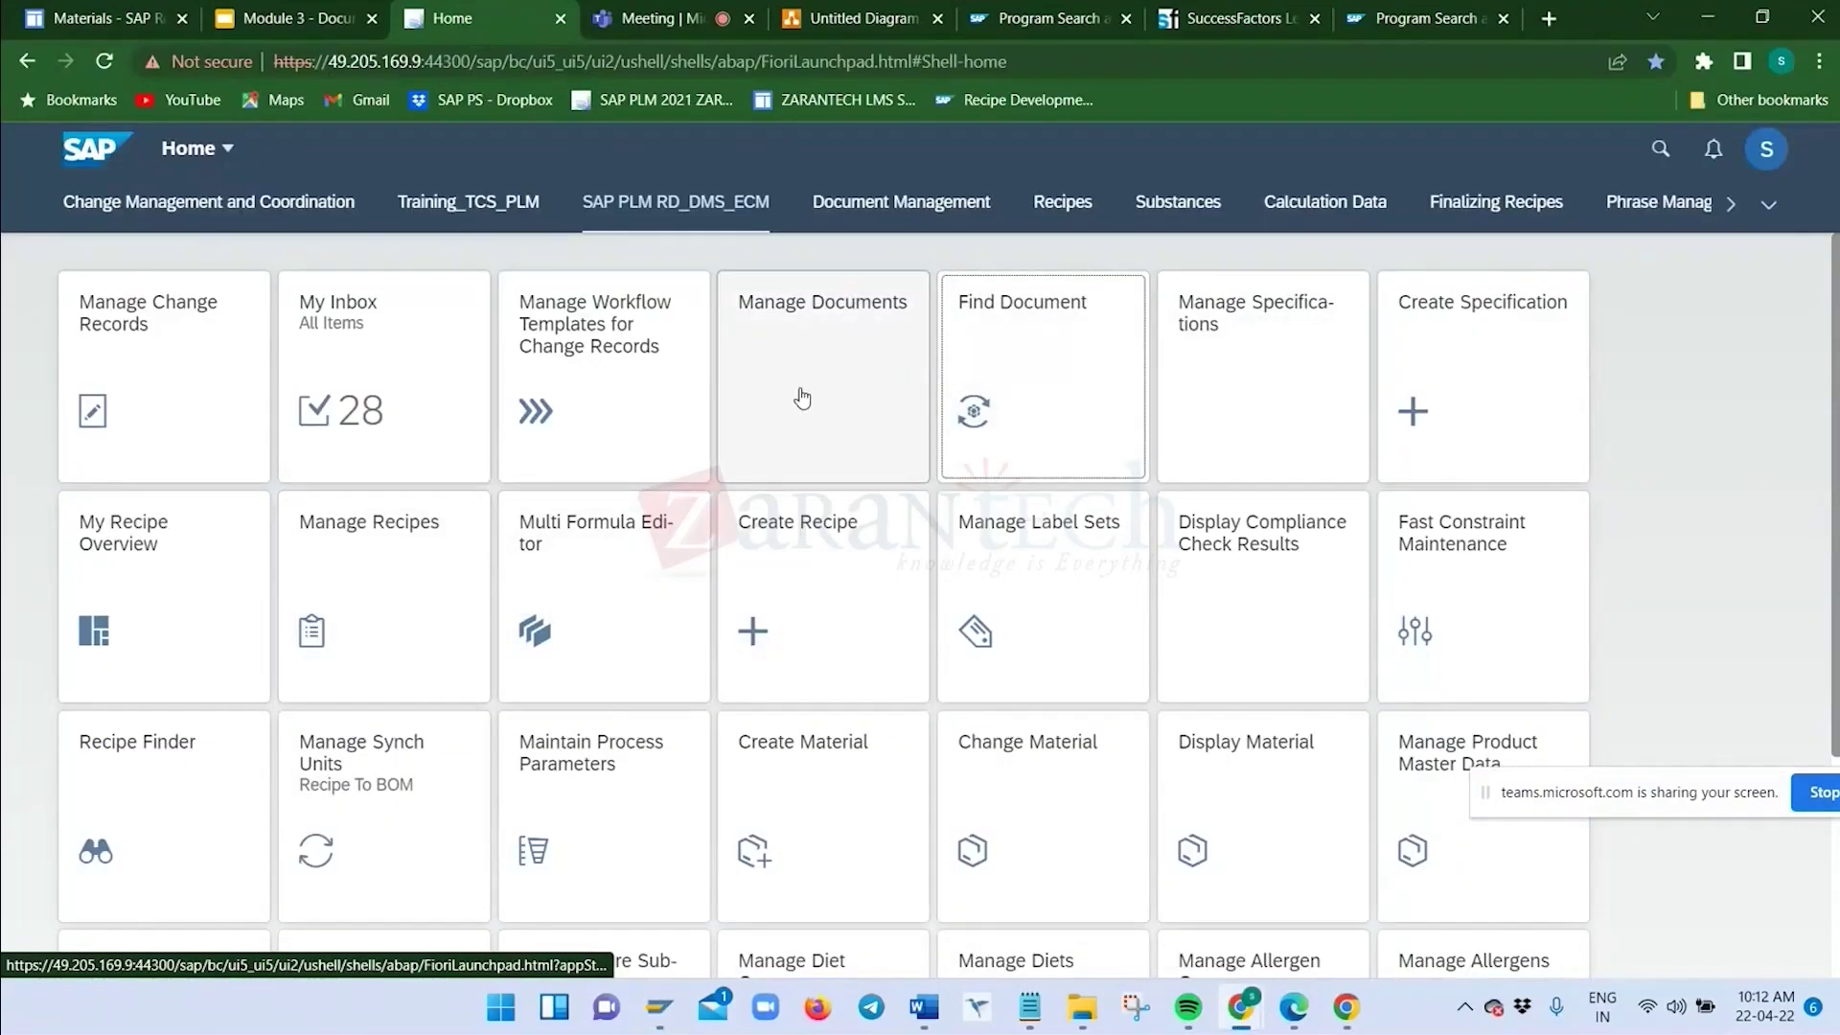
{"action": "key", "text": "alt+Tab"}
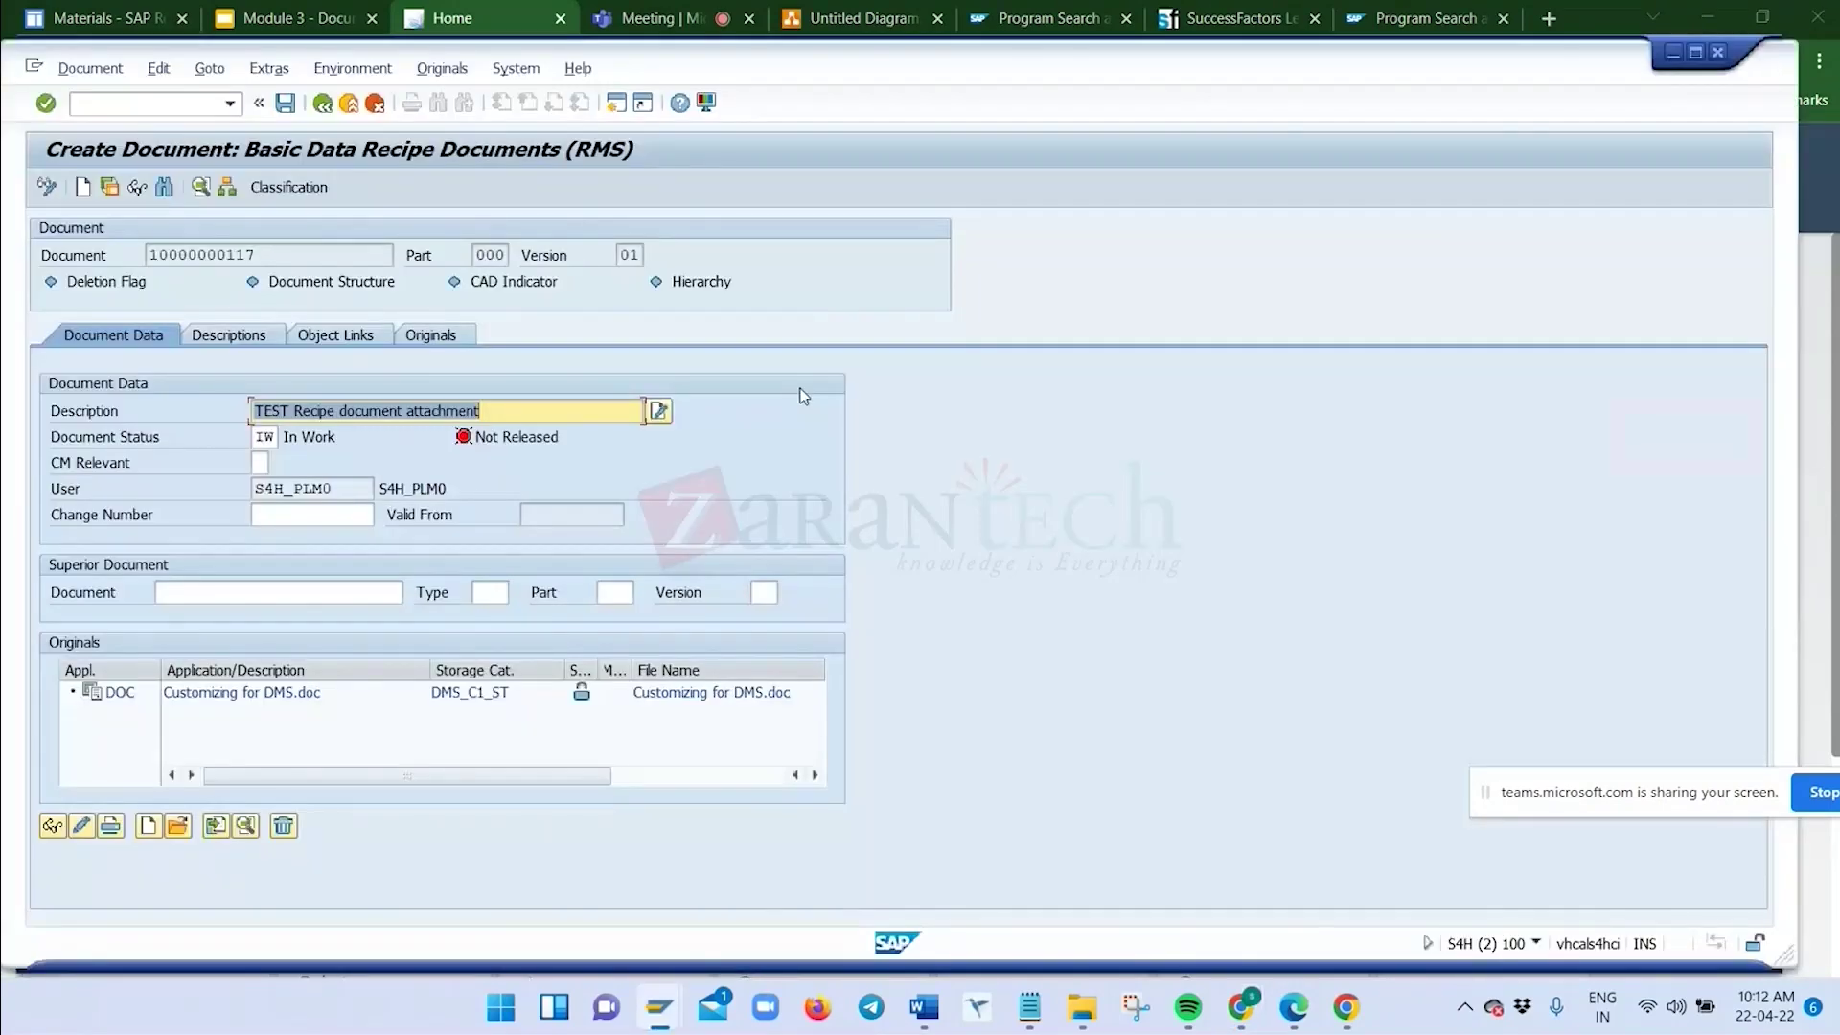
{"action": "double_click", "coordinate": [269, 257]}
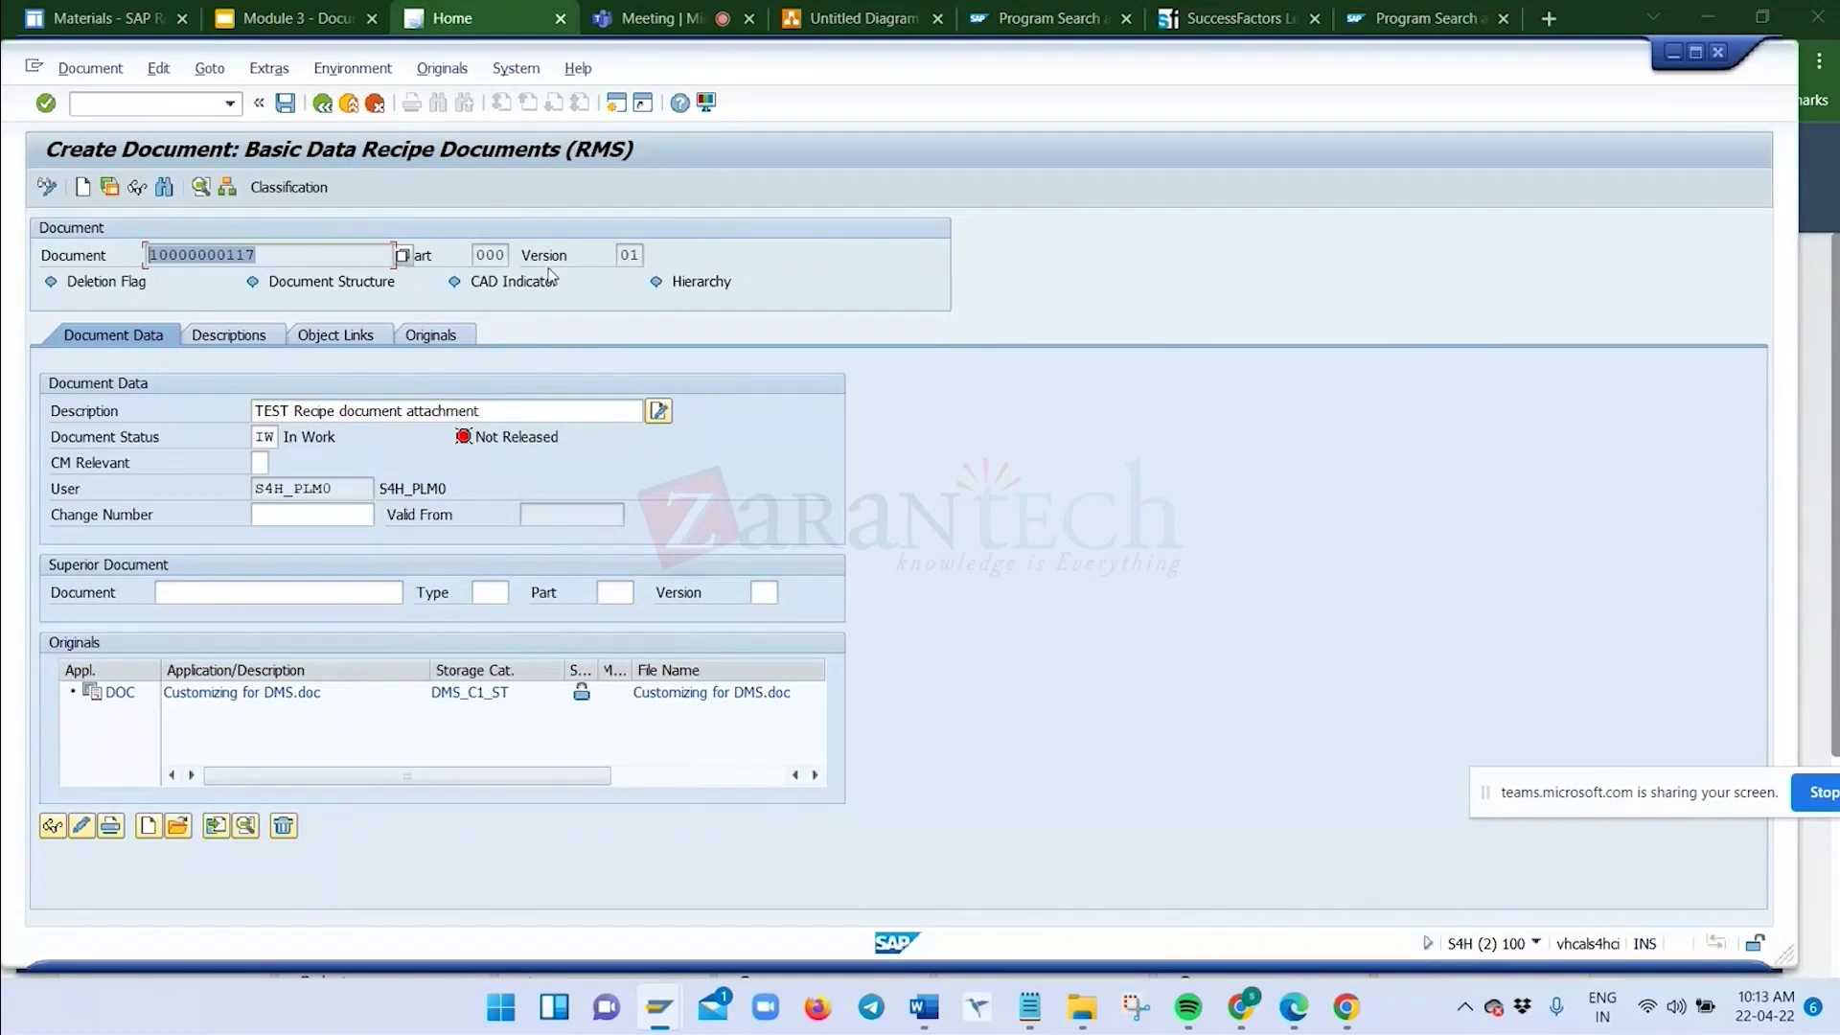
{"action": "left_click", "coordinate": [621, 255]}
{"action": "double_click", "coordinate": [623, 255]}
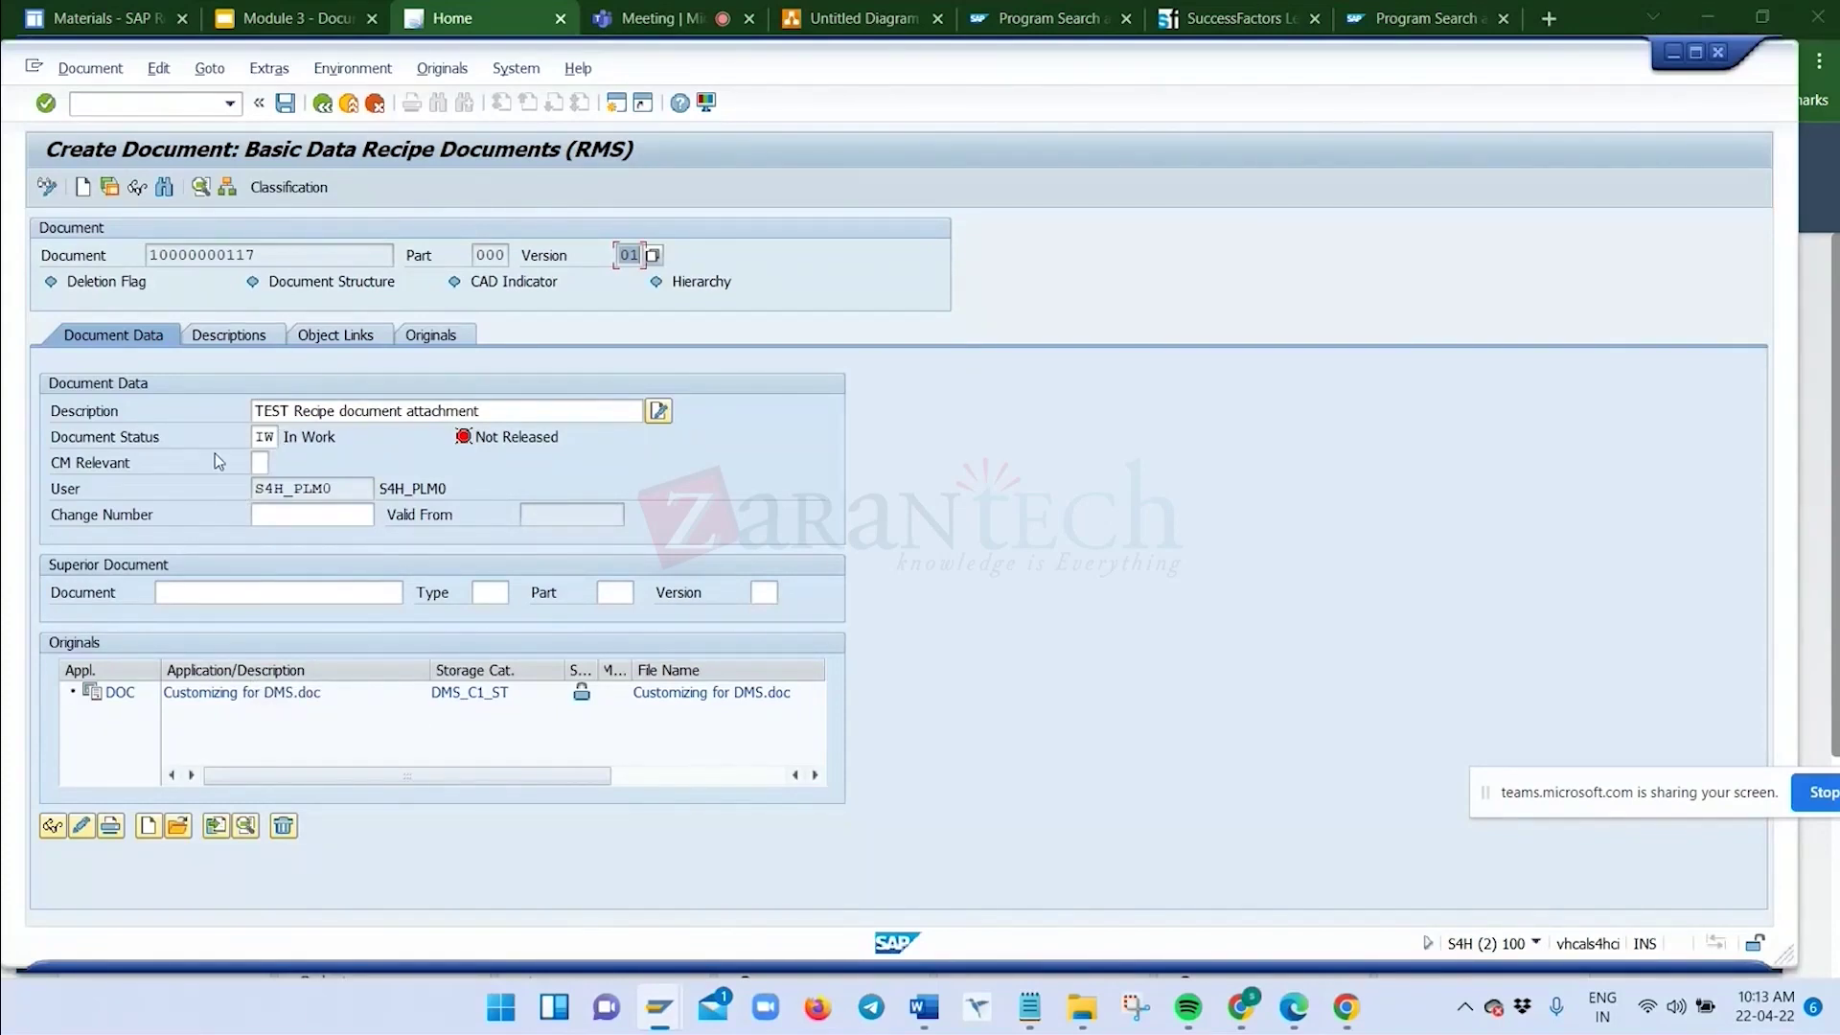
{"action": "left_click", "coordinate": [275, 435]}
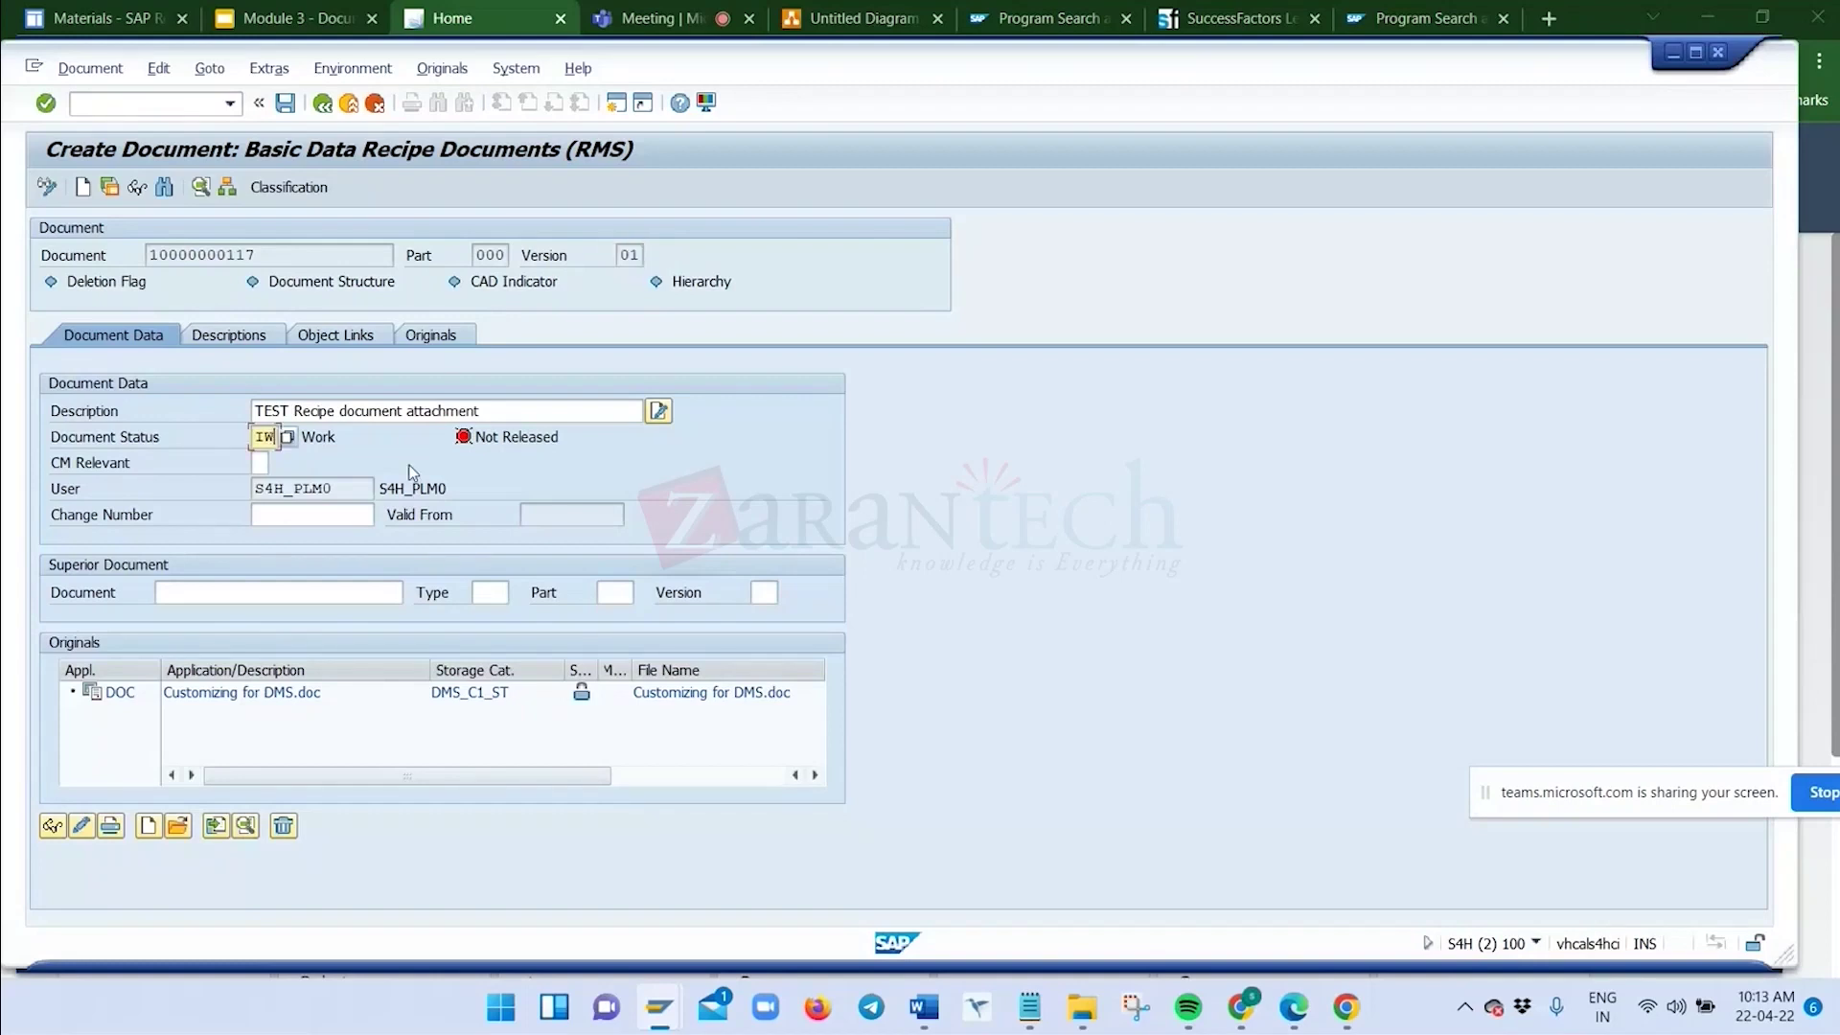
View the selectable document statuses of the new version, close the list unchanged and select the original Customizing for DMS.doc
{"action": "left_click", "coordinate": [290, 438]}
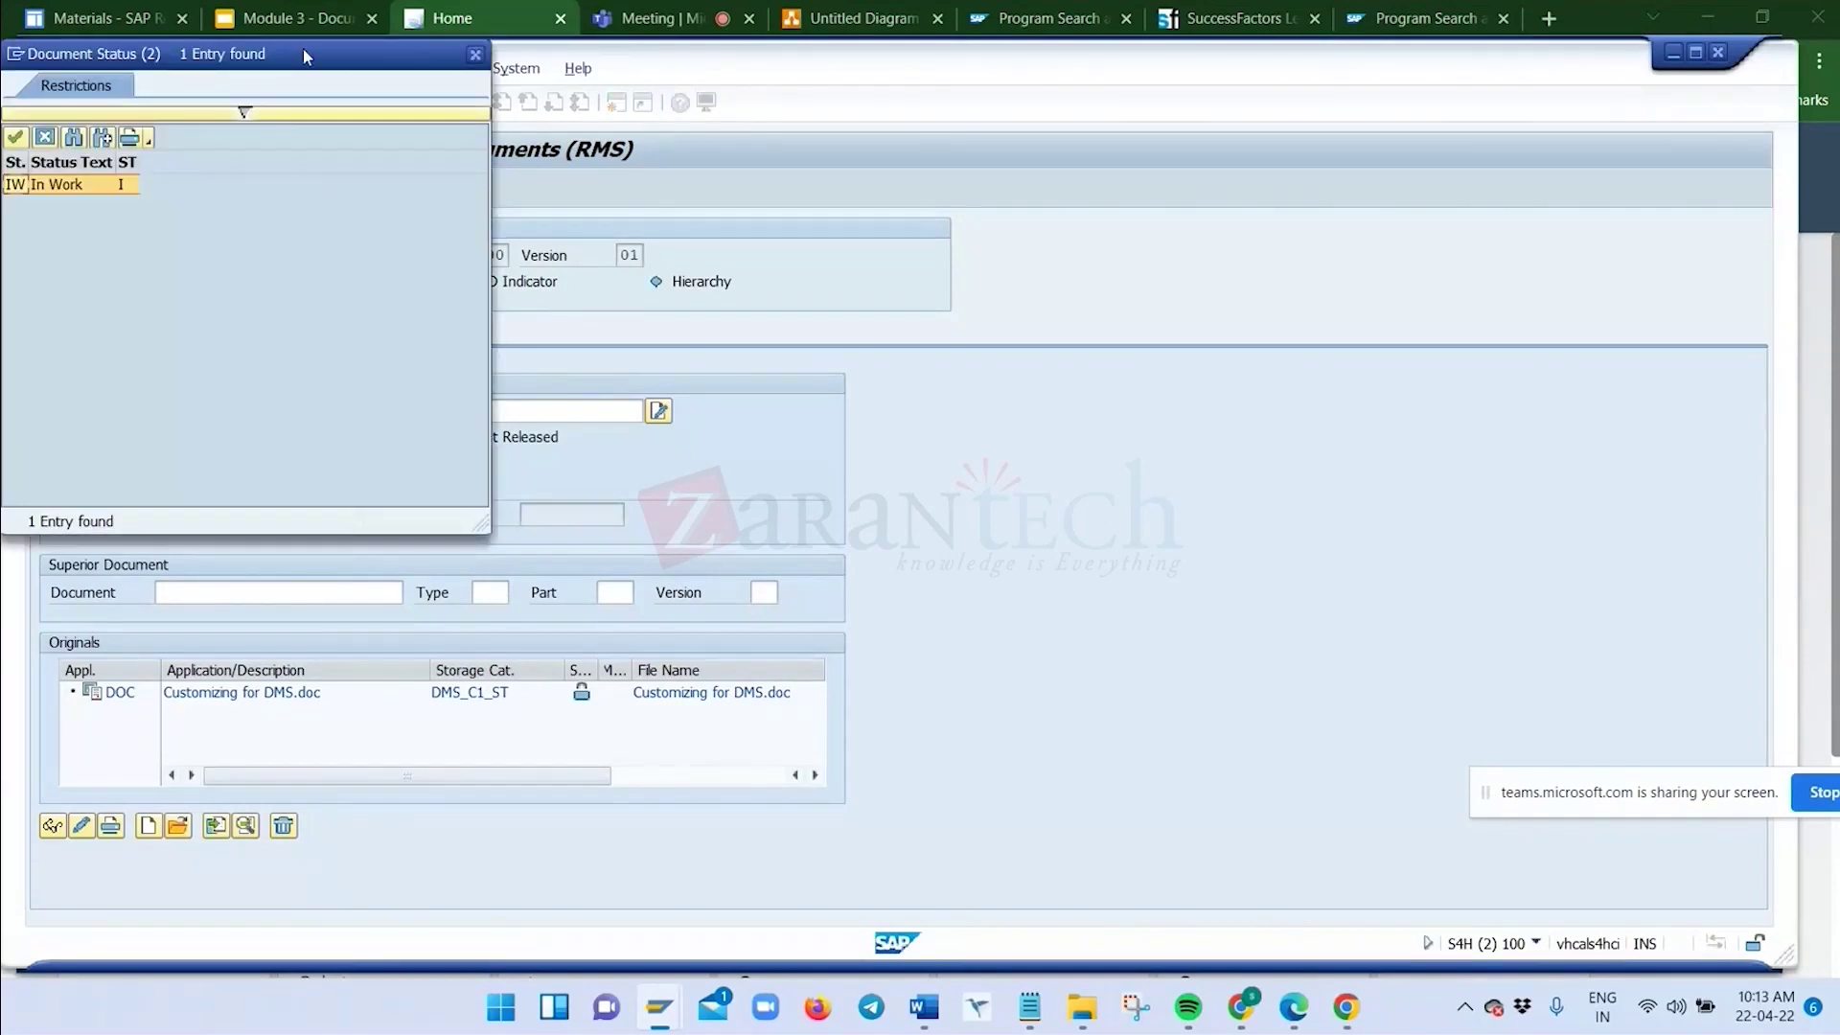
{"action": "left_click_drag", "start_coordinate": [303, 54], "coordinate": [1013, 122]}
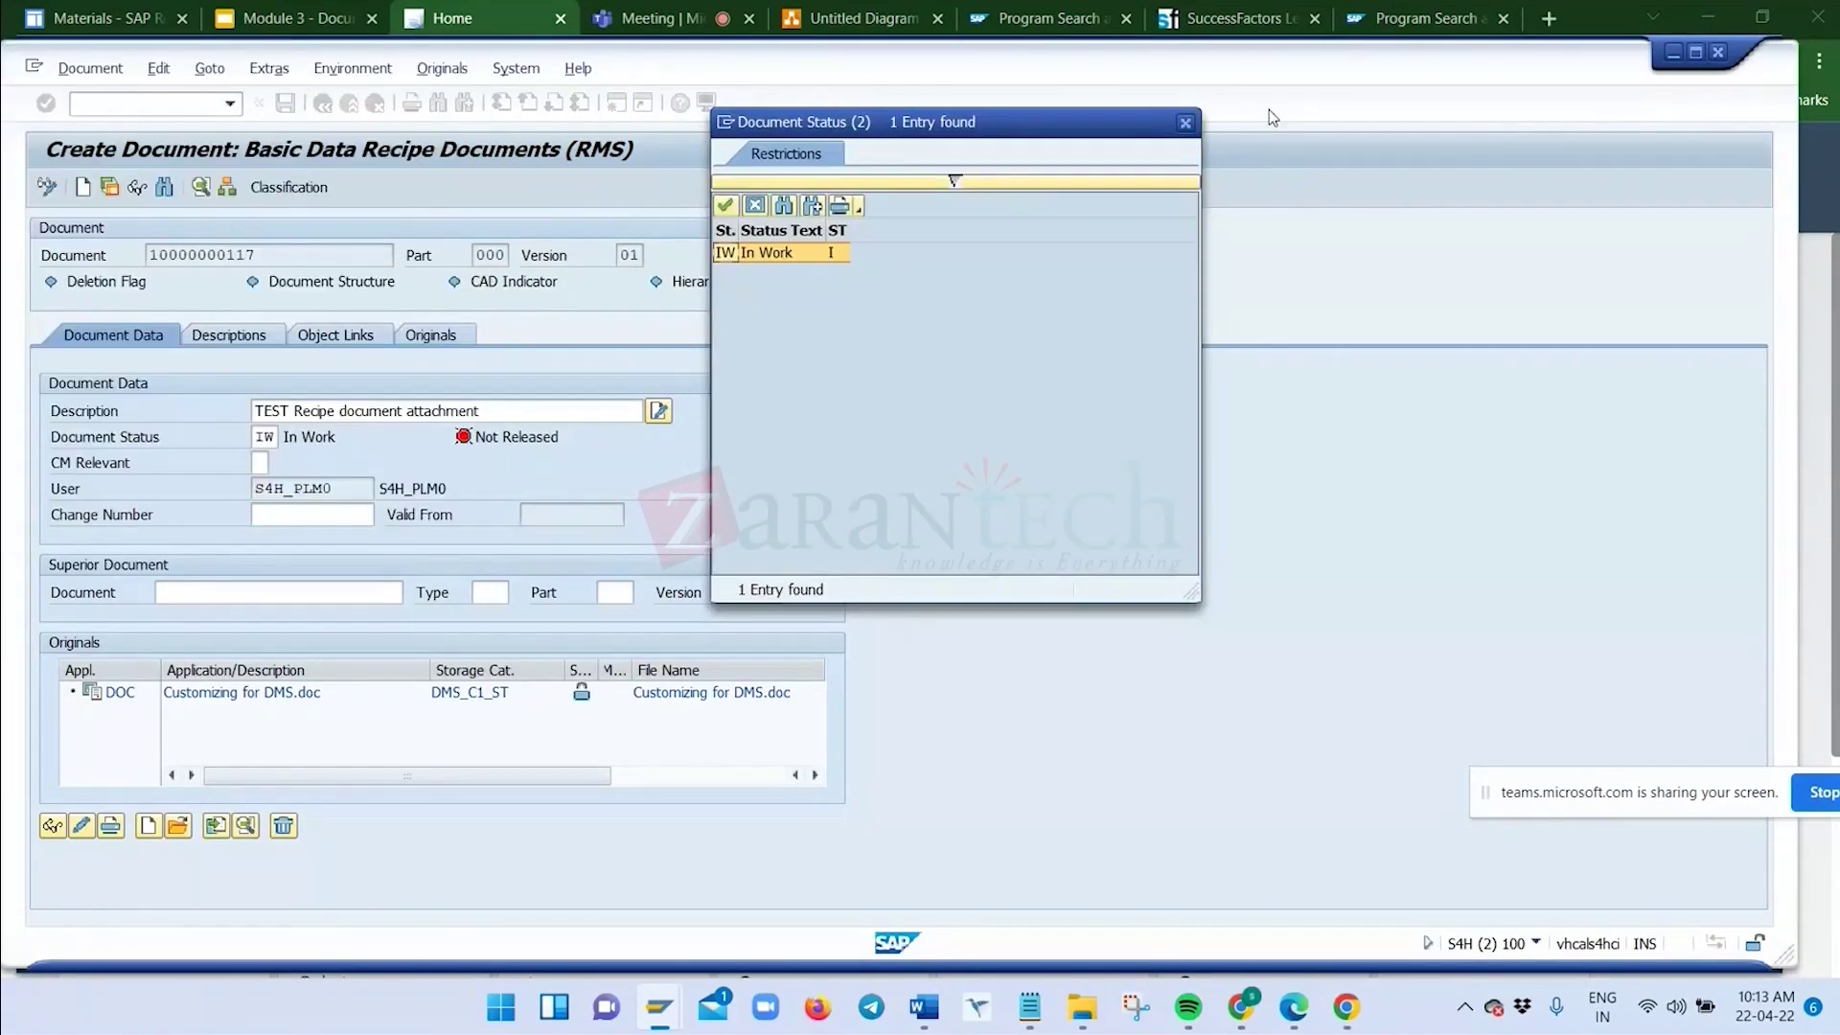
{"action": "left_click", "coordinate": [1185, 122]}
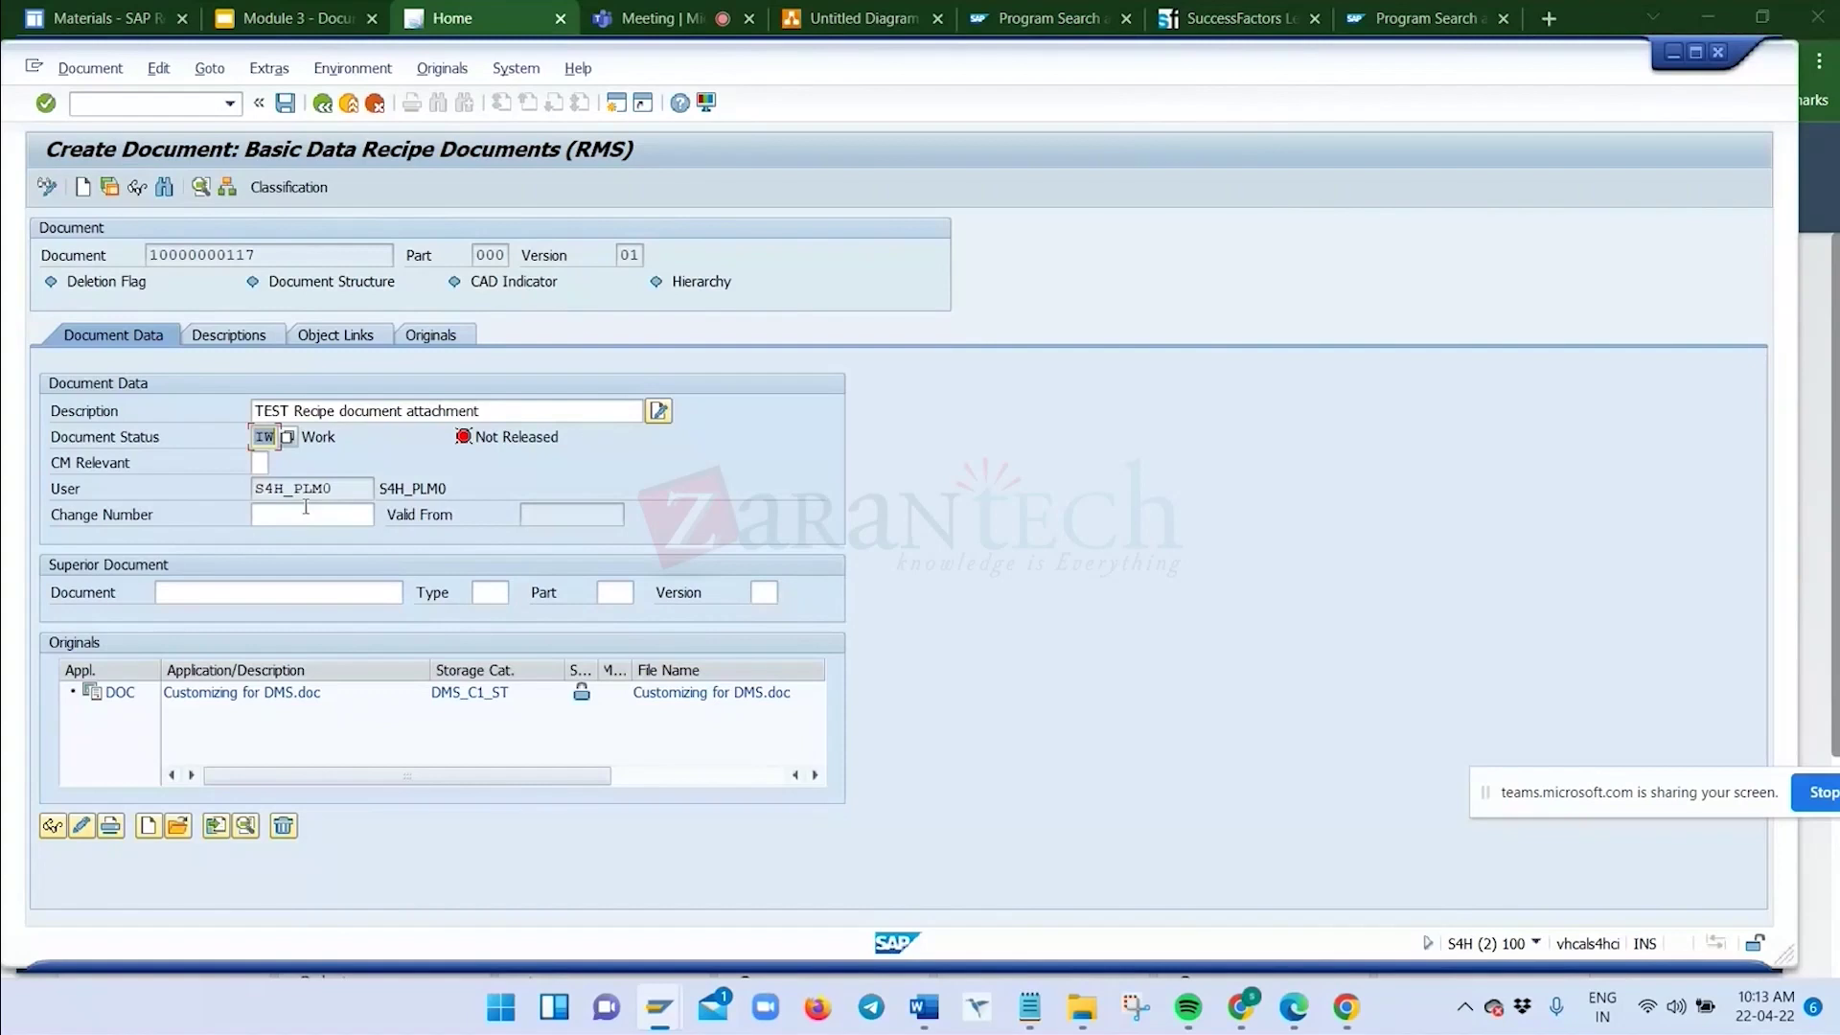
{"action": "left_click", "coordinate": [583, 700]}
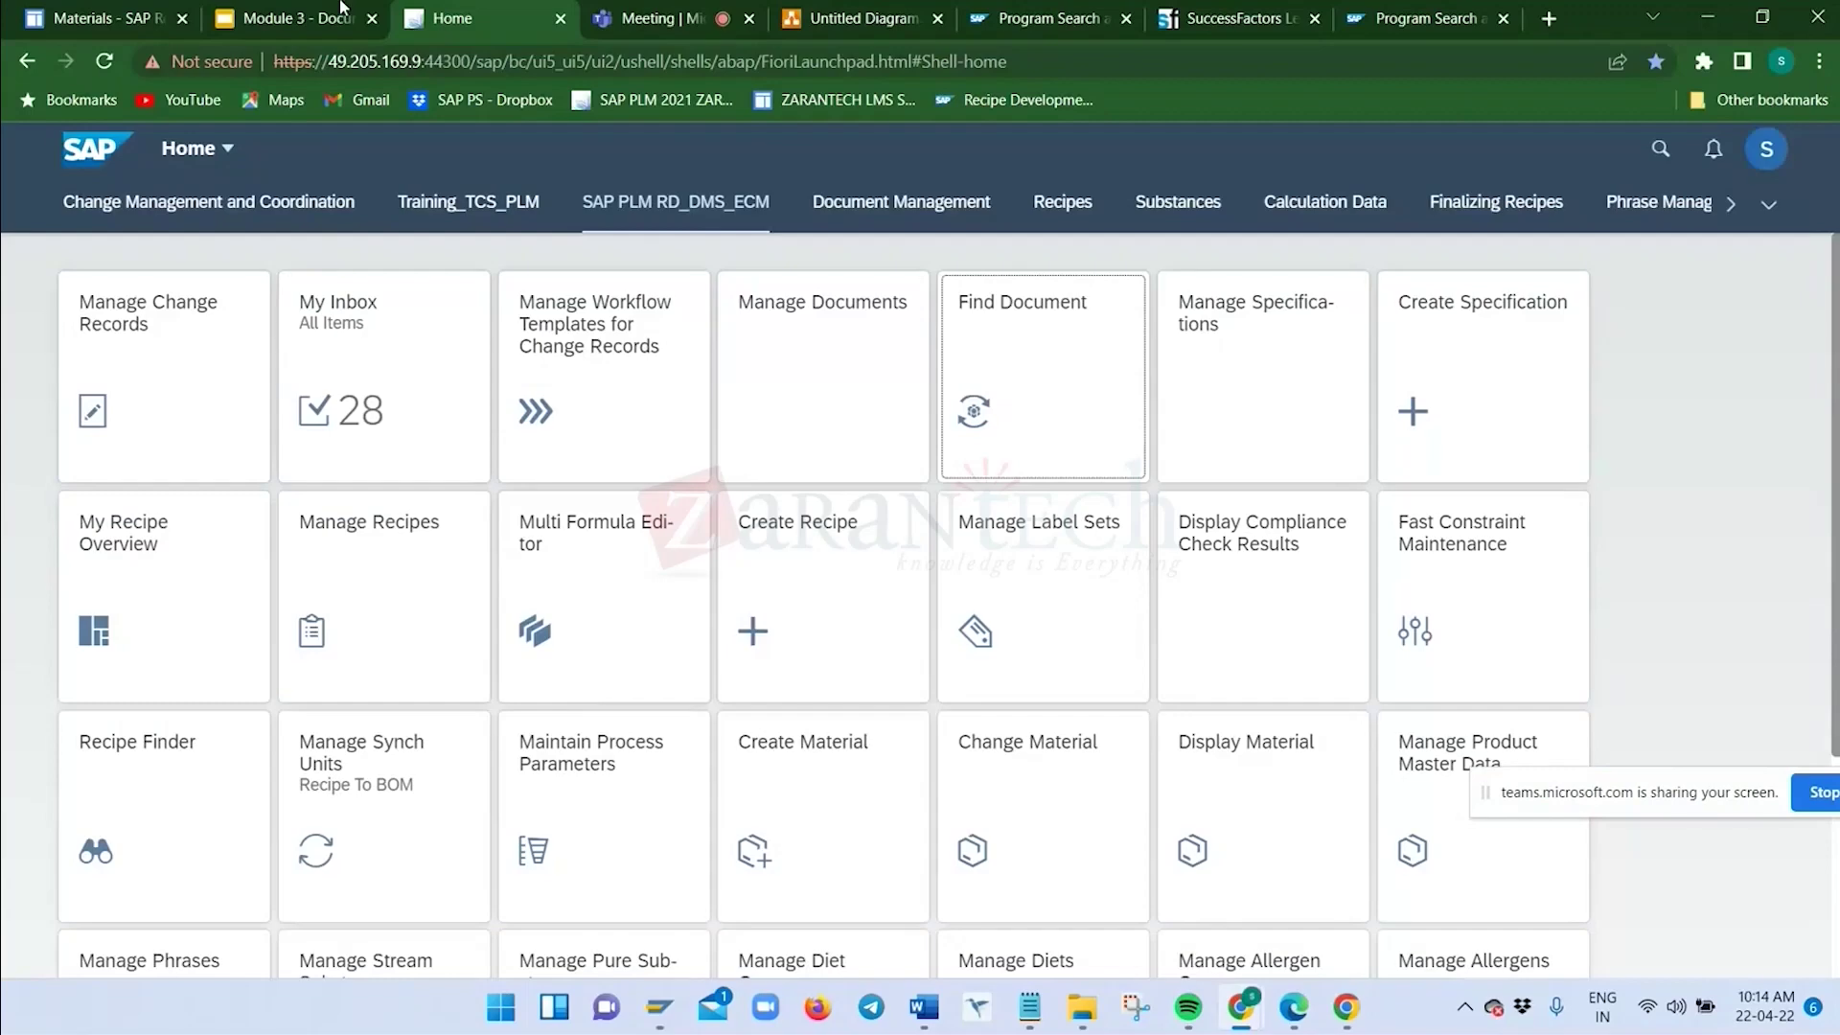
Switch to the Module 3 - Document Management slides in the browser and go back to the SAP Document Management slide
{"action": "left_click", "coordinate": [340, 8]}
{"action": "left_click", "coordinate": [134, 455]}
{"action": "scroll", "coordinate": [115, 537], "scroll_direction": "up", "scroll_amount": 3}
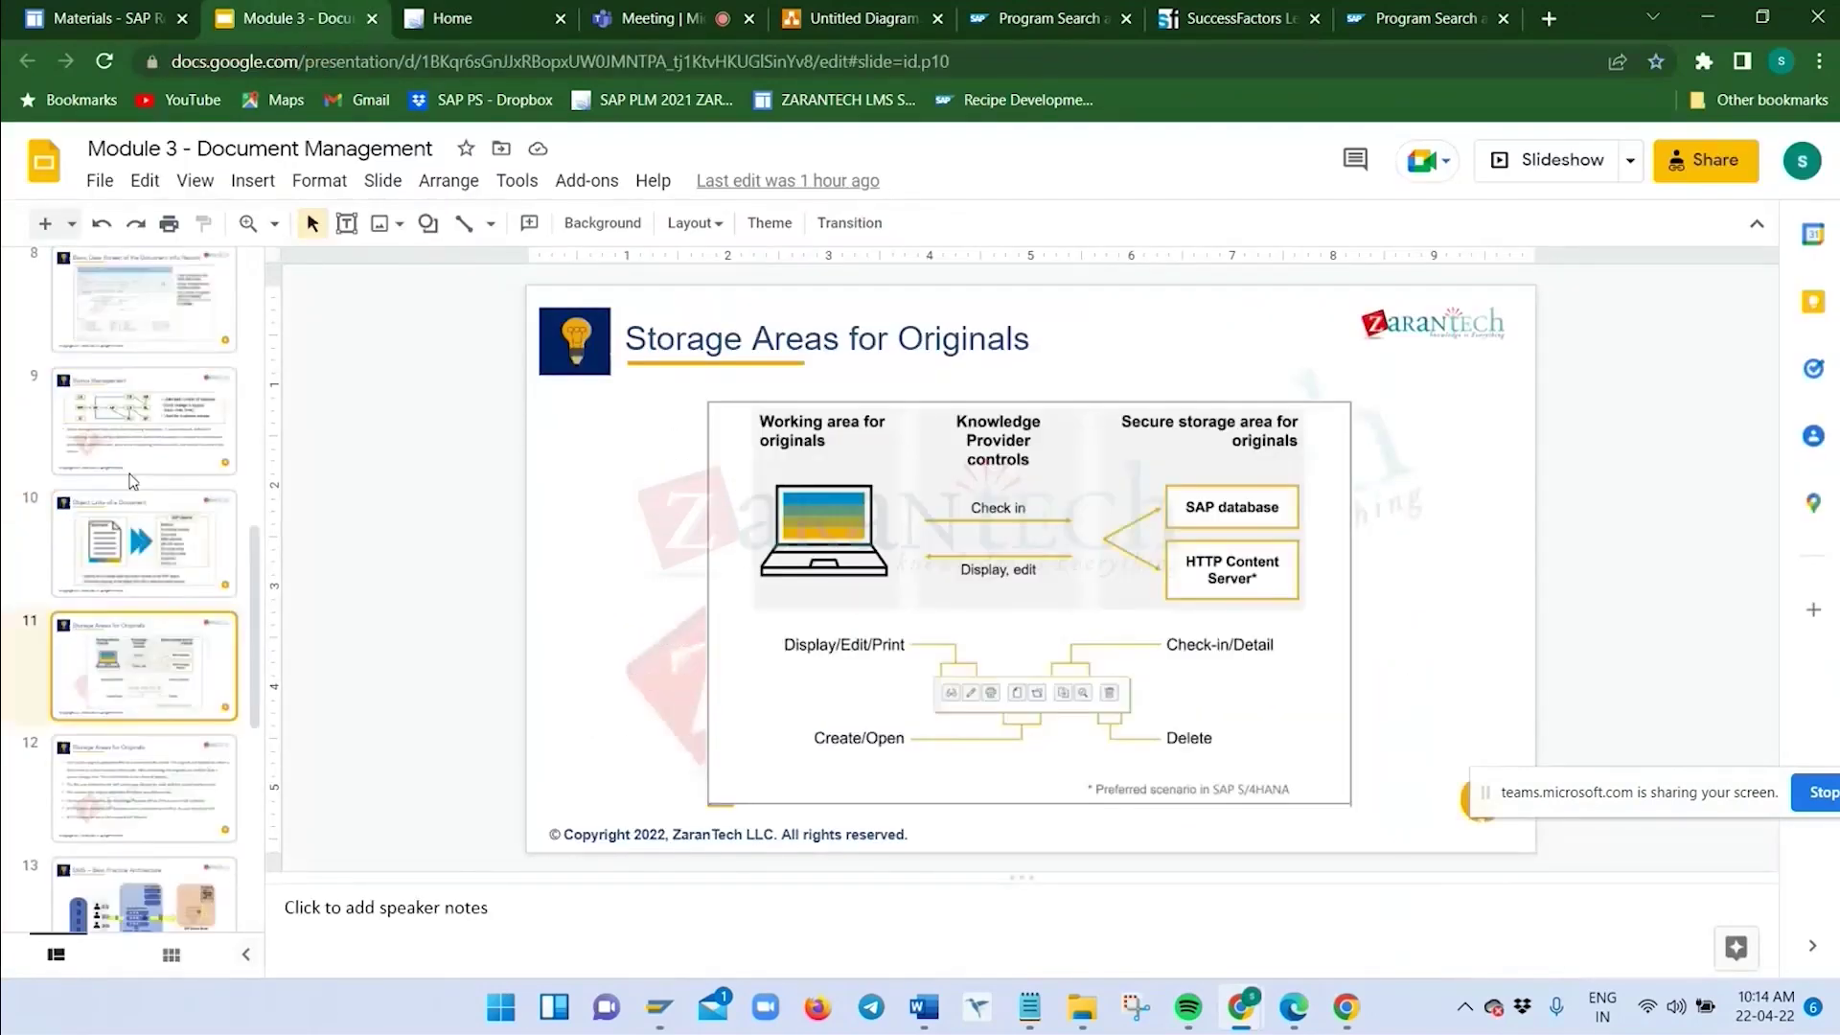
{"action": "left_click", "coordinate": [165, 781]}
{"action": "left_click", "coordinate": [155, 690]}
{"action": "left_click", "coordinate": [151, 575]}
{"action": "left_click", "coordinate": [151, 484]}
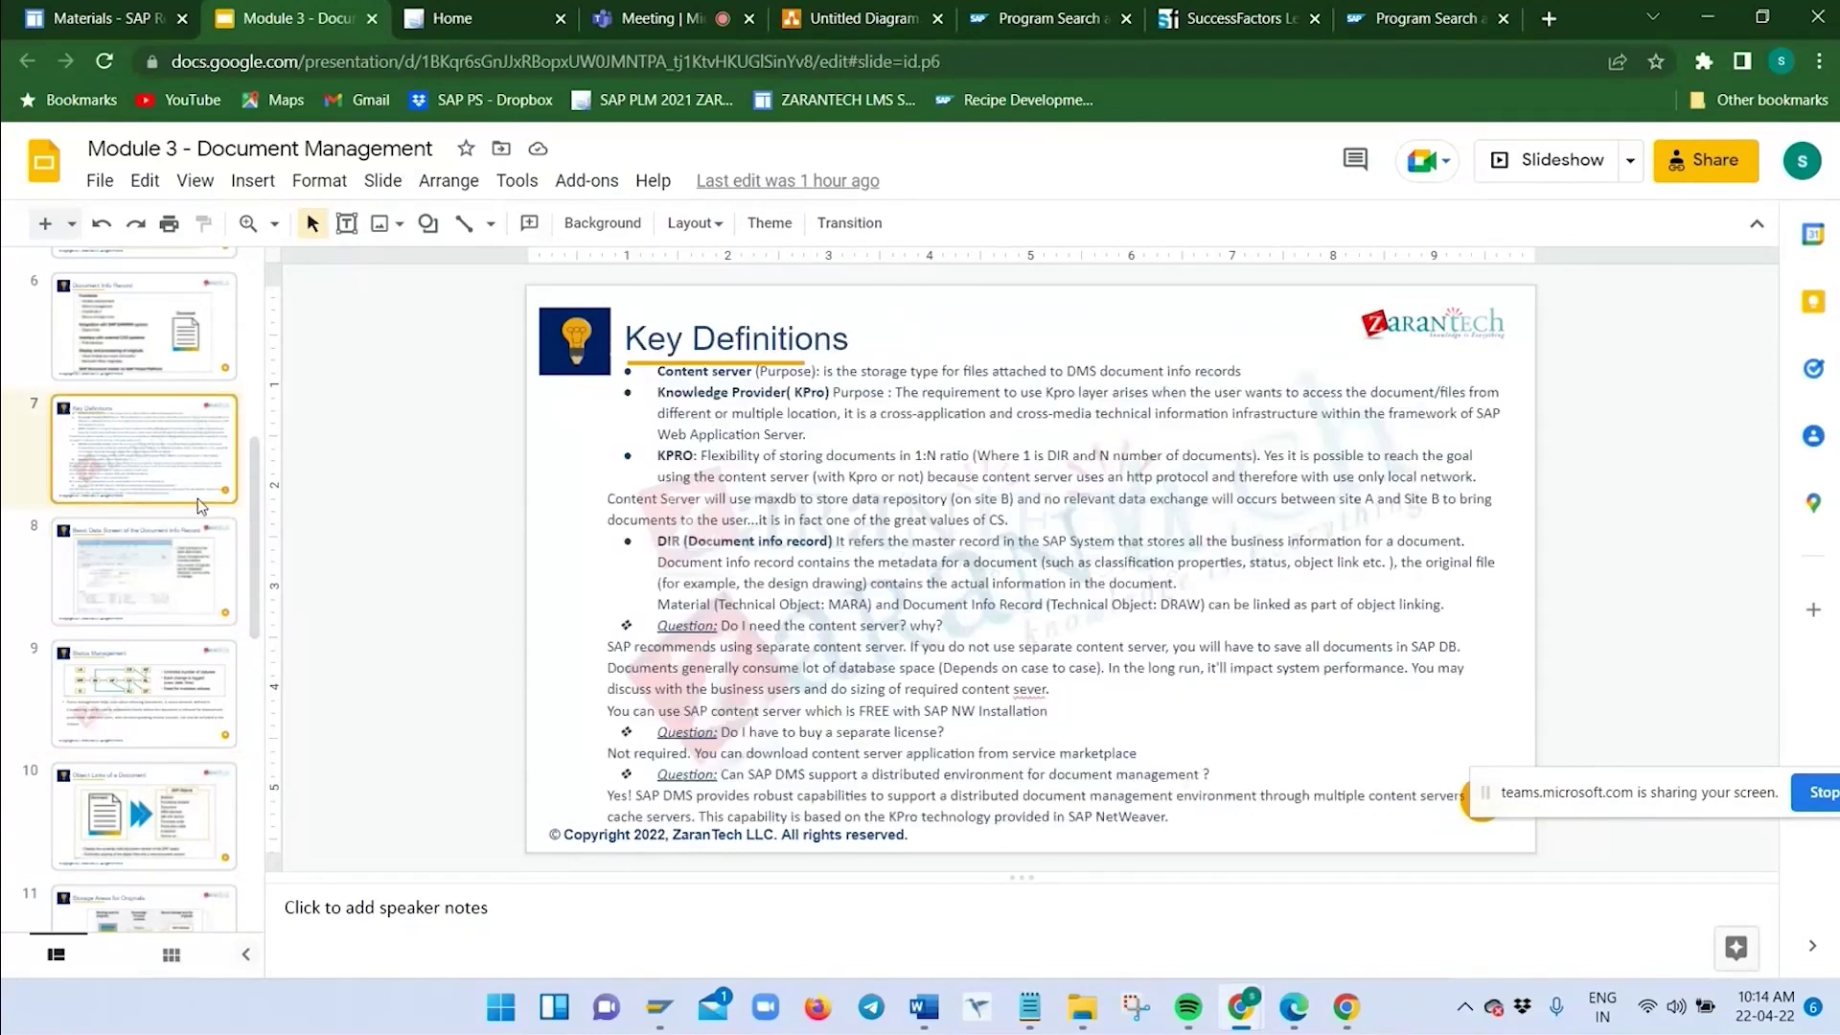
{"action": "scroll", "coordinate": [173, 518], "scroll_direction": "up", "scroll_amount": 3}
{"action": "left_click", "coordinate": [174, 558]}
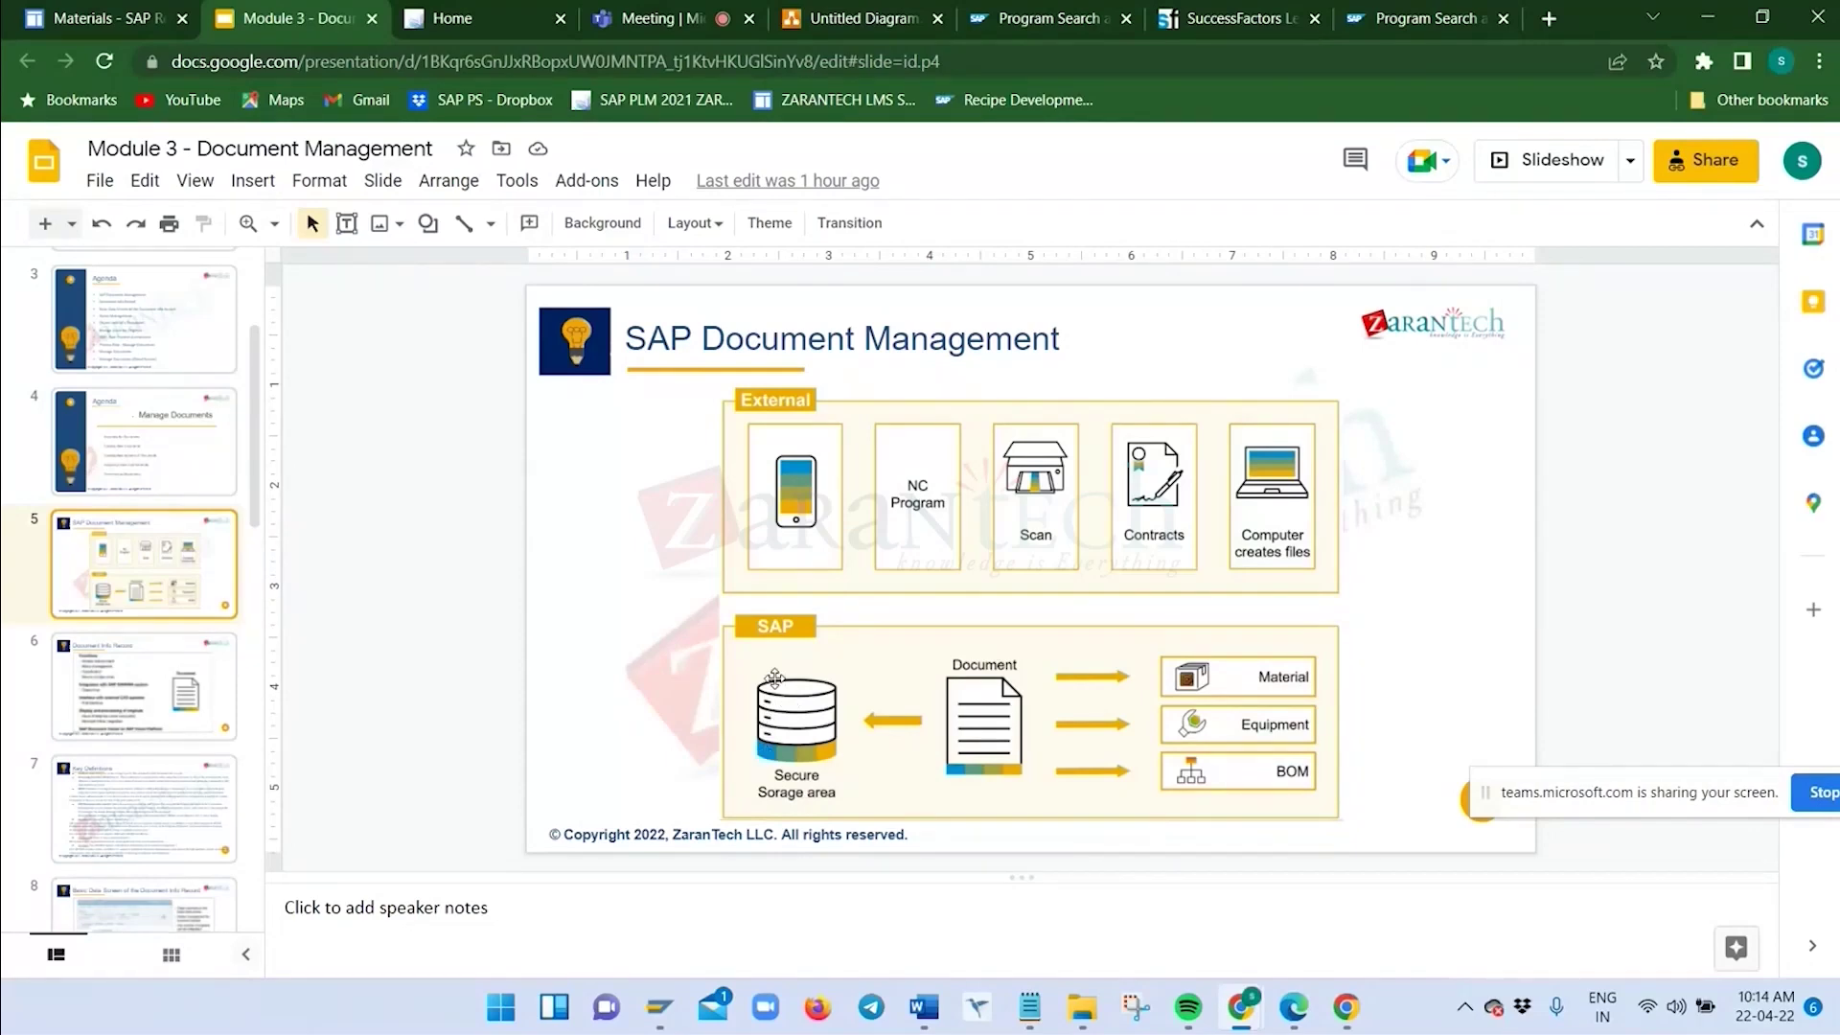
Return to SAP GUI, save document version 01, and copy its document number before leaving document creation
{"action": "key", "text": "alt+Tab"}
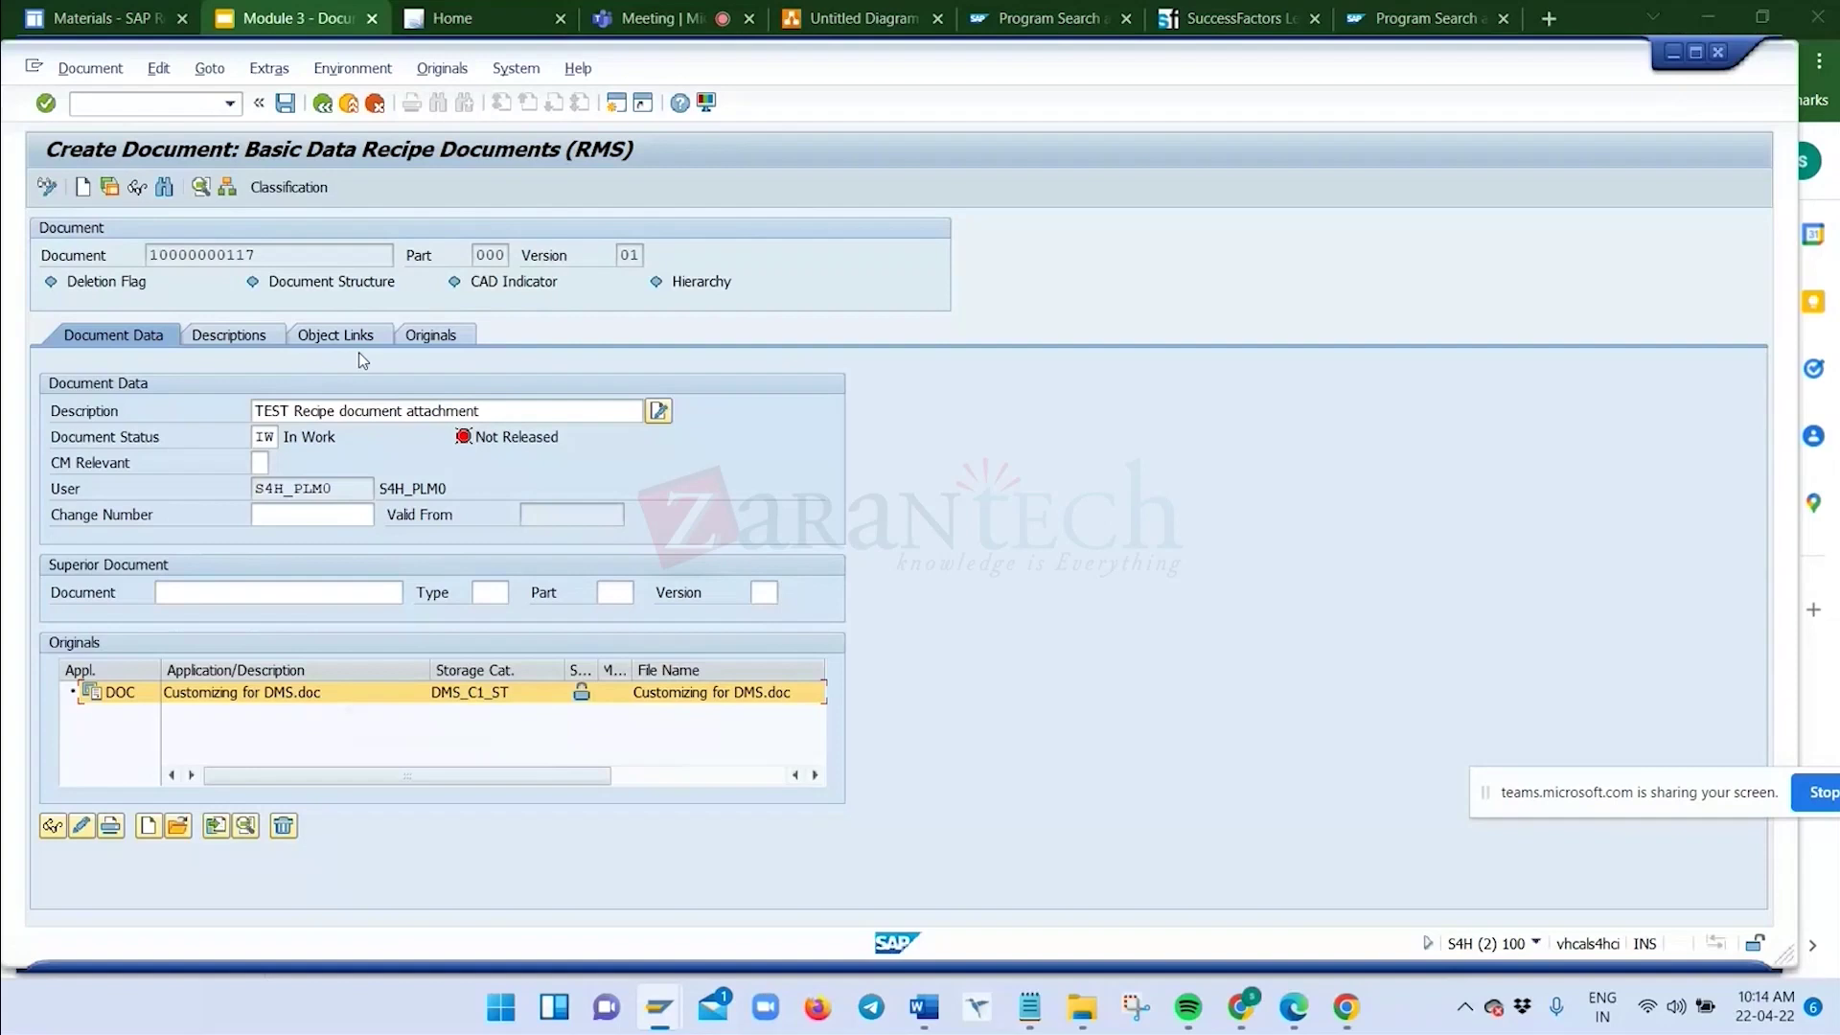
{"action": "left_click", "coordinate": [285, 103]}
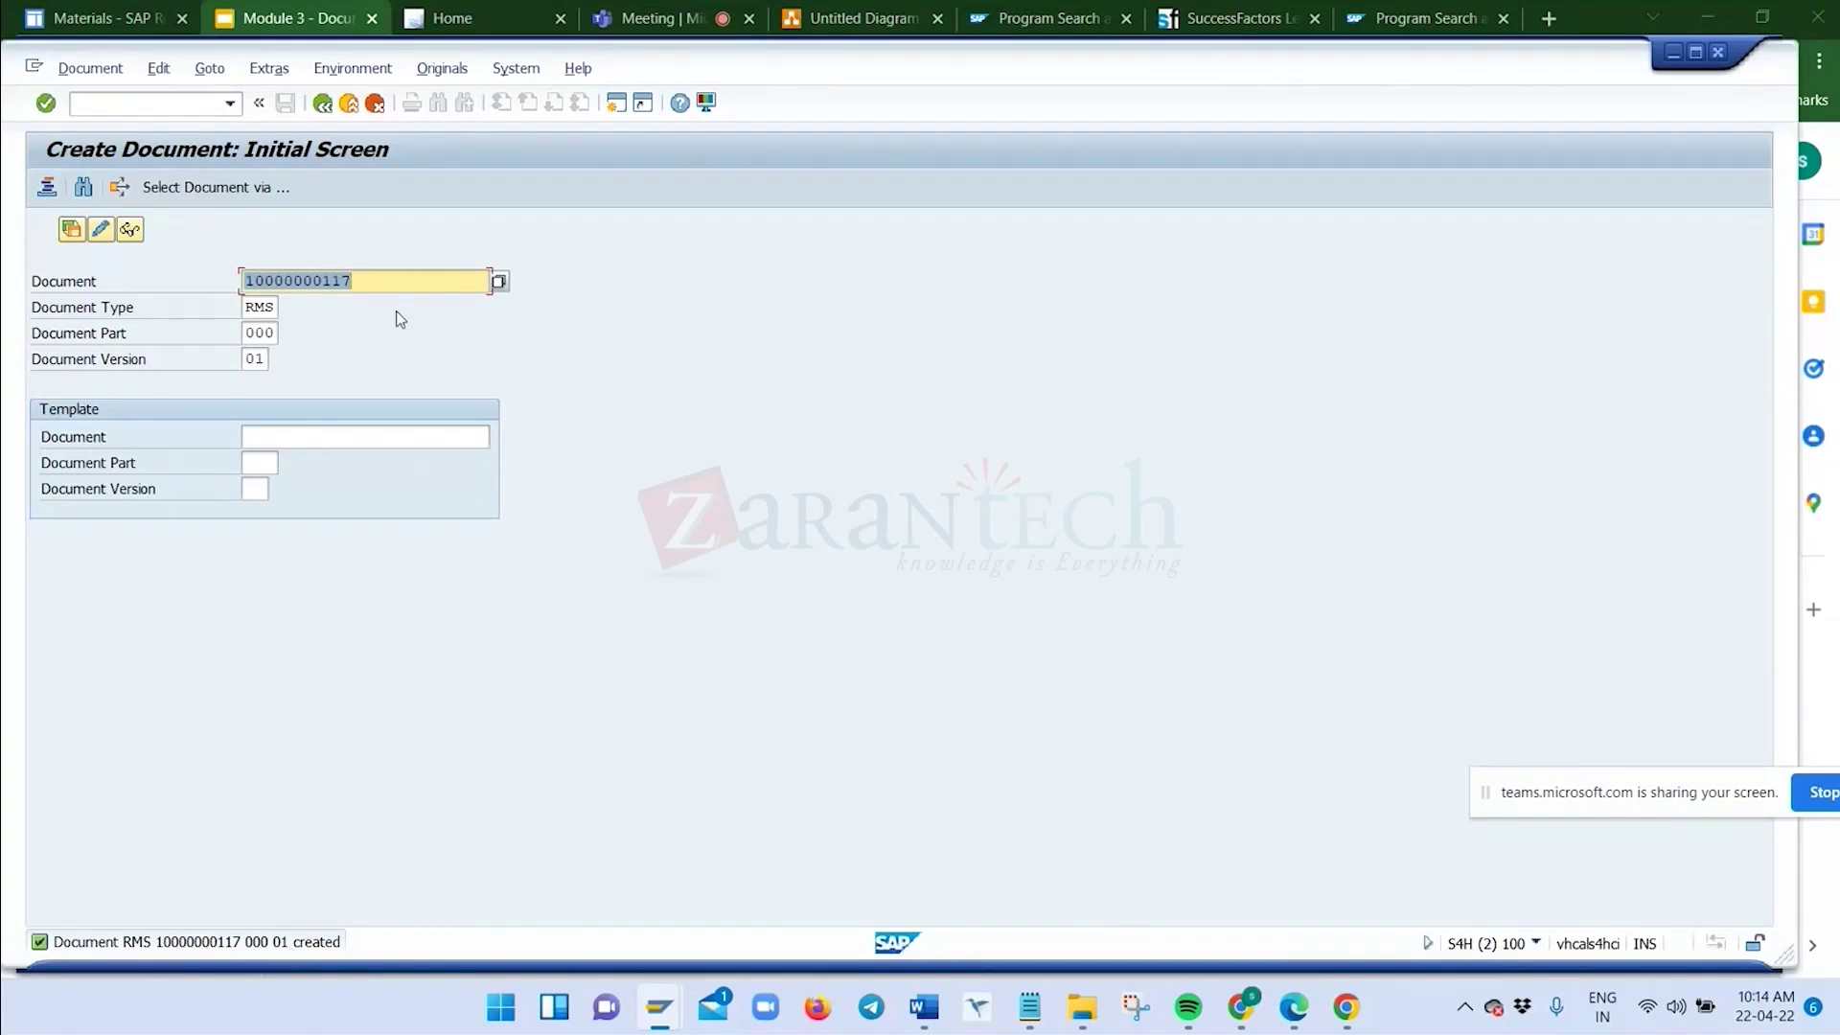
{"action": "left_click", "coordinate": [349, 280]}
{"action": "left_click_drag", "start_coordinate": [349, 280], "coordinate": [219, 286]}
{"action": "key", "text": "ctrl+c"}
{"action": "left_click", "coordinate": [357, 395]}
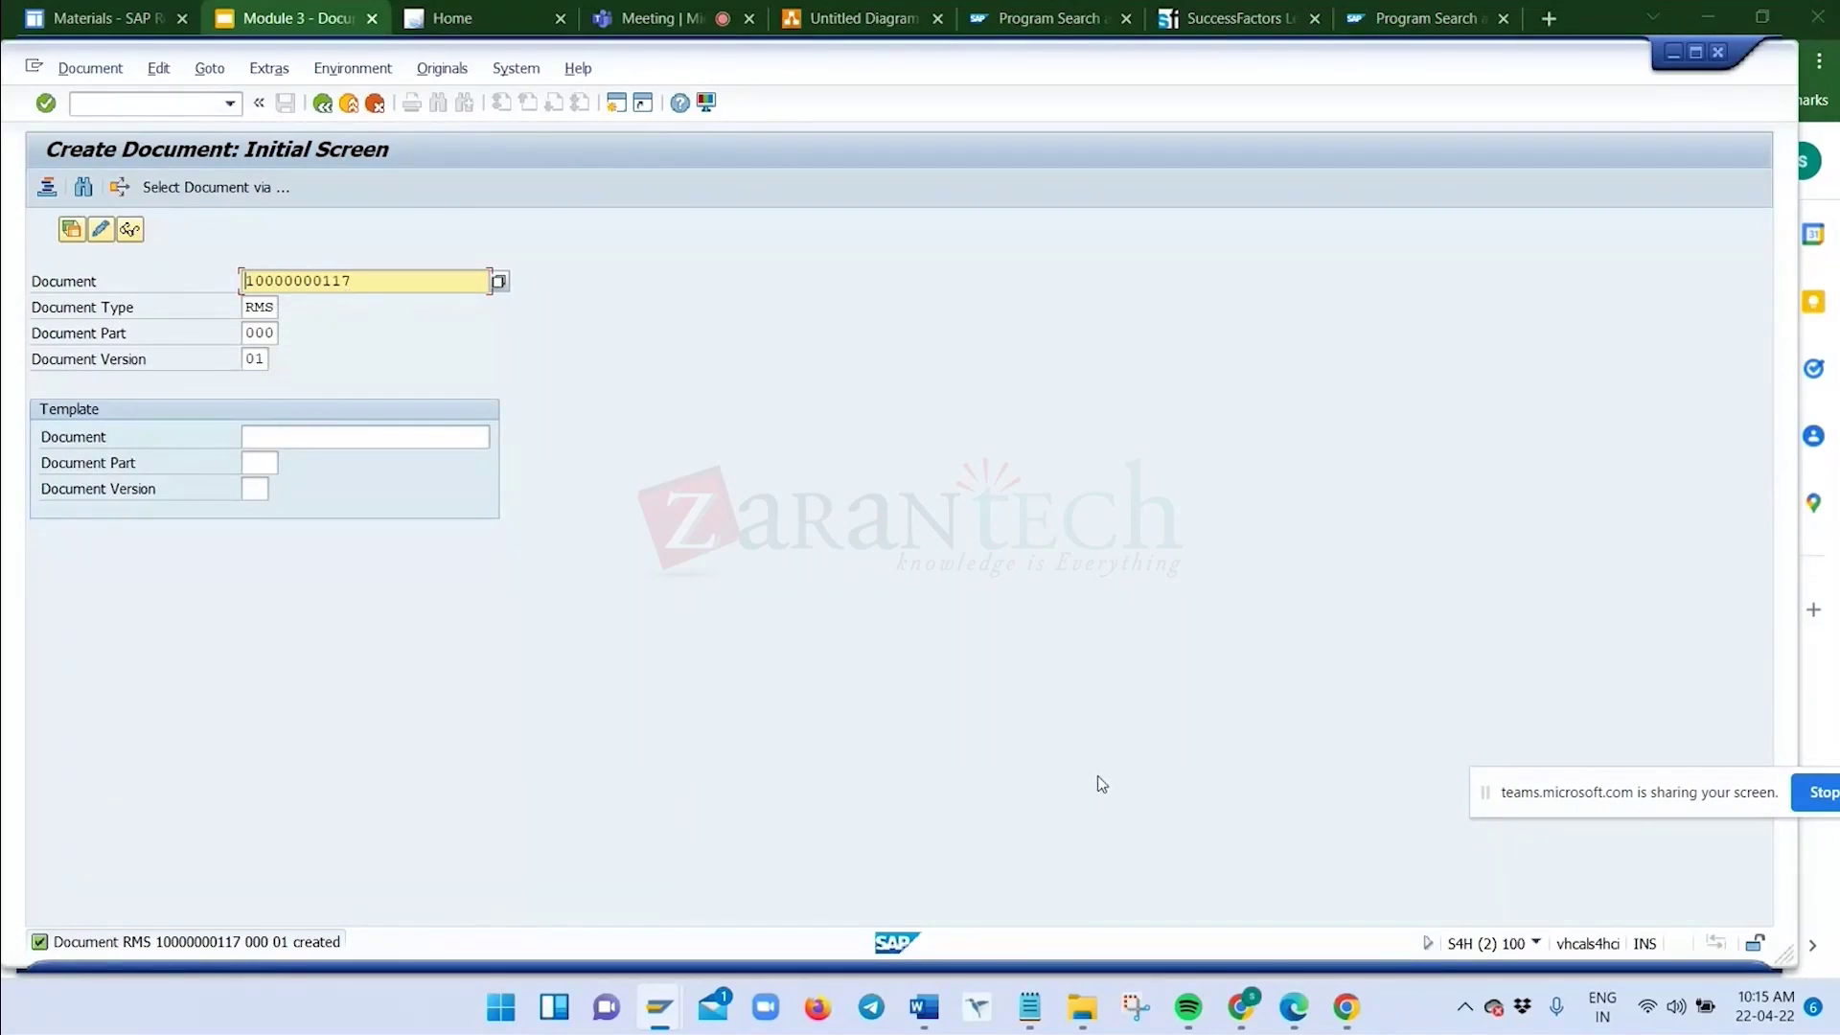
{"action": "left_click", "coordinate": [350, 104]}
{"action": "key", "text": "alt+Tab"}
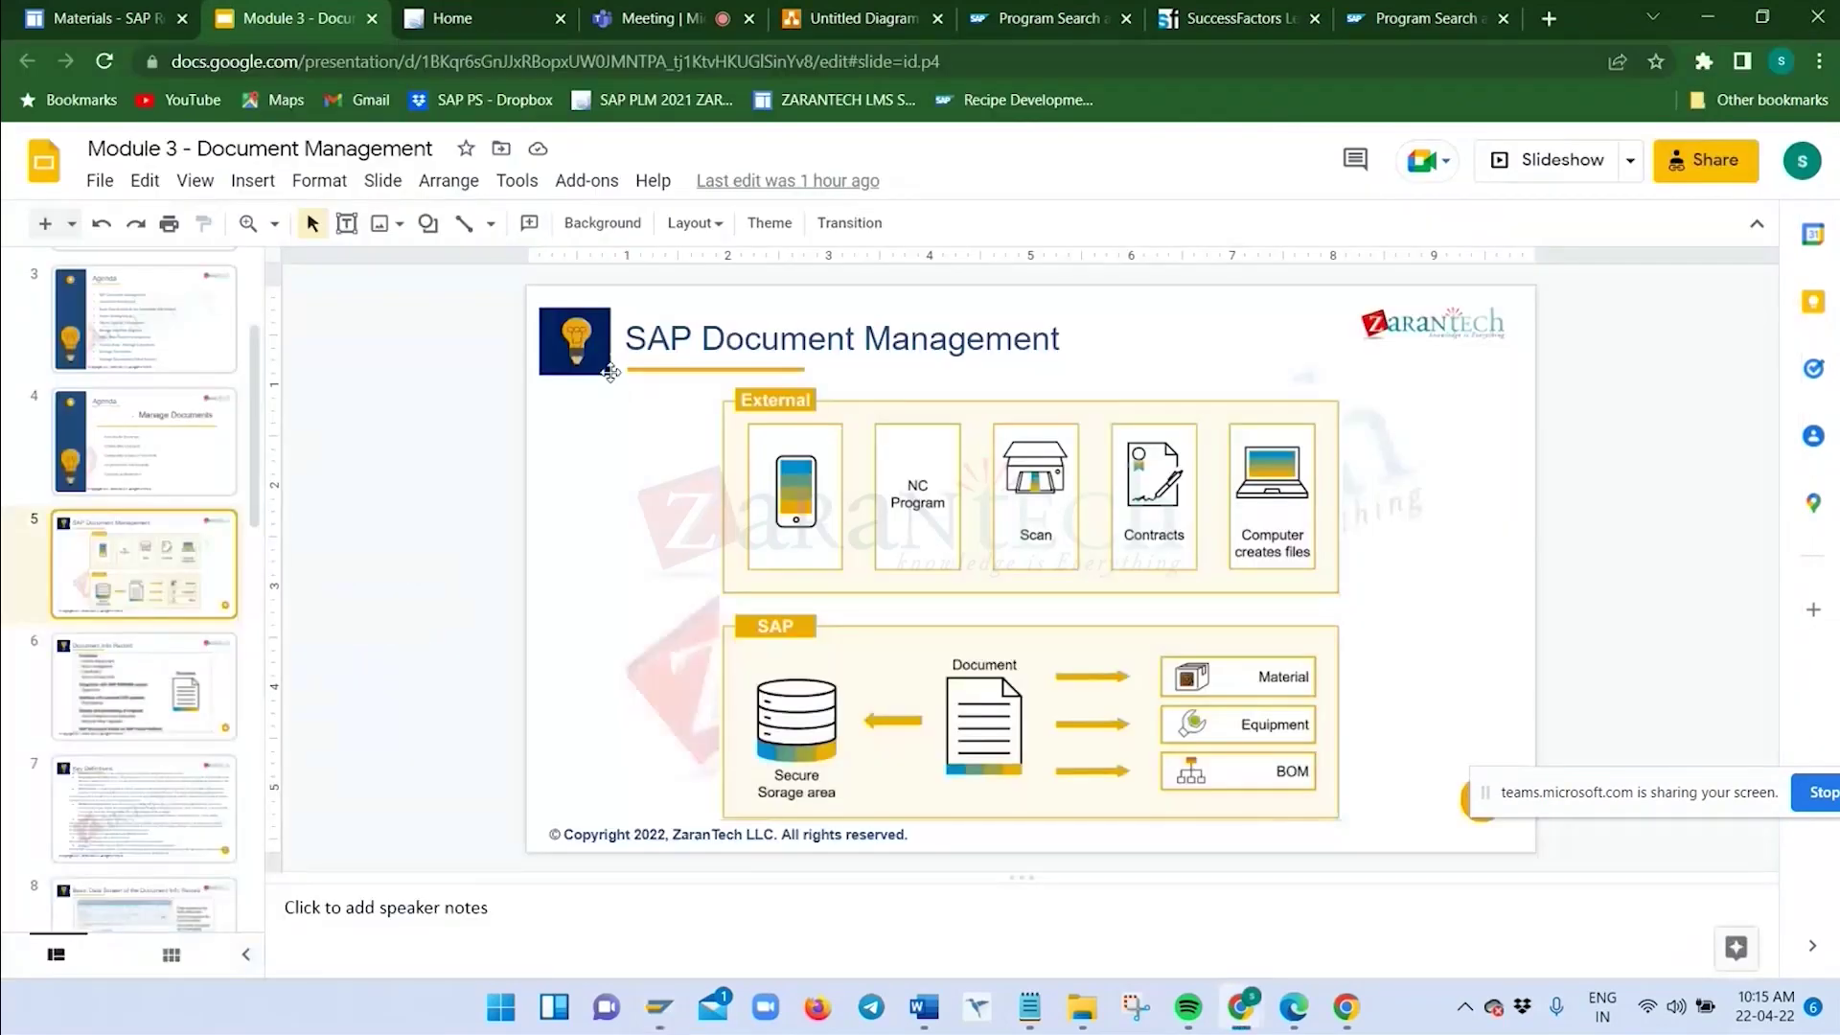
{"action": "key", "text": "alt+Tab"}
{"action": "key", "text": "alt+Tab"}
{"action": "left_click", "coordinate": [484, 17]}
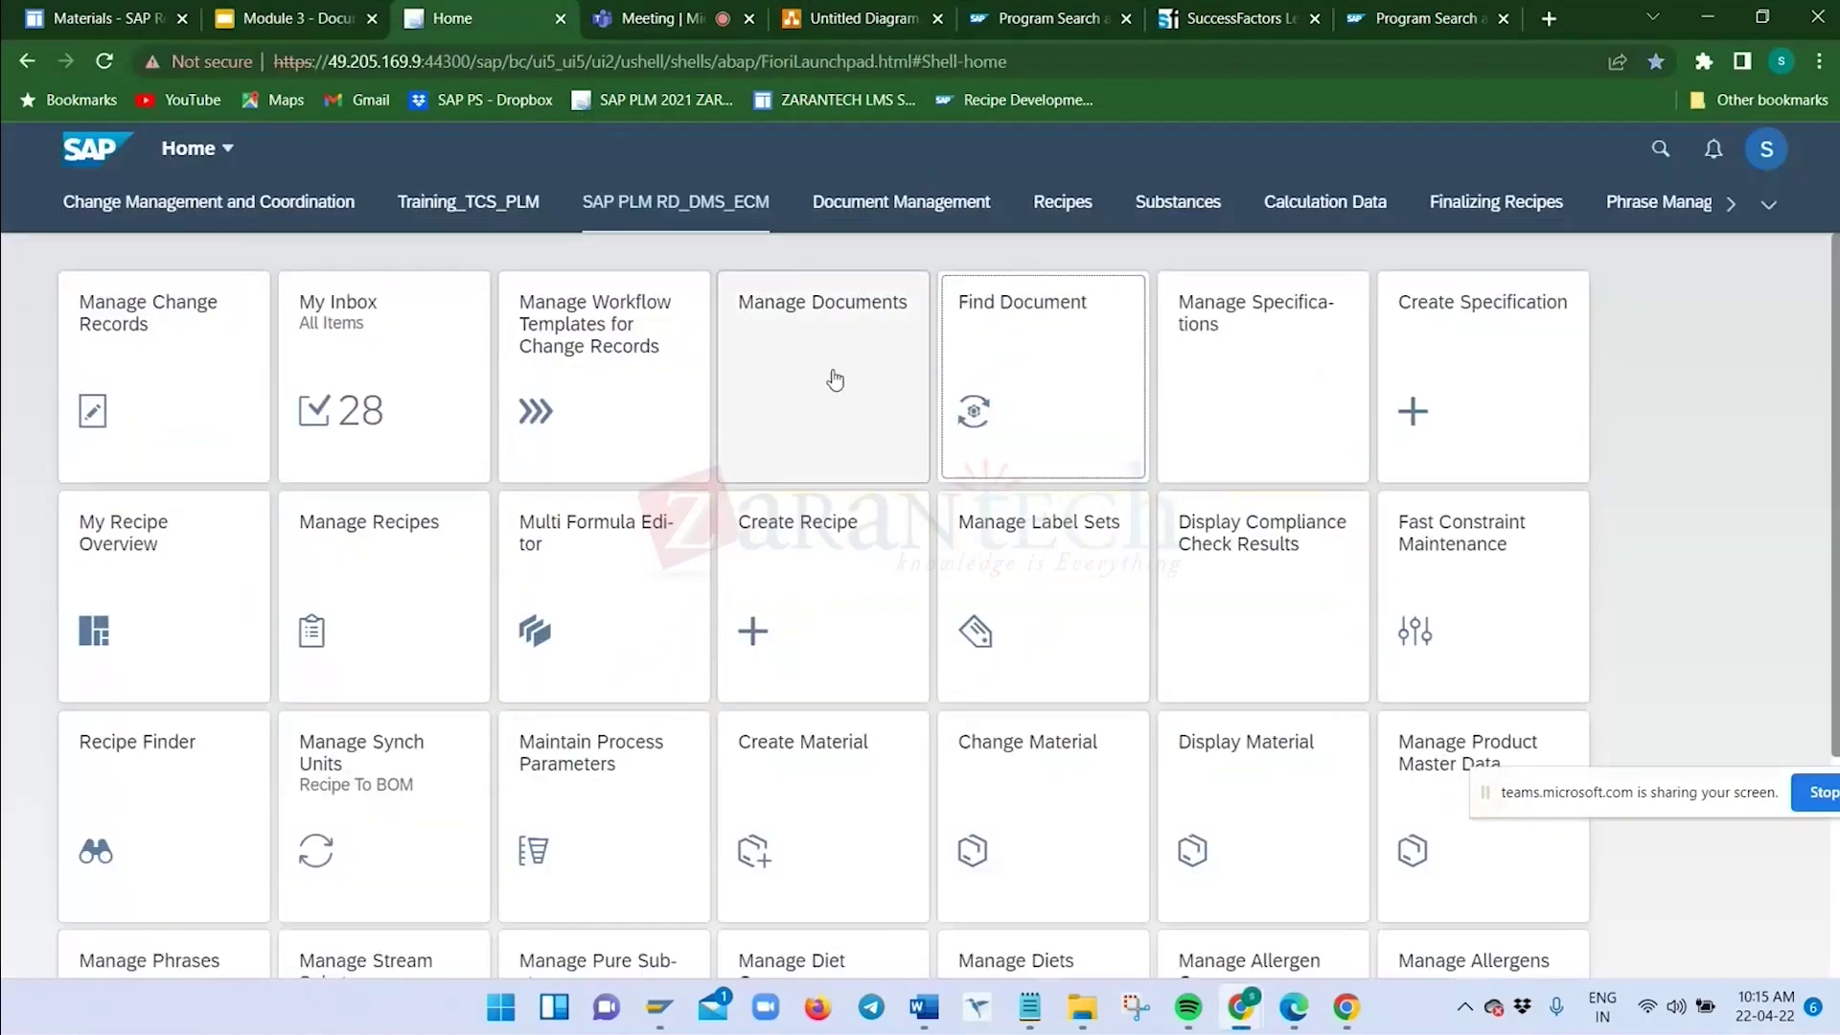
{"action": "left_click", "coordinate": [835, 381]}
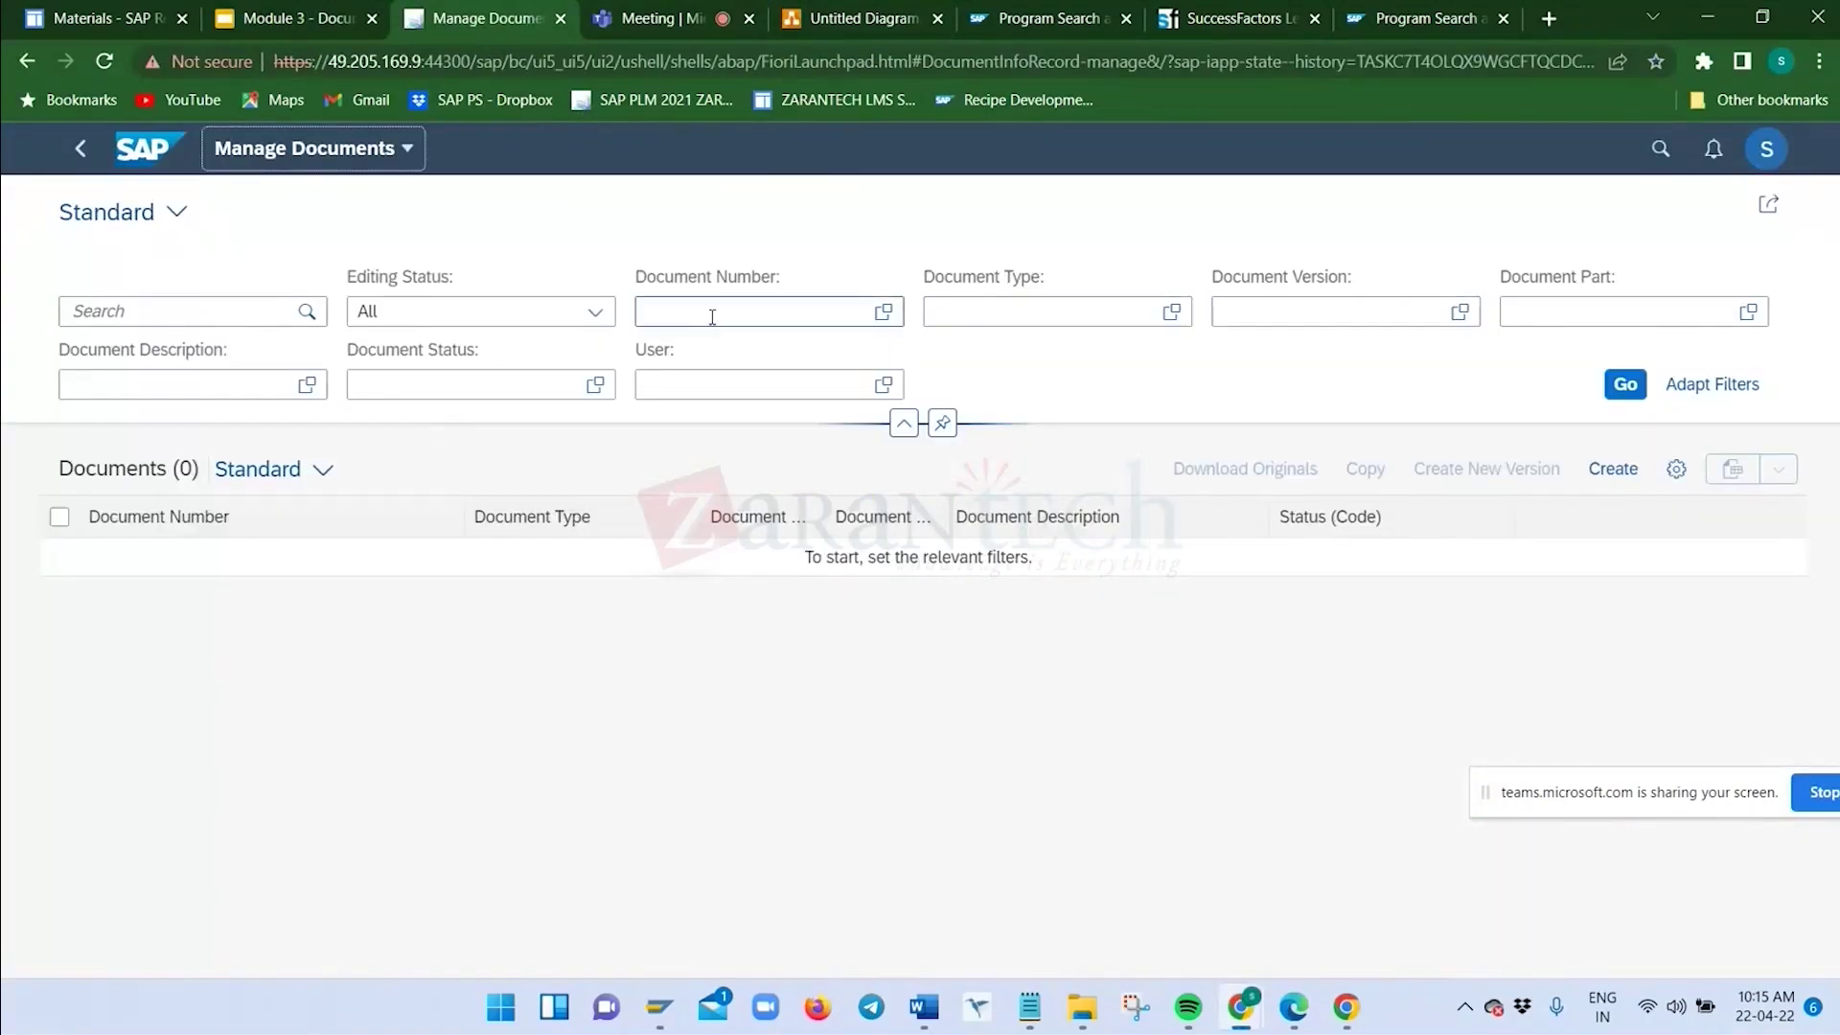
{"action": "left_click", "coordinate": [682, 315]}
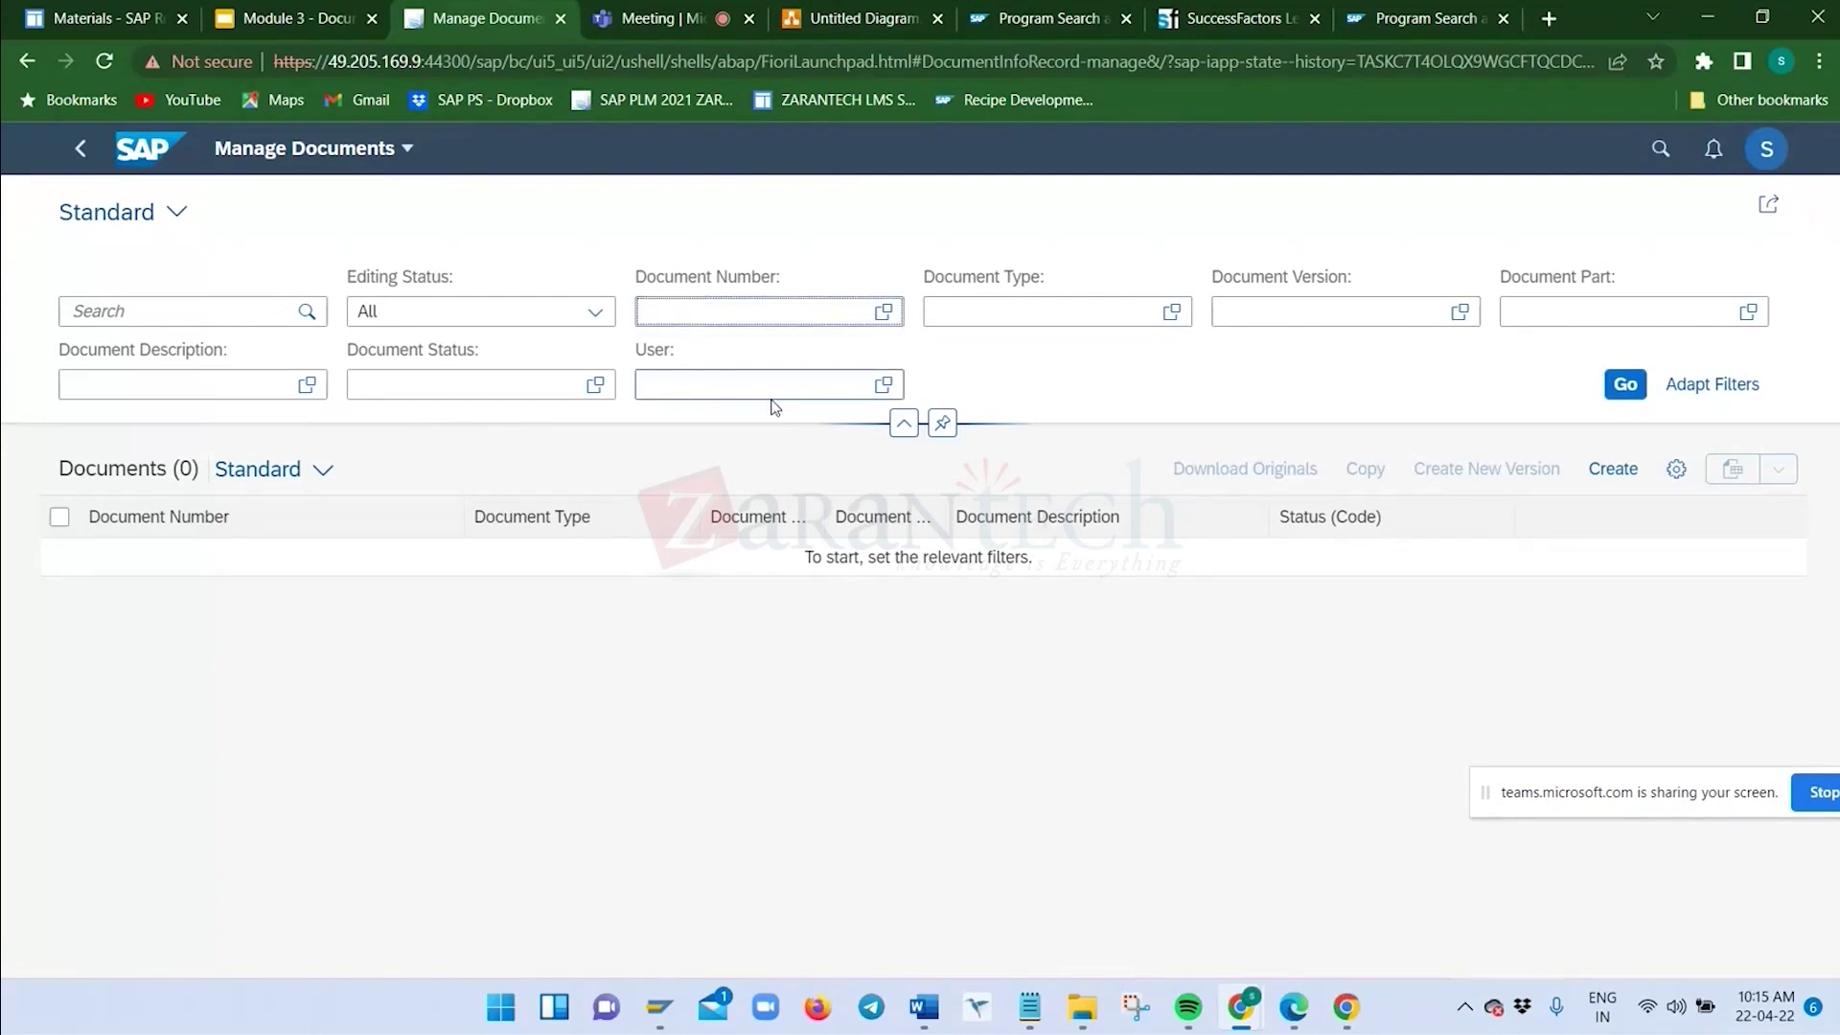
{"action": "key", "text": "ctrl+v"}
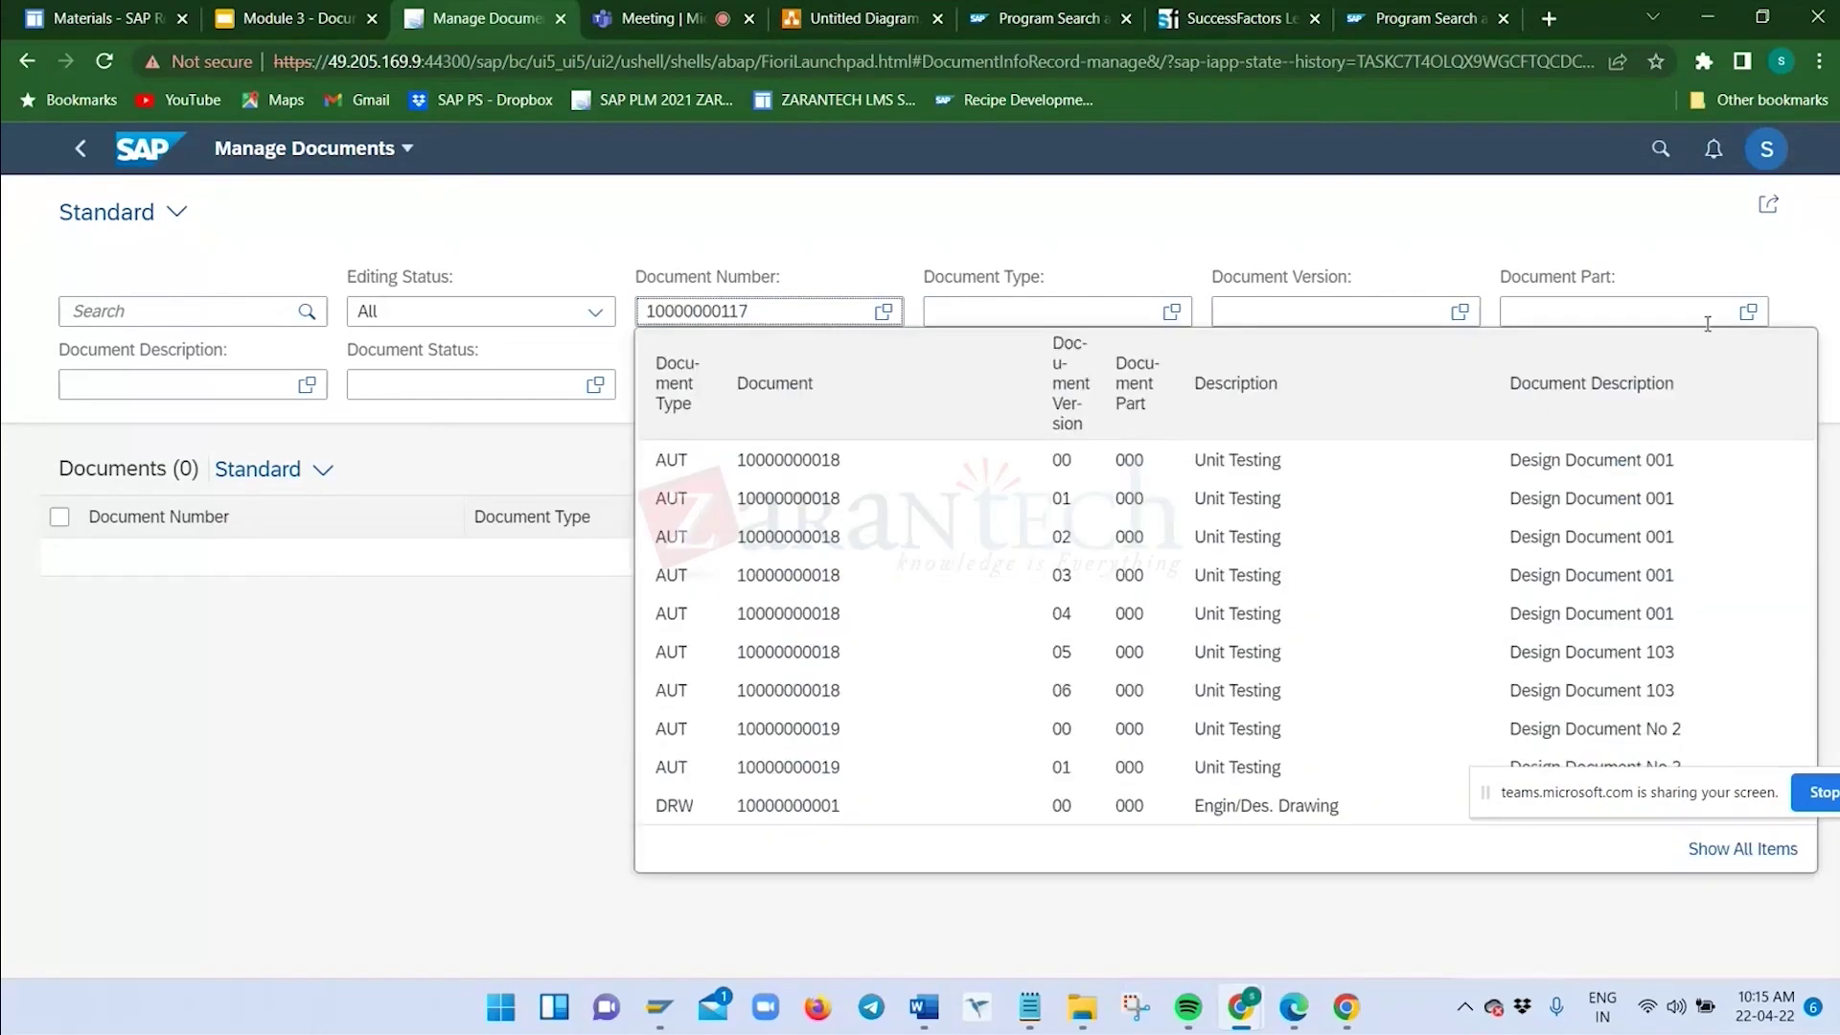
{"action": "left_click", "coordinate": [1707, 324]}
{"action": "left_click", "coordinate": [1600, 386]}
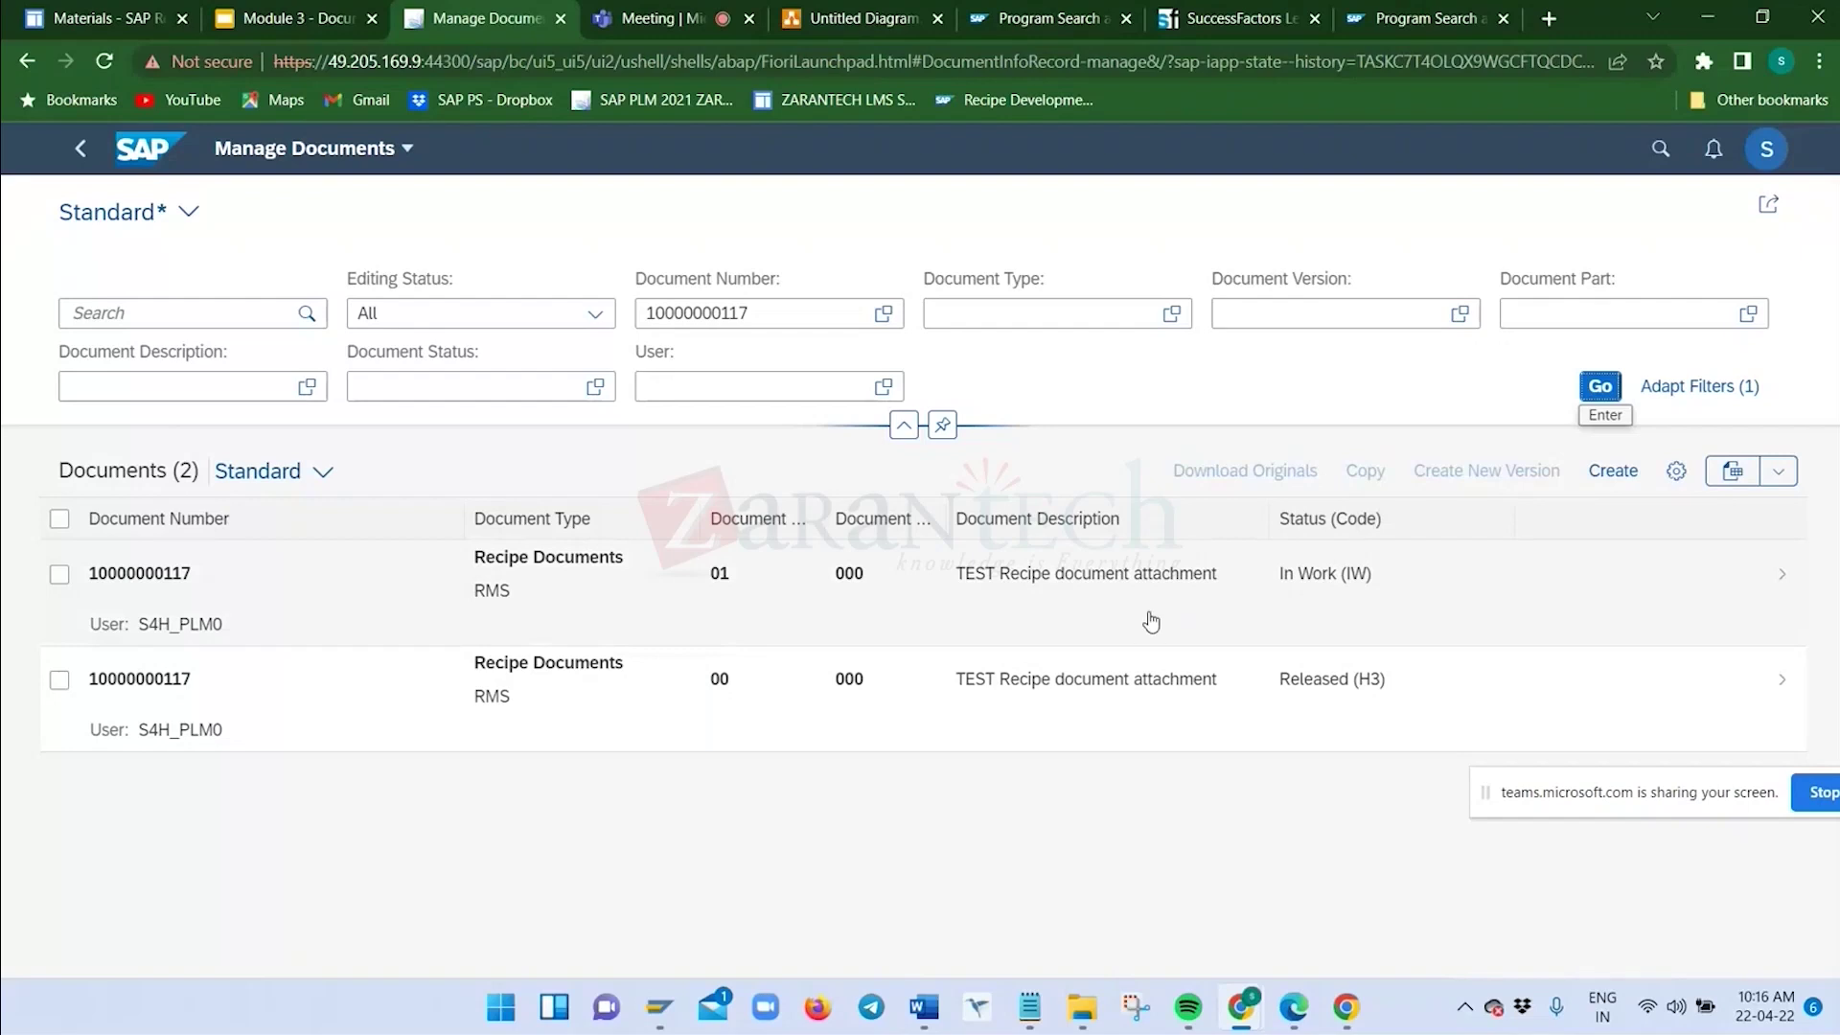
{"action": "key", "text": "alt+Tab"}
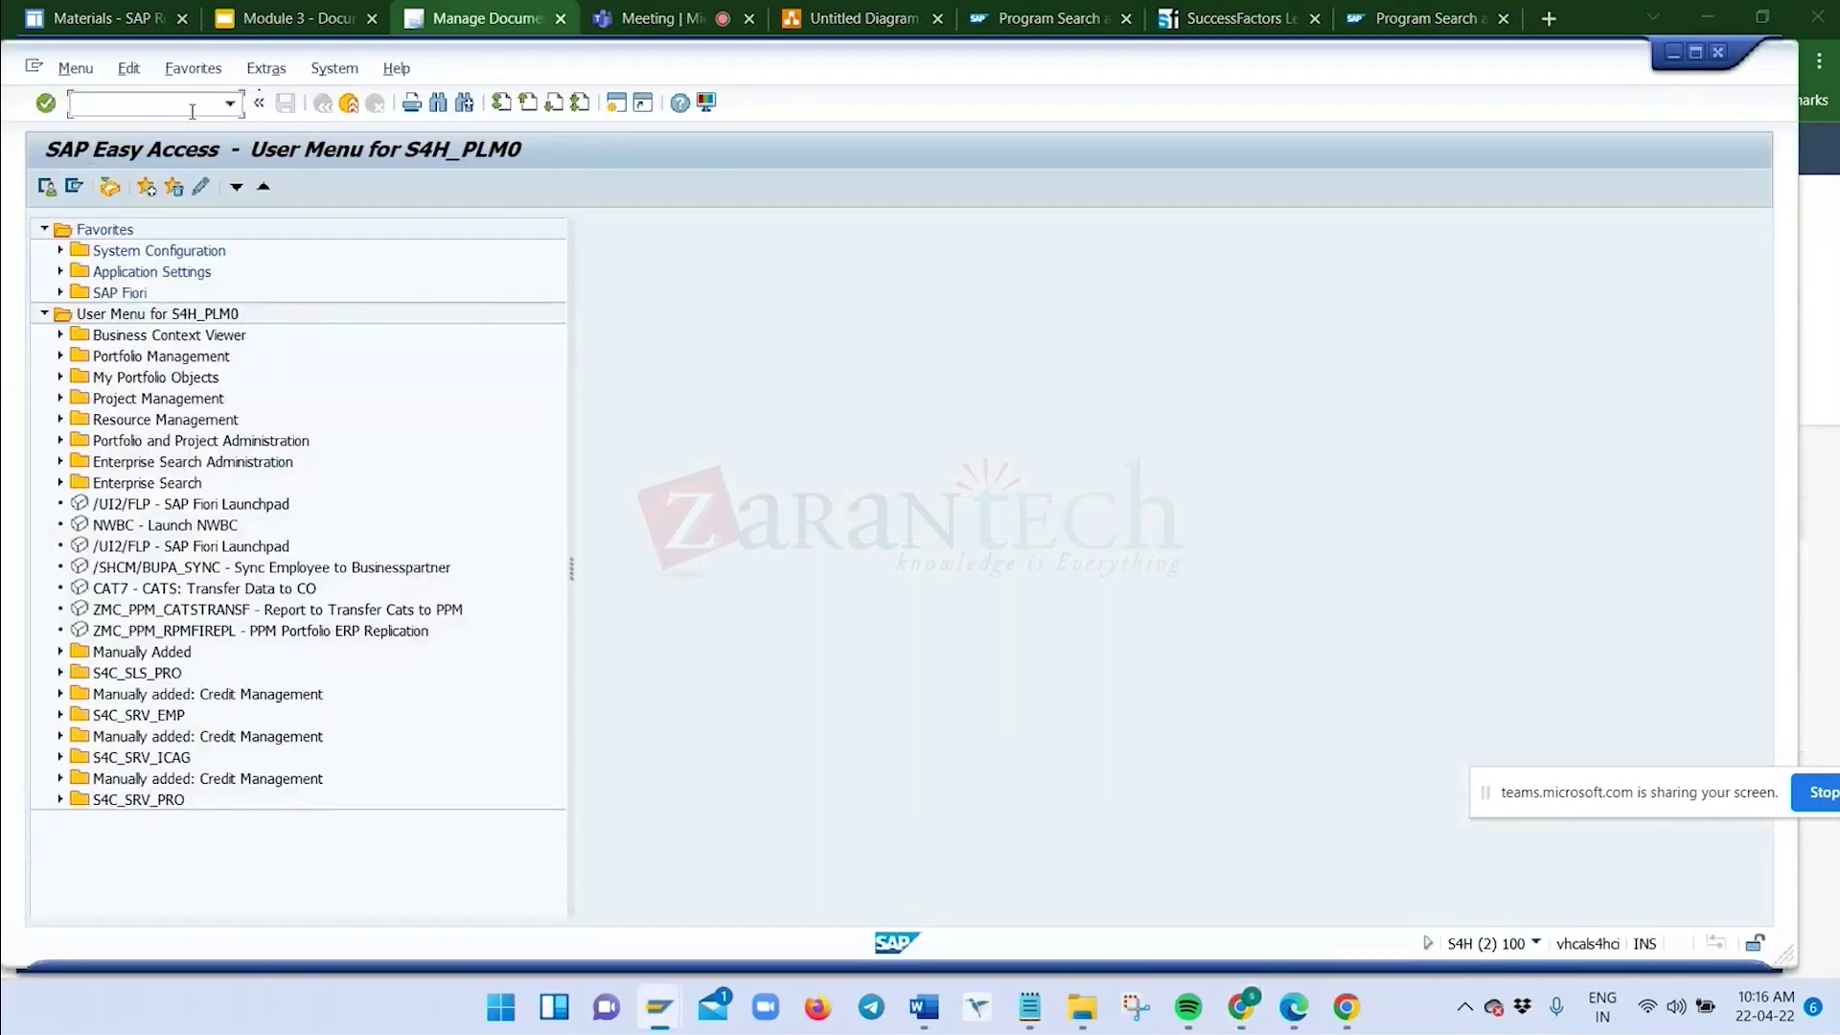
{"action": "type", "text": "cv01n"}
{"action": "key", "text": "BackSpace"}
{"action": "key", "text": "BackSpace"}
{"action": "type", "text": "2n"}
{"action": "key", "text": "Return"}
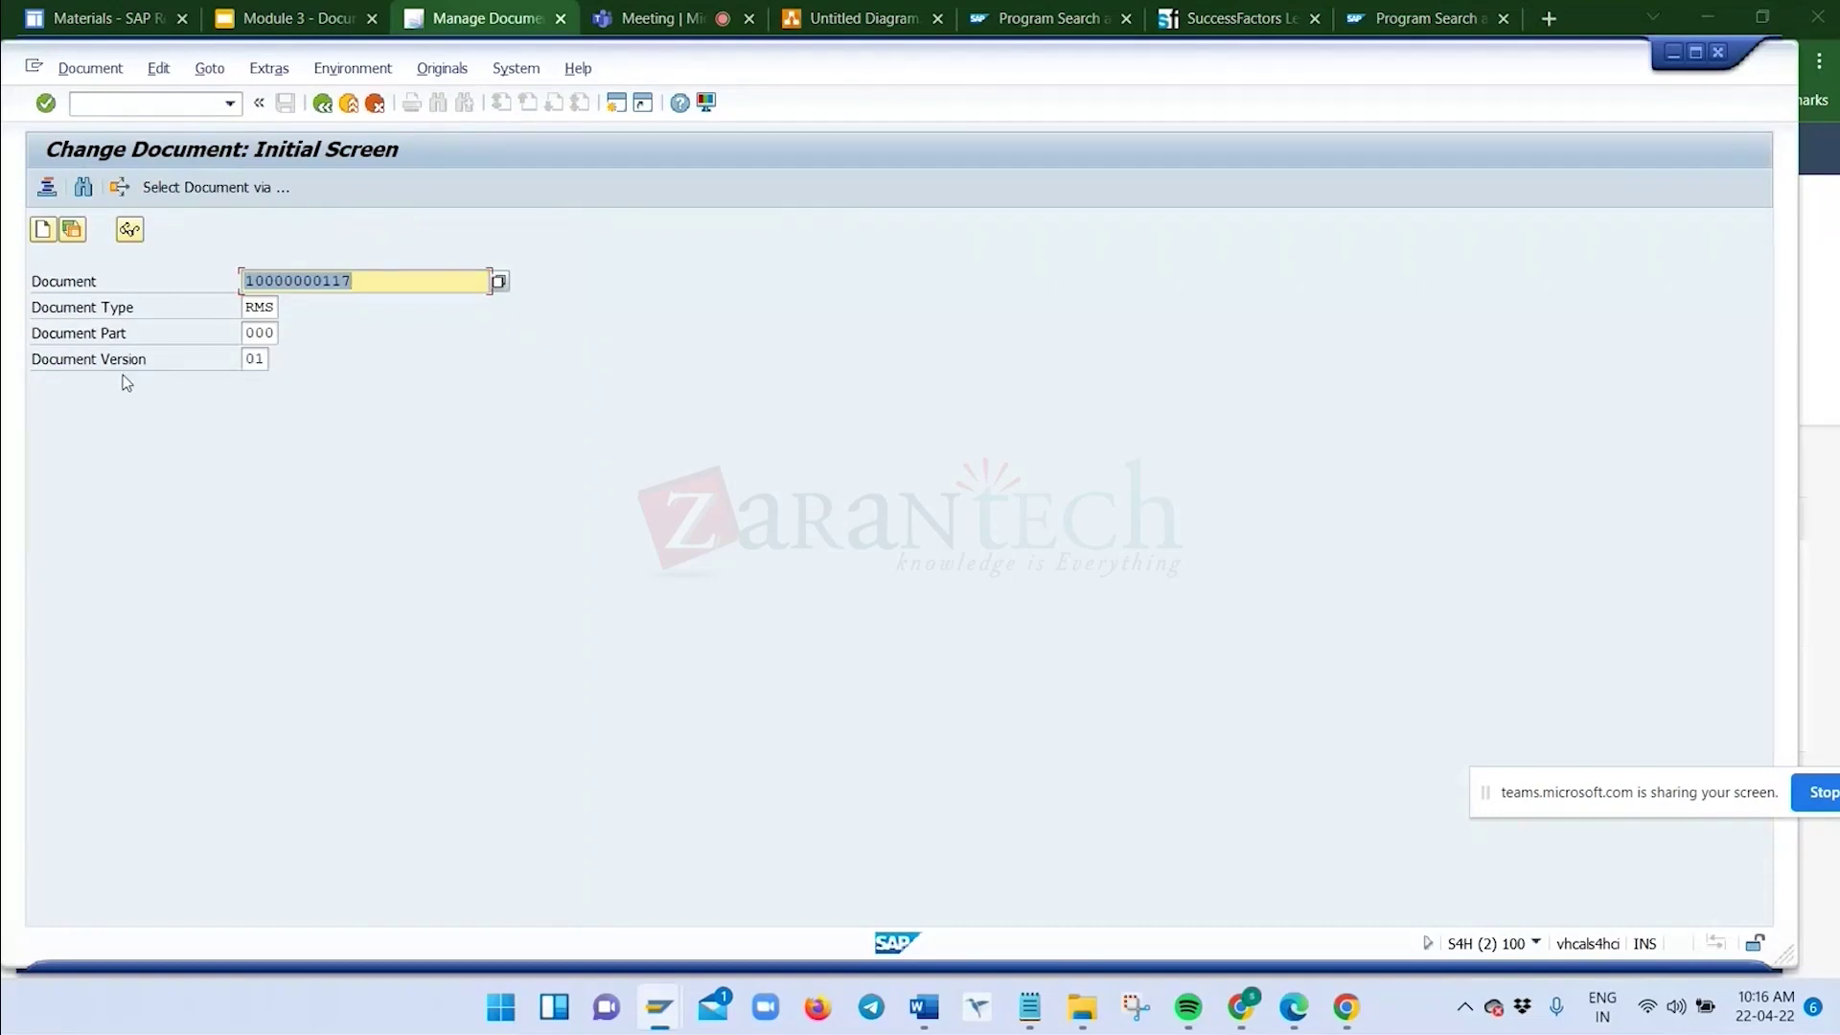
{"action": "key", "text": "Return"}
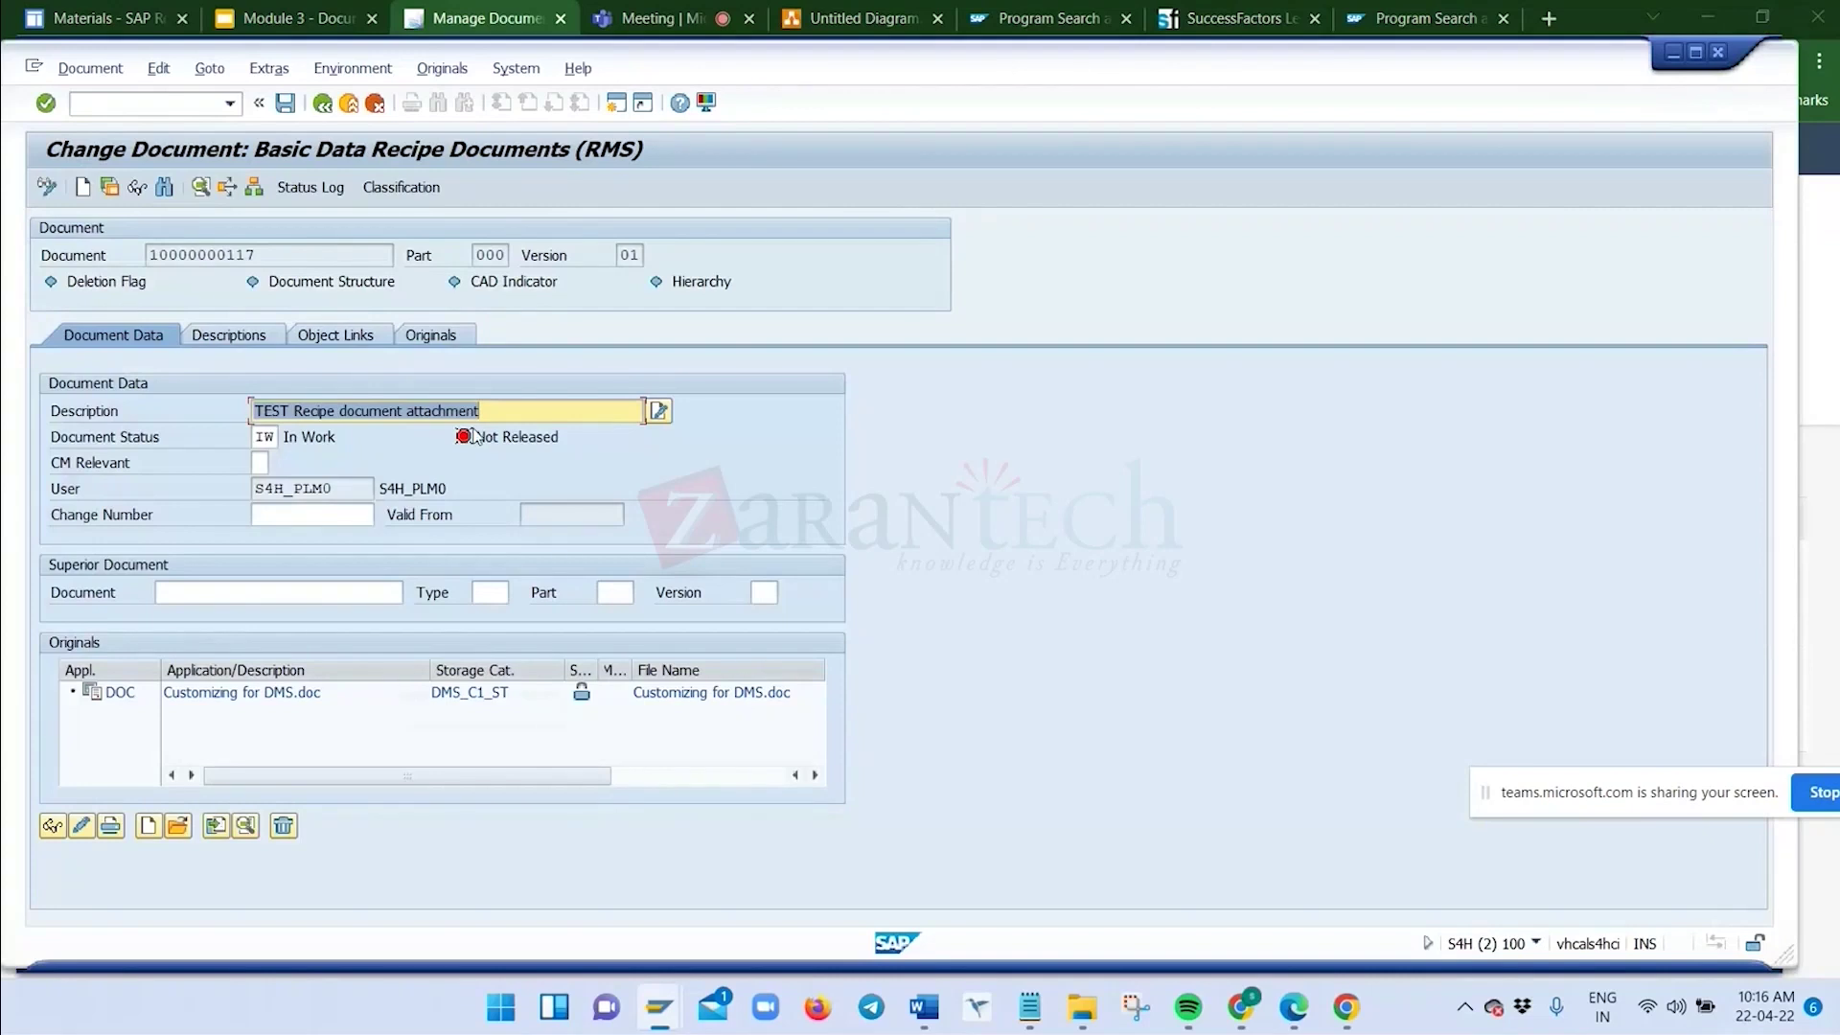
Check which status can follow In Work for version 01 and leave the status list without choosing one
{"action": "left_click", "coordinate": [286, 441]}
{"action": "key", "text": "F4"}
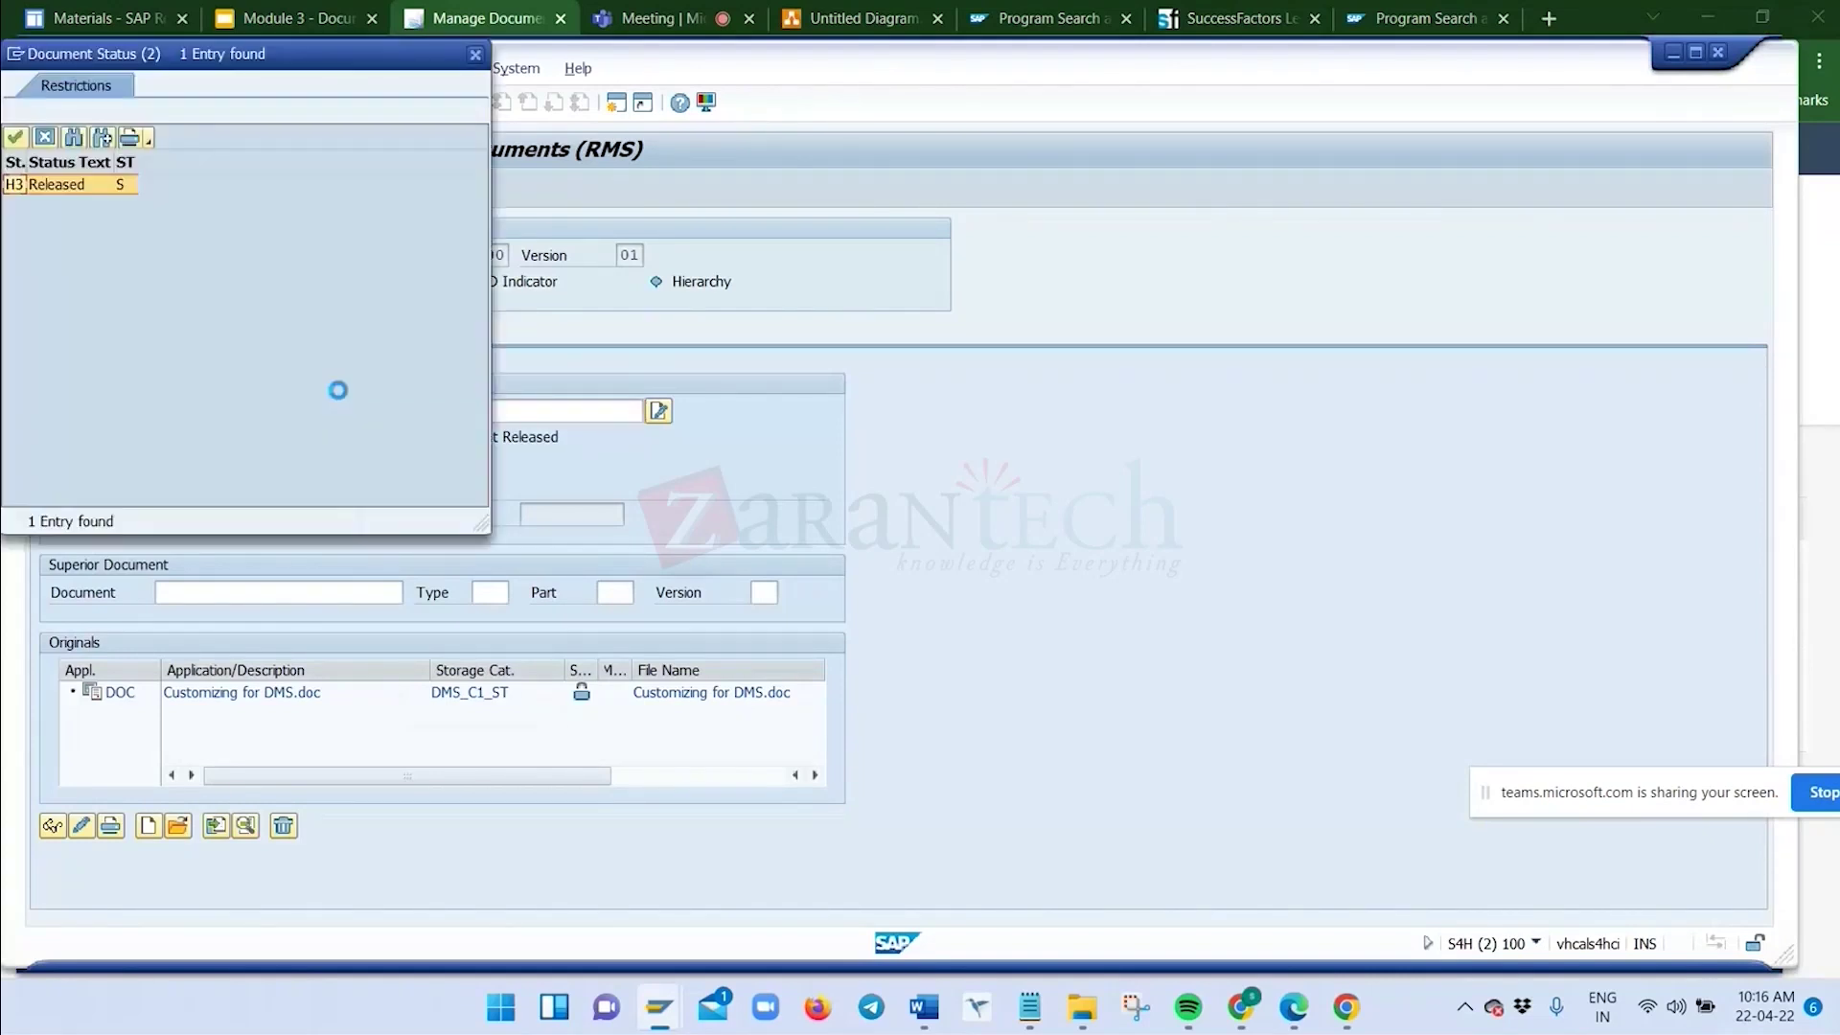
{"action": "left_click_drag", "start_coordinate": [140, 58], "coordinate": [942, 109]}
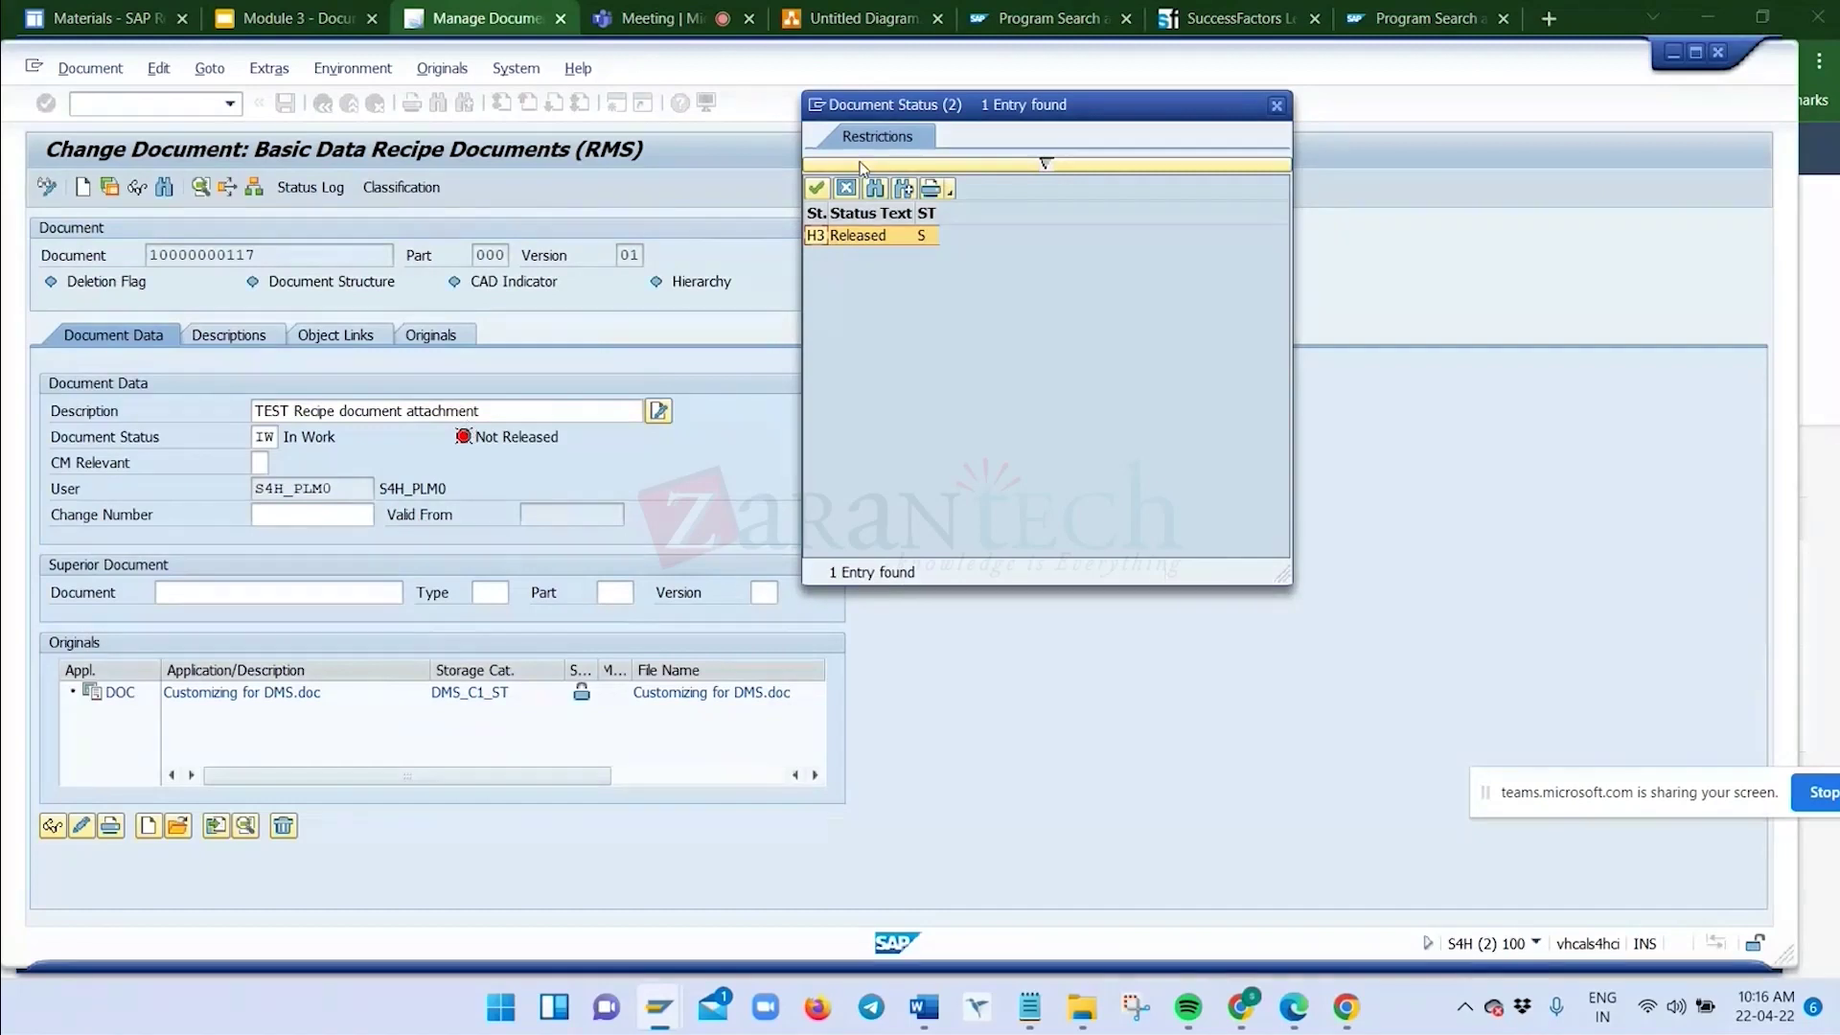
{"action": "left_click", "coordinate": [846, 188]}
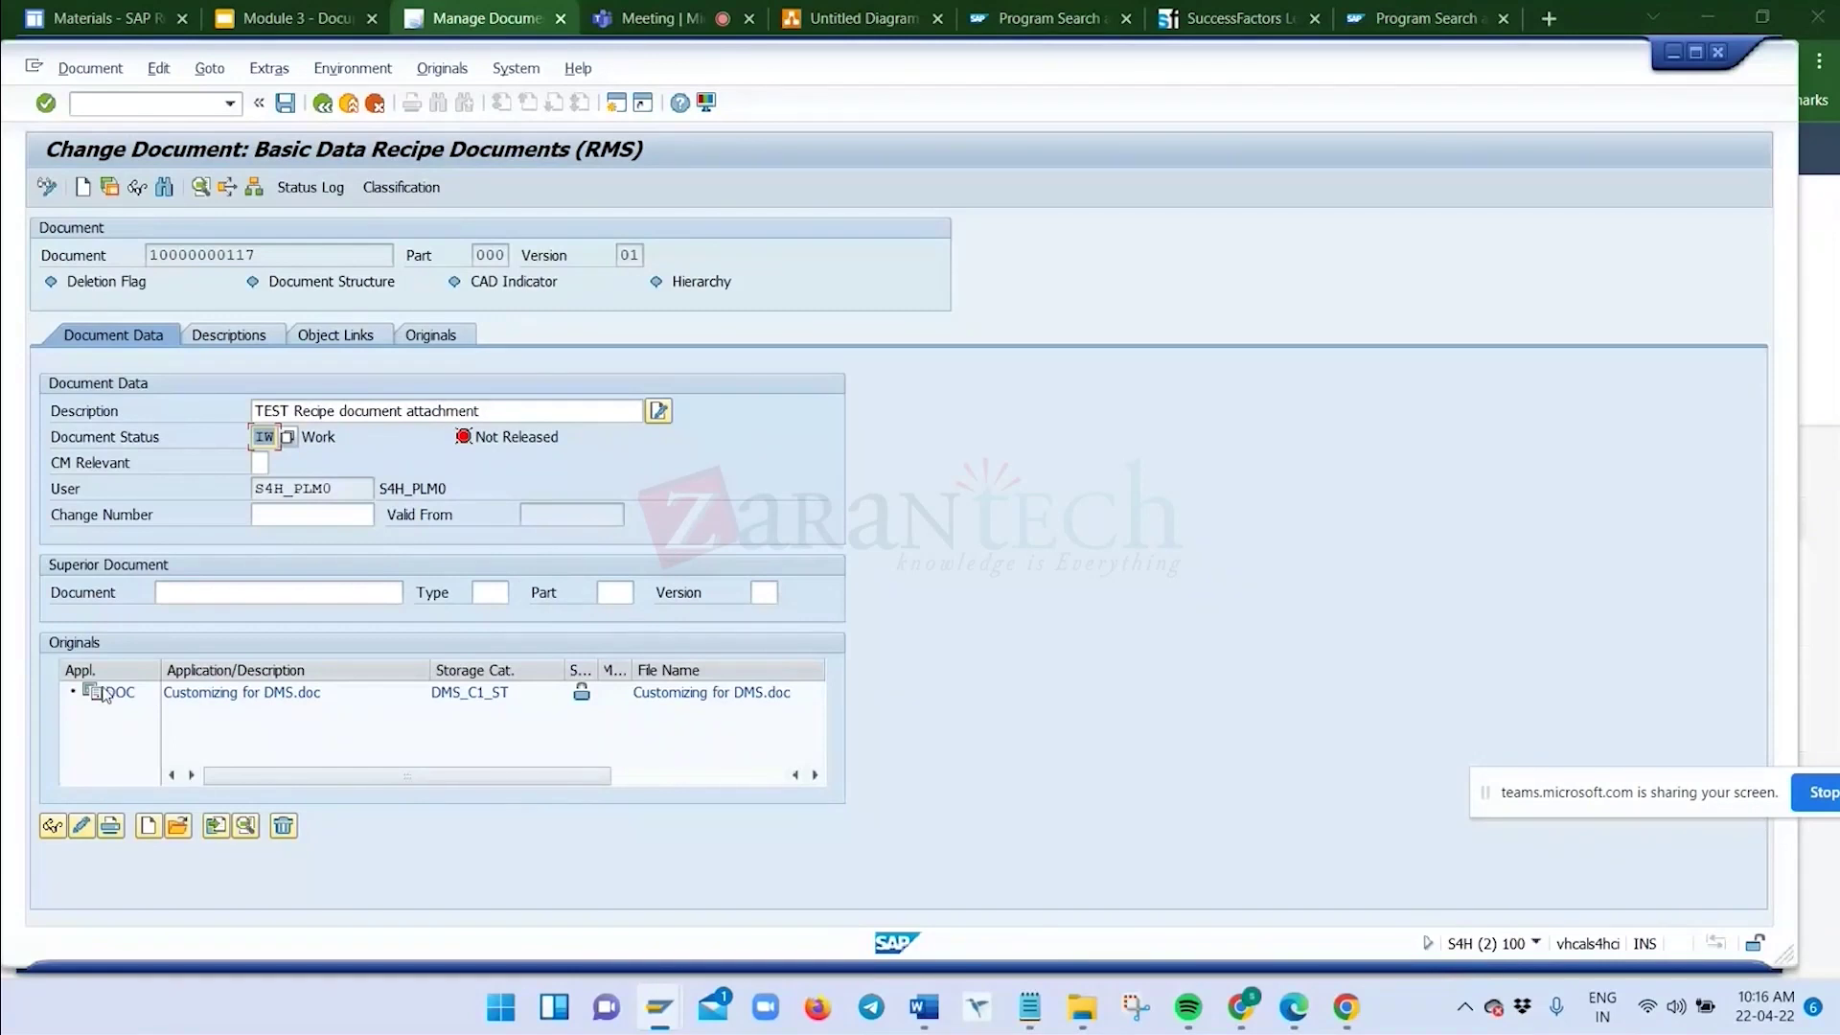
Open the original Customizing for DMS.doc in Word, allowing the environment variable access, look through its pages and minimize it
{"action": "left_click", "coordinate": [493, 696]}
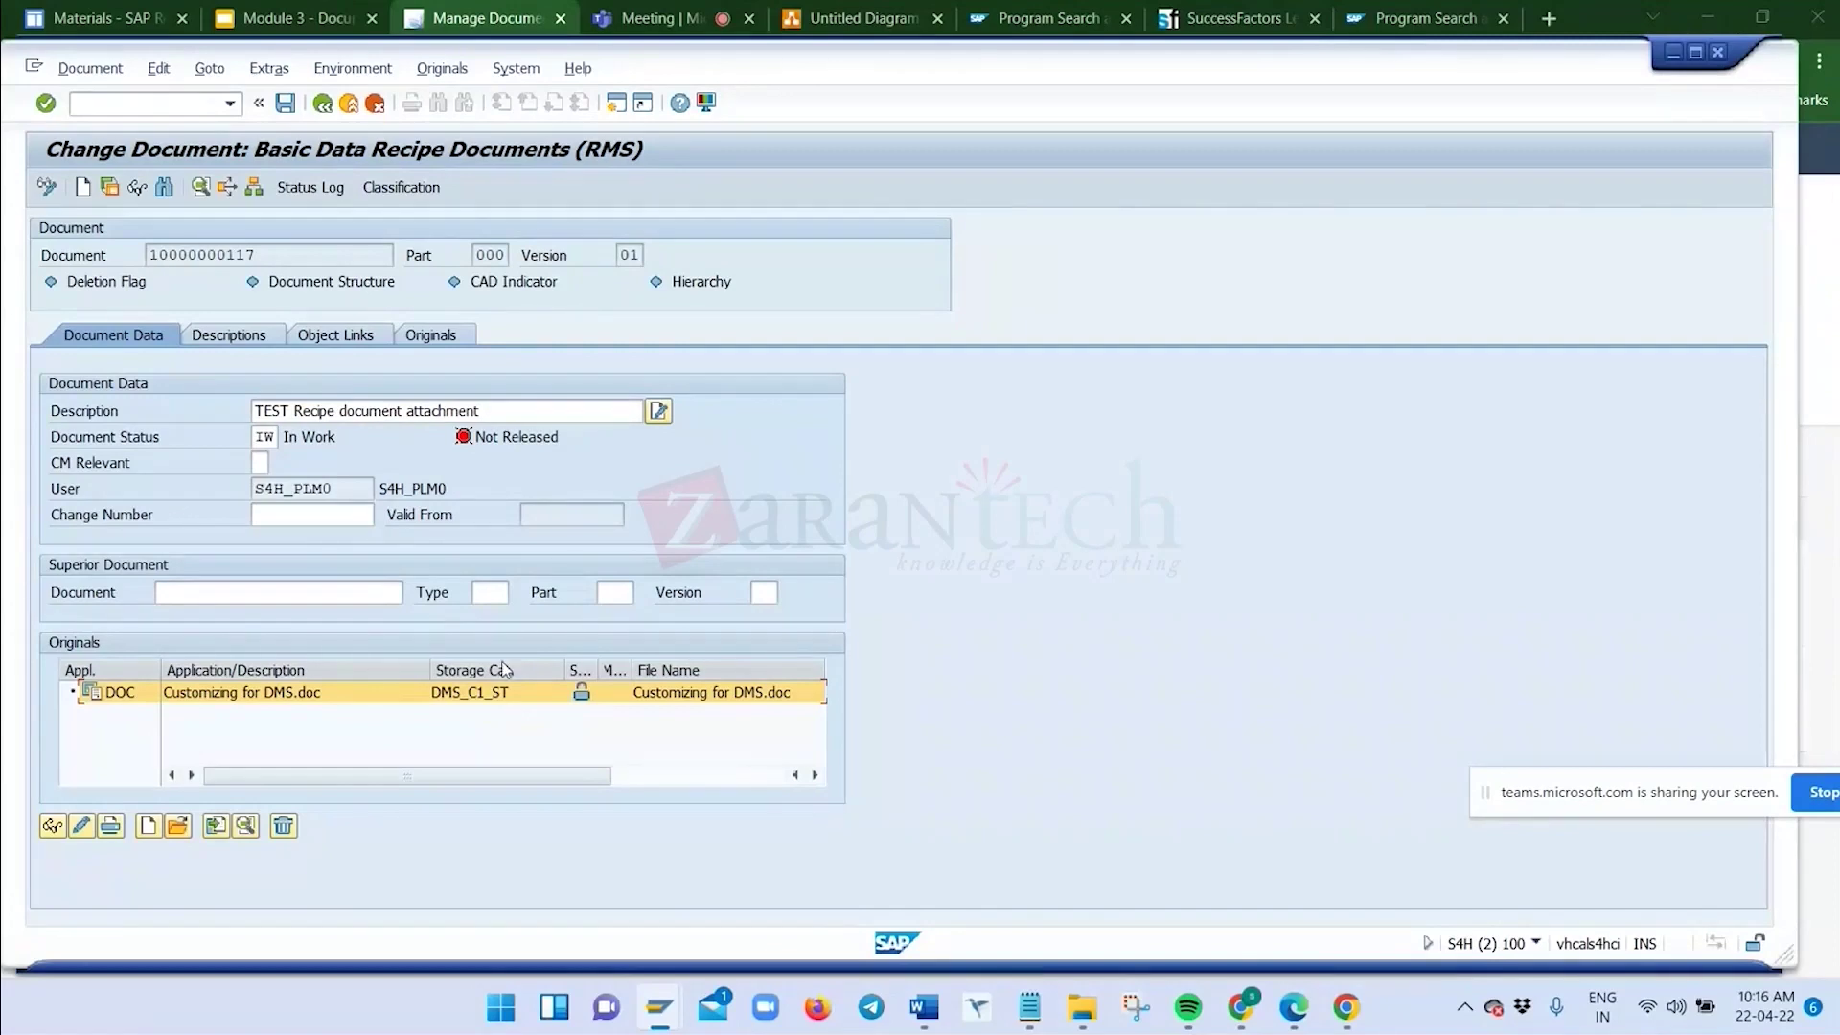
{"action": "double_click", "coordinate": [578, 697]}
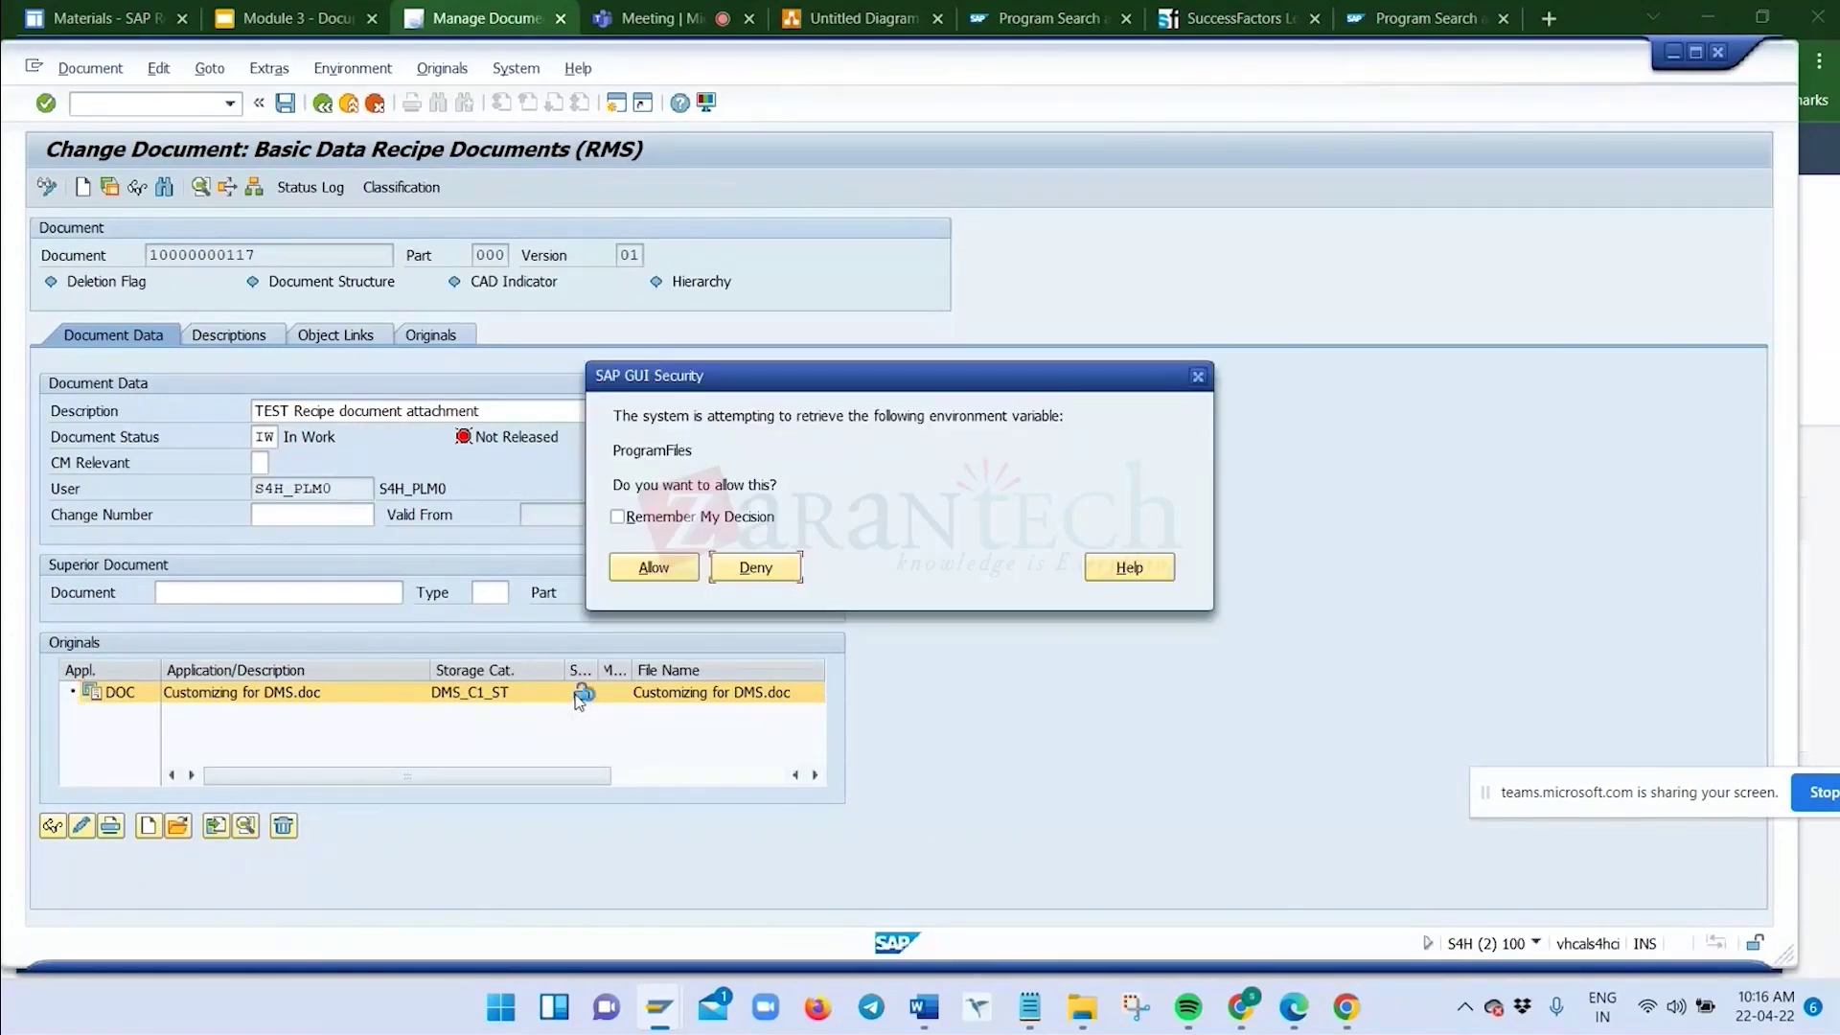
{"action": "left_click", "coordinate": [651, 570]}
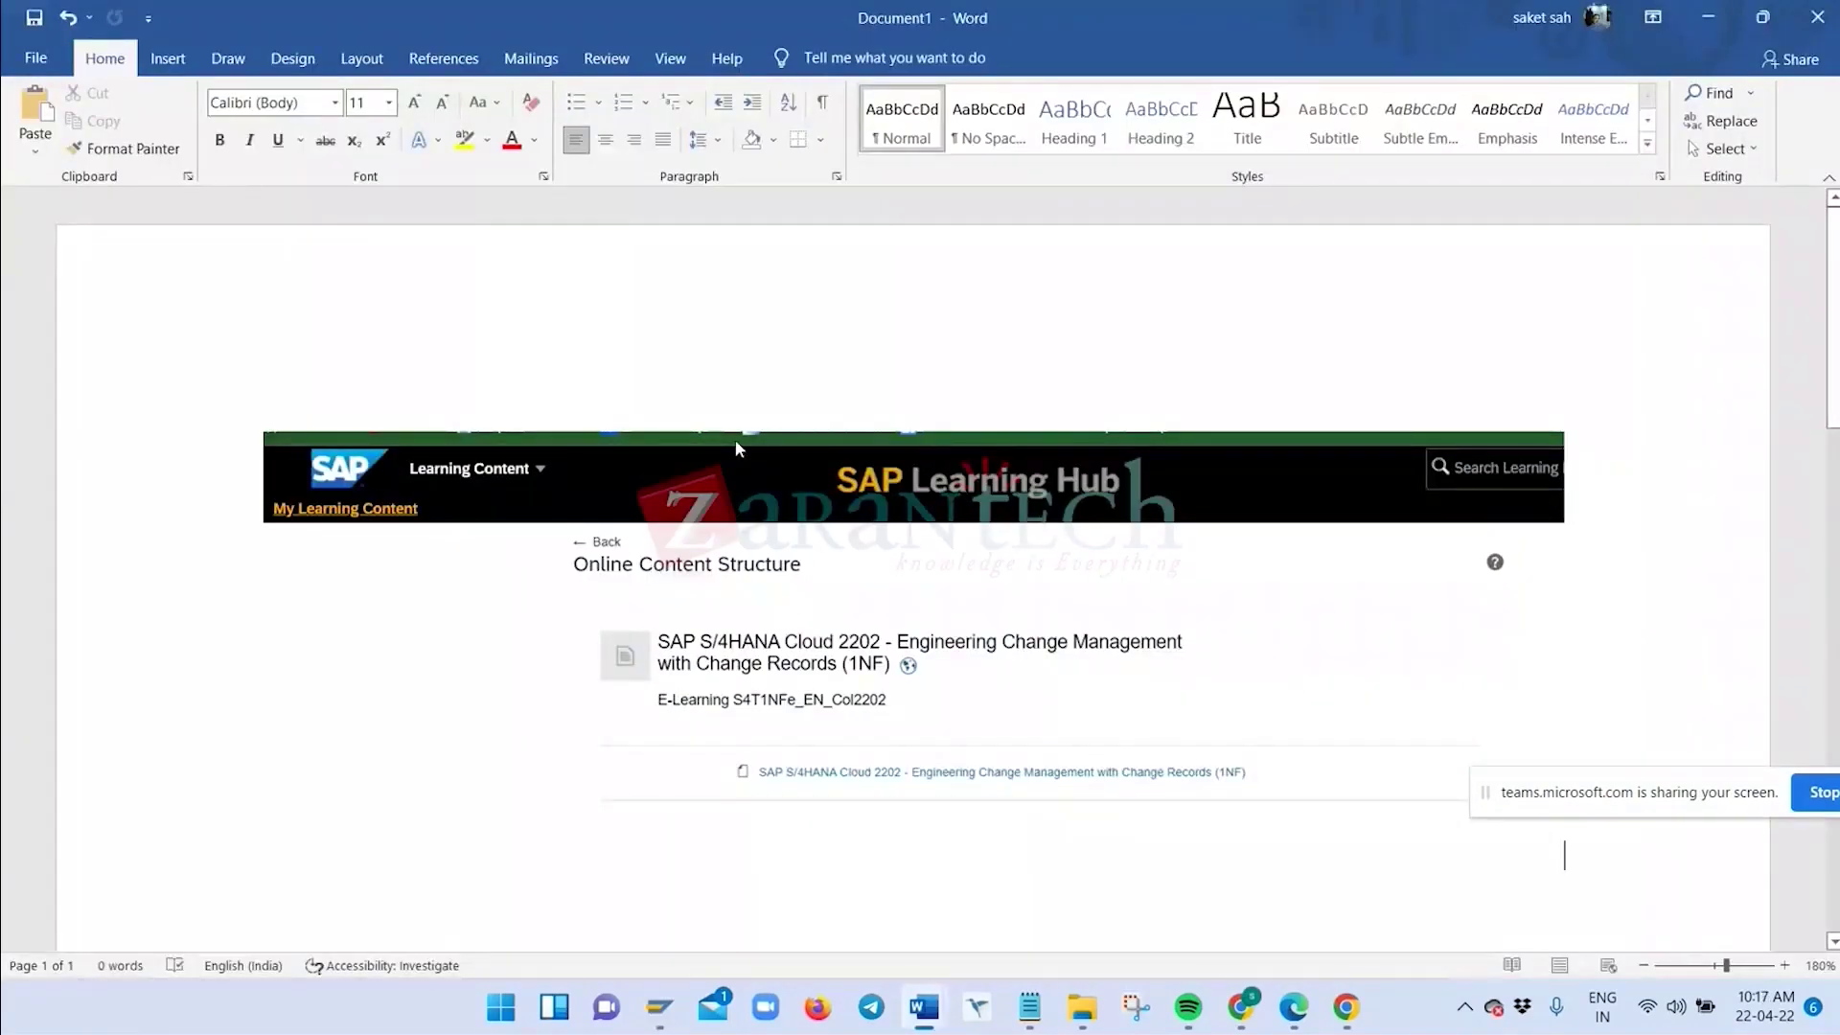
{"action": "key", "text": "alt+Tab"}
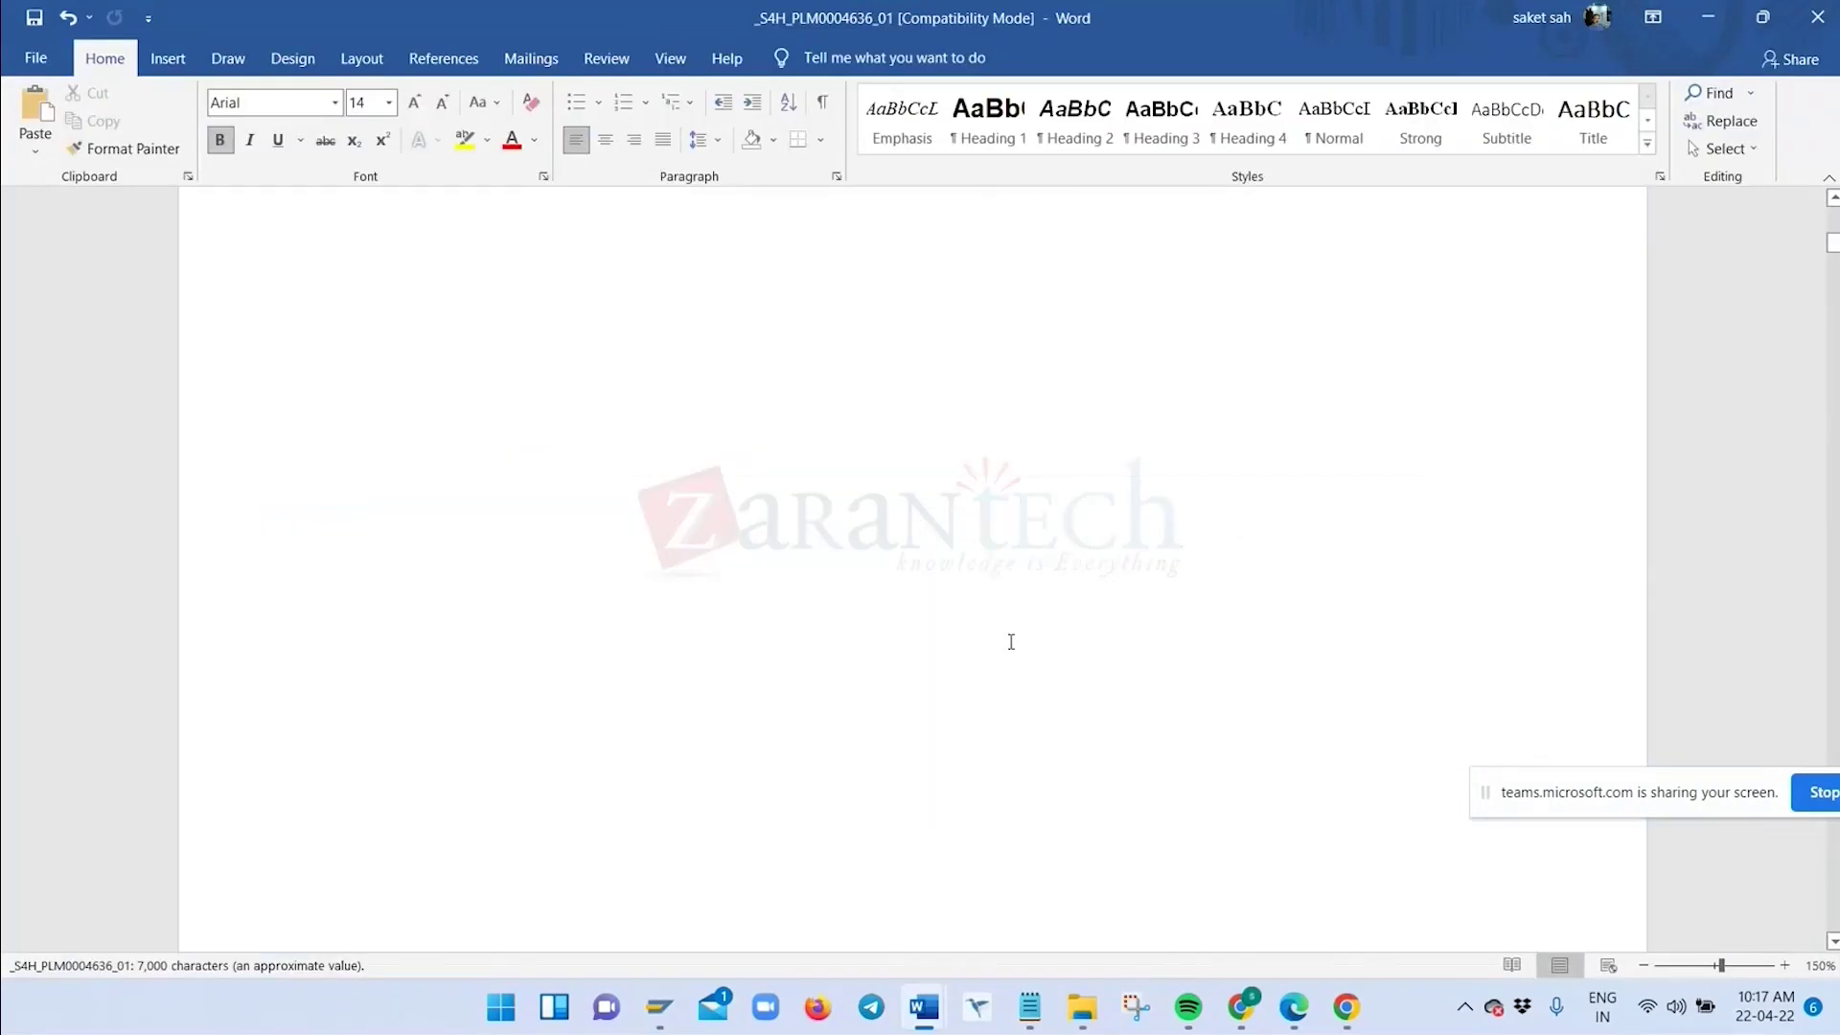
{"action": "scroll", "coordinate": [1011, 641], "scroll_direction": "down", "scroll_amount": 5}
{"action": "scroll", "coordinate": [1009, 653], "scroll_direction": "down", "scroll_amount": 5}
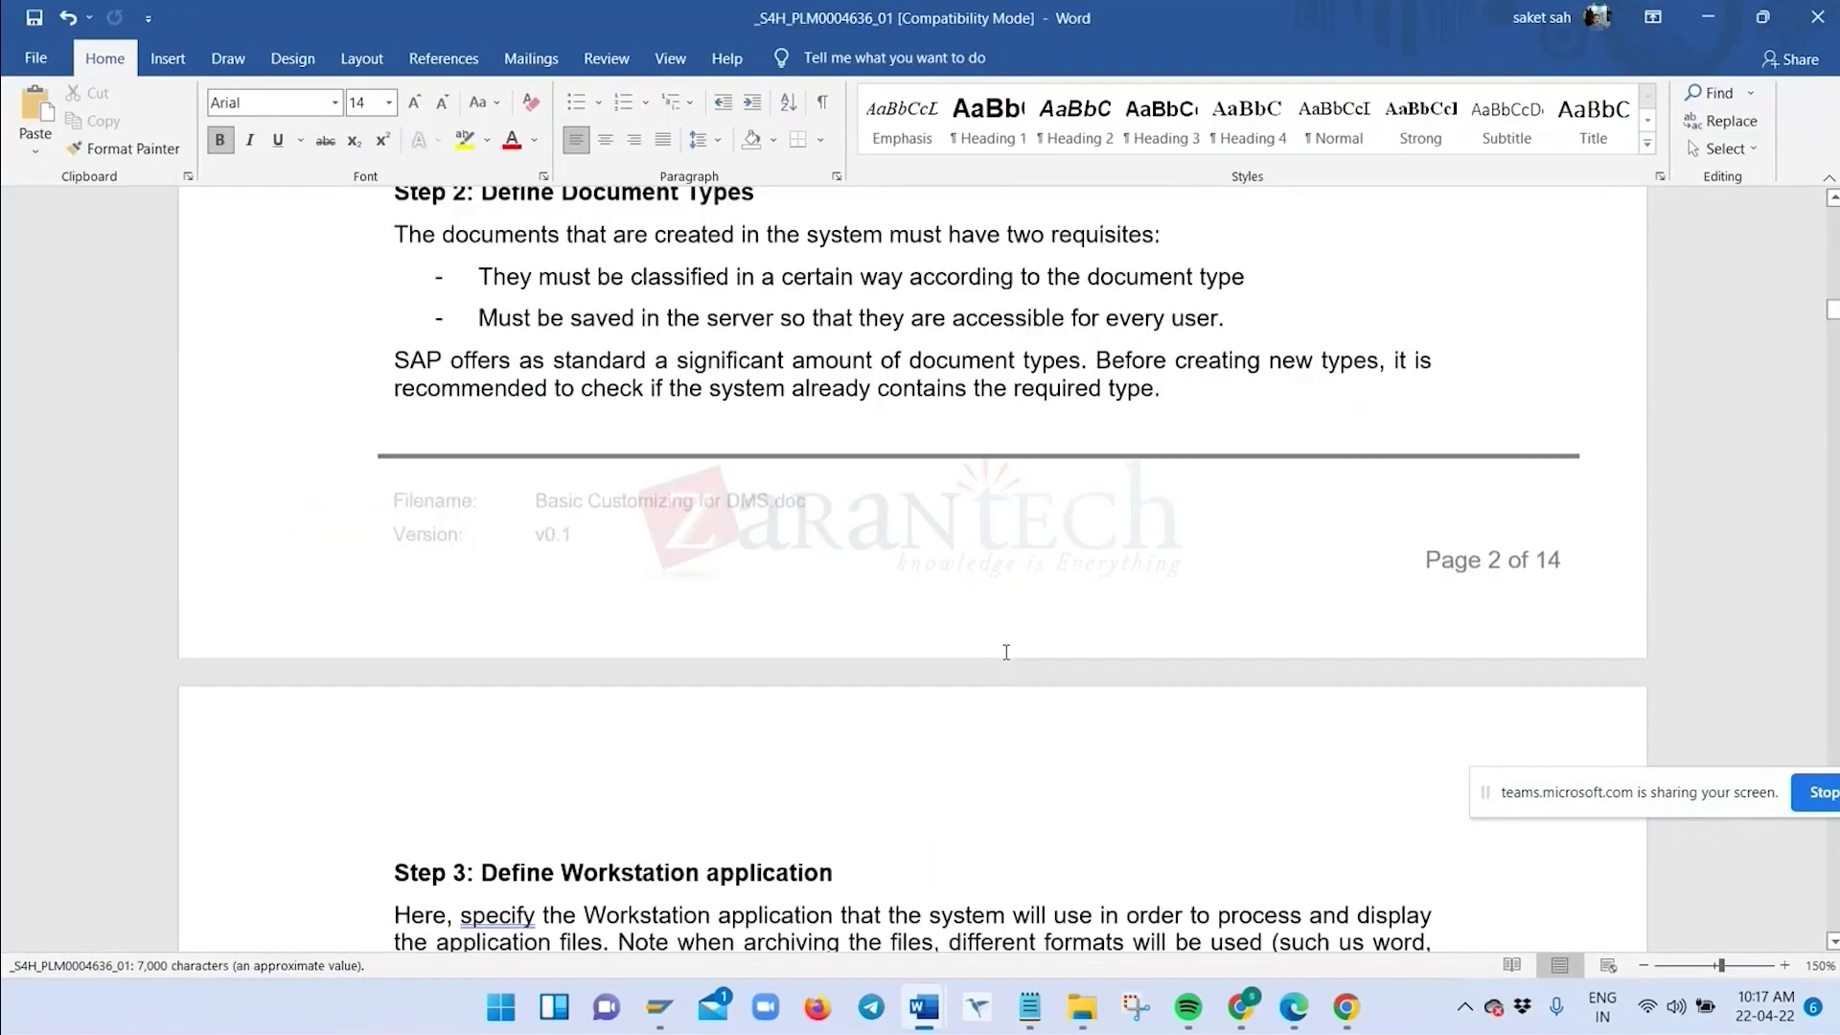
{"action": "scroll", "coordinate": [1002, 657], "scroll_direction": "down", "scroll_amount": 5}
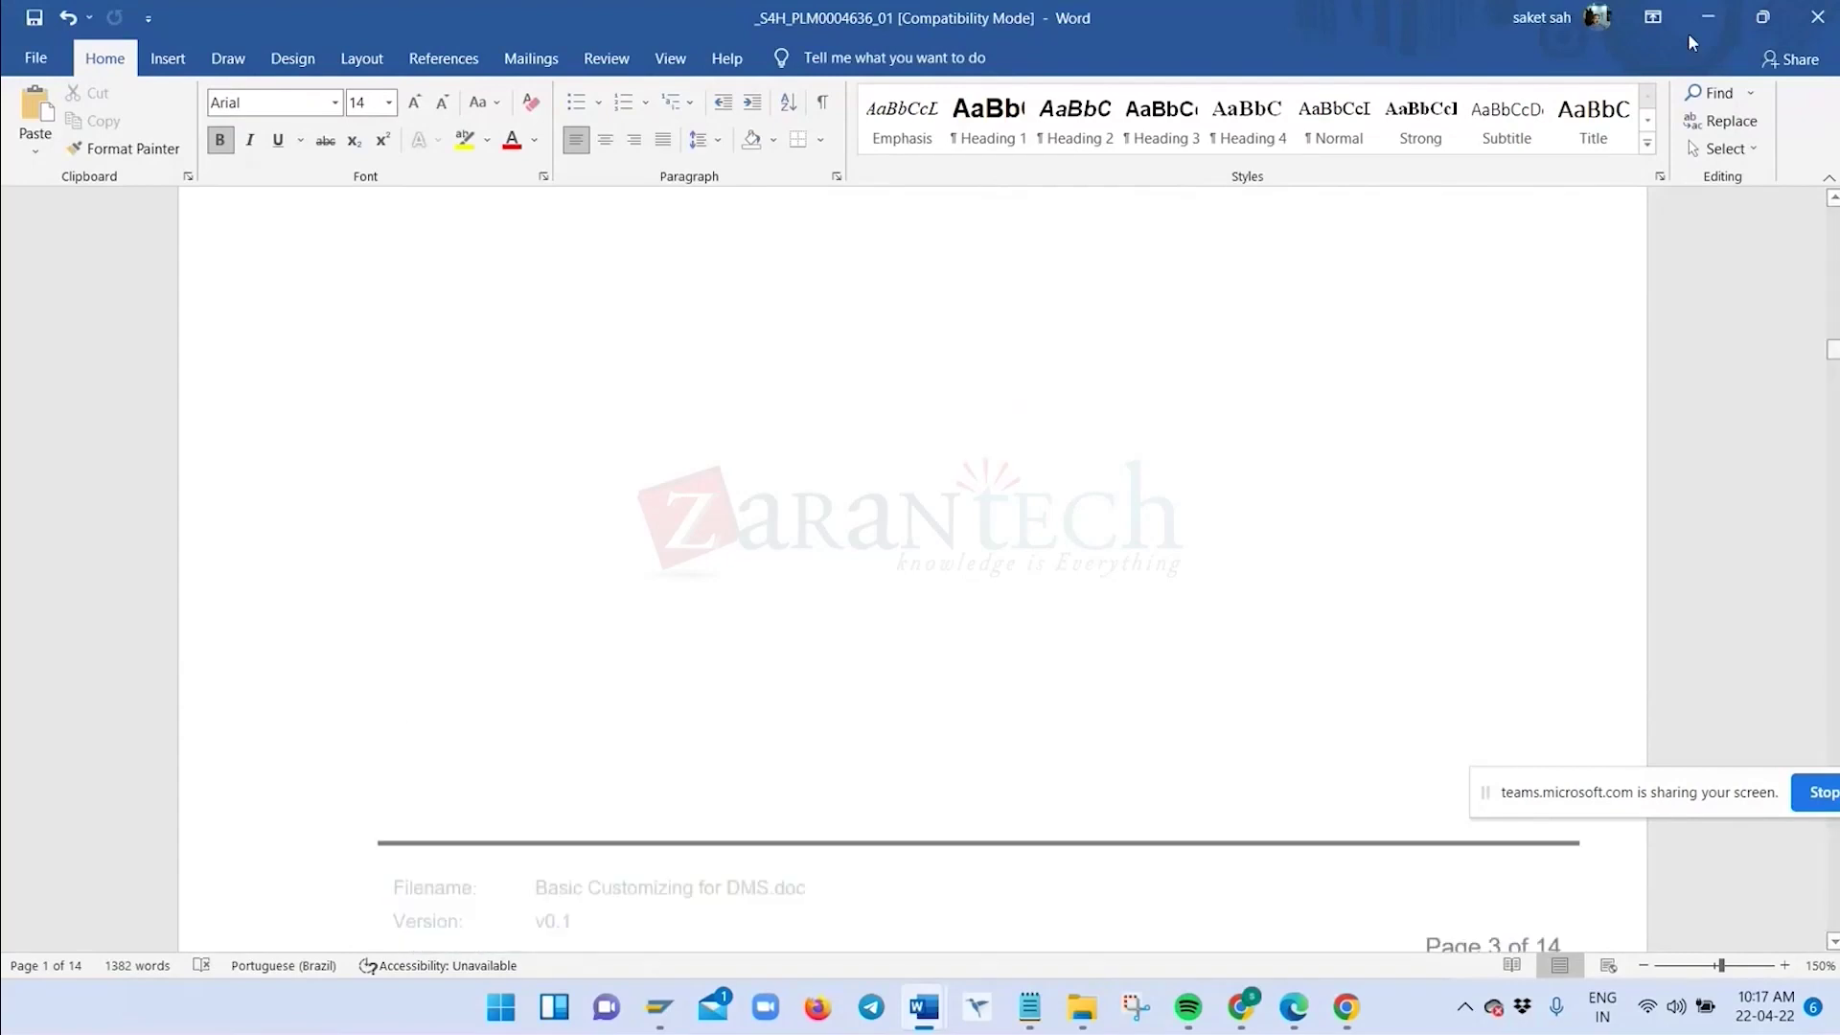
{"action": "left_click", "coordinate": [1706, 17]}
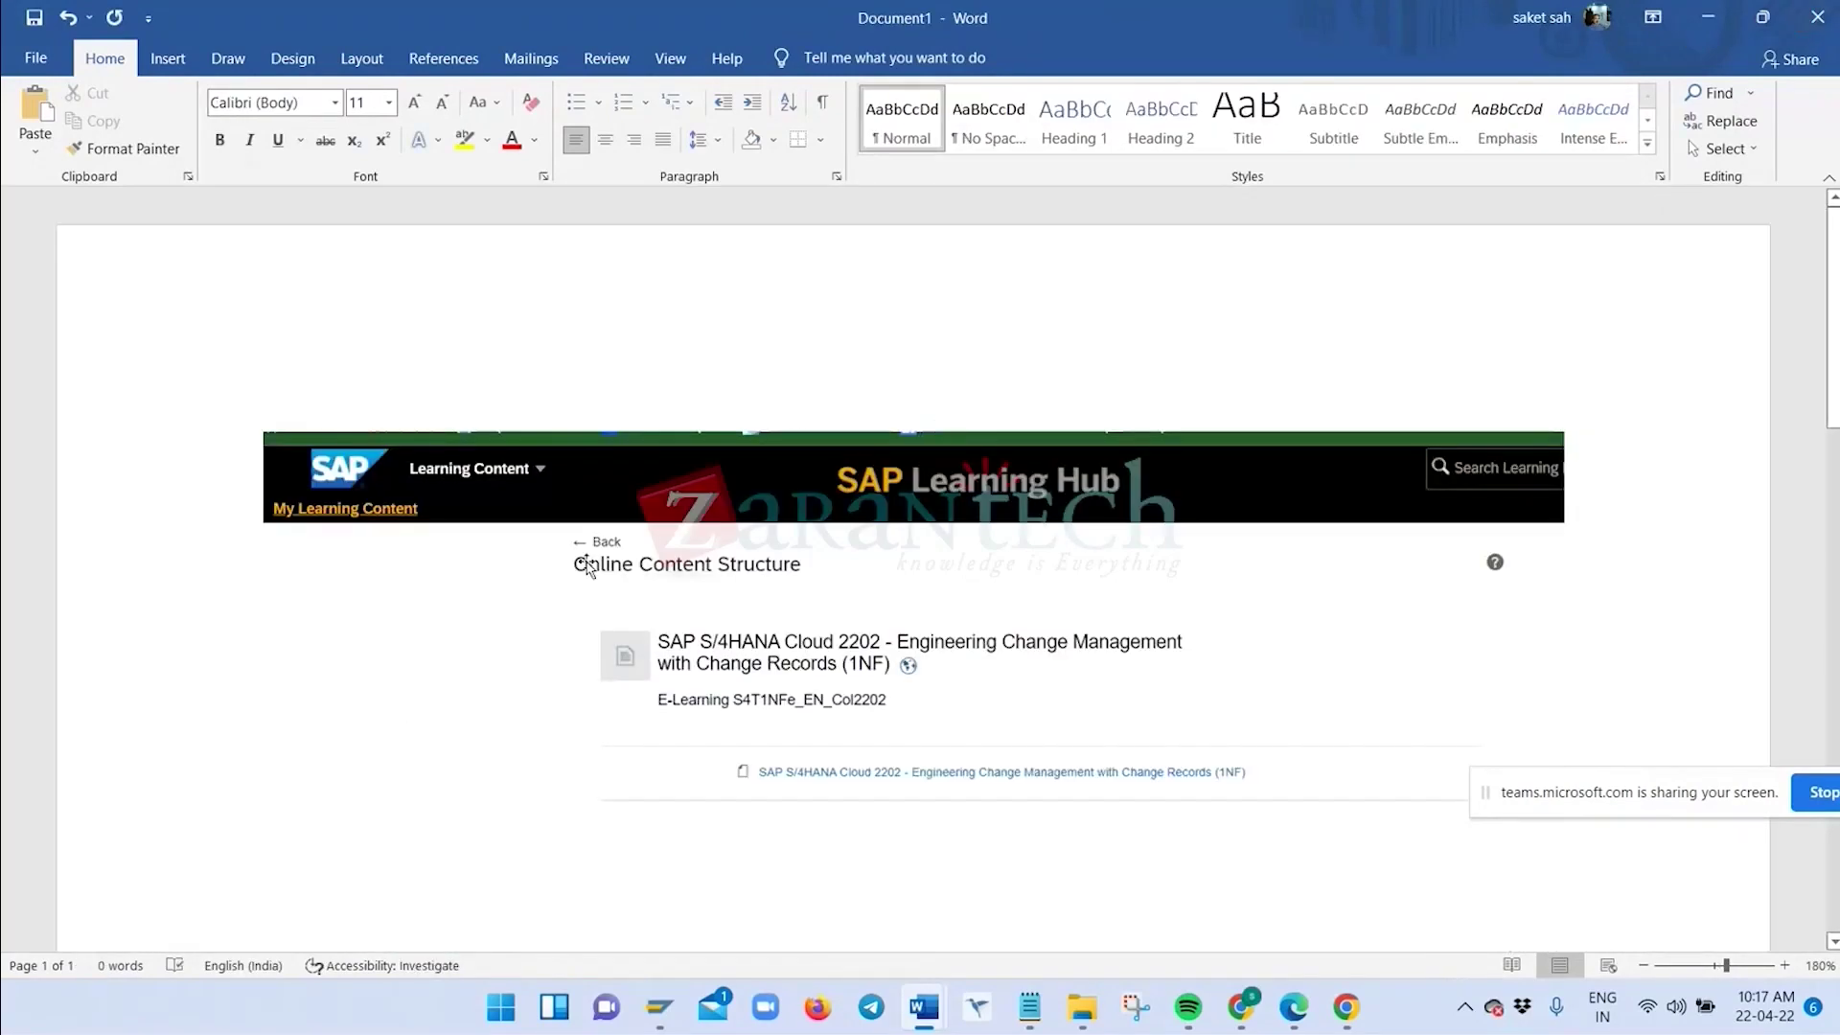
Switch back to SAP GUI and view the file selection for opening an original, leaving it without choosing a file
{"action": "left_click", "coordinate": [660, 1007]}
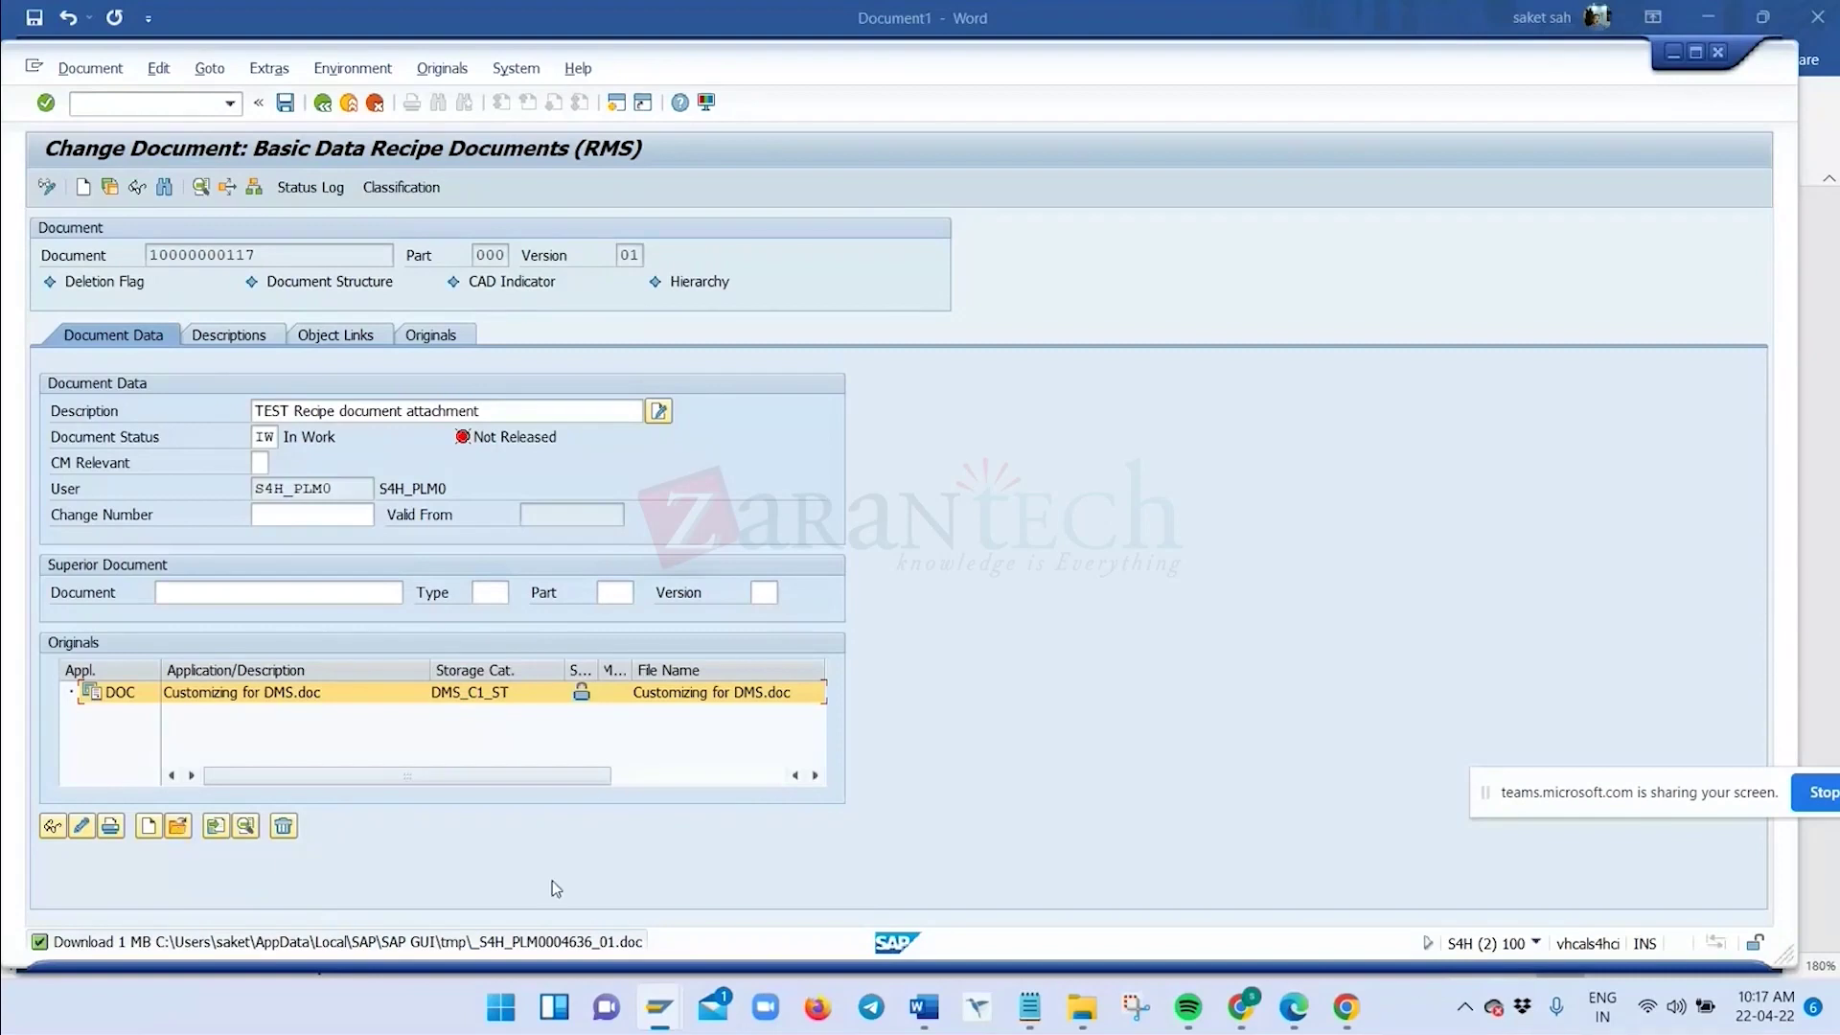
{"action": "left_click", "coordinate": [182, 827]}
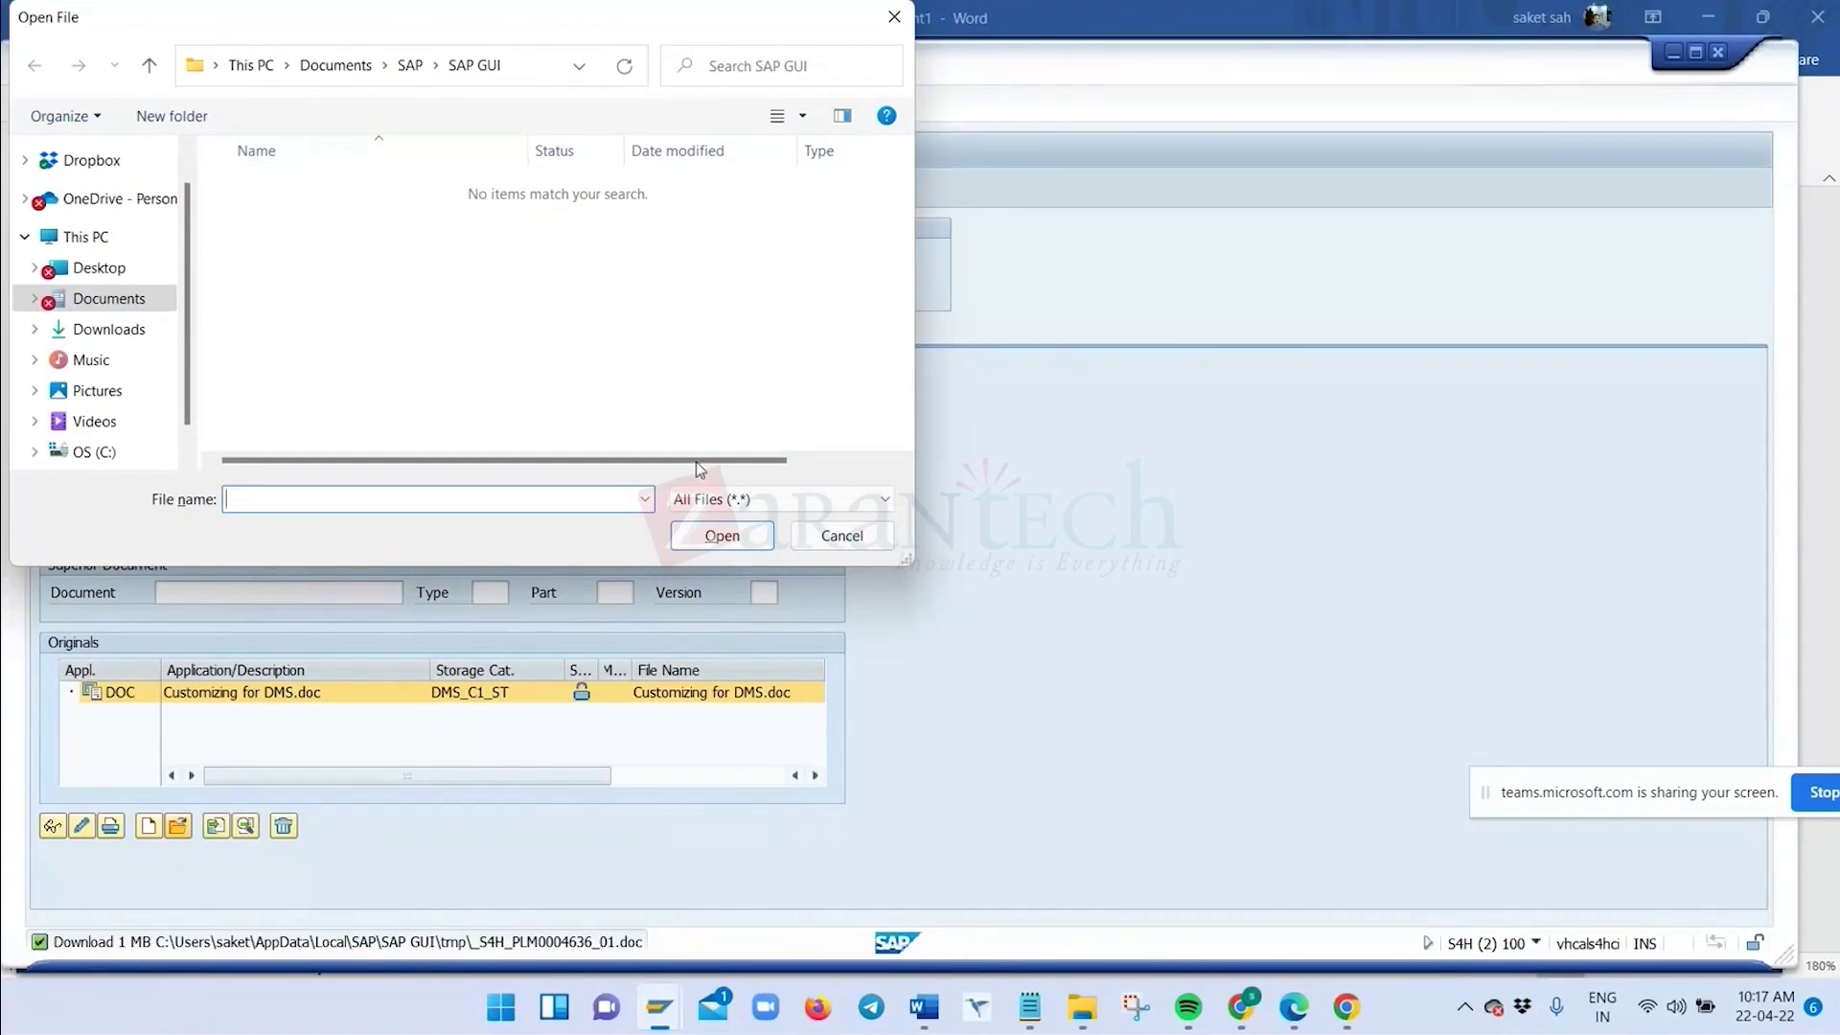
{"action": "left_click", "coordinate": [841, 535]}
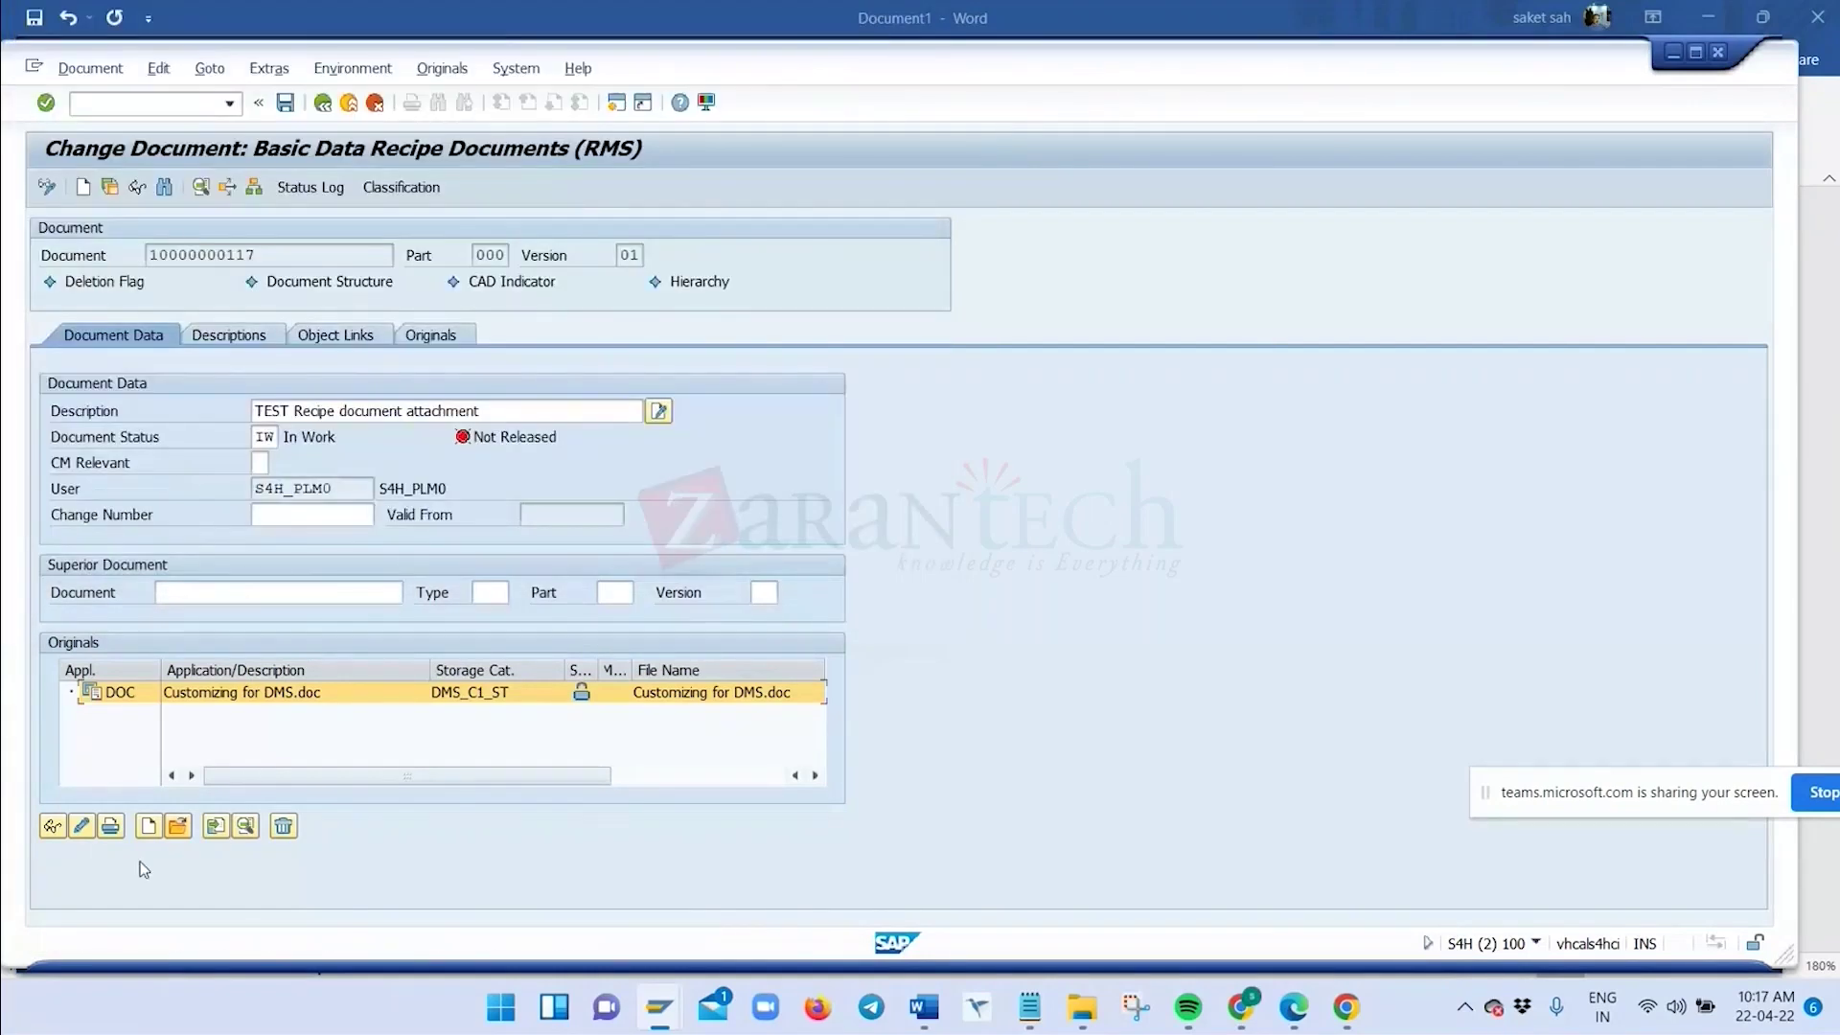
Try to check in the original Customizing for DMS.doc and display its detail data
{"action": "left_click", "coordinate": [222, 826]}
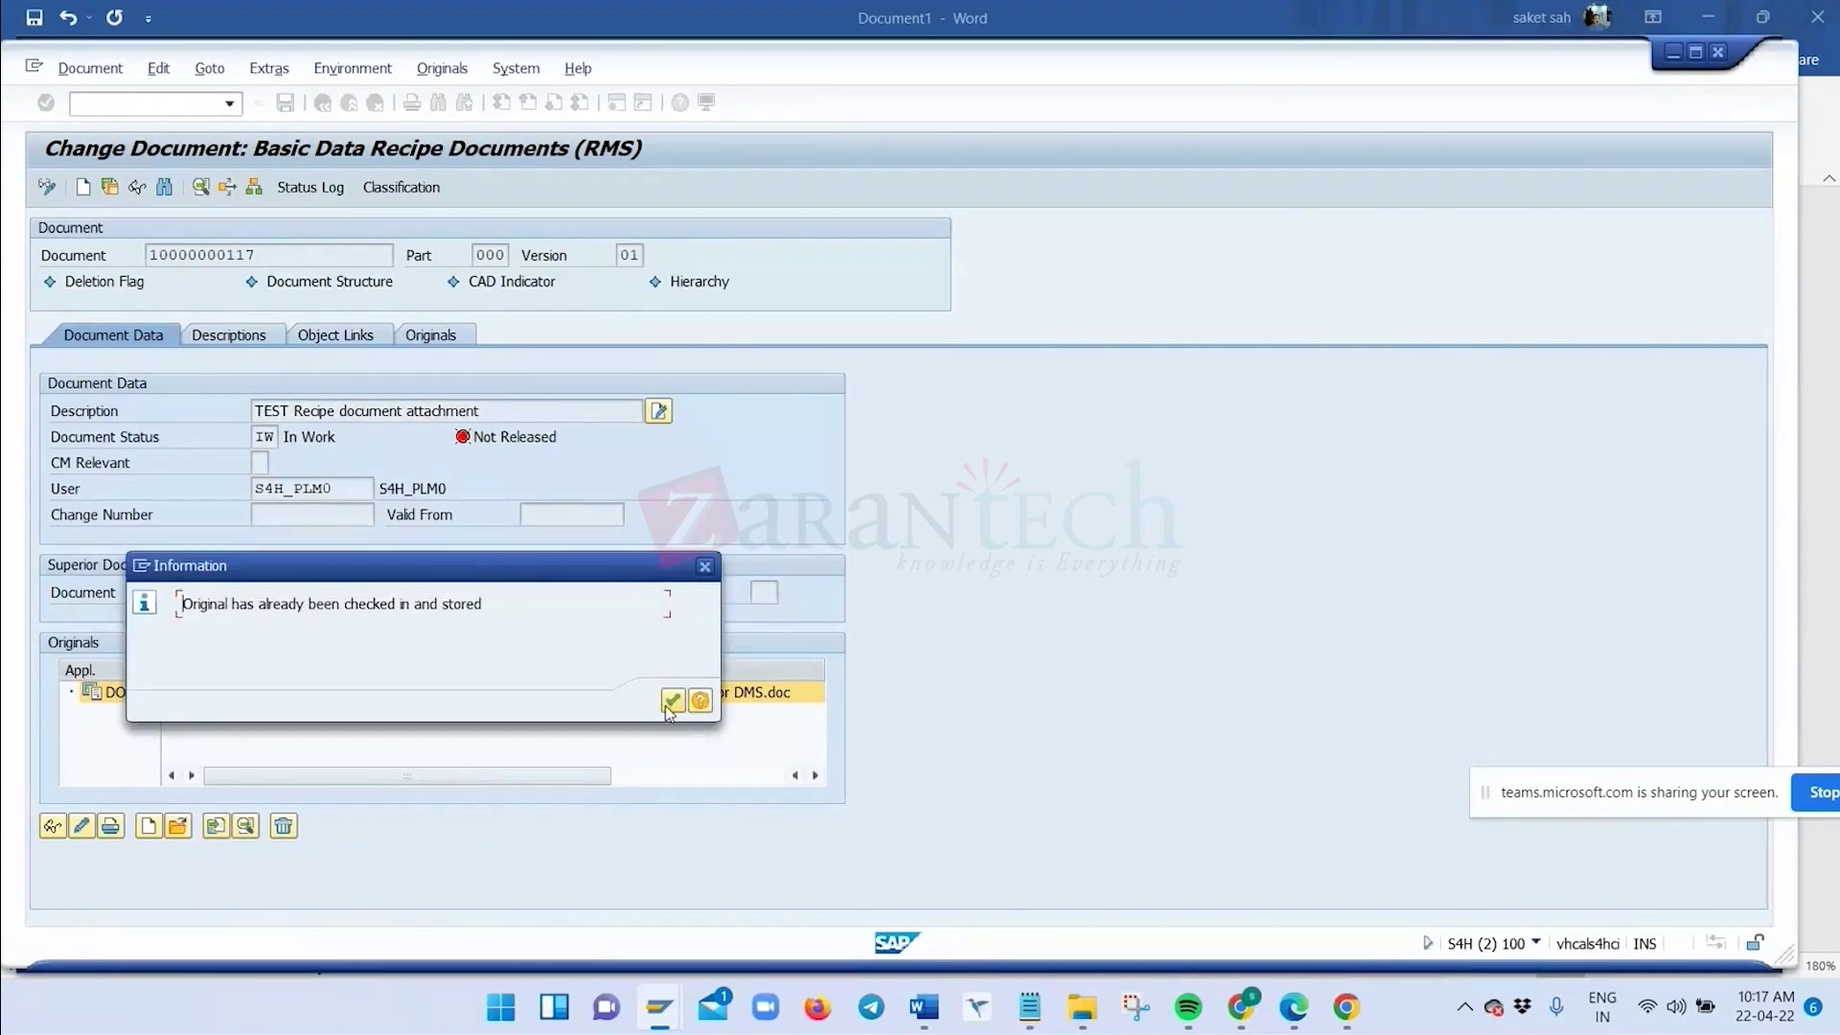
{"action": "left_click", "coordinate": [672, 702]}
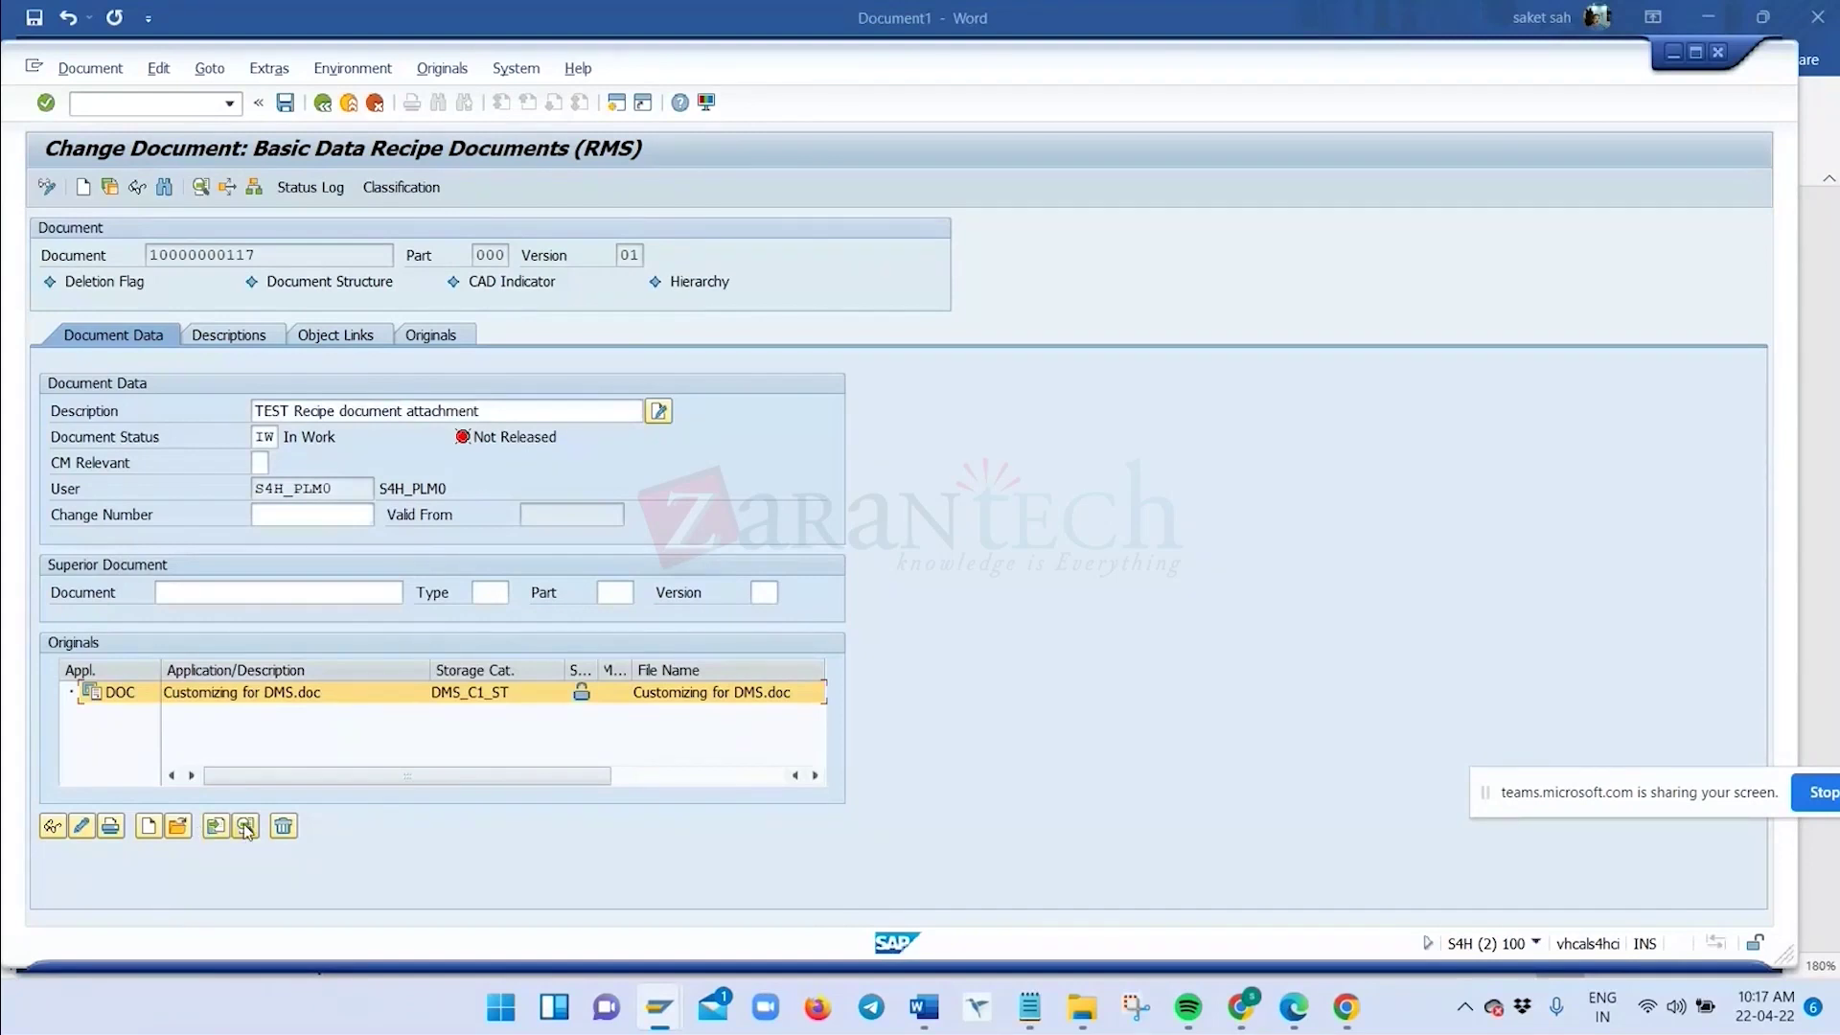
{"action": "left_click", "coordinate": [245, 827]}
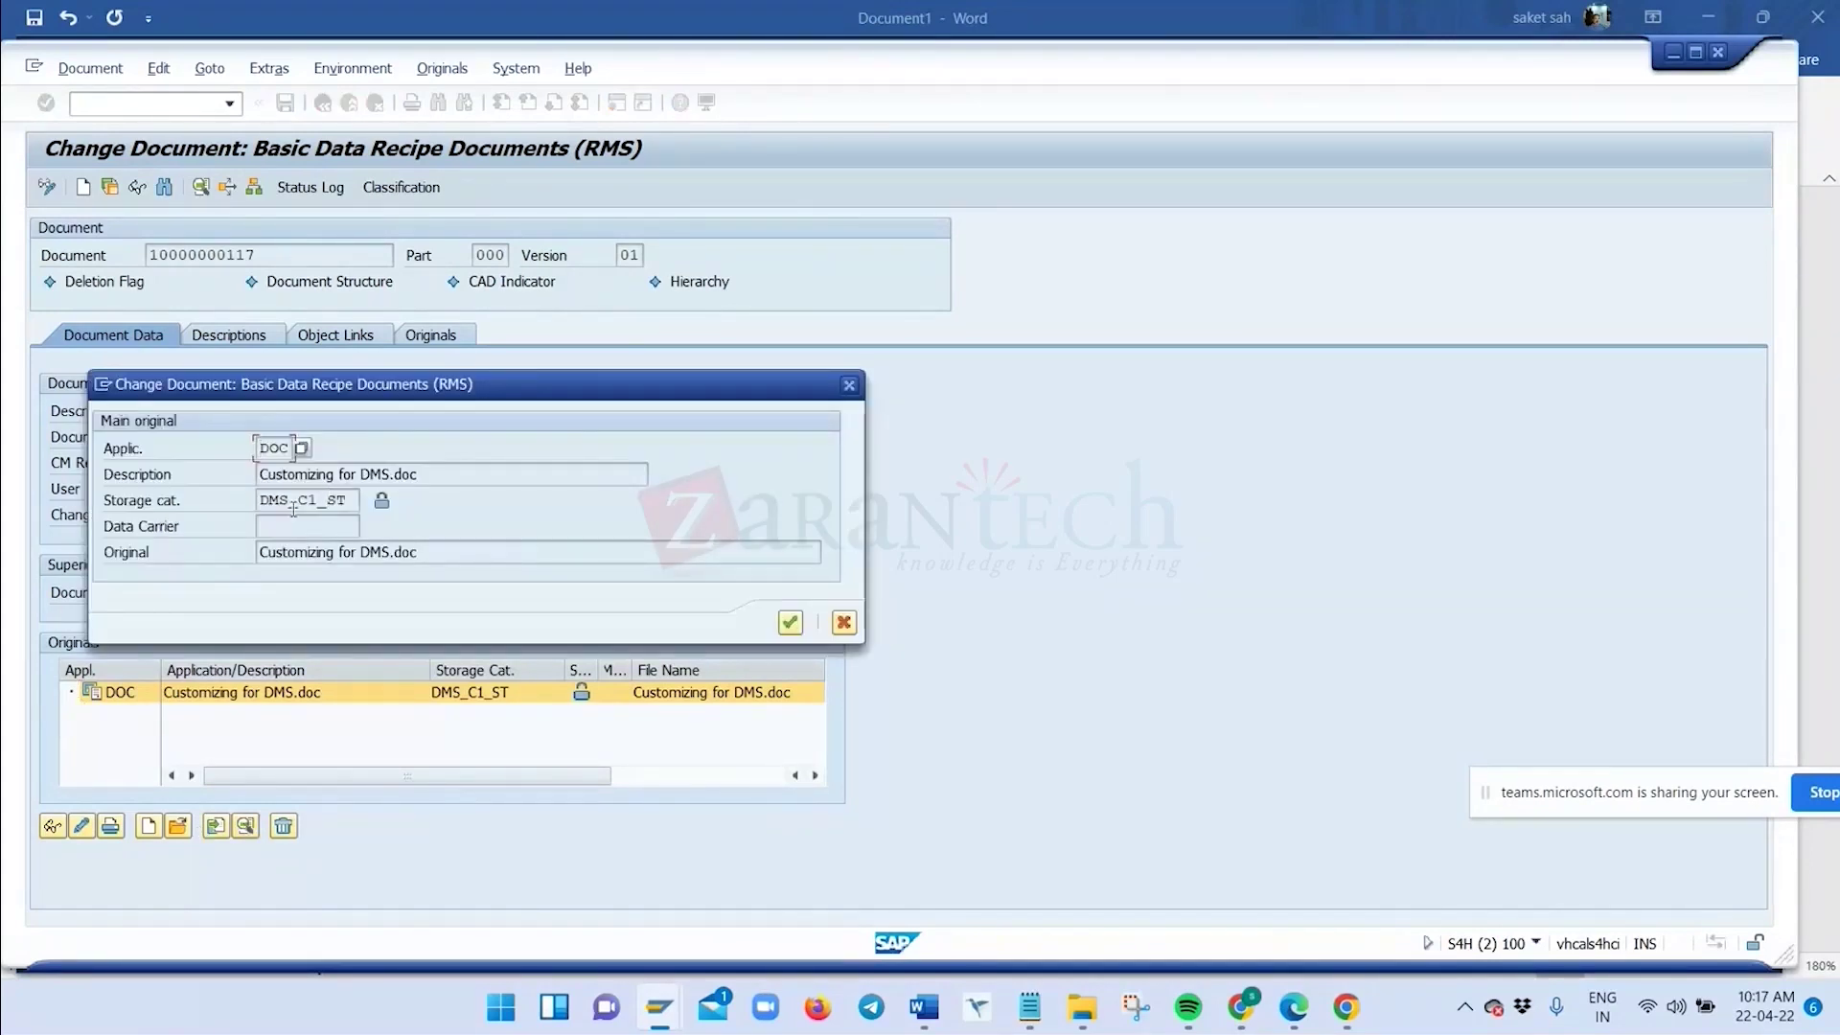
Highlight the storage category in the original's detail data, close the details and switch to the Display IMG window
{"action": "left_click_drag", "start_coordinate": [259, 499], "coordinate": [357, 502]}
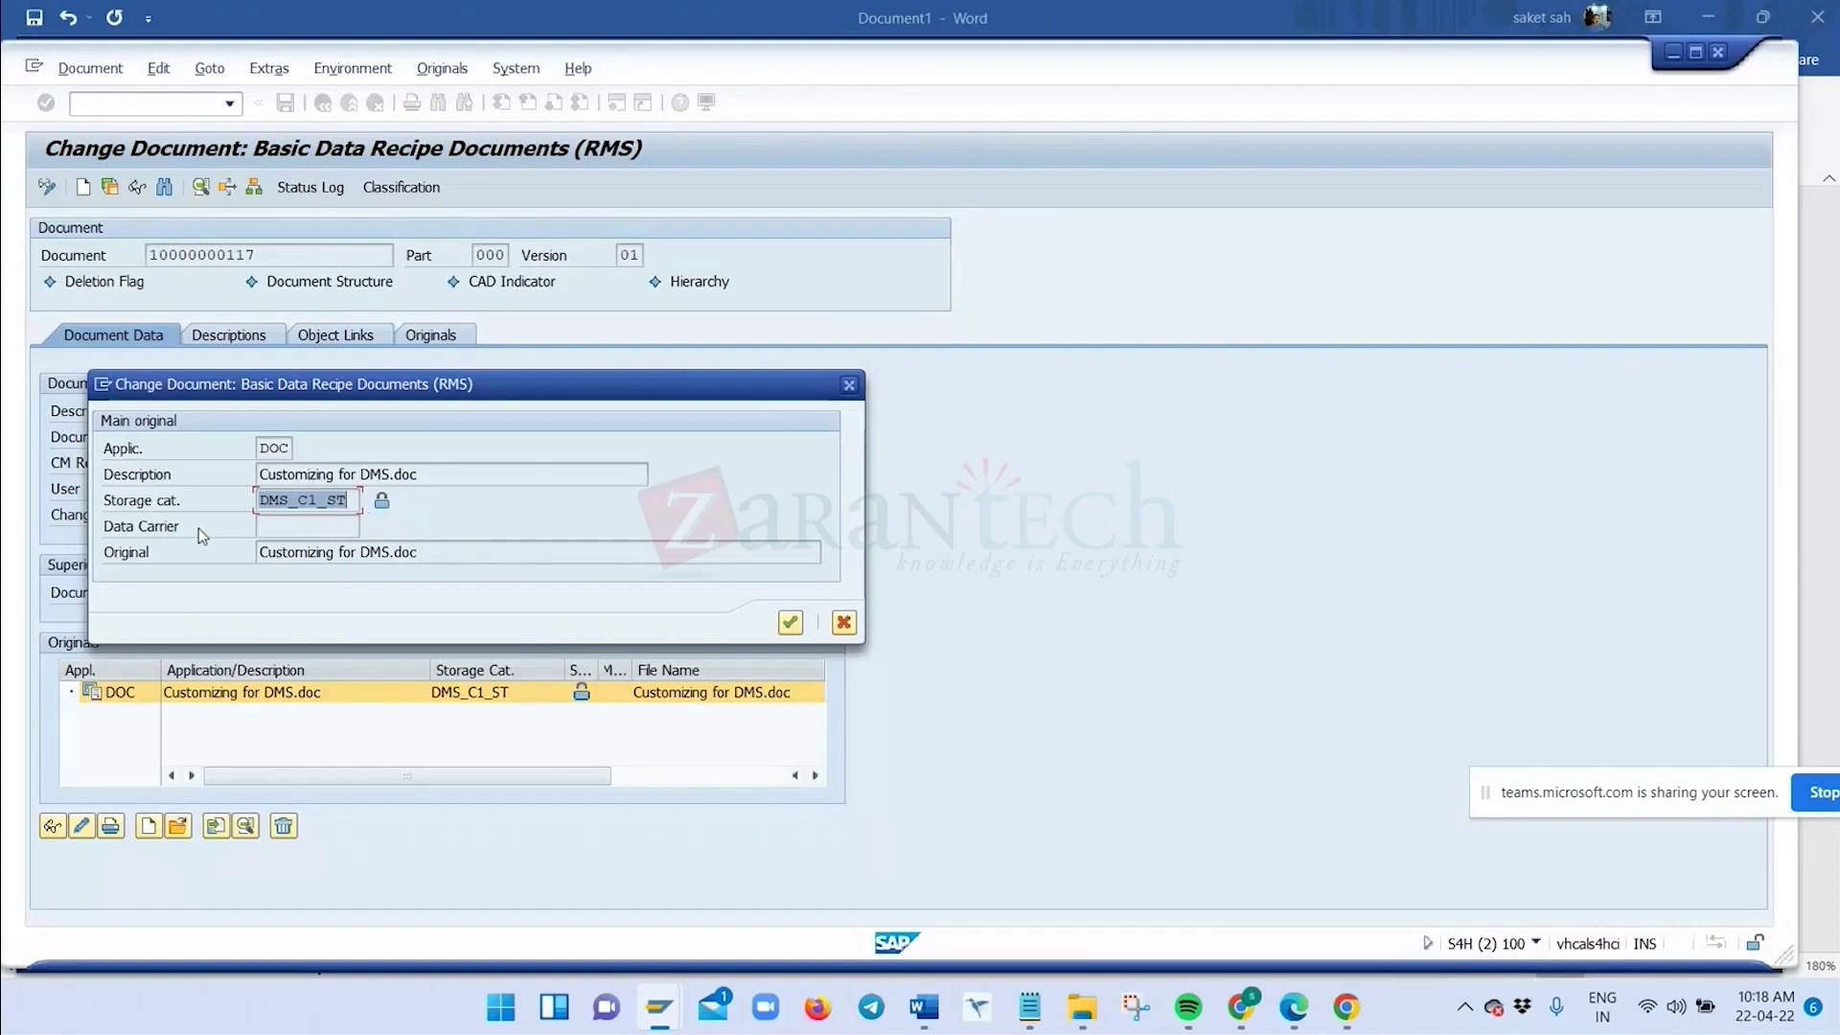
{"action": "left_click", "coordinate": [843, 622]}
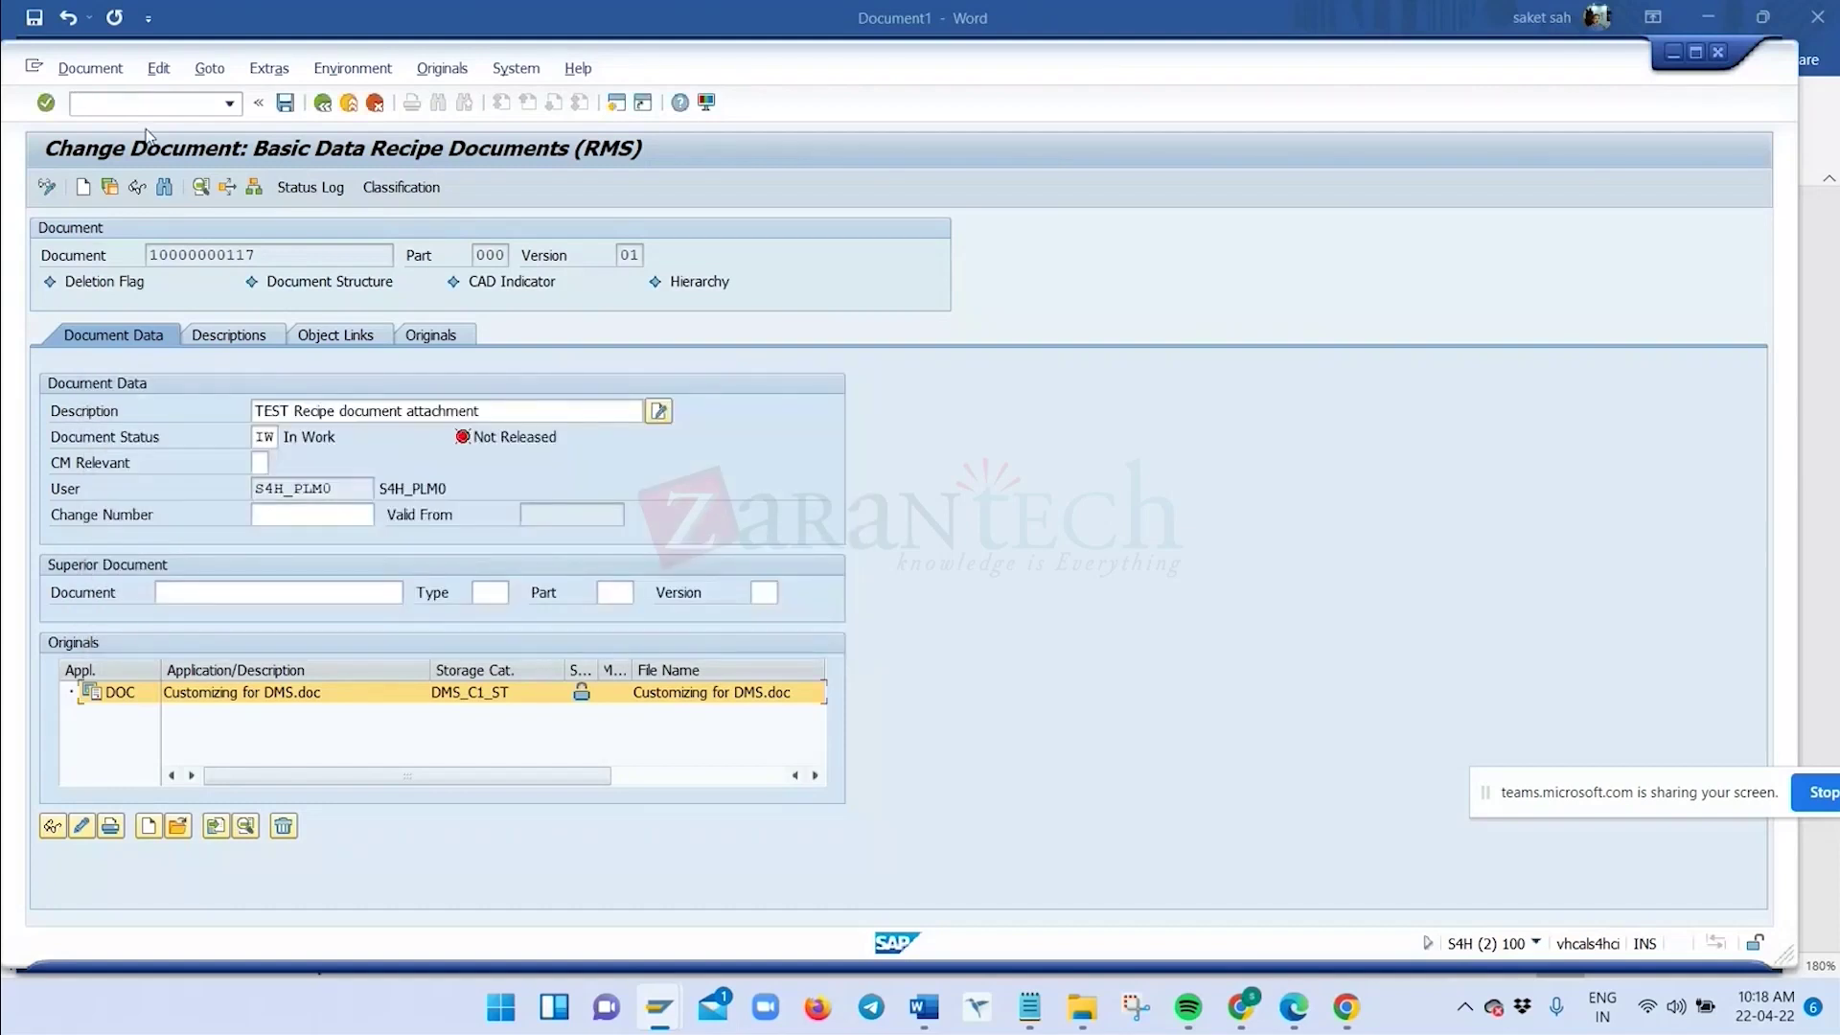
{"action": "key", "text": "alt+Tab"}
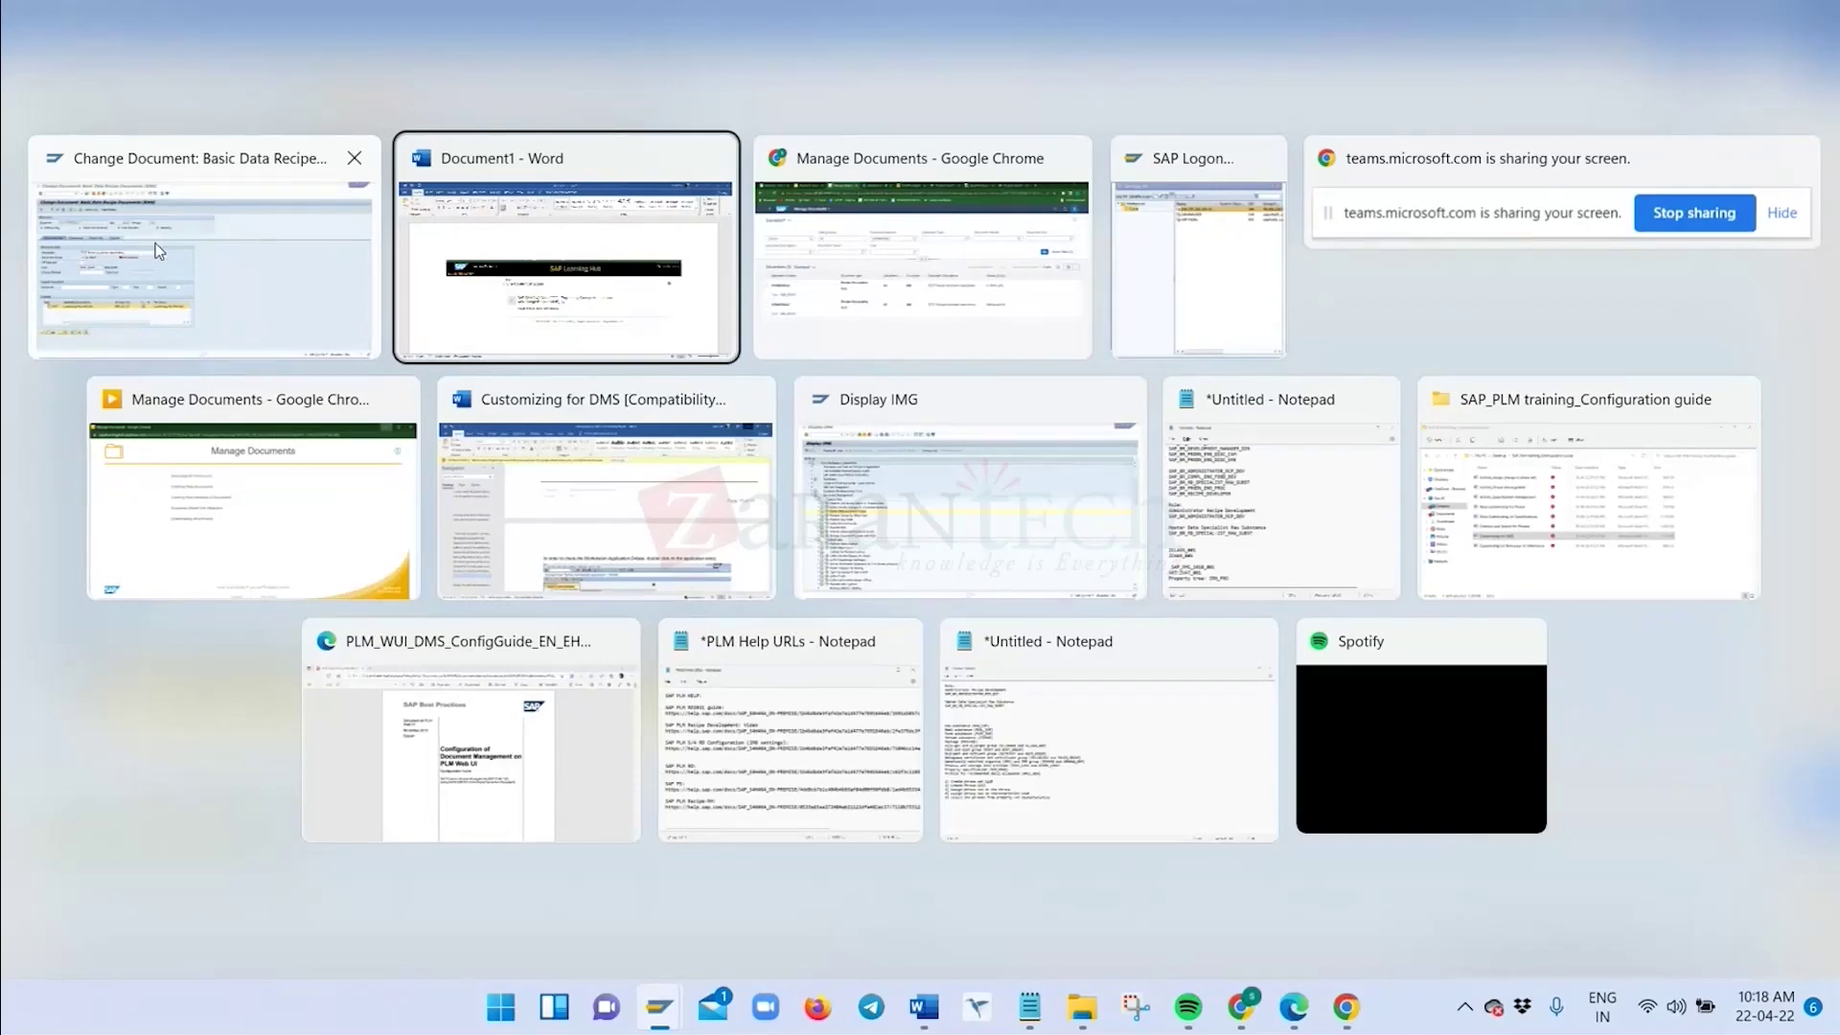
{"action": "left_click", "coordinate": [962, 487]}
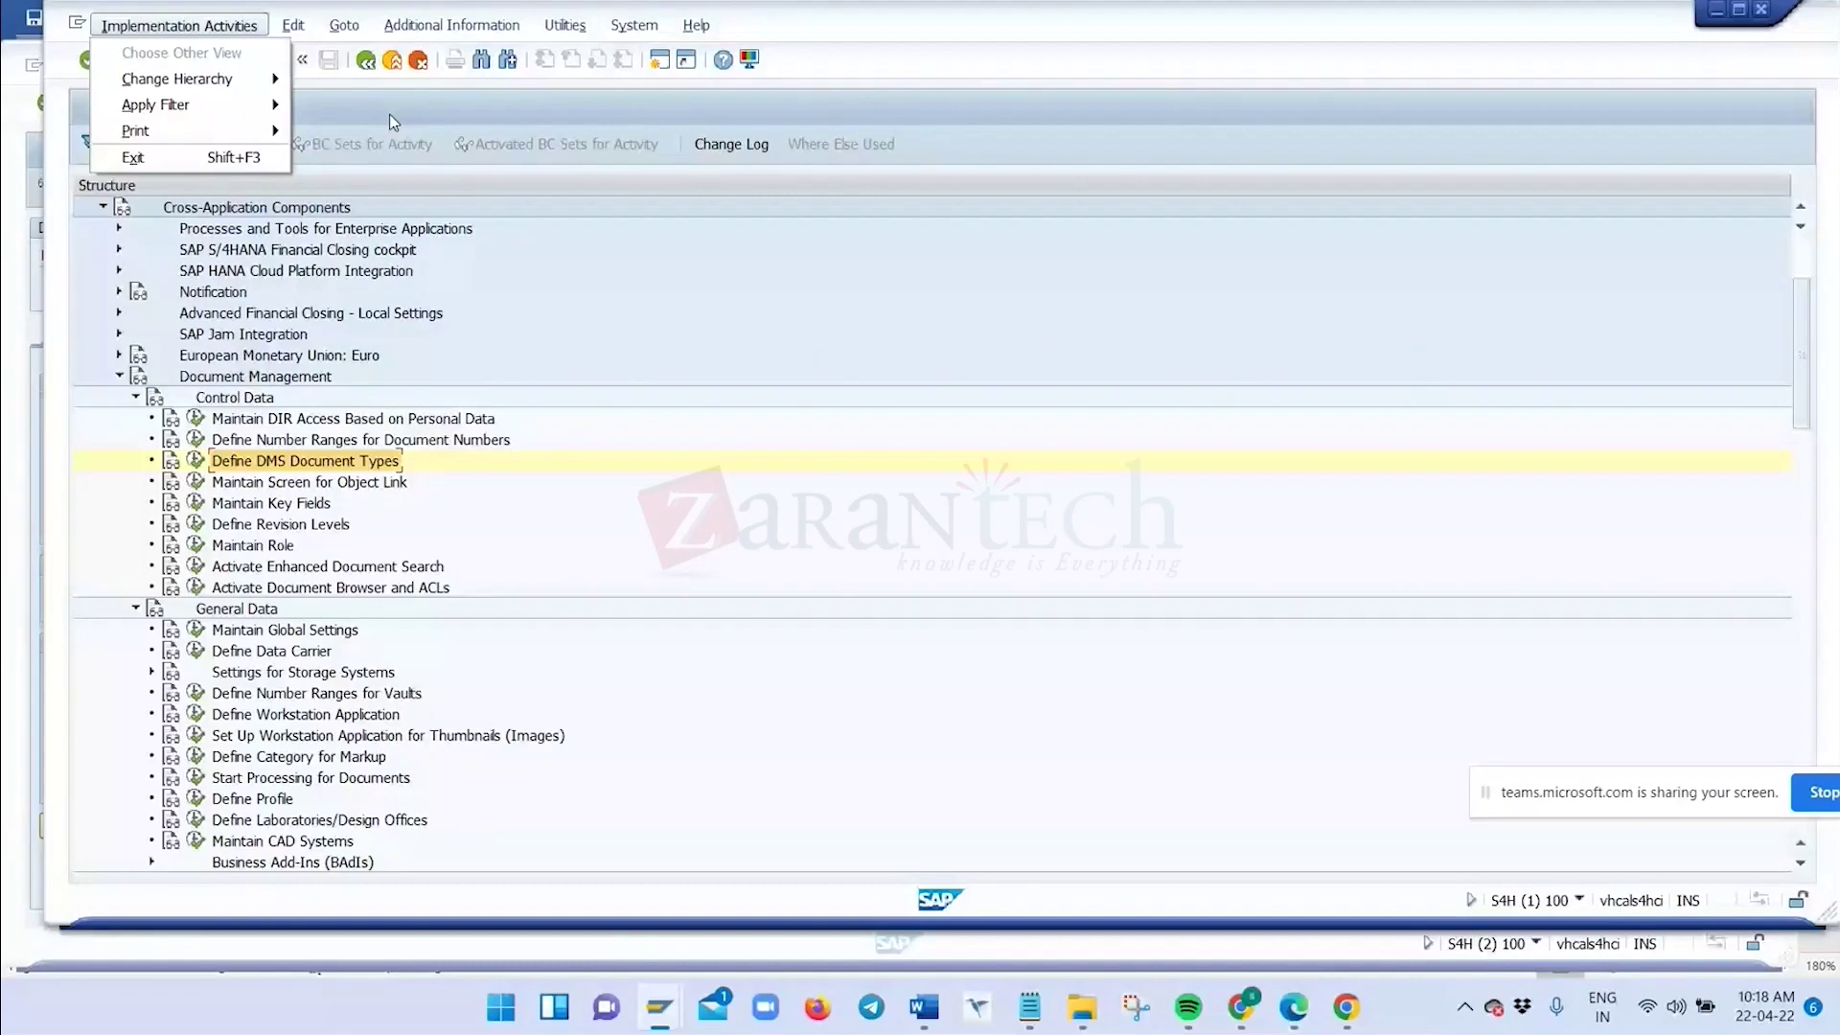
{"action": "left_click", "coordinate": [138, 369]}
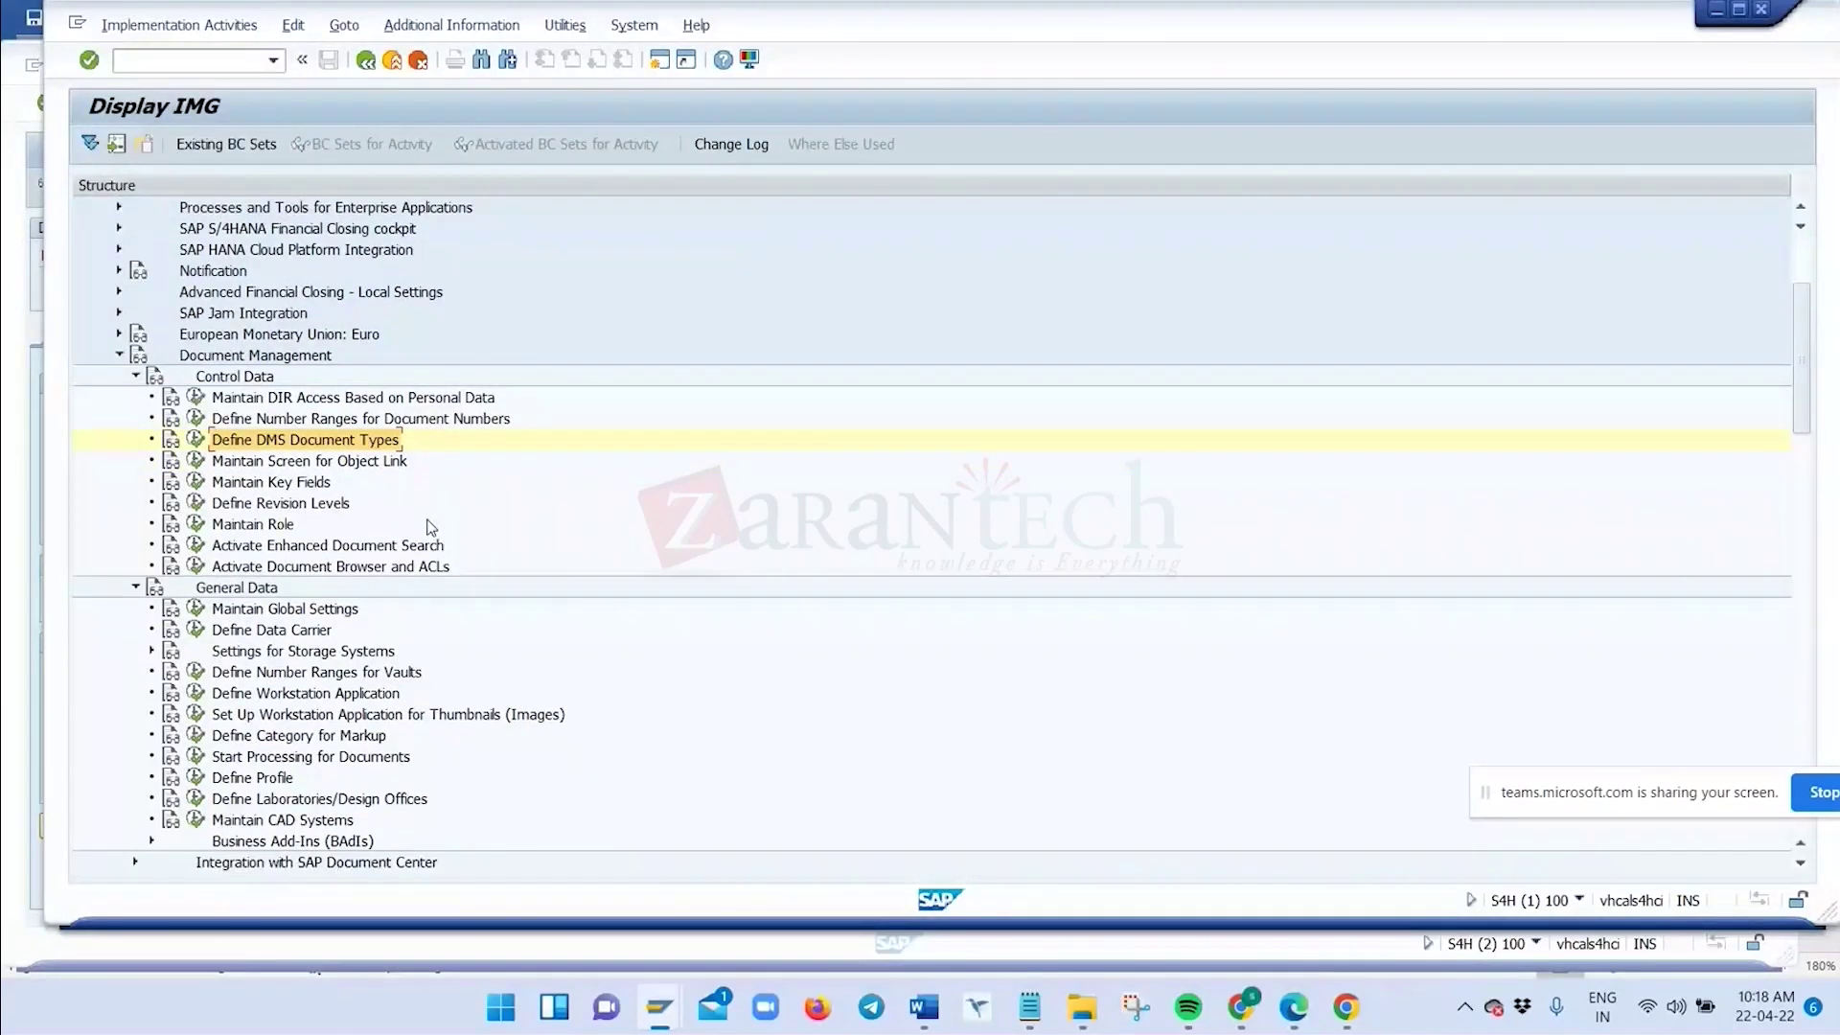
{"action": "scroll", "coordinate": [428, 527], "scroll_direction": "up", "scroll_amount": 1}
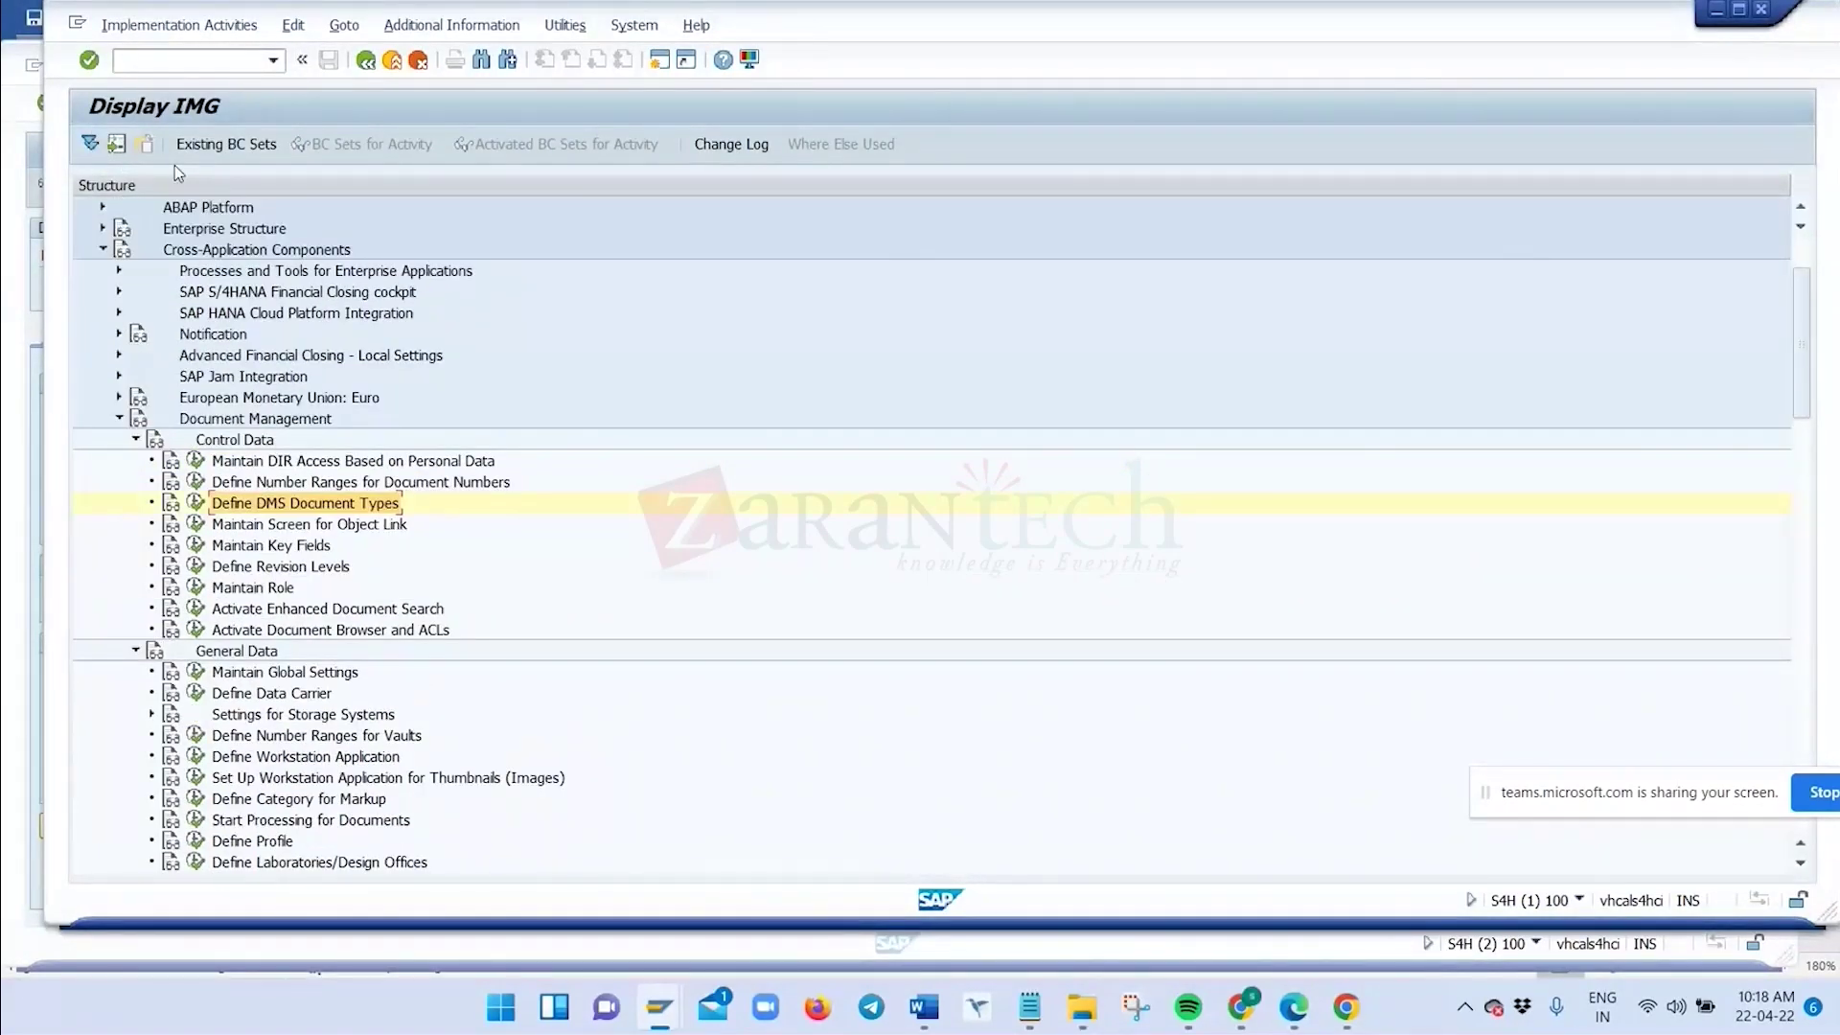
{"action": "left_click", "coordinate": [195, 67]}
{"action": "type", "text": "/"}
{"action": "key", "text": "BackSpace"}
Look through the Document Management customizing nodes and search the IMG structure for "Define storage category"
{"action": "scroll", "coordinate": [447, 718], "scroll_direction": "down", "scroll_amount": 1}
{"action": "scroll", "coordinate": [447, 718], "scroll_direction": "down", "scroll_amount": 8}
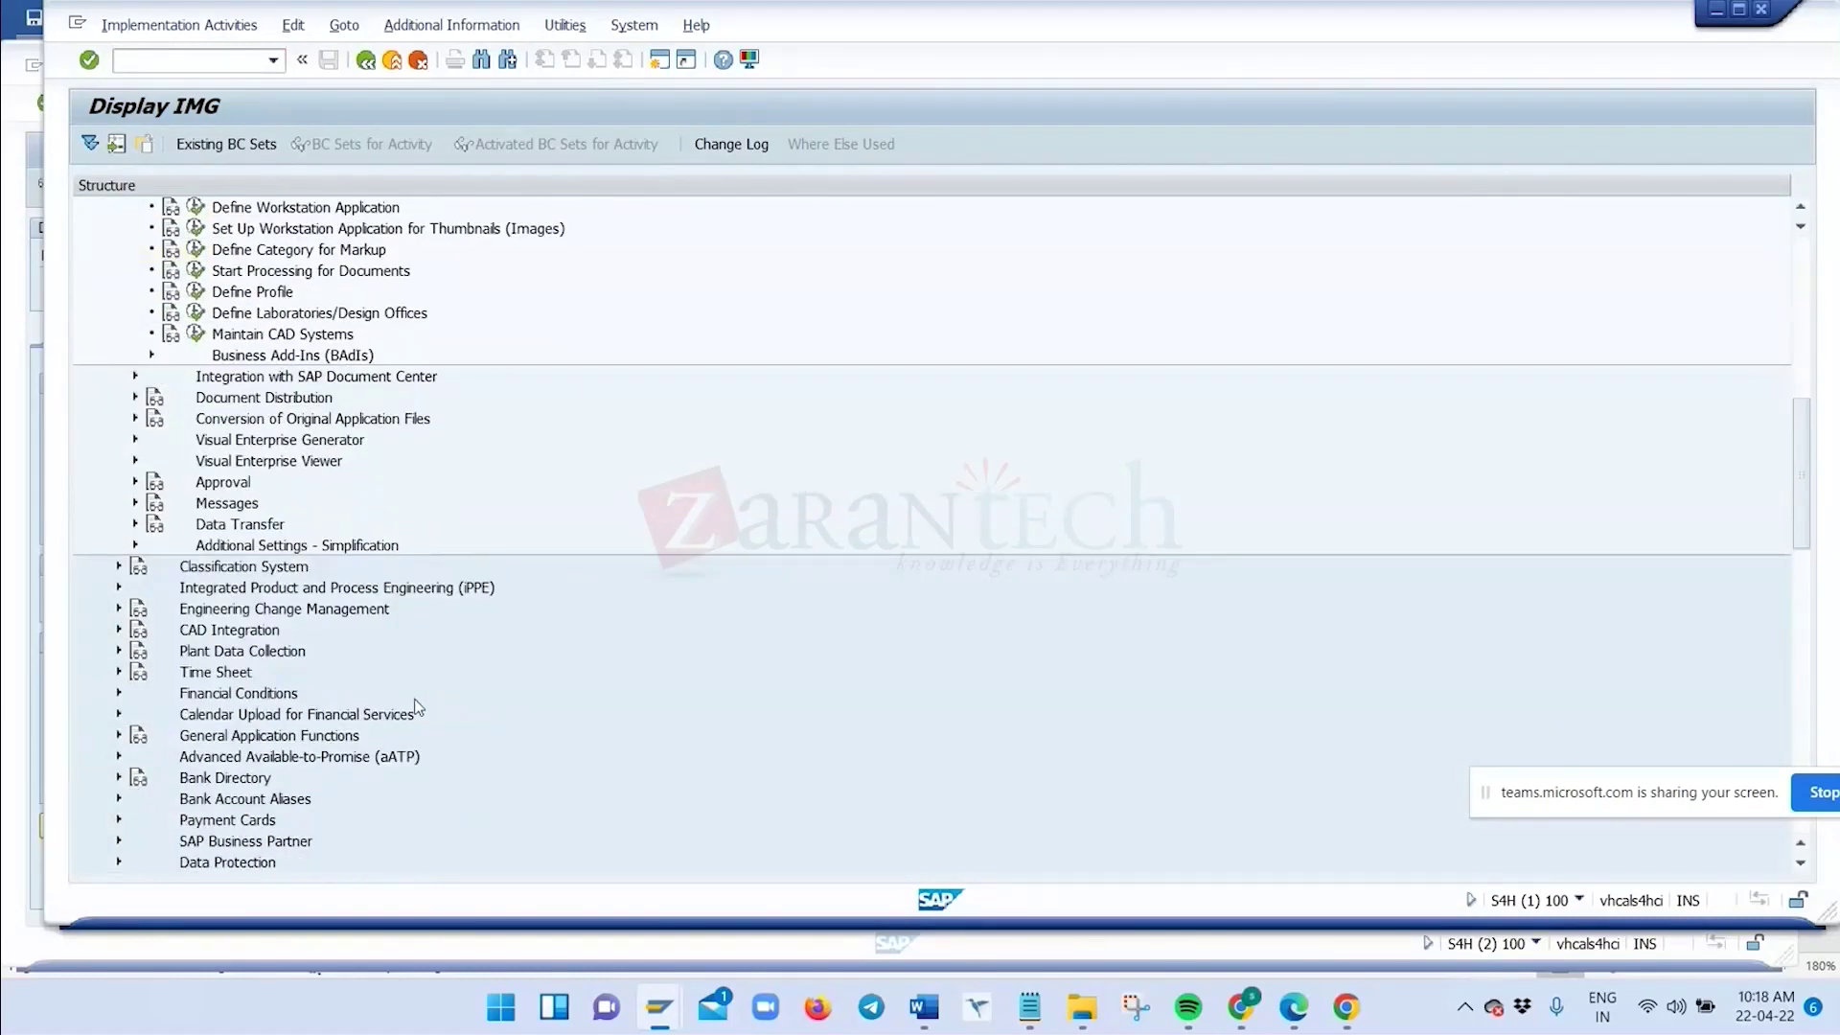
{"action": "scroll", "coordinate": [418, 708], "scroll_direction": "down", "scroll_amount": 1}
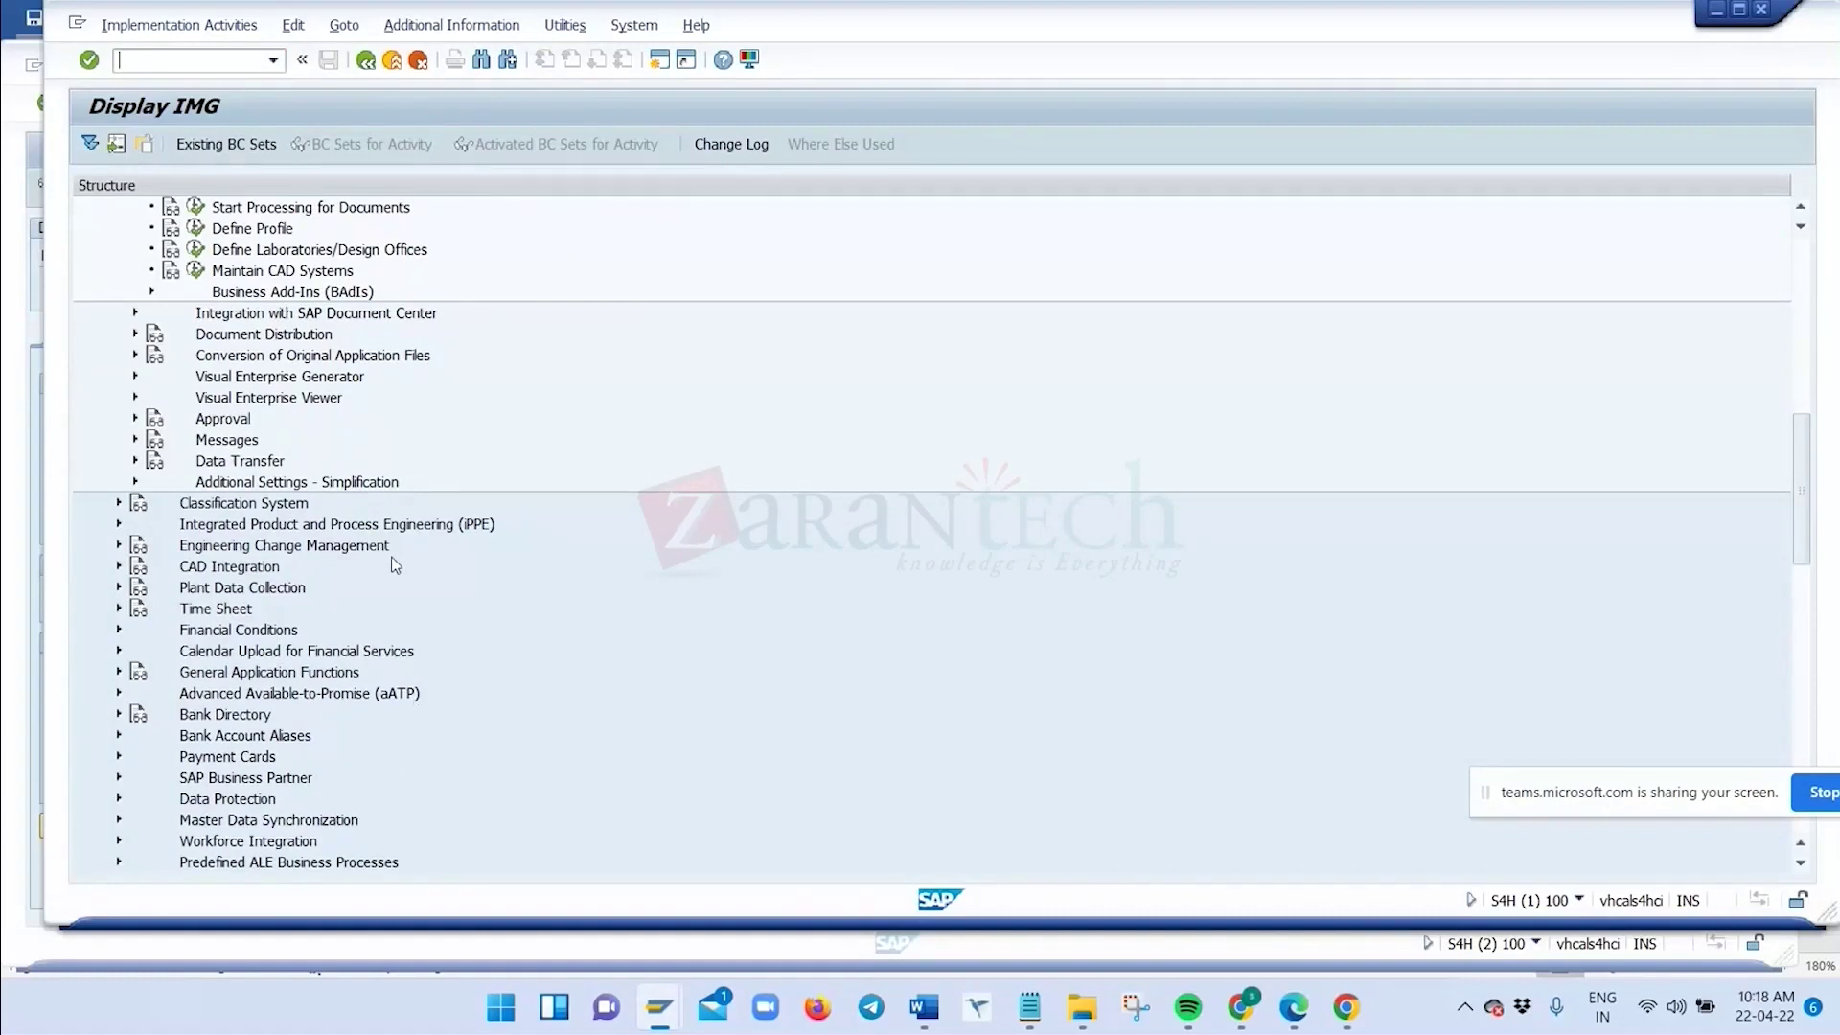
{"action": "key", "text": "ctrl+f"}
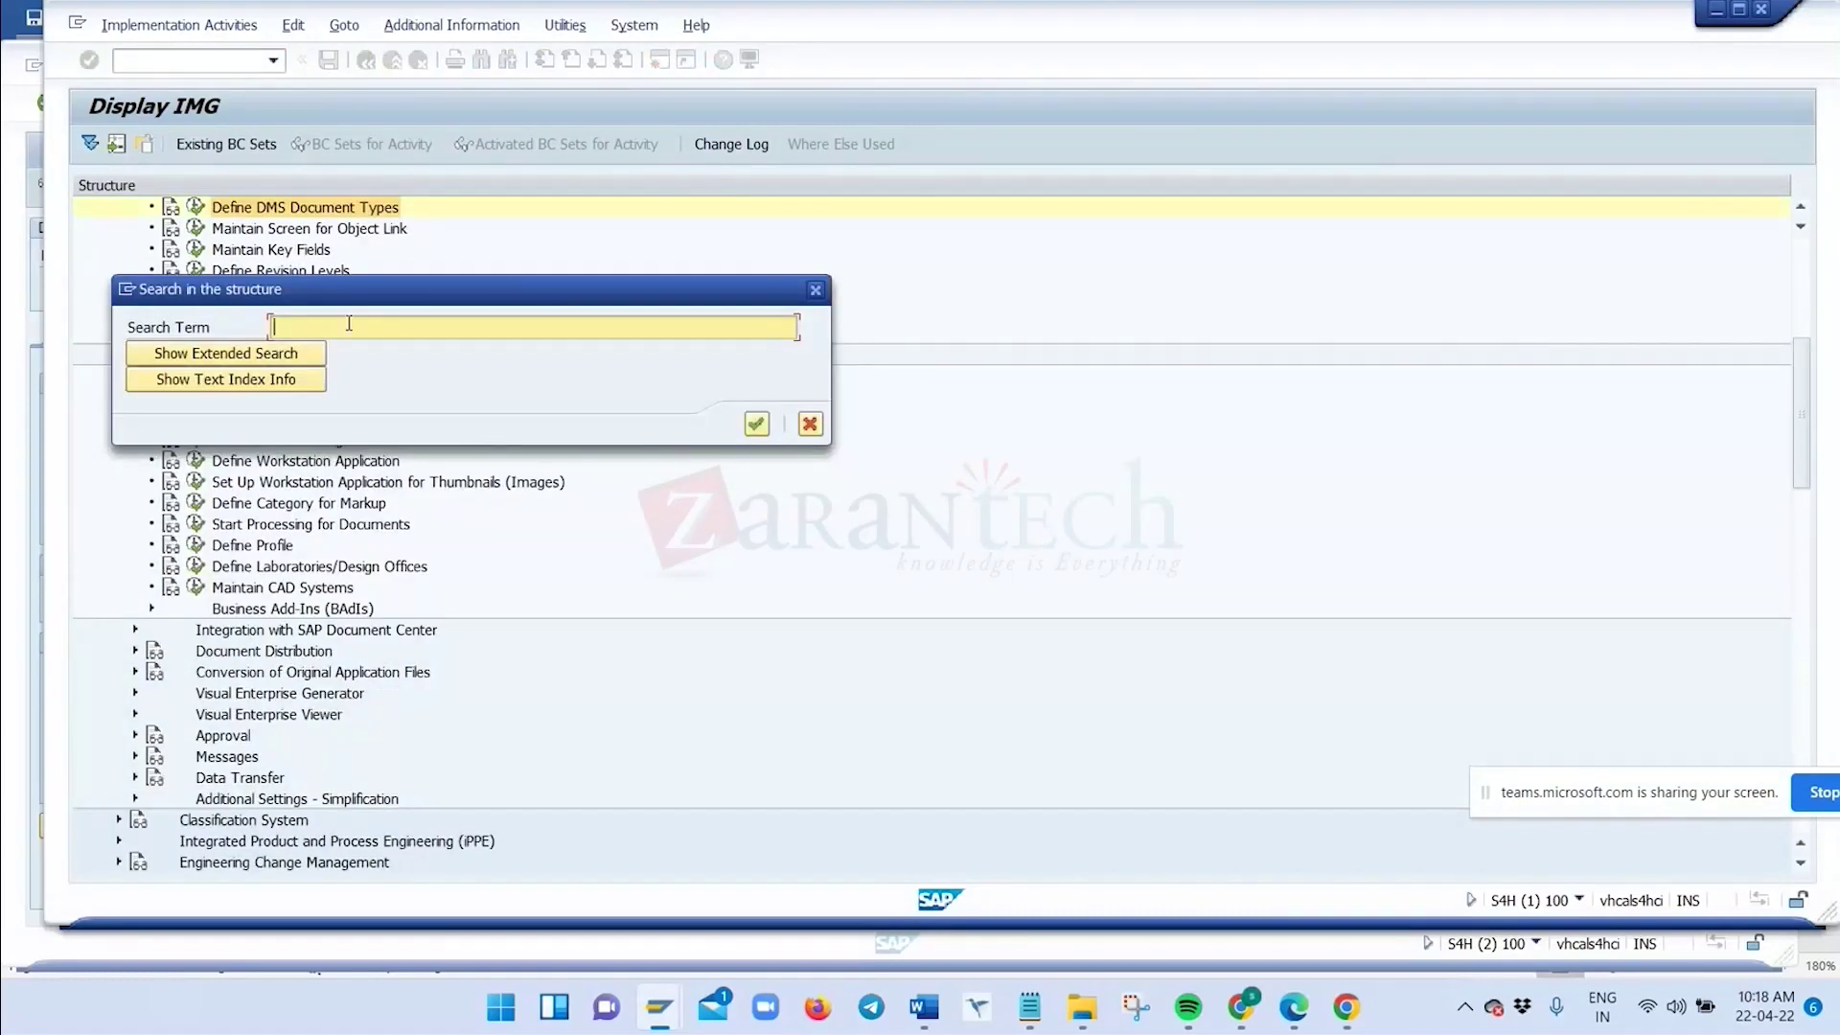
{"action": "type", "text": "Define storage category"}
{"action": "key", "text": "Return"}
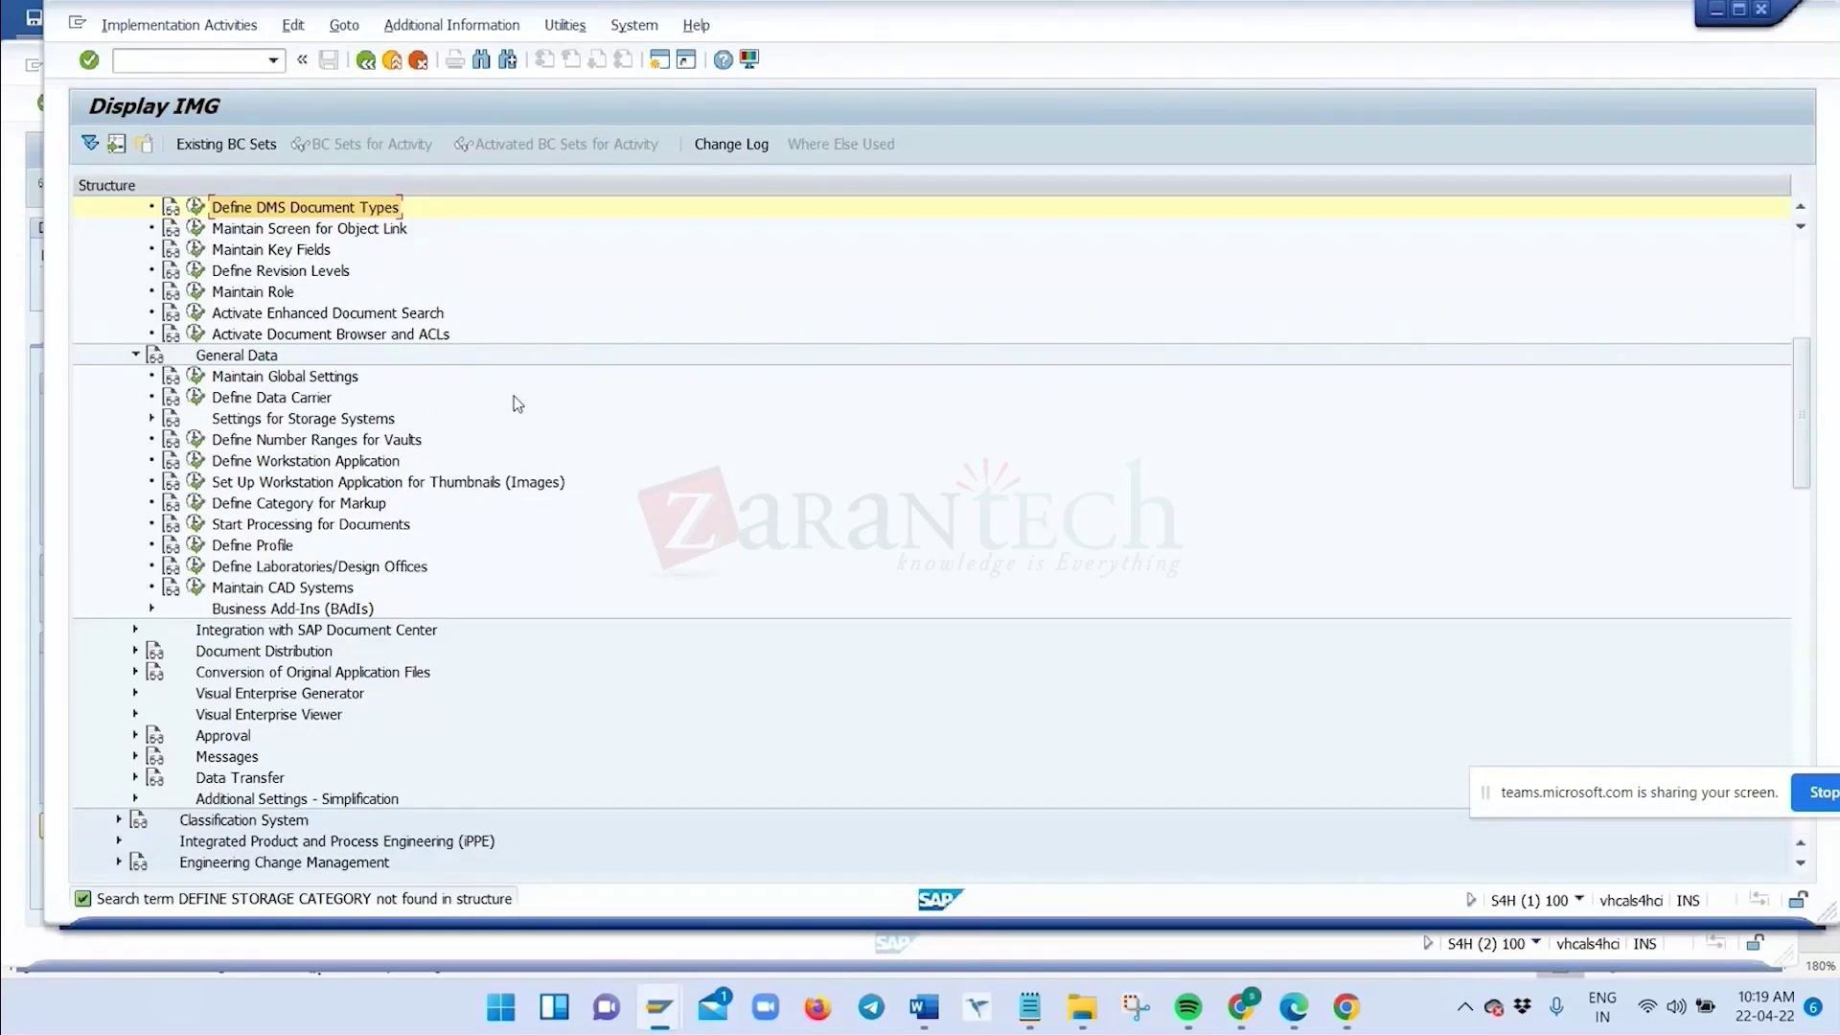
Open Maintain Storage Category under Settings for Storage Systems, accepting the cross-client notice, and check its transaction code
{"action": "left_click", "coordinate": [151, 419]}
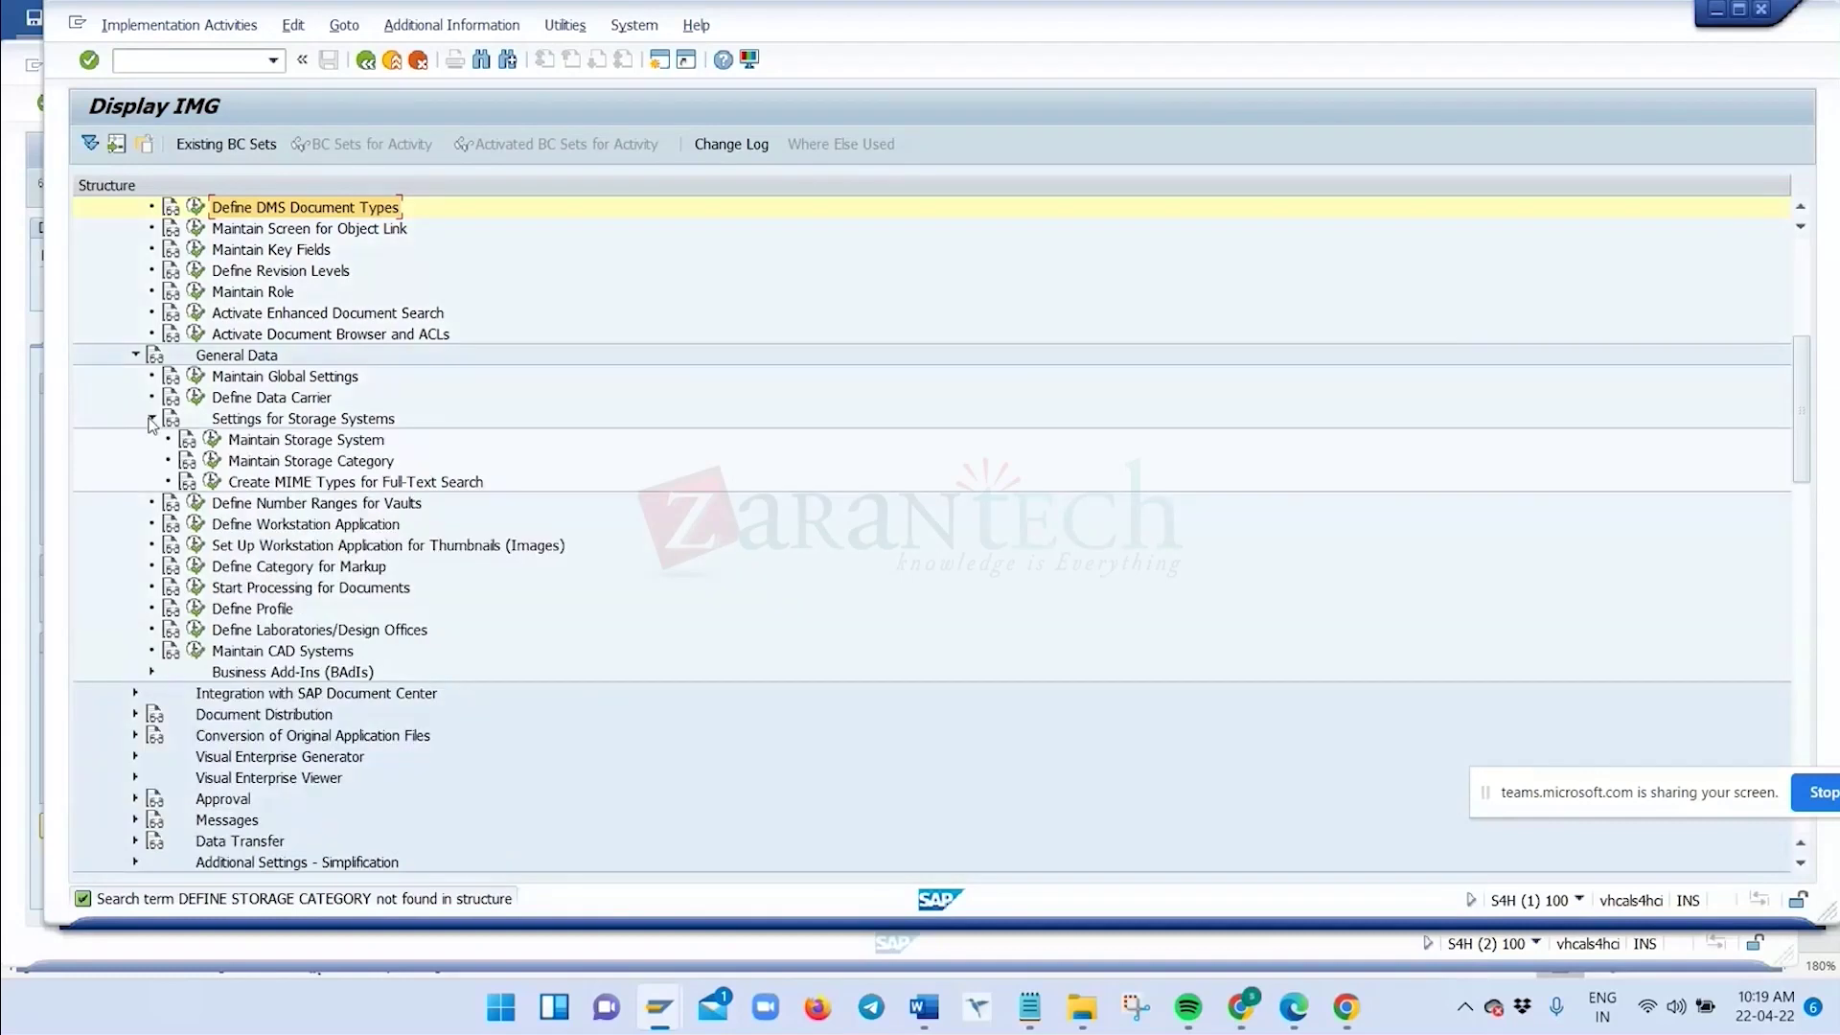
{"action": "left_click", "coordinate": [213, 464]}
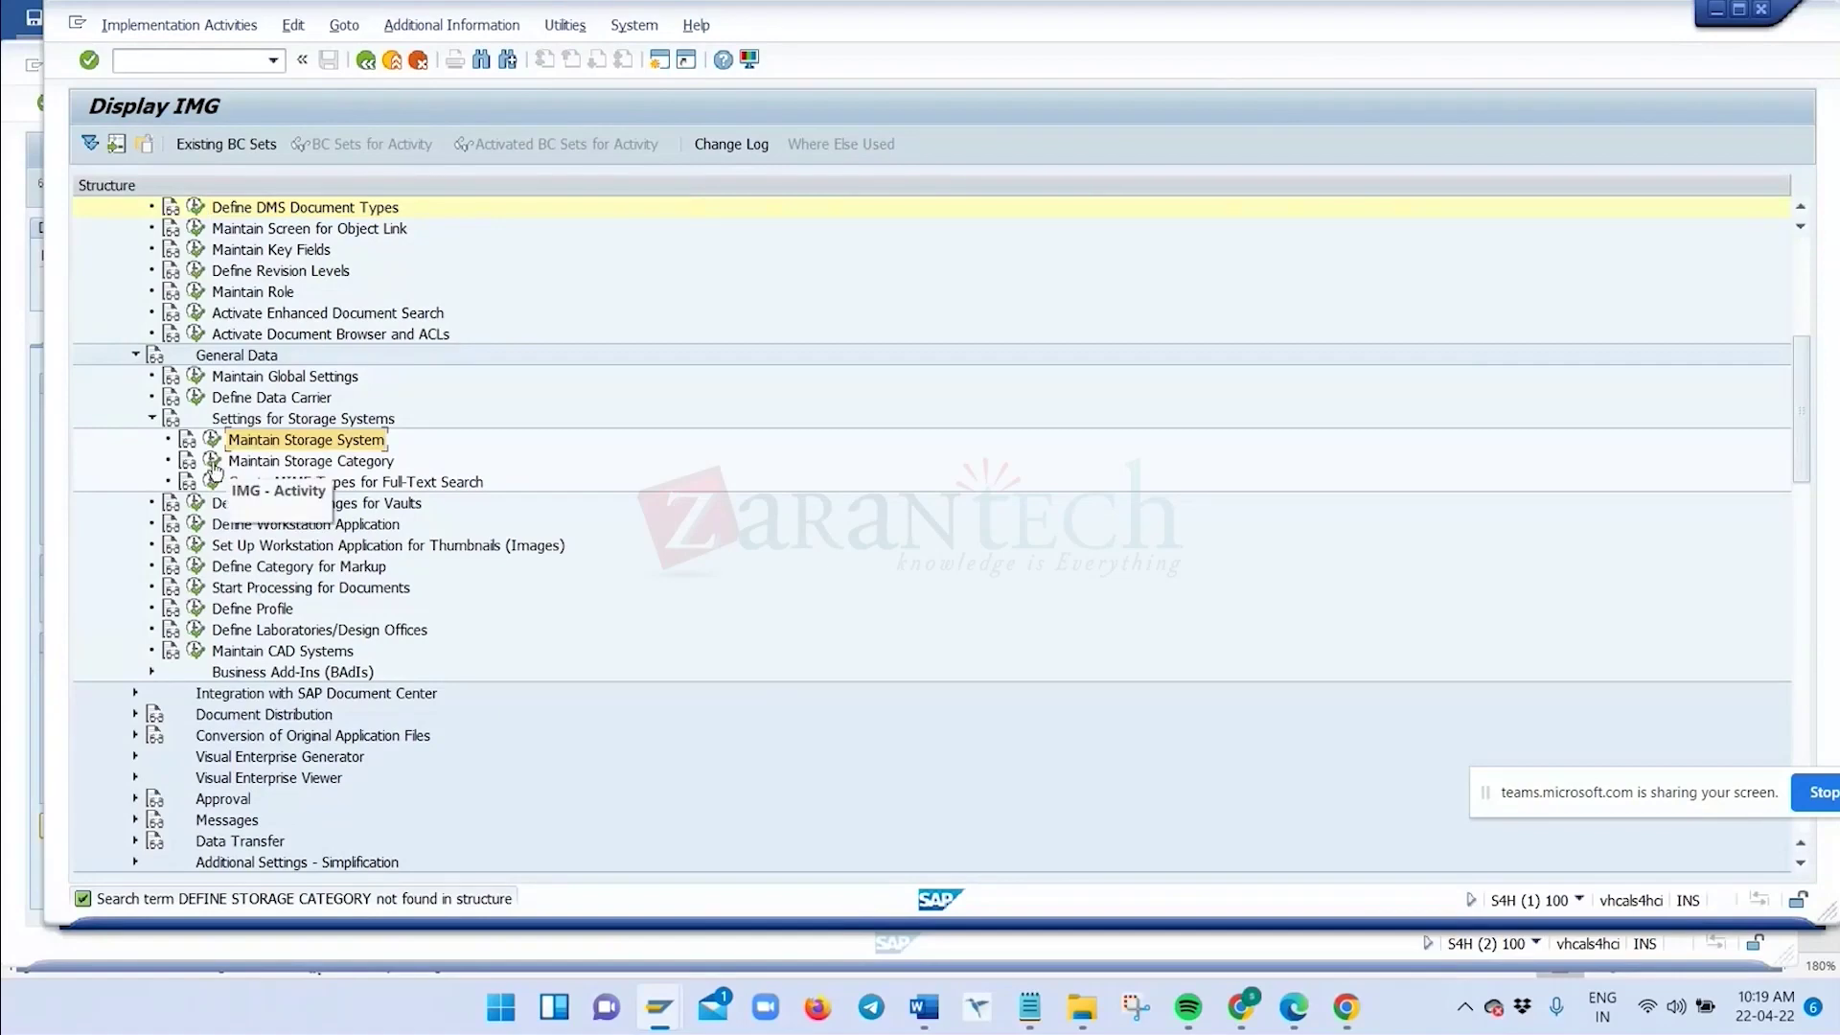
{"action": "left_click", "coordinate": [213, 463]}
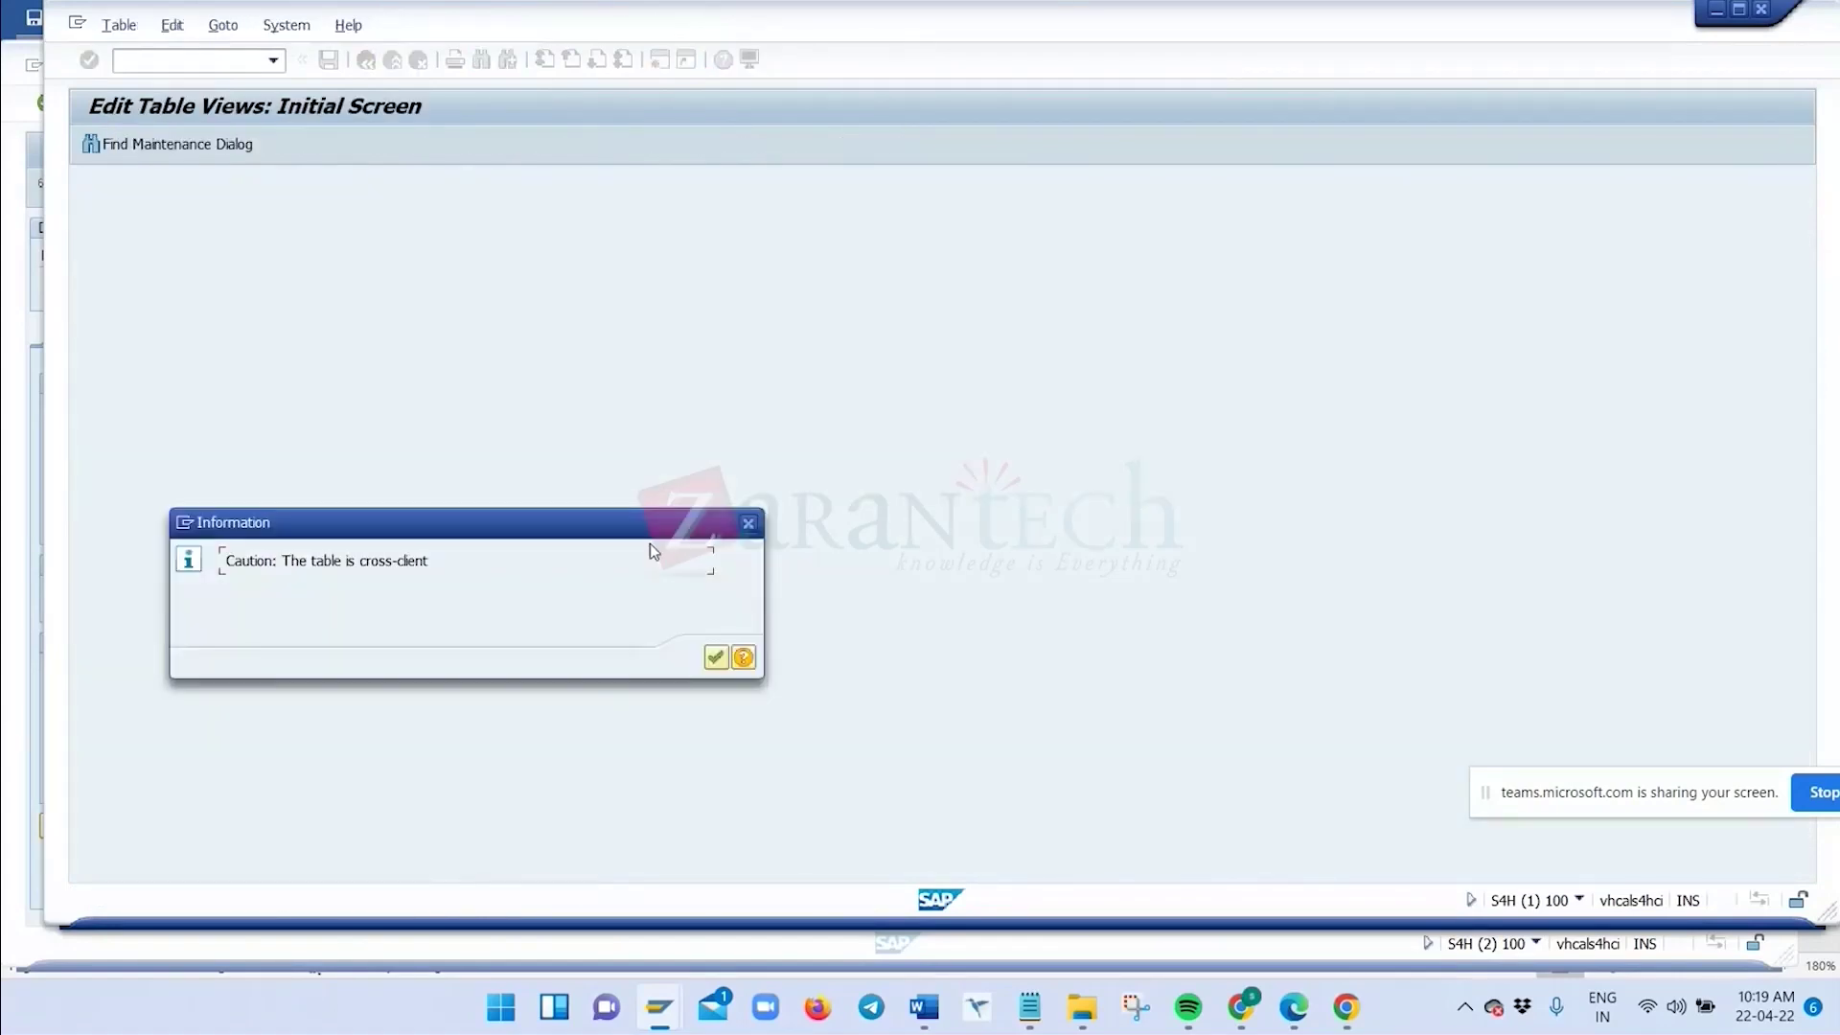
{"action": "left_click", "coordinate": [714, 657]}
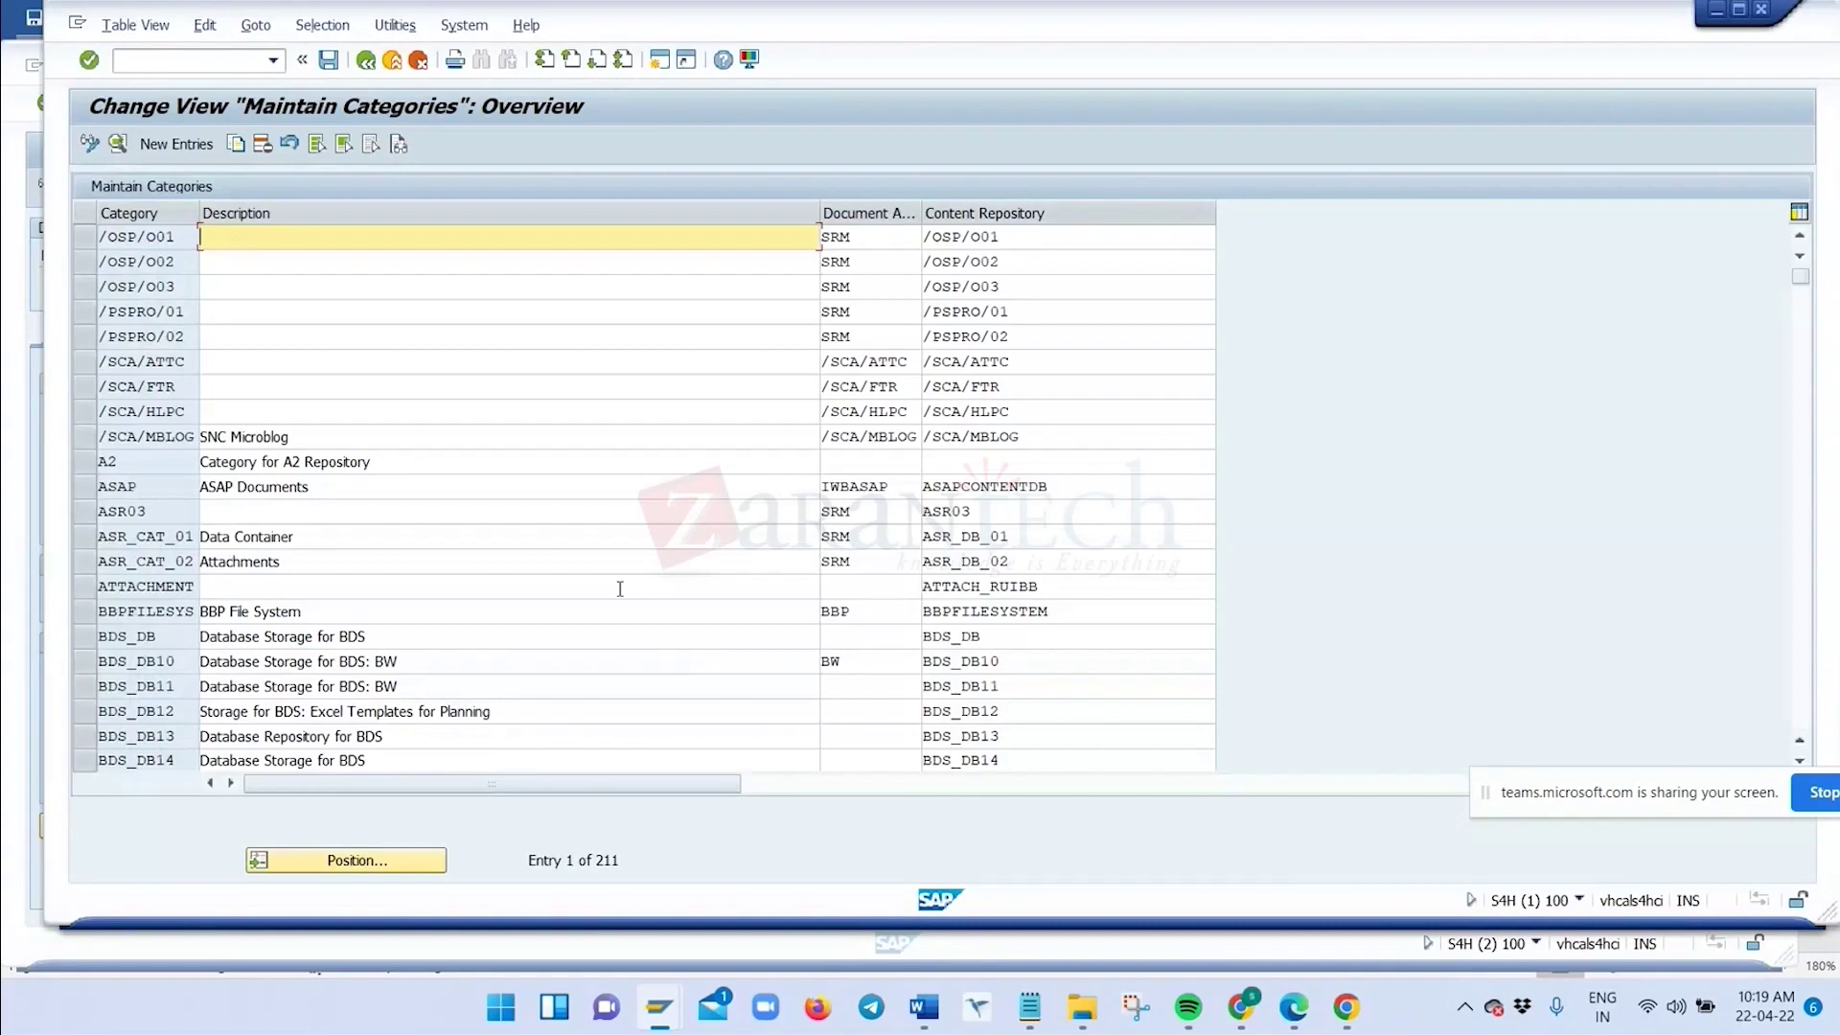
{"action": "left_click", "coordinate": [1579, 901]}
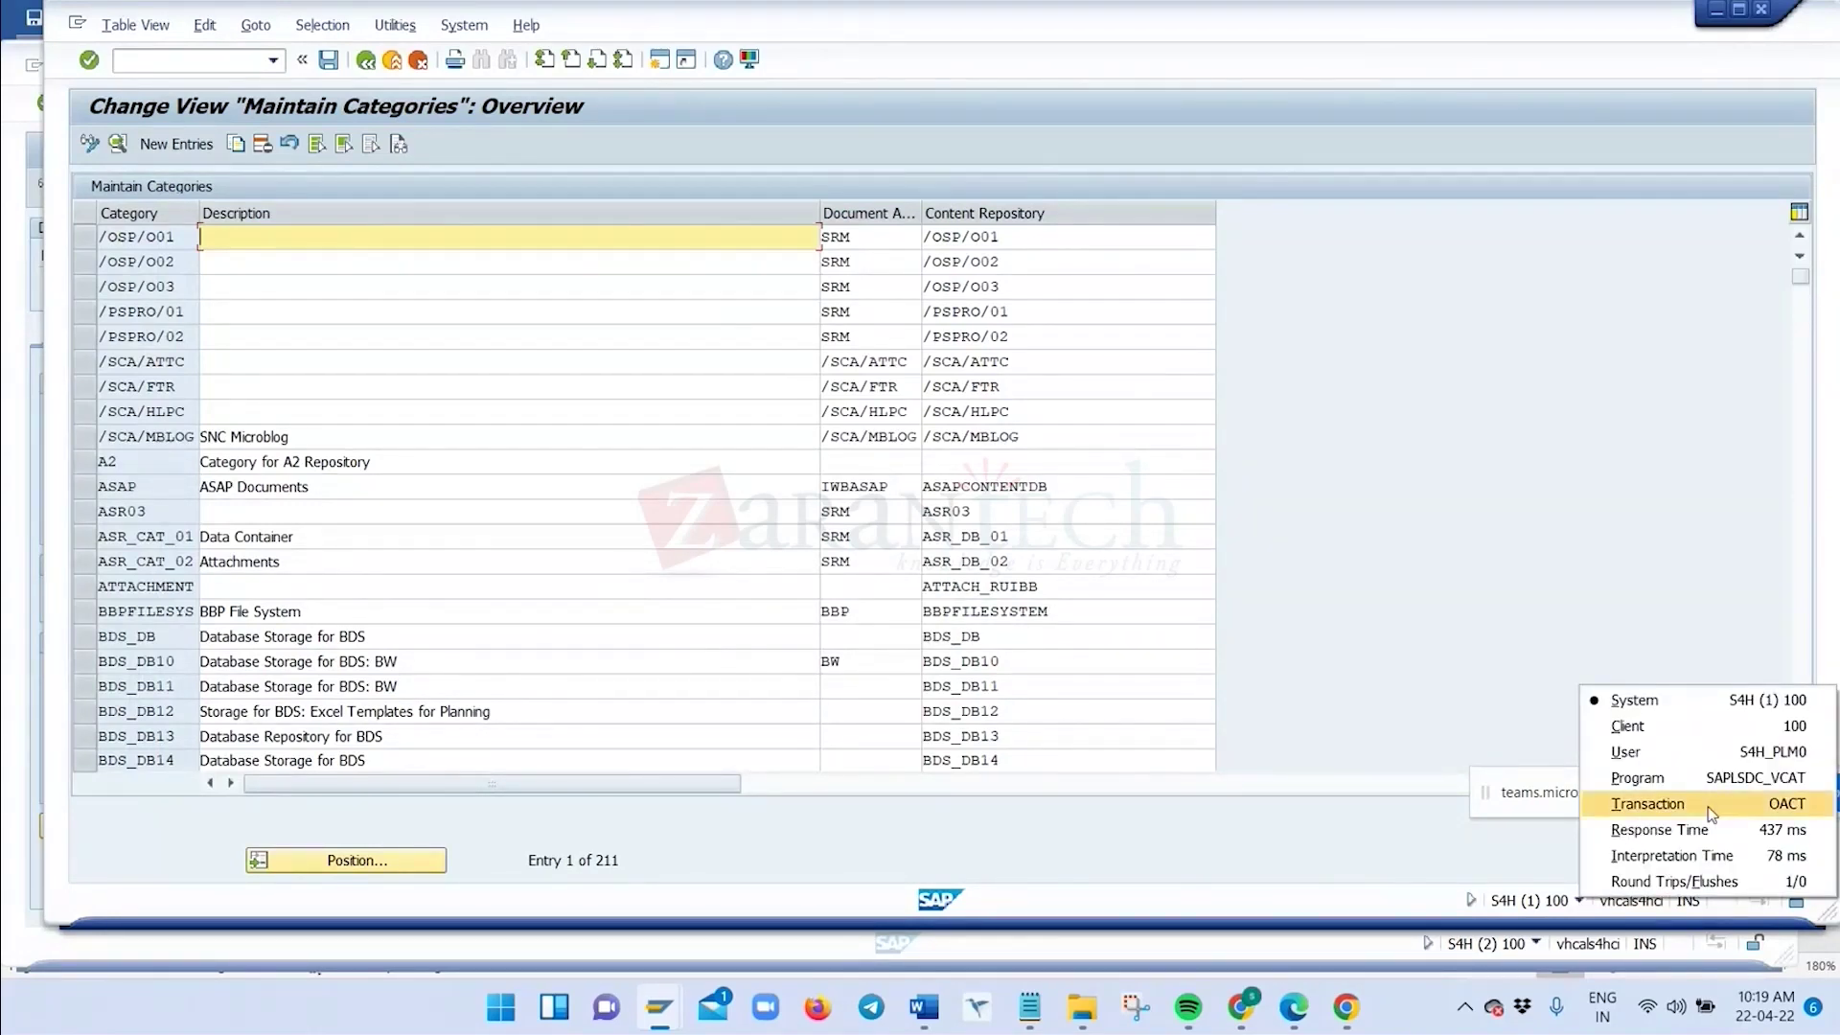
{"action": "key", "text": "Escape"}
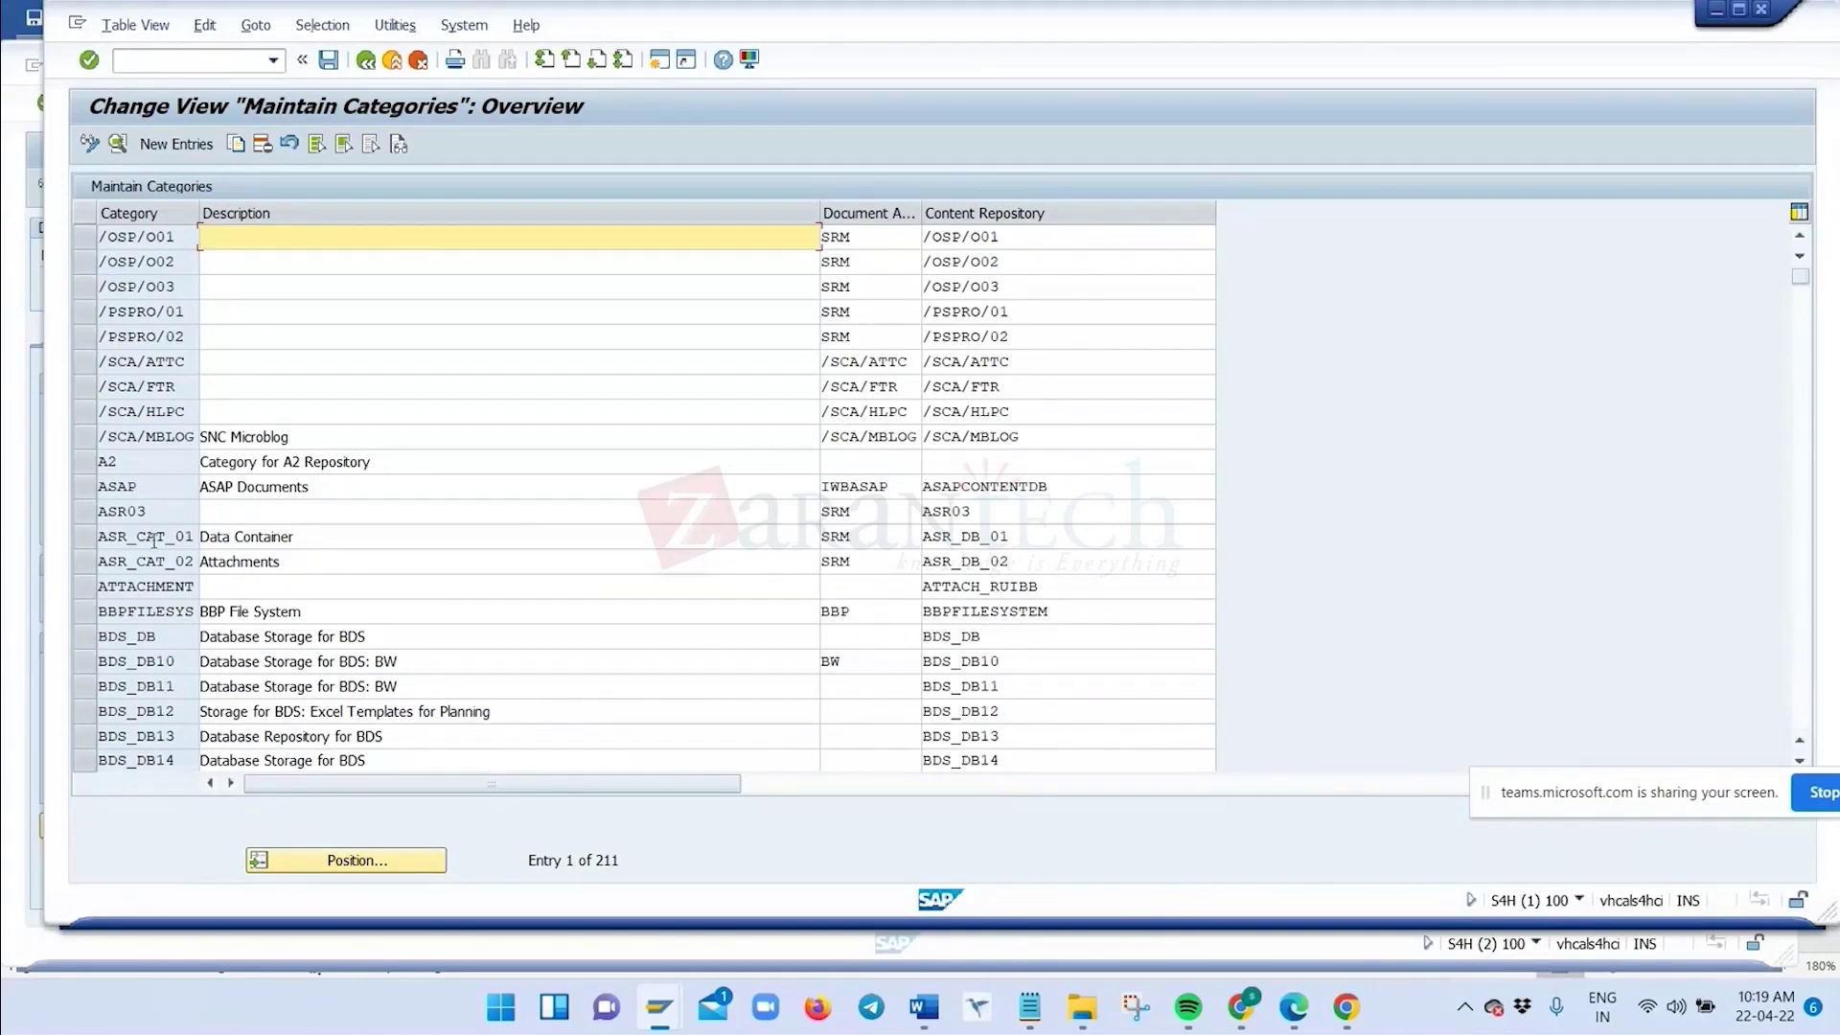
Look through the list of storage categories for the one assigned to the original
{"action": "scroll", "coordinate": [153, 539], "scroll_direction": "down", "scroll_amount": 11}
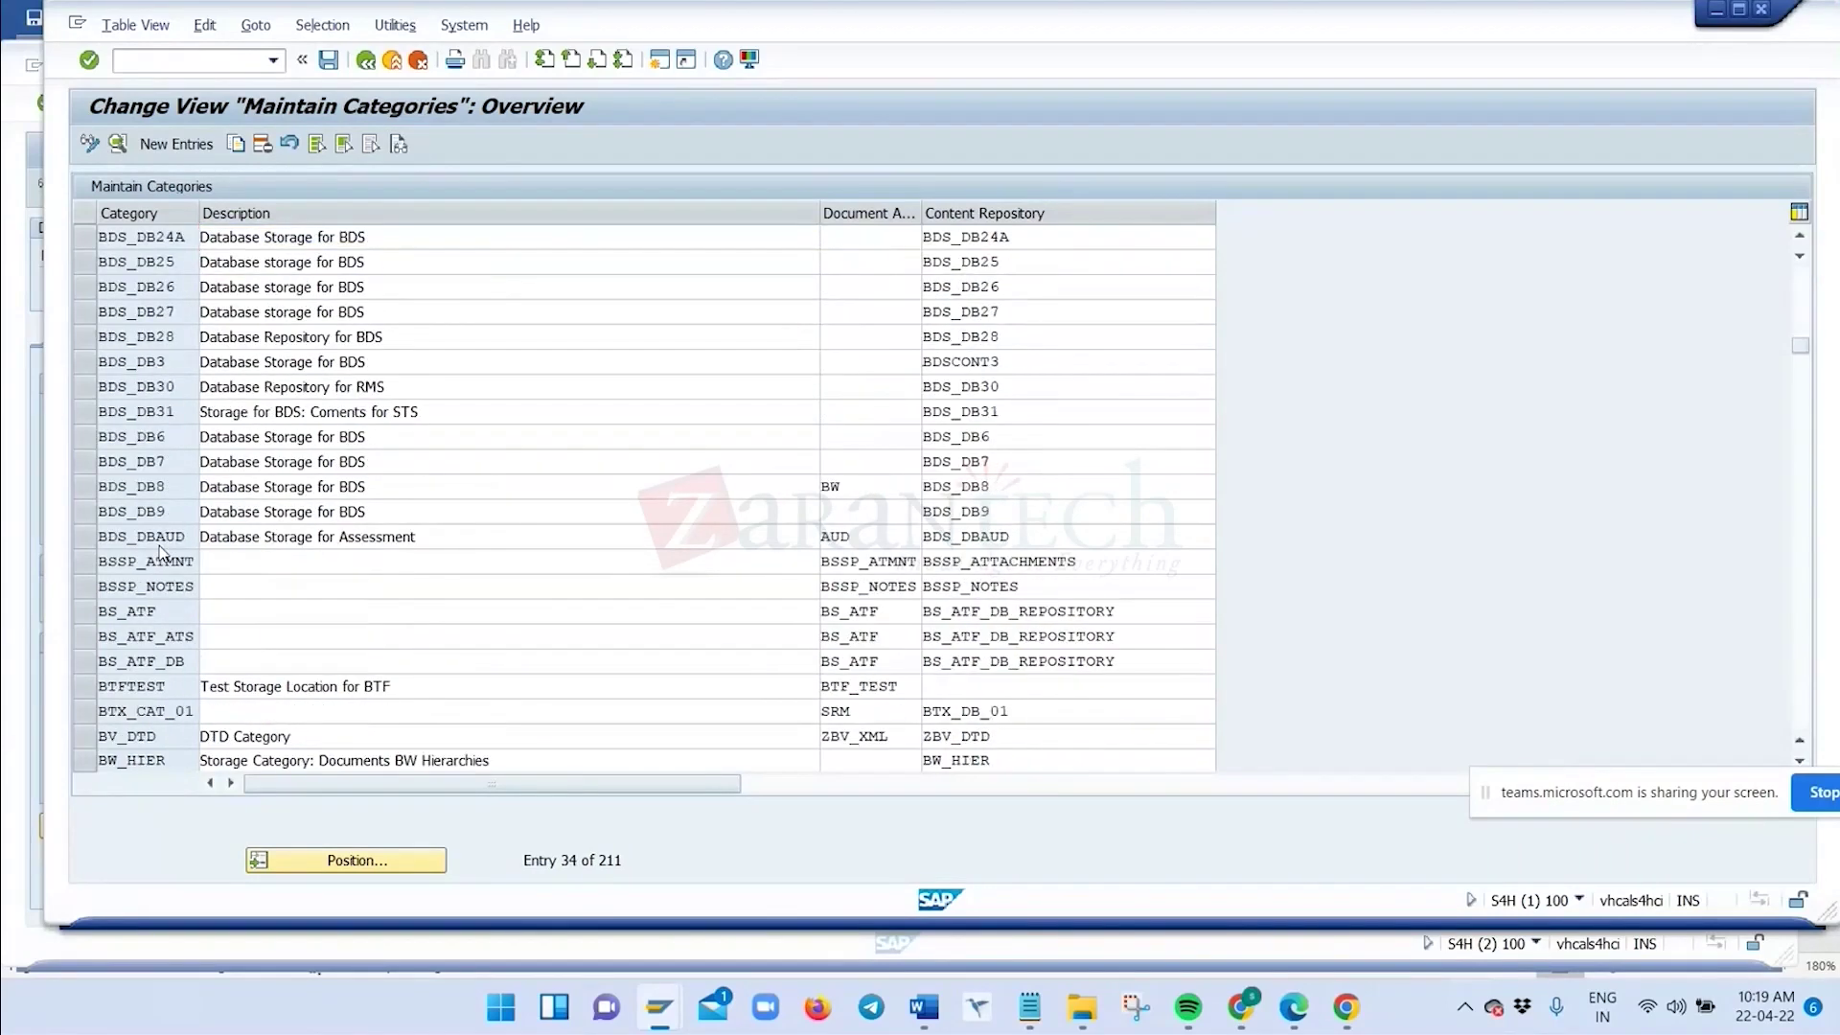
{"action": "scroll", "coordinate": [161, 552], "scroll_direction": "down", "scroll_amount": 1}
{"action": "scroll", "coordinate": [172, 505], "scroll_direction": "down", "scroll_amount": 6}
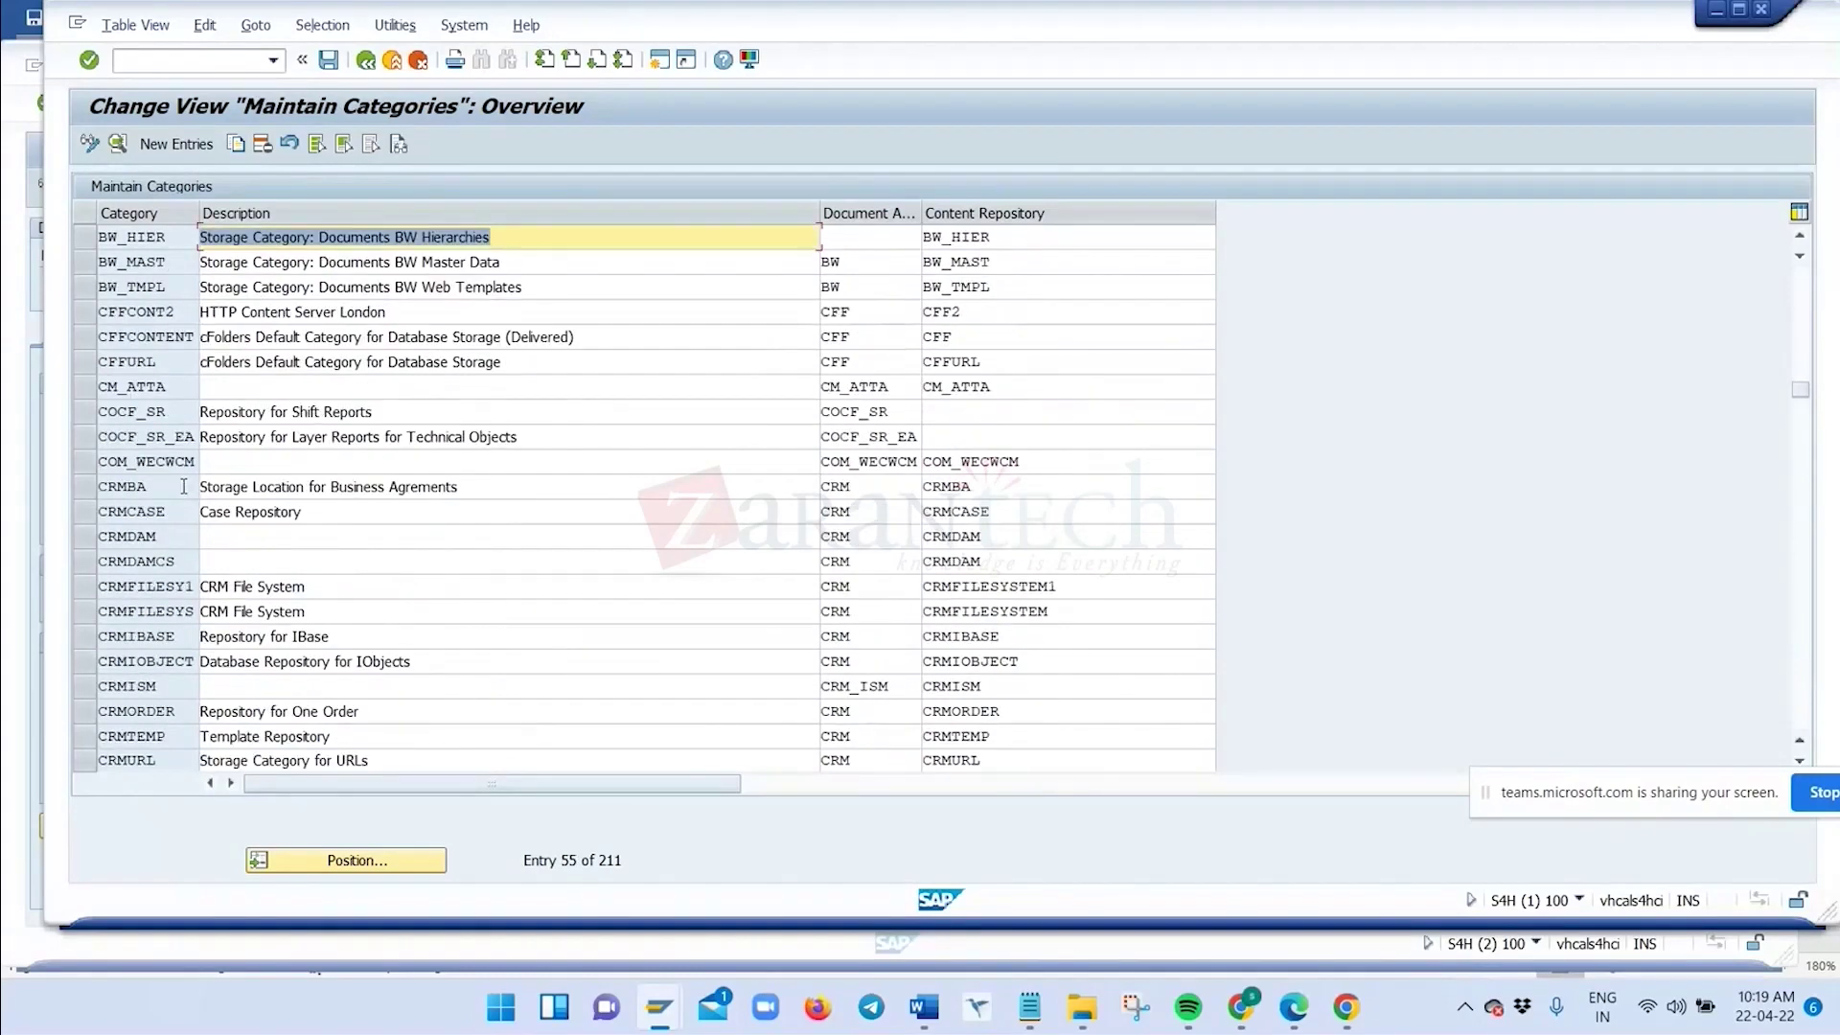
{"action": "scroll", "coordinate": [184, 488], "scroll_direction": "down", "scroll_amount": 1}
{"action": "scroll", "coordinate": [184, 501], "scroll_direction": "down", "scroll_amount": 6}
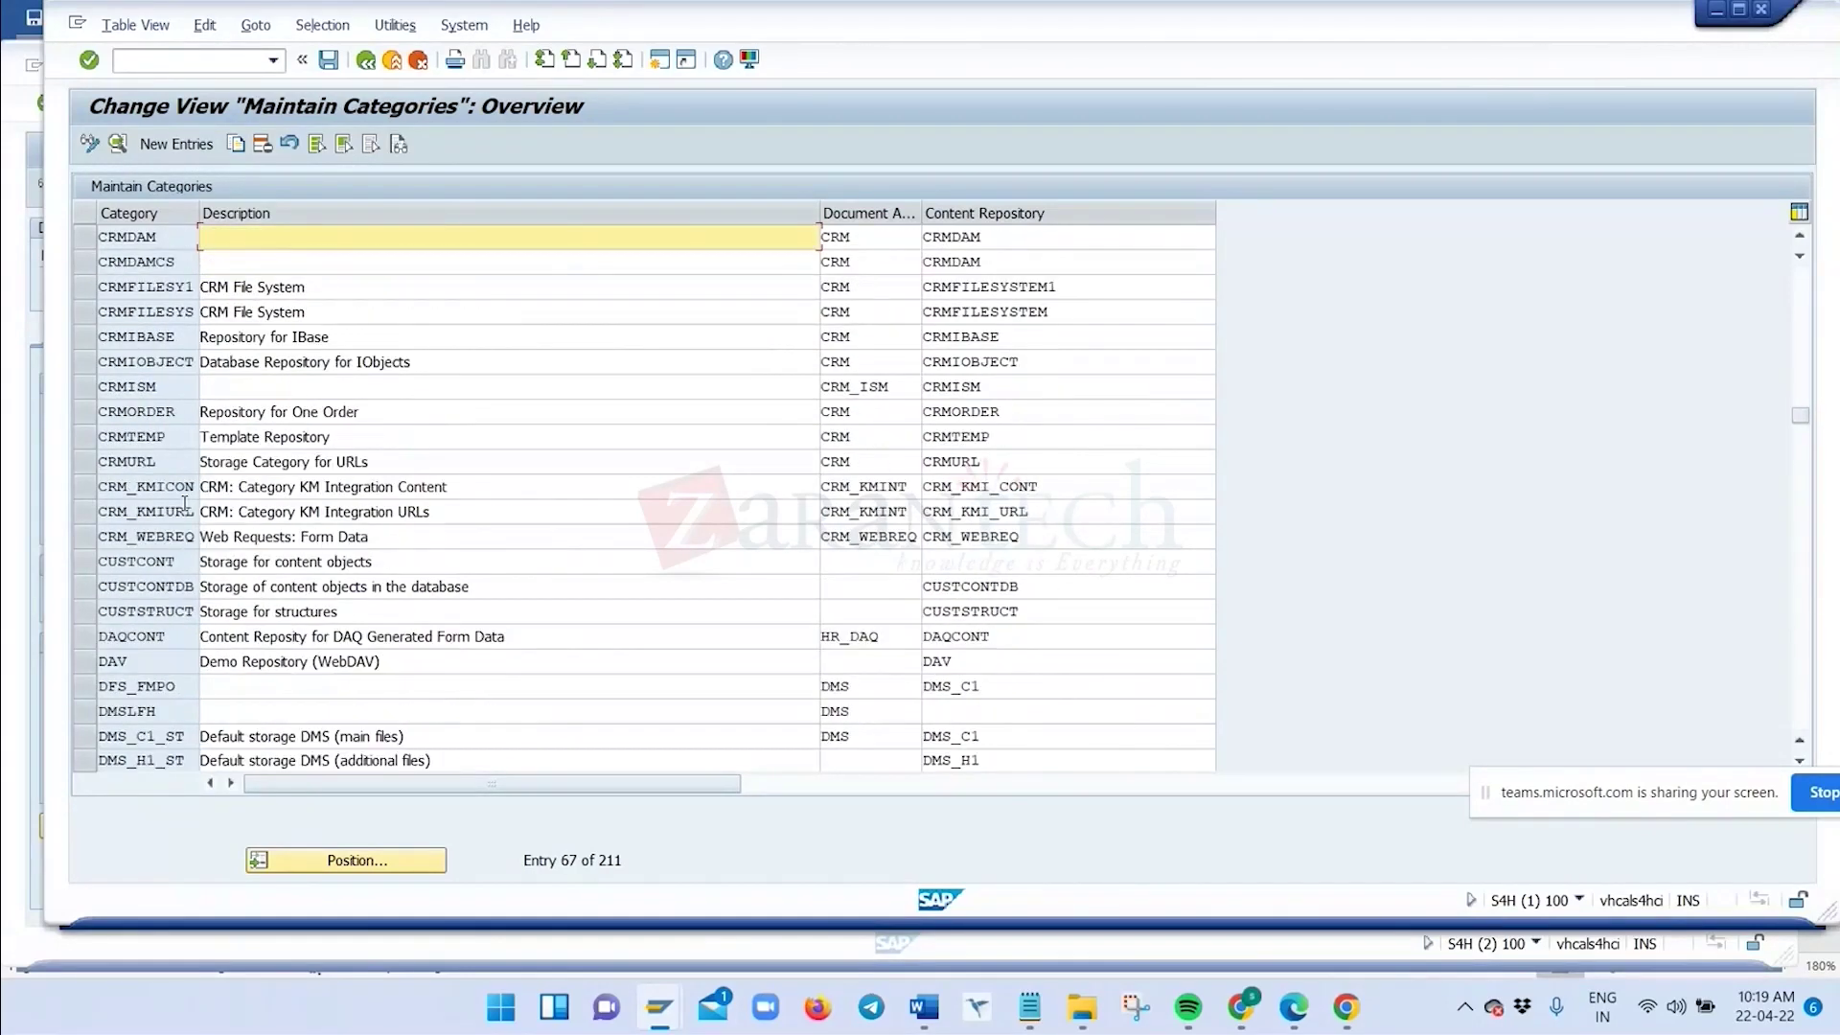
{"action": "scroll", "coordinate": [184, 503], "scroll_direction": "down", "scroll_amount": 6}
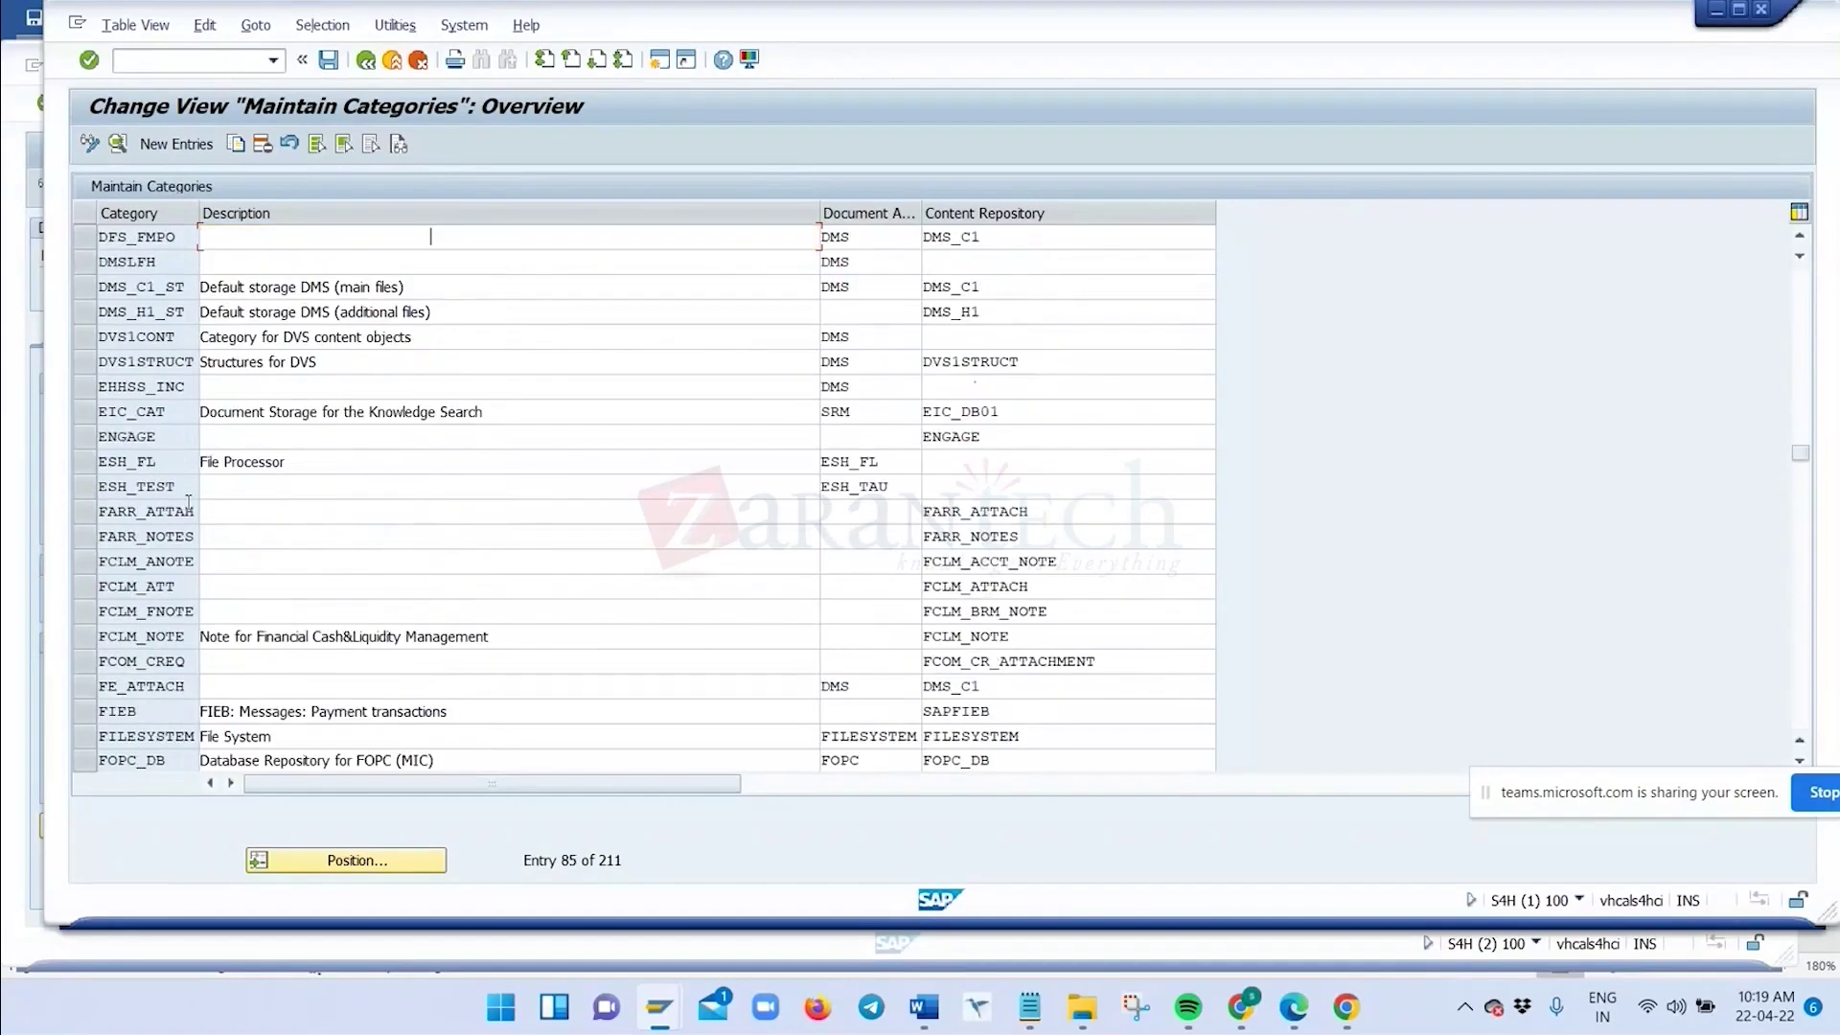
{"action": "scroll", "coordinate": [188, 500], "scroll_direction": "down", "scroll_amount": 8}
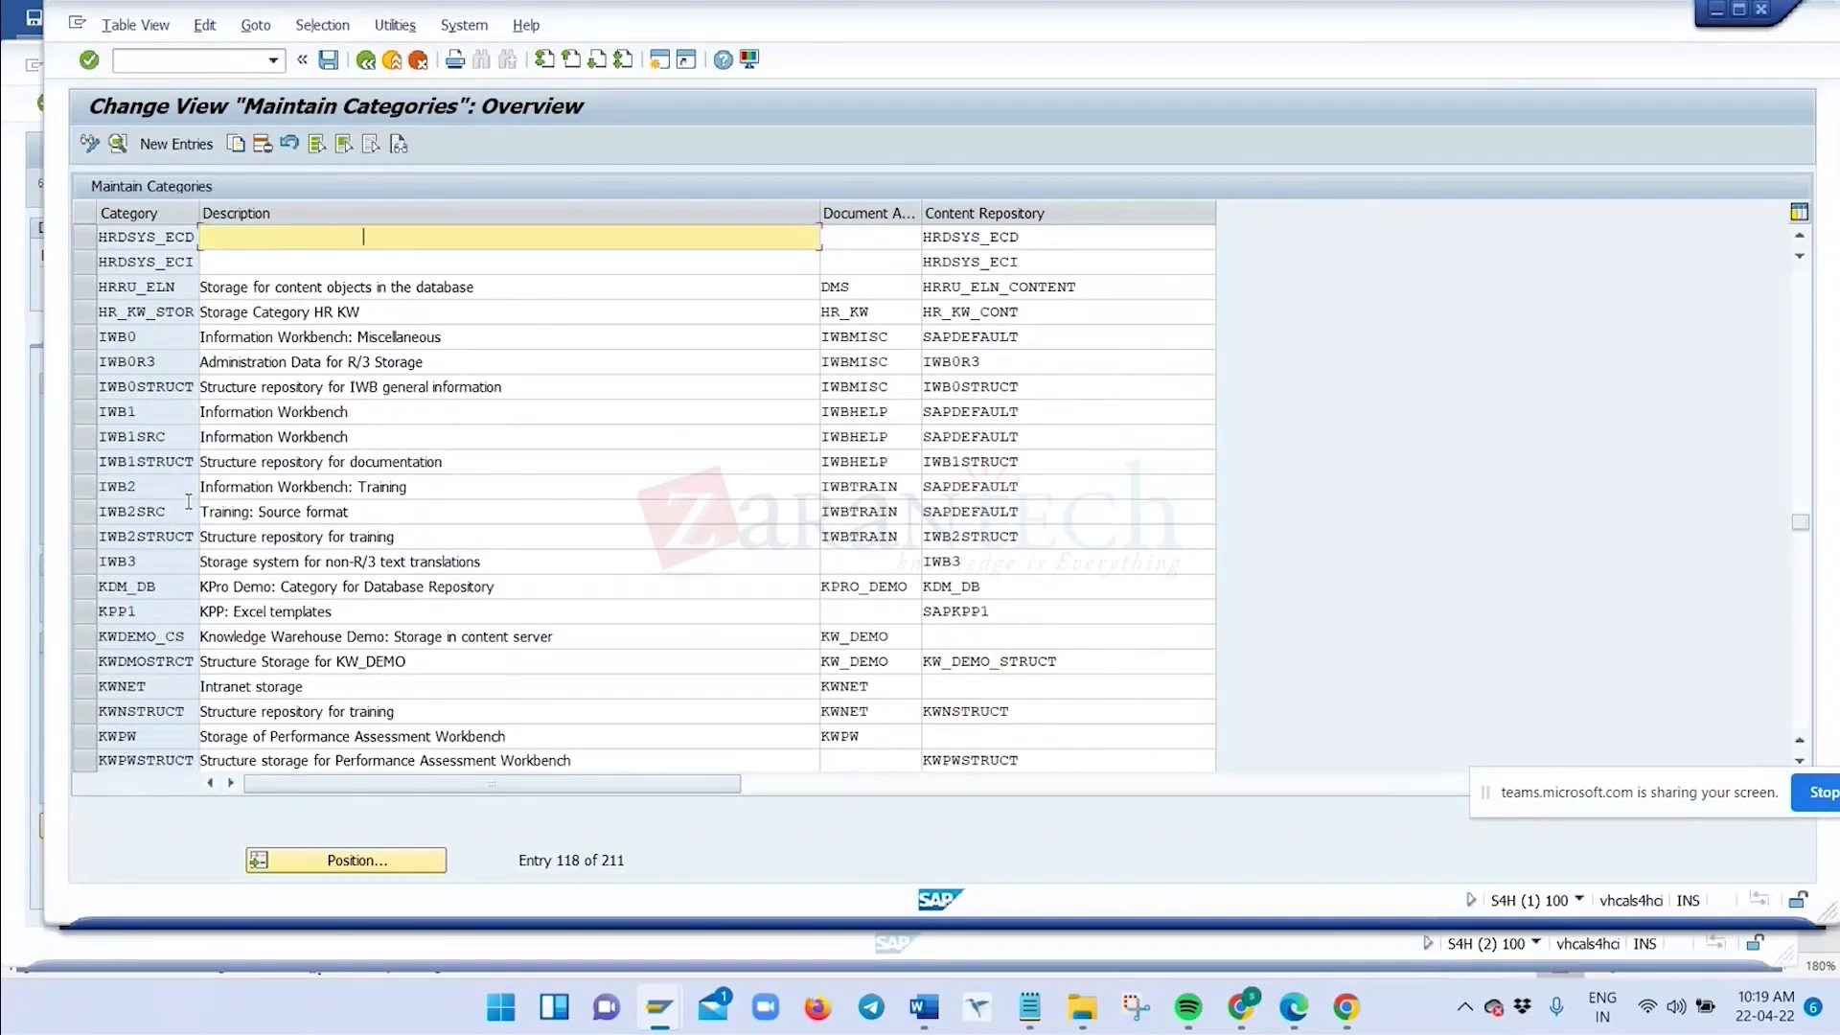
{"action": "scroll", "coordinate": [188, 500], "scroll_direction": "down", "scroll_amount": 4}
{"action": "scroll", "coordinate": [188, 500], "scroll_direction": "down", "scroll_amount": 3}
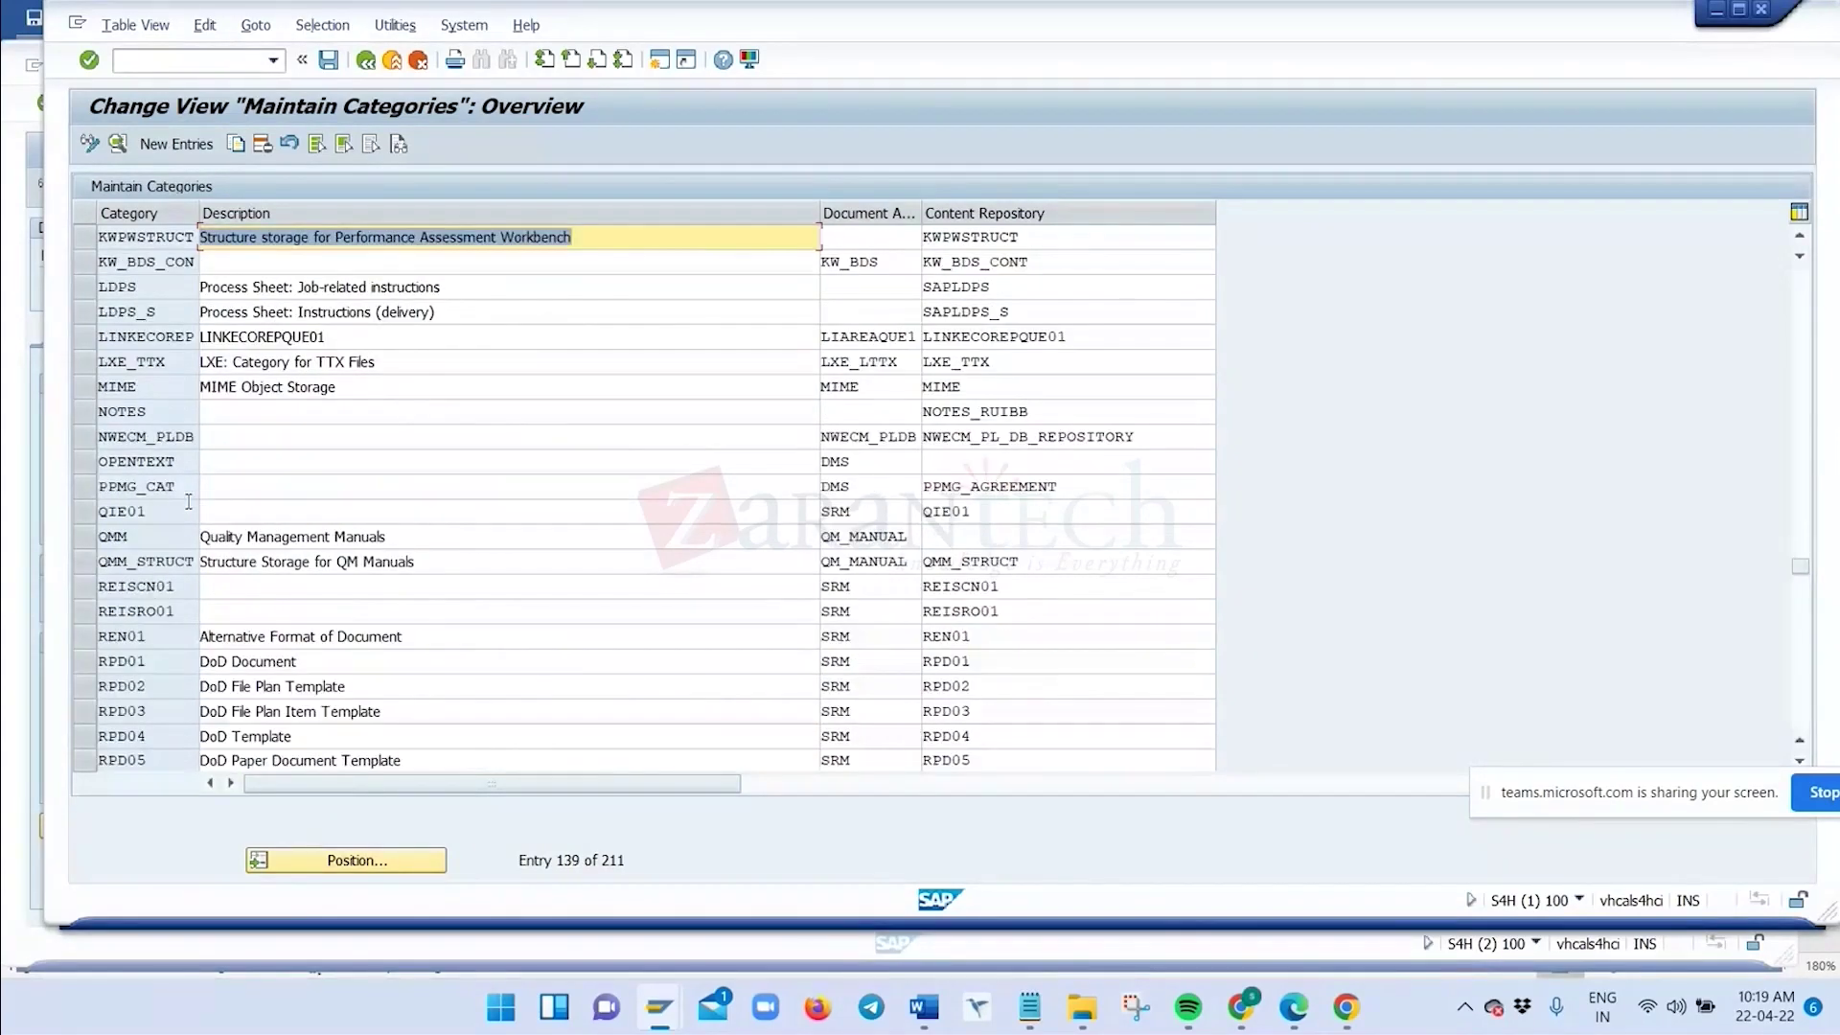
{"action": "scroll", "coordinate": [189, 500], "scroll_direction": "down", "scroll_amount": 3}
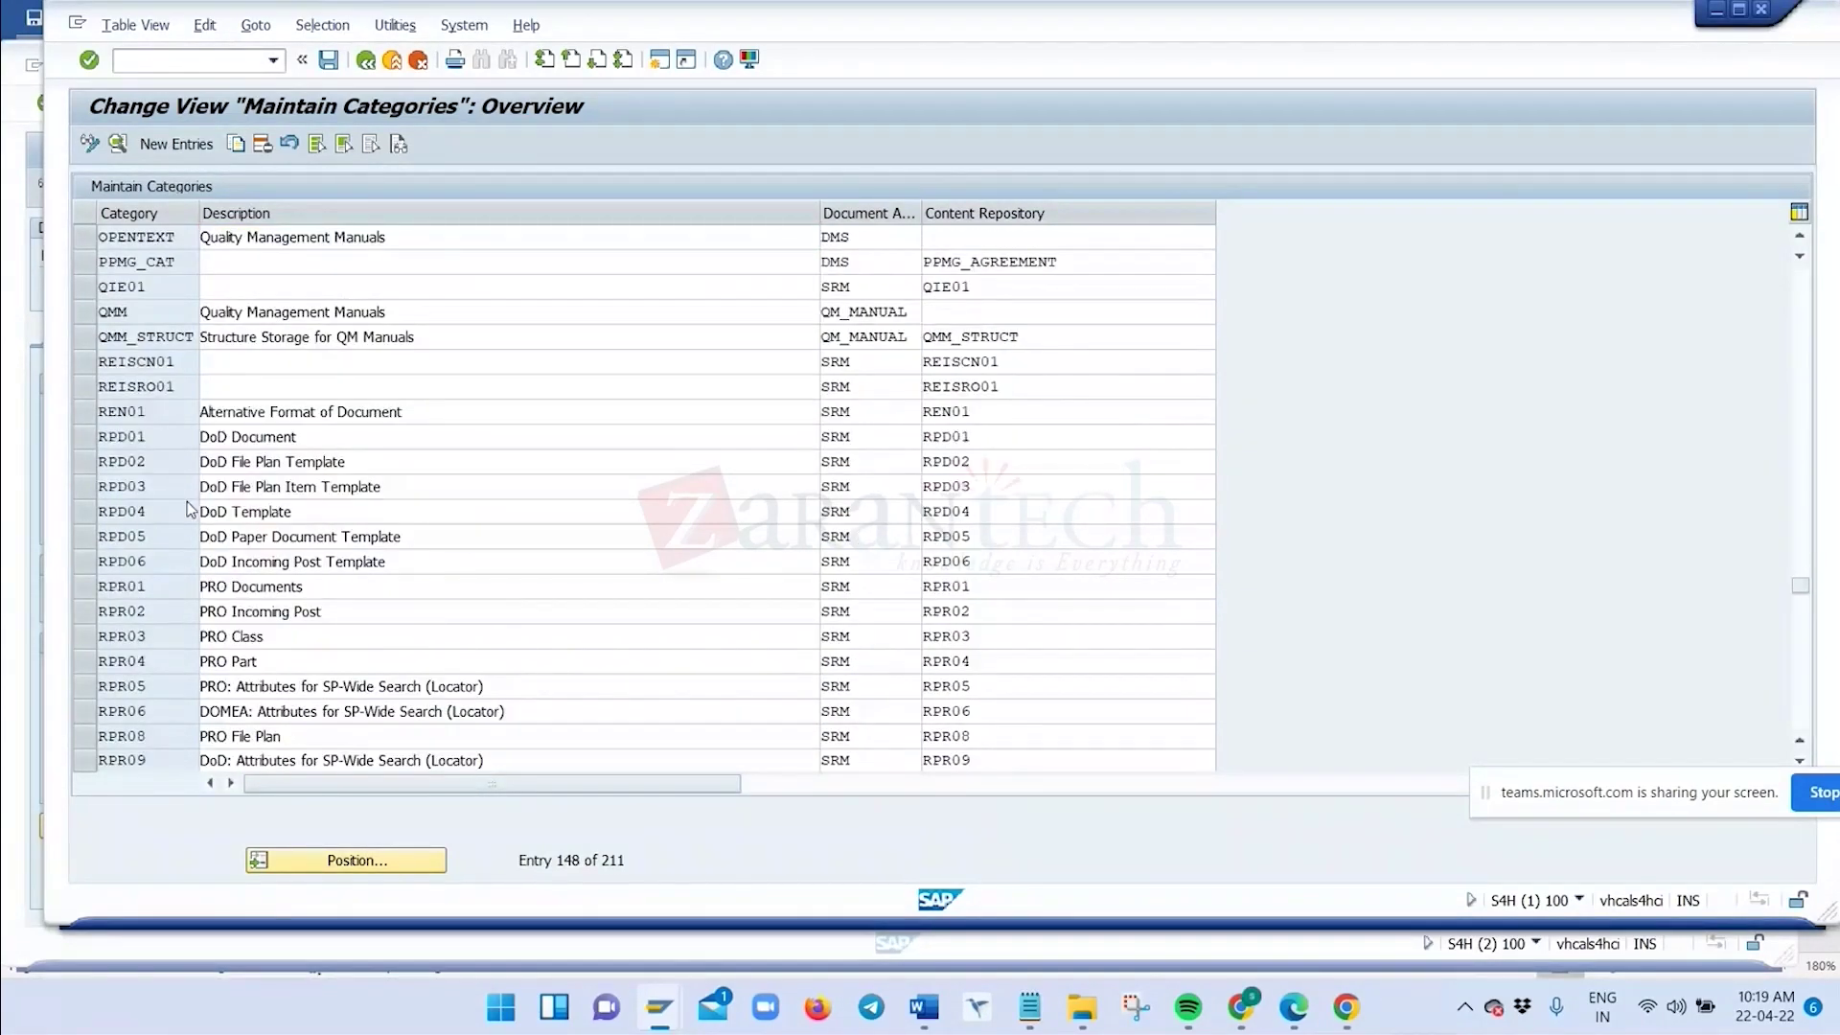
{"action": "scroll", "coordinate": [189, 503], "scroll_direction": "down", "scroll_amount": 5}
{"action": "scroll", "coordinate": [189, 500], "scroll_direction": "down", "scroll_amount": 5}
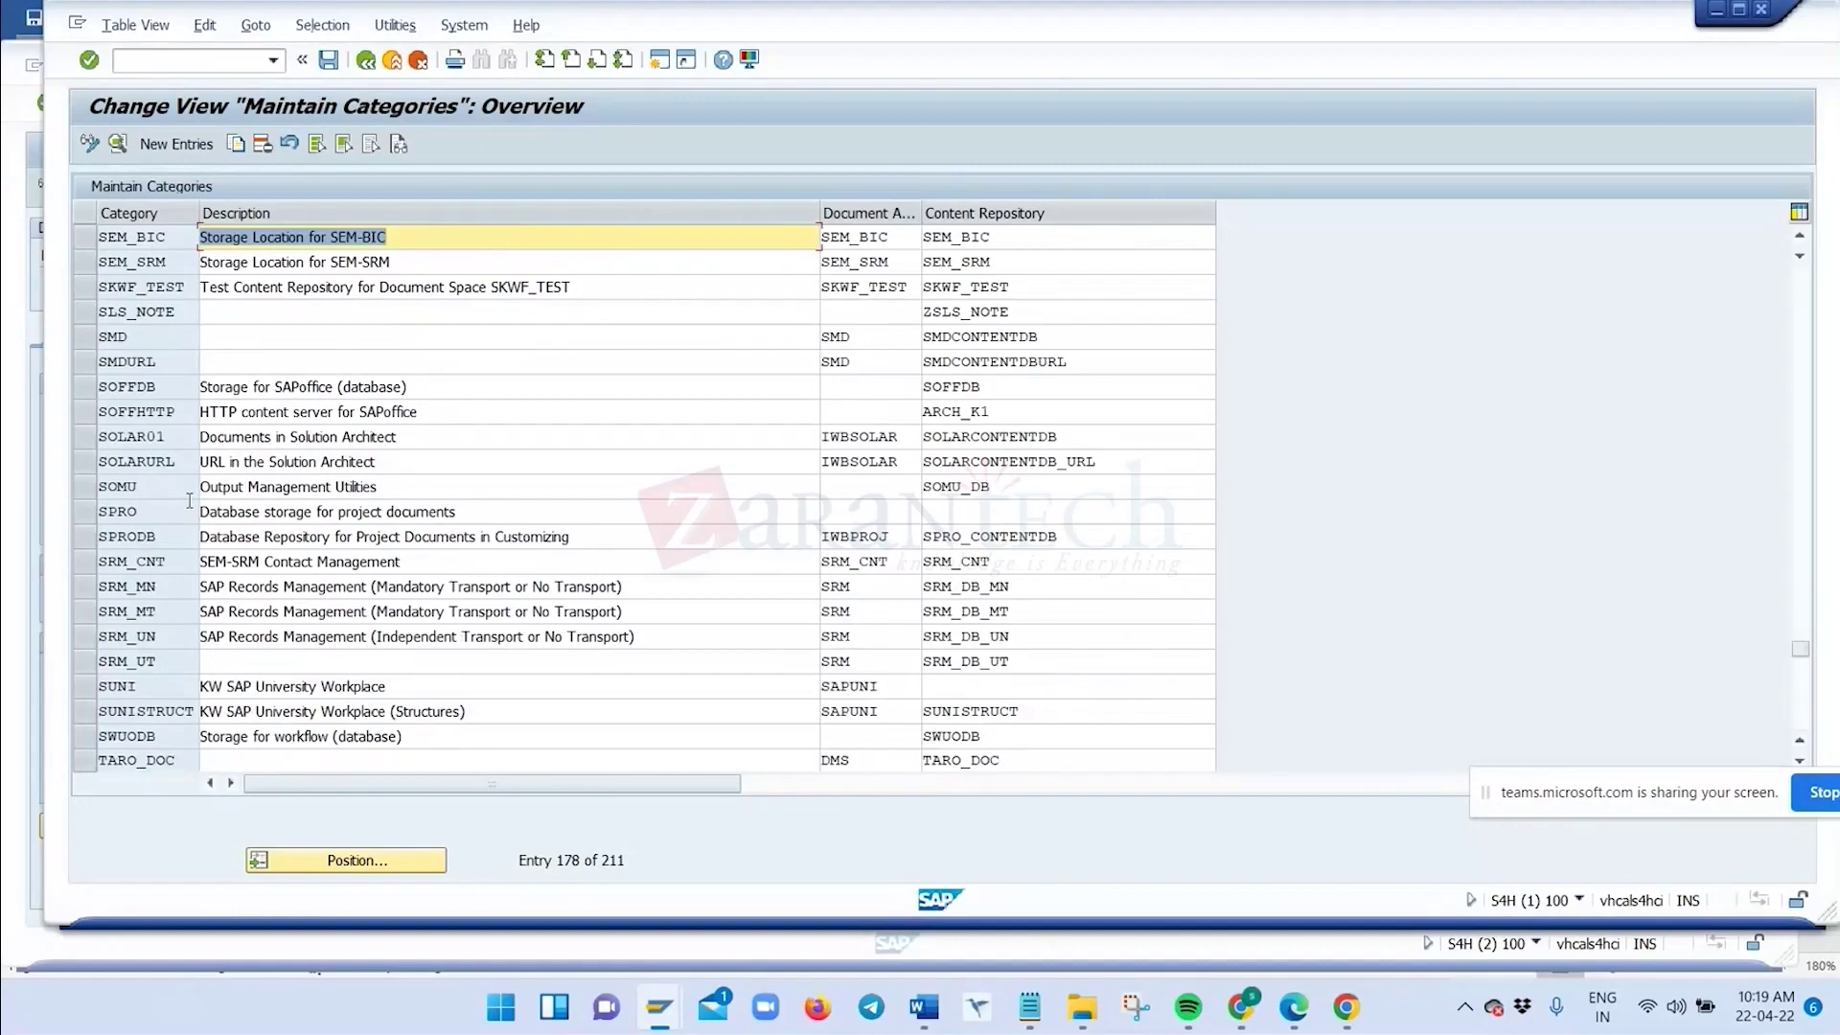
{"action": "scroll", "coordinate": [189, 500], "scroll_direction": "down", "scroll_amount": 1}
{"action": "scroll", "coordinate": [189, 501], "scroll_direction": "down", "scroll_amount": 6}
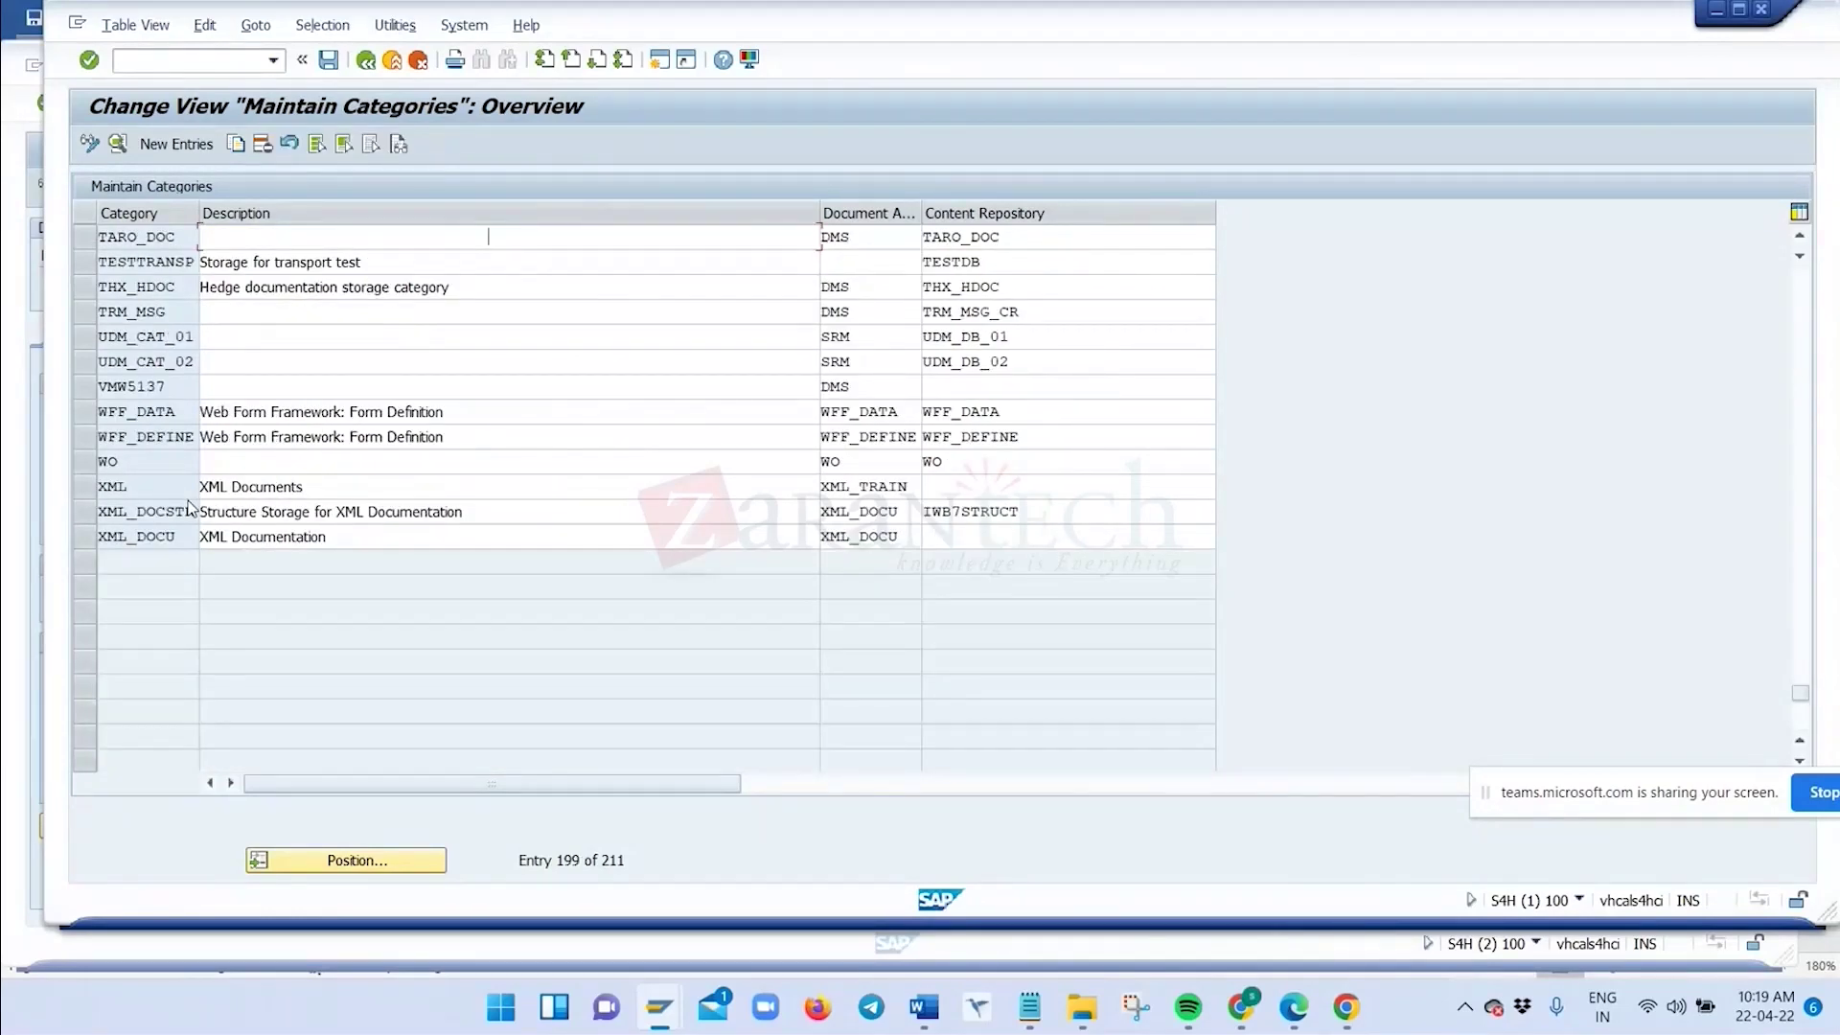
{"action": "scroll", "coordinate": [278, 398], "scroll_direction": "up", "scroll_amount": 7}
{"action": "scroll", "coordinate": [278, 398], "scroll_direction": "up", "scroll_amount": 5}
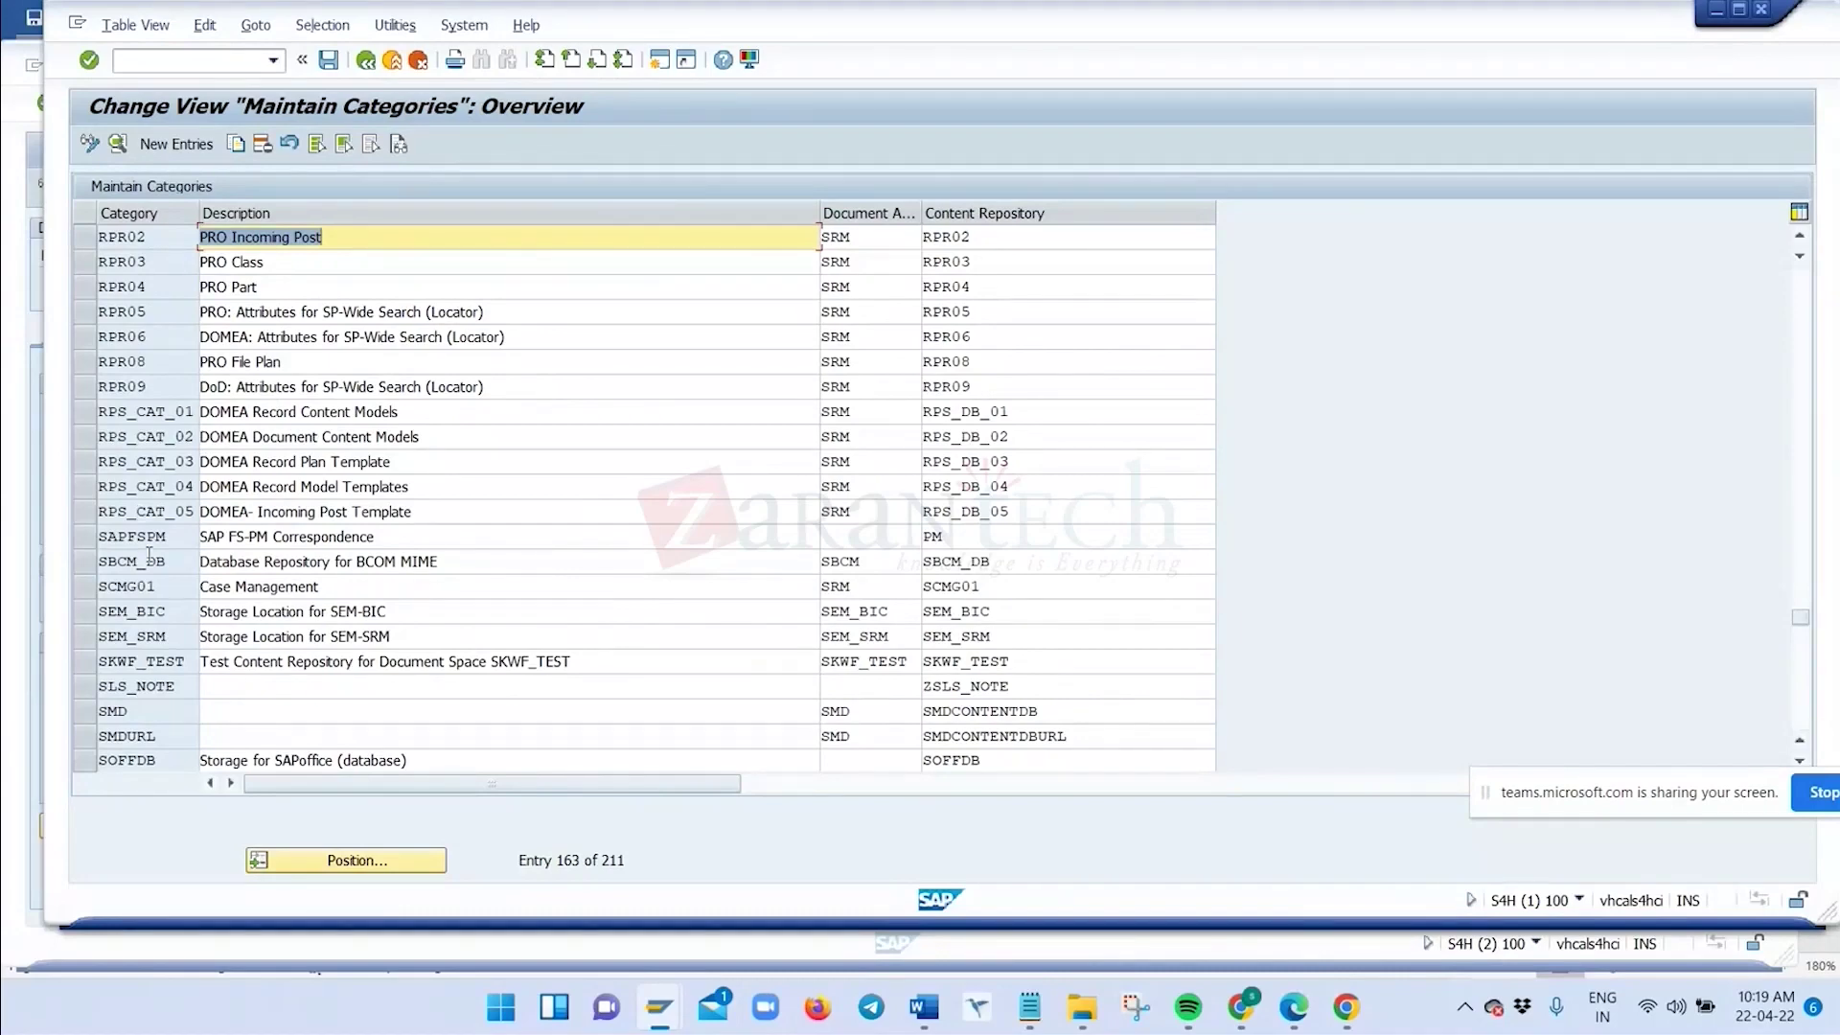
Switch back to the recipe document, copy the storage category DMS_C1_ST from the original's detail data and close the details
{"action": "key", "text": "alt+Tab"}
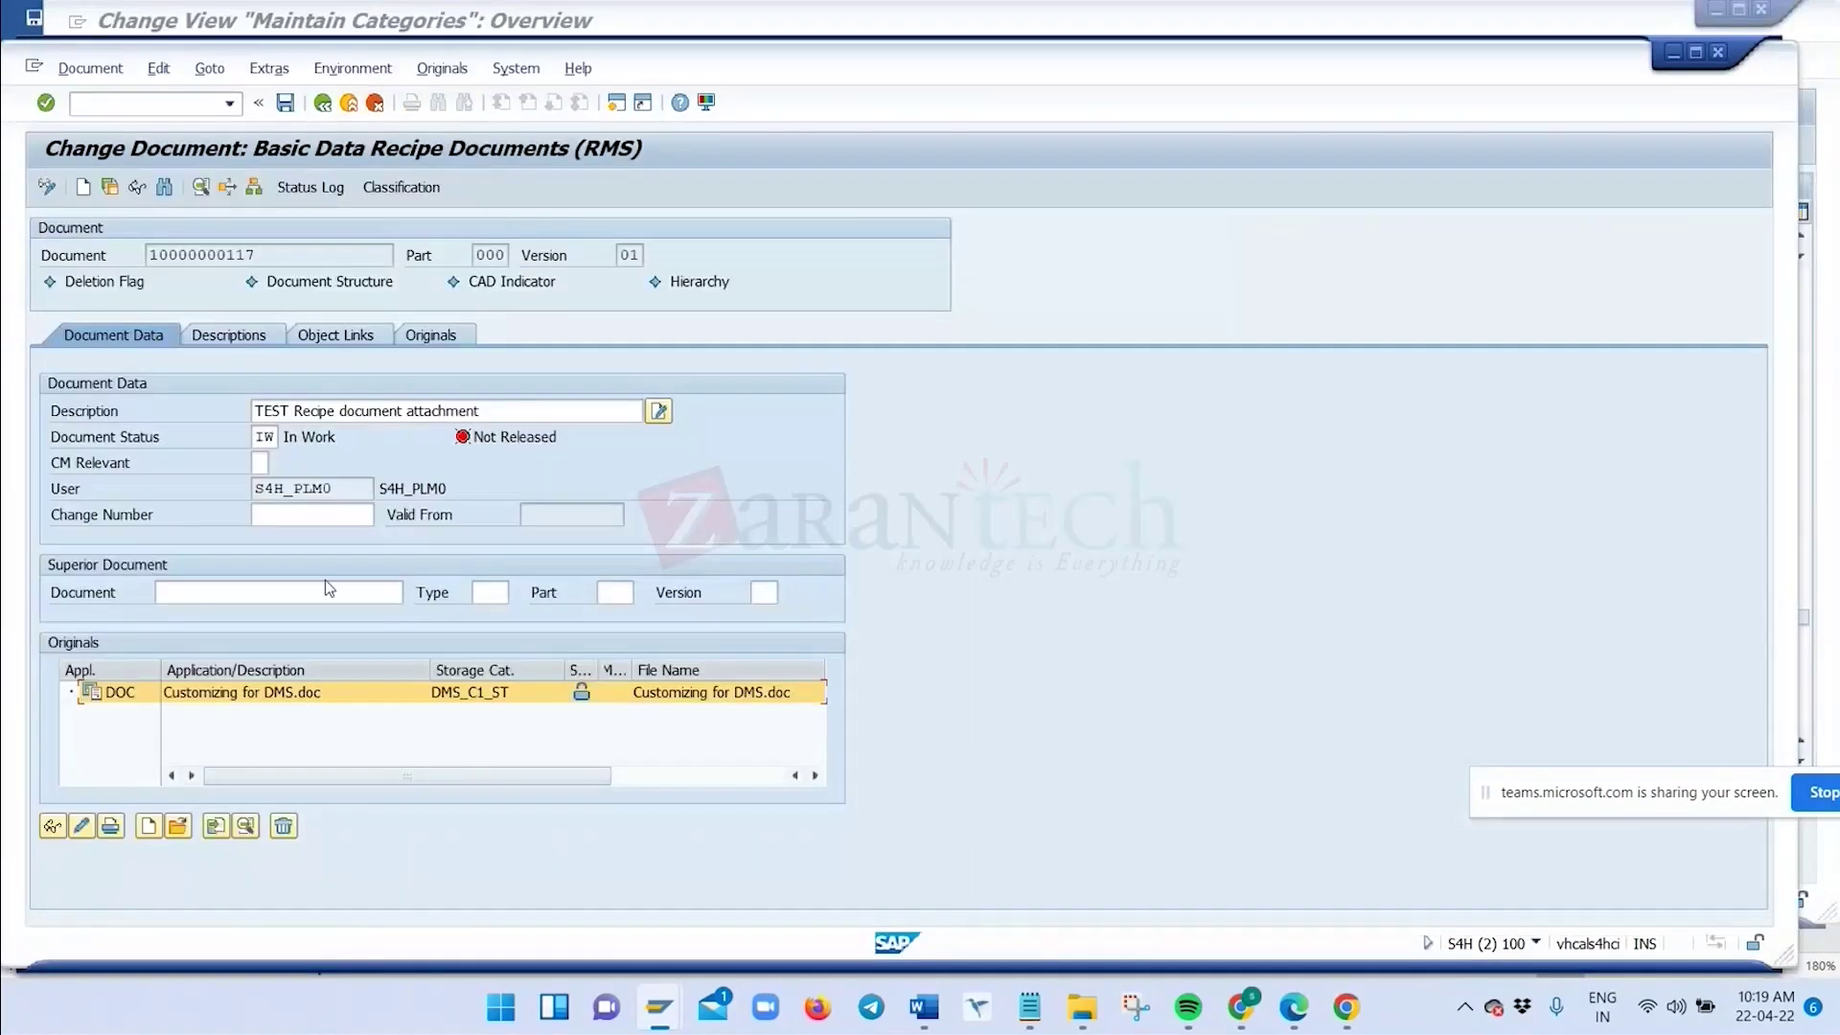
{"action": "left_click", "coordinate": [245, 827]}
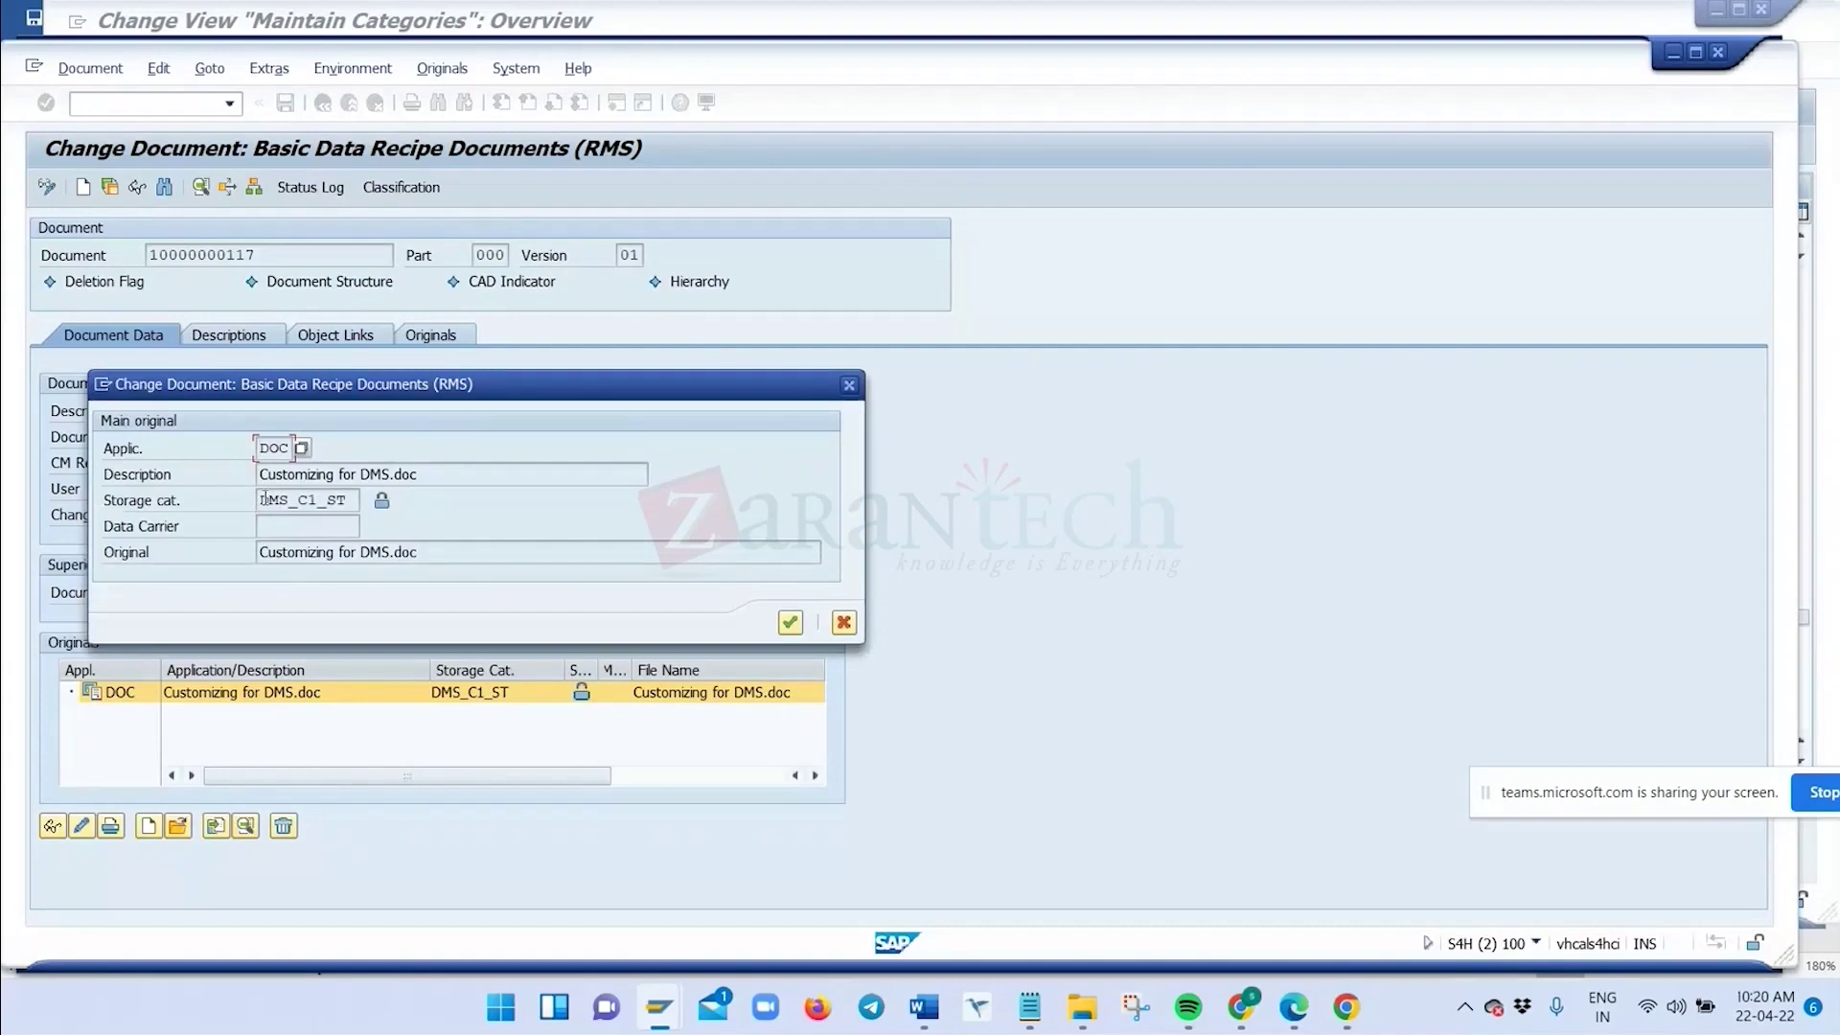
{"action": "double_click", "coordinate": [265, 499]}
{"action": "key", "text": "ctrl+c"}
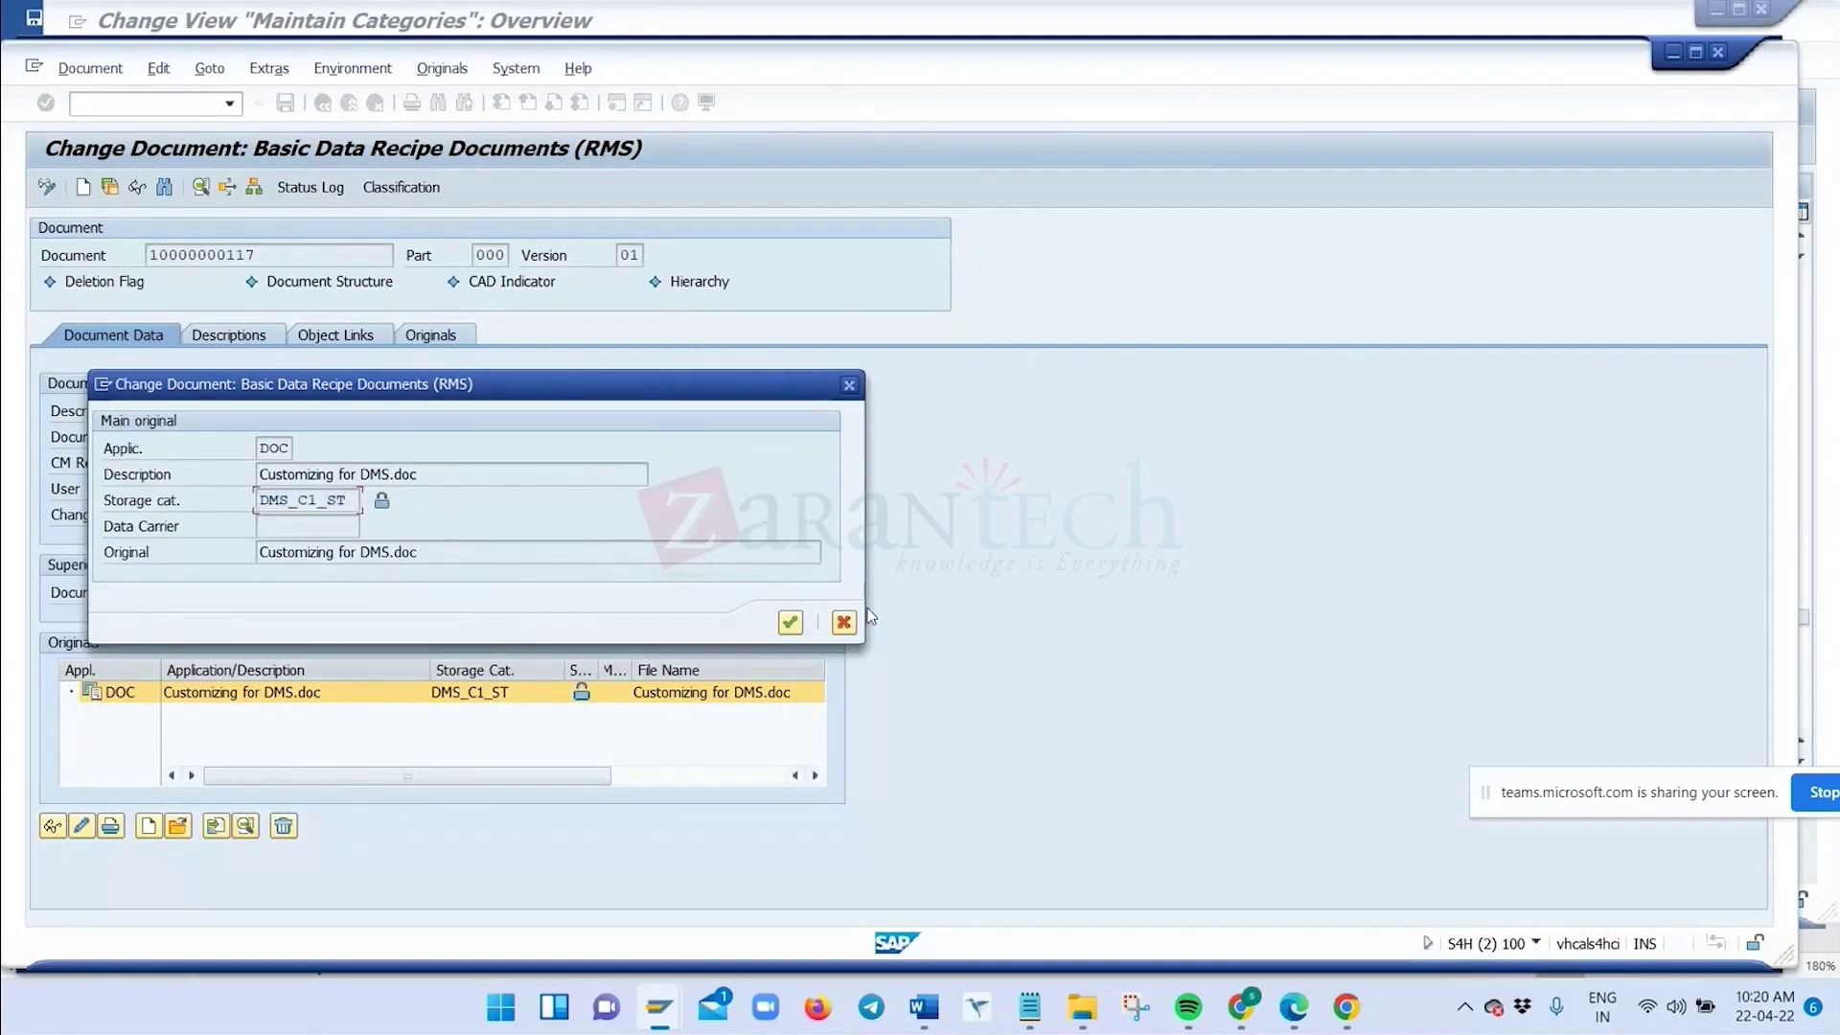
{"action": "left_click", "coordinate": [844, 622]}
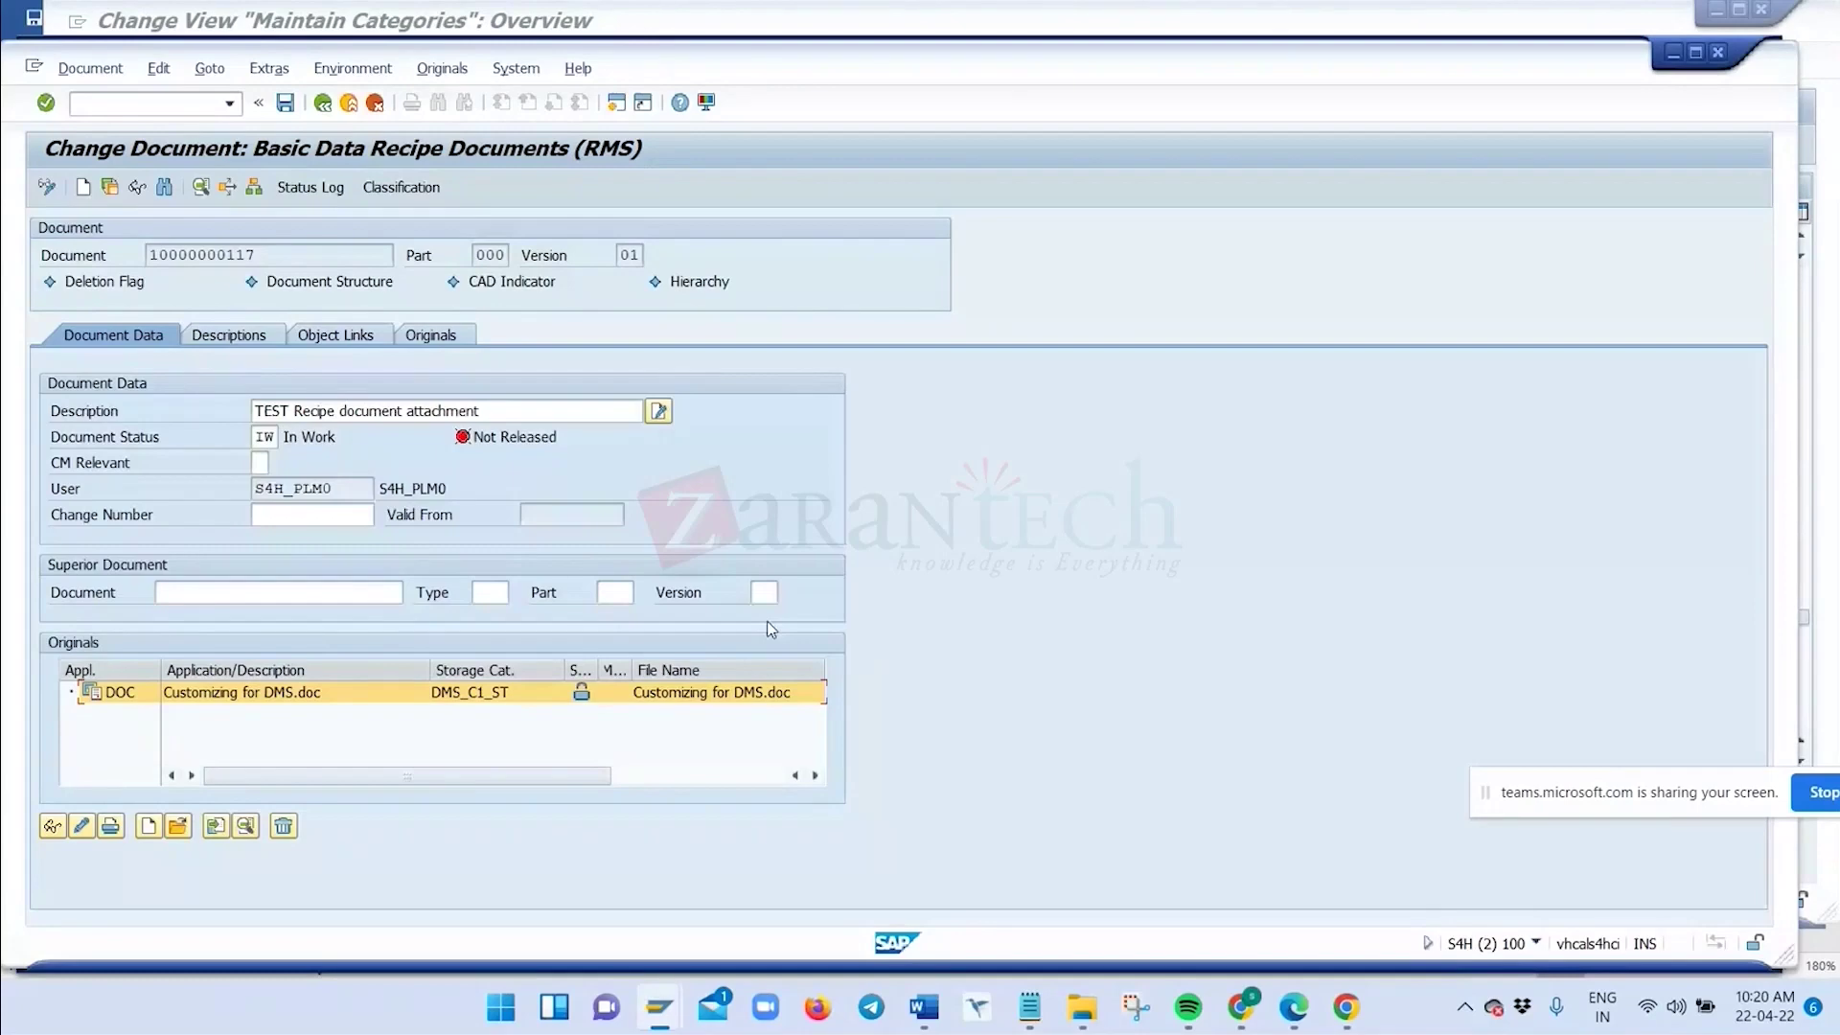
Position the storage category list at DMS_C1_ST and display the details of that category
{"action": "key", "text": "alt+Tab"}
{"action": "left_click", "coordinate": [376, 860]}
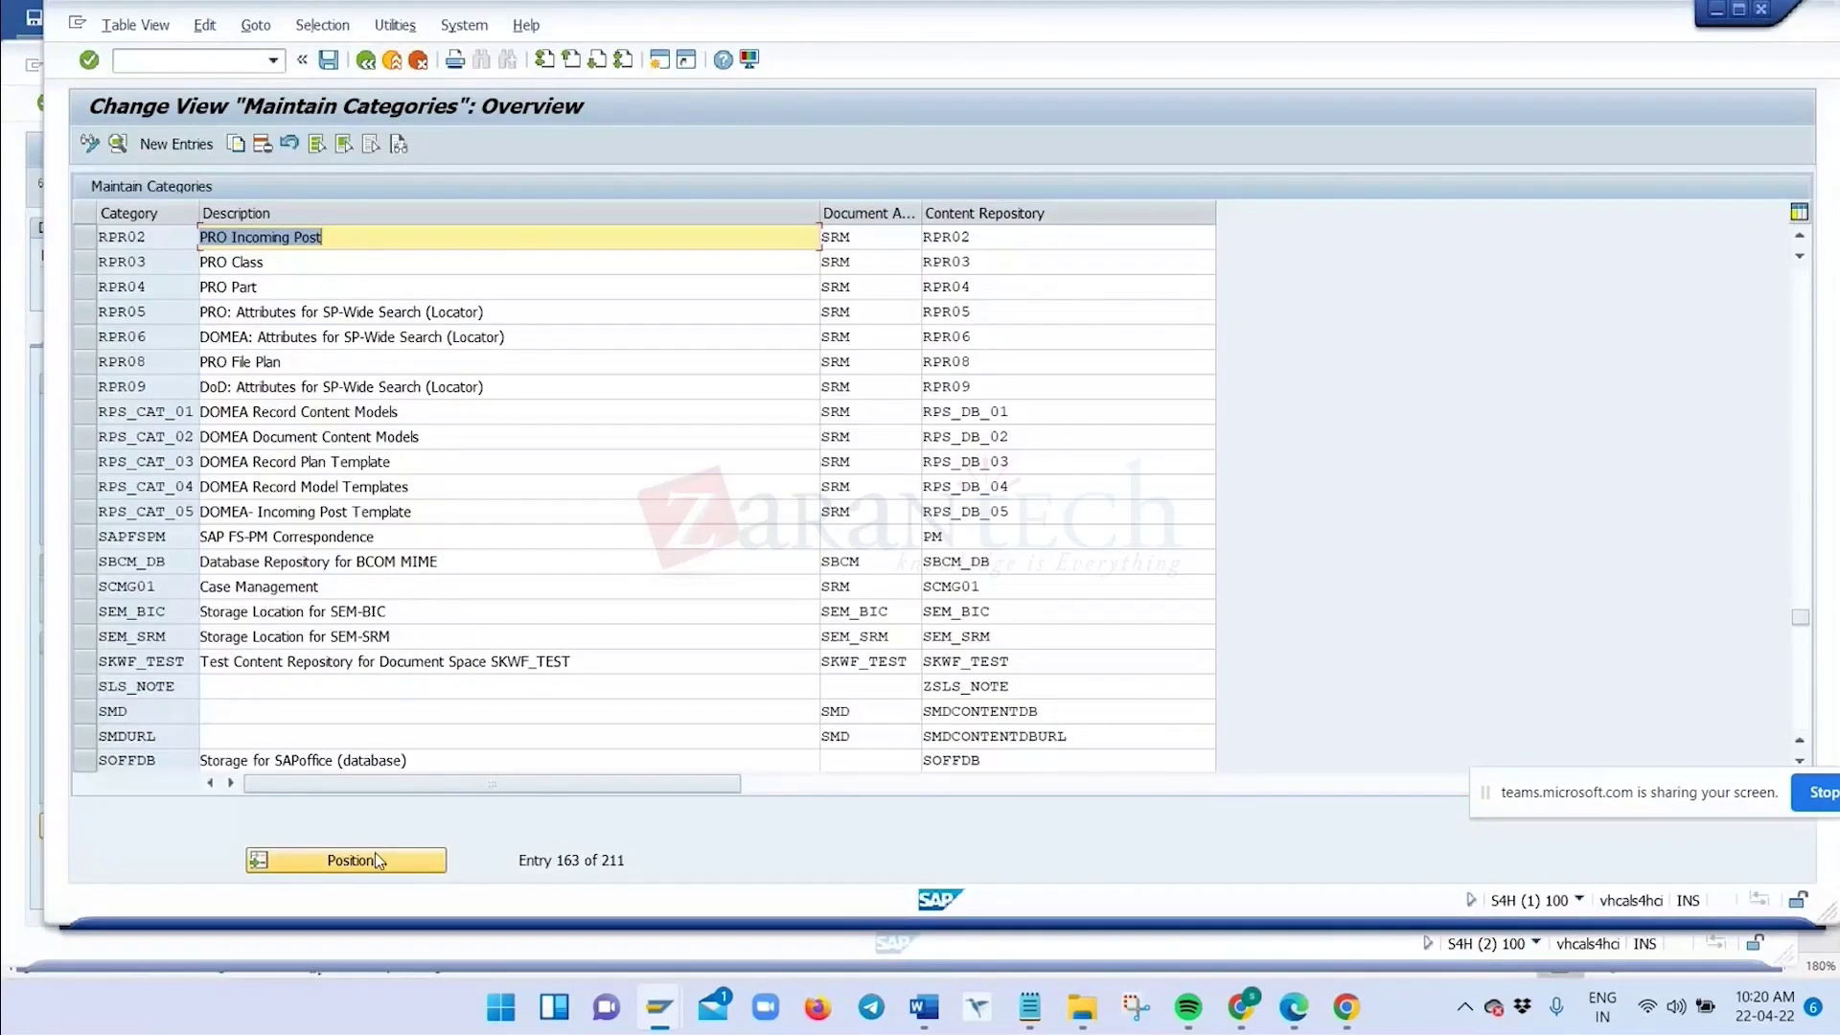
{"action": "key", "text": "ctrl+v"}
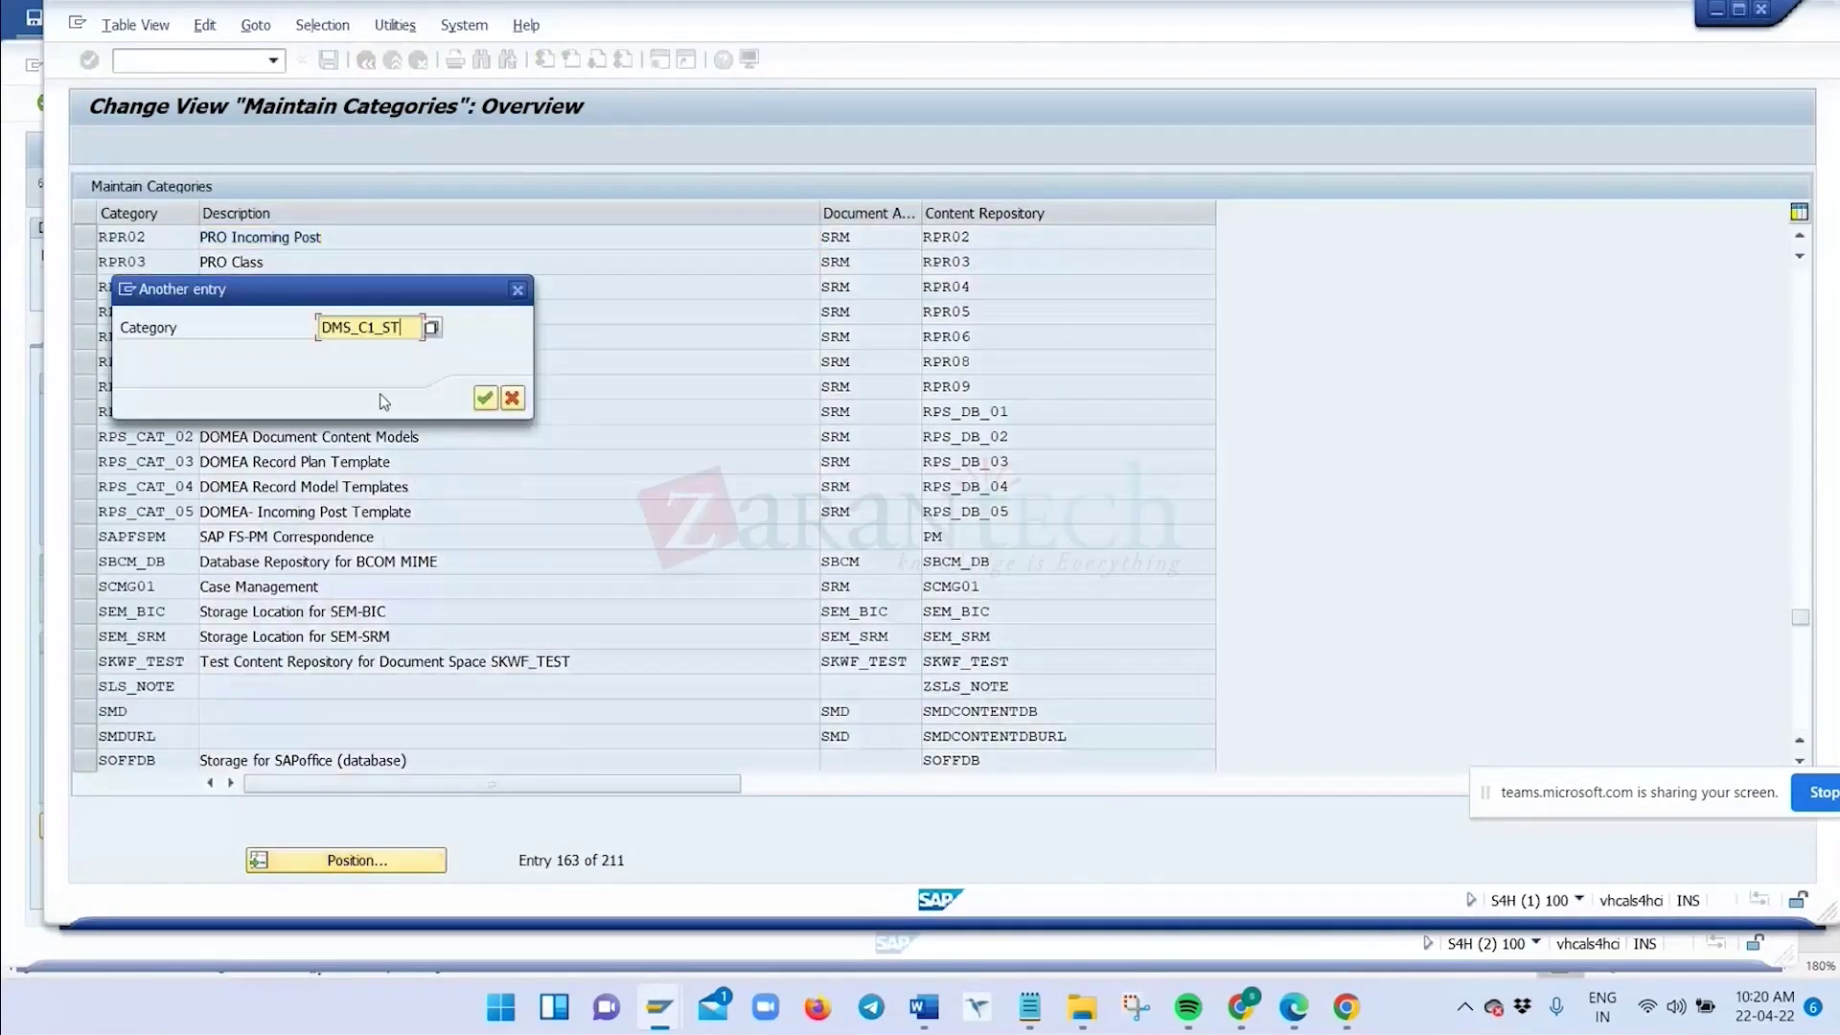
{"action": "left_click", "coordinate": [483, 399]}
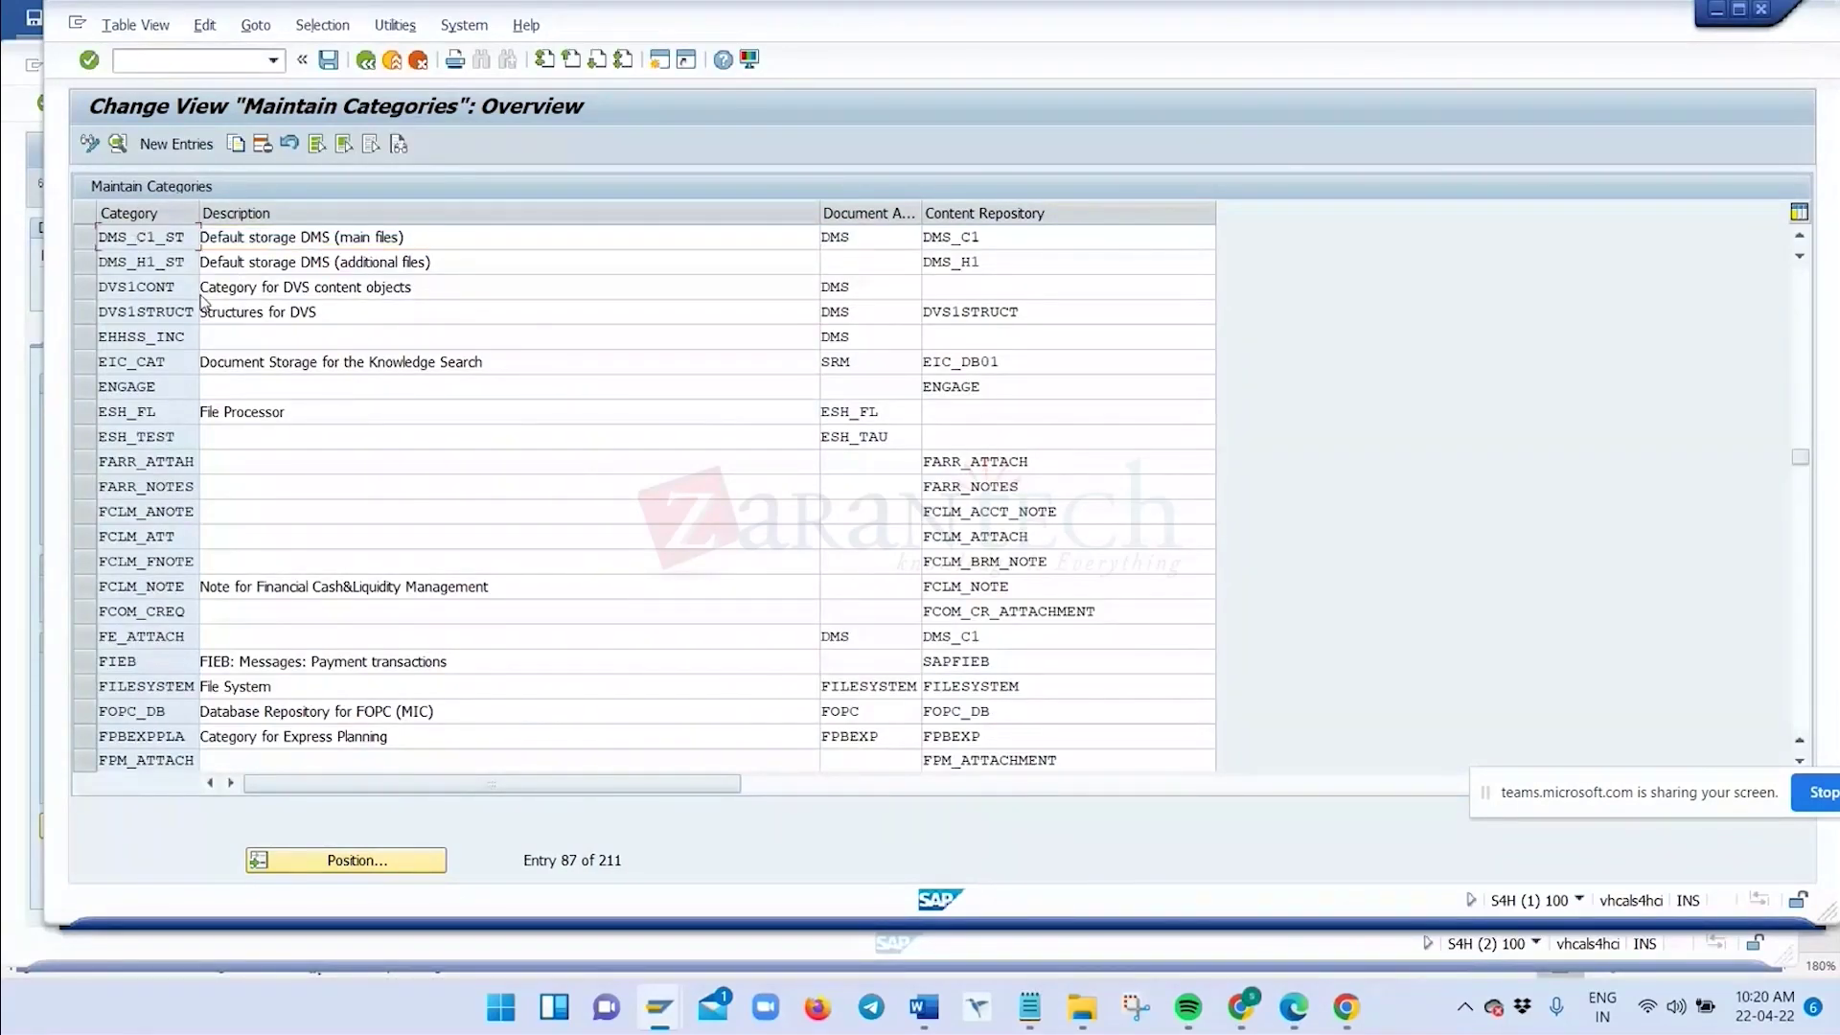
{"action": "left_click", "coordinate": [113, 237]}
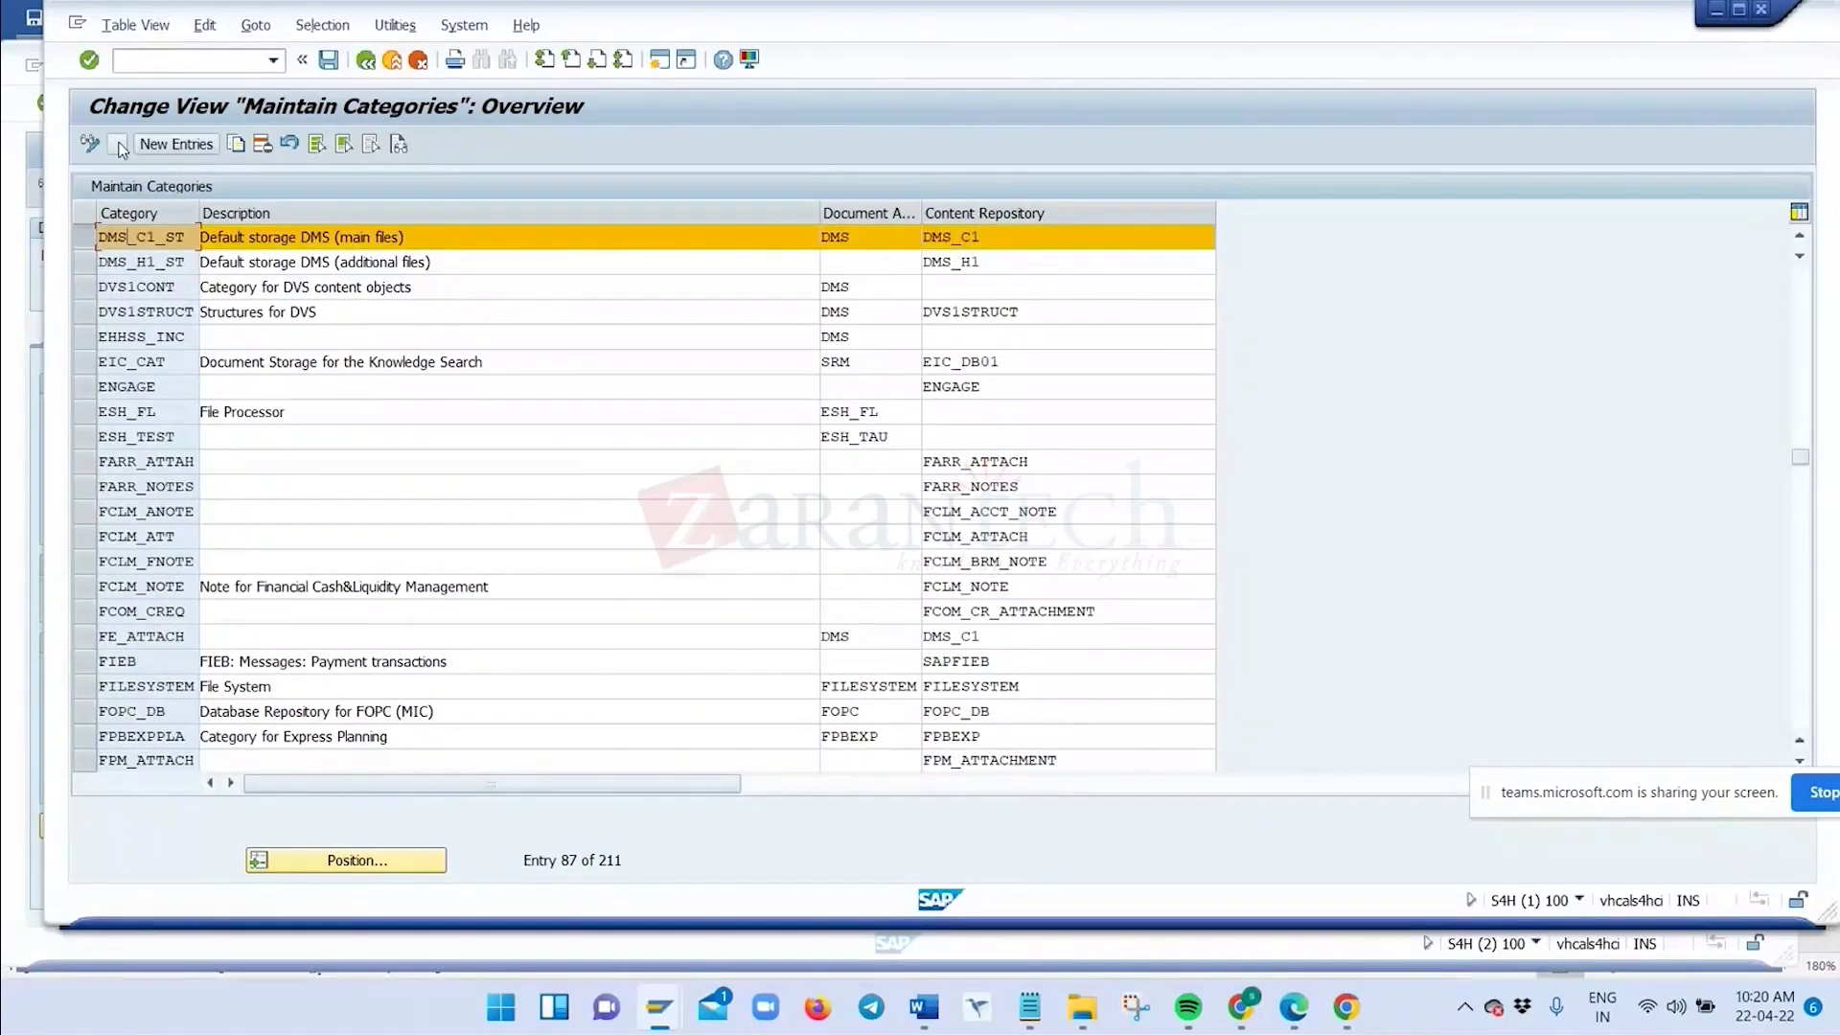
{"action": "left_click", "coordinate": [120, 146]}
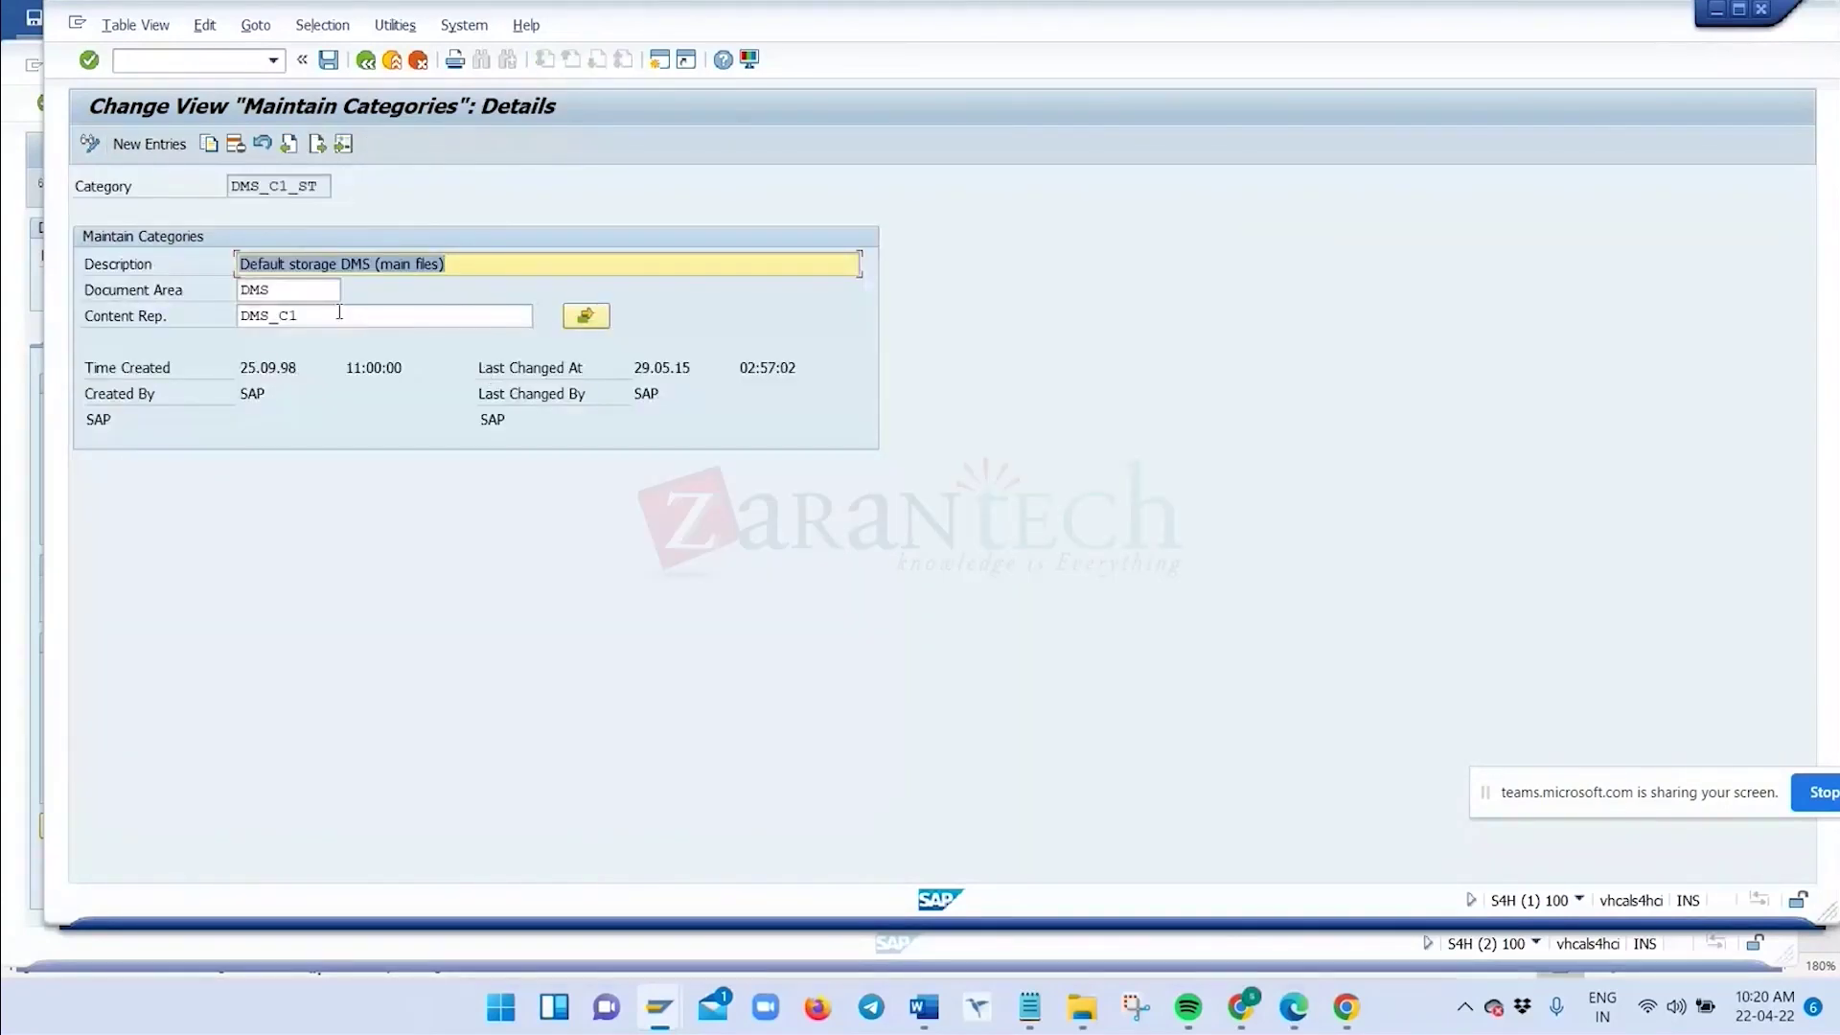
Open the content repository assigned to storage category DMS_C1_ST, accepting the cross-client notice
{"action": "left_click", "coordinate": [308, 285]}
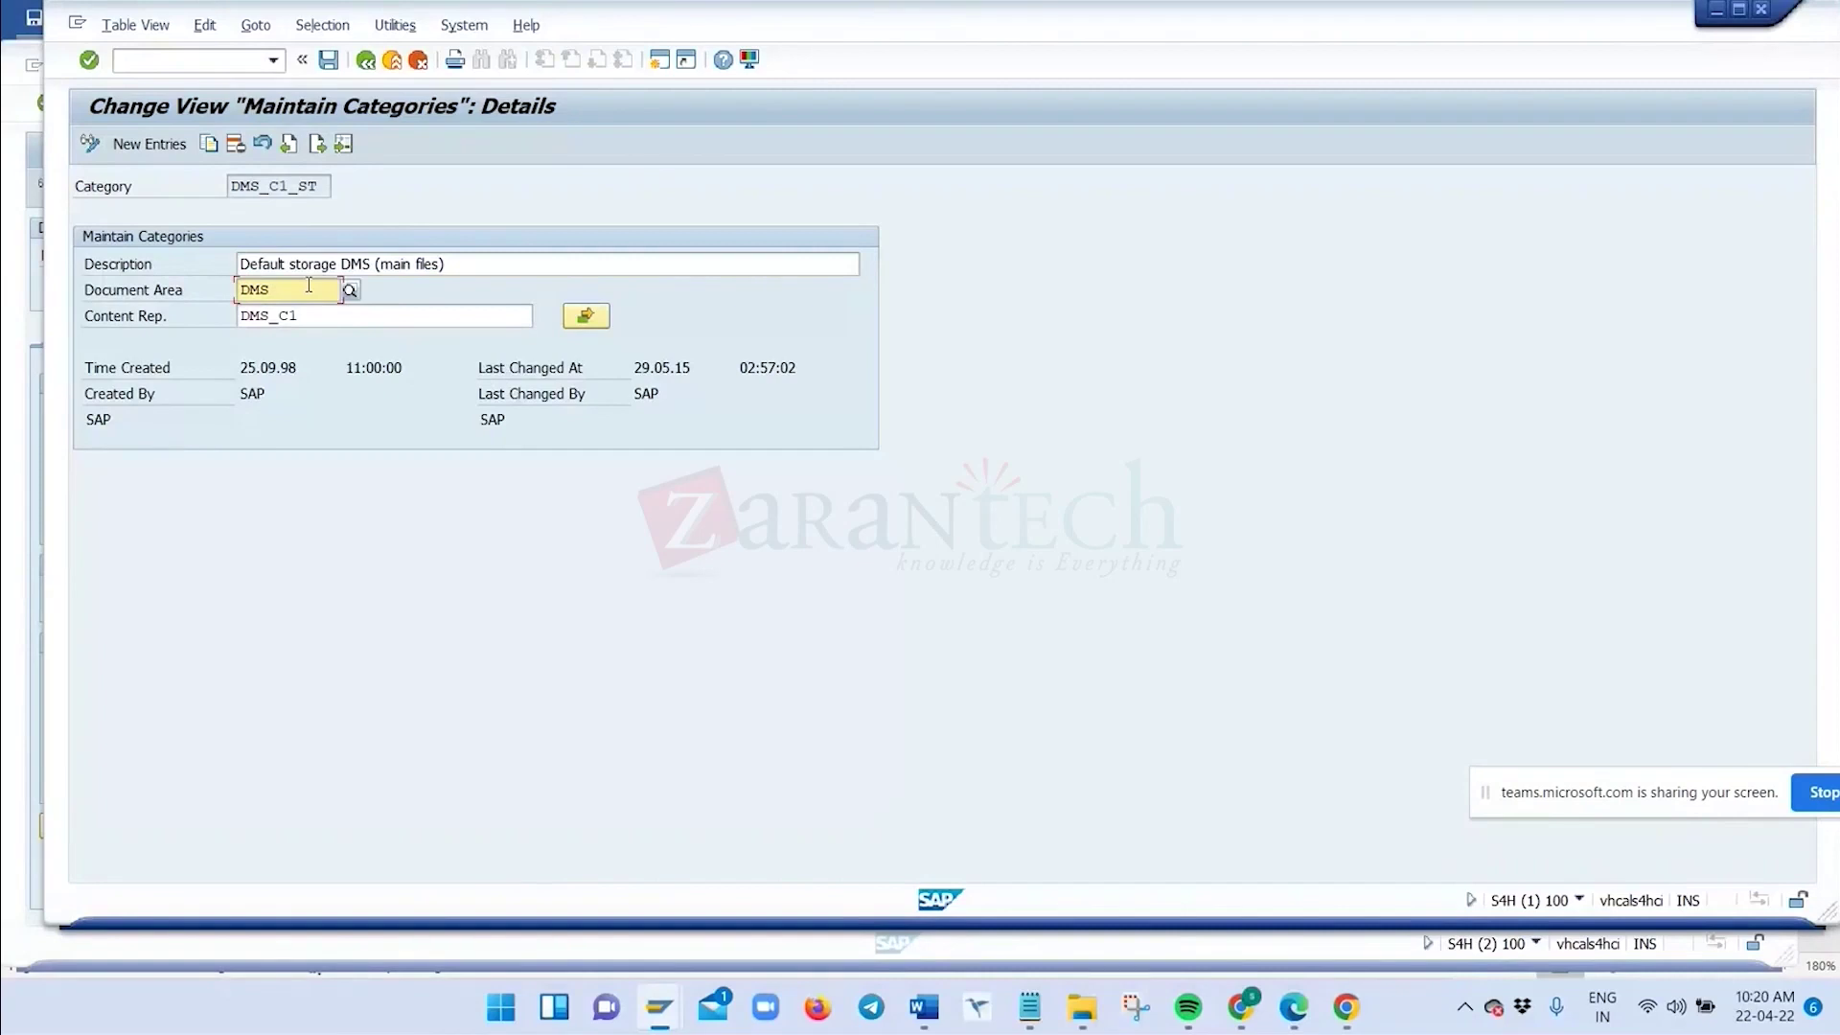
{"action": "left_click", "coordinate": [336, 311]}
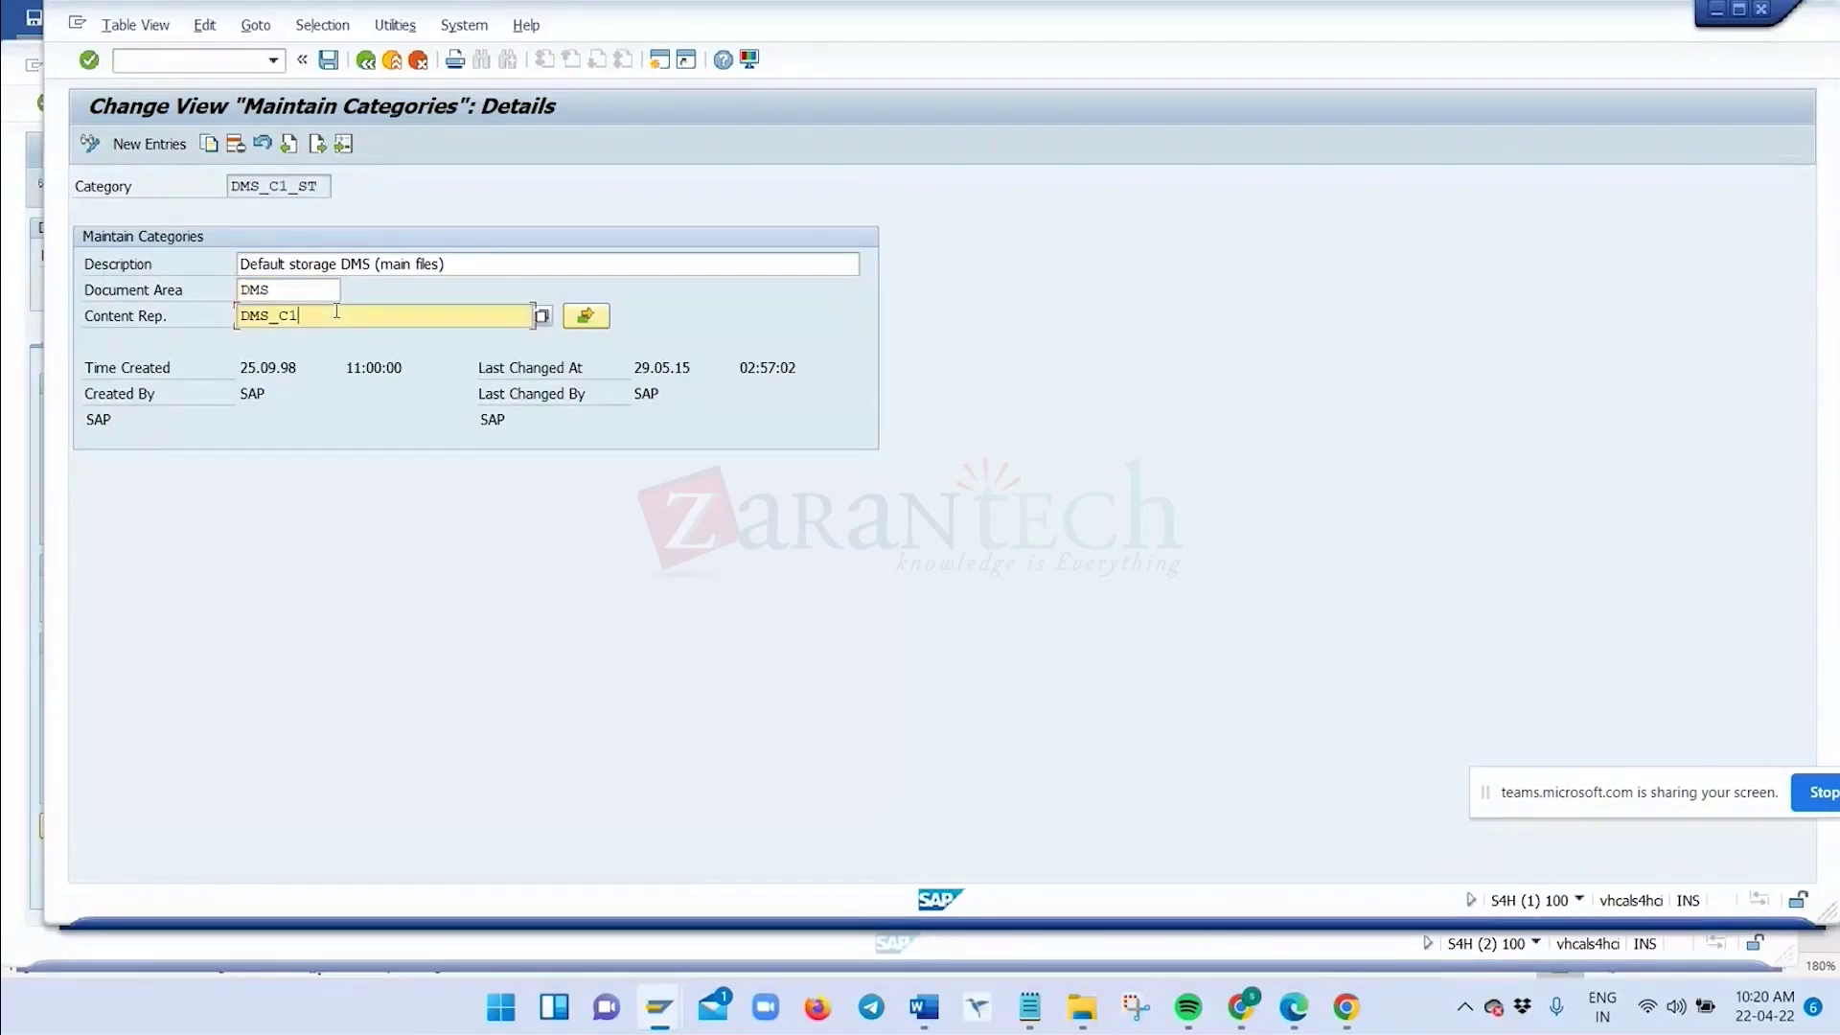
{"action": "left_click", "coordinate": [587, 319]}
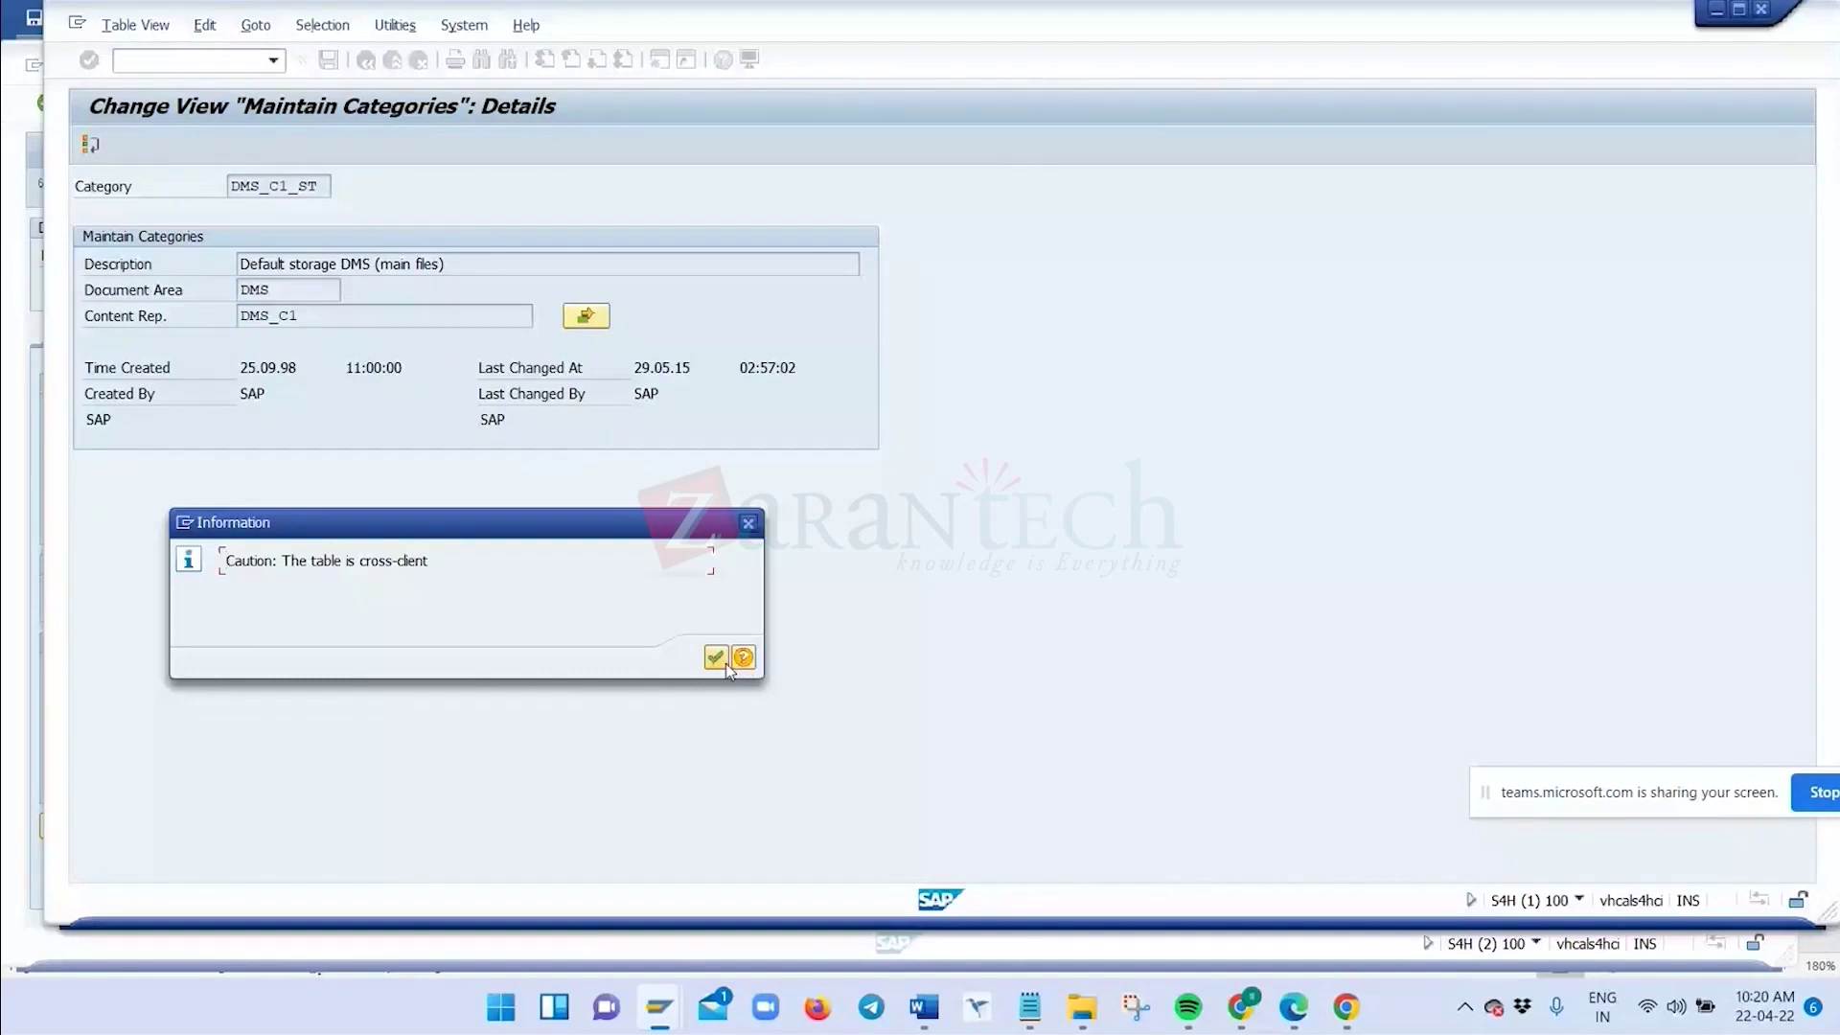
{"action": "left_click", "coordinate": [715, 657]}
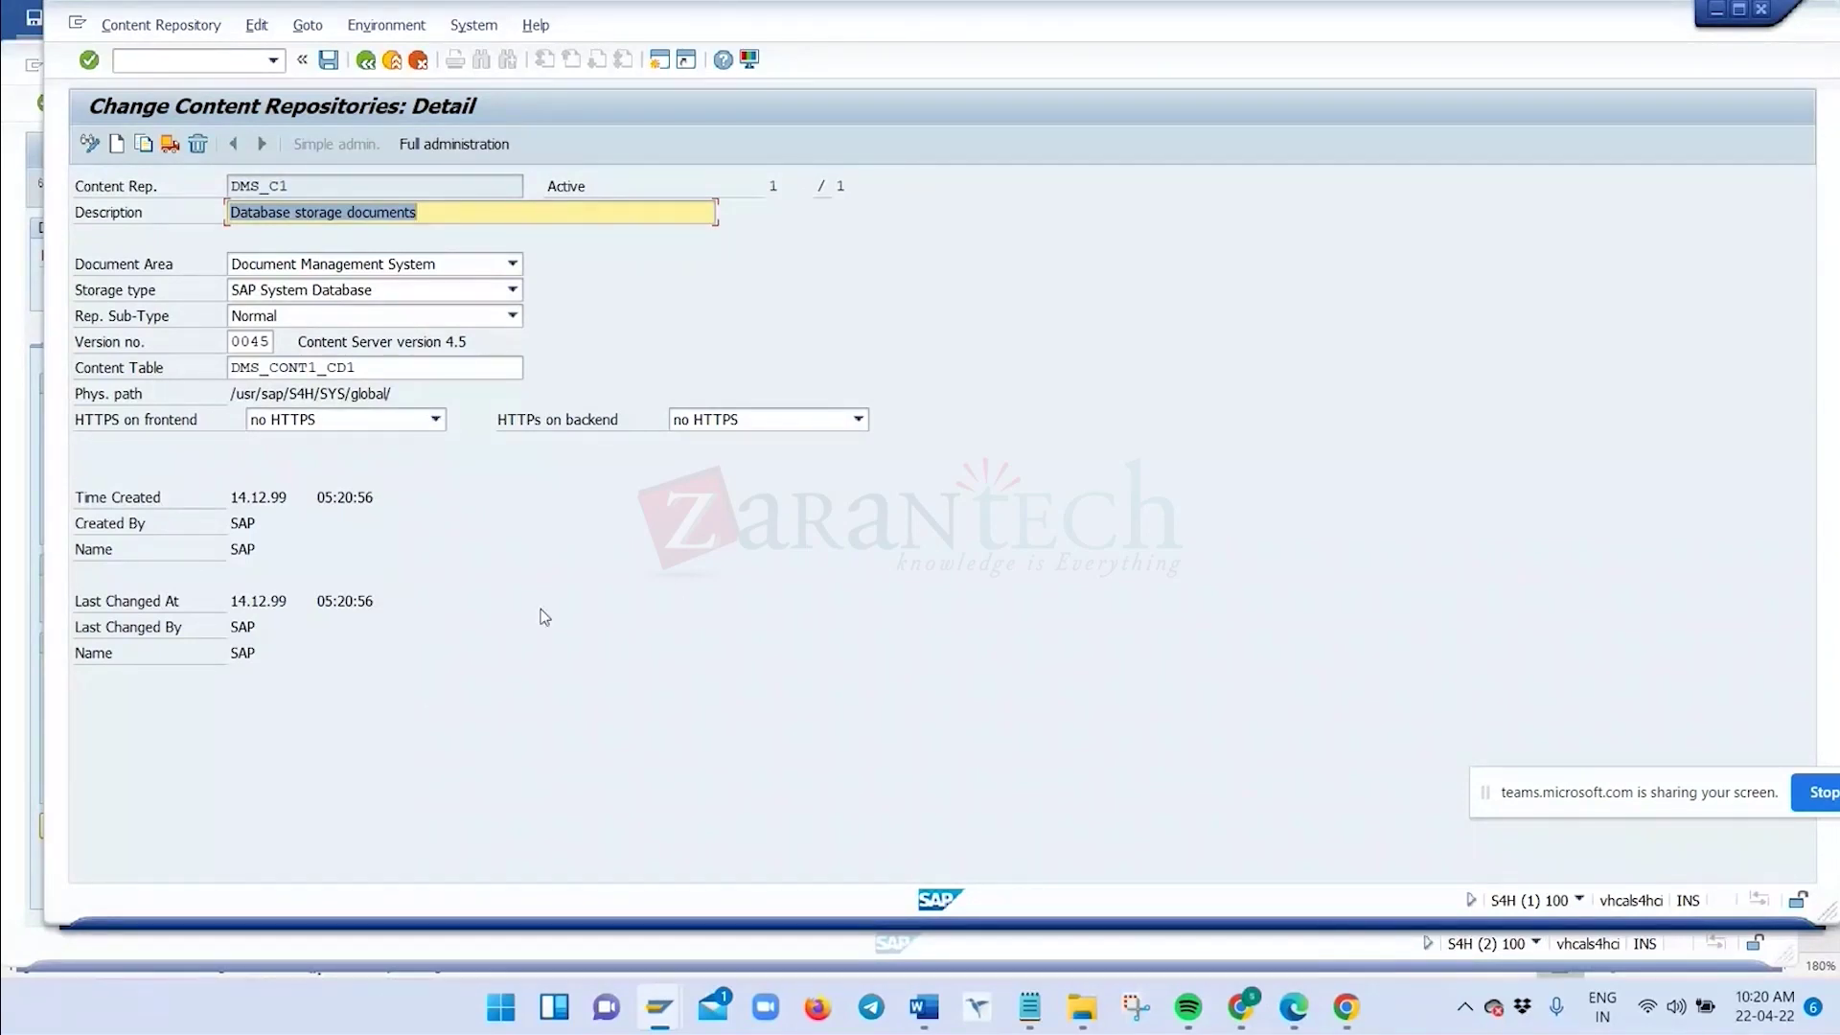
Examine the content table of repository DMS_C1 and the storage types available for it
{"action": "left_click", "coordinate": [381, 367]}
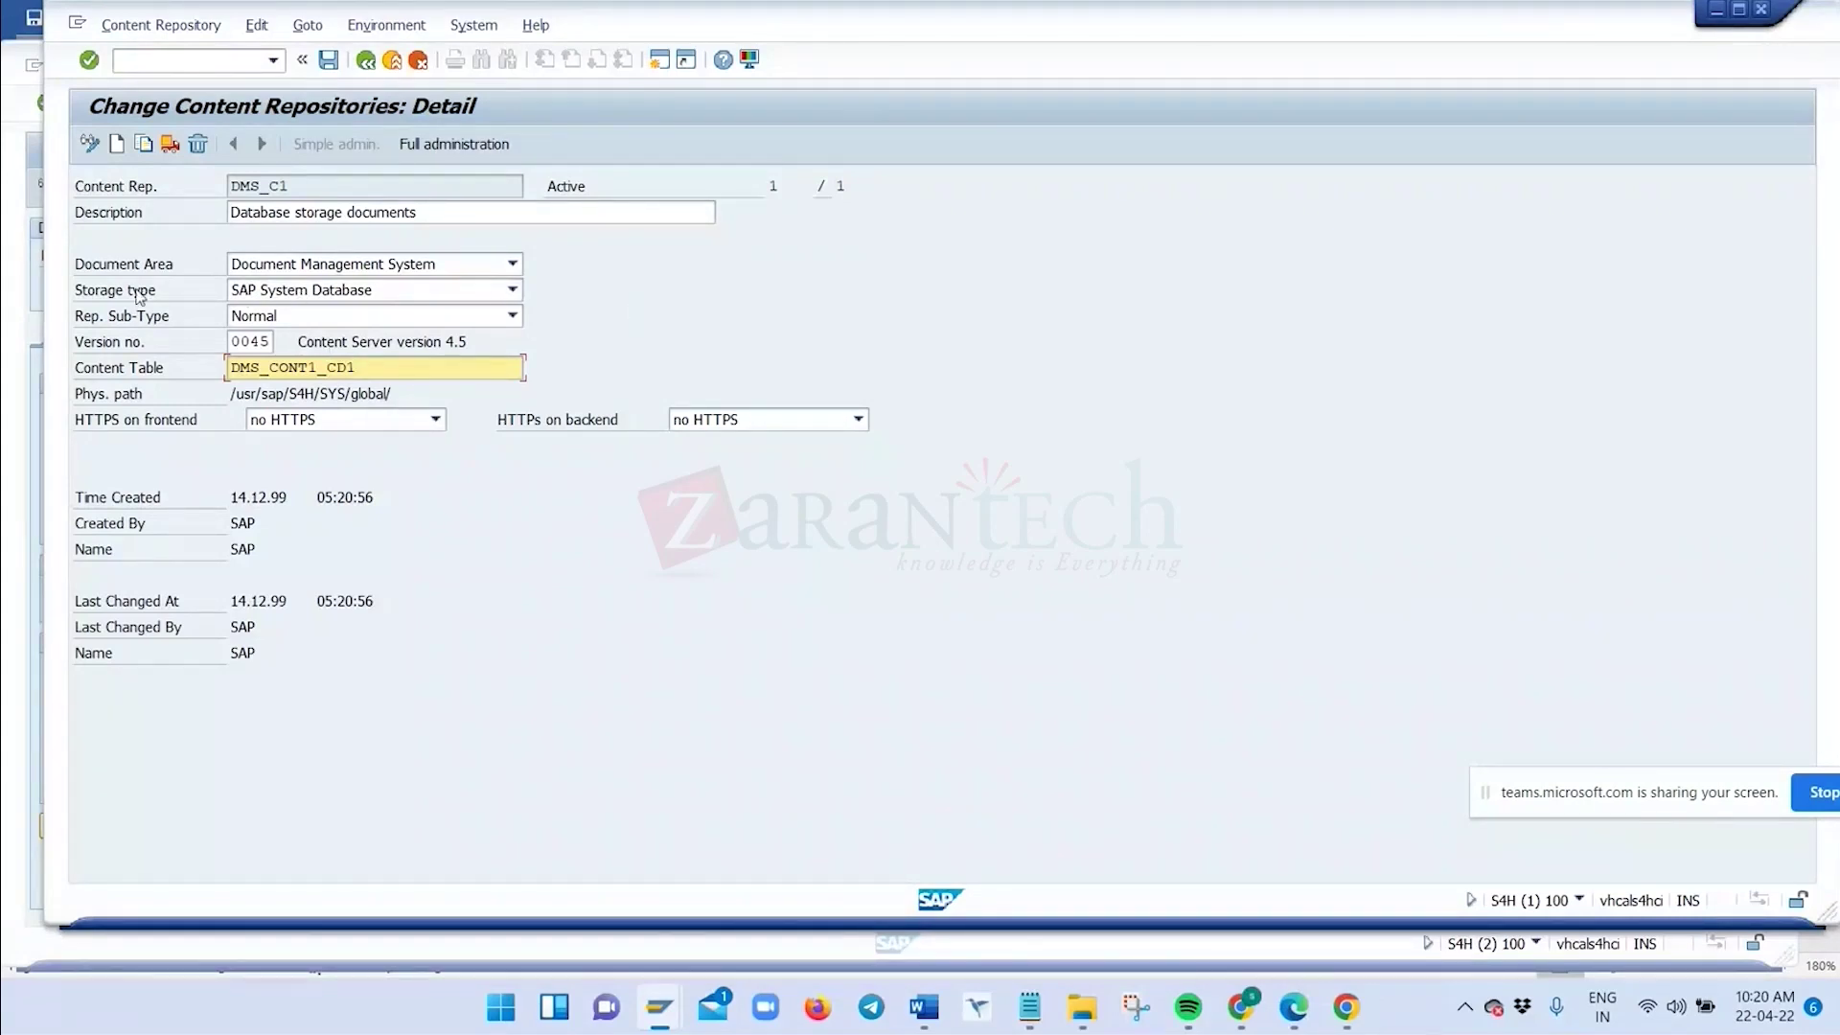
{"action": "left_click", "coordinate": [514, 290]}
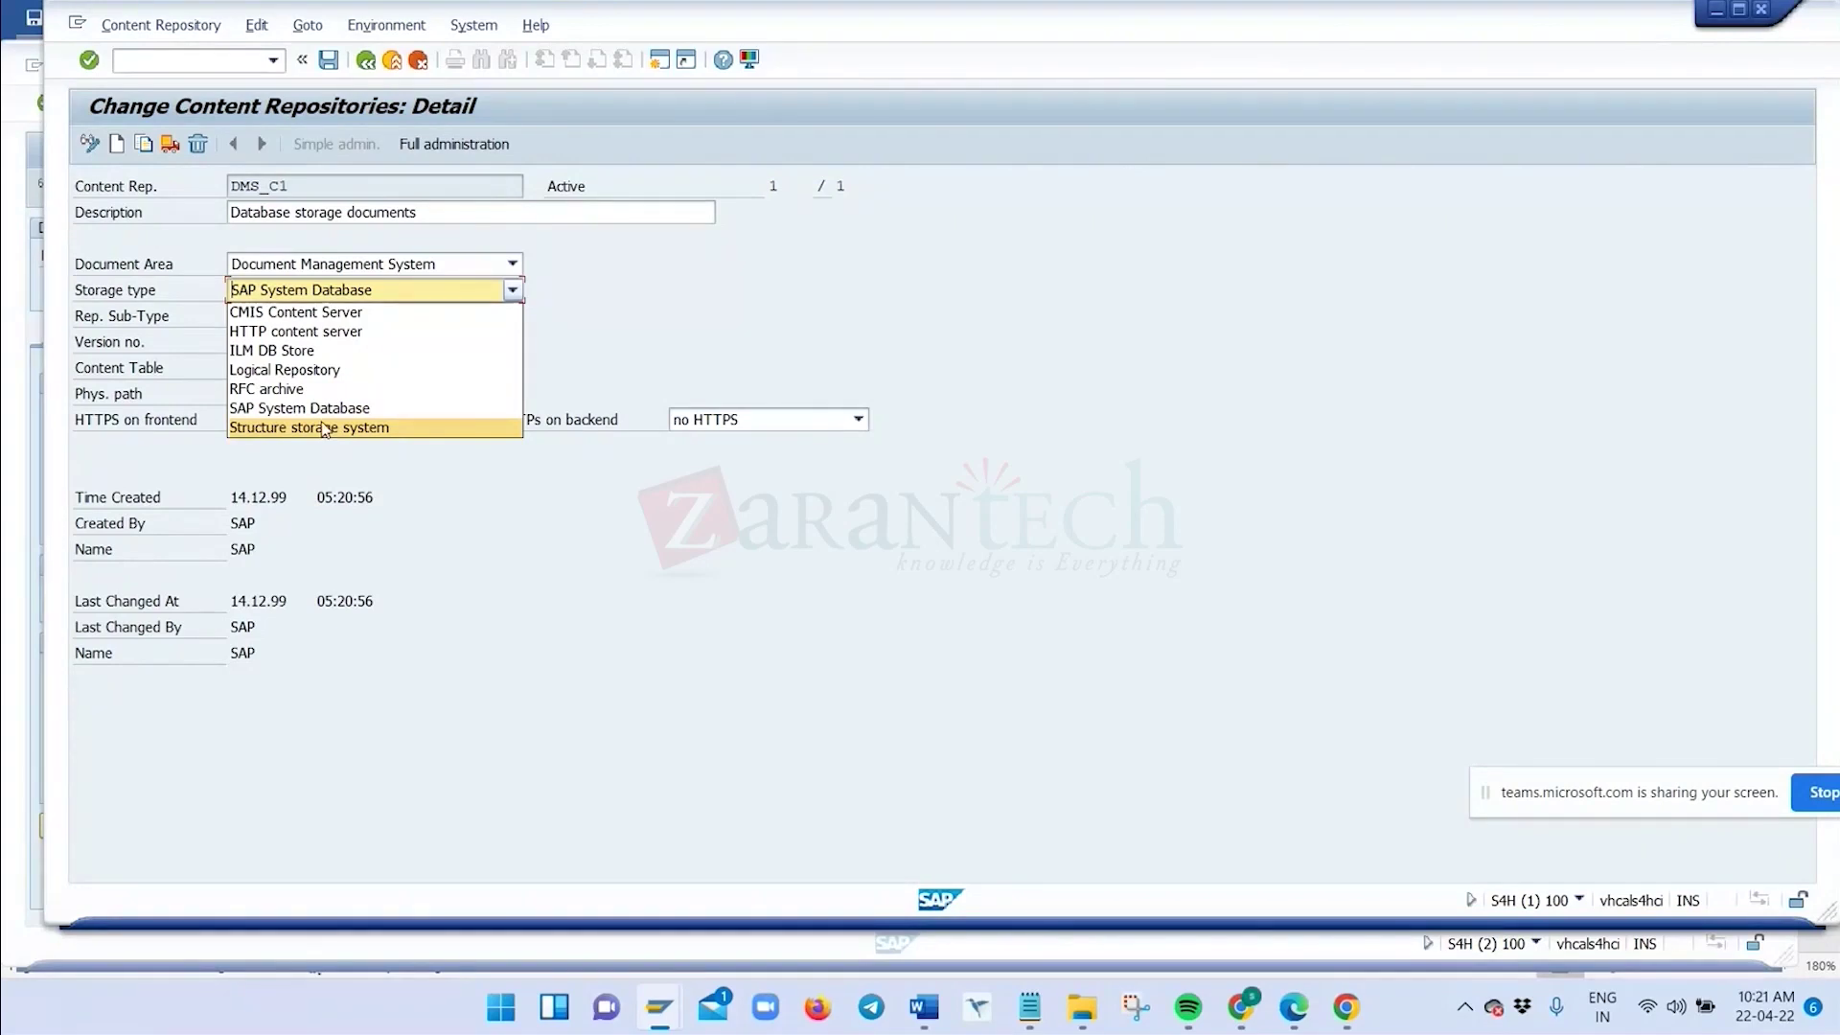
{"action": "left_click", "coordinate": [221, 318]}
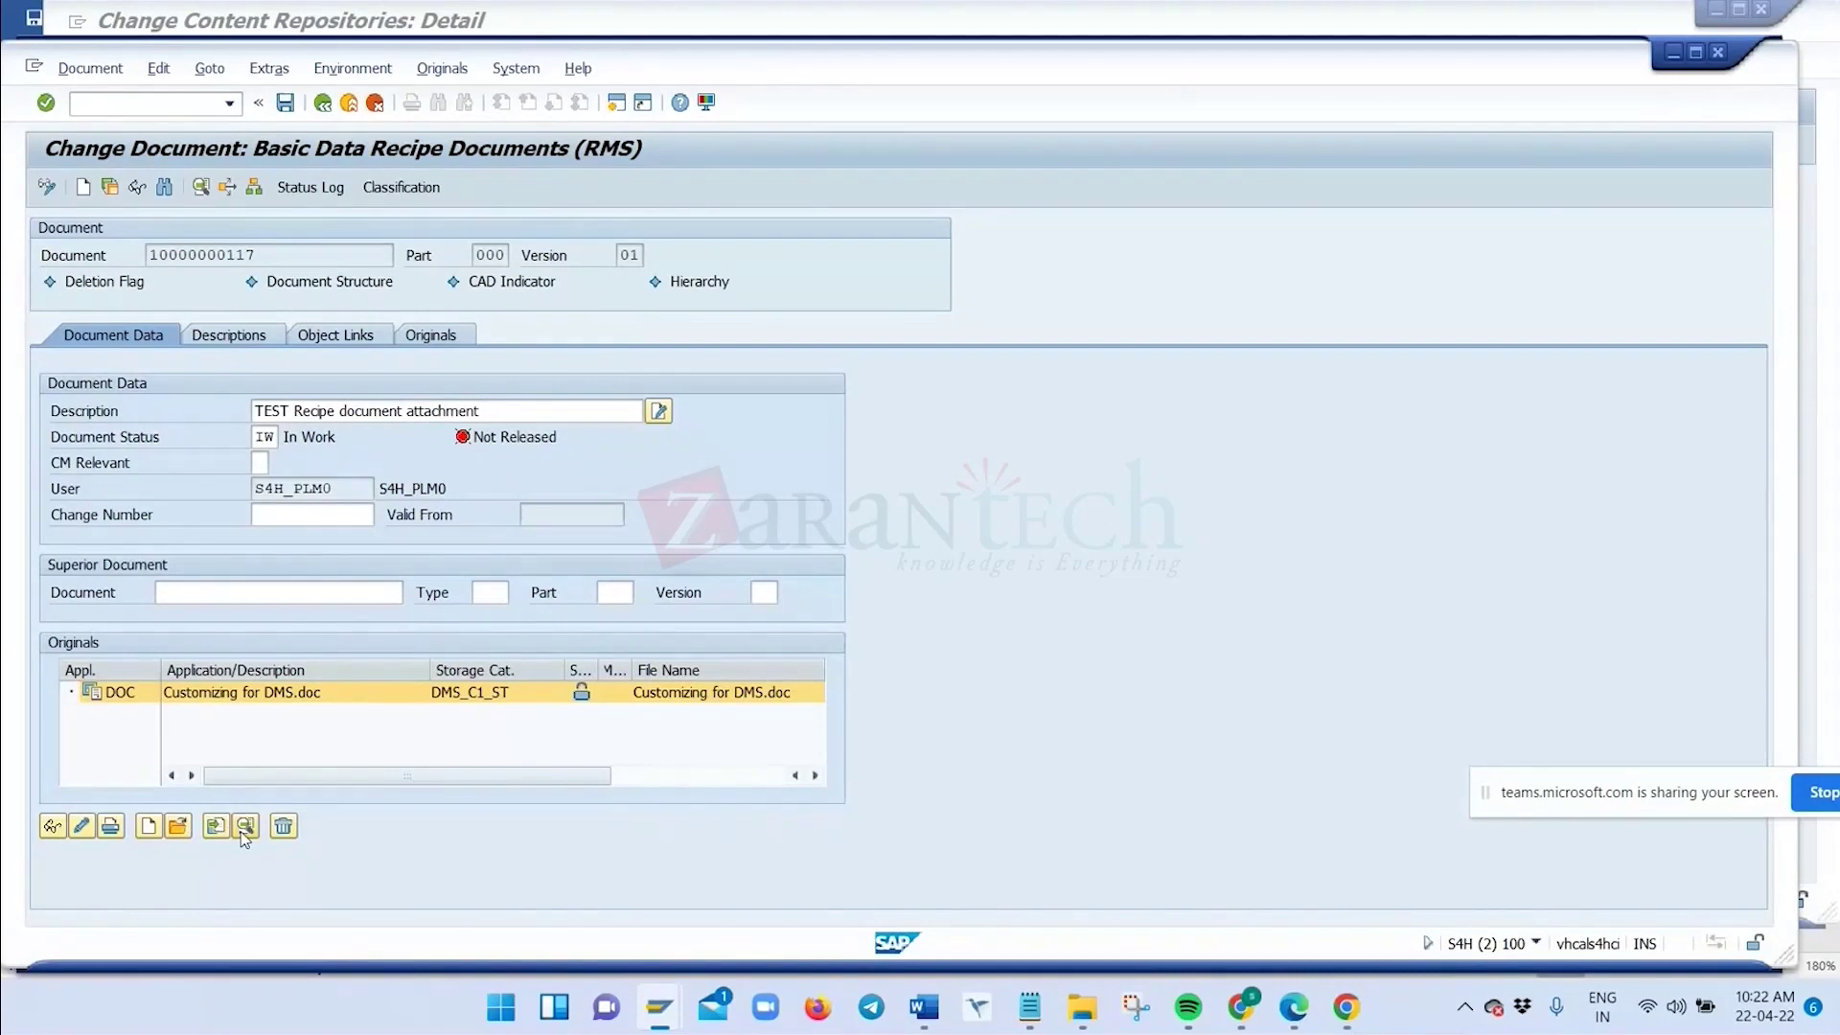
Check the storage category in the original's detail data of the recipe document and return to the content repository
{"action": "left_click", "coordinate": [245, 828]}
{"action": "double_click", "coordinate": [290, 500]}
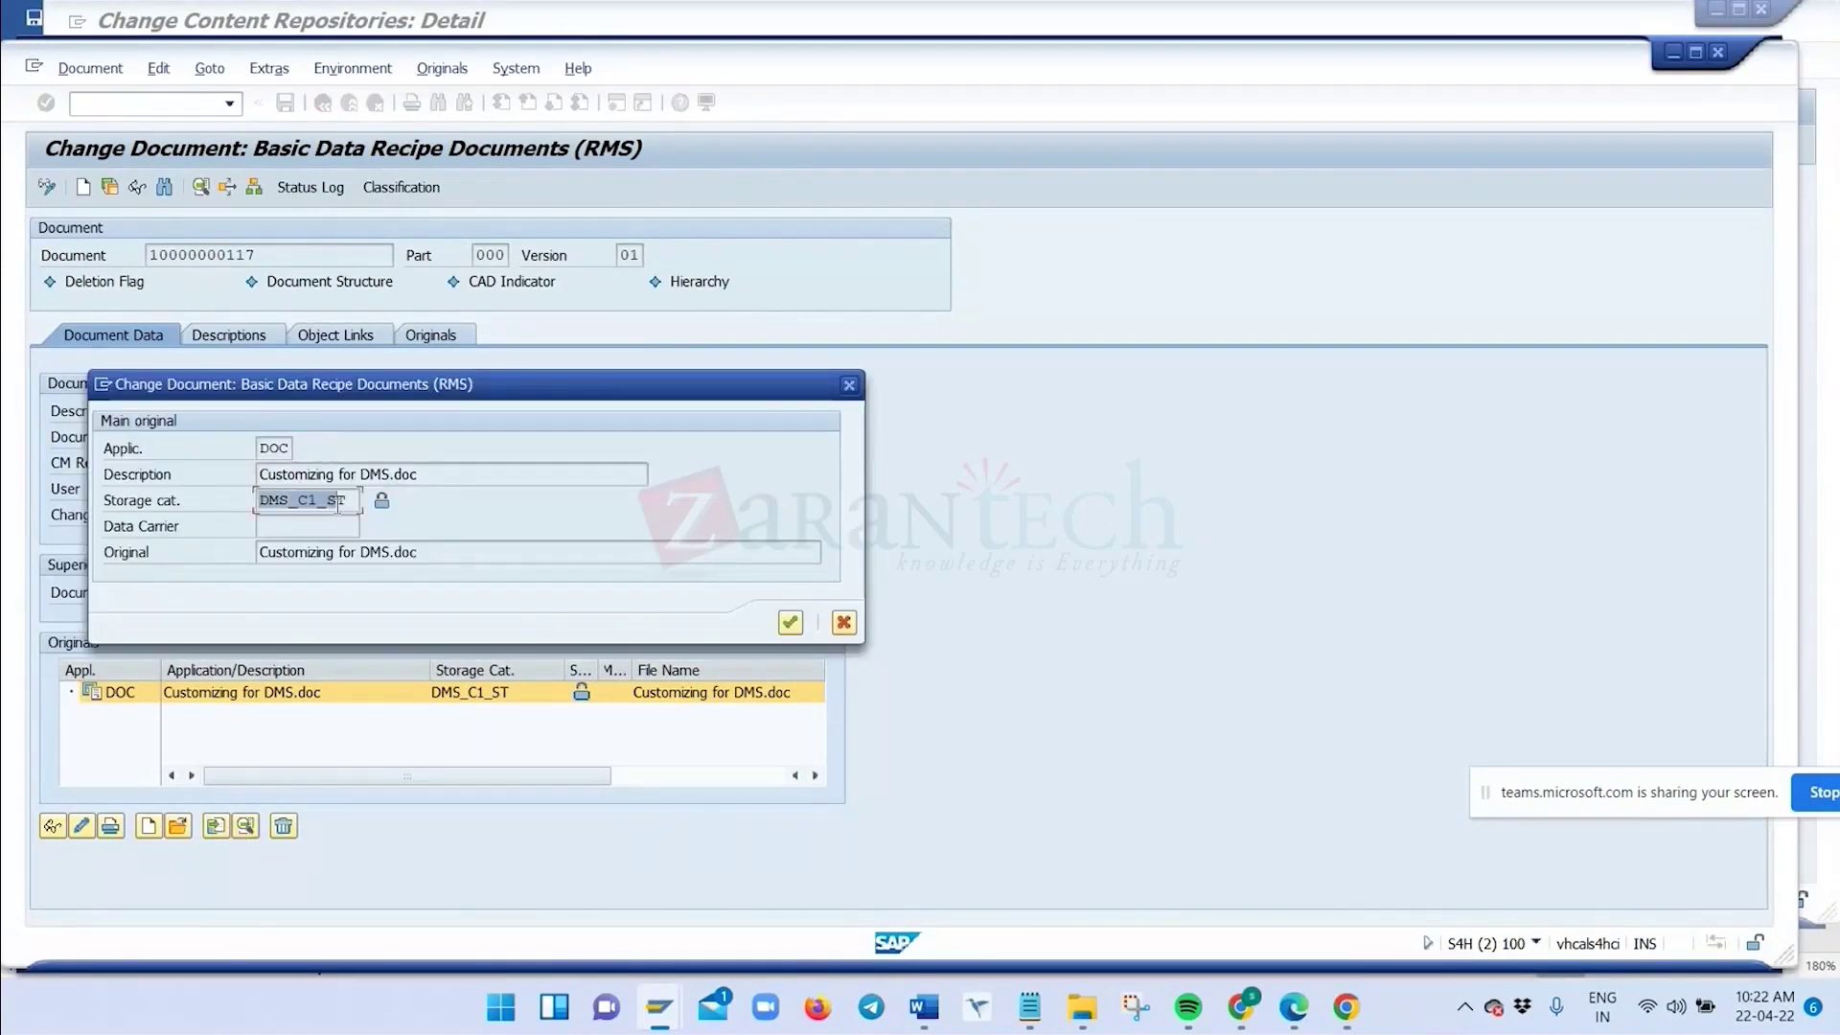
{"action": "key", "text": "alt+Tab"}
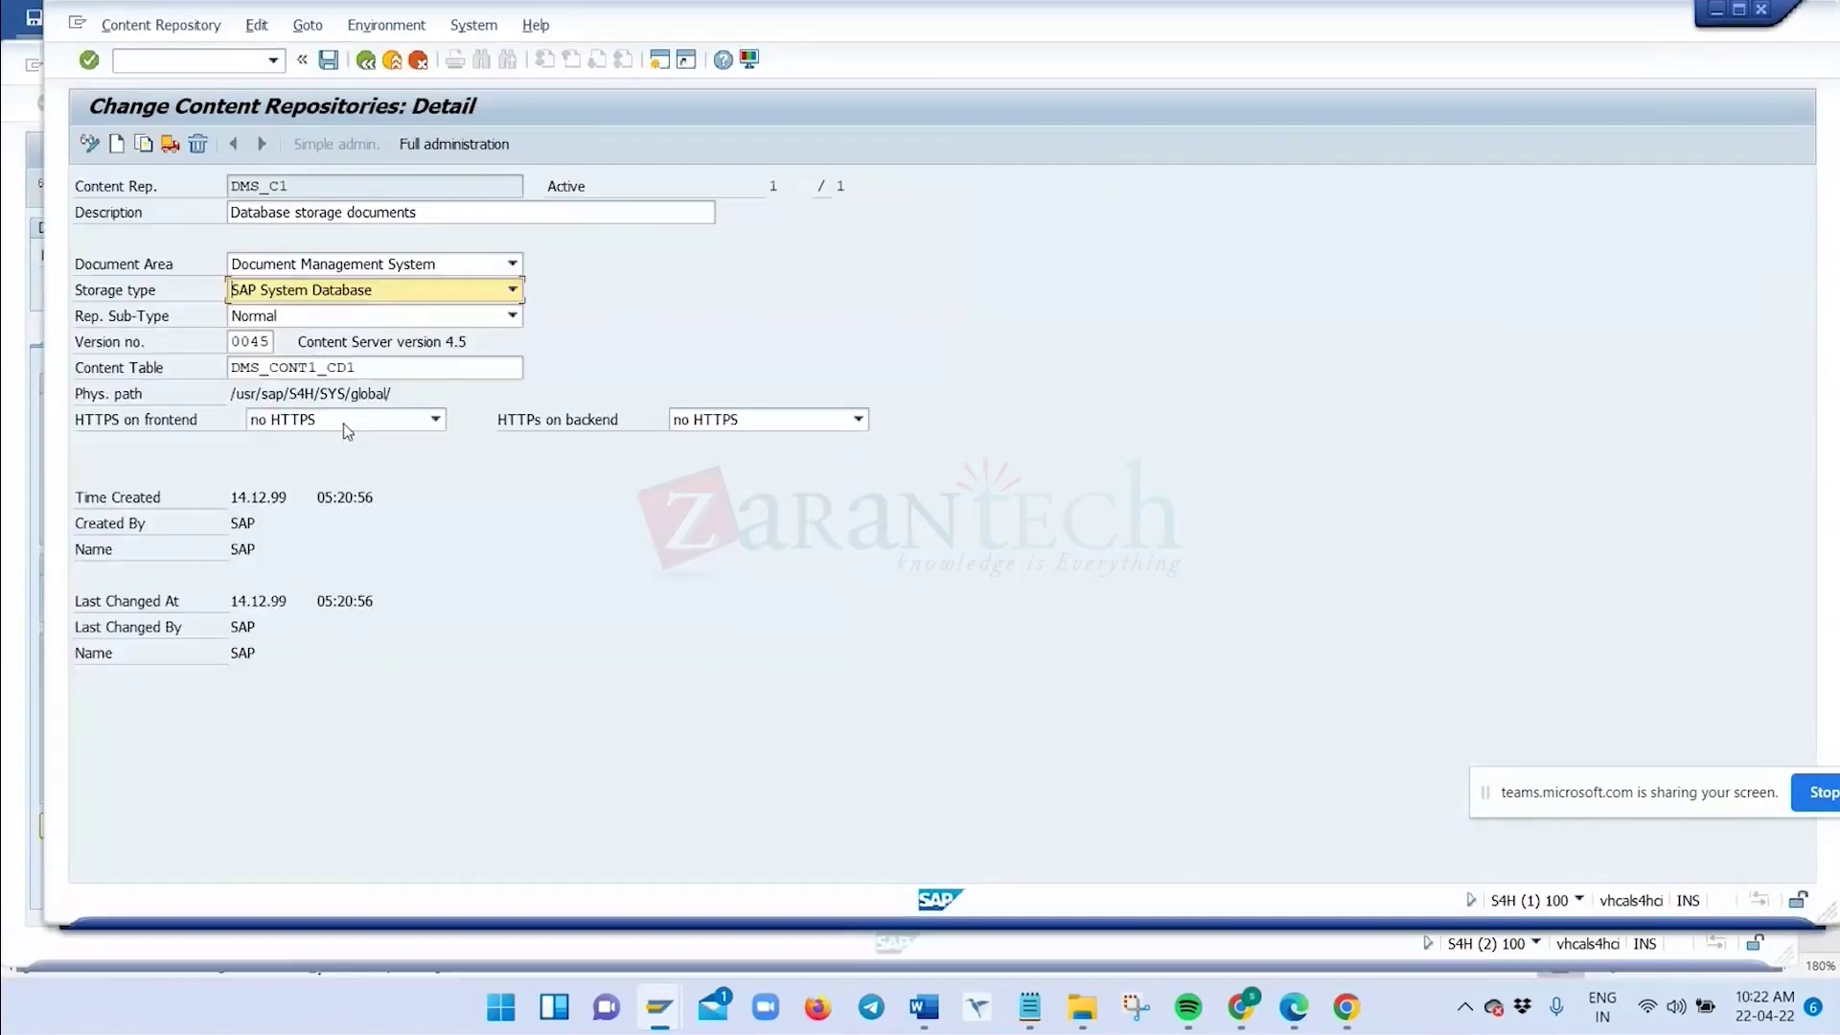
Check the transaction code for content repository maintenance, and close the original's detail data in the recipe document
{"action": "left_click", "coordinate": [1580, 904]}
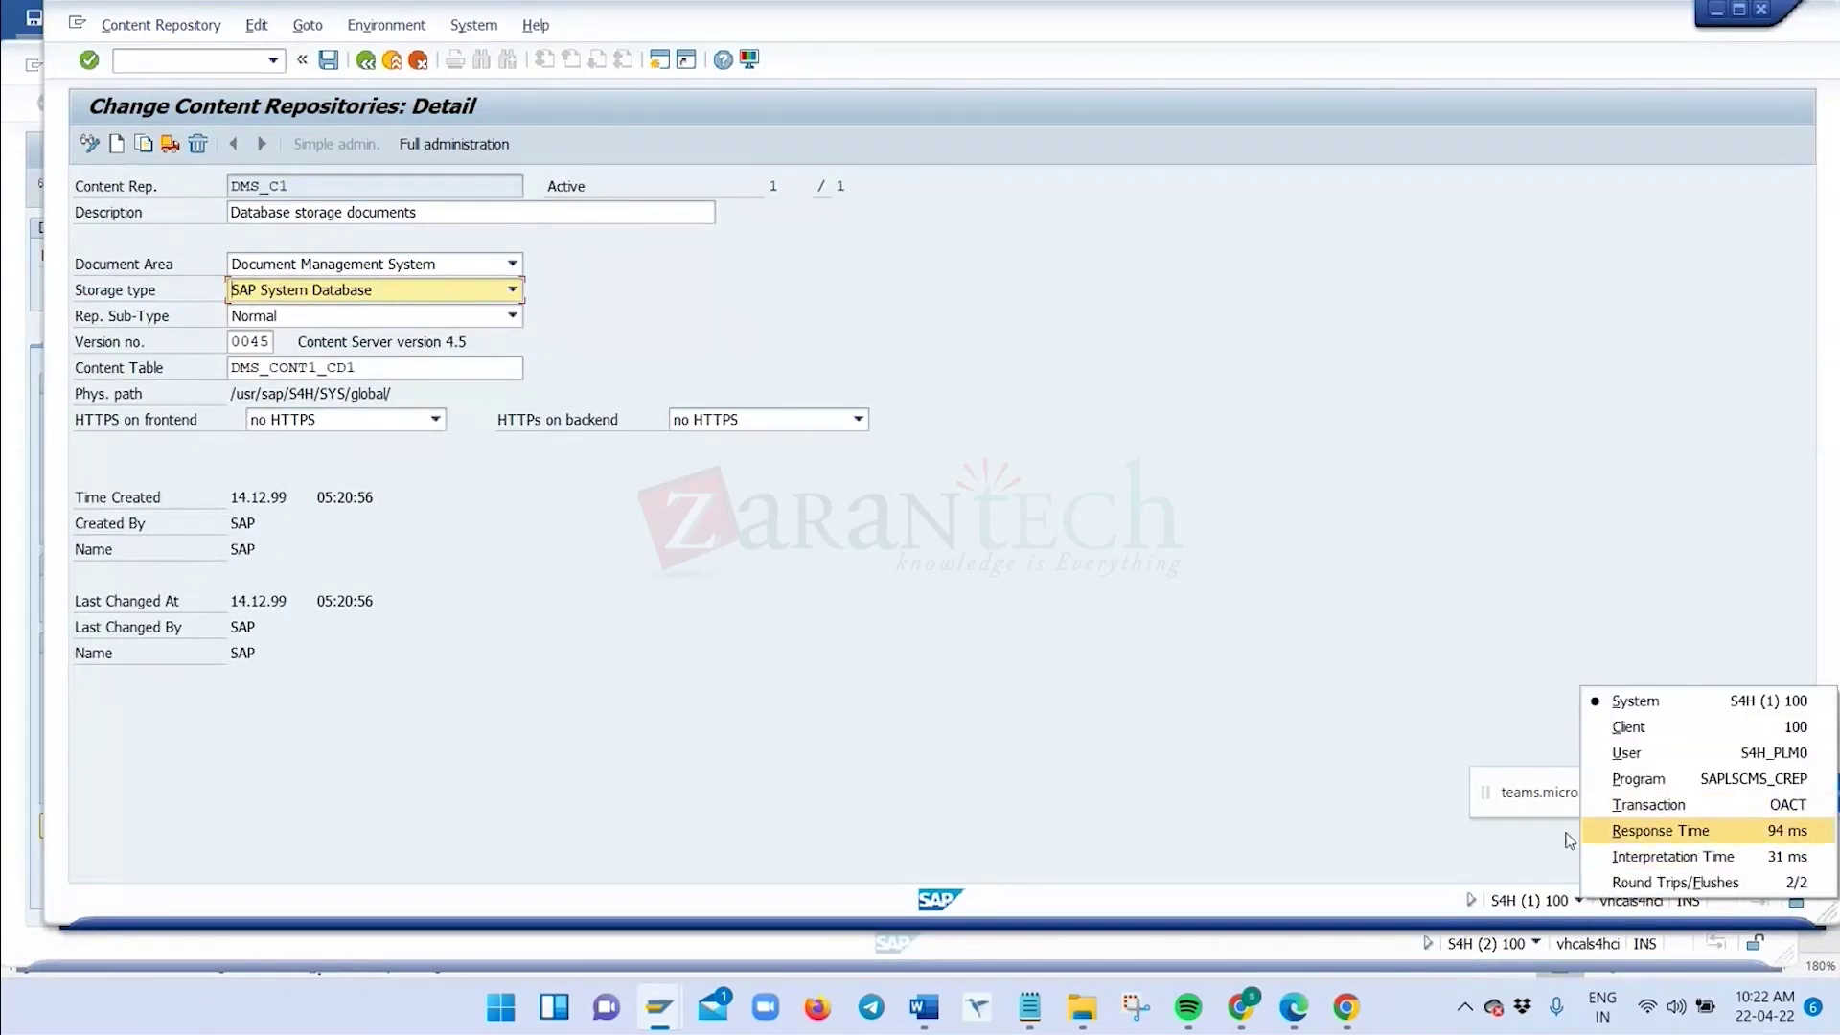
{"action": "left_click", "coordinate": [370, 334]}
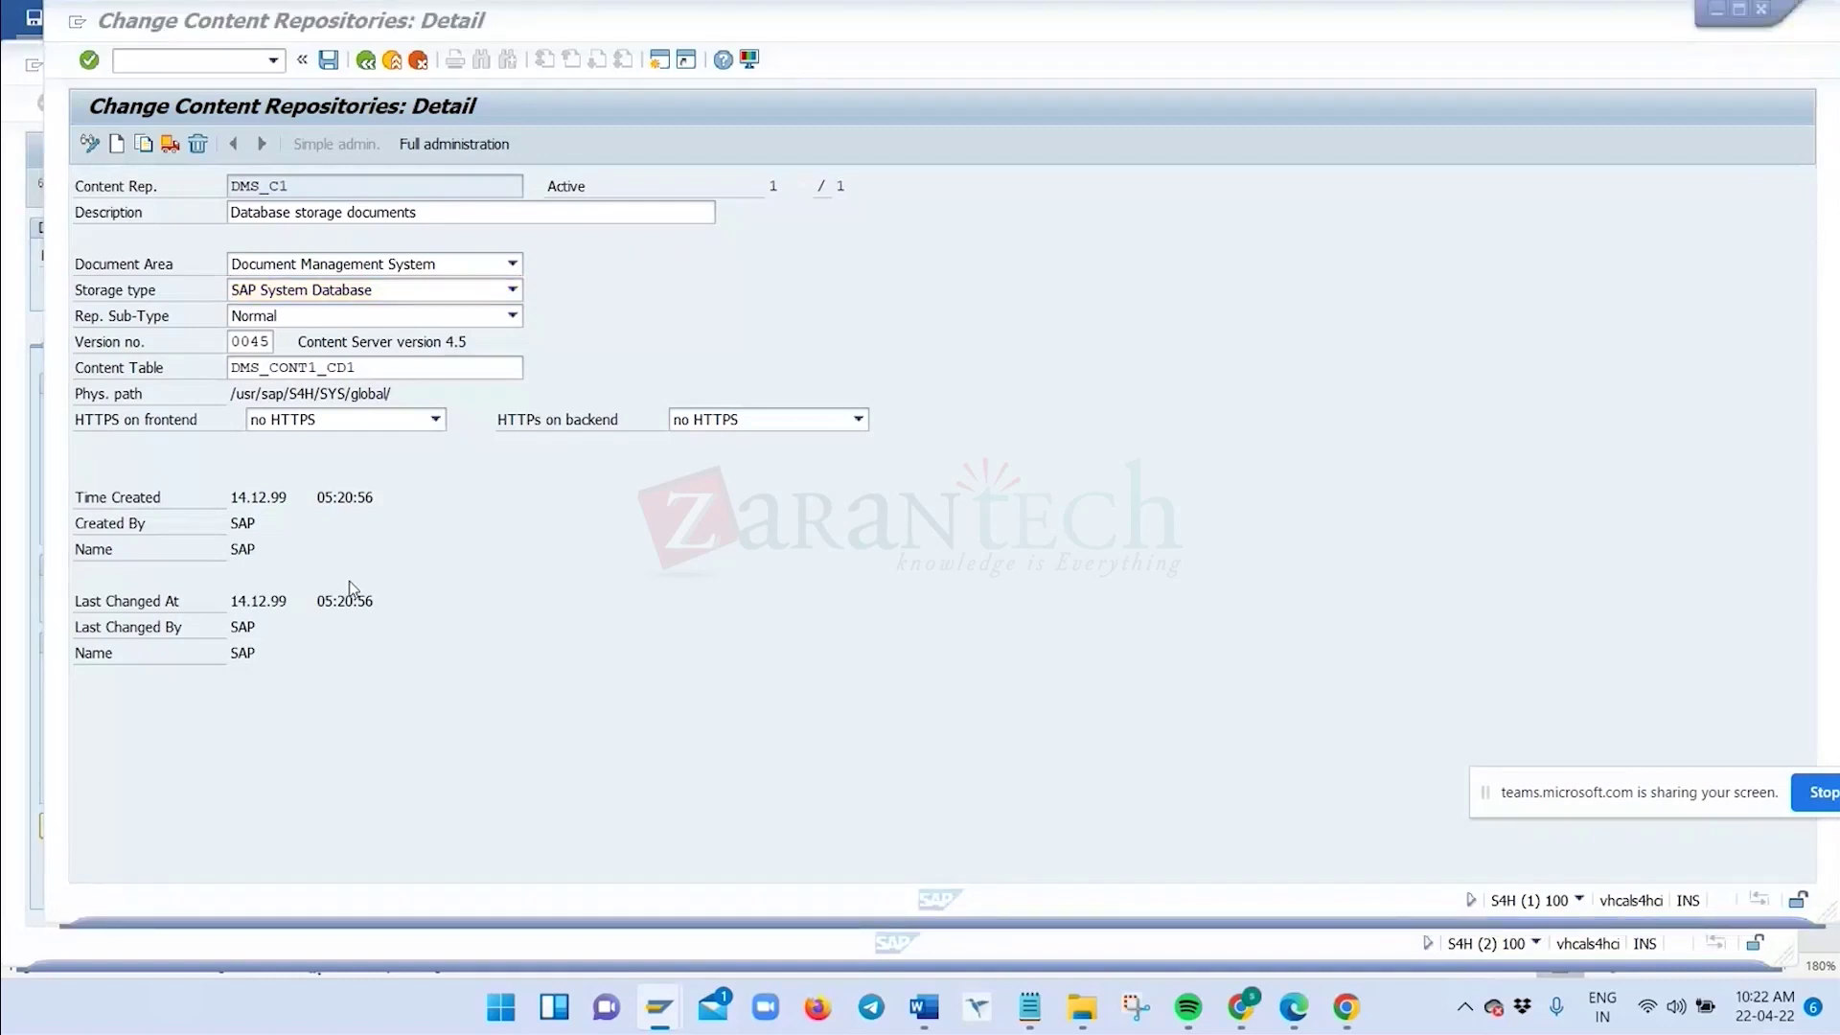
{"action": "key", "text": "alt+Tab"}
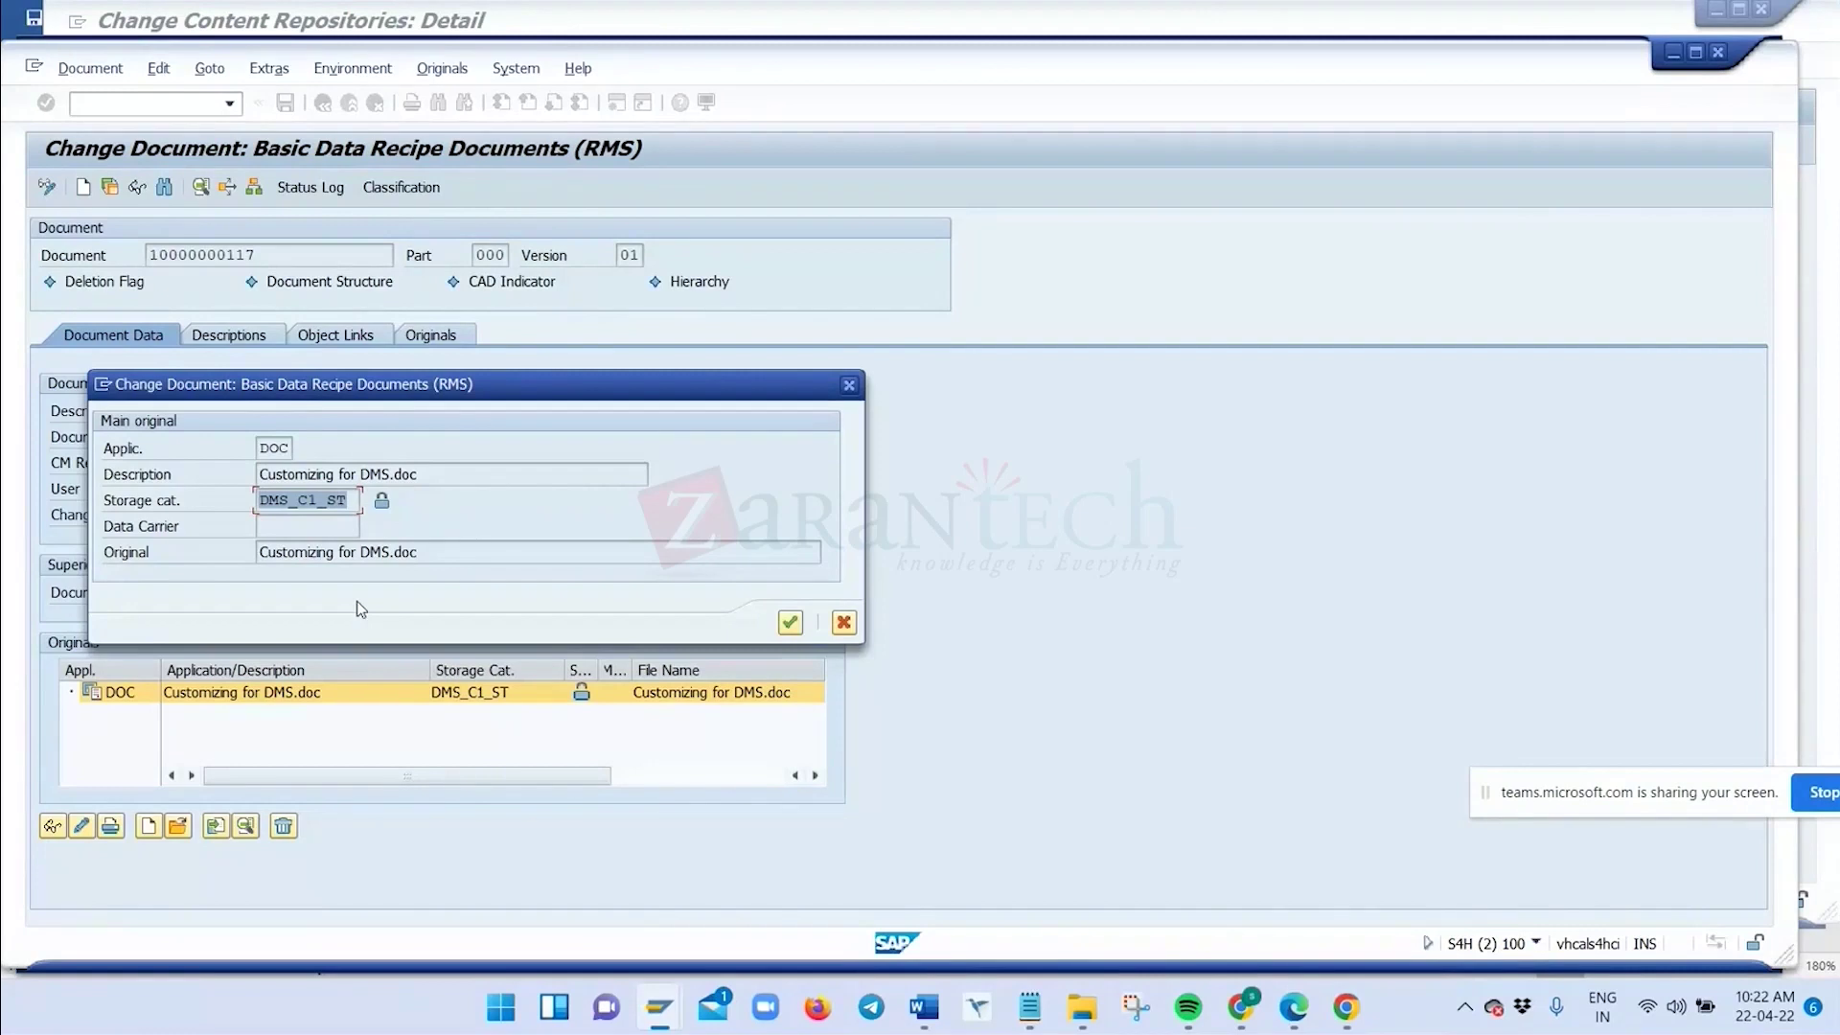
{"action": "left_click", "coordinate": [843, 623]}
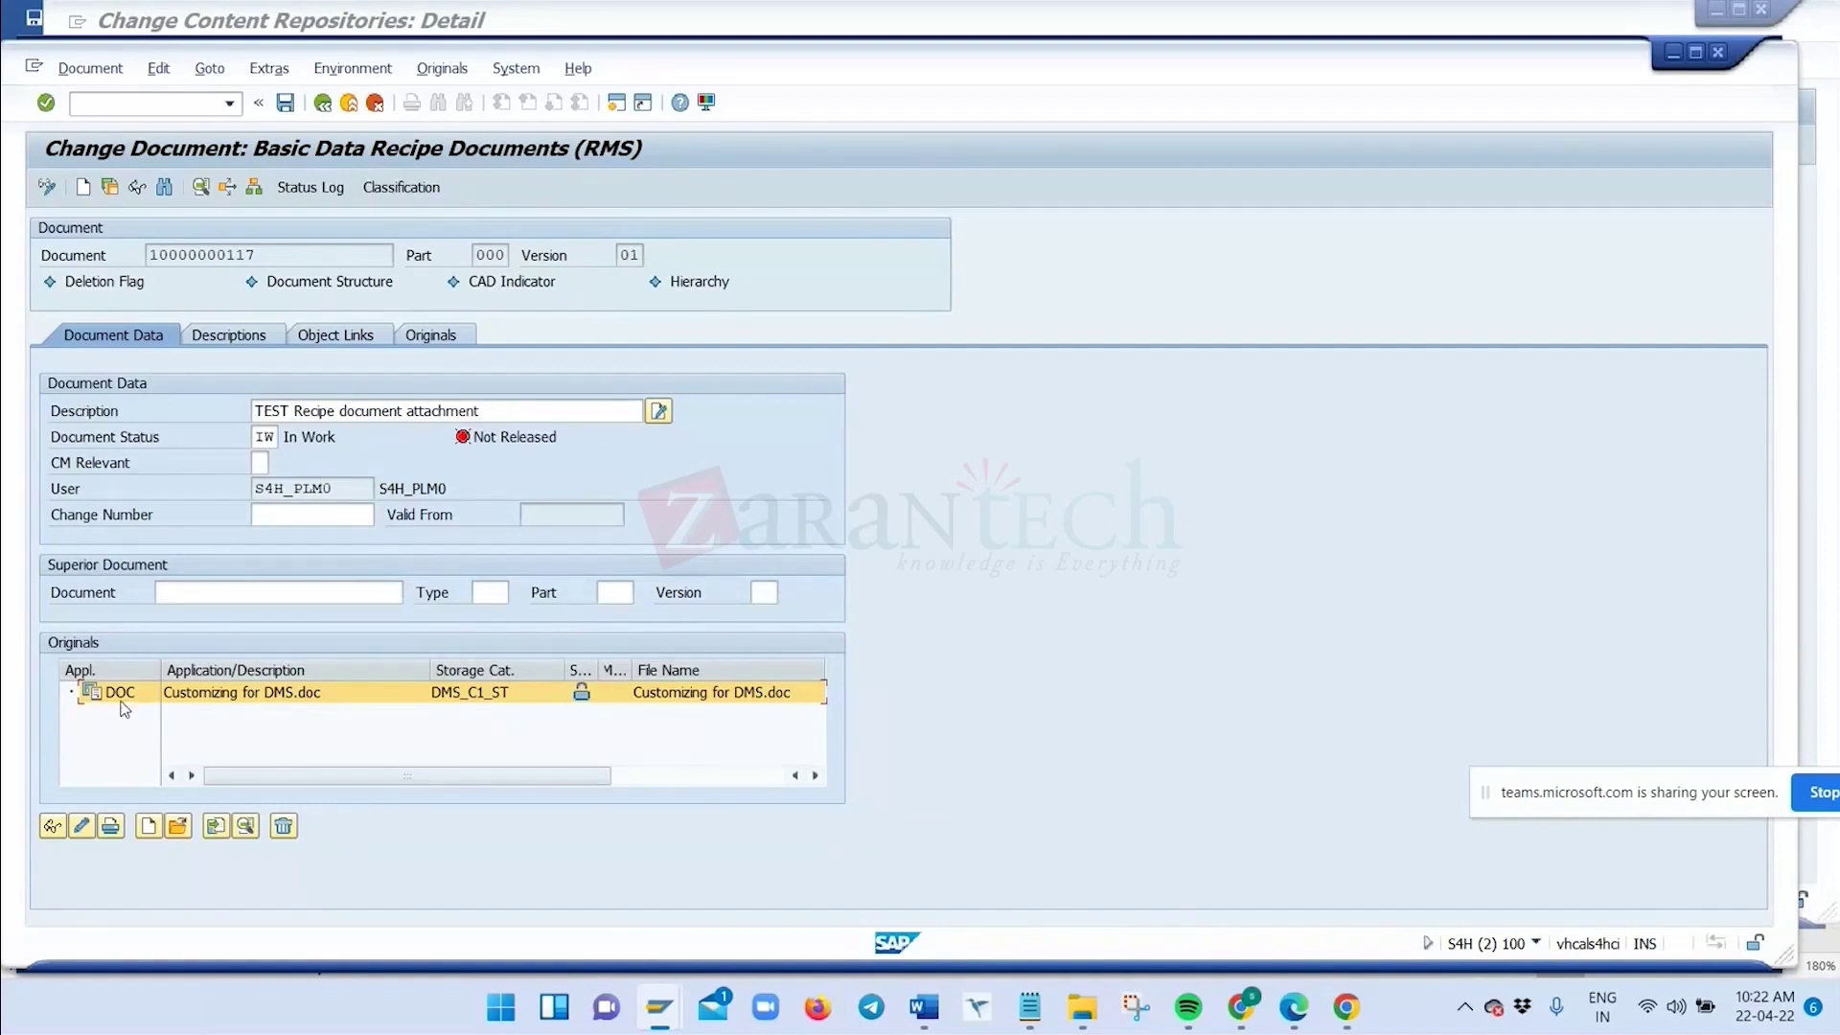
{"action": "key", "text": "alt+Tab"}
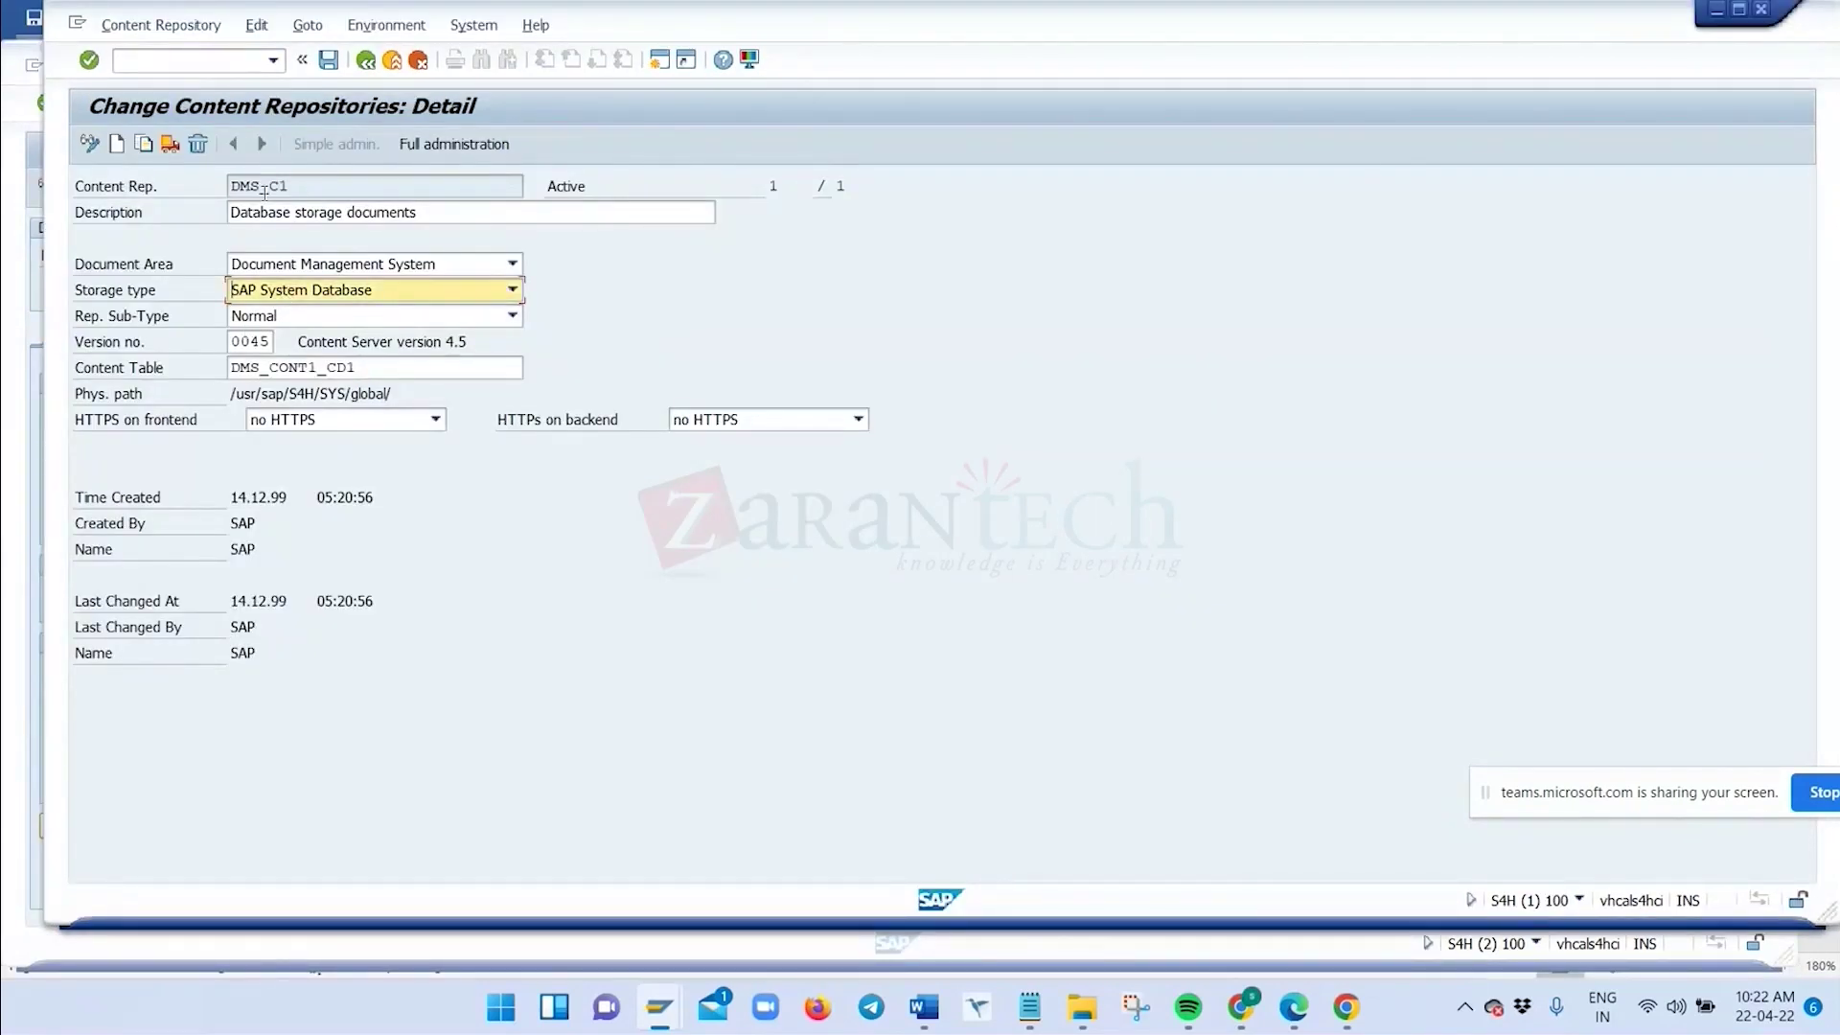
Select the repository name DMS_C1 and leave its details for the overview of all content repositories
{"action": "left_click", "coordinate": [264, 192]}
{"action": "double_click", "coordinate": [278, 188]}
{"action": "left_click", "coordinate": [312, 190]}
{"action": "left_click_drag", "start_coordinate": [310, 188], "coordinate": [230, 187]}
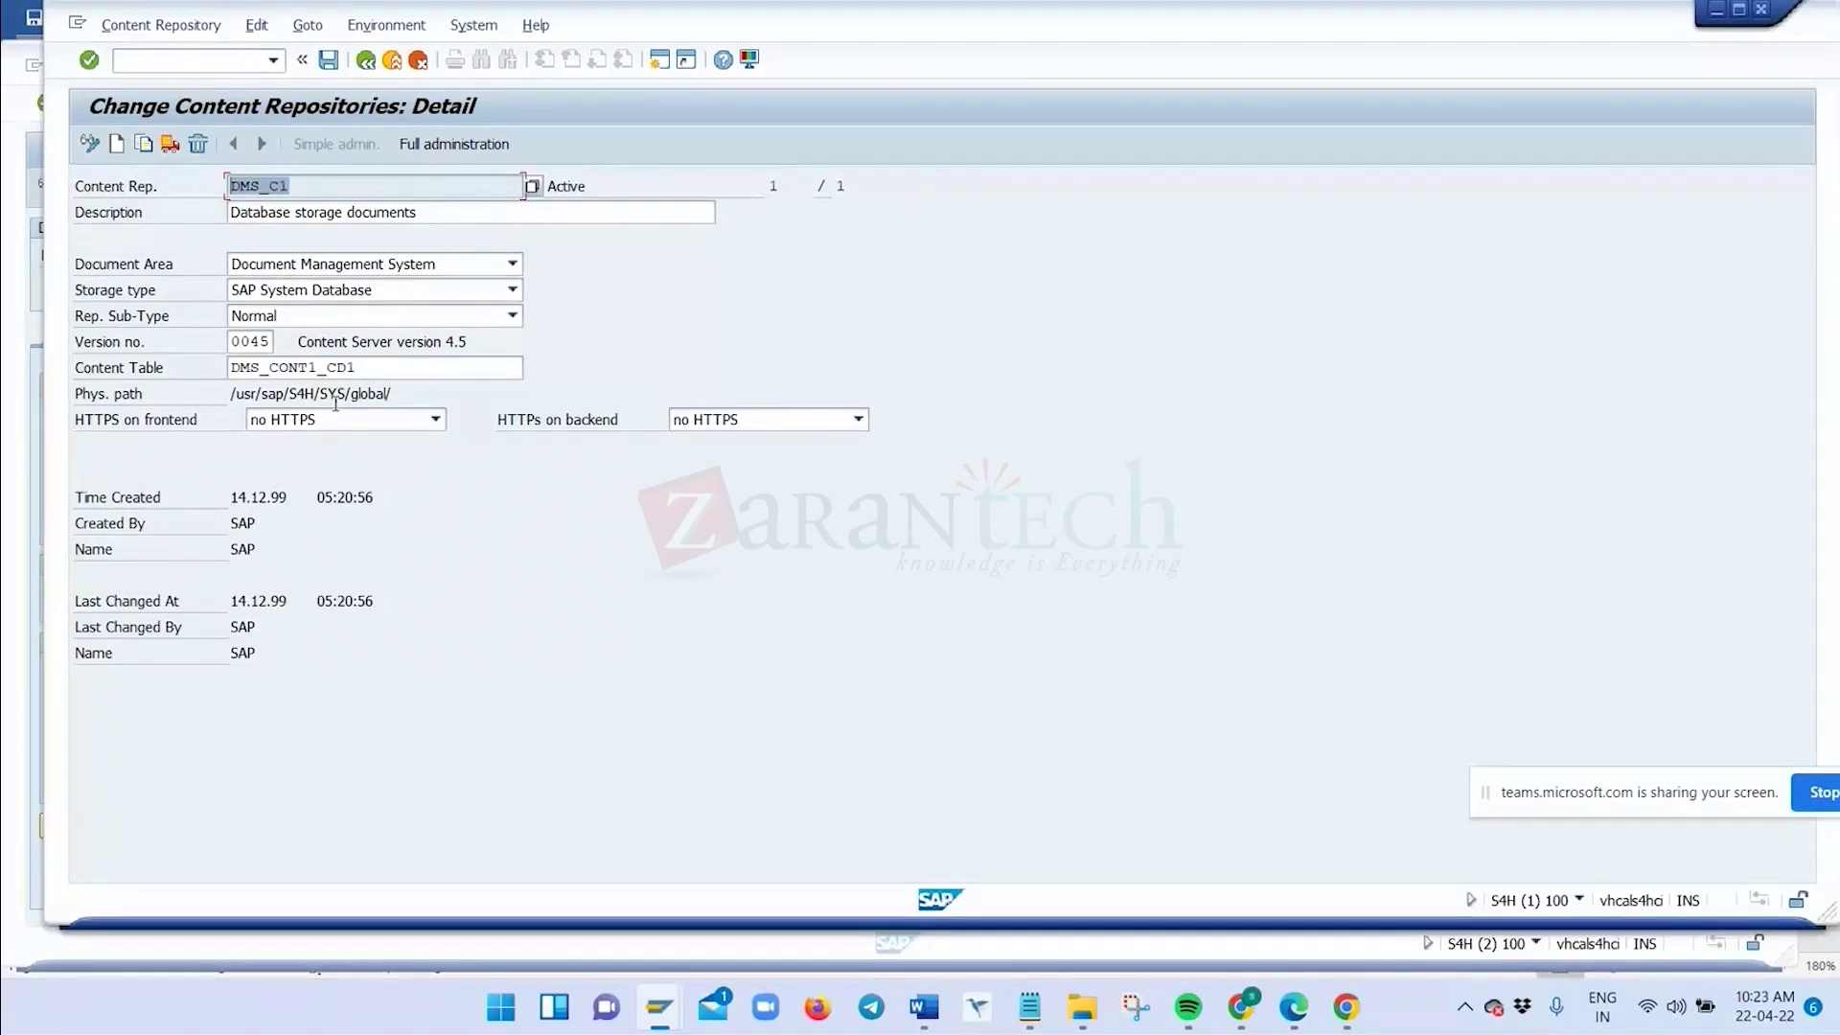
{"action": "key", "text": "Return"}
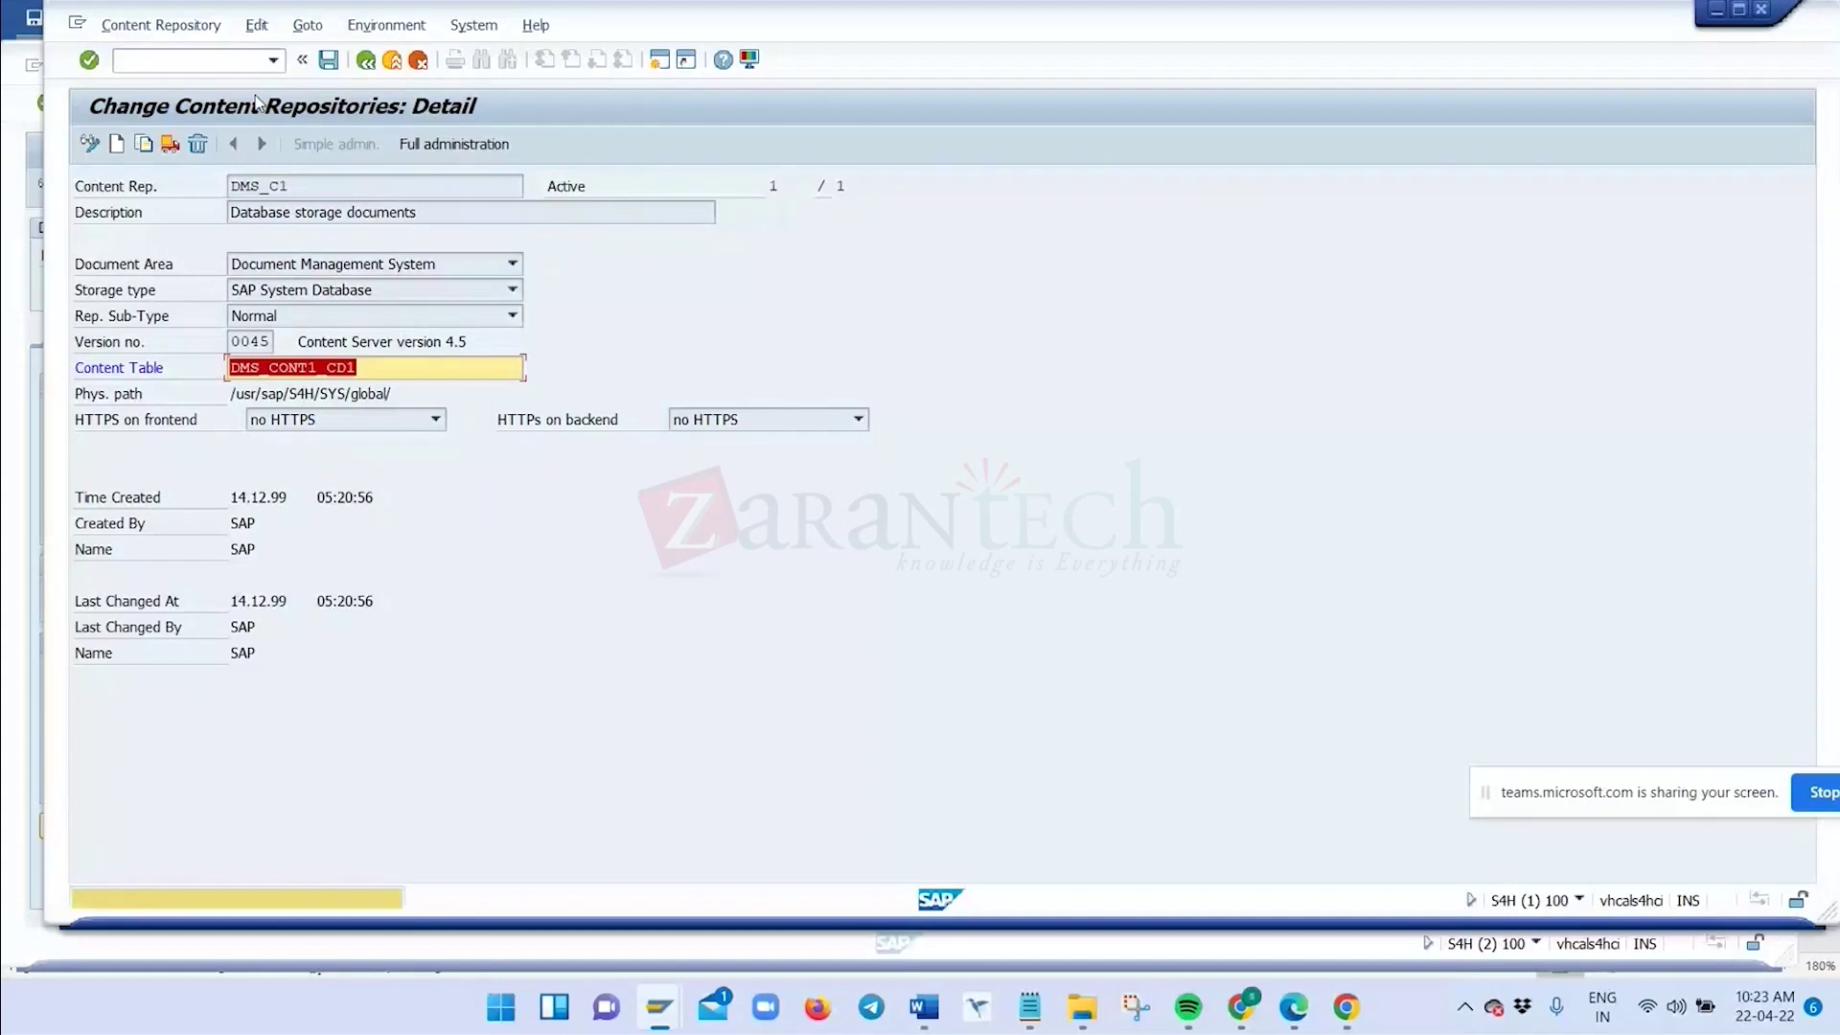
{"action": "left_click", "coordinate": [418, 62]}
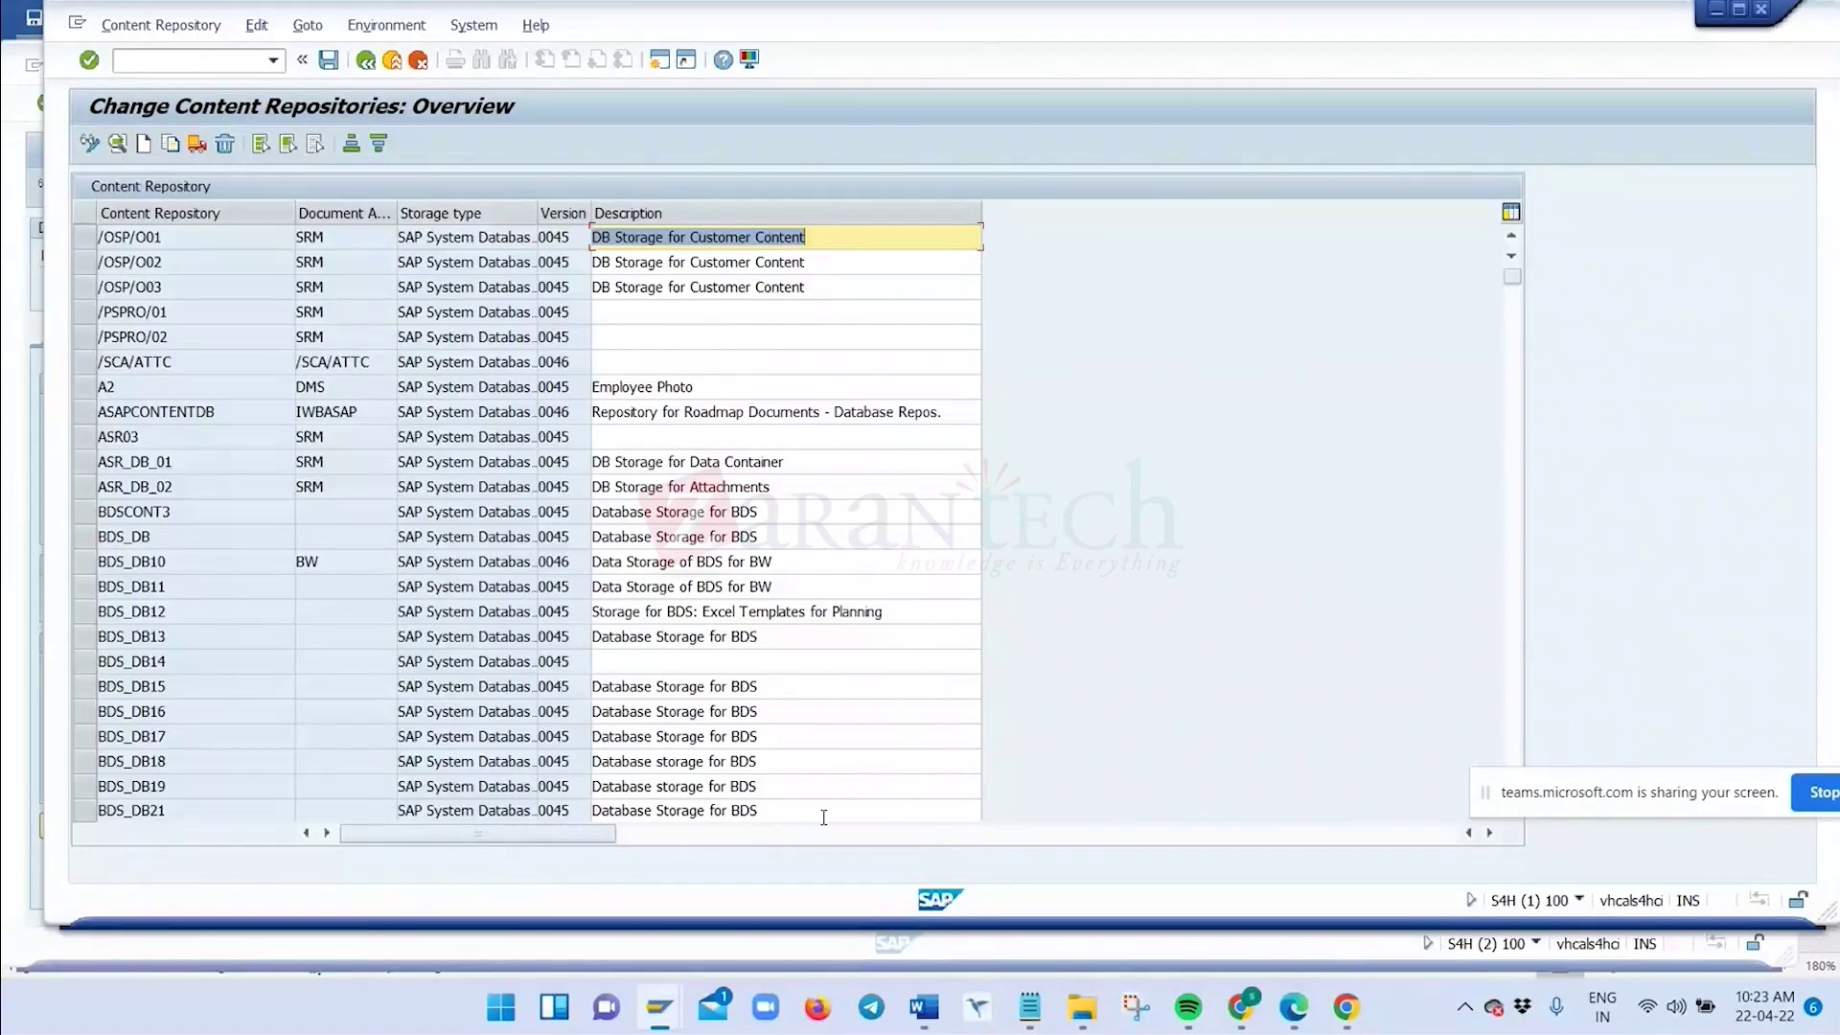
Find repository DMS_C1 in the overview, display its details and return to the list
{"action": "scroll", "coordinate": [147, 332], "scroll_direction": "down", "scroll_amount": 6}
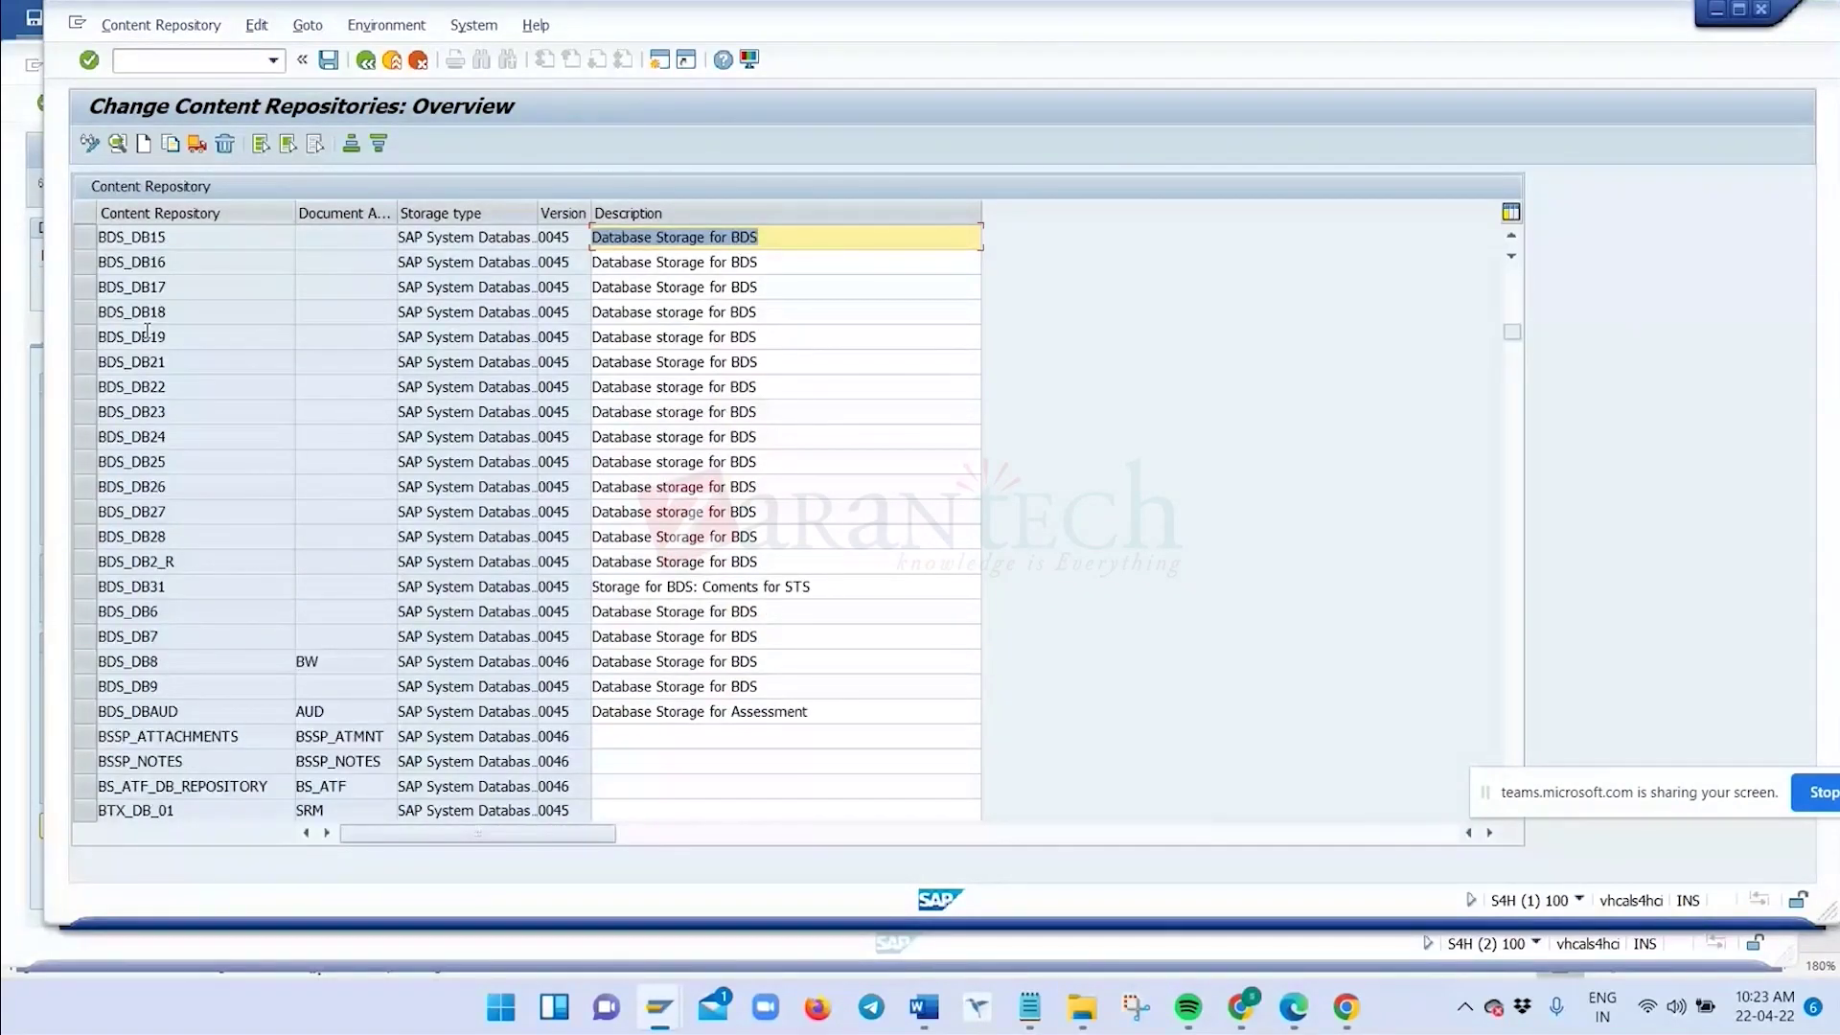
{"action": "scroll", "coordinate": [147, 332], "scroll_direction": "down", "scroll_amount": 2}
{"action": "scroll", "coordinate": [168, 605], "scroll_direction": "down", "scroll_amount": 9}
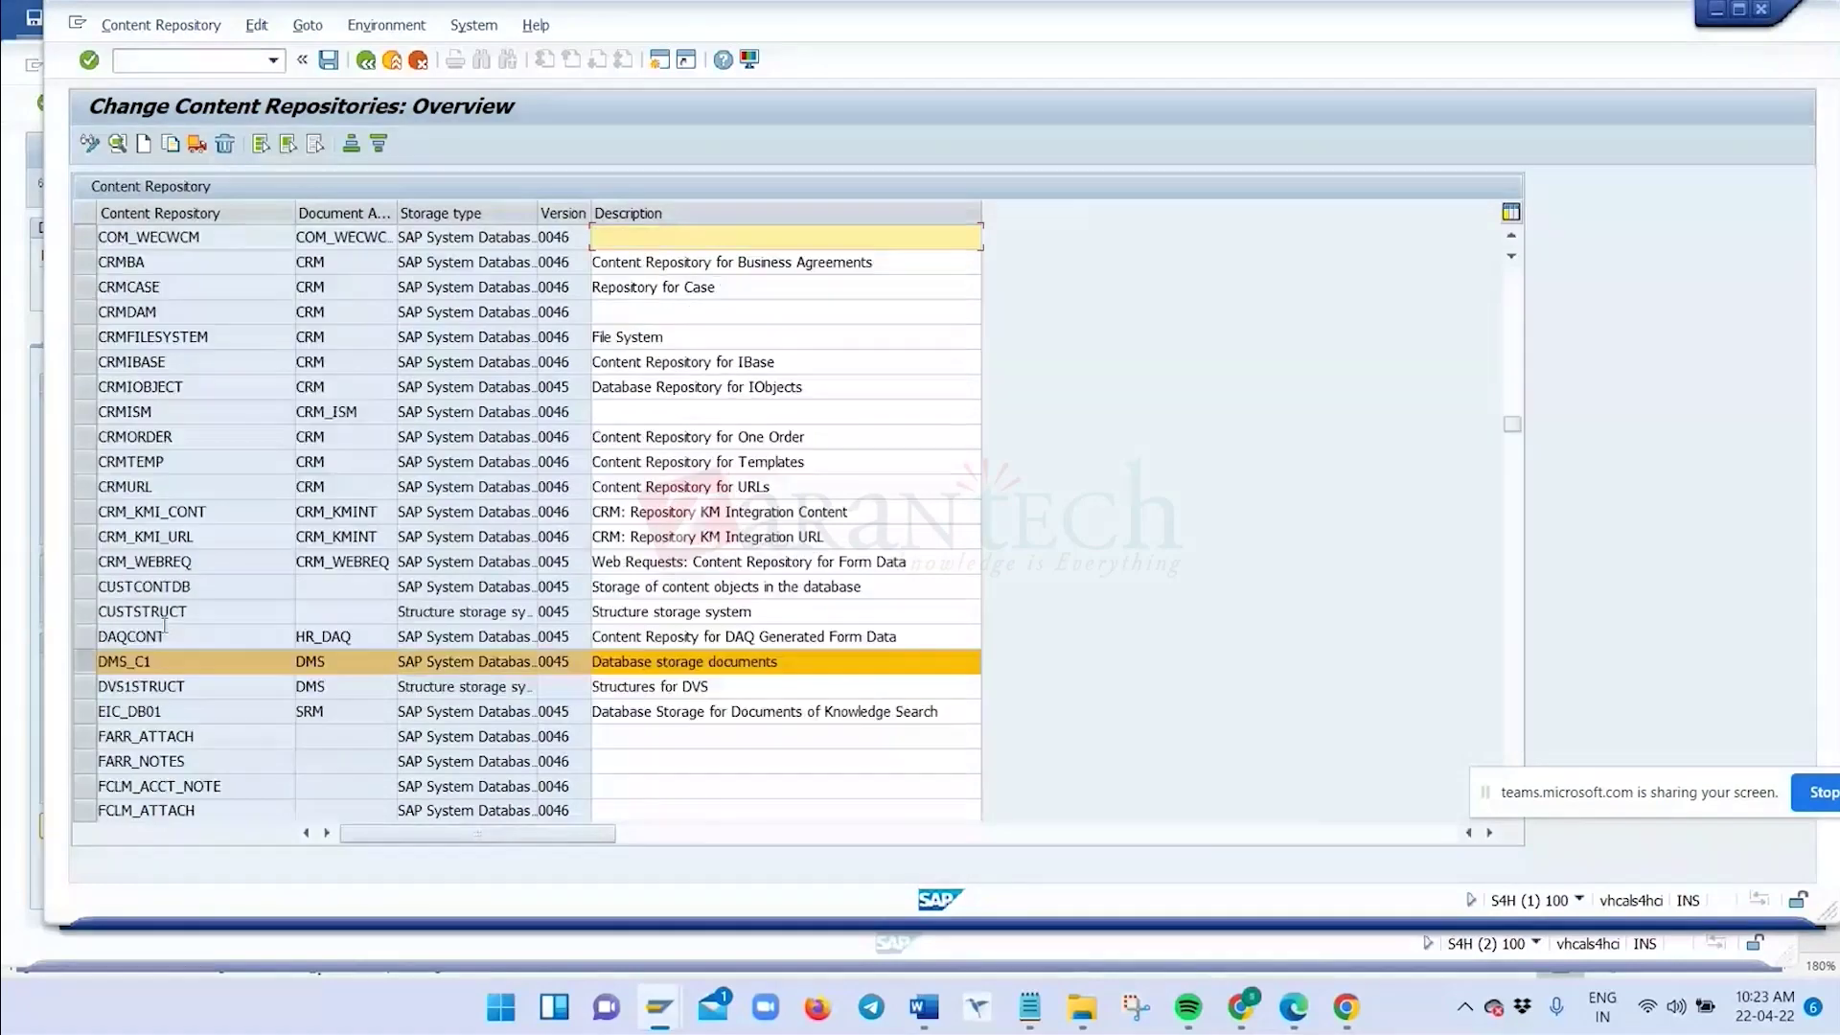
{"action": "scroll", "coordinate": [165, 627], "scroll_direction": "down", "scroll_amount": 2}
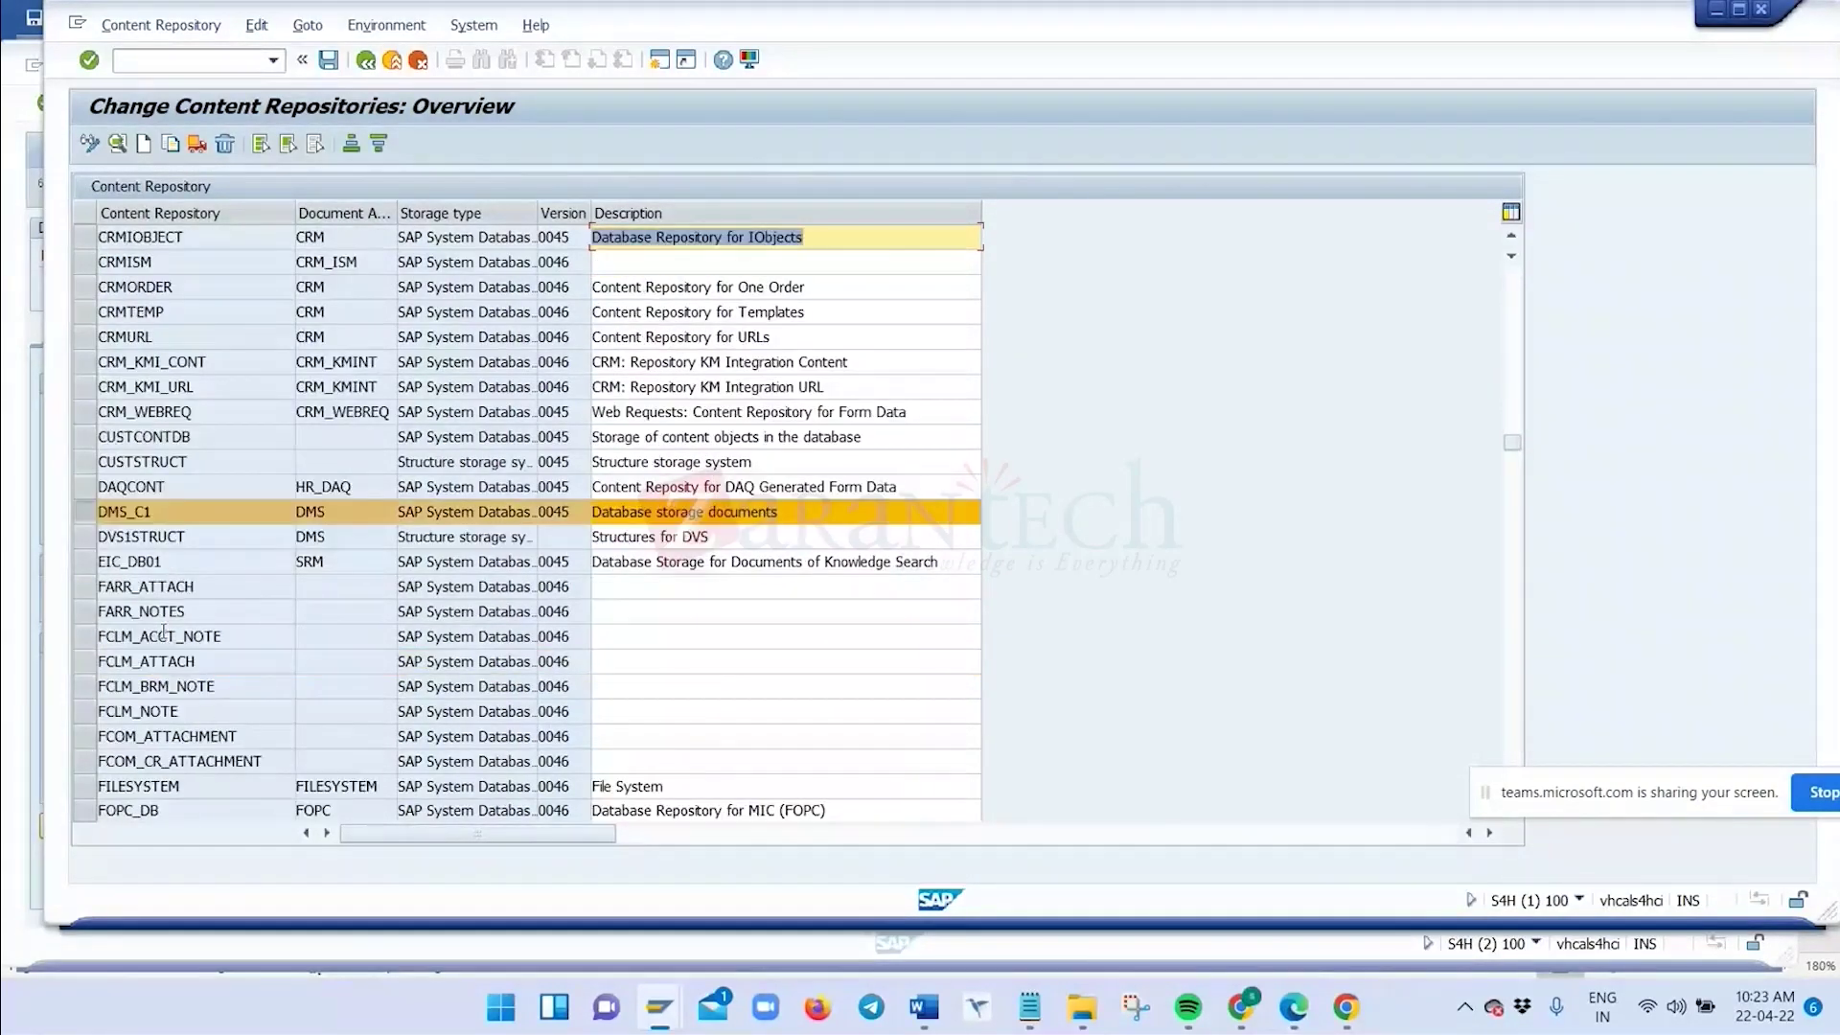
{"action": "left_click", "coordinate": [90, 514]}
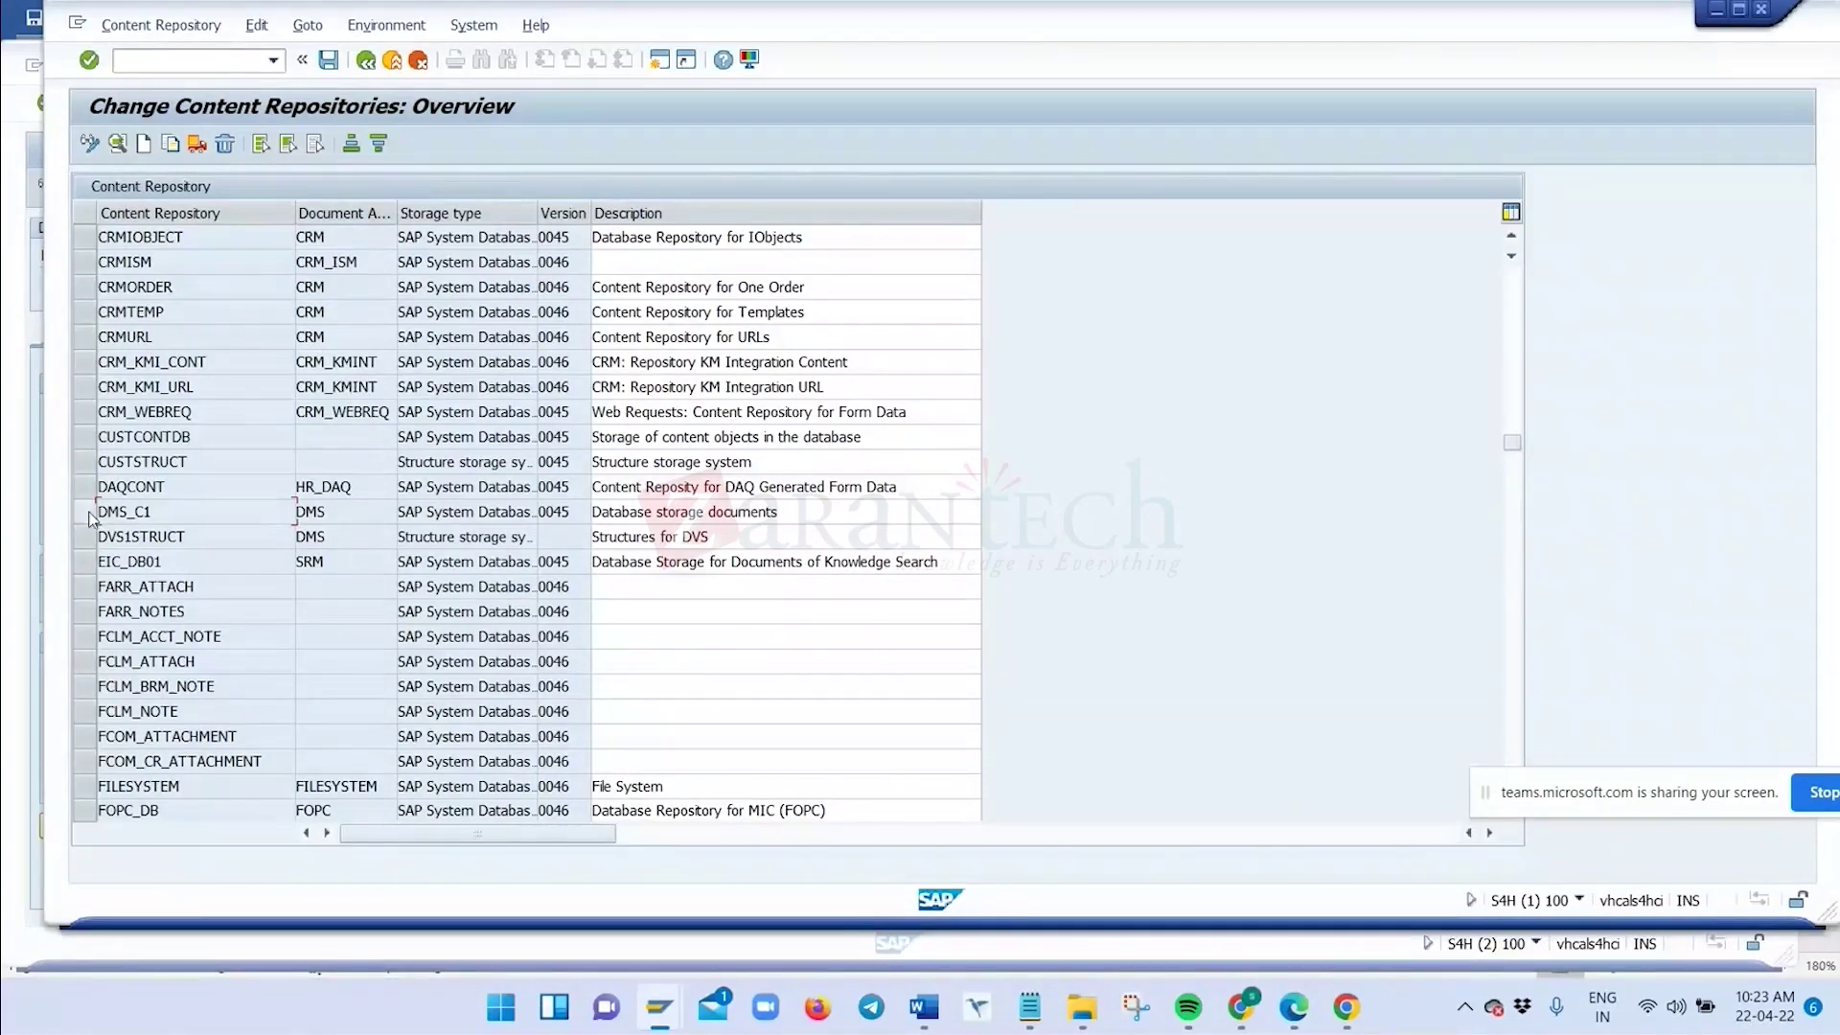
{"action": "left_click", "coordinate": [90, 514]}
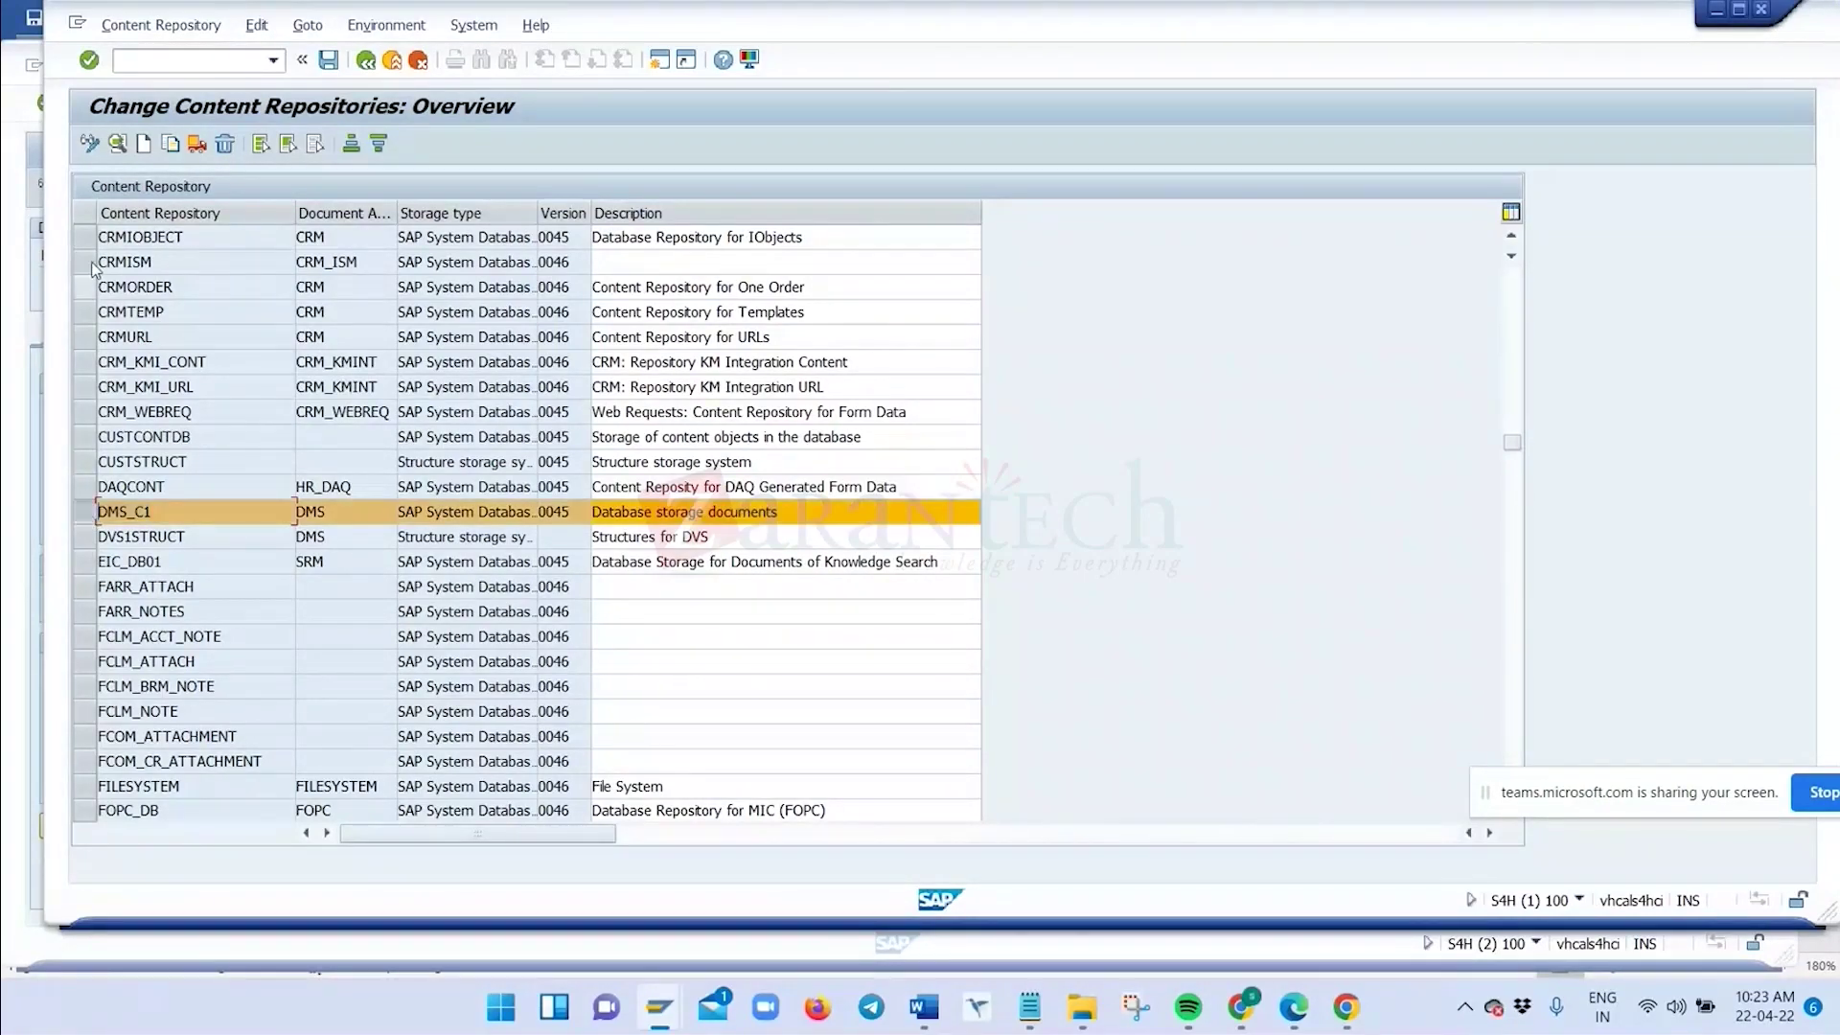
{"action": "left_click", "coordinate": [118, 145]}
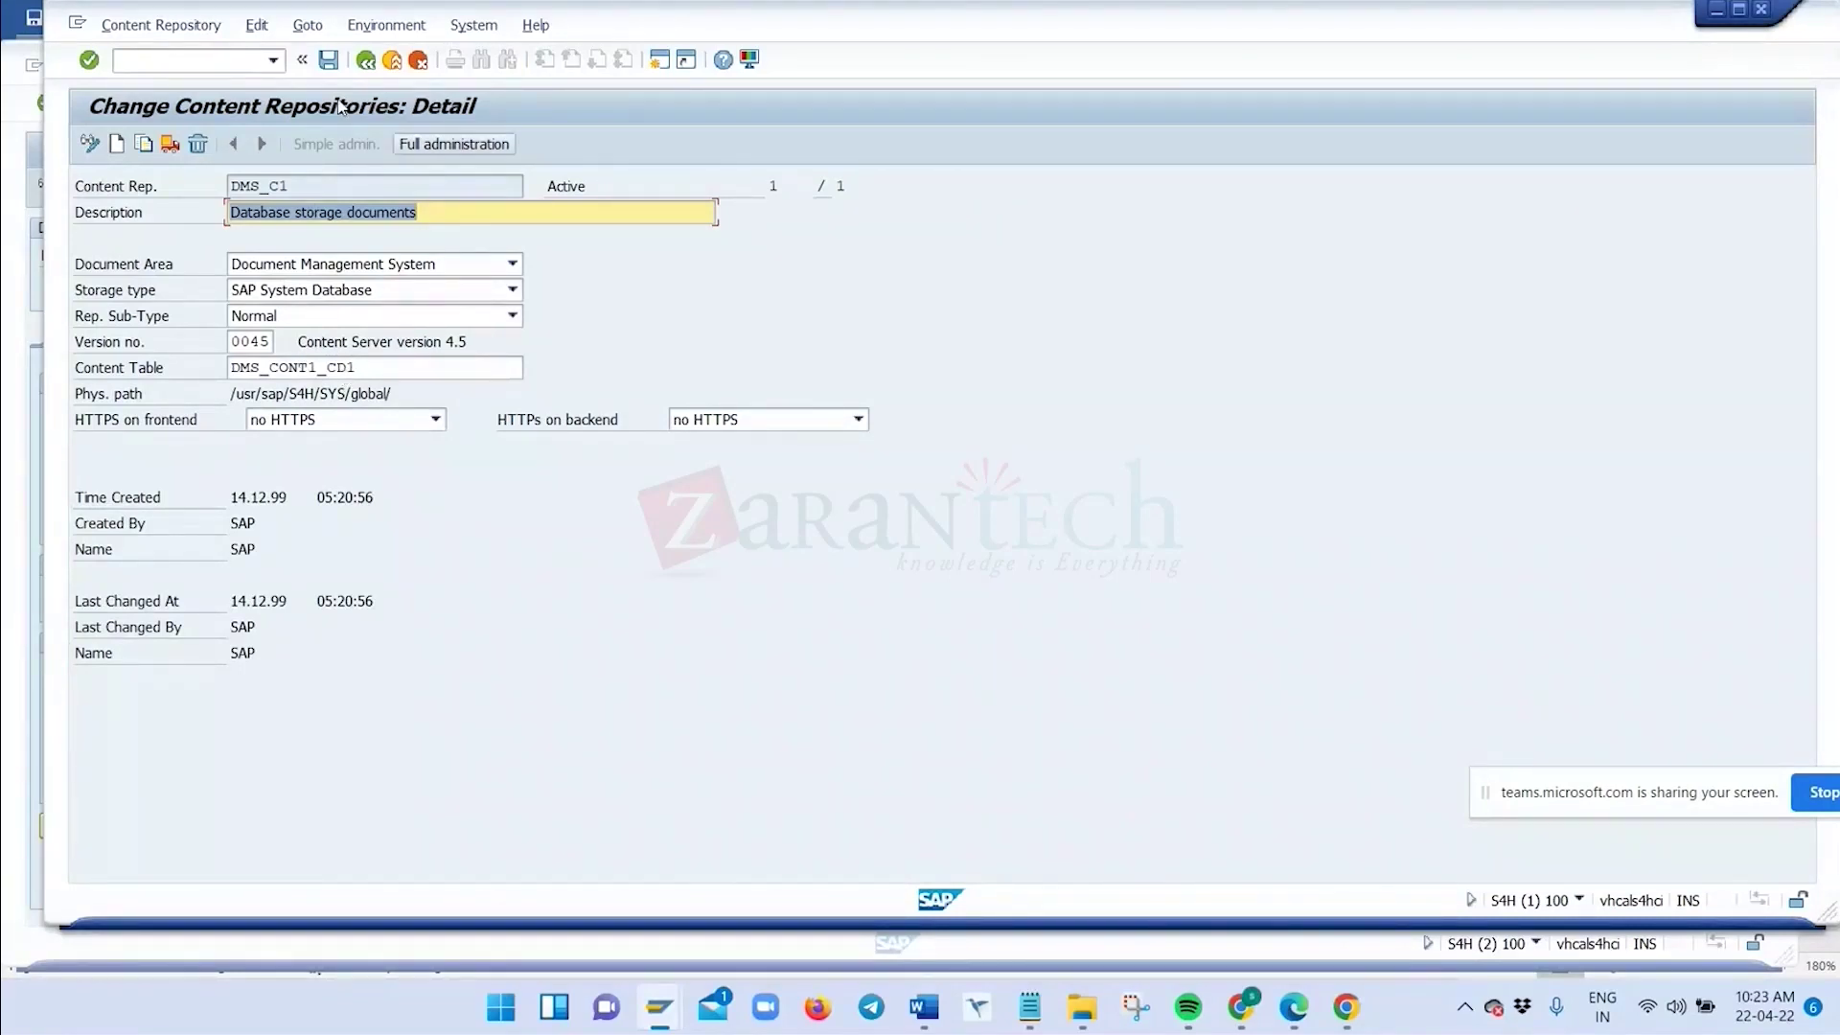
{"action": "left_click", "coordinate": [364, 65]}
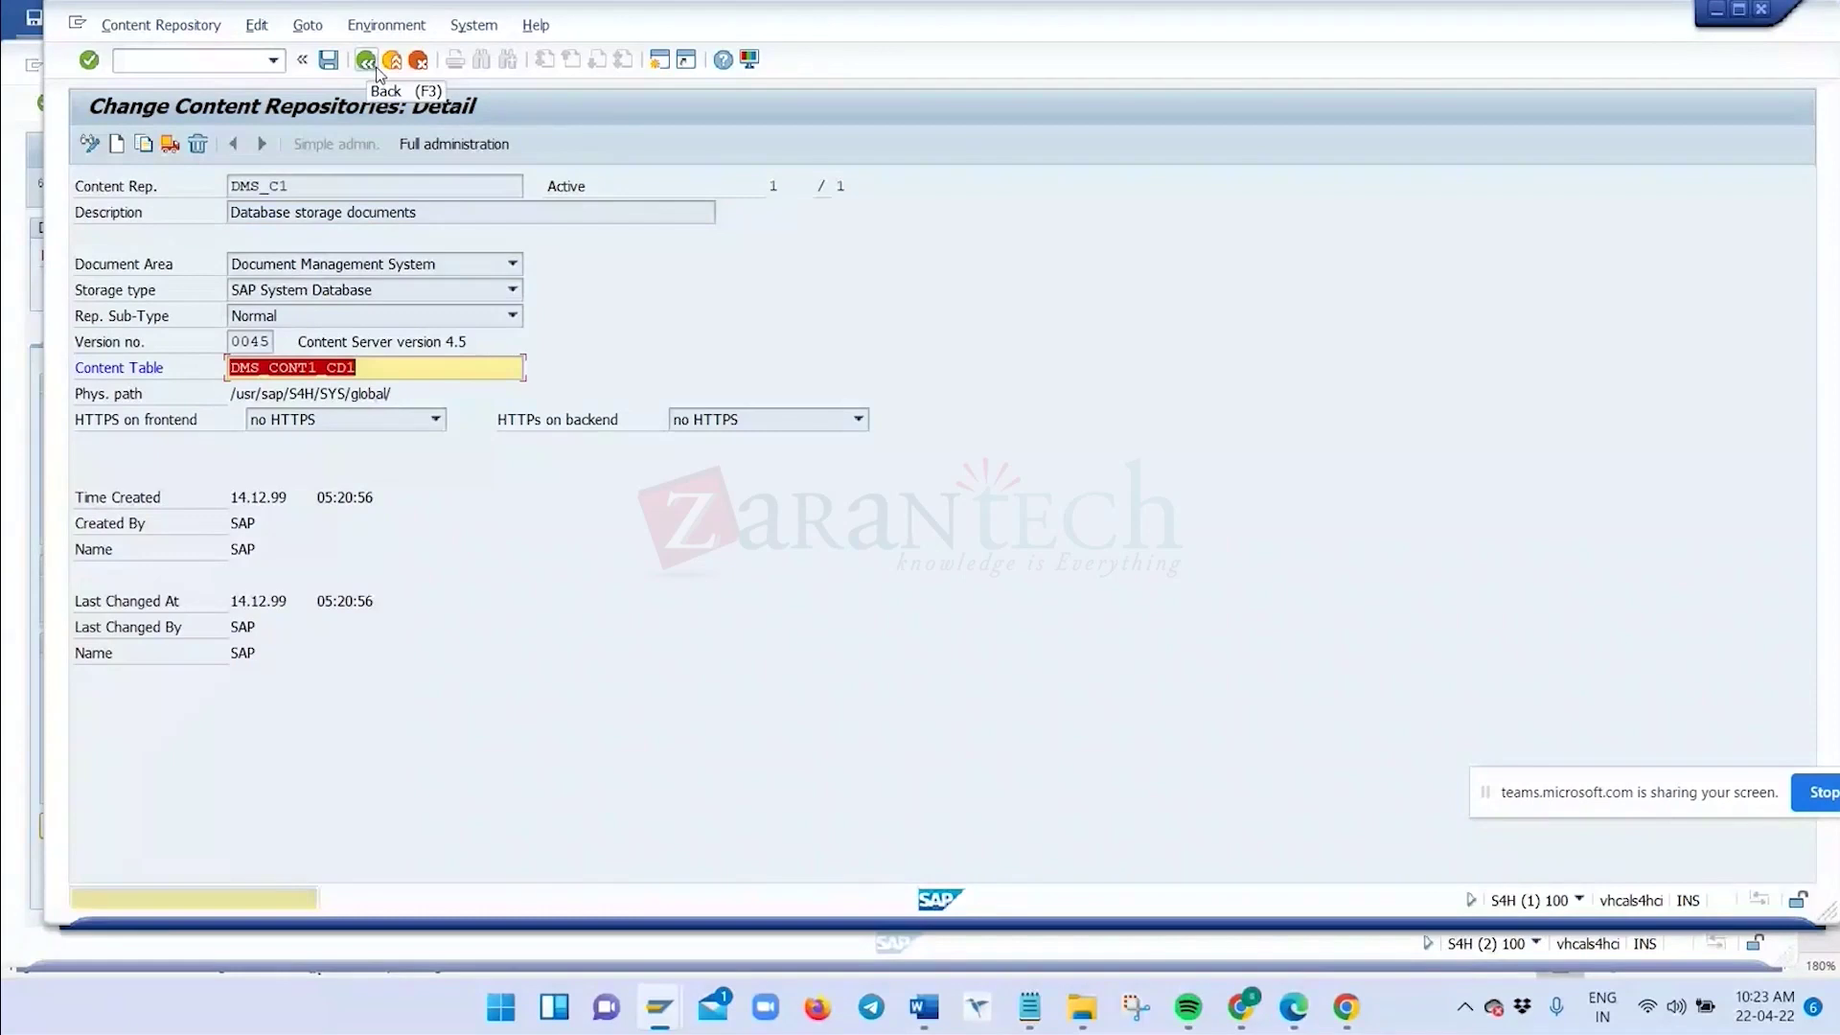
{"action": "left_click", "coordinate": [397, 63]}
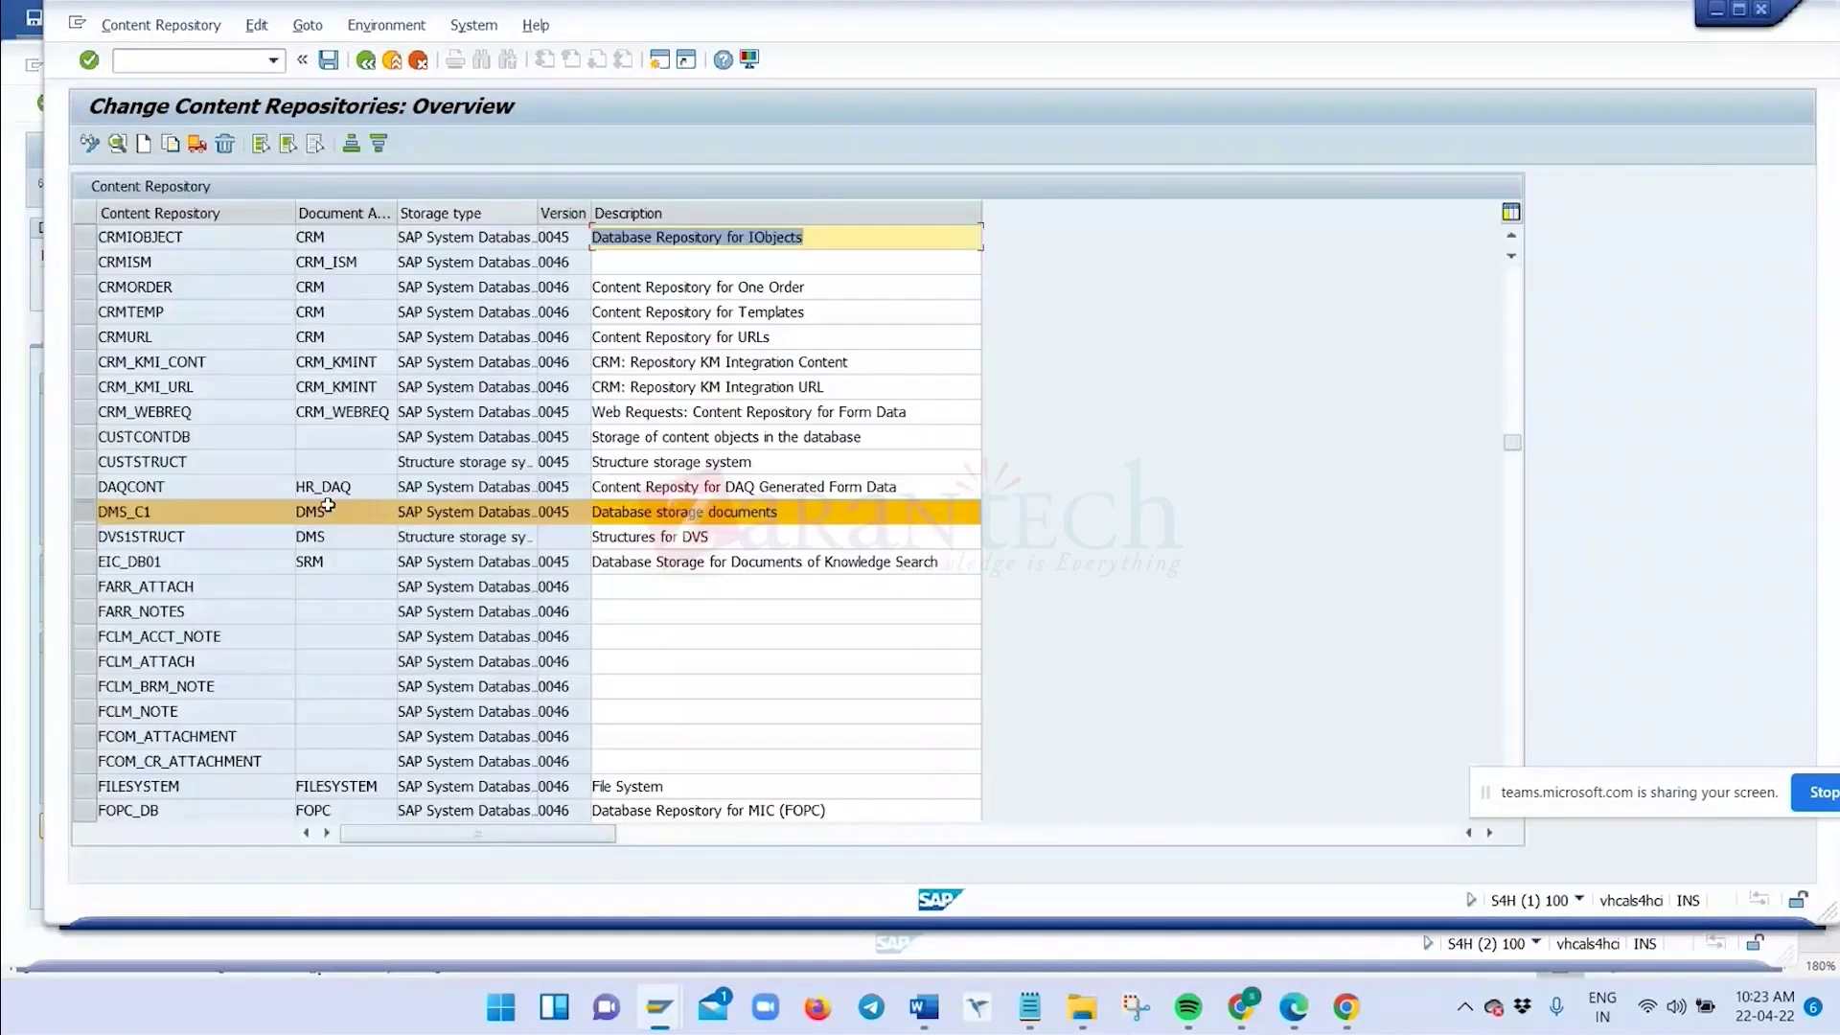
Display the details of content repository DVS1STRUCT and return to the overview
{"action": "left_click", "coordinate": [86, 537]}
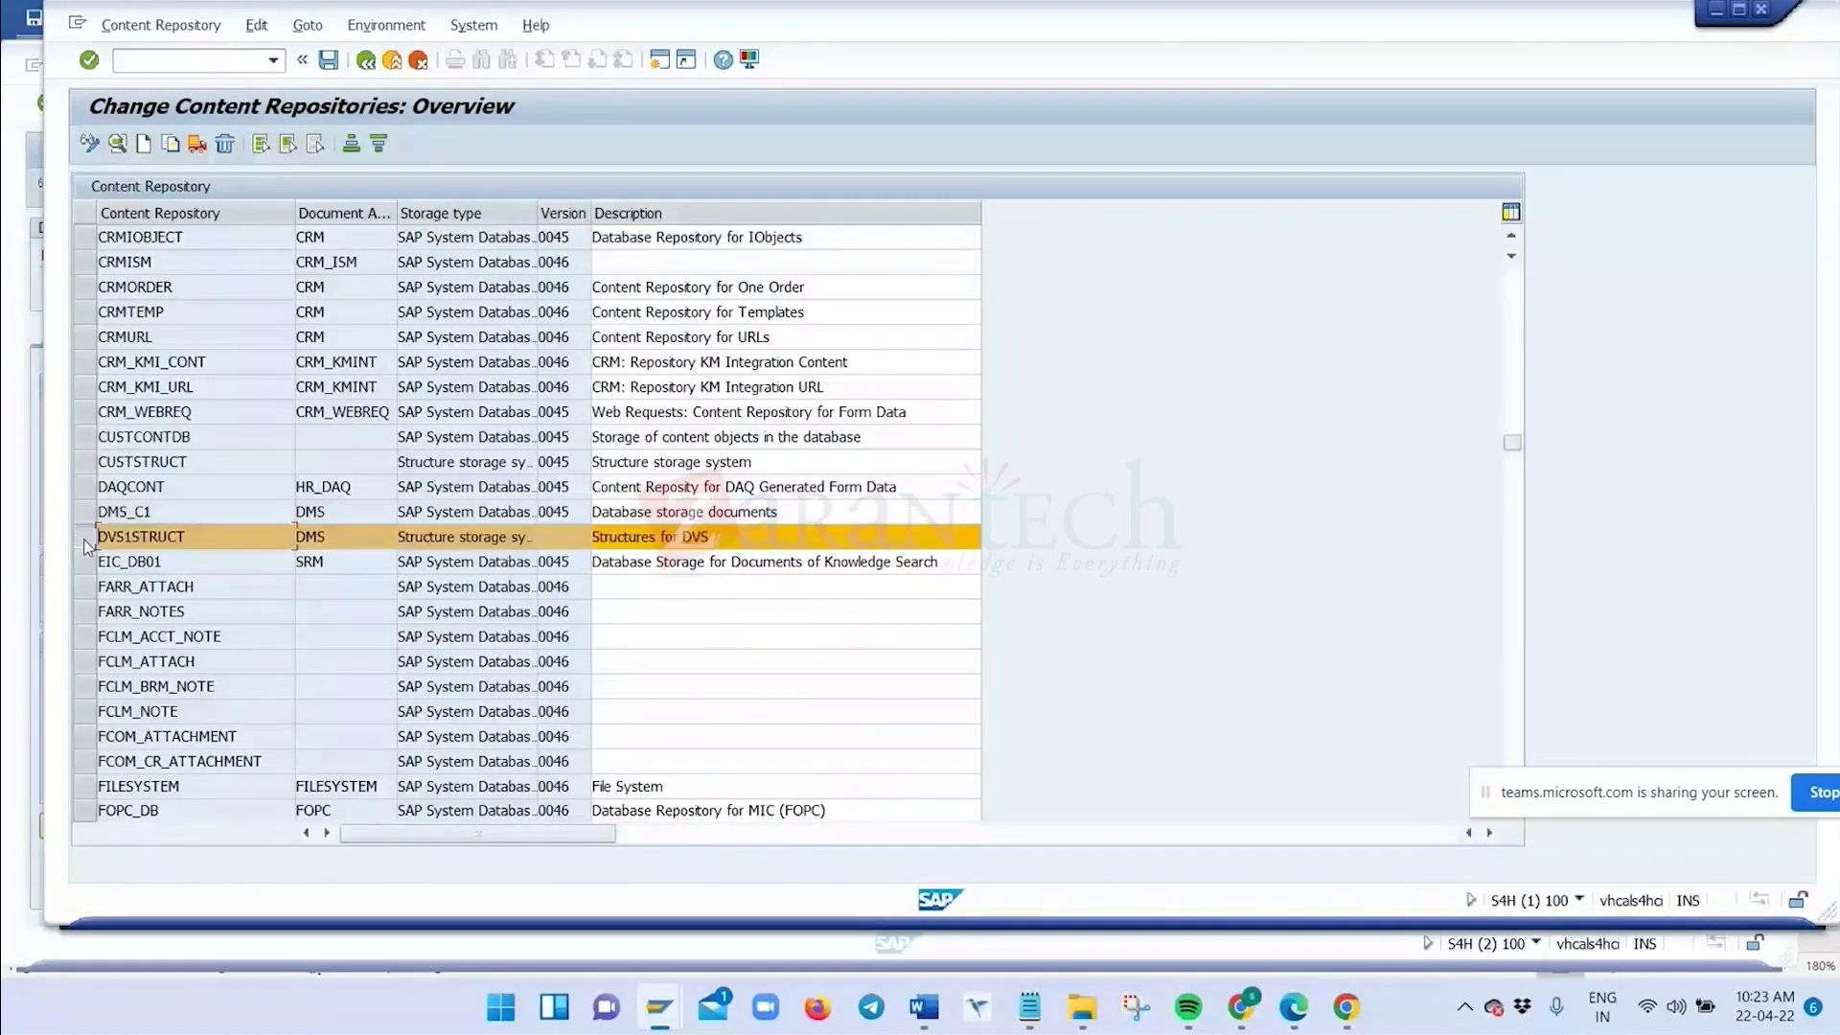
{"action": "double_click", "coordinate": [88, 542]}
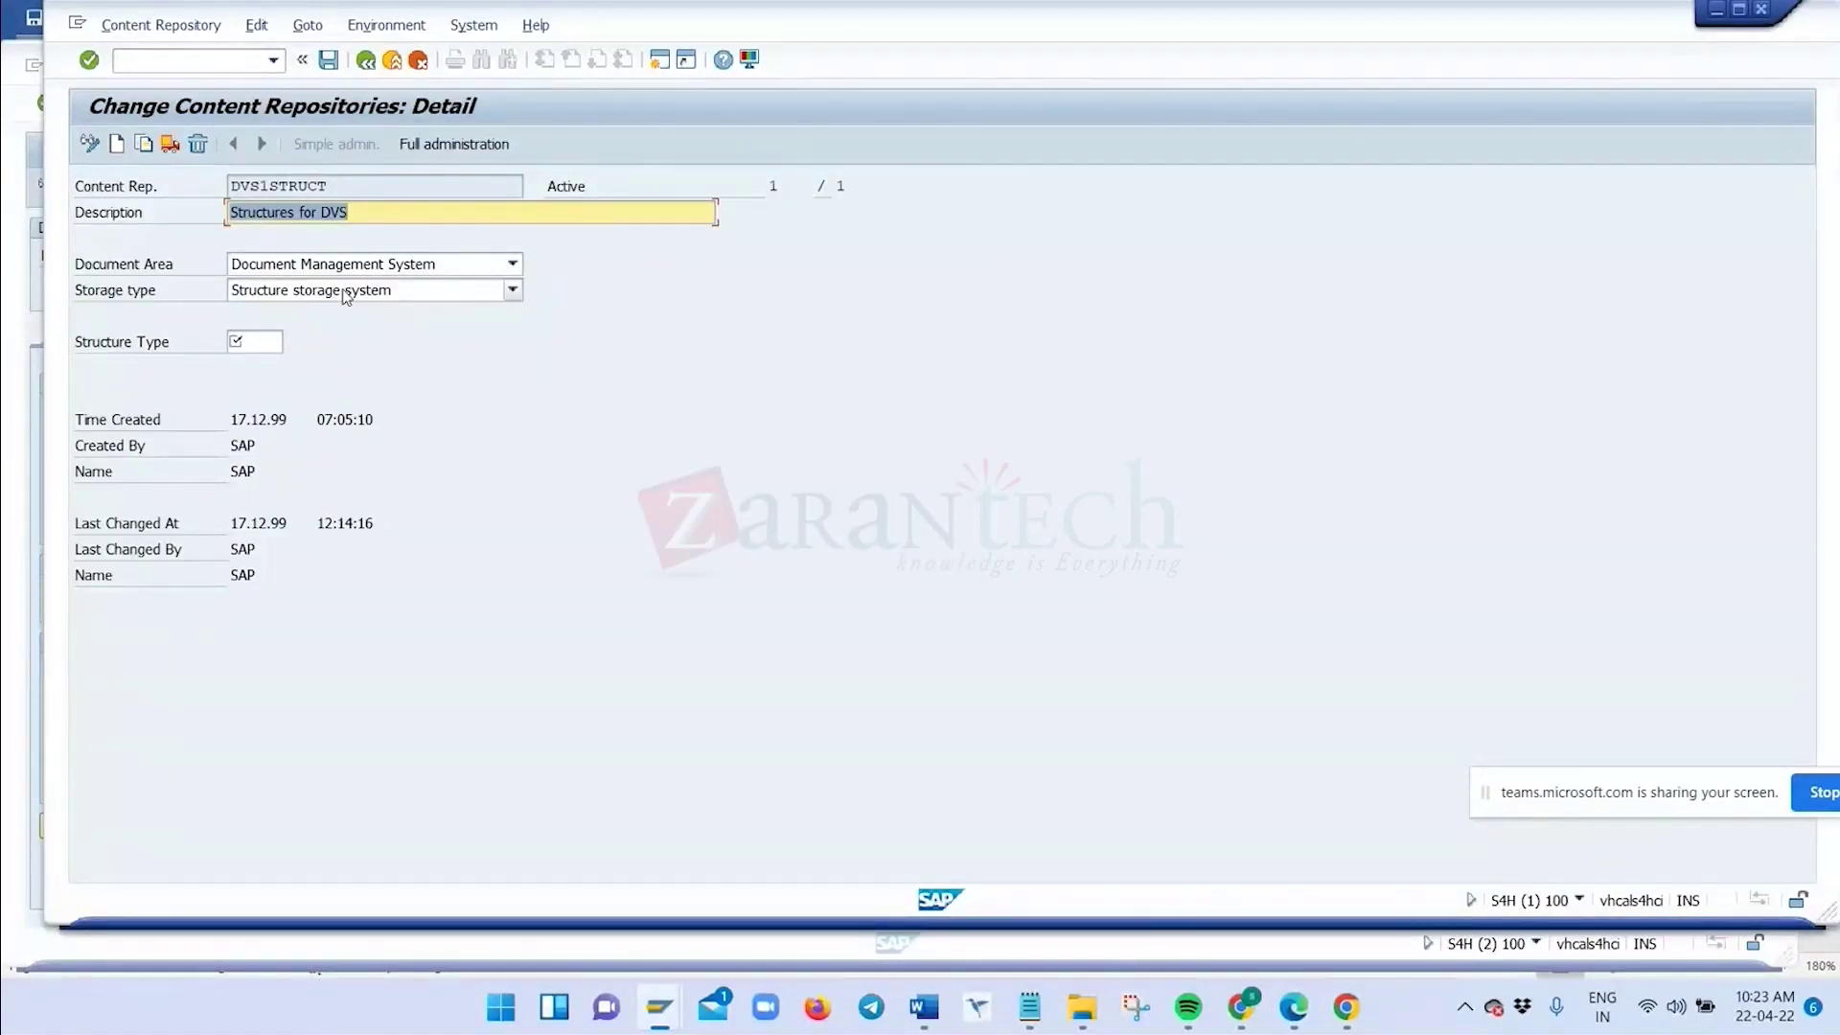
{"action": "left_click", "coordinate": [419, 64]}
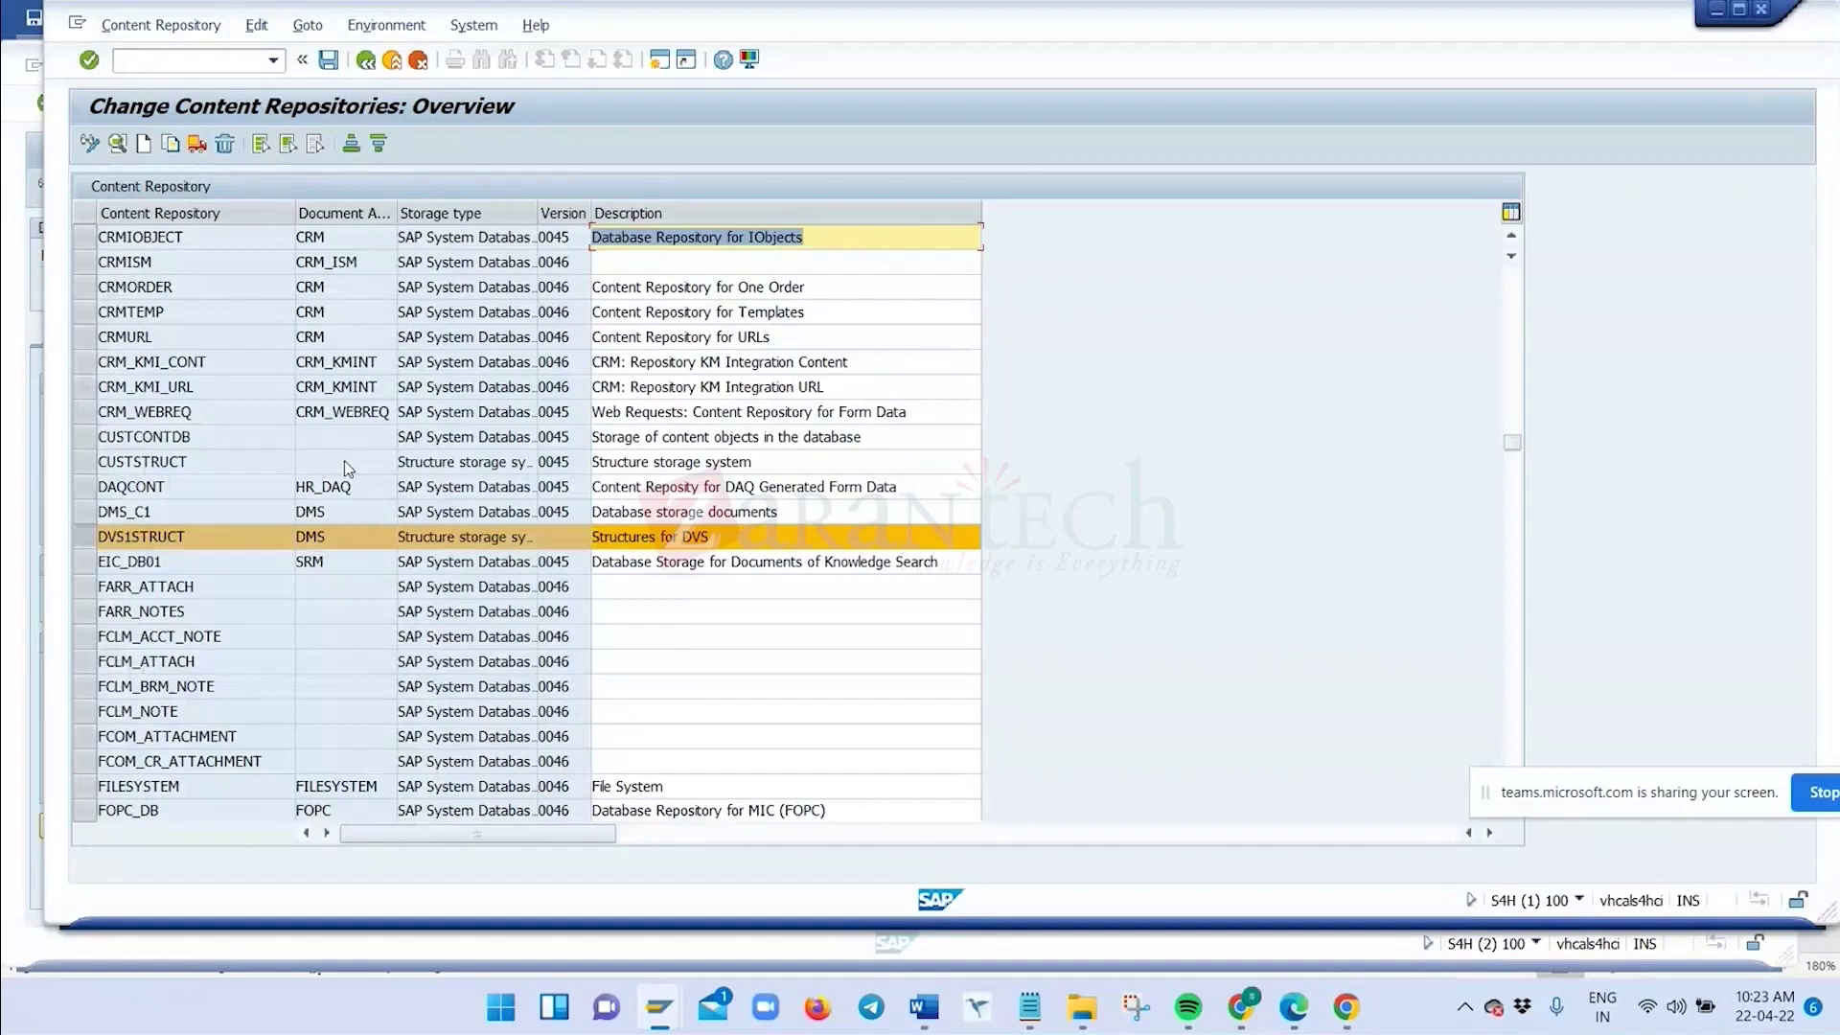
Widen the Document Area column in the content repository overview so its full entries can be read
{"action": "left_click", "coordinate": [86, 515]}
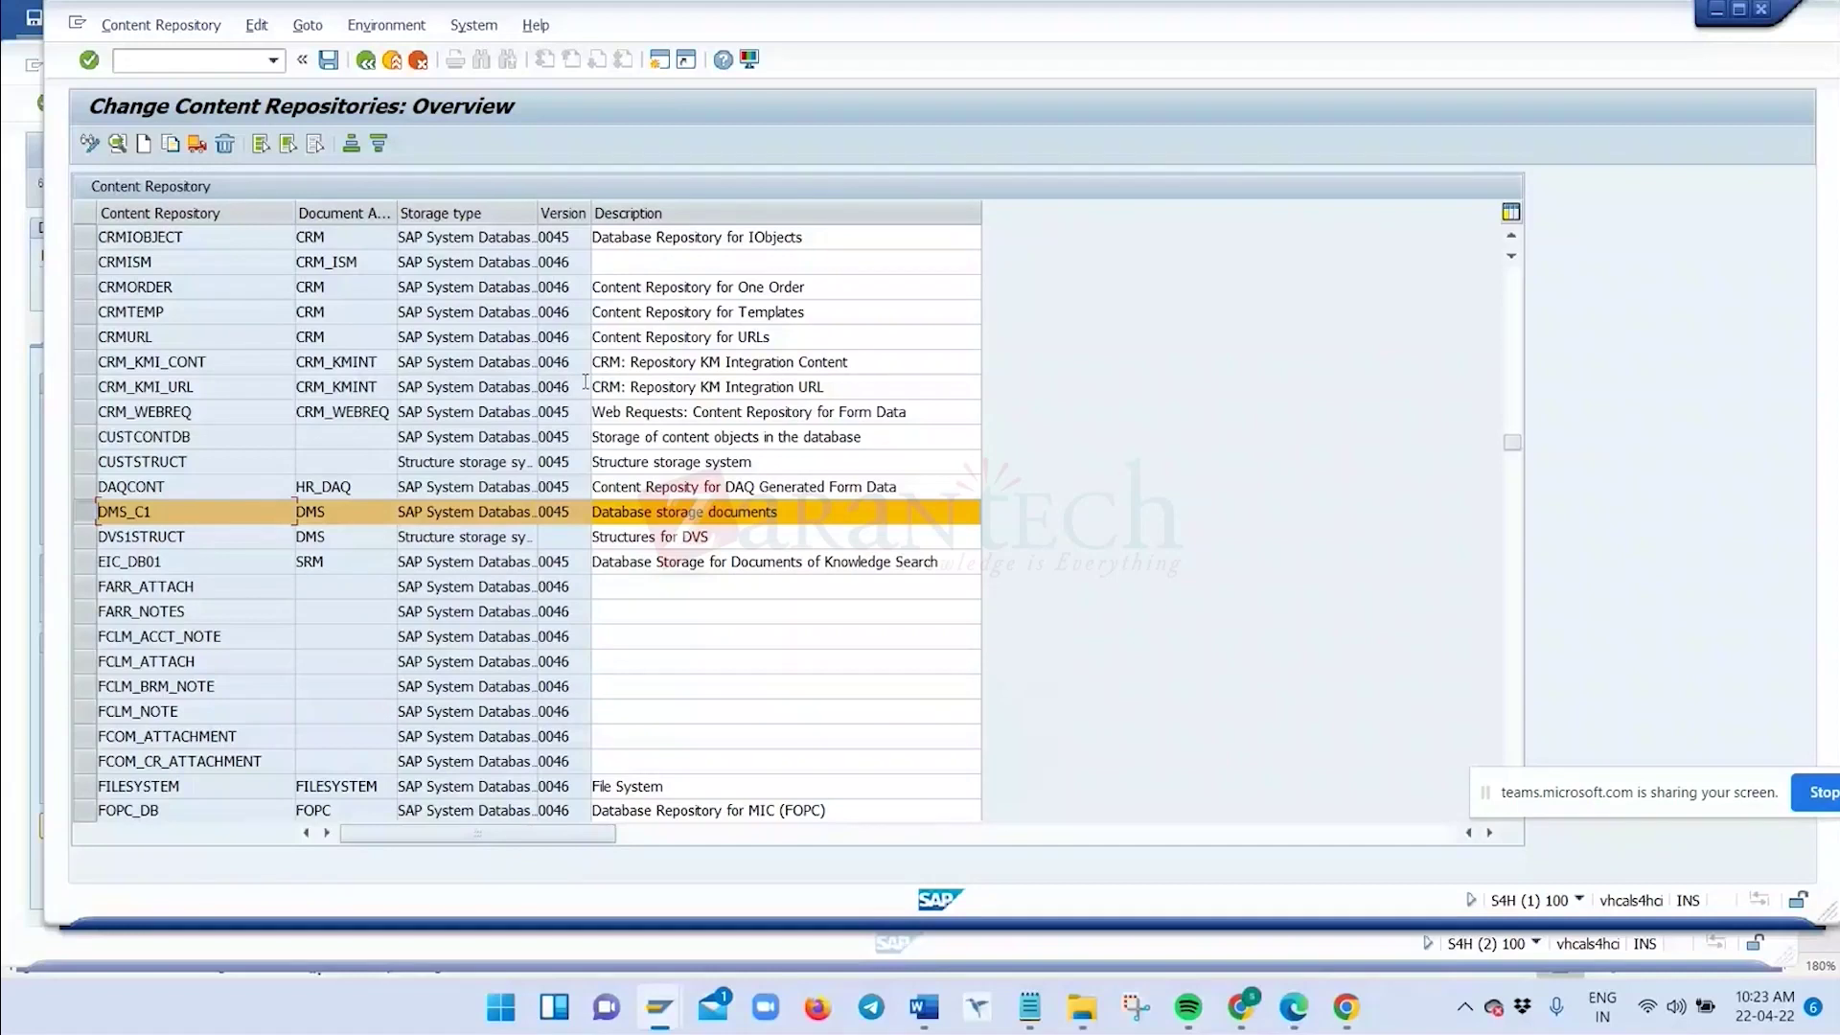
{"action": "left_click_drag", "start_coordinate": [396, 208], "coordinate": [463, 210]}
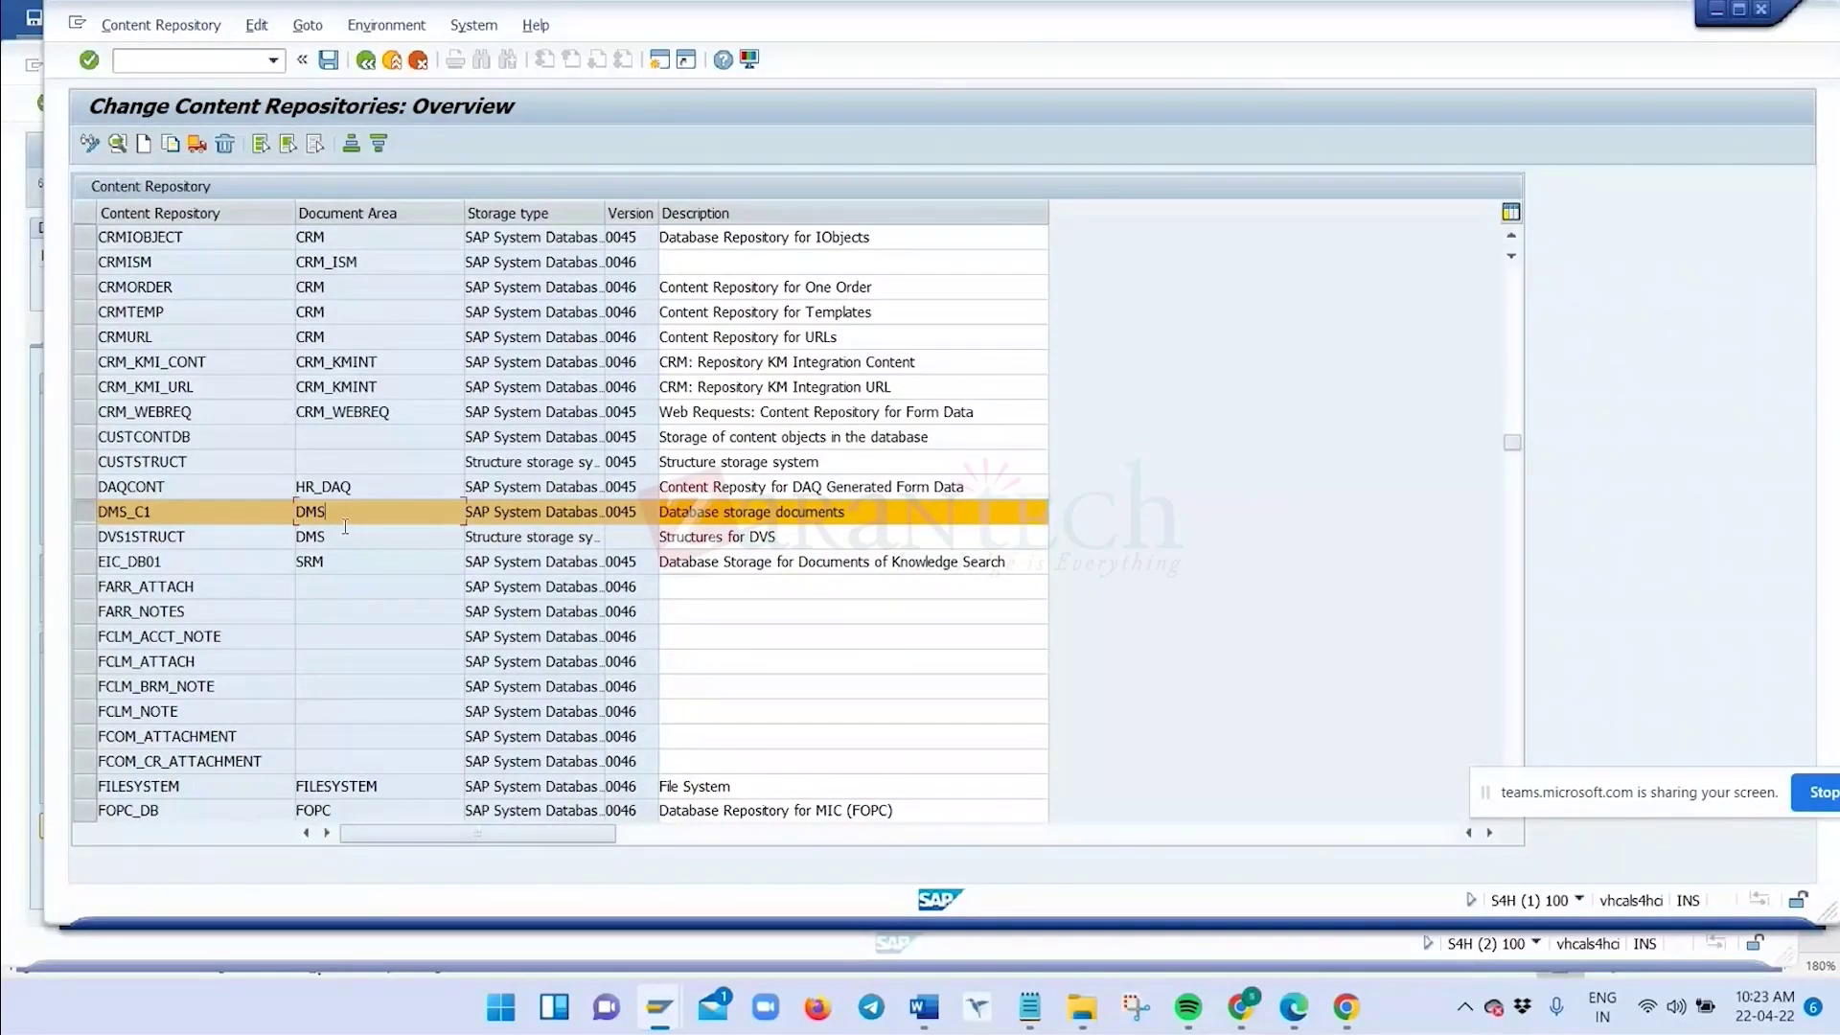
{"action": "left_click", "coordinate": [90, 513]}
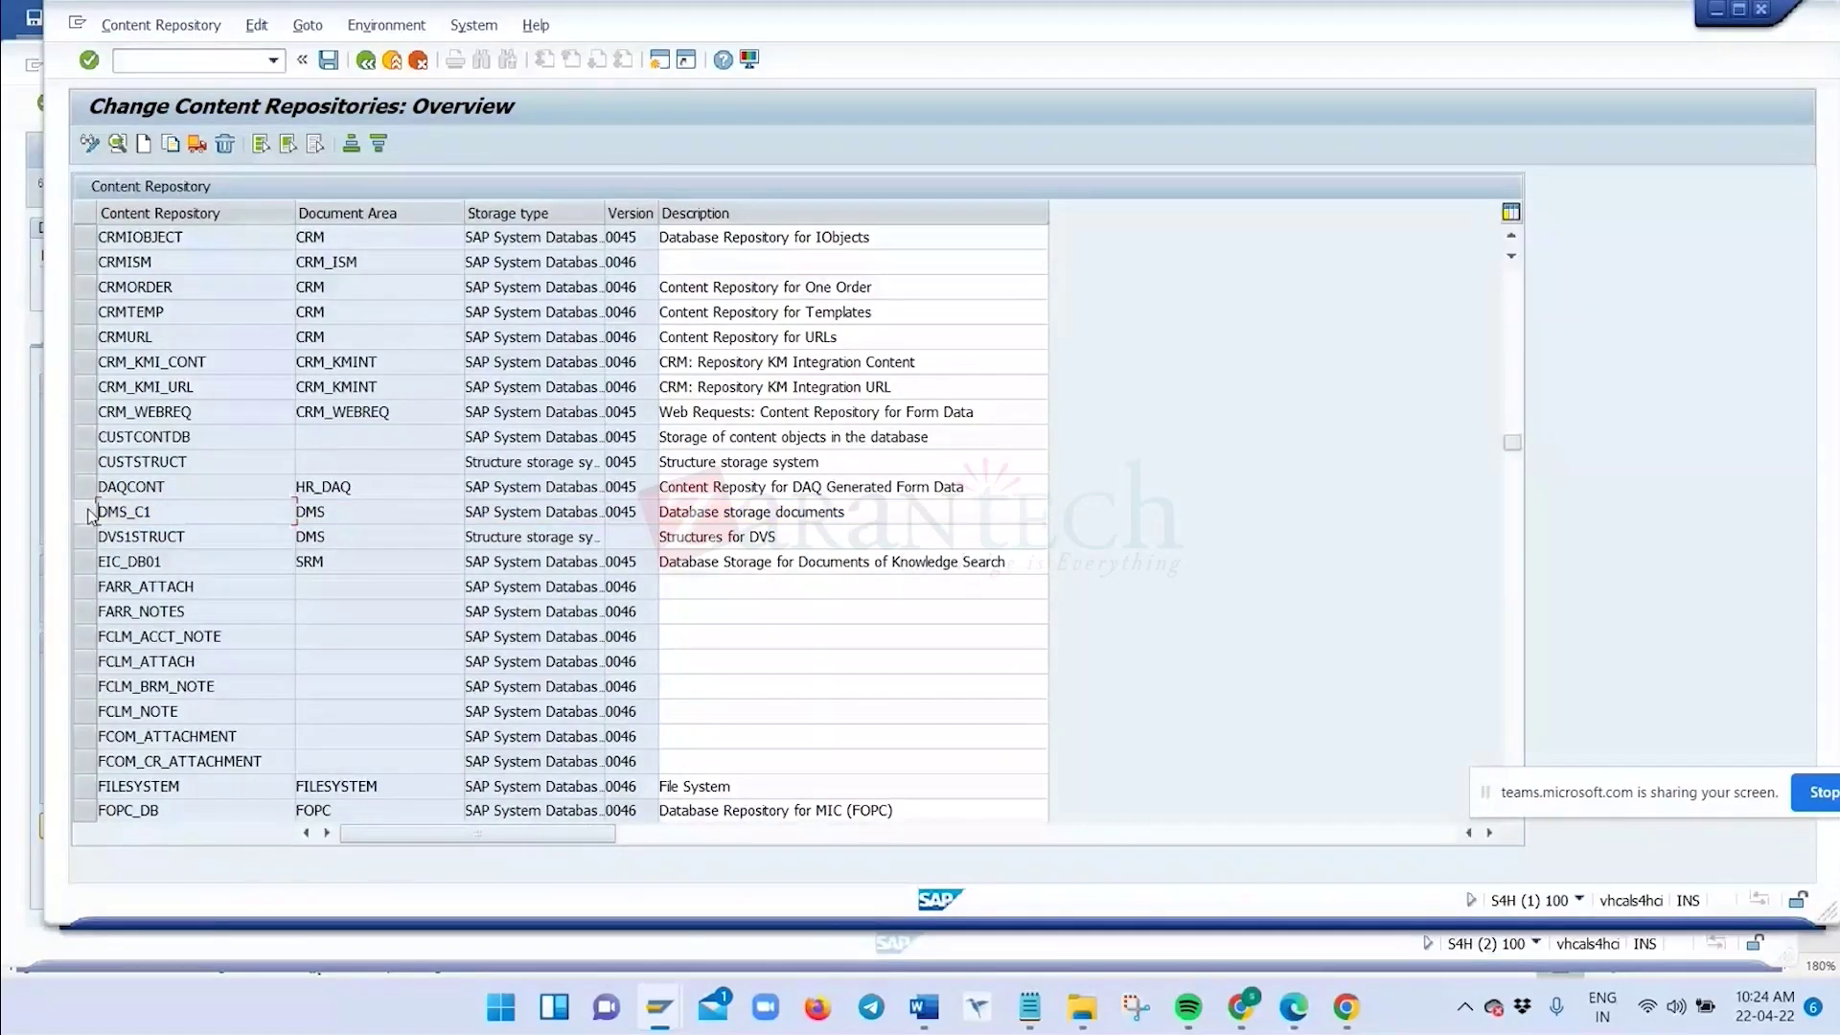
Look through the preceding content repositories and the document areas assigned to them
{"action": "left_click", "coordinate": [349, 292]}
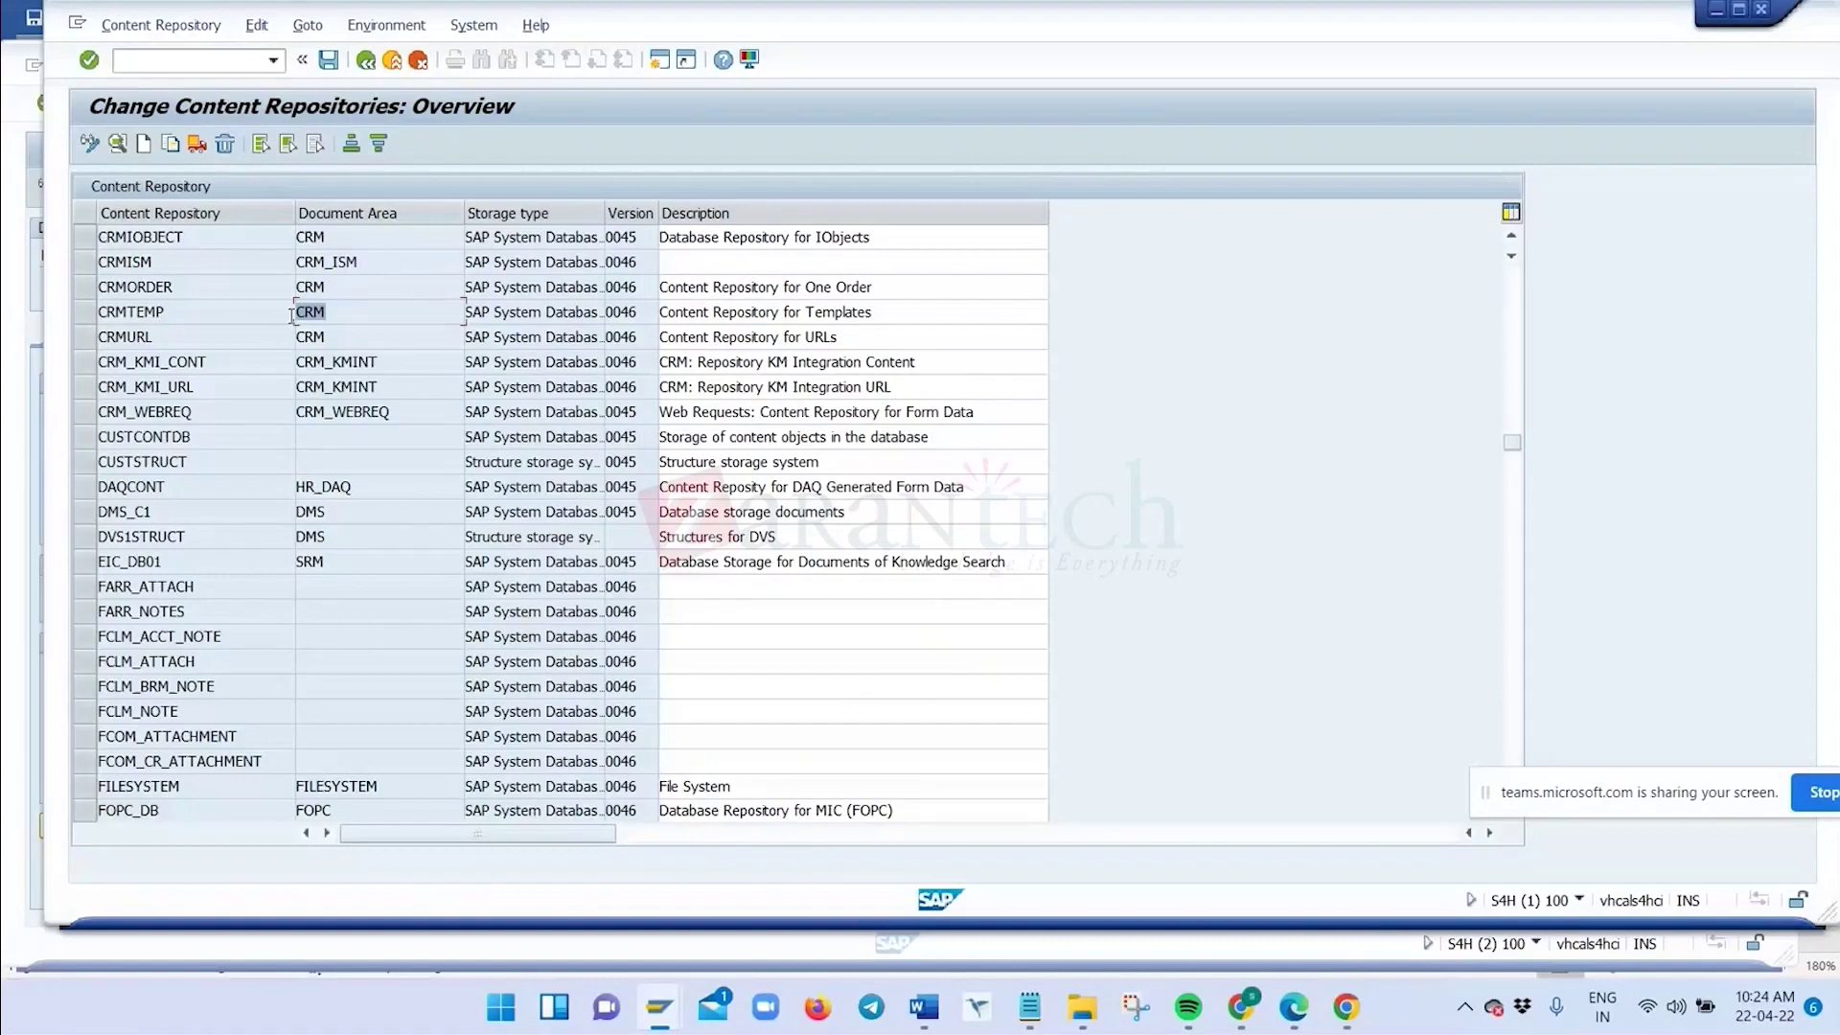
{"action": "scroll", "coordinate": [348, 553], "scroll_direction": "up", "scroll_amount": 2}
{"action": "scroll", "coordinate": [348, 553], "scroll_direction": "up", "scroll_amount": 2}
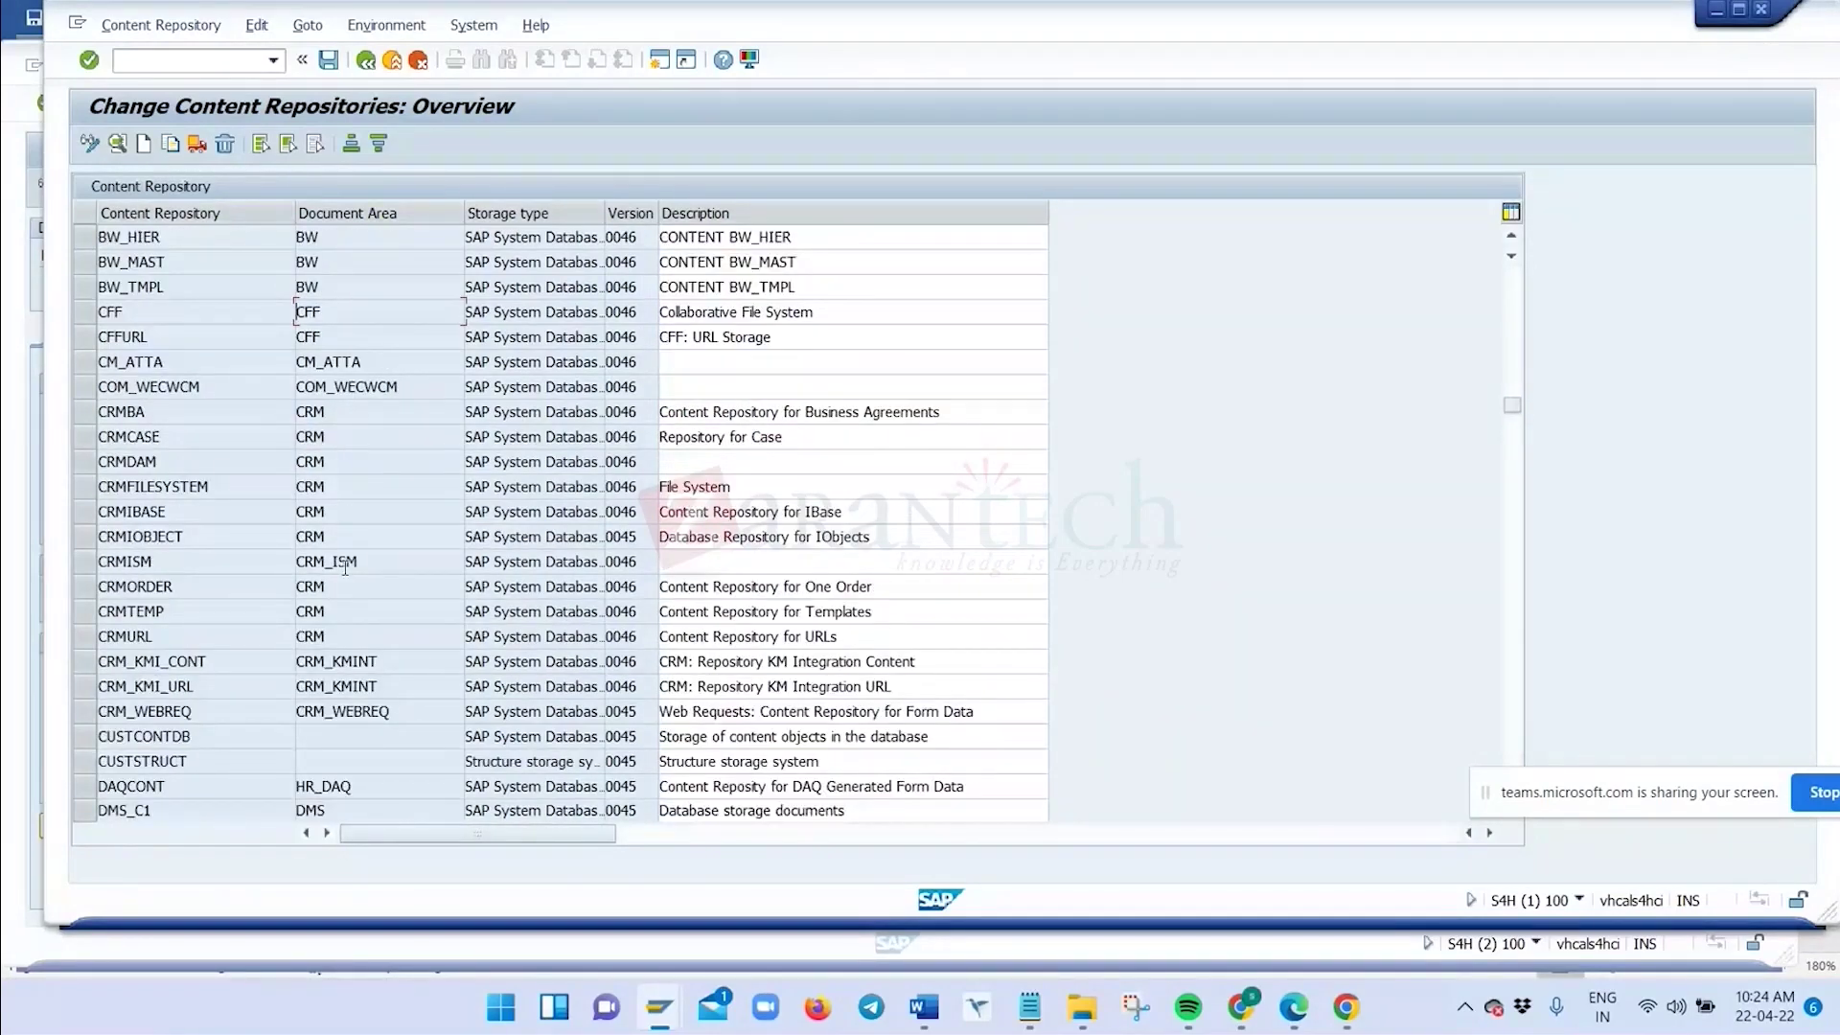
{"action": "scroll", "coordinate": [345, 565], "scroll_direction": "up", "scroll_amount": 1}
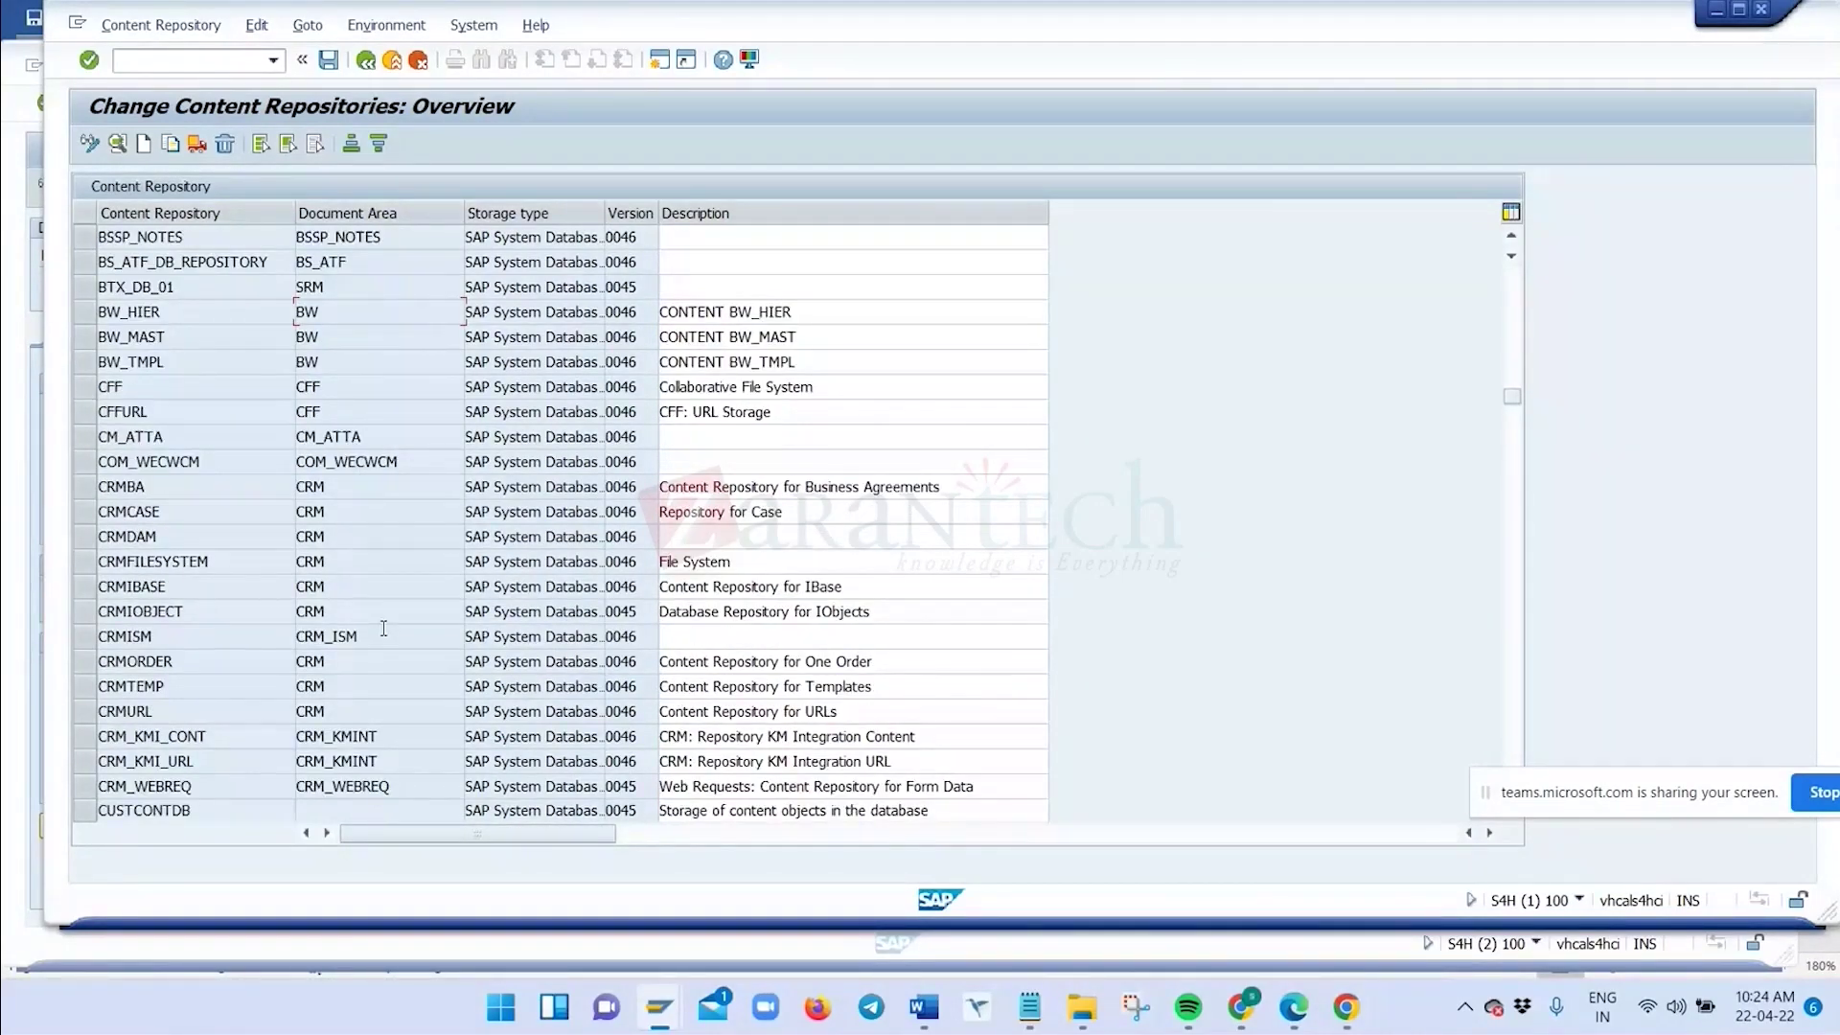
{"action": "scroll", "coordinate": [383, 637], "scroll_direction": "up", "scroll_amount": 10}
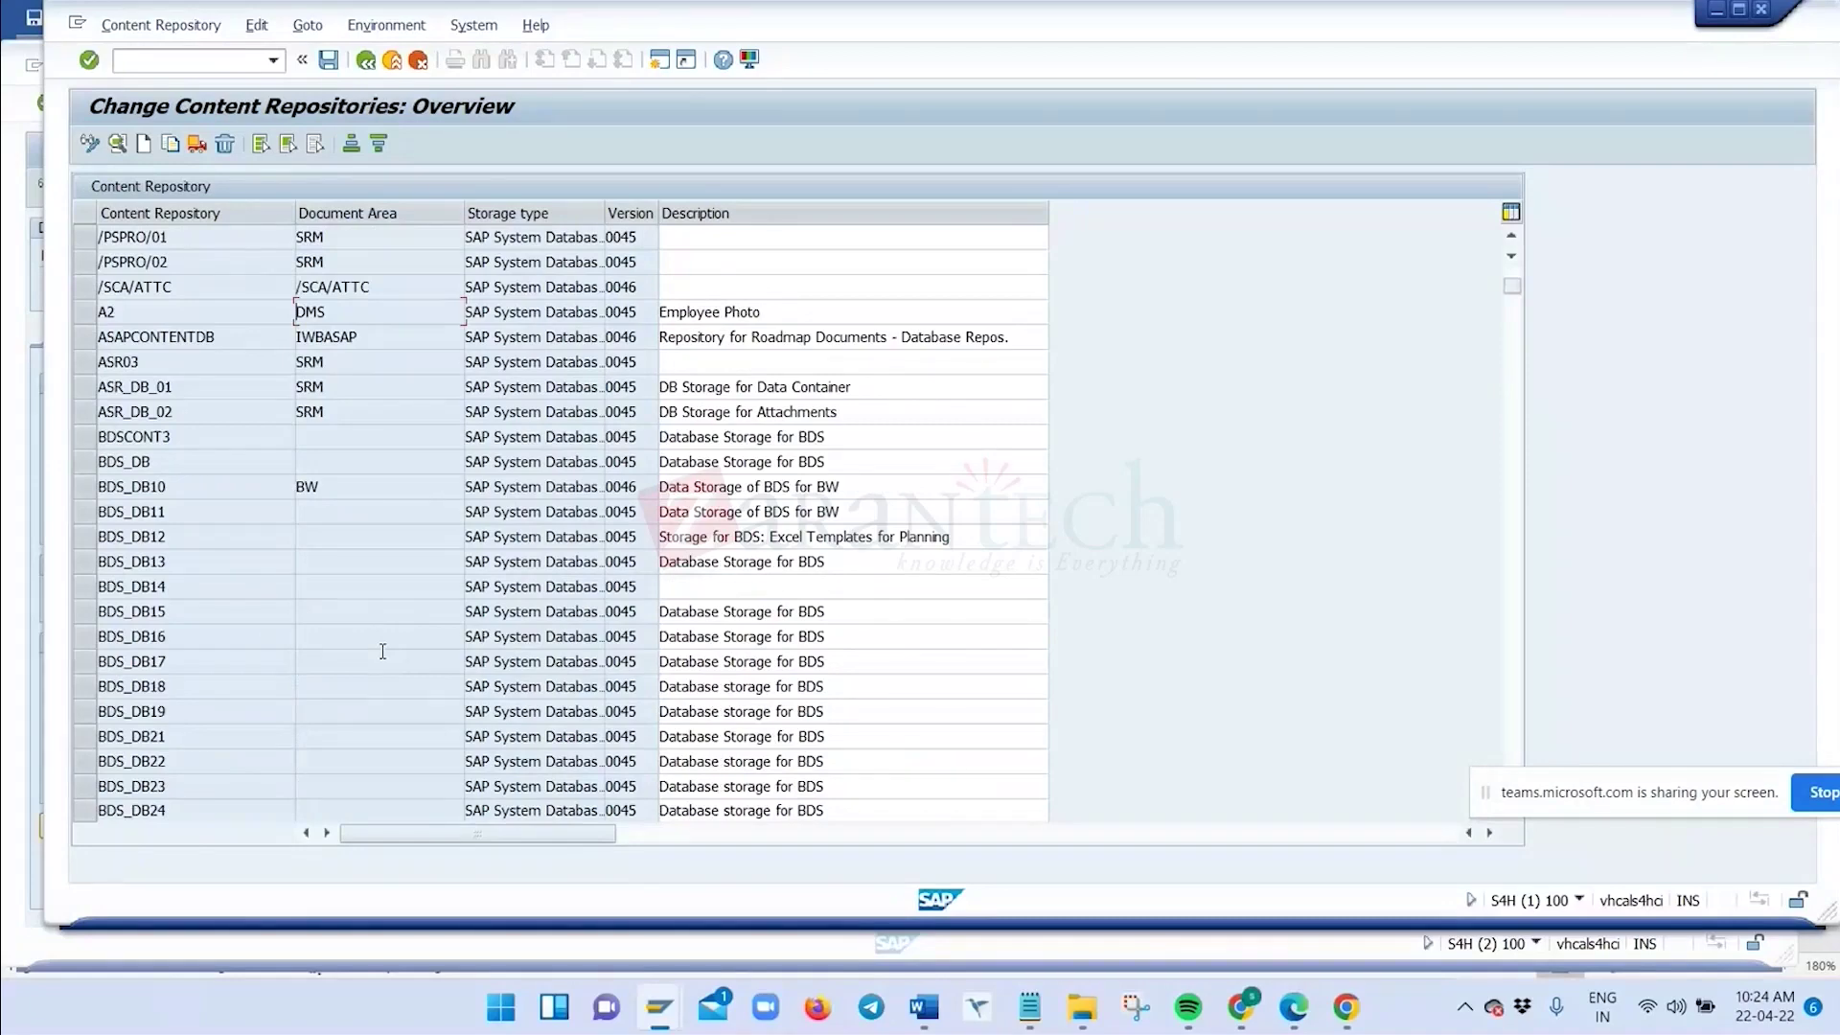
Check the transaction code behind the content repository overview and return to the Maintain Categories overview
{"action": "scroll", "coordinate": [382, 651], "scroll_direction": "up", "scroll_amount": 1}
{"action": "scroll", "coordinate": [360, 441], "scroll_direction": "down", "scroll_amount": 5}
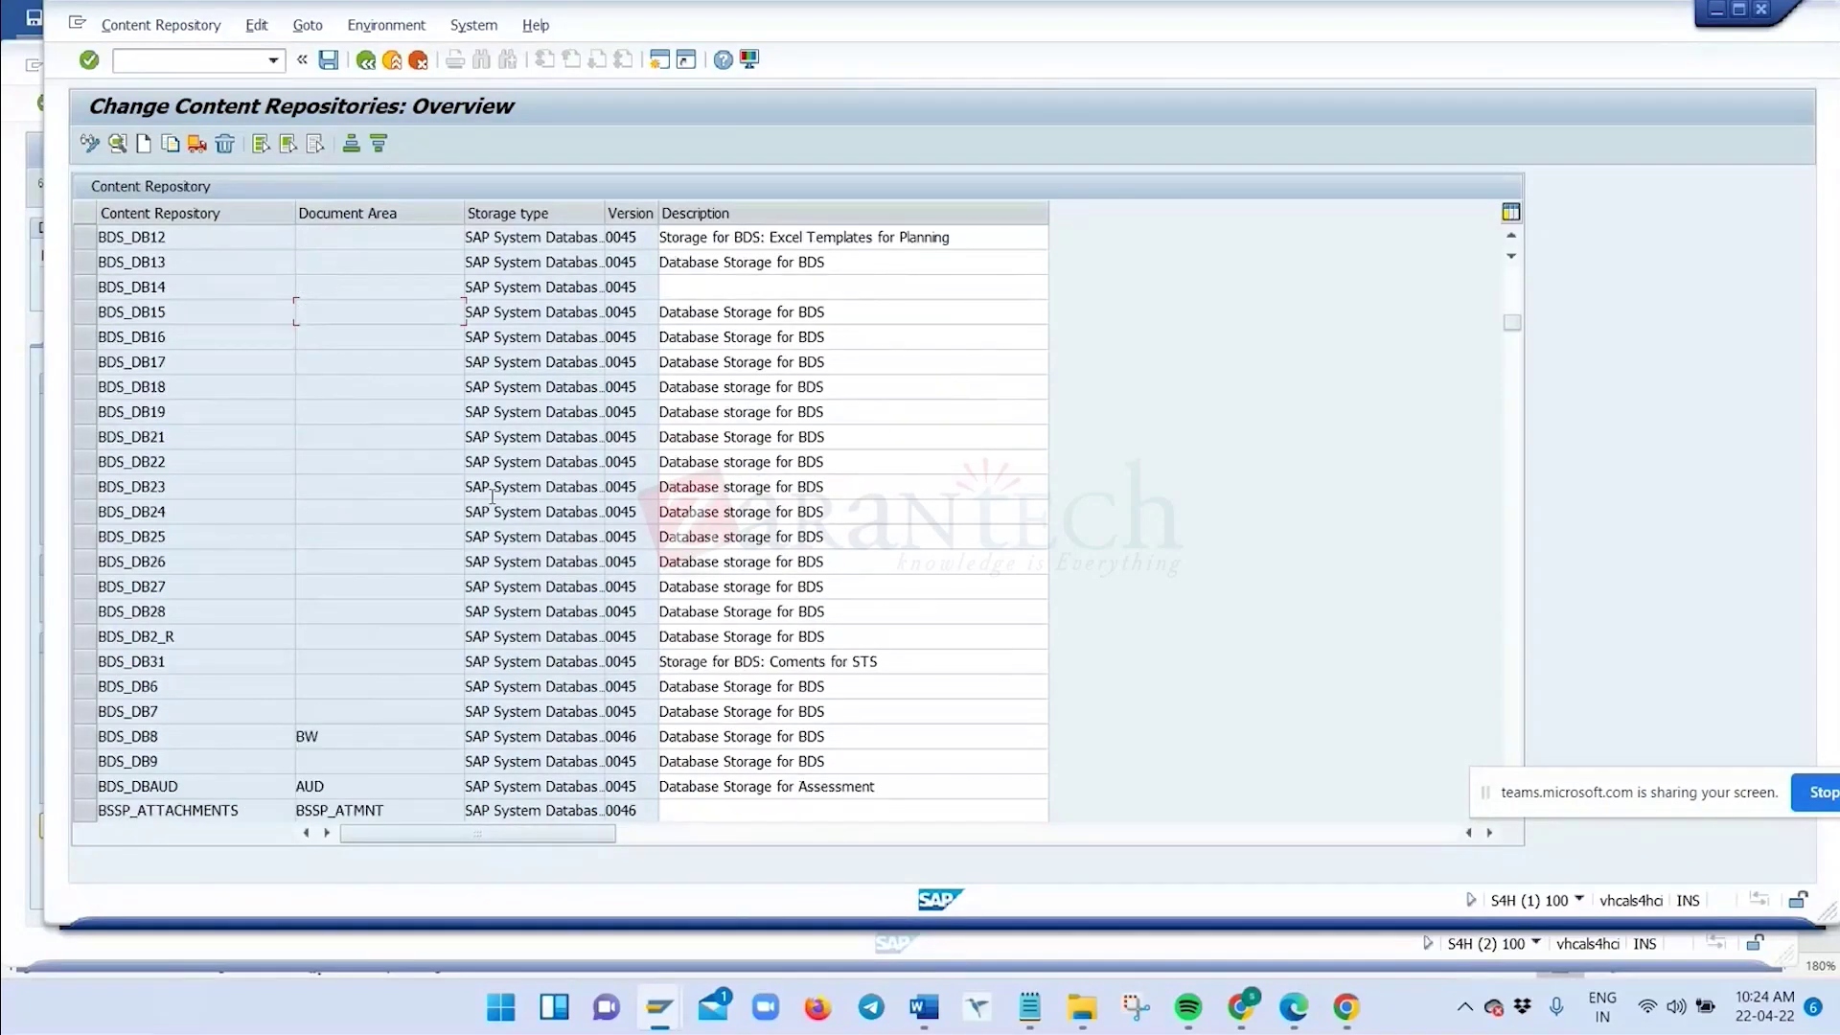
{"action": "left_click", "coordinate": [1578, 900]}
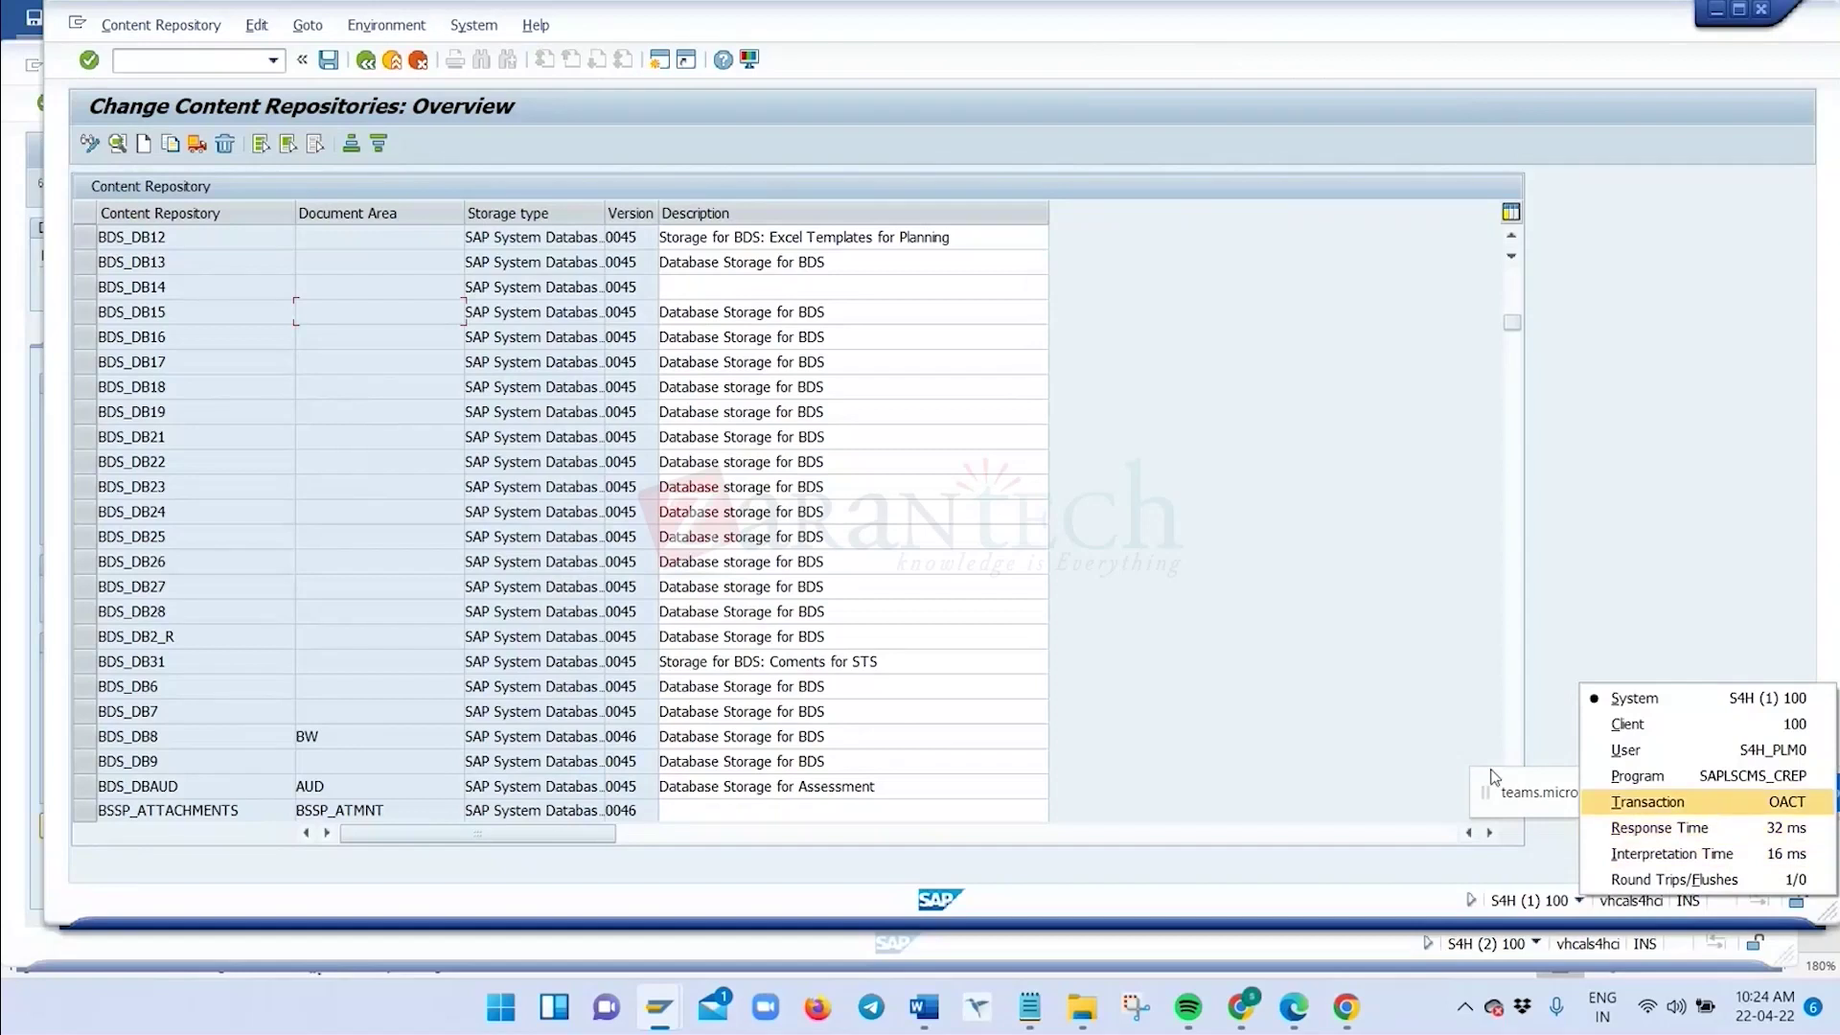
{"action": "left_click", "coordinate": [1212, 584]}
{"action": "left_click", "coordinate": [365, 59]}
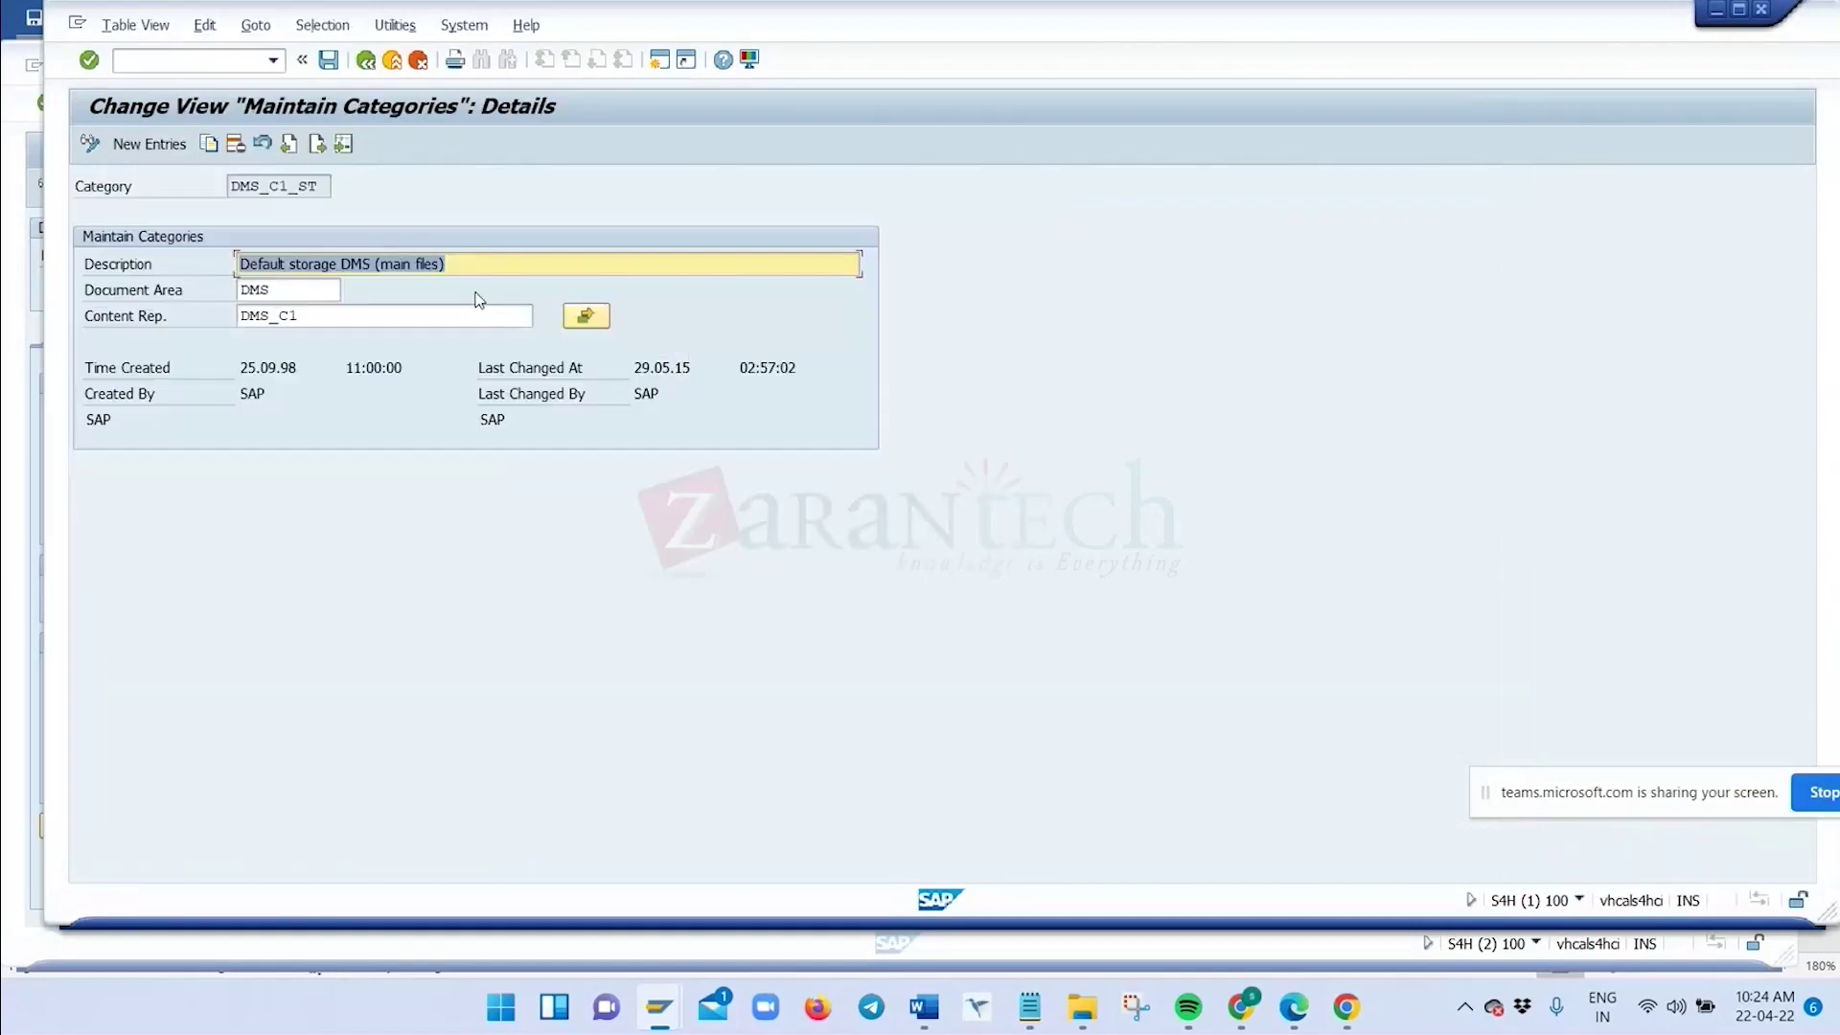
{"action": "left_click", "coordinate": [372, 64]}
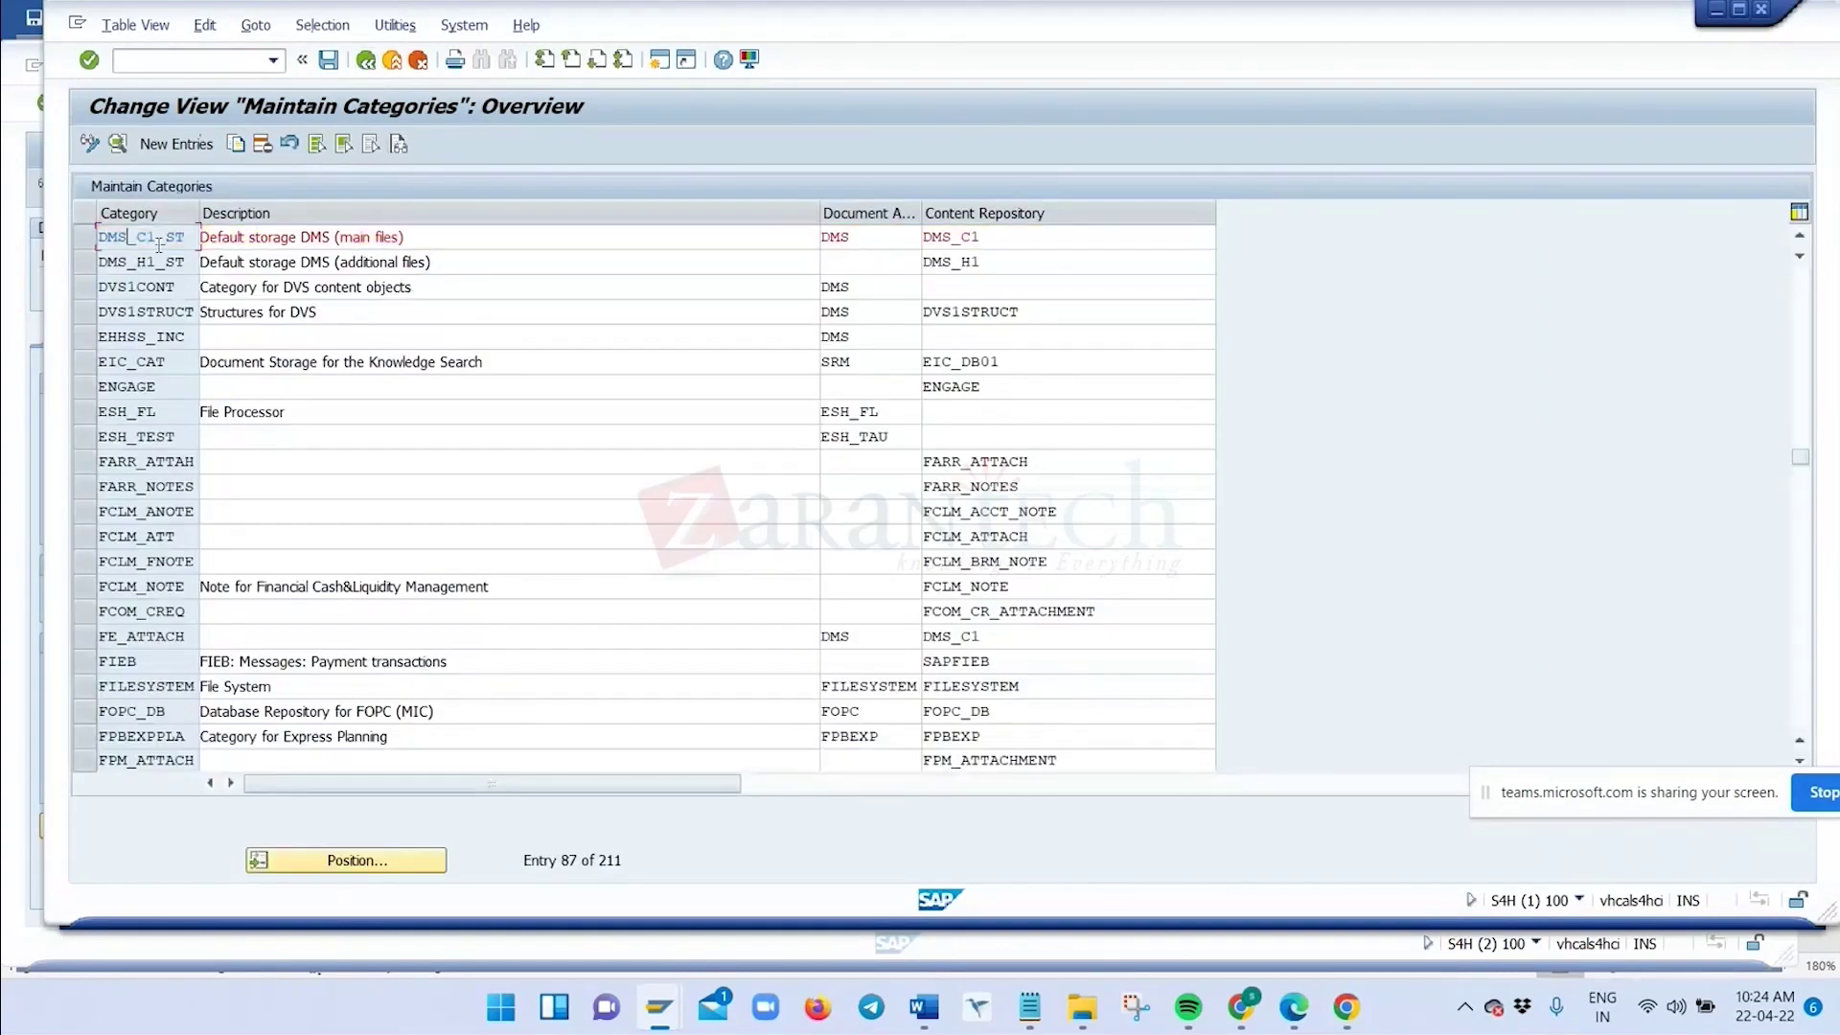
Select storage category DMS_C1_ST in the overview and point out its assigned content repository
{"action": "left_click_drag", "start_coordinate": [187, 236], "coordinate": [88, 237]}
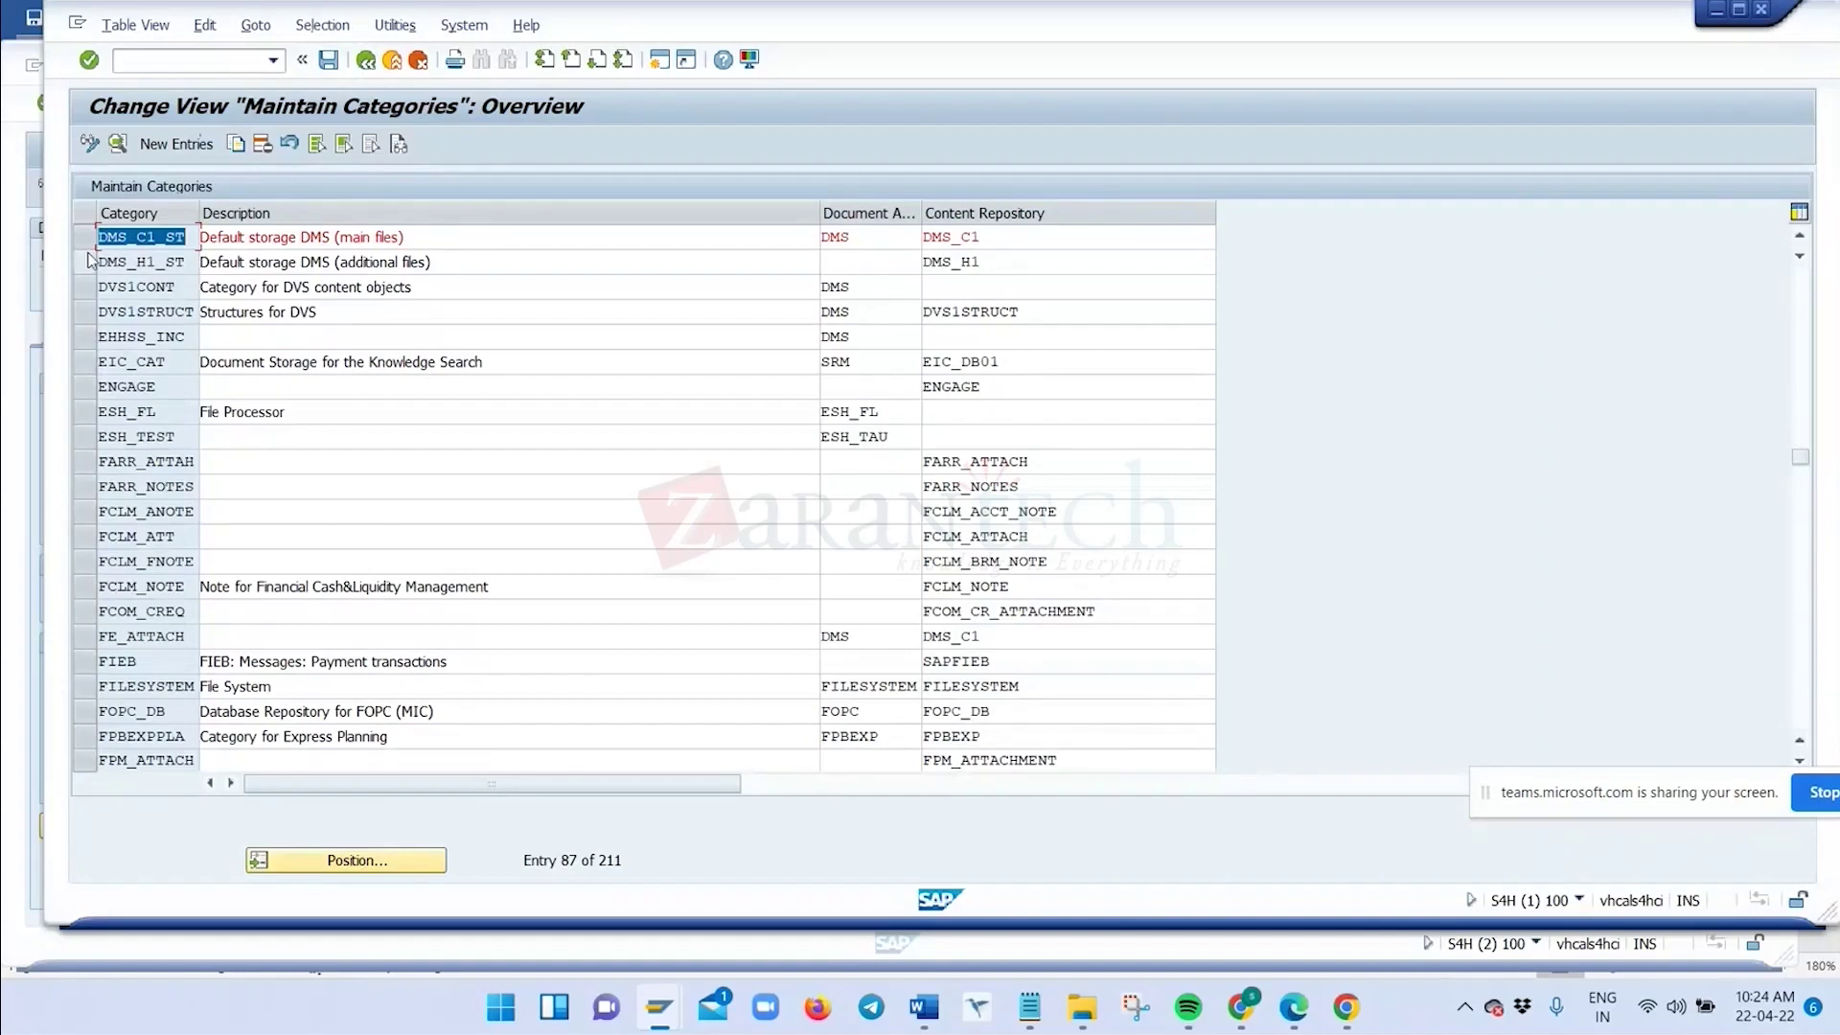
{"action": "left_click", "coordinate": [550, 234]}
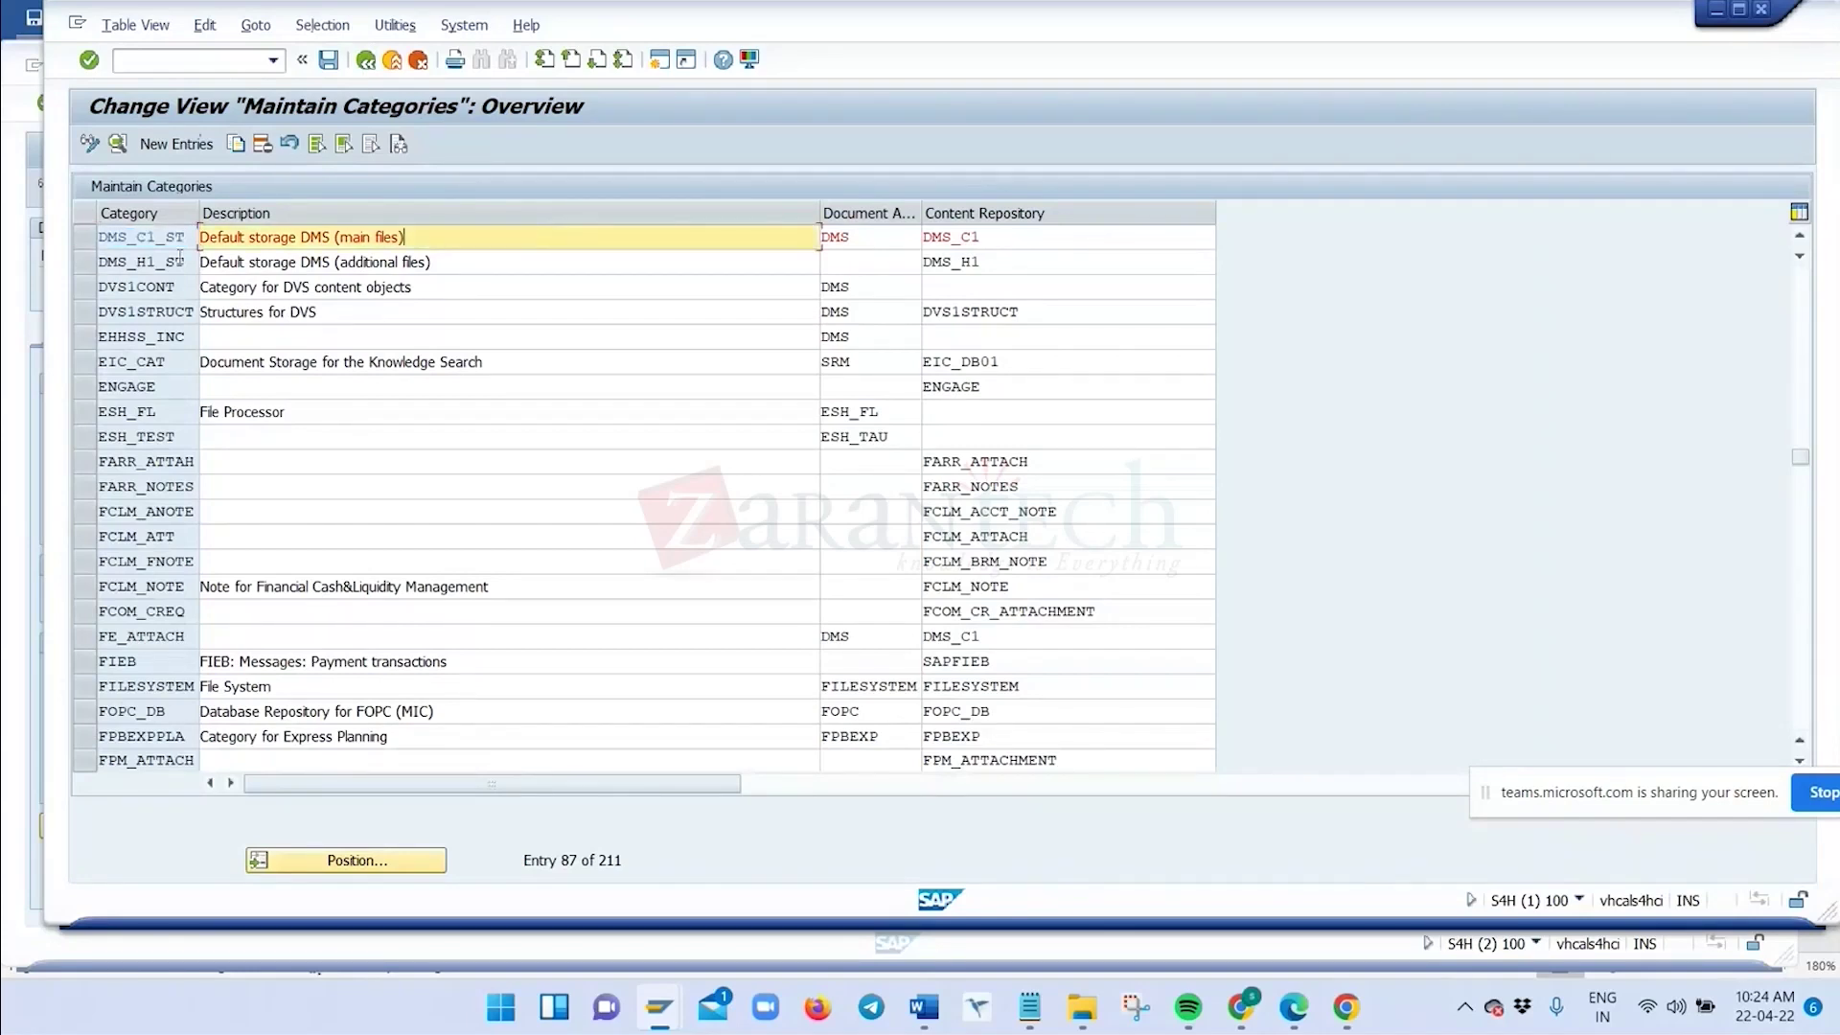
{"action": "left_click", "coordinate": [94, 236]}
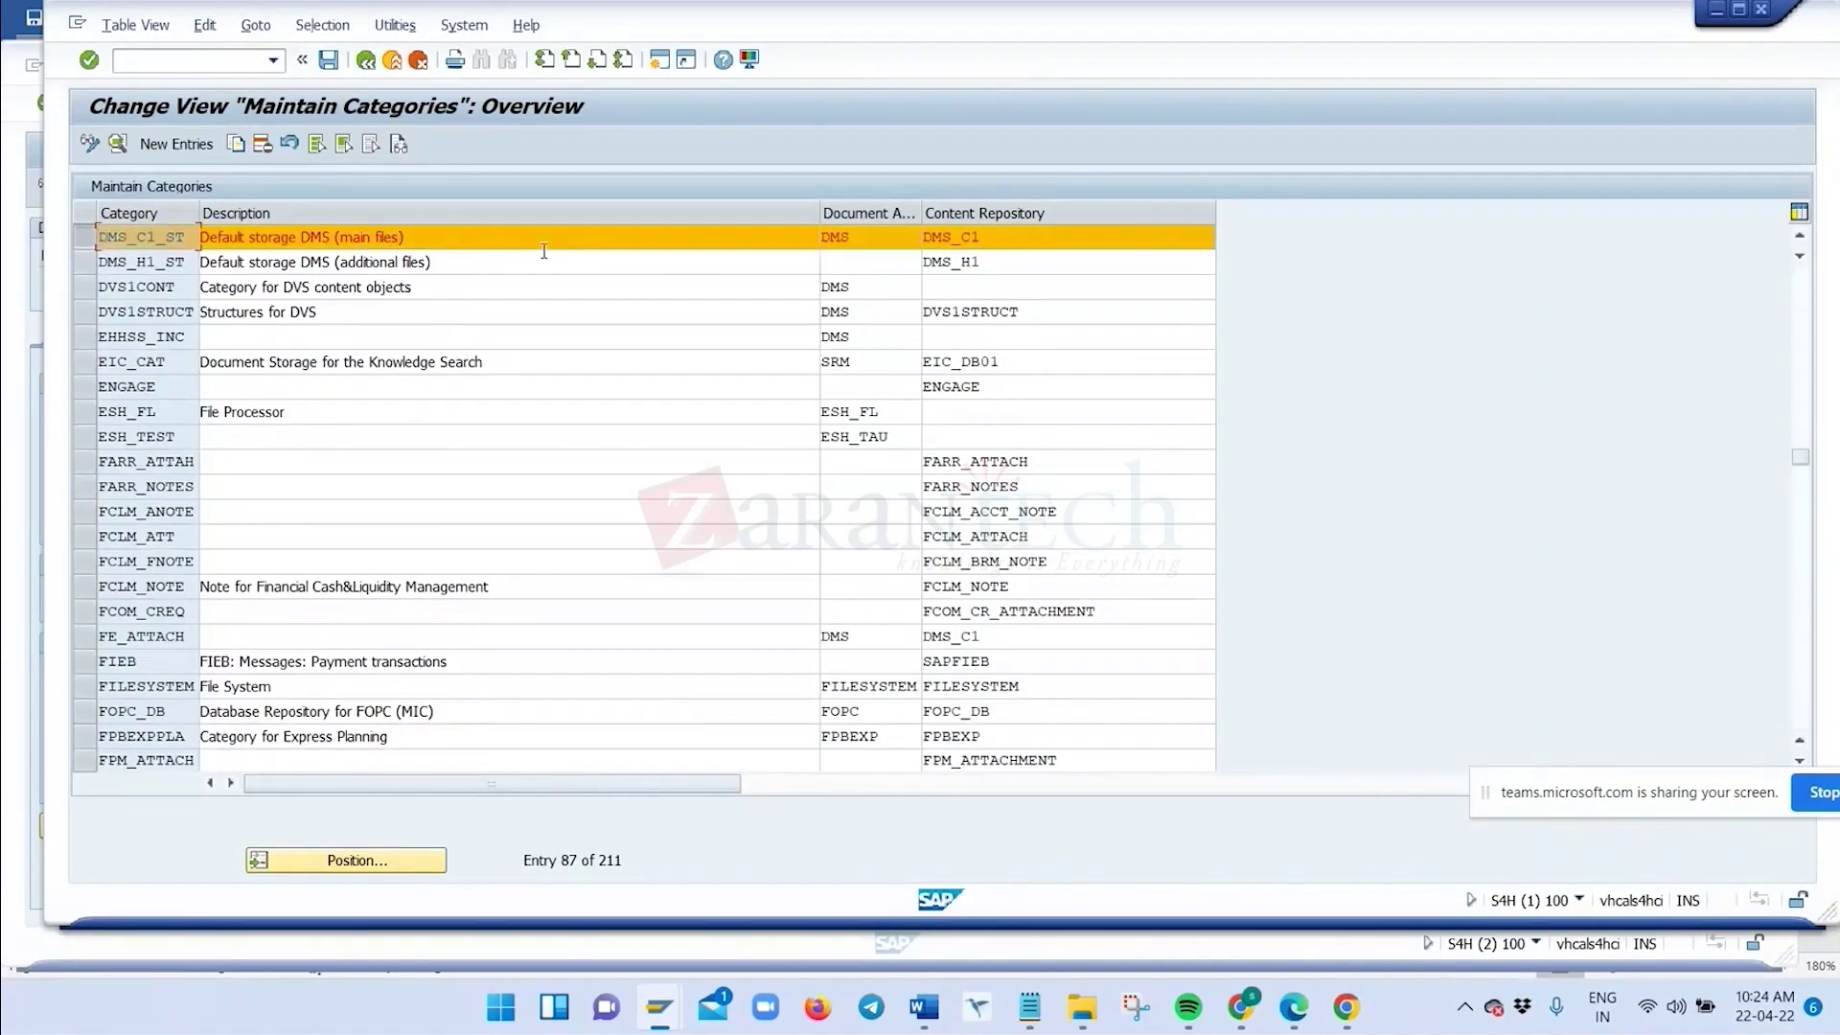
{"action": "scroll", "coordinate": [423, 261], "scroll_direction": "up", "scroll_amount": 2}
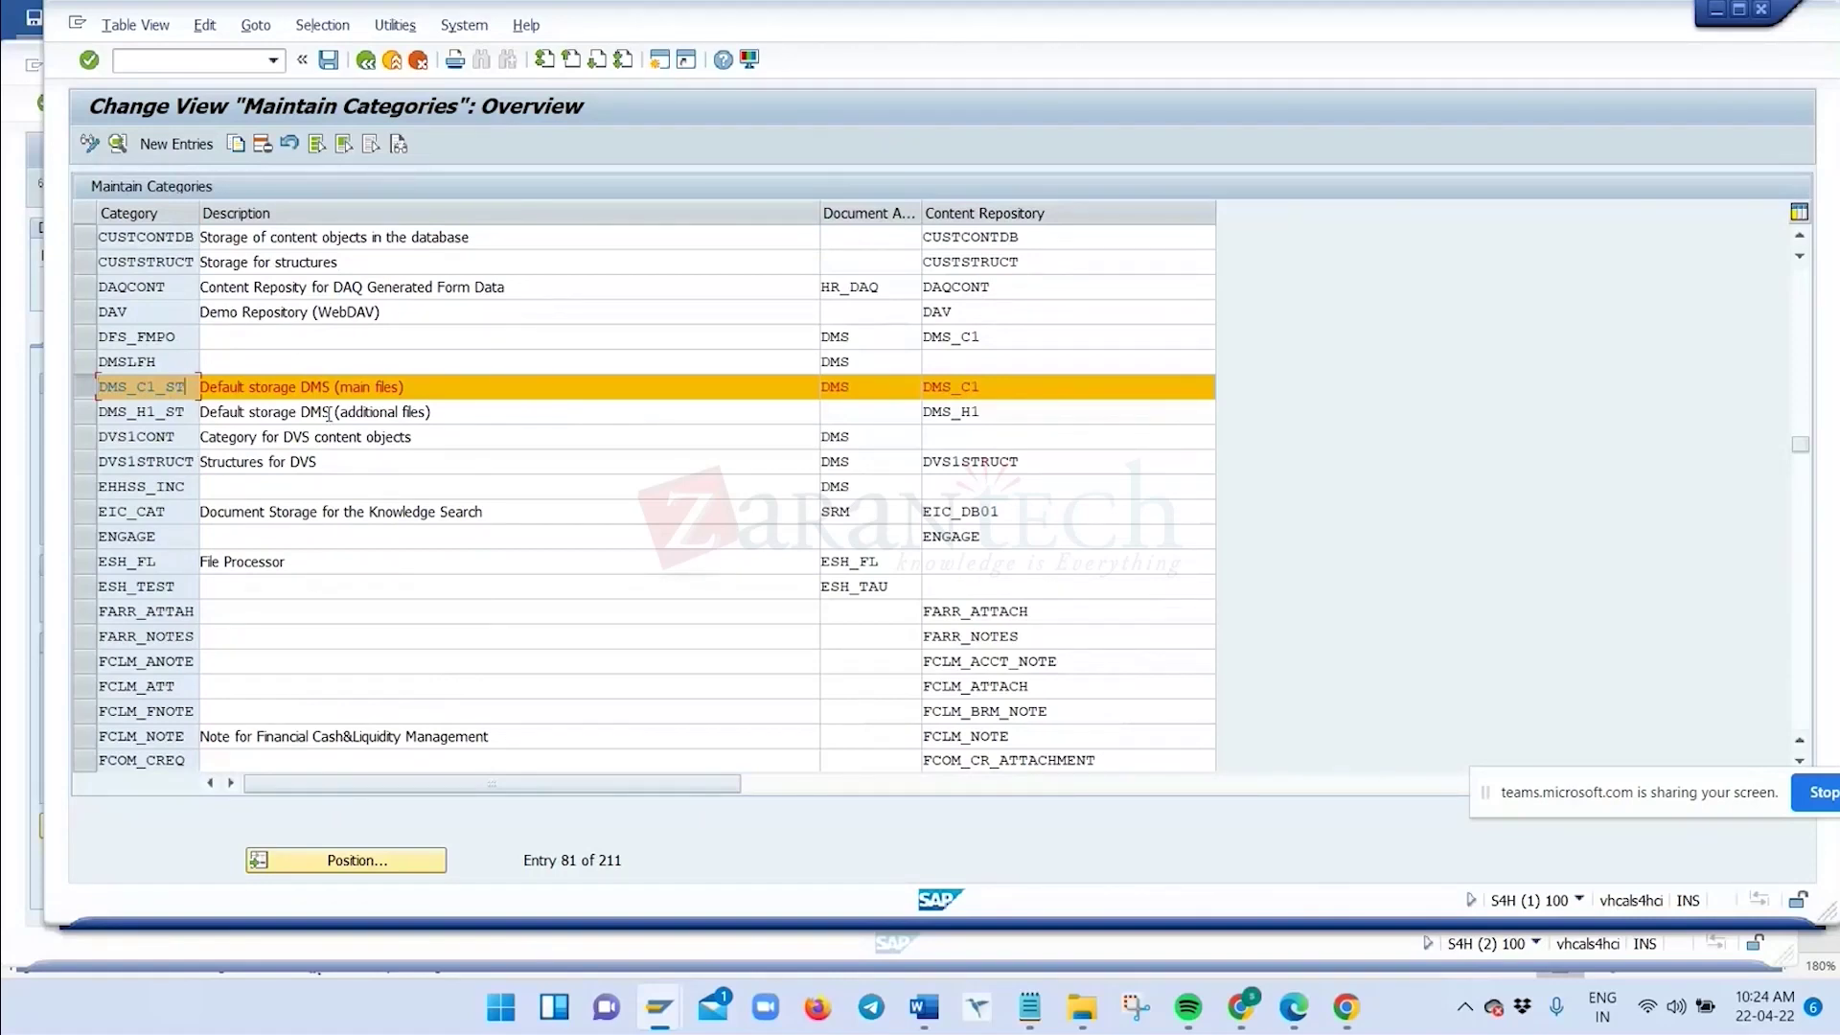
{"action": "left_click", "coordinate": [1013, 383]}
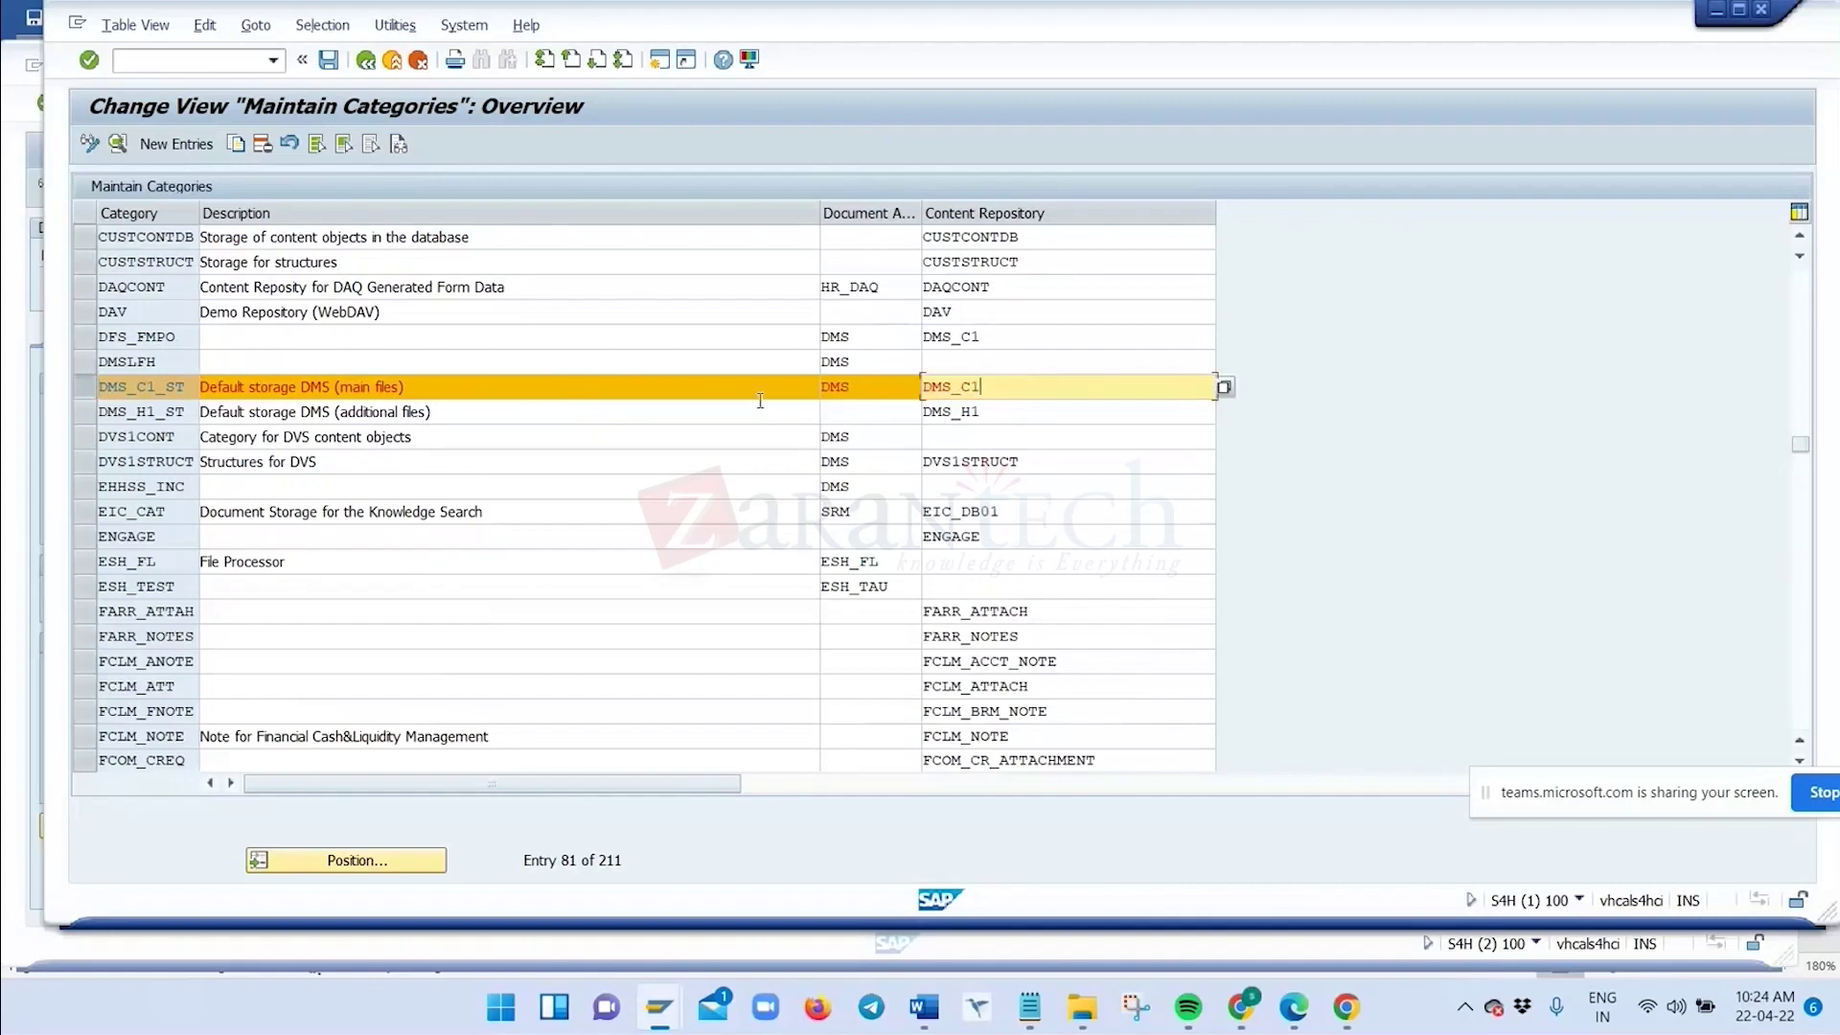
Start a copy of storage category DMS_C1_ST and discard the copied entry
{"action": "left_click", "coordinate": [235, 144]}
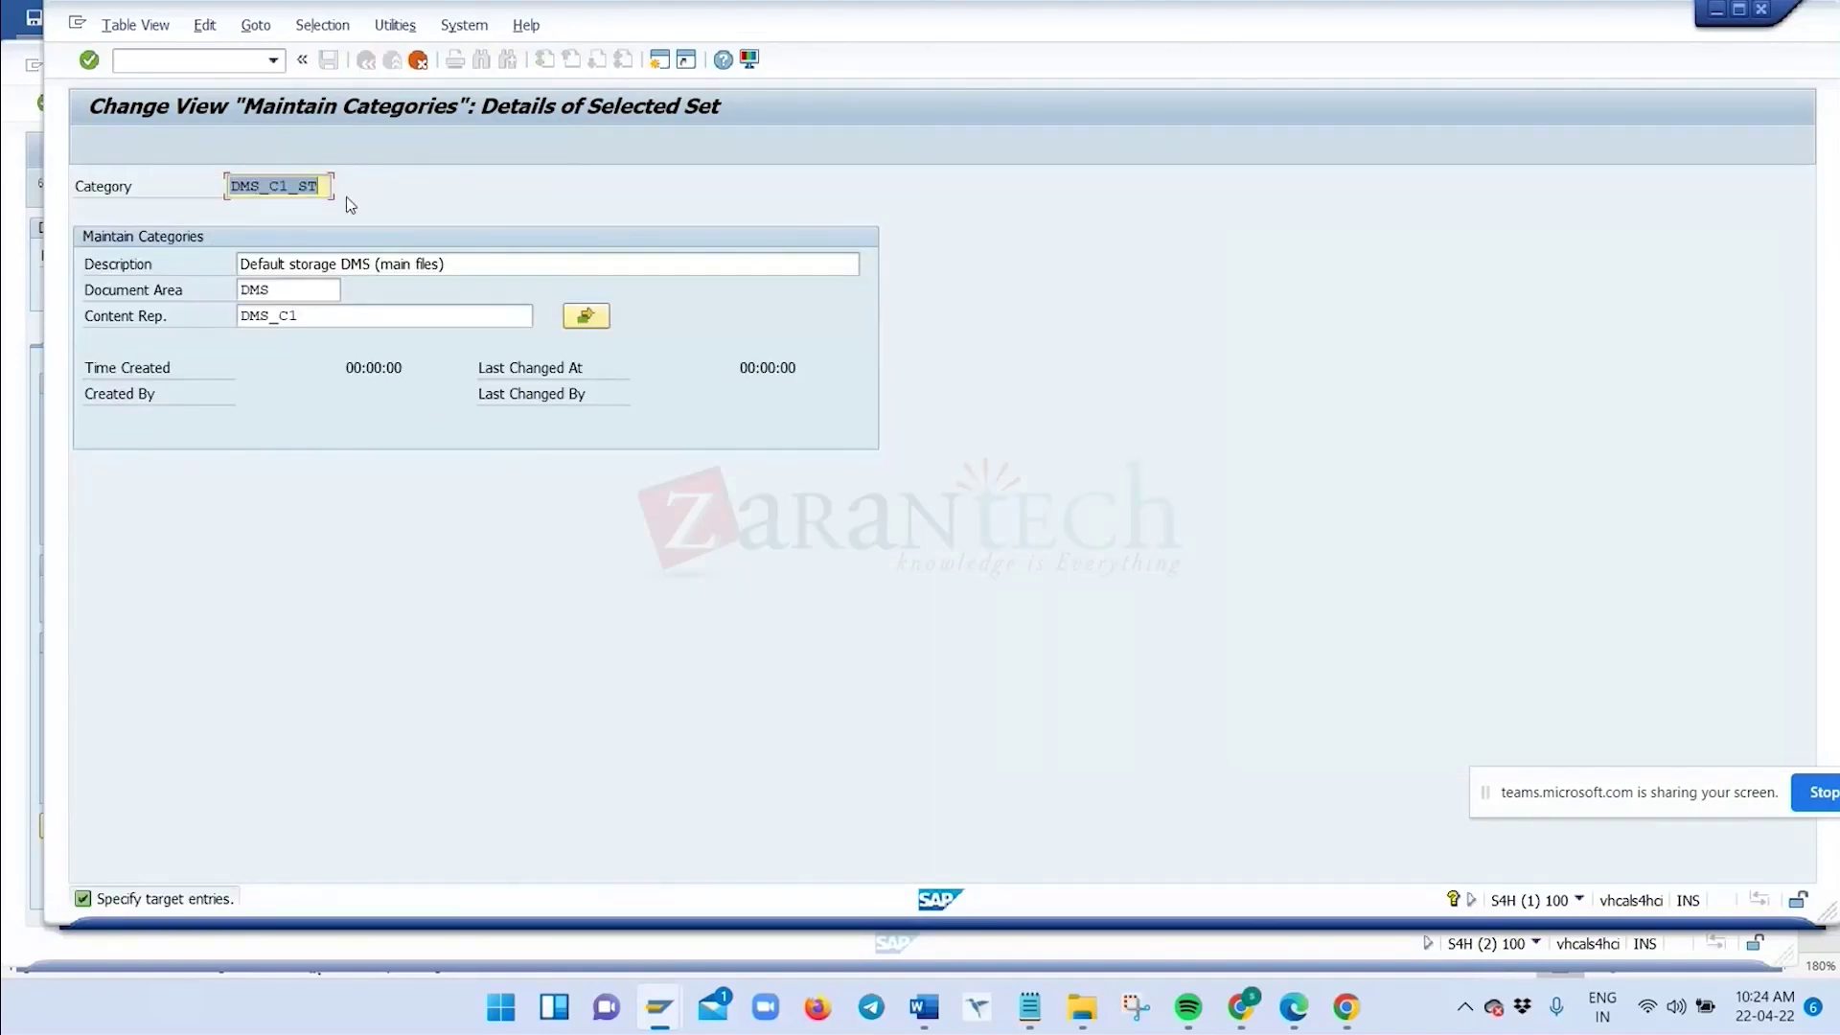
{"action": "left_click", "coordinate": [417, 59]}
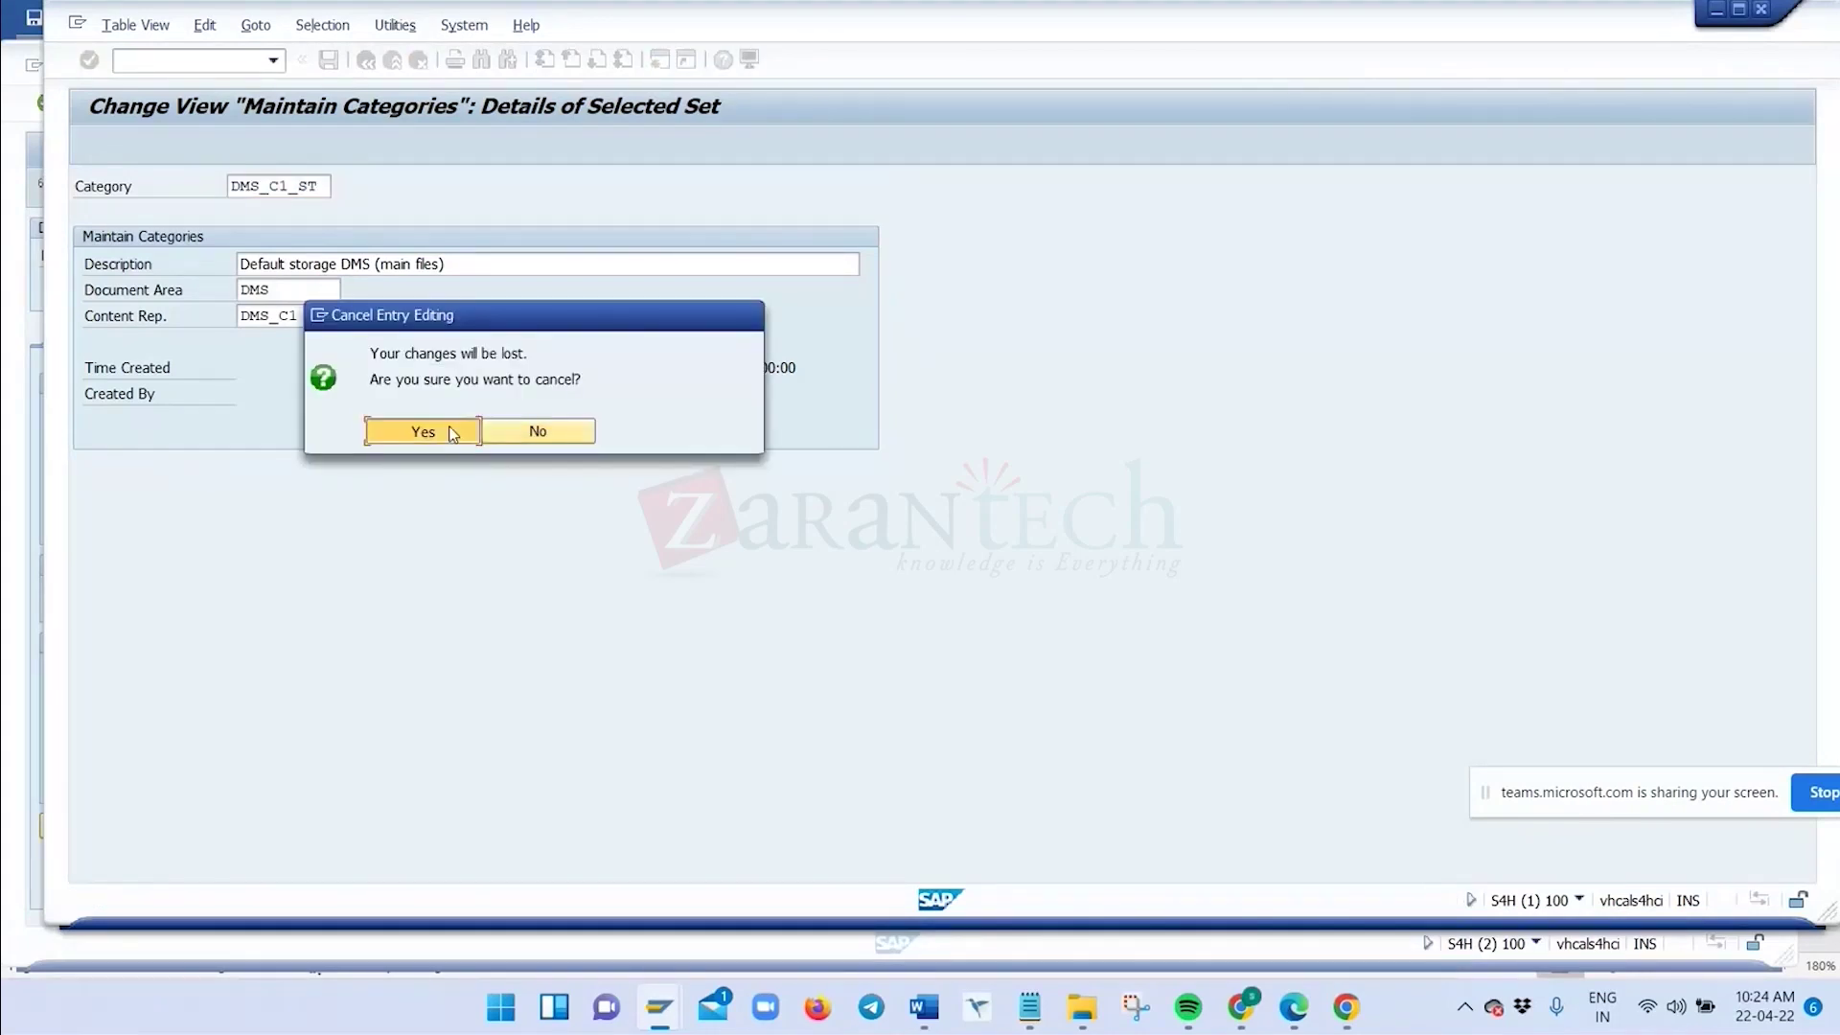
{"action": "left_click", "coordinate": [454, 434]}
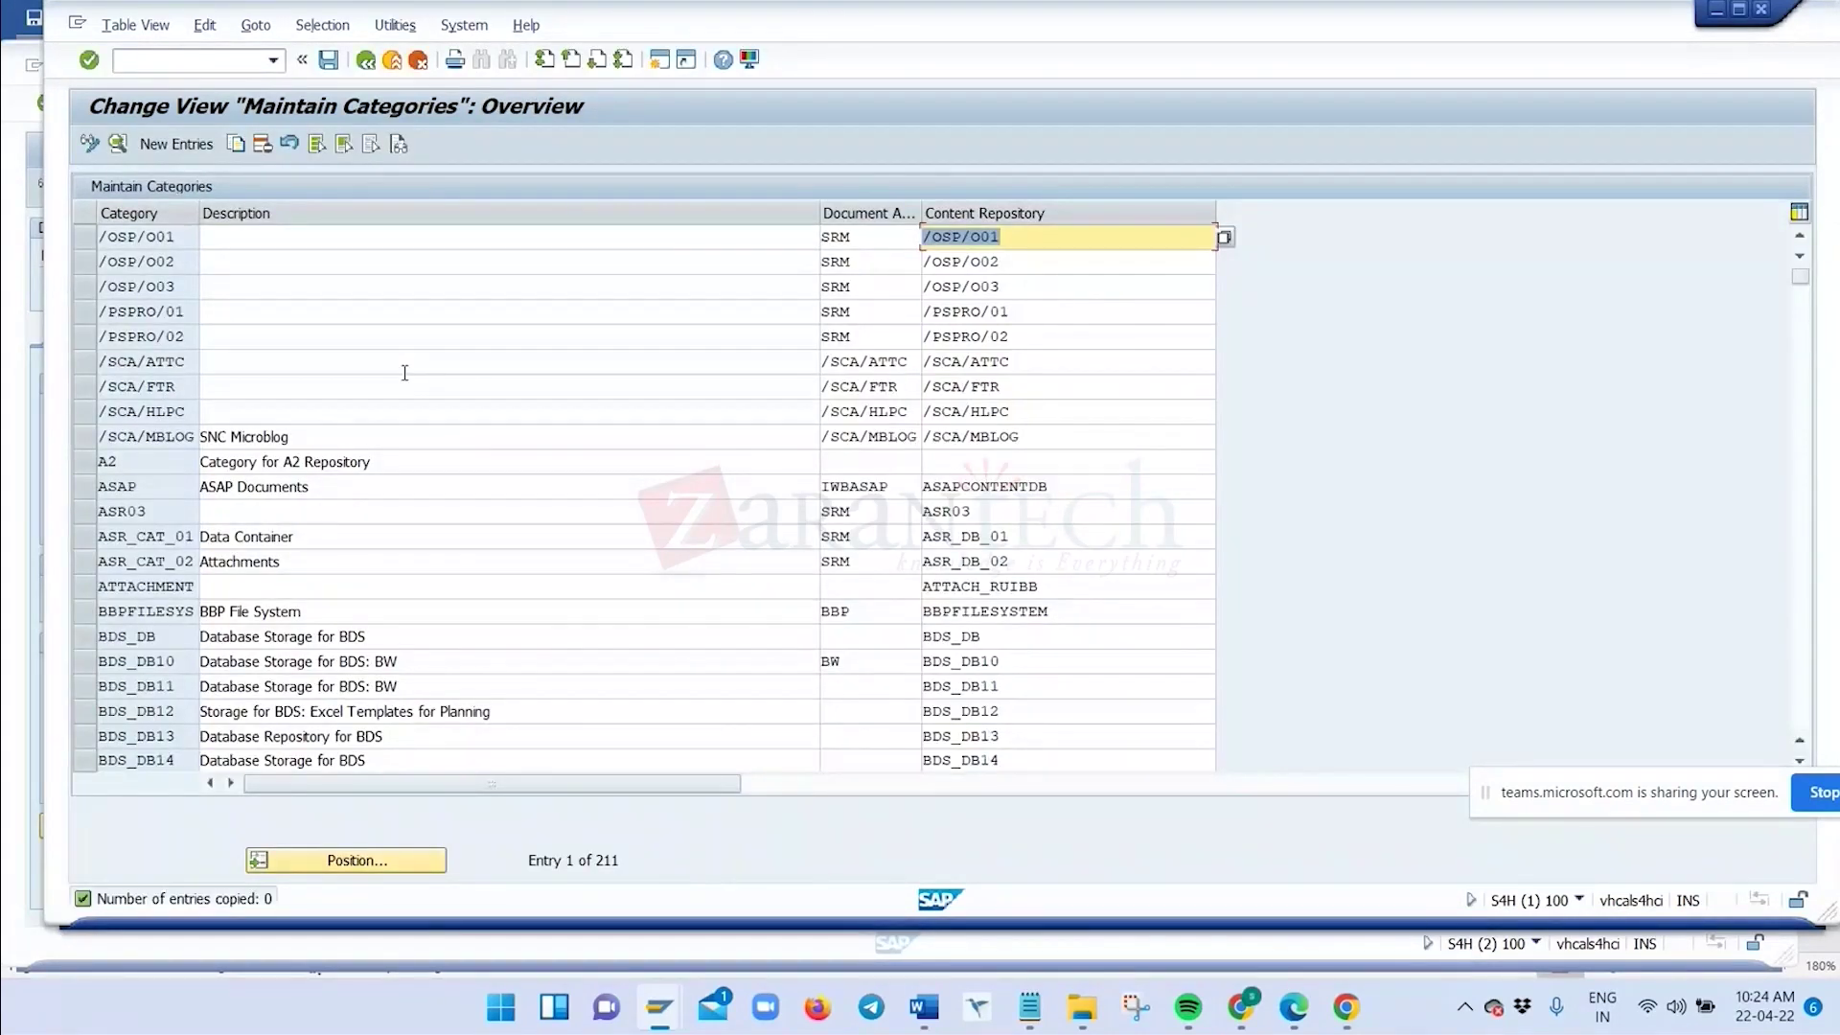
Check the transaction code of the Maintain Categories view and return to the IMG structure
{"action": "key", "text": "alt+Tab"}
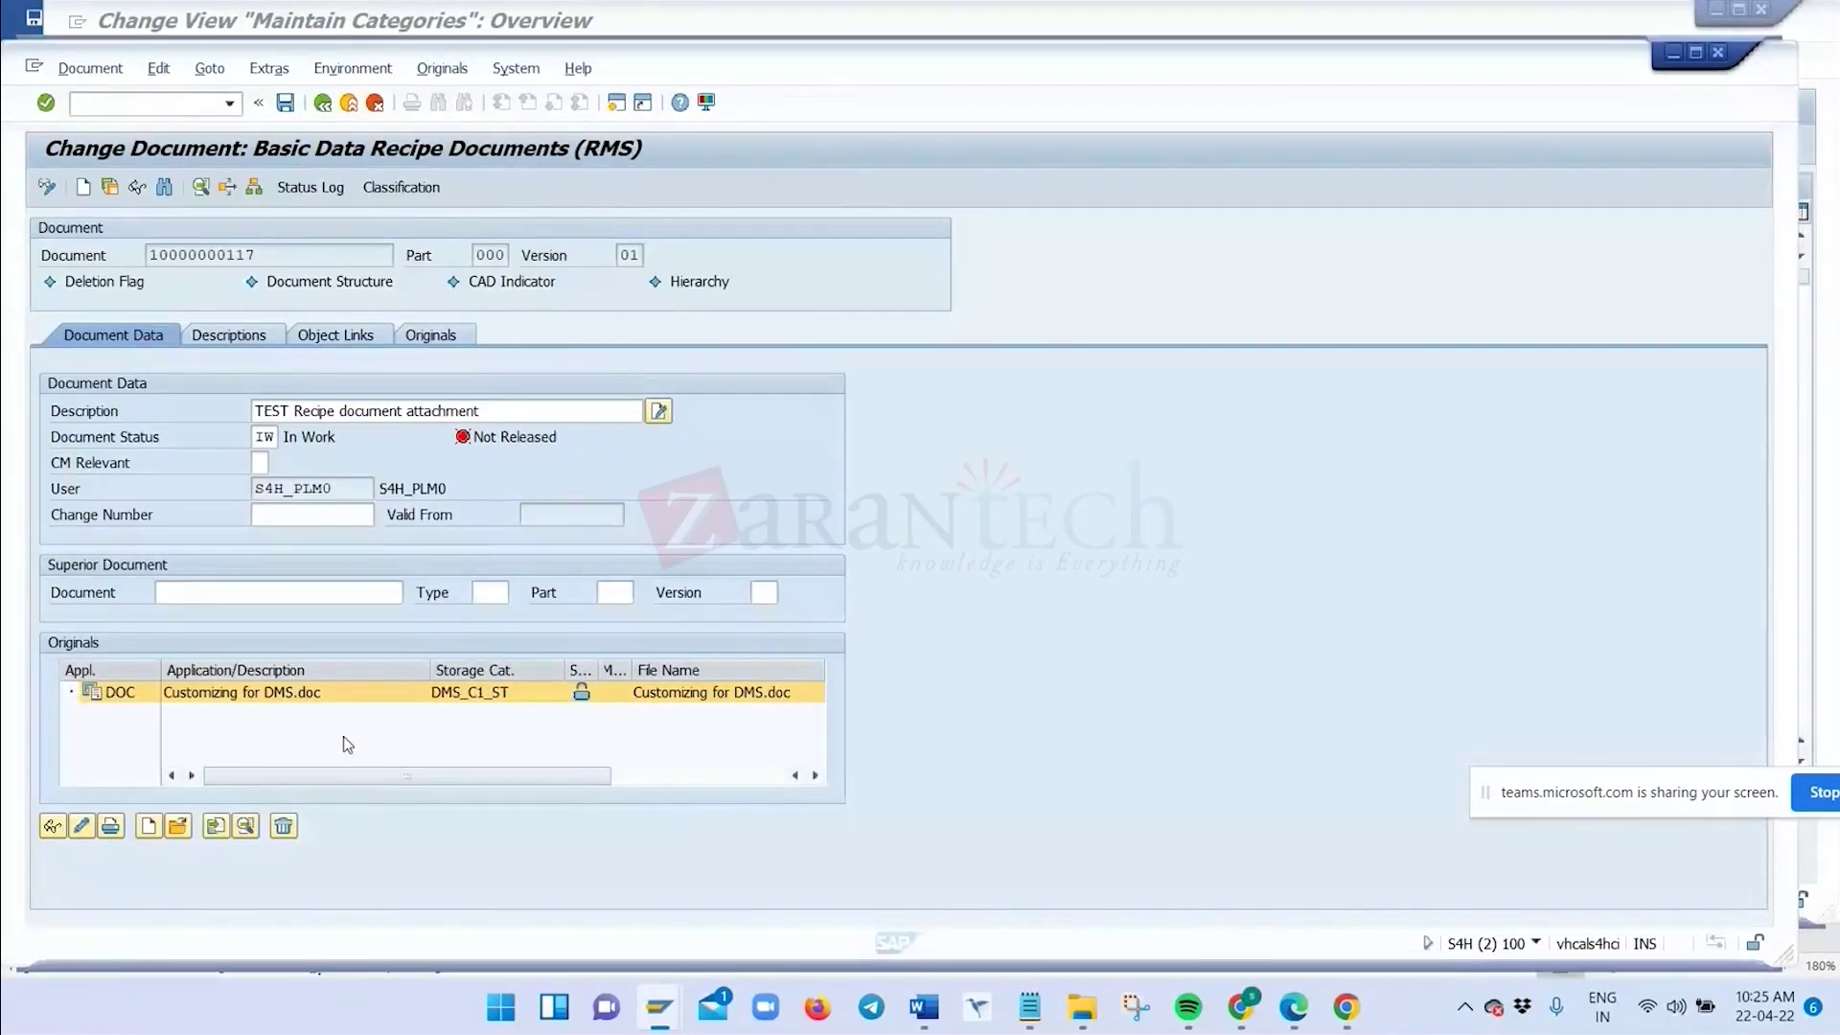
{"action": "key", "text": "alt+Tab"}
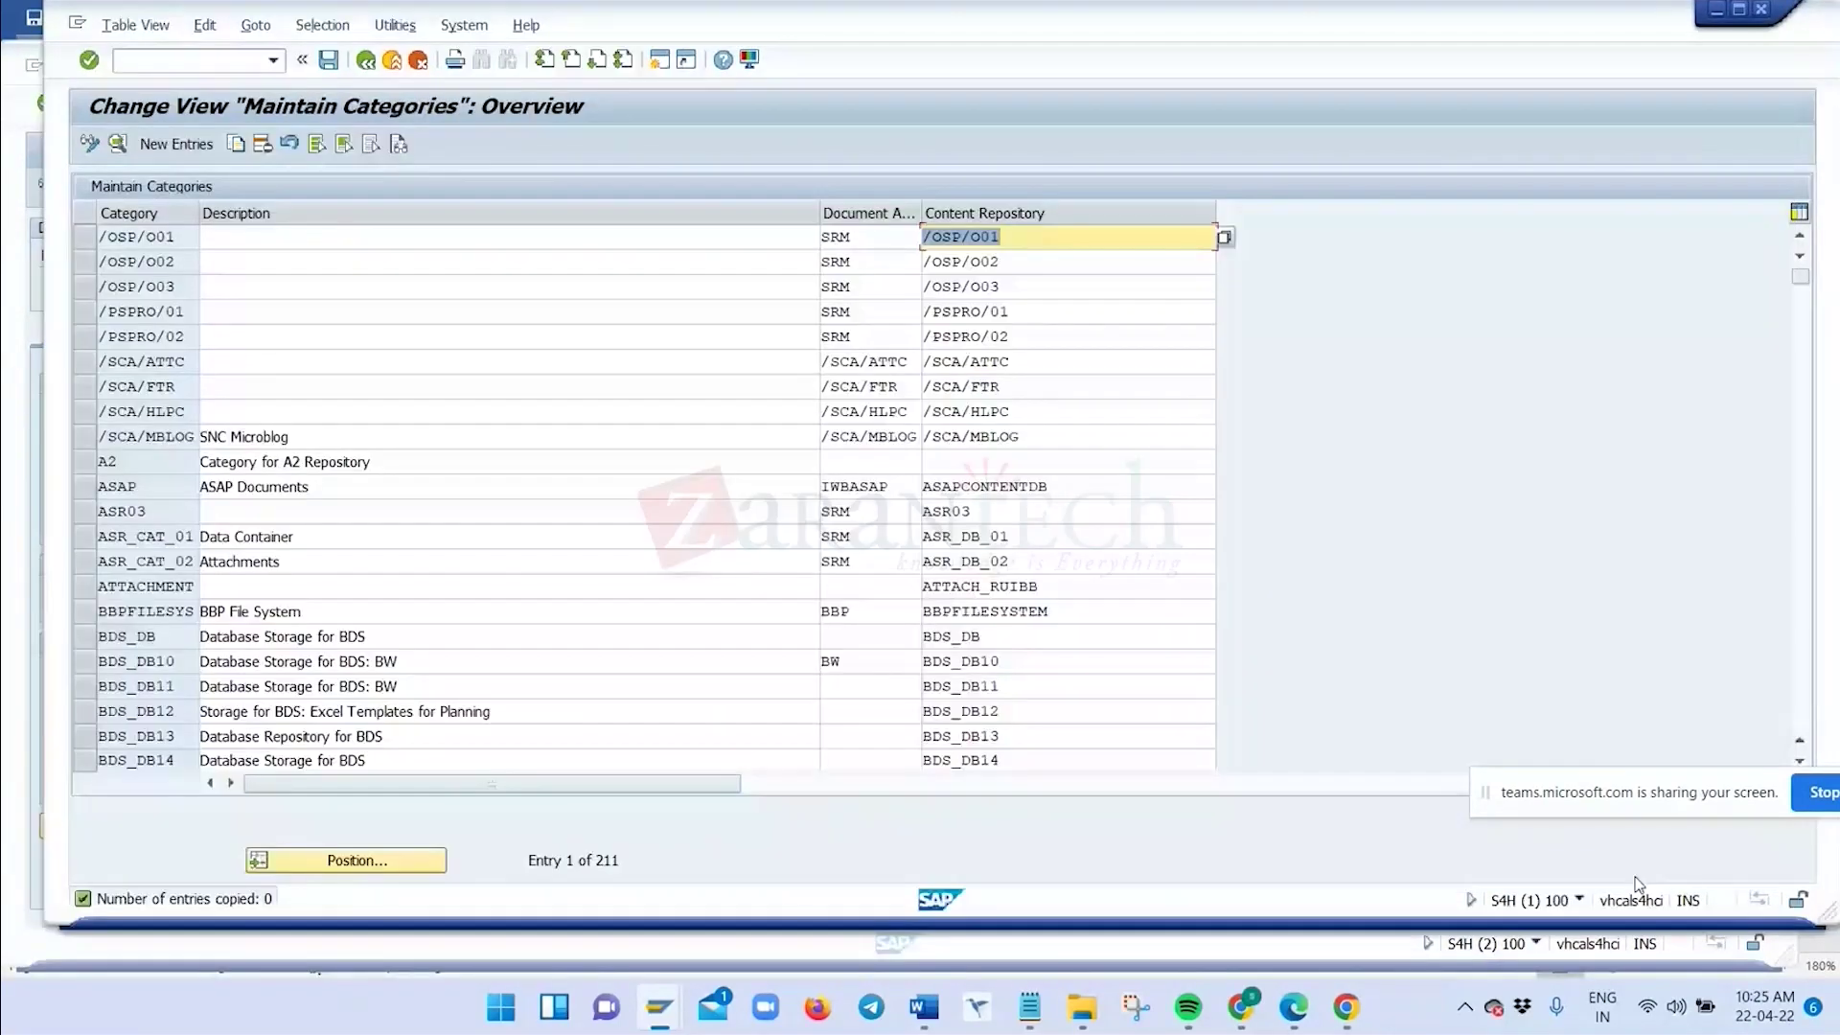
{"action": "left_click", "coordinate": [1579, 900]}
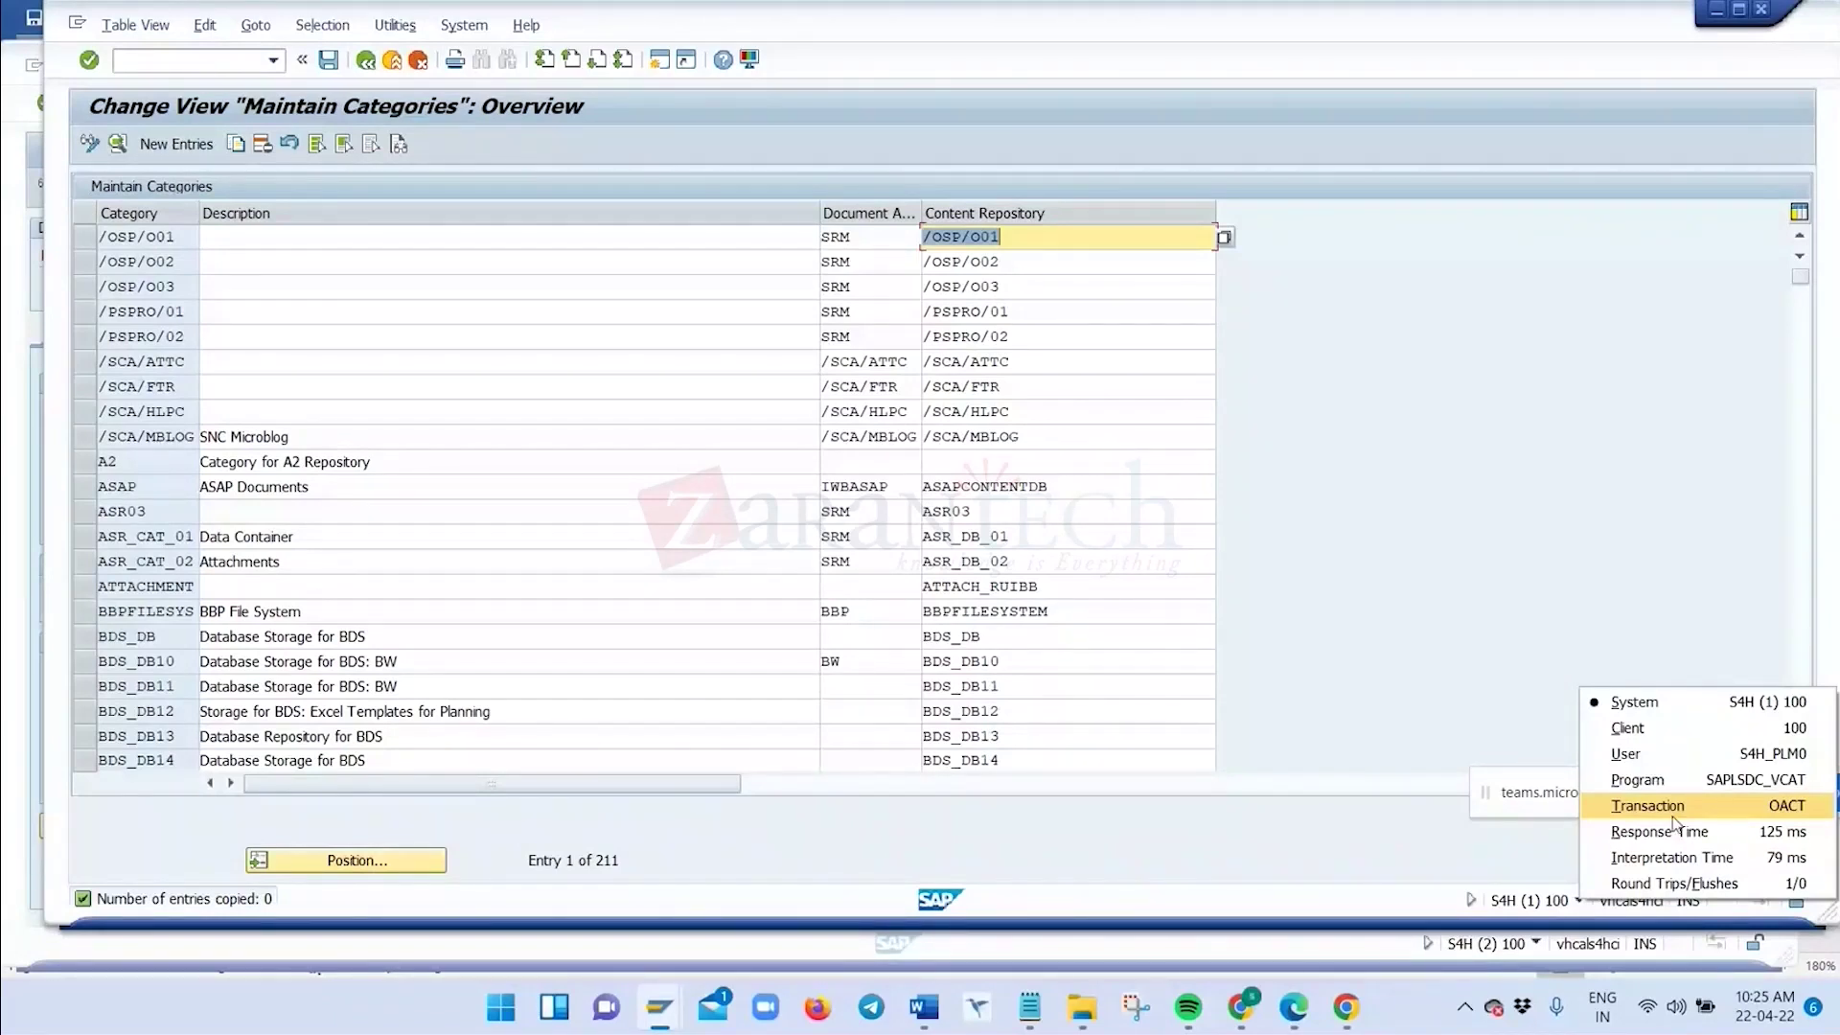
{"action": "left_click", "coordinate": [181, 25]}
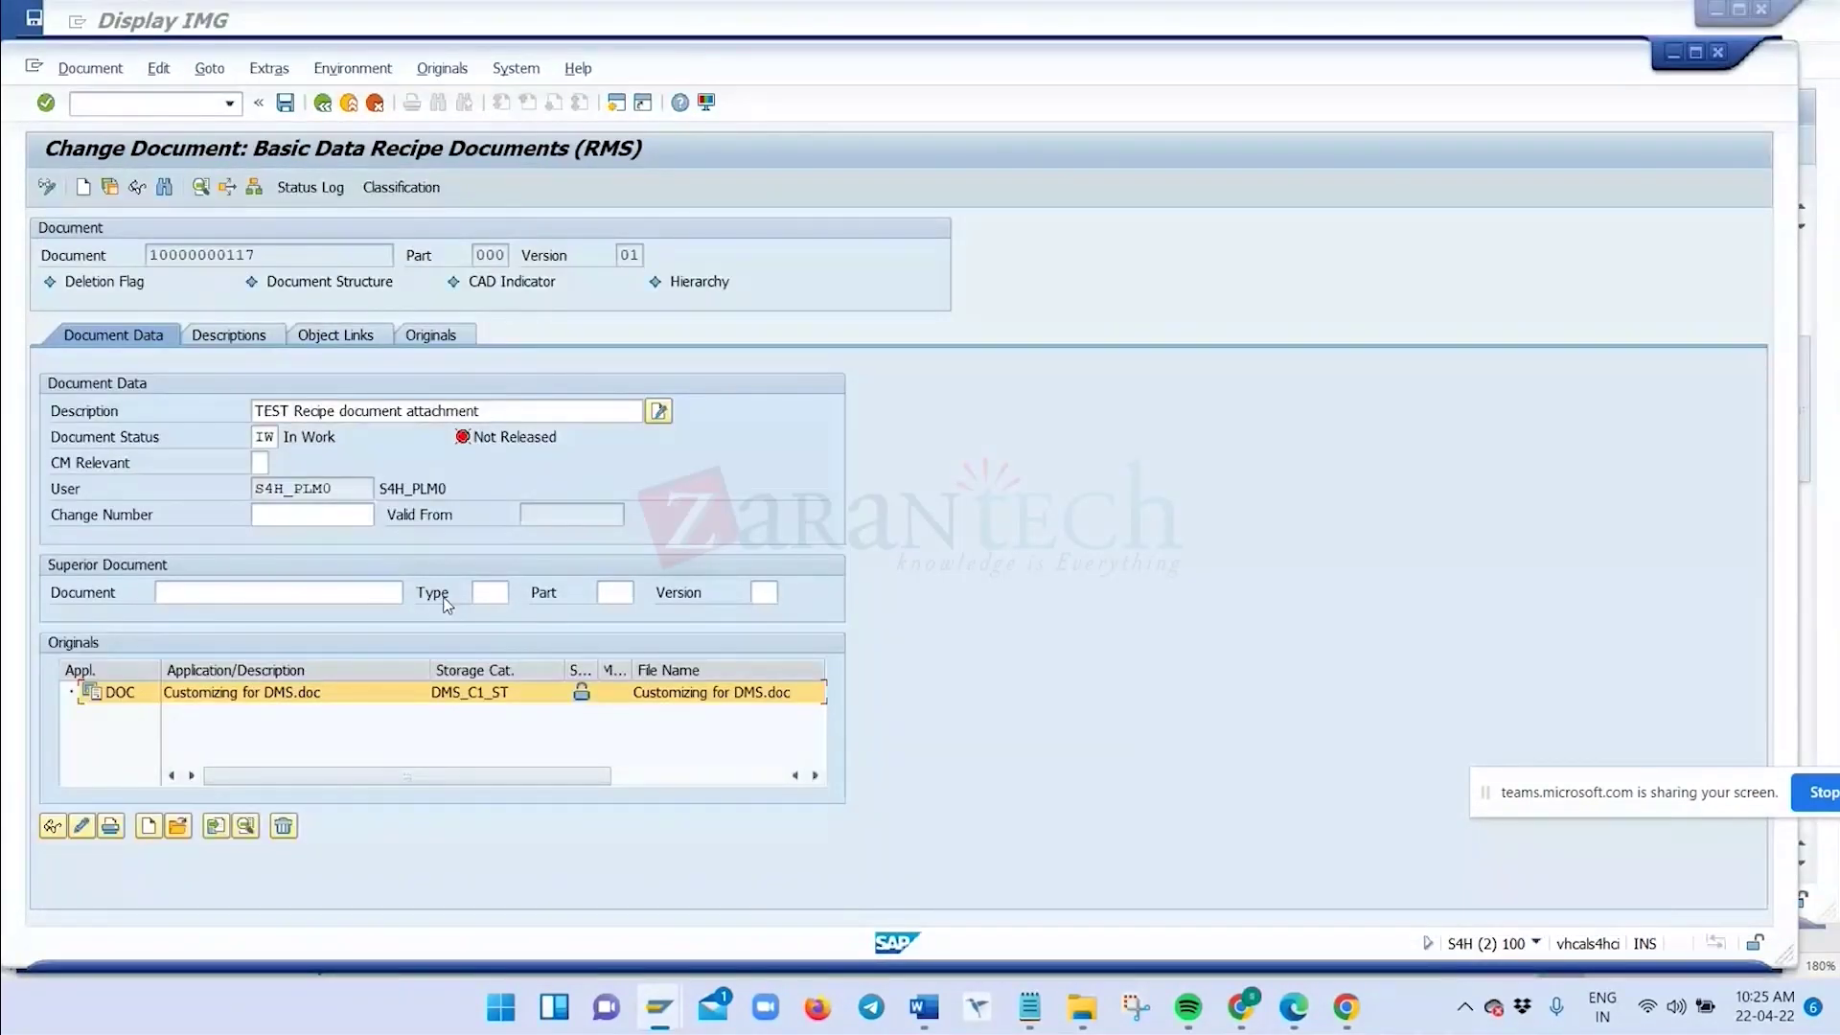
{"action": "key", "text": "alt+Tab"}
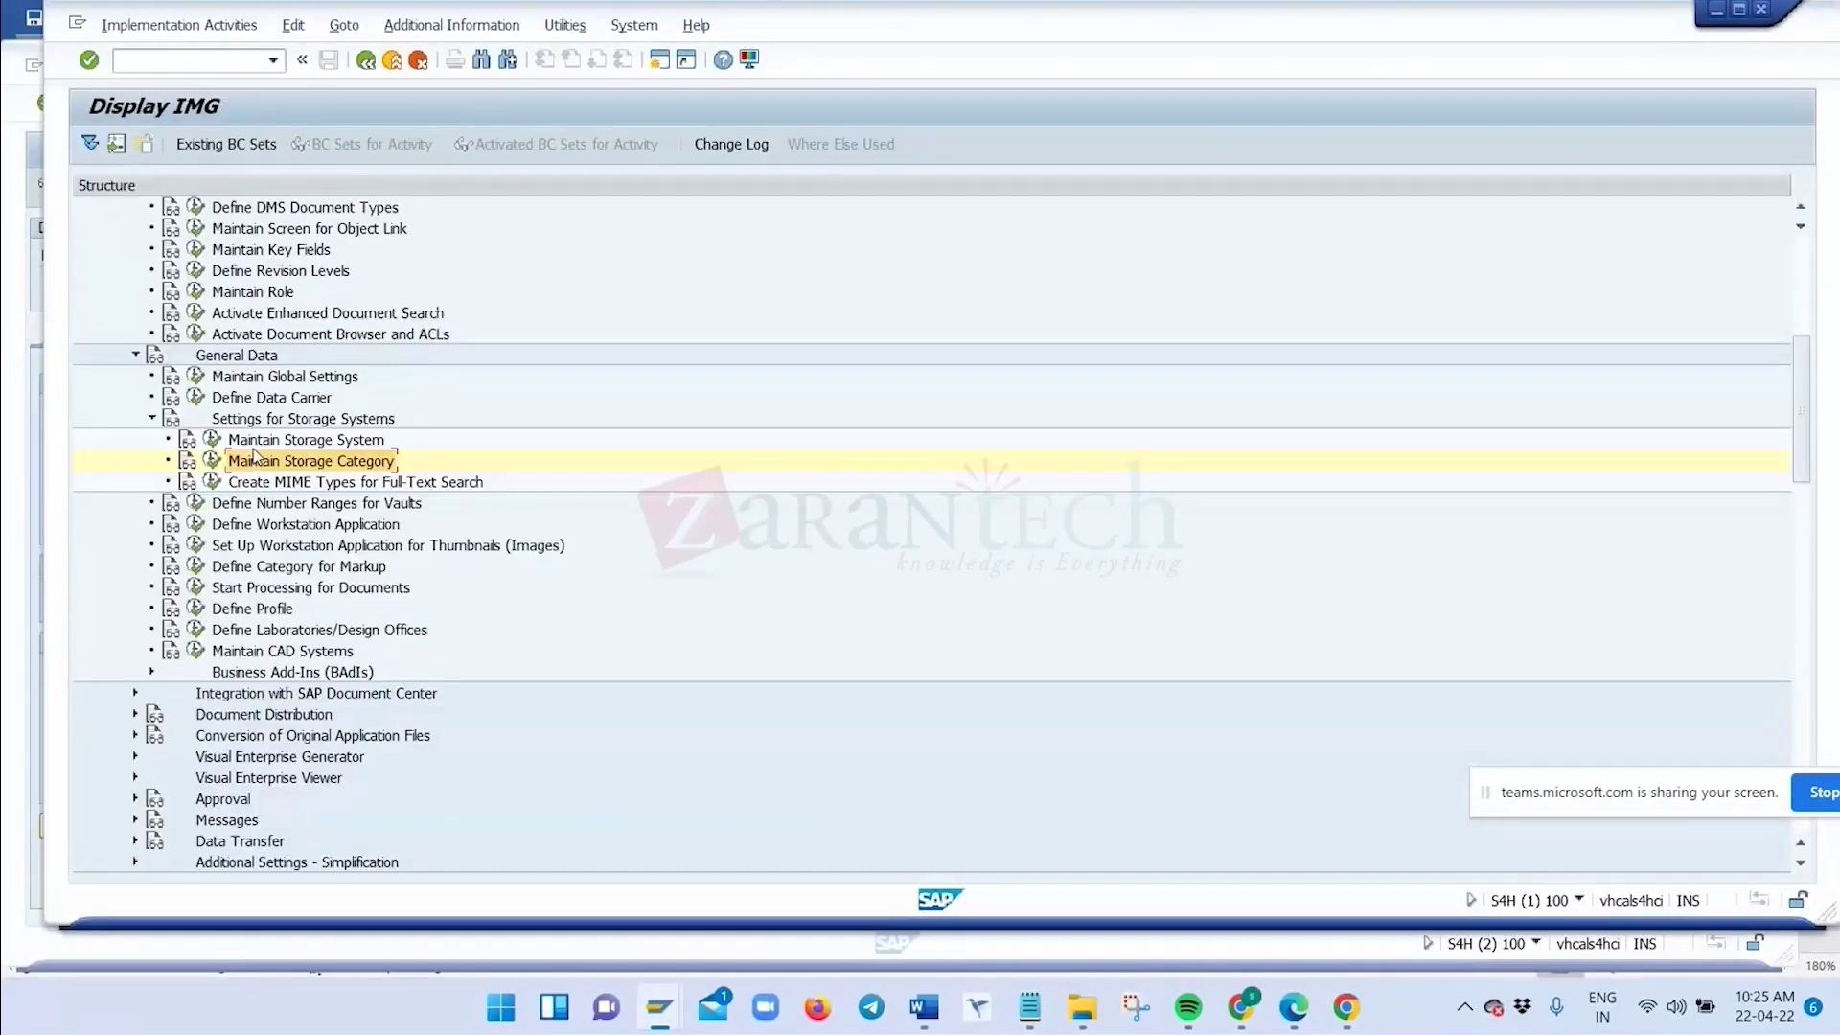
Open the Maintain Storage System activity in the IMG and look through its content repositories
{"action": "double_click", "coordinate": [254, 458]}
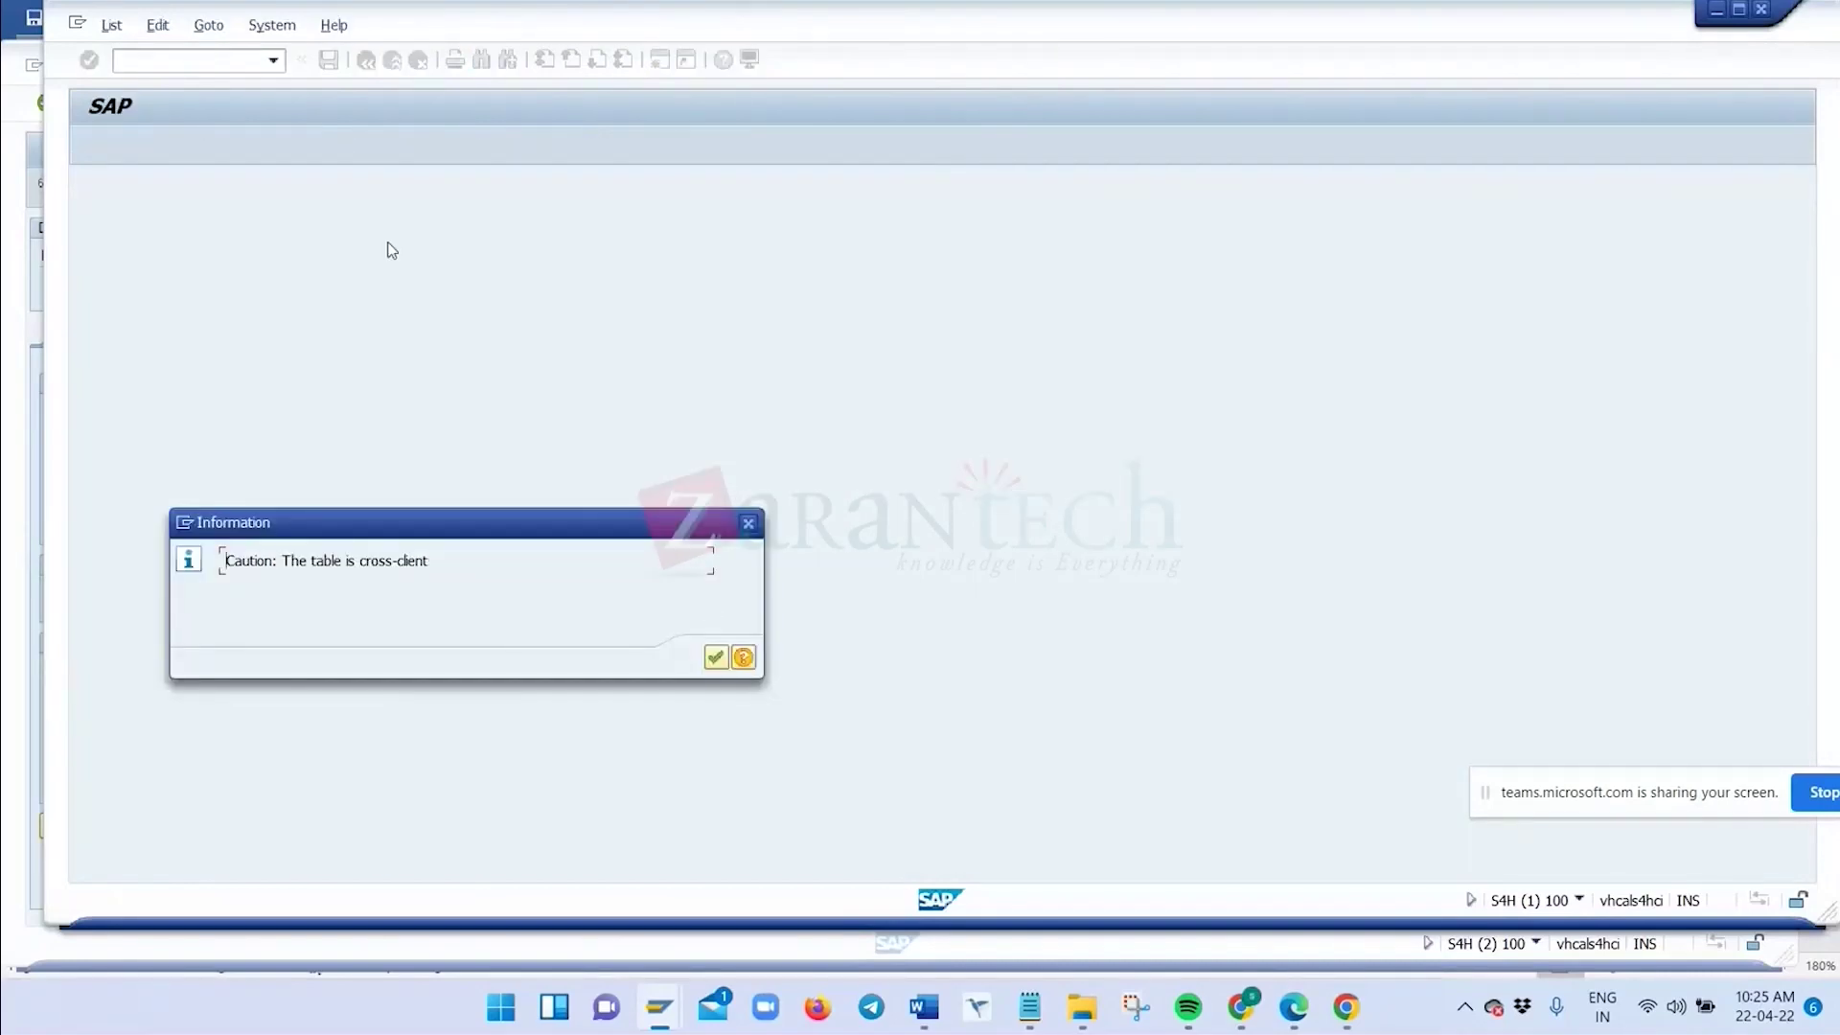
{"action": "left_click", "coordinate": [717, 658]}
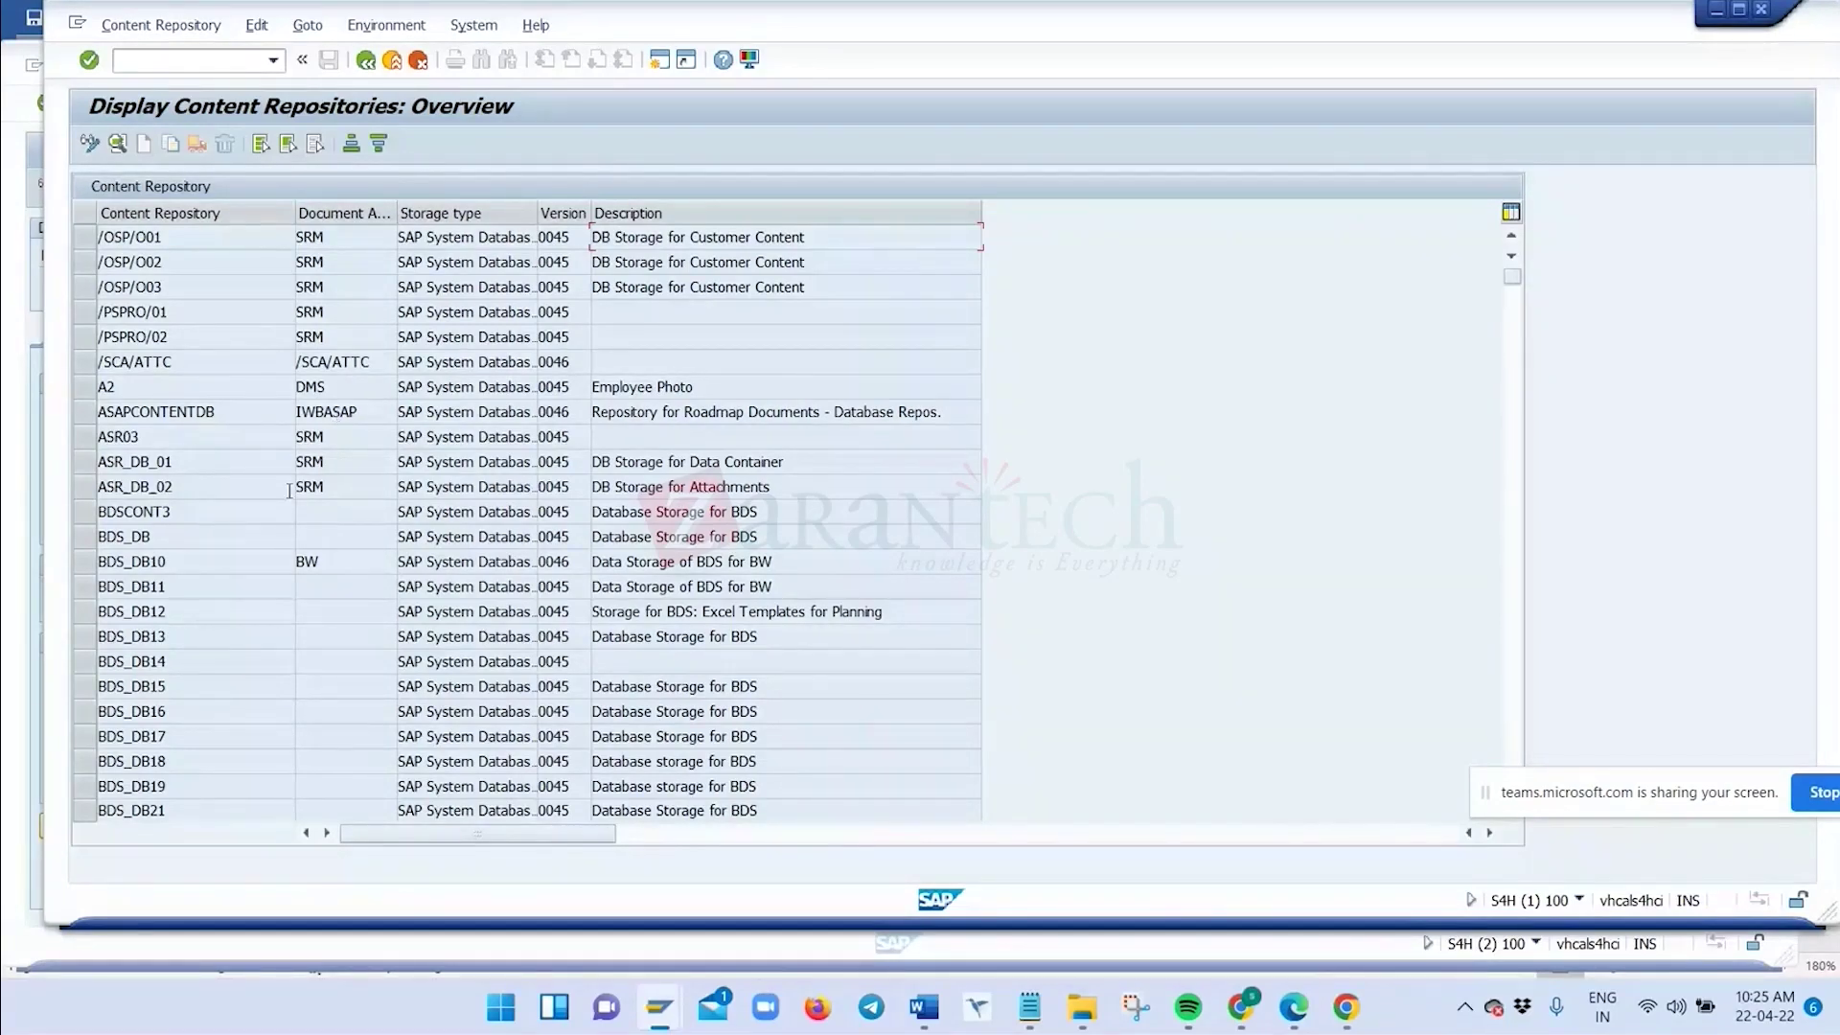
{"action": "scroll", "coordinate": [235, 578], "scroll_direction": "down", "scroll_amount": 4}
{"action": "scroll", "coordinate": [235, 578], "scroll_direction": "down", "scroll_amount": 3}
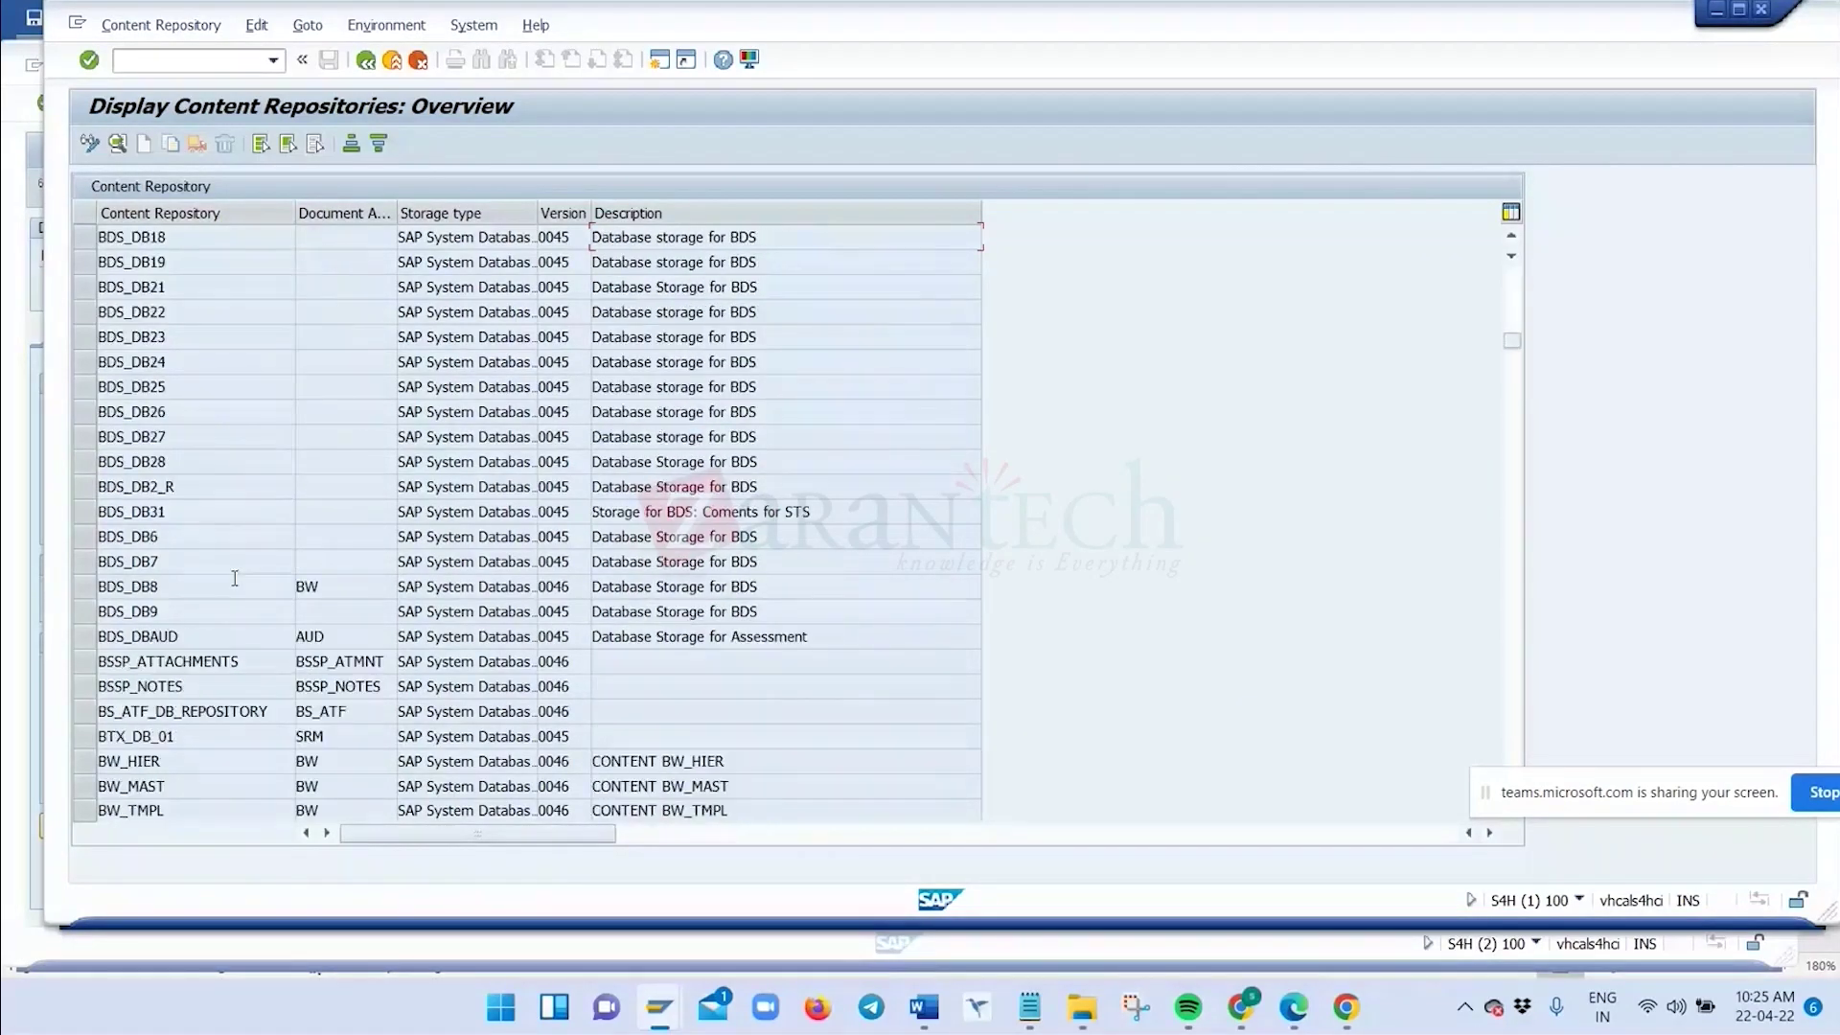
{"action": "scroll", "coordinate": [235, 578], "scroll_direction": "down", "scroll_amount": 4}
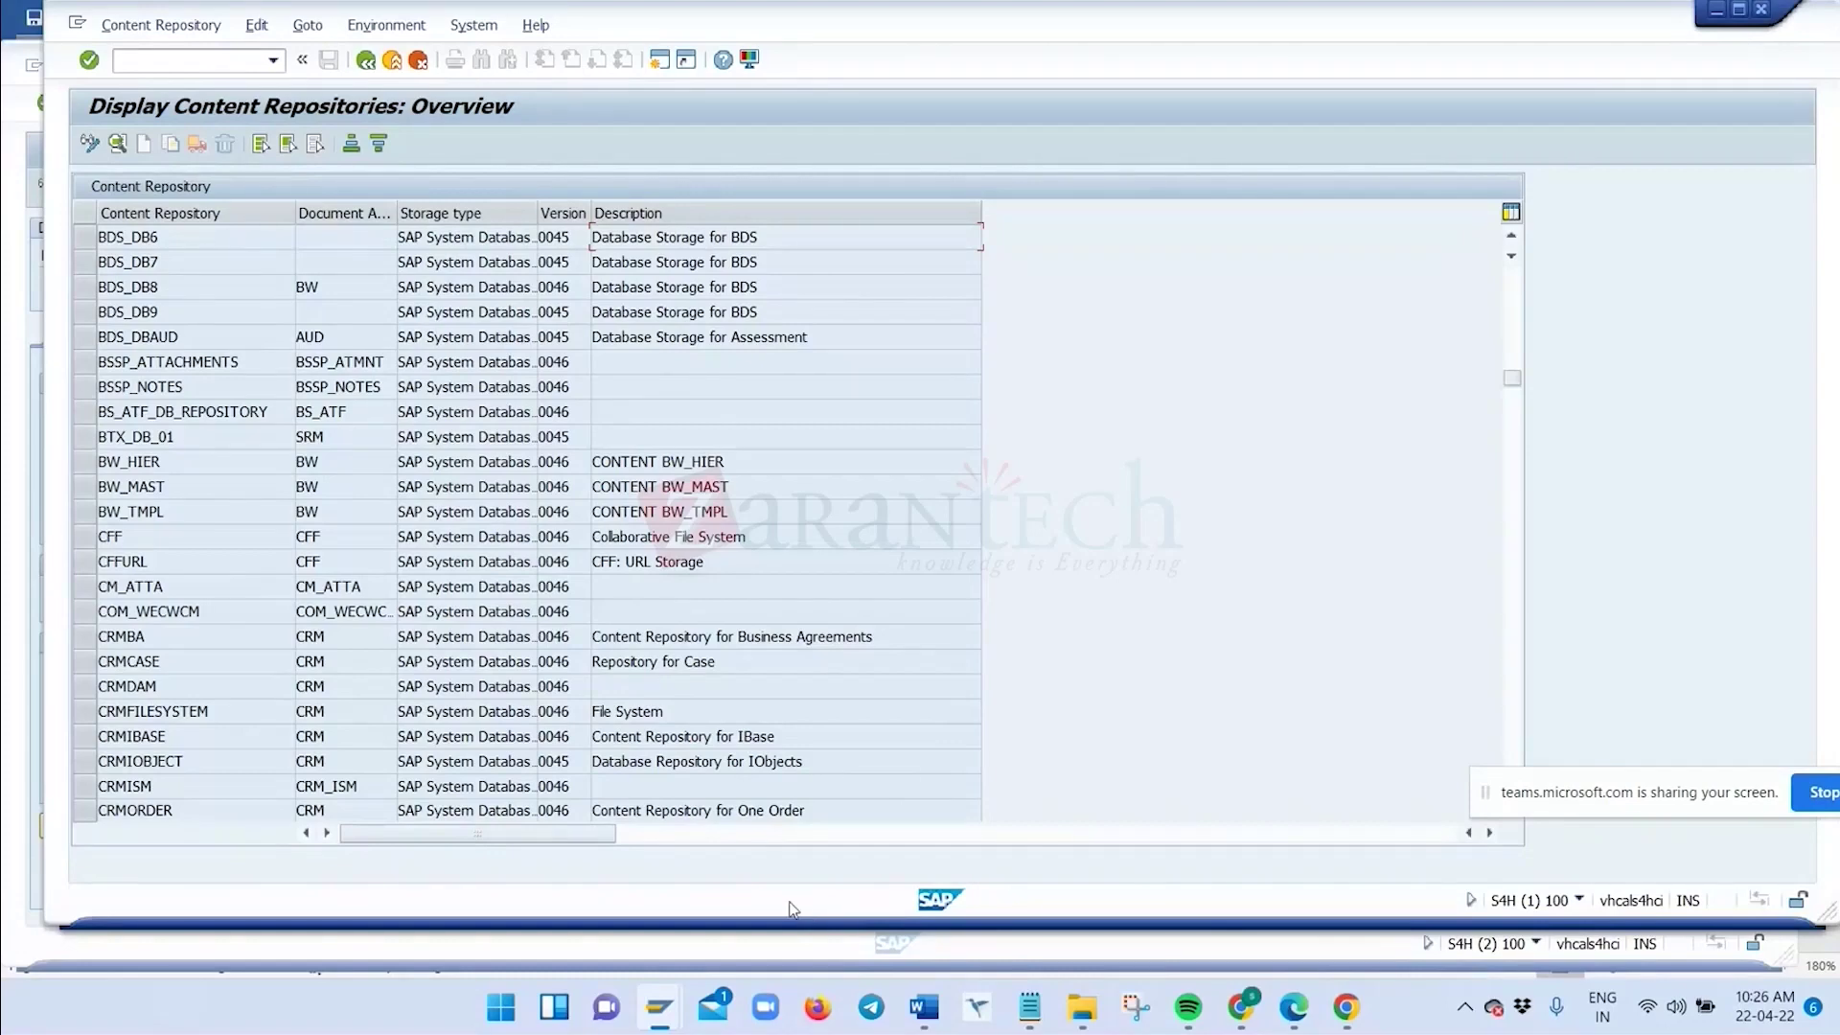
Switch to the Module 3 - Document Management presentation in Chrome and show slide 13, DMS – Best Practice Architecture
{"action": "key", "text": "alt+Tab"}
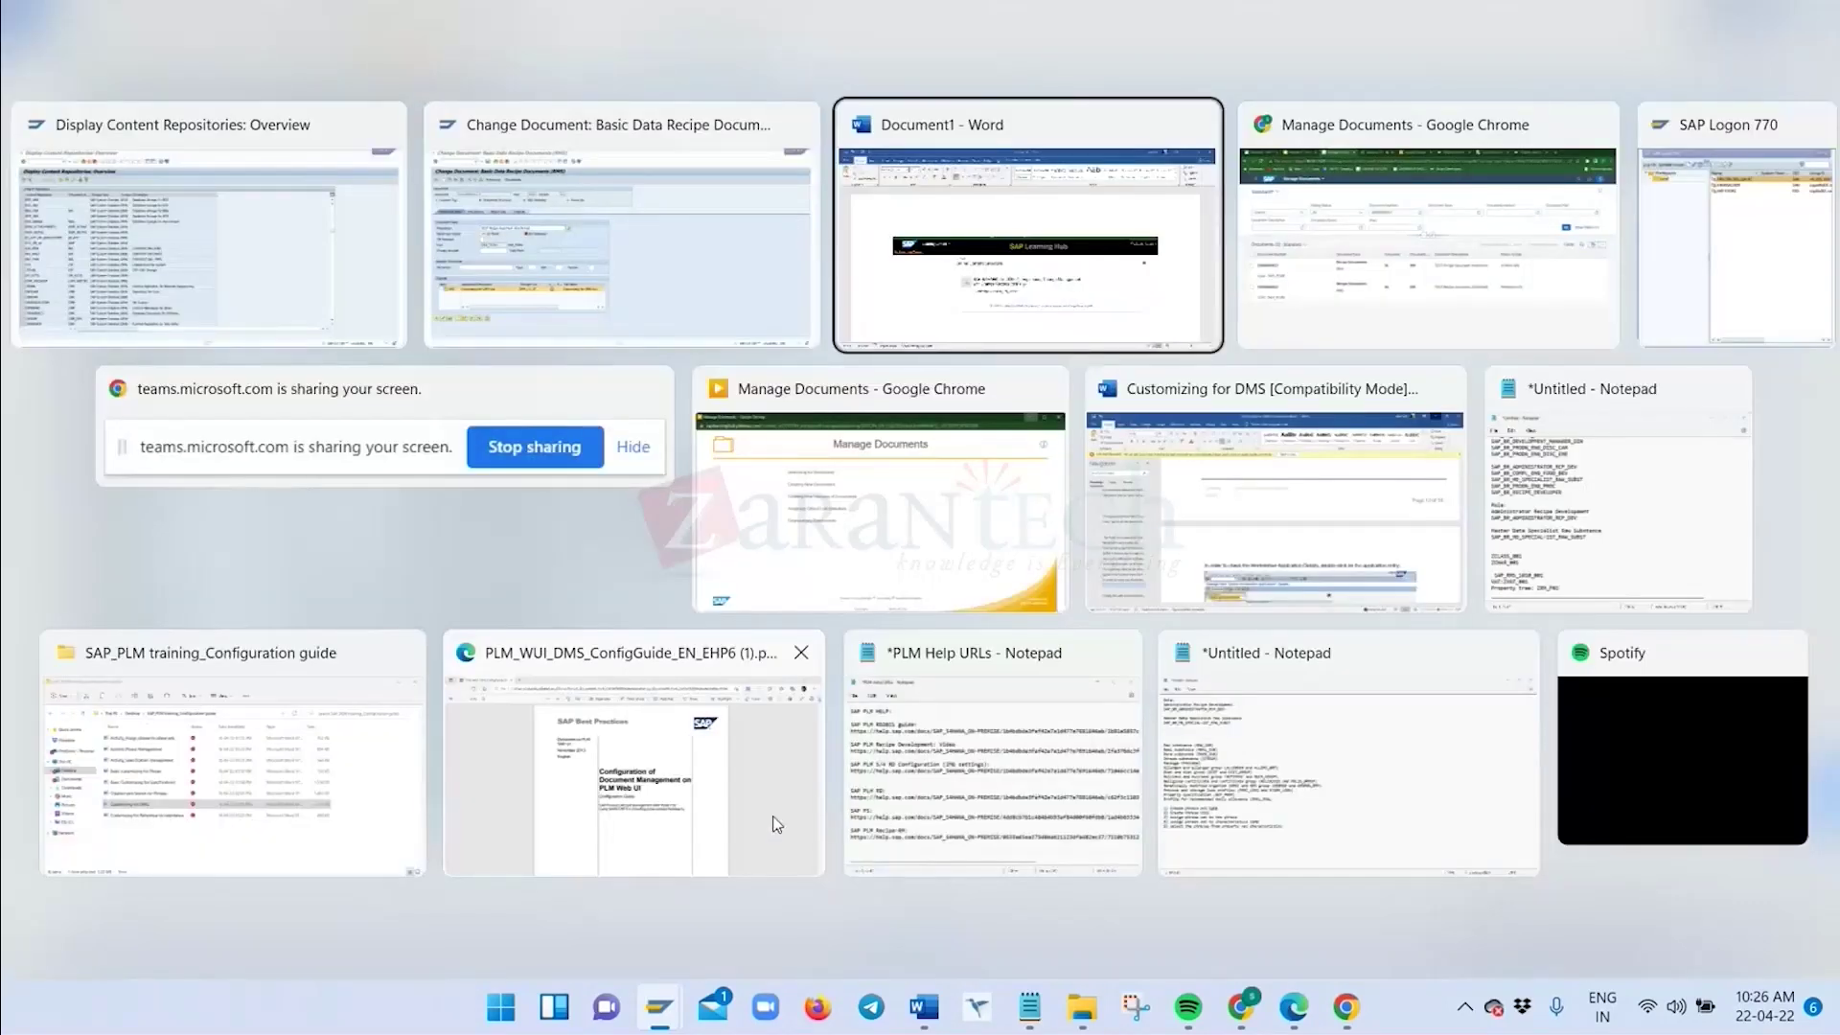
{"action": "key", "text": "alt+Tab"}
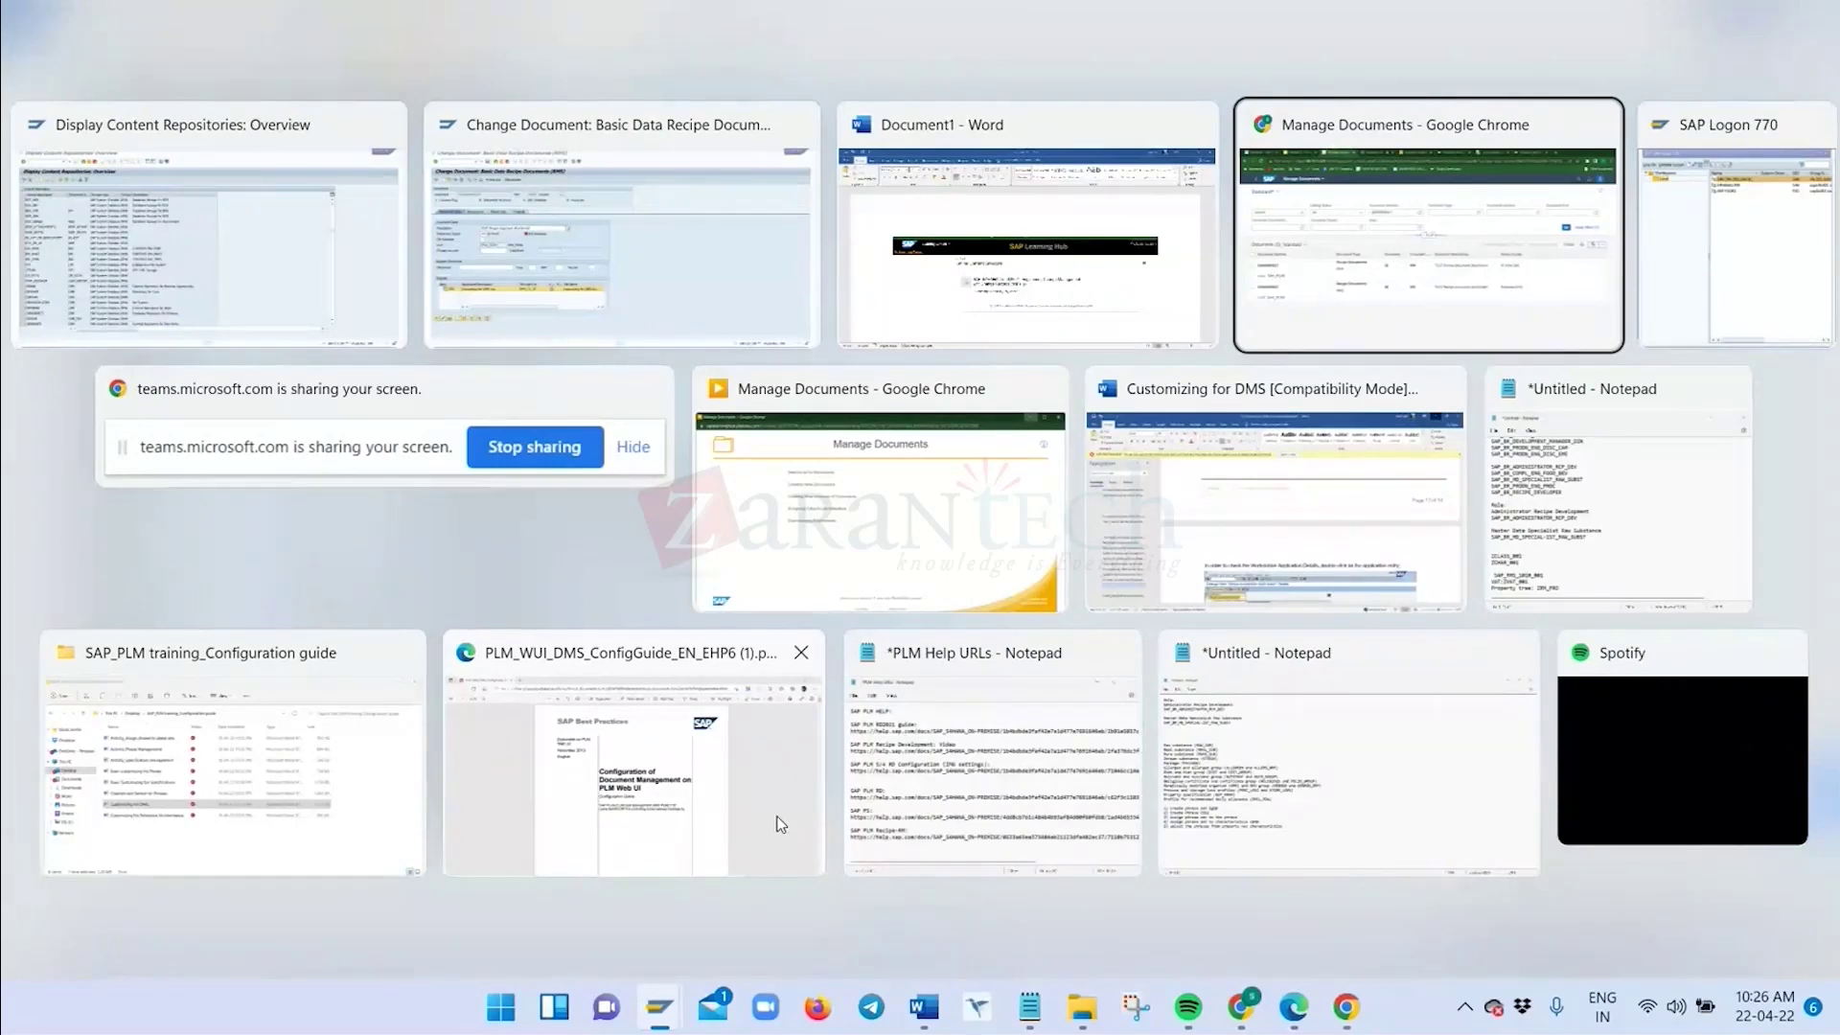
{"action": "key", "text": "alt+Tab"}
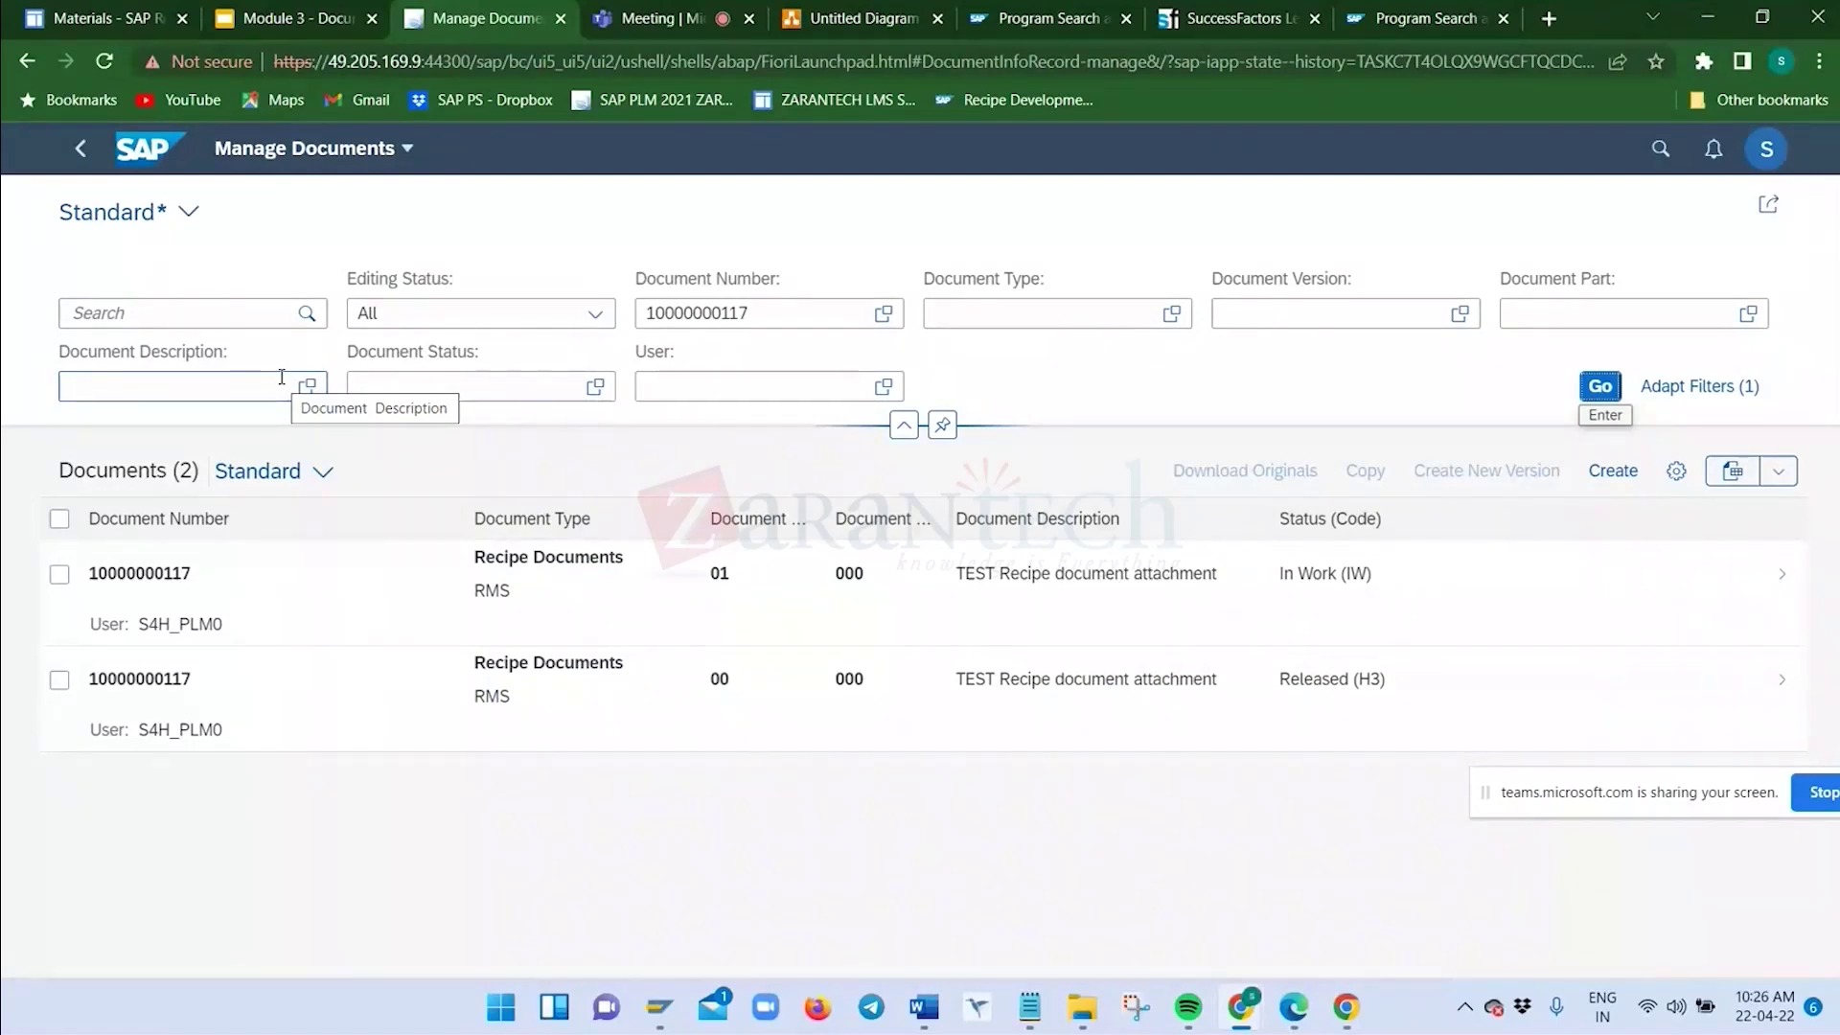
{"action": "left_click", "coordinate": [247, 19]}
{"action": "scroll", "coordinate": [105, 668], "scroll_direction": "down", "scroll_amount": 10}
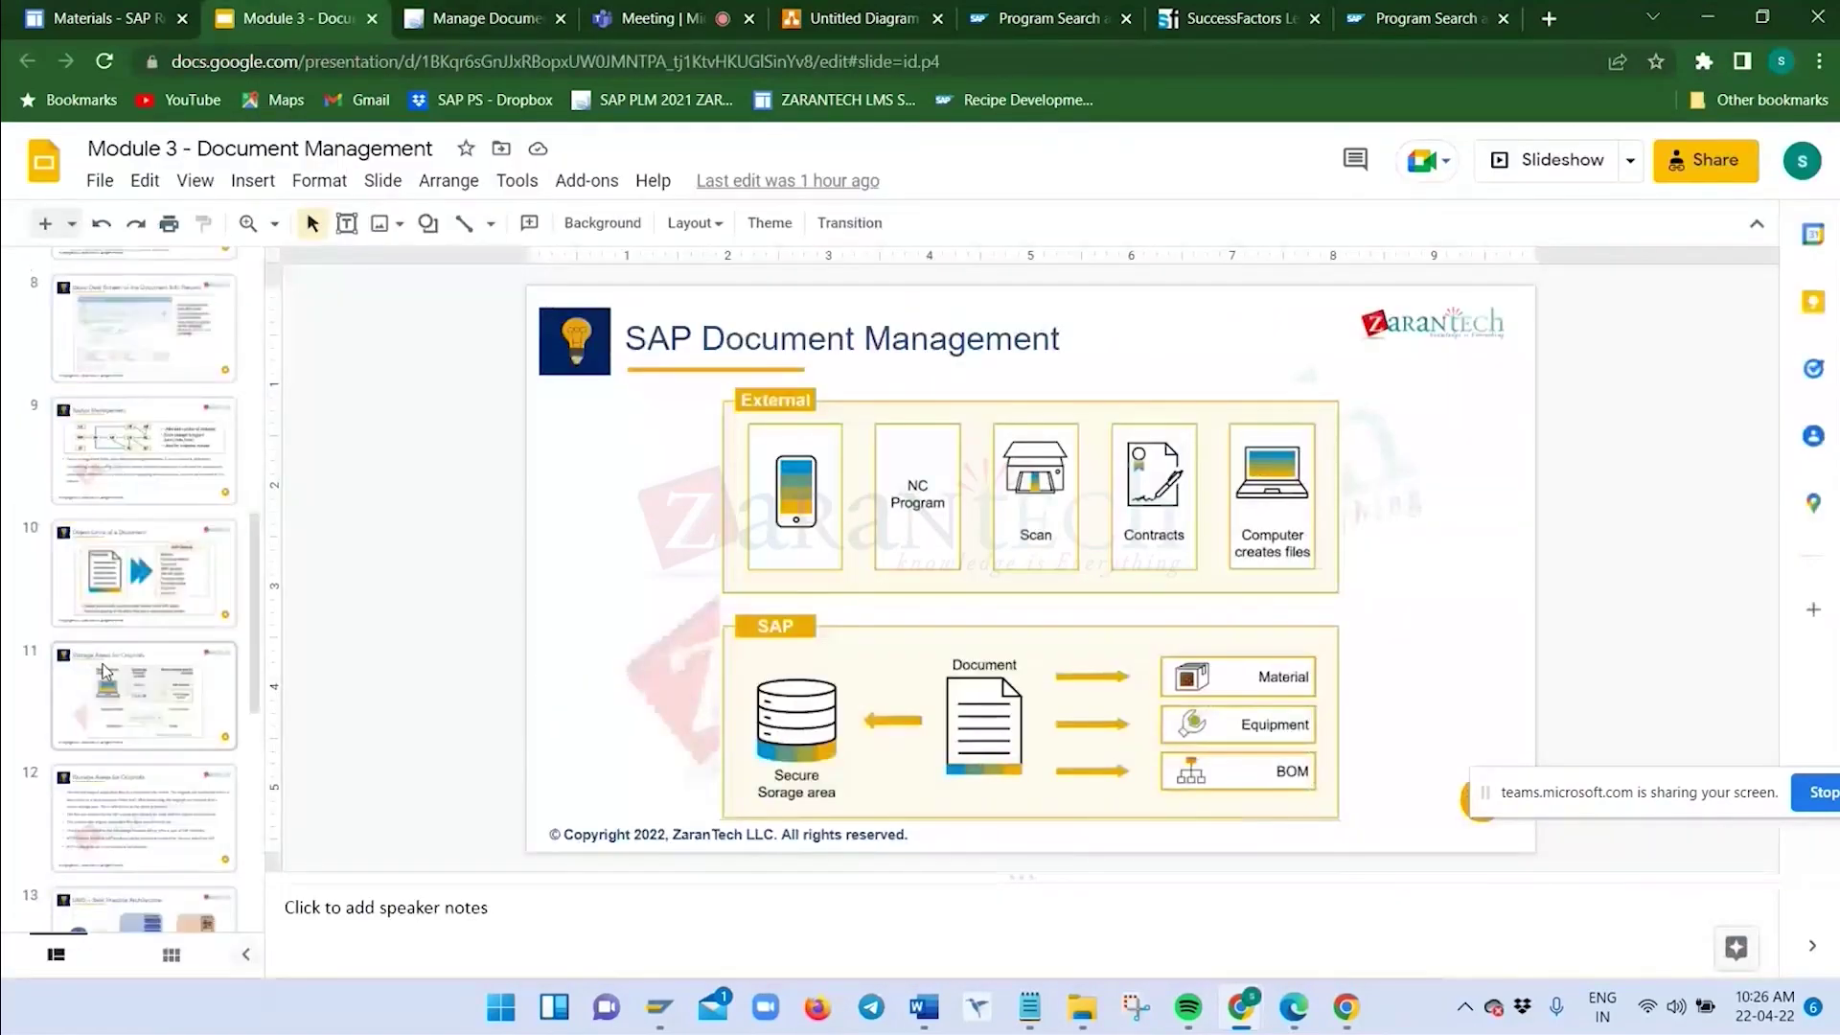
{"action": "scroll", "coordinate": [115, 426], "scroll_direction": "down", "scroll_amount": 3}
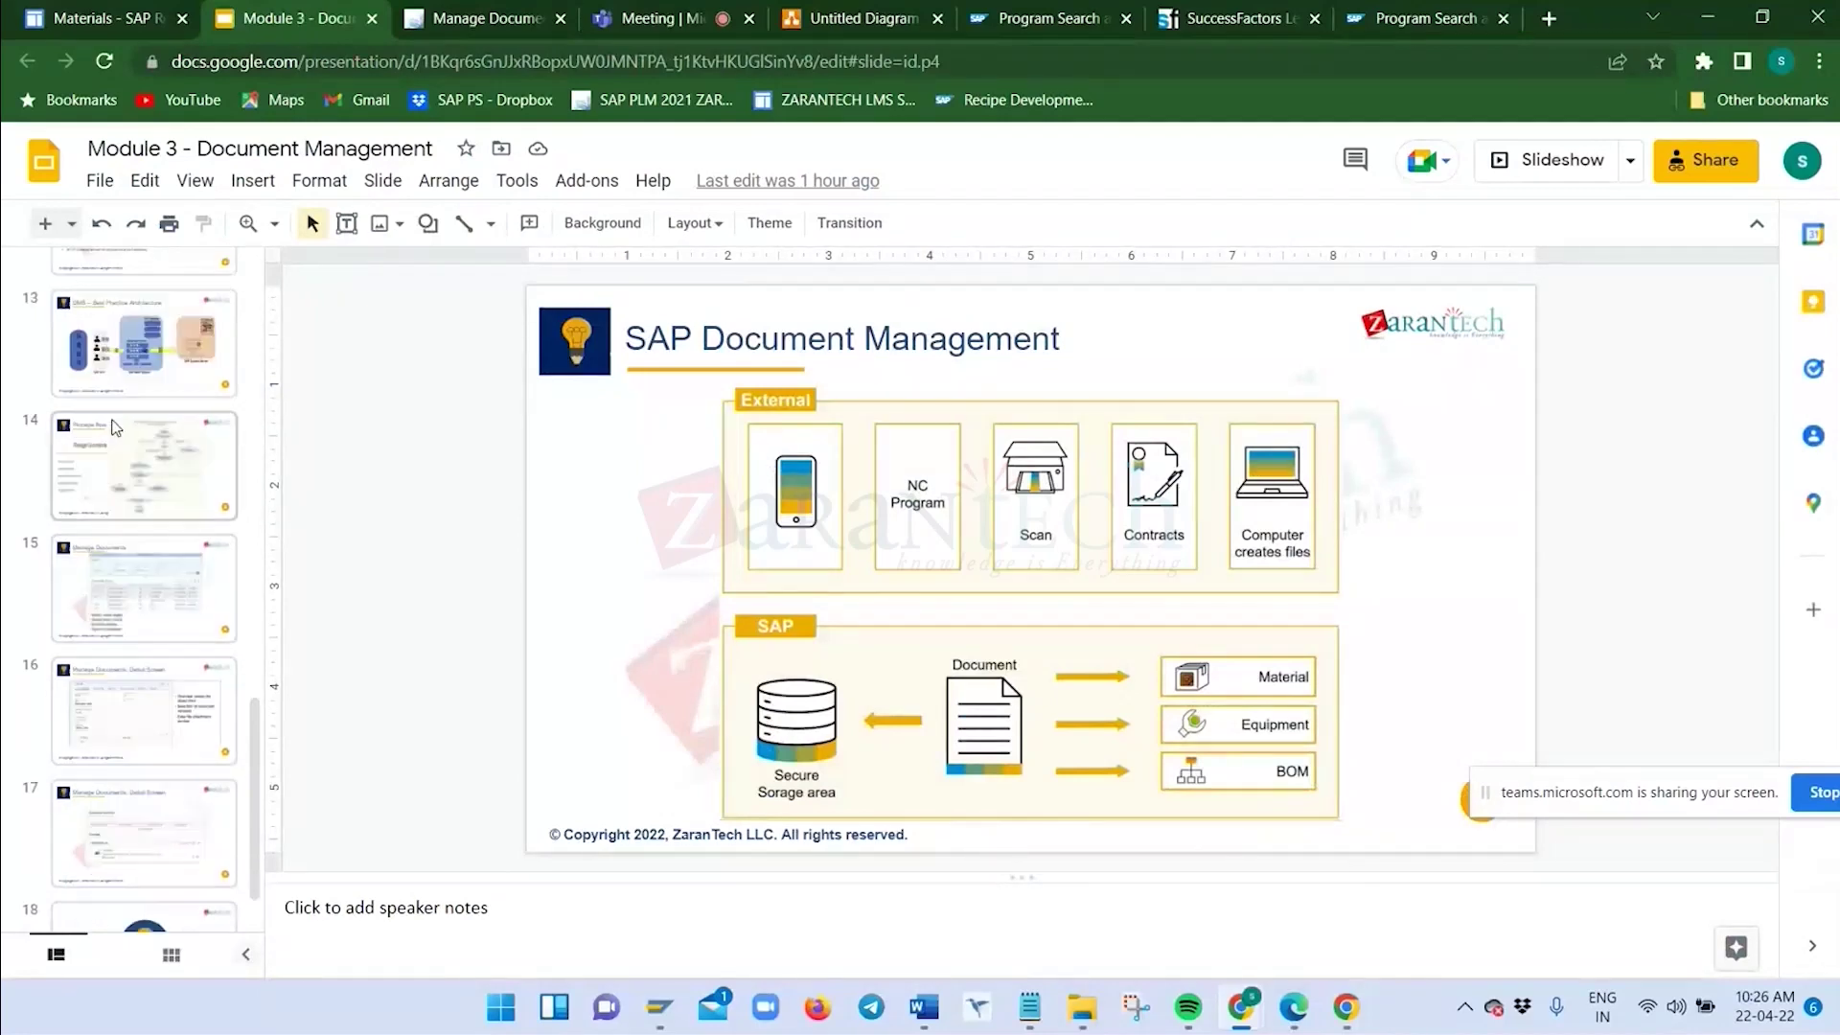
{"action": "left_click", "coordinate": [120, 379]}
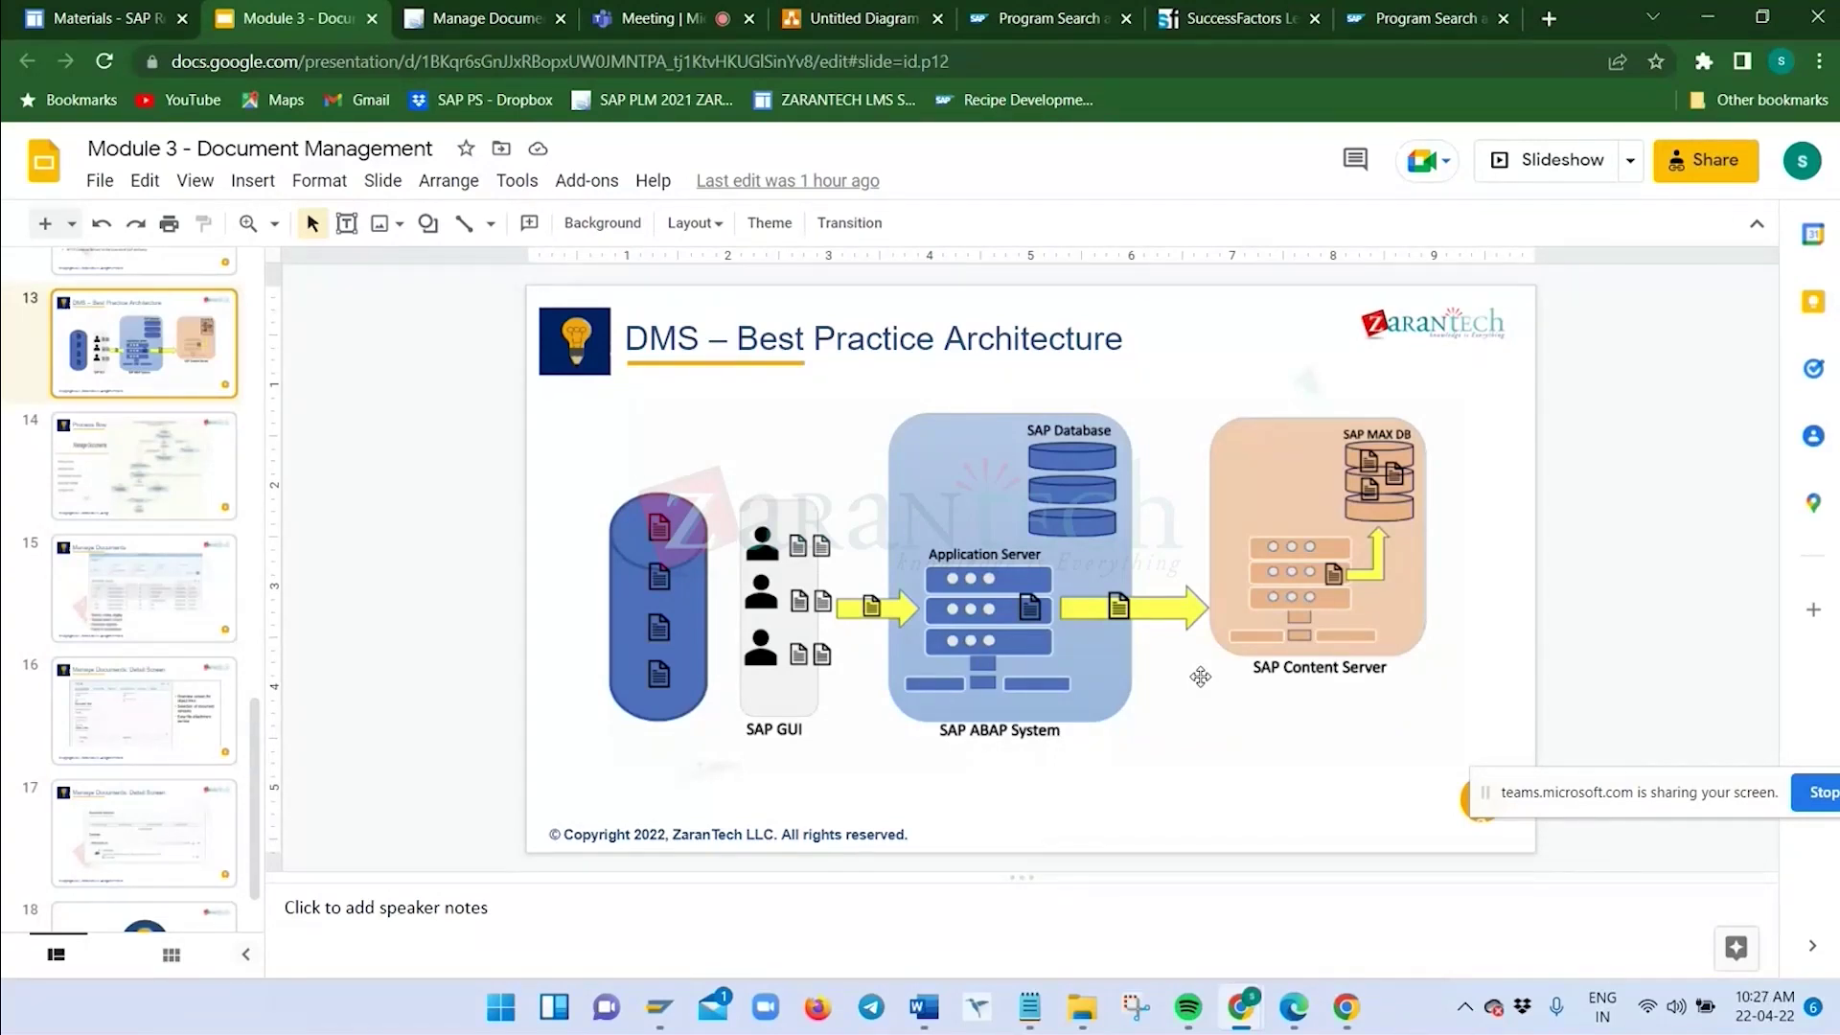
Switch back to SAP GUI, open the Maintain Categories overview and position the list at category DMS_C1_ST
{"action": "key", "text": "alt+Tab"}
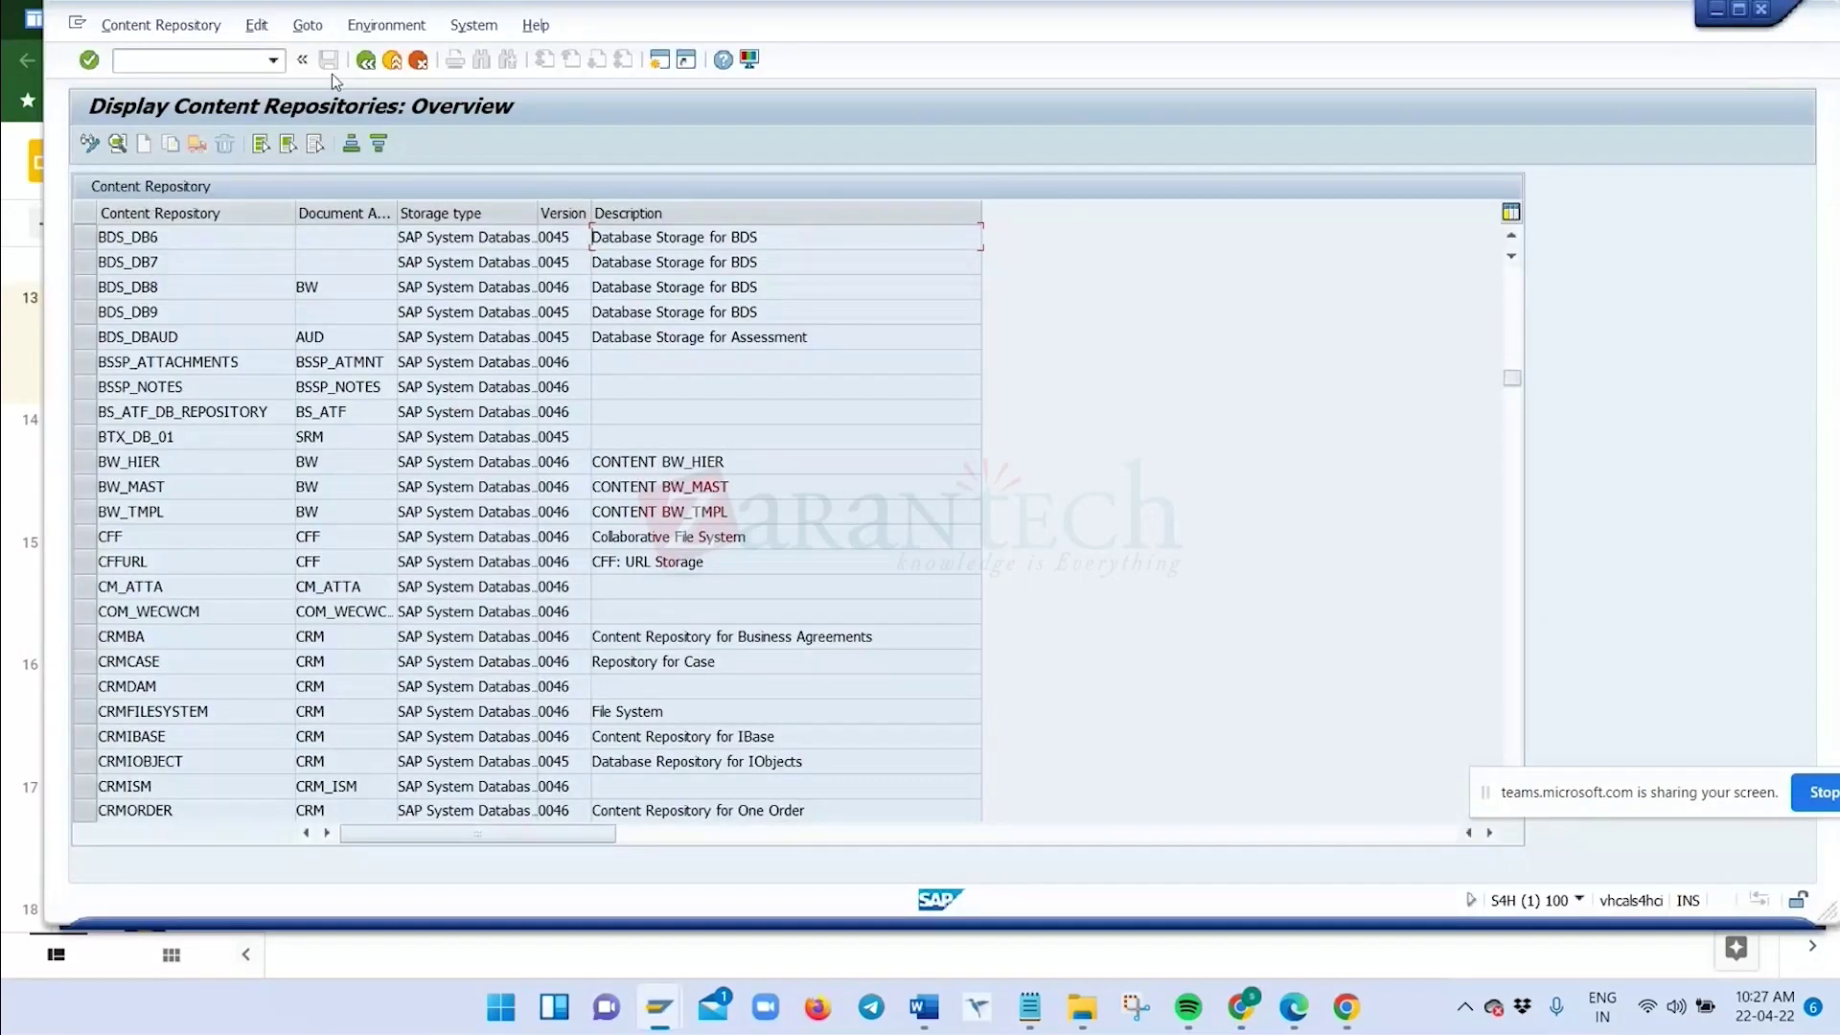
{"action": "key", "text": "F3"}
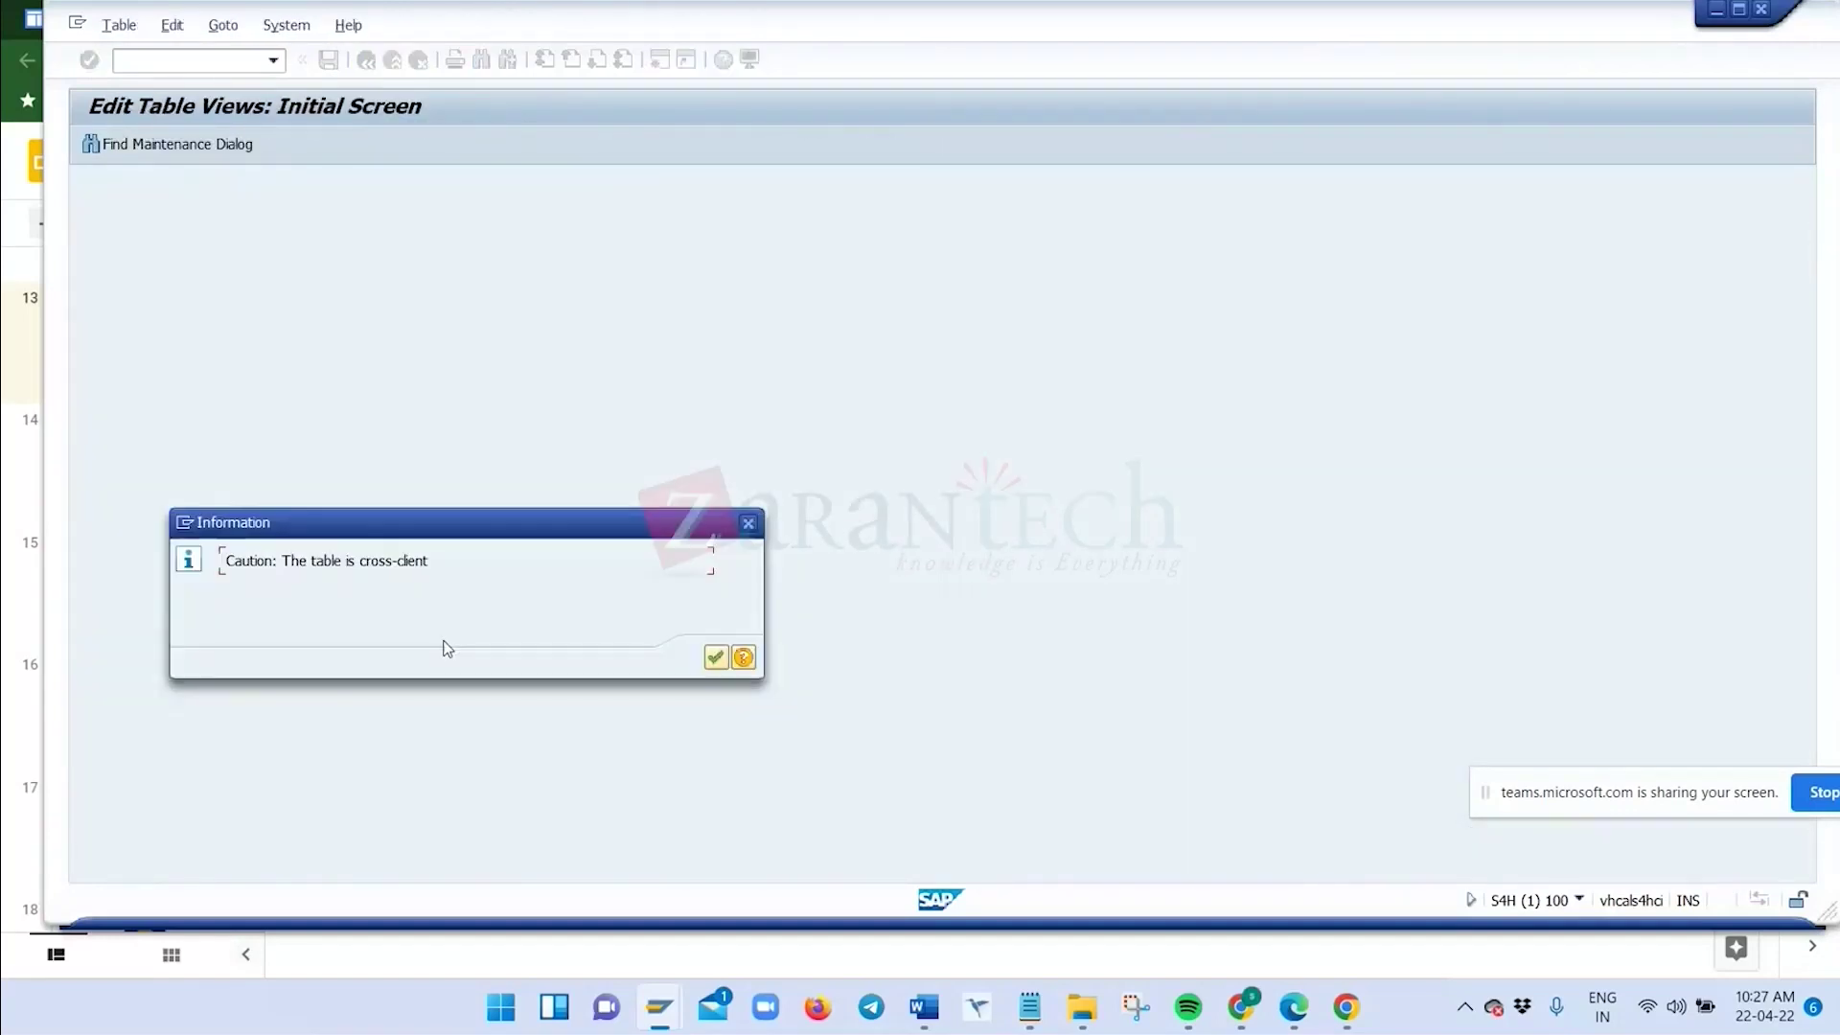
{"action": "left_click", "coordinate": [715, 659]}
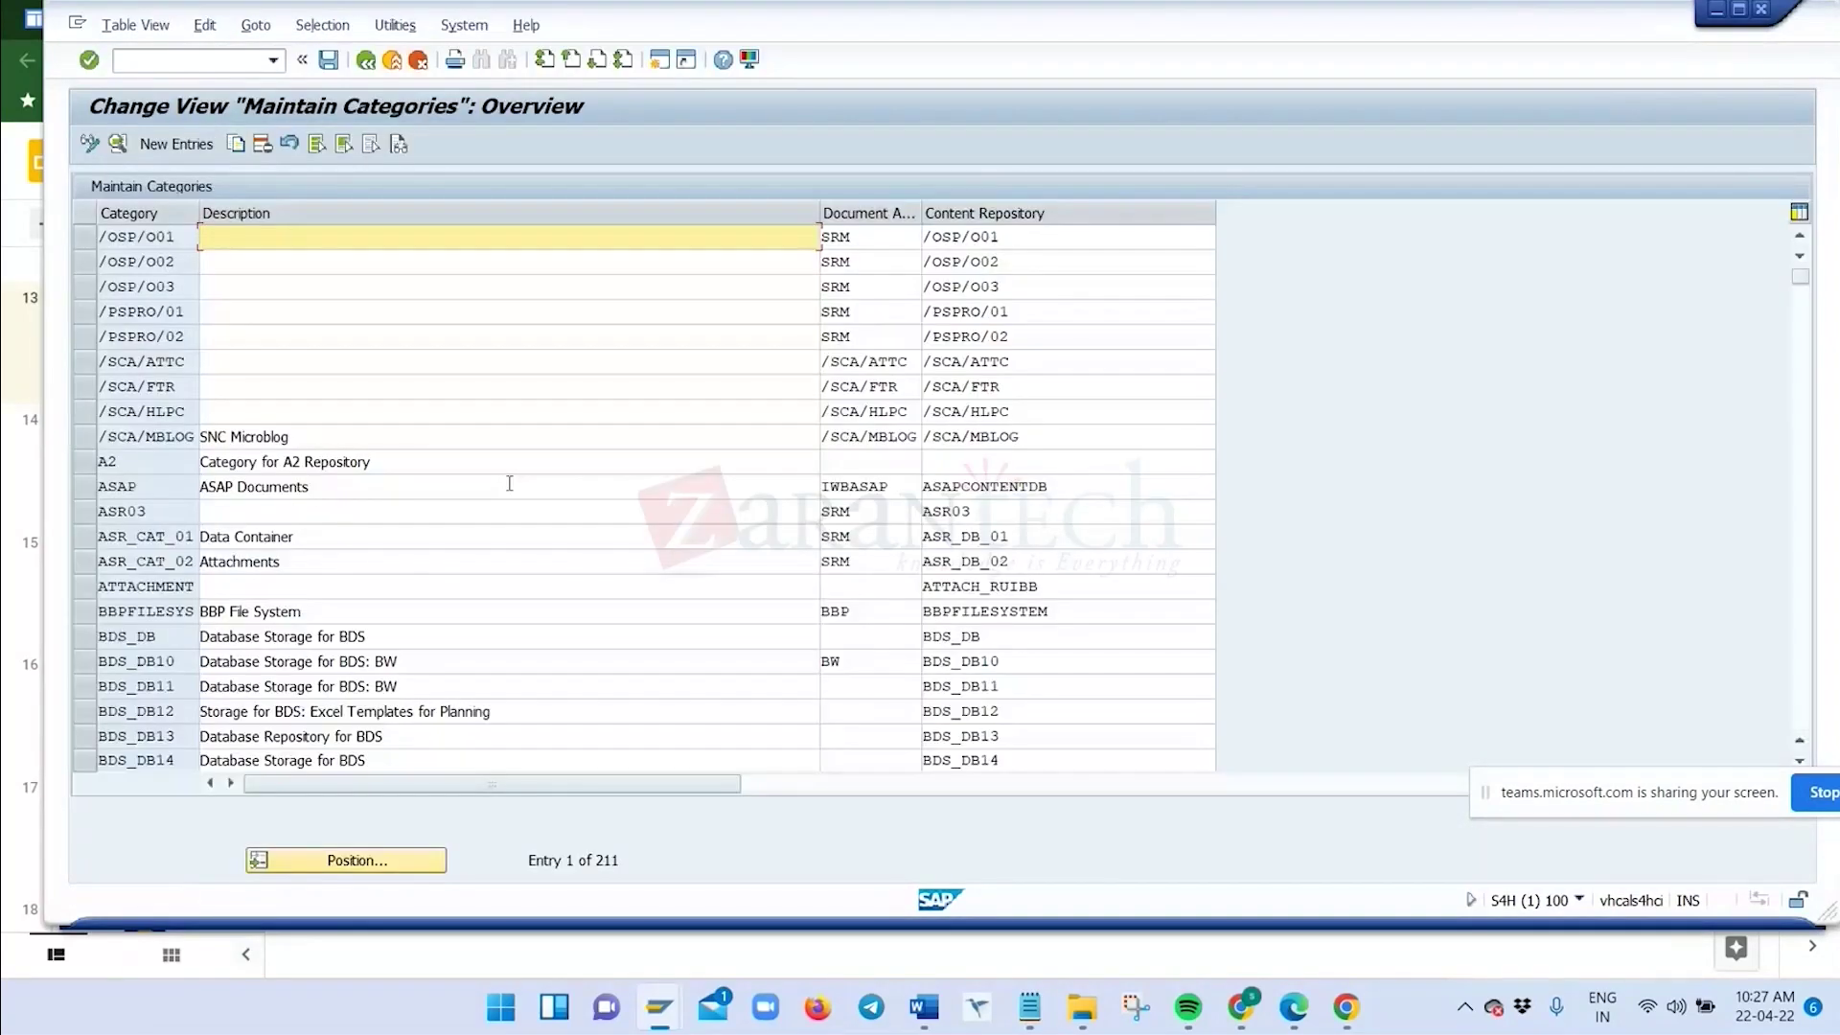
{"action": "left_click", "coordinate": [359, 860]}
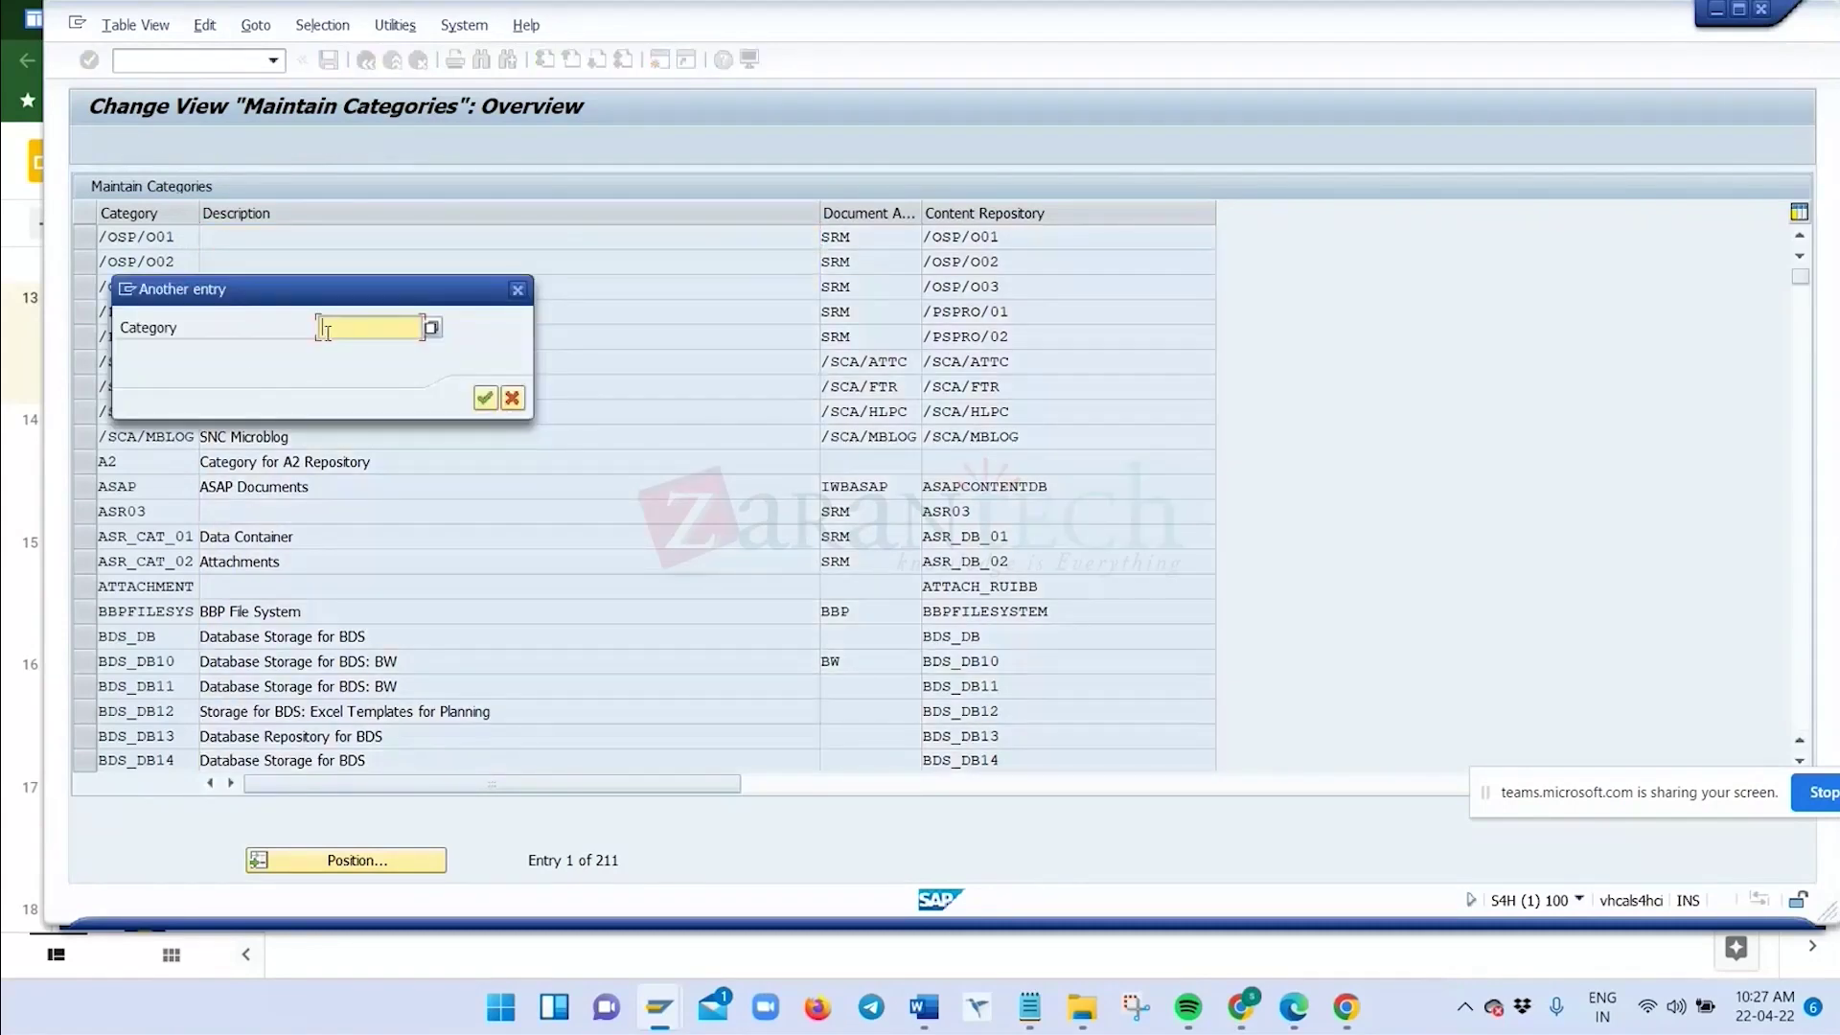
{"action": "left_click", "coordinate": [337, 327]}
{"action": "left_click", "coordinate": [345, 350]}
{"action": "left_click", "coordinate": [485, 398]}
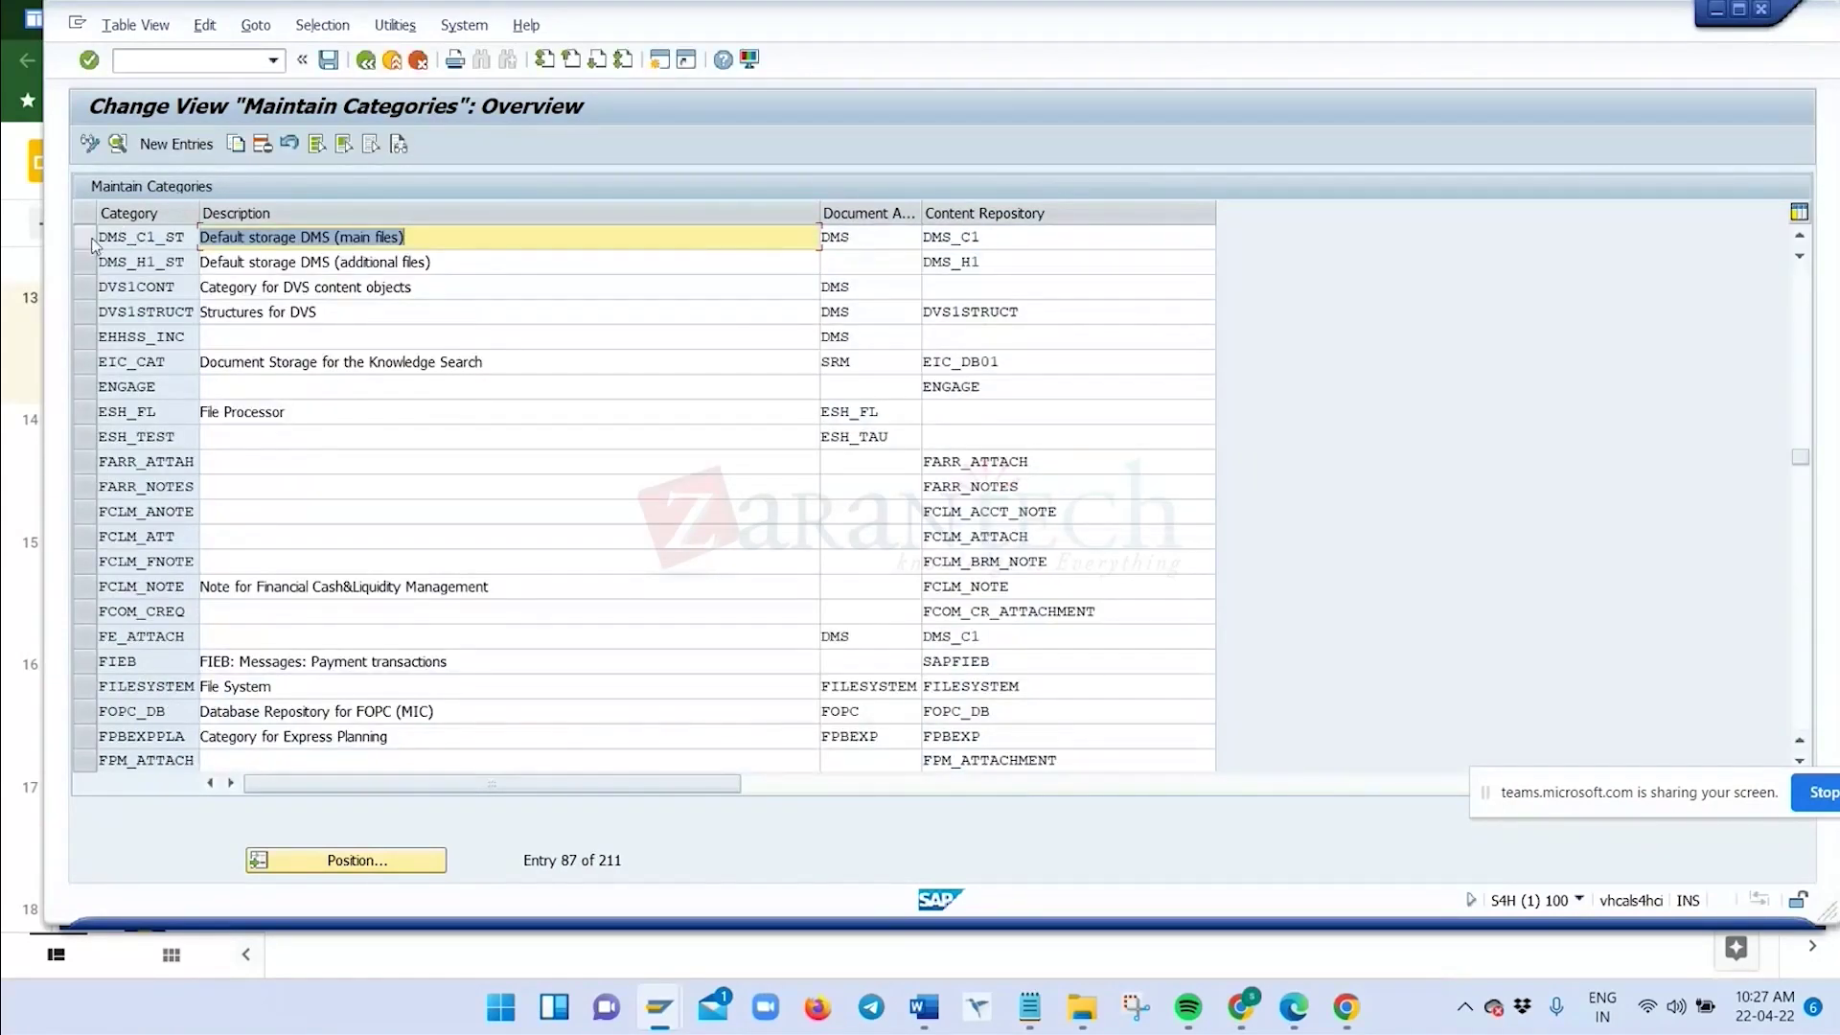
Open the details of category DMS_C1_ST, go to its content repository DMS_C1 and look through the available storage types
{"action": "left_click", "coordinate": [179, 233]}
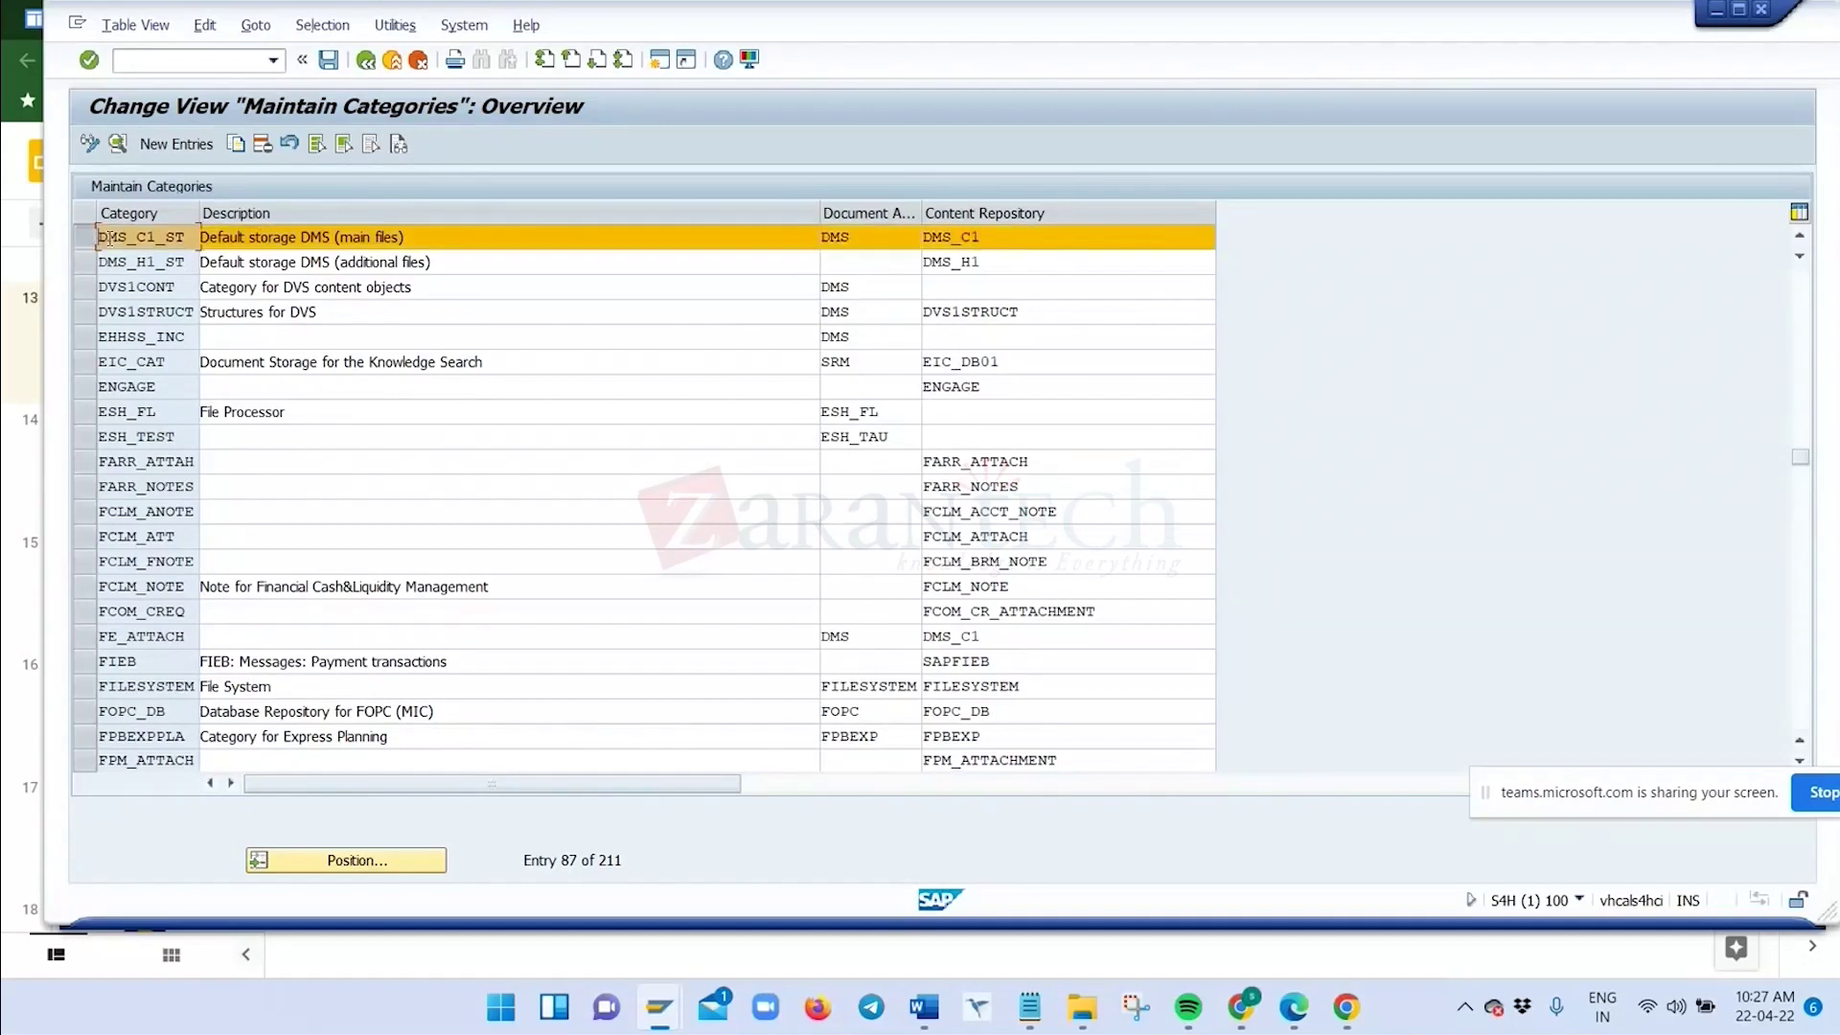
{"action": "left_click", "coordinate": [117, 144]}
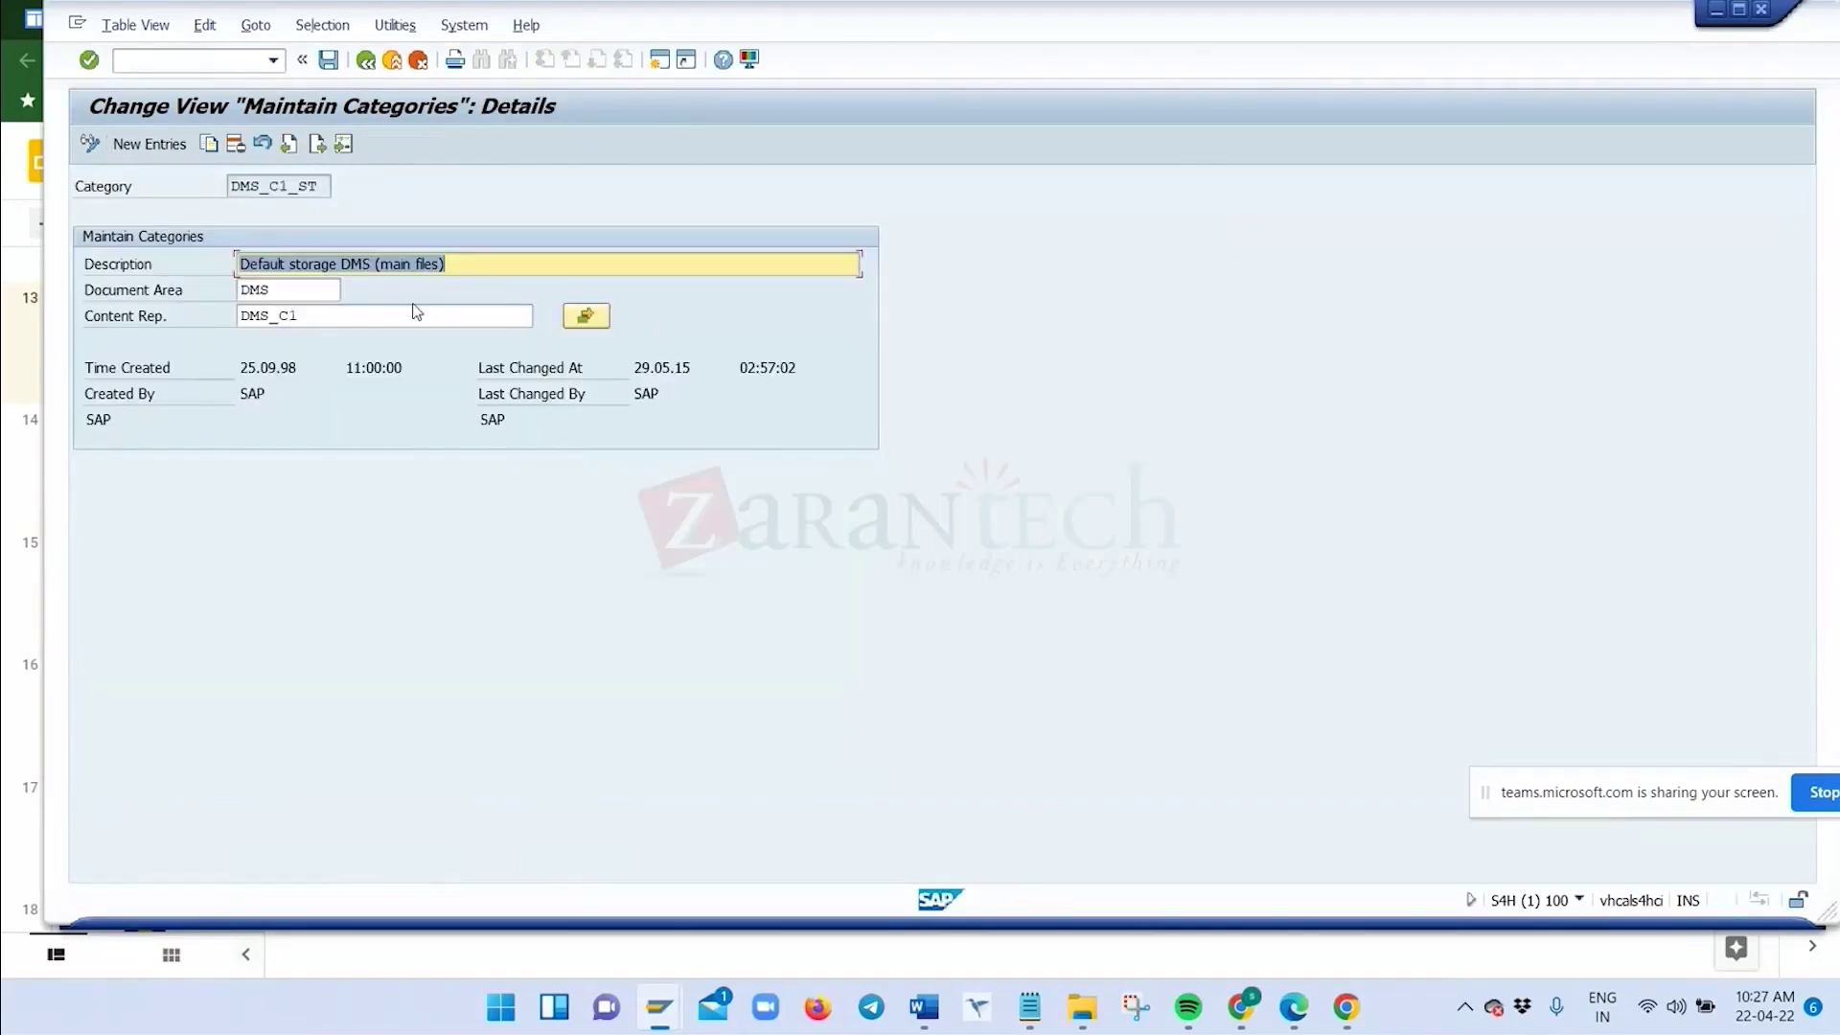
{"action": "left_click", "coordinate": [595, 317]}
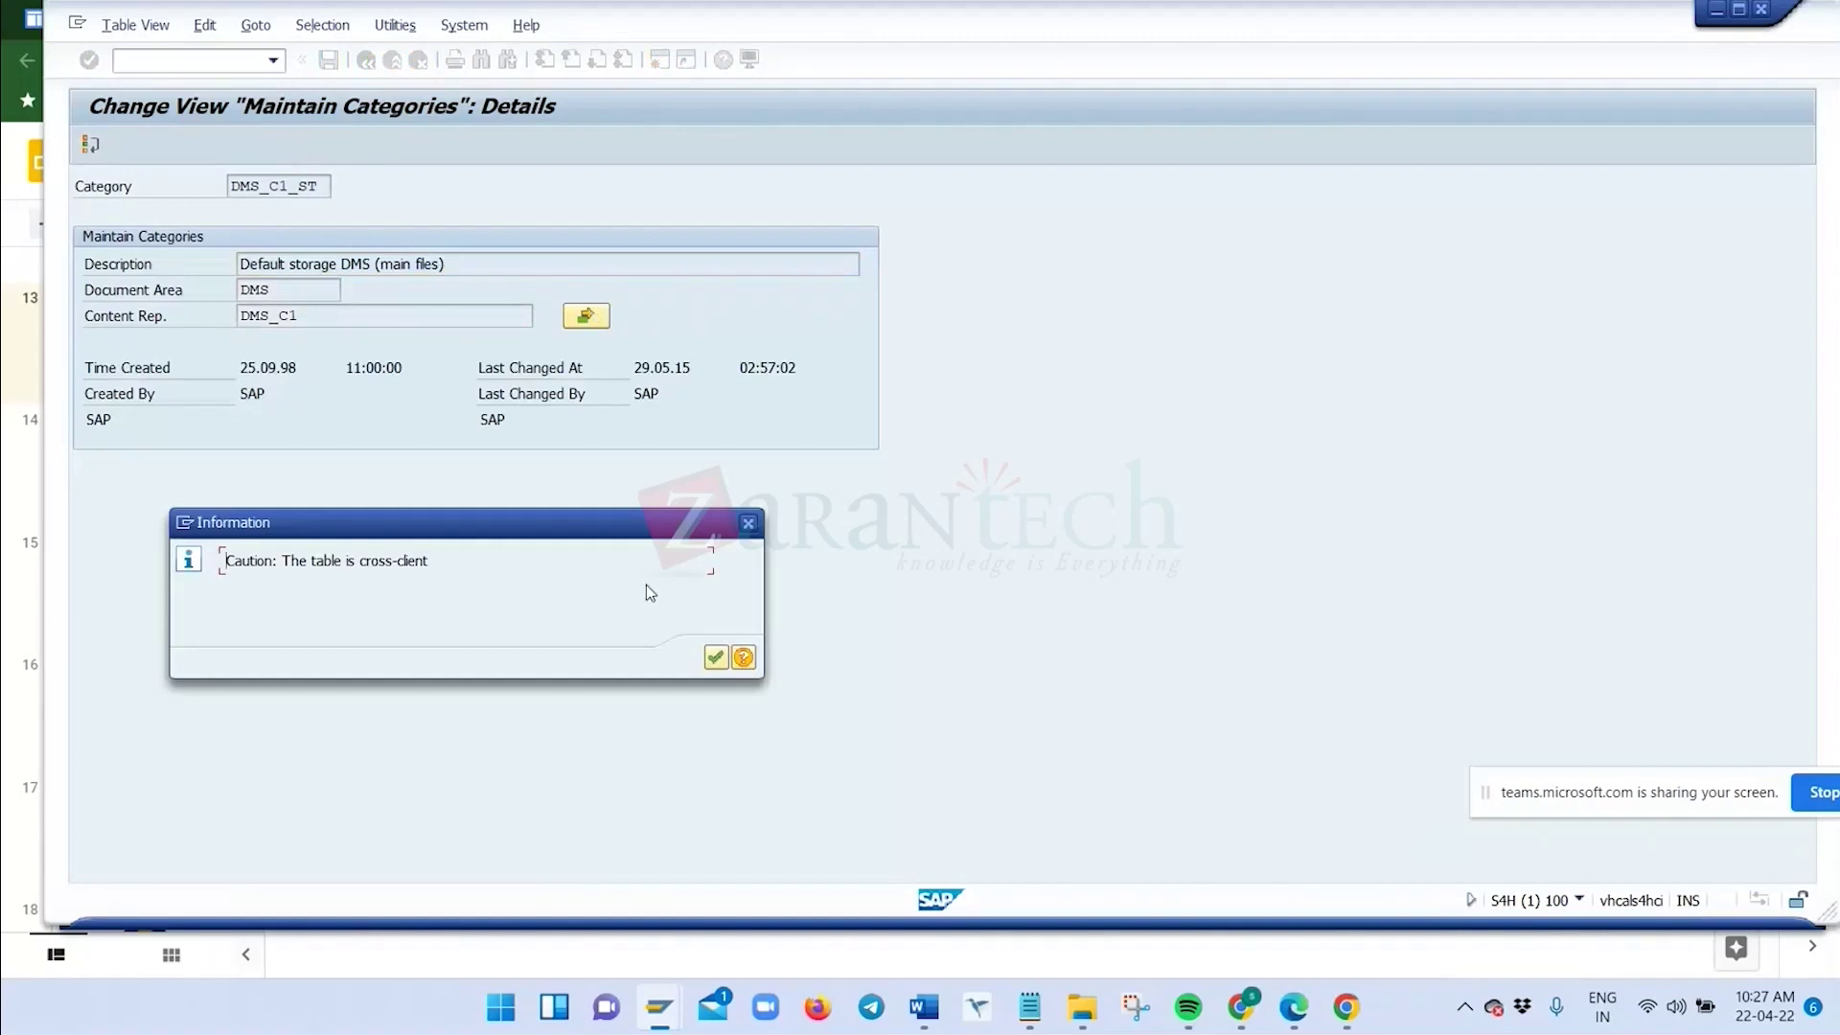
{"action": "left_click", "coordinate": [716, 657]}
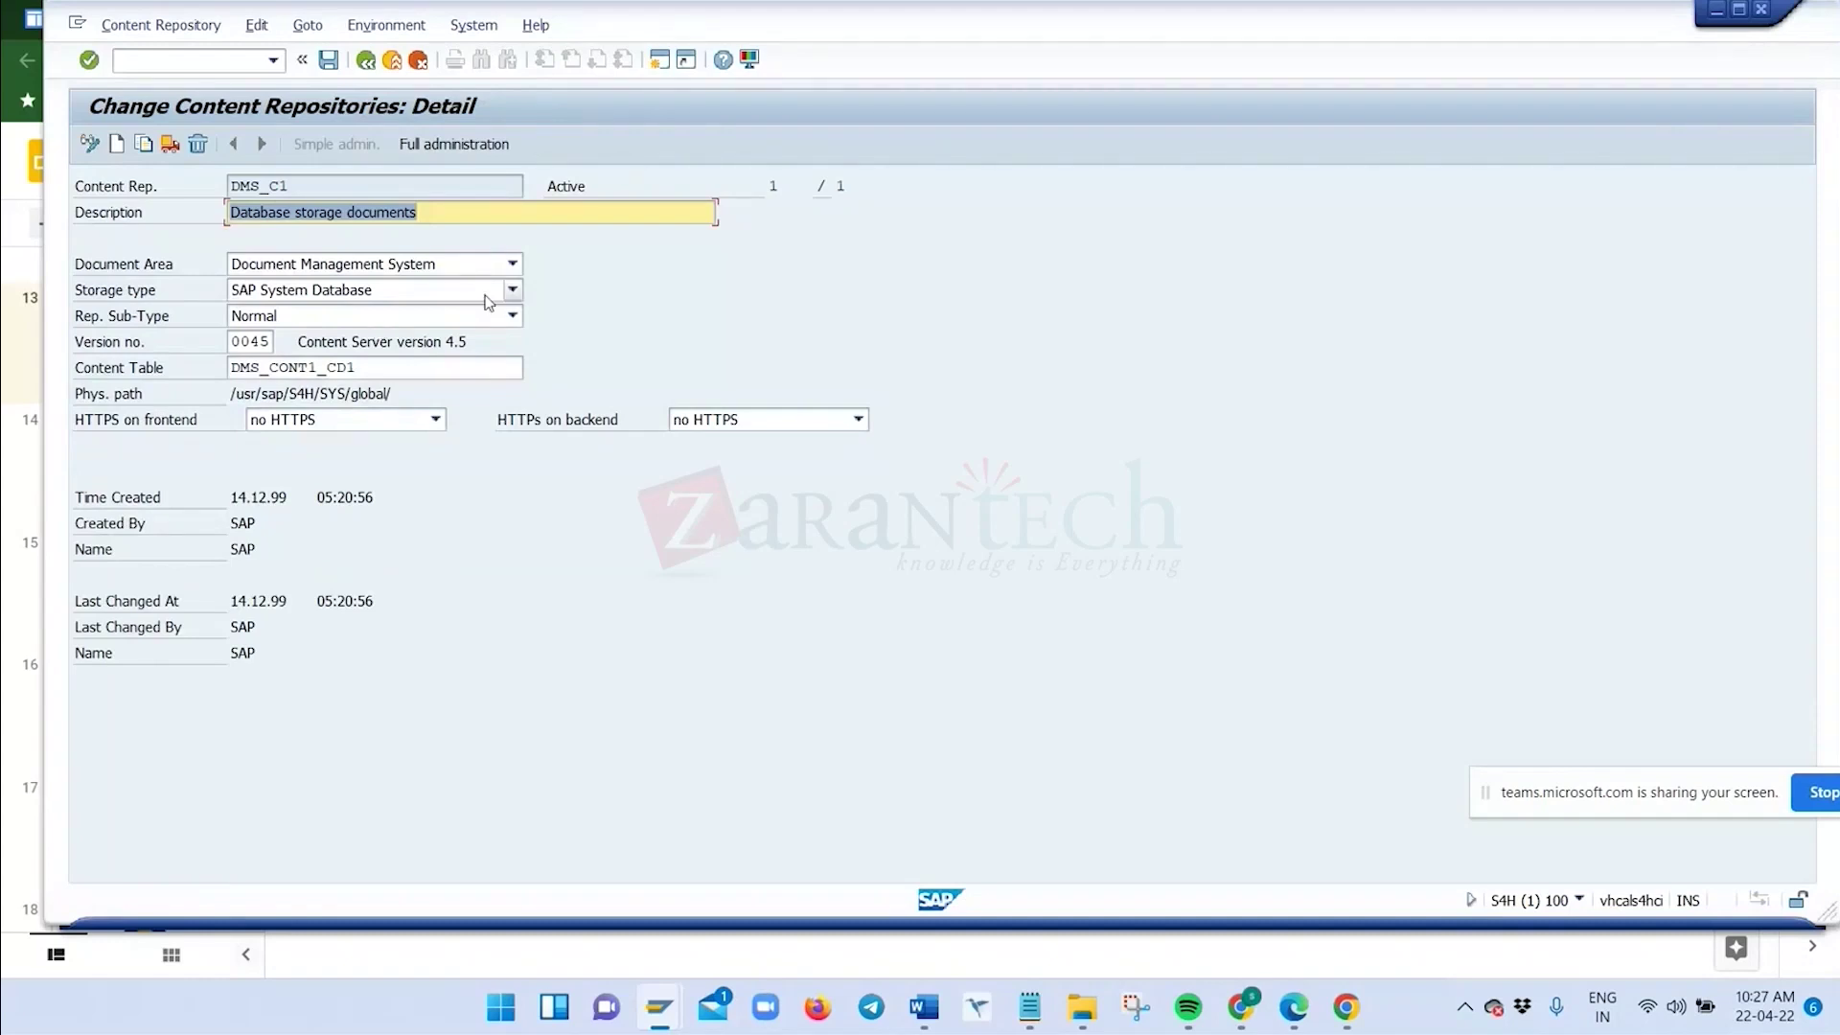
{"action": "left_click", "coordinate": [514, 290]}
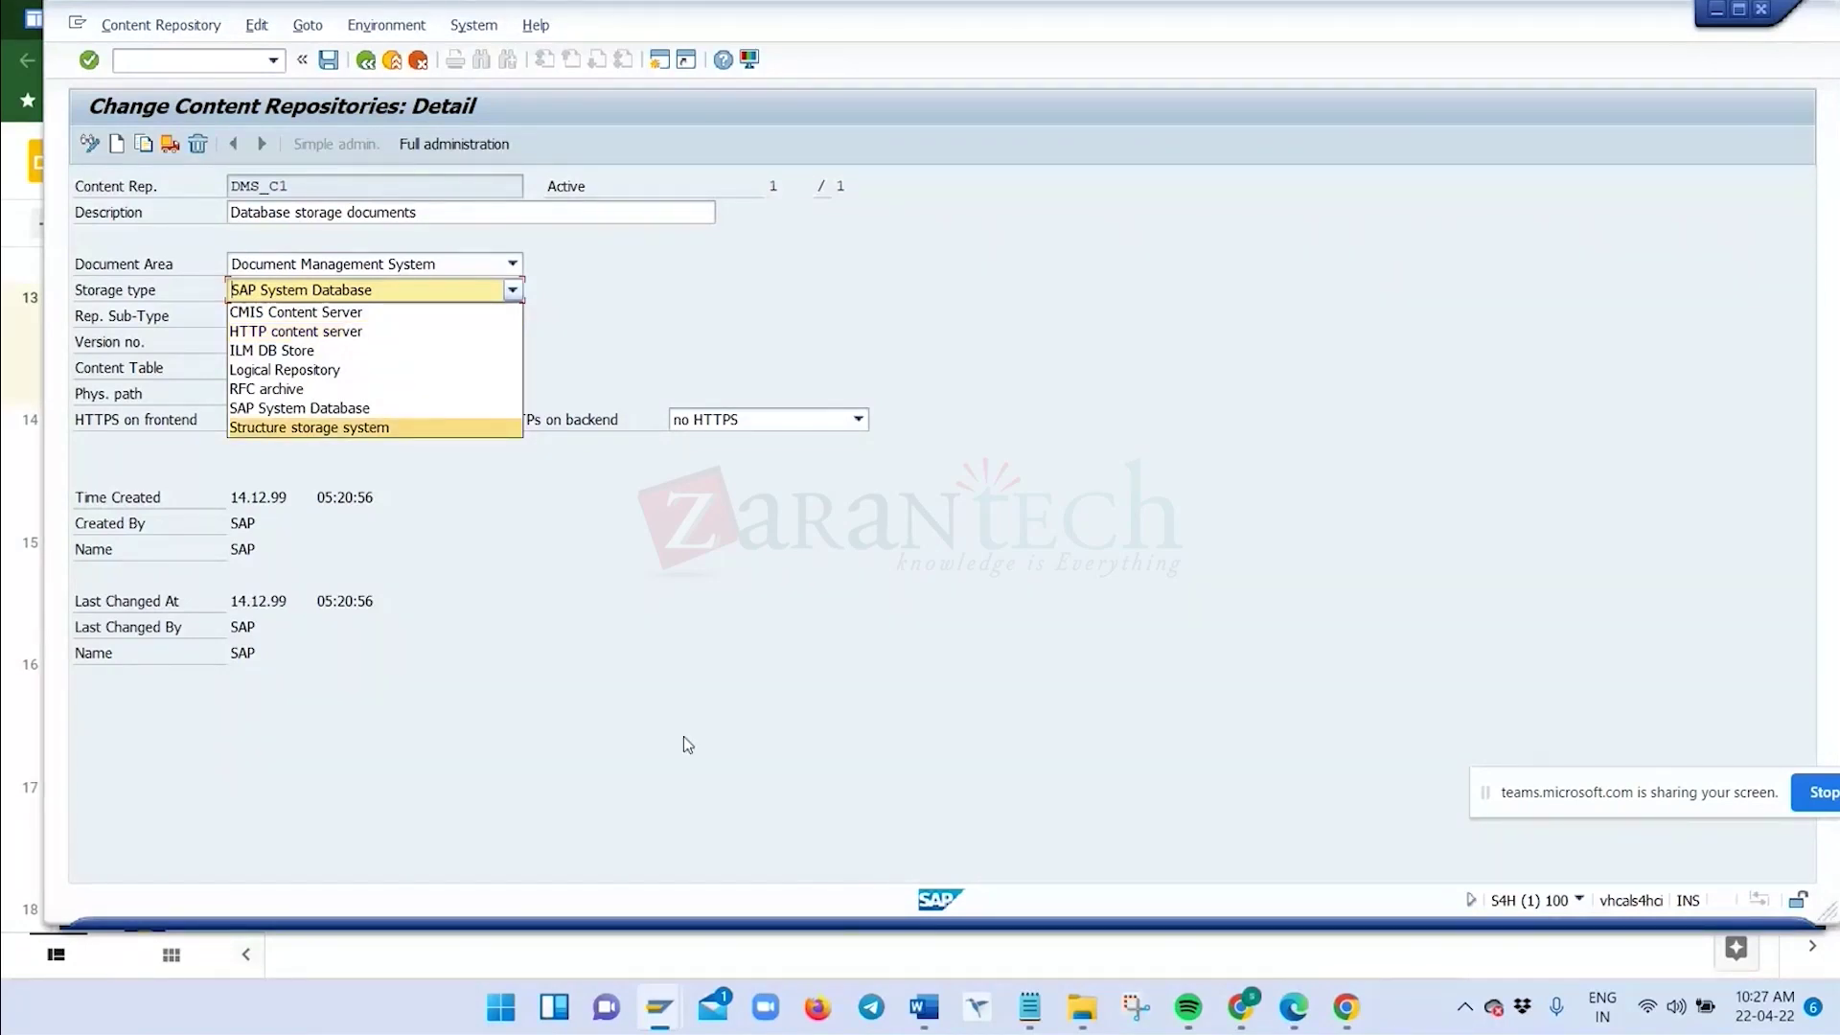
Switch to the Change Document window to view the original's storage category, and return to the DMS_C1 content repository details
{"action": "key", "text": "super+Tab"}
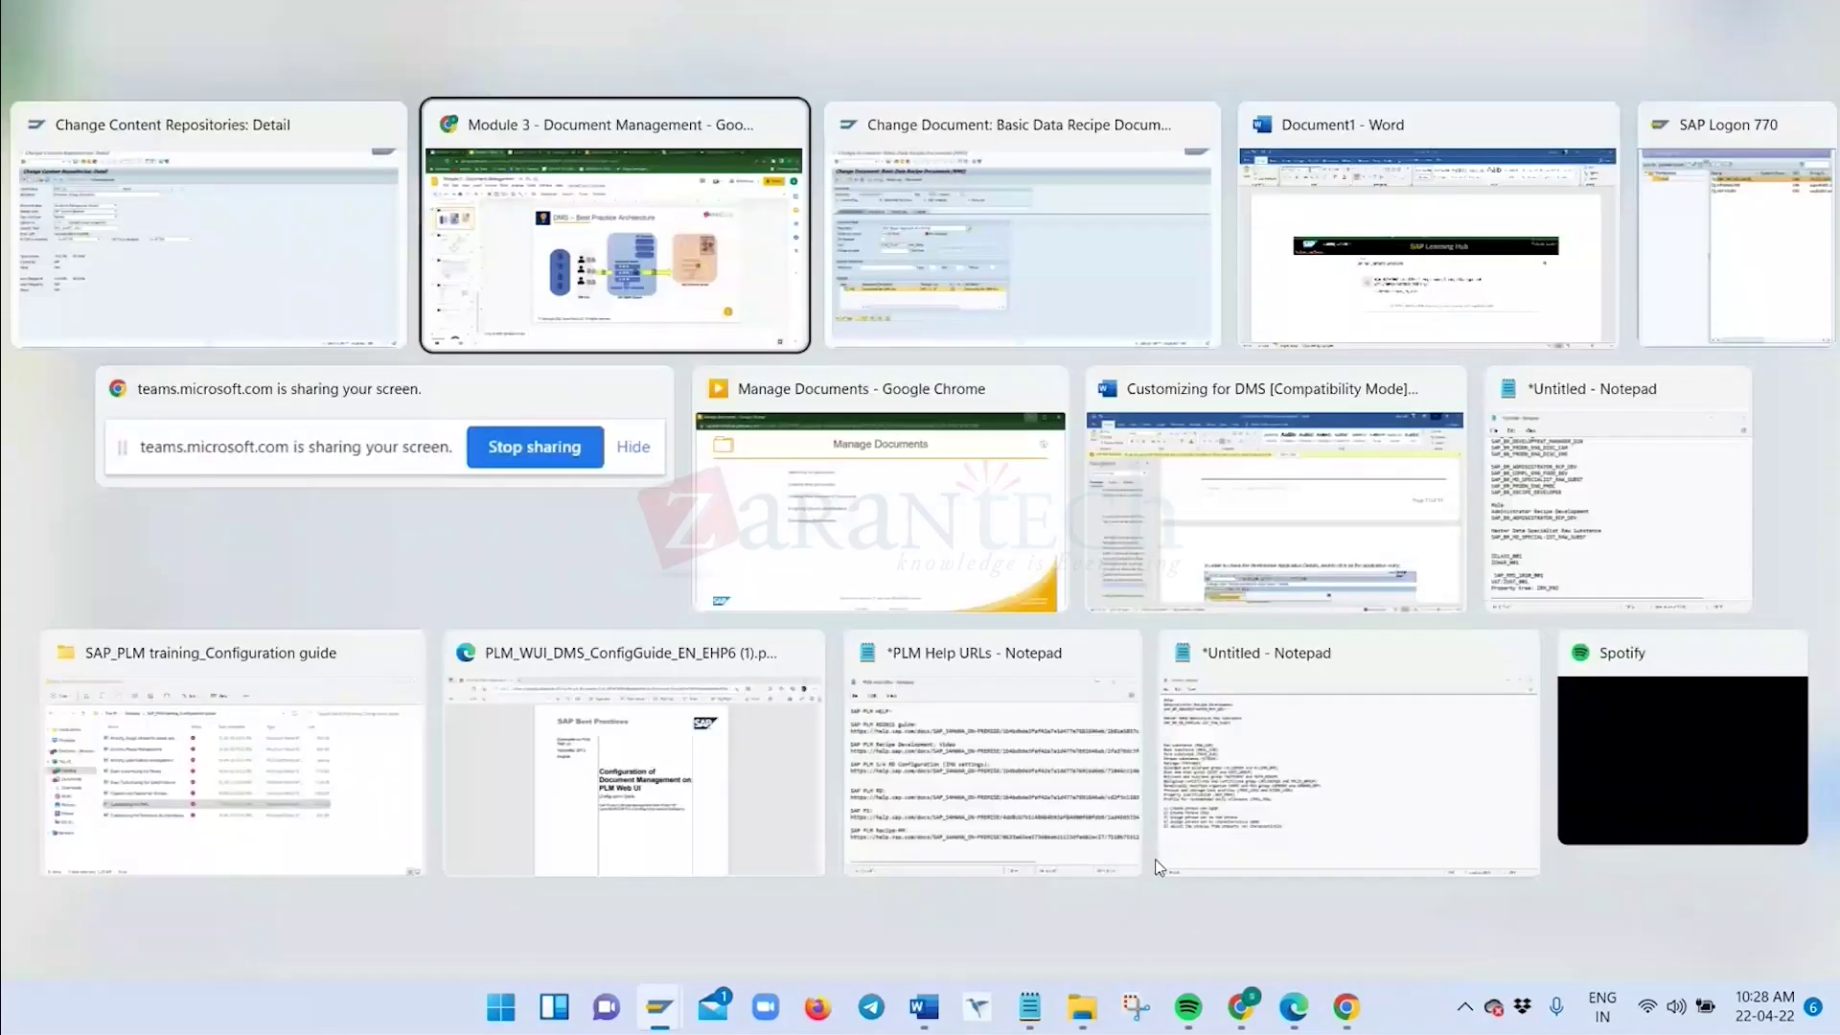
{"action": "key", "text": "Right"}
{"action": "key", "text": "Return"}
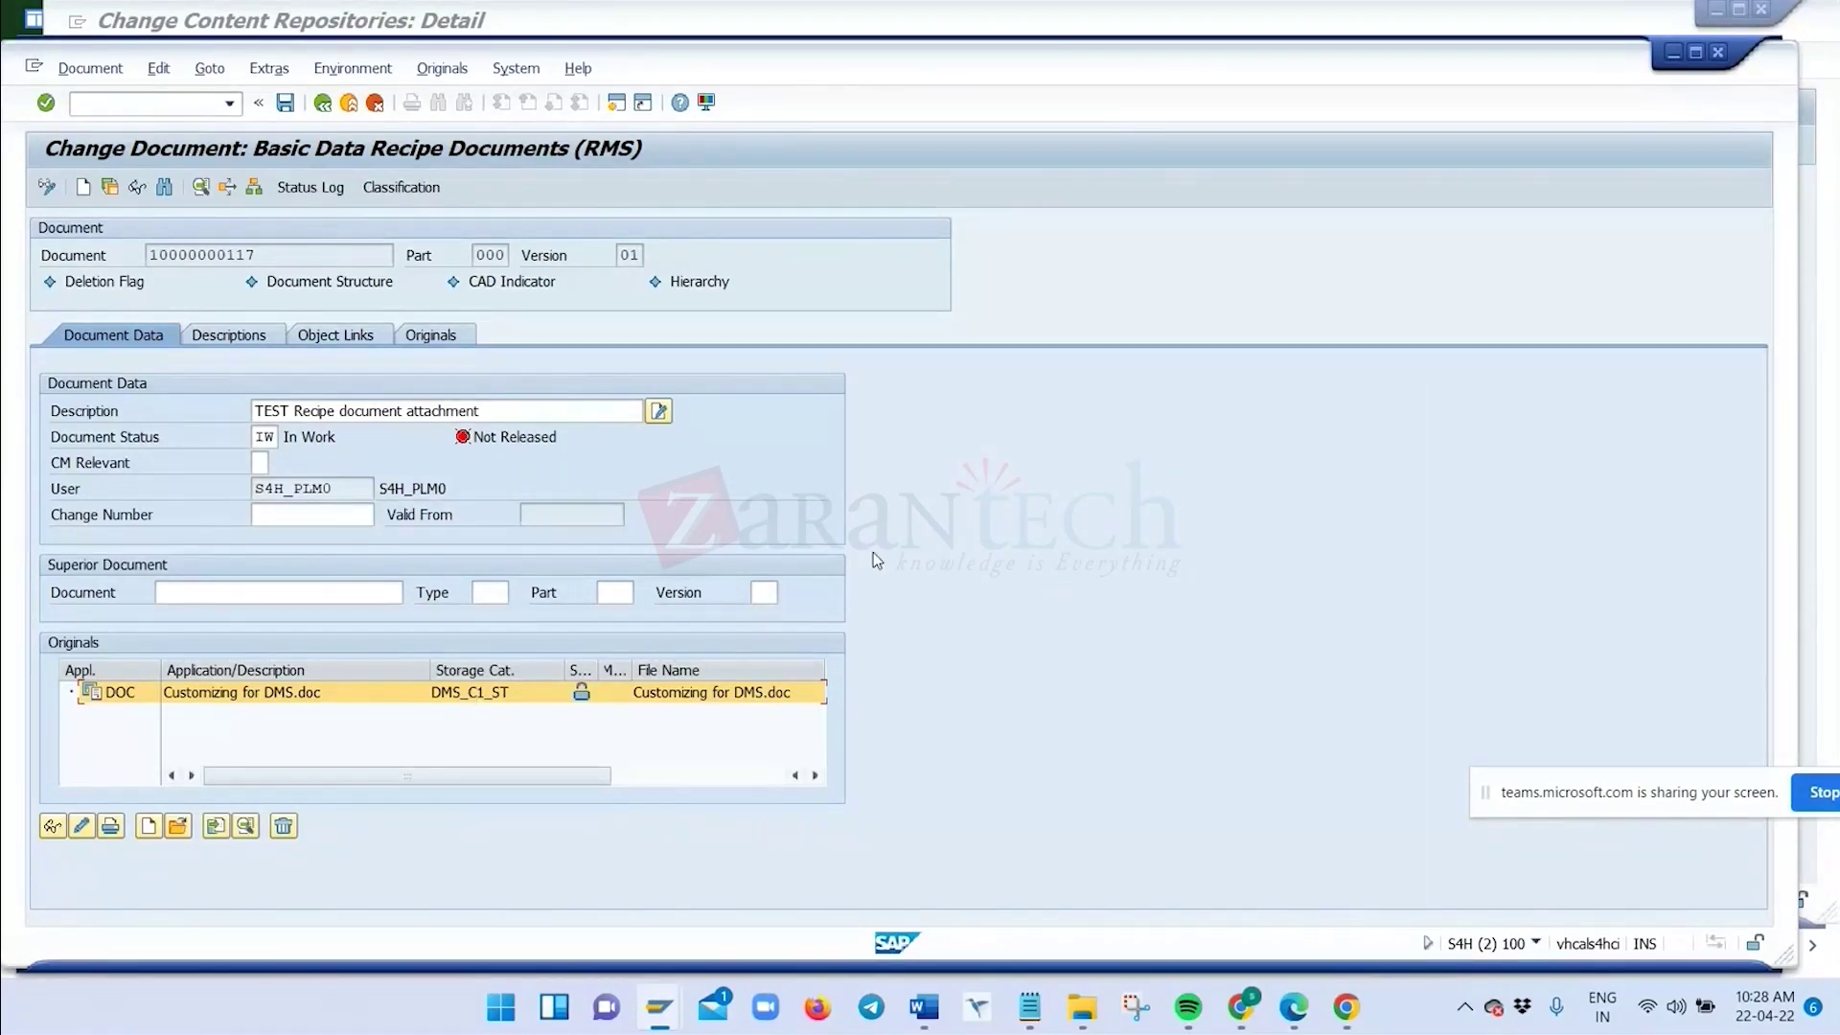
{"action": "left_click", "coordinate": [488, 19]}
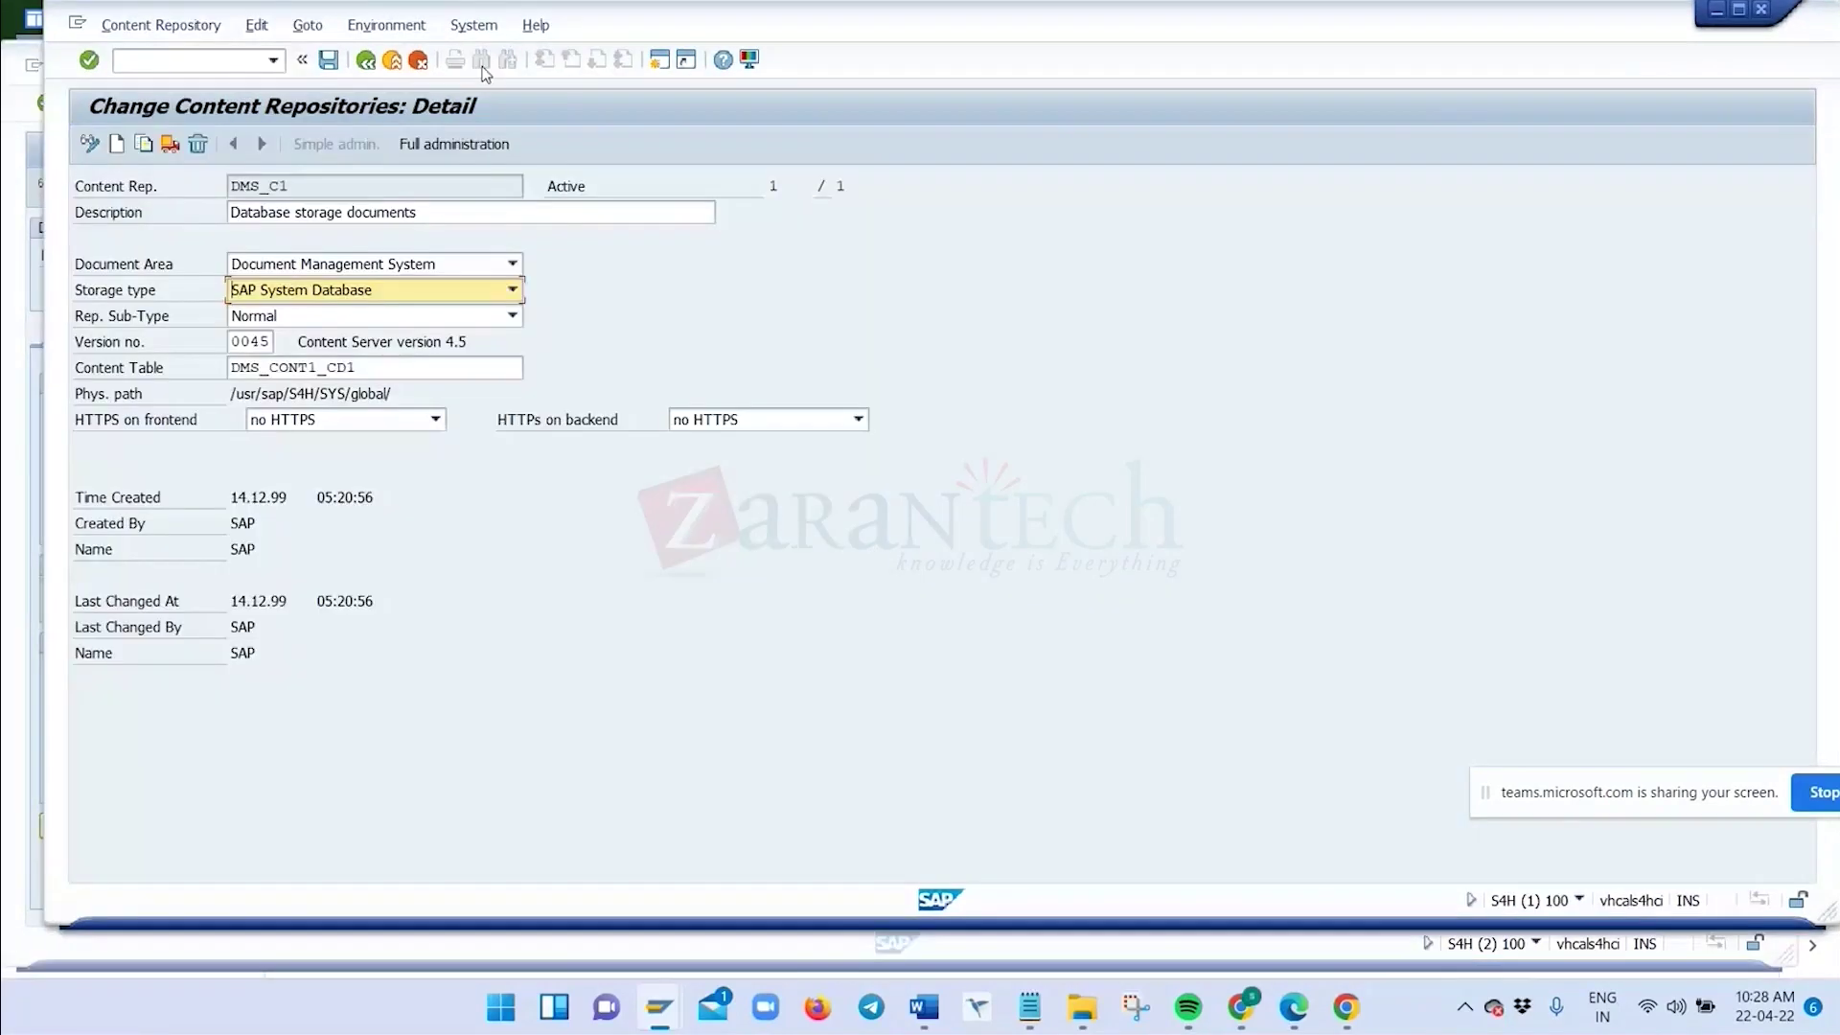
Return from the content repository details to the Maintain Categories overview and deselect category DMS_C1_ST
{"action": "left_click", "coordinate": [417, 61]}
{"action": "left_click", "coordinate": [389, 61]}
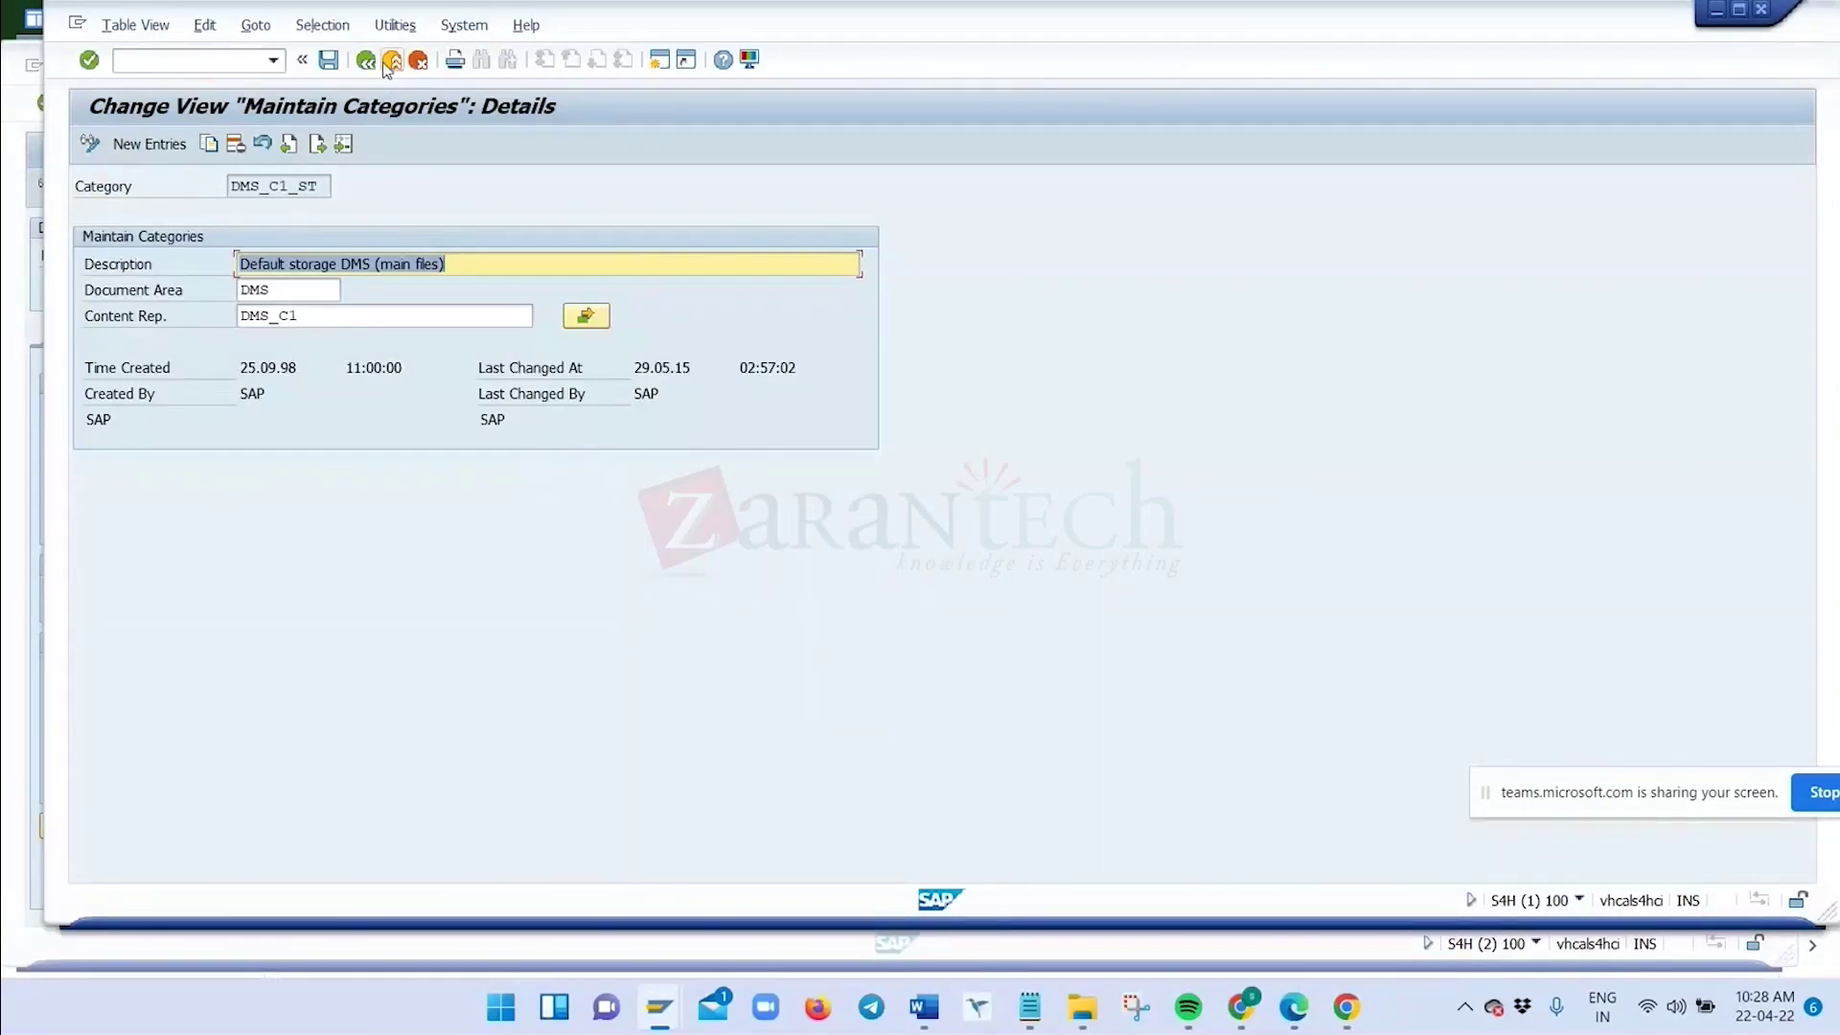
{"action": "left_click", "coordinate": [391, 61]}
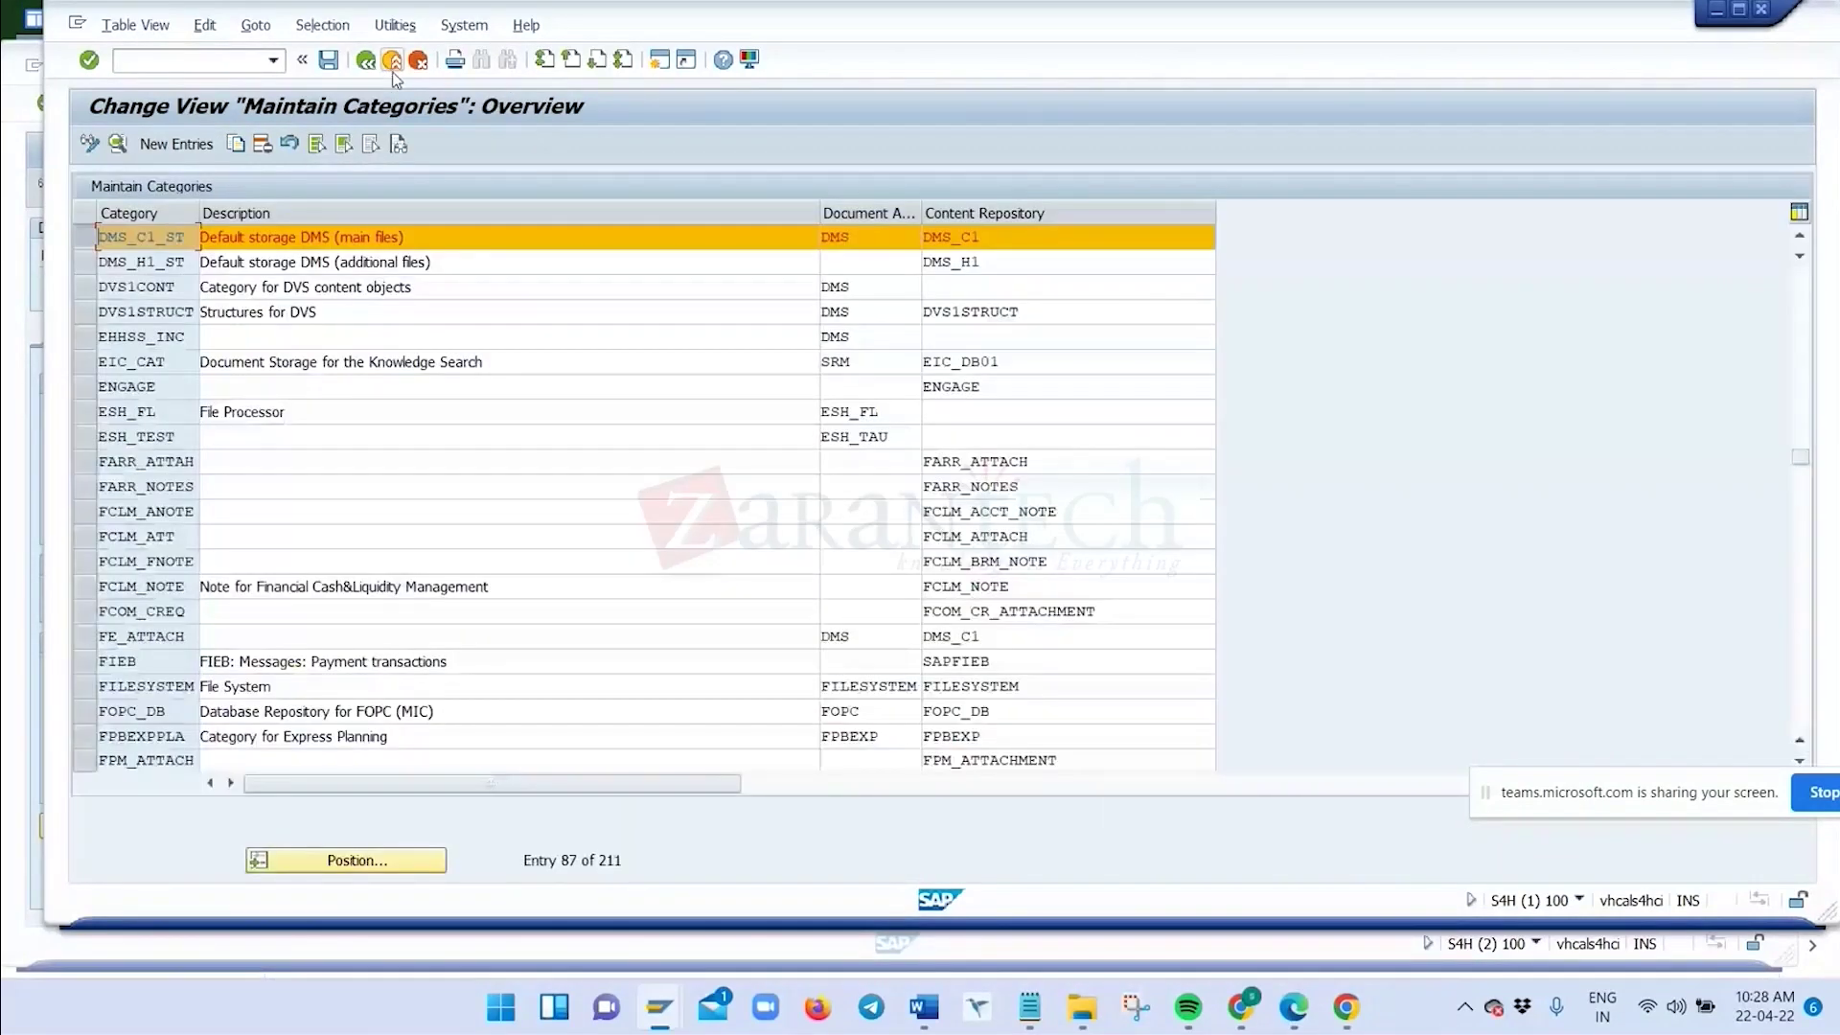
{"action": "left_click", "coordinate": [82, 247]}
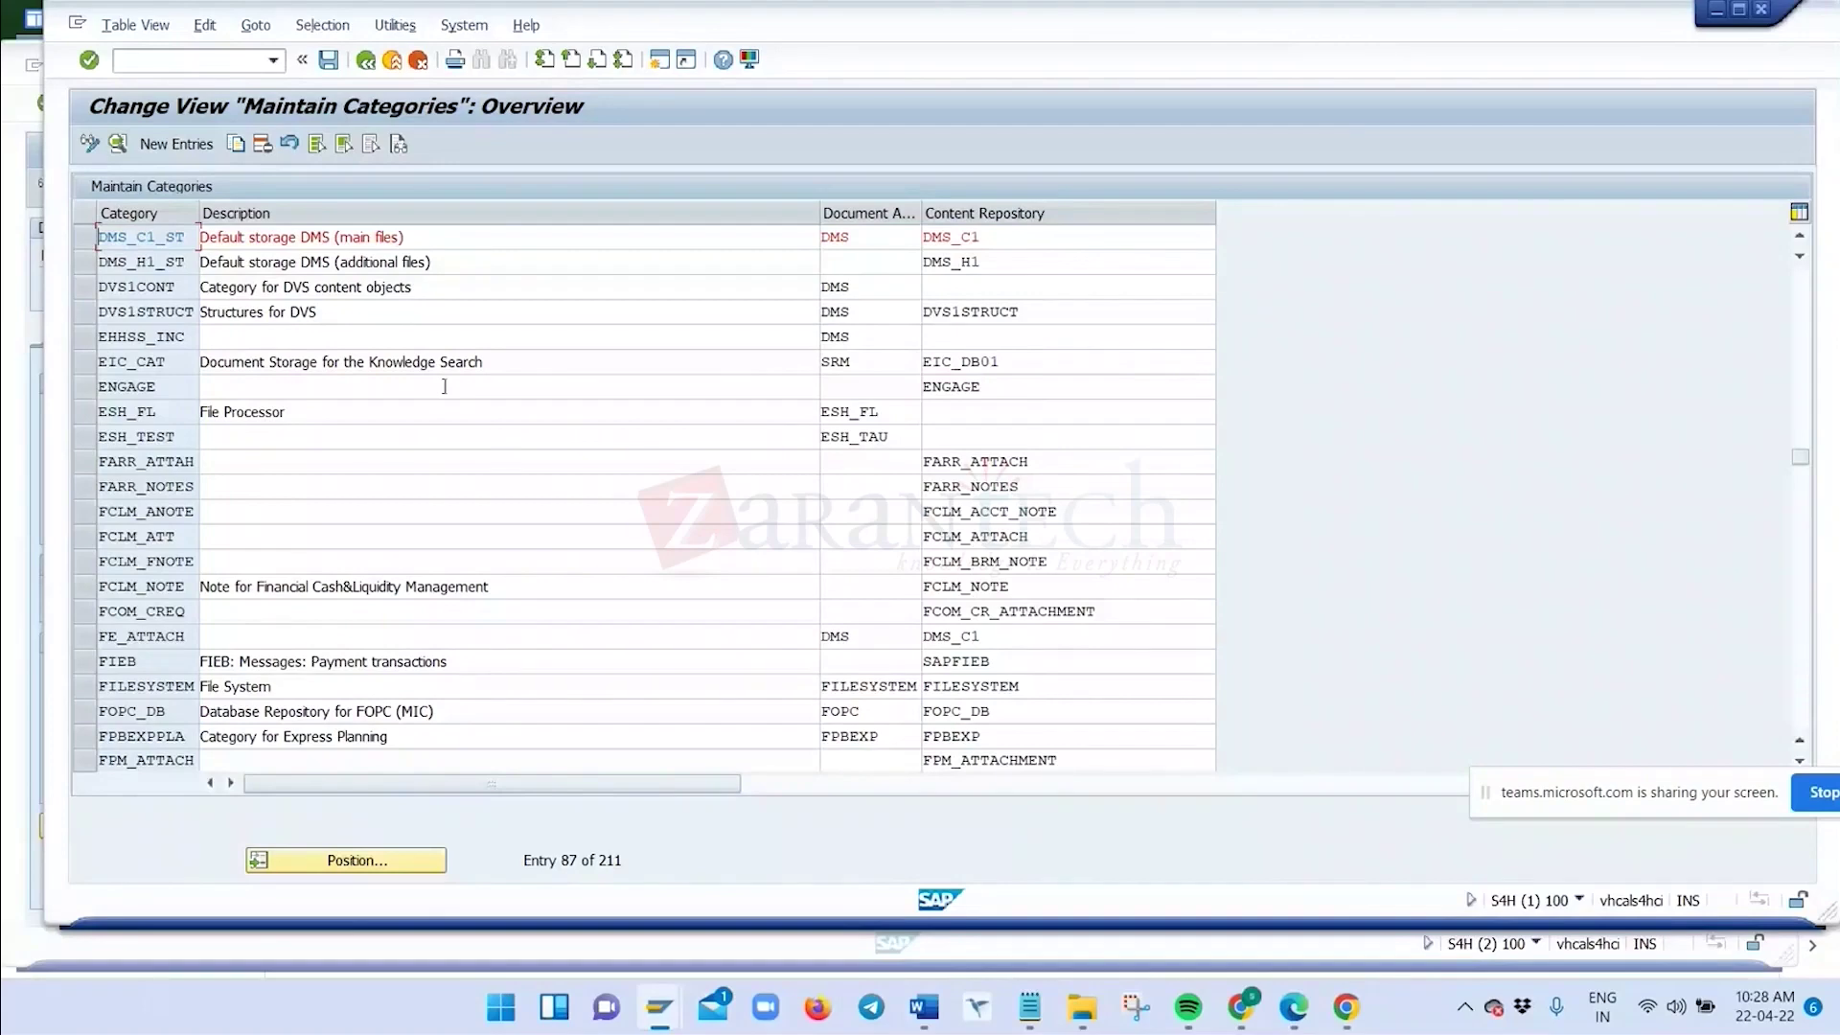
Switch to the Change Document window, set the status of recipe document version 01 to H3 (Released) and save the document
{"action": "key", "text": "alt+Tab"}
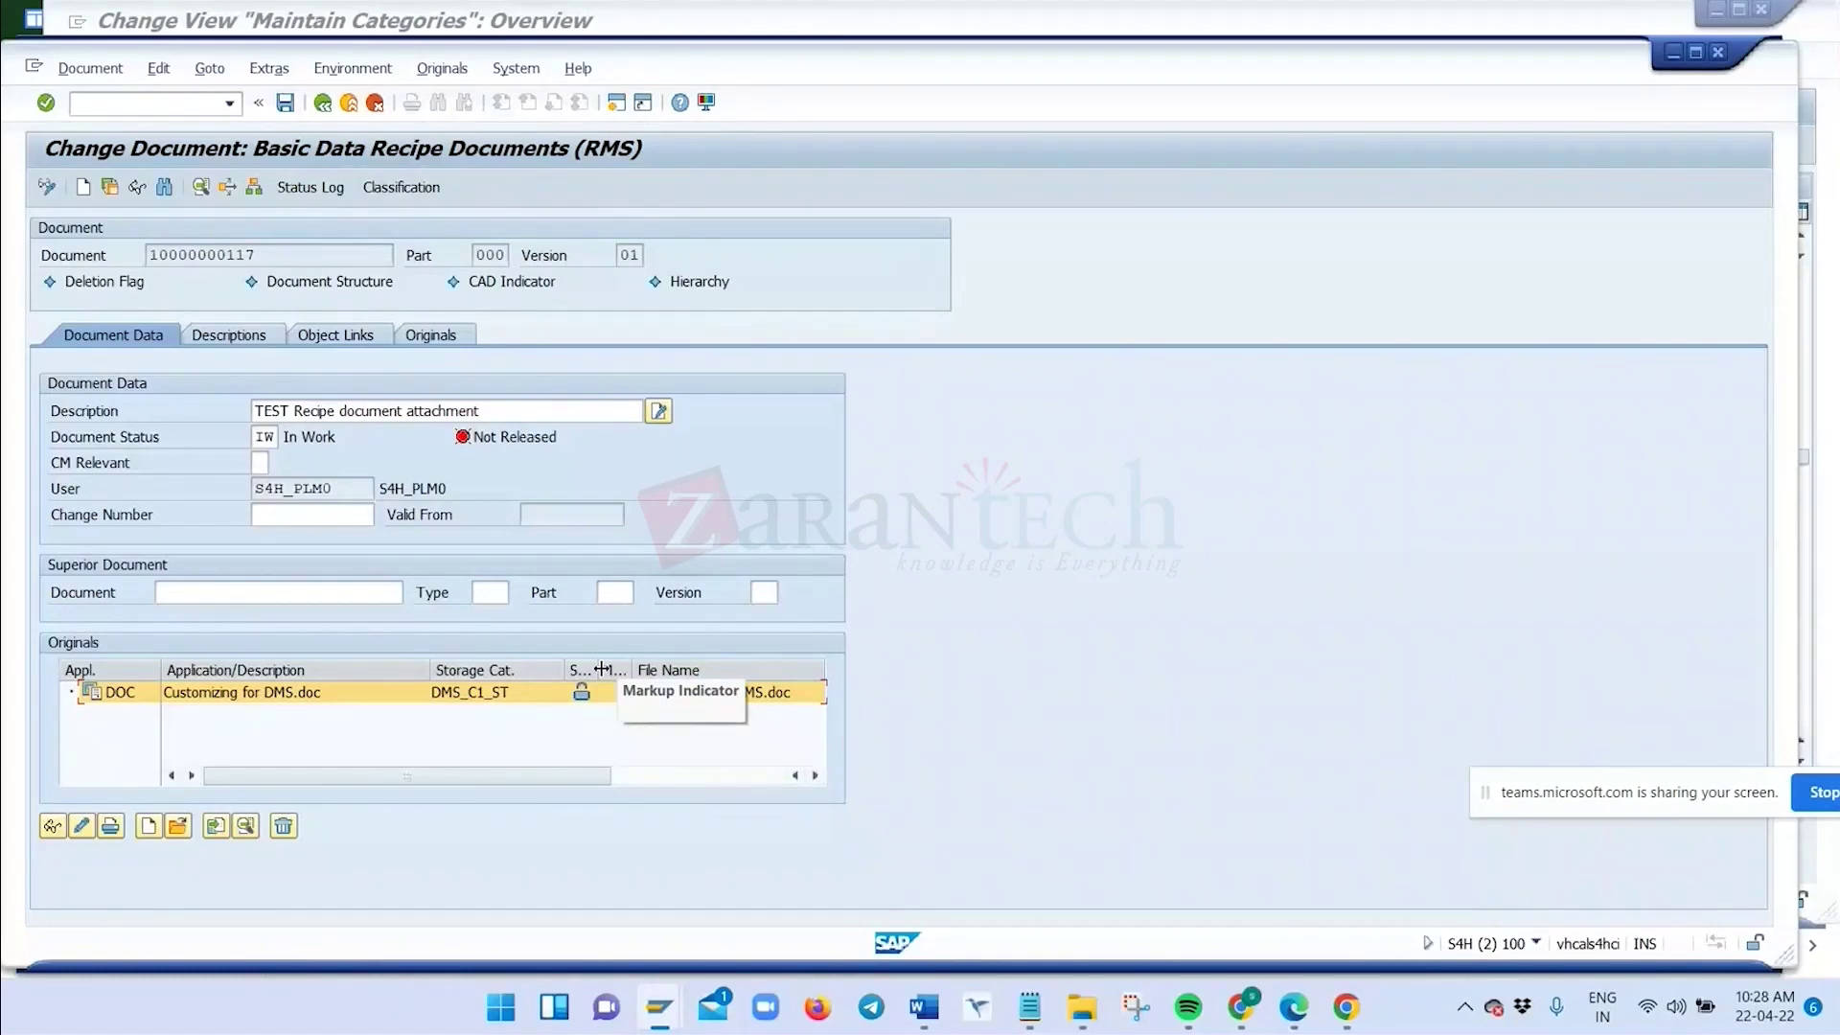
{"action": "key", "text": "alt+Tab"}
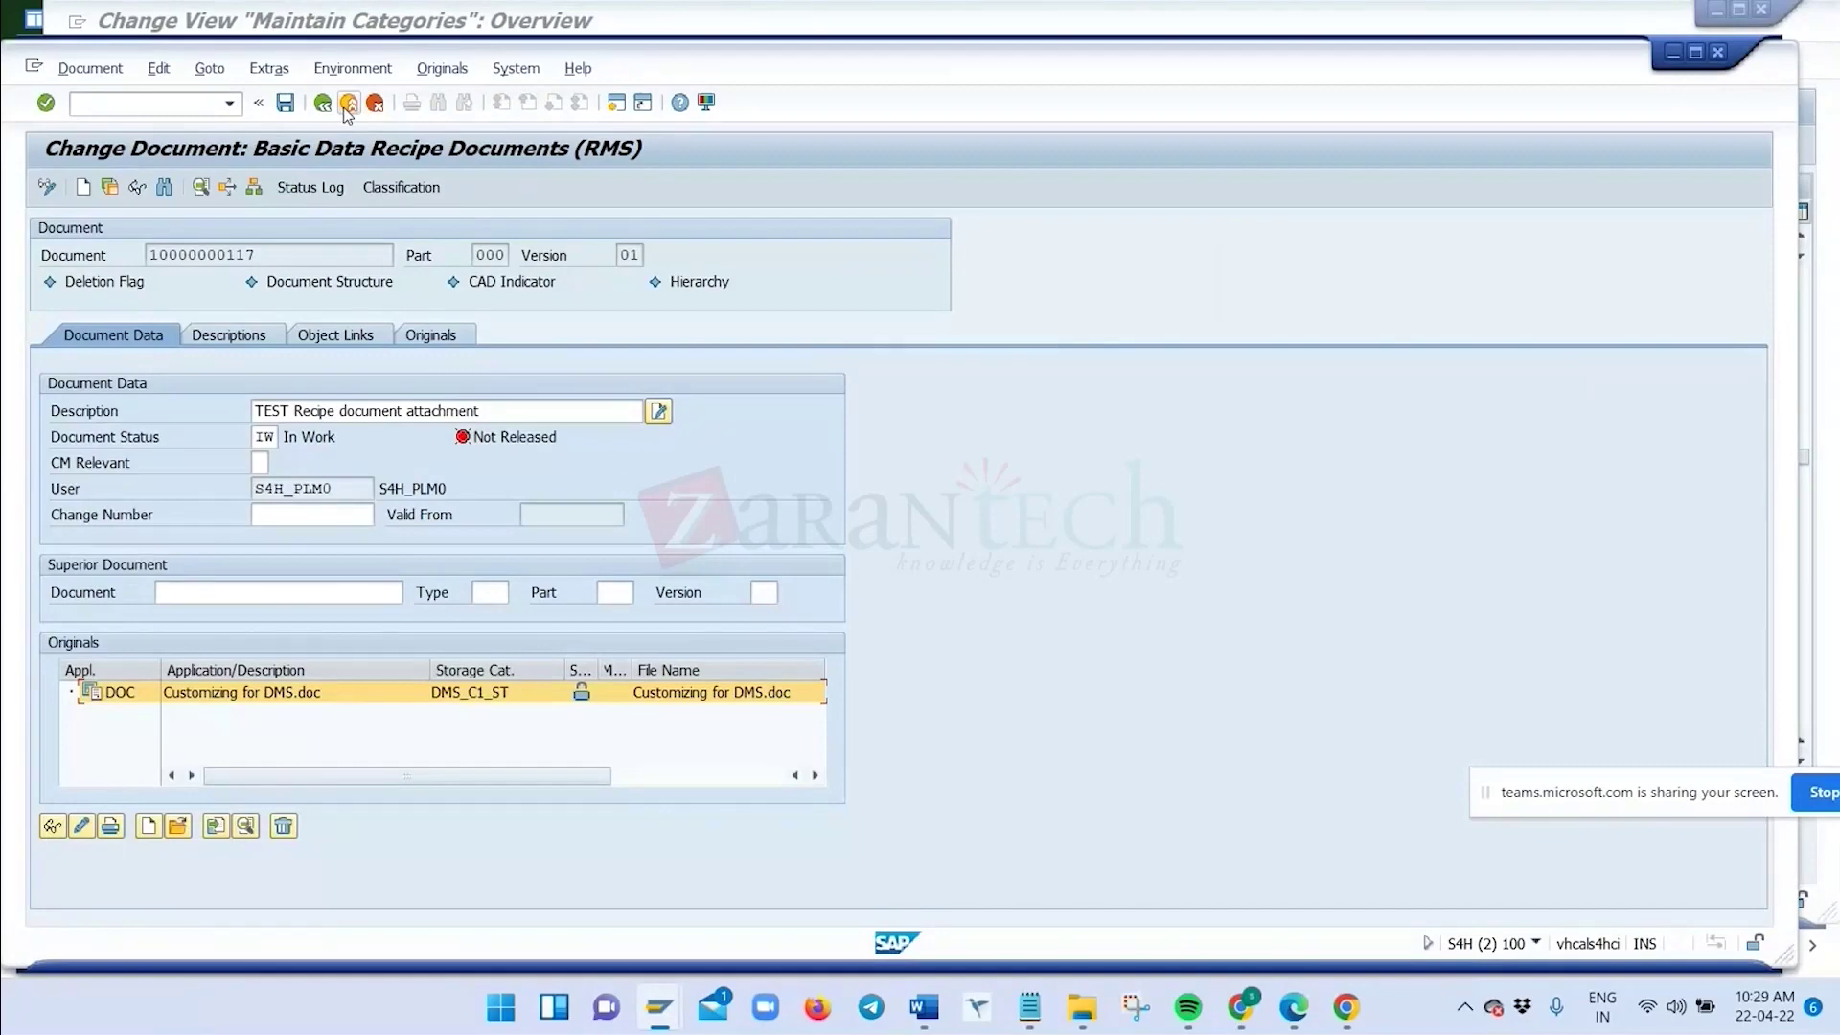
{"action": "left_click", "coordinate": [328, 104]}
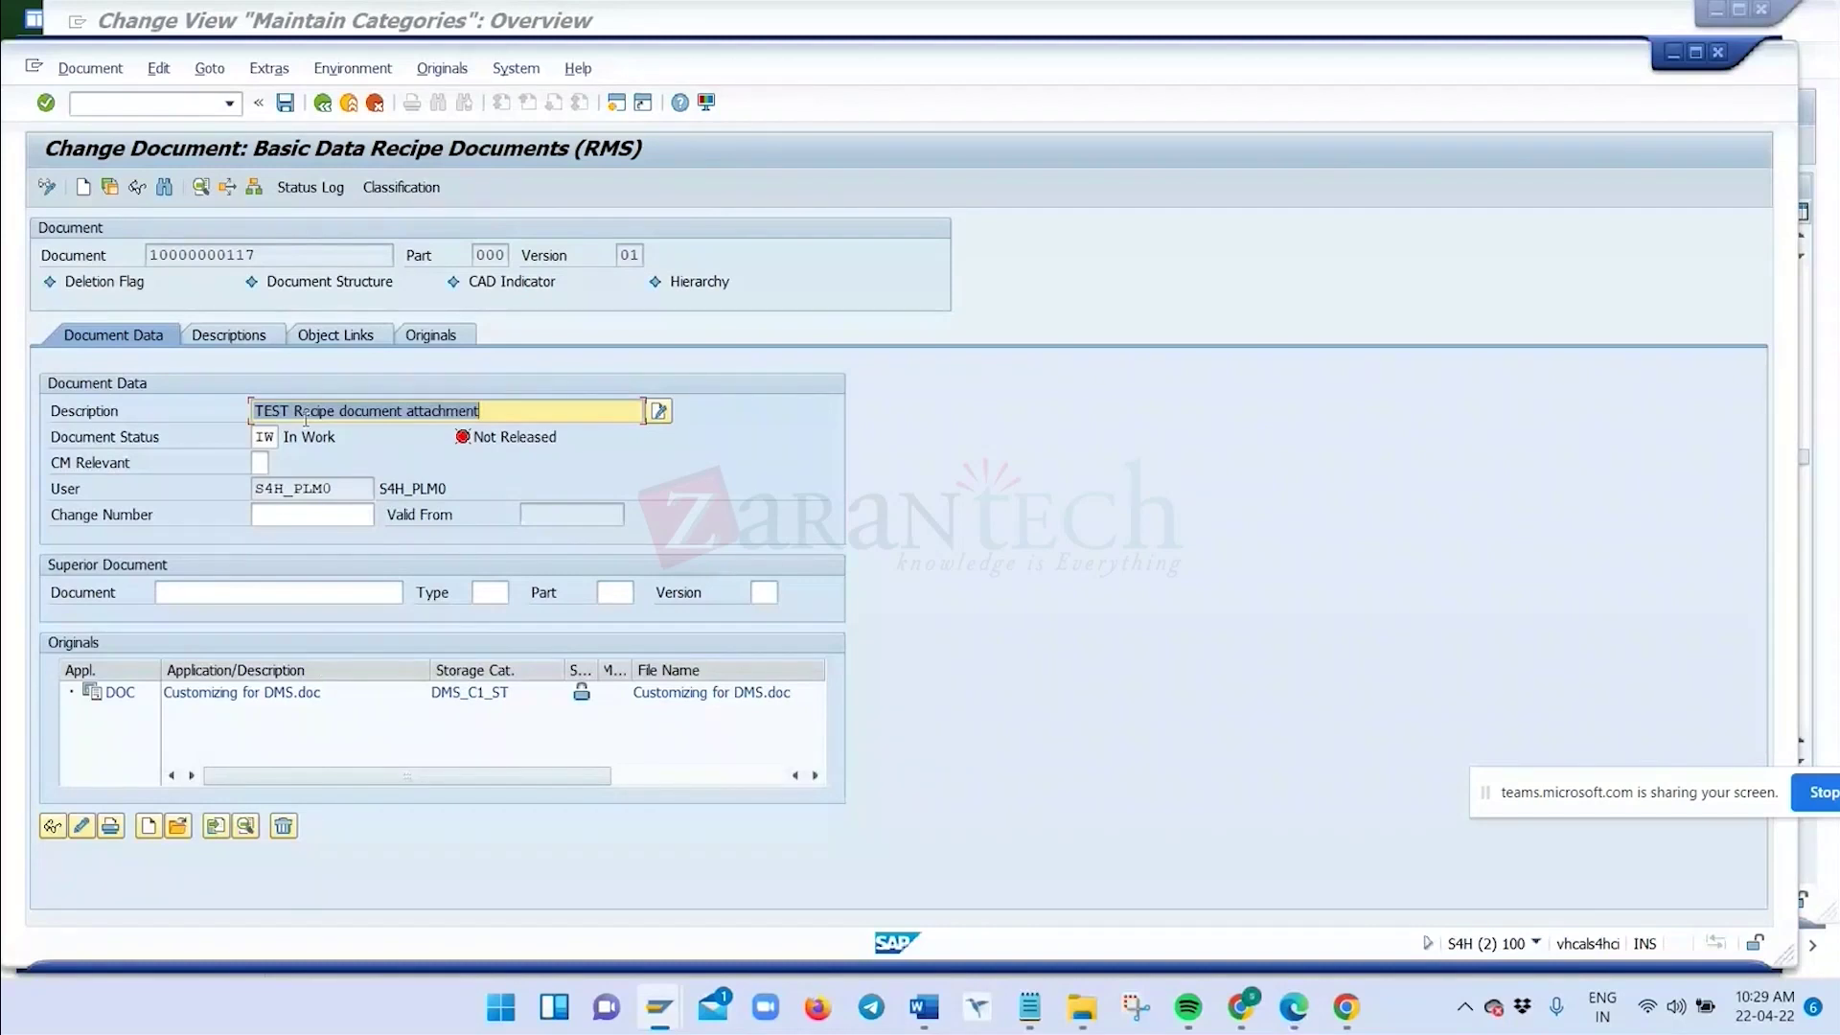
{"action": "left_click", "coordinate": [271, 438]}
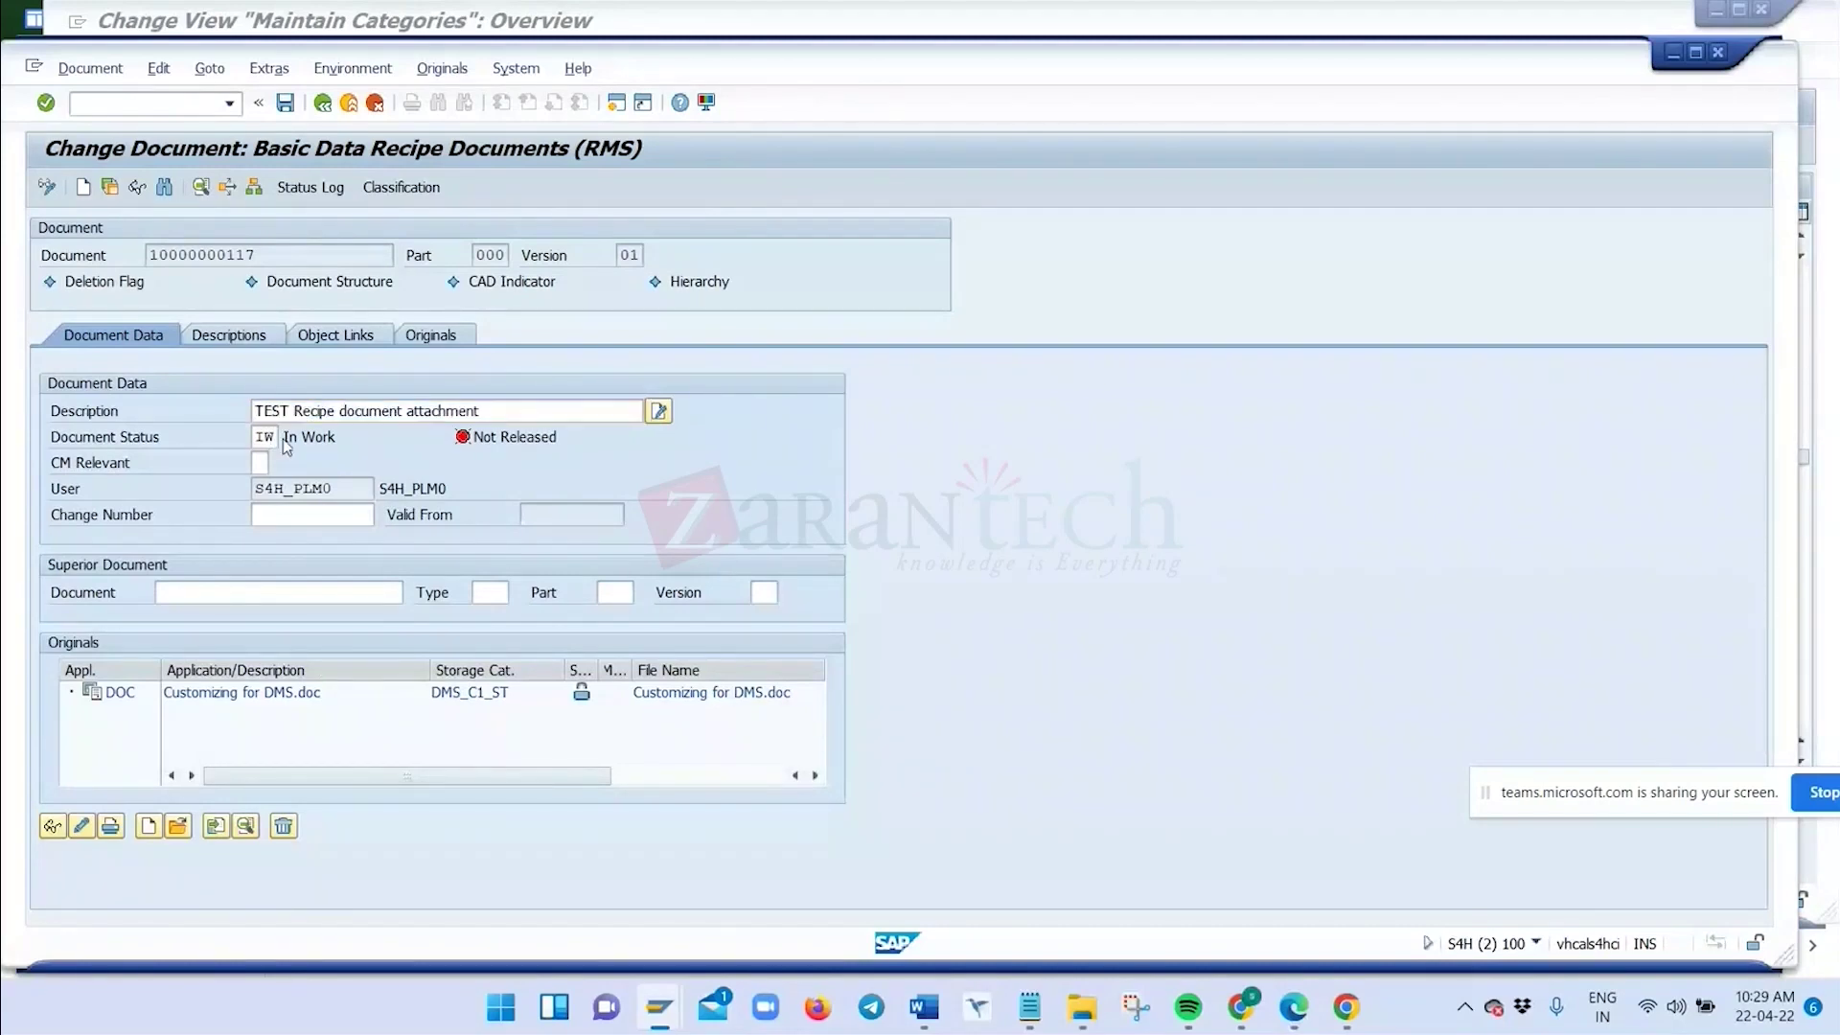
{"action": "key", "text": "F4"}
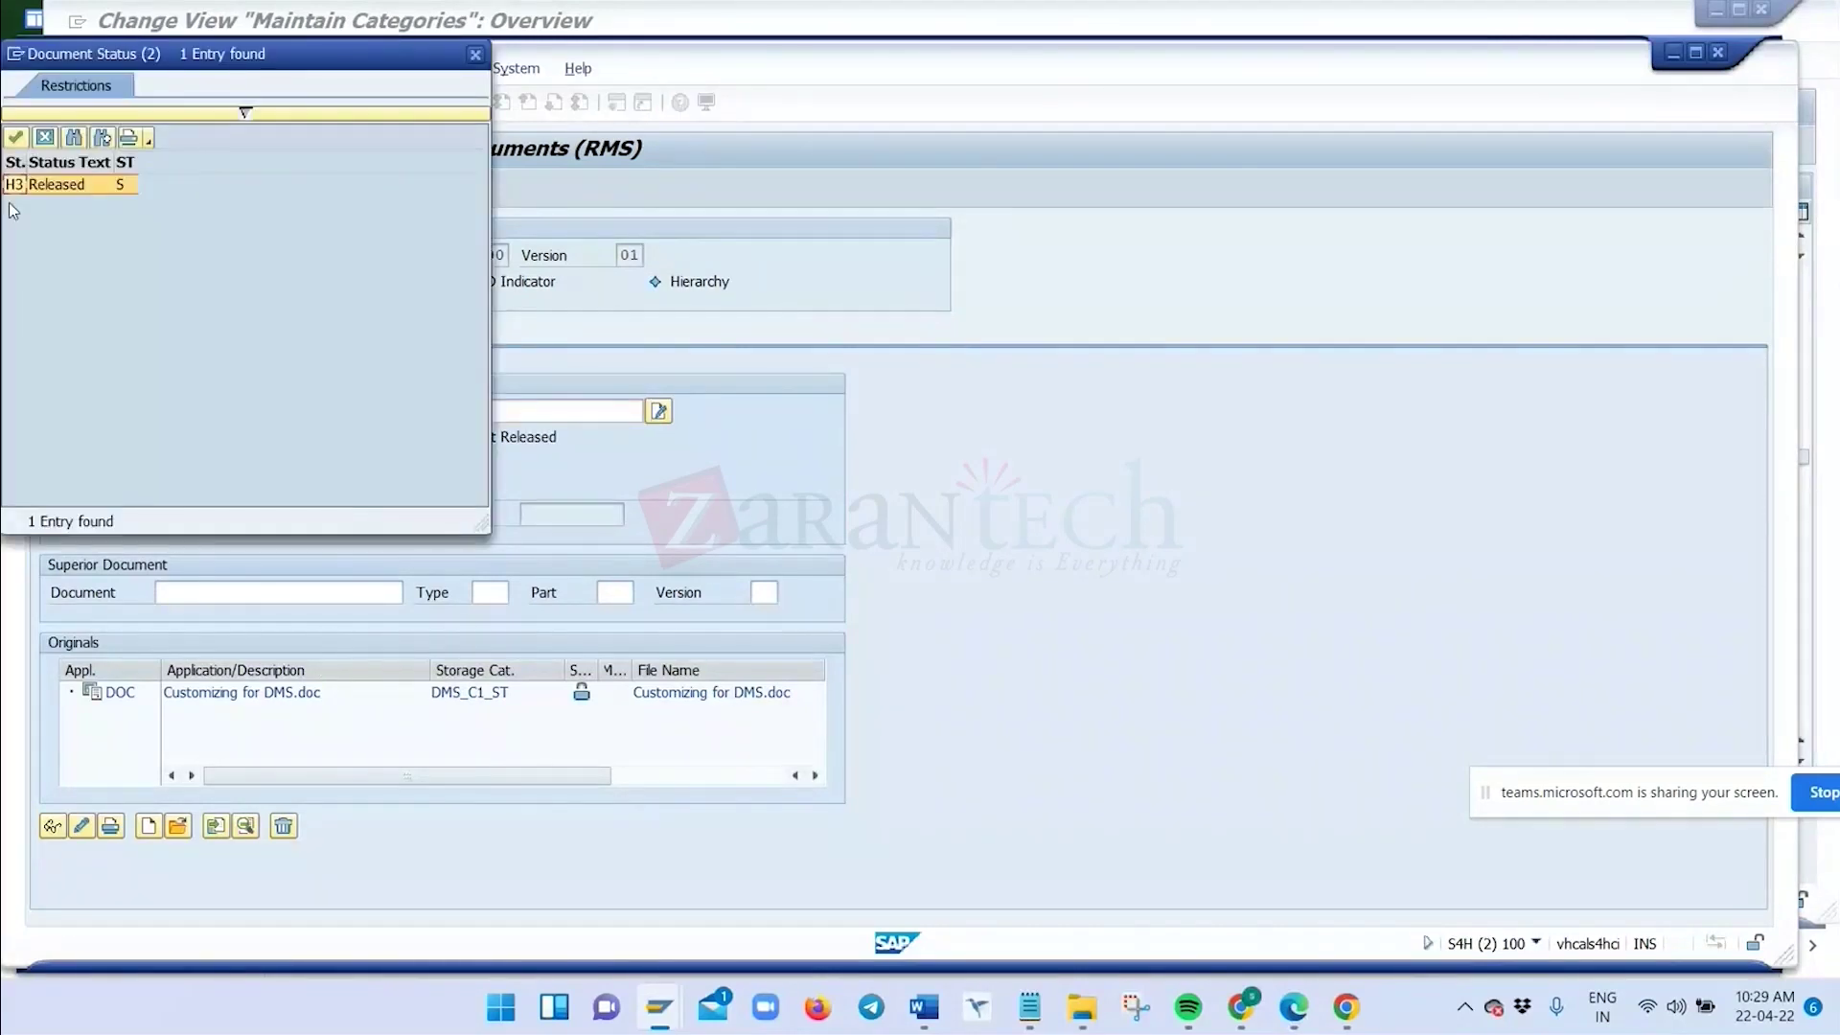
{"action": "double_click", "coordinate": [19, 185]}
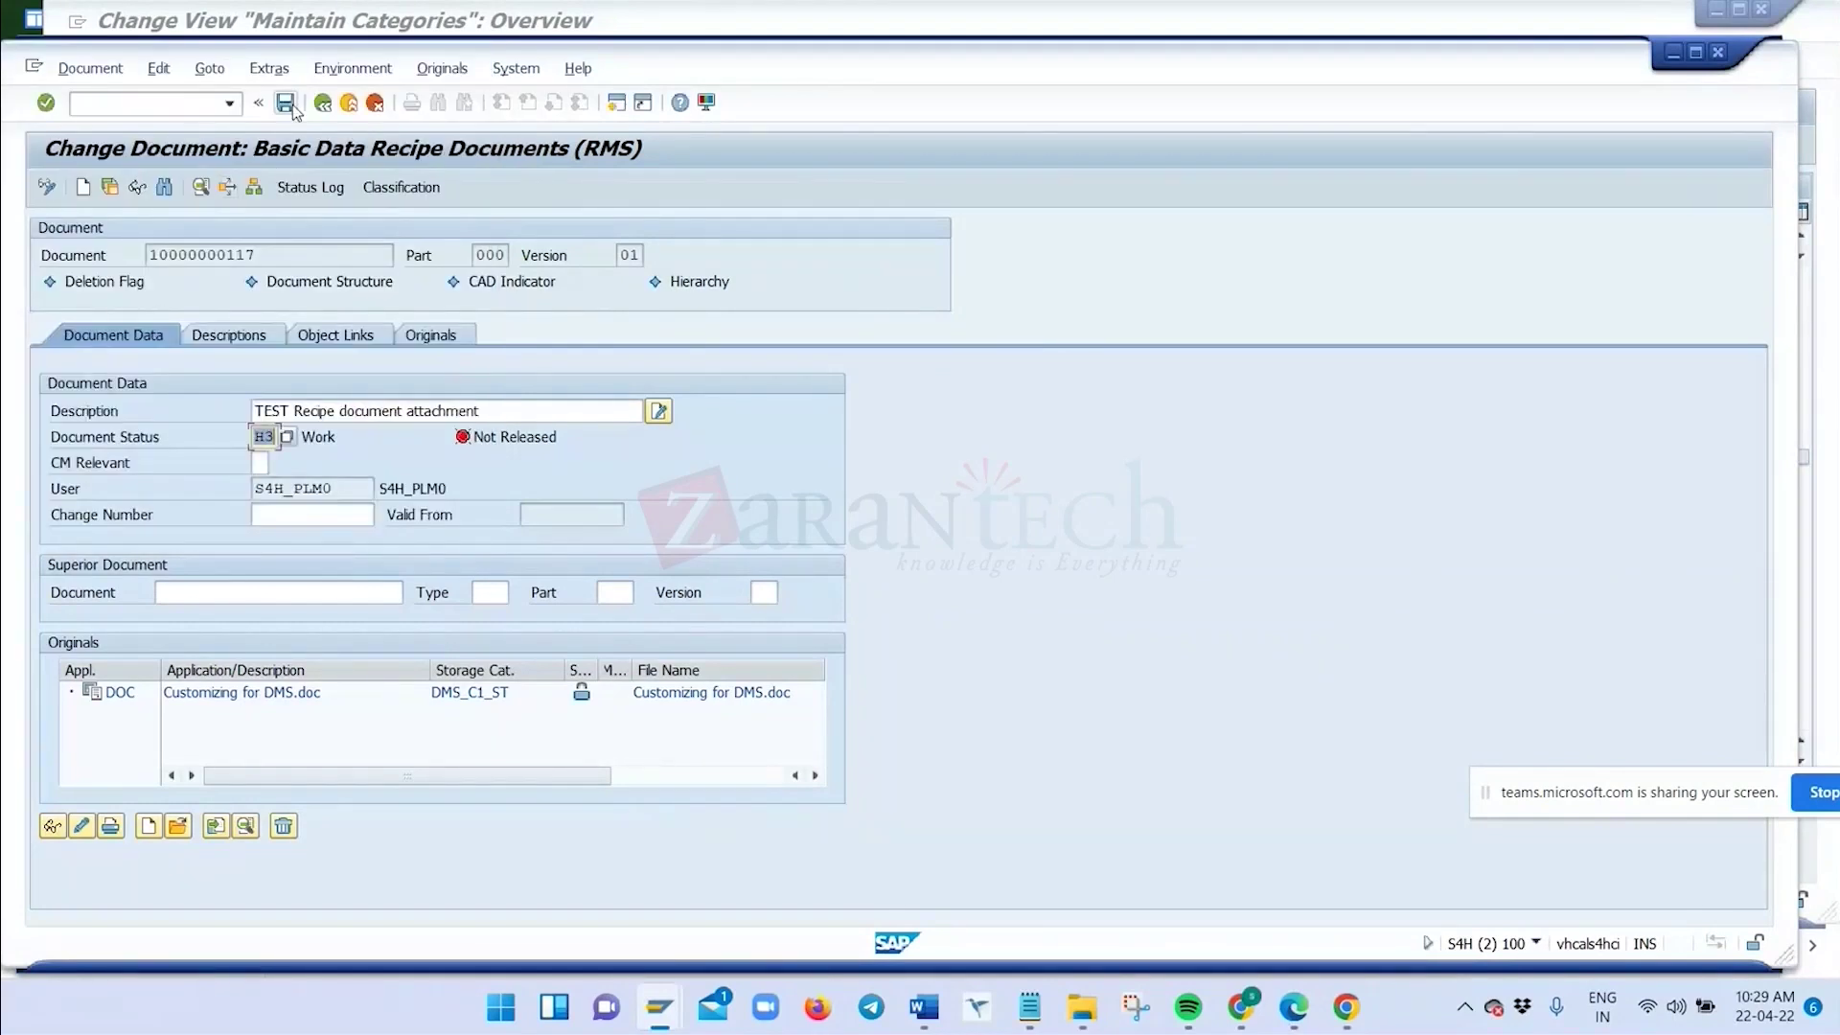
{"action": "left_click", "coordinate": [286, 104]}
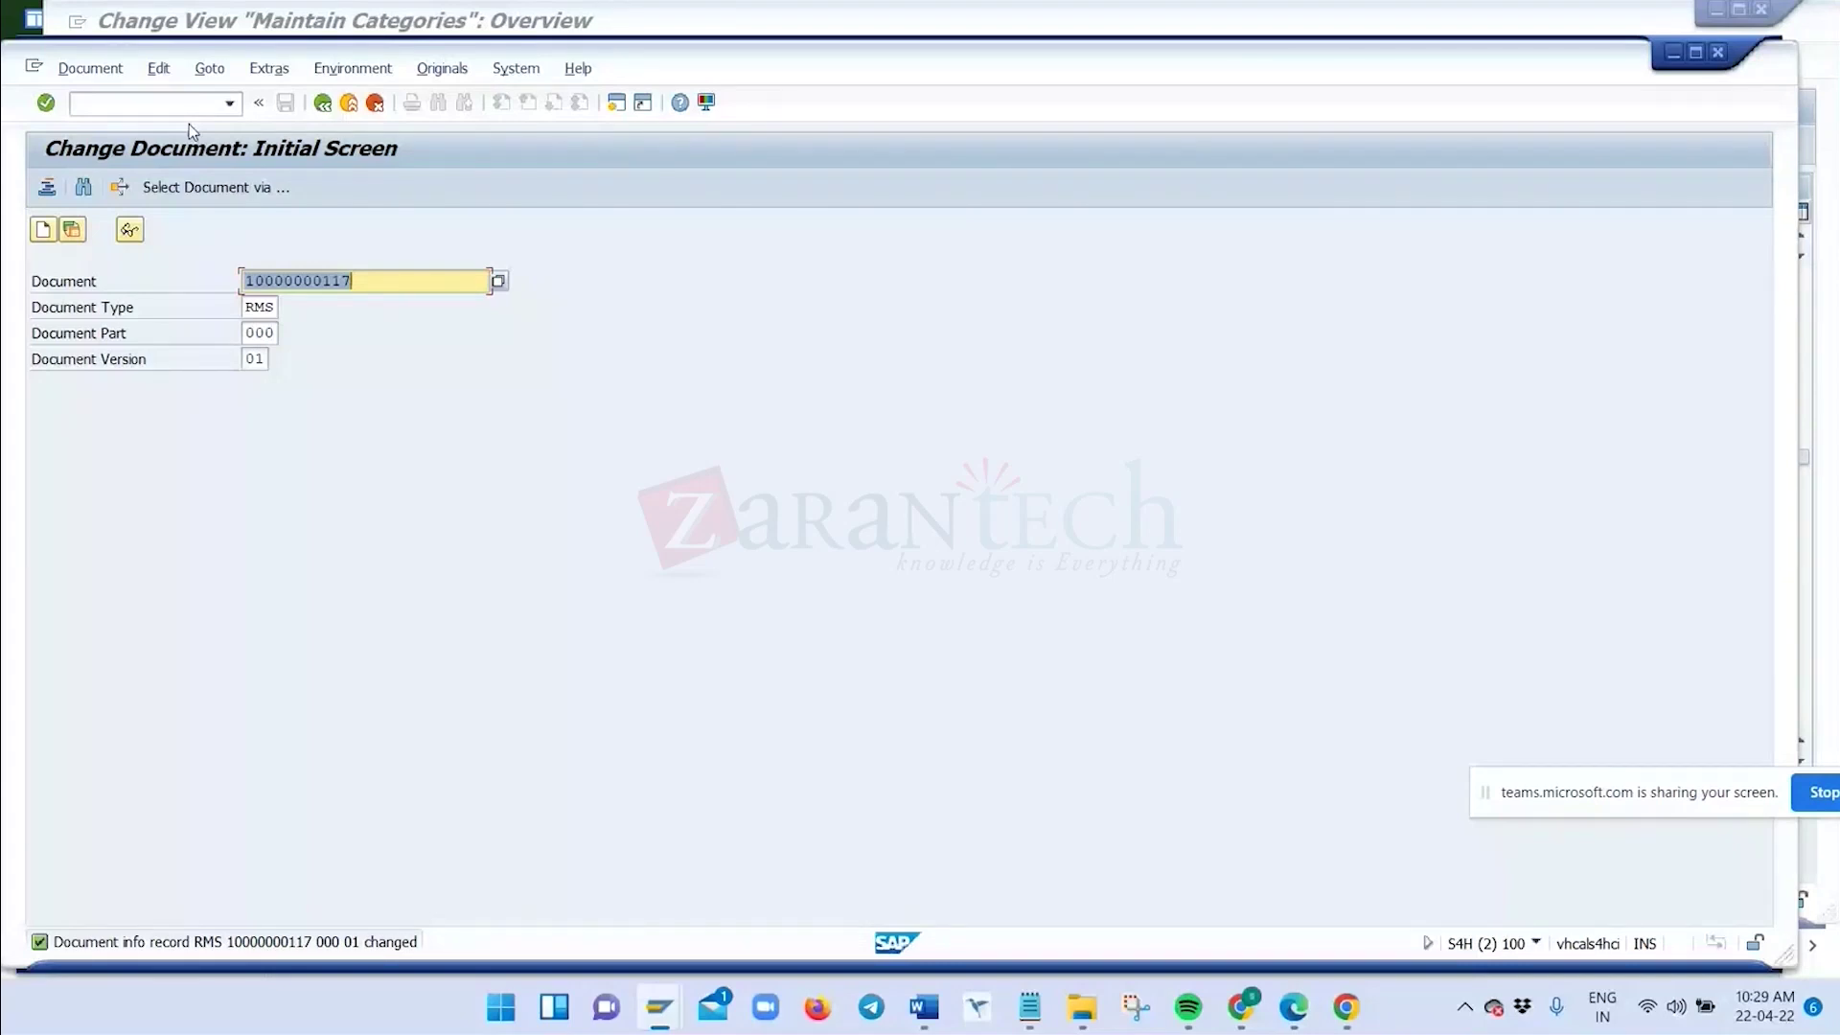
Switch to the Module 3 - Document Management presentation in Chrome and present slide 14, the Manage Documents process flow
{"action": "key", "text": "alt+Tab"}
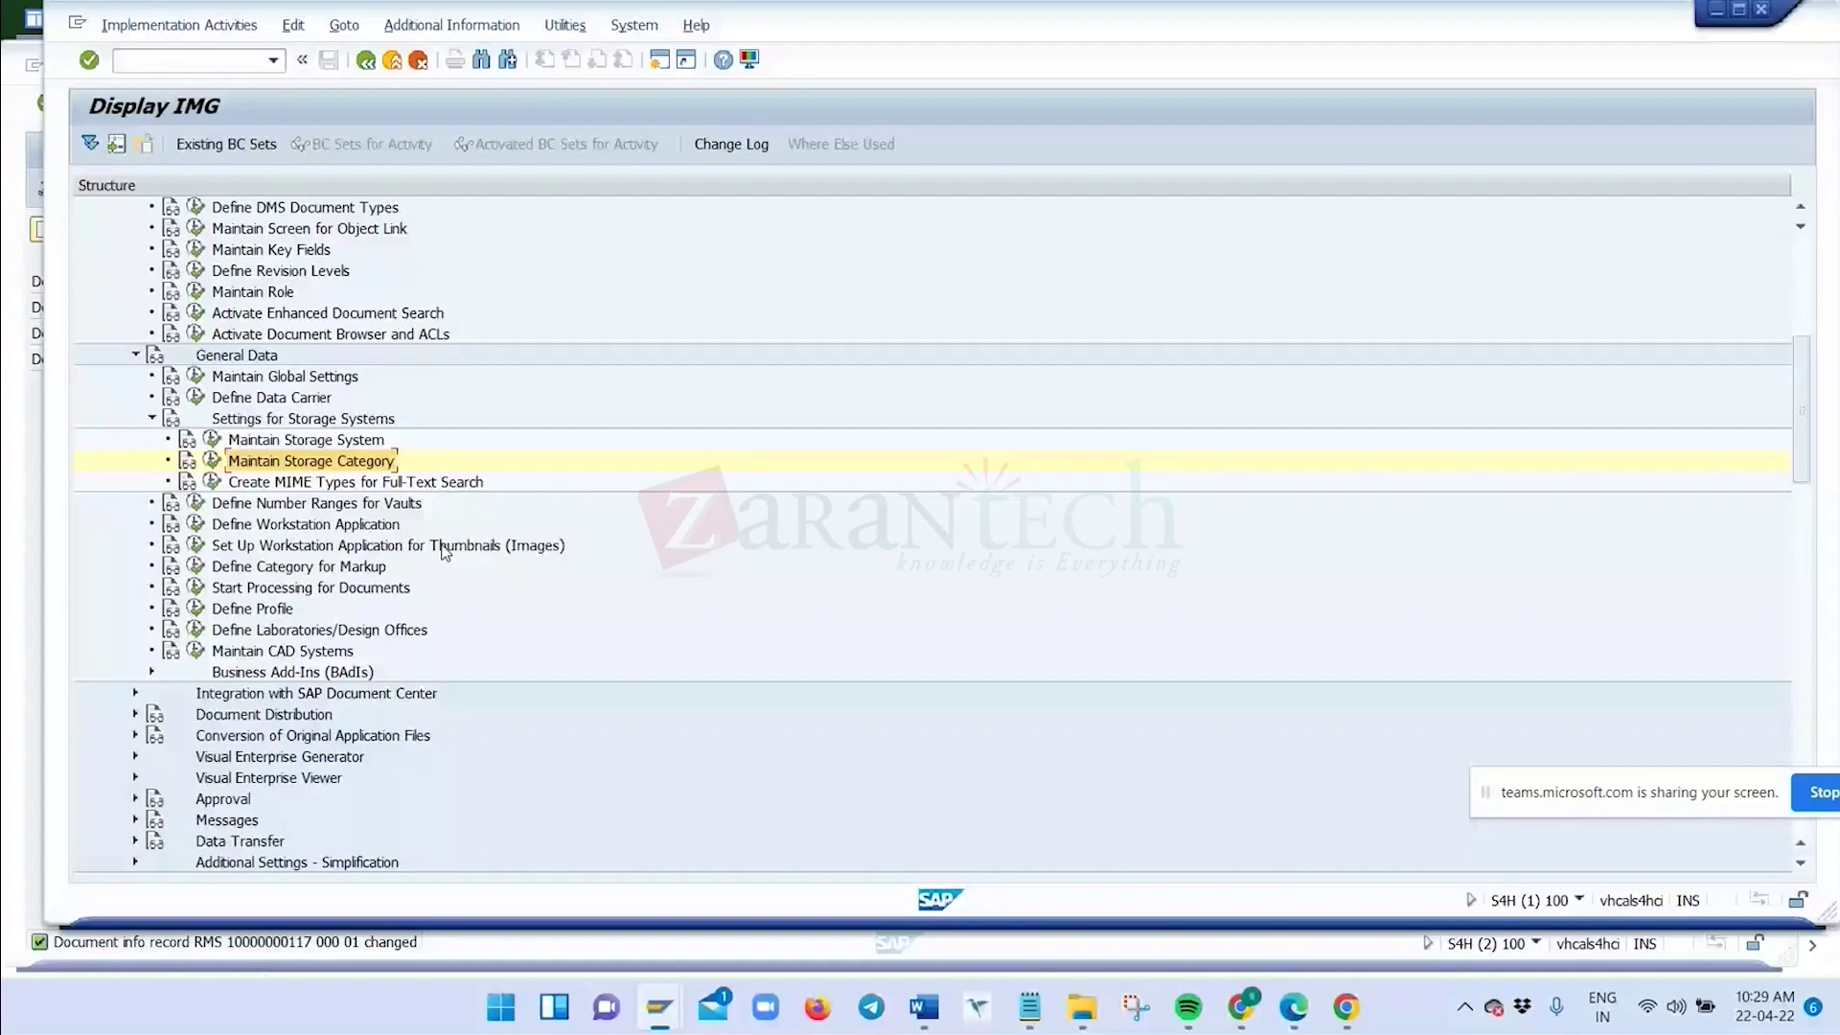
{"action": "key", "text": "alt+Tab"}
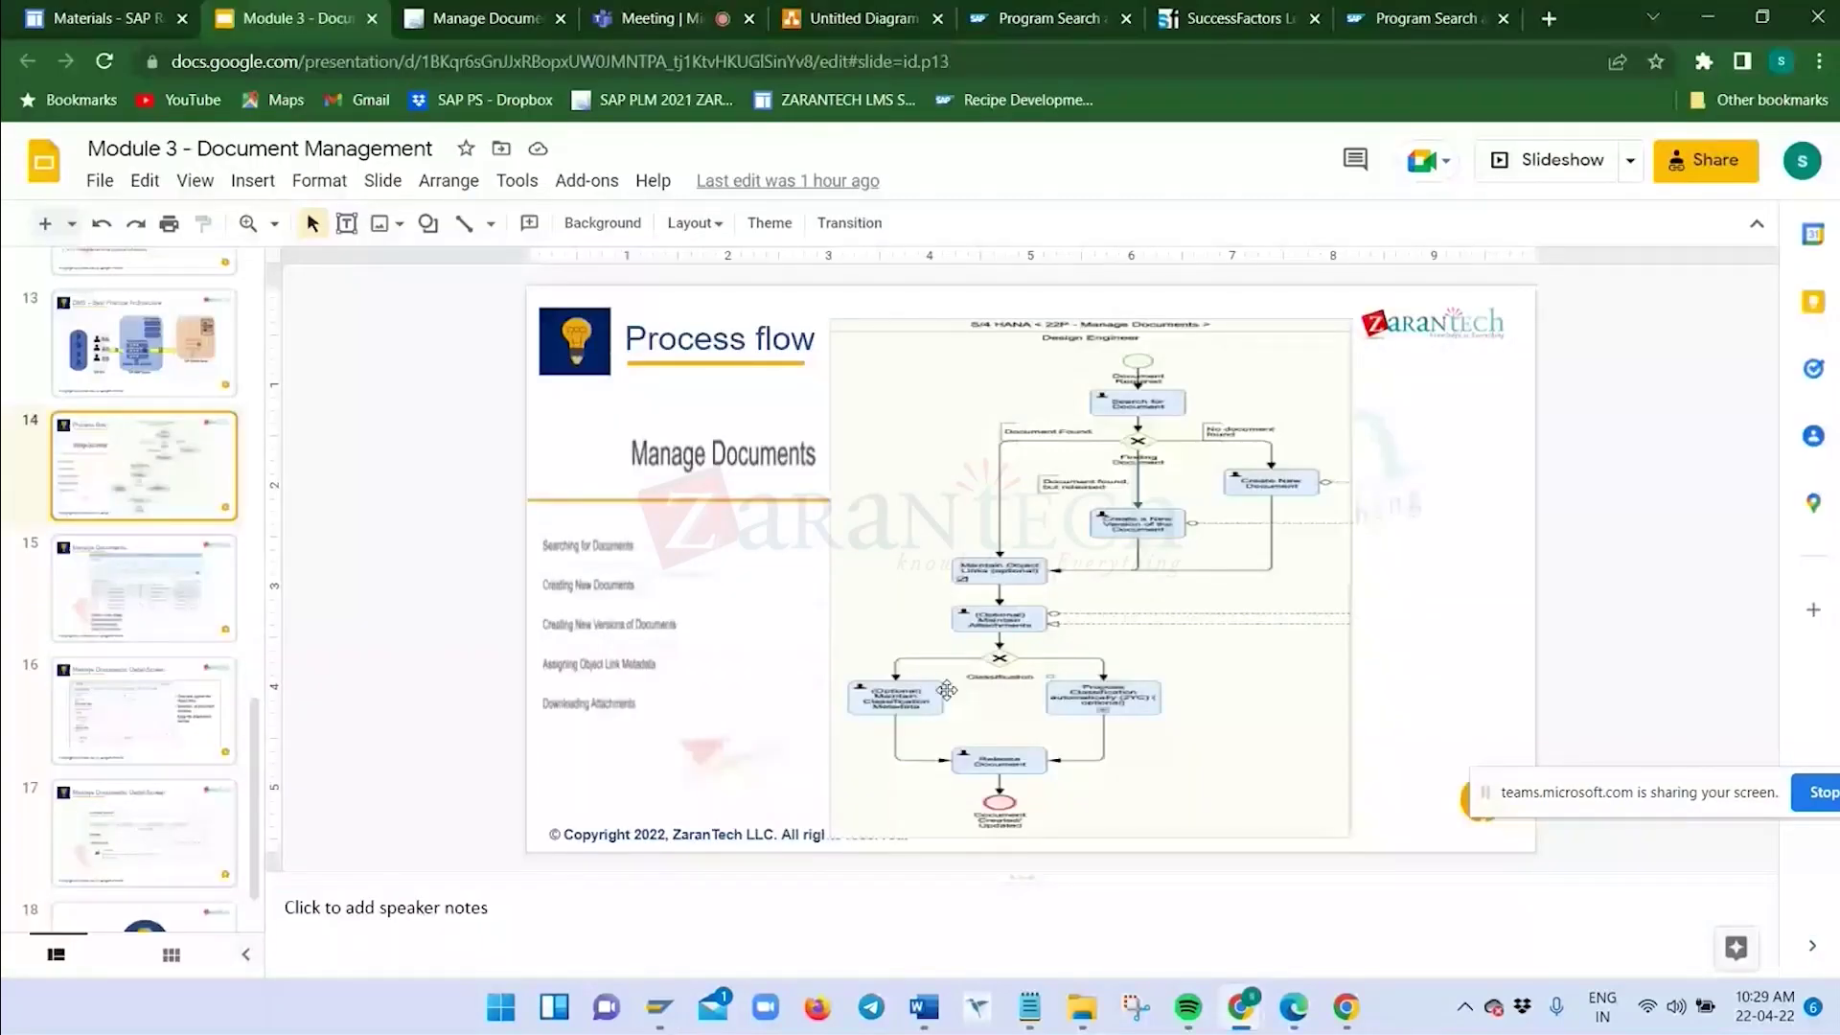
{"action": "key", "text": "ctrl+F5"}
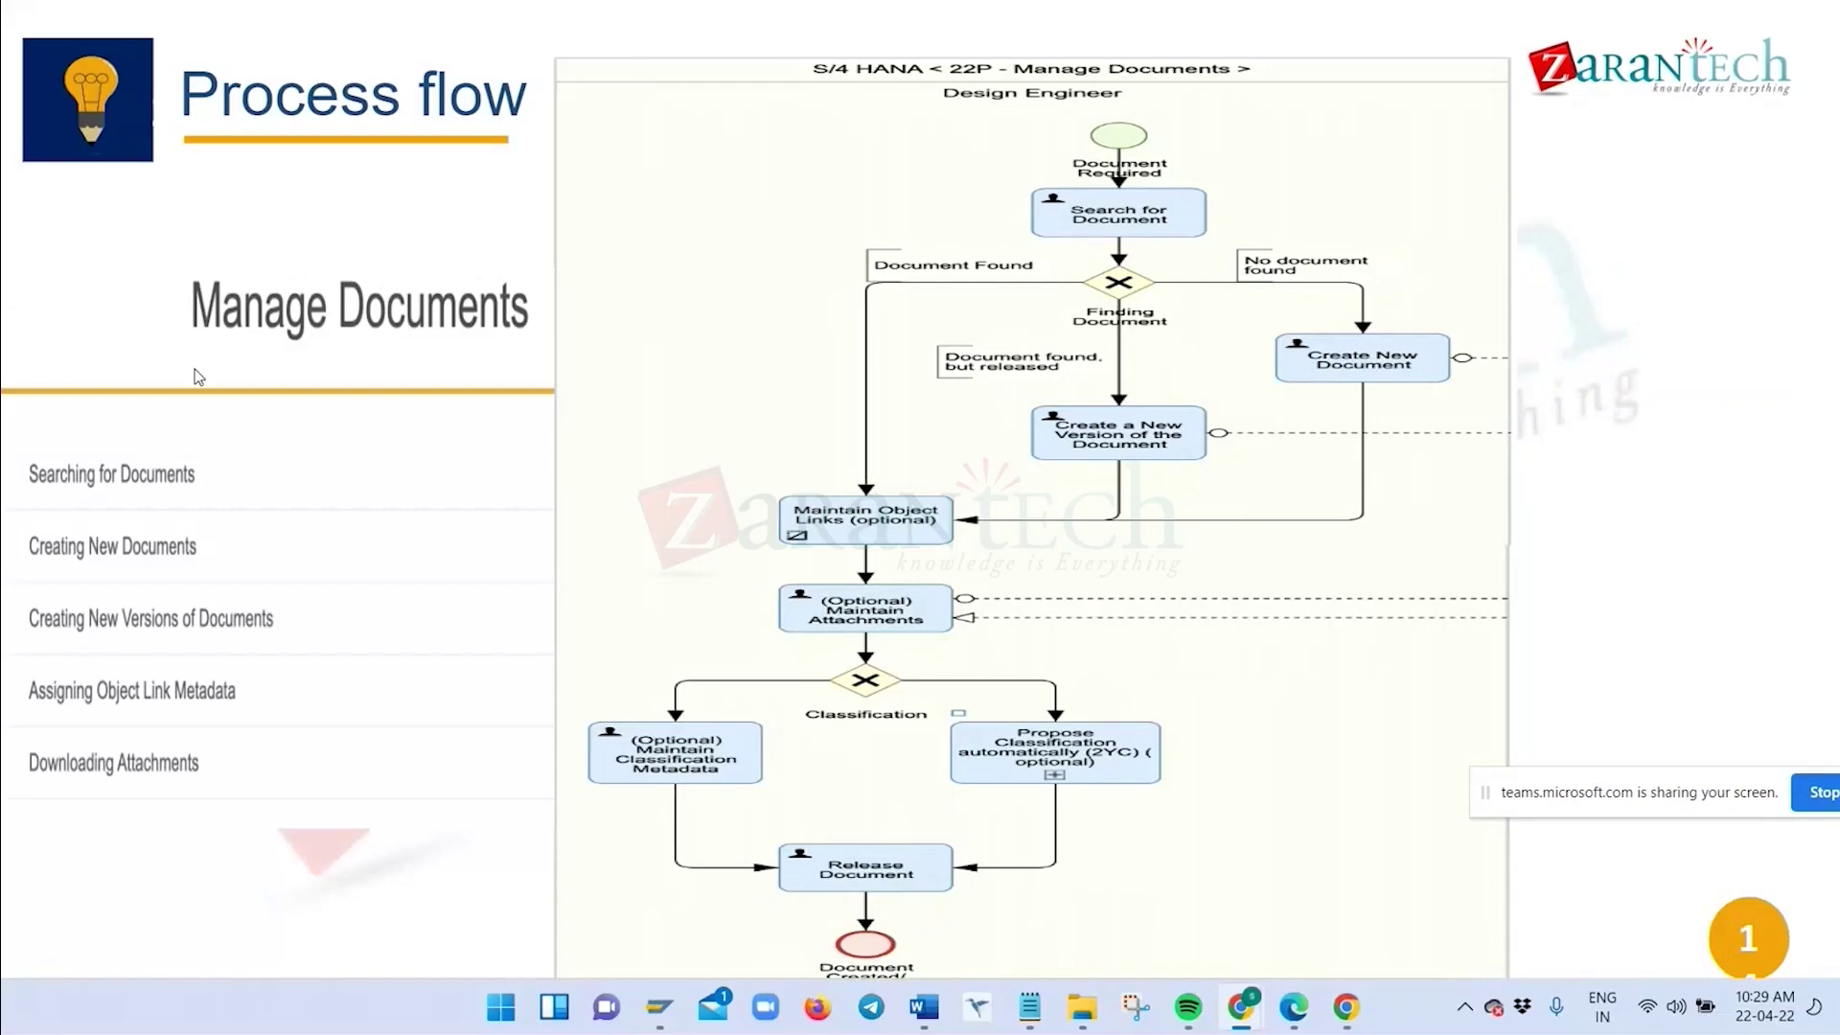
{"action": "key", "text": "Escape"}
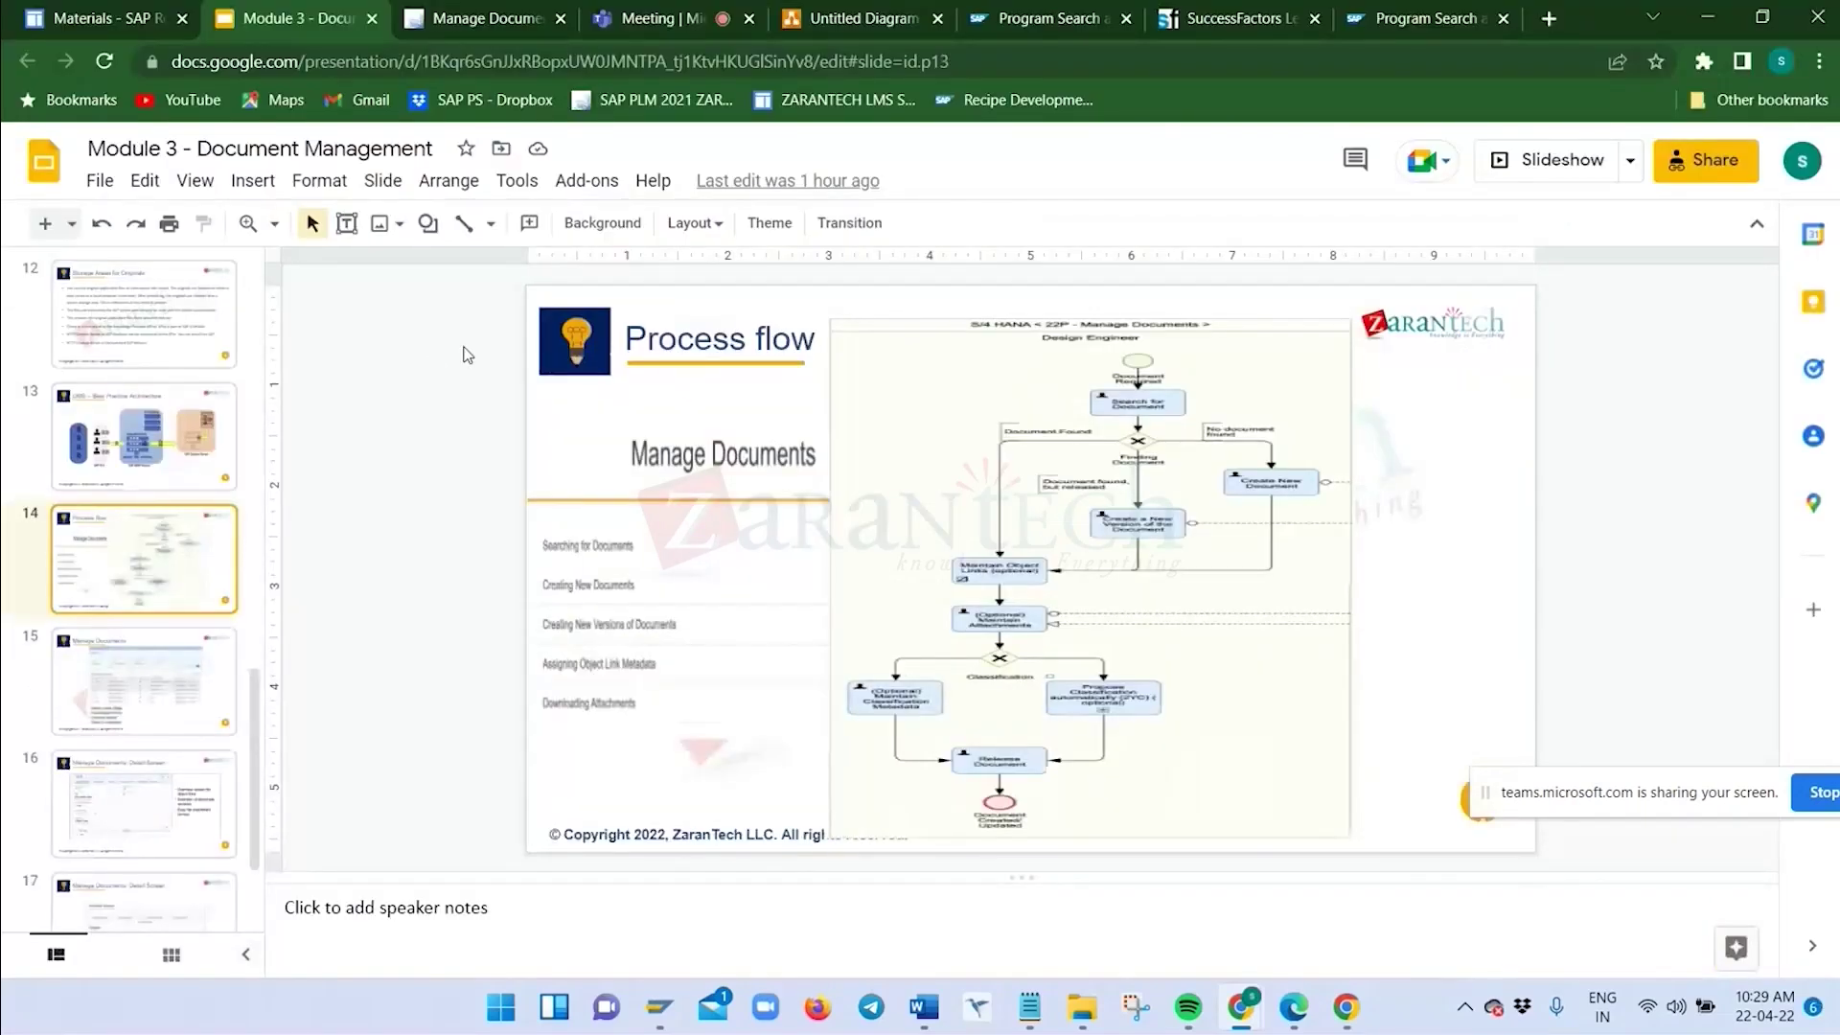
Switch to the Fiori Manage Documents app in Chrome and refresh the filtered document list to check the version statuses
{"action": "key", "text": "alt+Tab"}
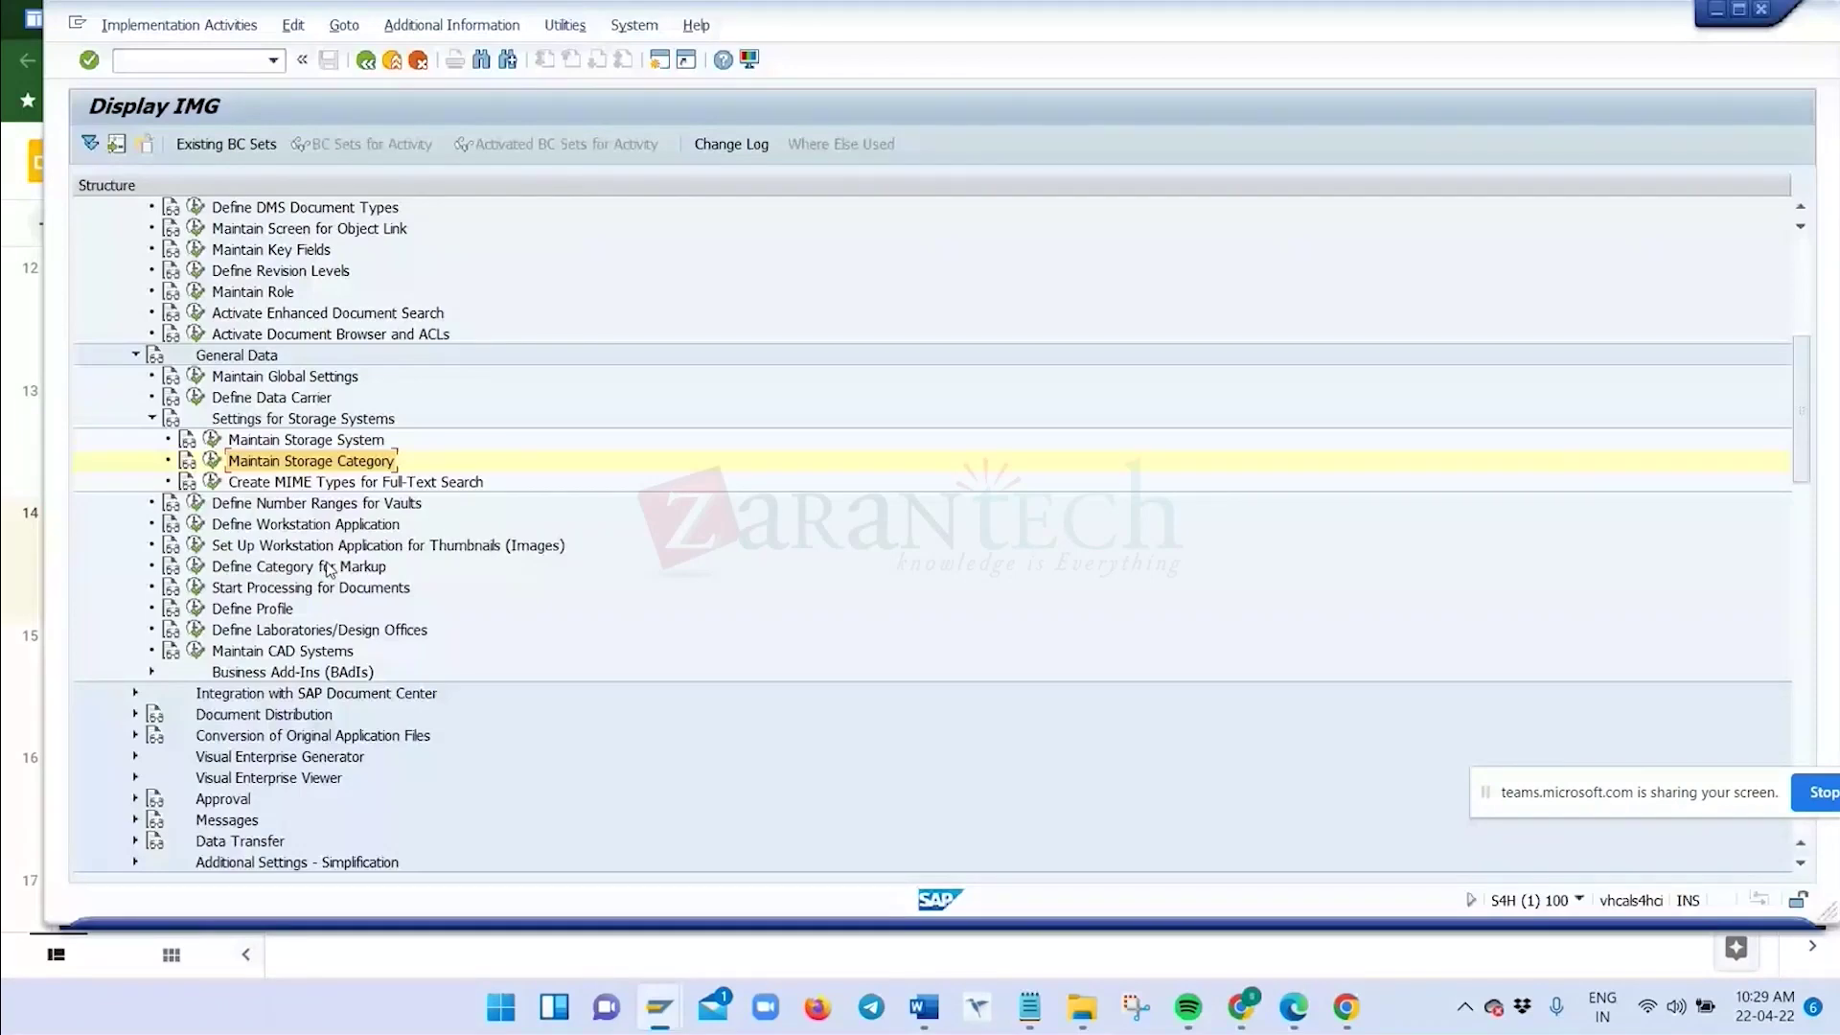
{"action": "key", "text": "alt+Tab"}
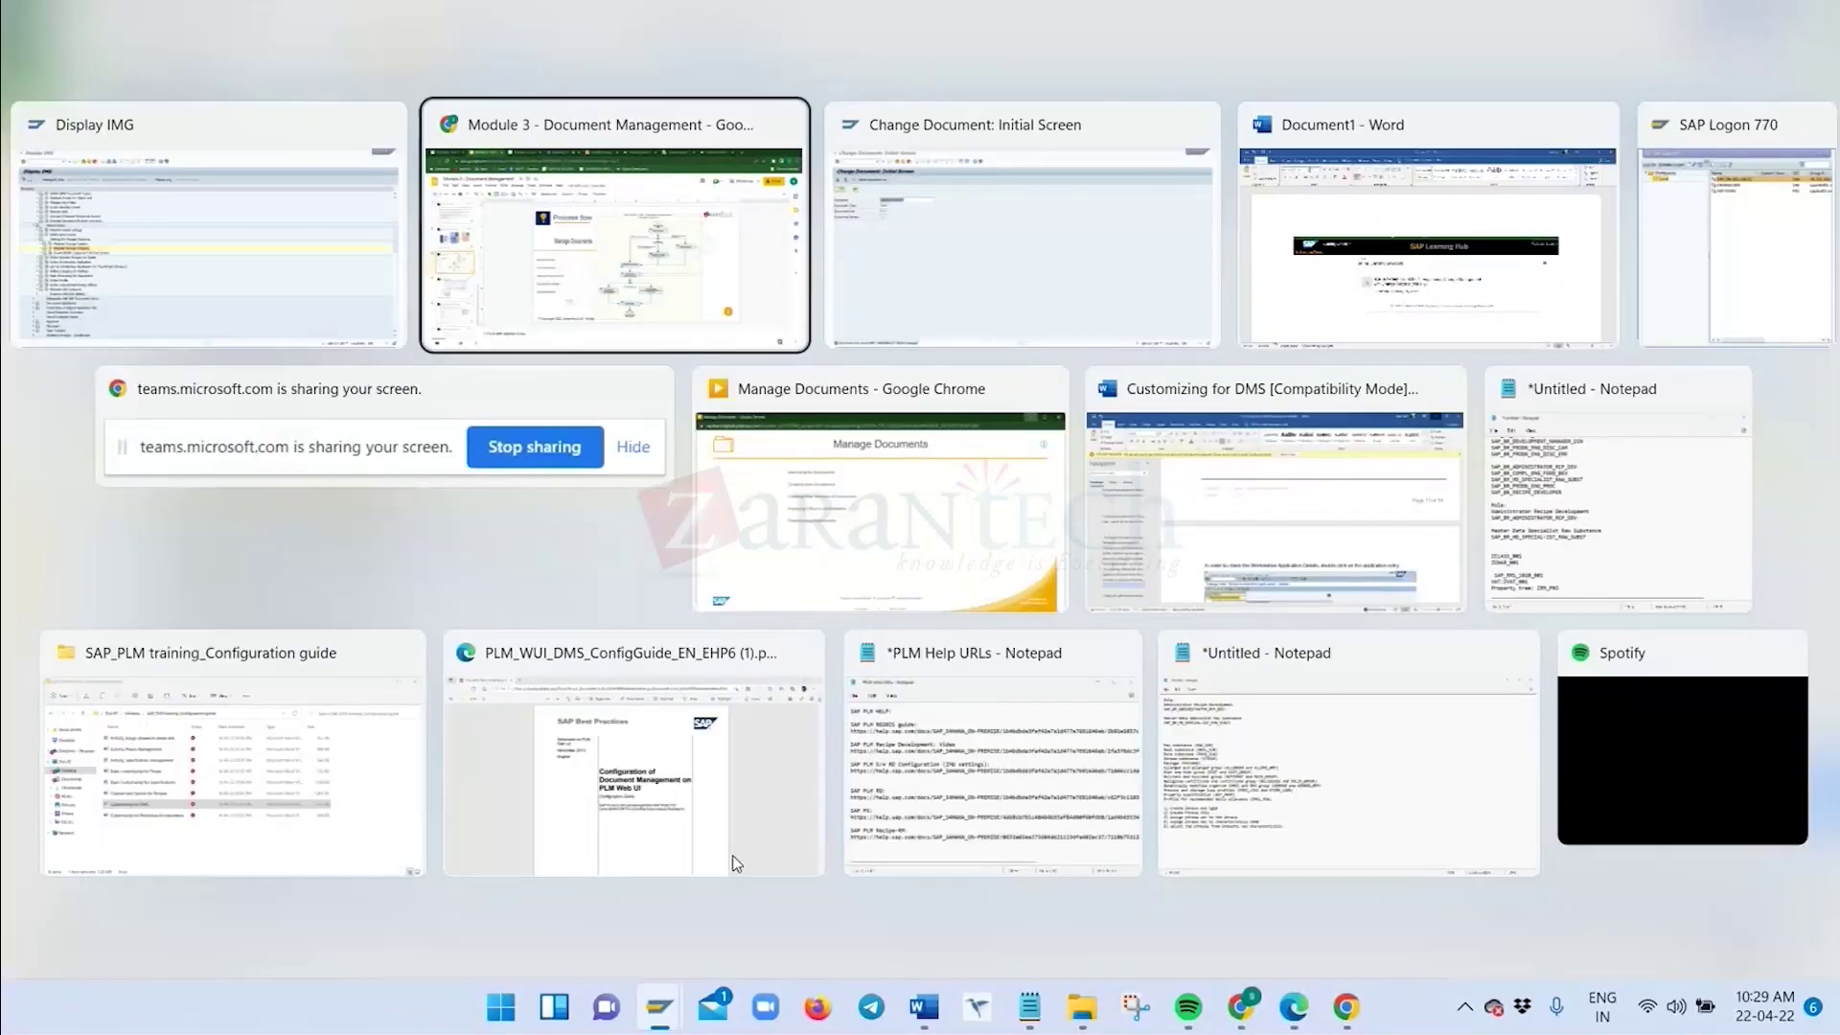
{"action": "key", "text": "alt+Tab"}
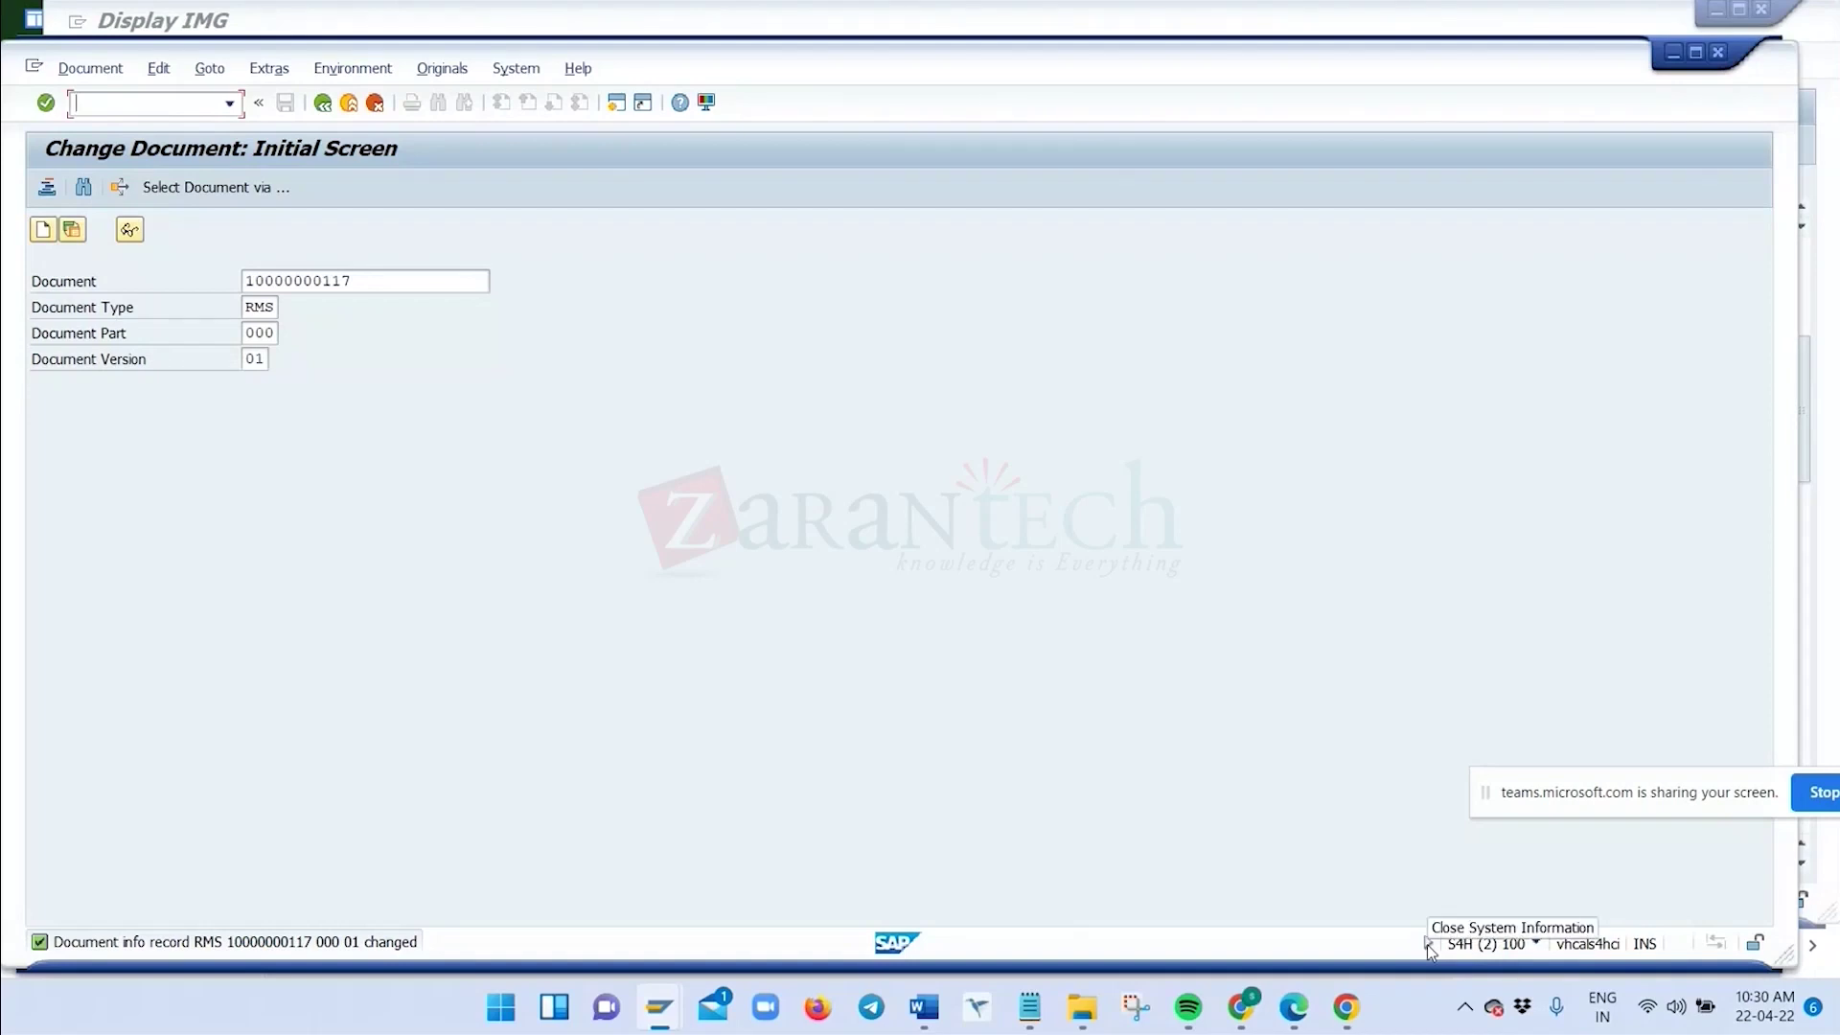
{"action": "key", "text": "alt+Tab"}
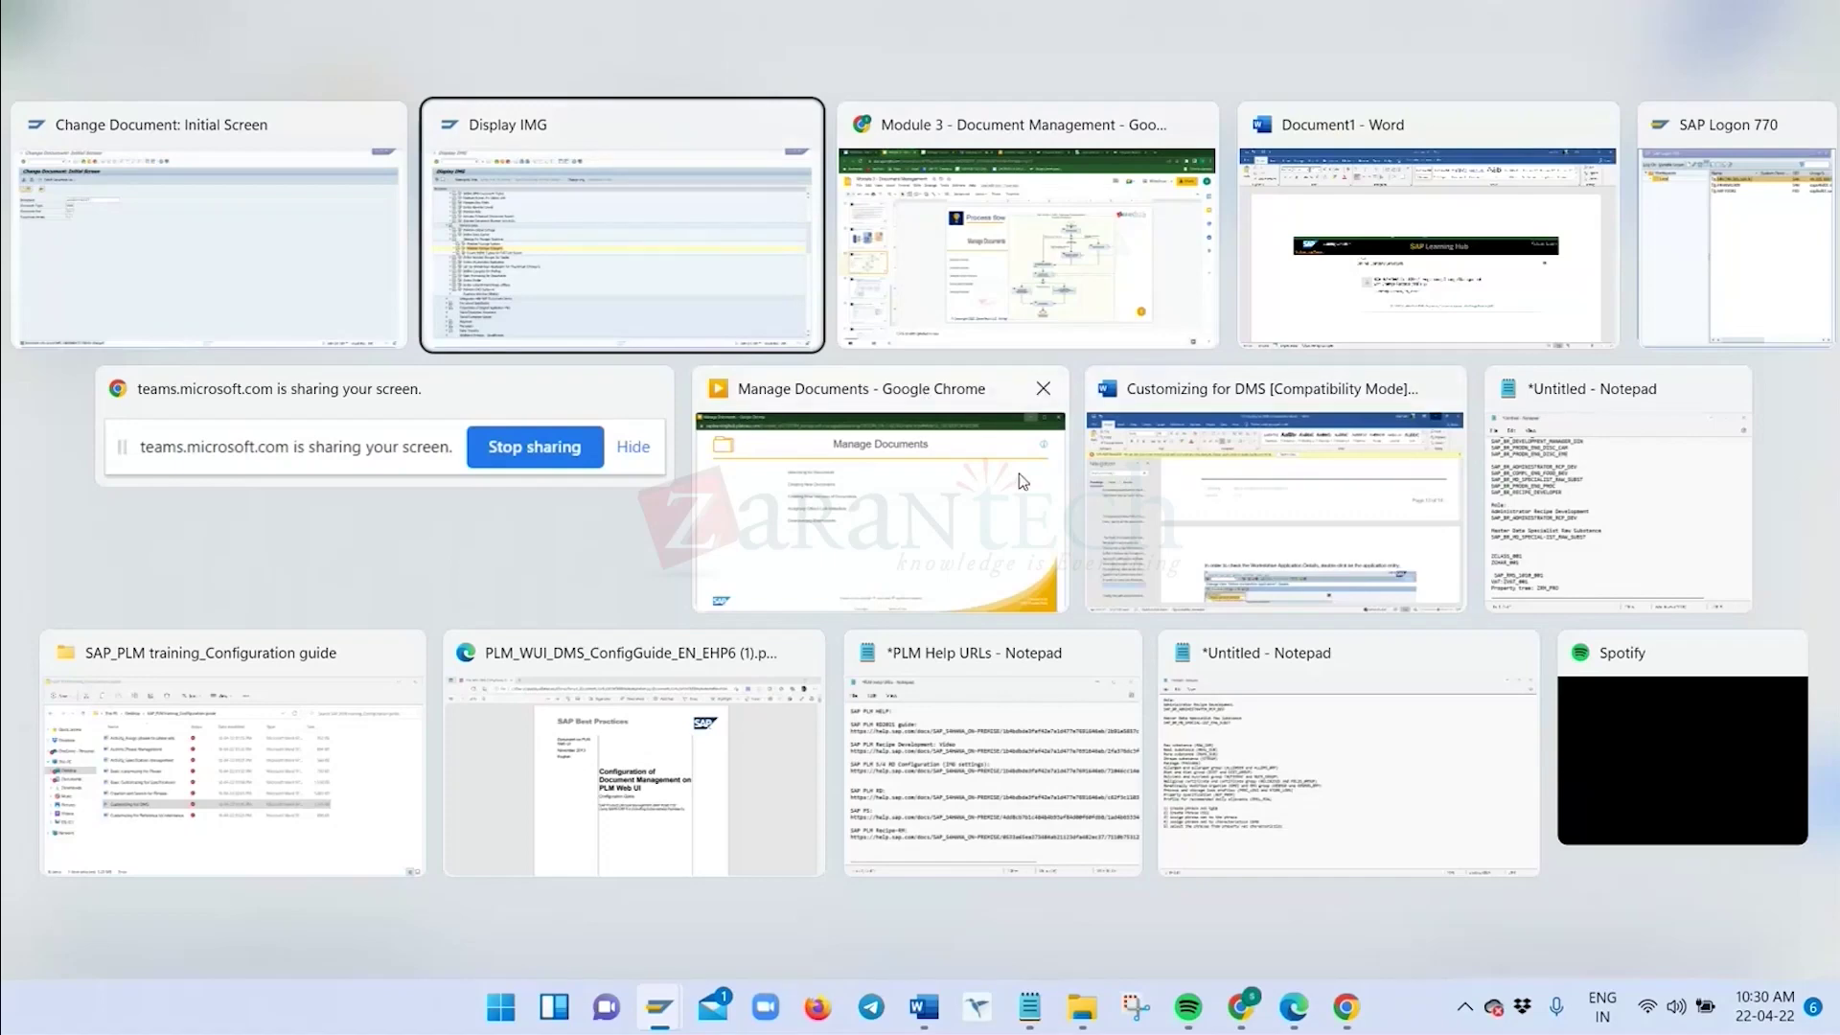
{"action": "left_click", "coordinate": [1026, 239]}
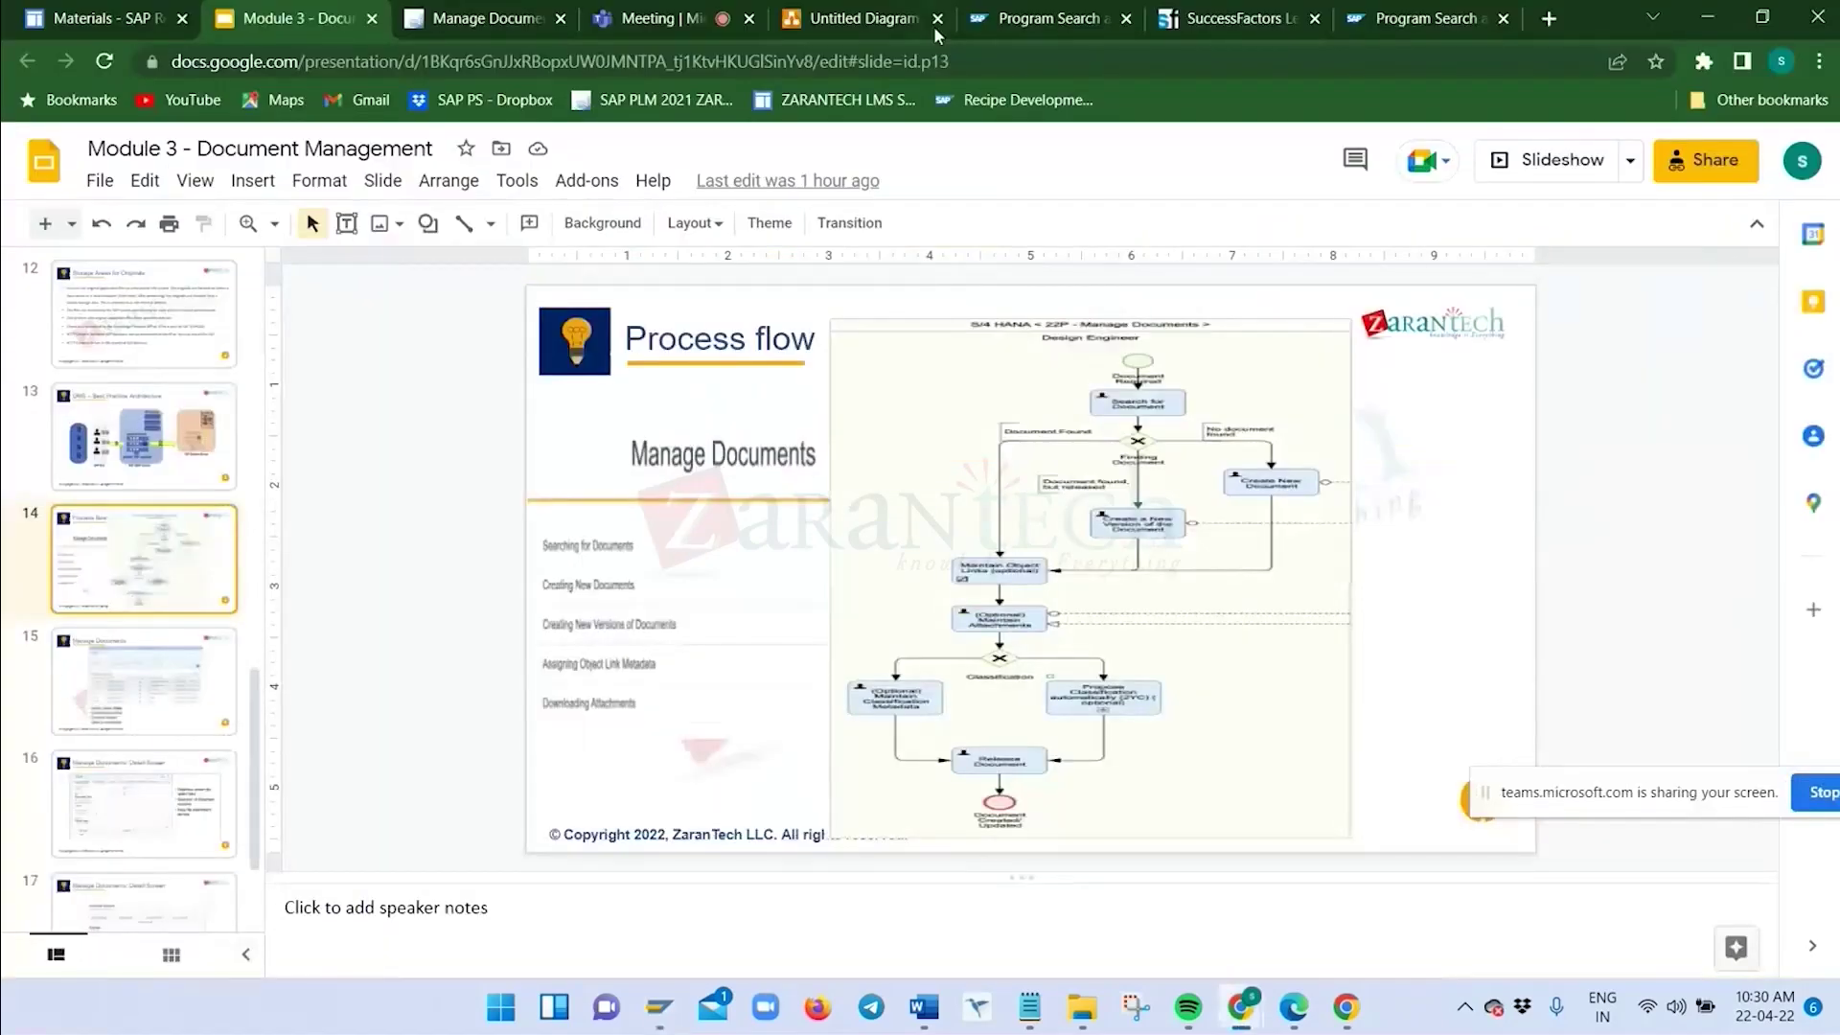
{"action": "left_click", "coordinate": [466, 23]}
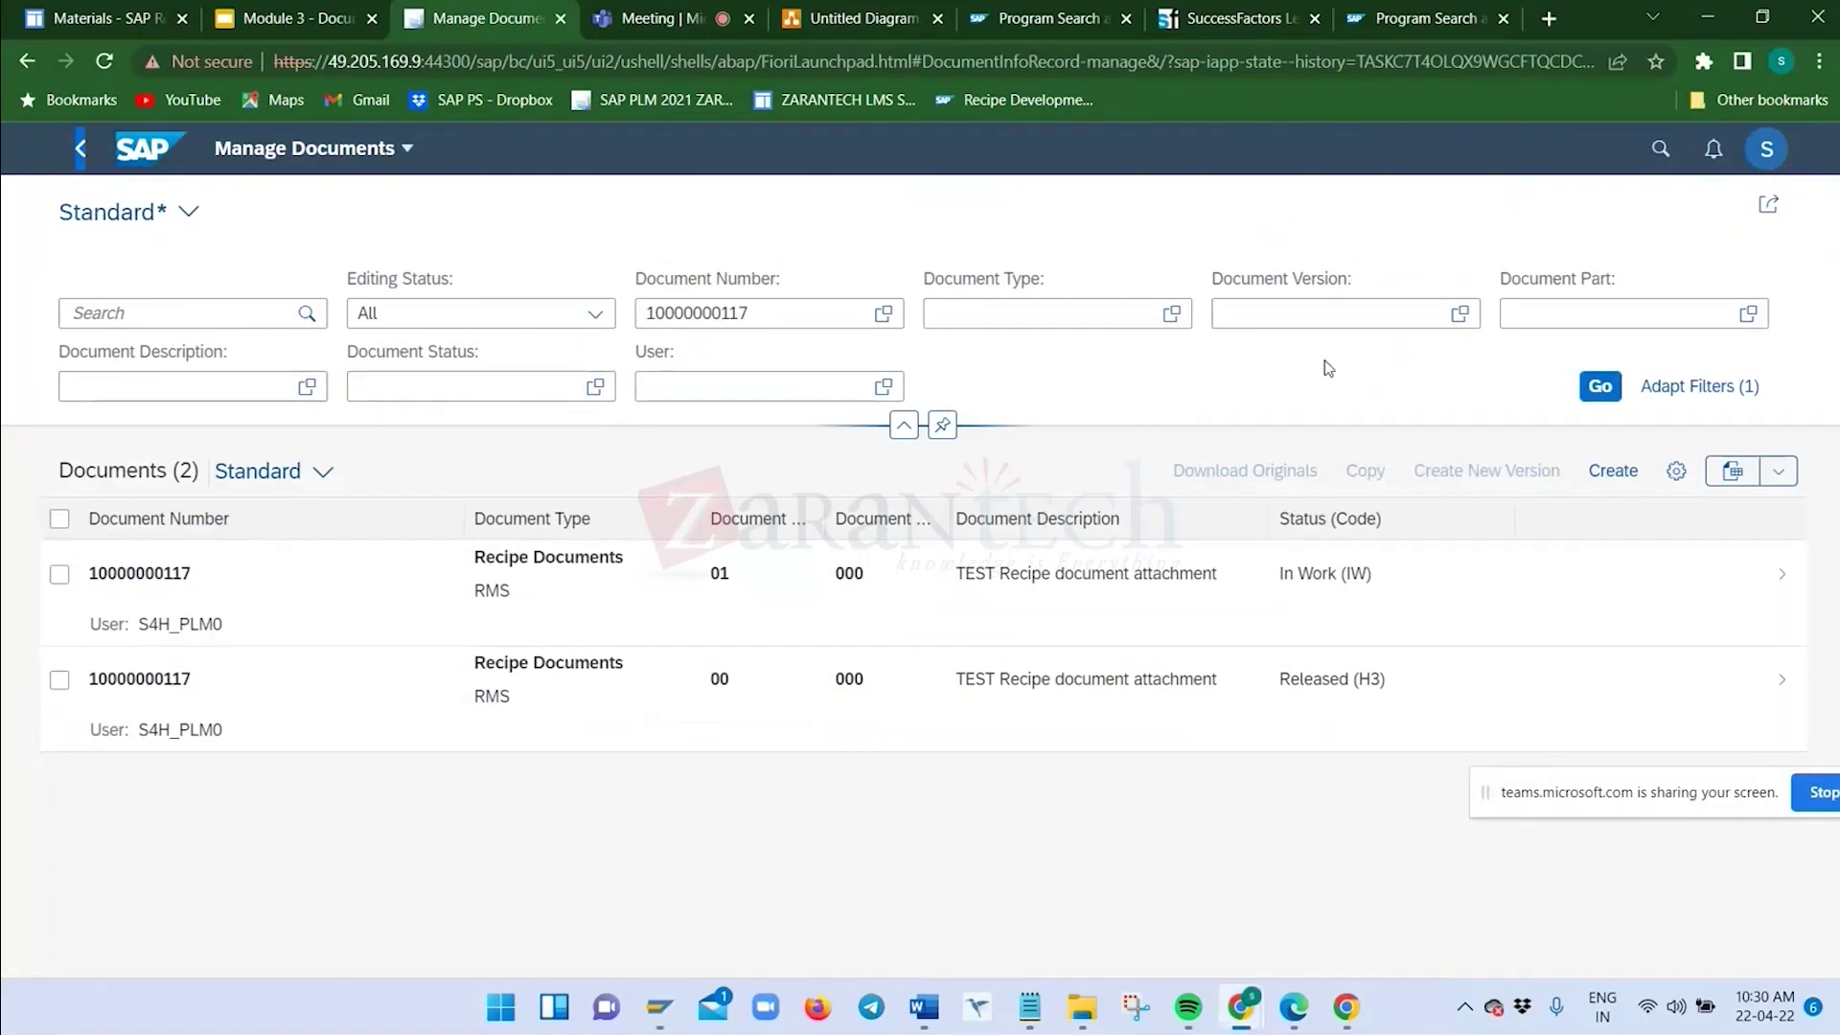
{"action": "key", "text": "Return"}
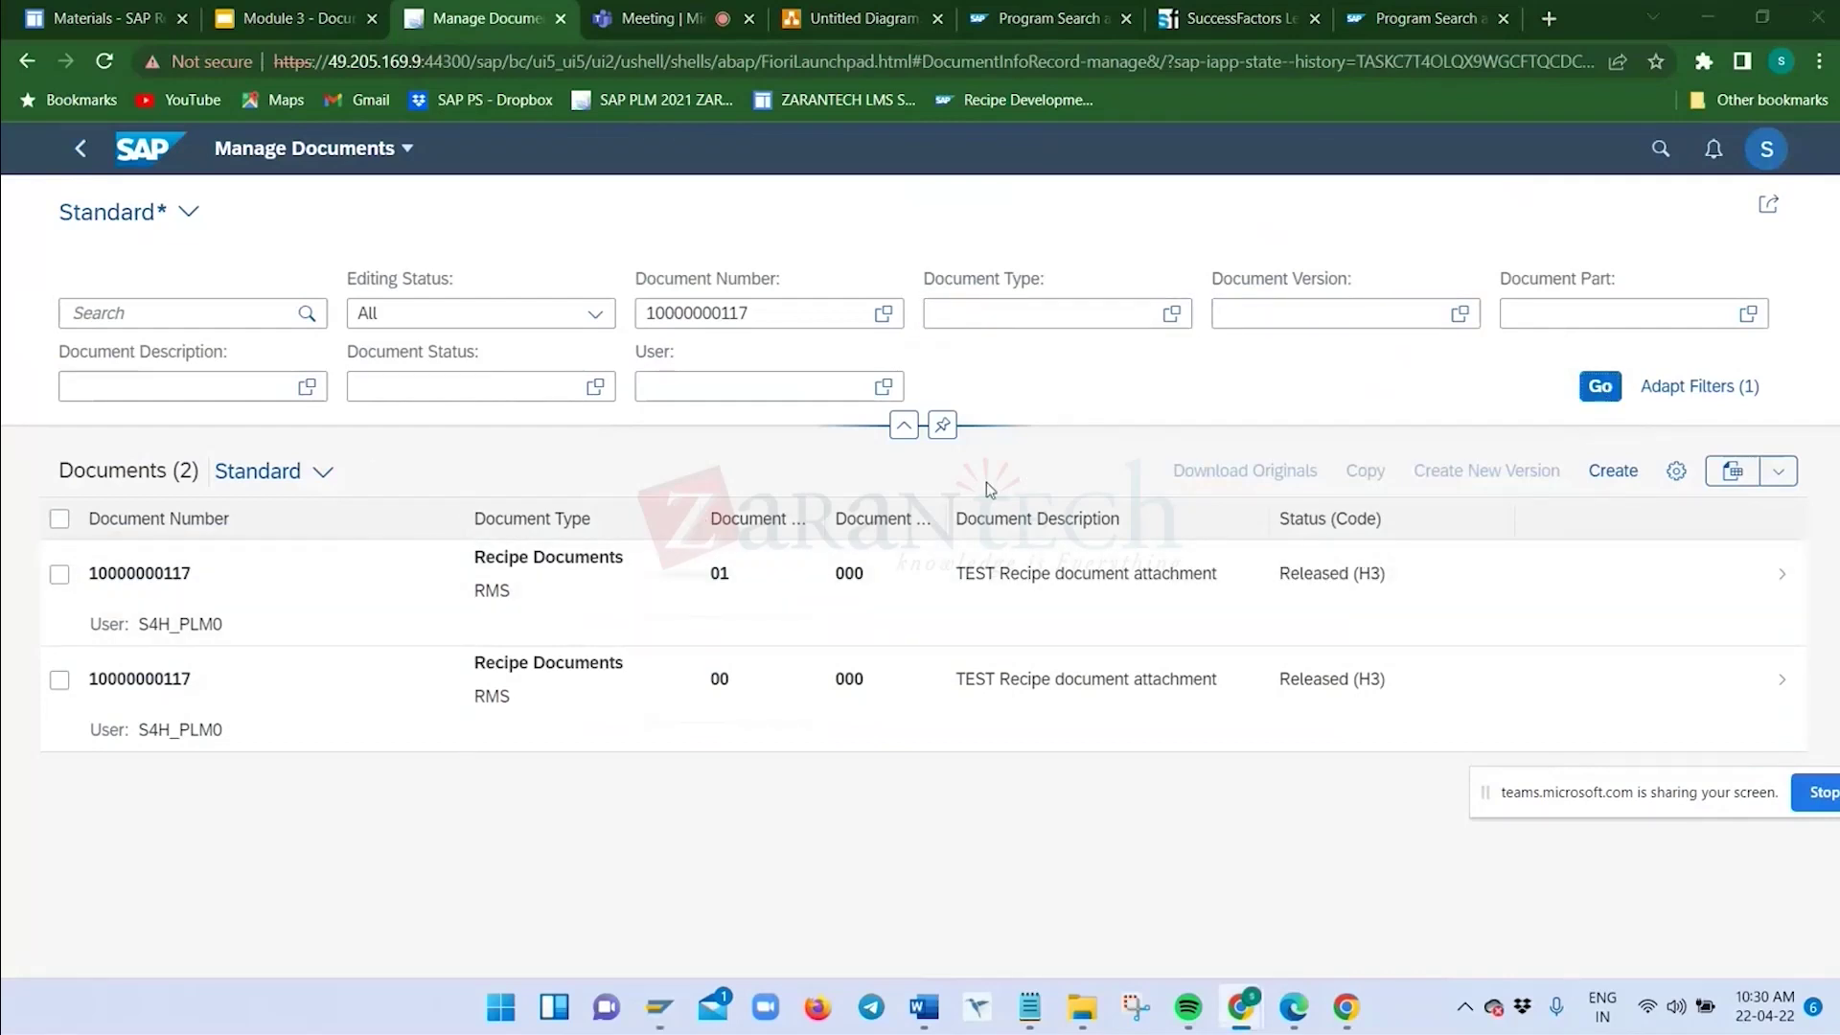
Switch back to SAP GUI and open version 01 of the RMS document from the Change Document initial screen
{"action": "key", "text": "alt+Tab"}
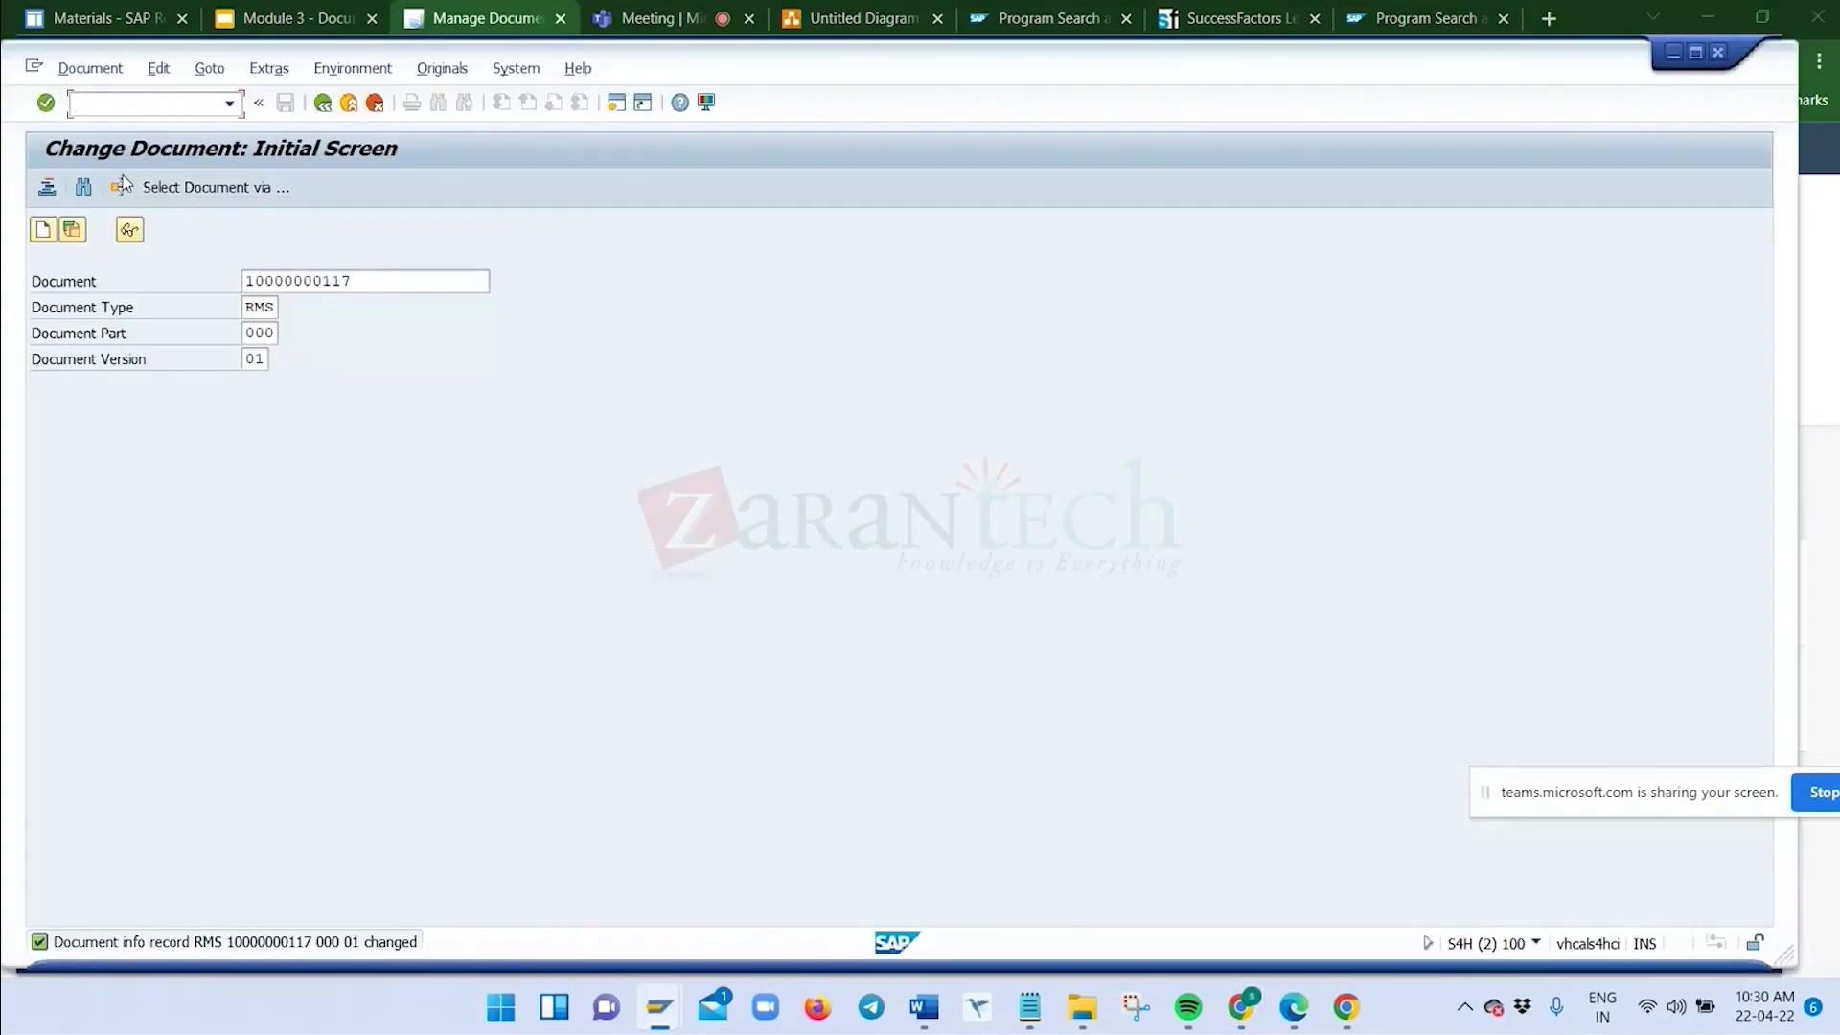
{"action": "key", "text": "Return"}
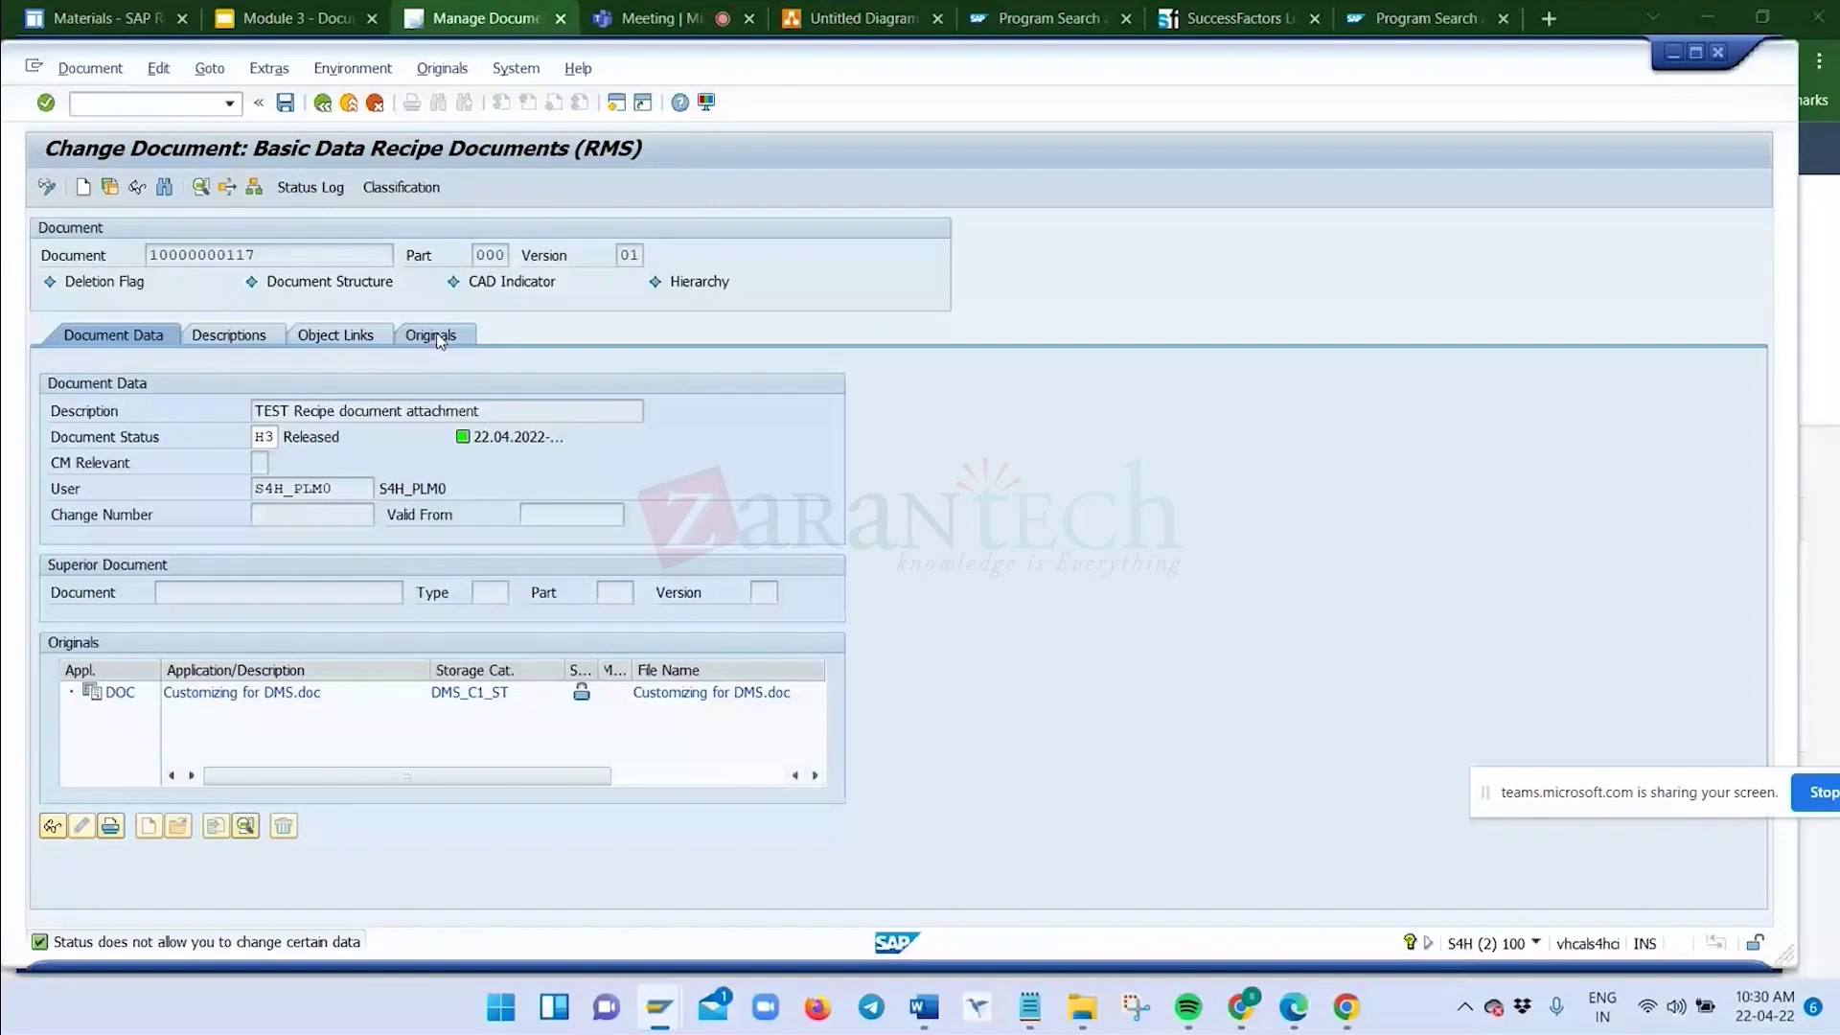
Leave the Change Document transaction for the Create Document initial screen and clear the document number, part and version
{"action": "left_click", "coordinate": [182, 98]}
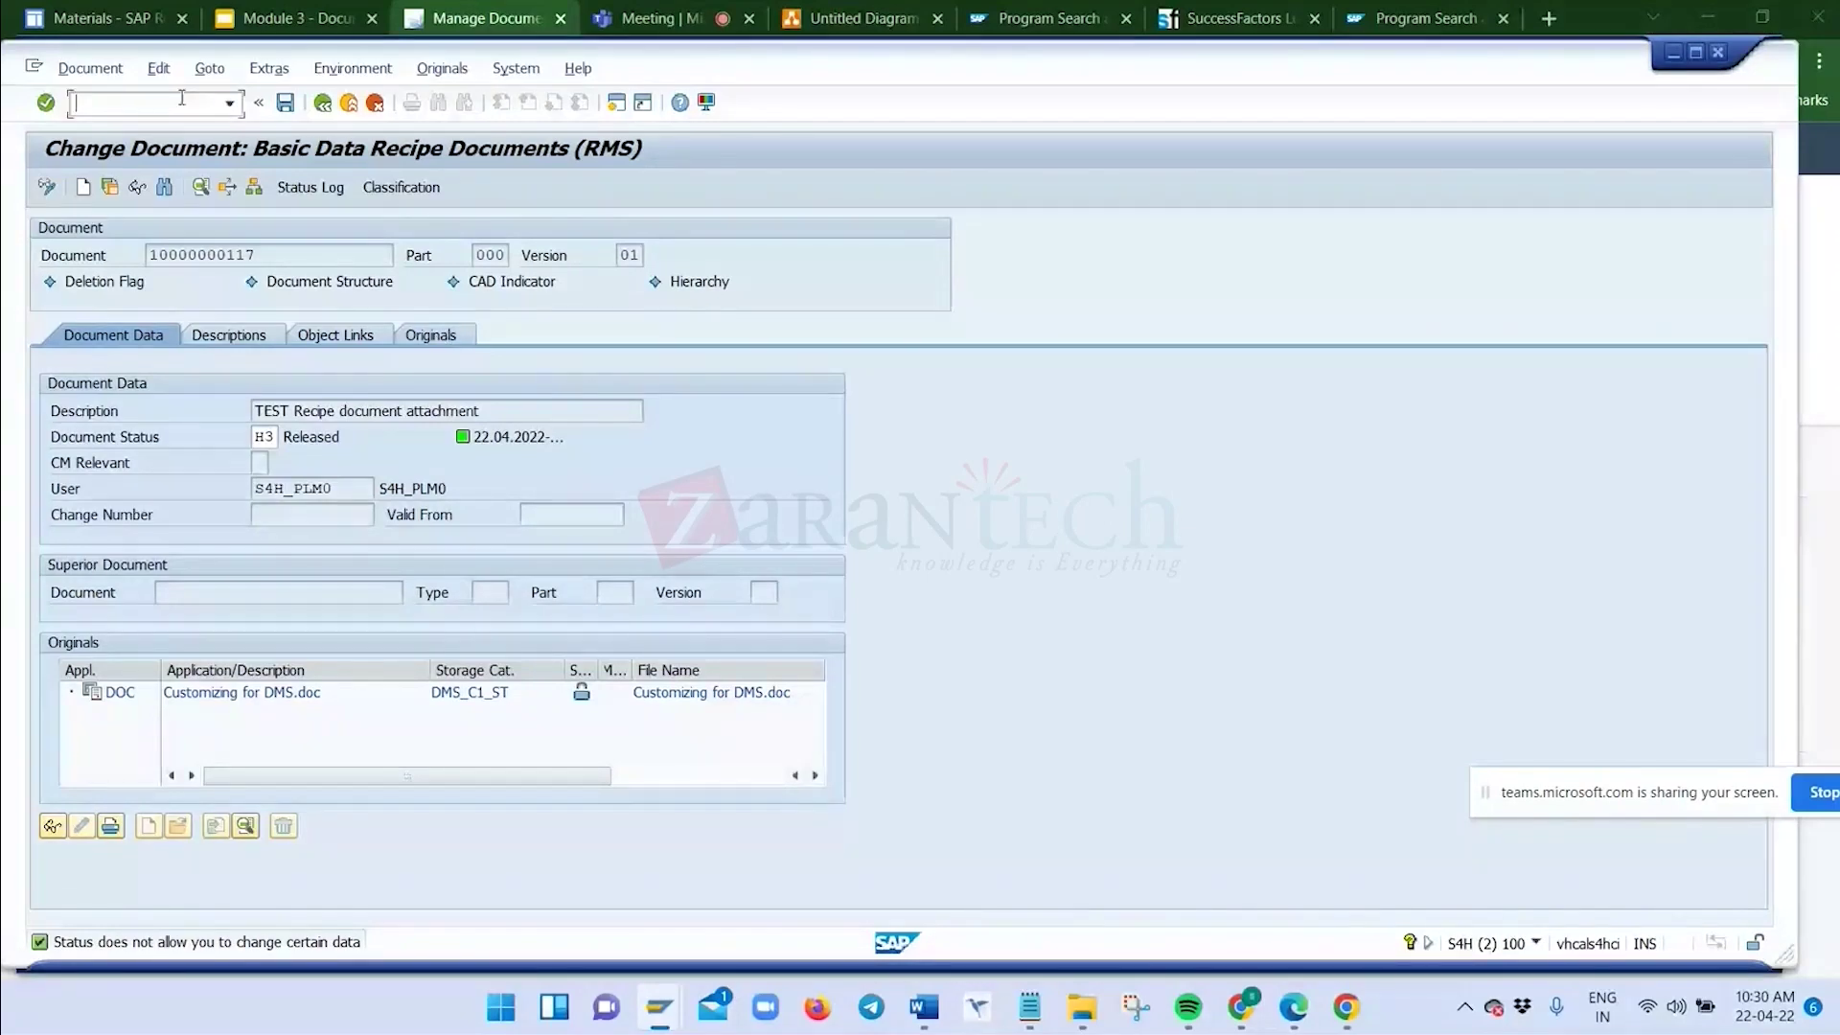
{"action": "type", "text": "/n"}
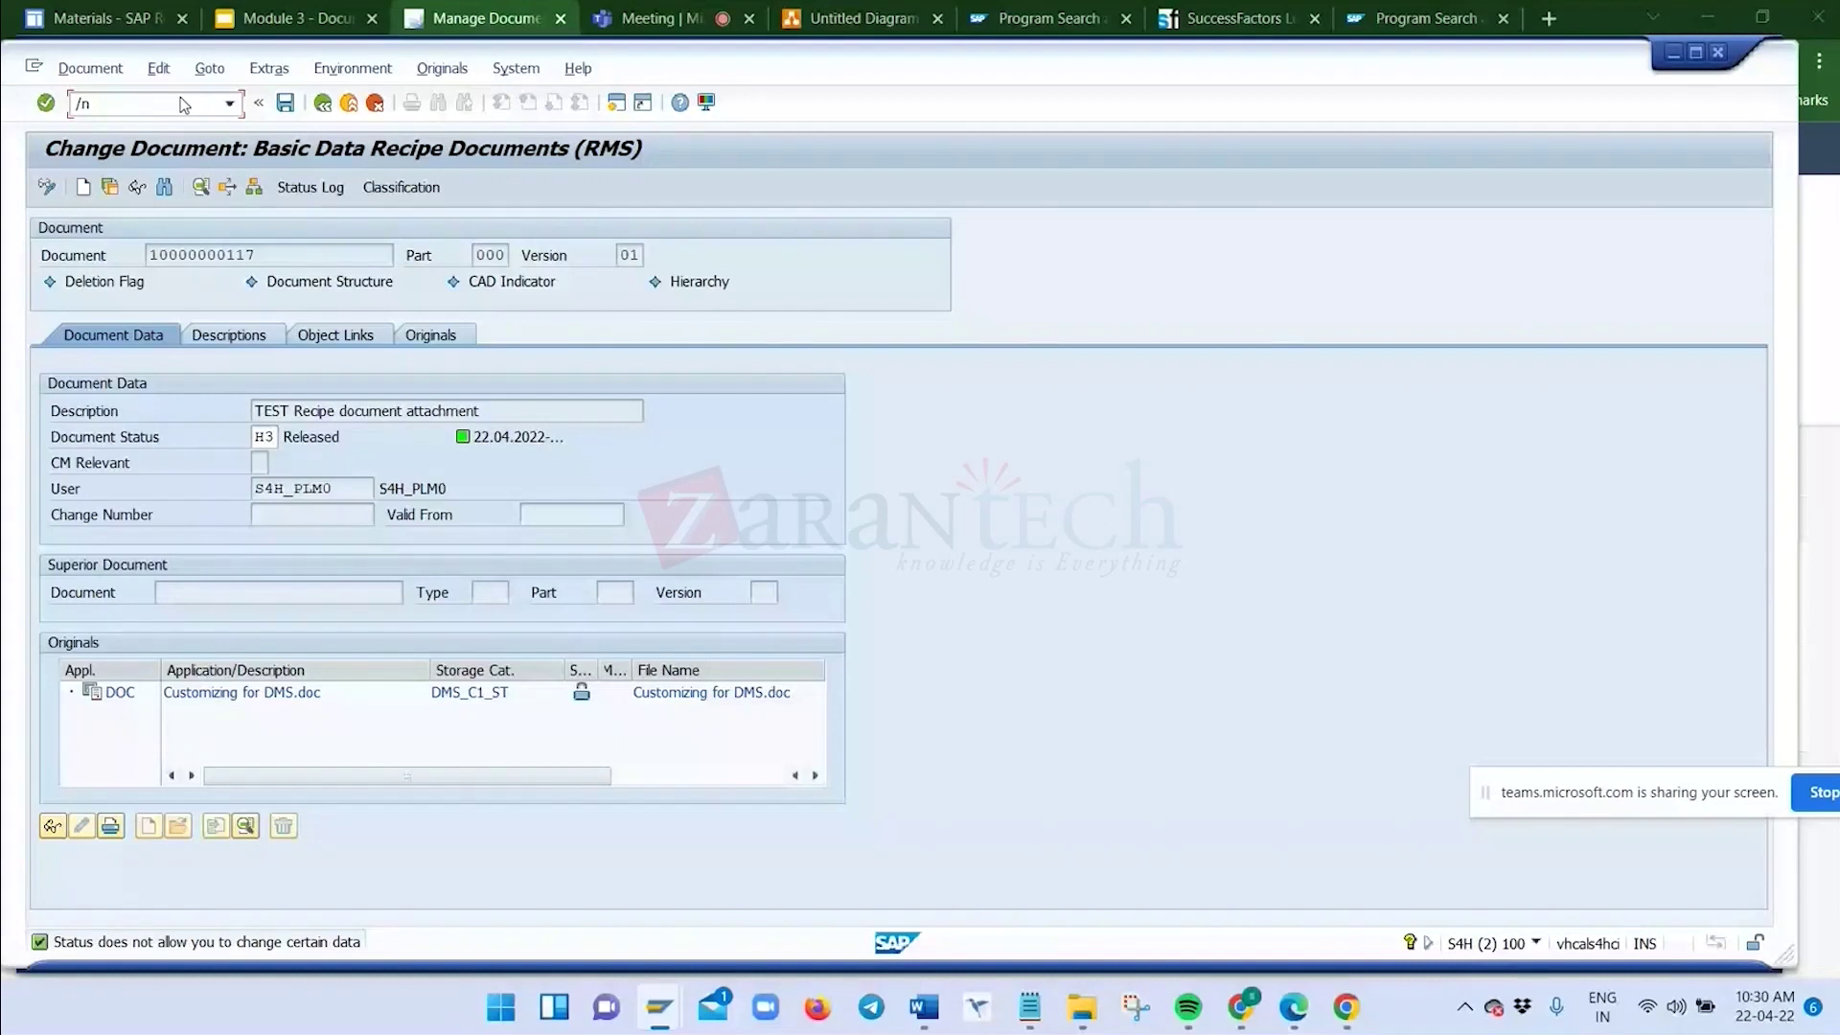
{"action": "key", "text": "Return"}
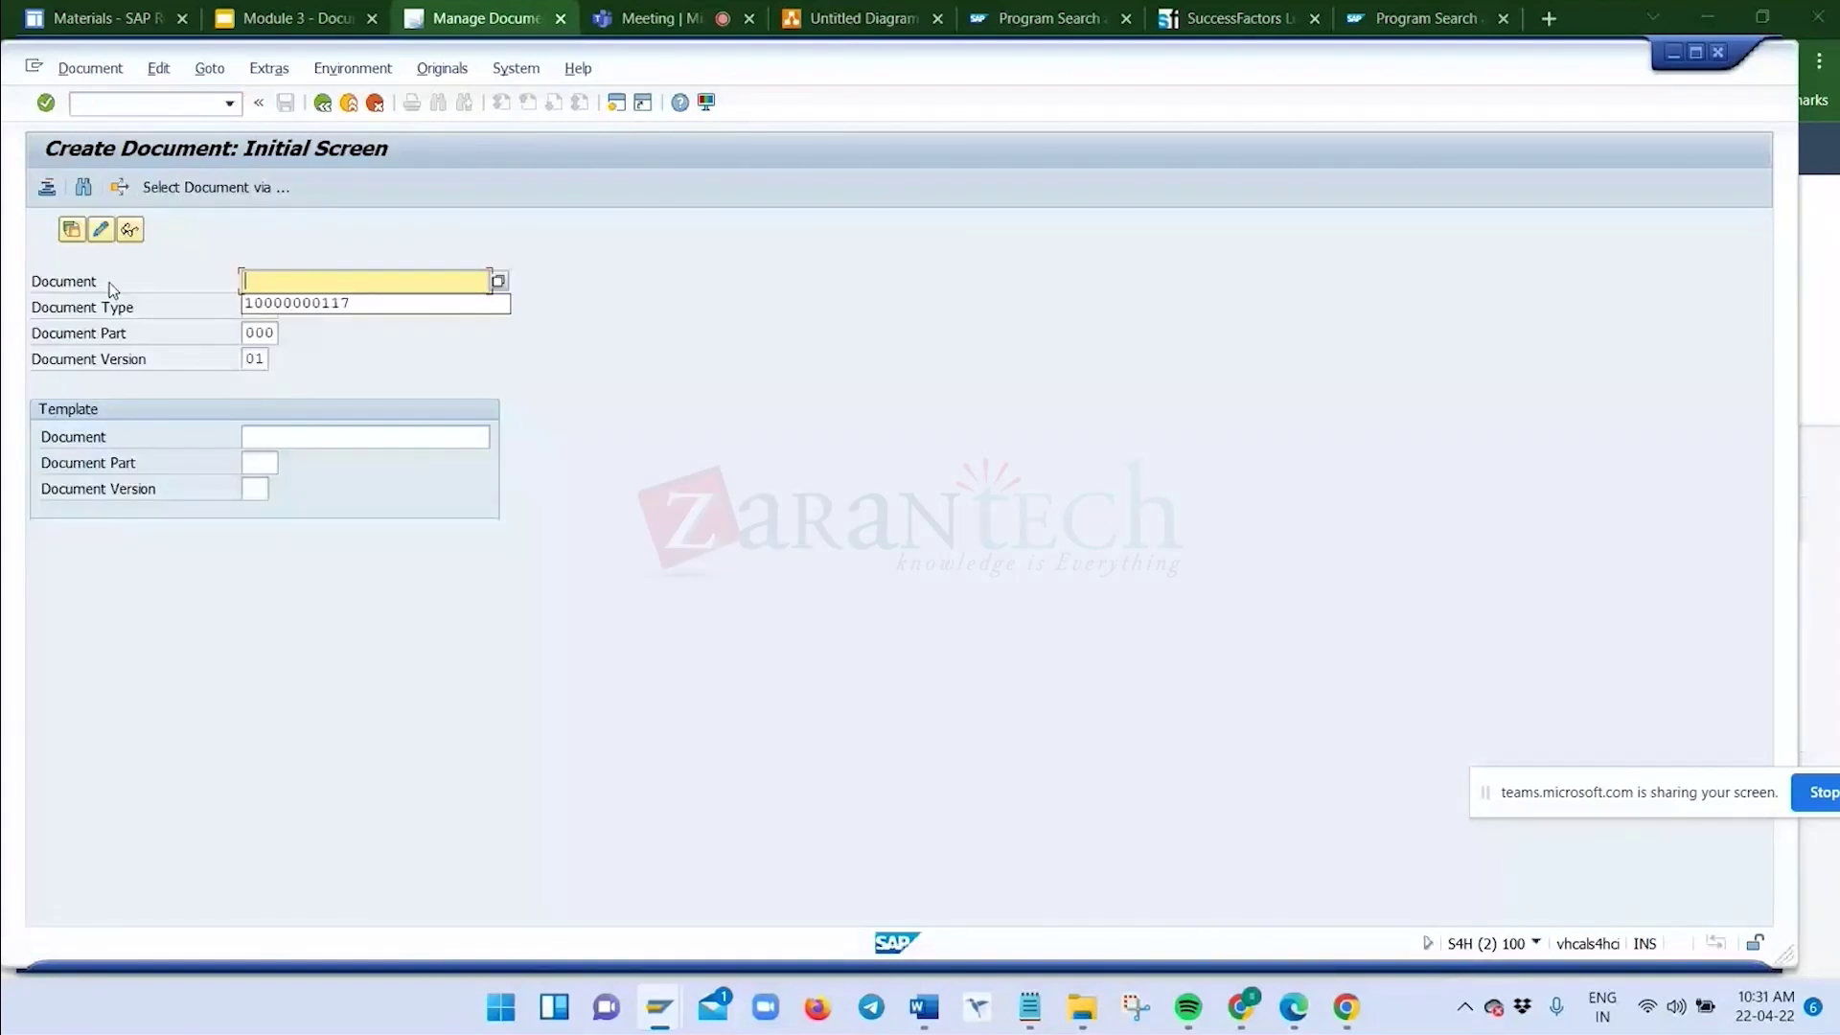
{"action": "key", "text": "Tab"}
{"action": "key", "text": "Tab"}
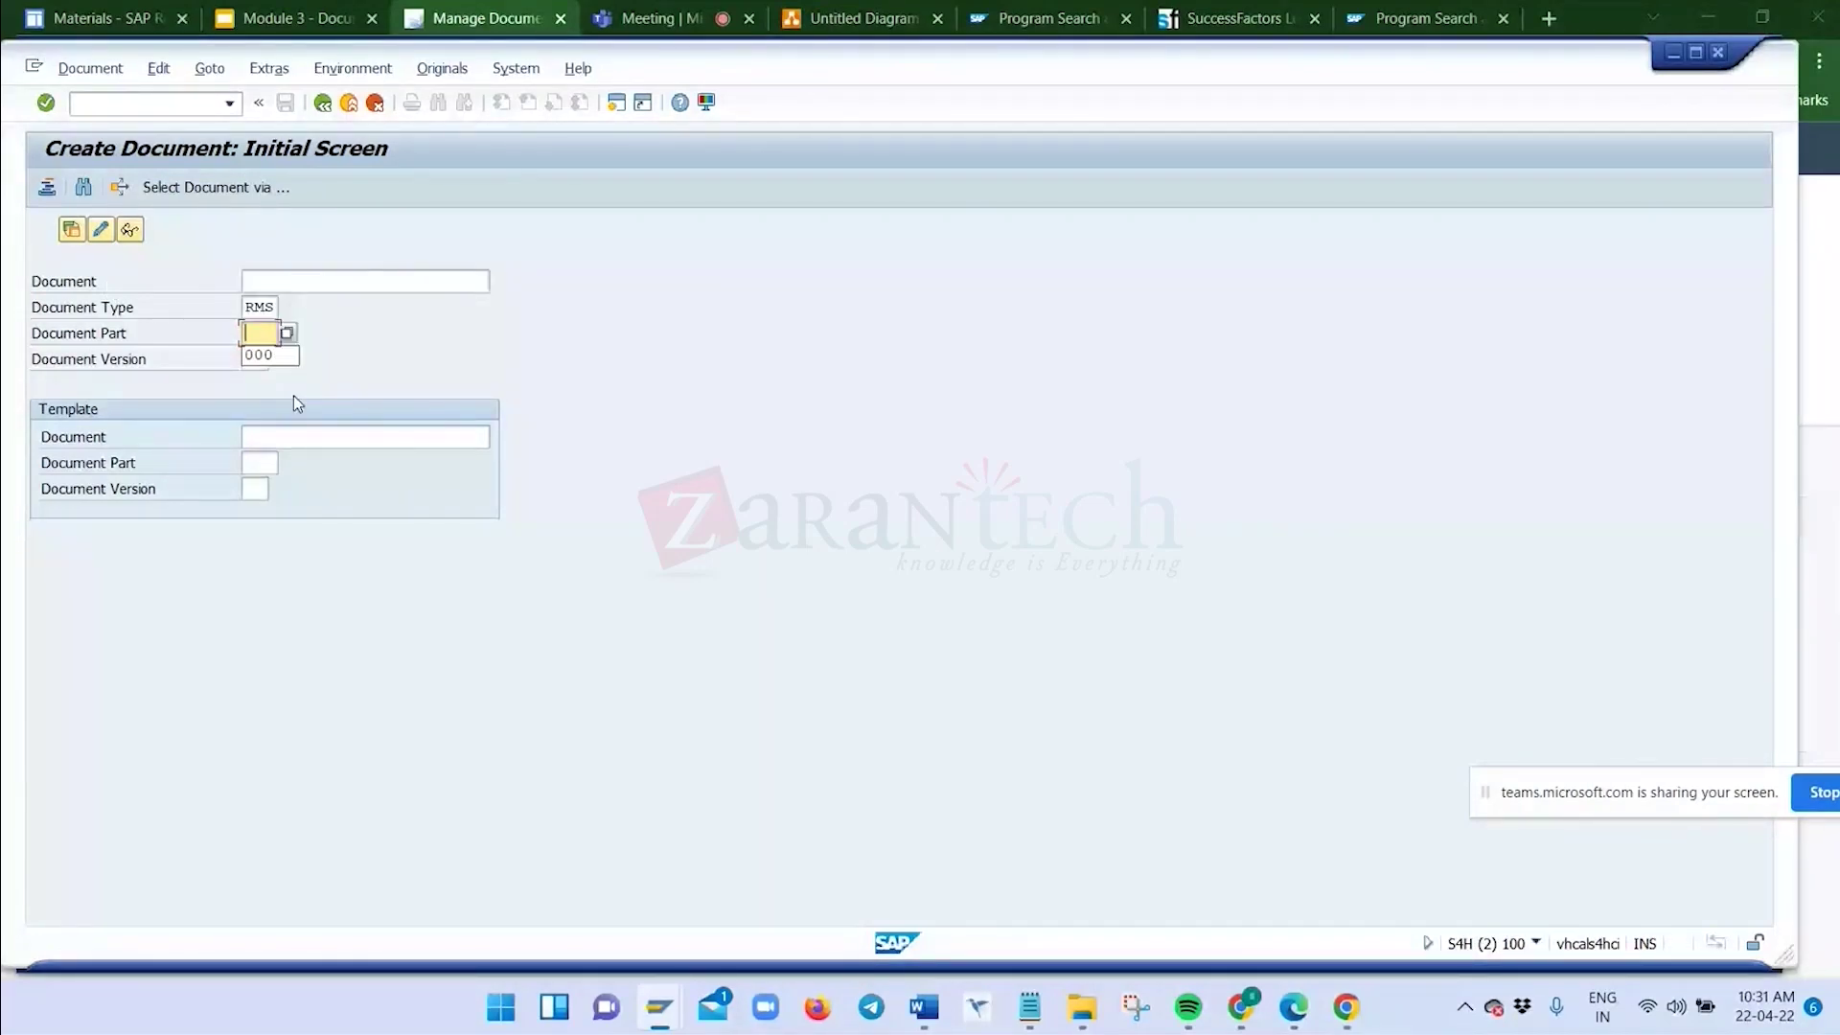
{"action": "left_click", "coordinate": [297, 401]}
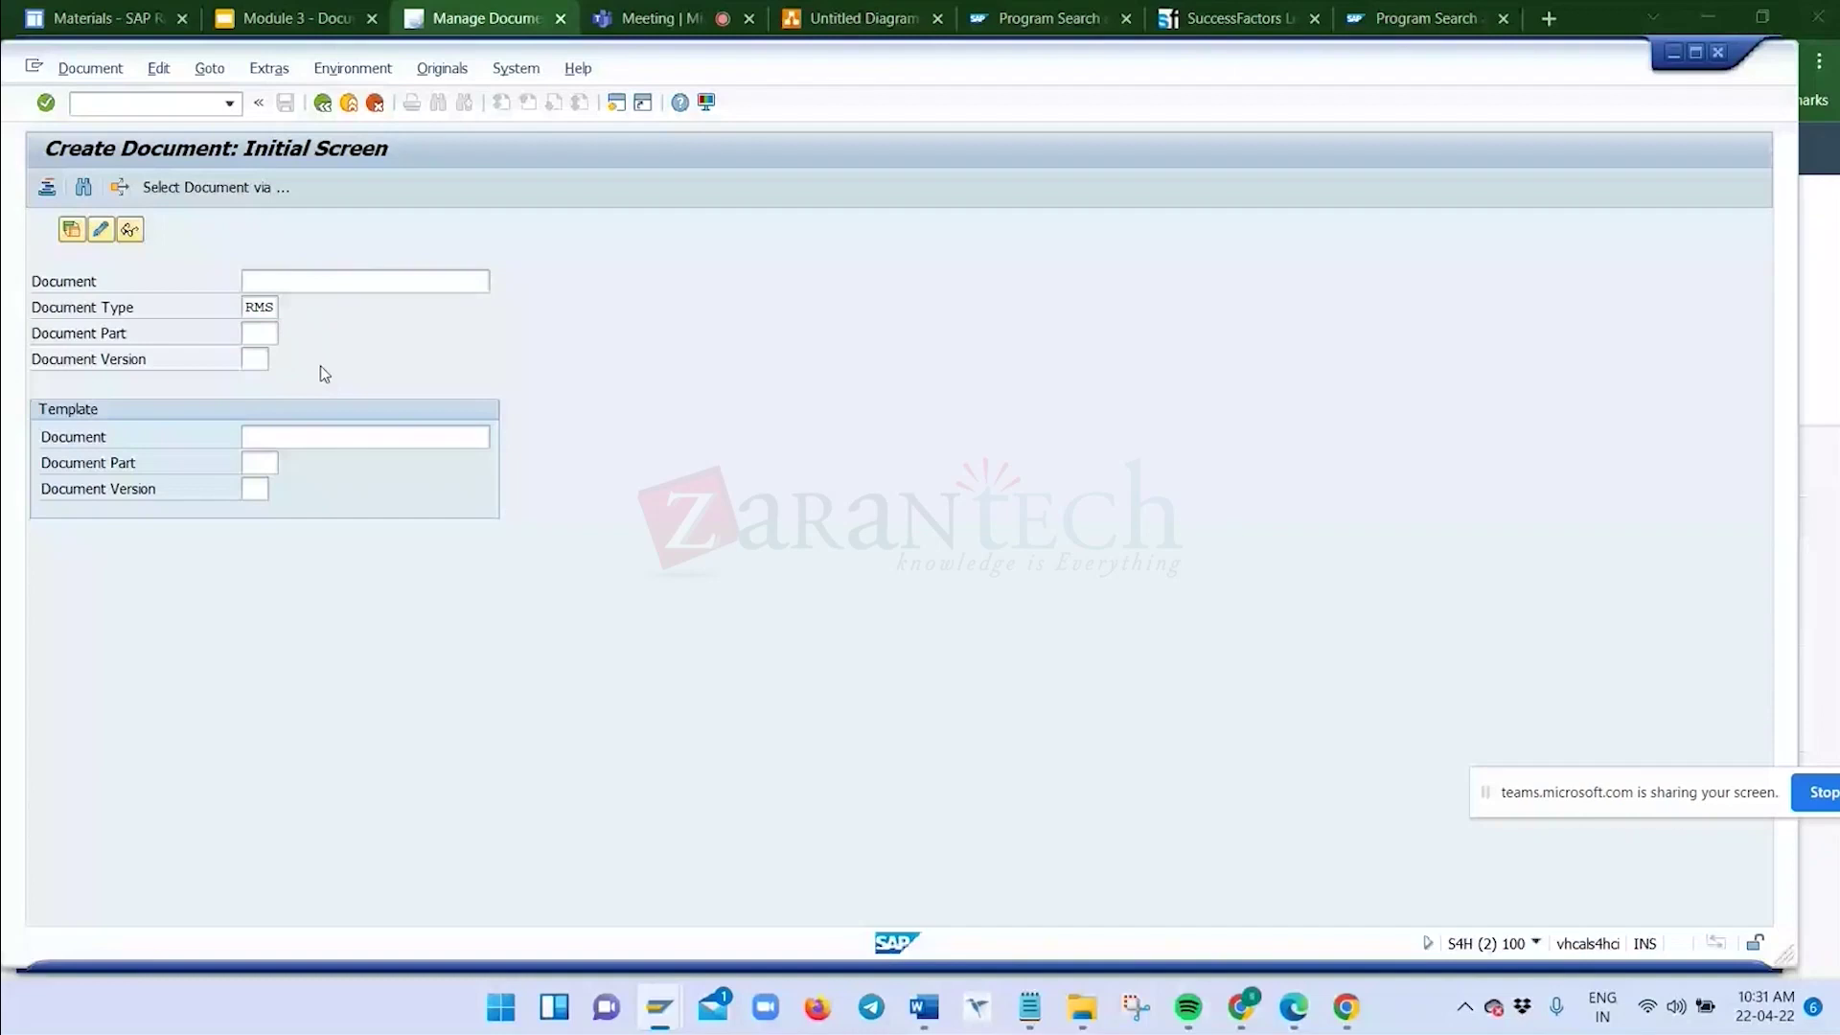
Select document type DRF (PRT Eng/Des. Drawing) from the value list, start creating the document and open its object links
{"action": "key", "text": "F4"}
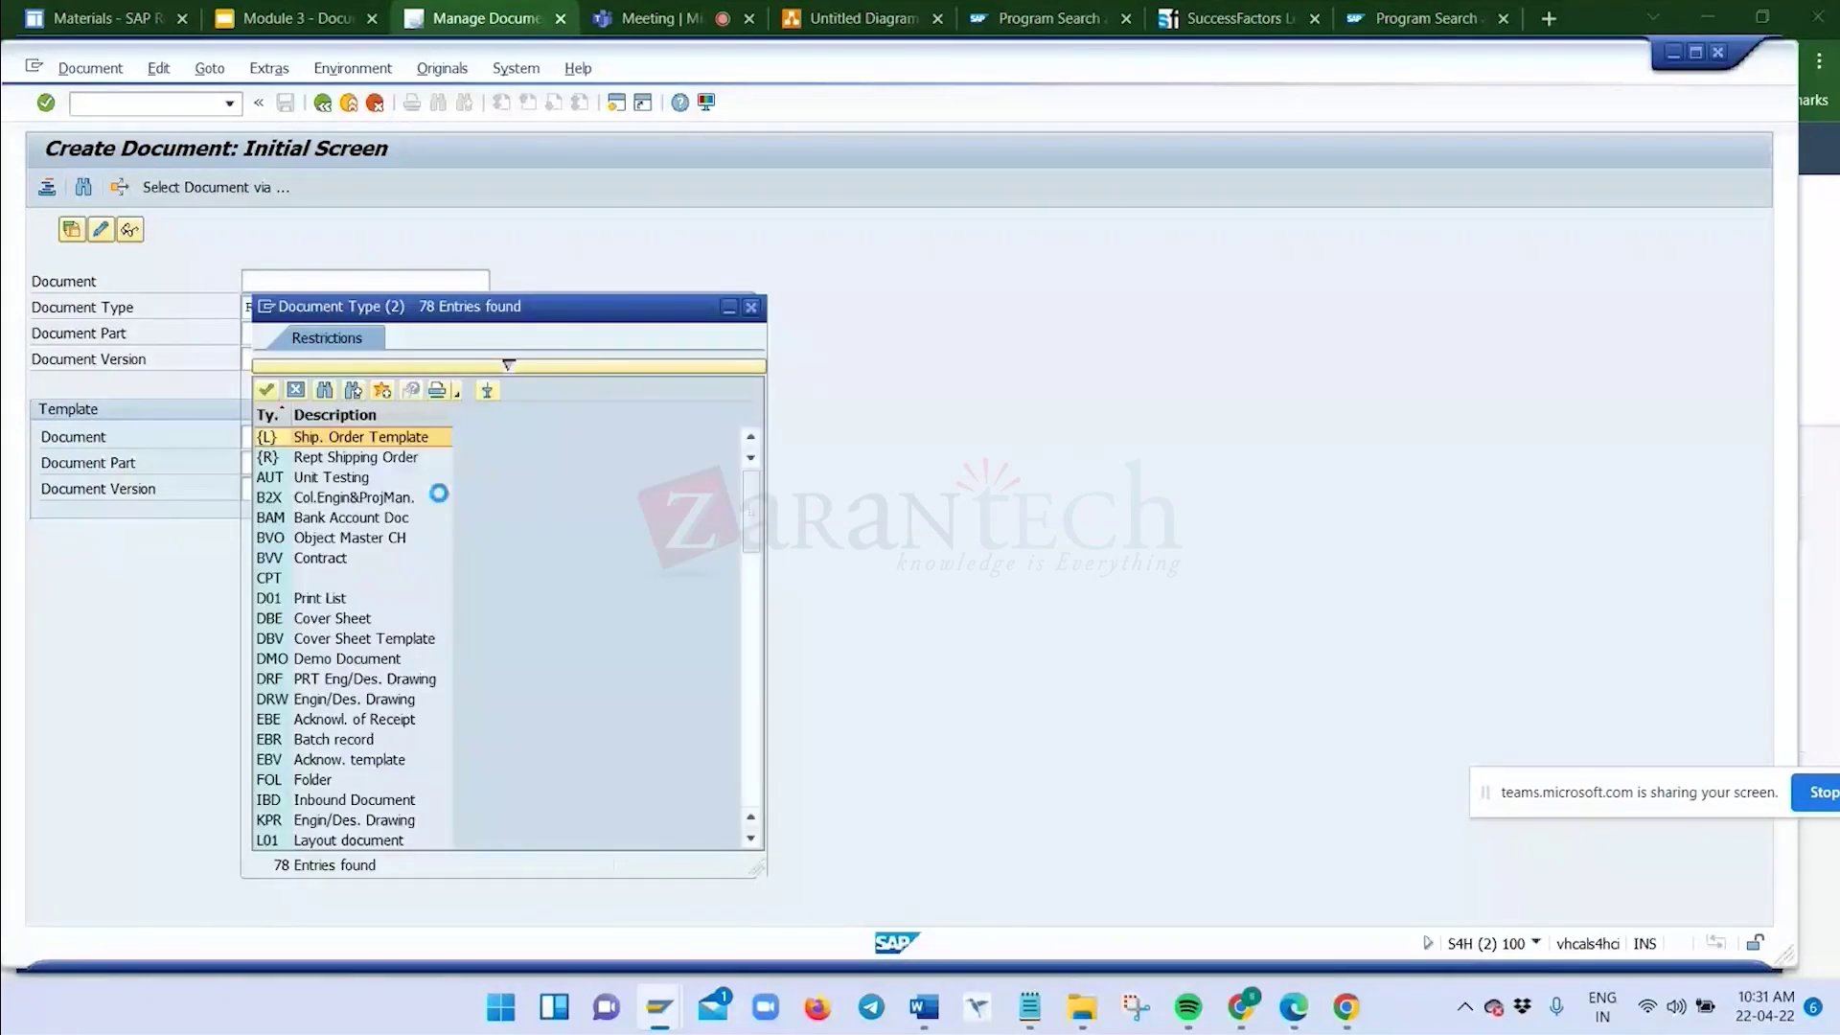
{"action": "scroll", "coordinate": [383, 575], "scroll_direction": "down", "scroll_amount": 2}
{"action": "left_click", "coordinate": [285, 498]}
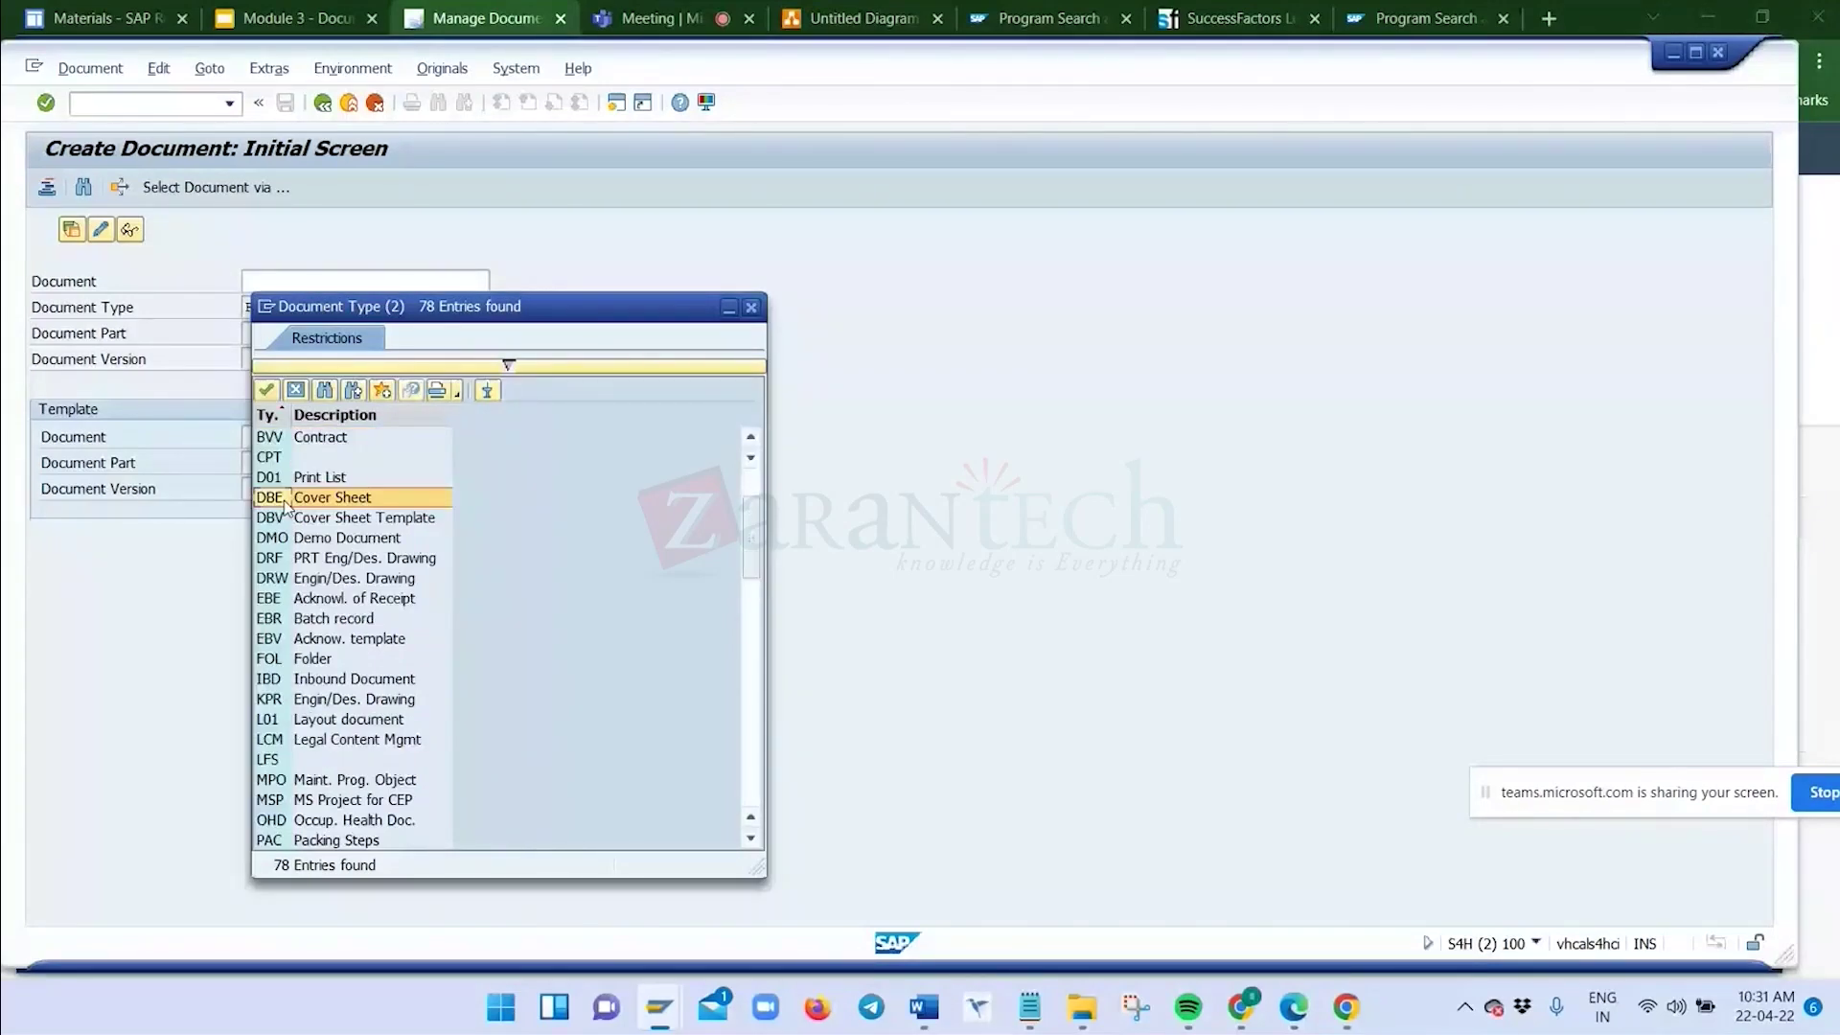
{"action": "double_click", "coordinate": [285, 498]}
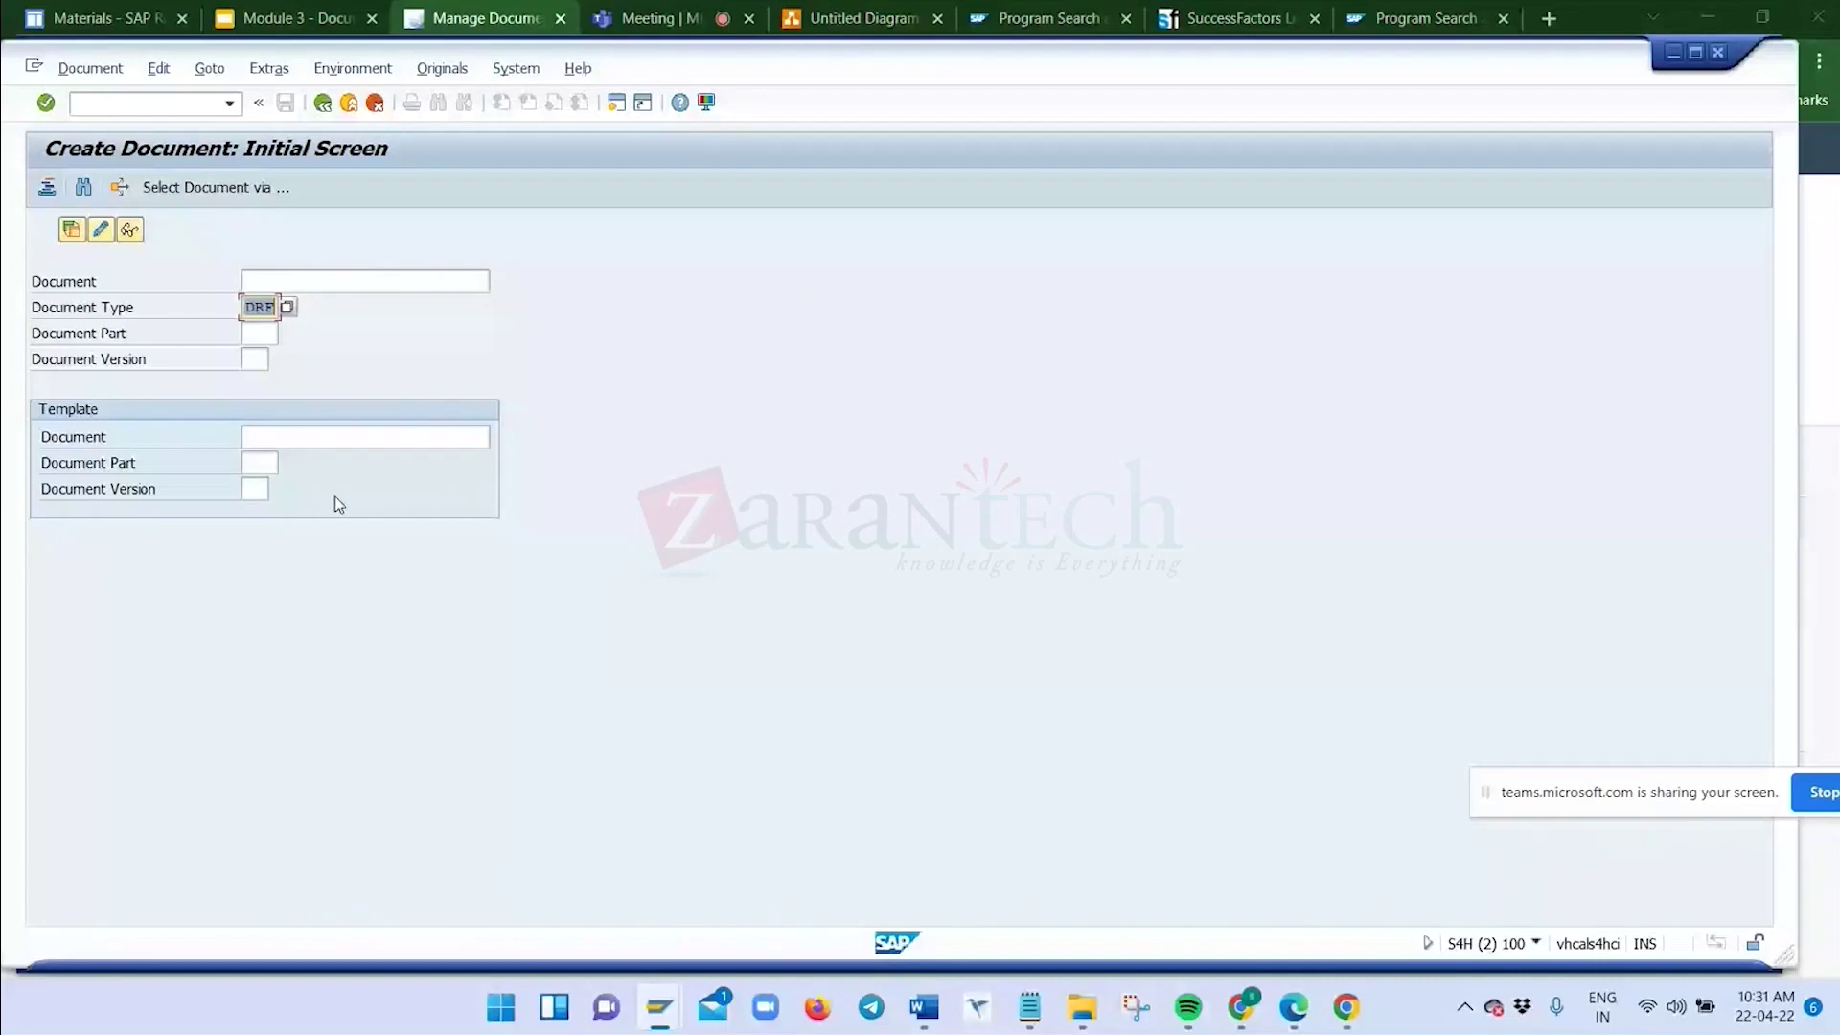
{"action": "key", "text": "Return"}
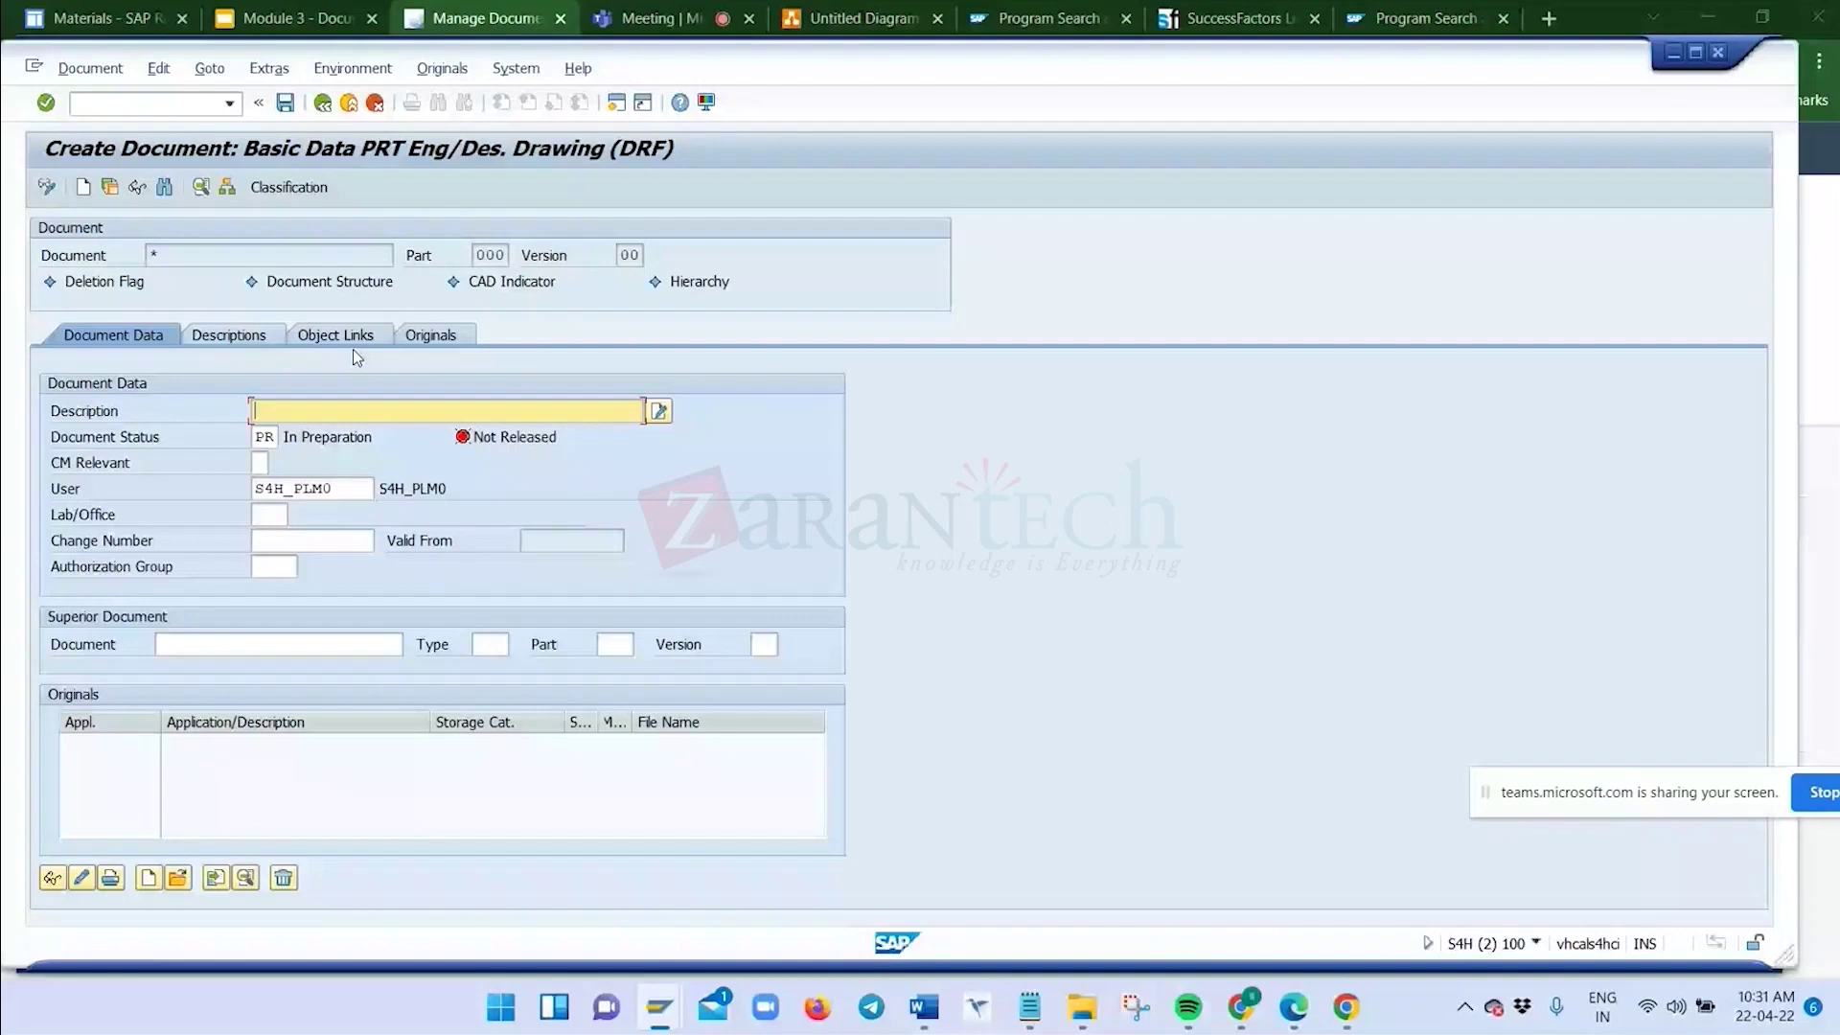
{"action": "left_click", "coordinate": [351, 343]}
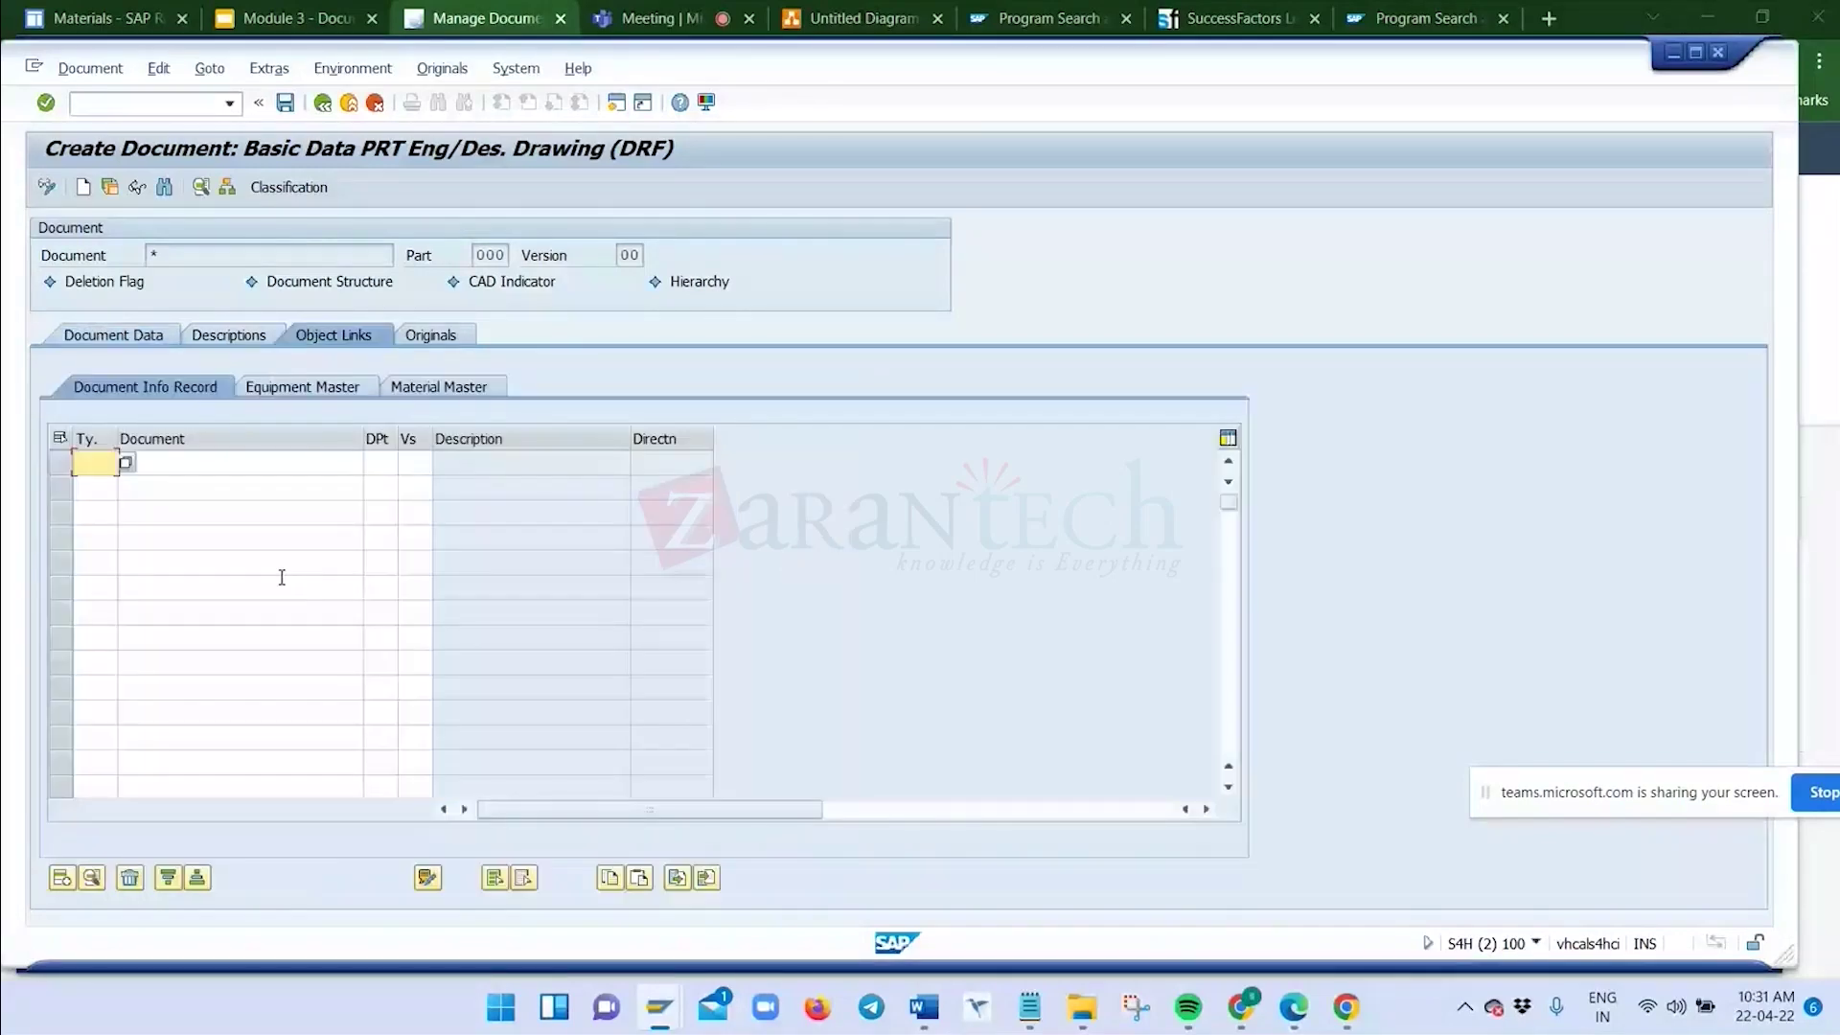
Check the Fiori Manage Documents list in Chrome, return to the Create Document window and close the document type value list
{"action": "key", "text": "alt+Tab"}
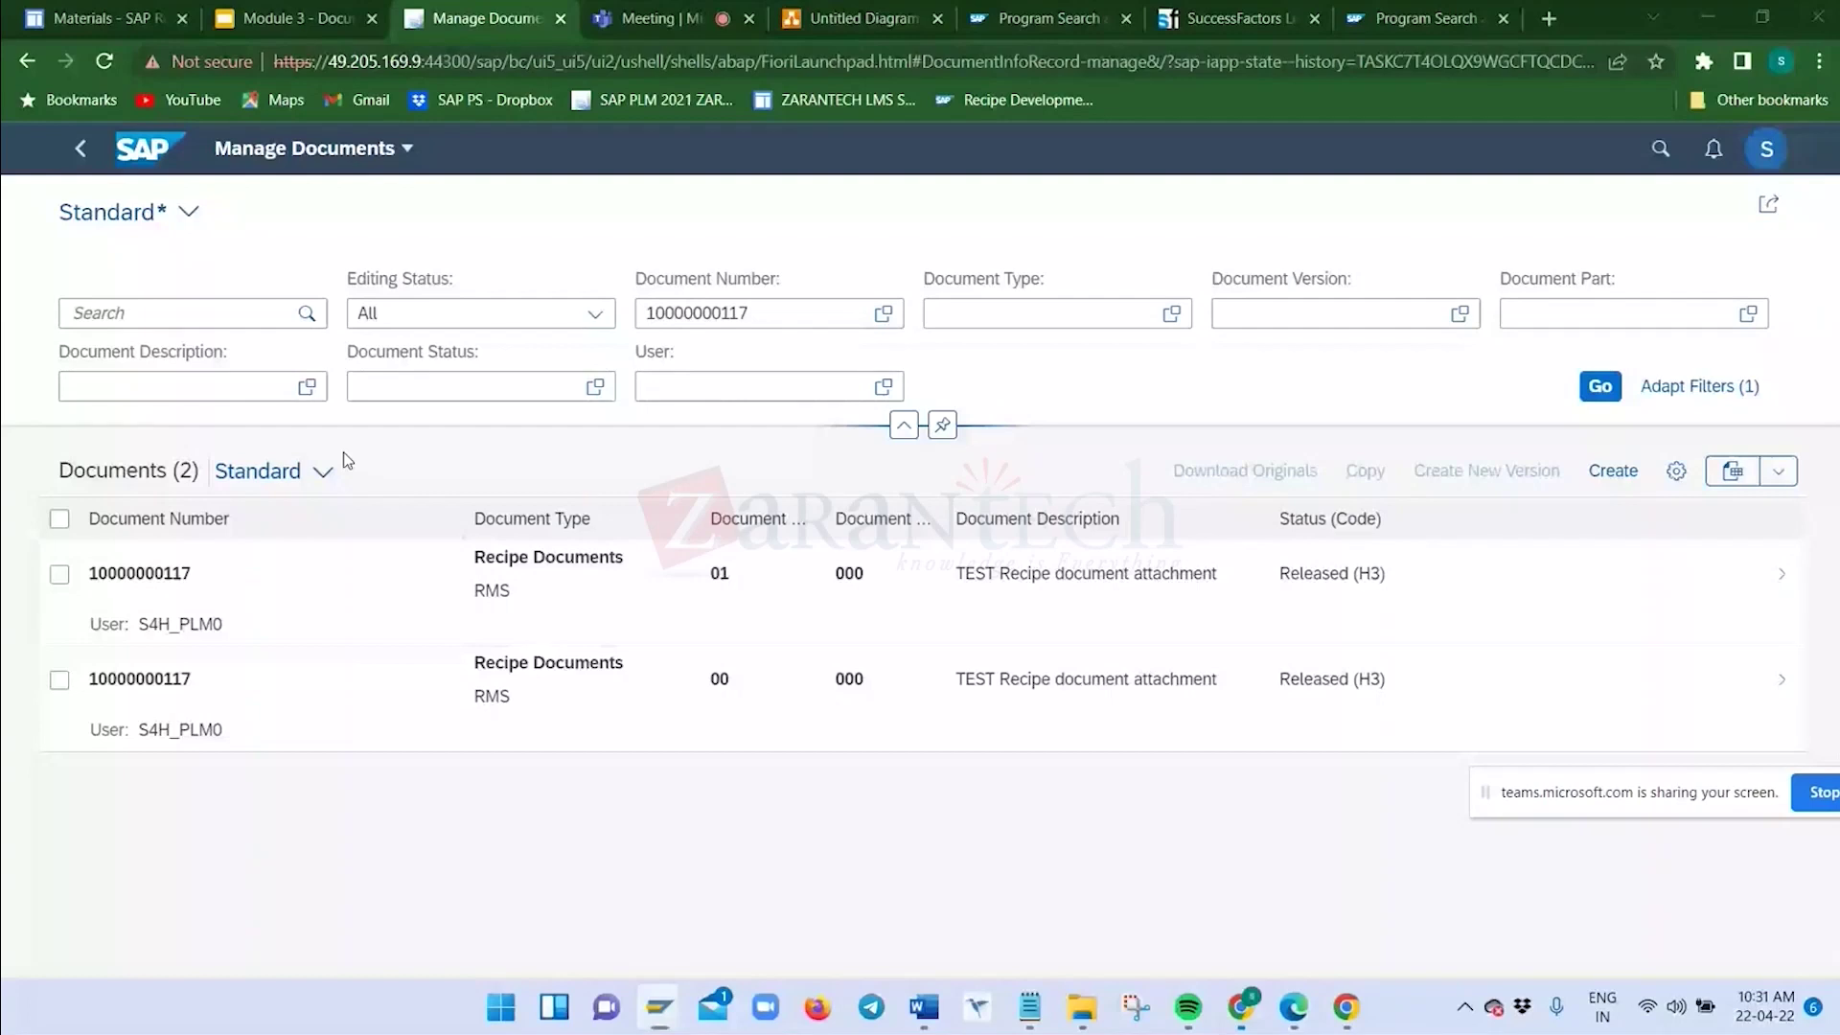
{"action": "key", "text": "alt+Tab"}
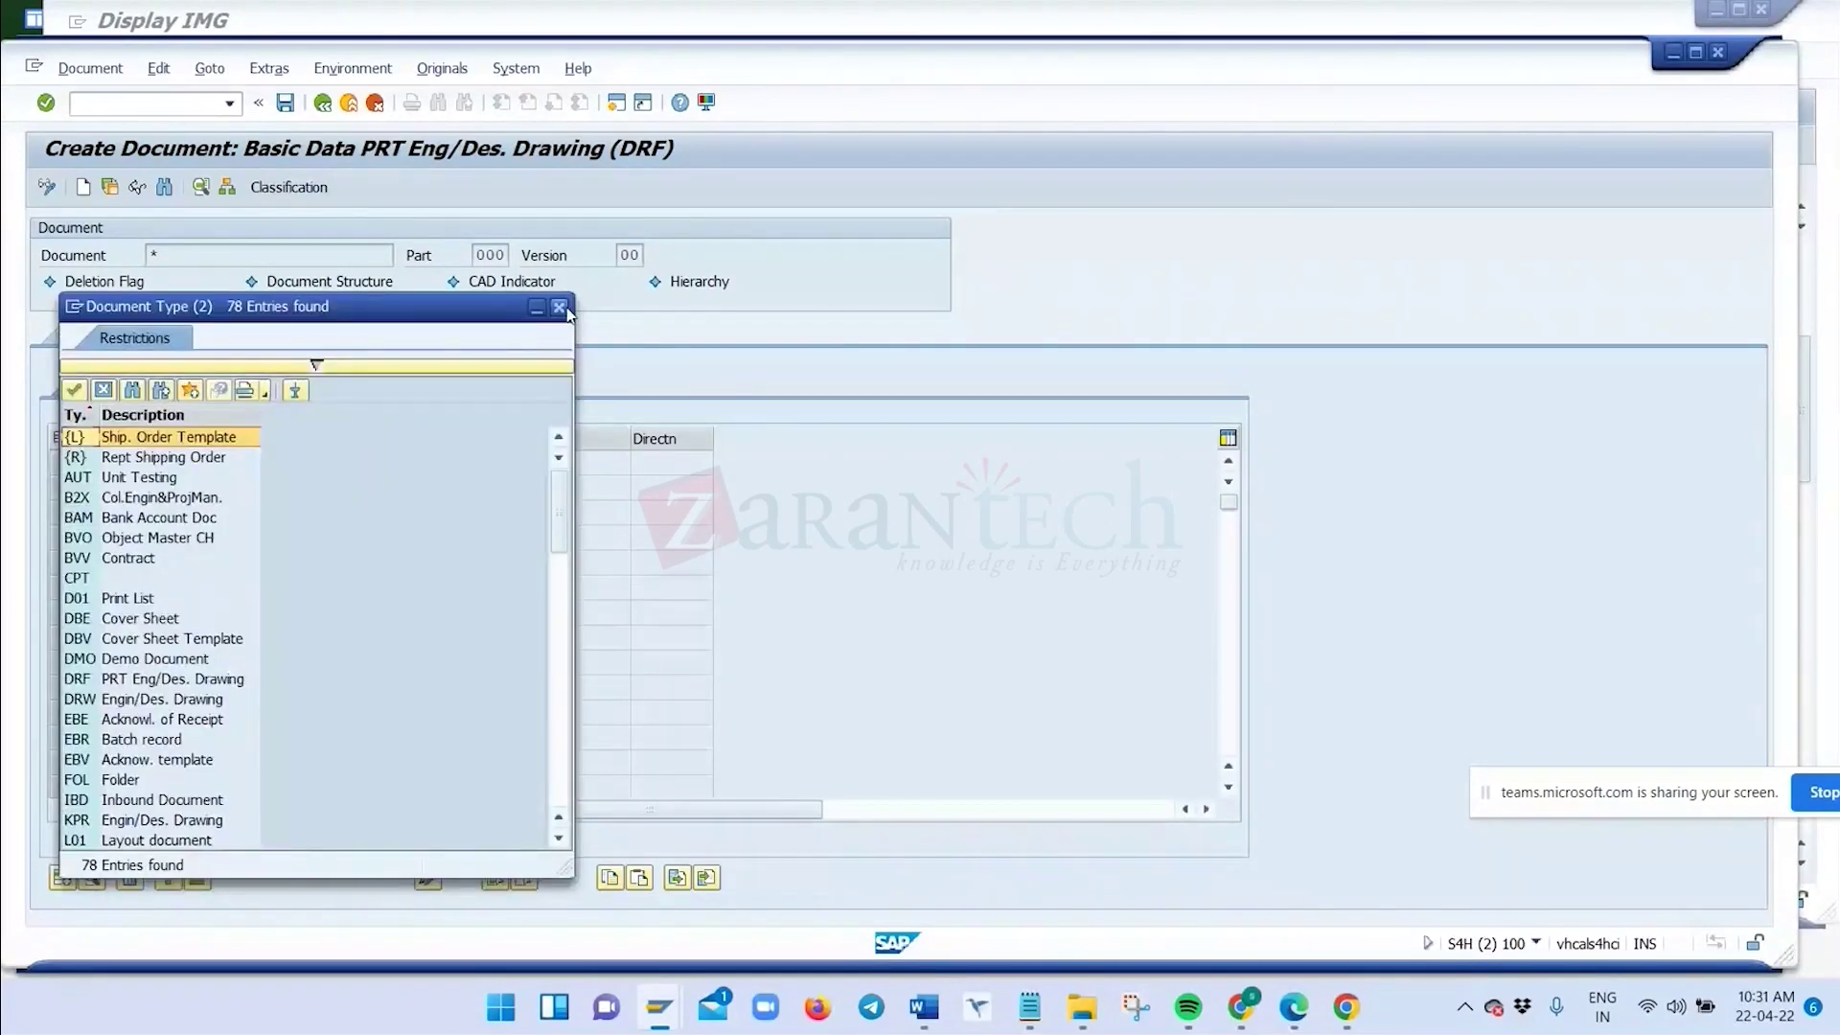
{"action": "left_click", "coordinate": [562, 309]}
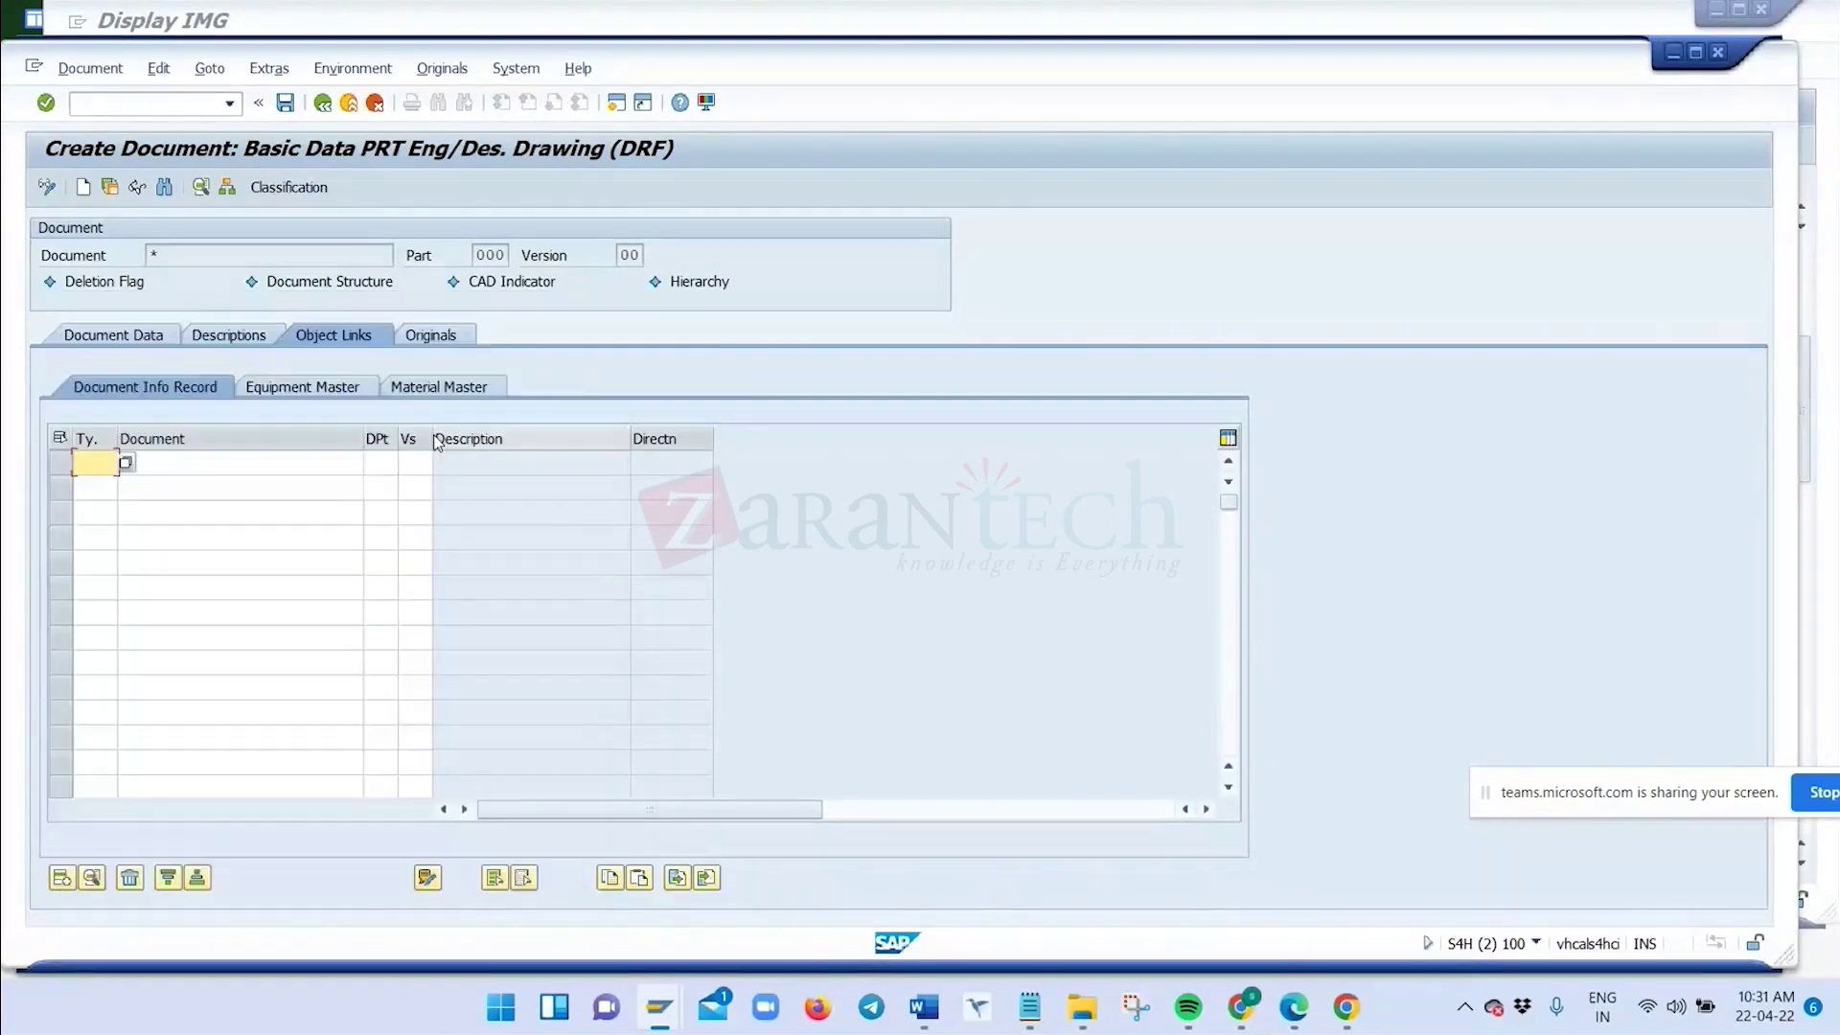
Browse the unrestricted material search results and link material 1450 to the DRF document in its material master object links
{"action": "left_click", "coordinate": [428, 382]}
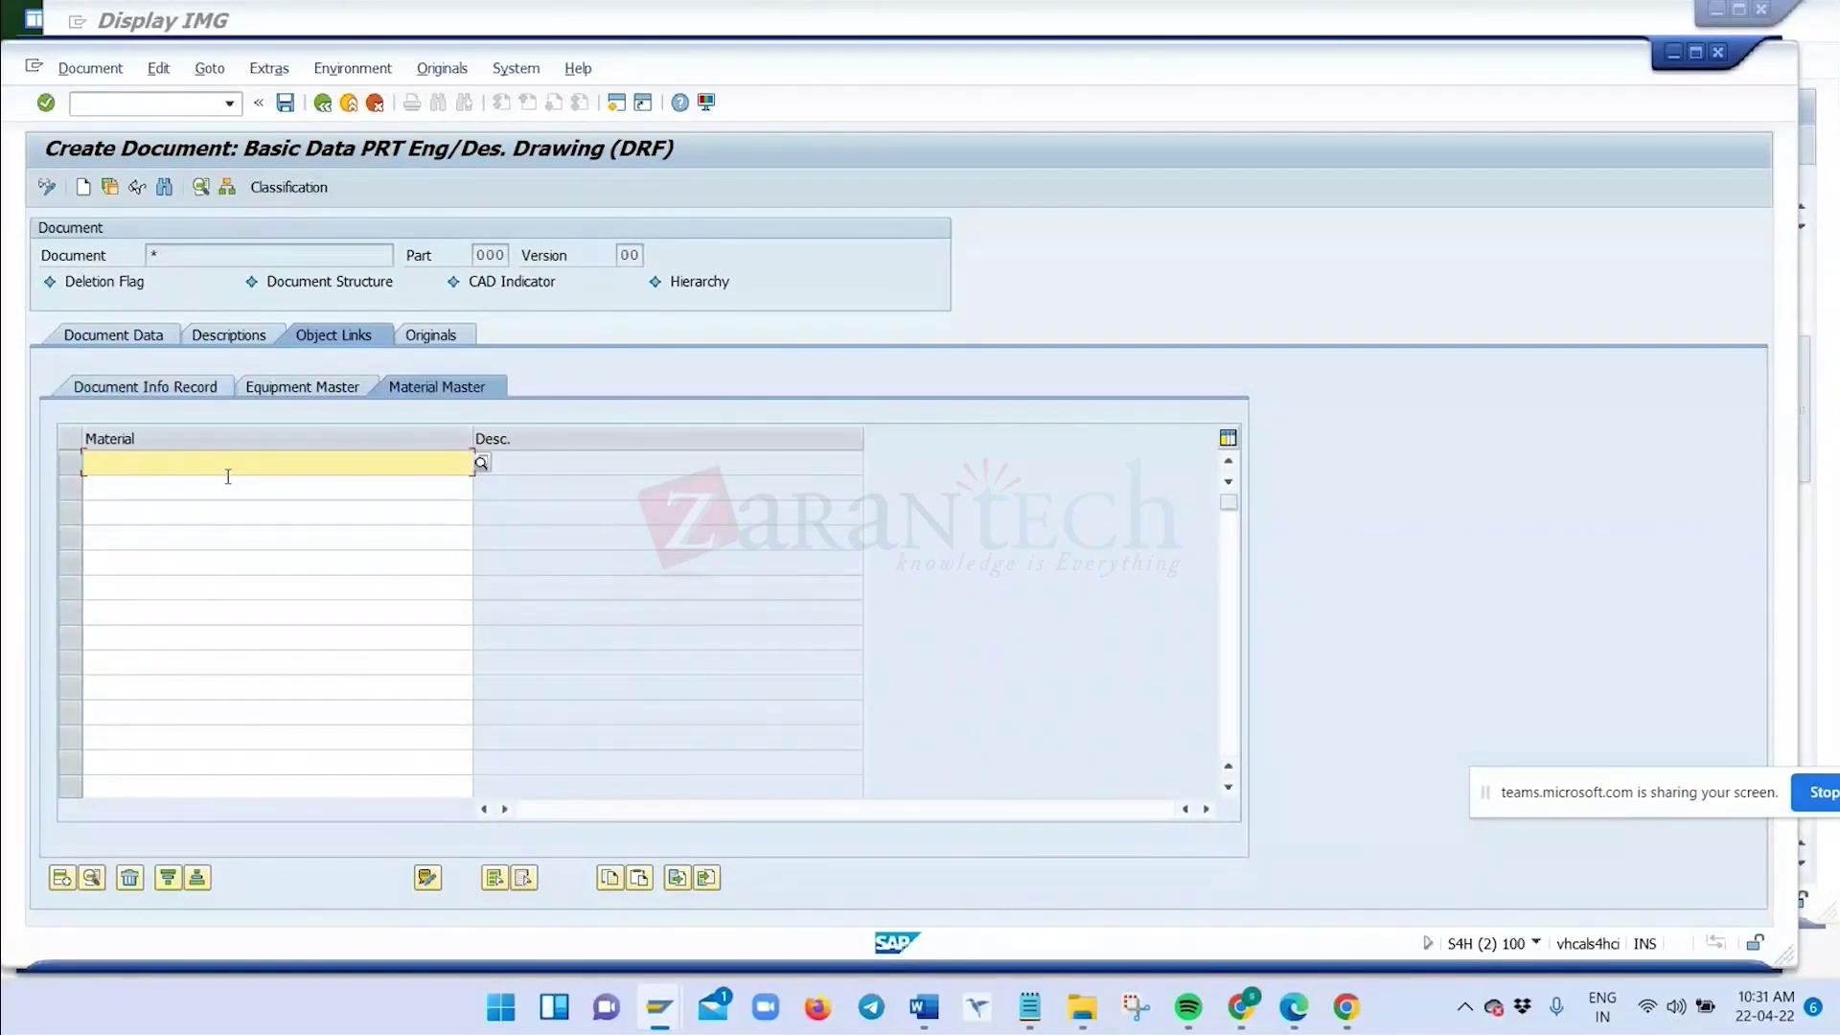
{"action": "left_click", "coordinate": [489, 462]}
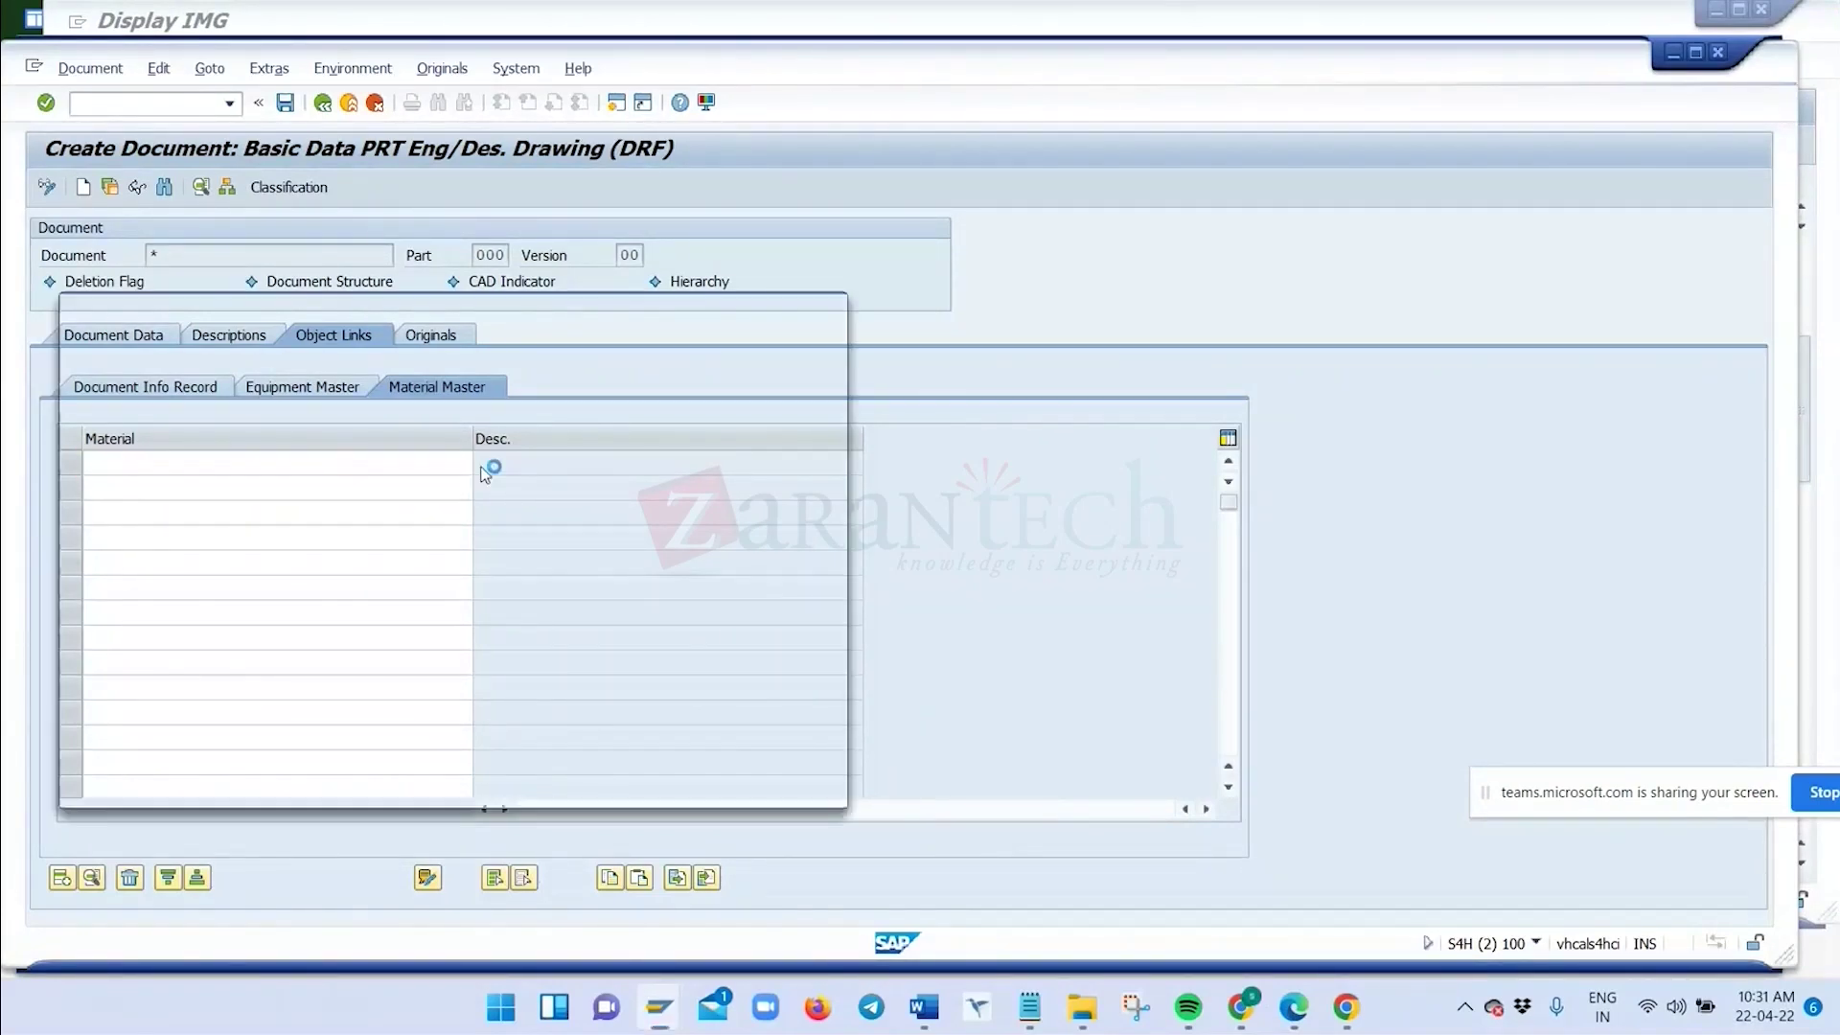
{"action": "left_click", "coordinate": [306, 443]}
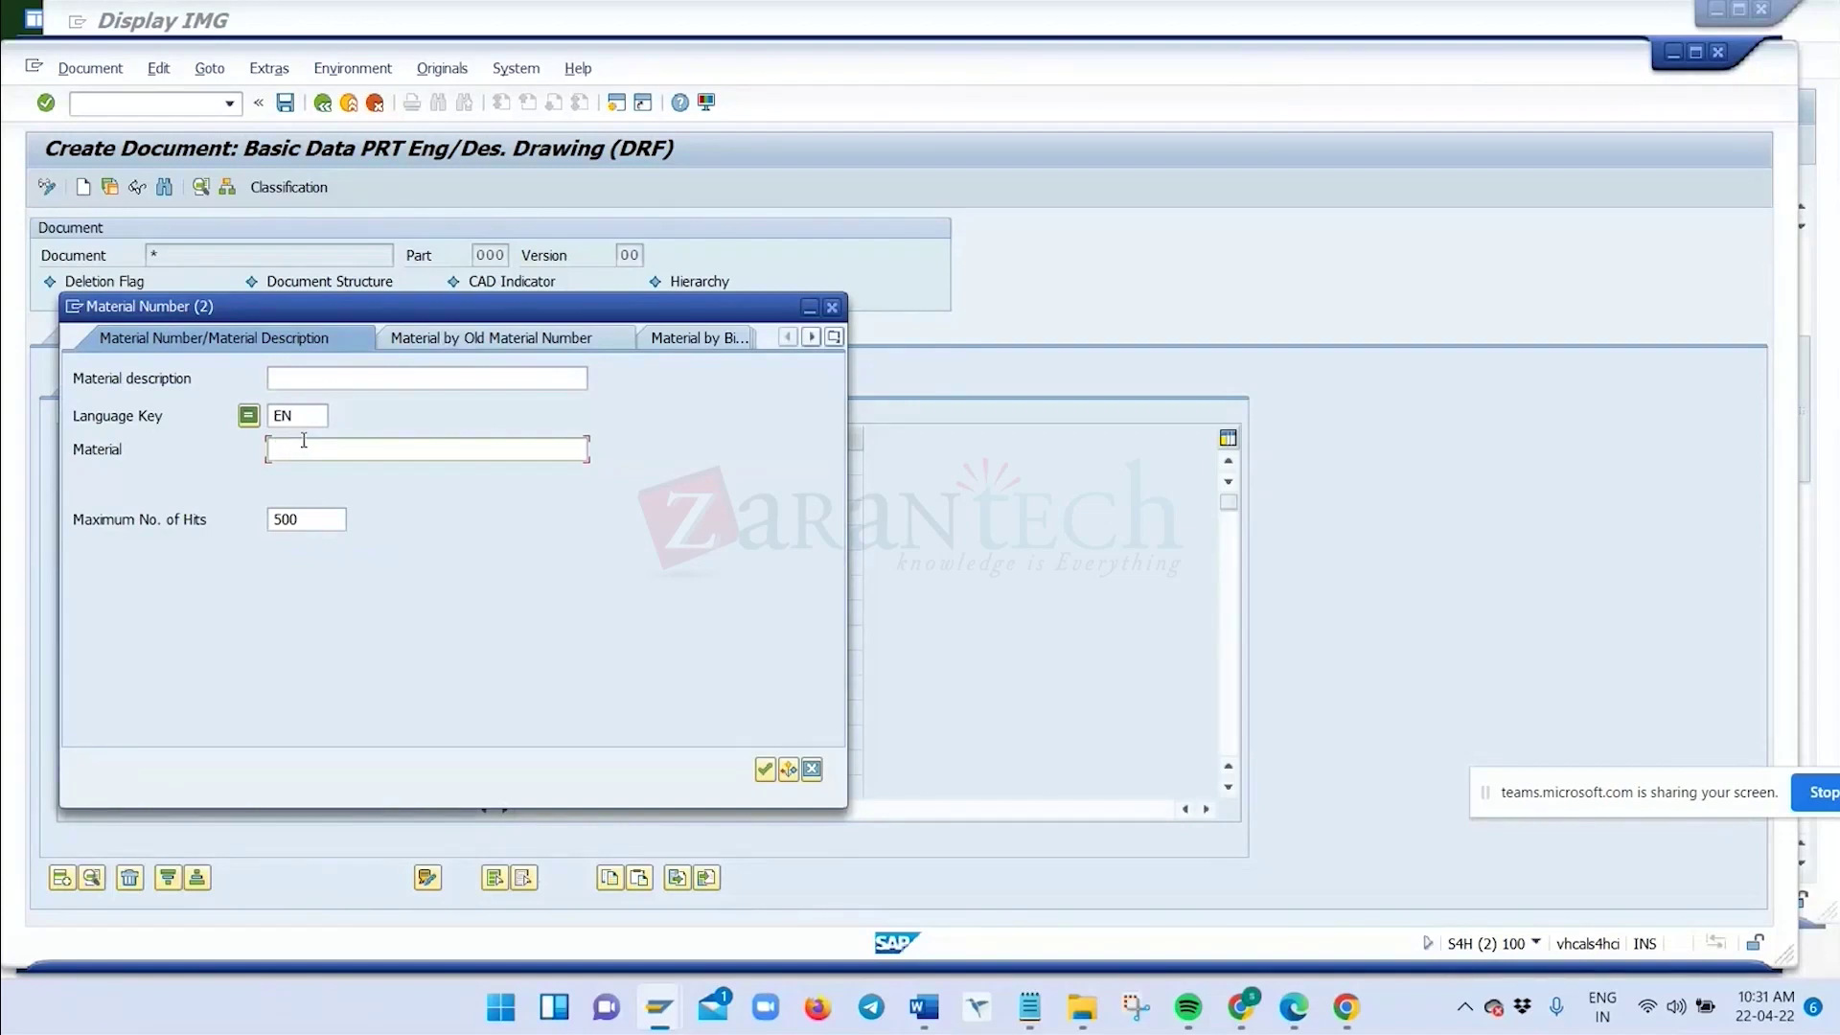
{"action": "key", "text": "Return"}
{"action": "scroll", "coordinate": [300, 604], "scroll_direction": "down", "scroll_amount": 6}
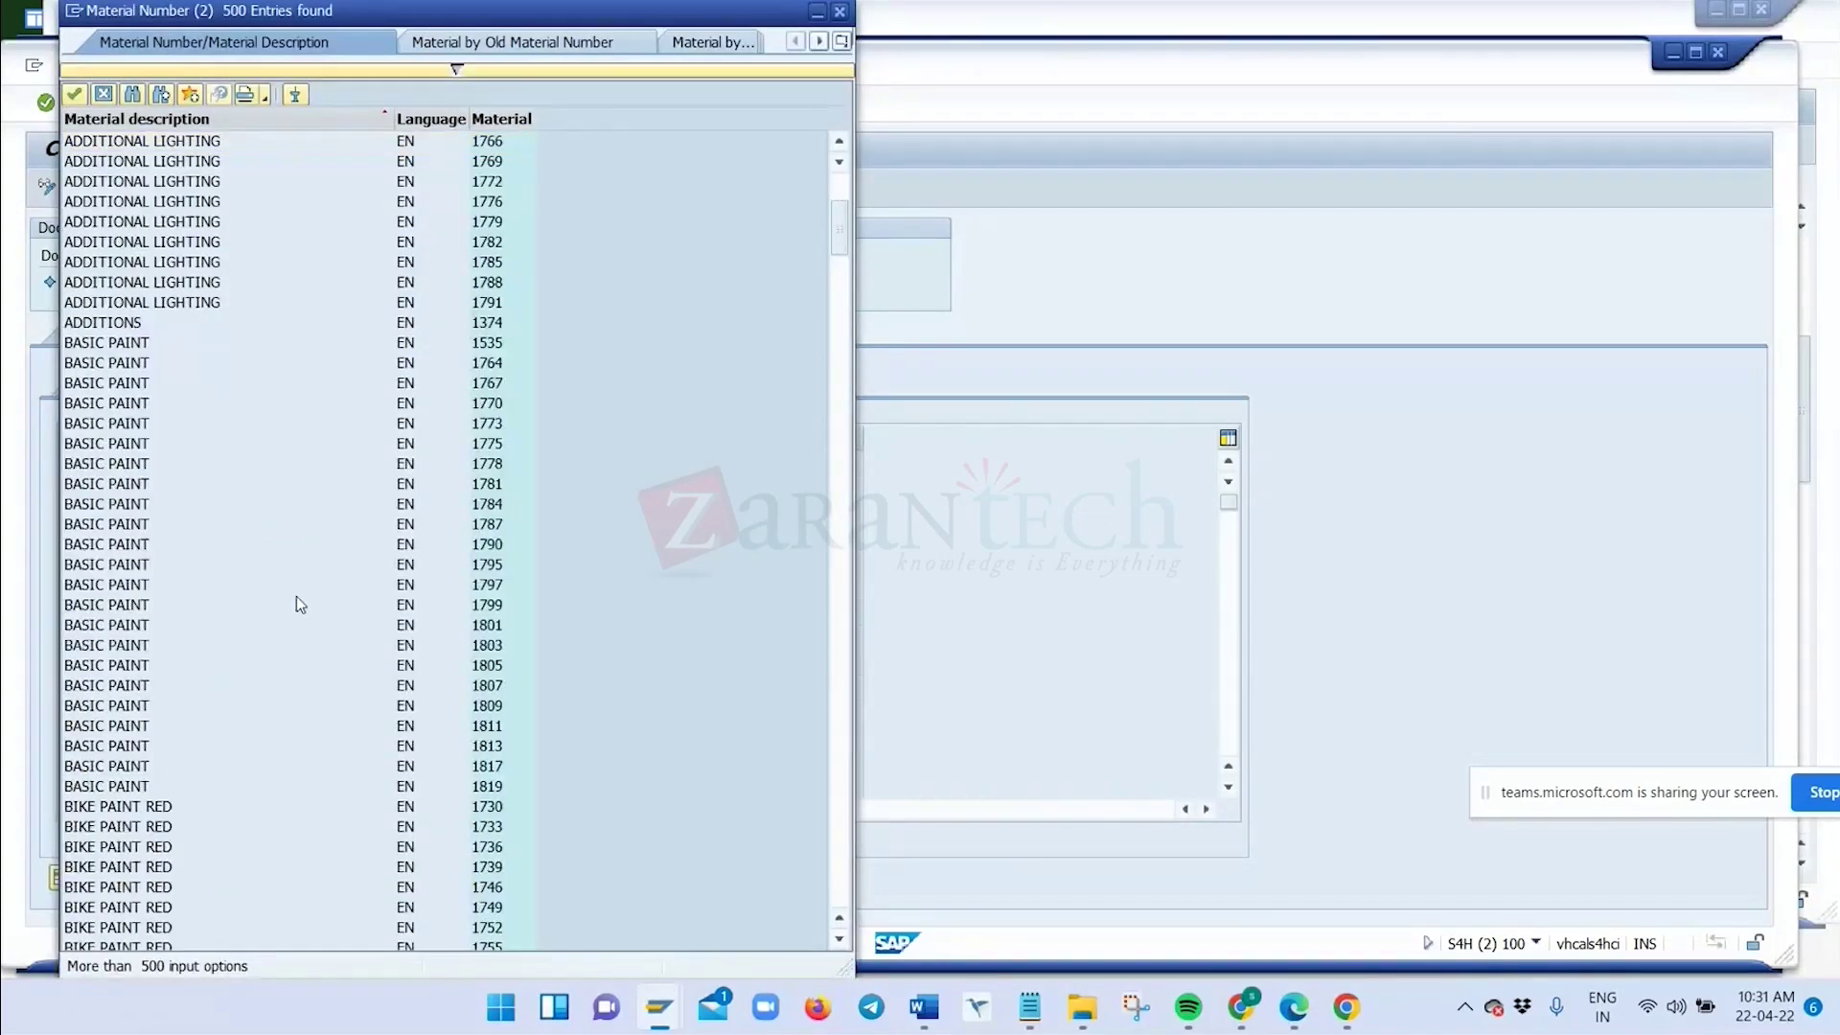
{"action": "scroll", "coordinate": [295, 623], "scroll_direction": "down", "scroll_amount": 20}
{"action": "key", "text": "Escape"}
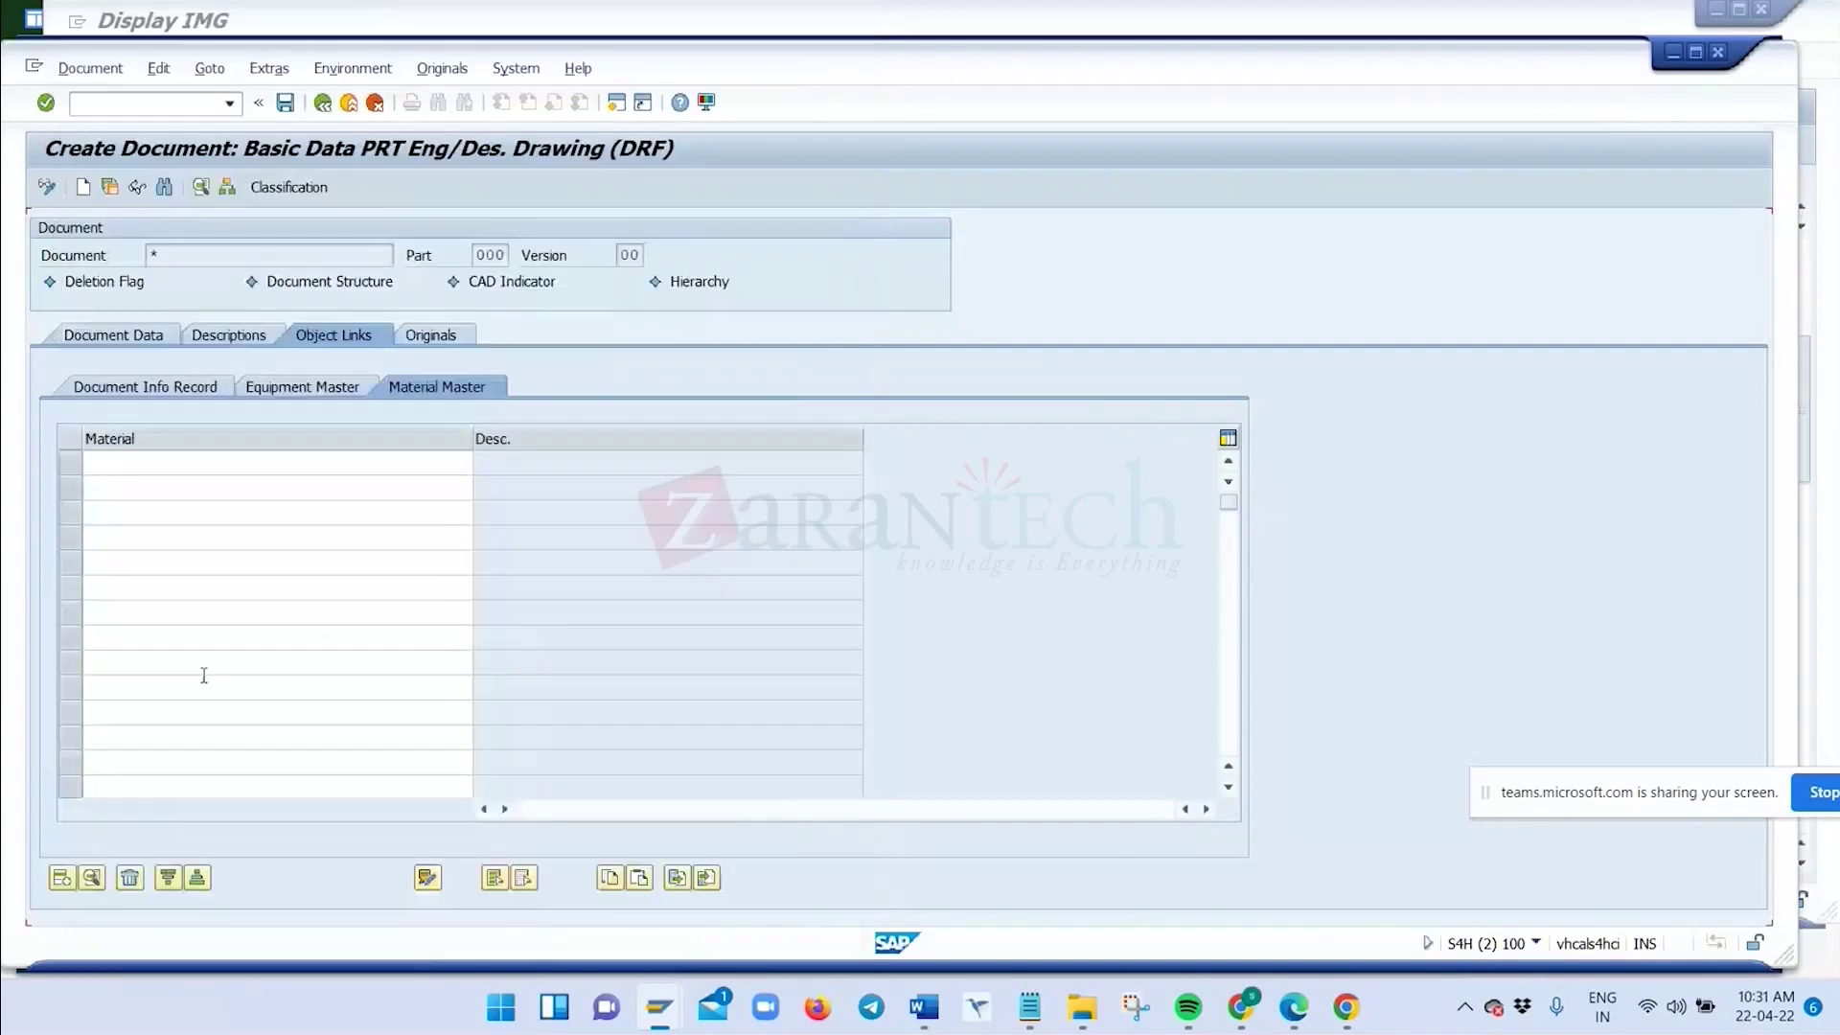
{"action": "type", "text": "1450"}
{"action": "key", "text": "Return"}
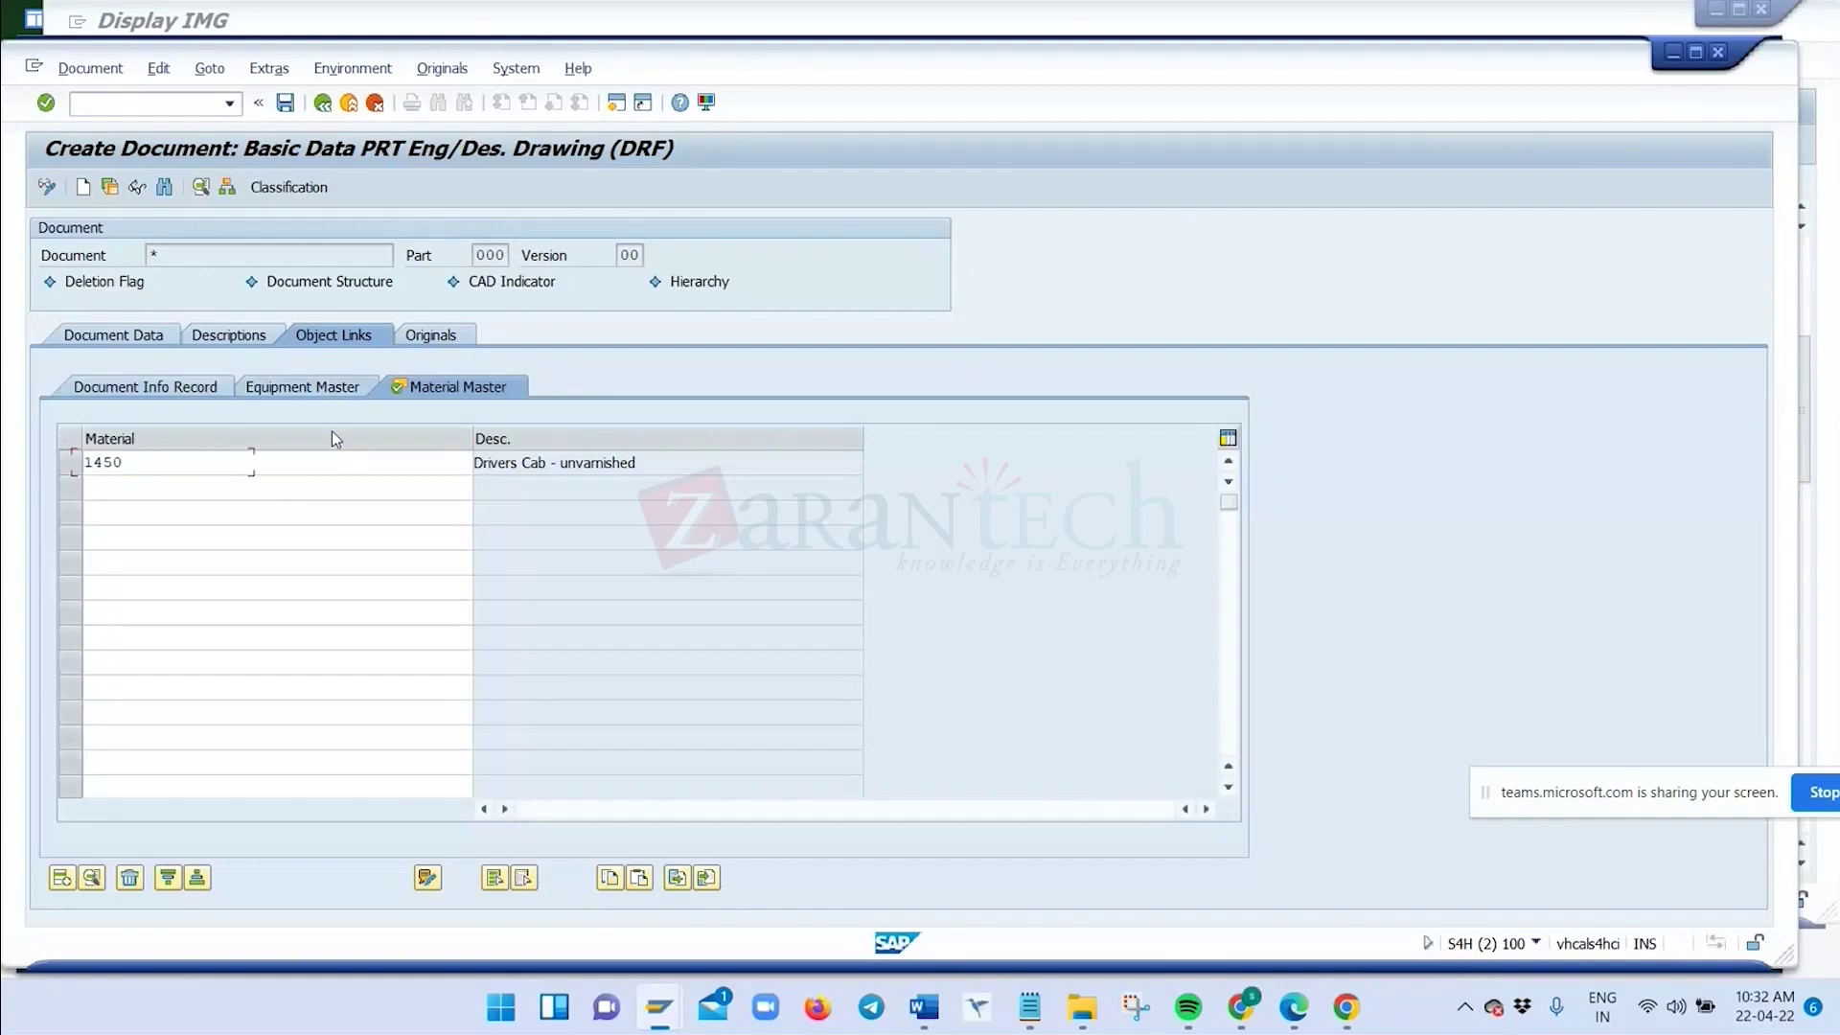
Open the equipment master object links of the DRF document
{"action": "left_click", "coordinate": [321, 388]}
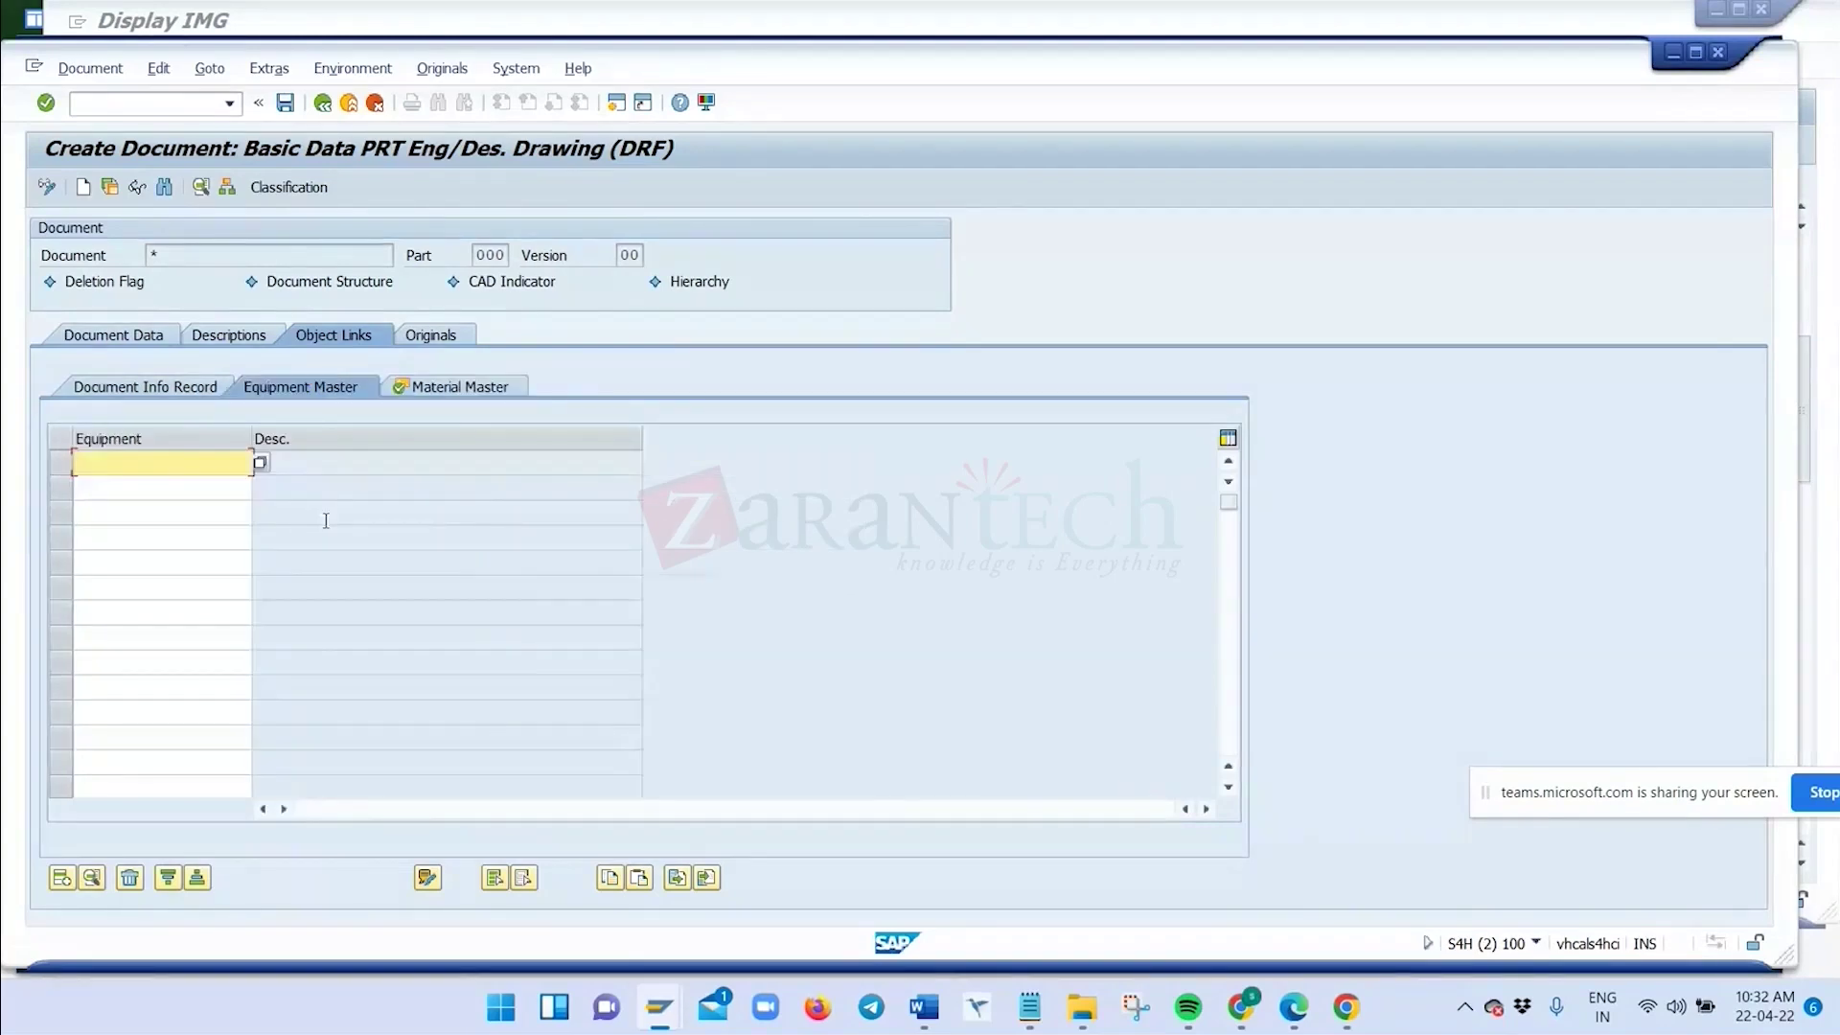
Review the new document's object link entries for equipment, document info record and material master, including the equipment number search
{"action": "left_click", "coordinate": [260, 464]}
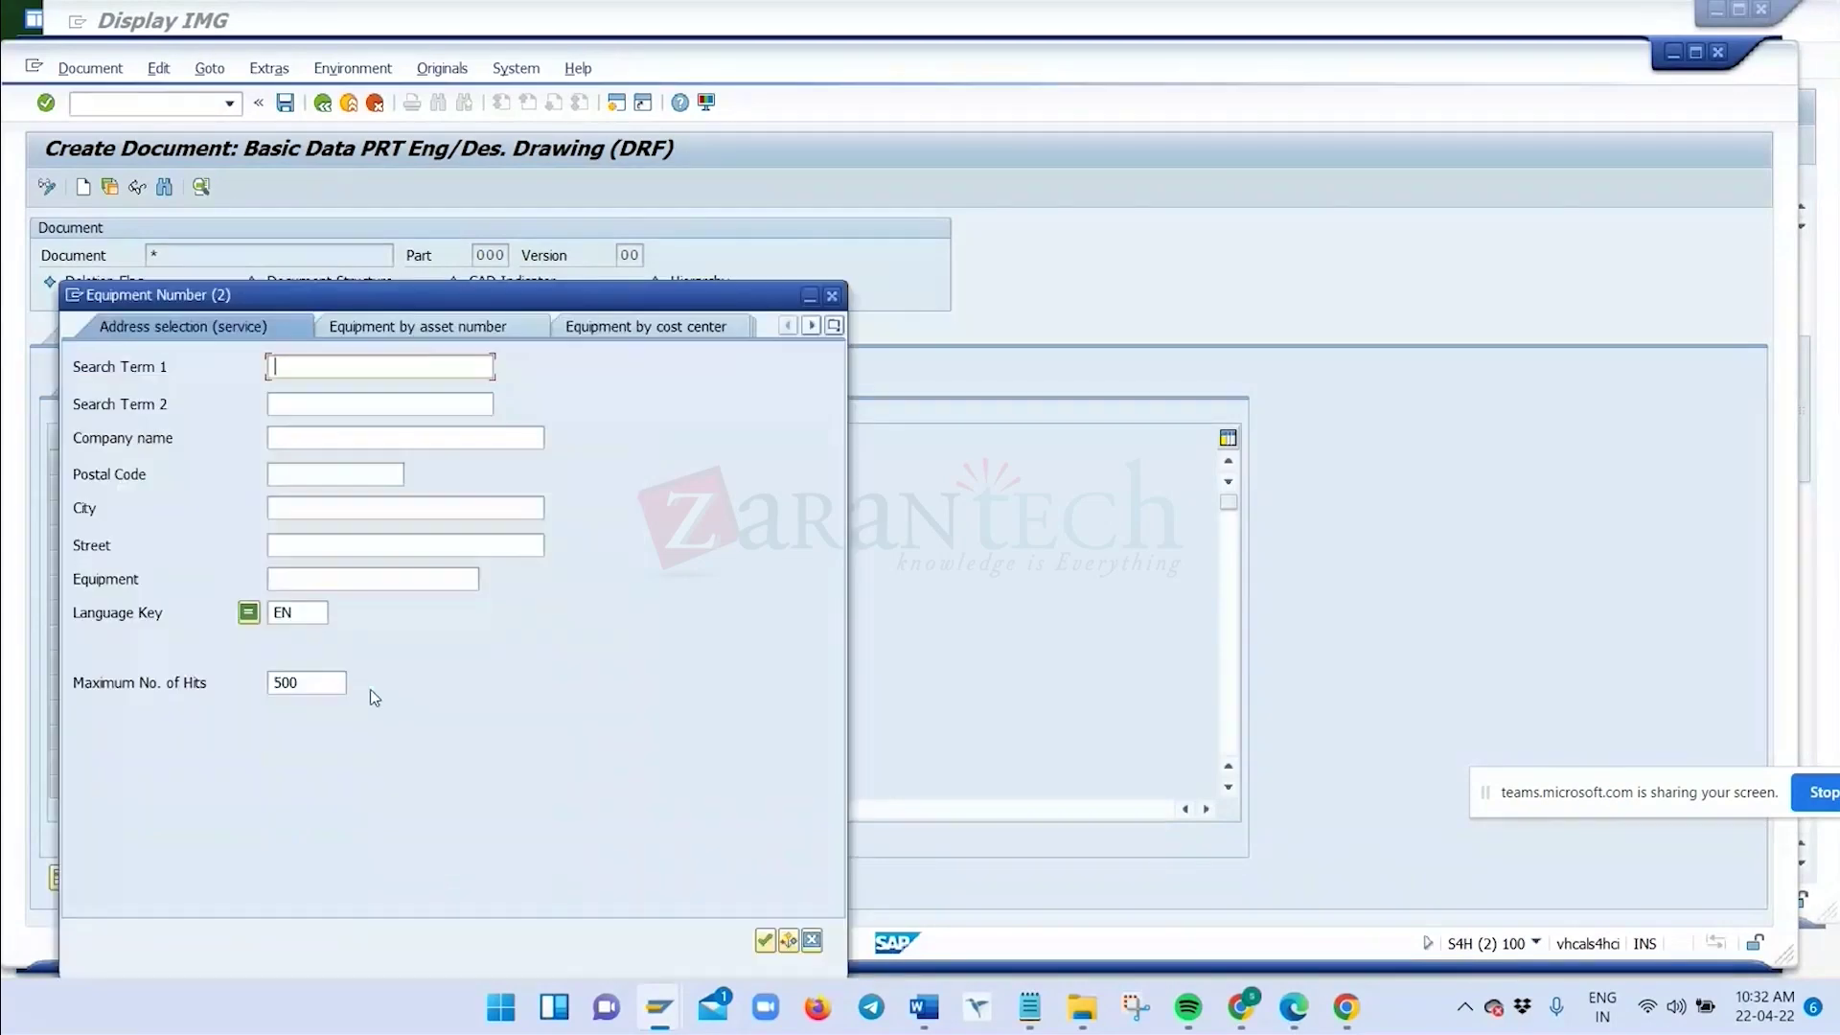
{"action": "left_click", "coordinate": [376, 579]}
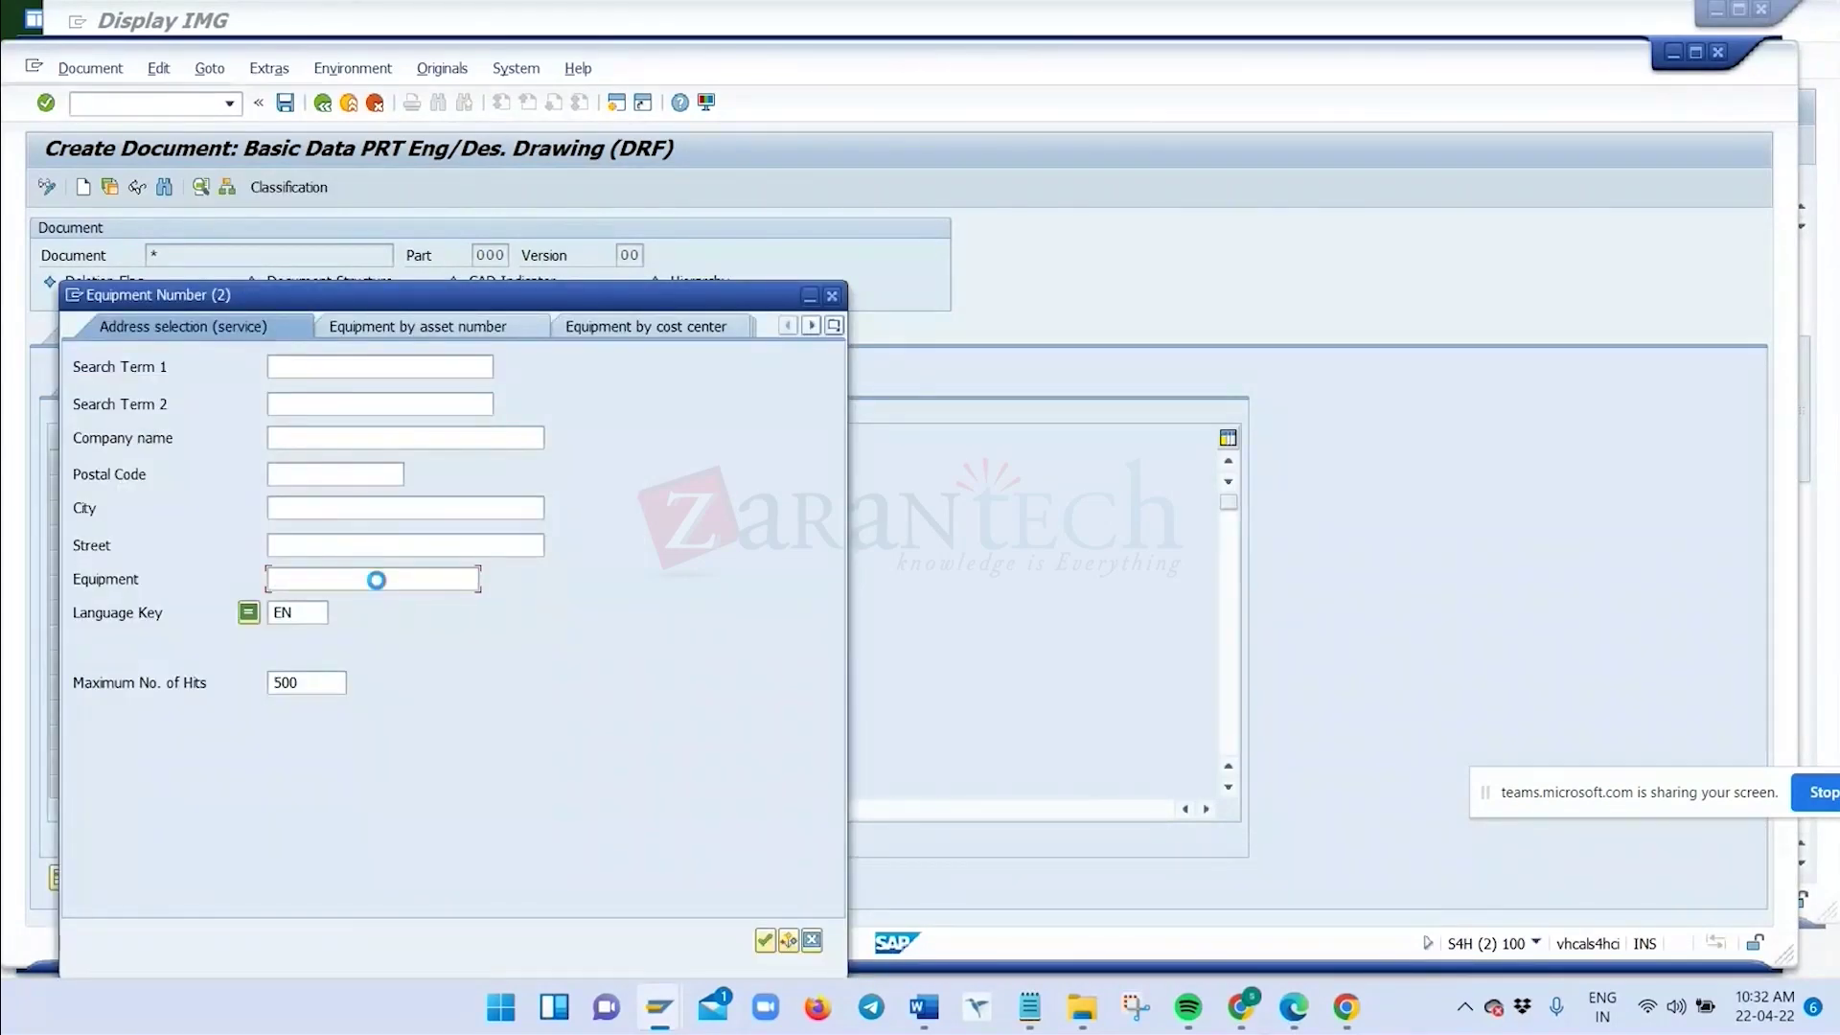
{"action": "left_click", "coordinate": [812, 941]}
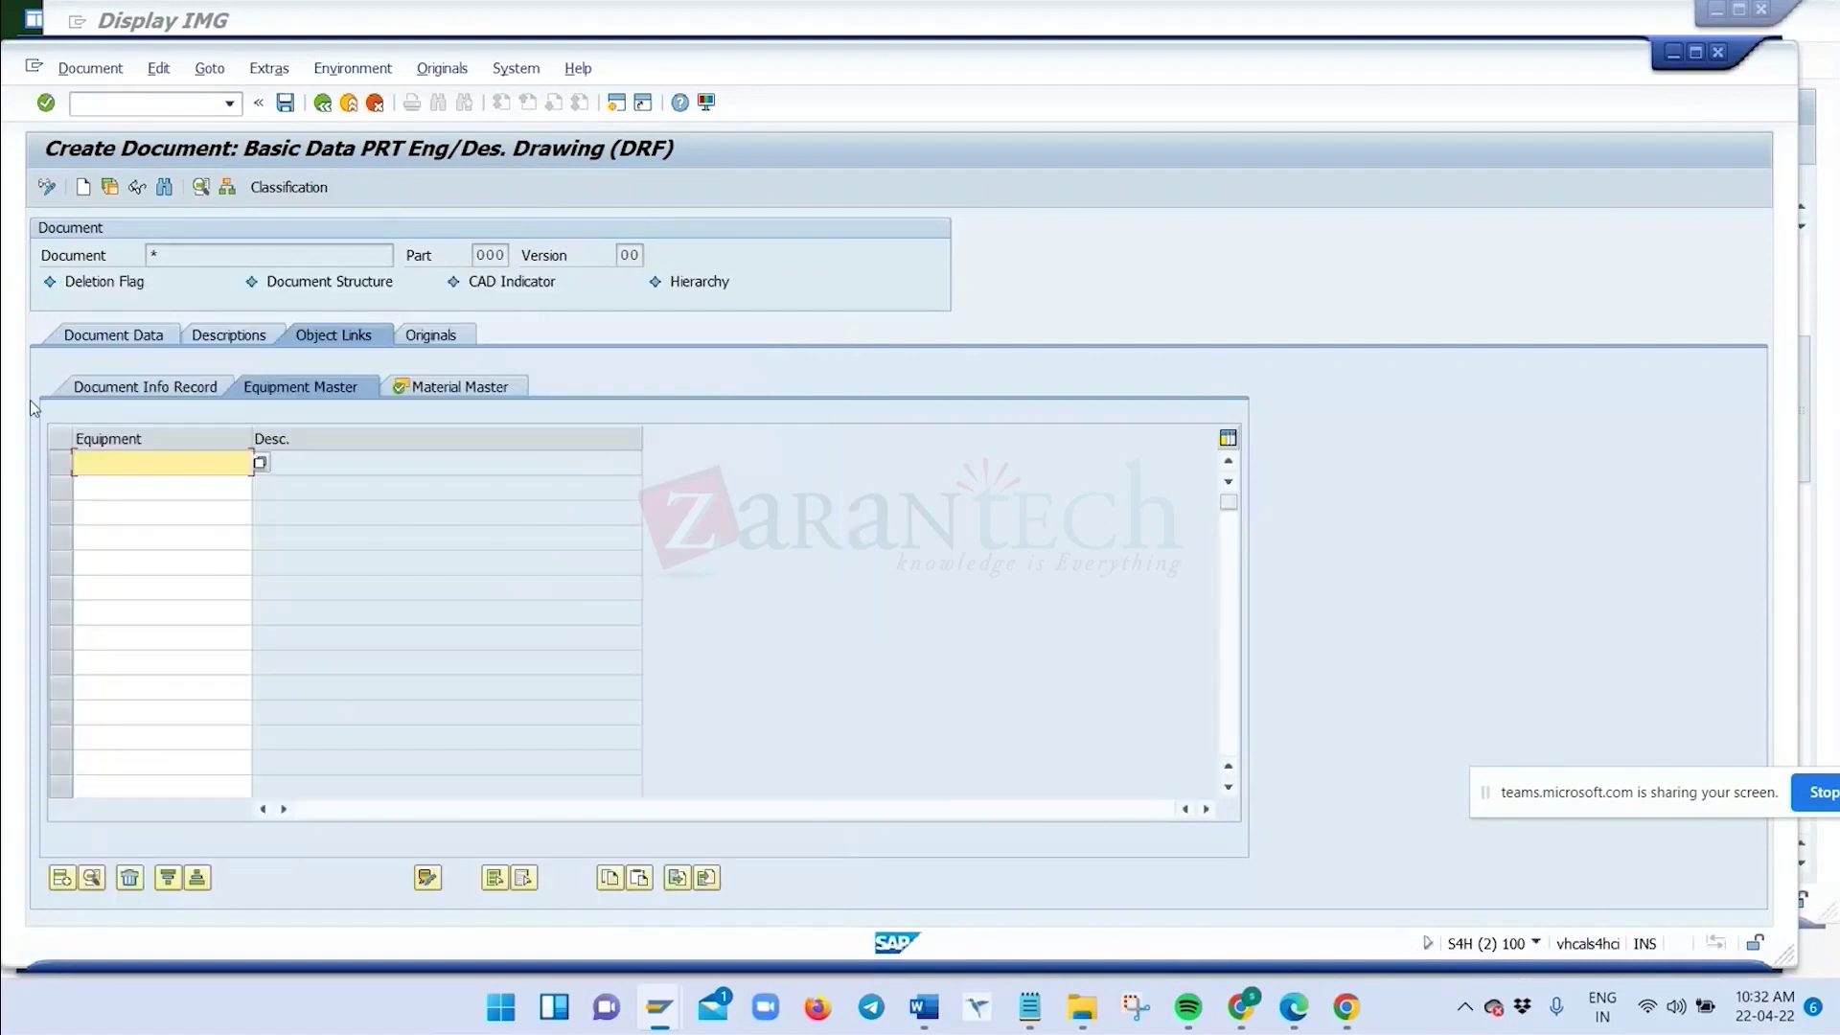
{"action": "left_click", "coordinate": [142, 388]}
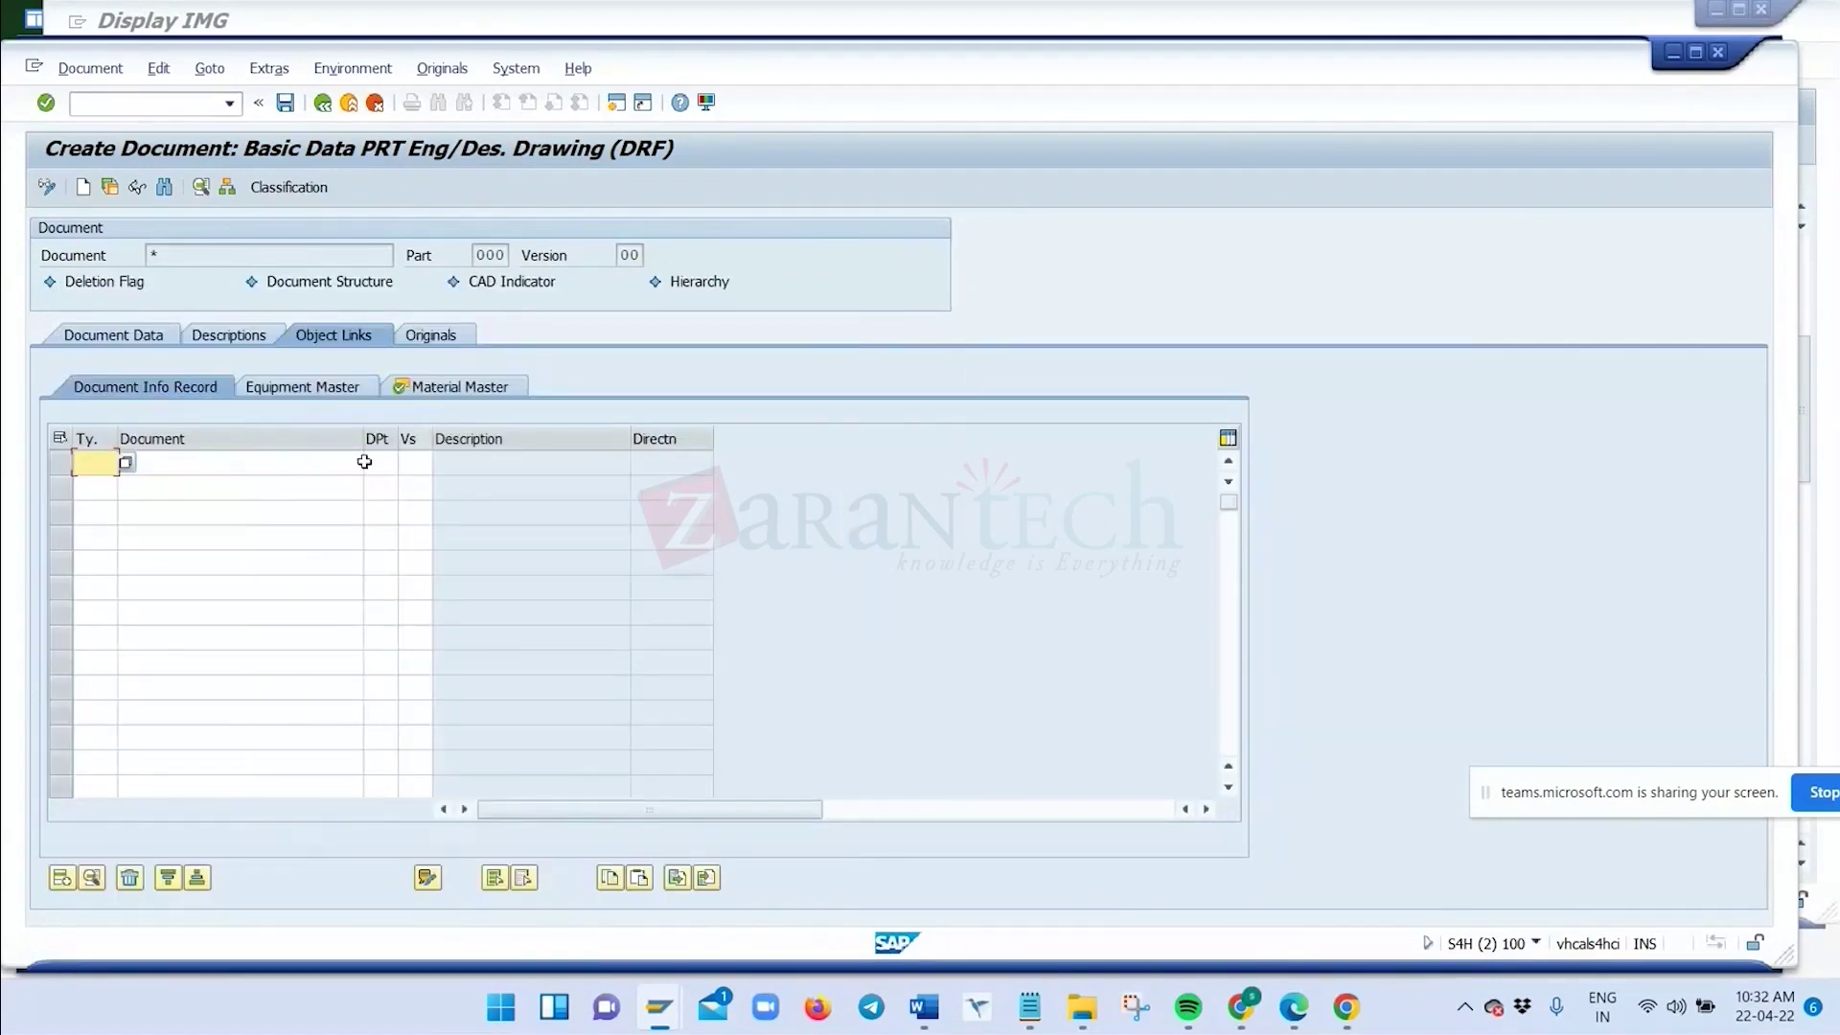
{"action": "left_click", "coordinate": [168, 458]}
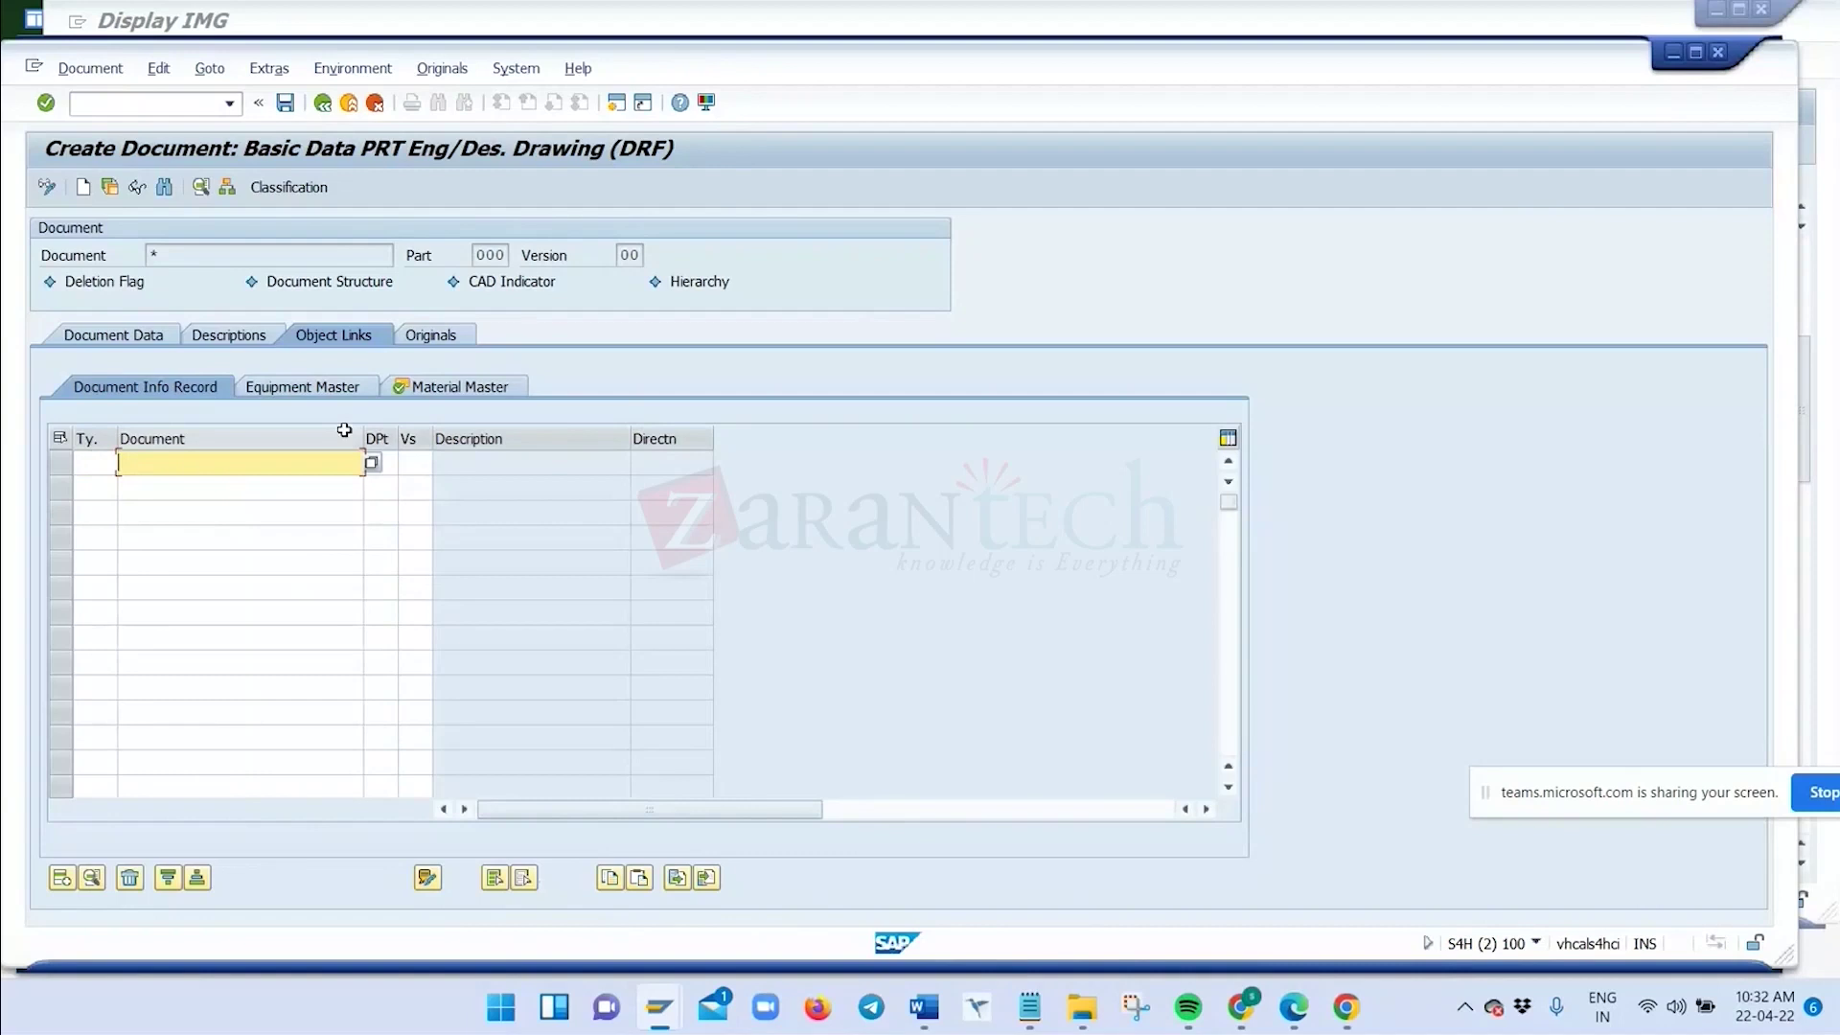
{"action": "left_click", "coordinate": [495, 387]}
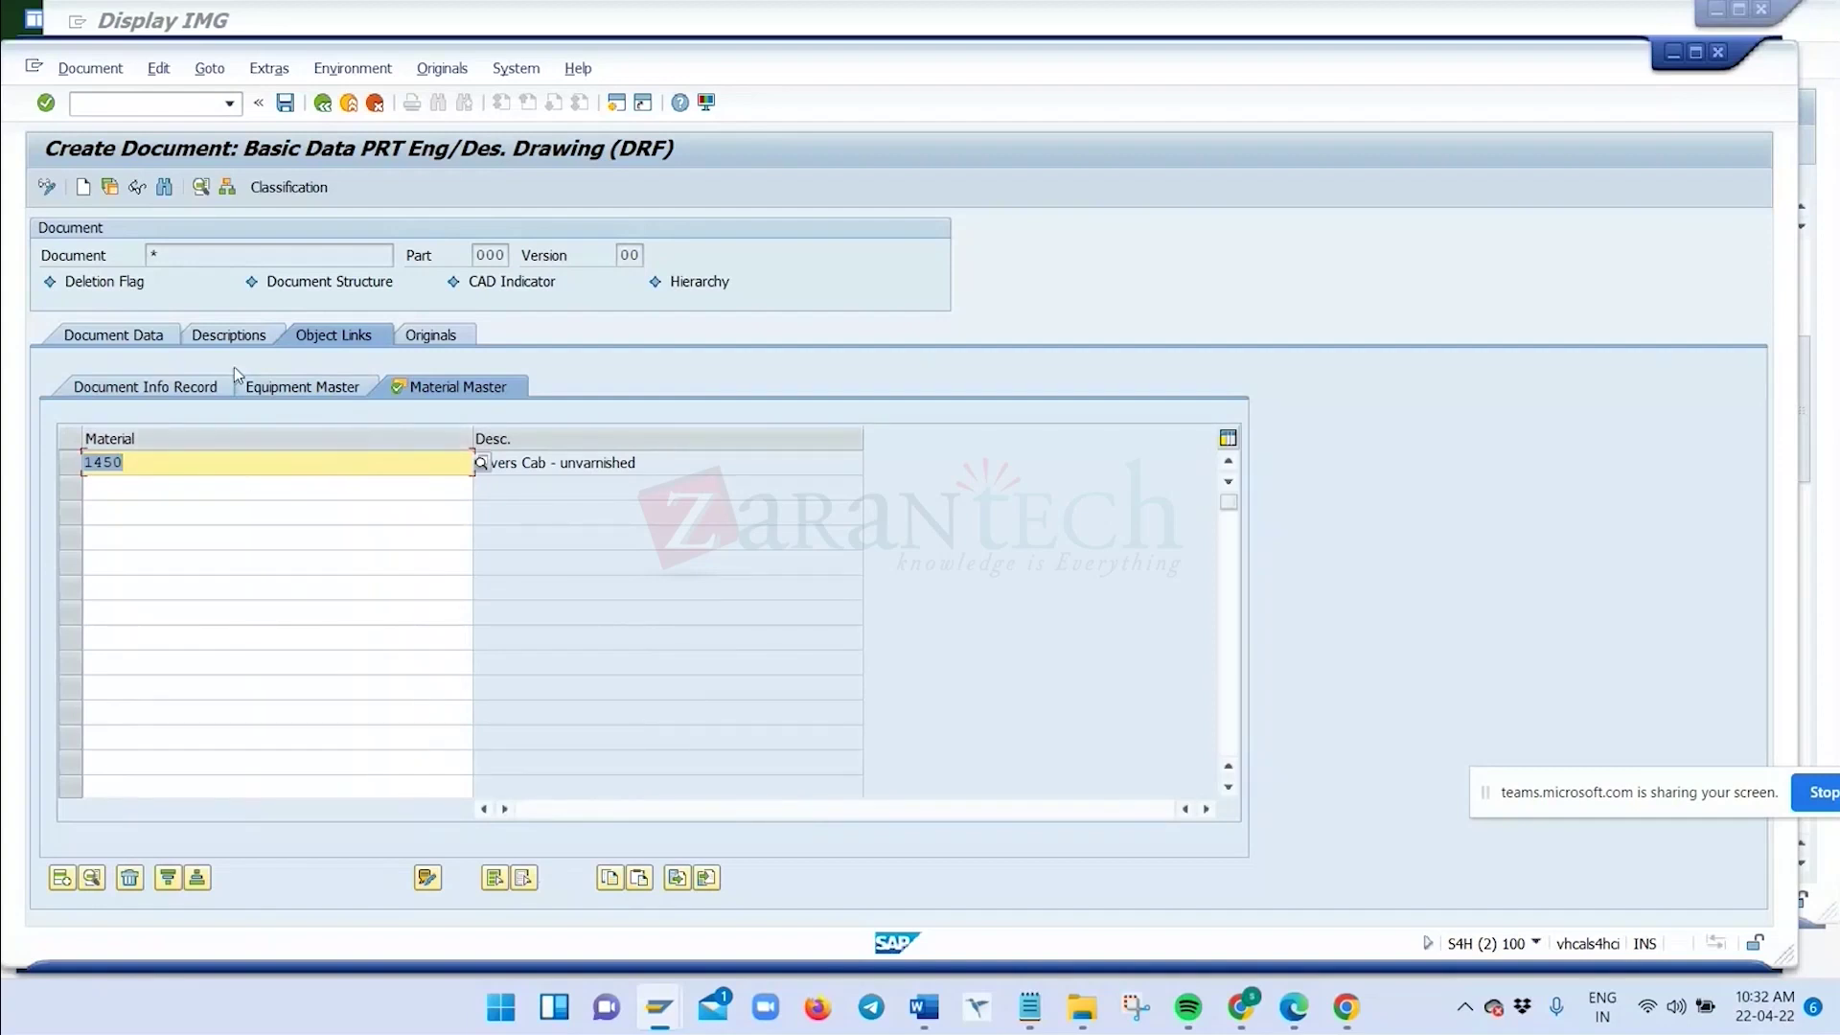
Enter "Test document" as the DRF document's description and save the new document
{"action": "left_click", "coordinate": [118, 339]}
{"action": "type", "text": "Test d"}
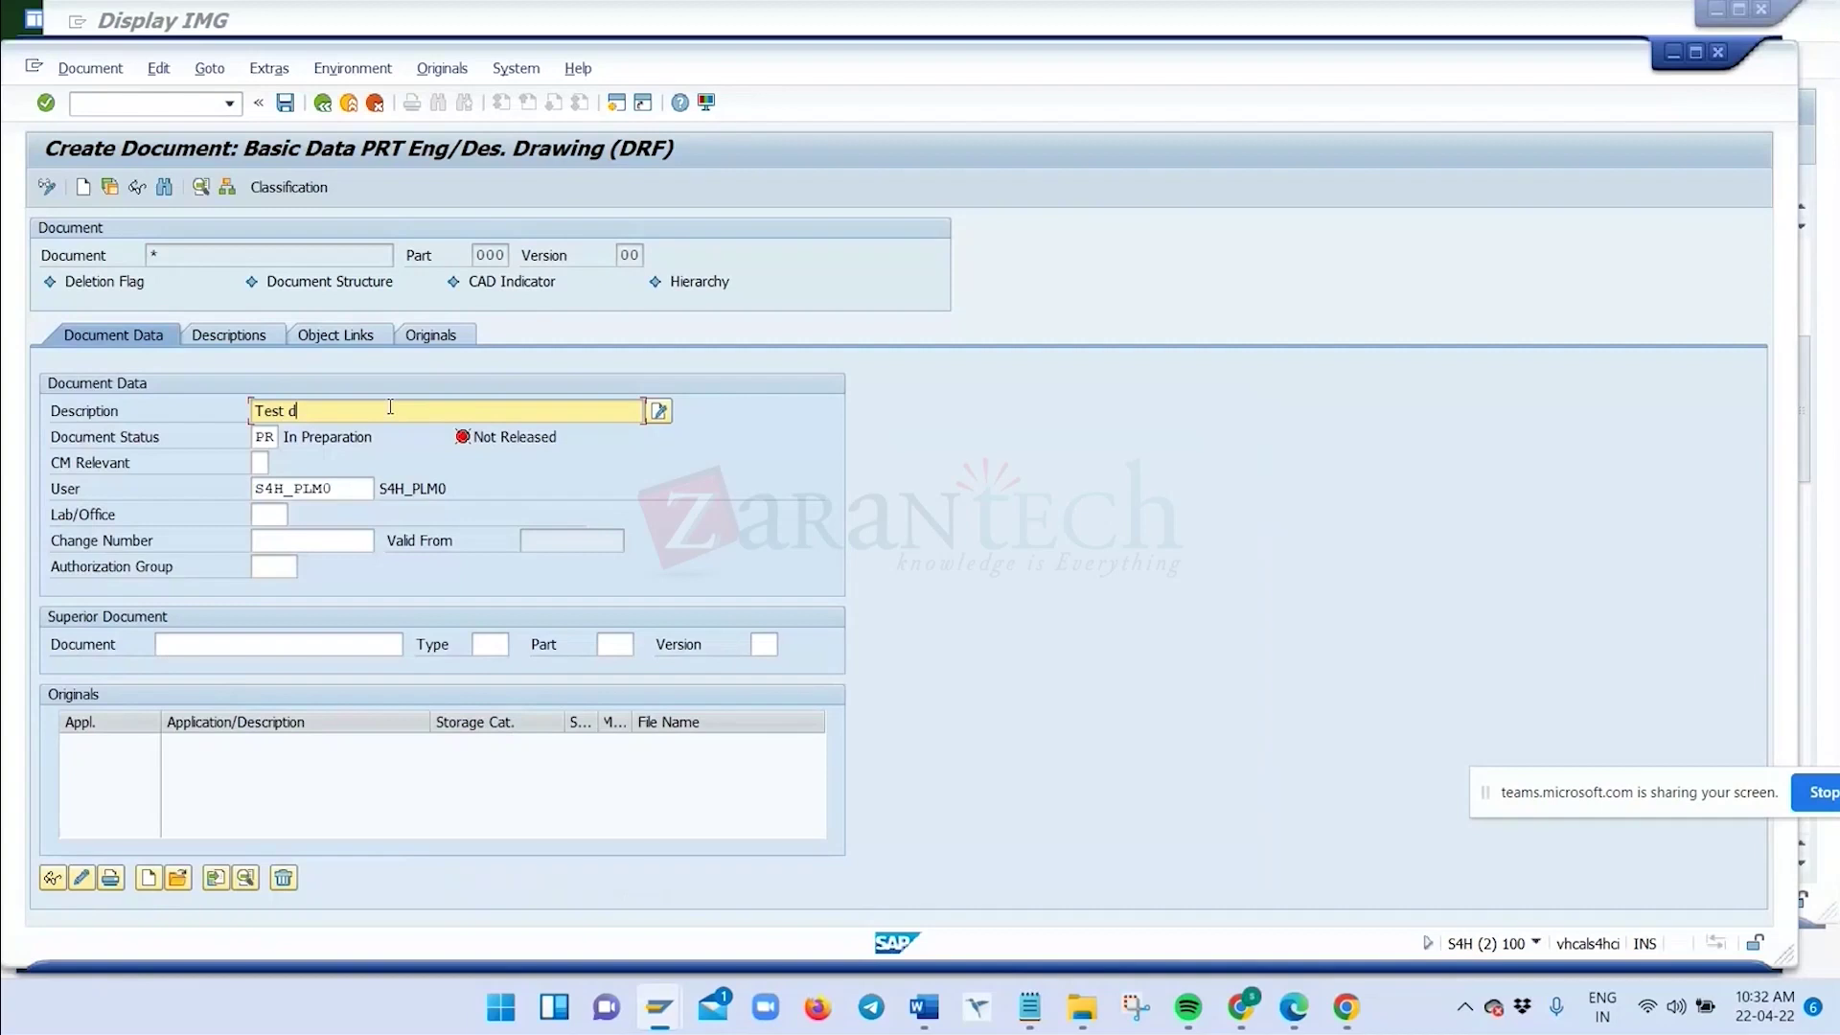
{"action": "type", "text": "ocument"}
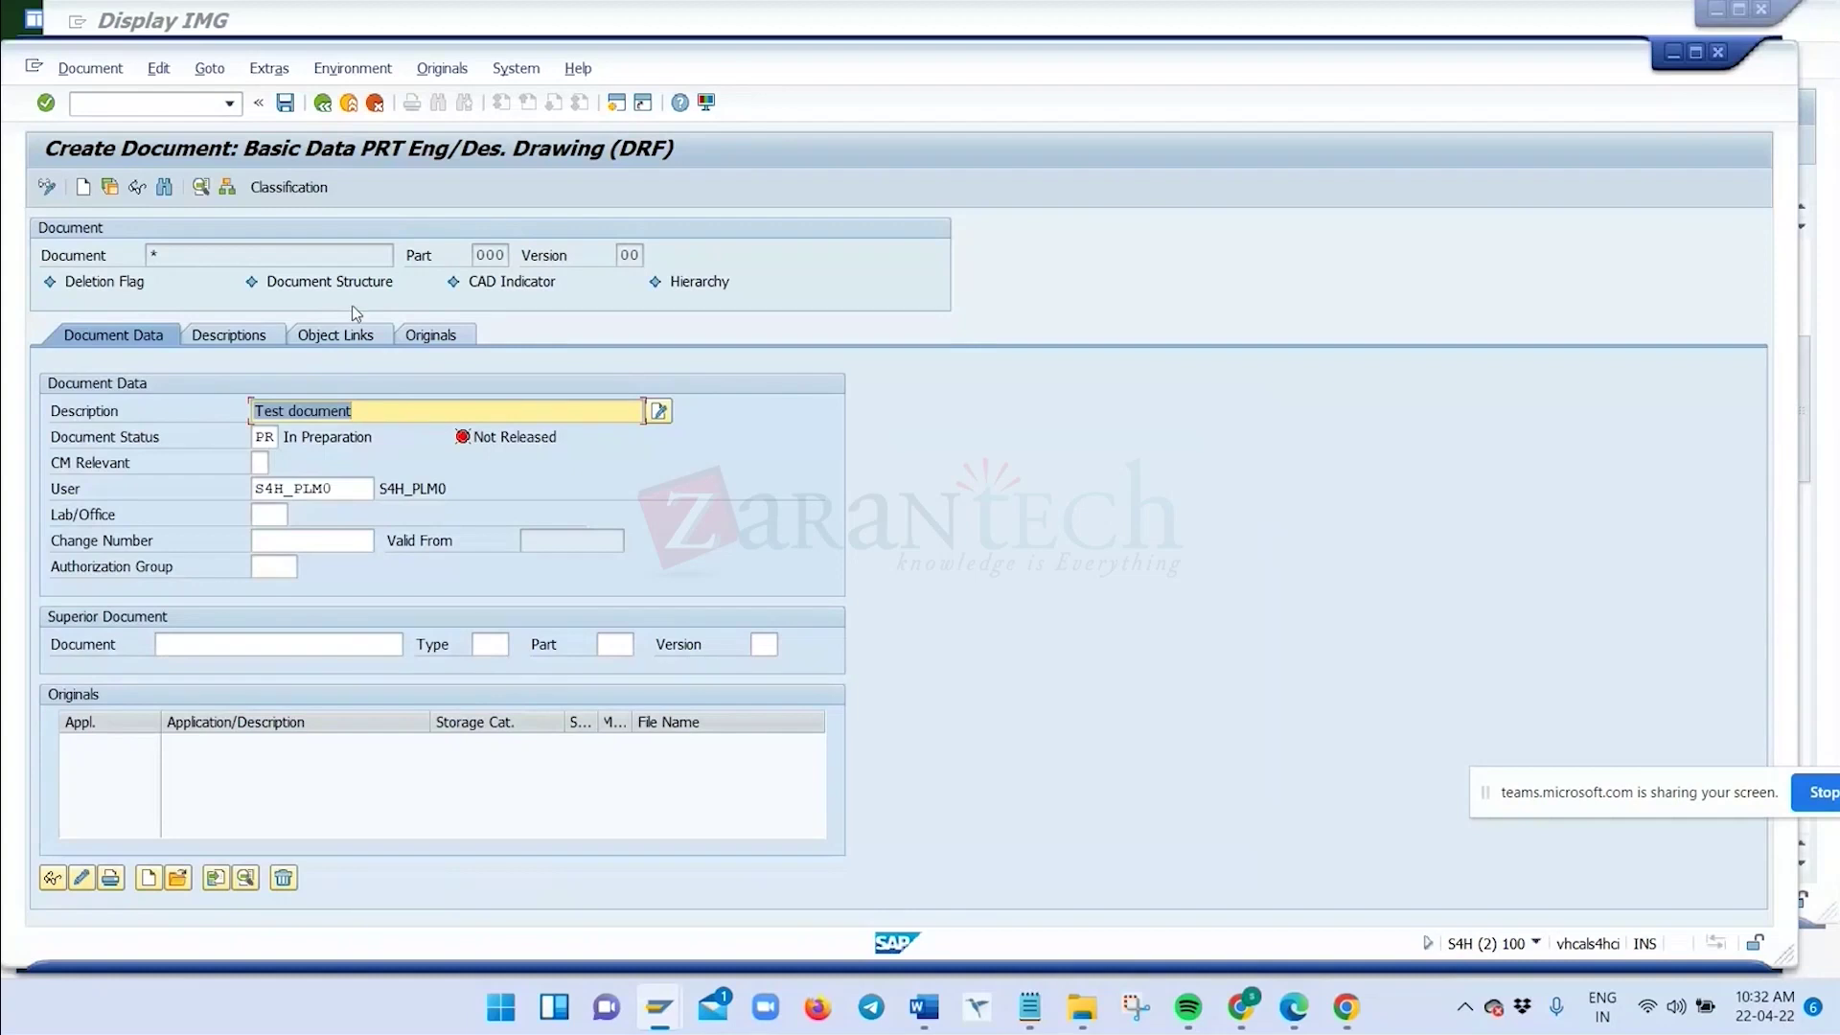
{"action": "left_click", "coordinate": [286, 106]}
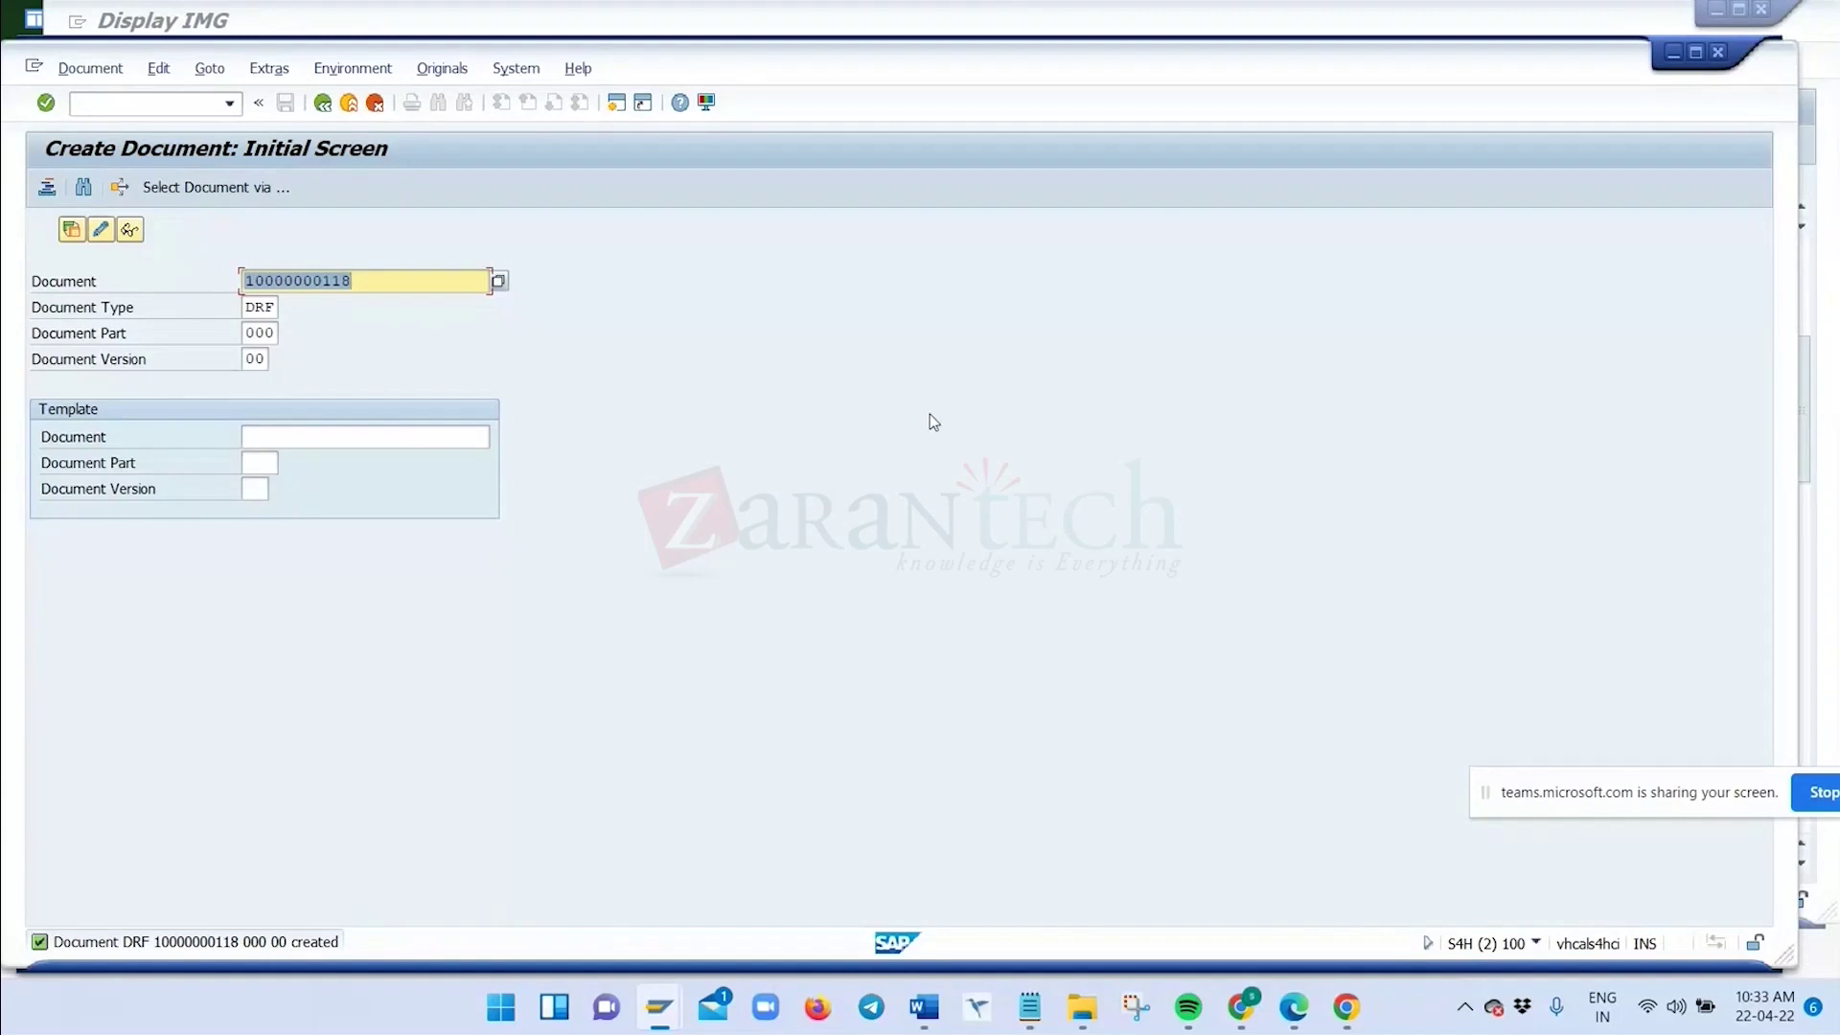
Switch to Chrome and present the Manage Documents process flow slide of the Module 3 - Document Management deck full screen
{"action": "key", "text": "alt+Tab"}
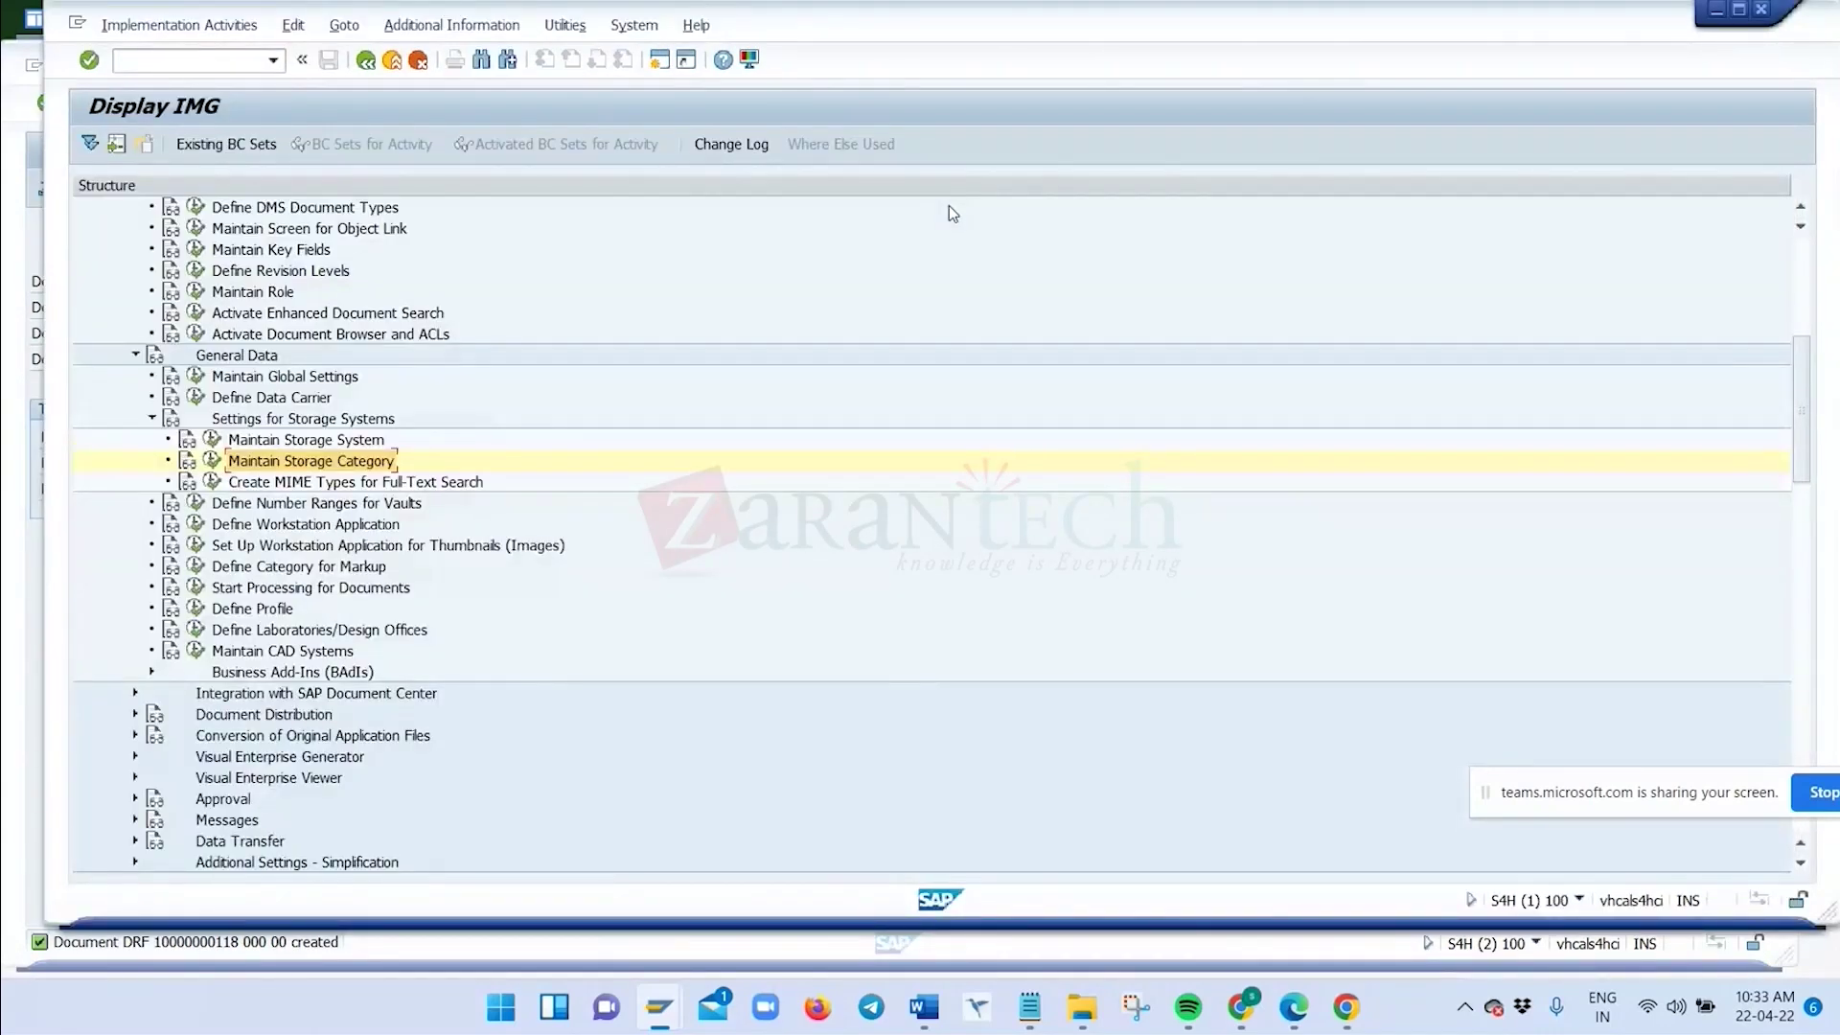
{"action": "key", "text": "super+Tab"}
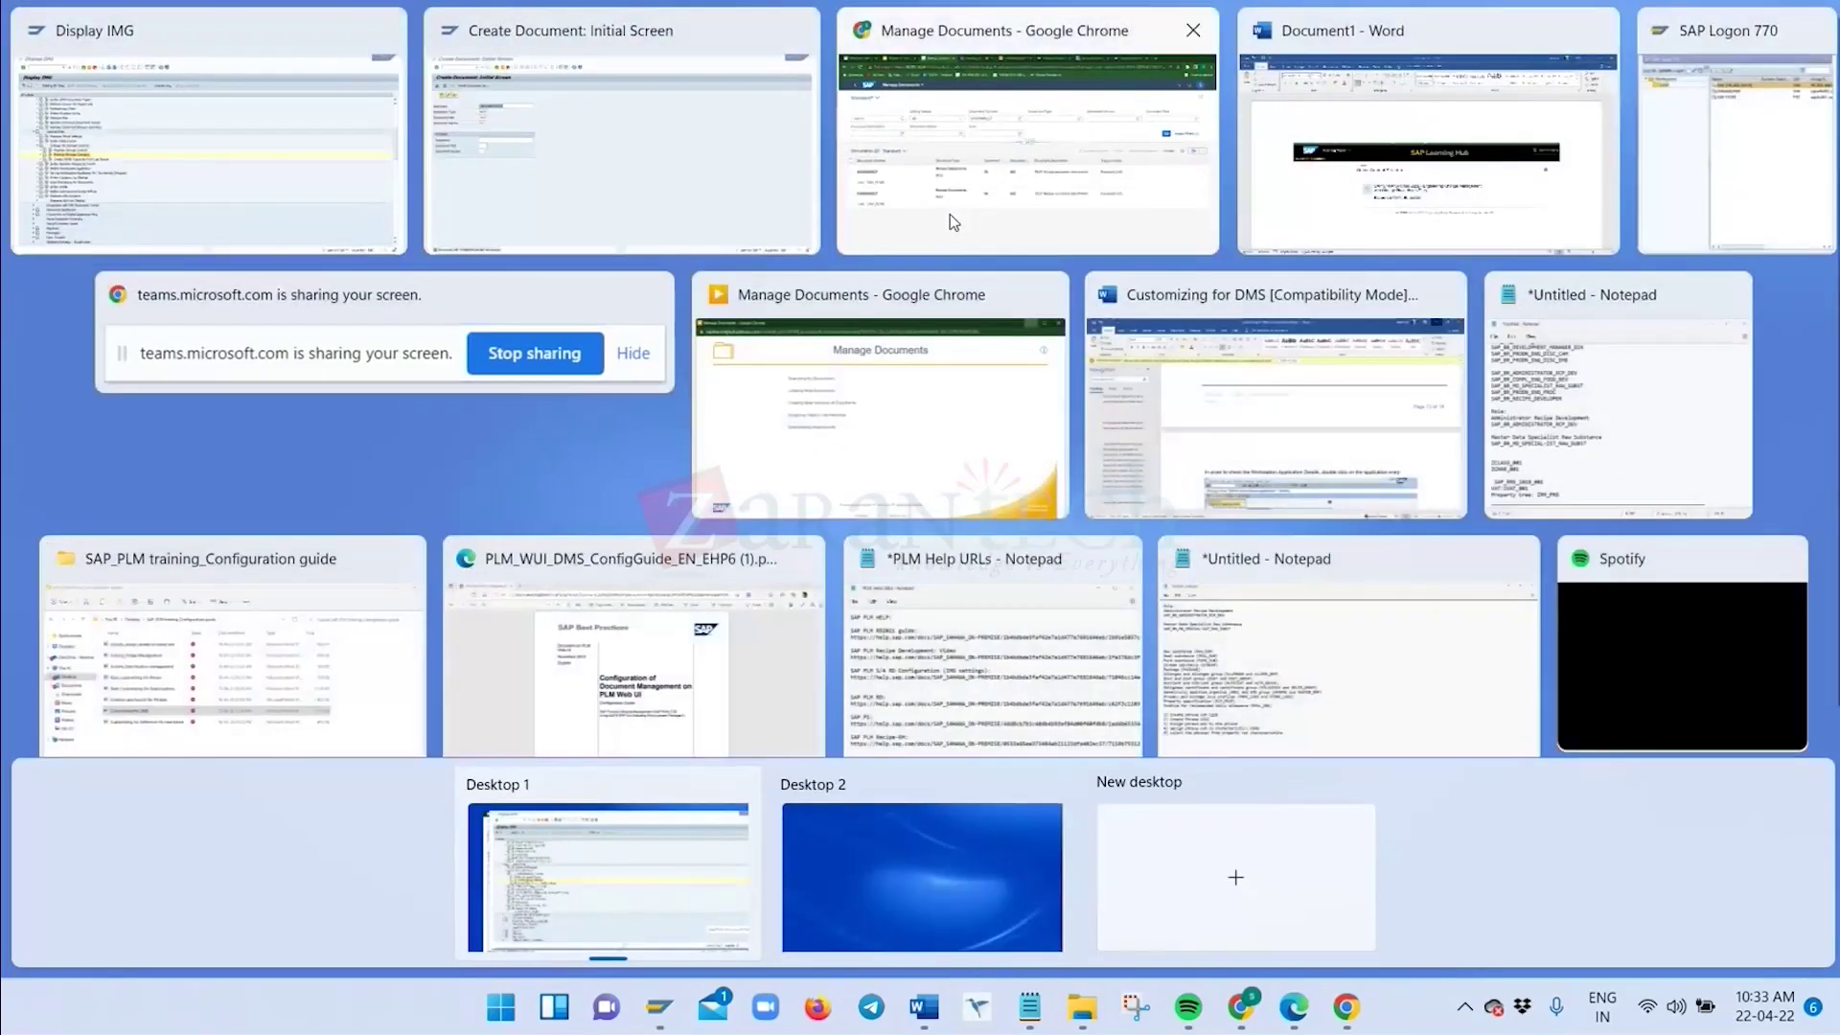
{"action": "left_click", "coordinate": [981, 174]}
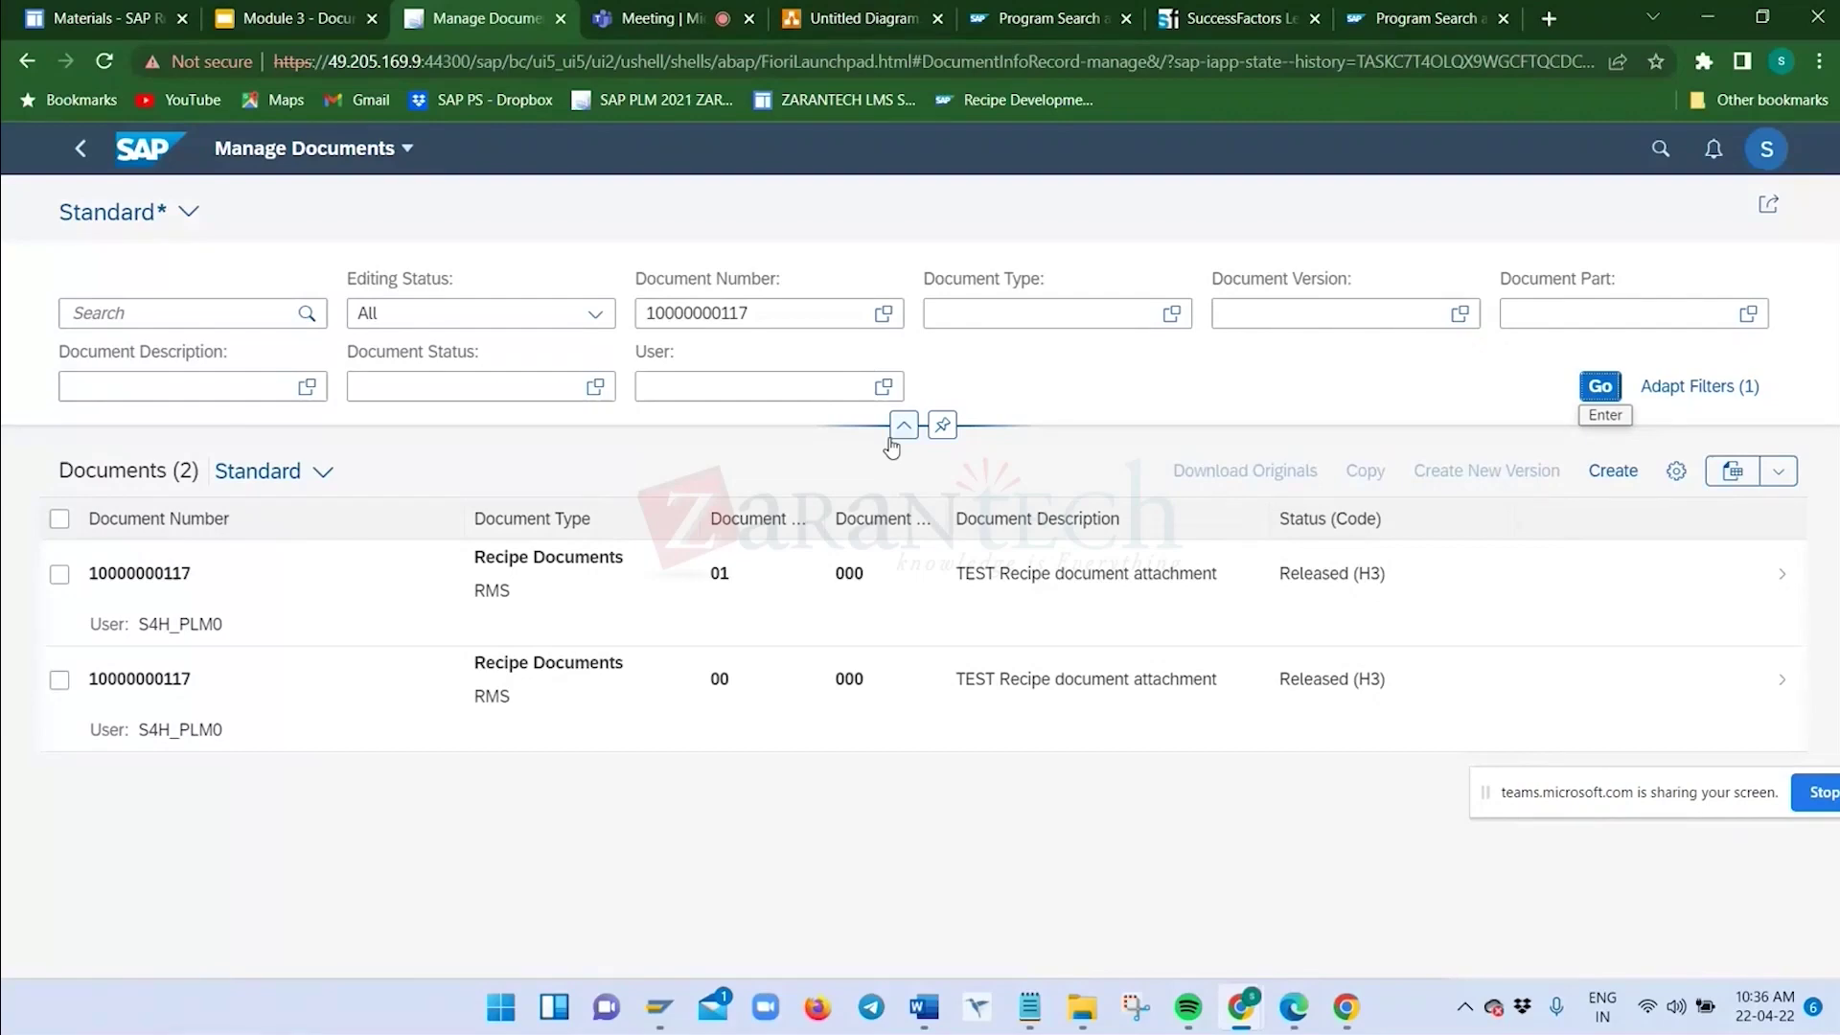
{"action": "key", "text": "alt+Tab"}
{"action": "key", "text": "alt+Tab"}
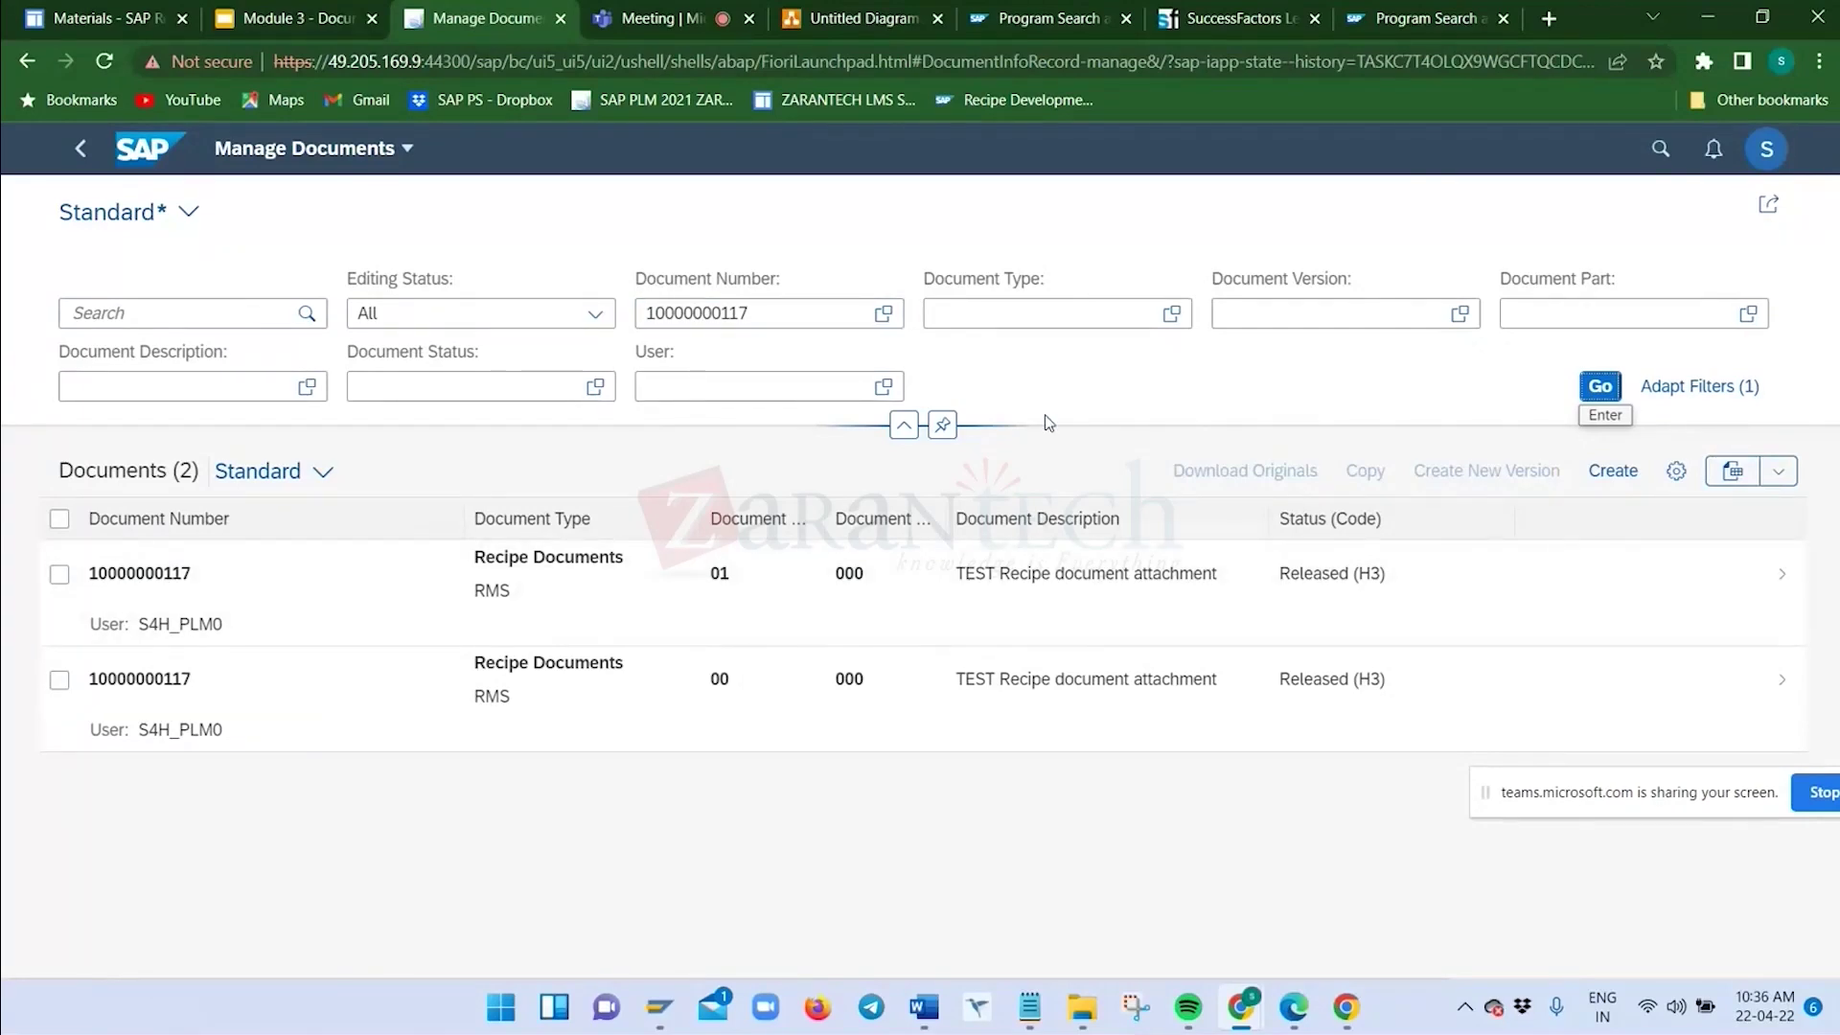
{"action": "left_click", "coordinate": [302, 20]}
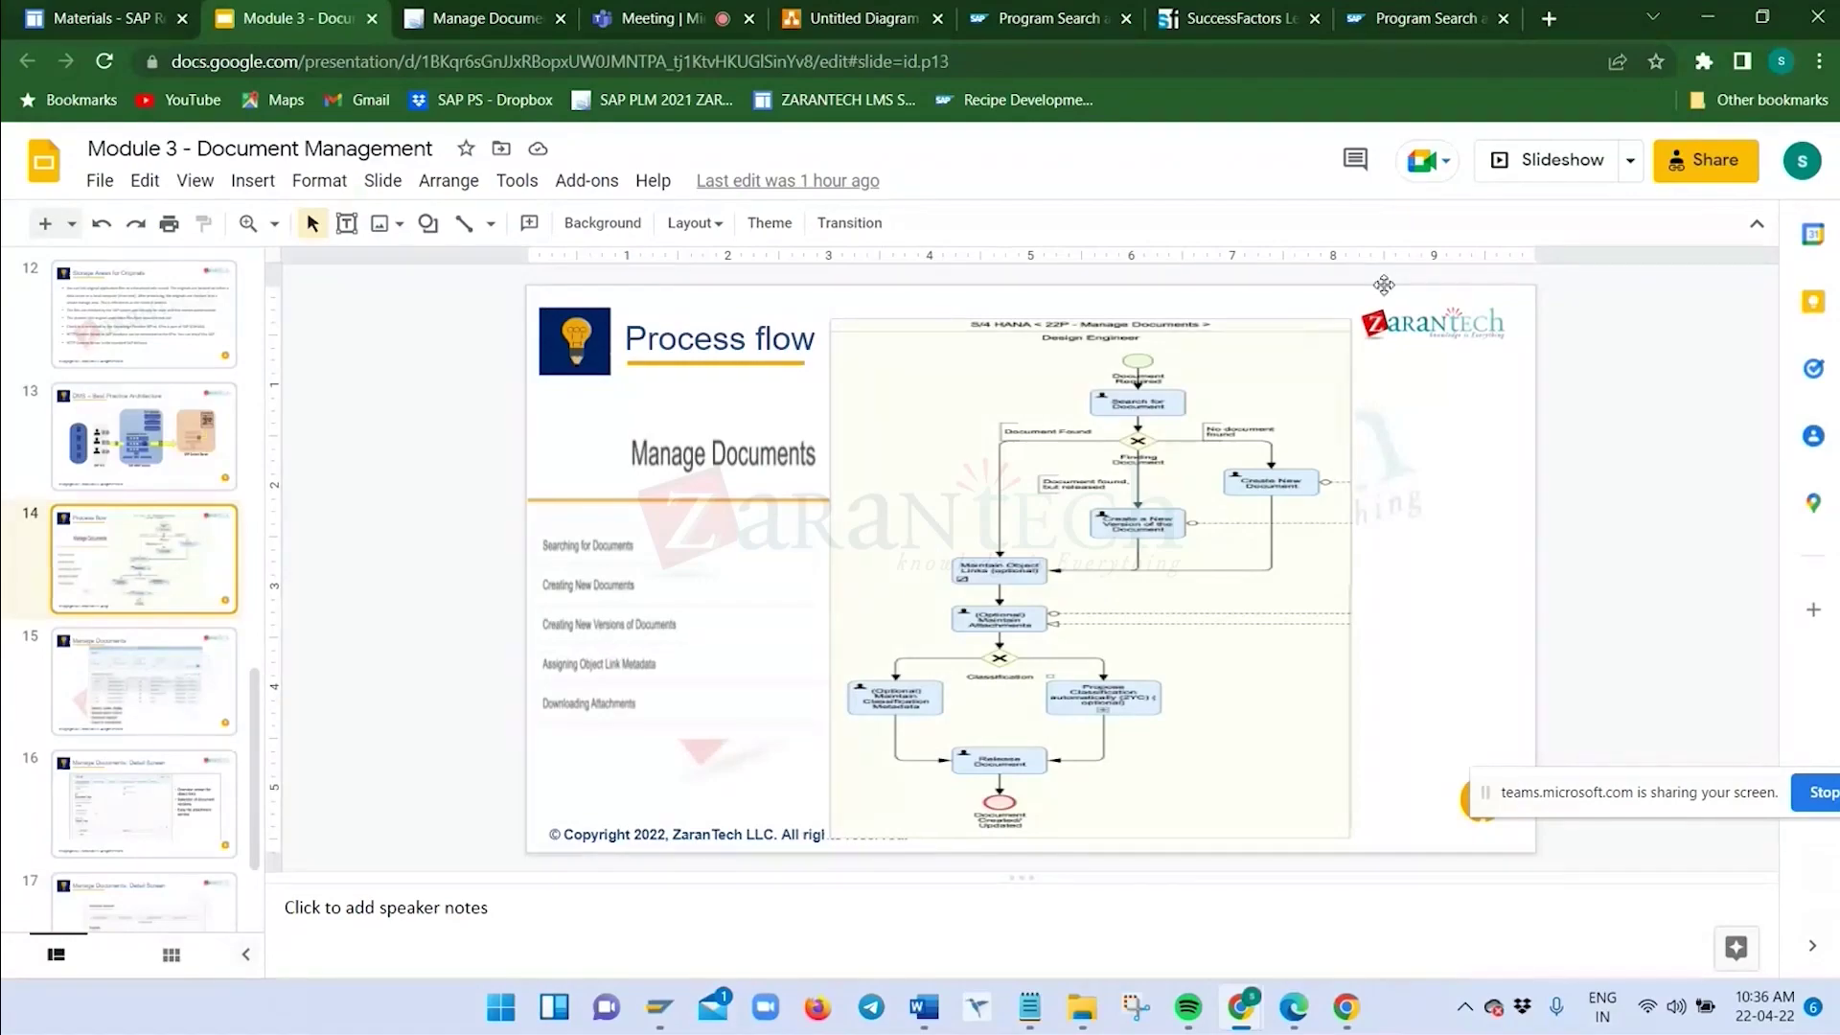
{"action": "key", "text": "ctrl+F5"}
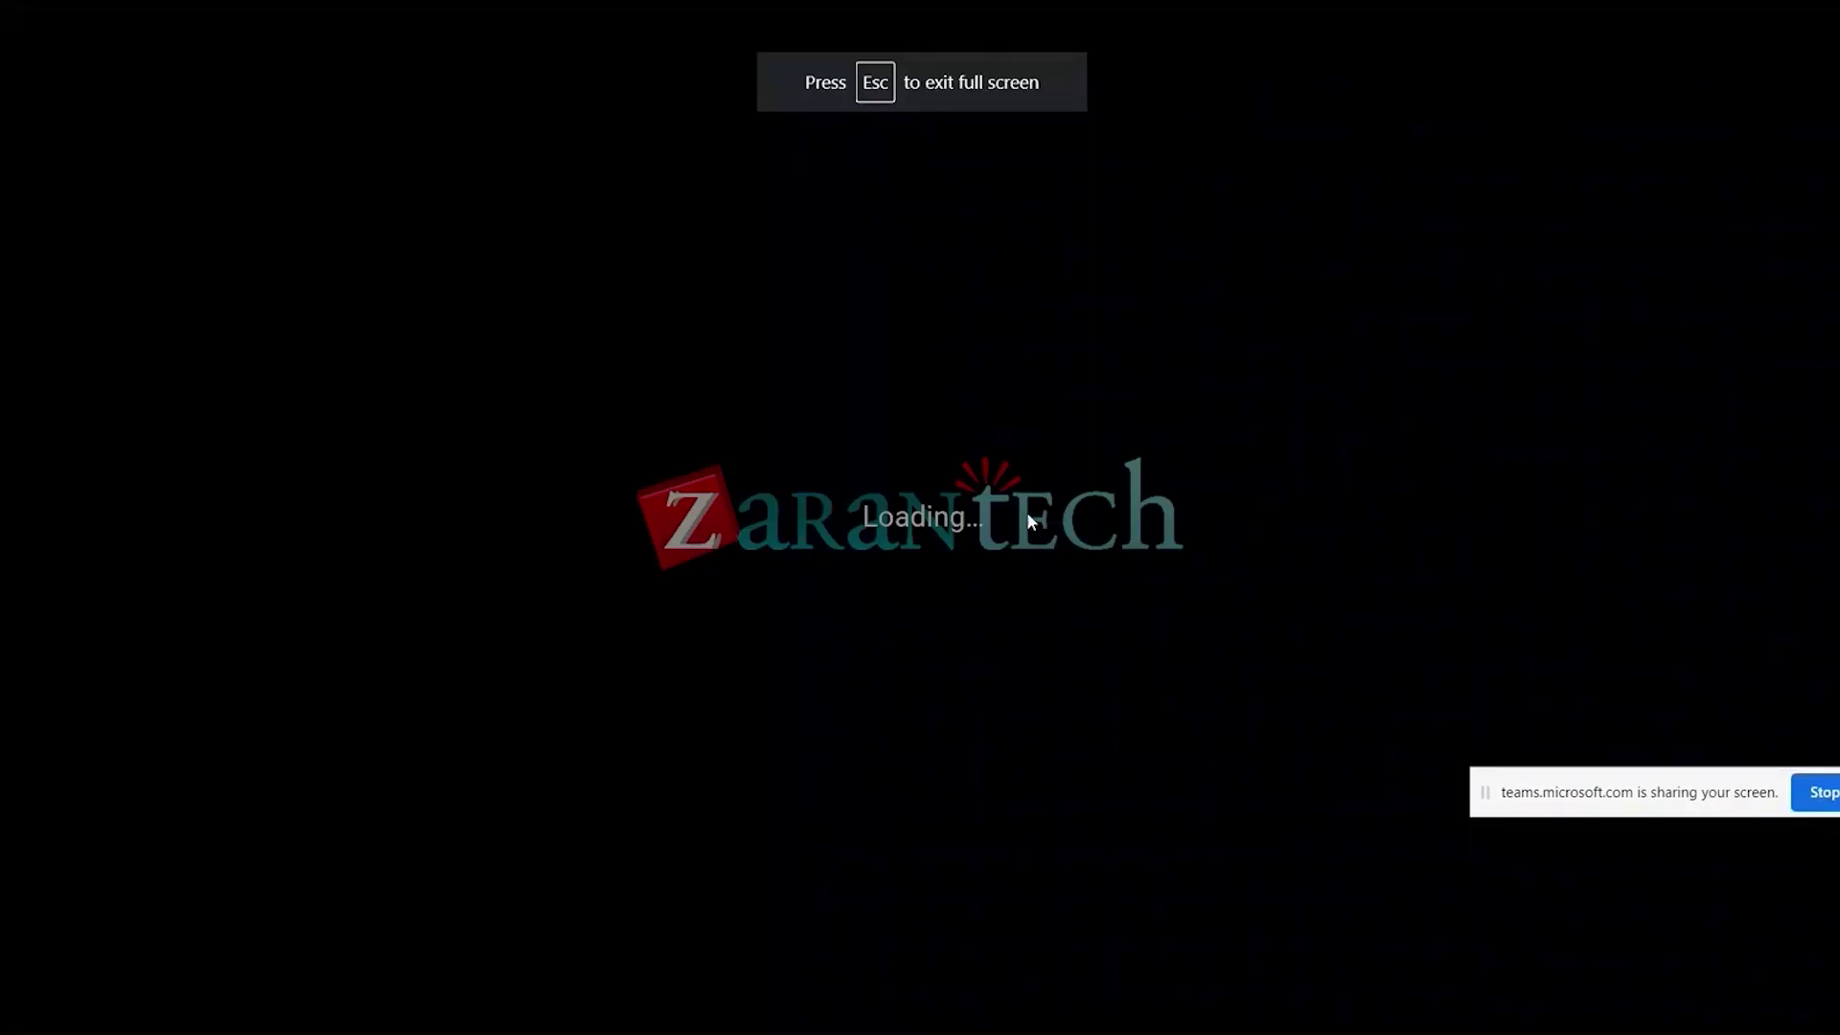
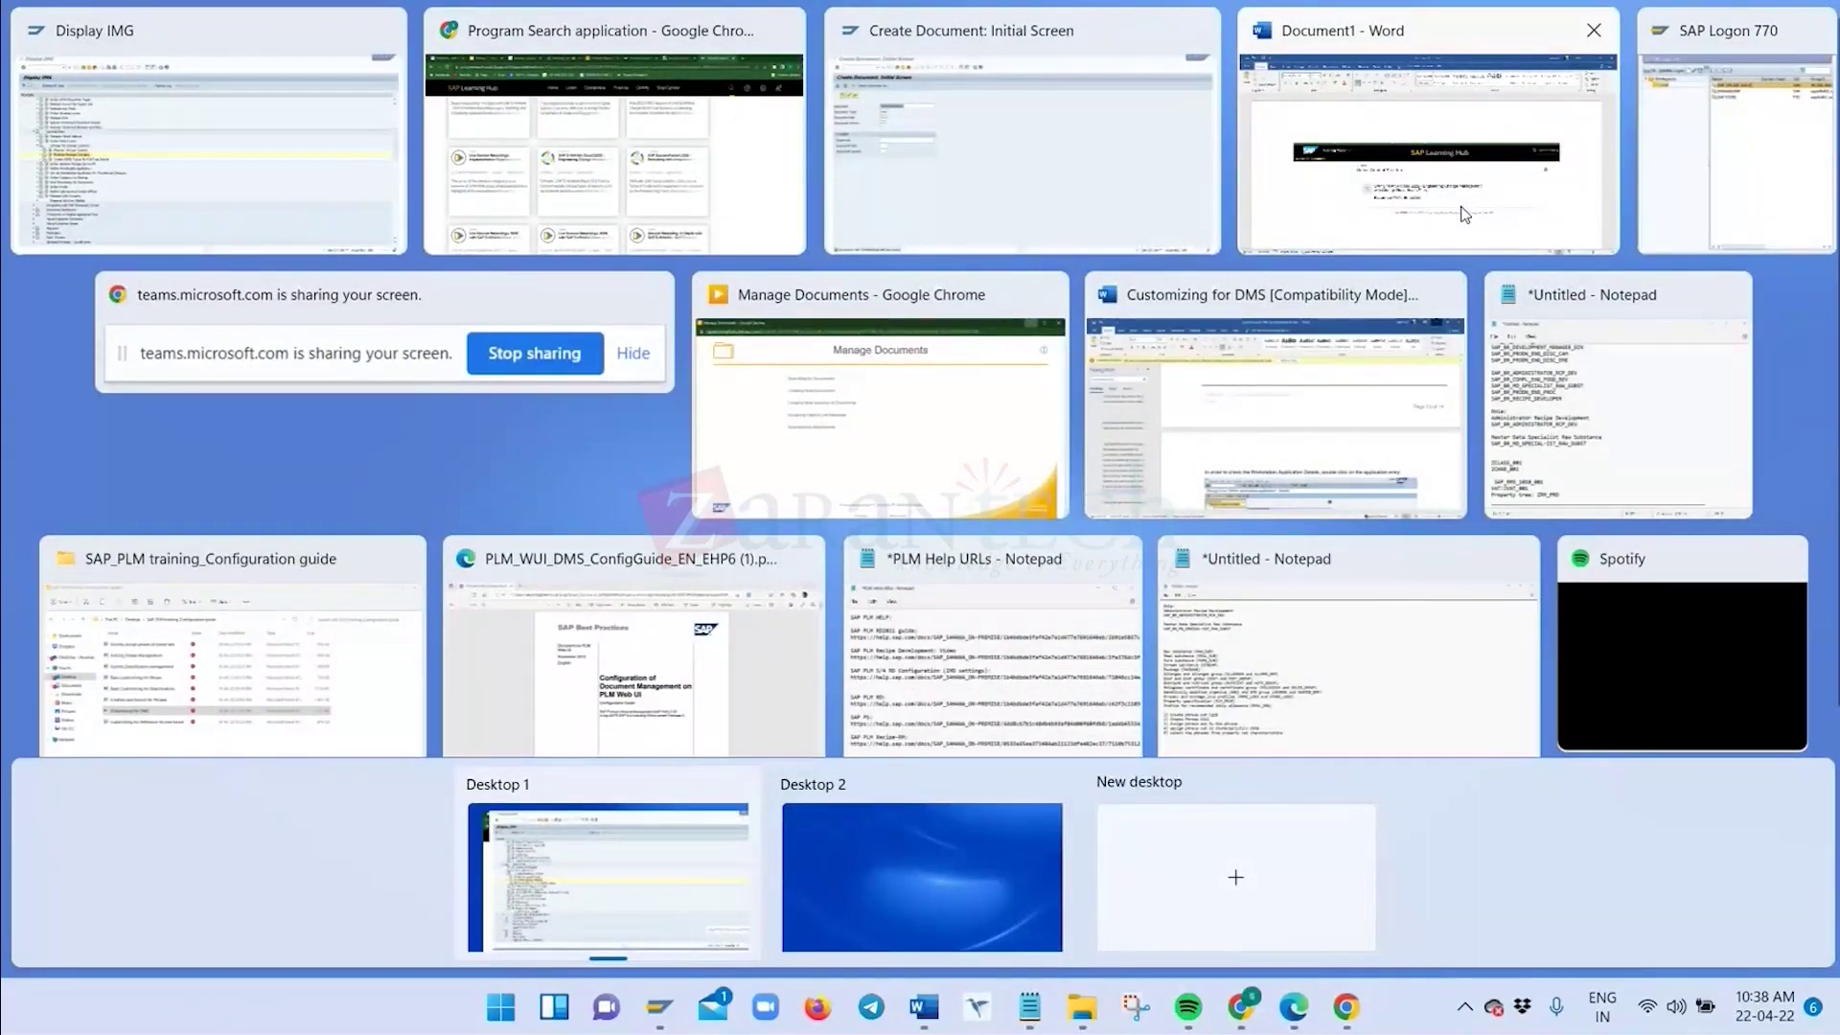
Switch to the Manage Documents e-learning window, start the Creating New Documents tutorial and open its simulated Manage Documents app
{"action": "left_click", "coordinate": [880, 402]}
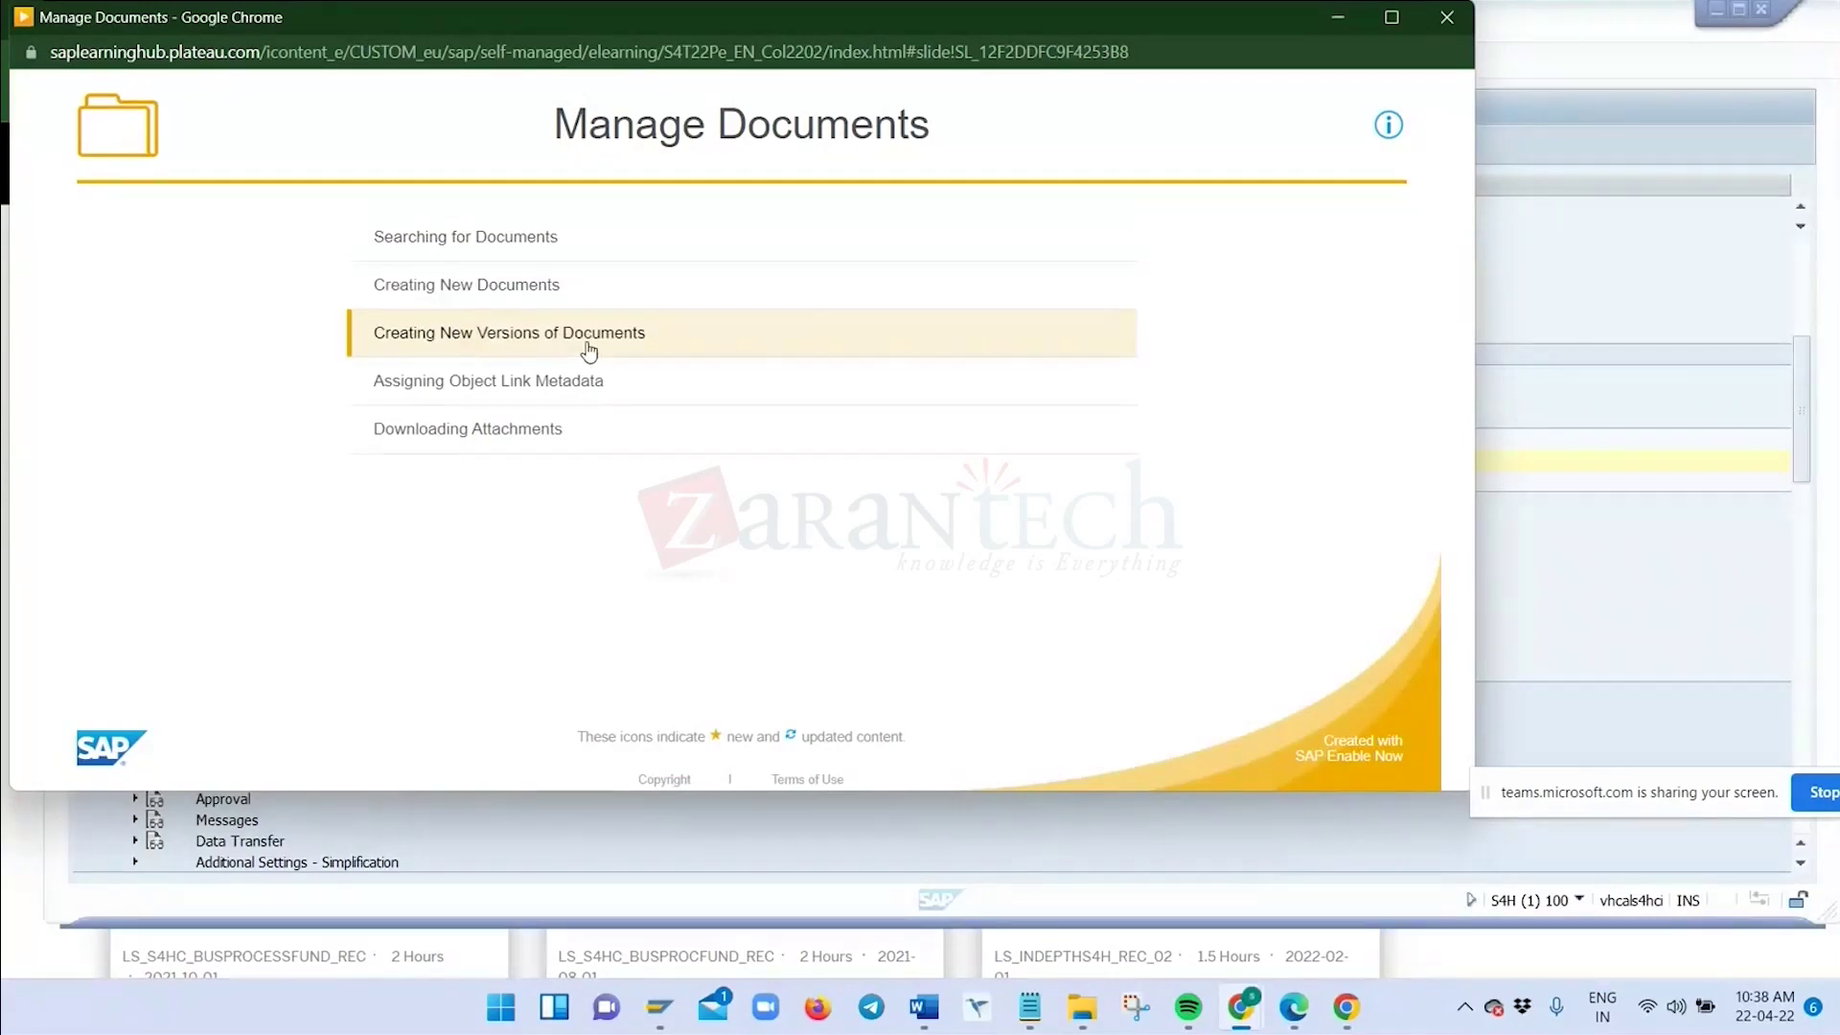
{"action": "left_click", "coordinate": [572, 287]}
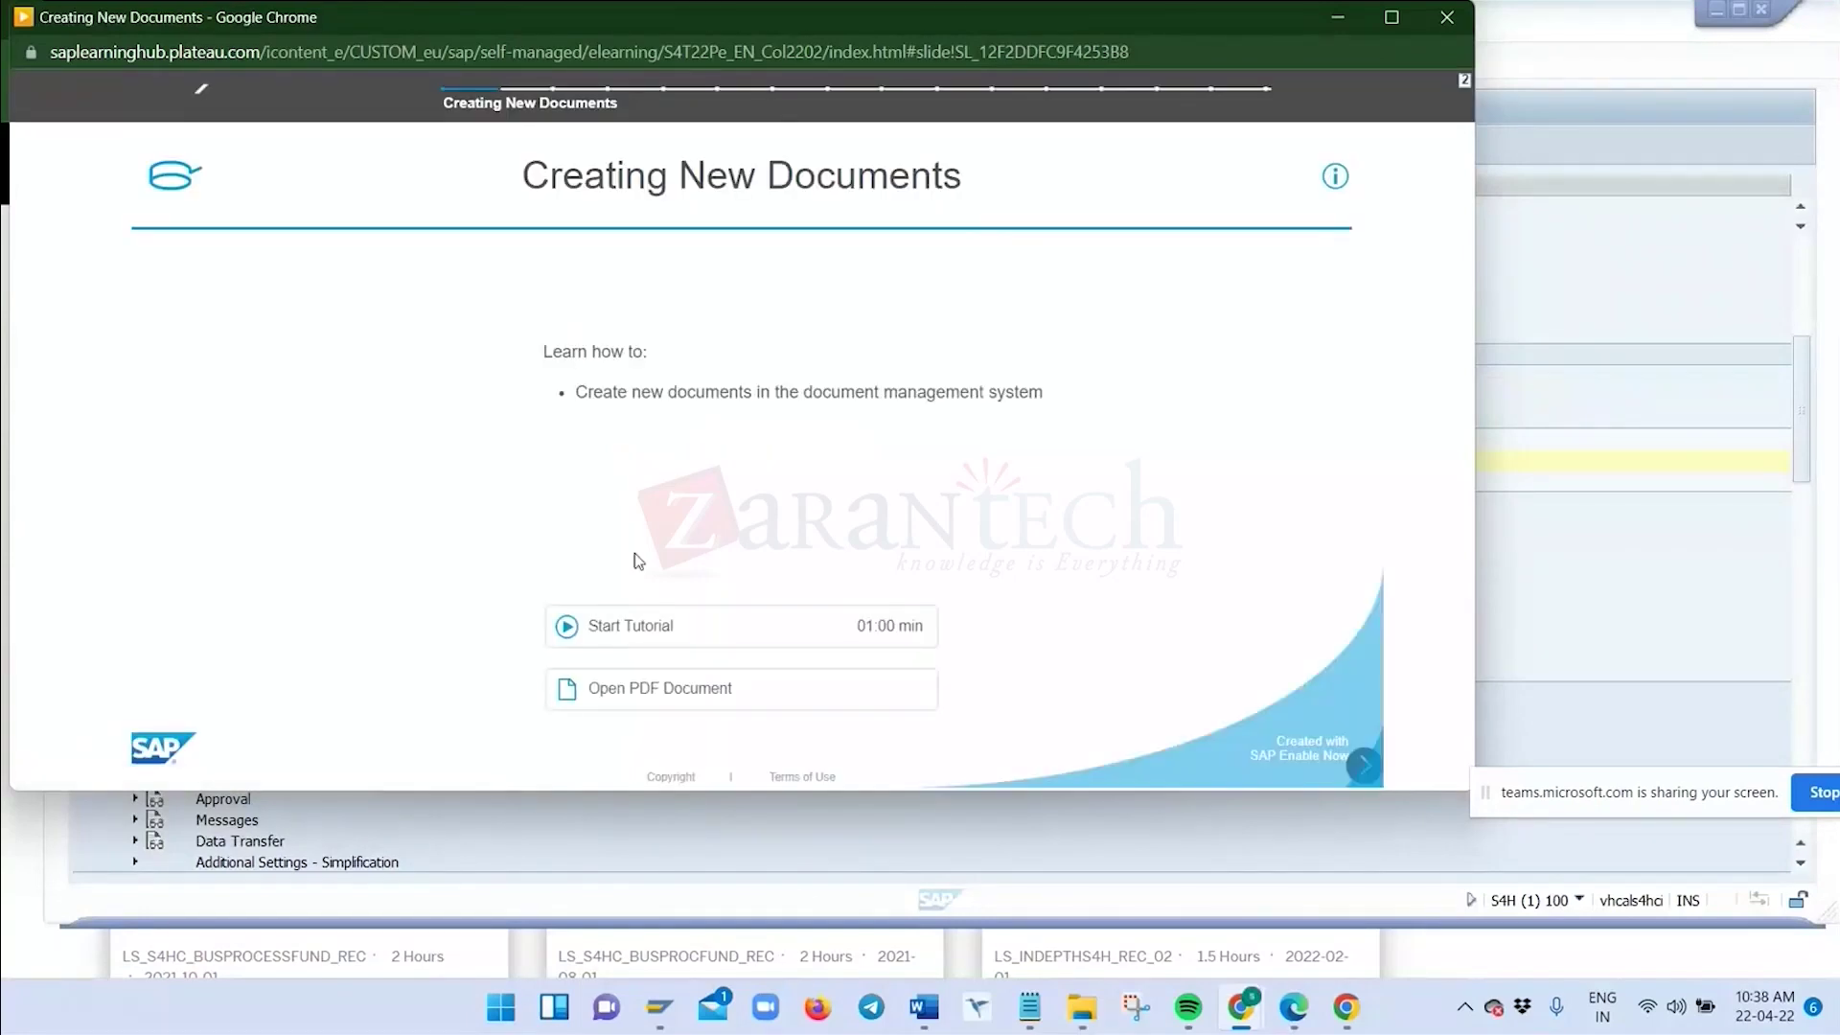
{"action": "left_click", "coordinate": [727, 686]}
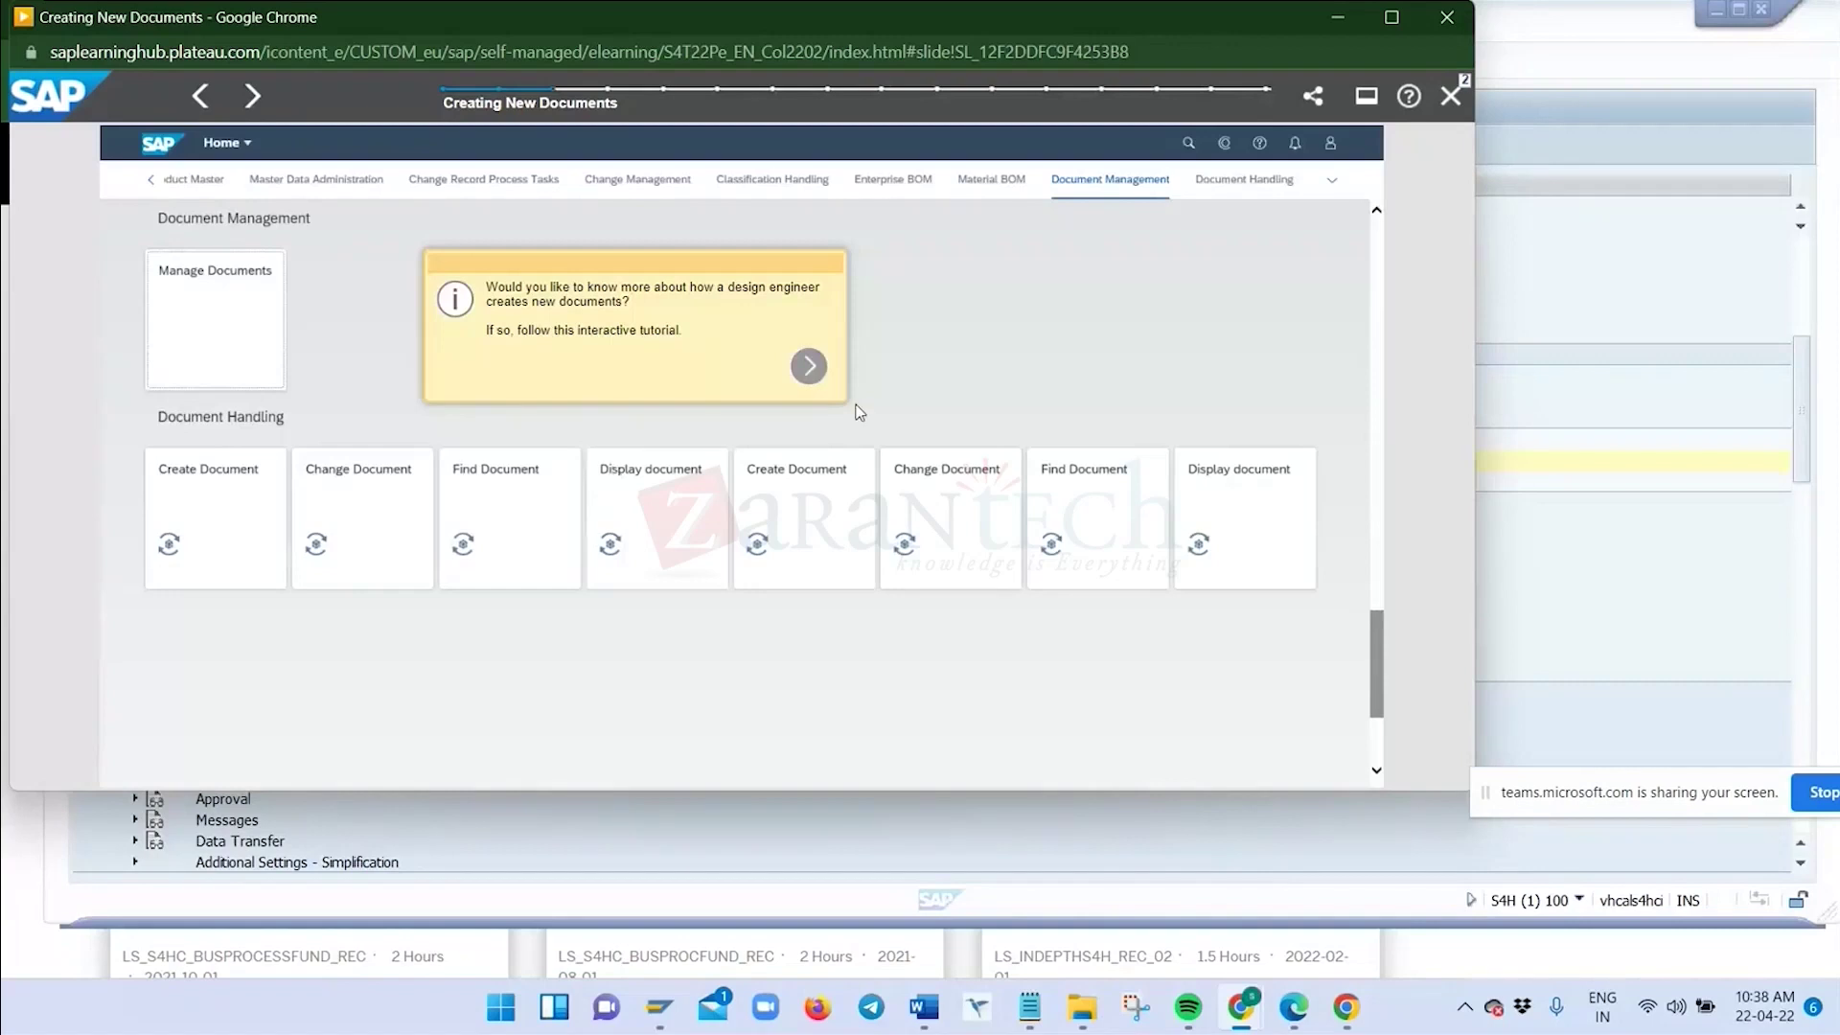
{"action": "left_click", "coordinate": [810, 366]}
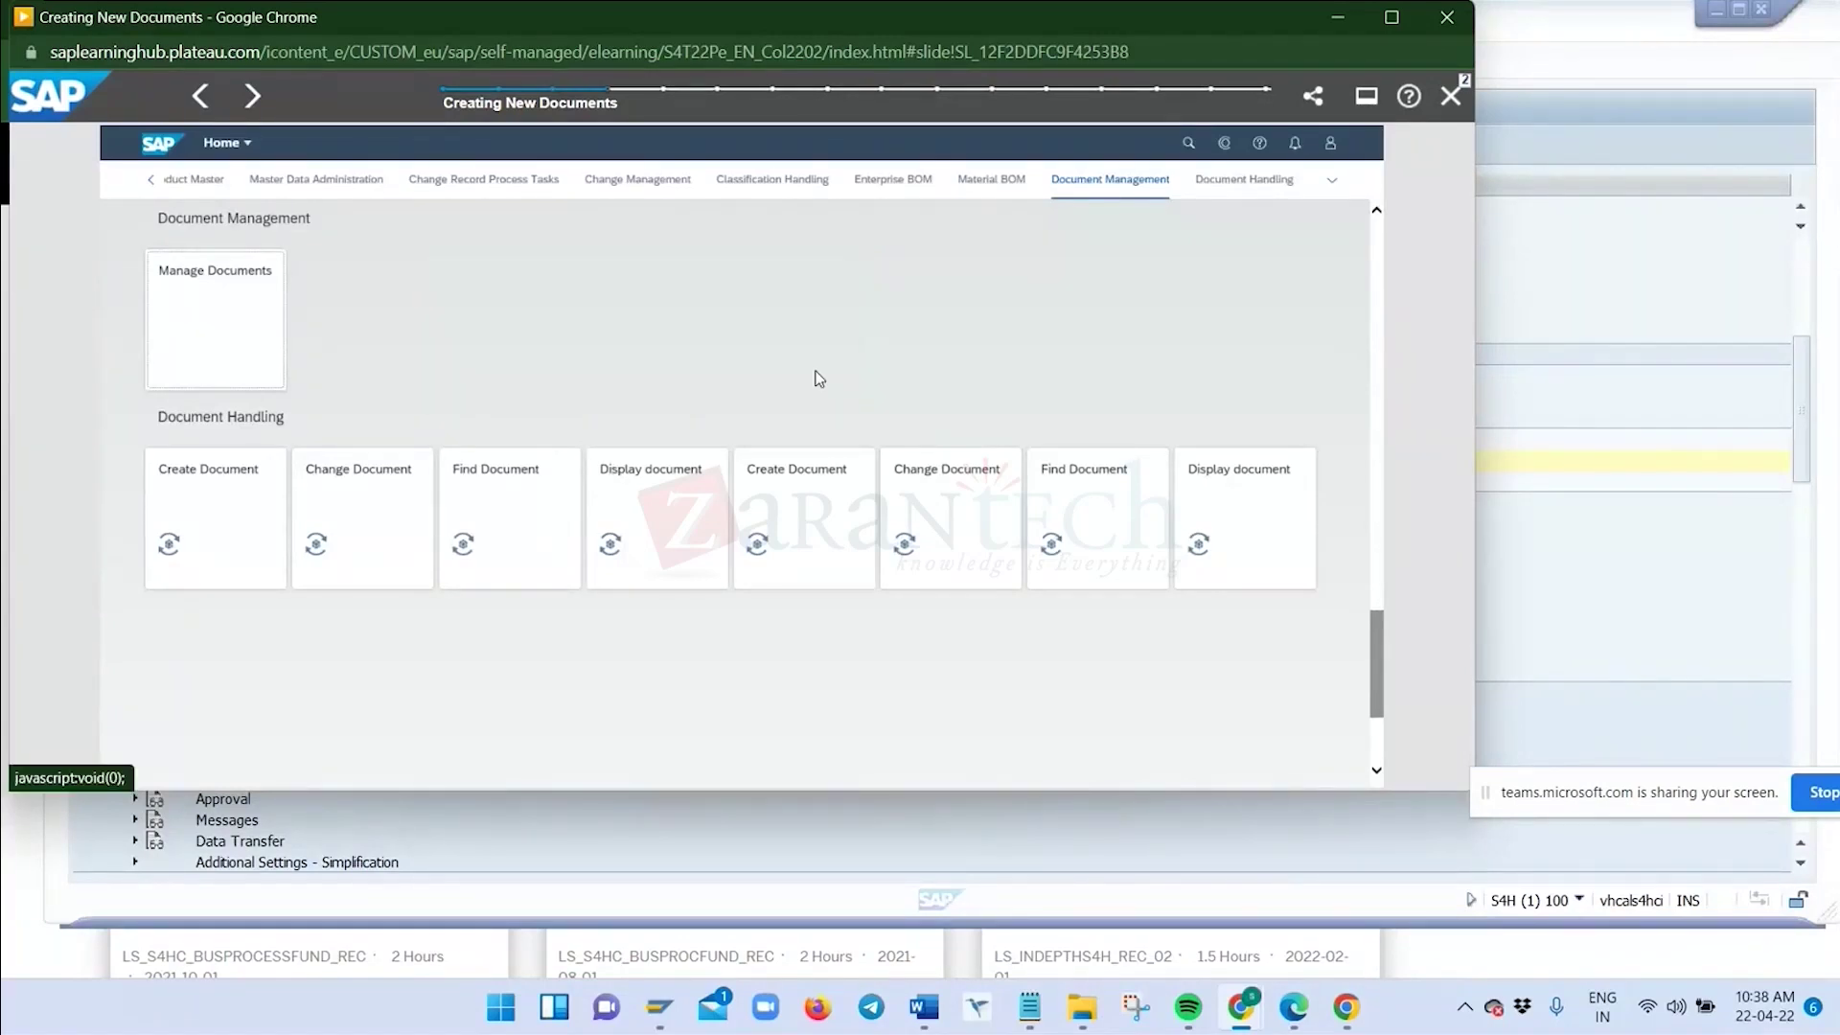
{"action": "left_click", "coordinate": [243, 347]}
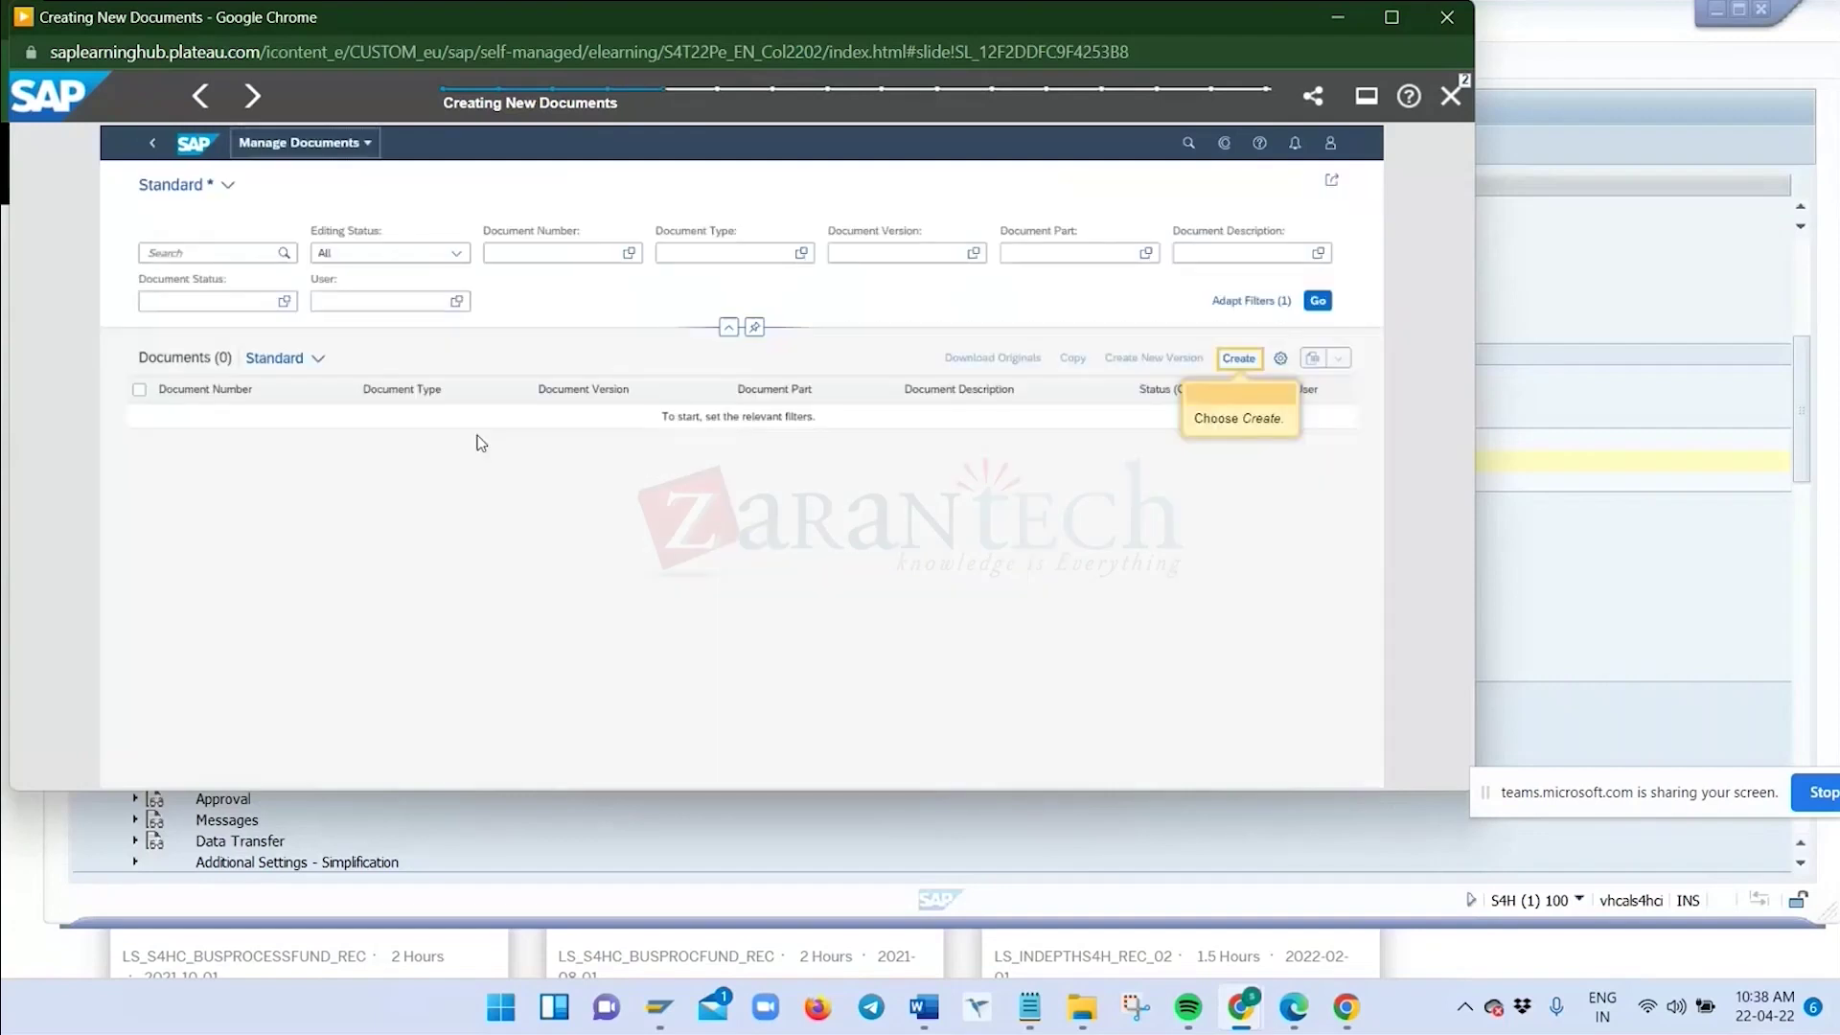
Create a new document in the tutorial with document type AUT and document part 000
{"action": "left_click", "coordinate": [1238, 362]}
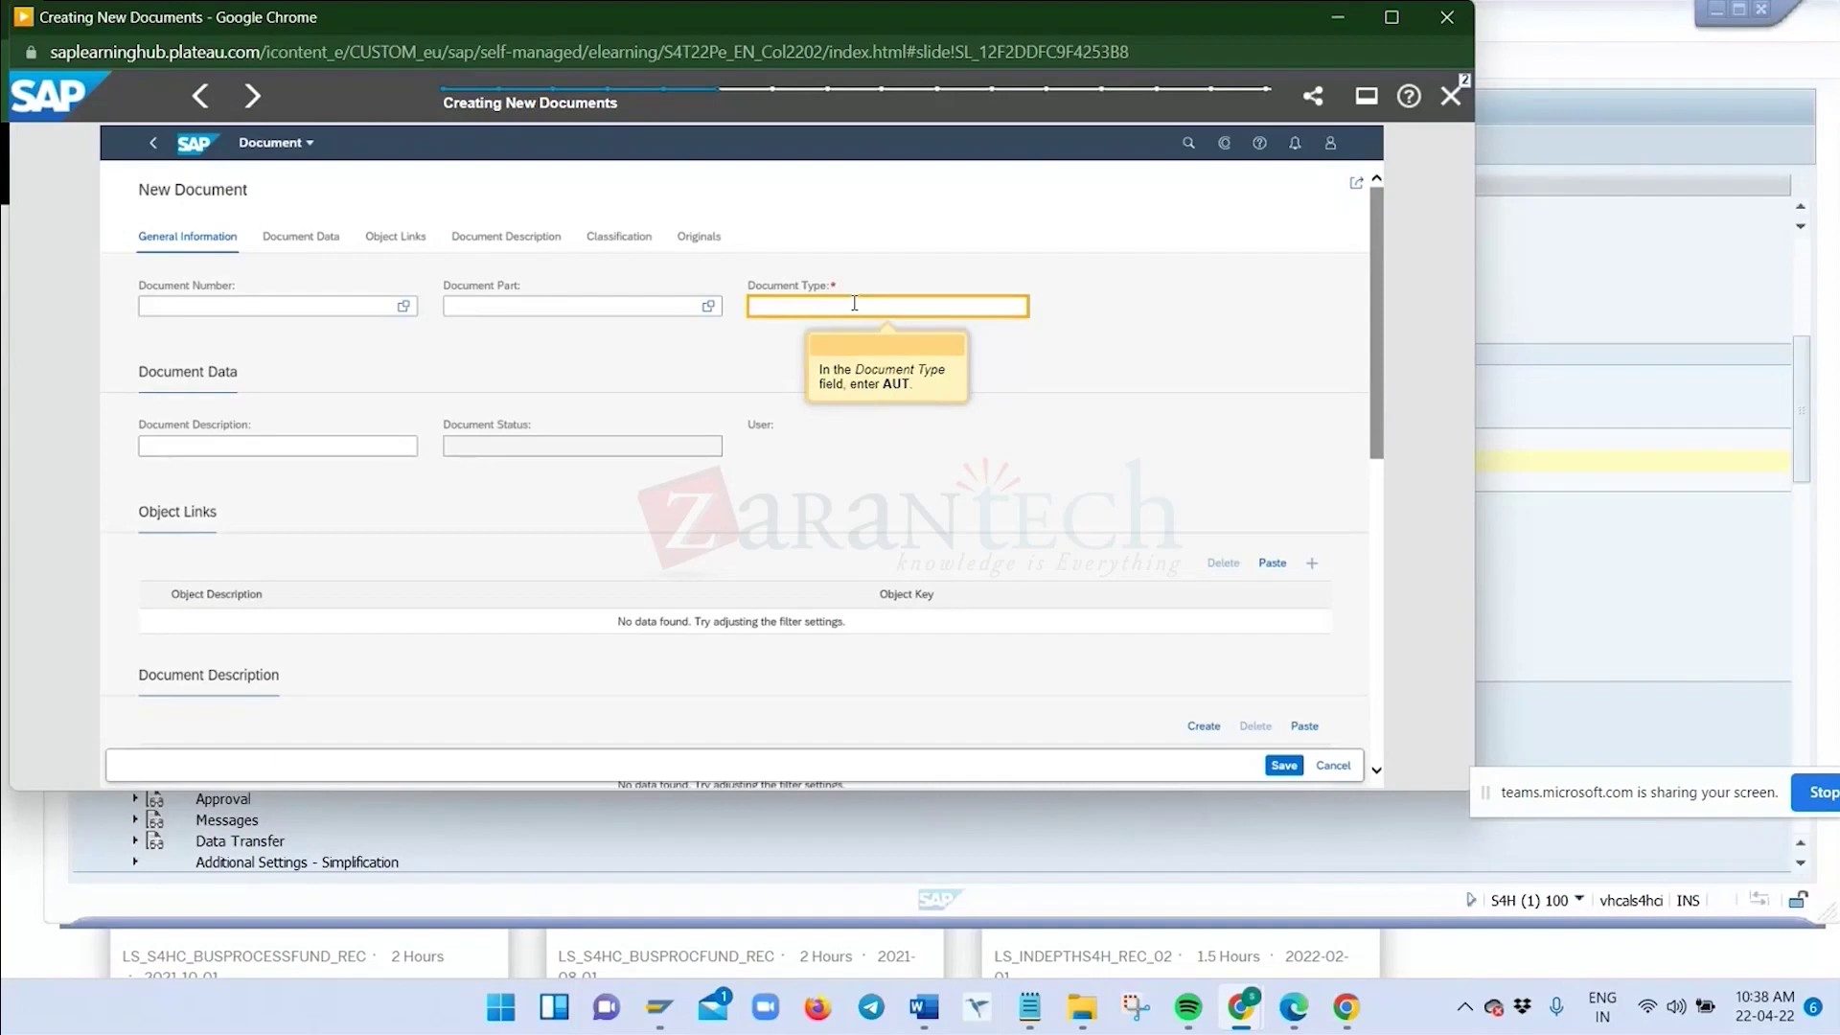
{"action": "type", "text": "test"}
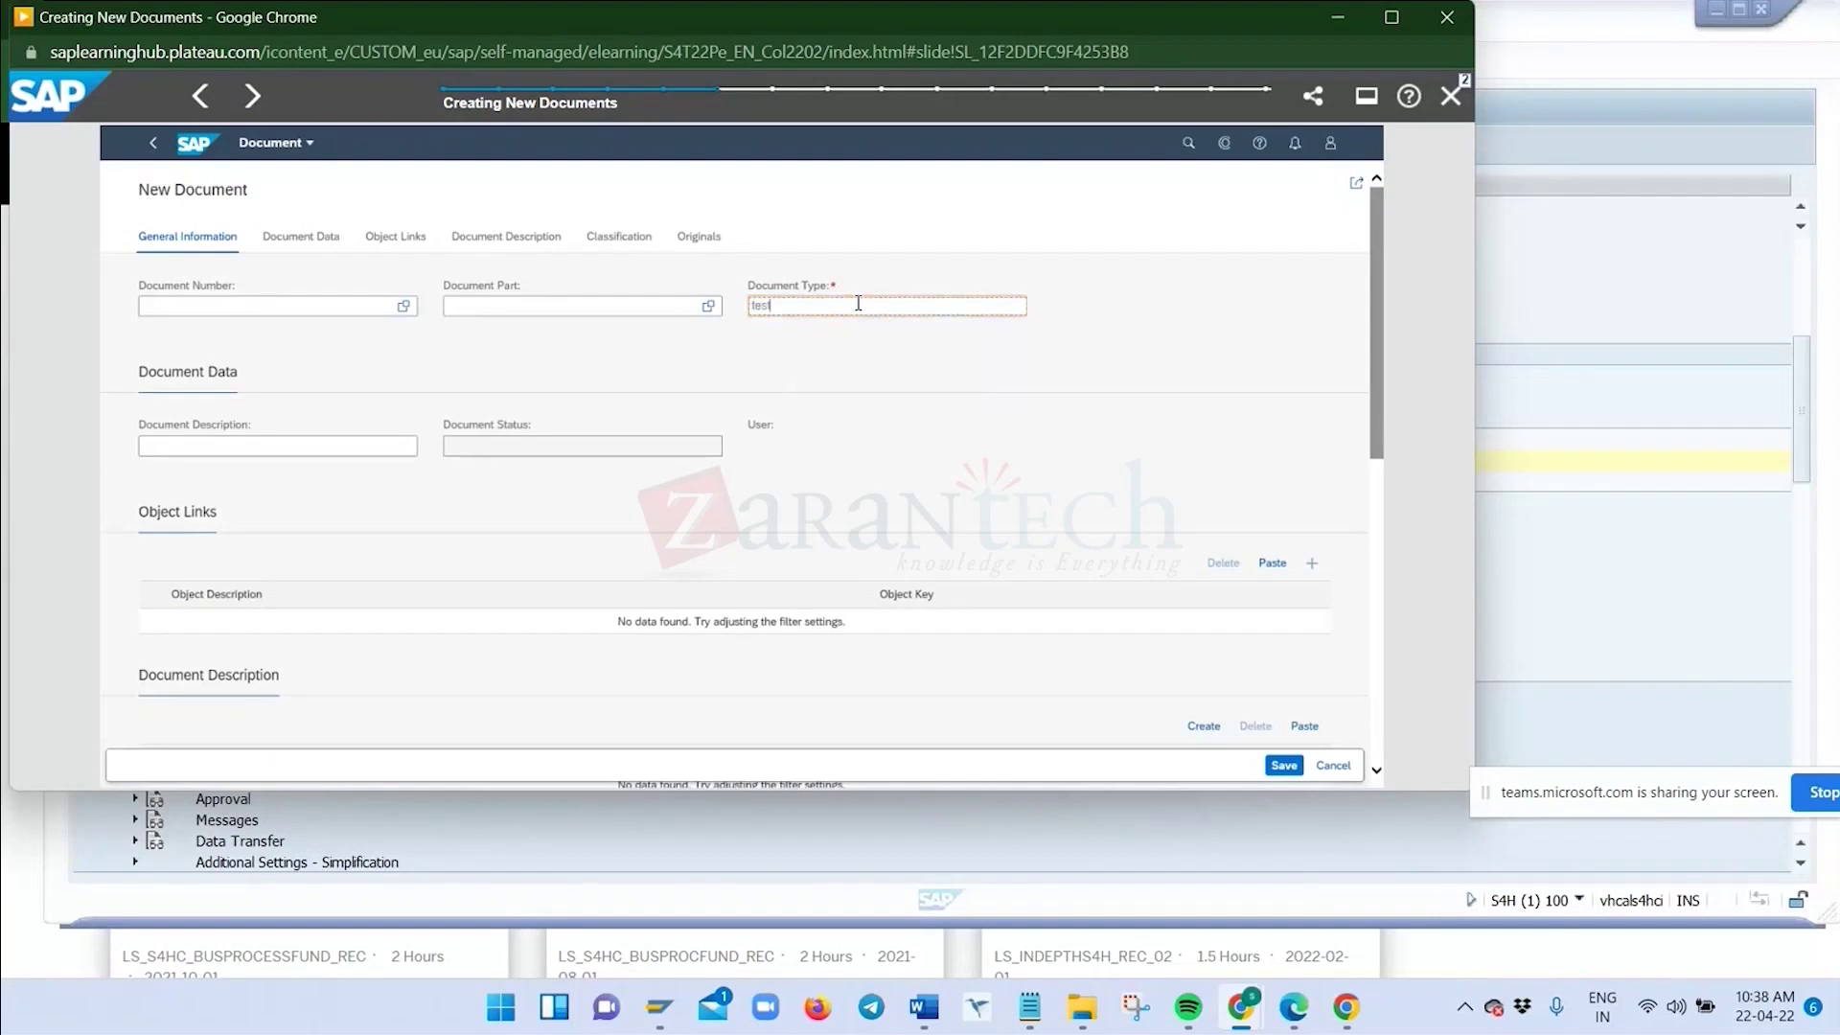
{"action": "key", "text": "Return"}
{"action": "left_click", "coordinate": [853, 365]}
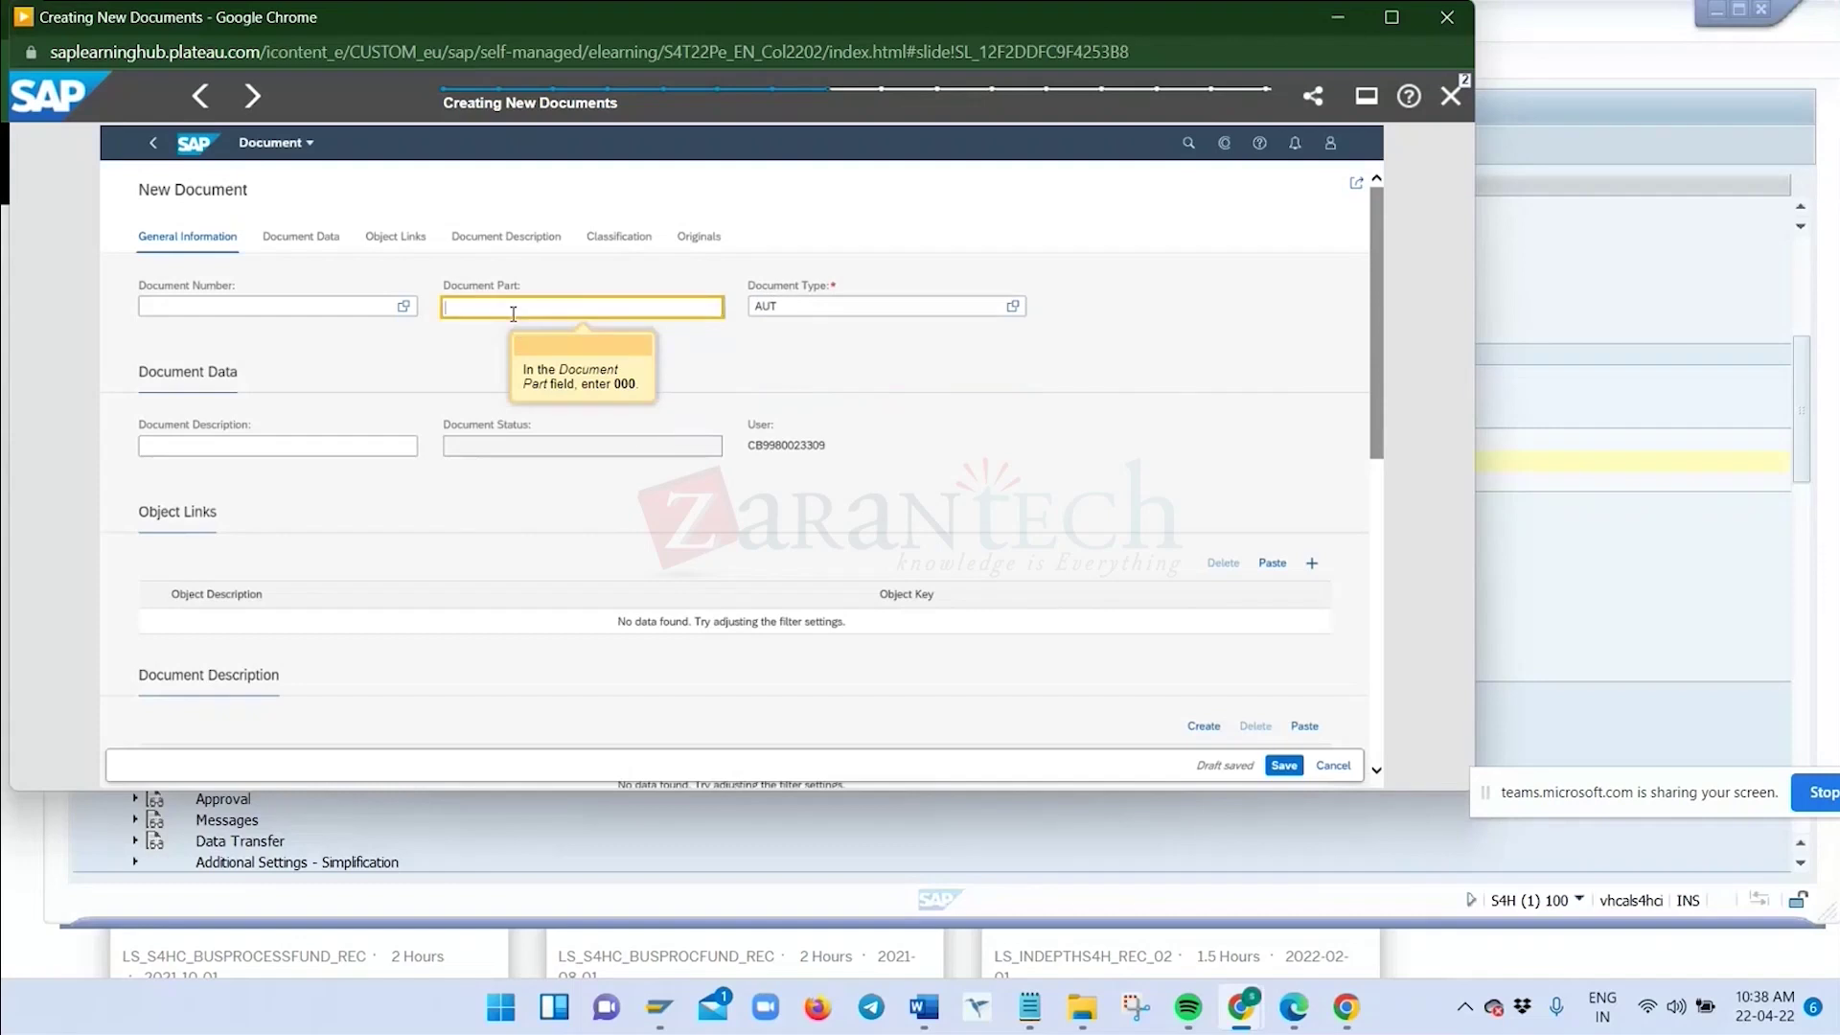
{"action": "type", "text": "000"}
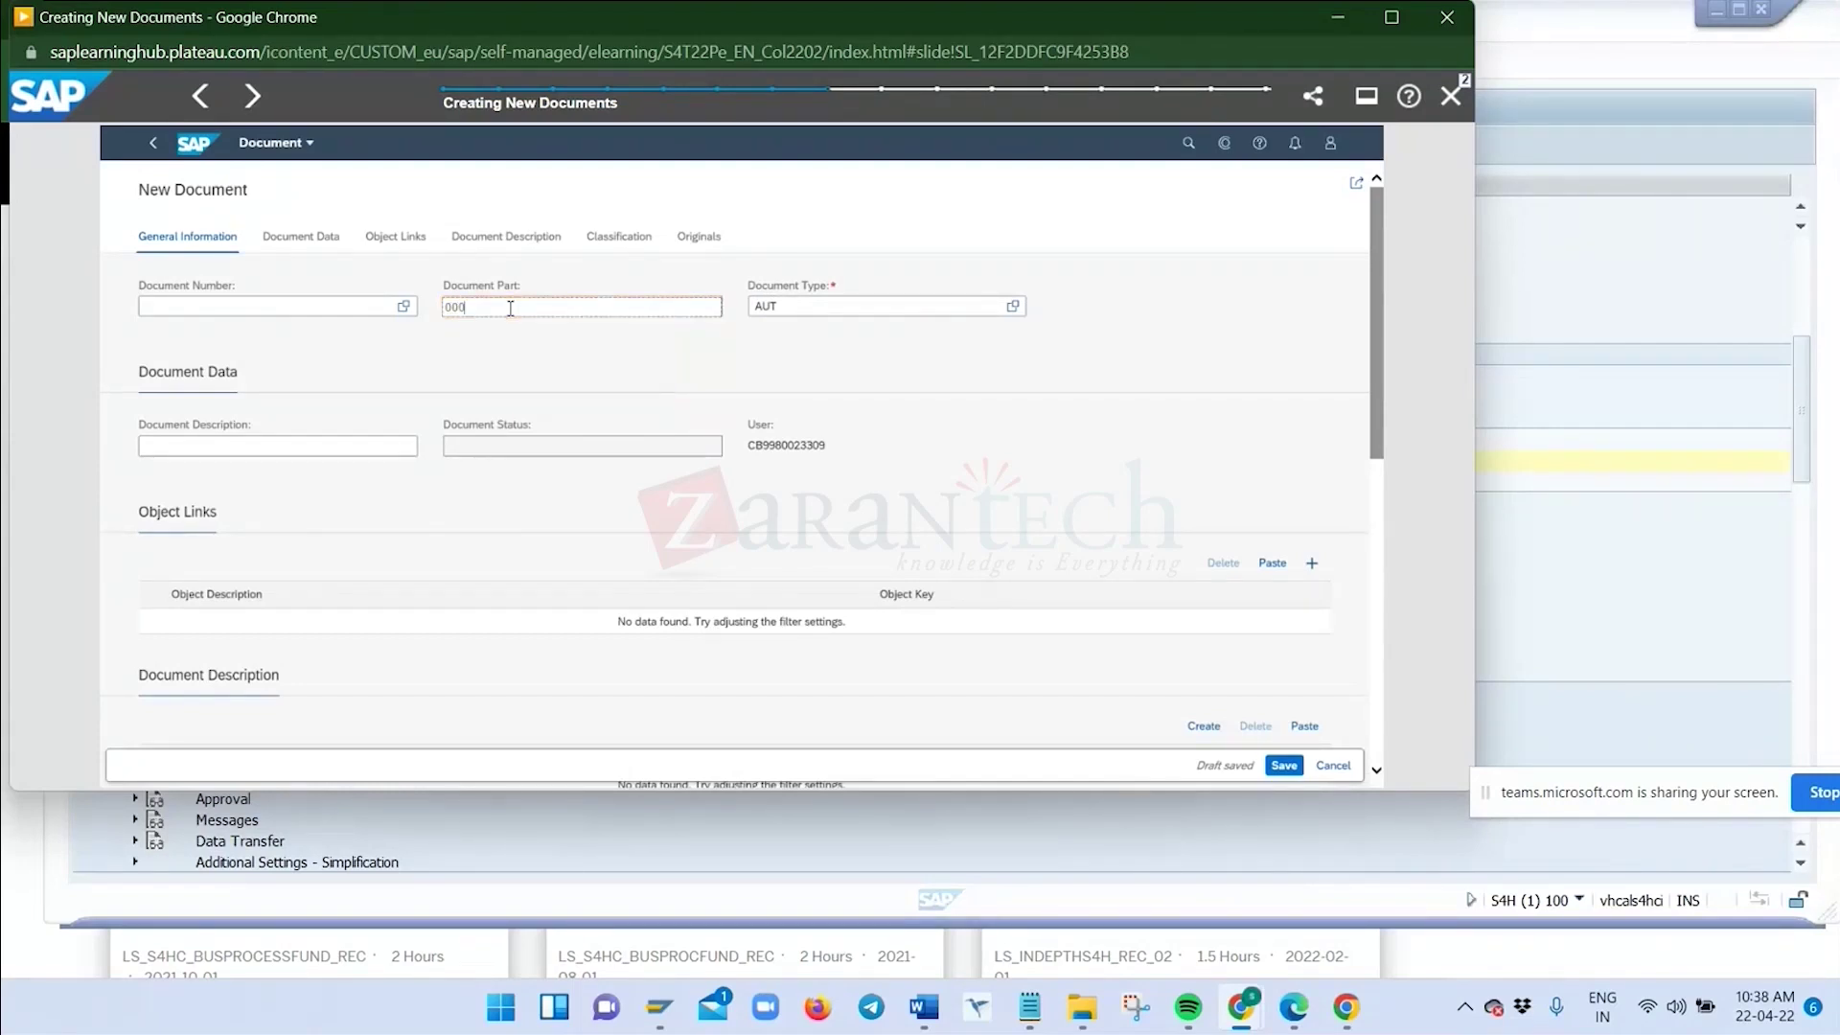
{"action": "type", "text": "111"}
{"action": "key", "text": "Return"}
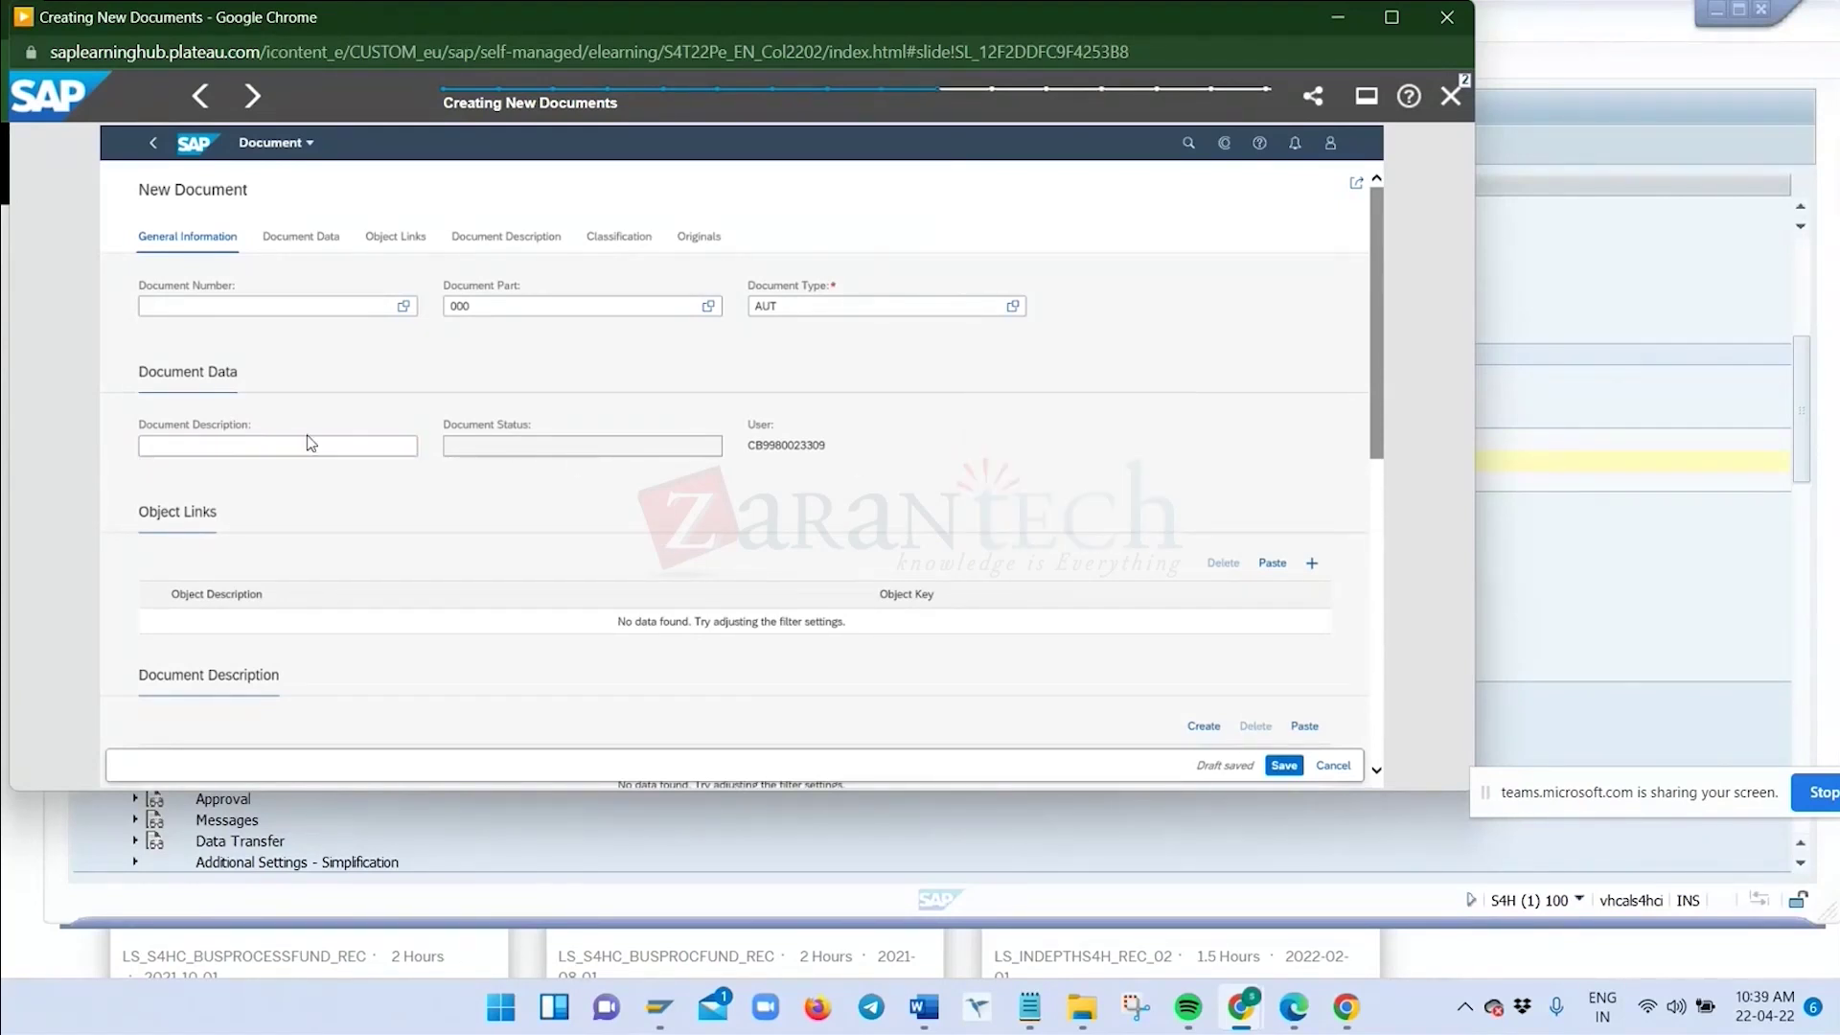
Upload DesignDocument111.docx to the new document's originals and save the document
{"action": "left_click", "coordinate": [705, 239]}
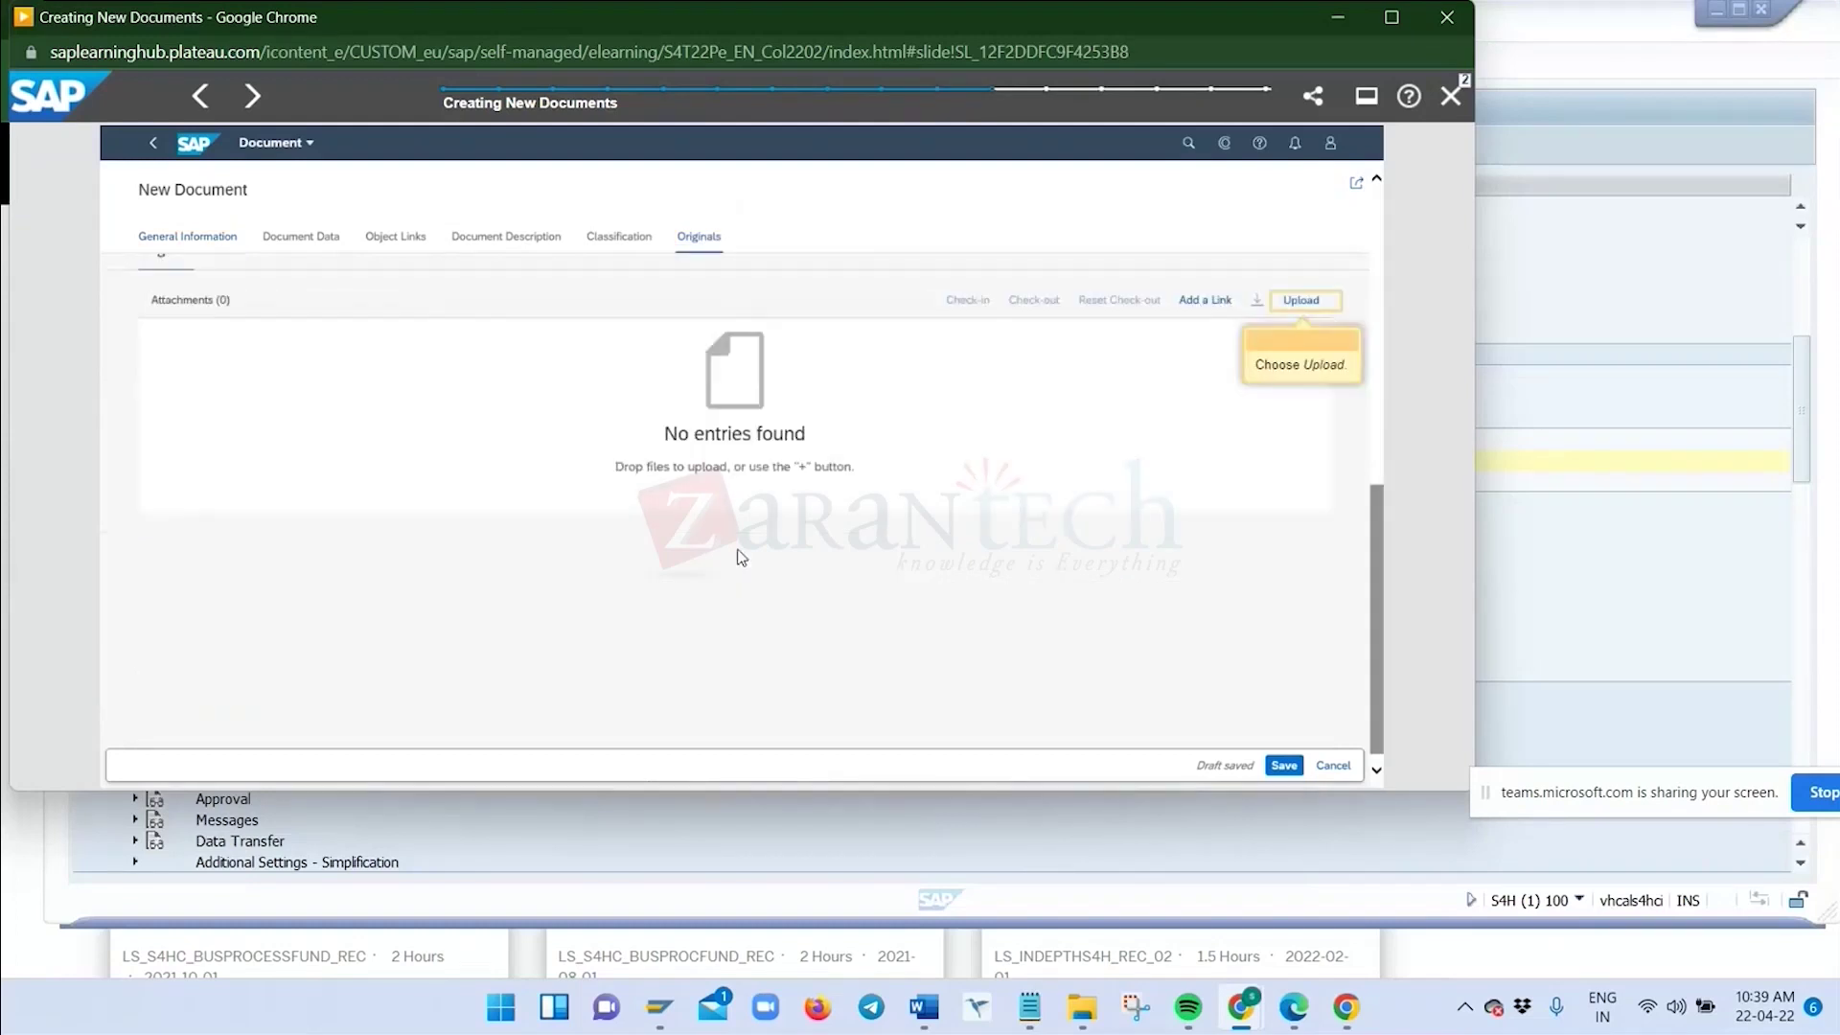
{"action": "left_click", "coordinate": [1316, 302]}
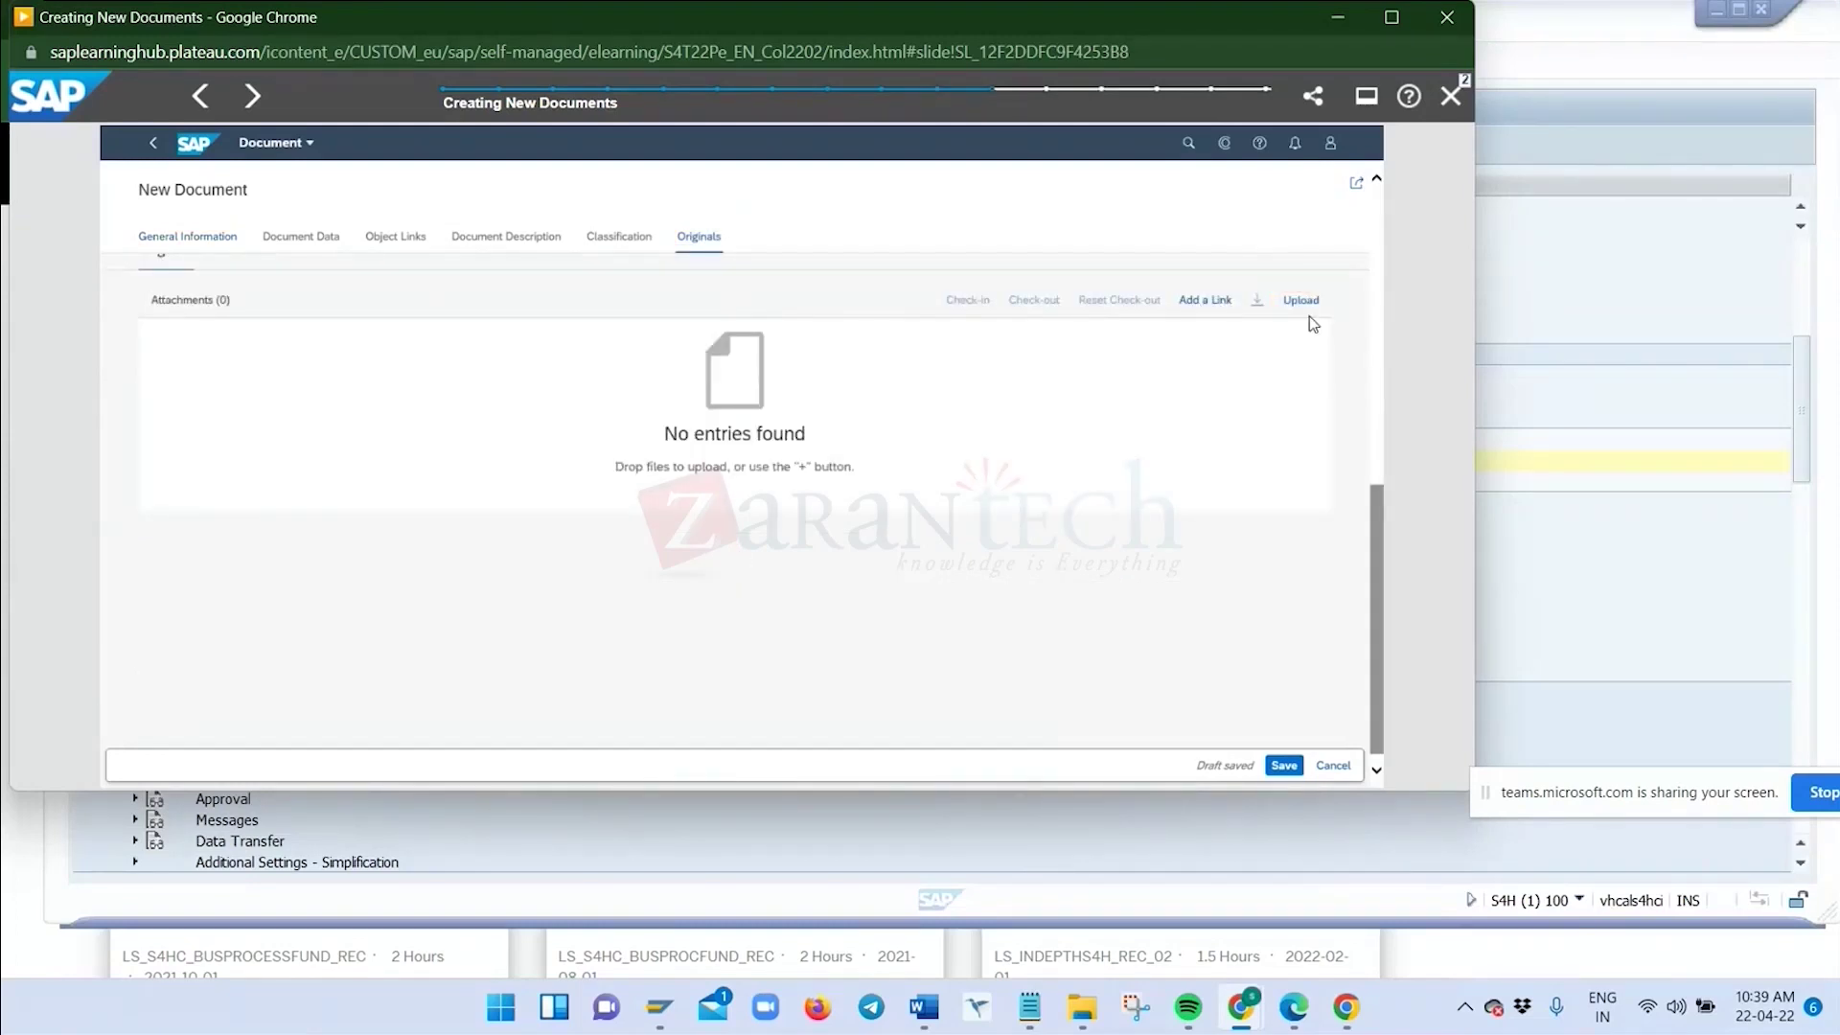
{"action": "left_click", "coordinate": [471, 318]}
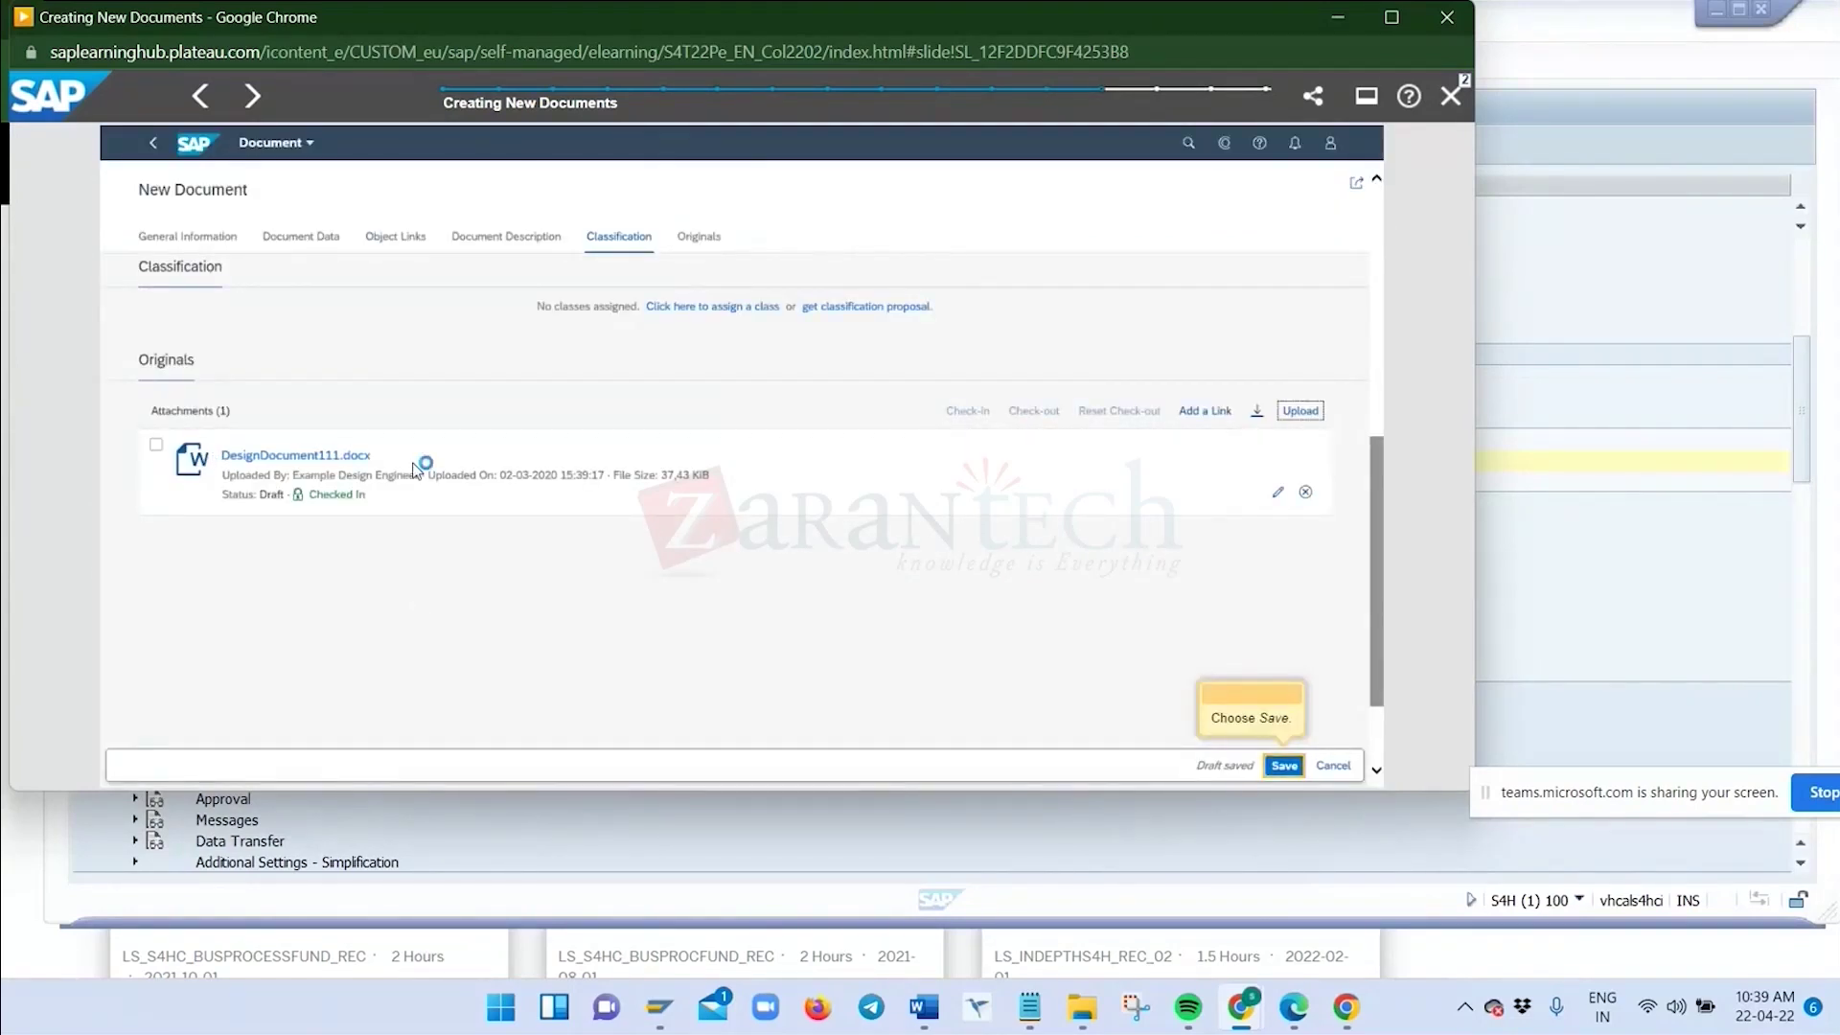
{"action": "left_click", "coordinate": [1284, 765]}
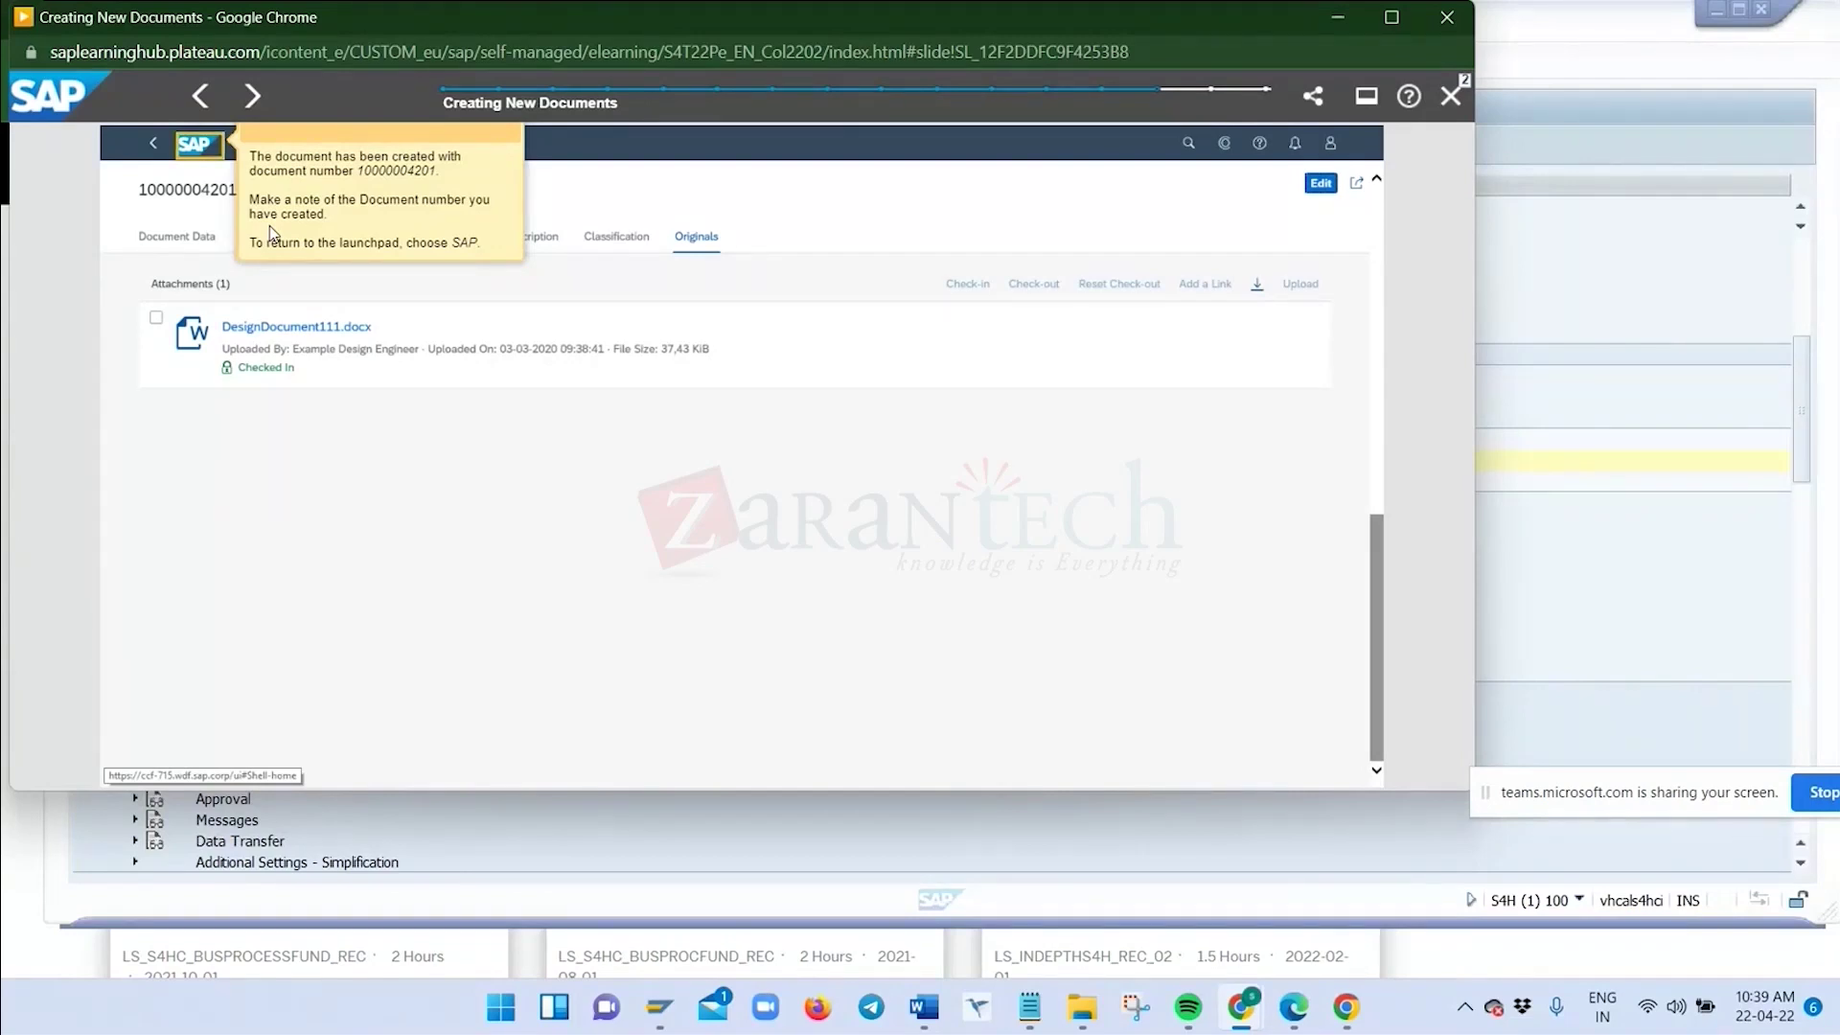
Return to the simulated launchpad, finish the Creating New Documents tutorial and exit to the Manage Documents topic list
{"action": "left_click", "coordinate": [198, 145]}
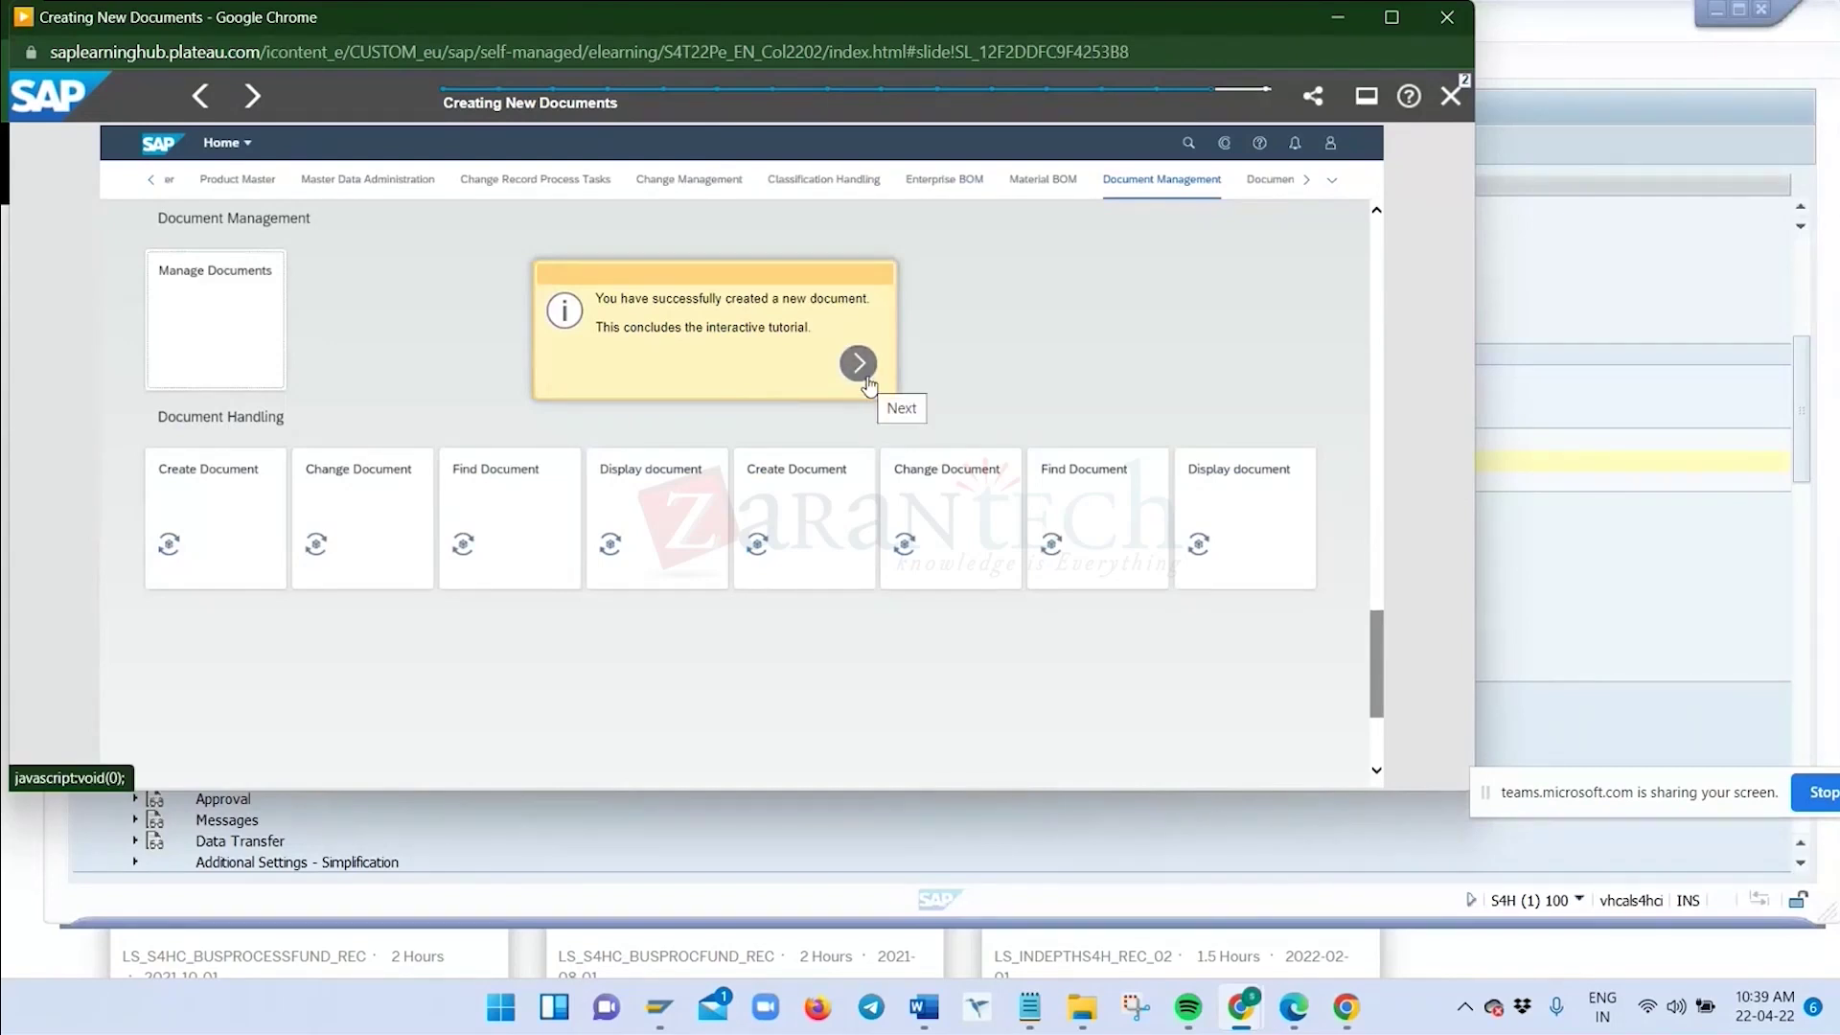
{"action": "left_click", "coordinate": [862, 369]}
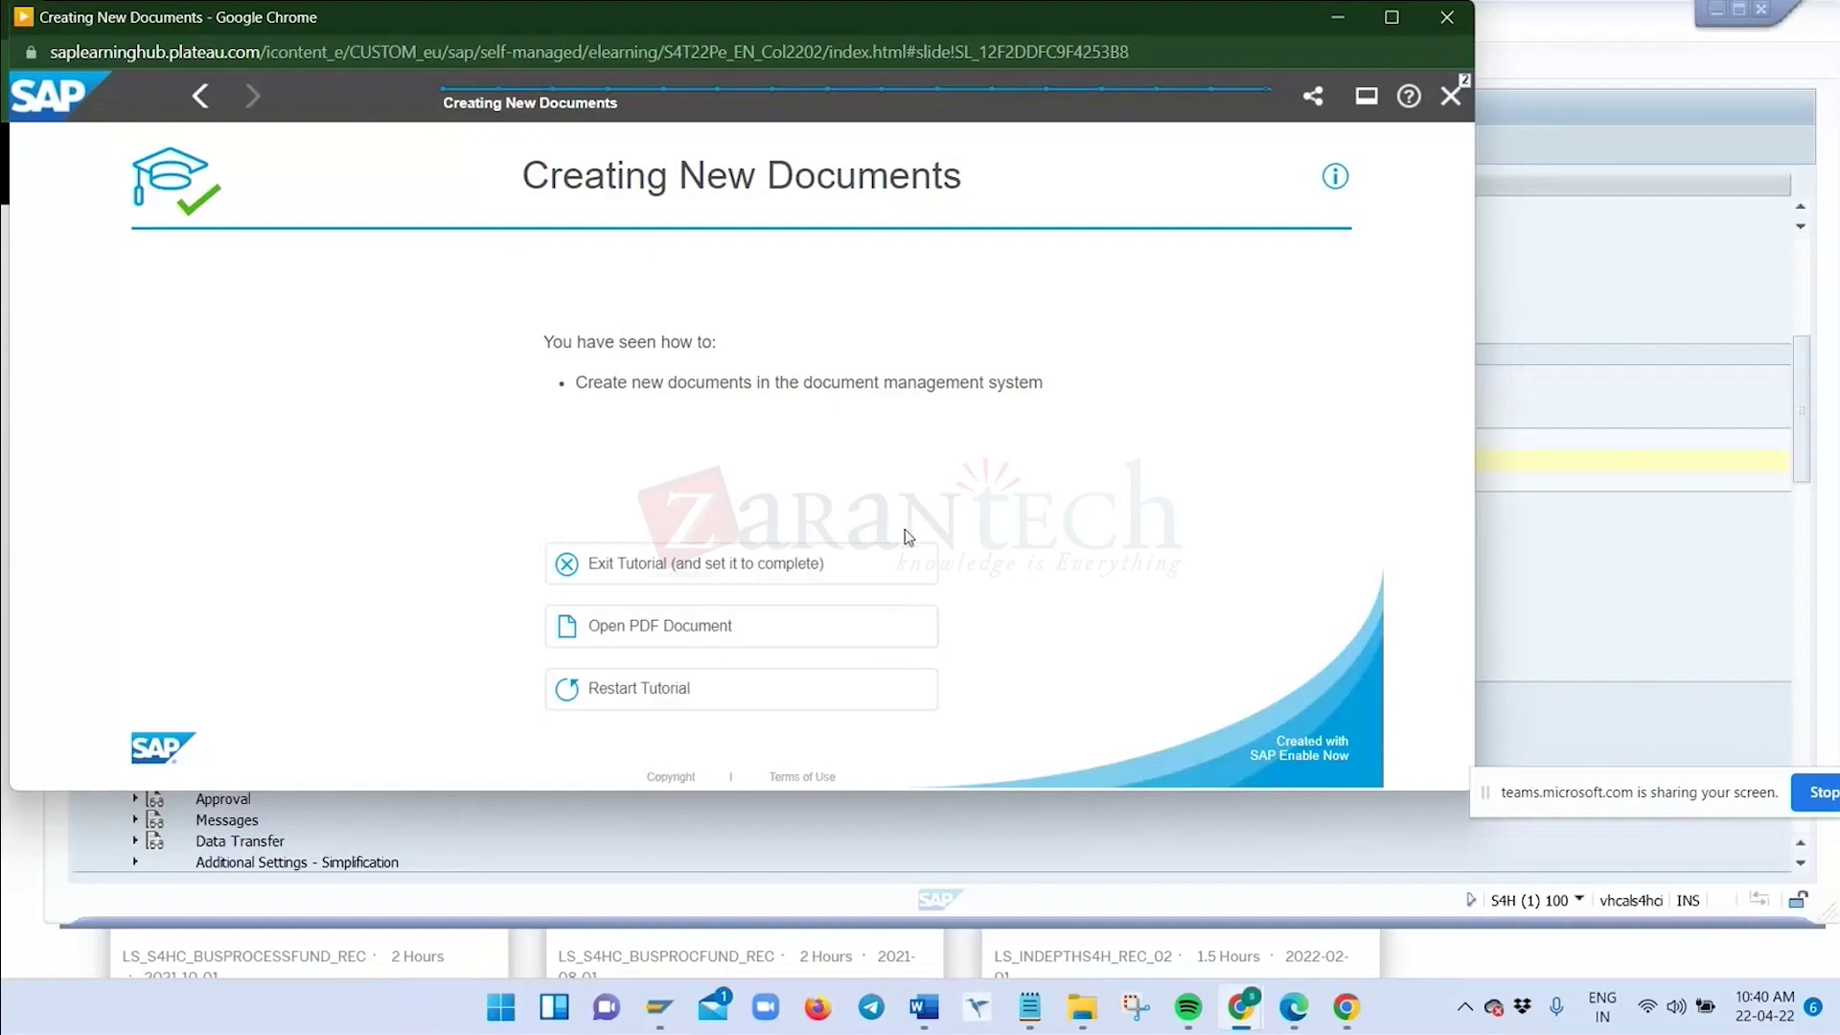
{"action": "left_click", "coordinate": [211, 109]}
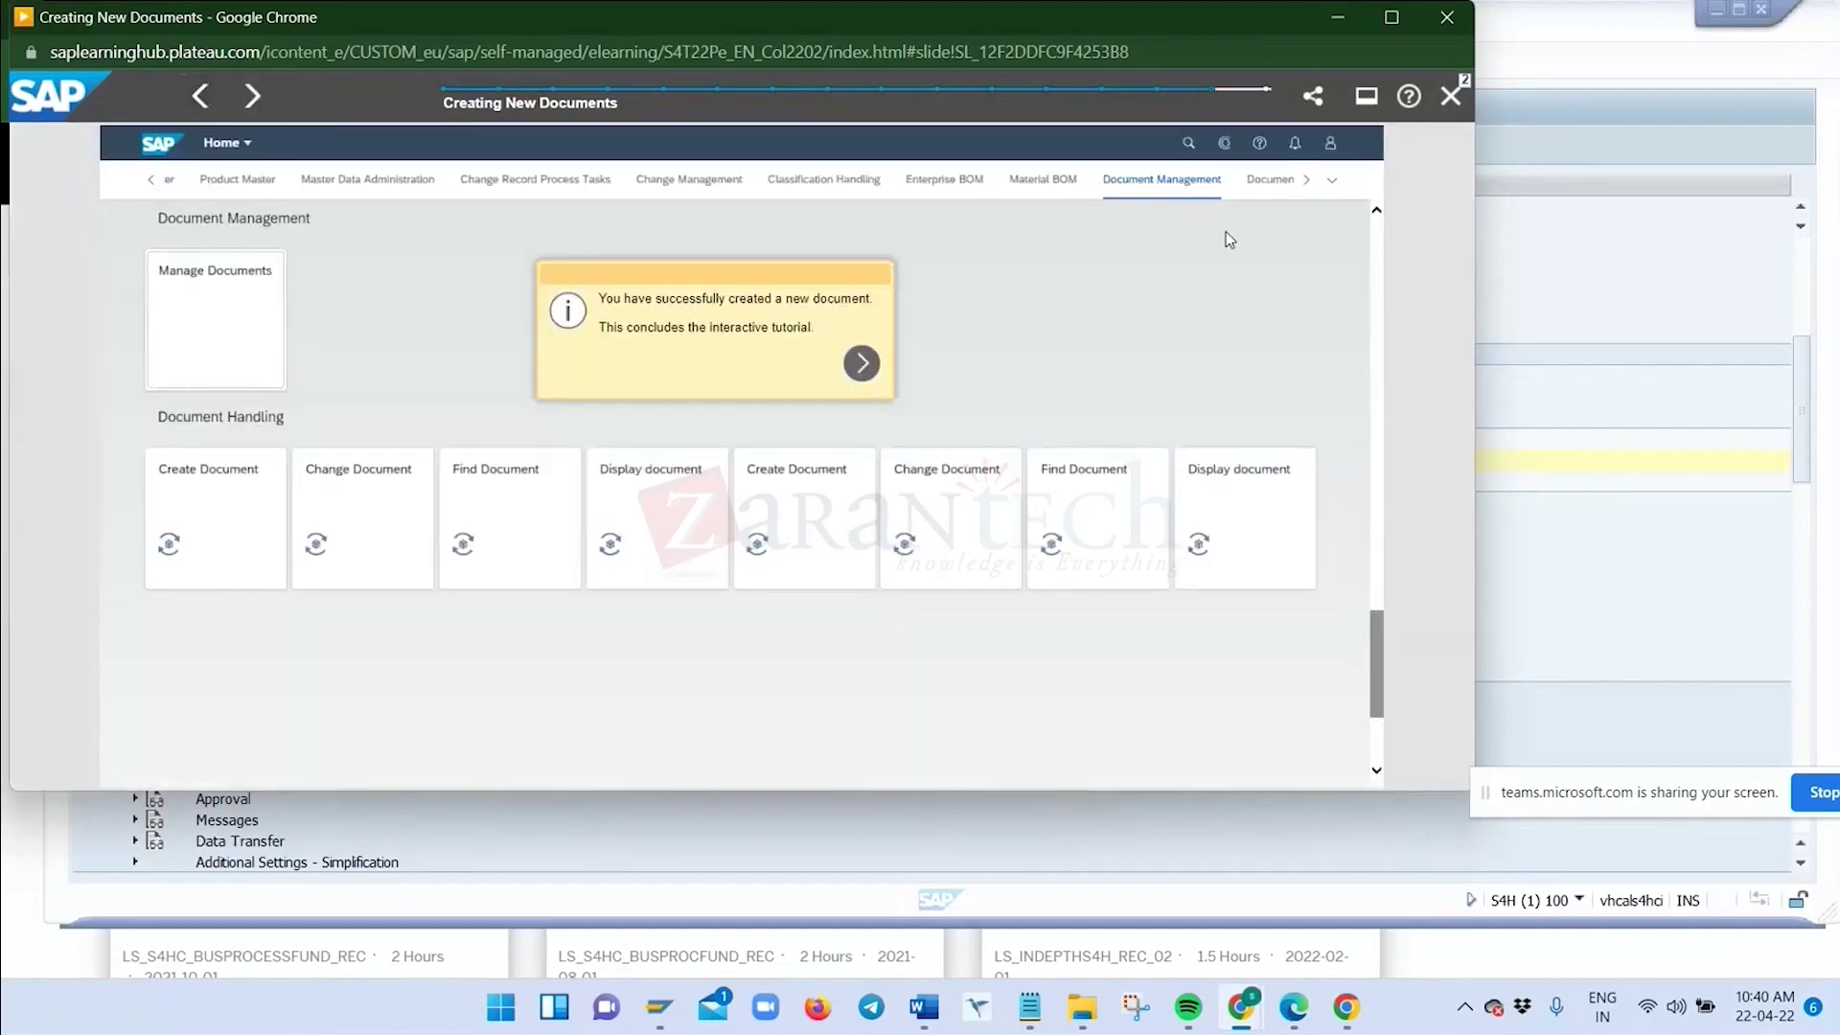
{"action": "left_click", "coordinate": [1451, 97]}
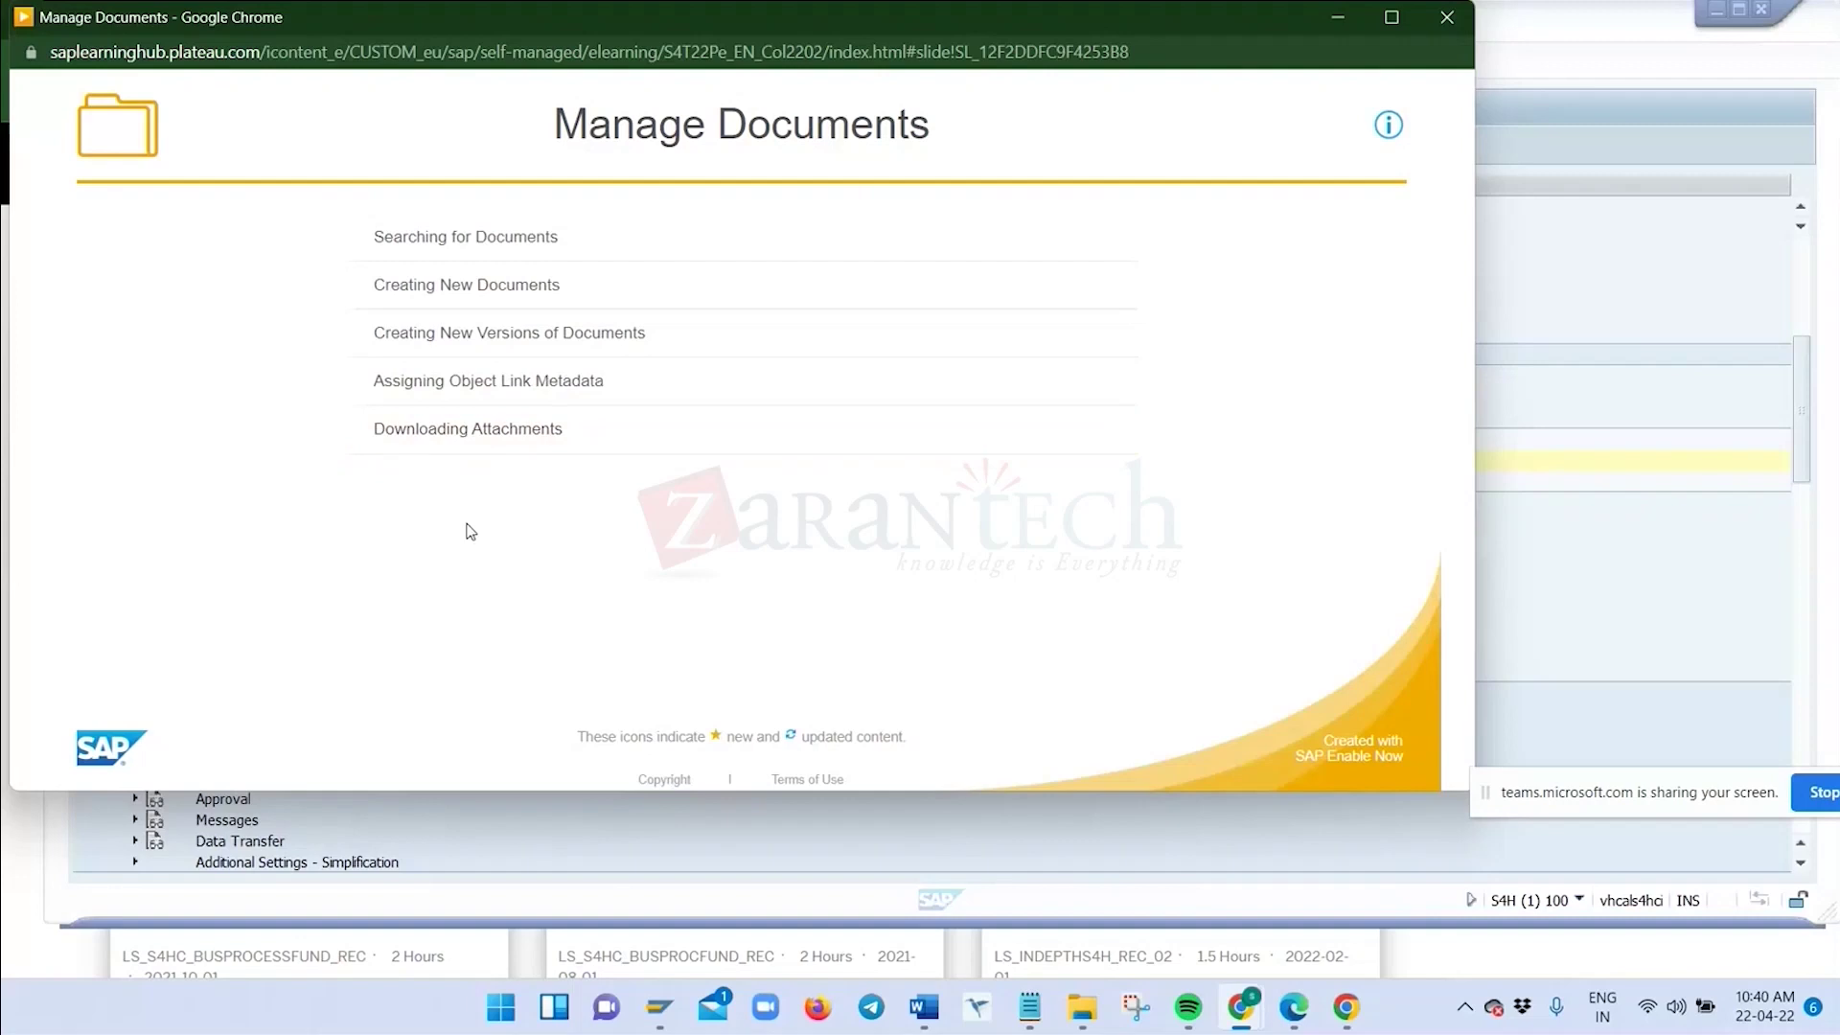
Start the Assigning Object Link Metadata tutorial and open its simulated Manage Documents app
{"action": "left_click", "coordinate": [578, 383]}
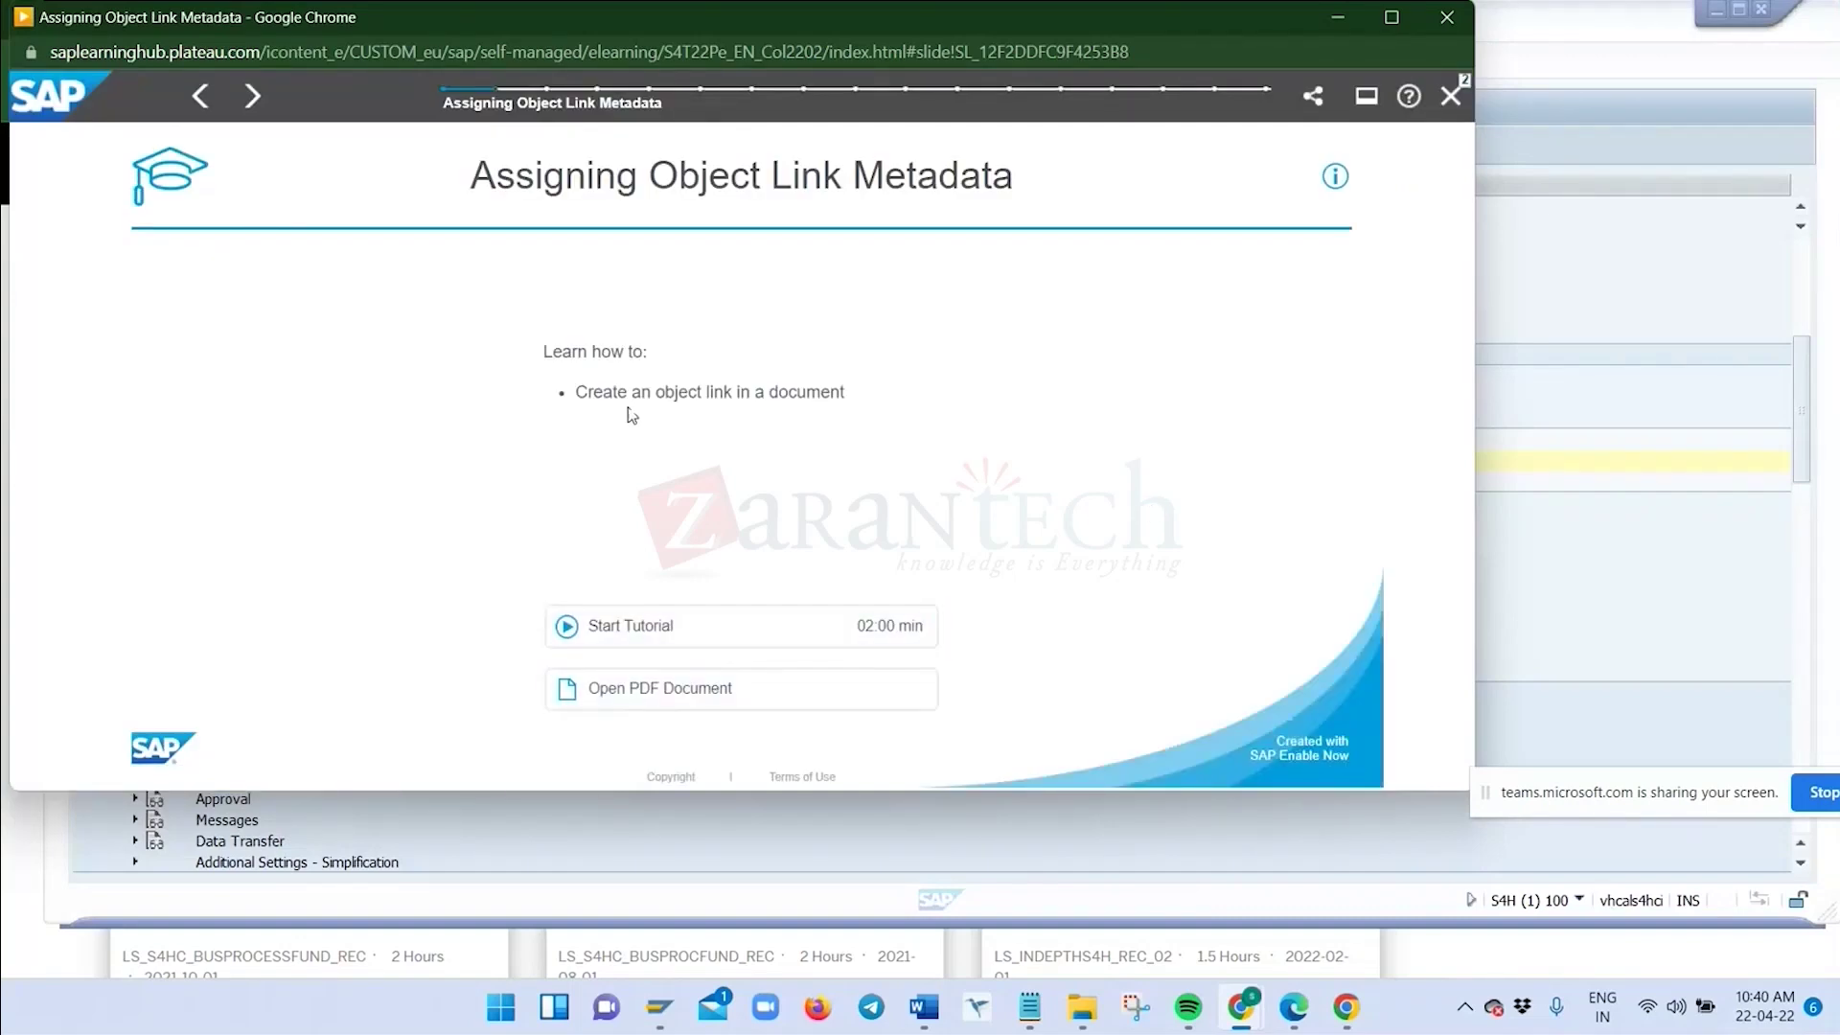
{"action": "left_click", "coordinate": [650, 629]}
{"action": "left_click", "coordinate": [1268, 388]}
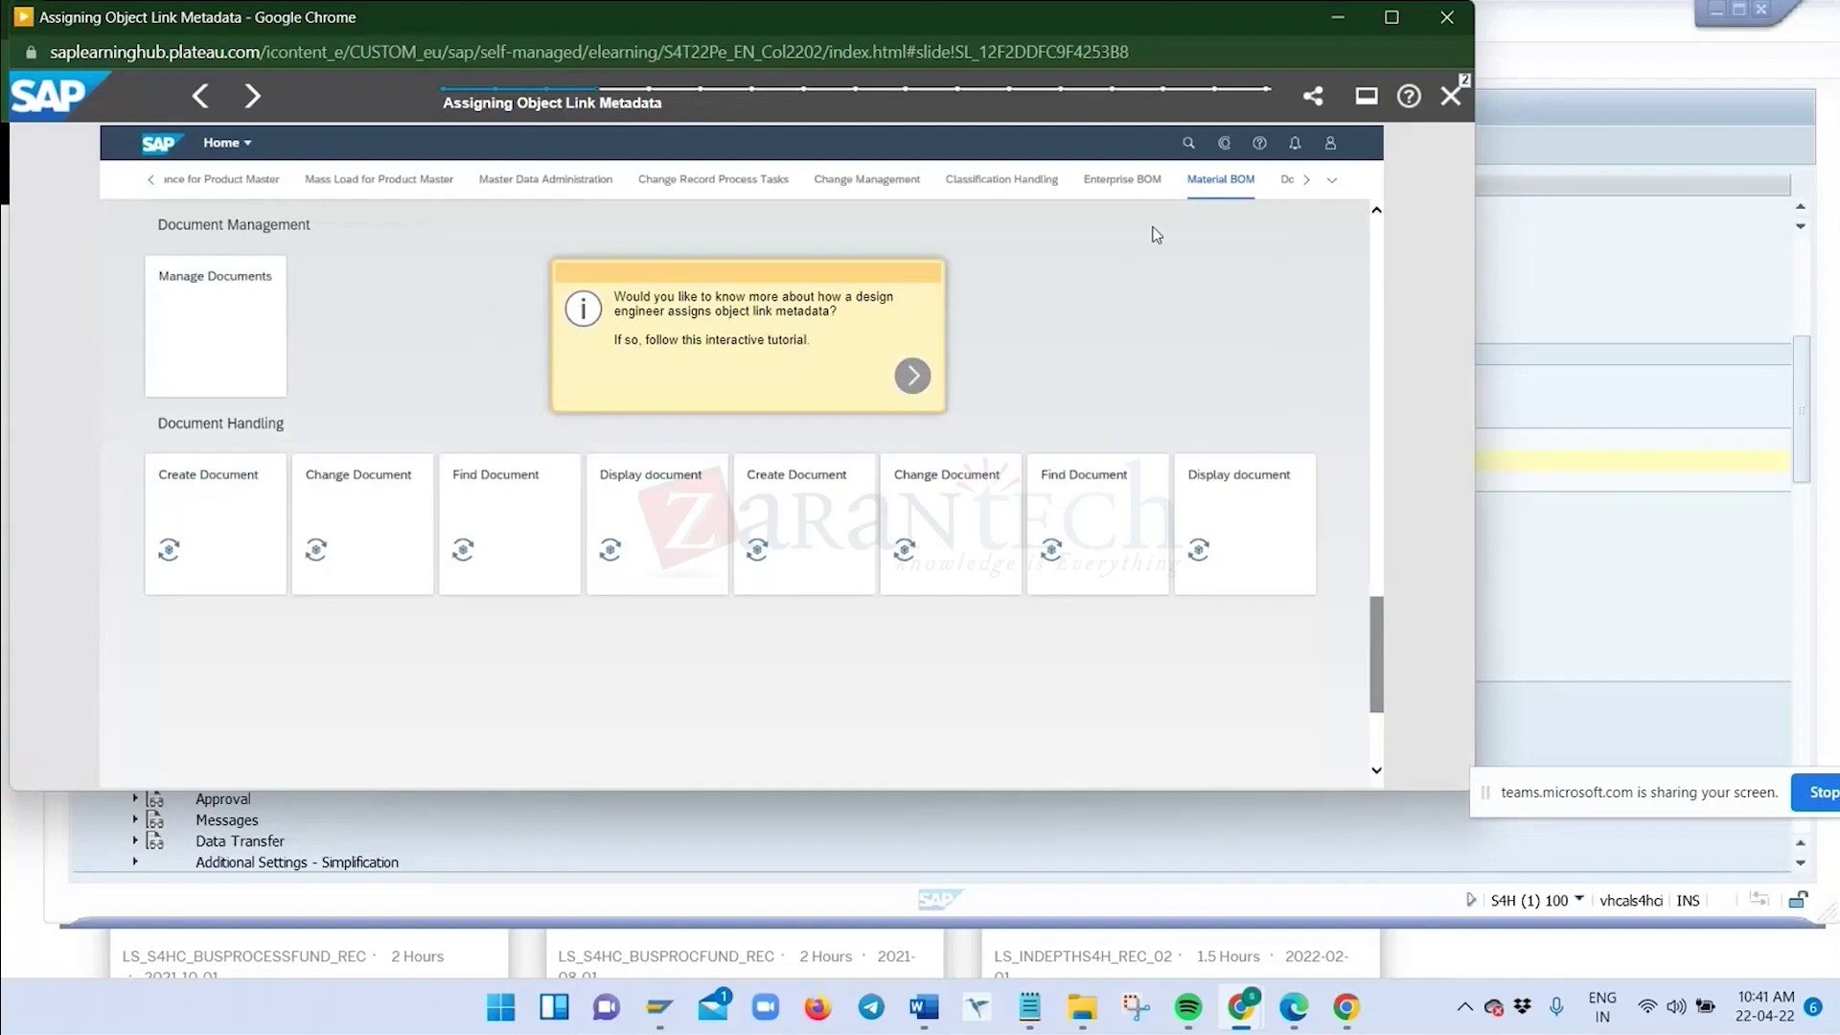
{"action": "left_click", "coordinate": [913, 375]}
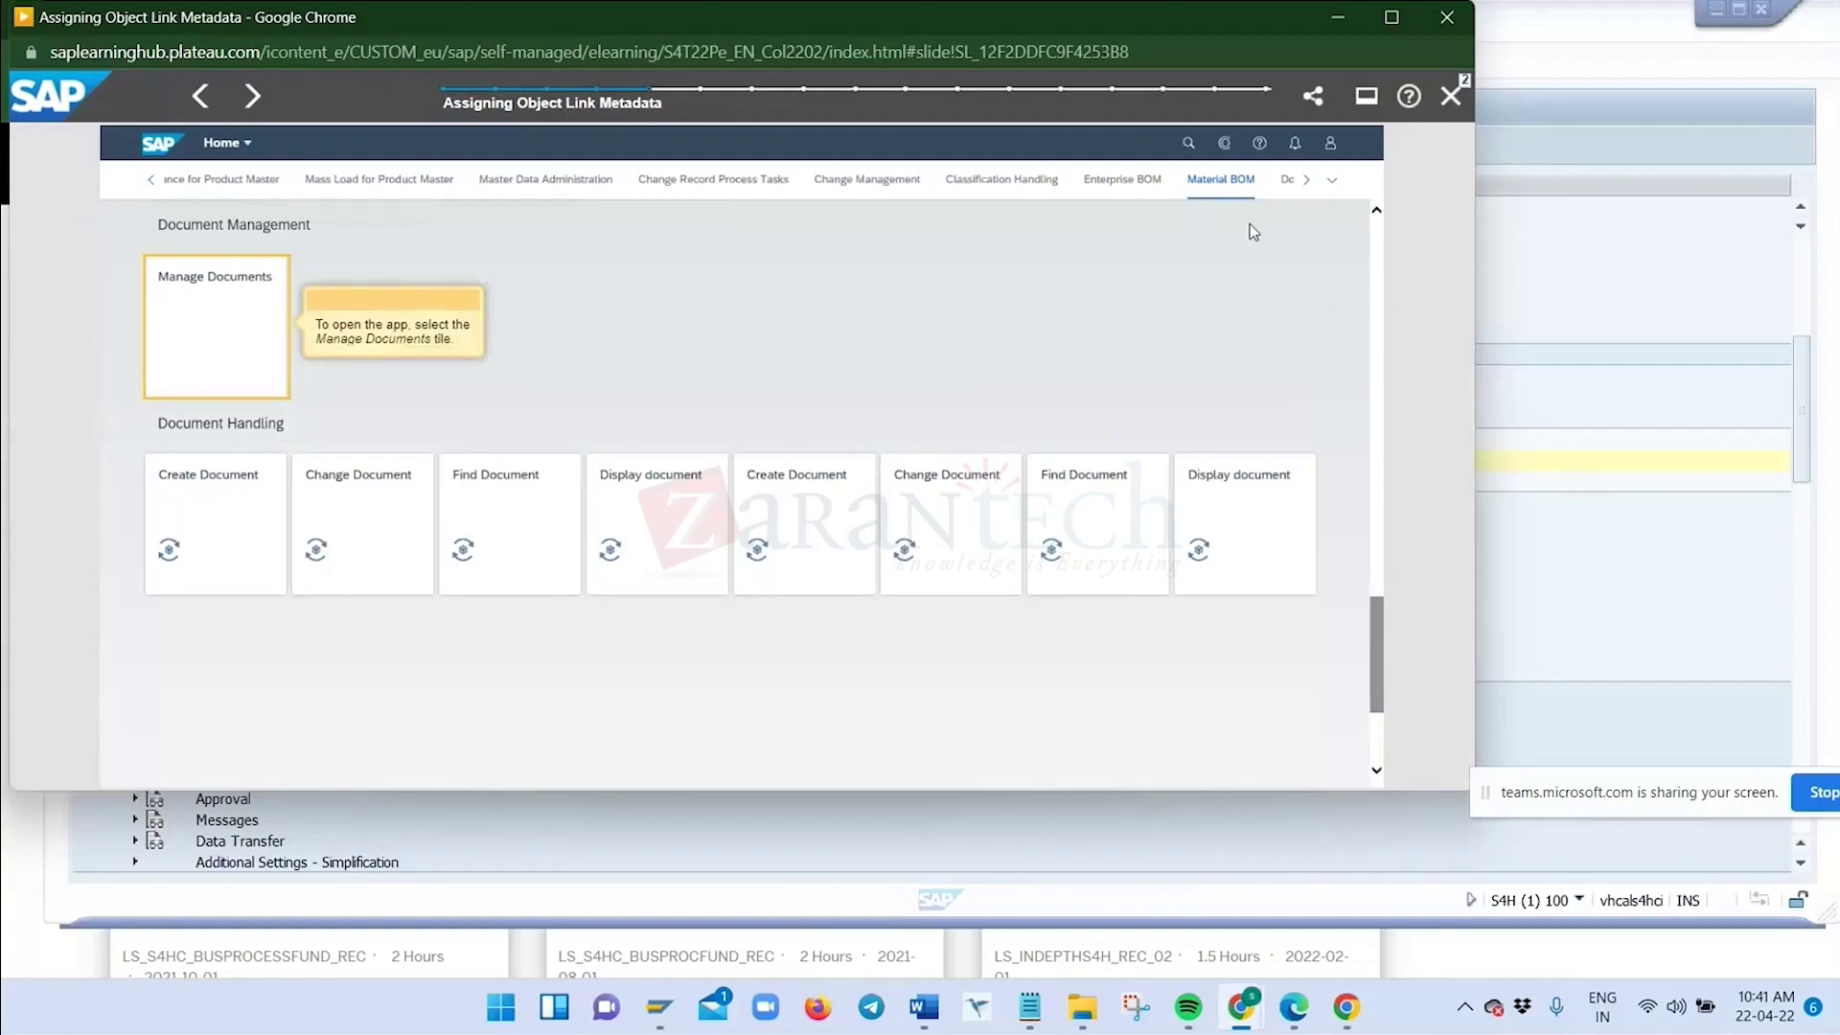
{"action": "left_click", "coordinate": [257, 337]}
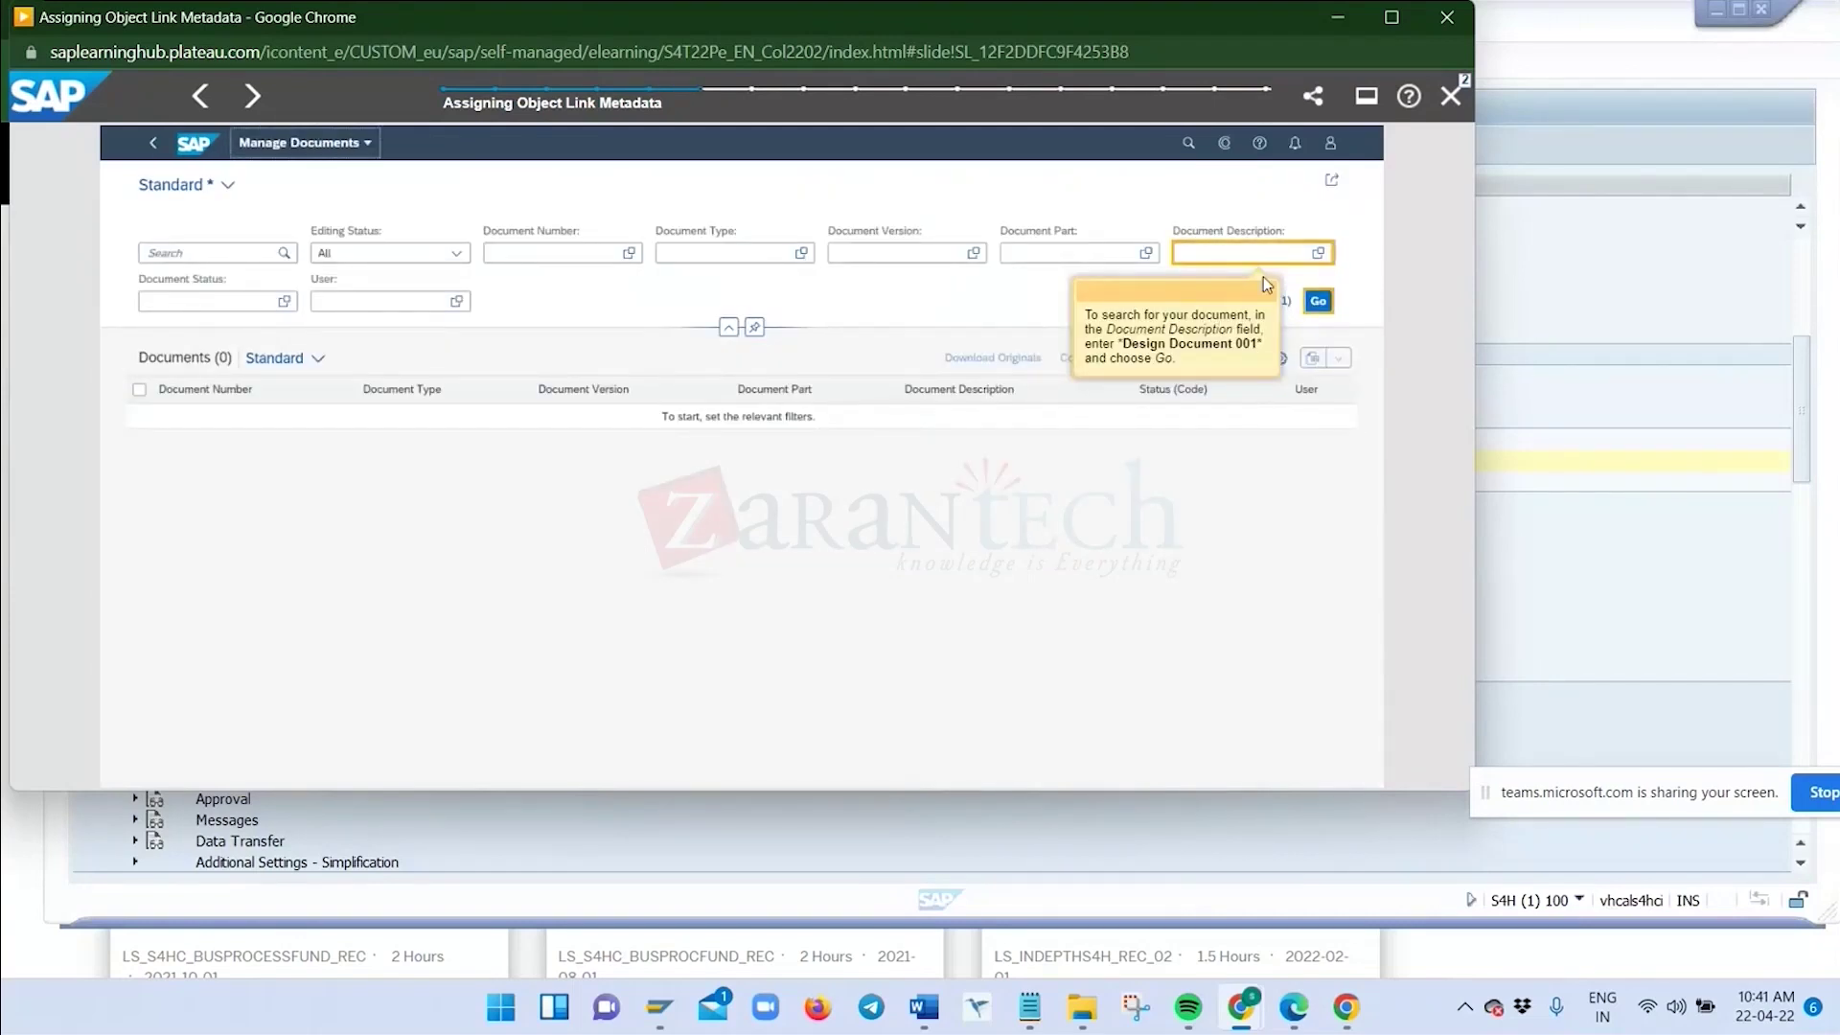
{"action": "type", "text": "001"}
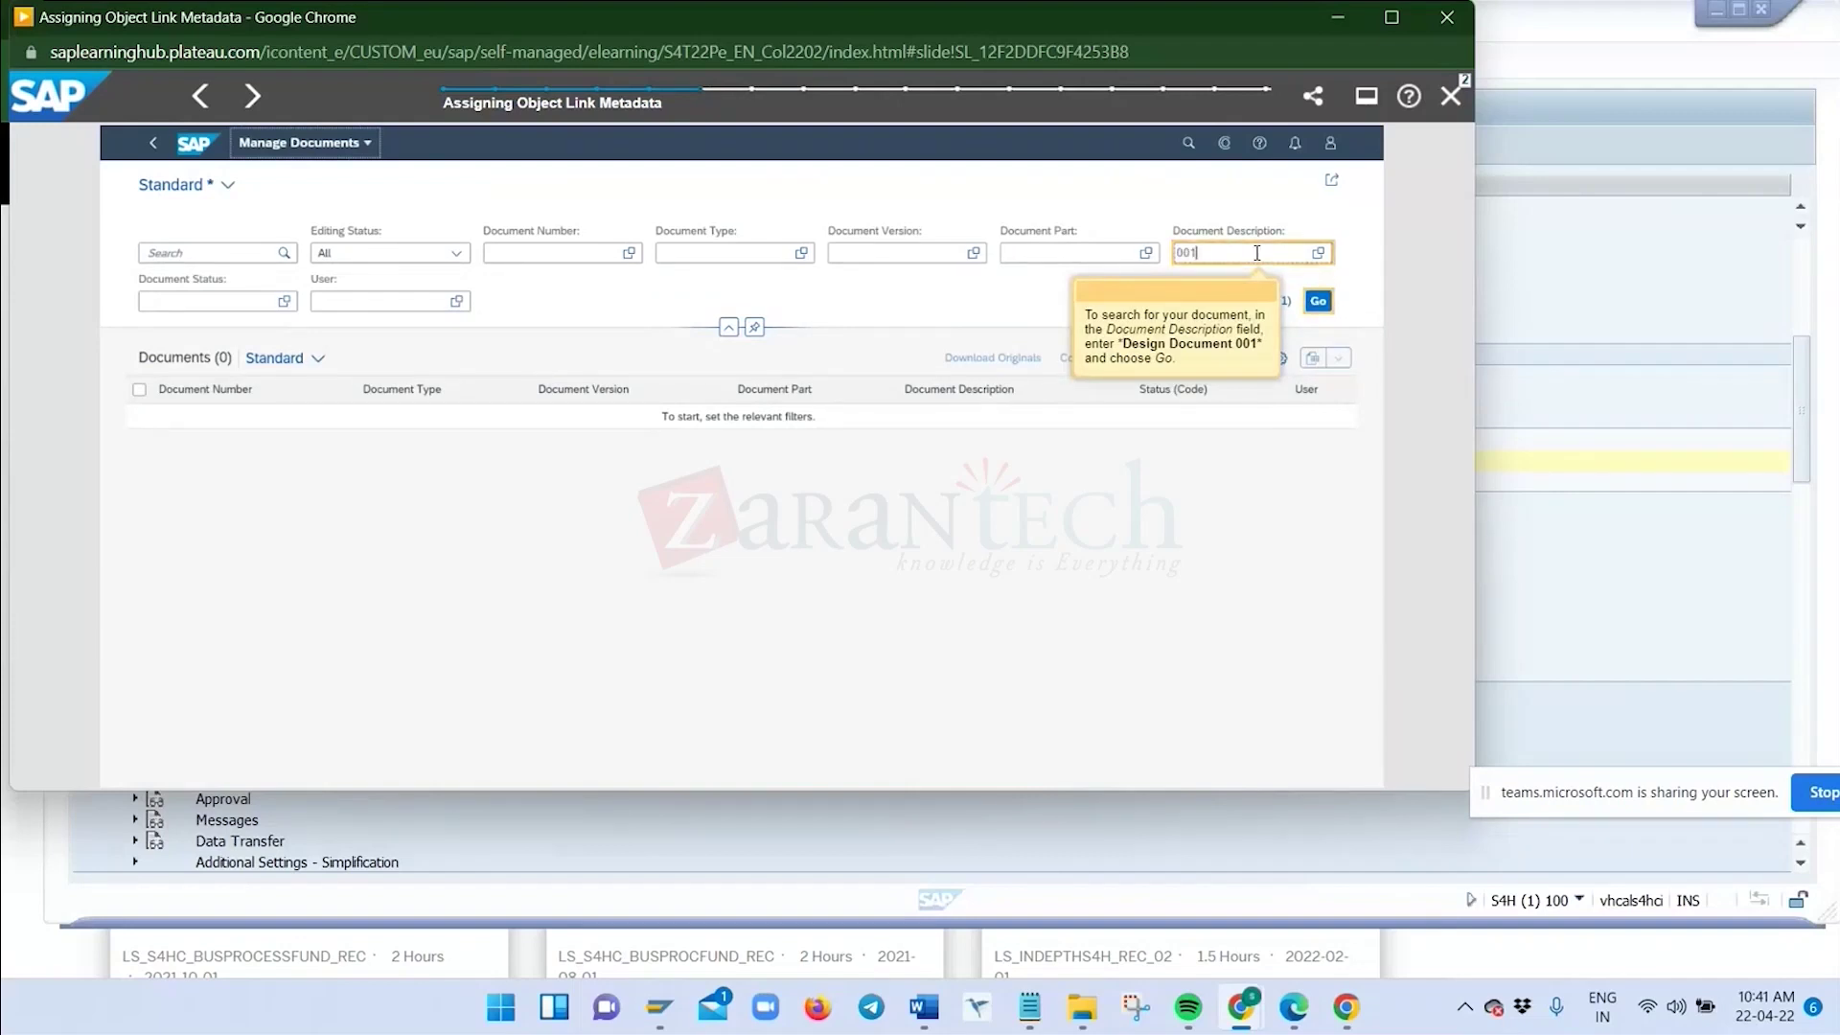
{"action": "left_click", "coordinate": [1318, 302]}
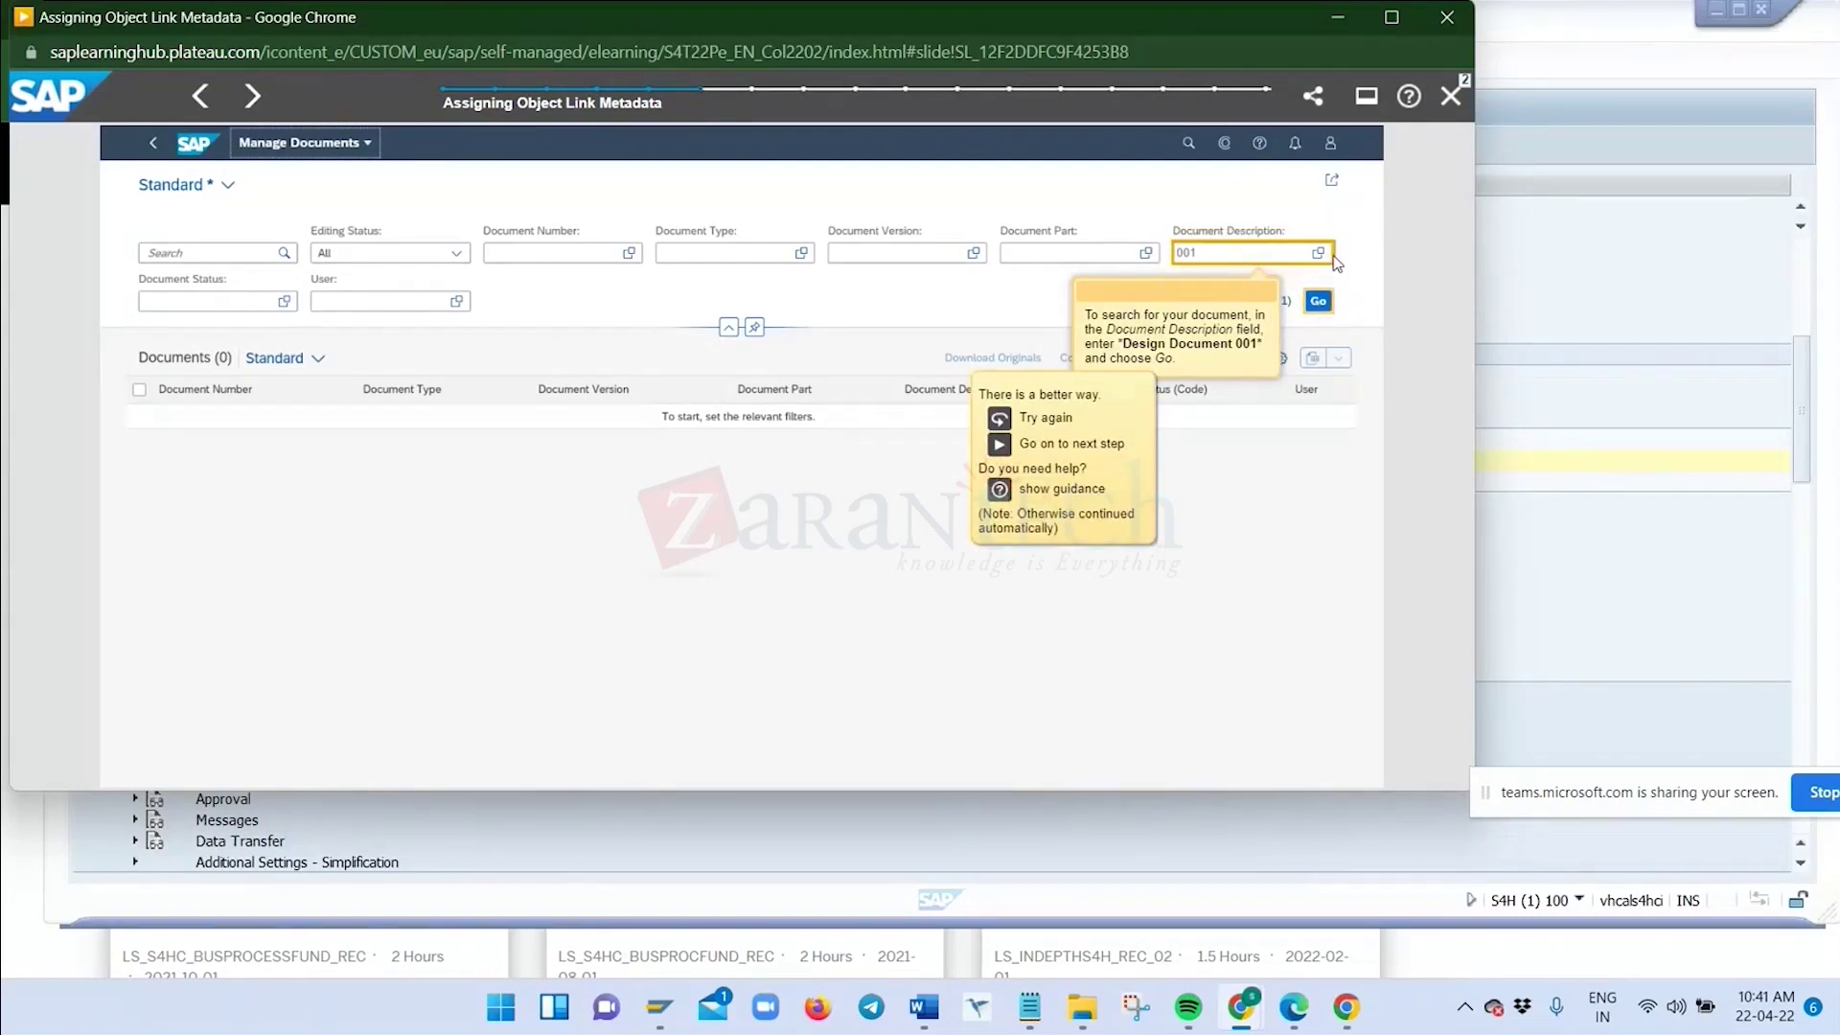
{"action": "left_click", "coordinate": [1211, 254]}
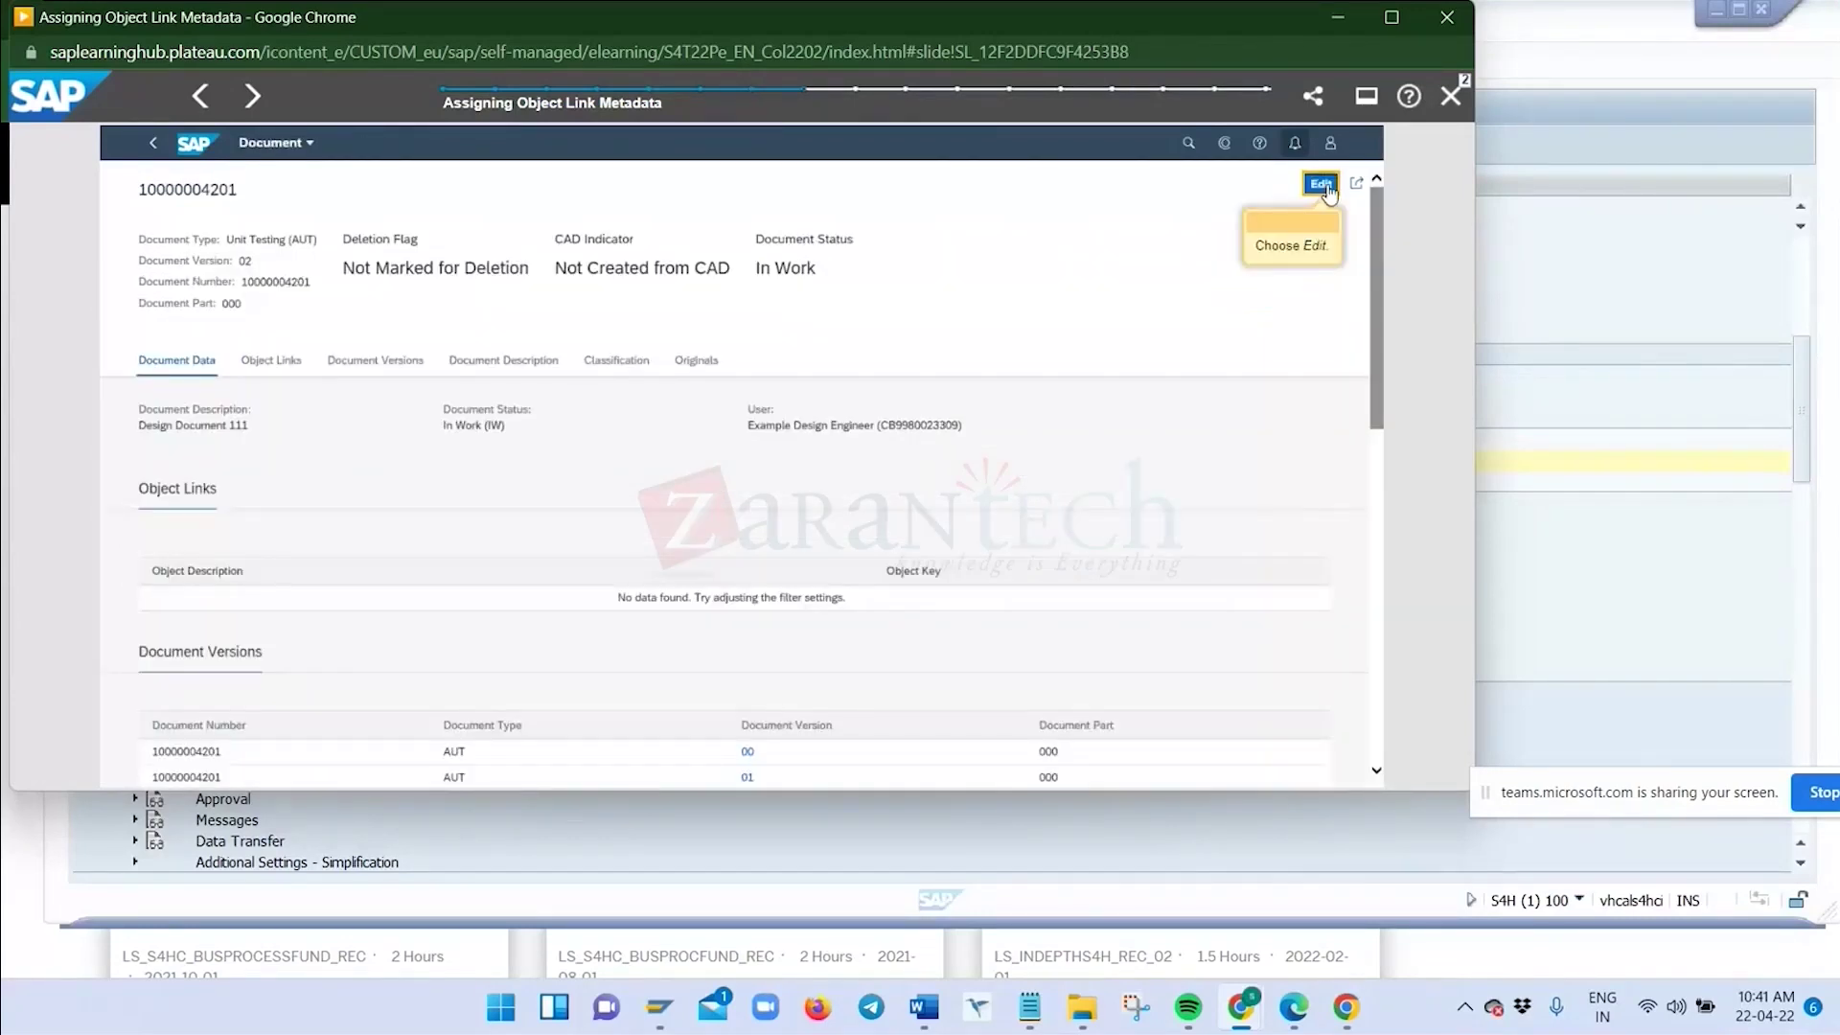
{"action": "left_click", "coordinate": [1325, 185]}
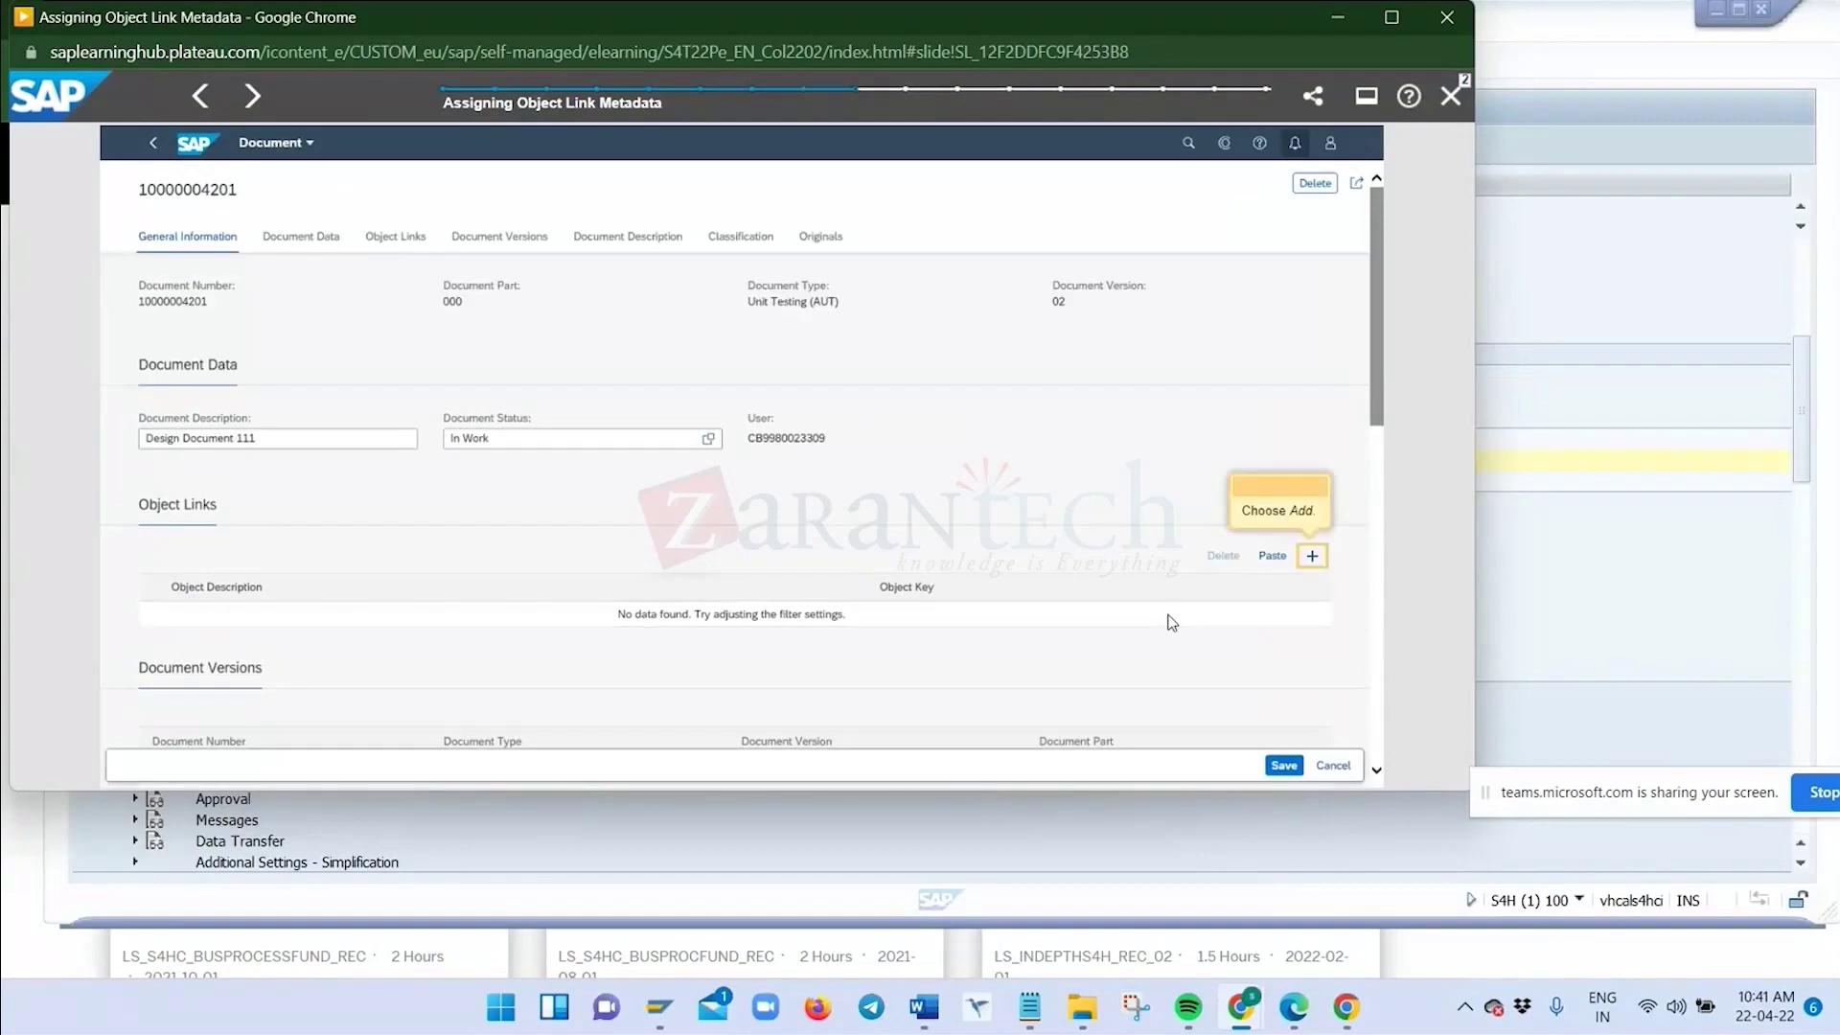
{"action": "left_click", "coordinate": [1313, 559]}
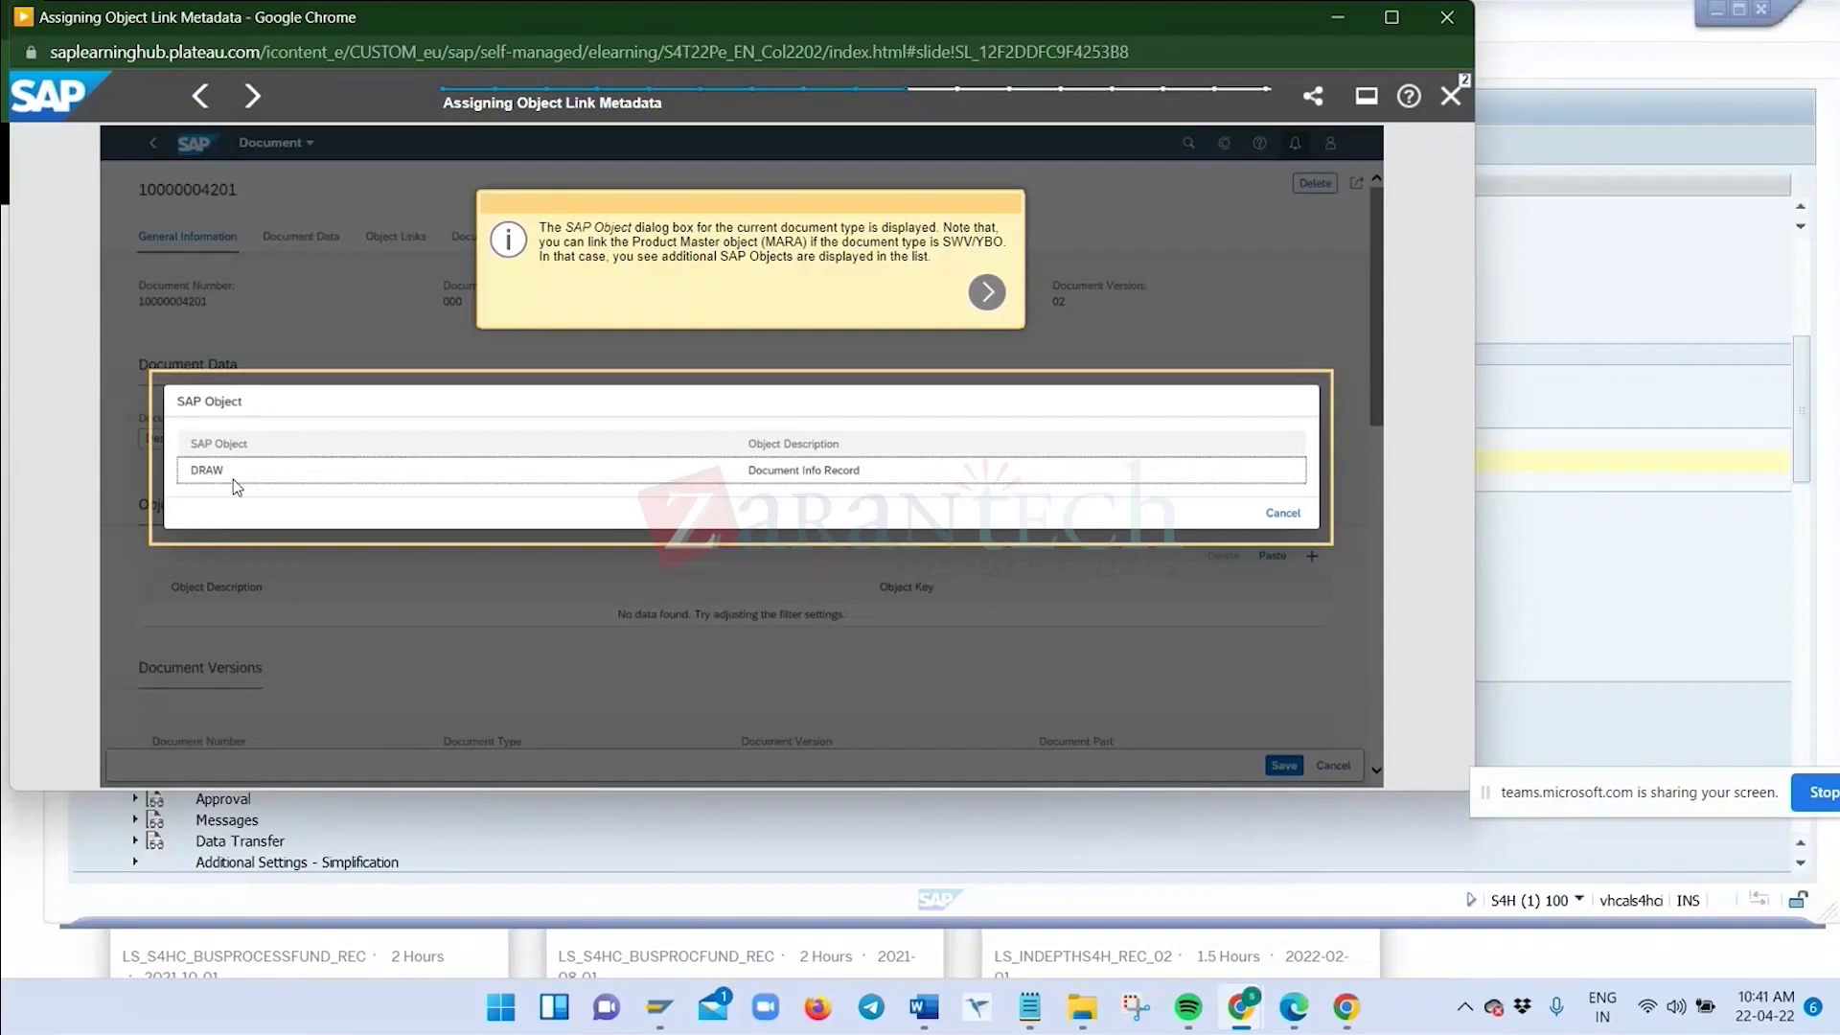
{"action": "left_click", "coordinate": [988, 295]}
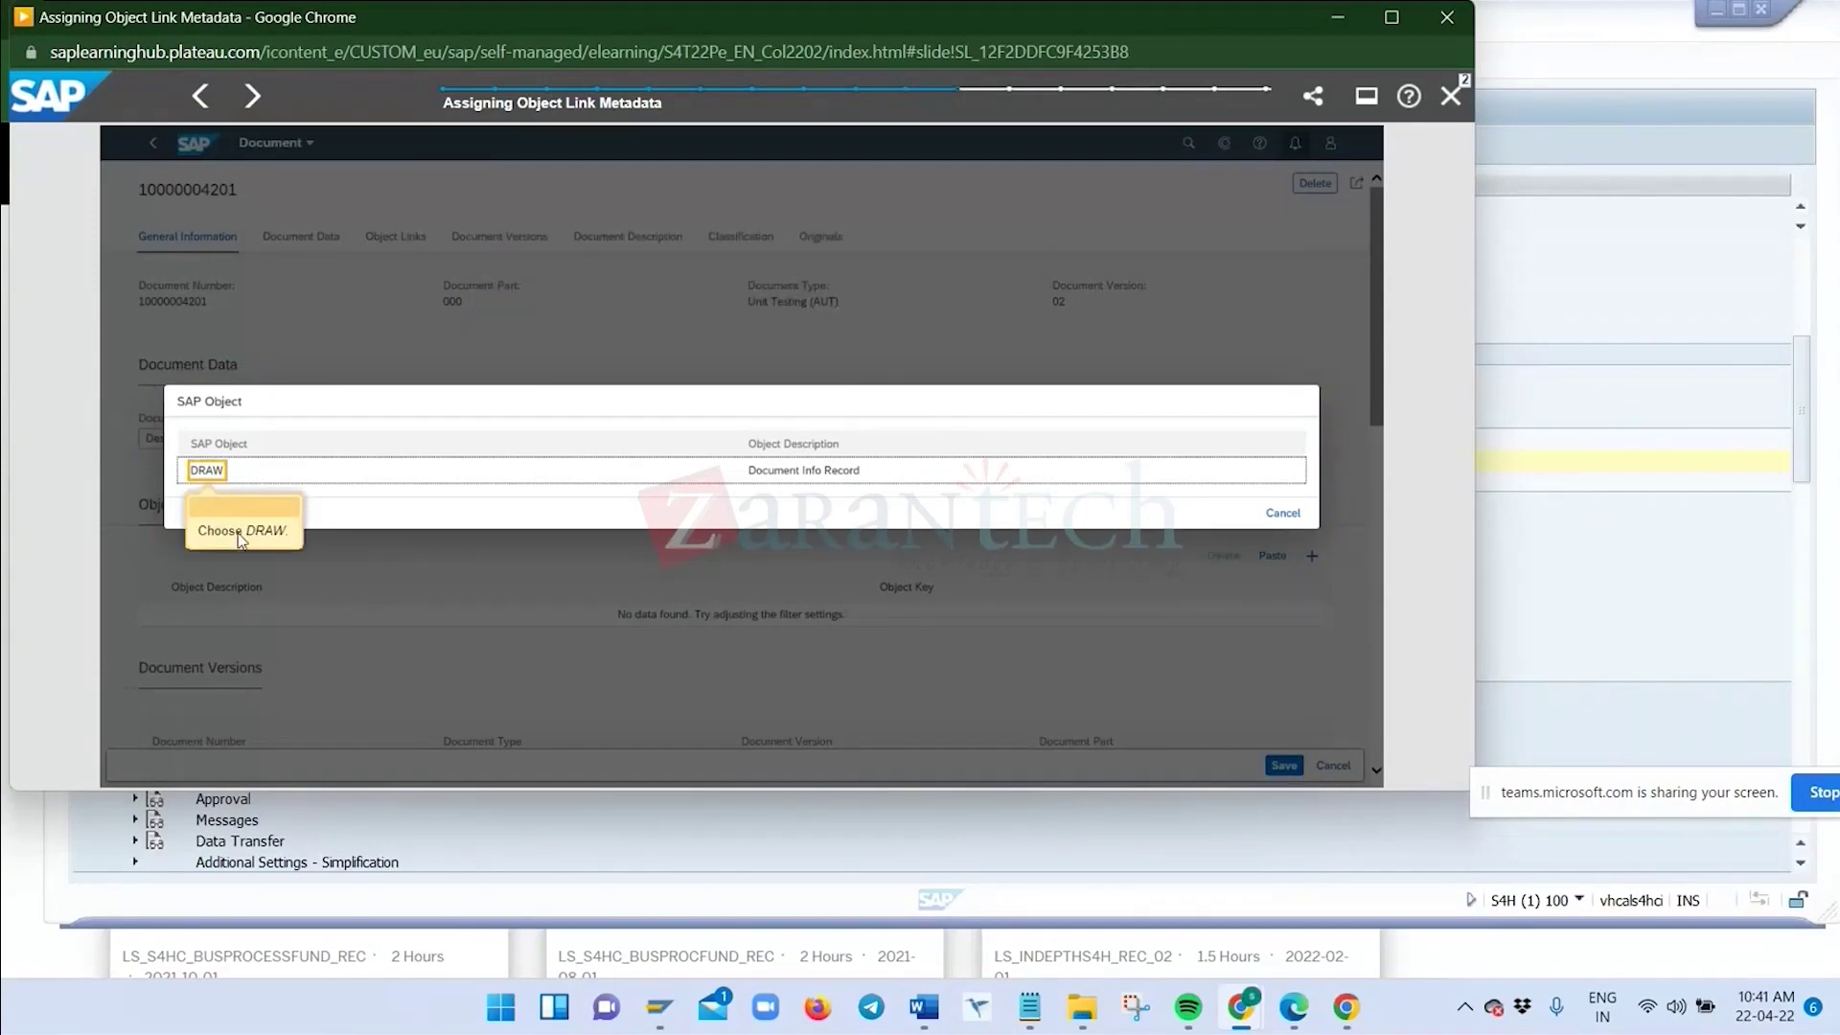
{"action": "left_click", "coordinate": [219, 480]}
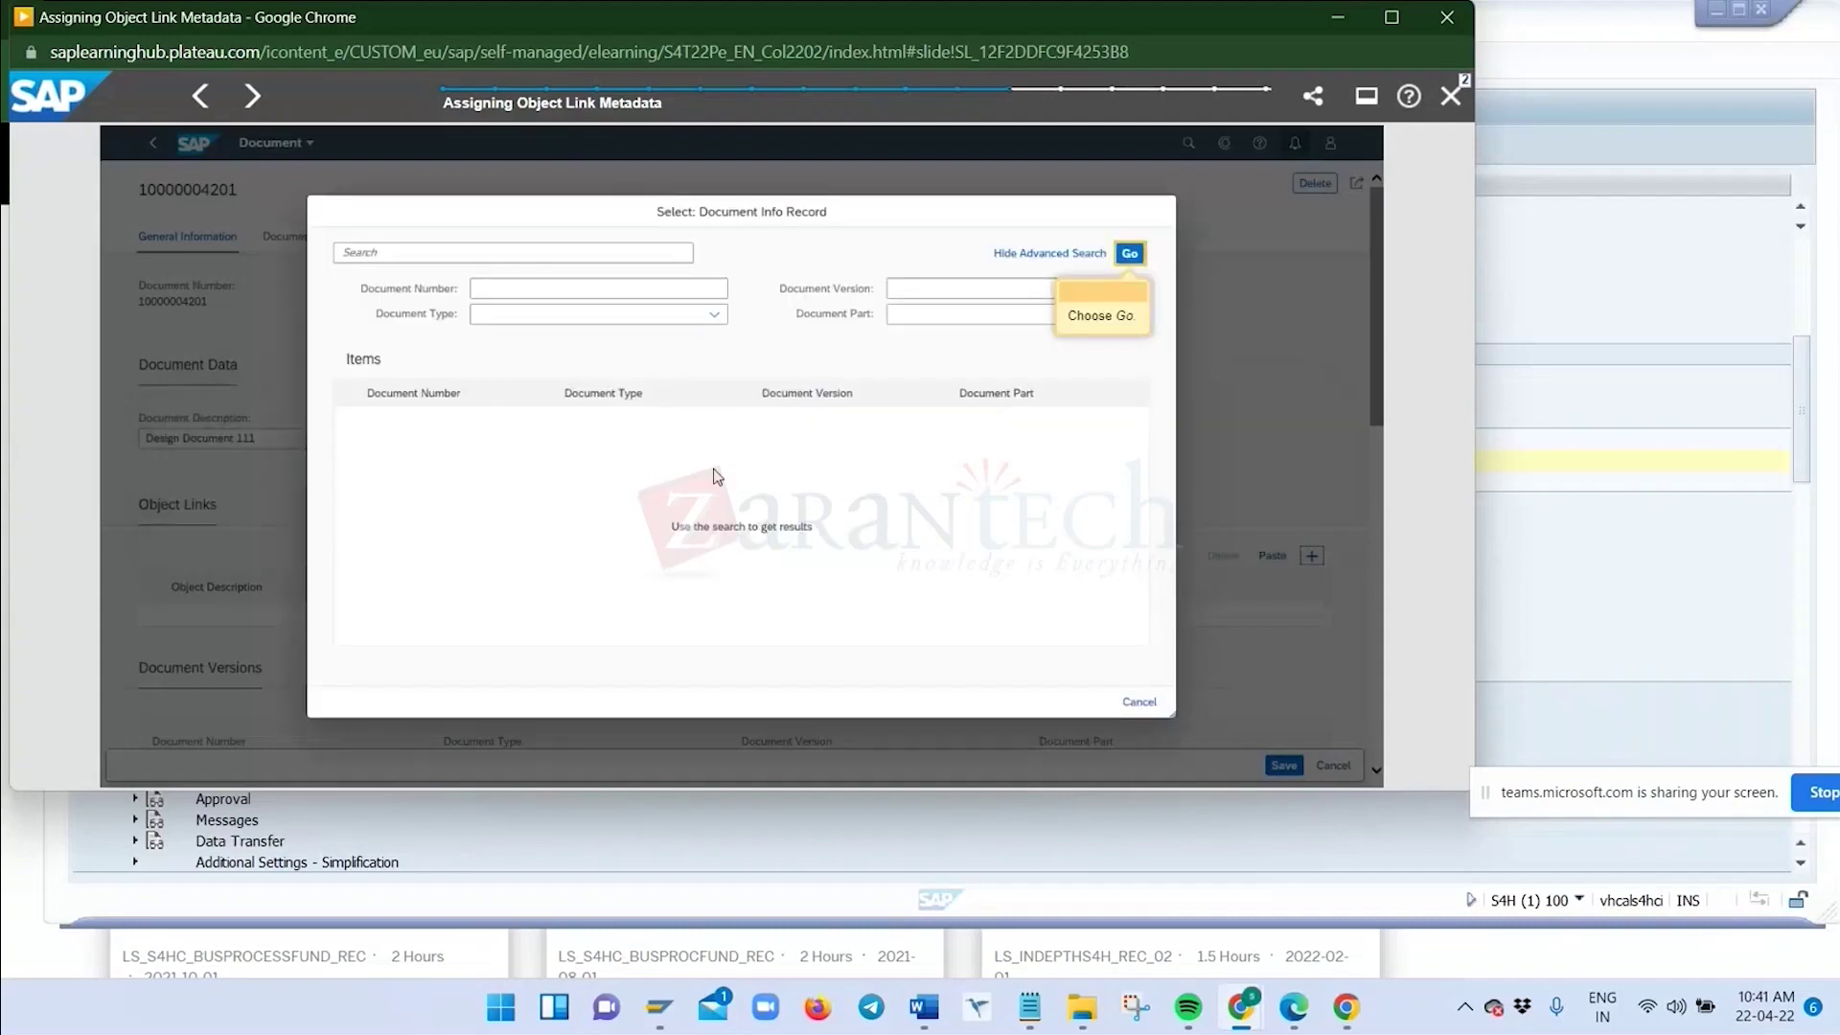
{"action": "left_click", "coordinate": [1129, 257]}
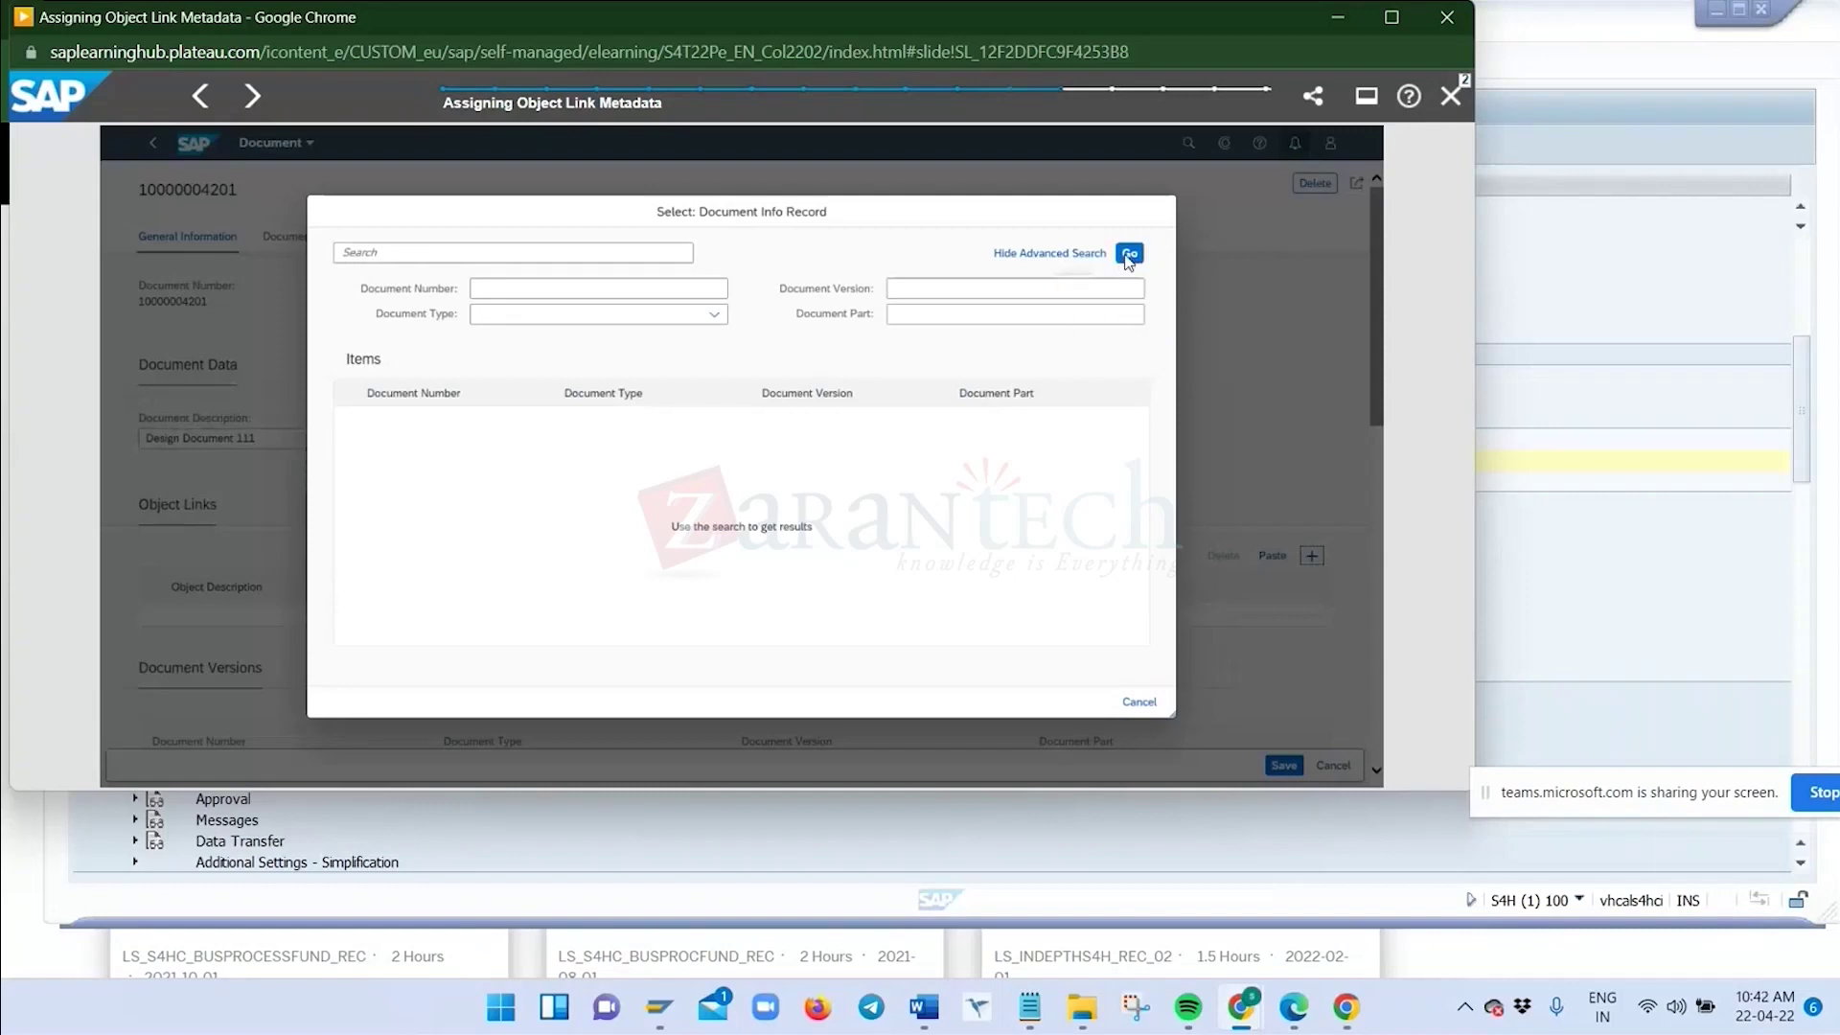
{"action": "left_click", "coordinate": [1132, 257]}
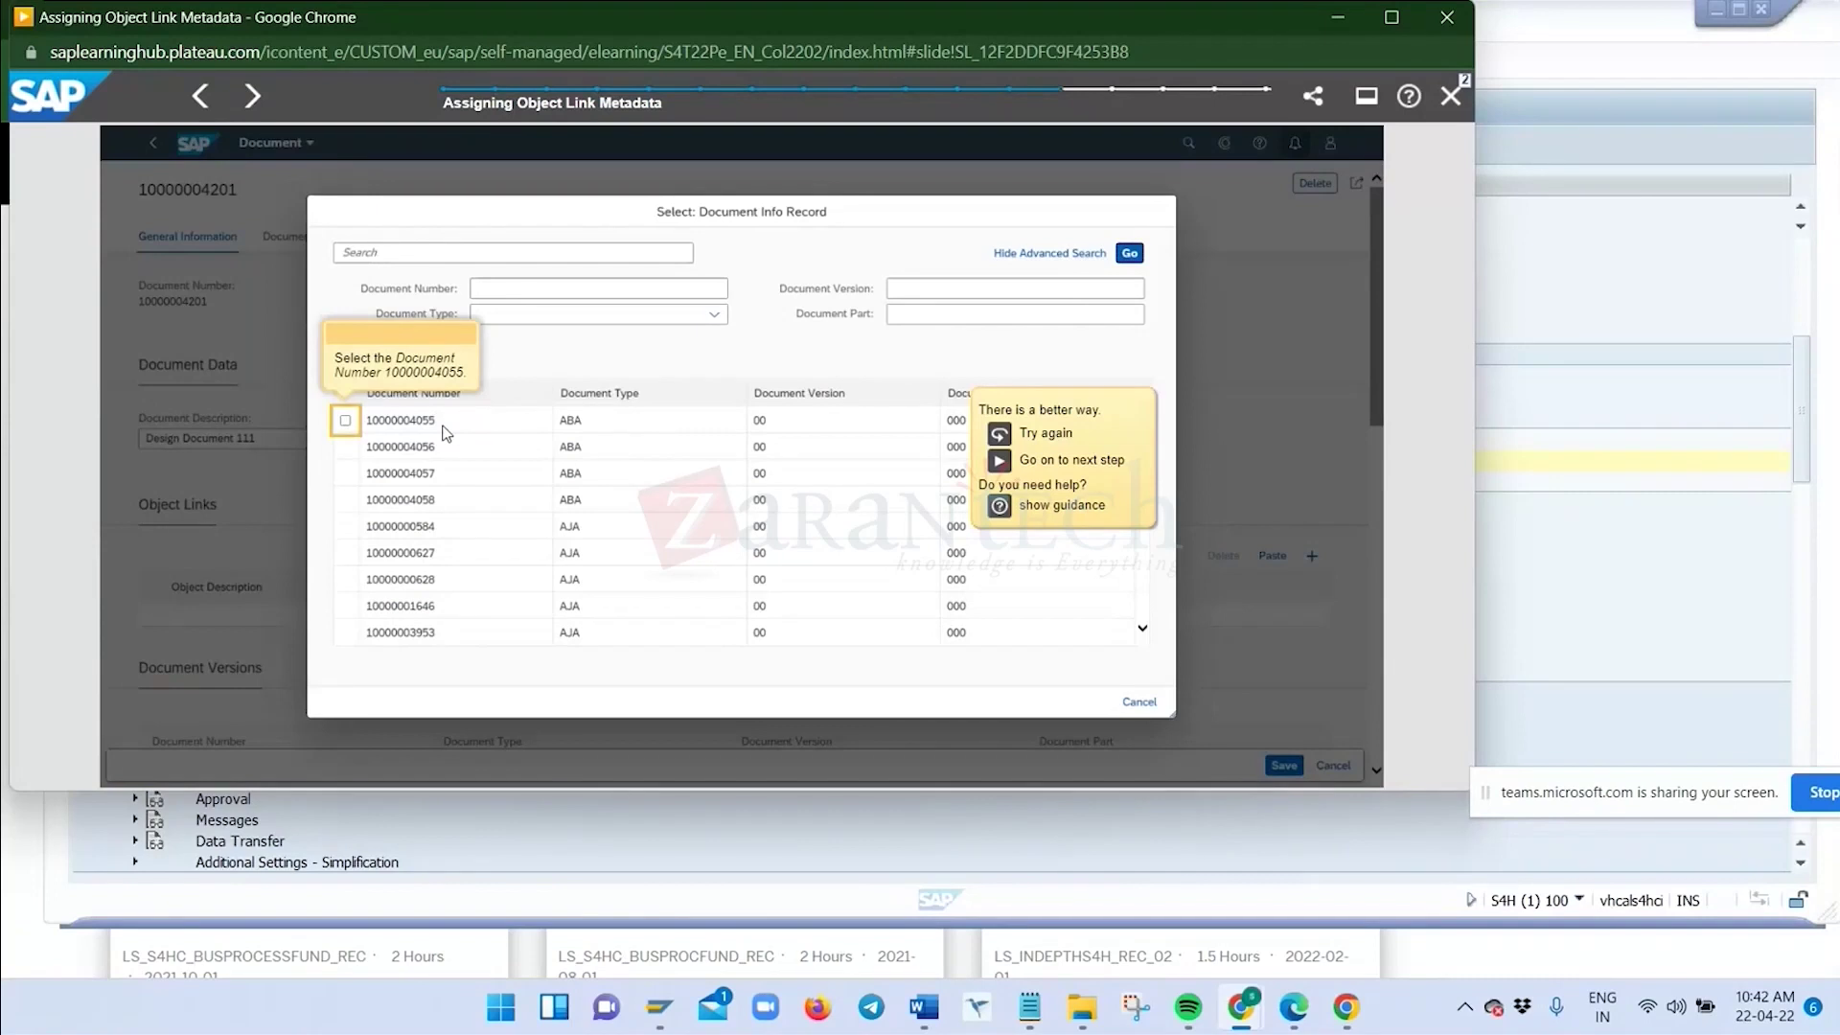
{"action": "left_click", "coordinate": [346, 422]}
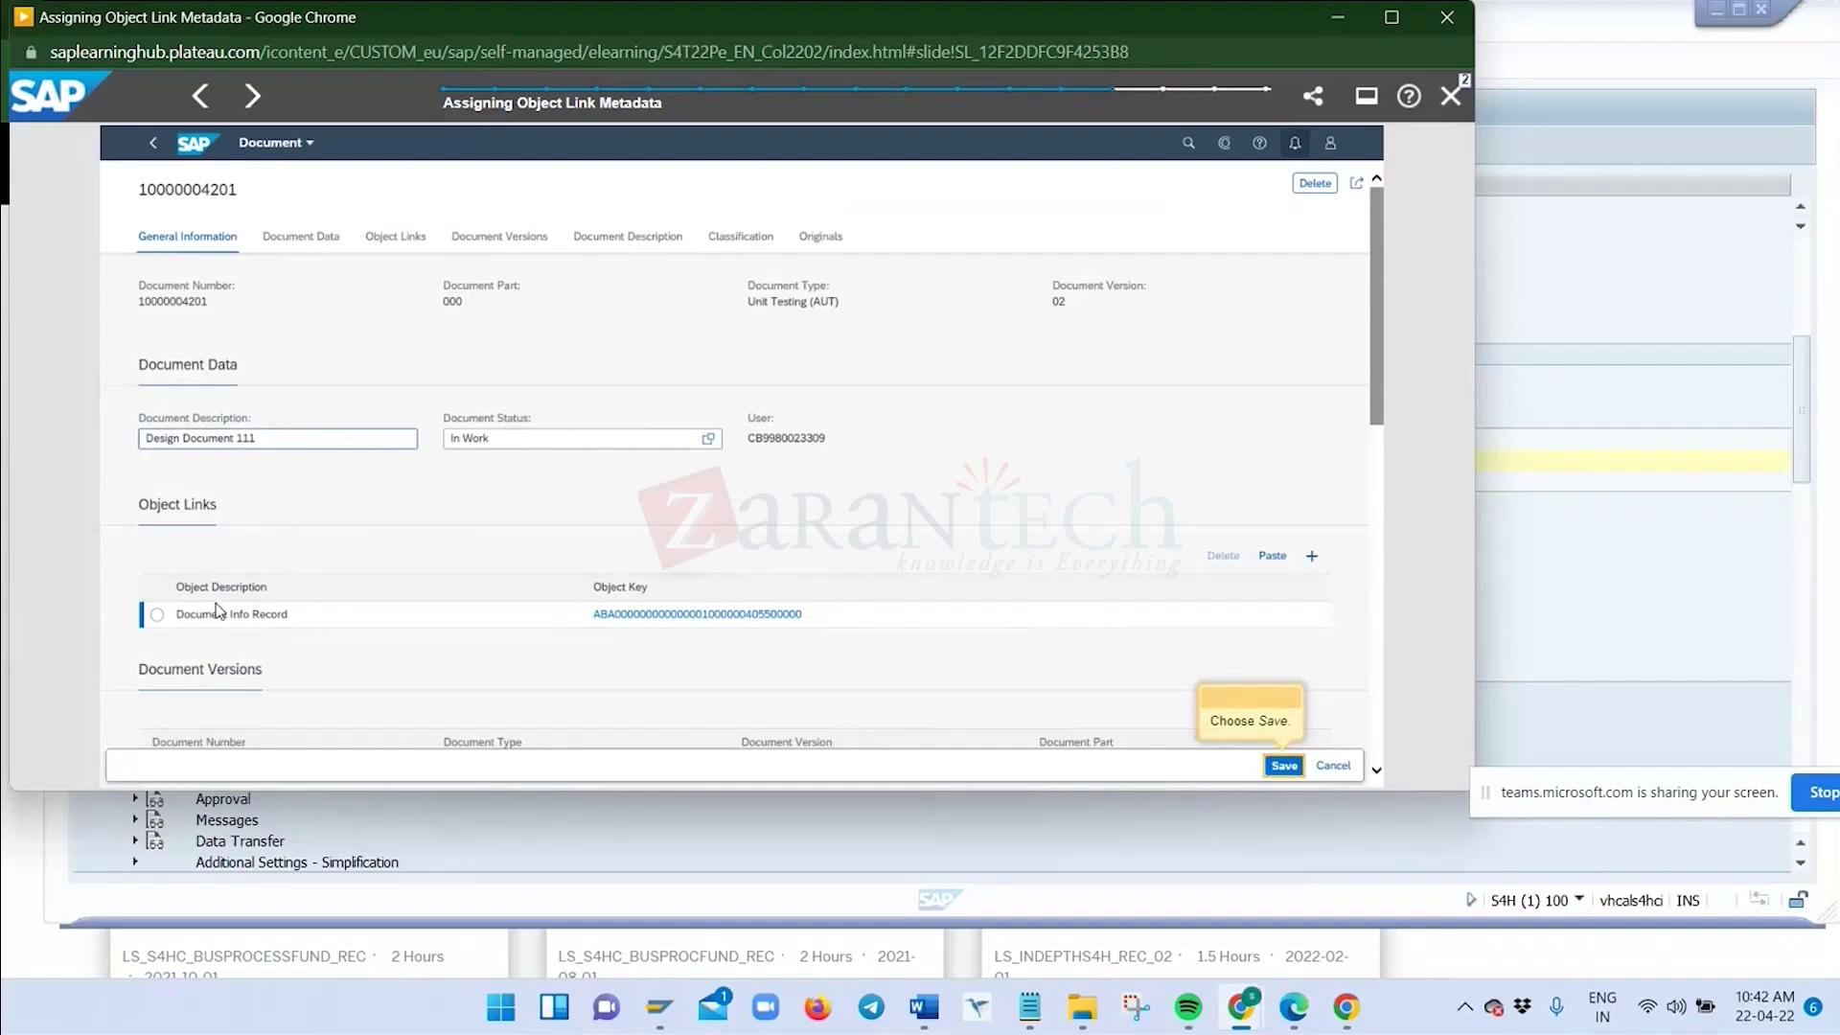
{"action": "left_click", "coordinate": [1277, 770]}
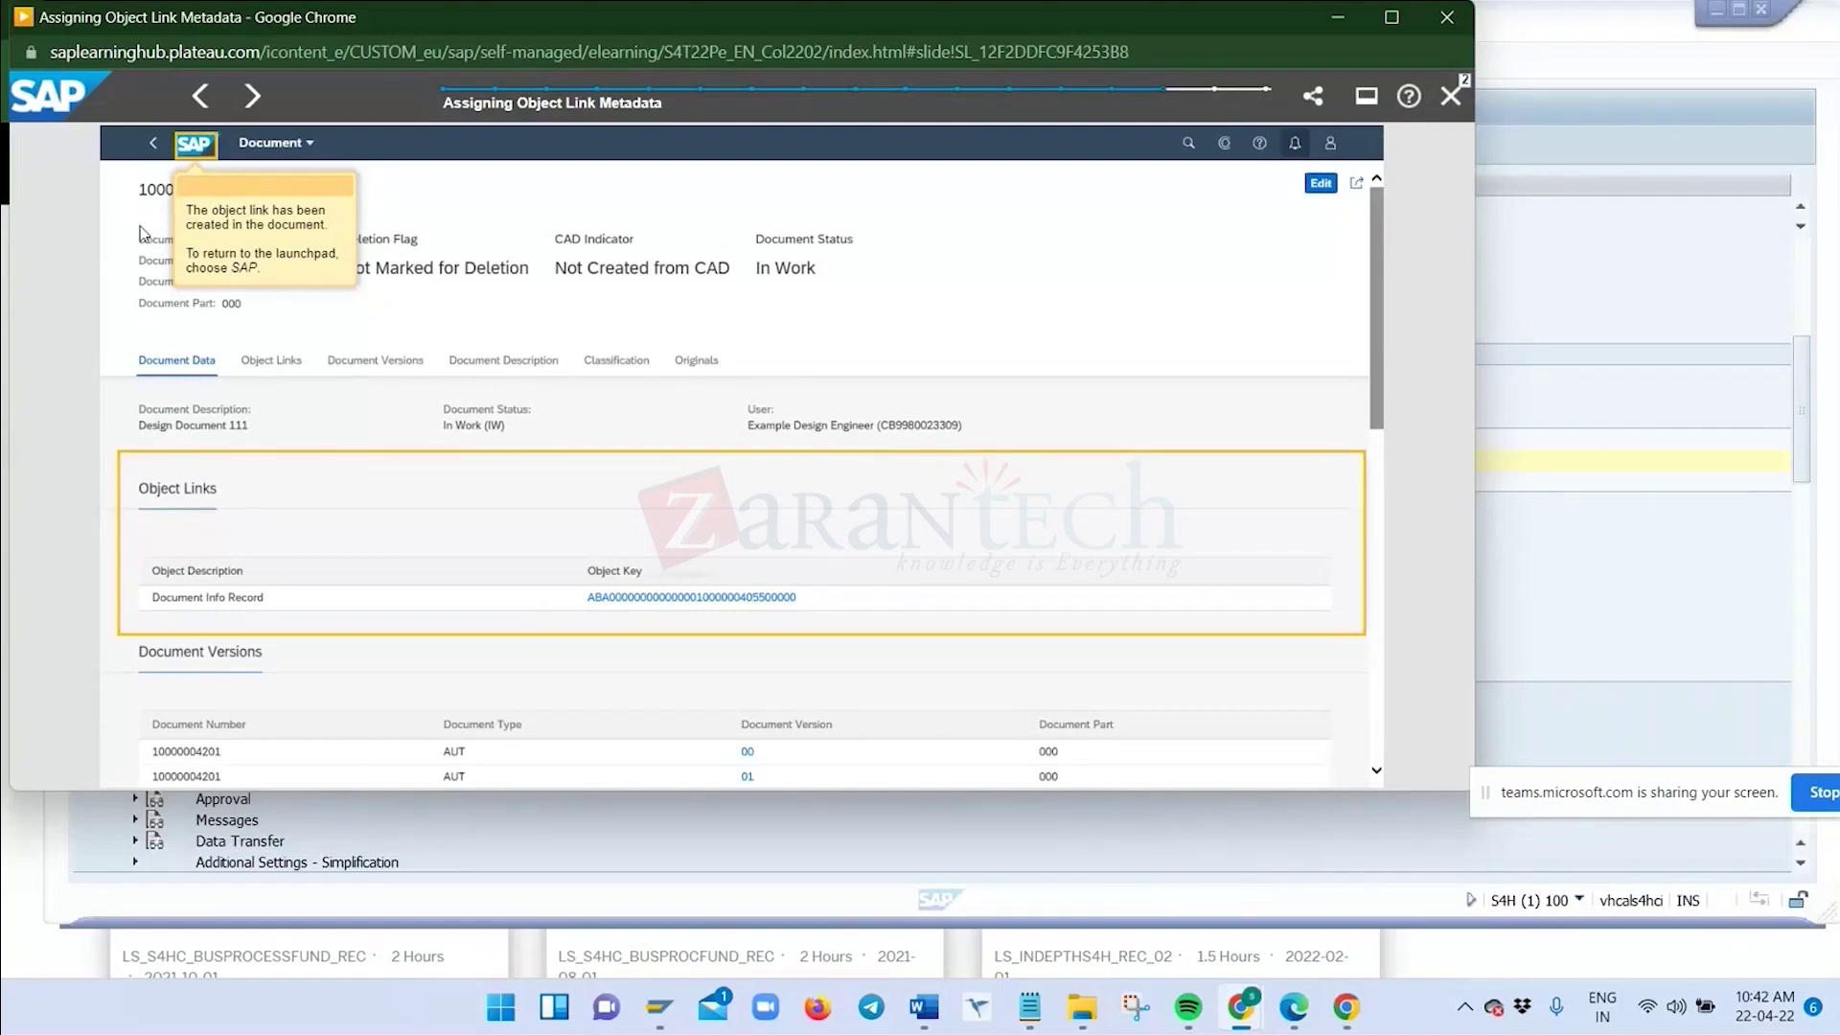
Return to the simulated launchpad, finish the Assigning Object Link Metadata tutorial and exit to the Manage Documents topic list
{"action": "left_click", "coordinate": [196, 152]}
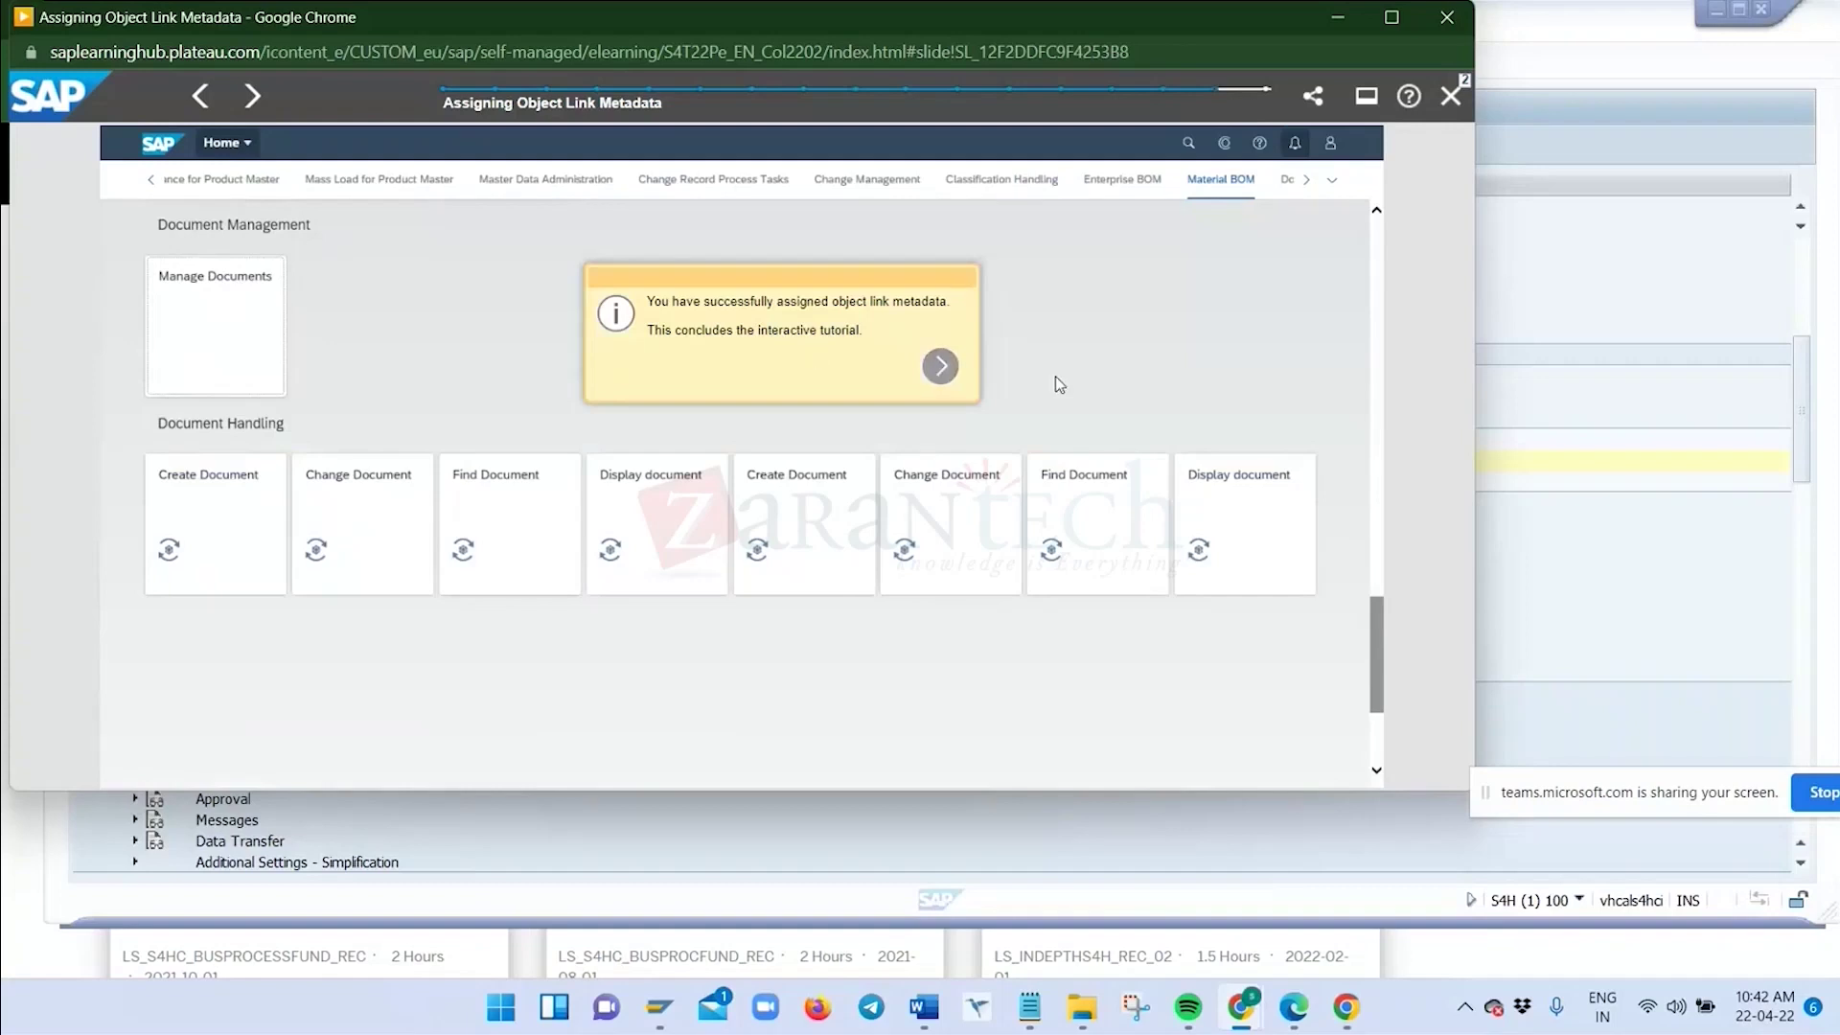
{"action": "left_click", "coordinate": [940, 365]}
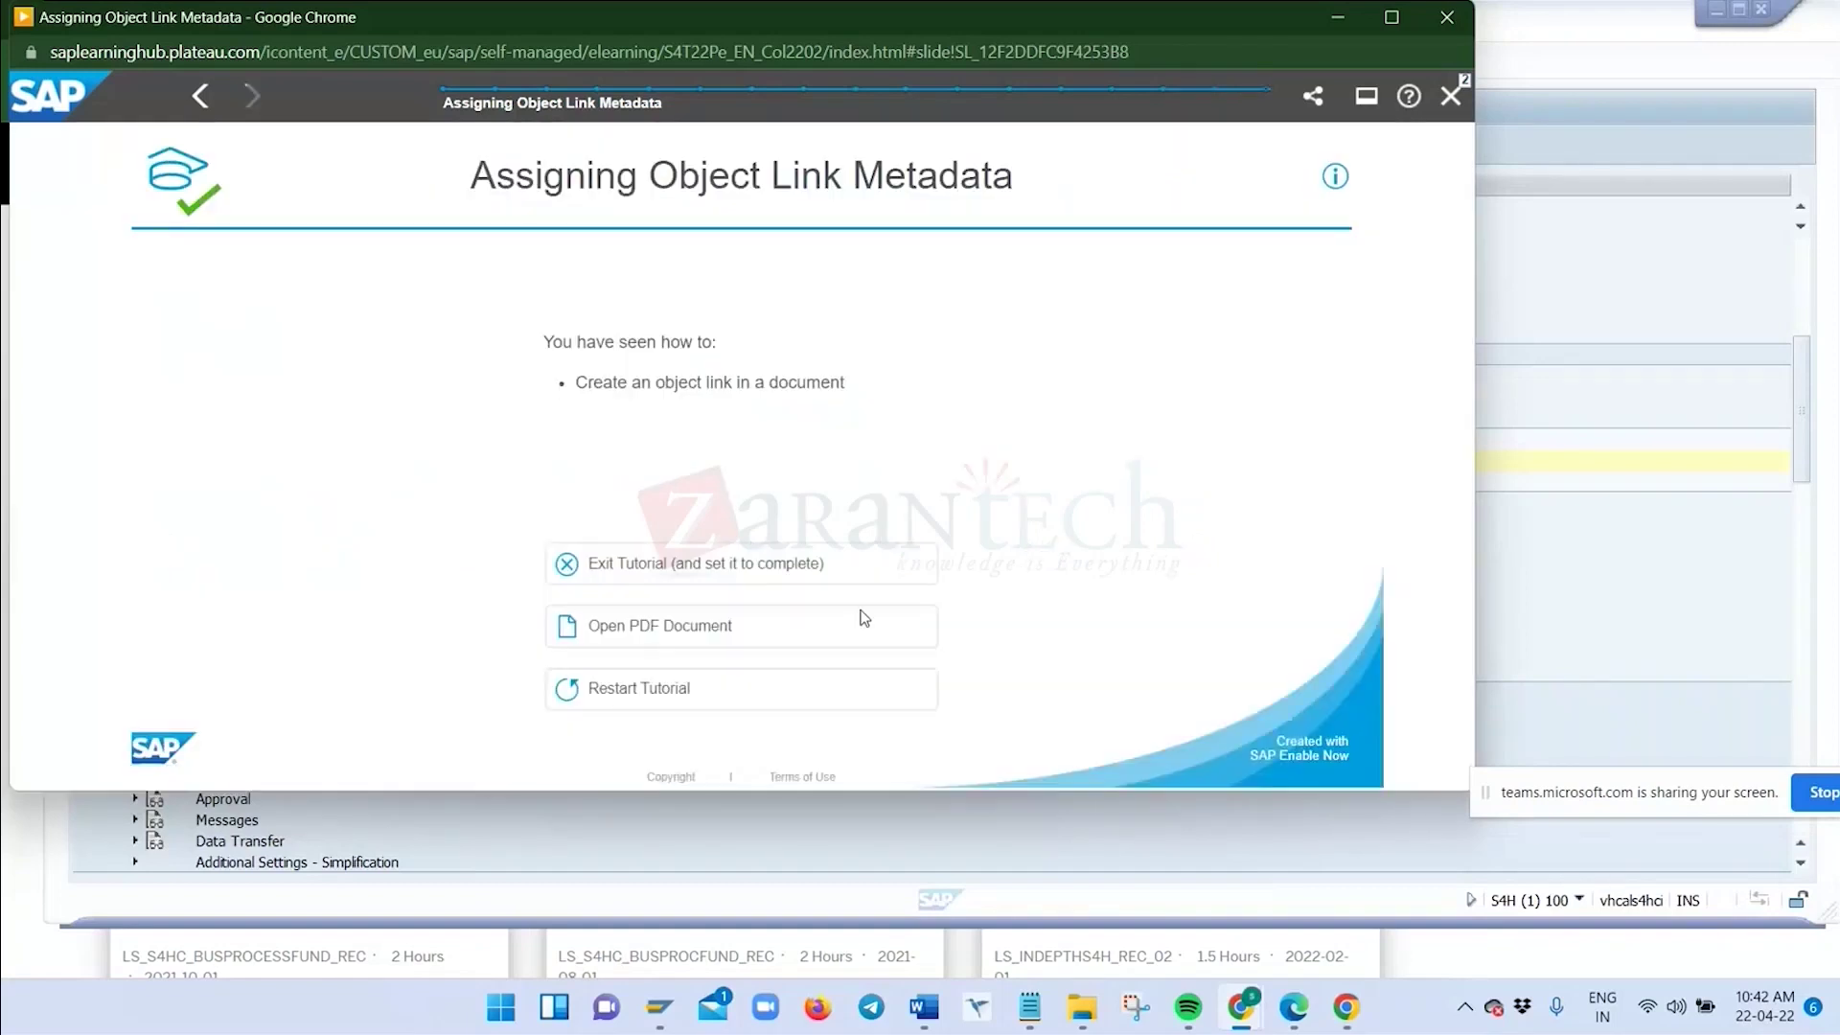
{"action": "left_click", "coordinate": [1449, 96]}
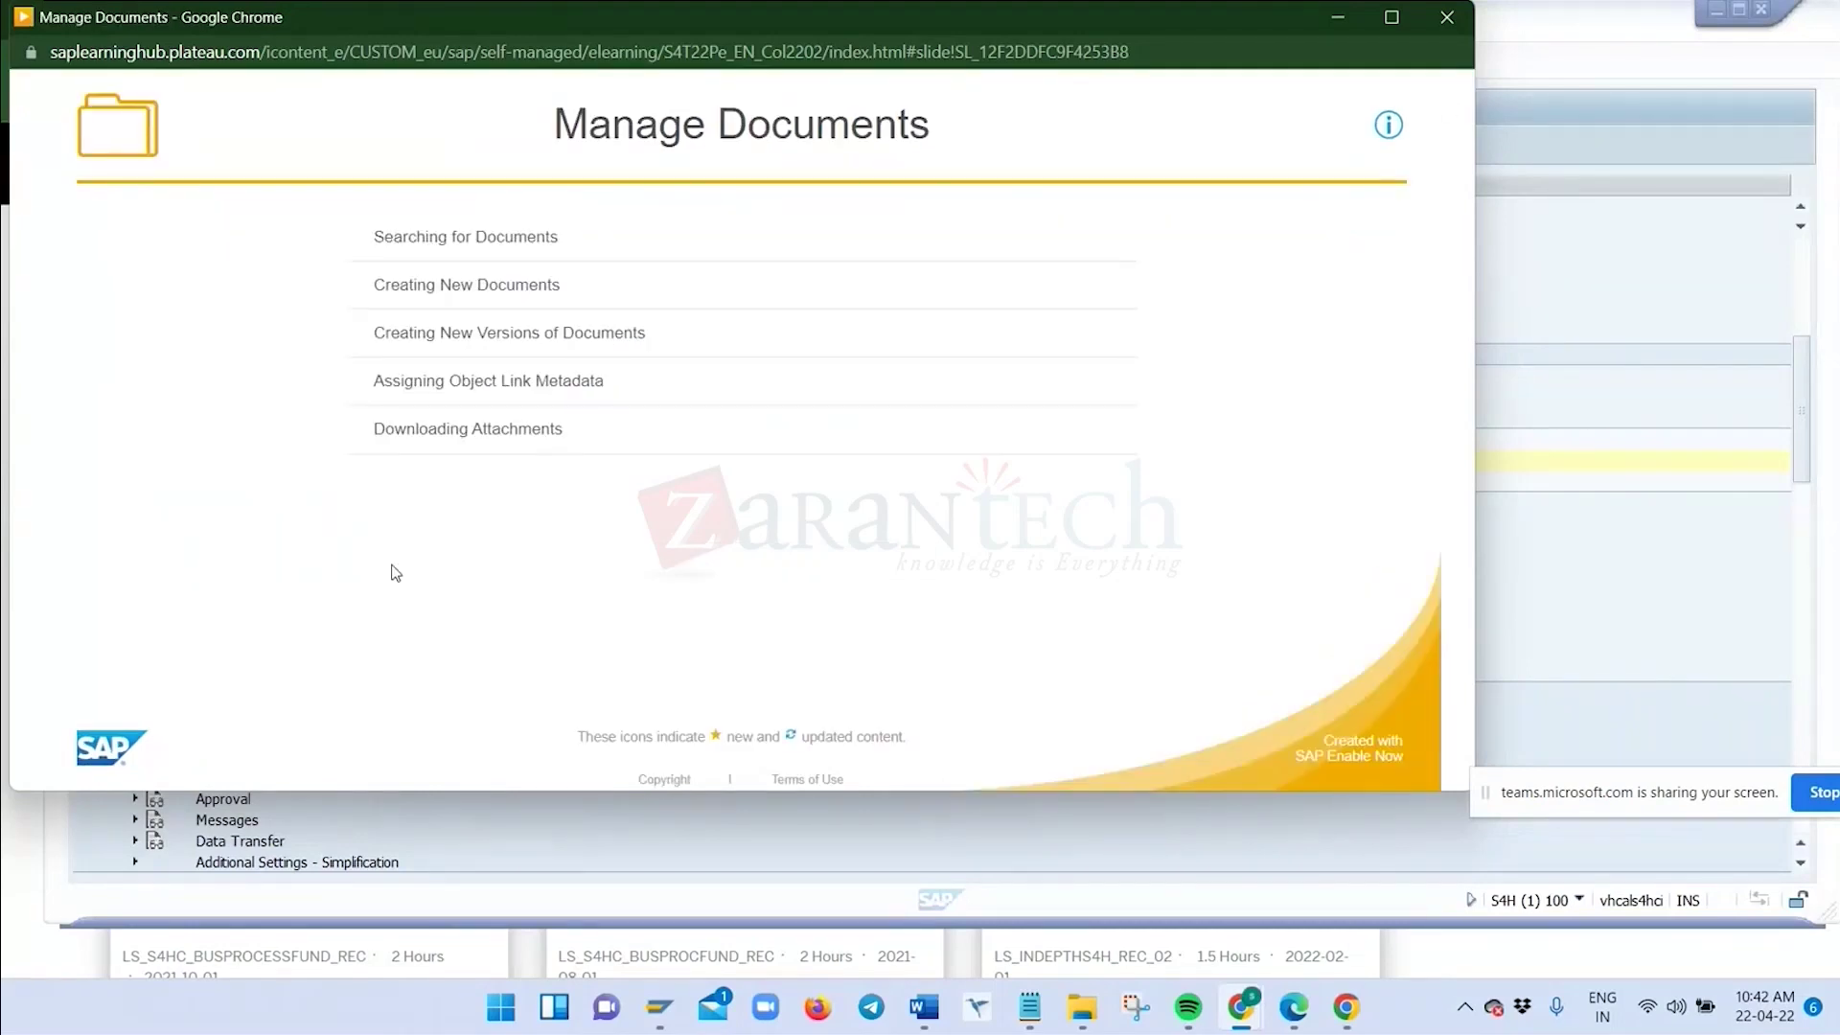
Start the Downloading Attachments tutorial and open its simulated Manage Documents app
{"action": "left_click", "coordinate": [508, 431]}
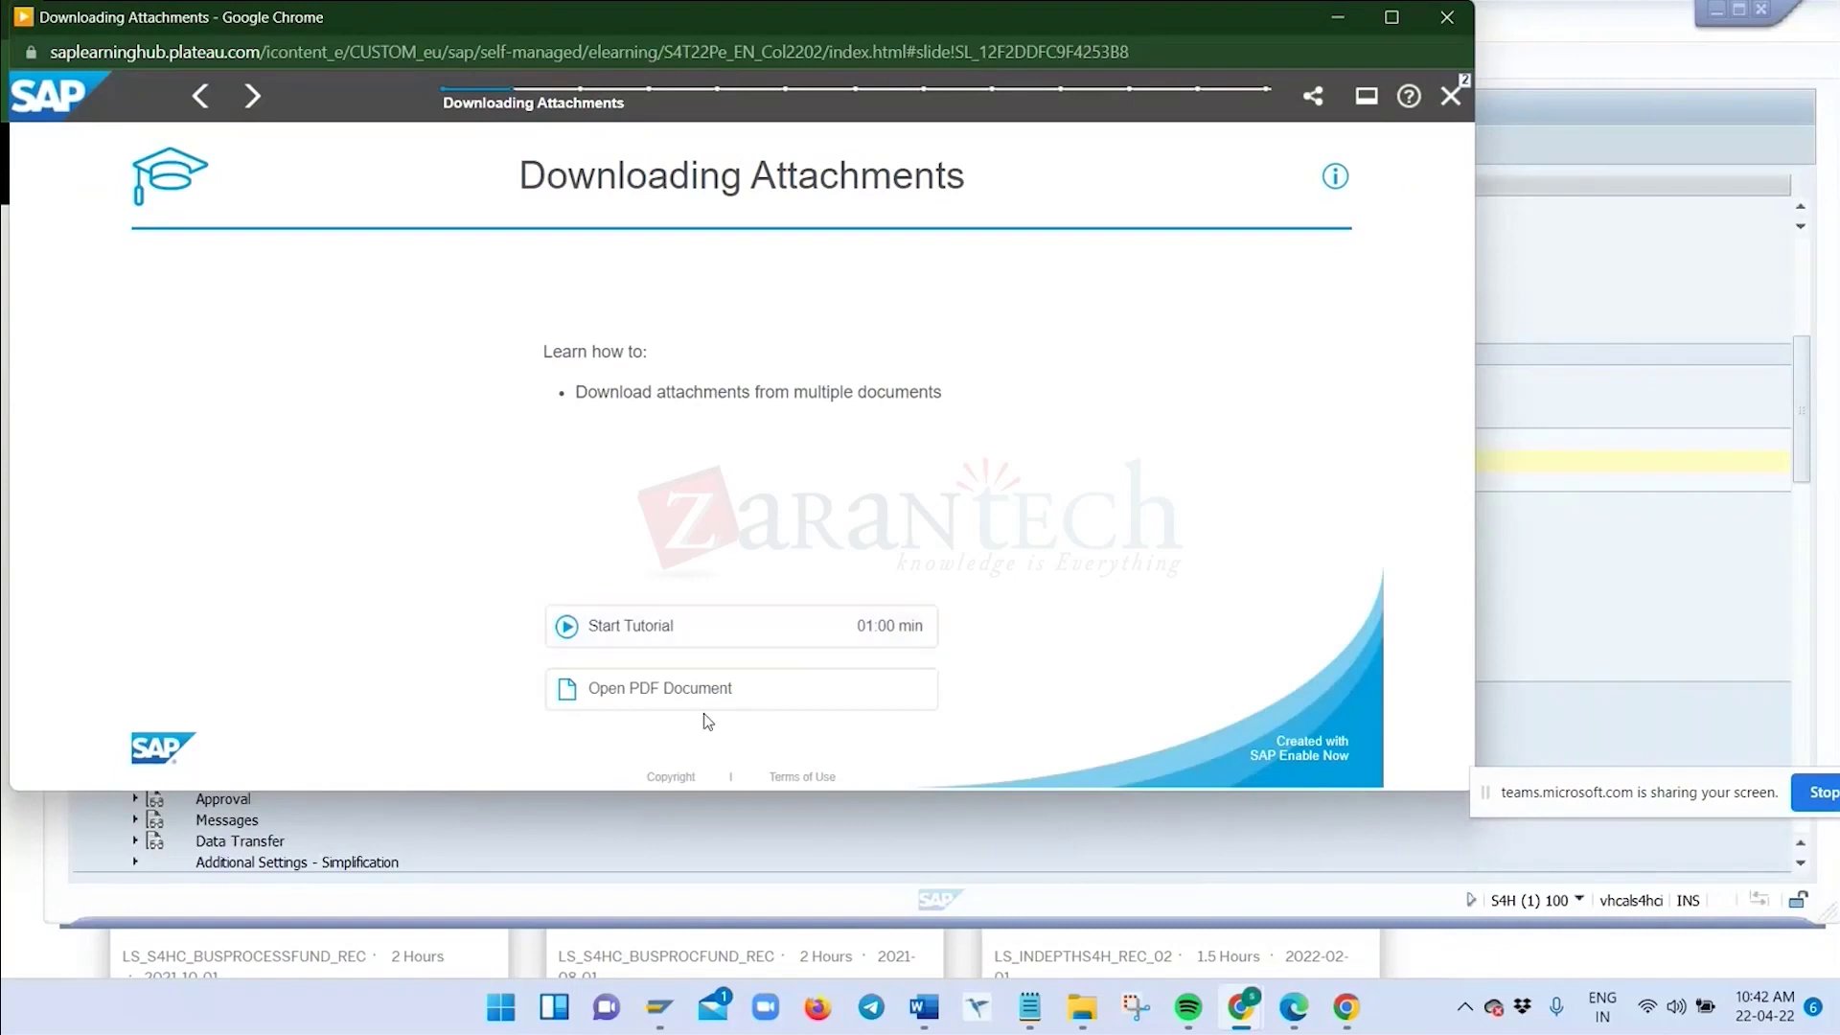
{"action": "left_click", "coordinate": [759, 639]}
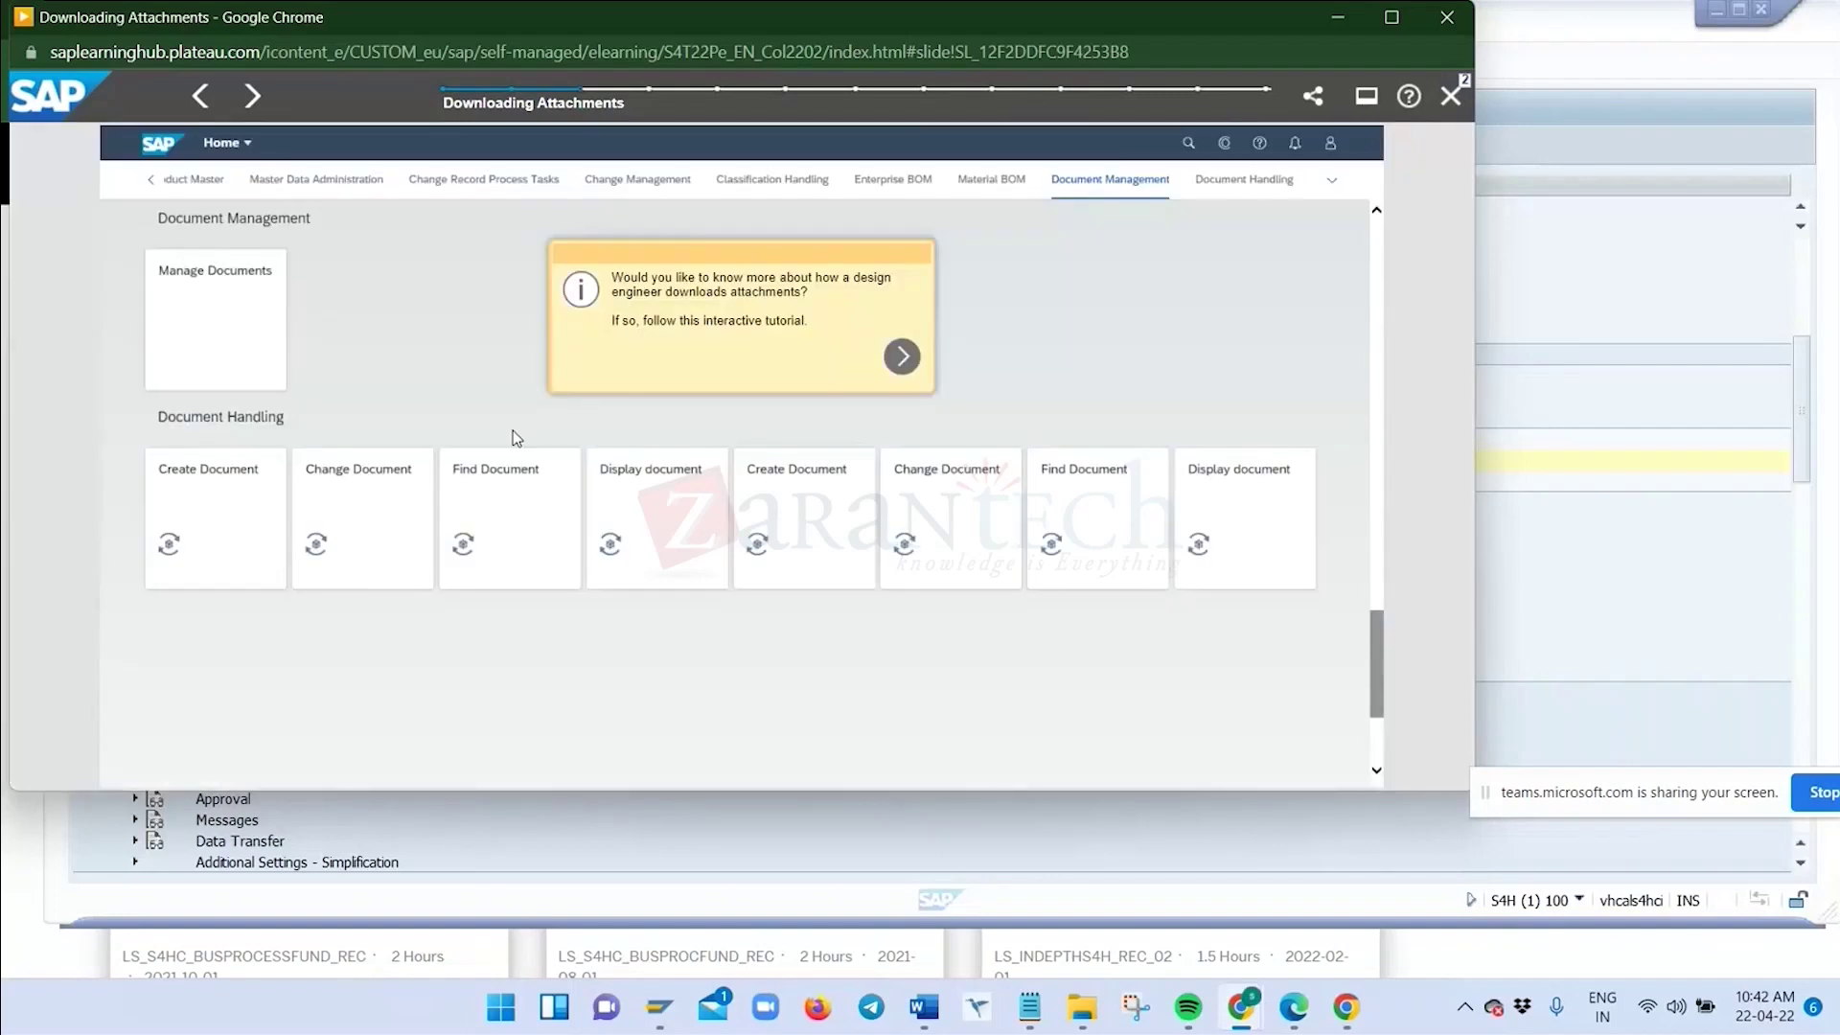
{"action": "left_click", "coordinate": [902, 356]}
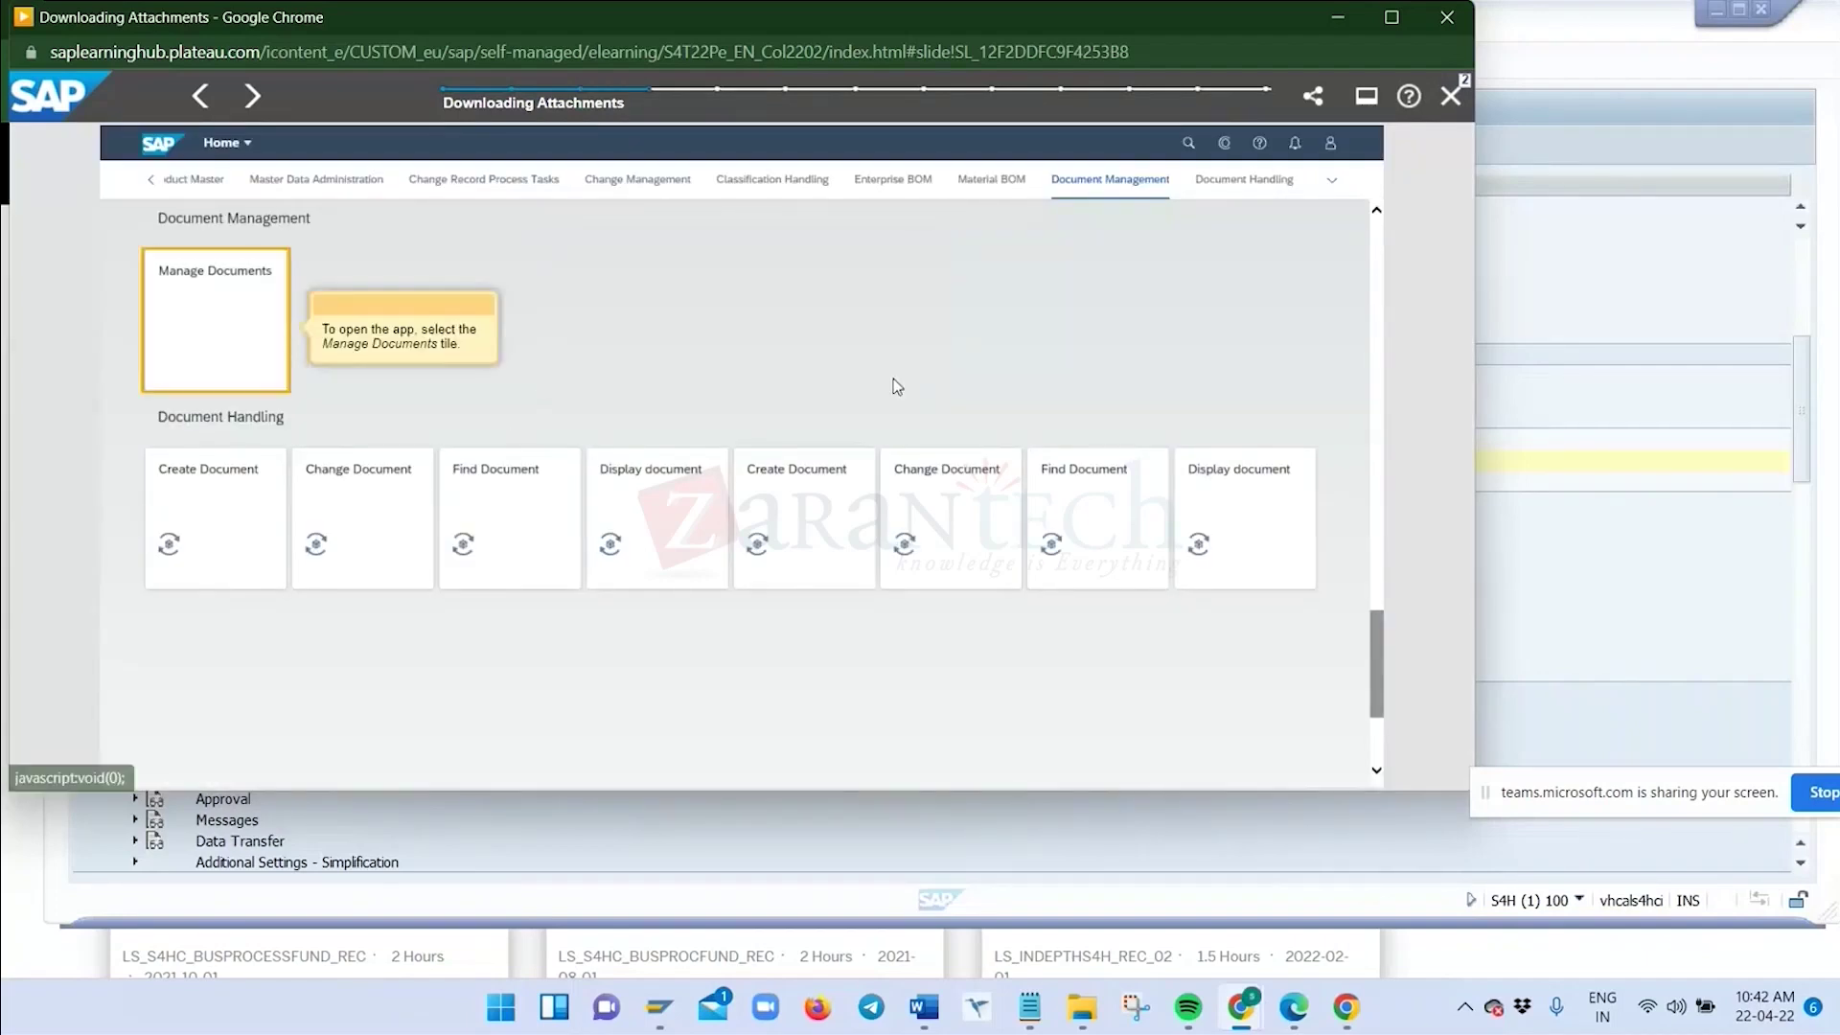
{"action": "left_click", "coordinate": [219, 315]}
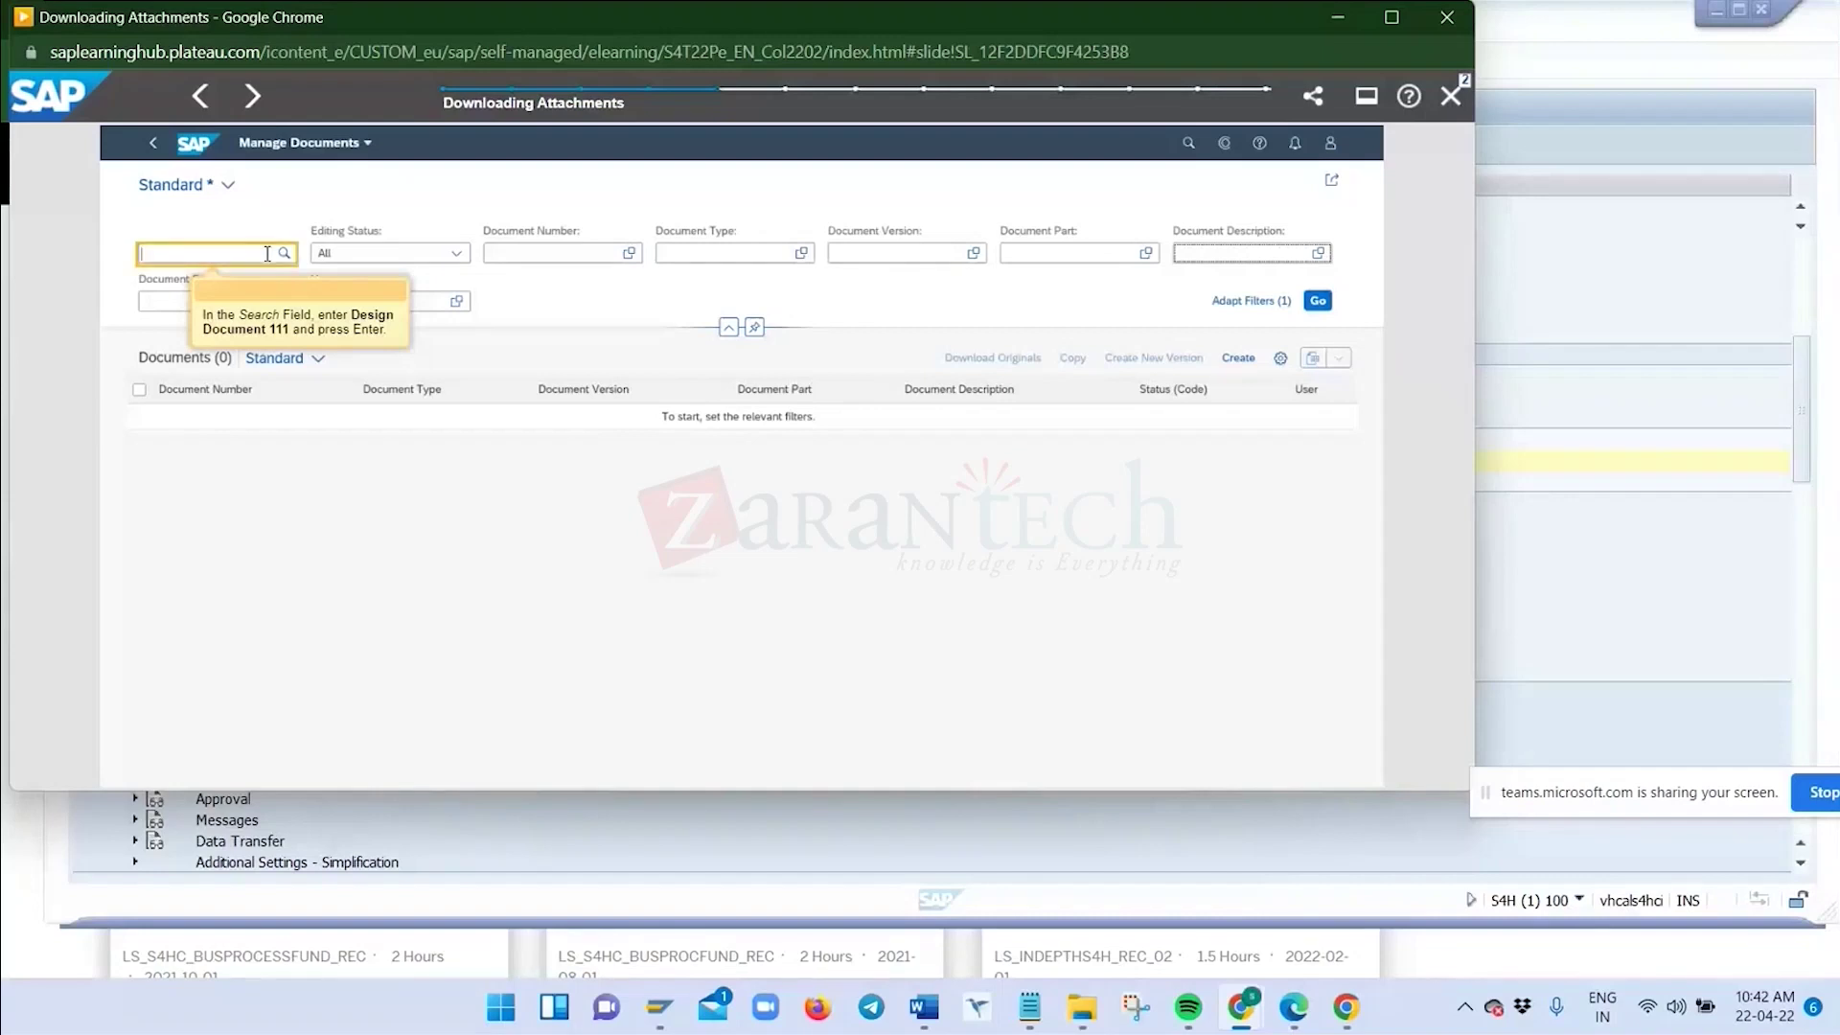
Search the simulated document list for 111
{"action": "type", "text": "111"}
{"action": "left_click", "coordinate": [1021, 421]}
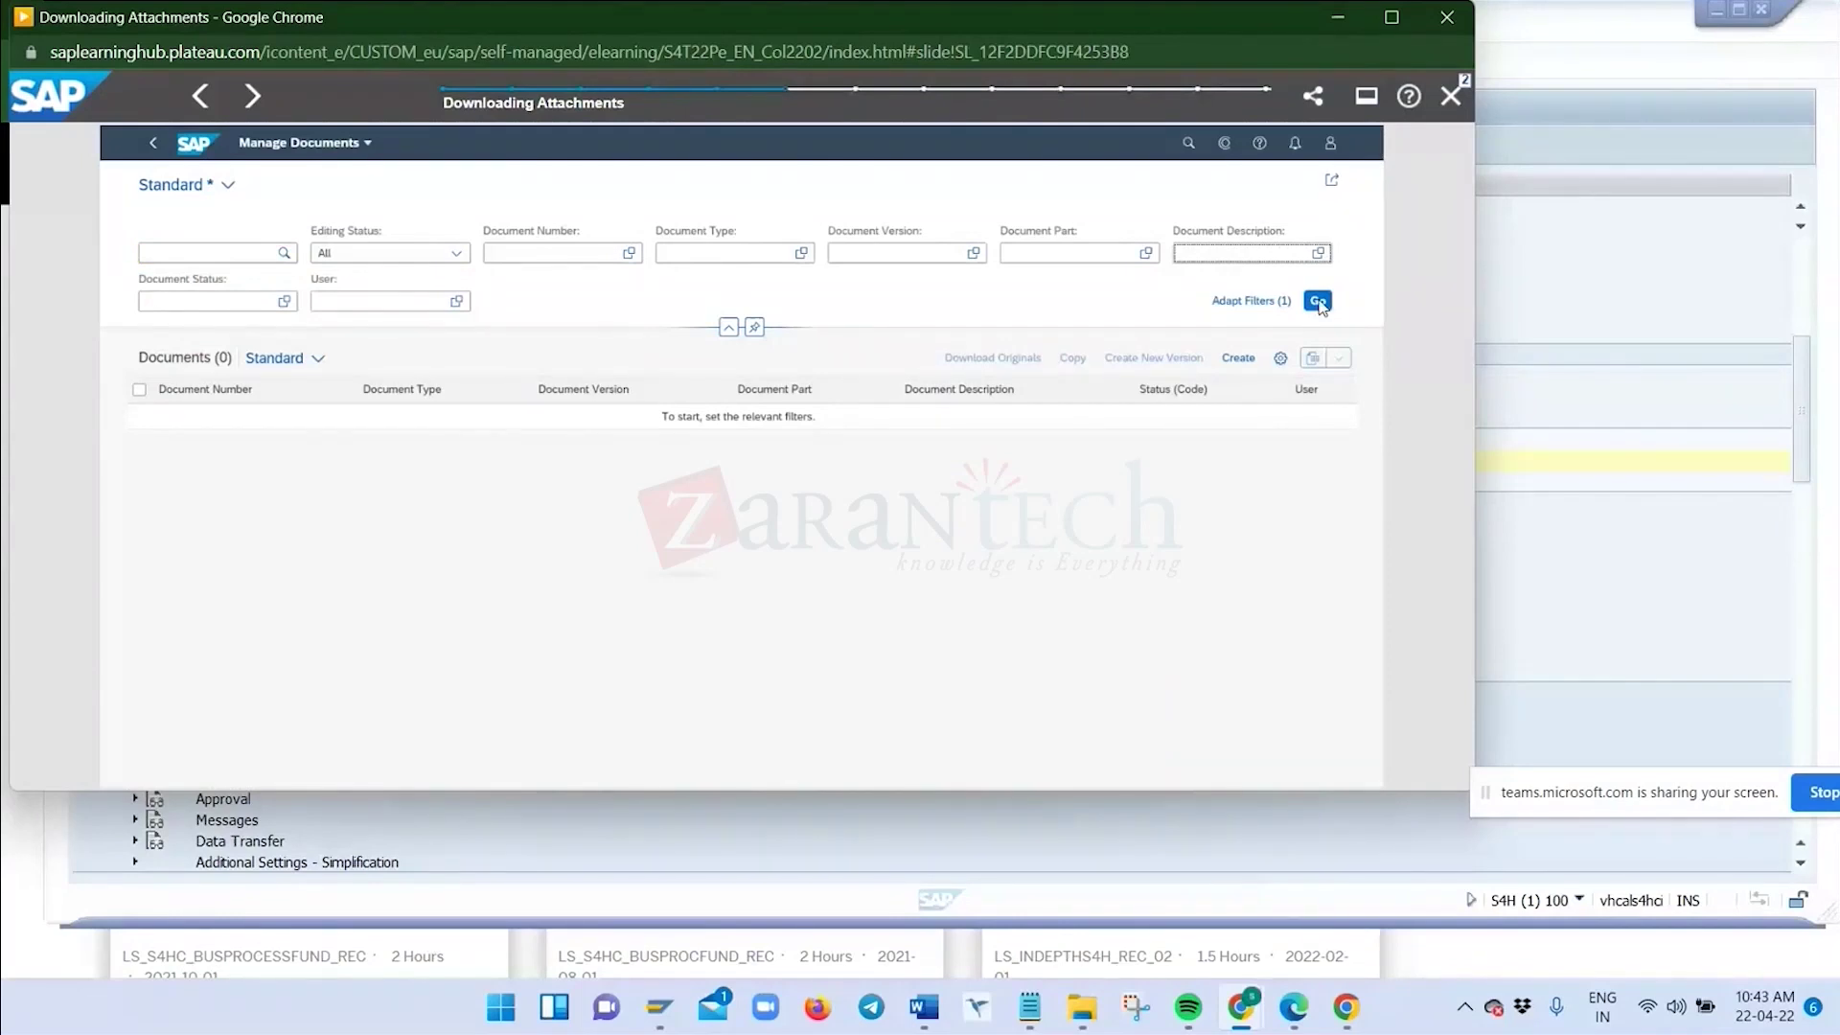
{"action": "left_click", "coordinate": [1317, 301]}
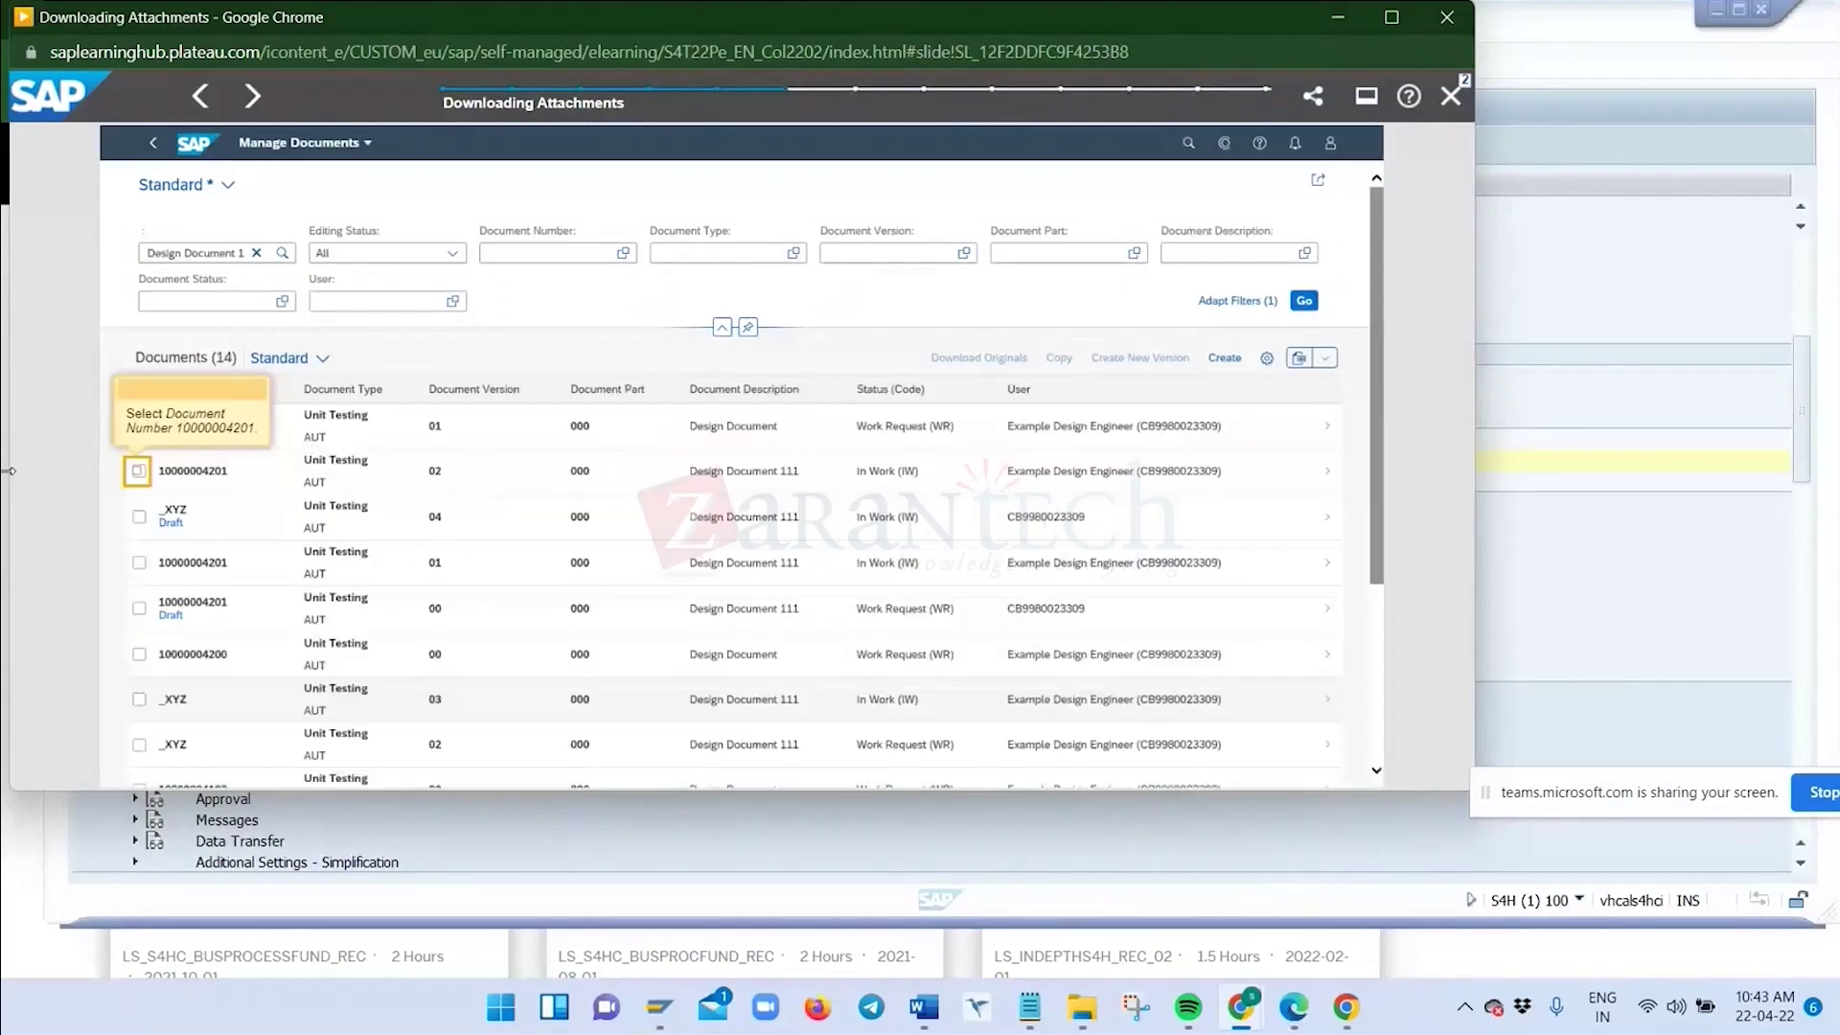
{"action": "left_click", "coordinate": [139, 470]}
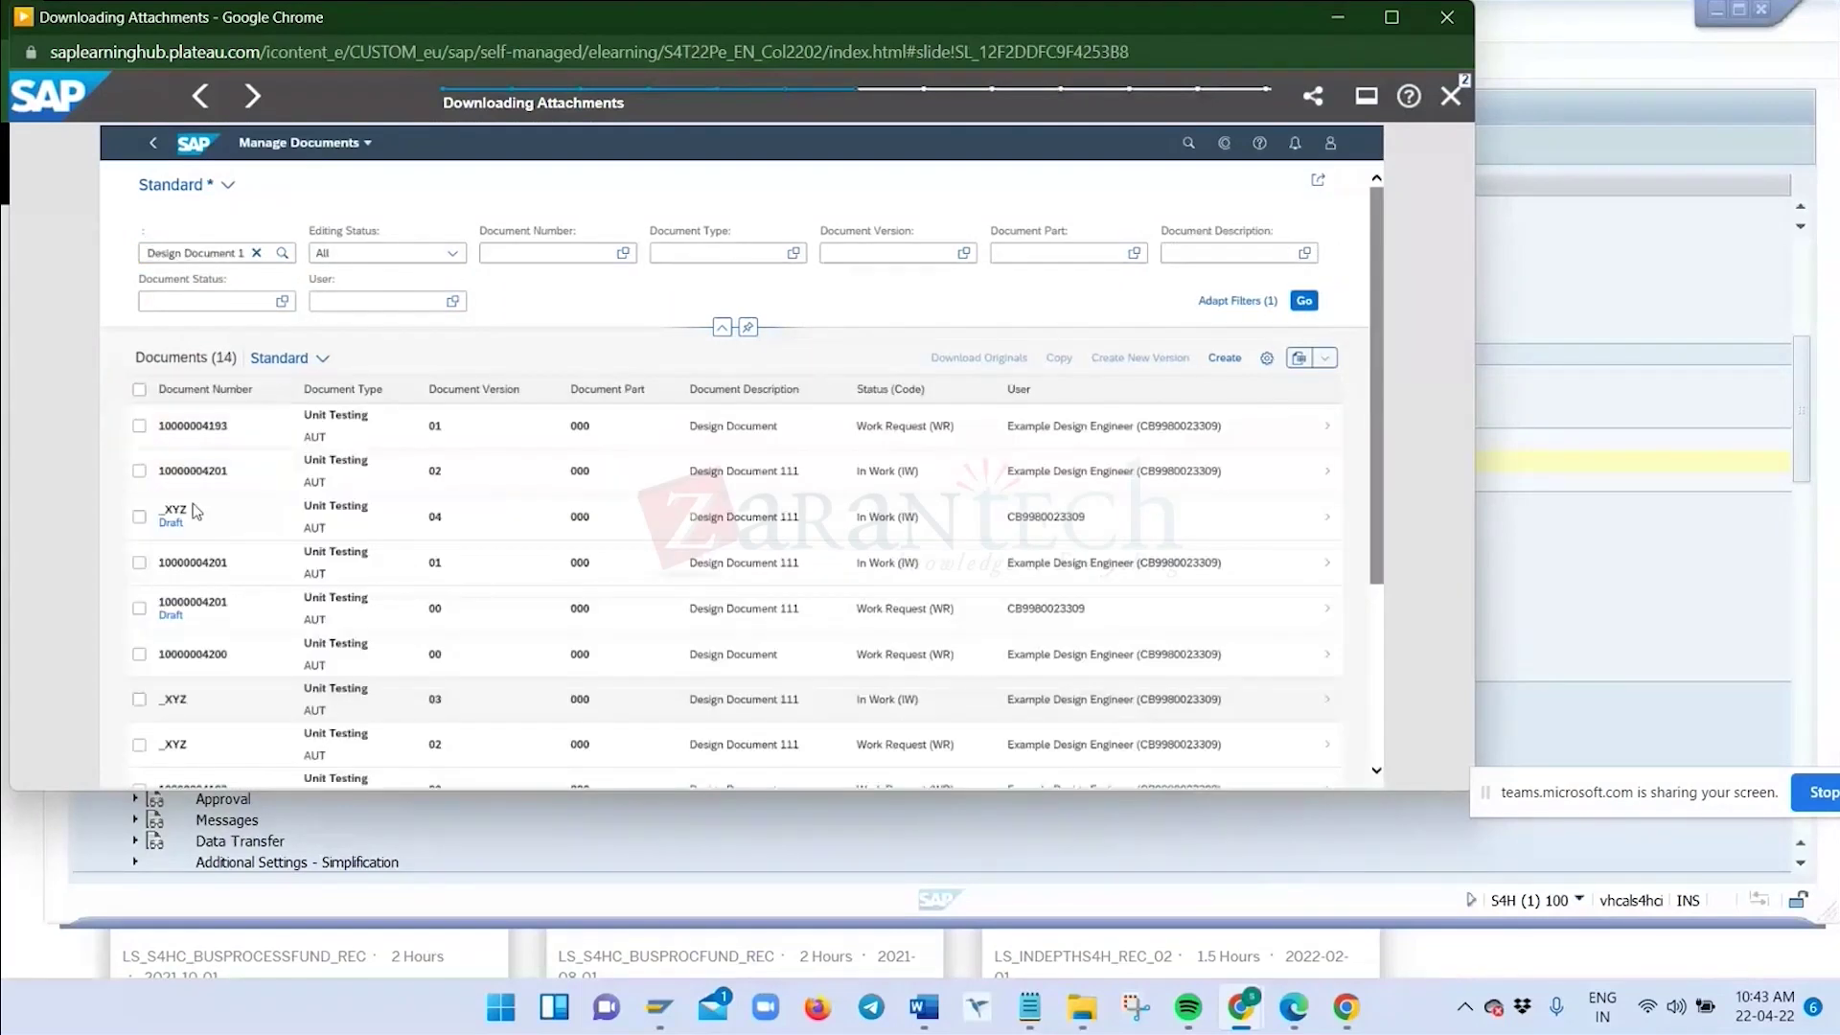
{"action": "left_click", "coordinate": [139, 653]}
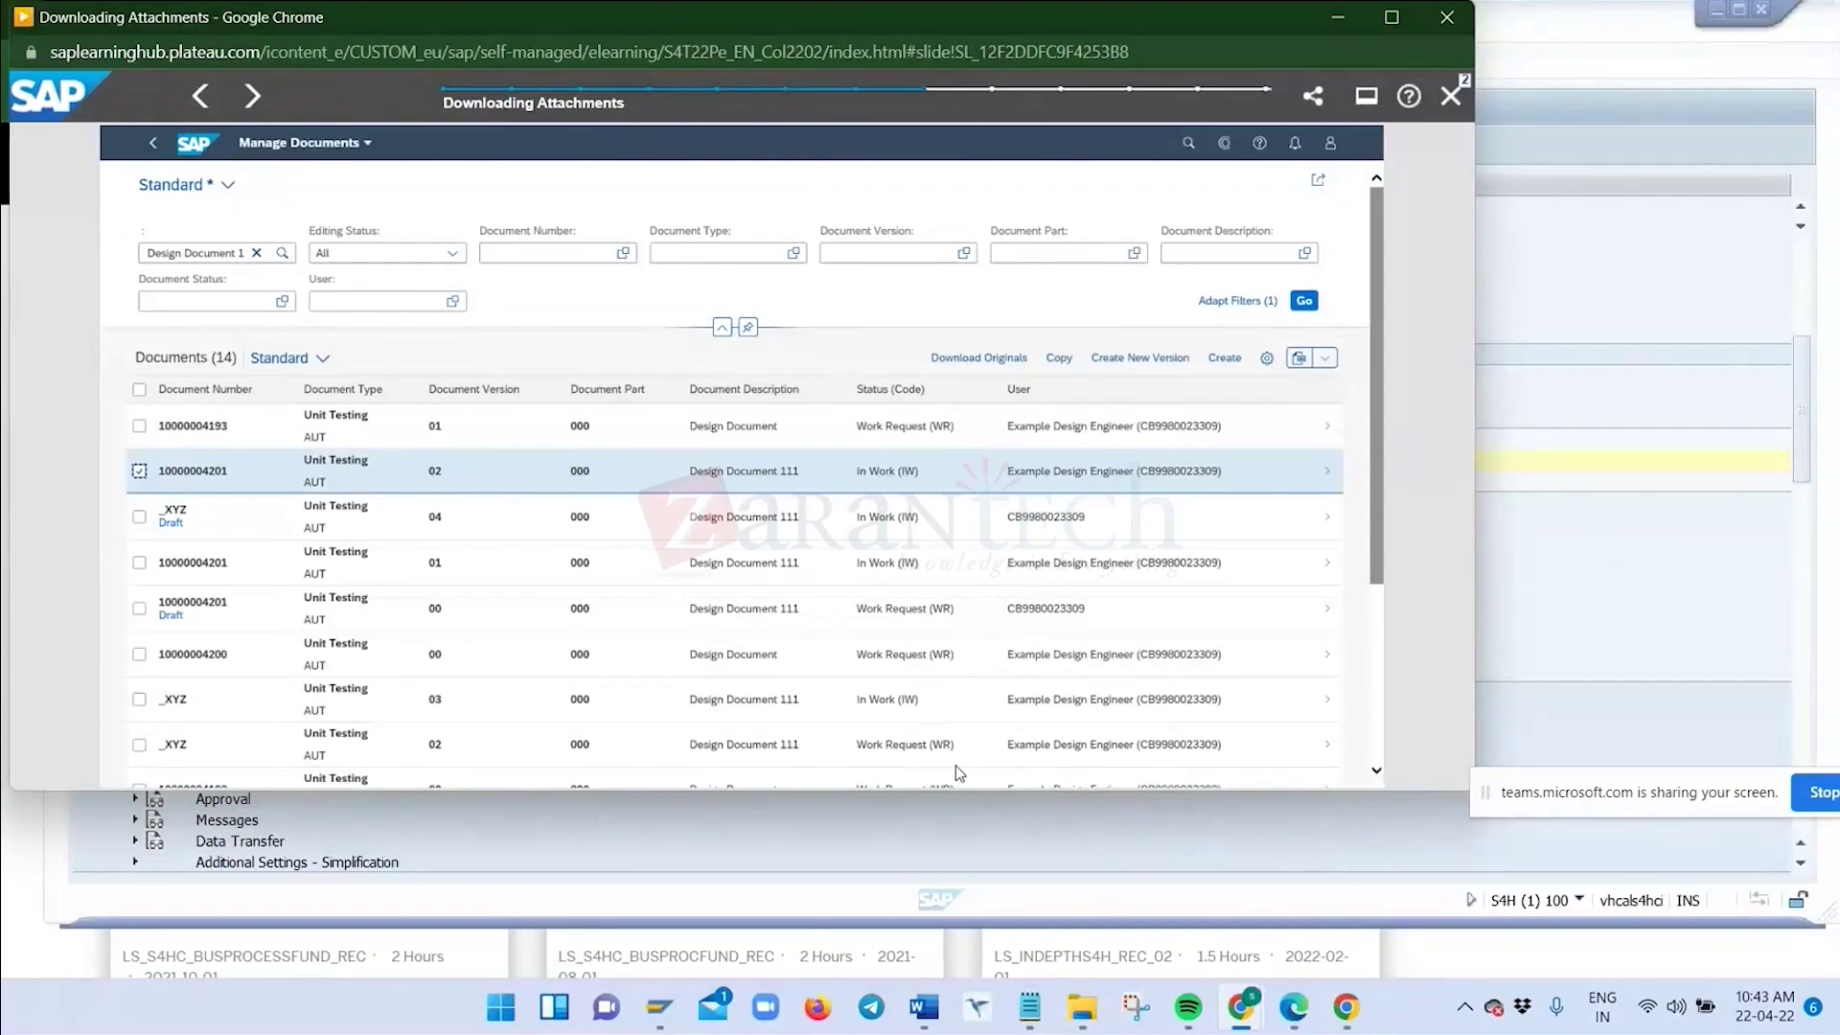
{"action": "left_click", "coordinate": [133, 747]}
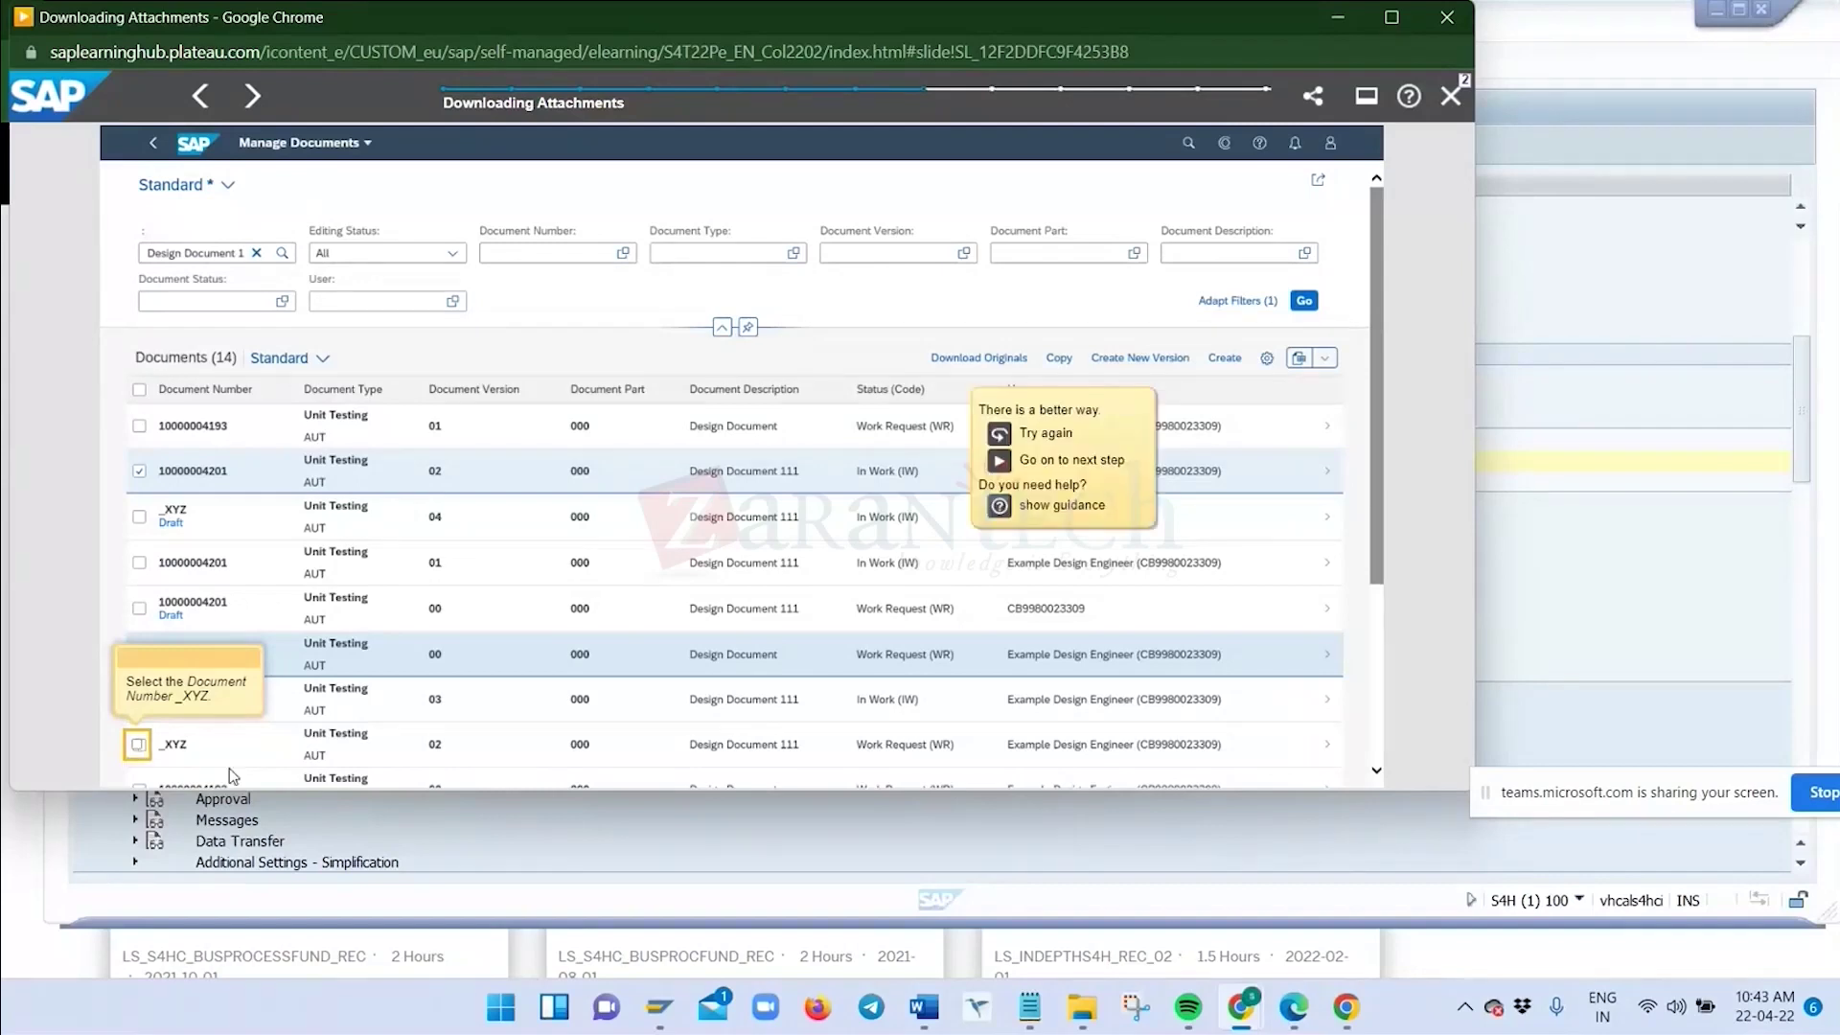
{"action": "left_click", "coordinate": [1094, 429]}
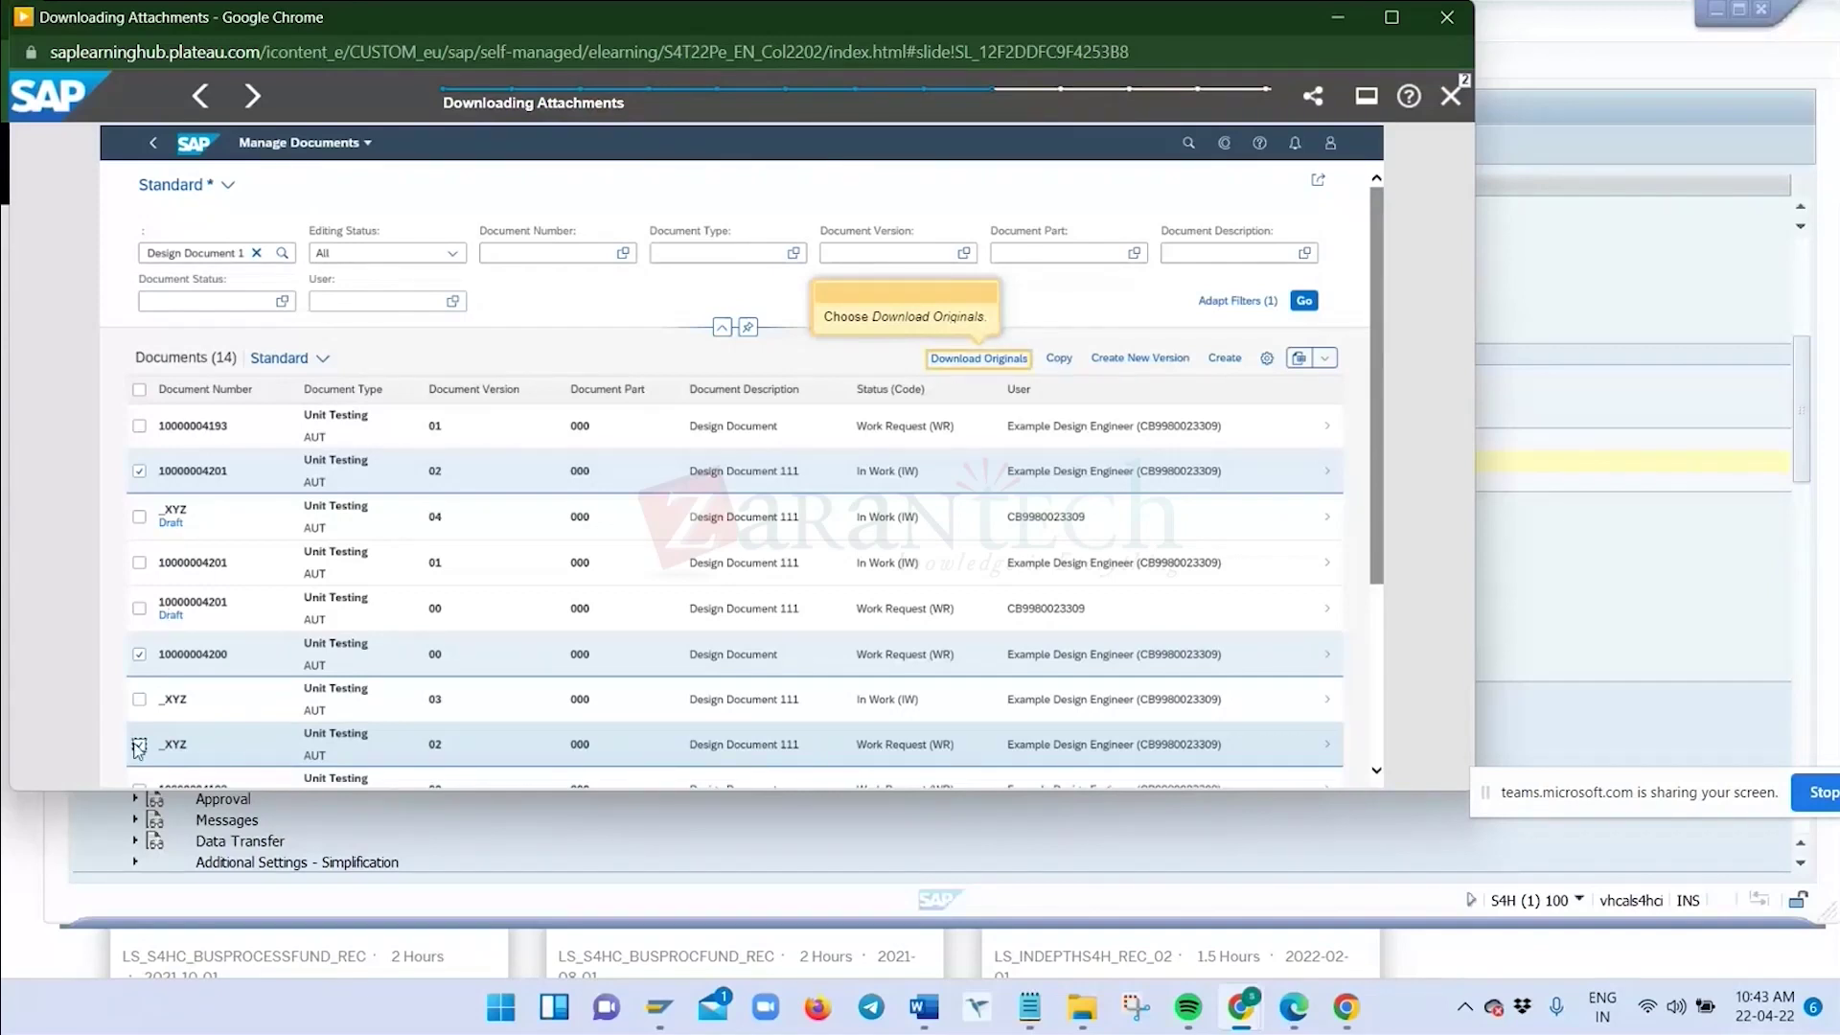
{"action": "left_click", "coordinate": [964, 362]}
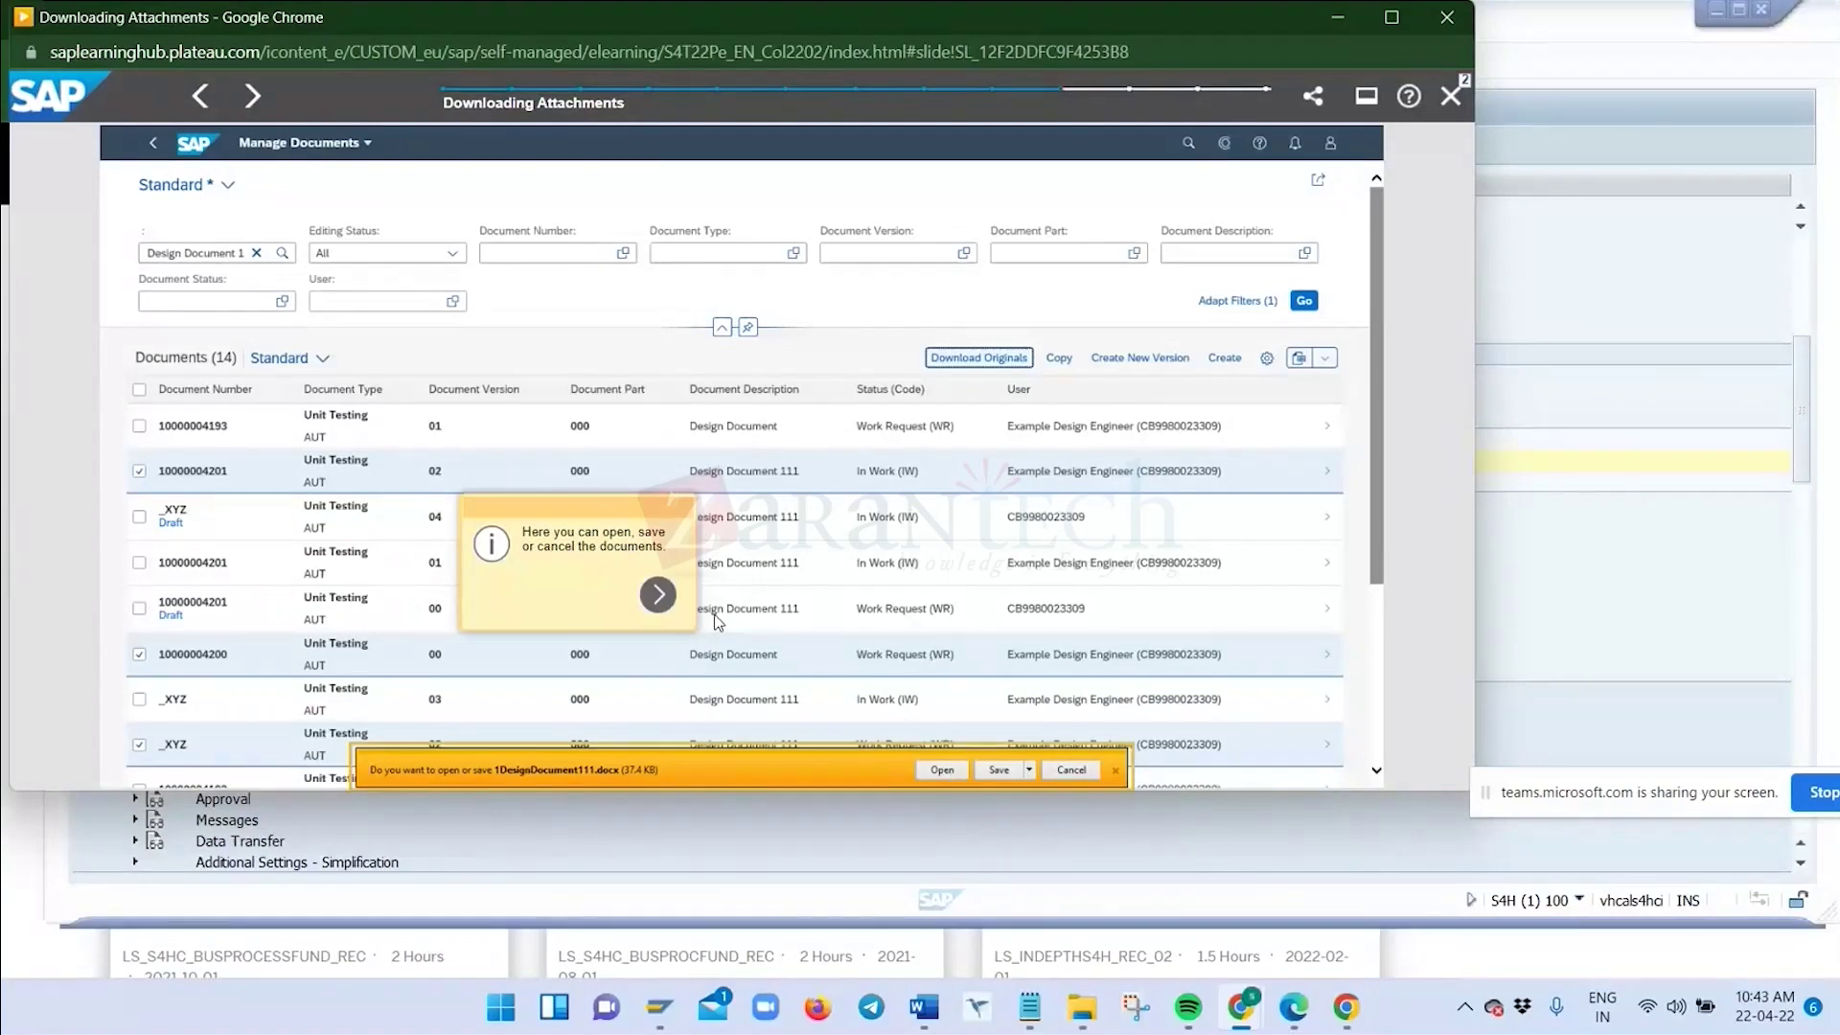
{"action": "left_click", "coordinate": [659, 596]}
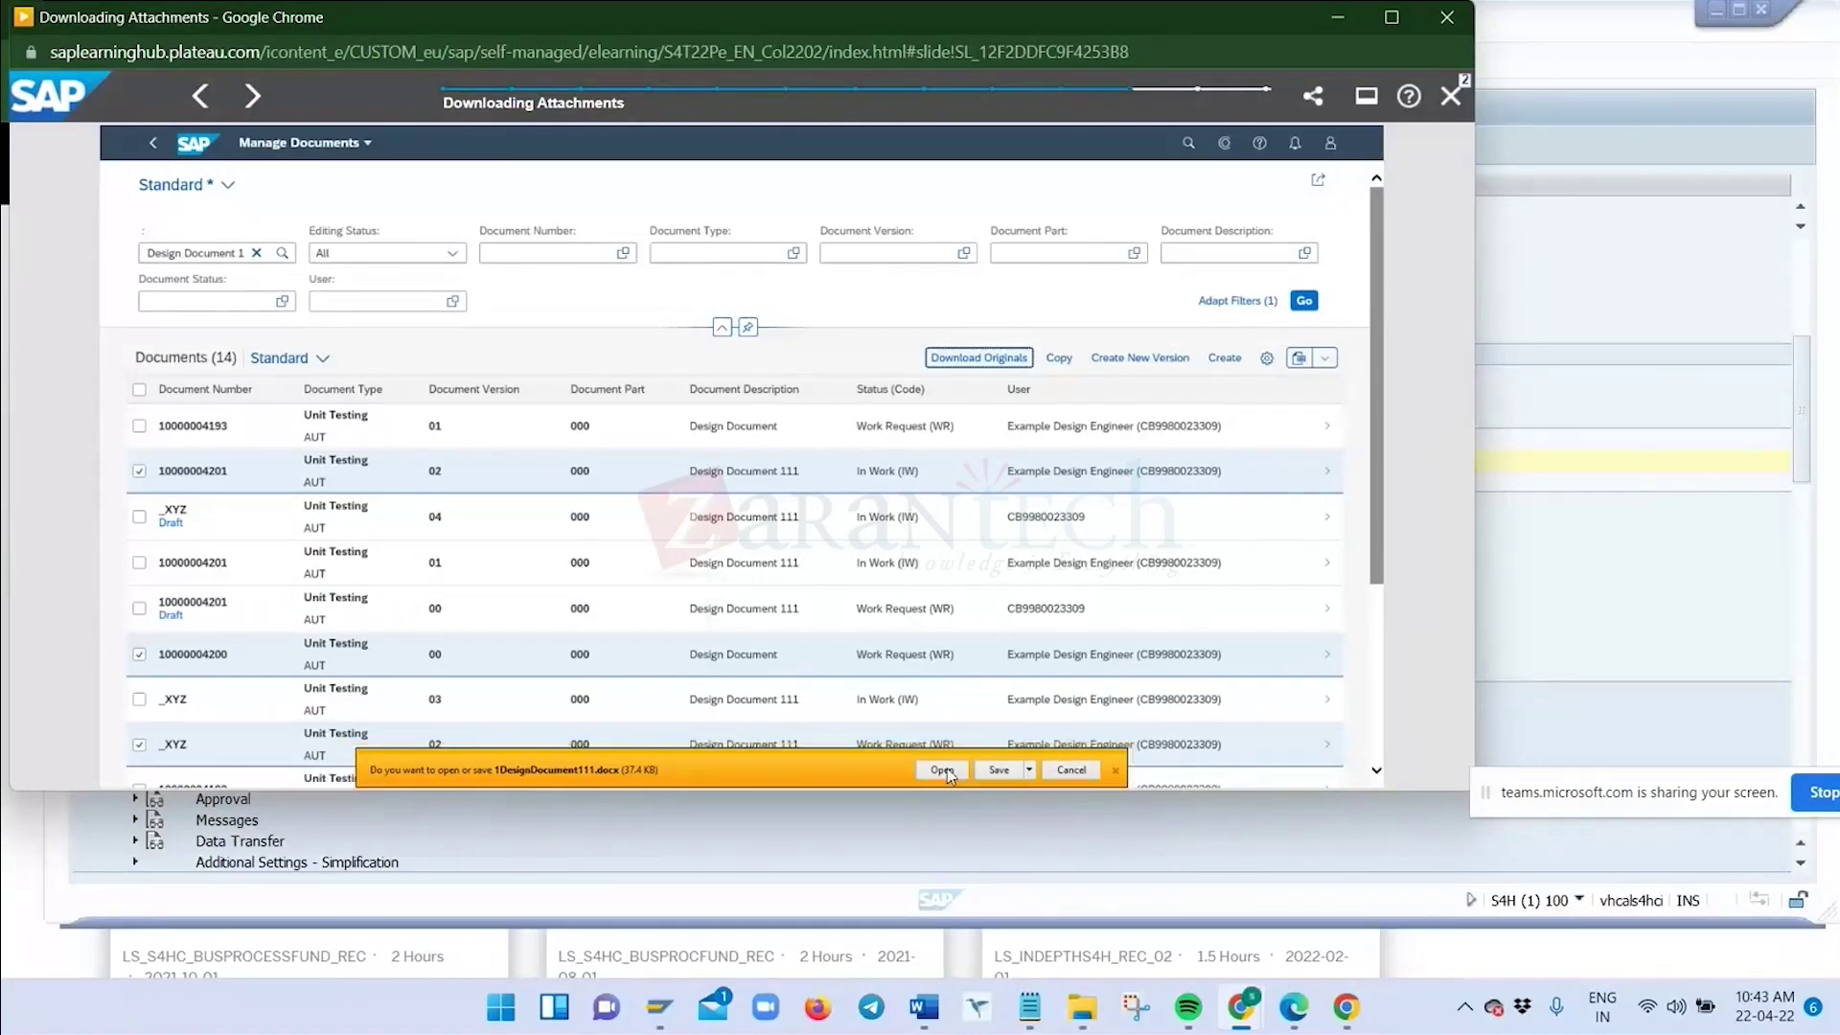
{"action": "left_click", "coordinate": [942, 771]}
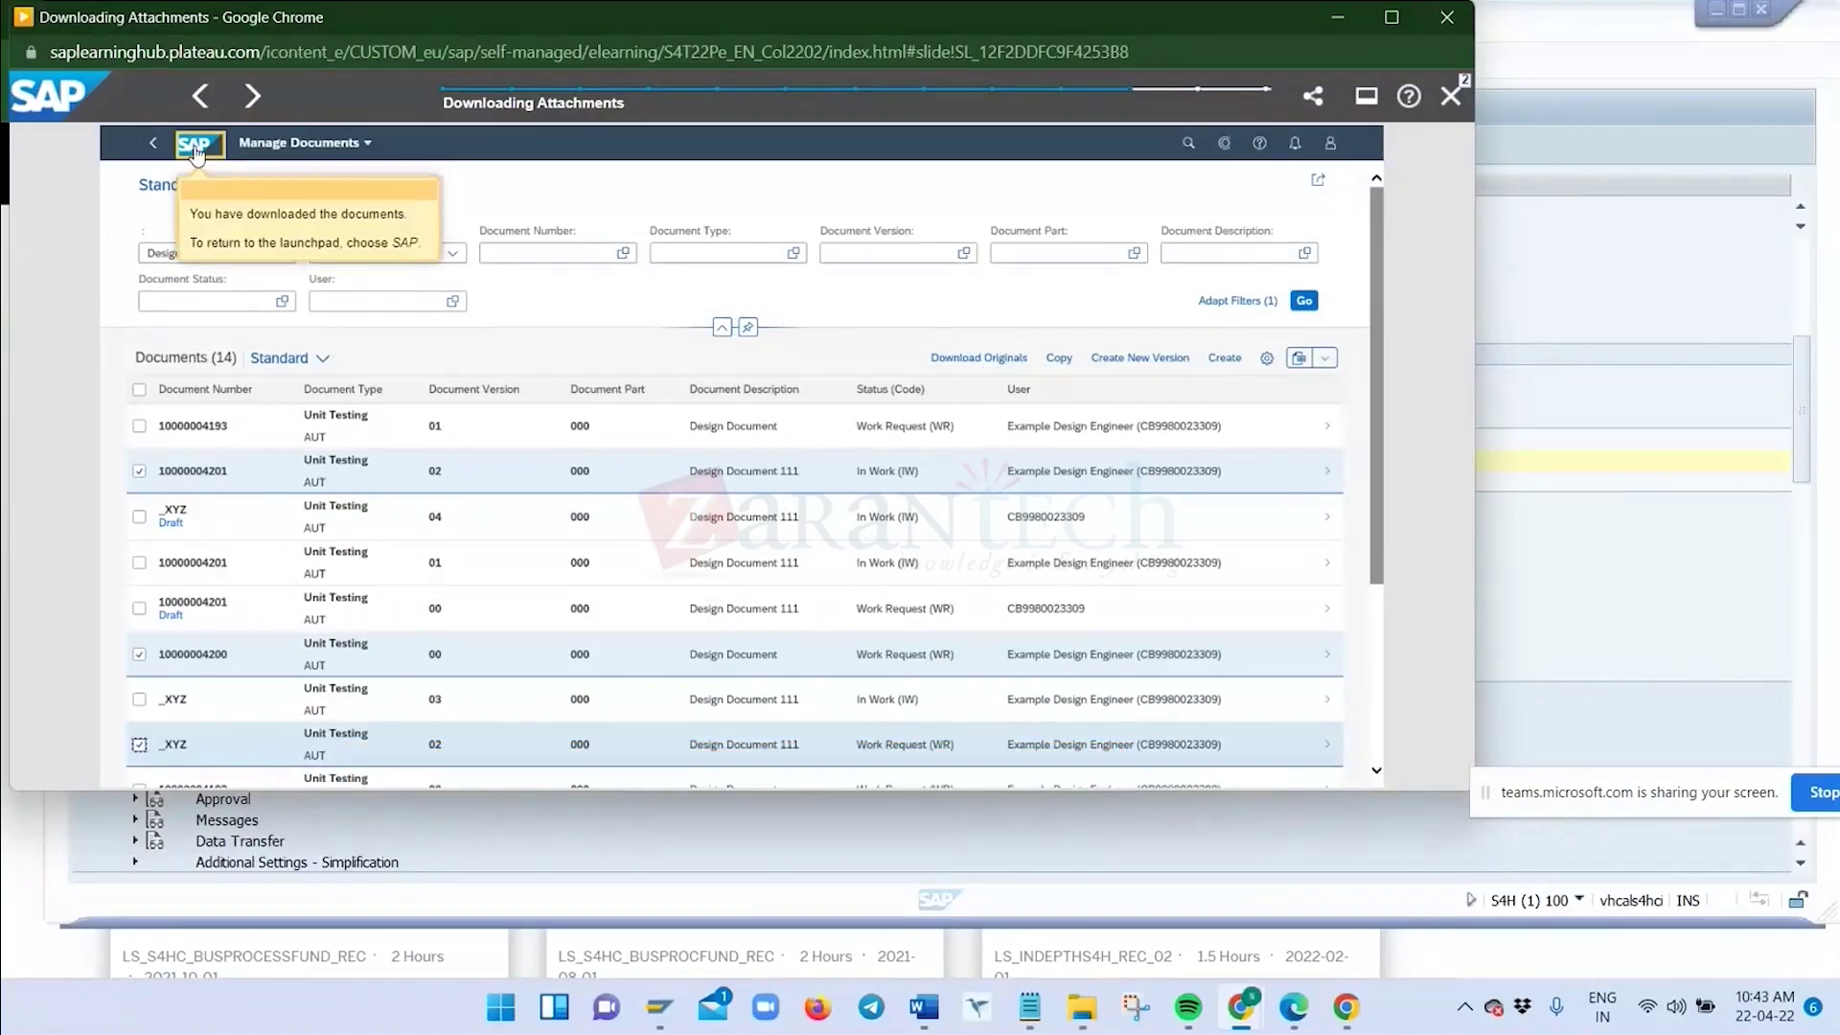
Finish and exit the Downloading Attachments tutorial, and switch to the Display IMG window in SAP GUI
{"action": "left_click", "coordinate": [195, 147]}
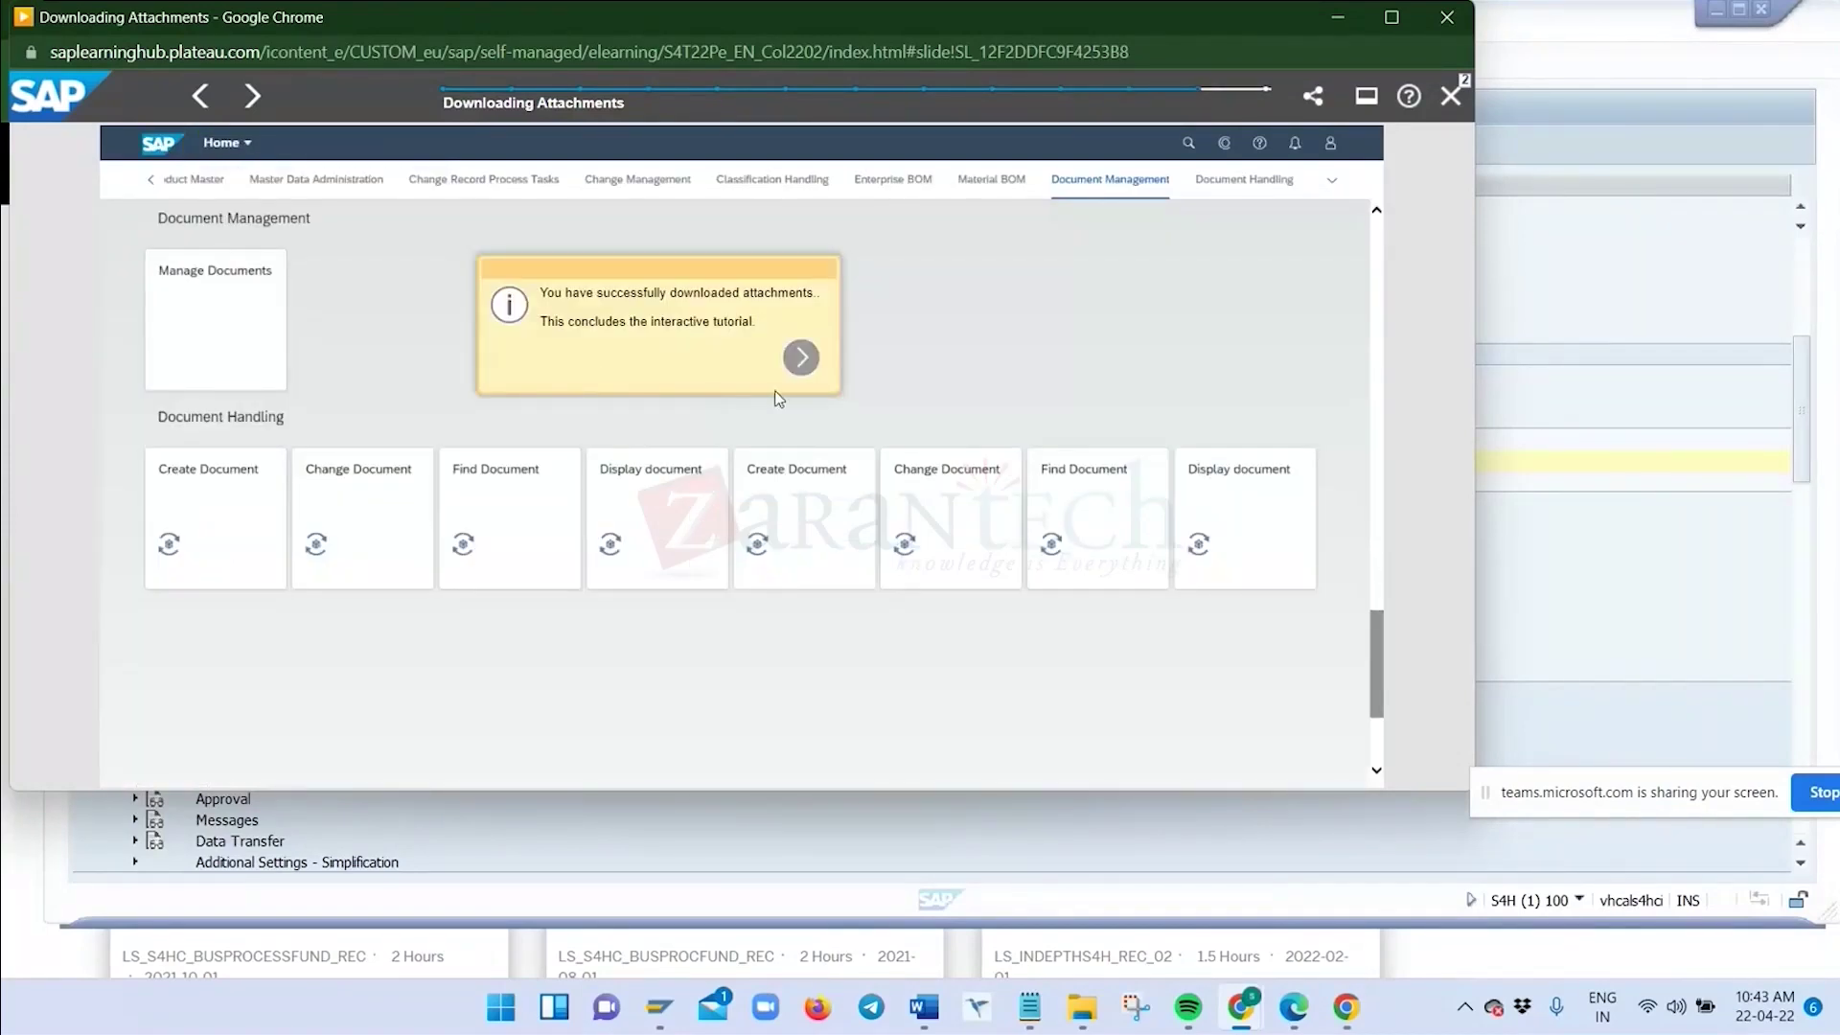
{"action": "left_click", "coordinate": [799, 361]}
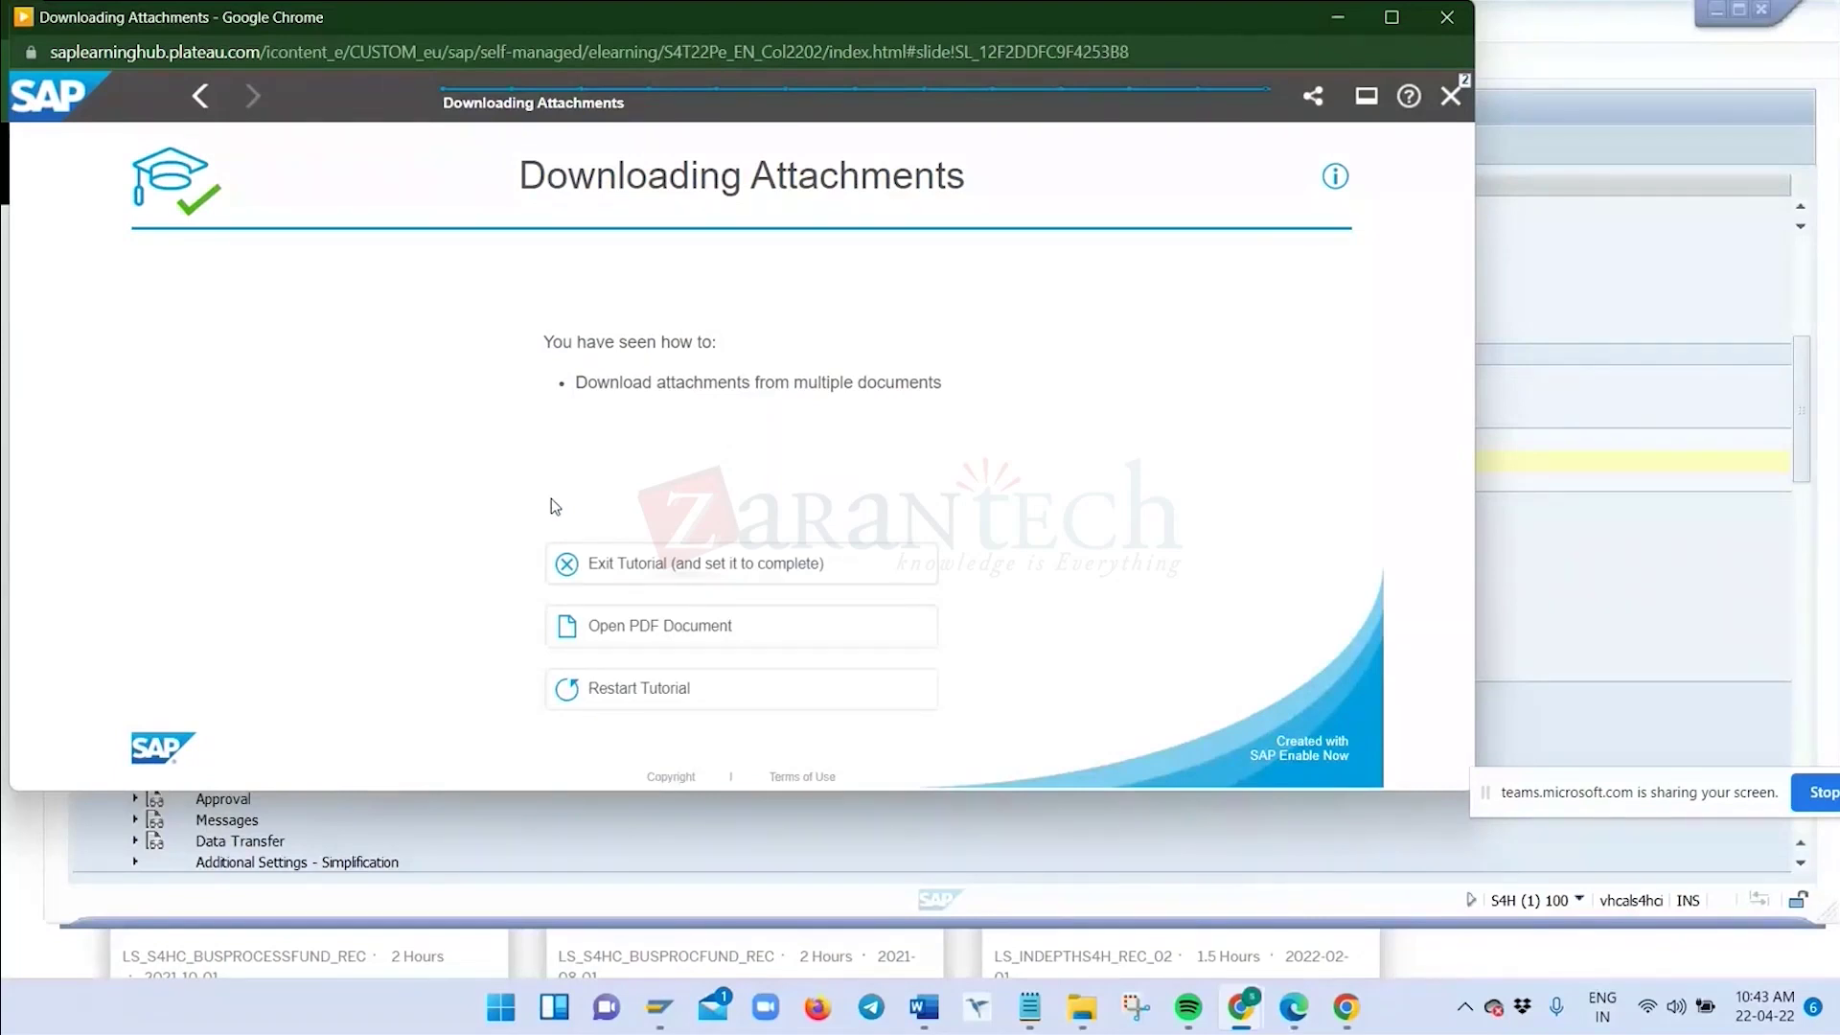
{"action": "left_click", "coordinate": [1449, 96]}
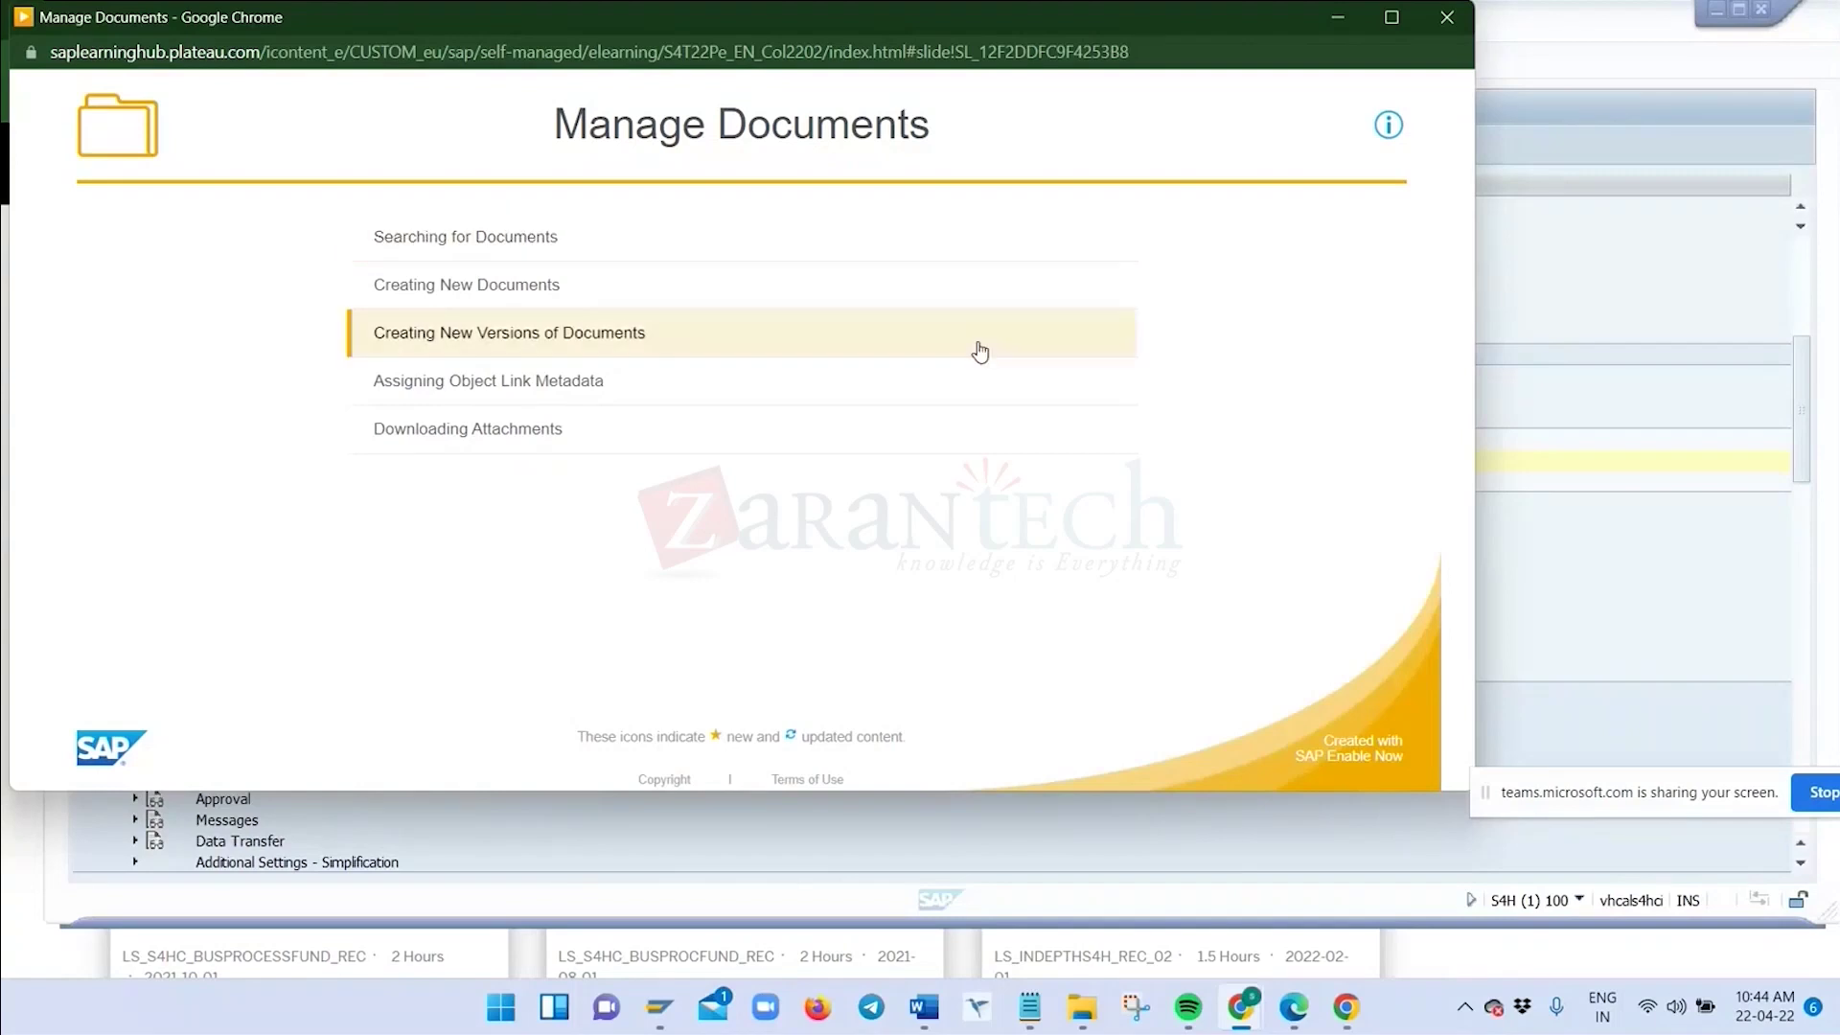
{"action": "key", "text": "alt+Tab"}
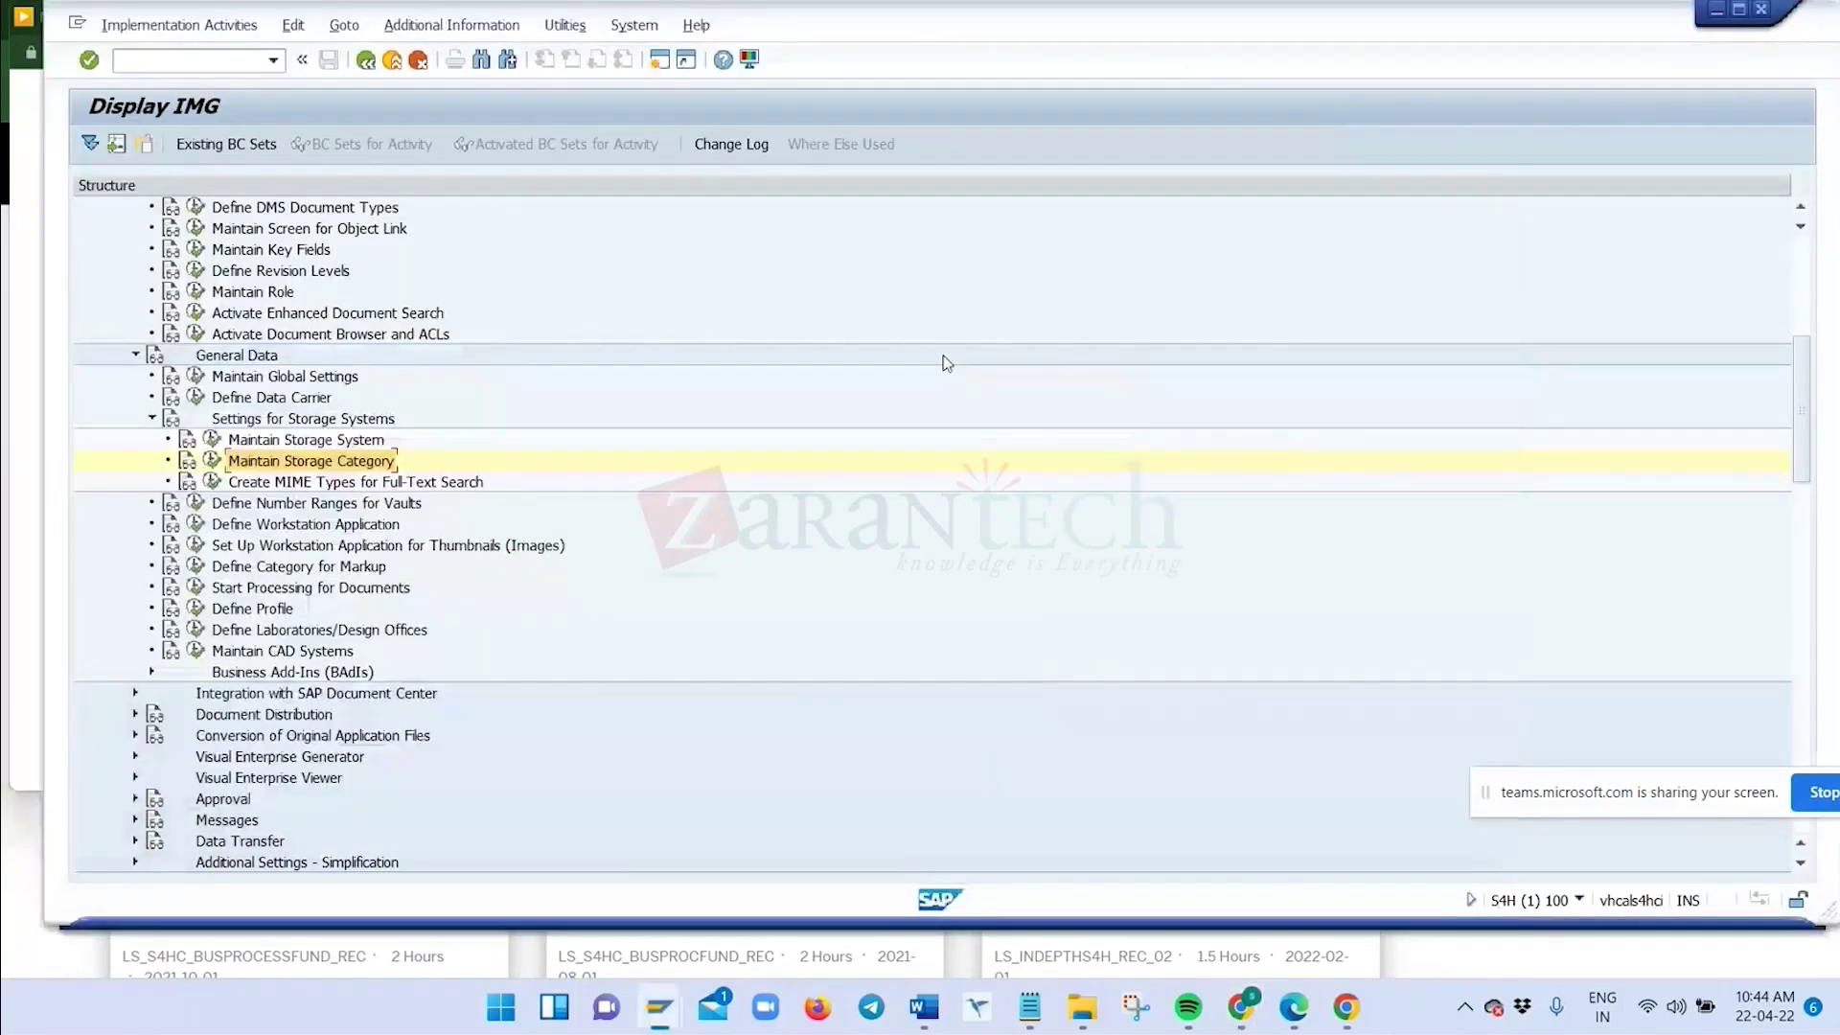
Switch to Chrome and review the Module 3 - Document Management slide deck from its closing slide back to the first
{"action": "key", "text": "alt+Tab"}
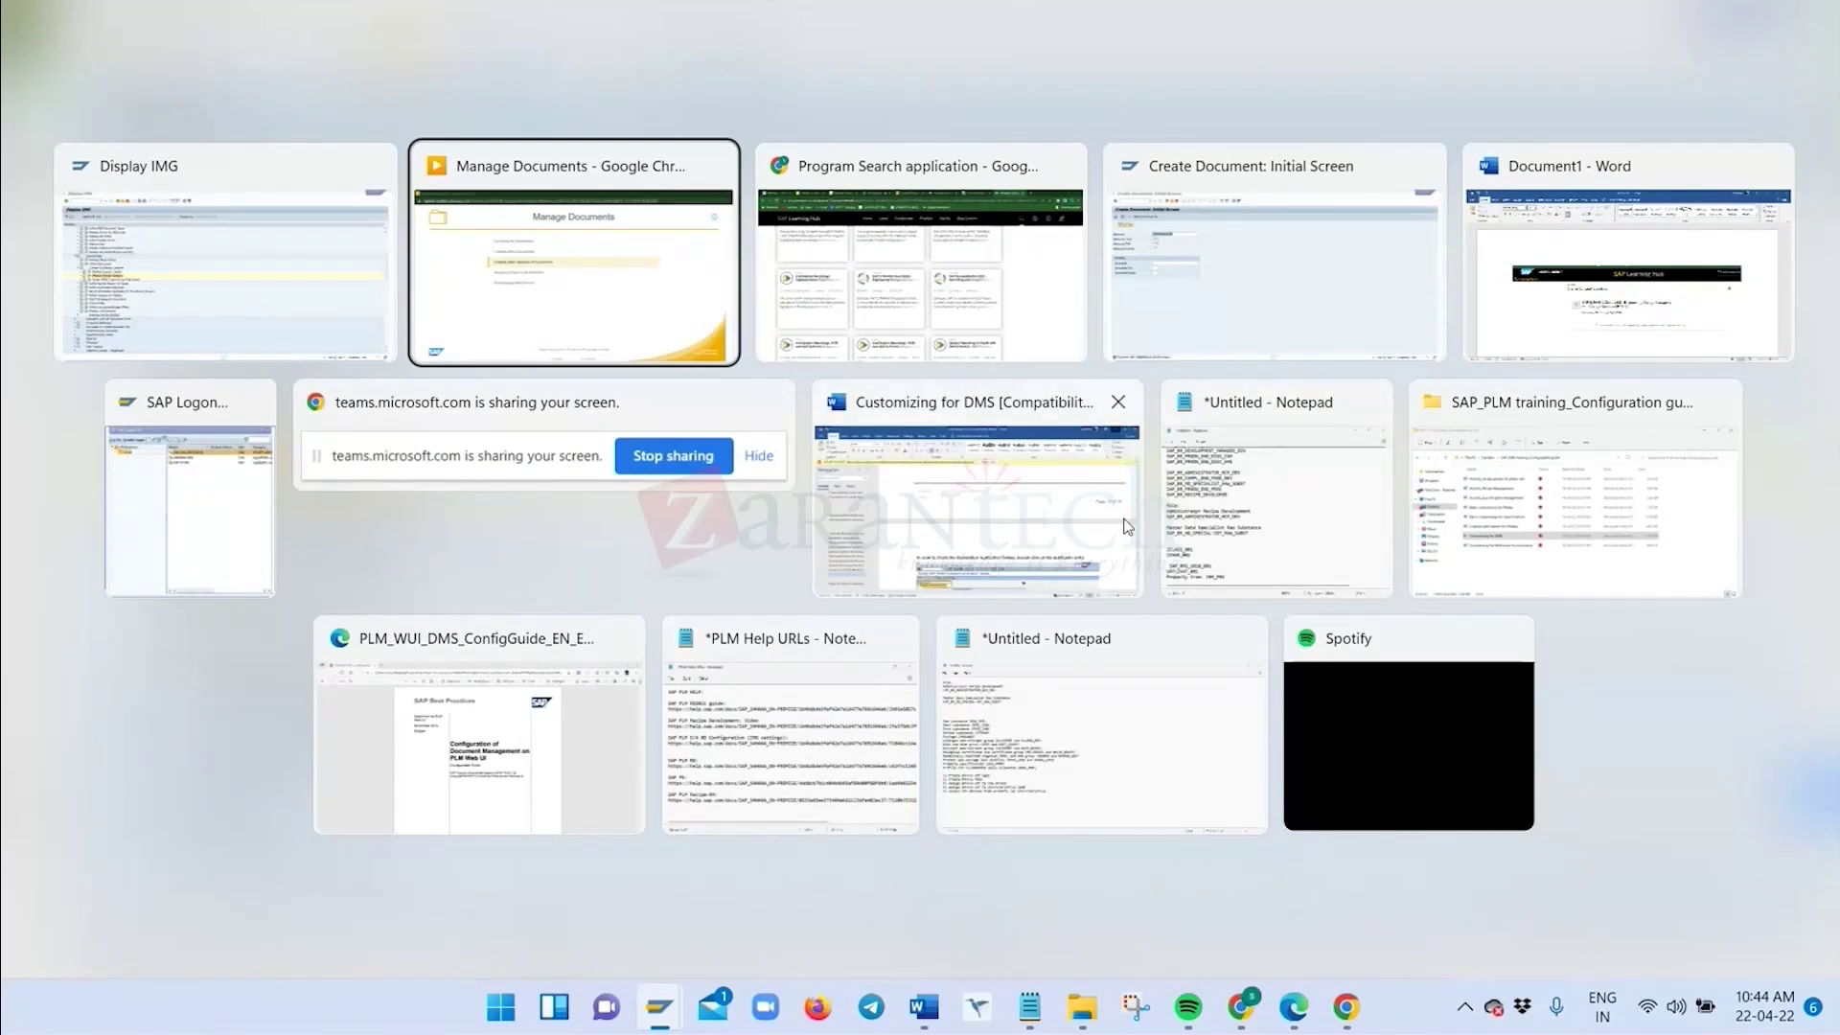
{"action": "left_click", "coordinate": [537, 279]}
{"action": "key", "text": "alt+Tab"}
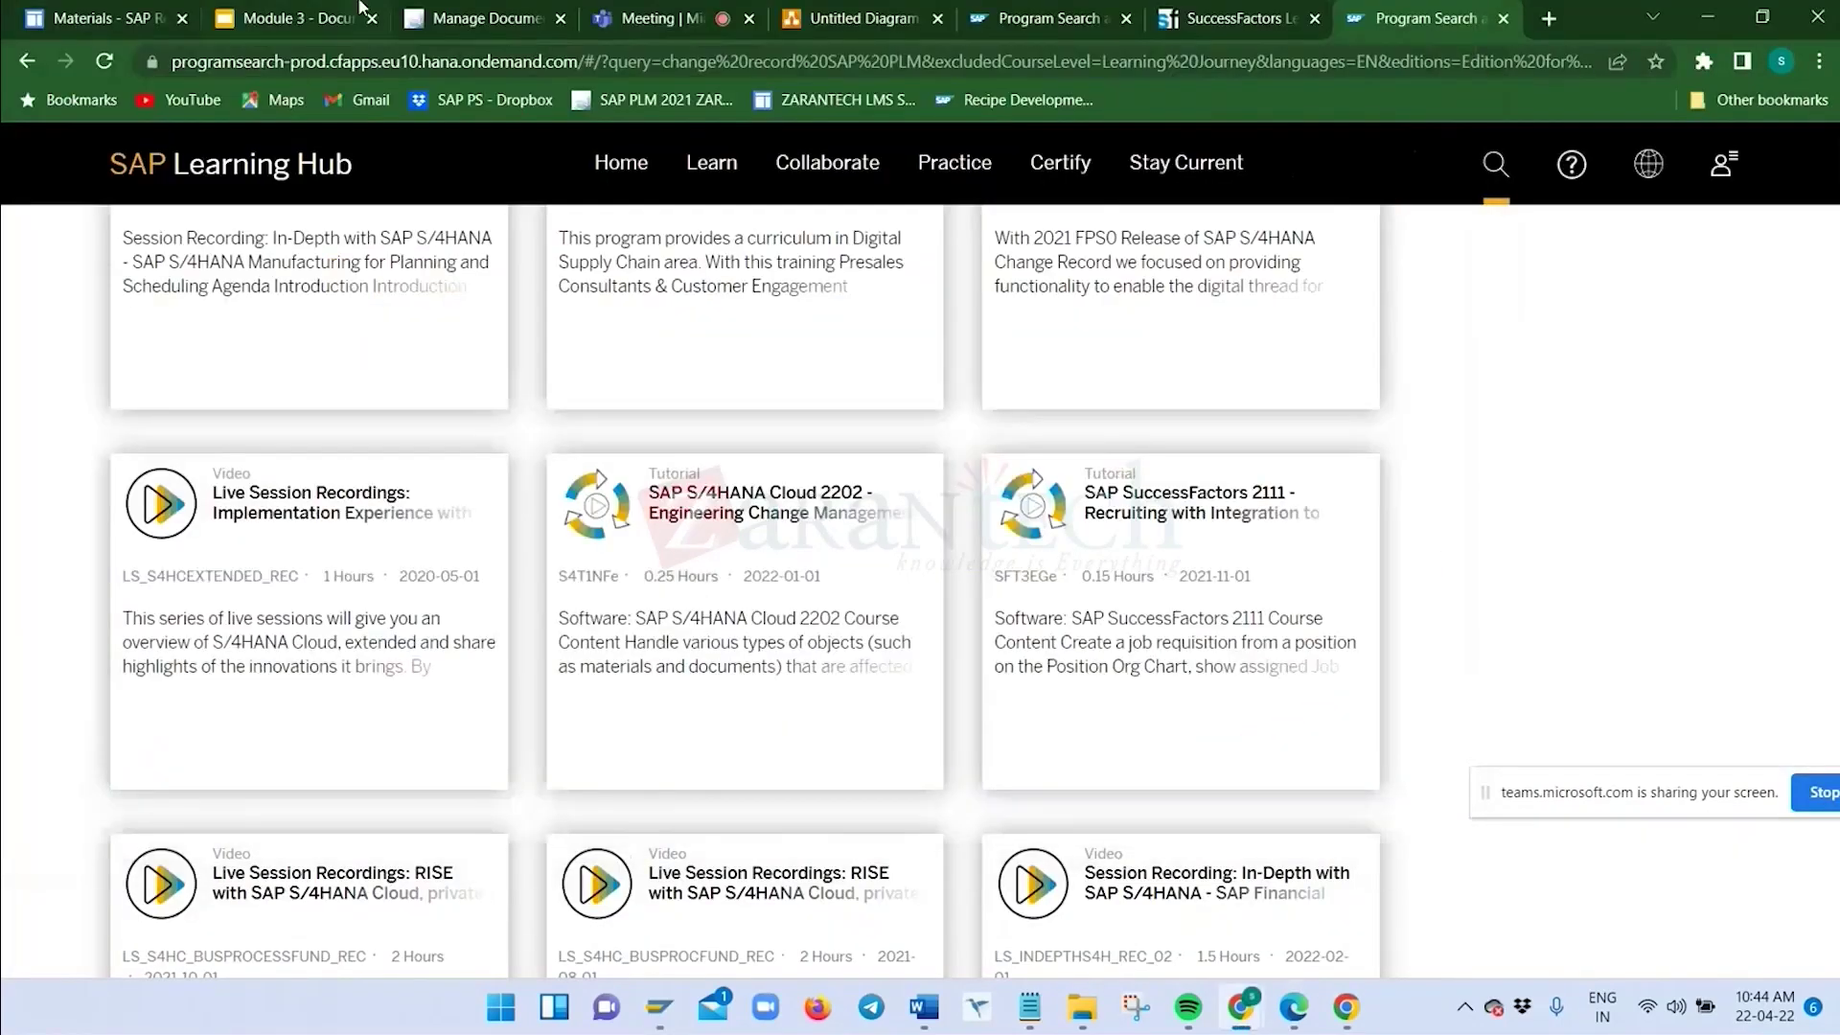
{"action": "key", "text": "alt+Tab"}
{"action": "left_click", "coordinate": [176, 841]}
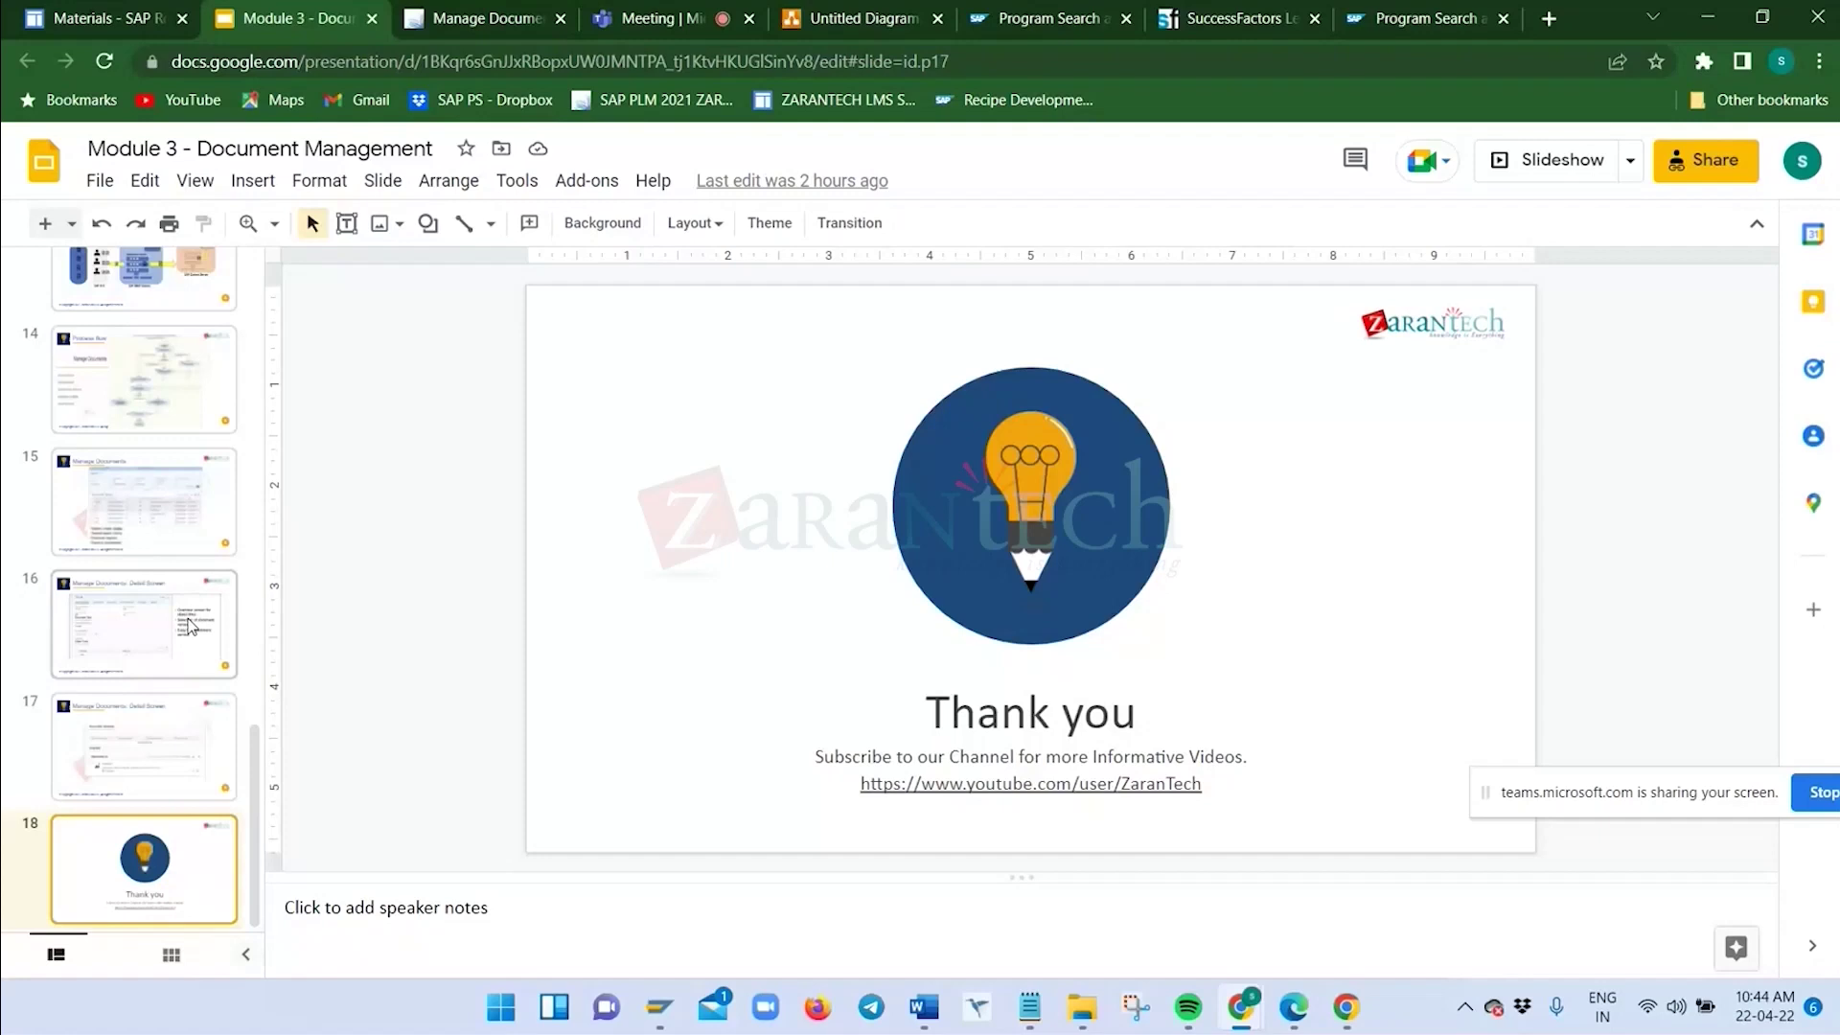
{"action": "scroll", "coordinate": [188, 625], "scroll_direction": "up", "scroll_amount": 15}
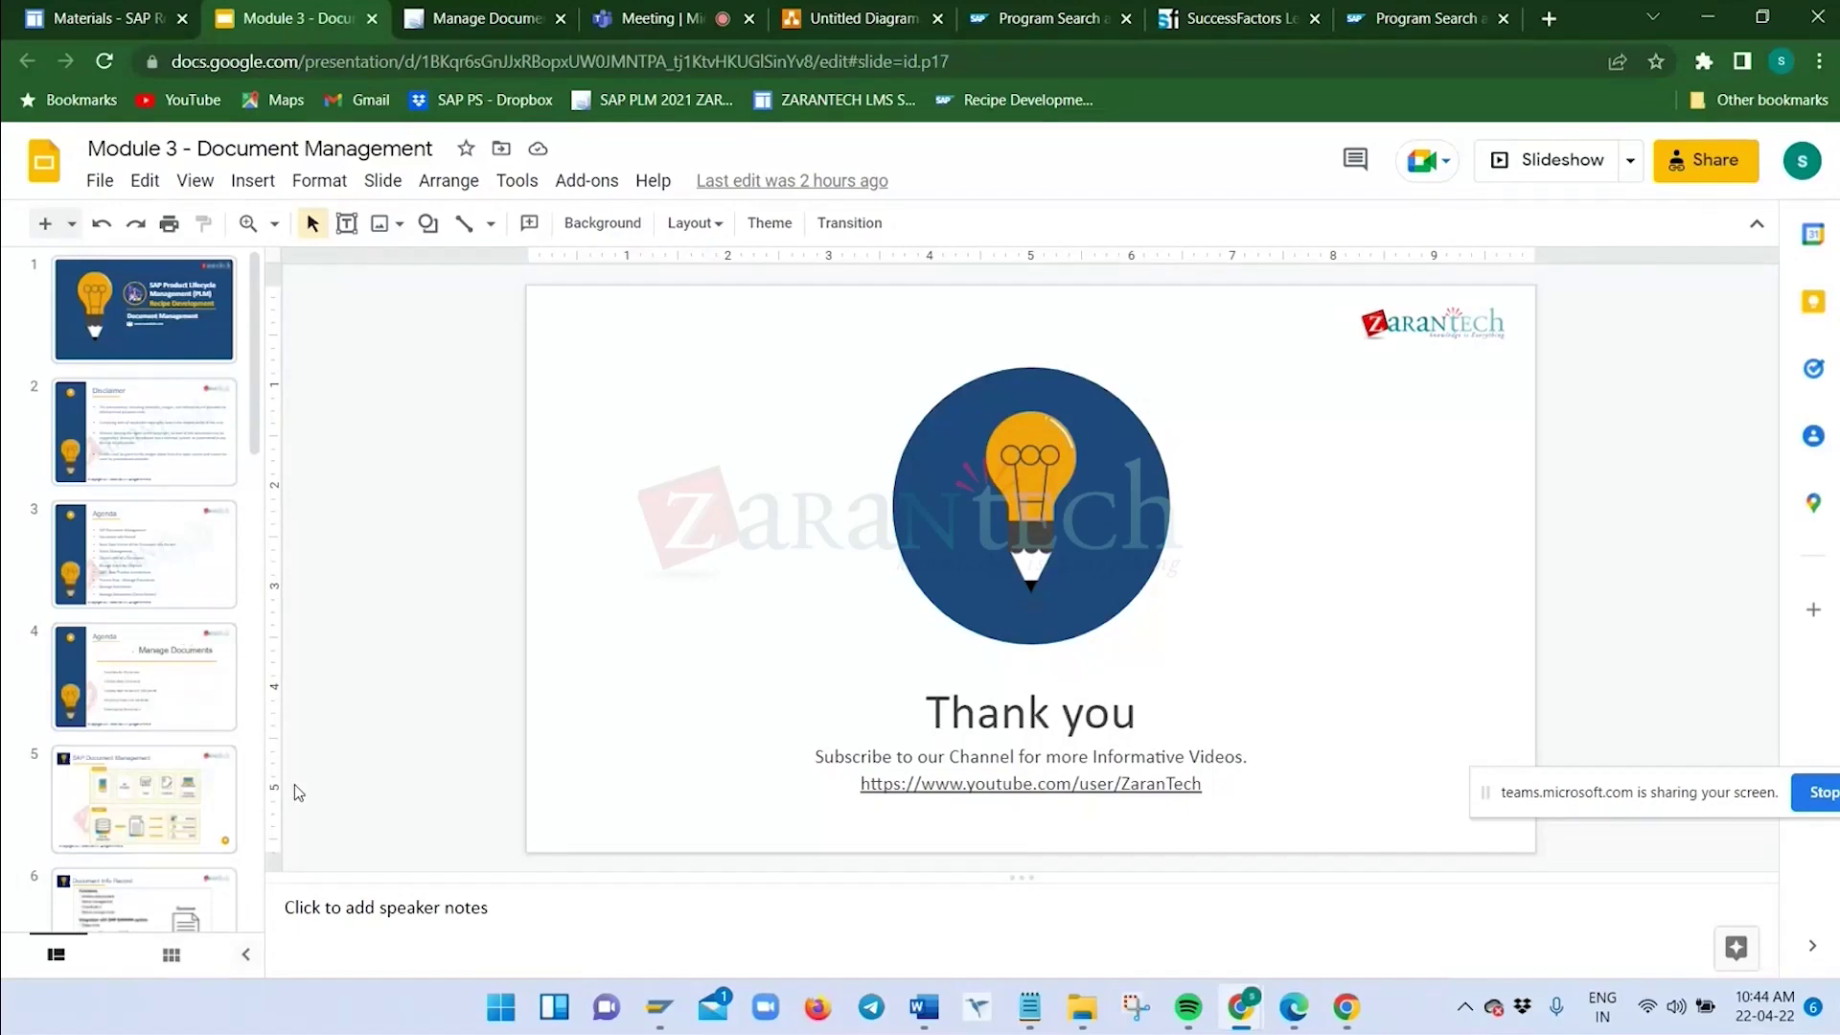
Open Manage Specifications from the Fiori launchpad home and start a new Substance specification of type Real substance
{"action": "key", "text": "alt+Tab"}
{"action": "key", "text": "alt+Tab"}
{"action": "left_click", "coordinate": [484, 15]}
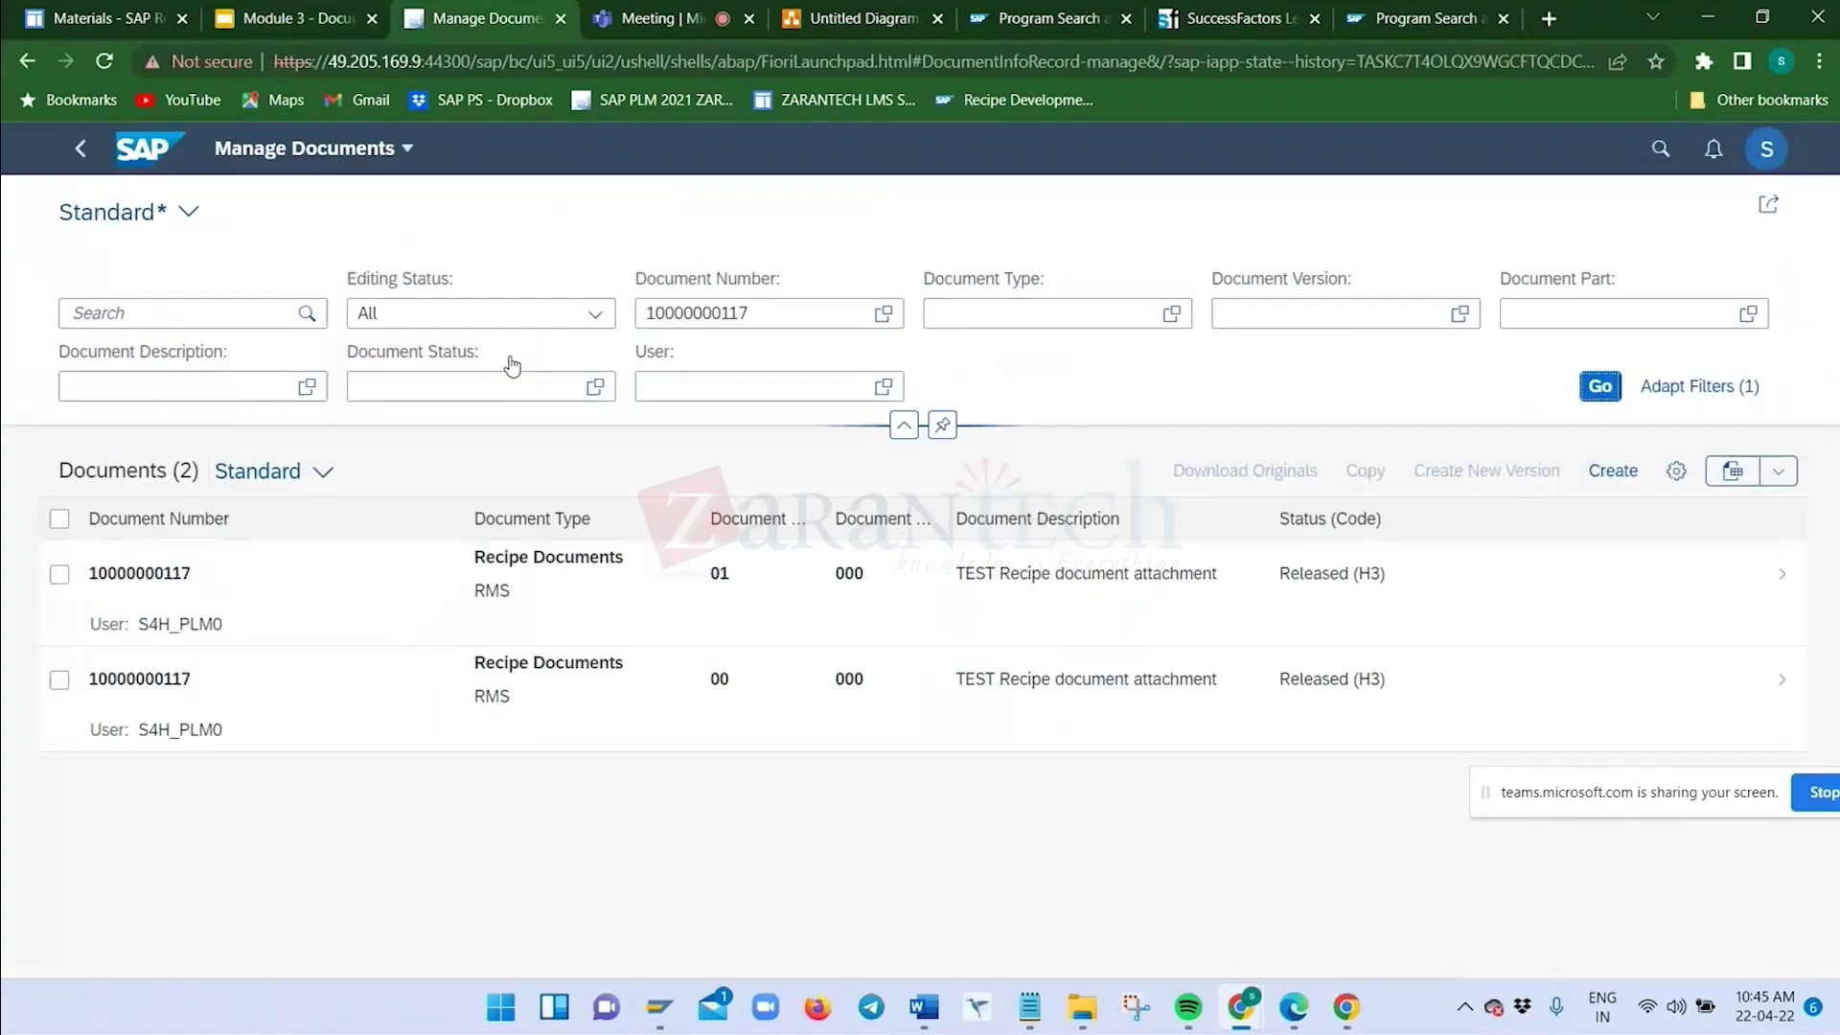
{"action": "left_click", "coordinate": [142, 147]}
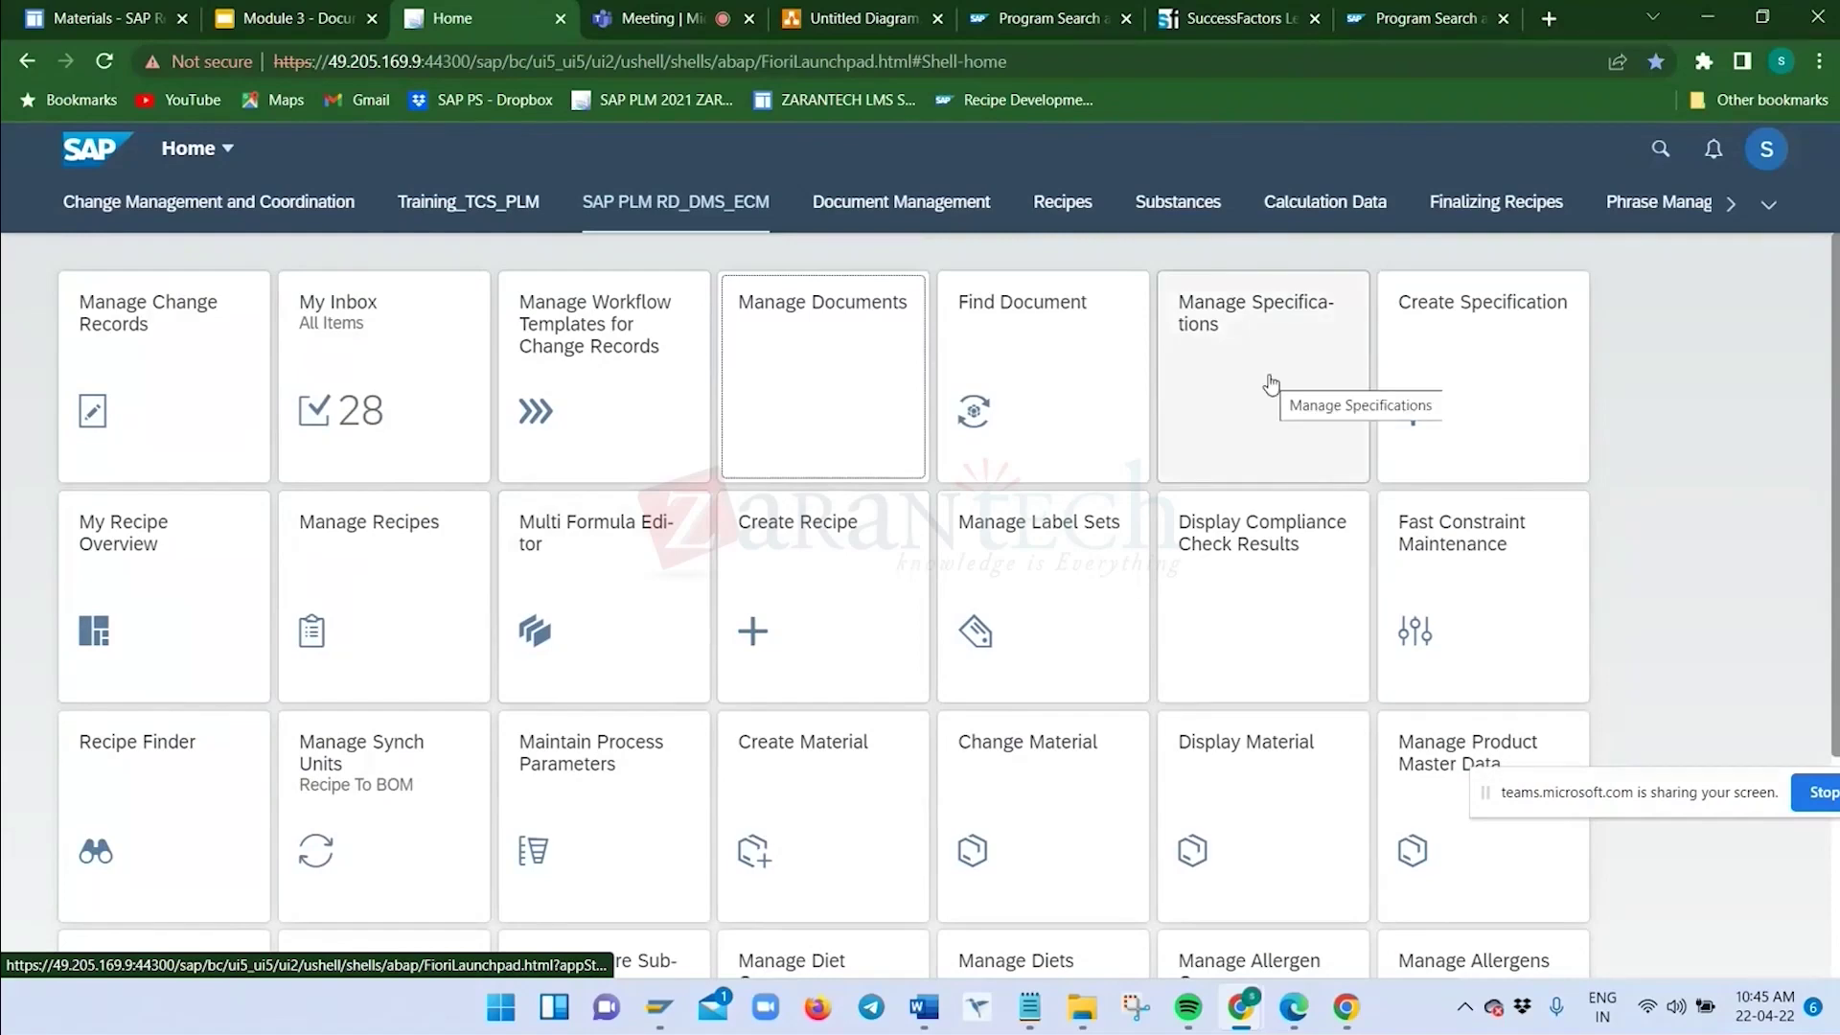
{"action": "left_click", "coordinate": [1275, 423]}
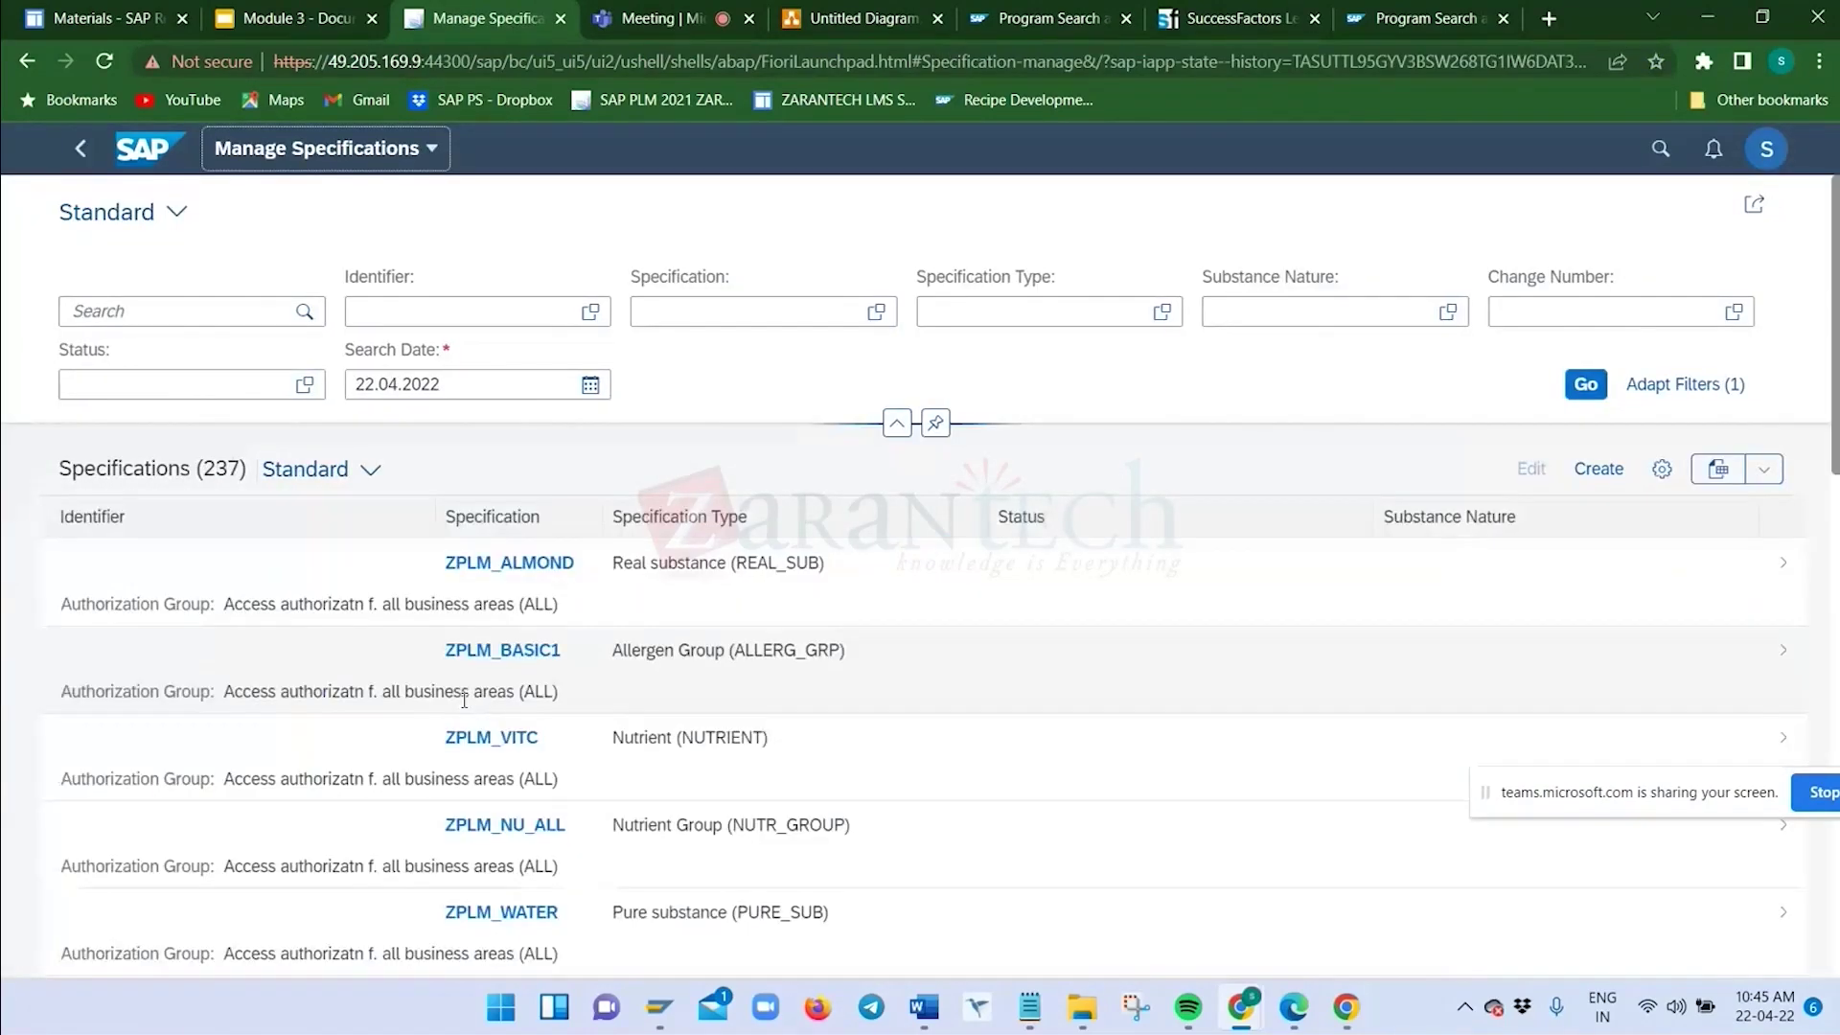
{"action": "left_click", "coordinate": [1589, 474]}
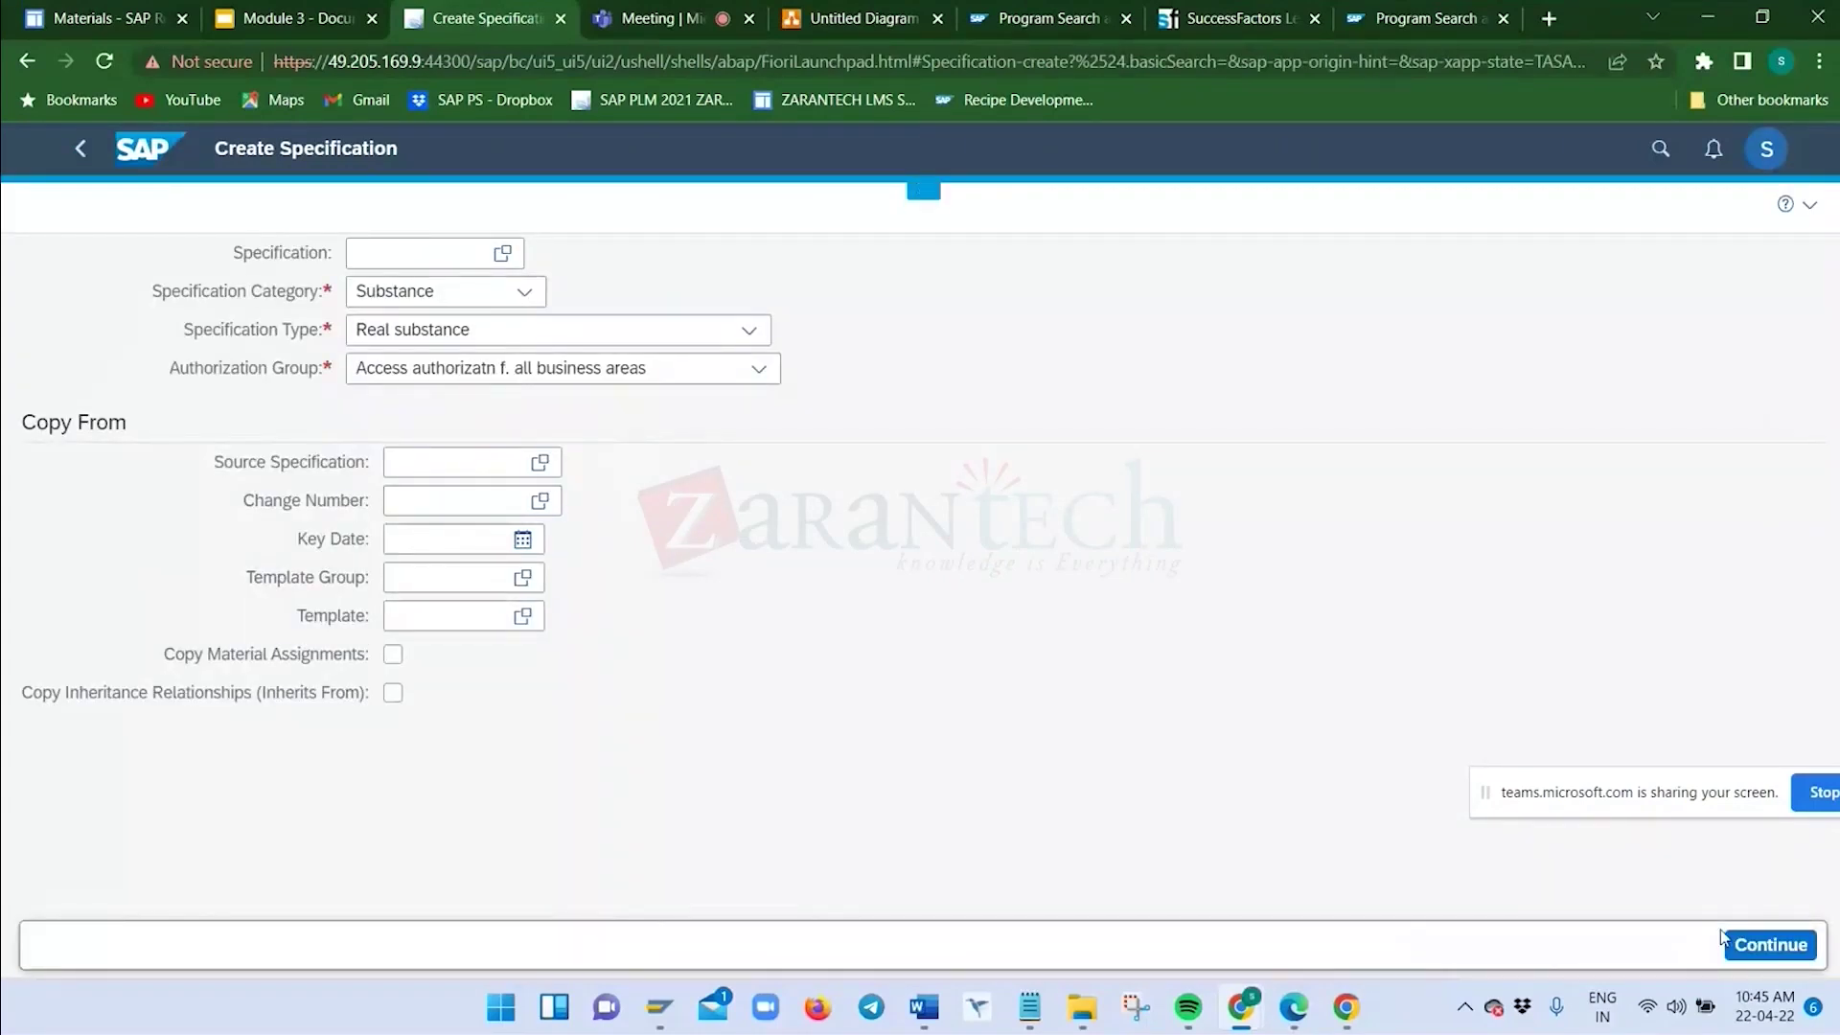
{"action": "left_click", "coordinate": [1756, 958]}
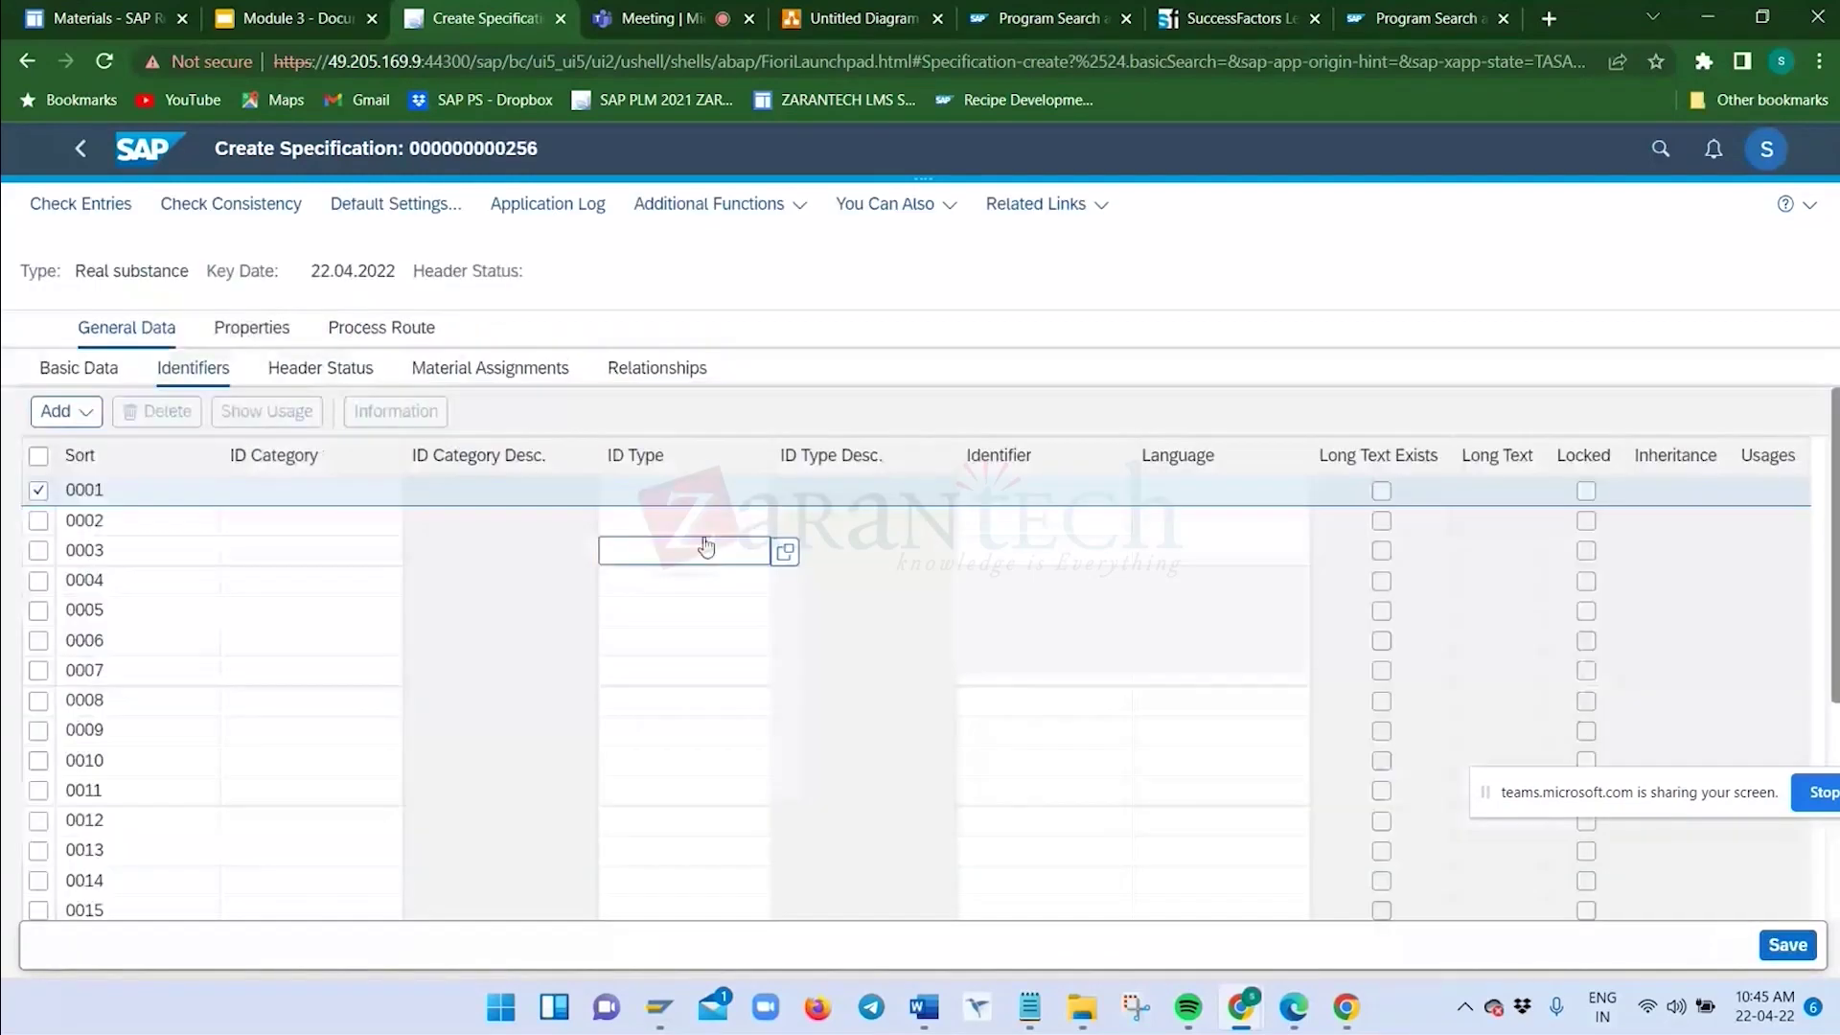
Enter the first identifier with ID category NAM, ID type PROD and the text "Test for inheritence"
{"action": "left_click", "coordinate": [280, 492]}
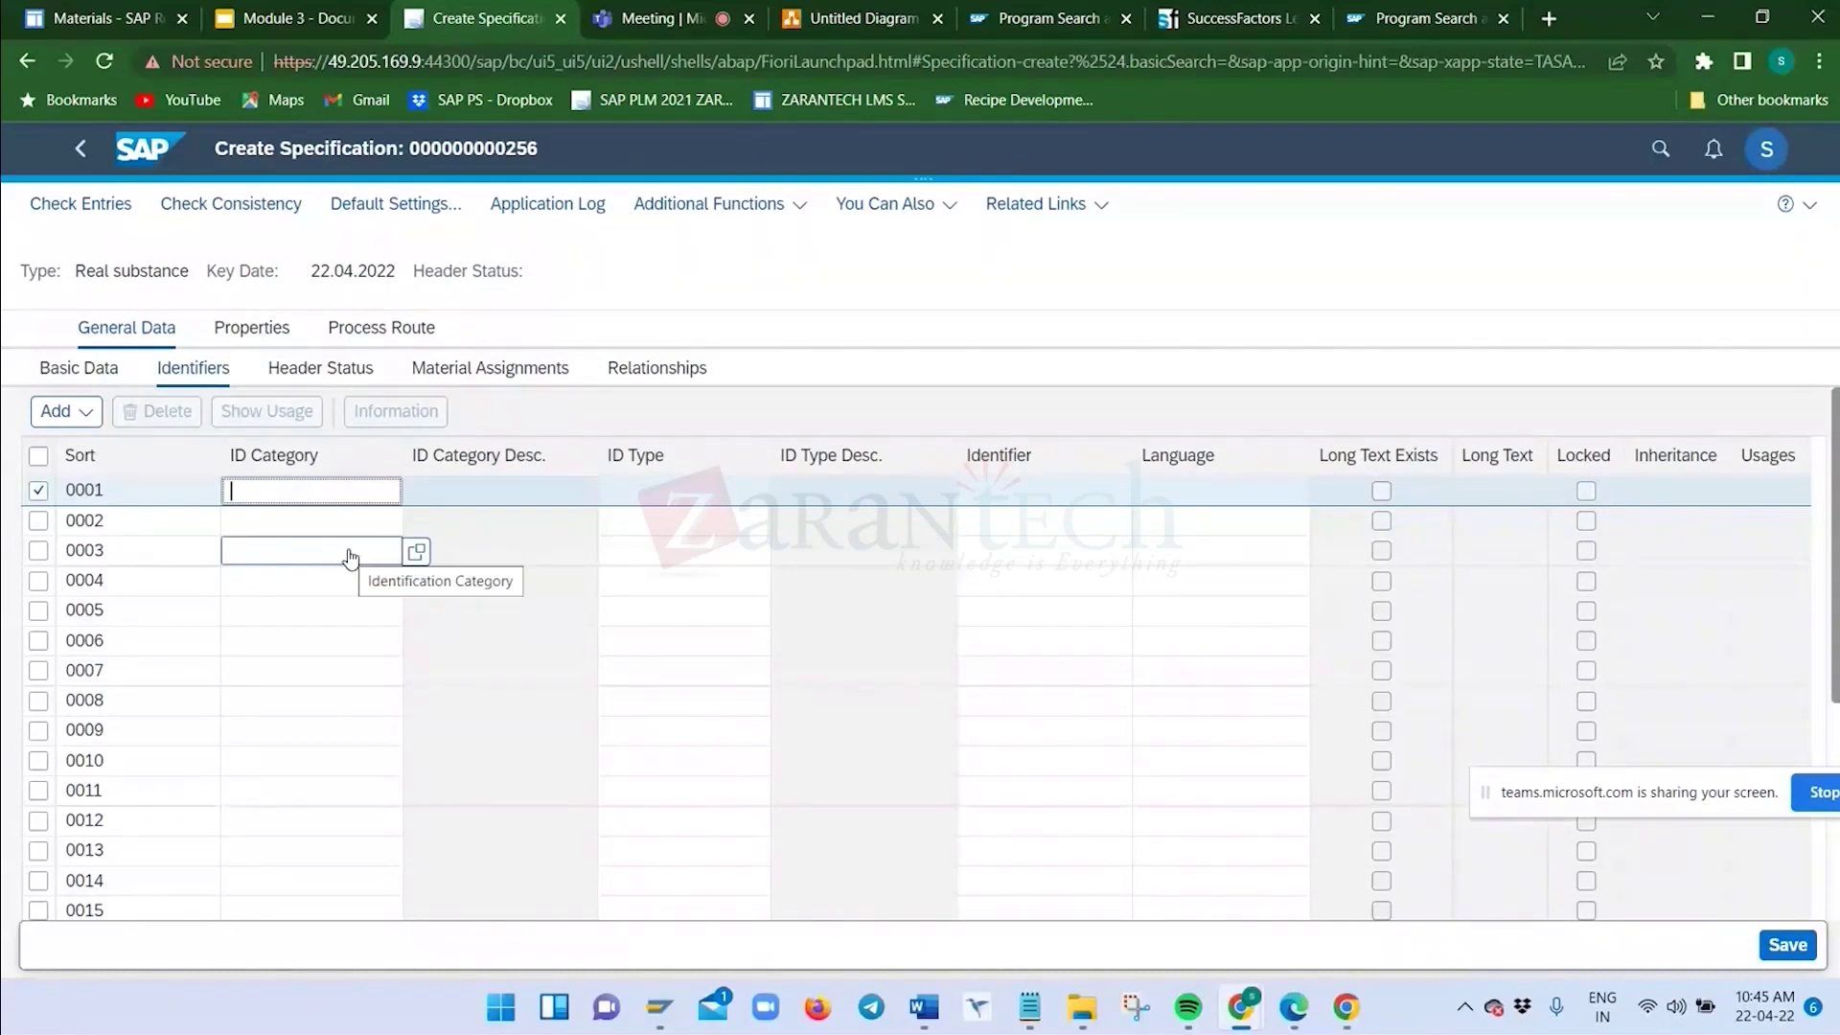
{"action": "type", "text": "NAM"}
{"action": "key", "text": "Tab"}
{"action": "key", "text": "Tab"}
{"action": "type", "text": "PROD"}
{"action": "key", "text": "Tab"}
{"action": "key", "text": "Tab"}
{"action": "type", "text": "T"}
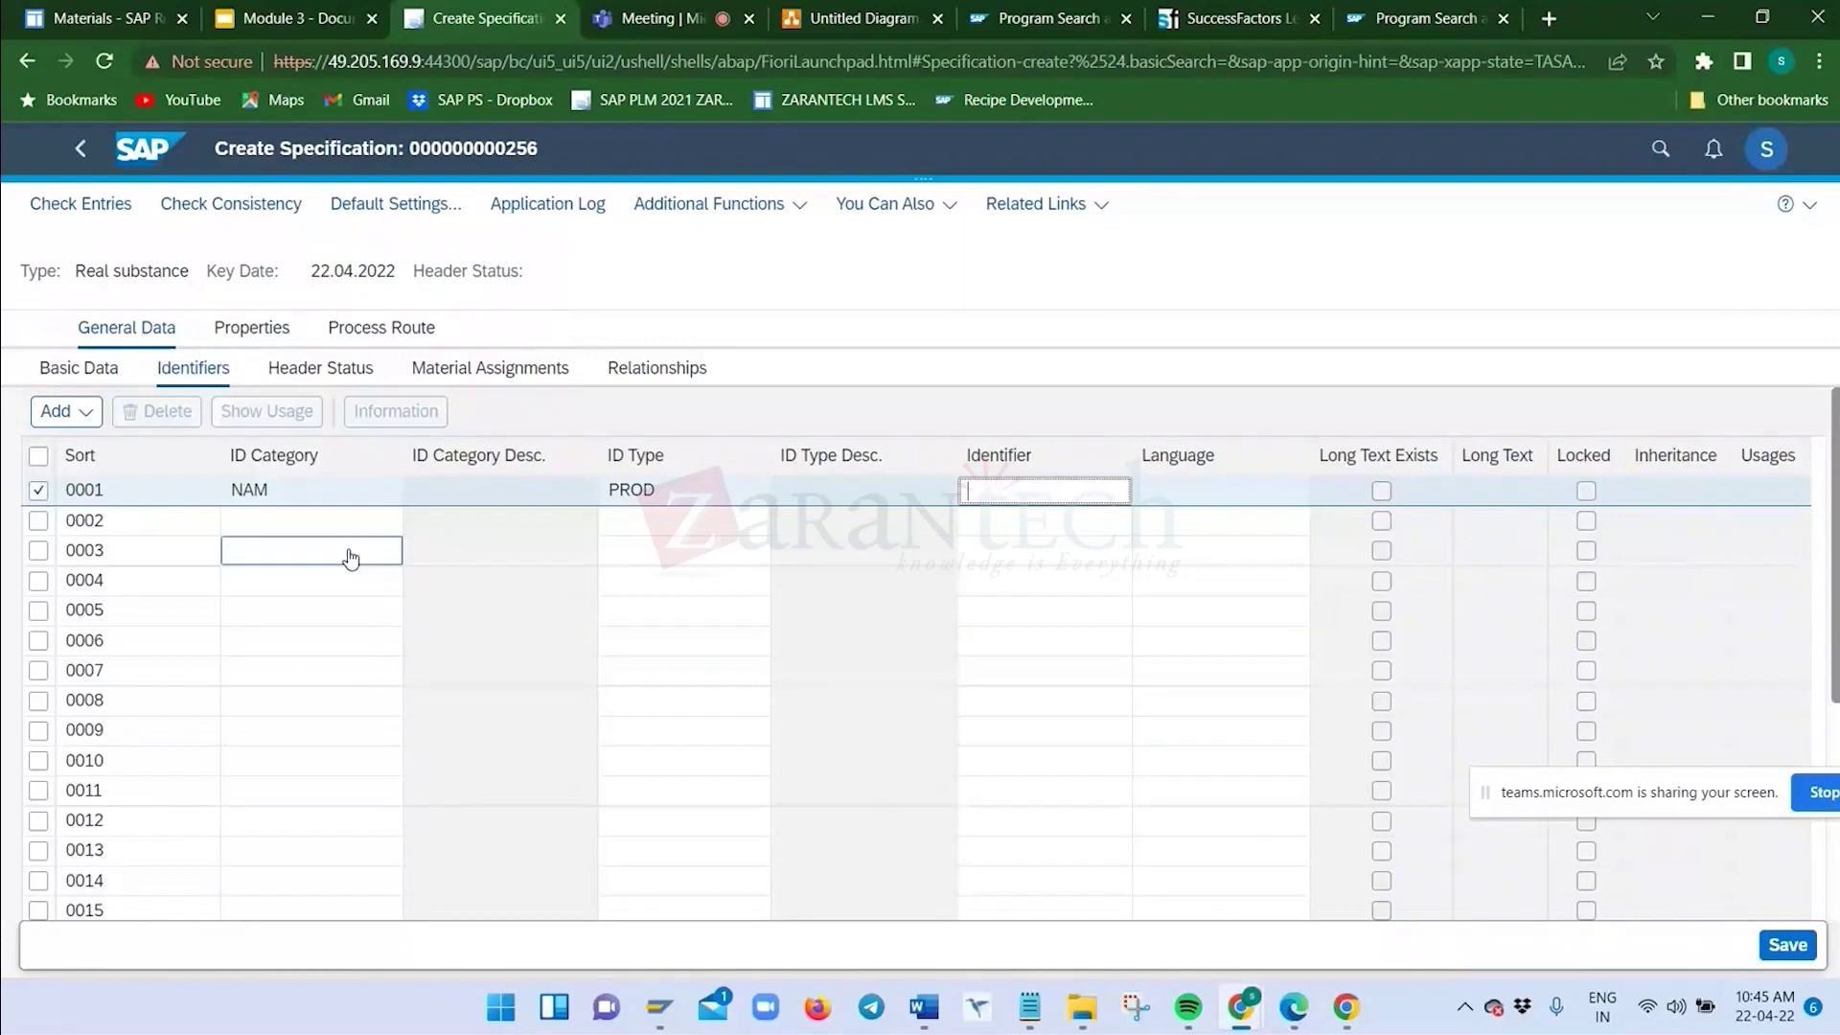
{"action": "type", "text": "e"}
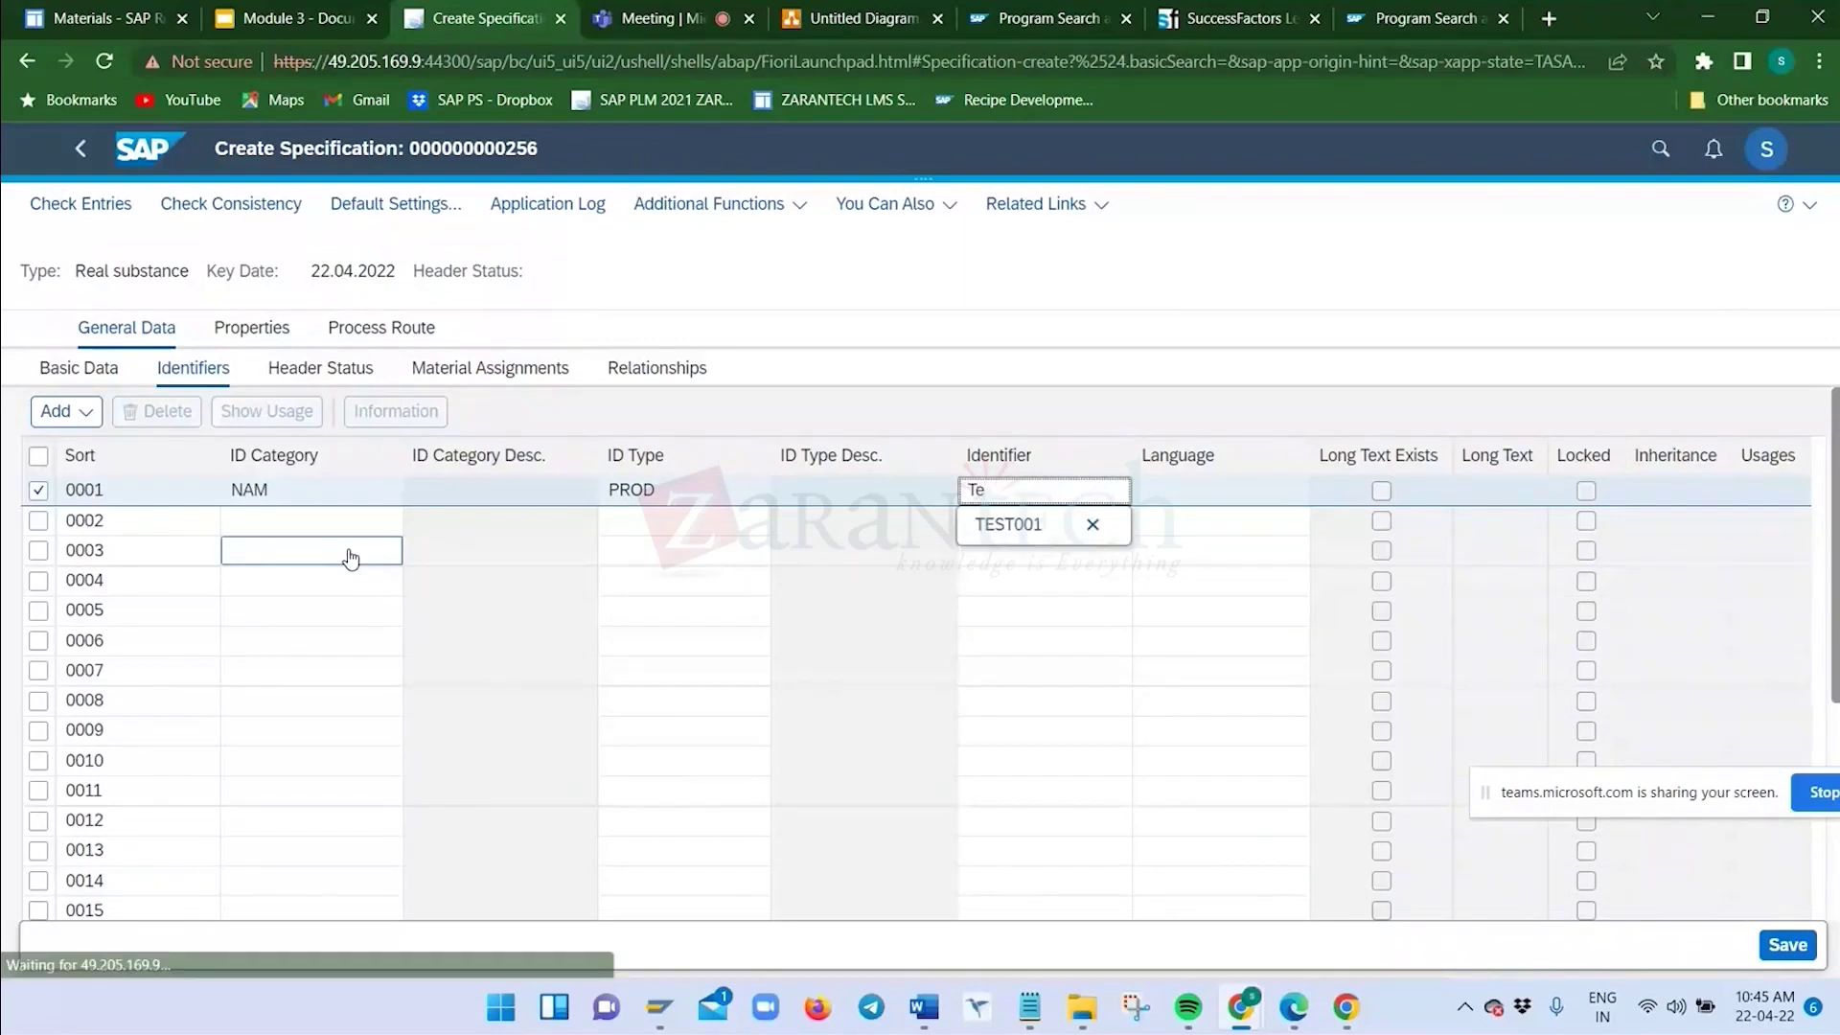
{"action": "type", "text": "st for i"}
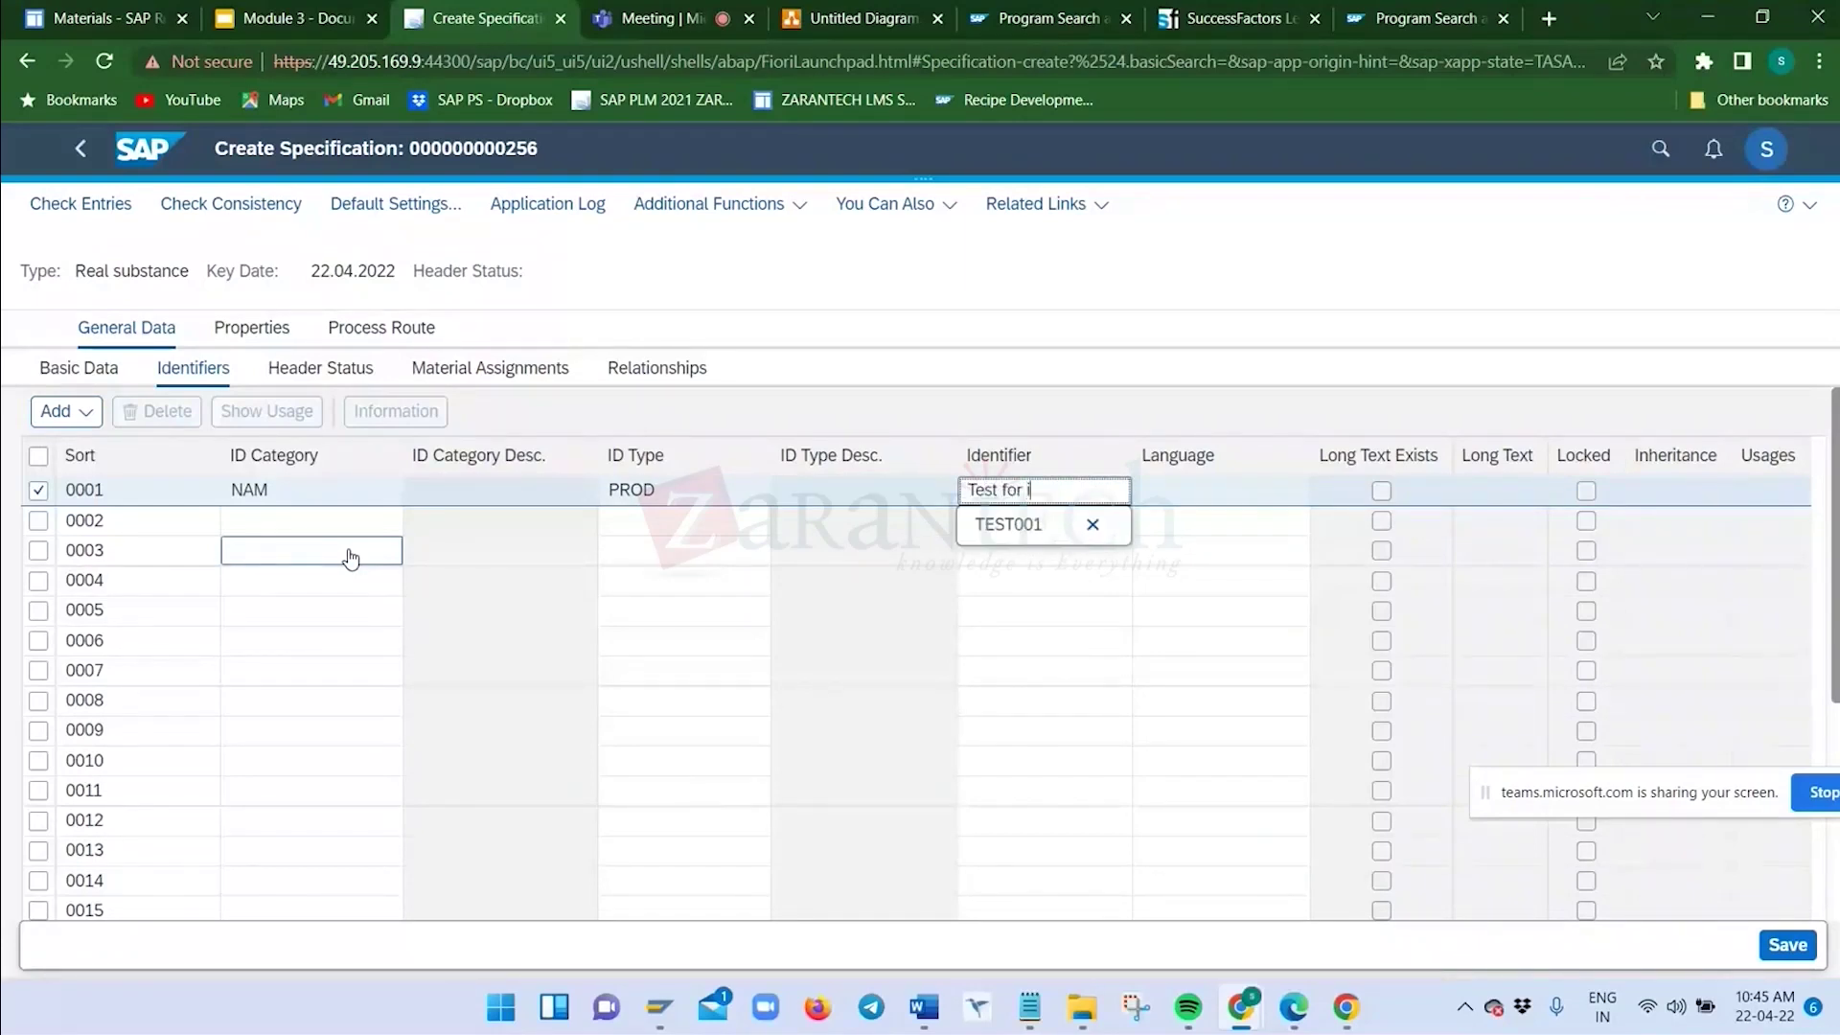
{"action": "type", "text": "nheritence"}
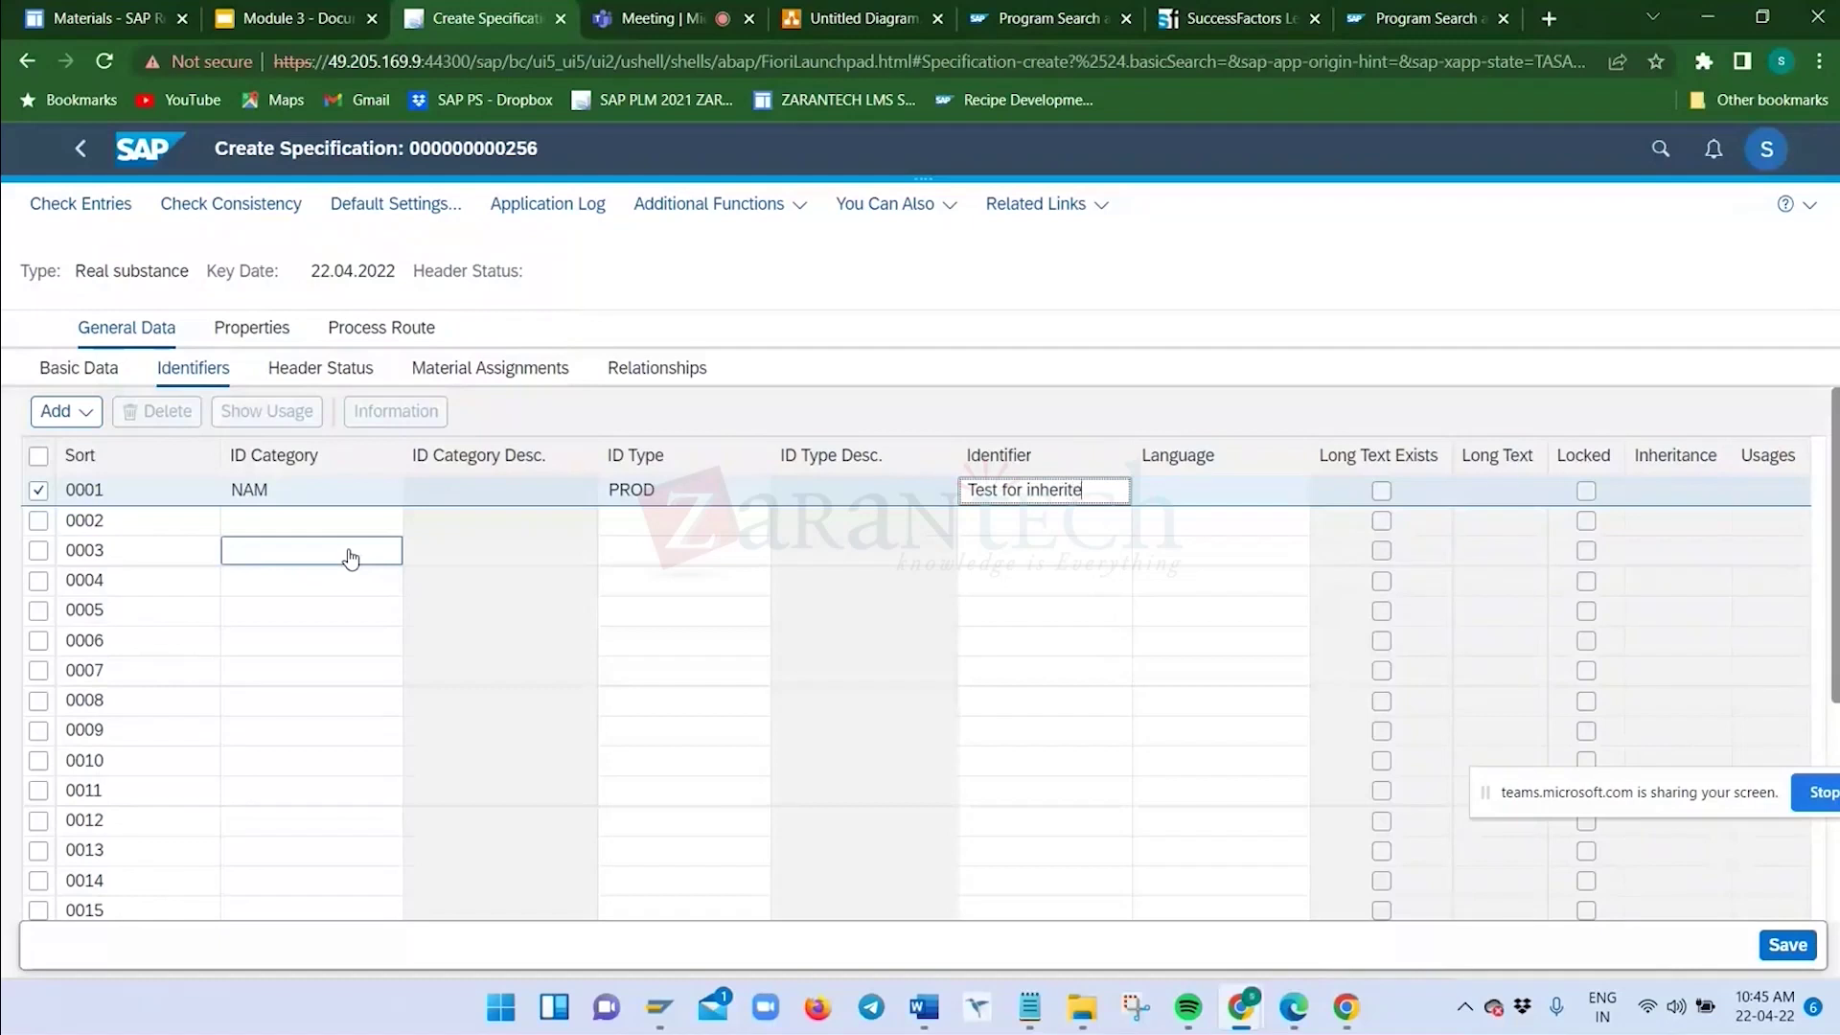
{"action": "key", "text": "ctrl+a"}
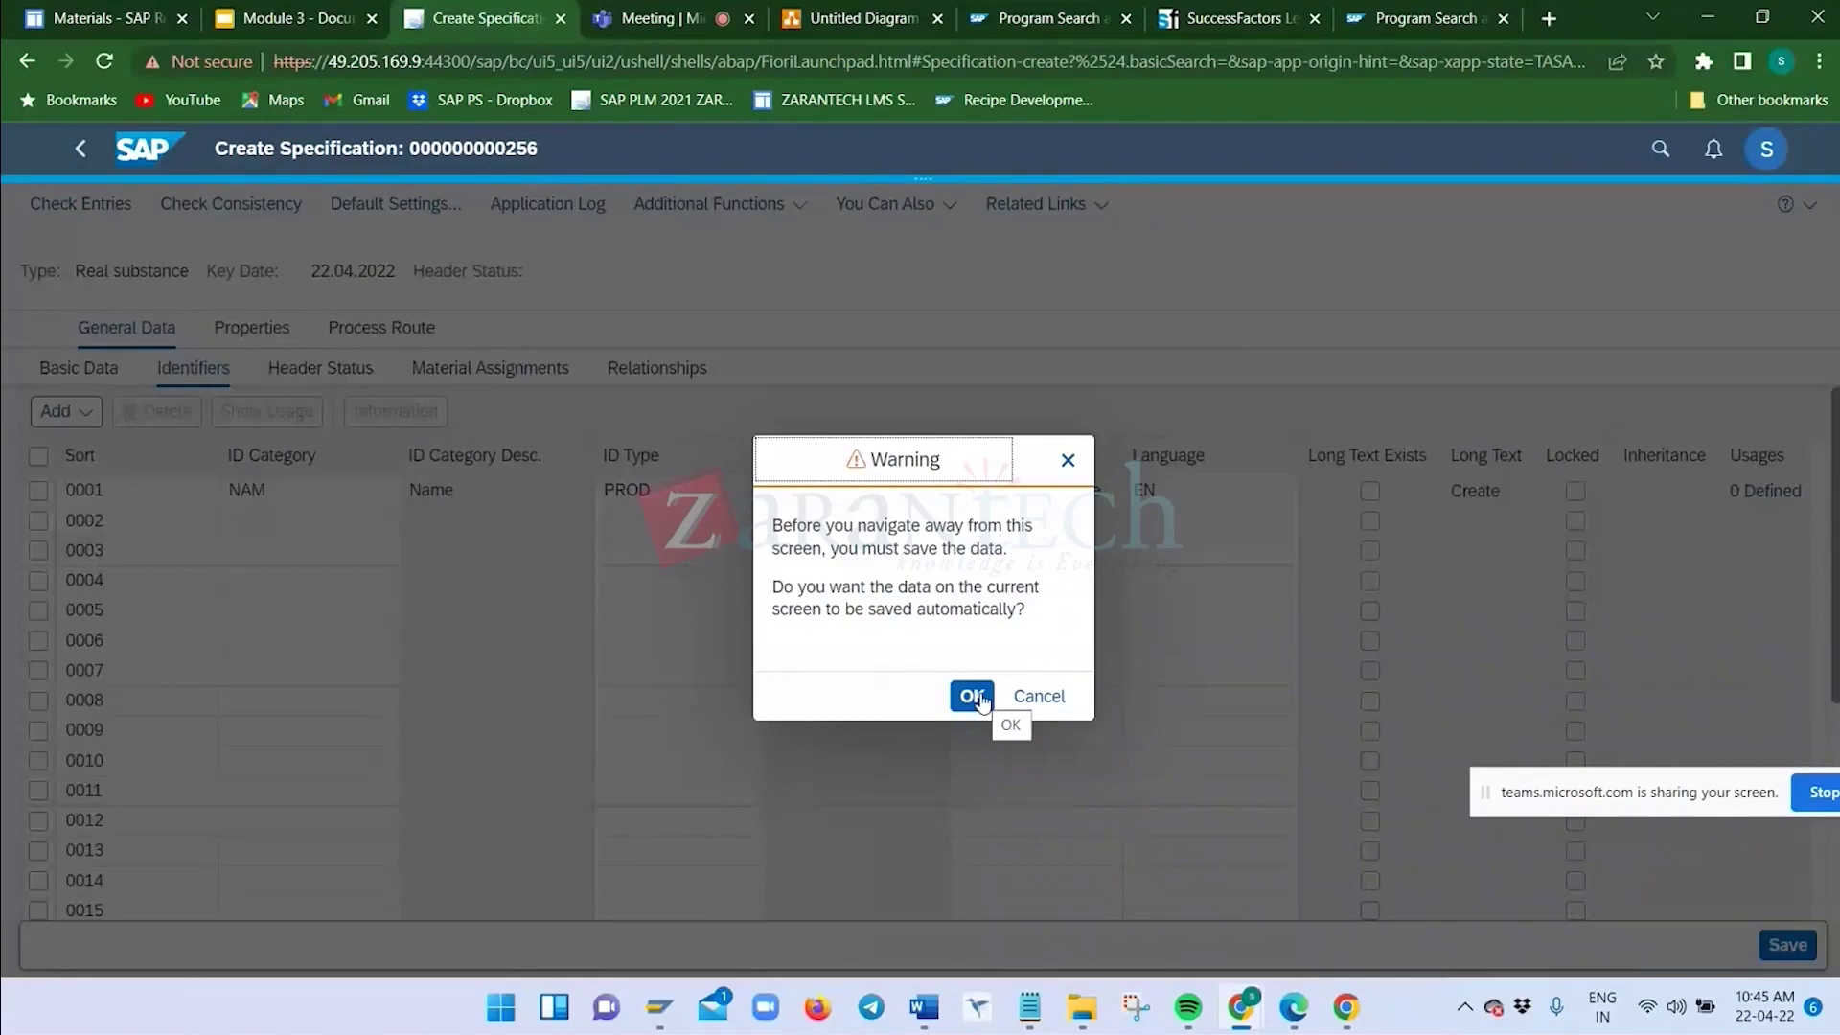
Save the new specification while moving to its Relationships, and review the inherits-from and passes-on-to tables
{"action": "left_click", "coordinate": [970, 696]}
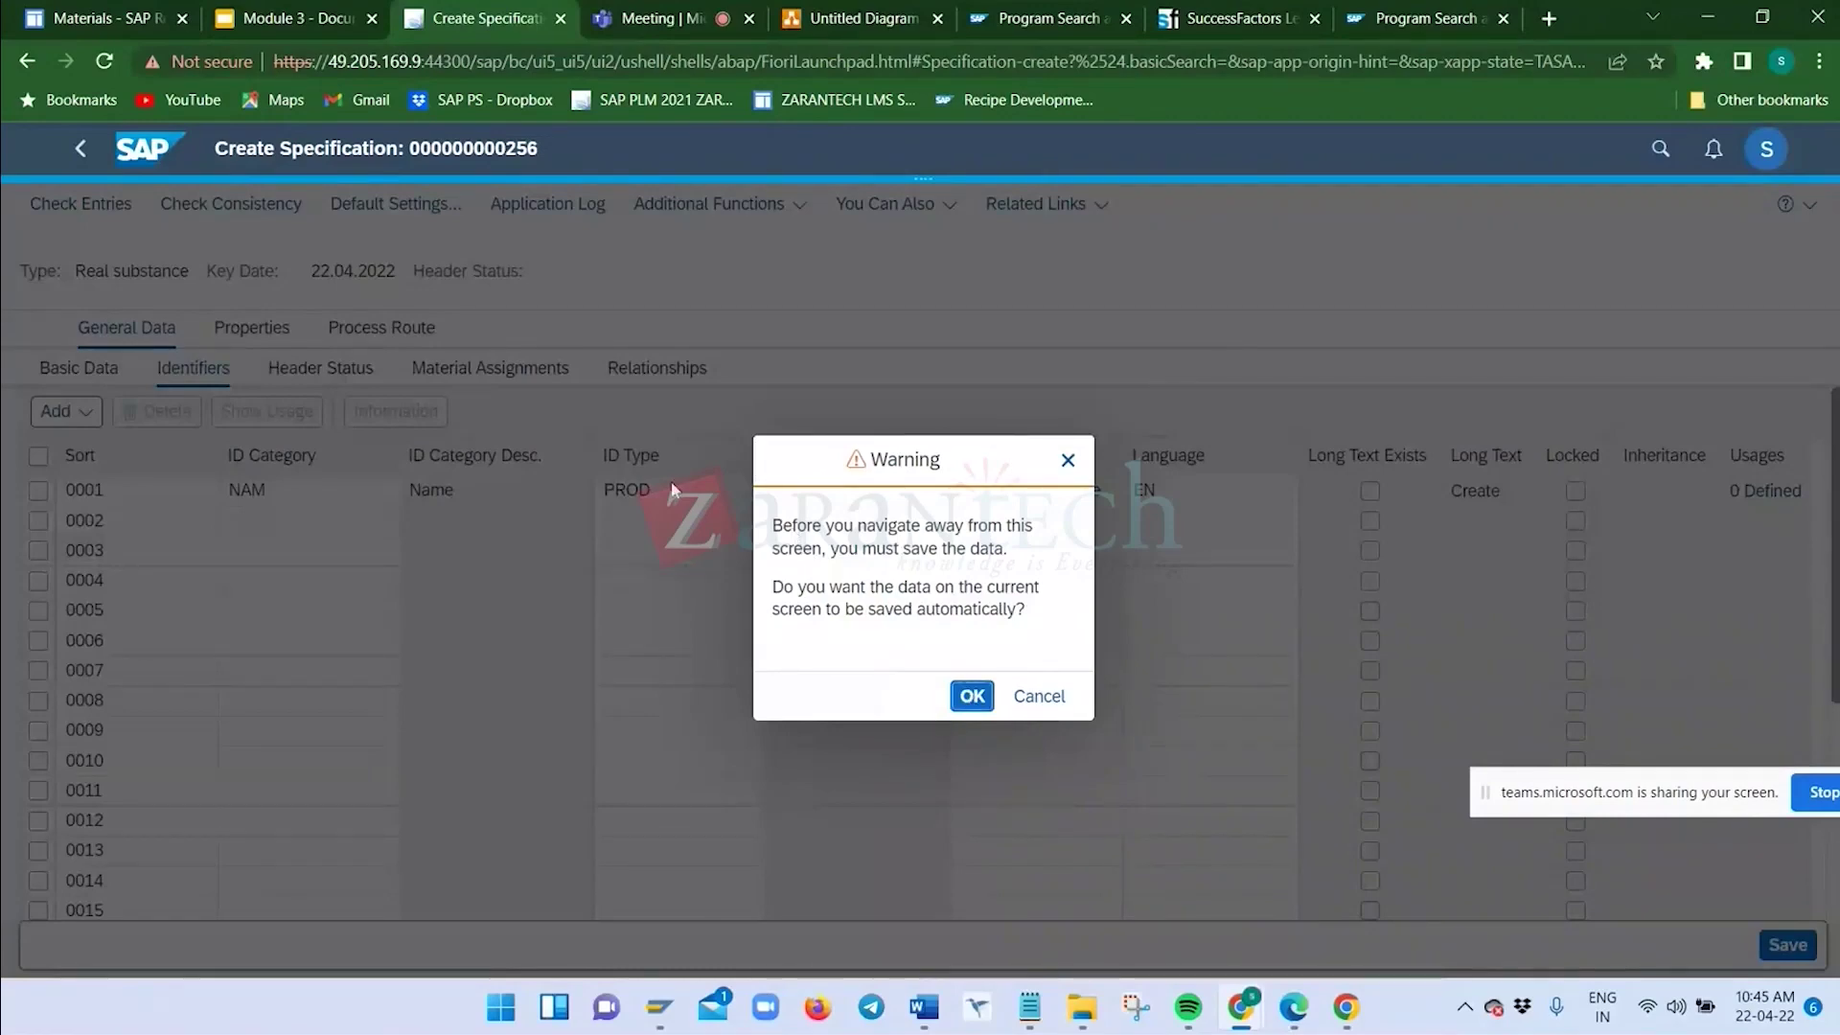
{"action": "left_click", "coordinate": [978, 696]}
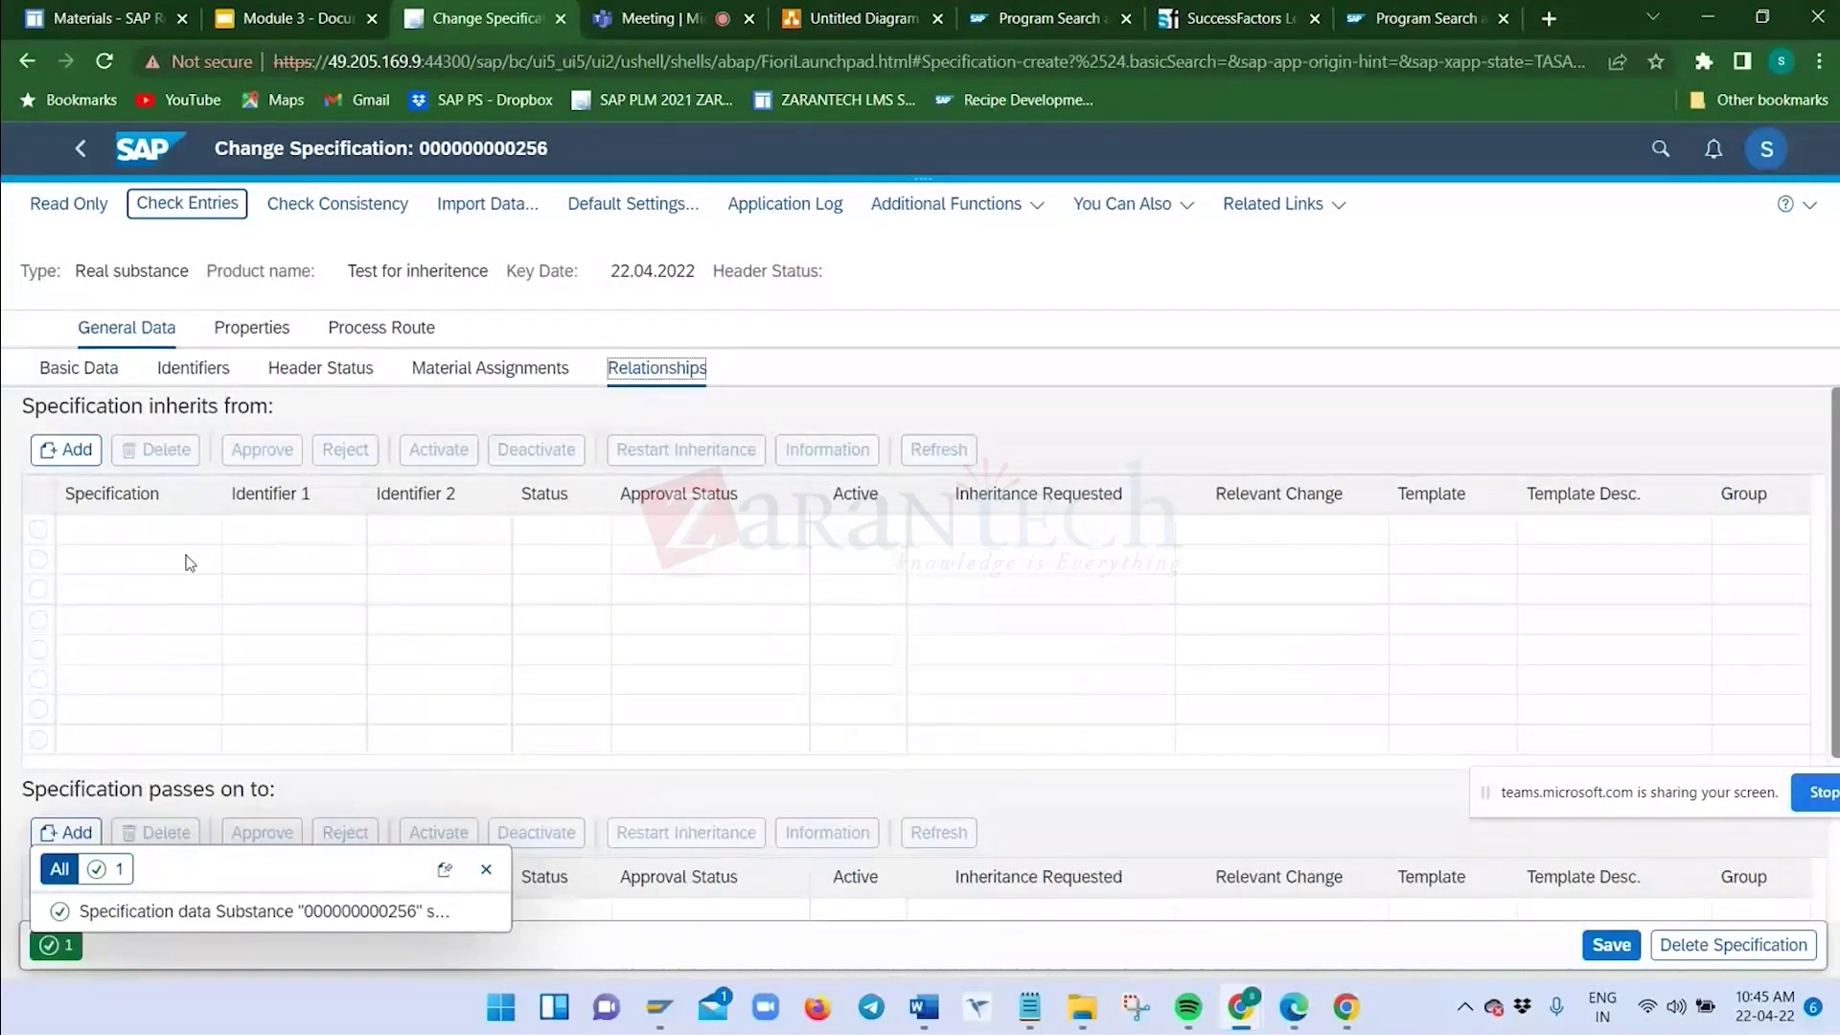
{"action": "left_click", "coordinate": [485, 869]}
{"action": "scroll", "coordinate": [503, 719], "scroll_direction": "down", "scroll_amount": 3}
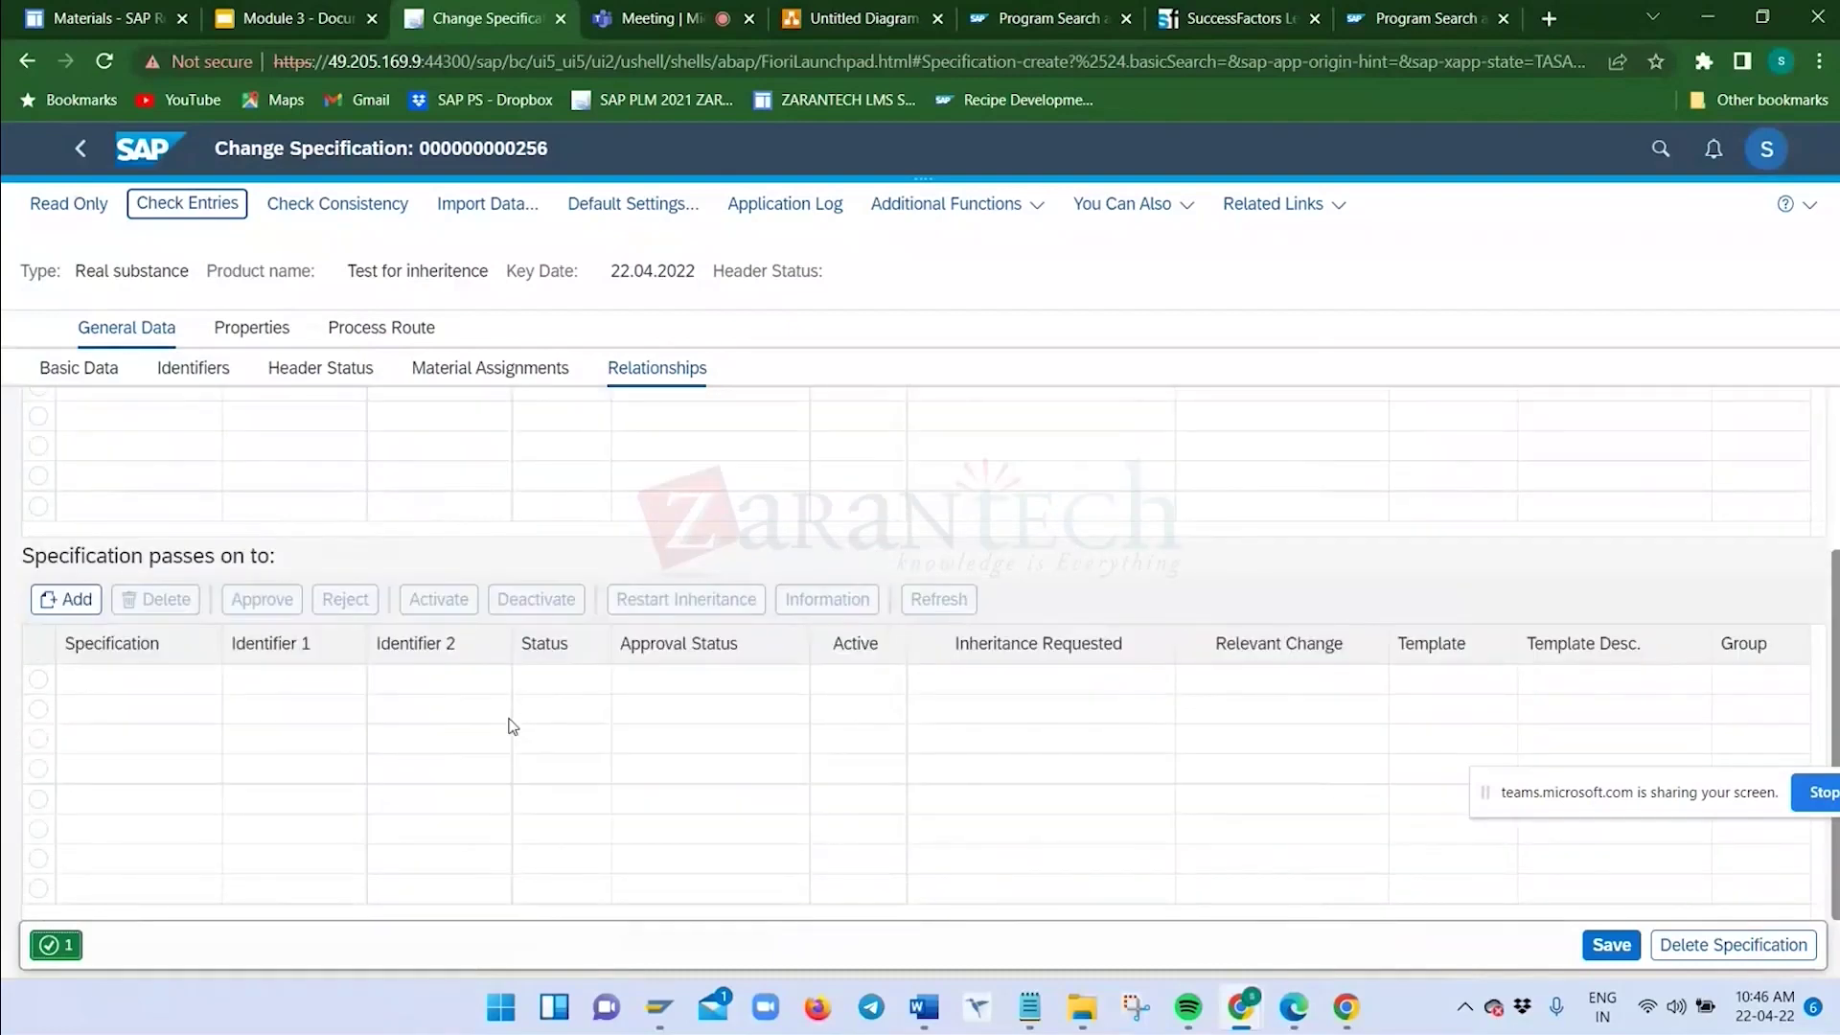
{"action": "scroll", "coordinate": [511, 726], "scroll_direction": "up", "scroll_amount": 3}
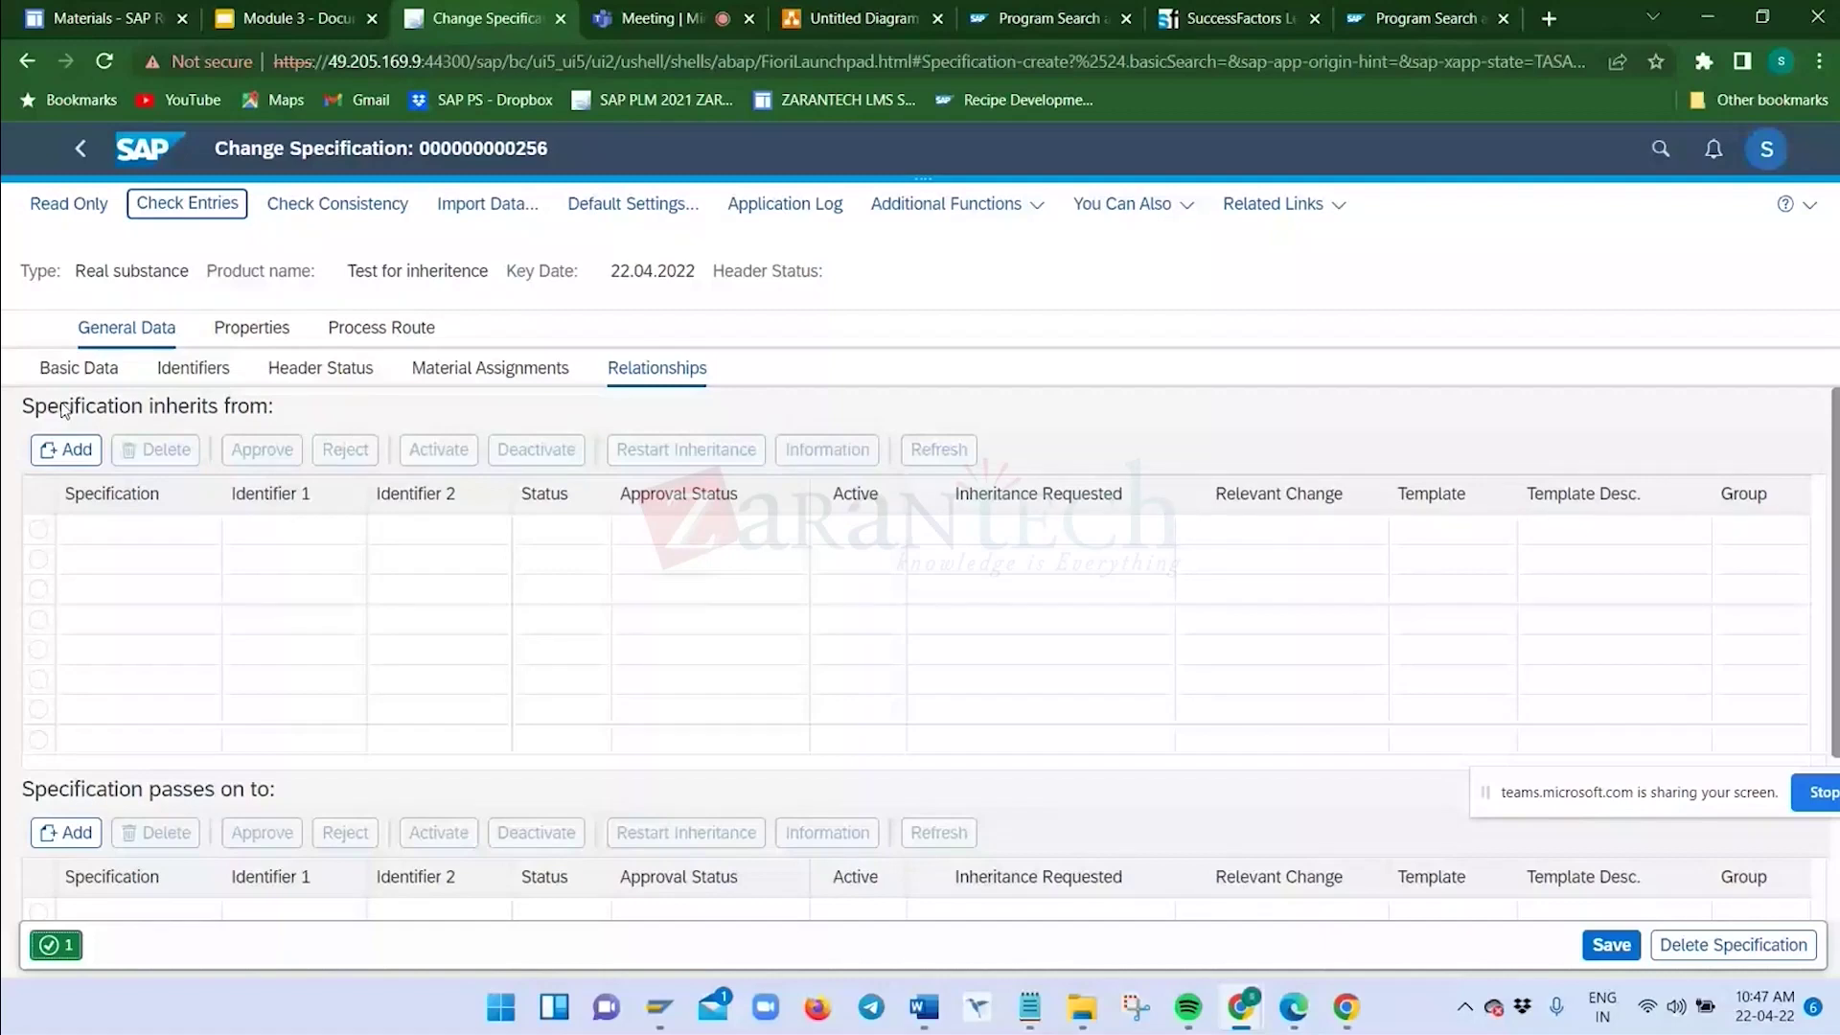
{"action": "left_click", "coordinate": [65, 449]}
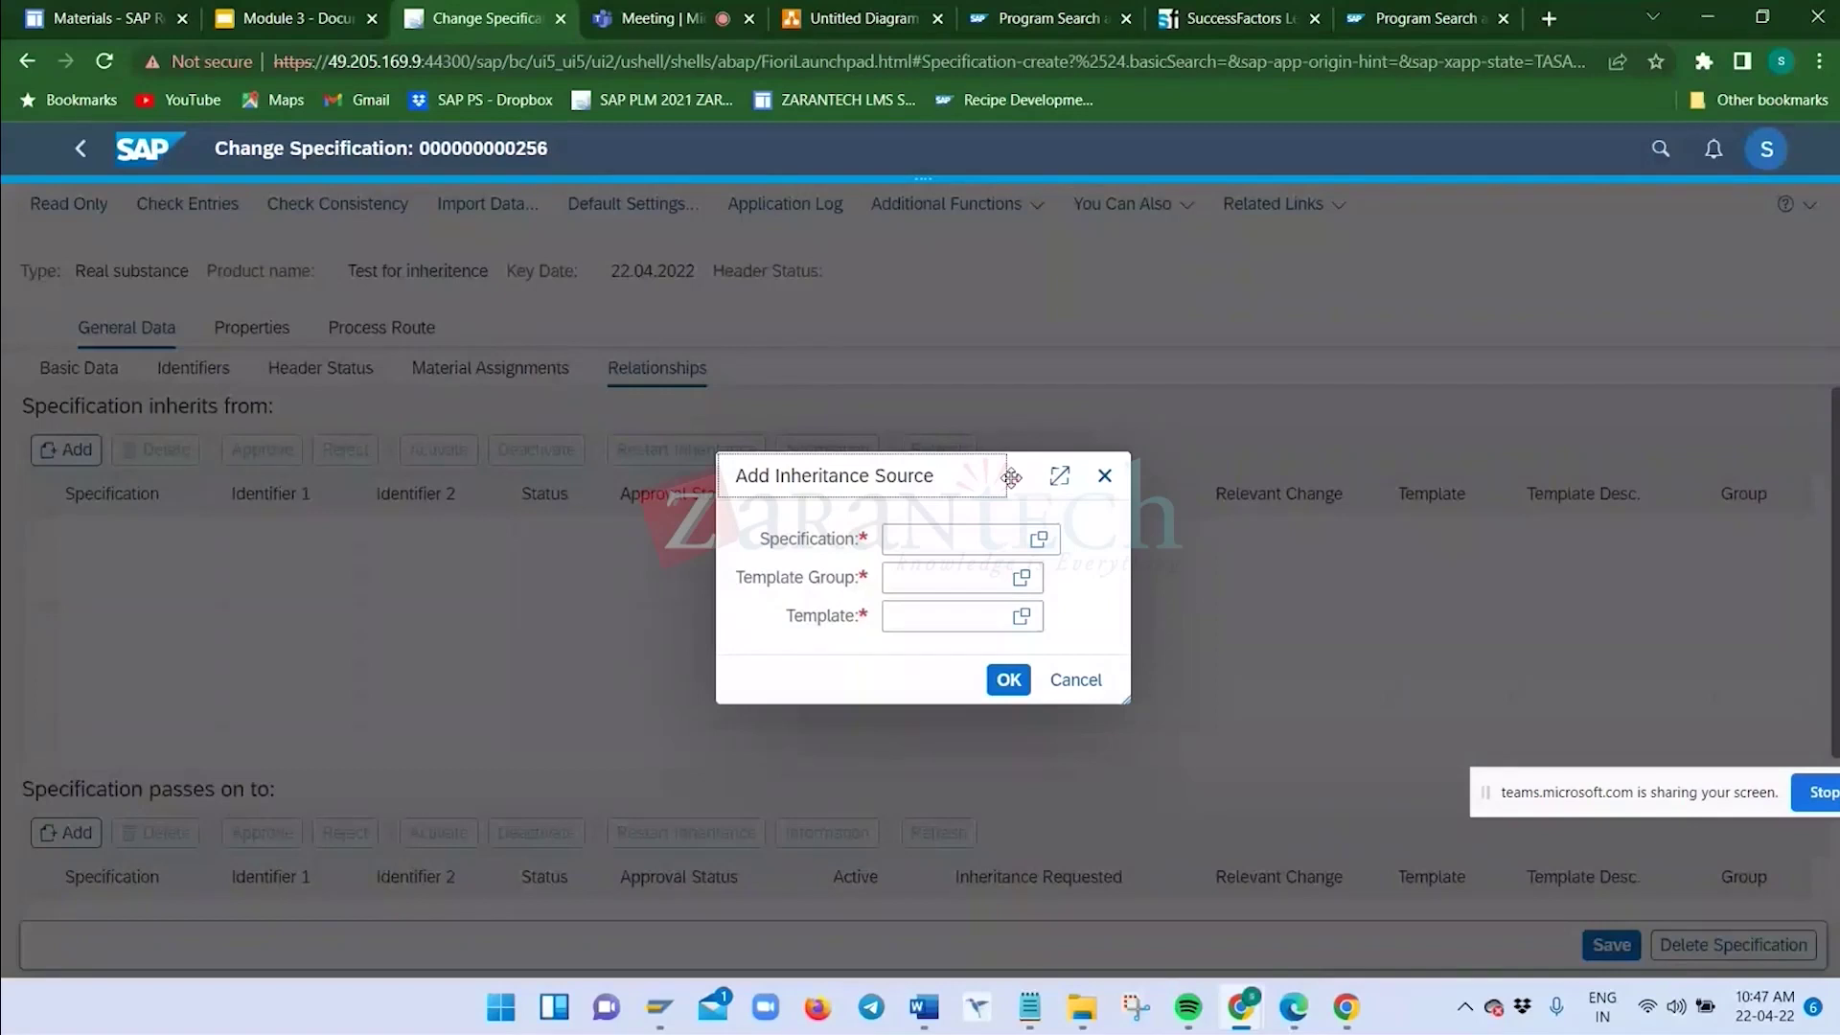
{"action": "left_click_drag", "start_coordinate": [1011, 477], "coordinate": [955, 389]}
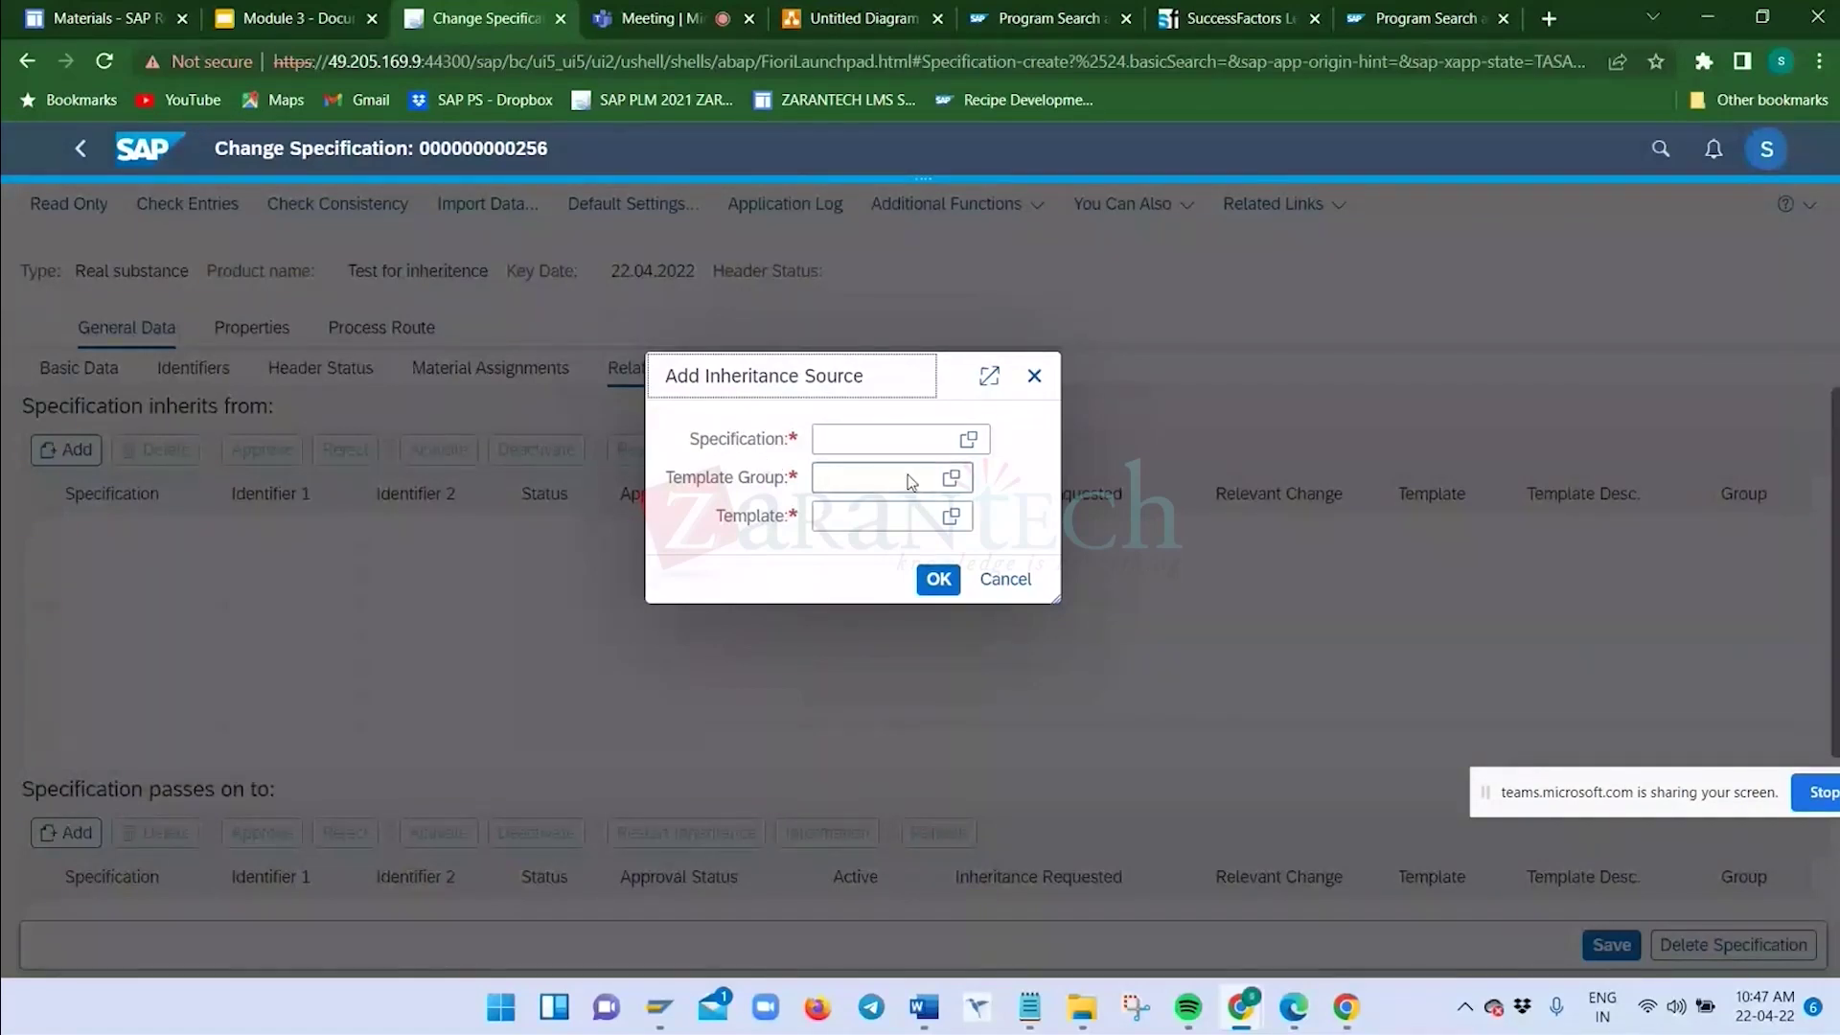
{"action": "left_click", "coordinate": [843, 439]}
{"action": "left_click", "coordinate": [966, 441]}
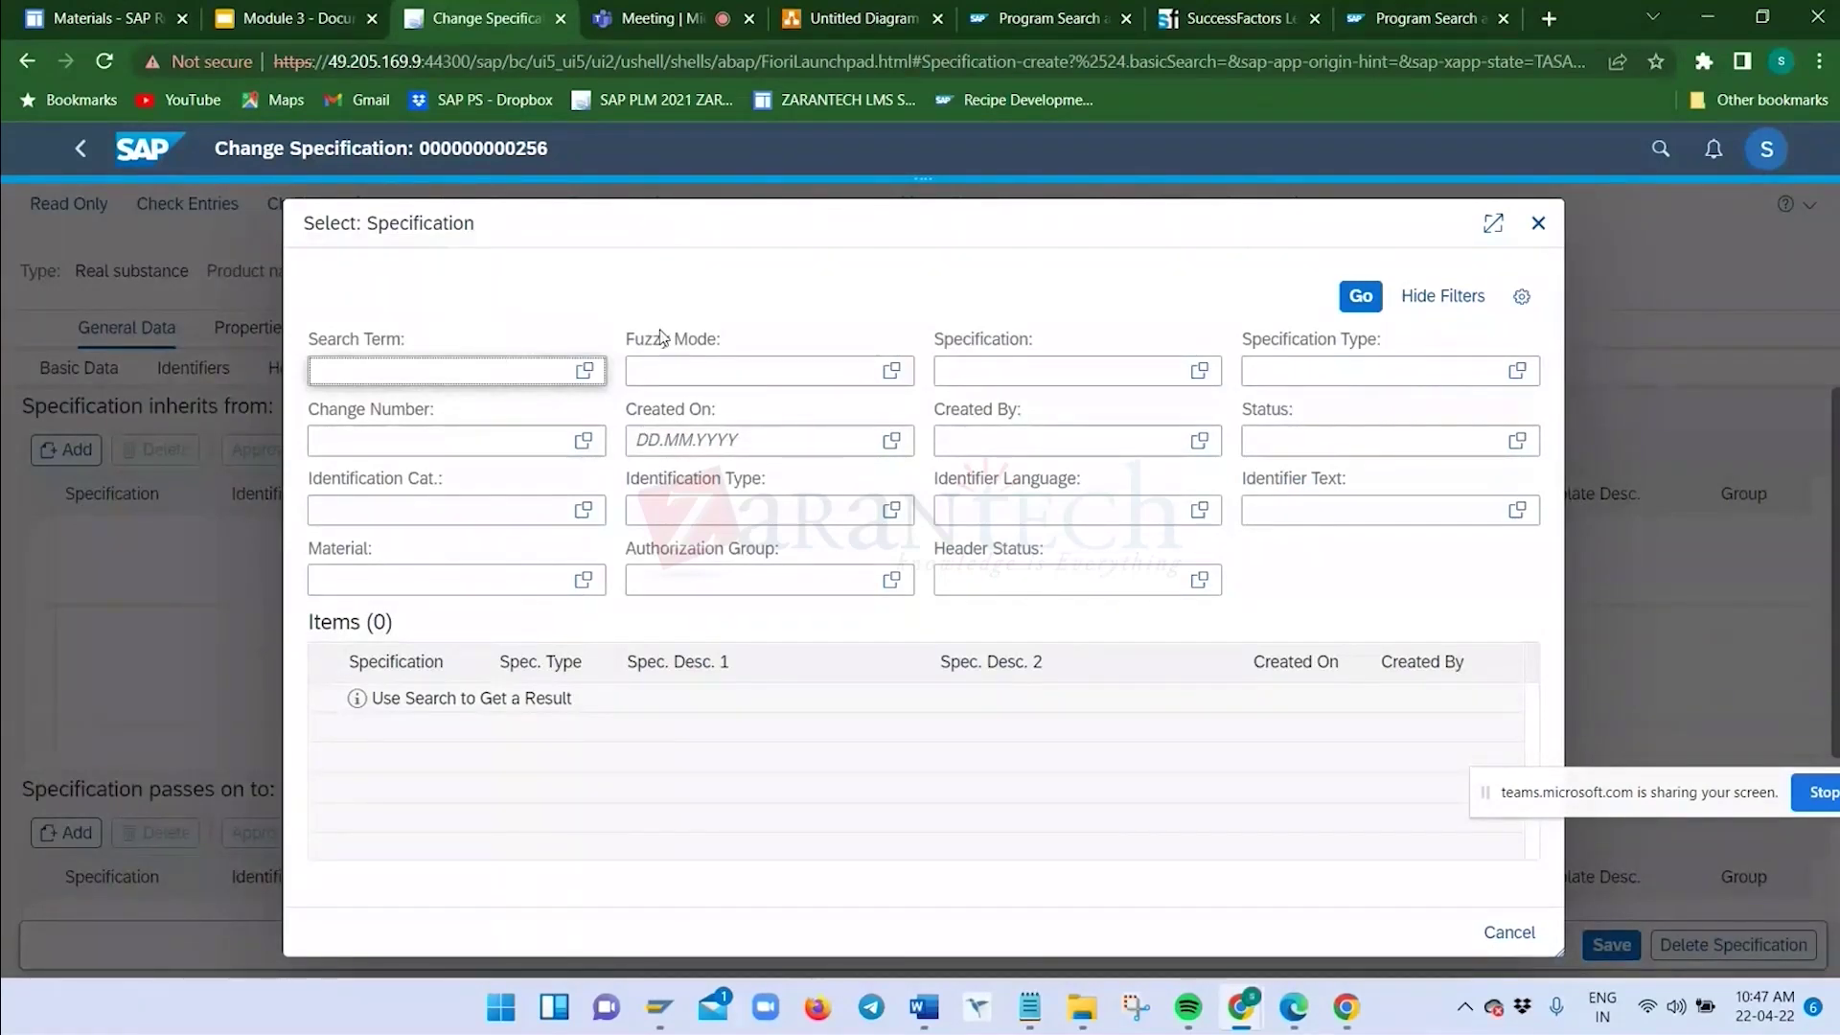
{"action": "left_click", "coordinate": [994, 372]}
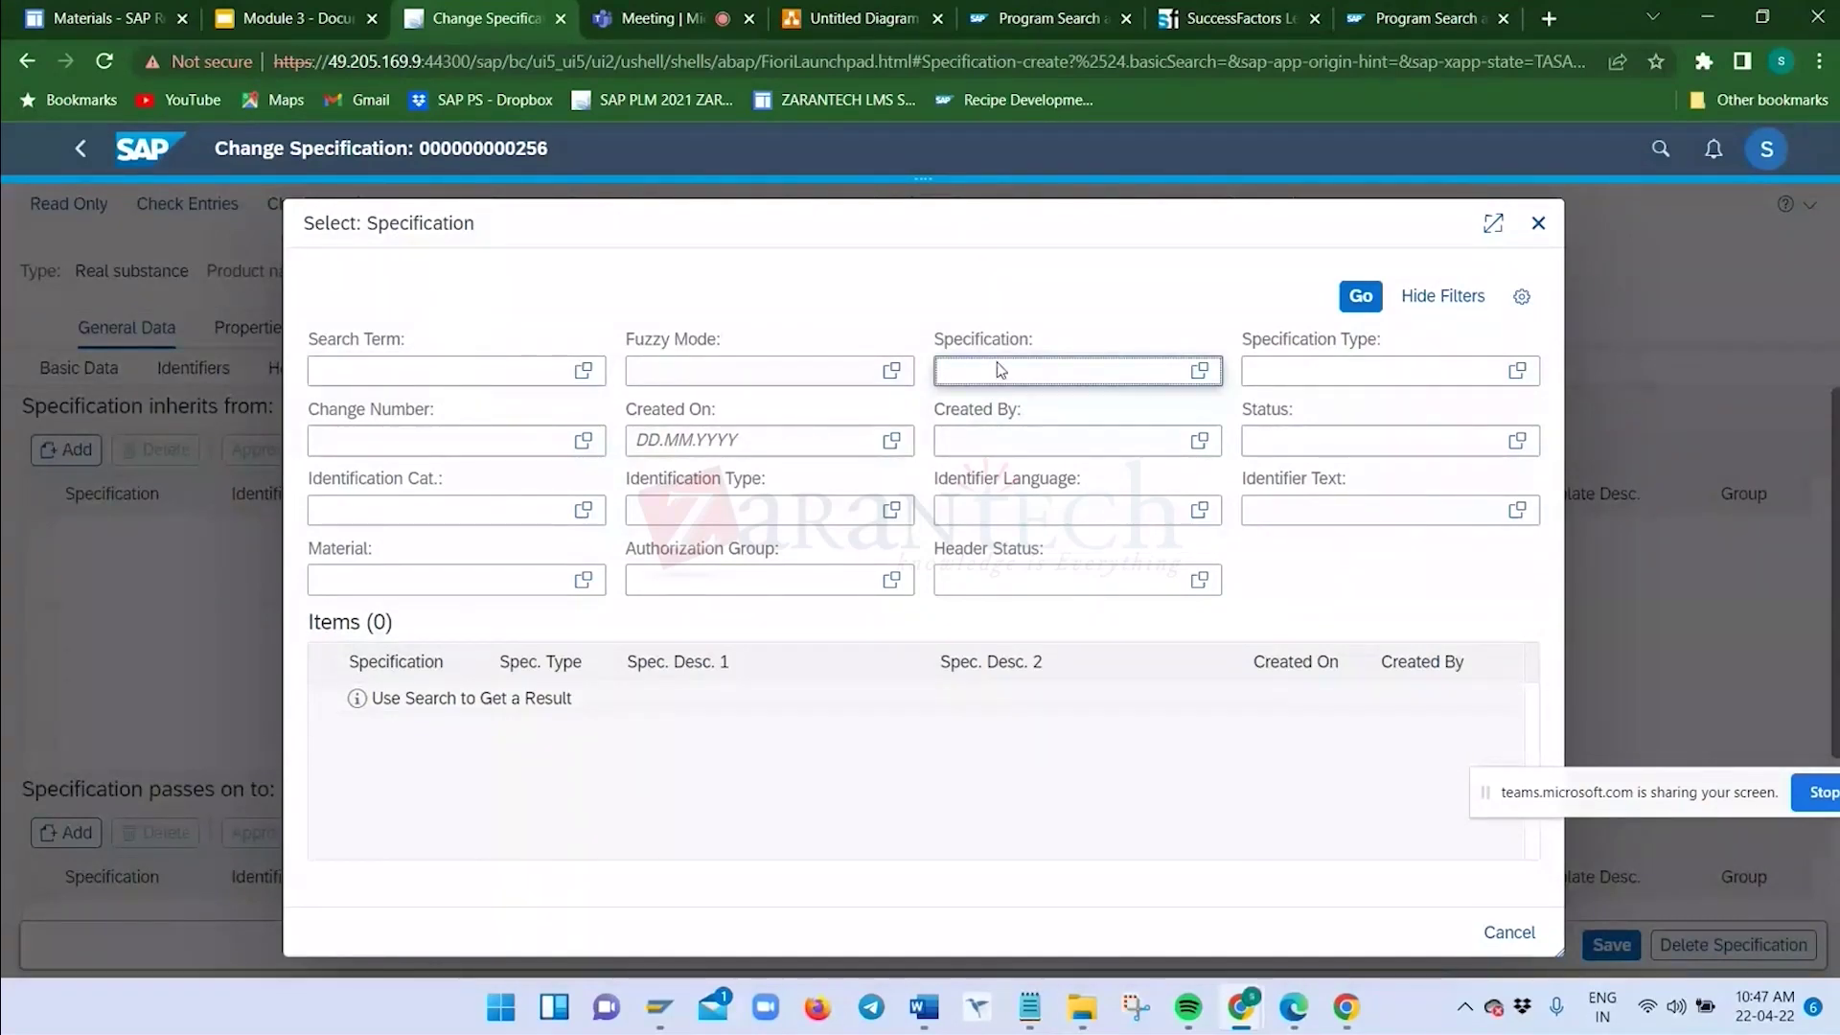
{"action": "key", "text": "Return"}
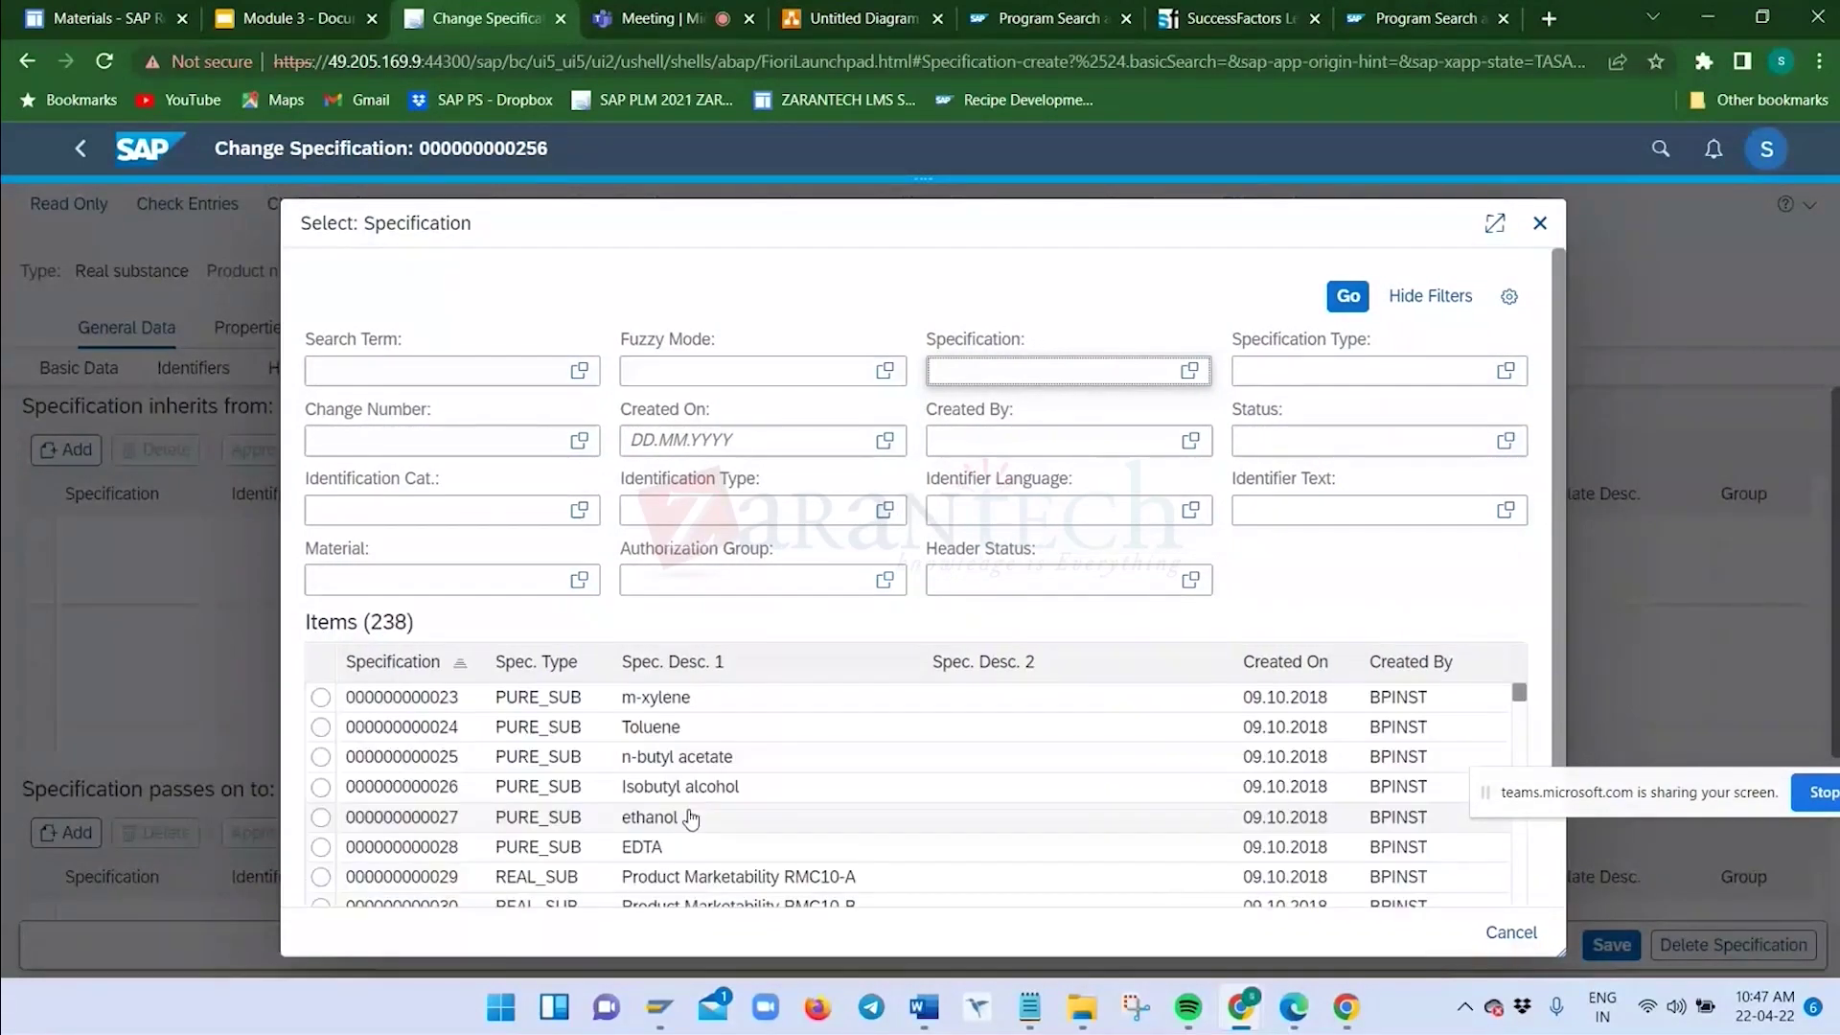
{"action": "scroll", "coordinate": [690, 817], "scroll_direction": "down", "scroll_amount": 1}
{"action": "scroll", "coordinate": [661, 795], "scroll_direction": "down", "scroll_amount": 1}
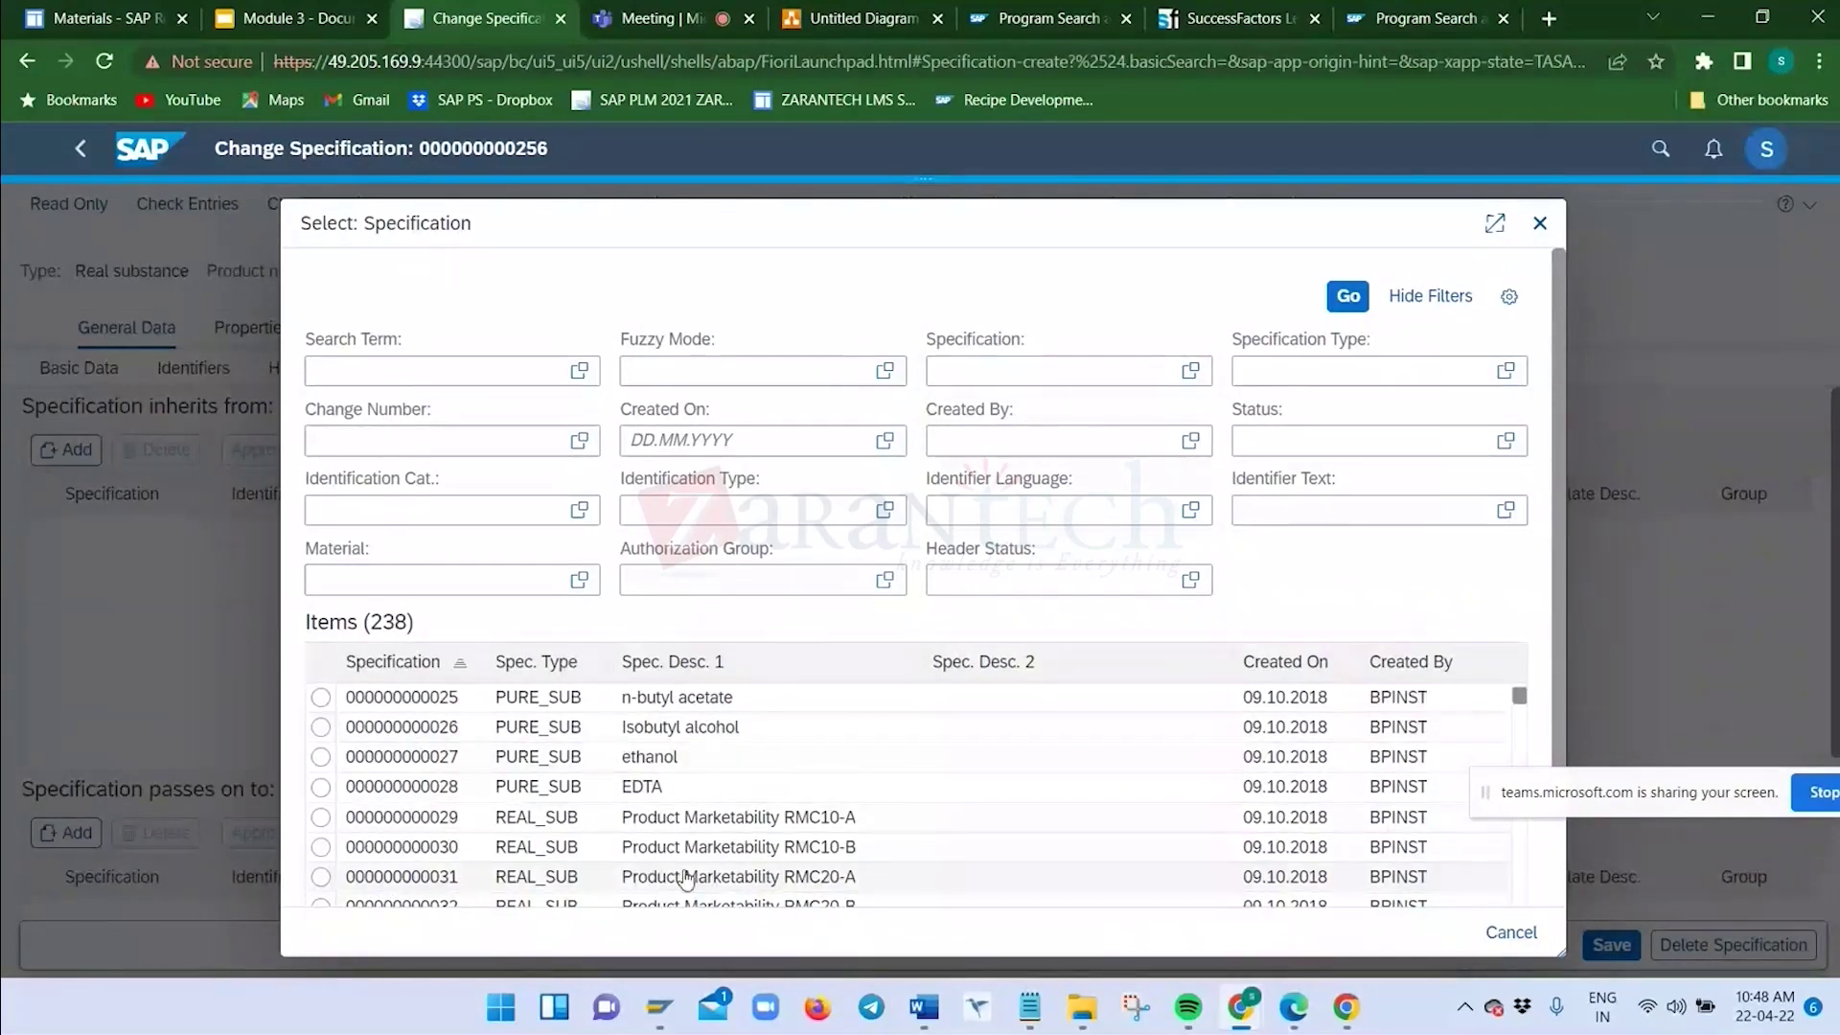
{"action": "left_click", "coordinate": [693, 817]}
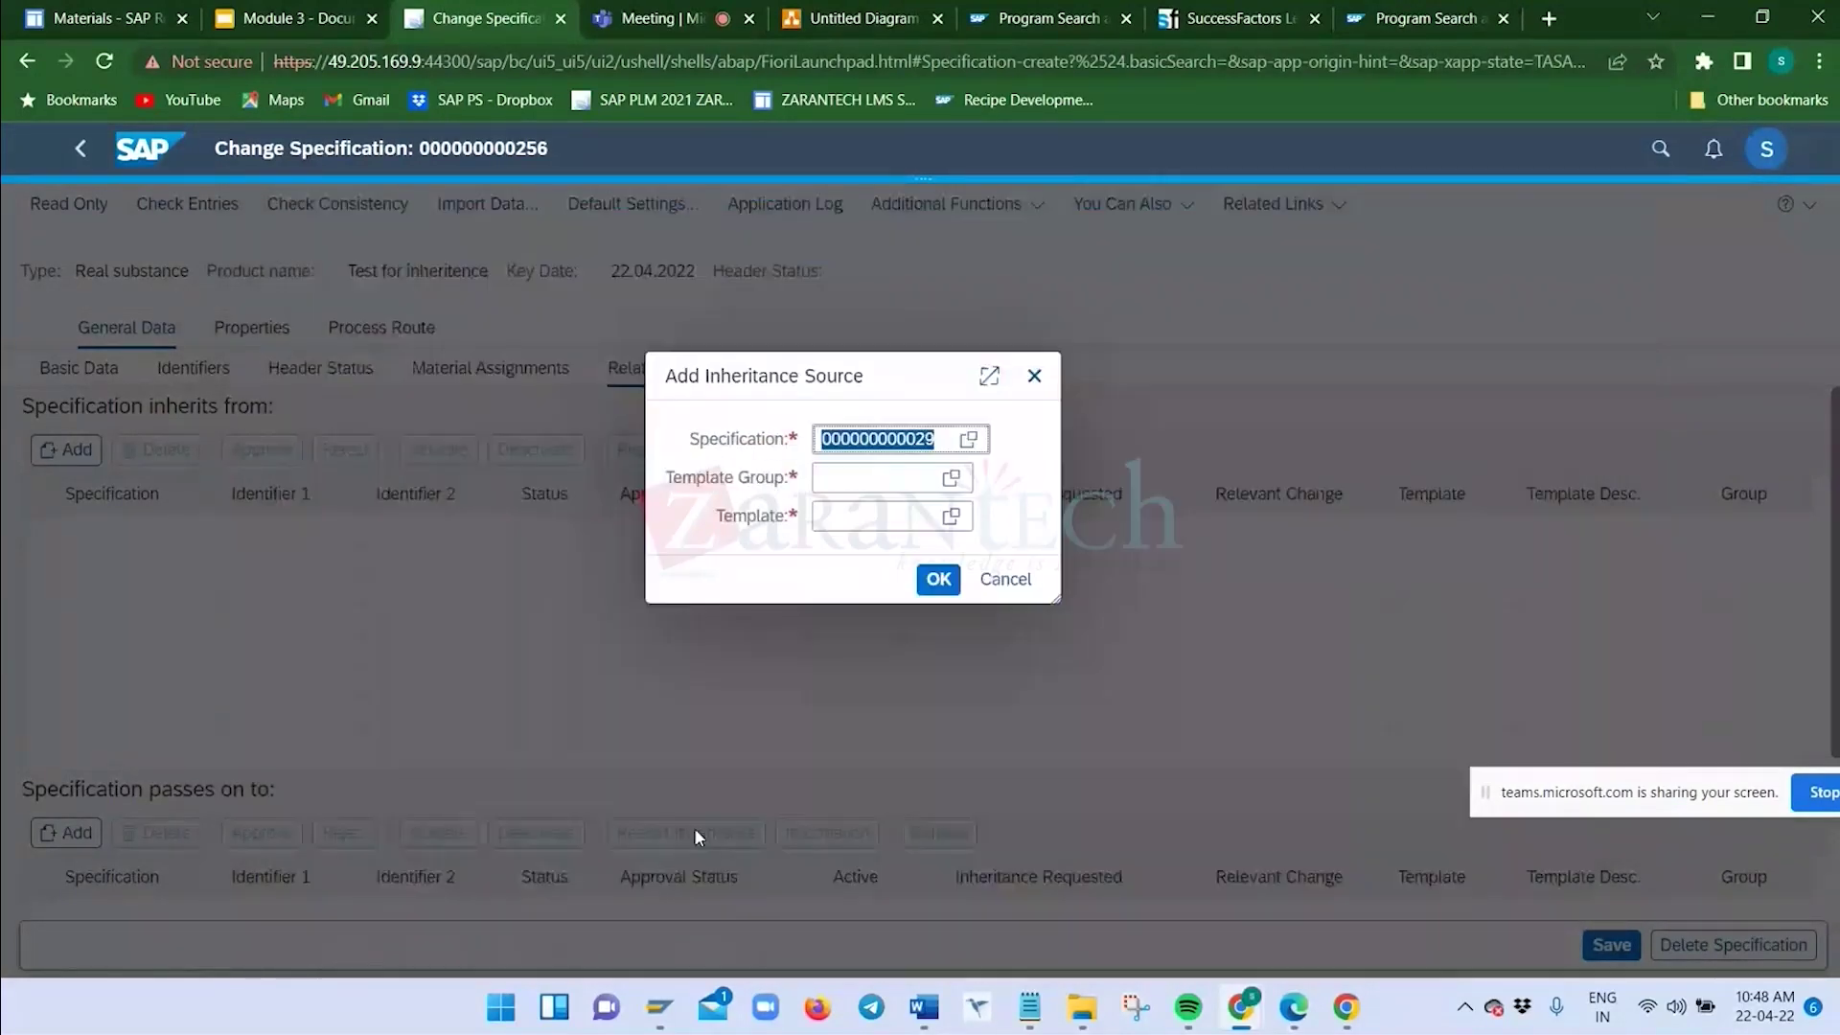
Look up the available template groups and templates for the inheritance source
{"action": "left_click", "coordinate": [950, 477]}
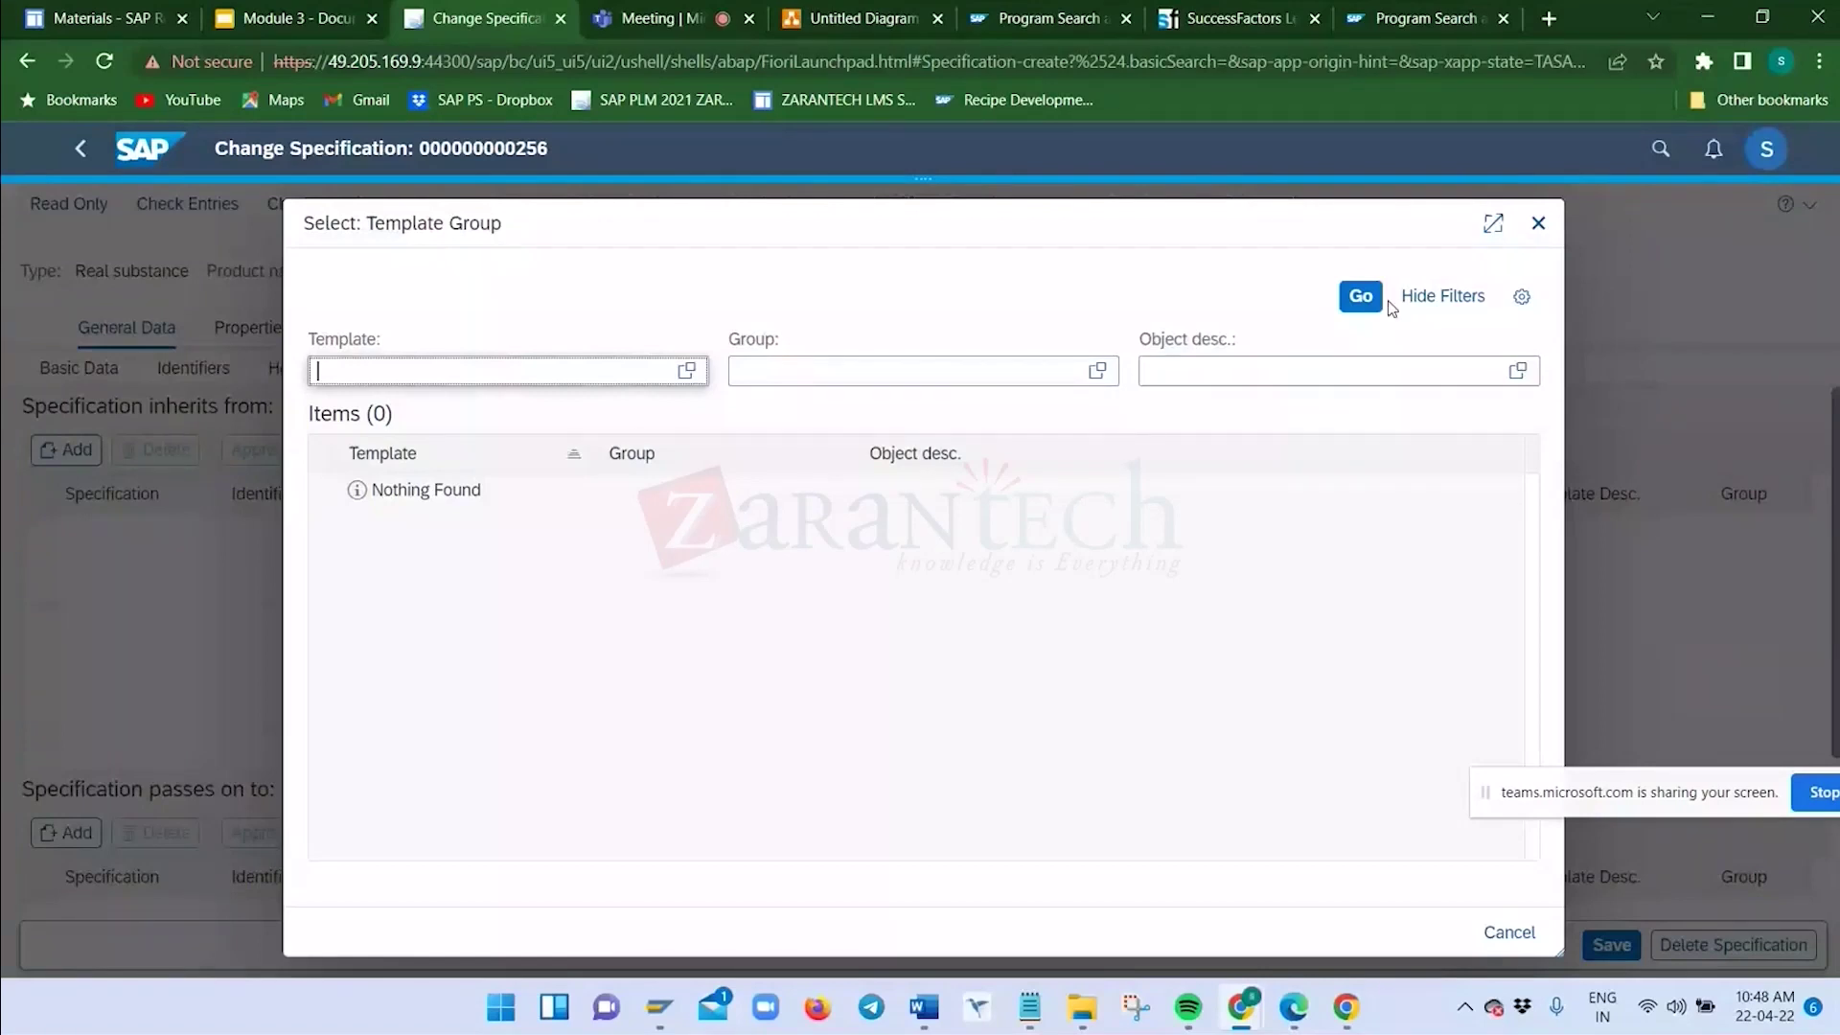
{"action": "left_click", "coordinate": [686, 370]}
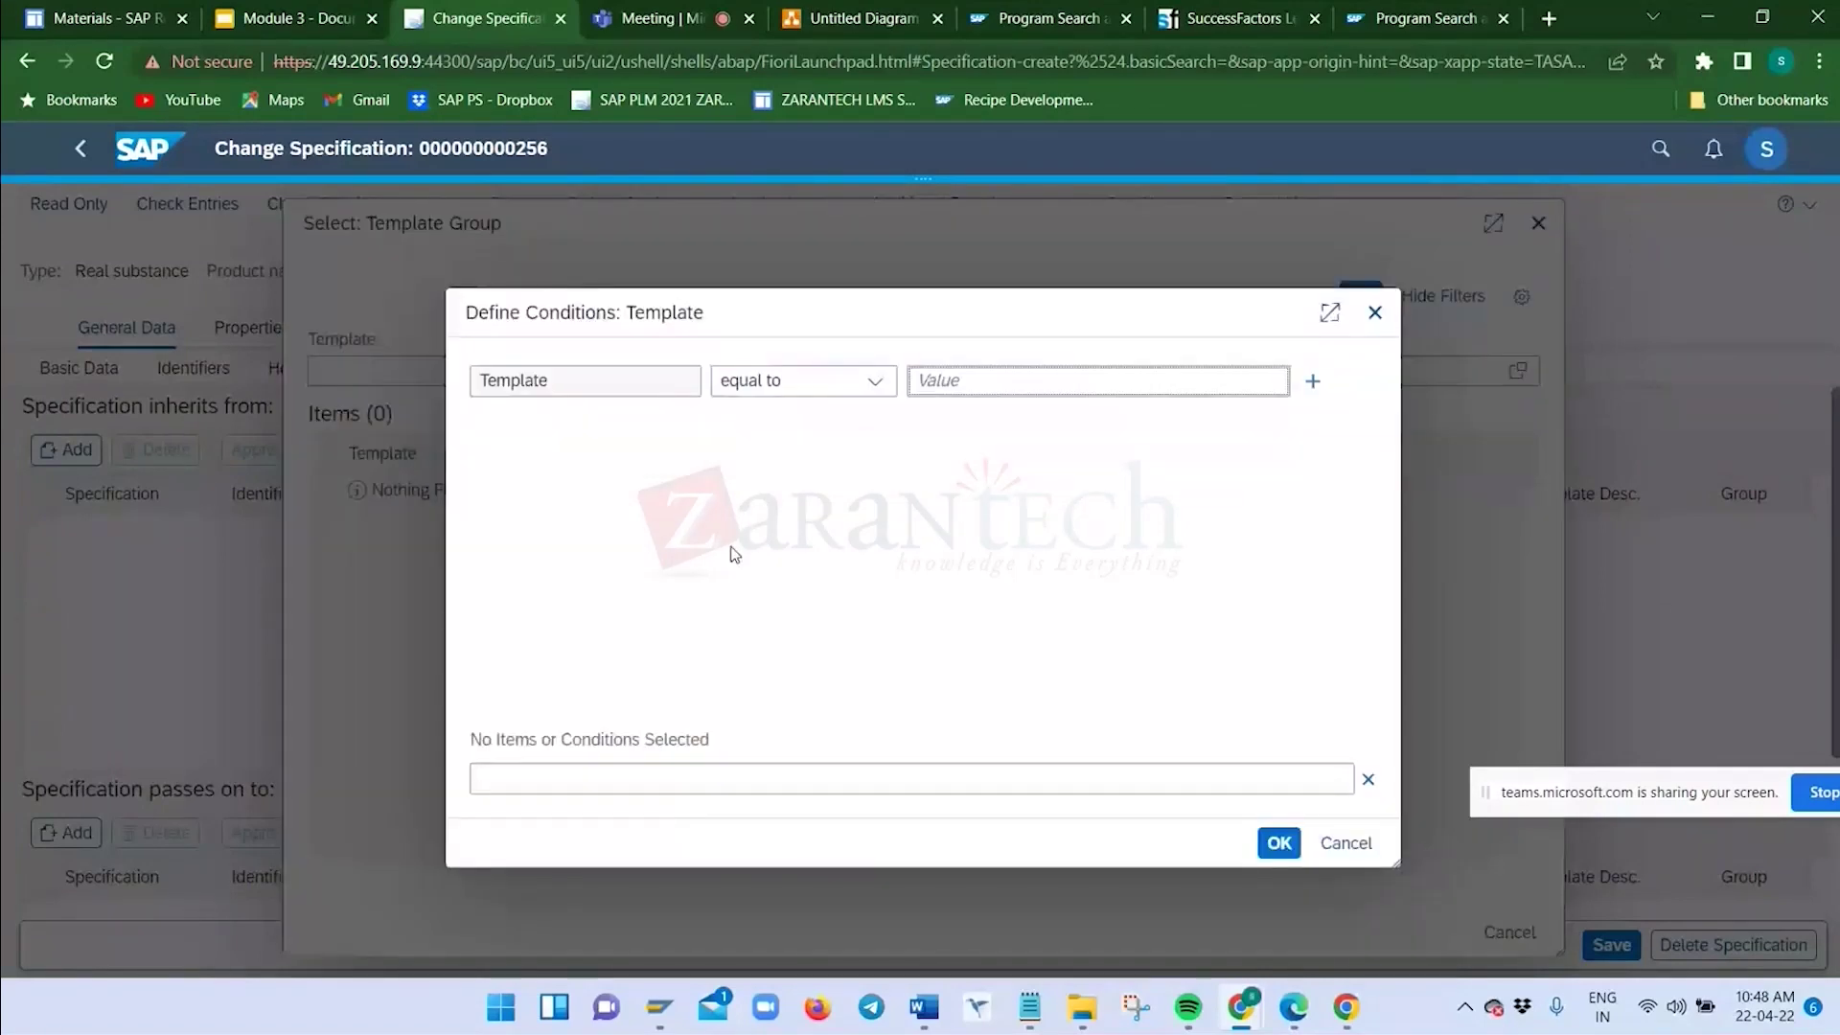
{"action": "left_click", "coordinate": [1372, 316]}
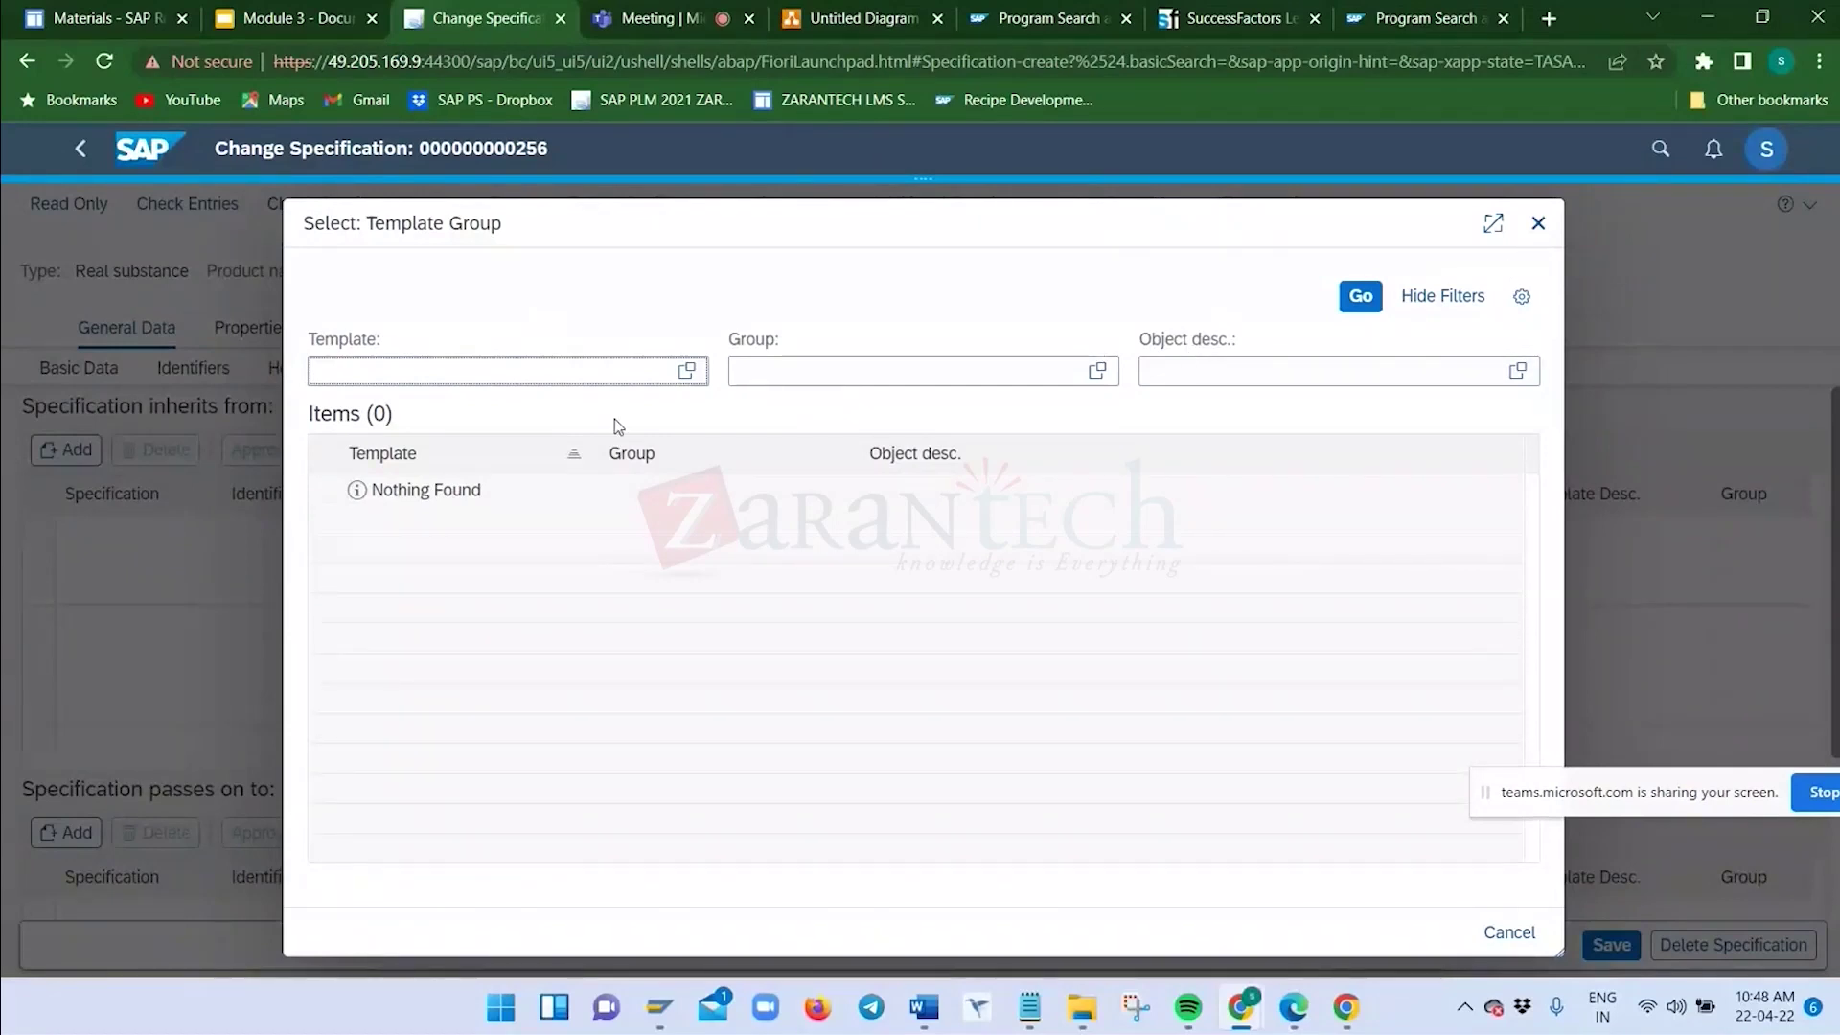
{"action": "left_click", "coordinate": [1537, 226]}
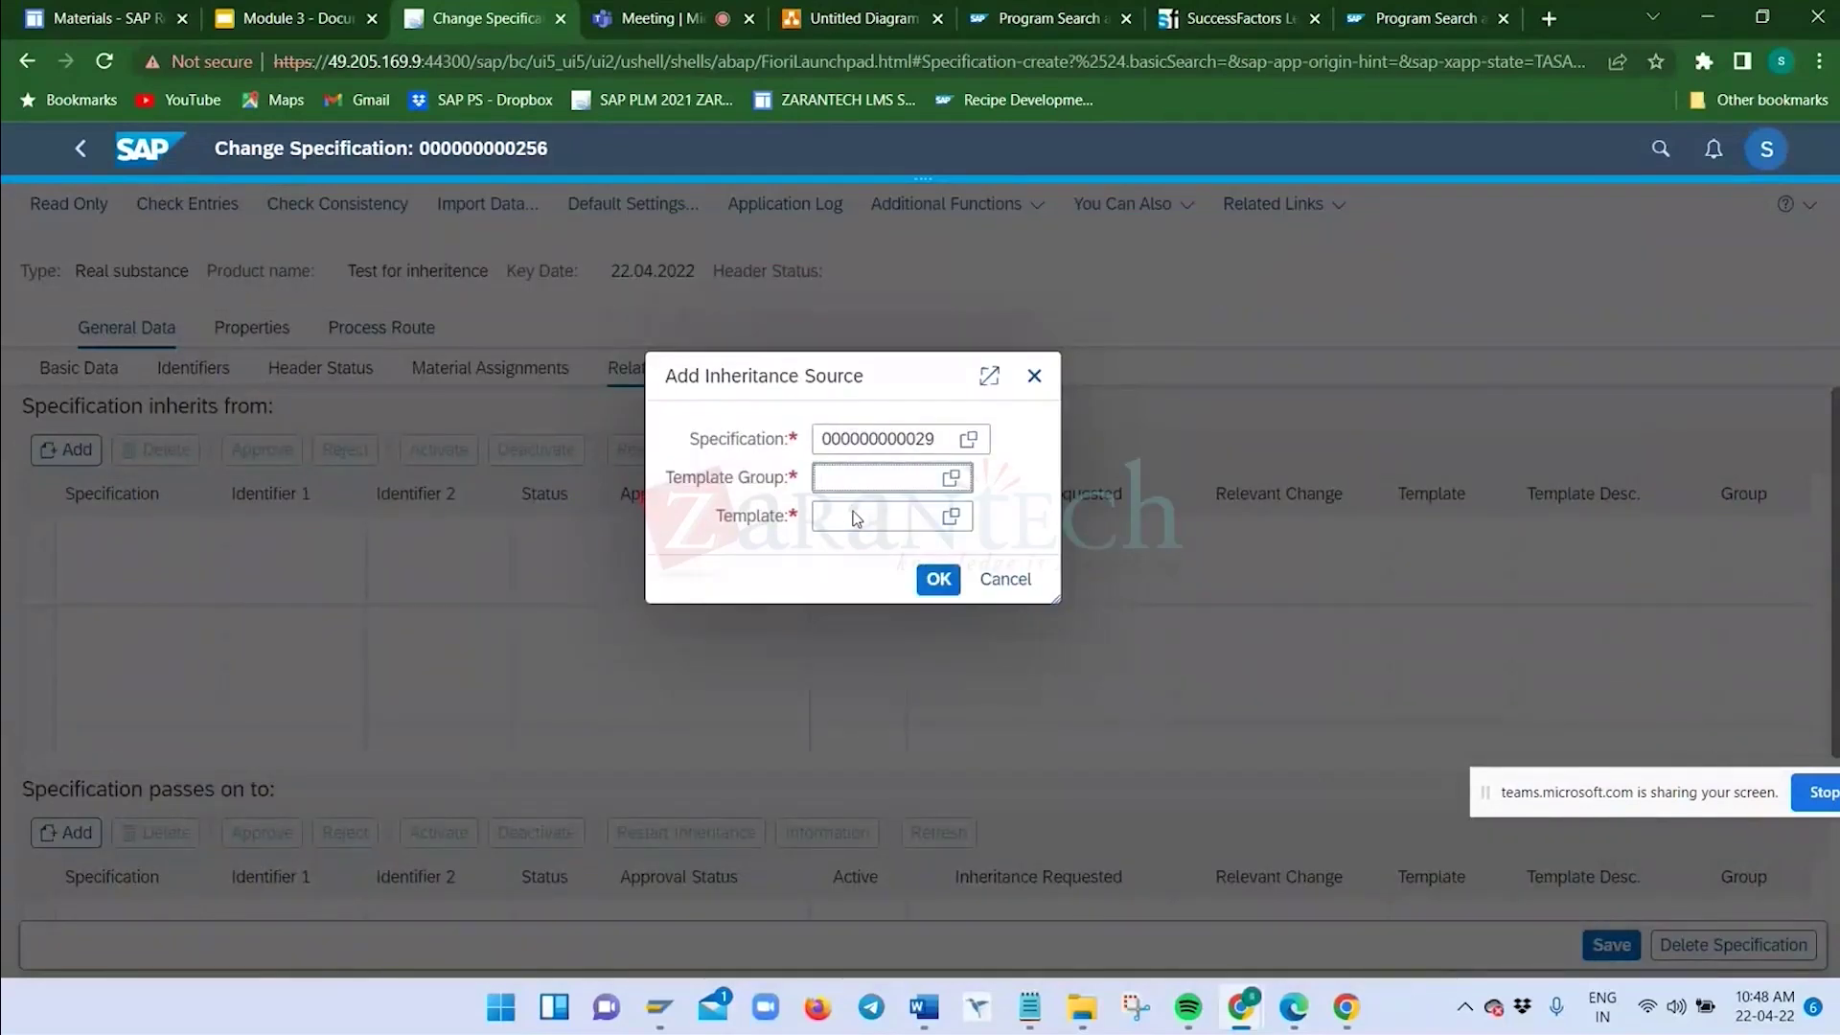
{"action": "left_click", "coordinate": [856, 518]}
{"action": "left_click", "coordinate": [952, 516]}
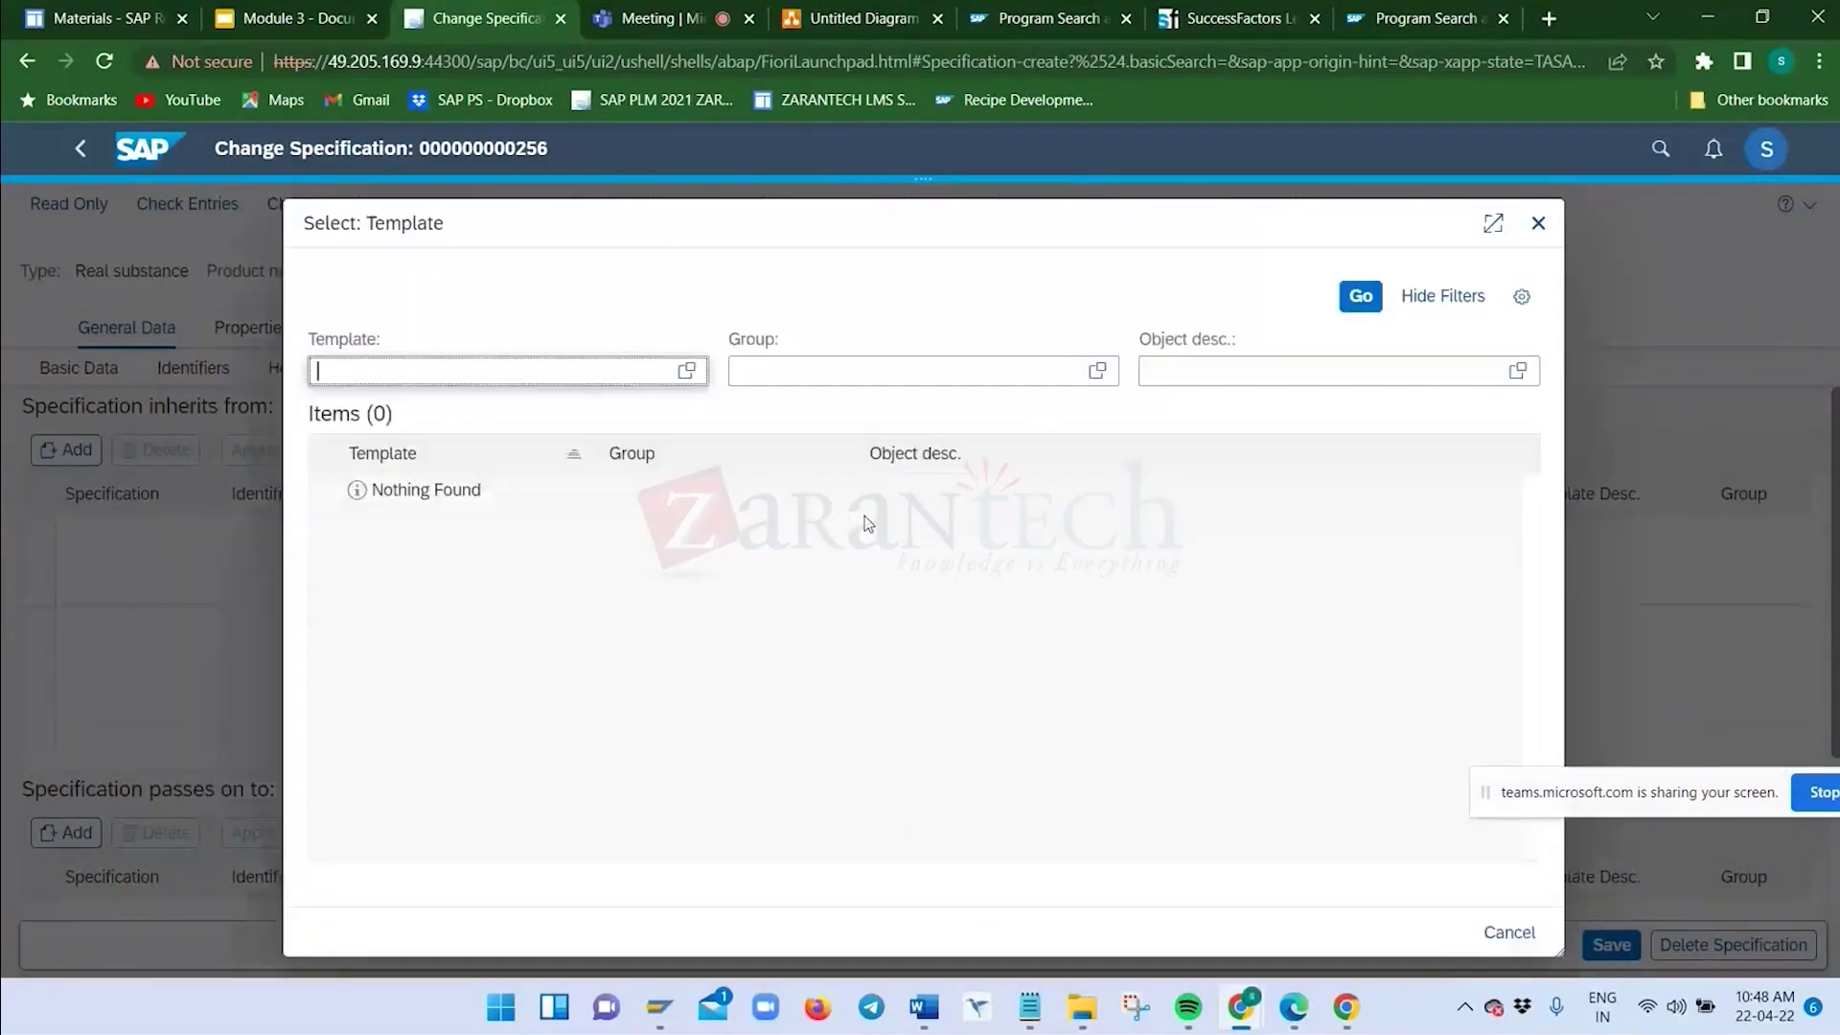
{"action": "left_click", "coordinate": [1360, 298]}
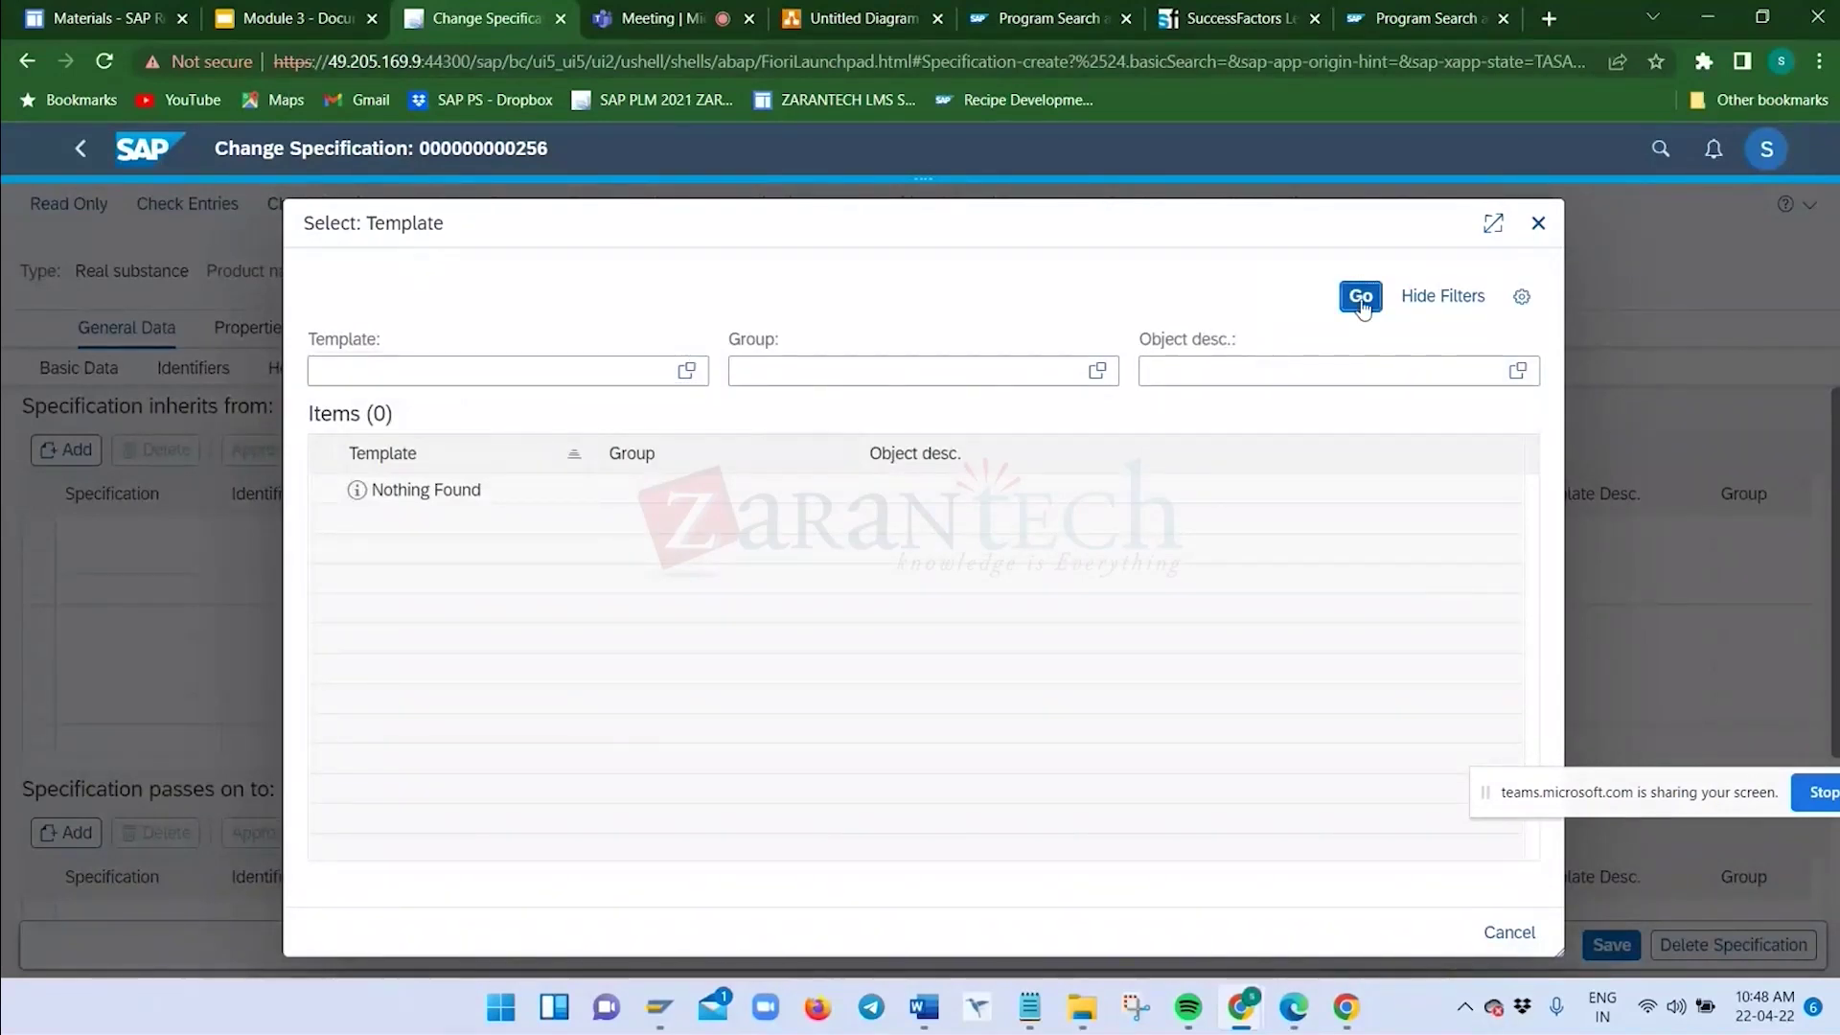
{"action": "left_click", "coordinate": [1539, 224]}
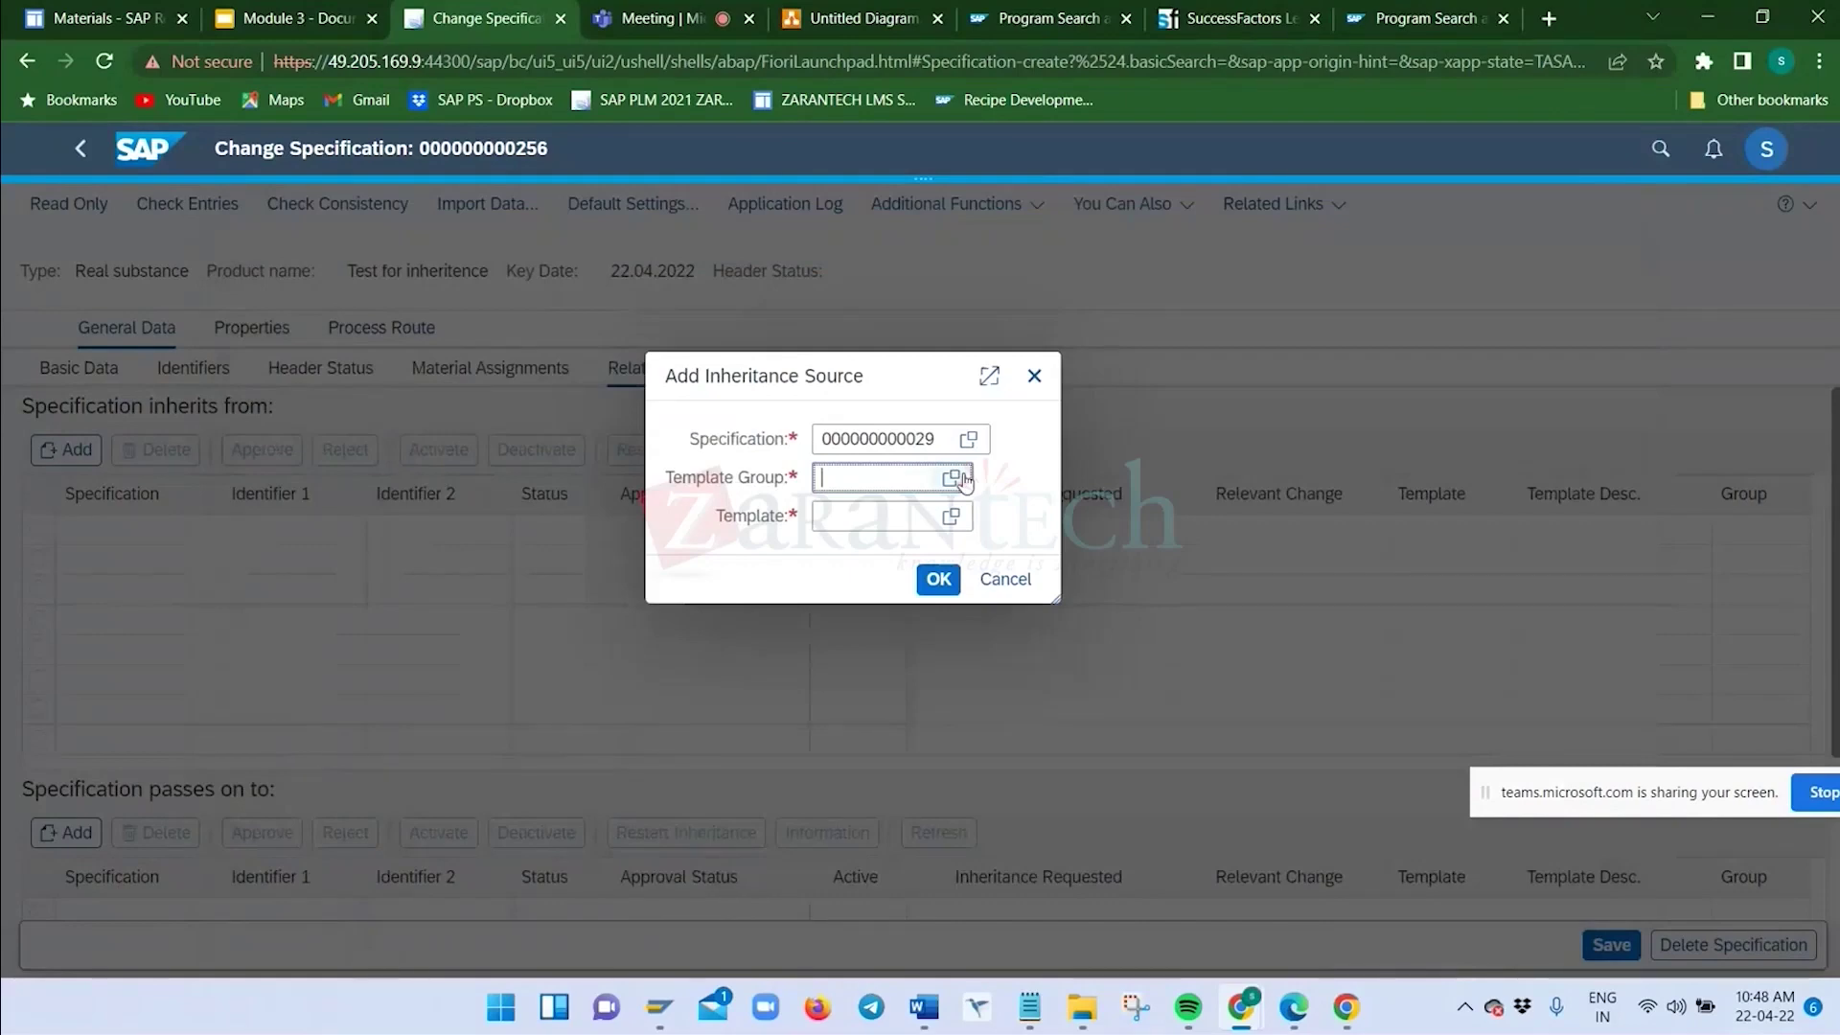
{"action": "left_click", "coordinate": [952, 477]}
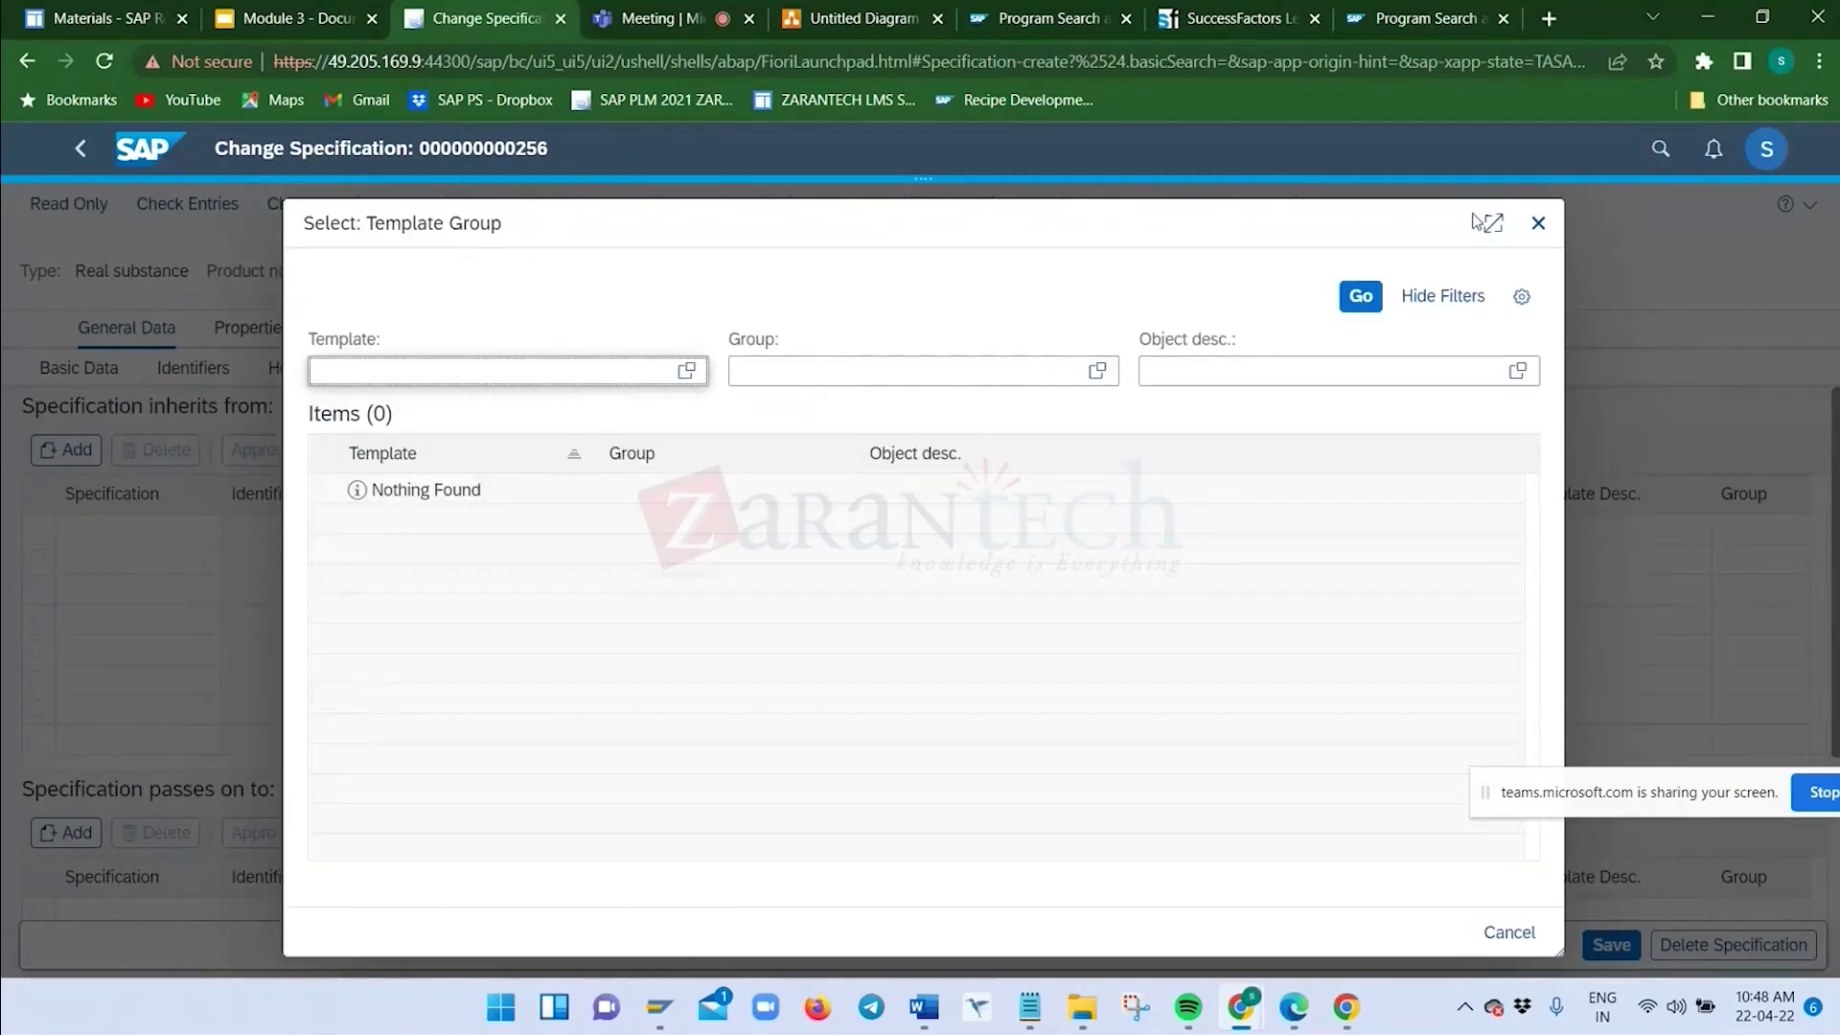
{"action": "left_click", "coordinate": [1540, 223]}
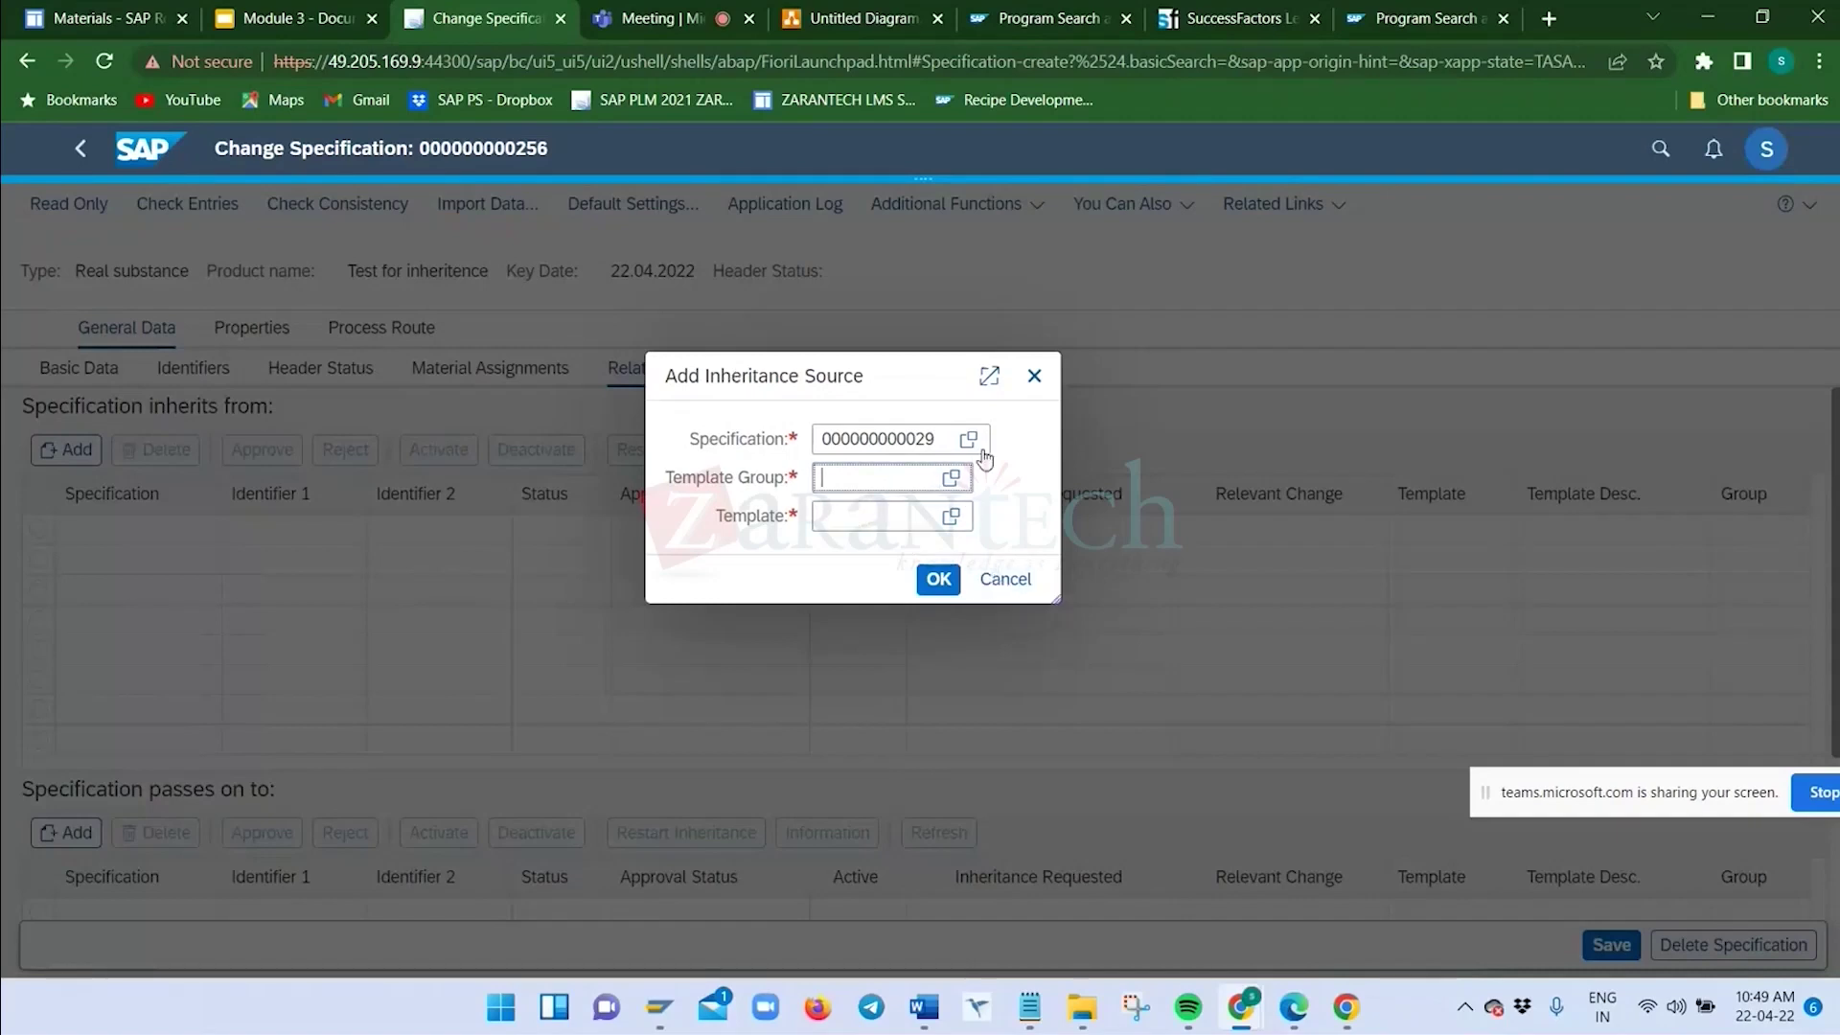
Cancel adding the inheritance source and save the Test for inheritence specification
{"action": "left_click", "coordinate": [1001, 579]}
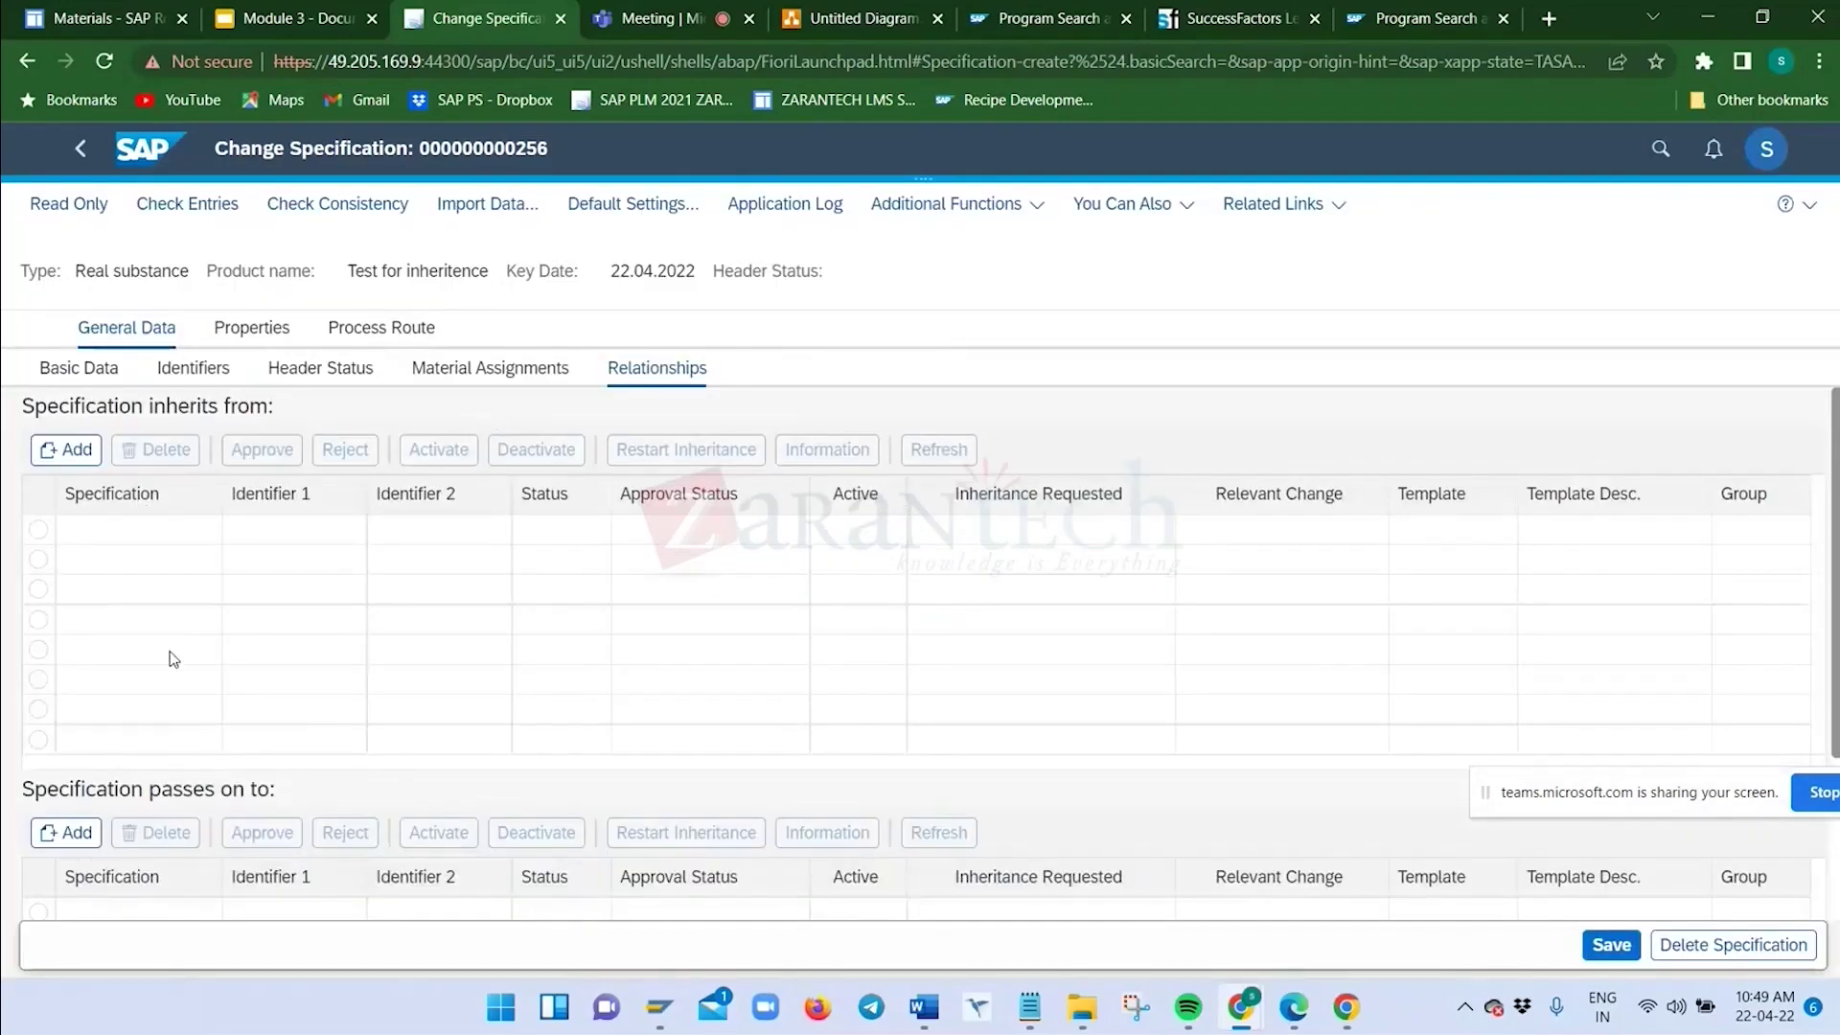
{"action": "scroll", "coordinate": [173, 659], "scroll_direction": "down", "scroll_amount": 3}
{"action": "scroll", "coordinate": [279, 610], "scroll_direction": "up", "scroll_amount": 3}
{"action": "left_click", "coordinate": [1615, 944]}
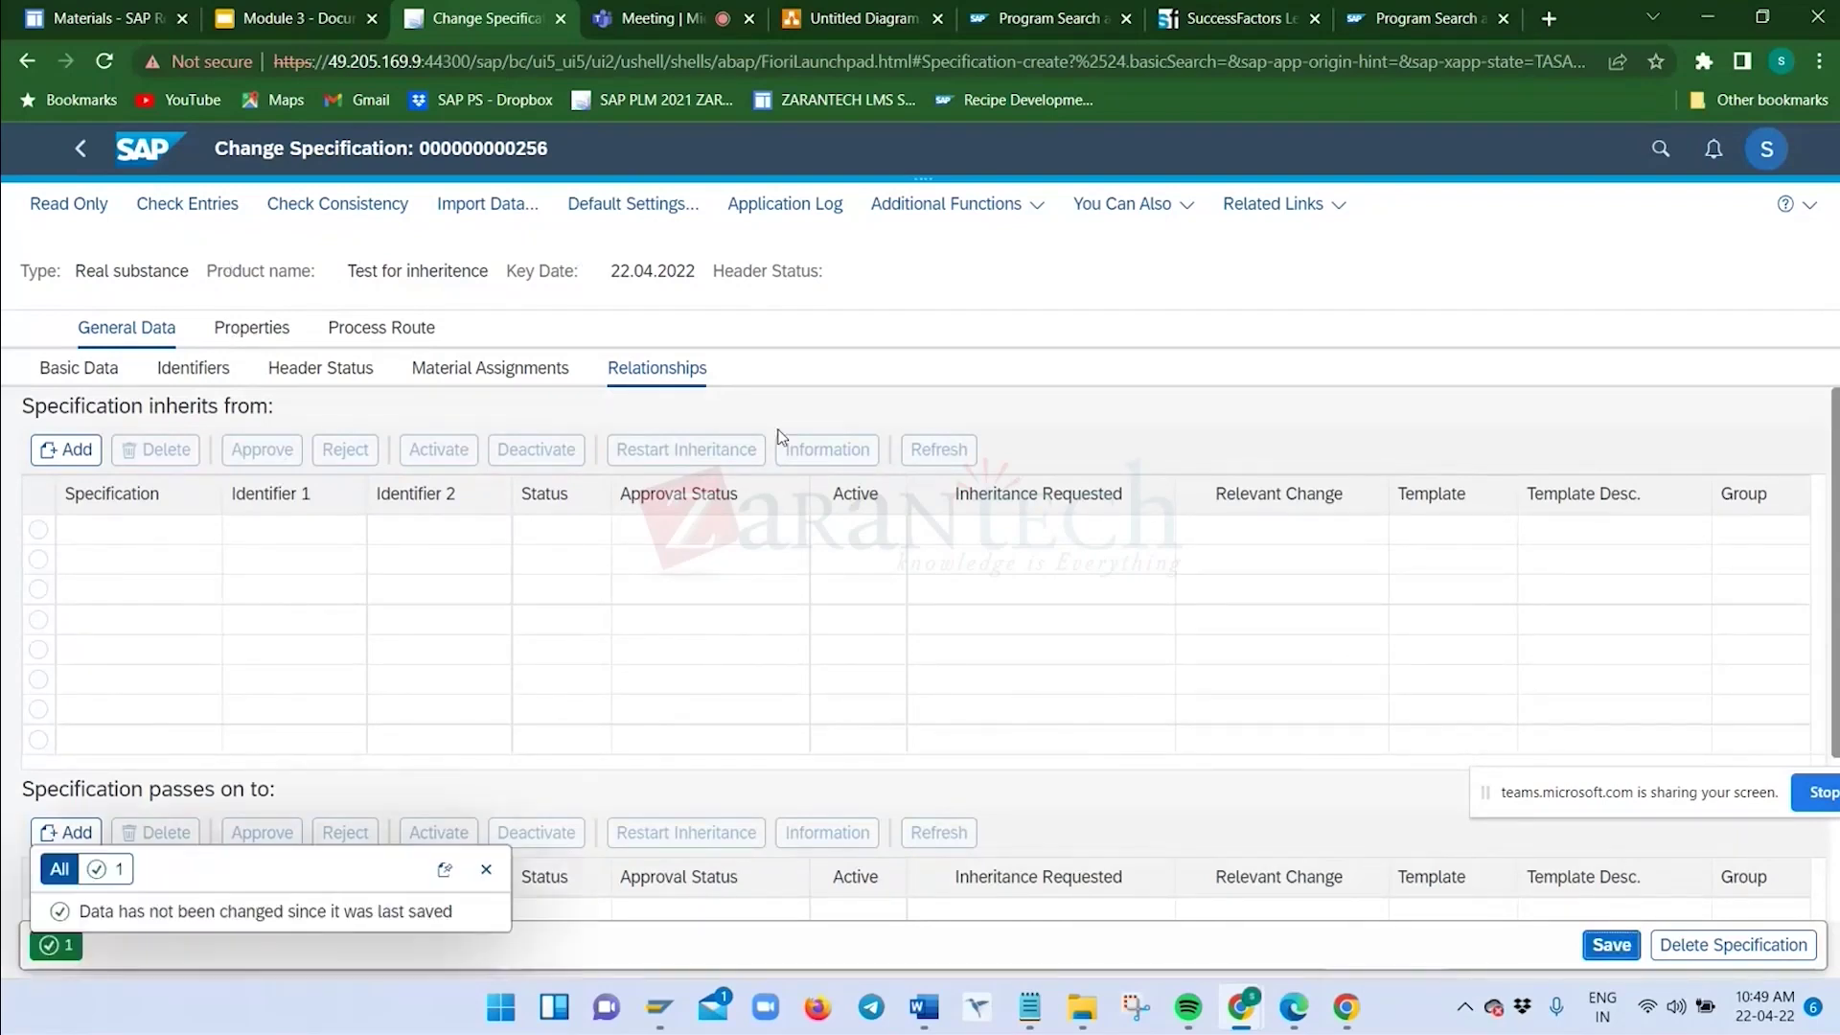
Switch to the Create Document window in SAP GUI and start transaction /ncg02bd
{"action": "key", "text": "alt+Tab"}
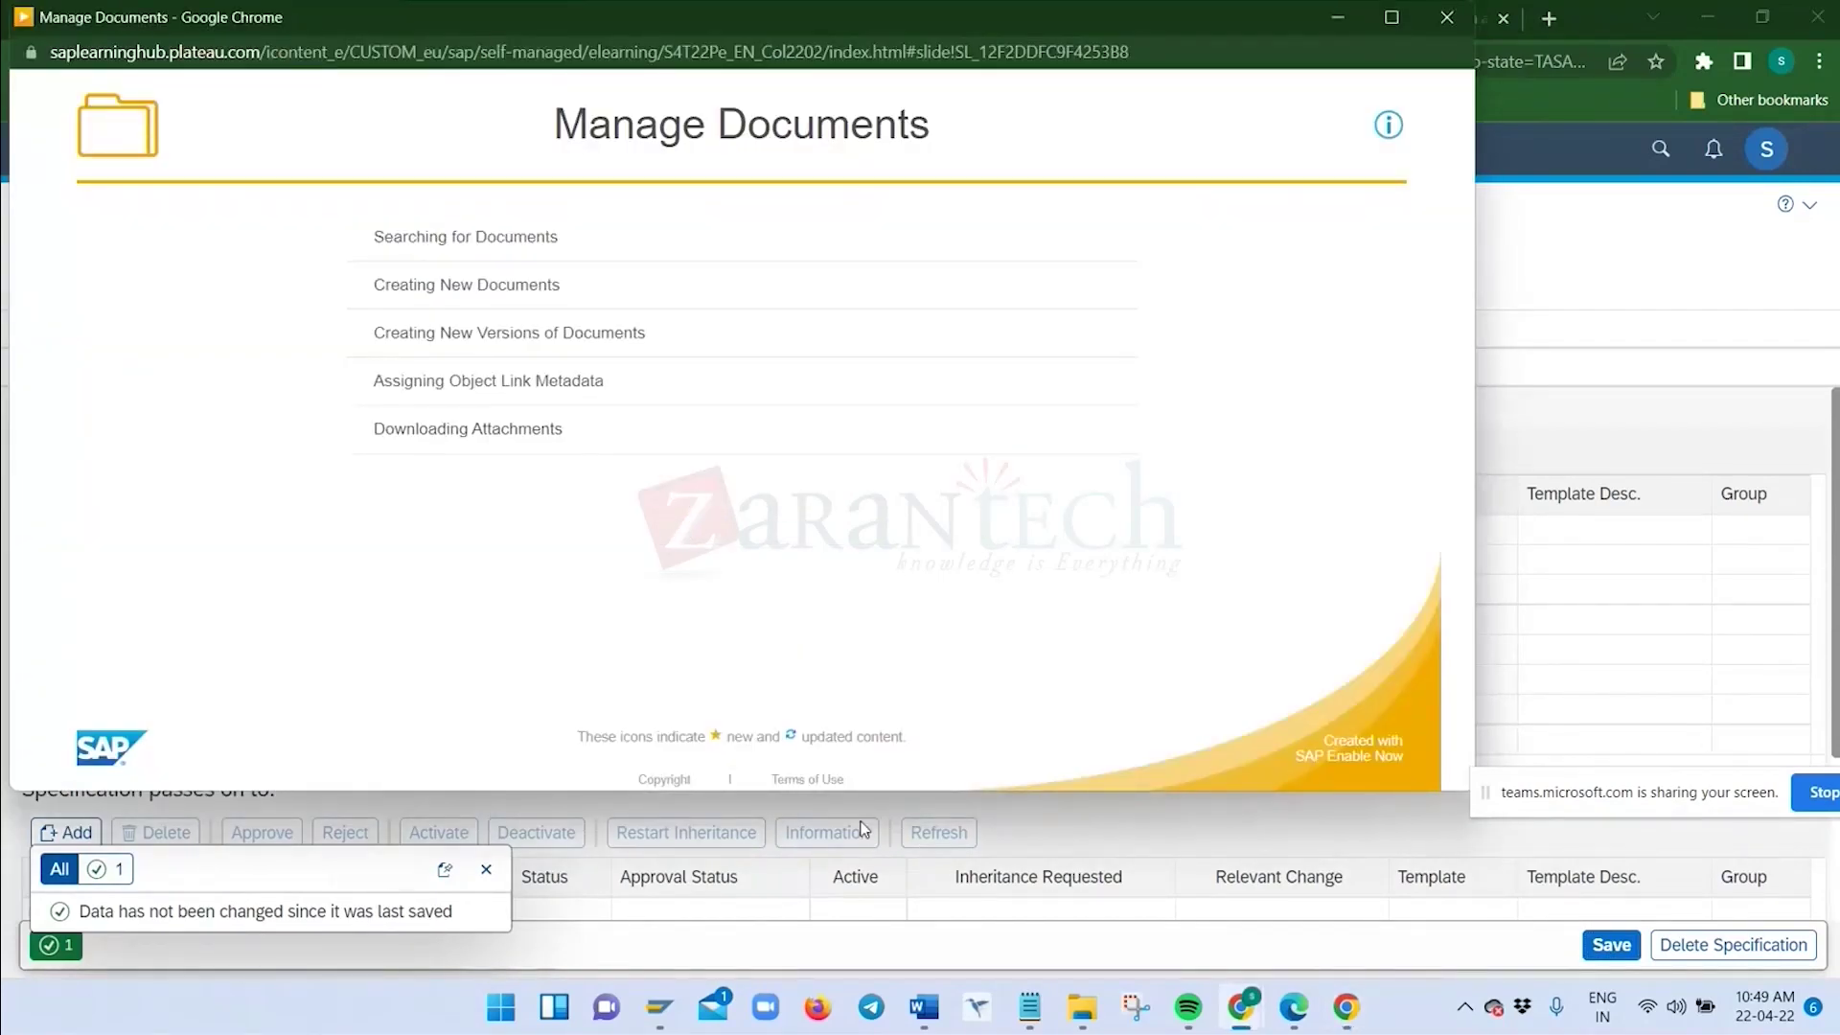
{"action": "left_click", "coordinate": [1072, 832]}
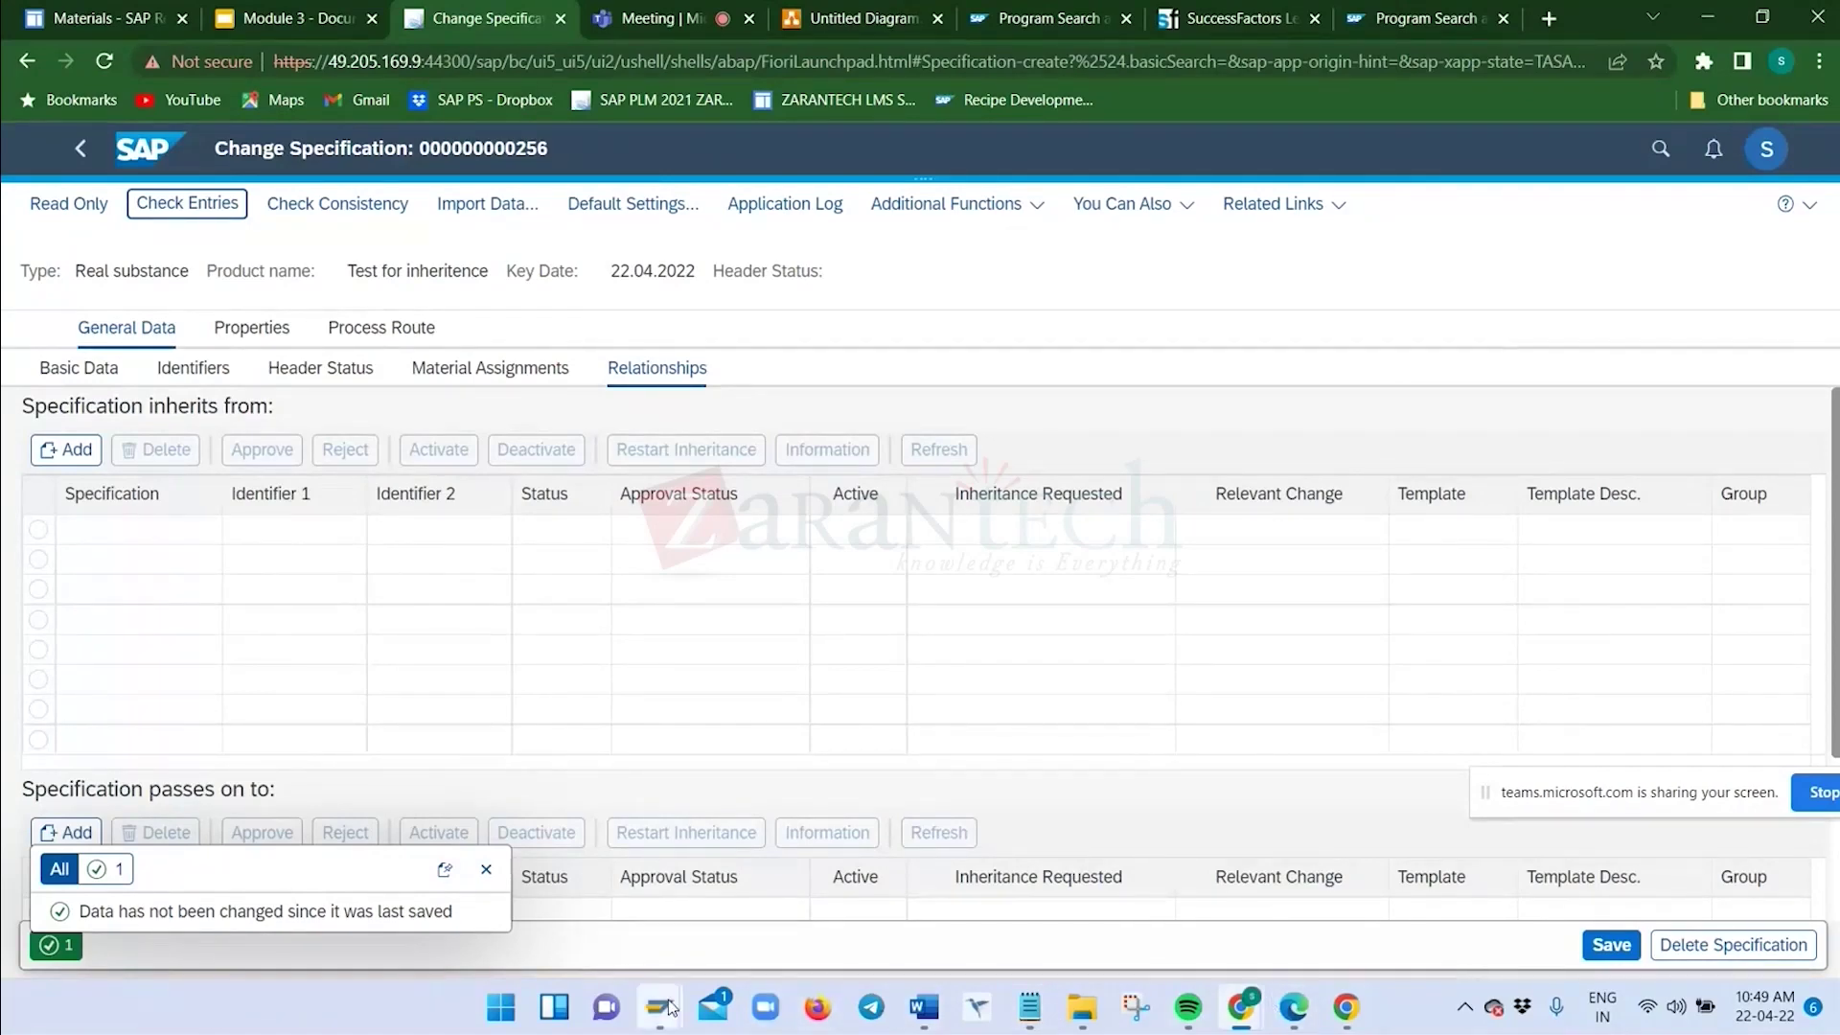
{"action": "mouse_move", "coordinate": [659, 1008]}
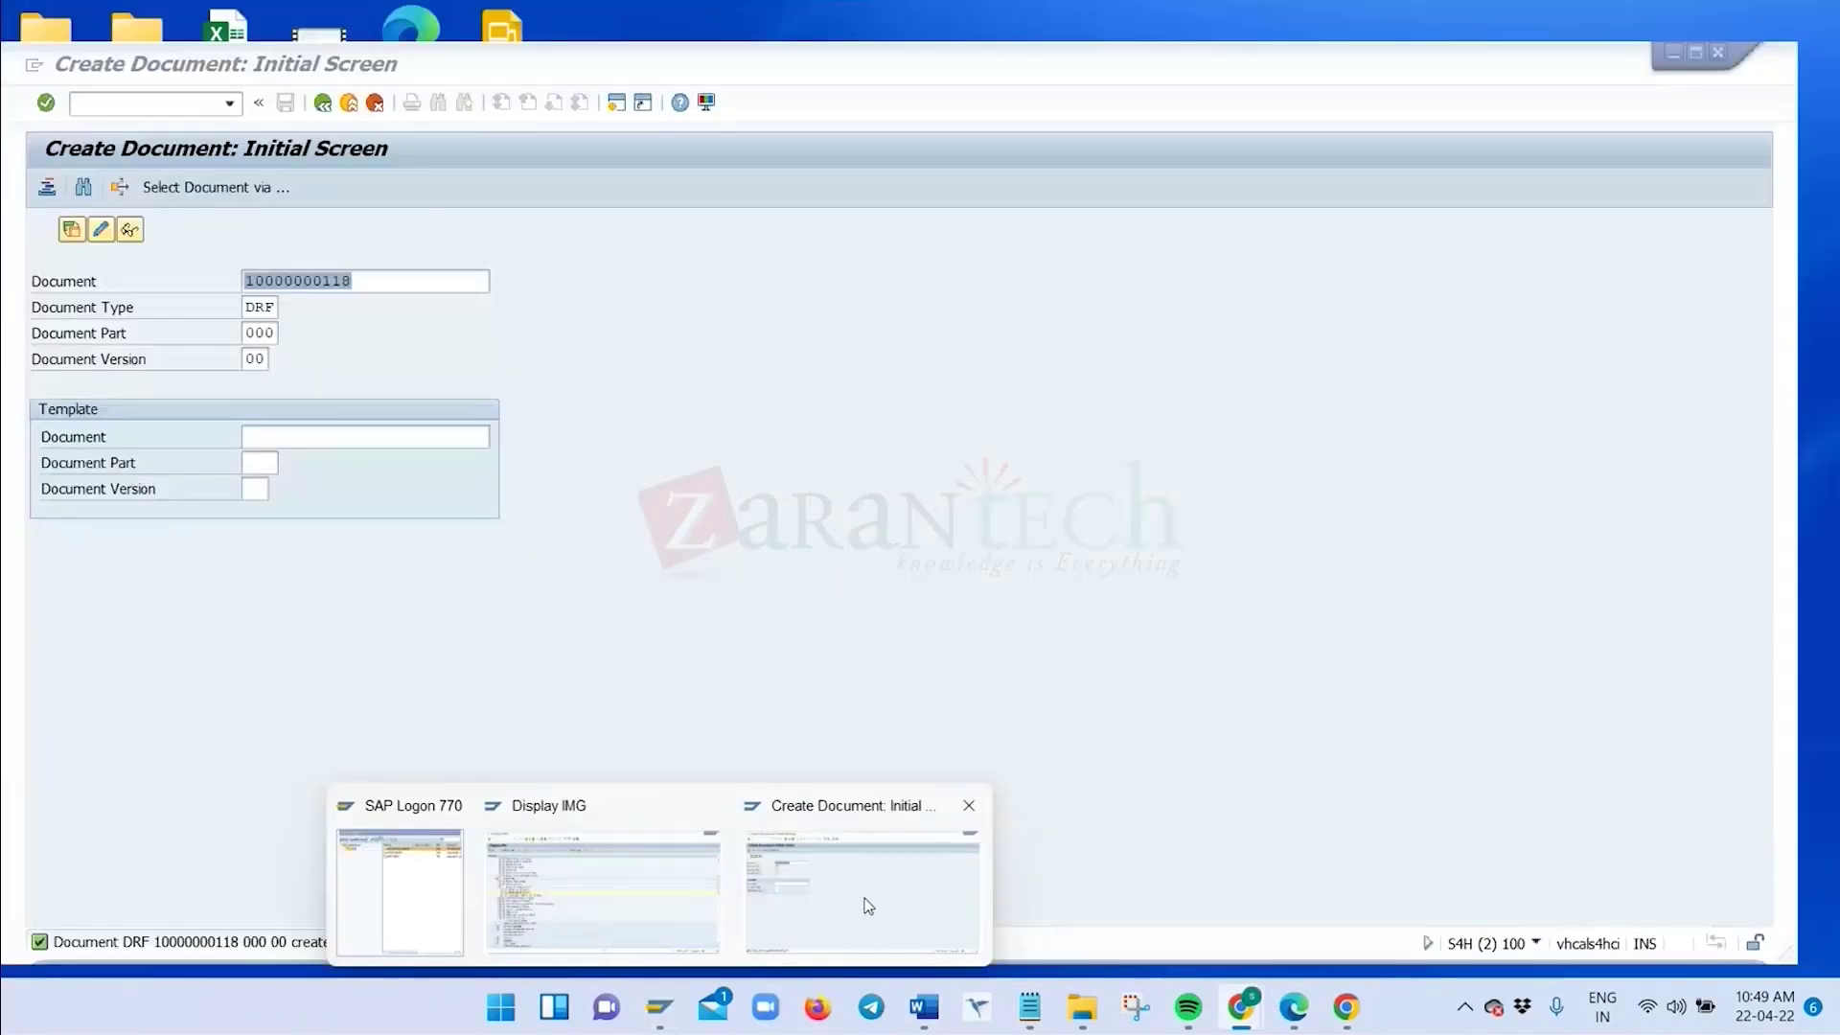
{"action": "left_click", "coordinate": [867, 906]}
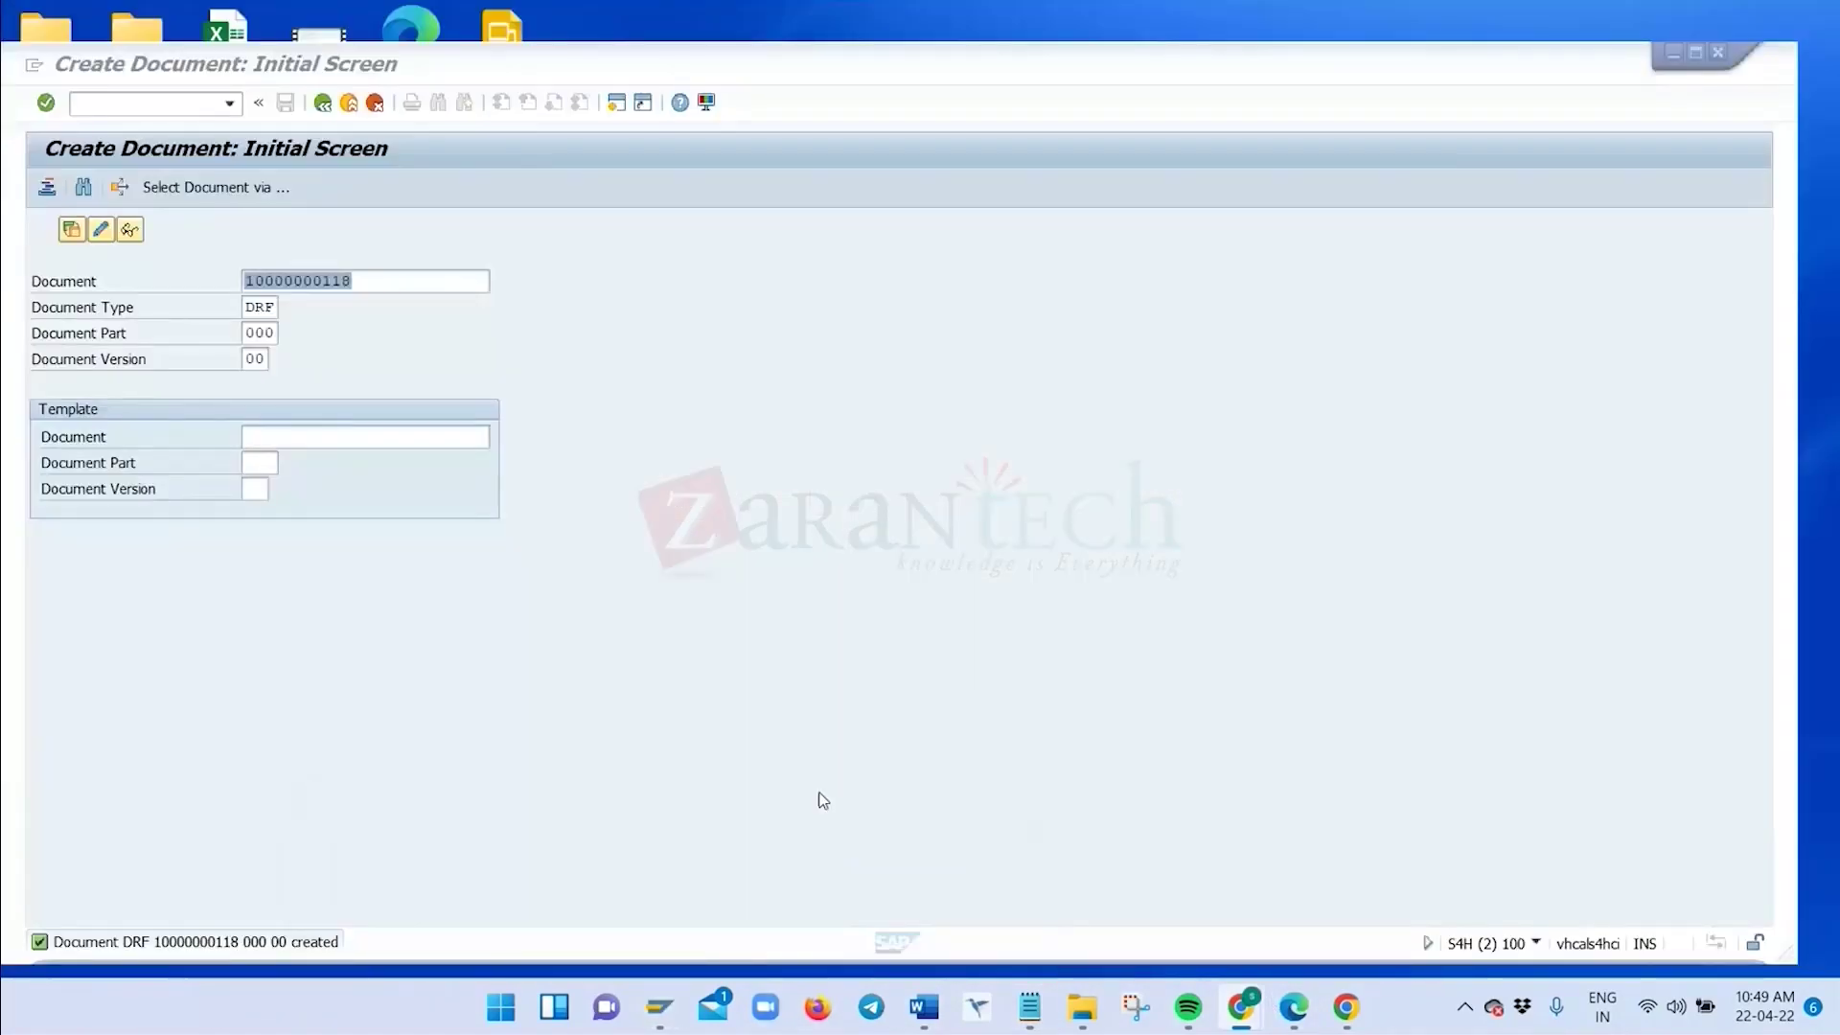
{"action": "left_click", "coordinate": [110, 100]}
{"action": "type", "text": "/"}
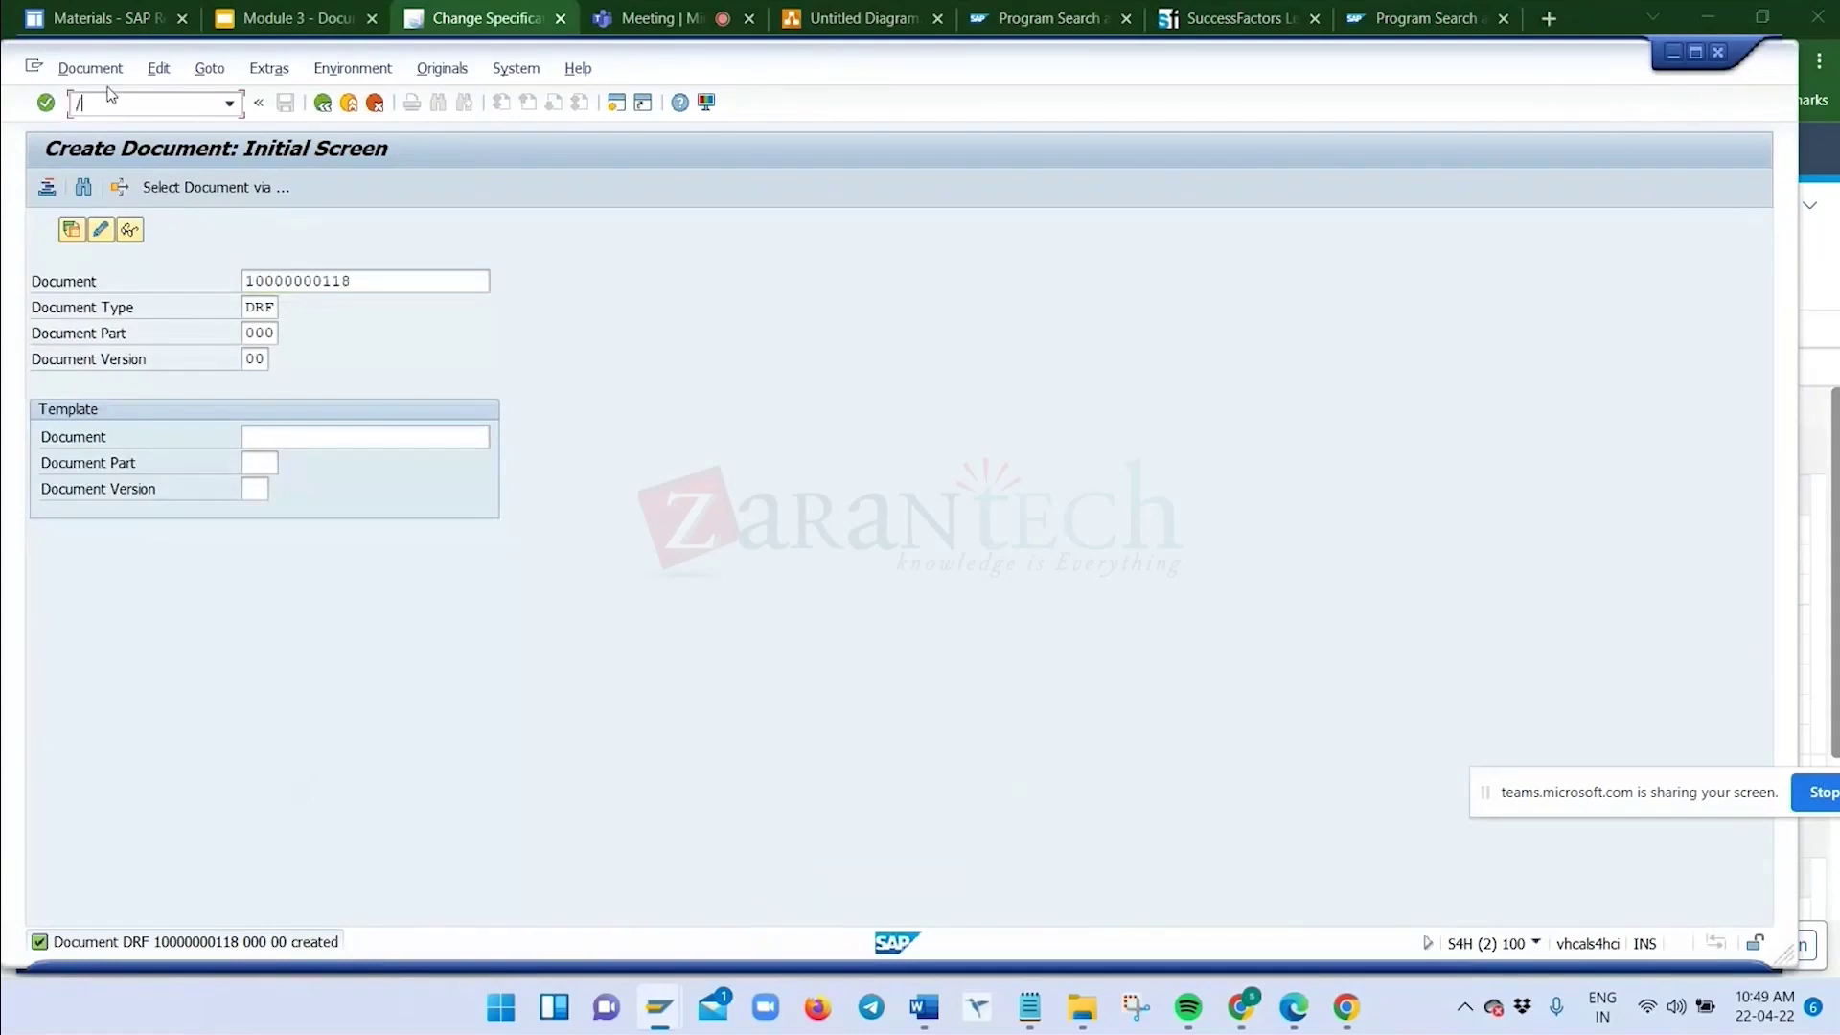
{"action": "type", "text": "ncg02bd"}
{"action": "key", "text": "Return"}
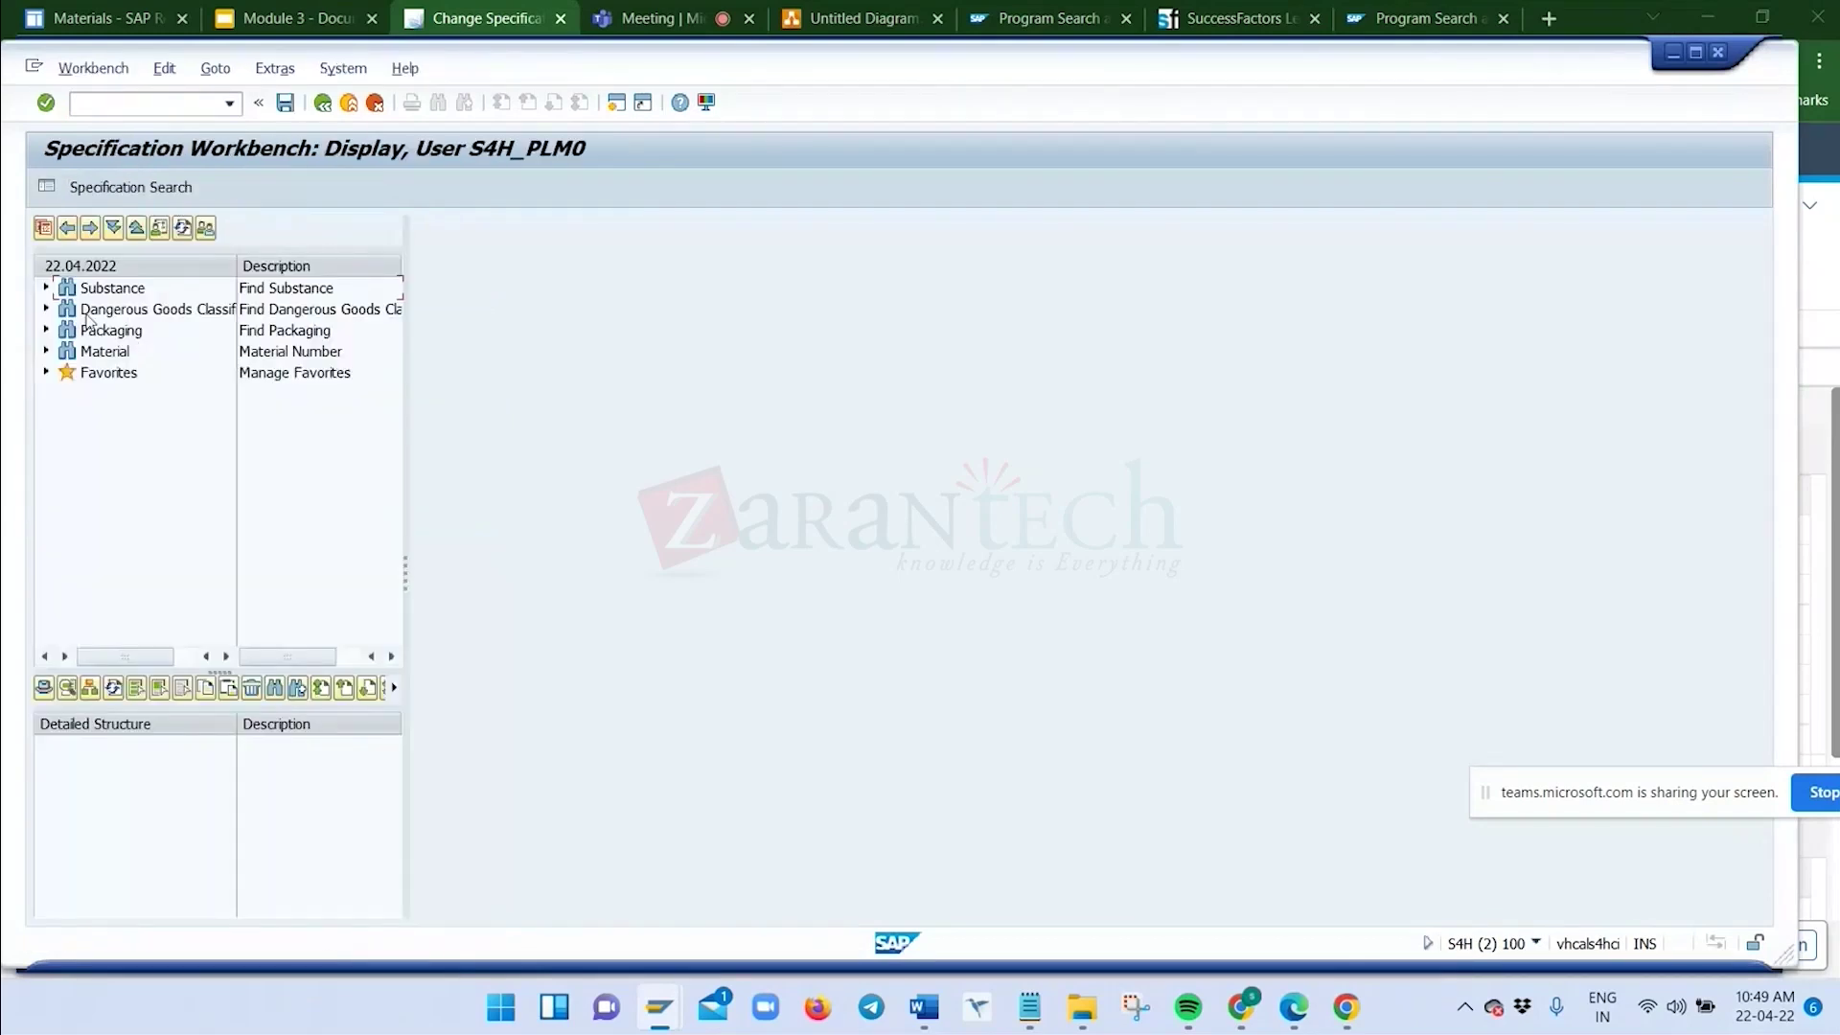
Open specification 243, TEST Product name, from the Substance node and switch it to change mode
{"action": "left_click", "coordinate": [46, 287]}
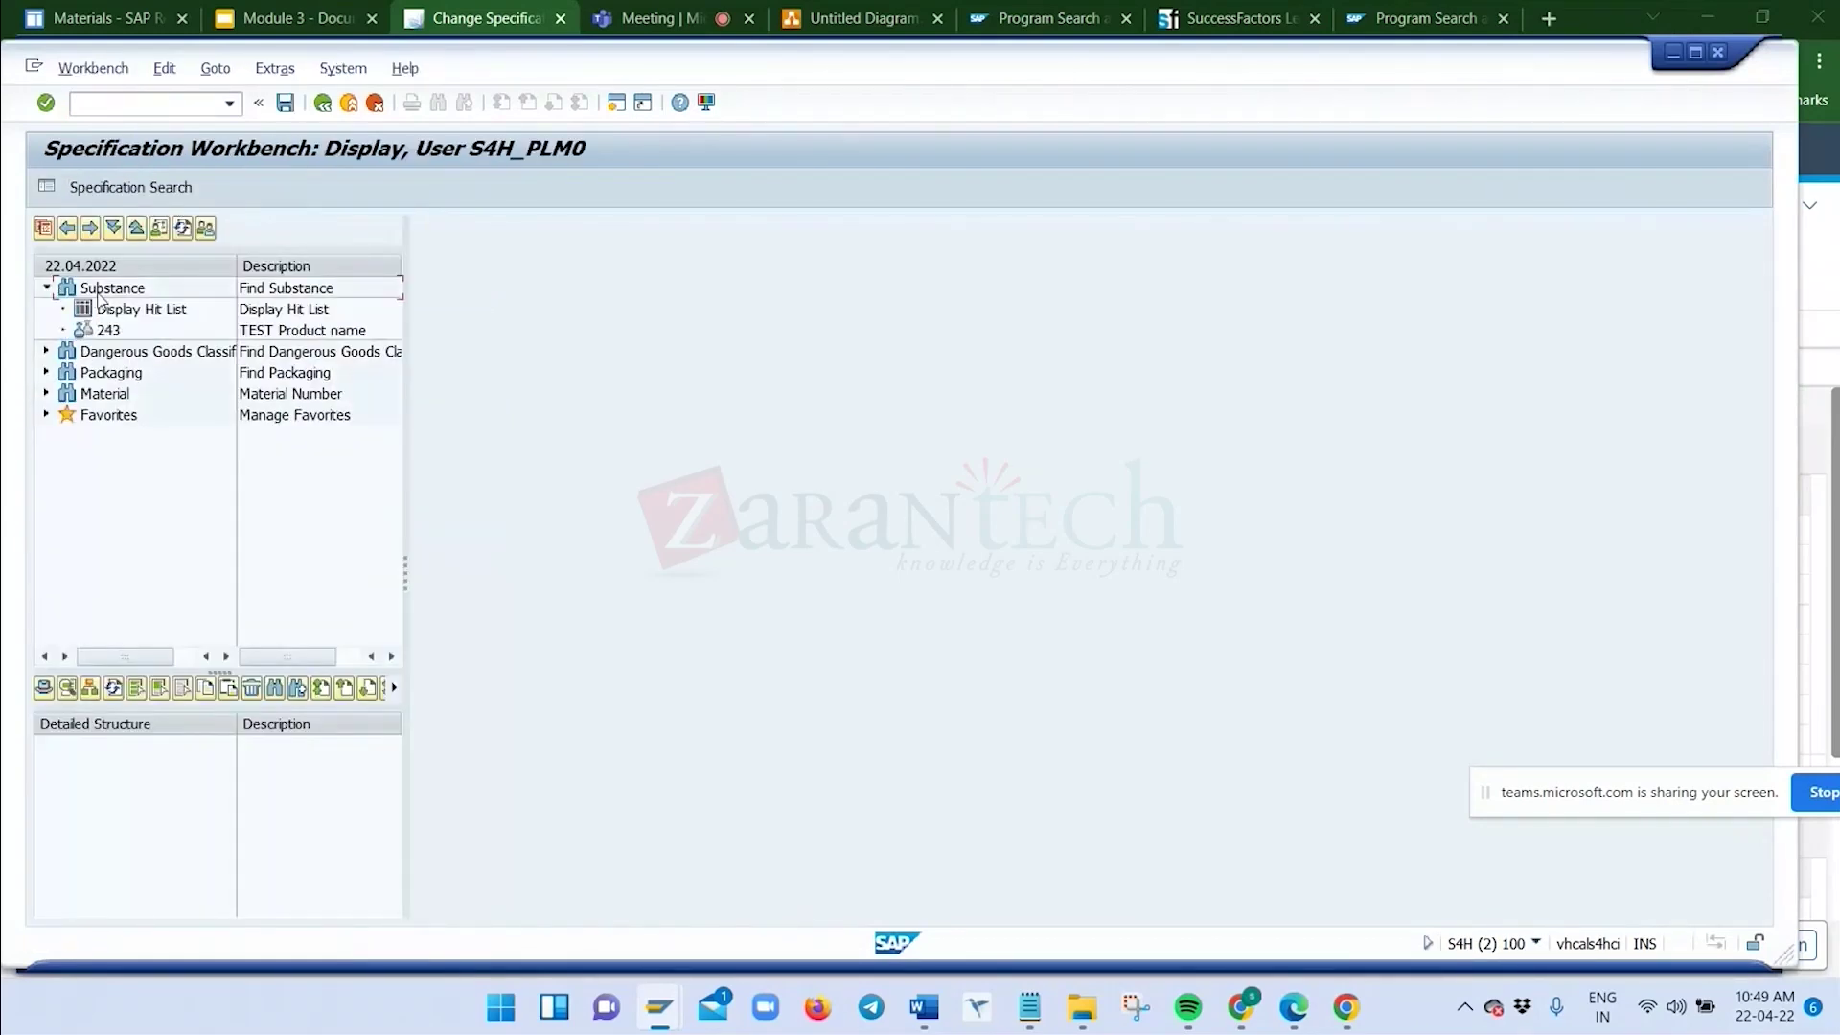
{"action": "double_click", "coordinate": [106, 331]}
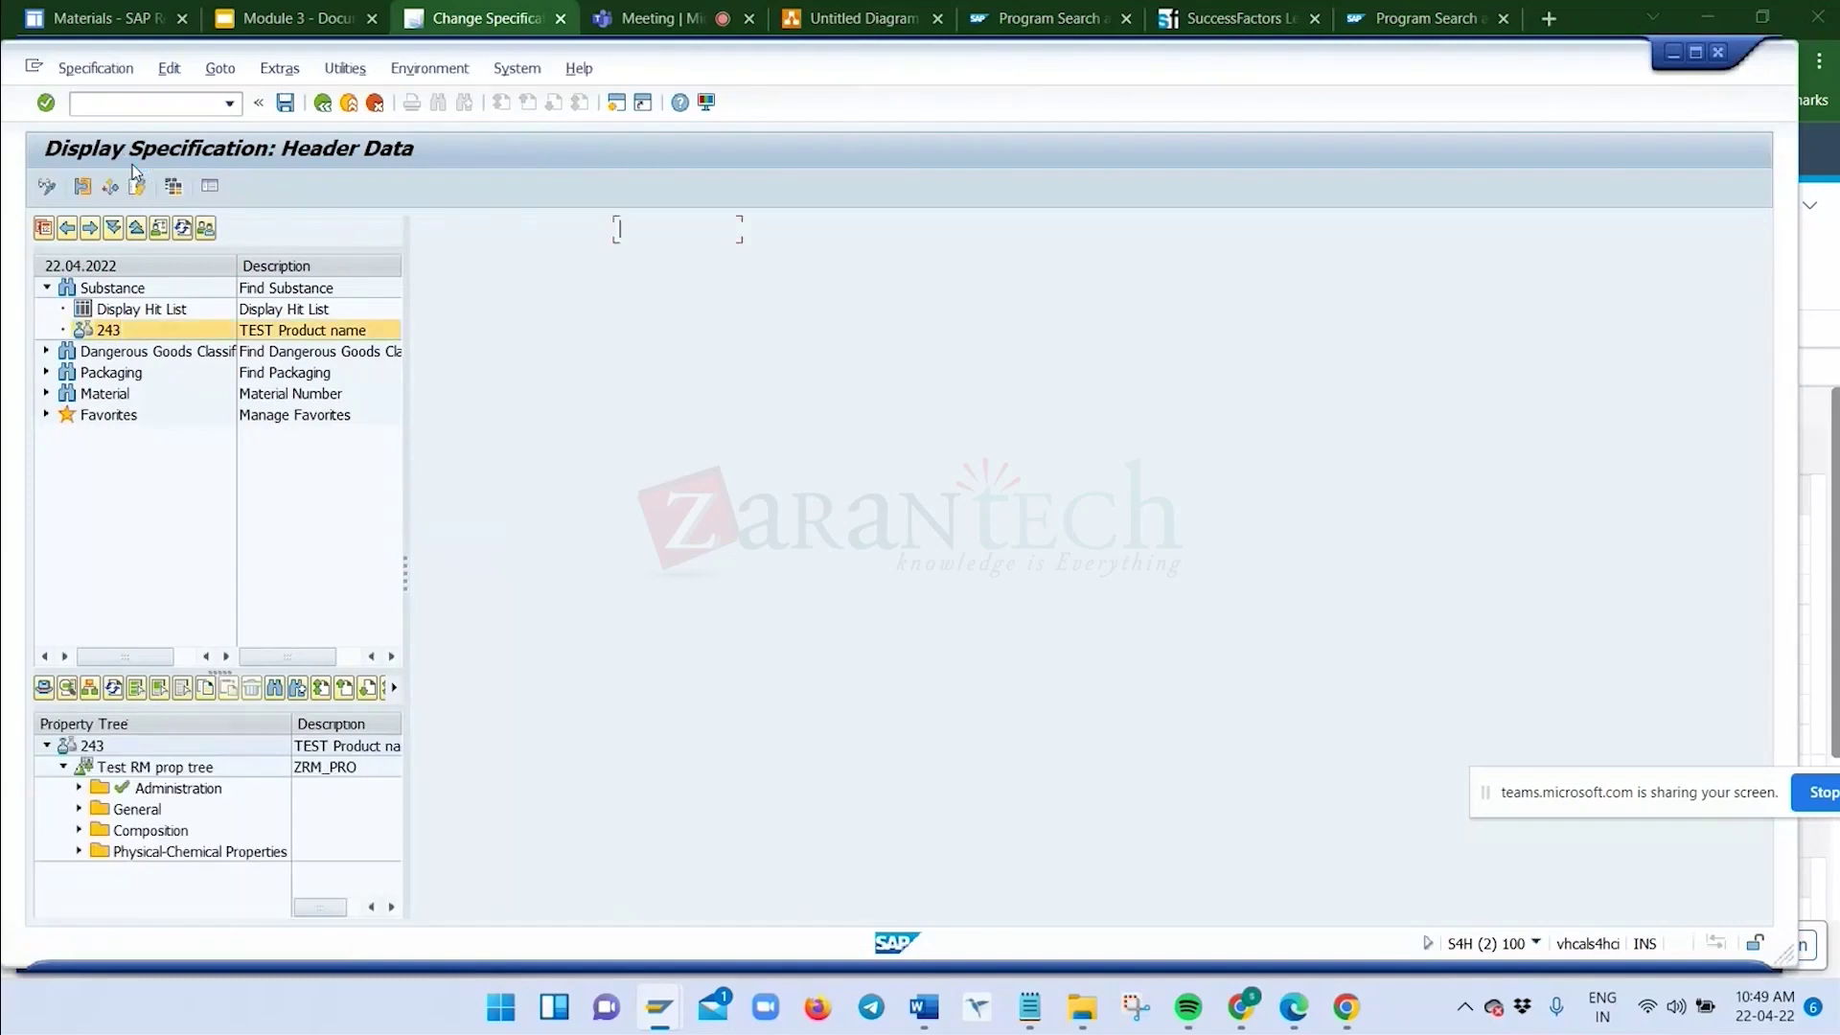
{"action": "left_click", "coordinate": [47, 187]}
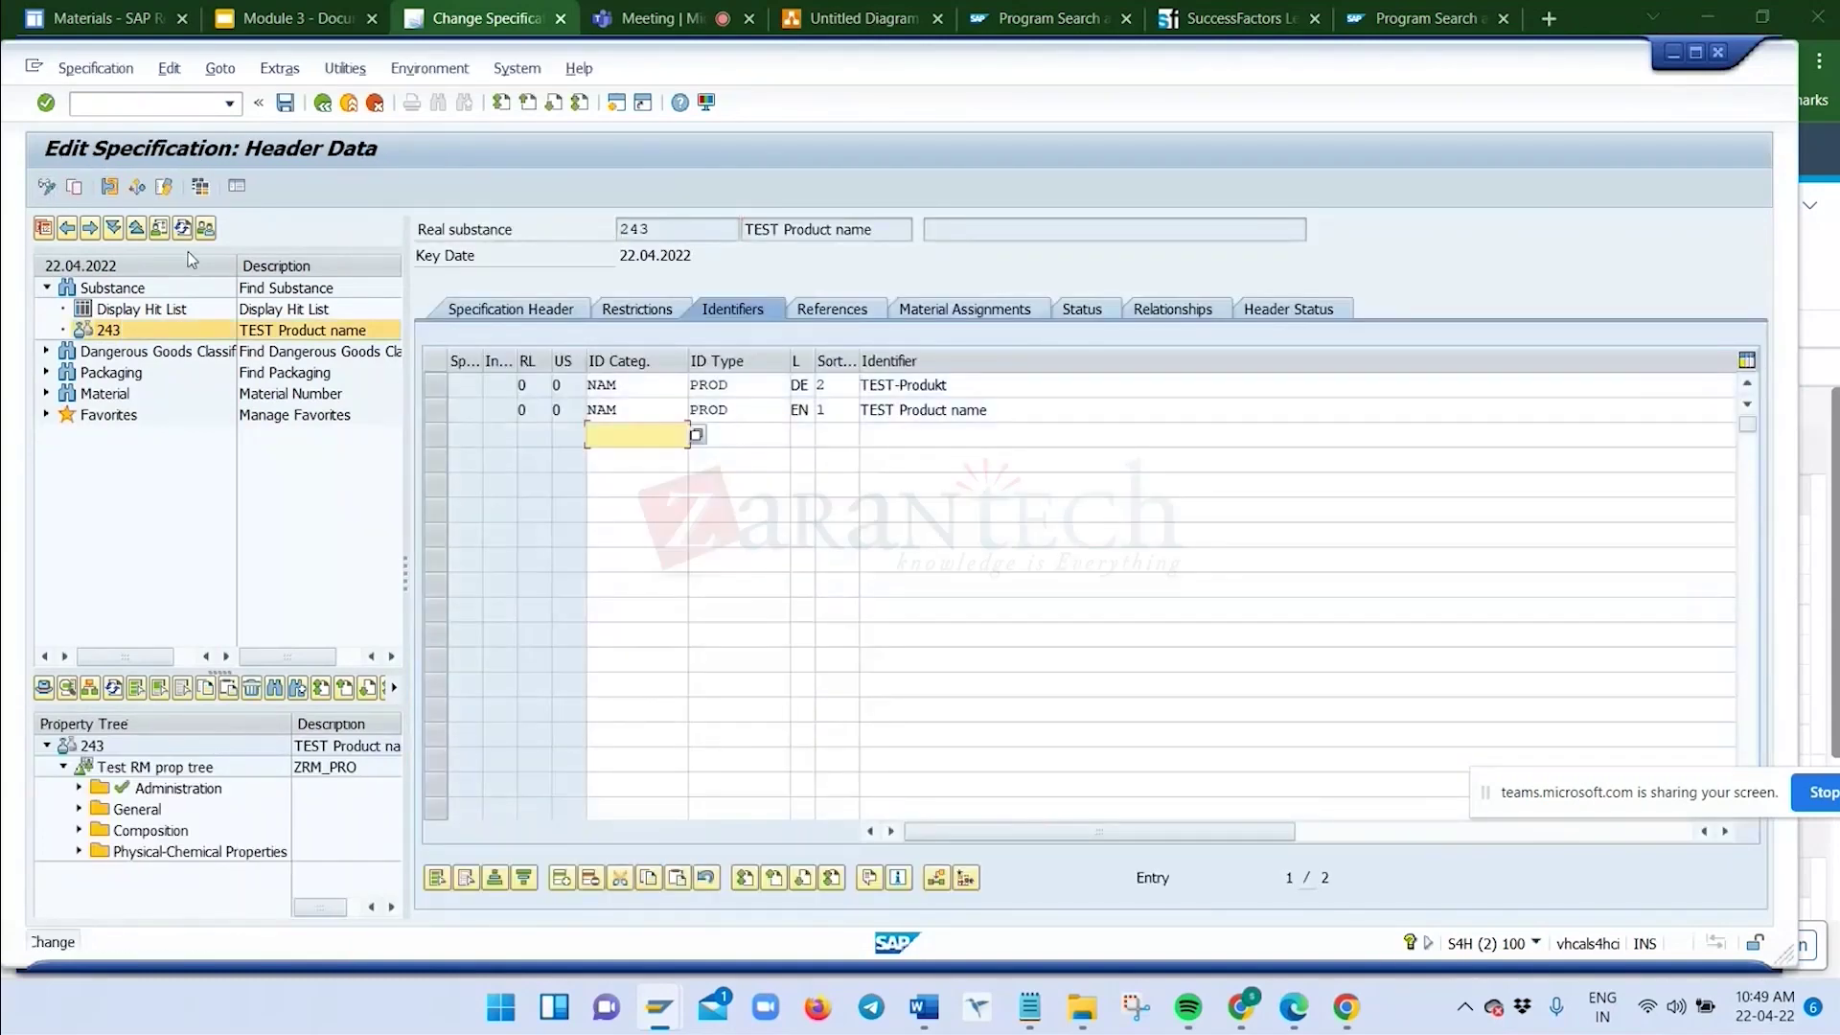
Start copying a template into the specification and pick source specification 129, Product Marketability RMC50-B, from an unrestricted search
{"action": "left_click", "coordinate": [75, 189]}
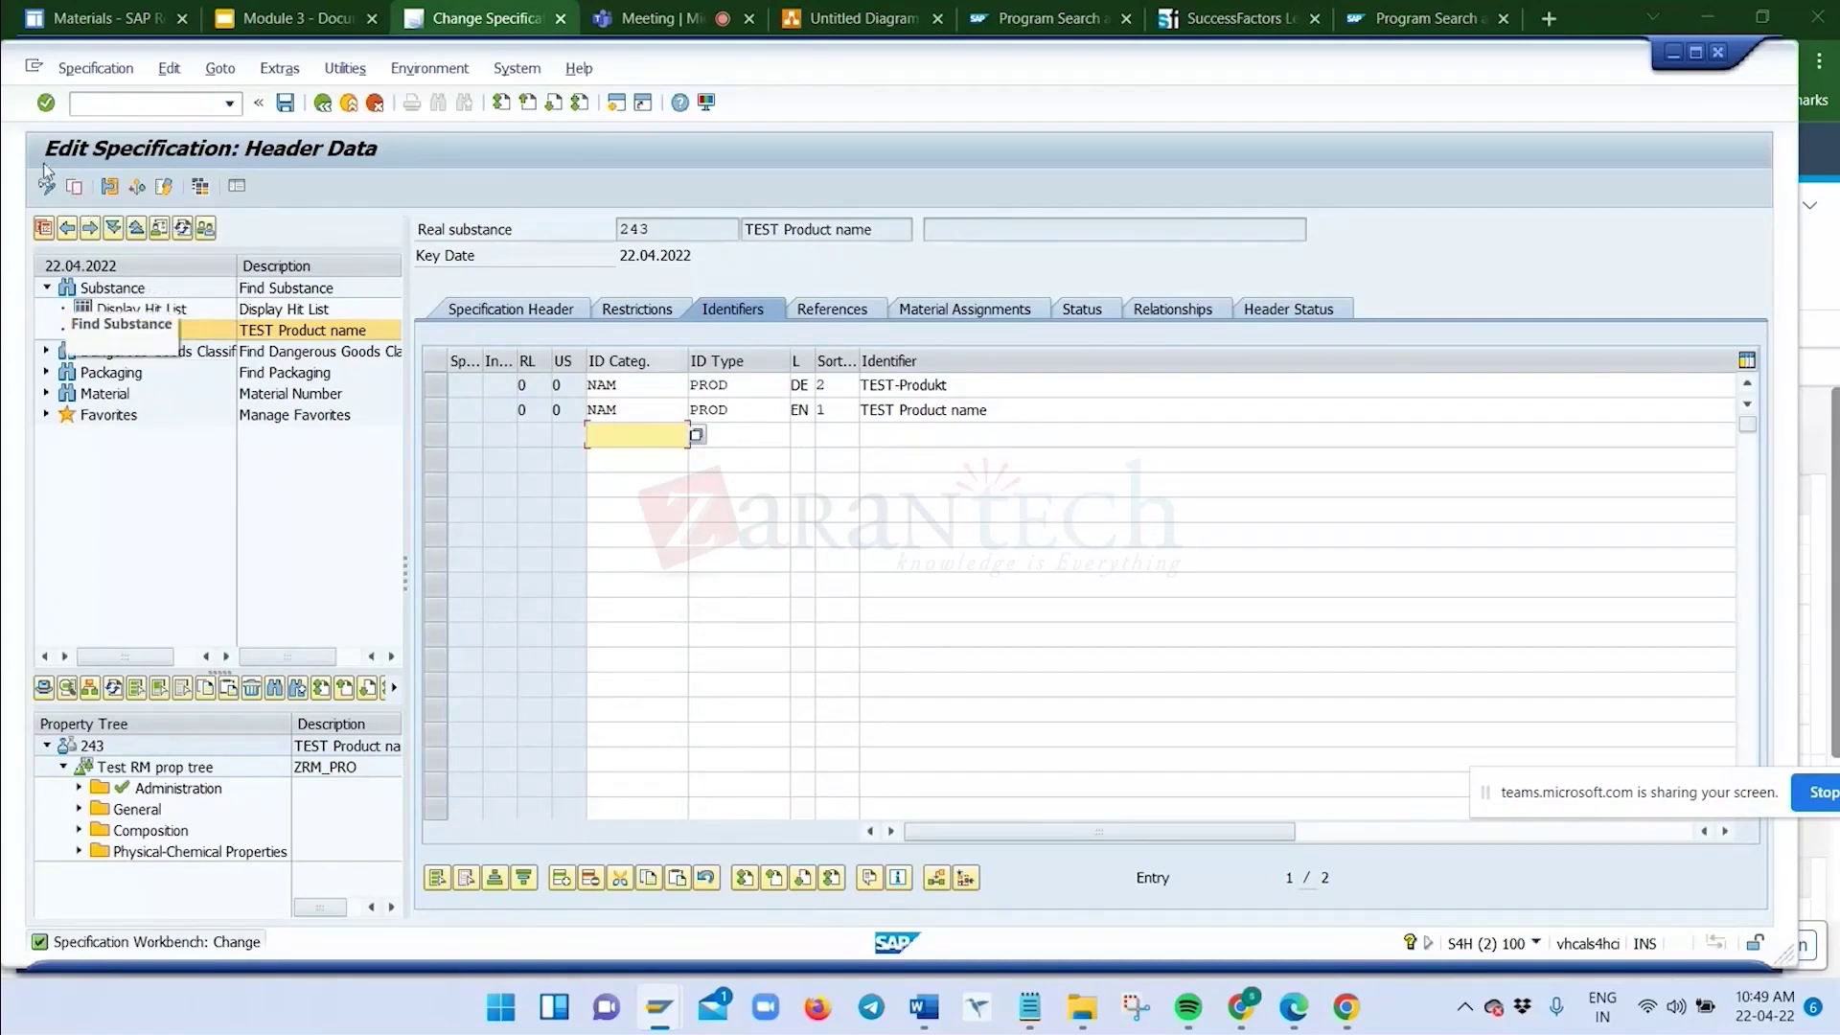
{"action": "left_click", "coordinate": [75, 188]}
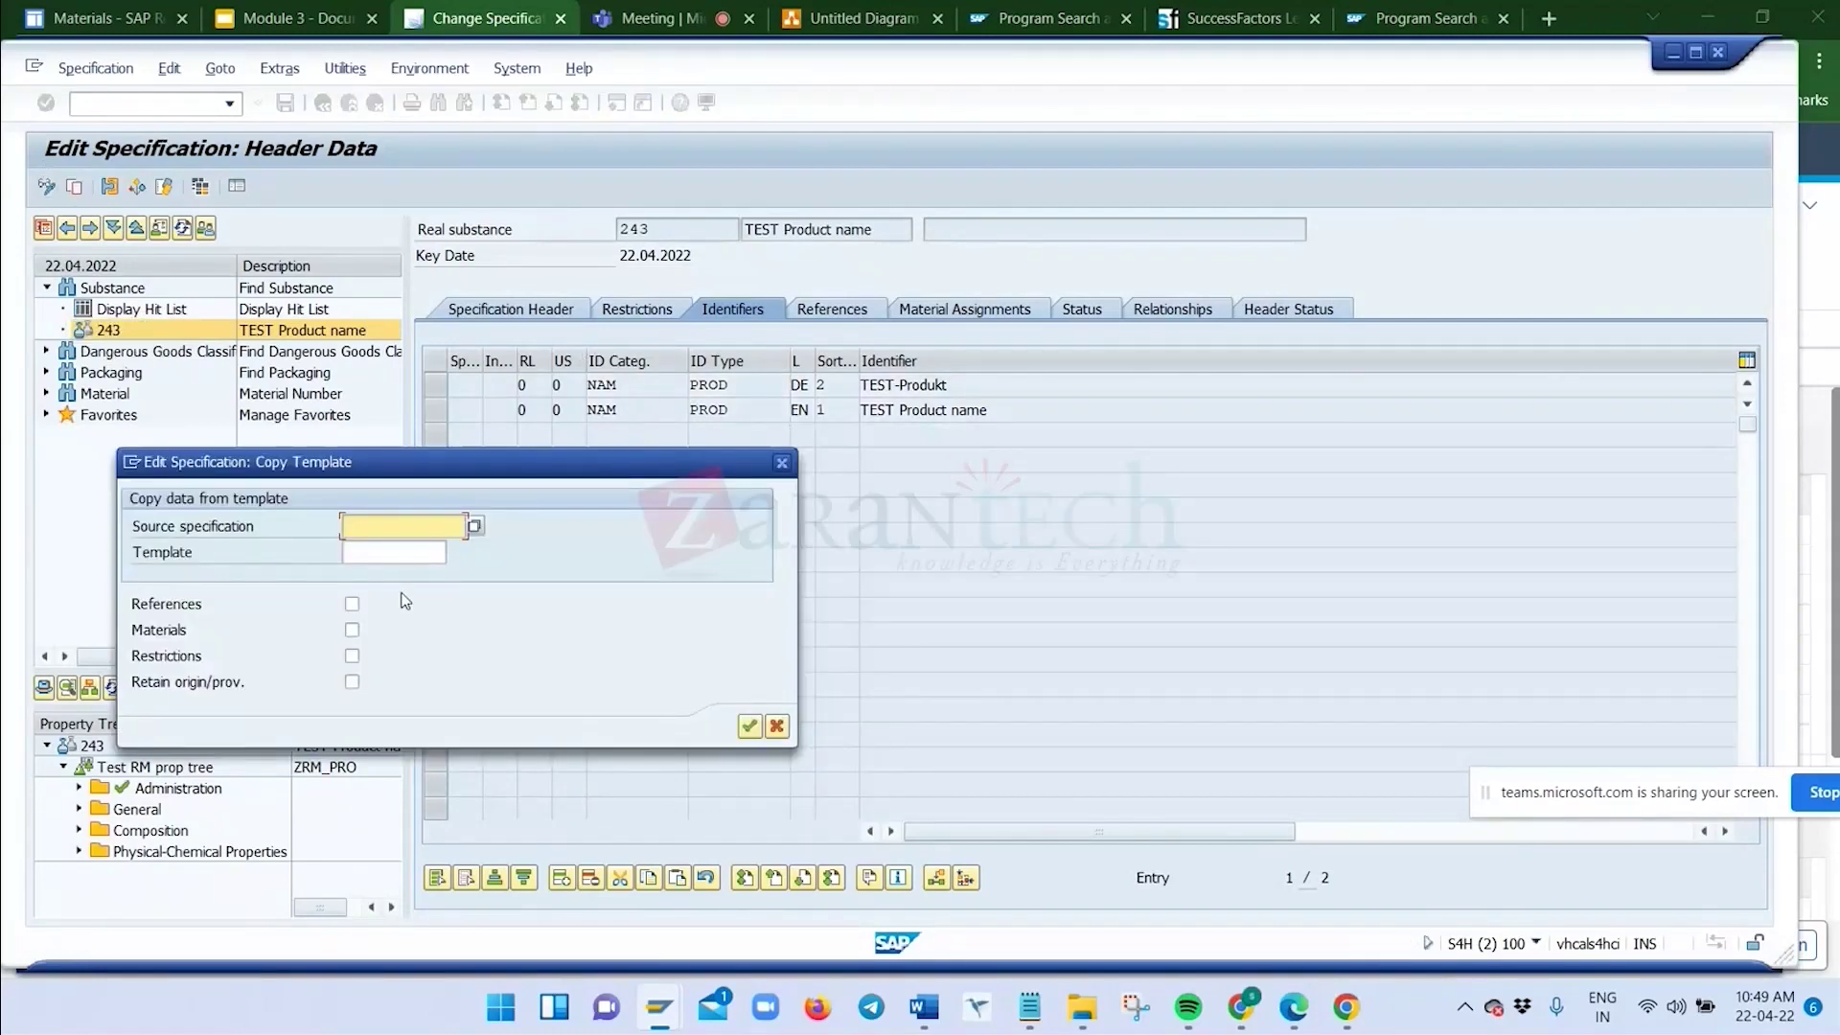
{"action": "left_click", "coordinate": [422, 556]}
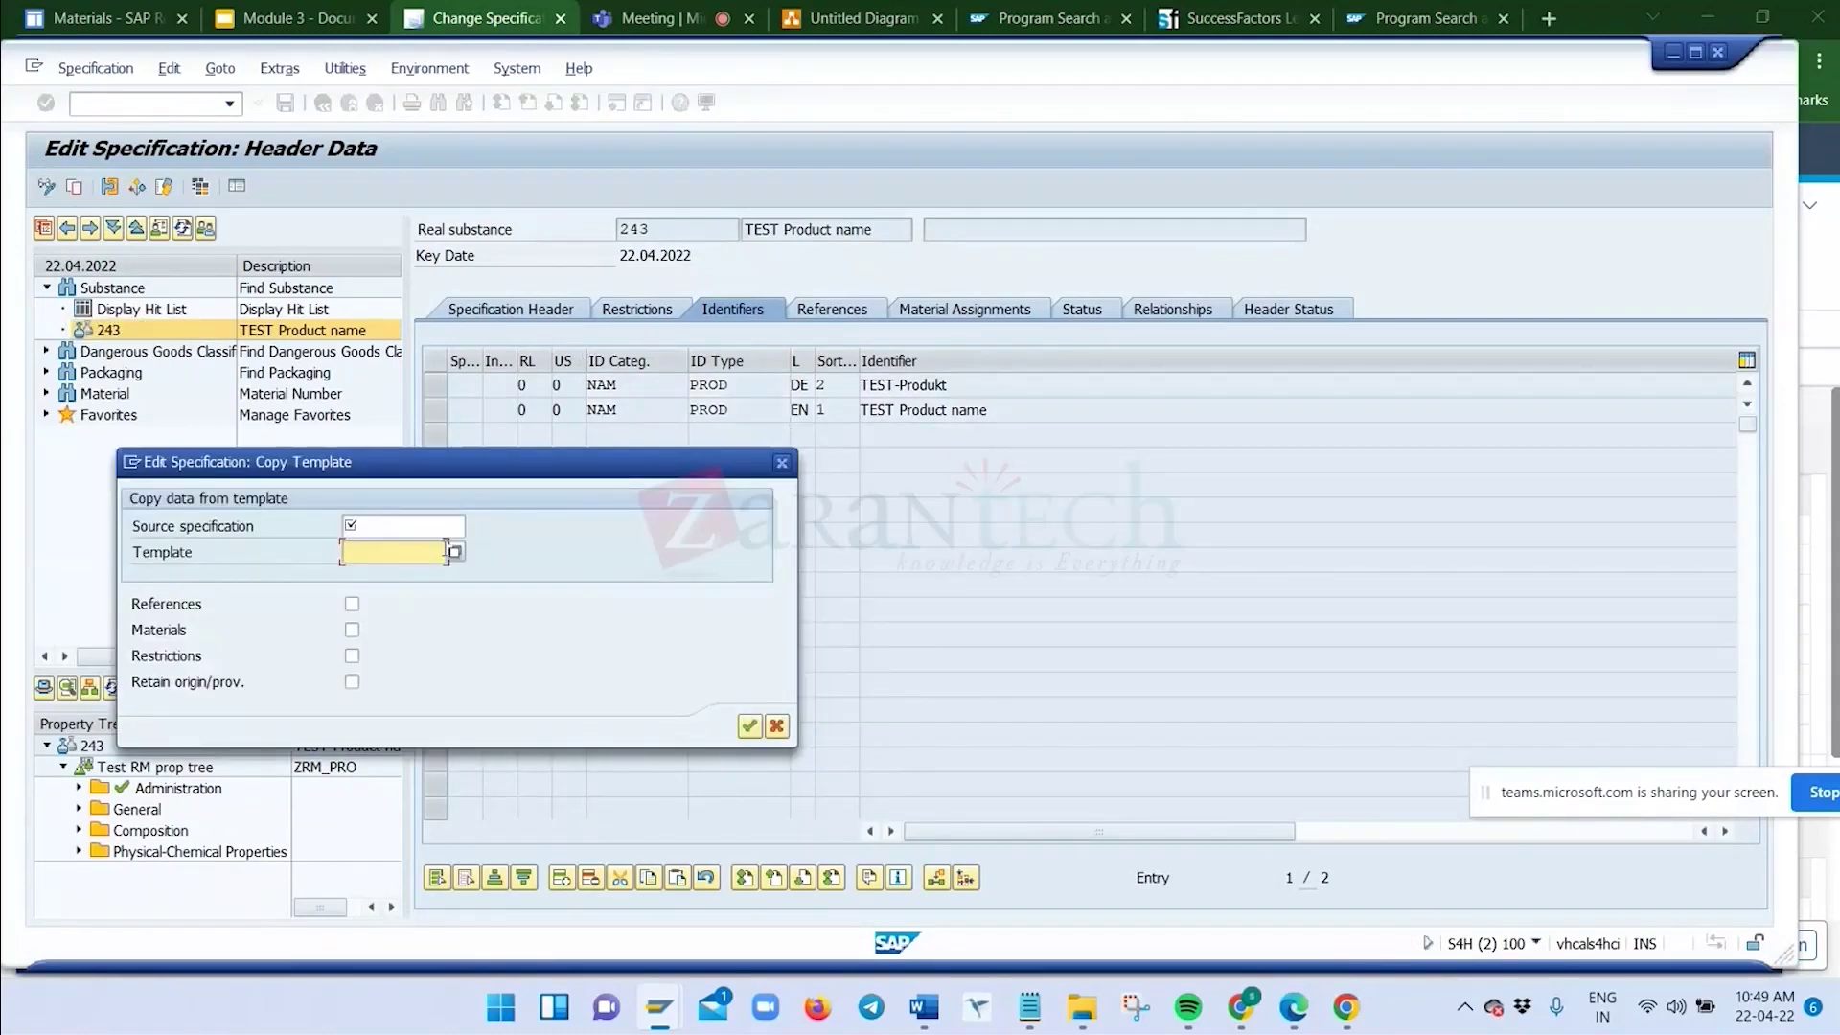
{"action": "left_click", "coordinate": [446, 525]}
{"action": "left_click", "coordinate": [474, 526]}
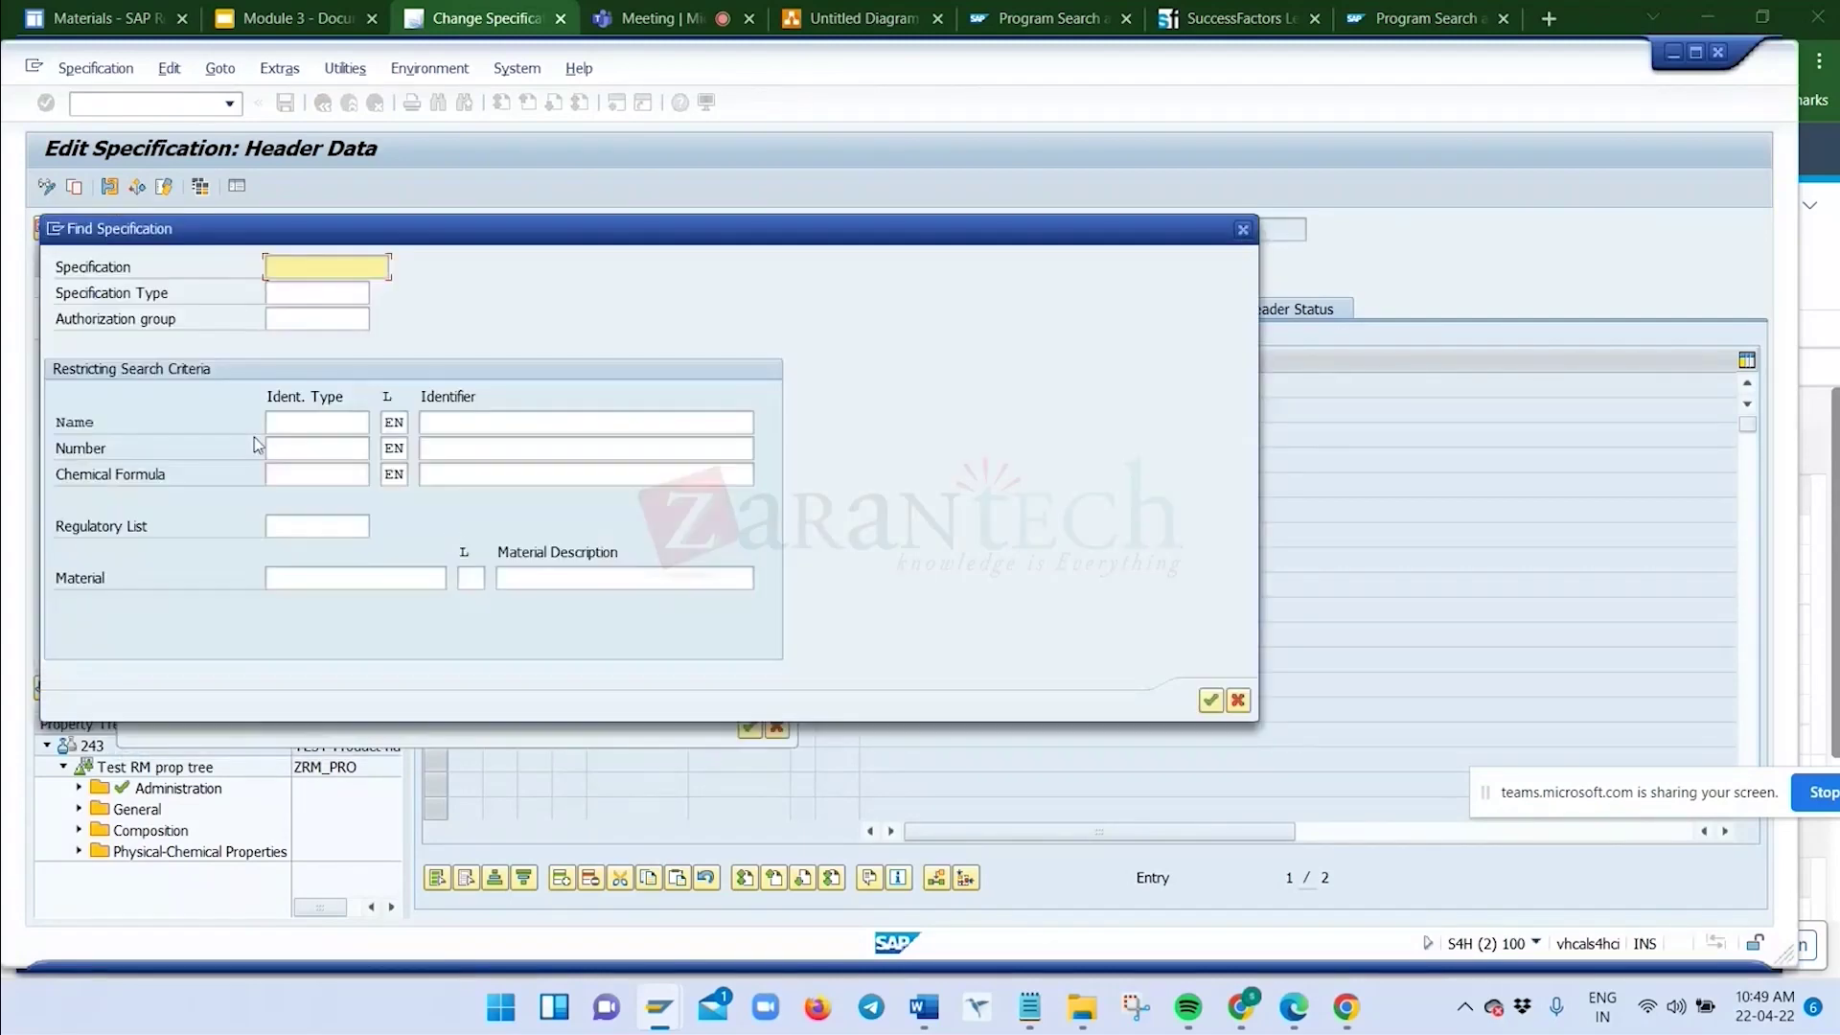
{"action": "key", "text": "Return"}
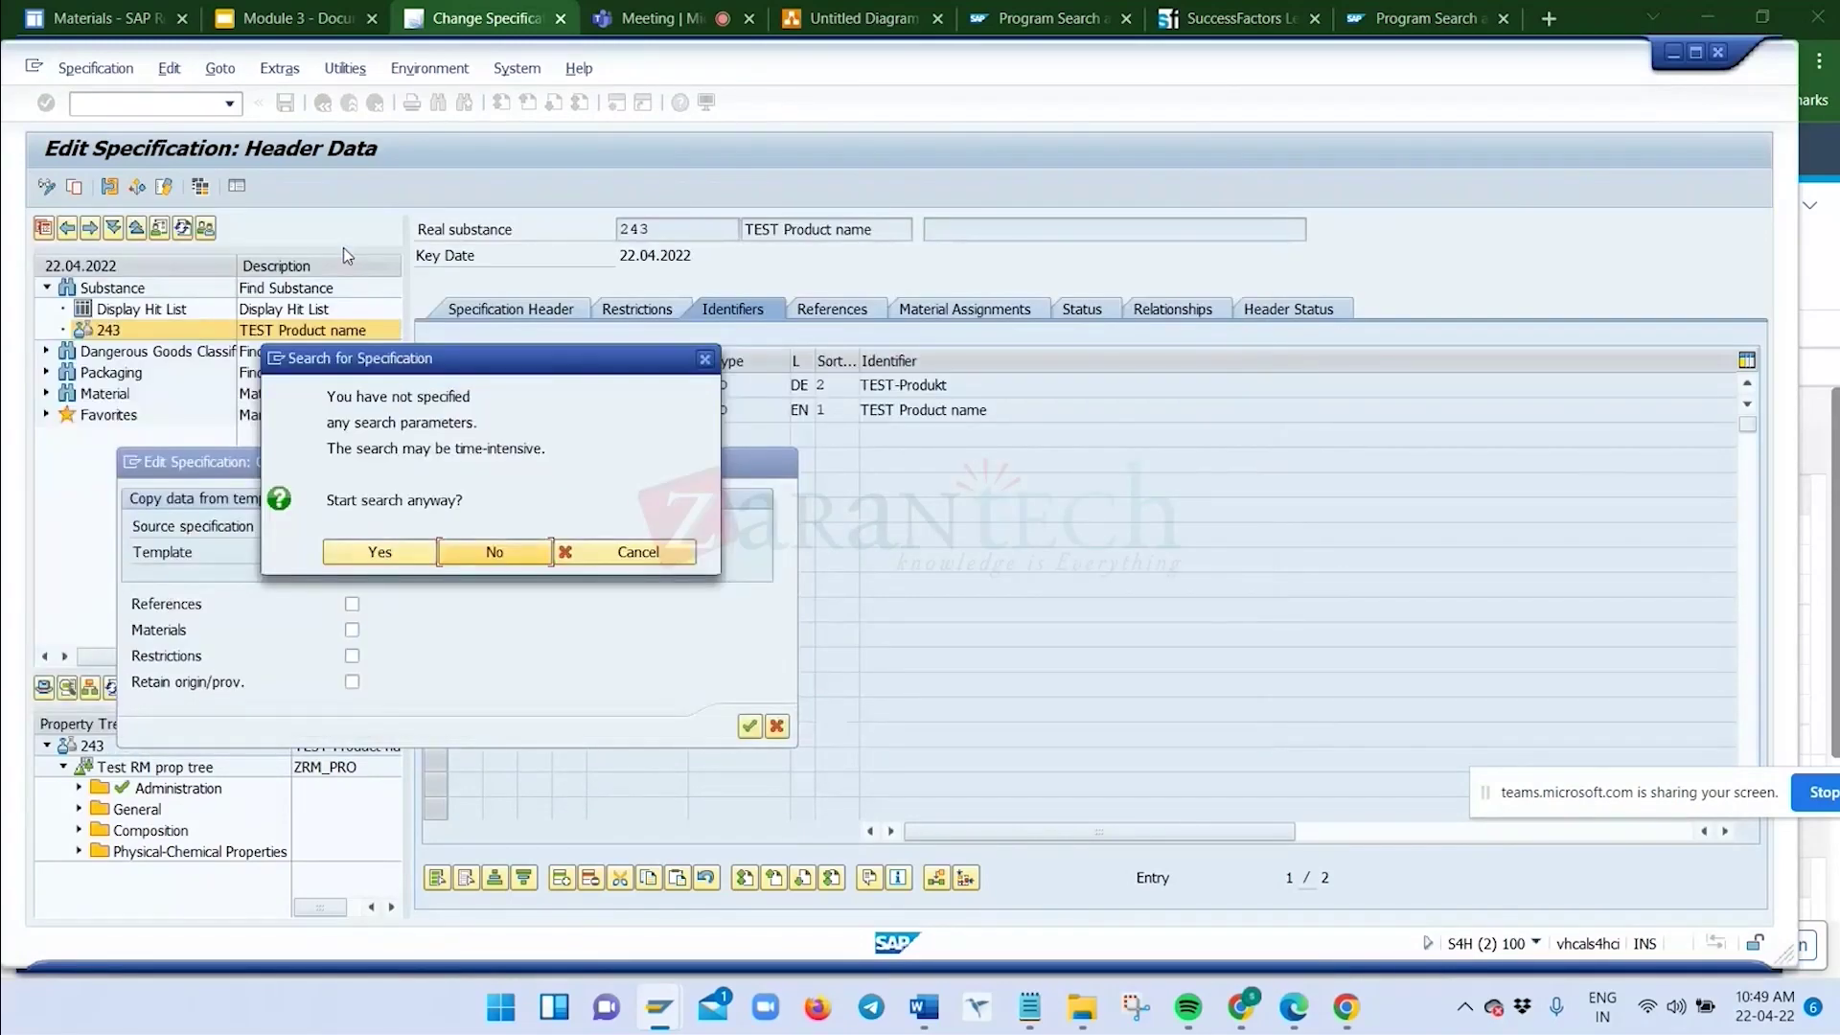
{"action": "left_click", "coordinate": [412, 550]}
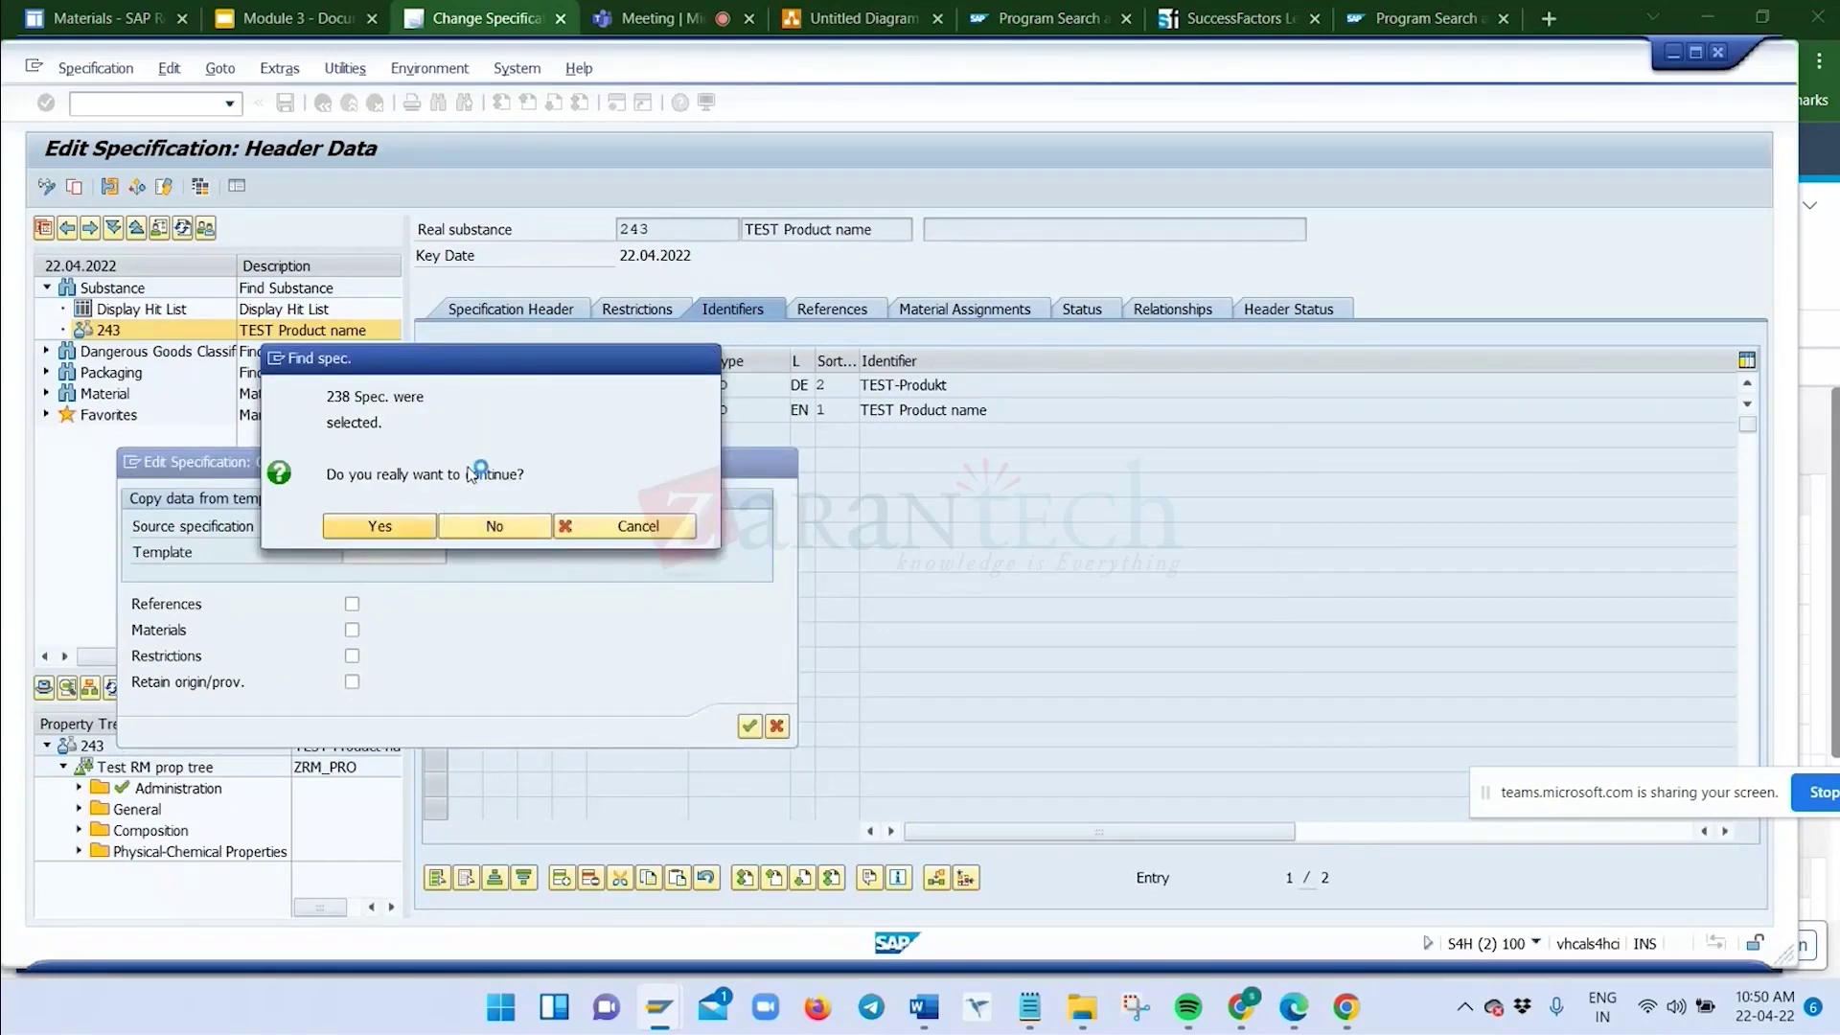
{"action": "key", "text": "Return"}
{"action": "scroll", "coordinate": [201, 604], "scroll_direction": "down", "scroll_amount": 5}
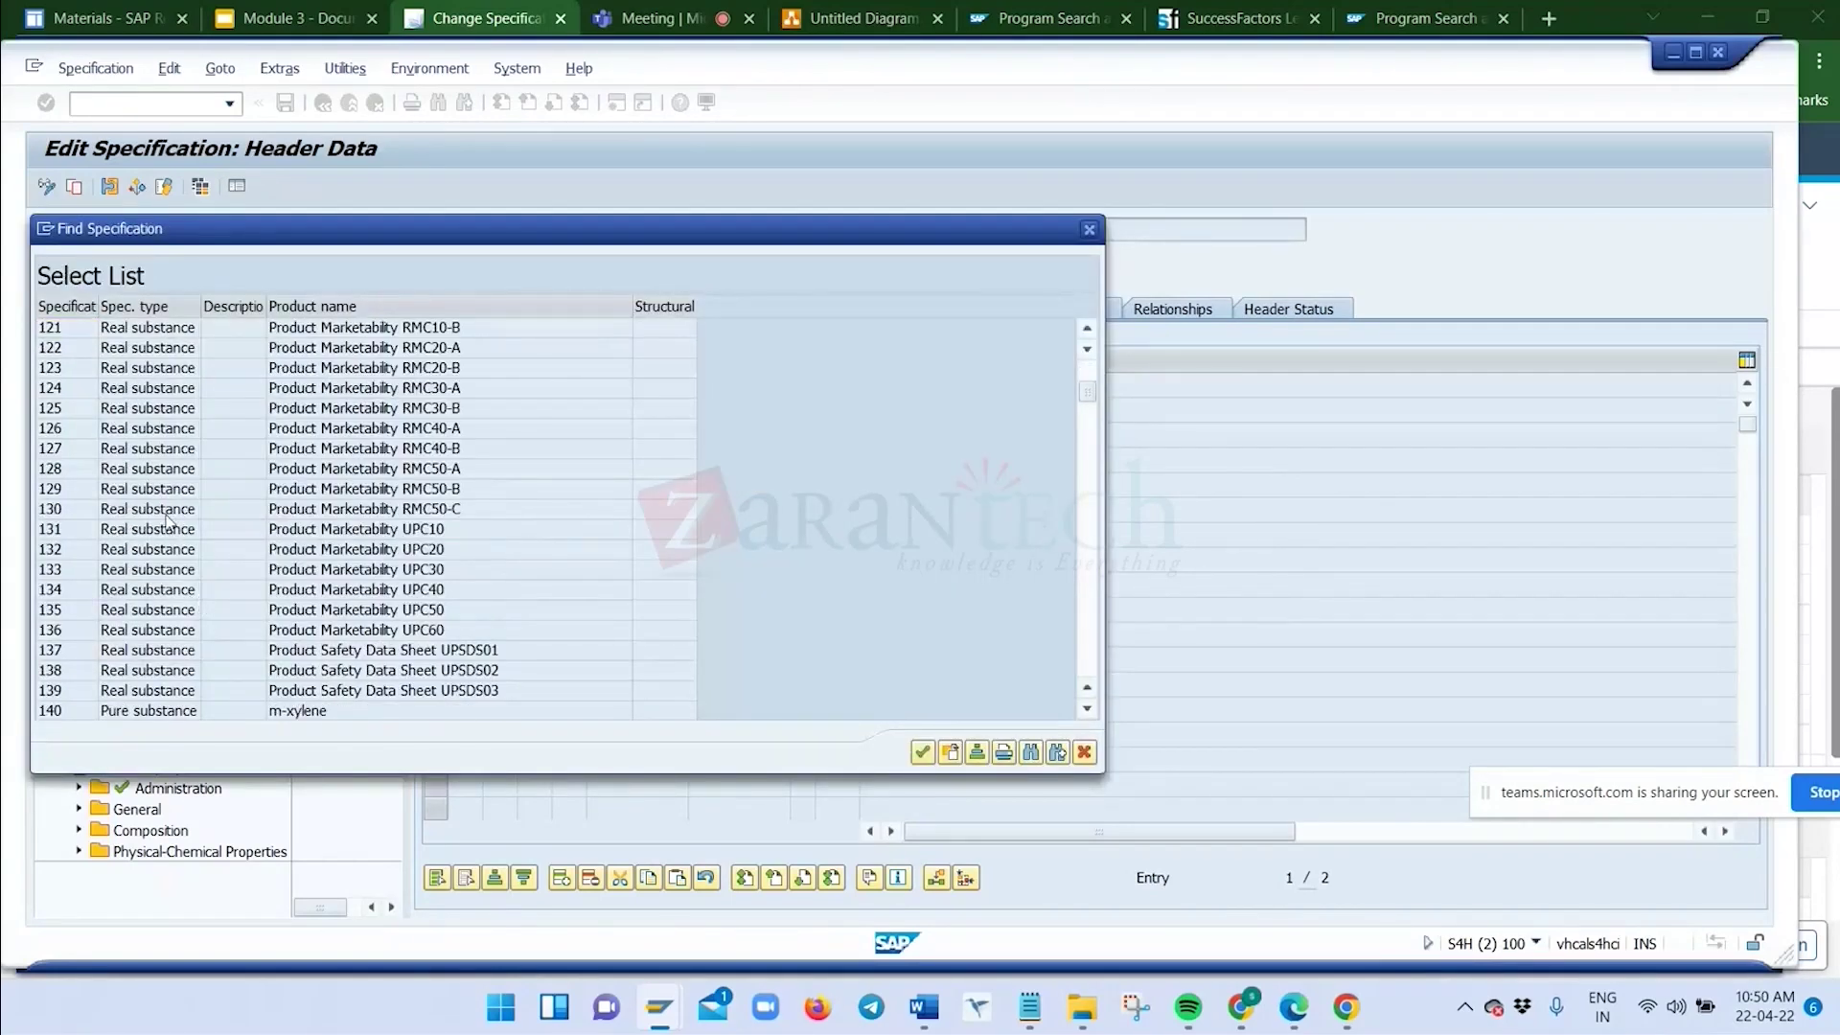
{"action": "double_click", "coordinate": [154, 489]}
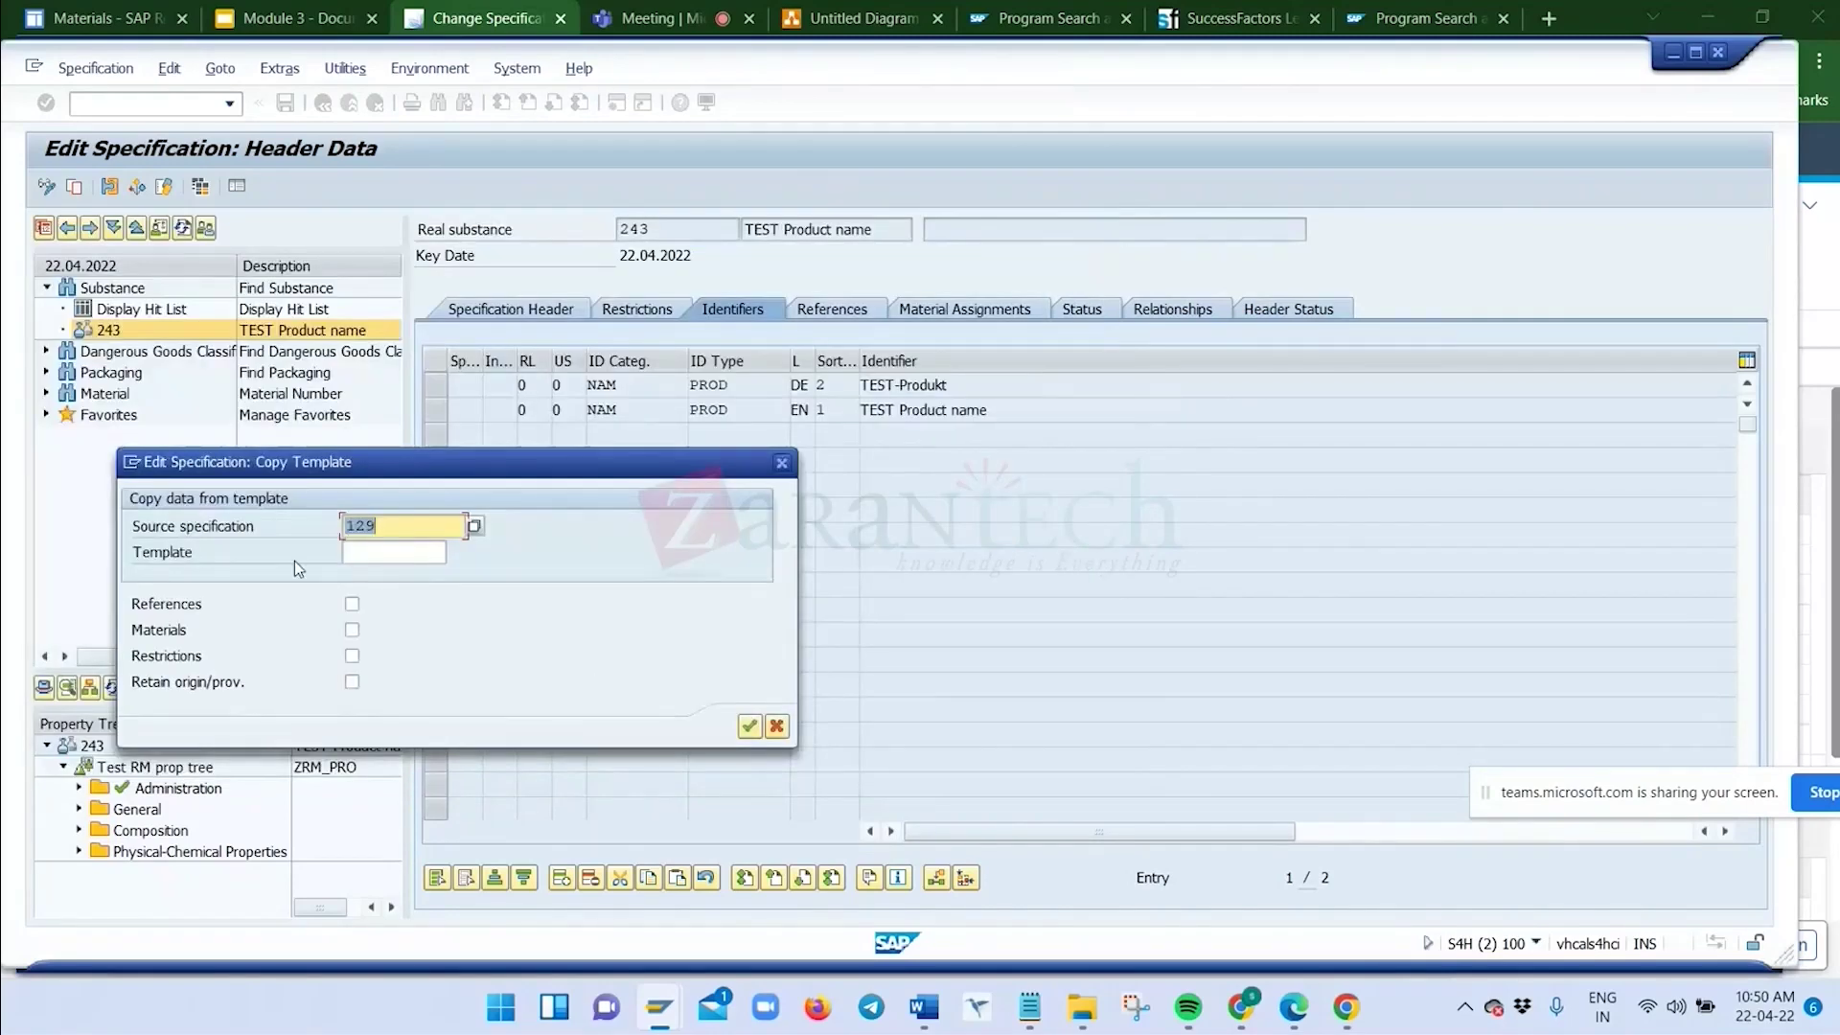
Bring up the available copy templates and switch the TEMPLATE group of standard inheritance templates to change mode
{"action": "left_click", "coordinate": [442, 554]}
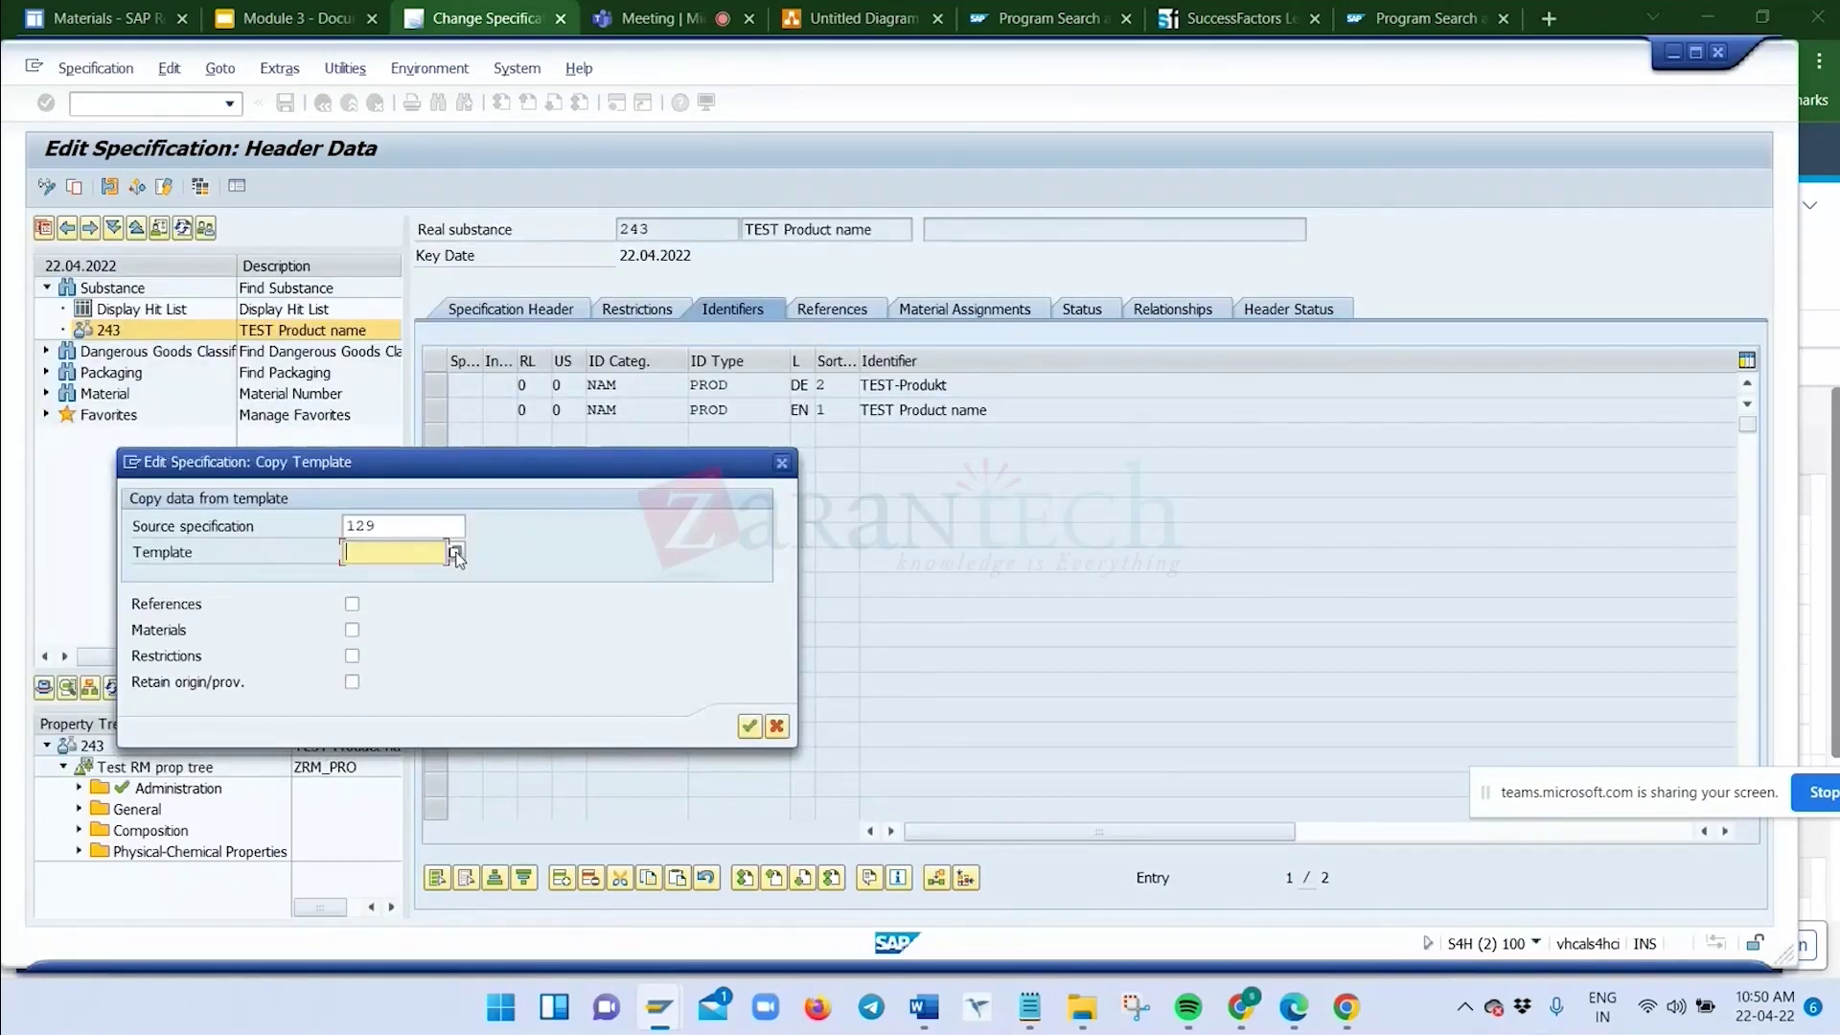
{"action": "left_click", "coordinate": [456, 554]}
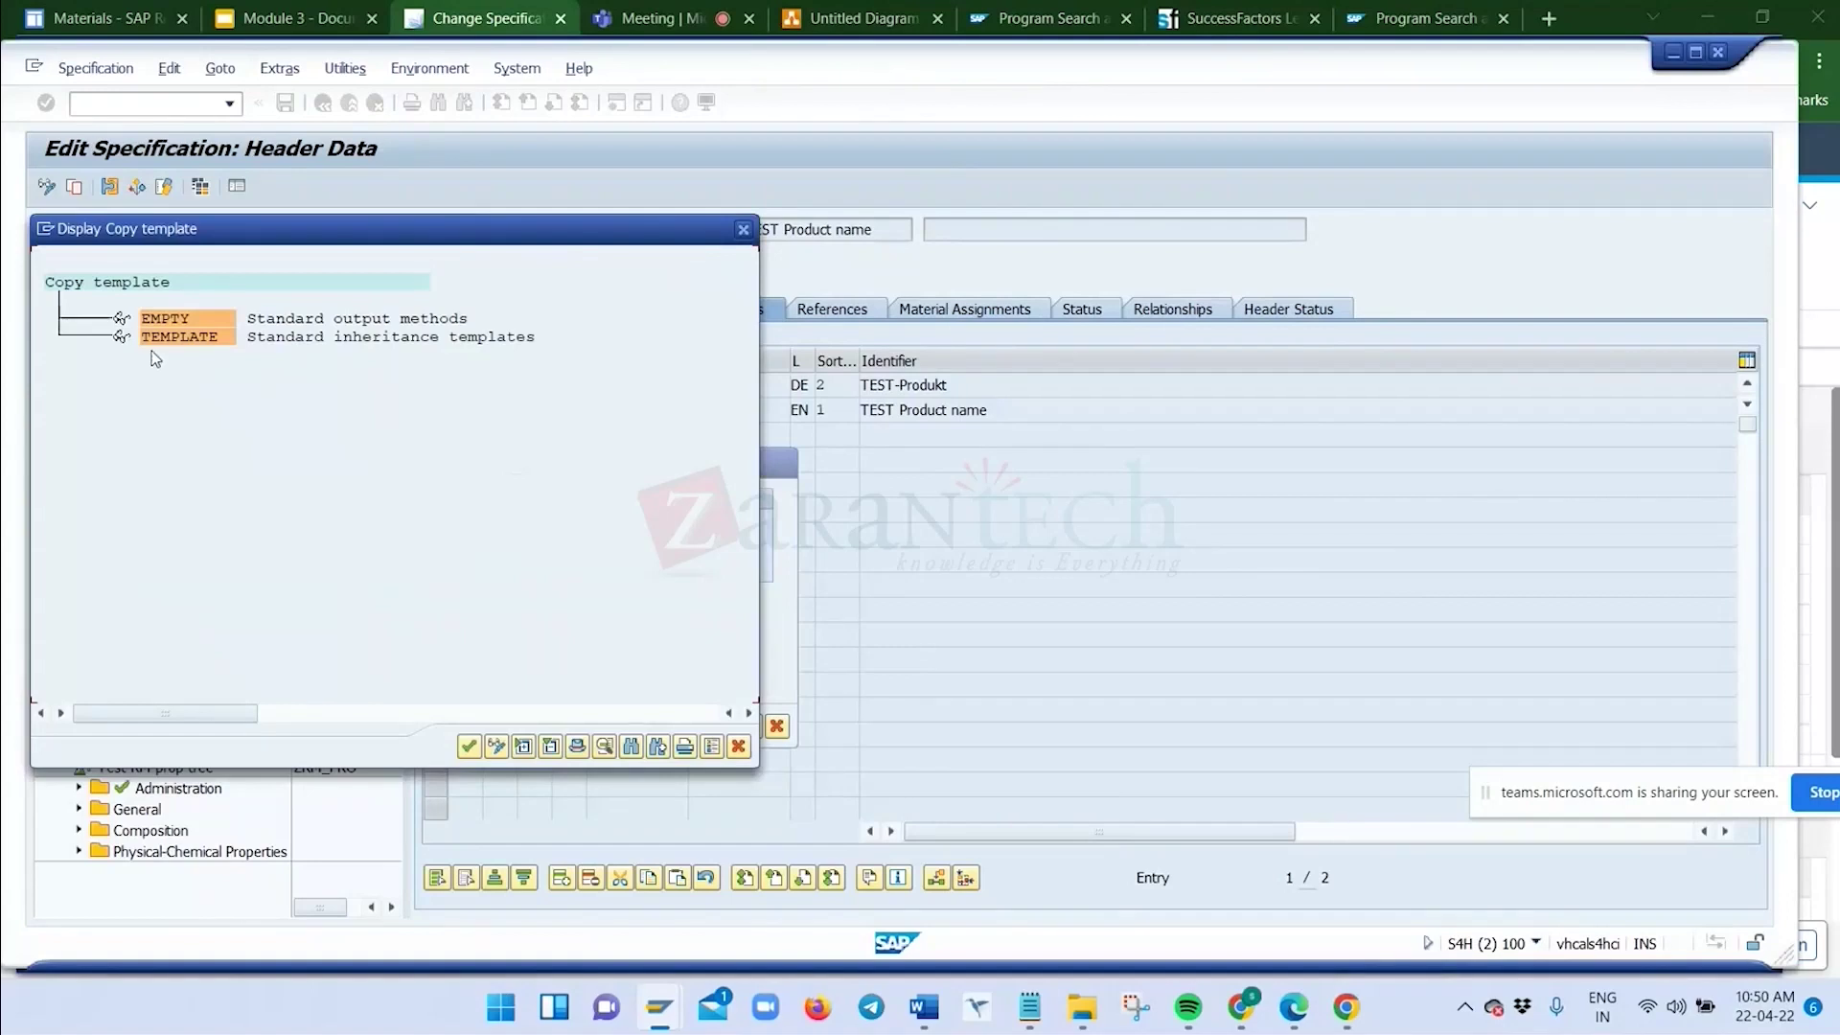
{"action": "left_click", "coordinate": [211, 343]}
{"action": "left_click_drag", "start_coordinate": [301, 222], "coordinate": [1033, 56]}
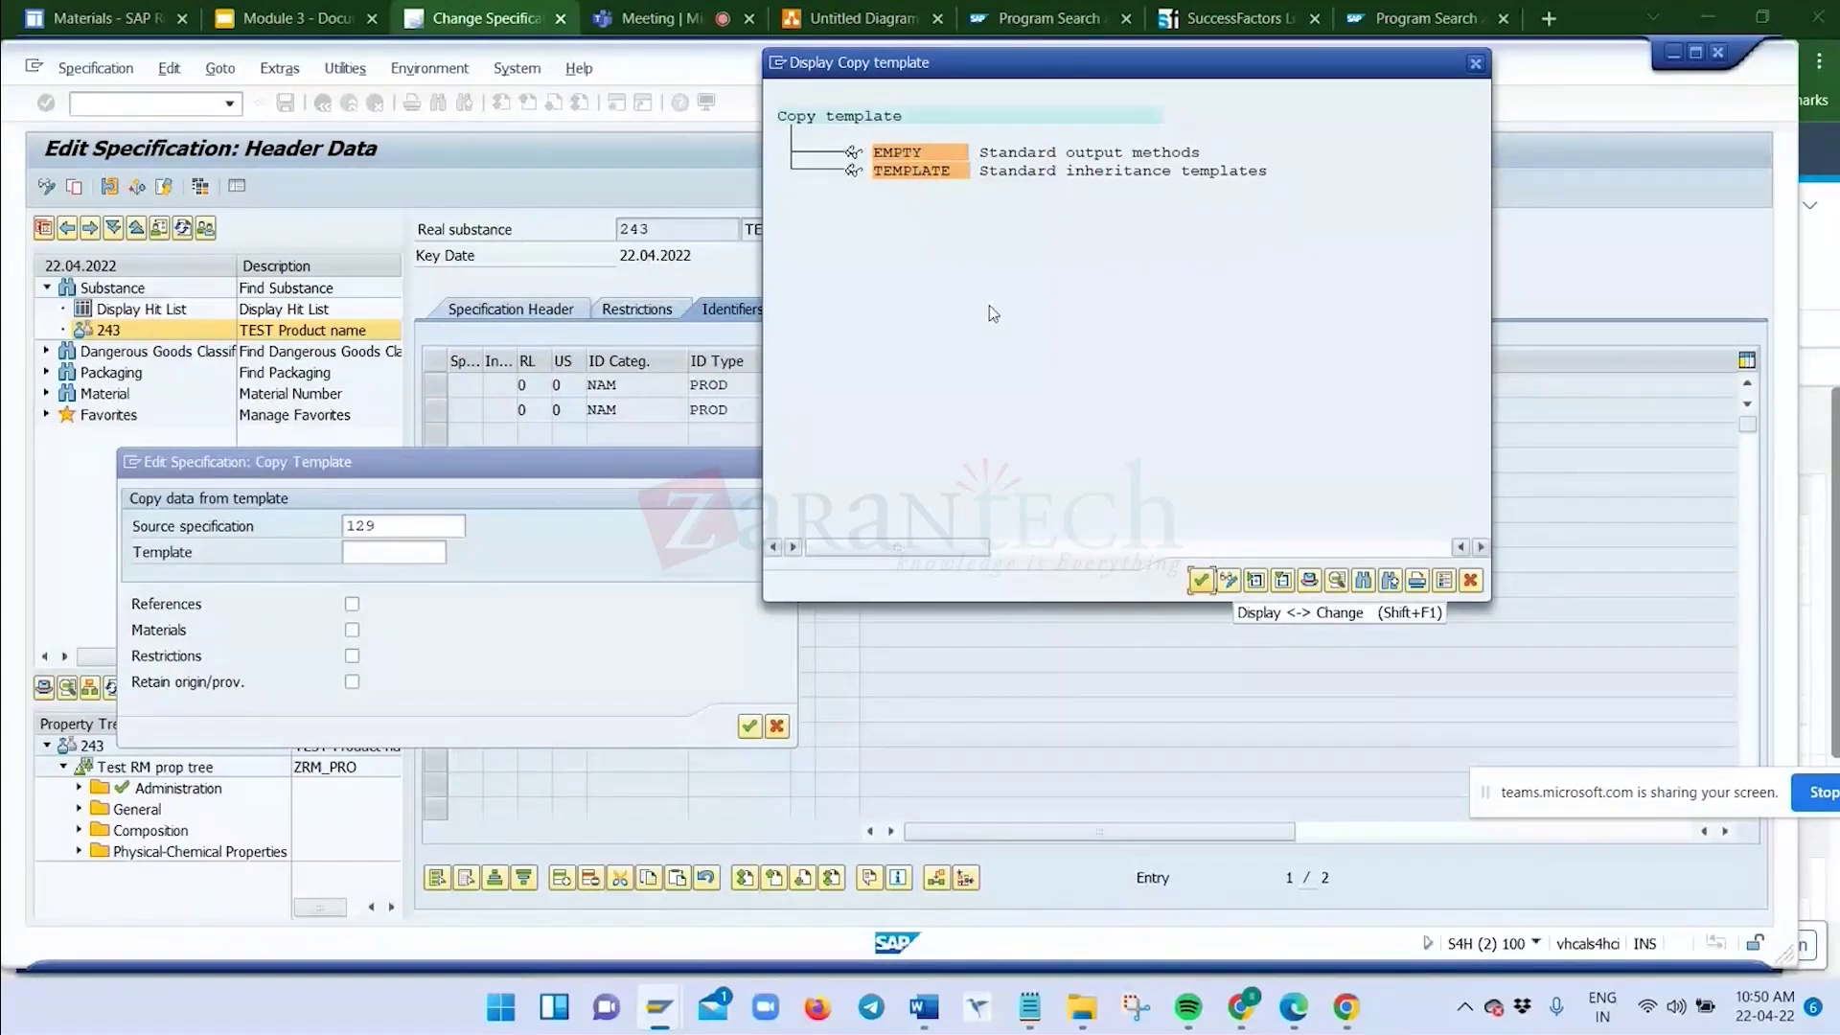
{"action": "right_click", "coordinate": [946, 240]}
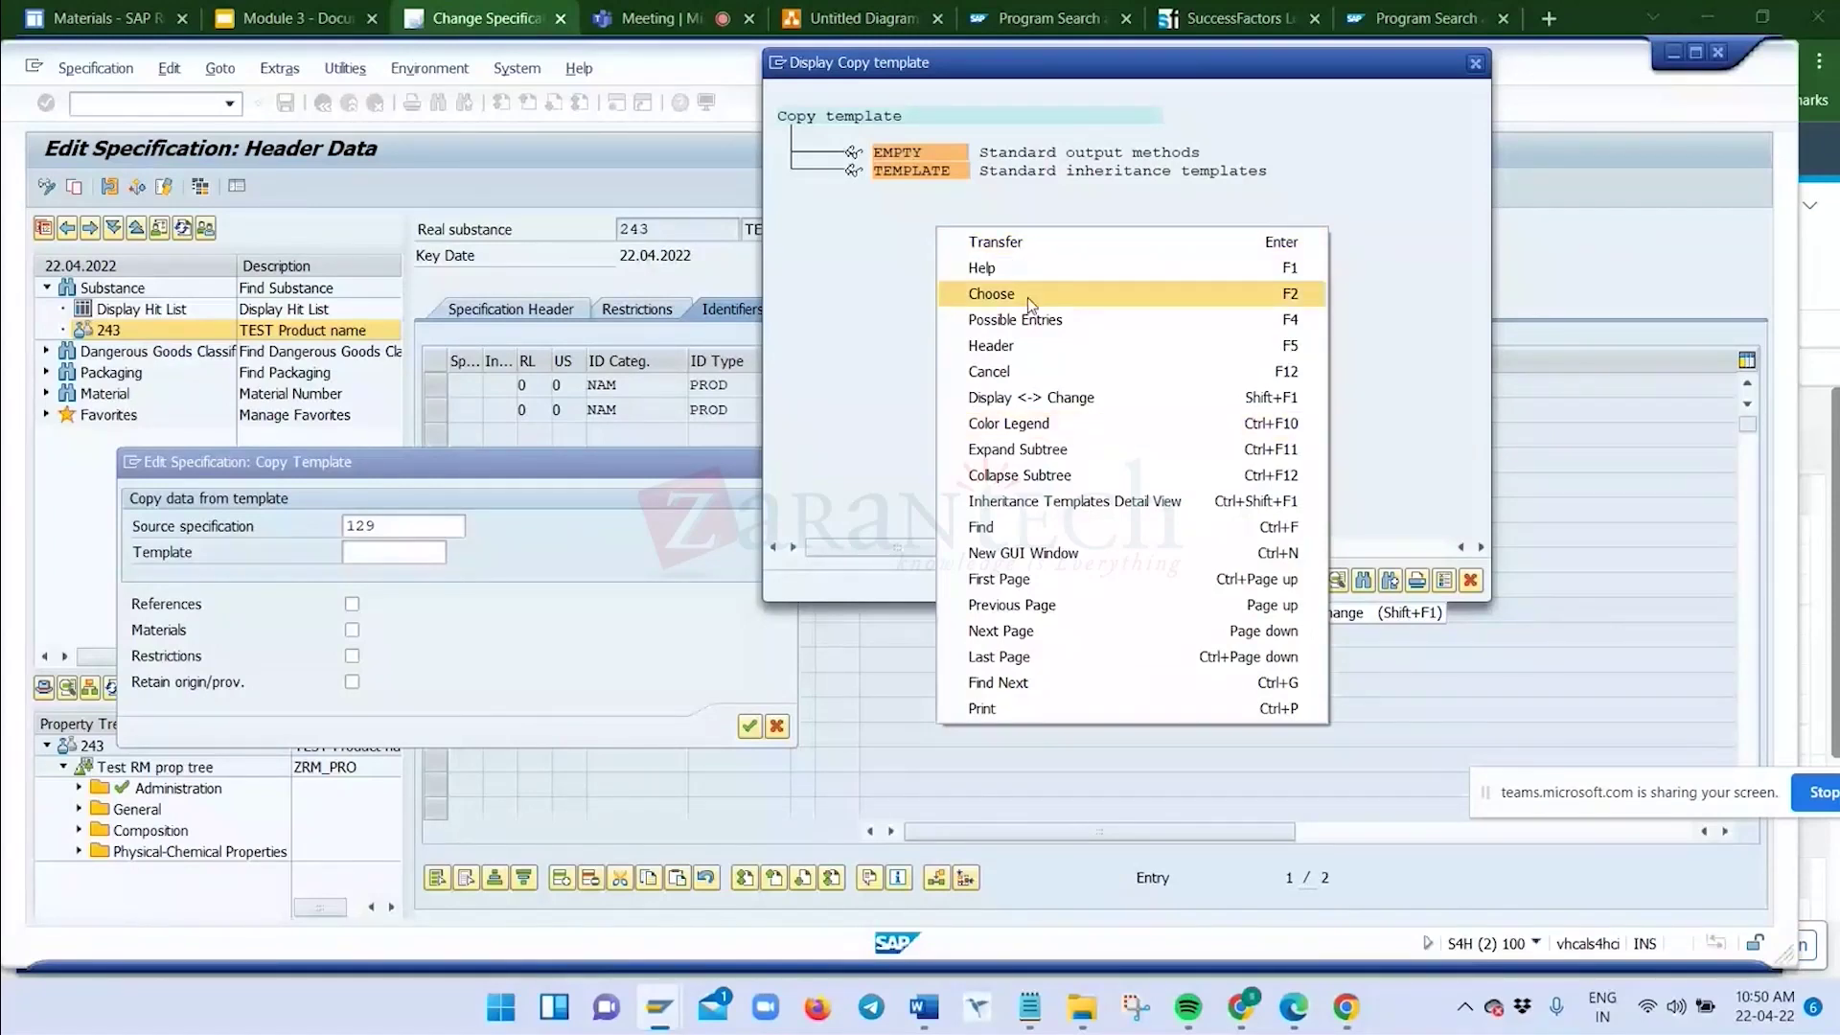
{"action": "key", "text": "Escape"}
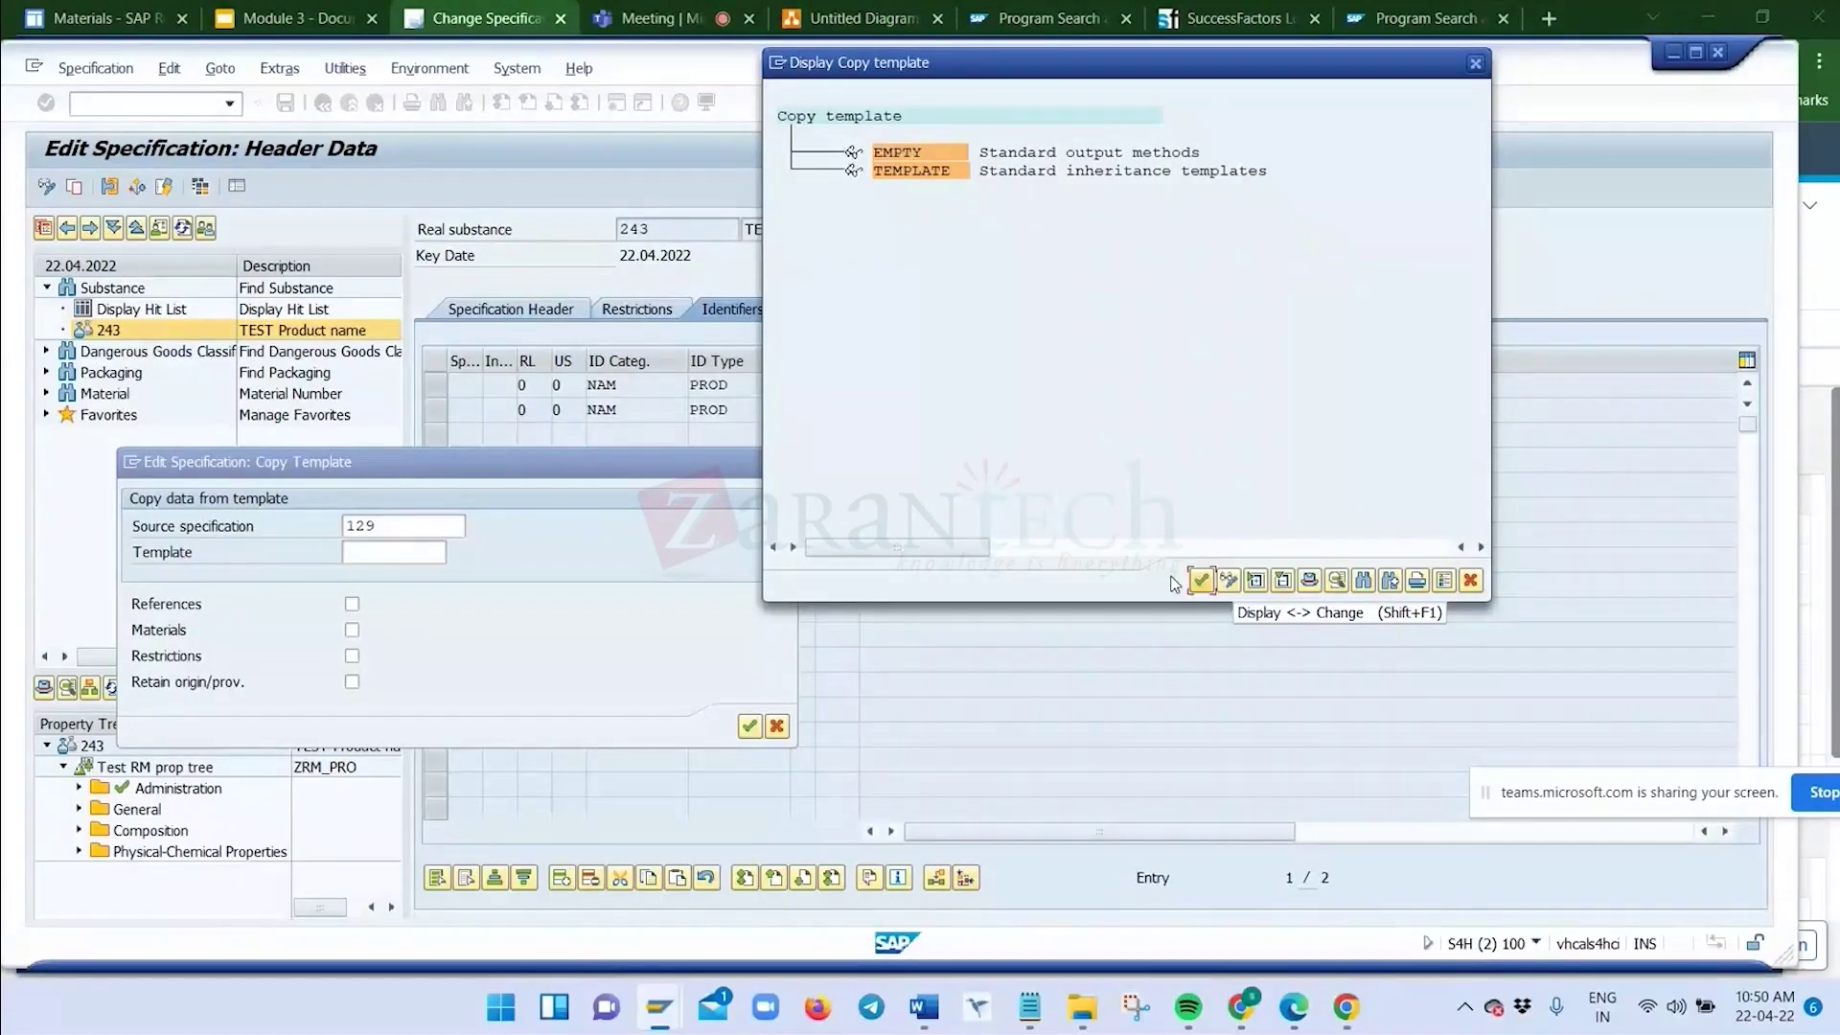
{"action": "left_click", "coordinate": [1228, 581]}
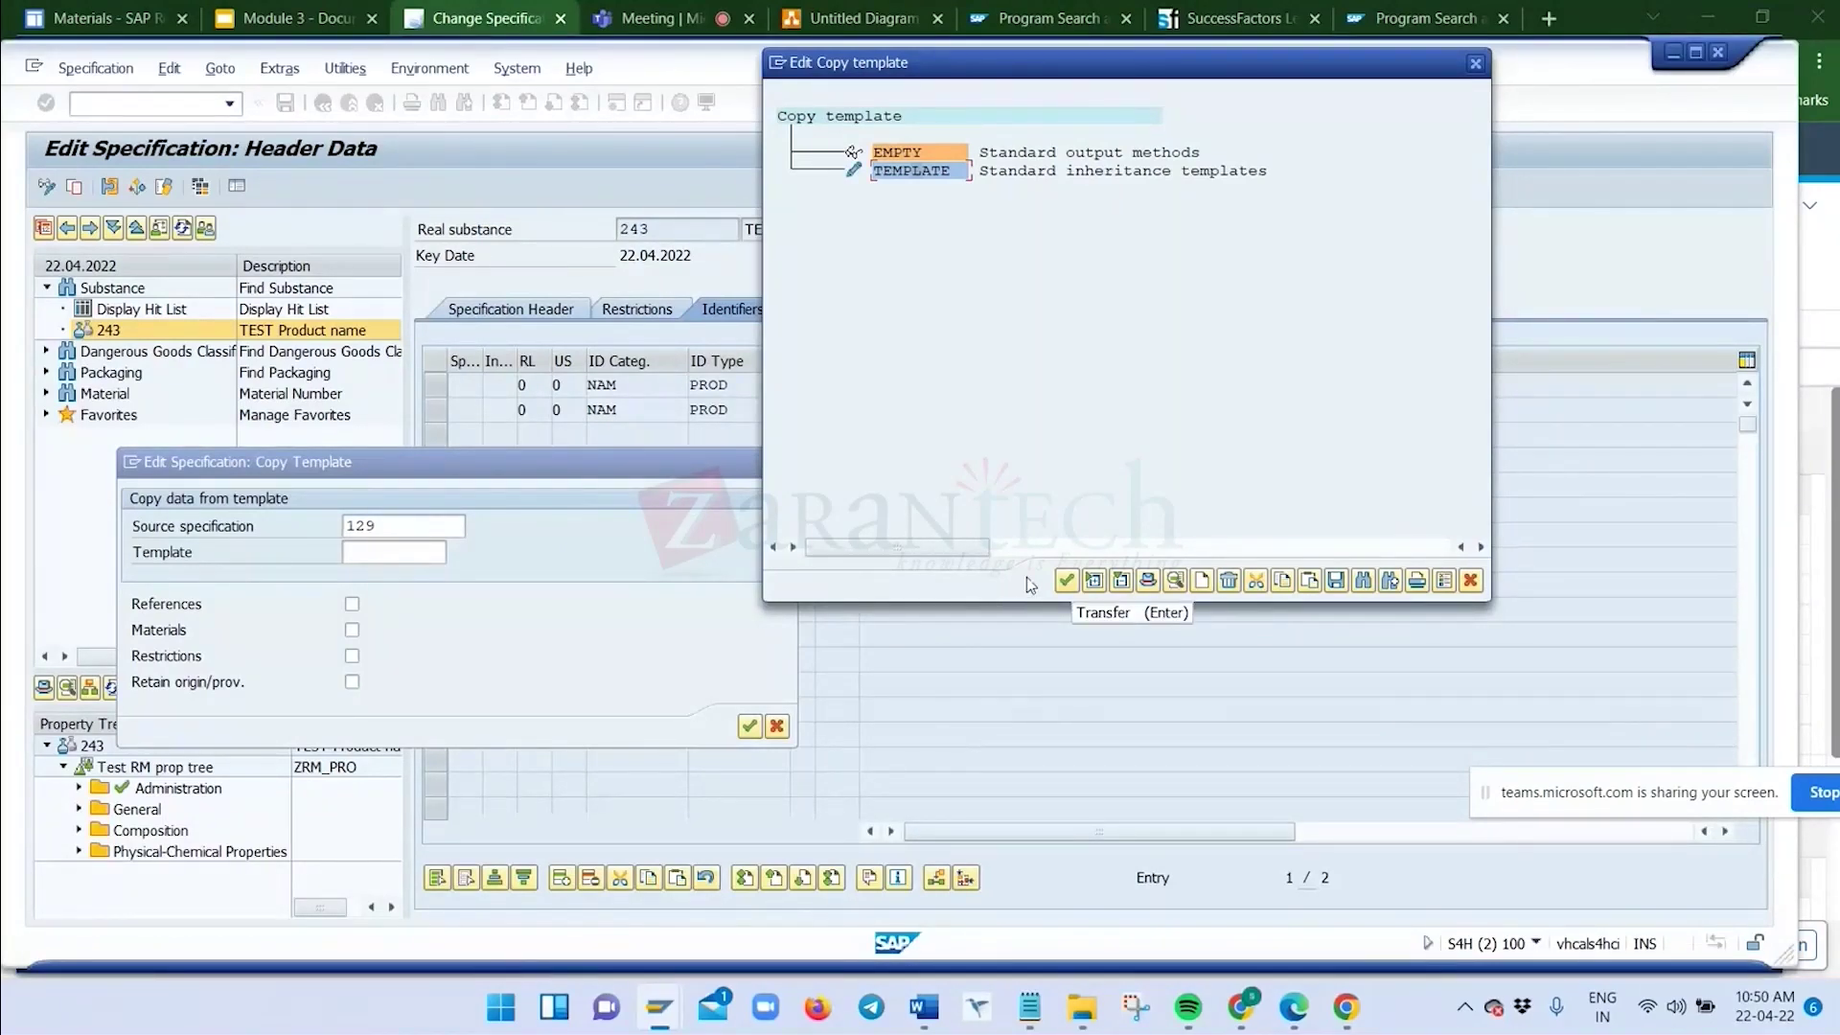
Create a group entry named NEW in the TEMPLATE group, leaving its description blank, and save the change
{"action": "left_click", "coordinate": [1203, 582]}
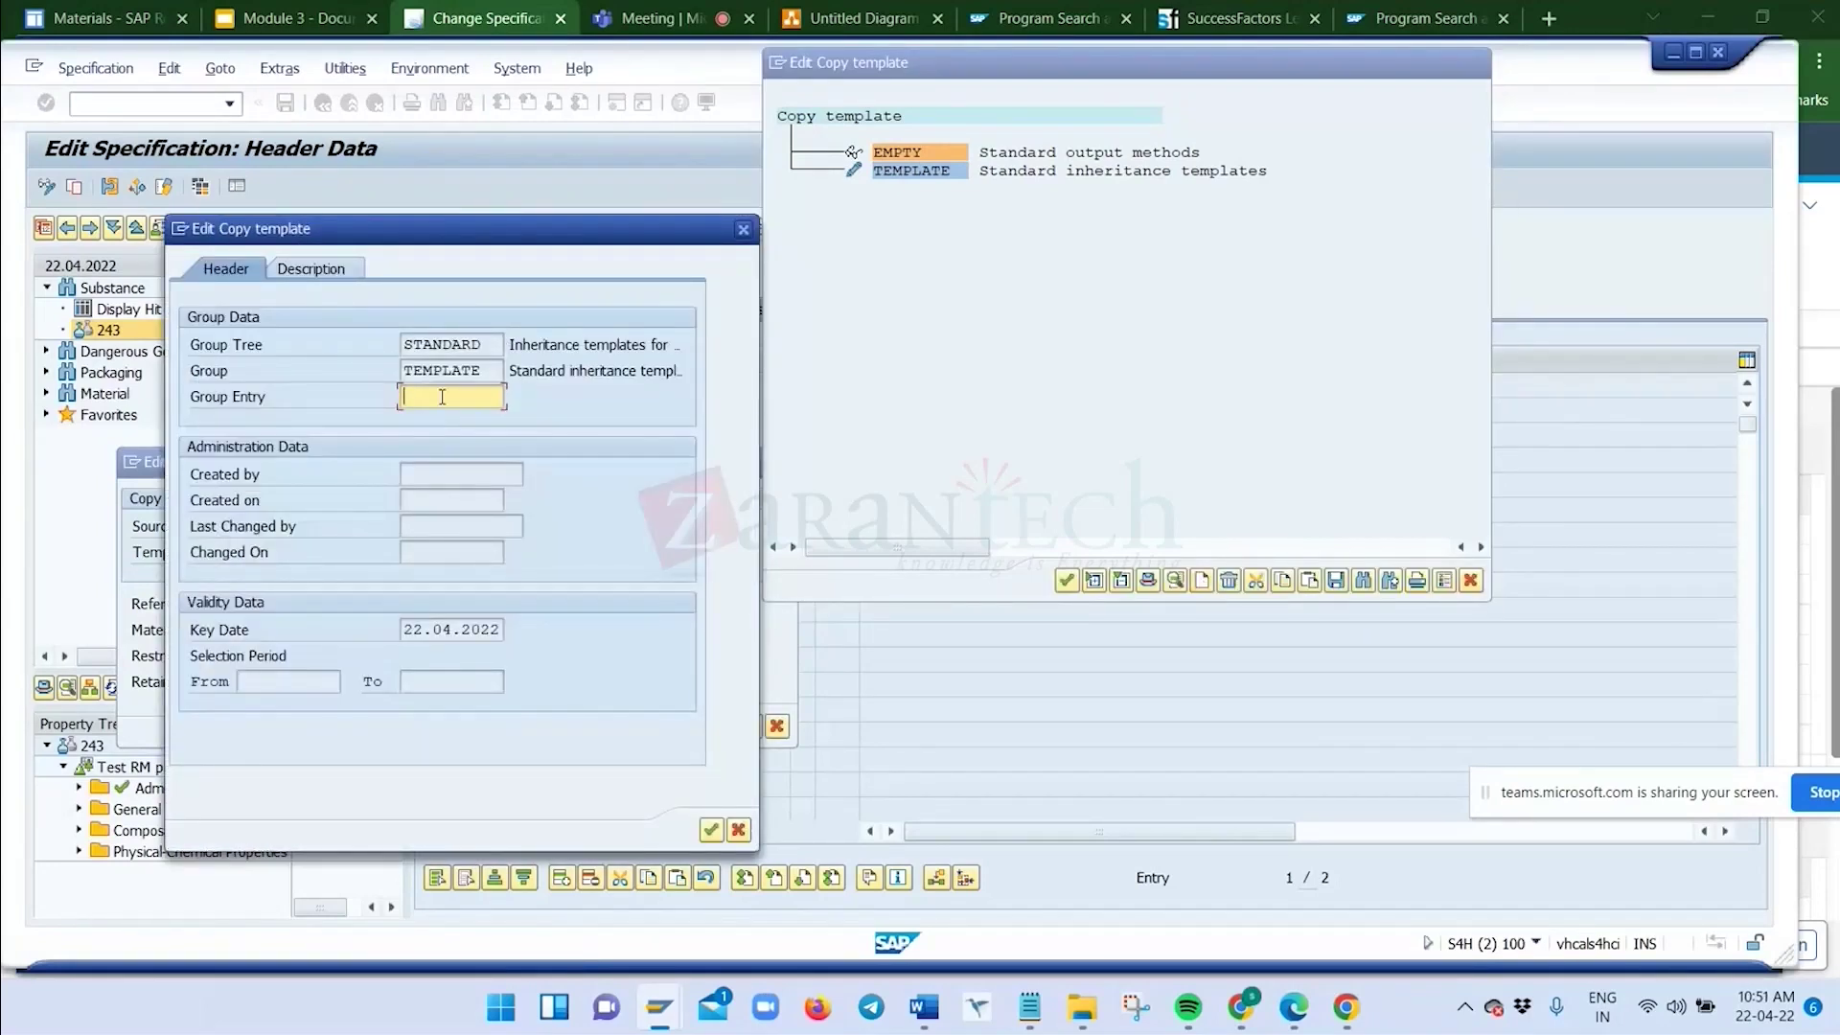
{"action": "type", "text": "NEW"}
{"action": "key", "text": "Return"}
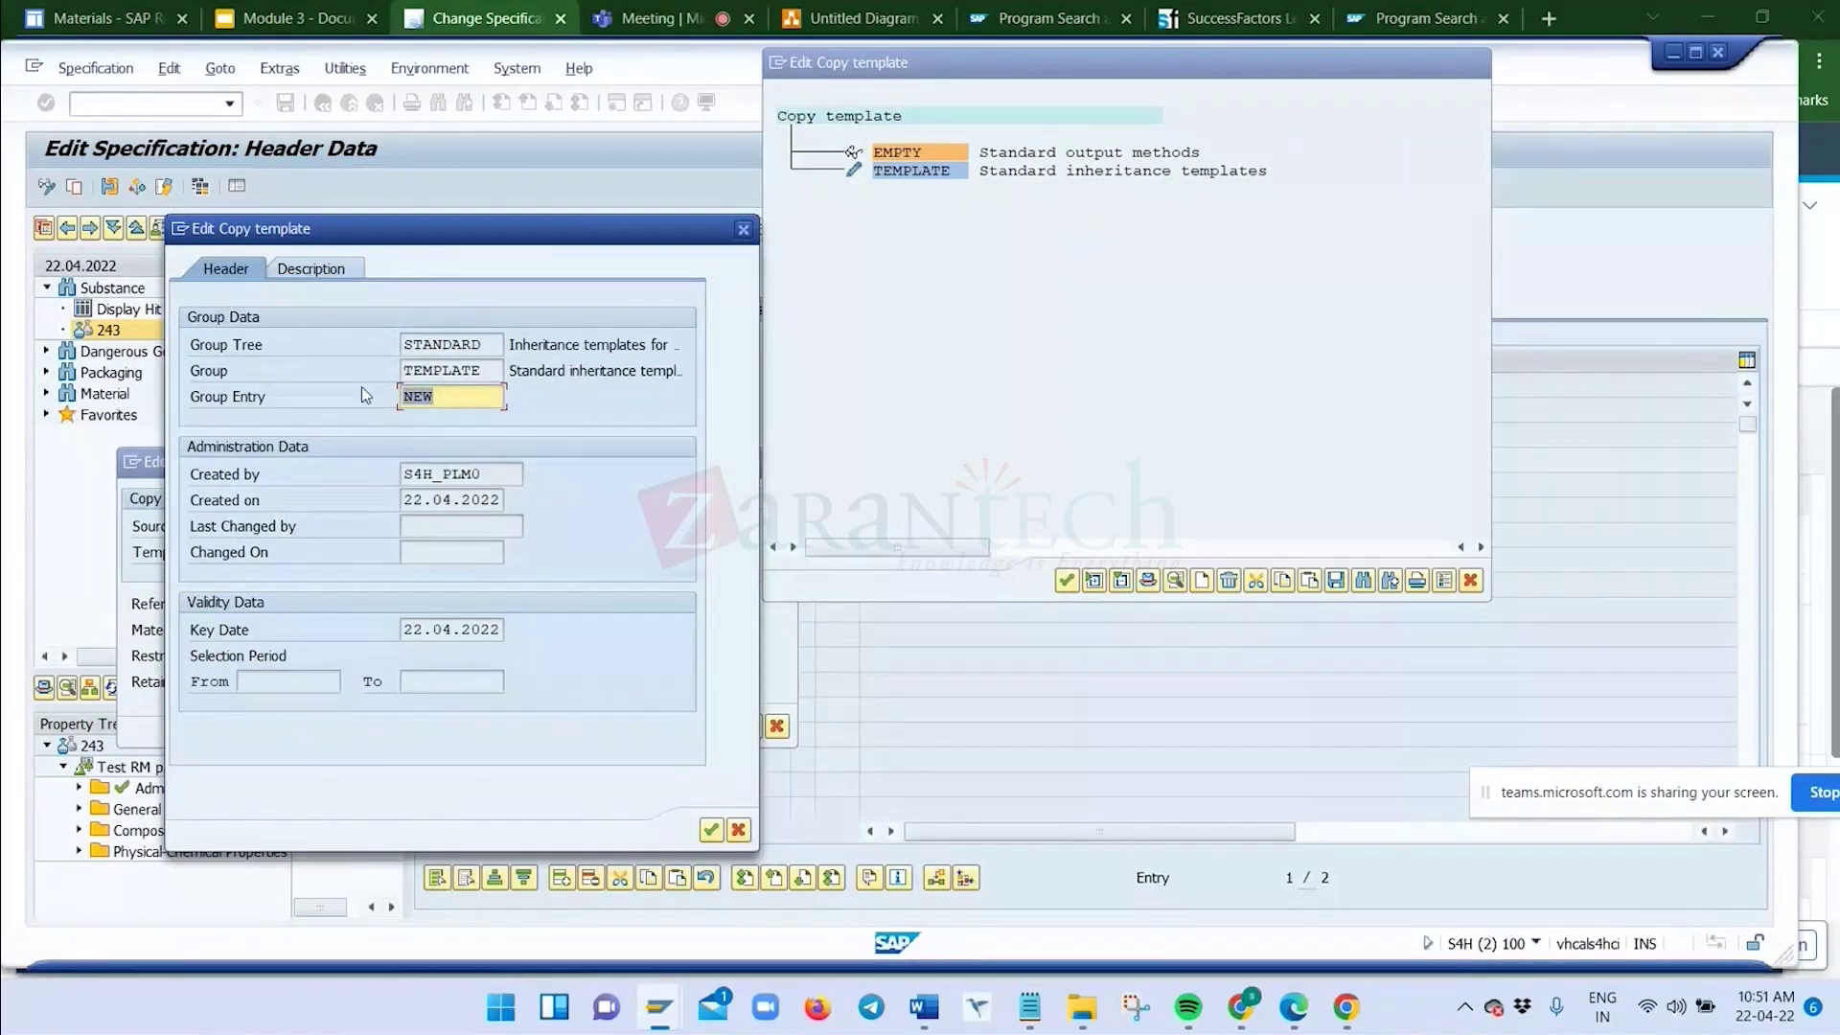
{"action": "left_click", "coordinate": [309, 268]}
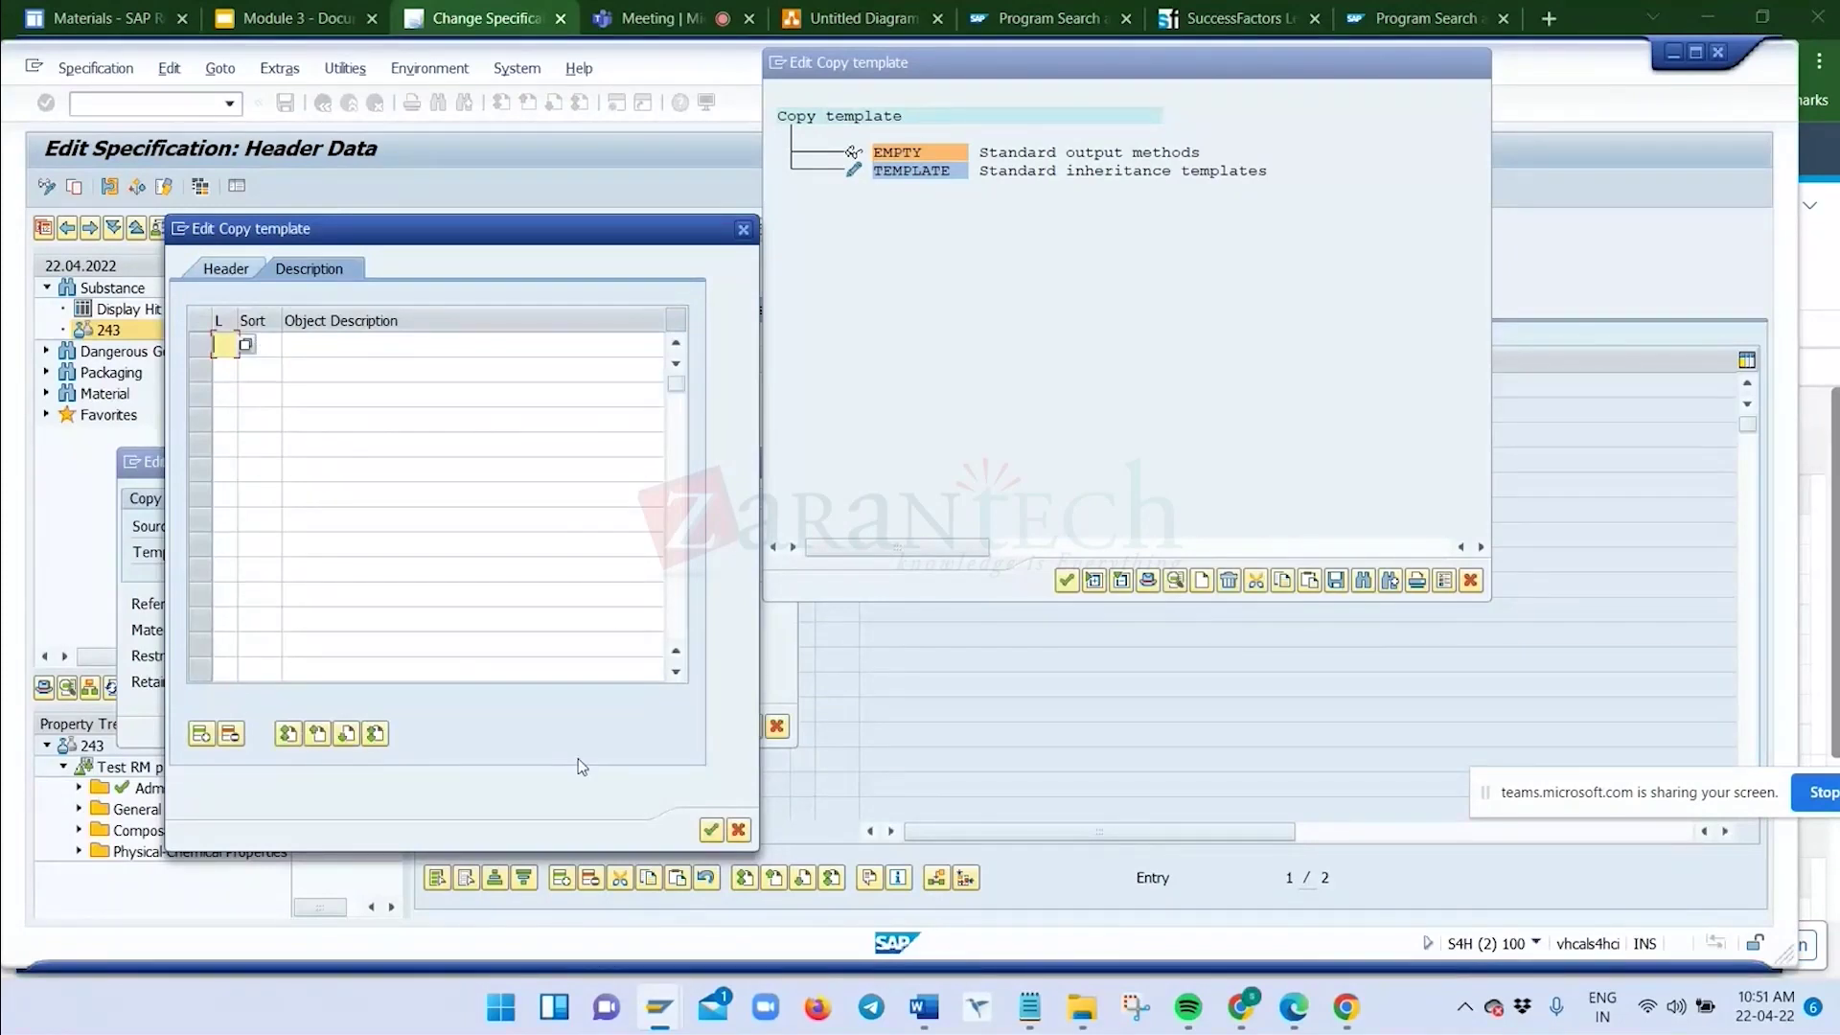
{"action": "left_click", "coordinate": [226, 269]}
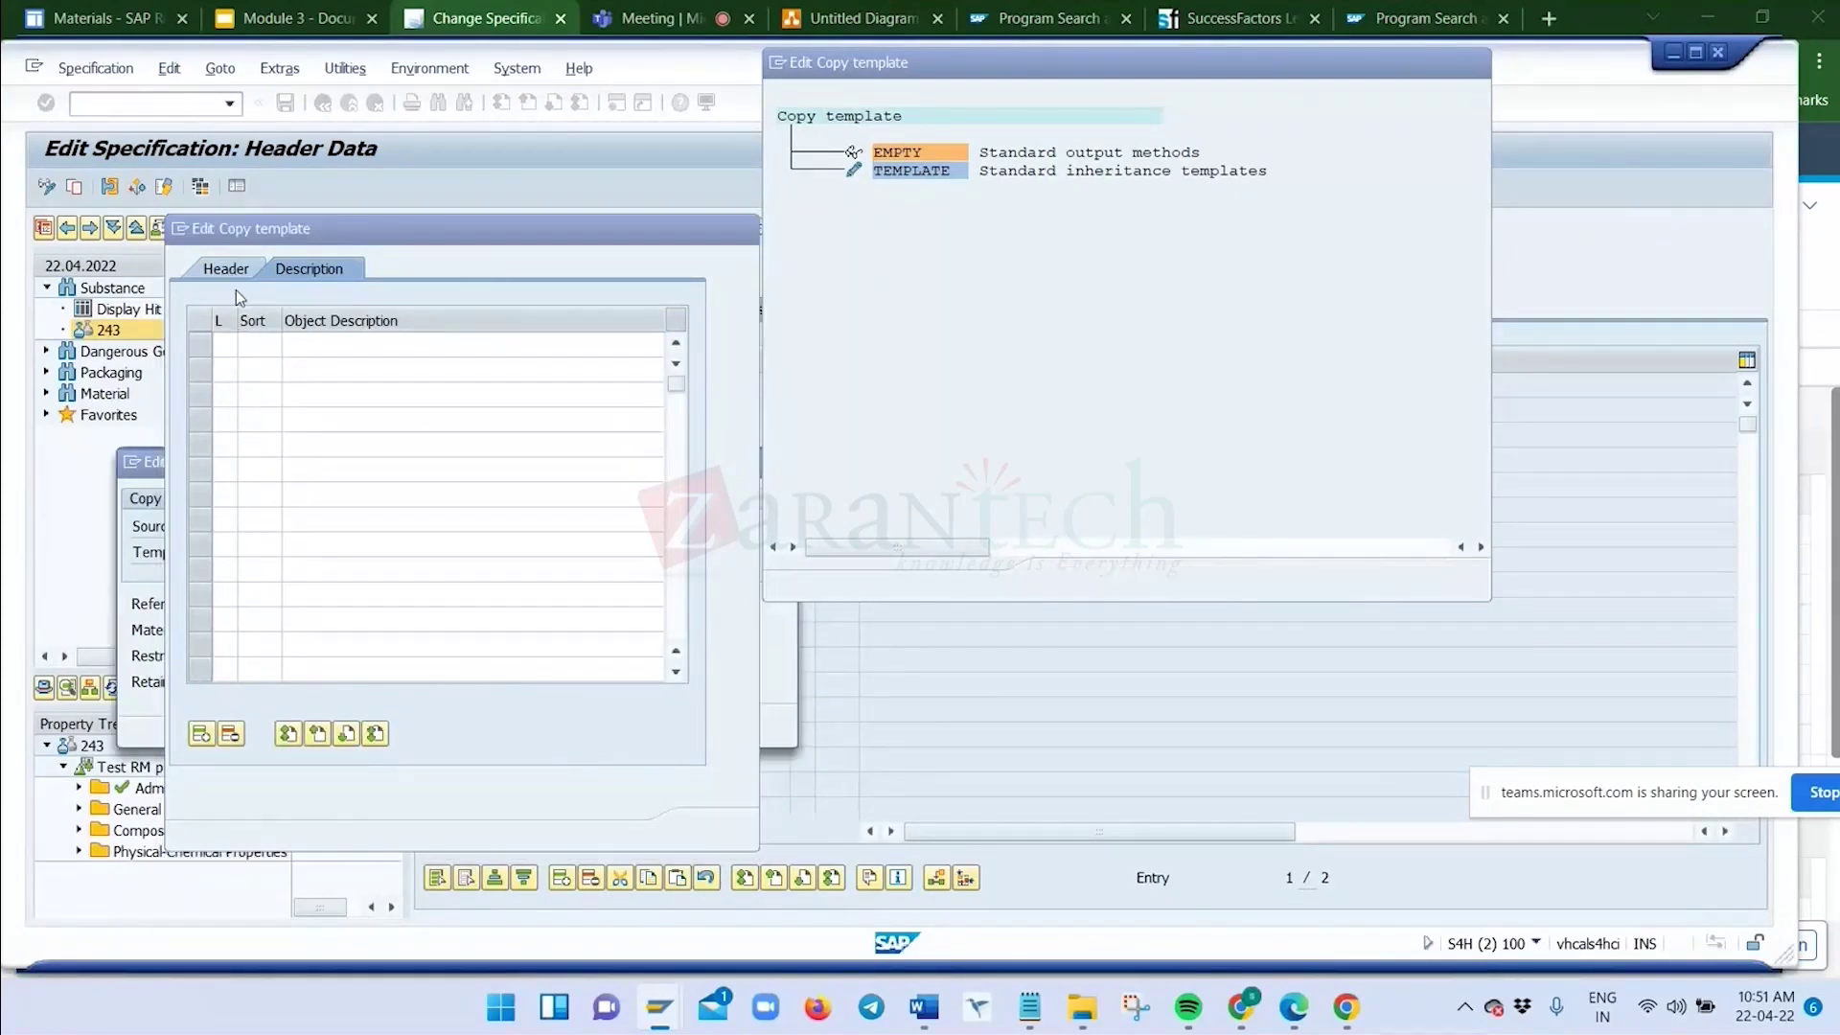
{"action": "left_click", "coordinate": [308, 268]}
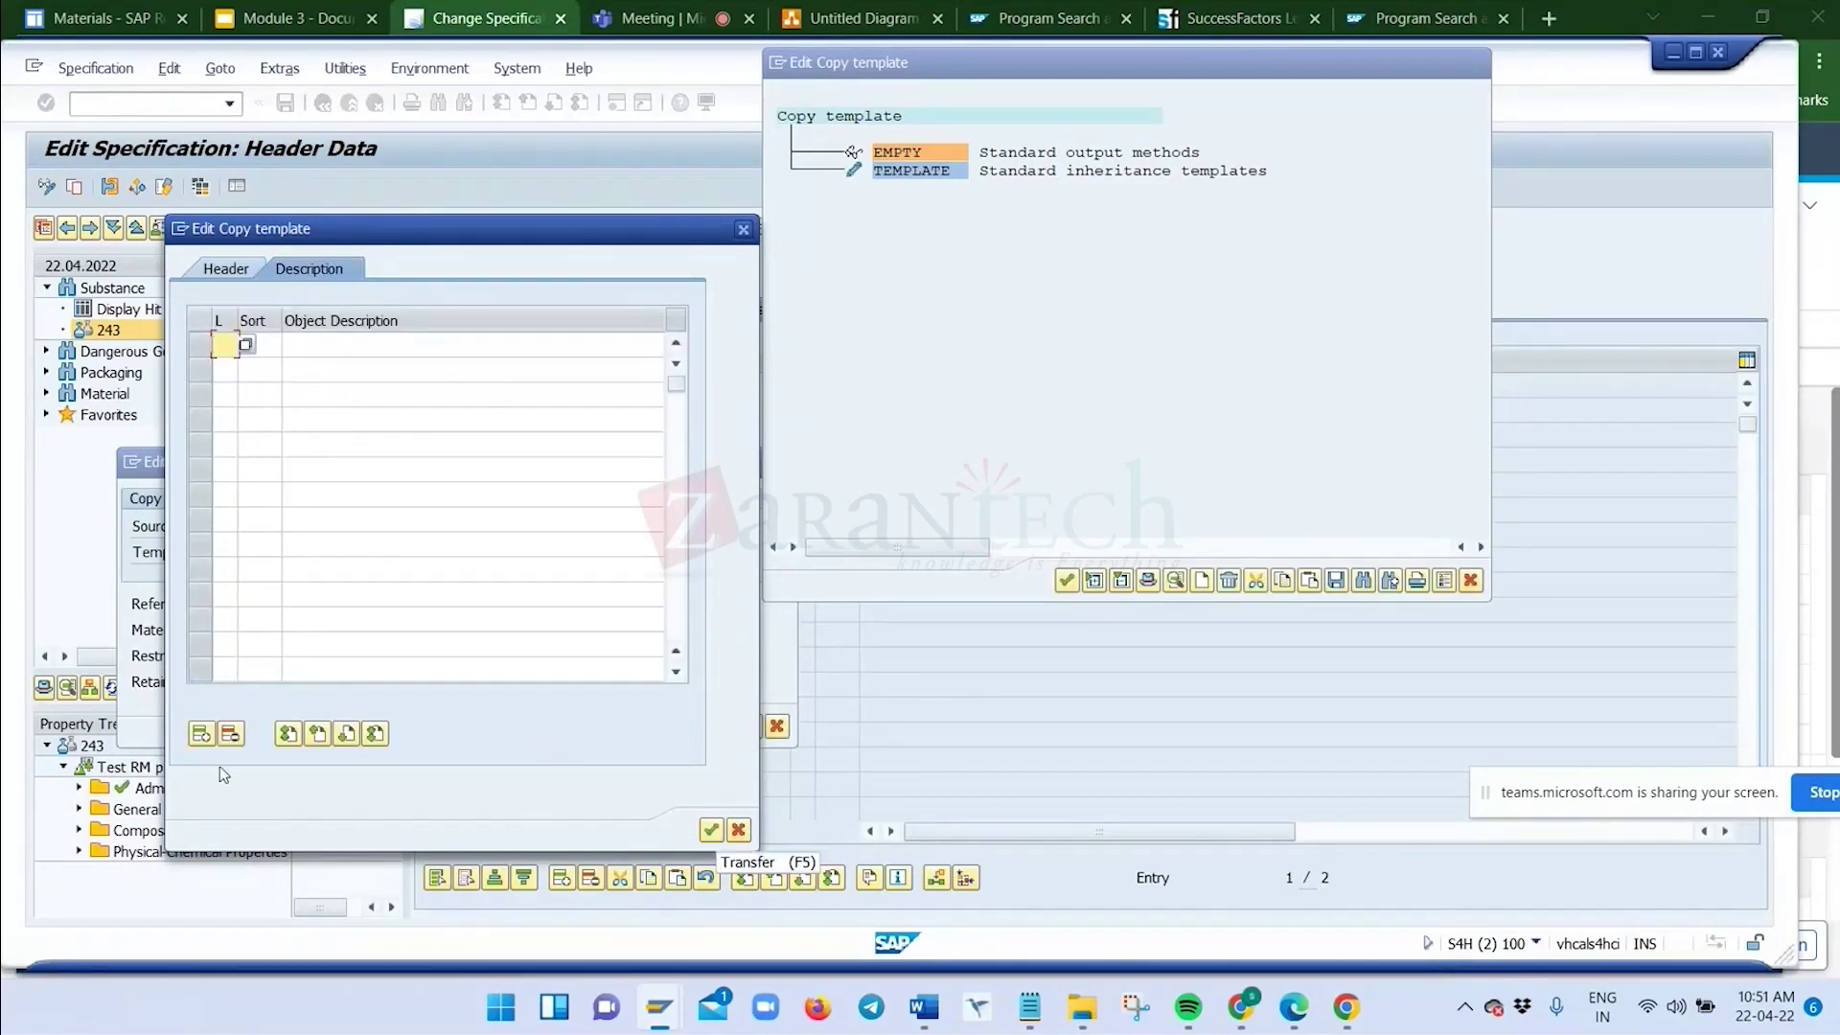
{"action": "left_click", "coordinate": [710, 830]}
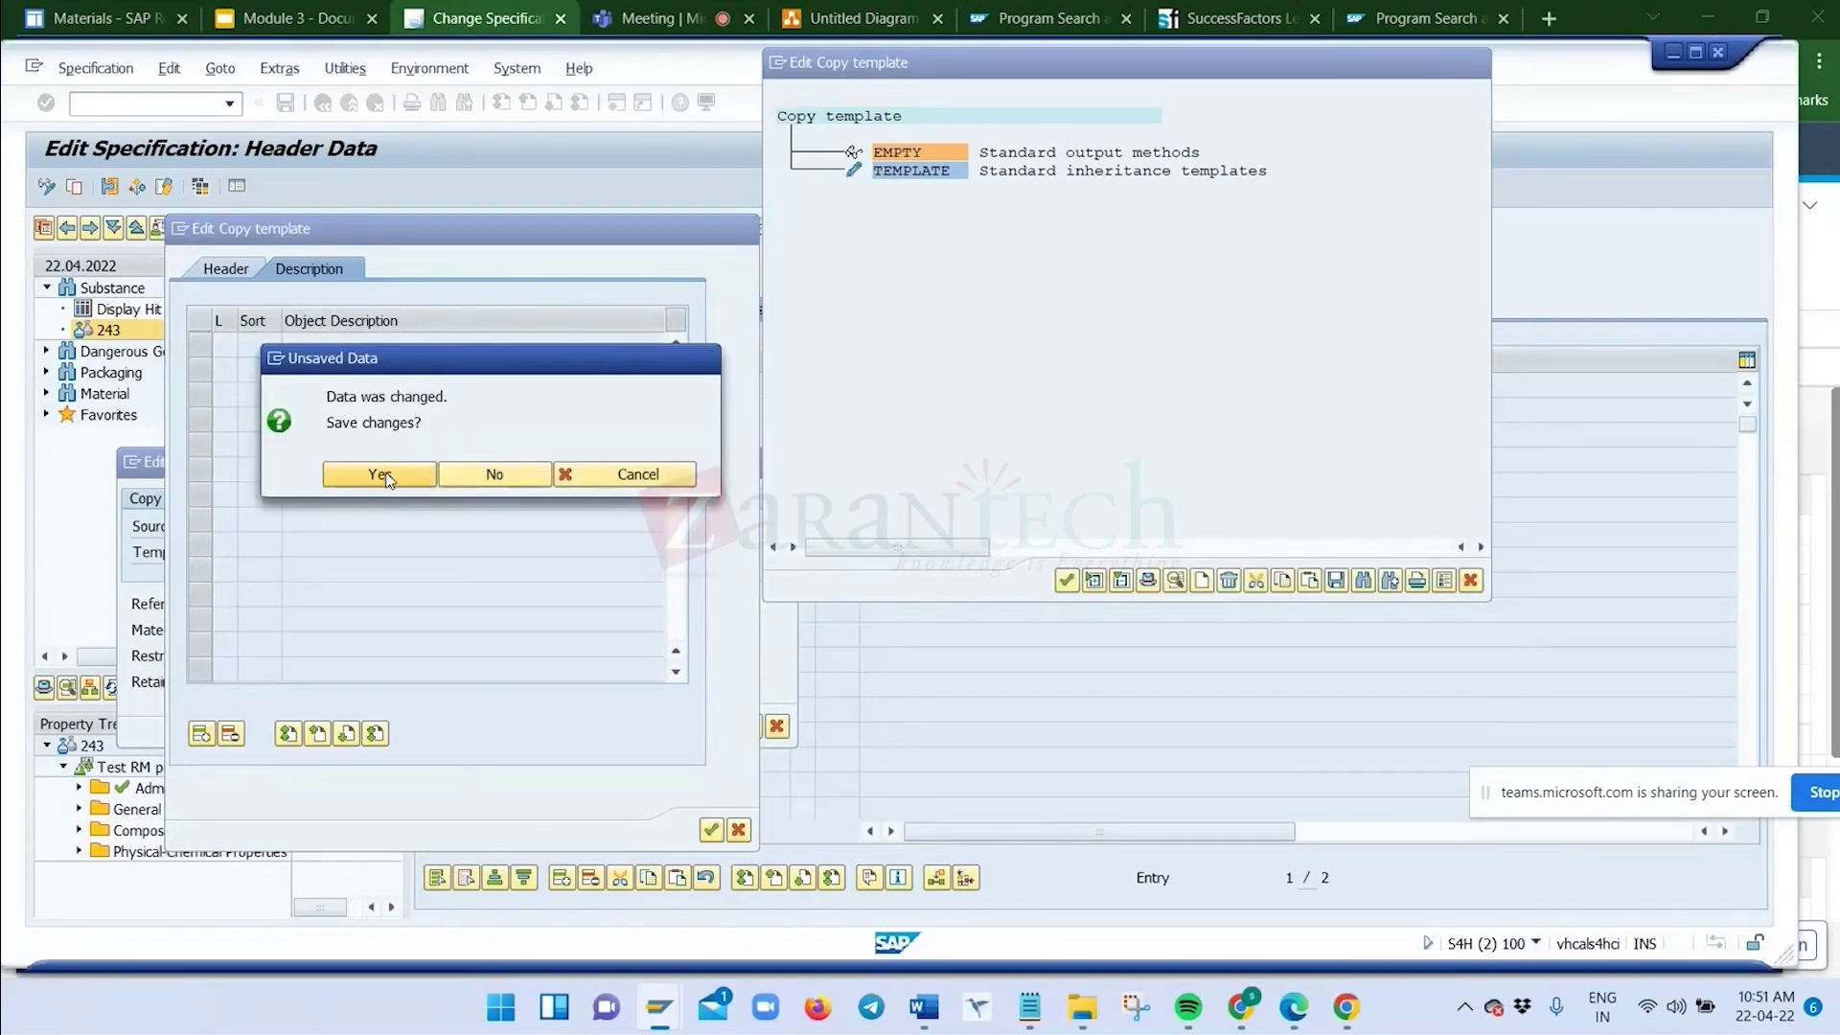
{"action": "left_click", "coordinate": [385, 479]}
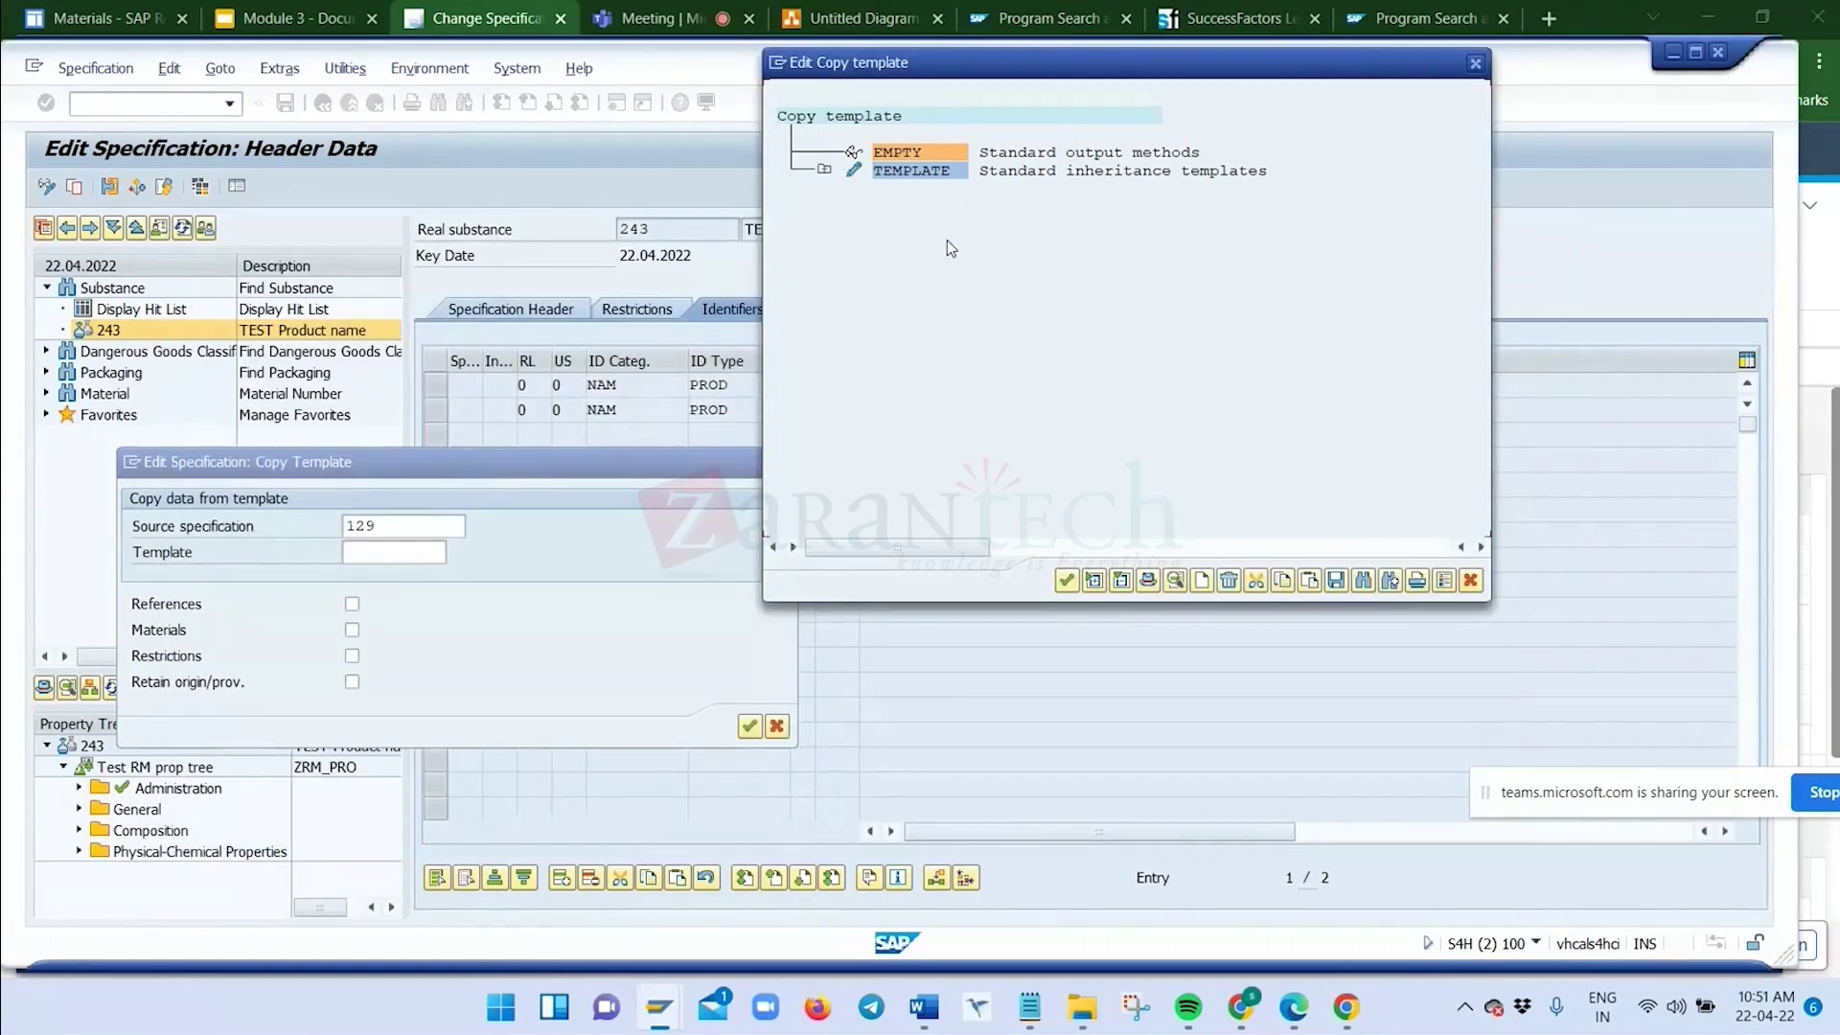
Expand the TEMPLATE group and choose its group entry NEW as the template for copying from specification 129
{"action": "left_click", "coordinate": [826, 173]}
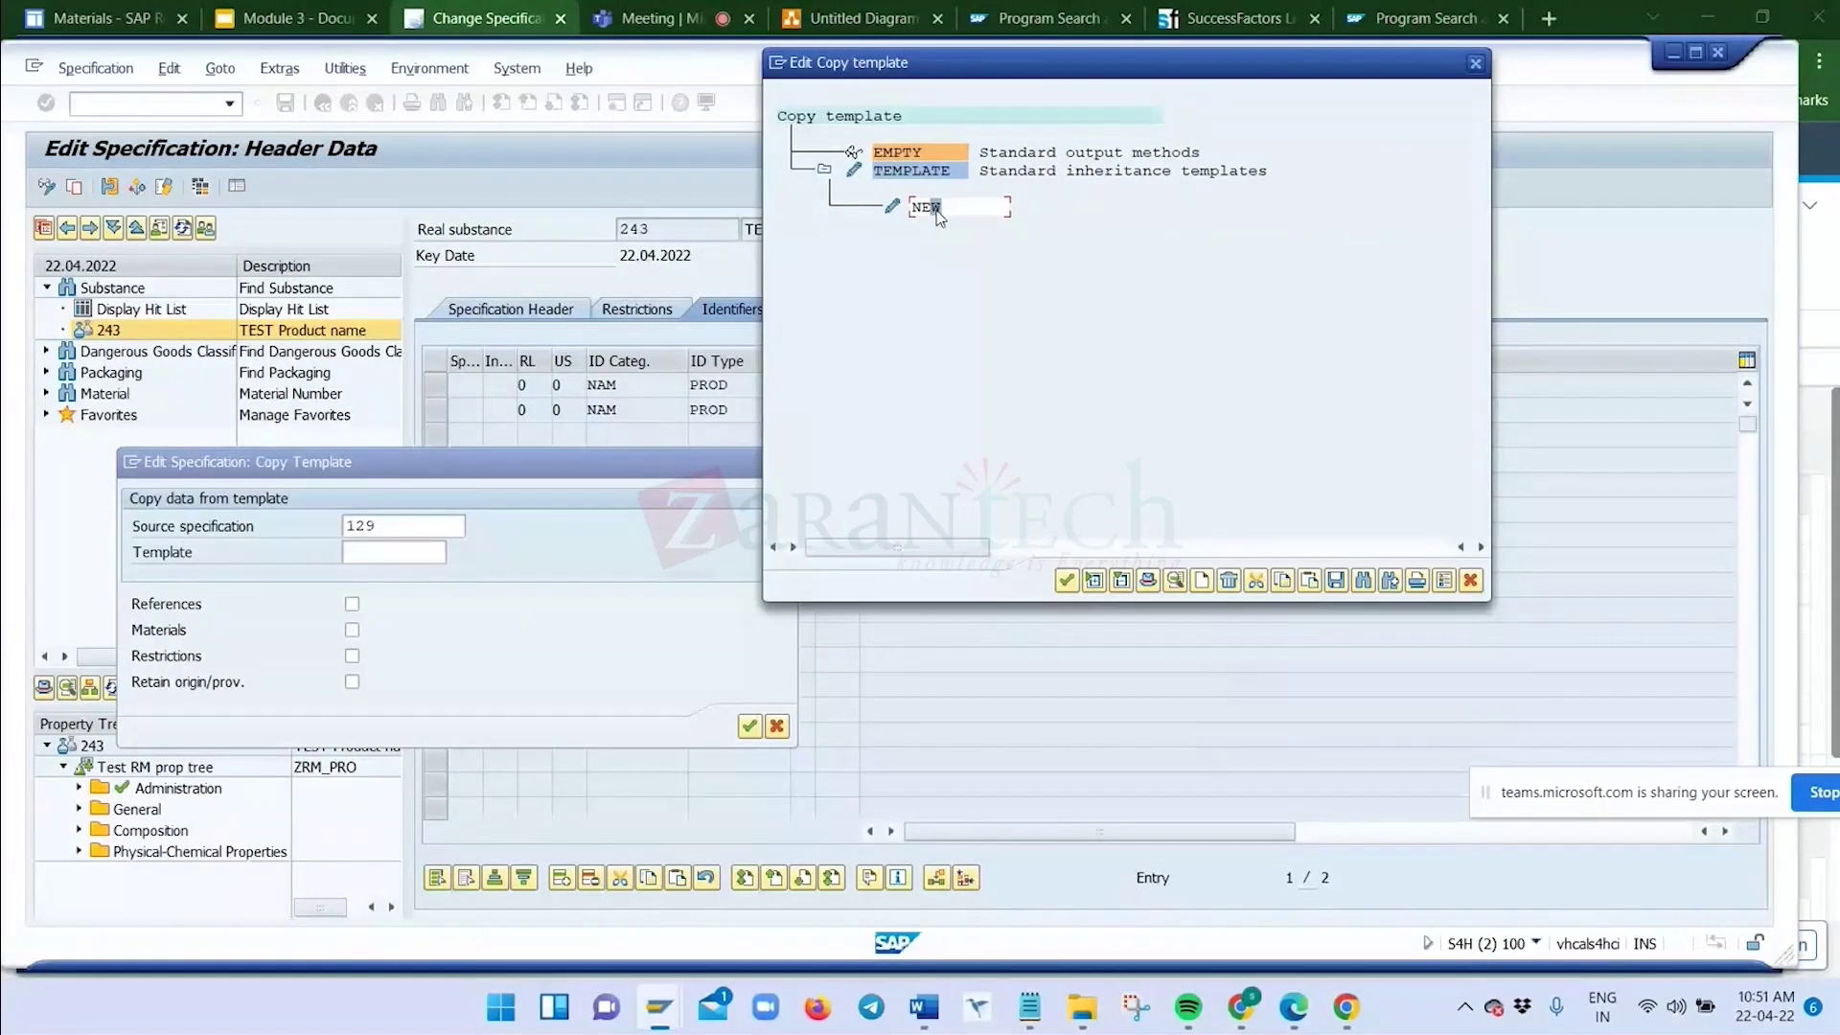
{"action": "double_click", "coordinate": [925, 207]}
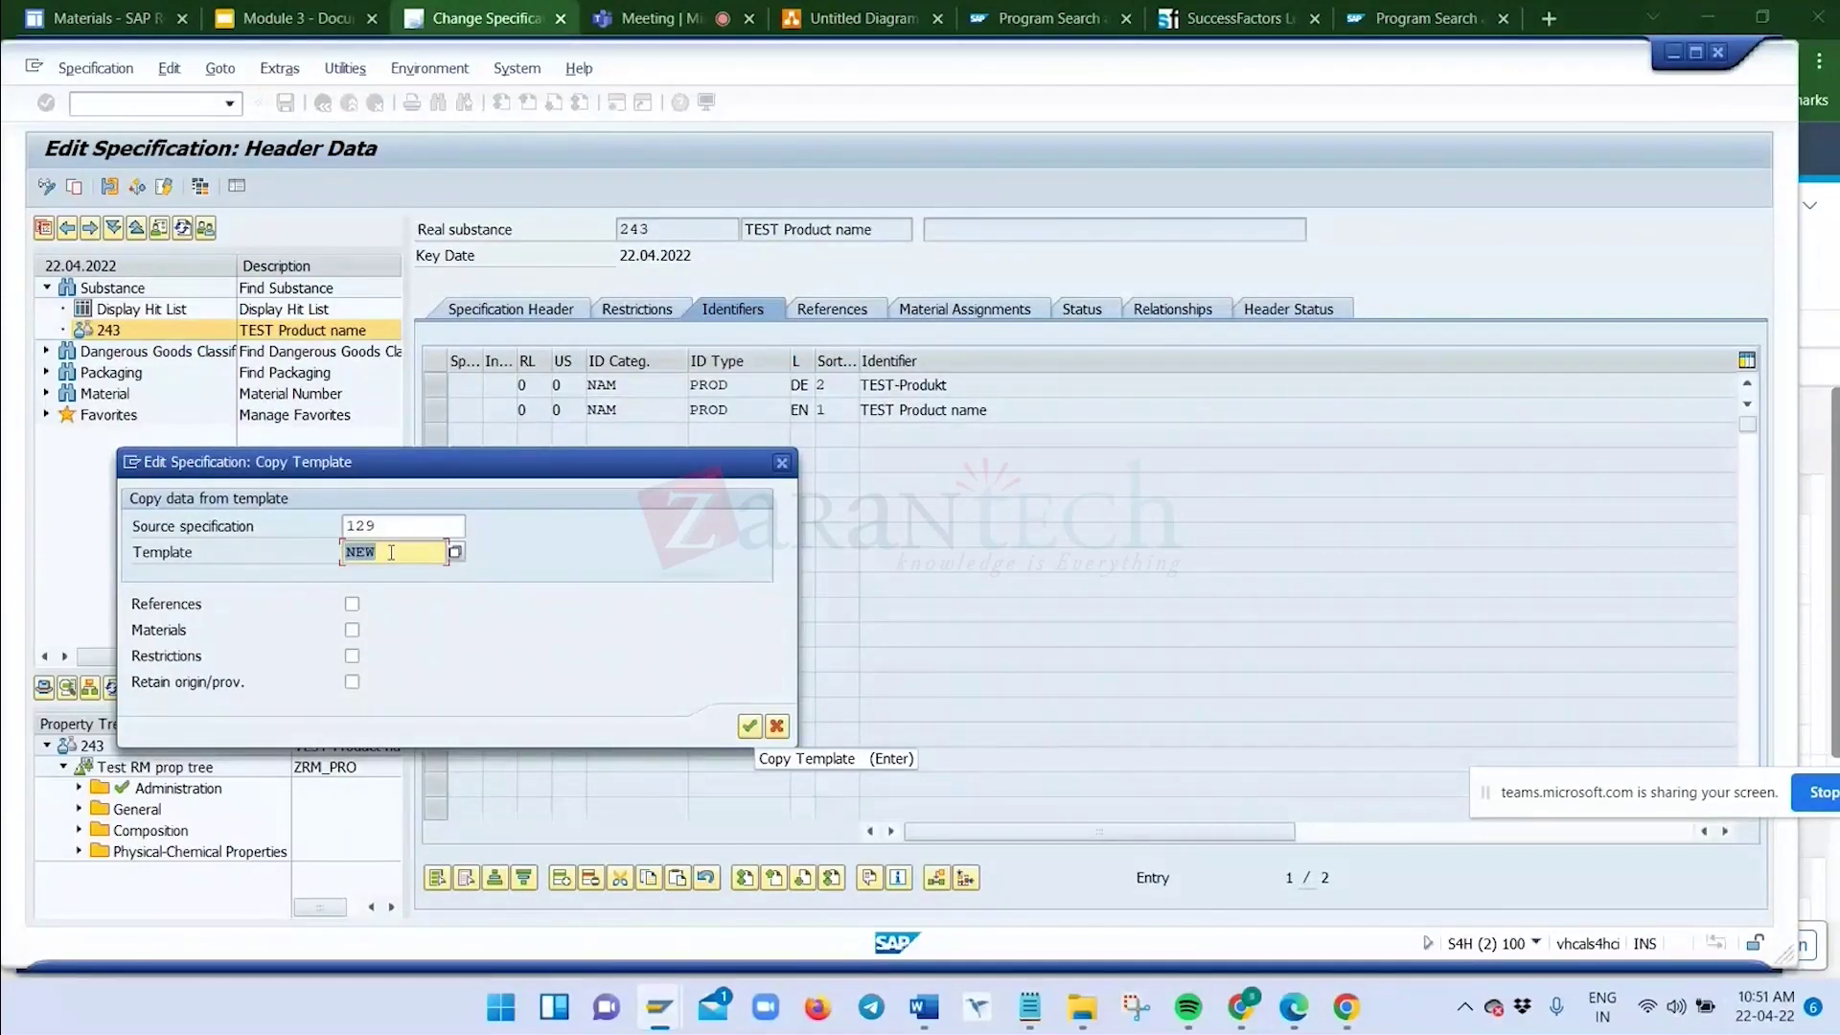
{"action": "left_click", "coordinate": [749, 729]}
{"action": "left_click", "coordinate": [92, 335]}
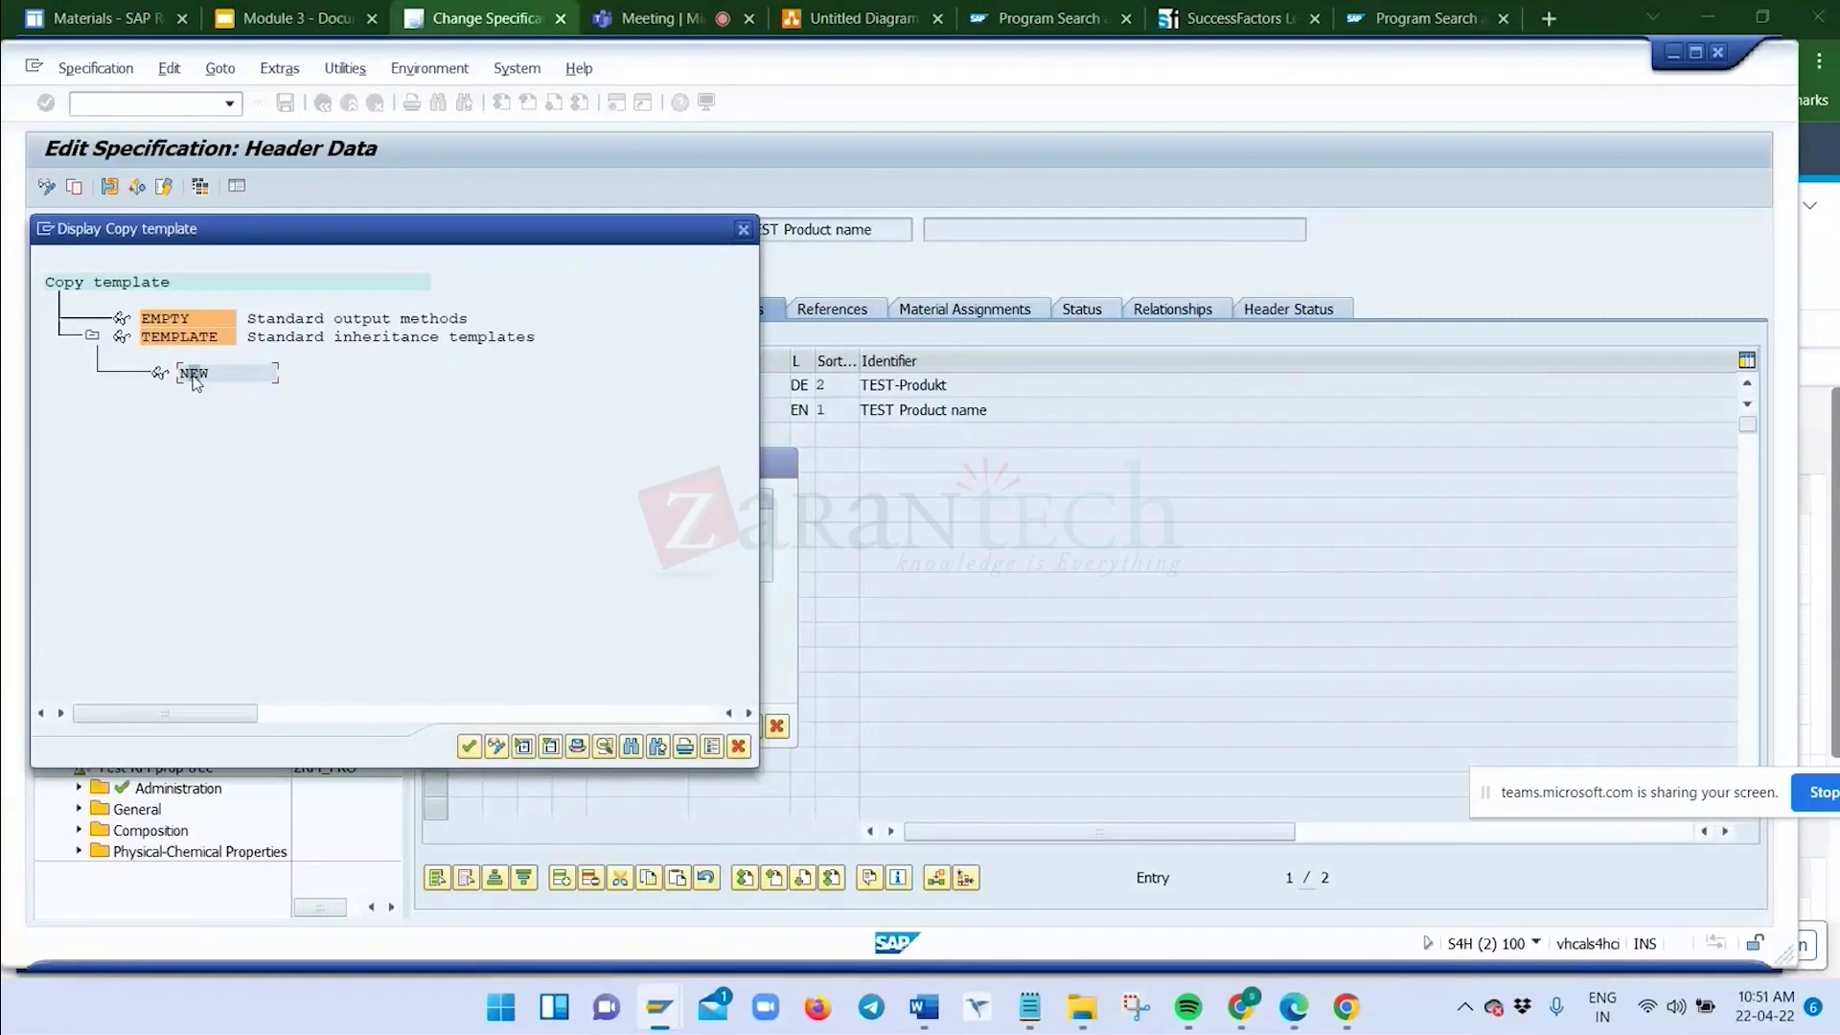
{"action": "double_click", "coordinate": [195, 374]}
Bring up the copy templates again and open the inheritance template detail view of NEW
{"action": "left_click", "coordinate": [454, 553]}
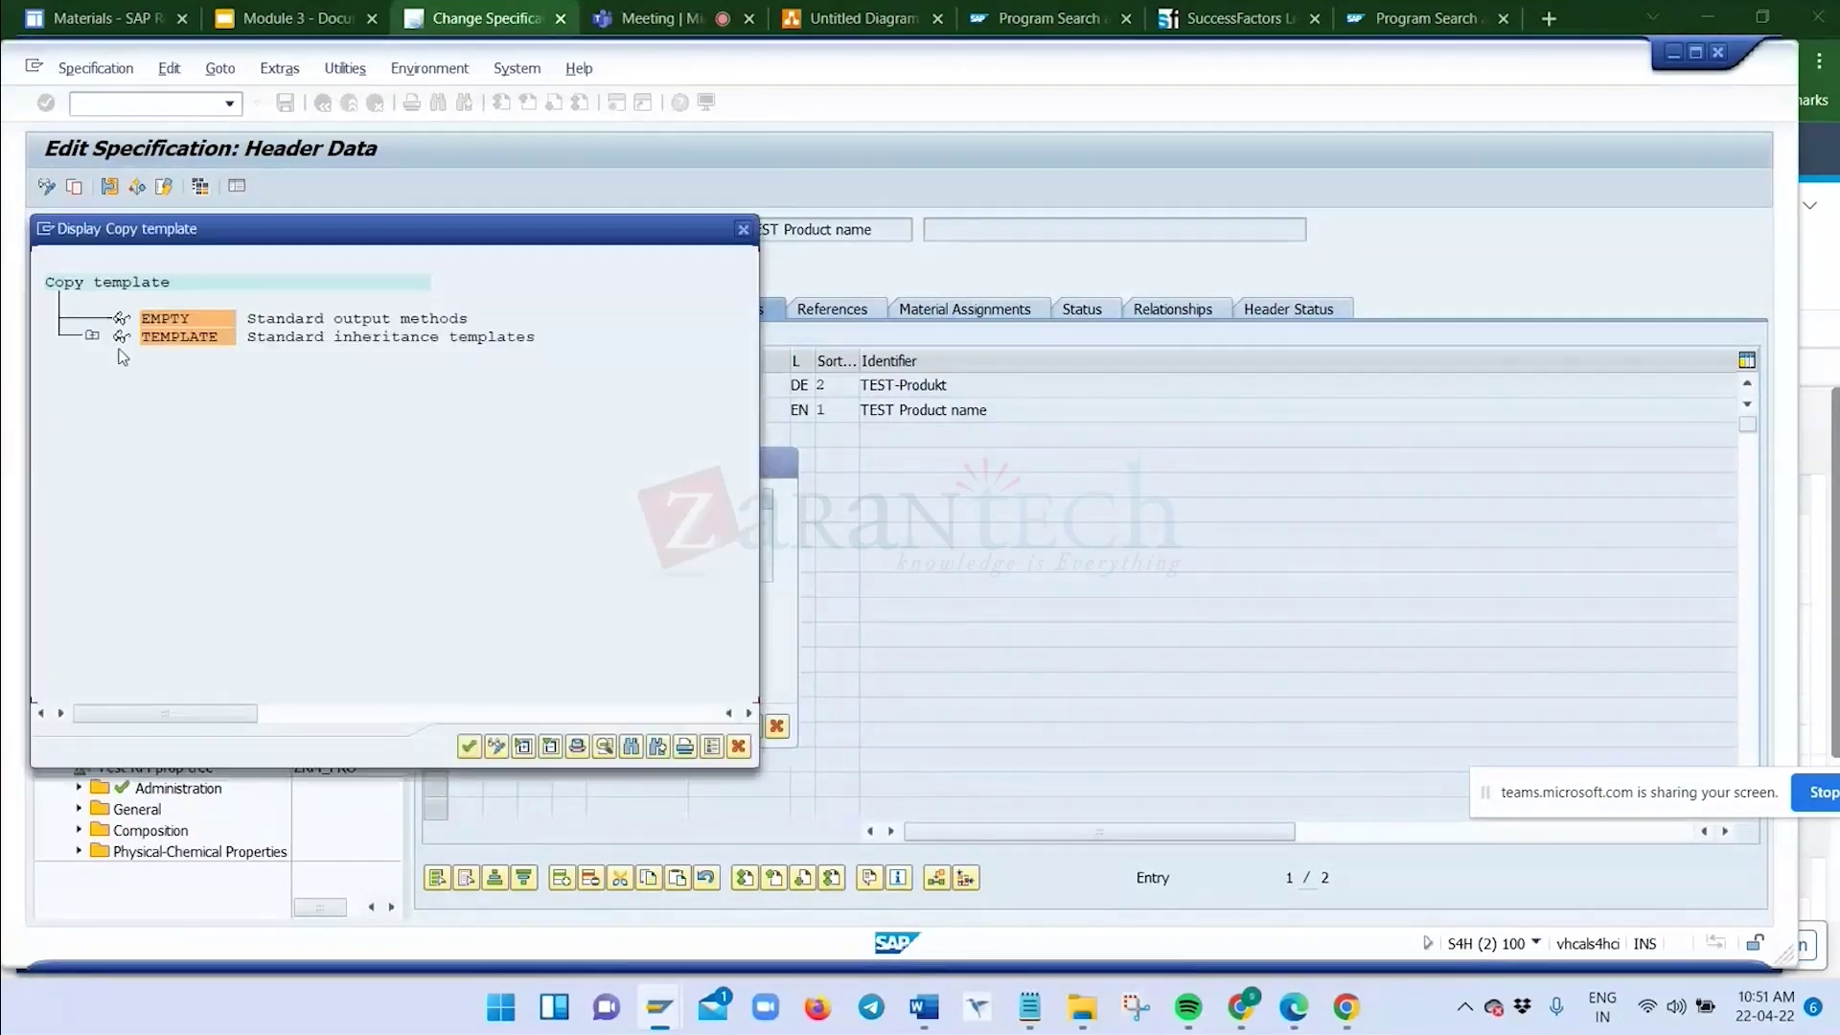
{"action": "left_click", "coordinate": [92, 335]}
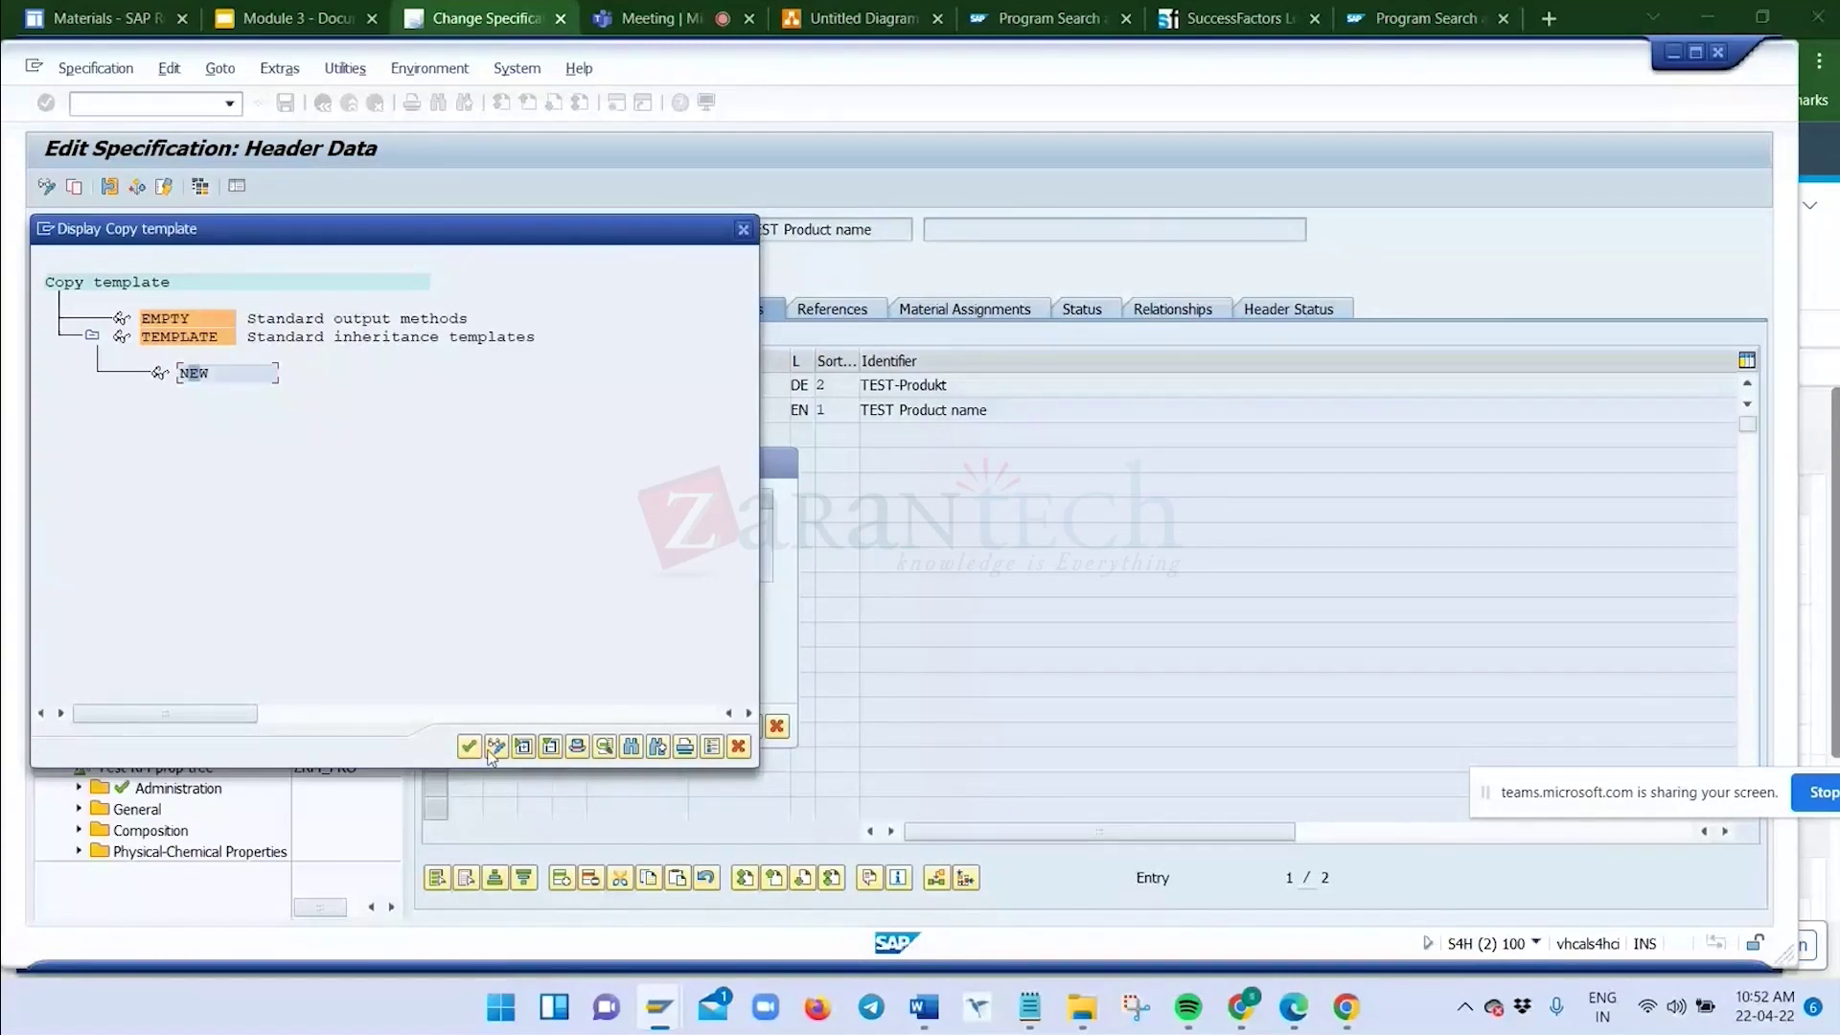
{"action": "right_click", "coordinate": [400, 759]}
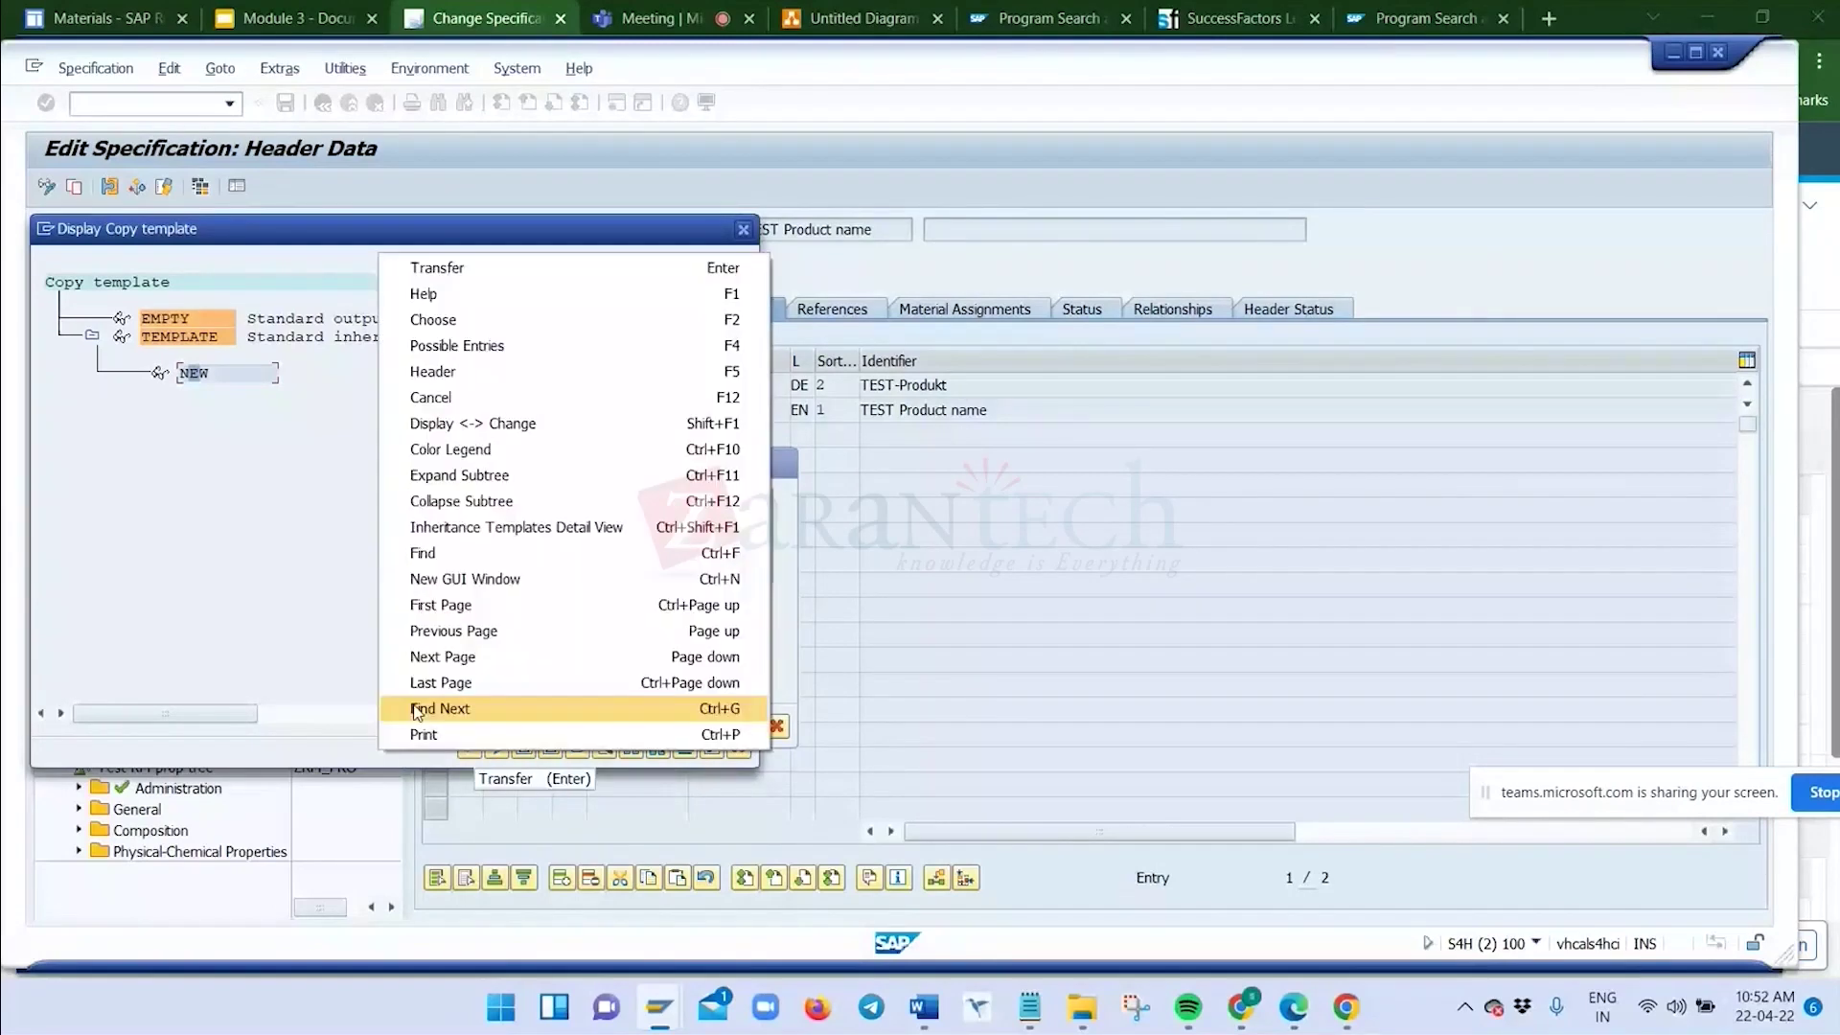
{"action": "left_click", "coordinate": [468, 527]}
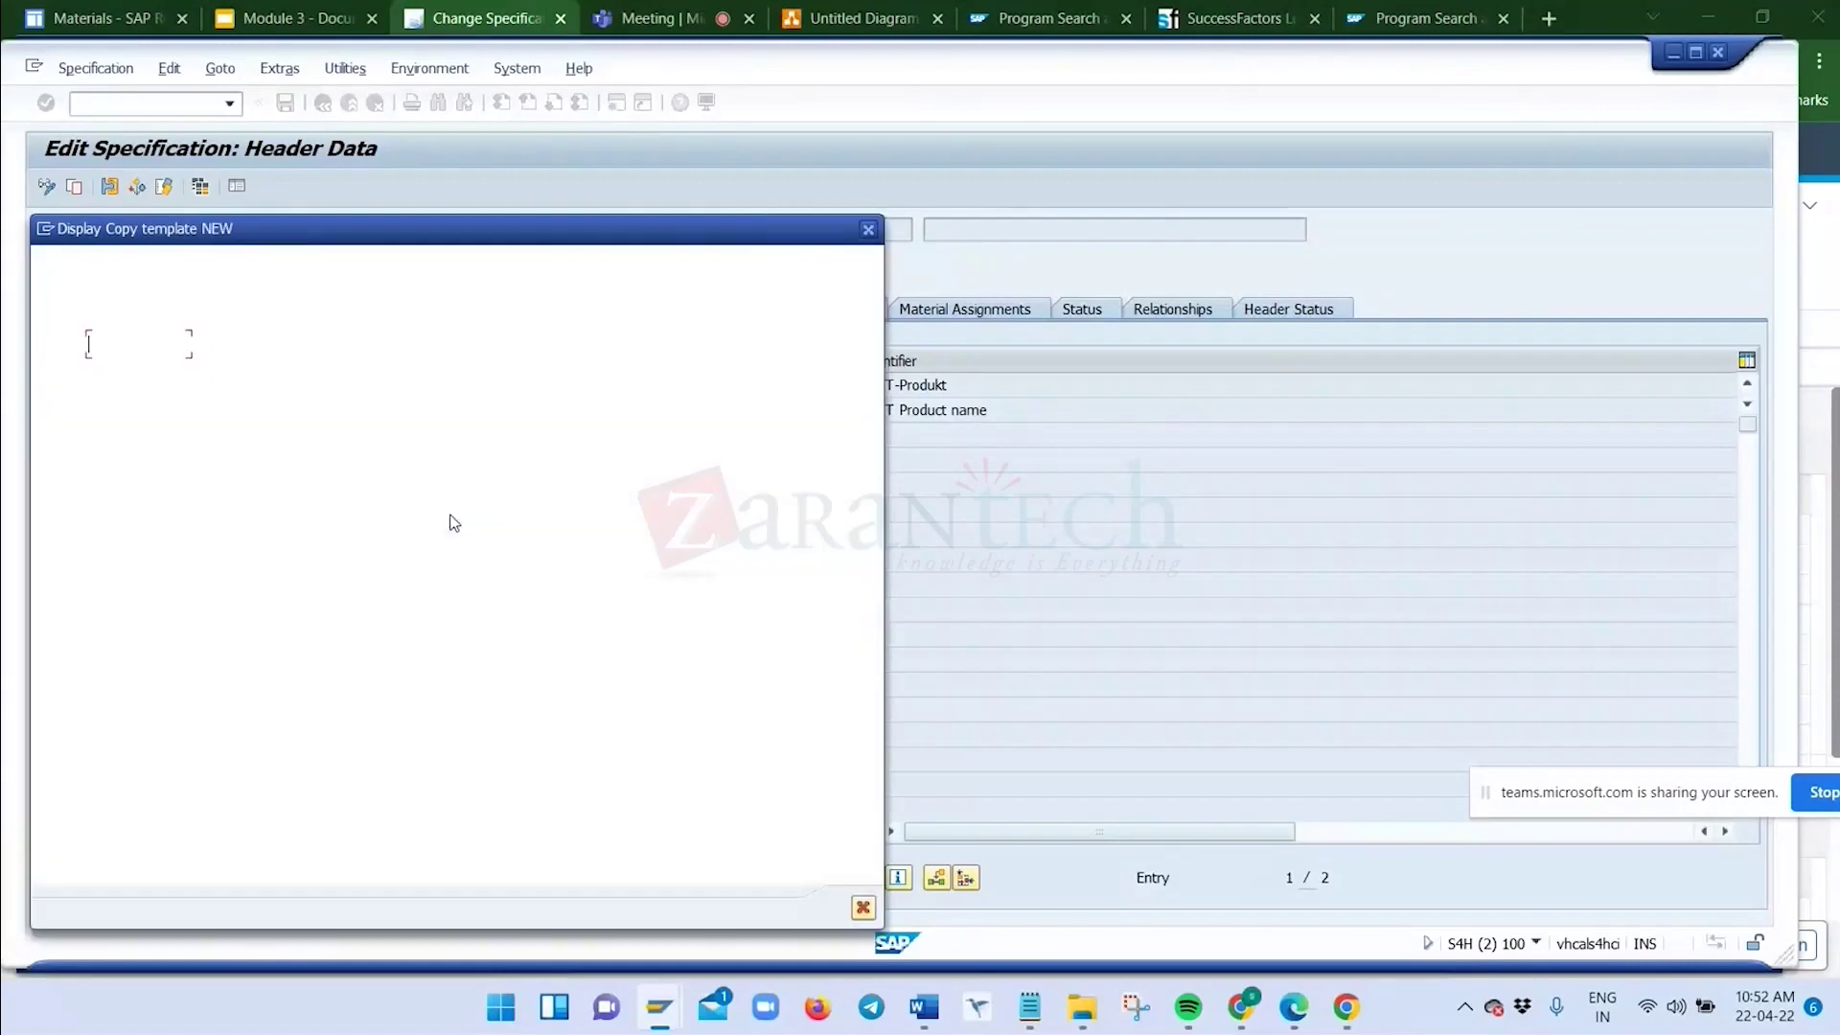
{"action": "left_click_drag", "start_coordinate": [349, 232], "coordinate": [1004, 101]}
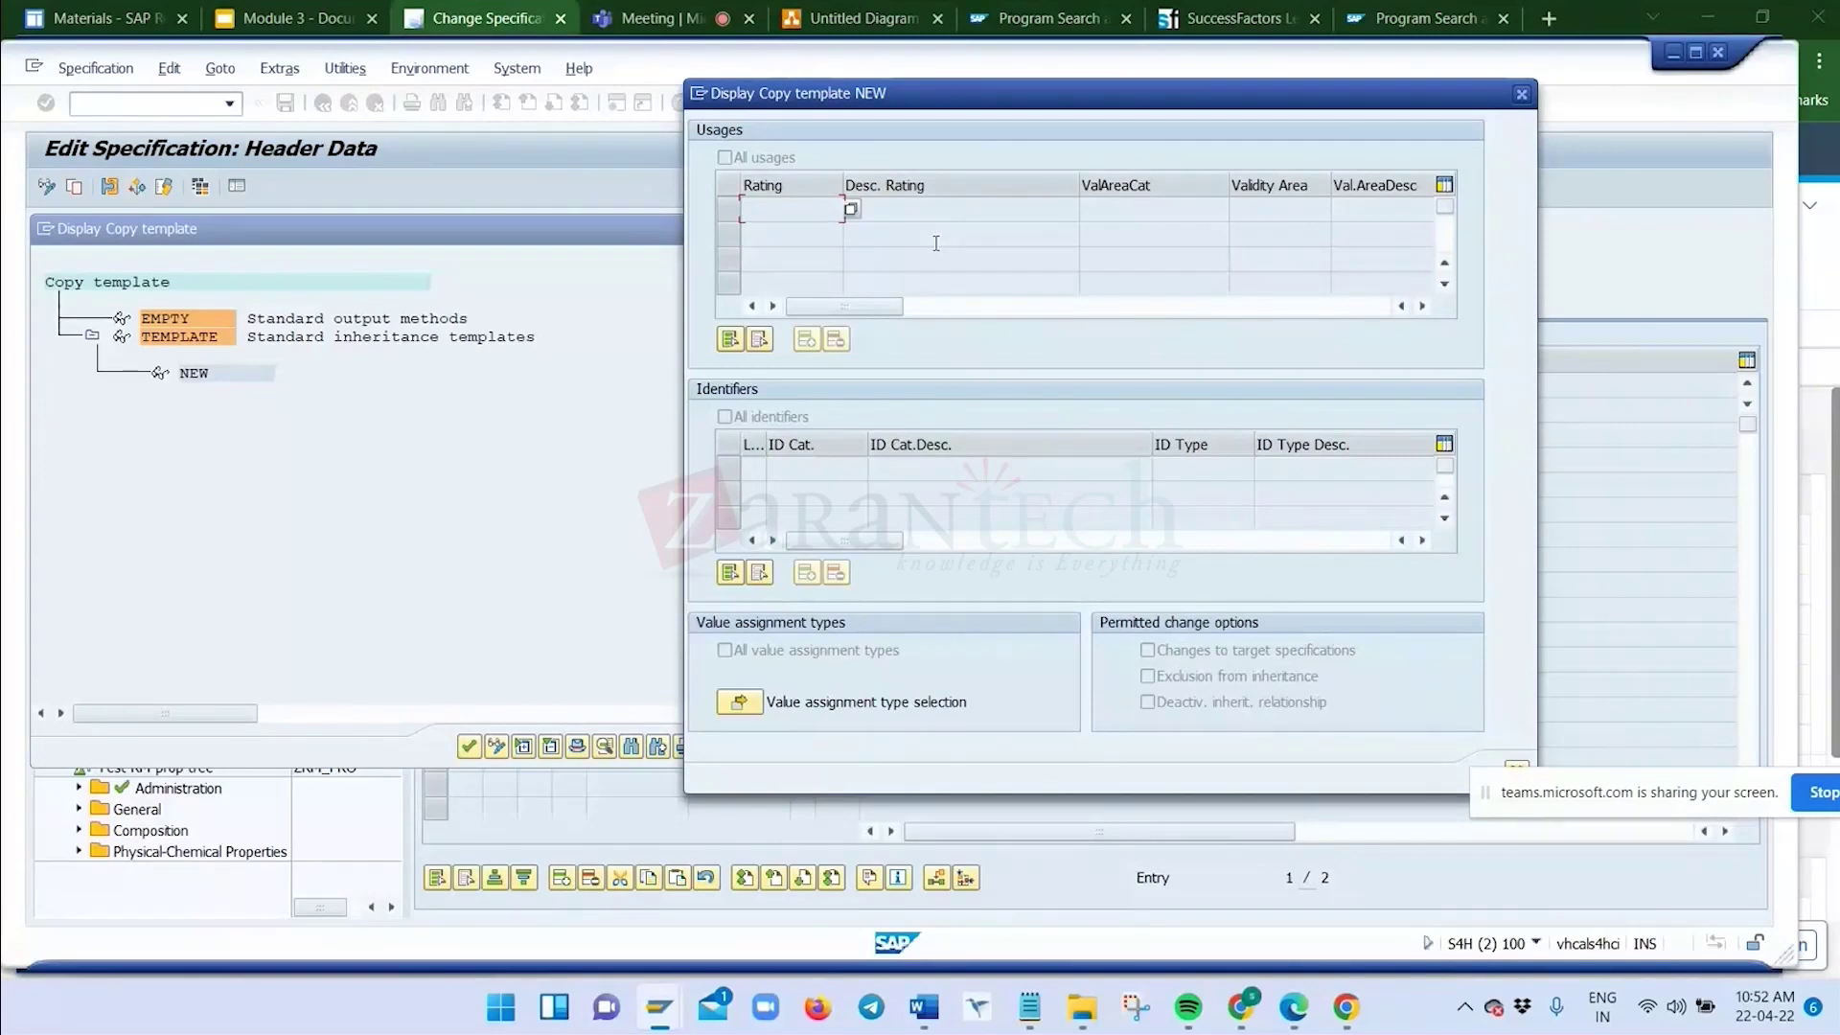
{"action": "mouse_move", "coordinate": [1252, 996]}
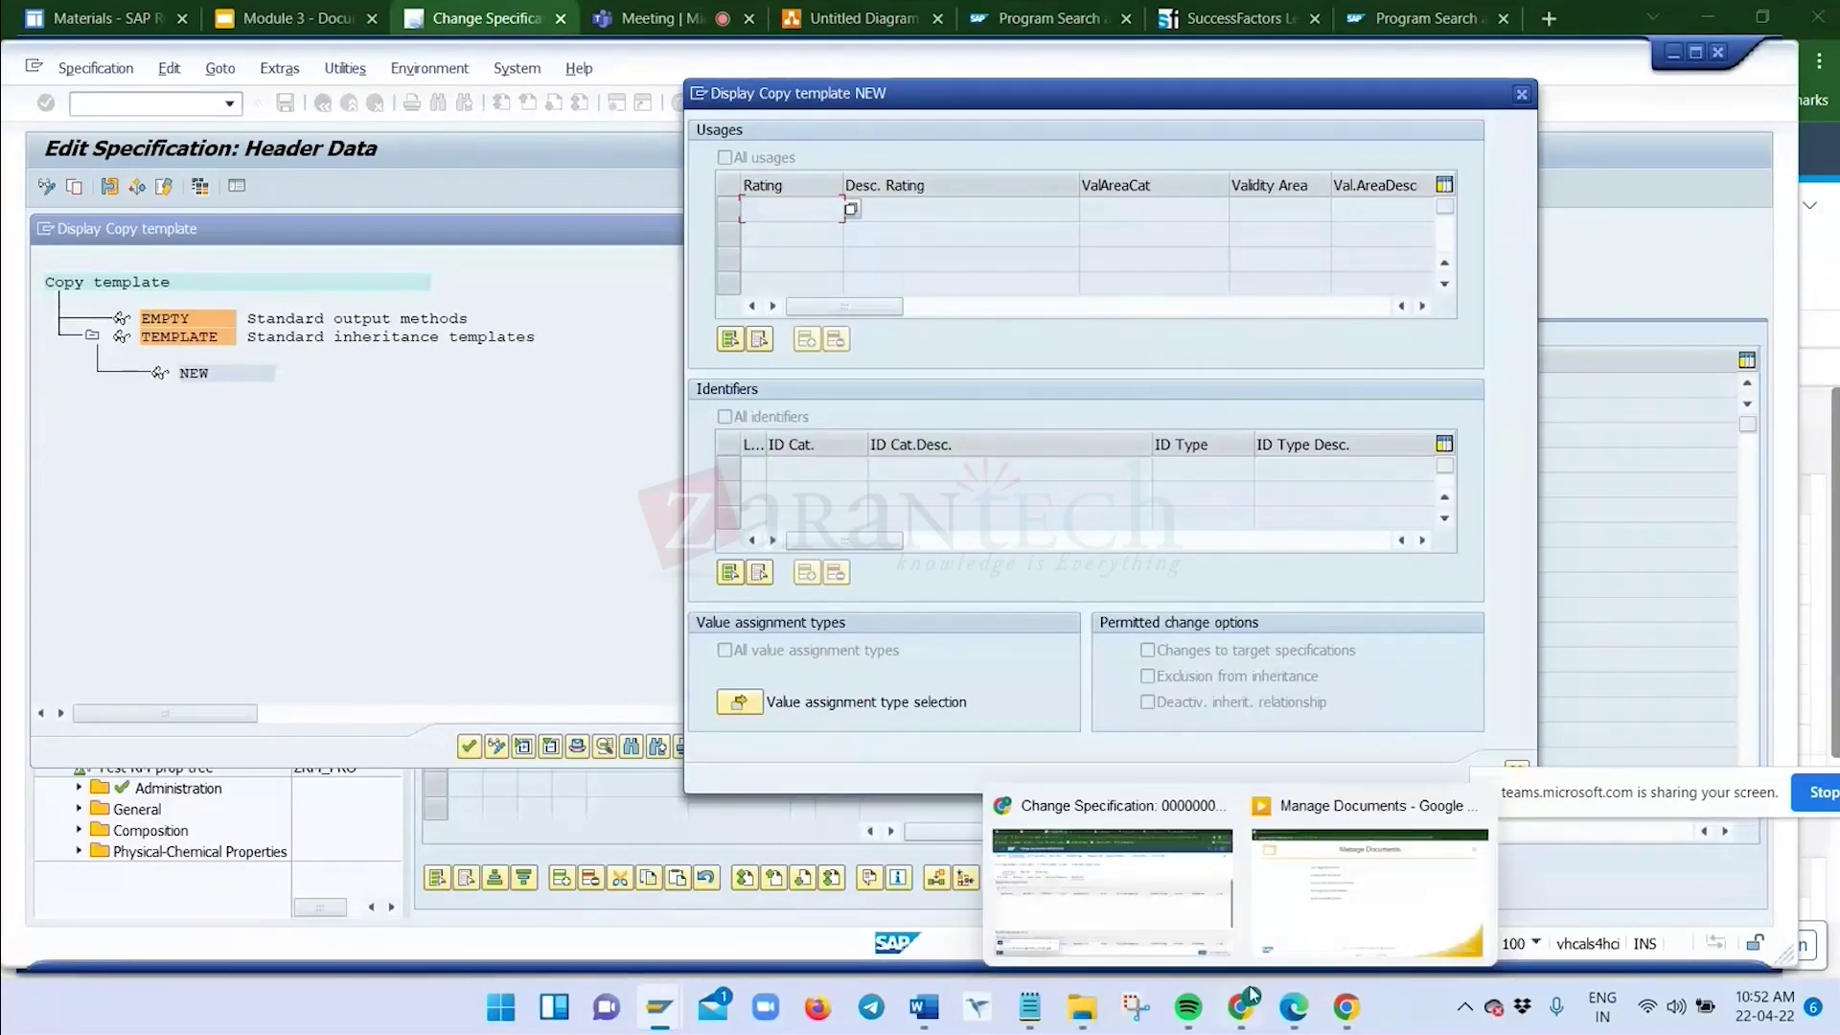
{"action": "left_click", "coordinate": [1176, 835]}
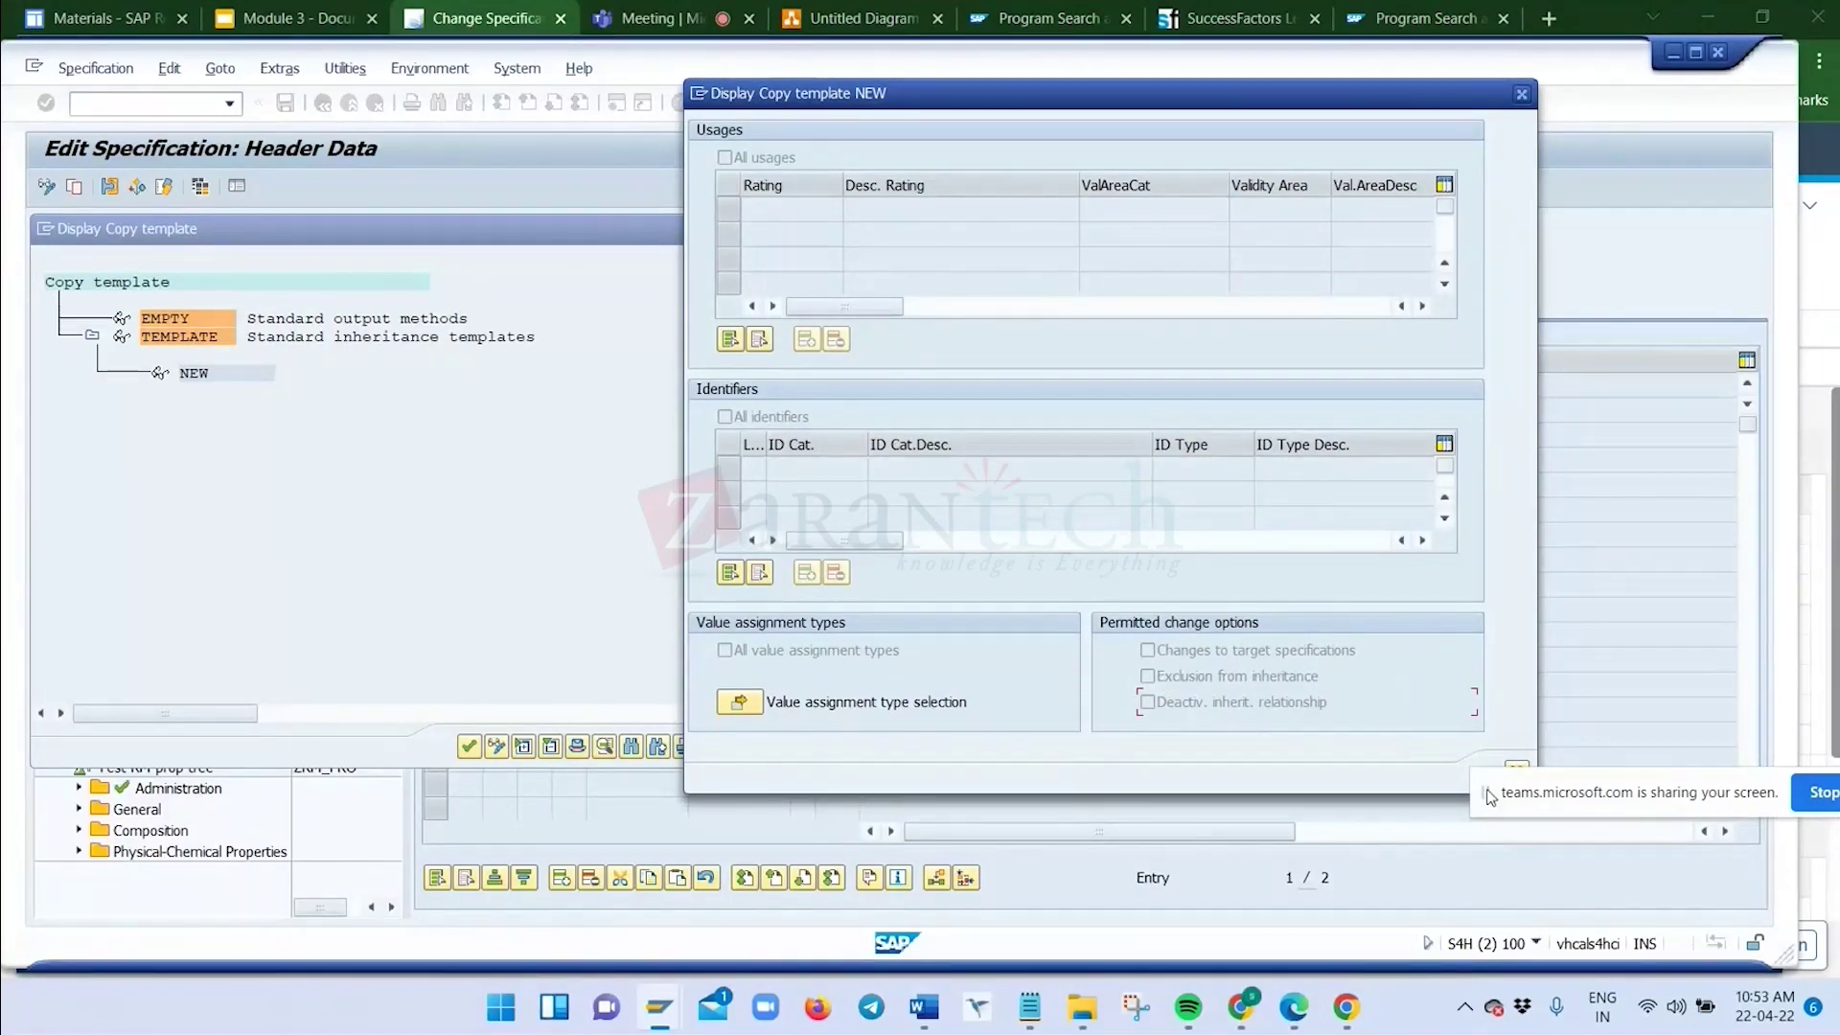
{"action": "left_click", "coordinate": [1500, 837]}
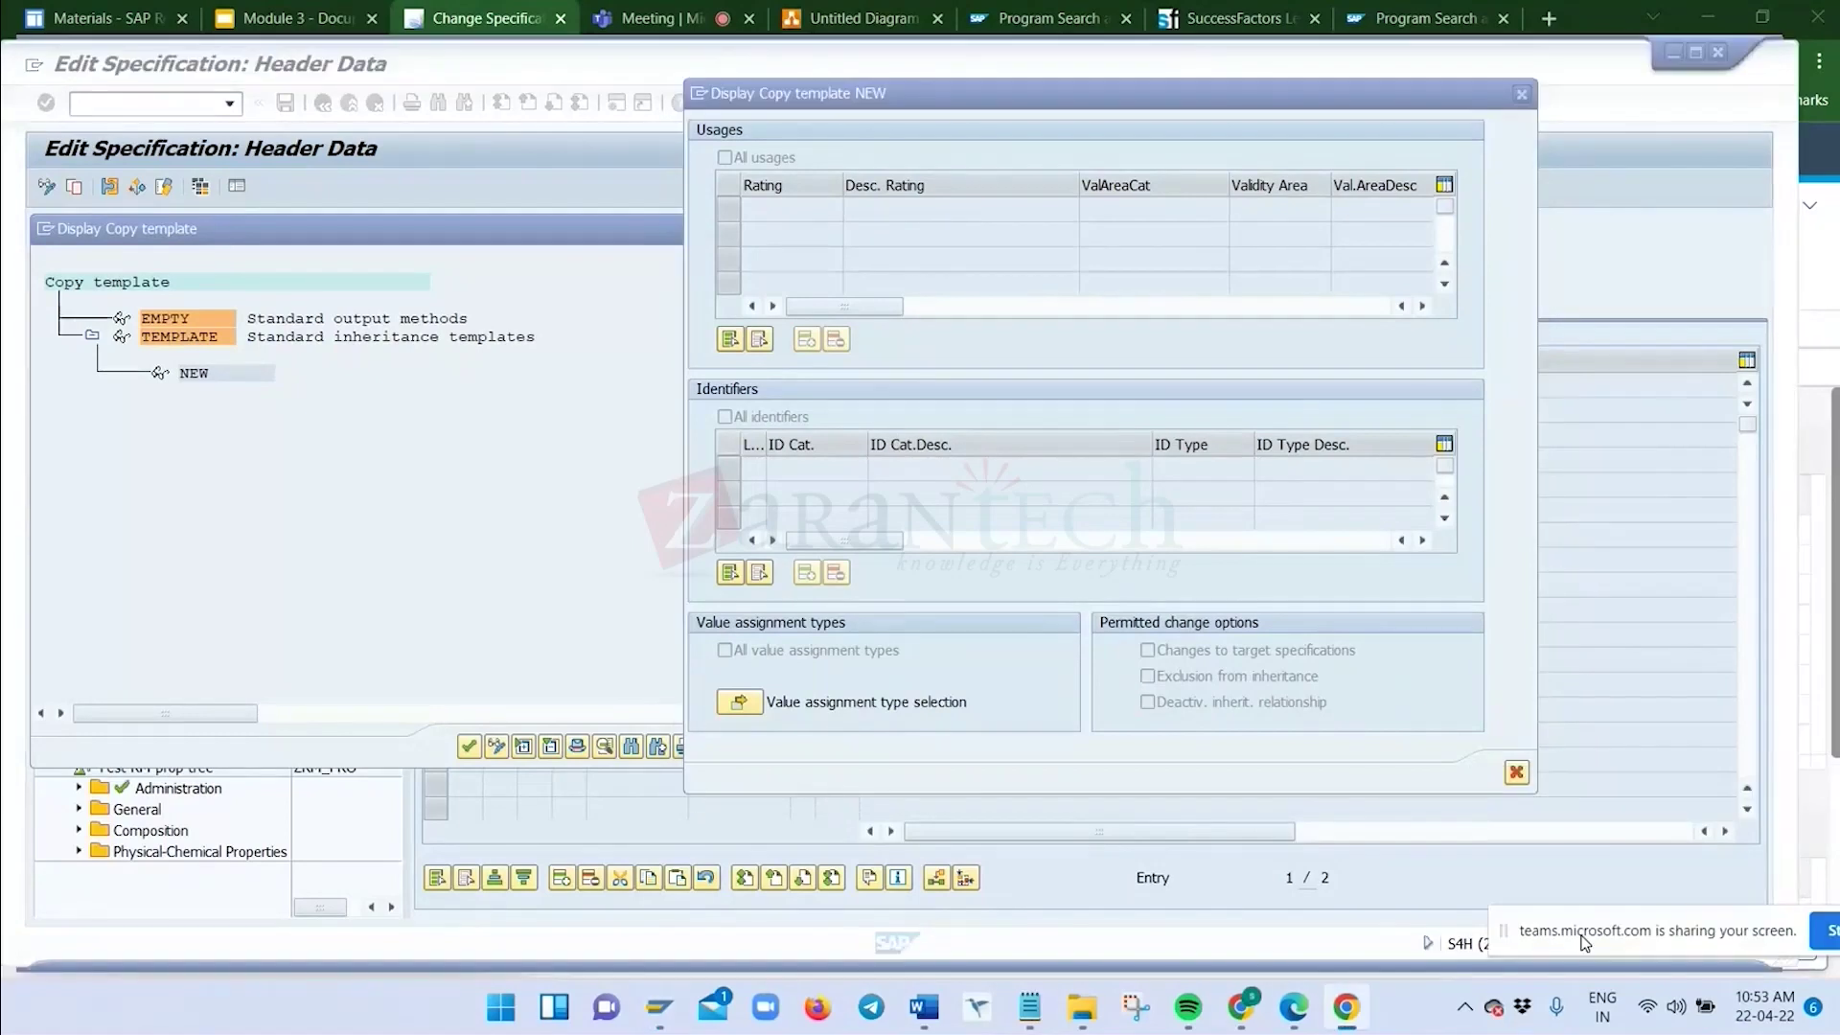
{"action": "left_click", "coordinate": [1303, 713]}
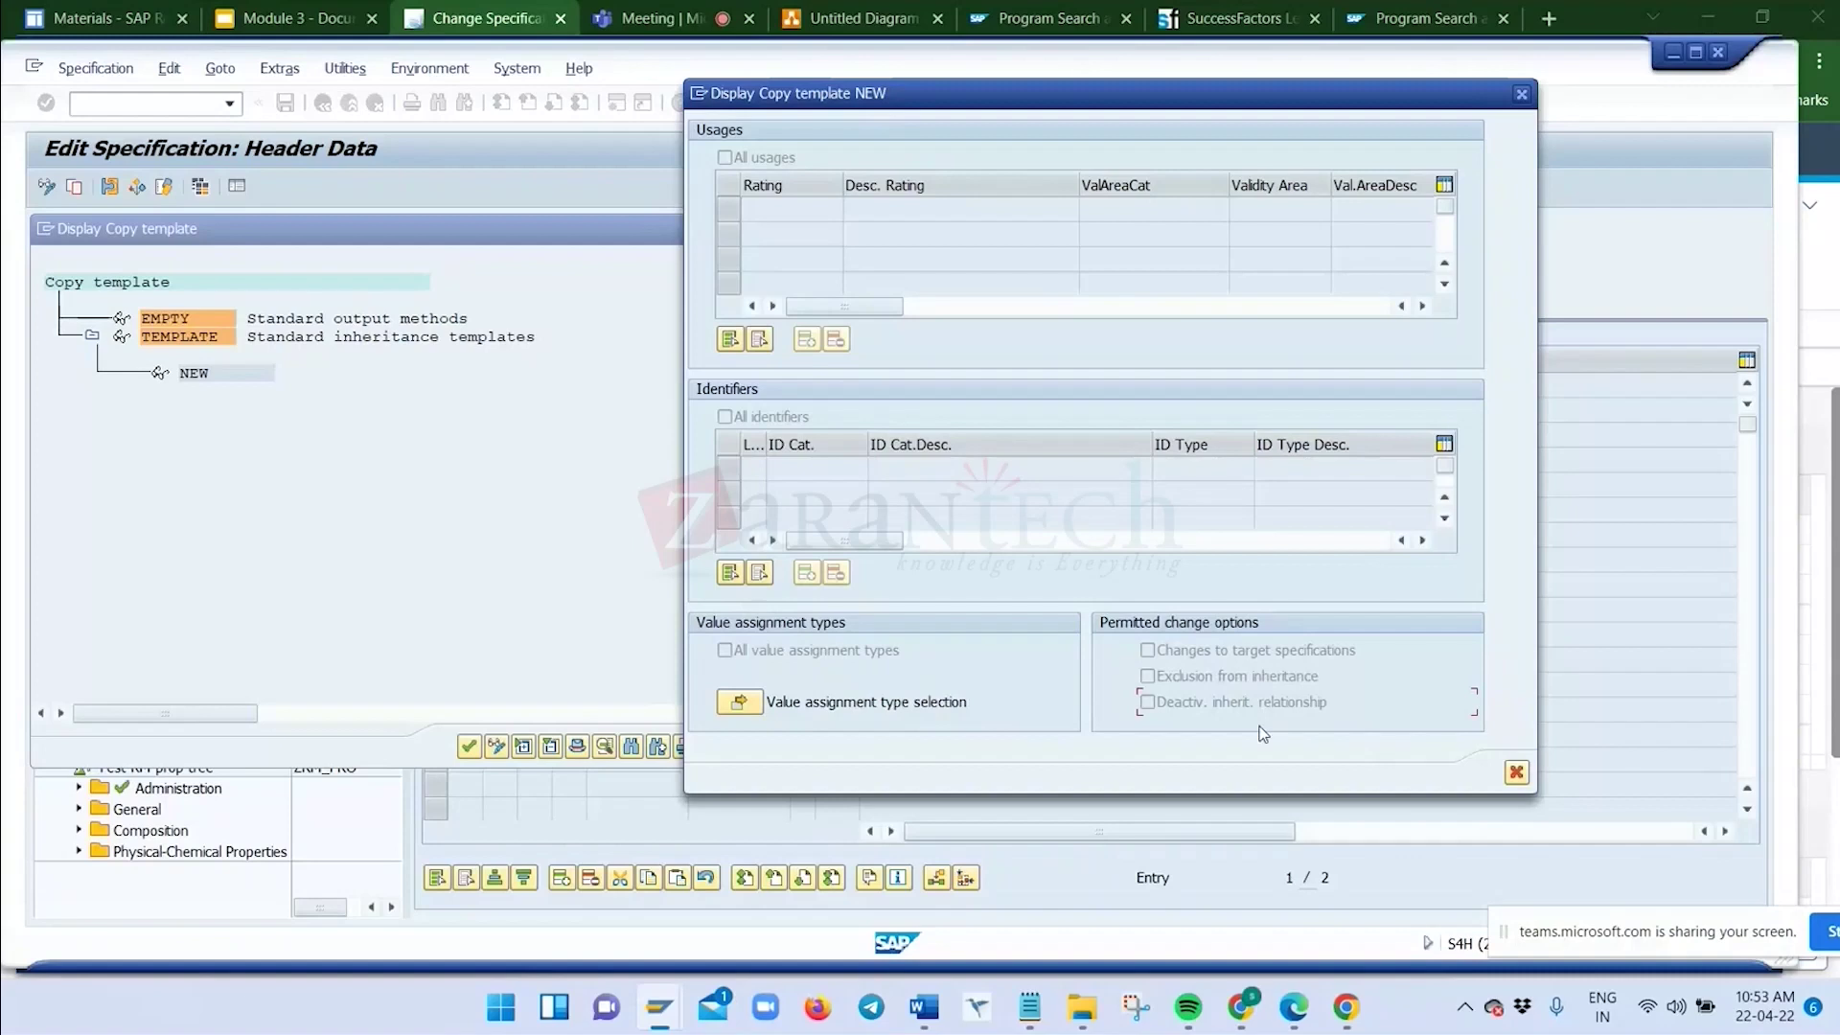
Open the value assignment type selection for NEW and expand Administration, General and Physical-Chemical Properties in the ZRM_PRO property tree
{"action": "left_click", "coordinate": [740, 705]}
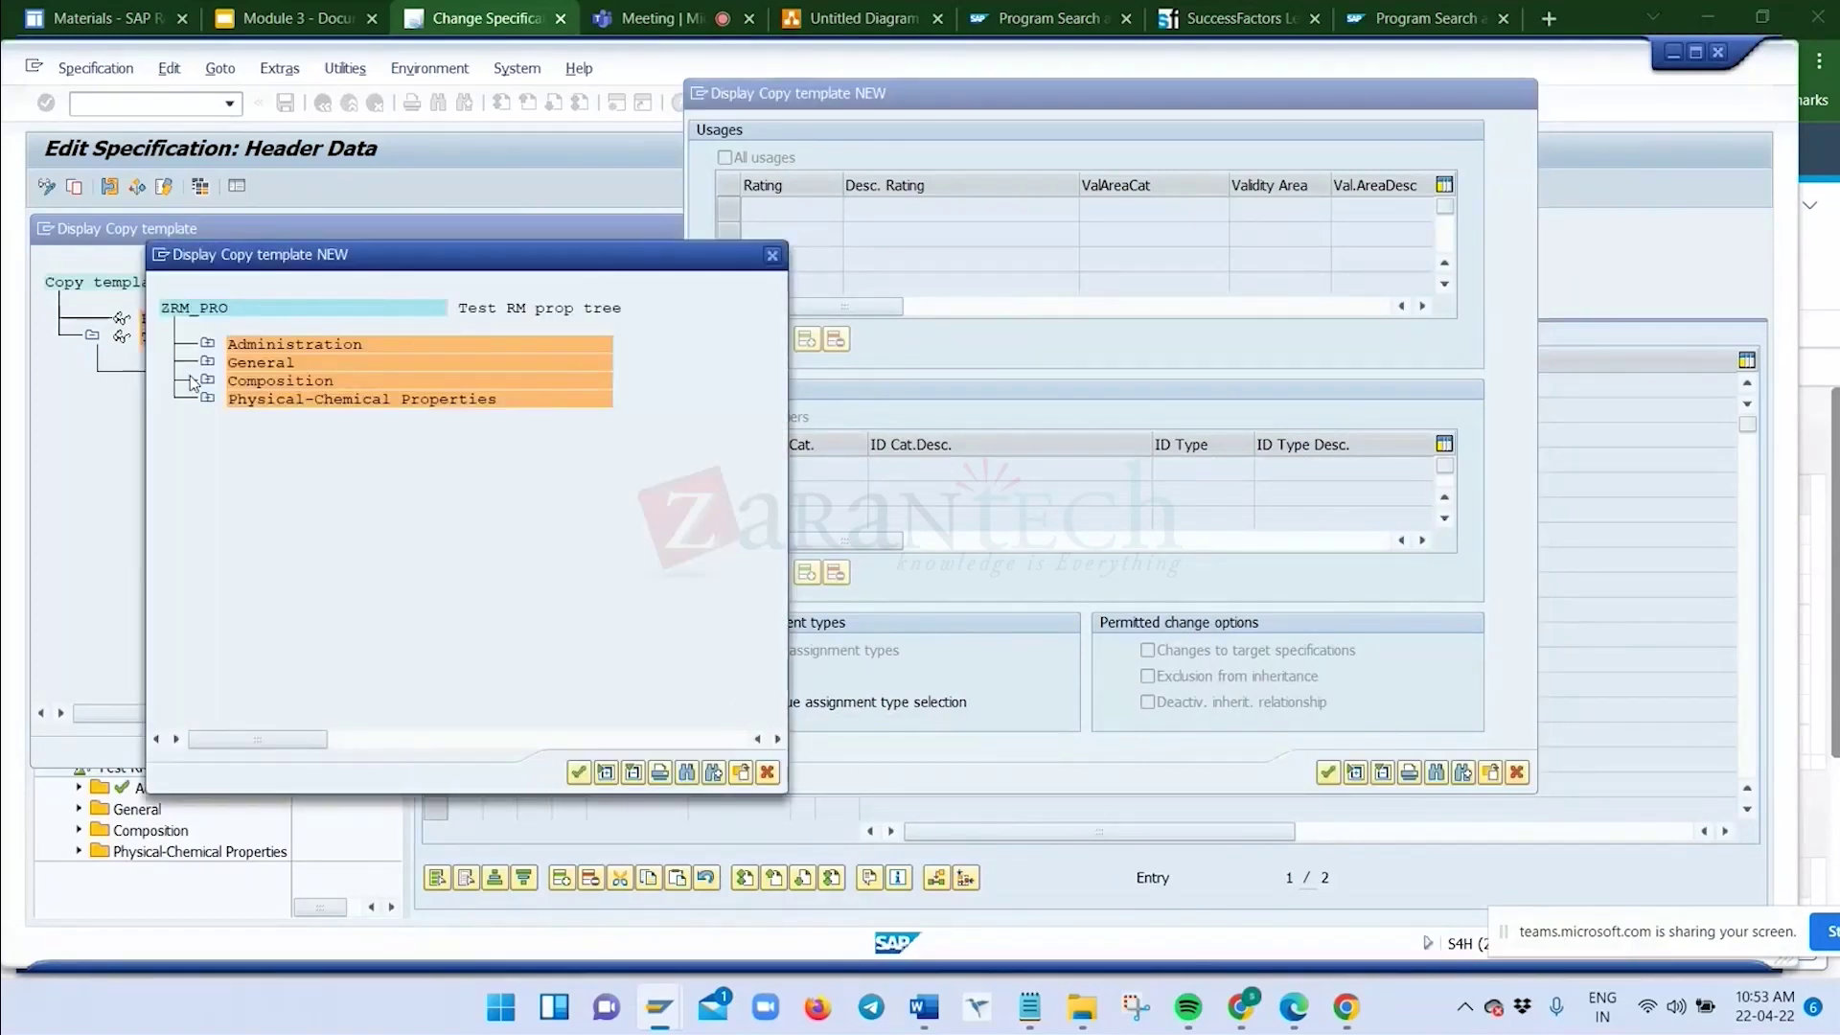
{"action": "left_click_drag", "start_coordinate": [345, 259], "coordinate": [1203, 202]}
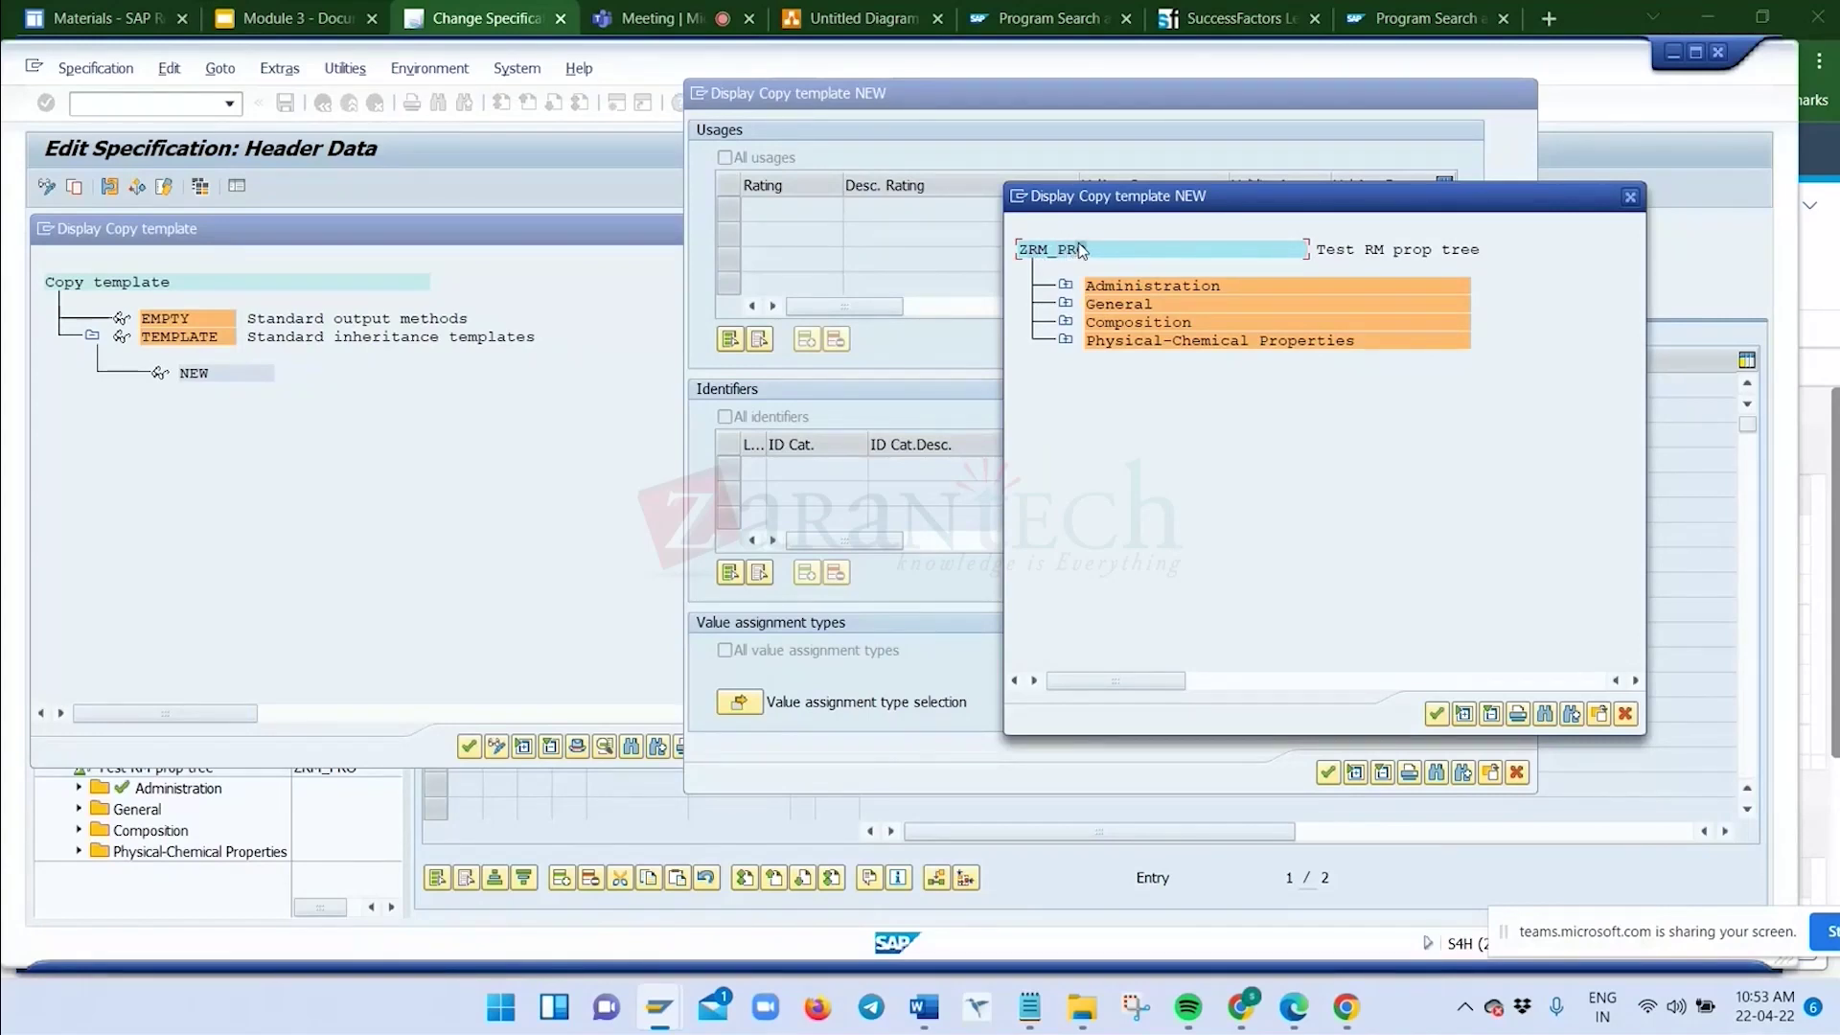
{"action": "left_click", "coordinate": [1066, 285]}
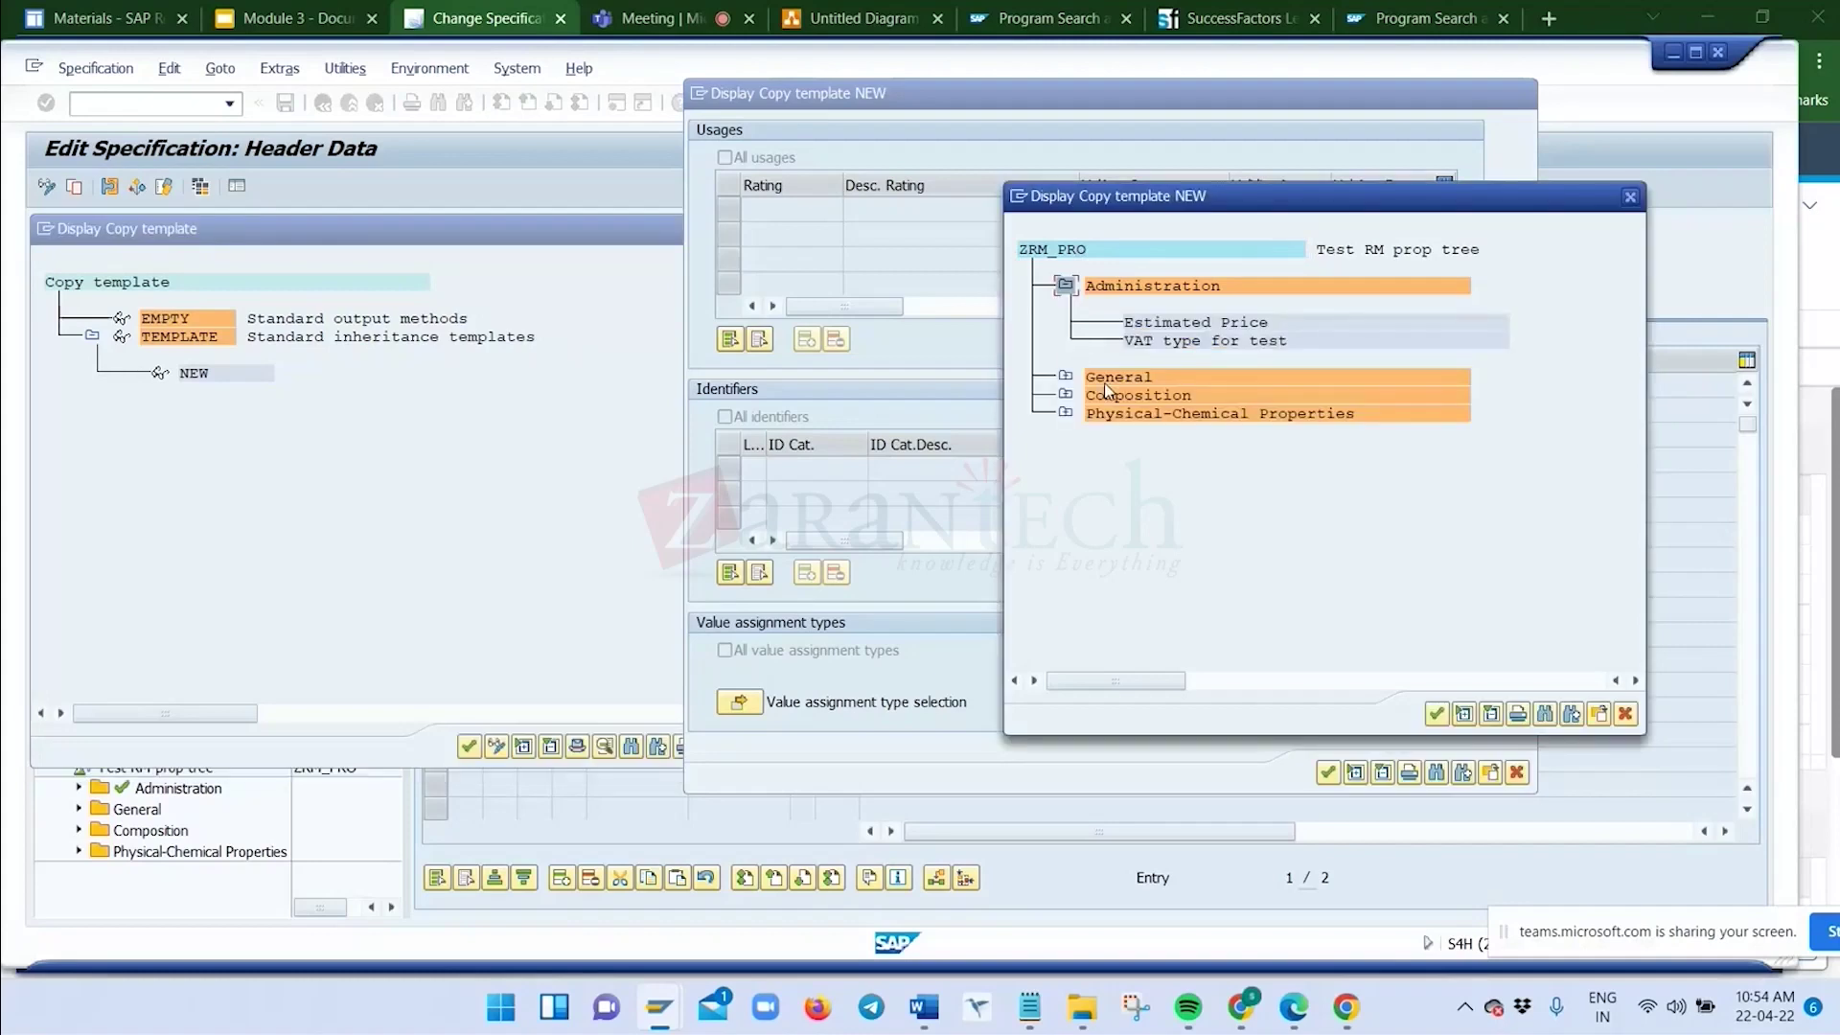
{"action": "left_click", "coordinate": [1186, 326]}
{"action": "left_click", "coordinate": [1077, 404]}
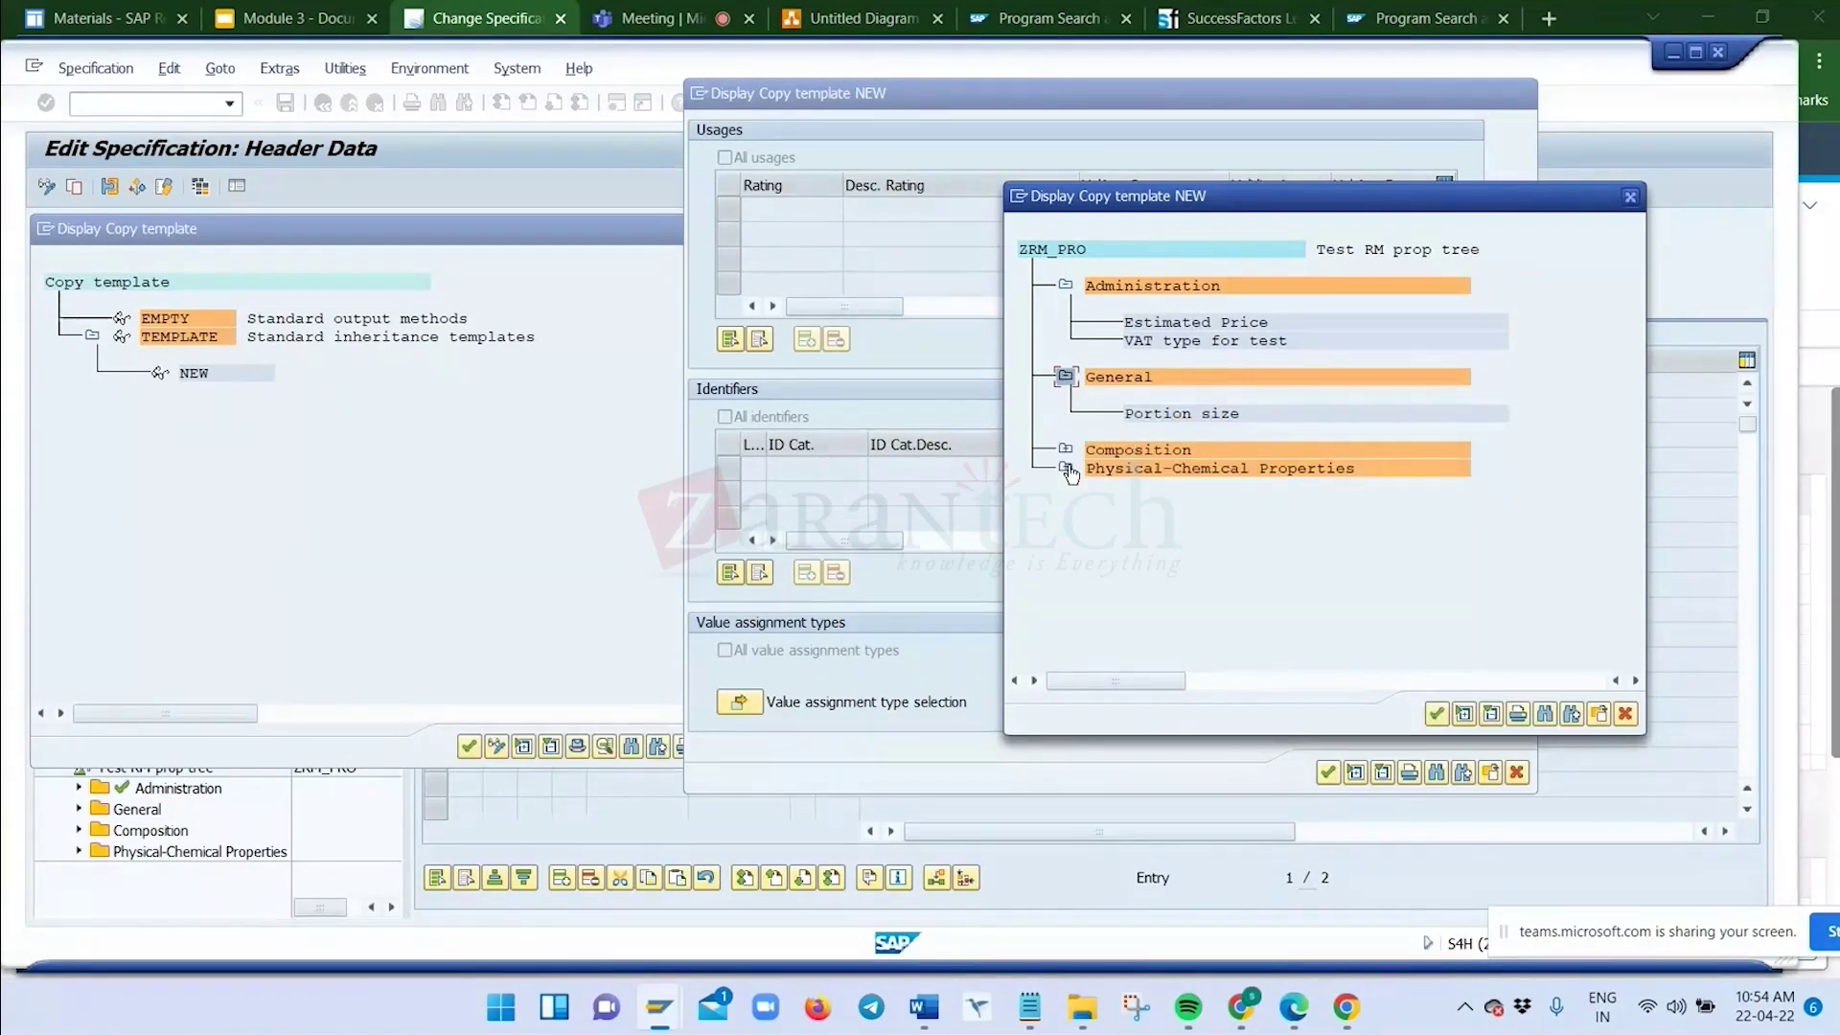
{"action": "left_click", "coordinate": [1066, 470]}
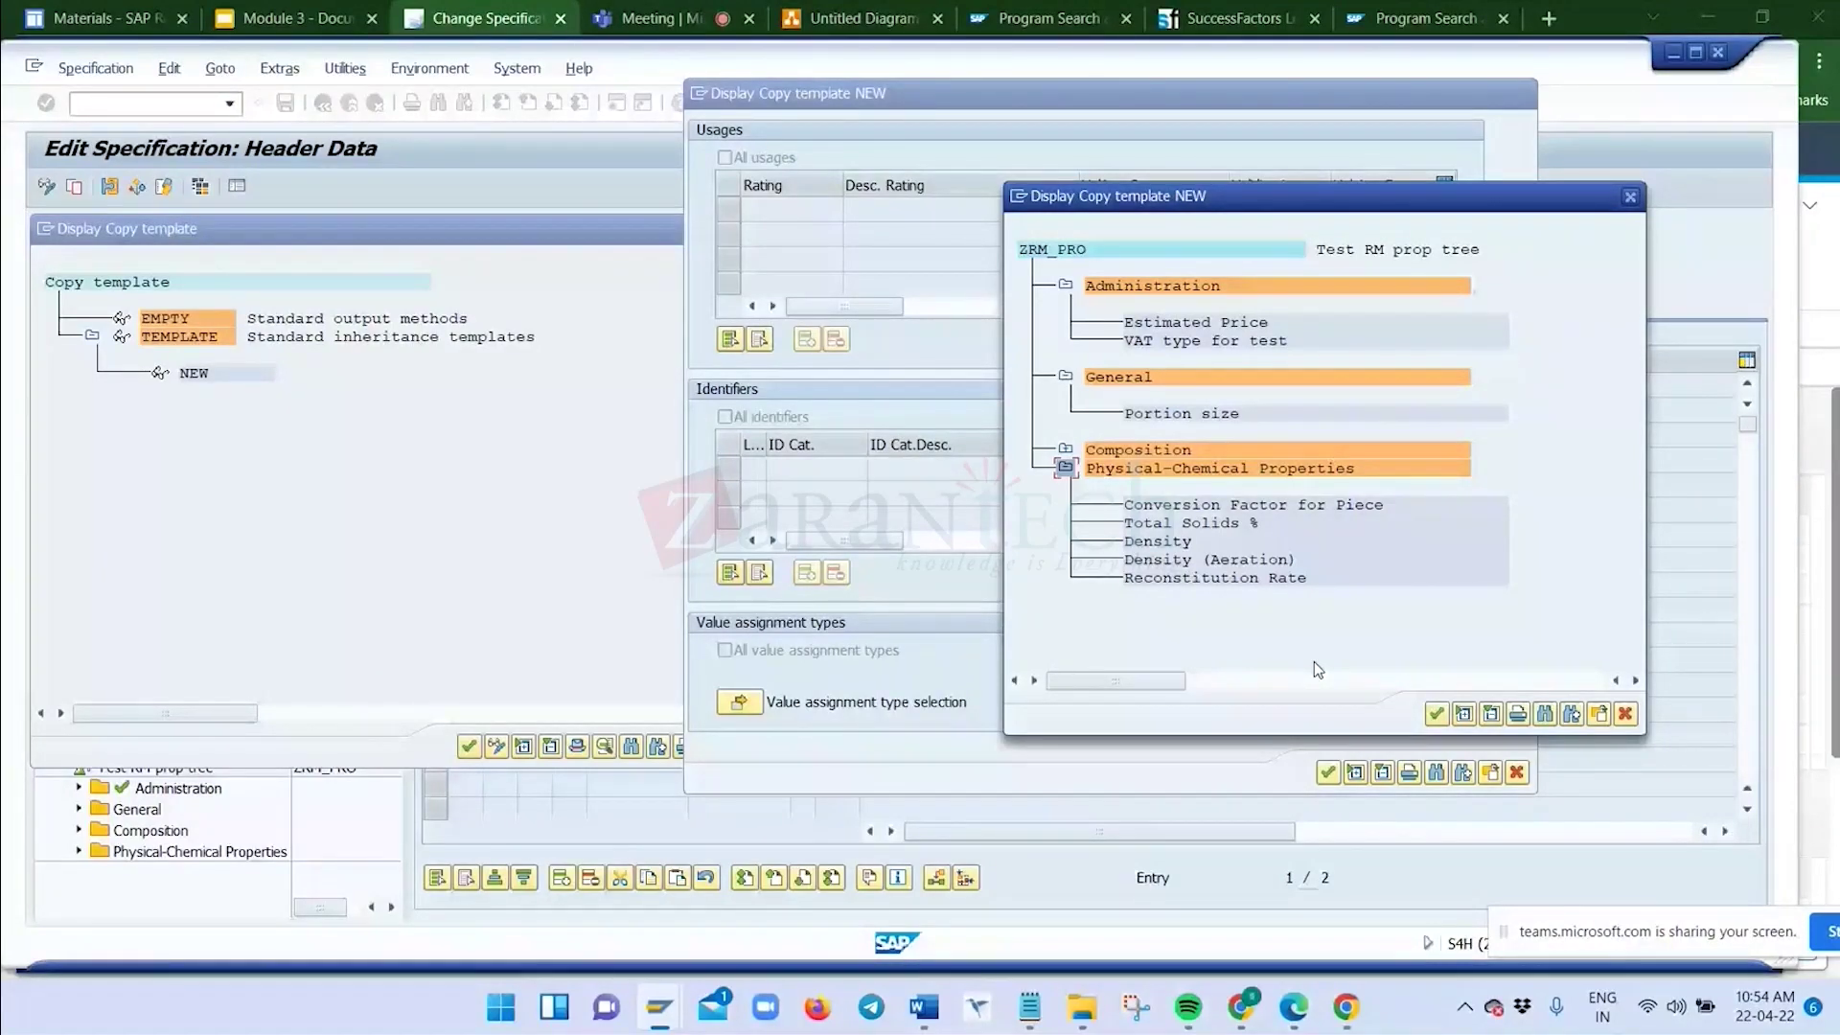
Expand Composition to review its value assignment types, and close the selection and the template detail view
{"action": "left_click", "coordinate": [1151, 561]}
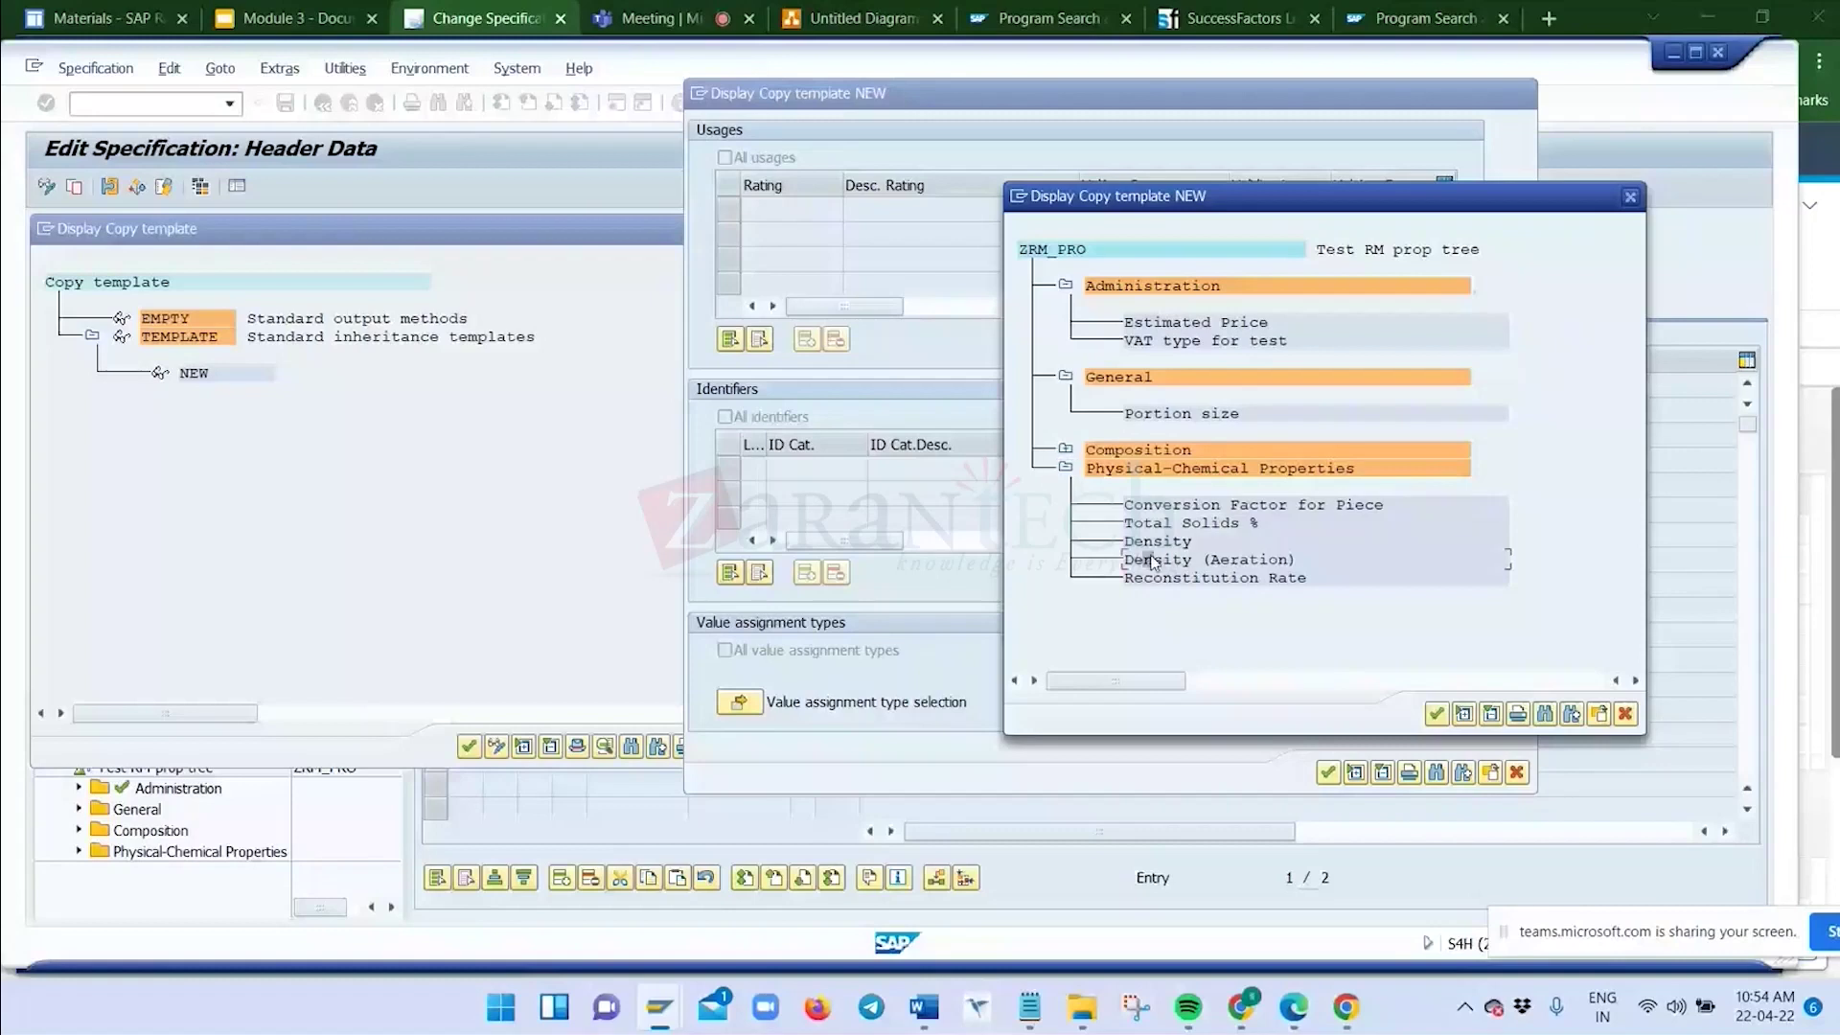
{"action": "double_click", "coordinate": [1147, 454]}
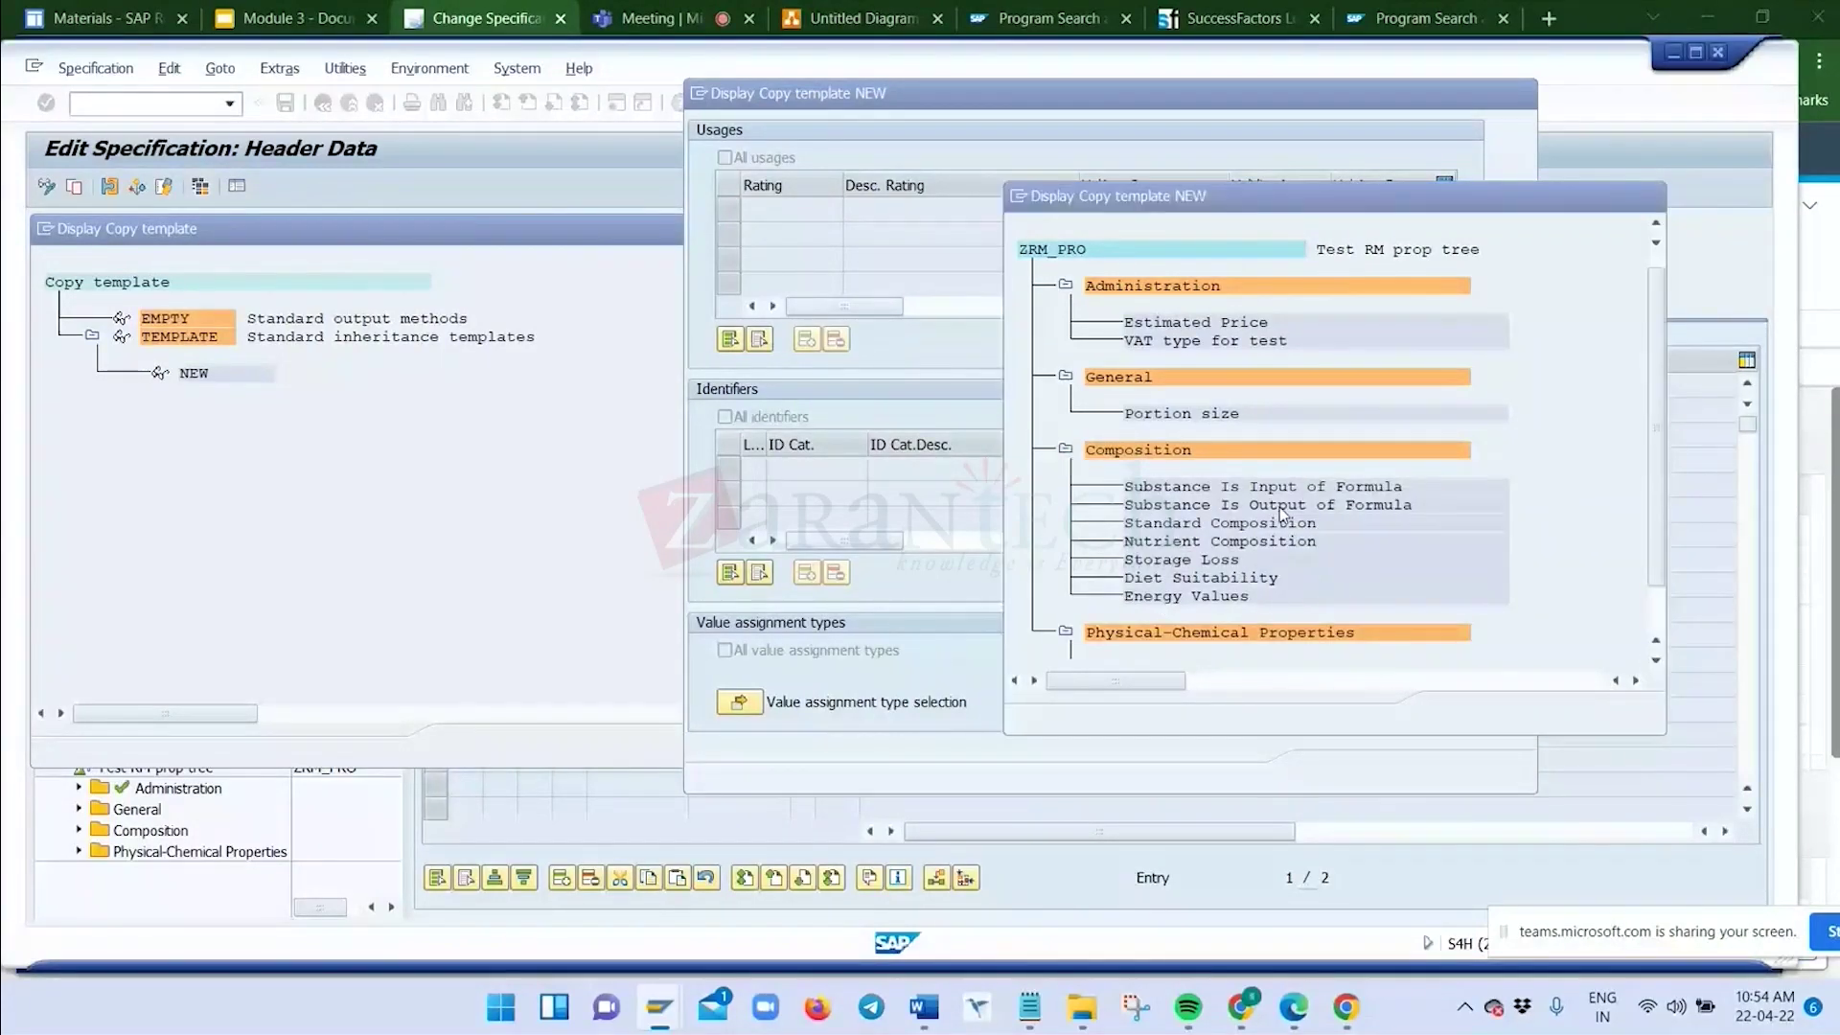
{"action": "scroll", "coordinate": [1307, 550], "scroll_direction": "down", "scroll_amount": 1}
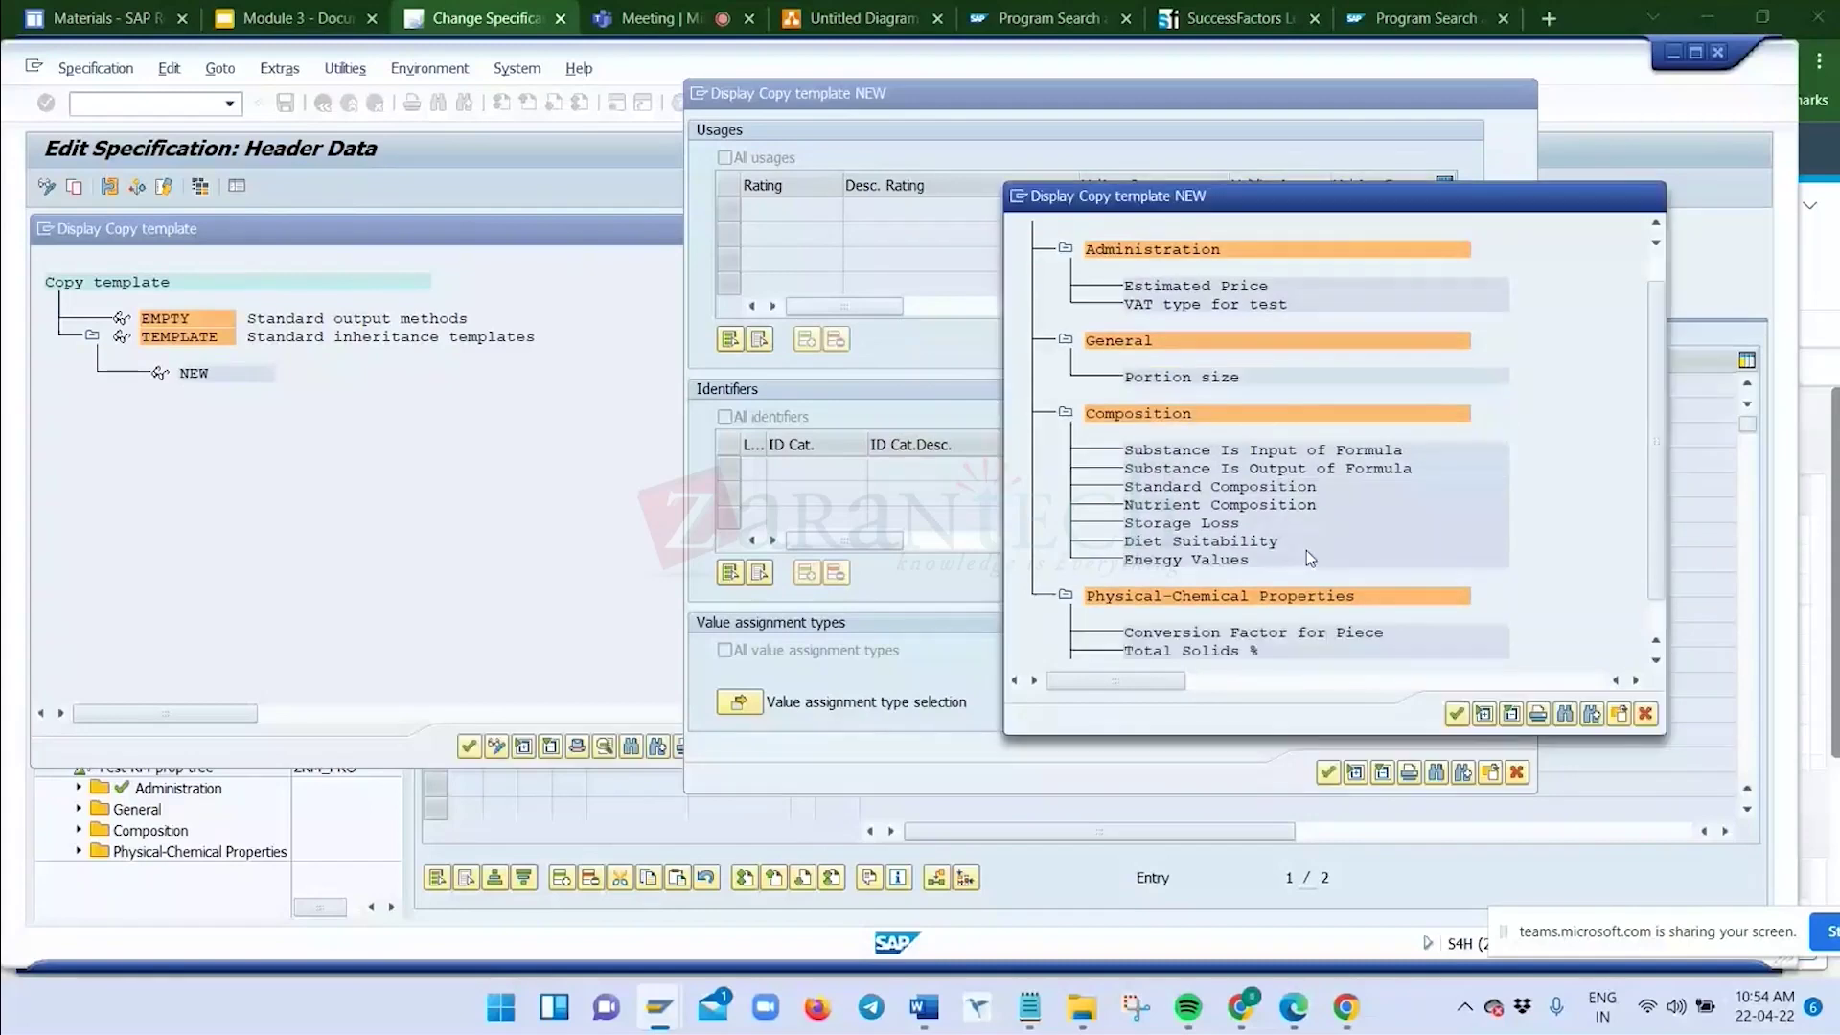
{"action": "scroll", "coordinate": [1307, 550], "scroll_direction": "up", "scroll_amount": 1}
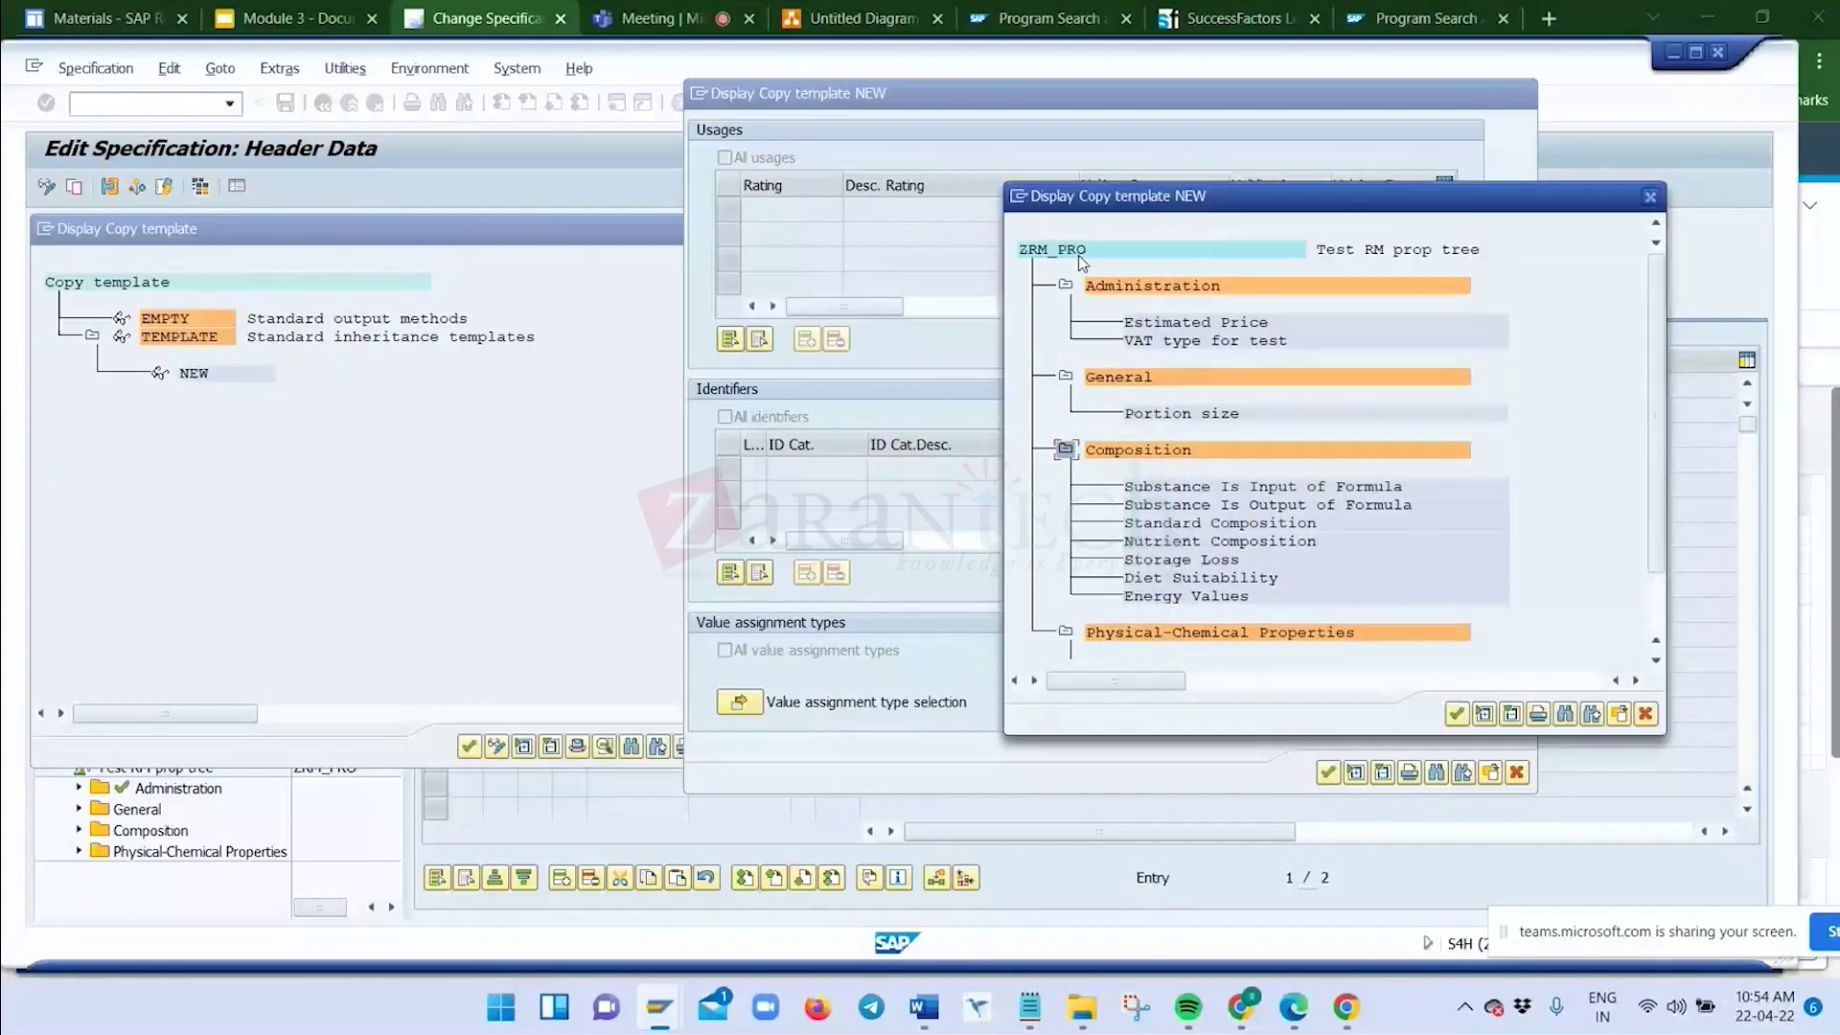
{"action": "left_click", "coordinate": [1080, 251]}
{"action": "left_click", "coordinate": [1154, 343]}
{"action": "key", "text": "Return"}
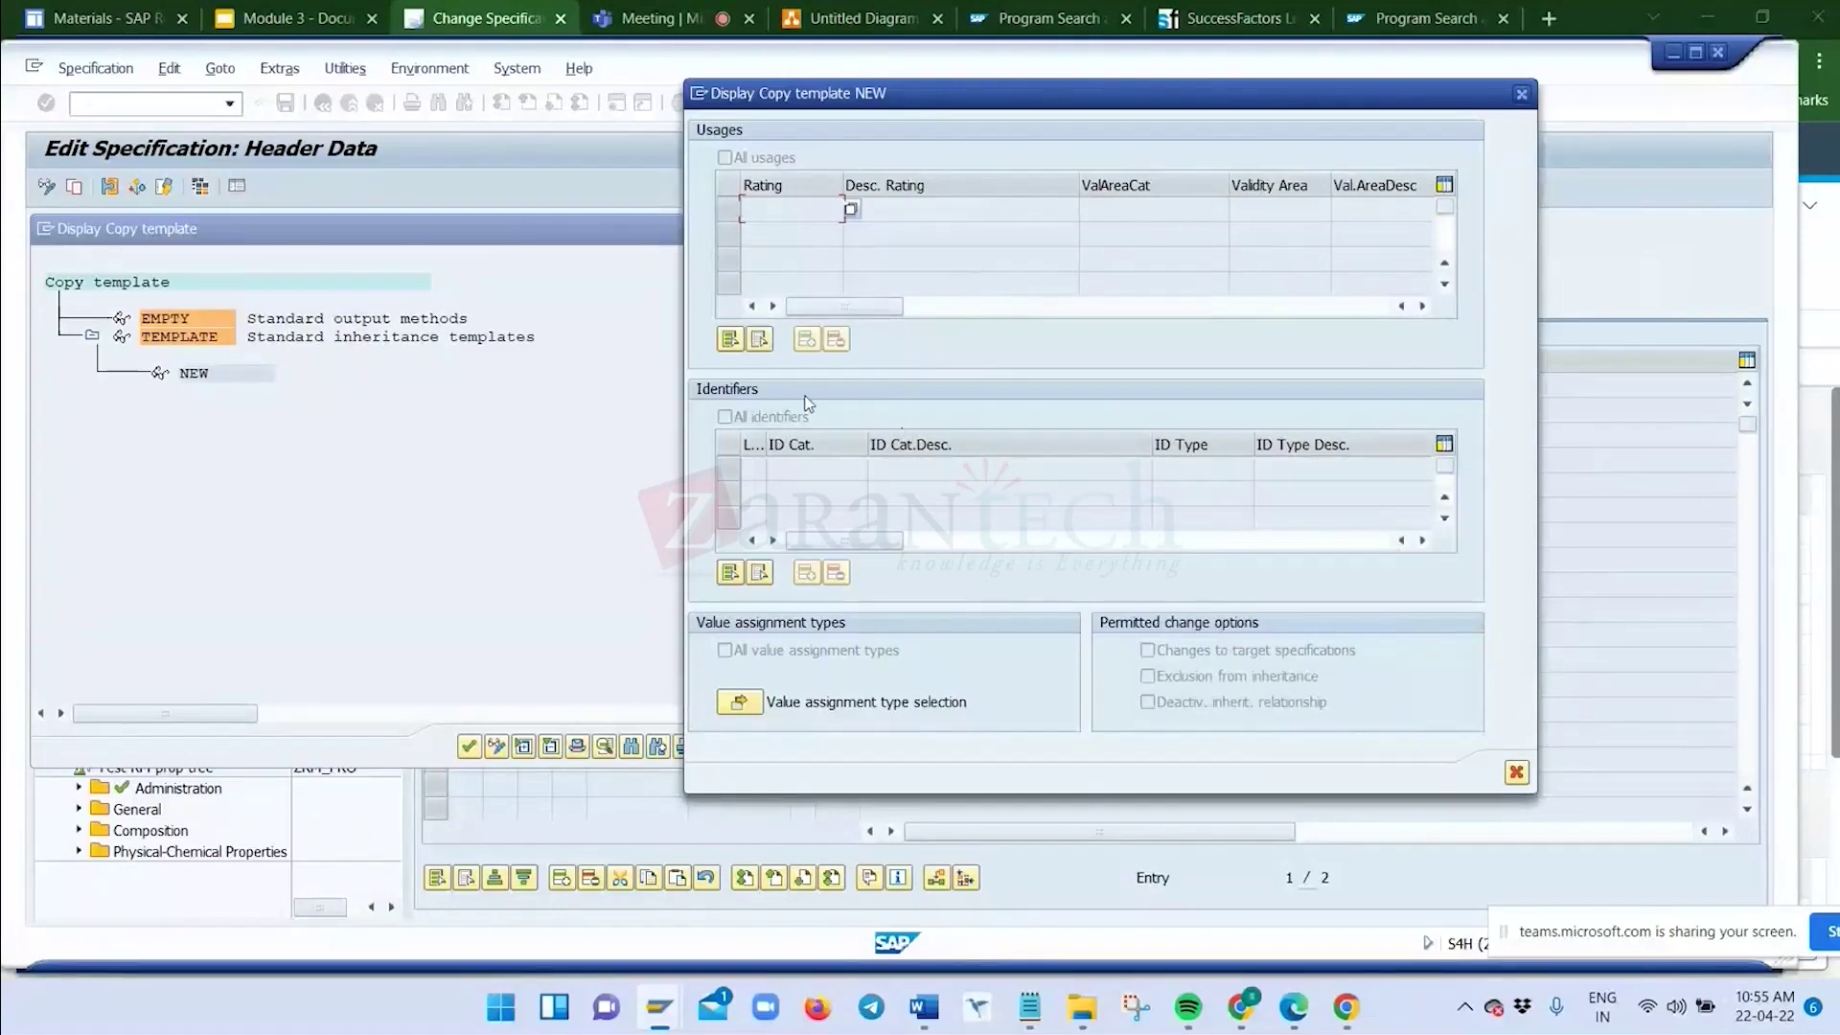
{"action": "left_click", "coordinate": [1516, 773]}
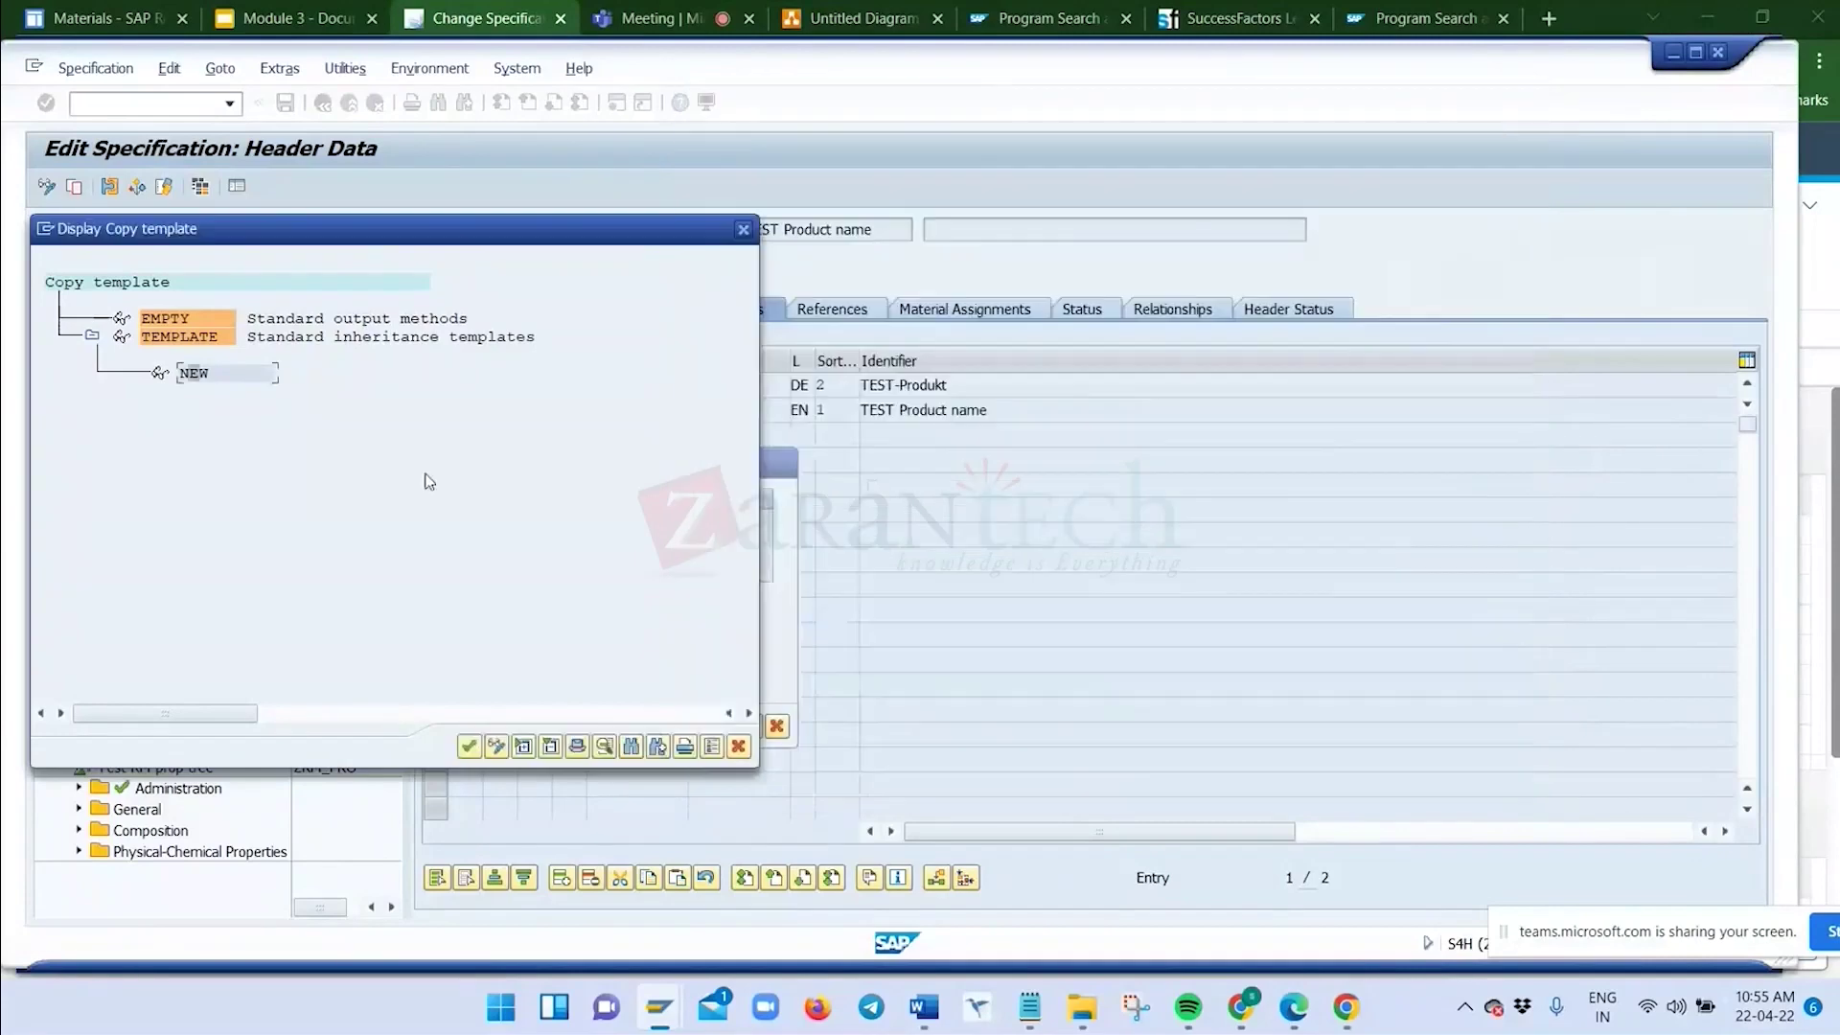
Choose NEW as the template, reopen the copy templates, switch to change mode and accept NEW again
{"action": "double_click", "coordinate": [194, 373]}
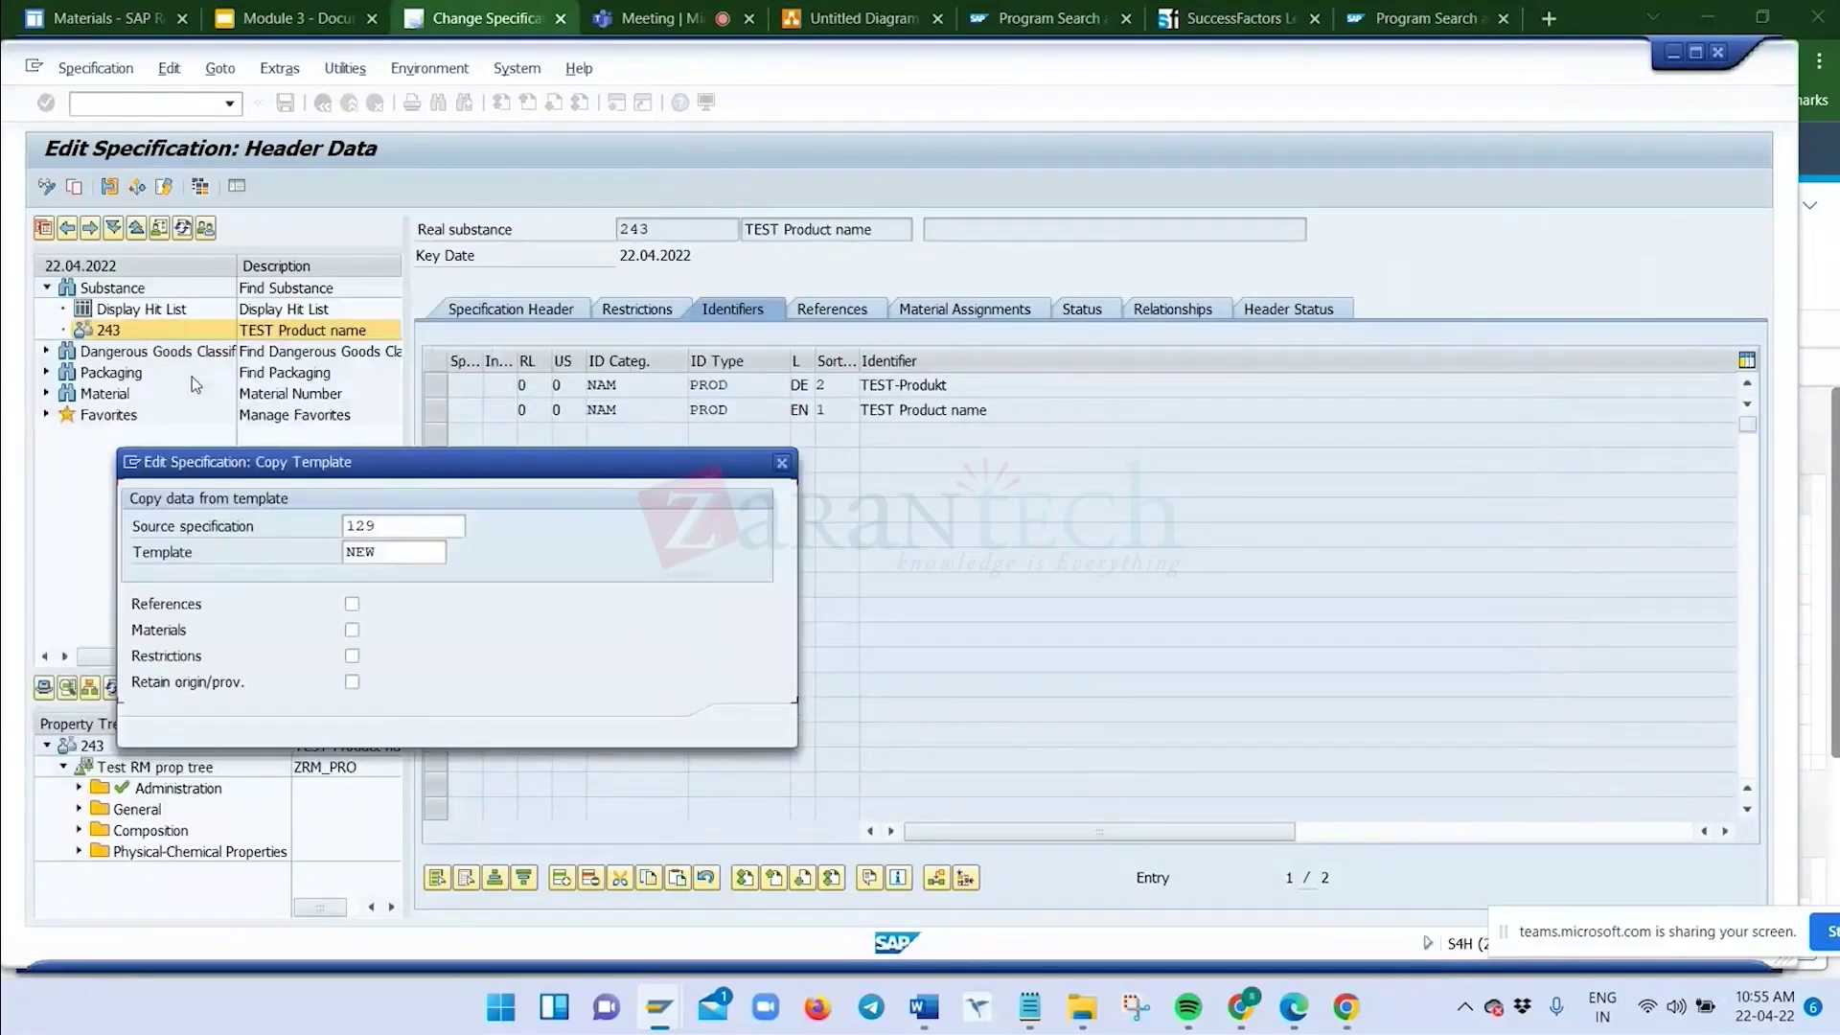
{"action": "left_click", "coordinate": [455, 555]}
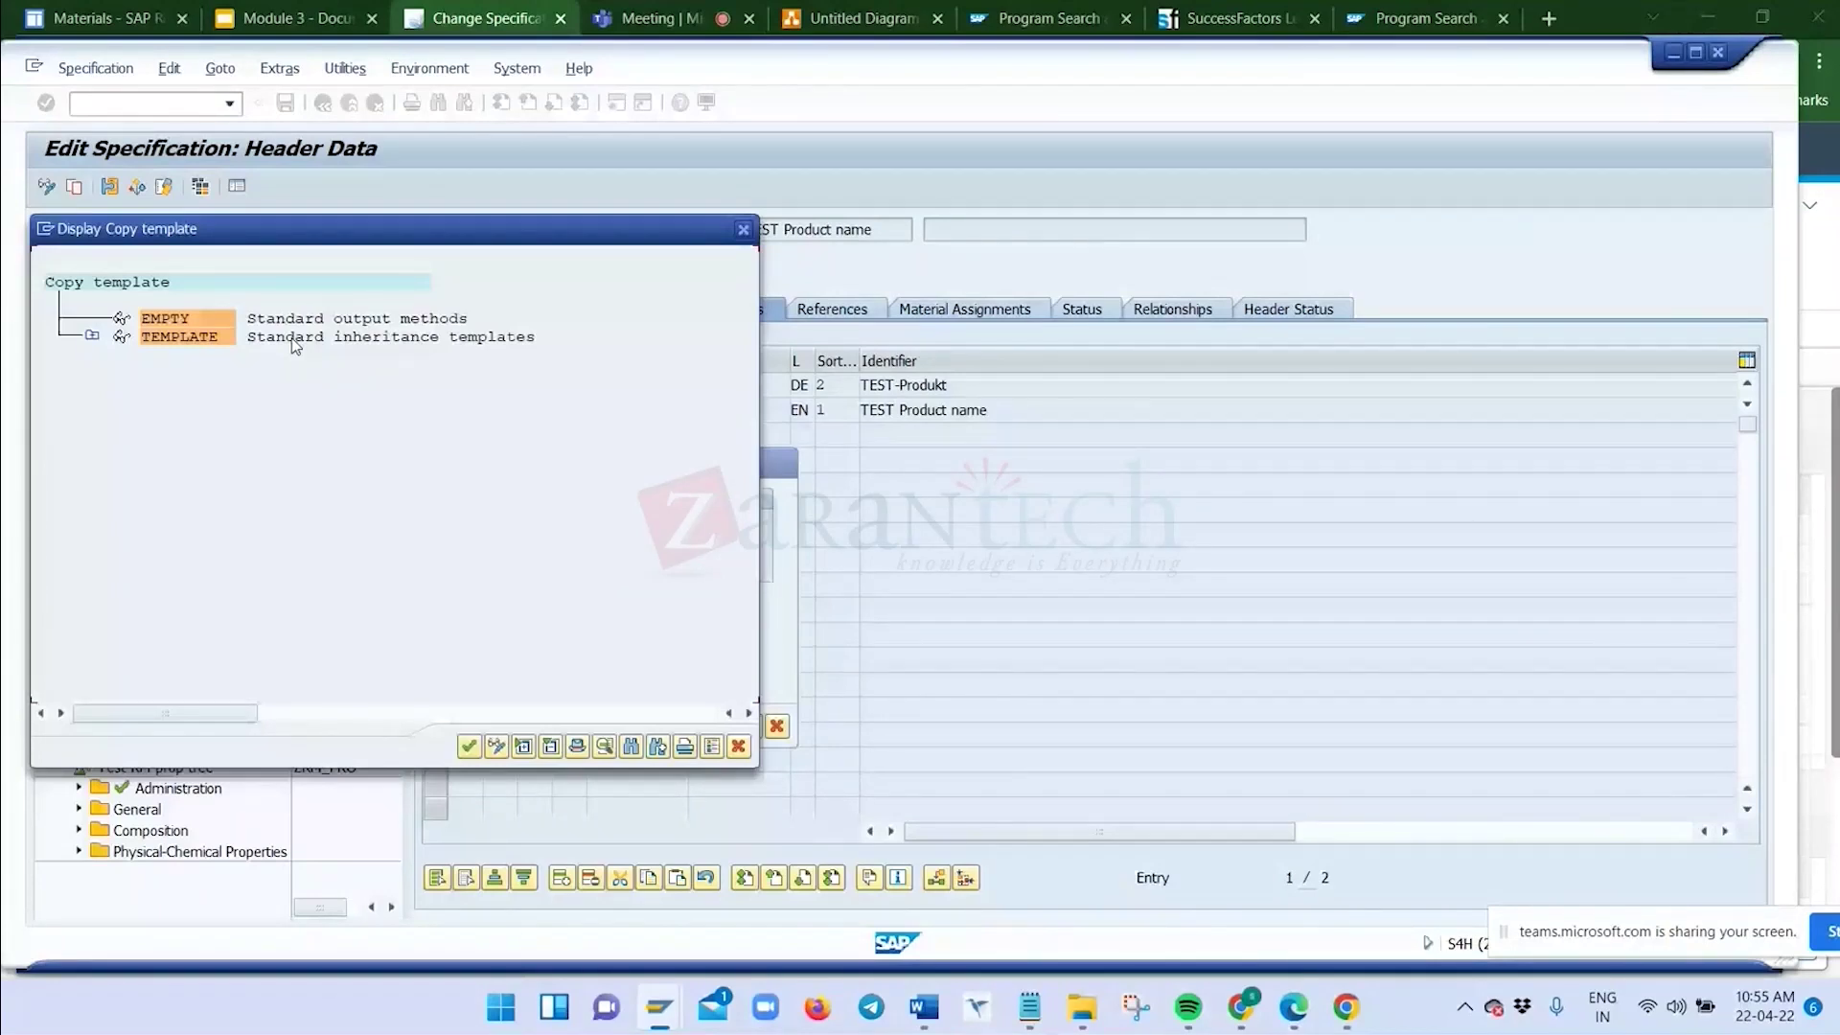
{"action": "left_click", "coordinate": [498, 748]}
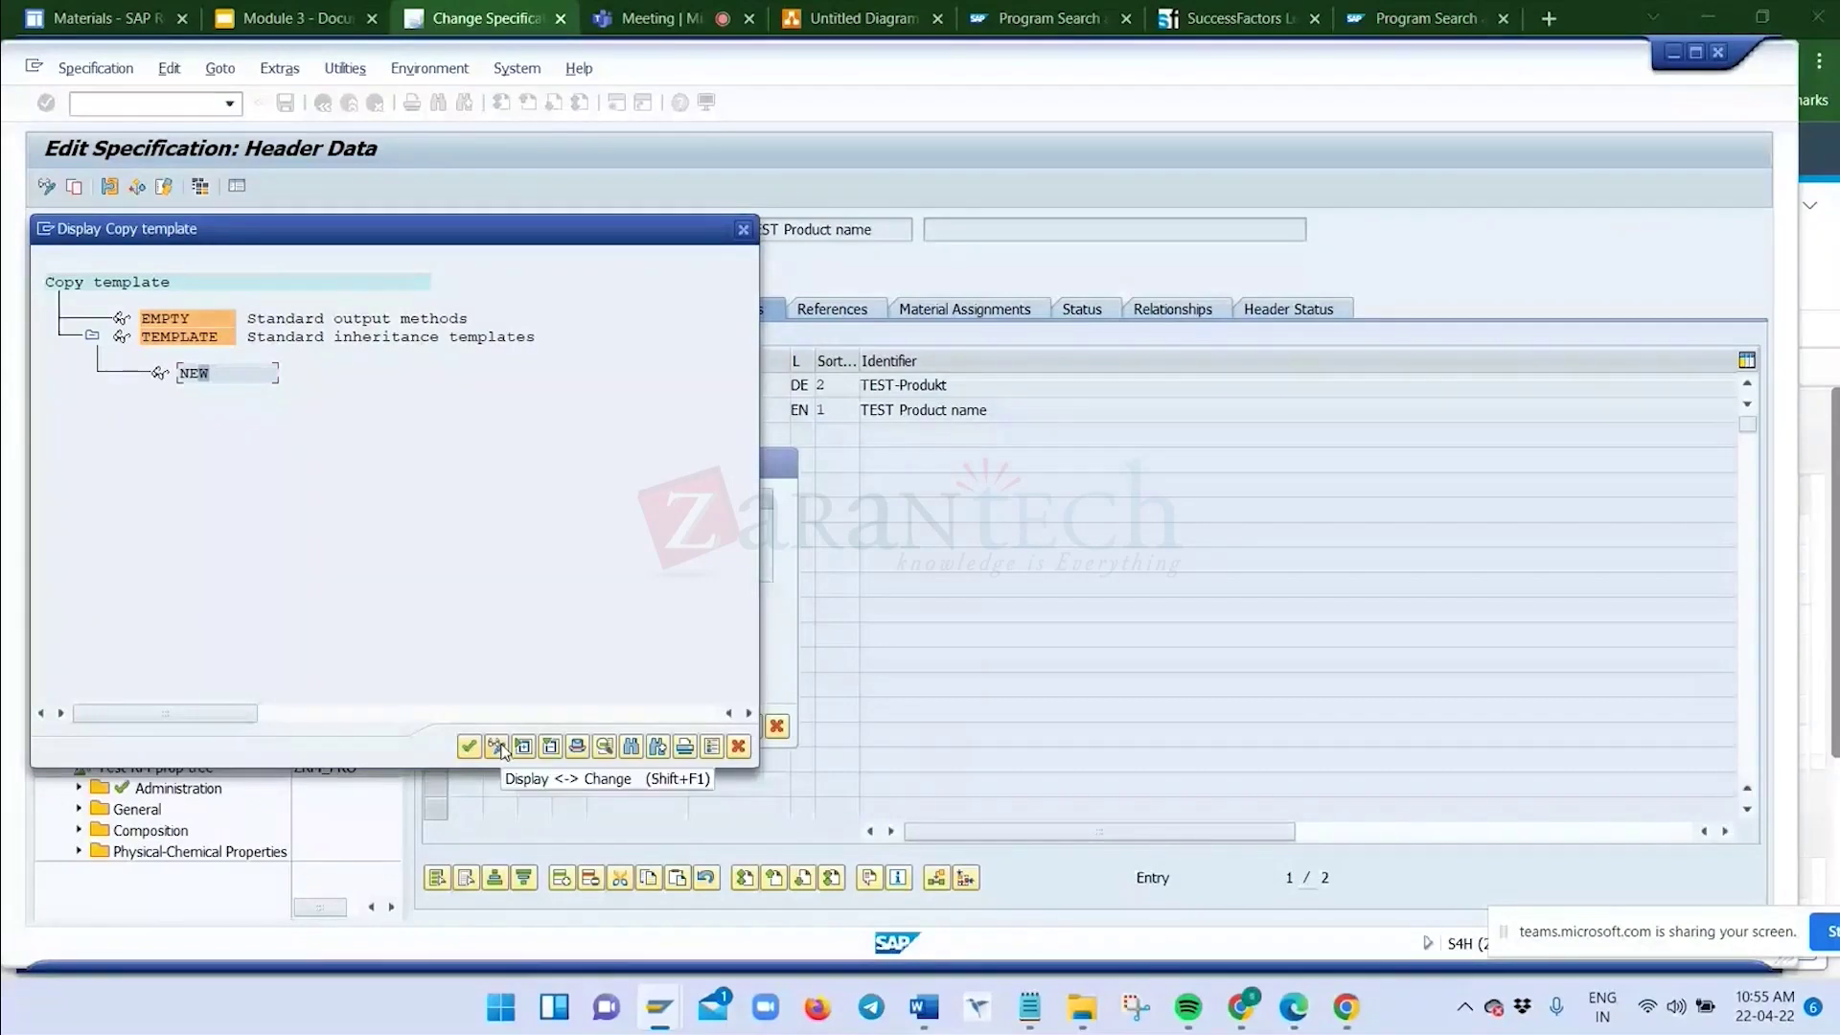
{"action": "left_click", "coordinate": [498, 747]}
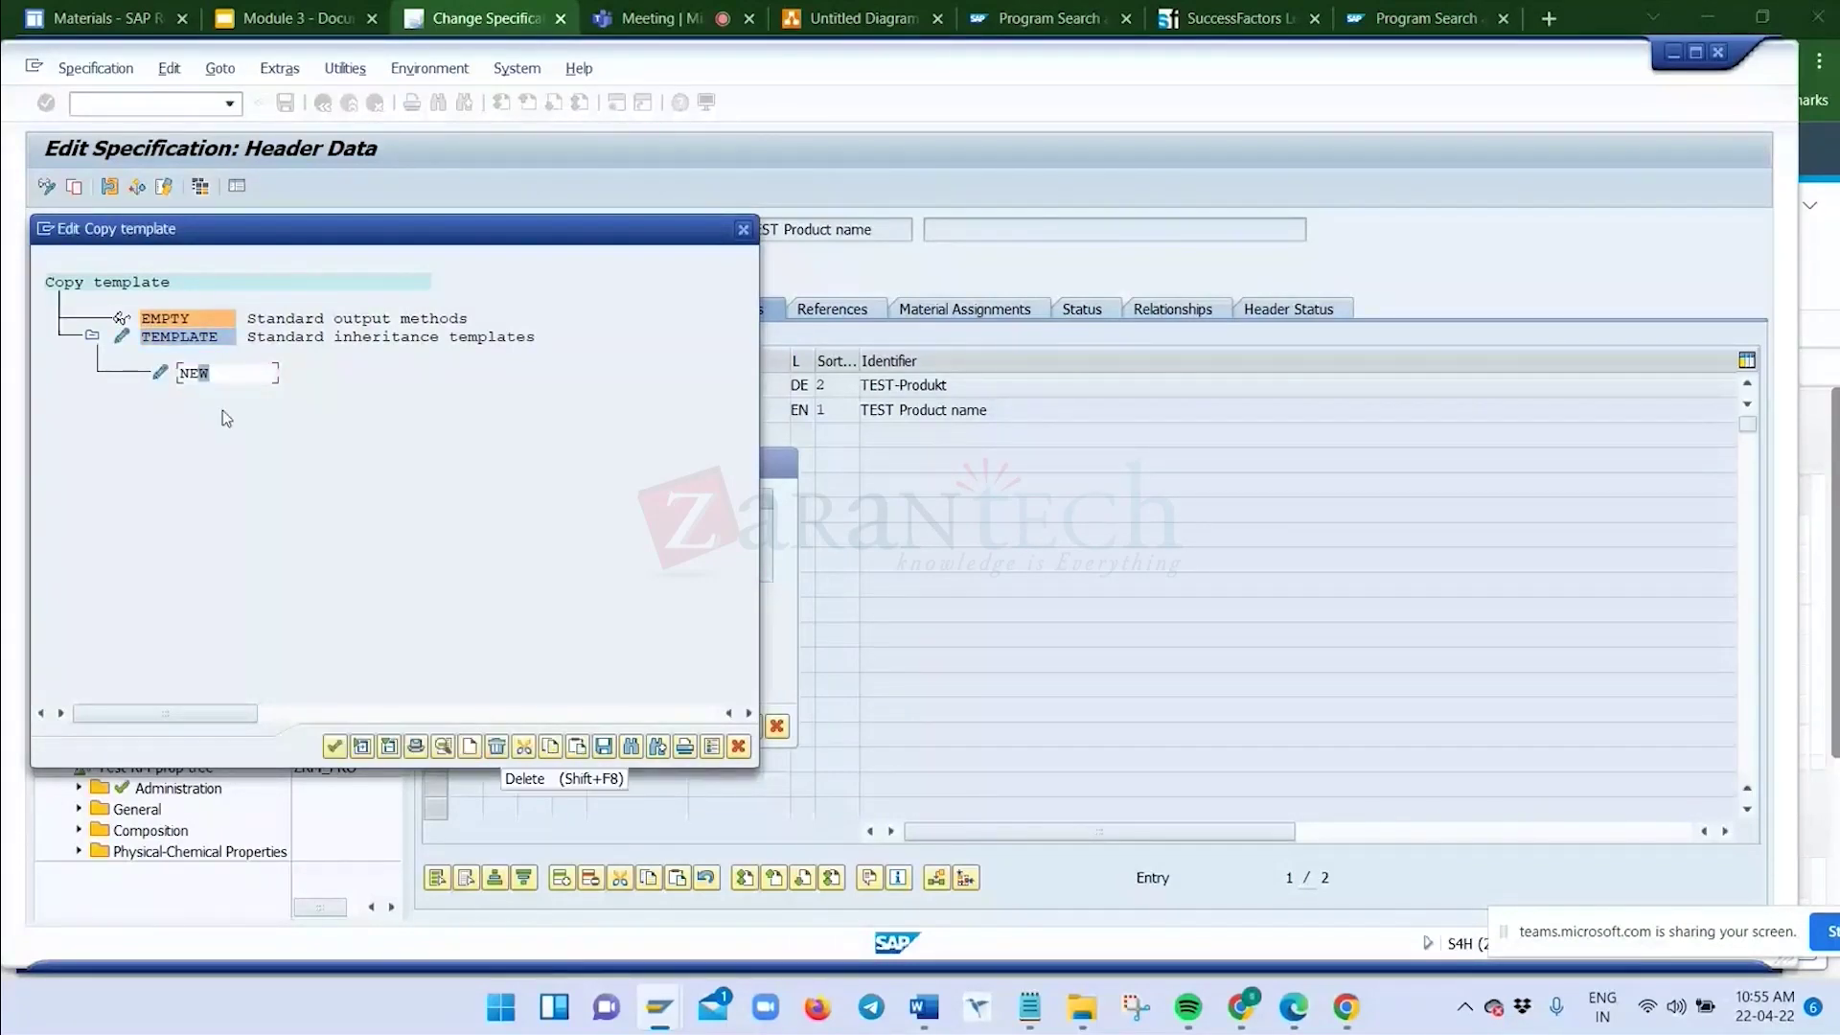
{"action": "left_click", "coordinate": [335, 747]}
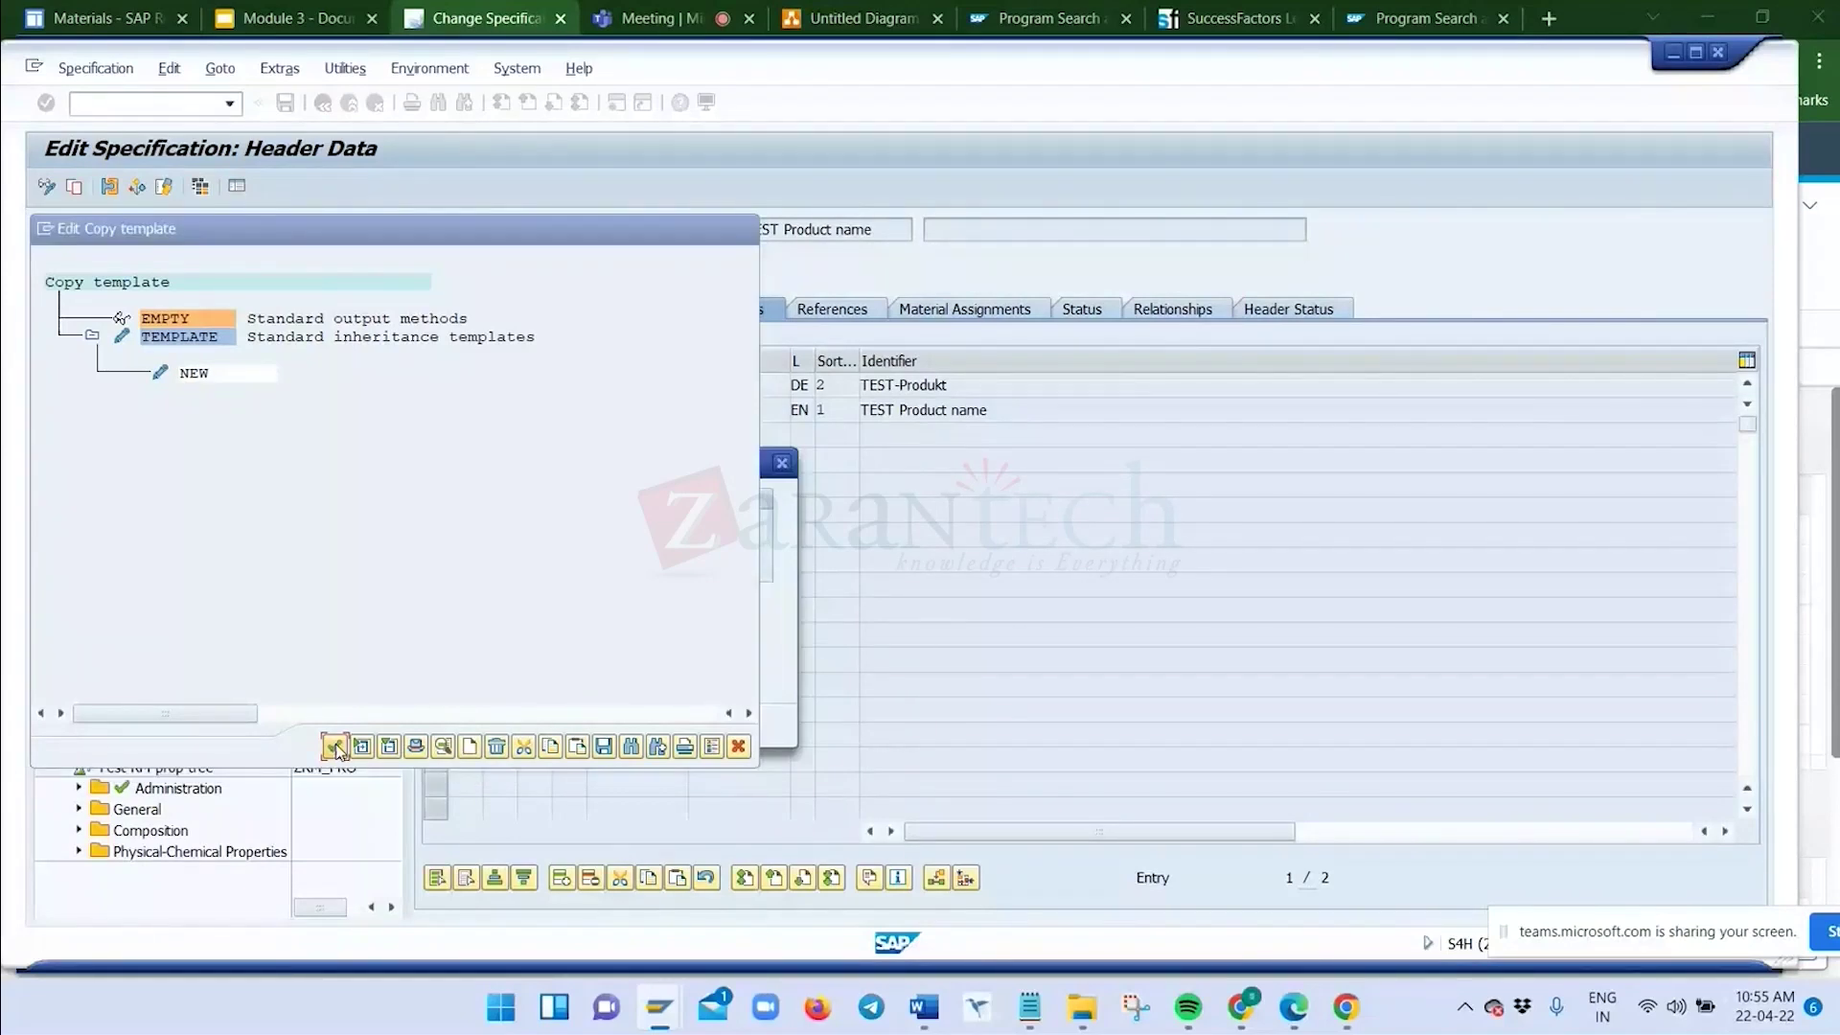
Switch the group entry NEW to change mode in the TEMPLATE group and examine its header data
{"action": "left_click", "coordinate": [92, 335]}
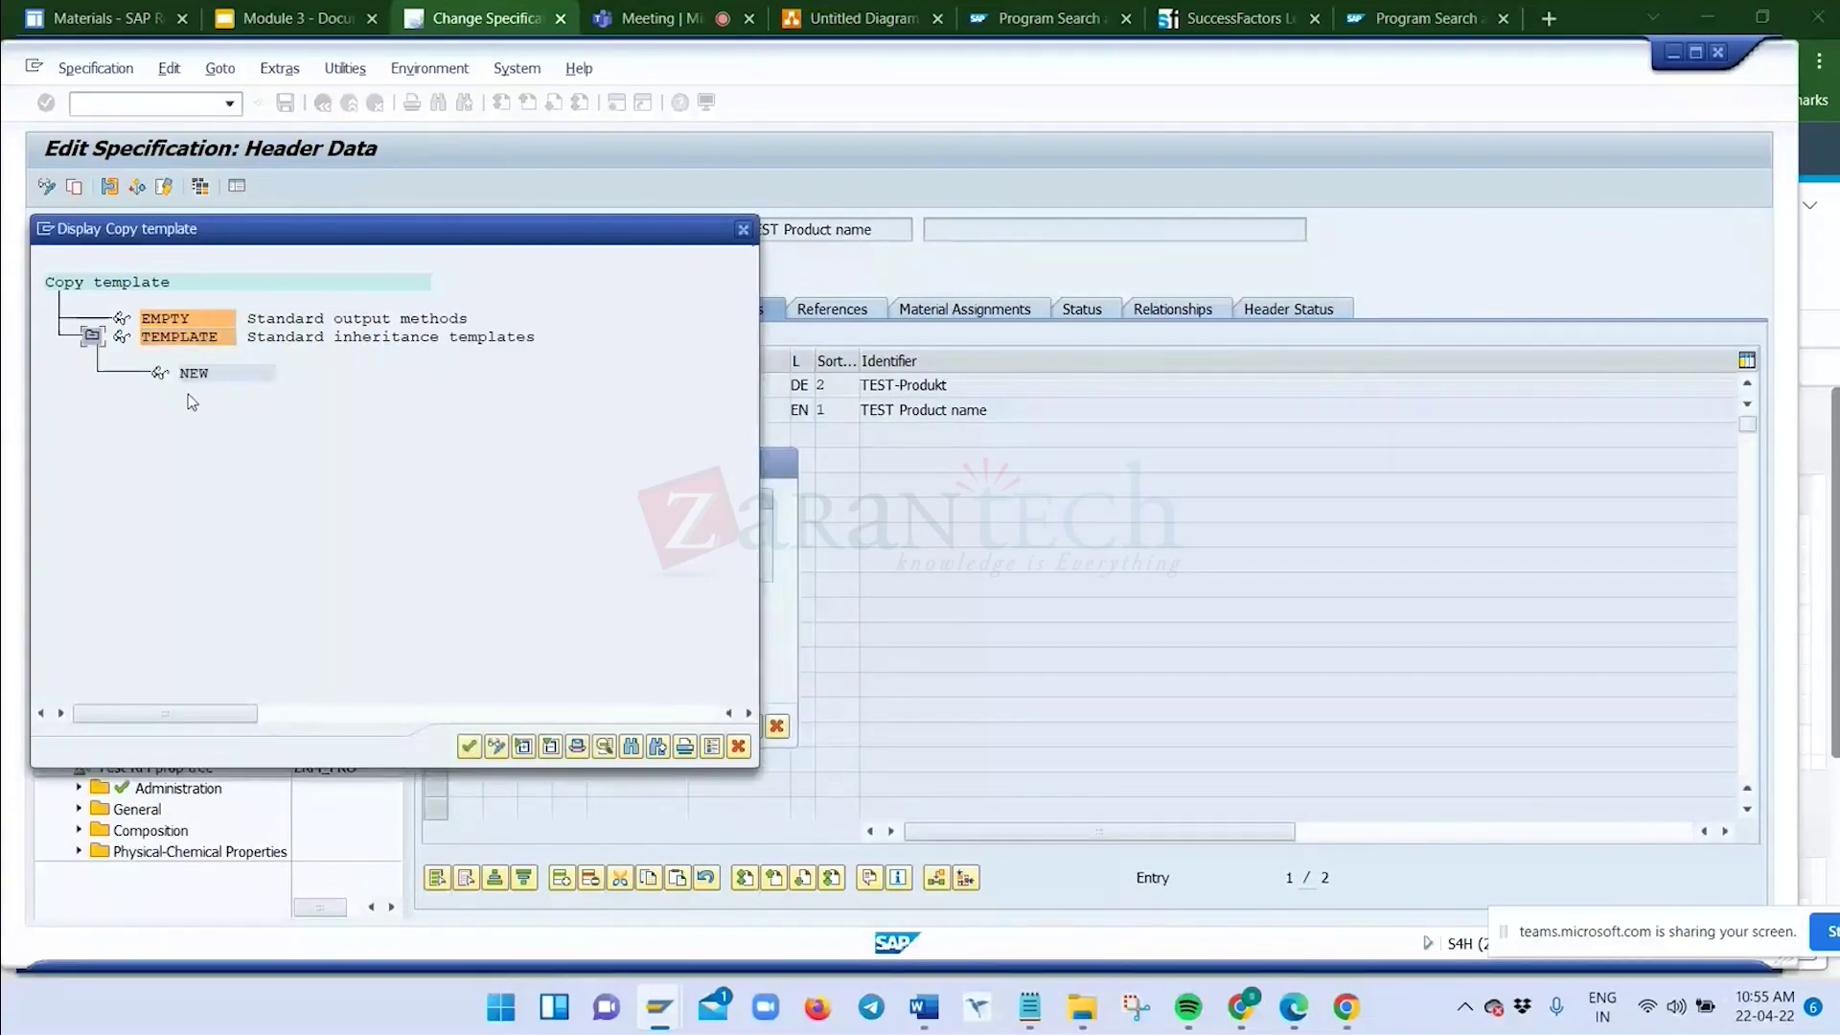
{"action": "left_click", "coordinate": [215, 371]}
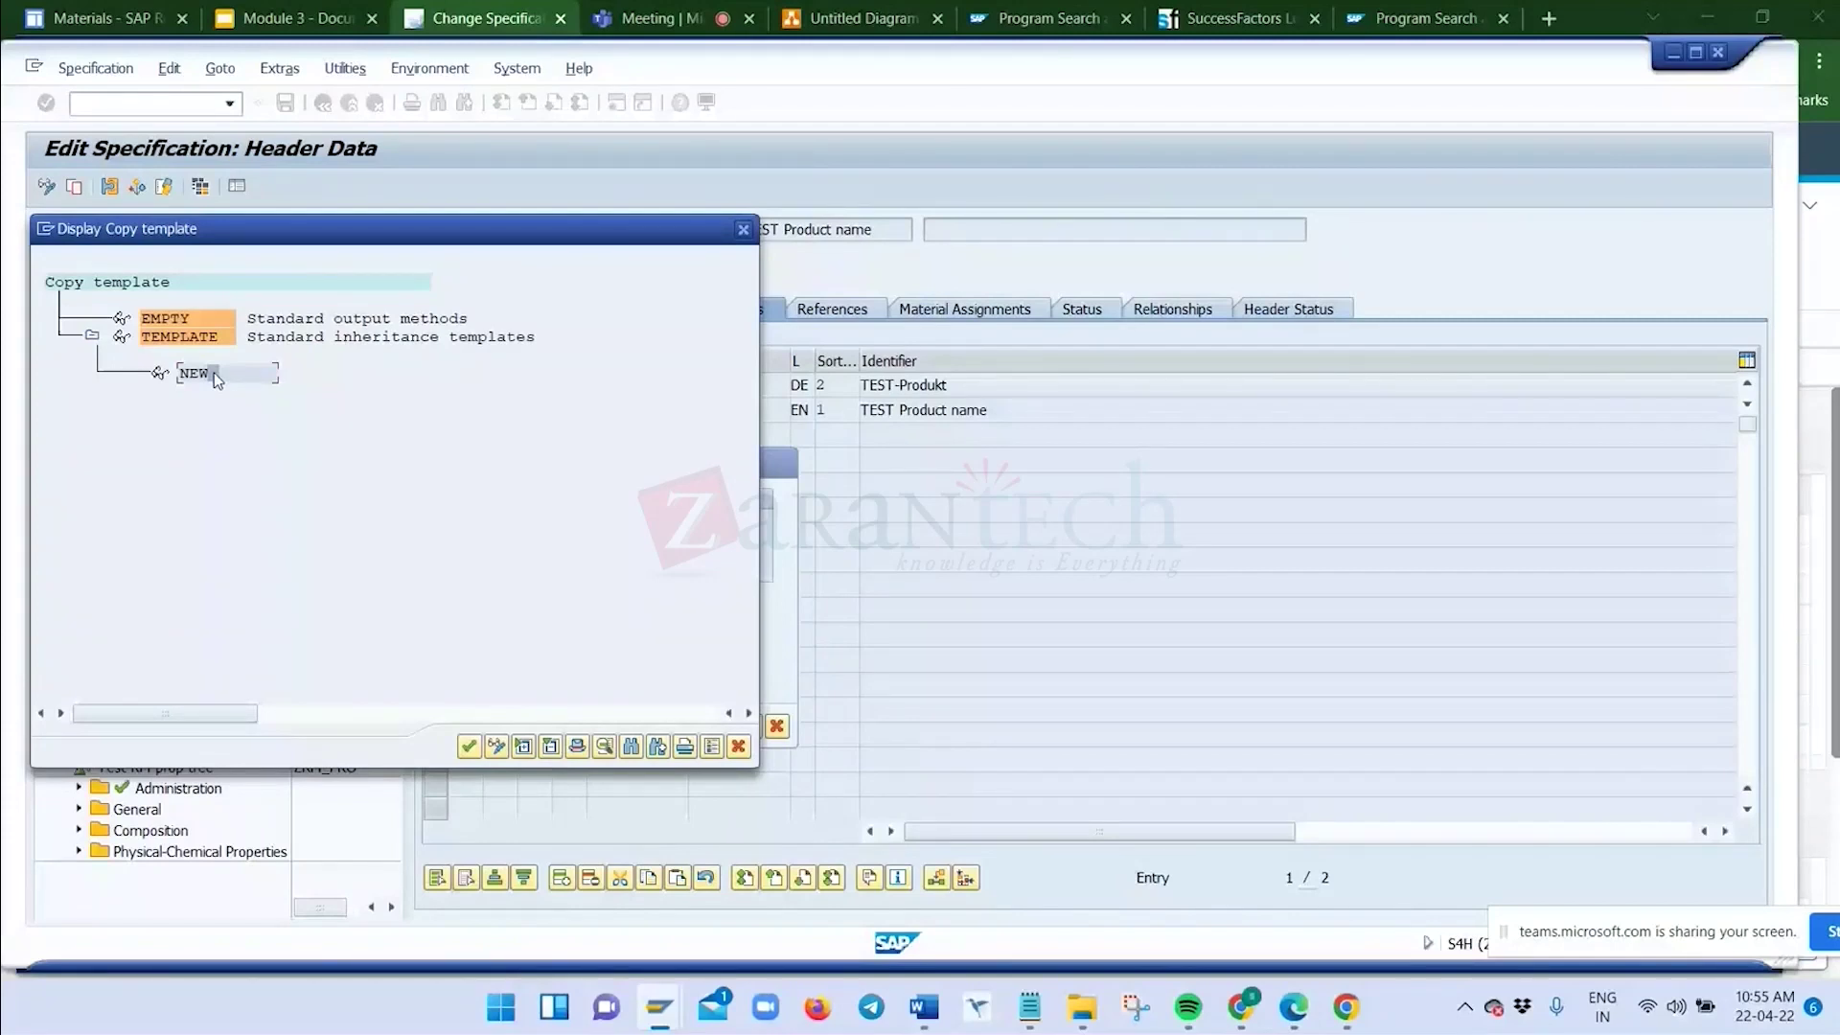
{"action": "left_click", "coordinate": [471, 748]}
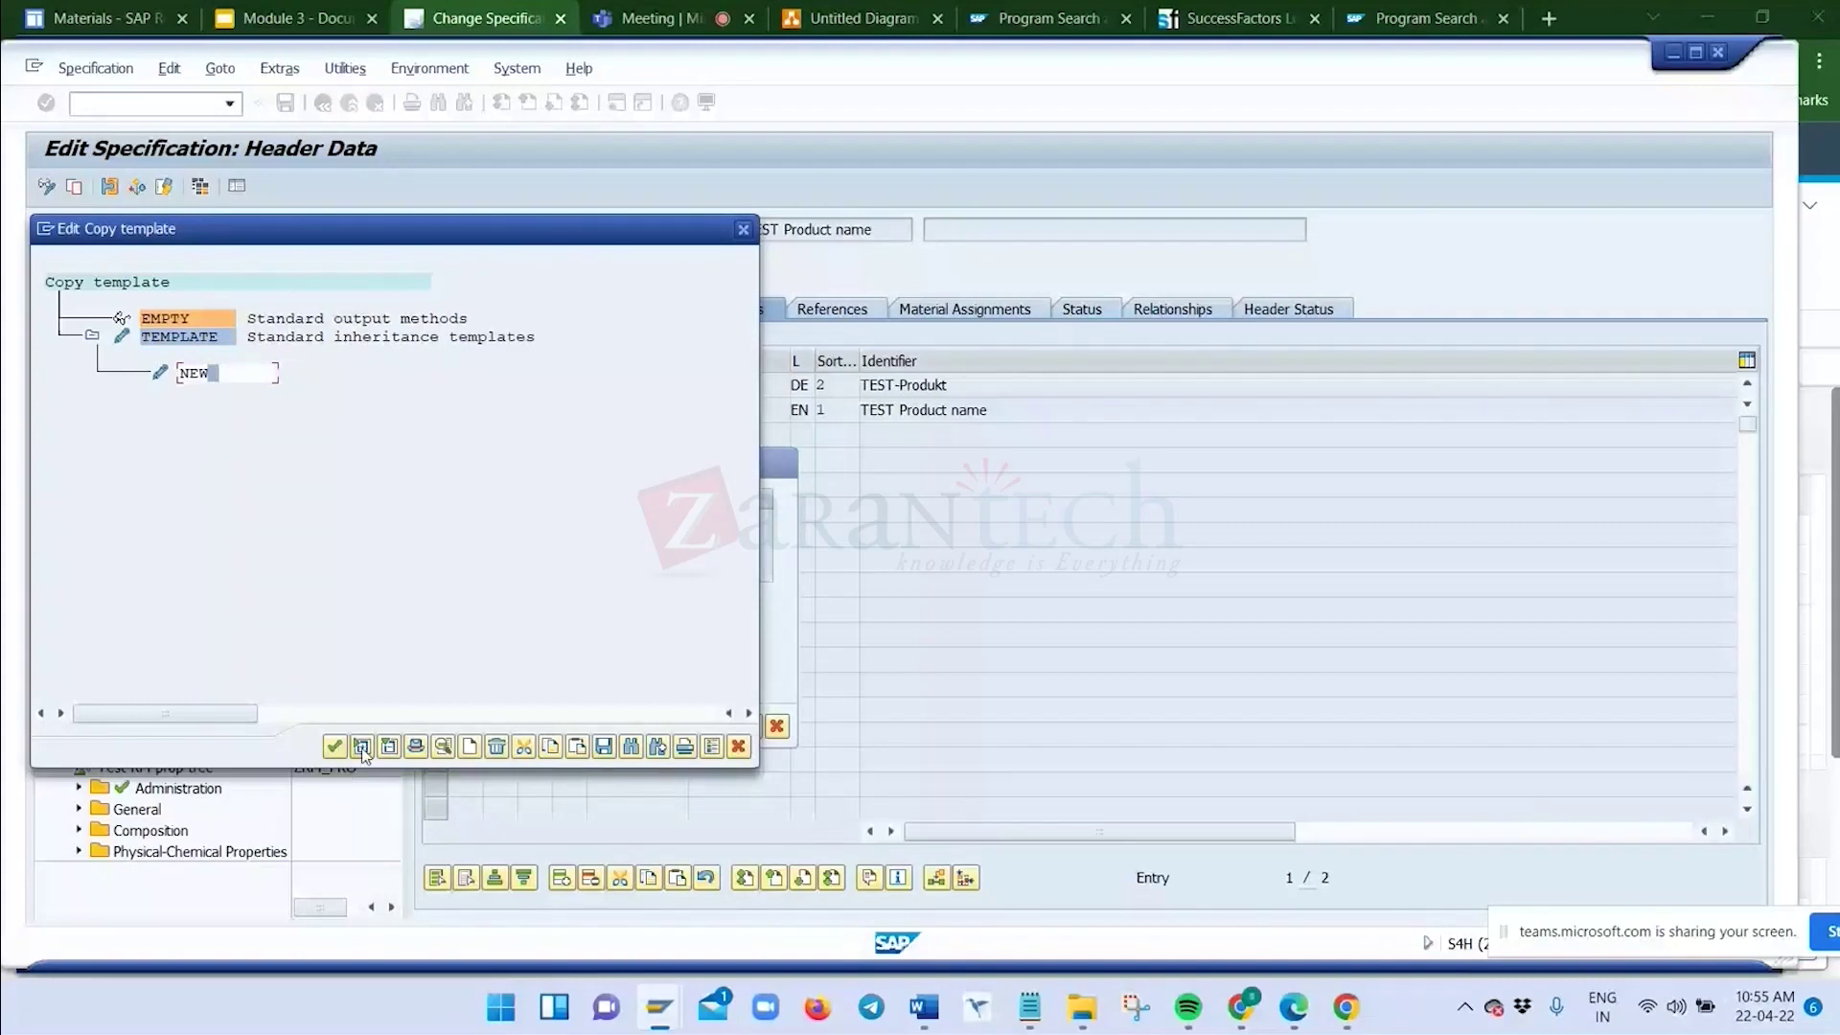
{"action": "left_click", "coordinate": [362, 746]}
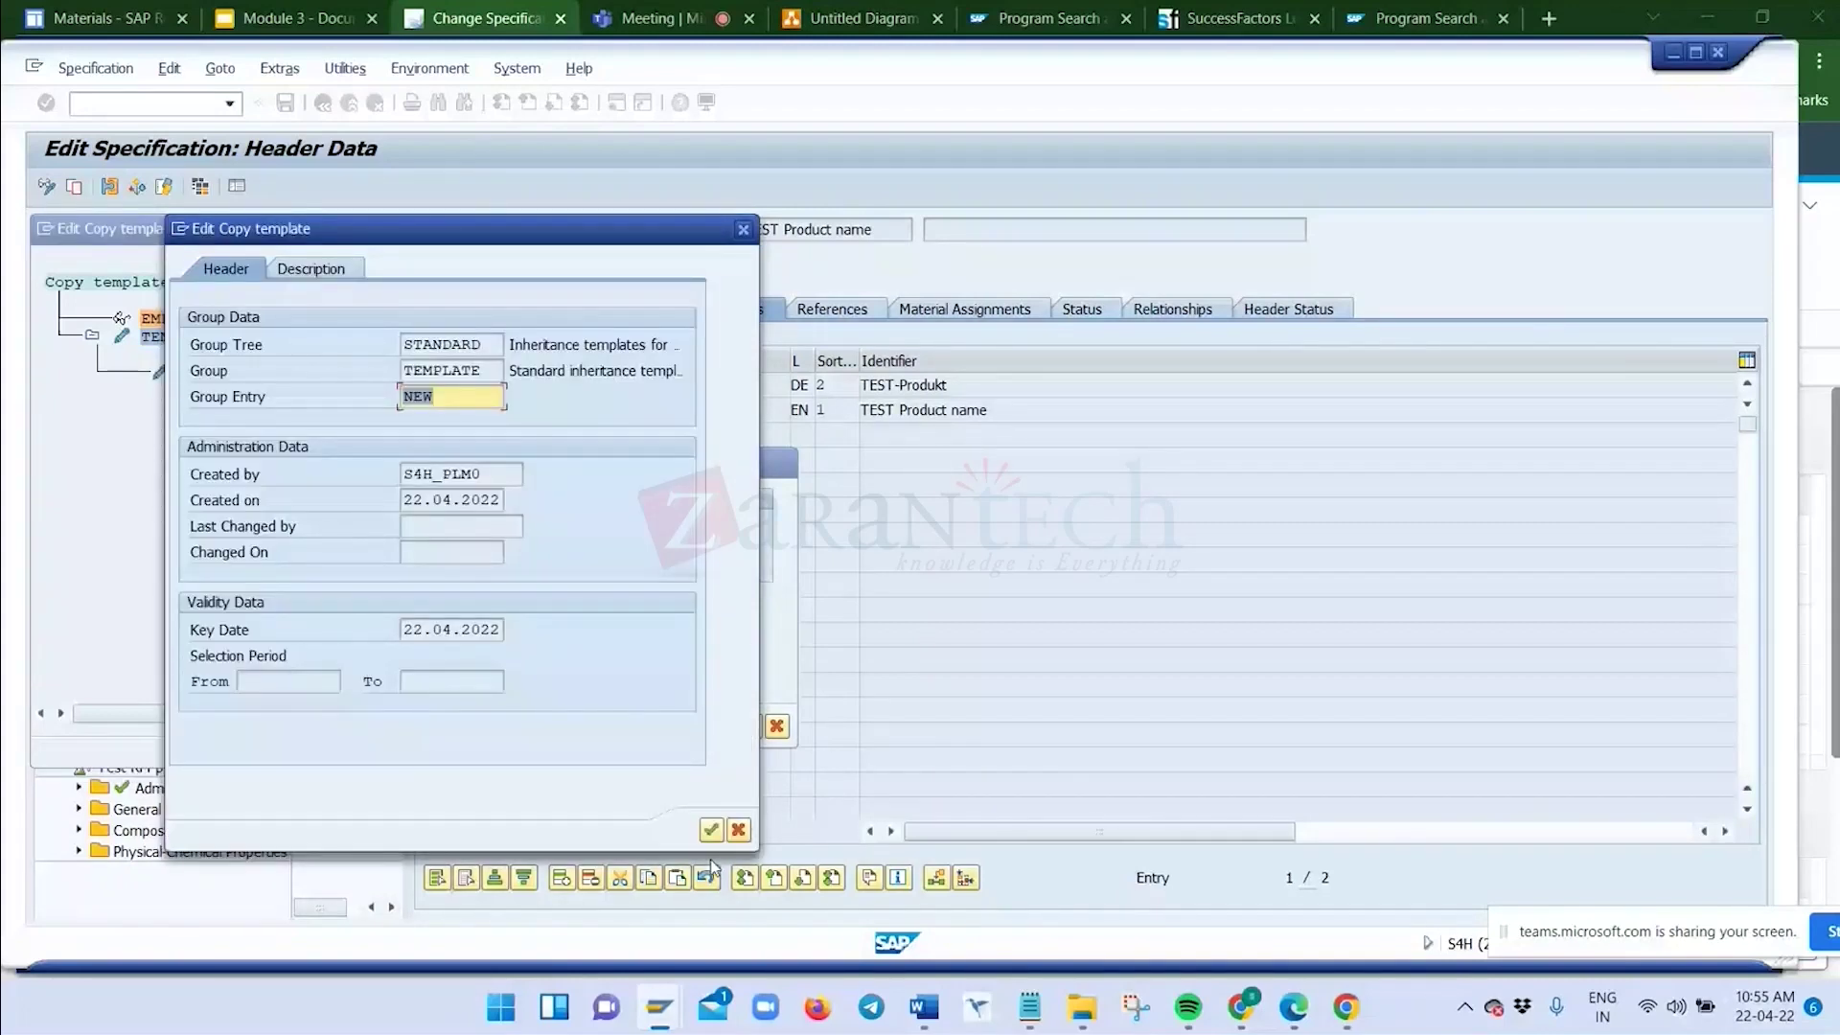
{"action": "left_click", "coordinate": [710, 830]}
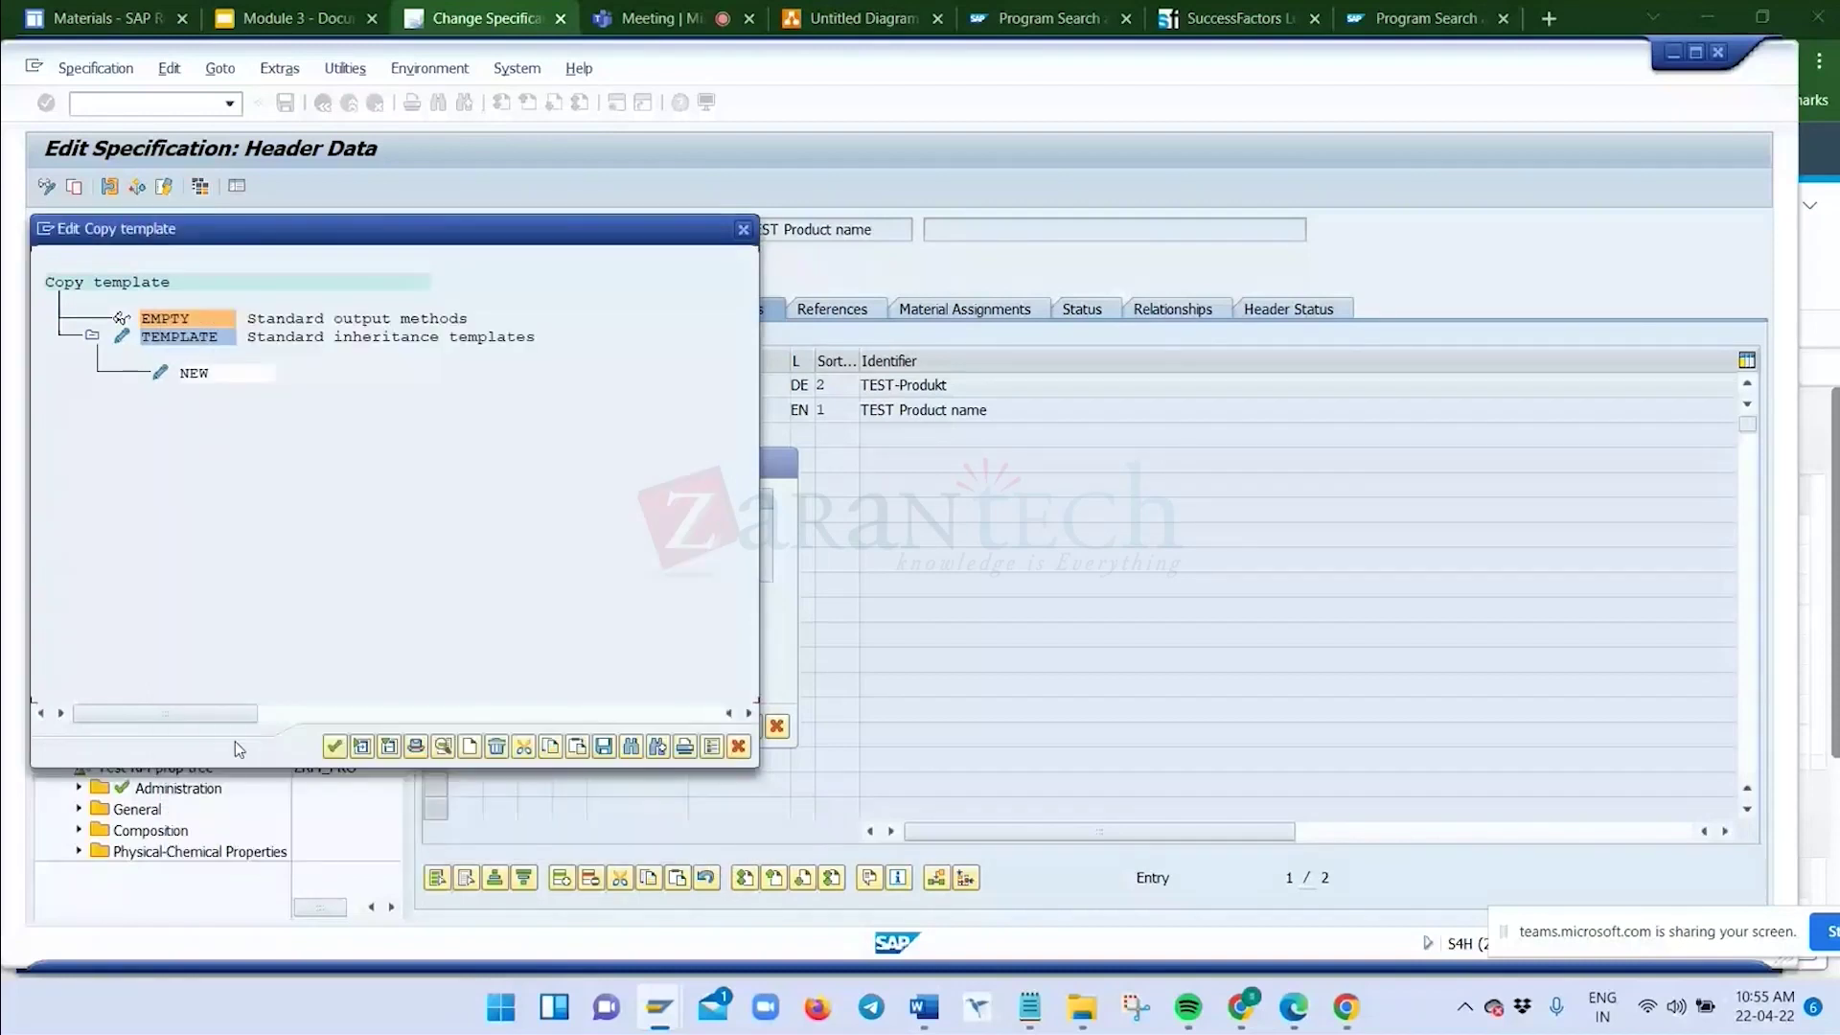
Accept NEW, reopen the copy templates in change mode and open the inheritance detail view of NEW
{"action": "left_click", "coordinate": [163, 377]}
{"action": "double_click", "coordinate": [164, 375]}
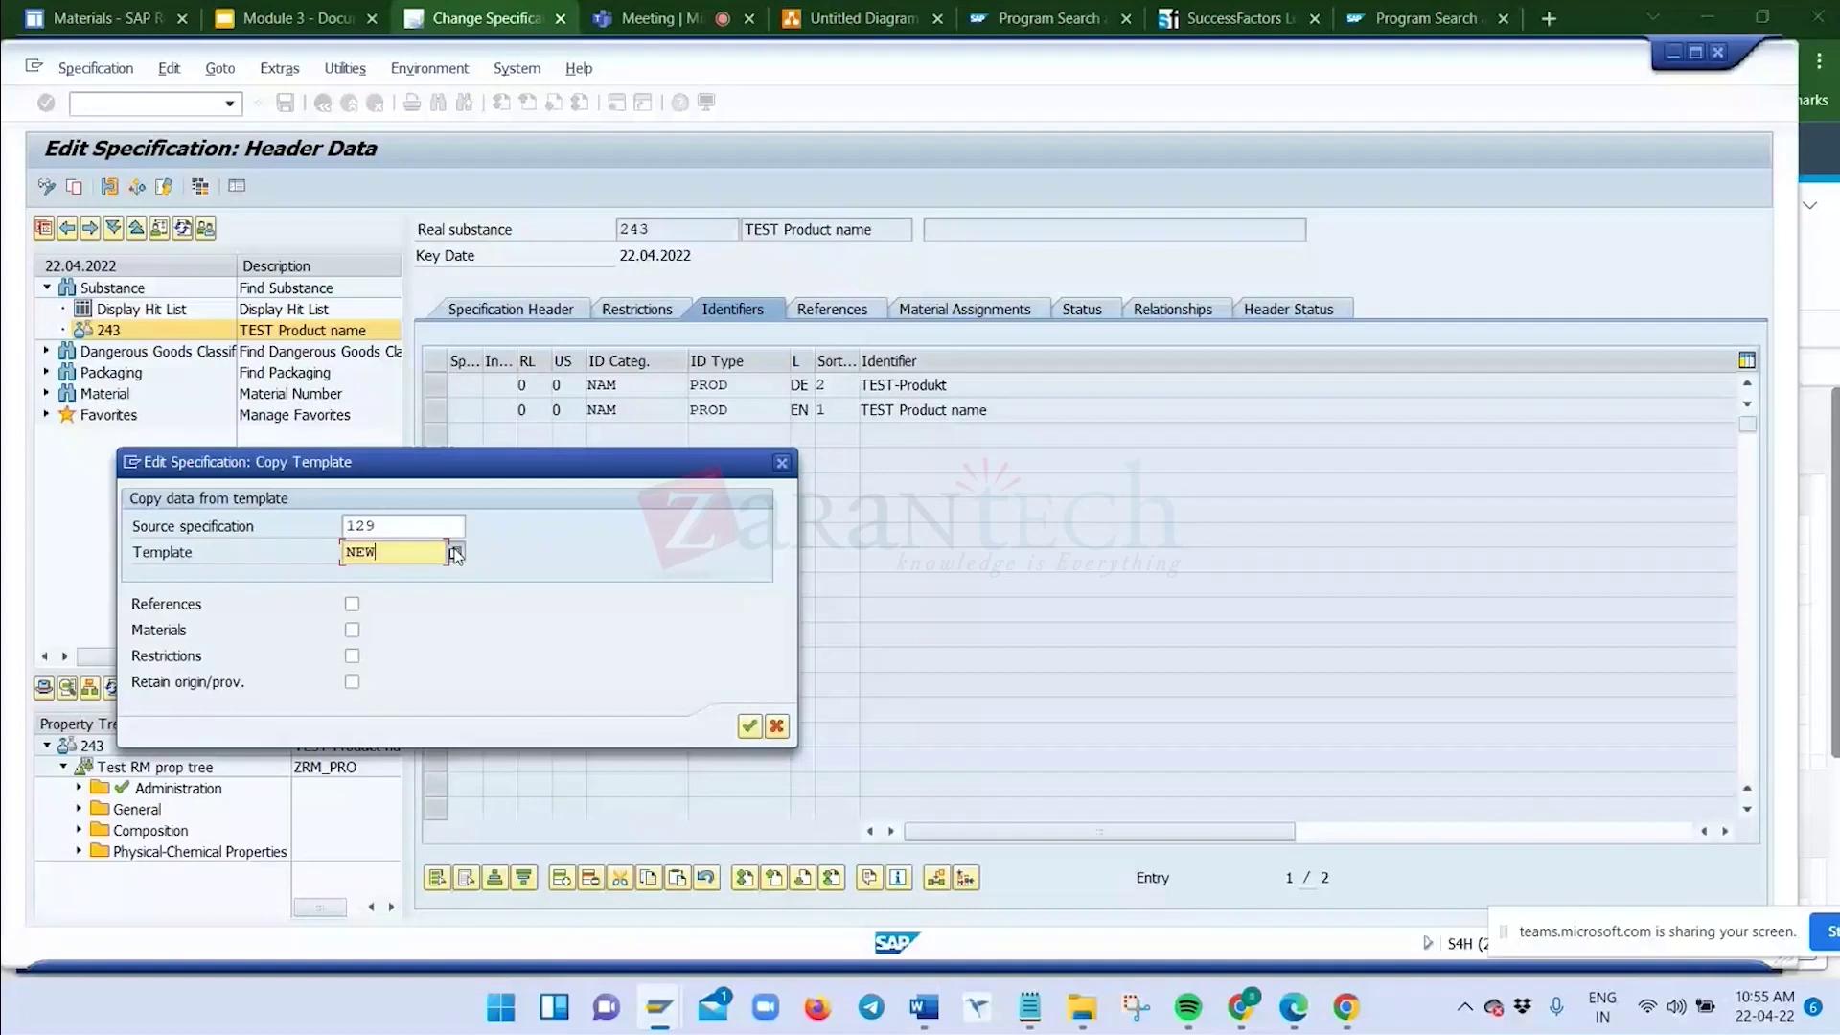
{"action": "left_click", "coordinate": [456, 553]}
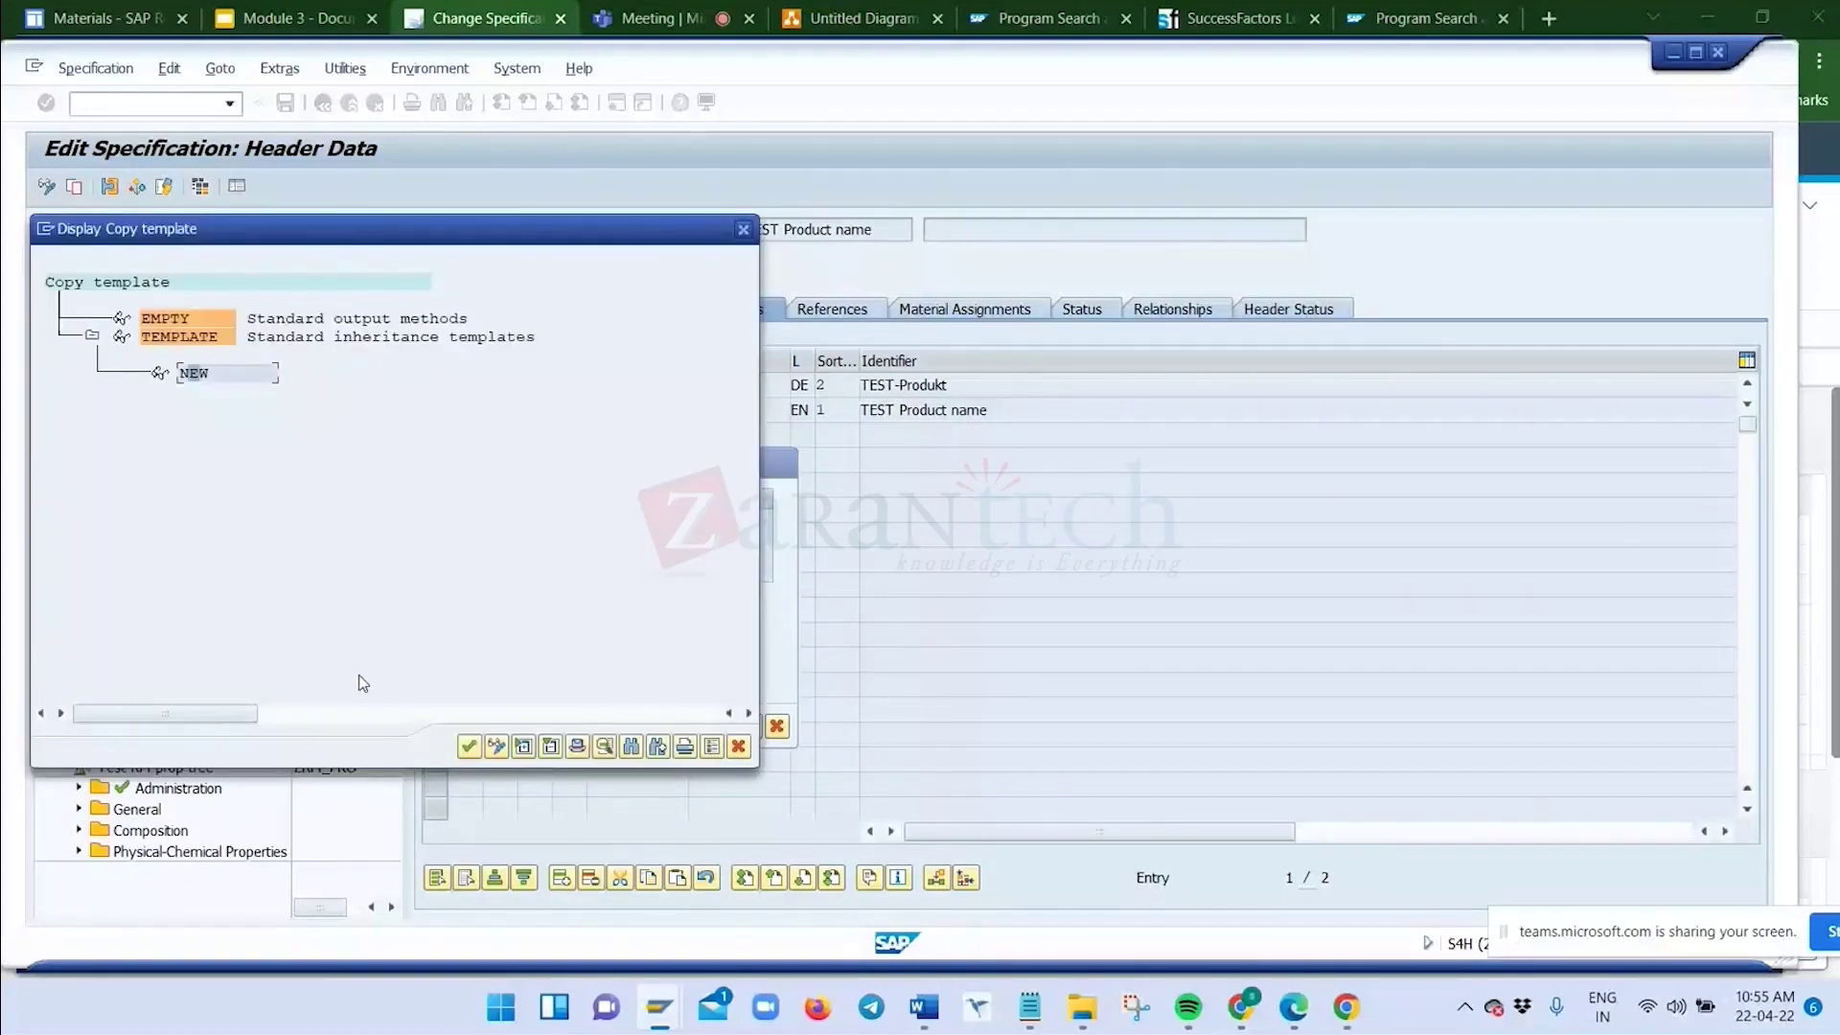
{"action": "left_click", "coordinate": [498, 747]}
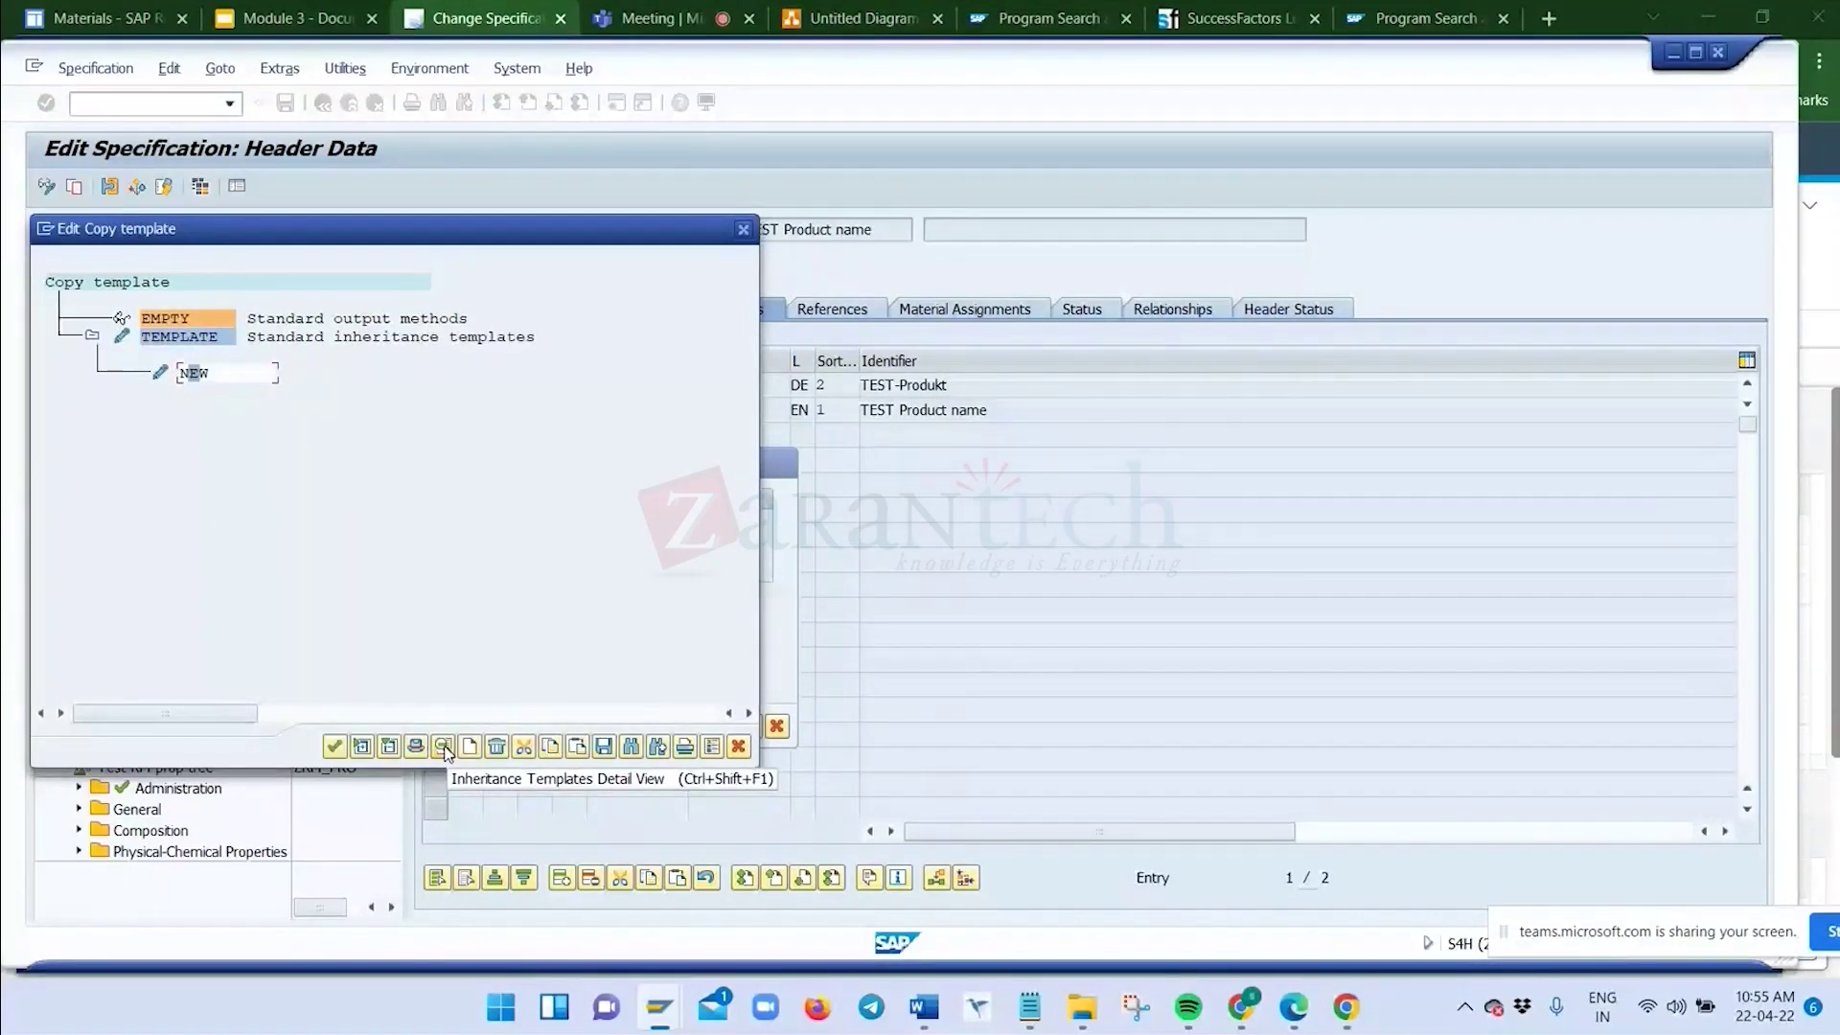
{"action": "left_click", "coordinate": [443, 747]}
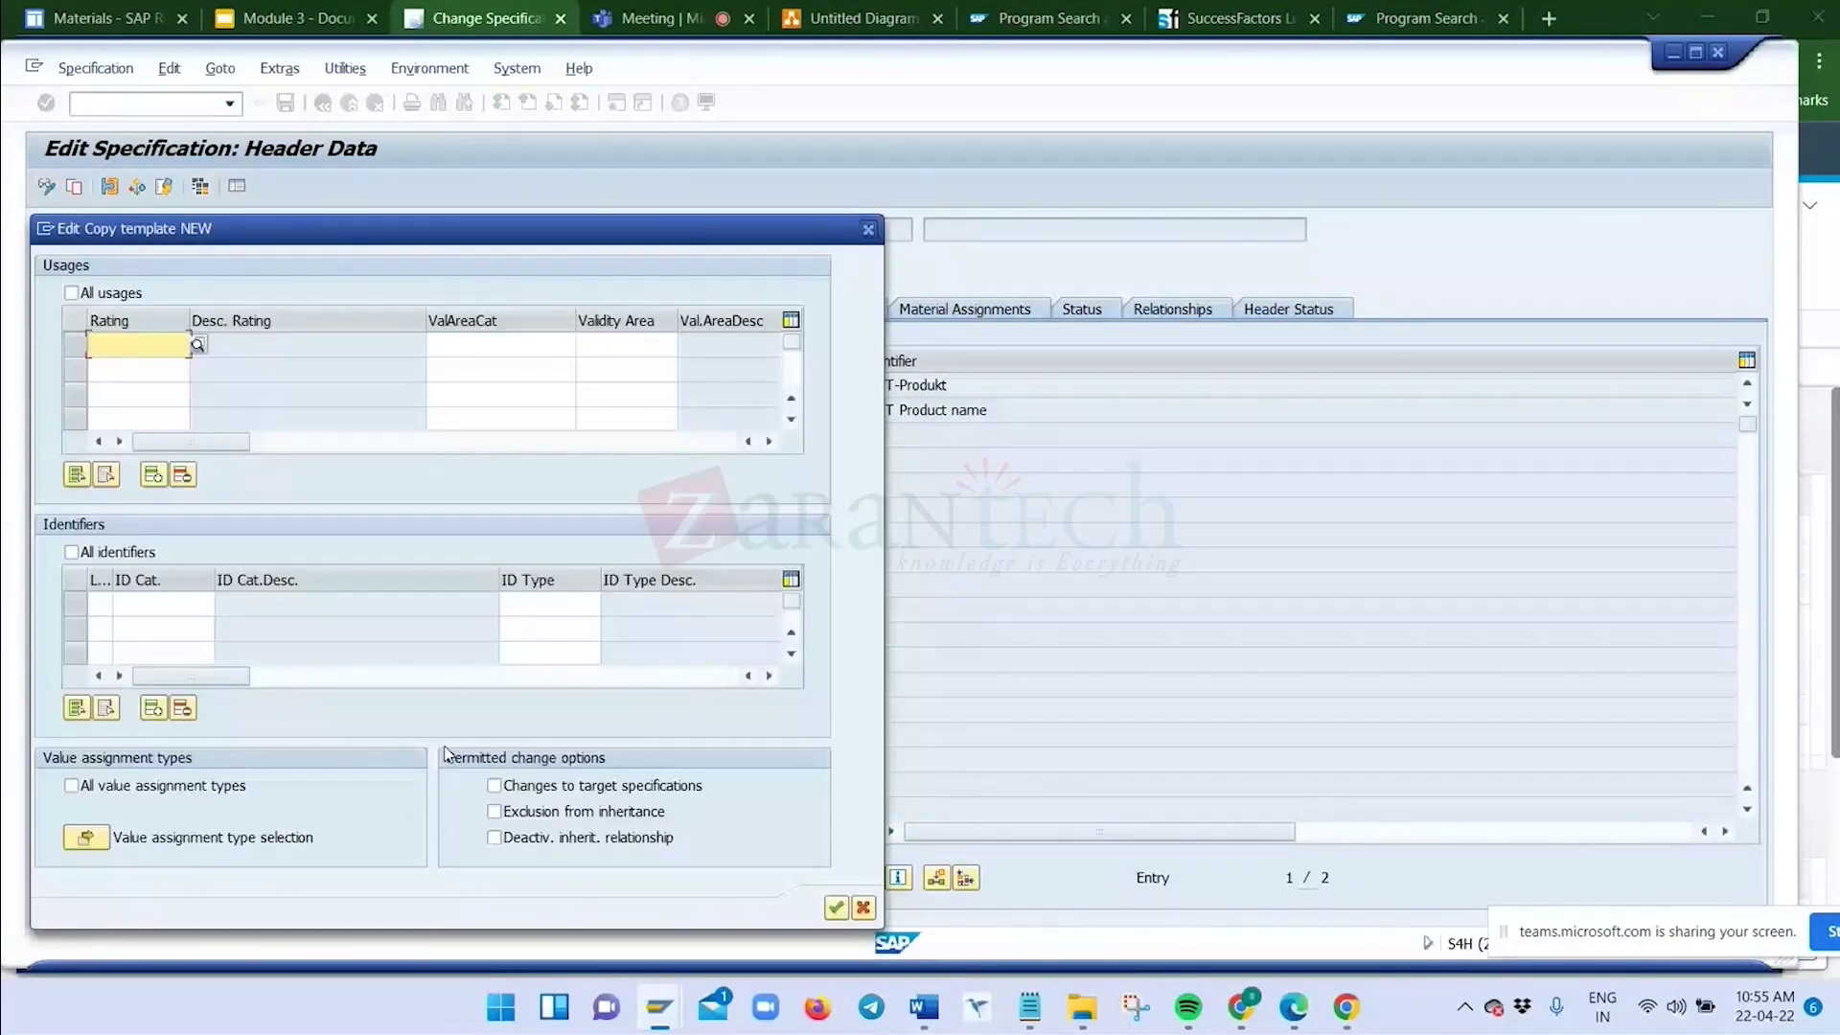
{"action": "left_click_drag", "start_coordinate": [395, 237], "coordinate": [1042, 169]}
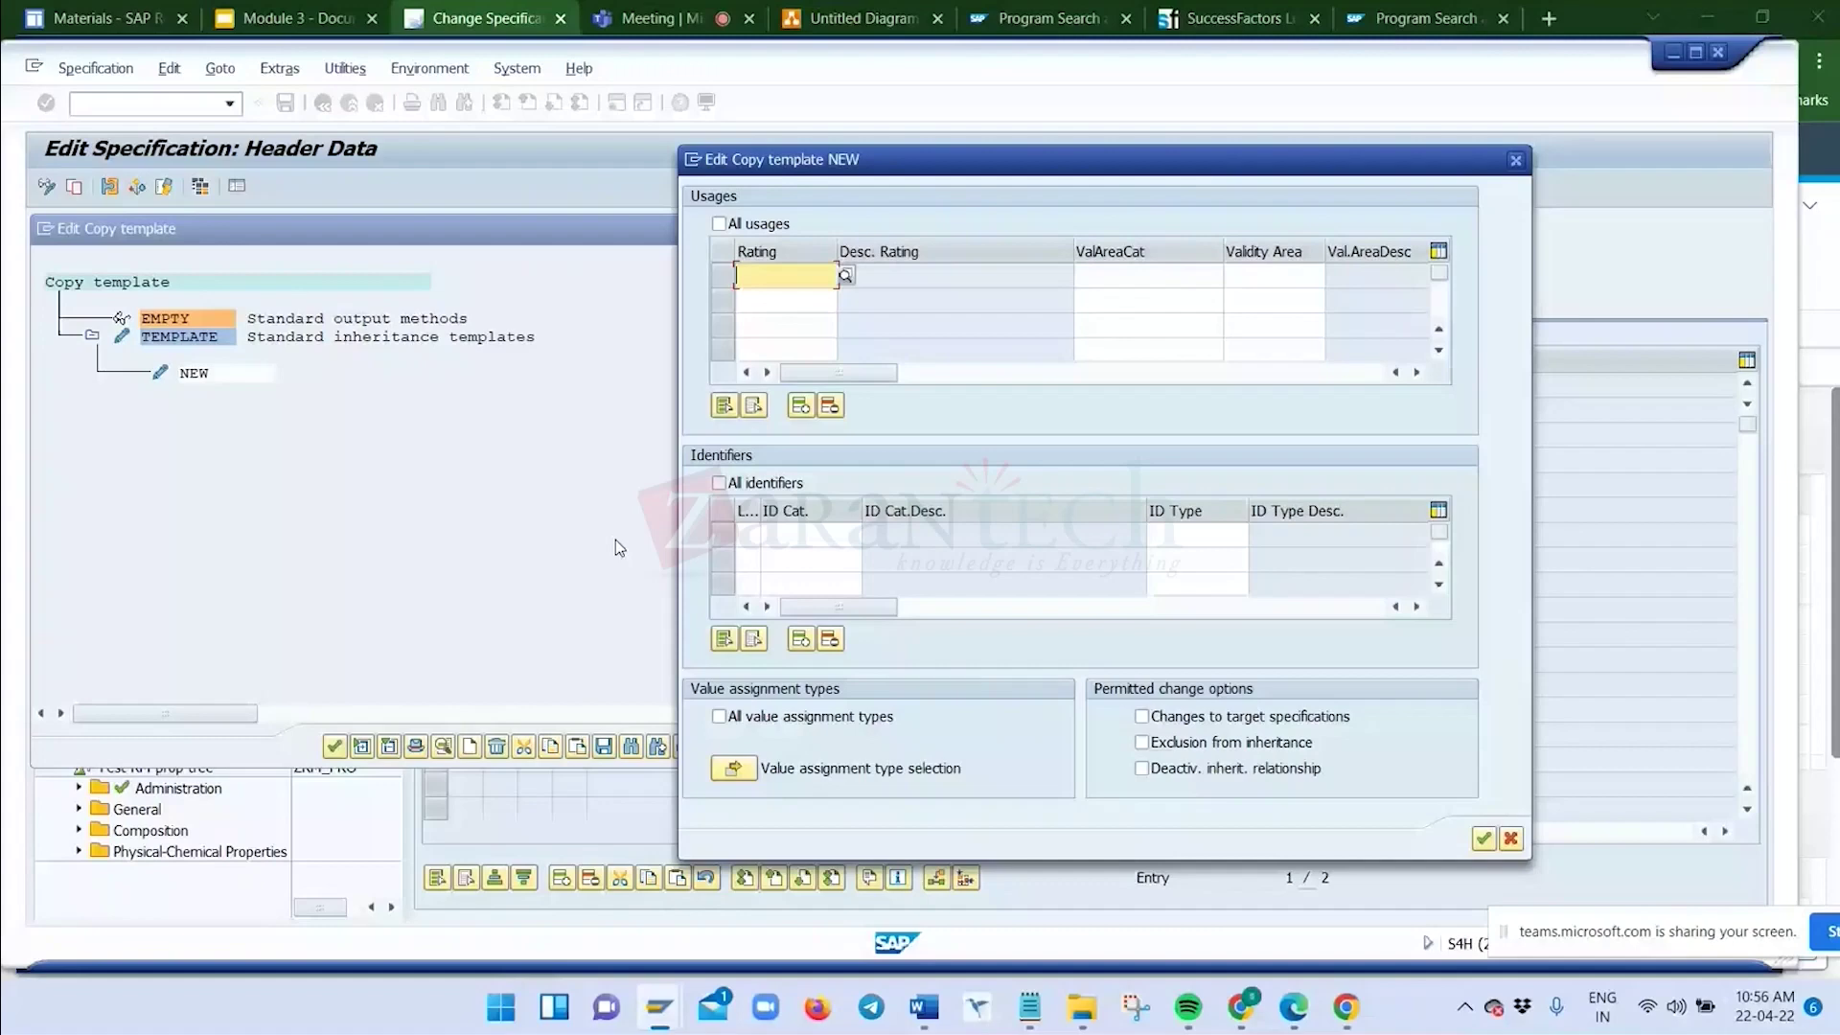
Assign the rating PUBLIC to the first usage row of copy template NEW
{"action": "key", "text": "F4"}
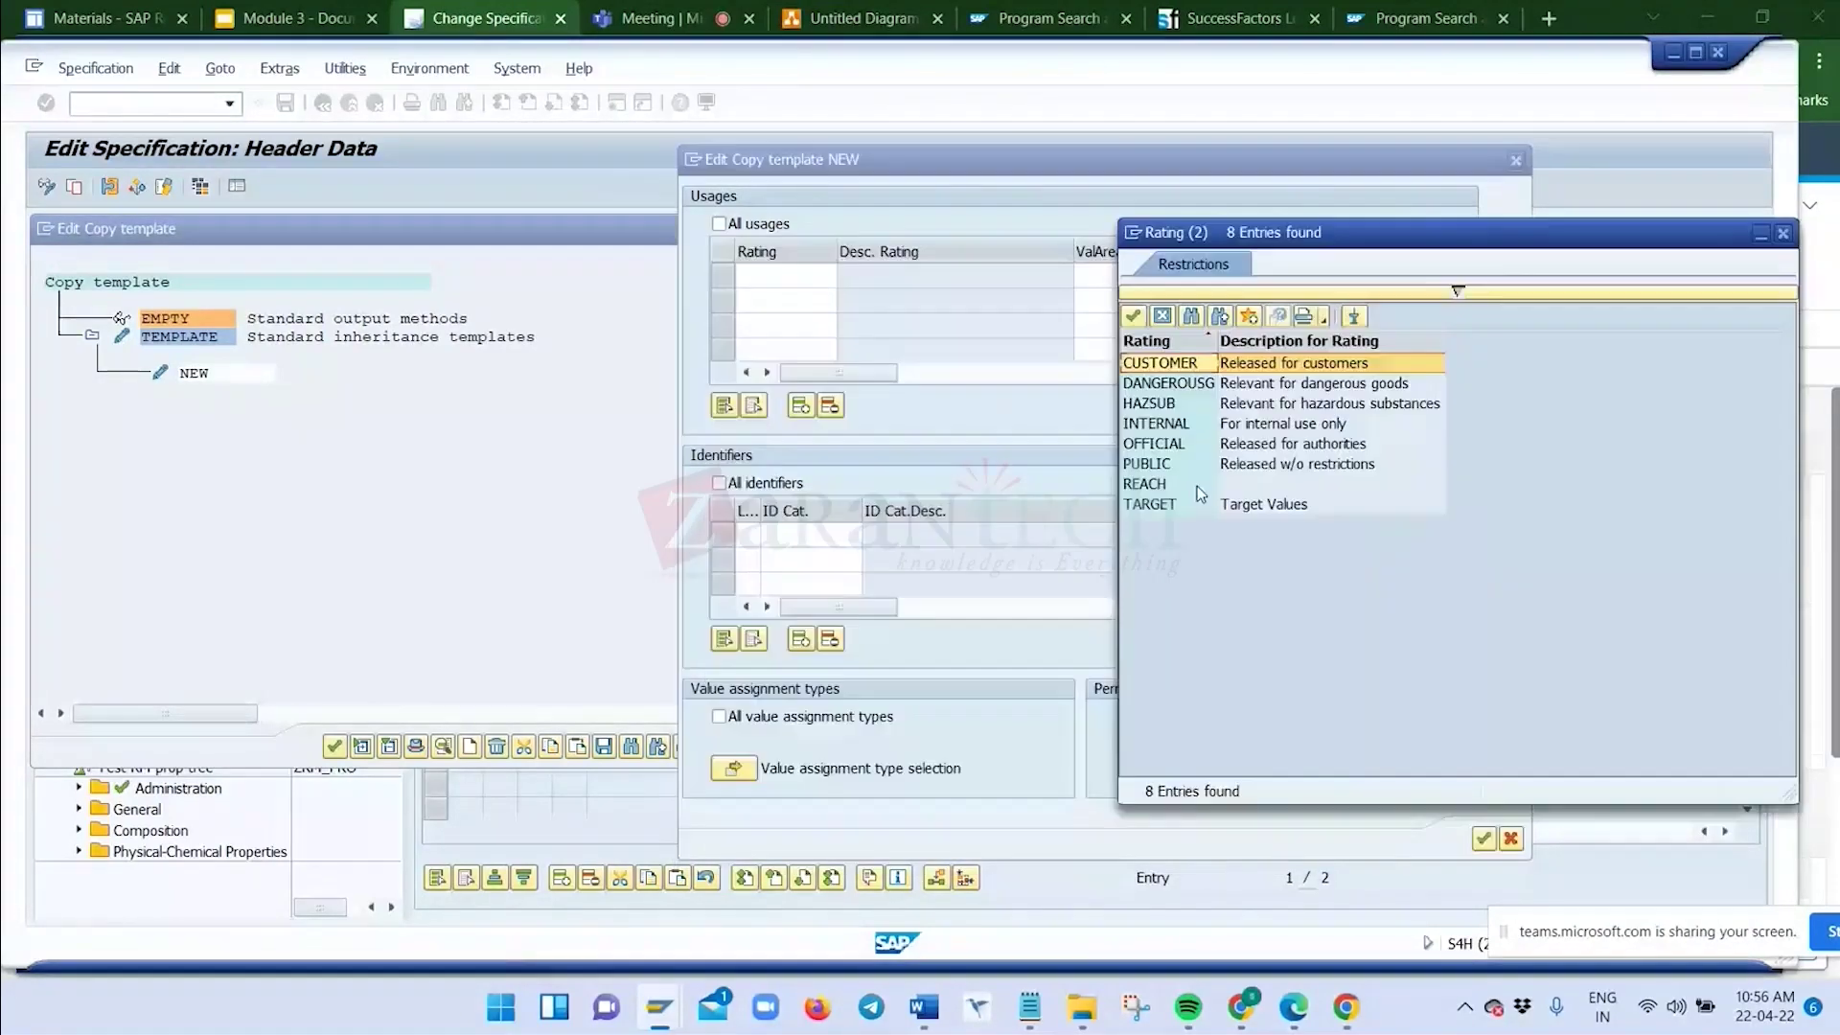
{"action": "left_click", "coordinate": [1167, 428]}
{"action": "left_click", "coordinate": [1169, 443]}
{"action": "double_click", "coordinate": [1150, 464]}
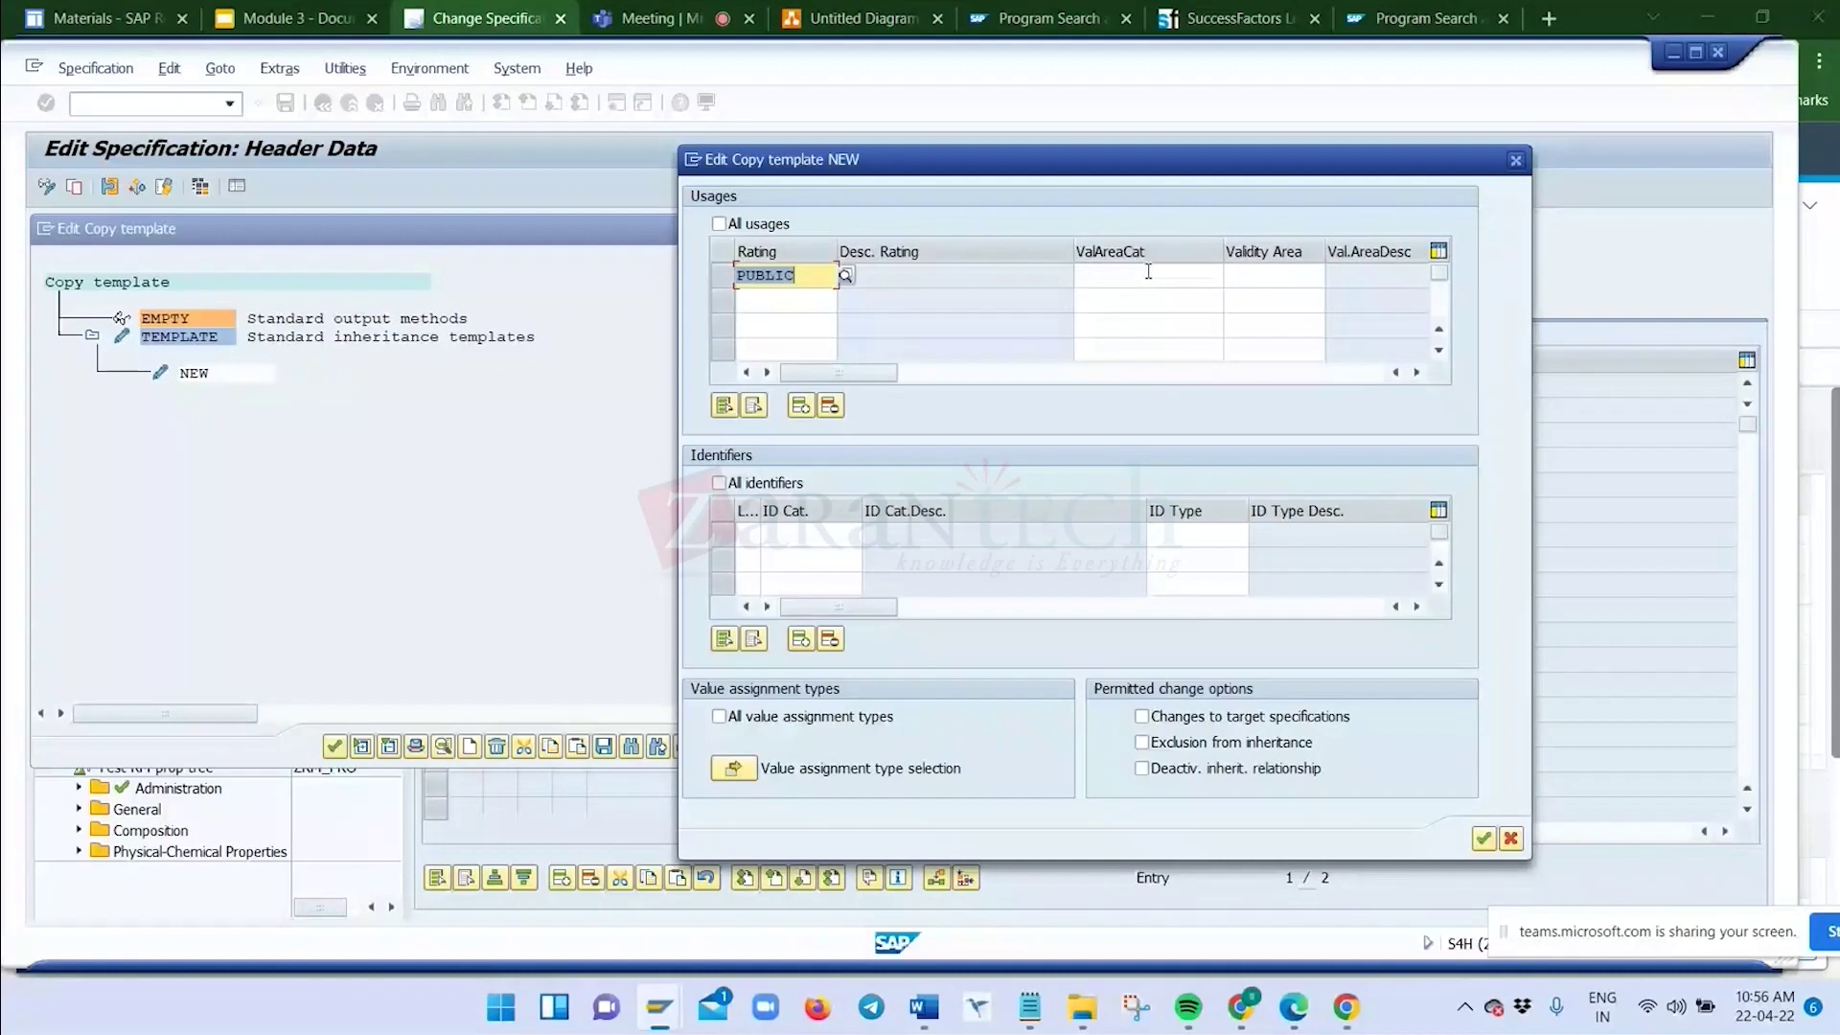
Give the PUBLIC usage the validity area category REGION and validity area REG_WORLD, and confirm the entry
{"action": "left_click", "coordinate": [1148, 272]}
{"action": "left_click", "coordinate": [1215, 275]}
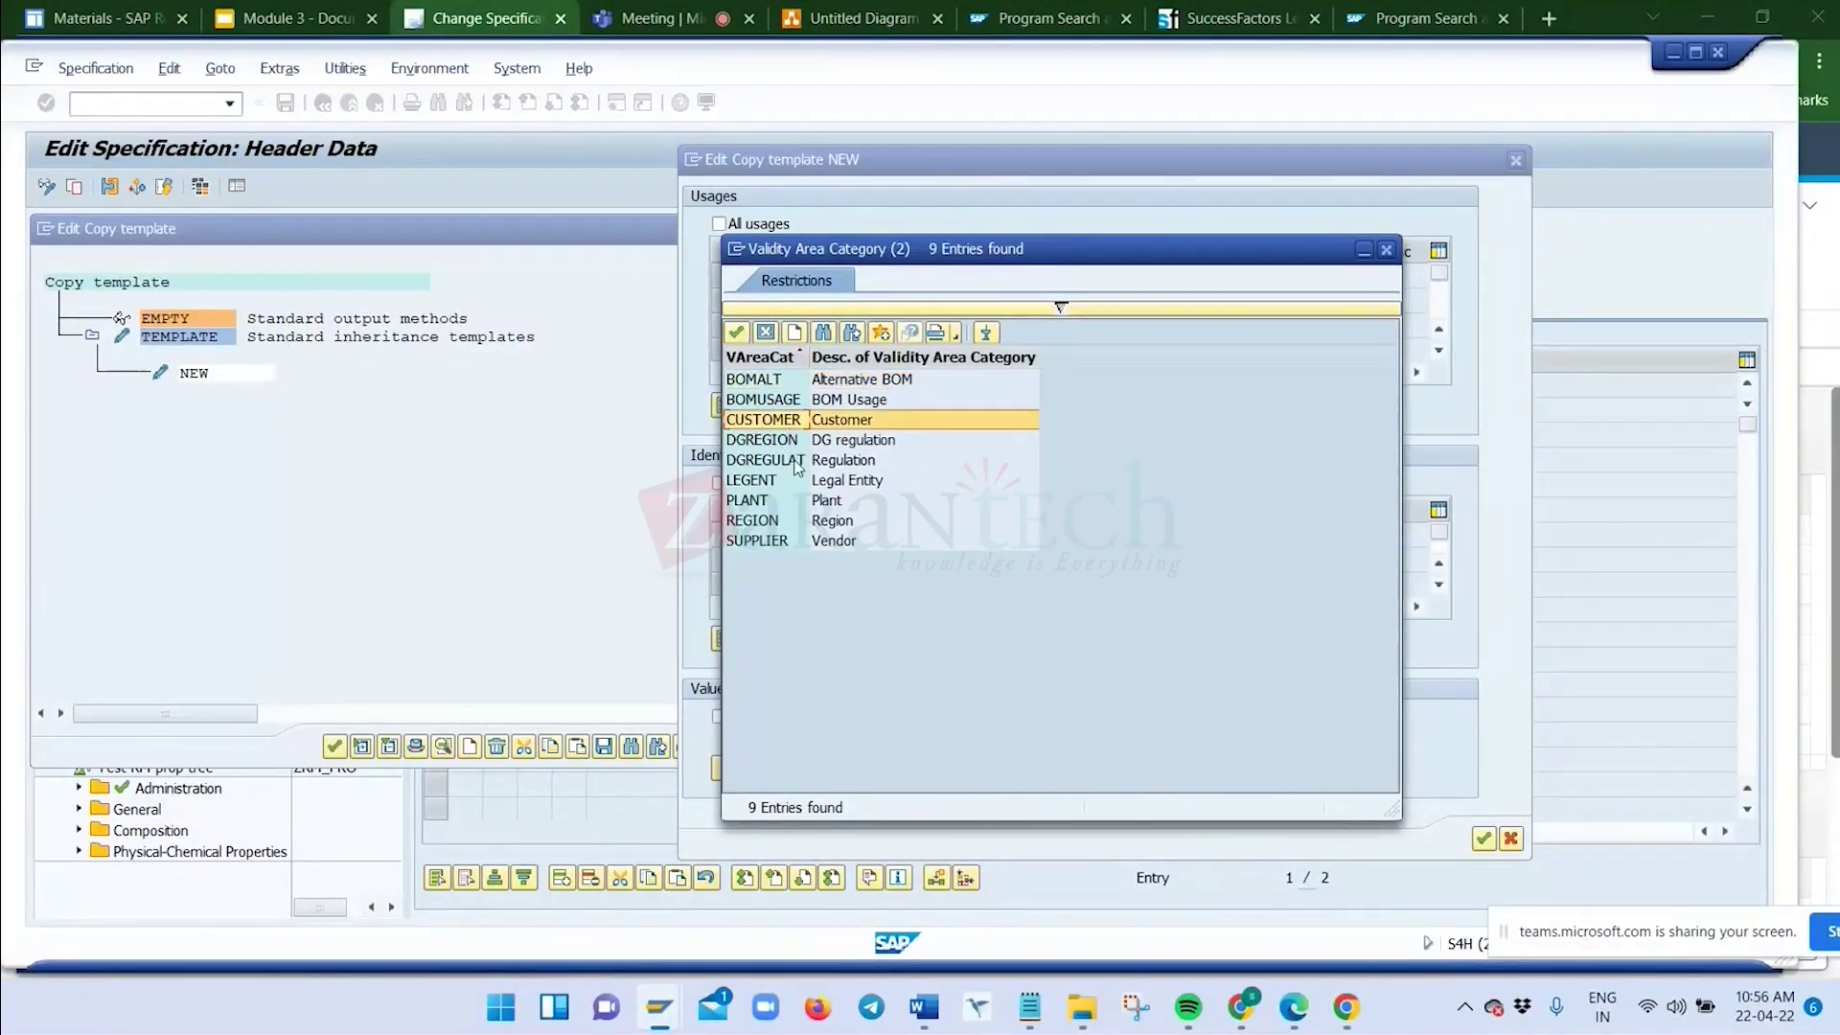
{"action": "double_click", "coordinate": [783, 523]}
{"action": "left_click", "coordinate": [1246, 276]}
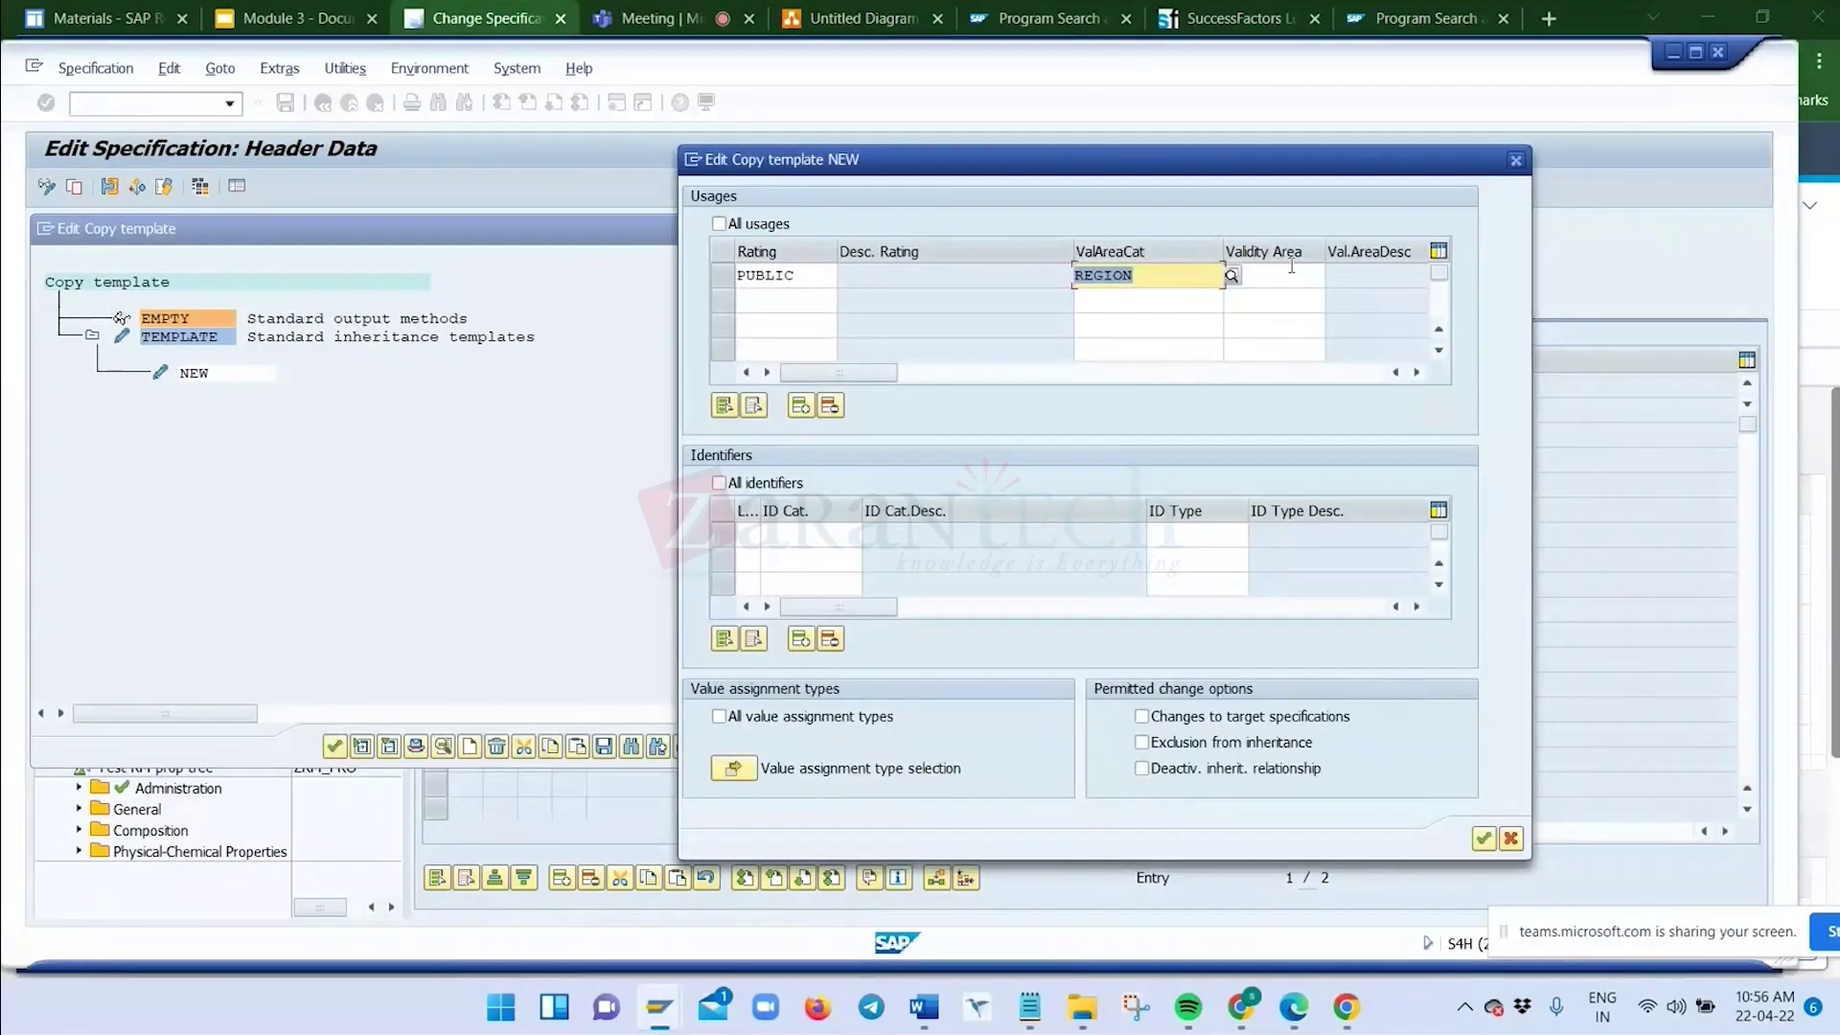
{"action": "left_click", "coordinate": [1334, 276]}
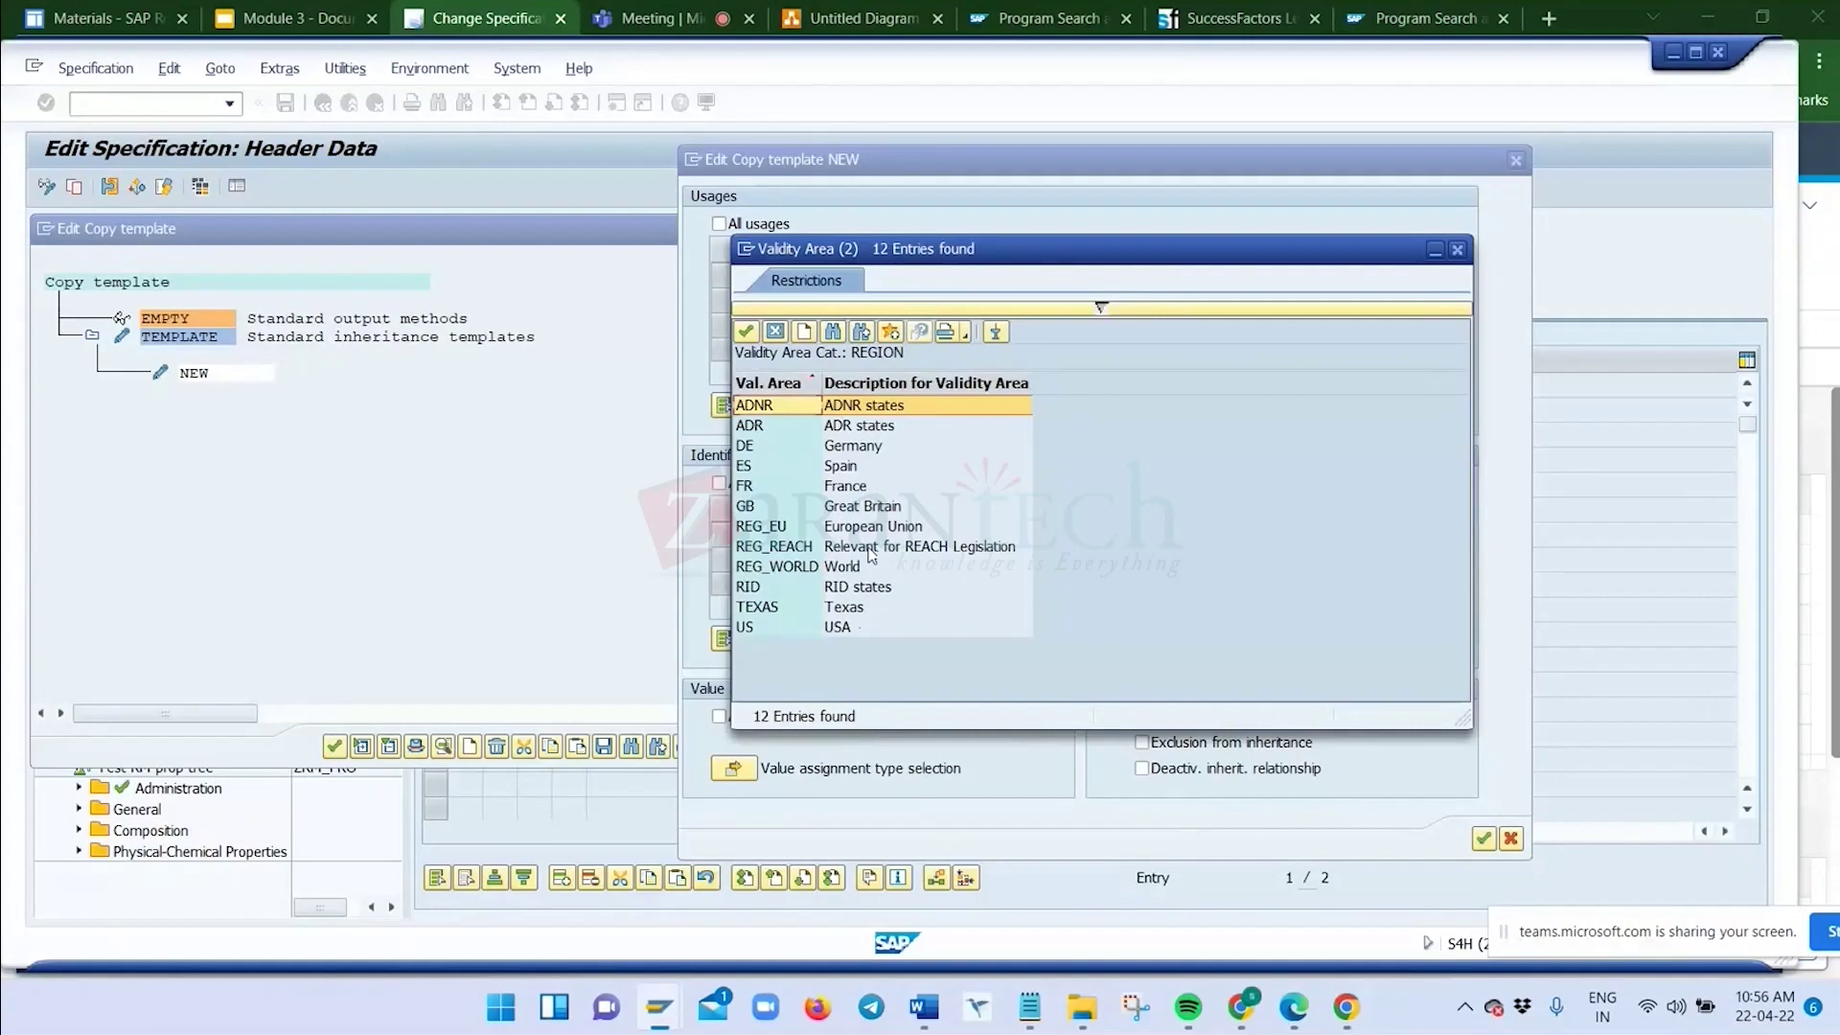
{"action": "double_click", "coordinate": [784, 571]}
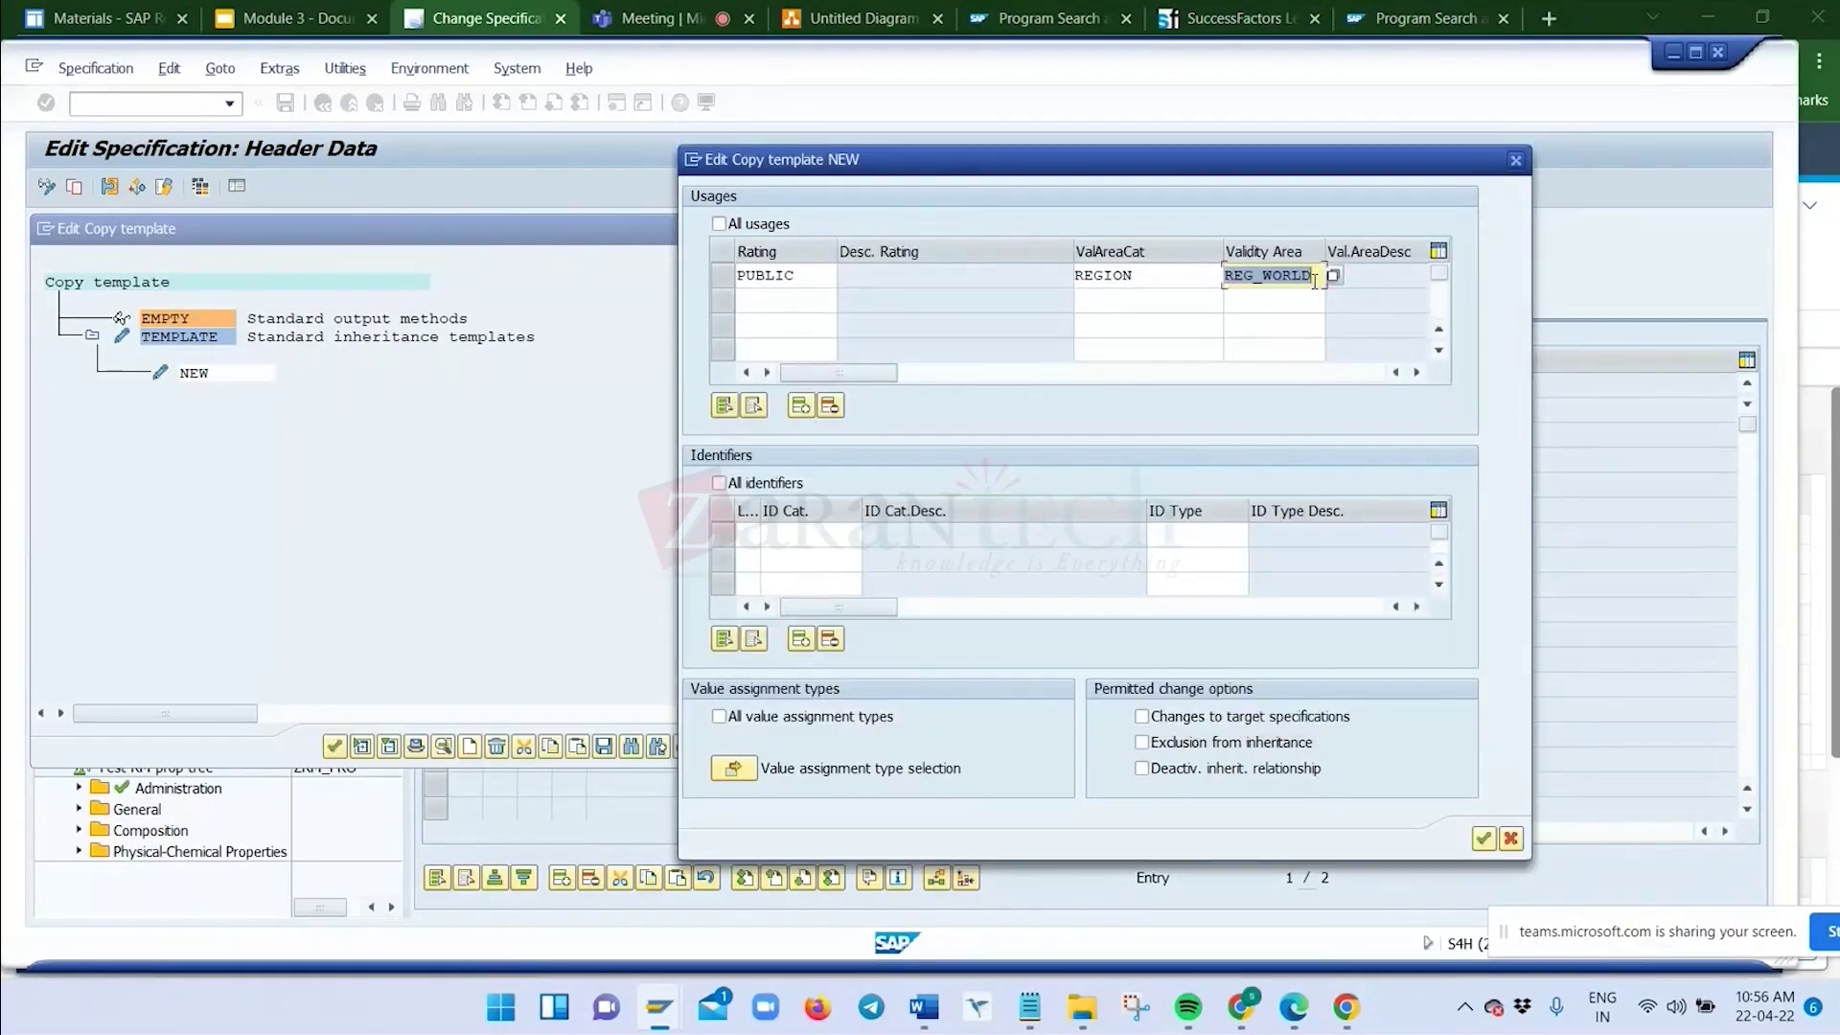
{"action": "left_click", "coordinate": [1313, 276]}
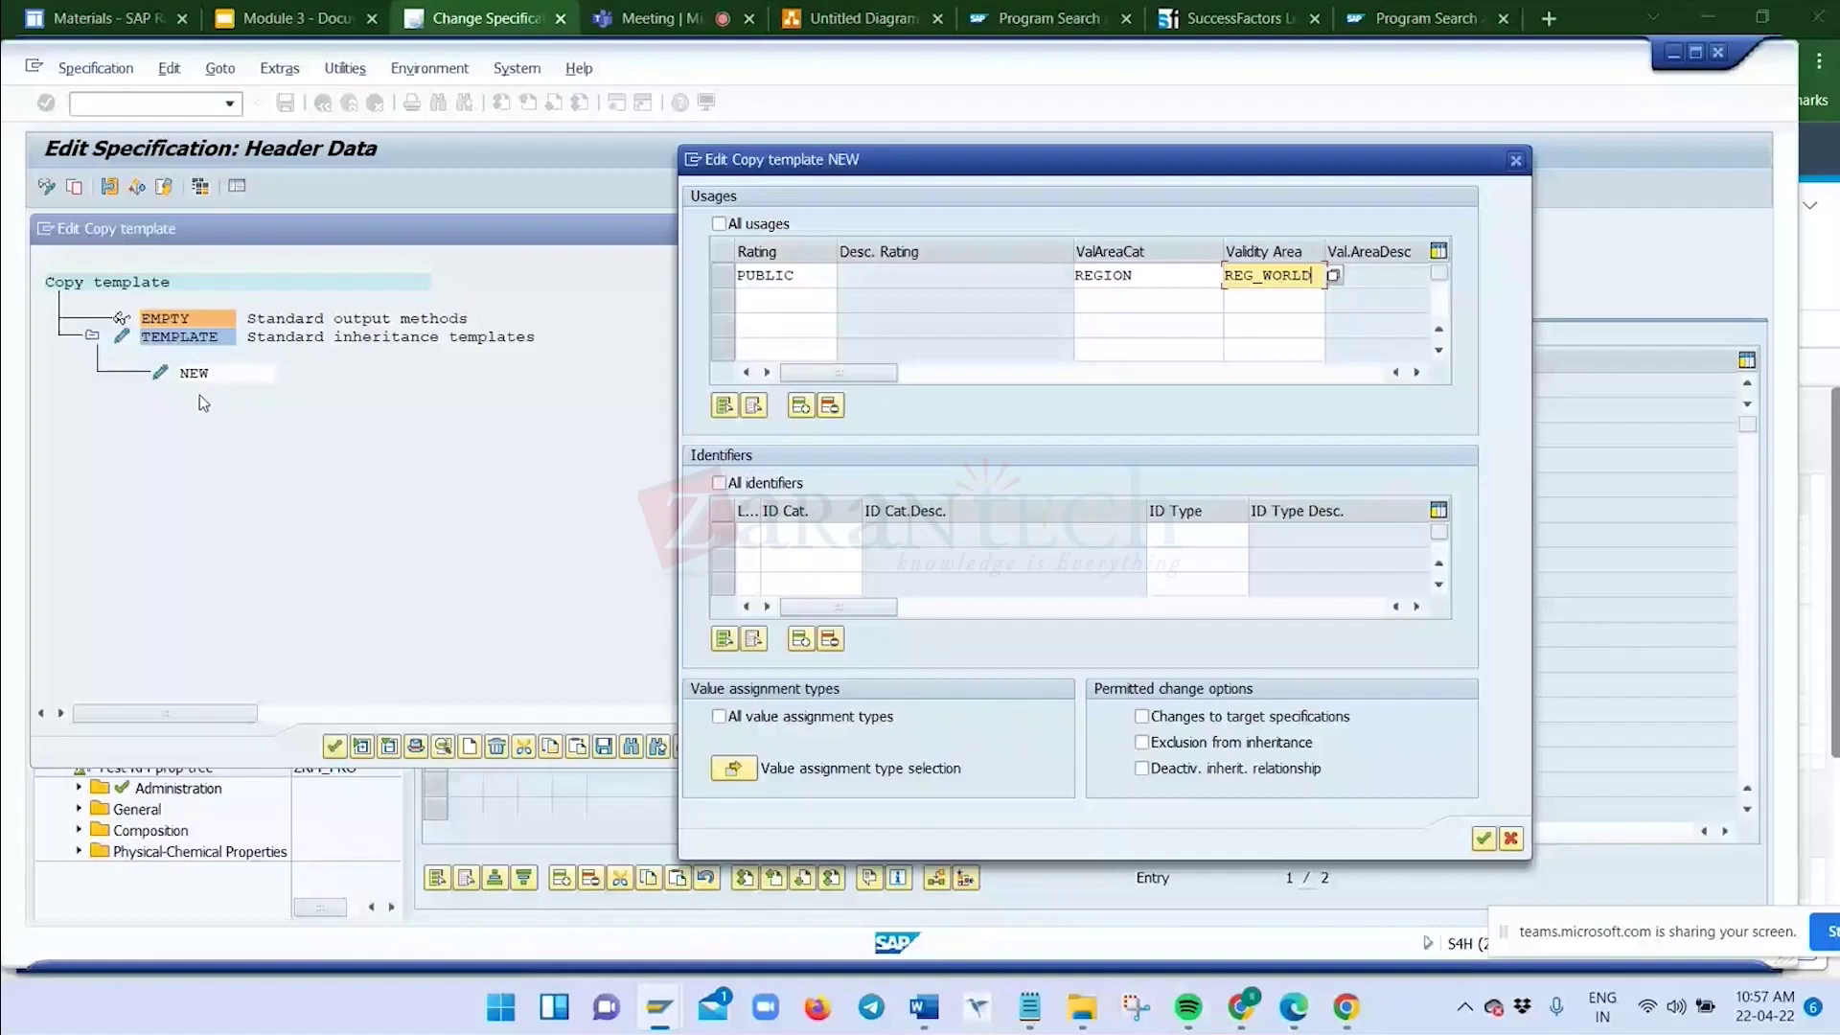
{"action": "key", "text": "Return"}
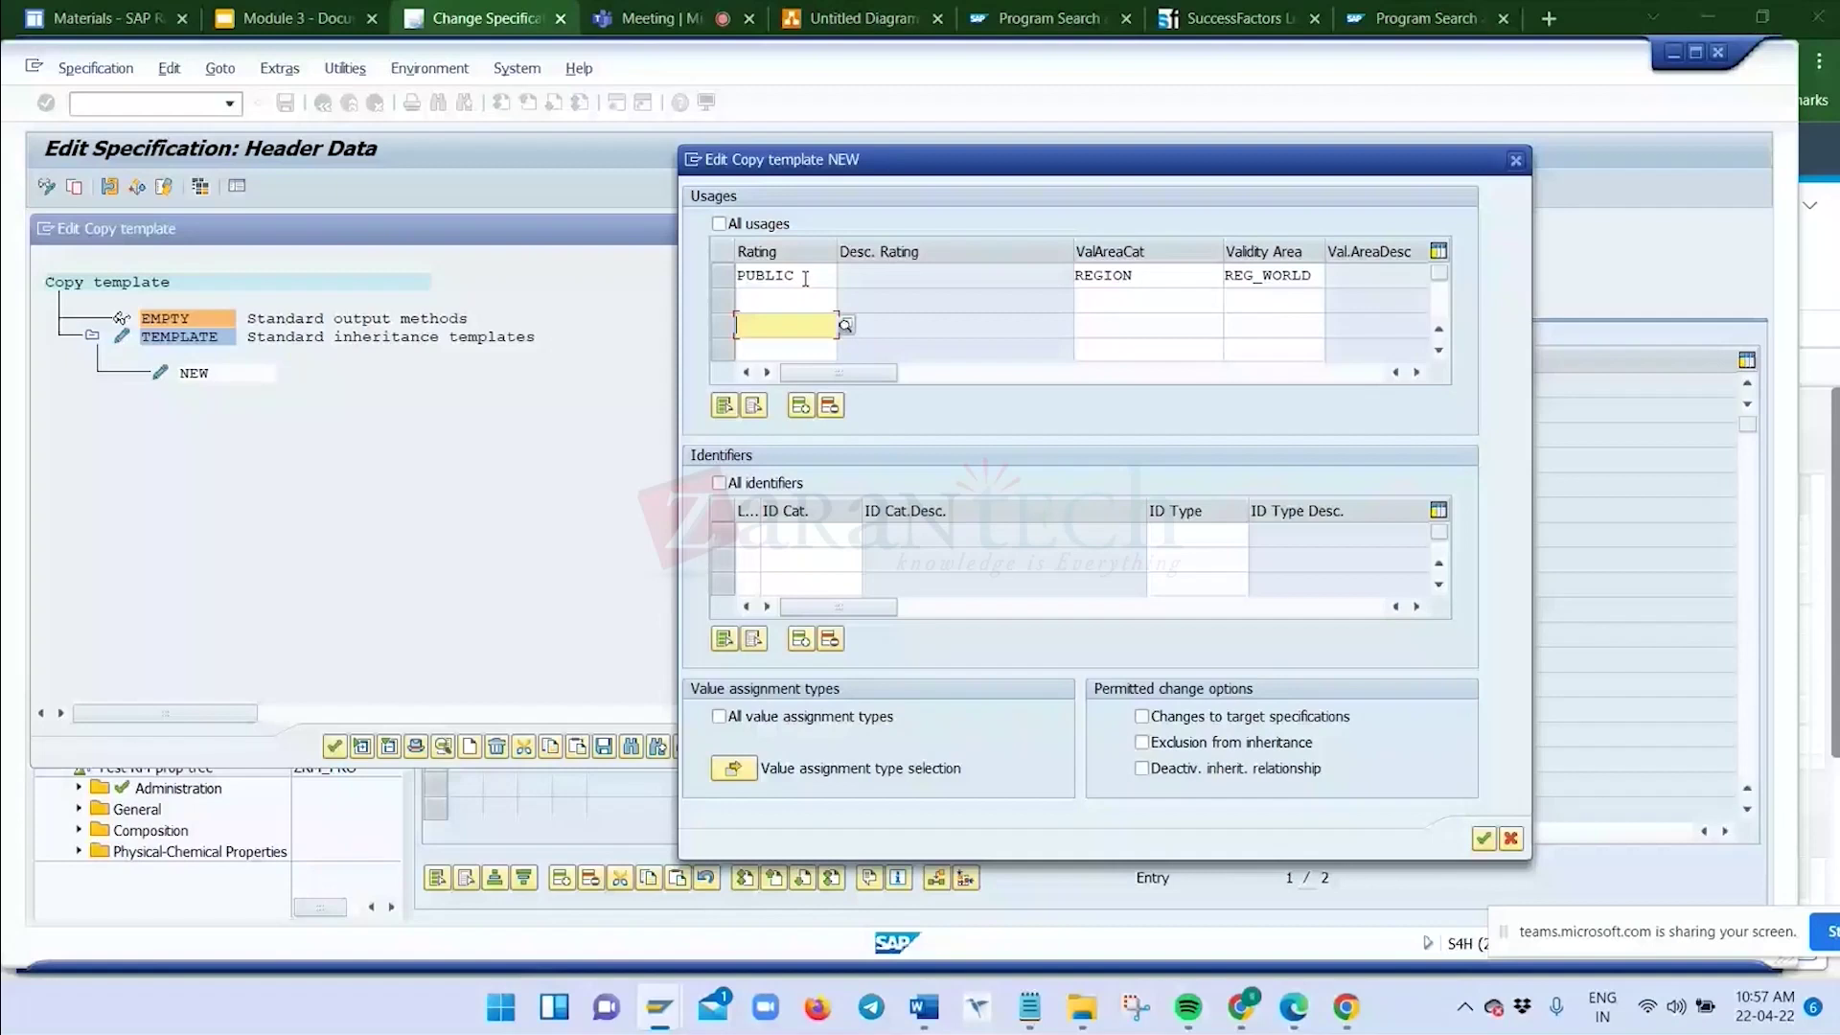
{"action": "left_click", "coordinate": [757, 305]}
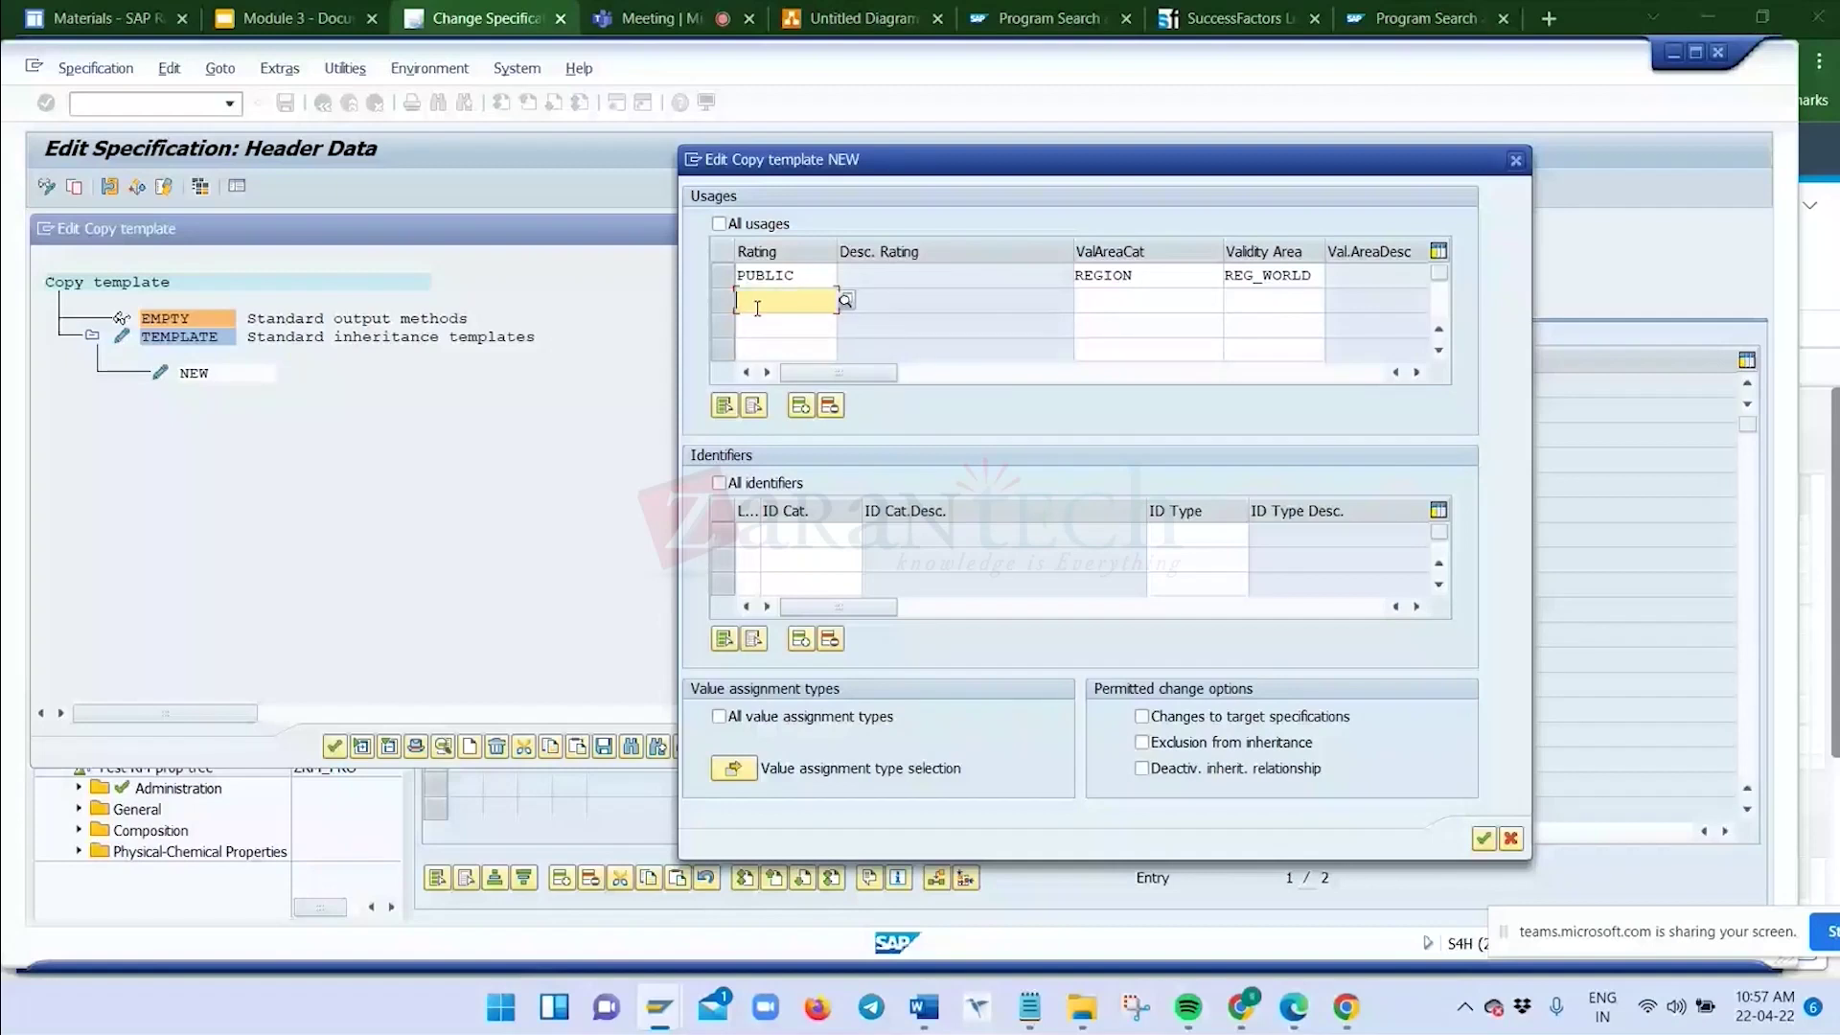
Include all identifiers in template NEW and open its value assignment type selection, leaving the all-types option off
{"action": "left_click", "coordinate": [790, 541]}
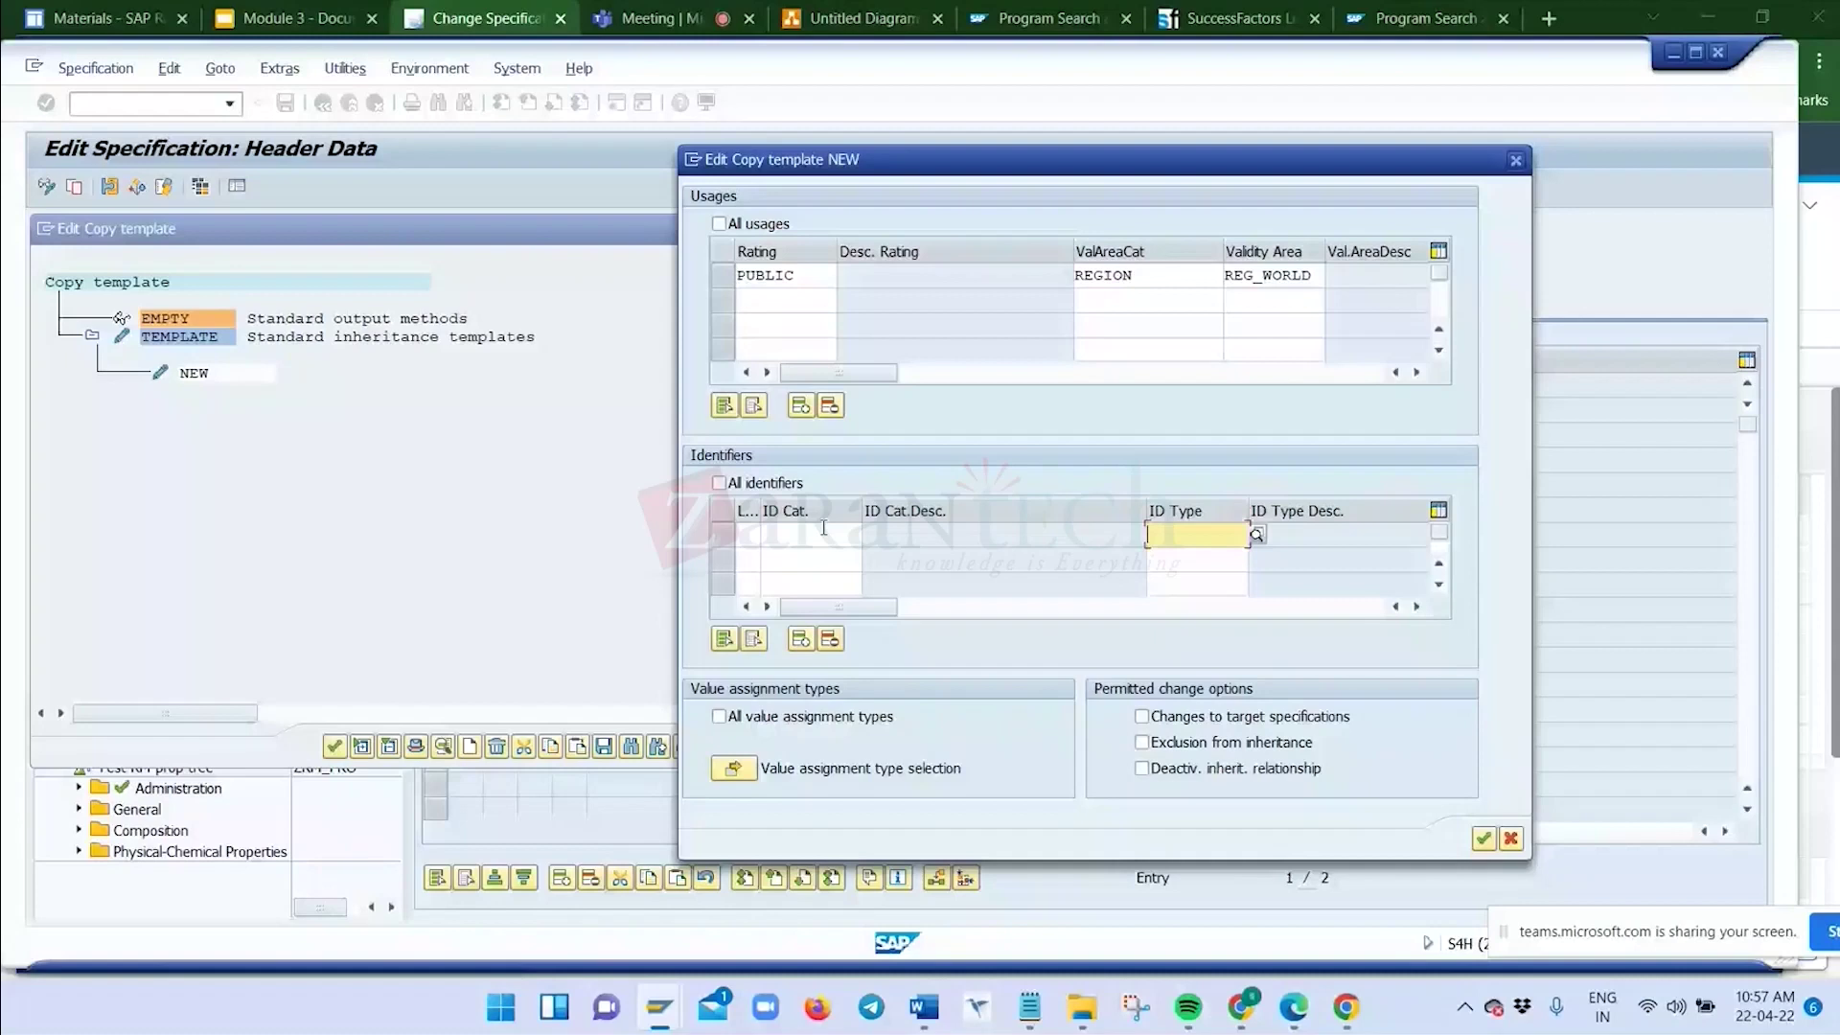
{"action": "left_click", "coordinate": [718, 483]}
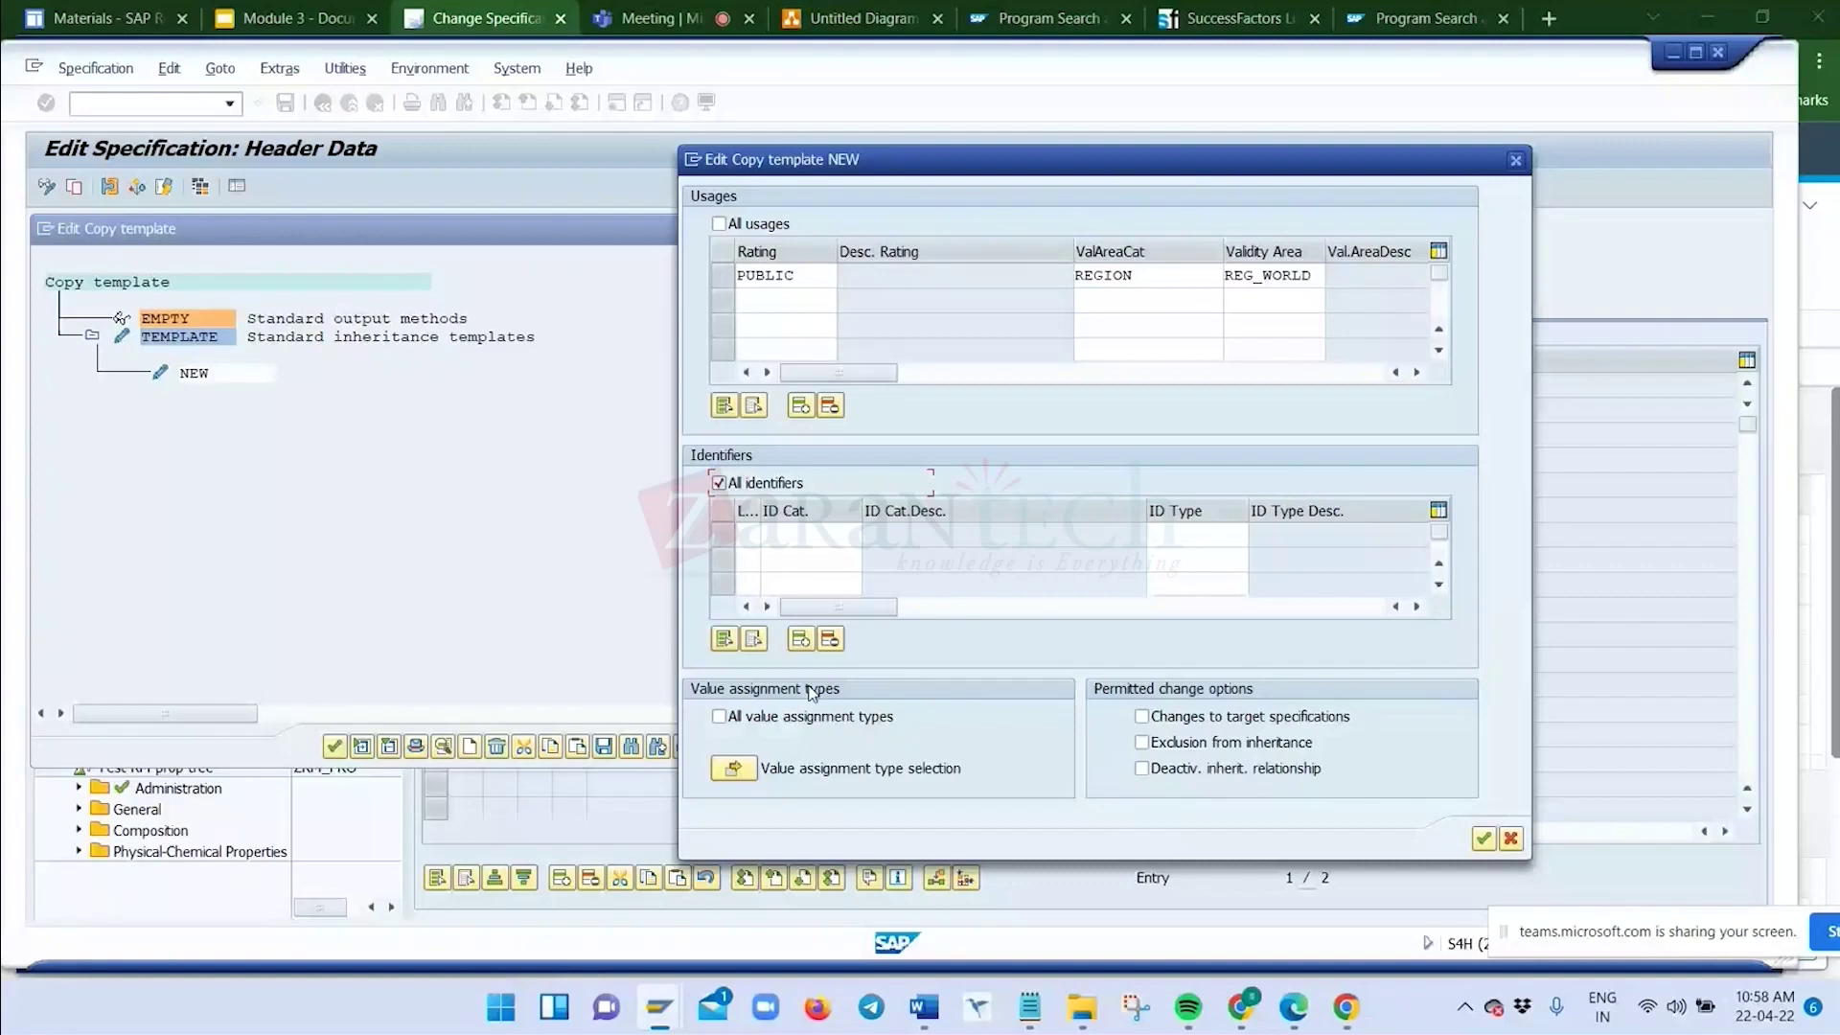
{"action": "left_click", "coordinate": [736, 771]}
{"action": "right_click", "coordinate": [822, 843]}
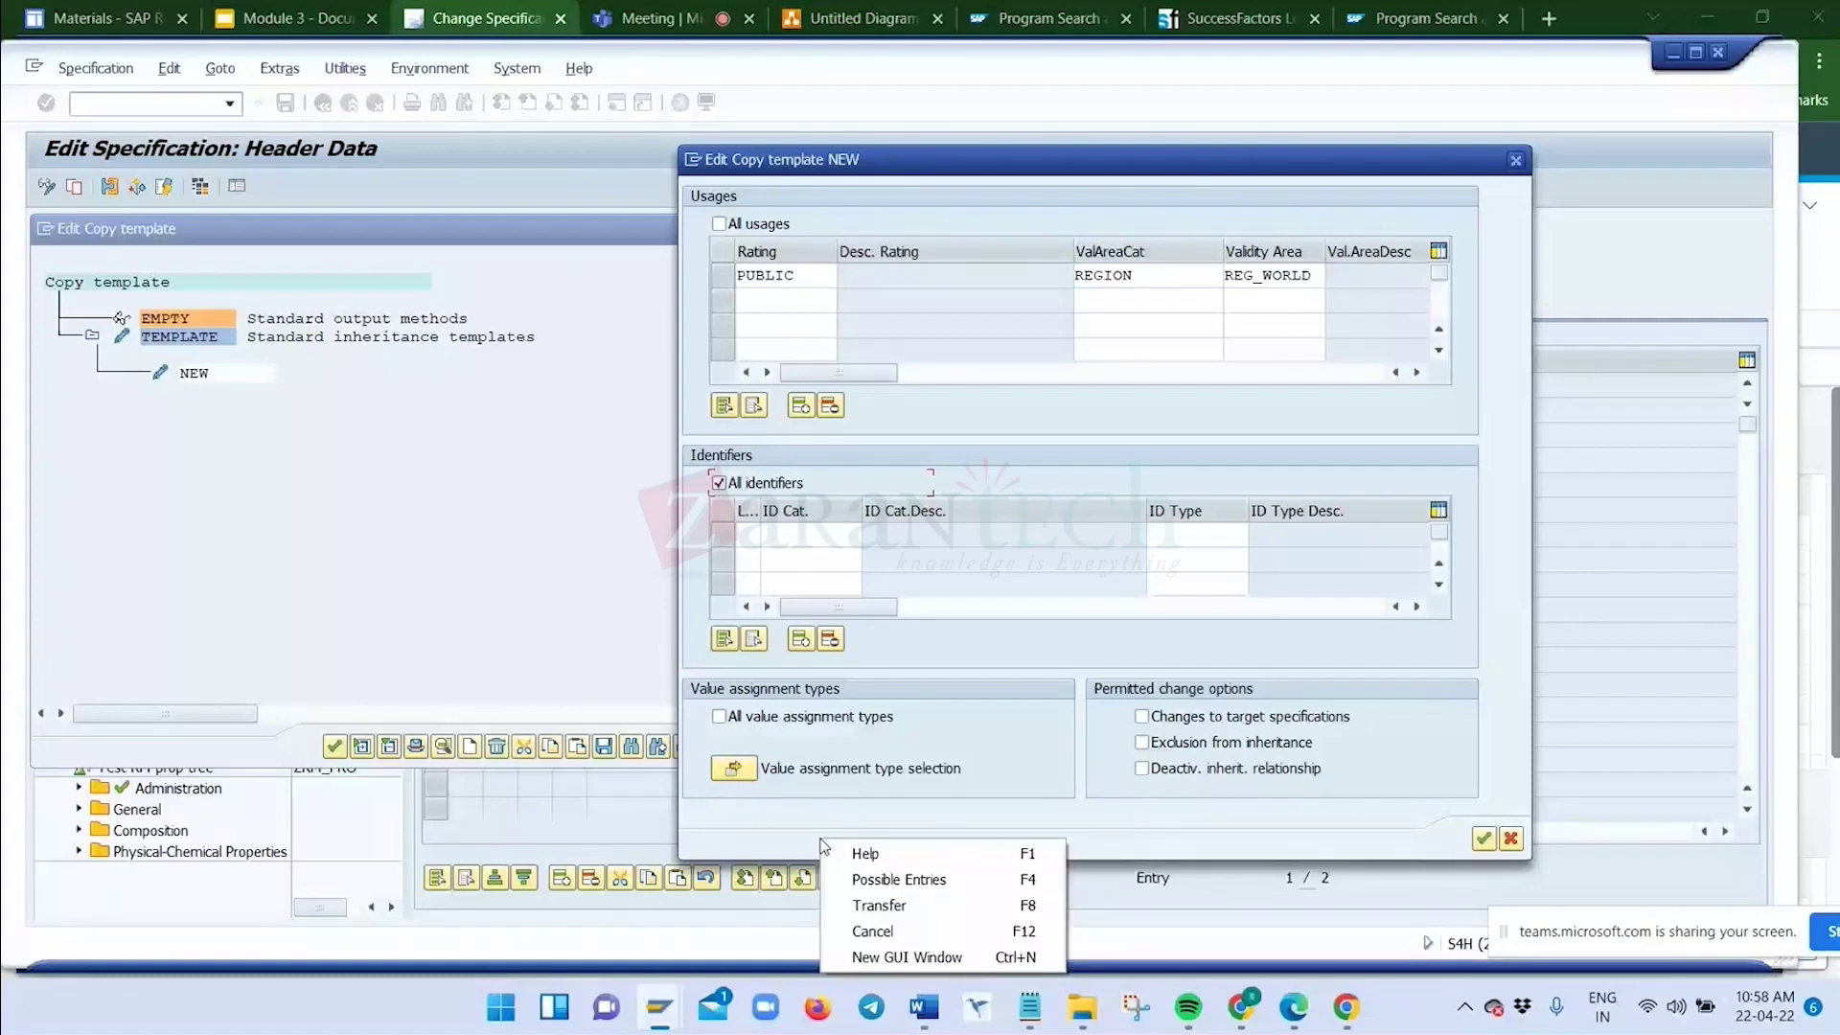
{"action": "left_click", "coordinate": [840, 776]}
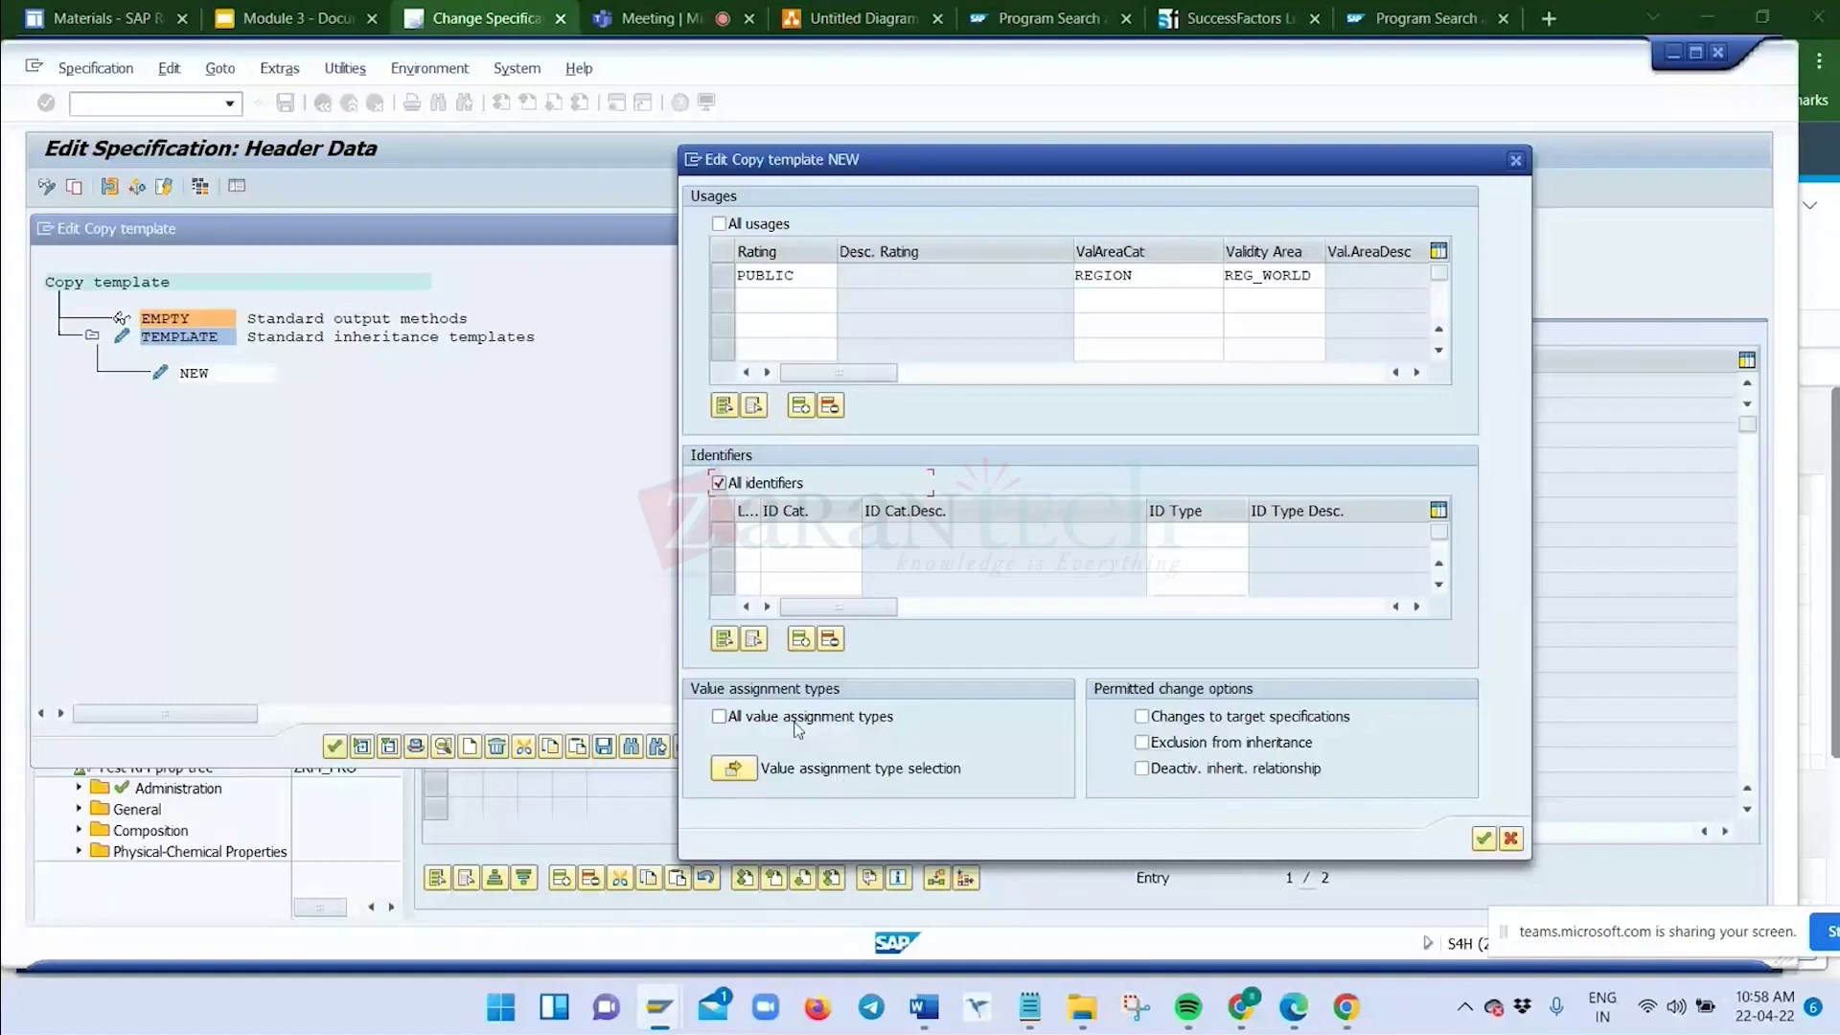
{"action": "left_click", "coordinate": [740, 766]}
{"action": "left_click", "coordinate": [720, 718]}
{"action": "left_click", "coordinate": [722, 723]}
{"action": "left_click", "coordinate": [736, 772]}
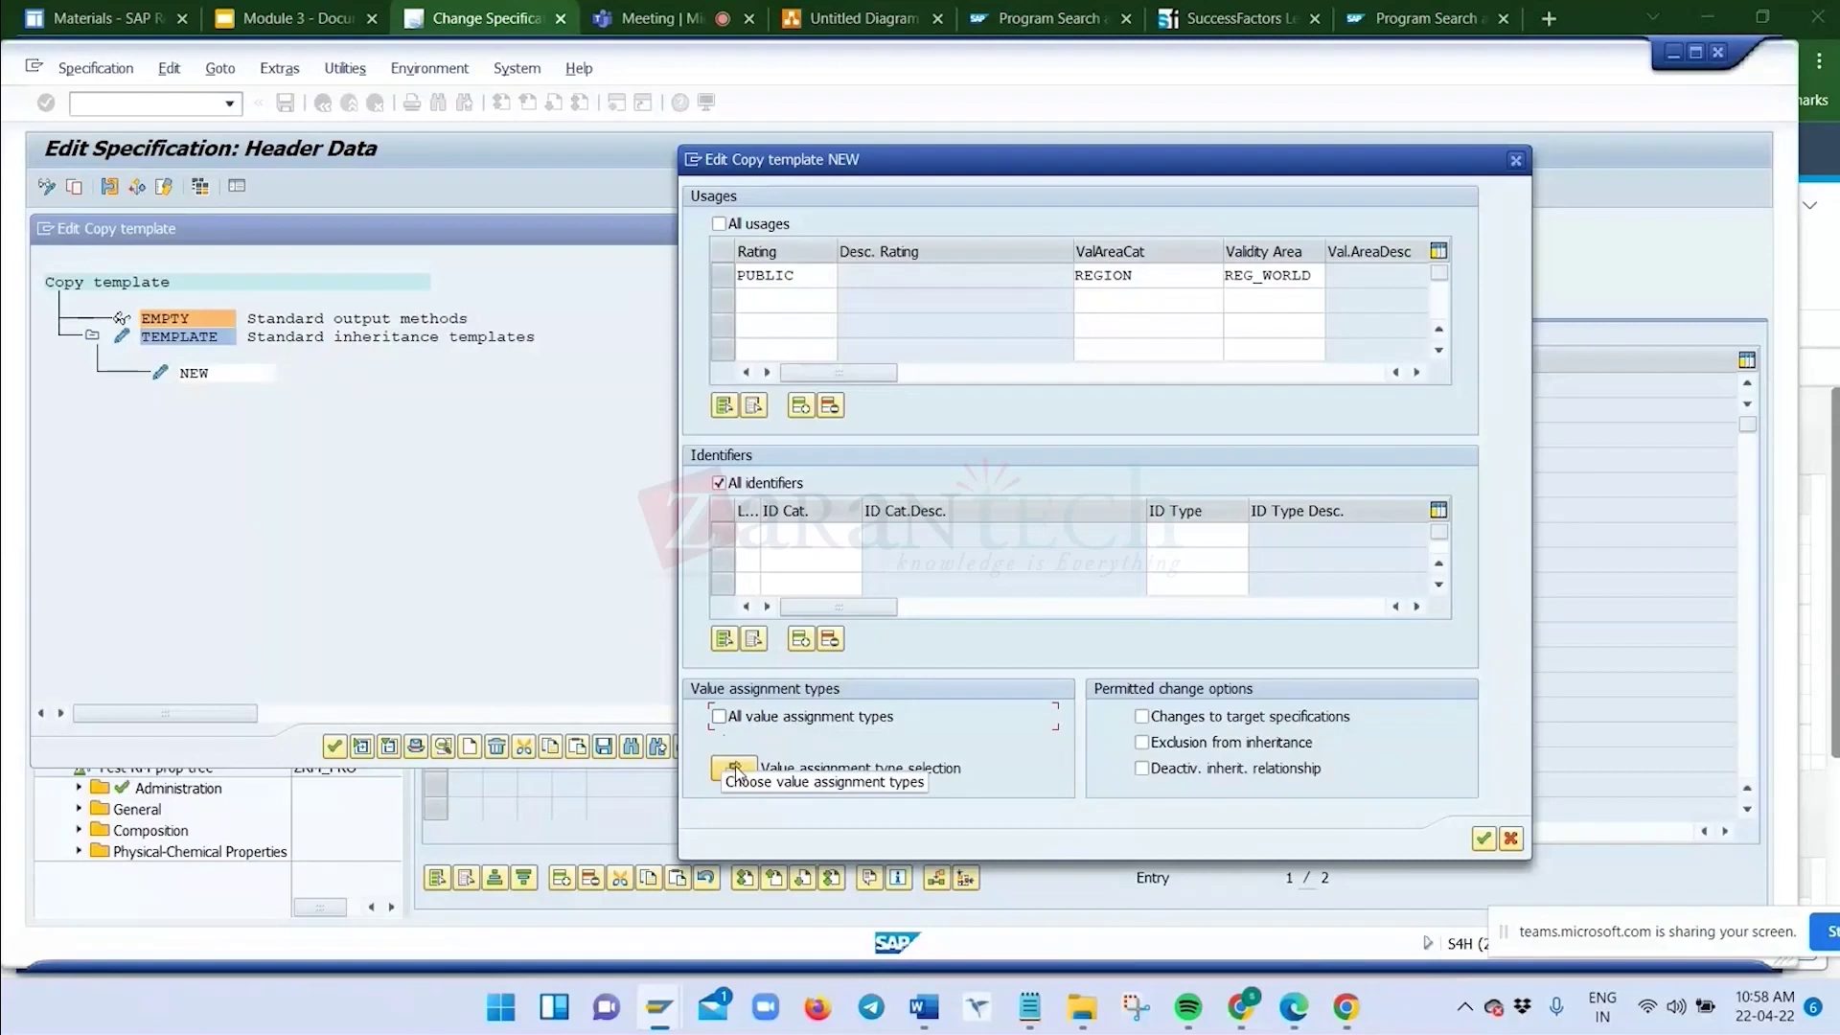
{"action": "left_click", "coordinate": [736, 771]}
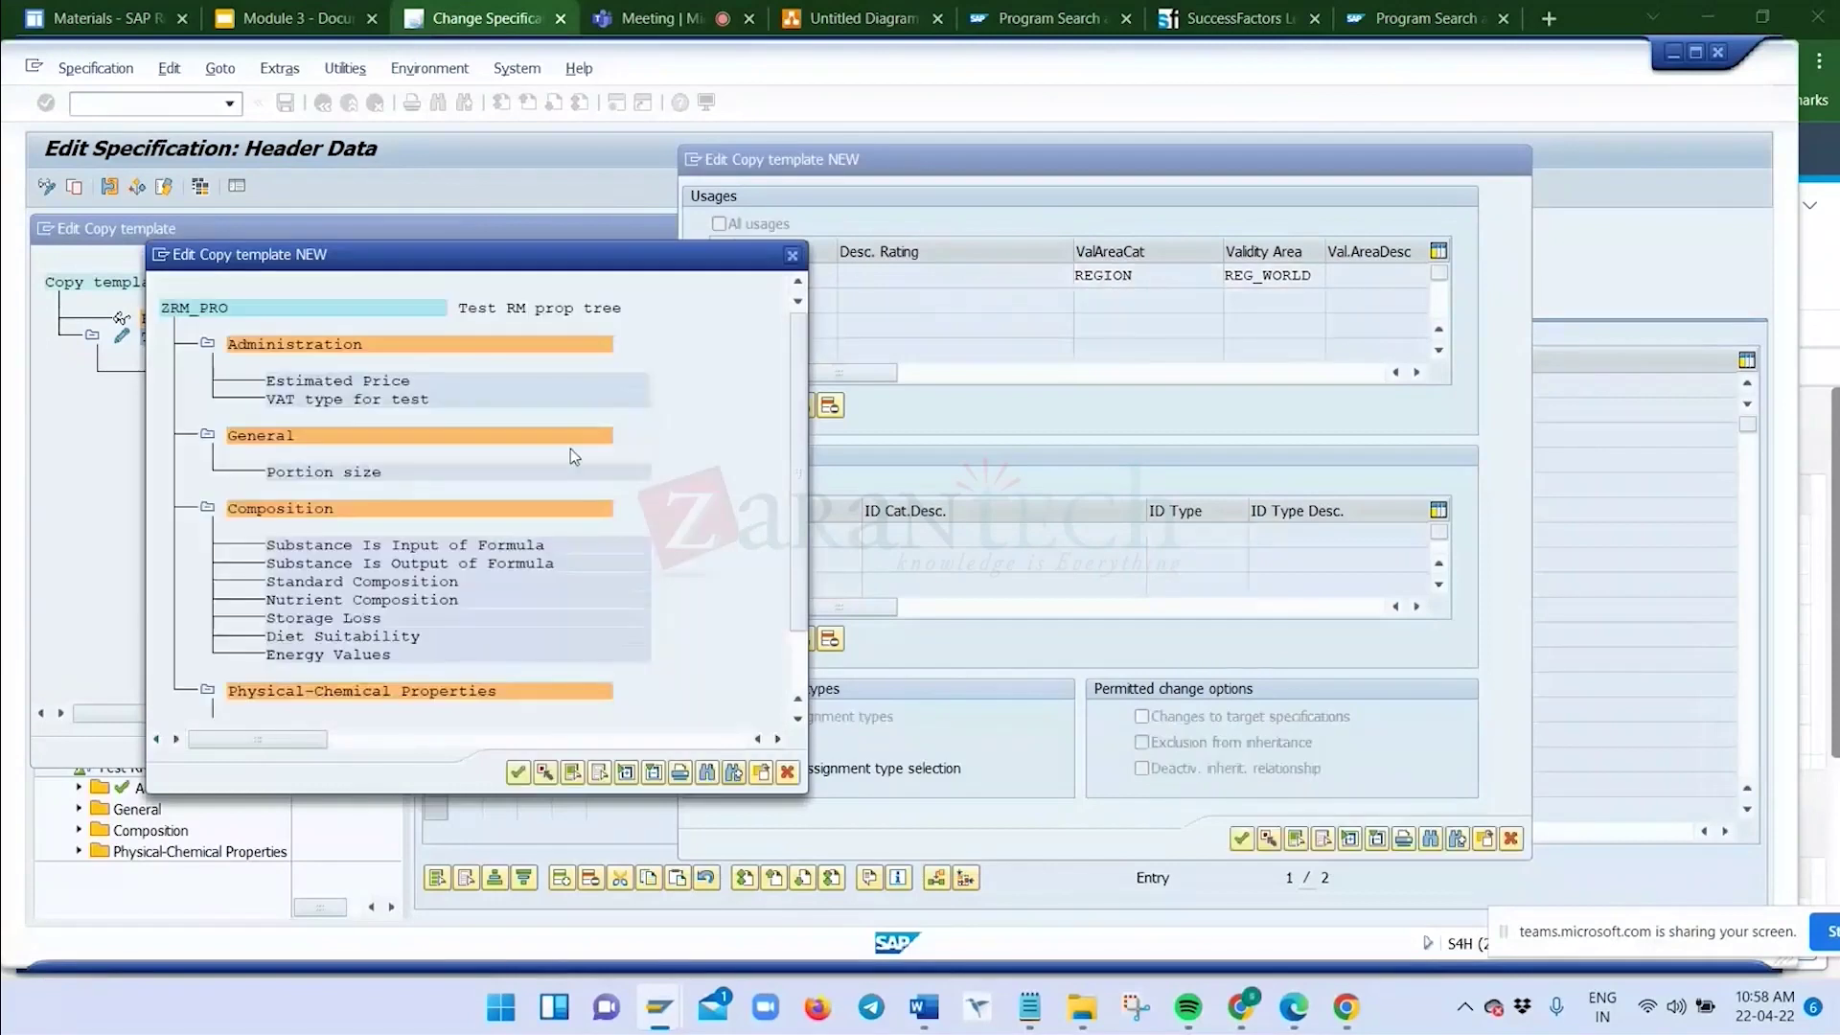
Mark Portion size, VAT type for test, Nutrient Composition and Storage Loss in the ZRM_PRO property tree
{"action": "left_click", "coordinate": [196, 311]}
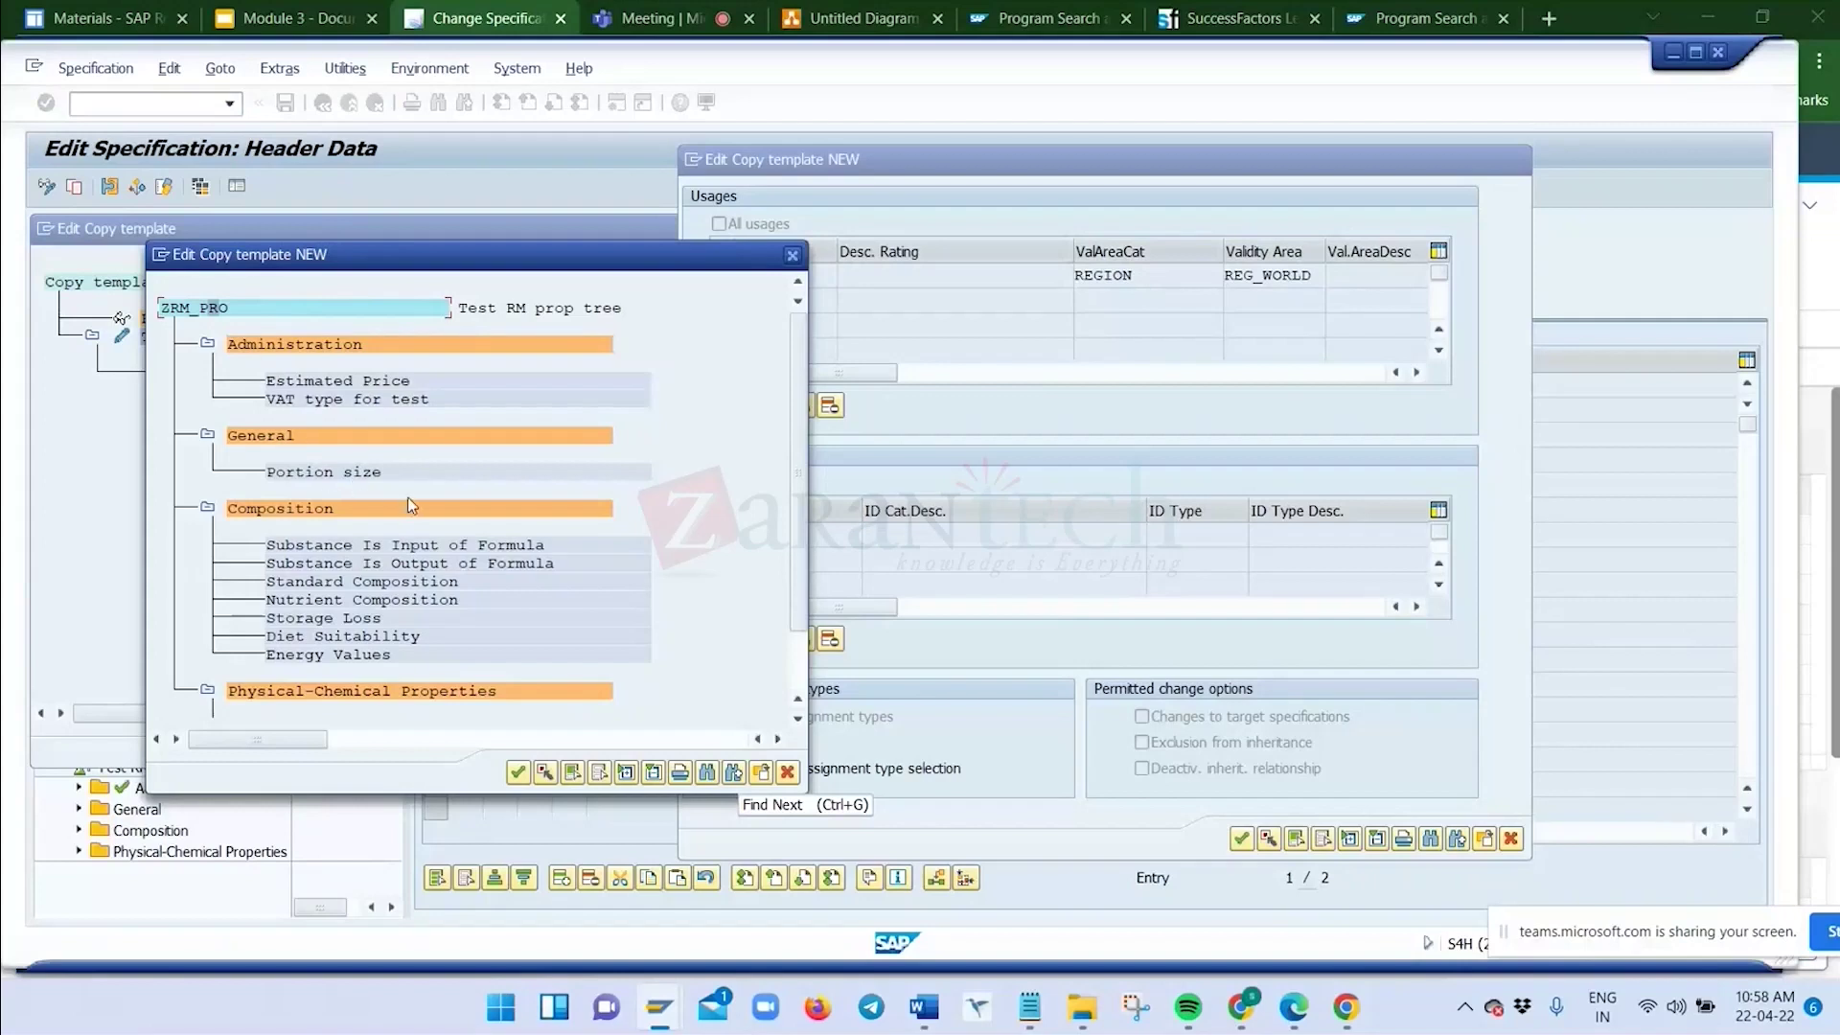
{"action": "left_click", "coordinate": [325, 472]}
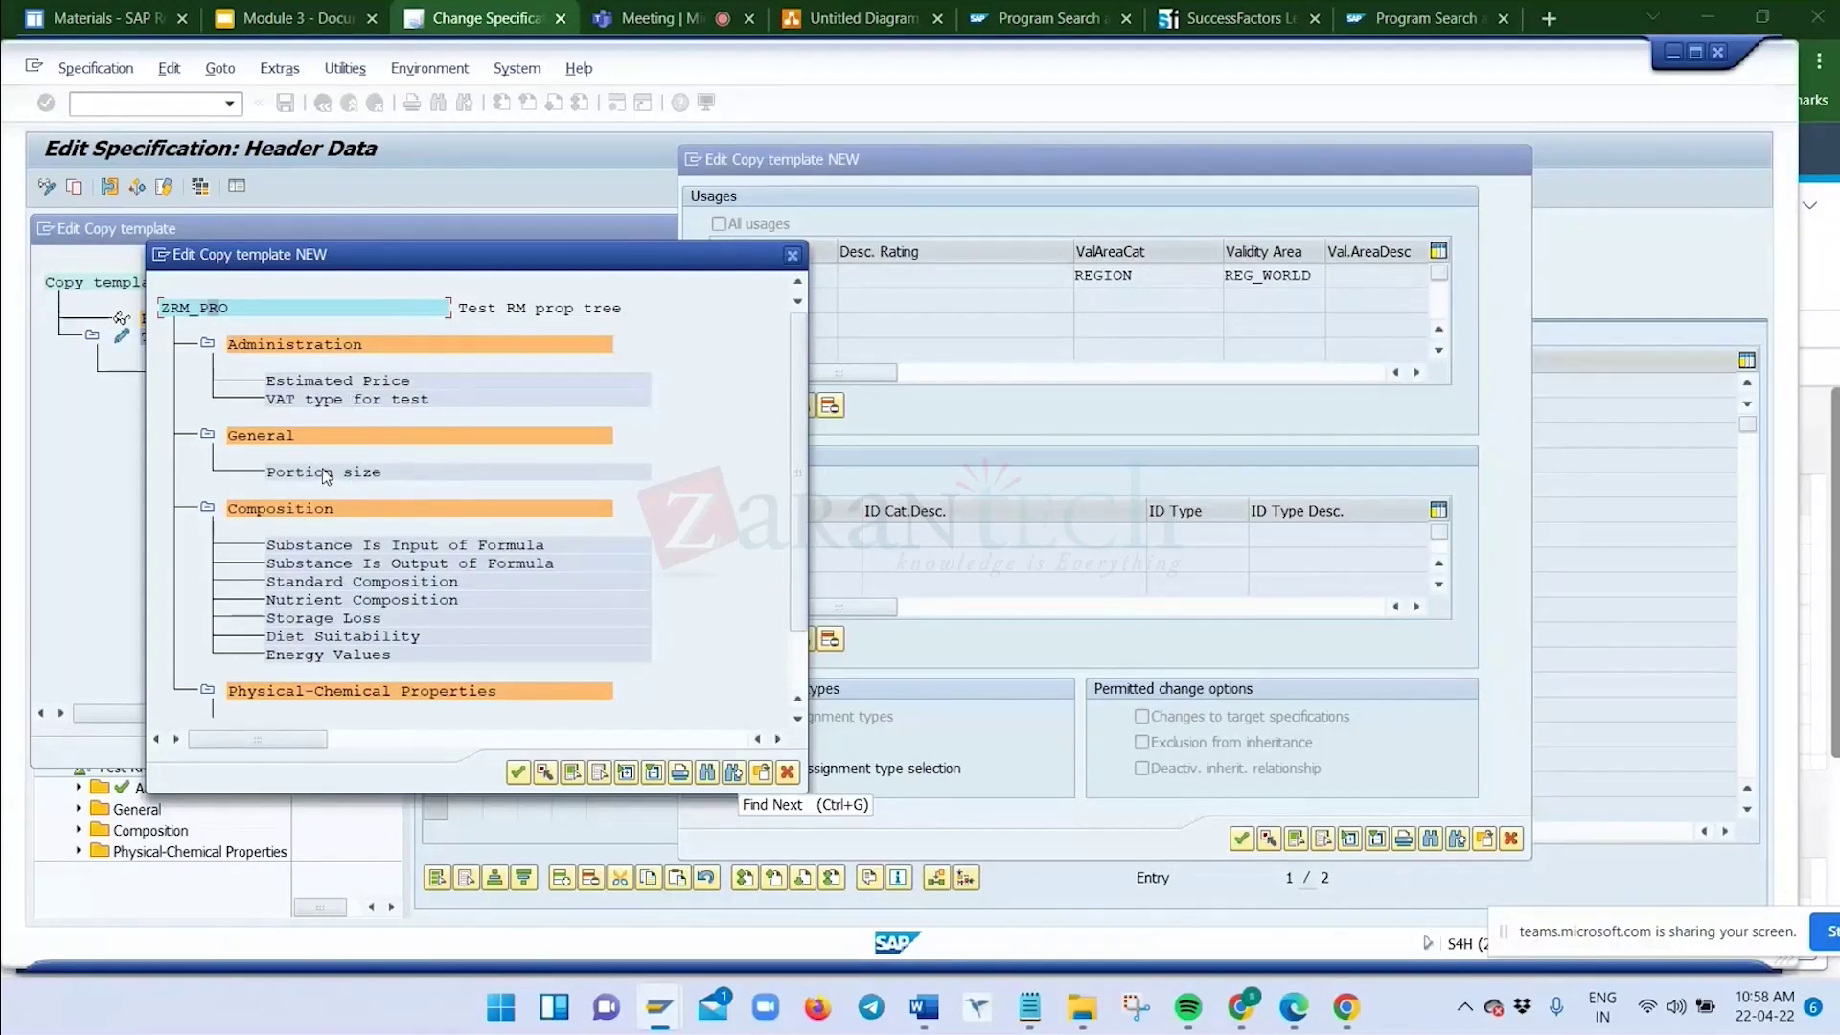
{"action": "left_click", "coordinate": [545, 773]}
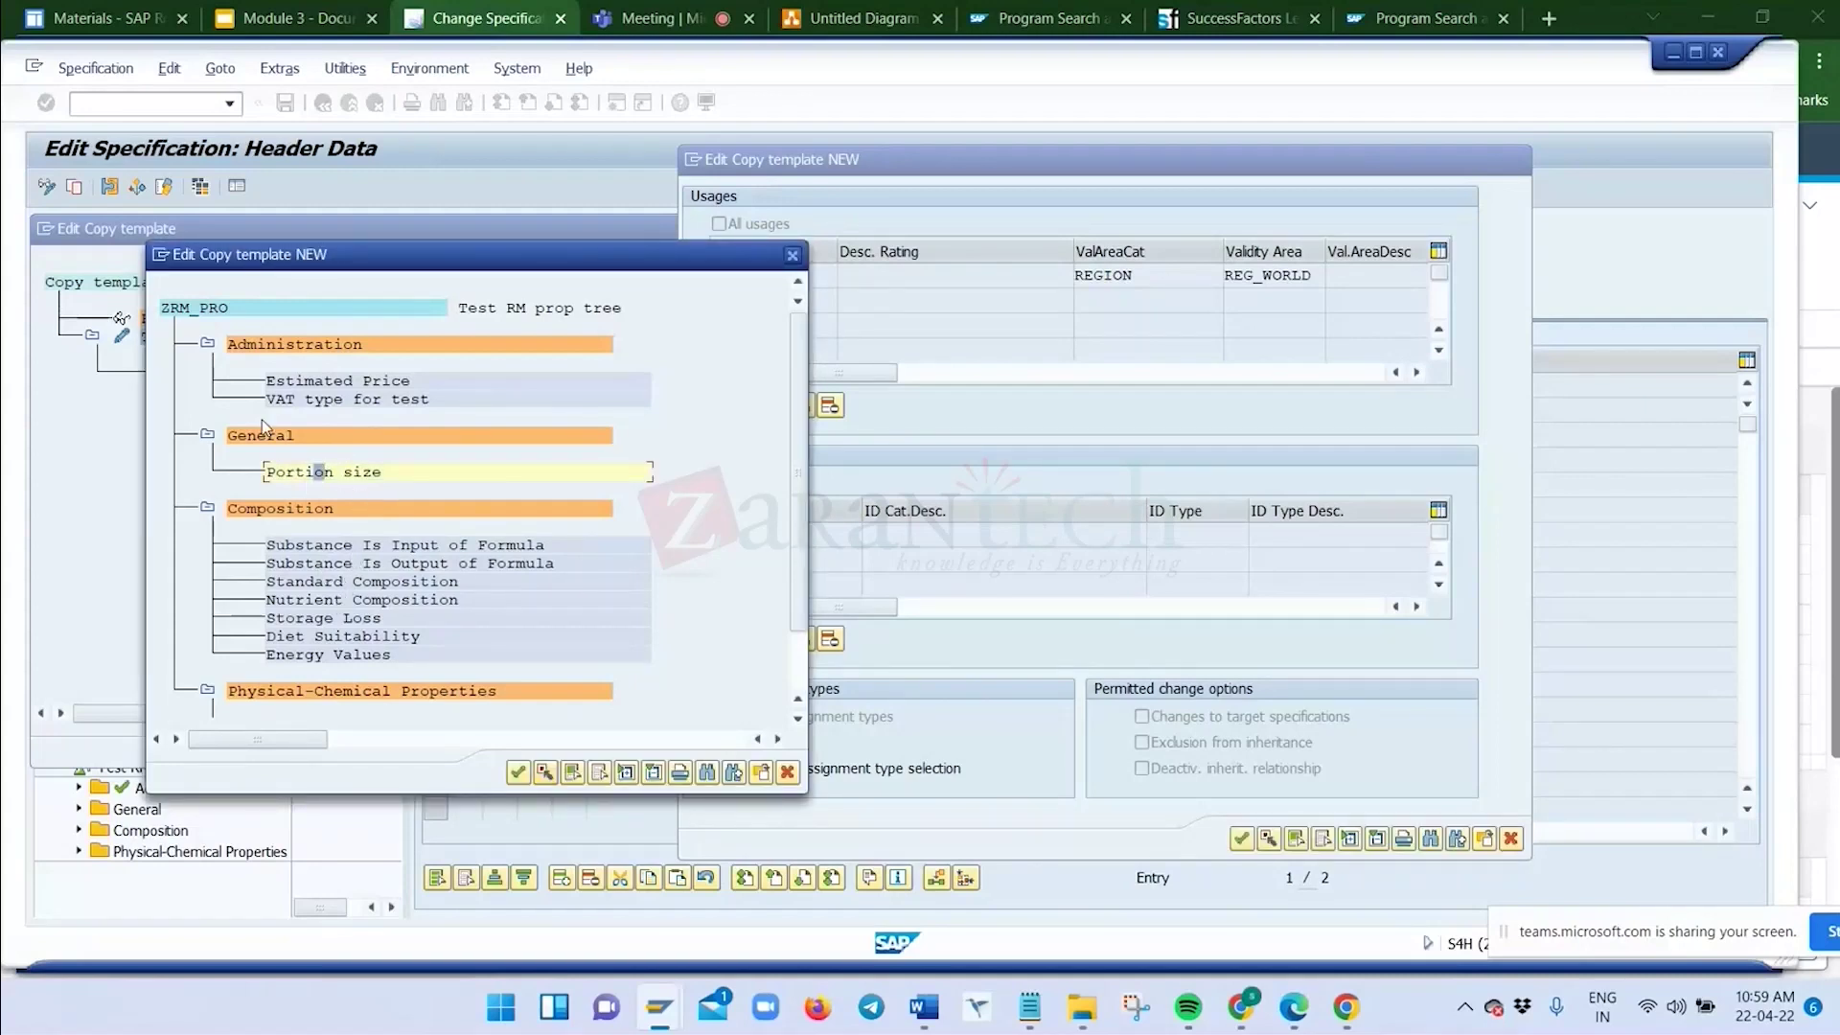
{"action": "left_click", "coordinate": [311, 398]}
{"action": "left_click", "coordinate": [546, 772]}
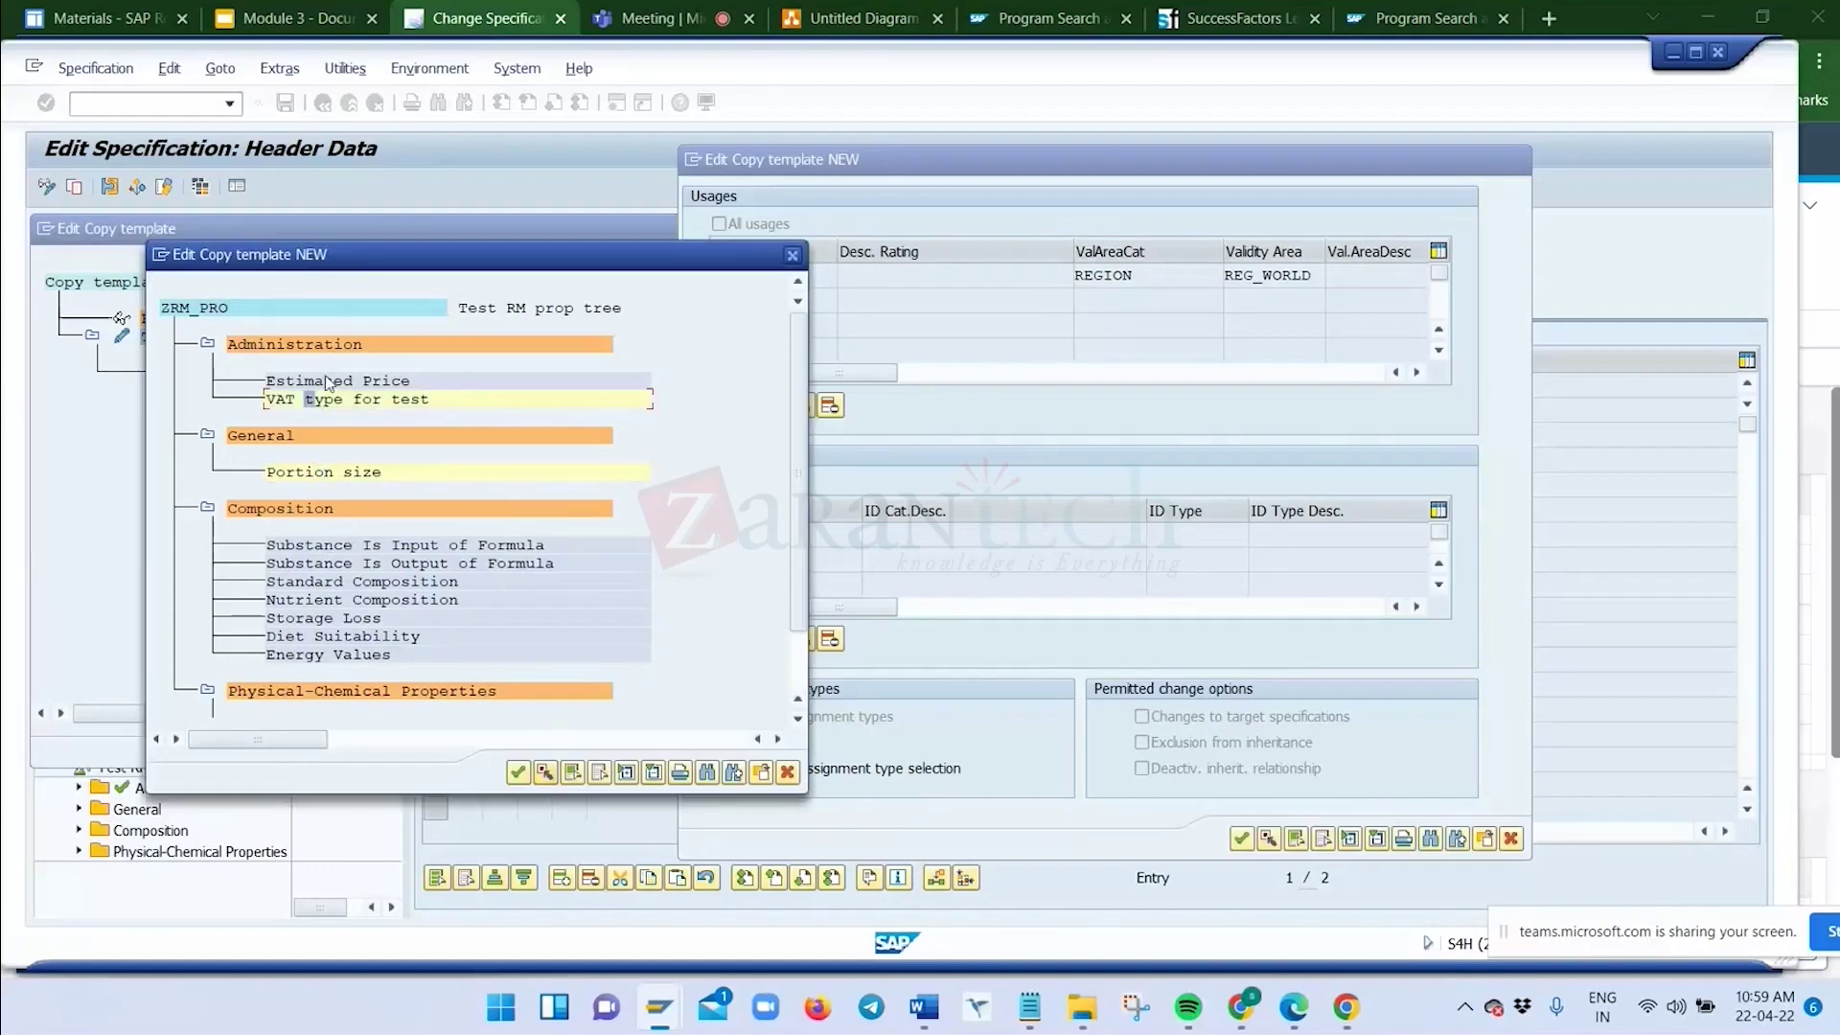
{"action": "left_click", "coordinate": [308, 599]}
{"action": "left_click", "coordinate": [547, 772]}
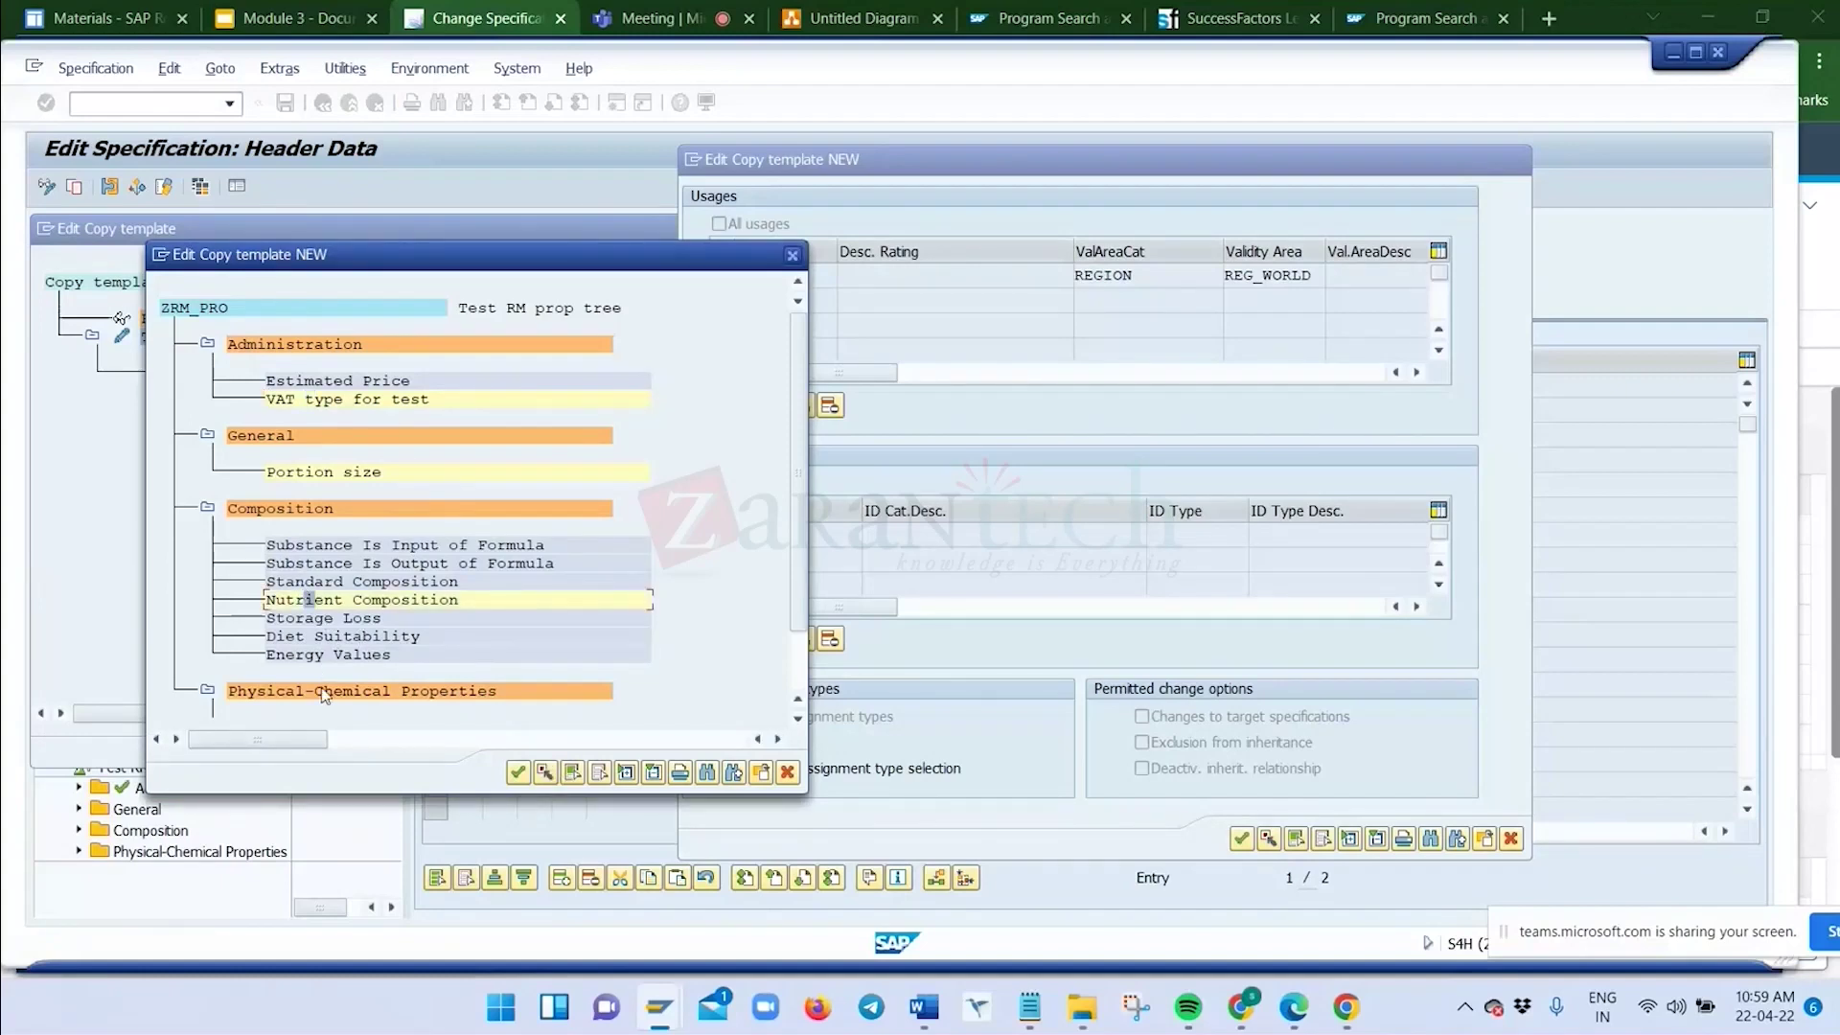
{"action": "left_click", "coordinate": [299, 618]}
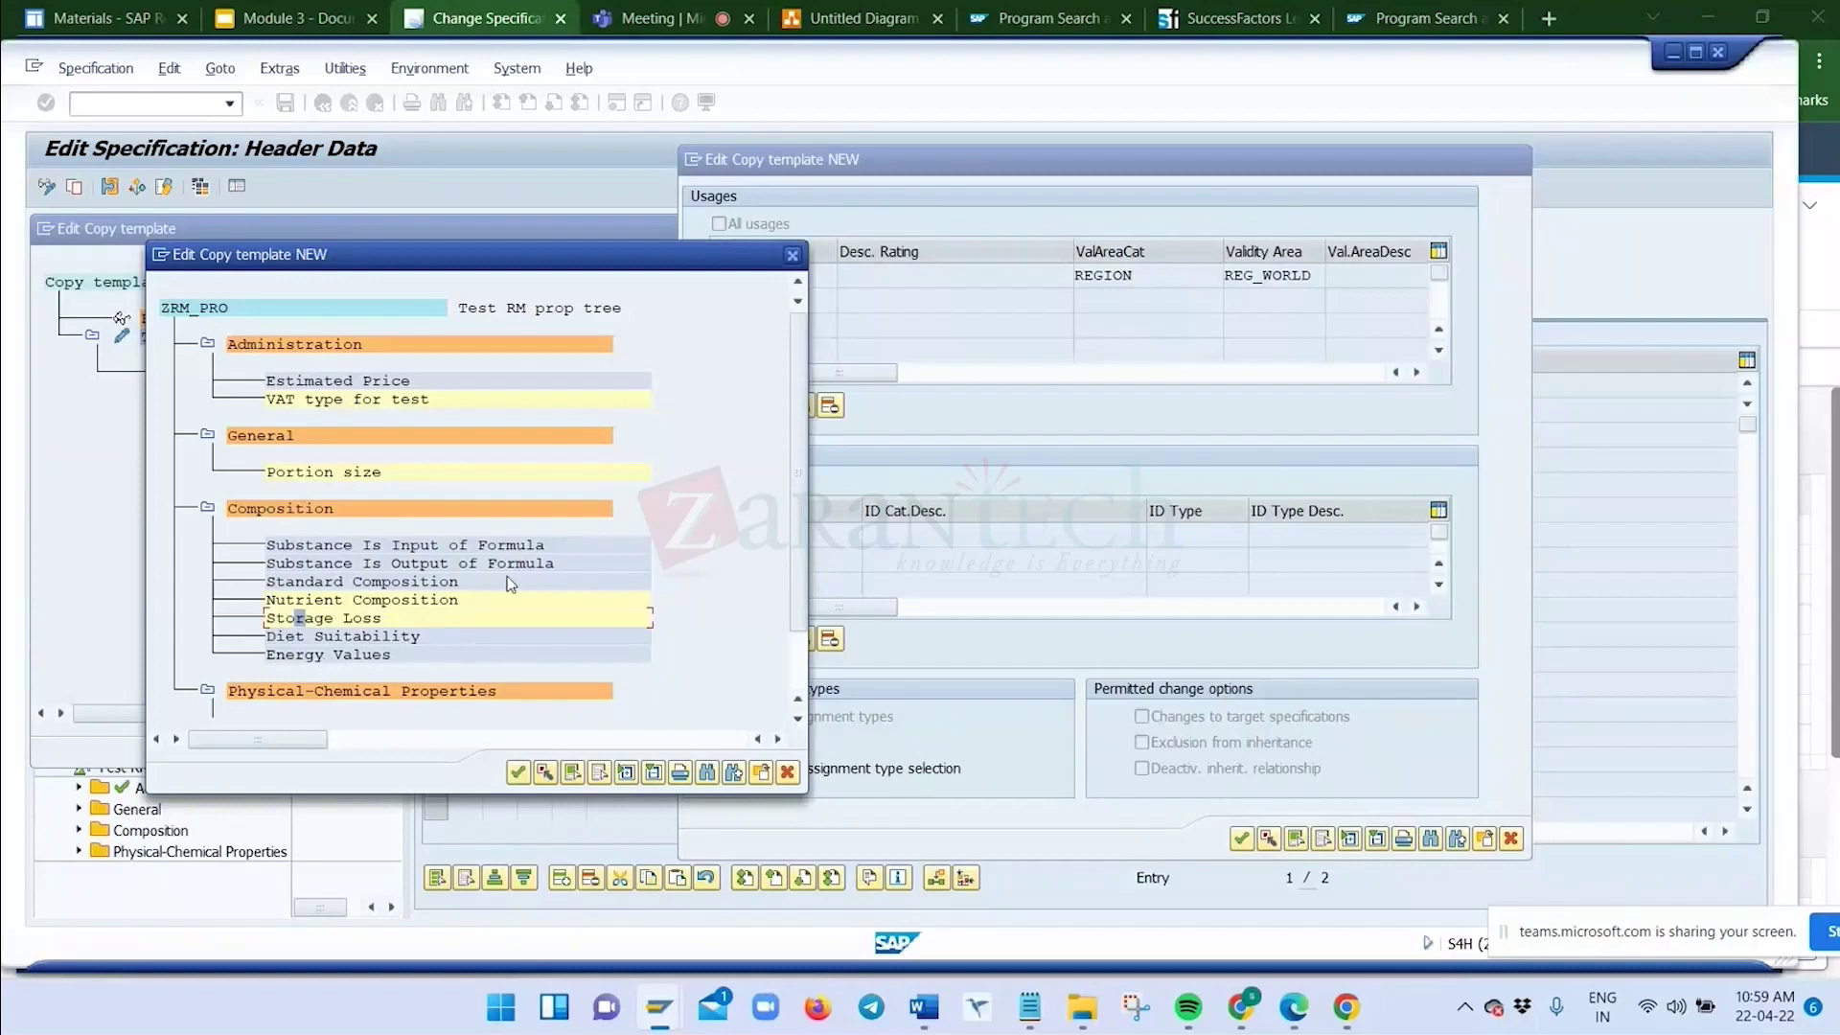
Mark the whole Physical-Chemical Properties group, transfer the value assignment type selection and close the detail view of NEW
{"action": "scroll", "coordinate": [508, 578], "scroll_direction": "down", "scroll_amount": 4}
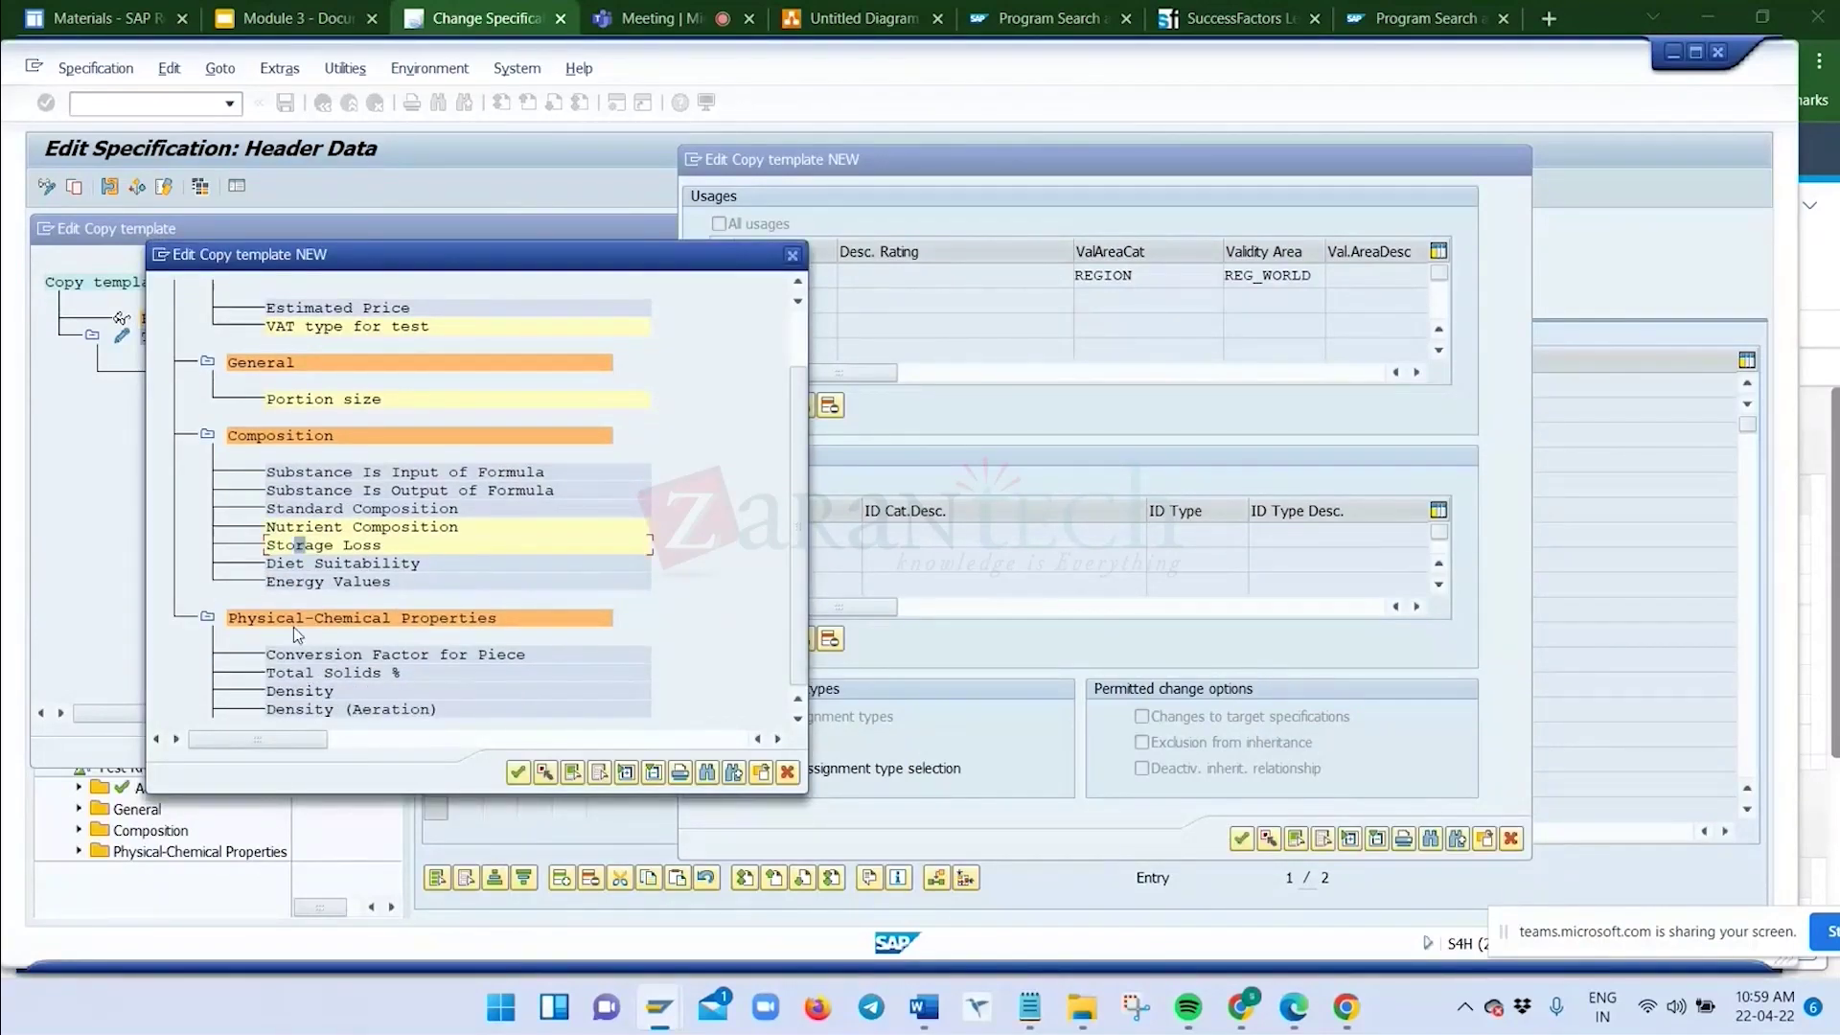
{"action": "left_click", "coordinate": [290, 623]}
{"action": "left_click", "coordinate": [545, 772]}
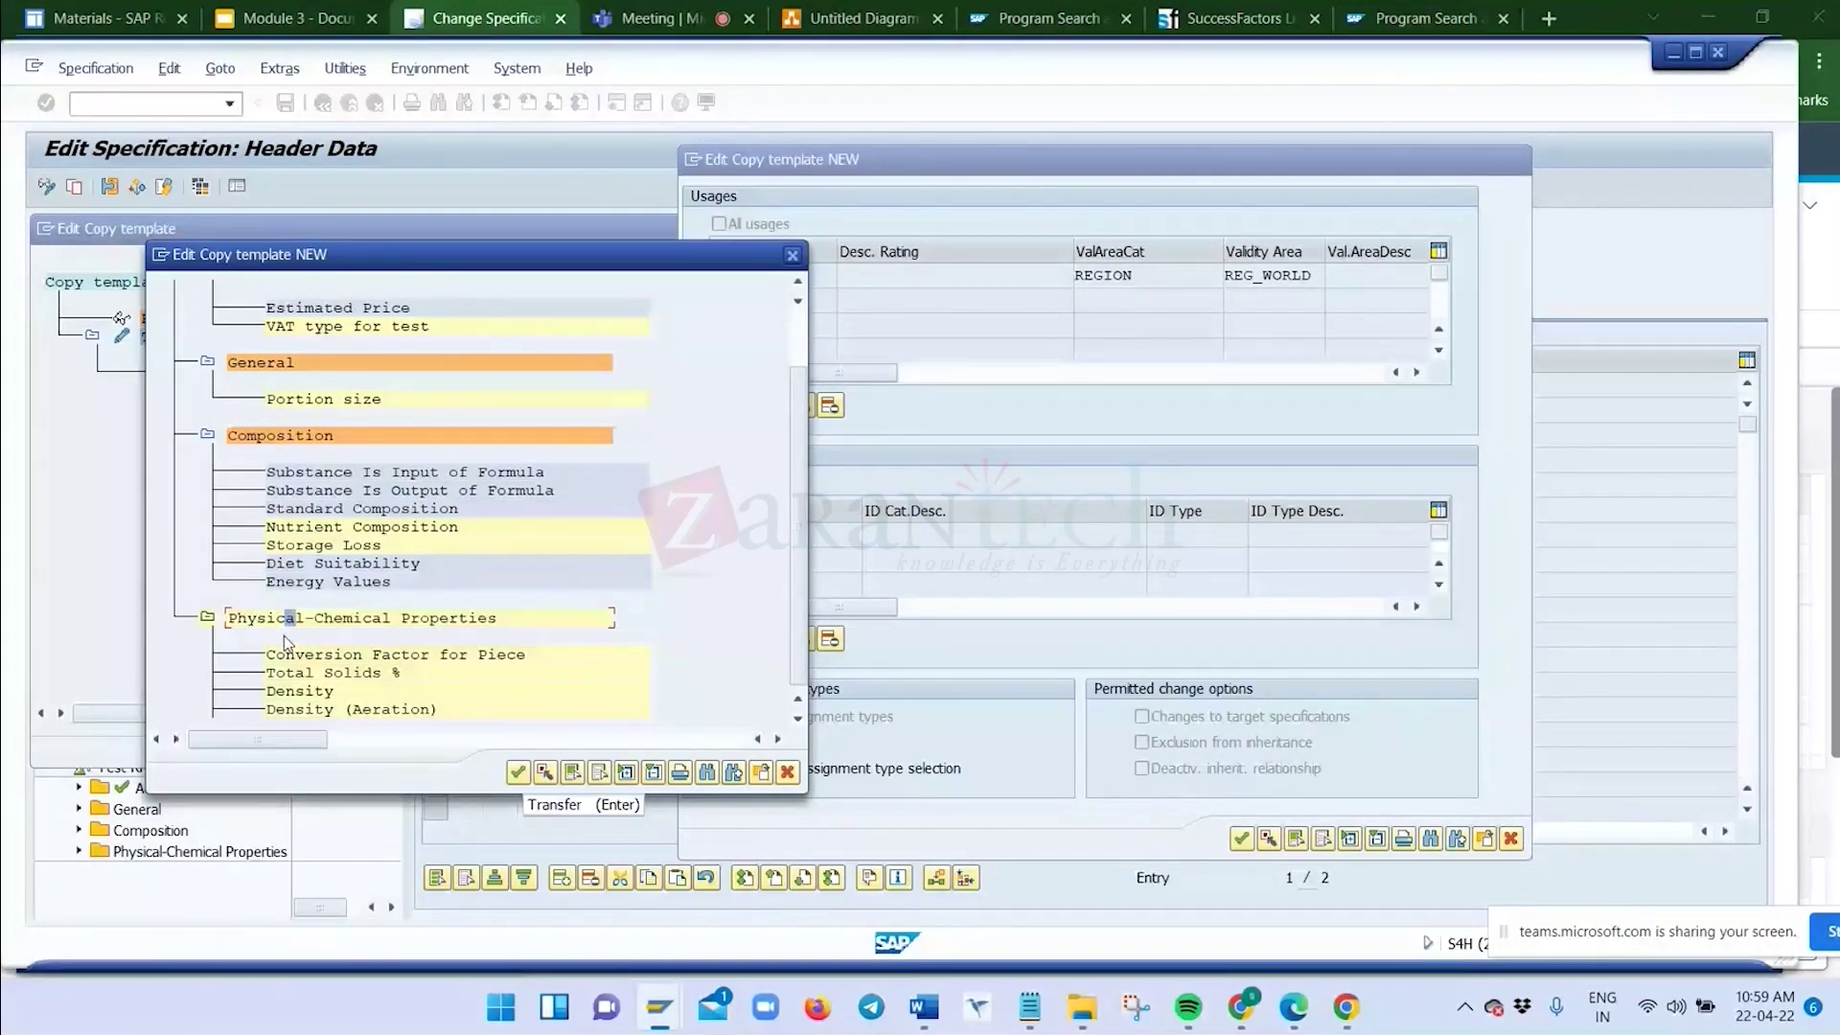
{"action": "scroll", "coordinate": [475, 431], "scroll_direction": "up", "scroll_amount": 1}
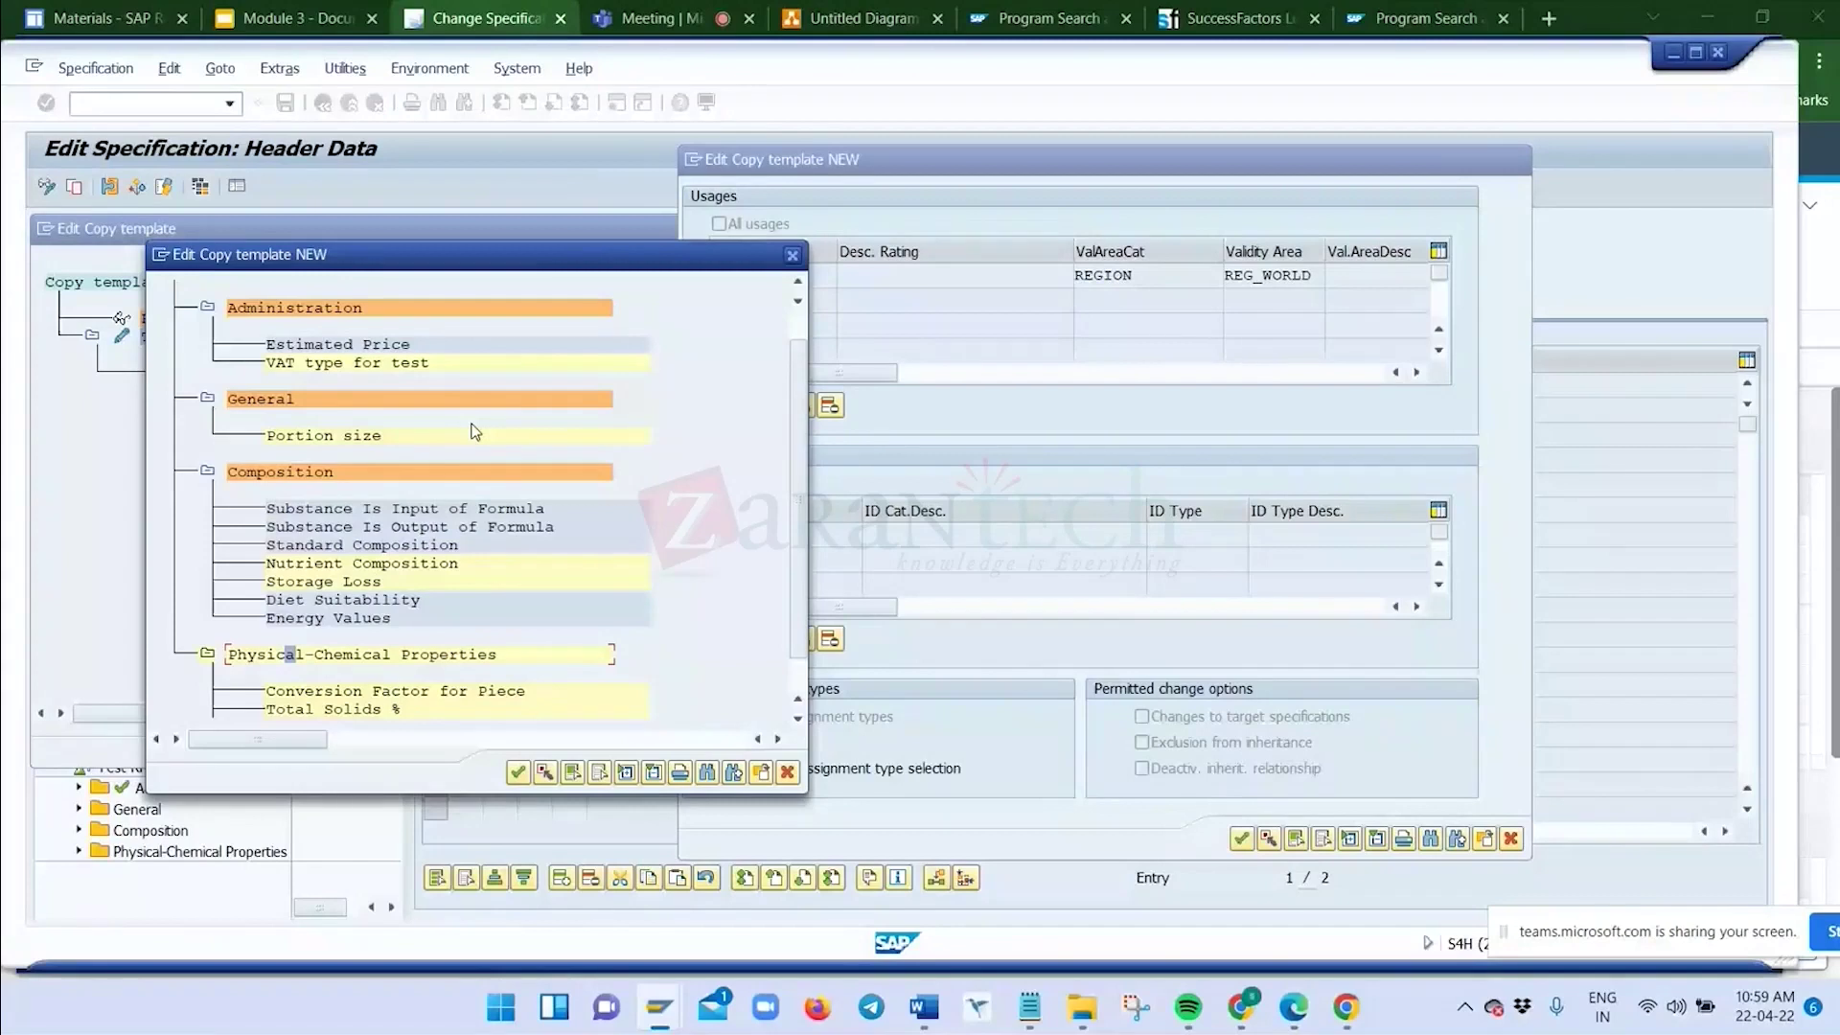
{"action": "scroll", "coordinate": [475, 436], "scroll_direction": "up", "scroll_amount": 1}
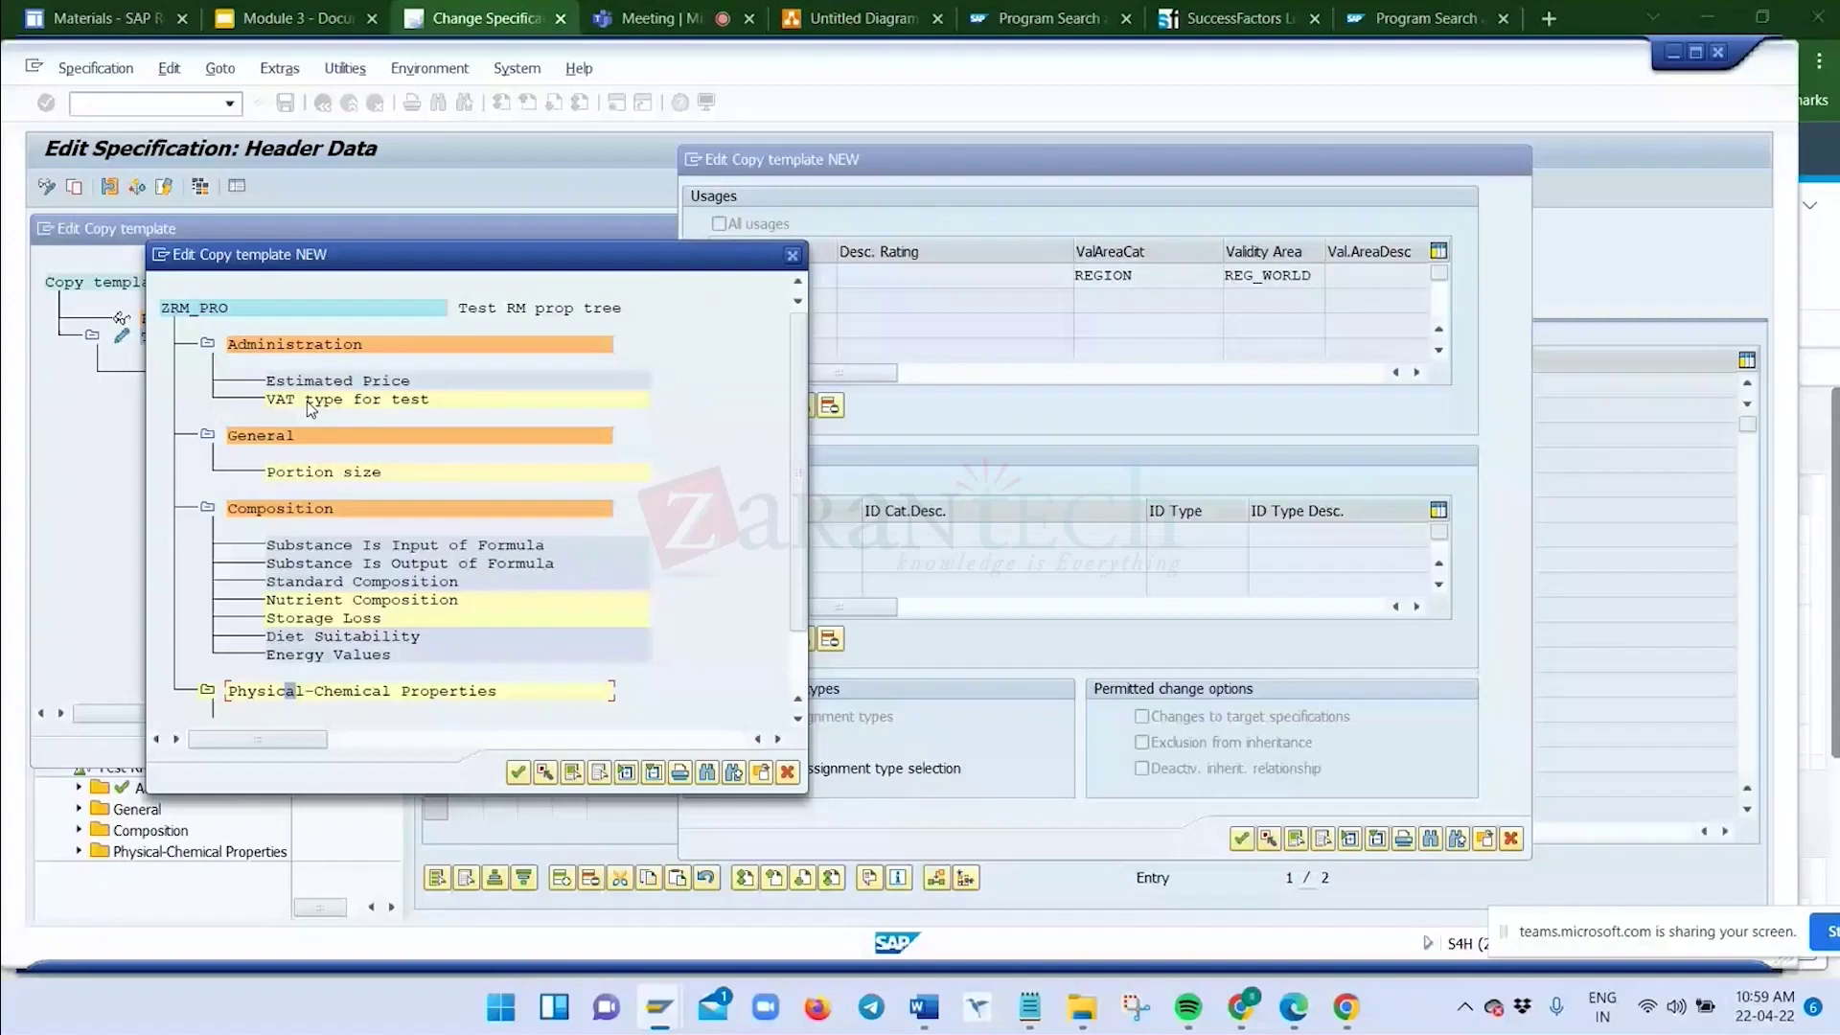
{"action": "left_click", "coordinate": [518, 772]}
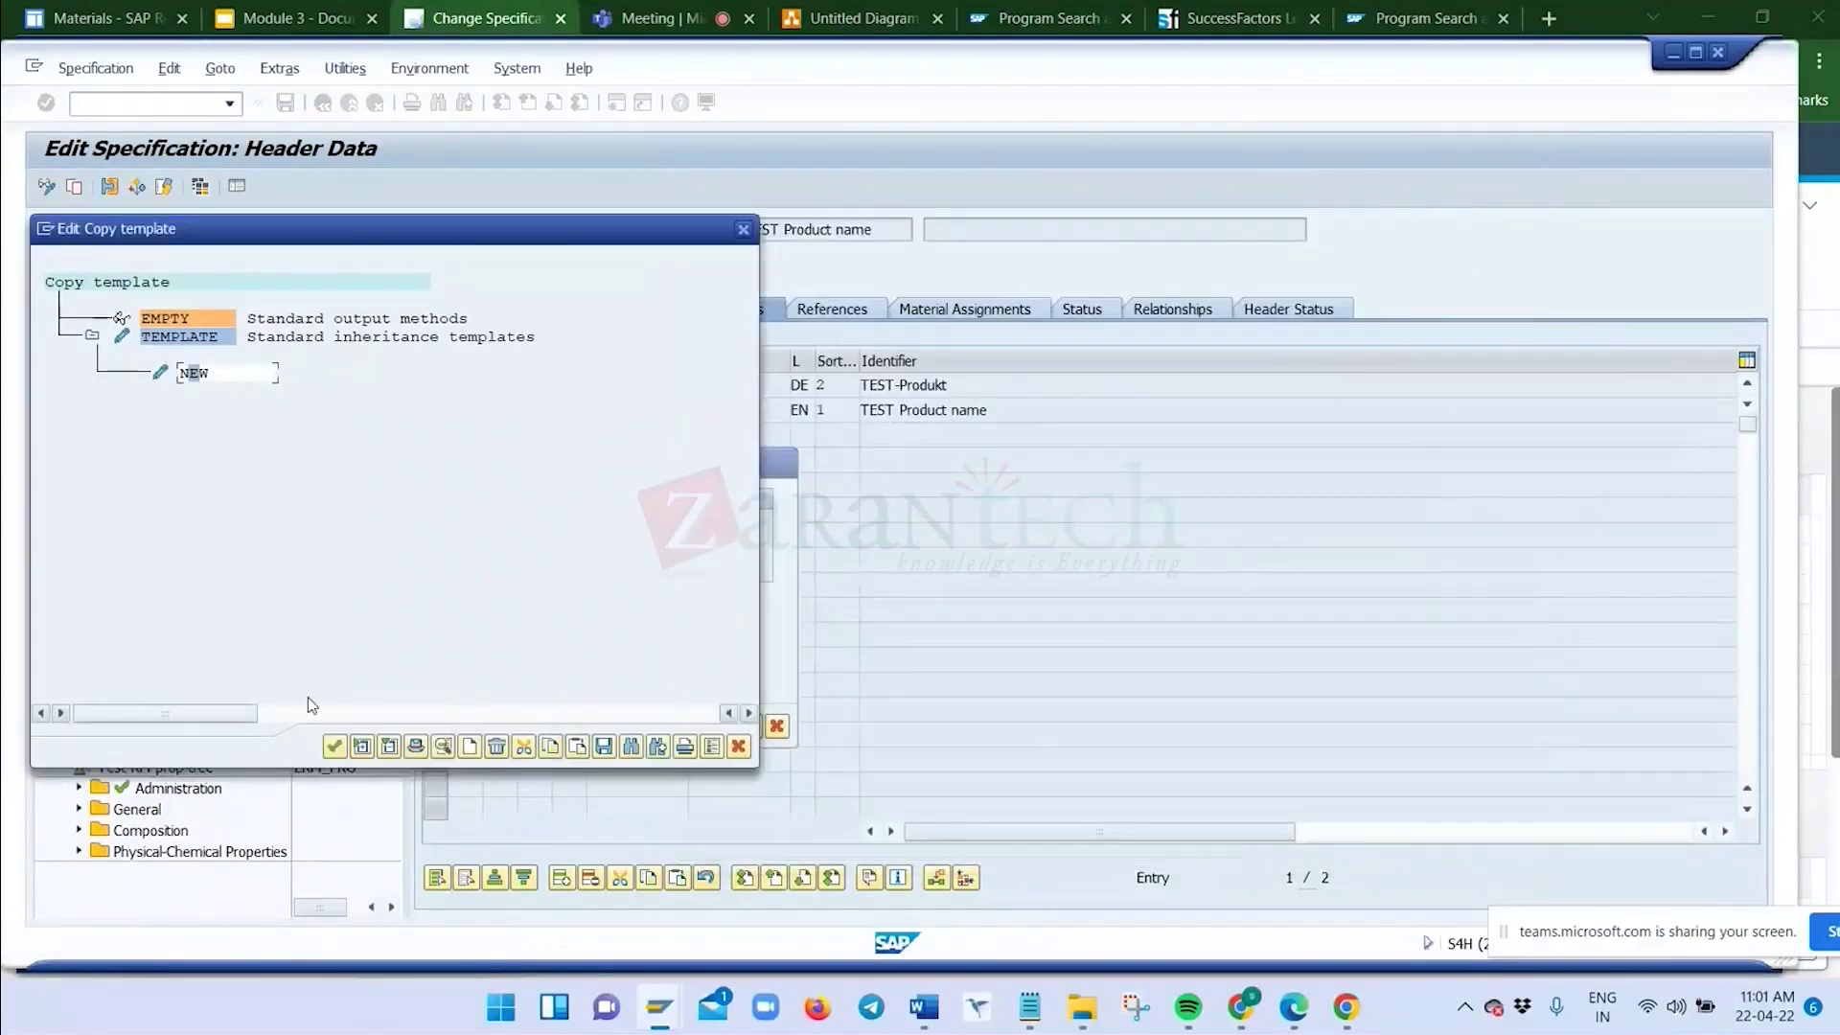
Reopen the detail view of NEW to review its usages and identifiers, and accept it
{"action": "left_click", "coordinate": [222, 376]}
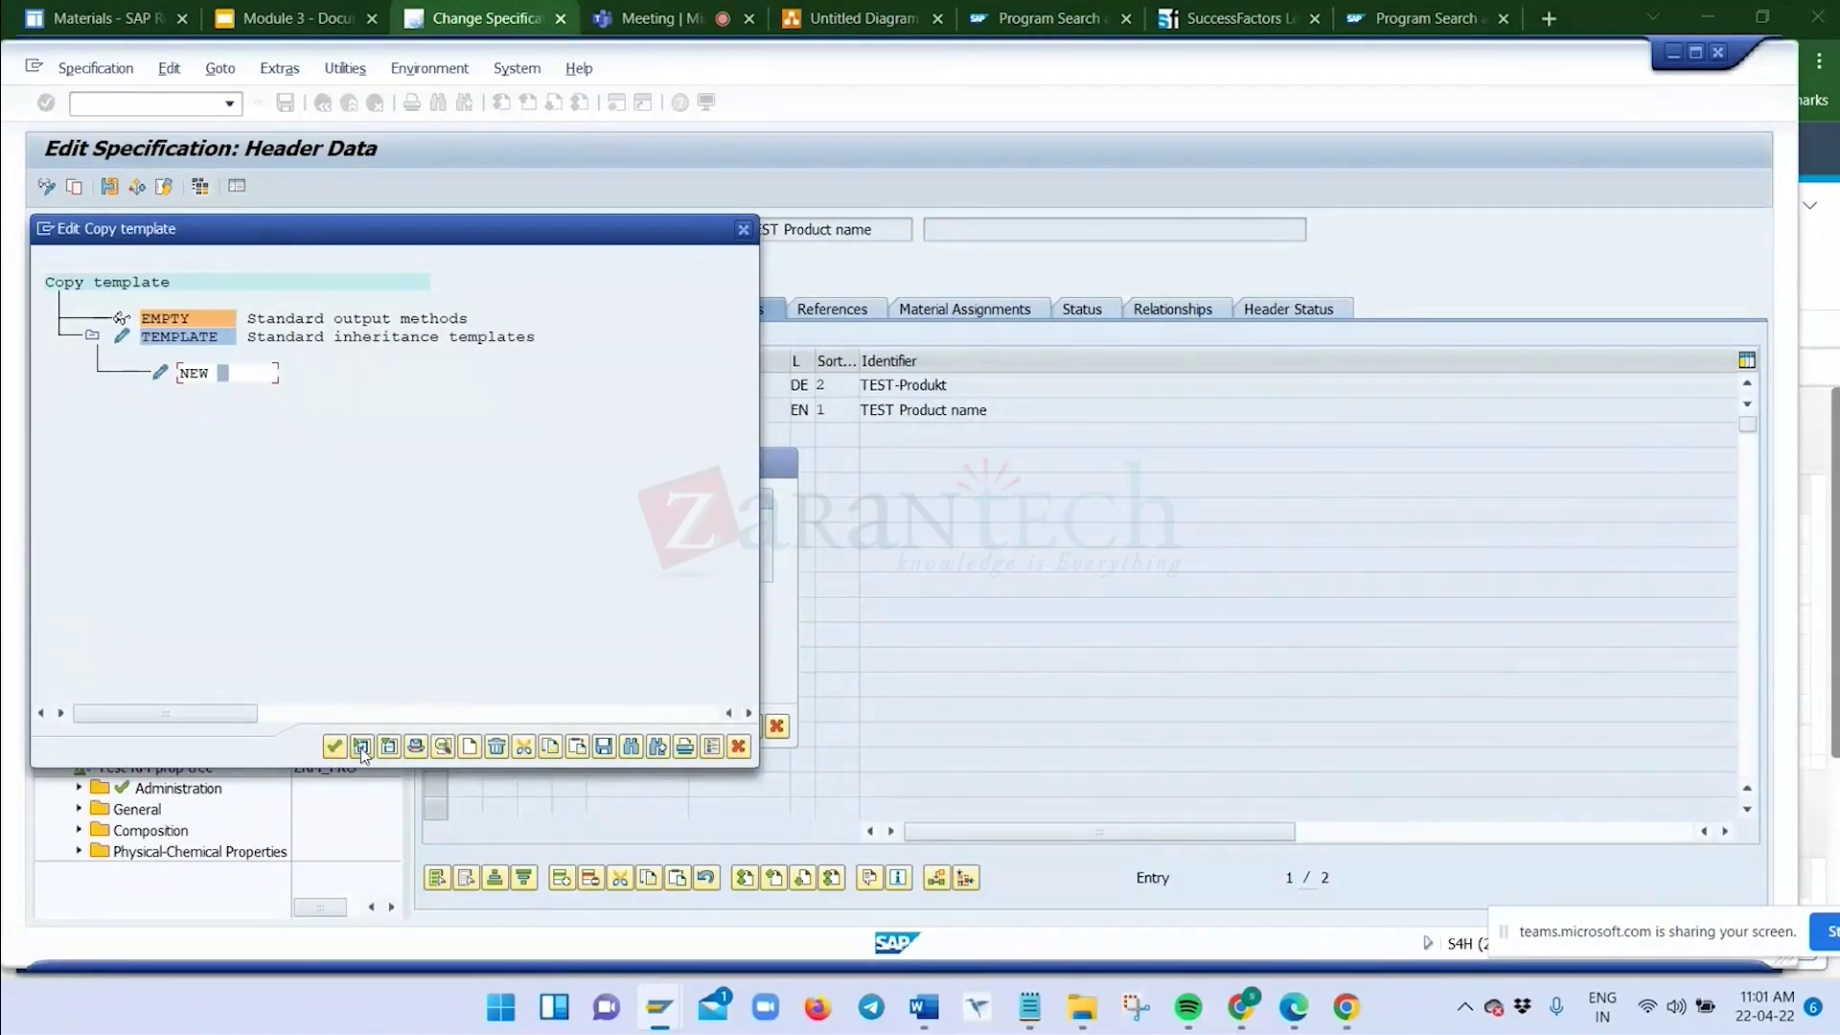
{"action": "left_click", "coordinate": [444, 748]}
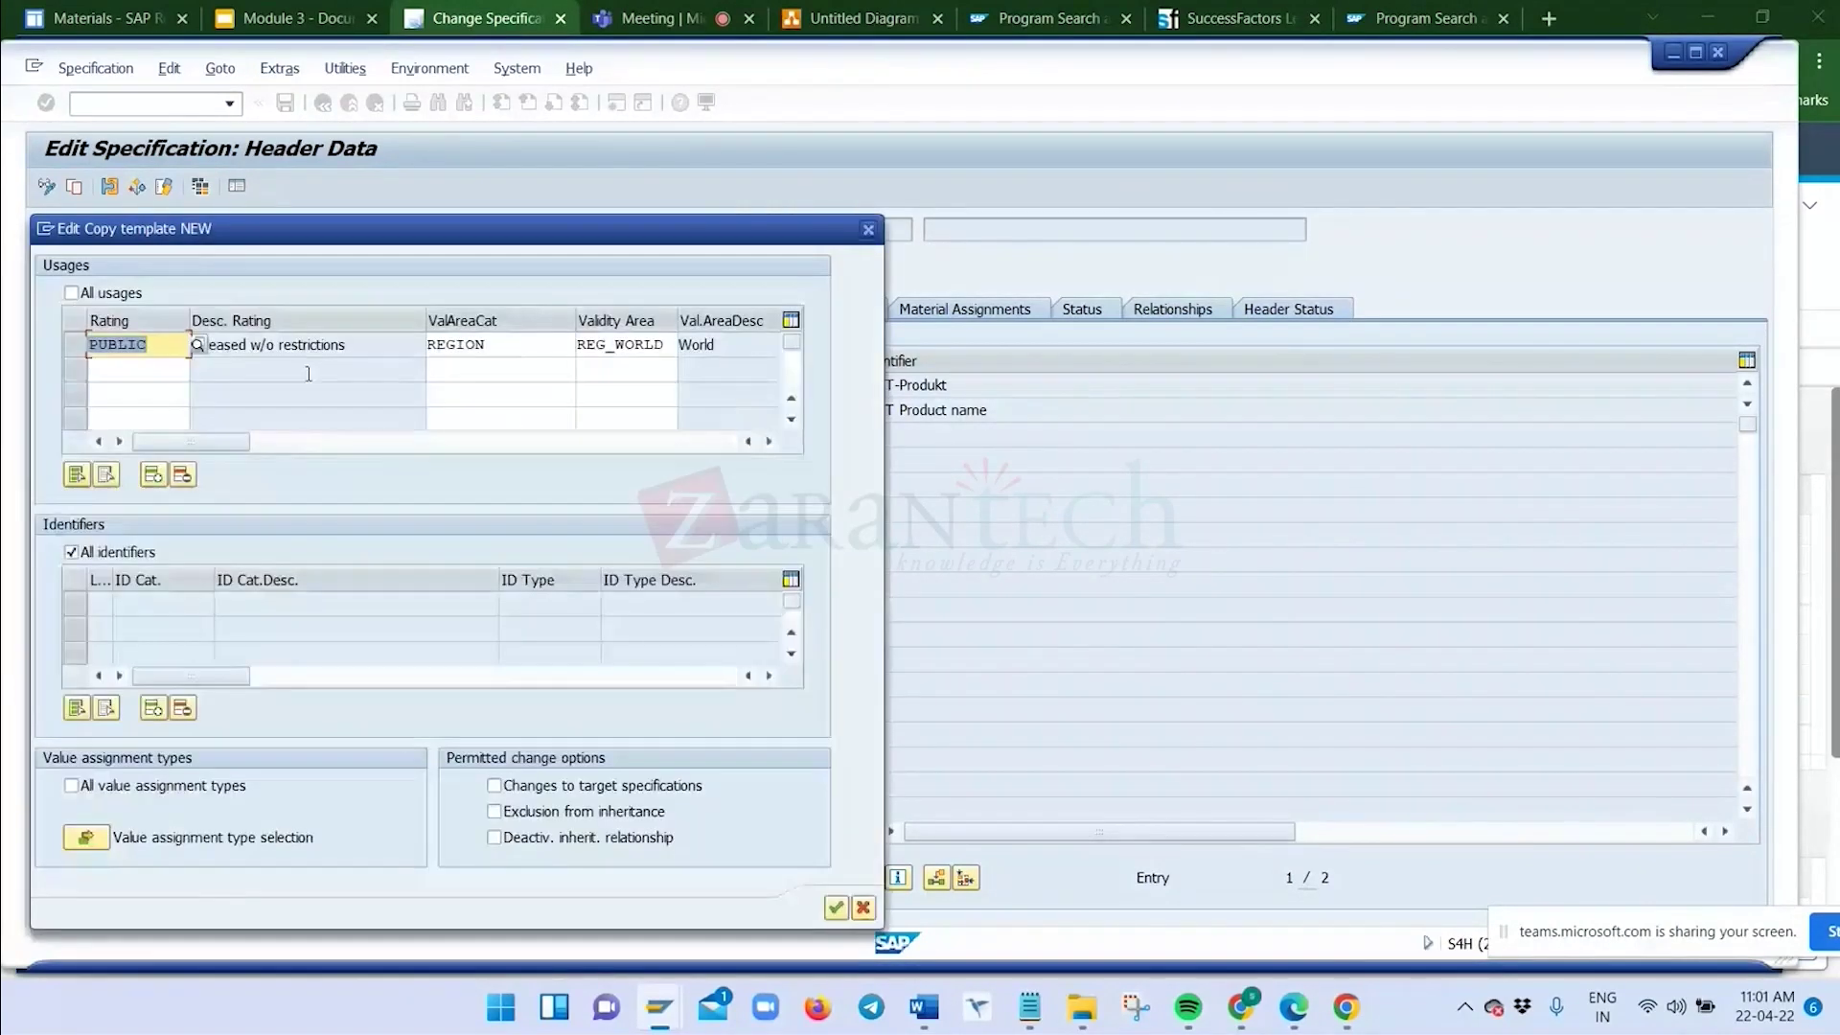
{"action": "left_click", "coordinate": [836, 908]}
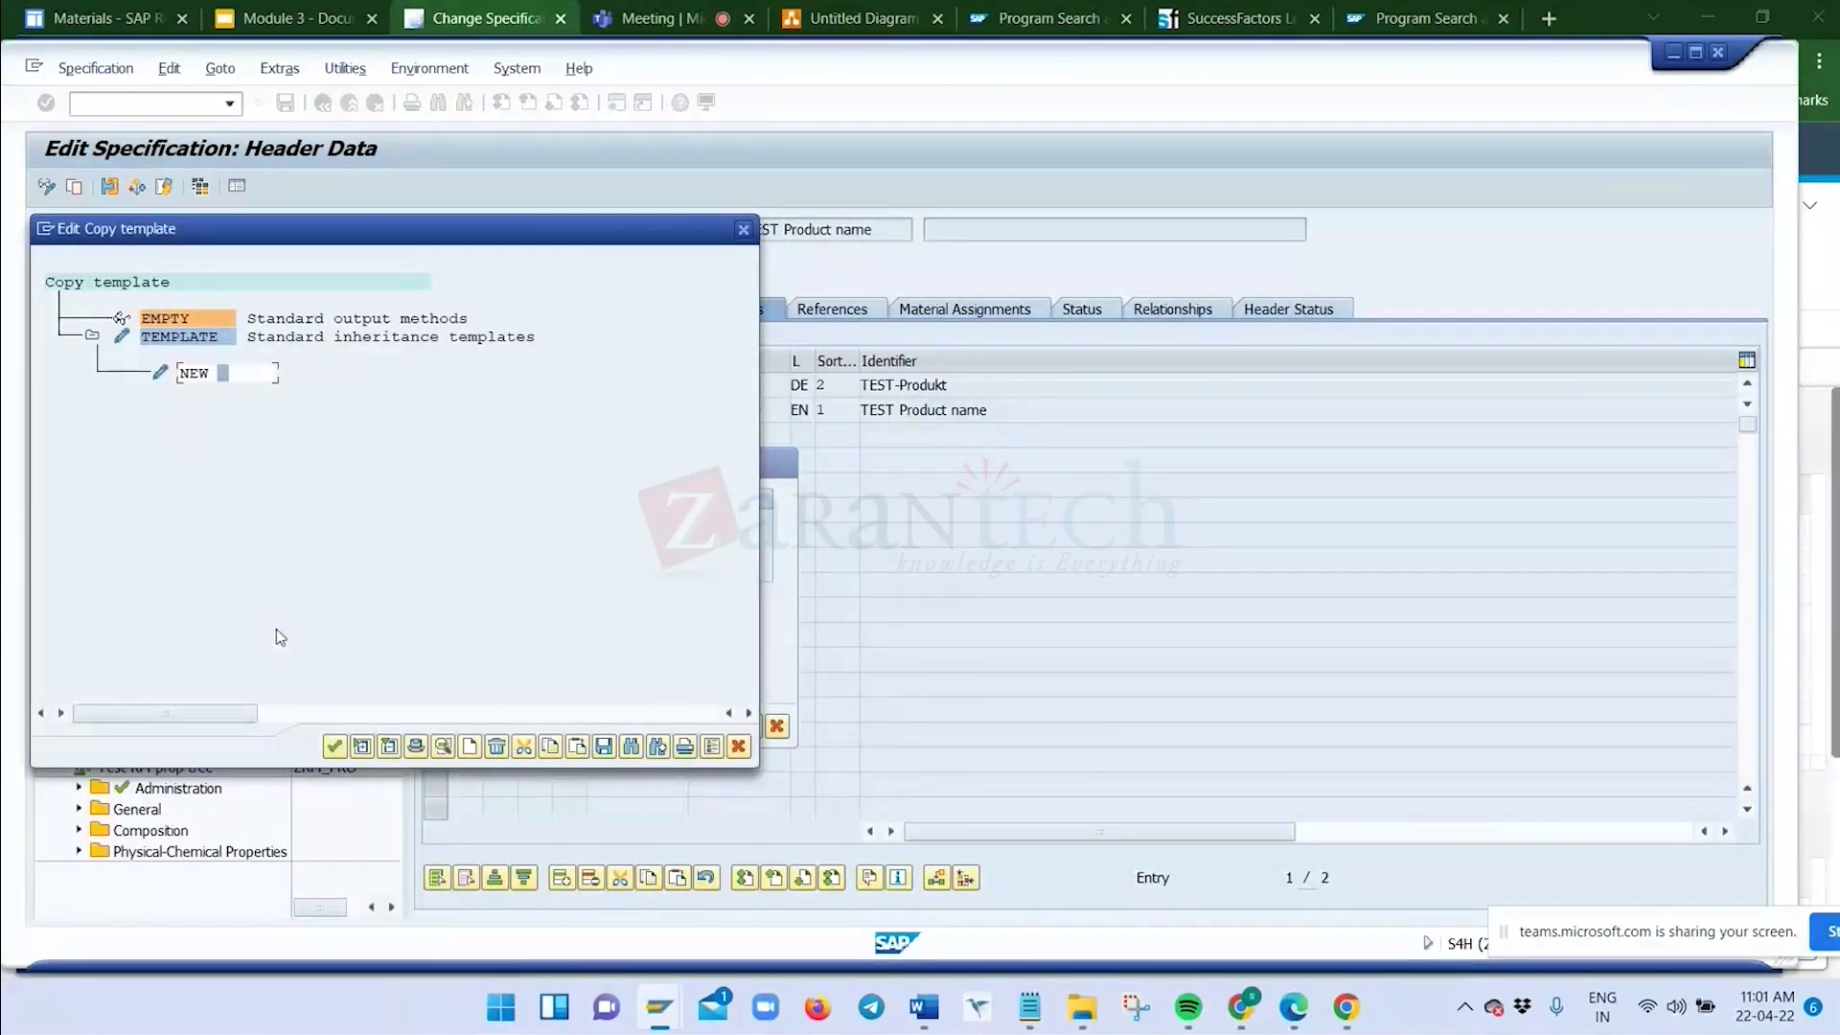
Rename the copy template entry NEW as NEW TEMPLA and confirm the change
{"action": "left_click", "coordinate": [415, 747]}
{"action": "left_click", "coordinate": [455, 396]}
{"action": "type", "text": "temp"}
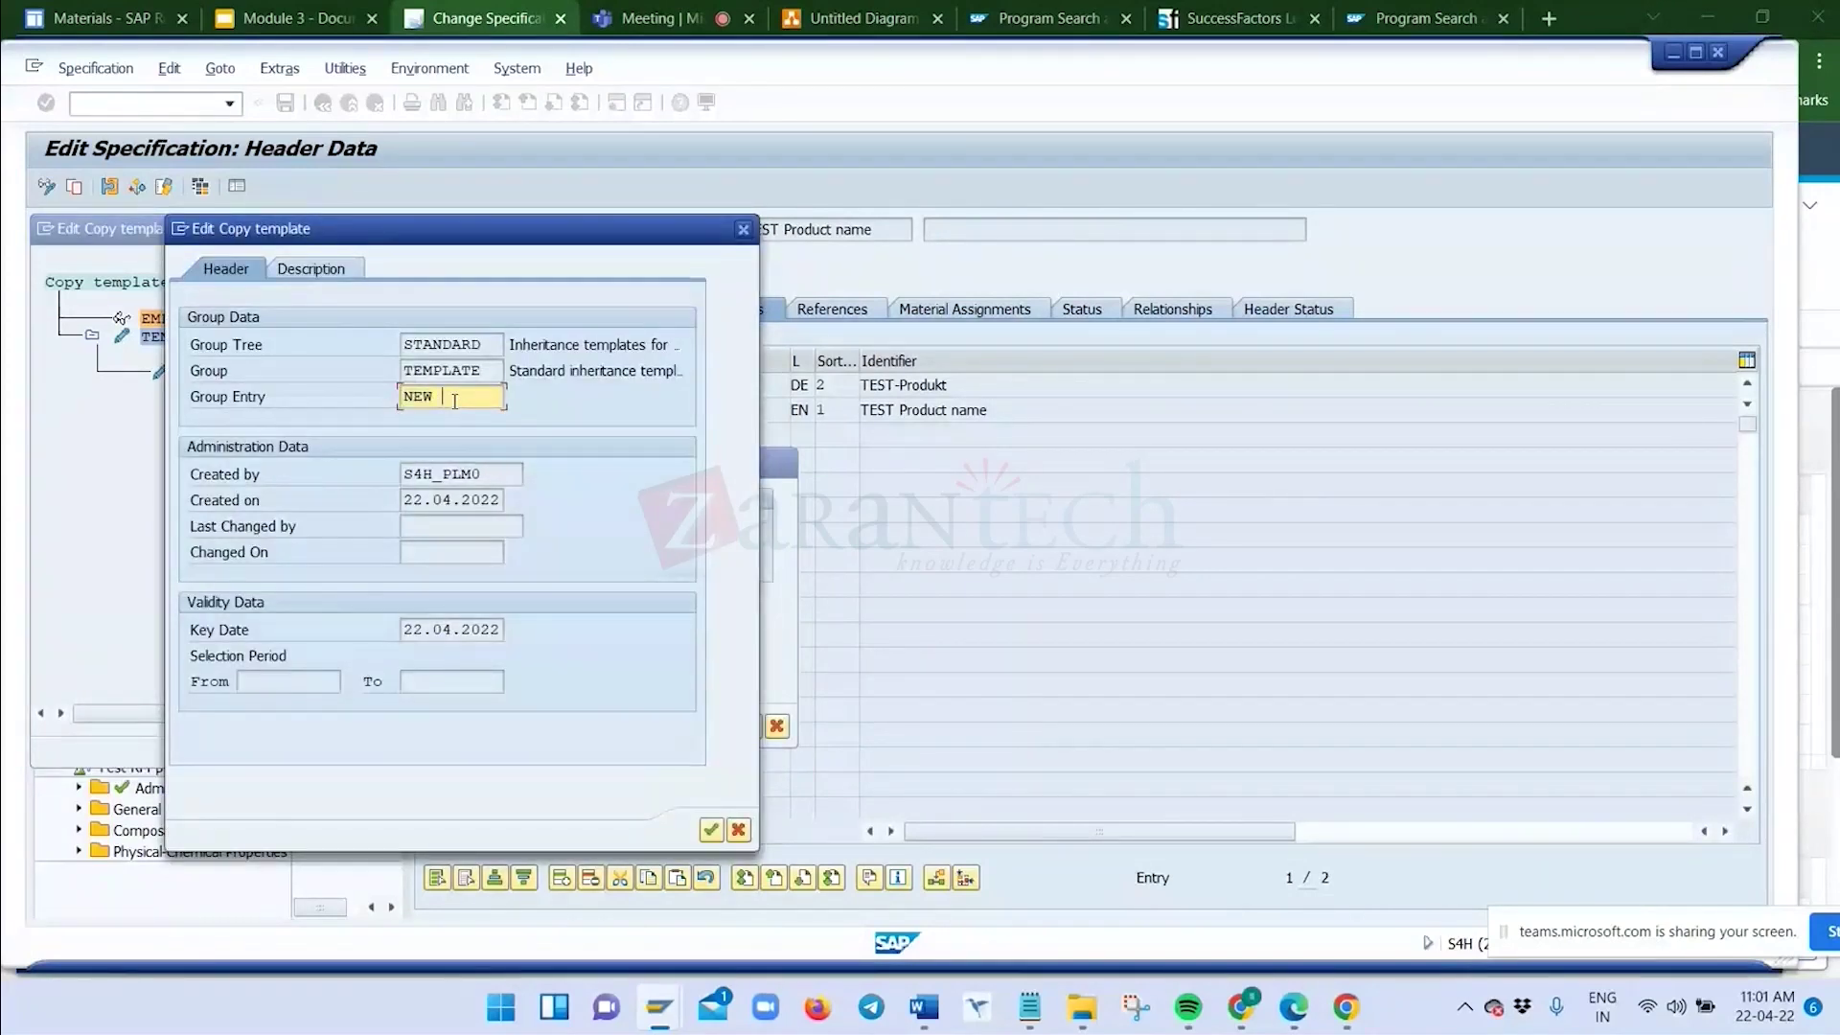
{"action": "type", "text": "la"}
{"action": "left_click", "coordinate": [711, 830]}
{"action": "left_click", "coordinate": [388, 478]}
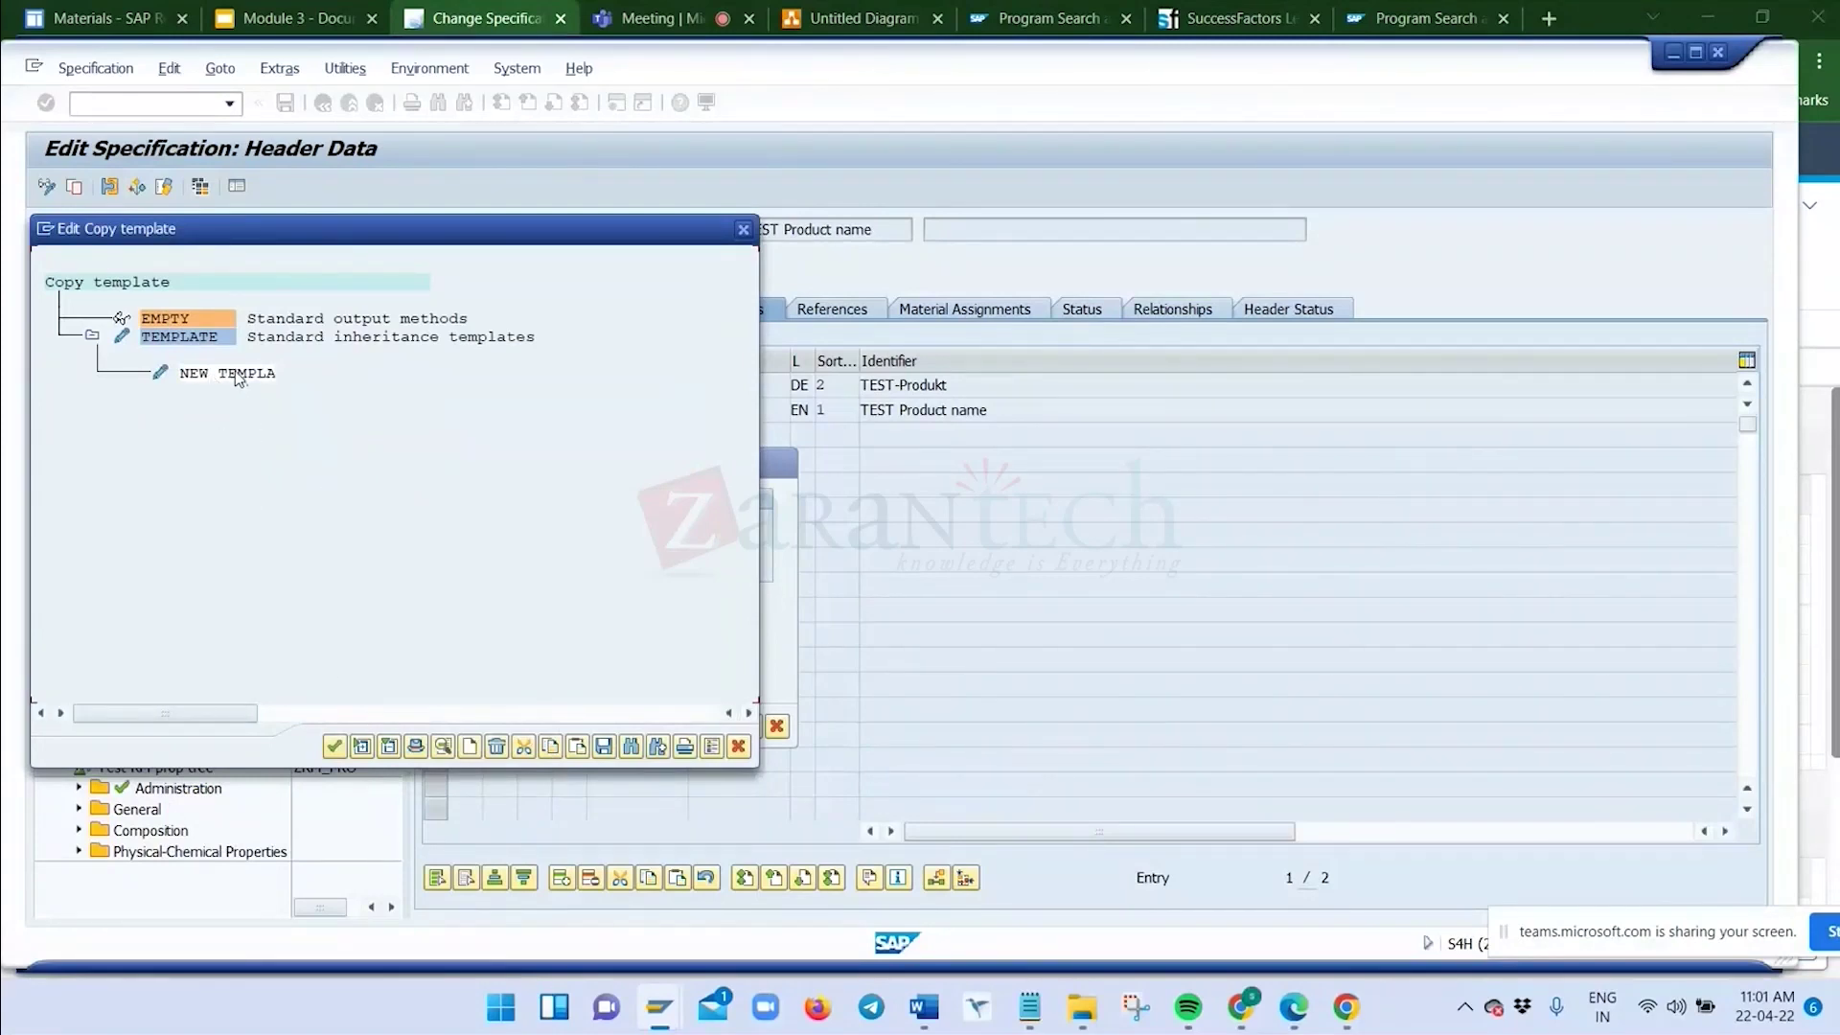
Choose NEW TEMPLA as the template for the copy and save its changes
{"action": "double_click", "coordinate": [238, 377]}
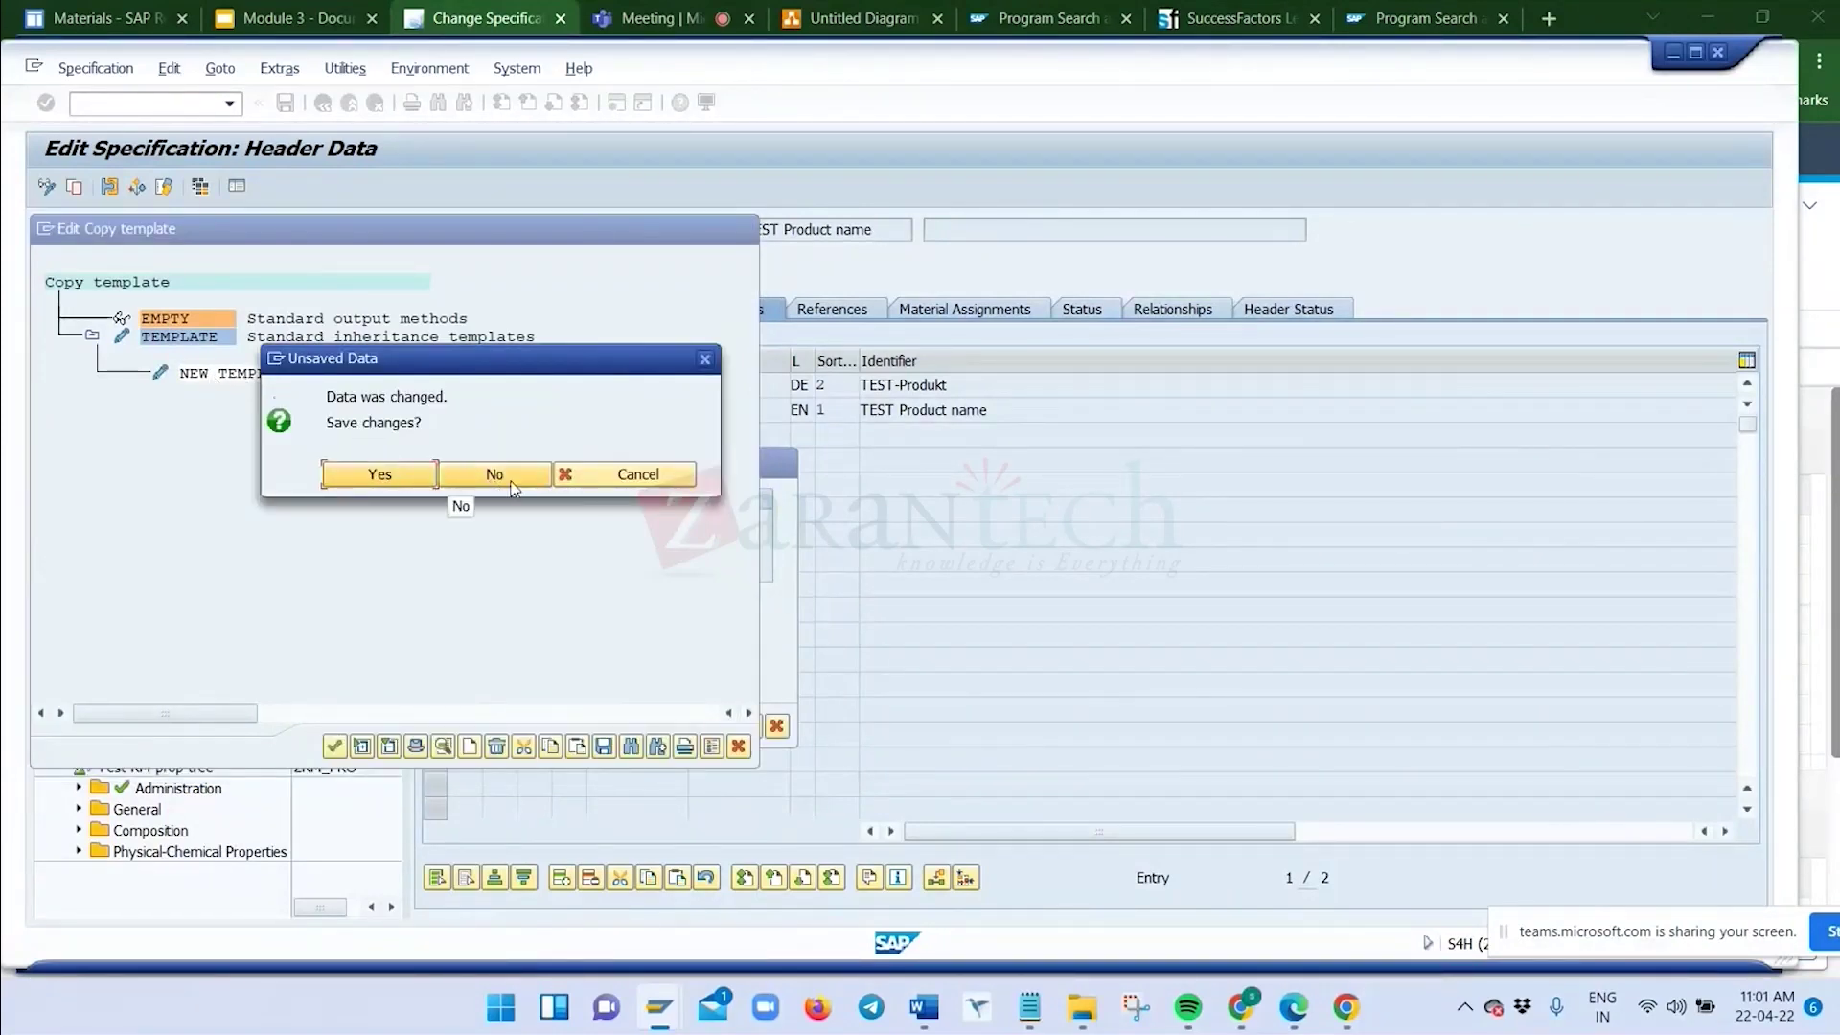
{"action": "left_click", "coordinate": [648, 479]}
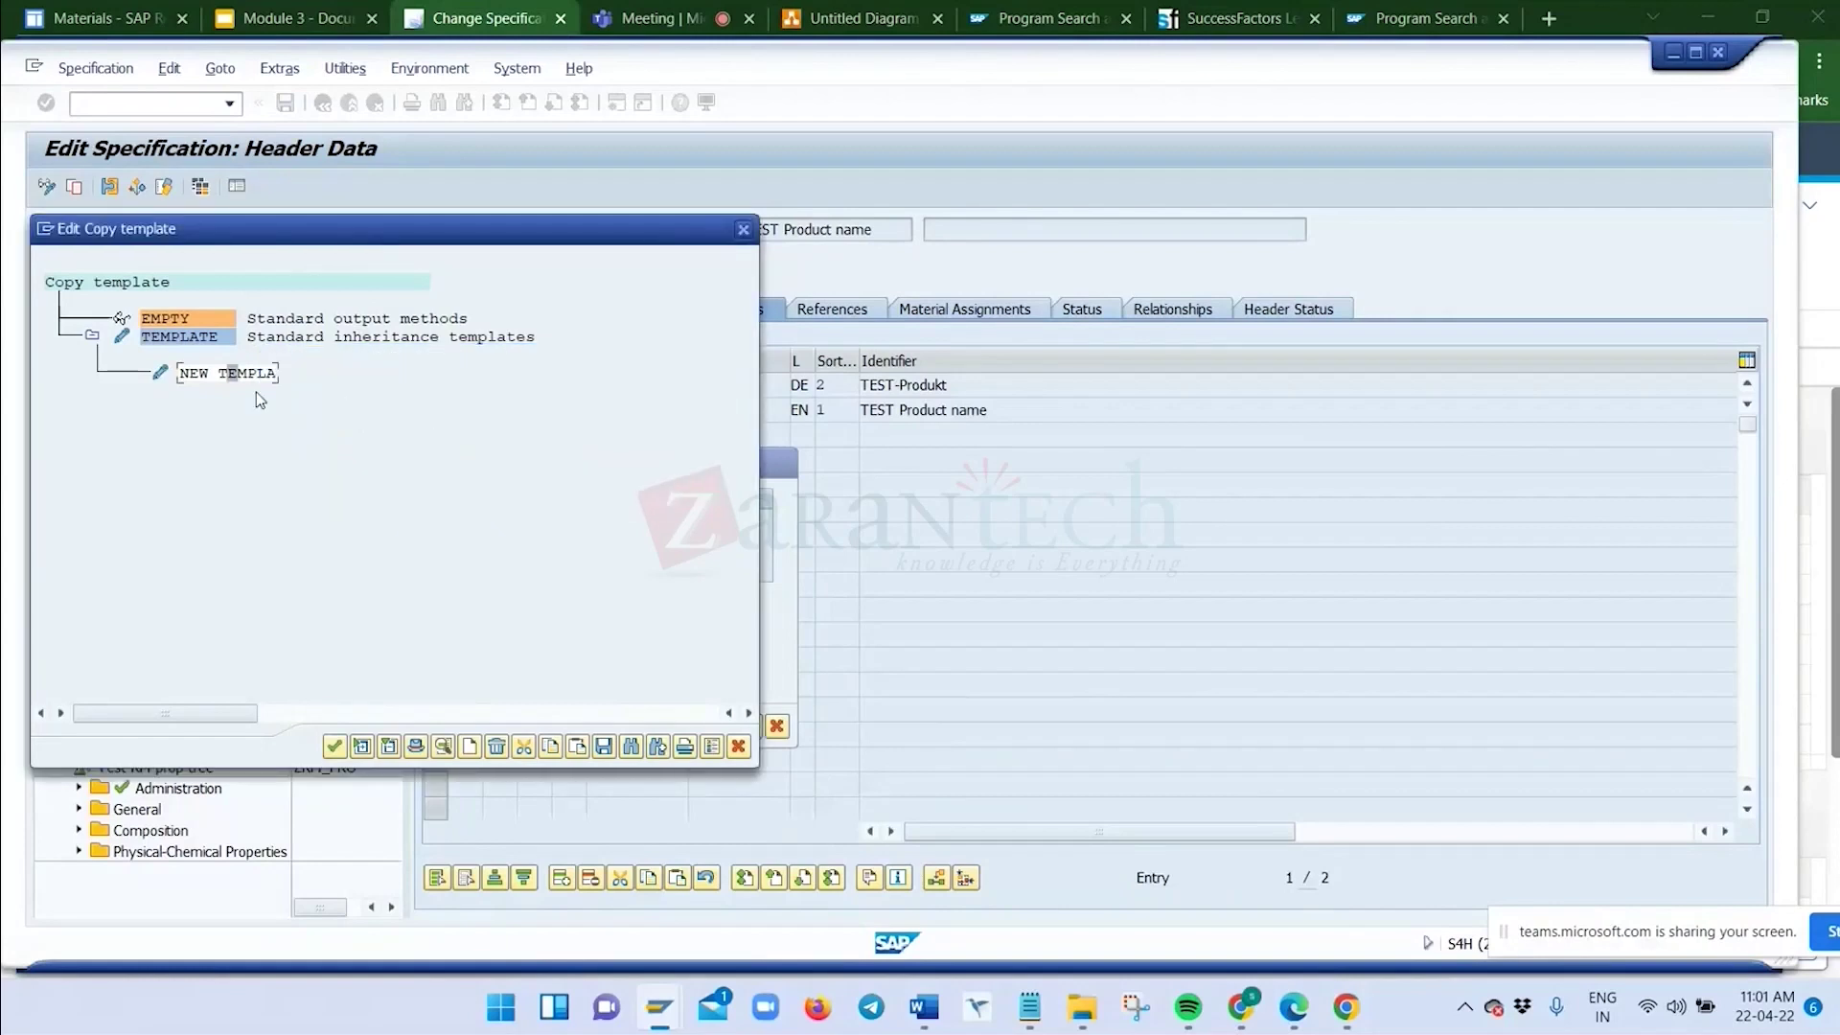
{"action": "left_click", "coordinate": [334, 746]}
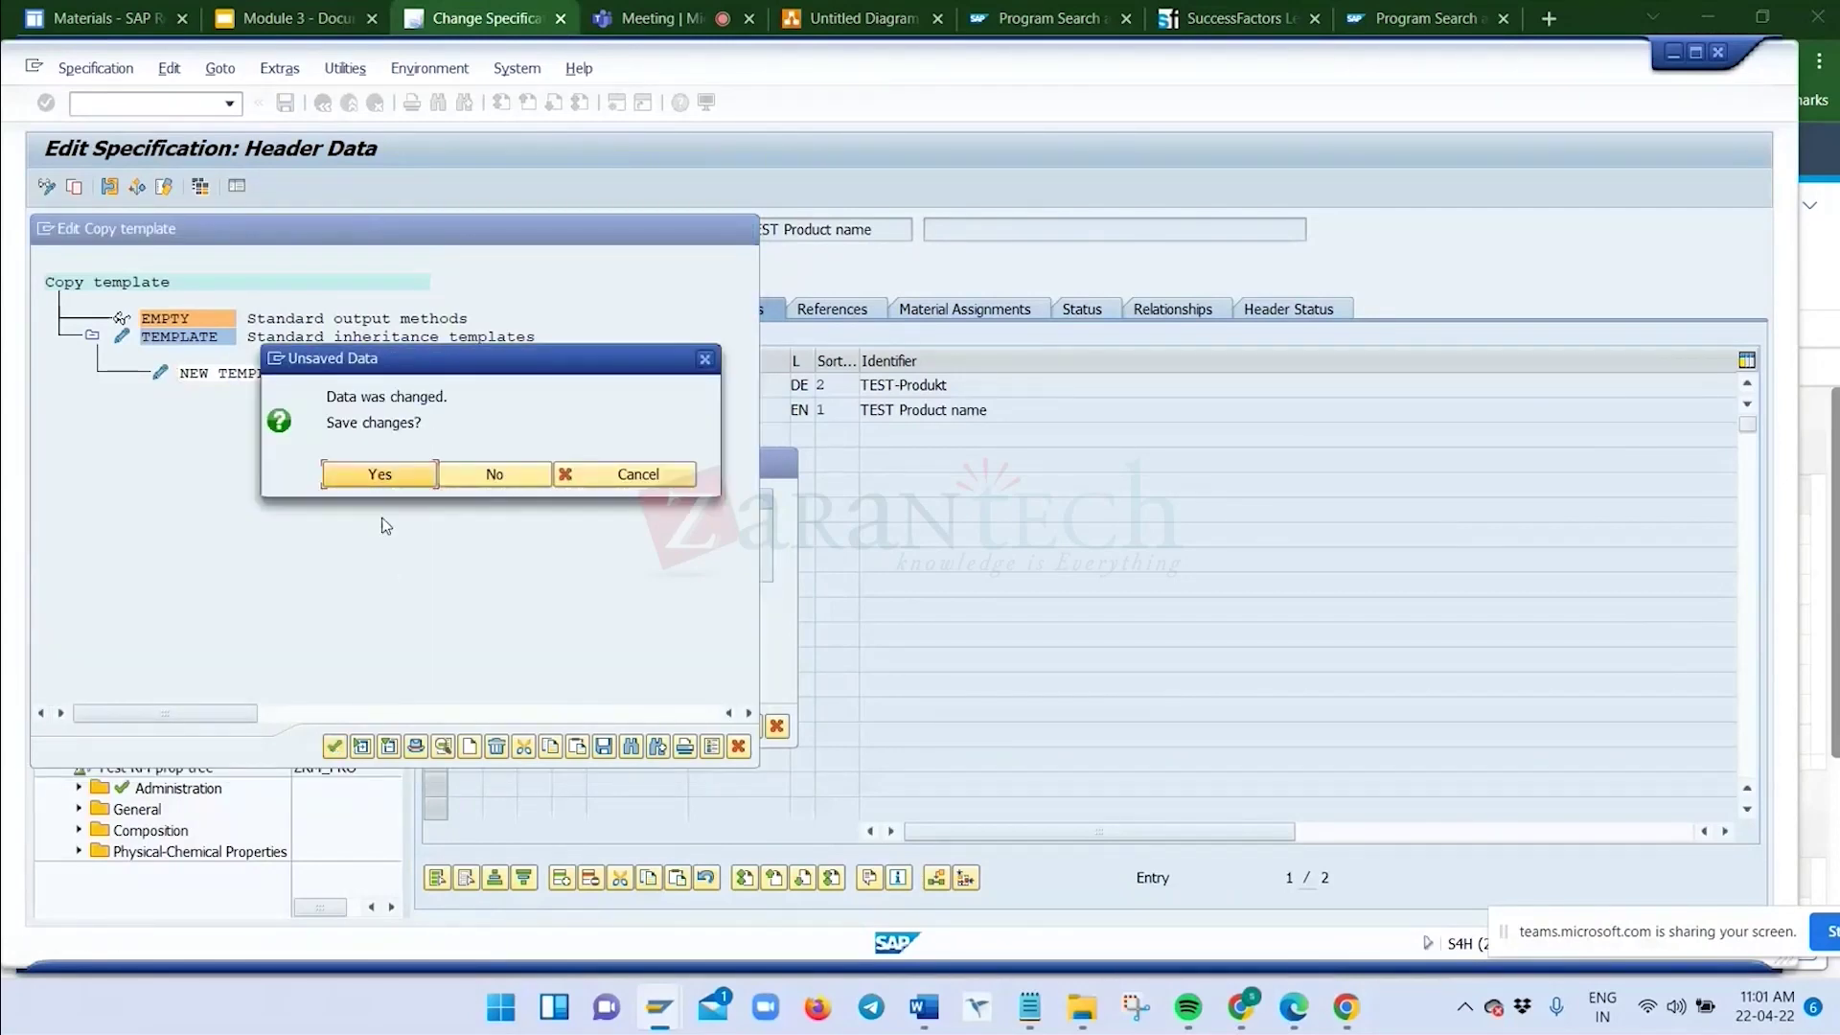
{"action": "left_click", "coordinate": [382, 475]}
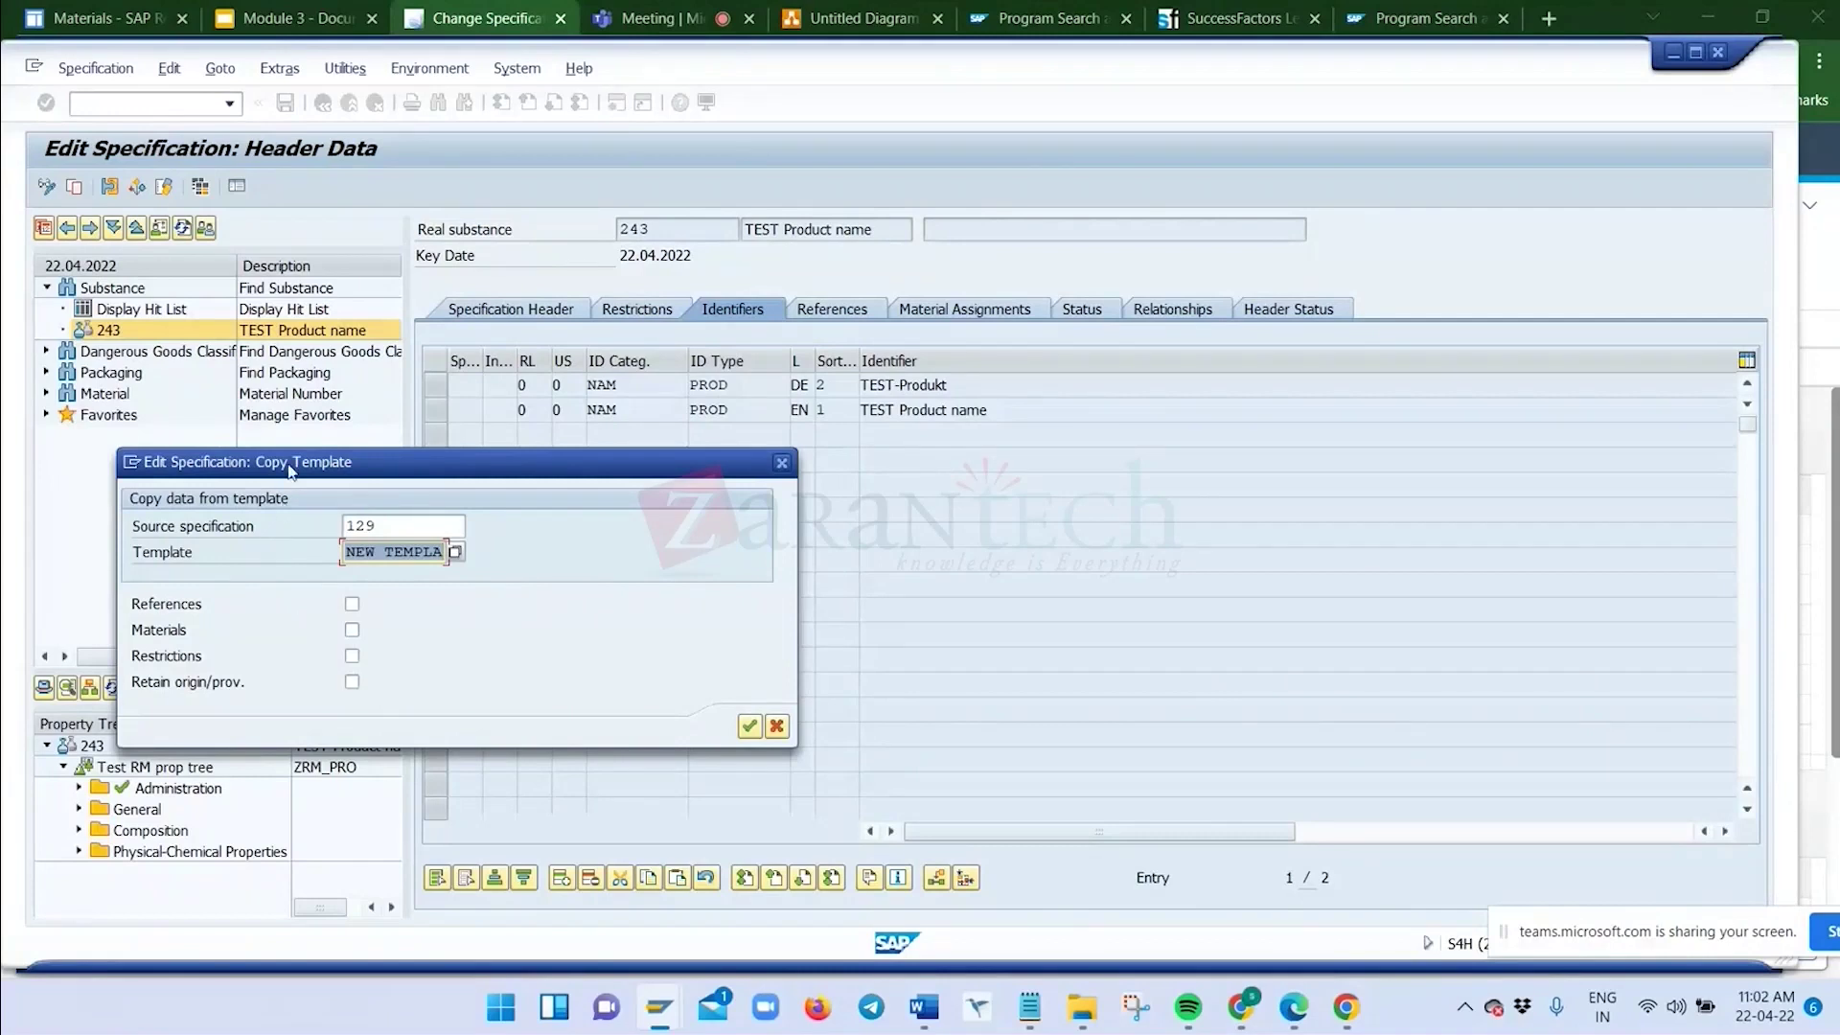
Copy the data from specification 129 with template NEW TEMPLA, leaving Materials unselected, and check the references of specification 243
{"action": "left_click", "coordinate": [353, 631]}
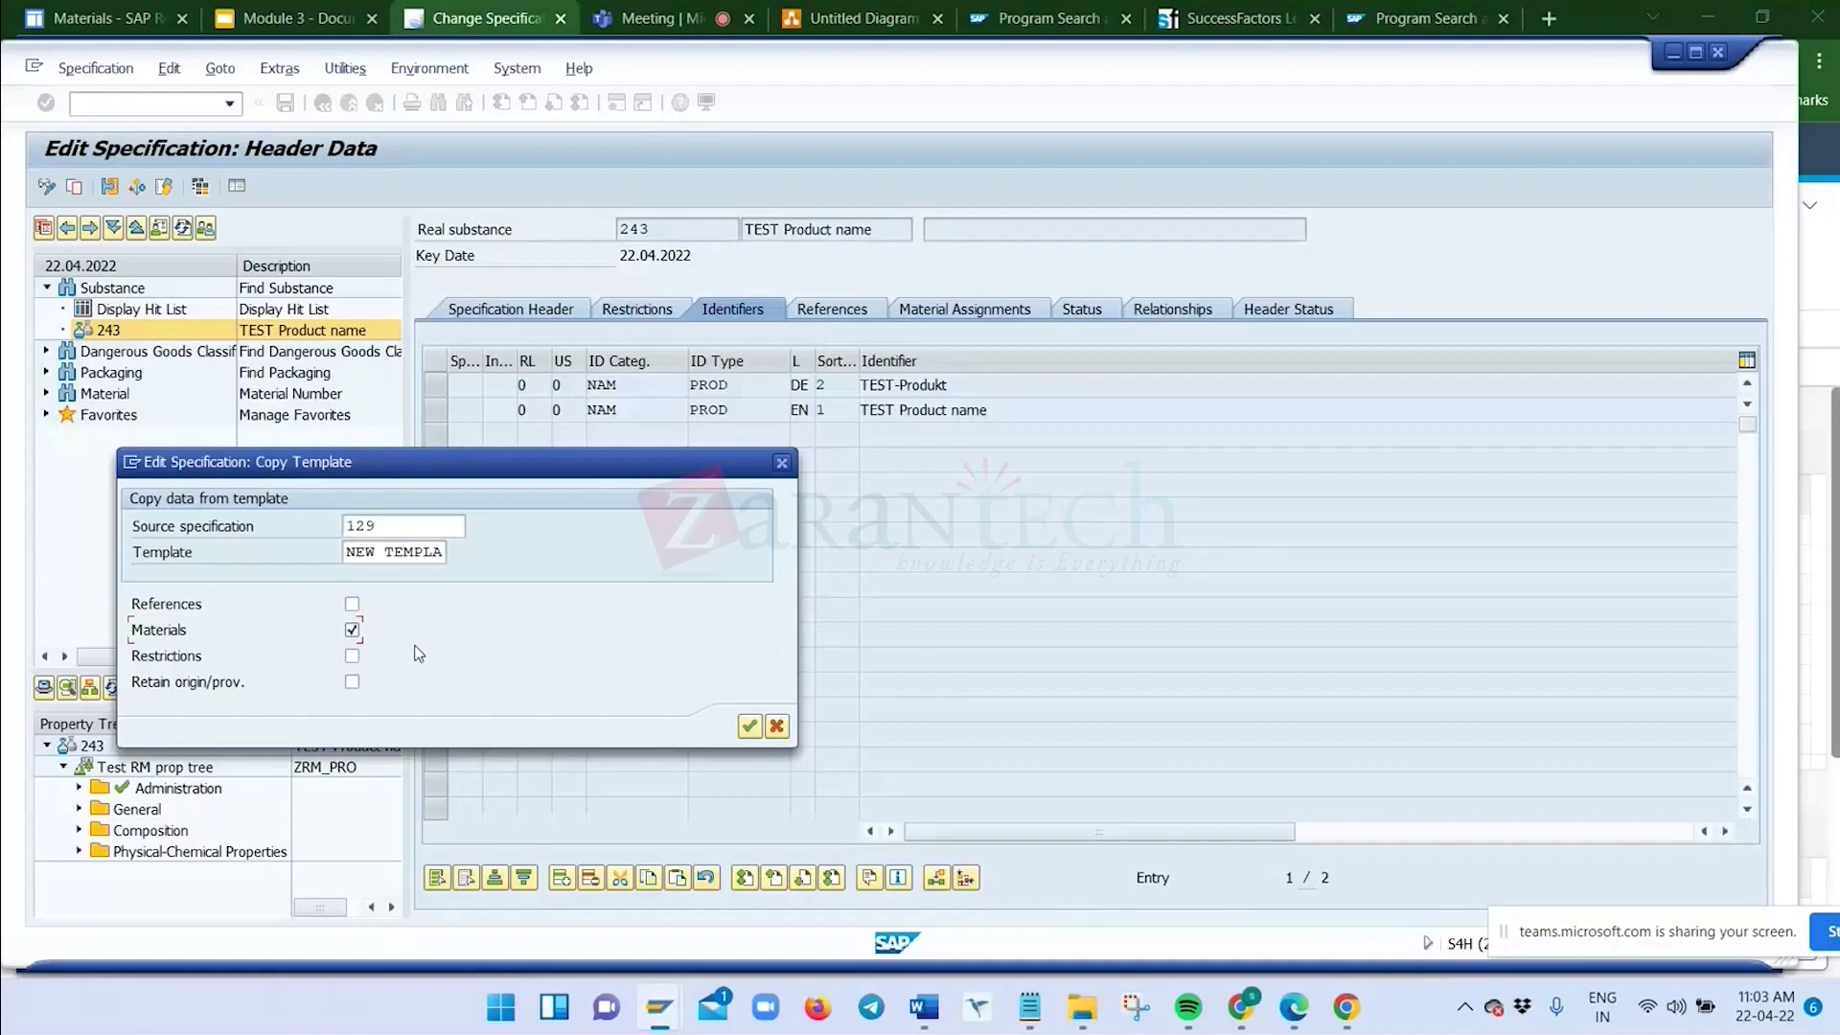
{"action": "left_click", "coordinate": [352, 629]}
{"action": "left_click", "coordinate": [755, 729]}
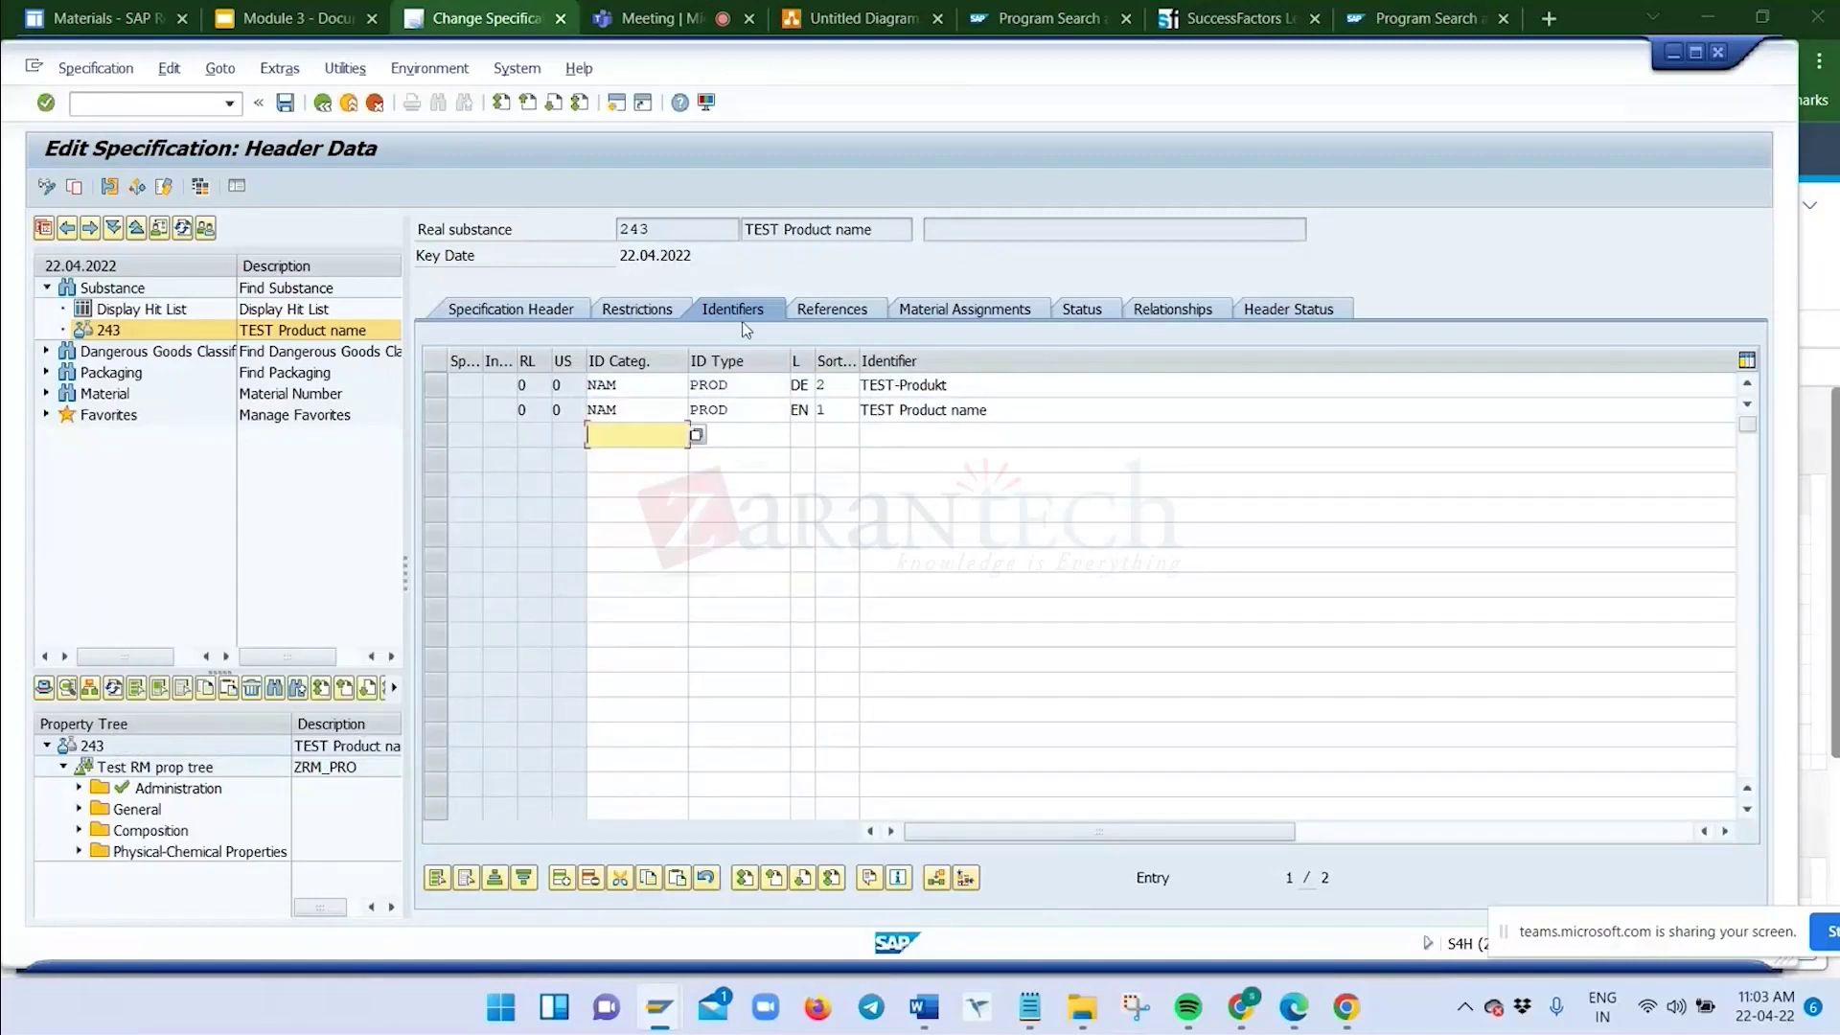
{"action": "left_click", "coordinate": [834, 311]}
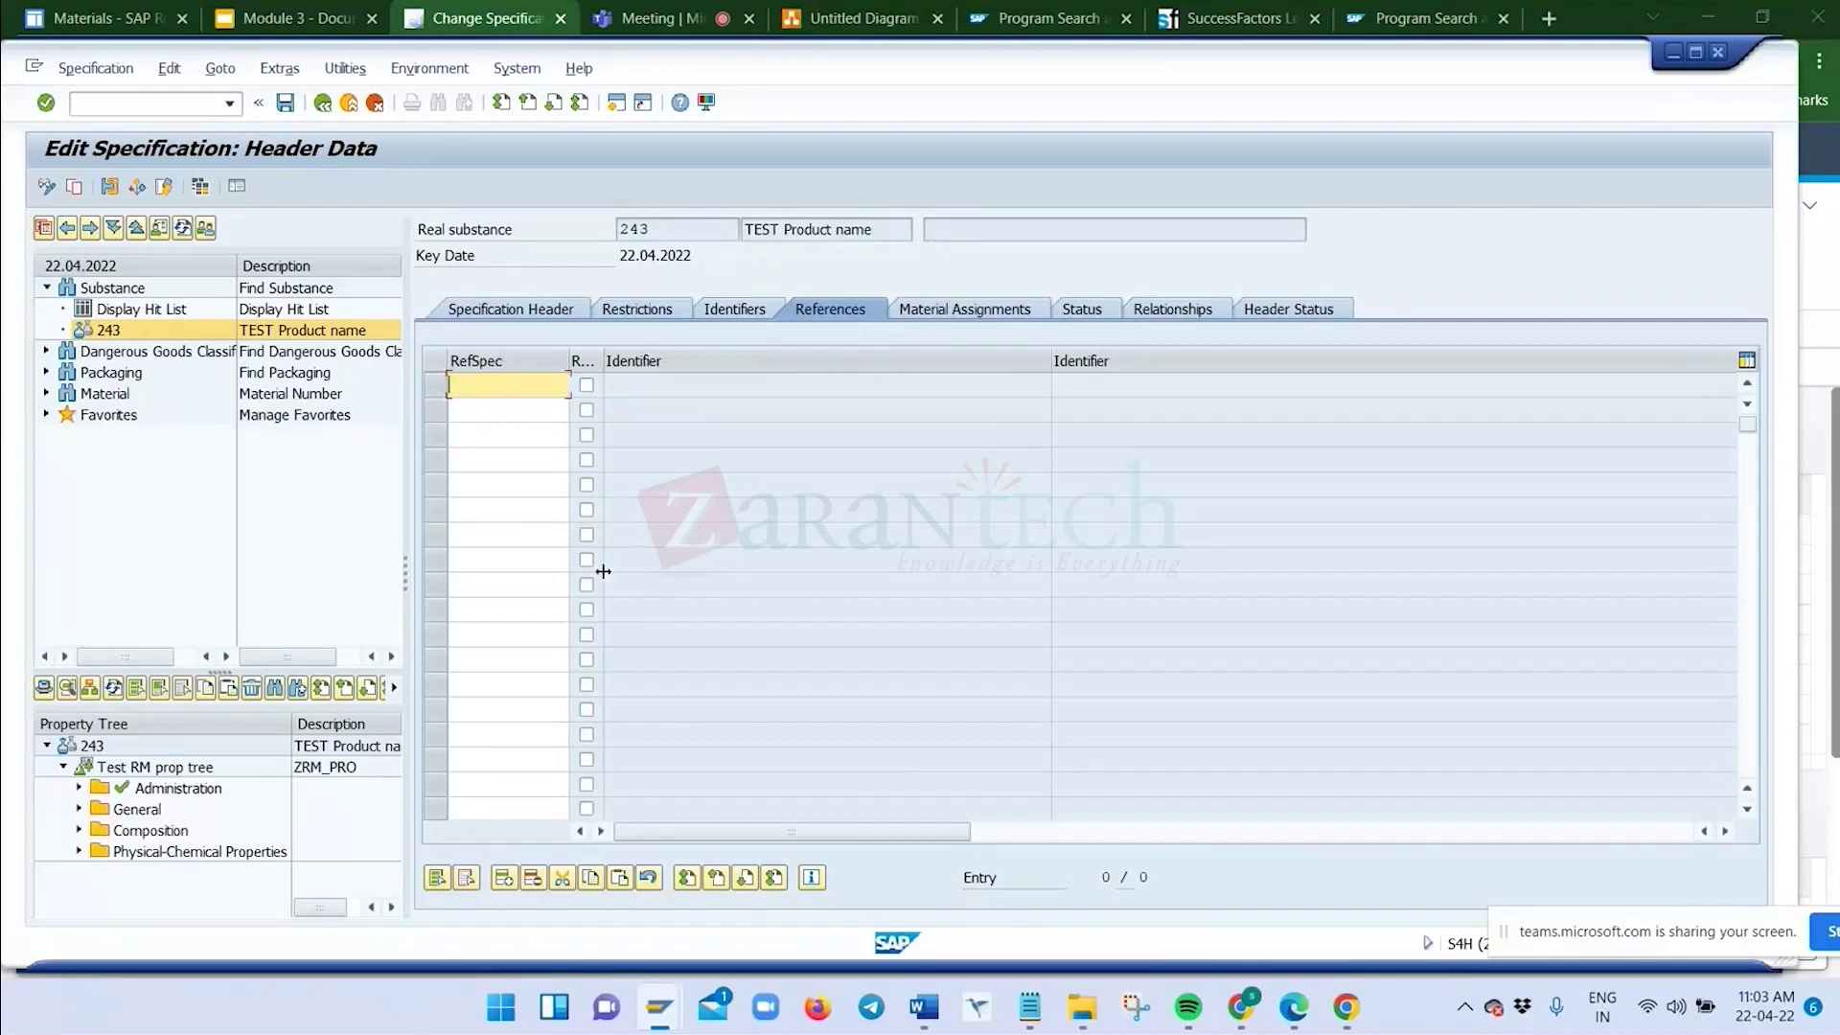
Switch to specification 256 in the browser, start adding an inheritance source and open the search for its specification
{"action": "left_click", "coordinate": [460, 21]}
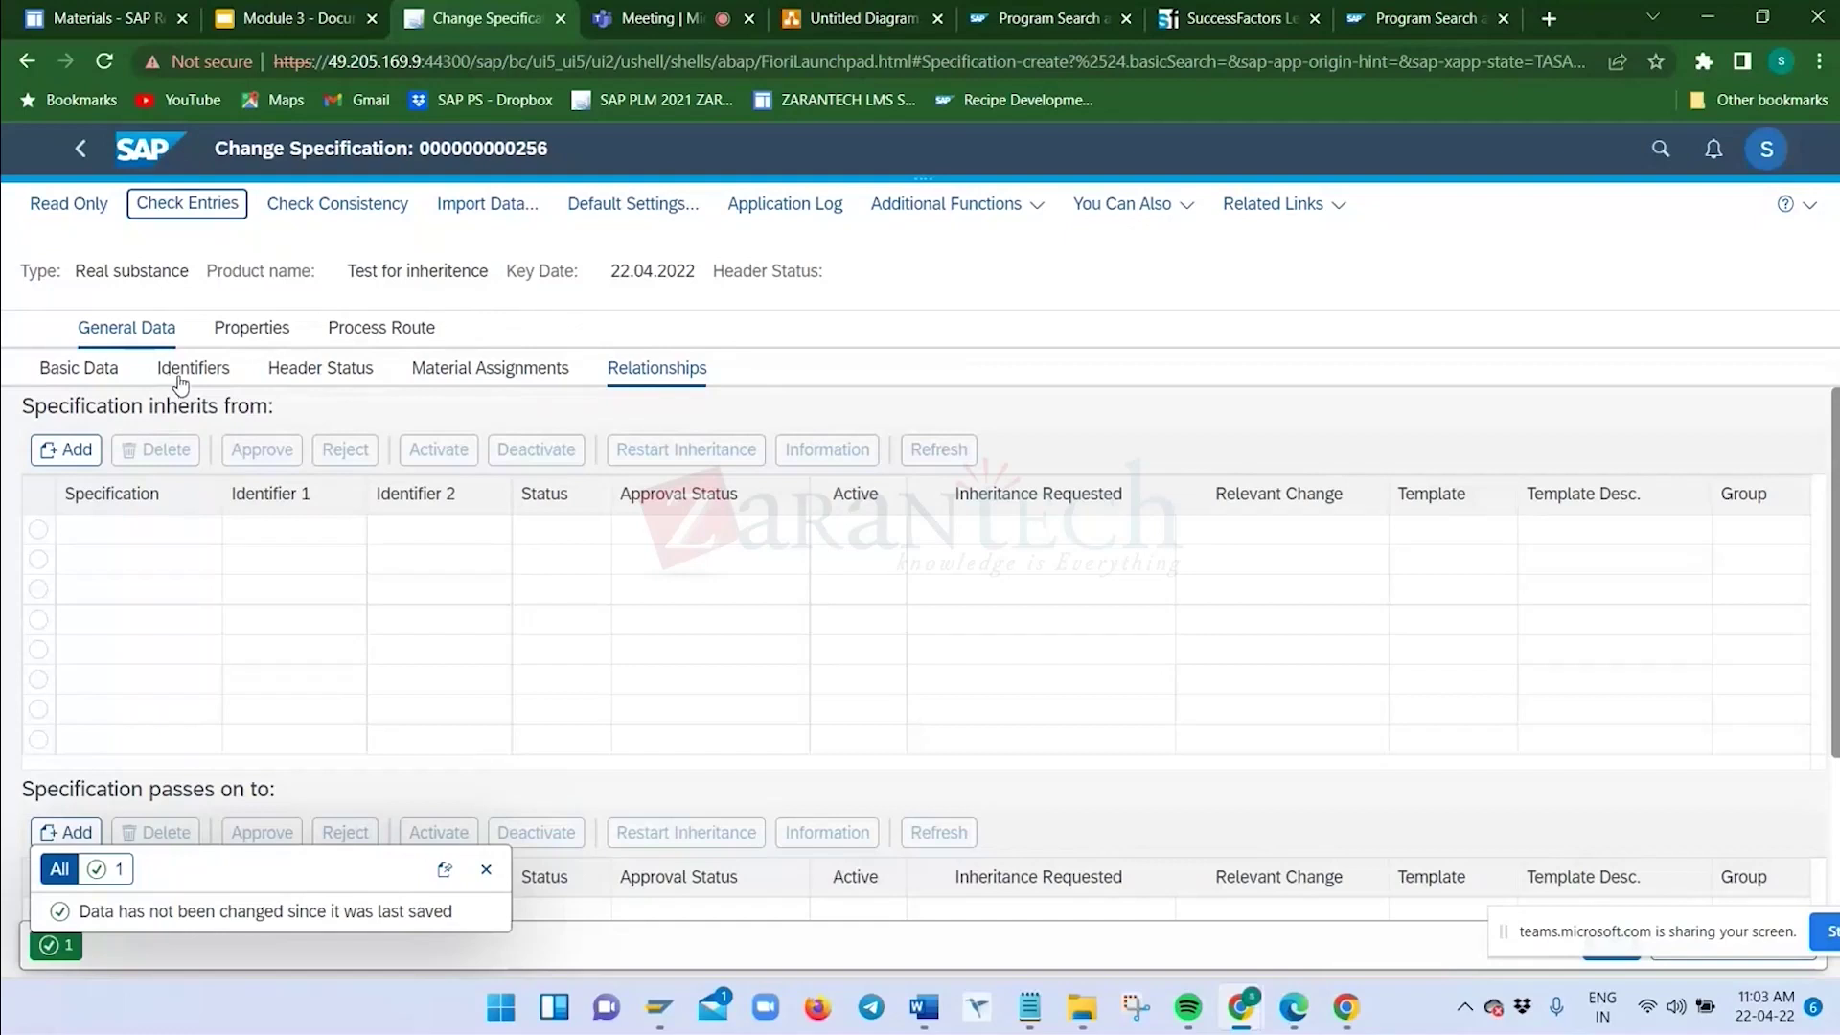
{"action": "left_click", "coordinate": [485, 870]}
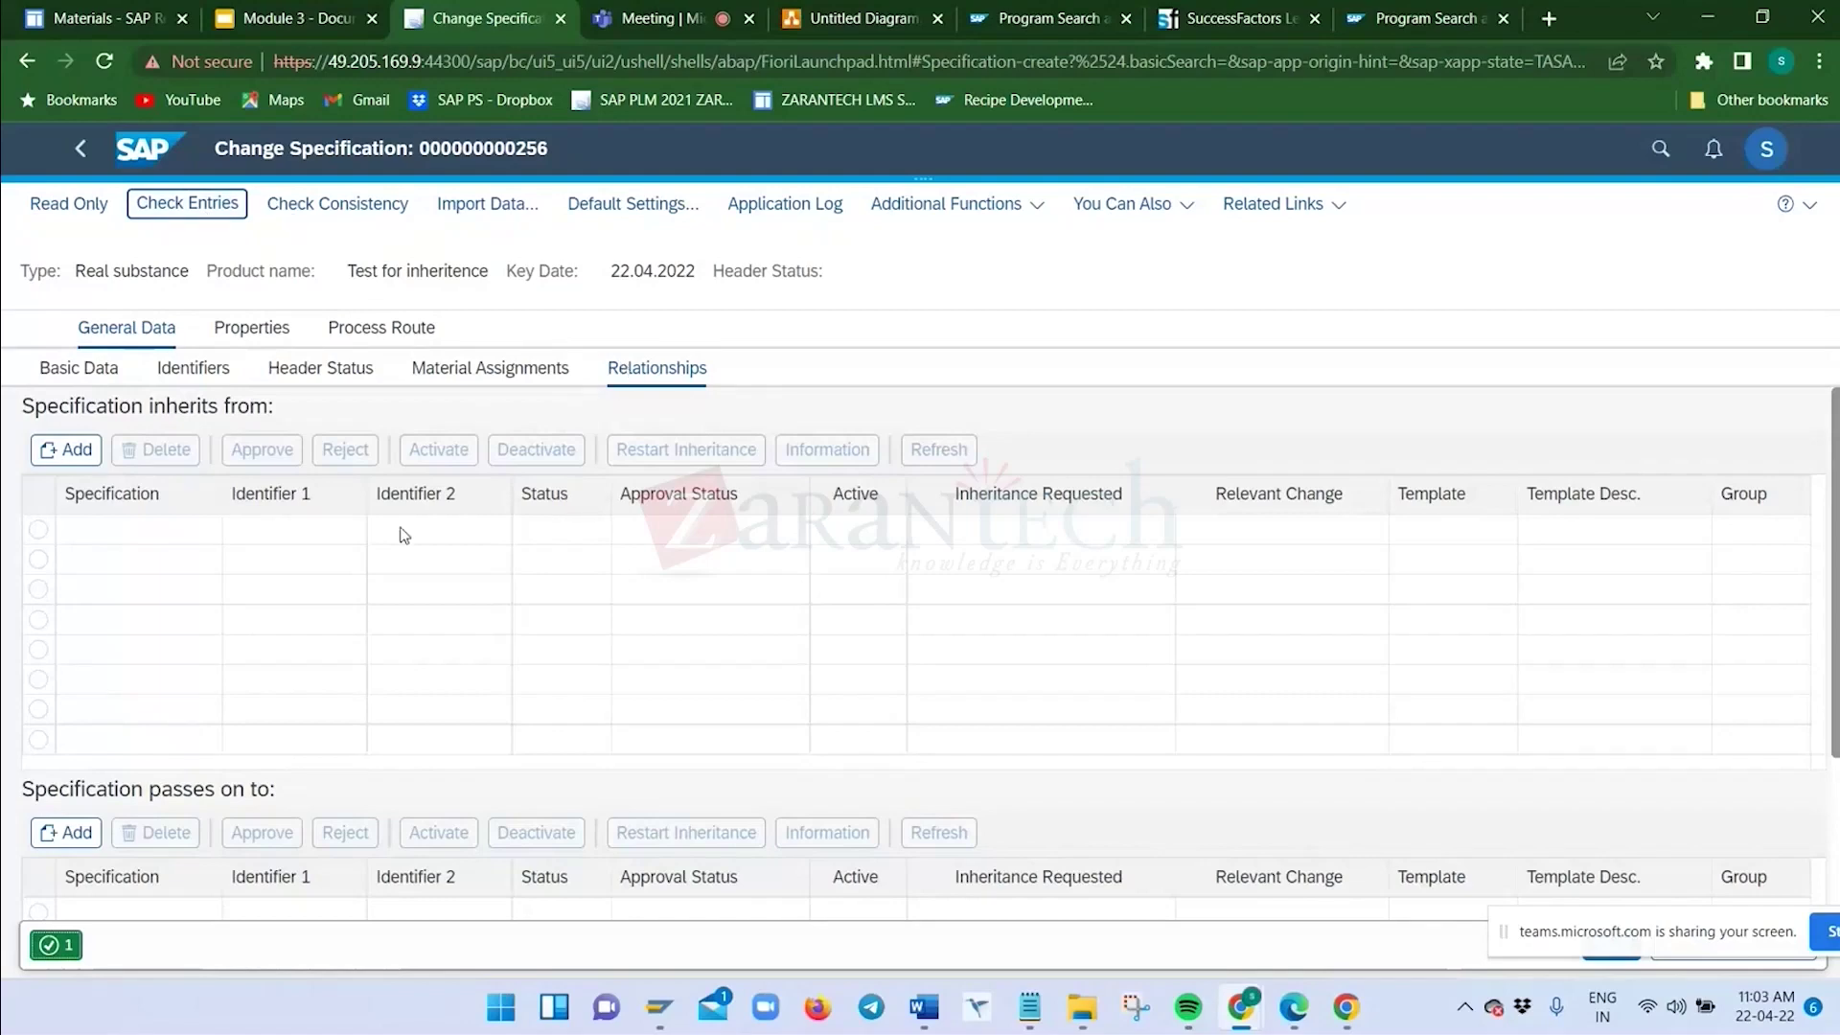
{"action": "left_click", "coordinate": [76, 449]}
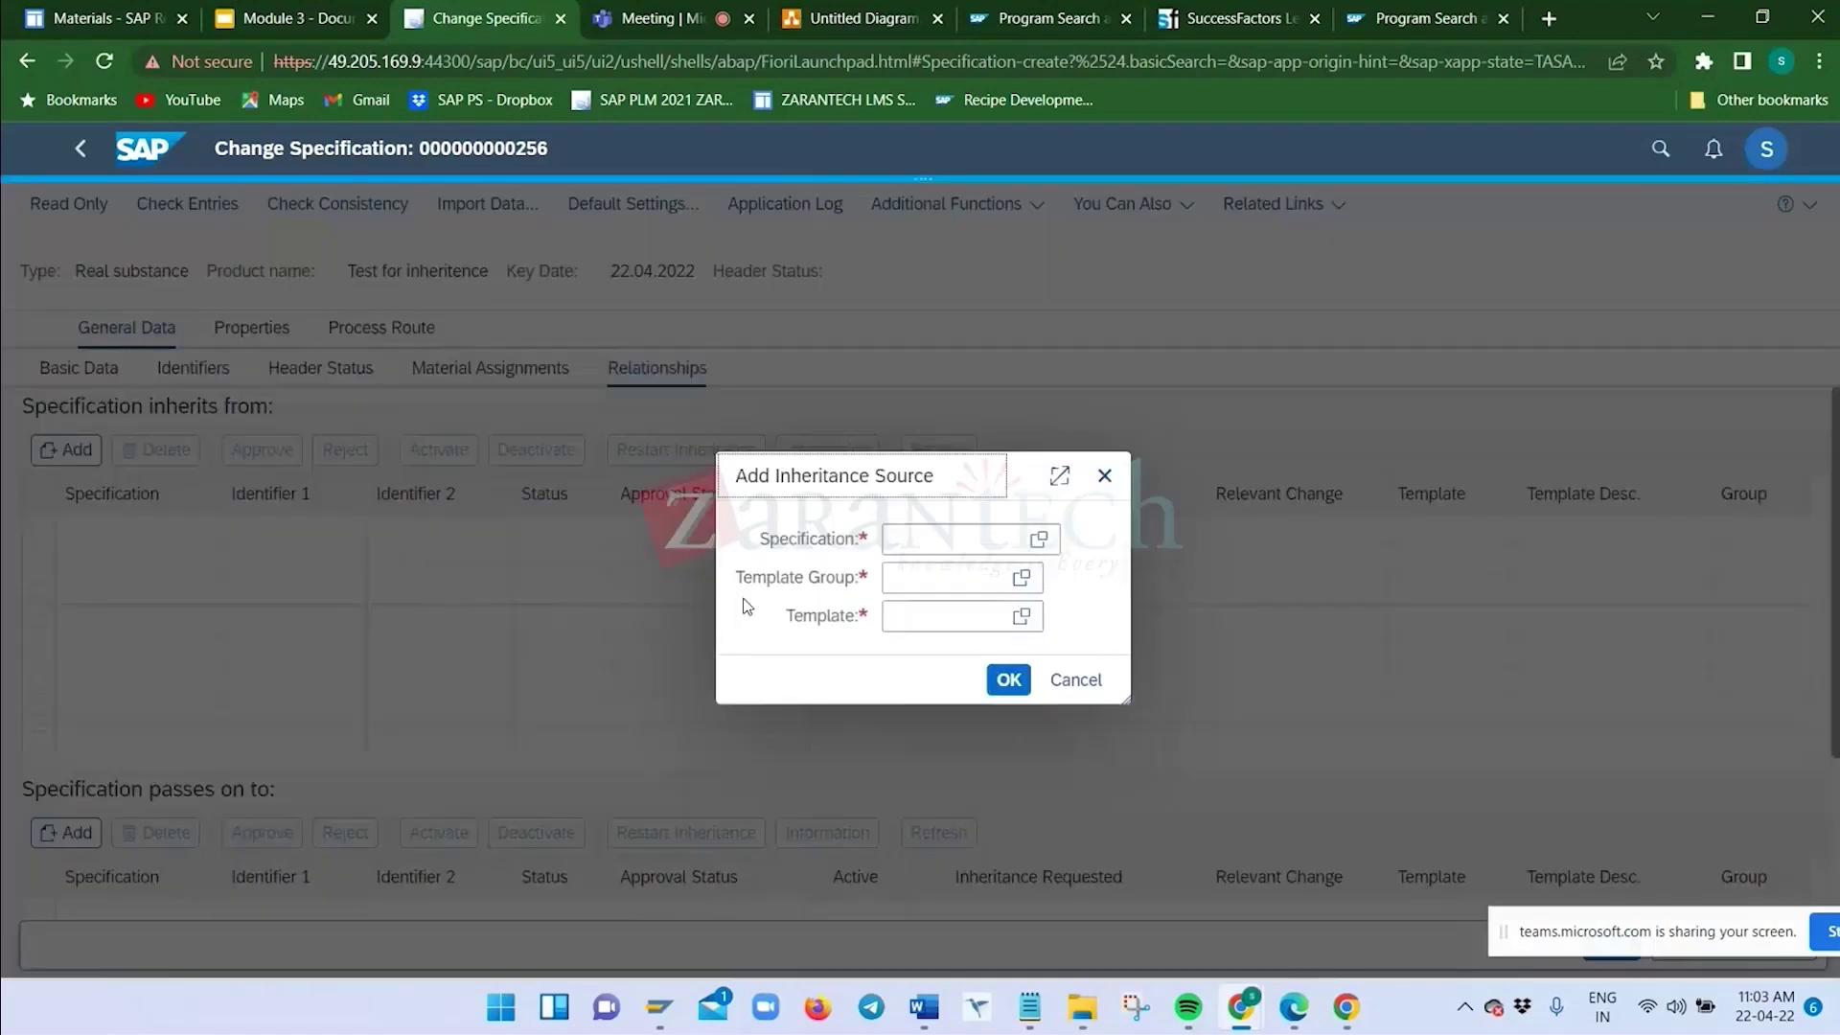
{"action": "left_click", "coordinate": [1041, 541]}
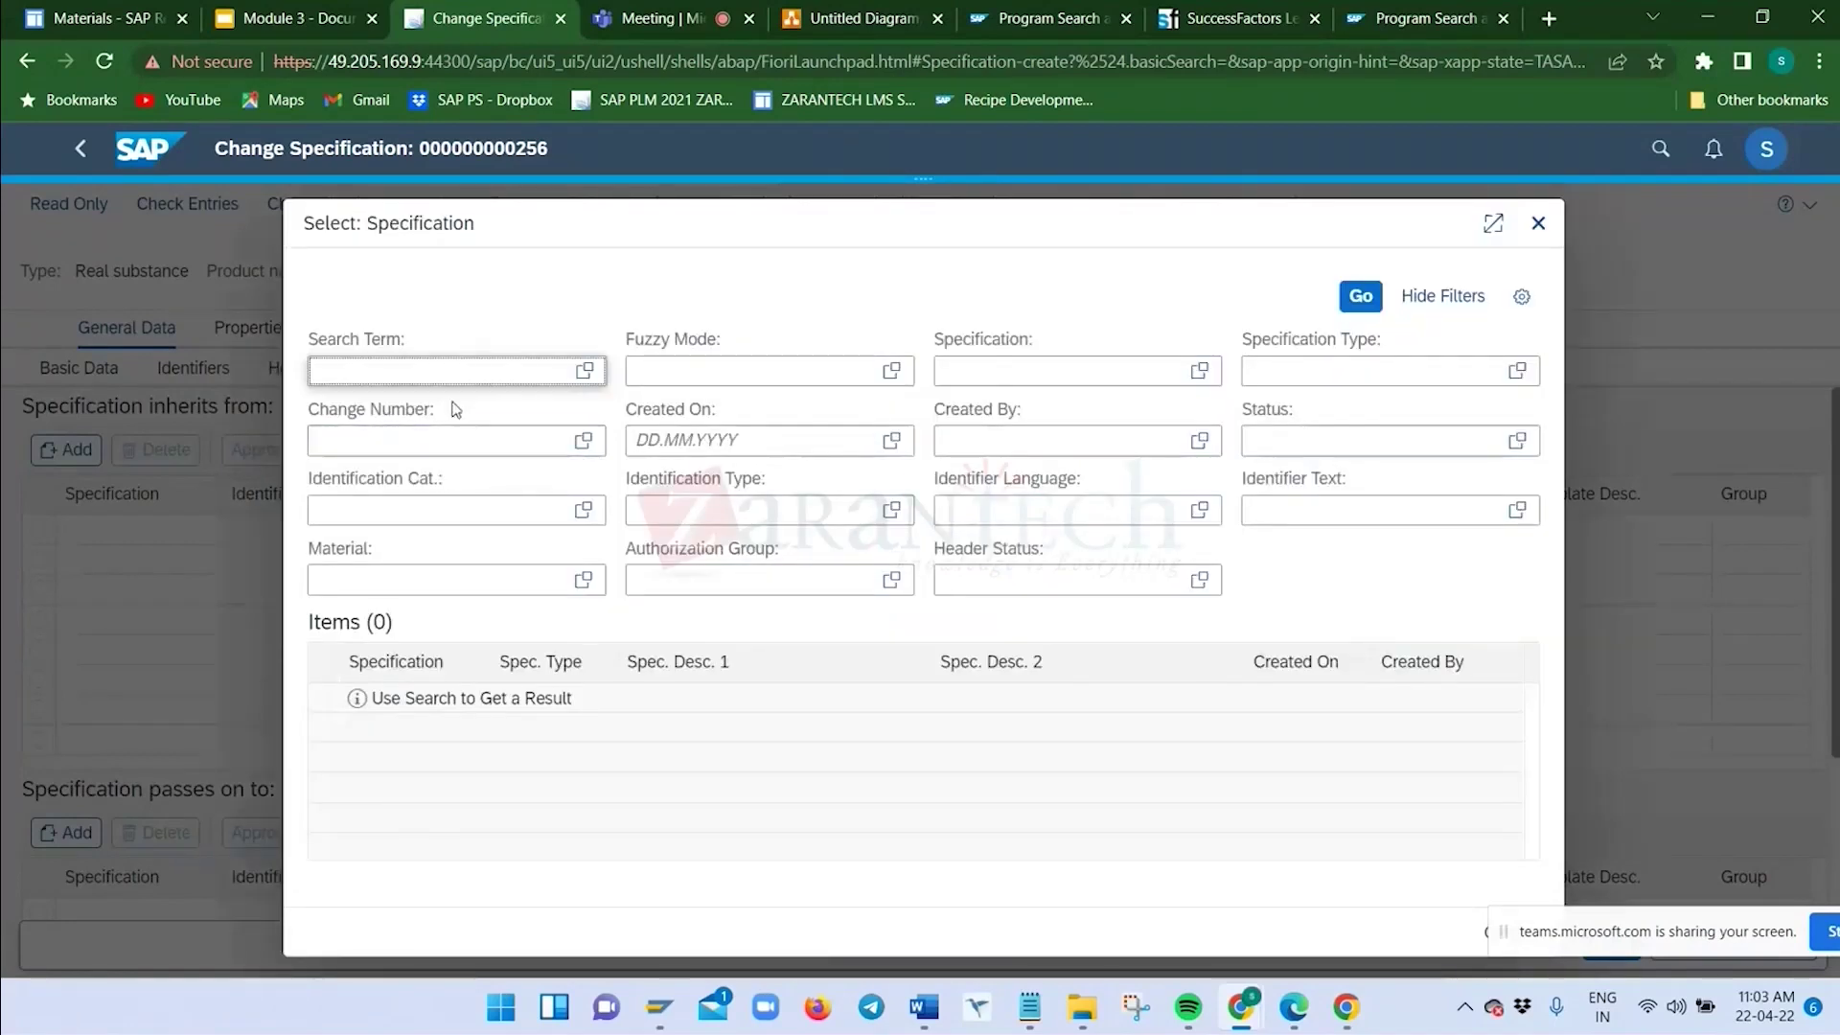
Examine the condition options for the specification and the list of available specification types in the inheritance source search
{"action": "left_click", "coordinate": [982, 368]}
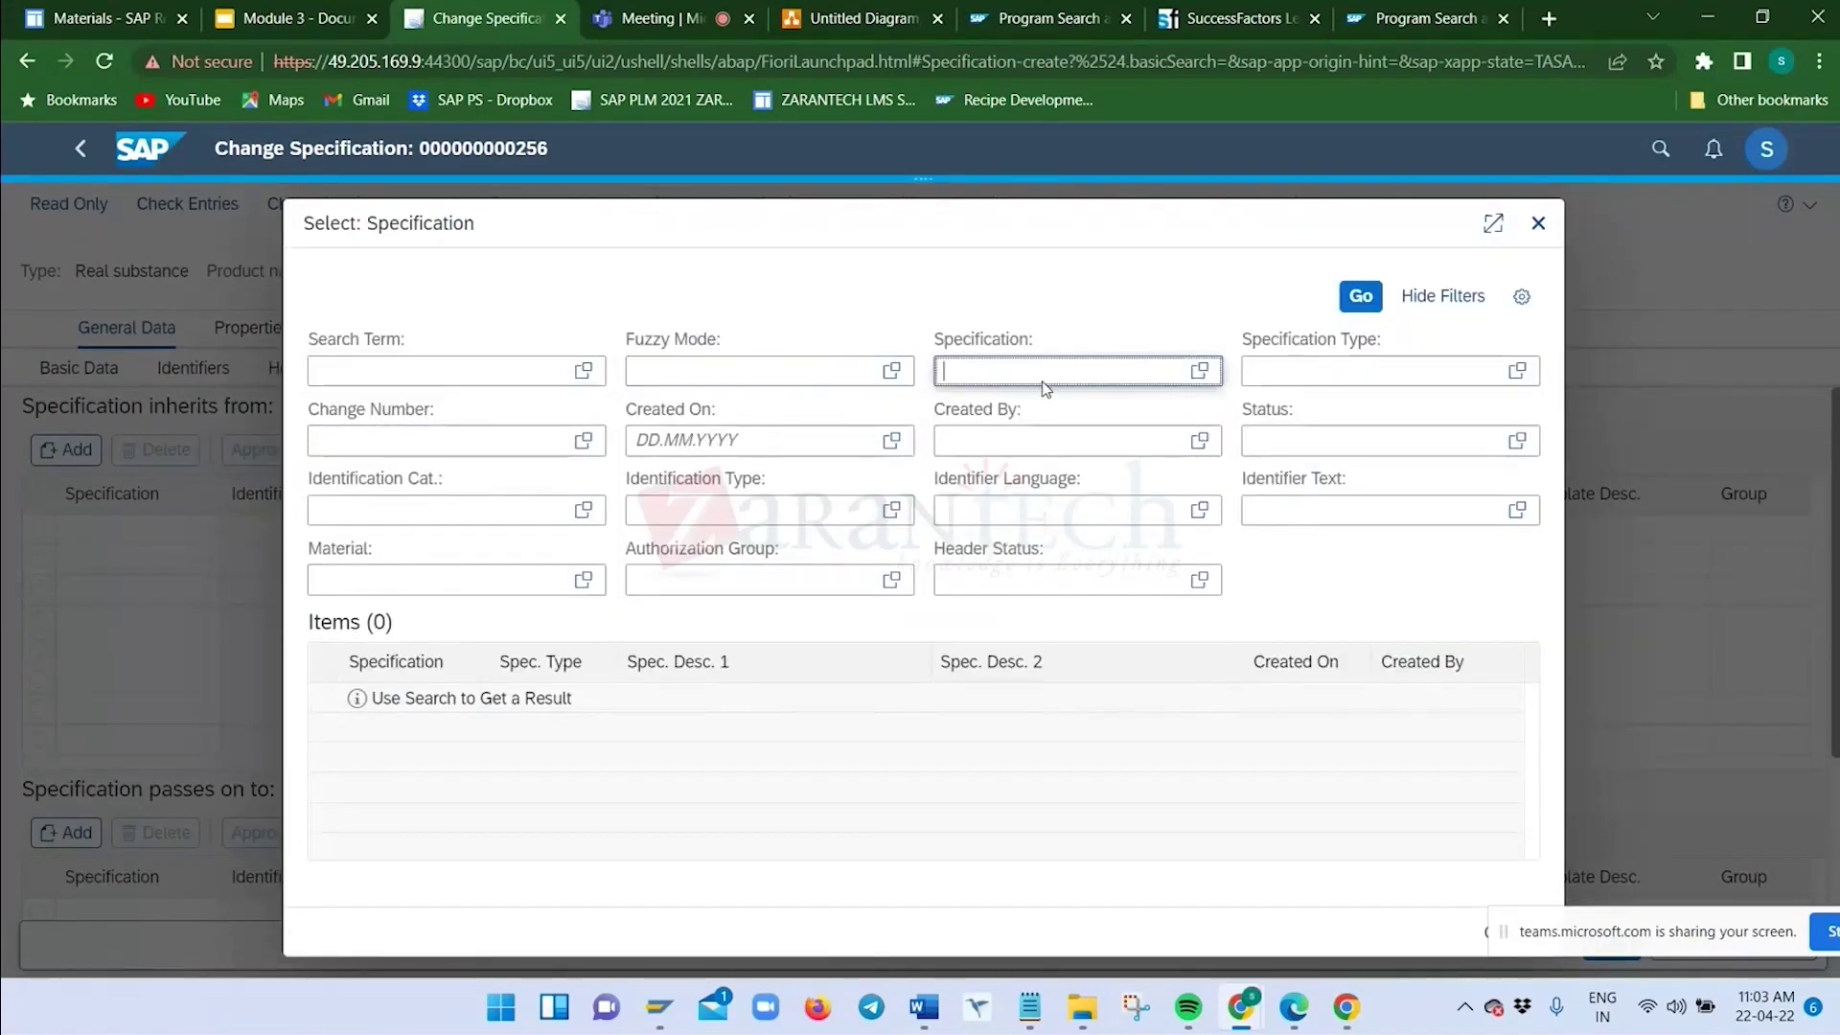
{"action": "left_click", "coordinate": [1199, 370]}
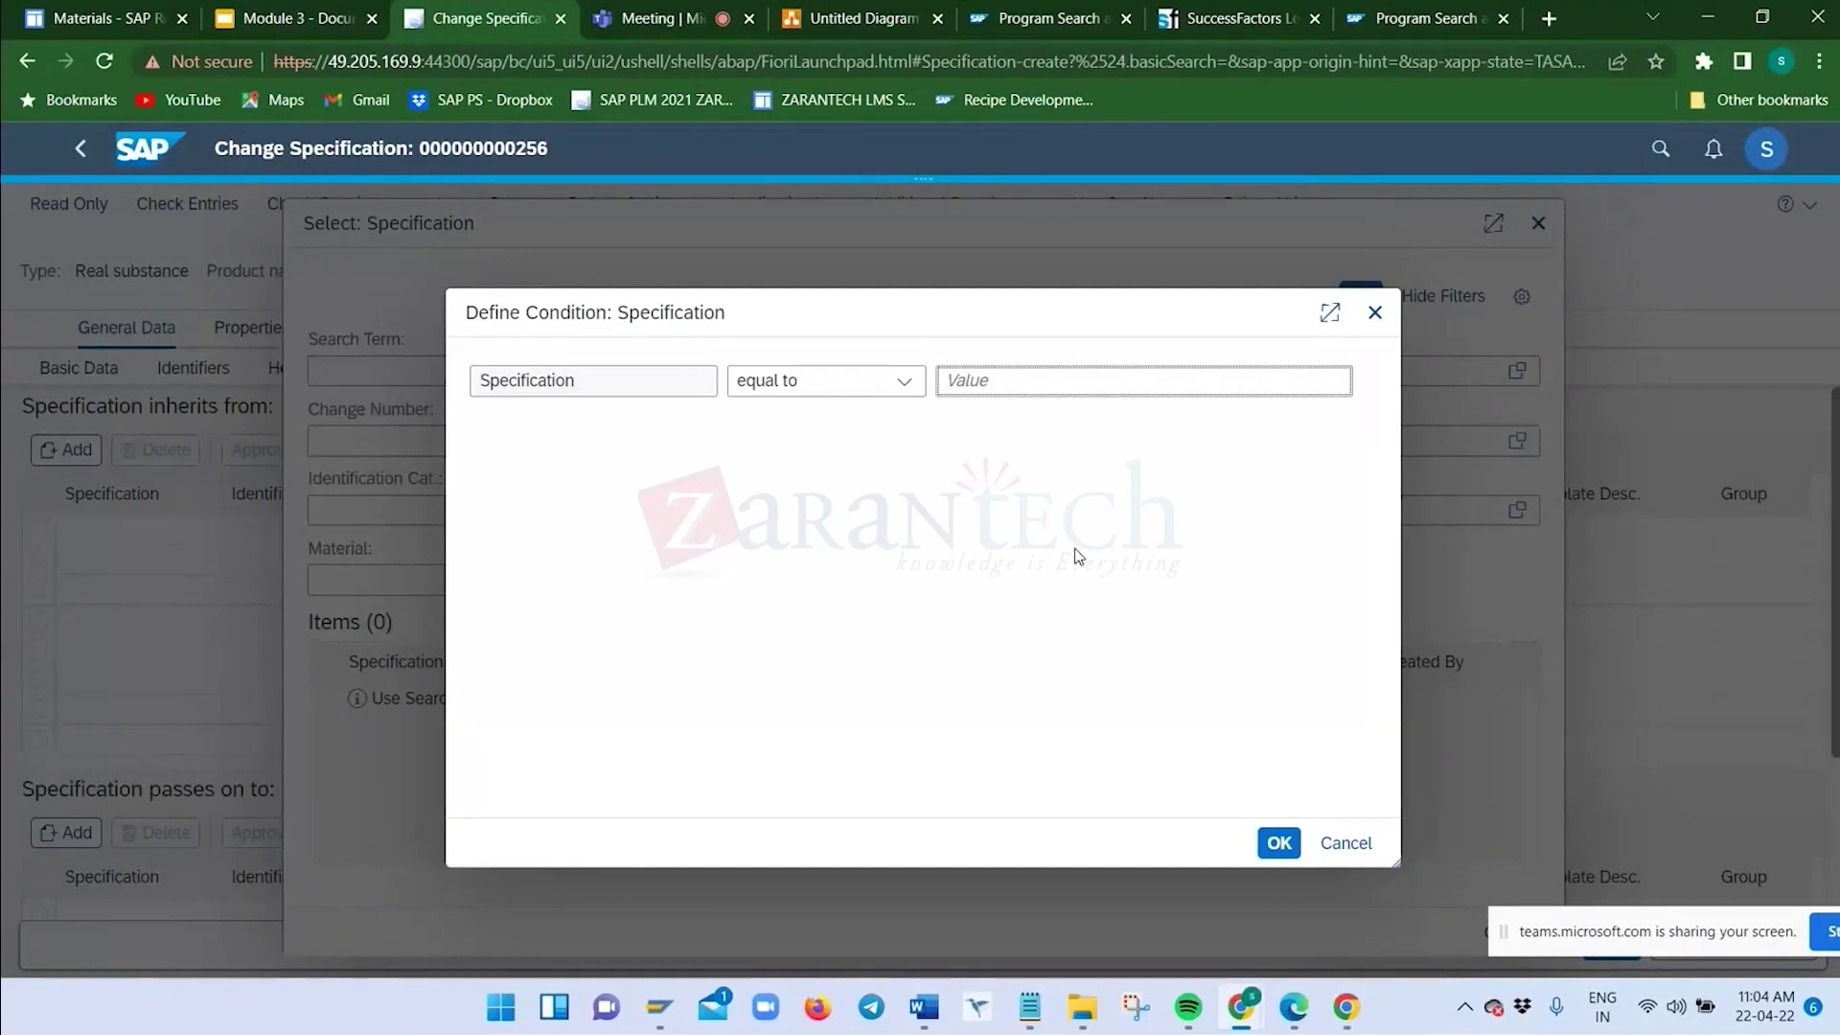
{"action": "left_click", "coordinate": [1345, 842]}
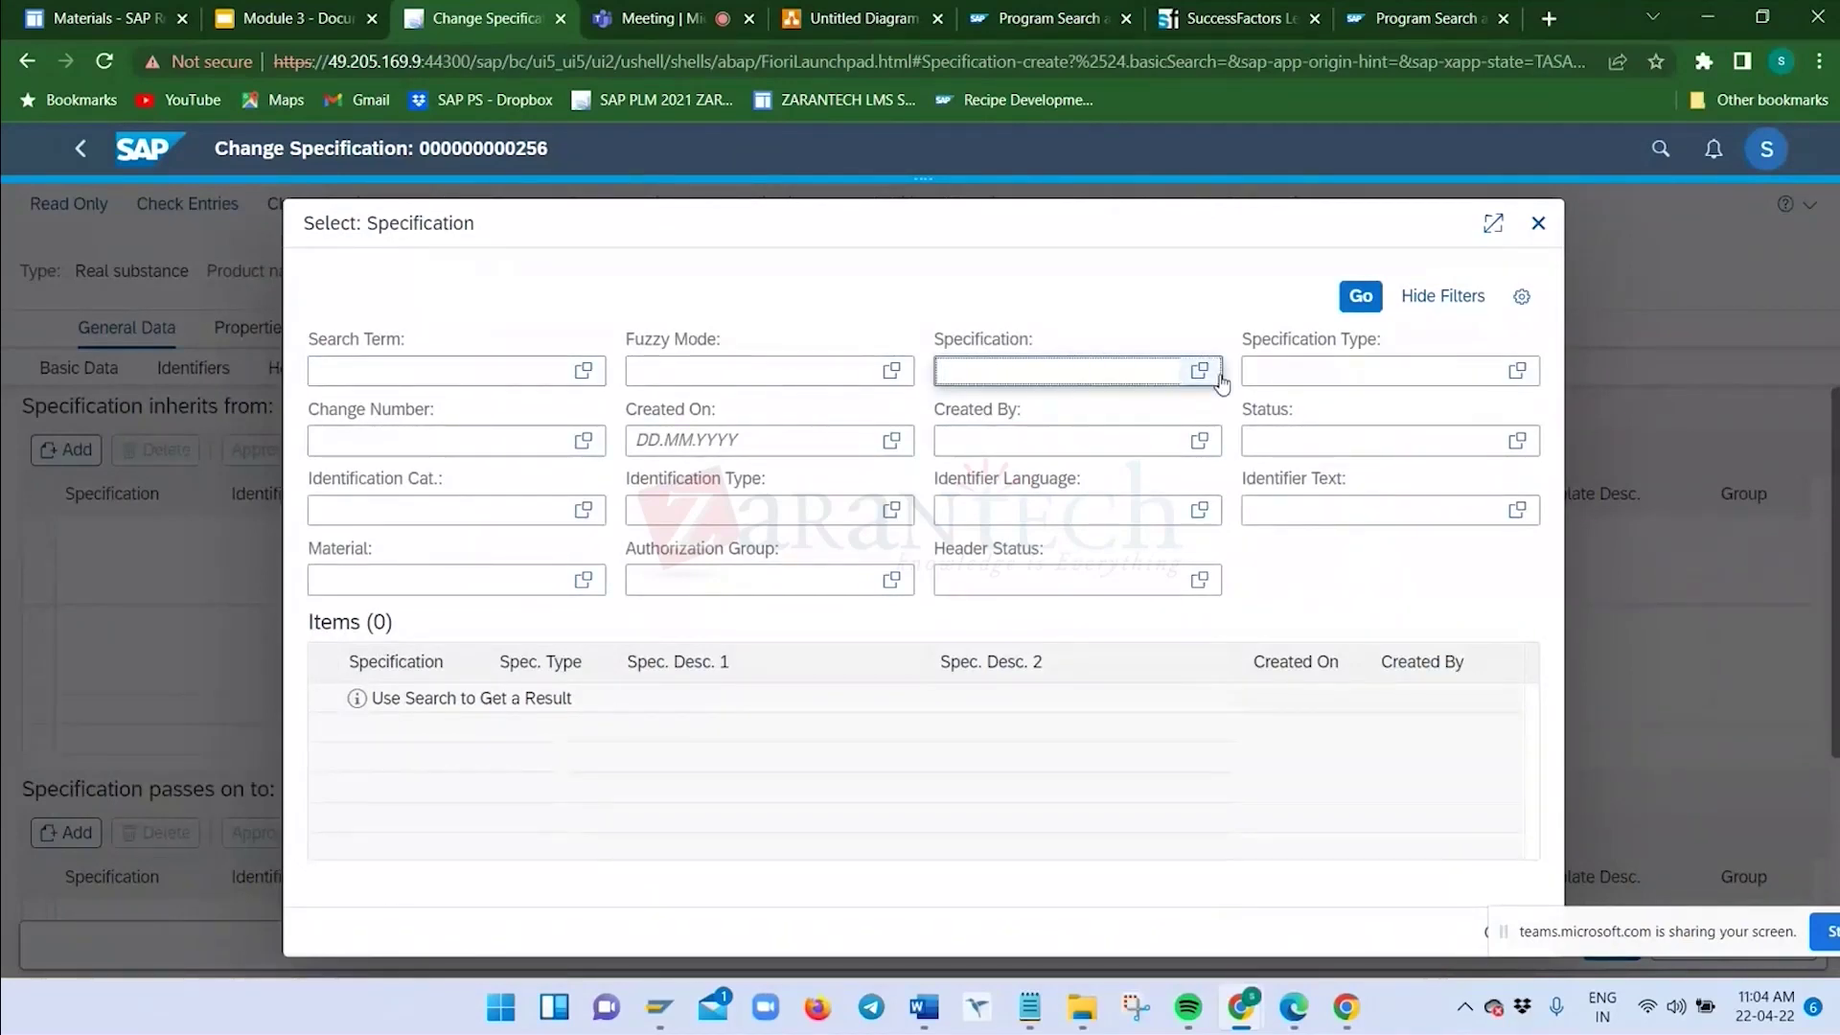
{"action": "left_click", "coordinate": [1490, 374]}
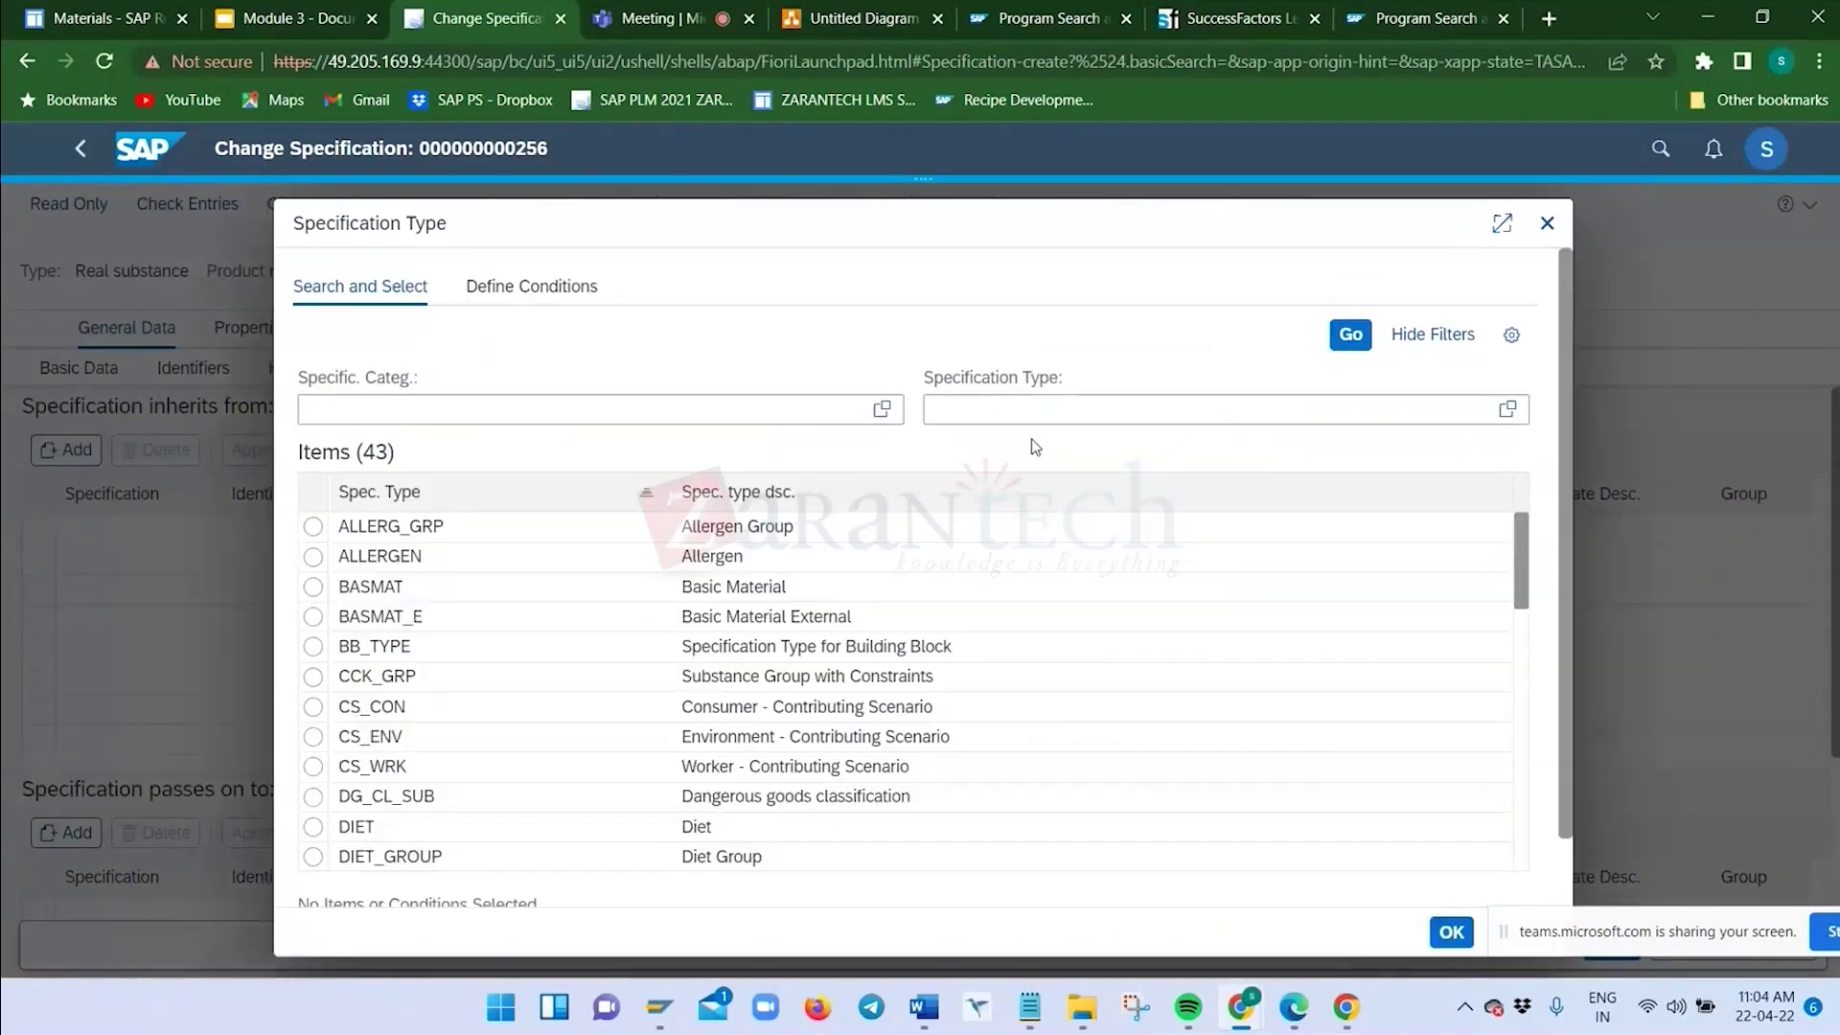
{"action": "scroll", "coordinate": [431, 690], "scroll_direction": "down", "scroll_amount": 4}
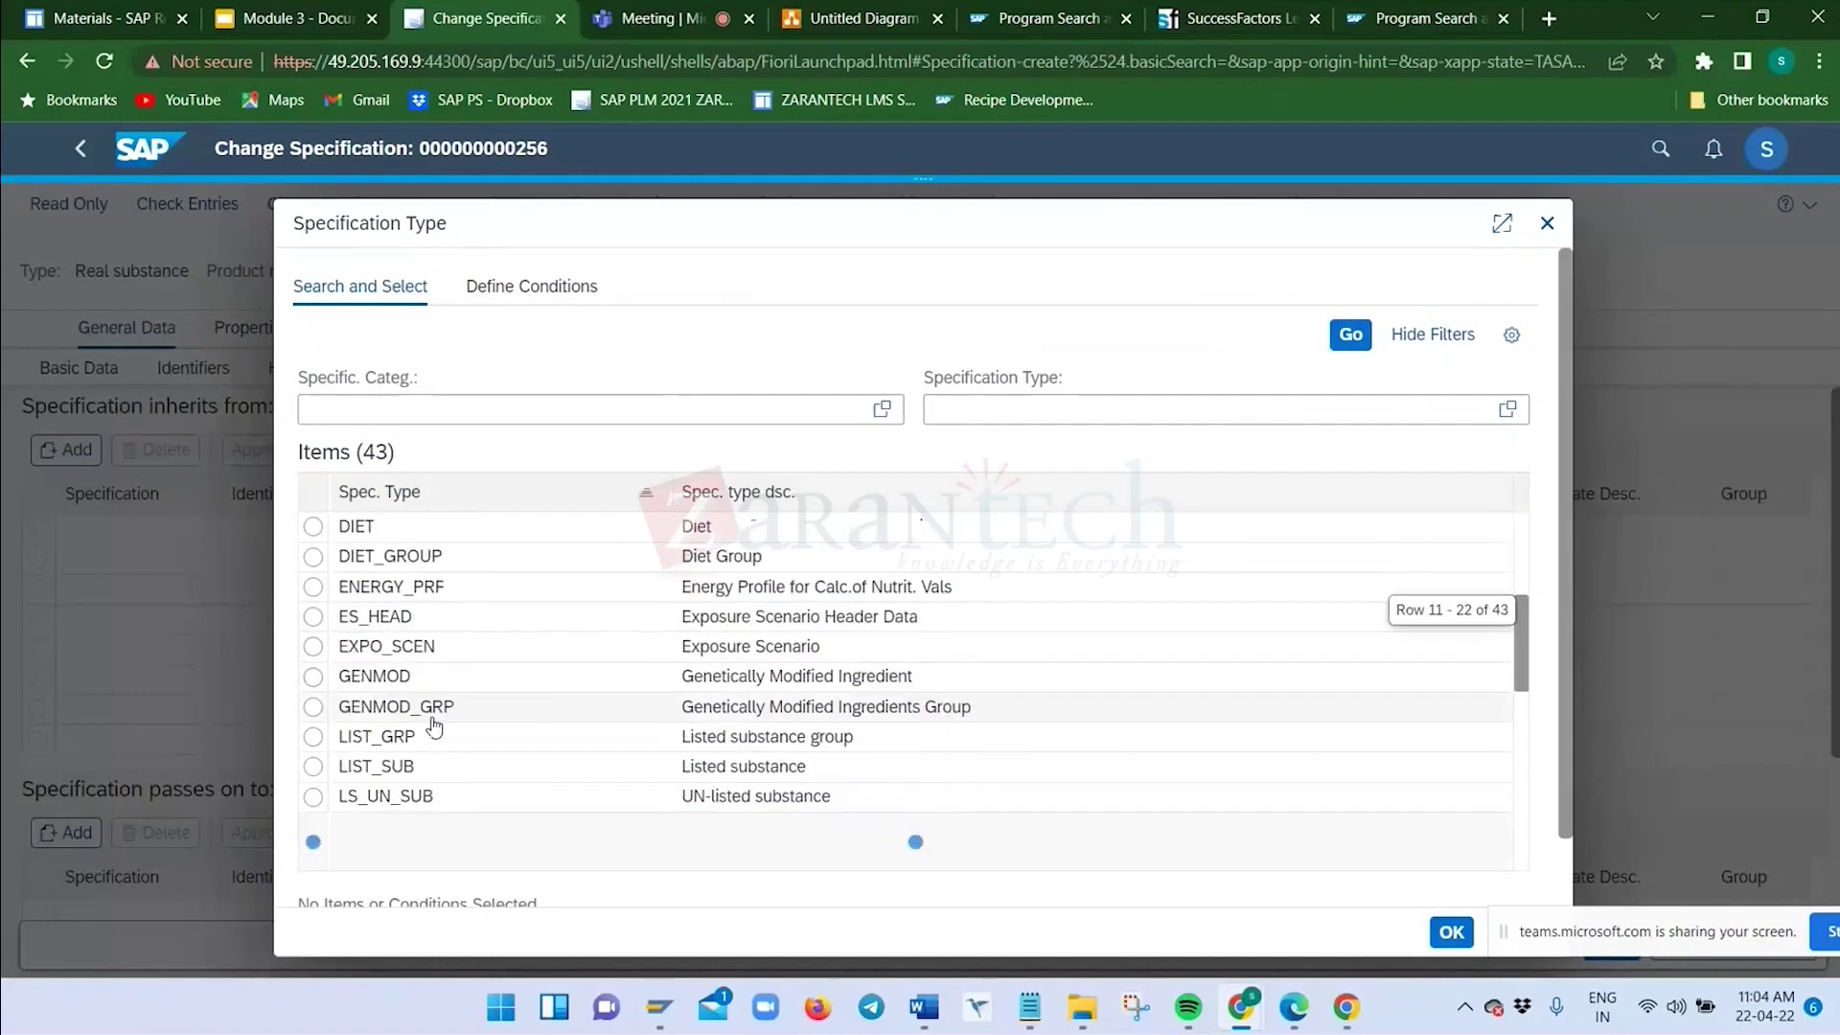
{"action": "scroll", "coordinate": [436, 757], "scroll_direction": "down", "scroll_amount": 2}
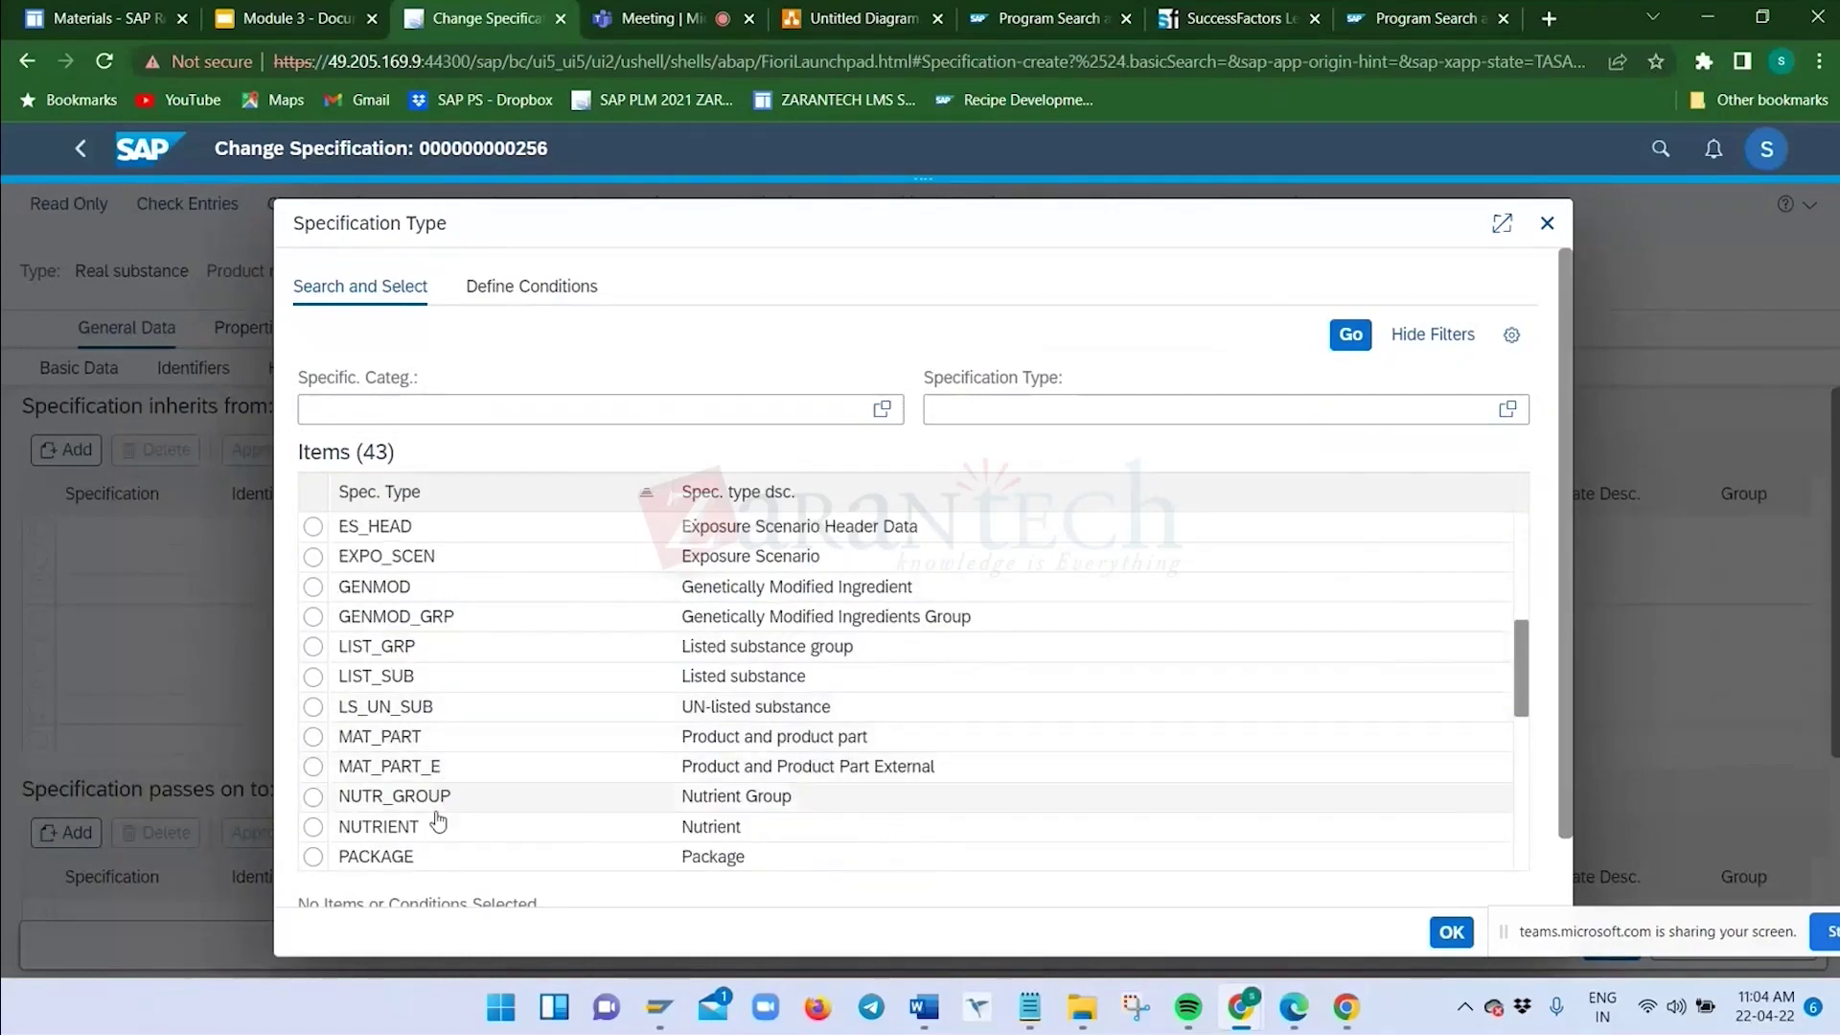
{"action": "scroll", "coordinate": [440, 690], "scroll_direction": "up", "scroll_amount": 4}
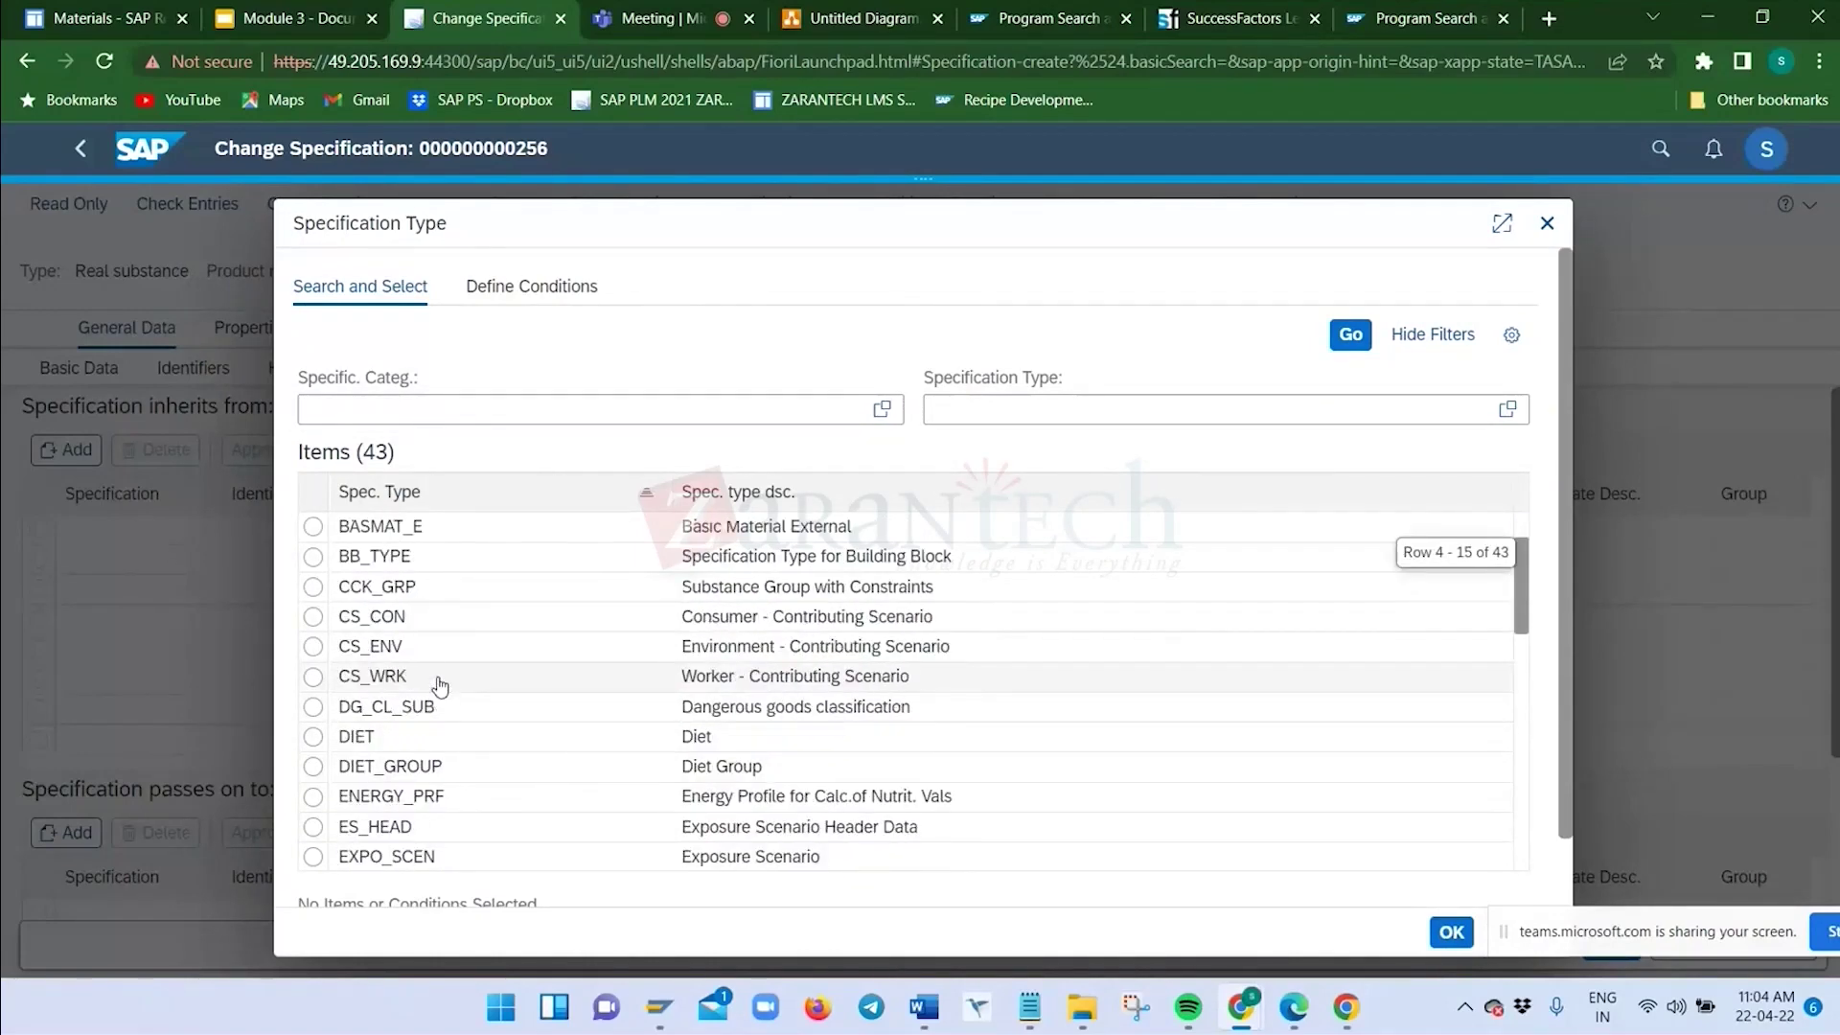
Switch to the Display IMG window and collapse the General Data, Document Management and Cross-Application Components nodes
{"action": "mouse_move", "coordinate": [1250, 1008]}
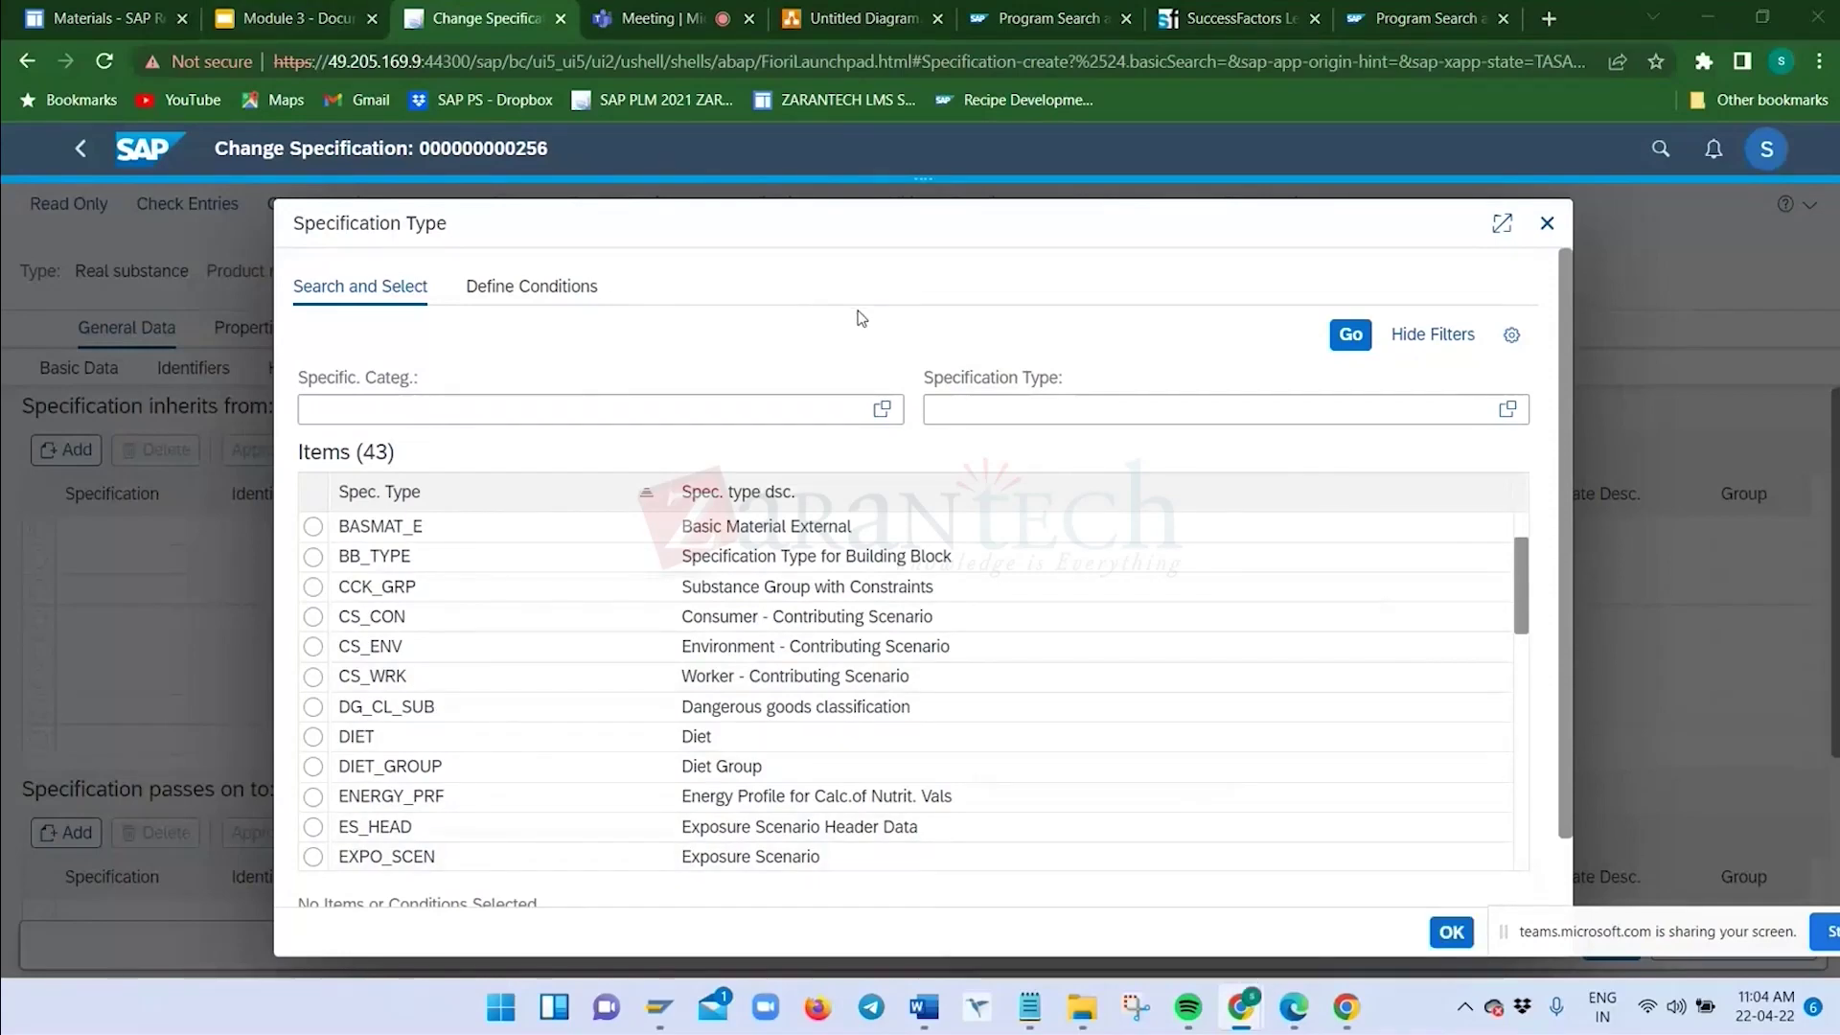
{"action": "key", "text": "alt+Tab"}
{"action": "key", "text": "alt+Tab"}
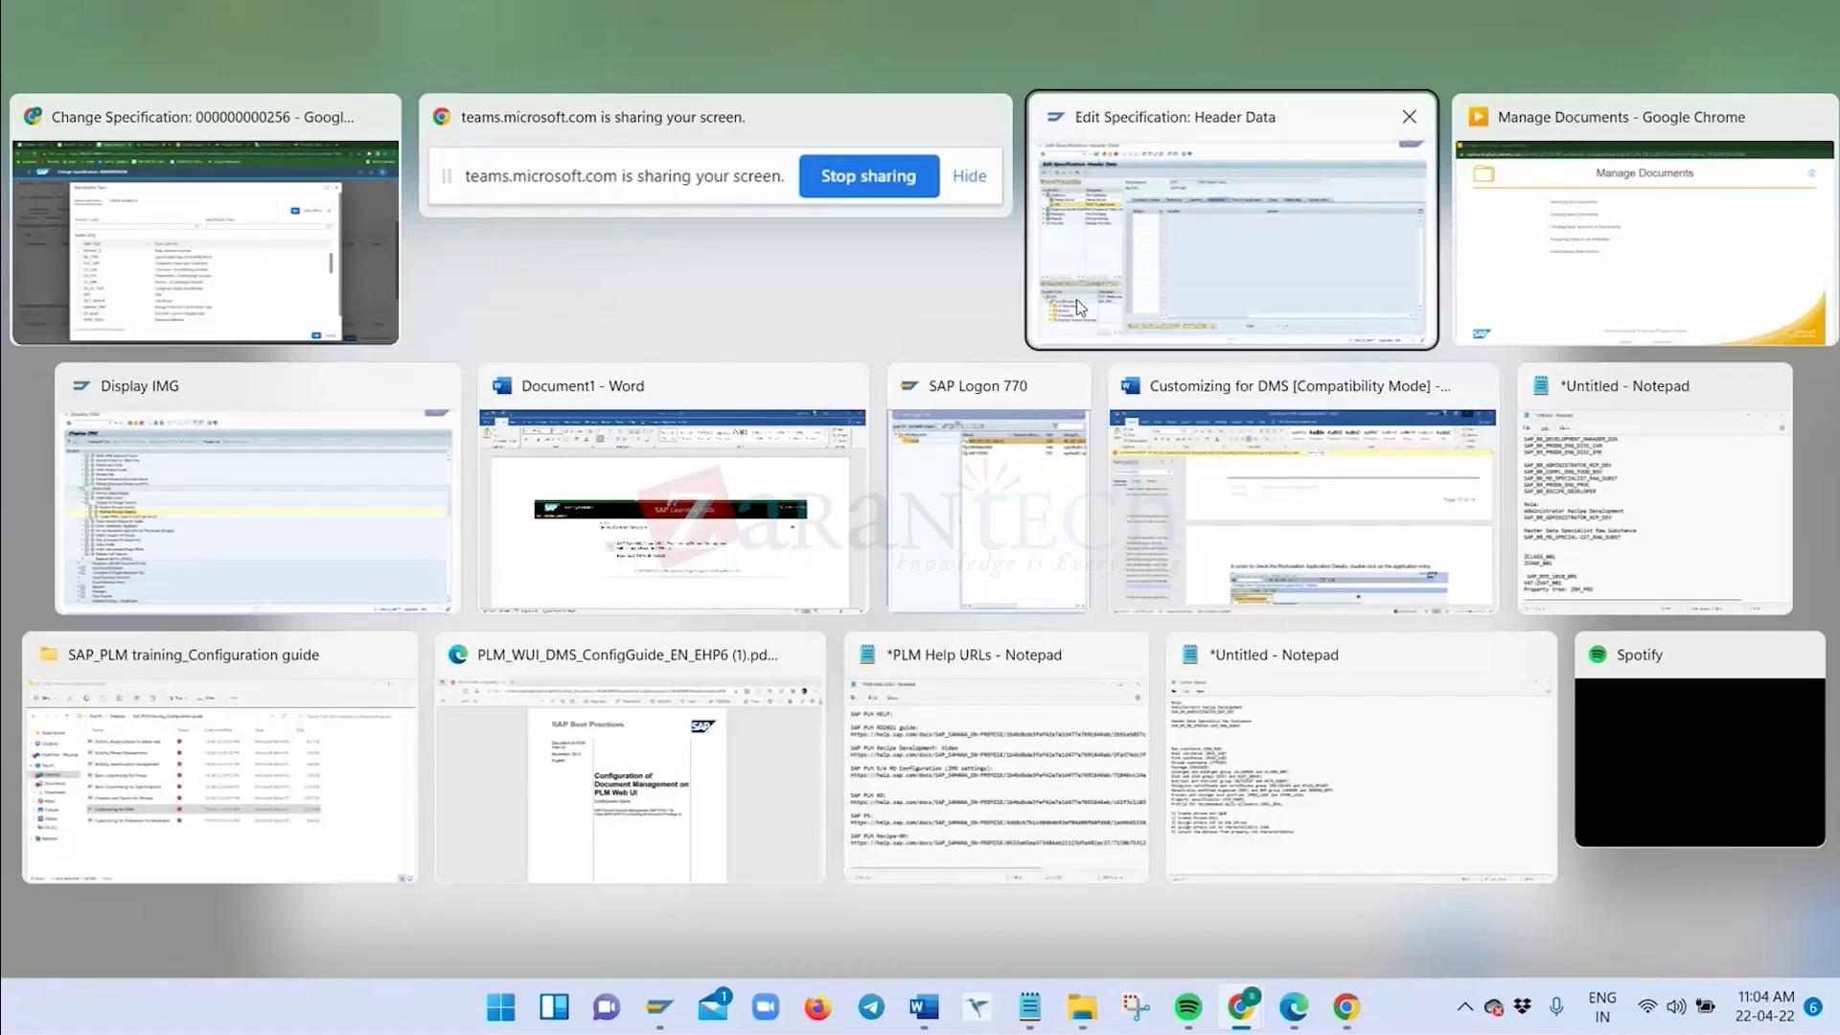
{"action": "key", "text": "alt+Tab"}
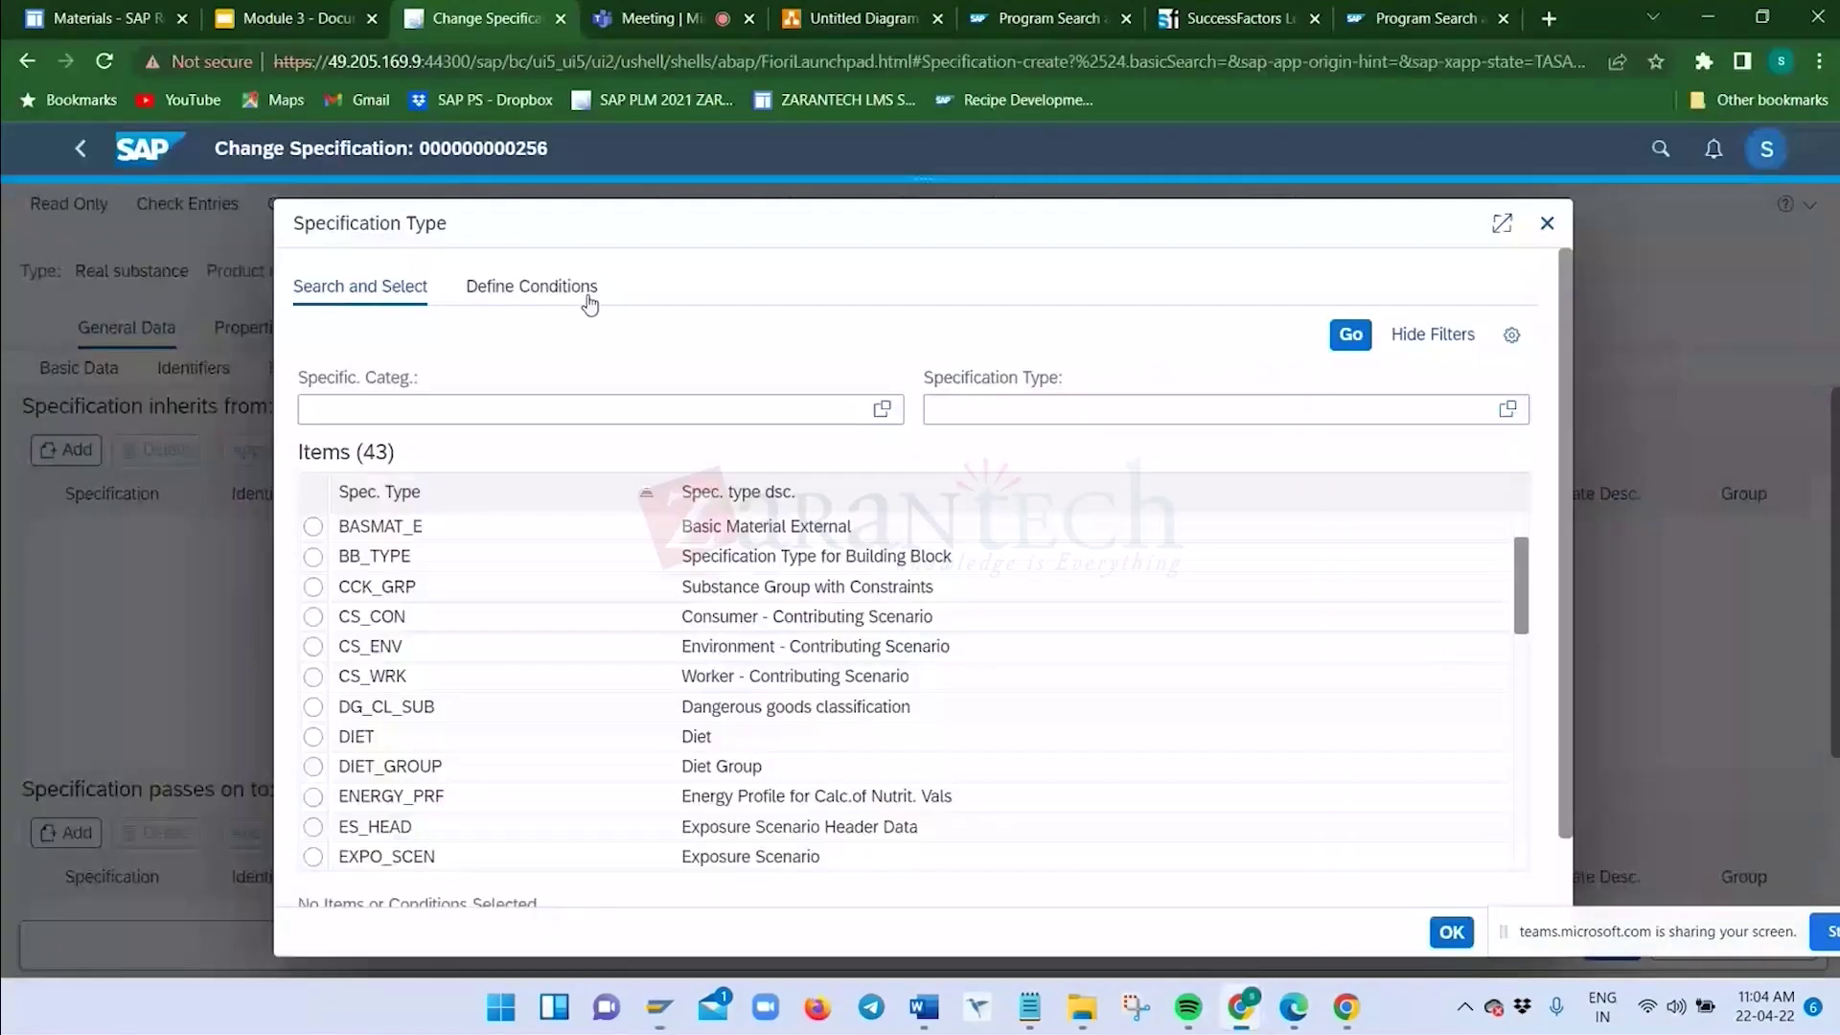
{"action": "key", "text": "alt+Tab"}
{"action": "key", "text": "alt+Tab"}
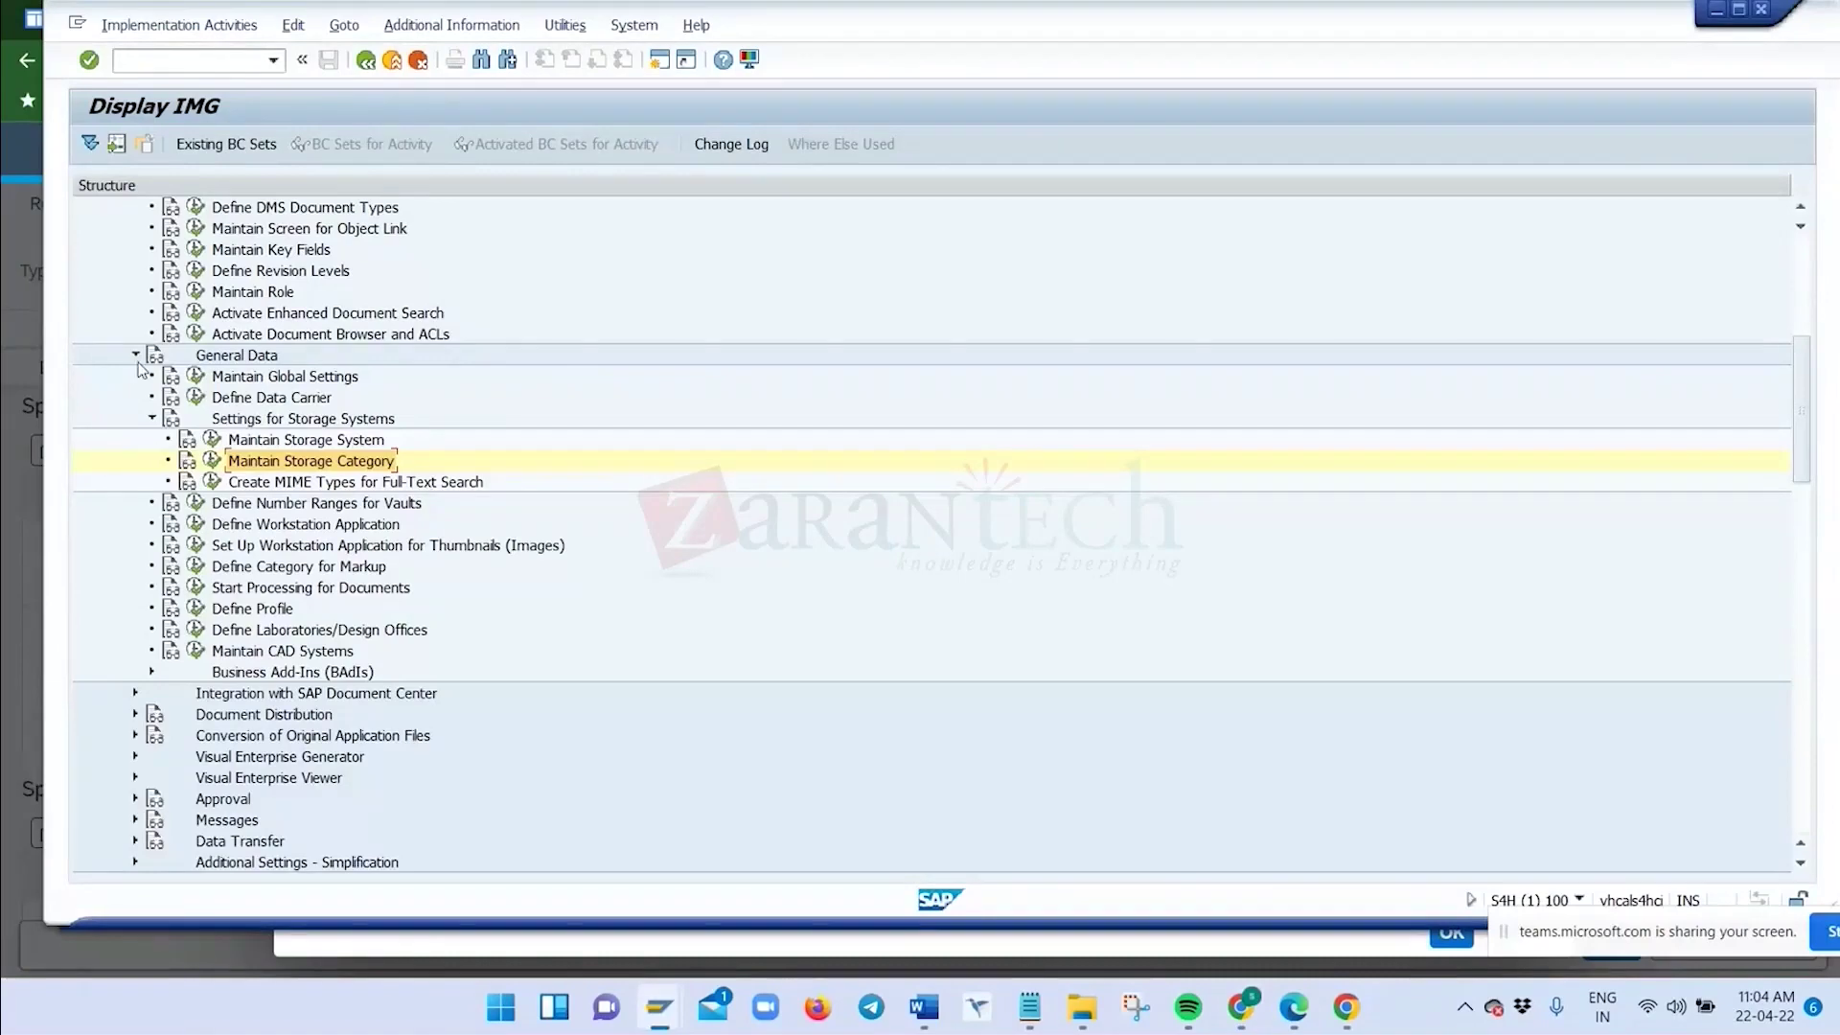
{"action": "left_click", "coordinate": [135, 355]}
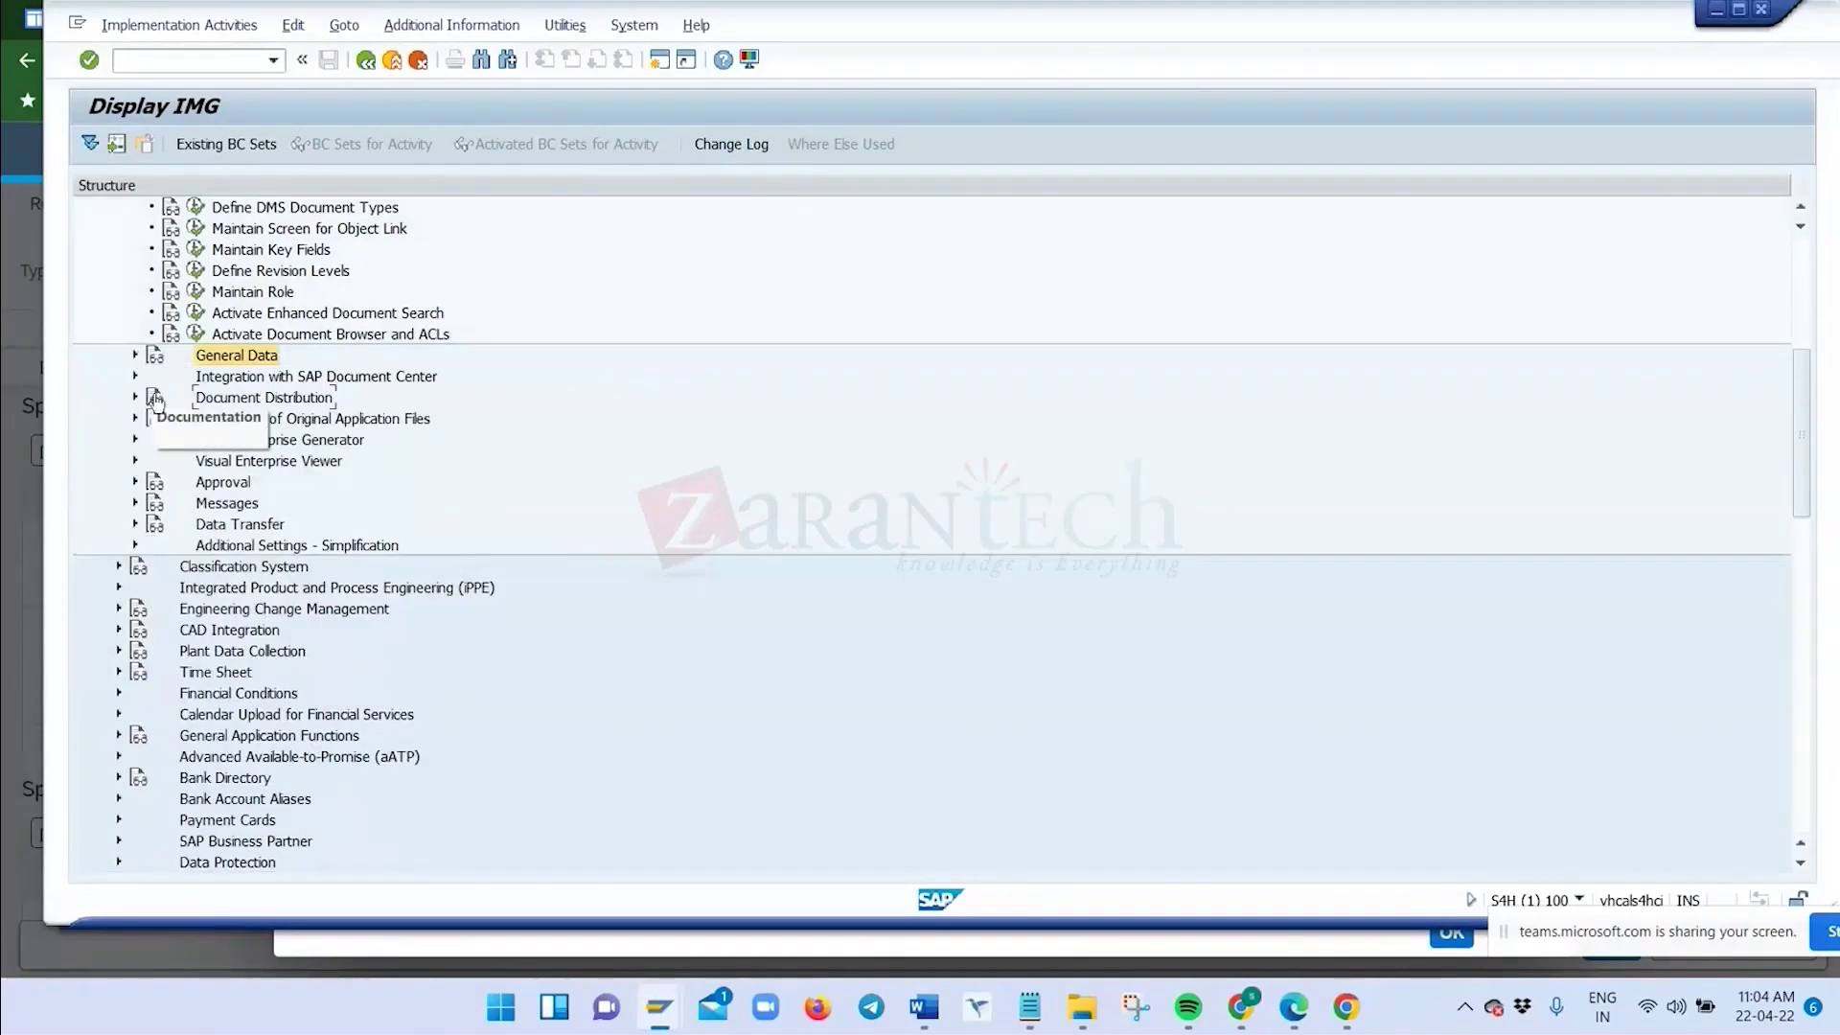
{"action": "scroll", "coordinate": [185, 422], "scroll_direction": "up", "scroll_amount": 1}
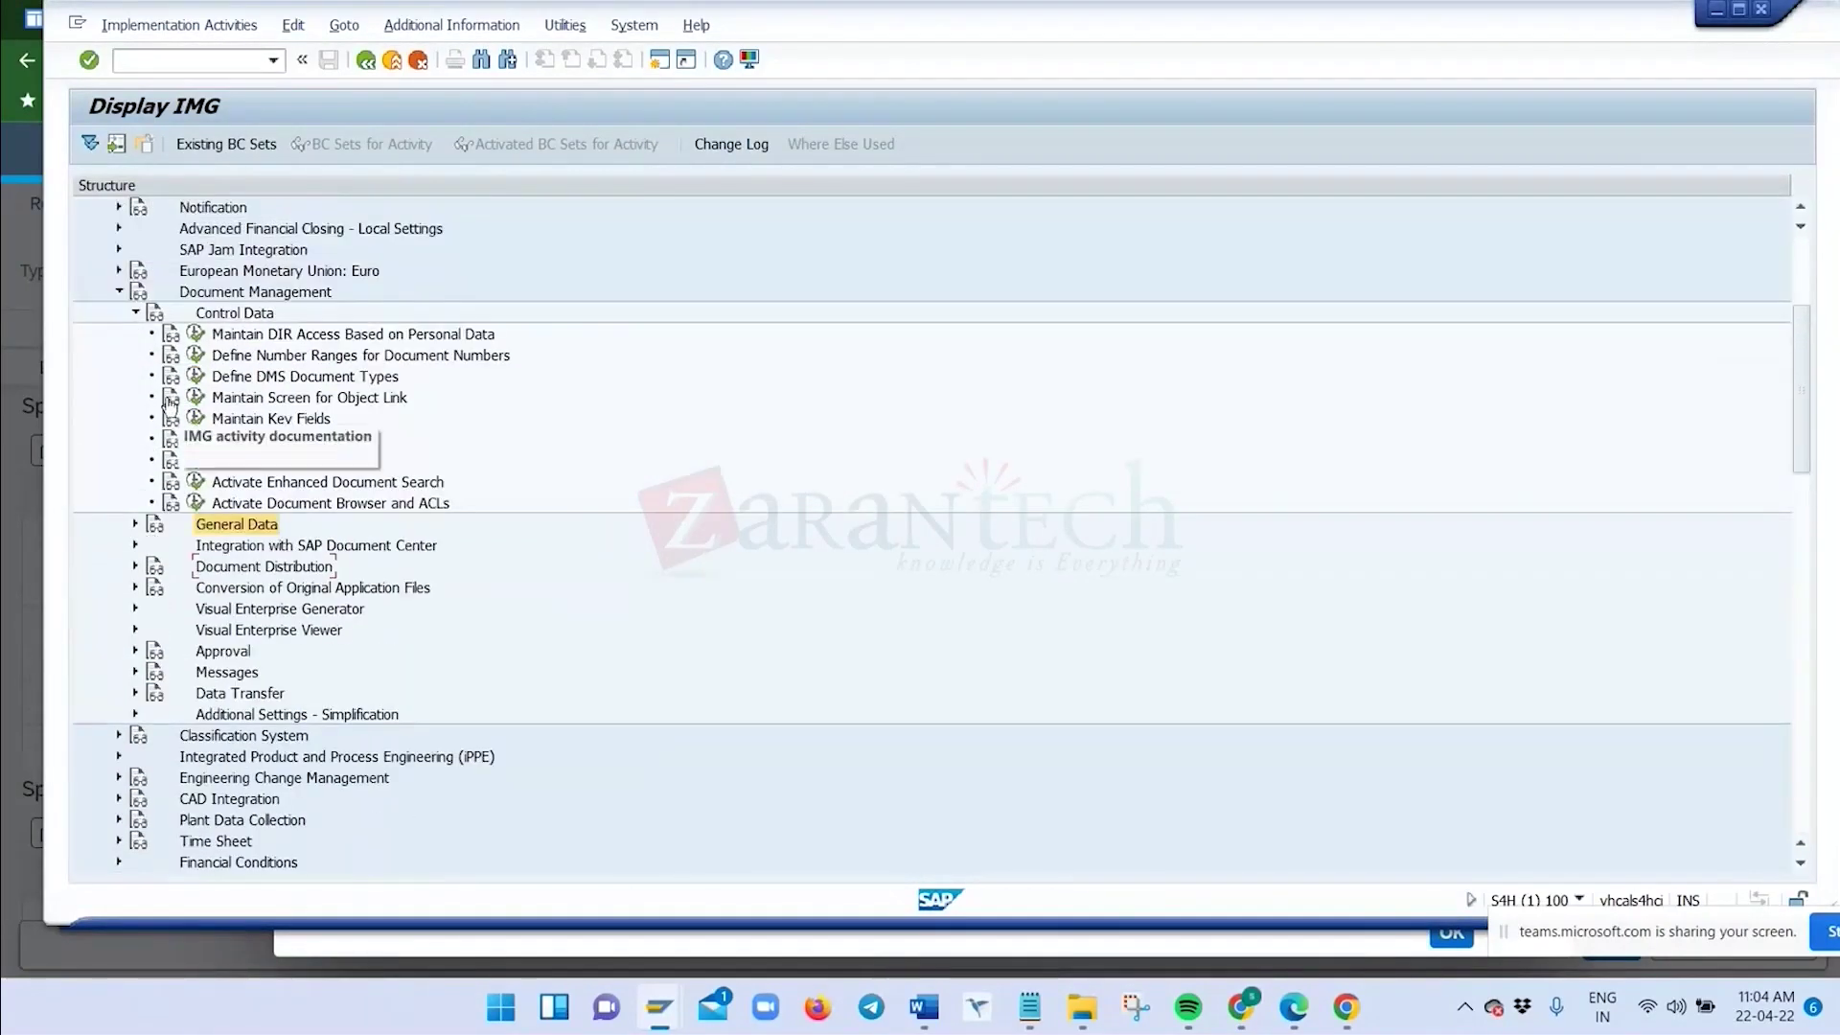
{"action": "left_click", "coordinate": [118, 292]}
{"action": "scroll", "coordinate": [223, 375], "scroll_direction": "up", "scroll_amount": 3}
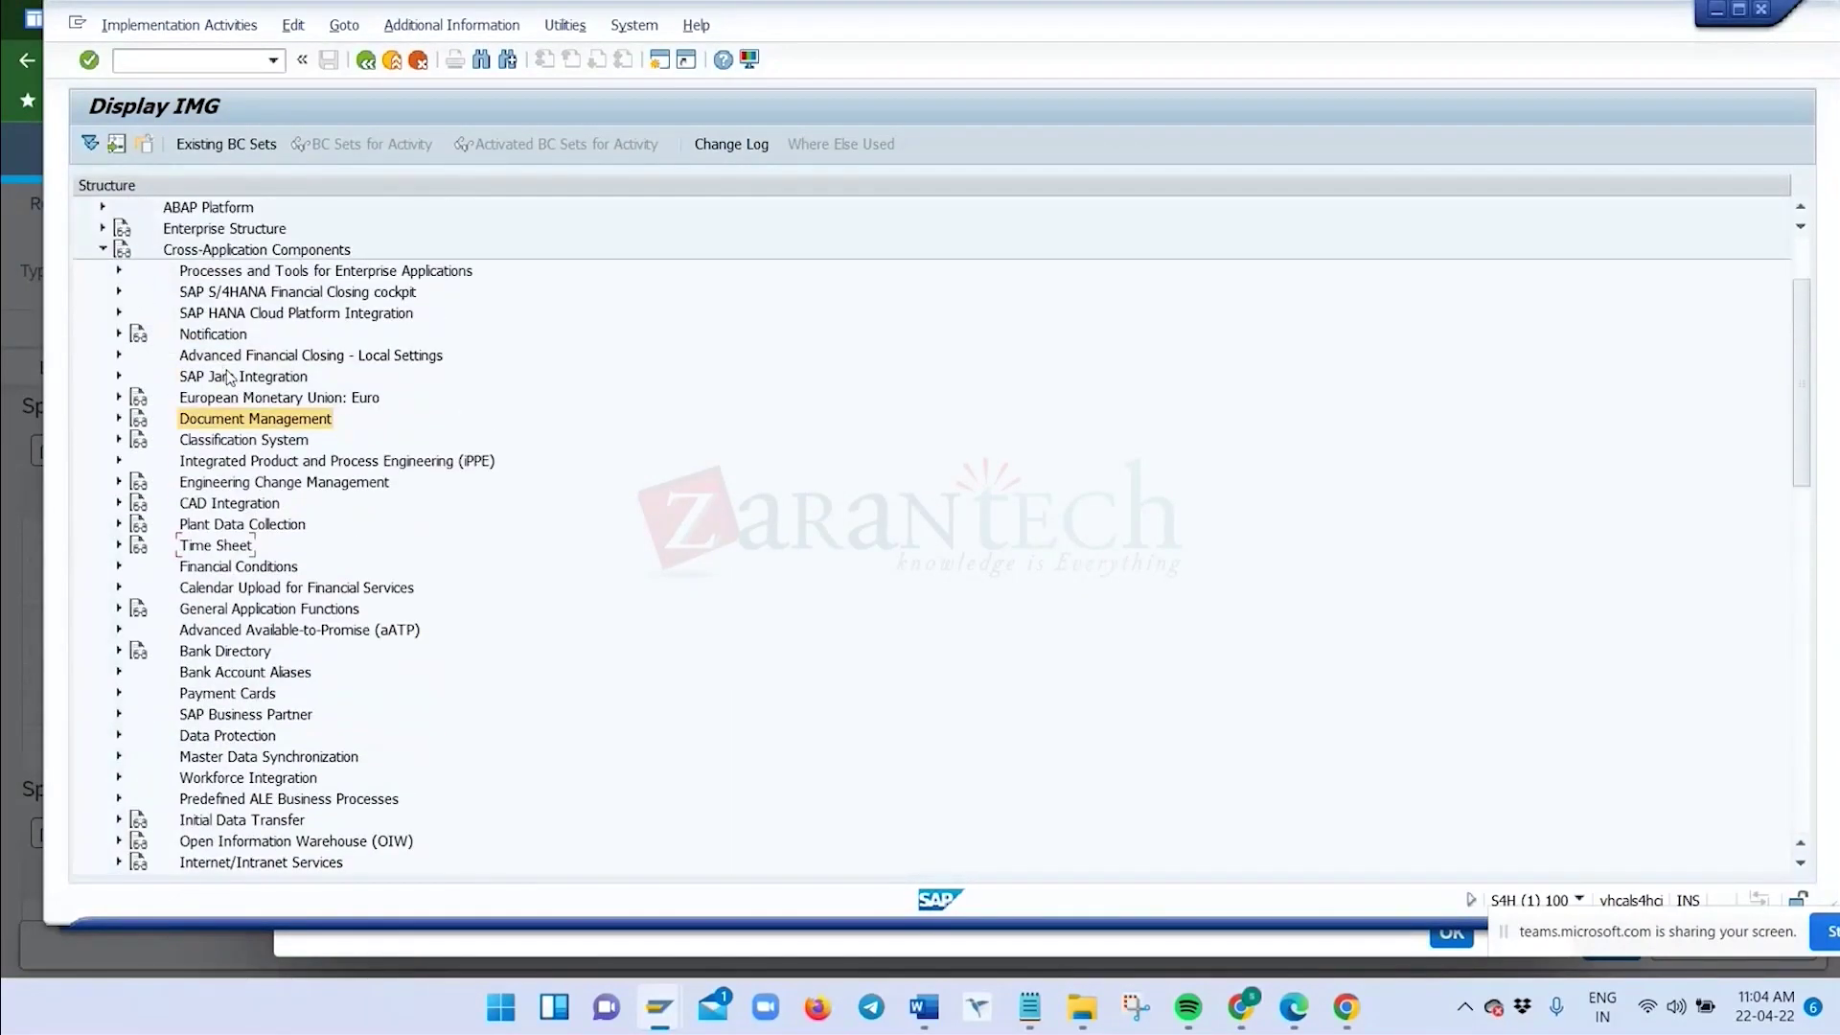
{"action": "left_click", "coordinate": [102, 354]}
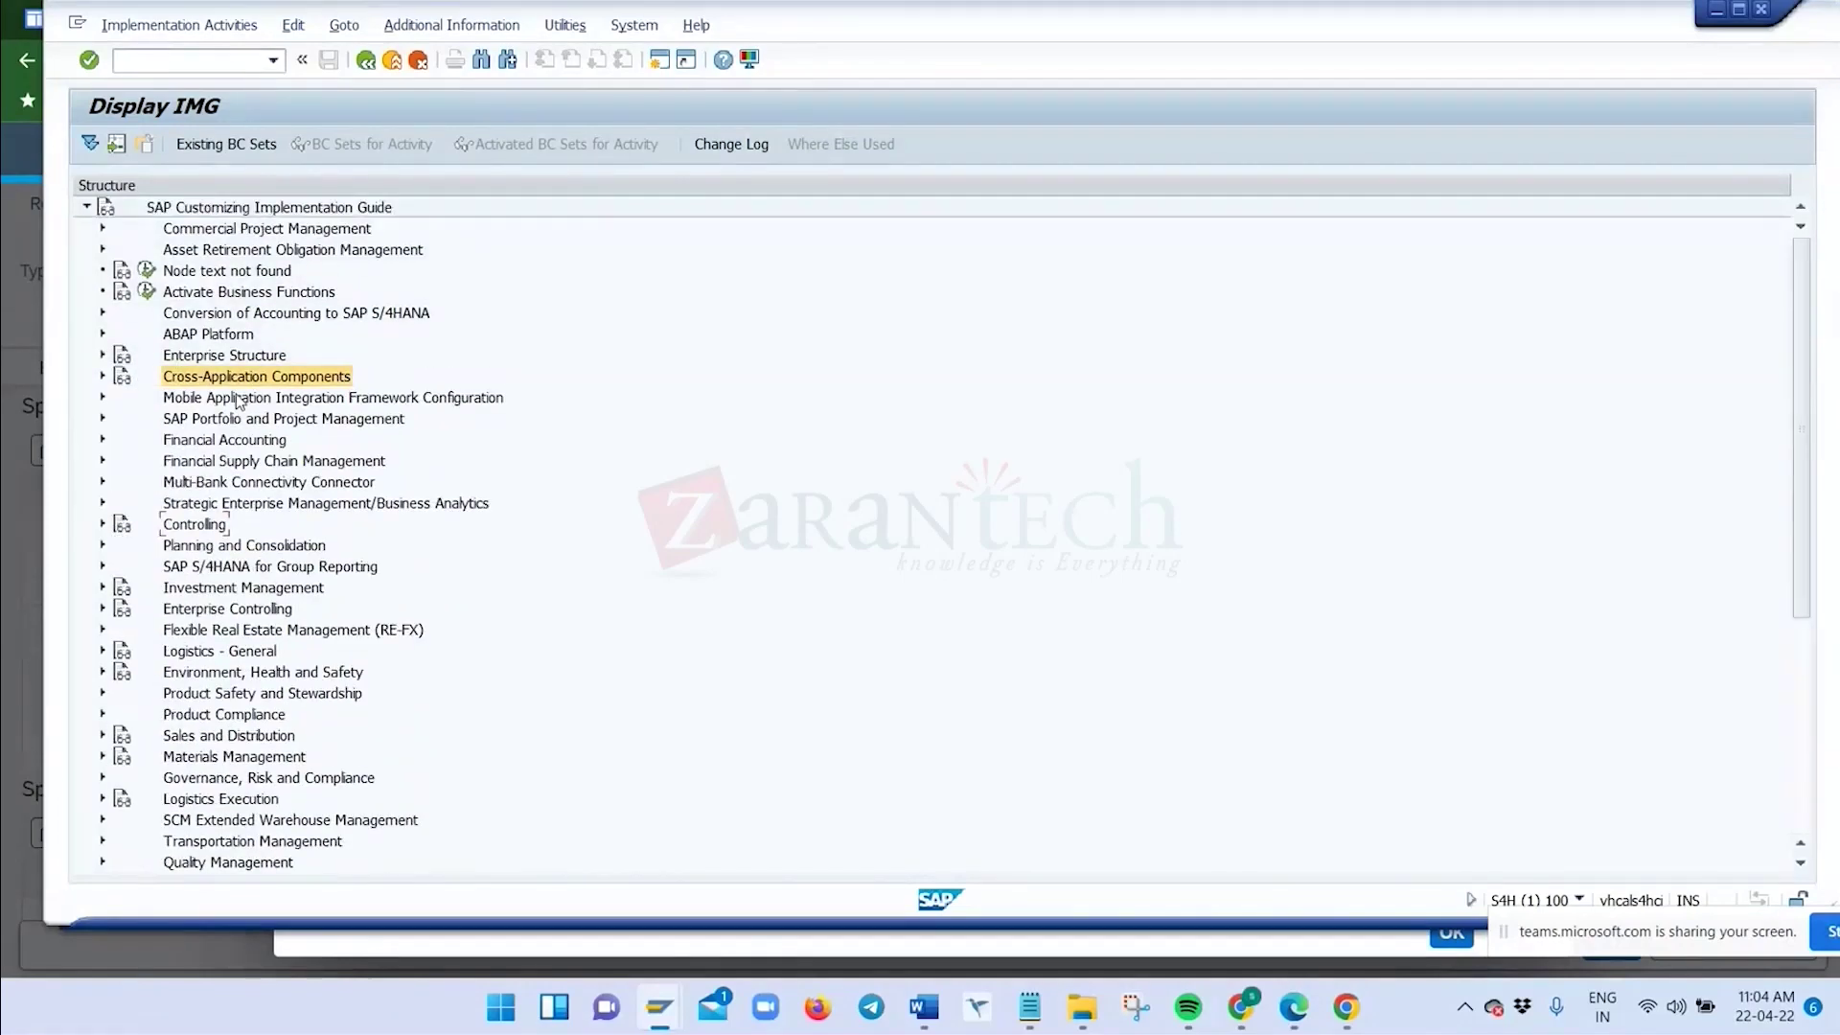
Expand Logistics - General, Product Lifecycle Management (PLM), PLM Web User Interface and Recipe Development in the customizing structure
{"action": "scroll", "coordinate": [216, 389], "scroll_direction": "down", "scroll_amount": 3}
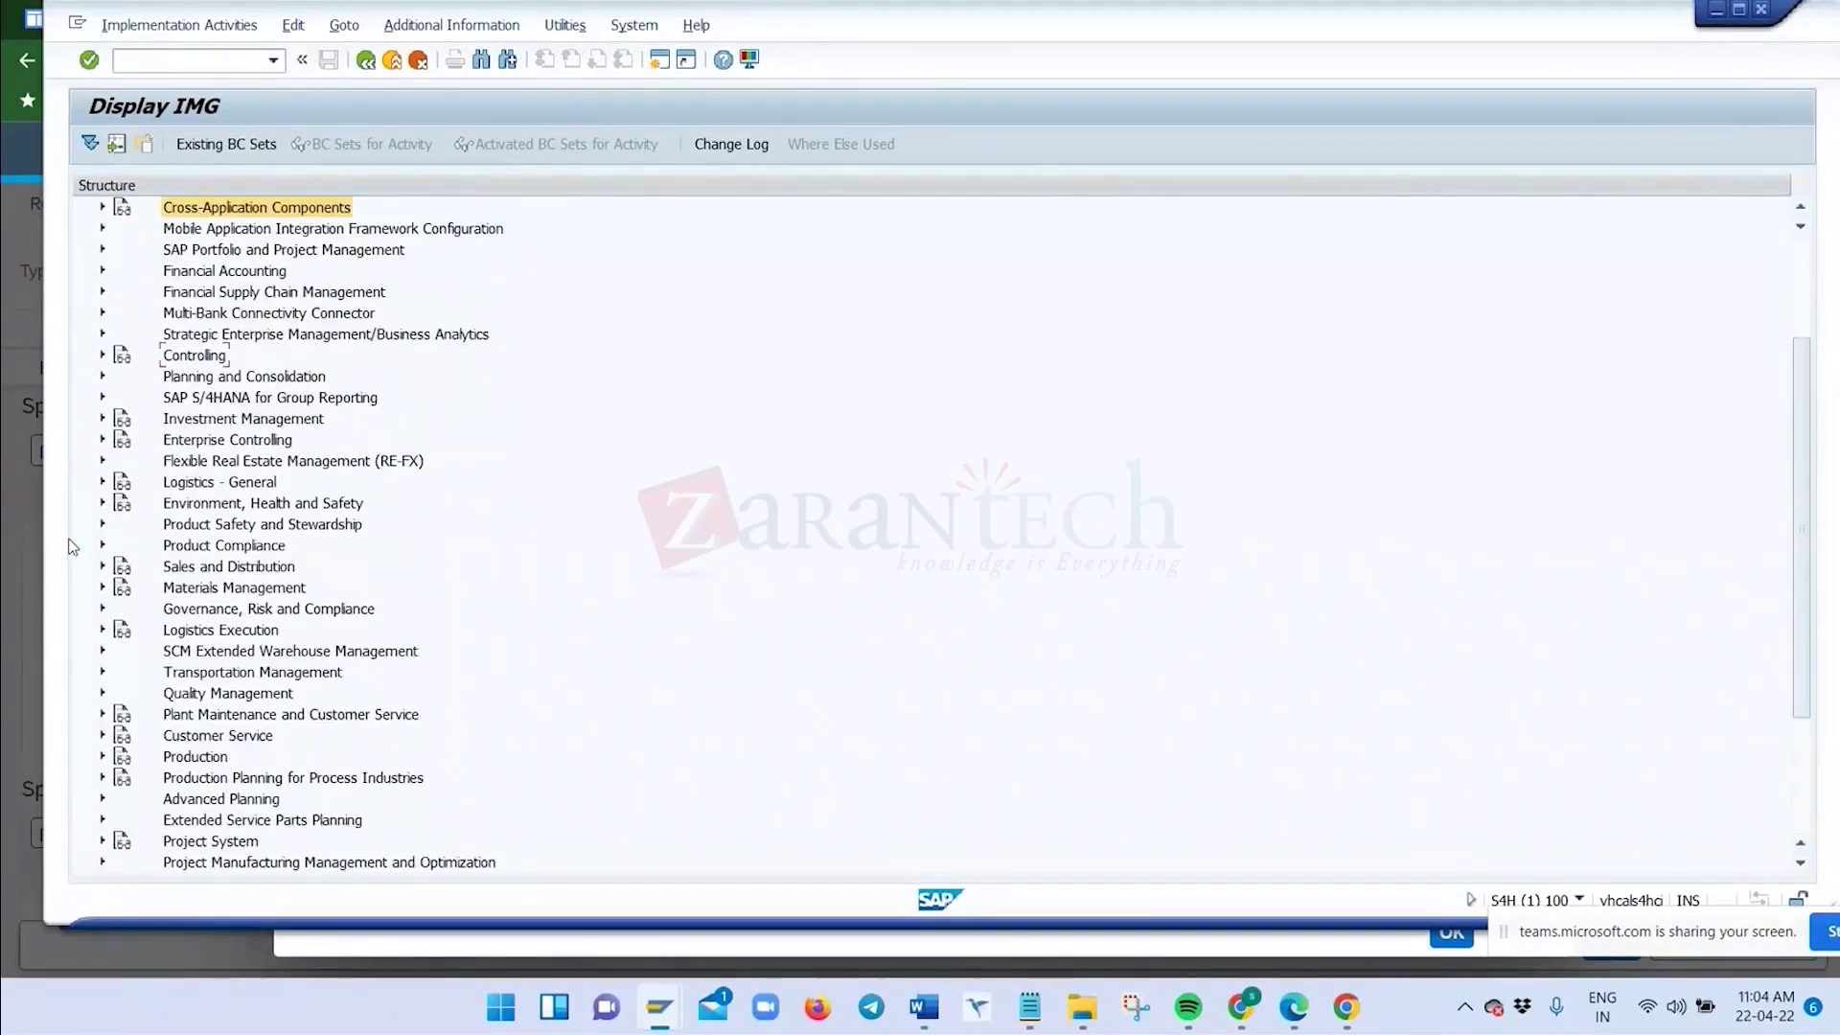
{"action": "left_click", "coordinate": [103, 481]}
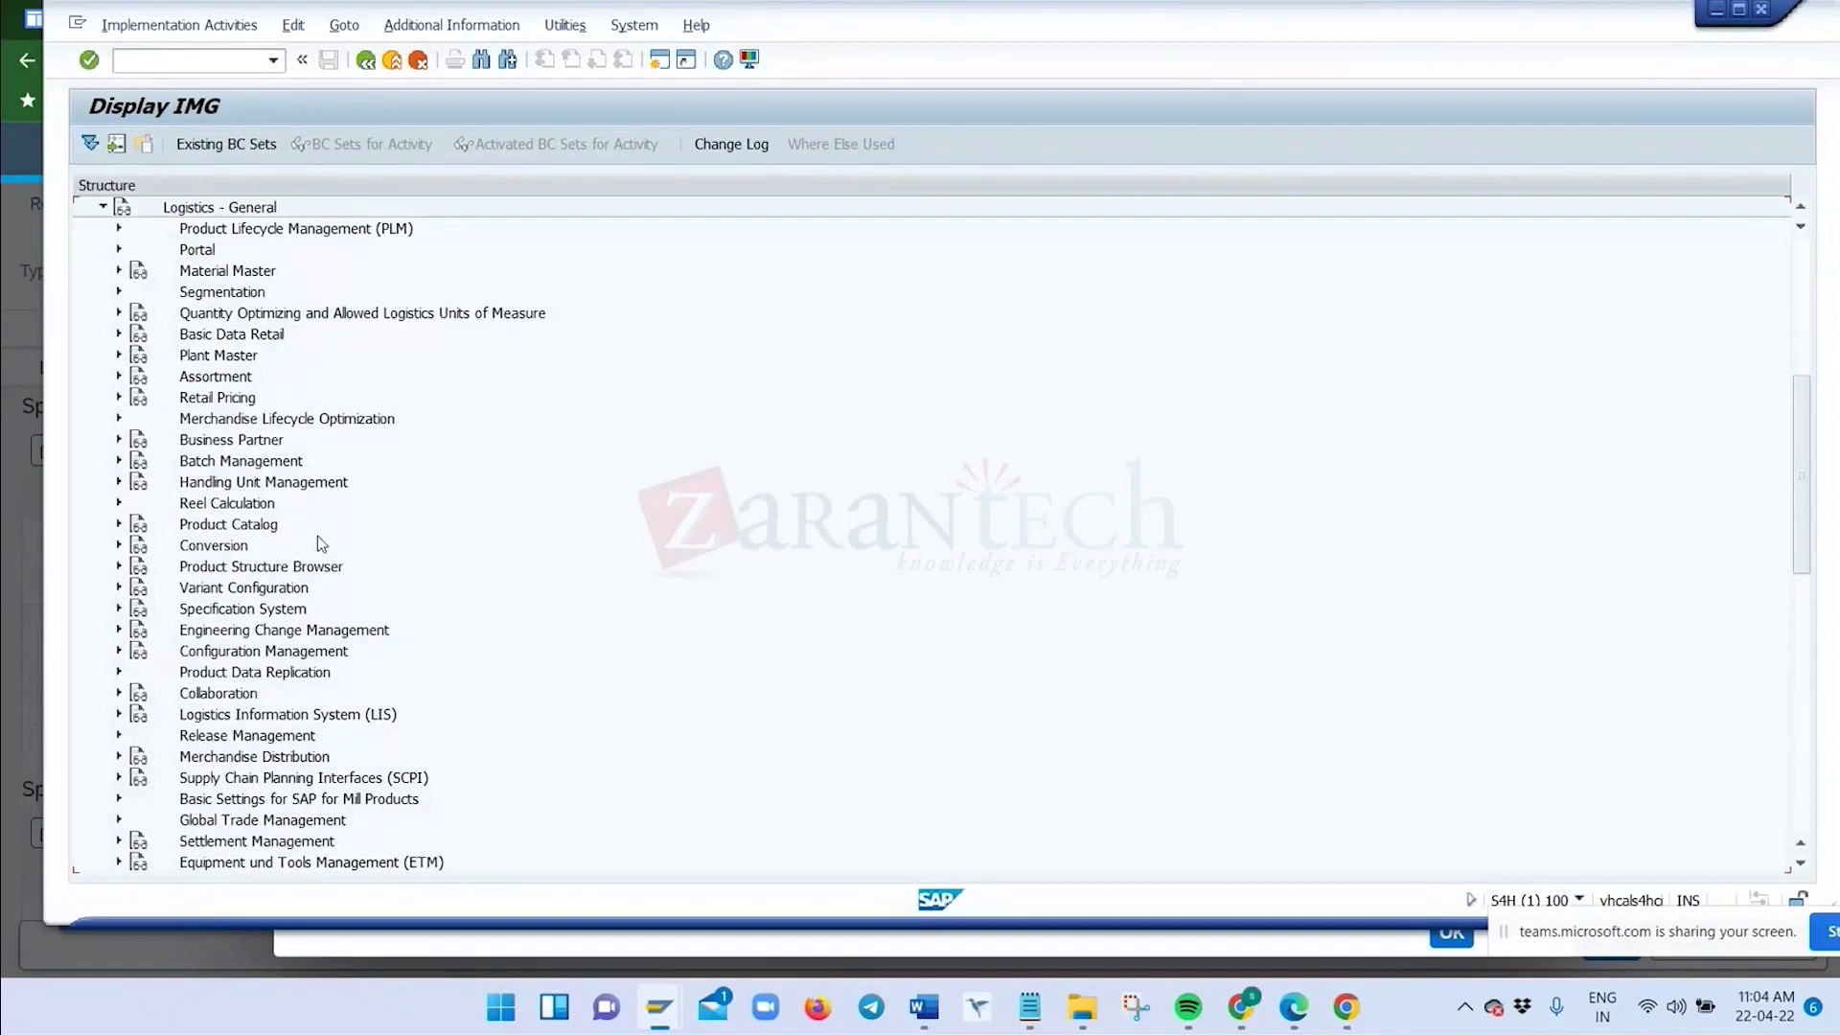
{"action": "left_click", "coordinate": [119, 228]}
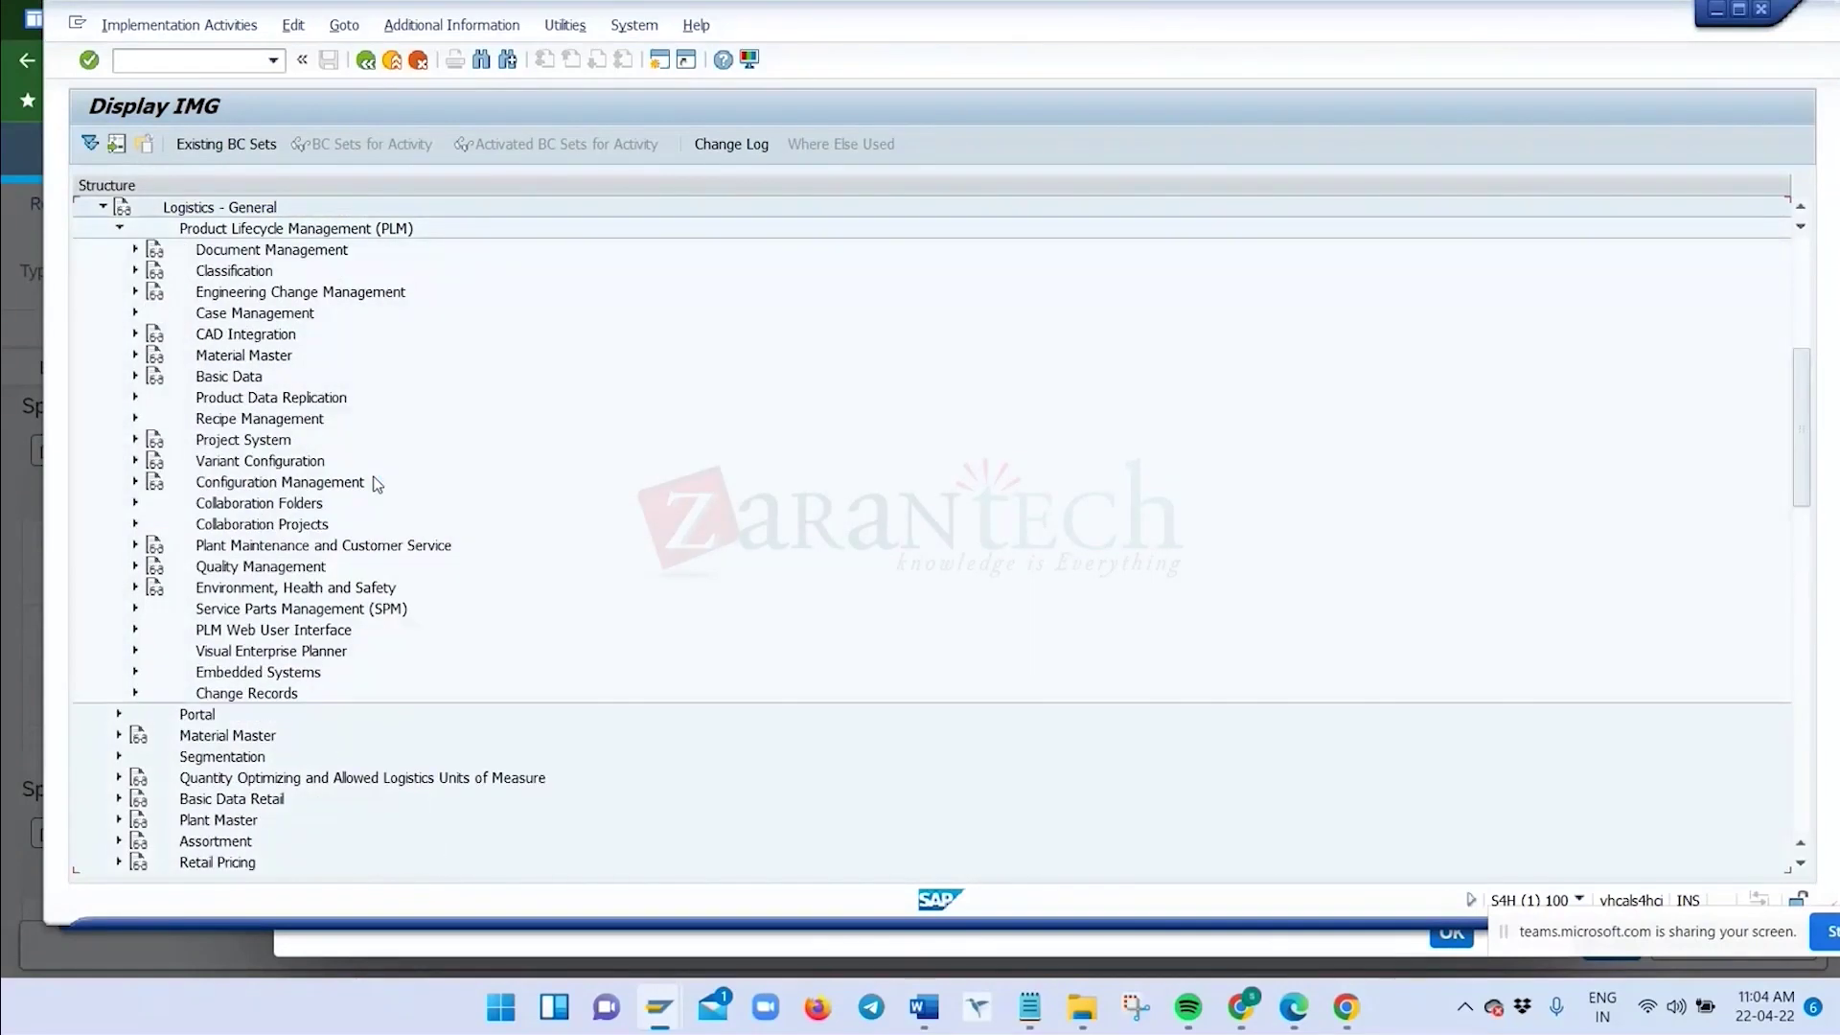
{"action": "scroll", "coordinate": [151, 633], "scroll_direction": "down", "scroll_amount": 1}
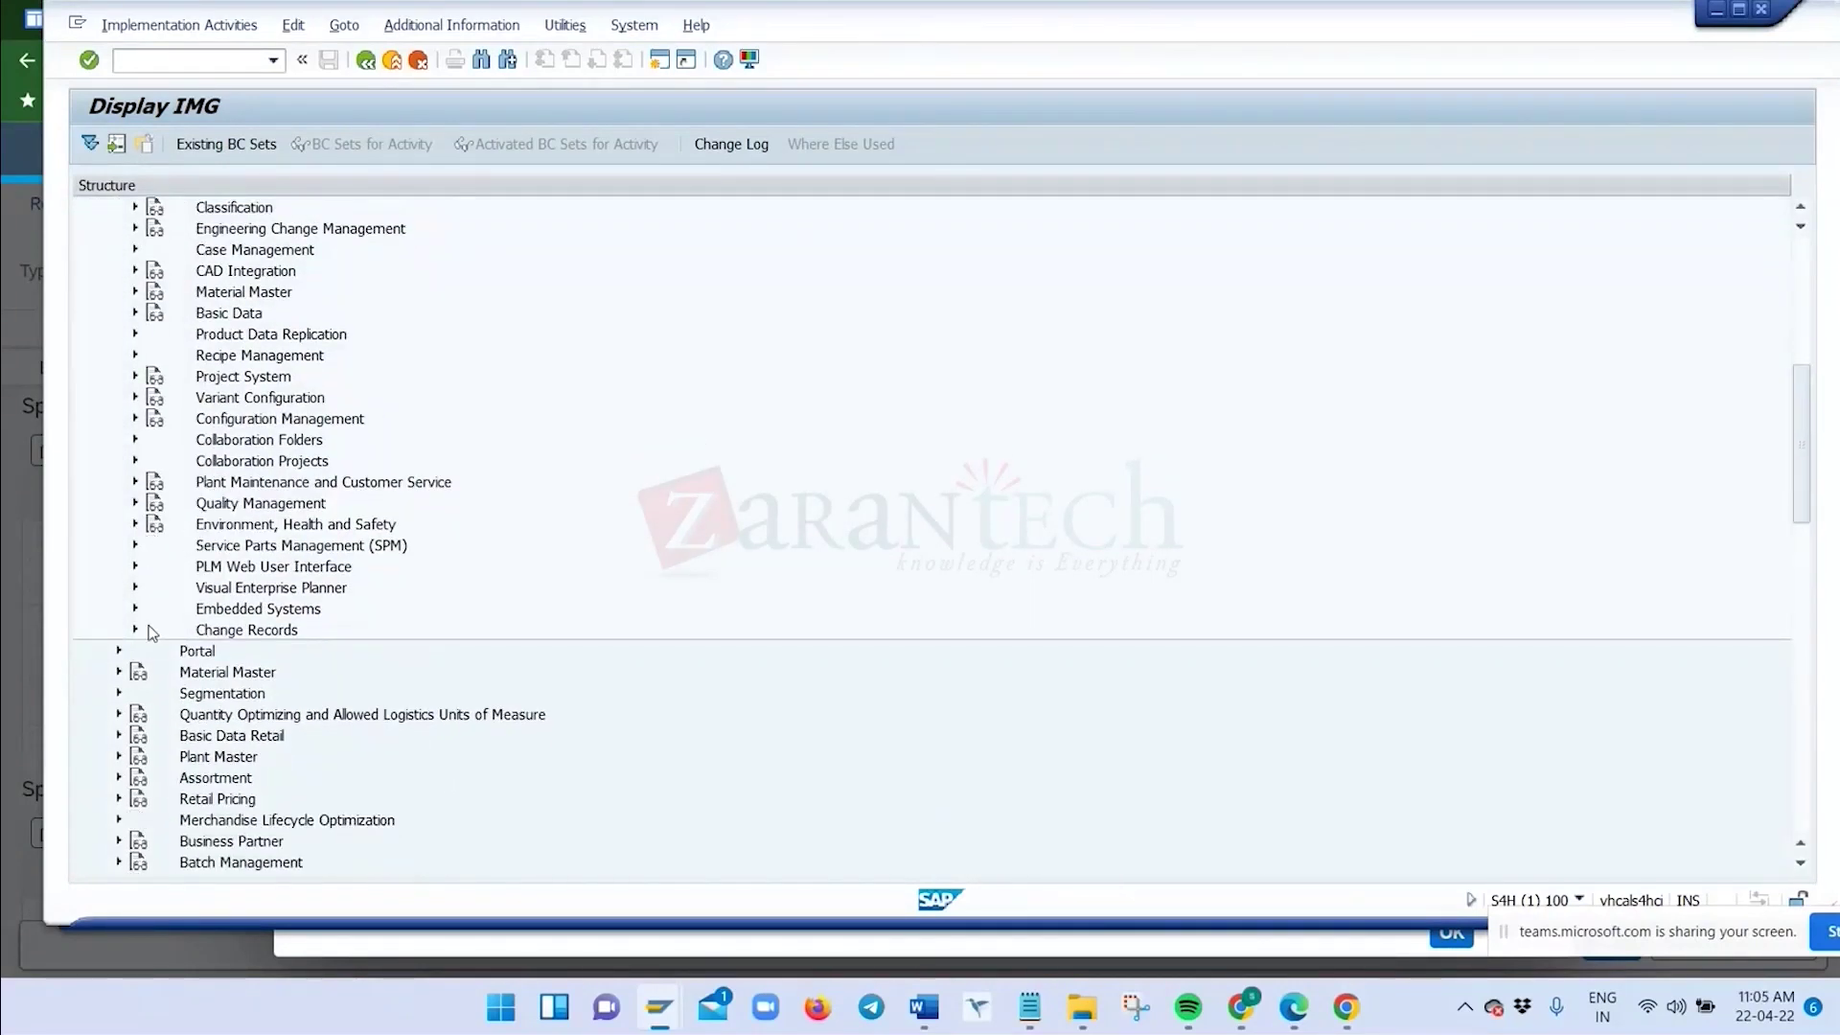
{"action": "left_click", "coordinate": [135, 565]}
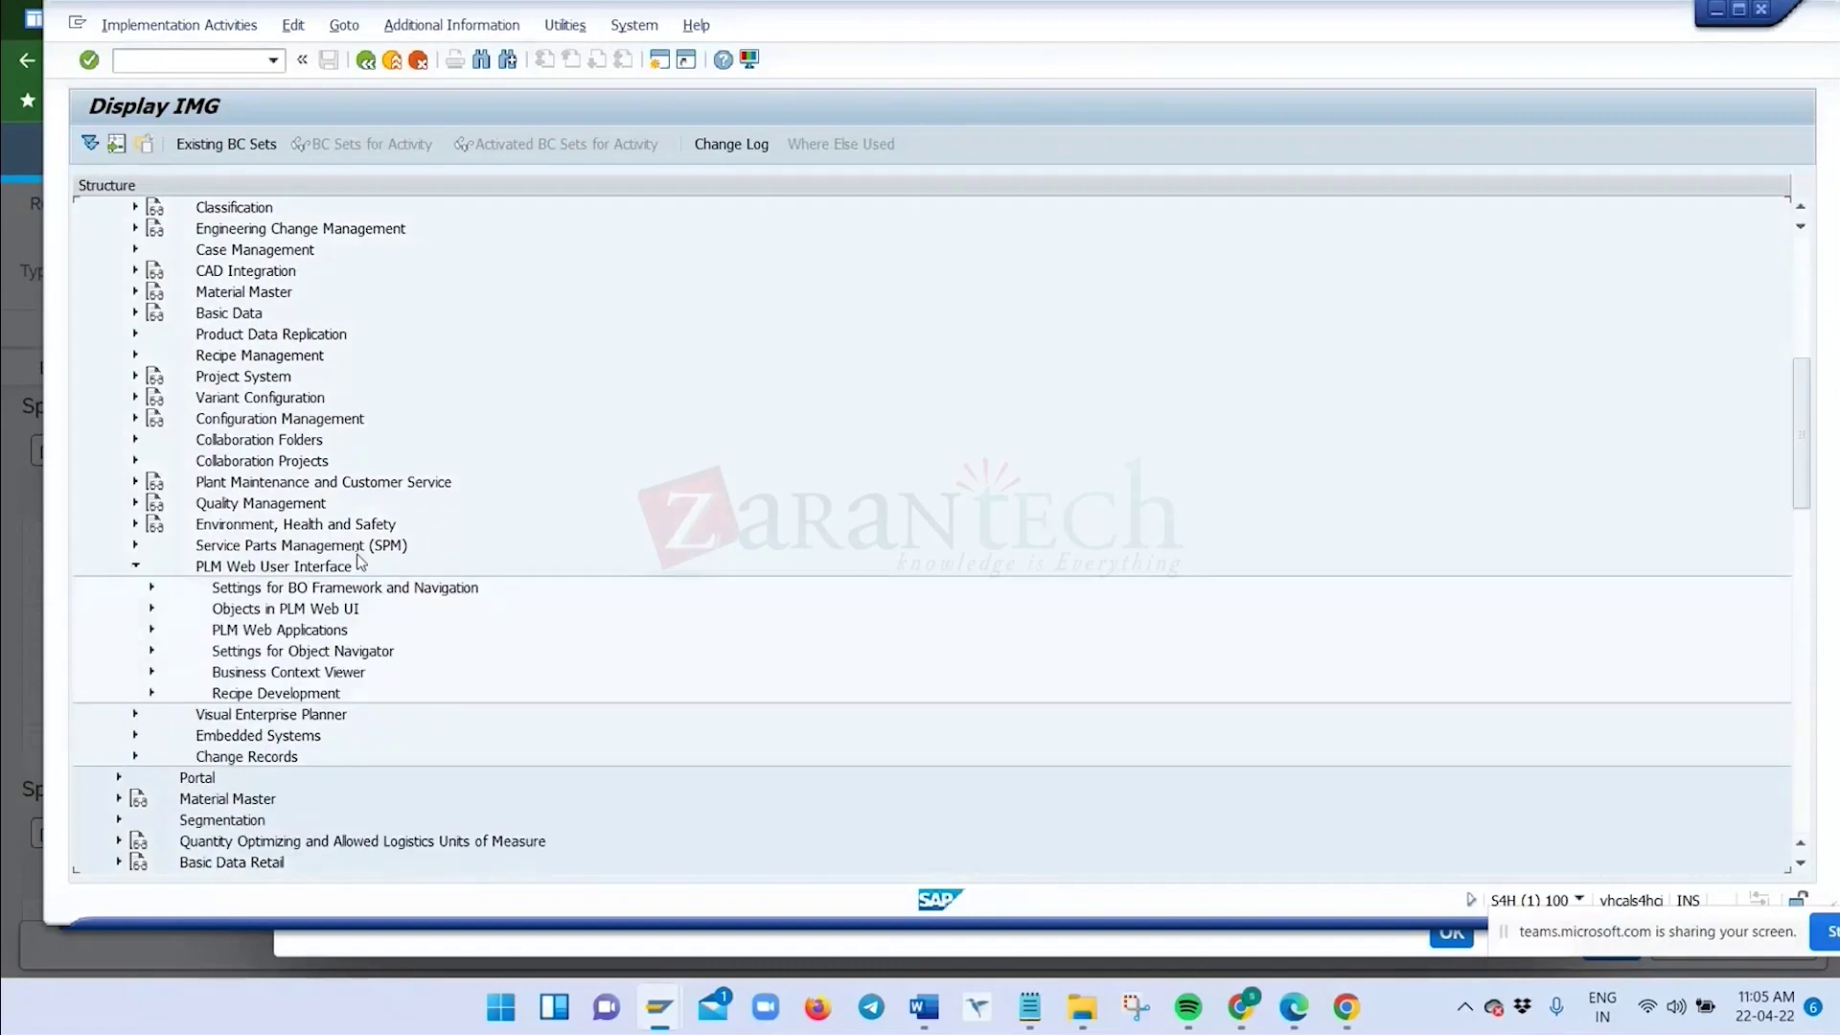
{"action": "scroll", "coordinate": [360, 555], "scroll_direction": "down", "scroll_amount": 1}
{"action": "left_click", "coordinate": [151, 609]}
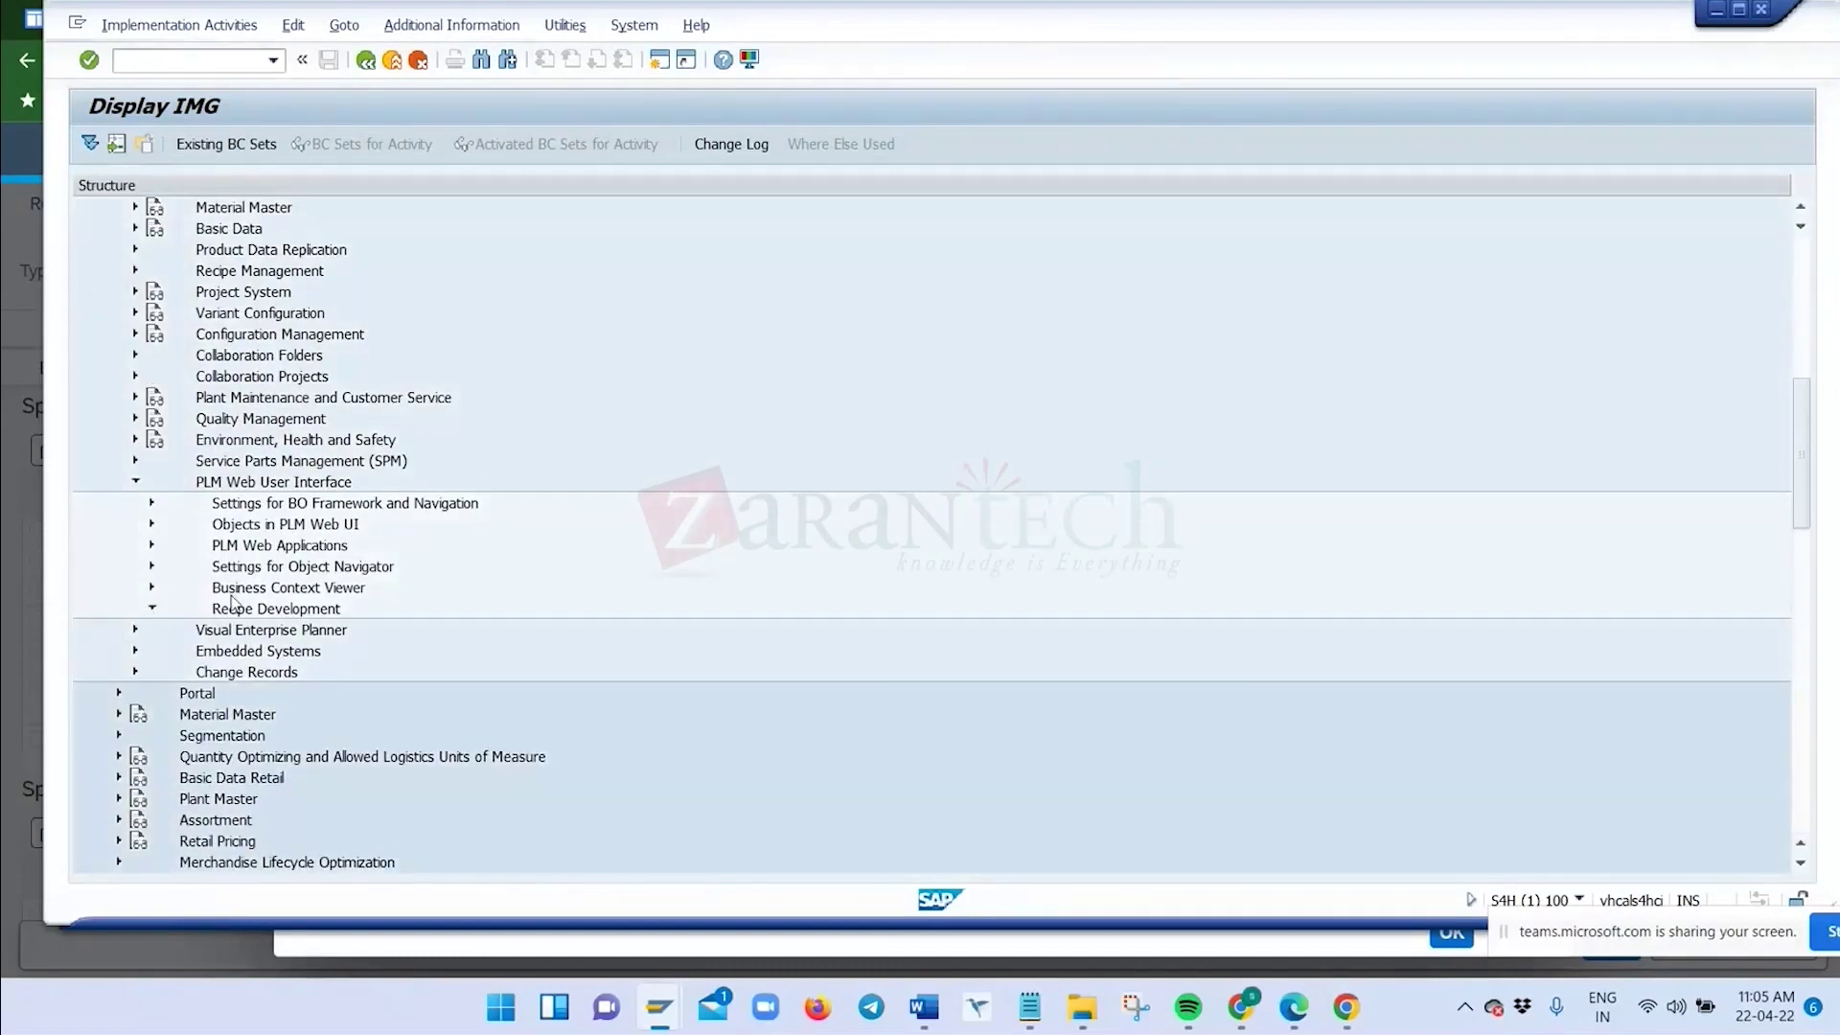
{"action": "scroll", "coordinate": [412, 546], "scroll_direction": "down", "scroll_amount": 1}
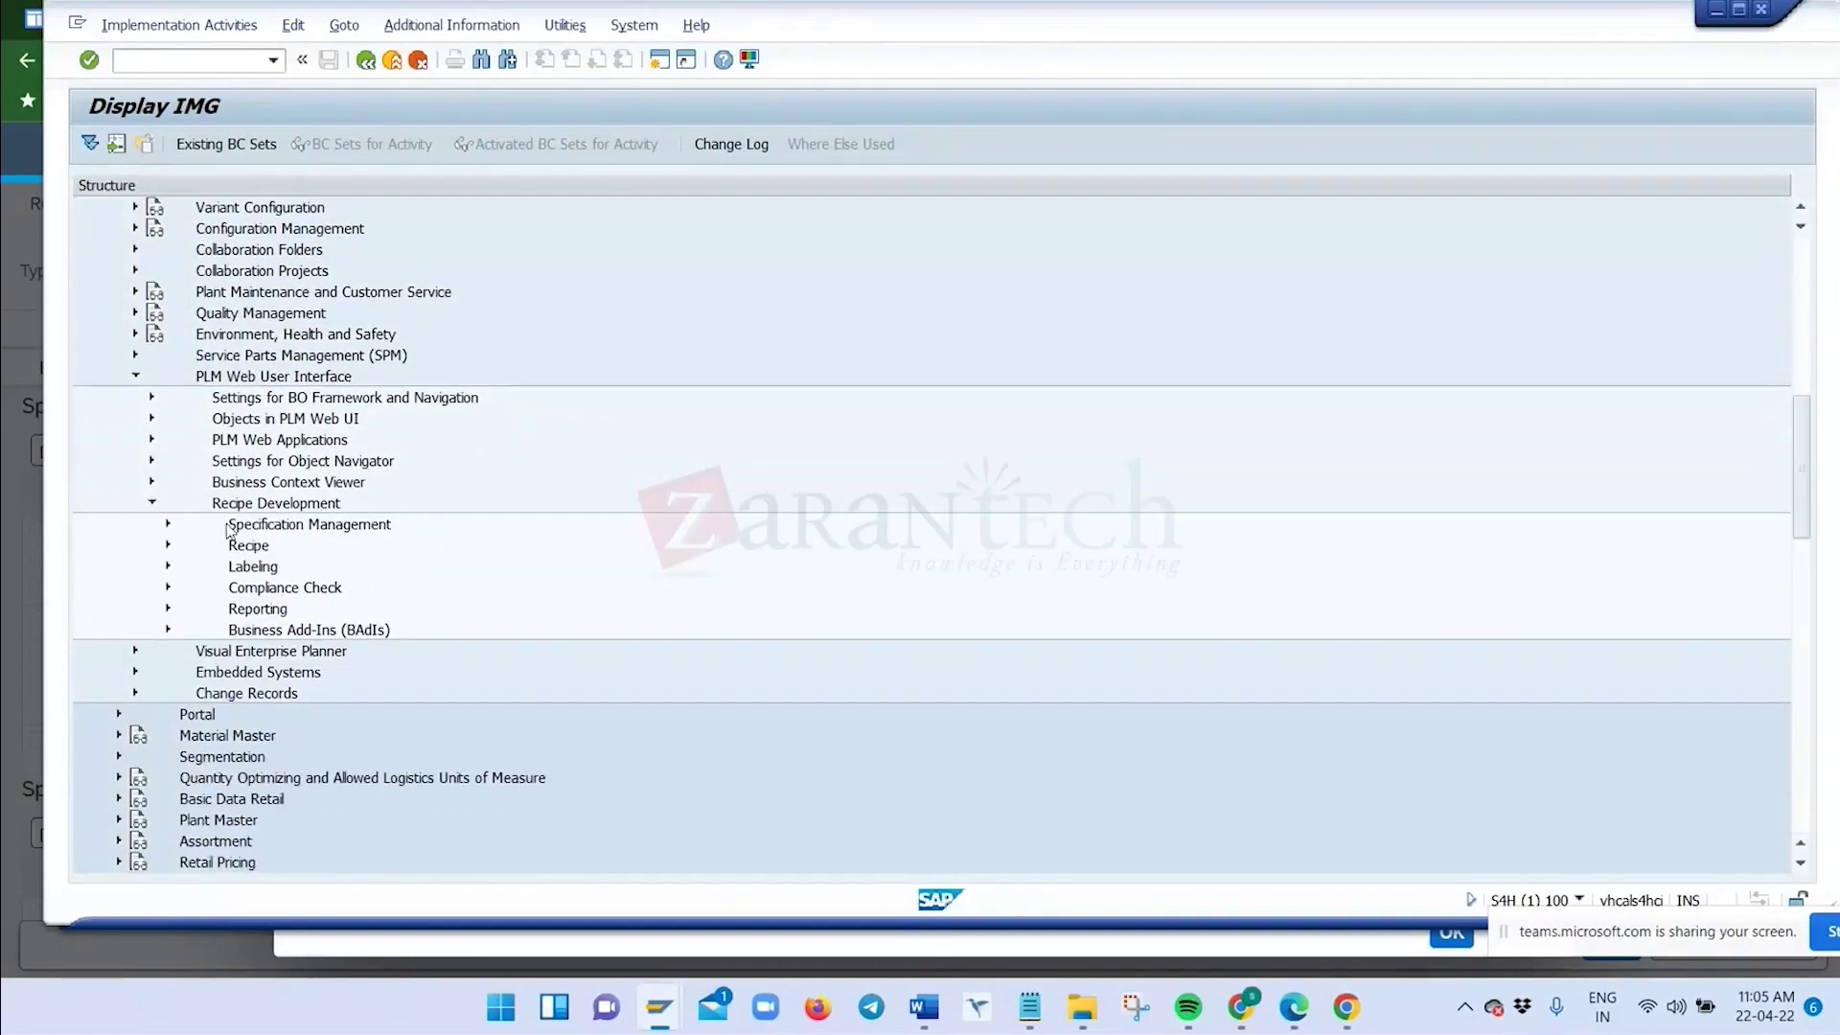
Expand Specification Management, Specification and Specification Master under Recipe Development and open the Specify Specification Types activity
{"action": "left_click", "coordinate": [167, 525]}
{"action": "scroll", "coordinate": [418, 587], "scroll_direction": "down", "scroll_amount": 1}
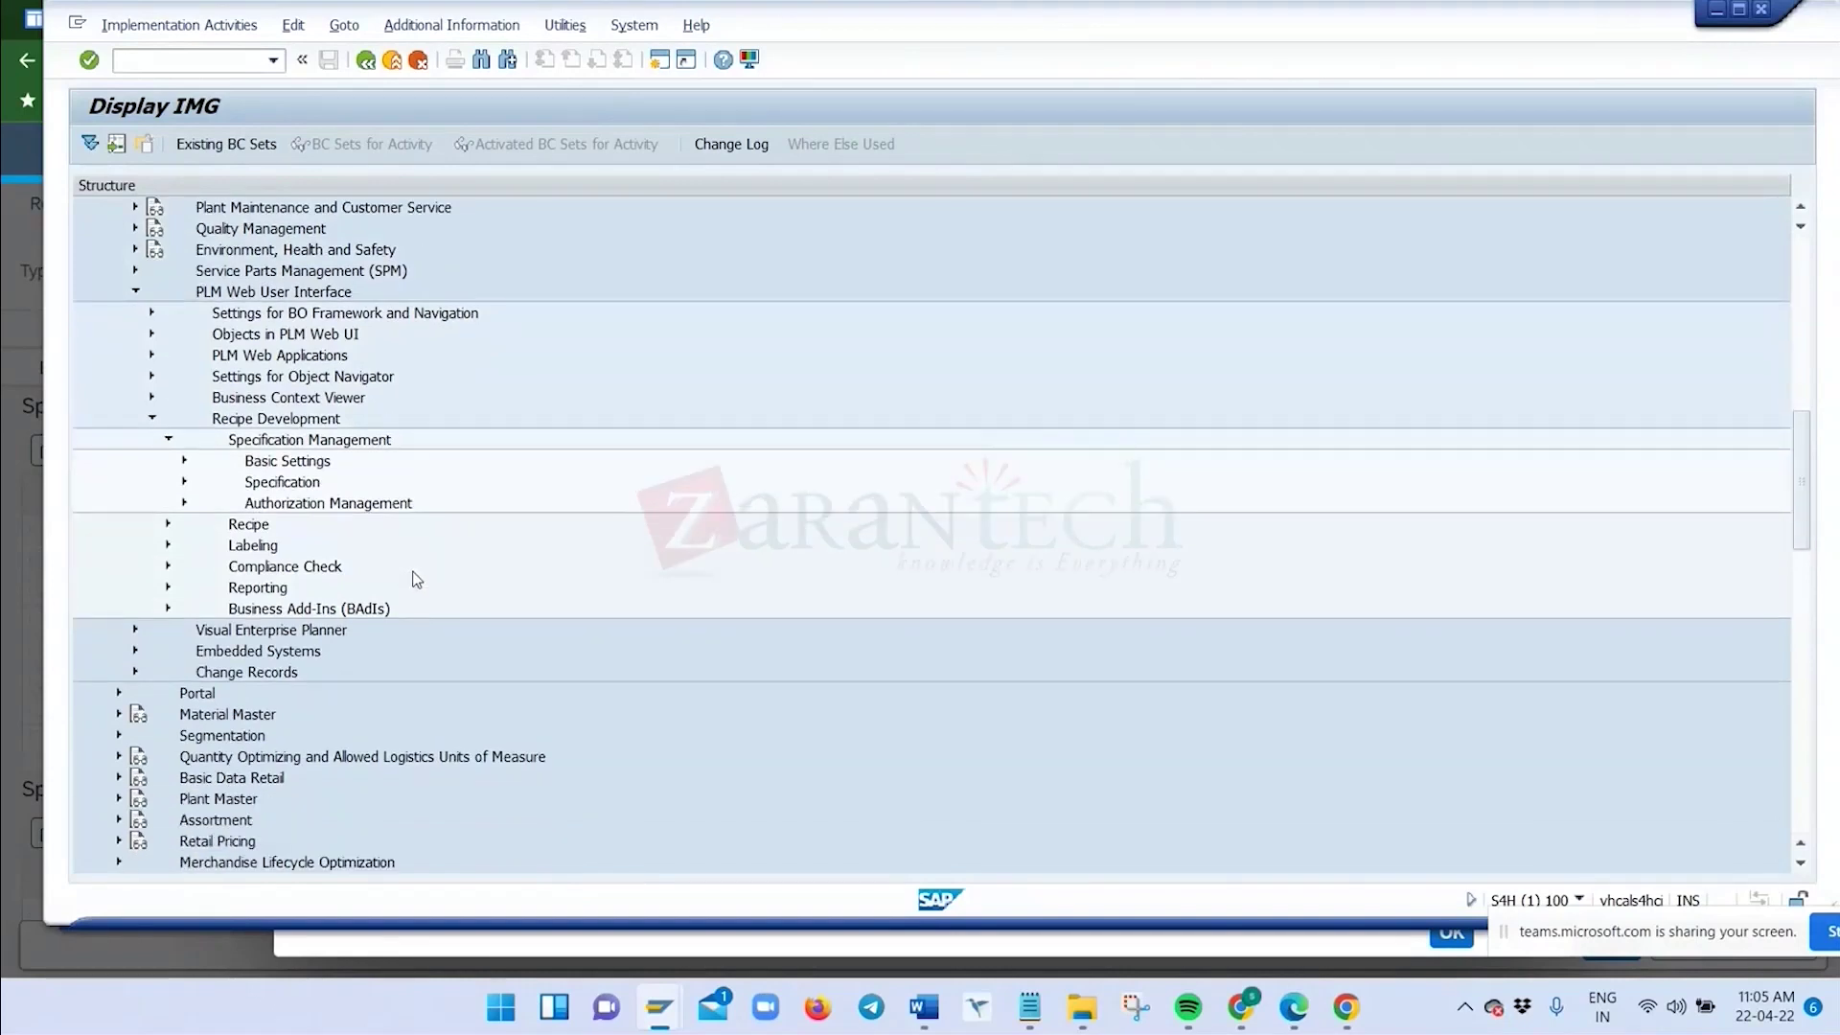
{"action": "left_click", "coordinate": [184, 479]}
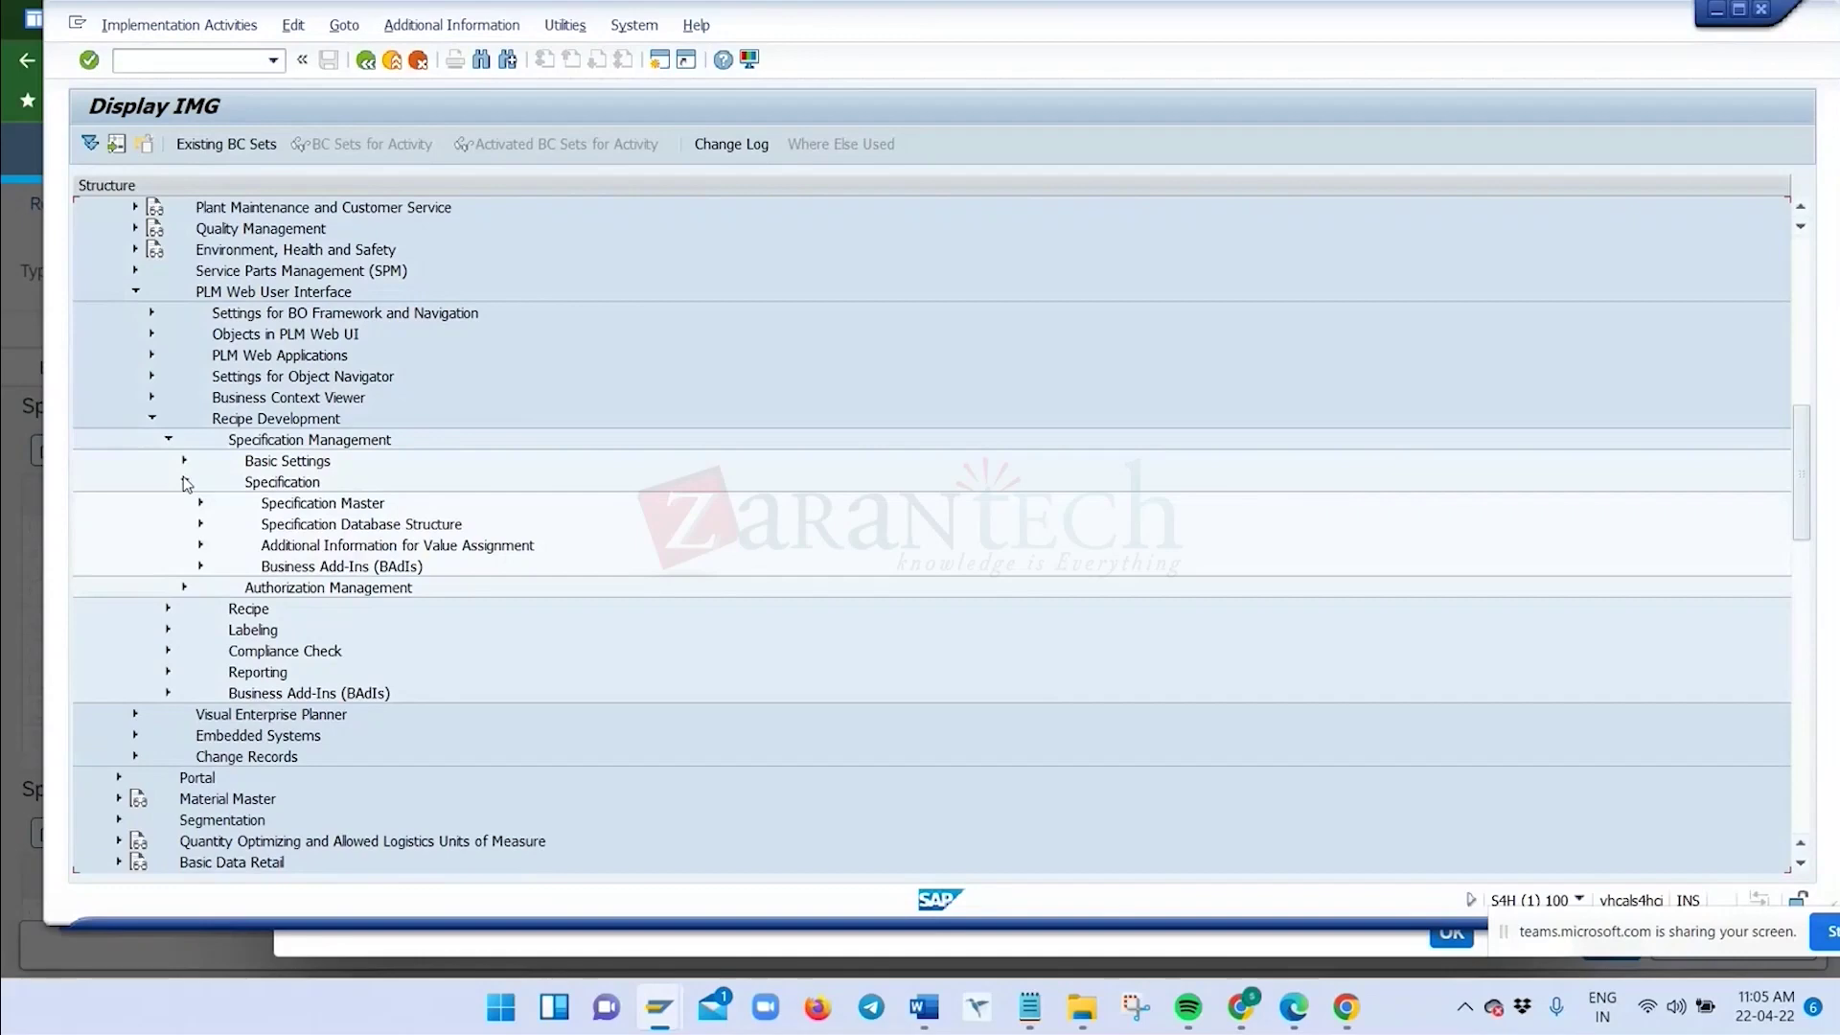
{"action": "left_click", "coordinate": [200, 502]}
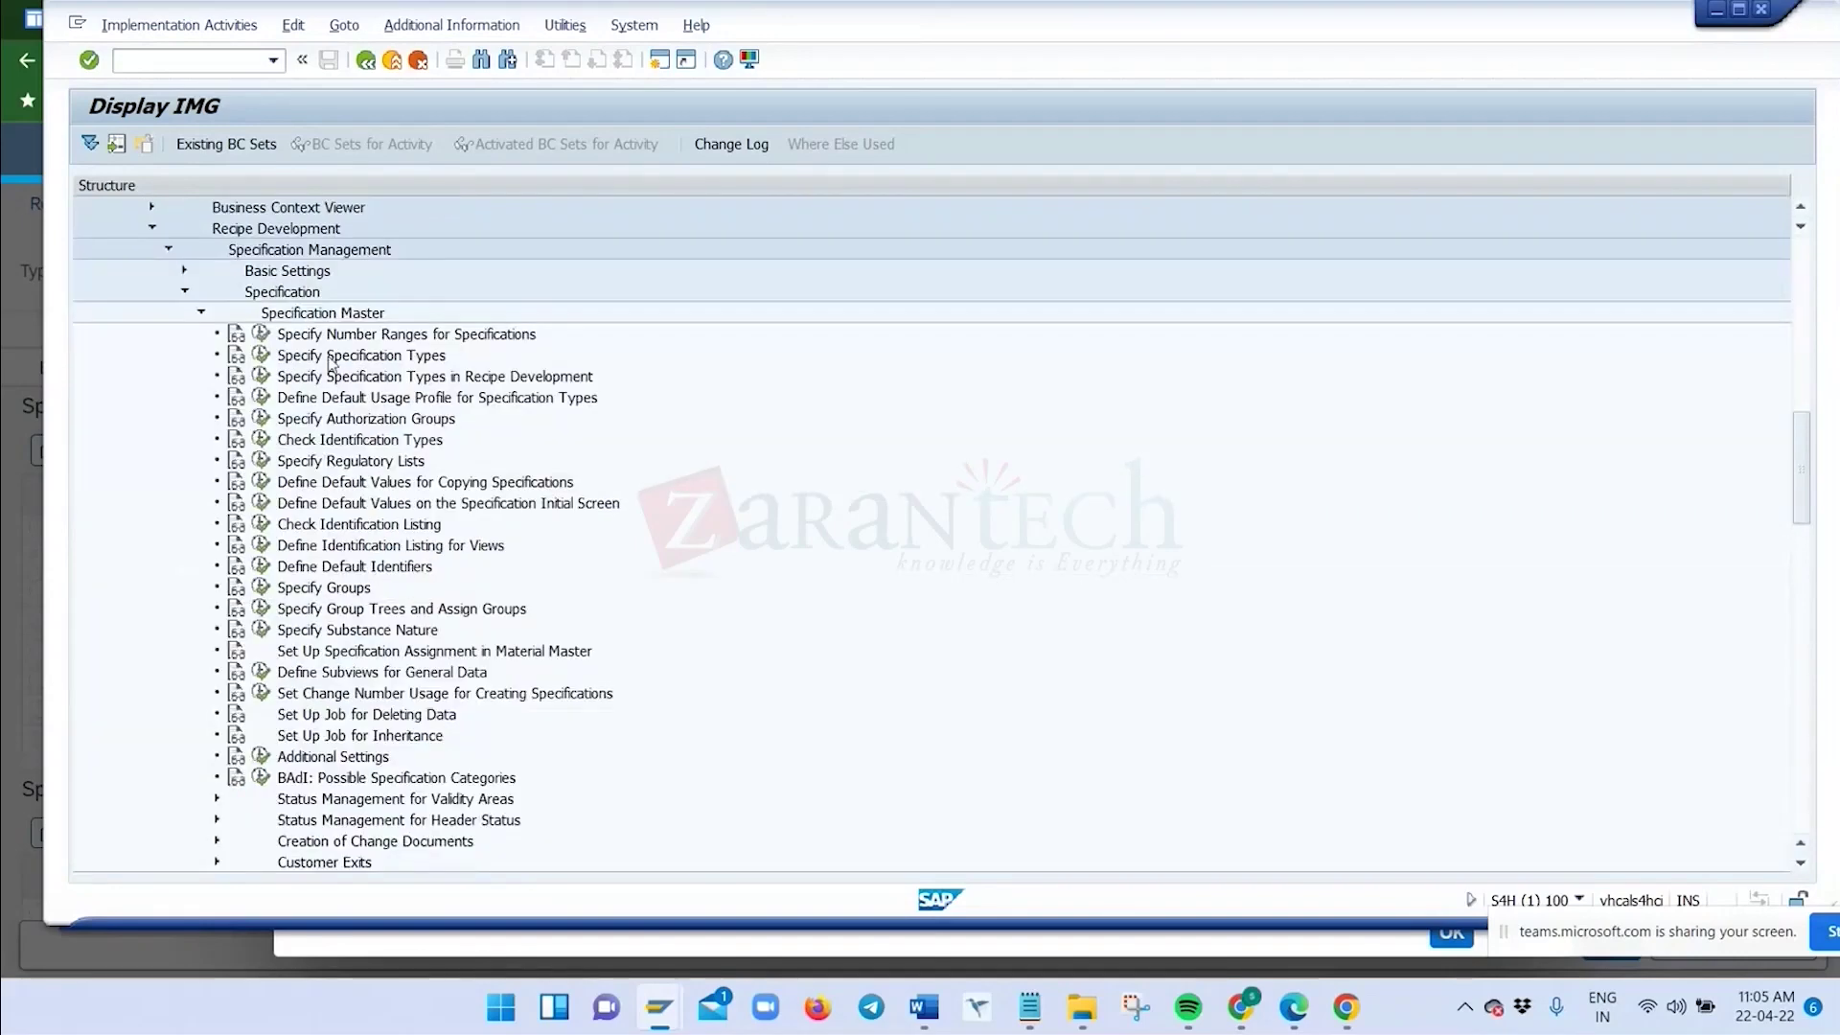
{"action": "left_click", "coordinate": [260, 356]}
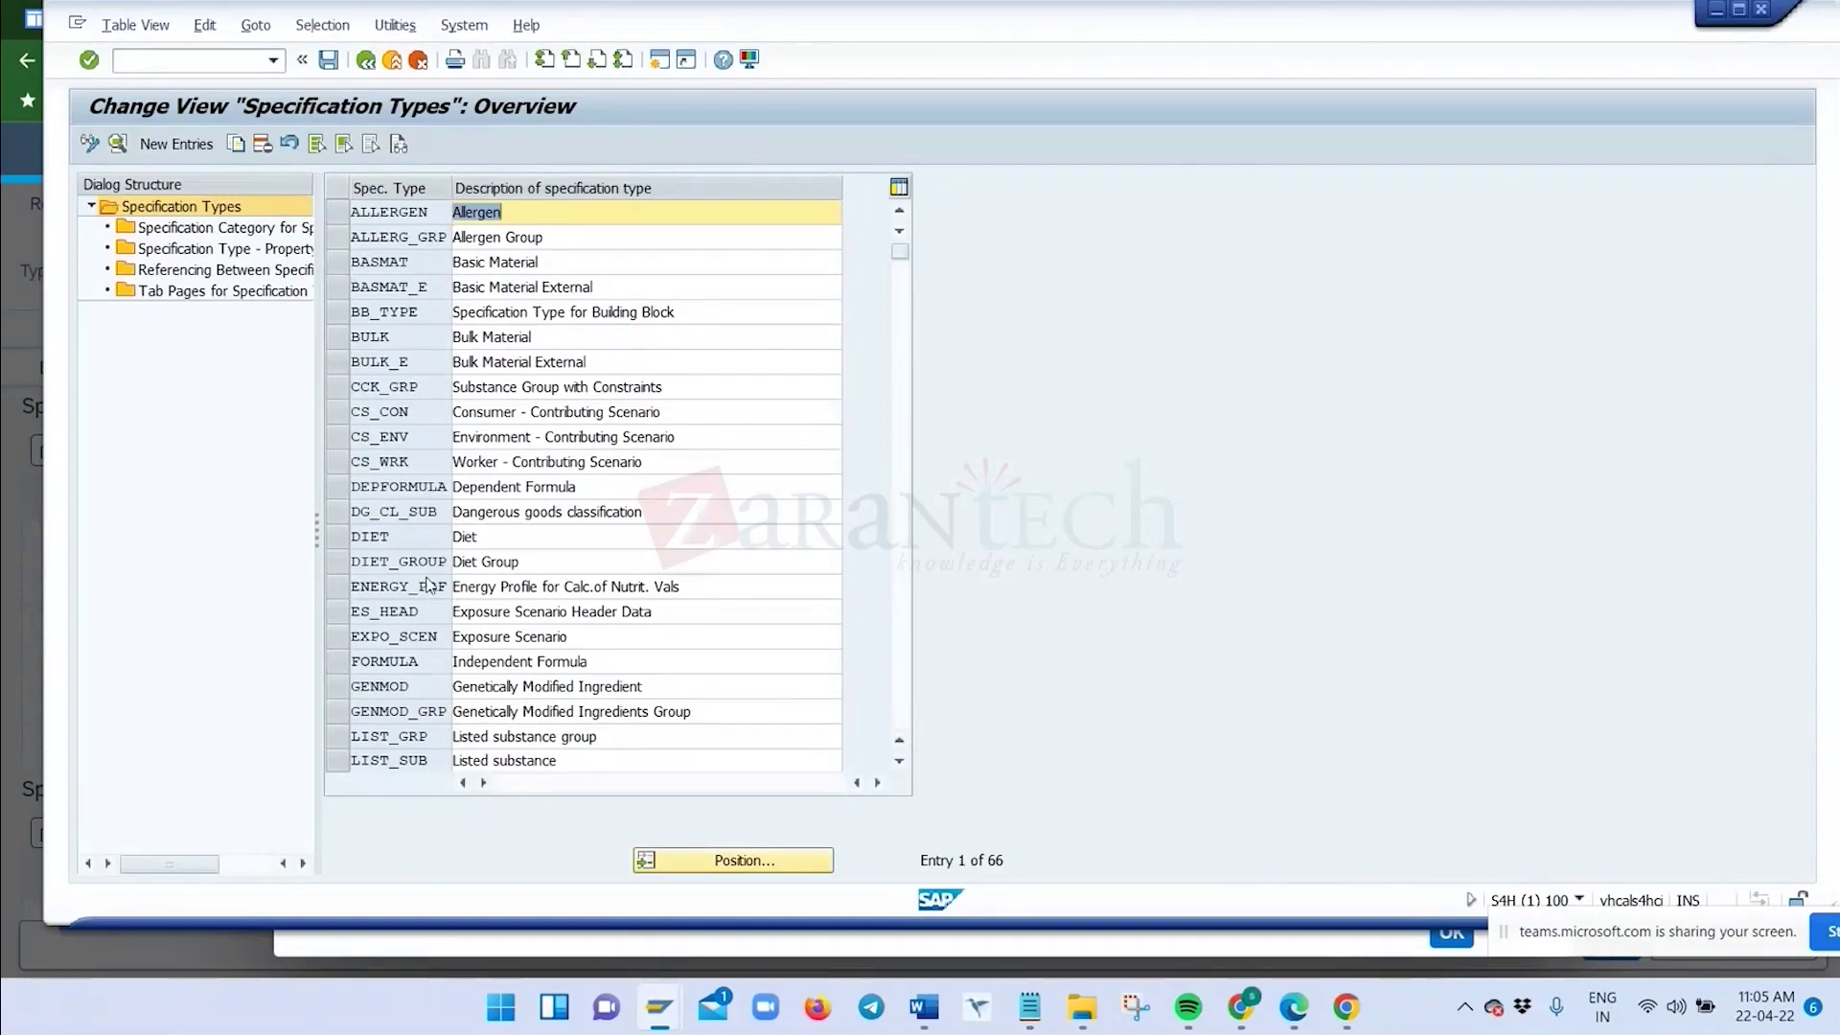
Select the REAL_SUB specification type and open its Referencing Between Specification Types settings
{"action": "scroll", "coordinate": [451, 632], "scroll_direction": "down", "scroll_amount": 3}
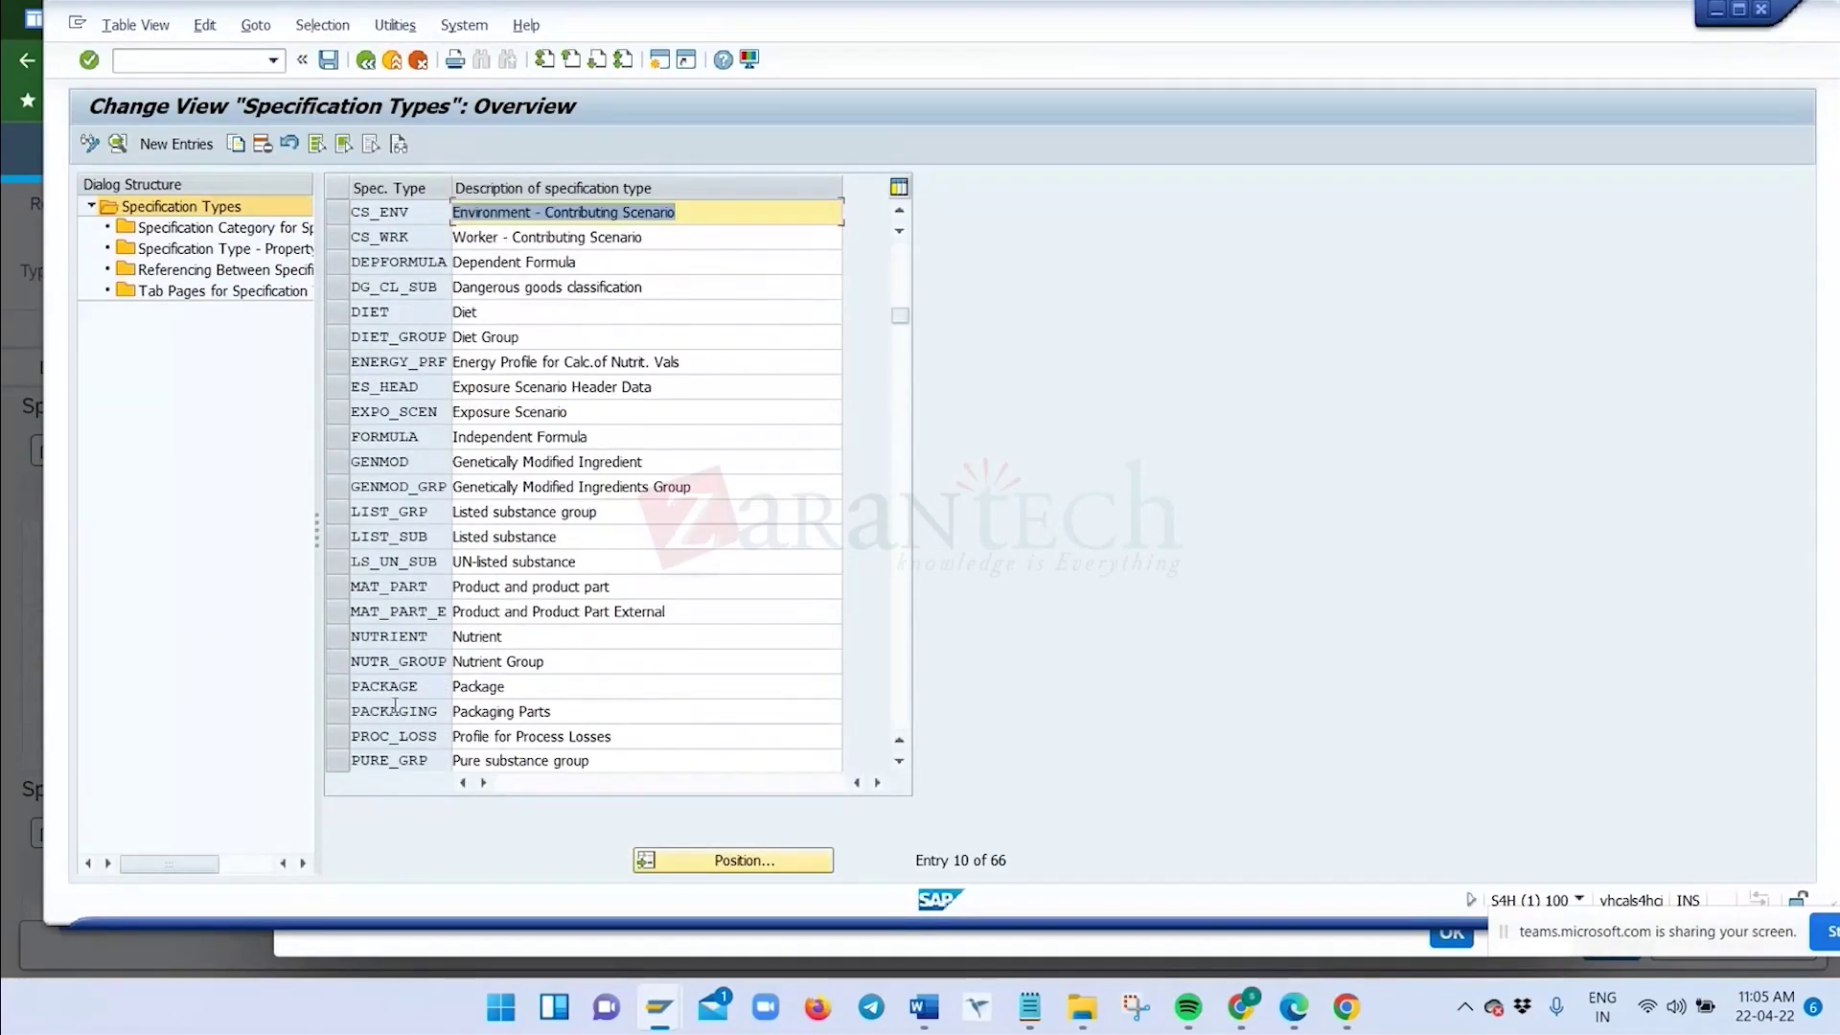
{"action": "scroll", "coordinate": [393, 709], "scroll_direction": "down", "scroll_amount": 1}
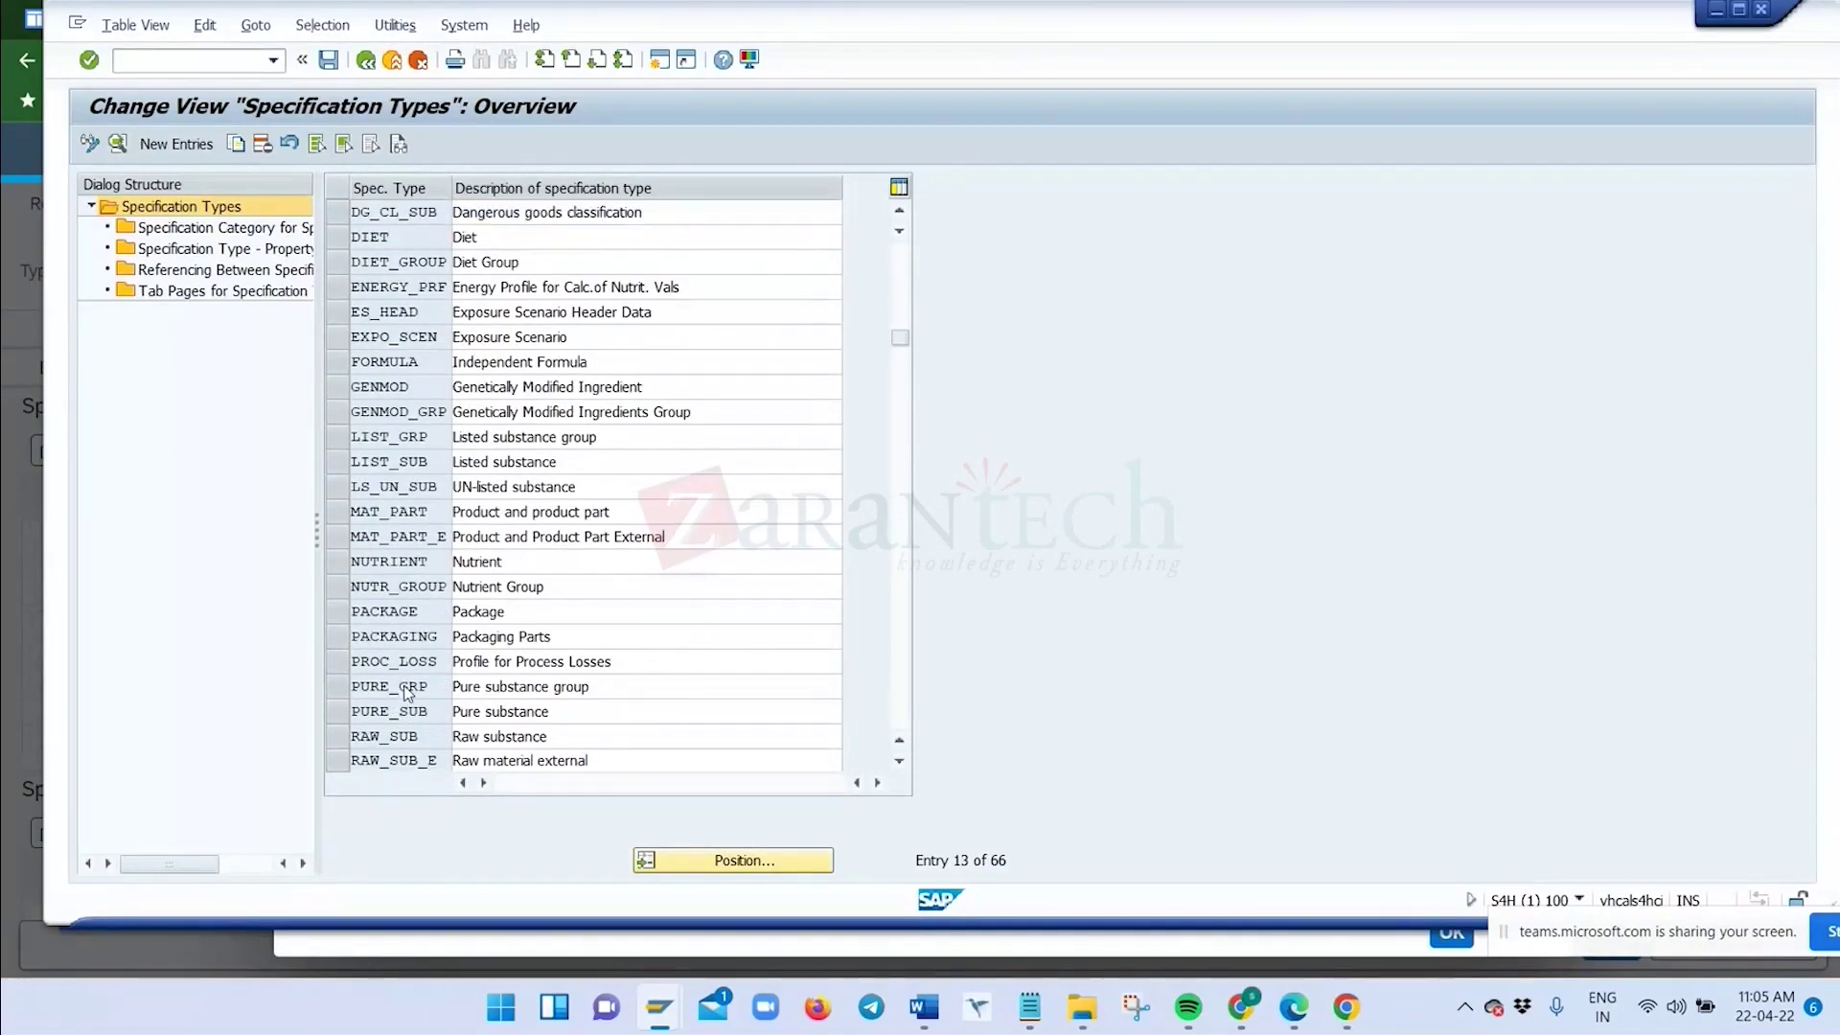
{"action": "scroll", "coordinate": [397, 690], "scroll_direction": "down", "scroll_amount": 2}
{"action": "left_click", "coordinate": [332, 688]}
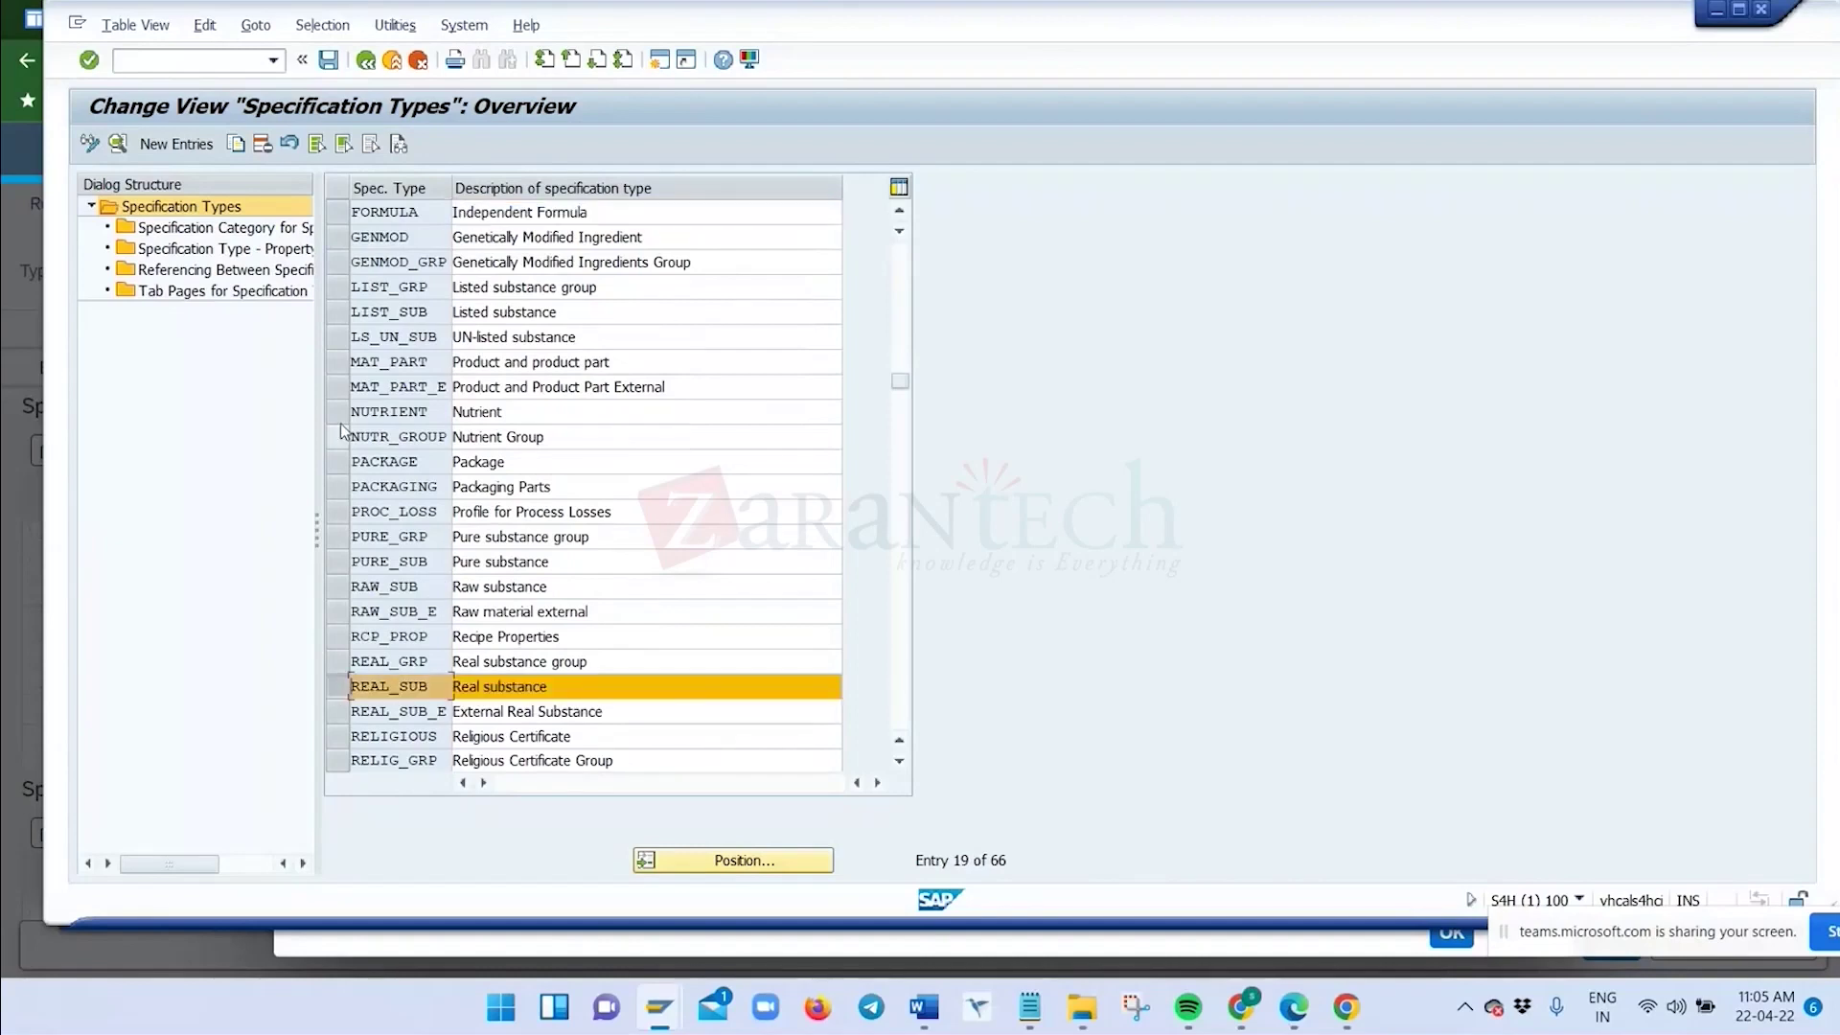
{"action": "double_click", "coordinate": [223, 275]}
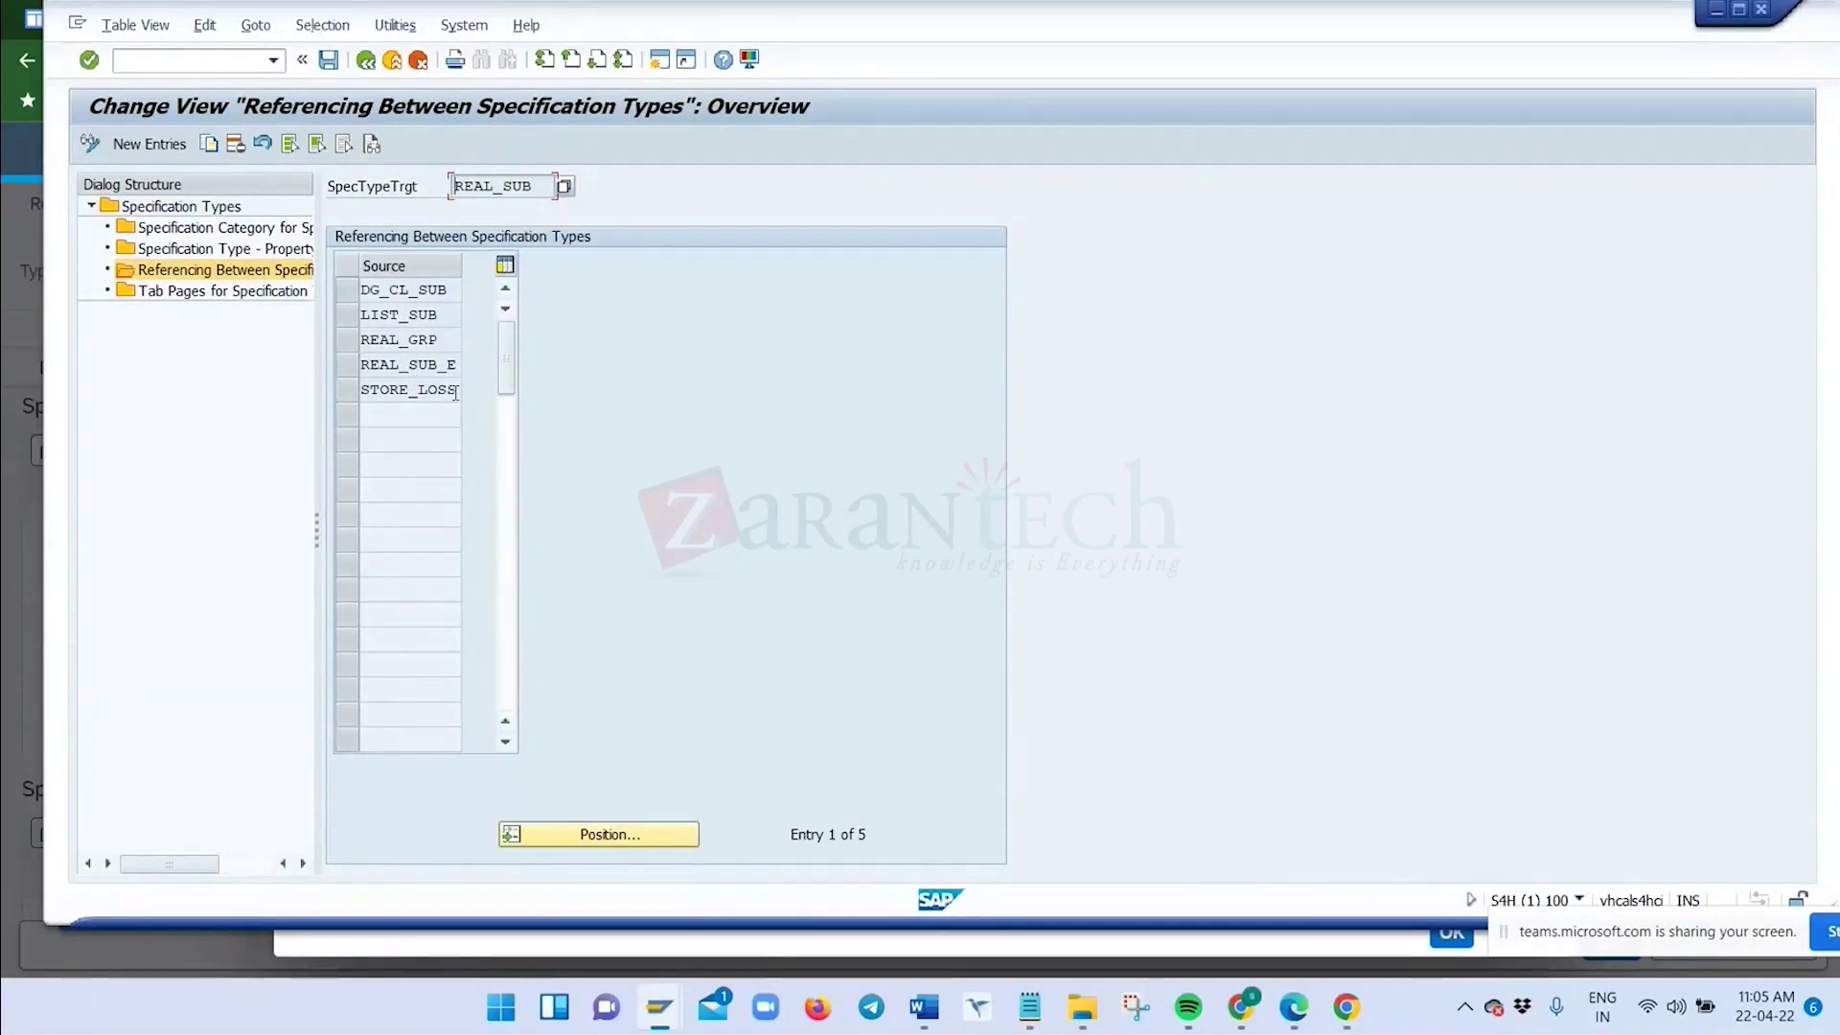
Widen the dialog structure and examine the source specification types permitted for the target REAL_SUB
{"action": "left_click_drag", "start_coordinate": [316, 514], "coordinate": [542, 489]}
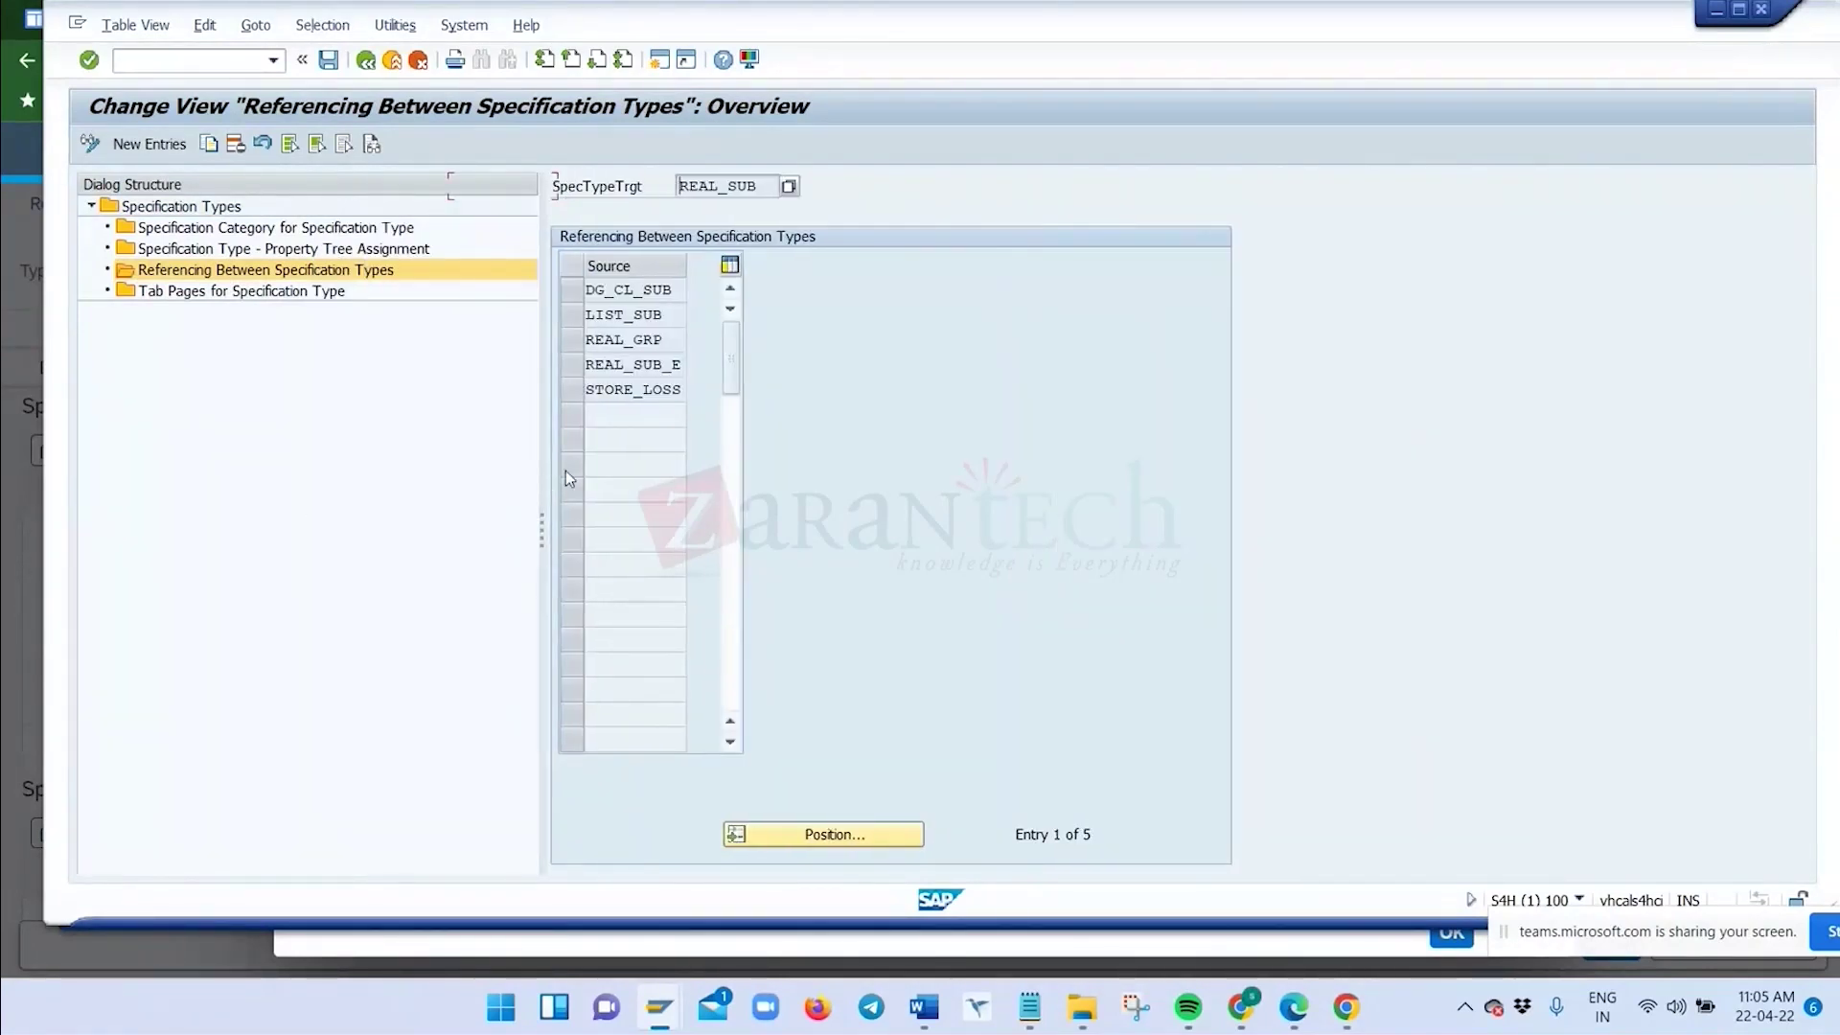
{"action": "left_click", "coordinate": [644, 299]}
{"action": "left_click", "coordinate": [644, 316]}
{"action": "left_click_drag", "start_coordinate": [692, 186], "coordinate": [762, 186]}
{"action": "left_click_drag", "start_coordinate": [587, 366], "coordinate": [683, 366]}
{"action": "left_click", "coordinate": [645, 341]}
{"action": "double_click", "coordinate": [623, 341]}
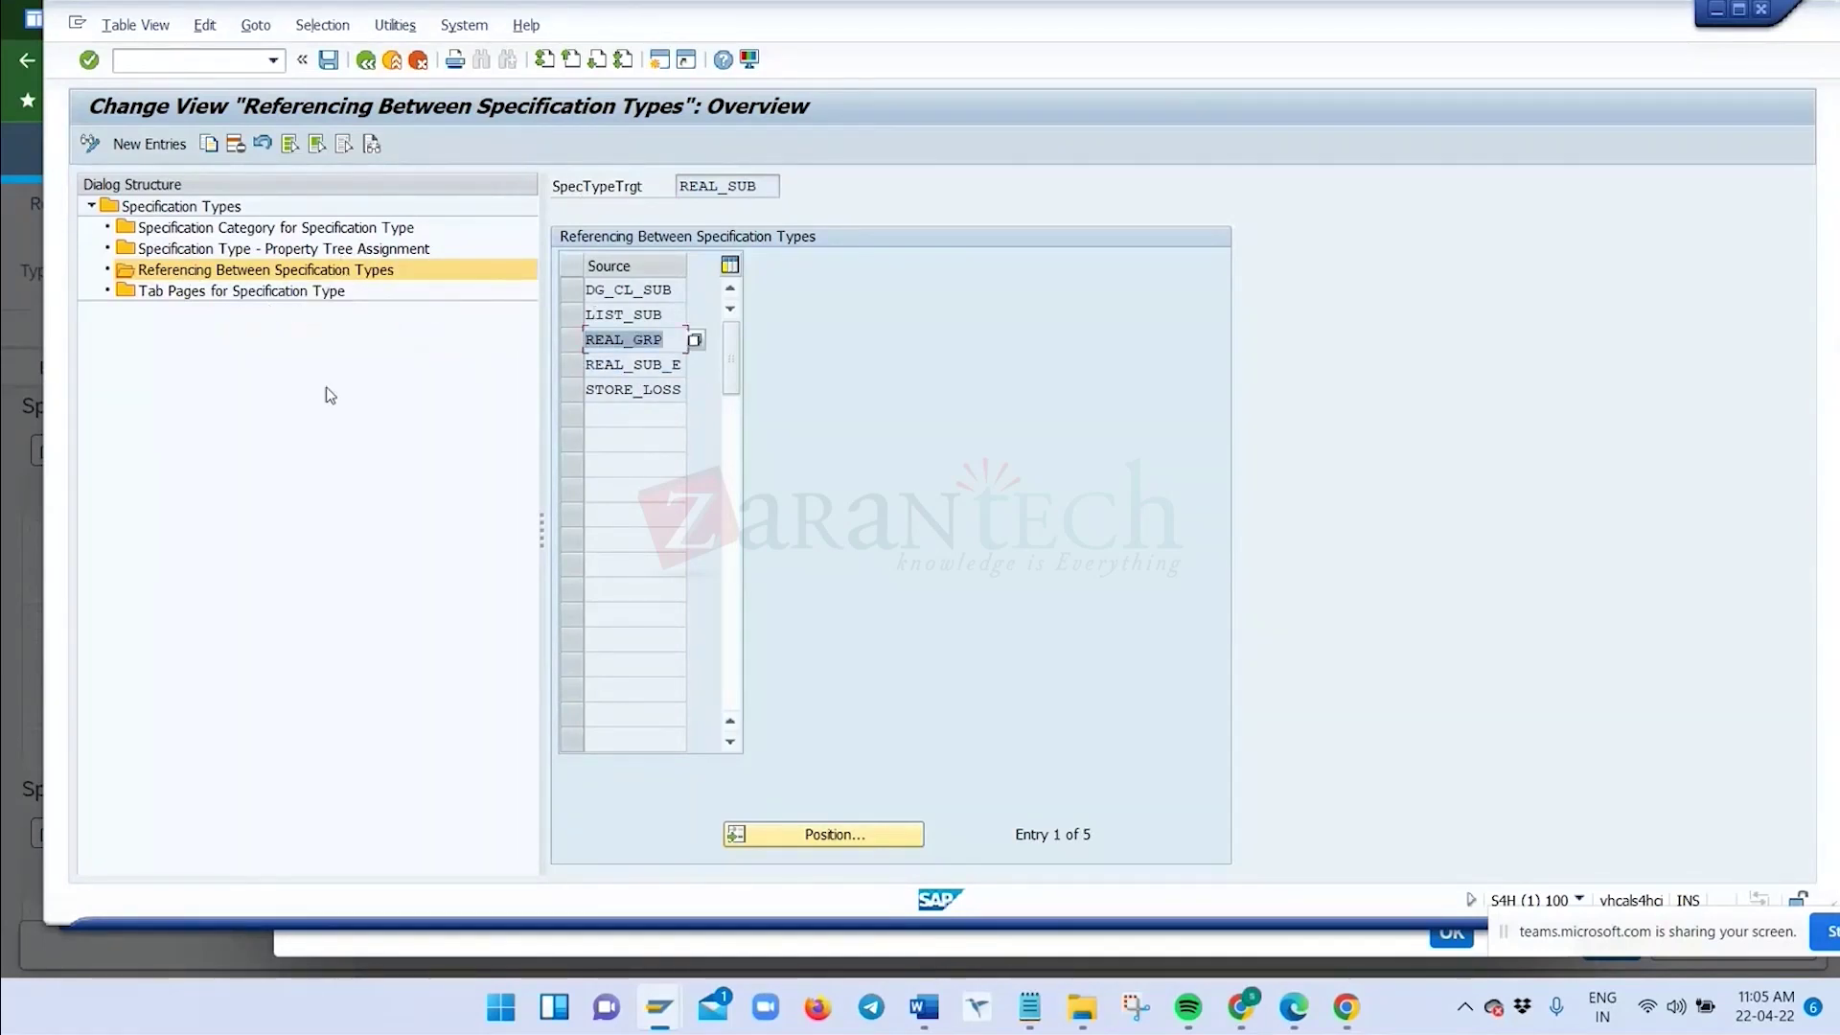
Return to the specification types overview, select REAL_SUB again and reopen its Referencing Between Specification Types settings
{"action": "left_click", "coordinate": [247, 250]}
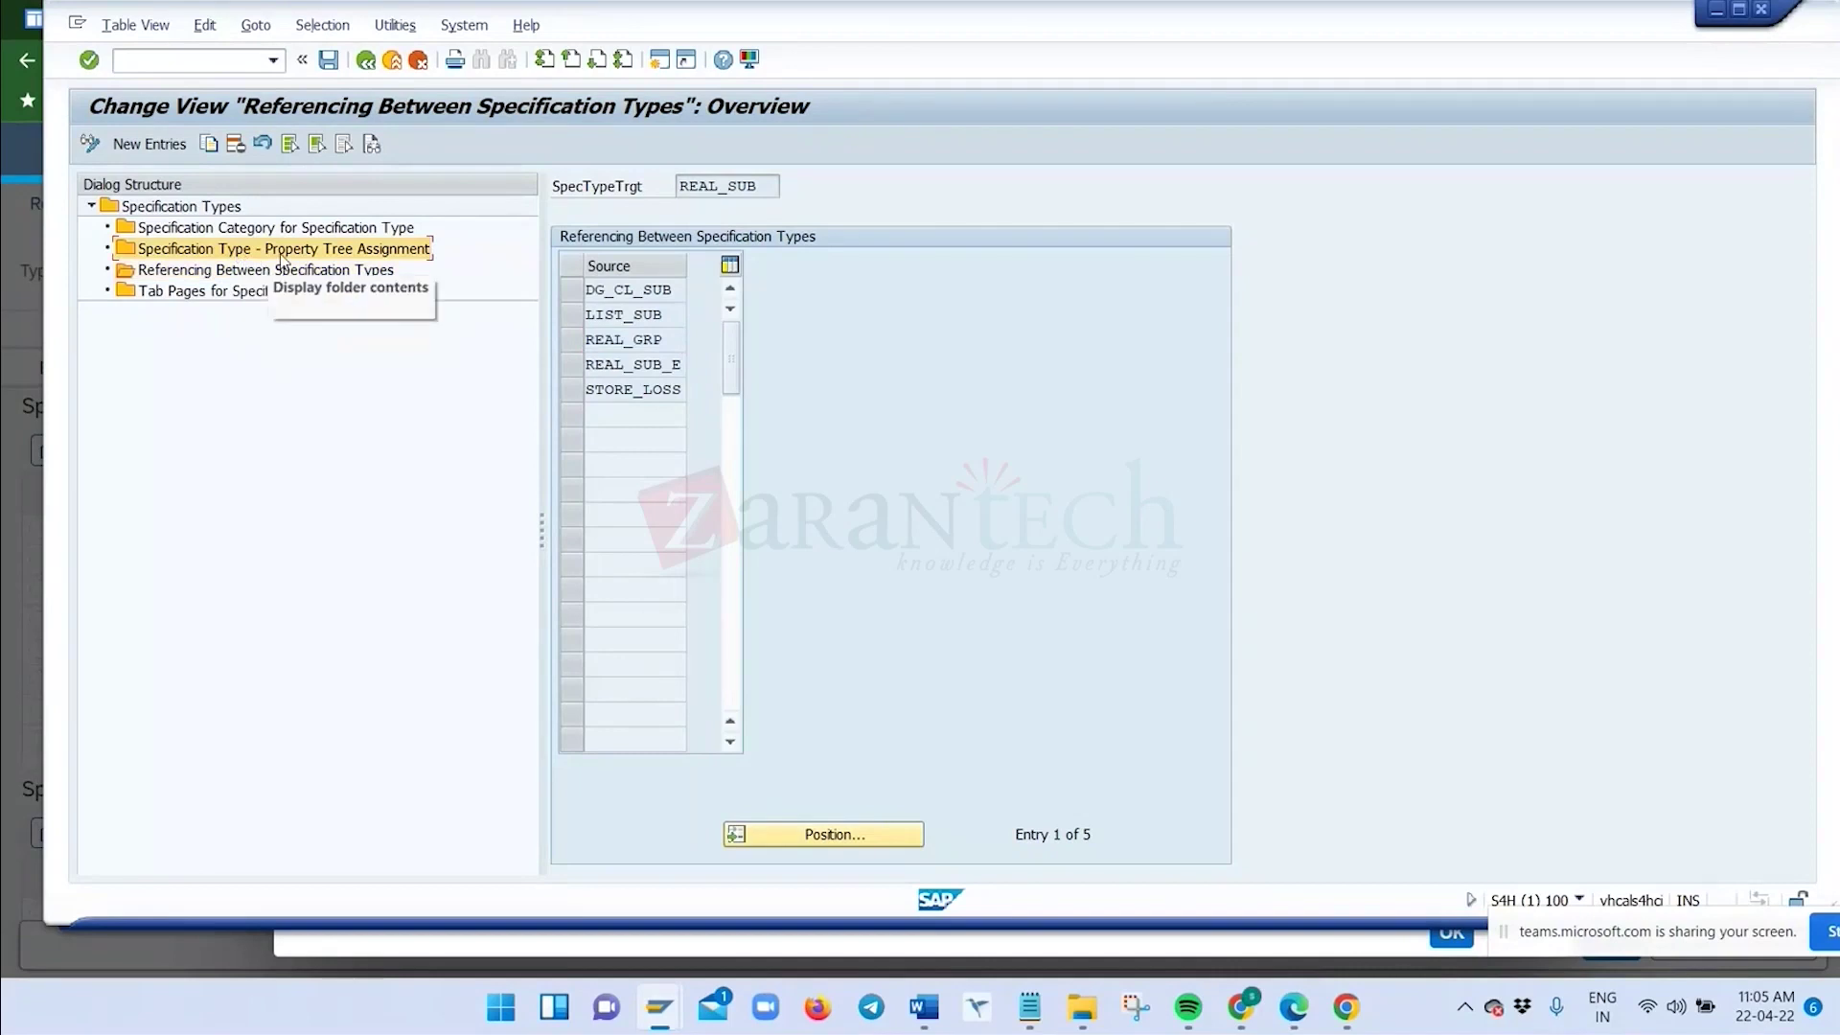
{"action": "left_click", "coordinate": [365, 59]}
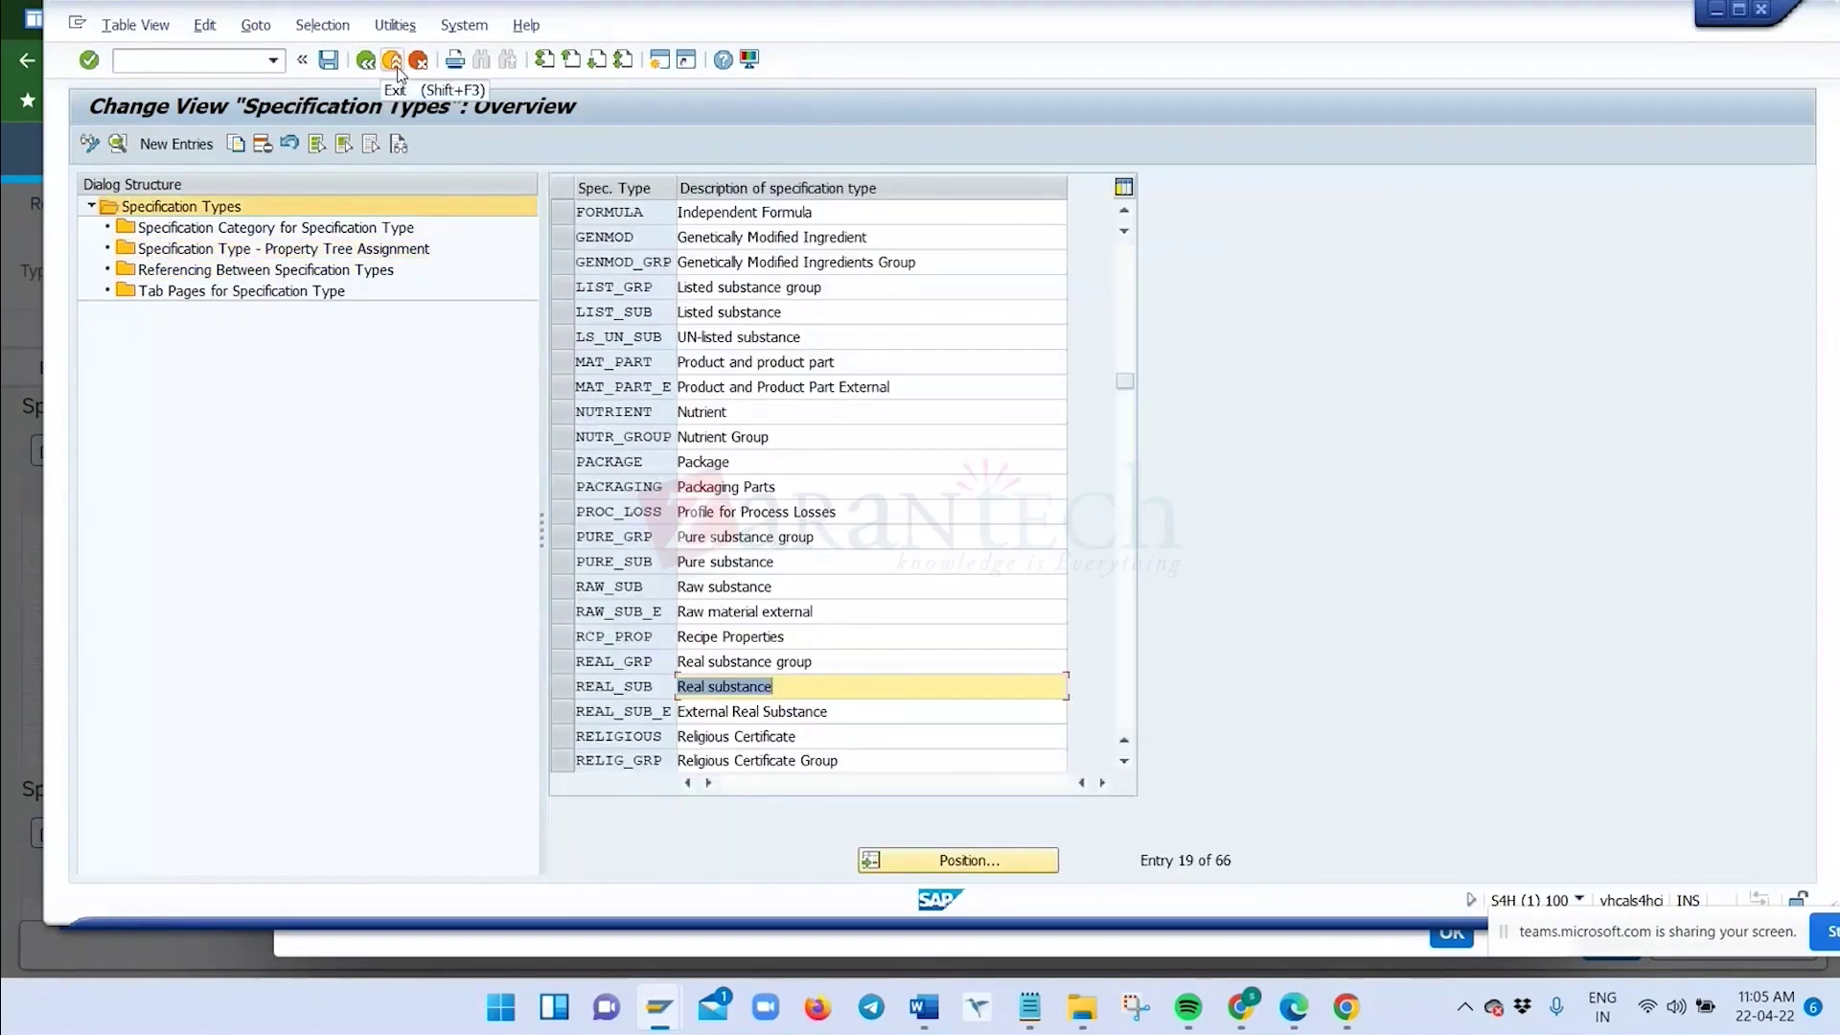
{"action": "left_click", "coordinate": [563, 686]}
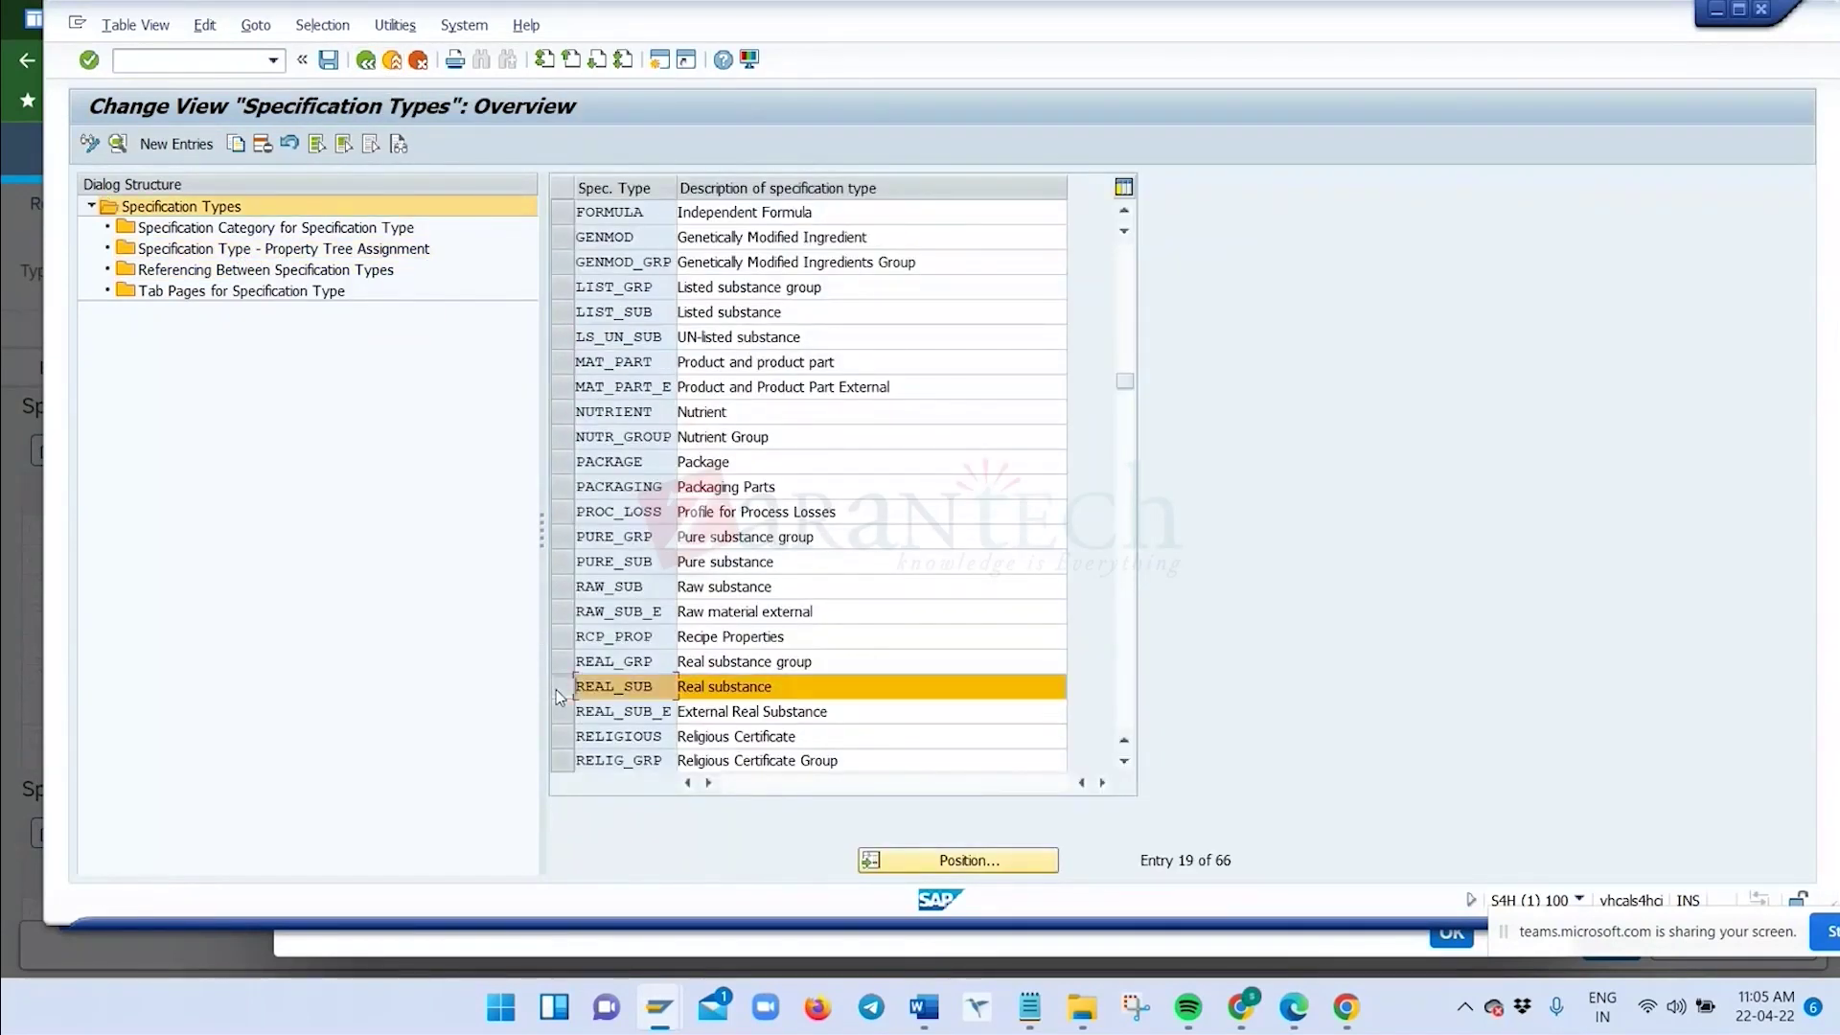
{"action": "left_click", "coordinate": [326, 271]}
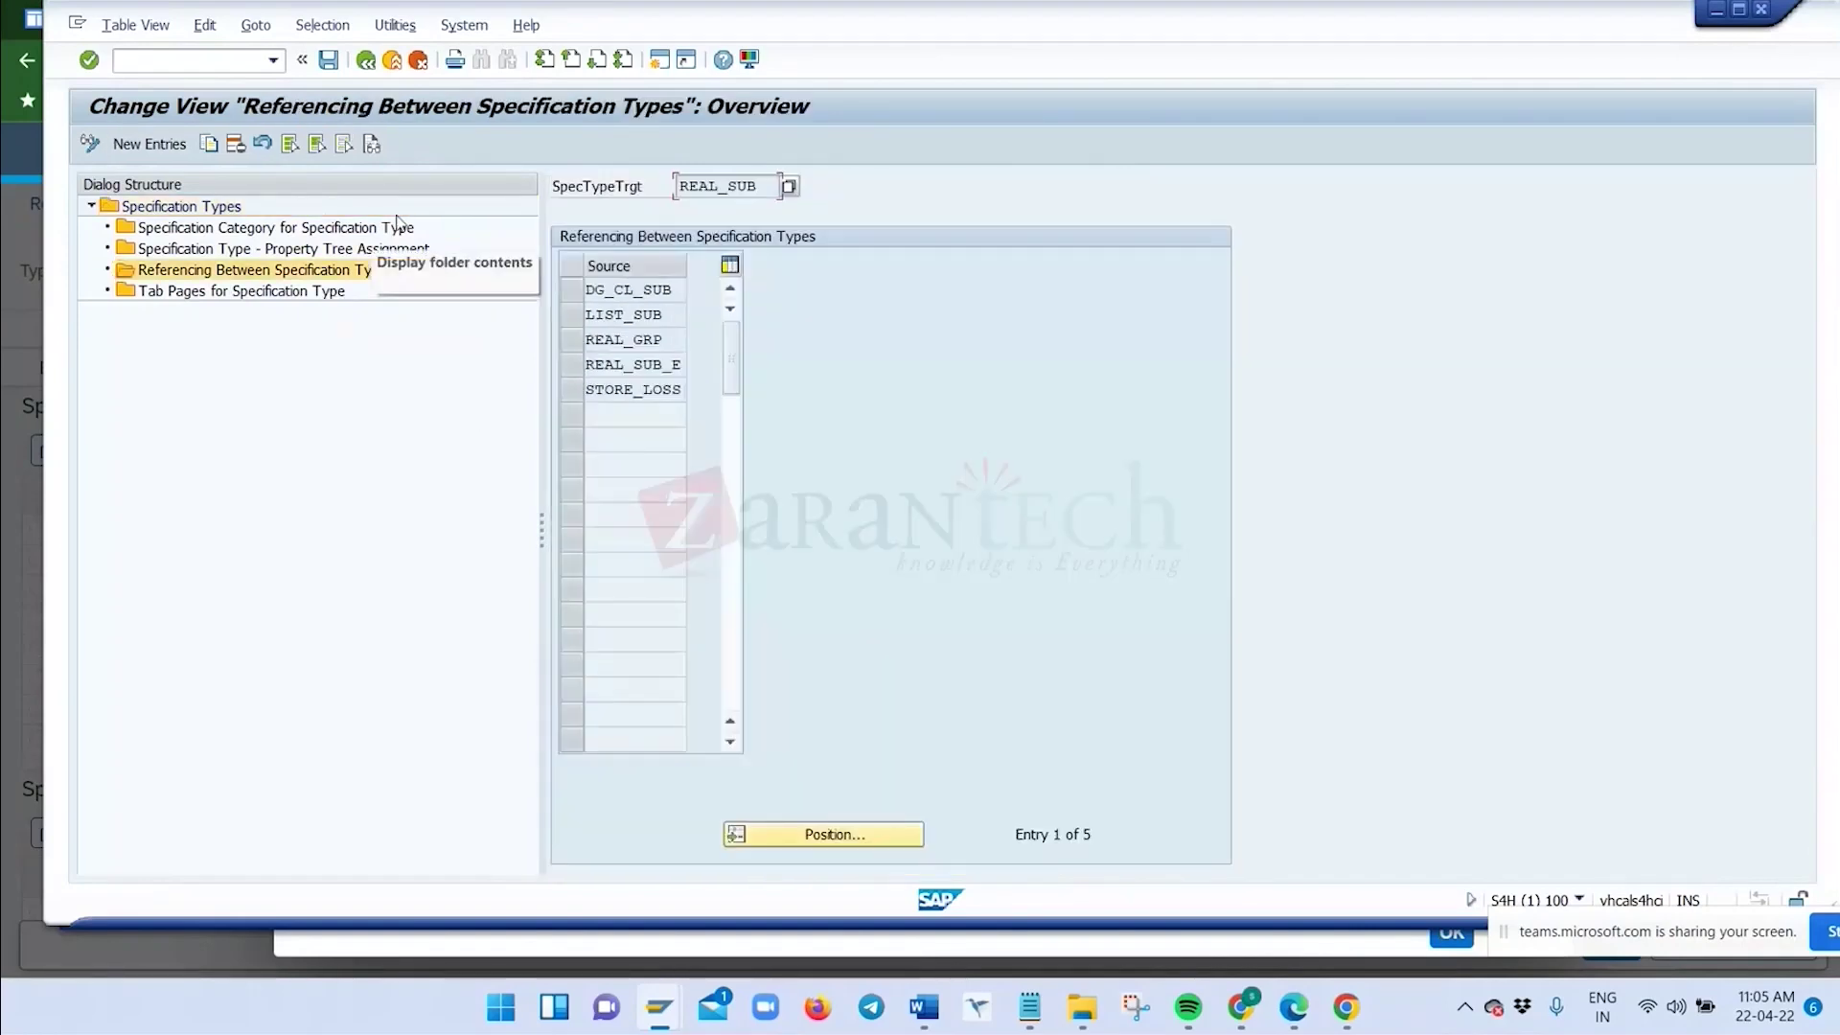
Leave the referencing settings and the specification types overview to return to the Display IMG structure
{"action": "left_click", "coordinate": [365, 61]}
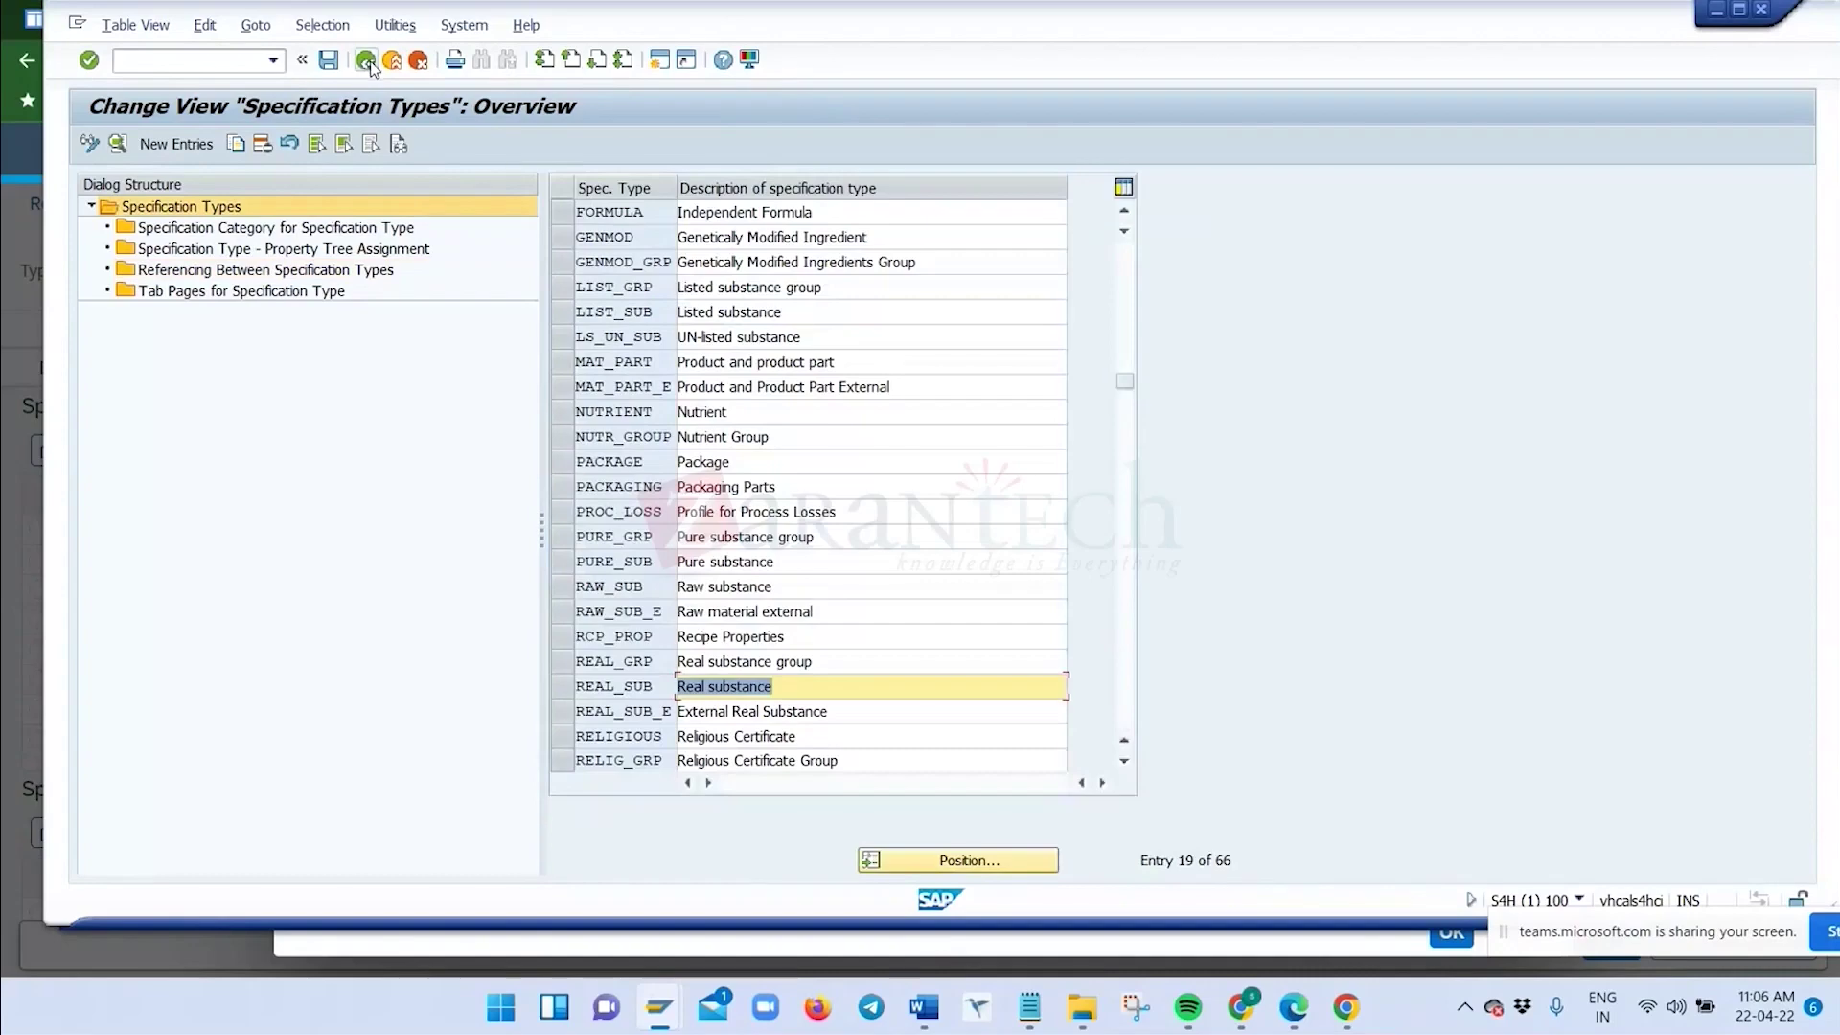
{"action": "key", "text": "alt+Tab"}
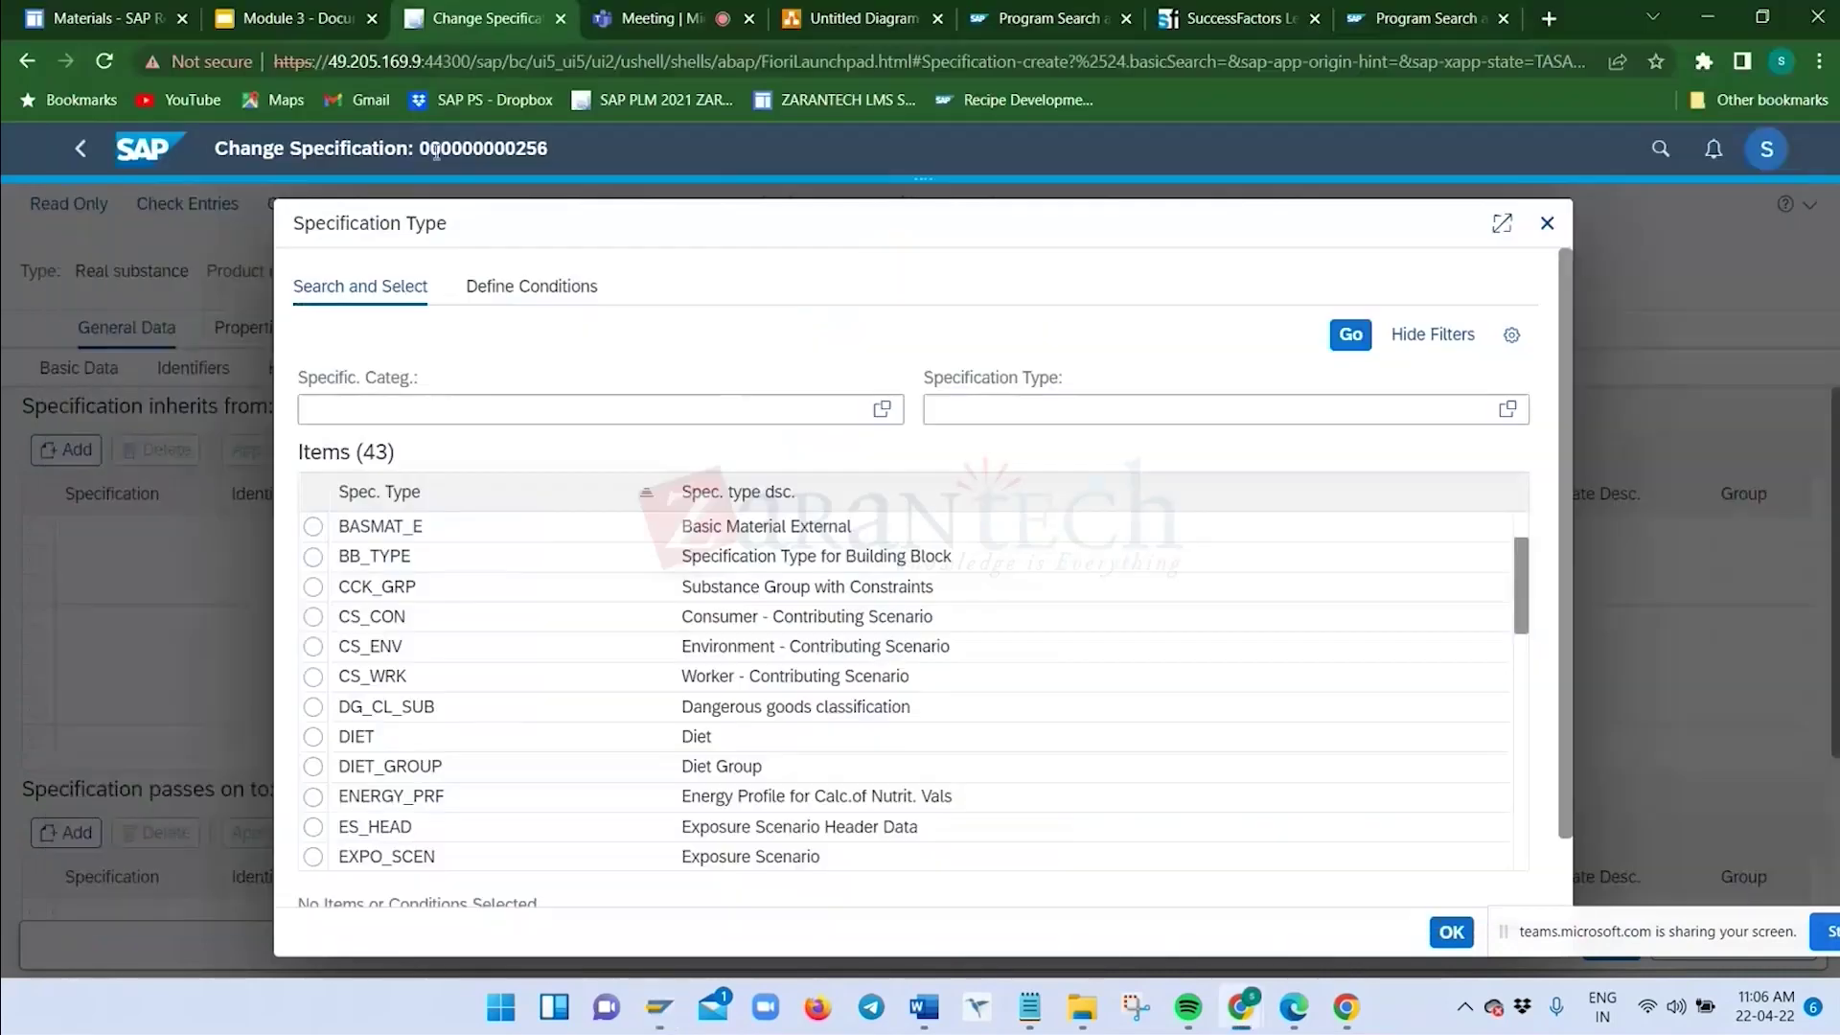
{"action": "key", "text": "alt+Tab"}
{"action": "left_click", "coordinate": [367, 62]}
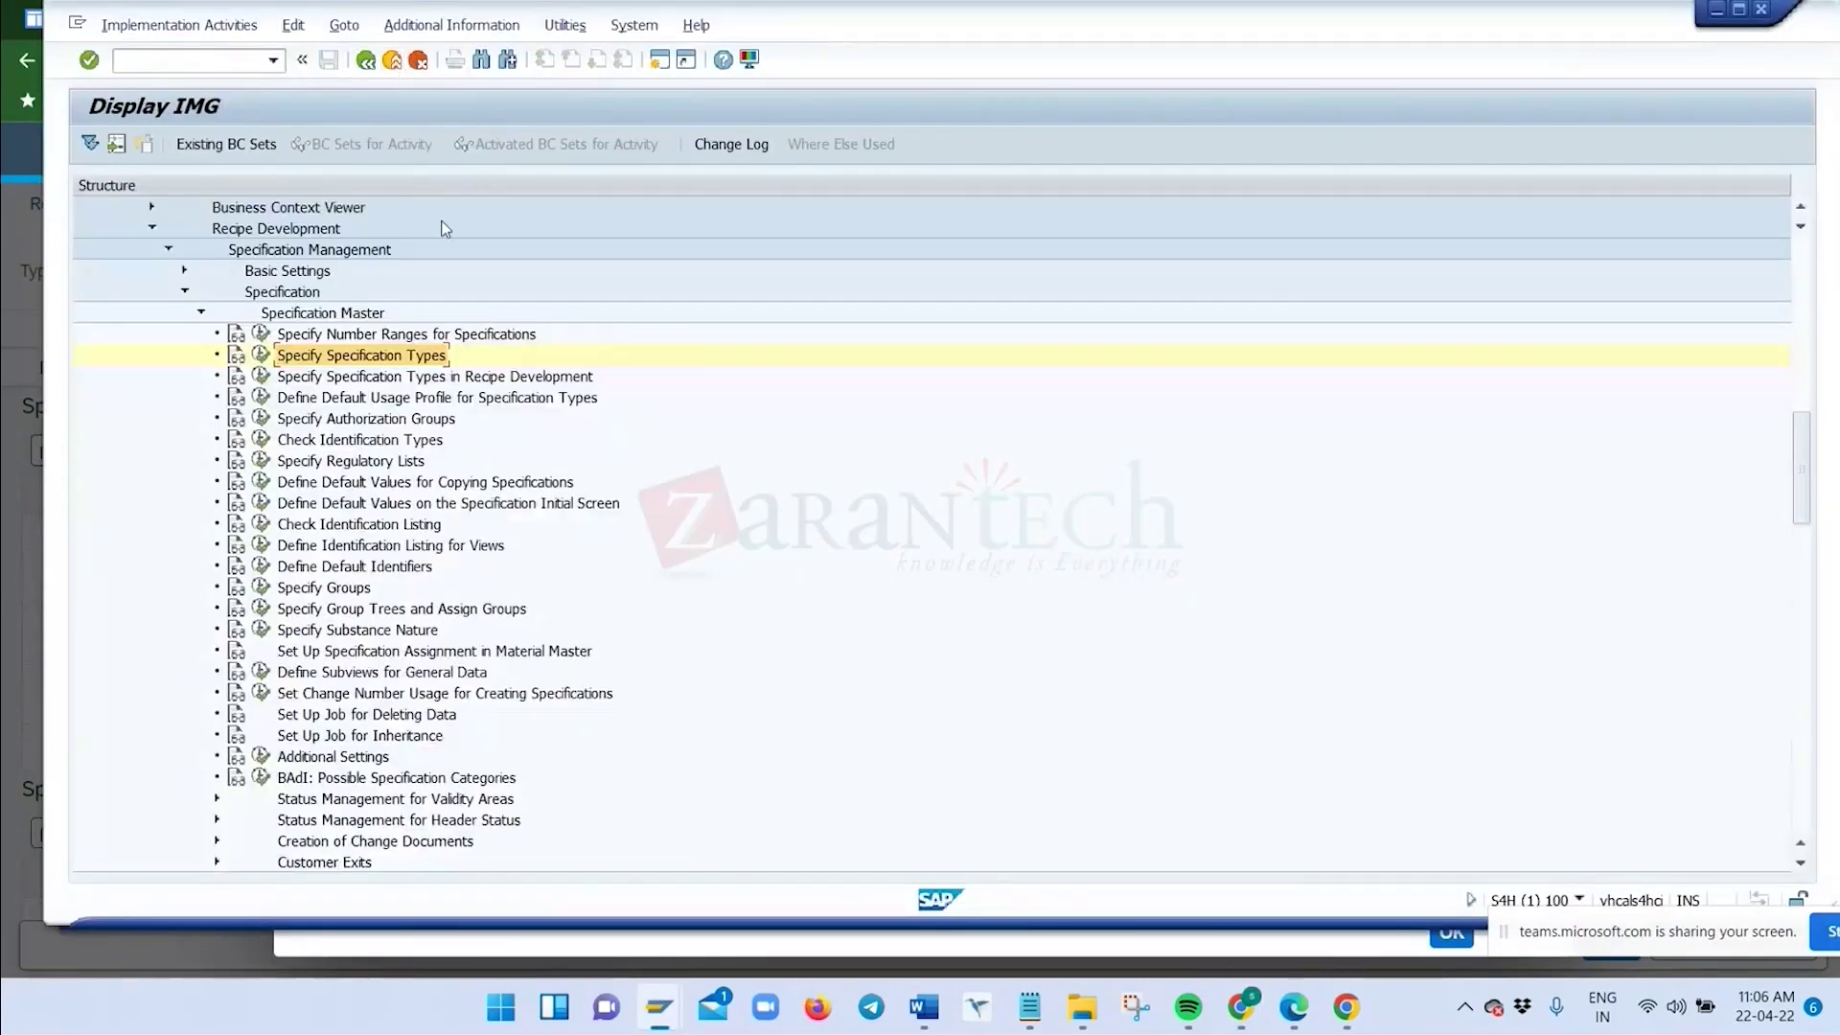
Switch to the browser and search for inheritance source specifications of type REAL_GRP
{"action": "key", "text": "alt+Tab"}
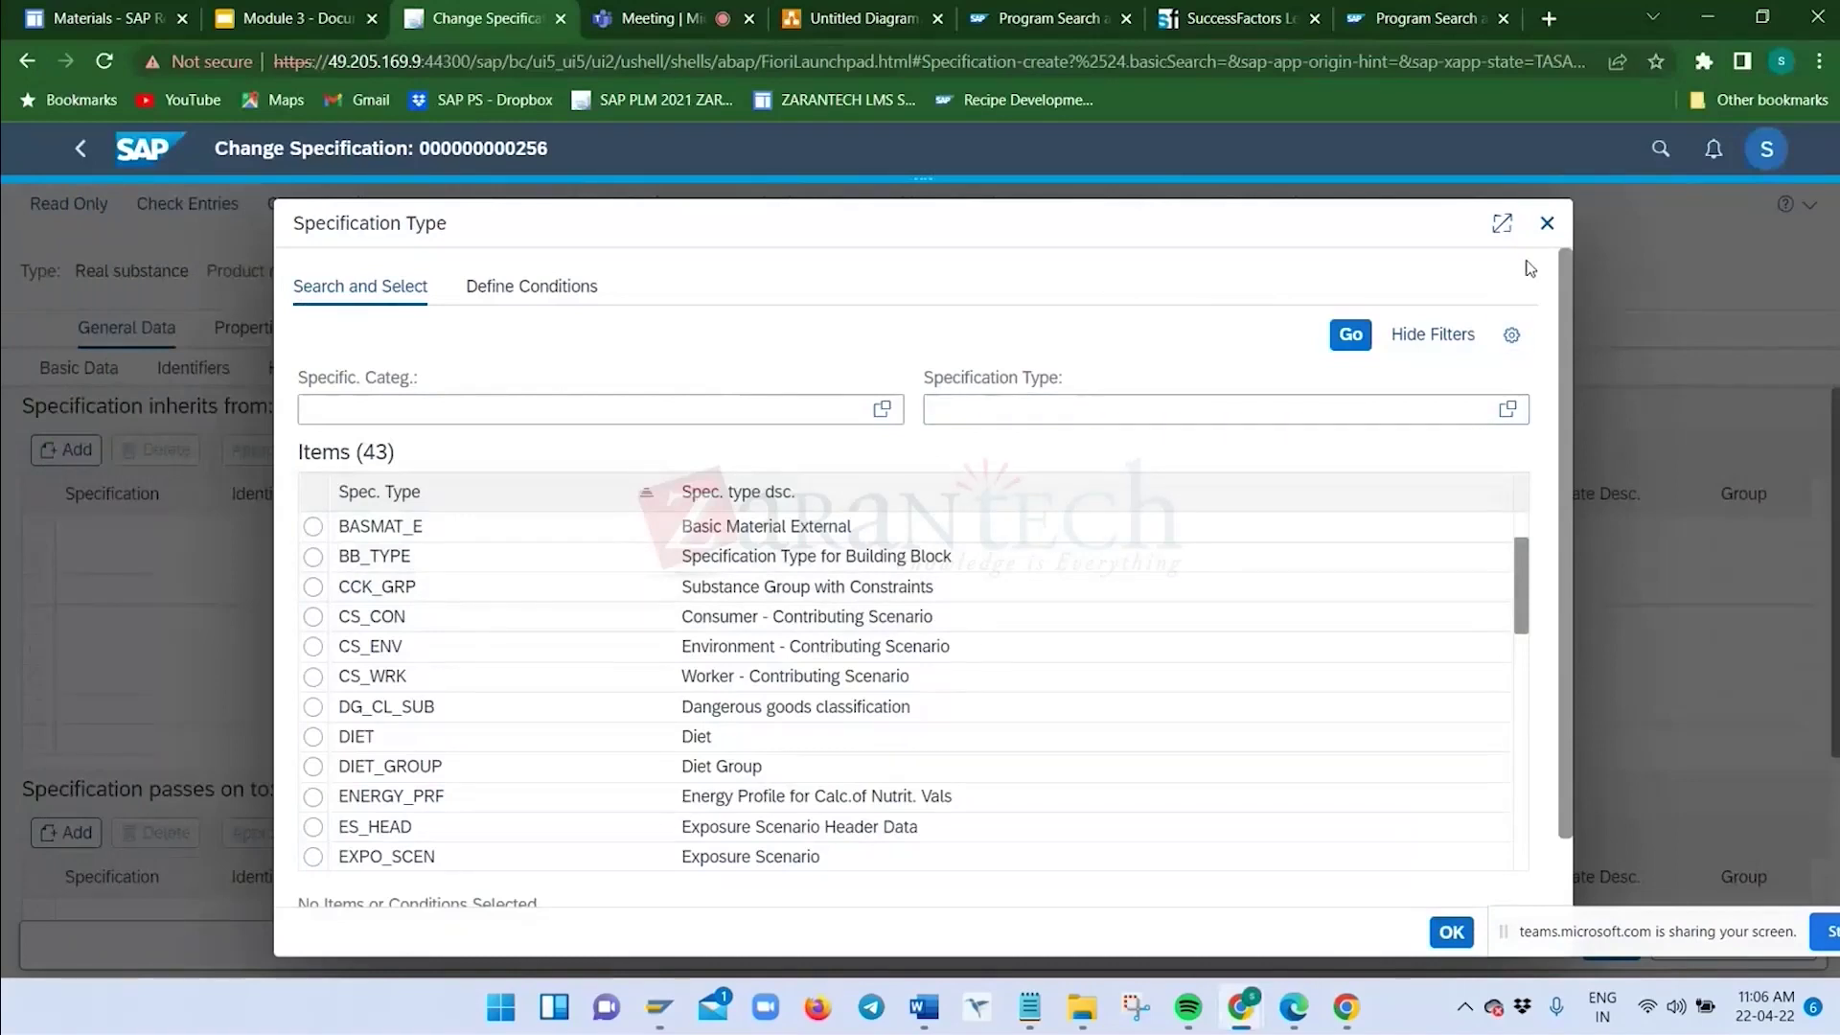
{"action": "scroll", "coordinate": [651, 736], "scroll_direction": "down", "scroll_amount": 3}
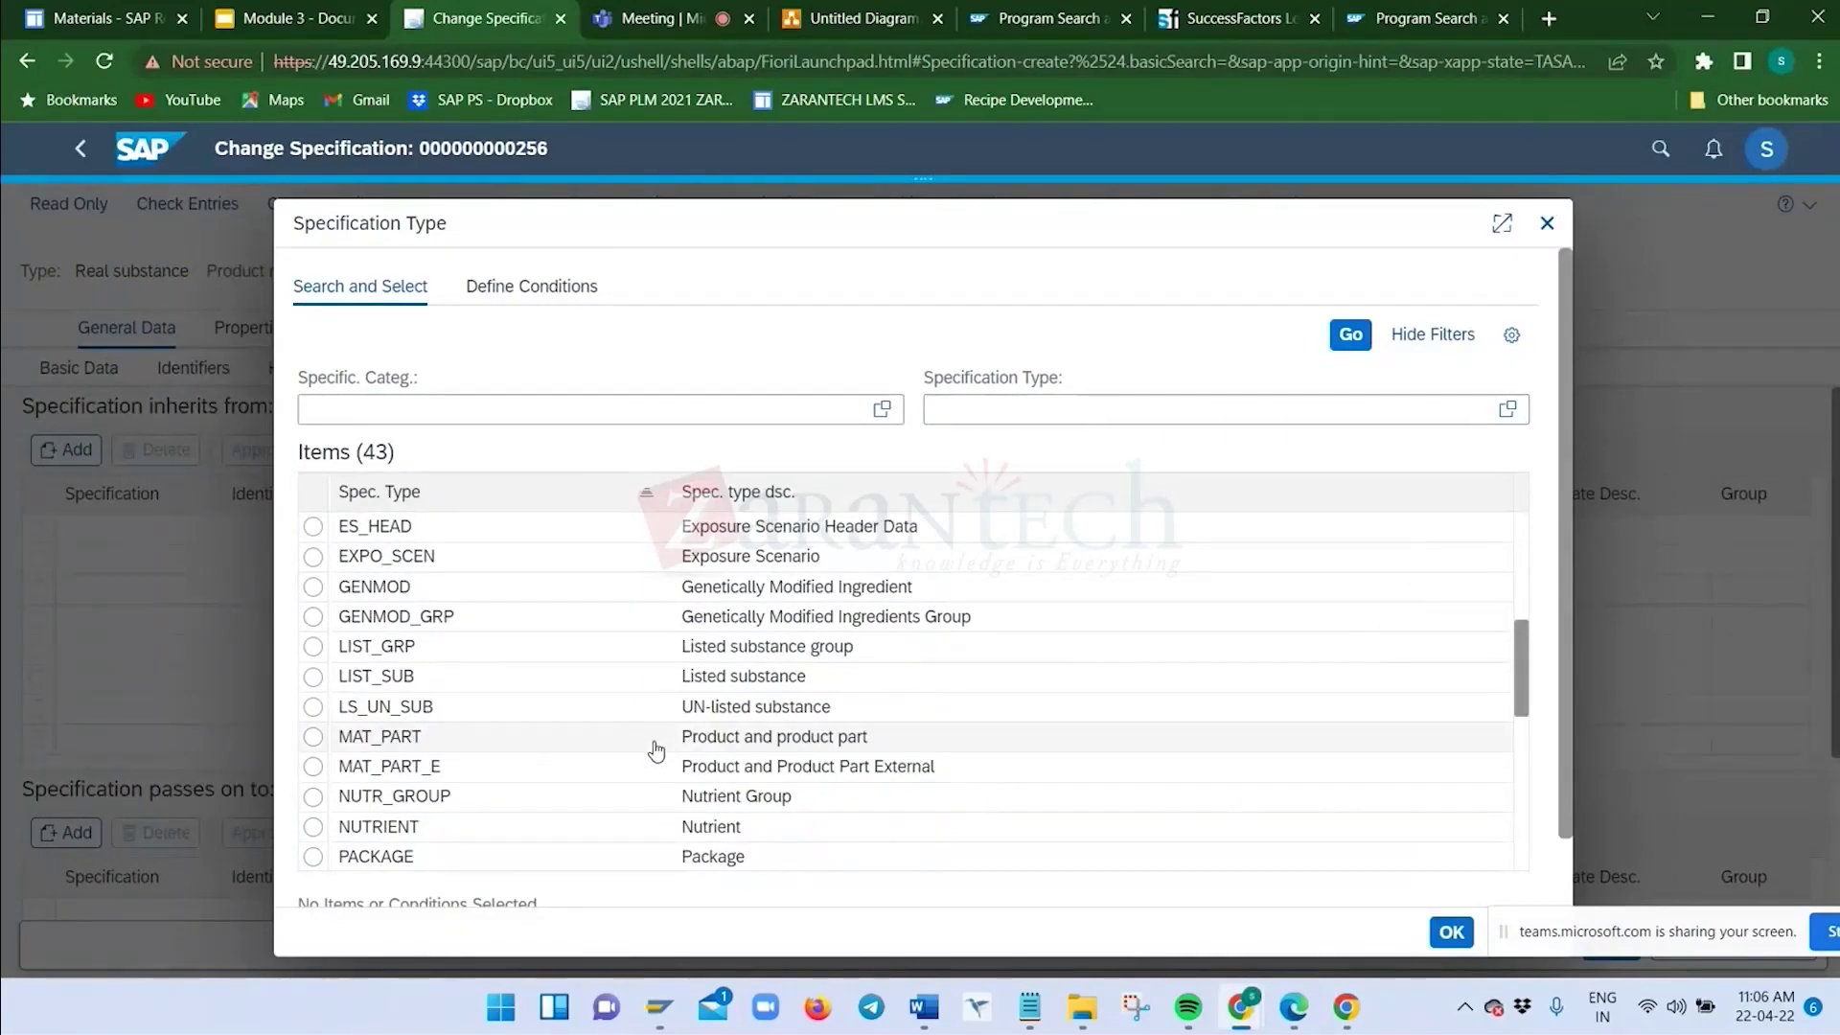
{"action": "scroll", "coordinate": [652, 736], "scroll_direction": "down", "scroll_amount": 3}
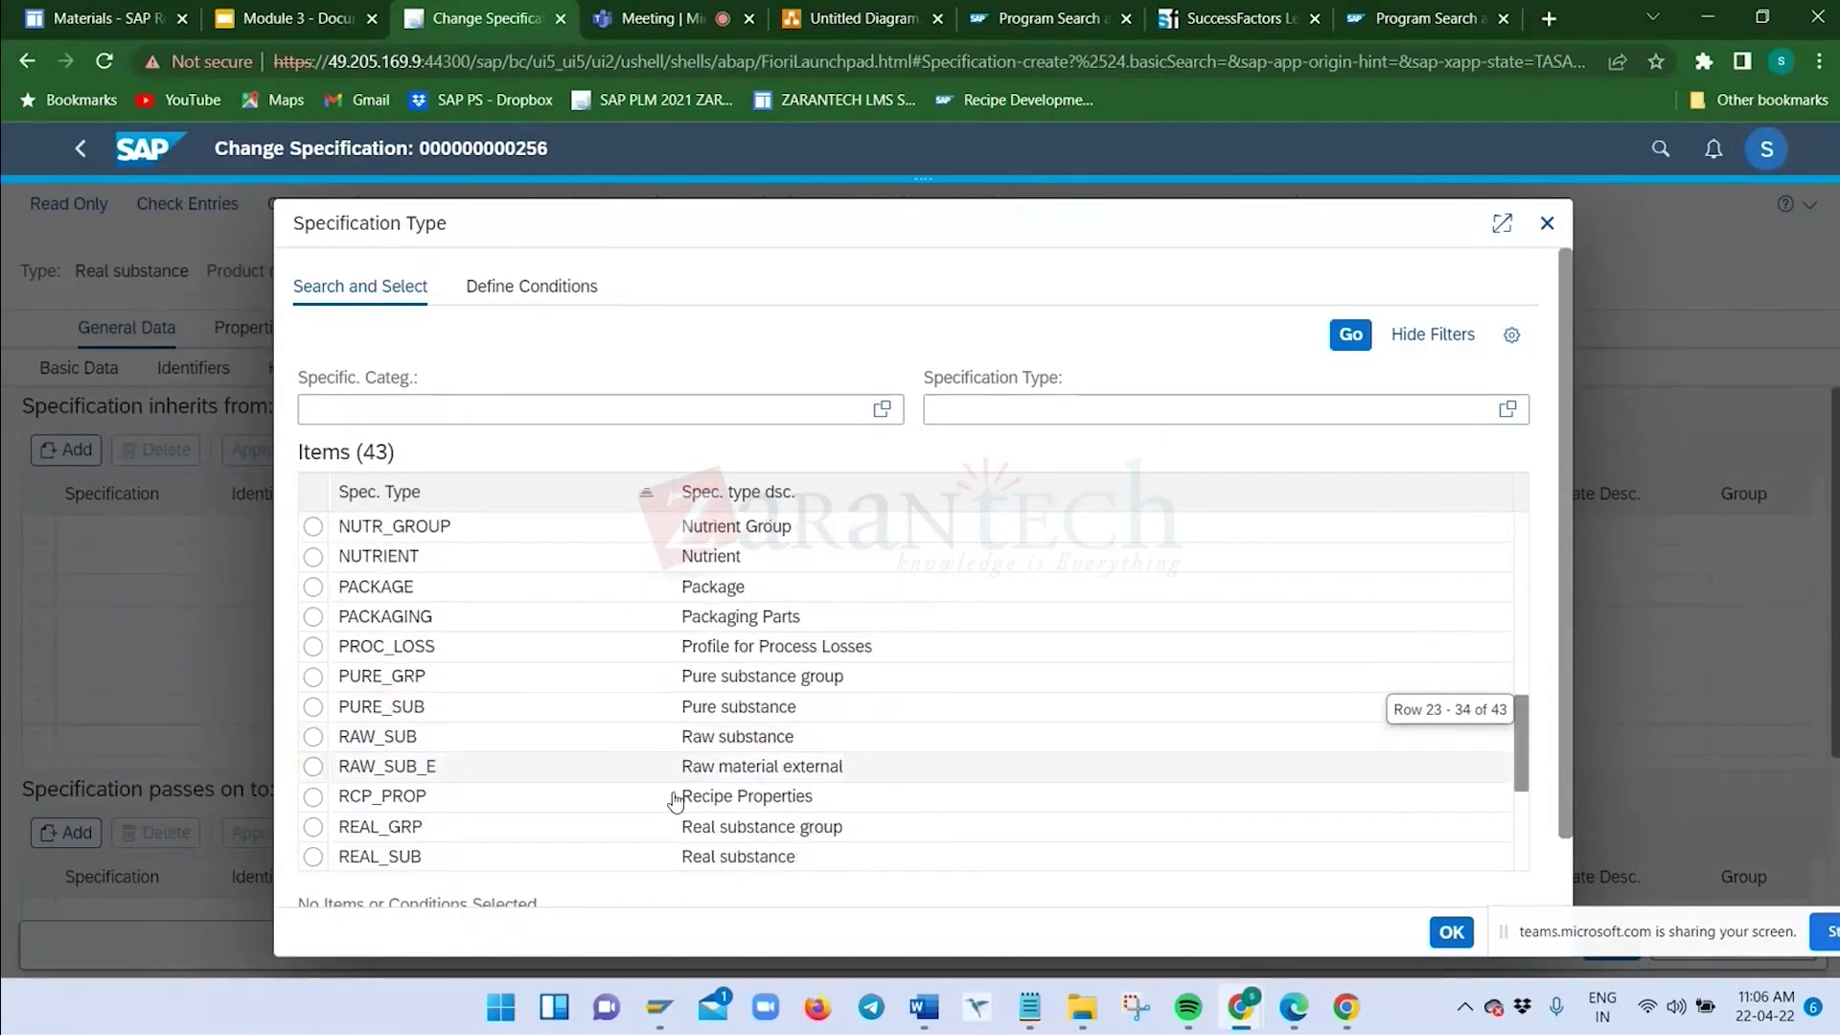
{"action": "scroll", "coordinate": [675, 801], "scroll_direction": "down", "scroll_amount": 1}
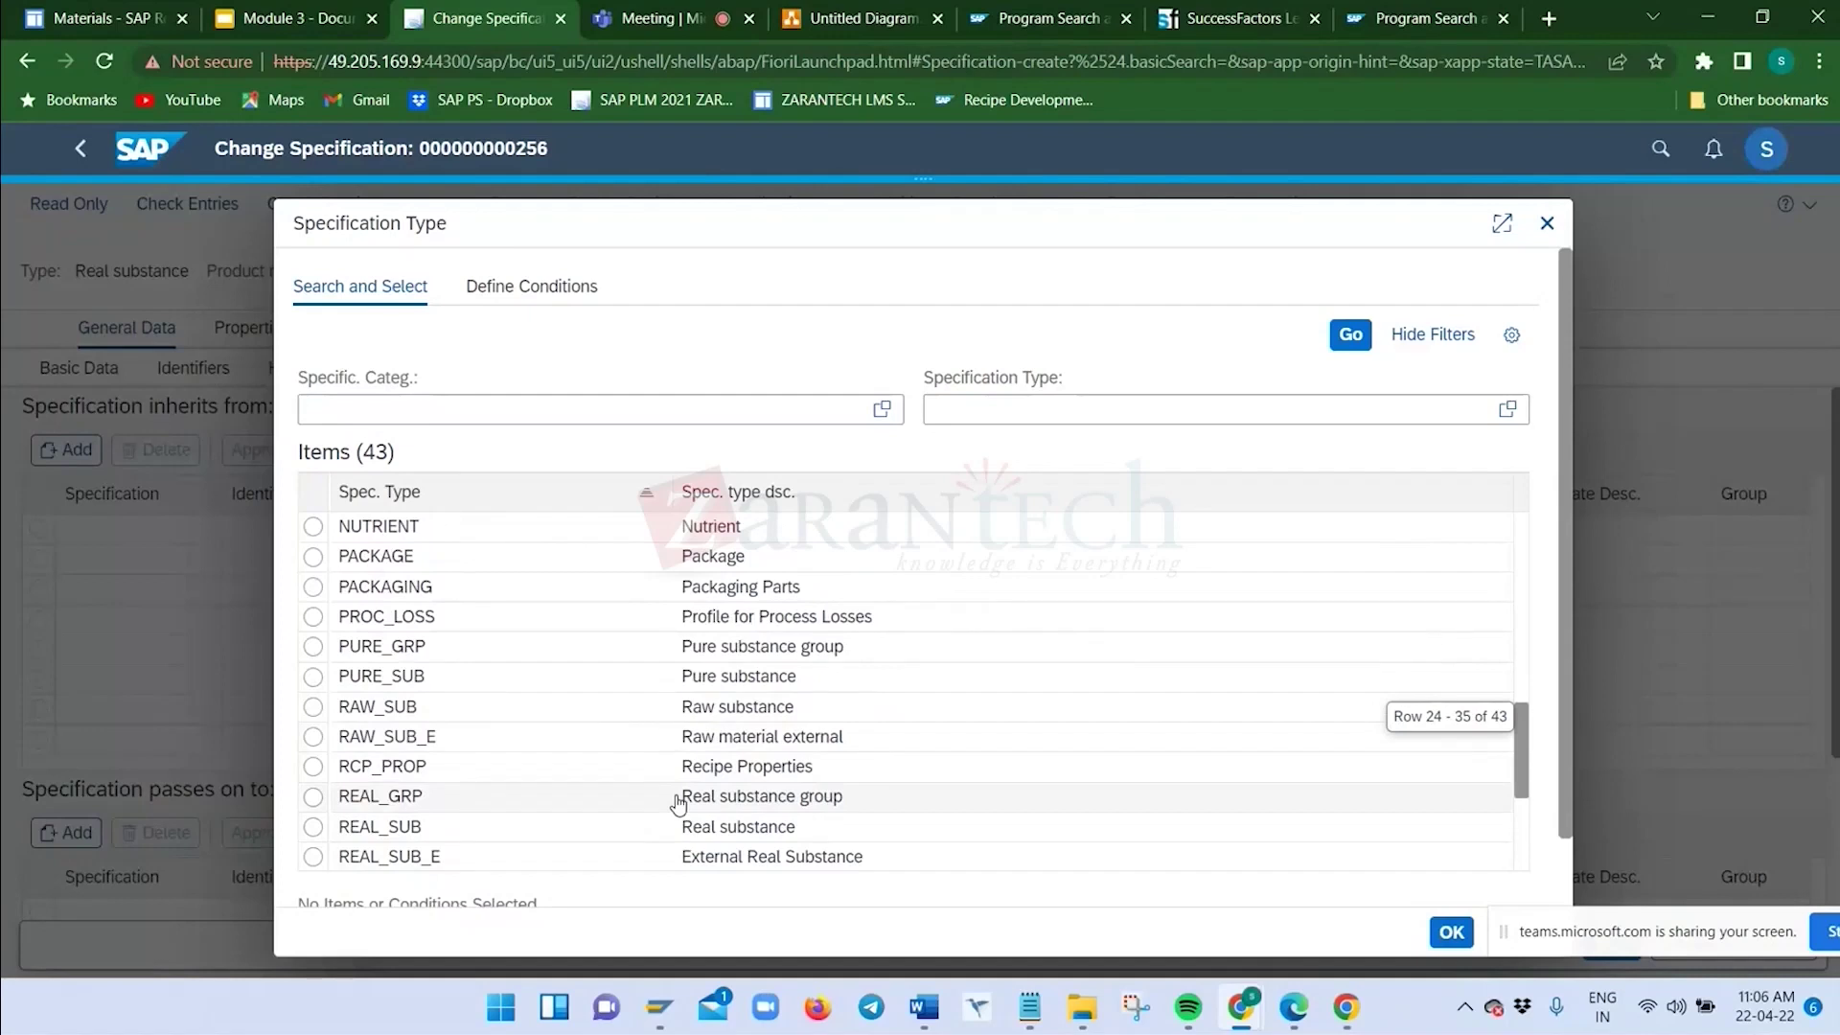
{"action": "left_click", "coordinate": [679, 801]}
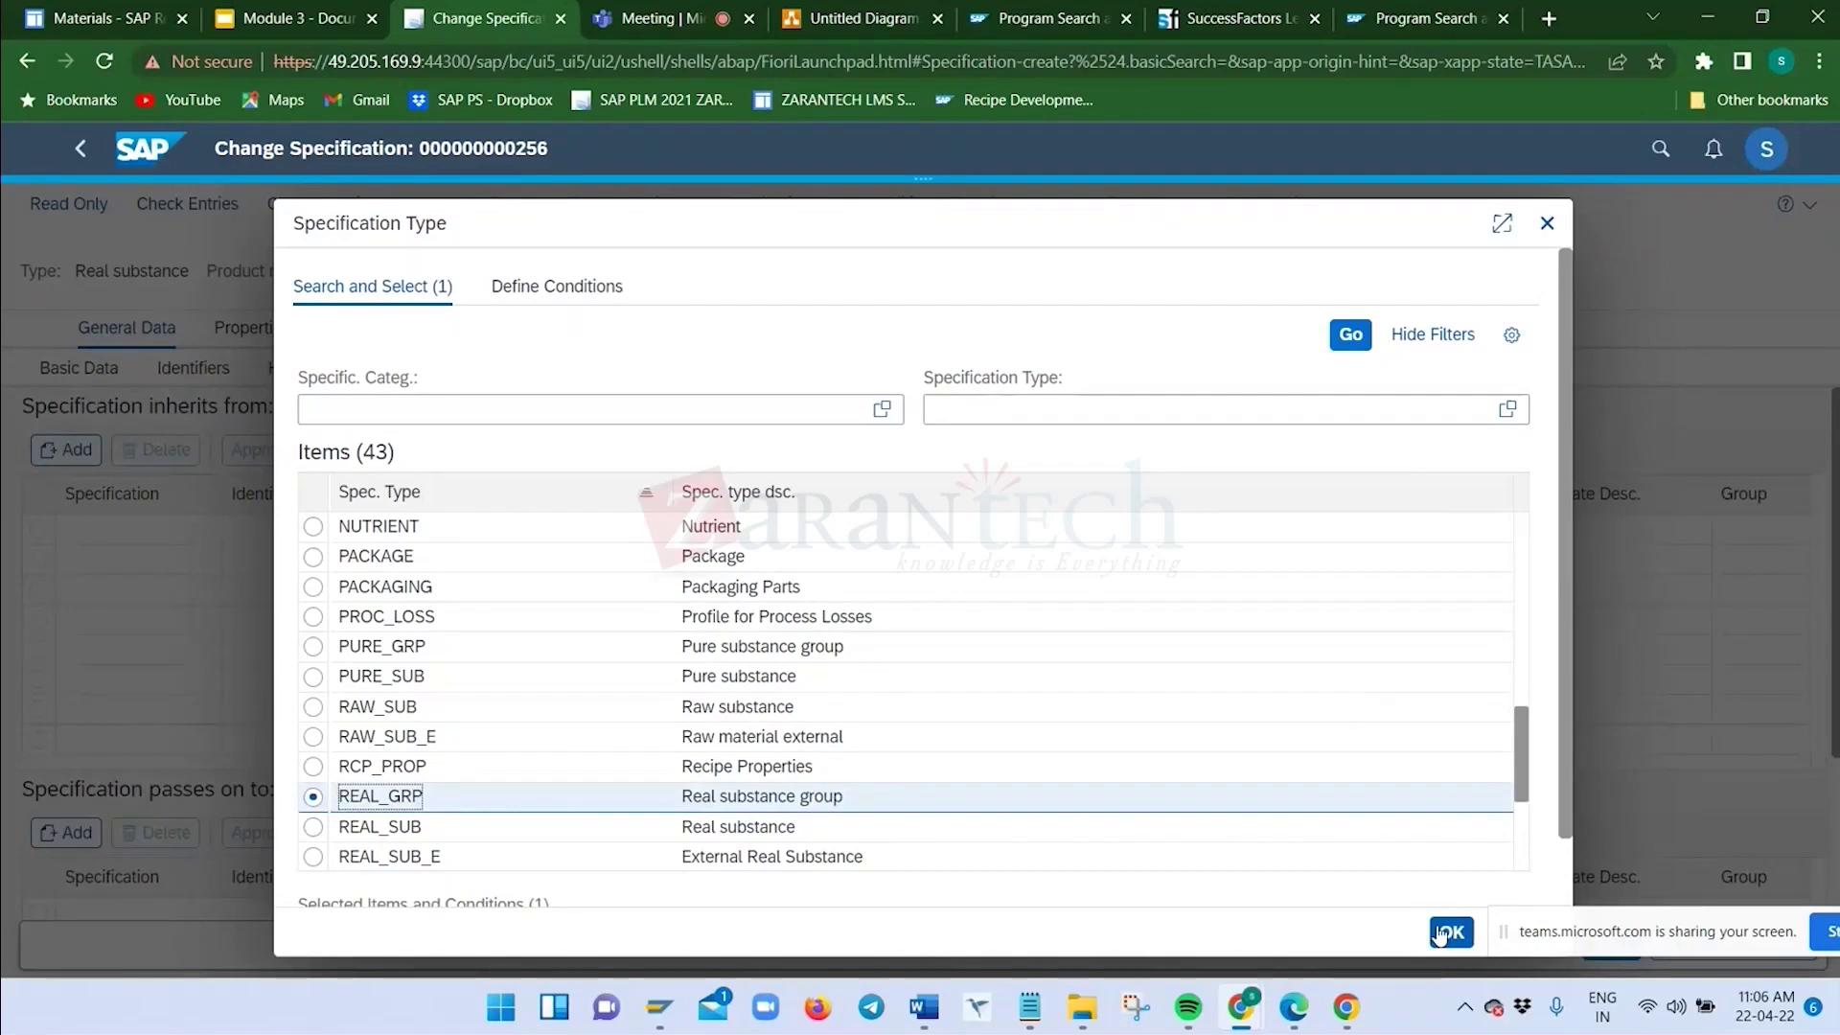
{"action": "left_click", "coordinate": [1447, 932]}
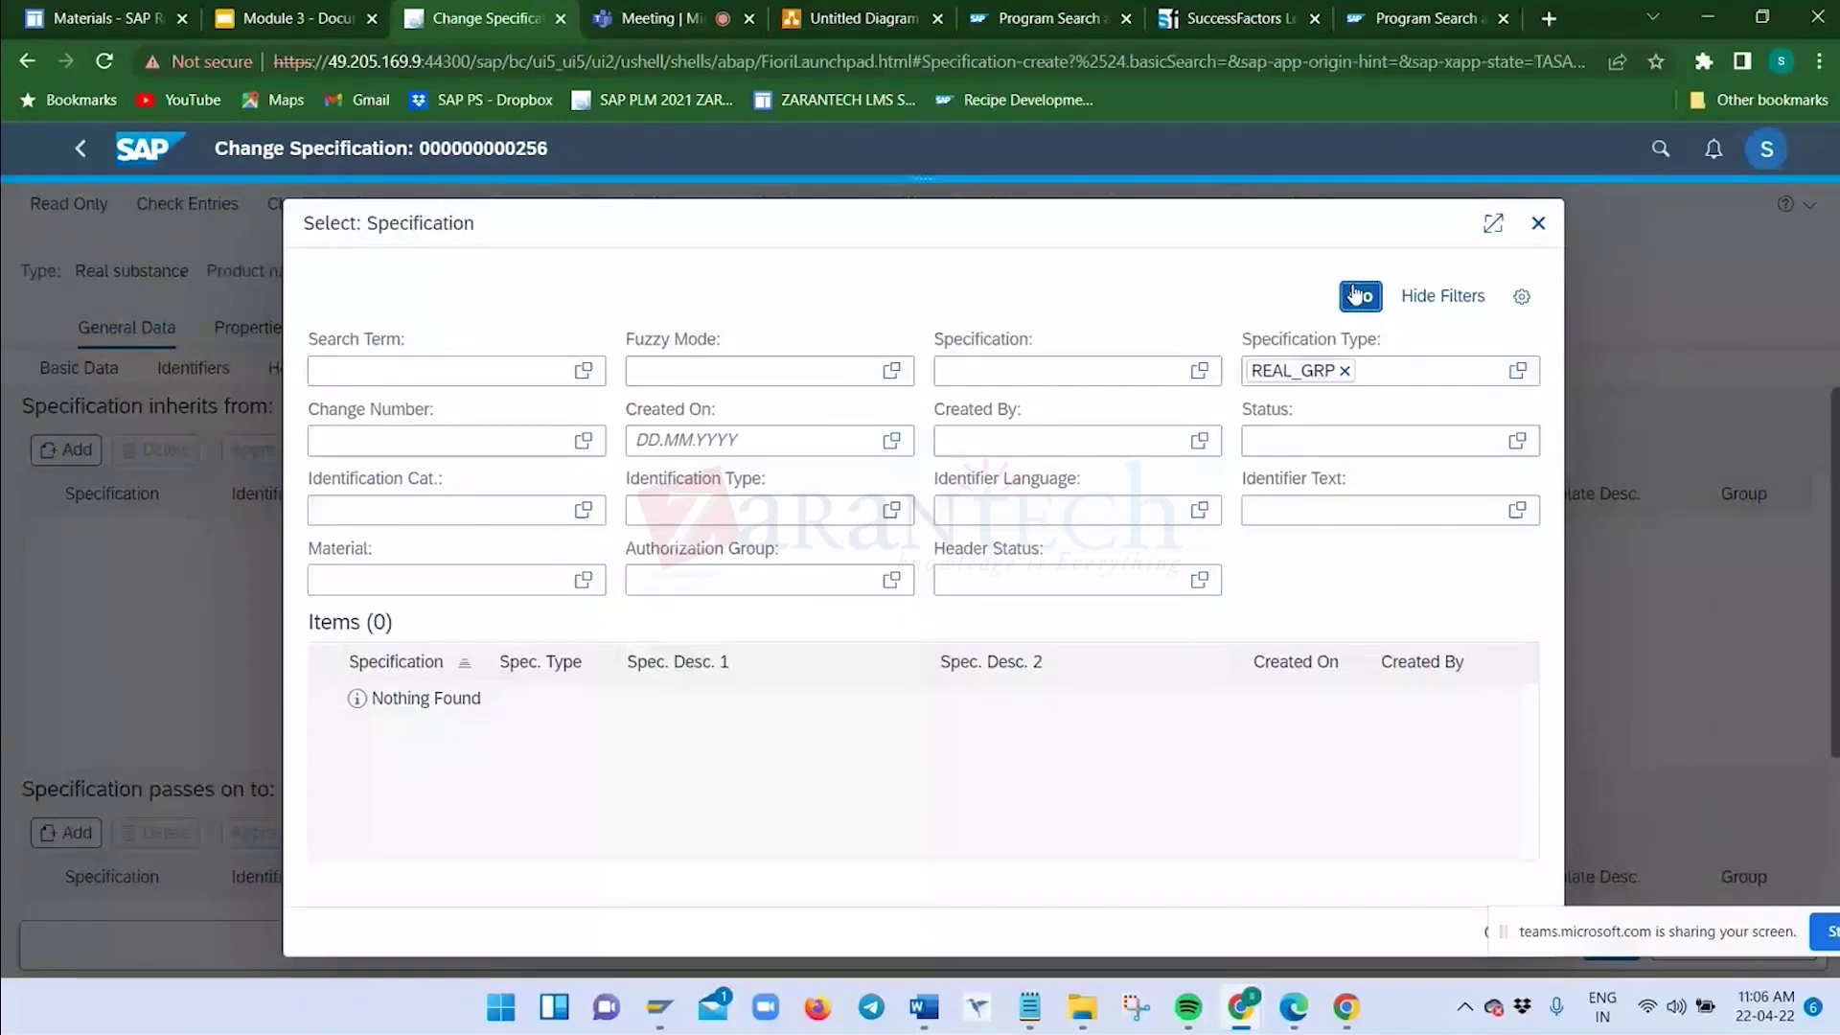
Remove the specification type filter and search for source specifications without any restrictions
{"action": "left_click", "coordinate": [1517, 369]}
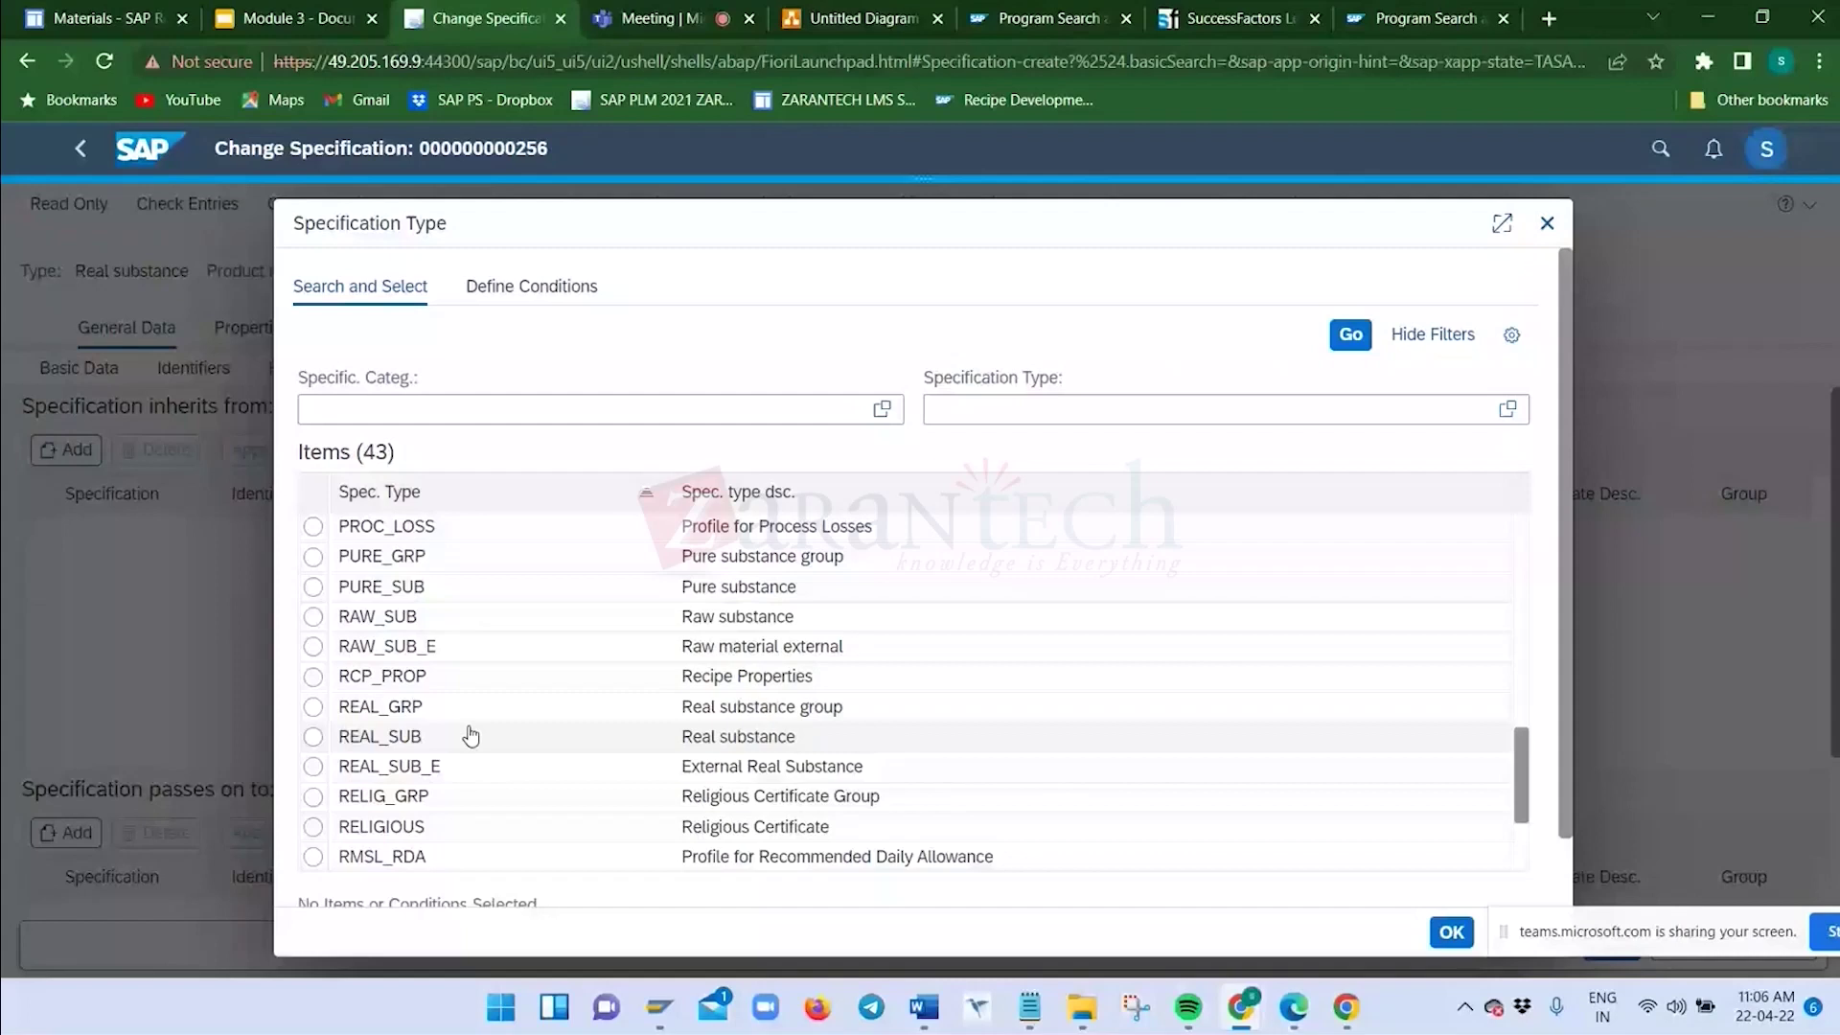
{"action": "key", "text": "Escape"}
{"action": "left_click", "coordinate": [1000, 380]}
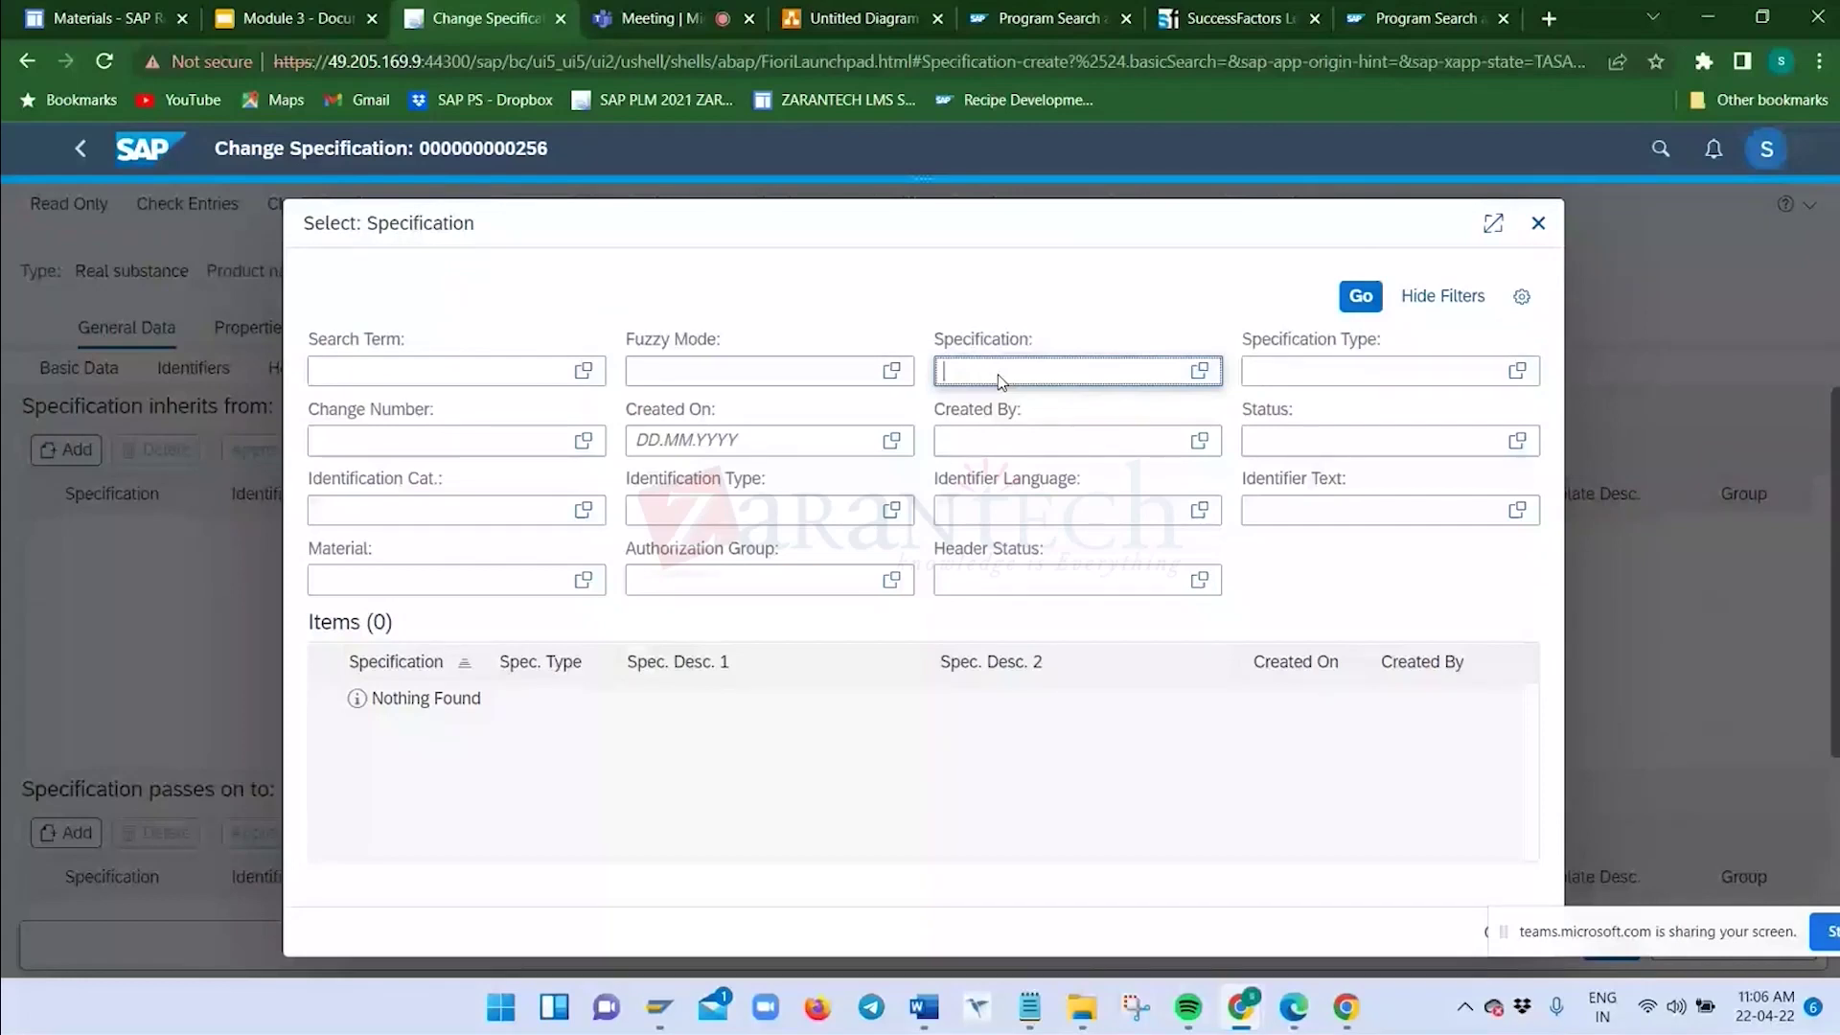
{"action": "key", "text": "Return"}
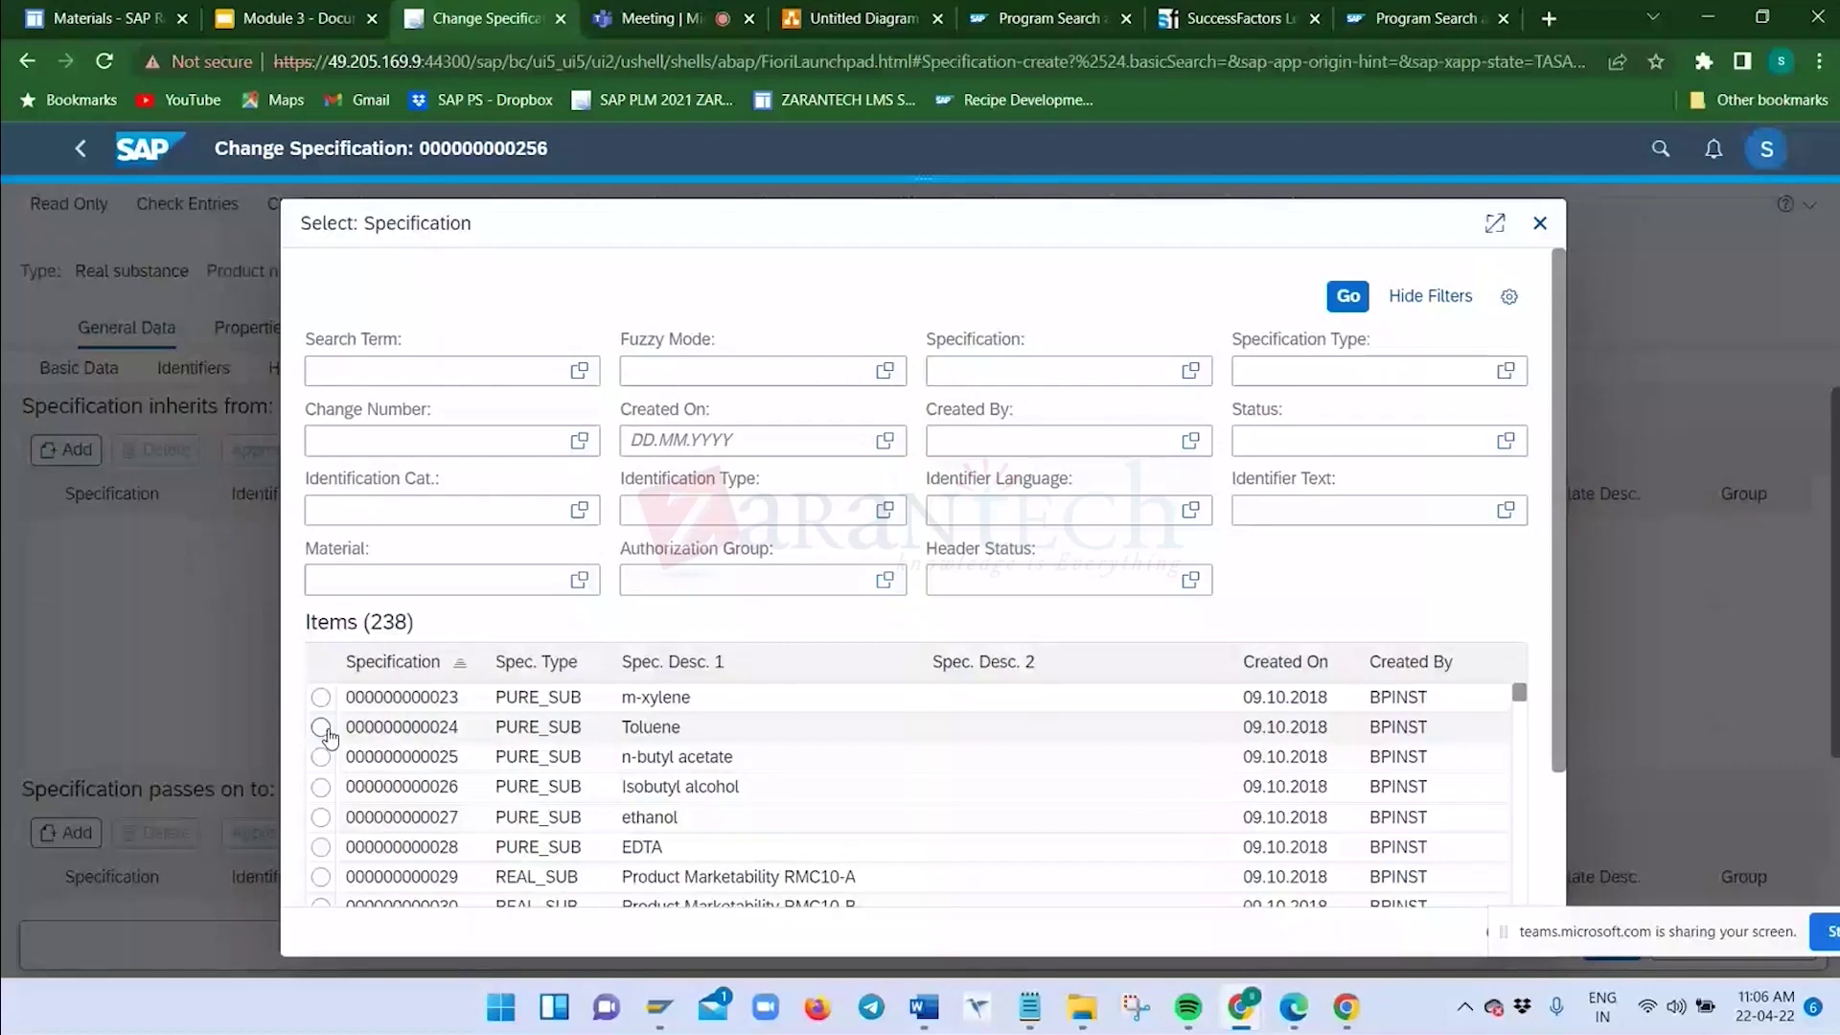
{"action": "left_click", "coordinate": [321, 726]}
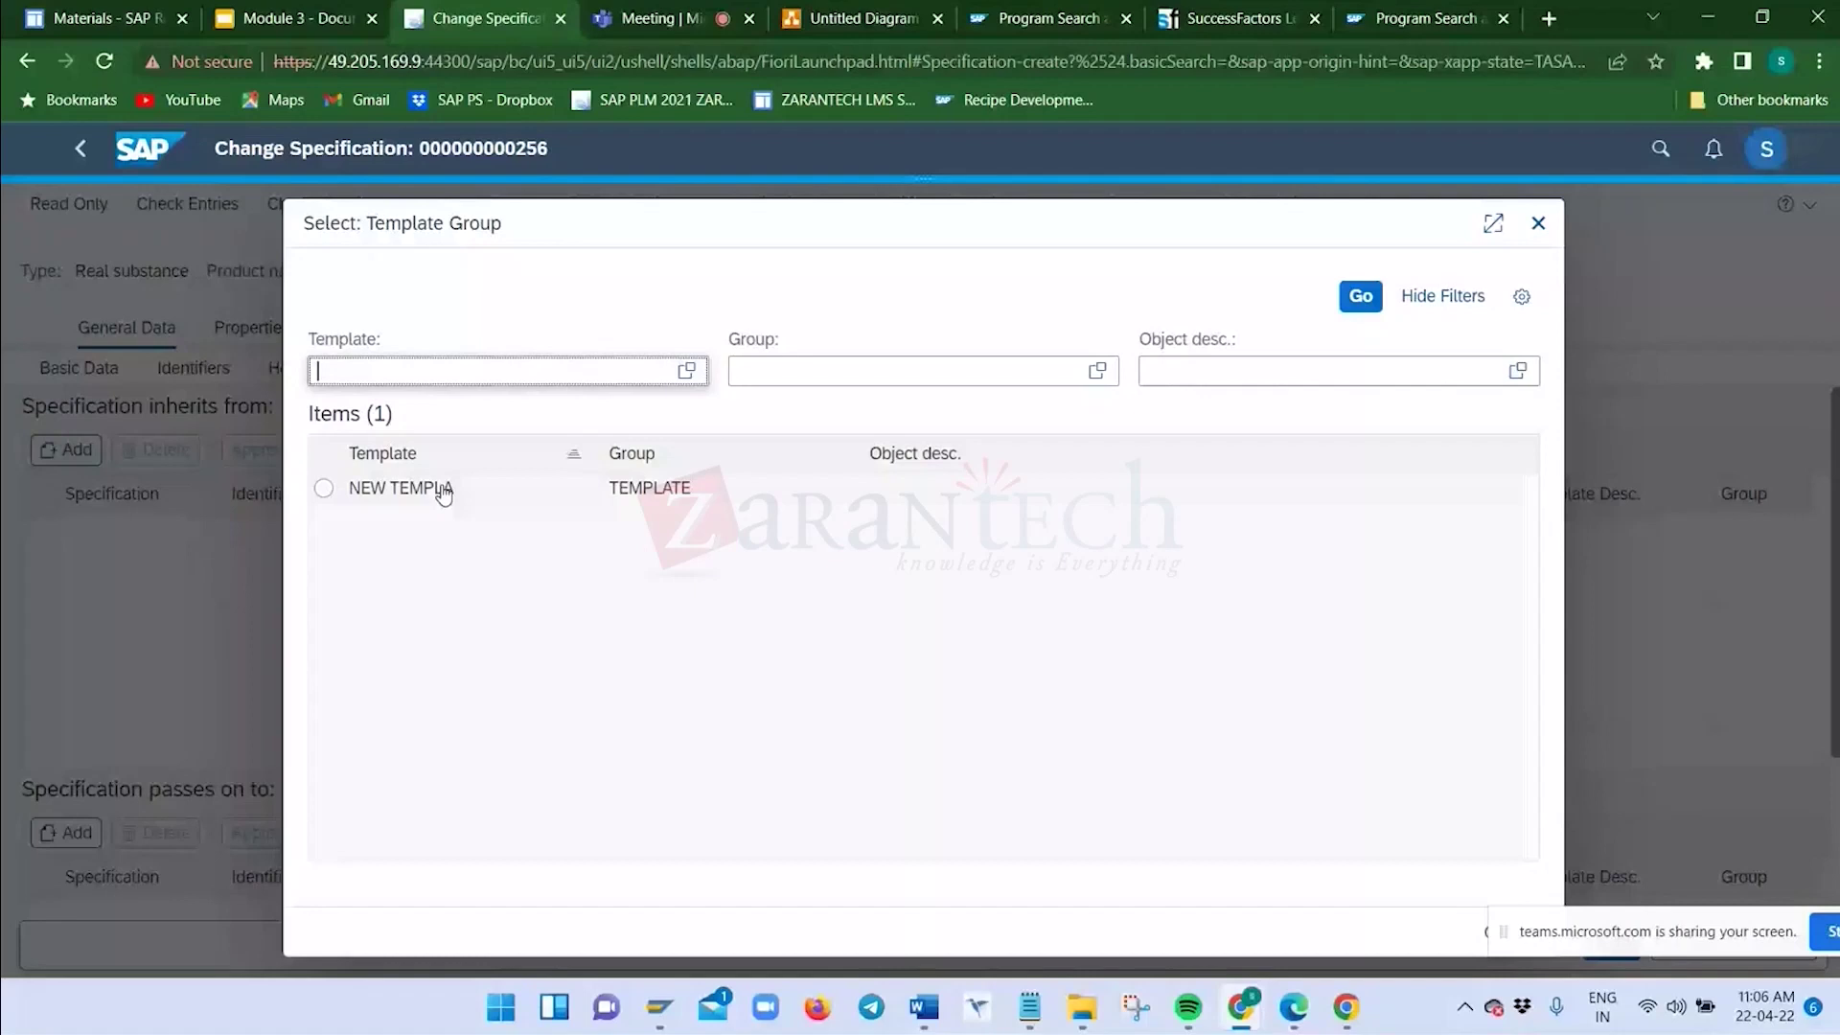
{"action": "left_click", "coordinate": [443, 489]}
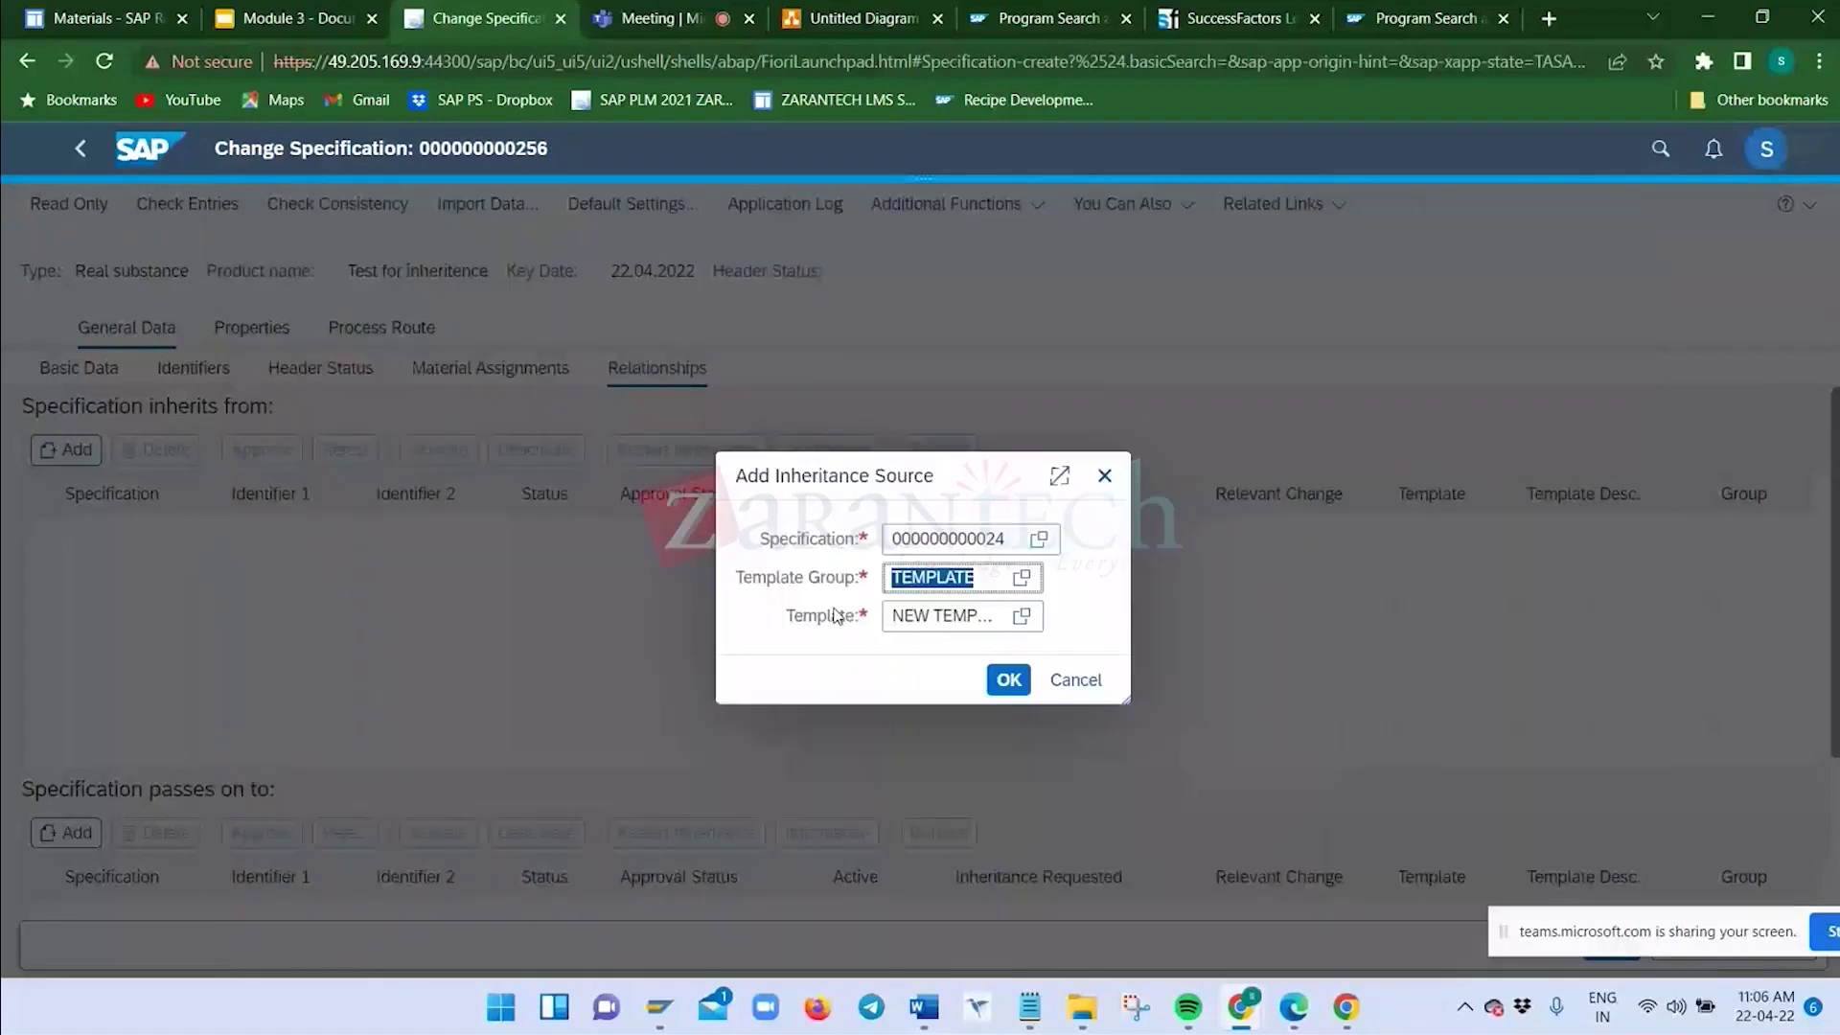
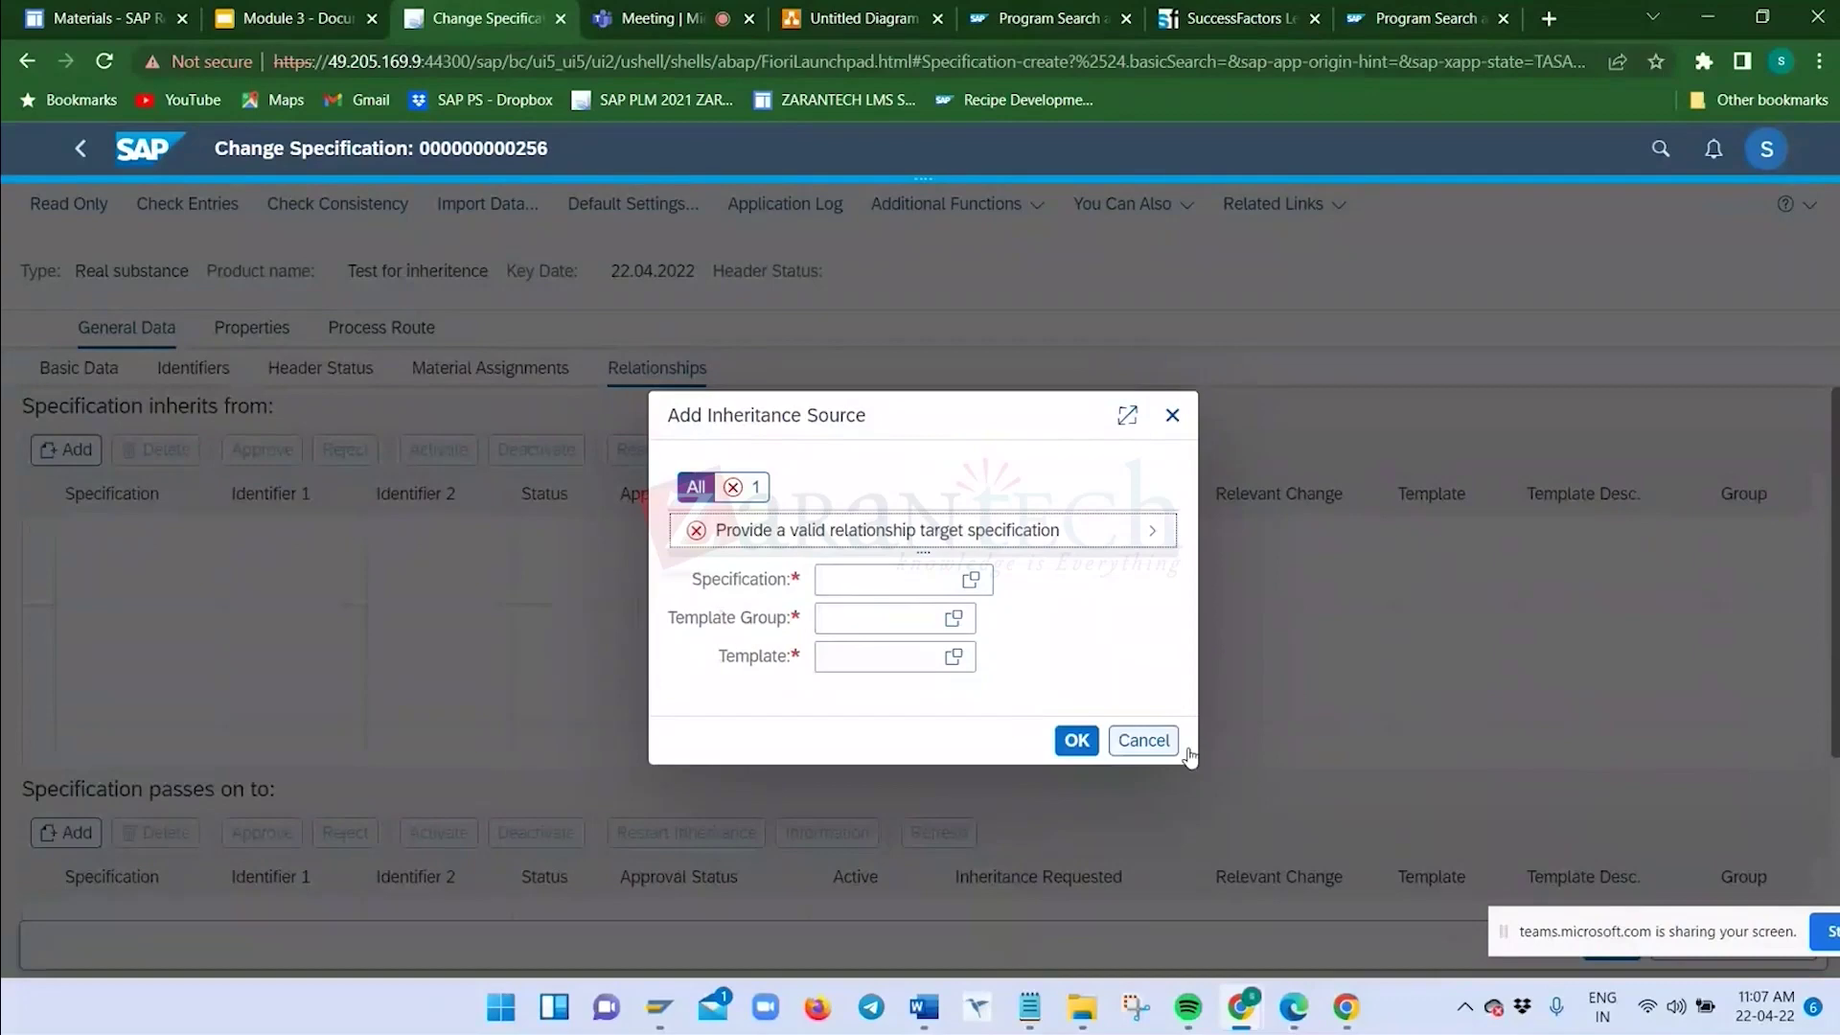
{"action": "left_click", "coordinate": [1125, 753]}
{"action": "left_click", "coordinate": [1125, 743]}
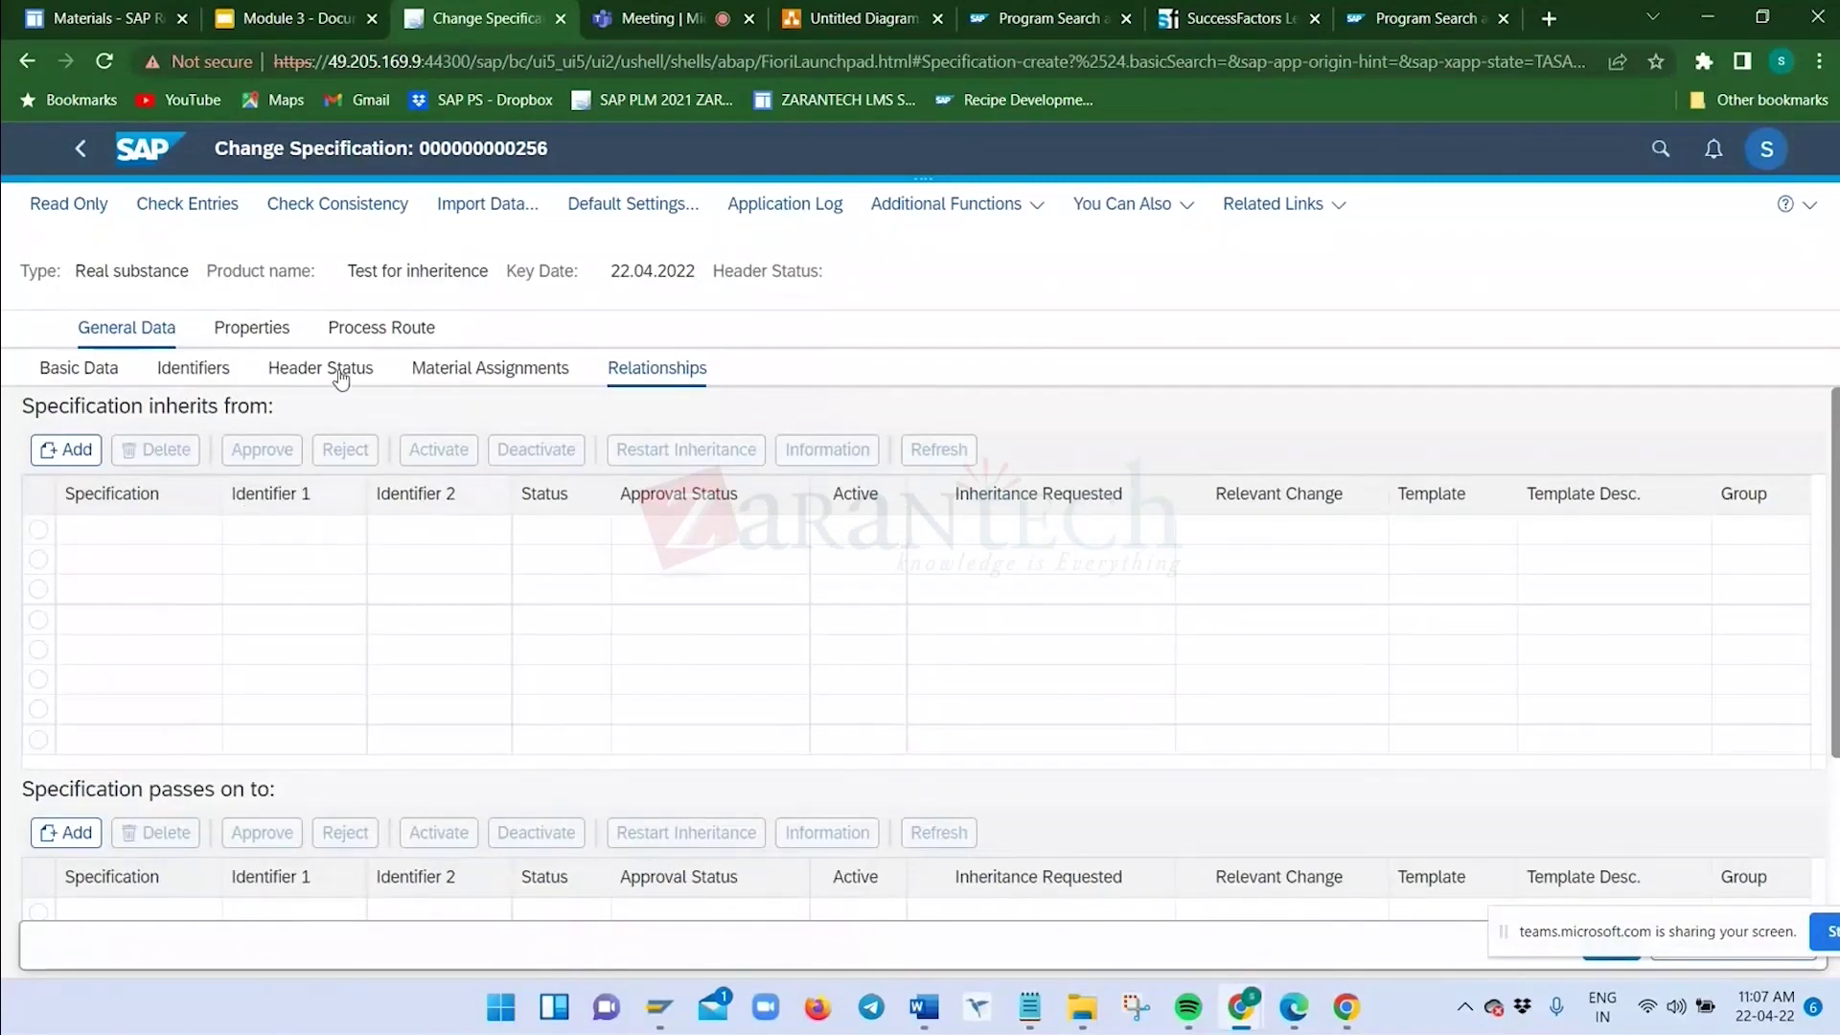
{"action": "left_click", "coordinate": [69, 452]}
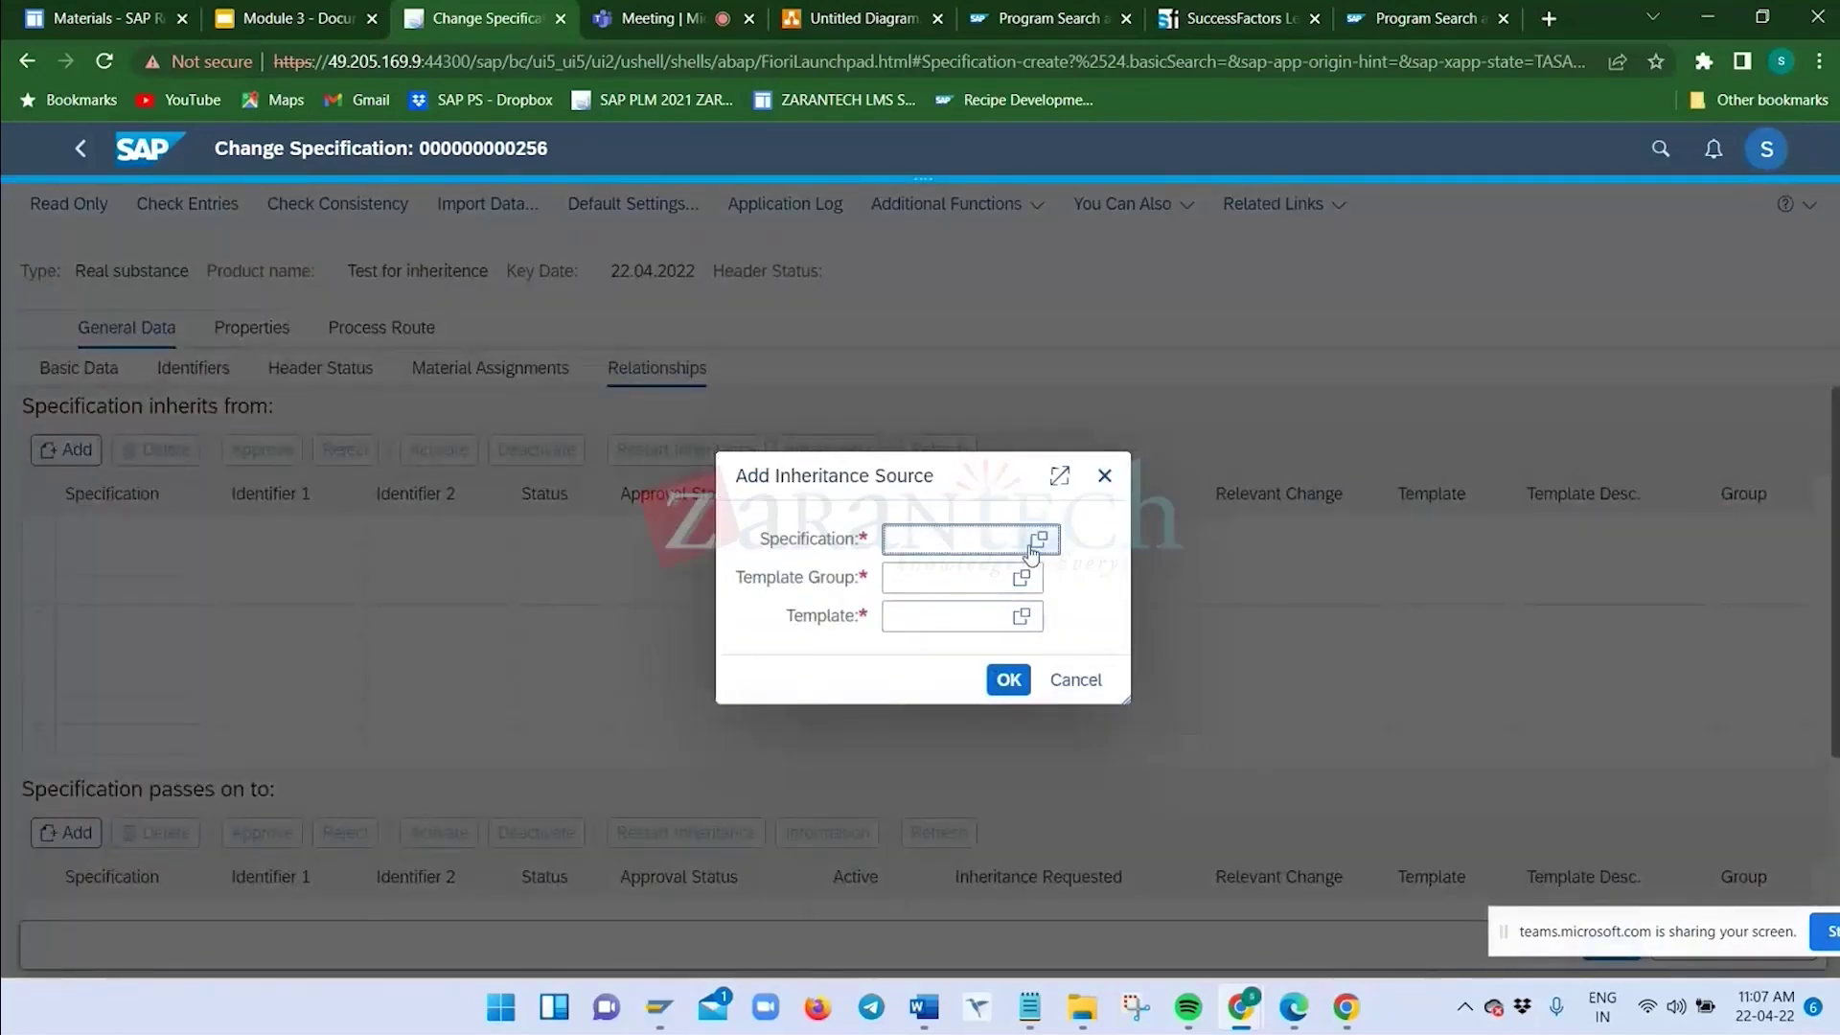
{"action": "left_click", "coordinate": [996, 551]}
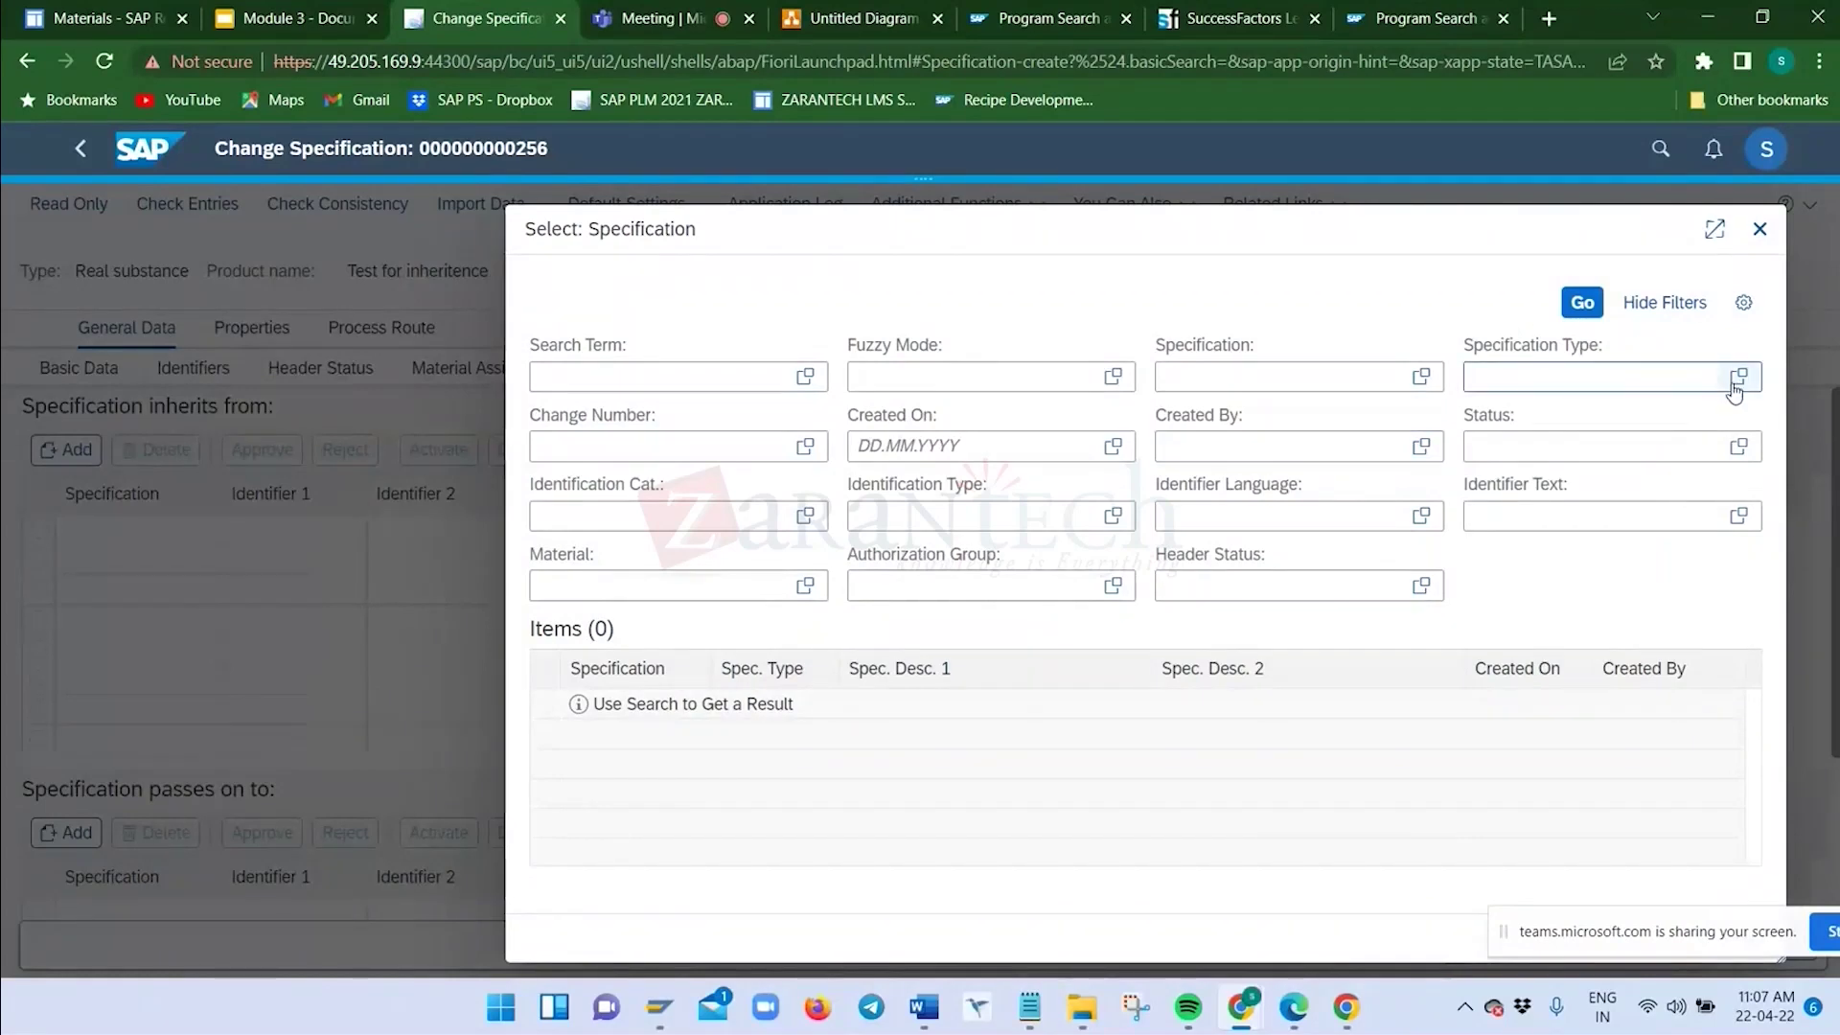
{"action": "left_click", "coordinate": [1582, 303]}
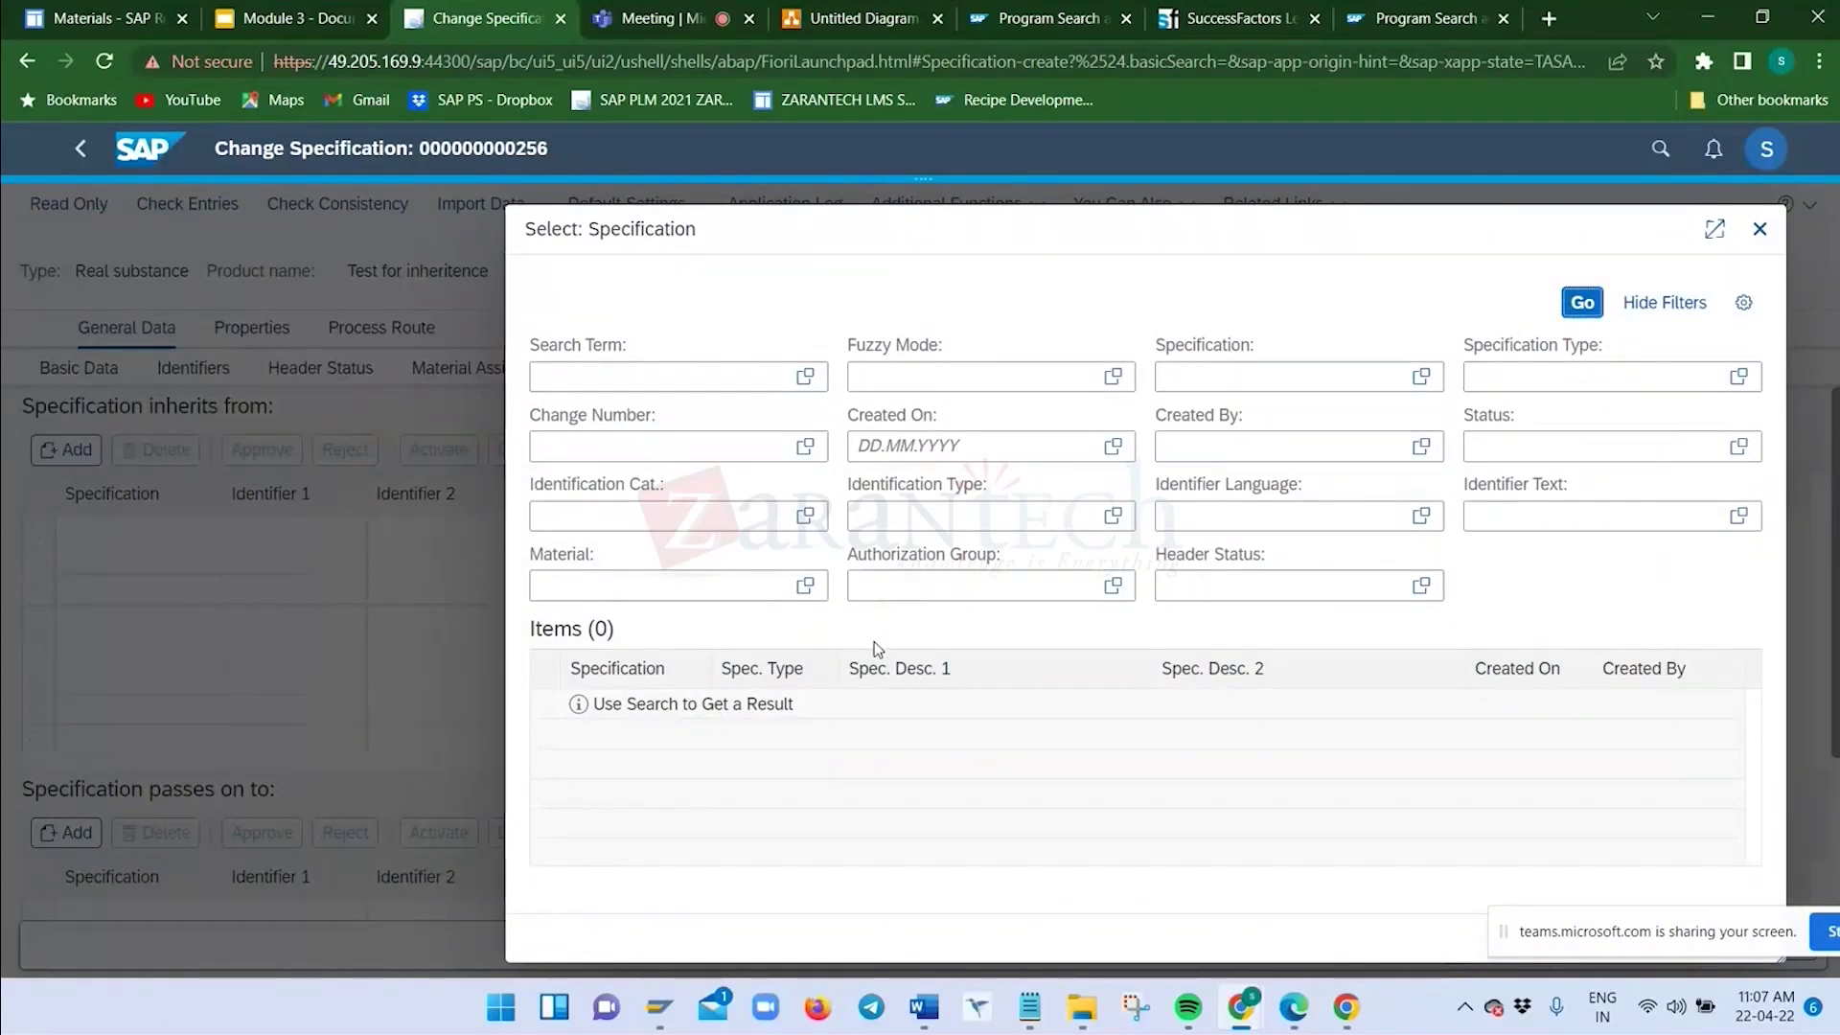
{"action": "scroll", "coordinate": [795, 814], "scroll_direction": "down", "scroll_amount": 3}
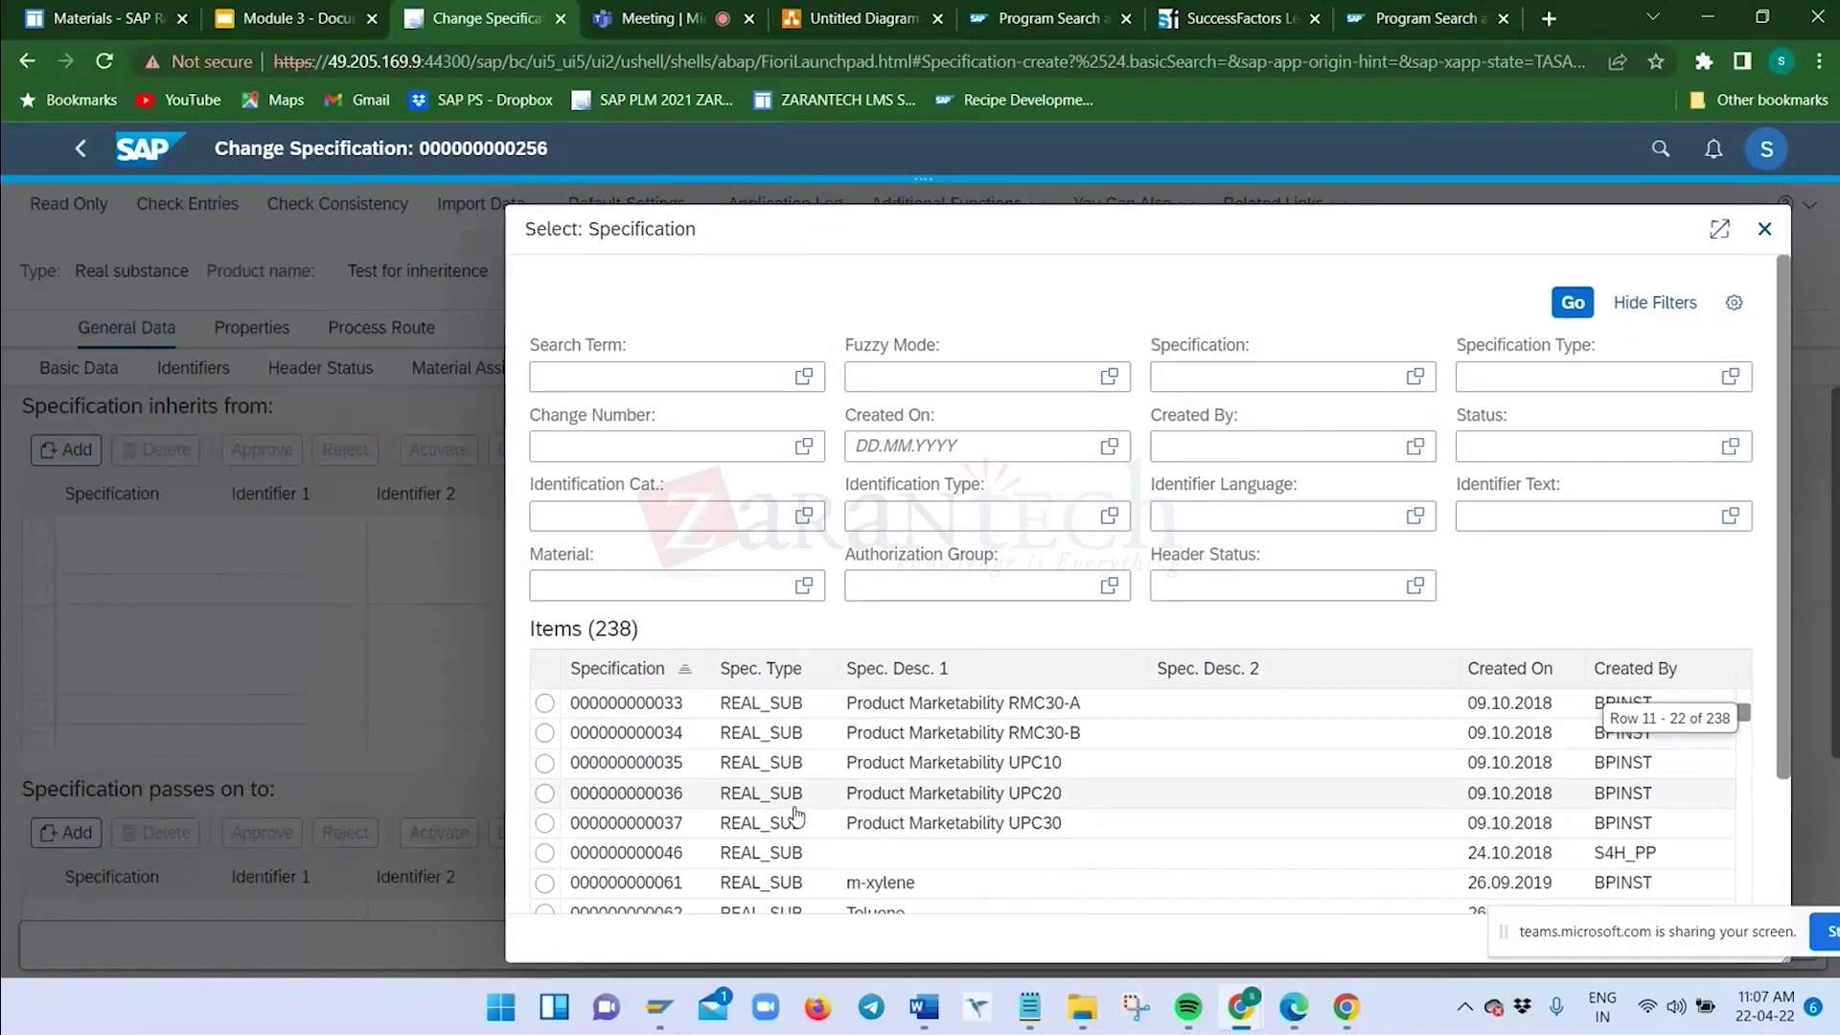
{"action": "scroll", "coordinate": [793, 810], "scroll_direction": "down", "scroll_amount": 2}
{"action": "scroll", "coordinate": [756, 808], "scroll_direction": "up", "scroll_amount": 4}
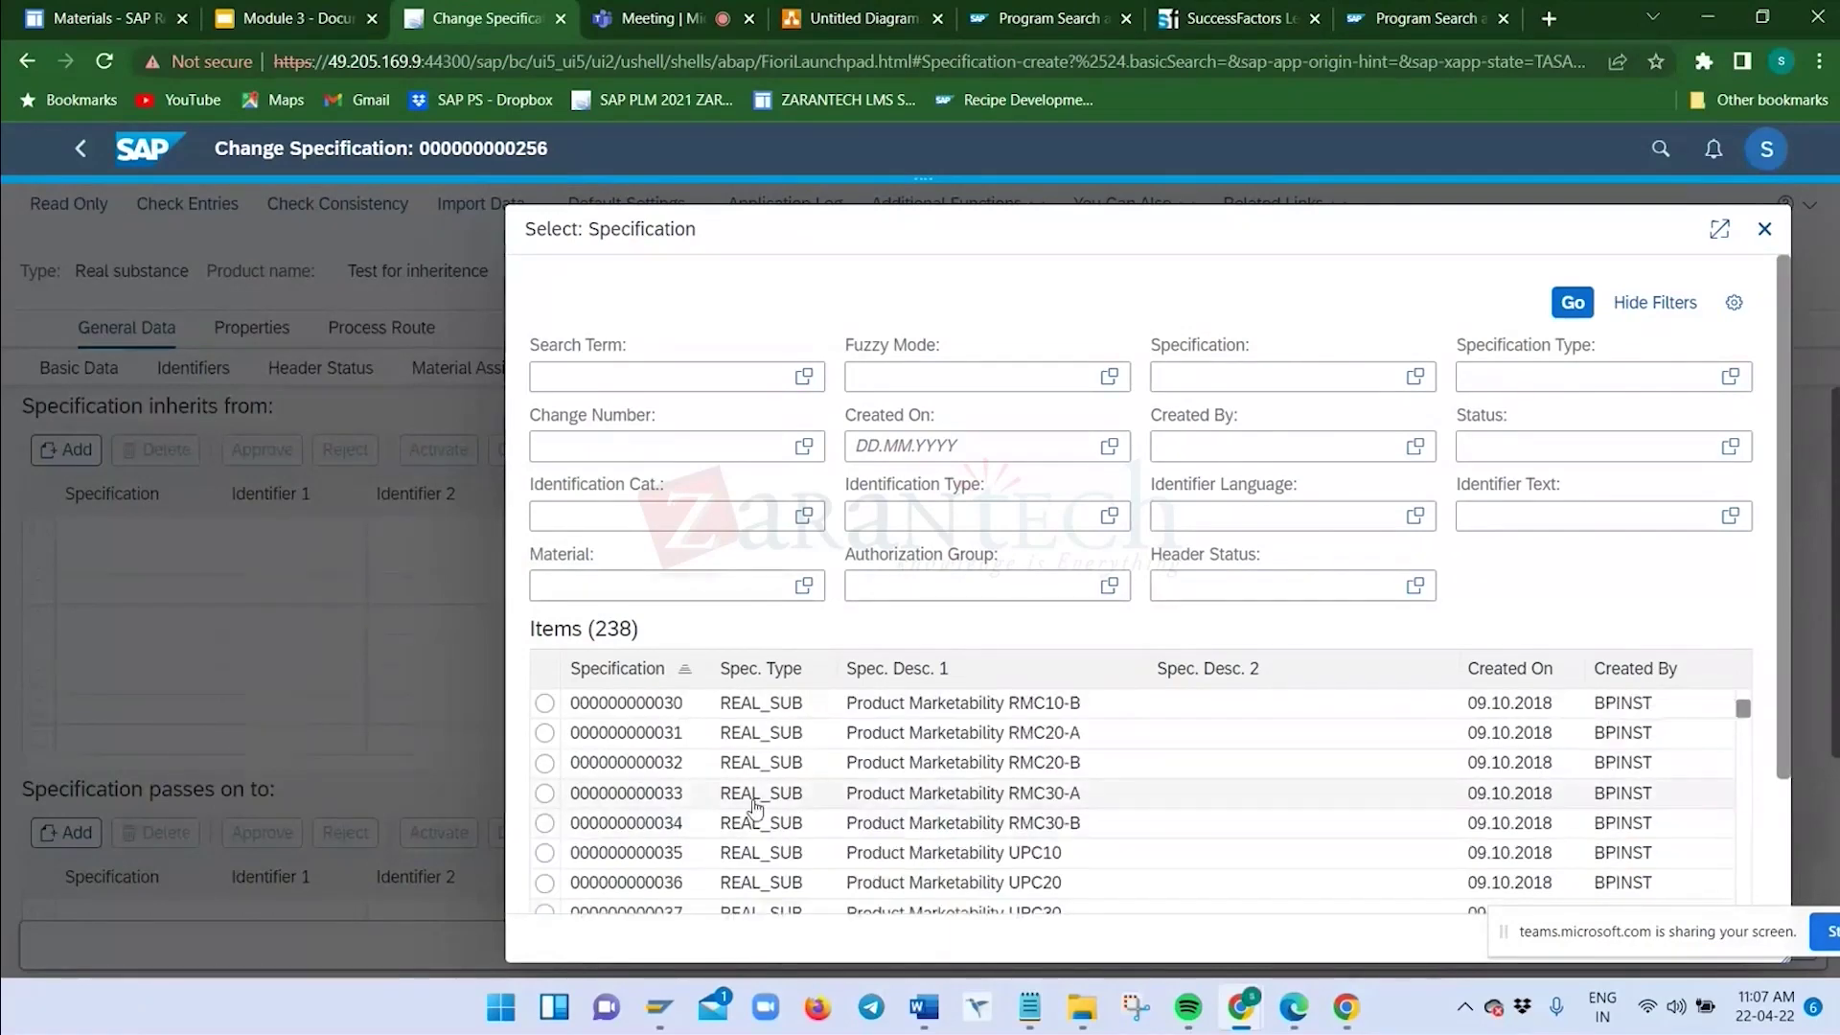
{"action": "left_click", "coordinate": [758, 763]}
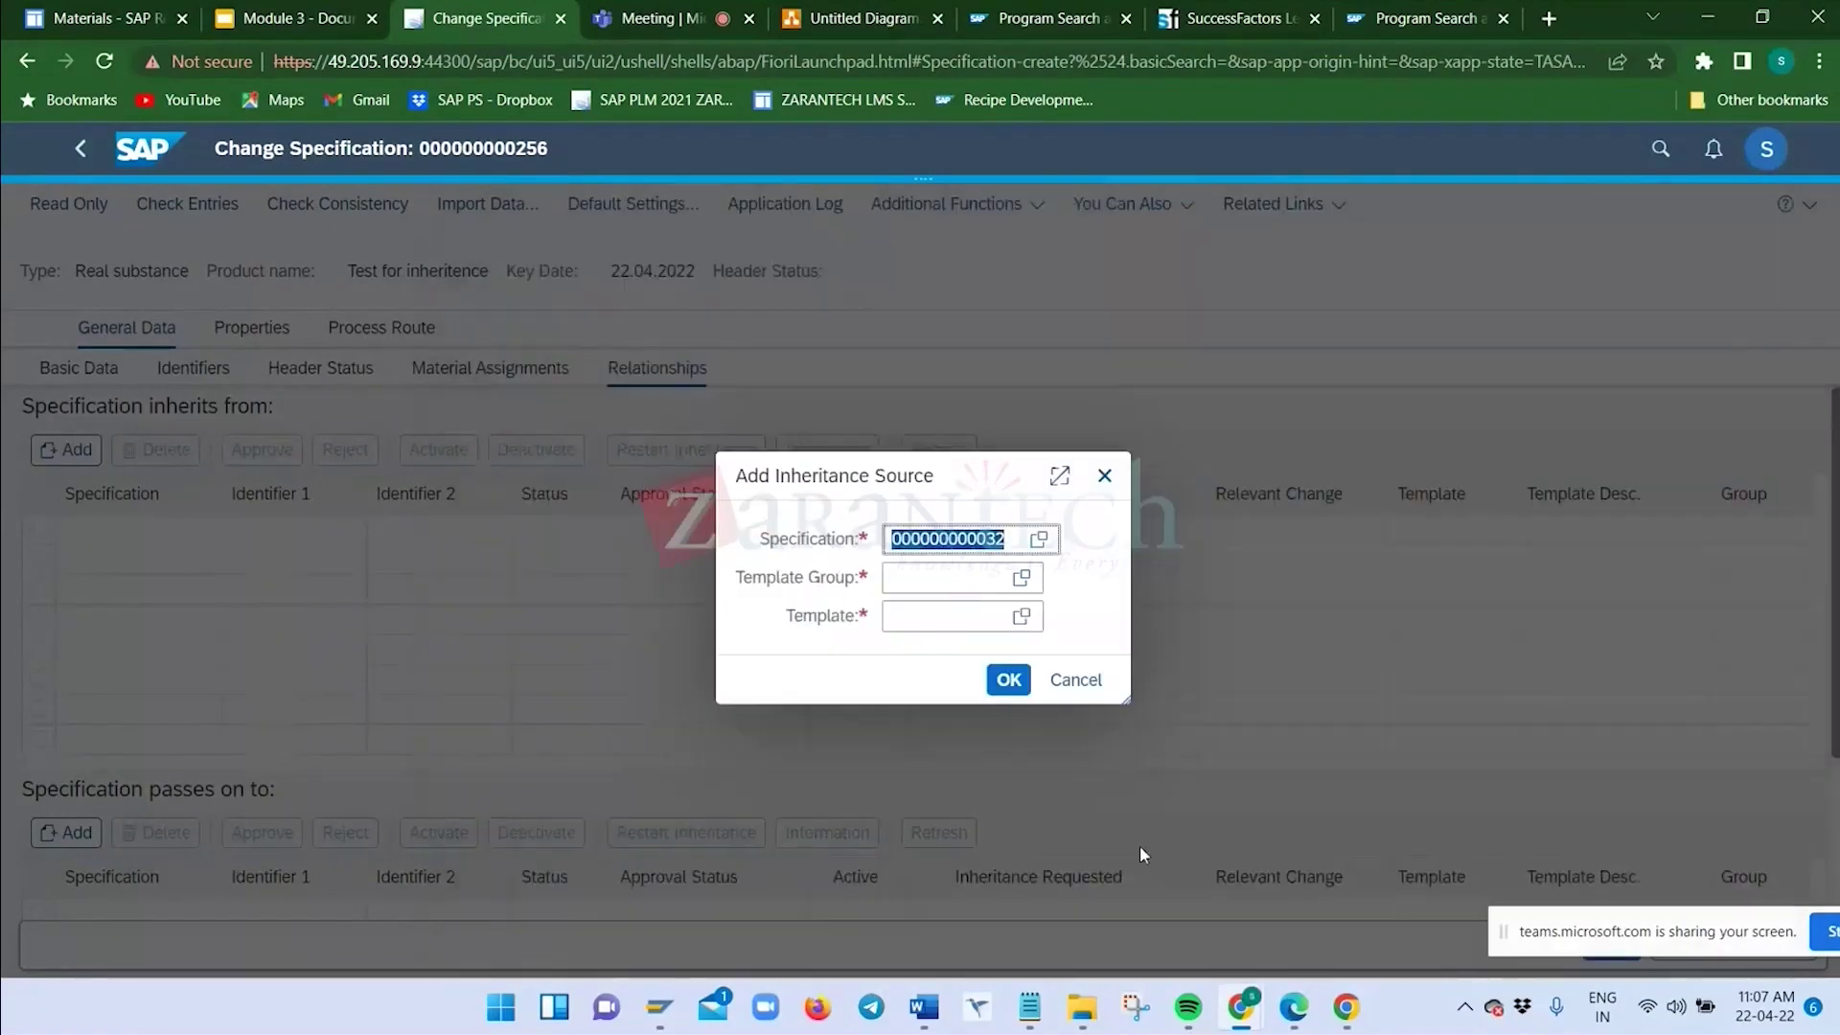
{"action": "left_click", "coordinate": [1022, 579]}
{"action": "left_click", "coordinate": [361, 503]}
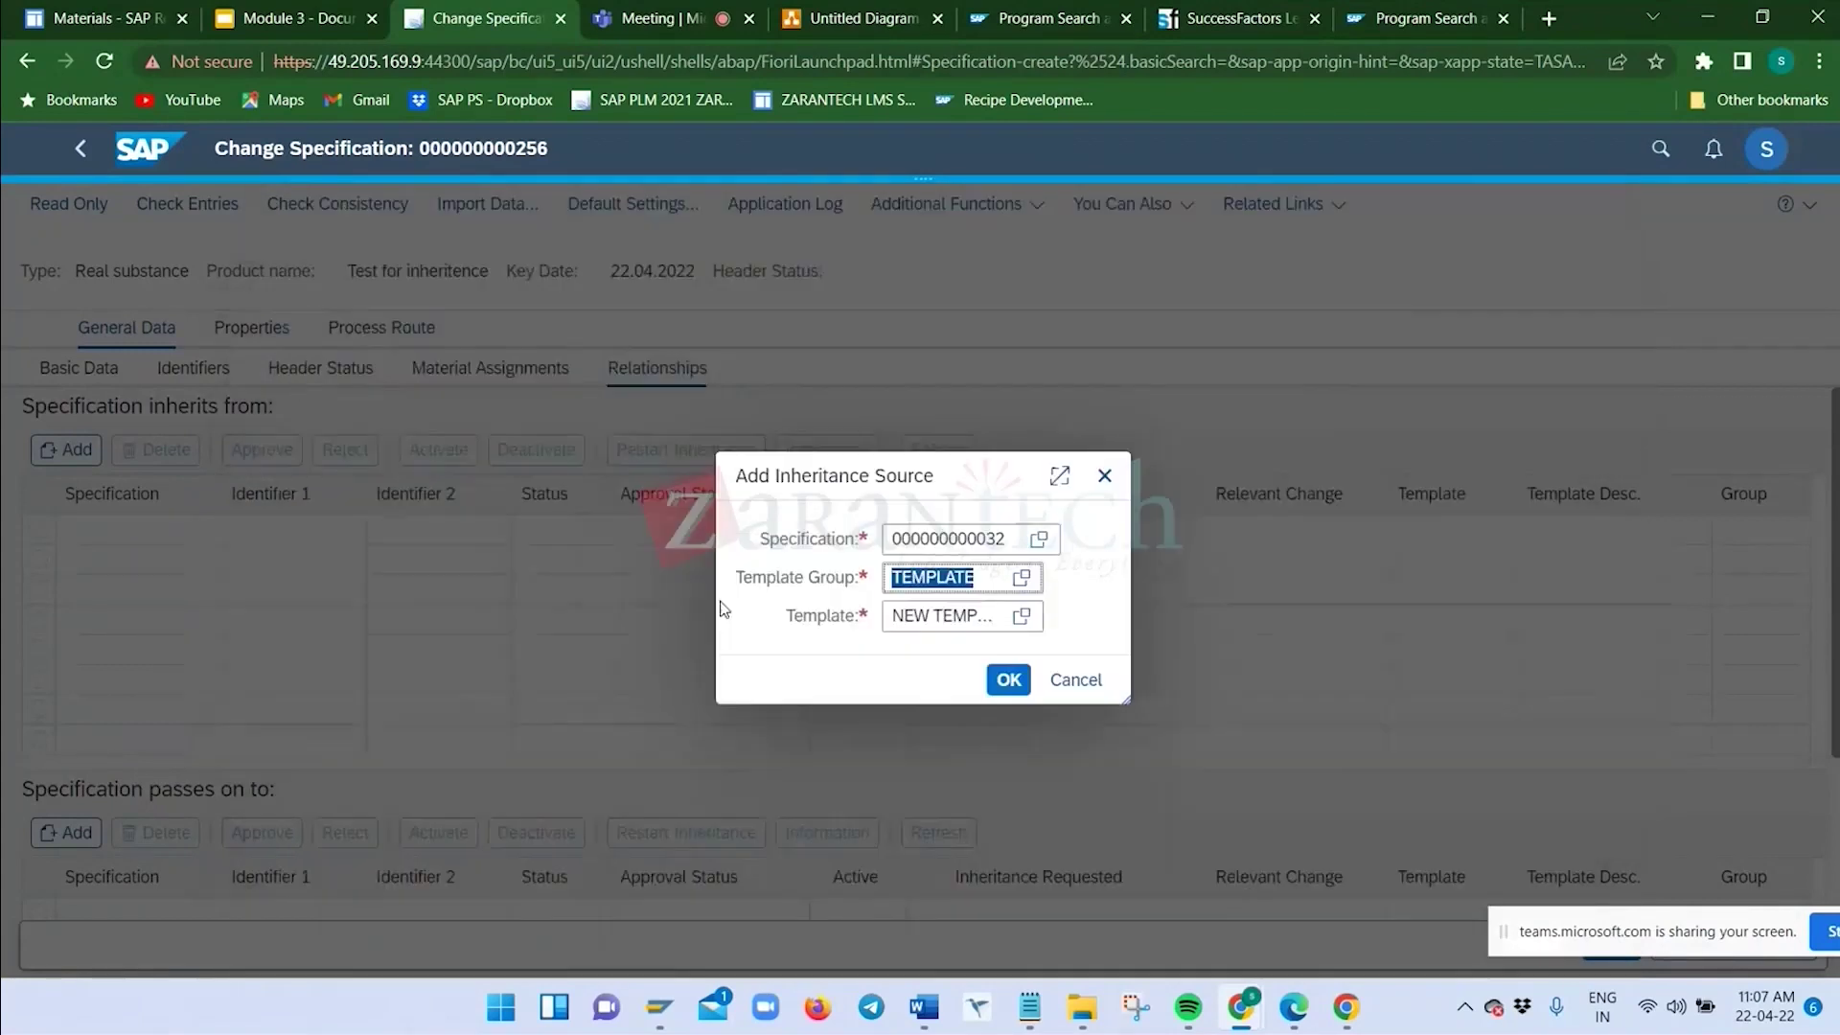
{"action": "left_click", "coordinate": [1008, 677]}
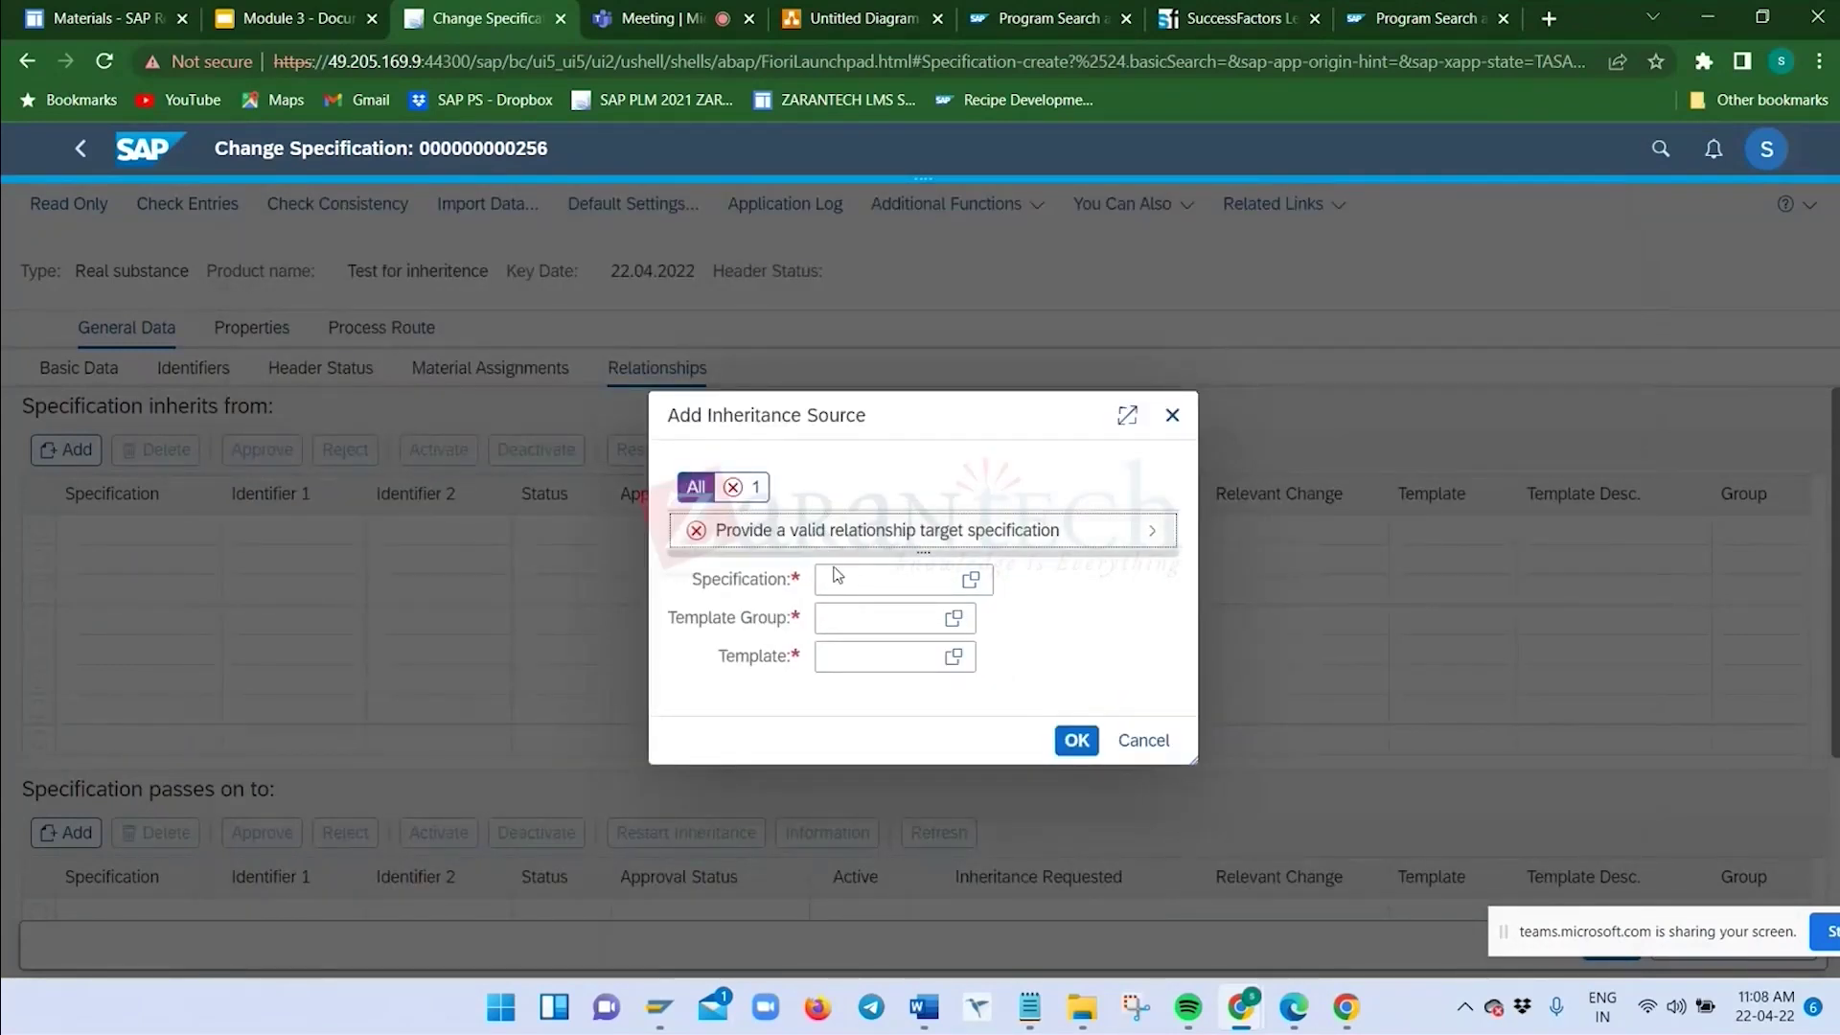
{"action": "left_click", "coordinate": [1127, 746]}
{"action": "key", "text": "Escape"}
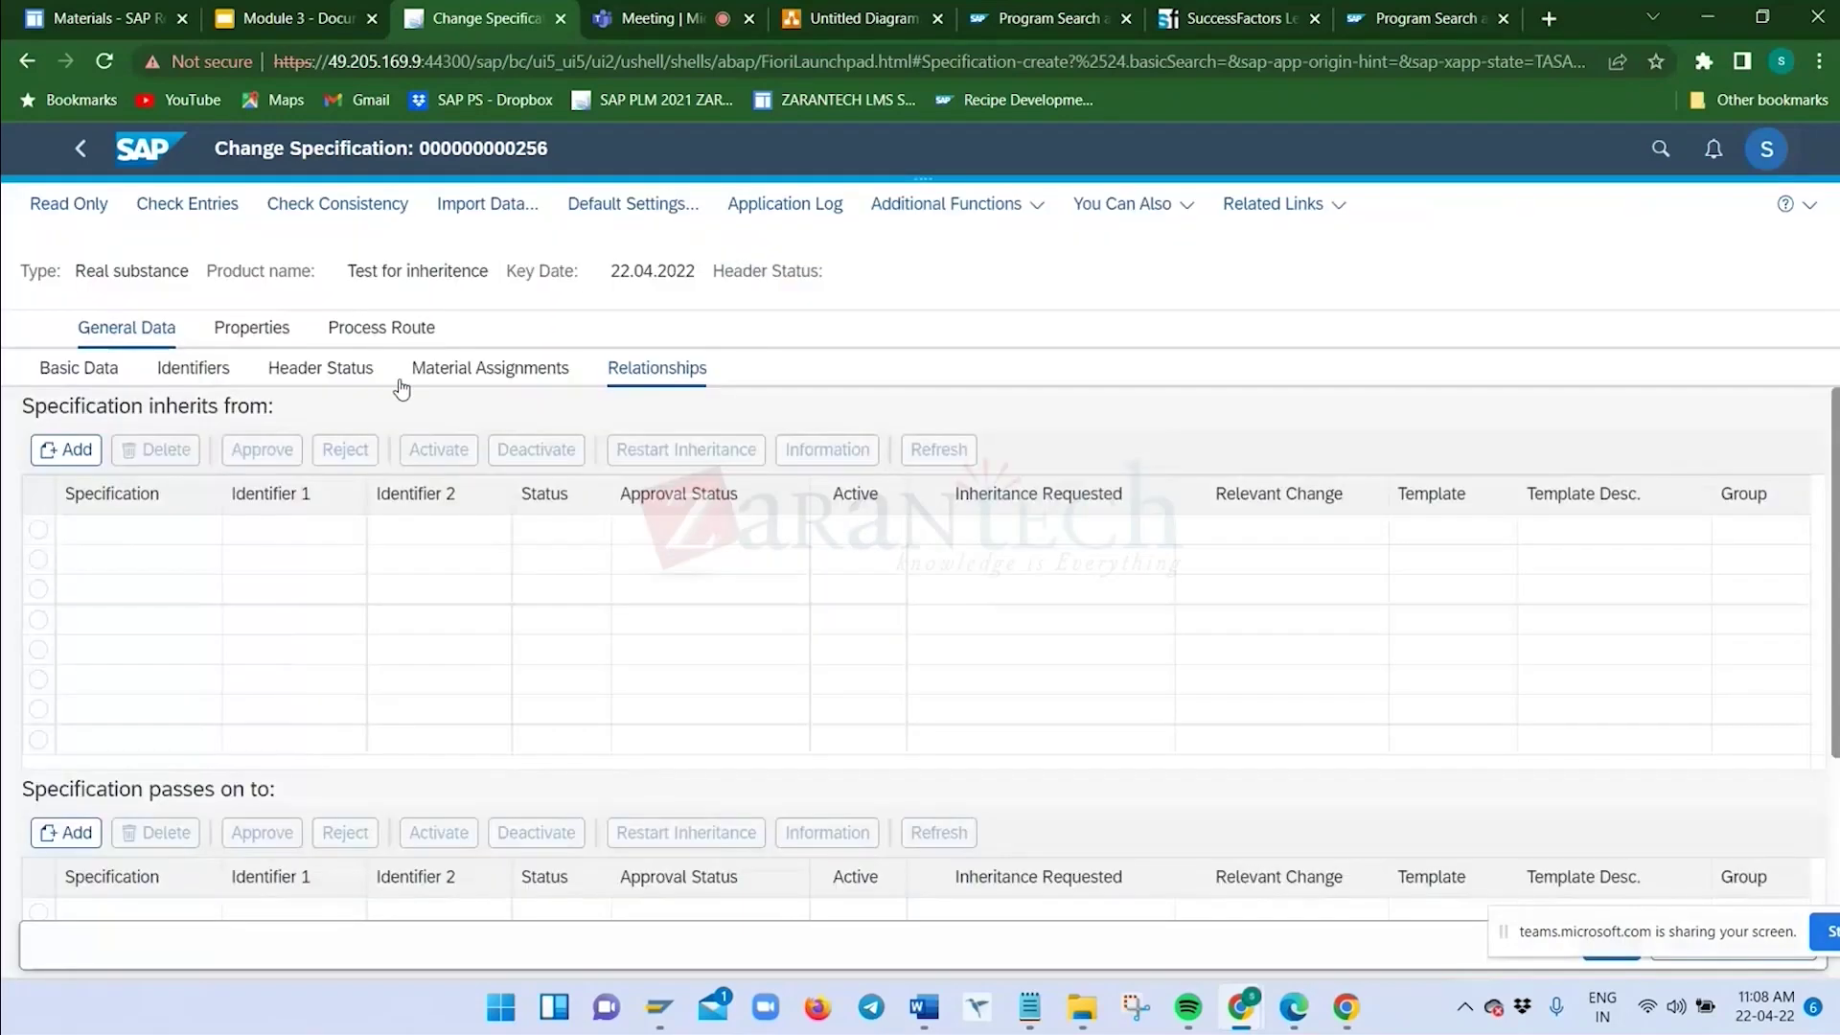
Leave specification 256 without saving and return to the launchpad home page
{"action": "scroll", "coordinate": [274, 722], "scroll_direction": "down", "scroll_amount": 3}
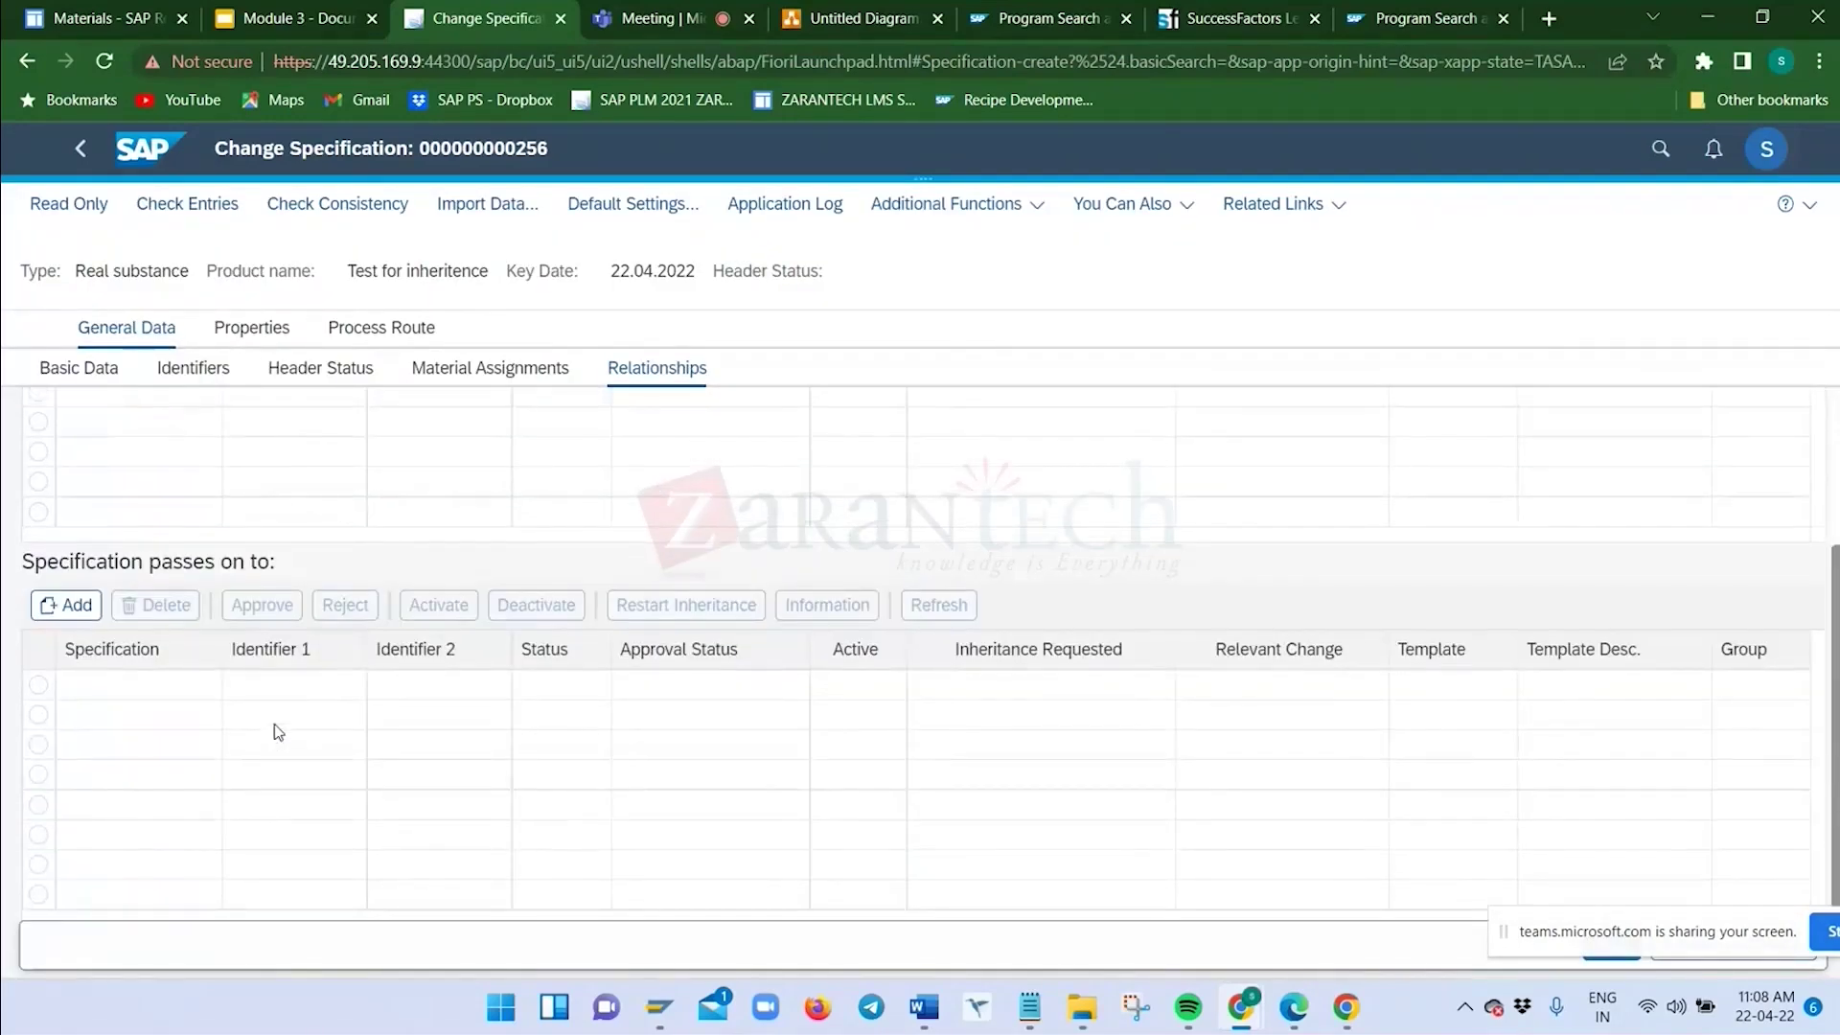
{"action": "scroll", "coordinate": [274, 722], "scroll_direction": "up", "scroll_amount": 3}
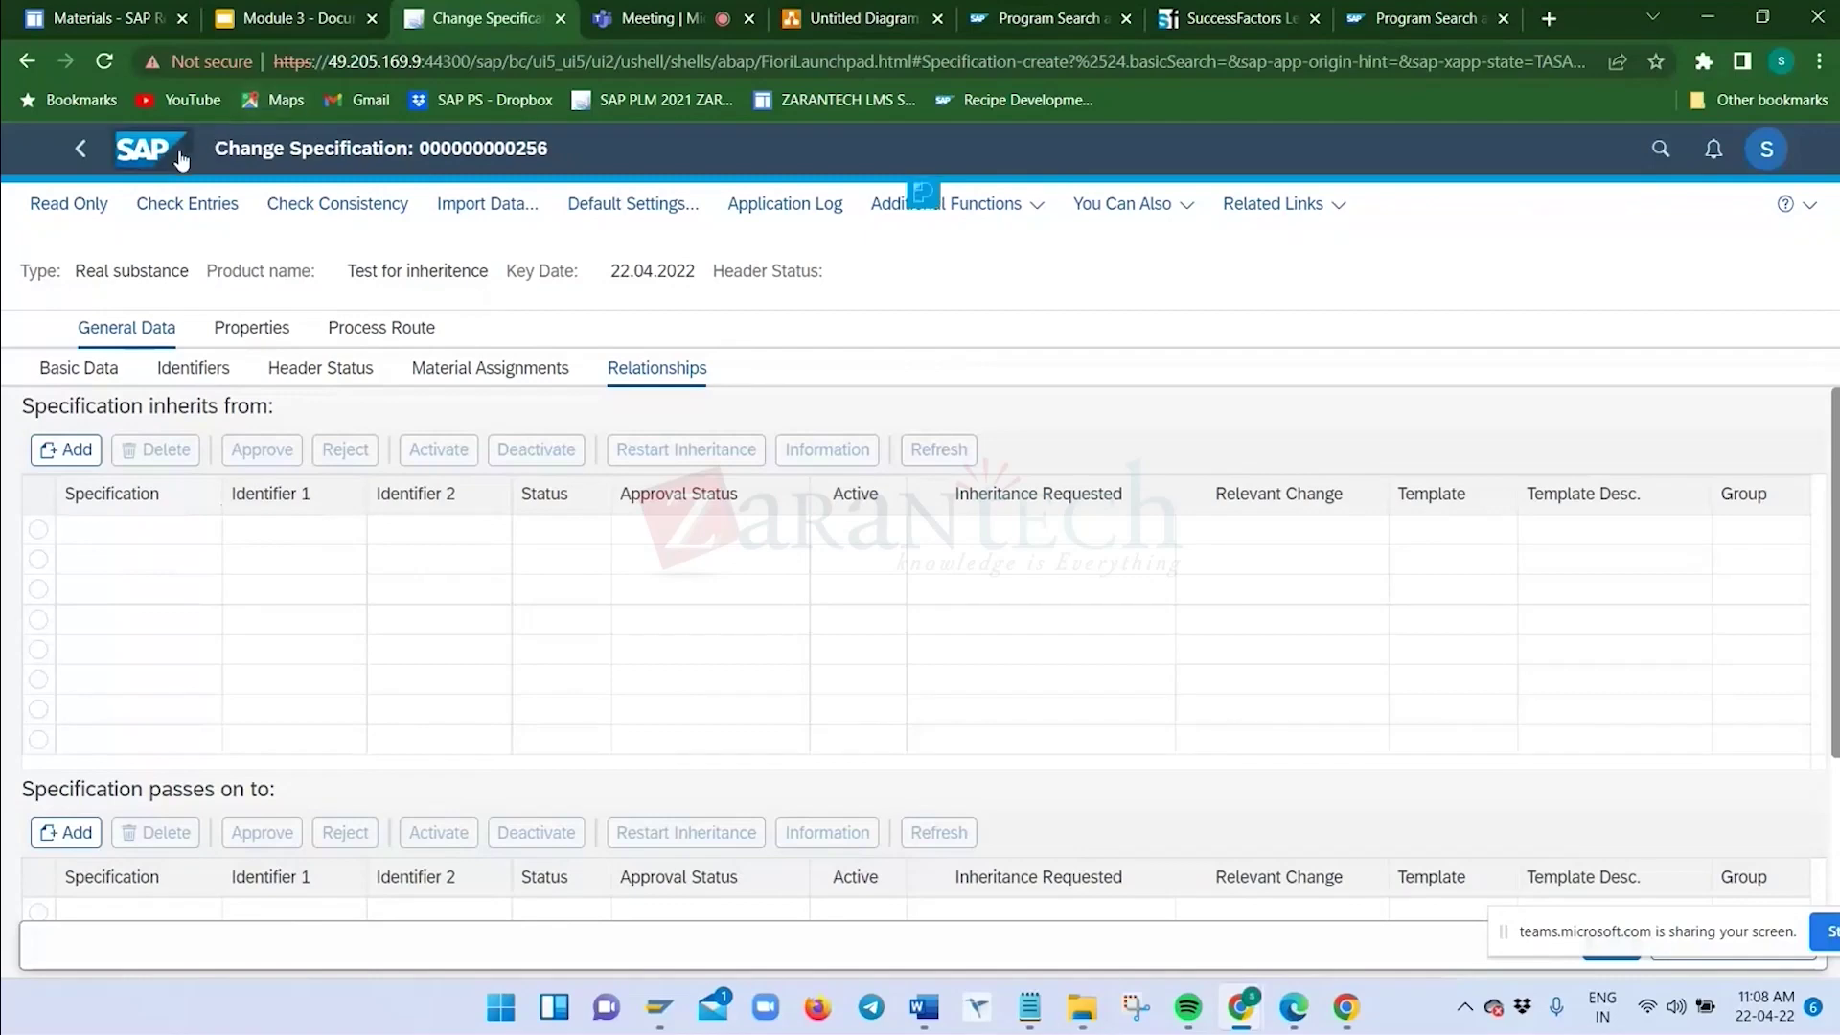
{"action": "scroll", "coordinate": [1630, 744], "scroll_direction": "down", "scroll_amount": 3}
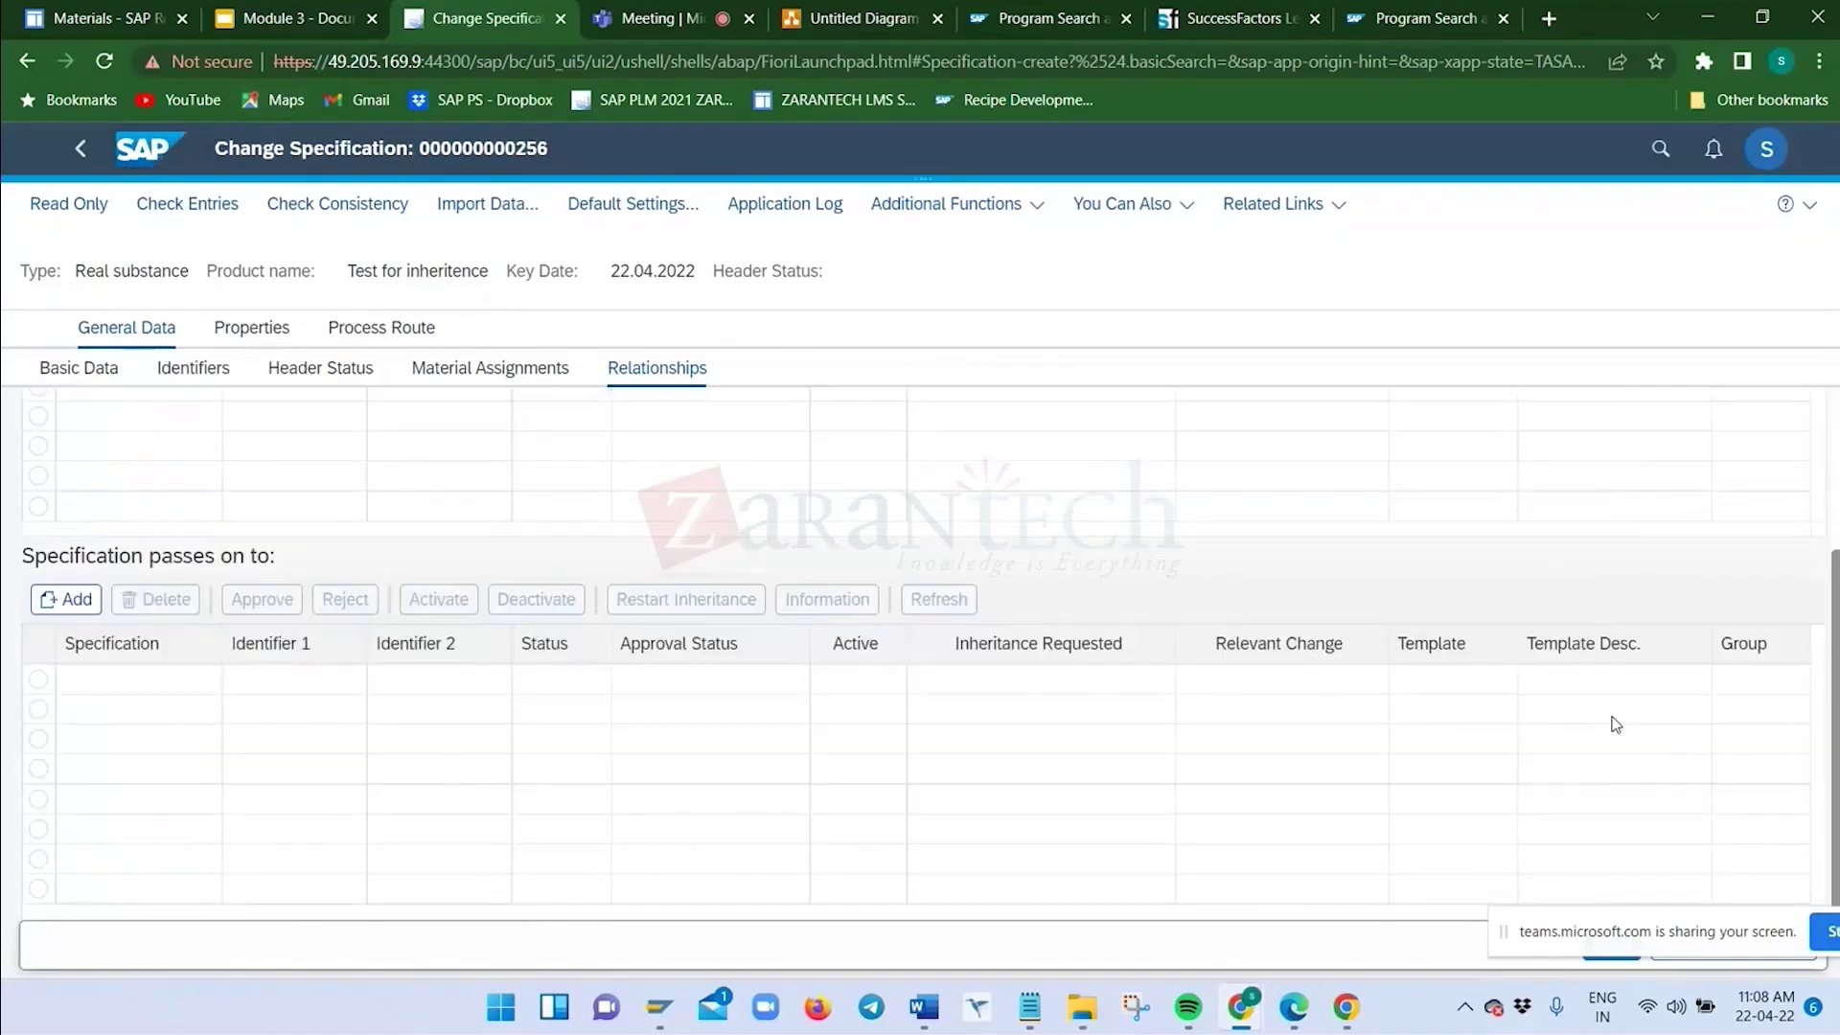
{"action": "scroll", "coordinate": [1669, 746], "scroll_direction": "up", "scroll_amount": 3}
{"action": "left_click", "coordinate": [151, 149]}
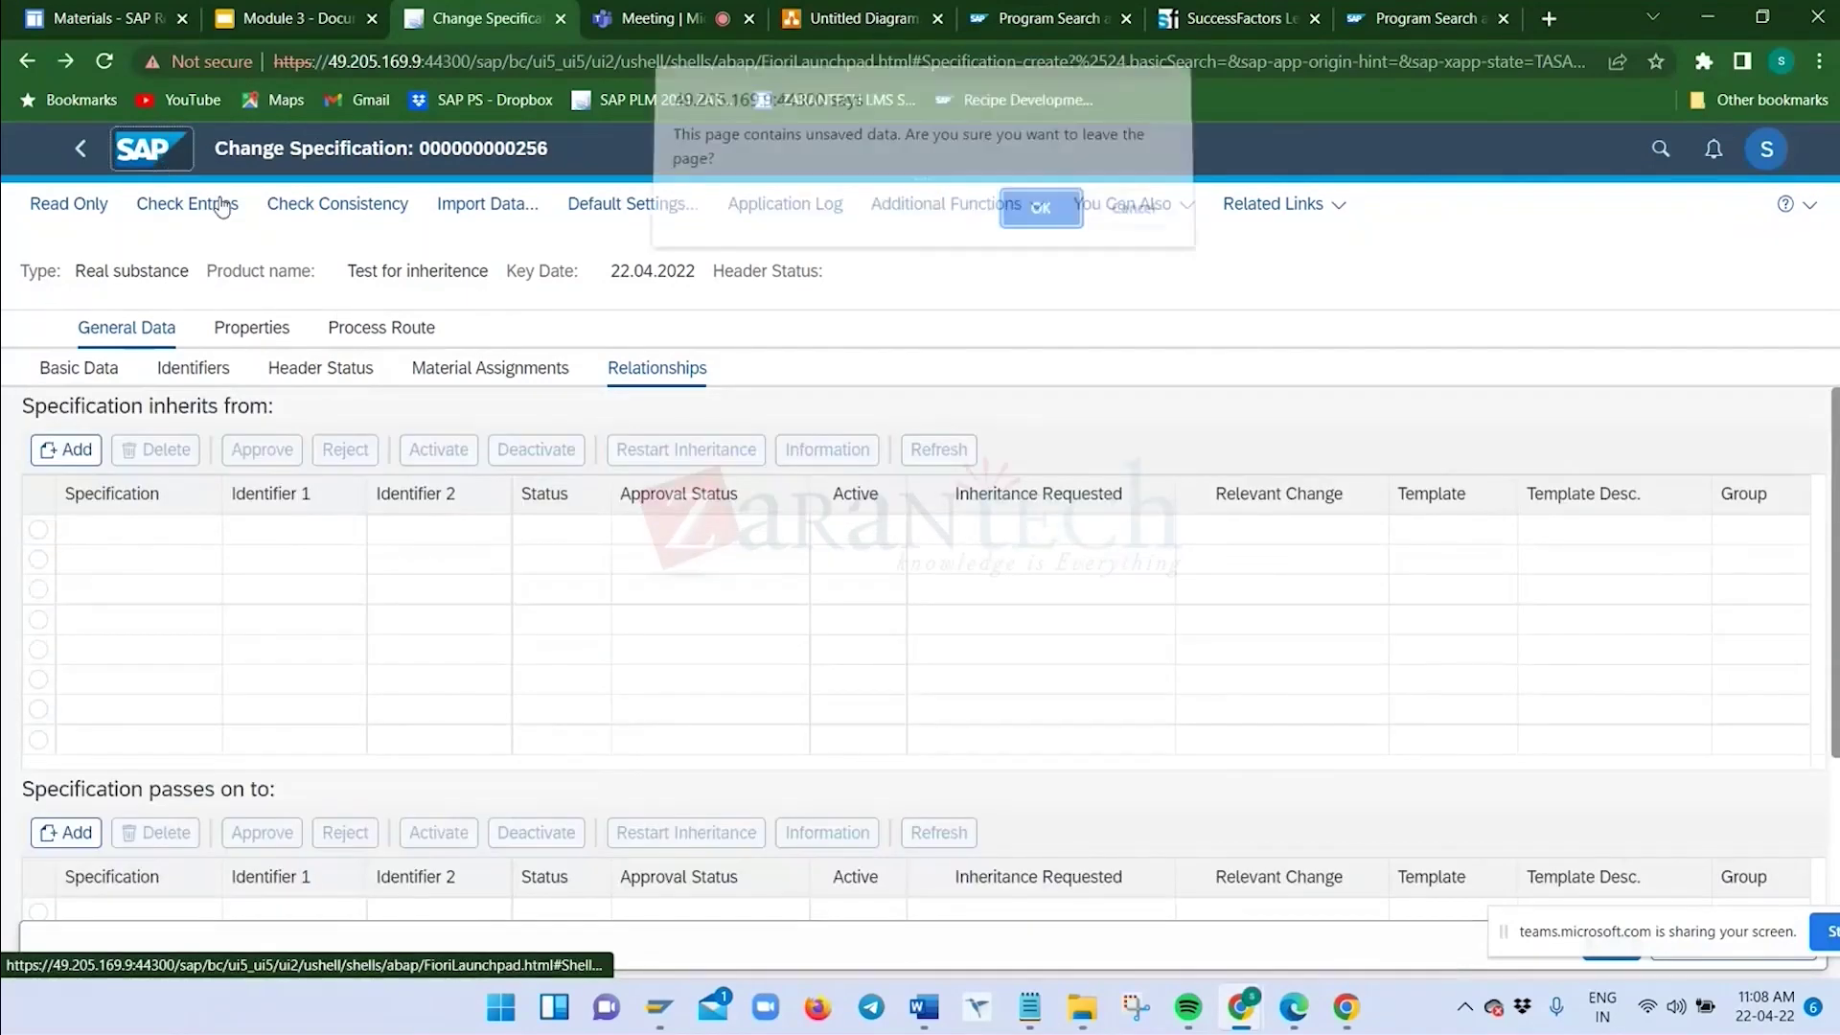
{"action": "left_click", "coordinate": [1037, 222]}
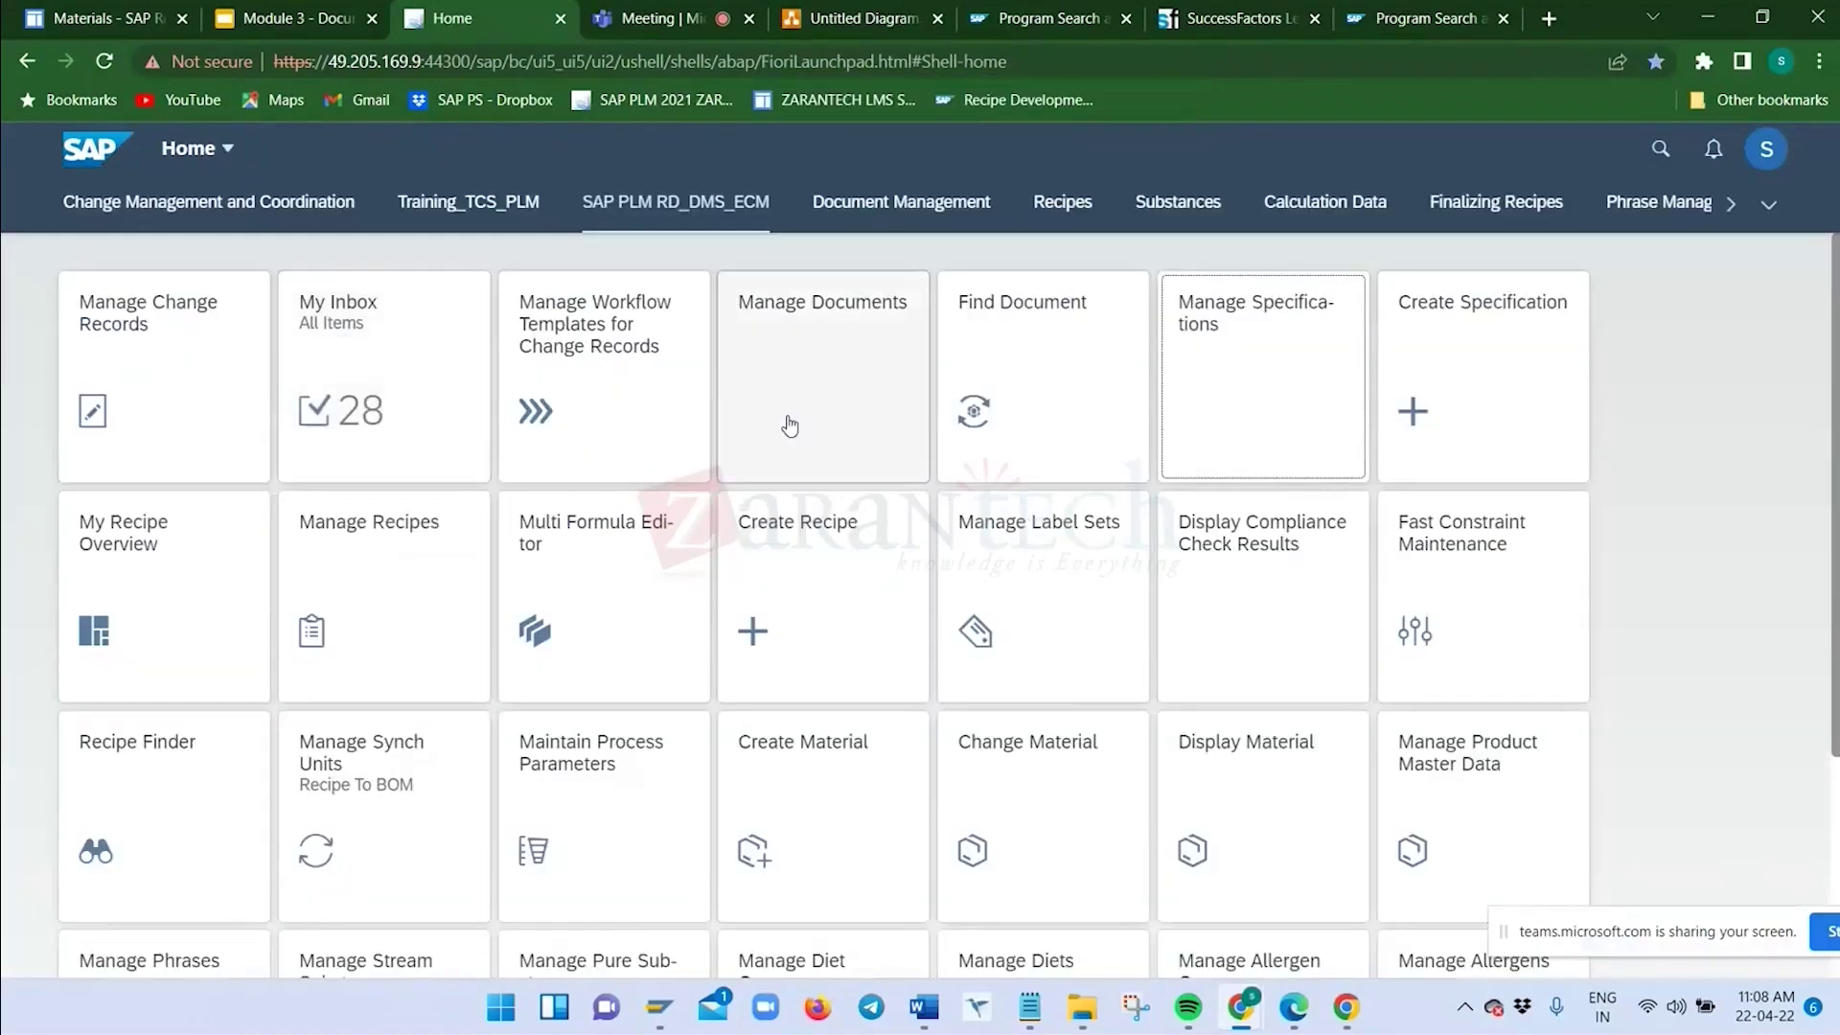
Open the Manage Specifications app and list all specifications for the search date 22.04.2022
{"action": "left_click", "coordinate": [814, 391]}
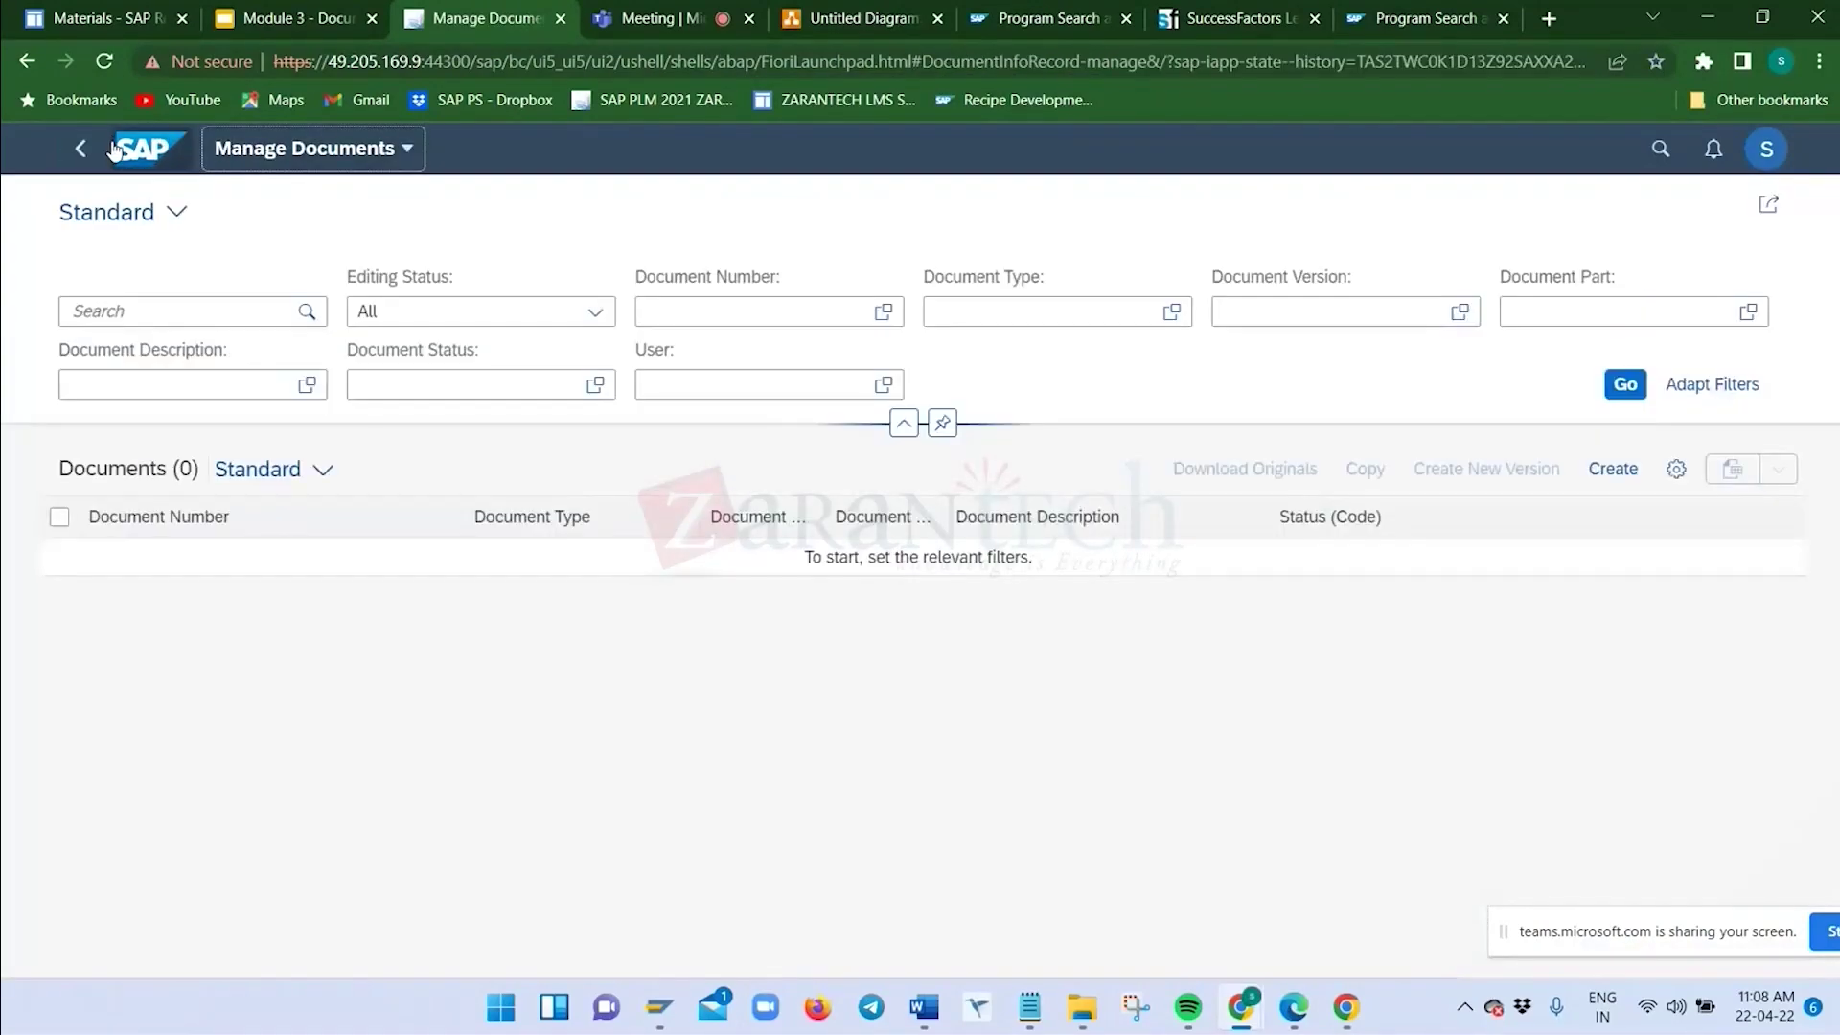
{"action": "left_click", "coordinate": [153, 153]}
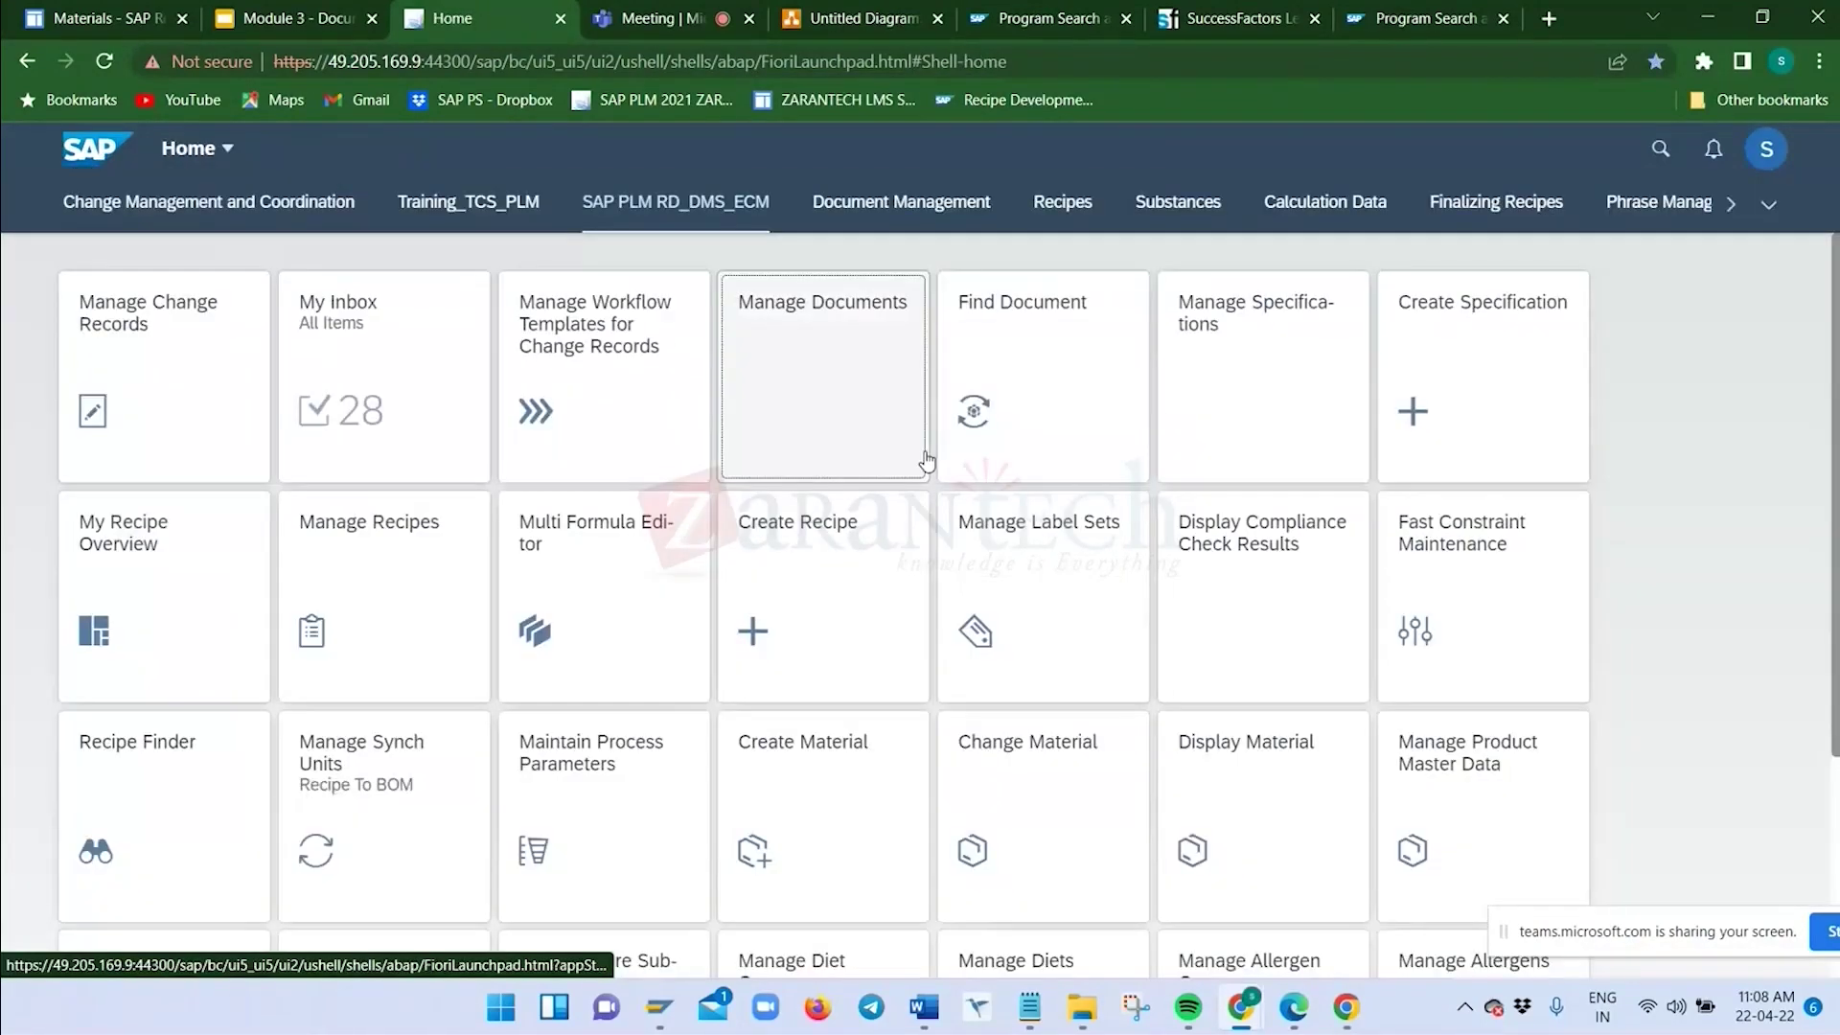
{"action": "left_click", "coordinate": [1239, 401]}
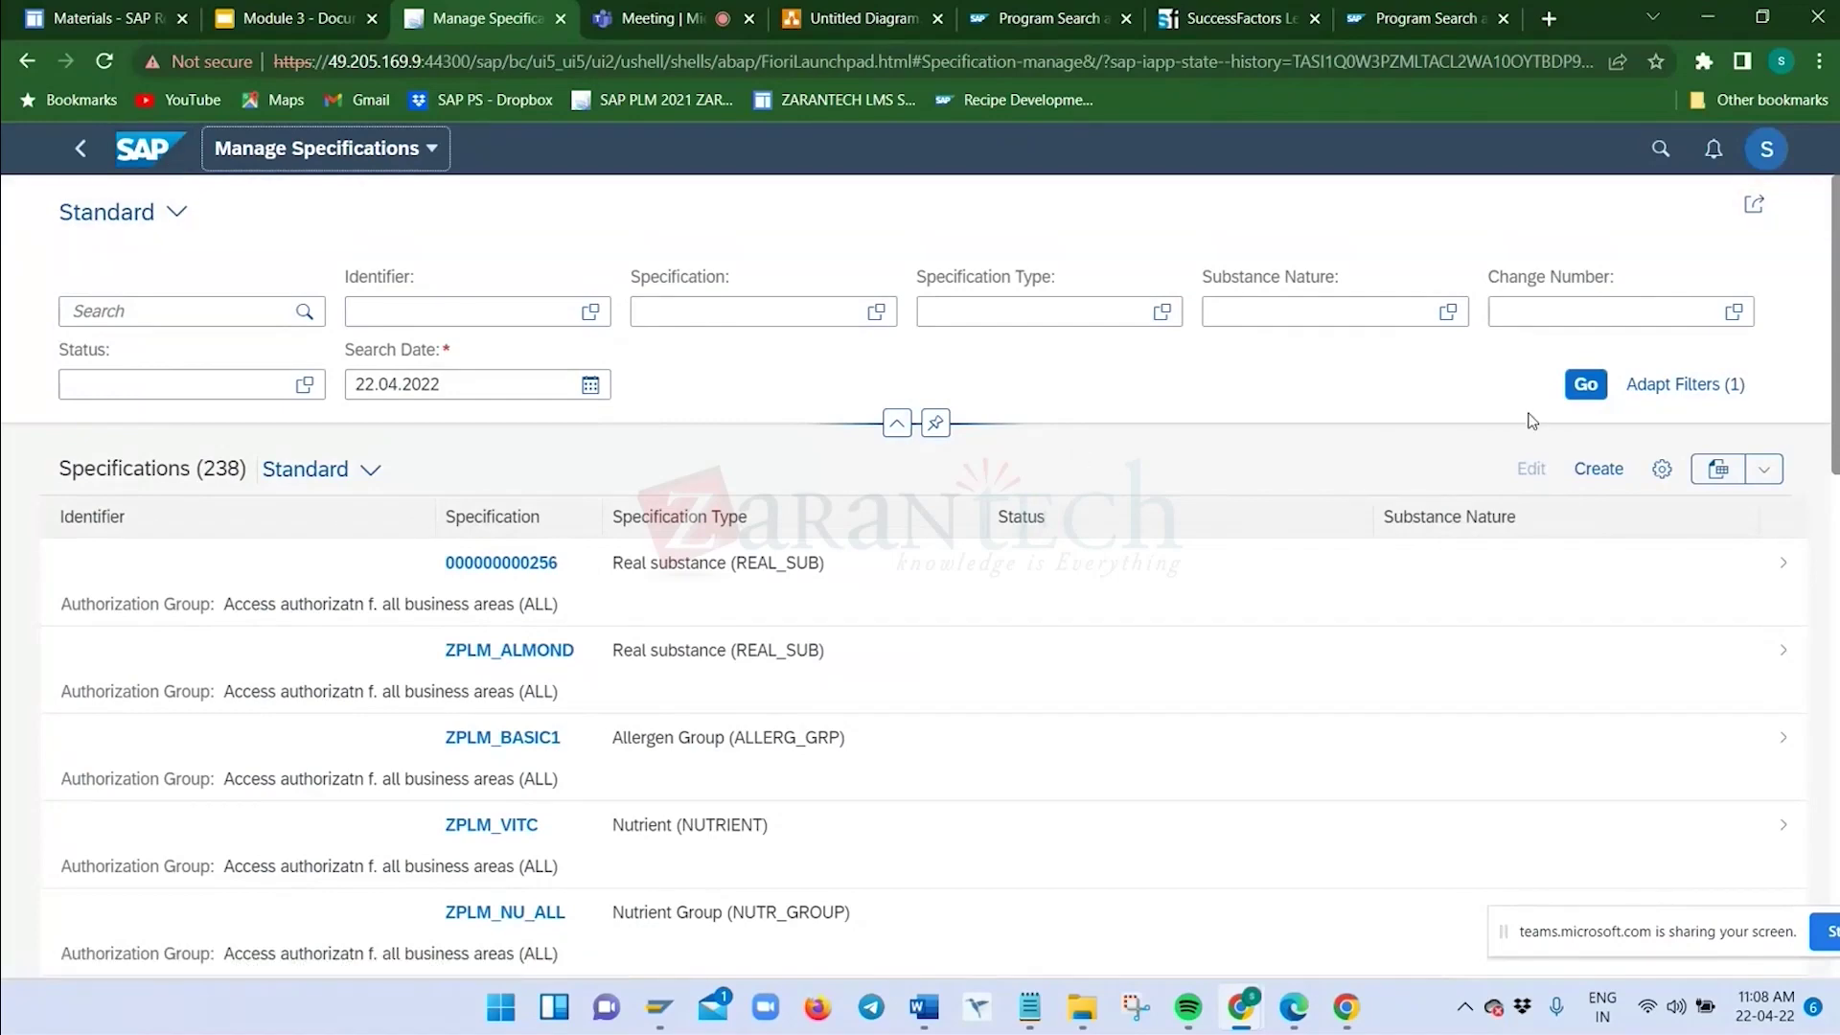
{"action": "left_click", "coordinate": [1586, 385]}
{"action": "scroll", "coordinate": [920, 798], "scroll_direction": "down", "scroll_amount": 8}
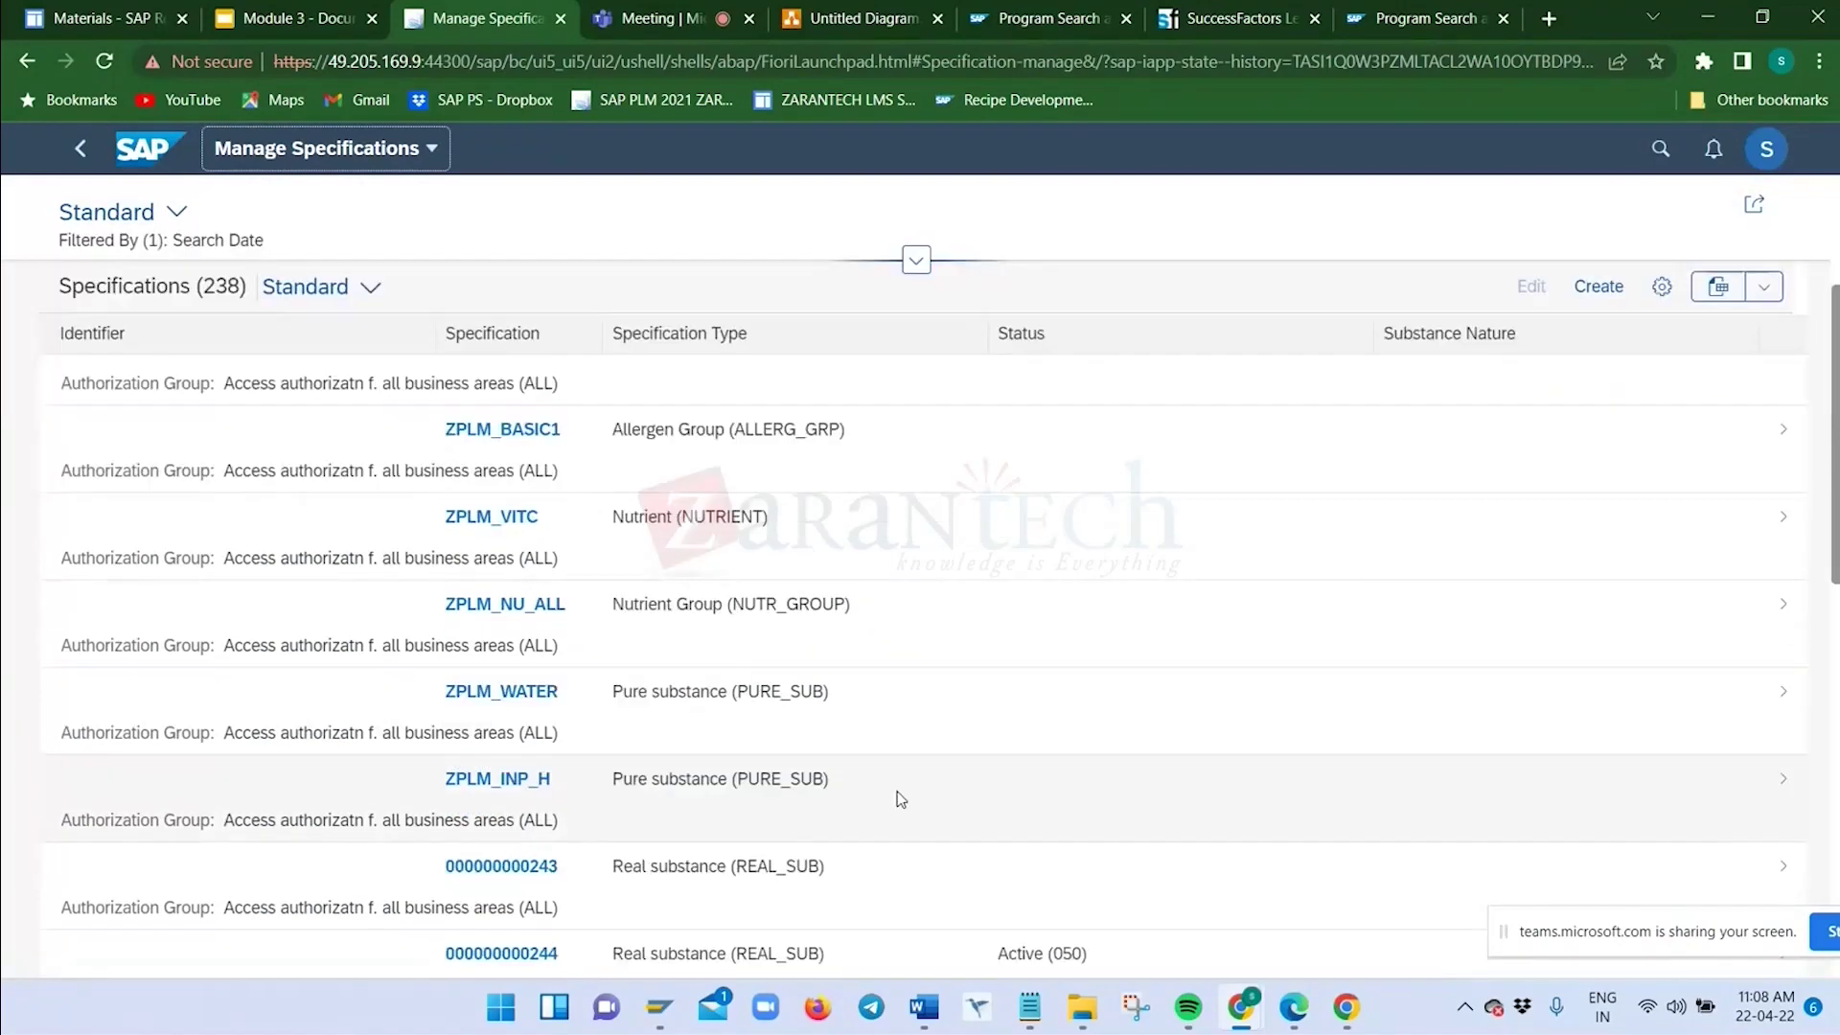
{"action": "scroll", "coordinate": [742, 633], "scroll_direction": "up", "scroll_amount": 4}
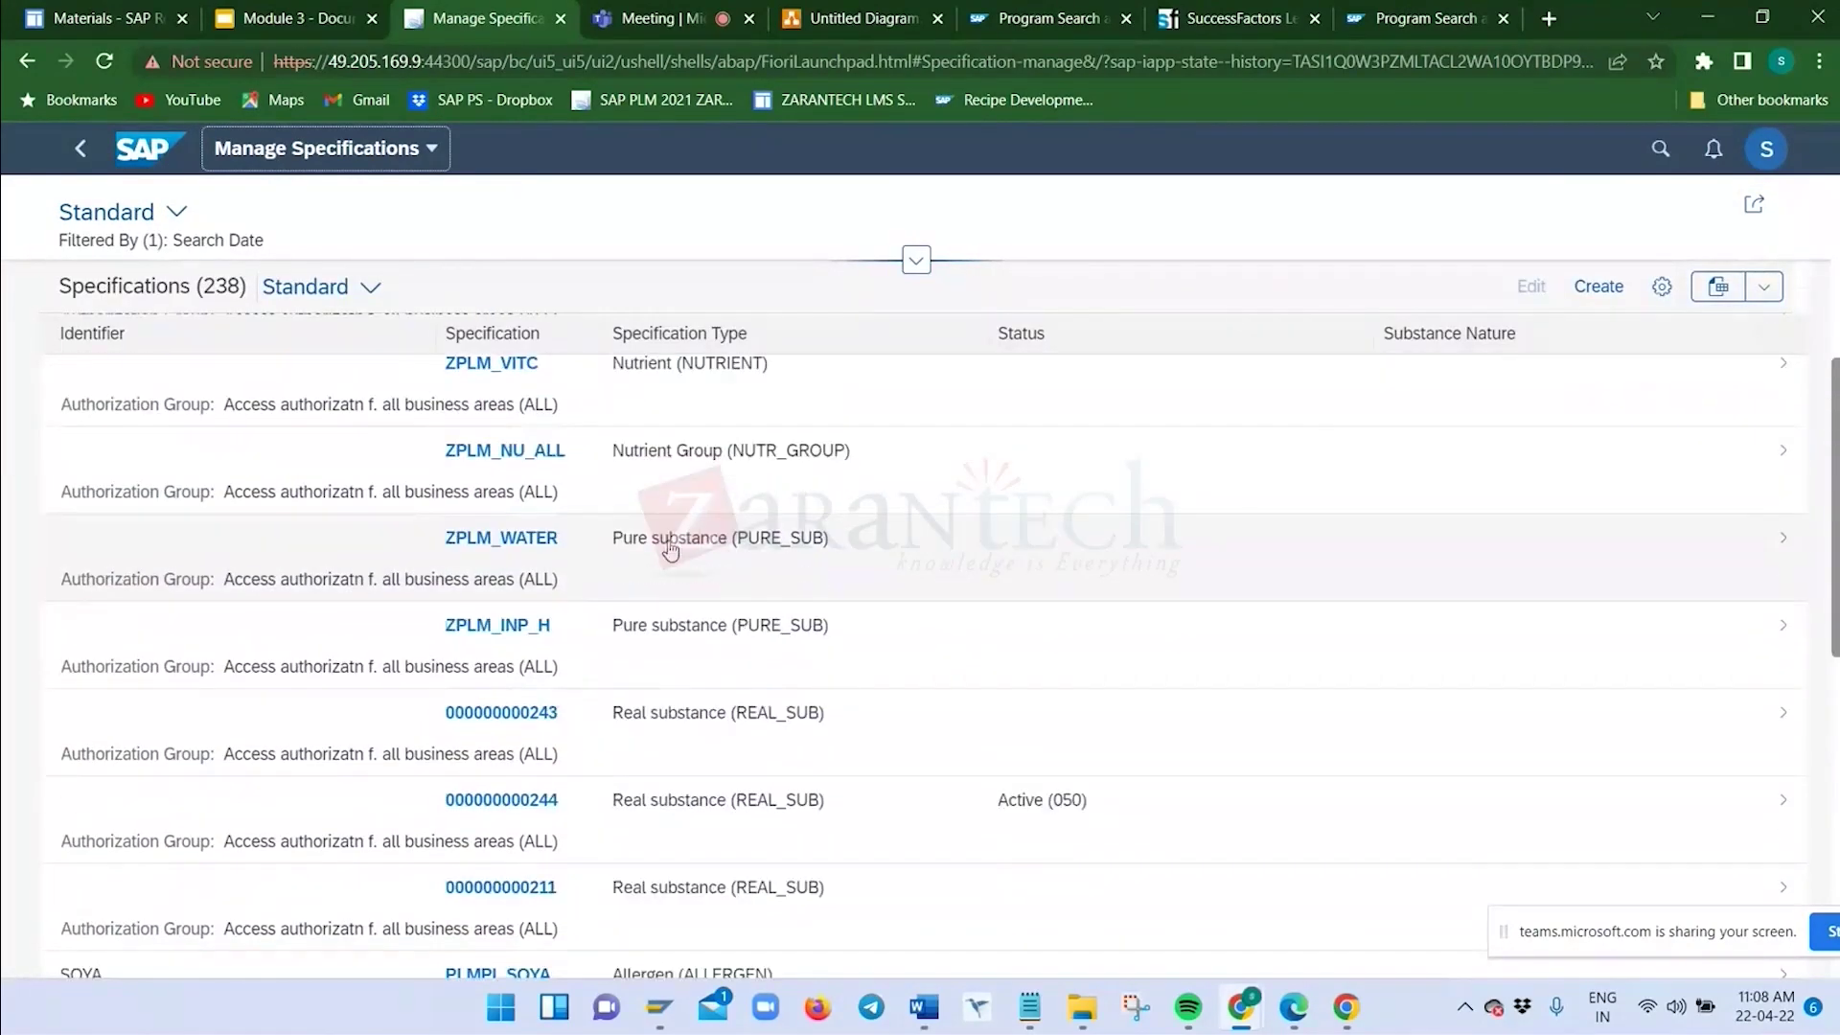
Open the pure substance specification ZPLM_INP_H from the specifications list for changing
{"action": "left_click", "coordinate": [743, 640]}
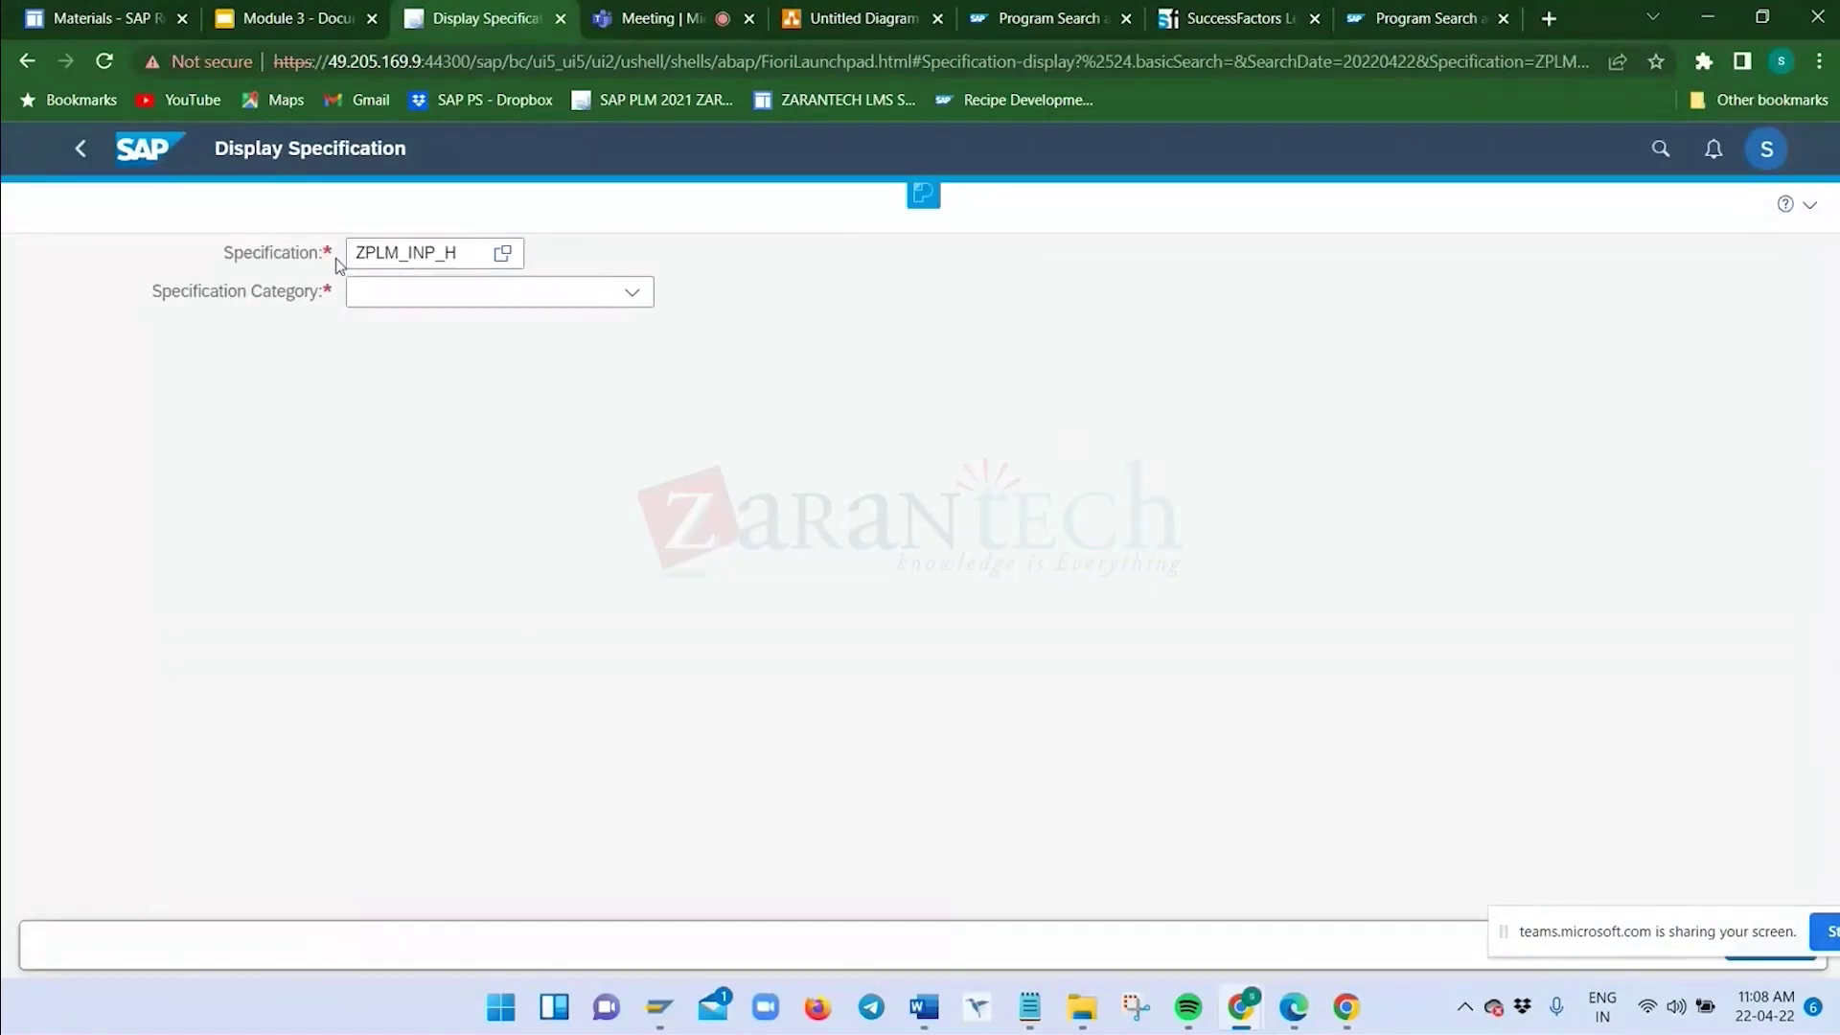
{"action": "left_click", "coordinate": [79, 150]}
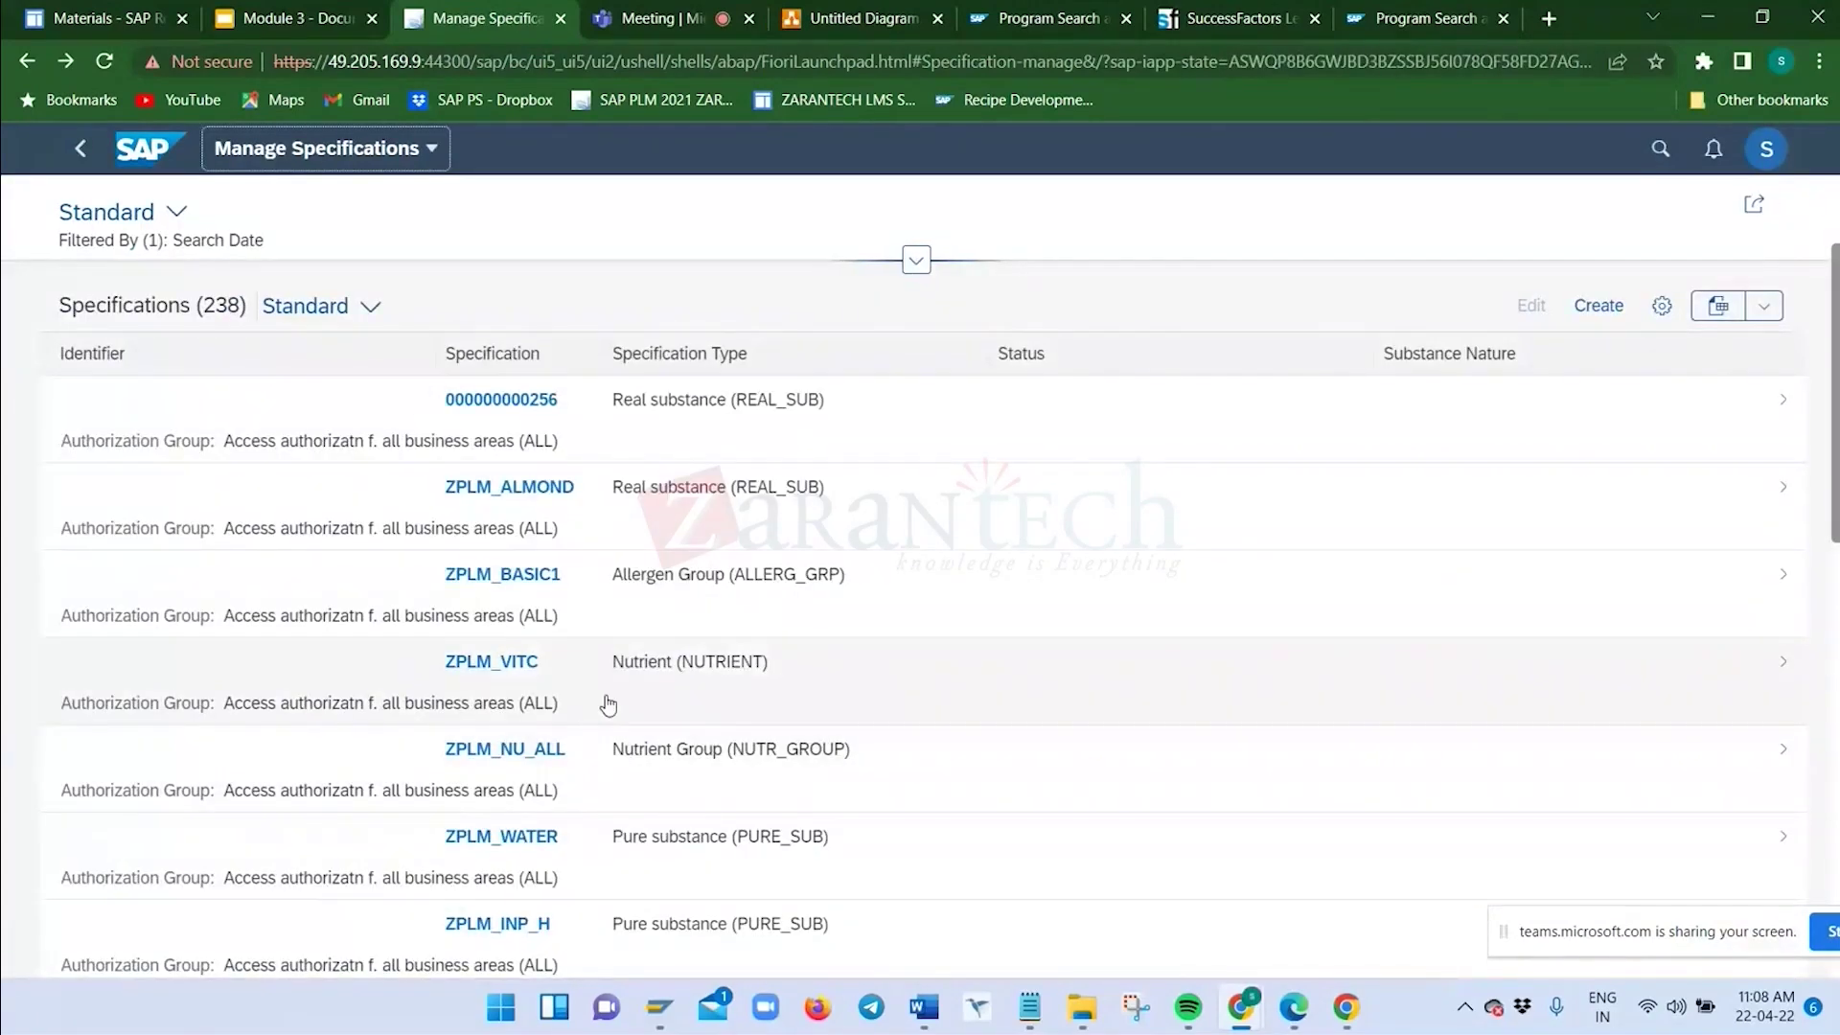
{"action": "scroll", "coordinate": [697, 644], "scroll_direction": "down", "scroll_amount": 4}
{"action": "scroll", "coordinate": [699, 650], "scroll_direction": "down", "scroll_amount": 2}
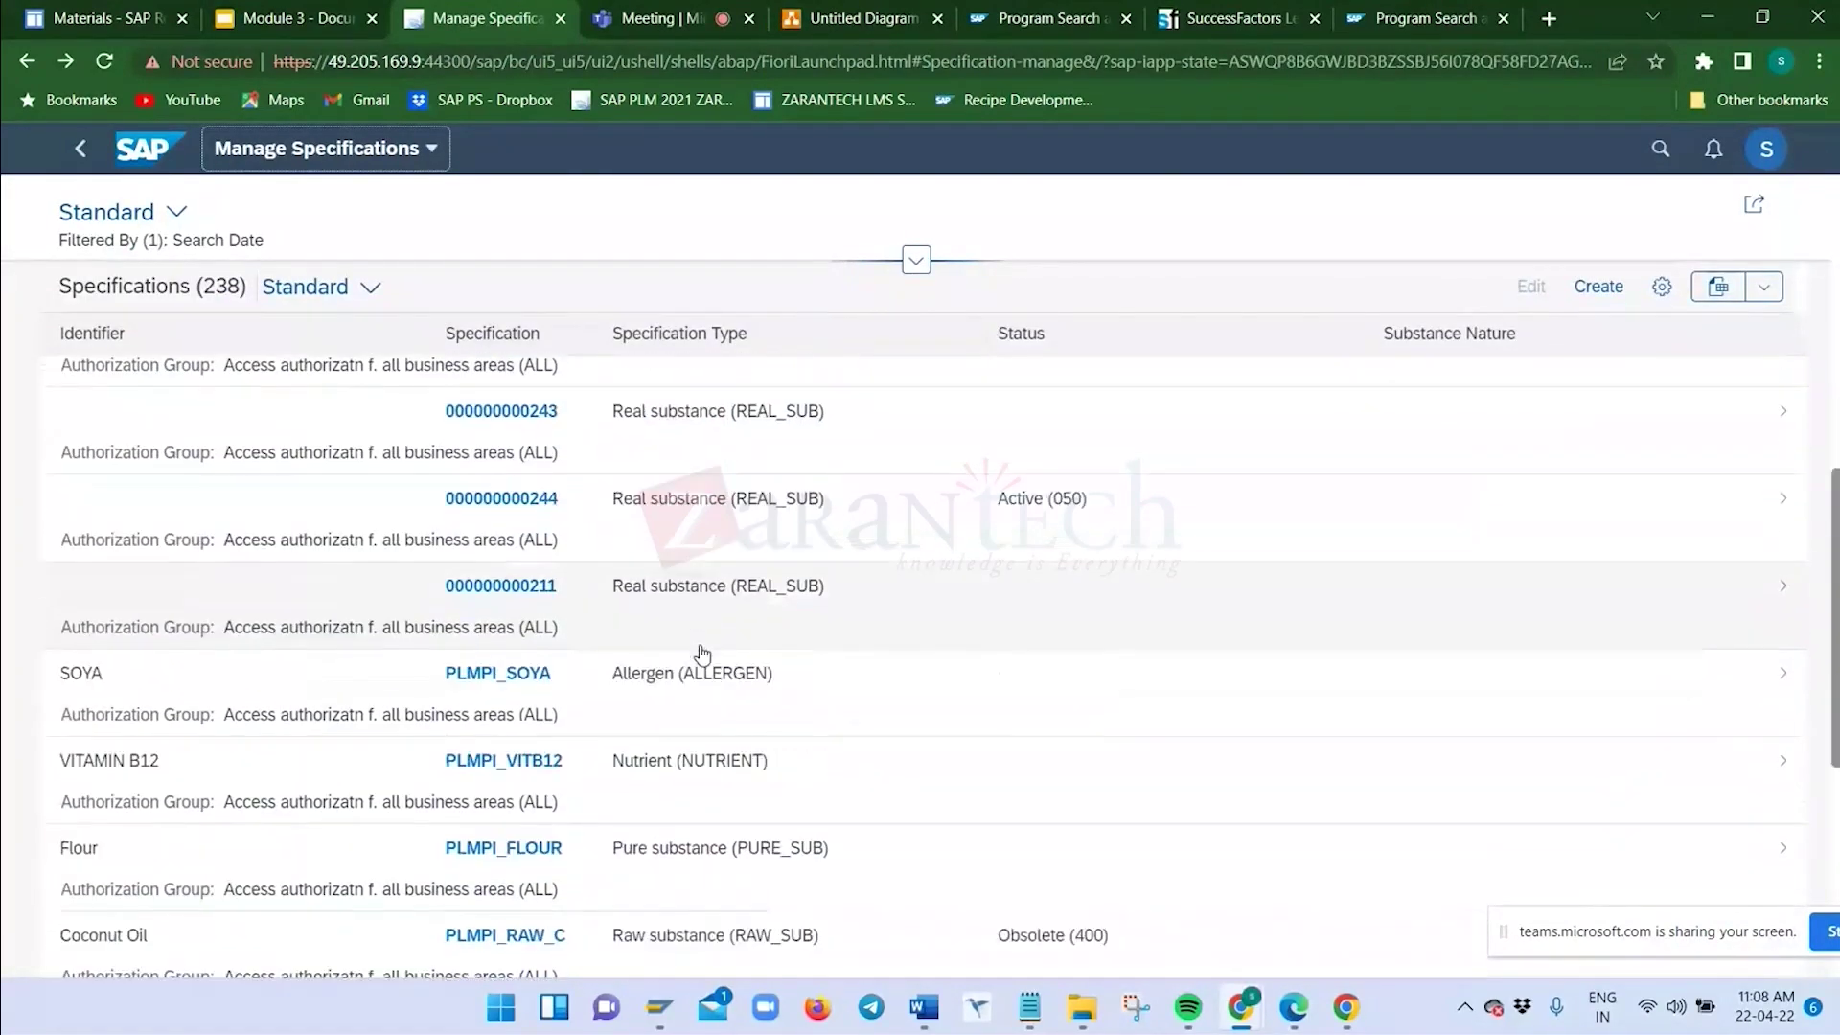
{"action": "scroll", "coordinate": [690, 652], "scroll_direction": "up", "scroll_amount": 2}
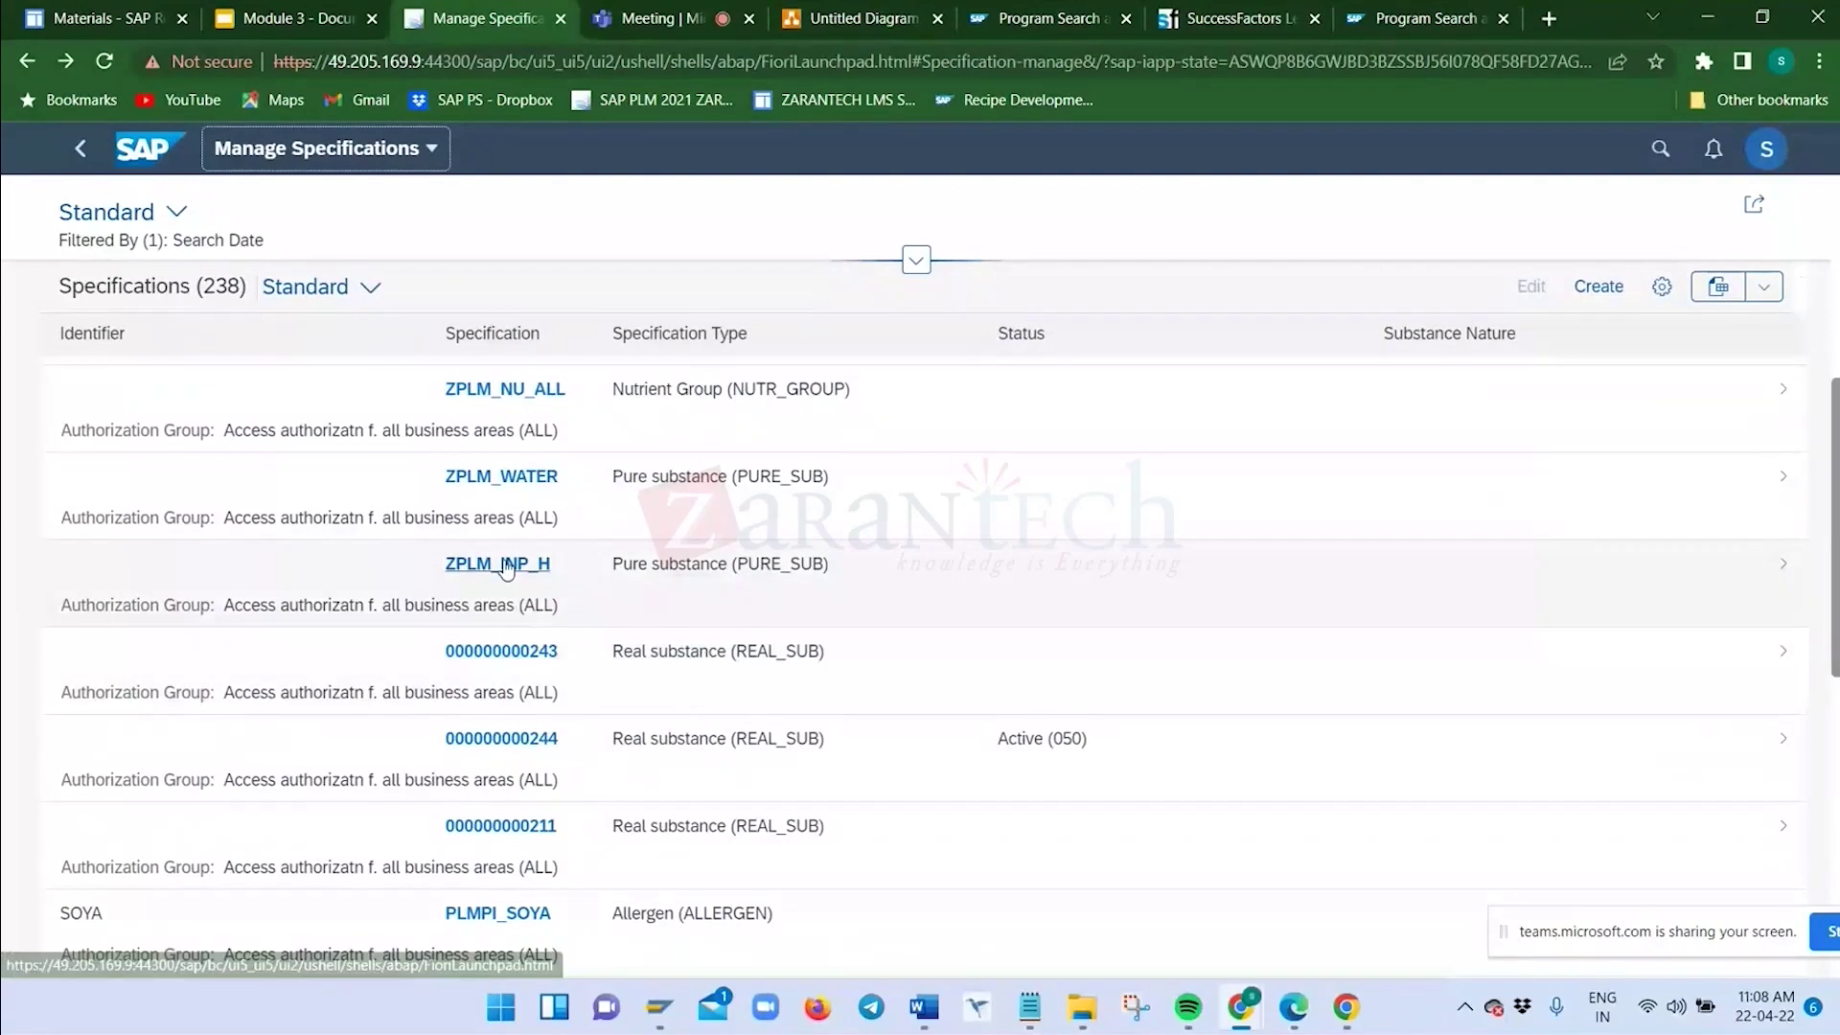
{"action": "left_click", "coordinate": [506, 572]}
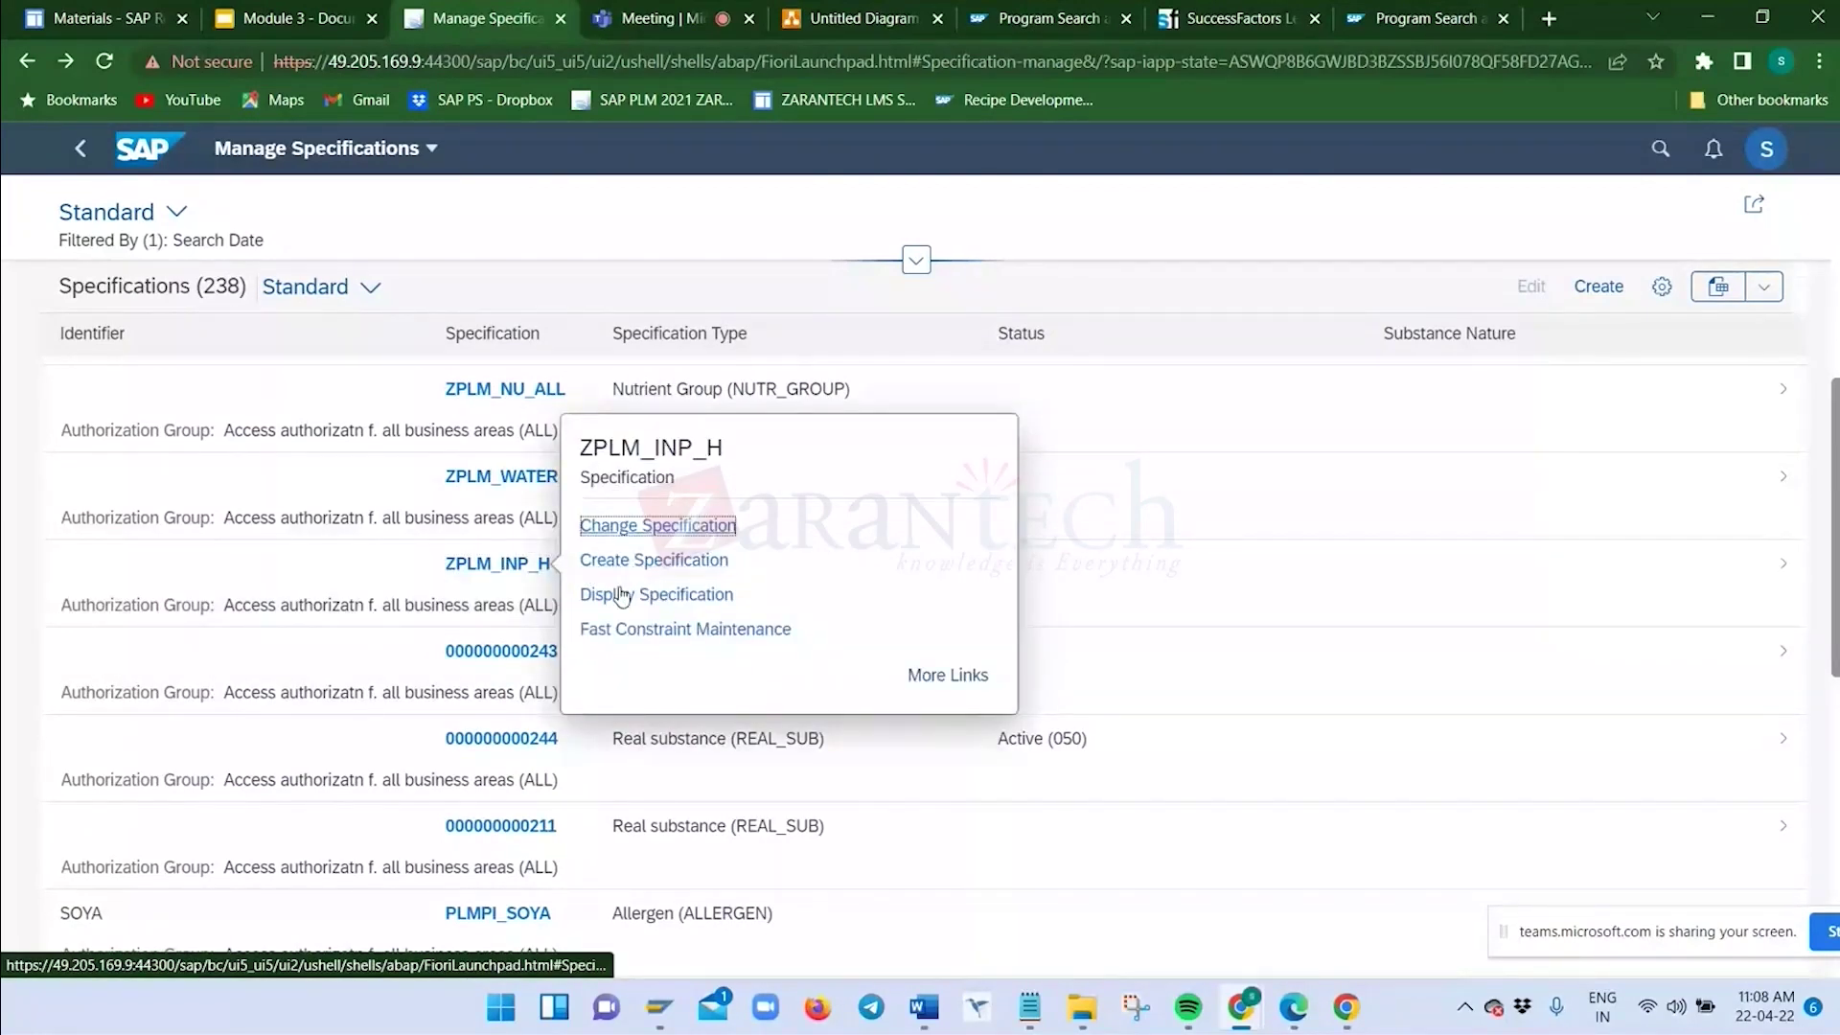
{"action": "left_click", "coordinate": [622, 533]}
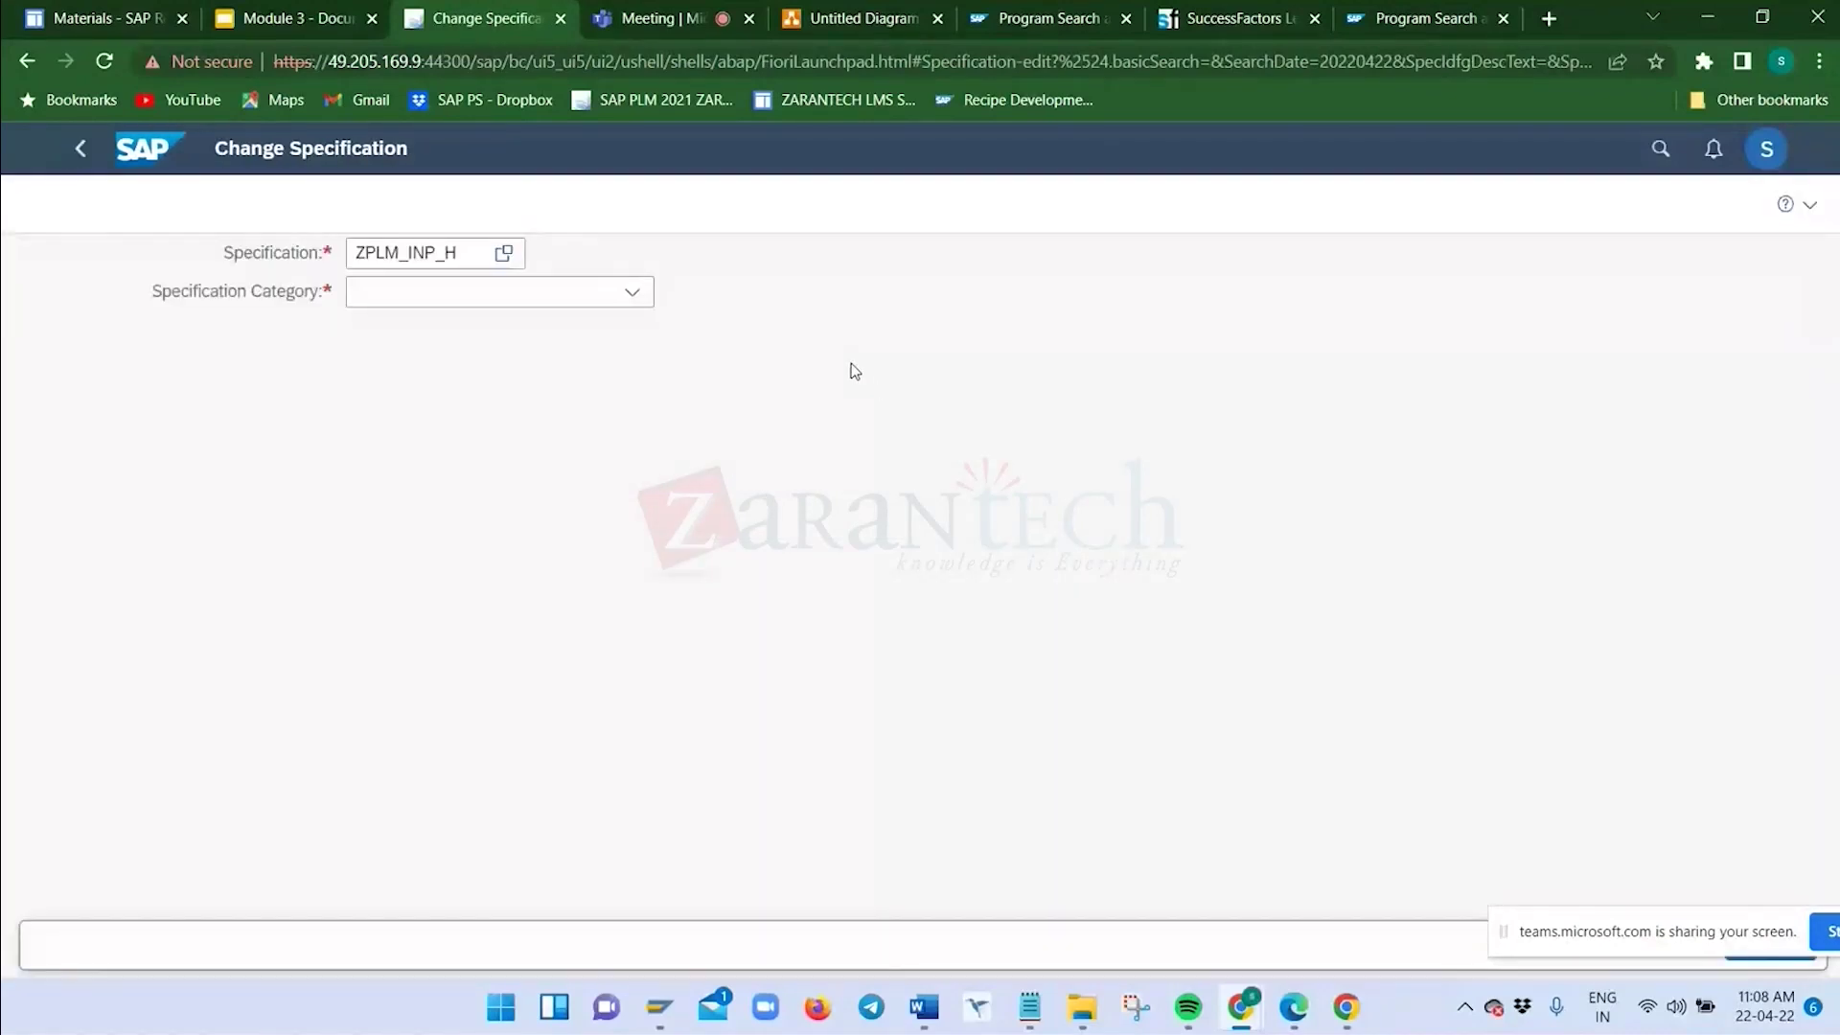
Set the specification category to Pure Substance and load the specification
{"action": "left_click", "coordinate": [633, 293]}
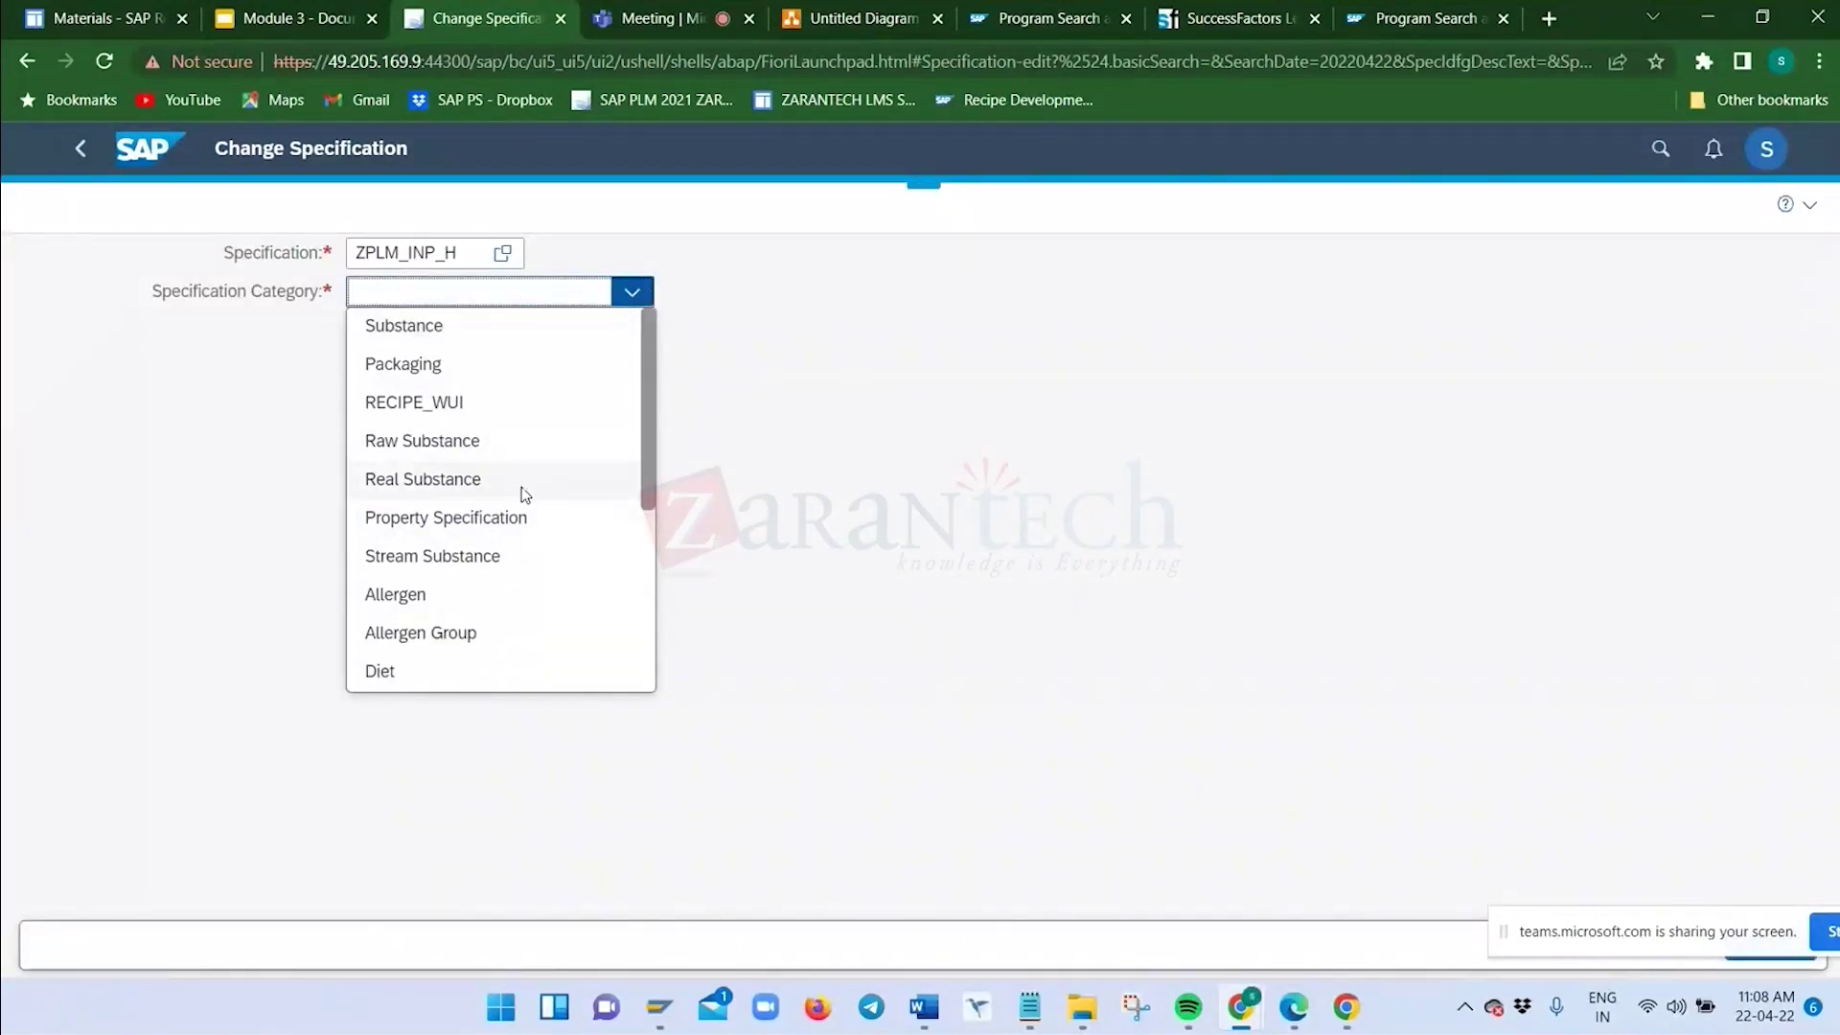
{"action": "scroll", "coordinate": [522, 491], "scroll_direction": "down", "scroll_amount": 3}
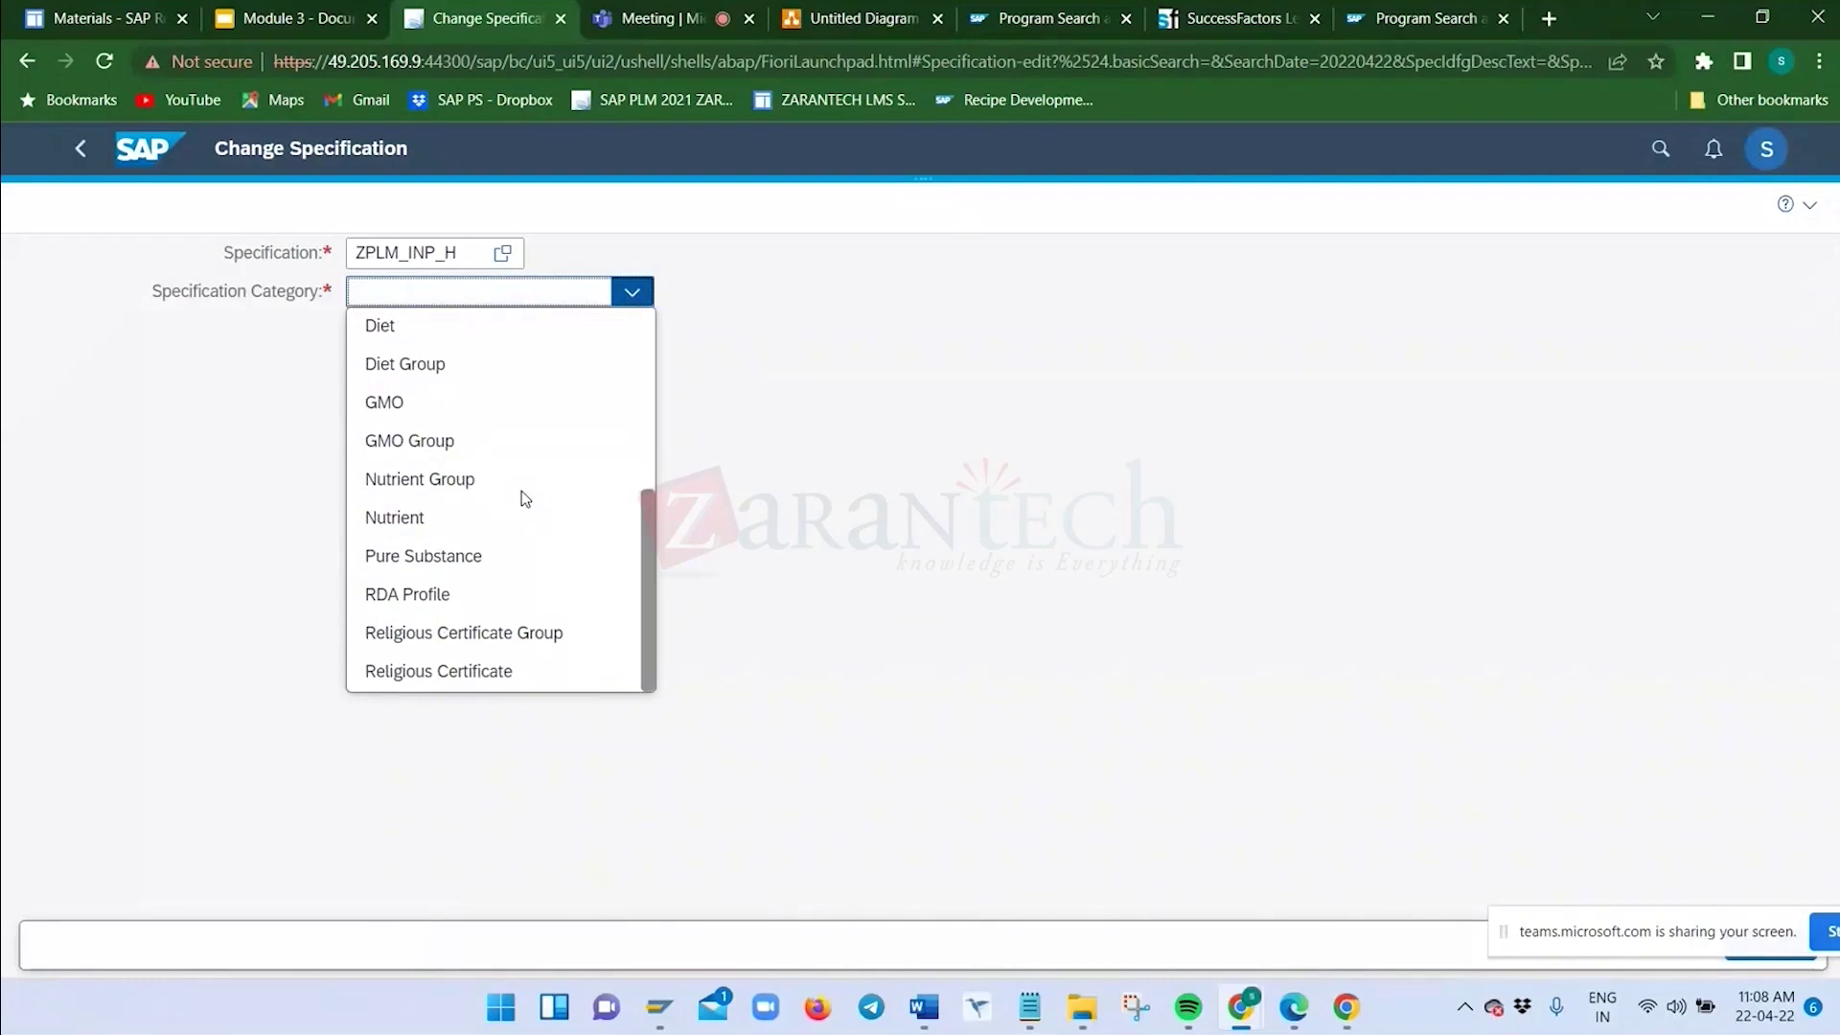
{"action": "left_click", "coordinate": [399, 563]}
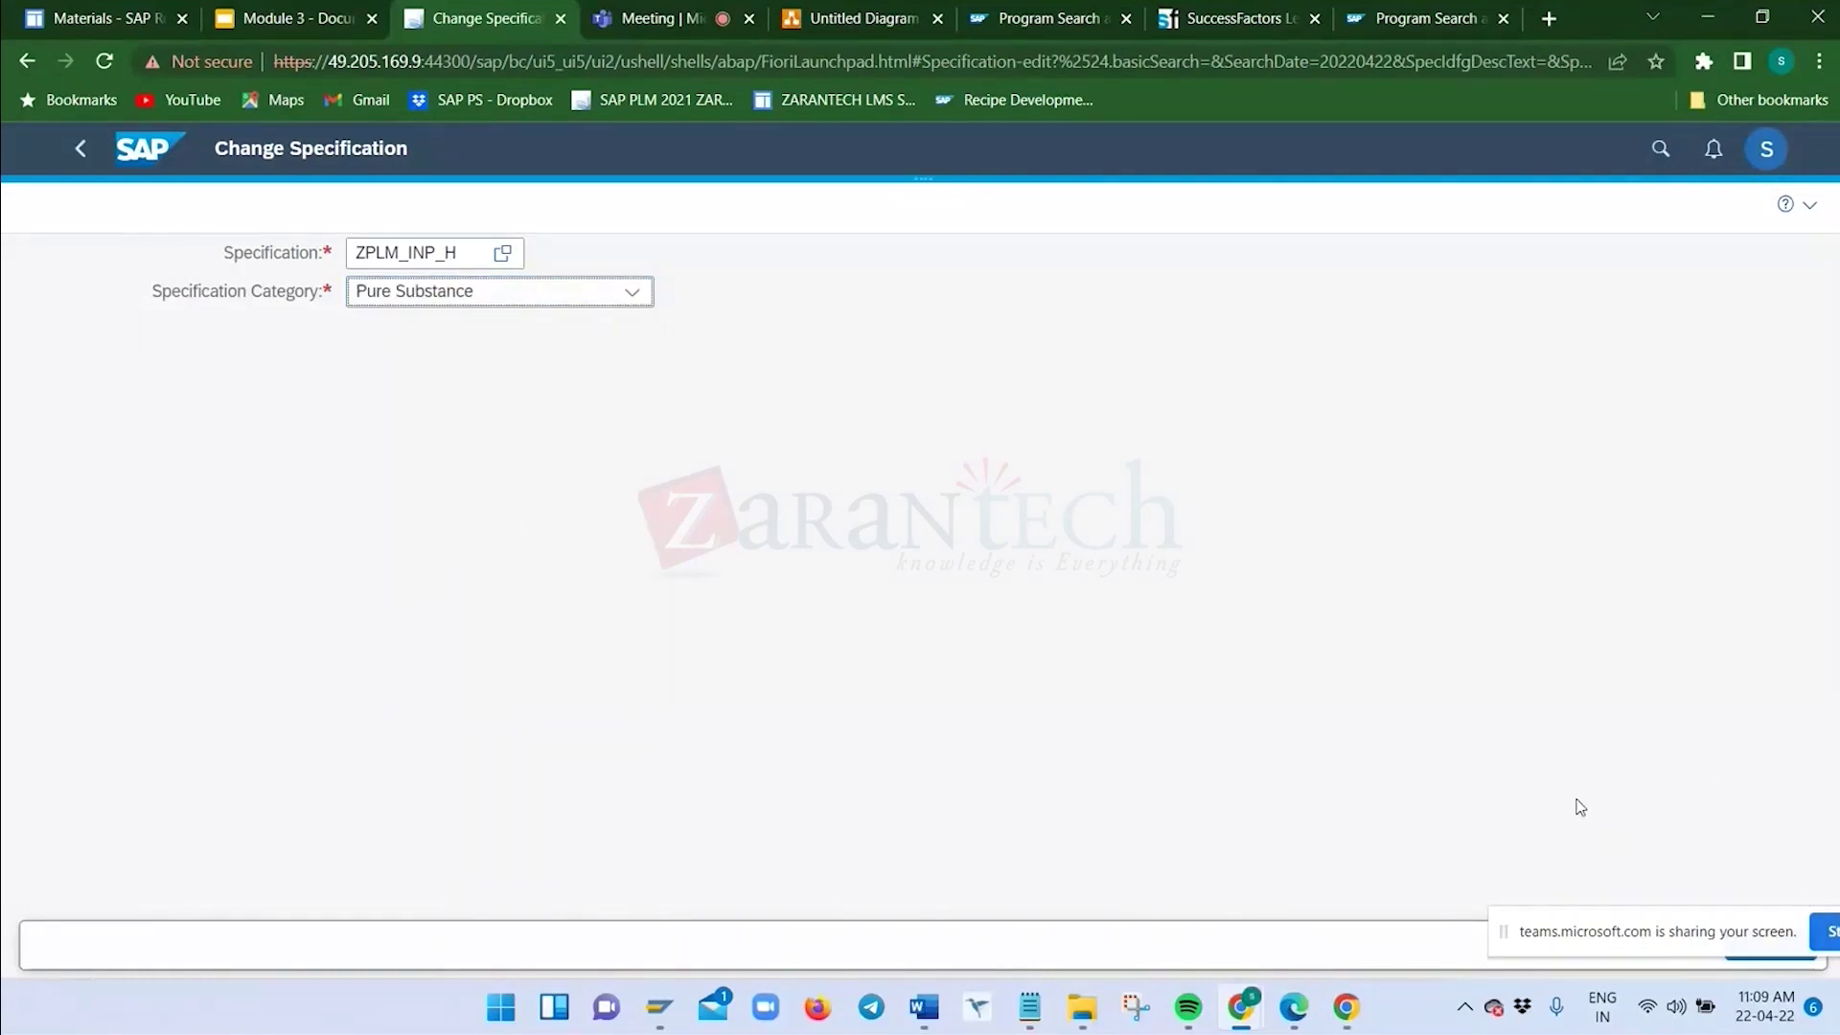
{"action": "key", "text": "Return"}
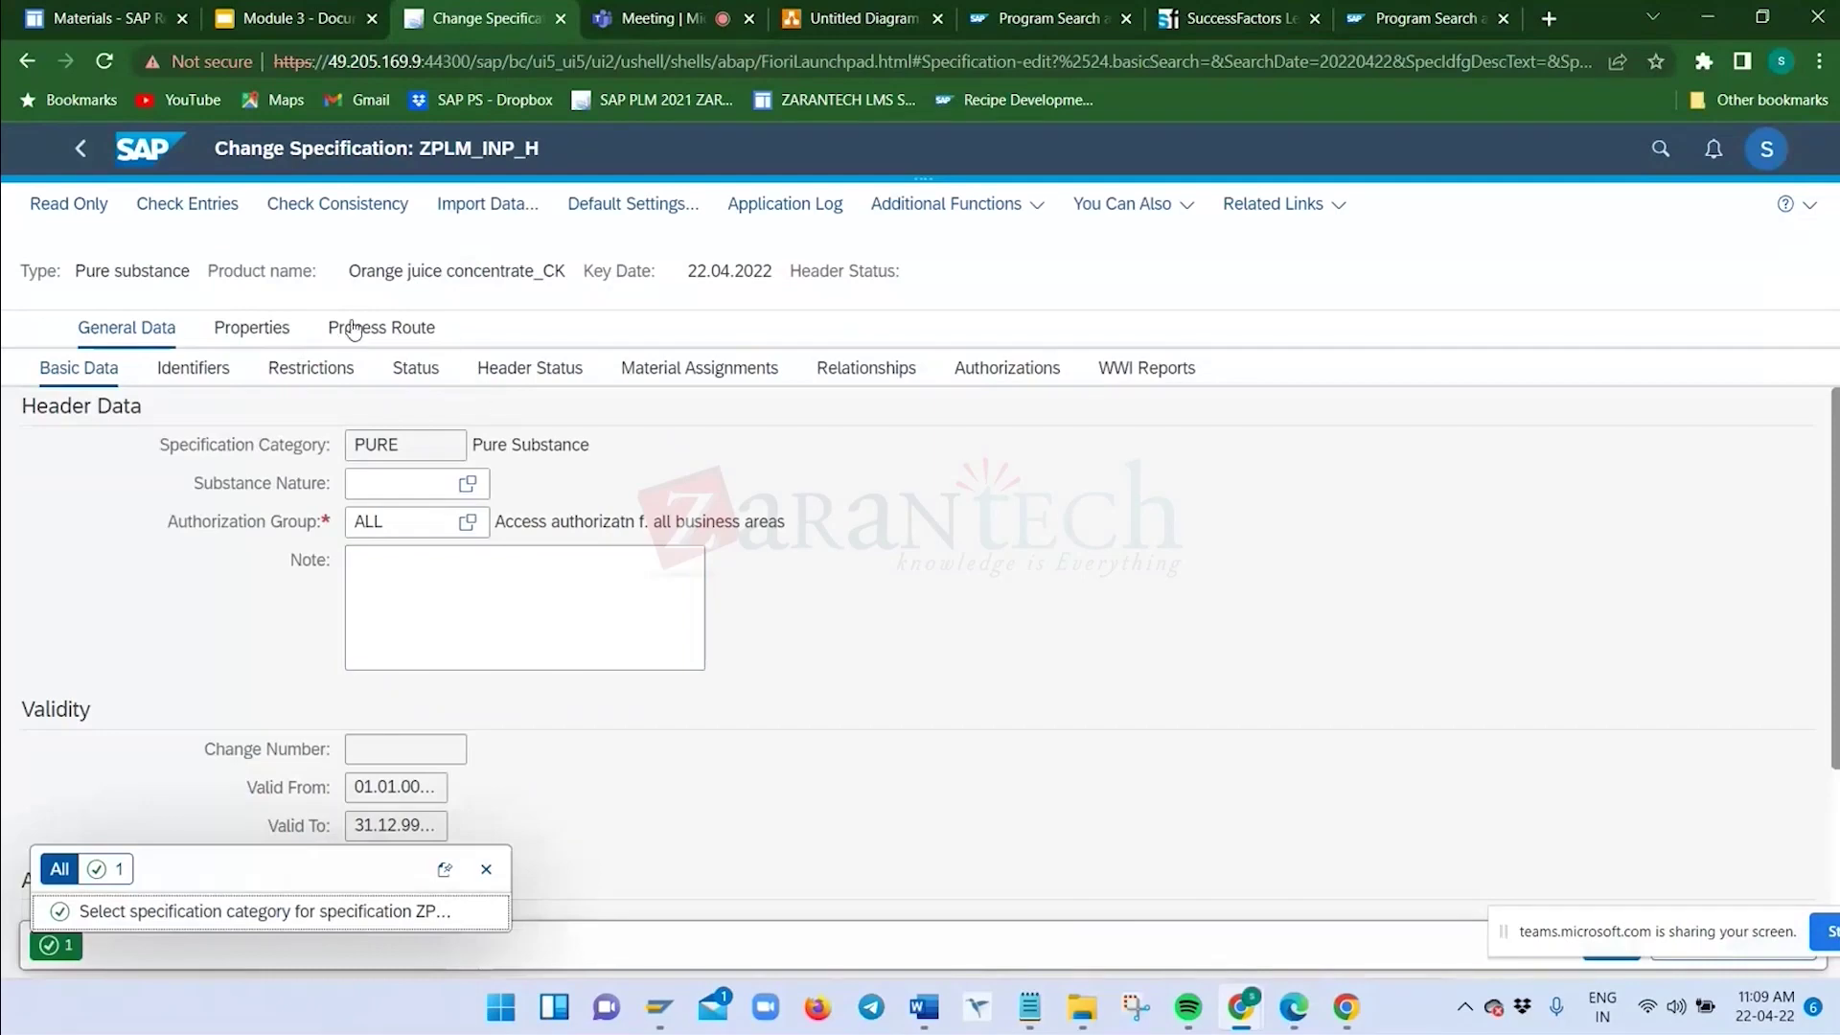
Start adding an inheritance source in the relationships of ZPLM_INP_H and open the search for the source specification
{"action": "left_click", "coordinate": [844, 372]}
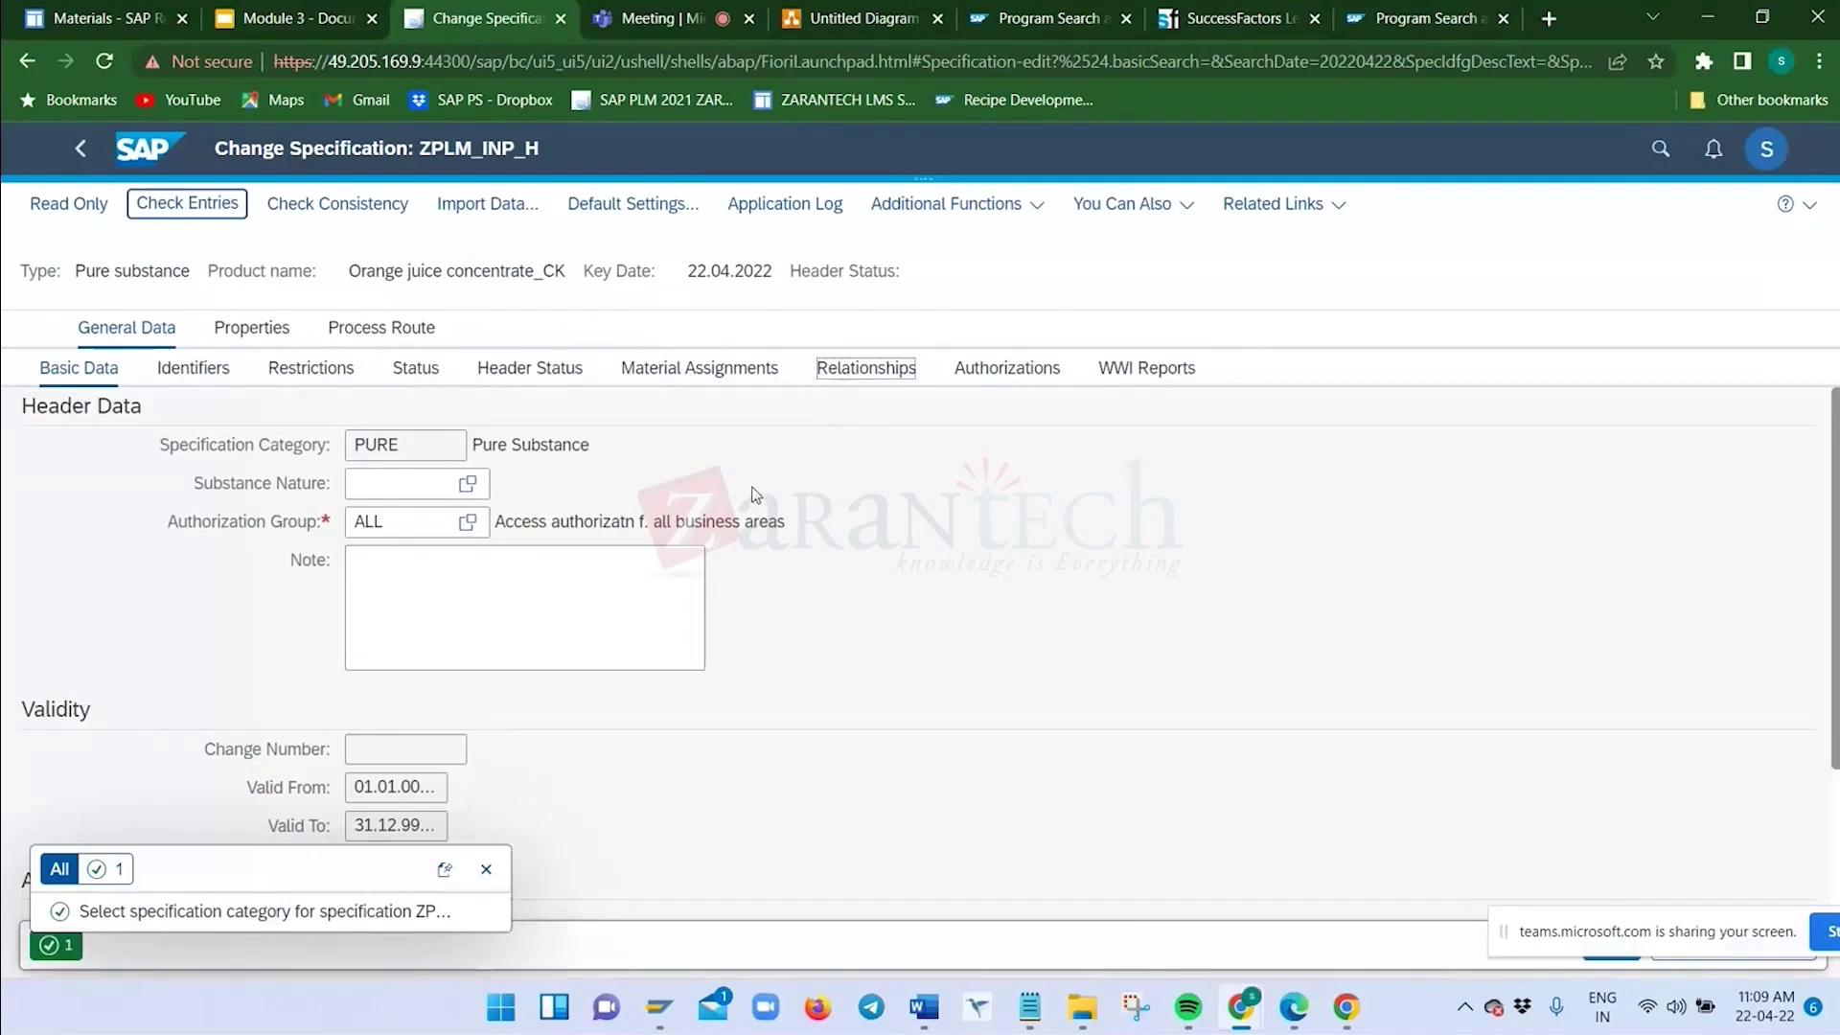
{"action": "left_click", "coordinate": [65, 450]}
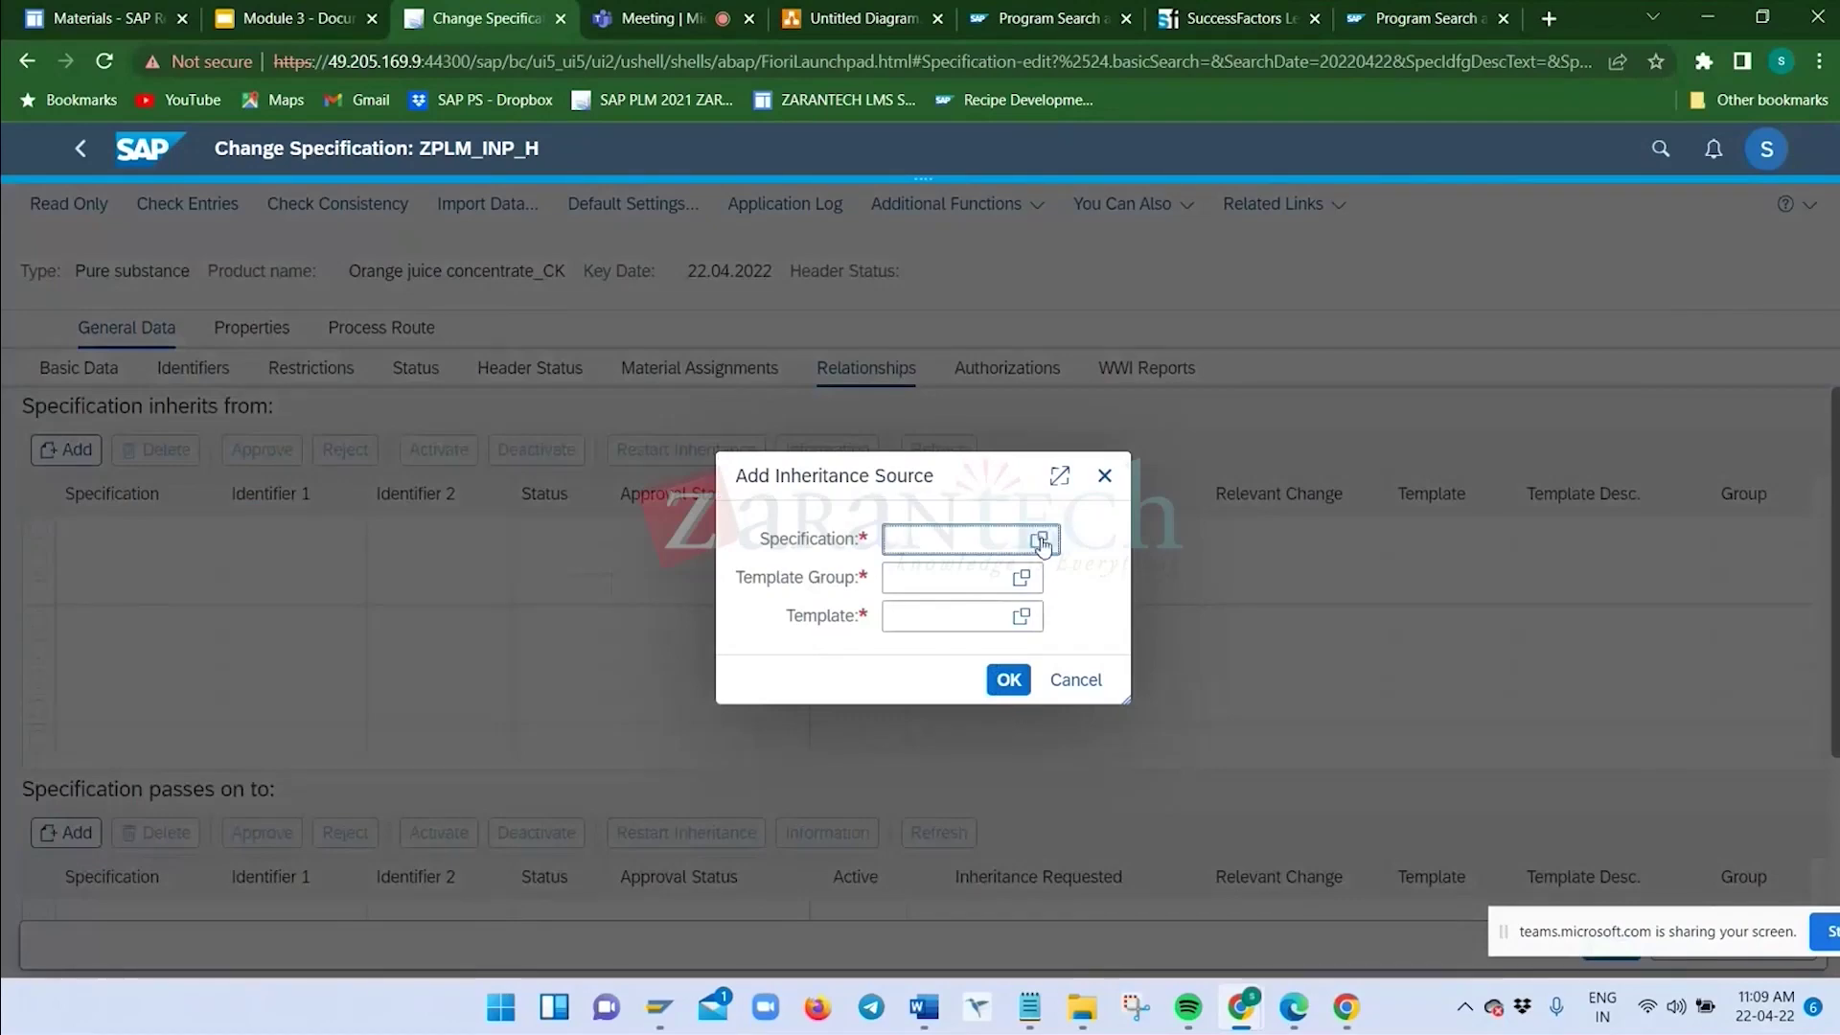
{"action": "left_click", "coordinate": [1038, 539]}
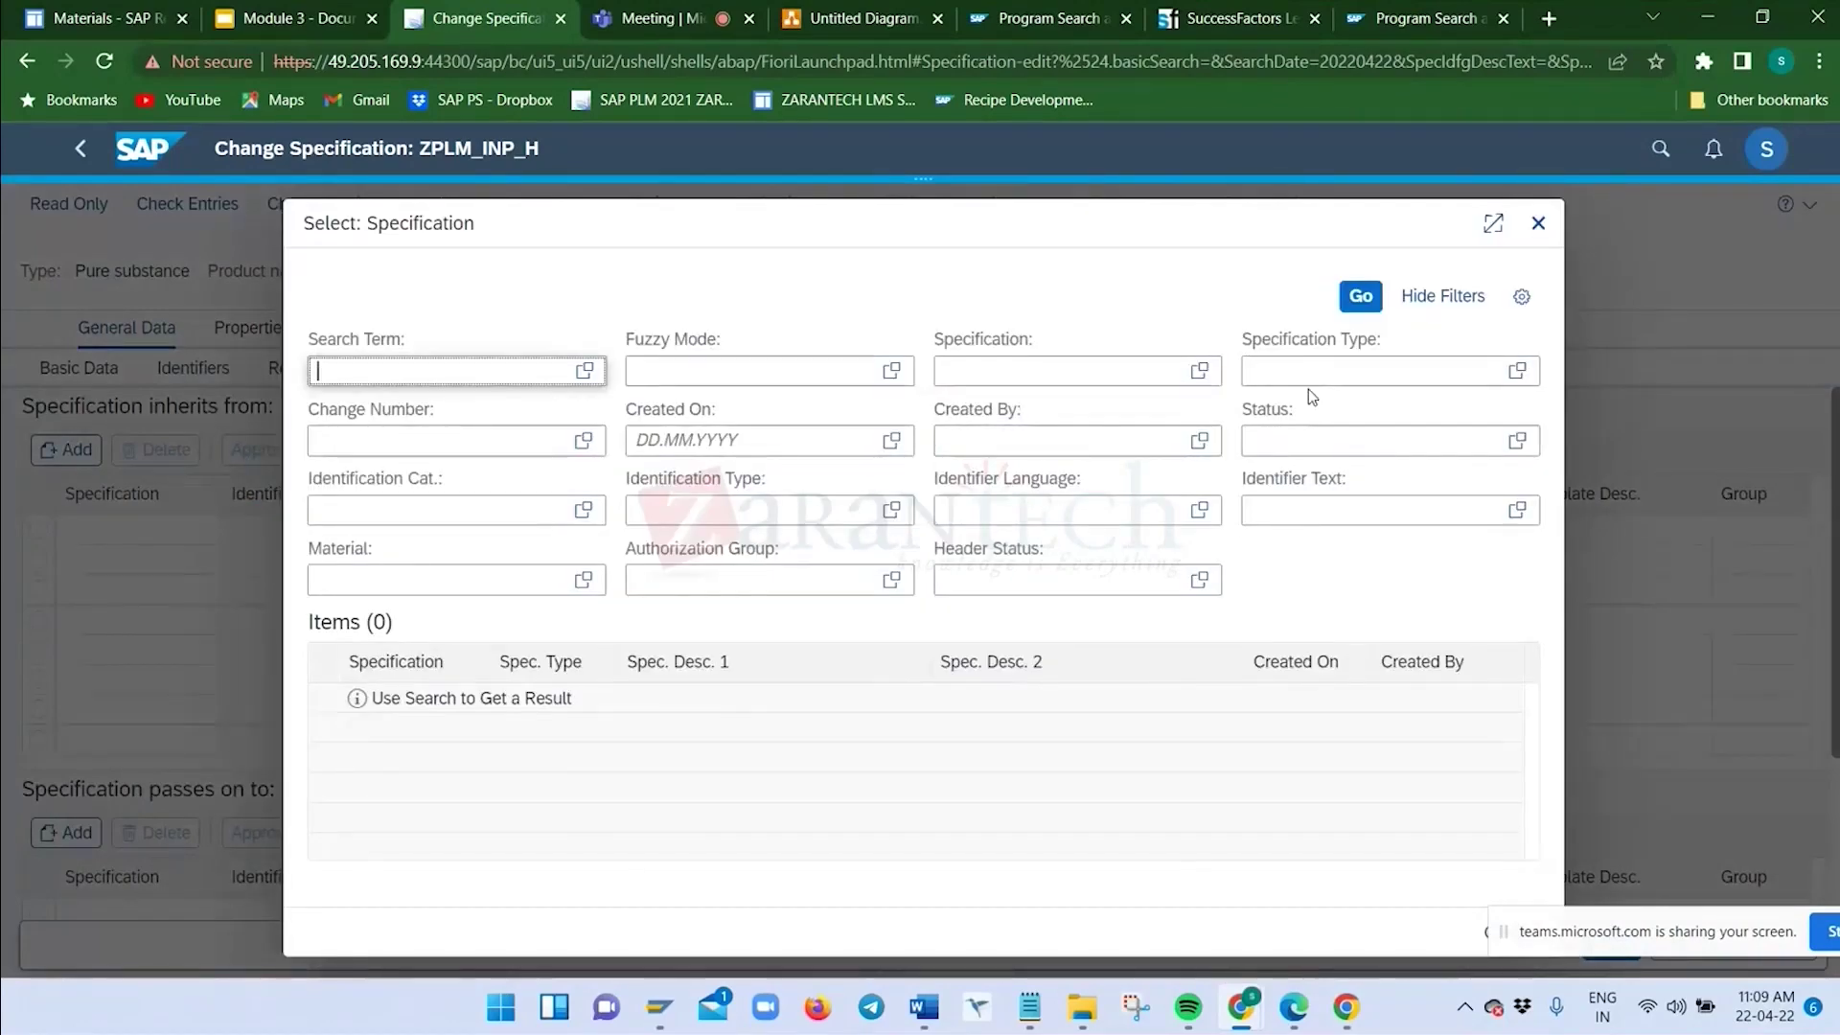
Filter the source specification search by specification type REAL_SUB and list the matching specifications
{"action": "left_click", "coordinate": [1342, 372]}
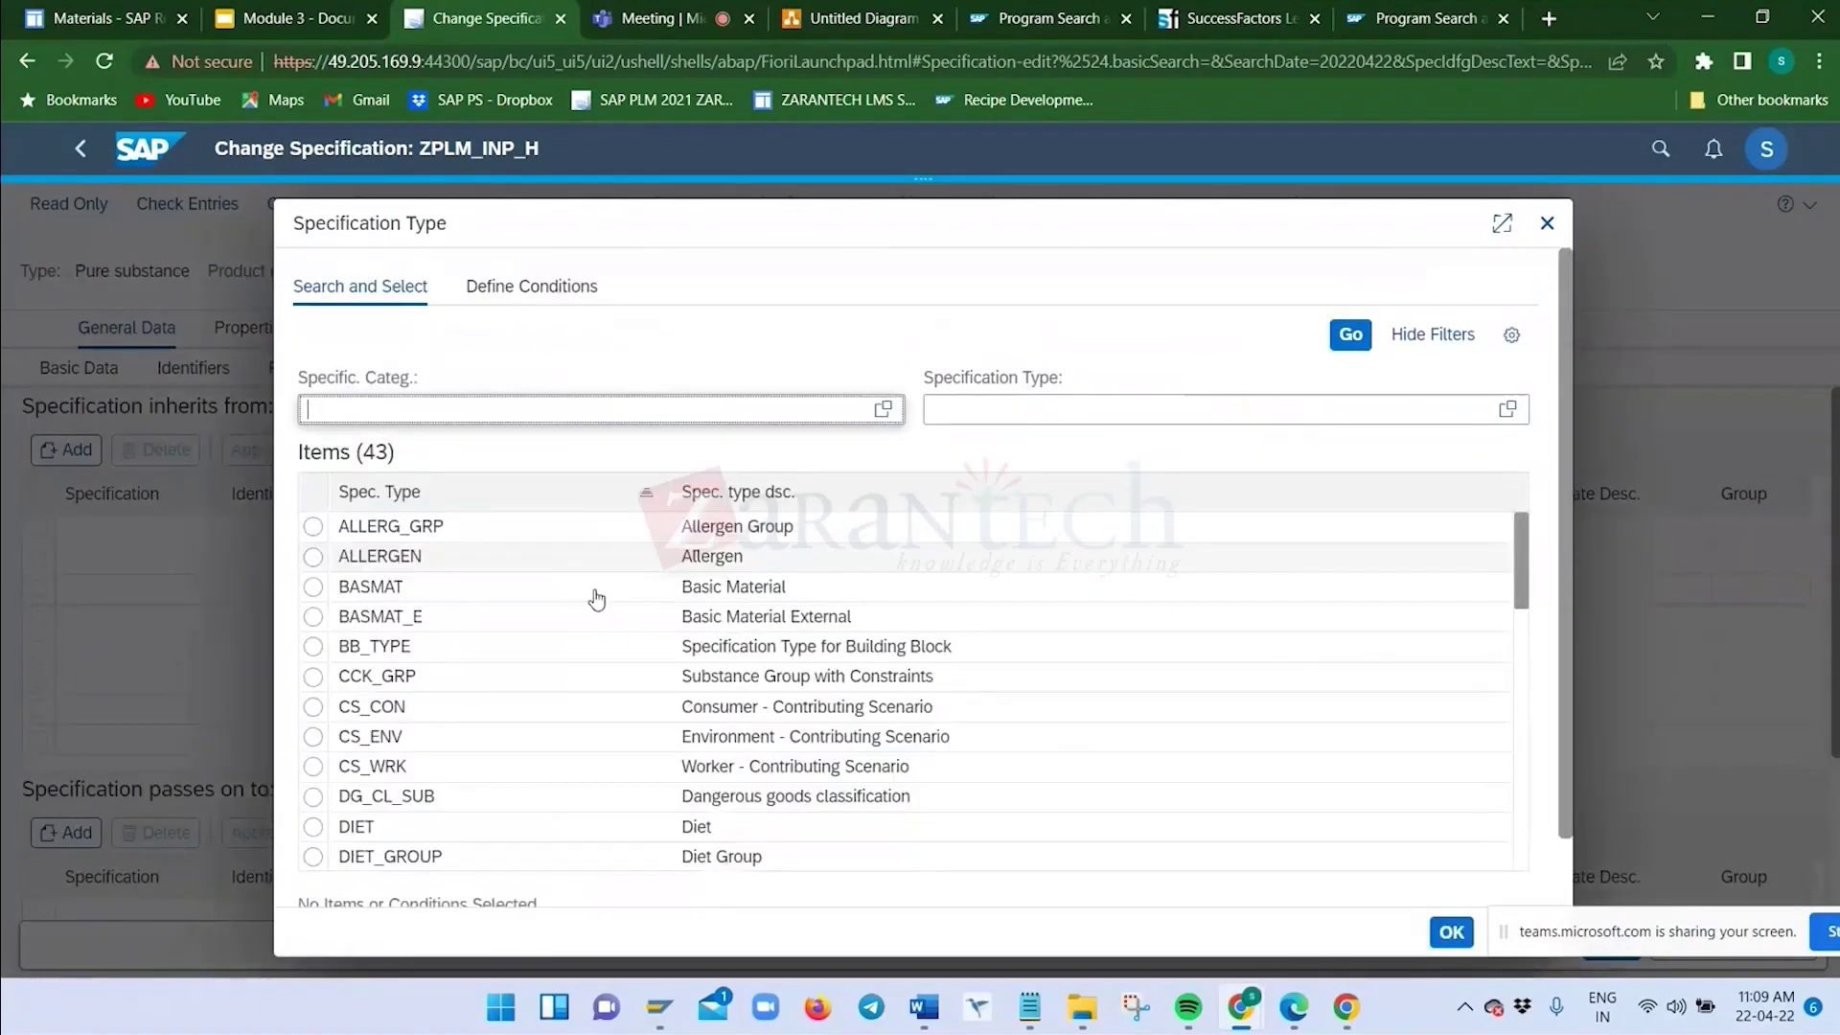
{"action": "scroll", "coordinate": [465, 660], "scroll_direction": "down", "scroll_amount": 2}
{"action": "scroll", "coordinate": [465, 660], "scroll_direction": "down", "scroll_amount": 5}
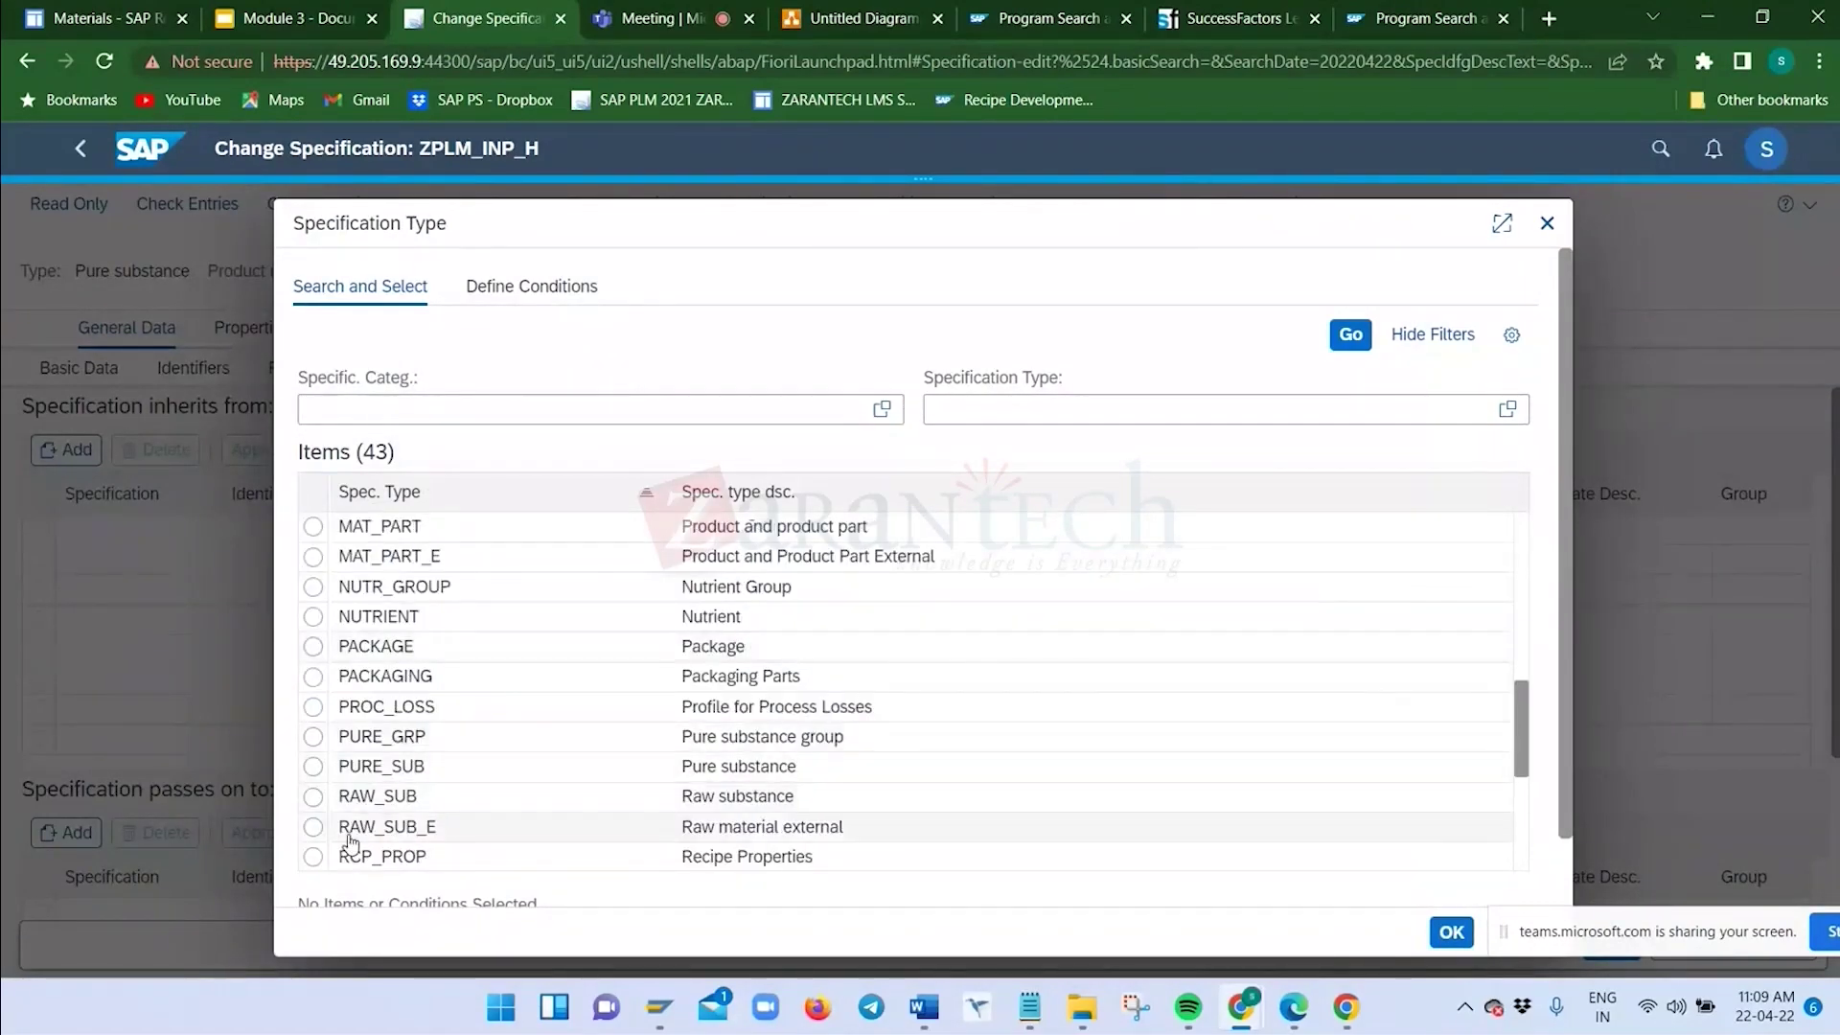
{"action": "scroll", "coordinate": [394, 825], "scroll_direction": "down", "scroll_amount": 1}
{"action": "scroll", "coordinate": [395, 825], "scroll_direction": "down", "scroll_amount": 1}
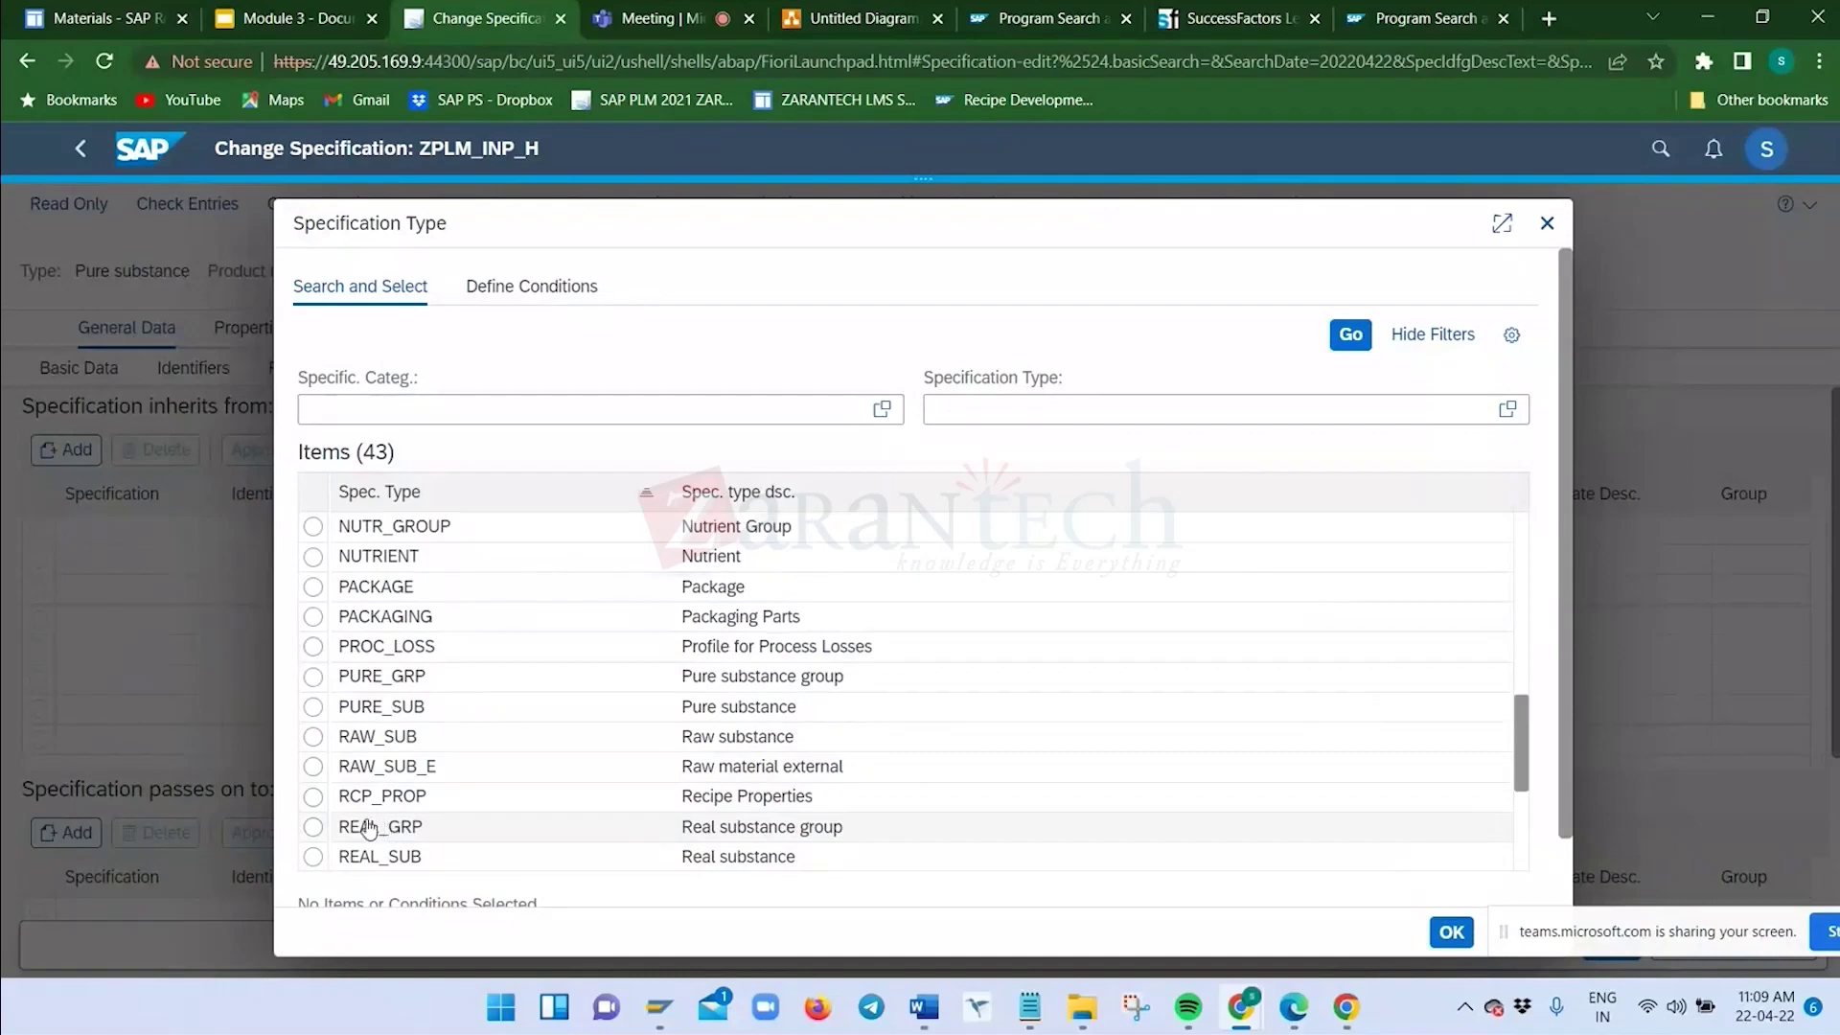
{"action": "left_click", "coordinate": [316, 856]}
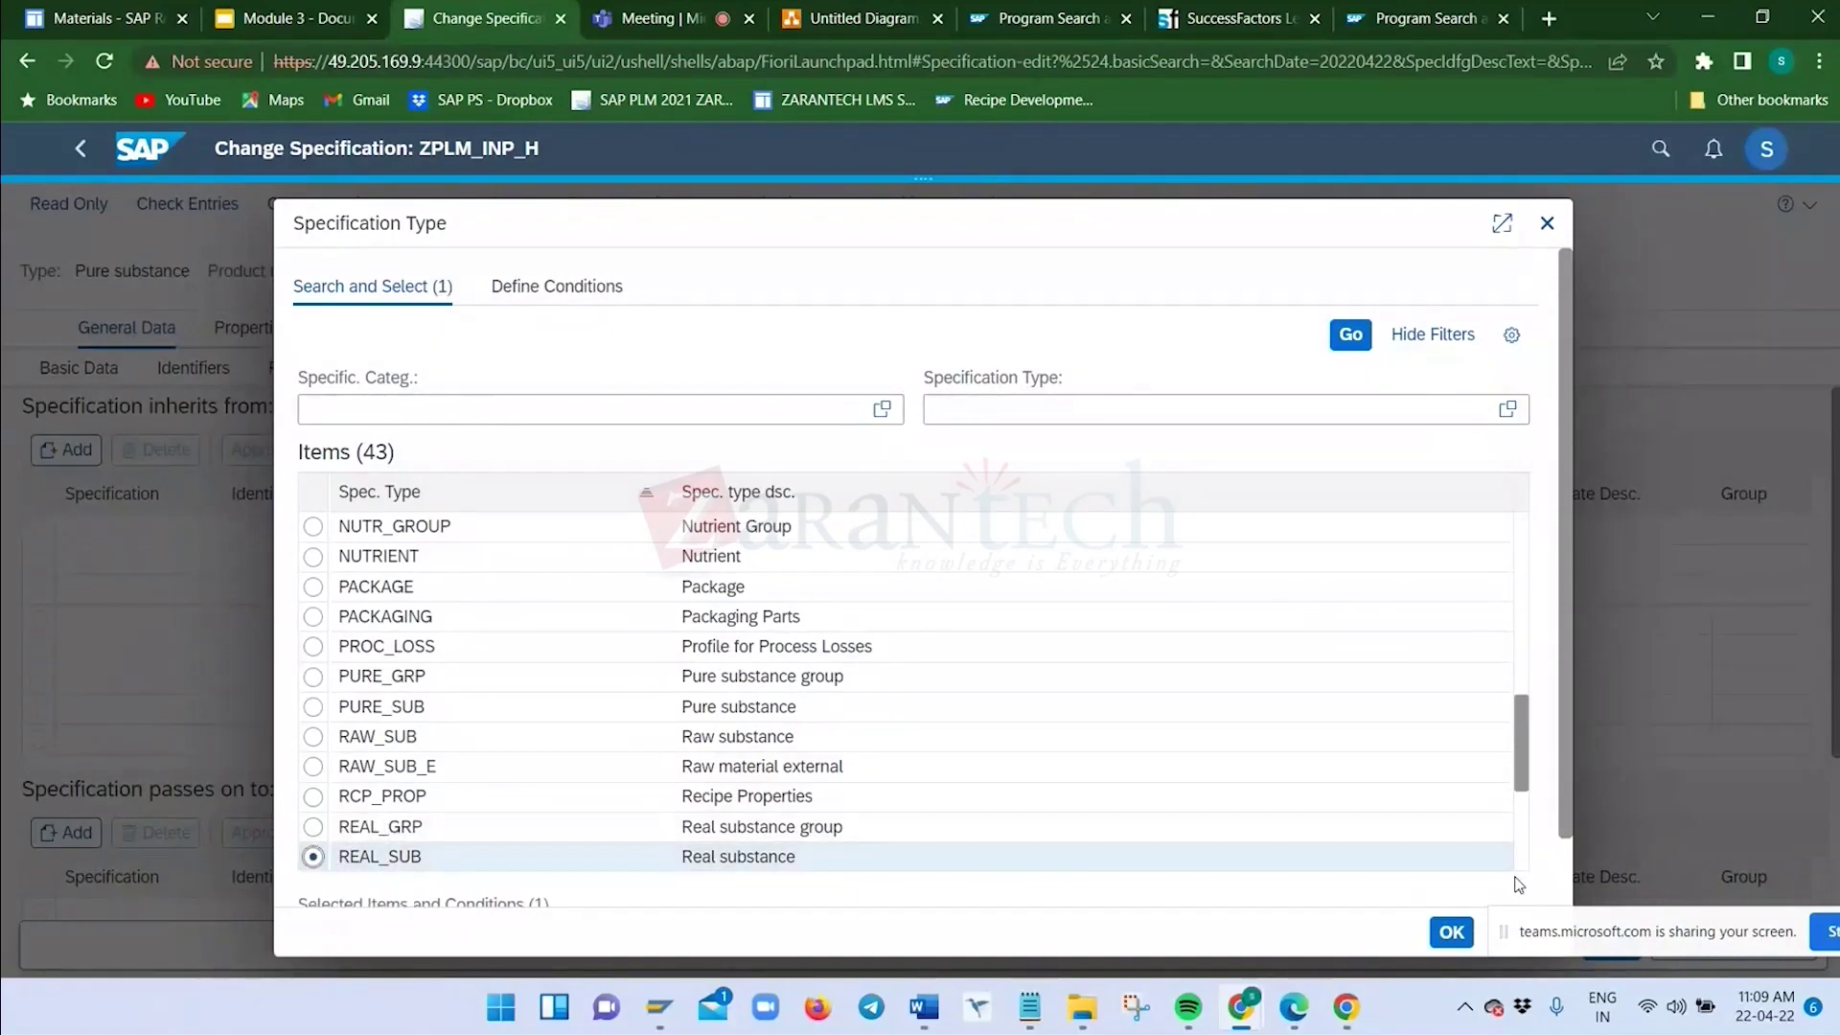
{"action": "left_click", "coordinate": [1350, 335]}
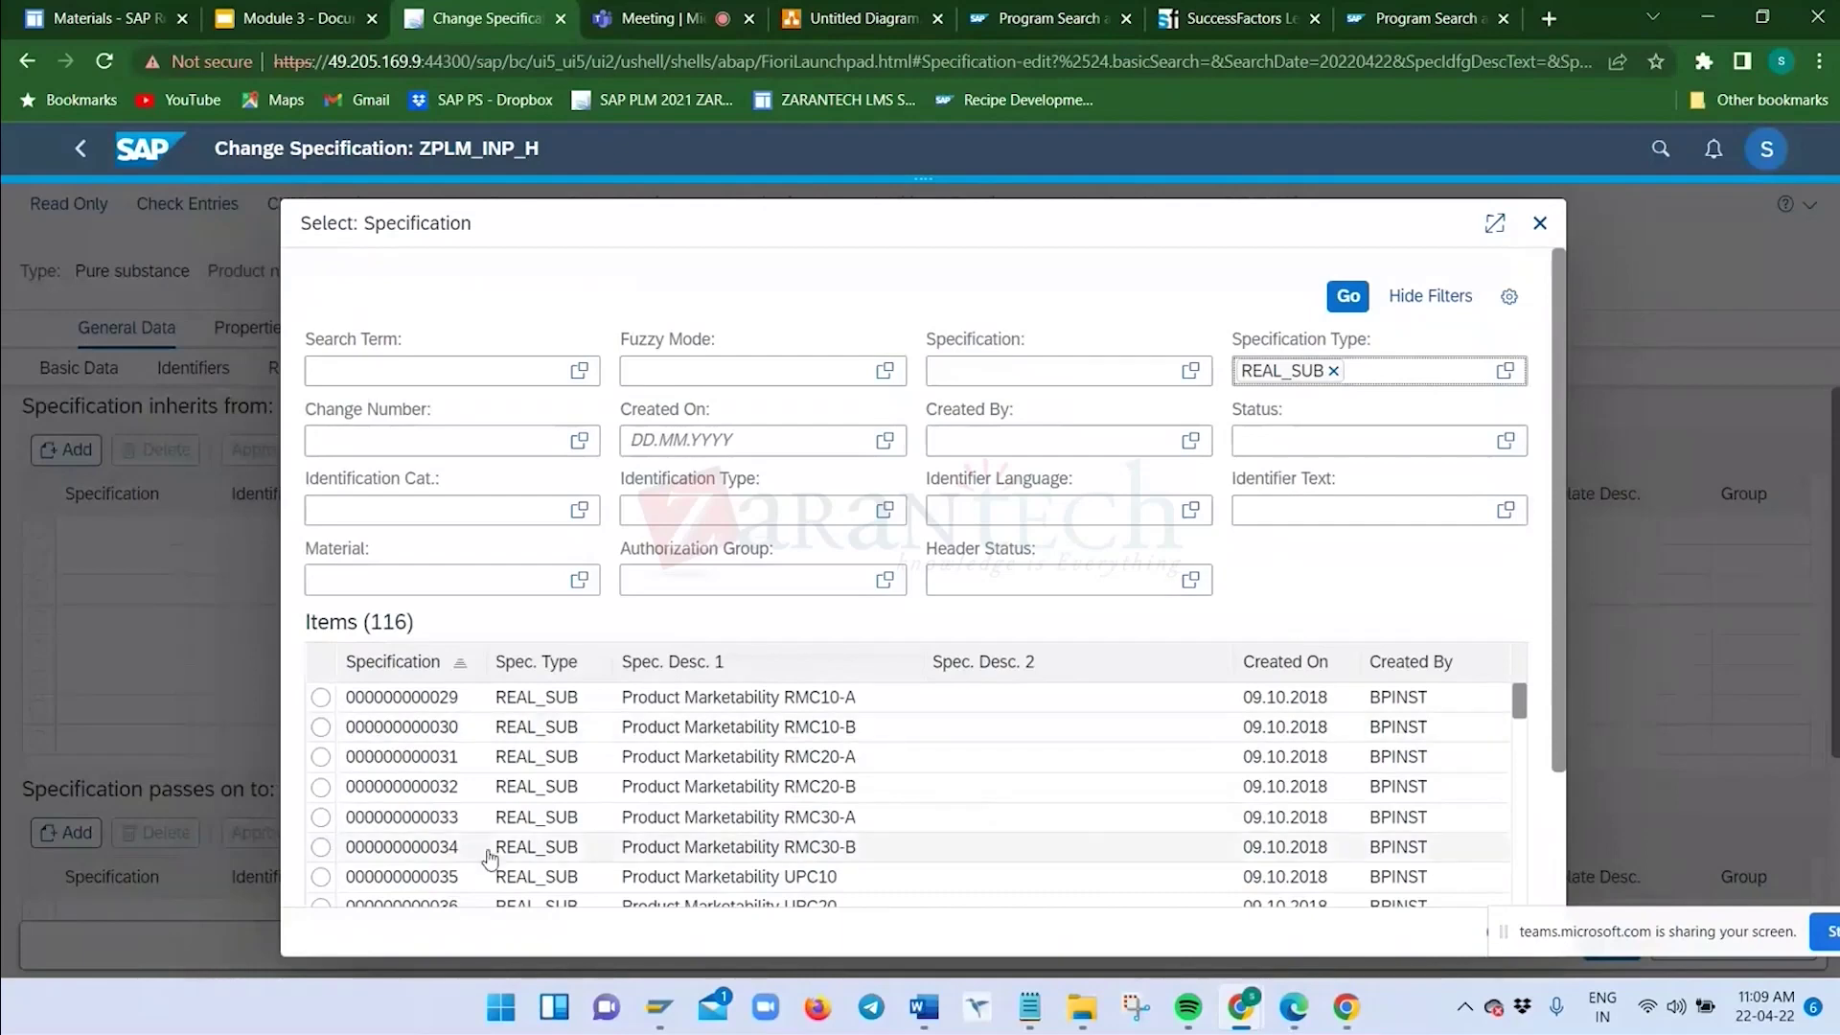
{"action": "left_click", "coordinate": [402, 787]}
{"action": "left_click", "coordinate": [1021, 577]}
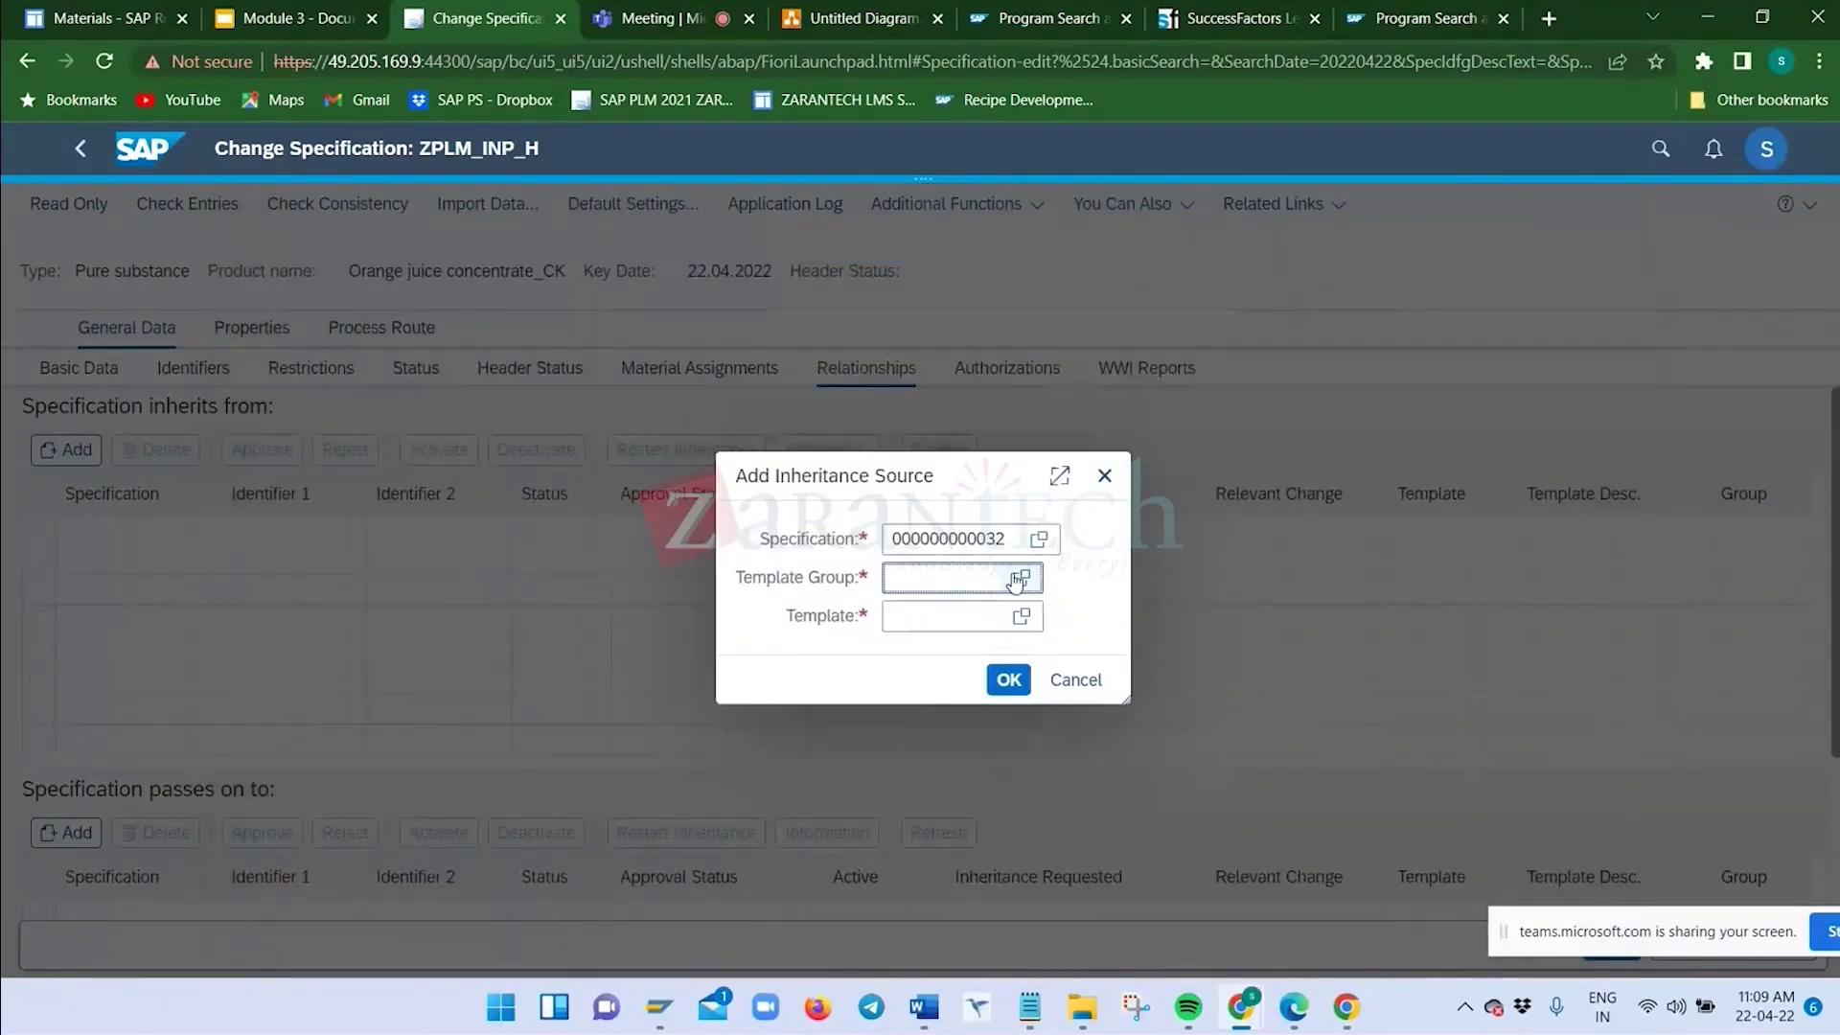
{"action": "left_click", "coordinate": [426, 485]}
{"action": "left_click", "coordinate": [1014, 678]}
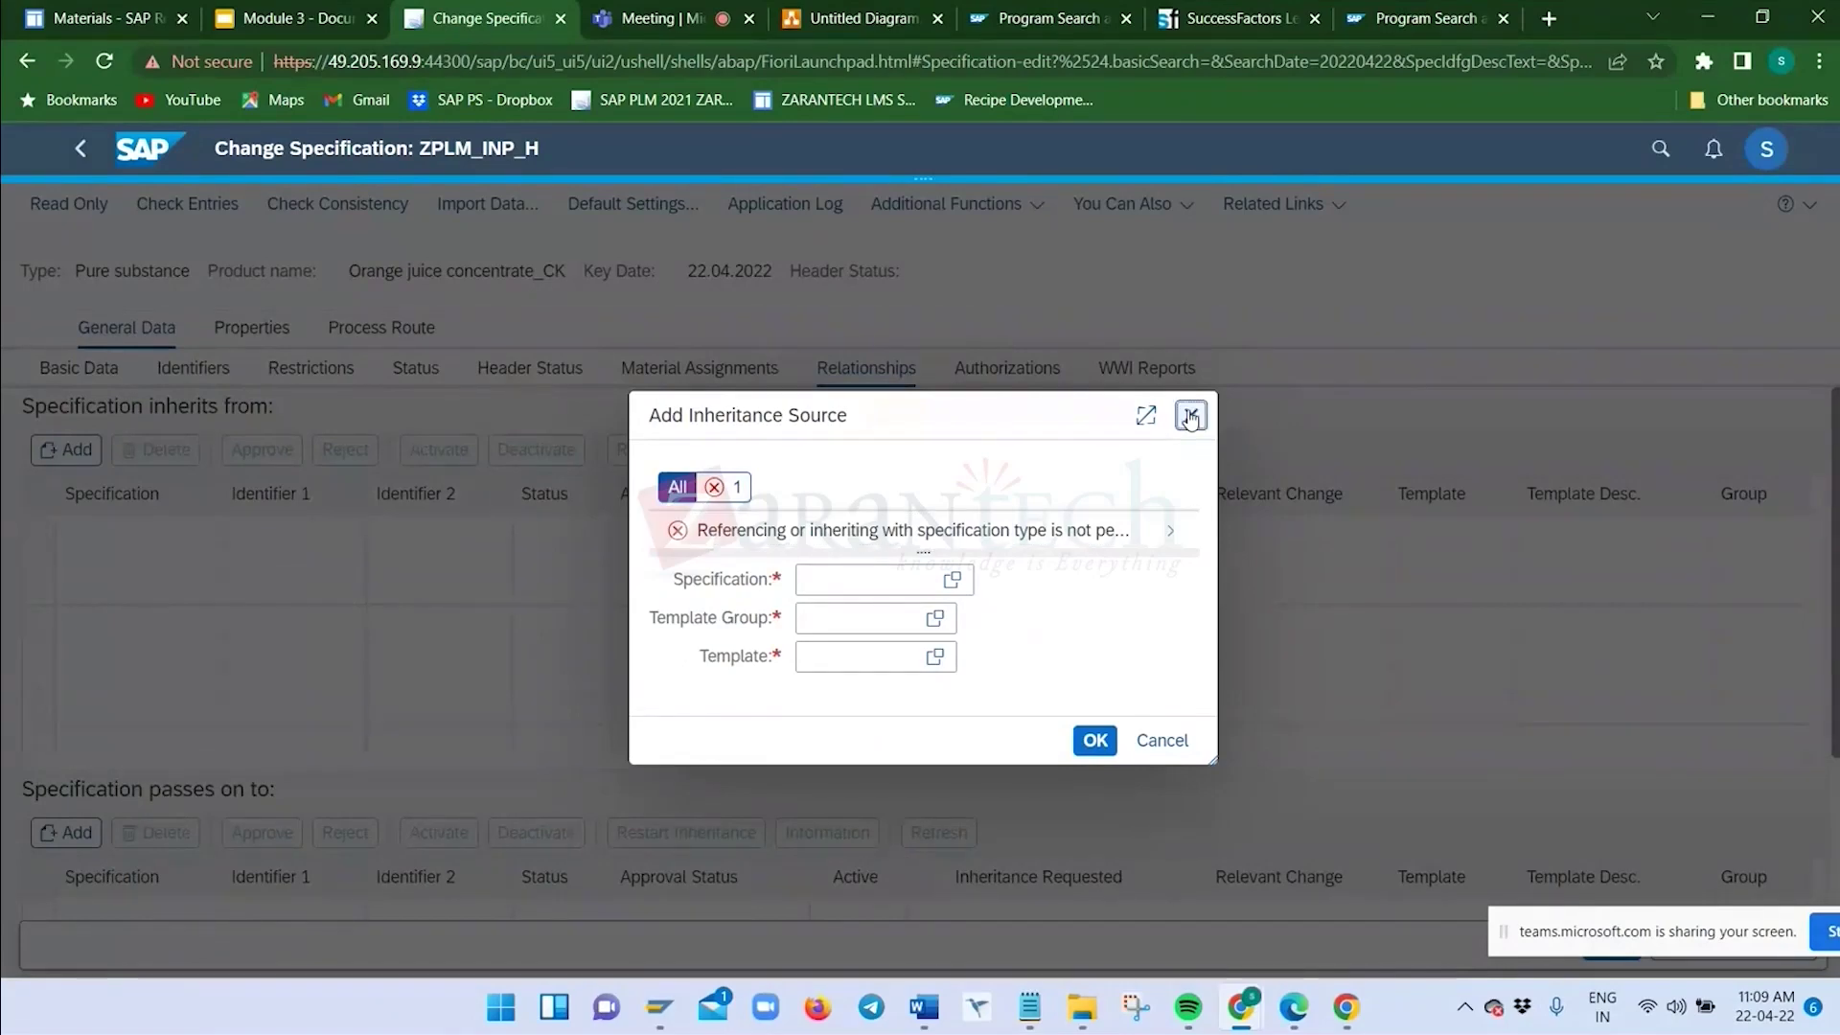
{"action": "left_click", "coordinate": [1189, 416]}
{"action": "scroll", "coordinate": [363, 604], "scroll_direction": "down", "scroll_amount": 2}
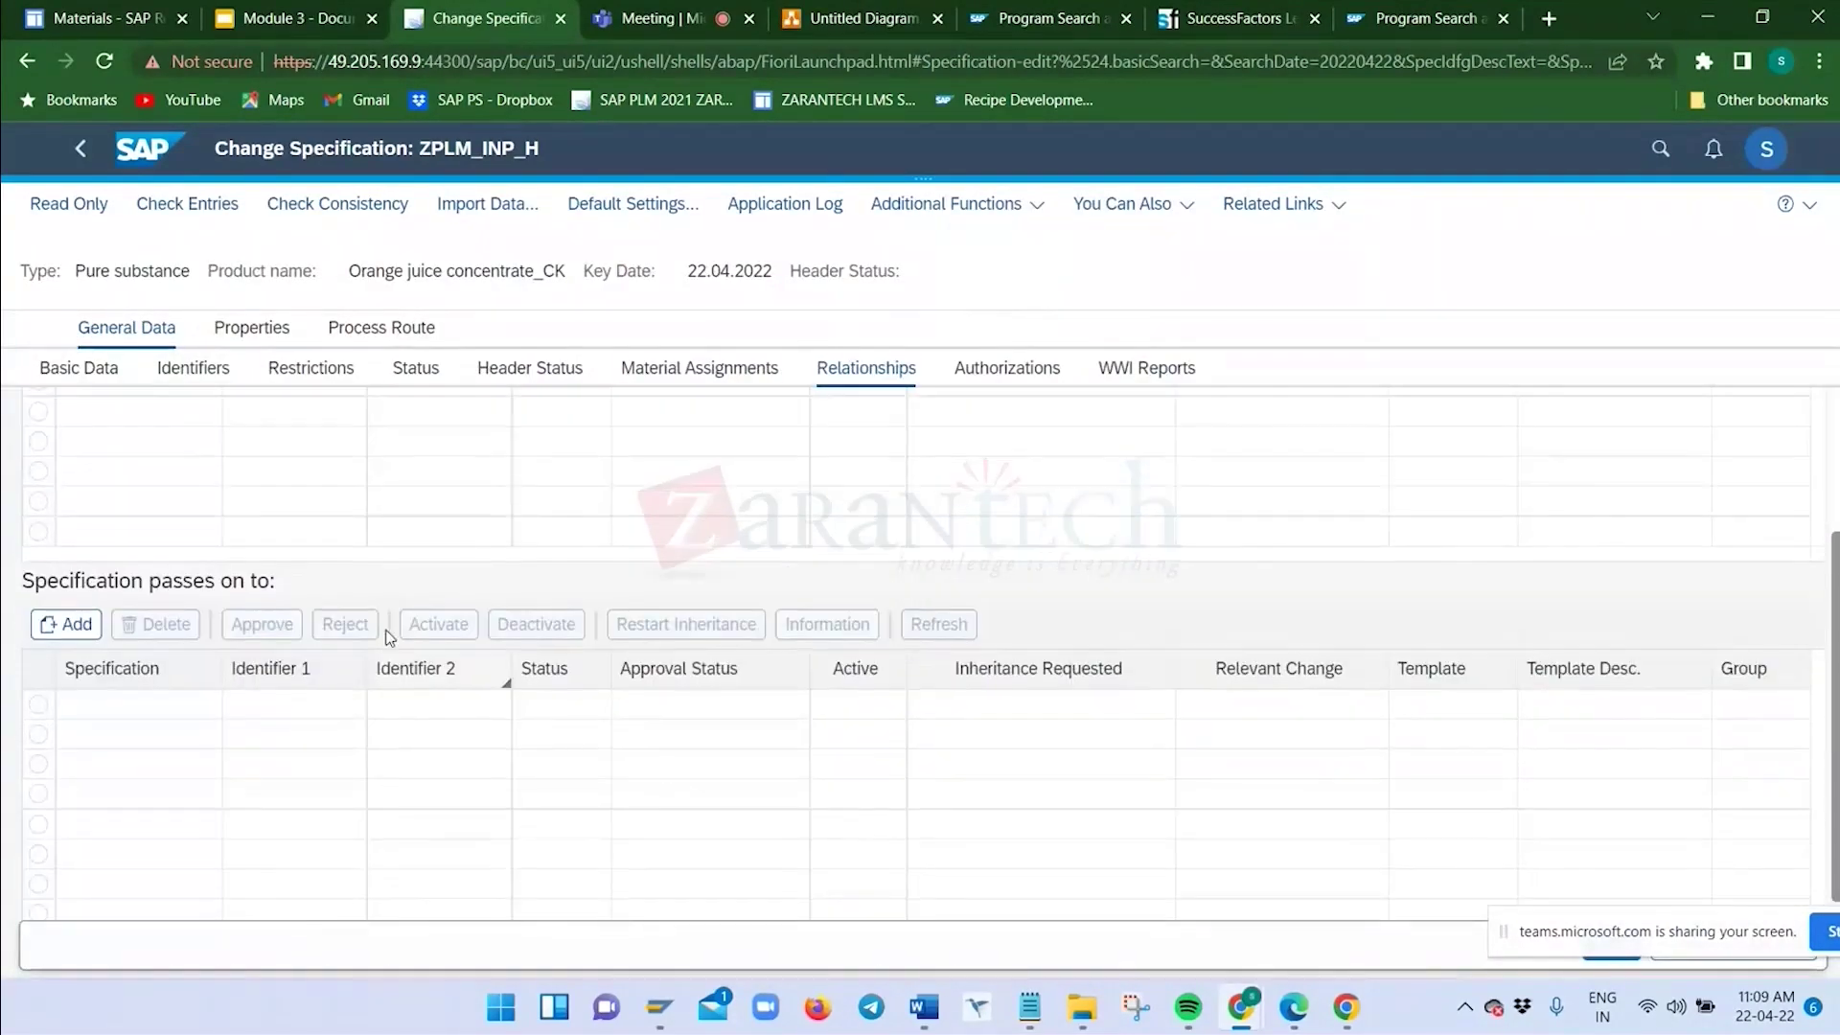
{"action": "scroll", "coordinate": [391, 645], "scroll_direction": "up", "scroll_amount": 2}
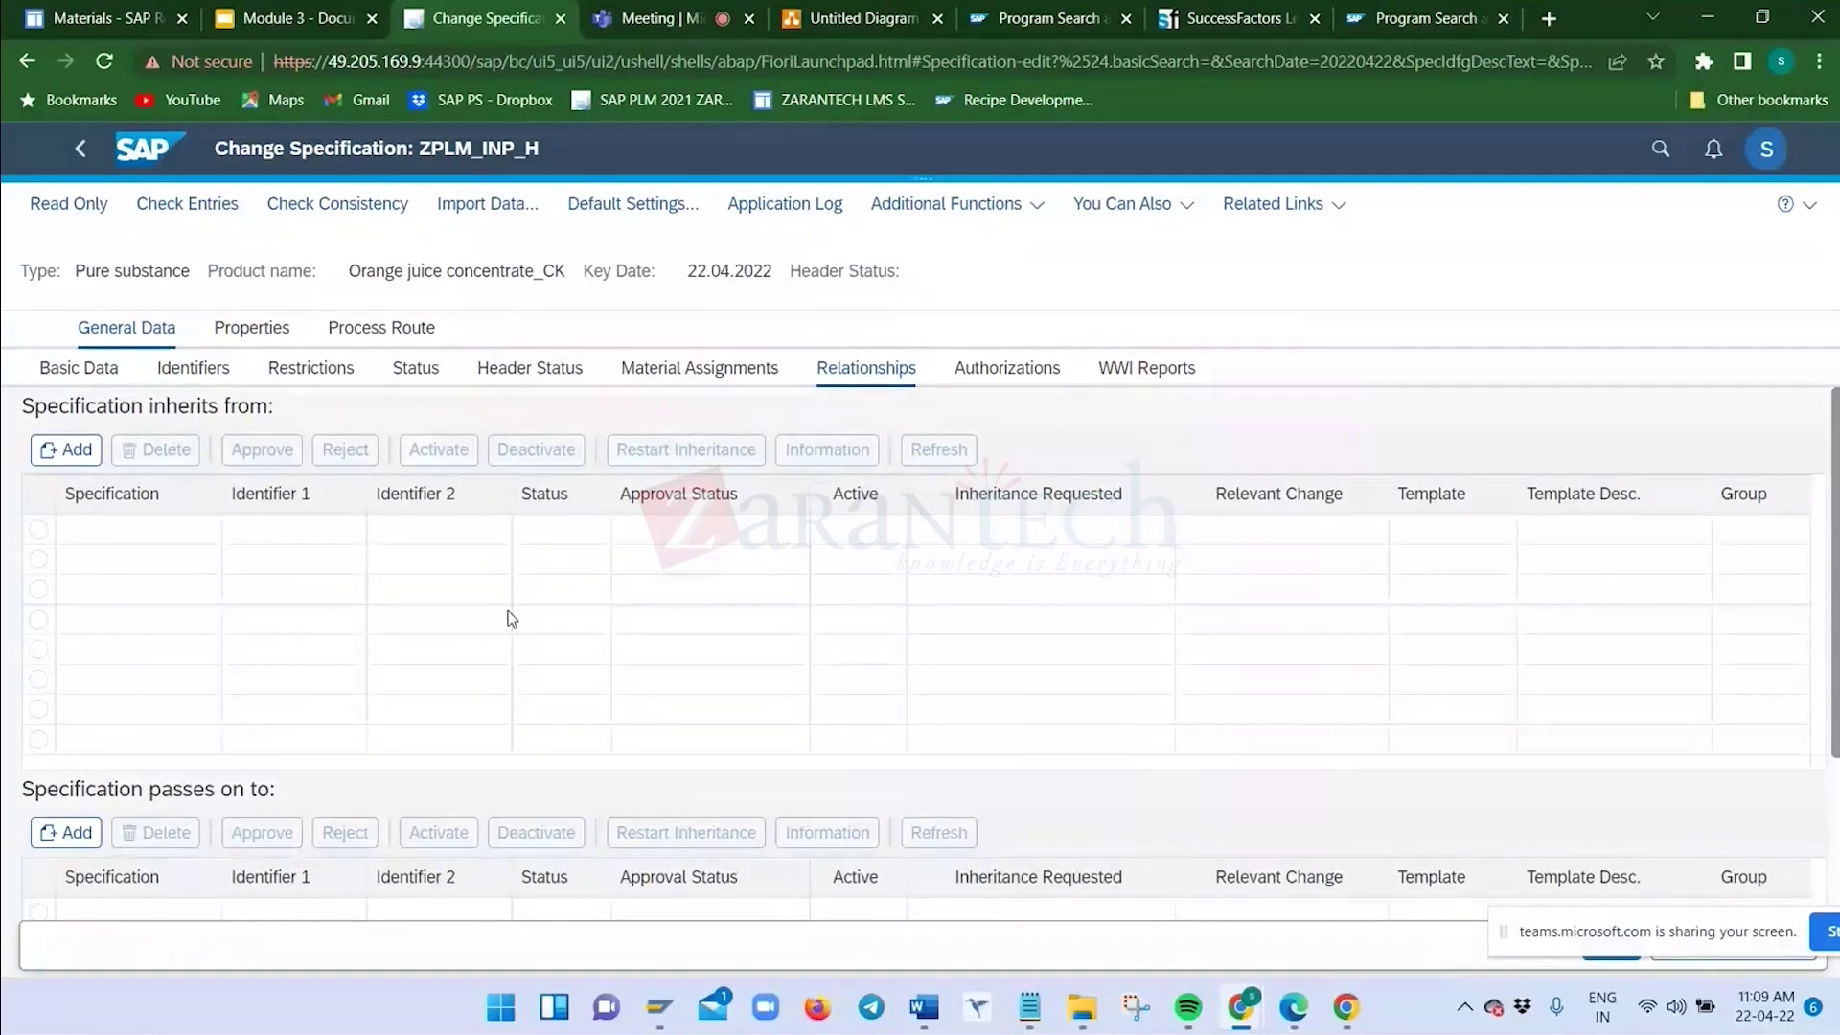
{"action": "scroll", "coordinate": [512, 633], "scroll_direction": "down", "scroll_amount": 1}
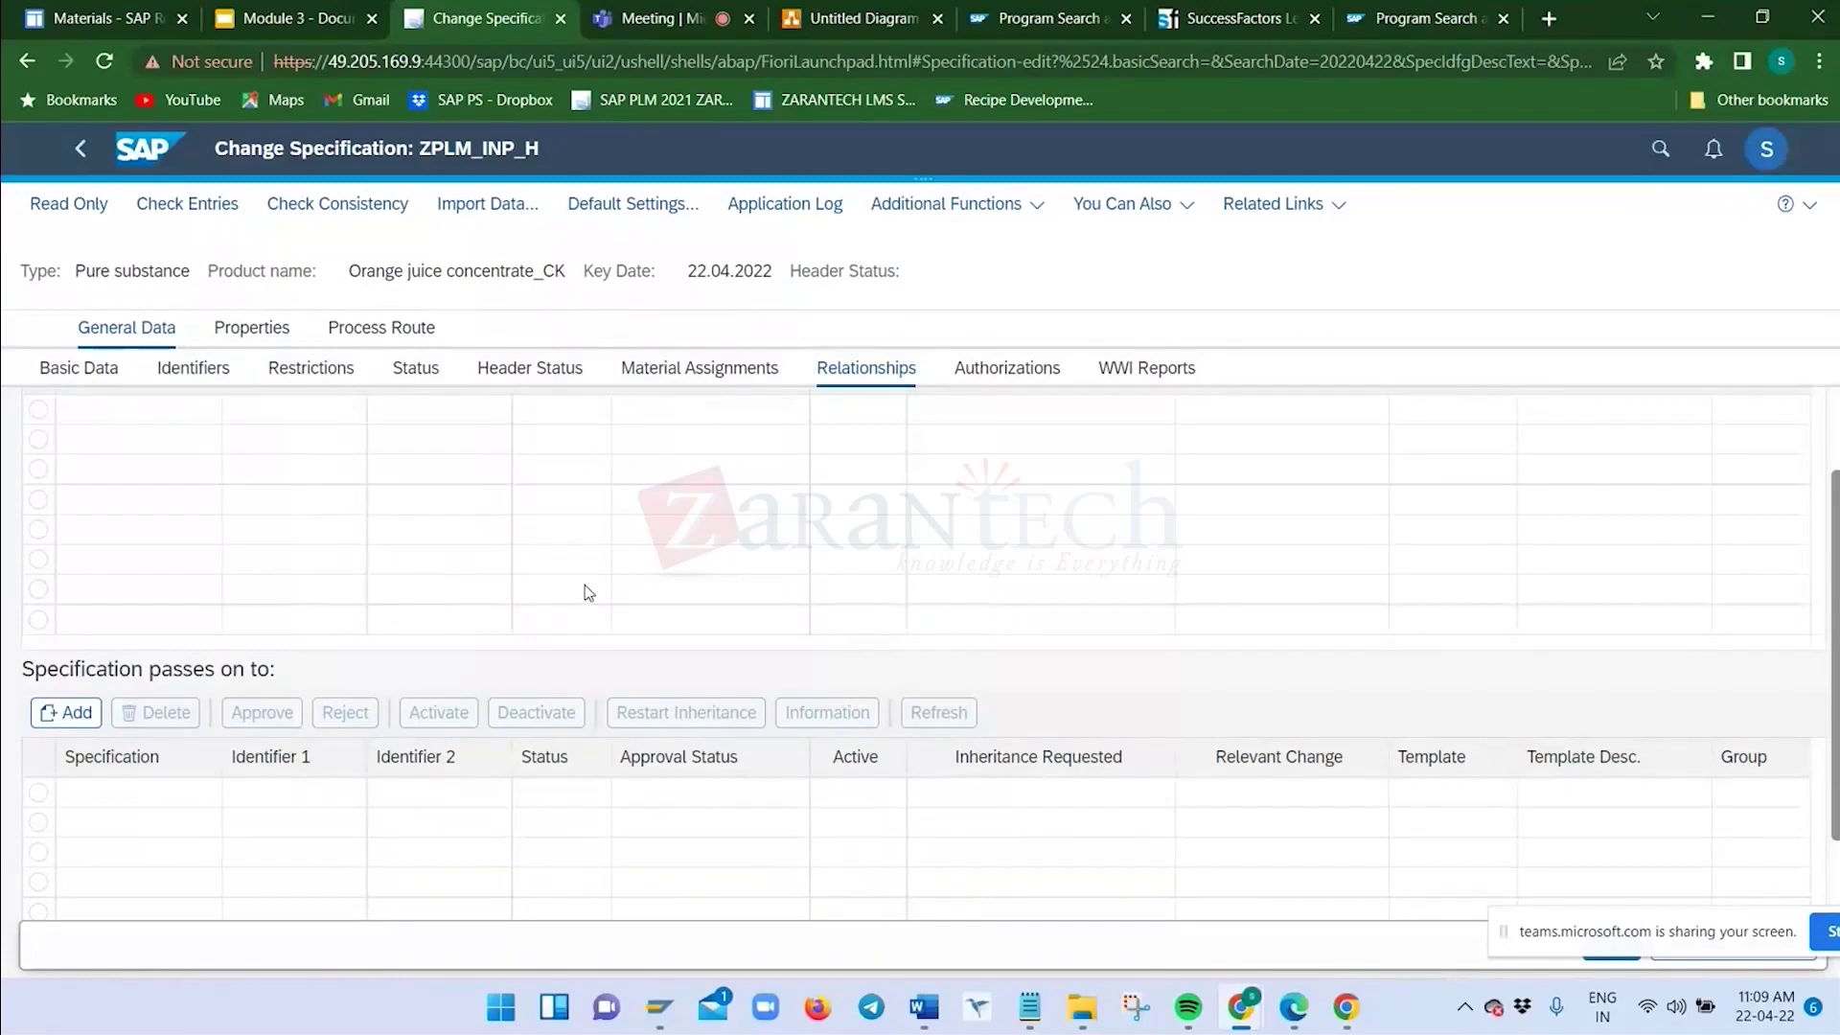
{"action": "scroll", "coordinate": [587, 592], "scroll_direction": "up", "scroll_amount": 1}
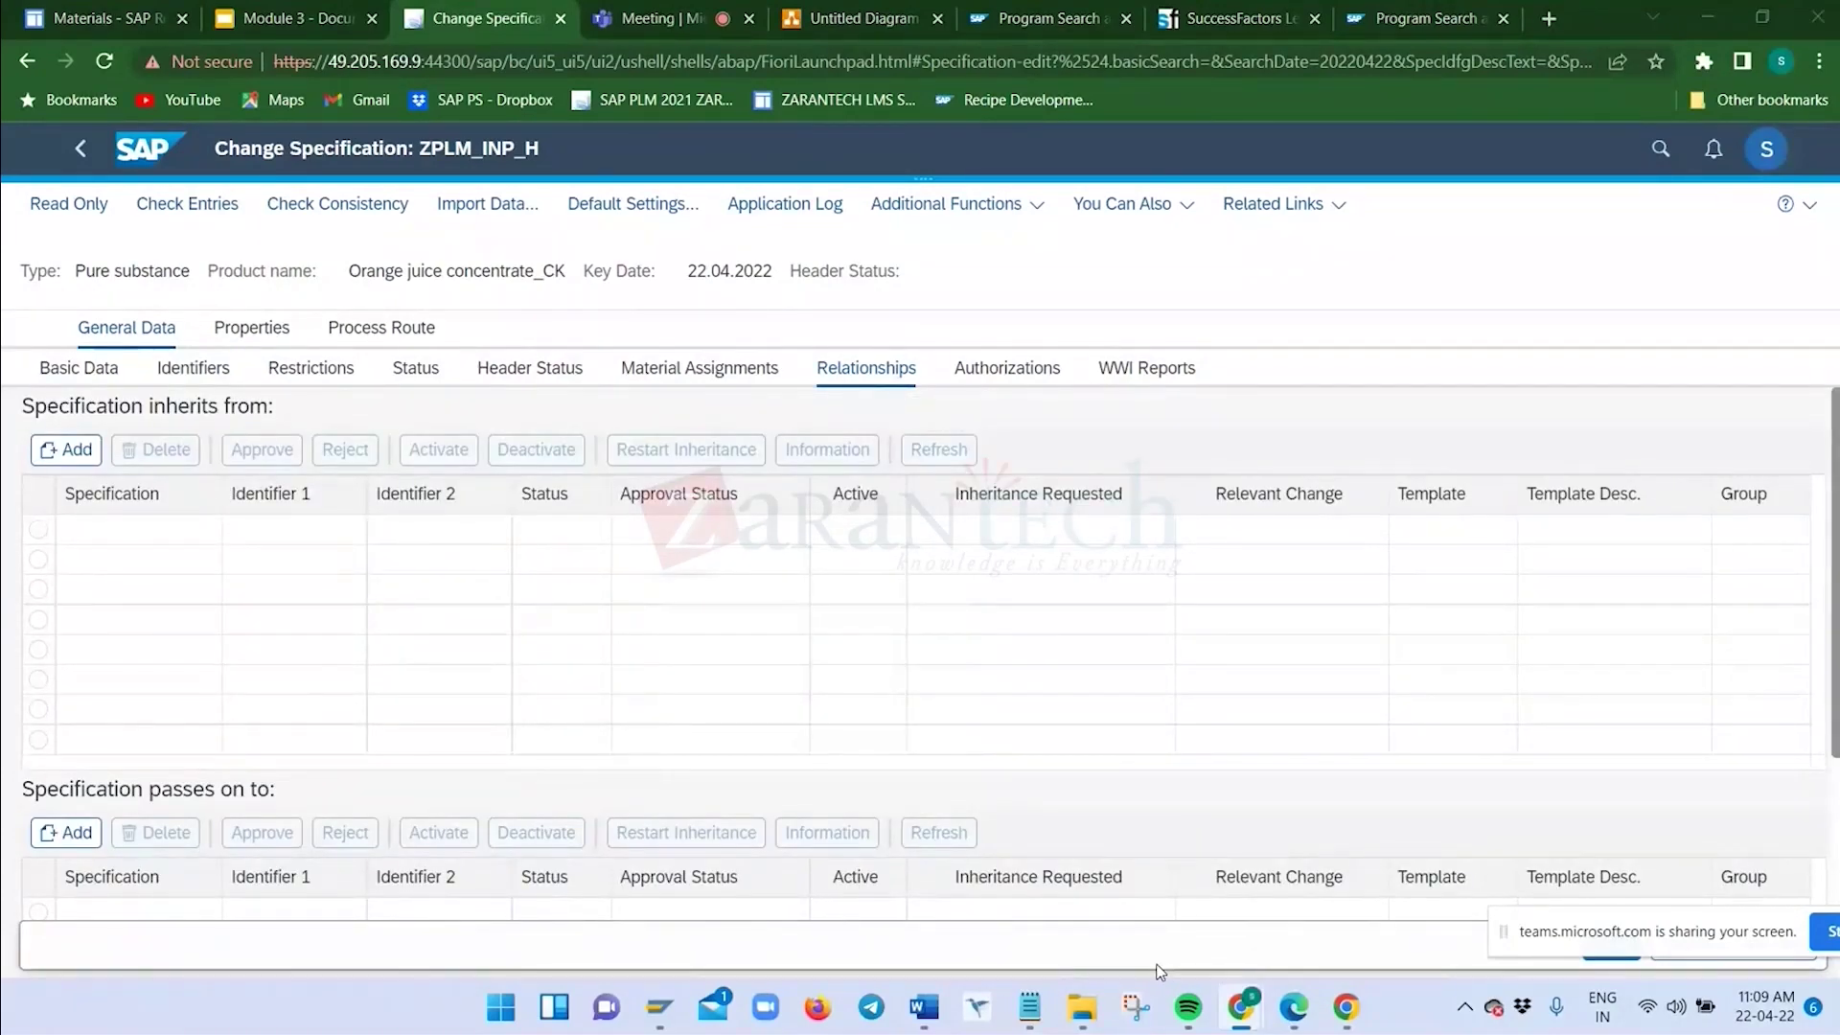
Switch to the SAP GUI customizing window and open the REAL_SUB details under Specify Specification Types
{"action": "key", "text": "alt+Tab"}
{"action": "left_click", "coordinate": [670, 288]}
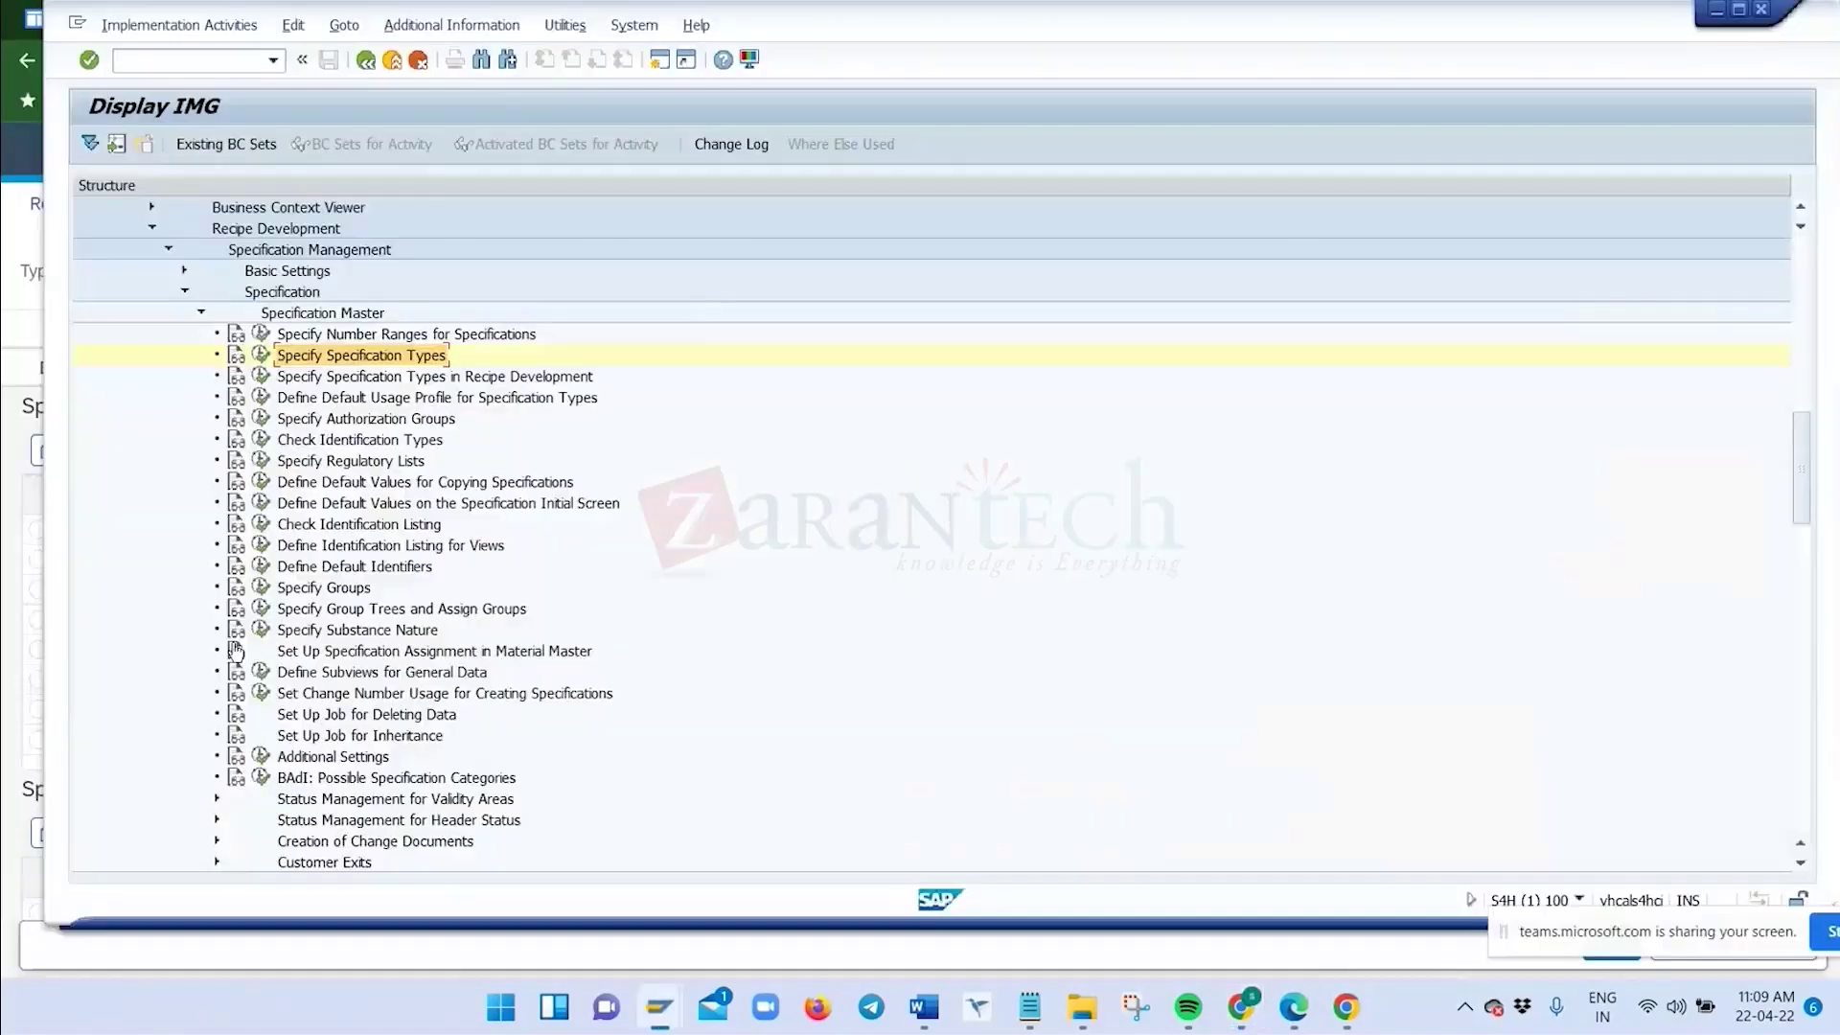
{"action": "left_click", "coordinate": [261, 354]}
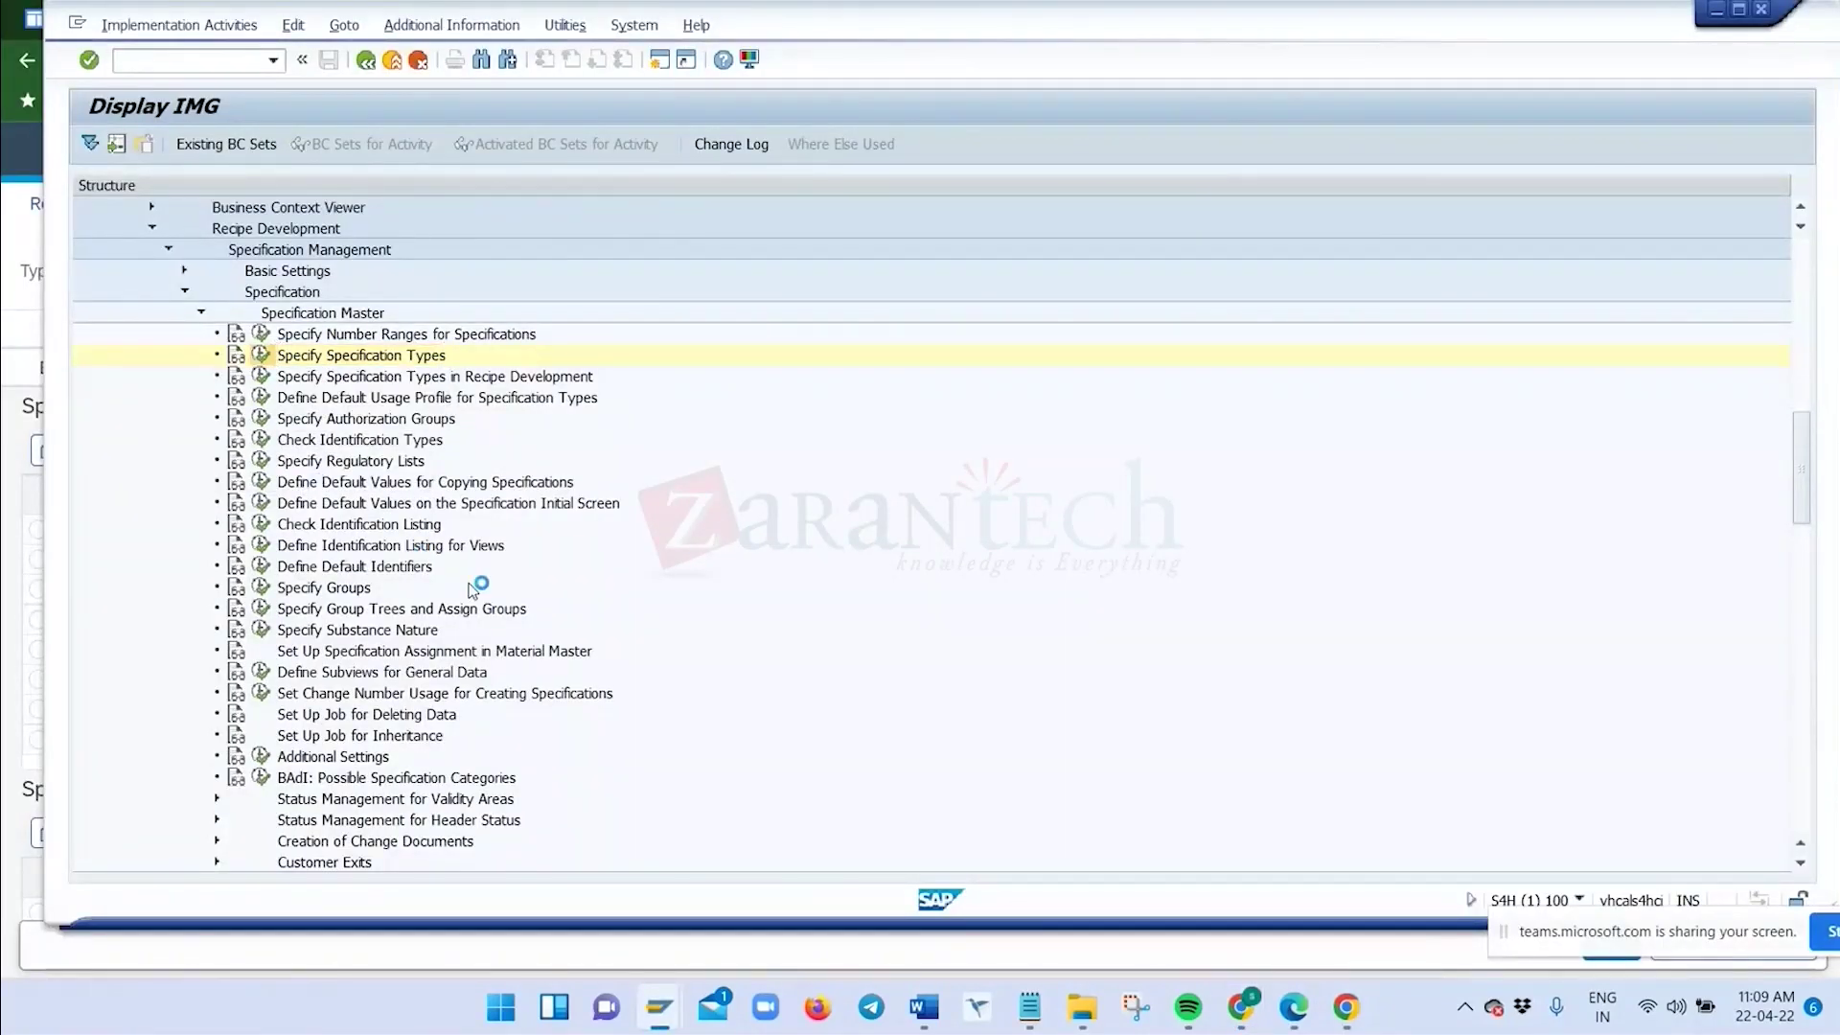
{"action": "scroll", "coordinate": [426, 542], "scroll_direction": "down", "scroll_amount": 3}
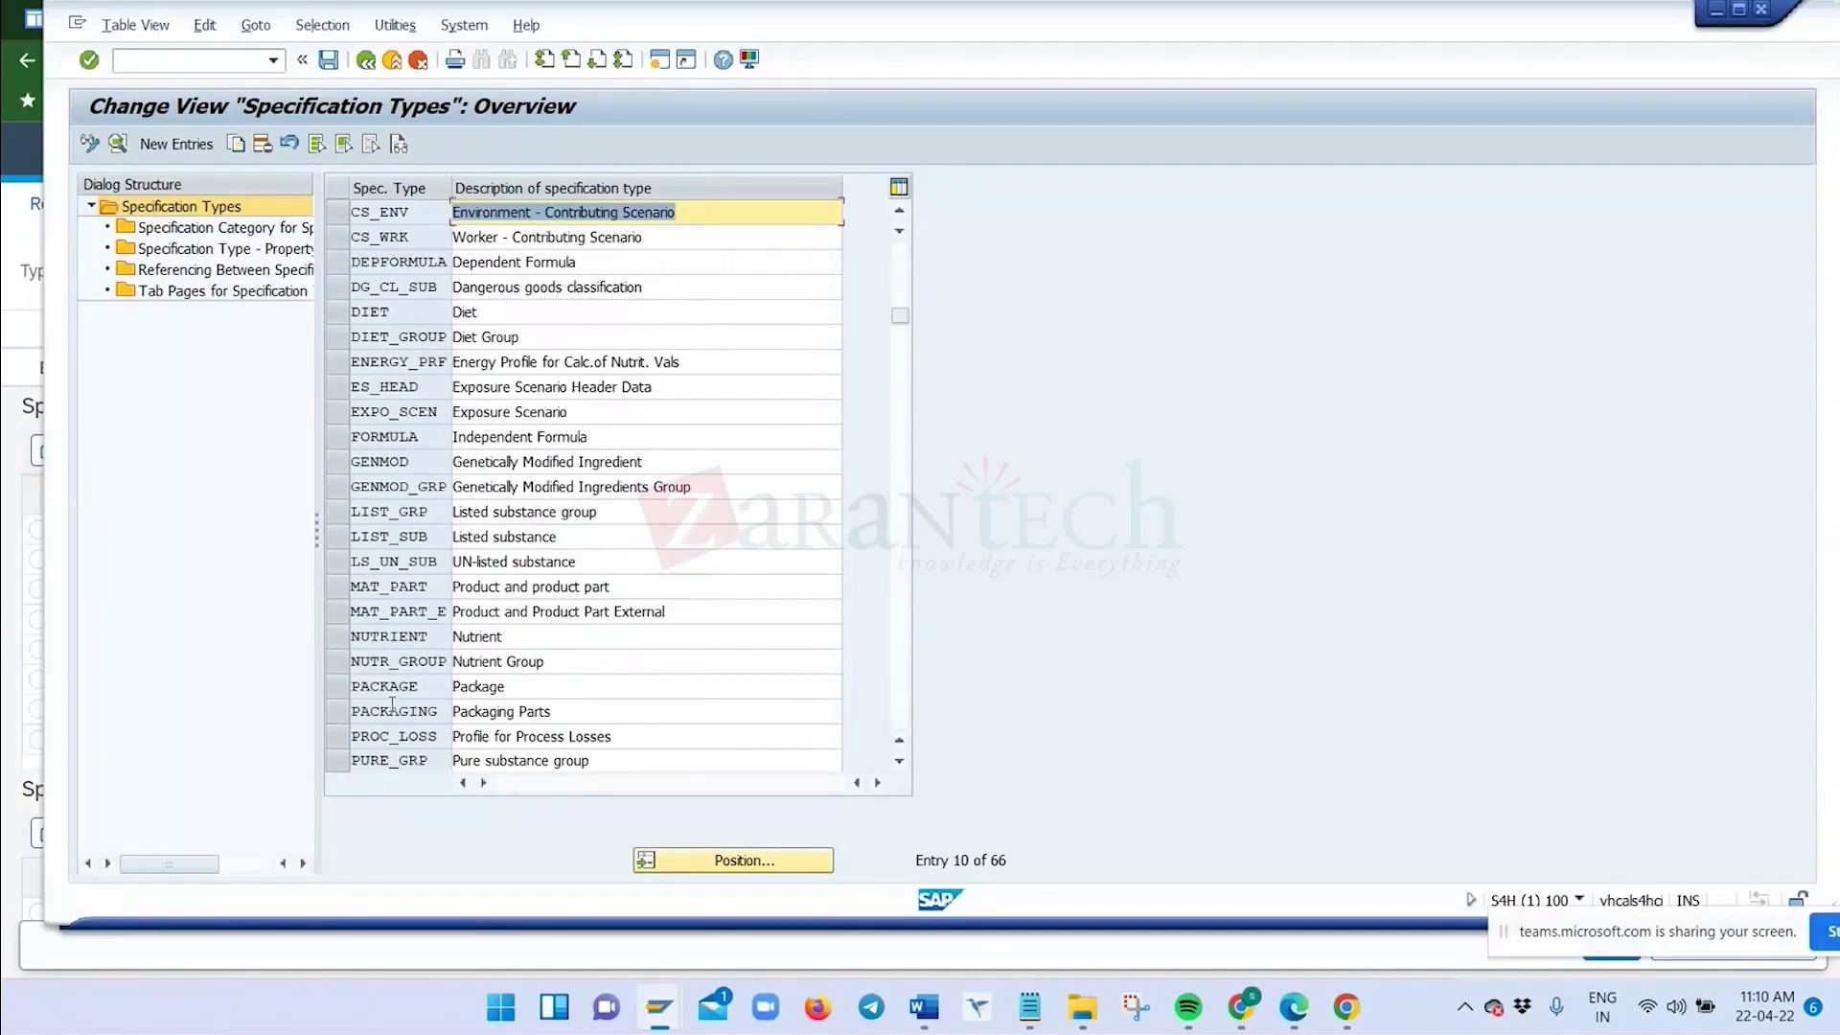
{"action": "scroll", "coordinate": [408, 679], "scroll_direction": "down", "scroll_amount": 1}
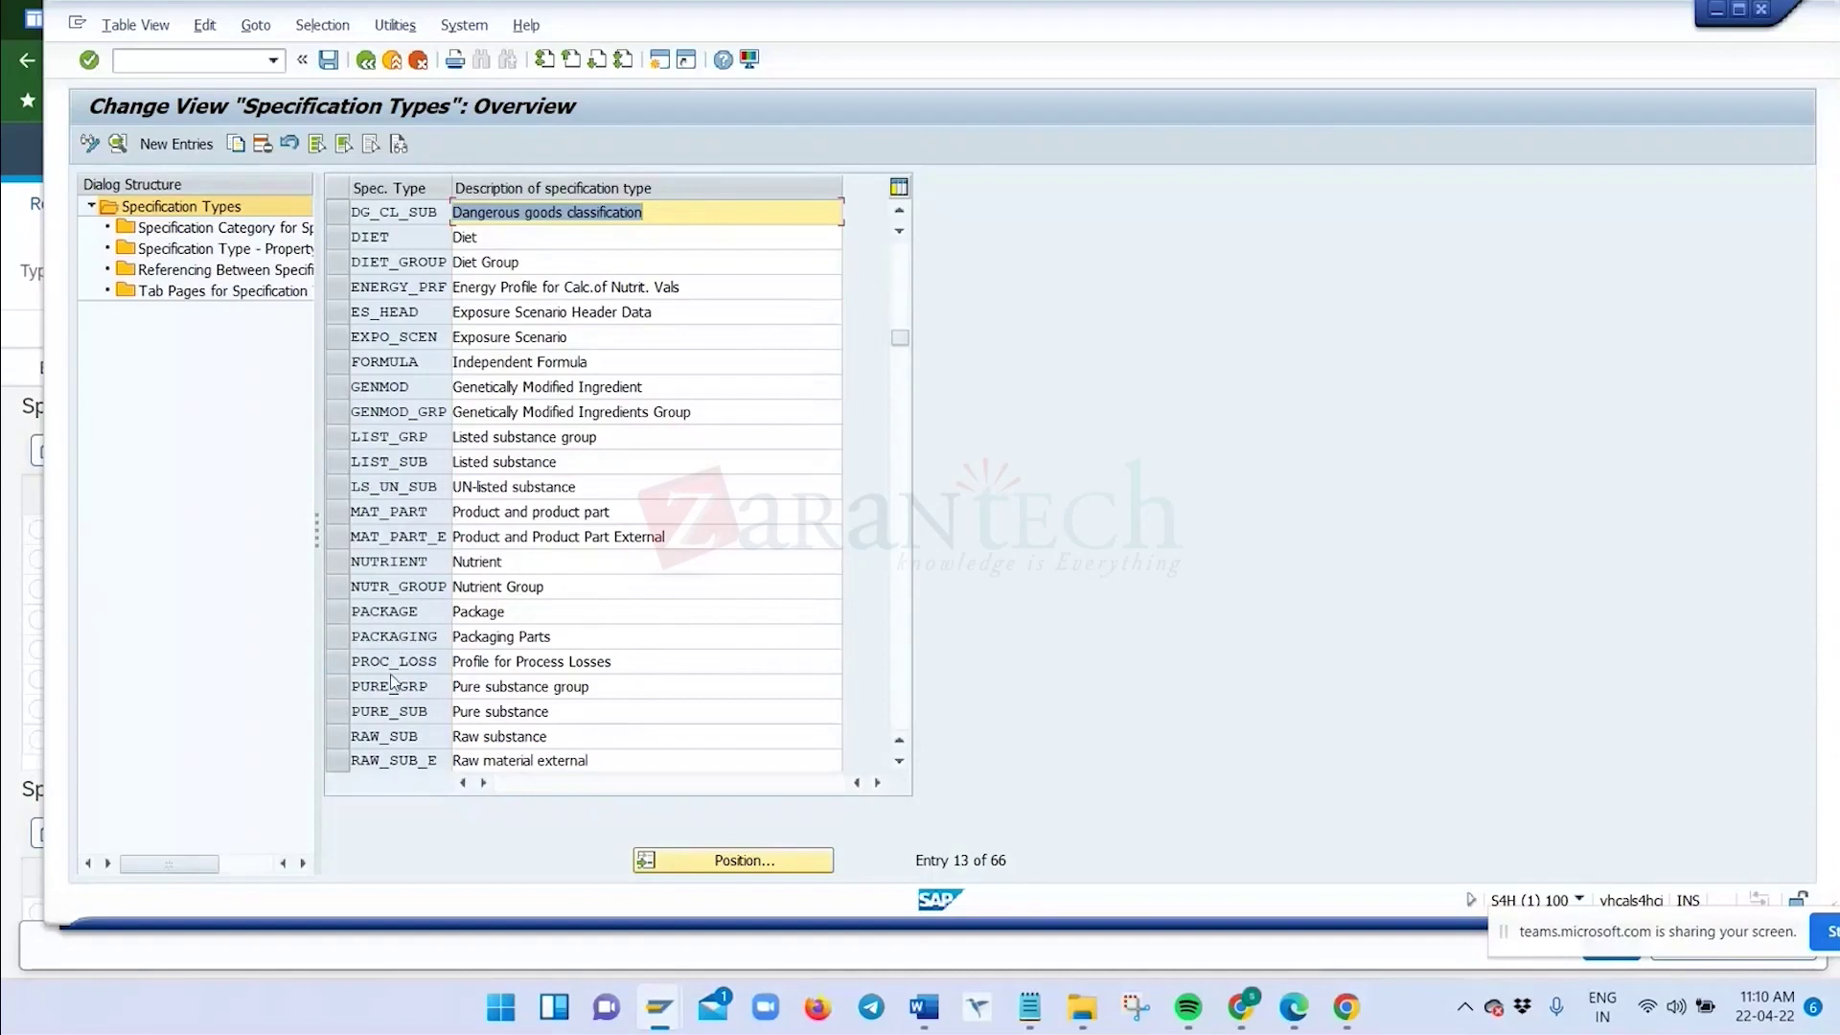
{"action": "scroll", "coordinate": [394, 682], "scroll_direction": "down", "scroll_amount": 1}
{"action": "scroll", "coordinate": [399, 715], "scroll_direction": "down", "scroll_amount": 1}
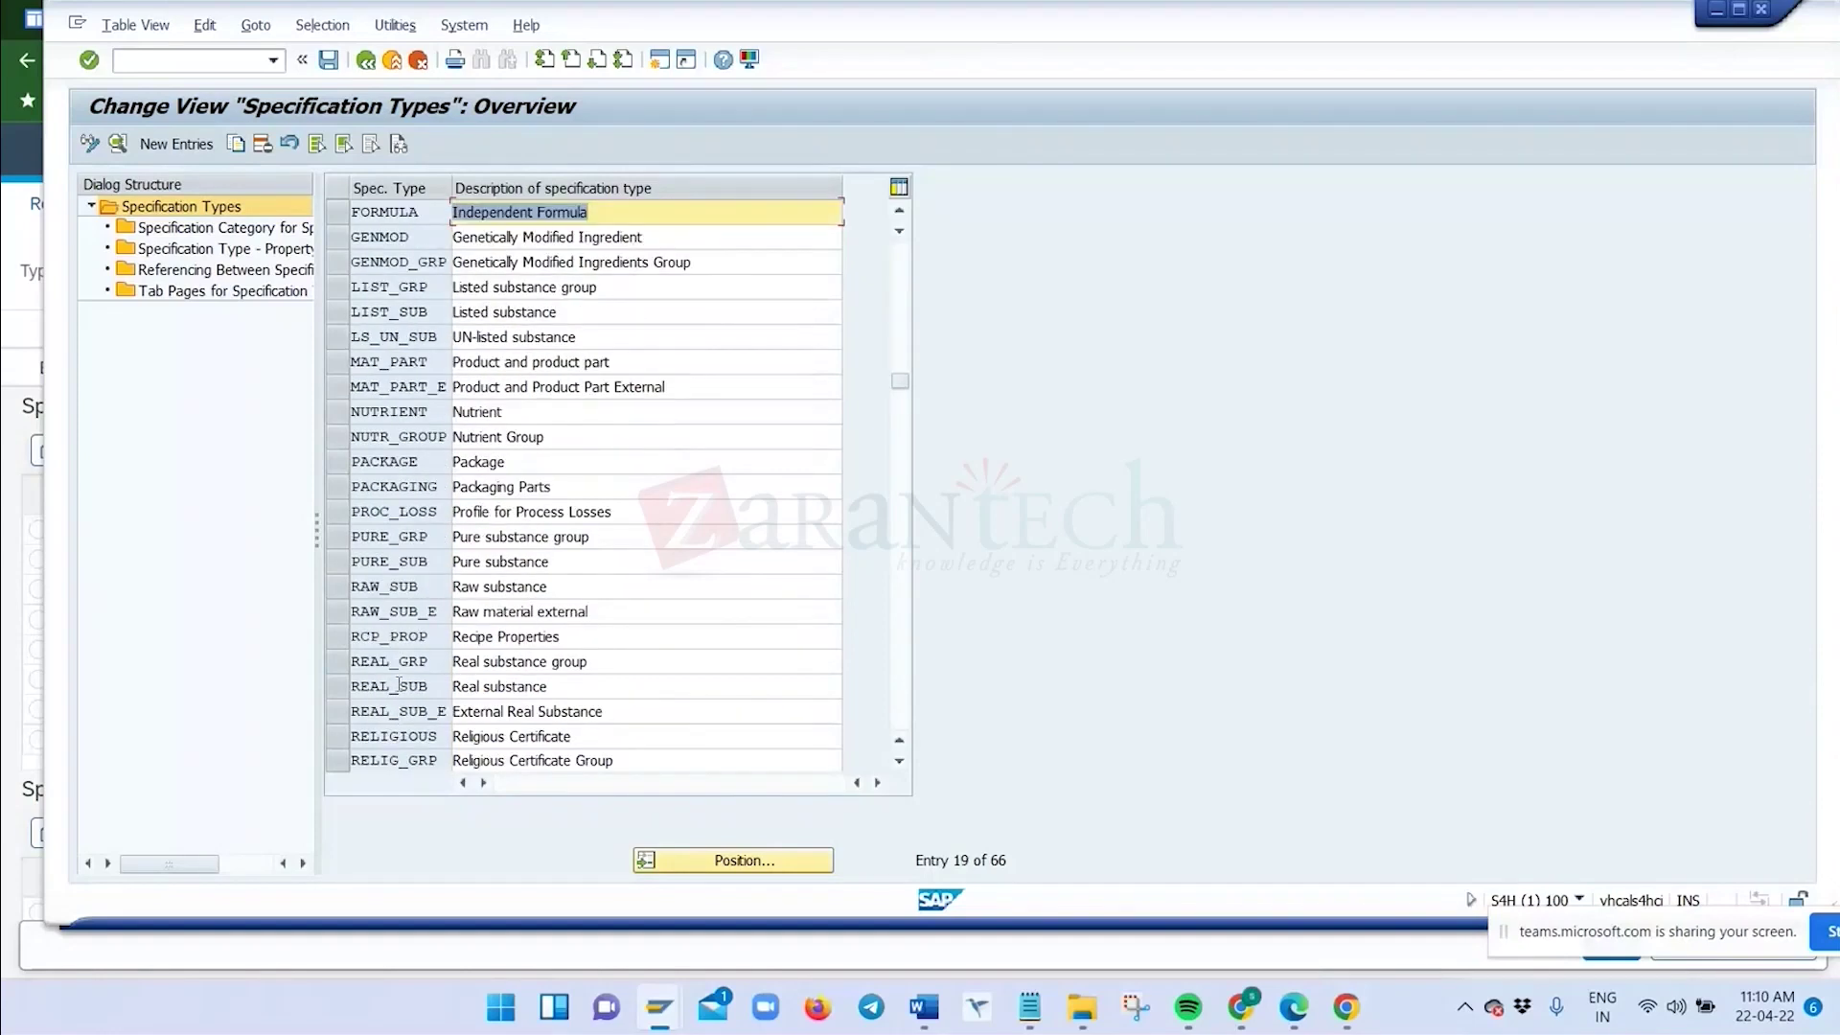
{"action": "double_click", "coordinate": [393, 686]}
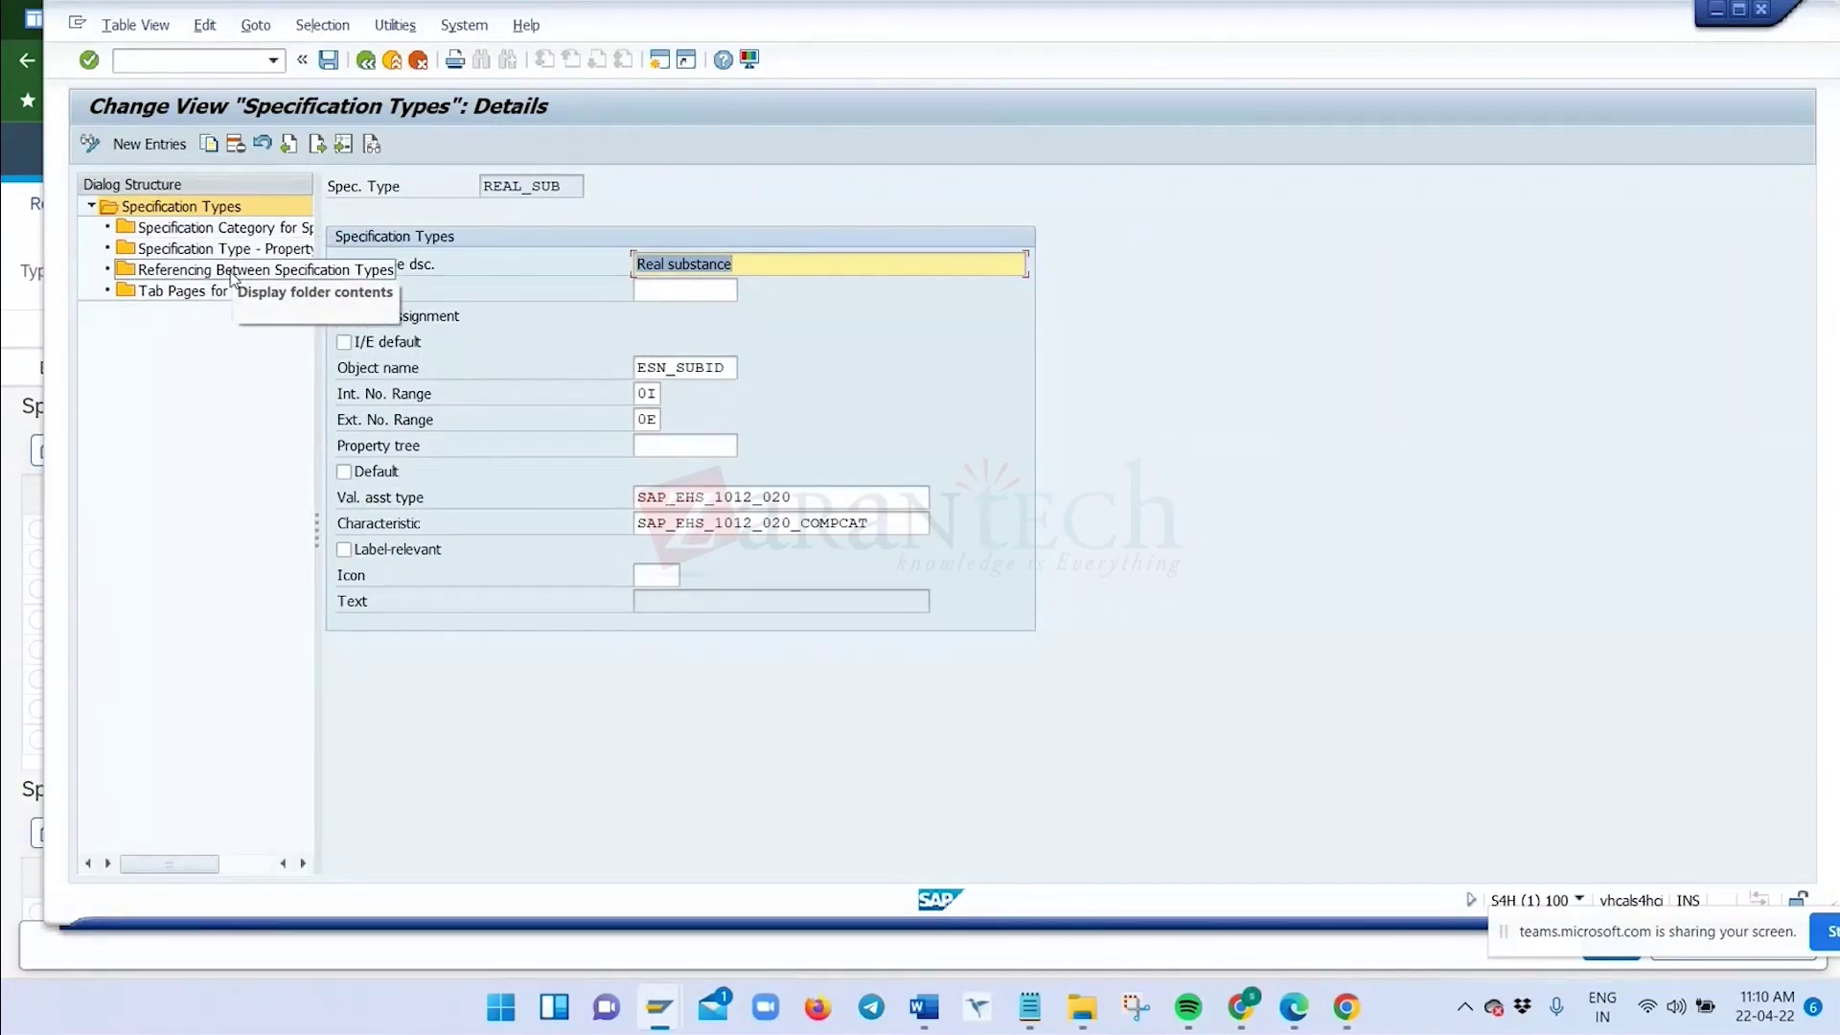
Review the source types for target REAL_SUB under Referencing Between Specification Types, including LIST_SUB and REAL_SUB_E, and return to the IMG structure
{"action": "double_click", "coordinate": [231, 271]}
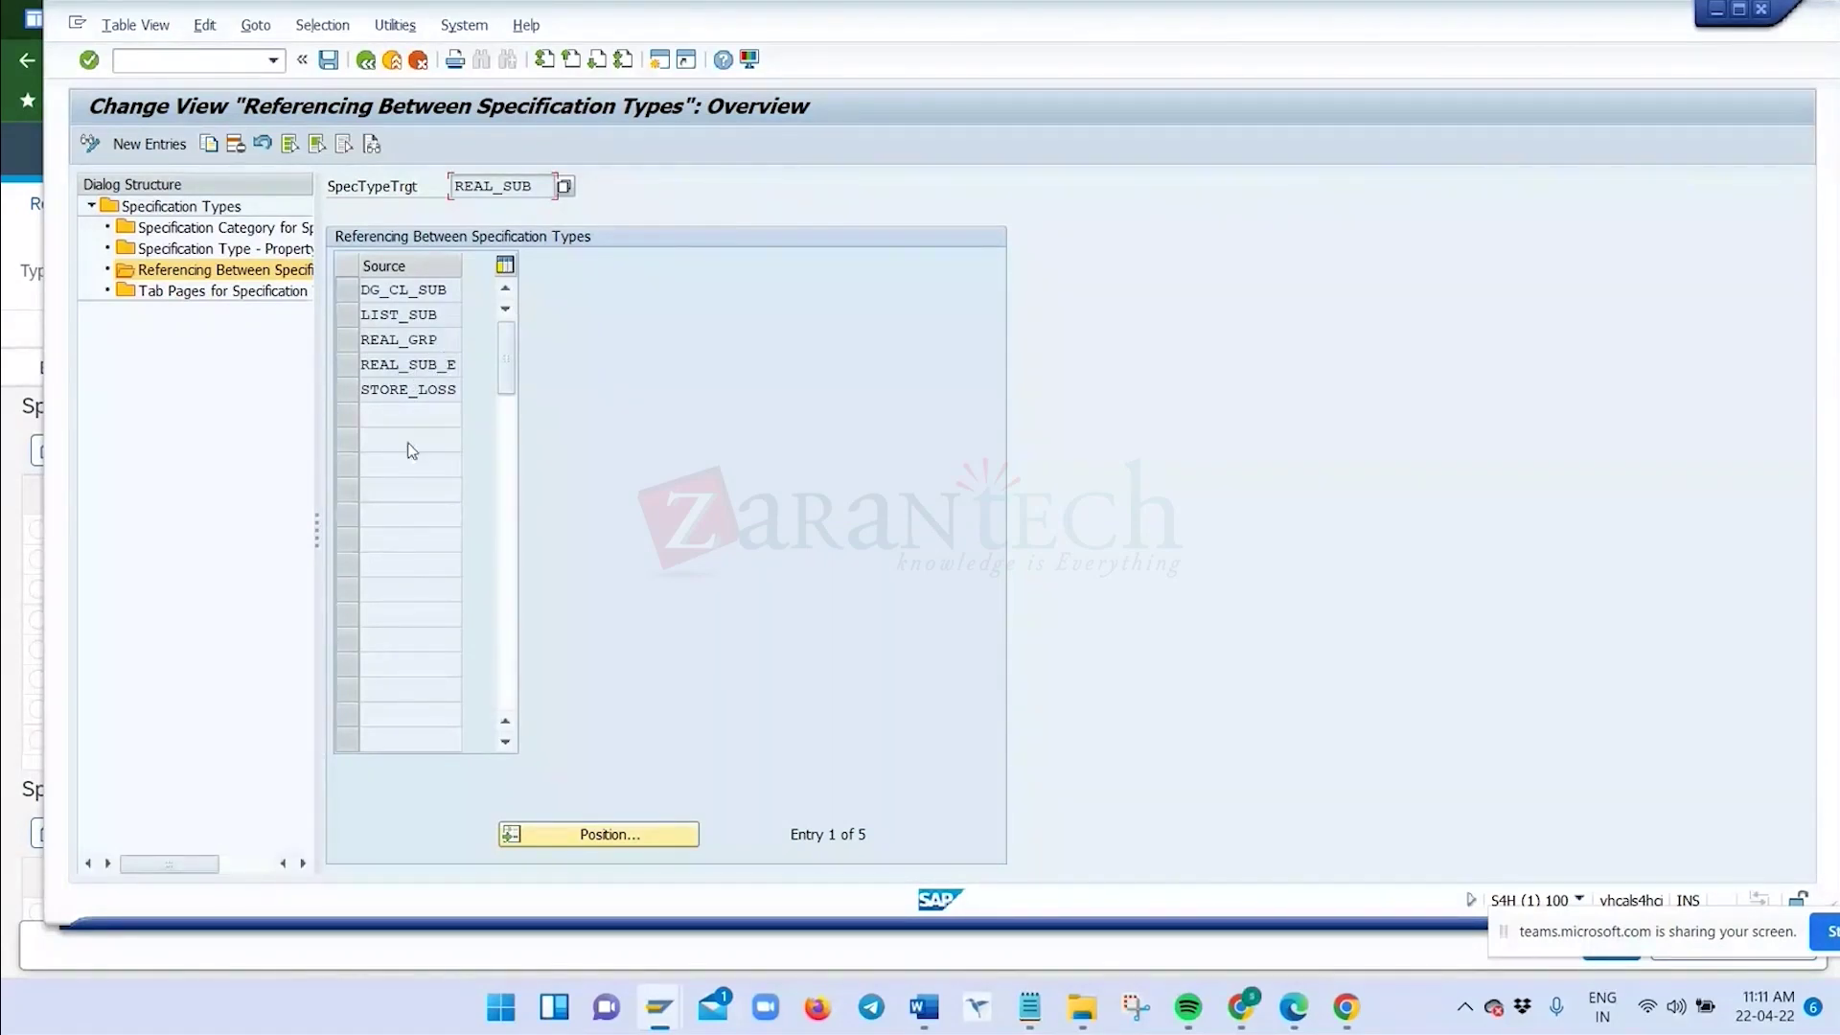
{"action": "left_click_drag", "start_coordinate": [441, 337], "coordinate": [419, 316]}
{"action": "double_click", "coordinate": [419, 316]}
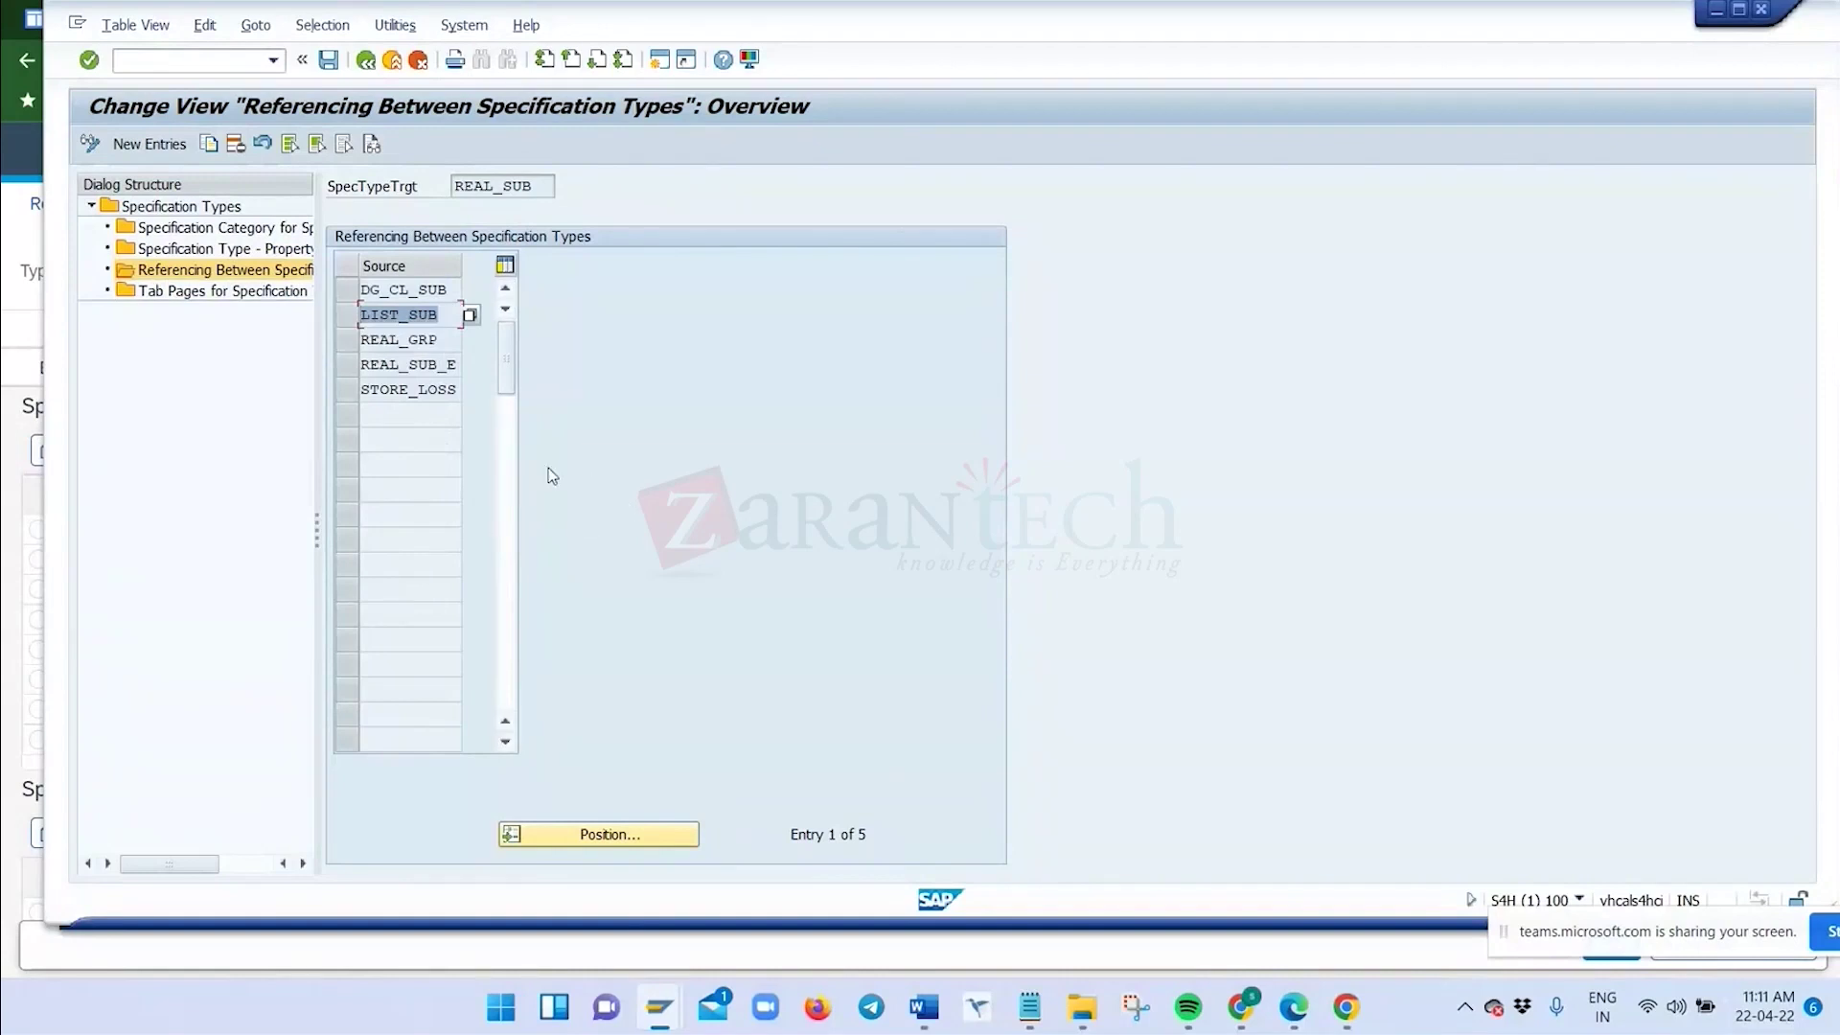
{"action": "left_click", "coordinate": [428, 369]}
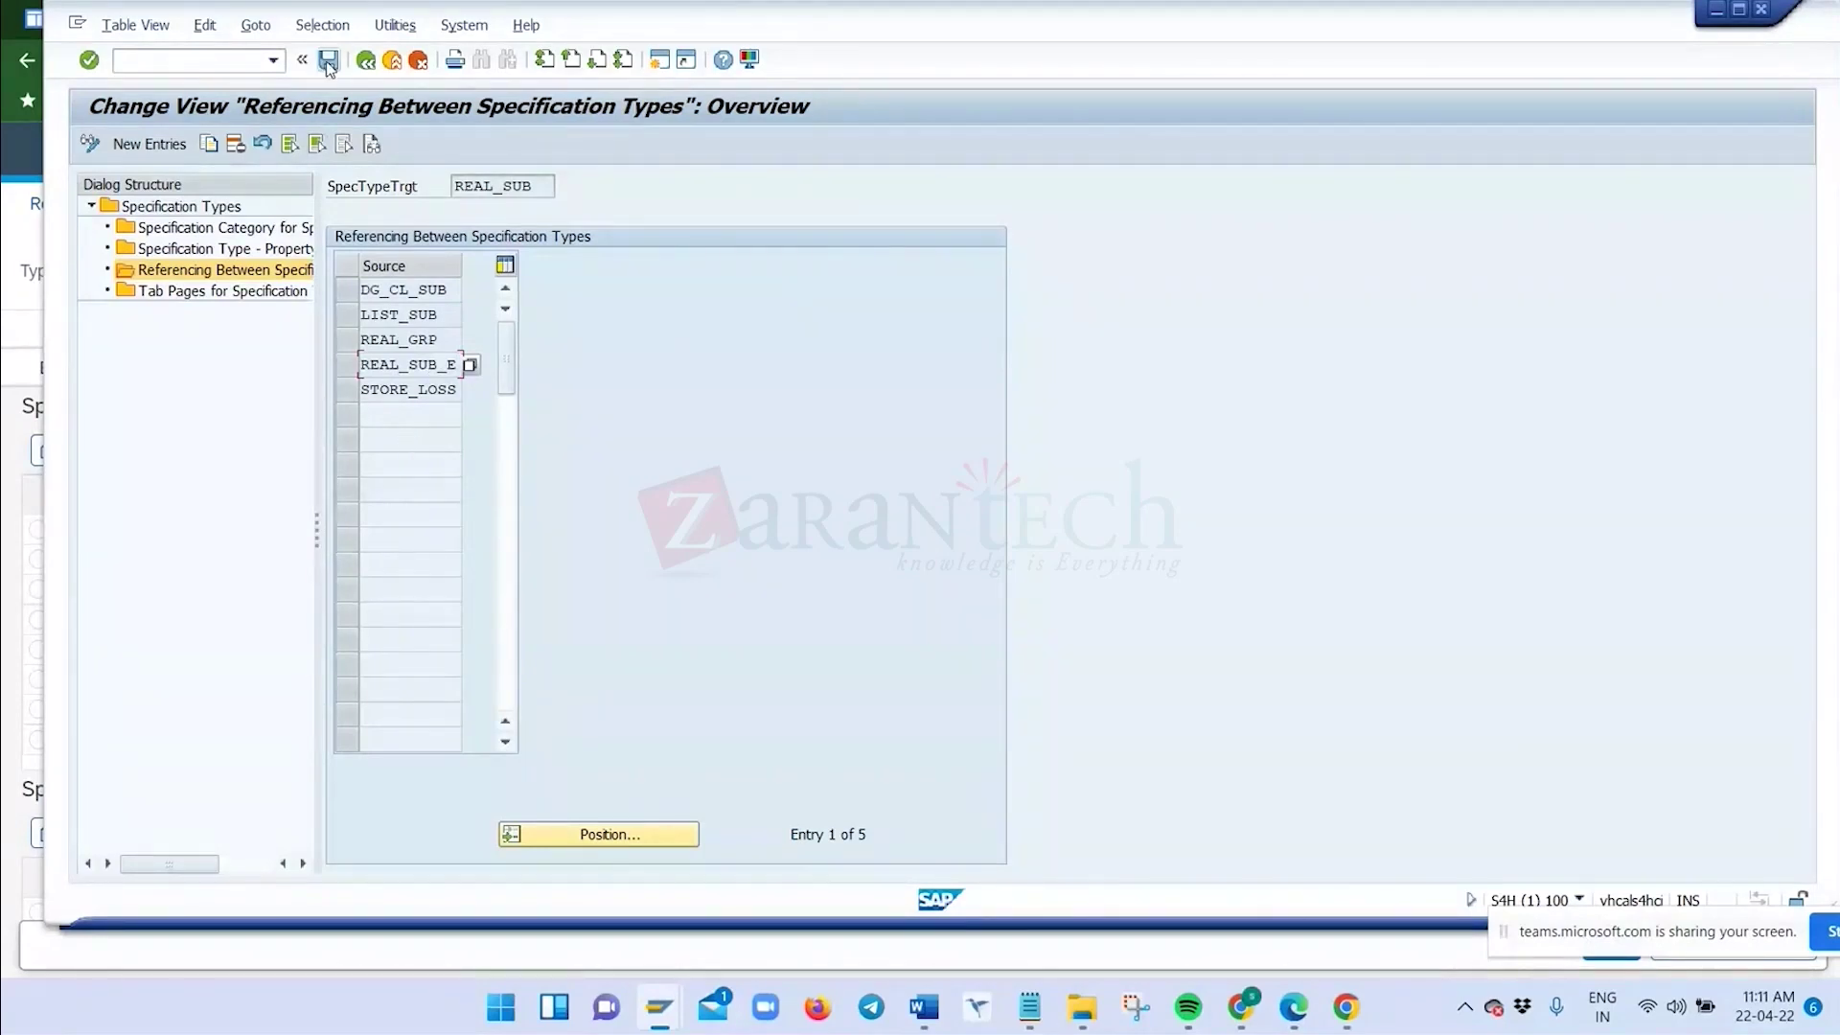
{"action": "left_click", "coordinate": [366, 60]}
{"action": "left_click", "coordinate": [390, 65]}
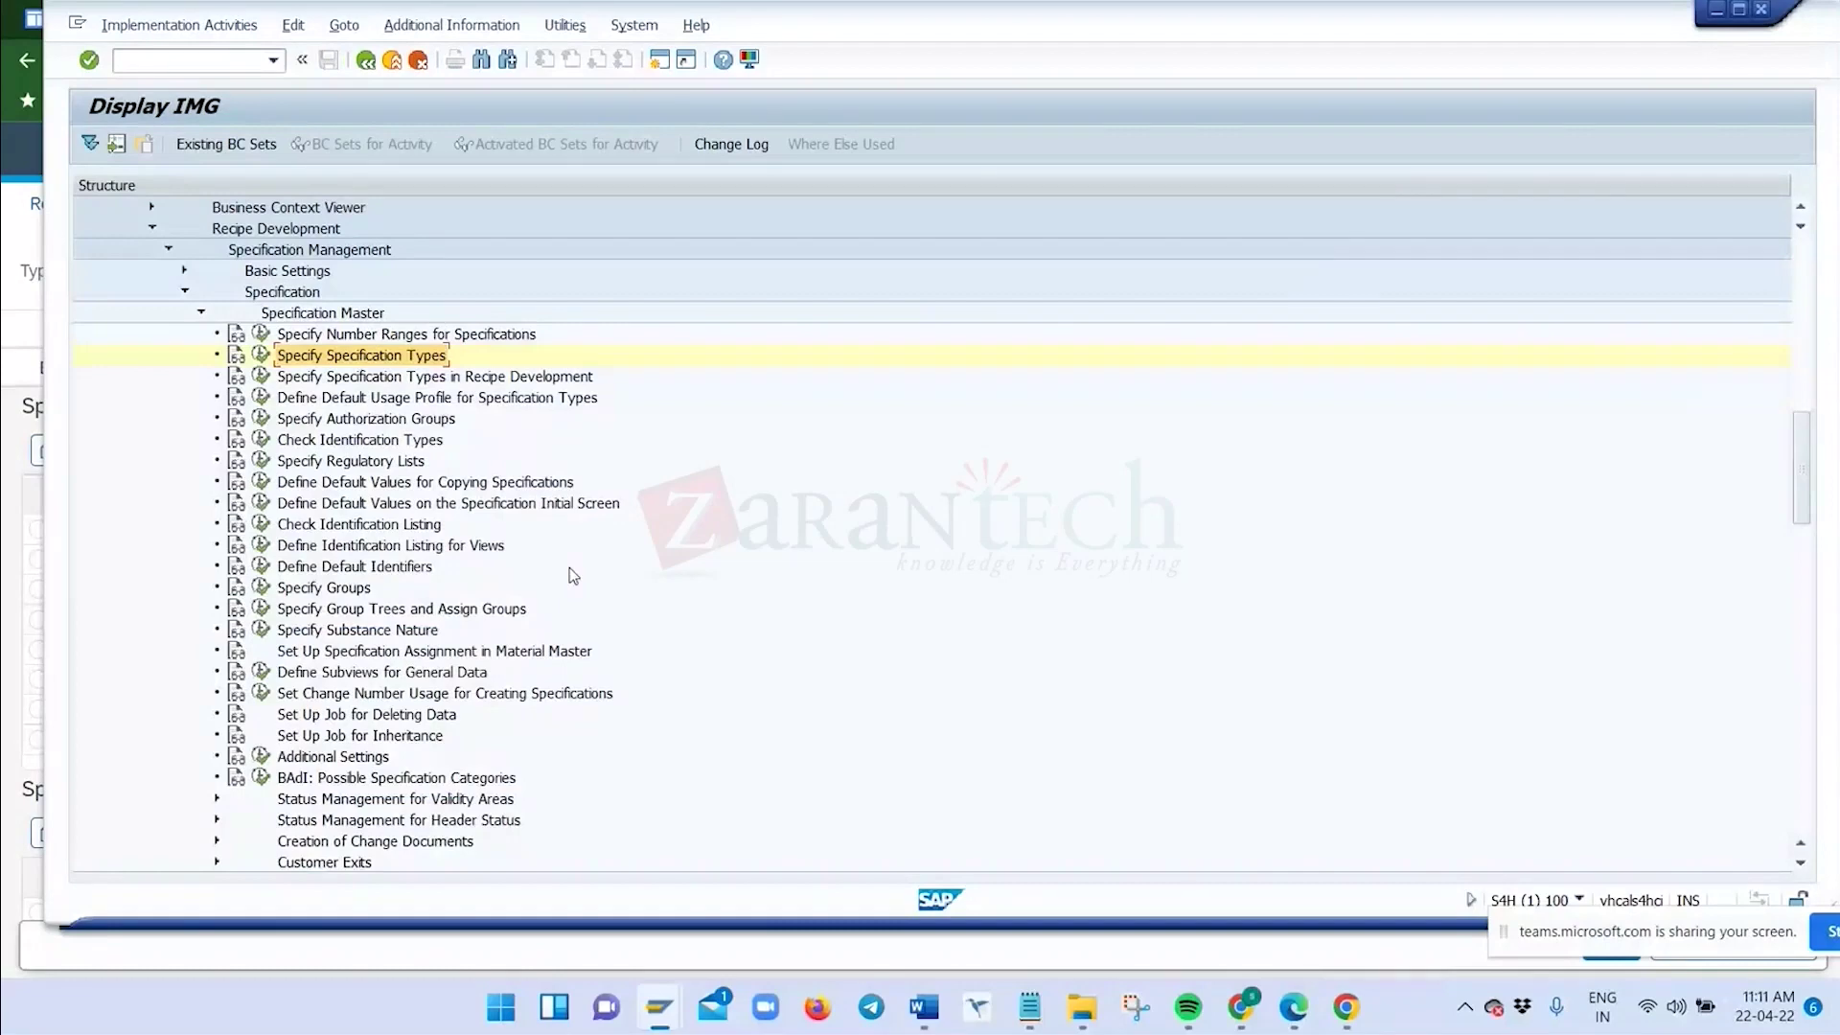
Switch back to the Fiori launchpad in the browser and leave specification ZPLM_INP_H without saving, returning to the home page
{"action": "key", "text": "alt+Tab"}
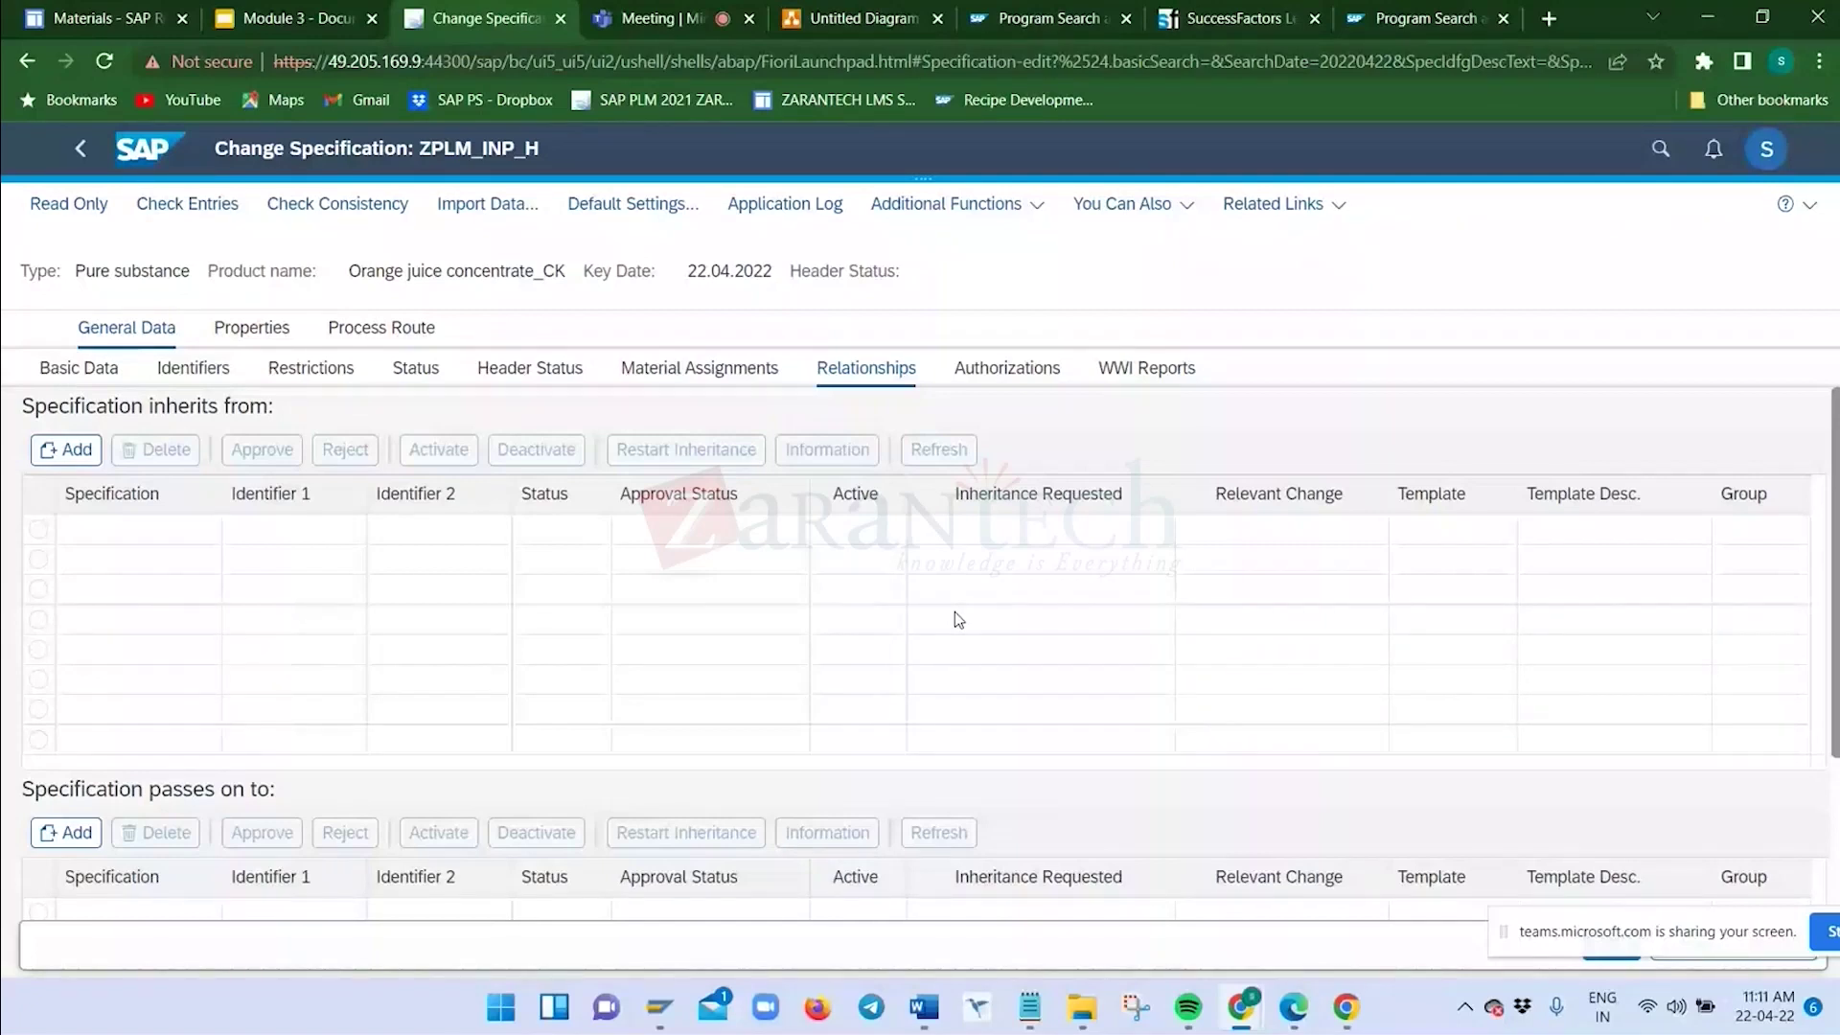
{"action": "left_click", "coordinate": [144, 158]}
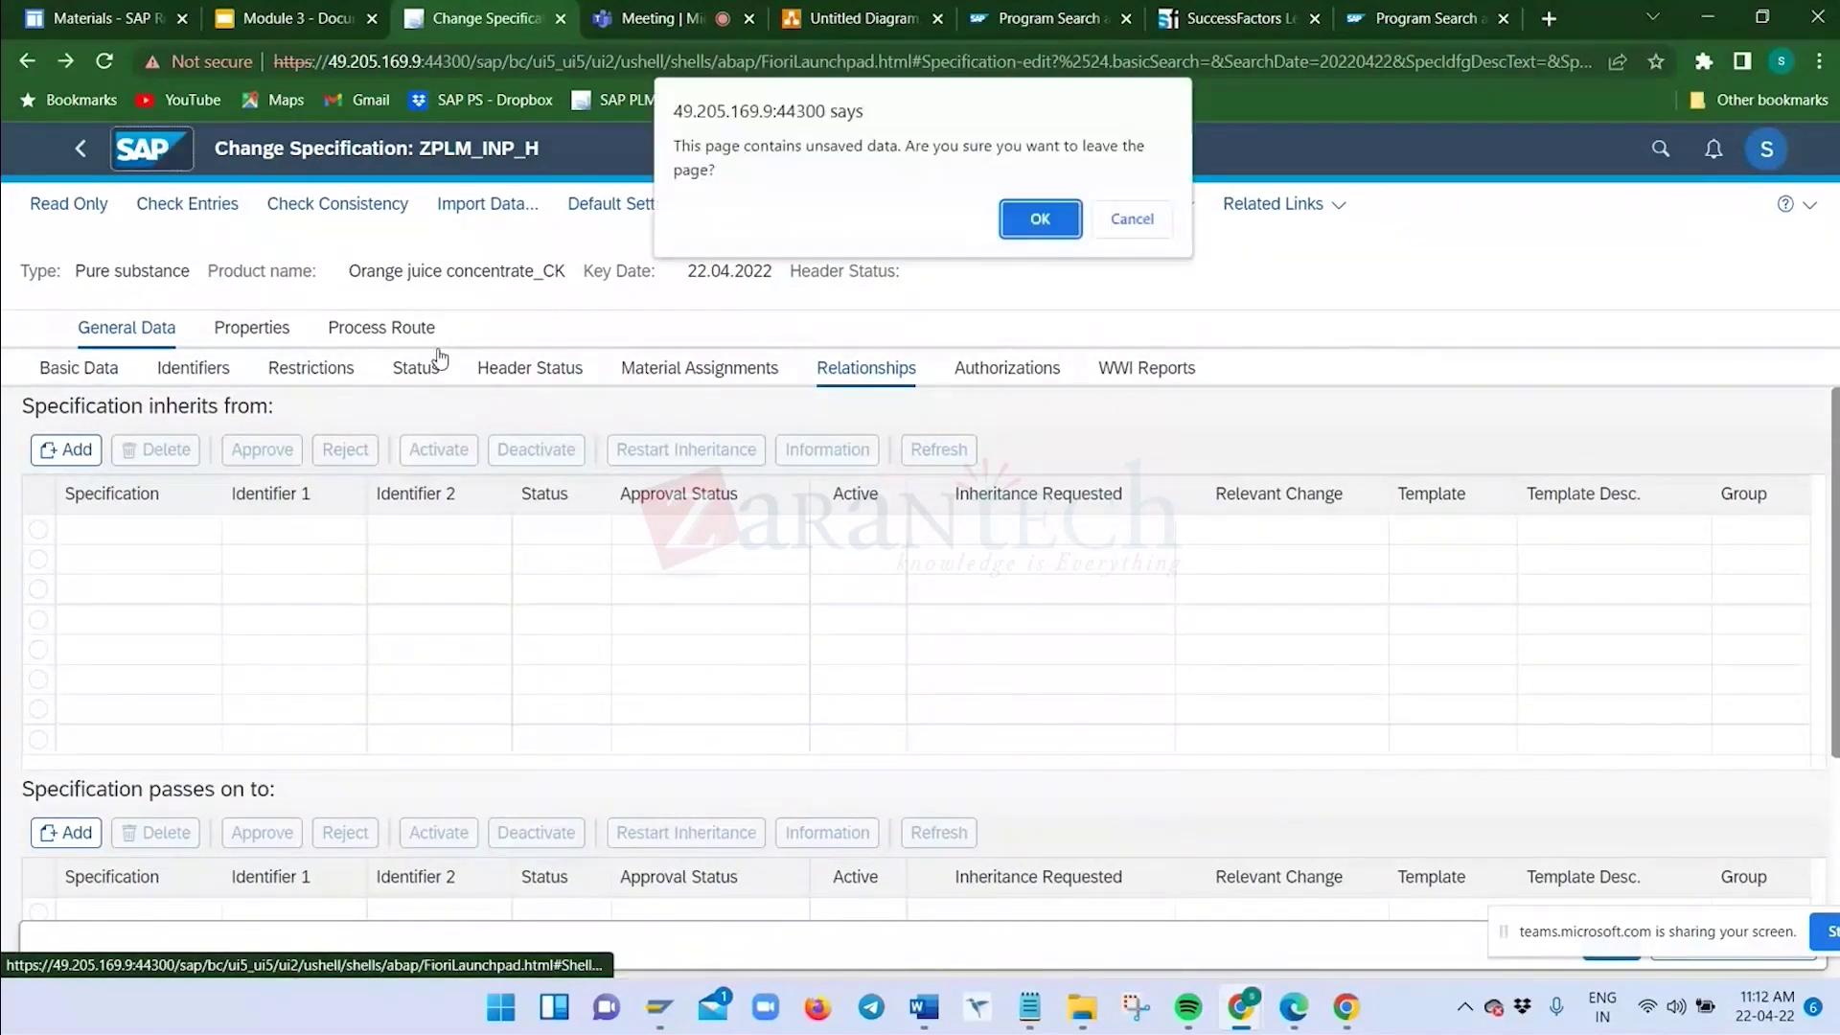
{"action": "left_click", "coordinate": [1040, 213]}
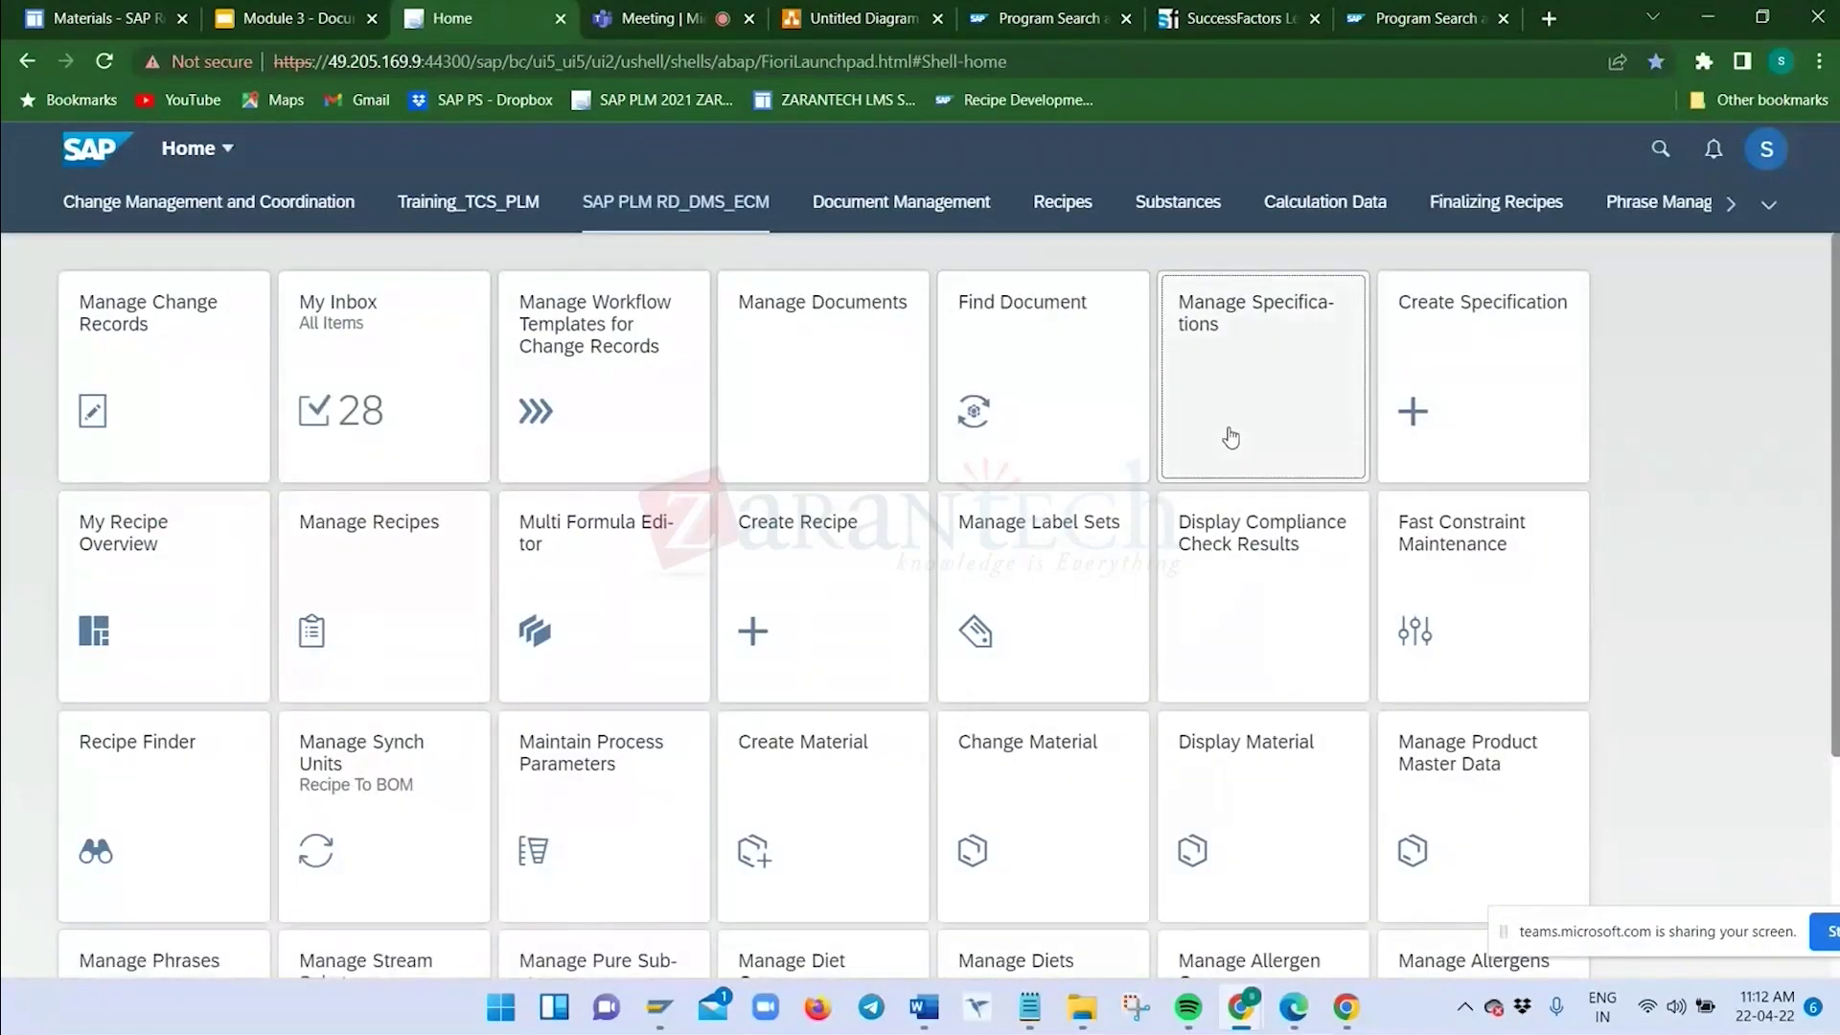